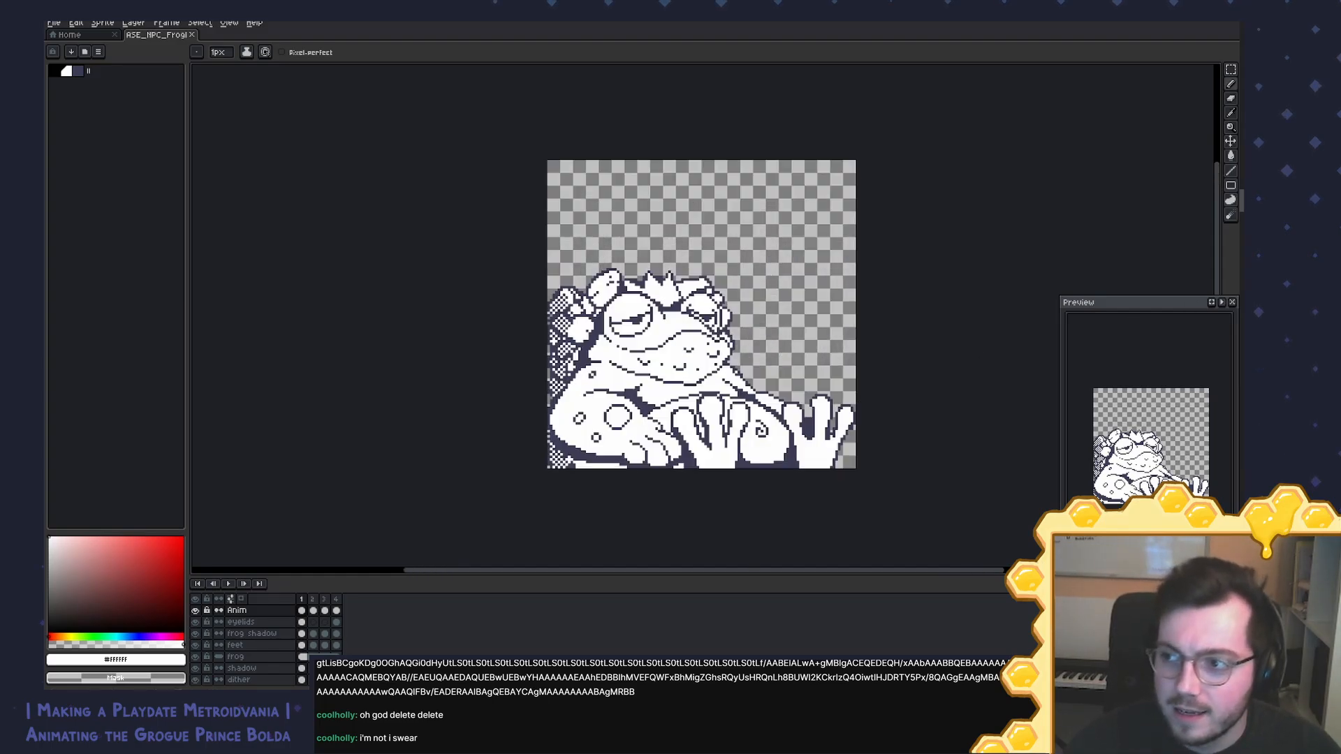
Step: Play the frog animation briefly and stop it
left_click_drag(916, 322, 877, 314)
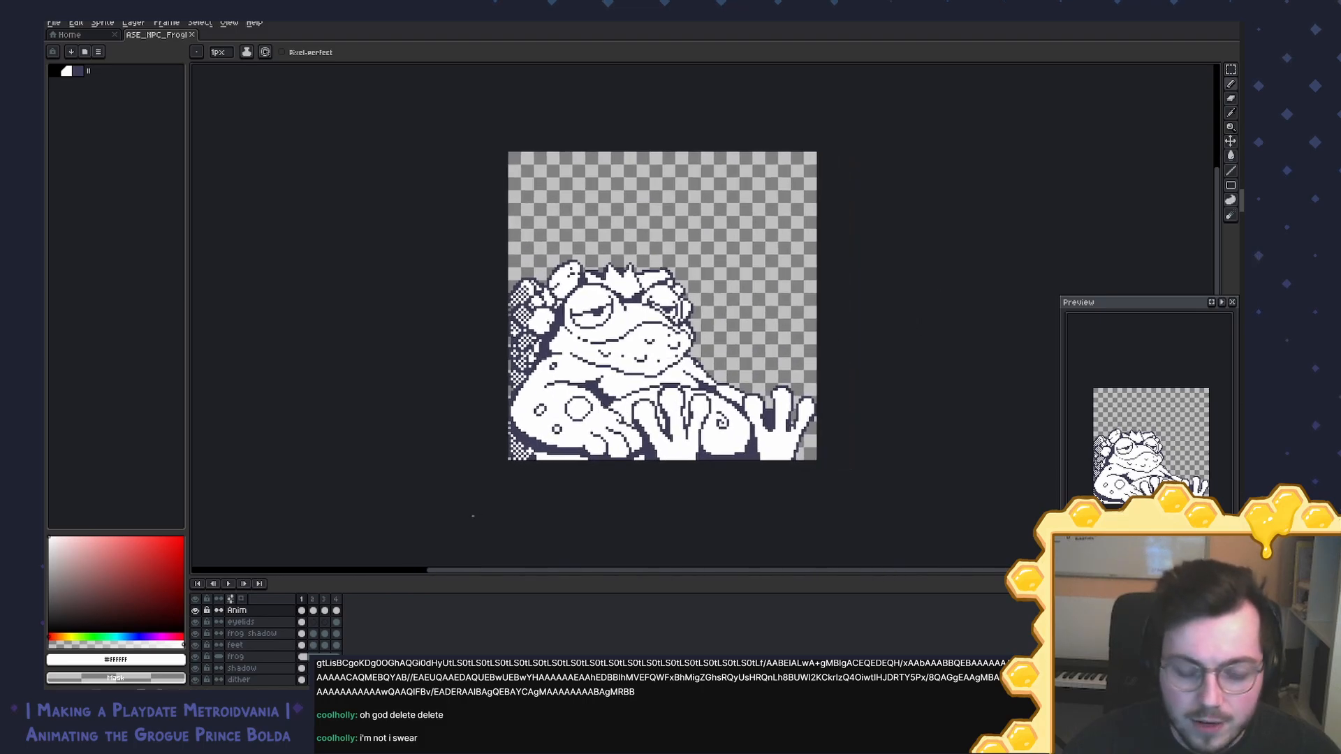
key("Return")
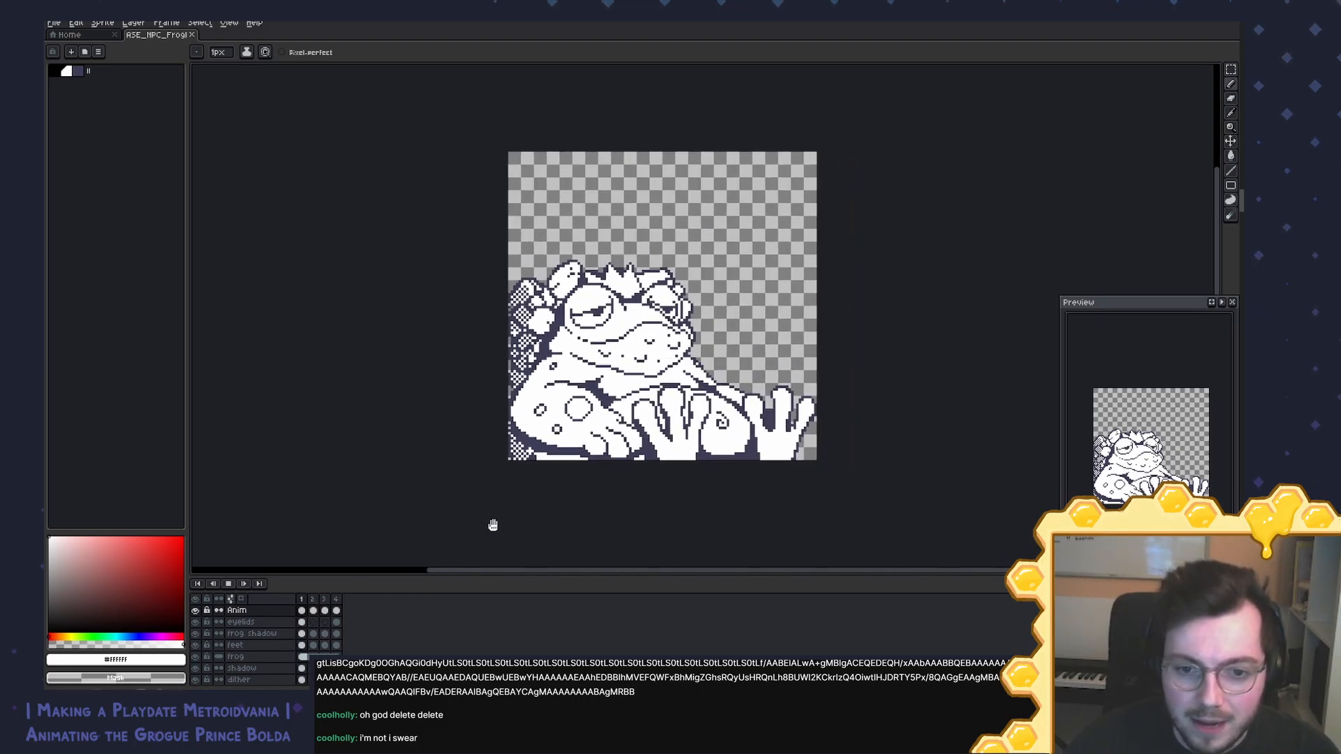
key("Return")
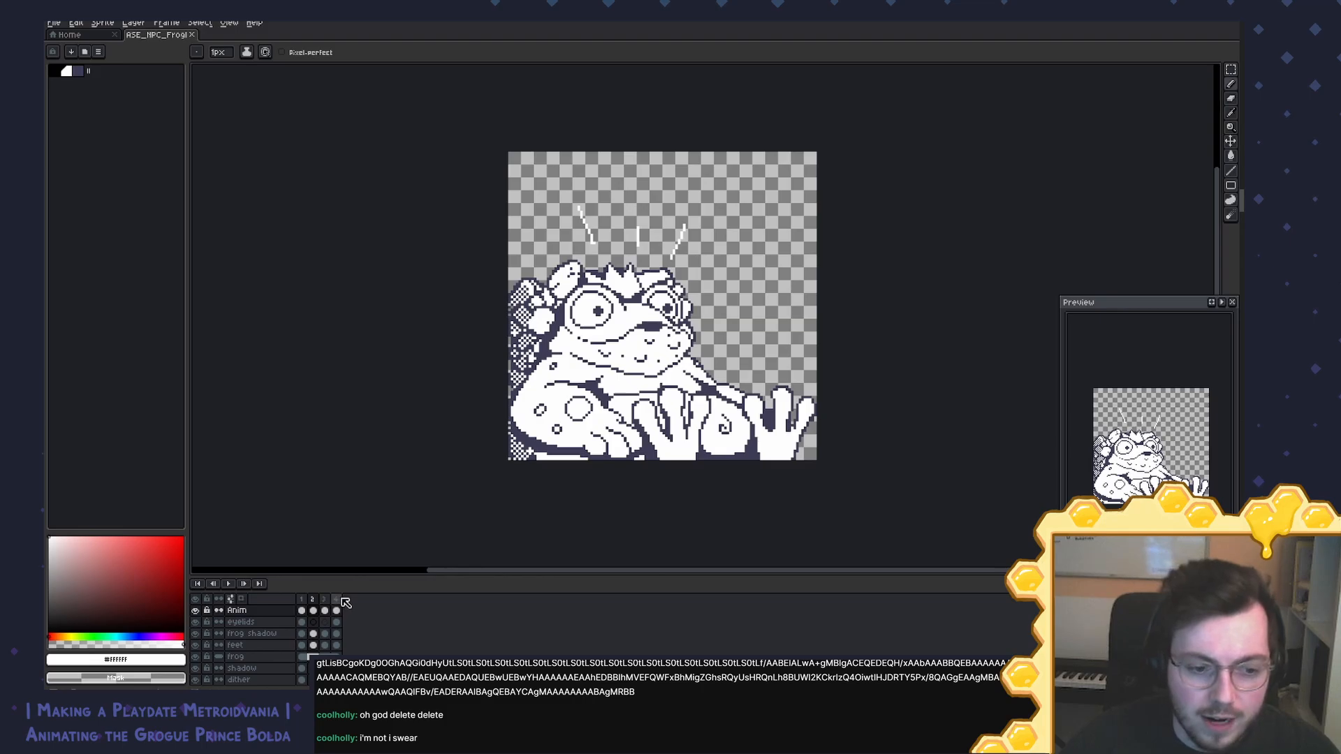
Step: Tag frames 2 to 4 as a loop section named bounce and save the file with frame 1 active
left_click(337, 600)
left_click_drag(313, 600, 336, 602)
right_click(336, 603)
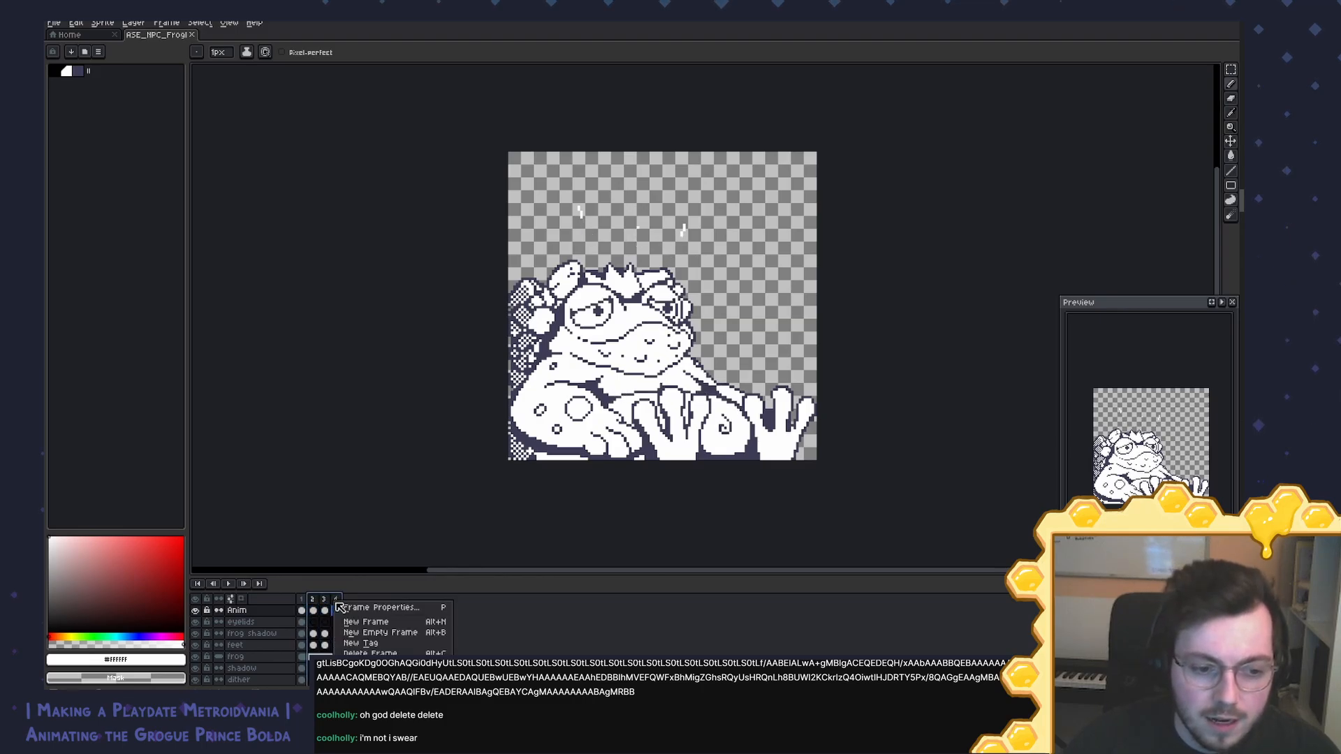
left_click(370, 669)
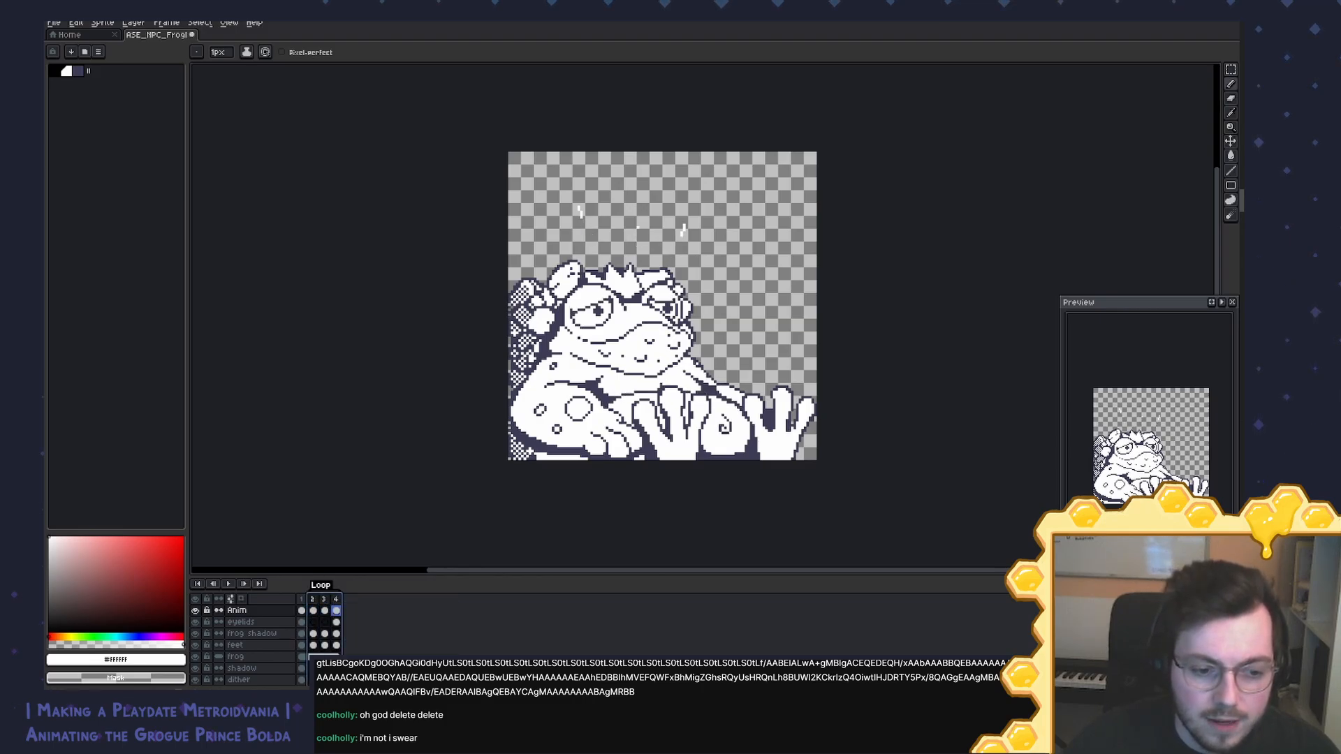
double_click(321, 585)
type("bo")
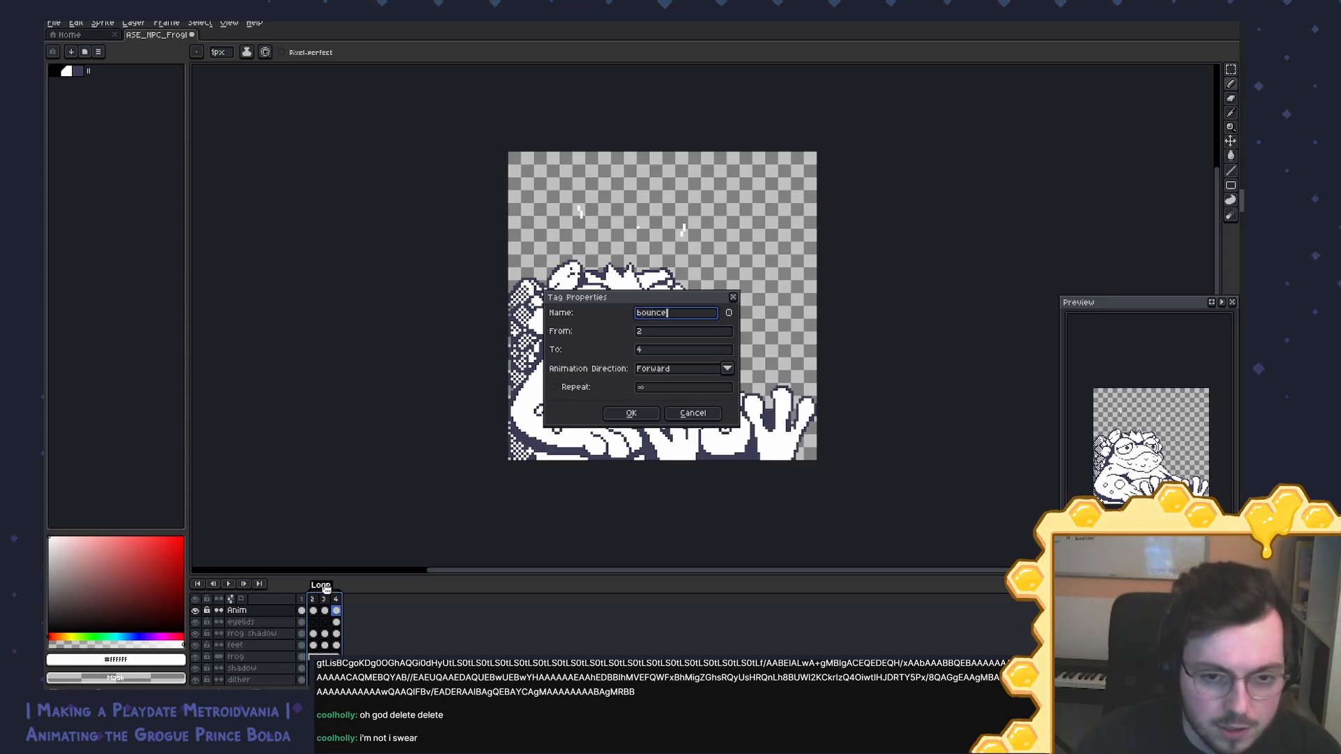
type("unce")
key("Return")
left_click(302, 601)
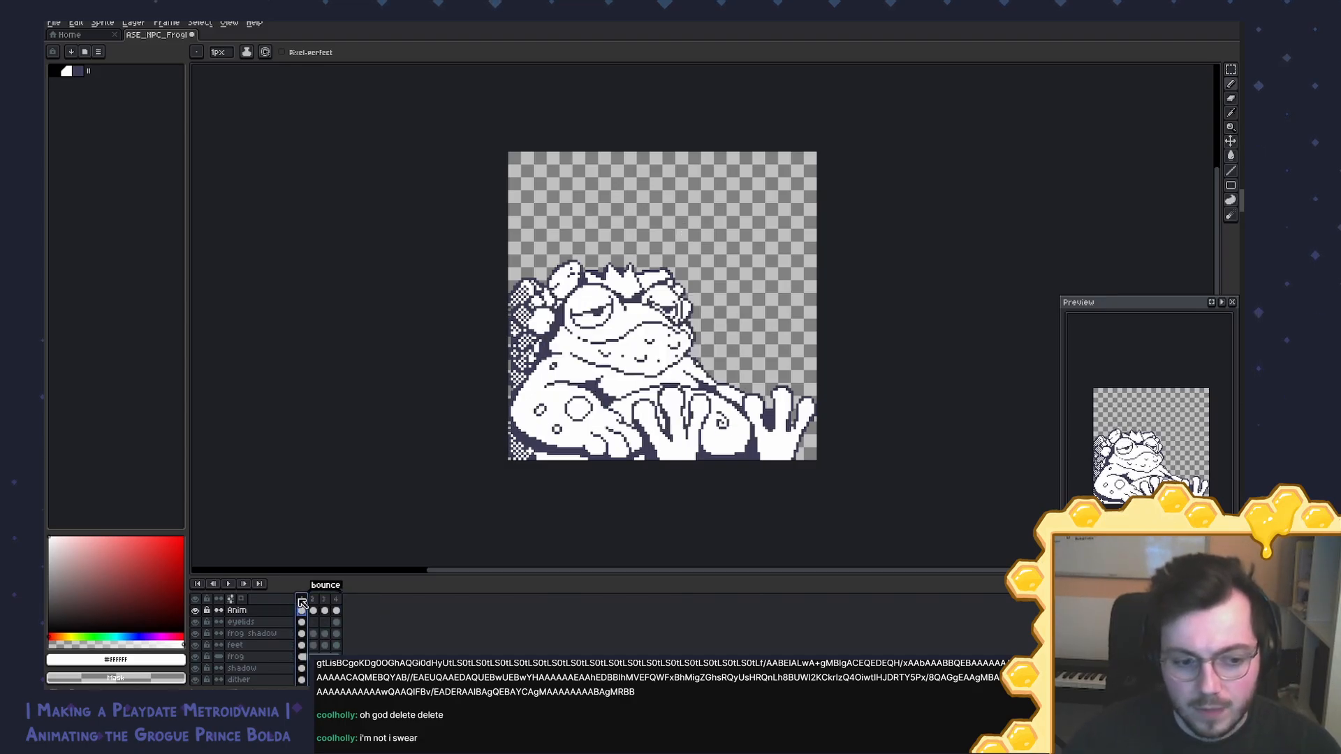
key("ctrl+s")
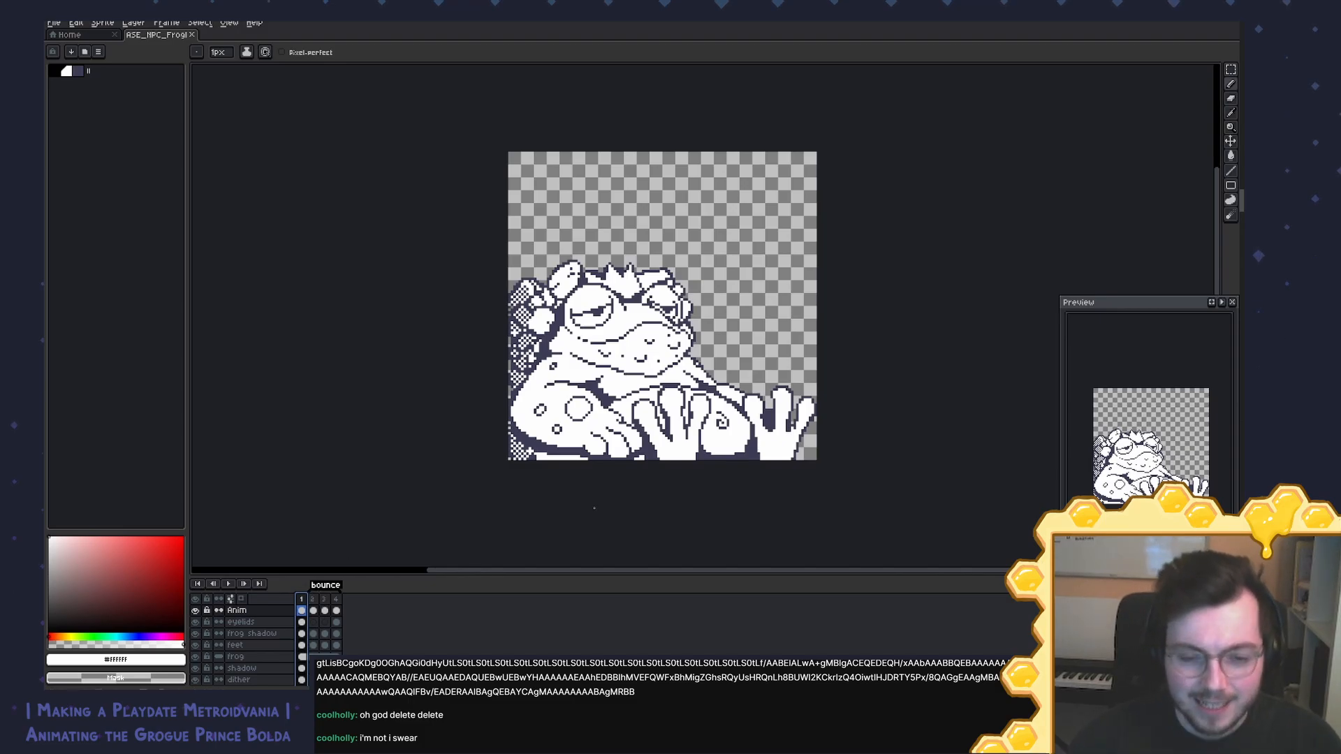
scroll(719, 207, "up", 2)
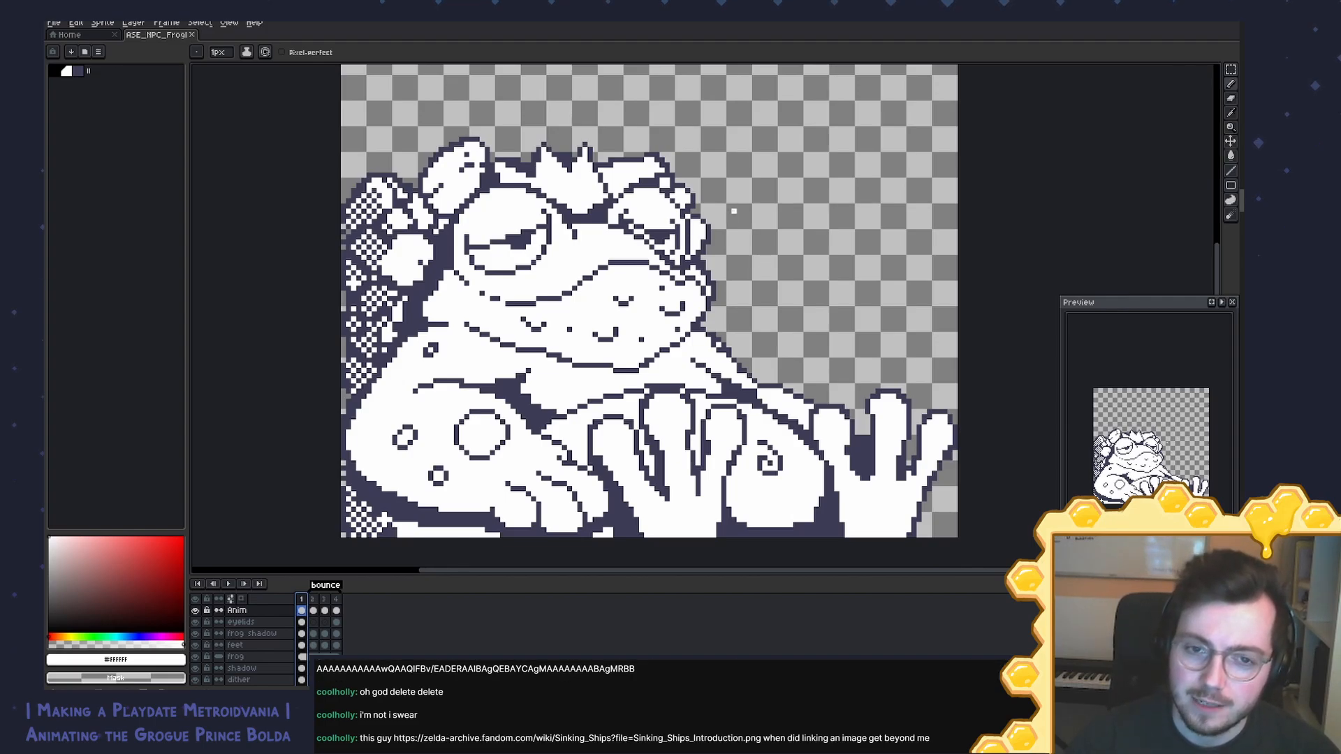
scroll(734, 211, "down", 1)
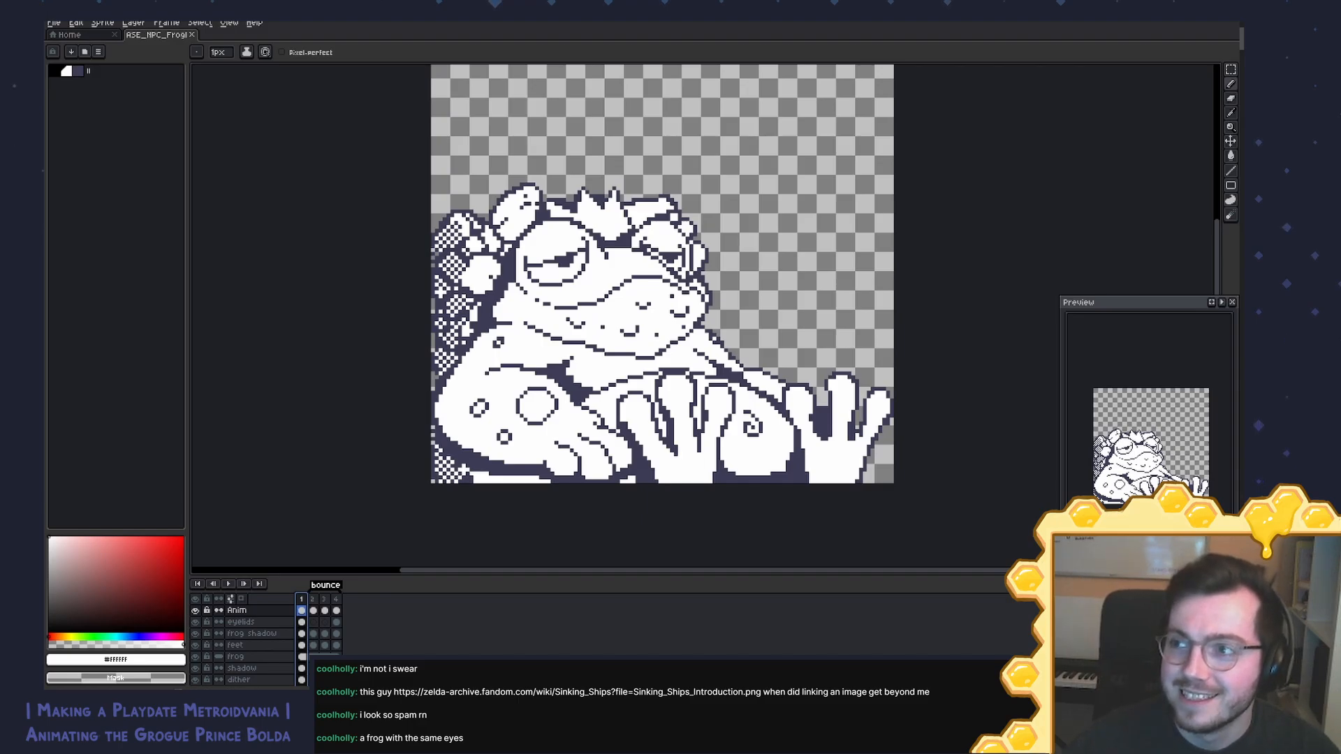
left_click_drag(810, 405, 767, 442)
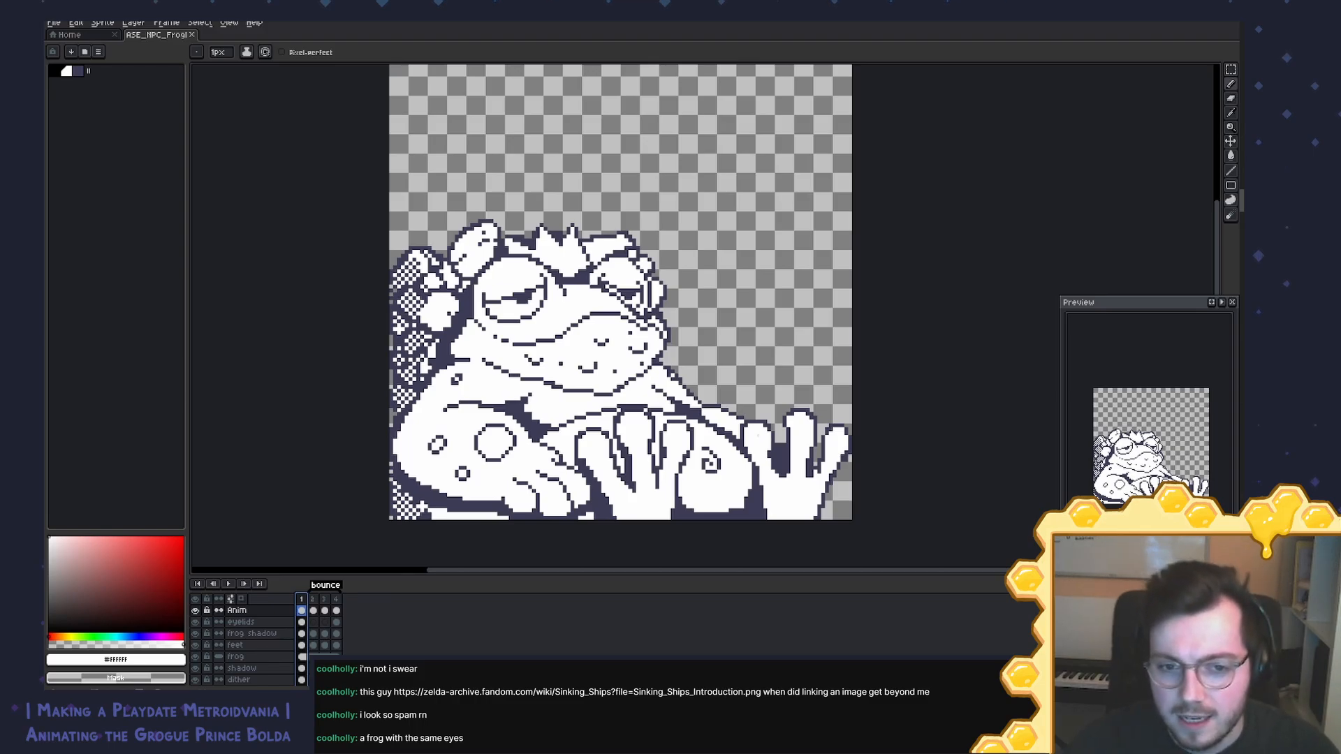
left_click_drag(749, 382, 760, 388)
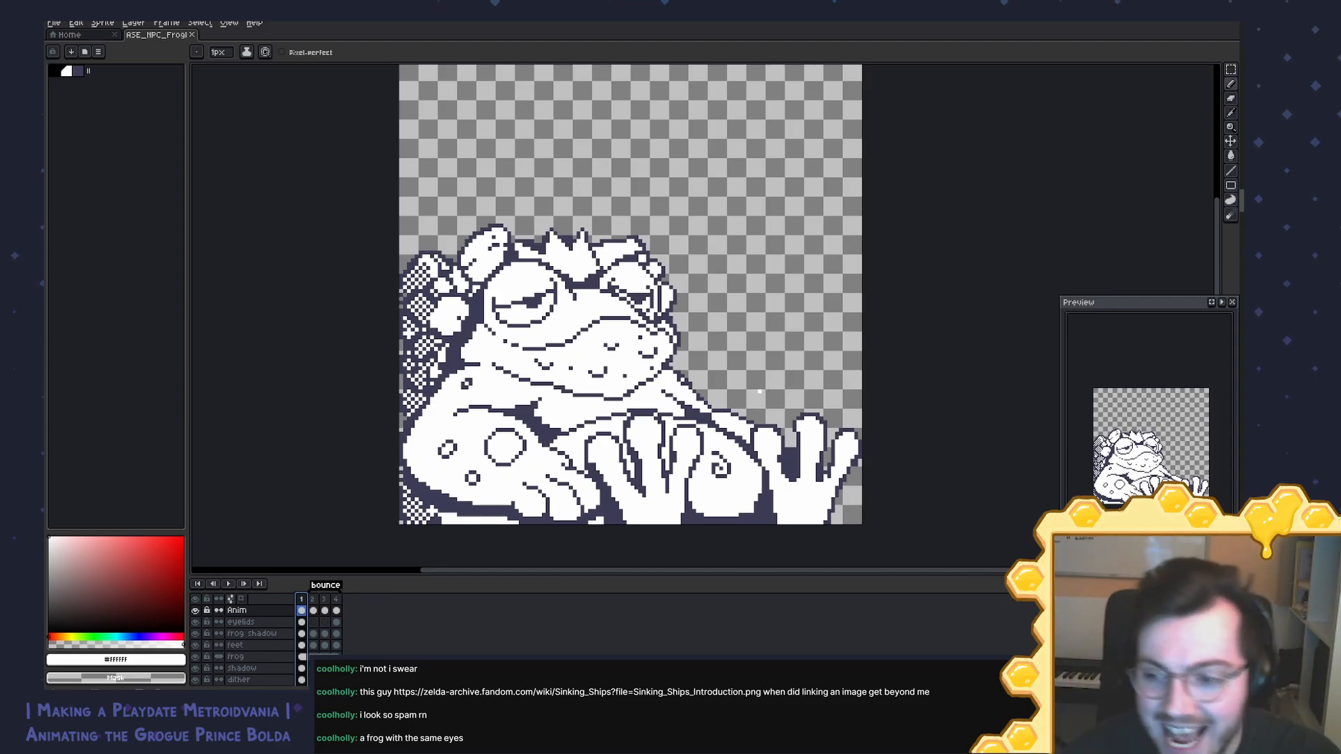
scroll(266, 623, "down", 2)
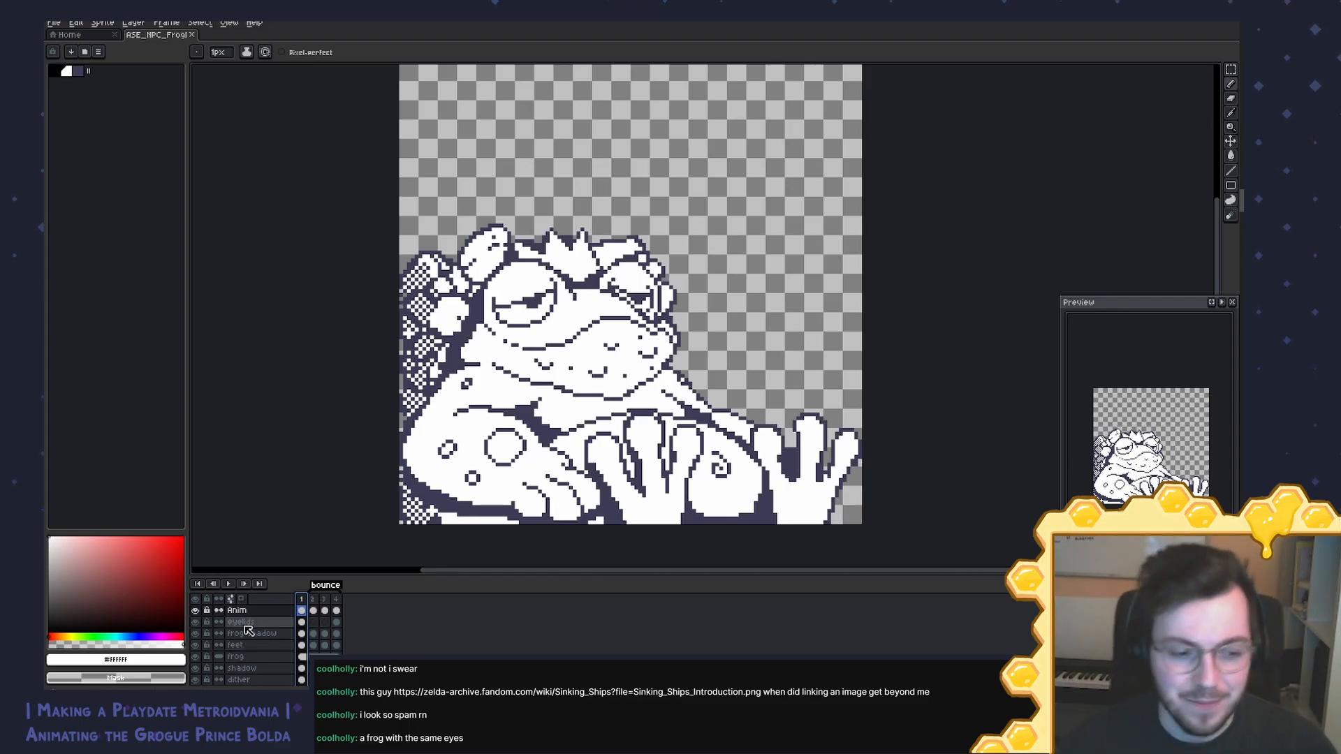
scroll(269, 625, "up", 2)
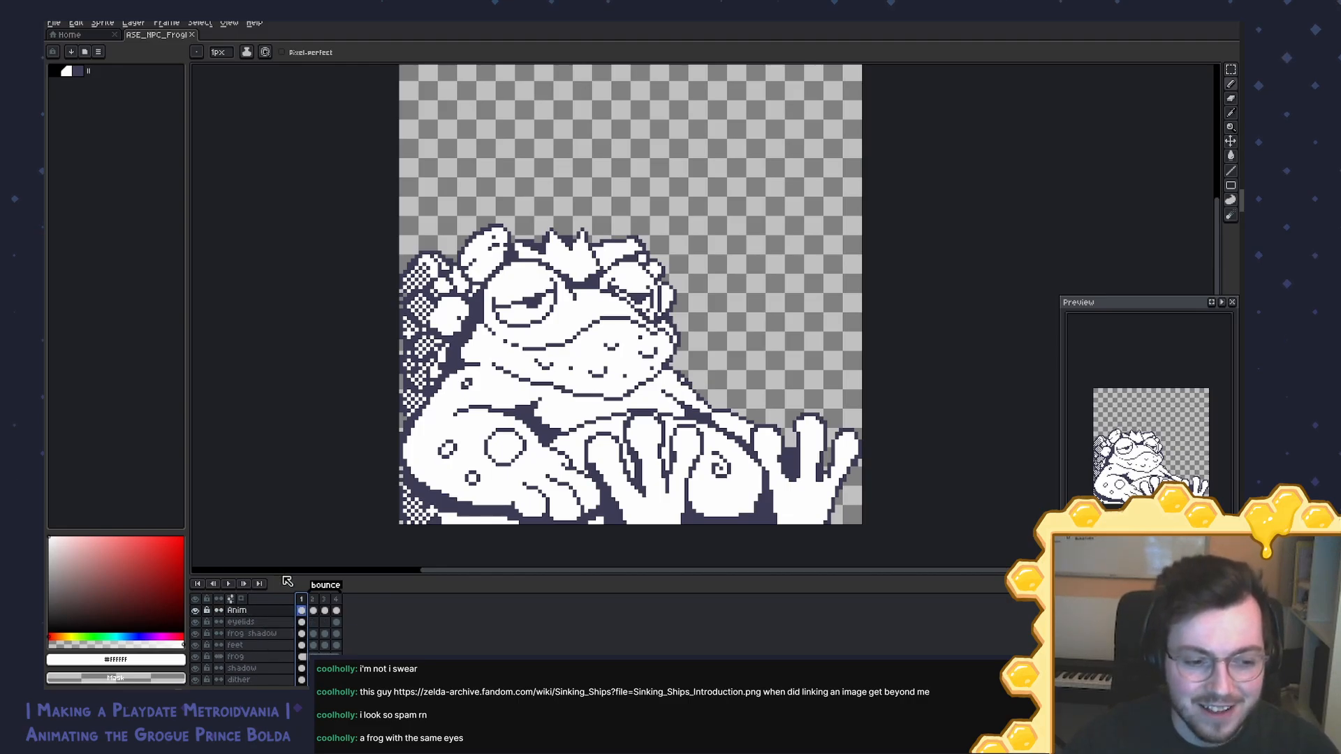
Step: Enlarge the timeline to show all layers and delete the hidden dither layer directly above throne
left_click_drag(281, 576, 302, 499)
left_click(195, 613)
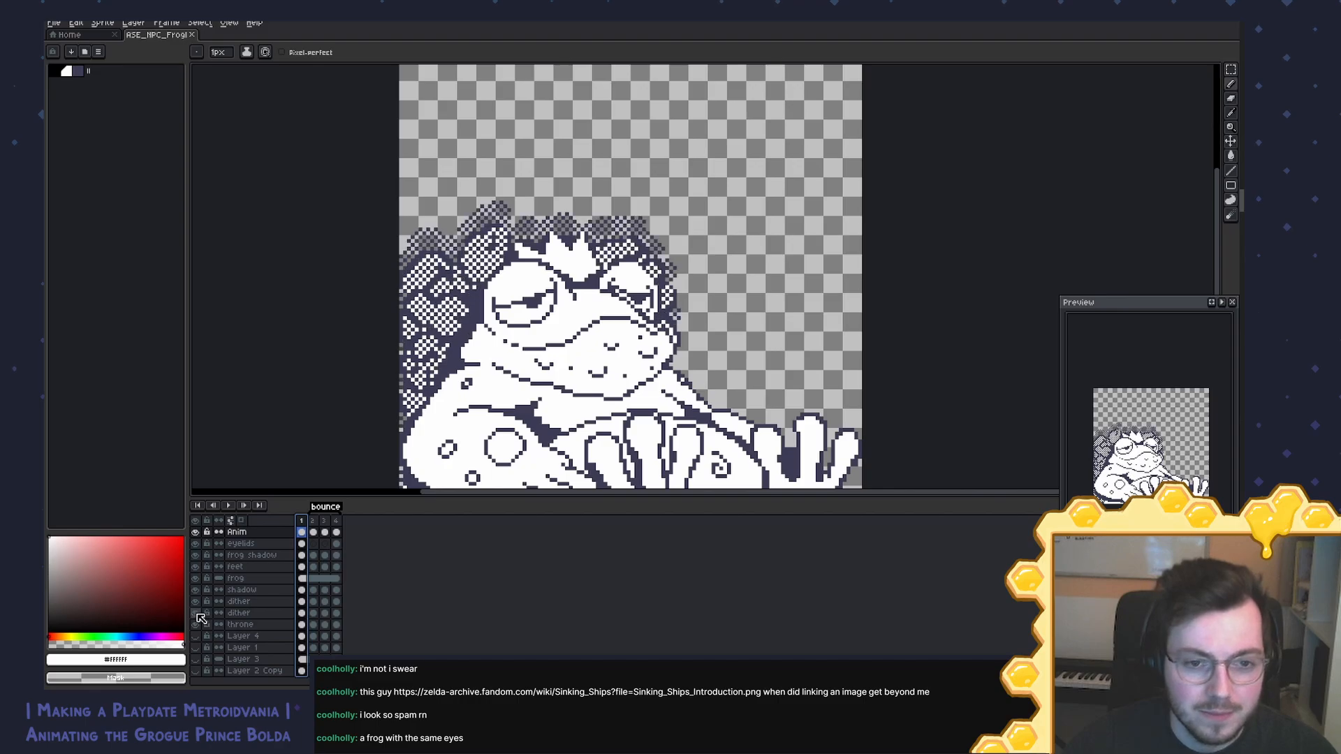
left_click(196, 613)
left_click(239, 614)
key("Delete")
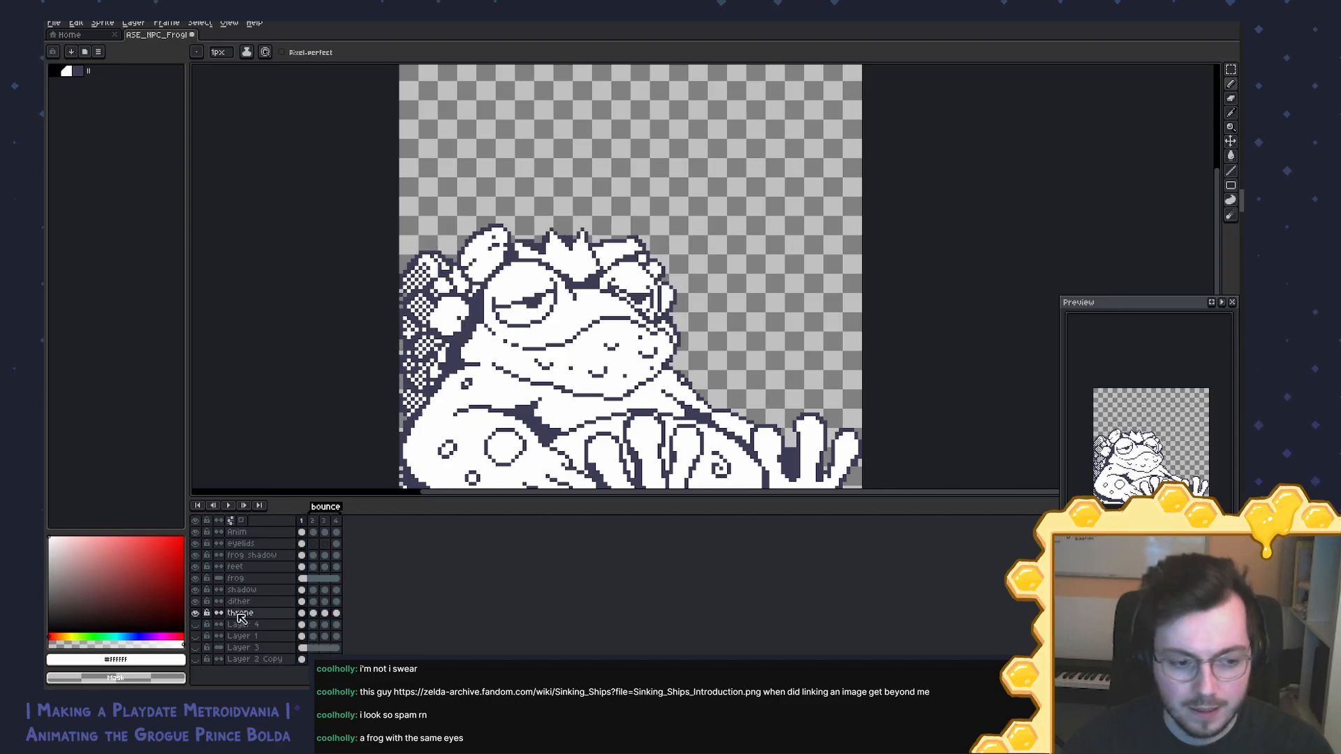
Step: Toggle the visibility of throne and the unnamed layers beneath it to examine what each one contains
left_click(197, 624)
left_click_drag(559, 414, 579, 350)
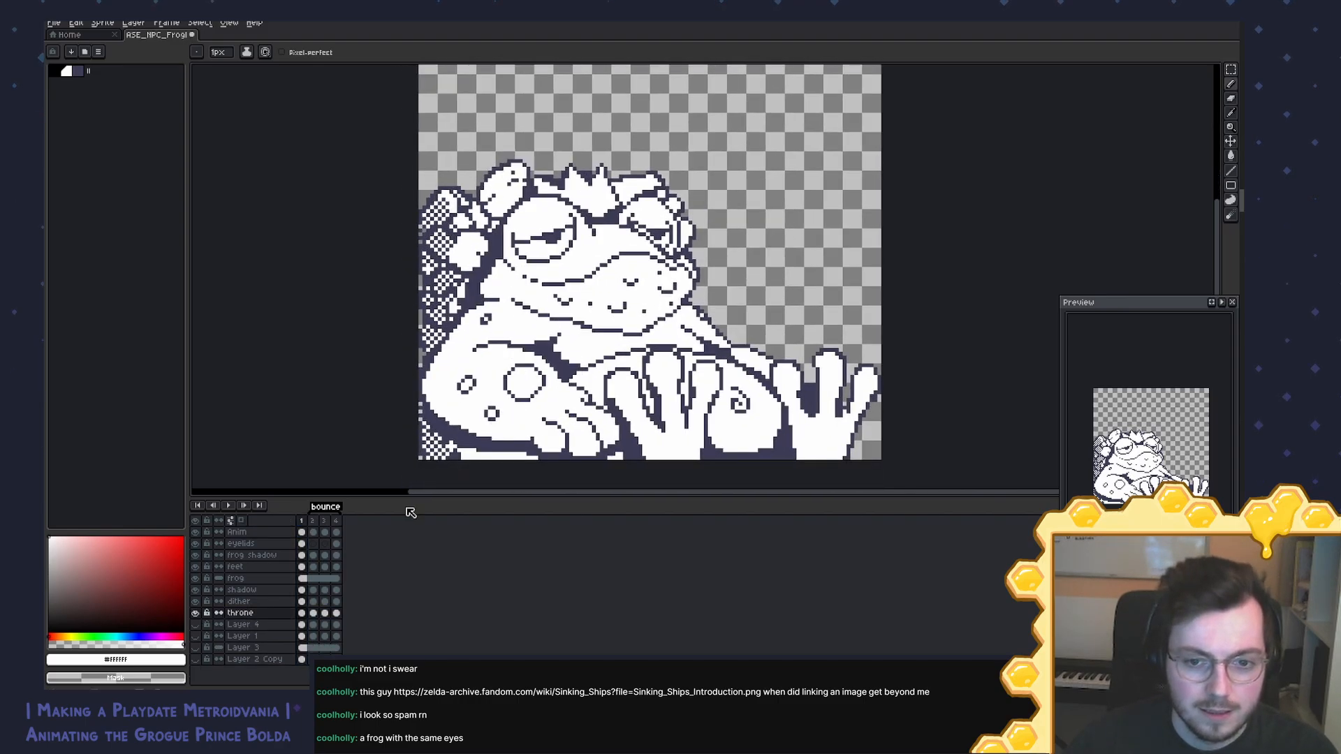
left_click(197, 613)
left_click(196, 613)
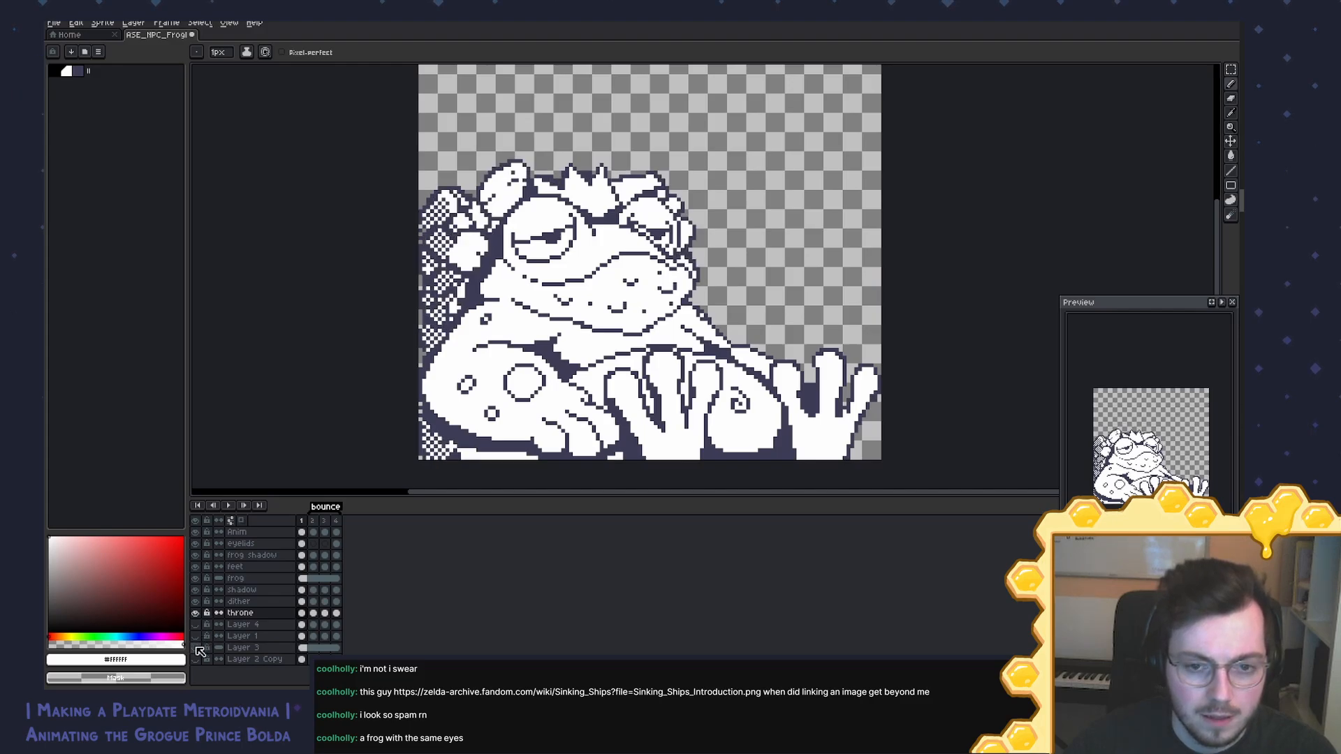
left_click(196, 648)
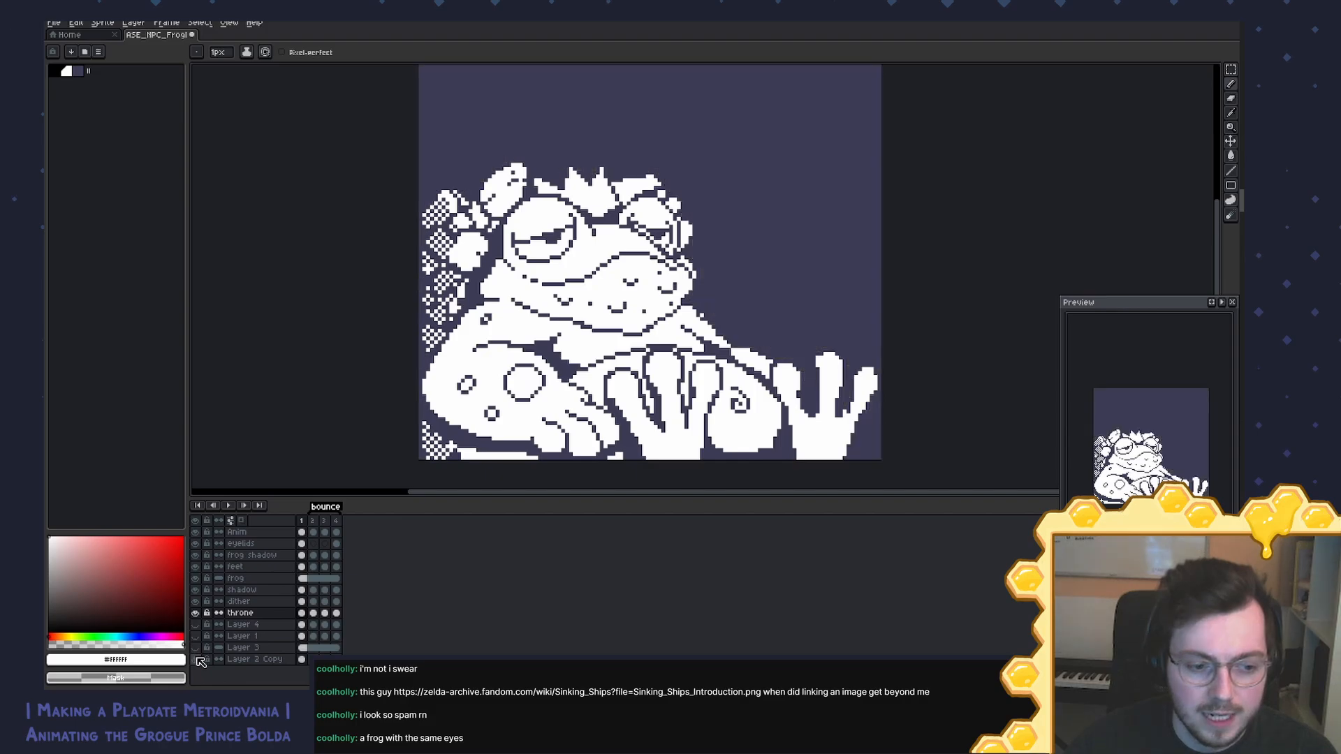
left_click(196, 647)
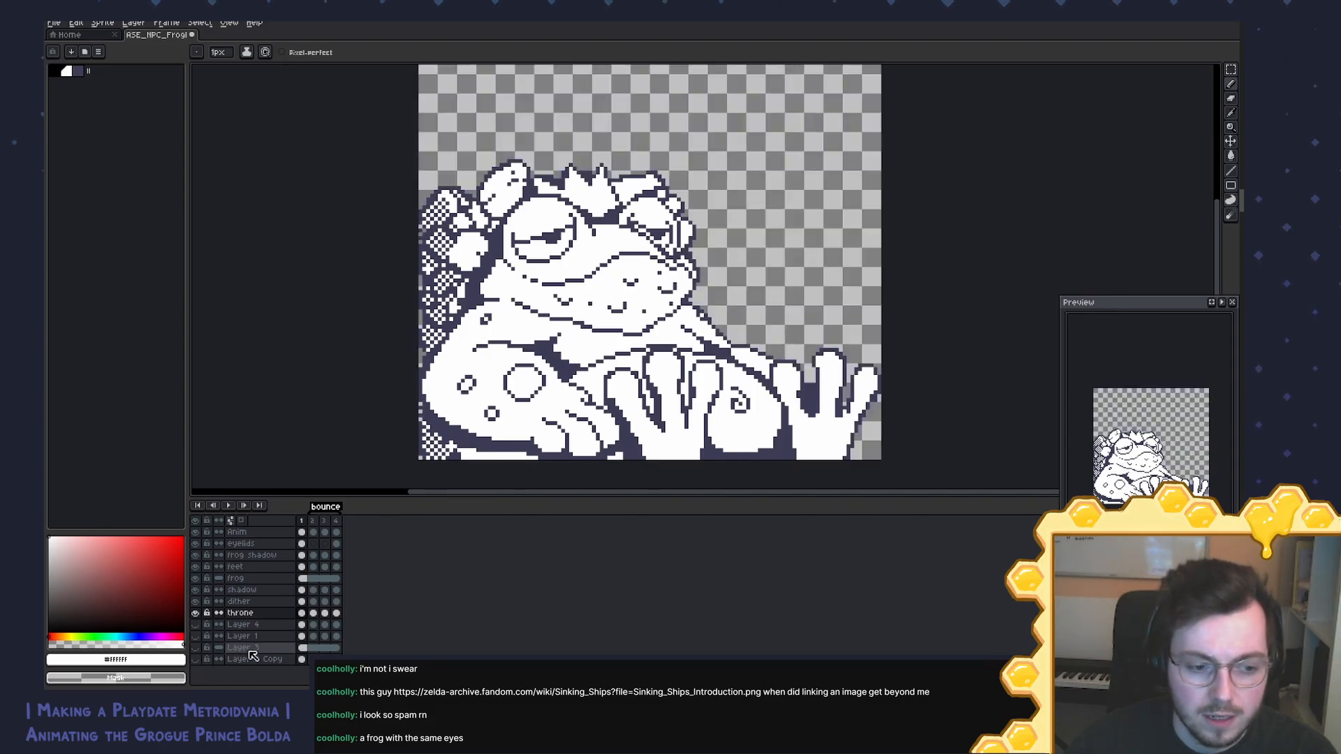
Step: Check the contents of Layer 3 and delete the leftover layers Layer 3 and Layer 1
left_click(231, 650)
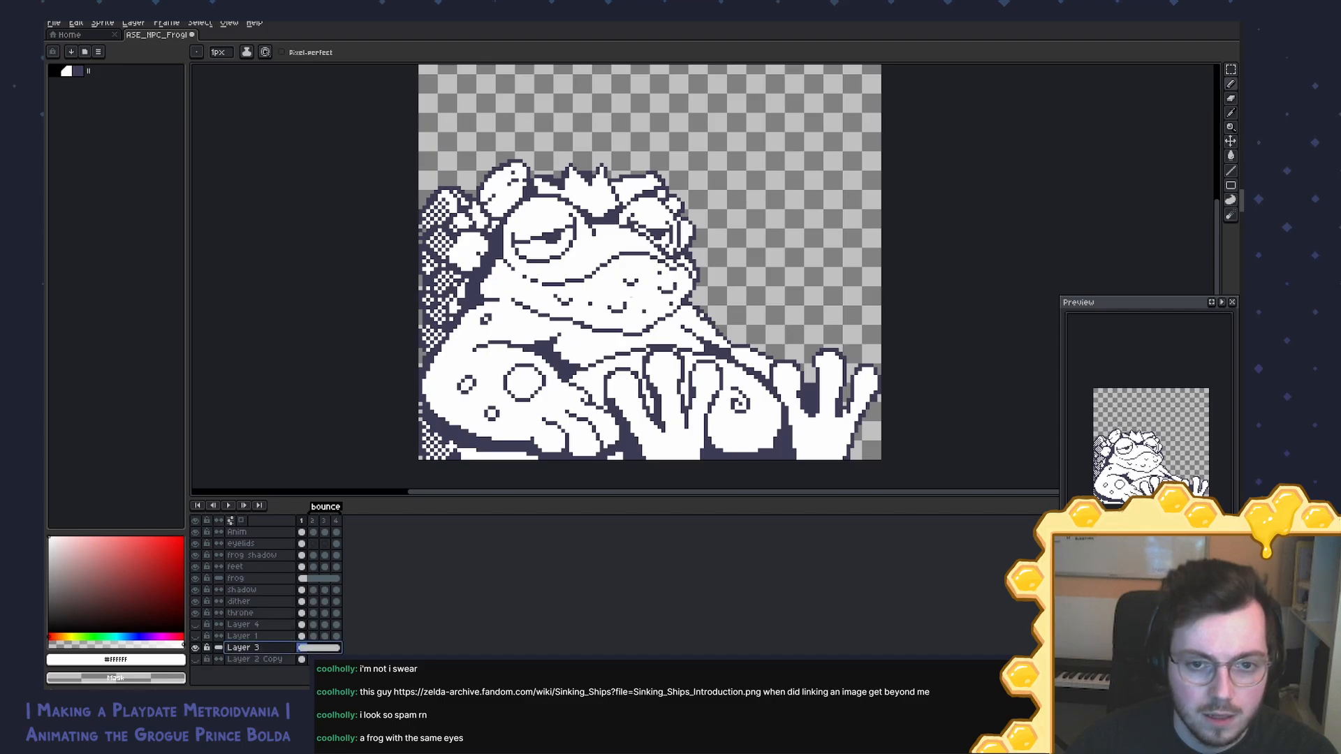
left_click(631, 299)
key("ctrl+z")
left_click_drag(655, 343, 665, 150)
key("ctrl+z")
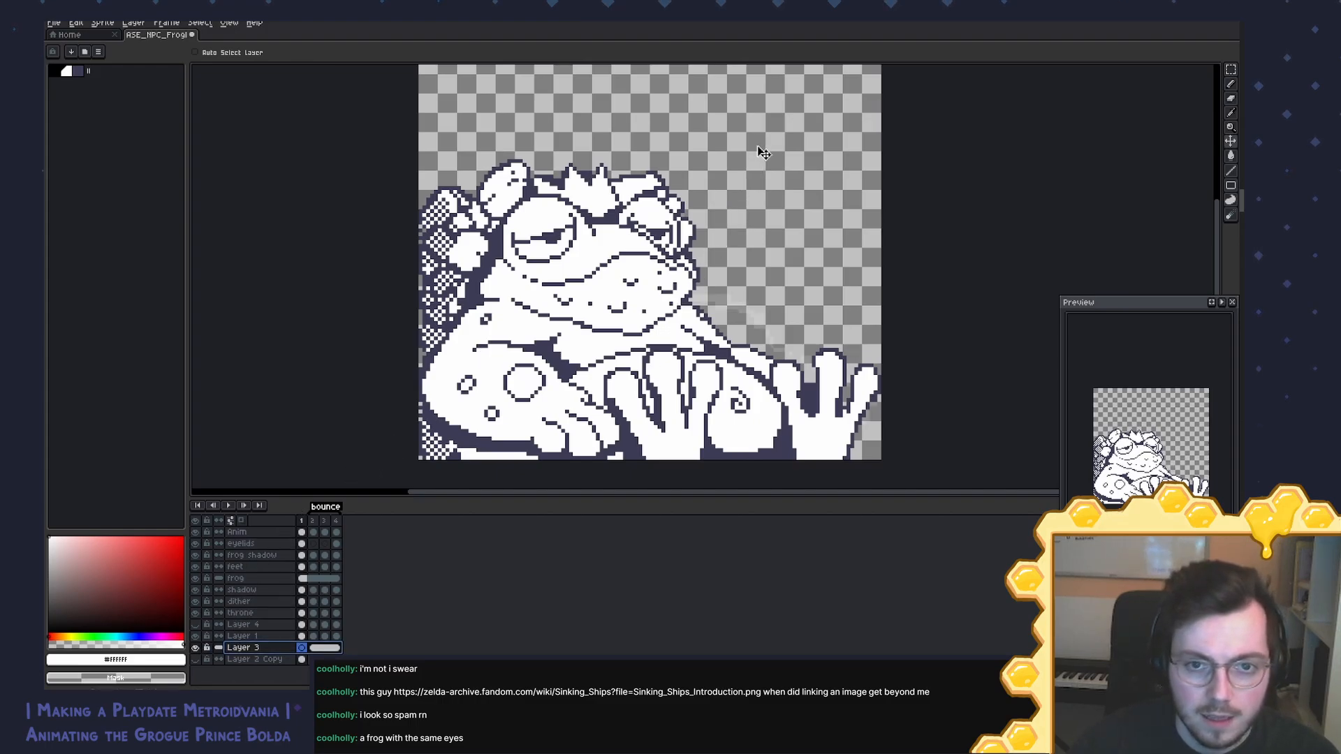
scroll(696, 272, "down", 2)
scroll(696, 273, "up", 1)
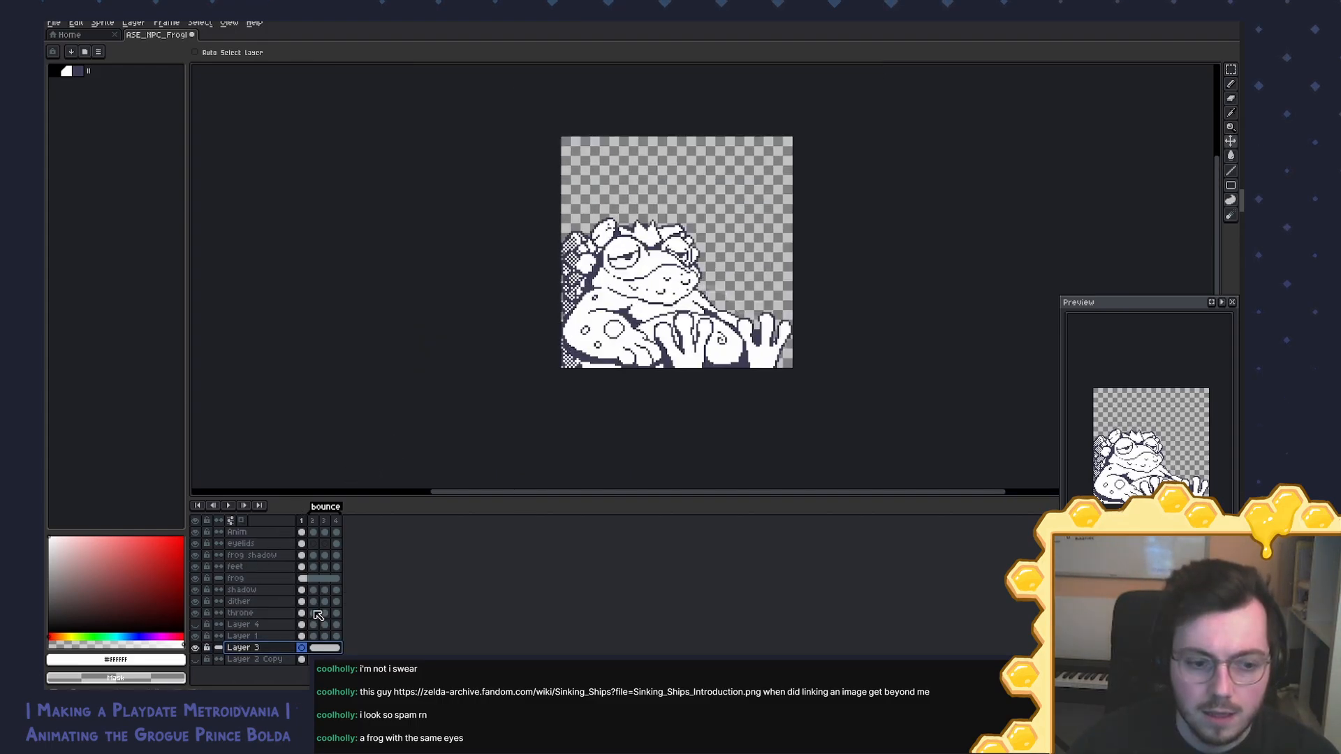
left_click(325, 648)
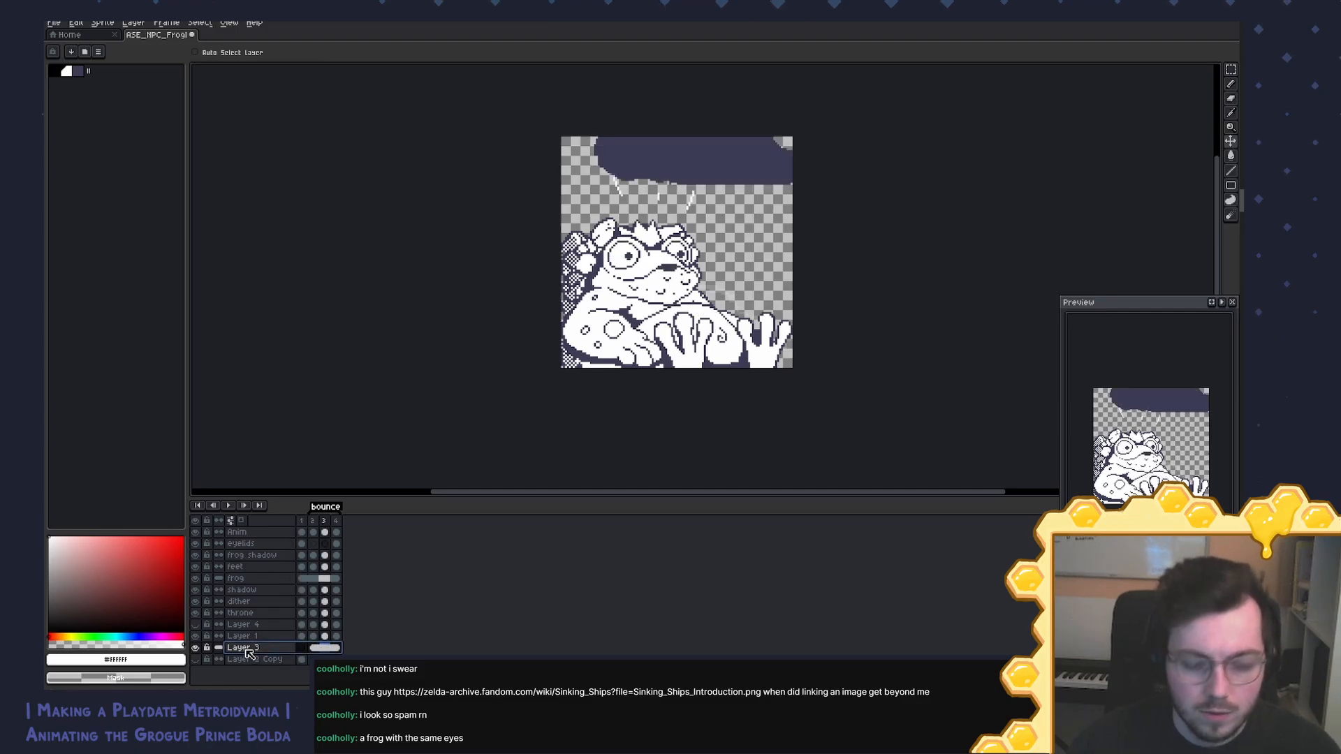
key("Delete")
left_click(271, 637)
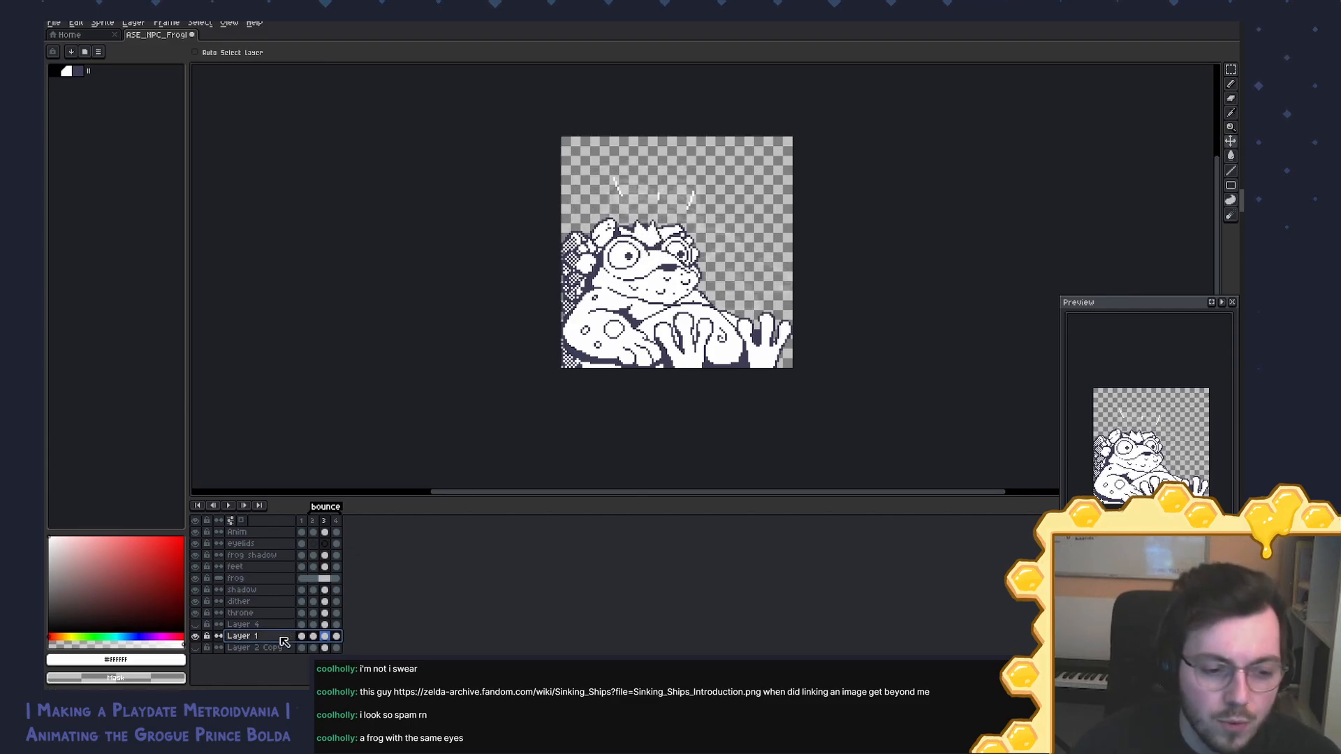
key("Delete")
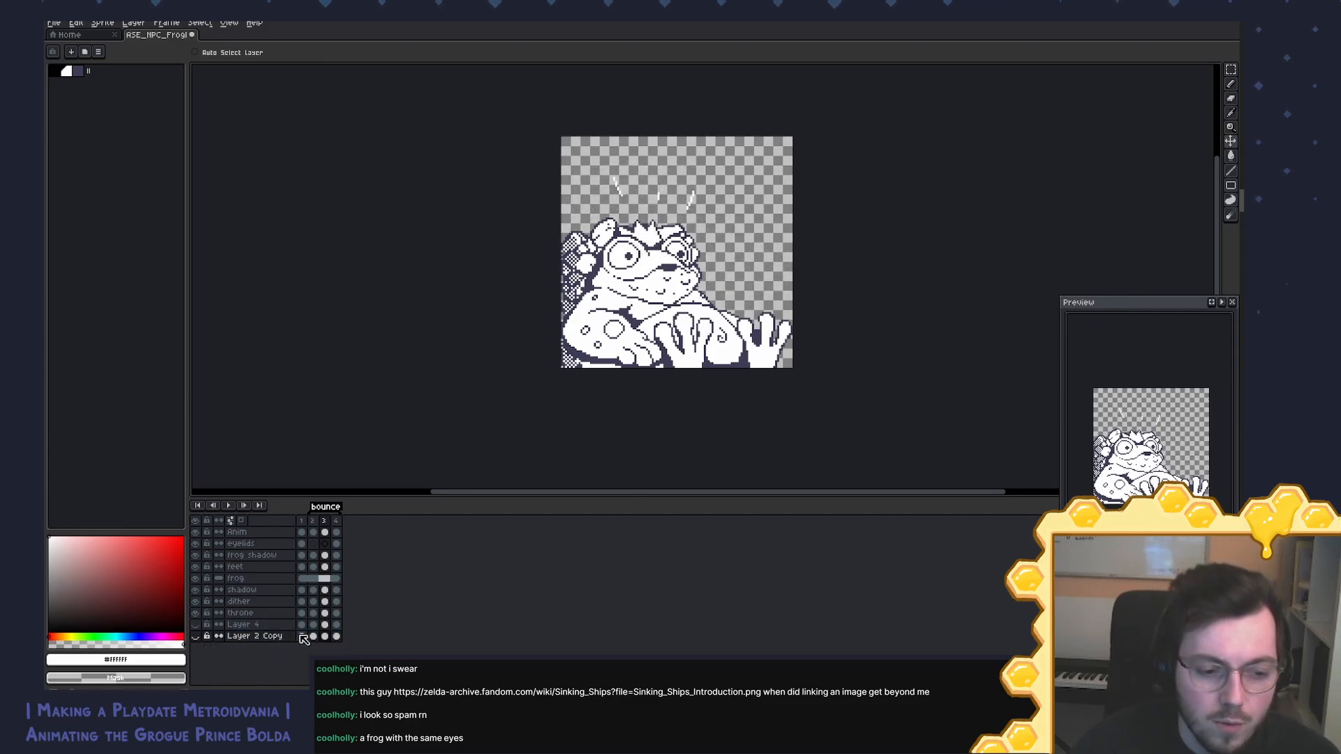
Step: Rename the Layer 2 Copy layer to bg and hide it
left_click(195, 637)
double_click(236, 636)
type("b")
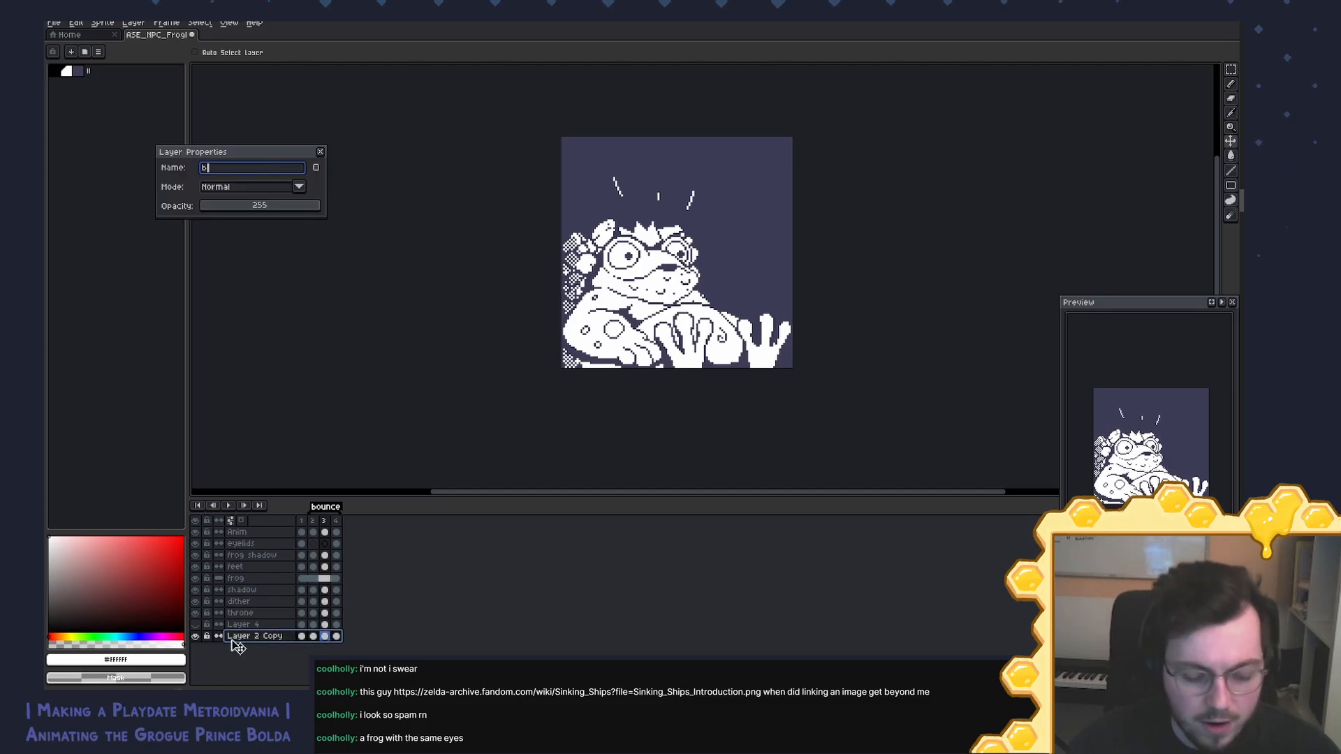
type("g")
key("Return")
left_click(196, 635)
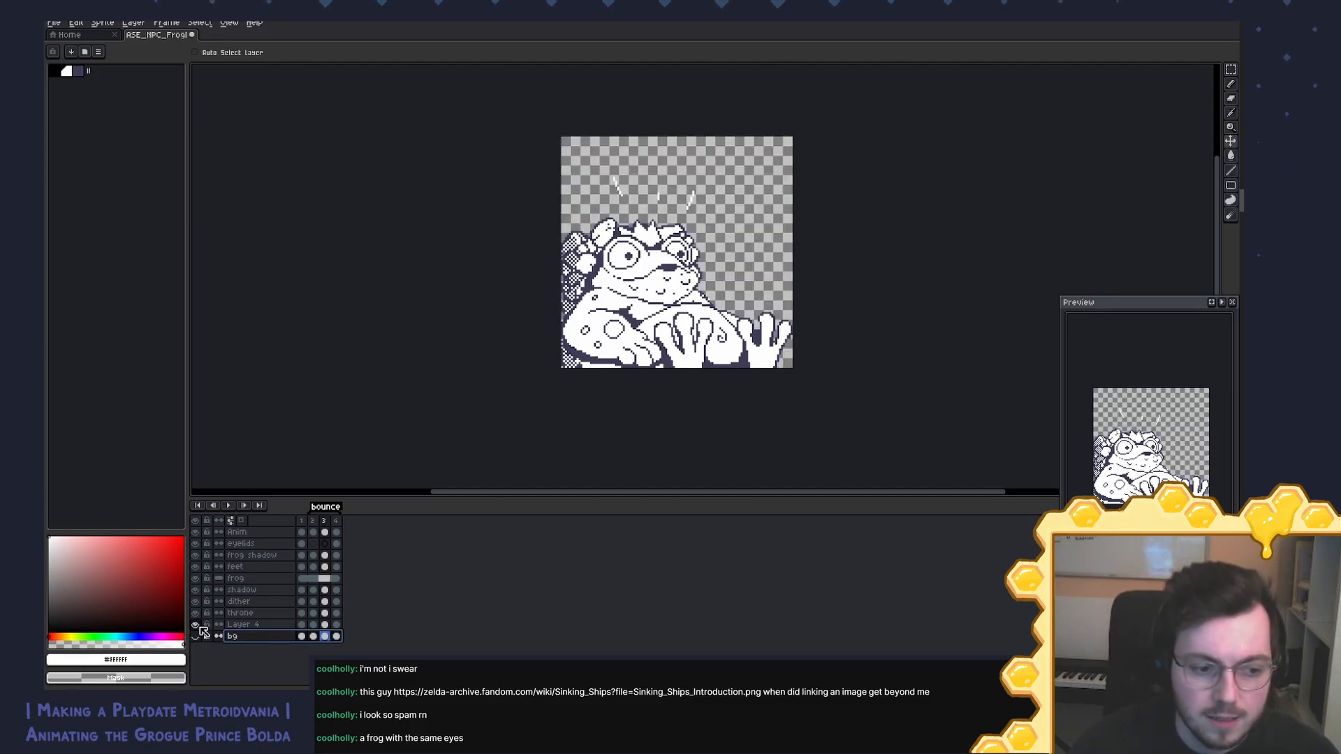
Step: Shift the frog sketch on Layer 4 upward to inspect it and clear the layer's contents
left_click(240, 625)
mouse_move(678, 302)
left_mouse_down()
mouse_move(690, 188)
mouse_move(723, 259)
mouse_move(776, 231)
mouse_move(767, 207)
mouse_move(701, 212)
mouse_move(726, 190)
mouse_move(775, 199)
mouse_move(768, 210)
mouse_move(702, 185)
mouse_move(695, 217)
mouse_move(686, 183)
left_mouse_up()
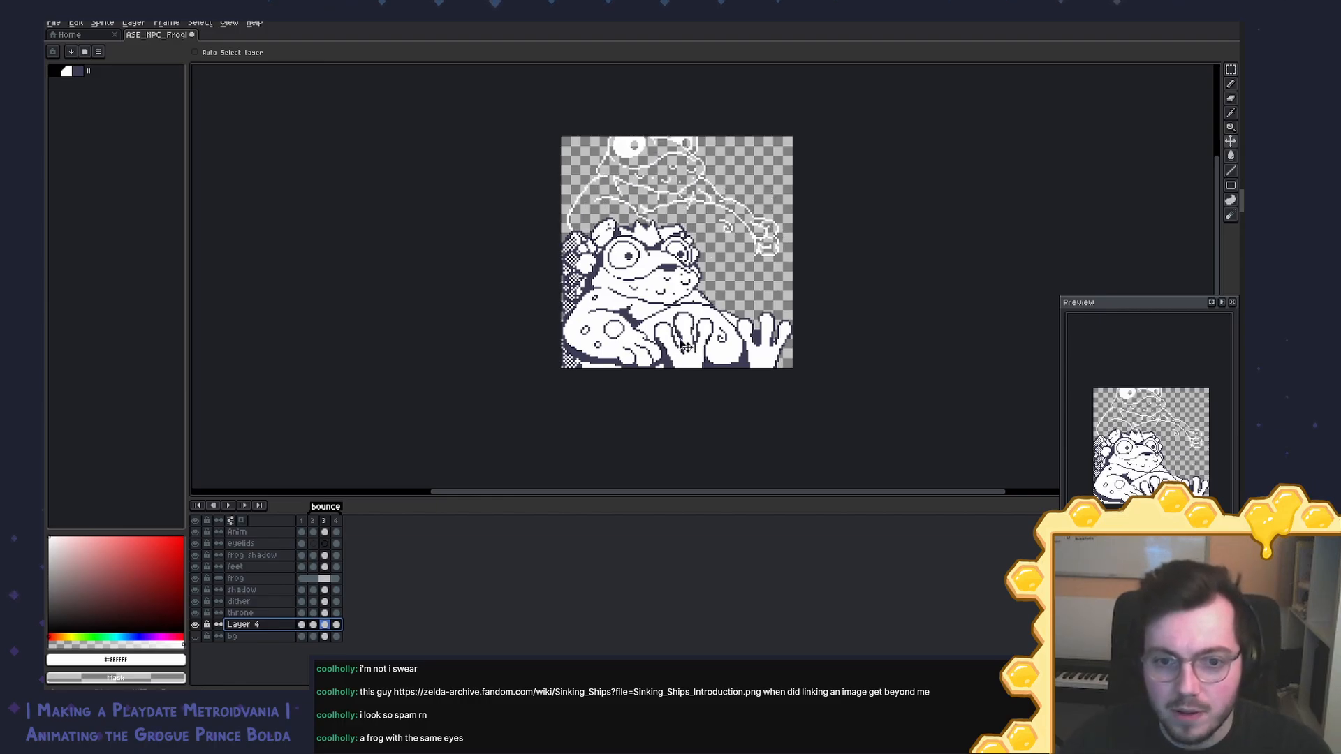
key("Delete")
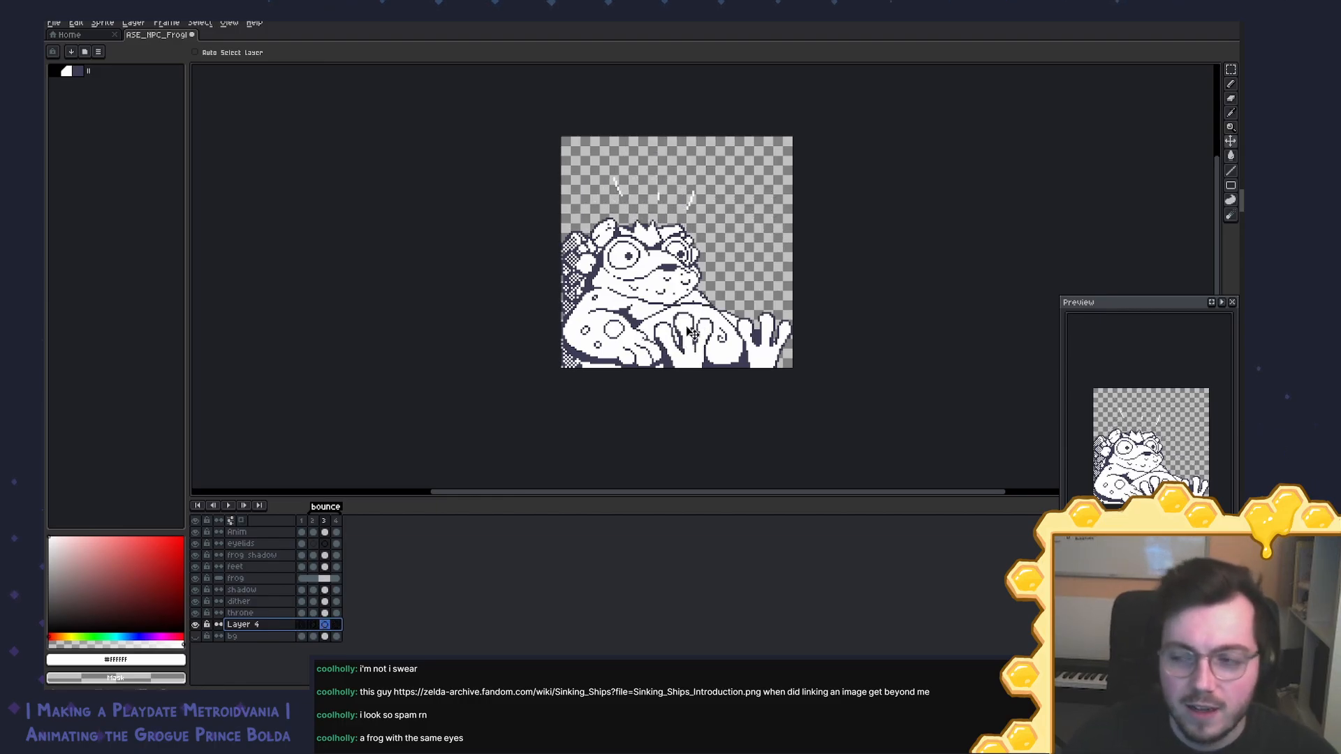
Step: Review frames 1 to 4 one by one and play the animation from frame 1
scroll(740, 367, "up", 3)
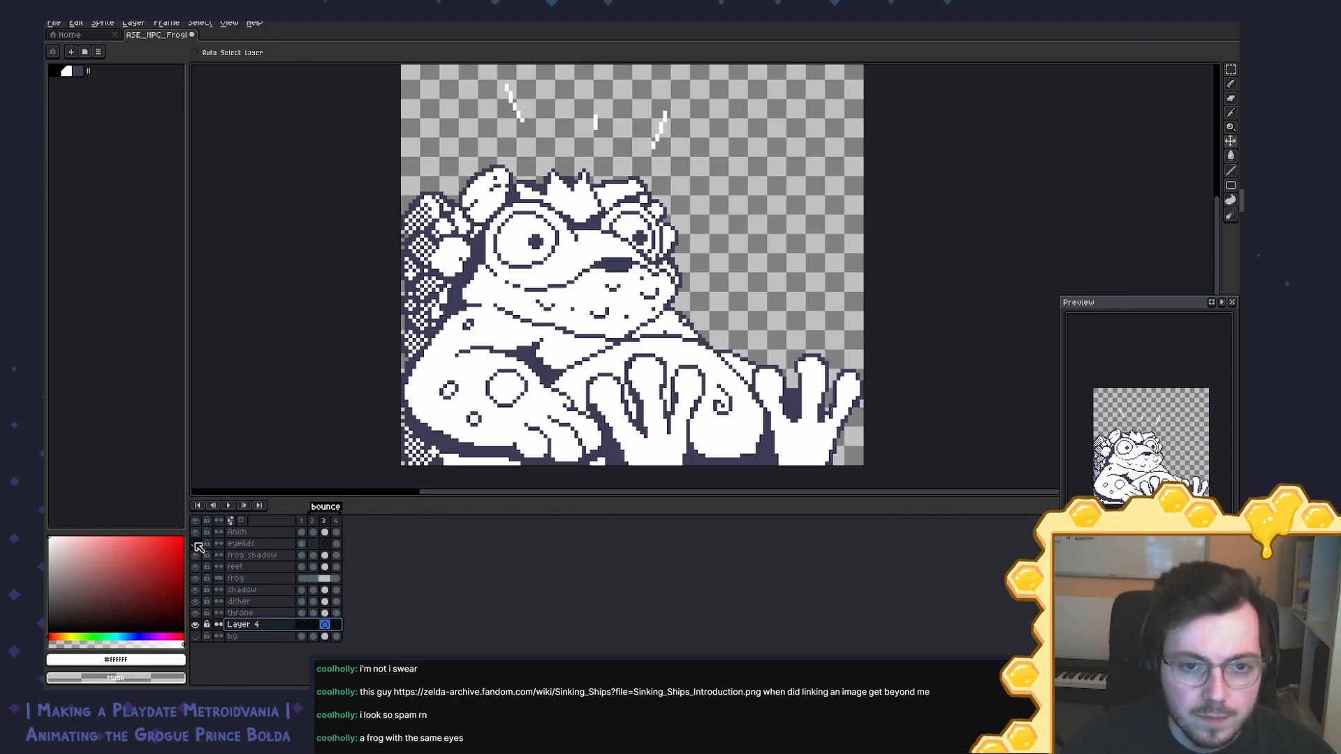
left_click(301, 520)
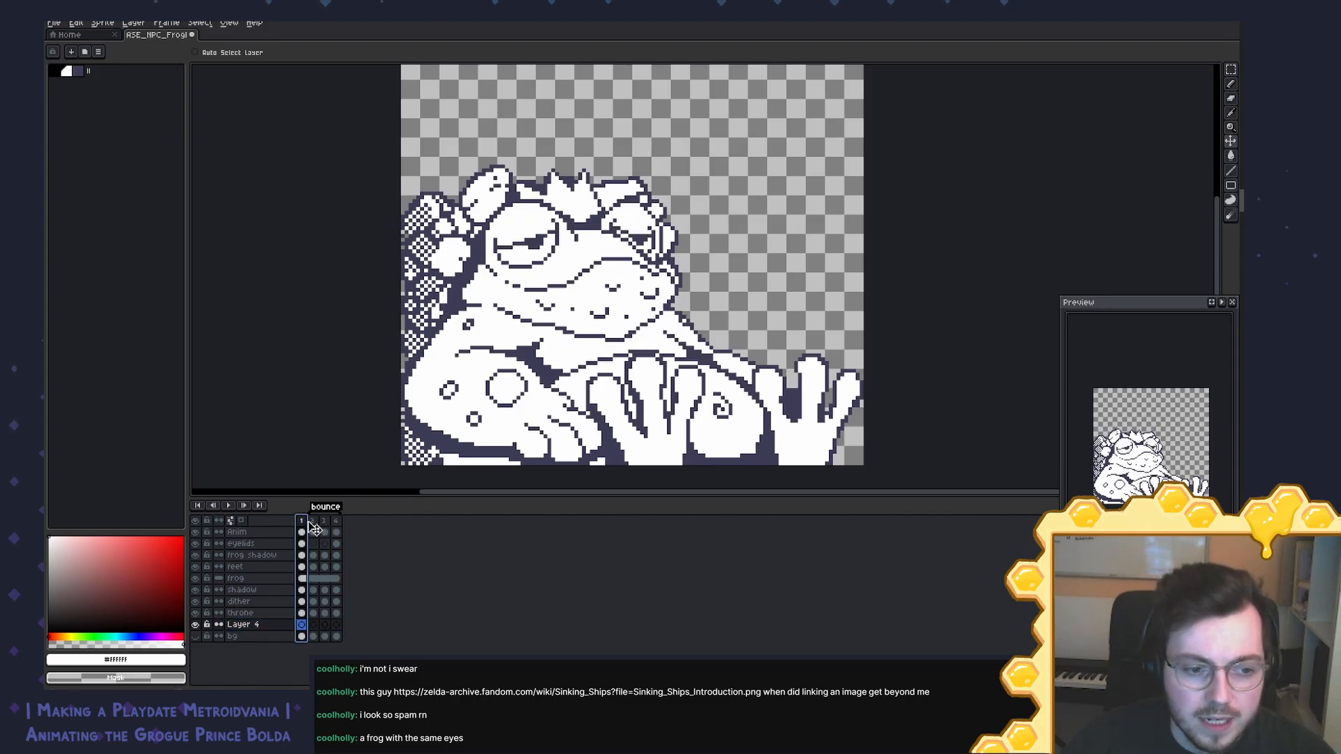
left_click(313, 521)
left_click(325, 521)
left_click(336, 520)
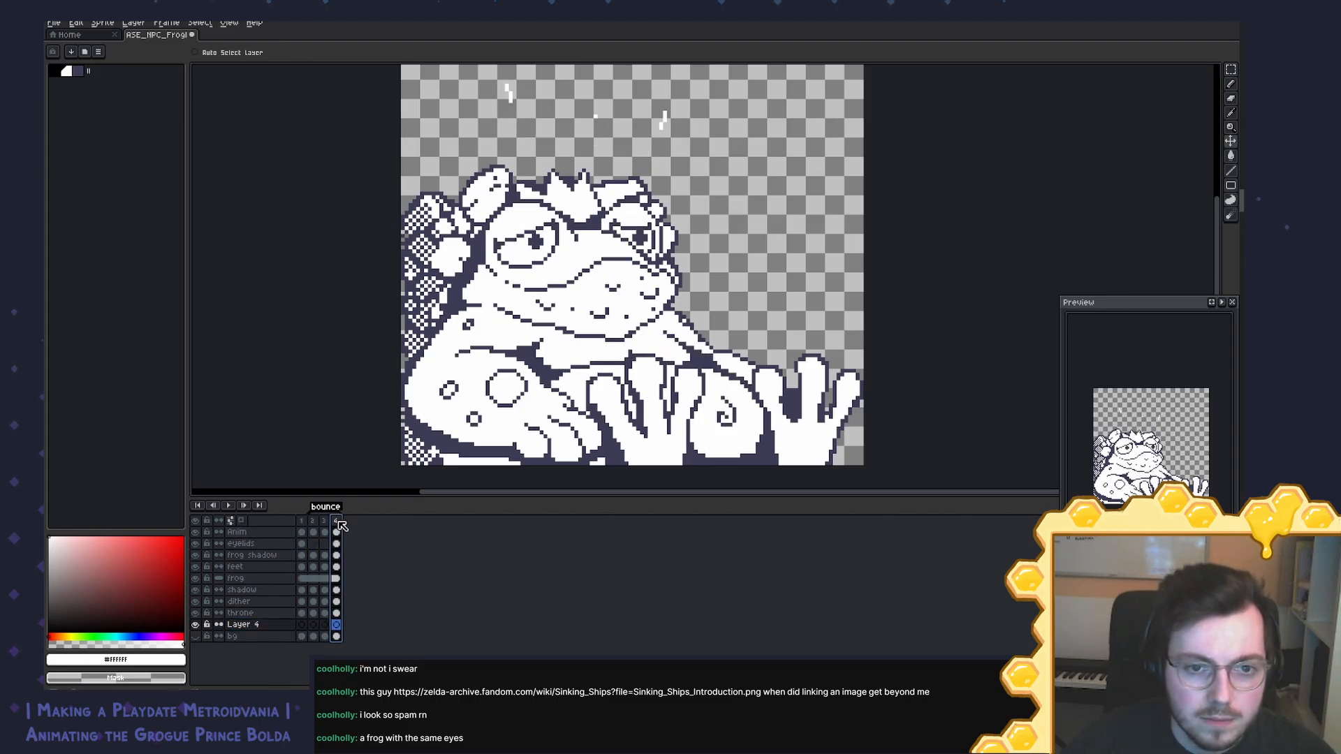
left_click(302, 528)
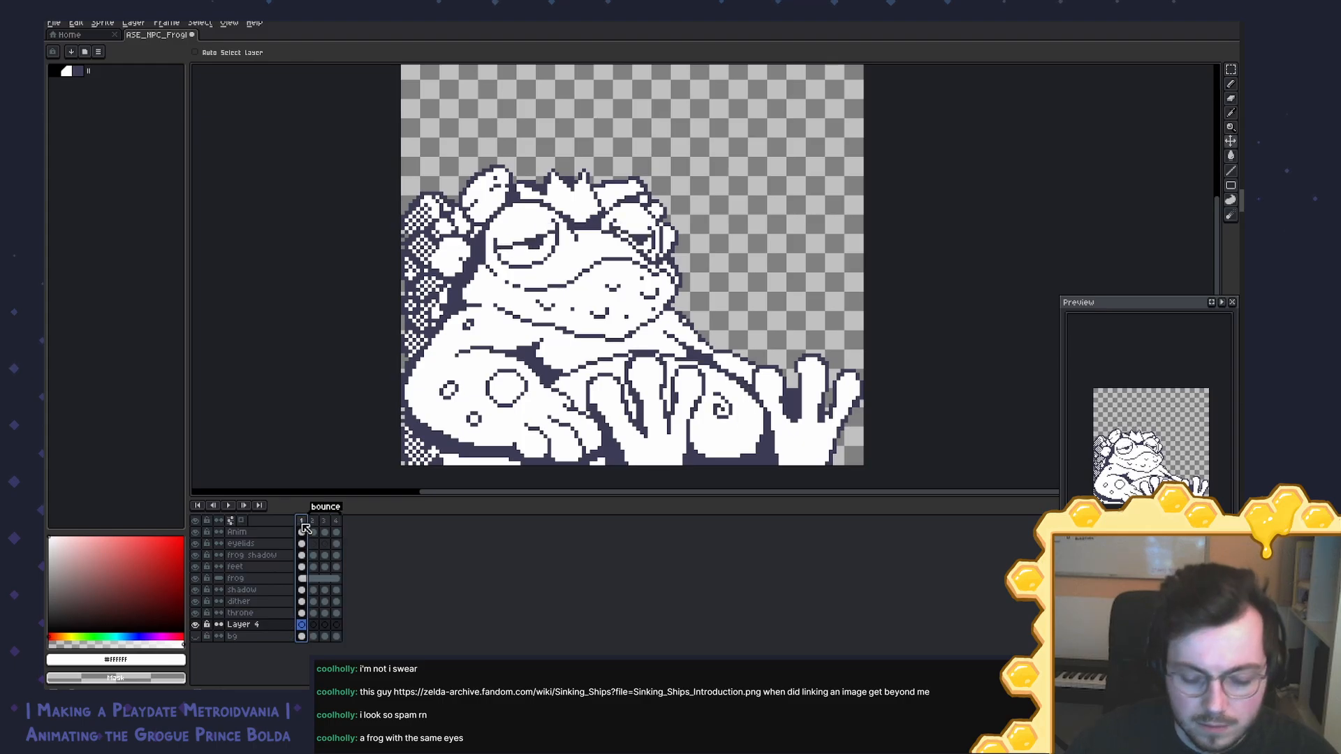
key("Return")
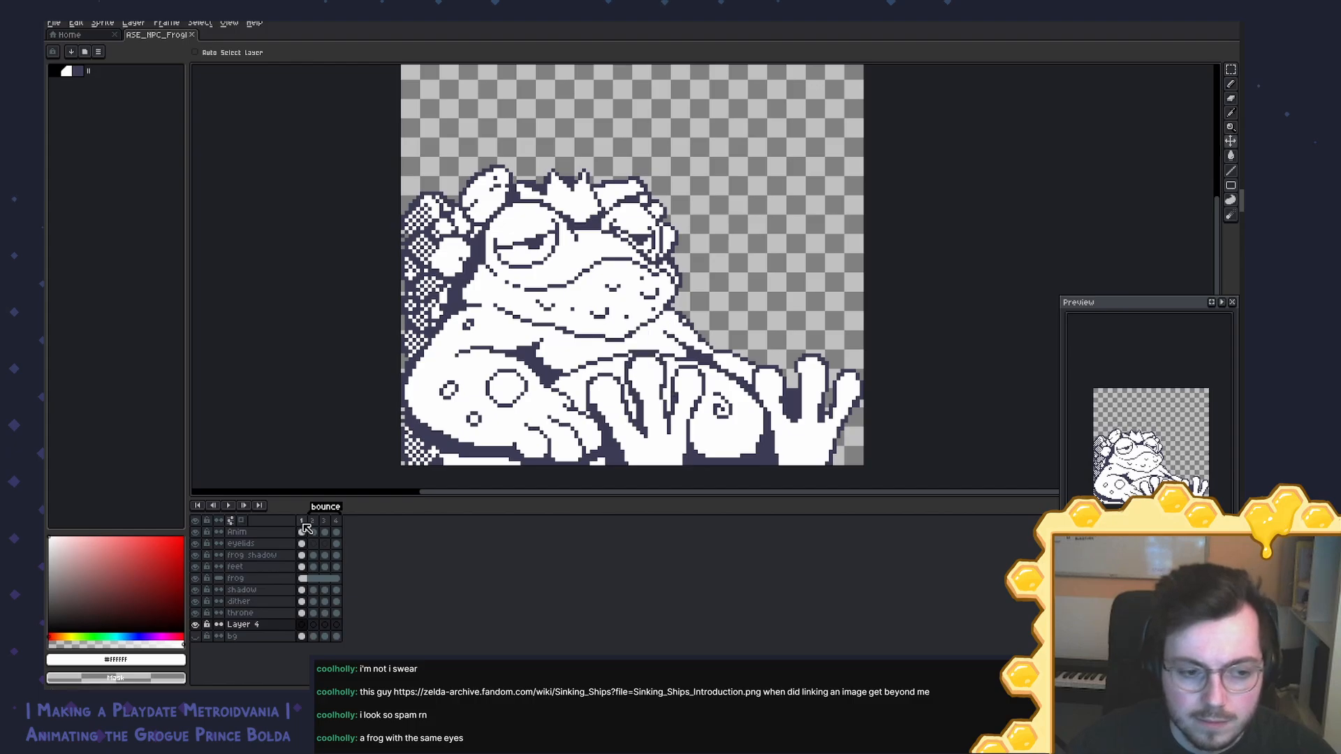
Step: Duplicate frame 1 ahead of the frames tagged bounce
left_click(301, 520)
left_click_drag(580, 242, 605, 257)
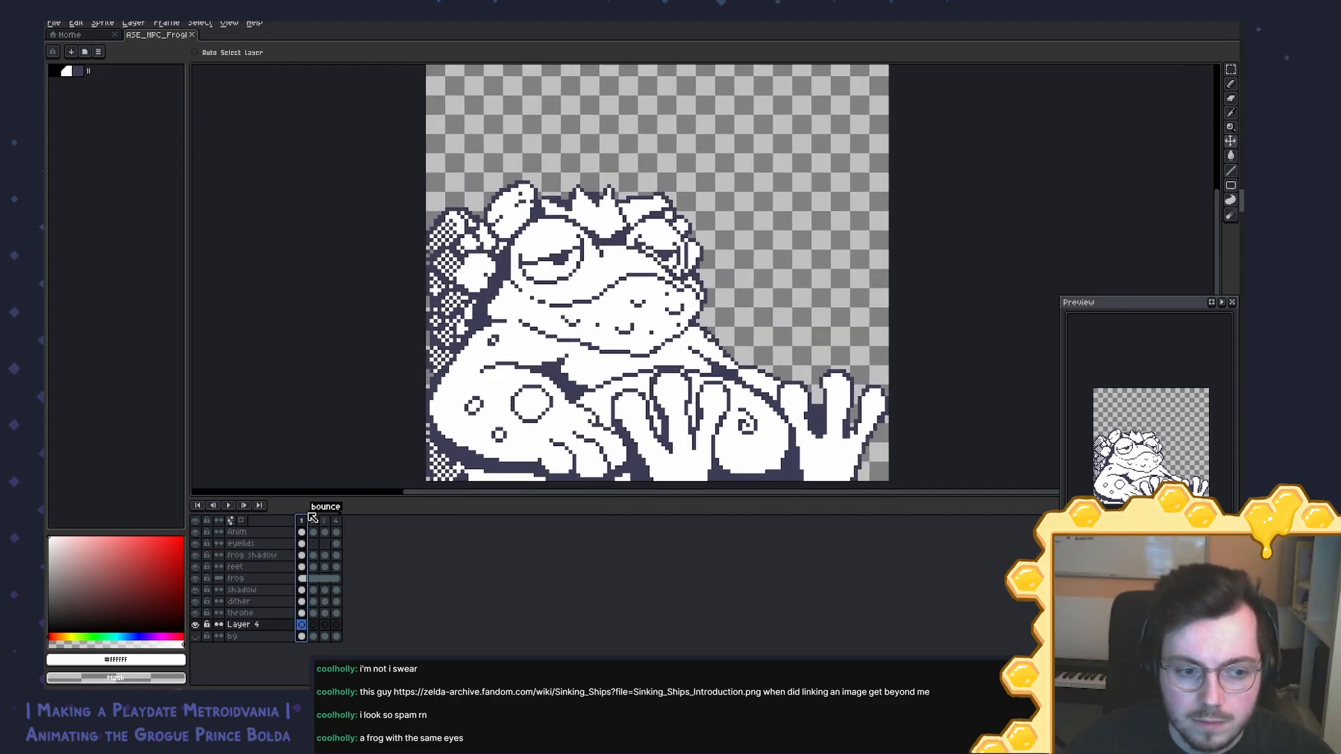
left_click_drag(687, 264, 662, 244)
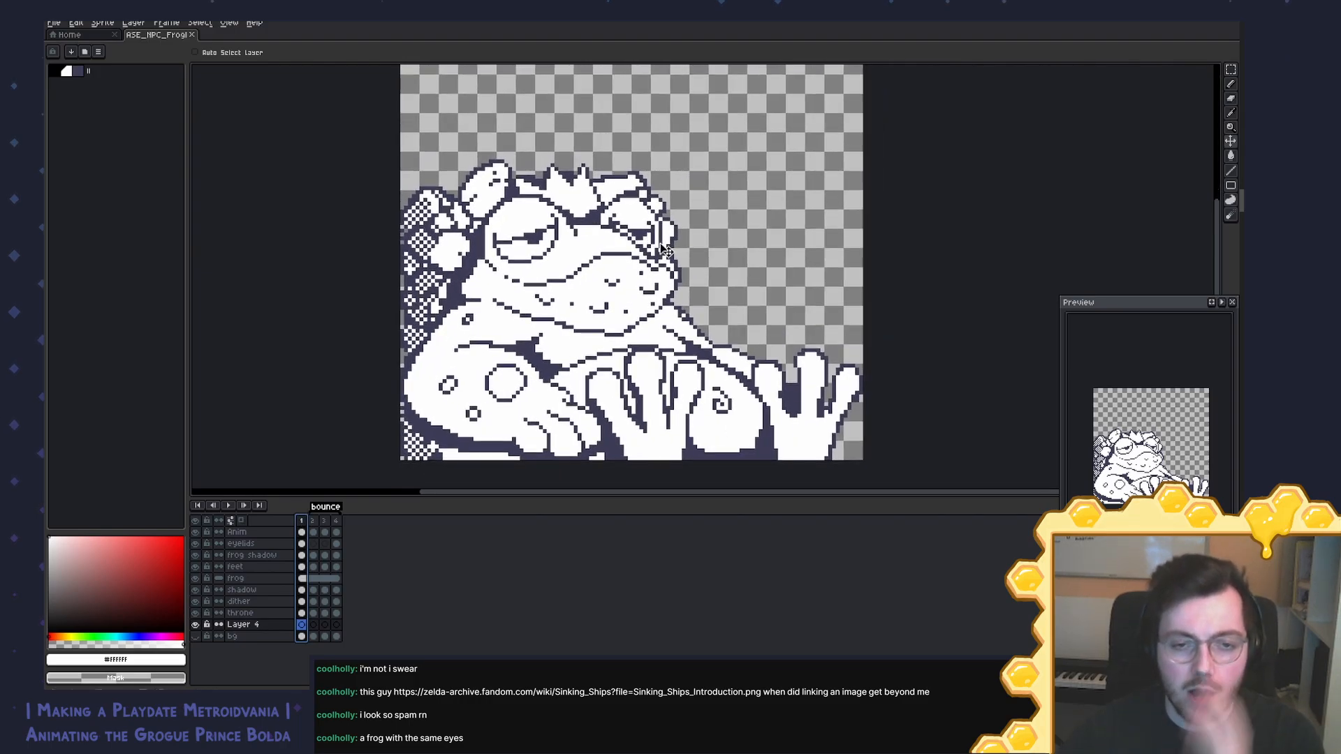
key("alt+n")
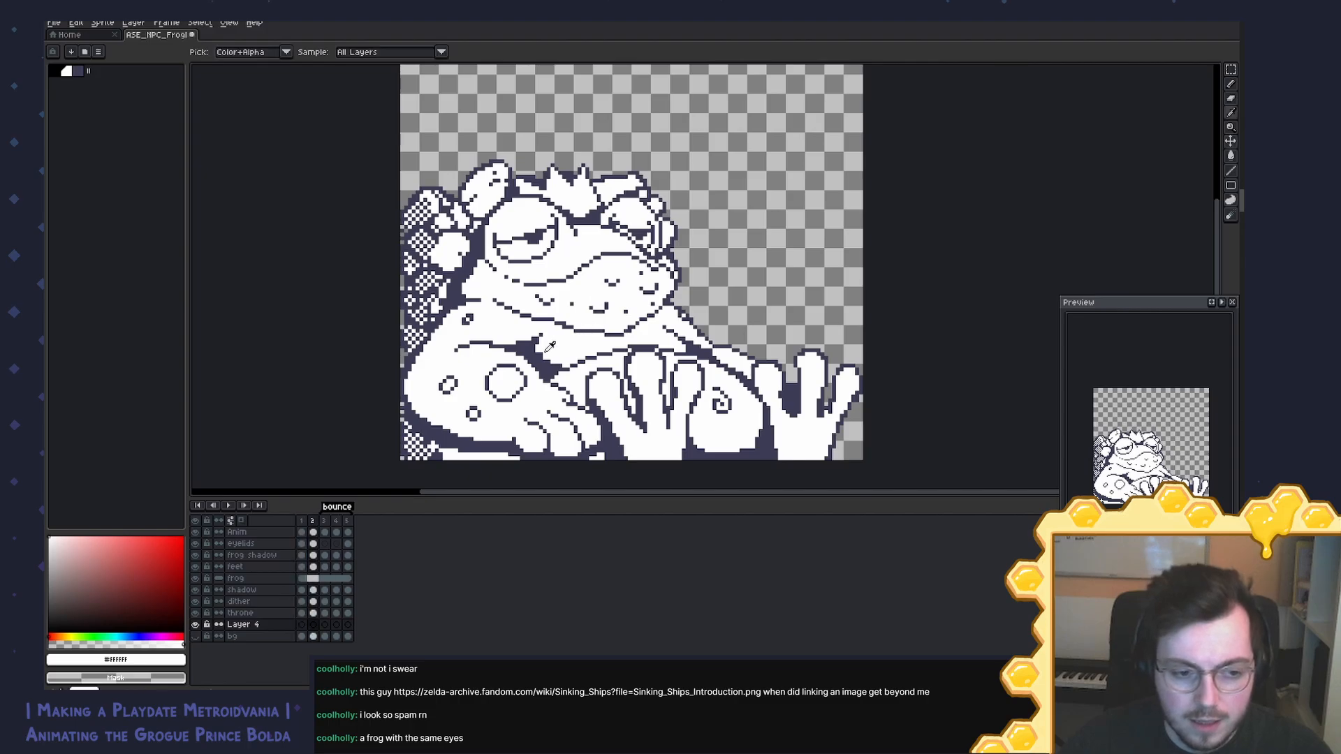
Step: Target the Anim layer in frame 1 and set up the Pencil with a pure red foreground colour
left_click_drag(604, 306, 651, 293)
scroll(626, 287, "up", 1)
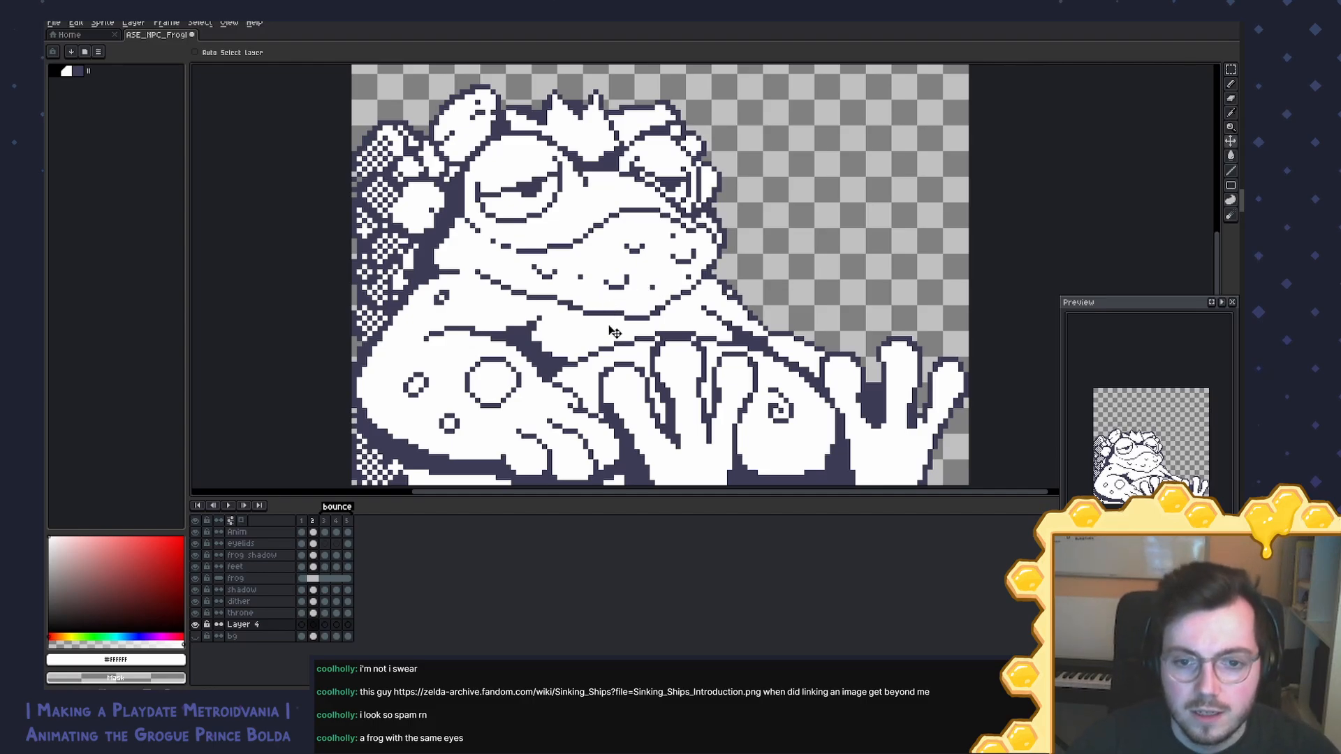
scroll(608, 324, "down", 1)
scroll(602, 319, "up", 1)
left_click_drag(598, 327, 597, 333)
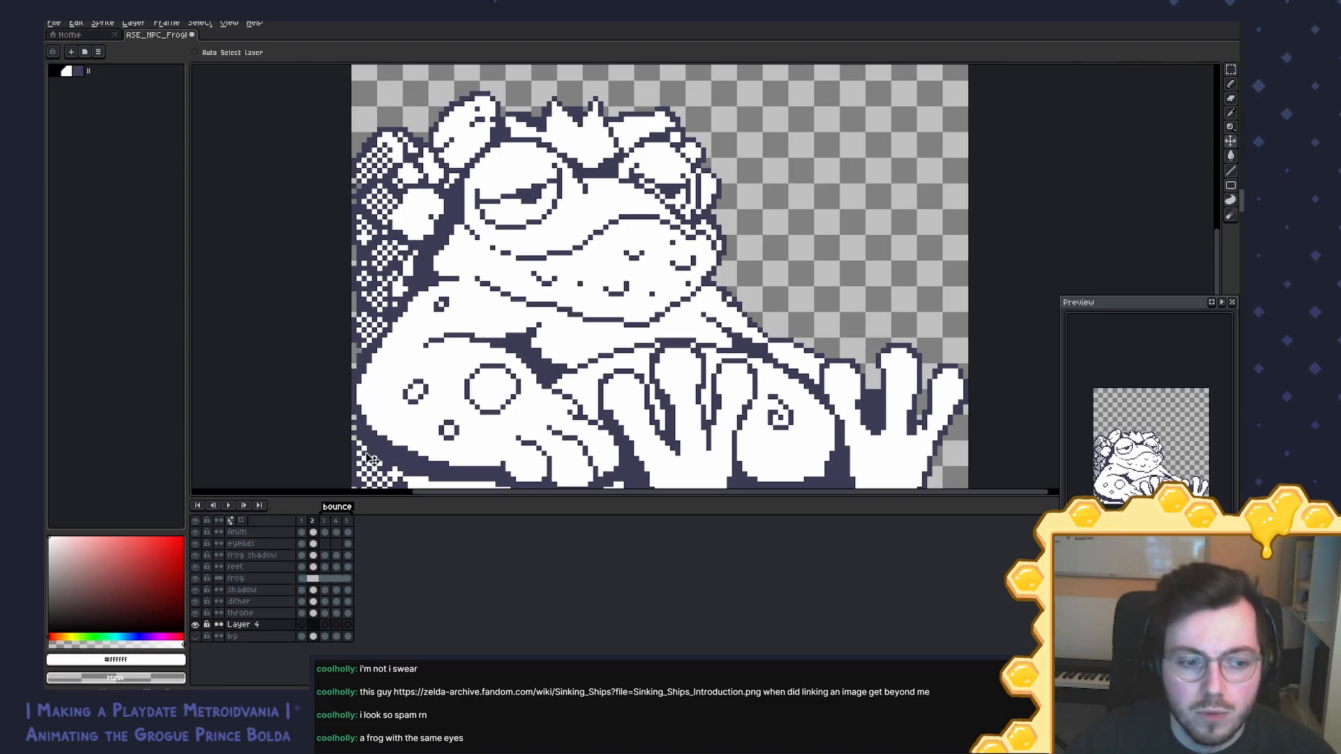
left_click(303, 533)
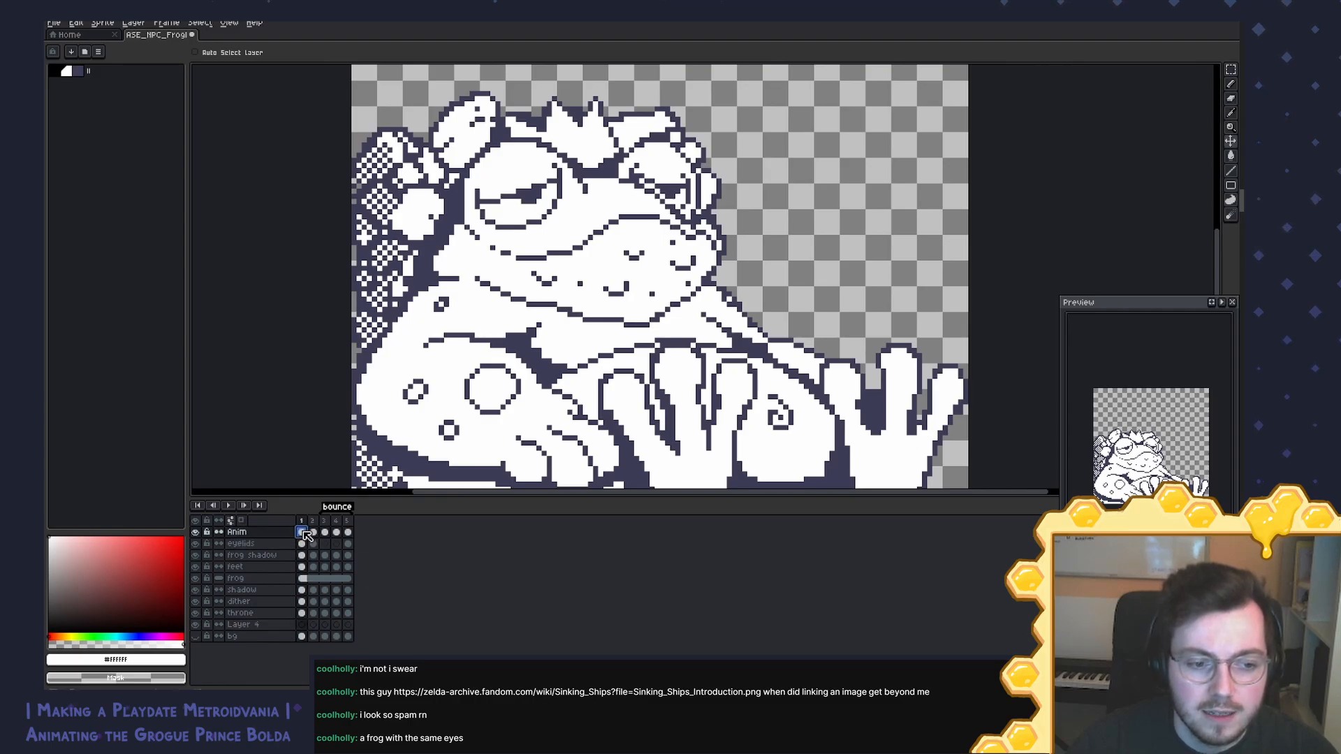
scroll(524, 381, "down", 1)
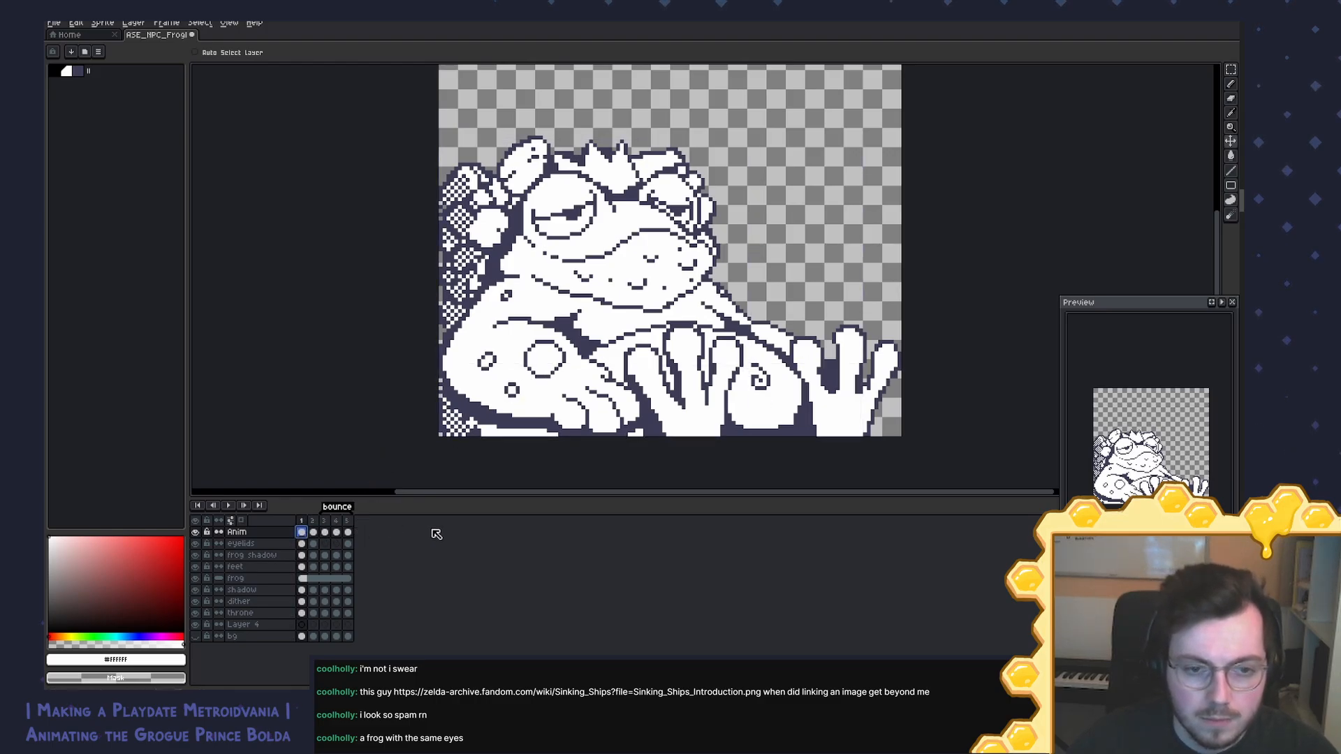
scroll(744, 348, "up", 3)
scroll(744, 348, "down", 3)
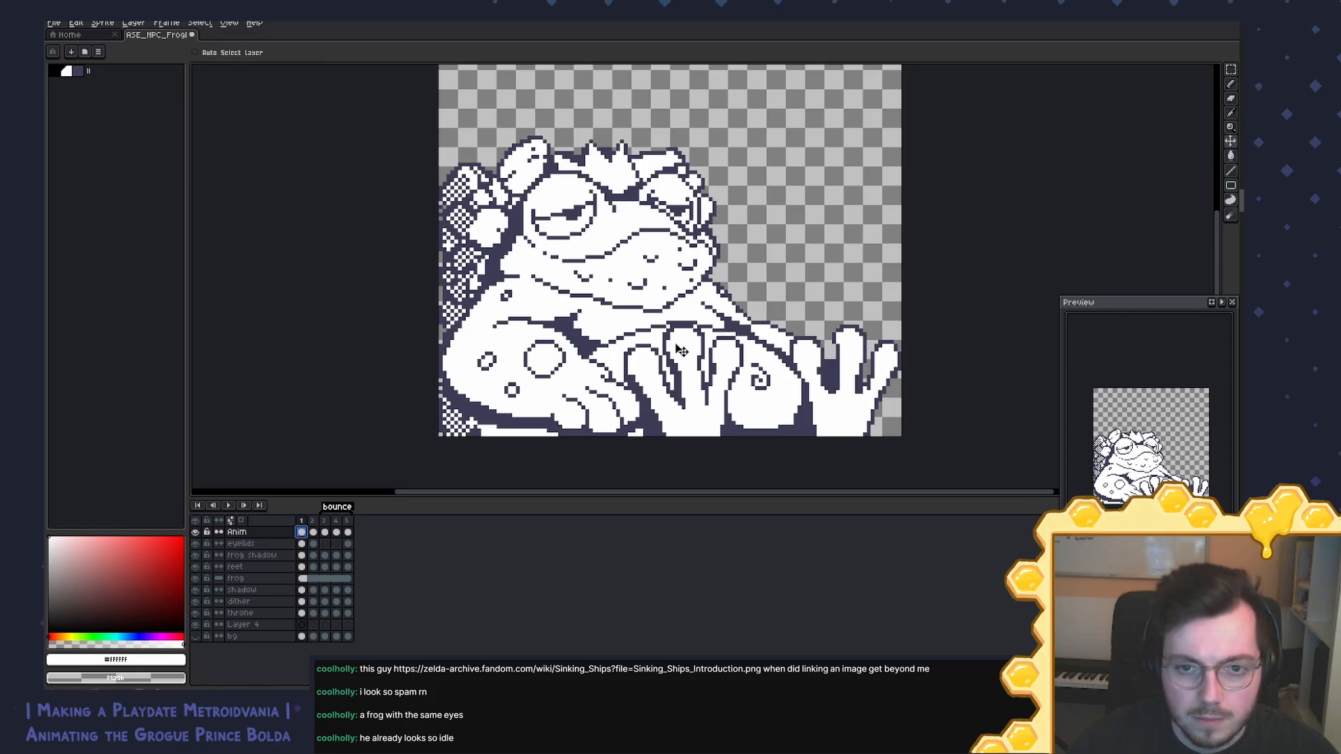
left_click_drag(643, 290, 614, 308)
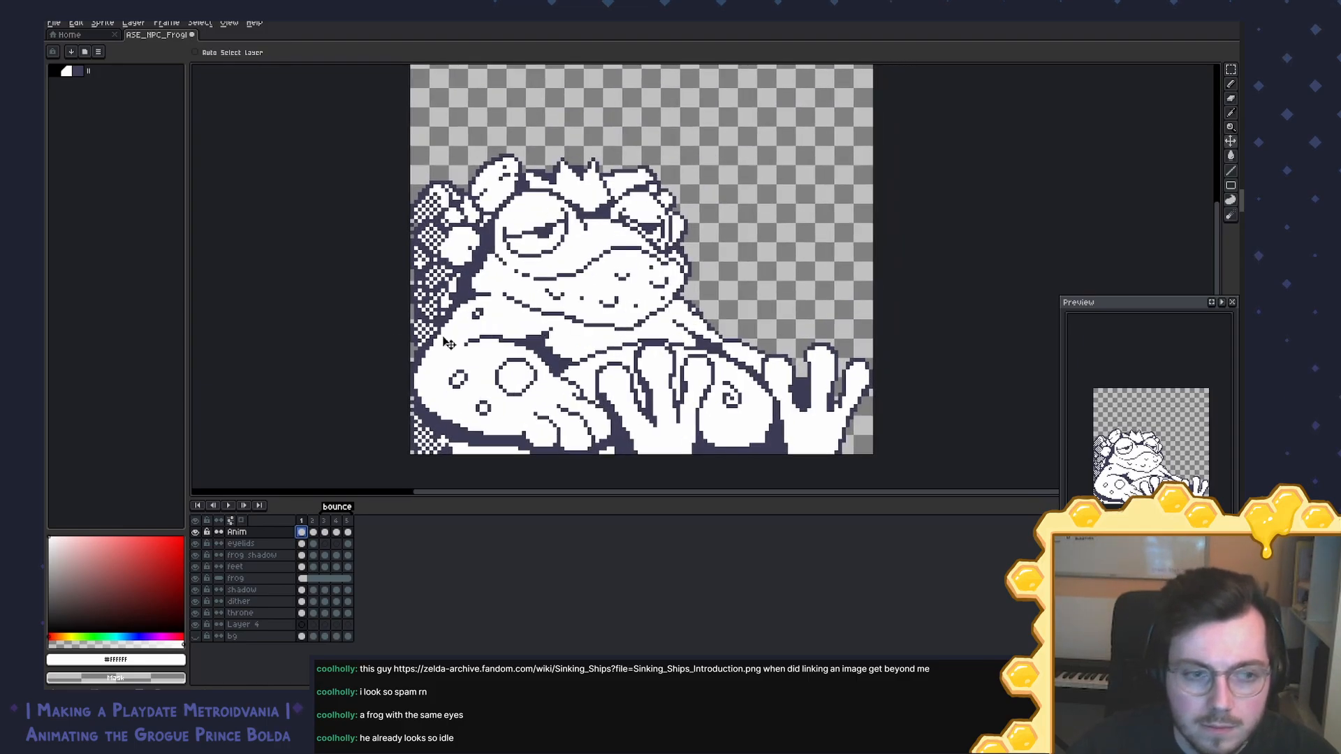
left_click(183, 537)
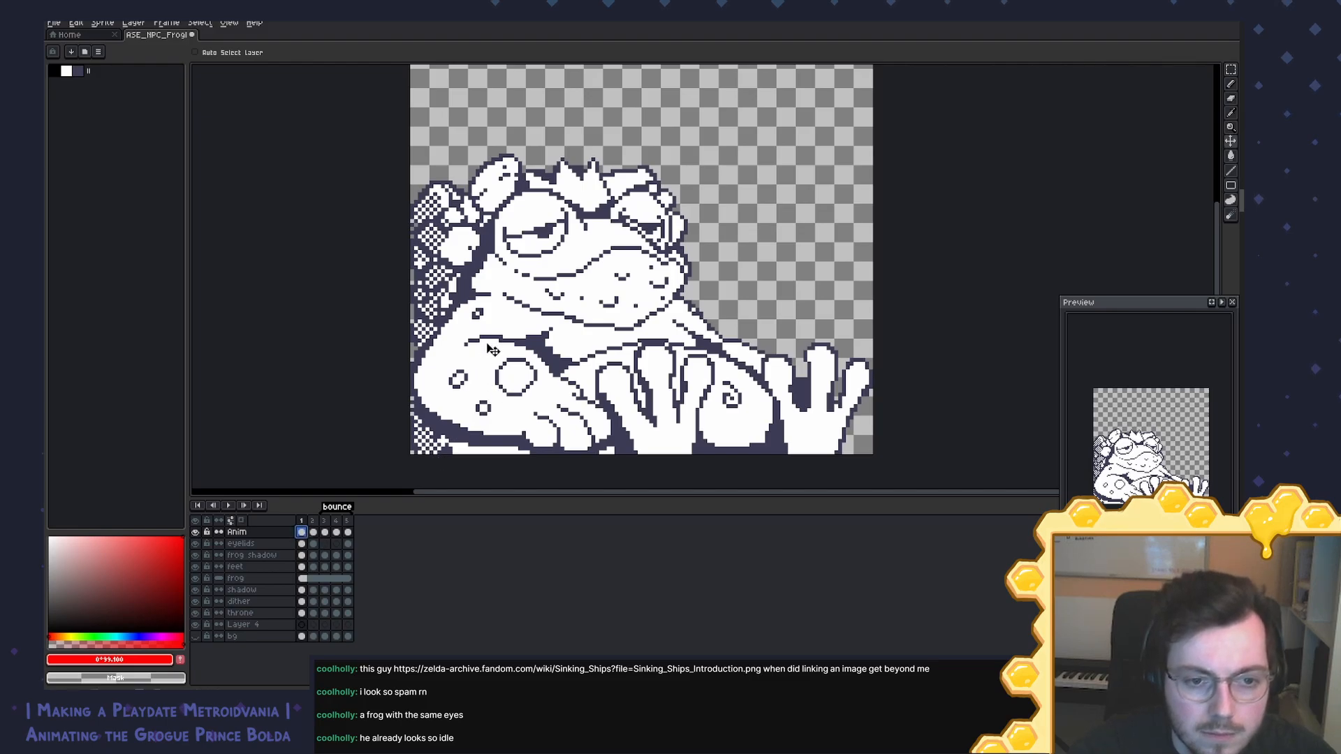
key("b")
mouse_move(469, 343)
left_mouse_down()
mouse_move(513, 337)
mouse_move(562, 378)
mouse_move(484, 339)
mouse_move(528, 342)
mouse_move(571, 386)
left_mouse_up()
key("ctrl+z")
key("ctrl+z")
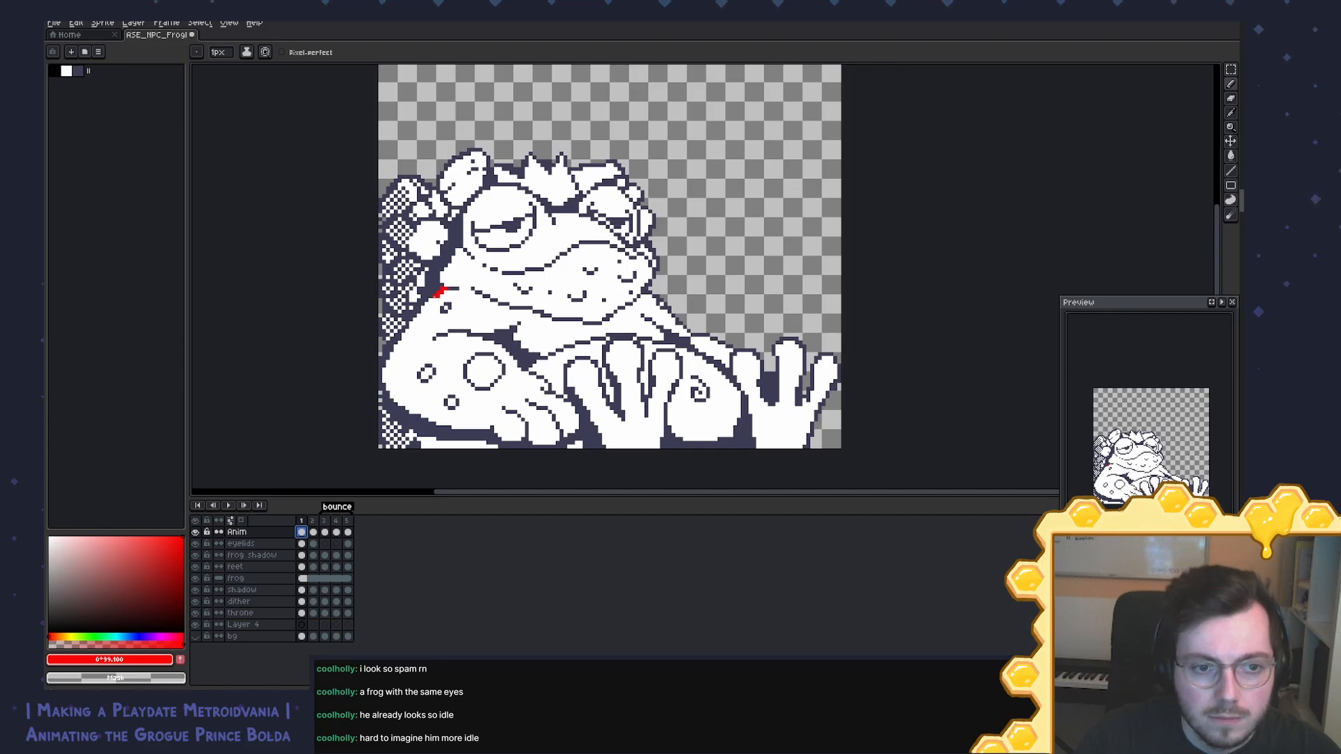
Step: Trace the frog's back outline and the line under its chin in red on frame 1 of the Anim layer
mouse_move(440, 290)
left_mouse_down()
mouse_move(384, 365)
mouse_move(389, 346)
left_mouse_up()
key("ctrl+z")
key("e")
key("b")
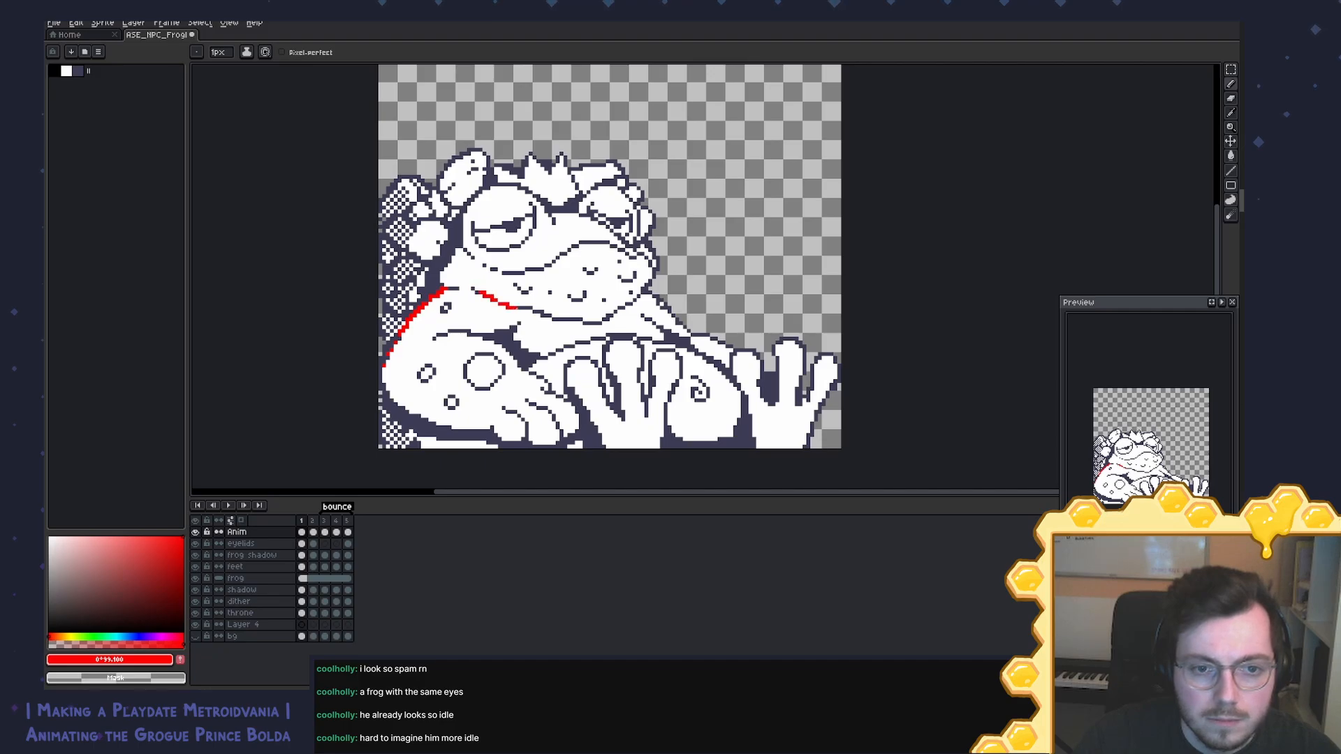
mouse_move(515, 308)
left_mouse_down()
mouse_move(580, 316)
mouse_move(655, 278)
left_mouse_up()
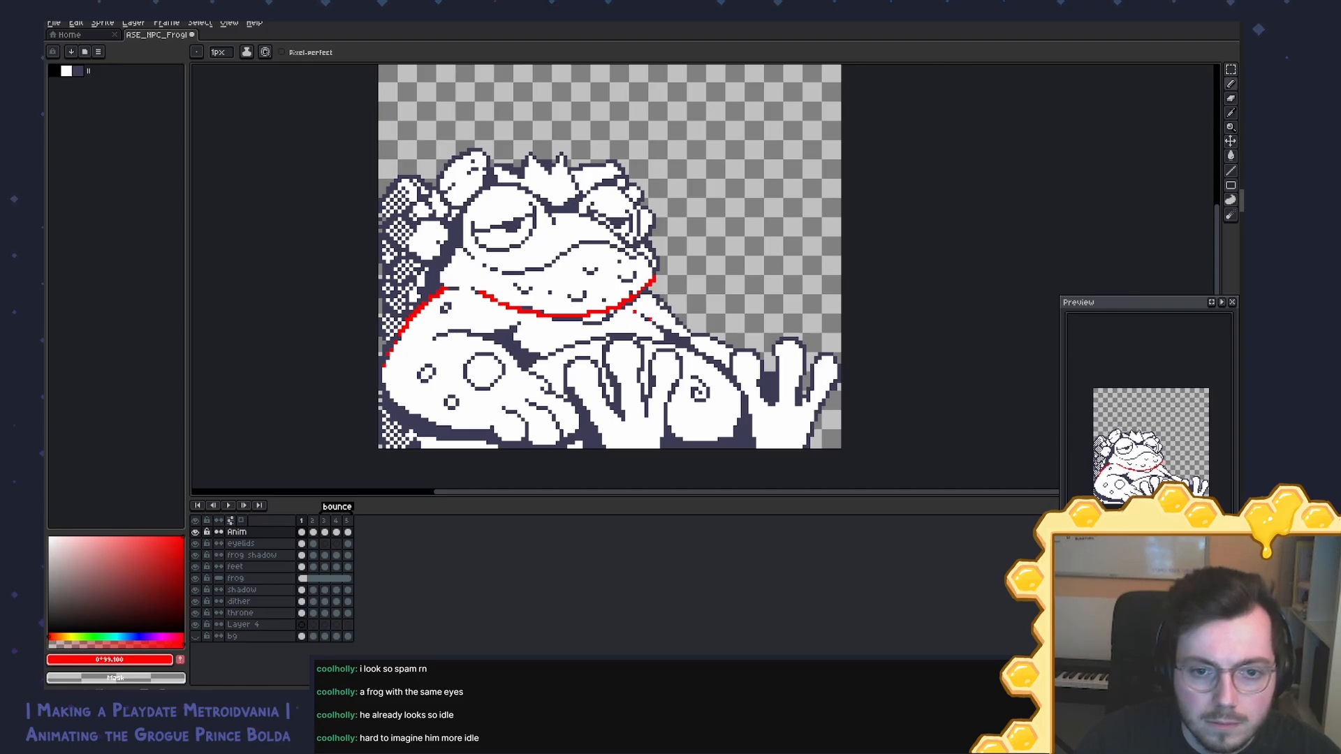
Step: Trace the far shoulder line and the near arm's inner edge and upper crease in red
left_click_drag(636, 309, 663, 329)
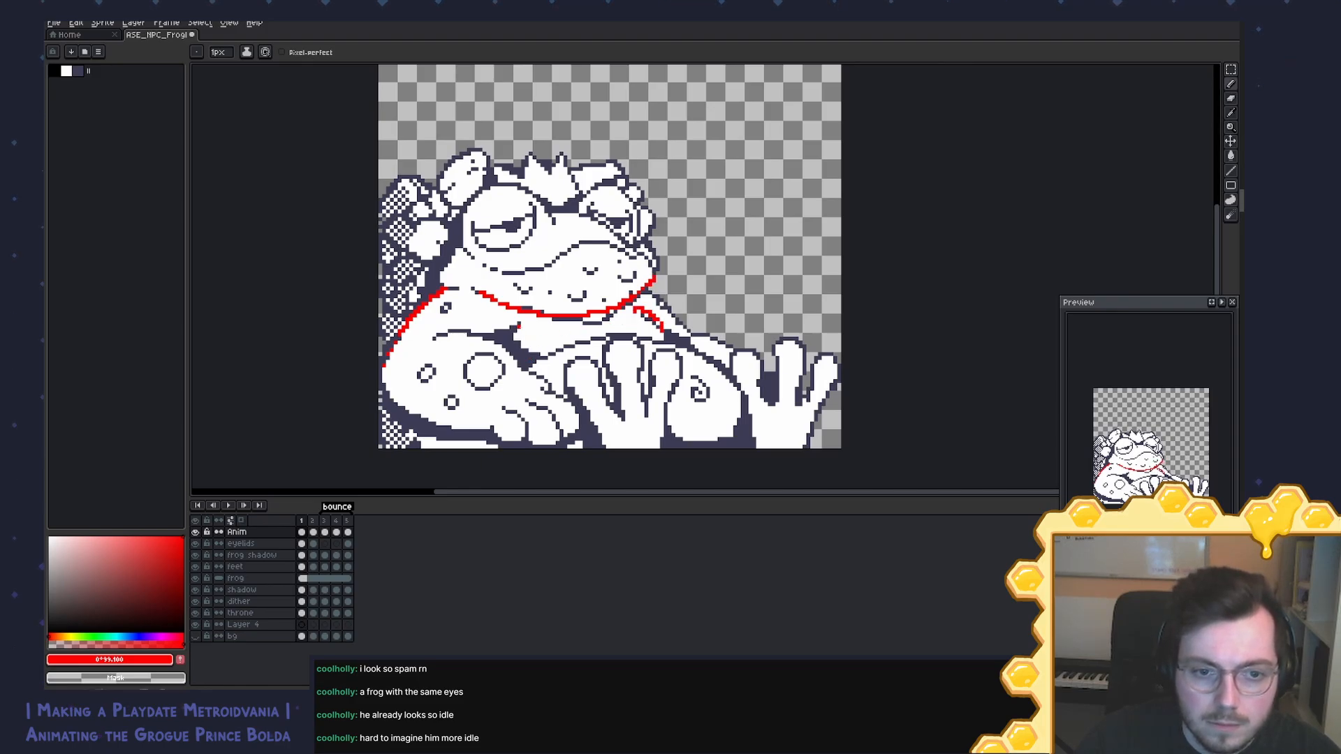
left_click_drag(518, 323, 544, 355)
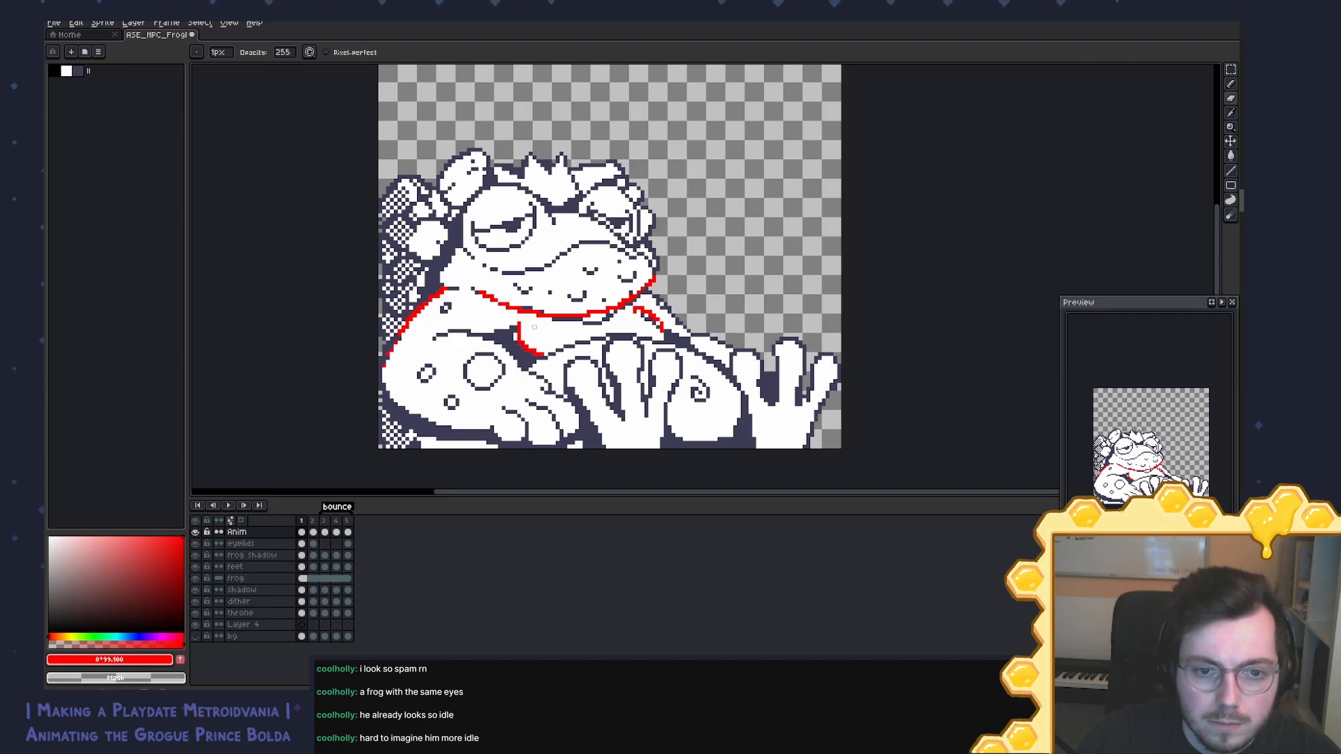
key("e")
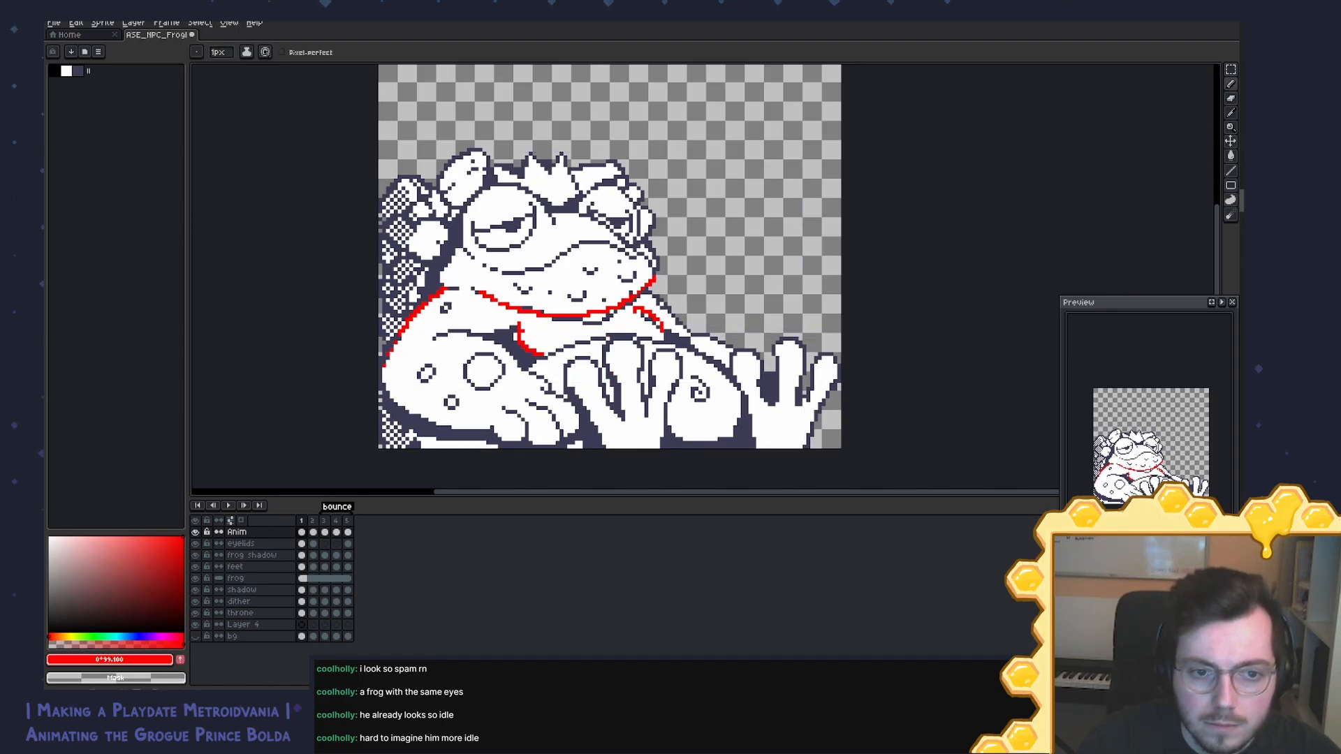
left_click_drag(469, 331, 481, 331)
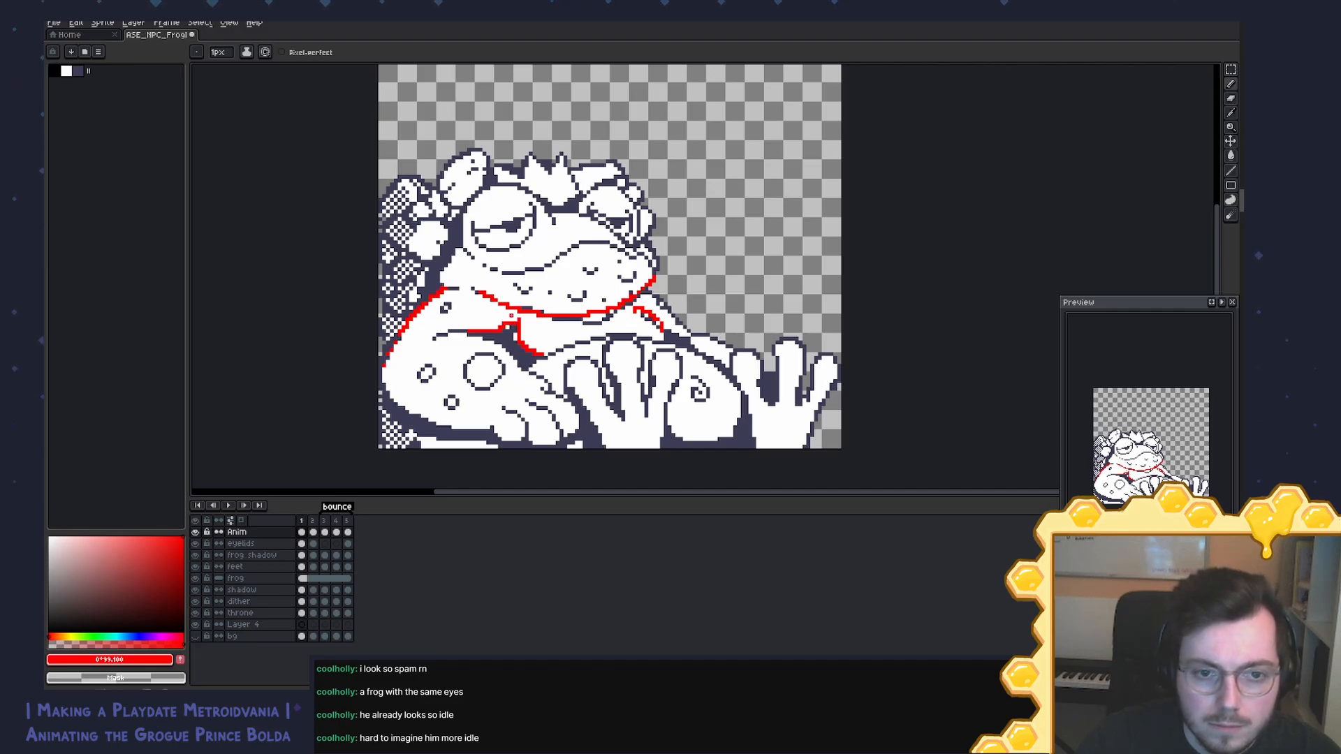
Step: Flip back and forth between frames 1 and 2 to compare the red-marked pose with the original
key("Left")
key("Right")
key("Right")
key("Left")
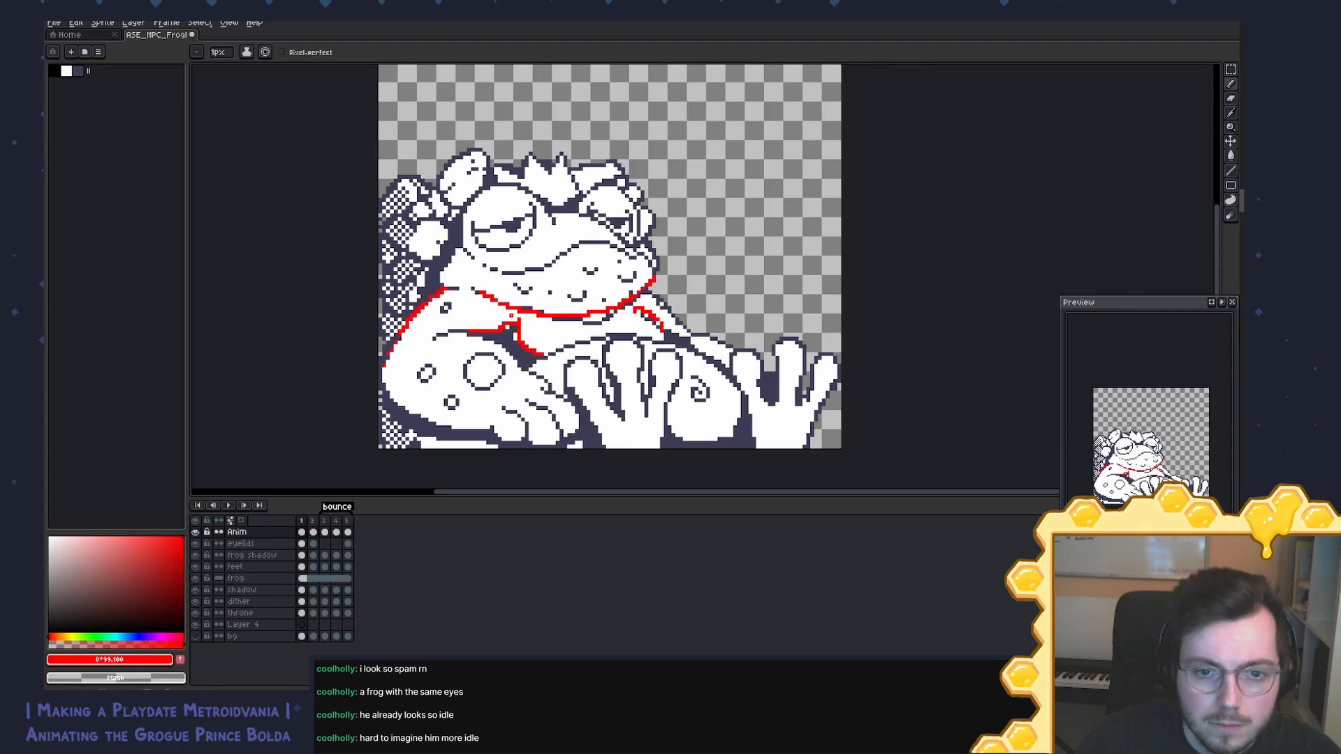
key("Right")
key("Right")
key("Left")
key("Left")
key("Right")
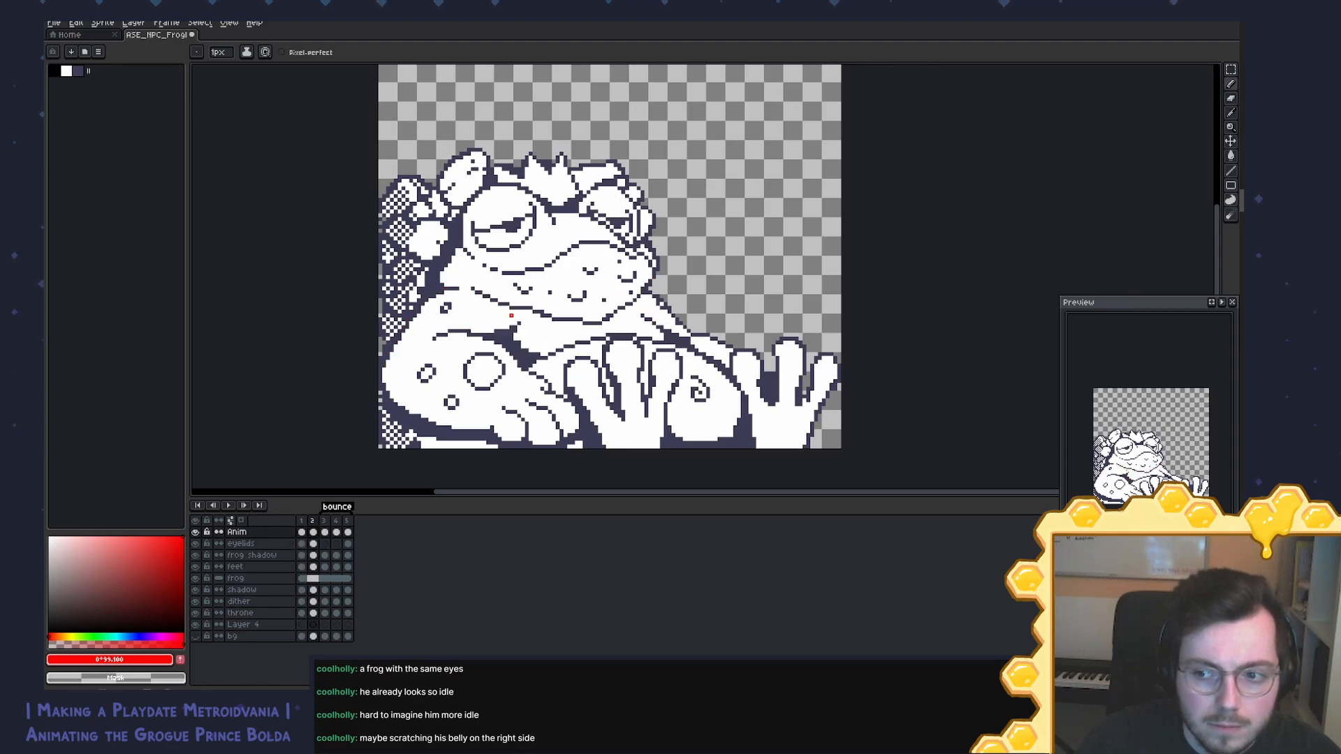
key("Left")
key("Right")
key("Left")
key("Right")
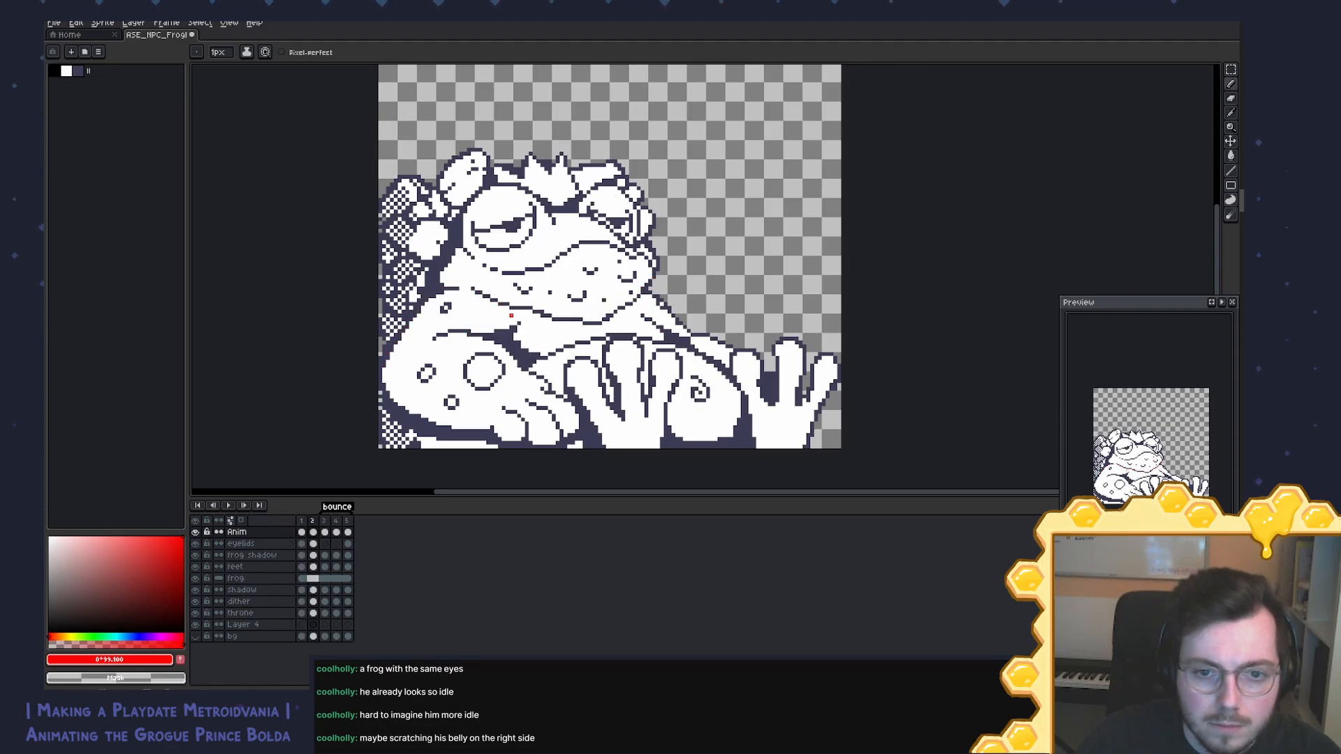
key("Left")
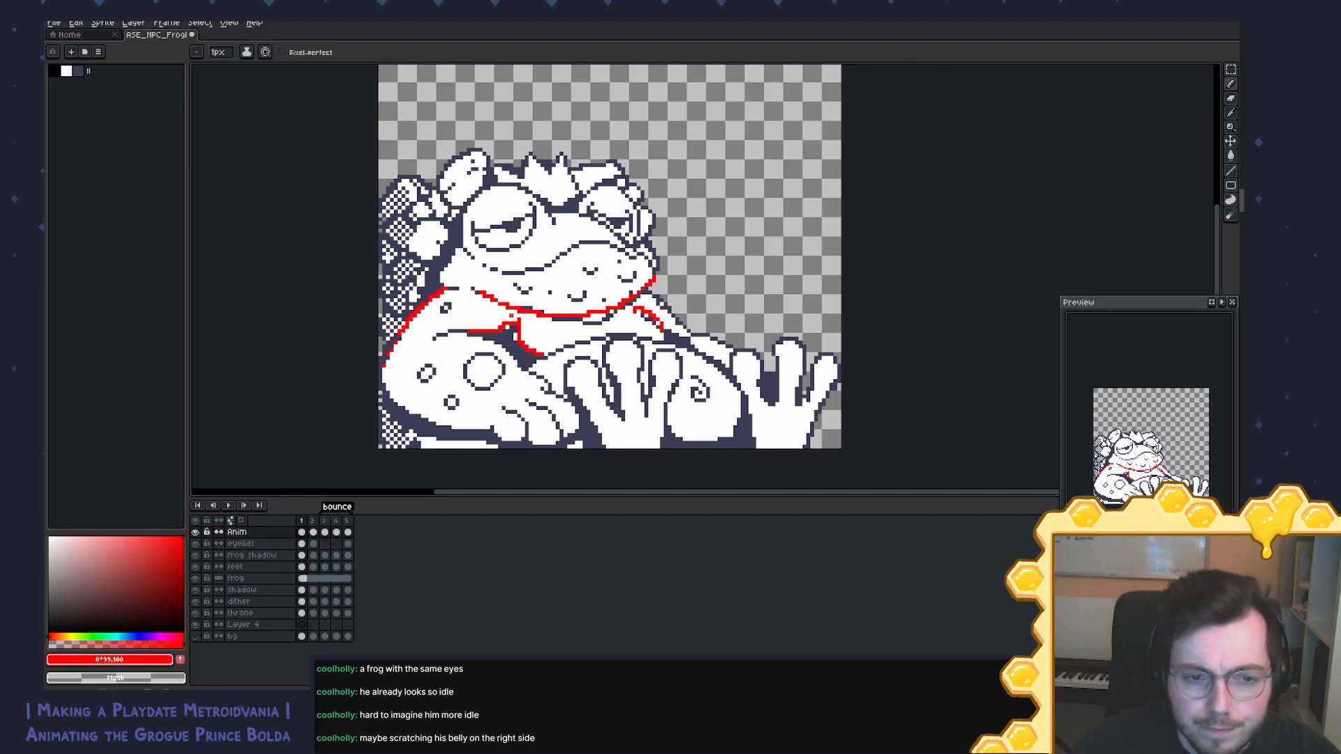
Step: Duplicate frame 2 to get a spare copy of the unmarked pose
left_click(315, 532)
key("Left")
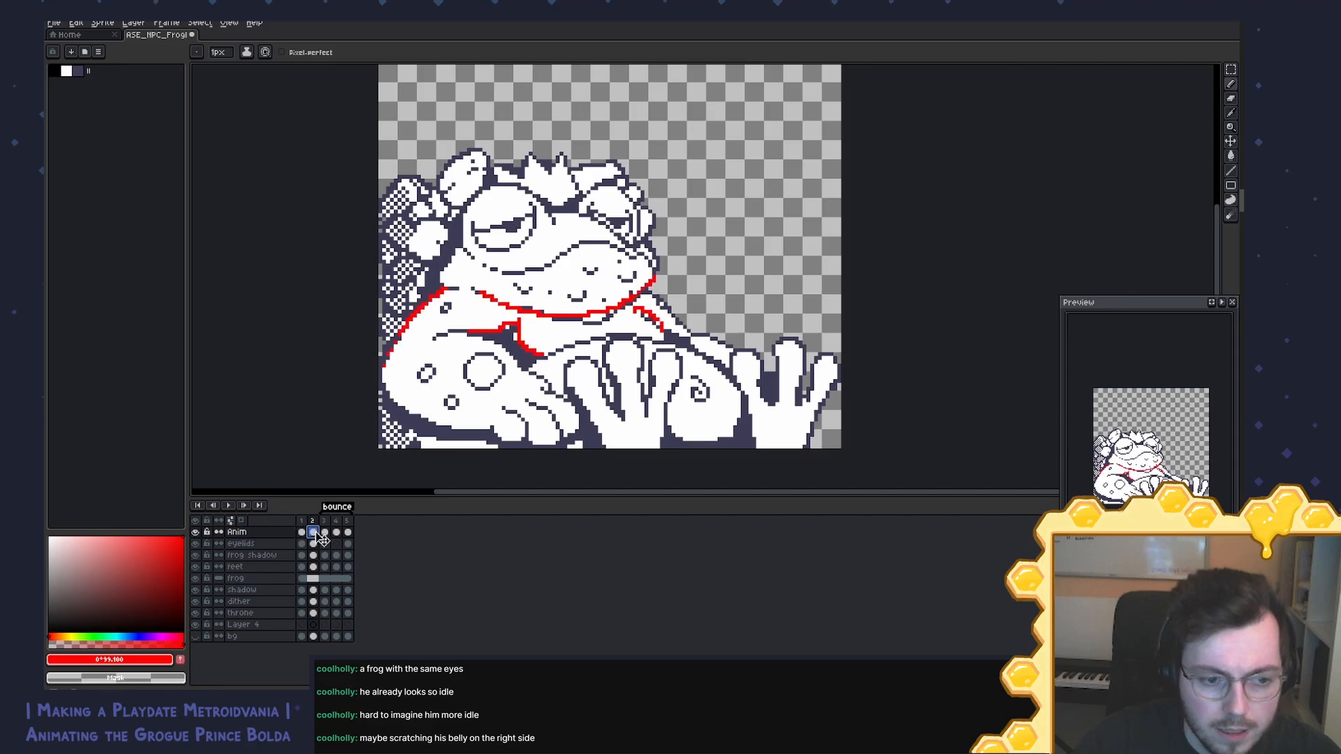
key("Right")
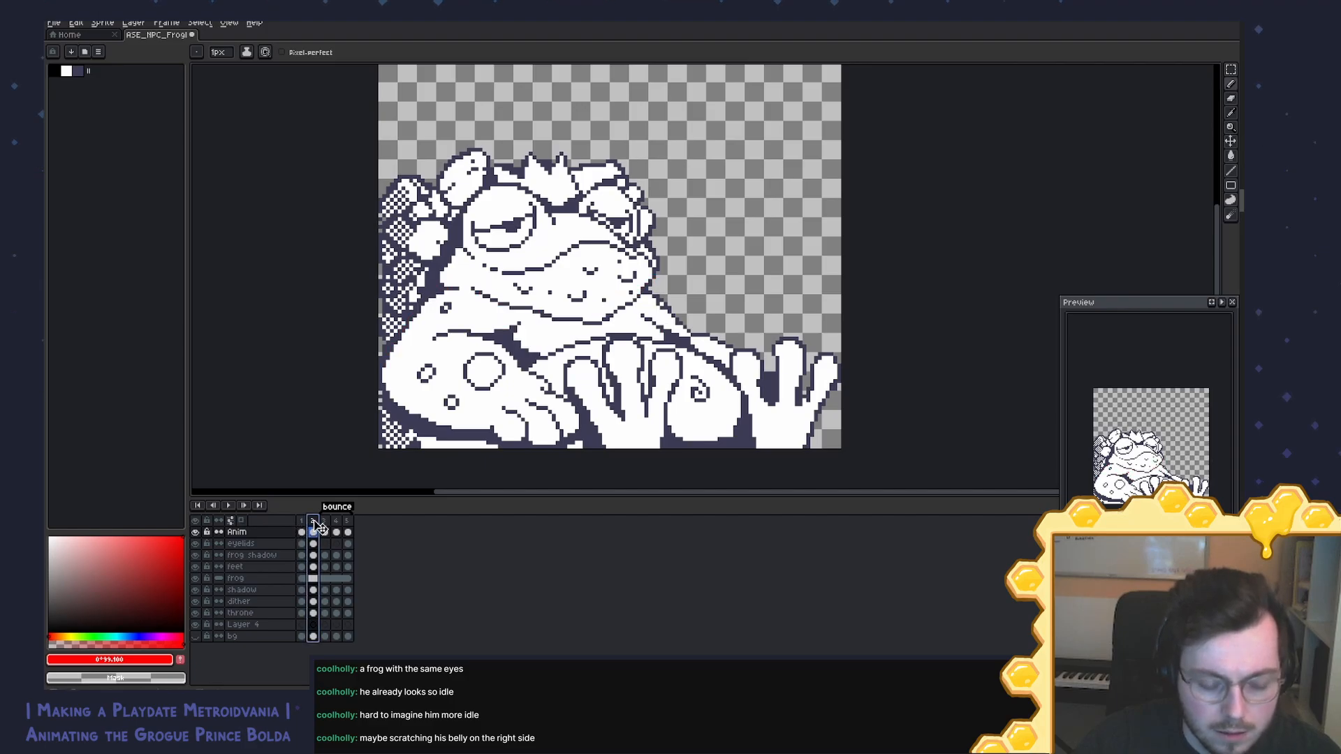
key("alt+n")
Step: Copy the red-marked Anim cel from frame 1 into frame 2, and the unmarked Anim cel from frame 3 into frame 1
left_click(301, 533)
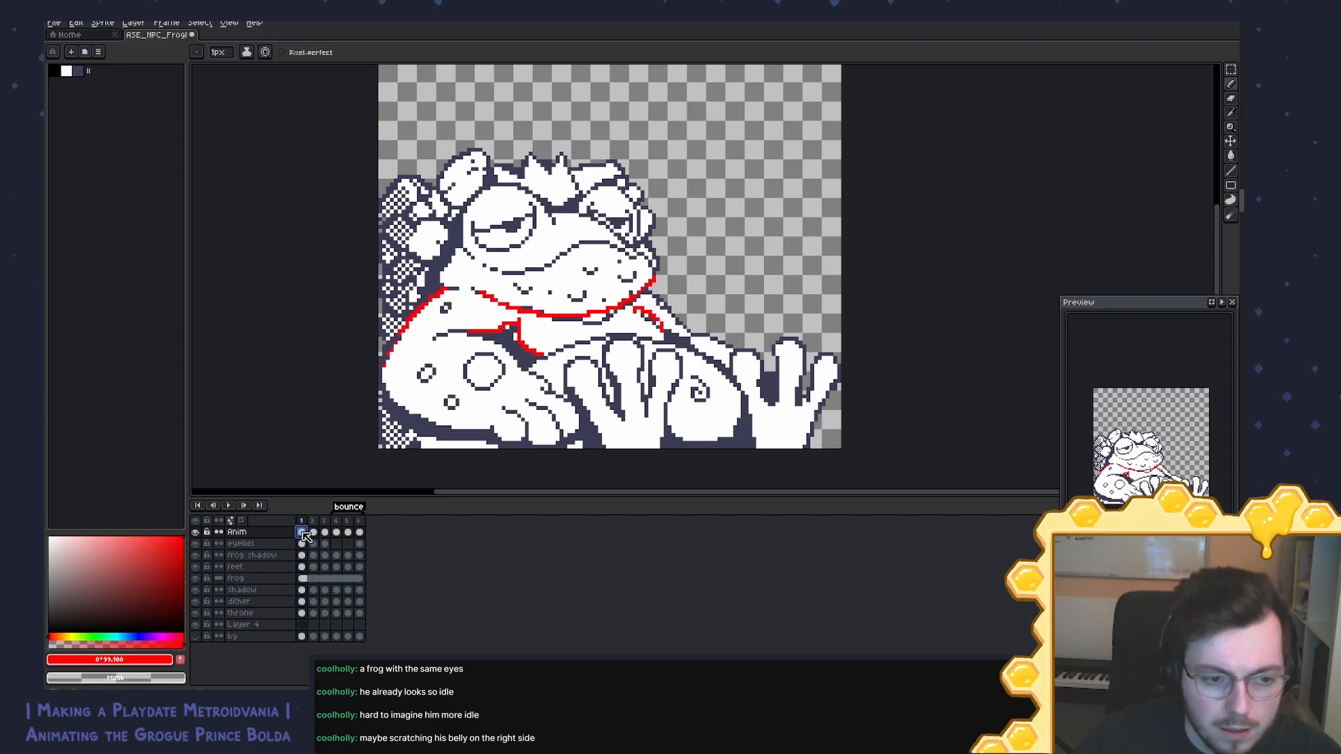
left_click(314, 533)
key("ctrl+v")
left_click(324, 533)
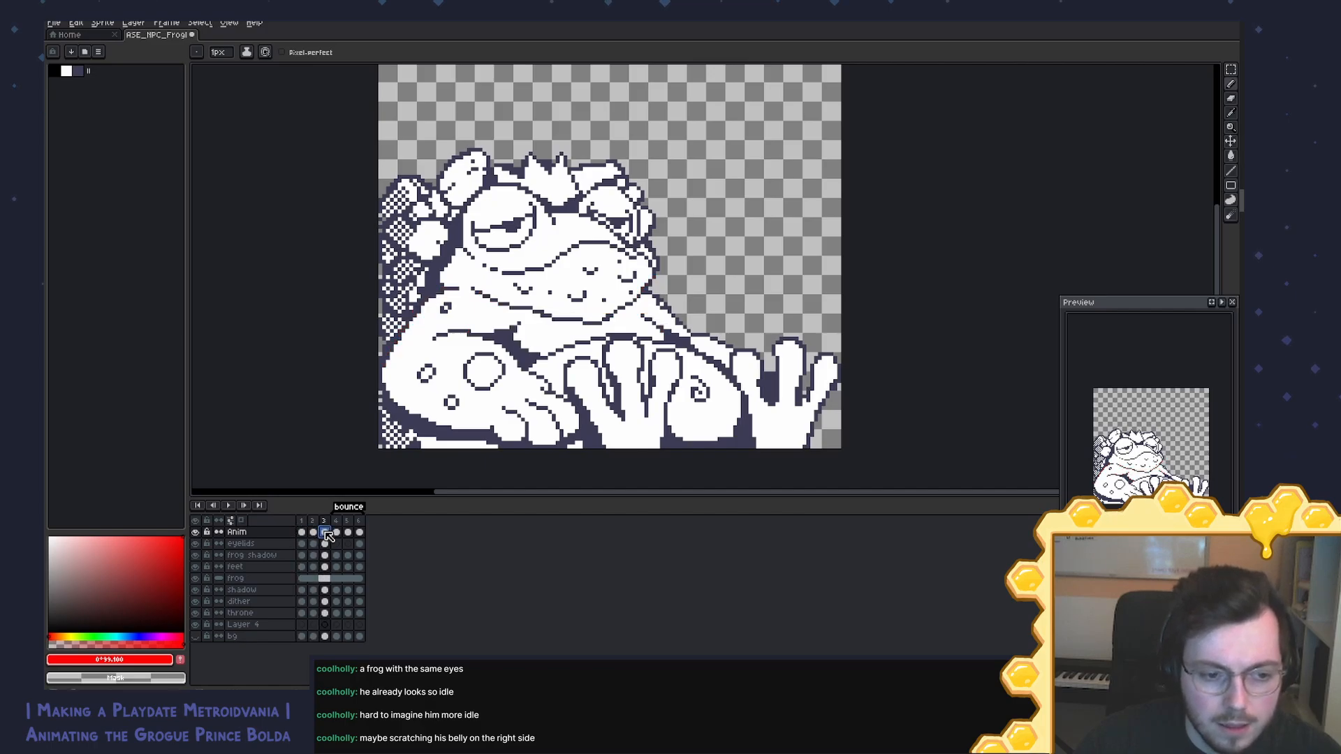
key("ctrl+c")
left_click(303, 535)
key("ctrl+v")
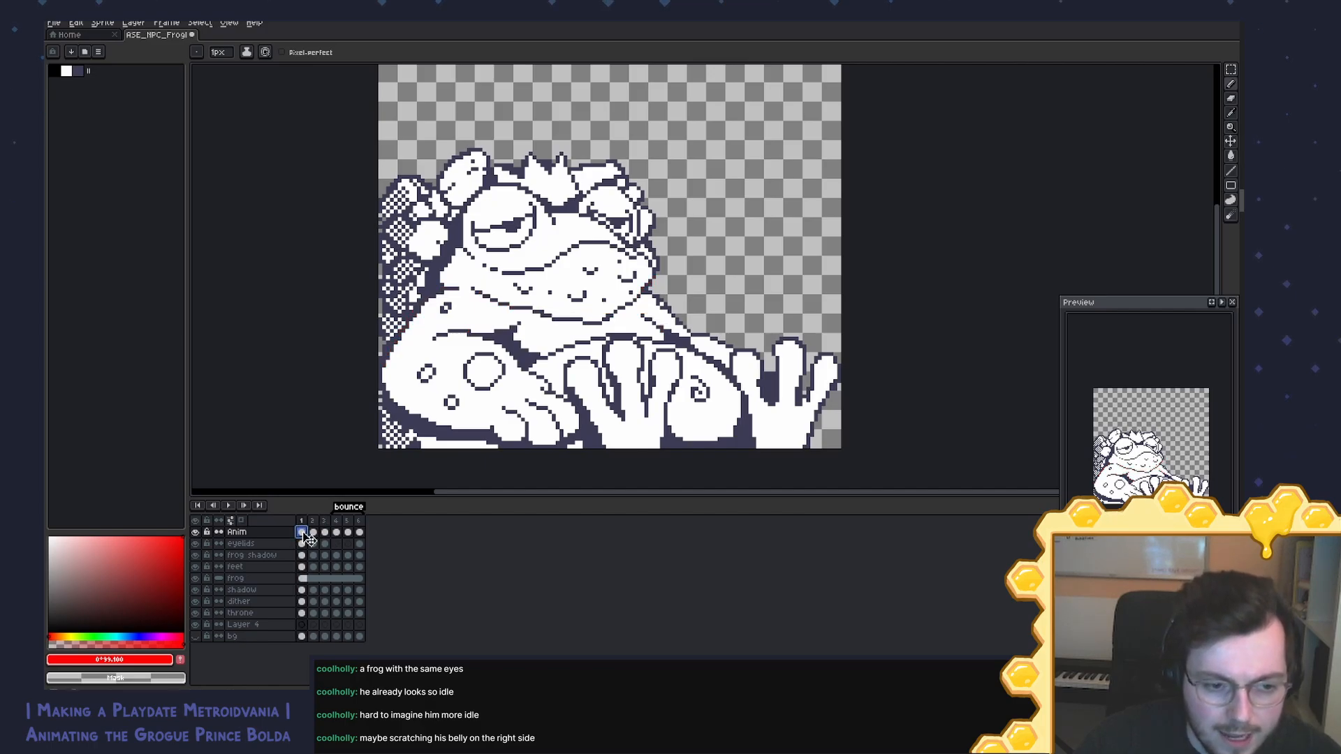
Step: Delete the spare frame 3 and return to the Anim cel in frame 2
left_click(326, 533)
right_click(333, 531)
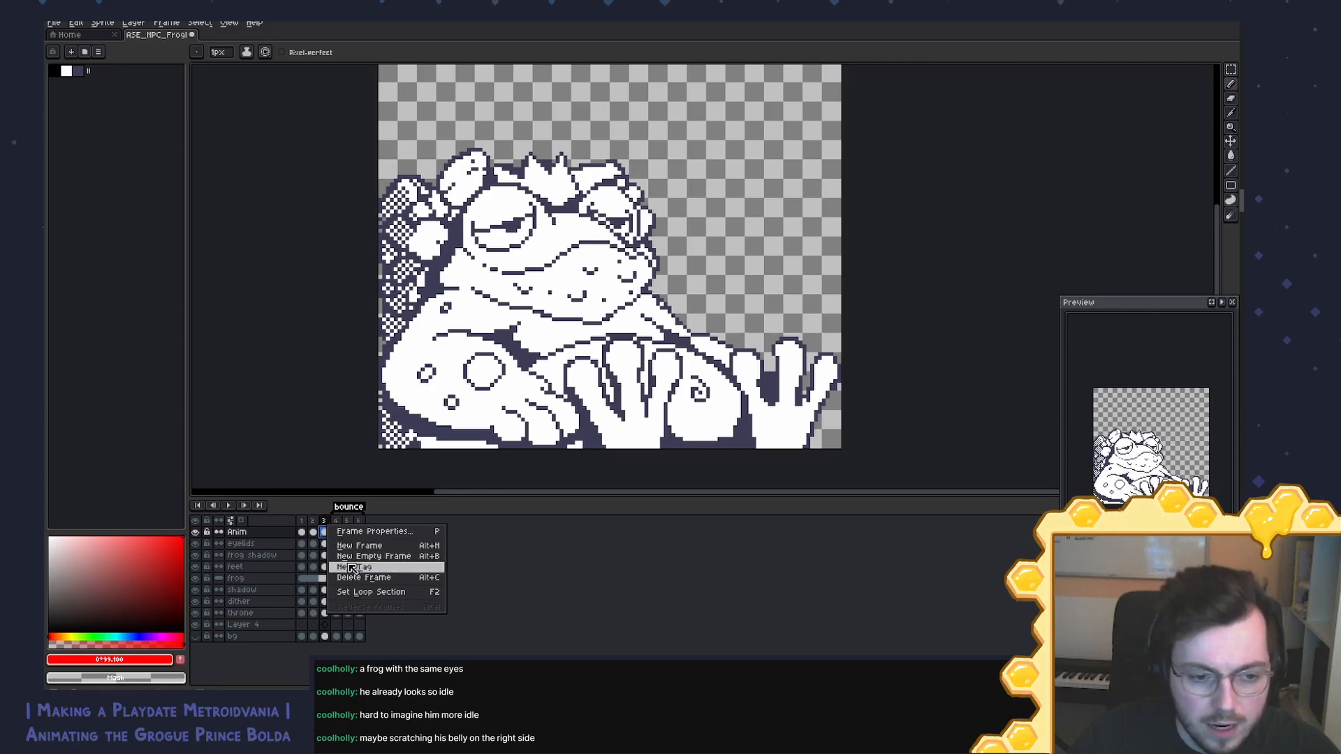
left_click(364, 580)
left_click(313, 532)
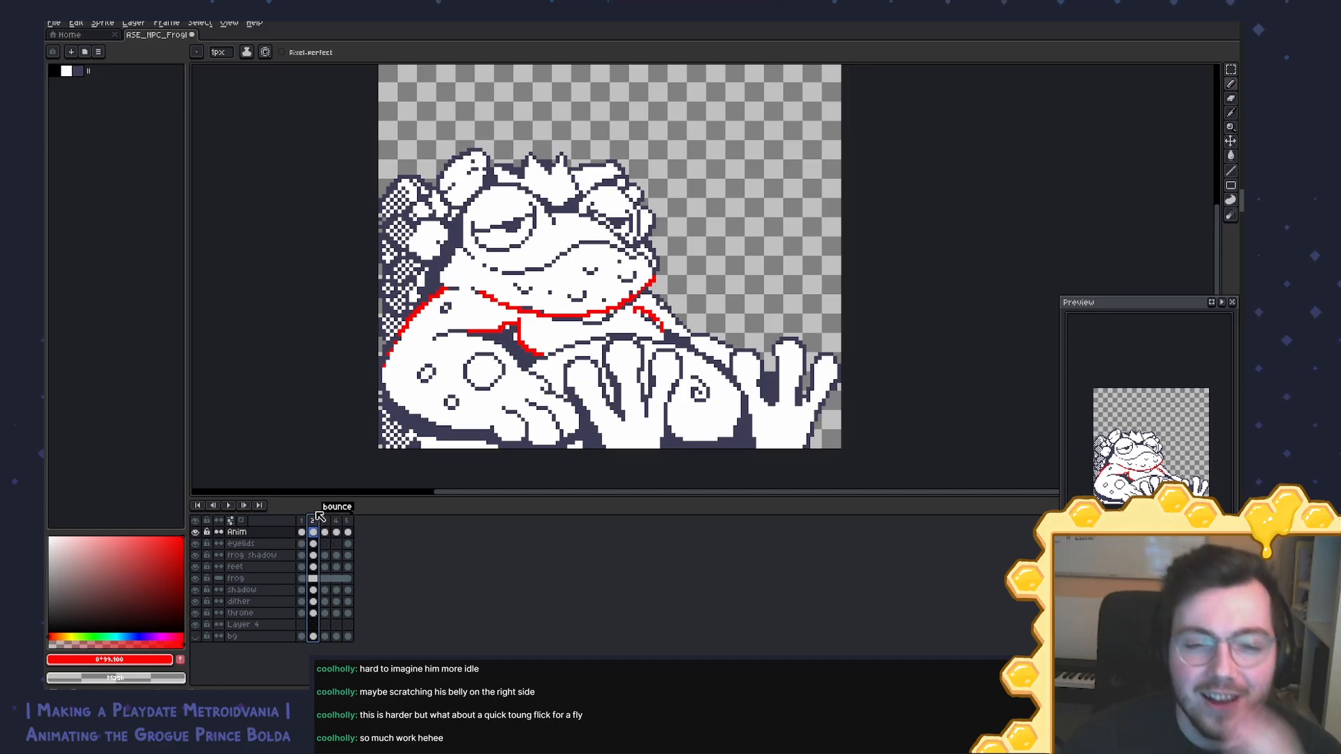
scroll(656, 310, "down", 1)
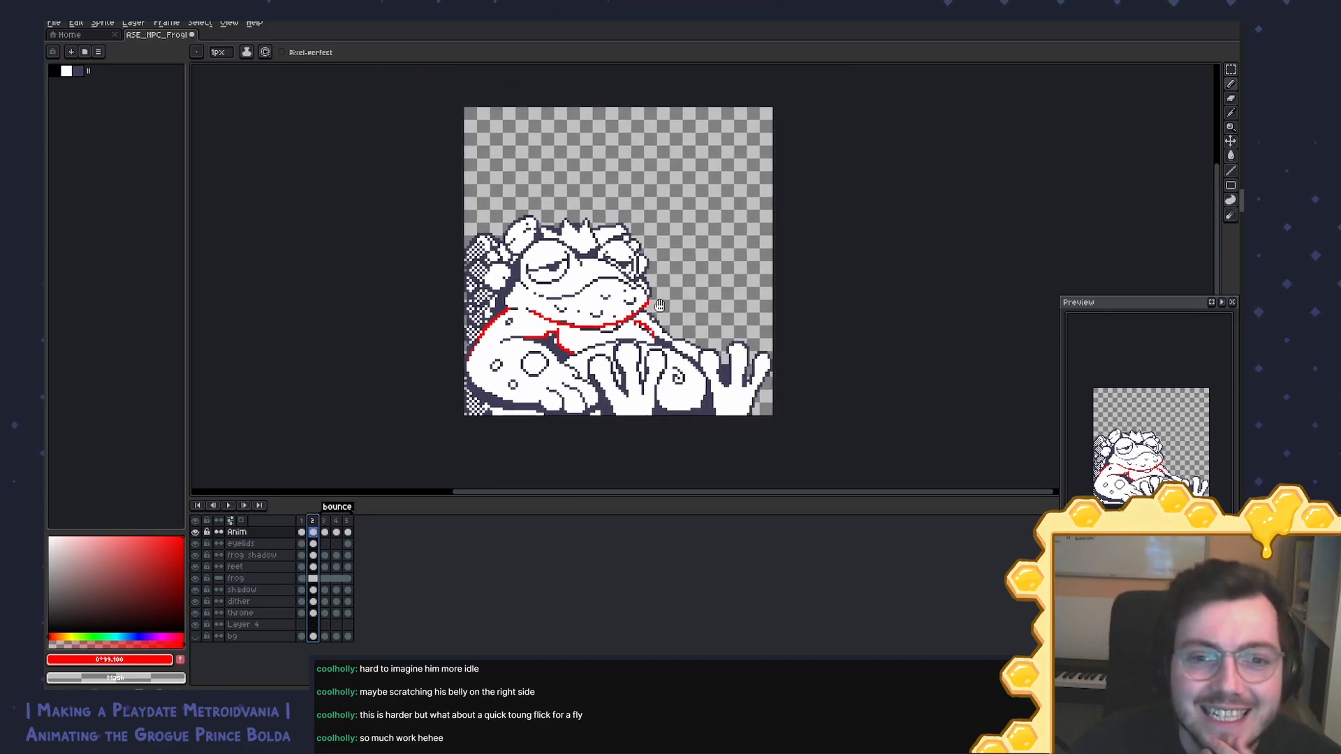
scroll(656, 311, "up", 1)
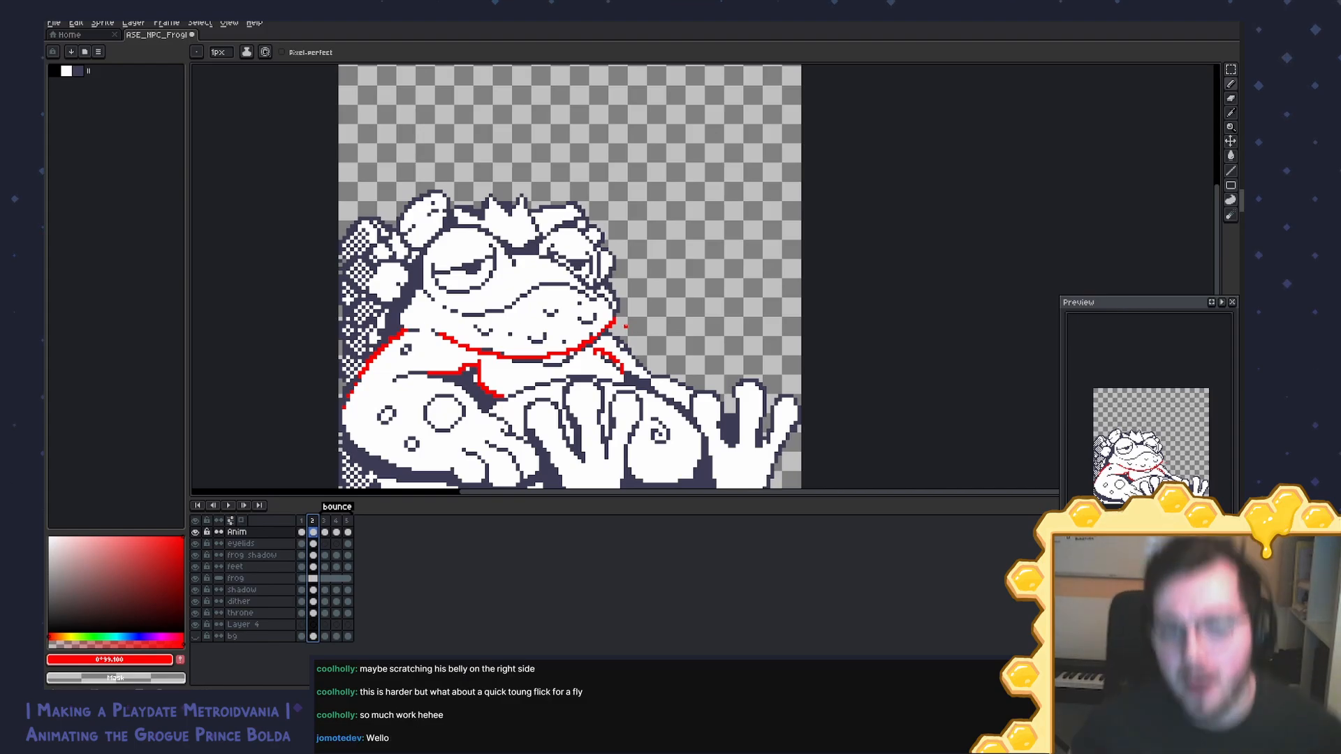
scroll(626, 325, "down", 1)
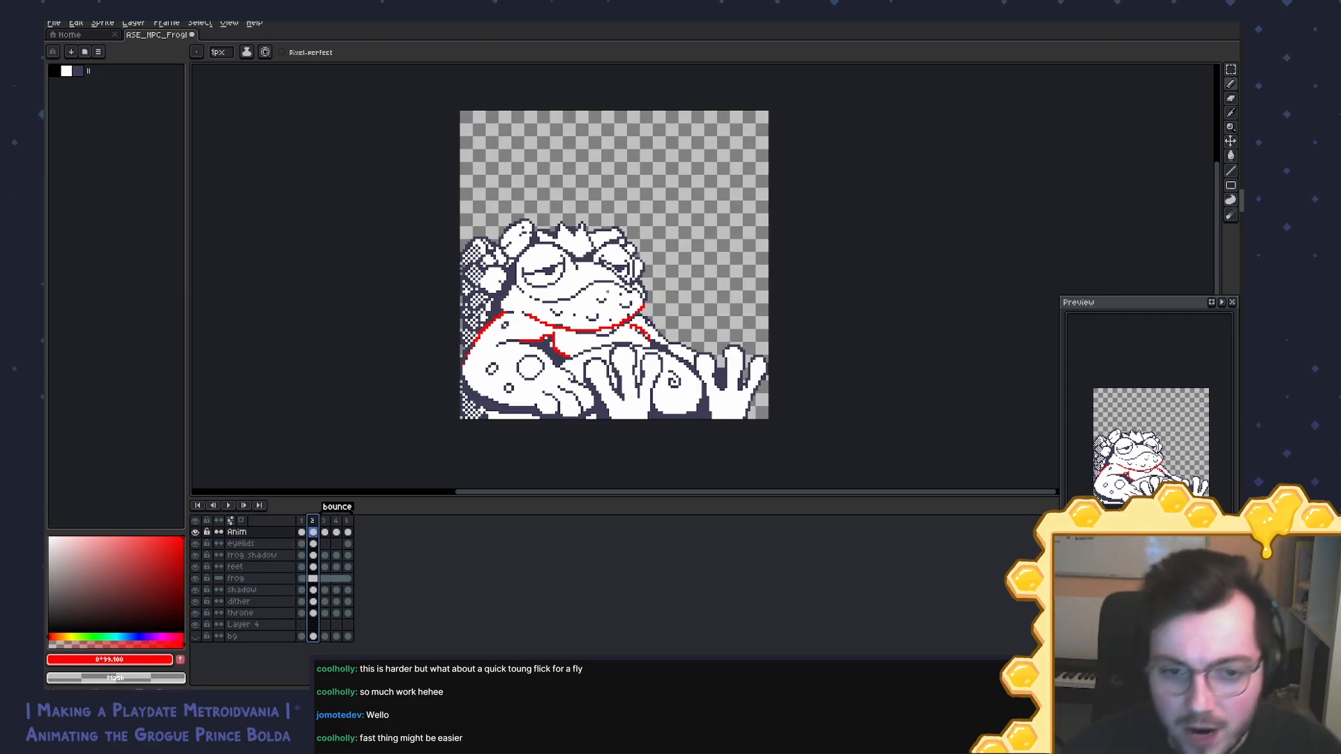
scroll(608, 292, "up", 2)
scroll(607, 292, "down", 1)
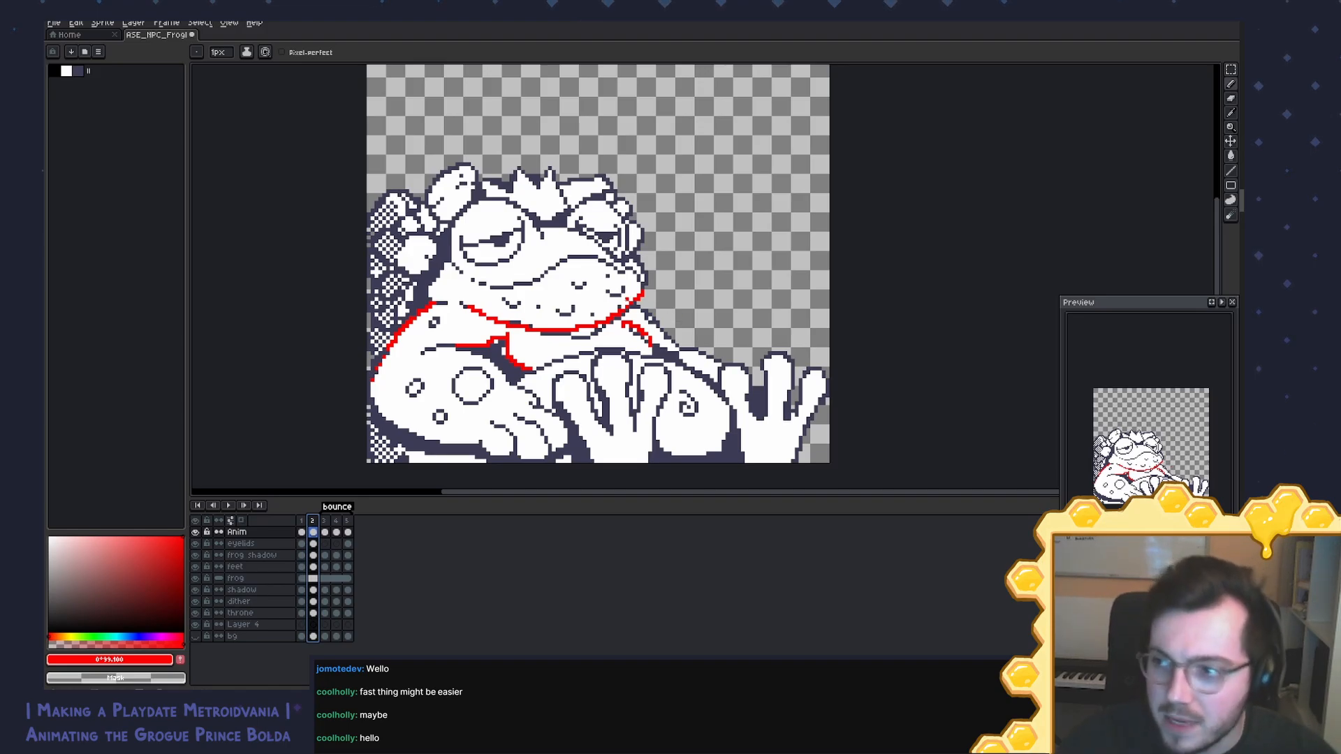
scroll(554, 297, "up", 2)
left_click_drag(554, 296, 567, 315)
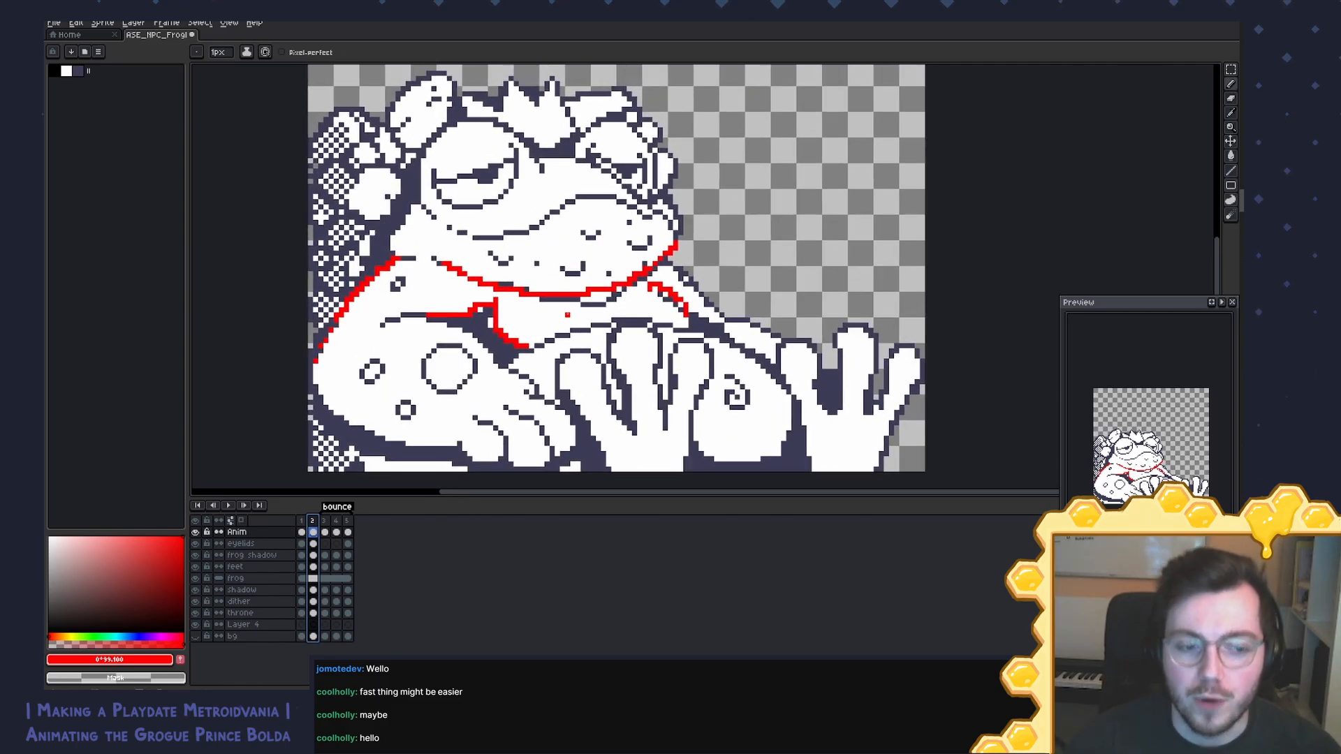
Step: Compare frames 1 and 2, then trim the red chin line in frame 2's Anim cel at its upper end and along the underside
left_click(301, 521)
left_click(314, 524)
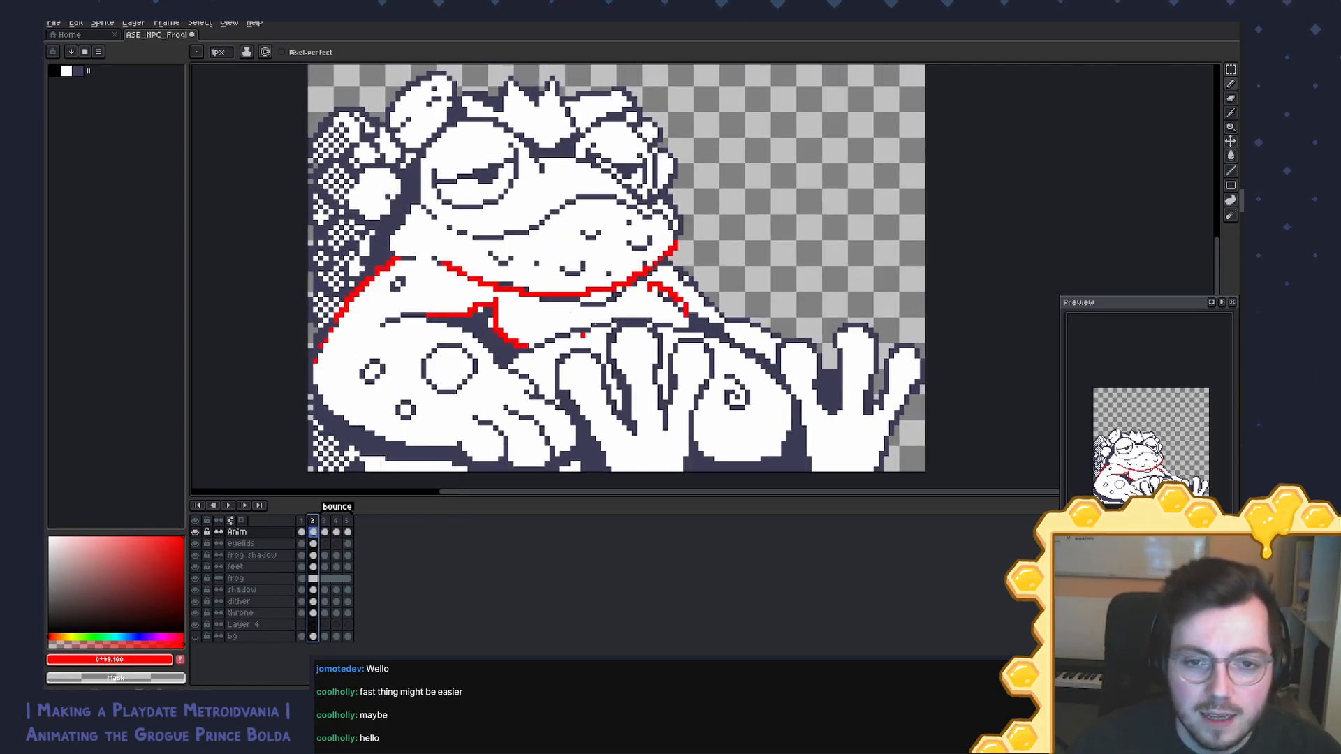
key("e")
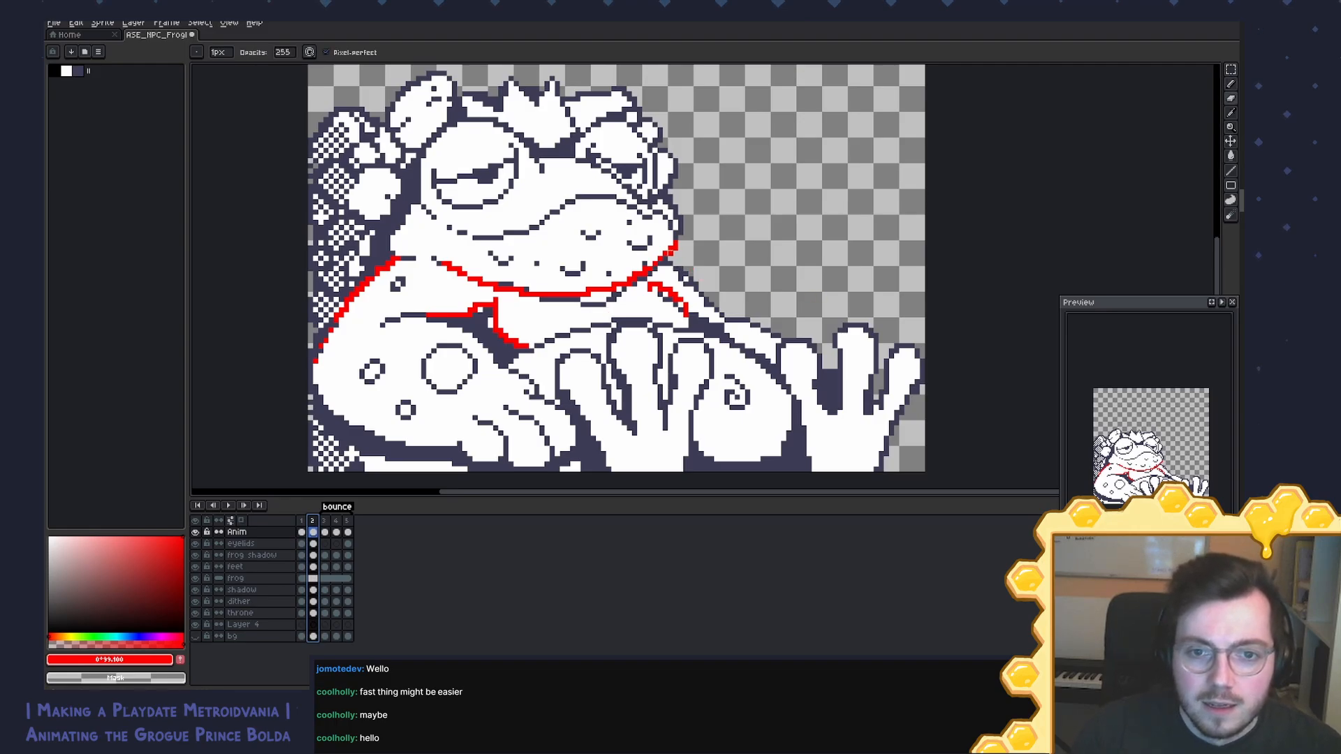
left_click(675, 247)
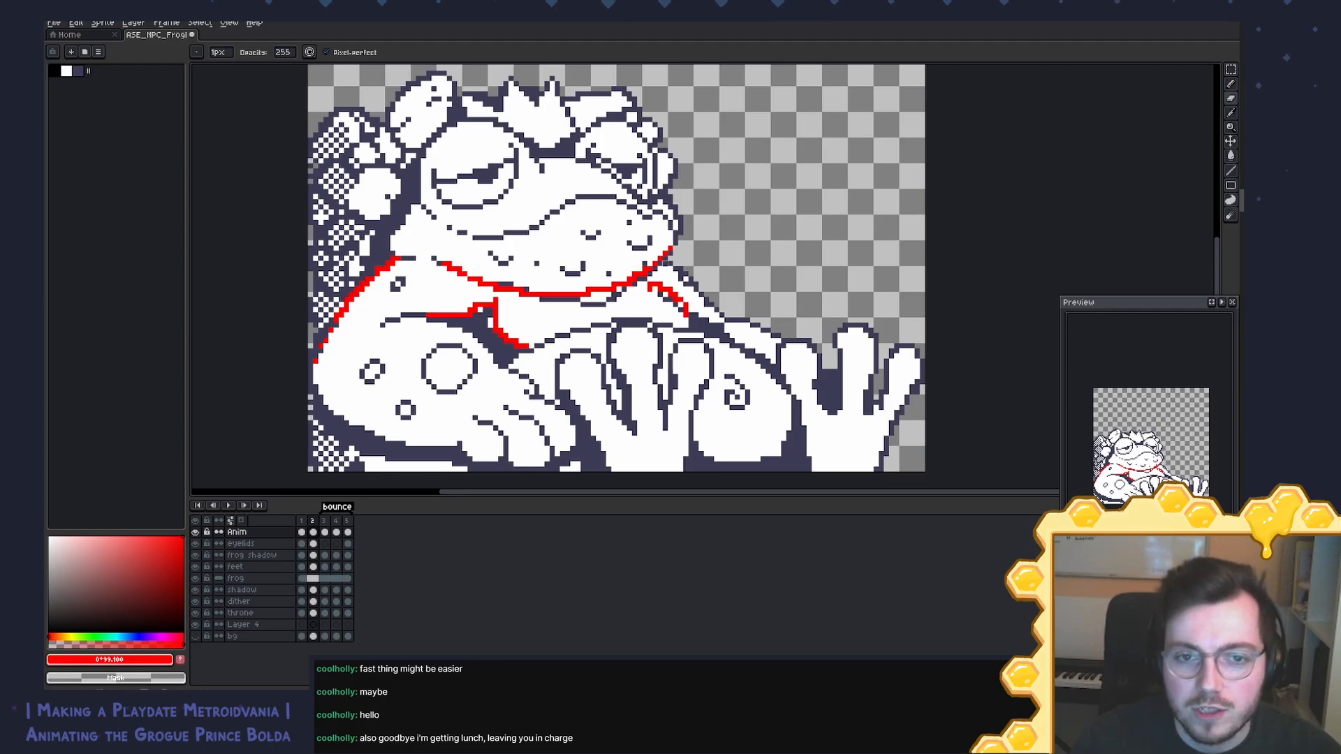
left_click_drag(701, 248, 690, 250)
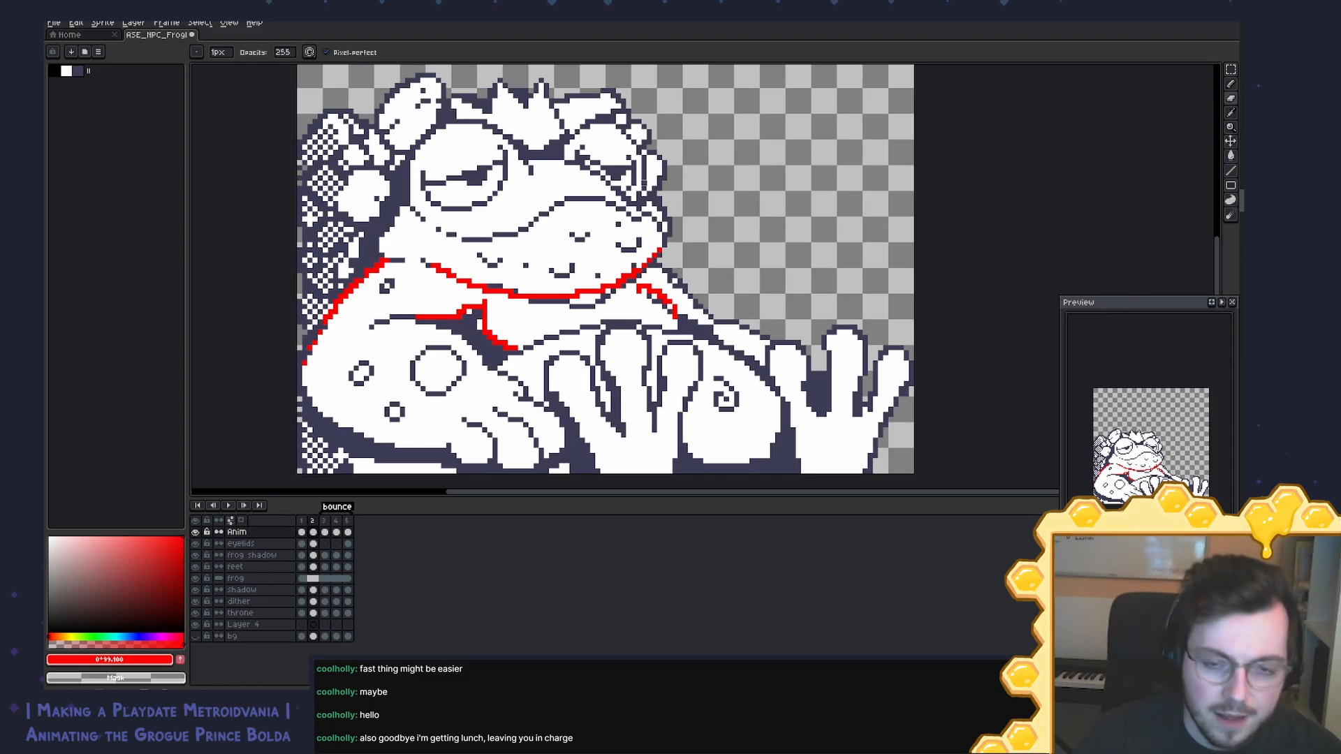
key("e")
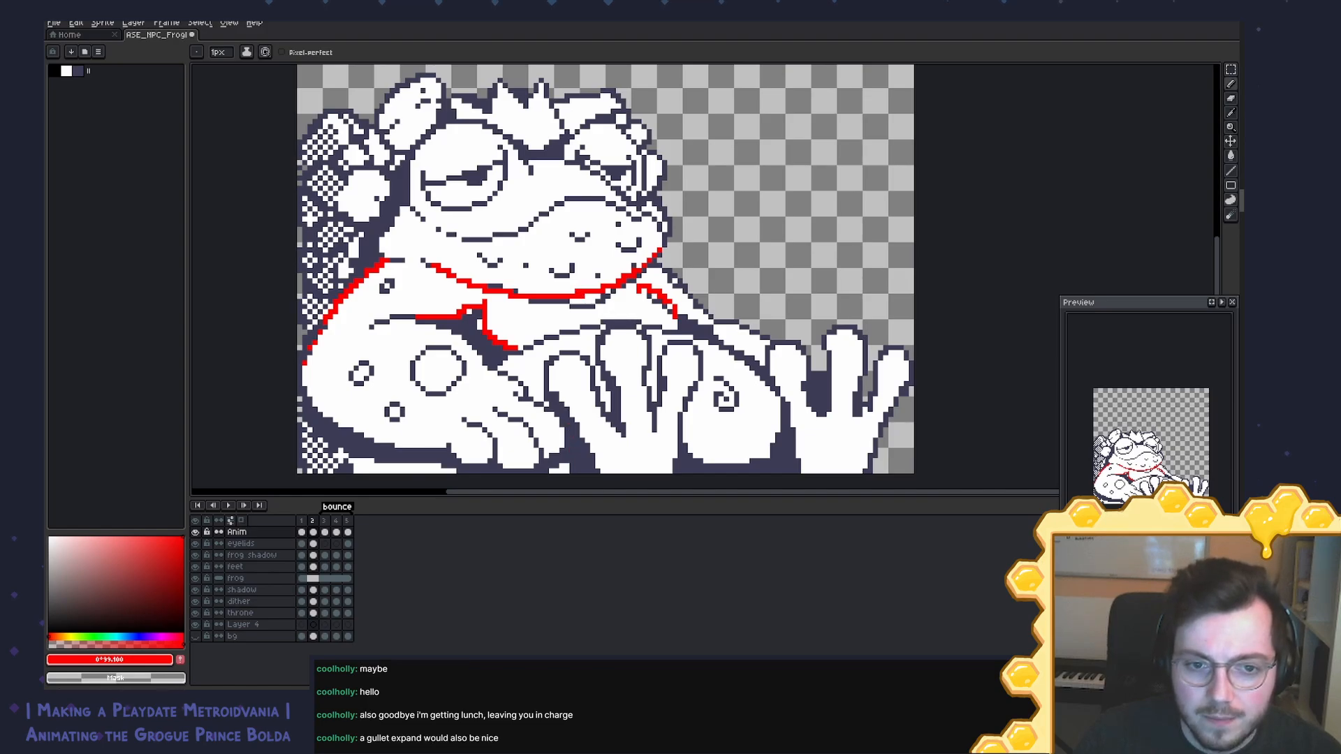
key("b")
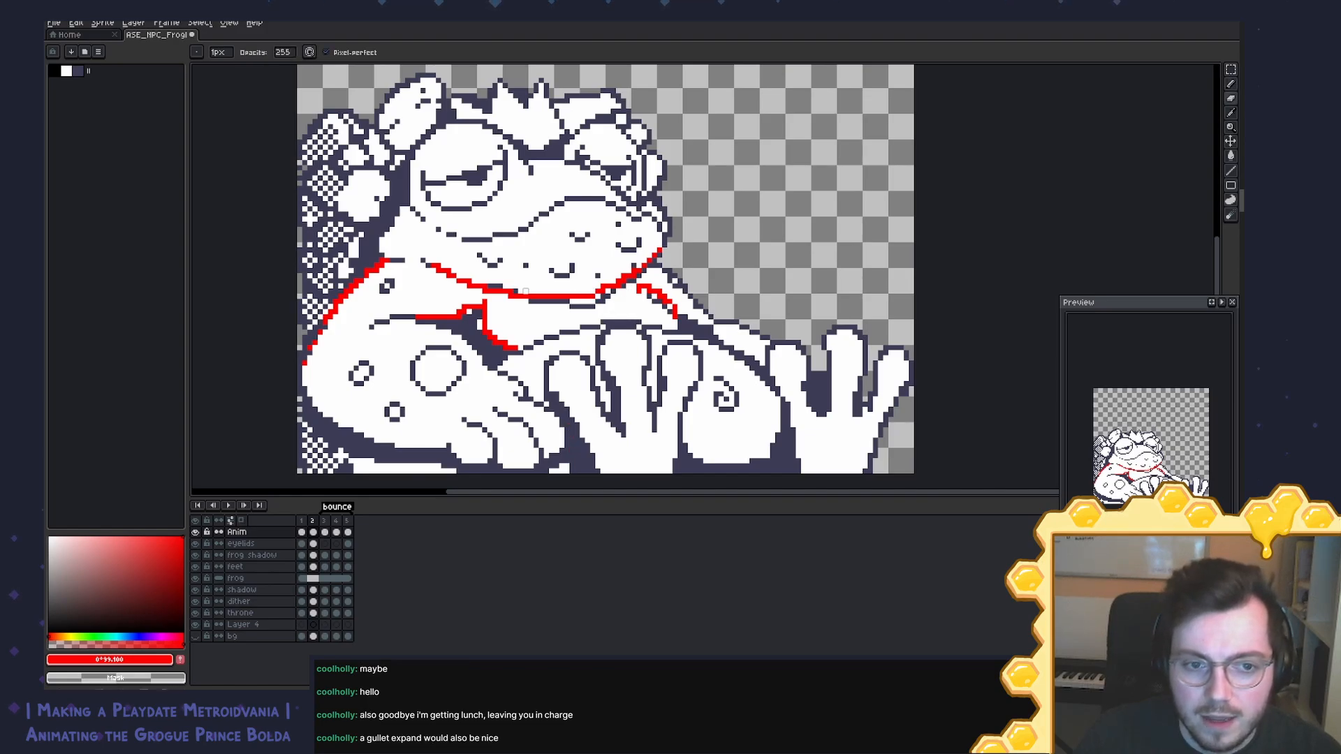
key("e")
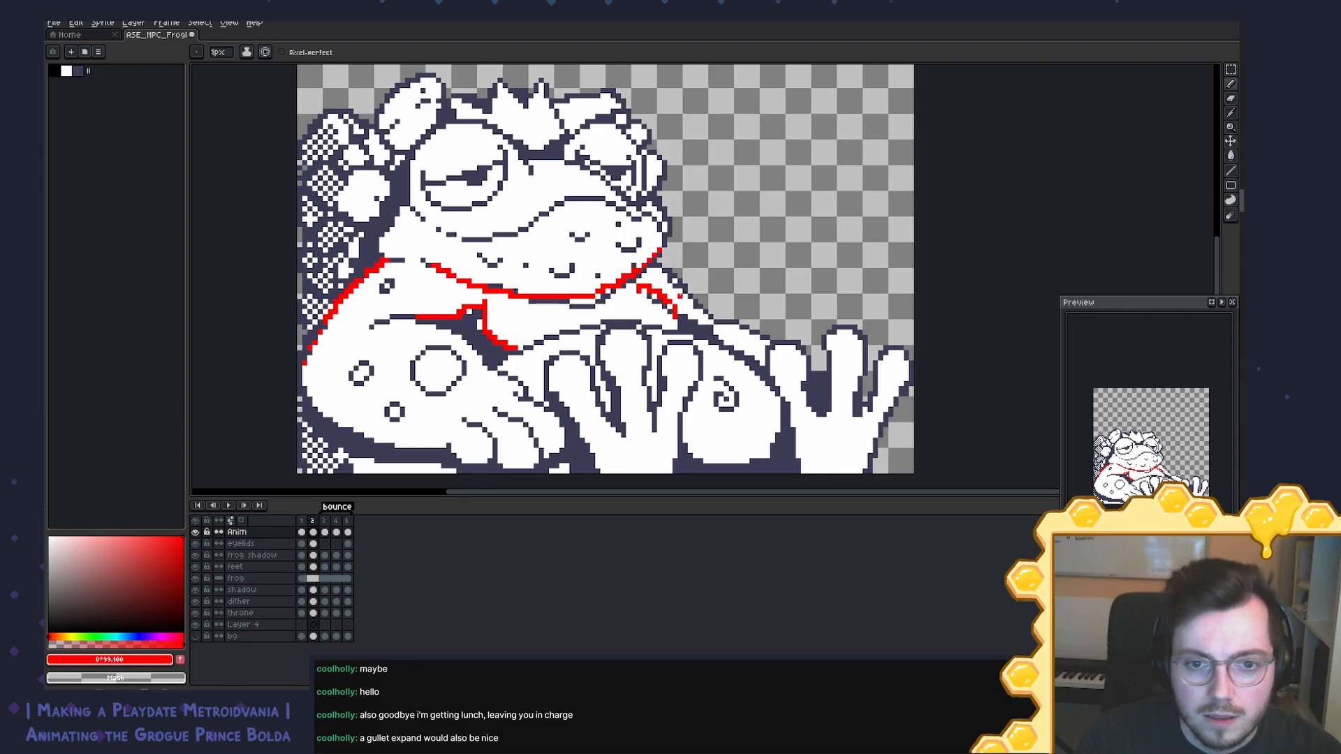
Step: Reshape the red arm line beside the chin with pencil and eraser, thinning it and extending its lower end toward the dark arm shadow
key("b")
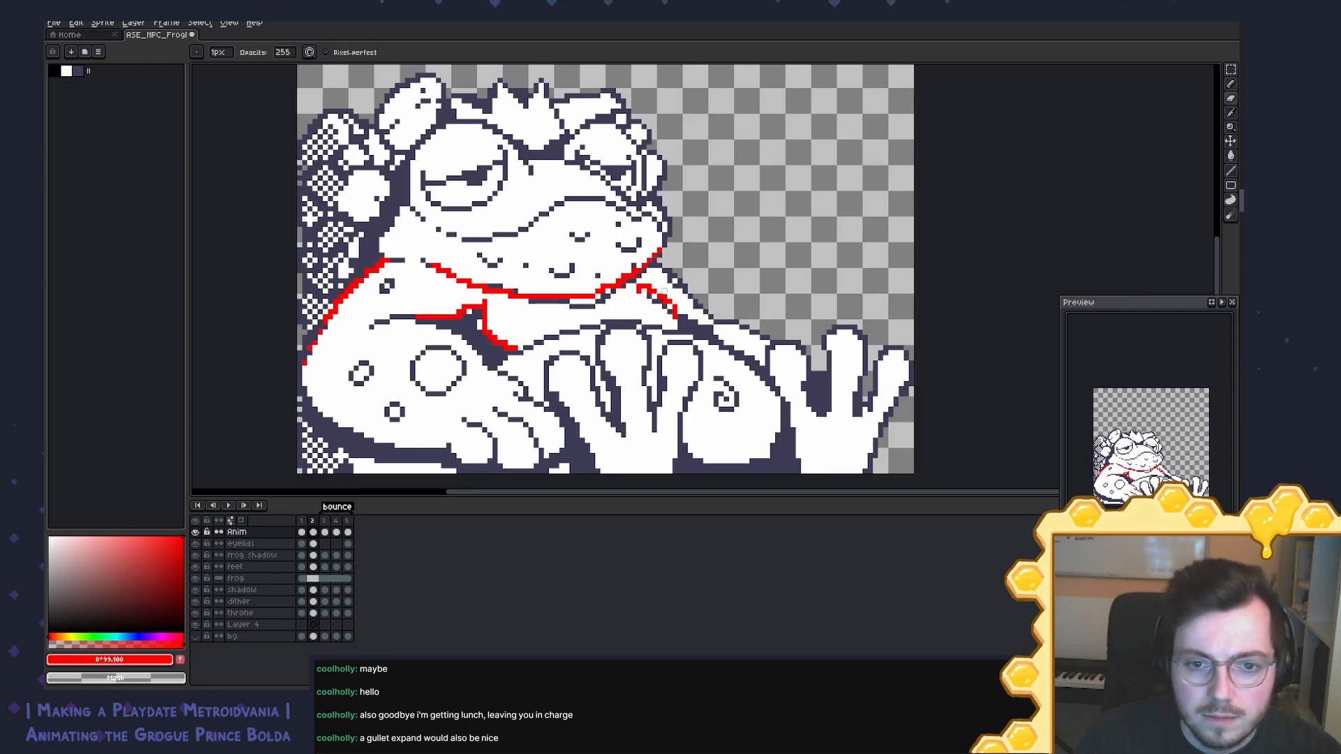
key("e")
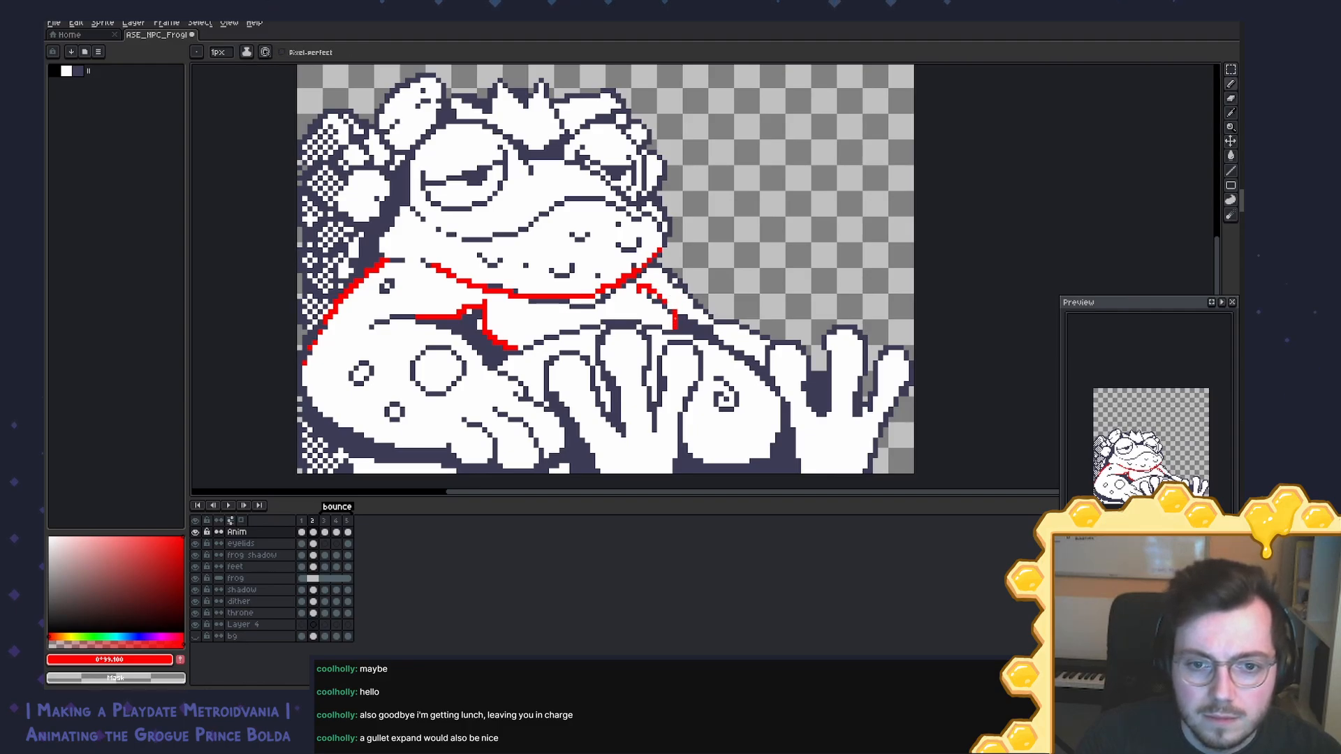
left_click(676, 326)
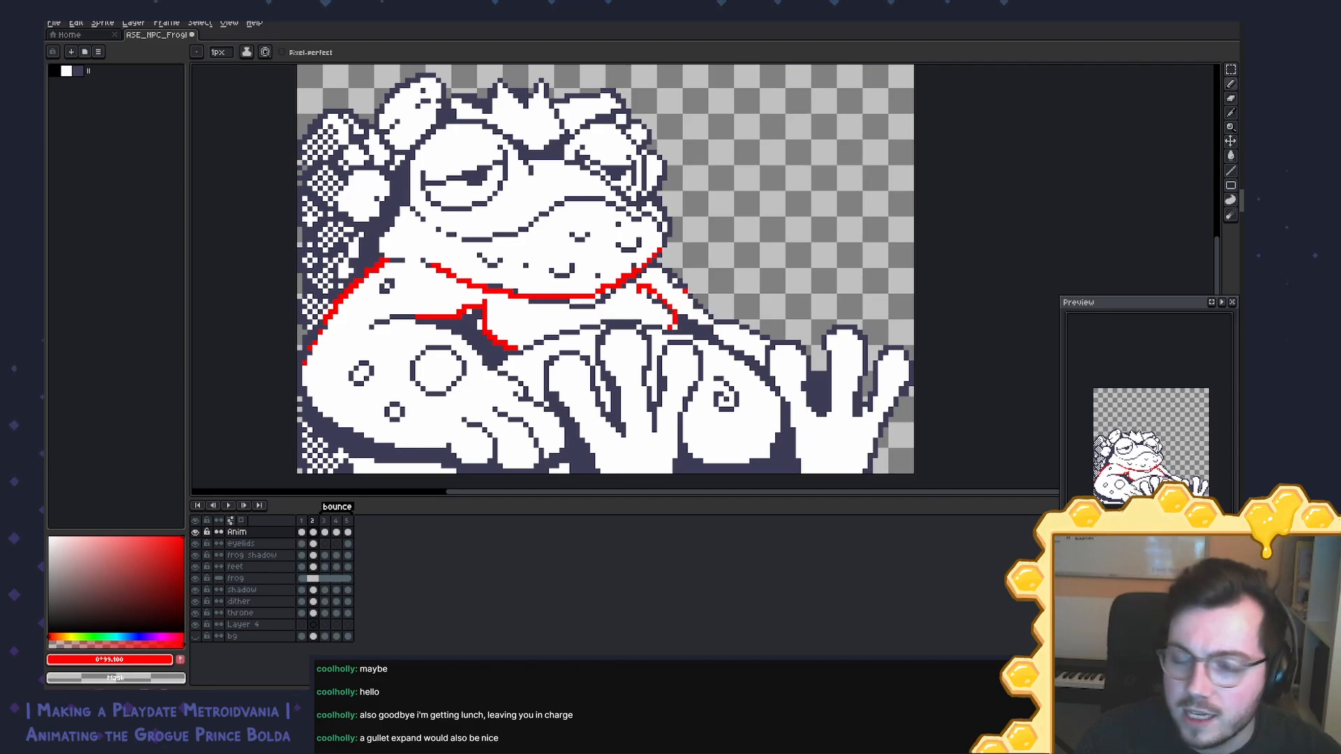
key("b")
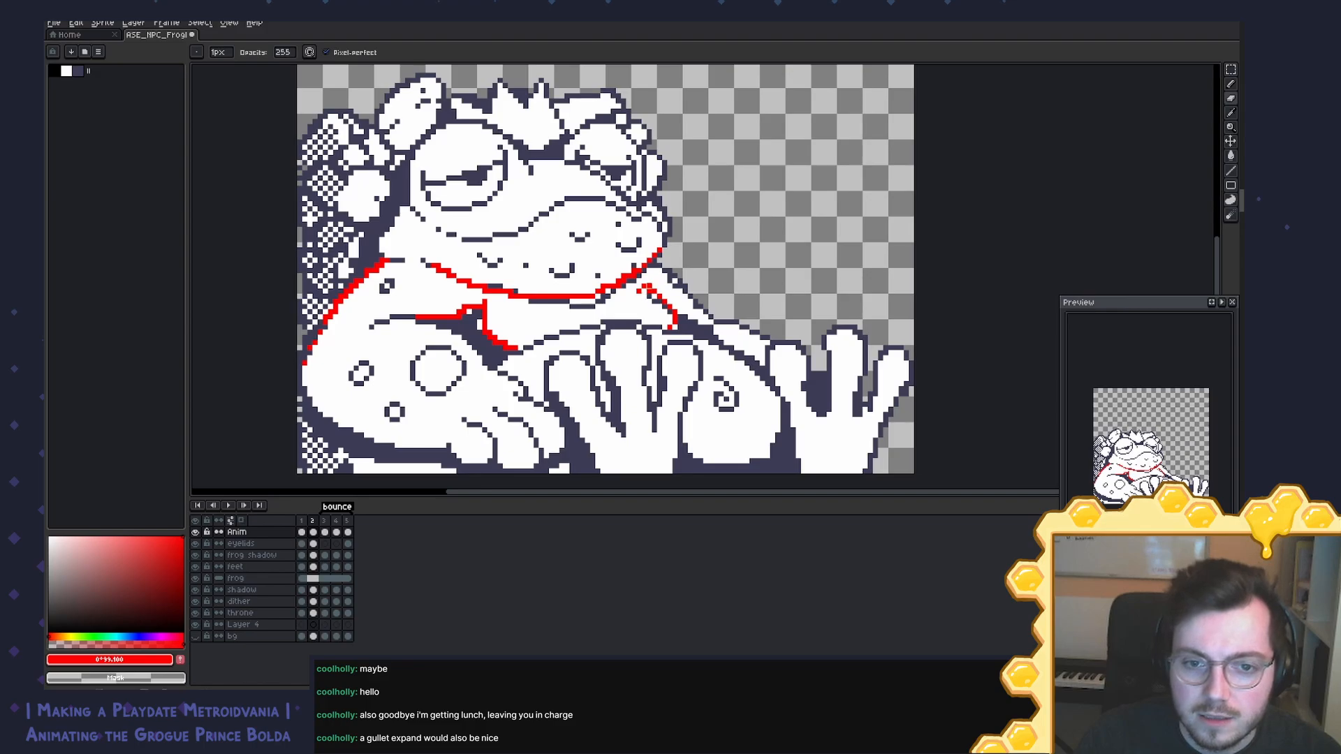
key("e")
key("b")
left_click(654, 294)
key("e")
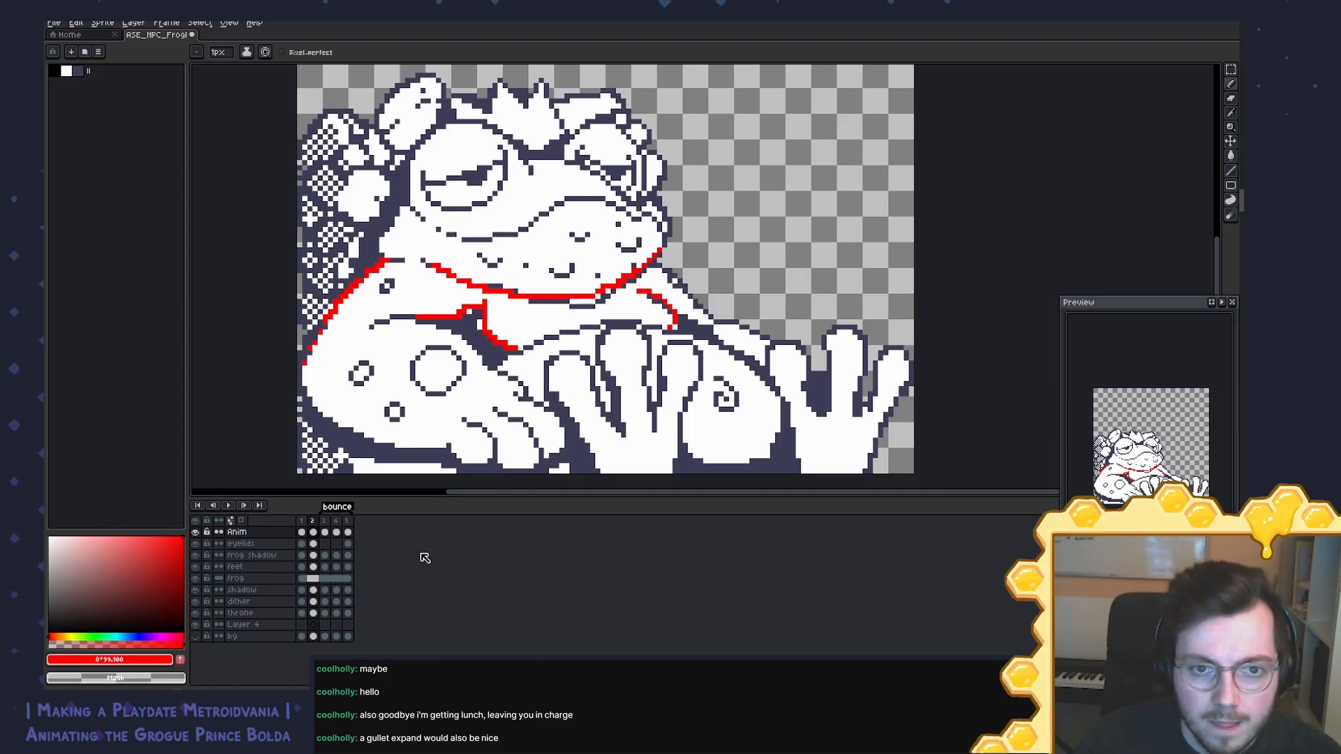
Step: Compare frame 2 with frame 1, and check the red outlines against the original by hiding and showing the Anim layer
left_click(301, 521)
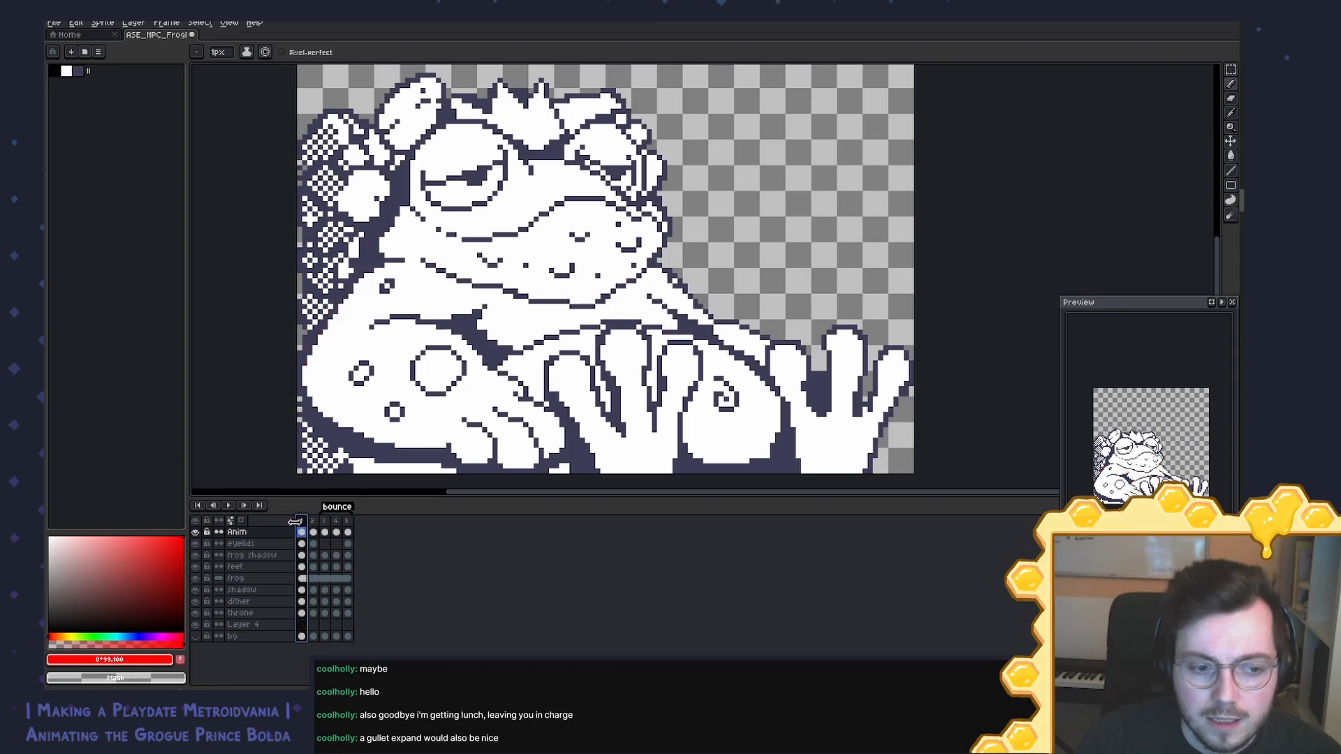
left_click(313, 531)
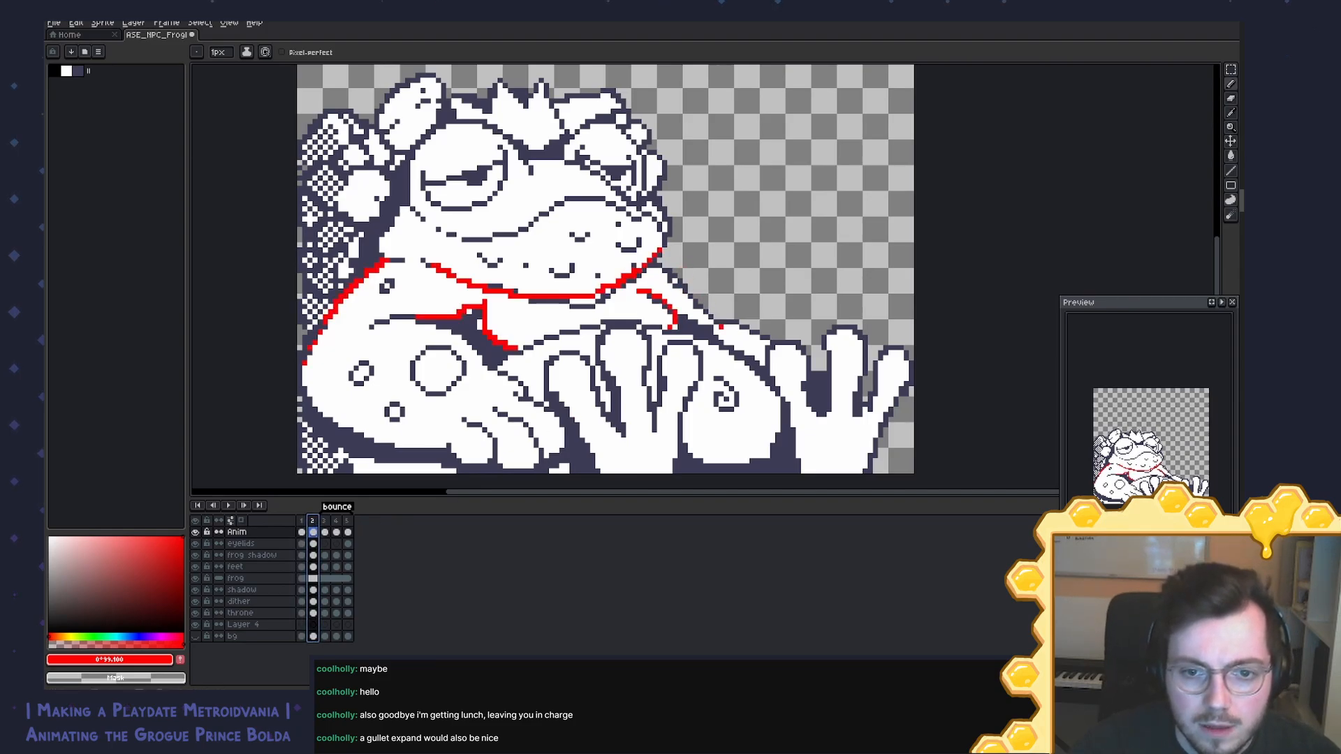
left_click_drag(679, 322, 652, 314)
left_click(197, 533)
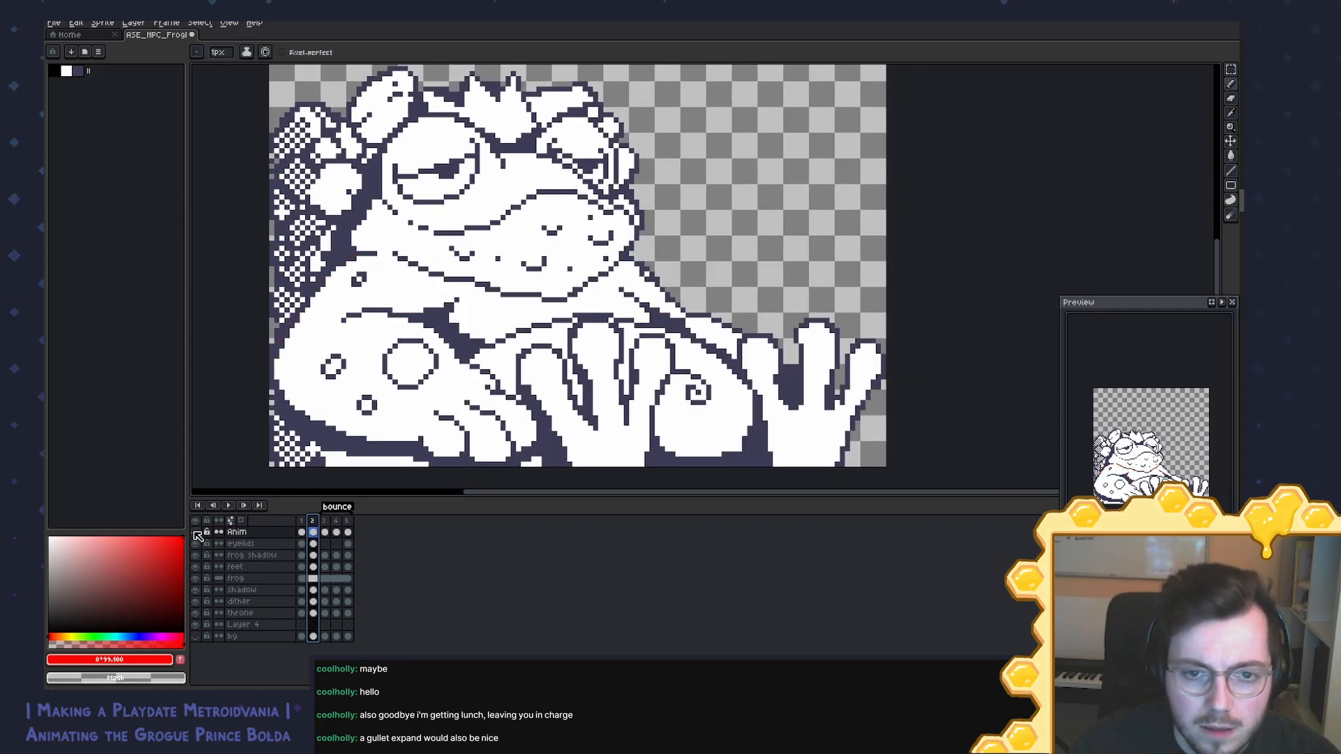
left_click(196, 533)
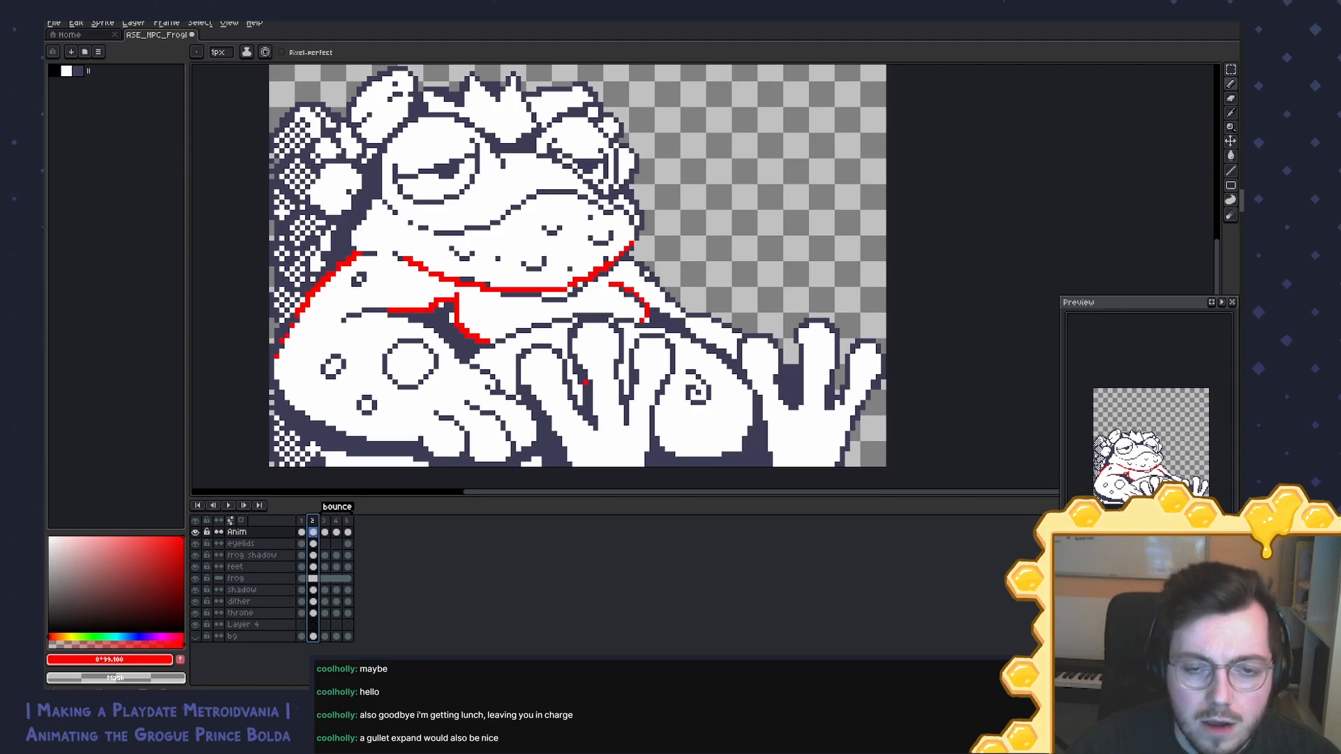
left_click_drag(715, 405, 629, 370)
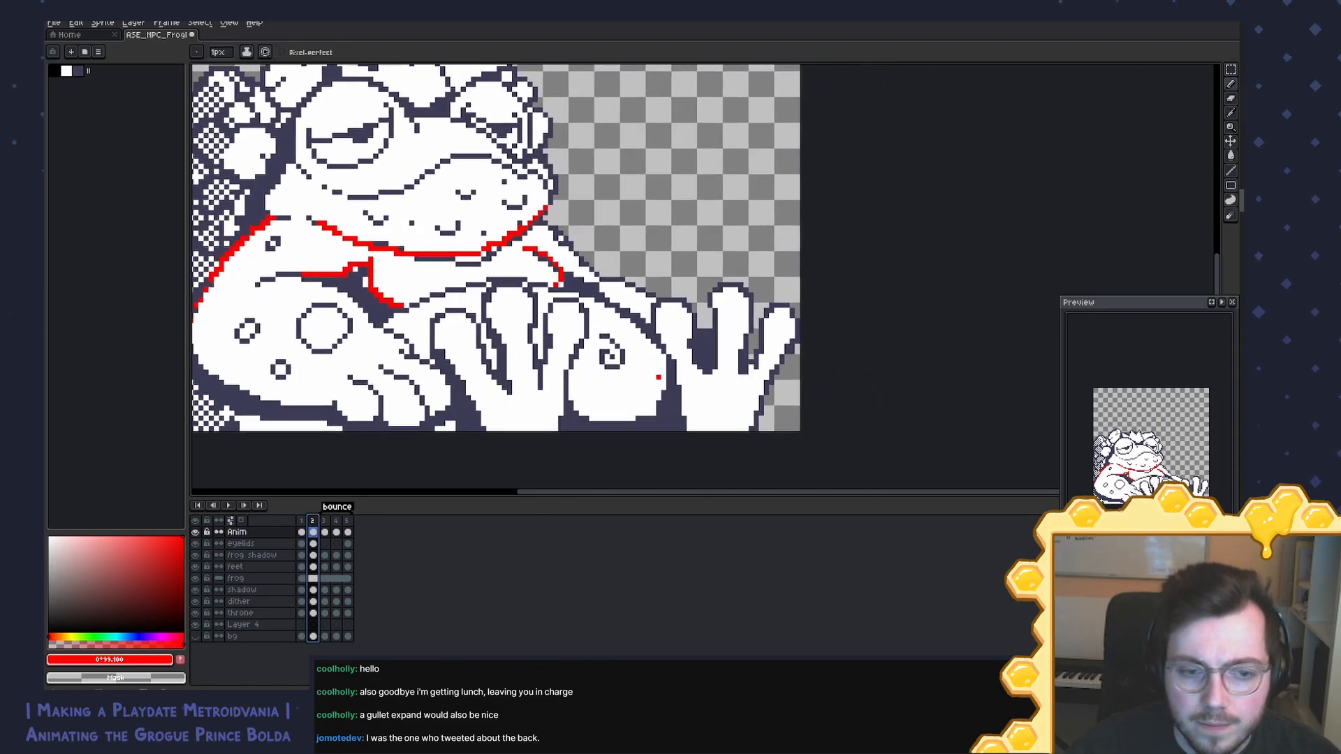
left_click(196, 533)
left_click(196, 532)
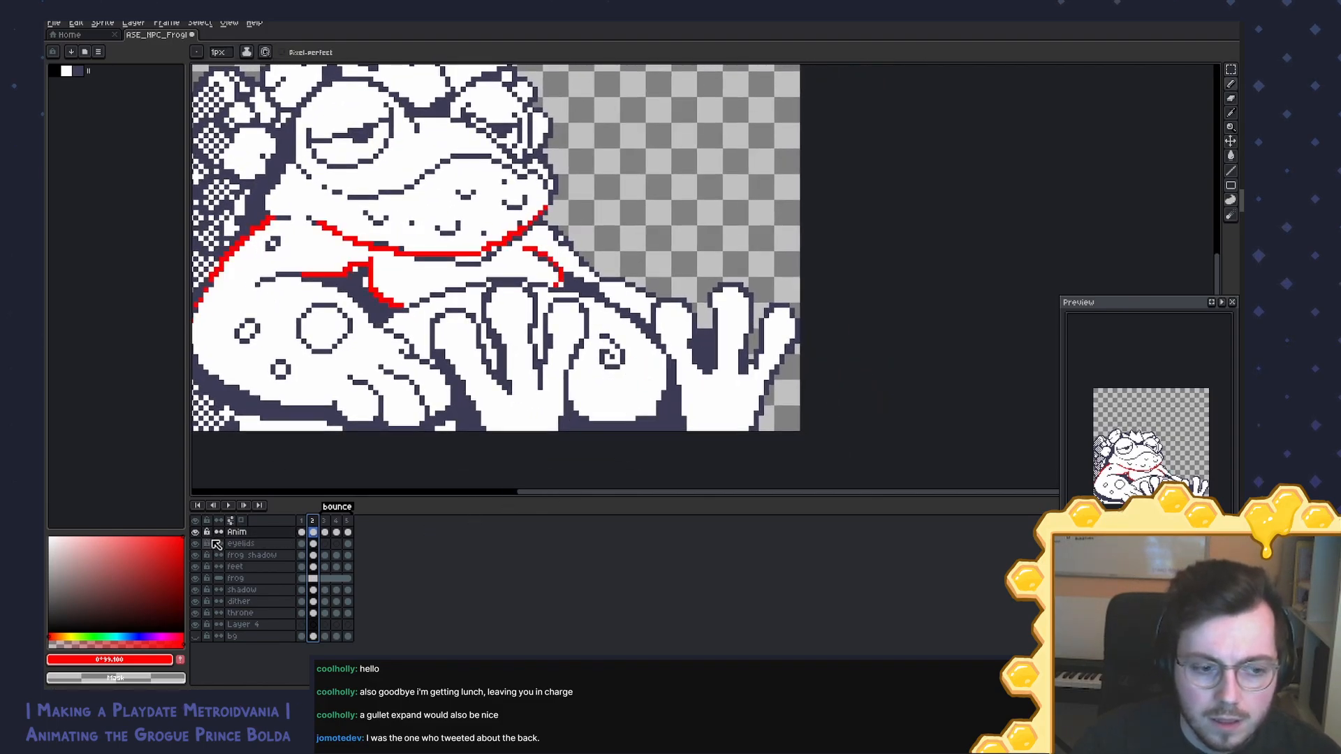
Step: Hide and show the frog layer to check which artwork it holds, then select that layer
left_click(205, 579)
left_click(205, 579)
left_click(205, 579)
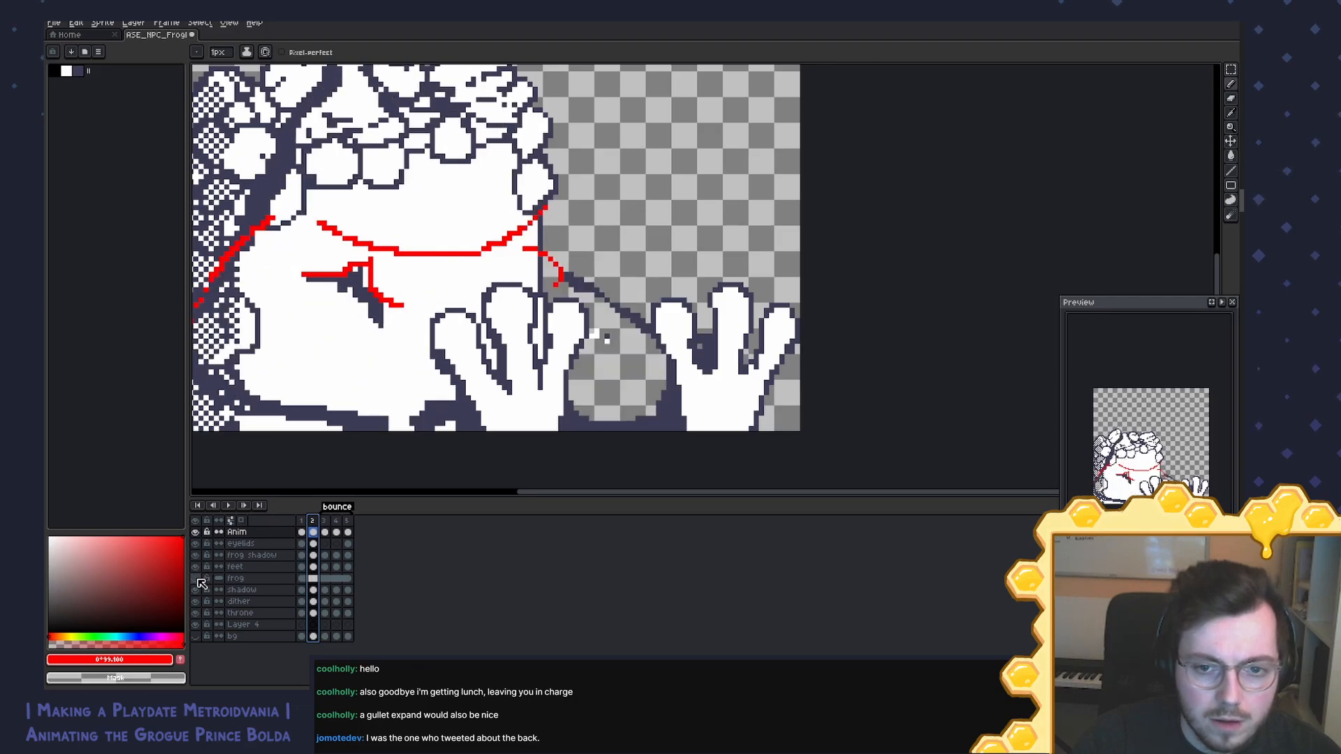
left_click(205, 580)
left_click(197, 579)
left_click(197, 579)
left_click(237, 579)
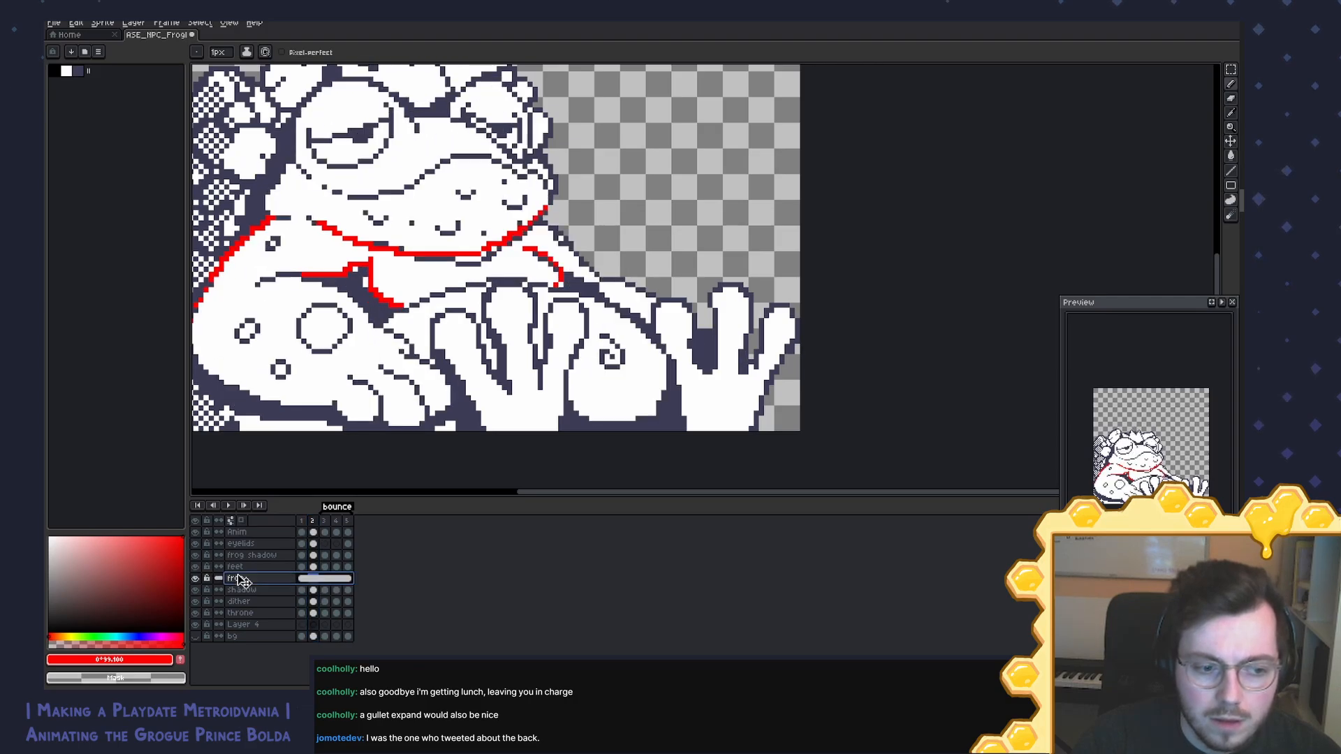
Step: Erase the dark fill between the toes of the foot farthest from the body in frame 2, working through the frog, feet and frog shadow layers
key("e")
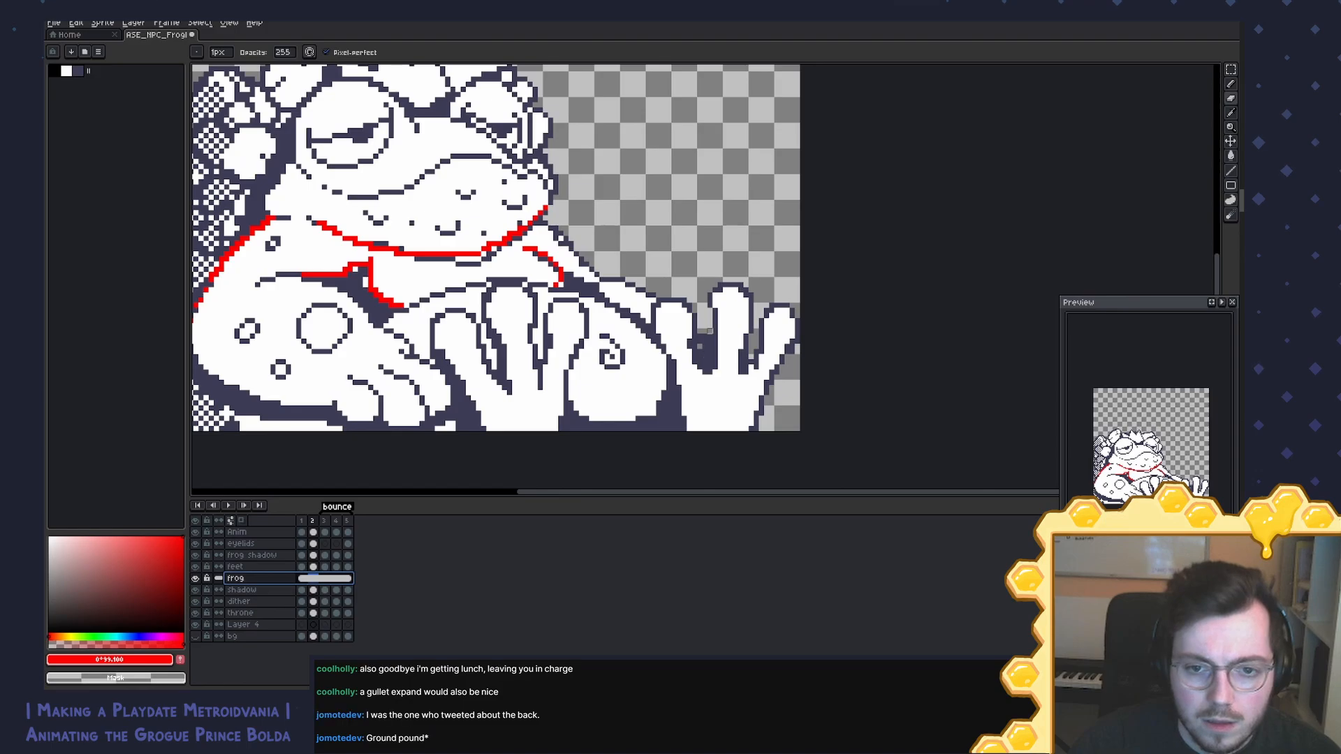
left_click(709, 332)
key("b")
left_click(666, 314, "alt")
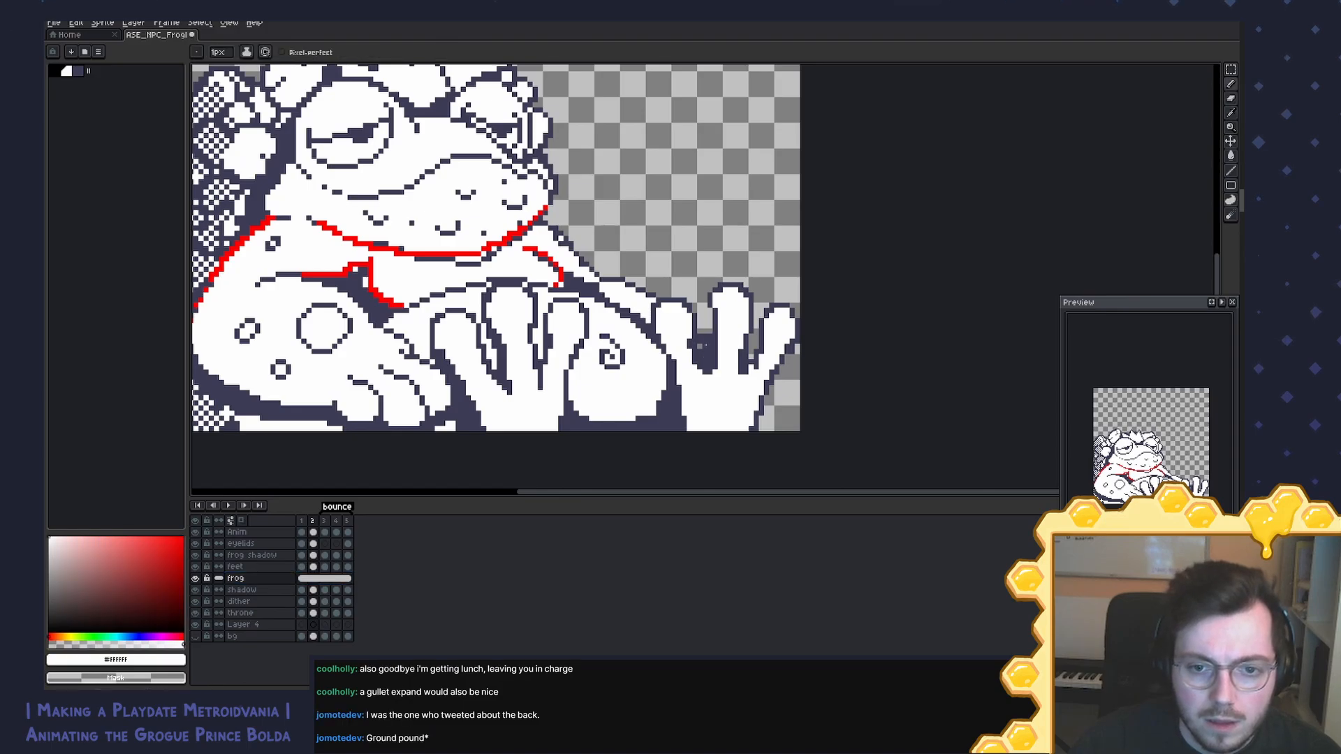
left_click(237, 567)
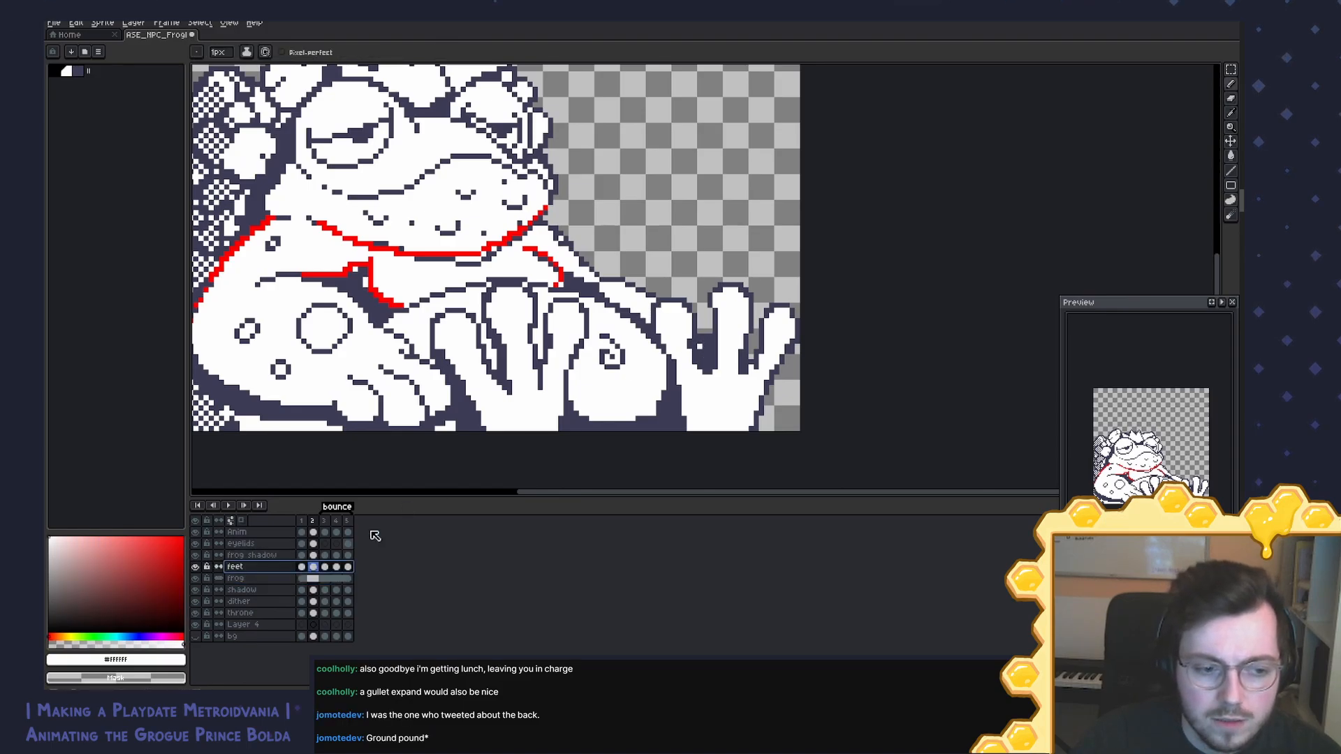
key("e")
left_click(704, 340)
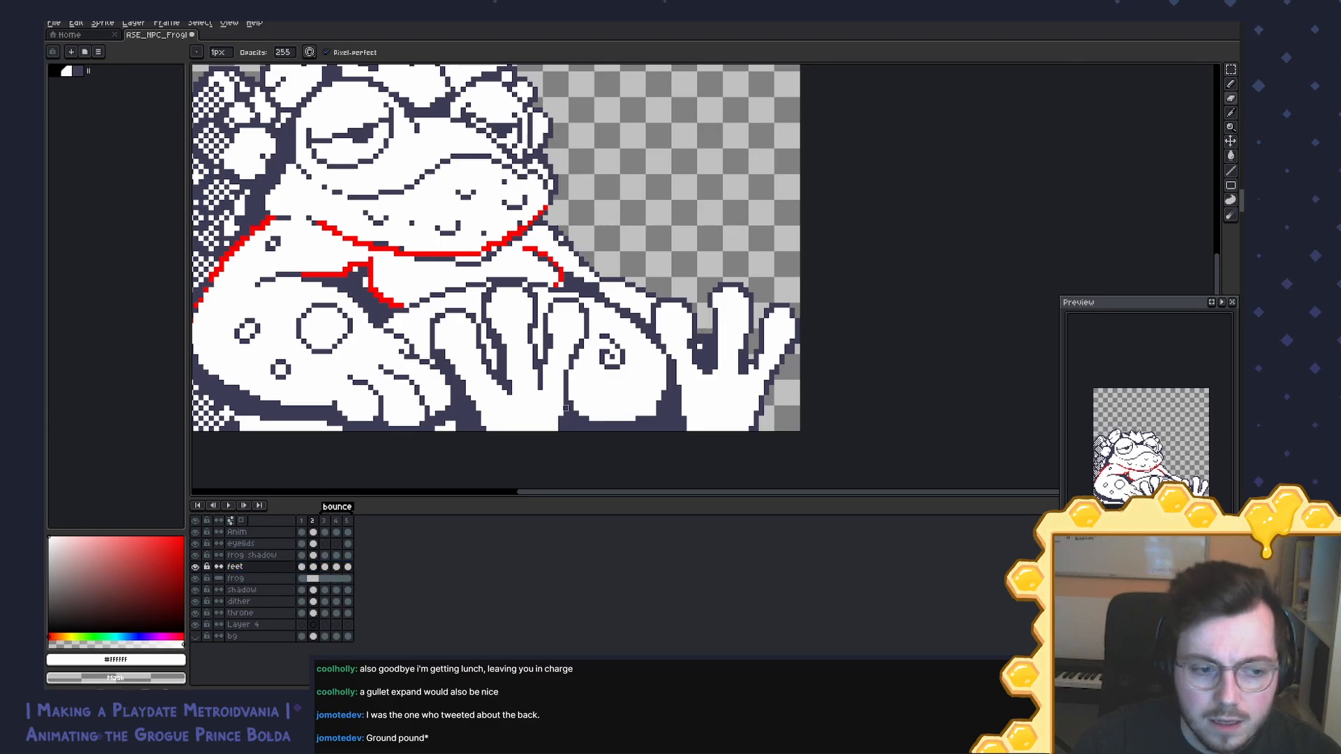
left_click(255, 554)
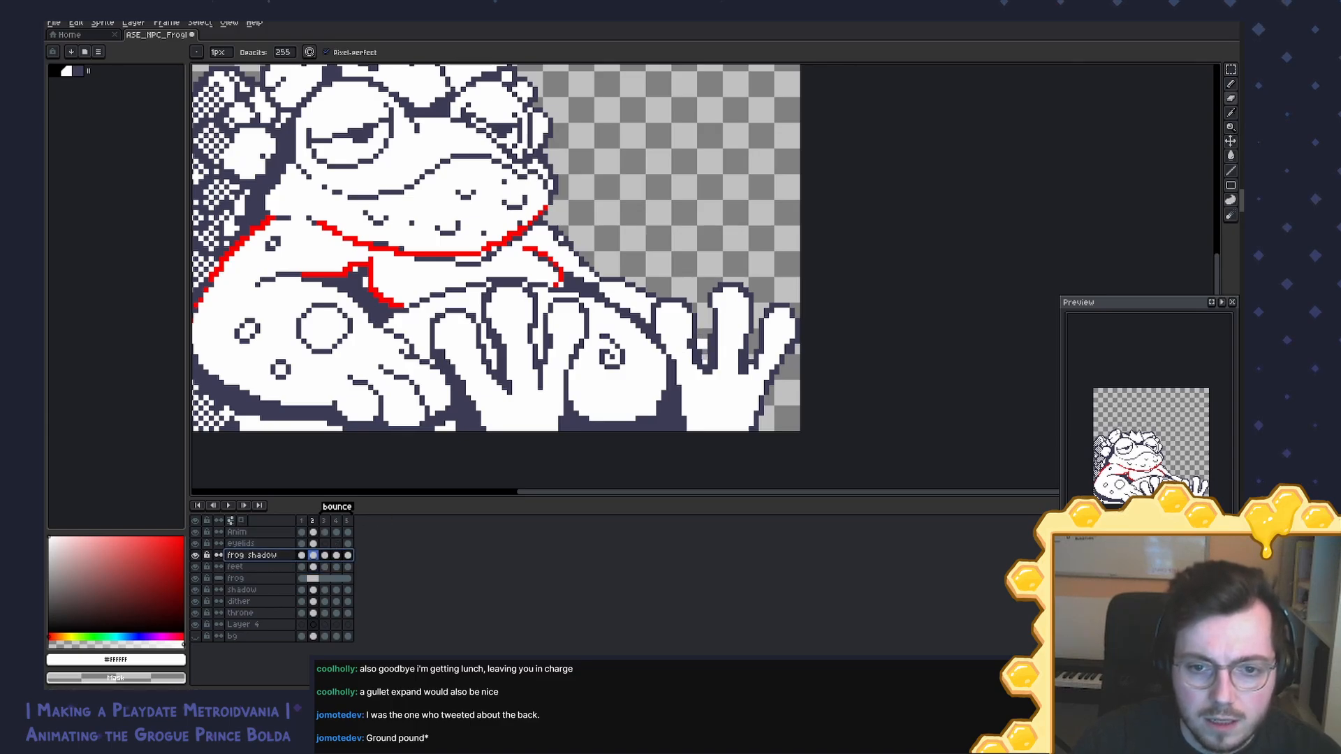
left_click(702, 345)
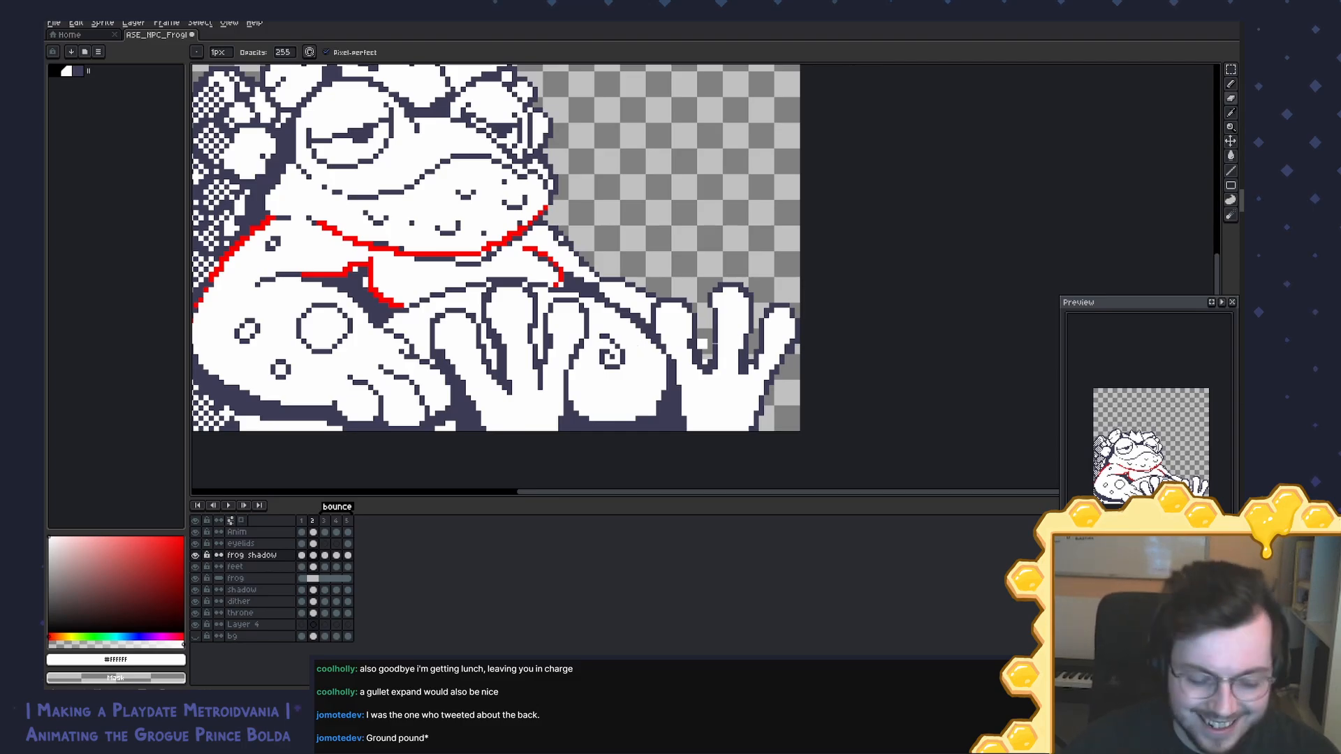
key("space")
left_click_drag(706, 388, 710, 375)
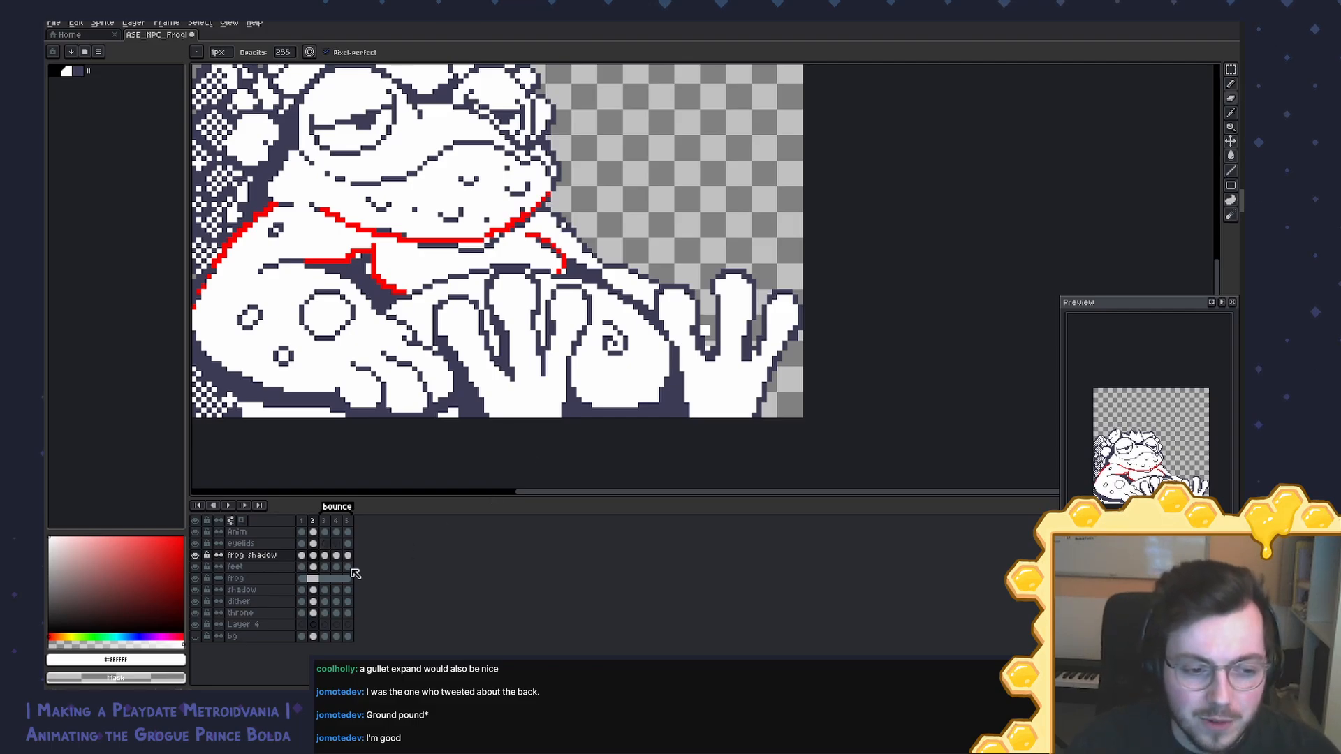
Step: Return to the frog shadow cel in frame 2 and sample the red of the arm outline as the drawing colour
left_click(325, 555)
left_click(313, 555)
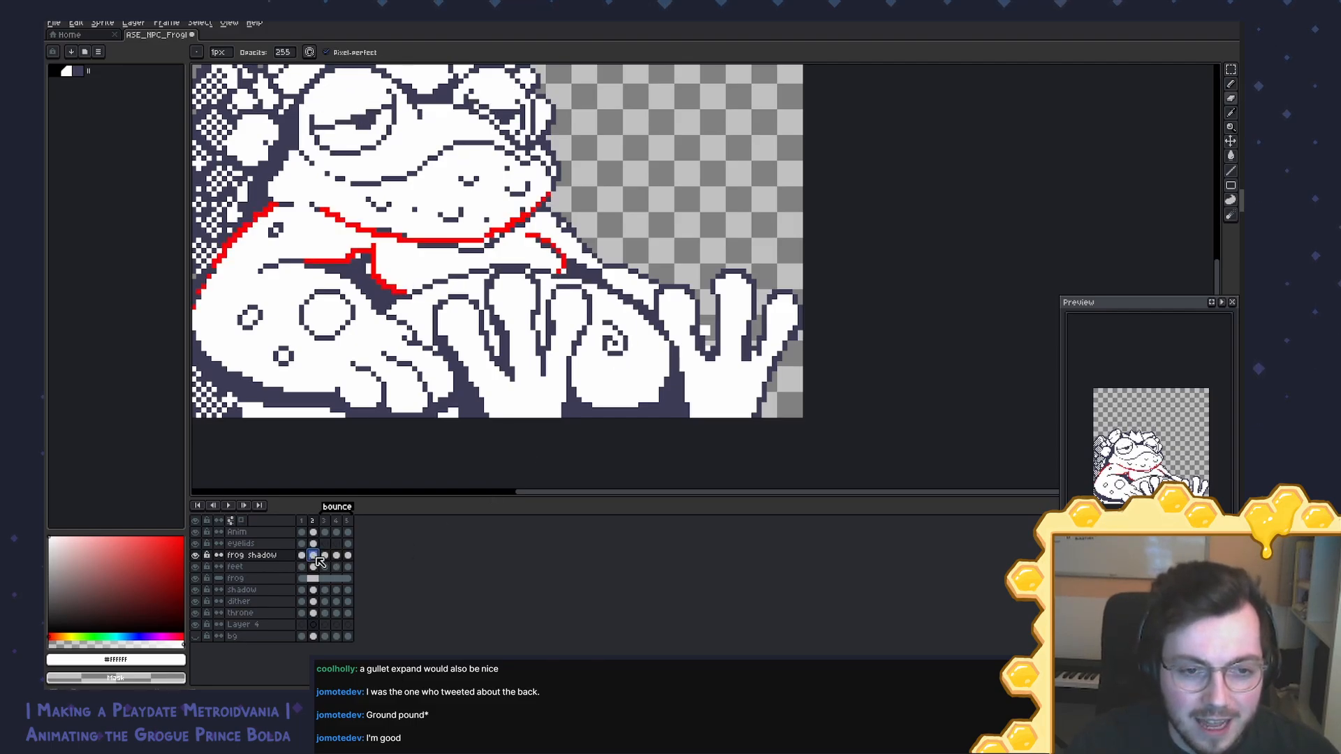
left_click_drag(415, 348, 424, 376)
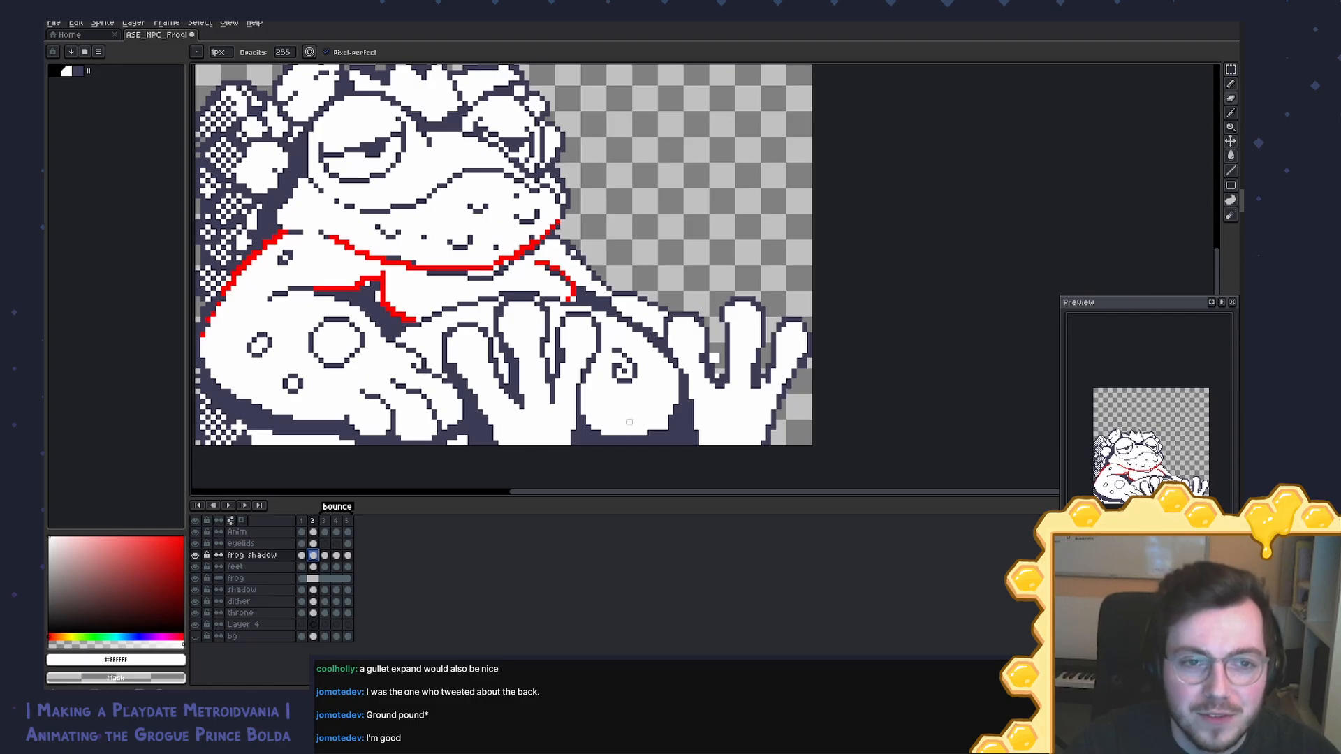
scroll(576, 372, "up", 1)
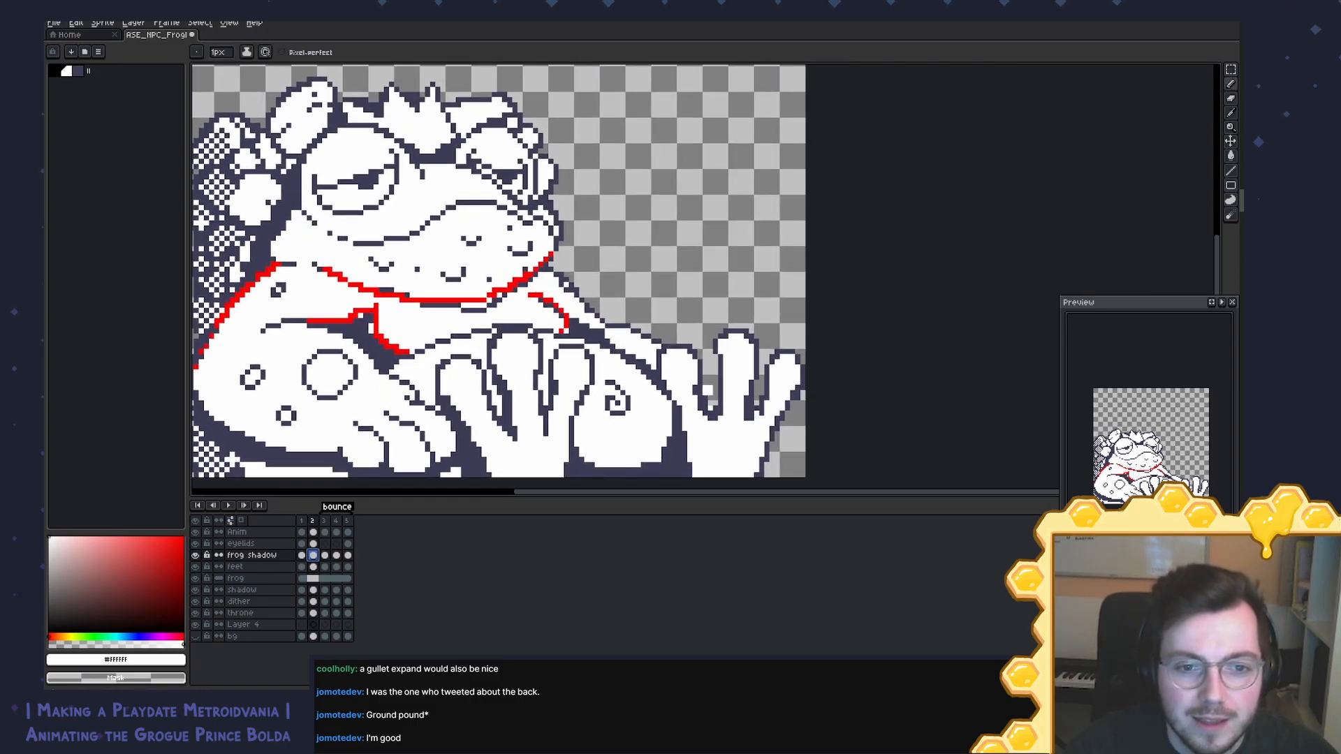
left_click(530, 294, "alt")
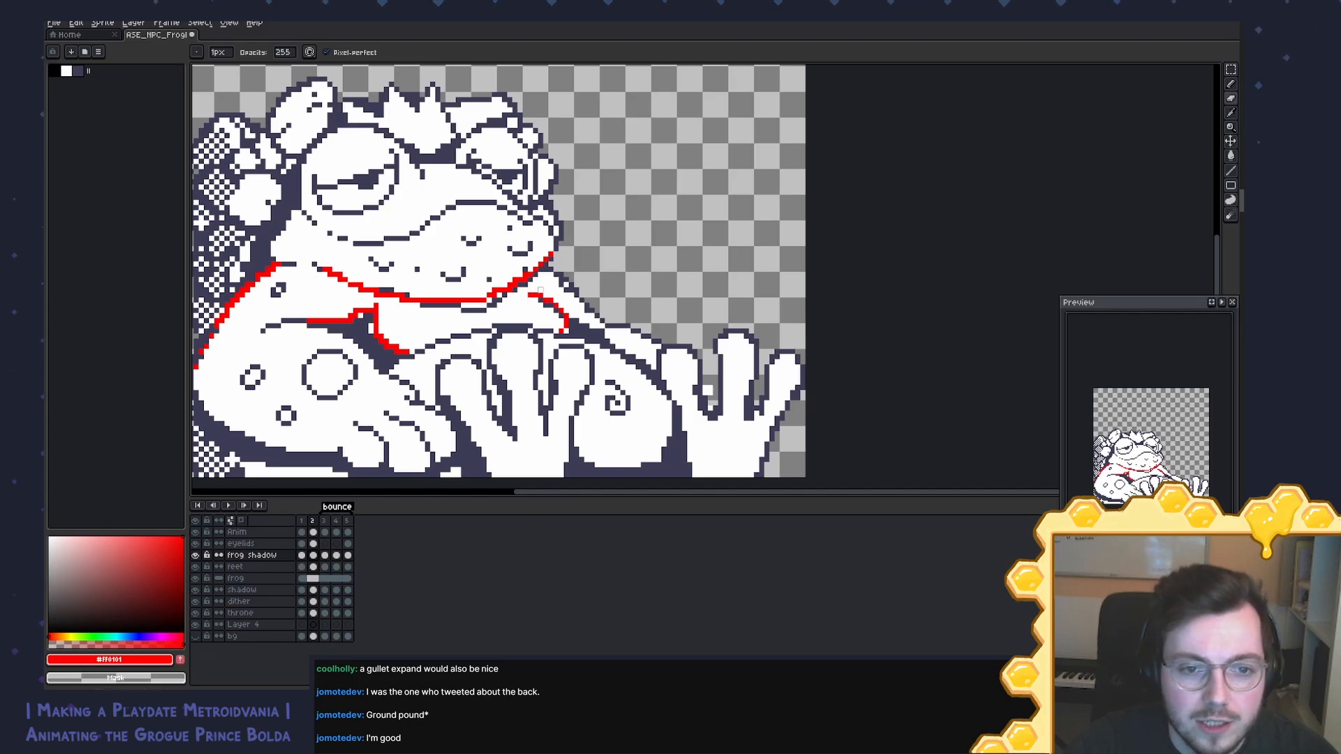
Step: Examine the frog shadow layer in frame 3 by hiding and showing it, then select the feet layer
left_click(324, 555)
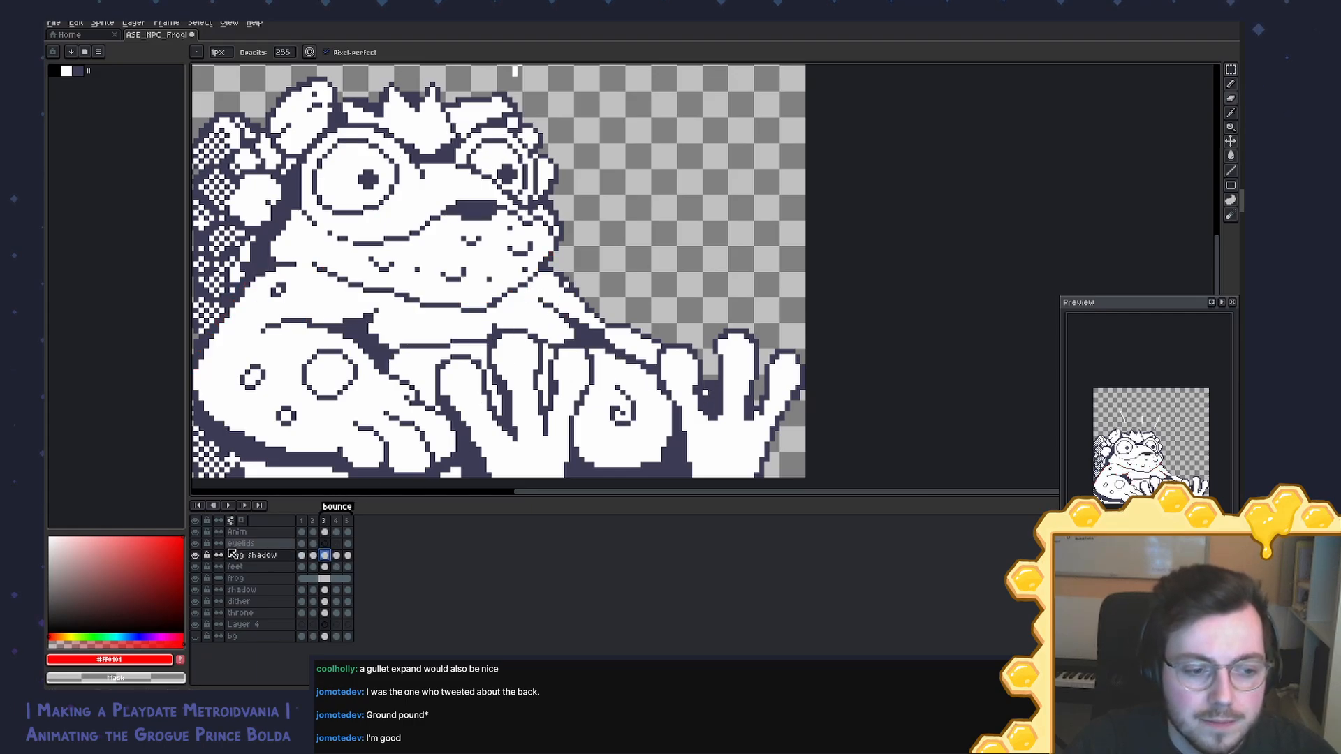
left_click(196, 555)
left_click(196, 556)
left_click(196, 556)
left_click(196, 555)
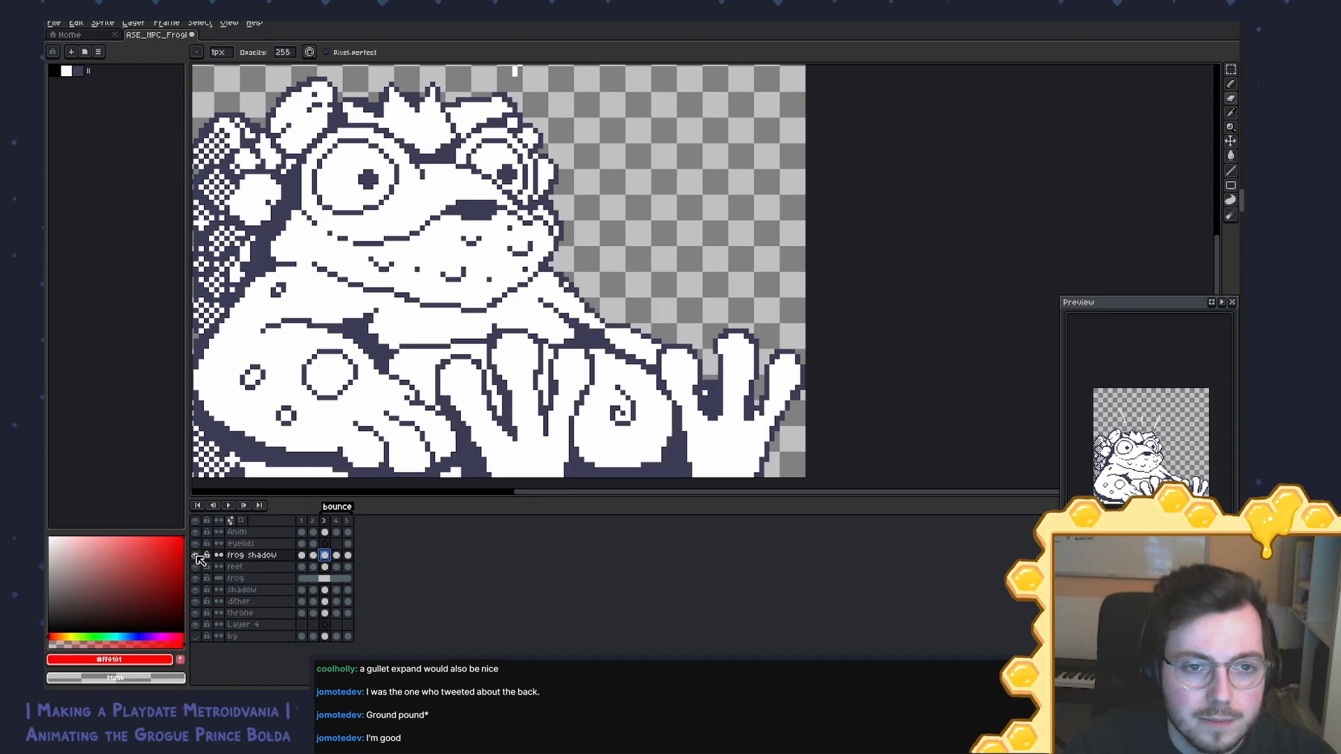
left_click(196, 555)
left_click(196, 555)
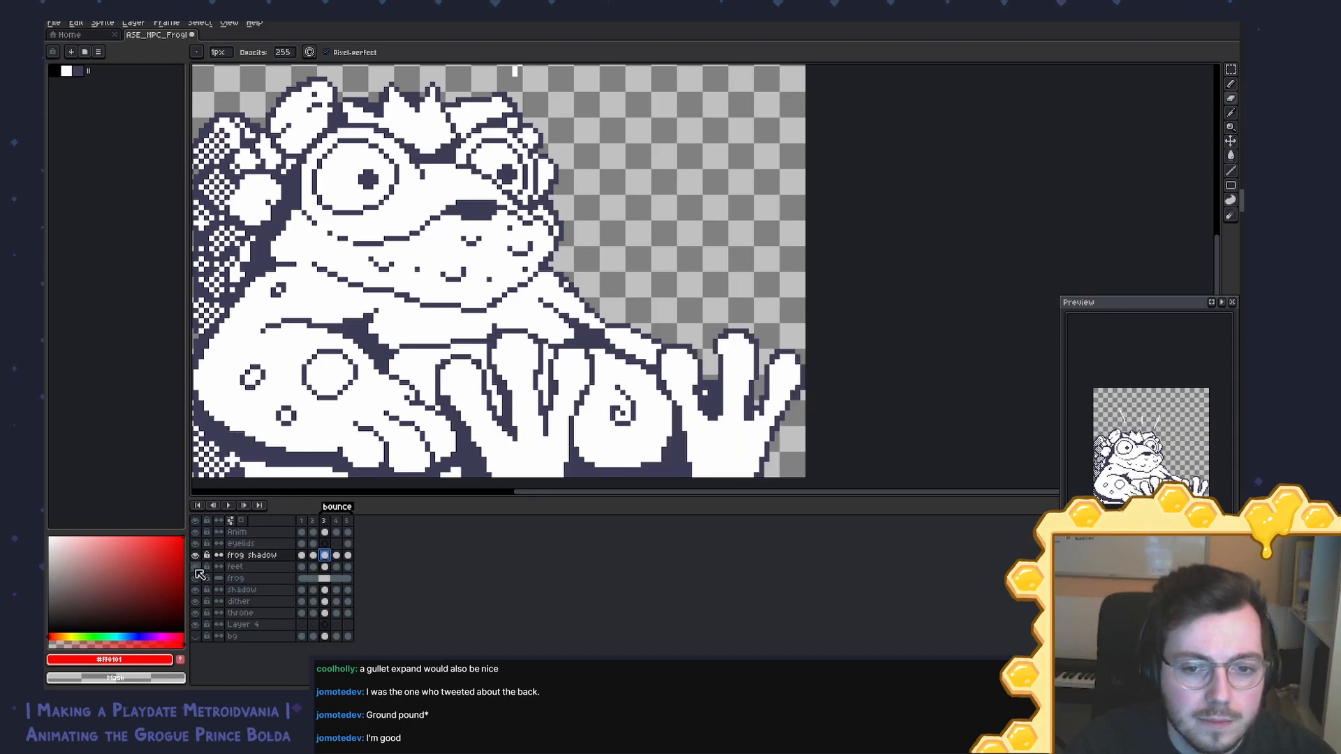
left_click(273, 569)
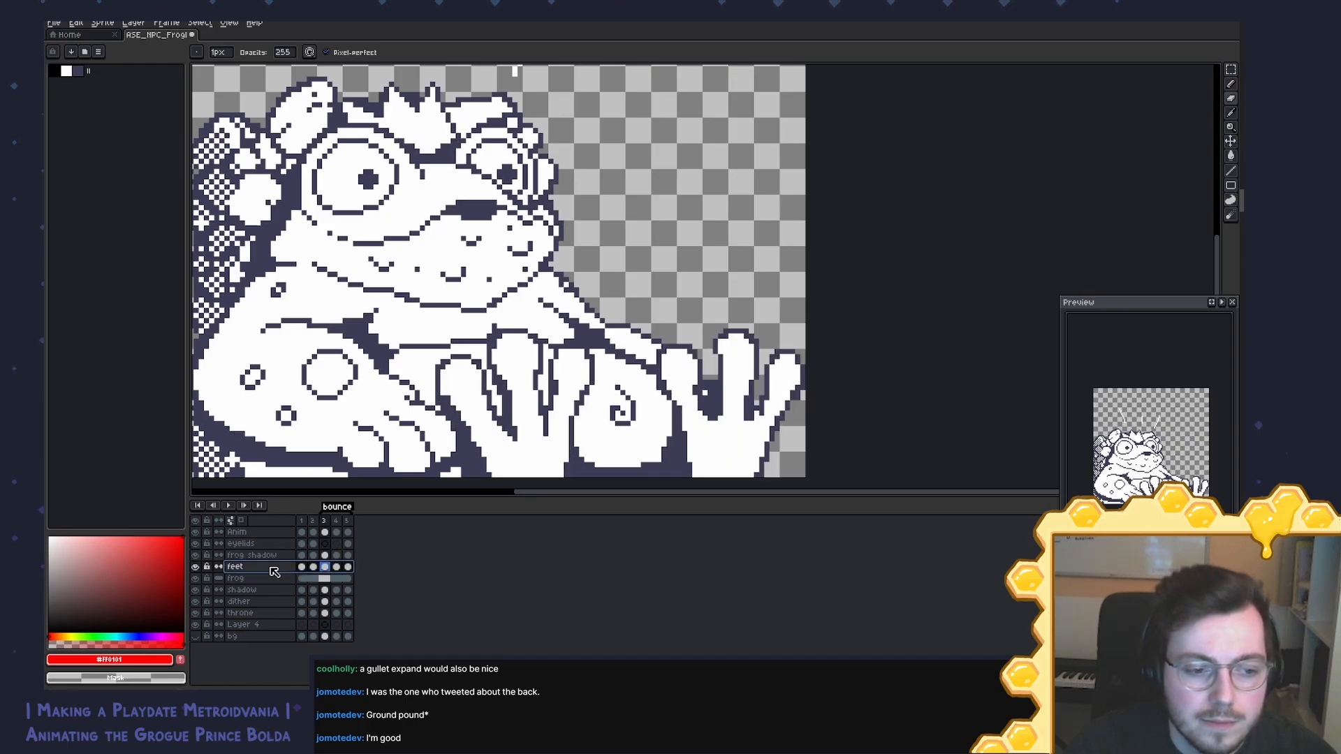
Step: Select the frog layer, sample the frog's white, and toggle the feet and frog layers' visibility to find the far foot's dark fill
left_click(275, 578)
key("b")
left_click(628, 392, "alt")
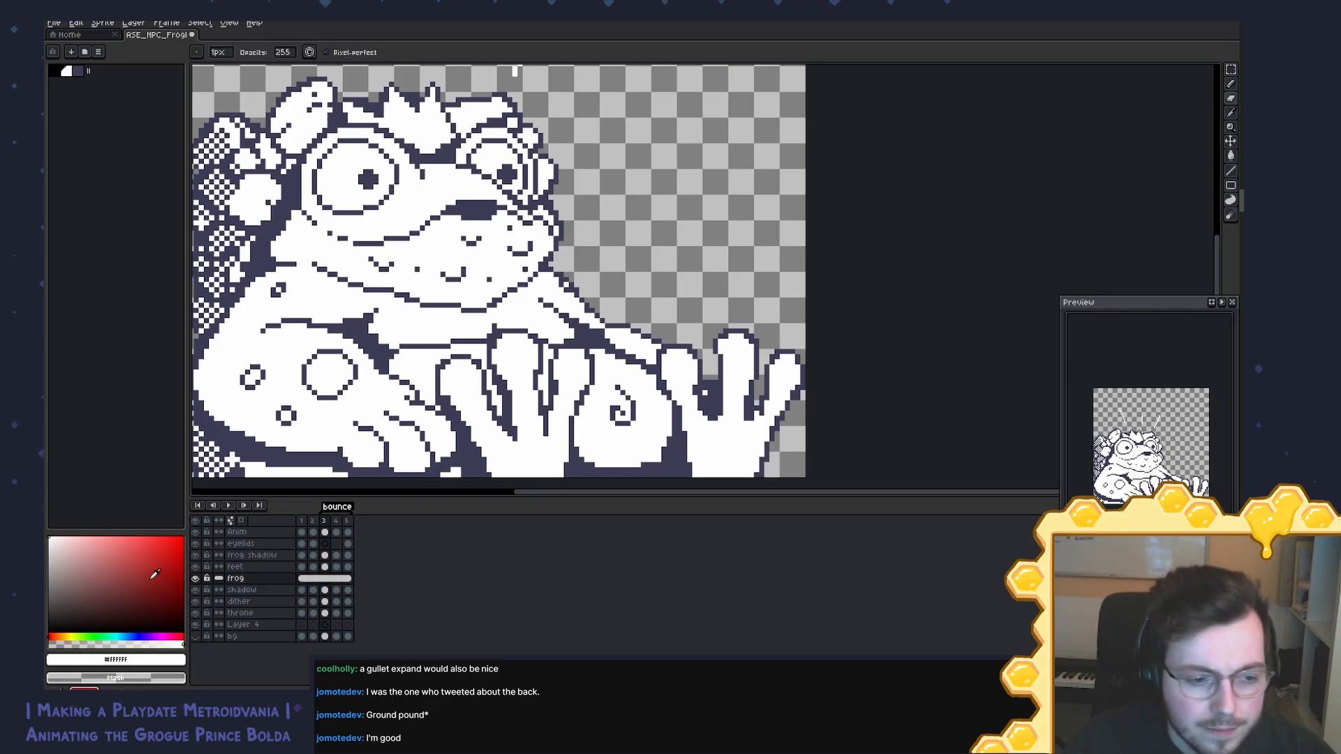
left_click(196, 567)
left_click(196, 567)
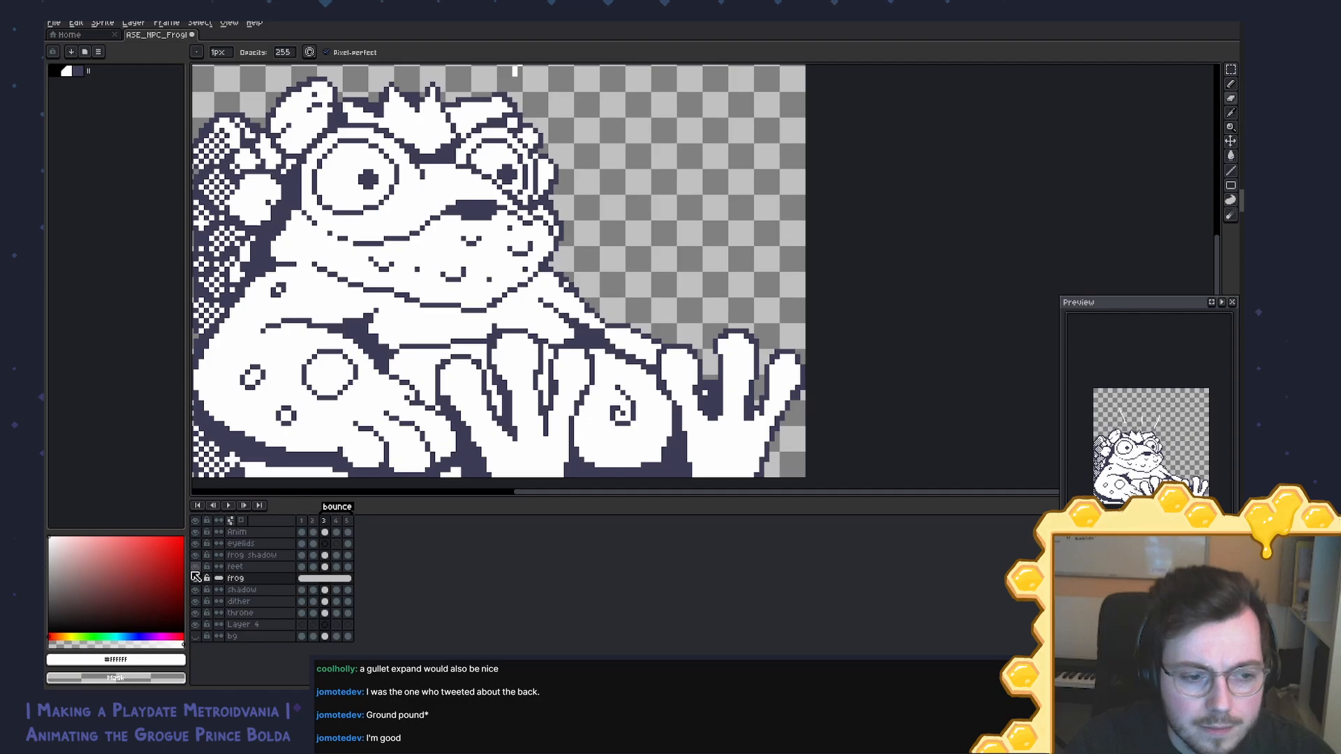
left_click(196, 578)
left_click(196, 578)
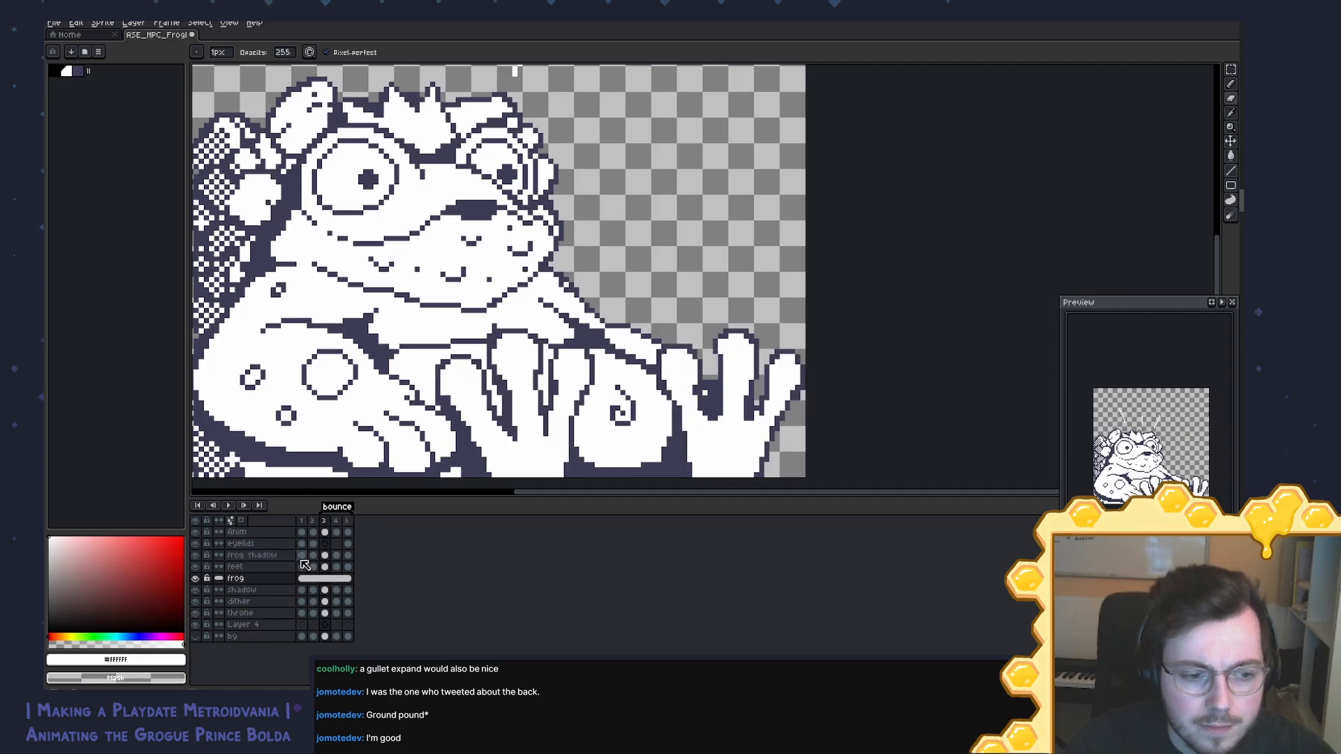
left_click(196, 578)
left_click(196, 579)
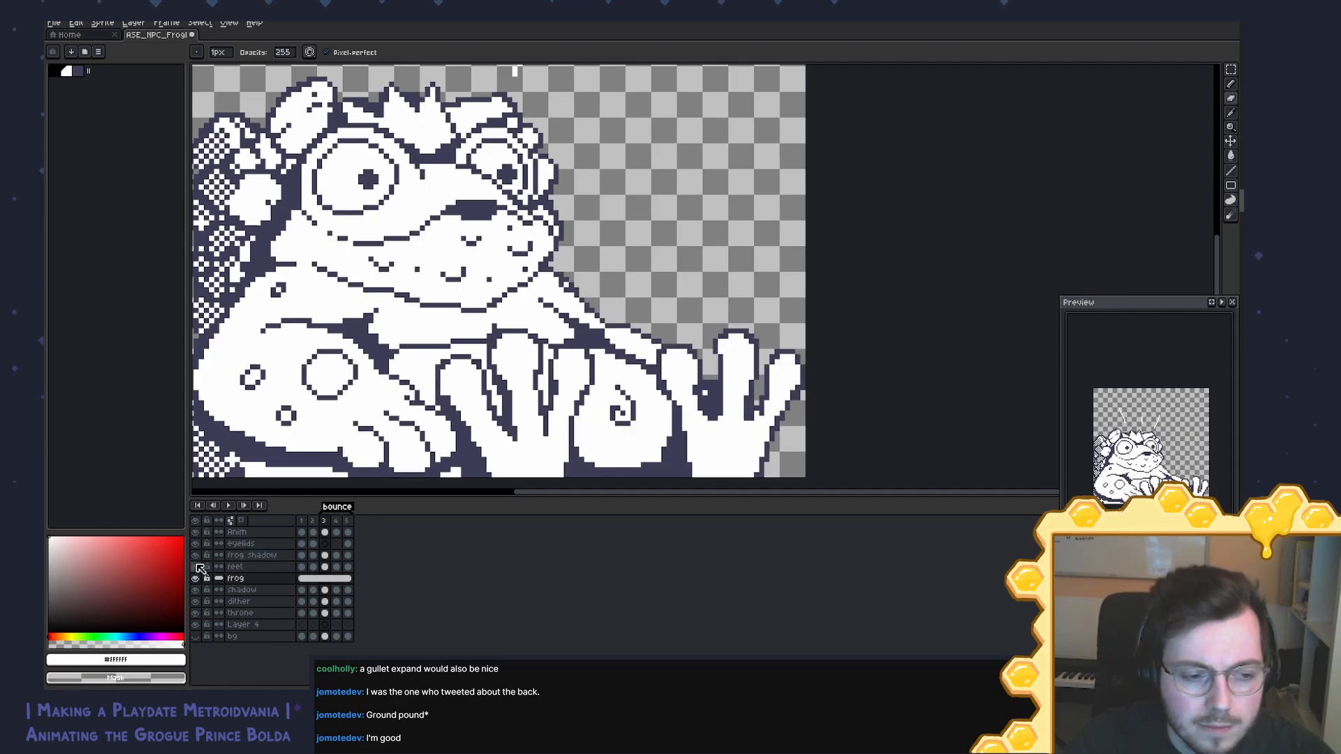
Step: Check the frog shadow layer by toggling its visibility, select it, and erase the dark fill between the far foot's toes in frame 3
left_click(195, 556)
left_click(196, 556)
left_click(239, 556)
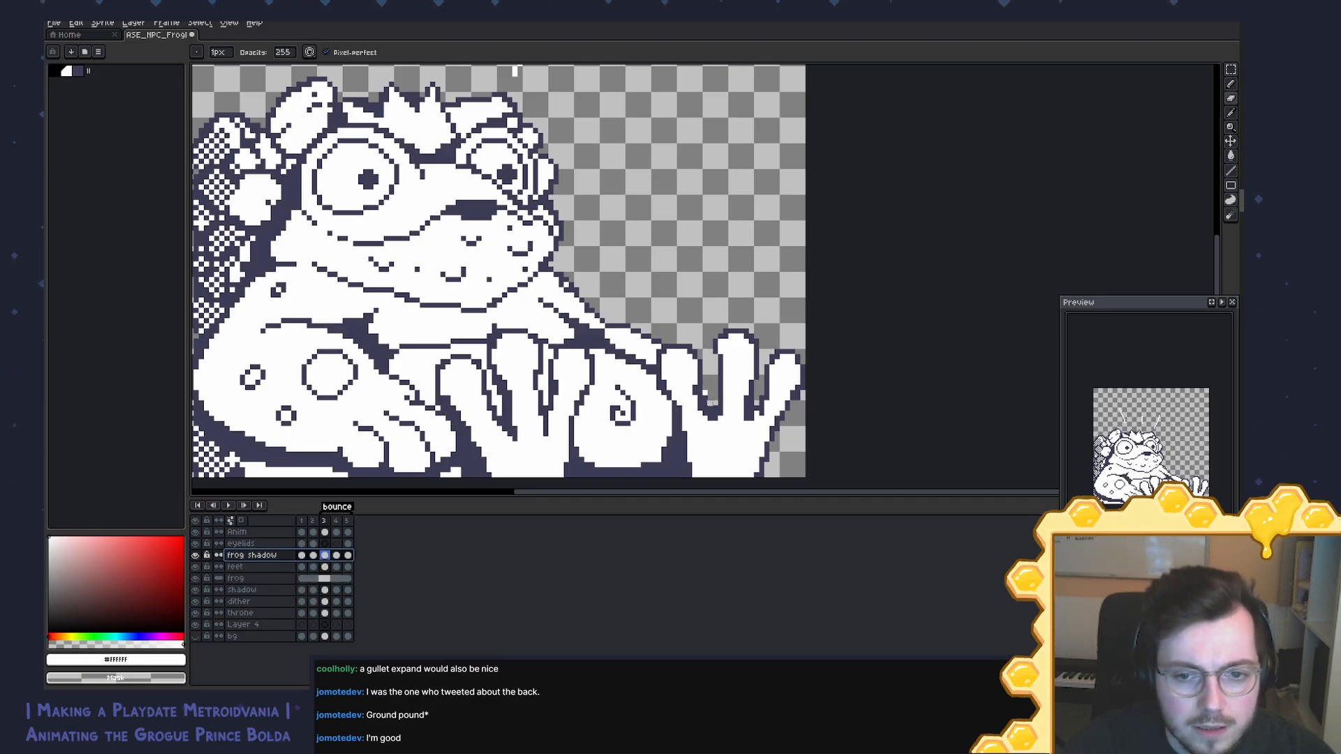
Step: On the frog layer in frame 3, touch up the pixels between the far foot's first two toes with dark #3c3c55
left_click(238, 578)
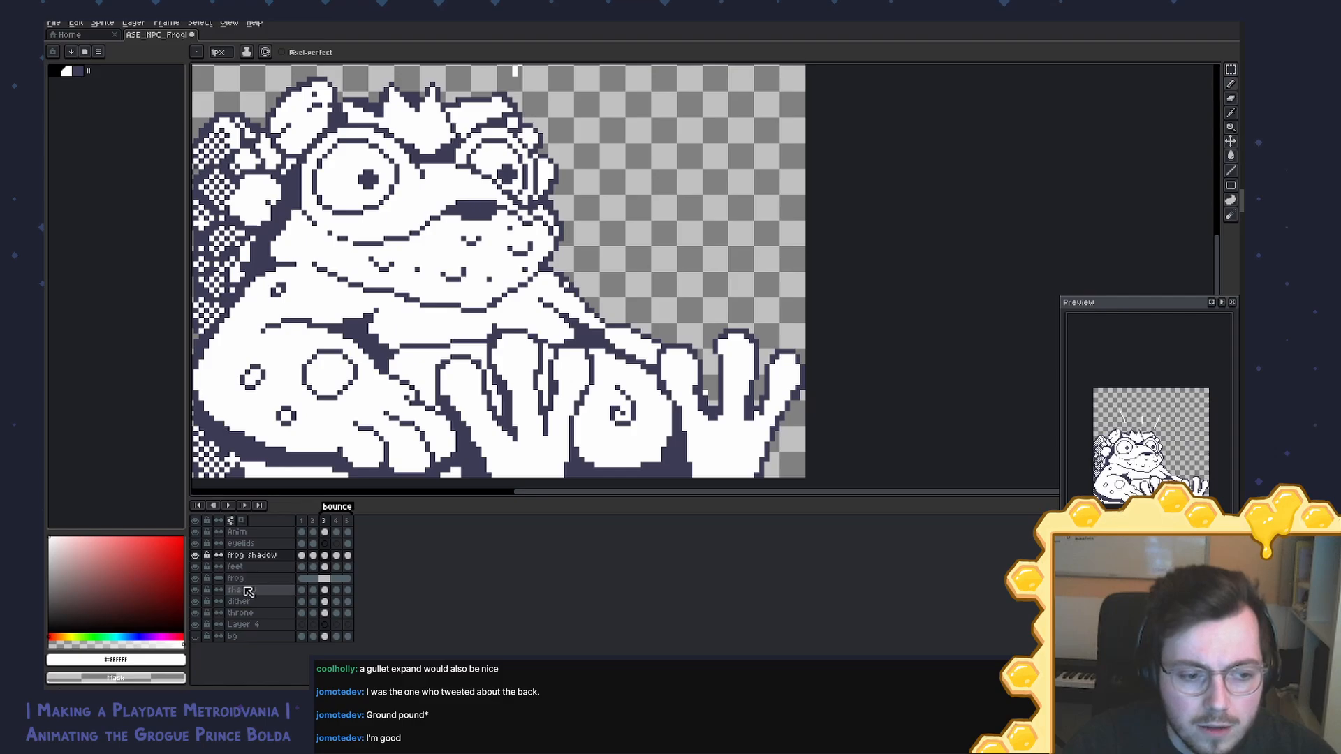
key("i")
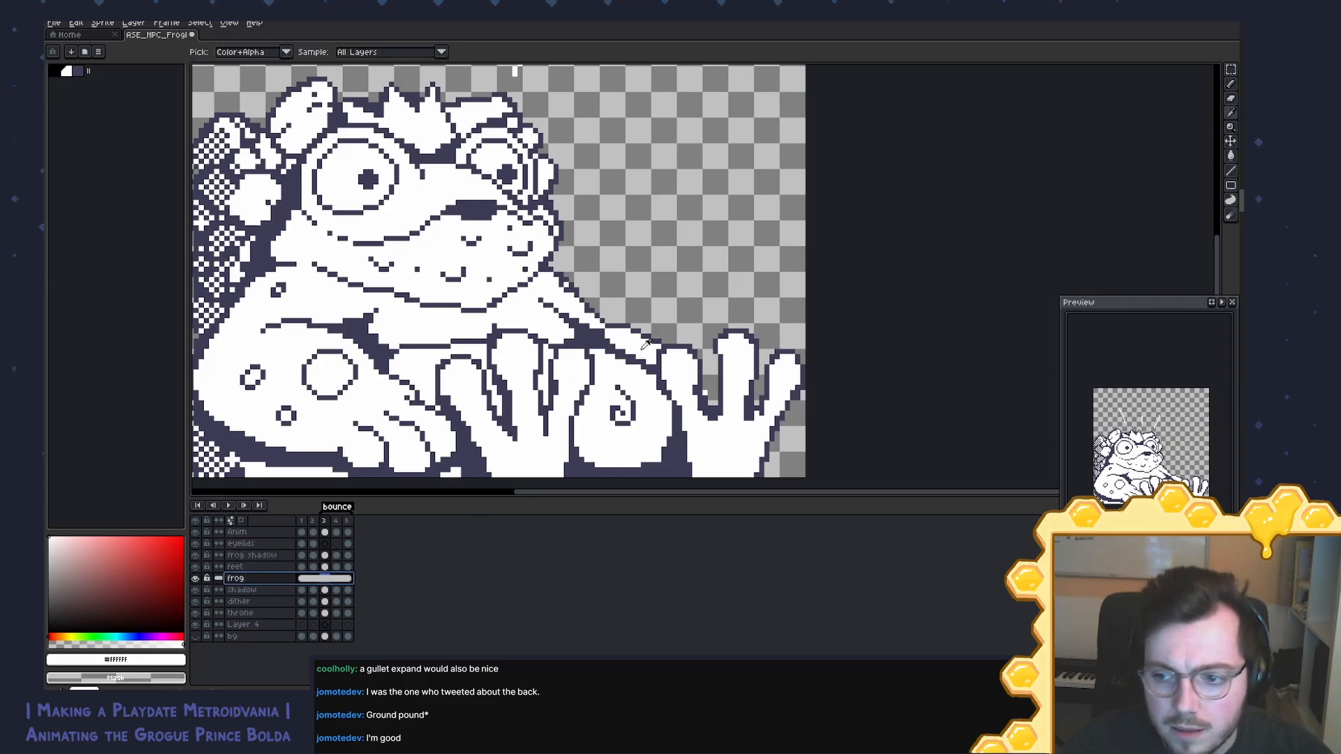
key("b")
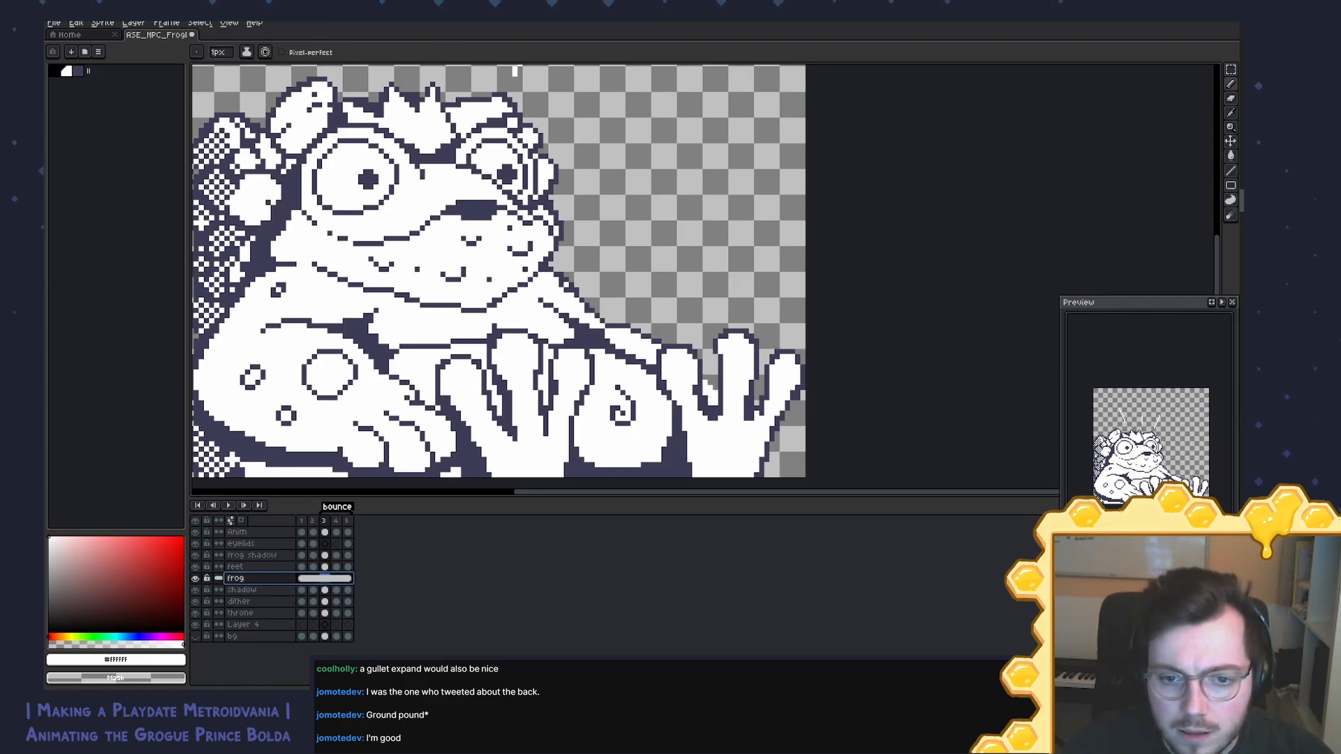
left_click(701, 378, "alt")
left_click_drag(706, 382, 715, 387)
left_click(716, 389, "alt")
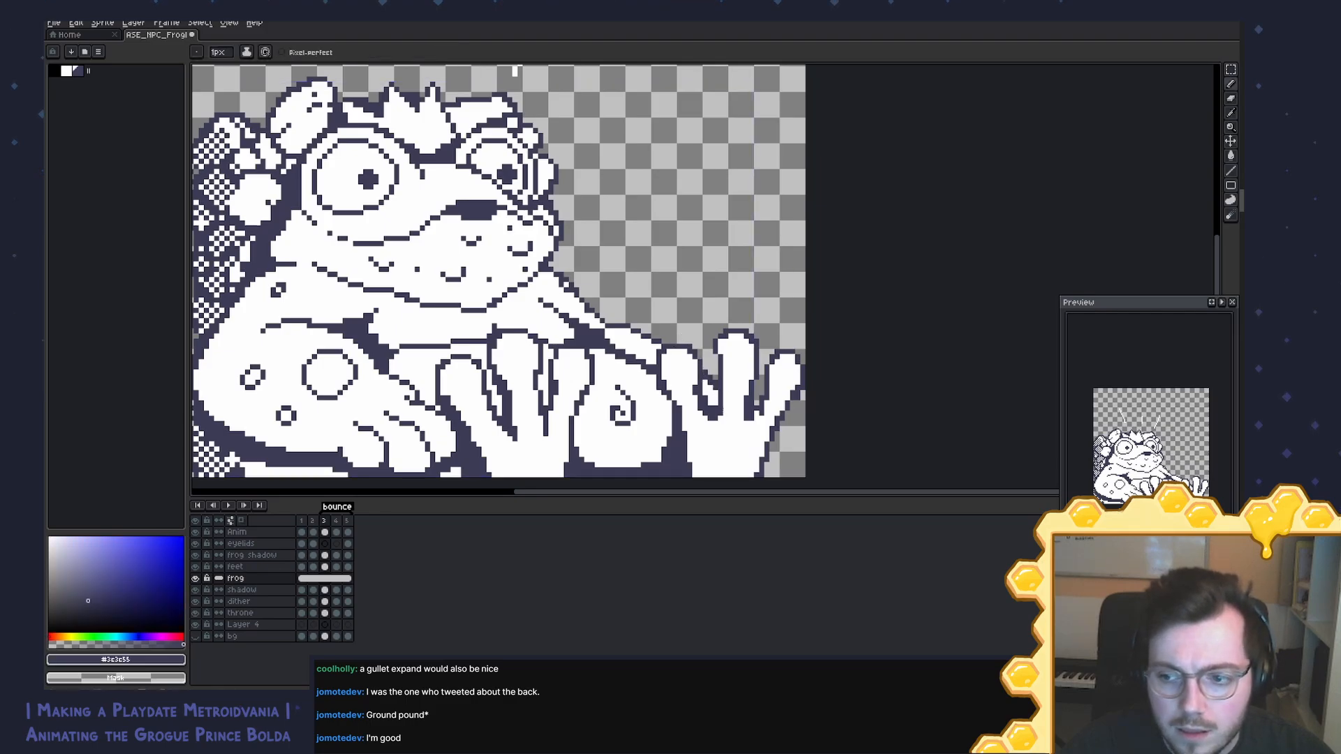
key("e")
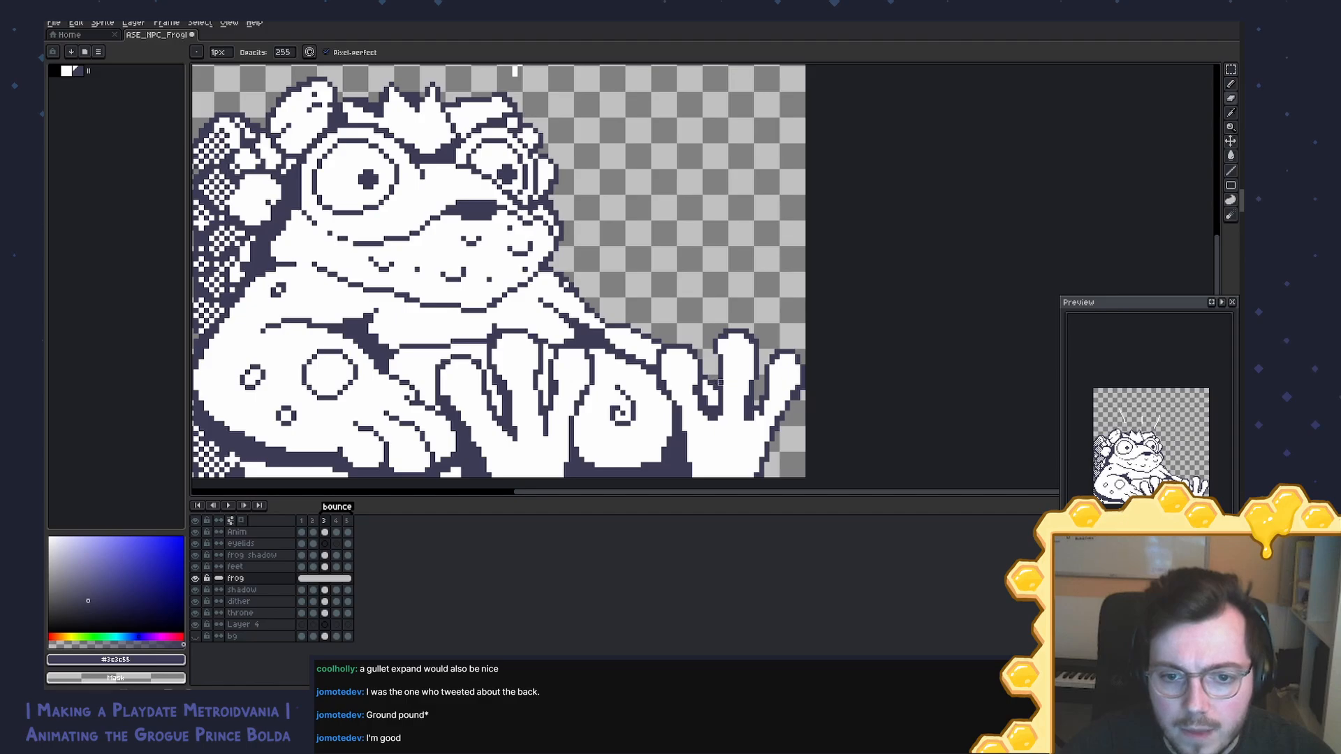
scroll(719, 382, "down", 3)
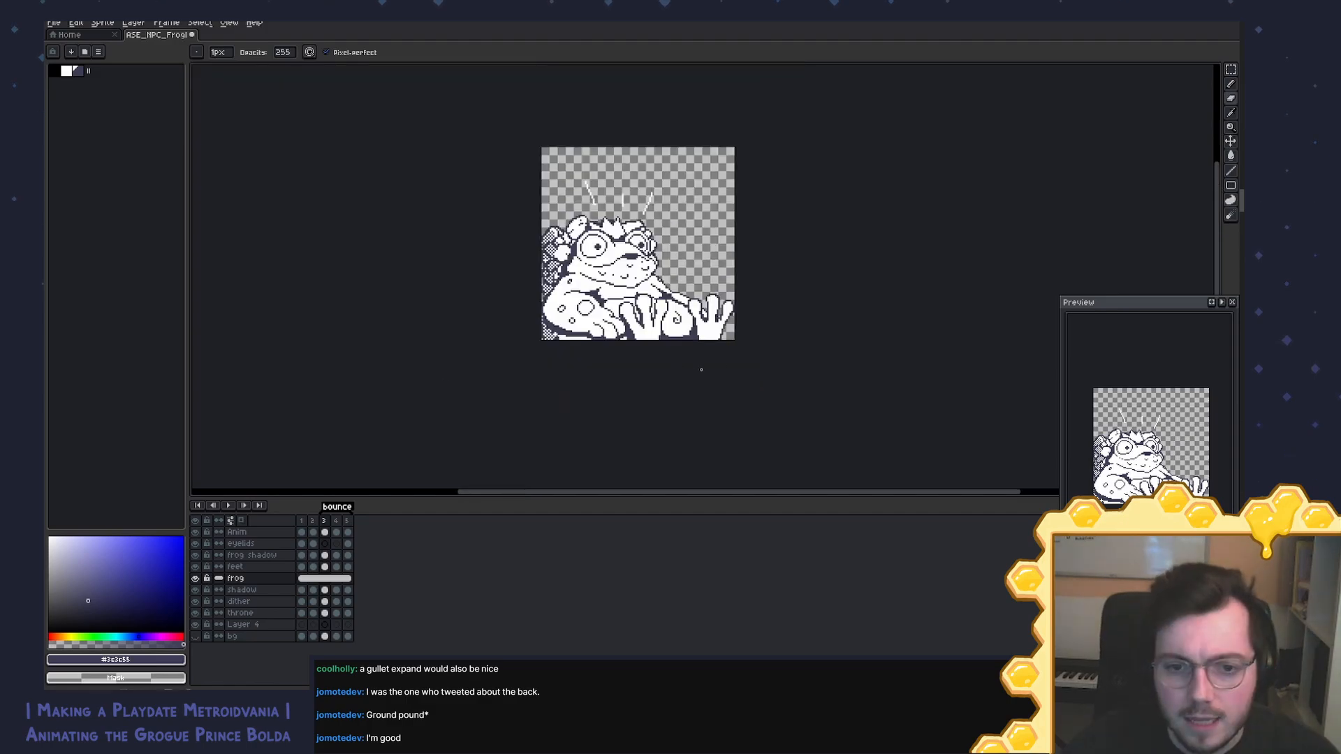
scroll(701, 370, "down", 2)
scroll(789, 338, "up", 4)
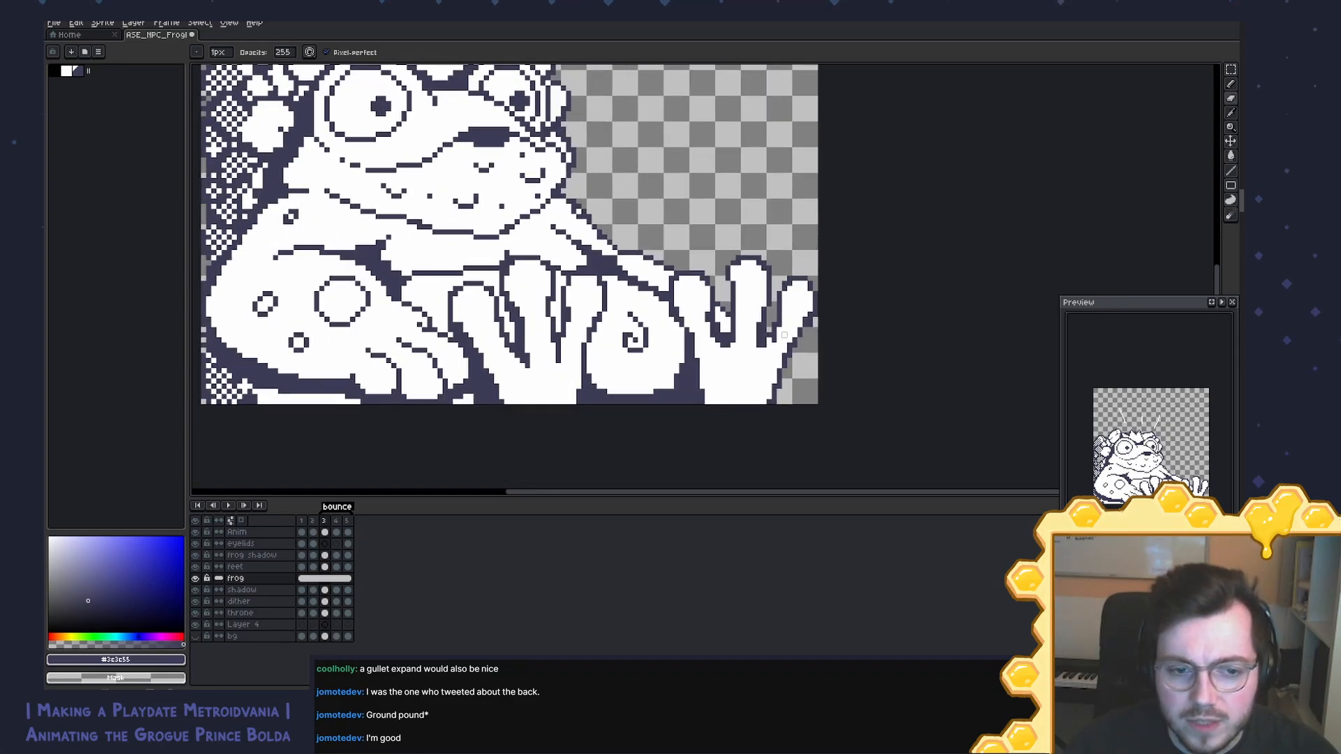
Step: On the feet layer in frame 3, retouch the outline of the far foot's middle toe, alternating white #ffffff and dark #3c3c55
left_click(255, 566)
left_click(731, 280, "alt")
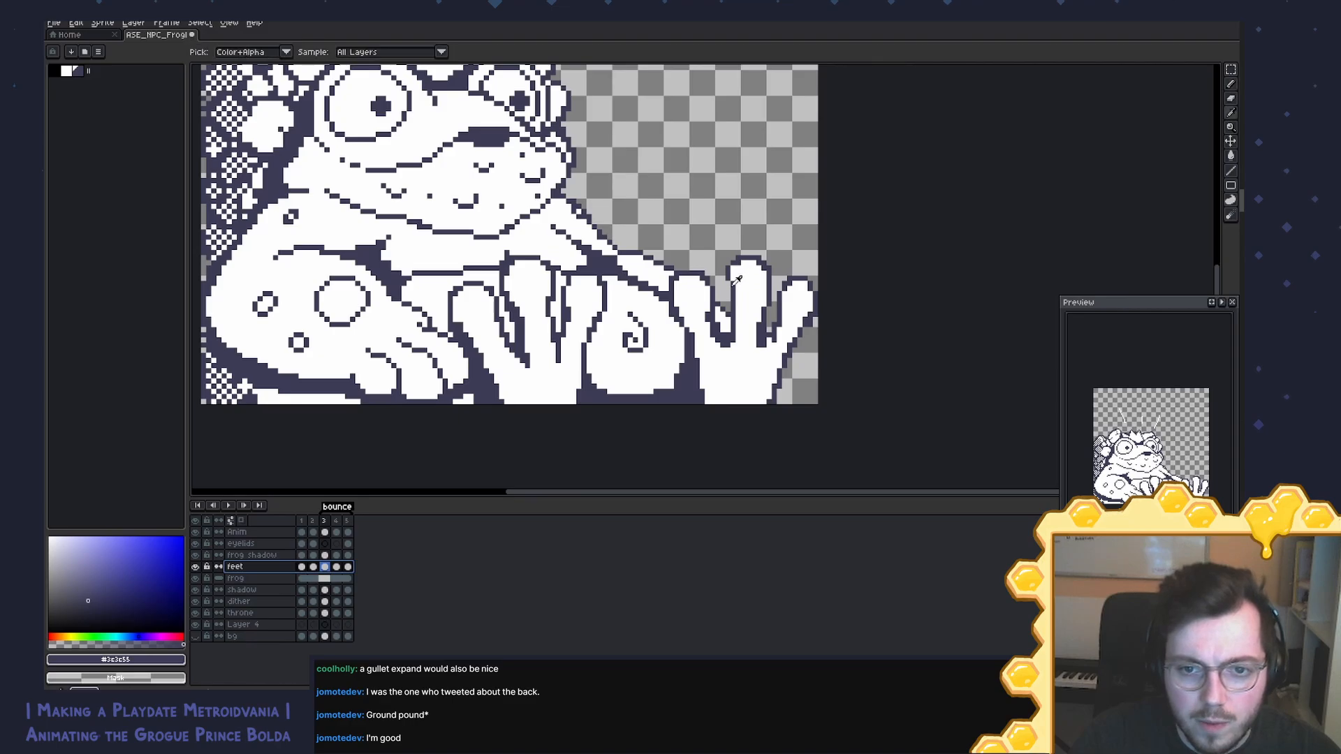
left_click(734, 285)
key("x")
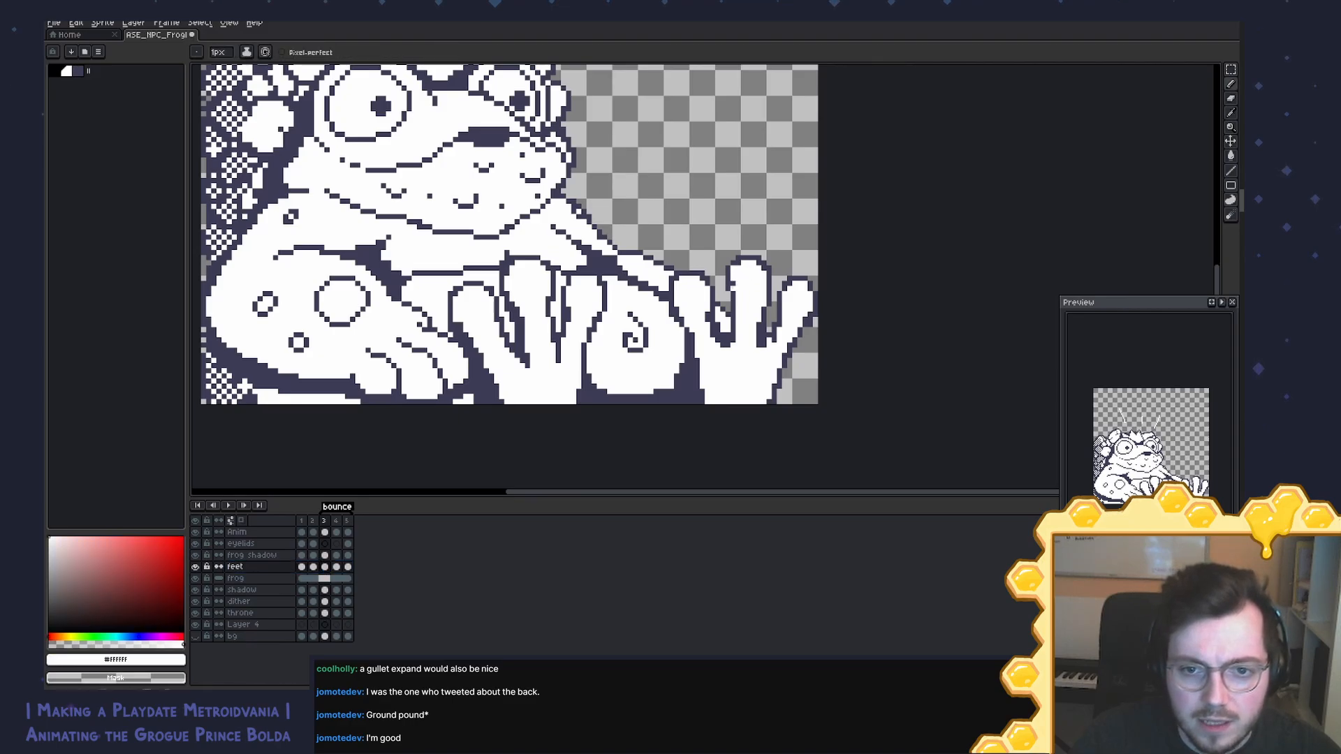
key("x")
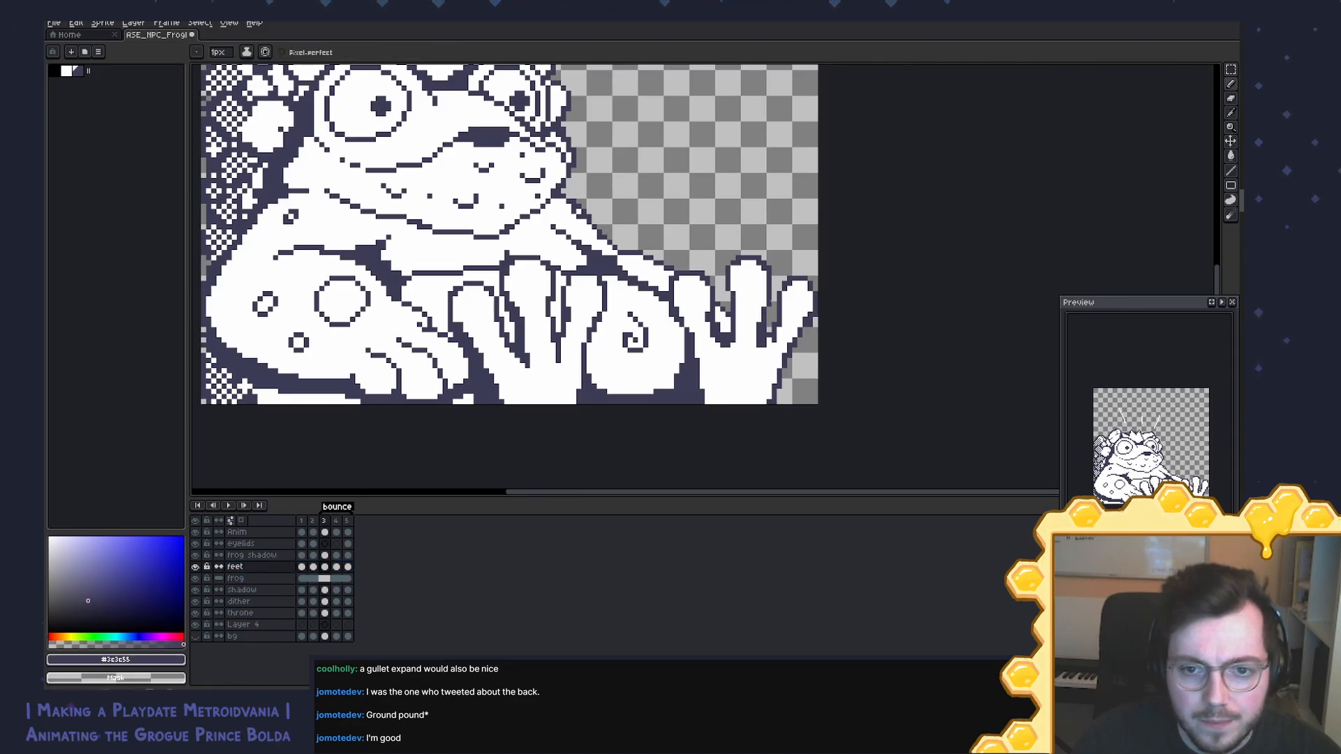
key("e")
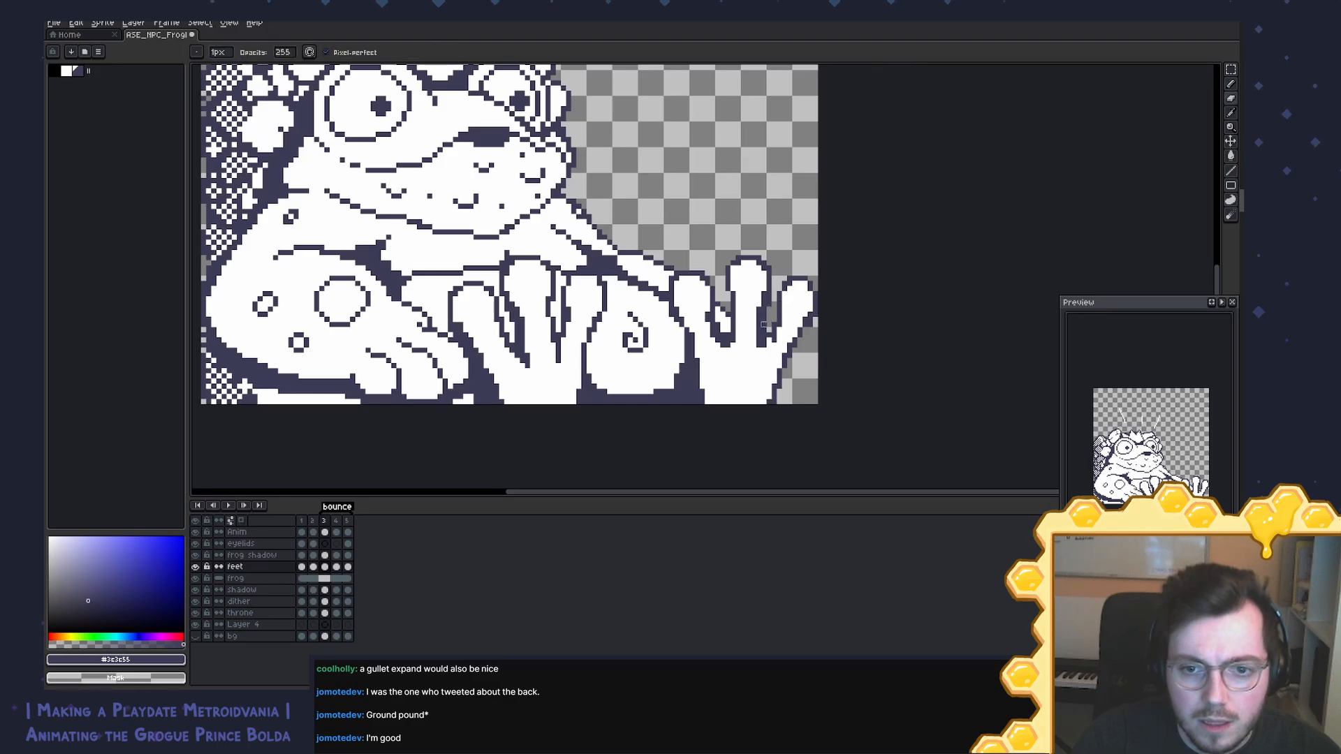
key("b")
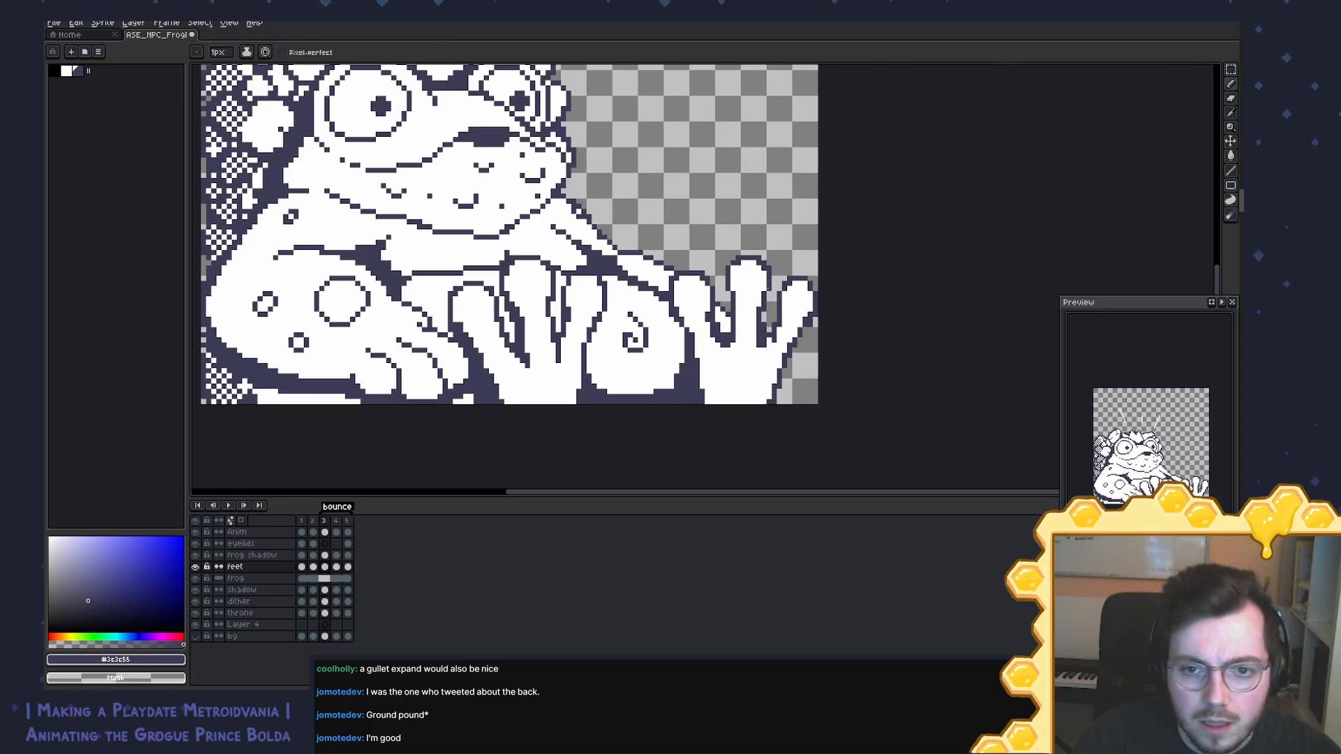
key("x")
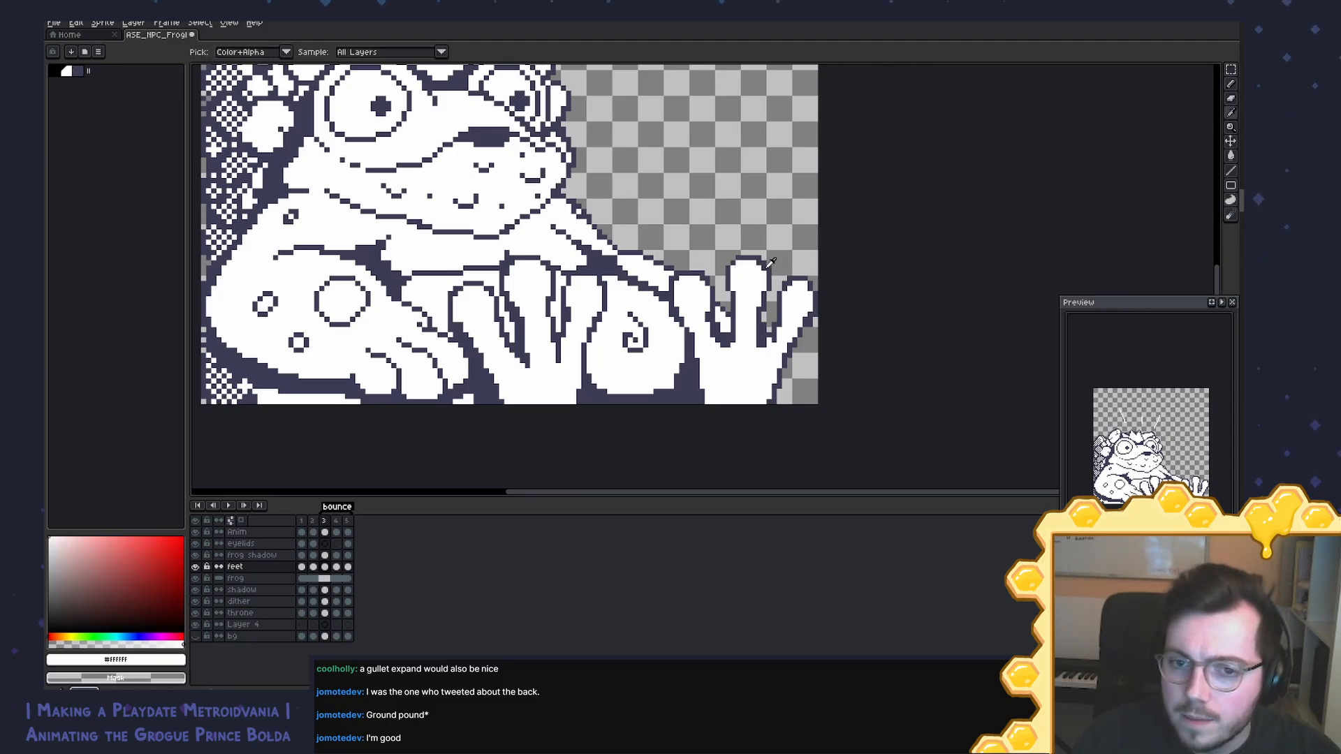
key("x")
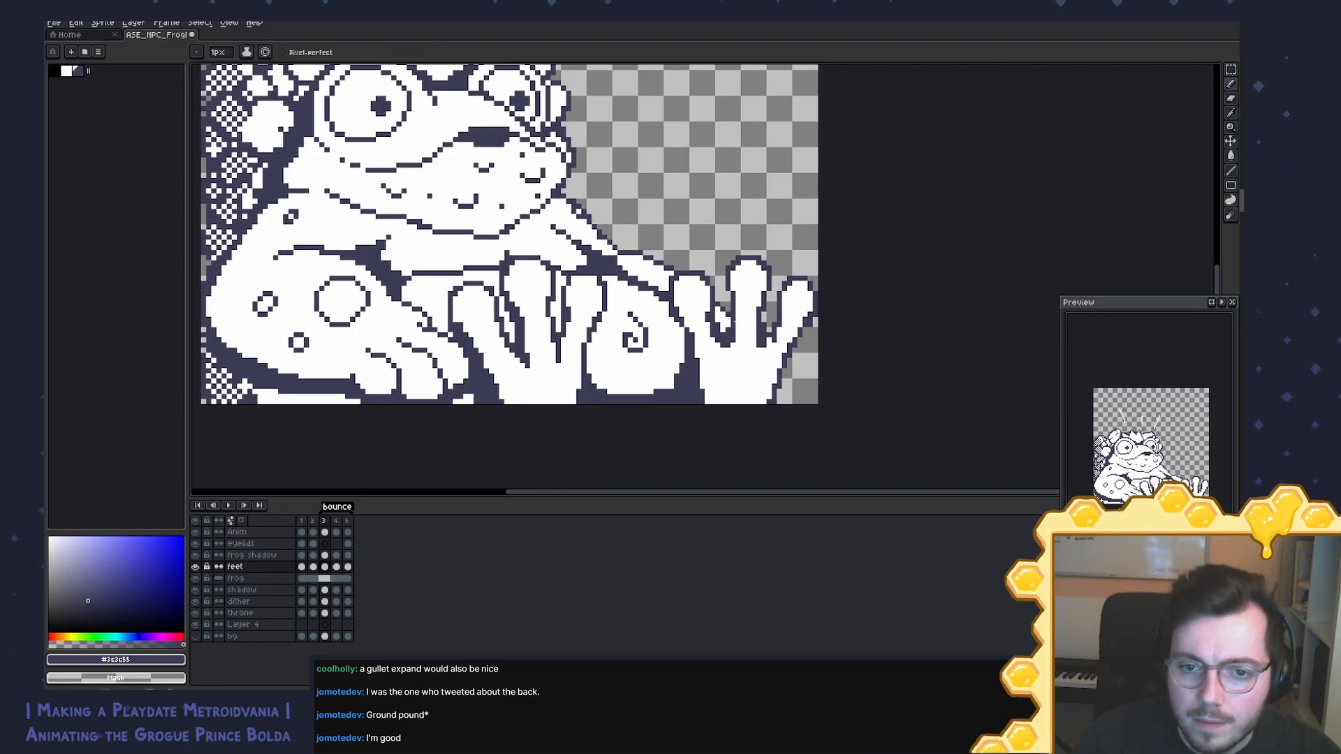
key("x")
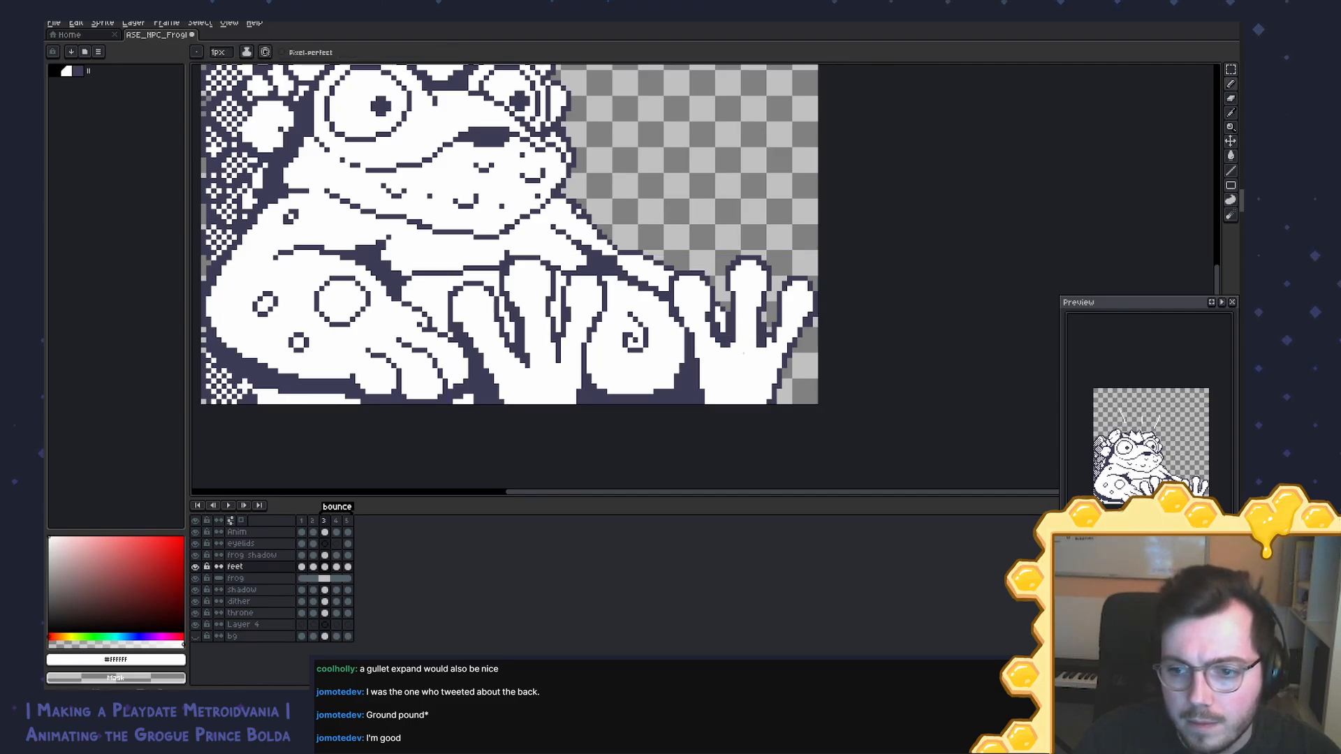
Step: Retouch the outline of the far foot's outermost toe with the sampled white and dark colours, then undo the last two strokes
left_click(763, 325)
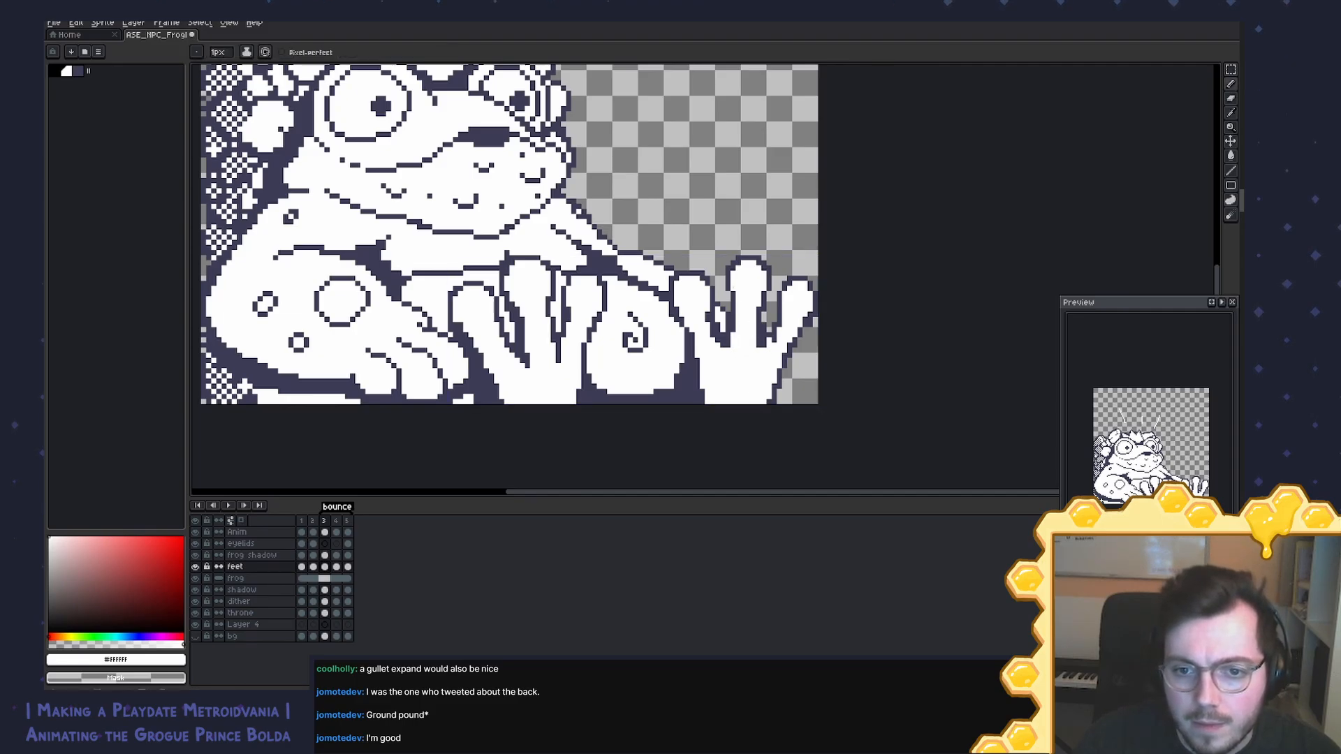
key("alt")
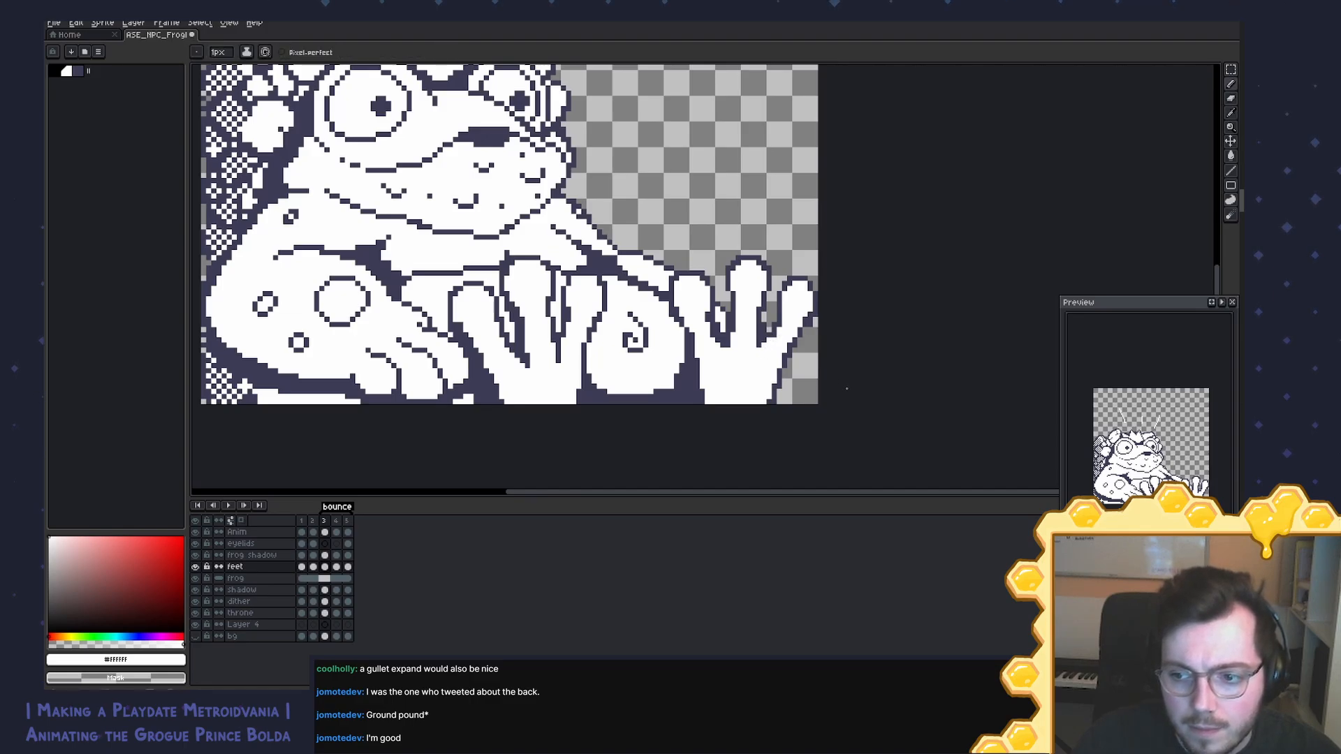
left_click(769, 340, "alt")
left_click(769, 349, "alt")
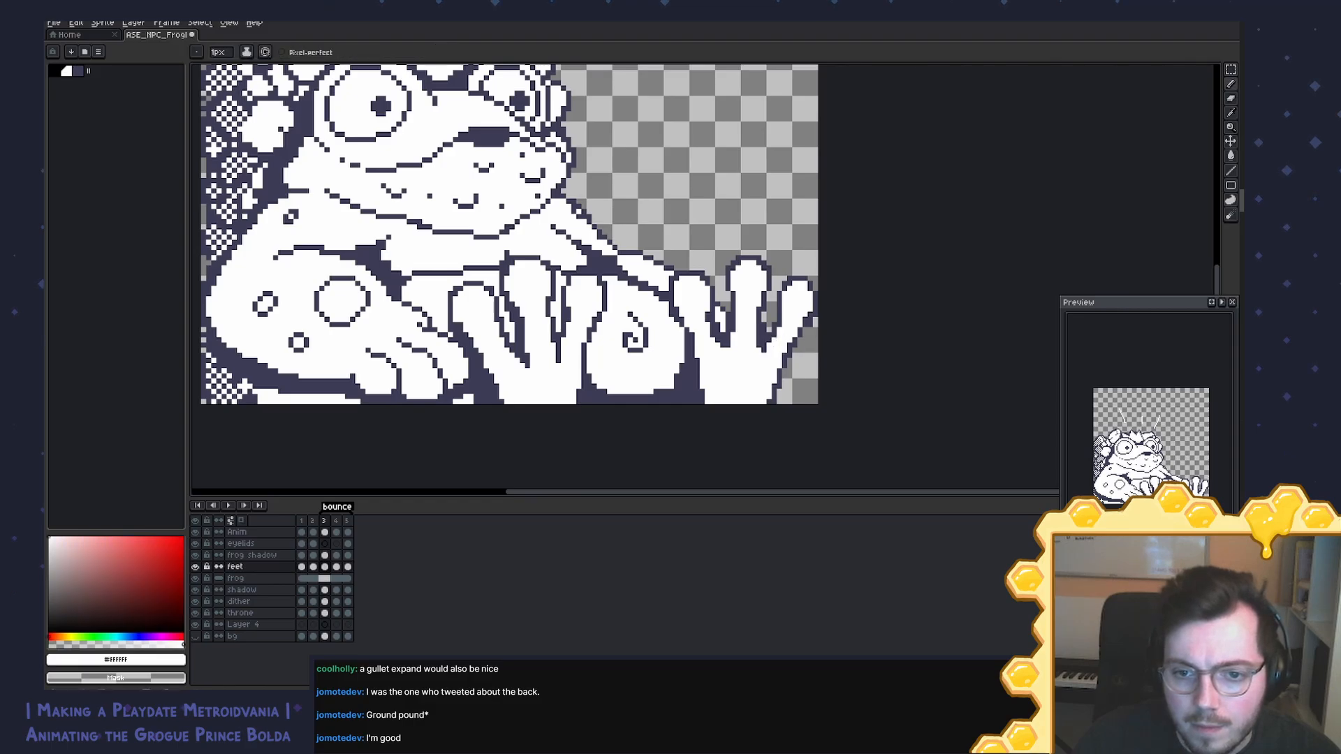
left_click(779, 316, "alt")
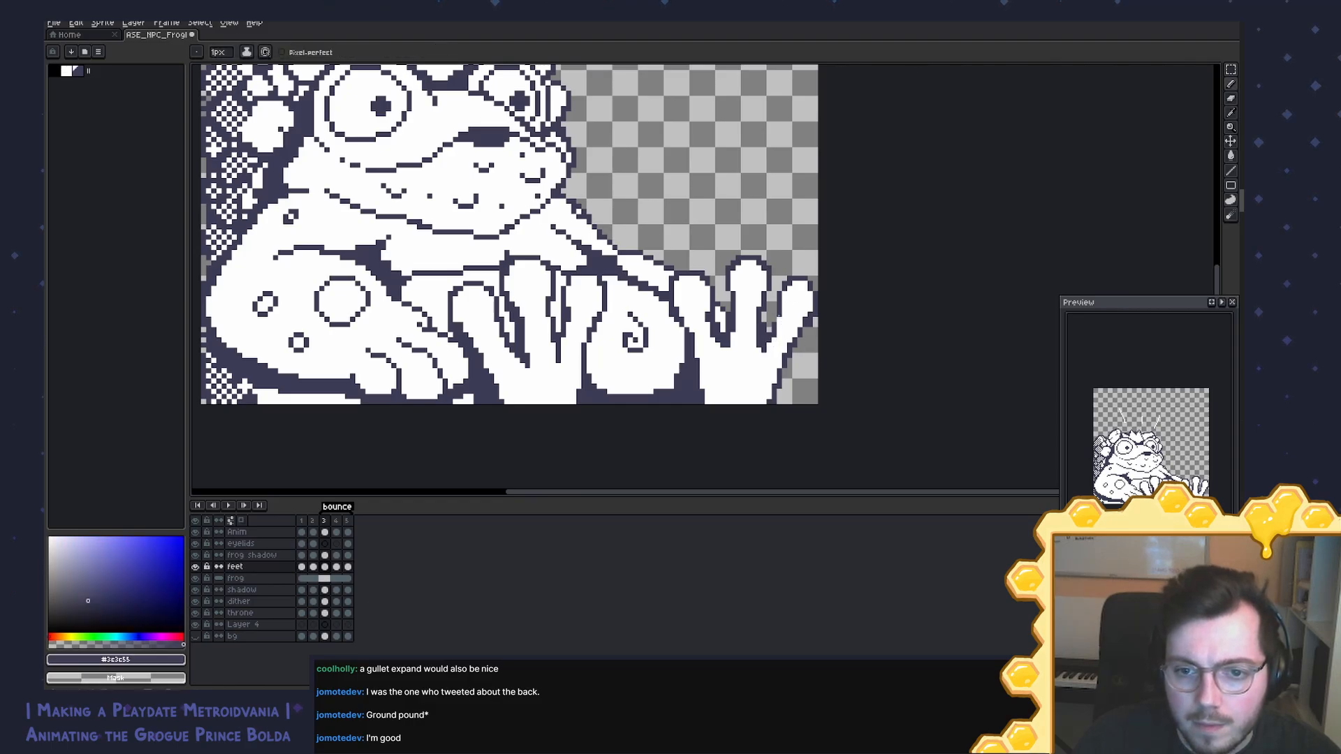
left_click(784, 292, "alt")
left_click(813, 326, "alt")
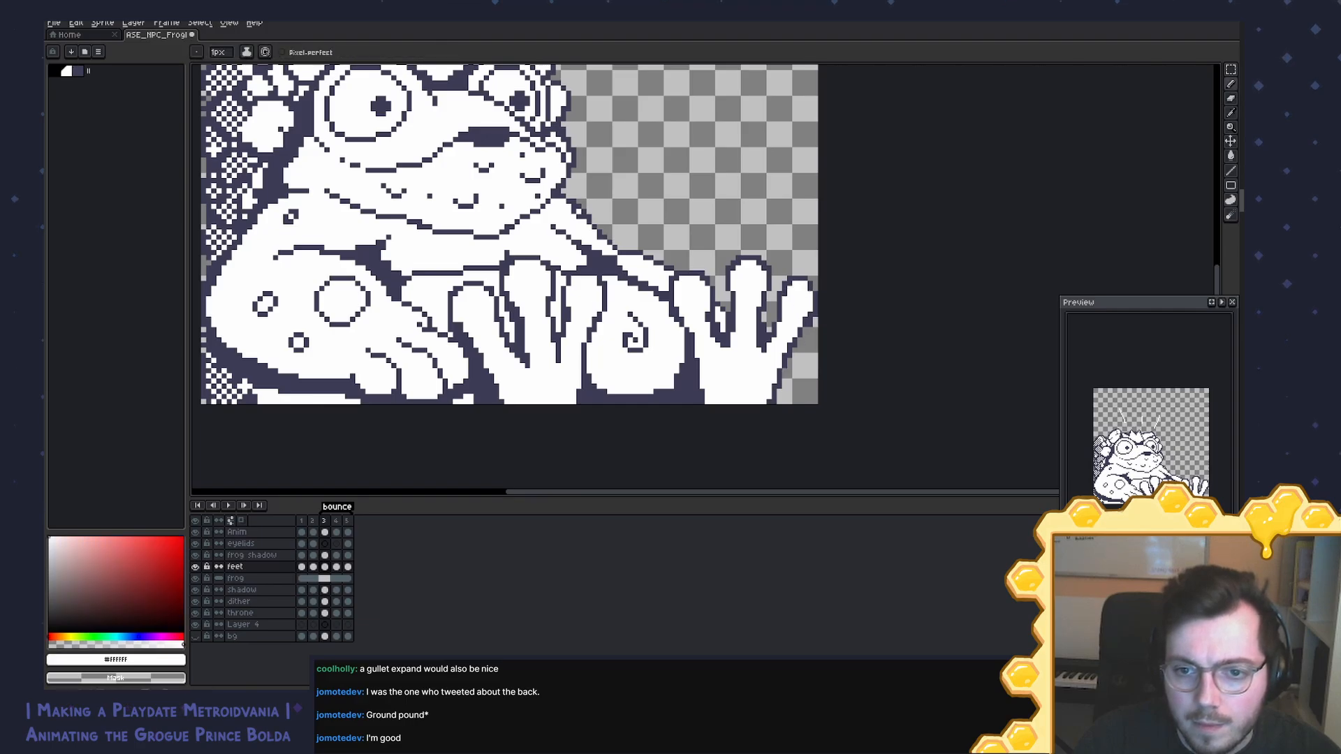
left_click(810, 287, "alt")
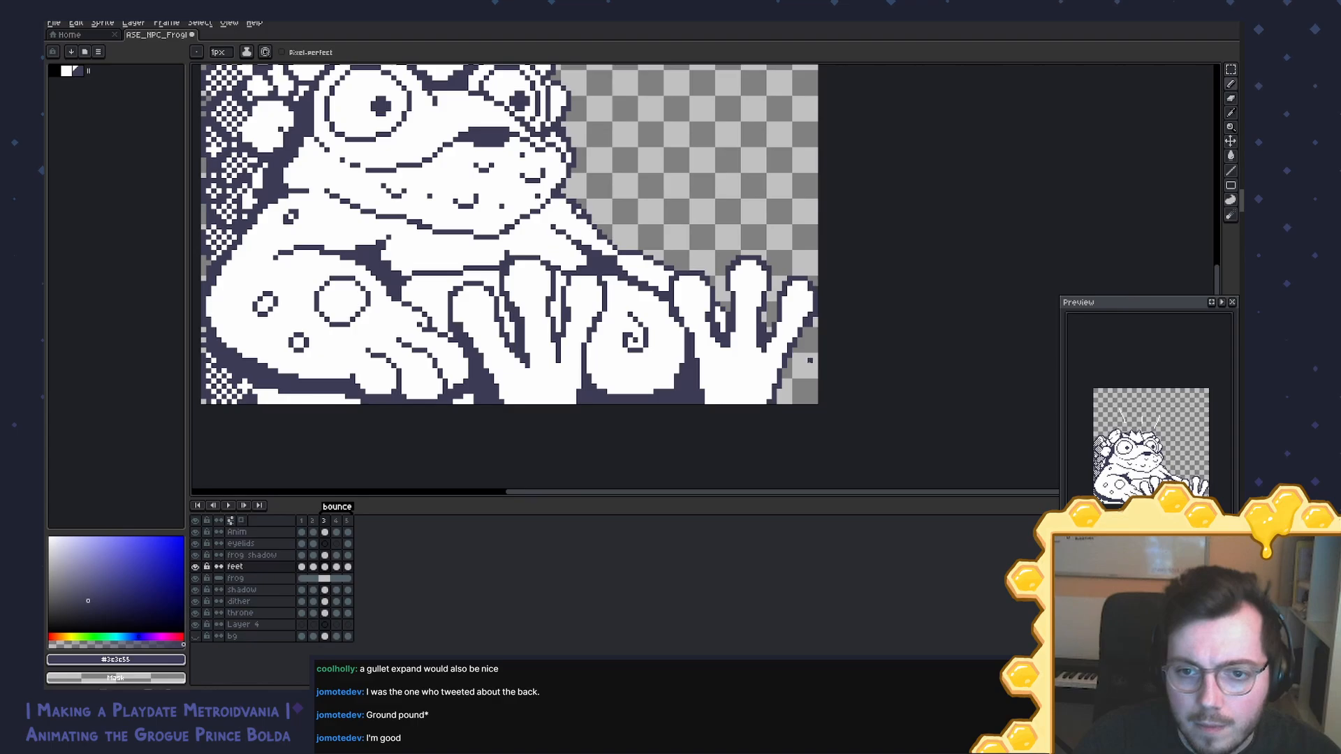
key("ctrl+z")
key("ctrl+z")
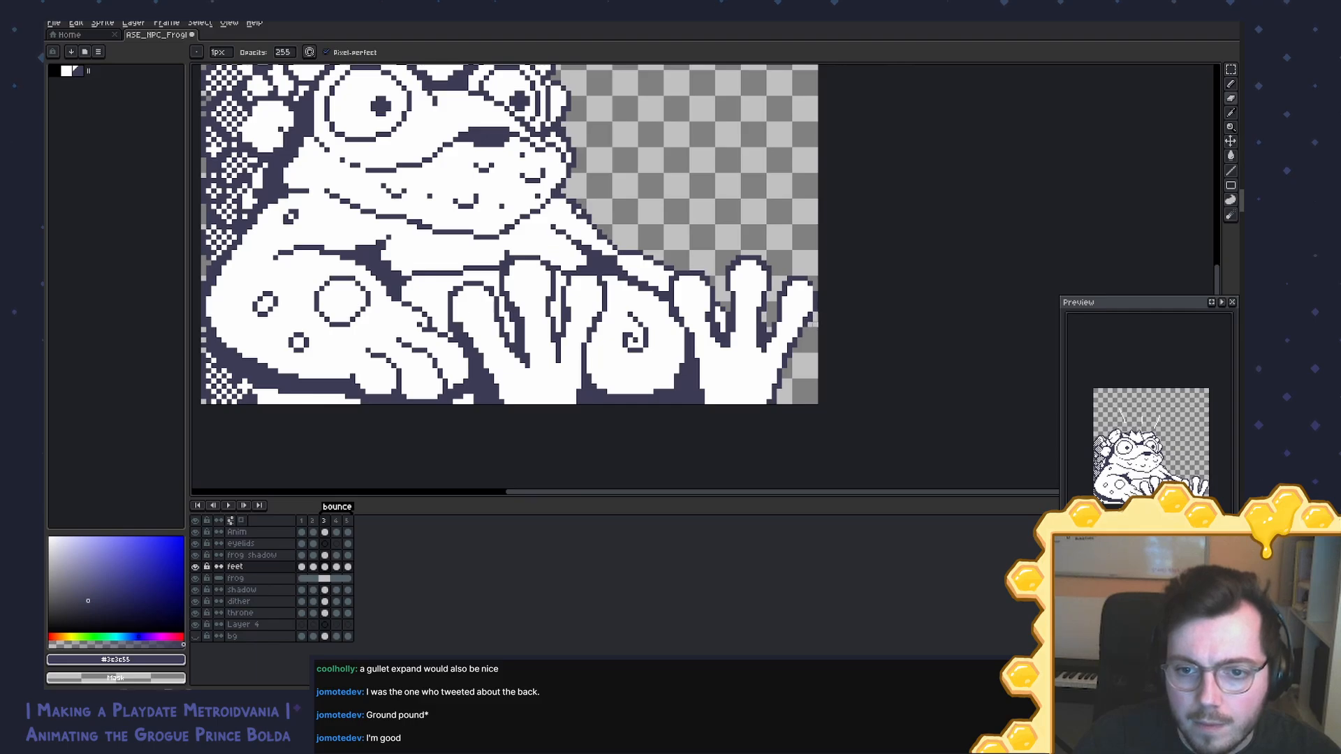
Step: Check the frog shadow layer, return to the feet layer in frame 3, and sample the dark outline colour #3c3c55
scroll(804, 345, "down", 3)
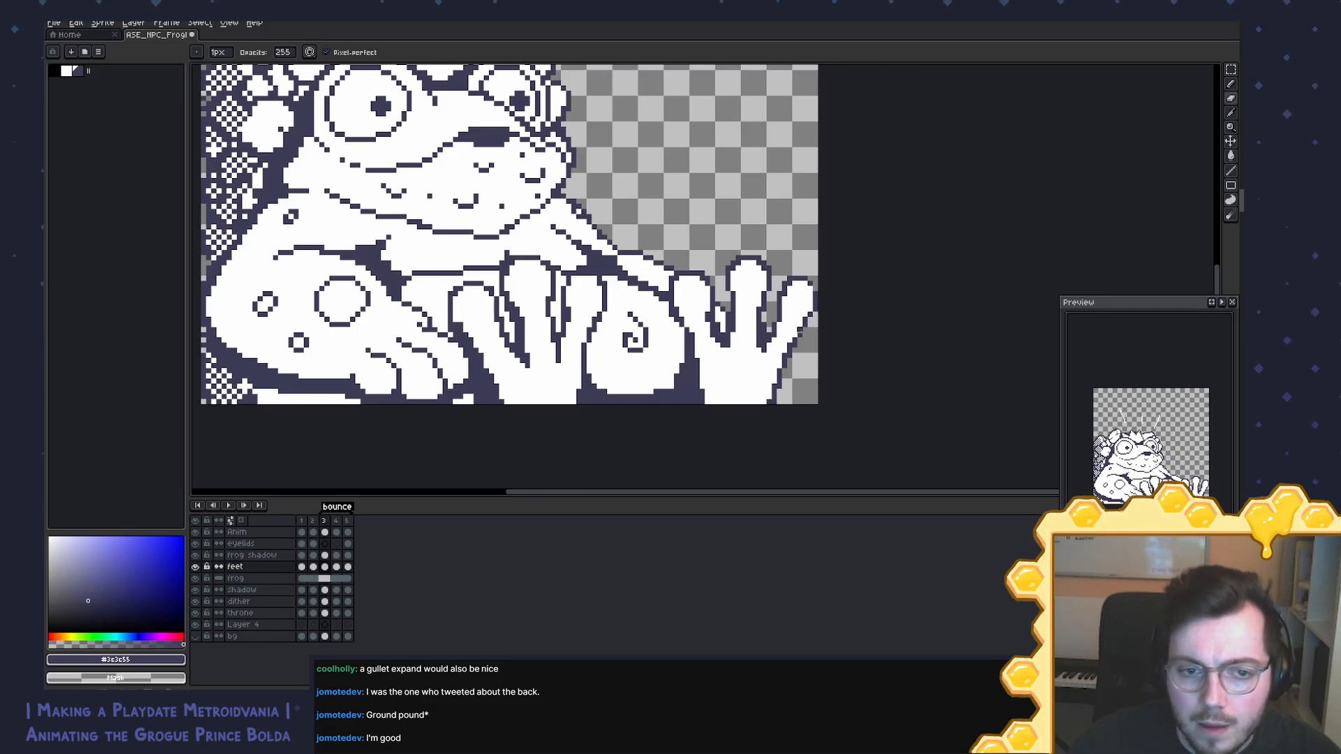
scroll(740, 301, "up", 3)
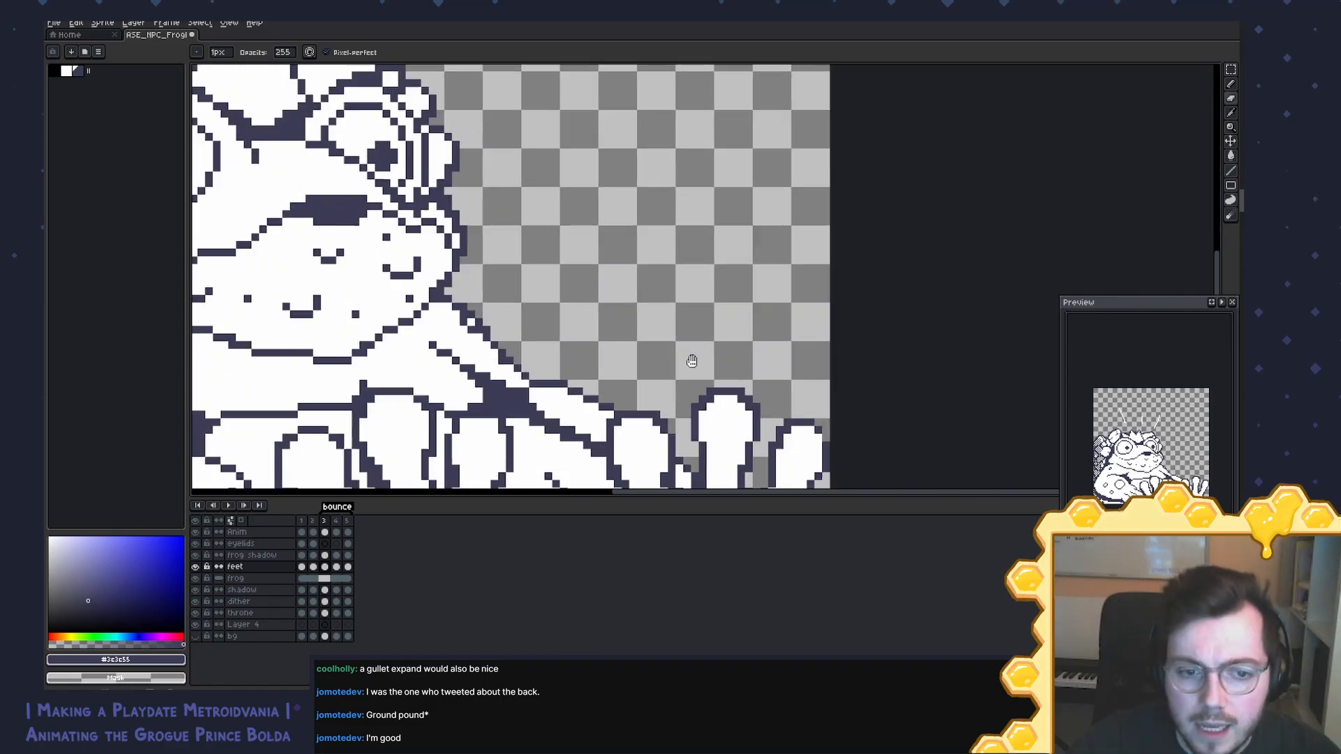
scroll(691, 359, "down", 1)
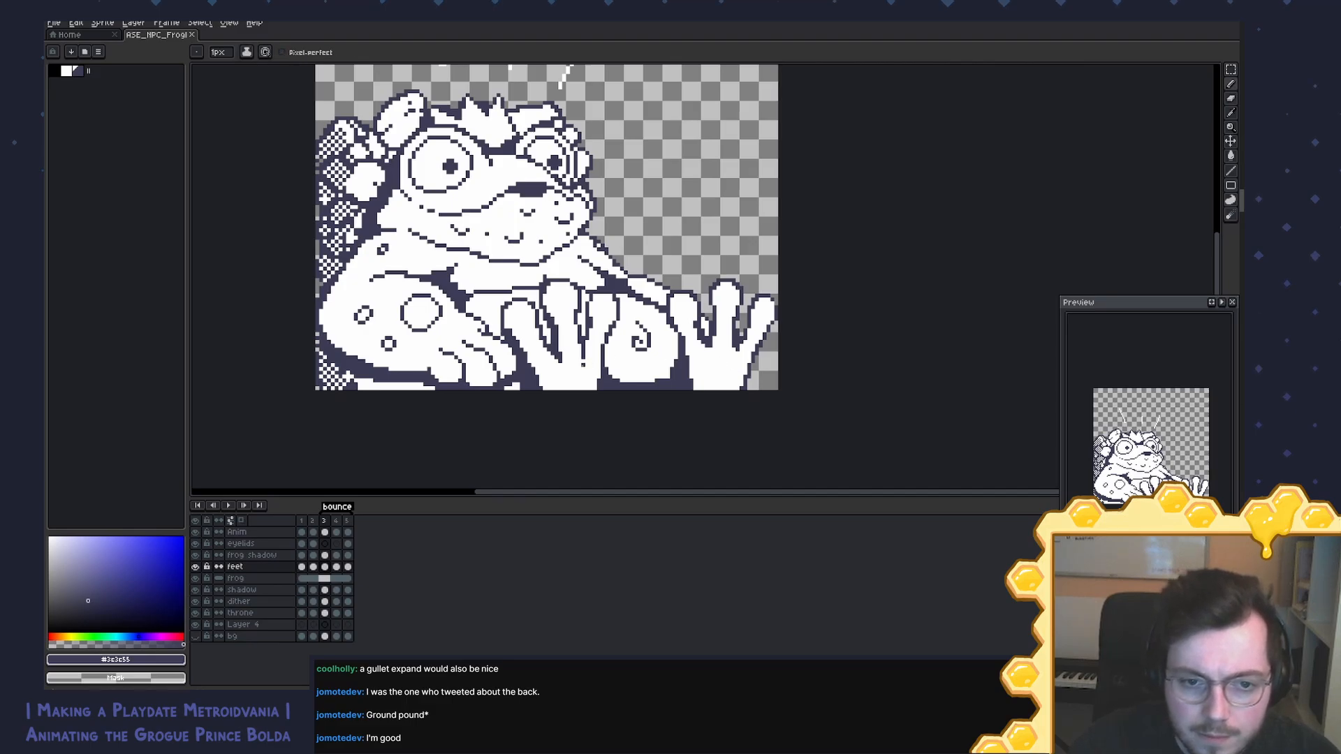
key("x")
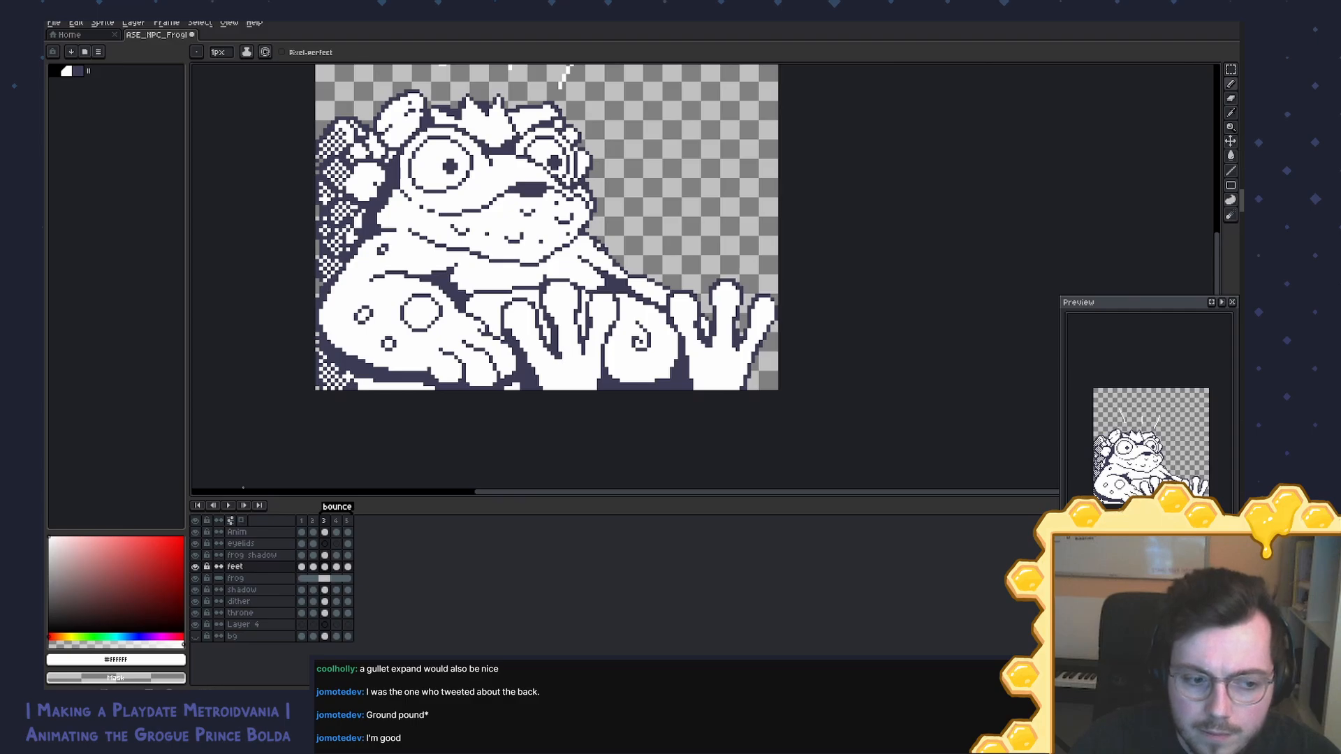
left_click(248, 557)
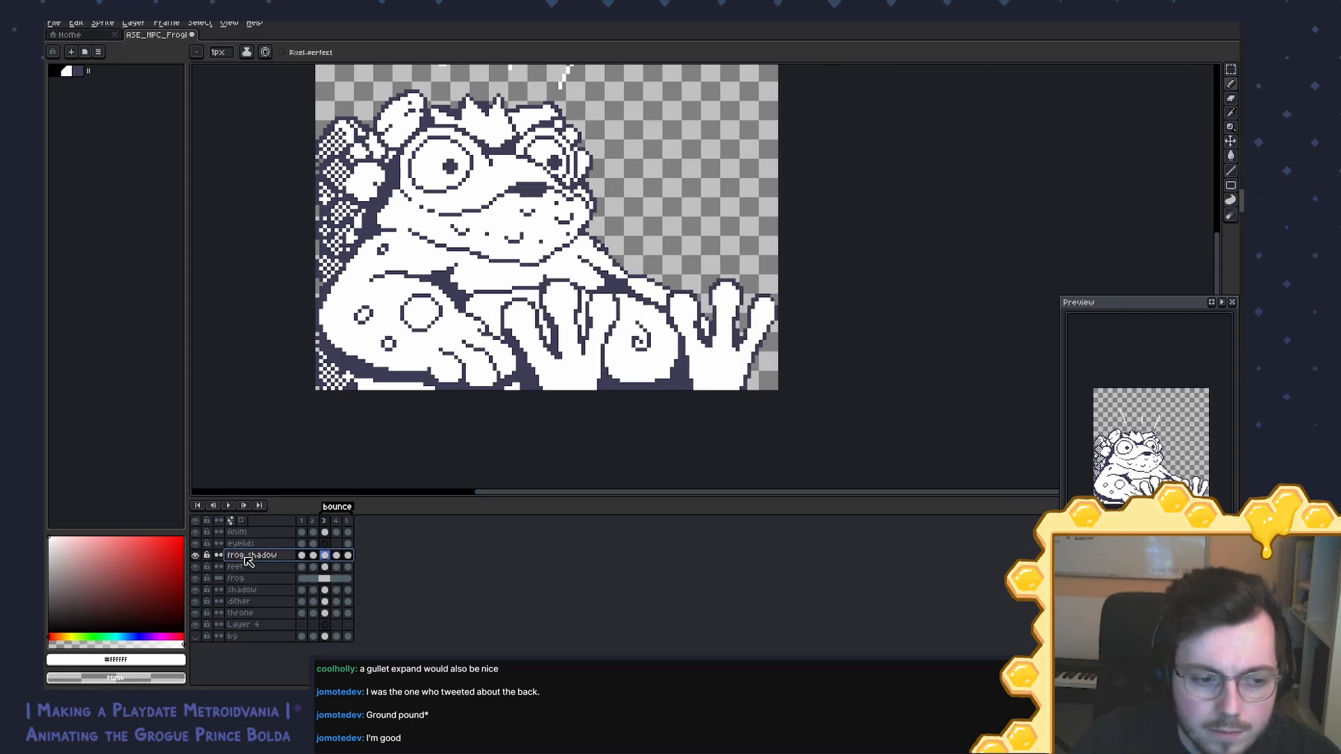
left_click(559, 361)
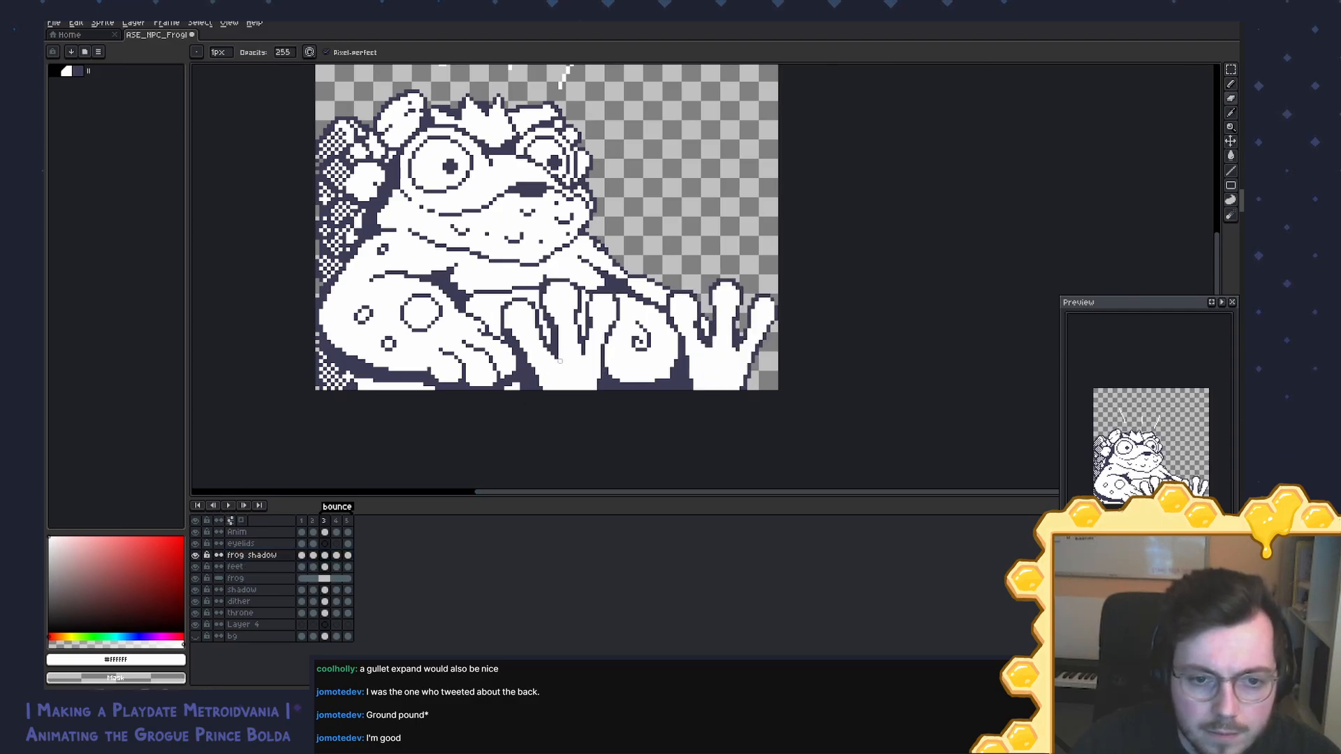
left_click(276, 567)
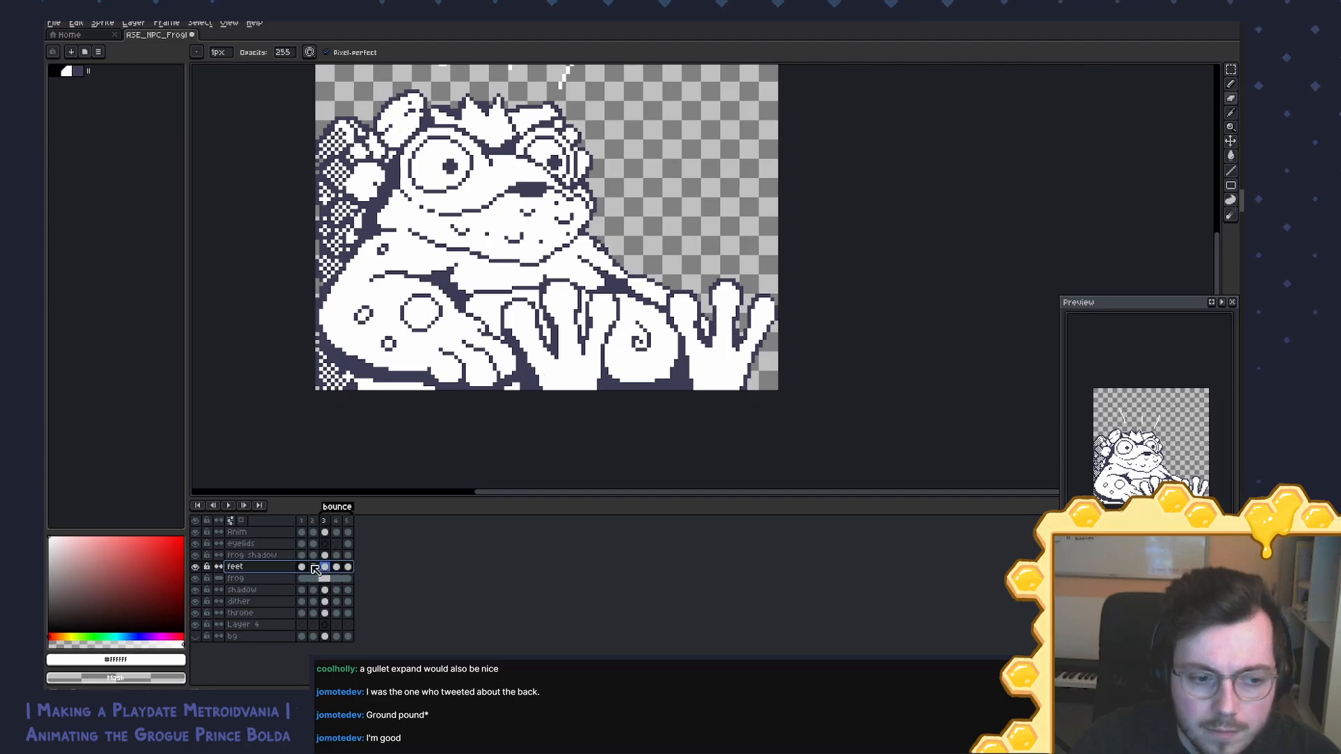
left_click(559, 351, "alt")
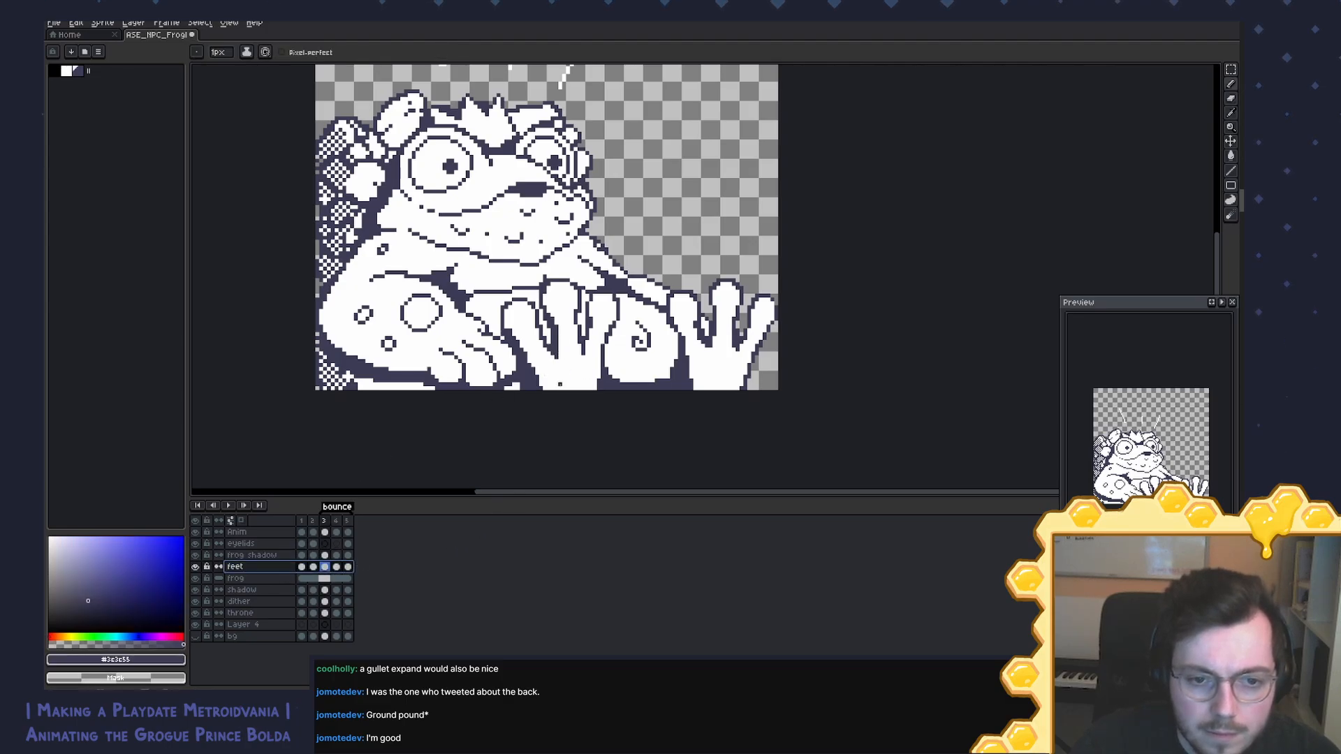
Step: Draw a dark arched pad outline at the base of the near foot's palm, undoing and redrawing misplaced strokes
left_click_drag(557, 389, 574, 369)
mouse_move(560, 384)
left_mouse_down()
mouse_move(569, 366)
mouse_move(586, 388)
left_mouse_up()
key("ctrl+z")
key("ctrl+z")
key("ctrl+z")
key("ctrl+z")
key("ctrl+z")
key("ctrl+z")
key("ctrl+z")
key("ctrl+z")
right_click(587, 388)
left_click(590, 383, "alt")
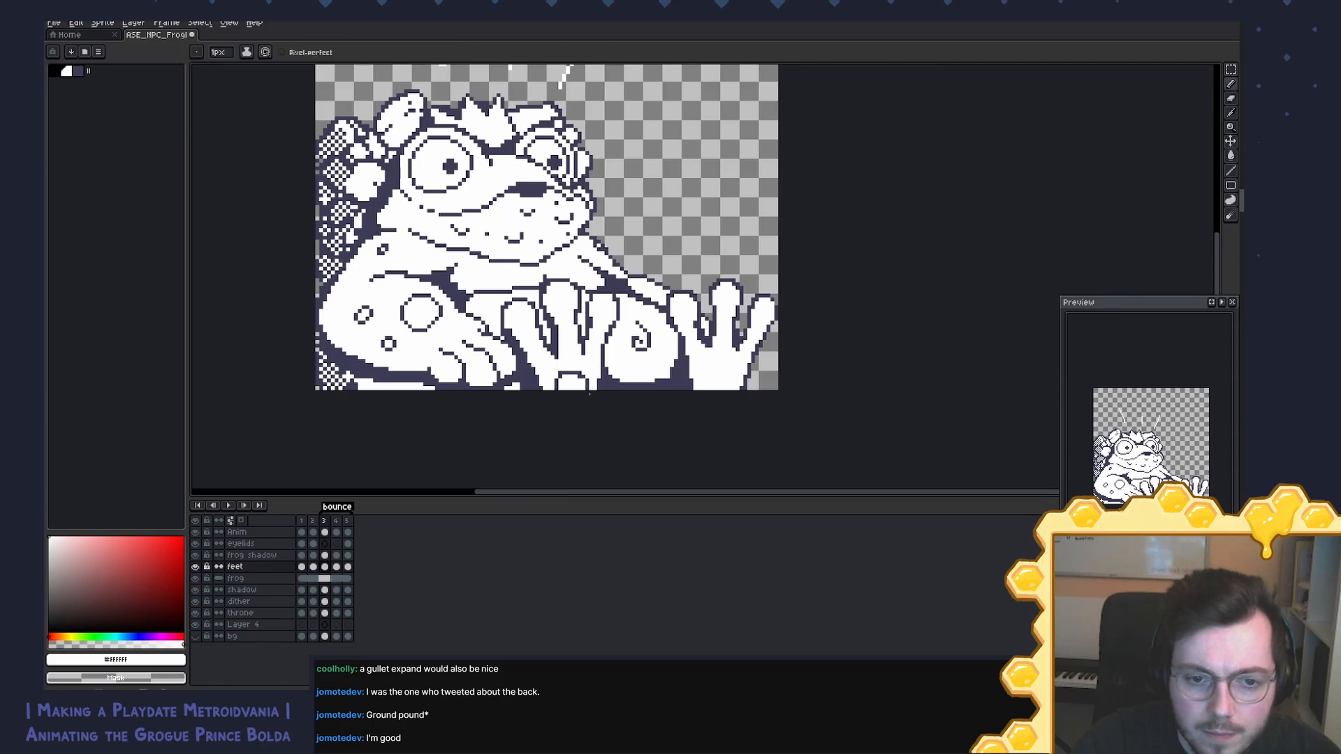
Step: Refine the curve of the near foot's palm pad, alternating white #ffffff and dark #3c3c55 pixels
left_click(587, 383, "alt")
left_click(587, 388)
left_click(591, 383, "alt")
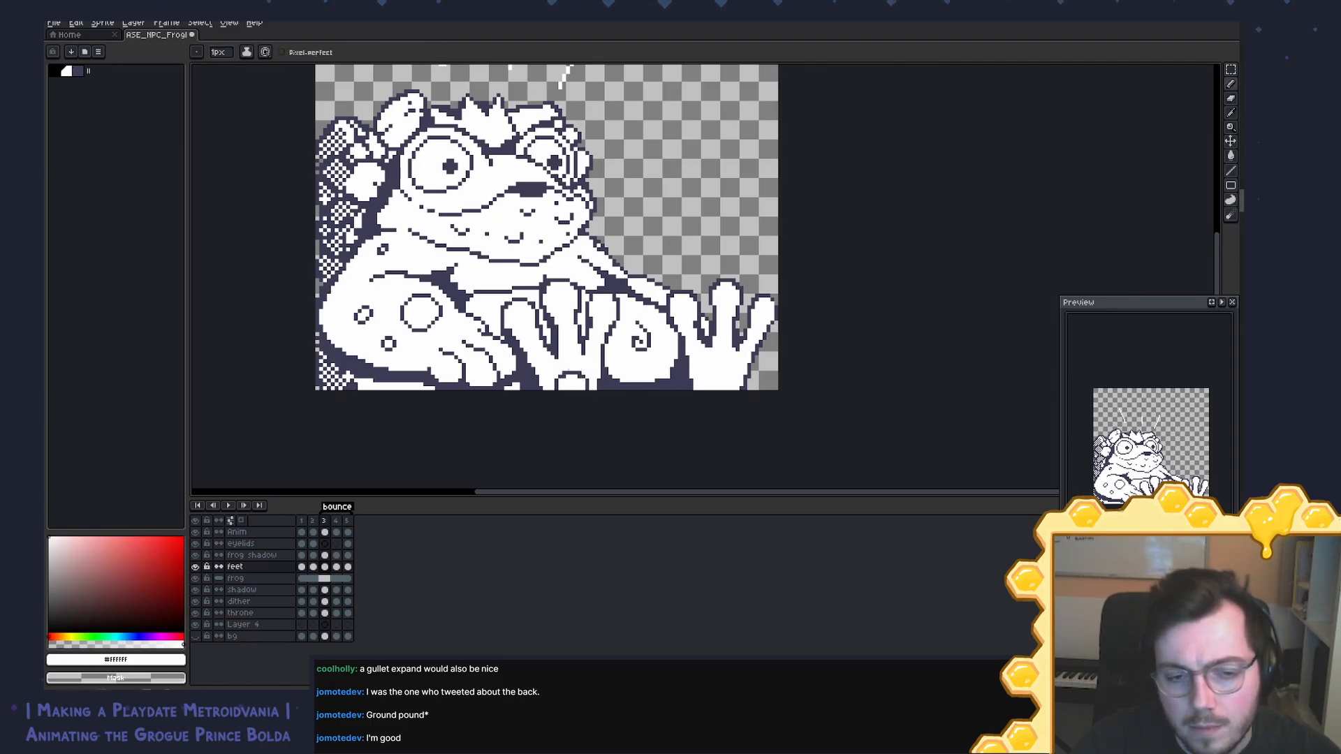
left_click(635, 391, "alt")
left_click(566, 395, "alt")
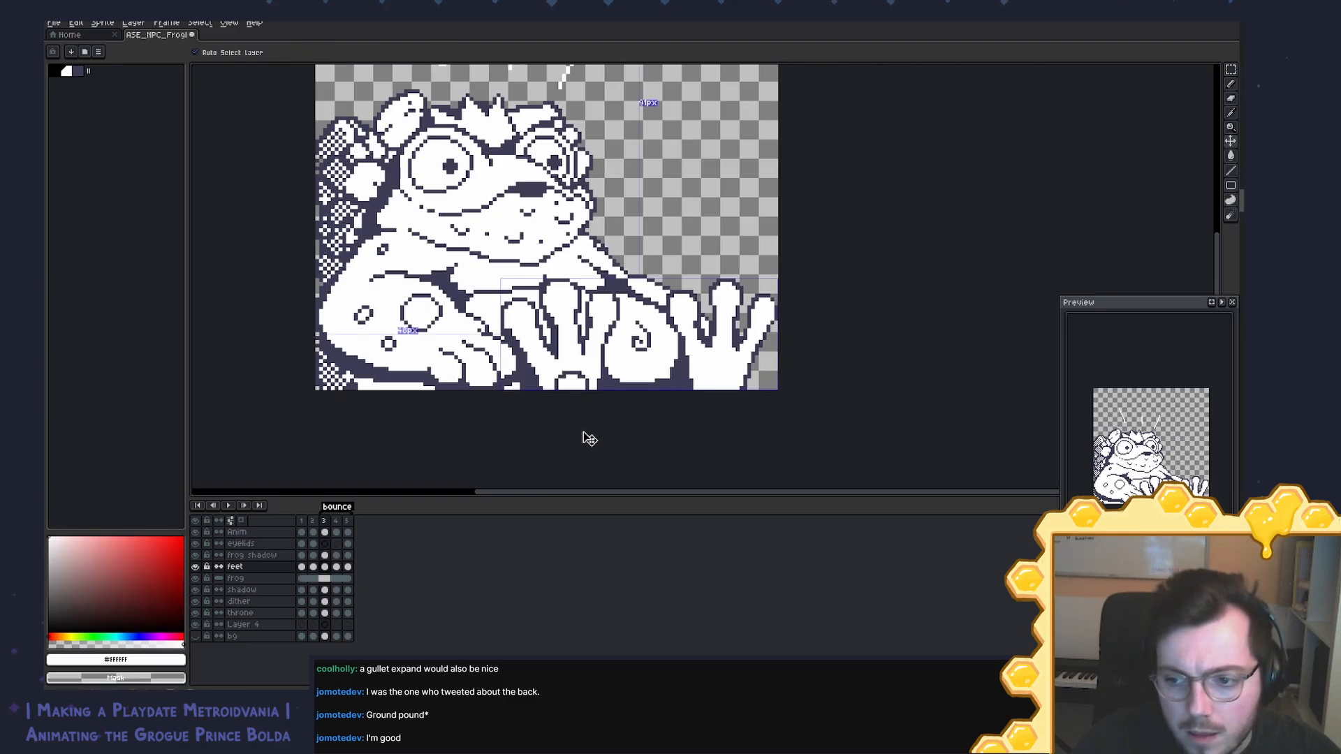
left_click(569, 366, "alt")
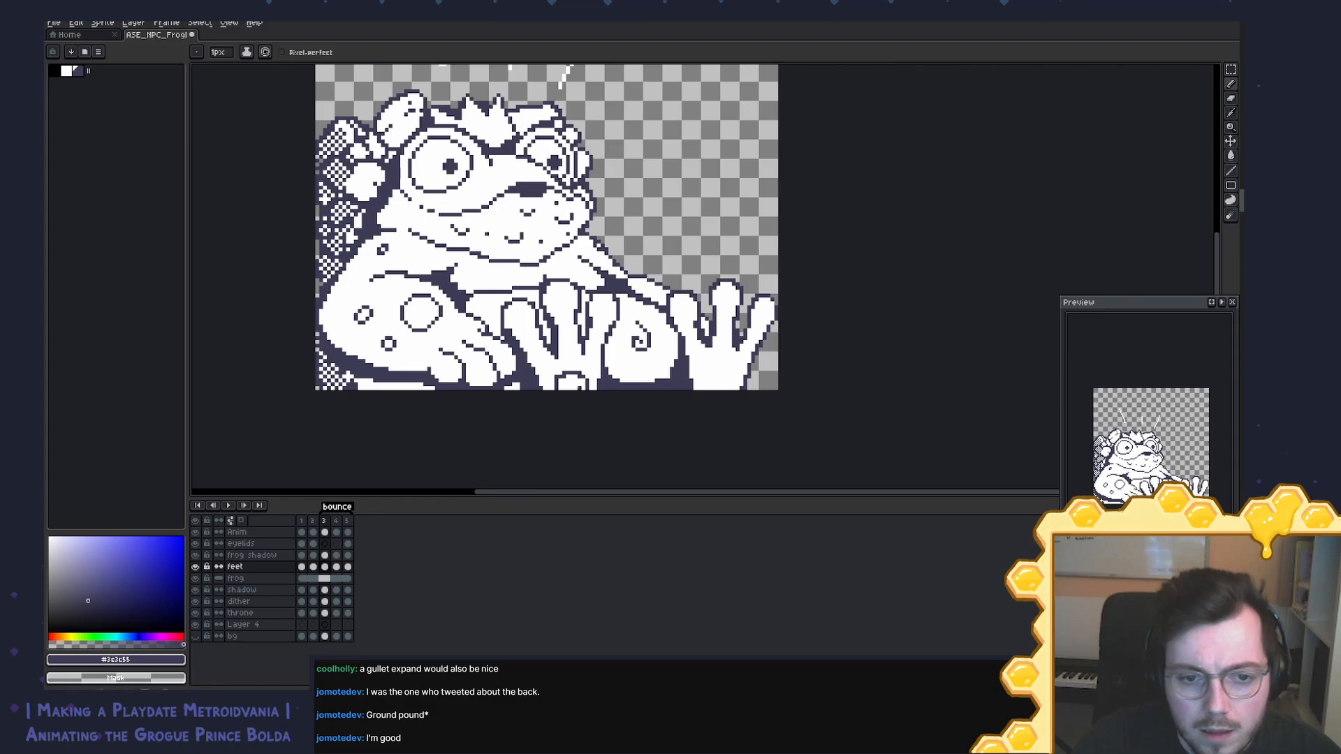
left_click(571, 382, "alt")
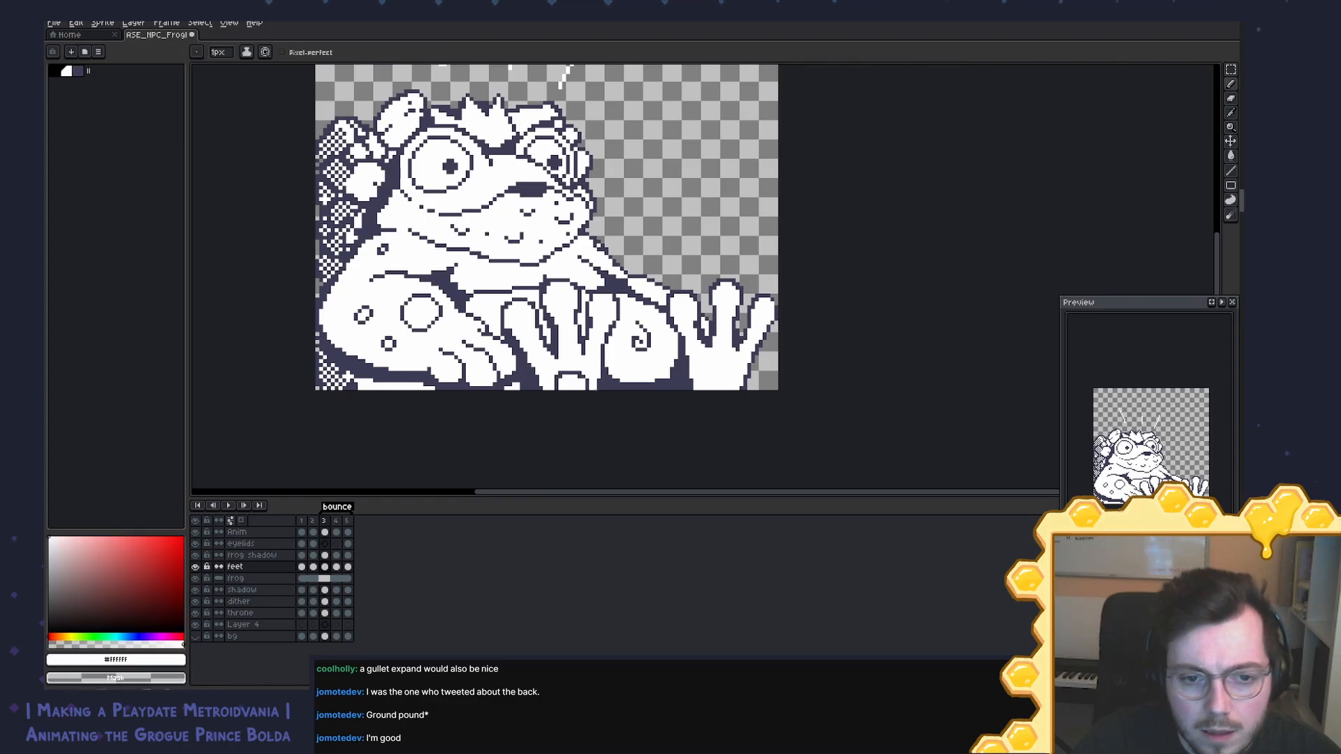
left_click(571, 374, "alt")
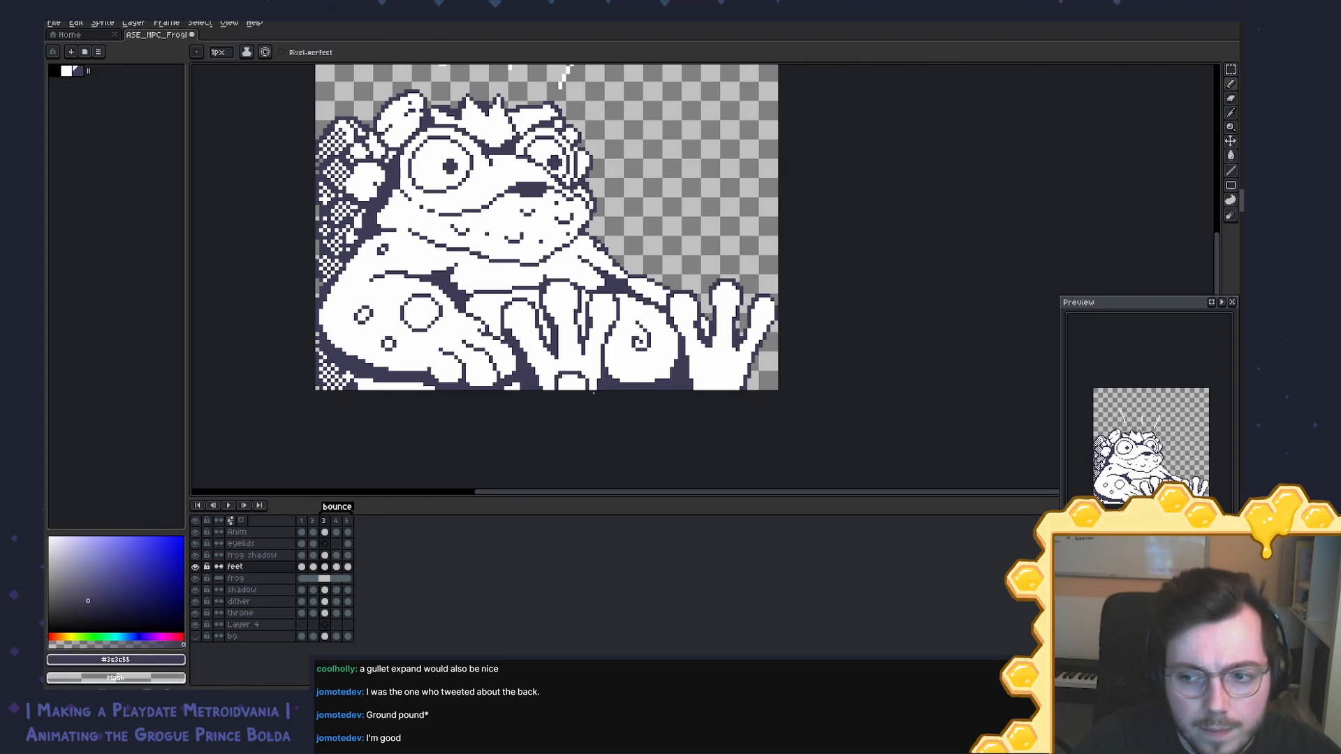
left_click(560, 376, "alt")
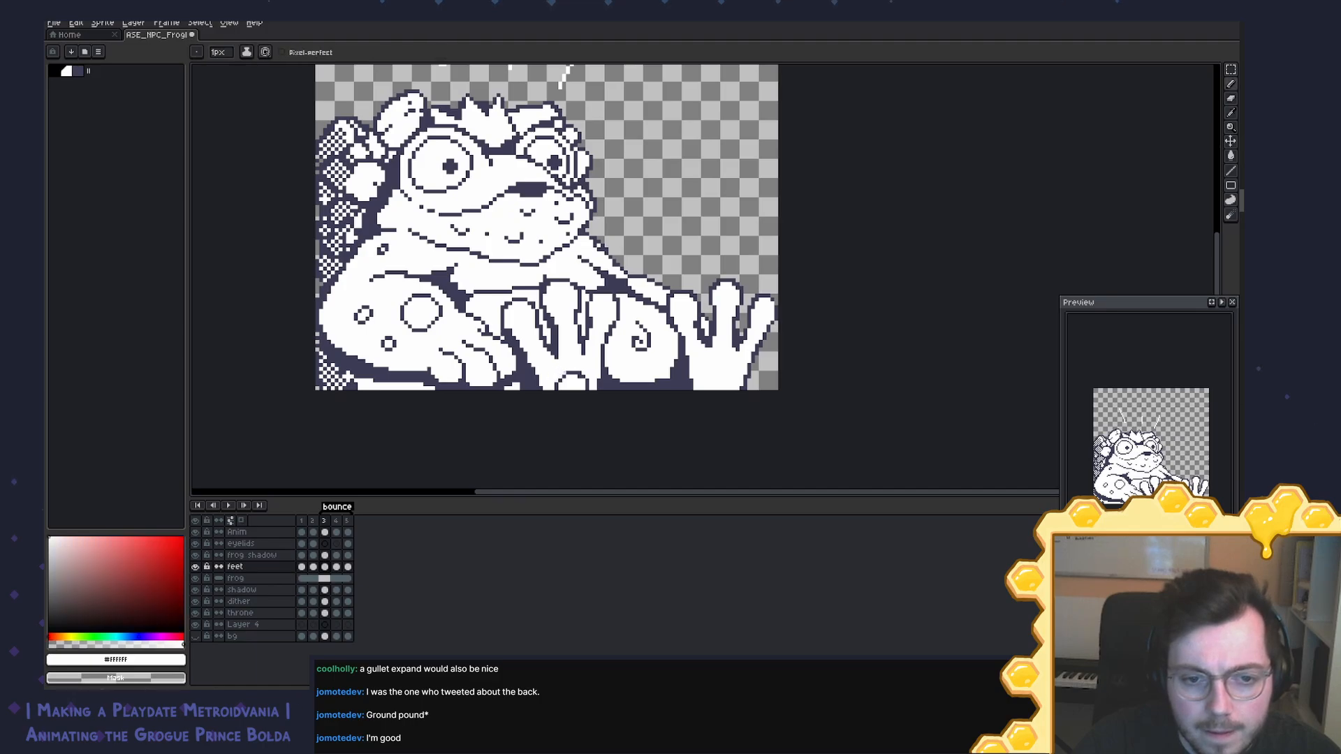
left_click(580, 381, "alt")
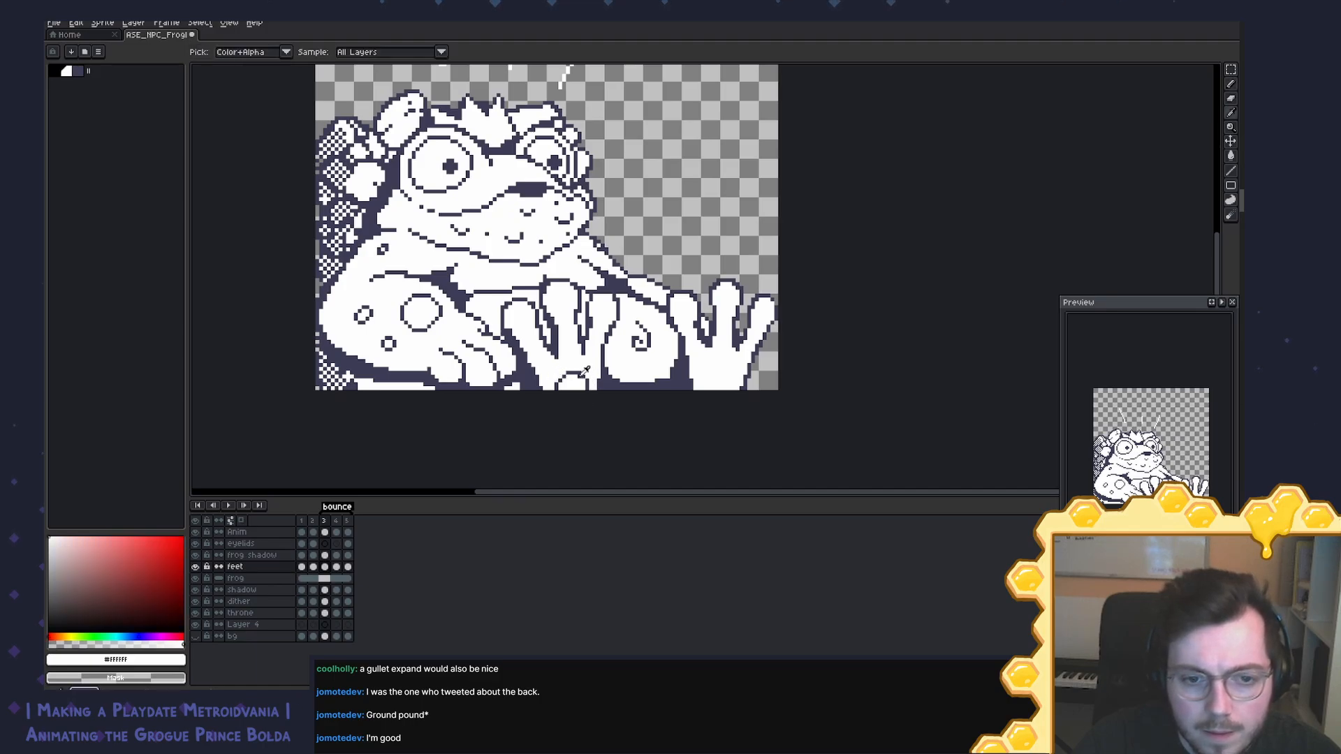
left_click(583, 385, "alt")
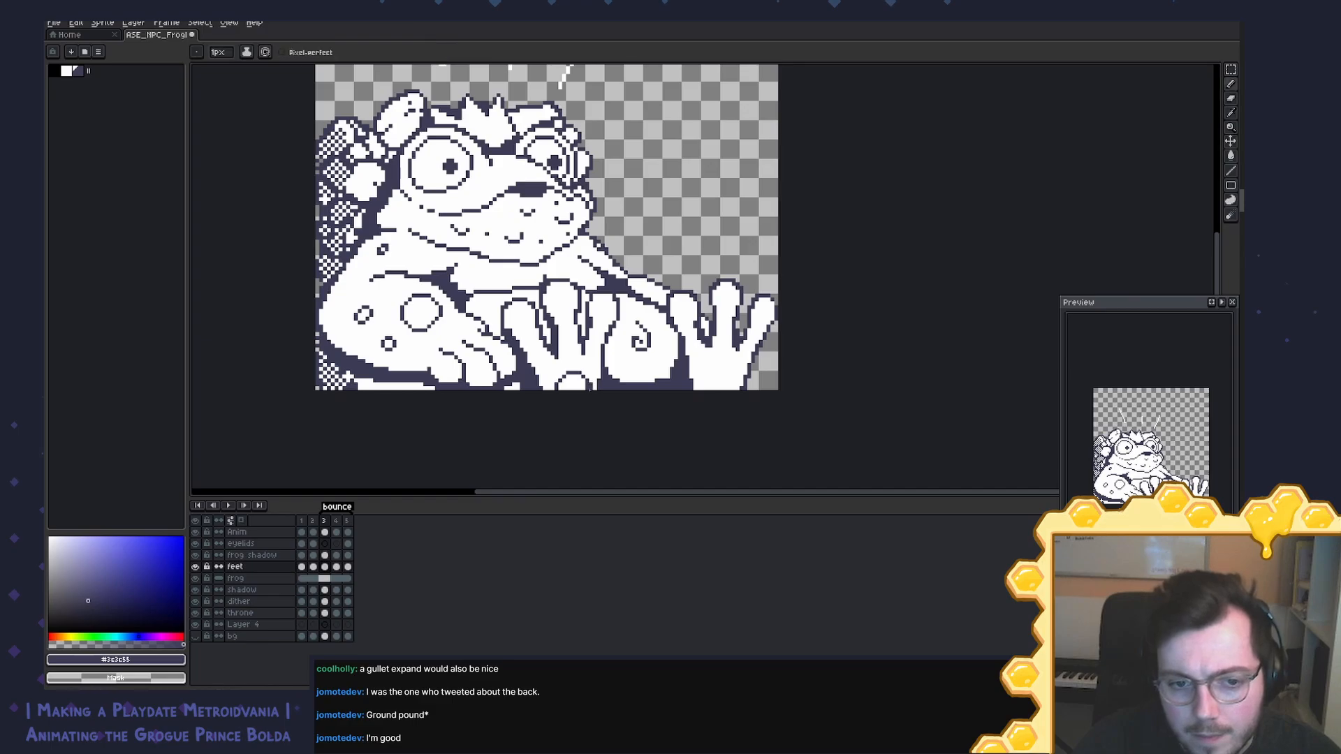
left_click(594, 379, "alt")
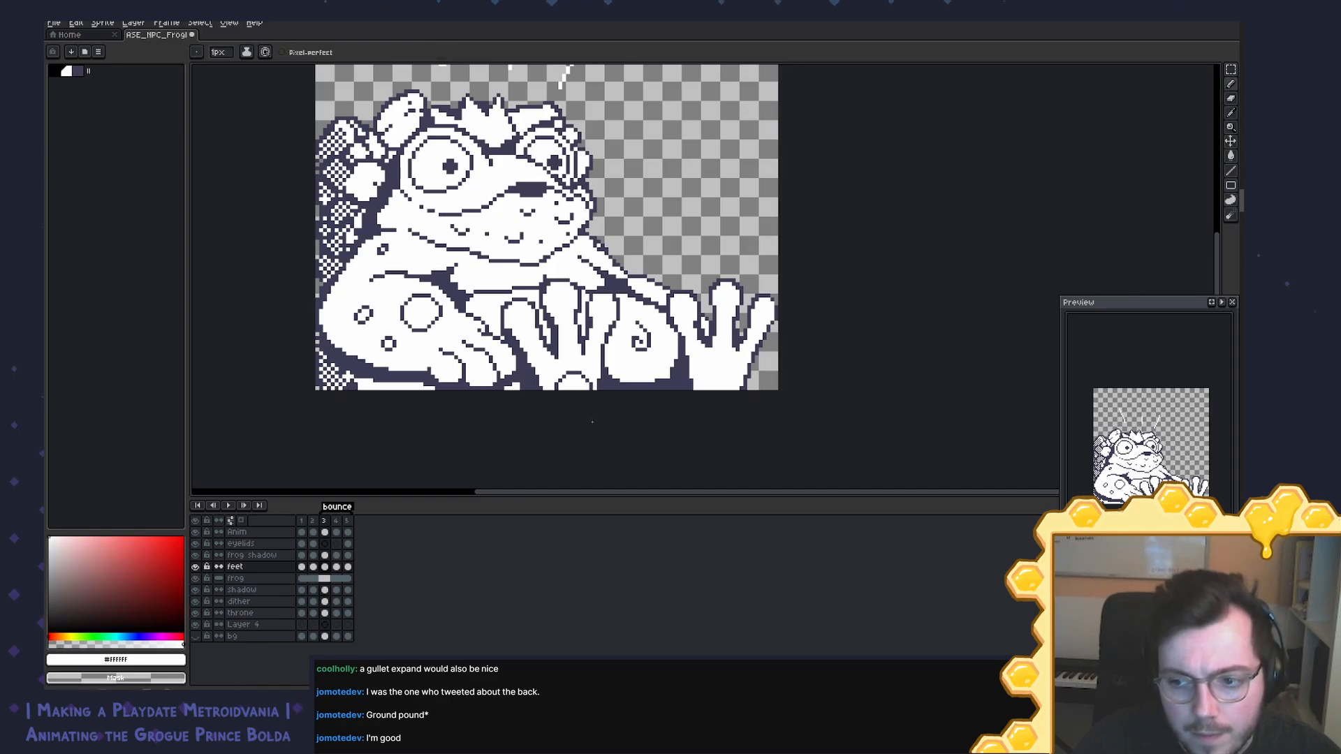
left_click(583, 370, "alt")
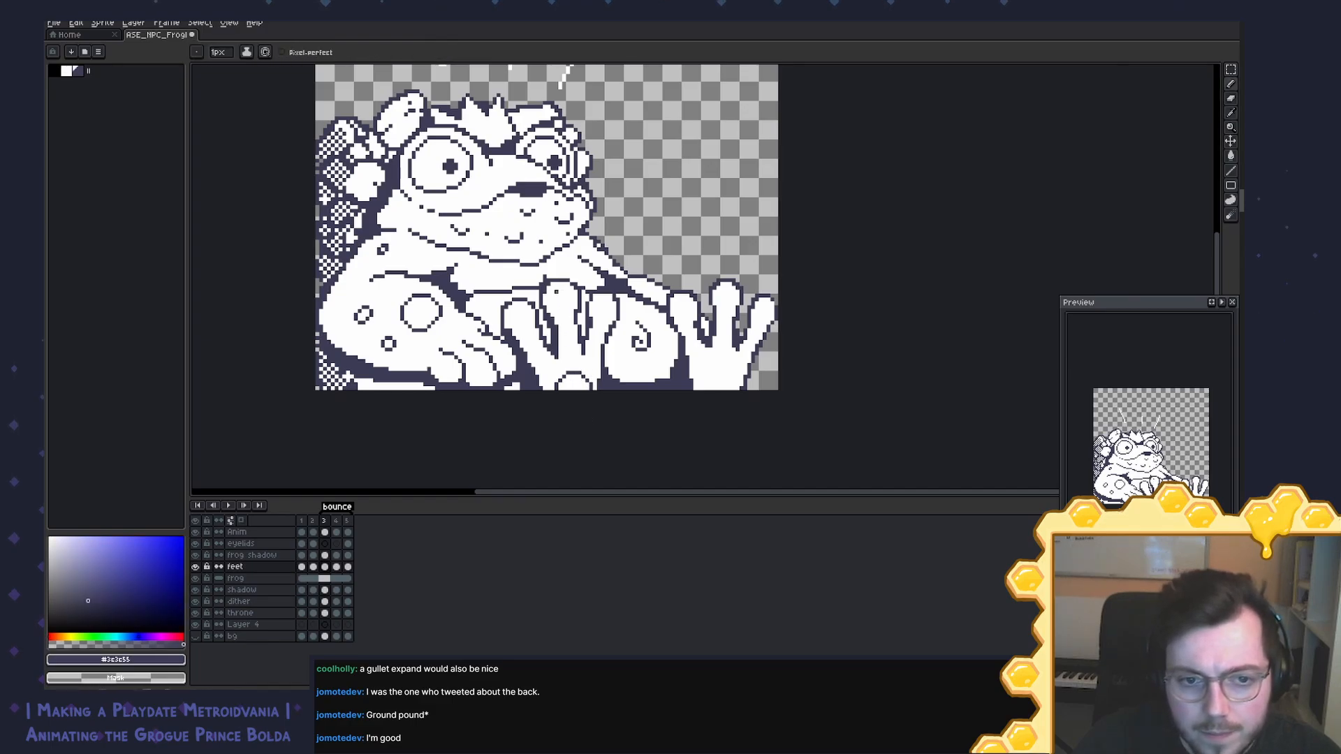
Step: Draw a small dark oval pad on the near foot's middle toe and paint over its lower edge in white #ffffff
key("ctrl+z")
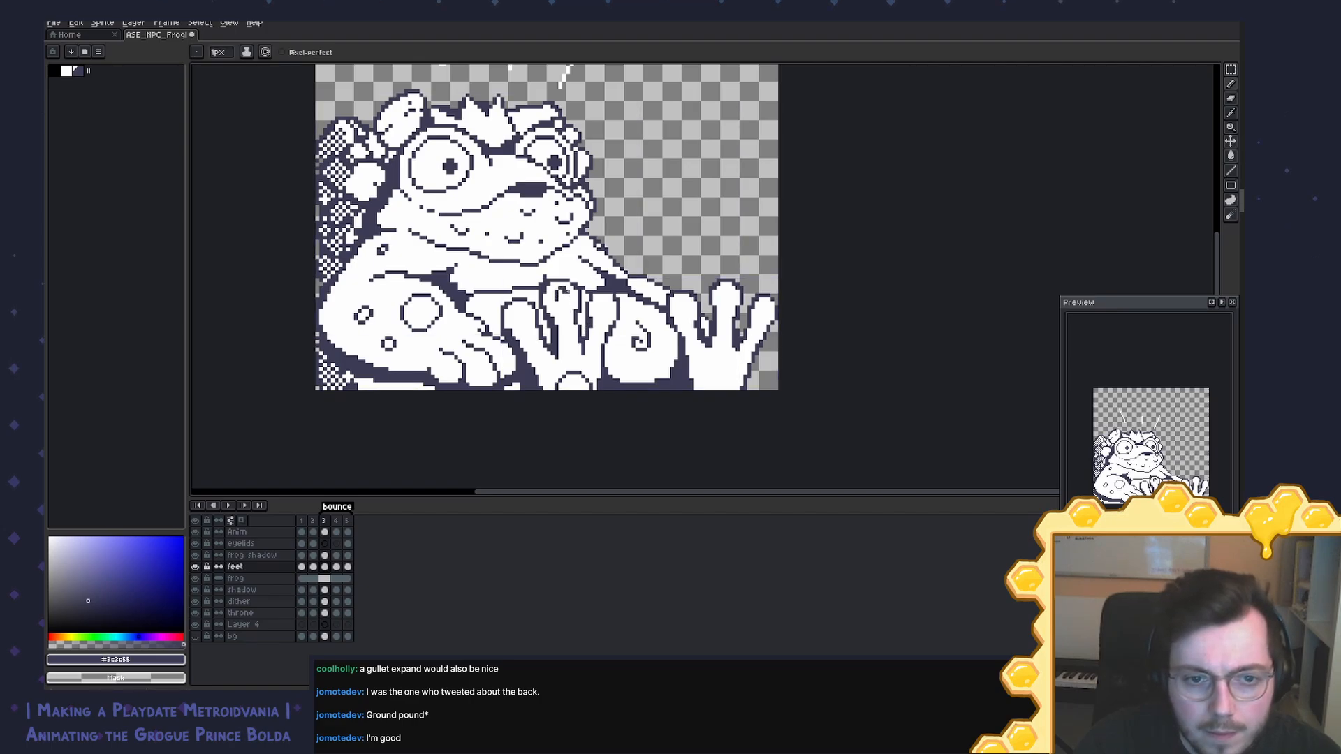
left_click(564, 297, "alt")
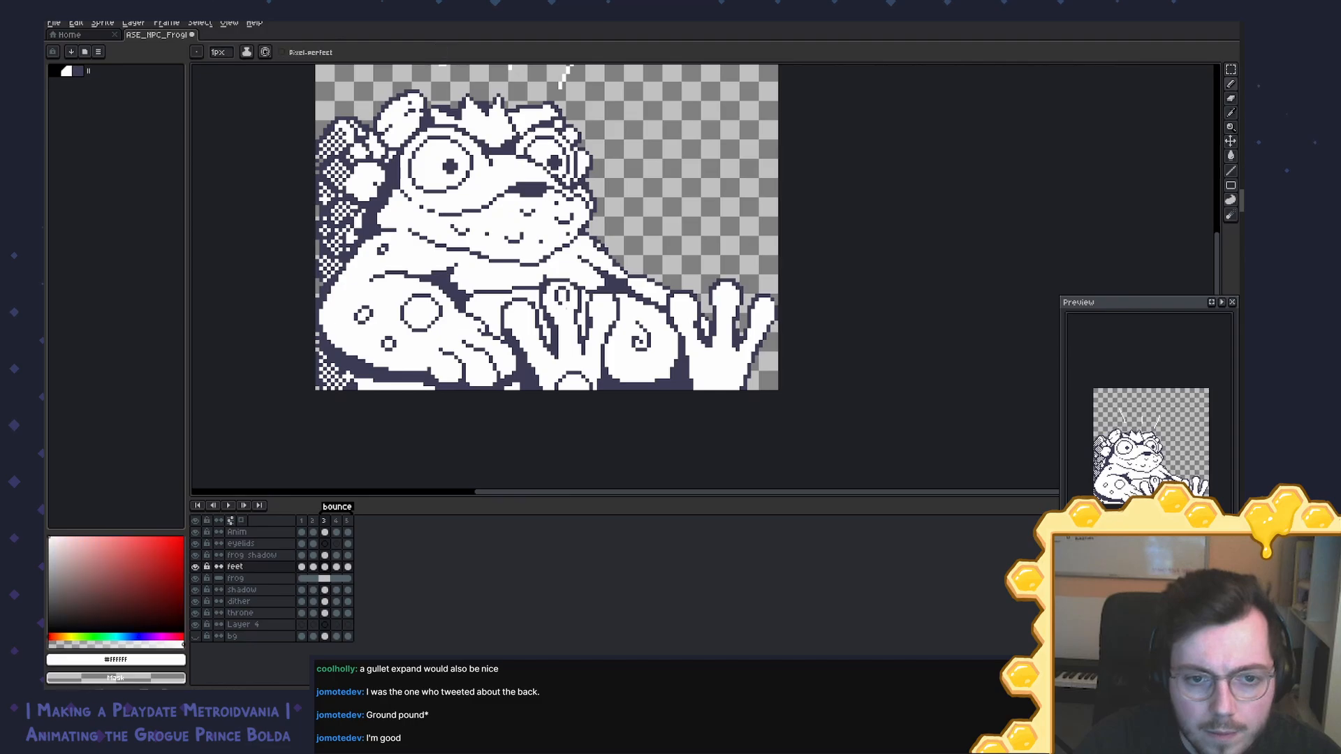
scroll(701, 277, "up", 3)
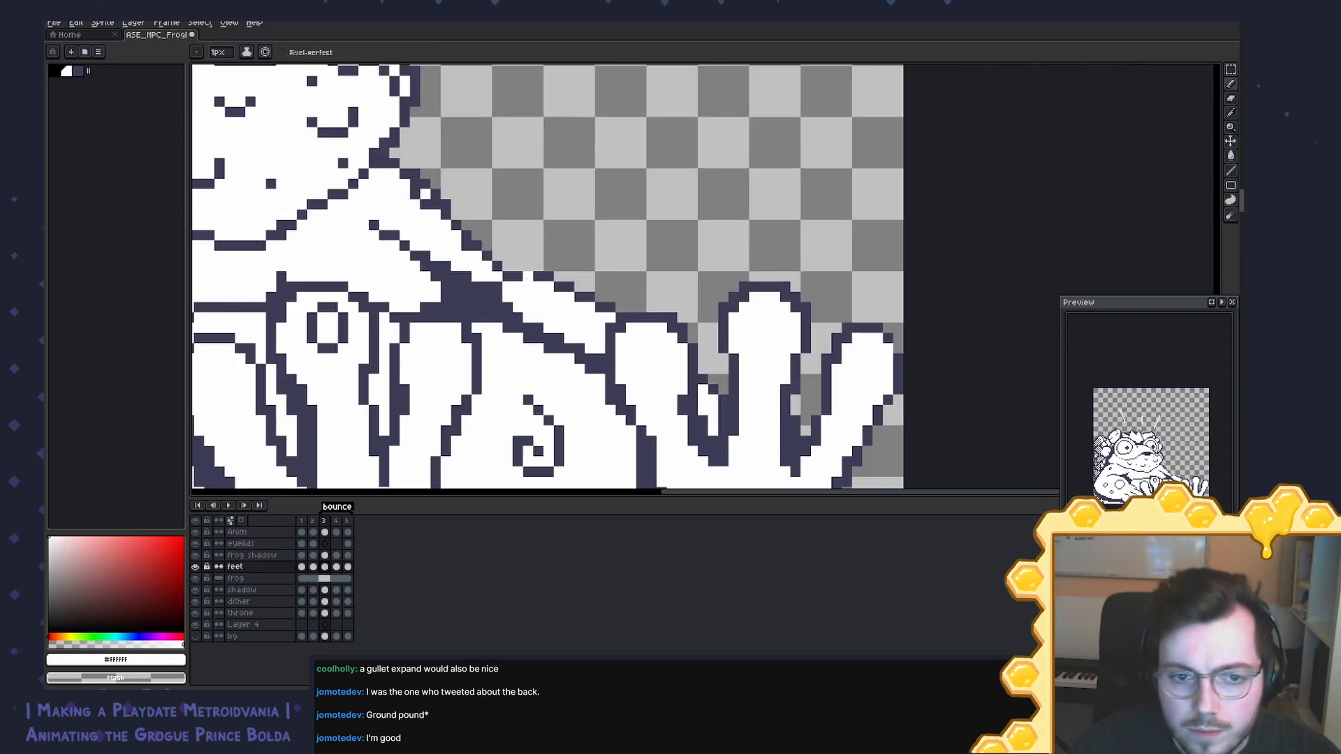
left_click_drag(620, 402, 806, 286)
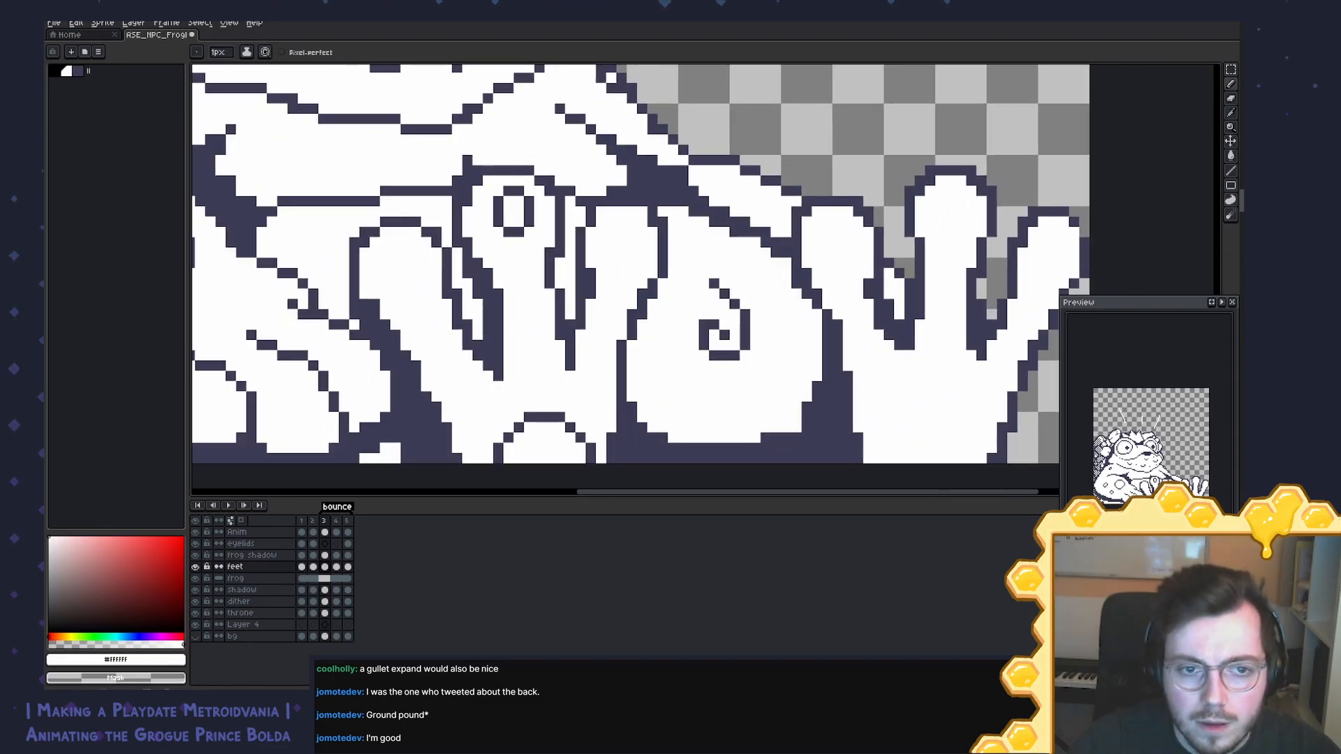
left_click_drag(507, 232, 519, 233)
left_click(529, 215, "alt")
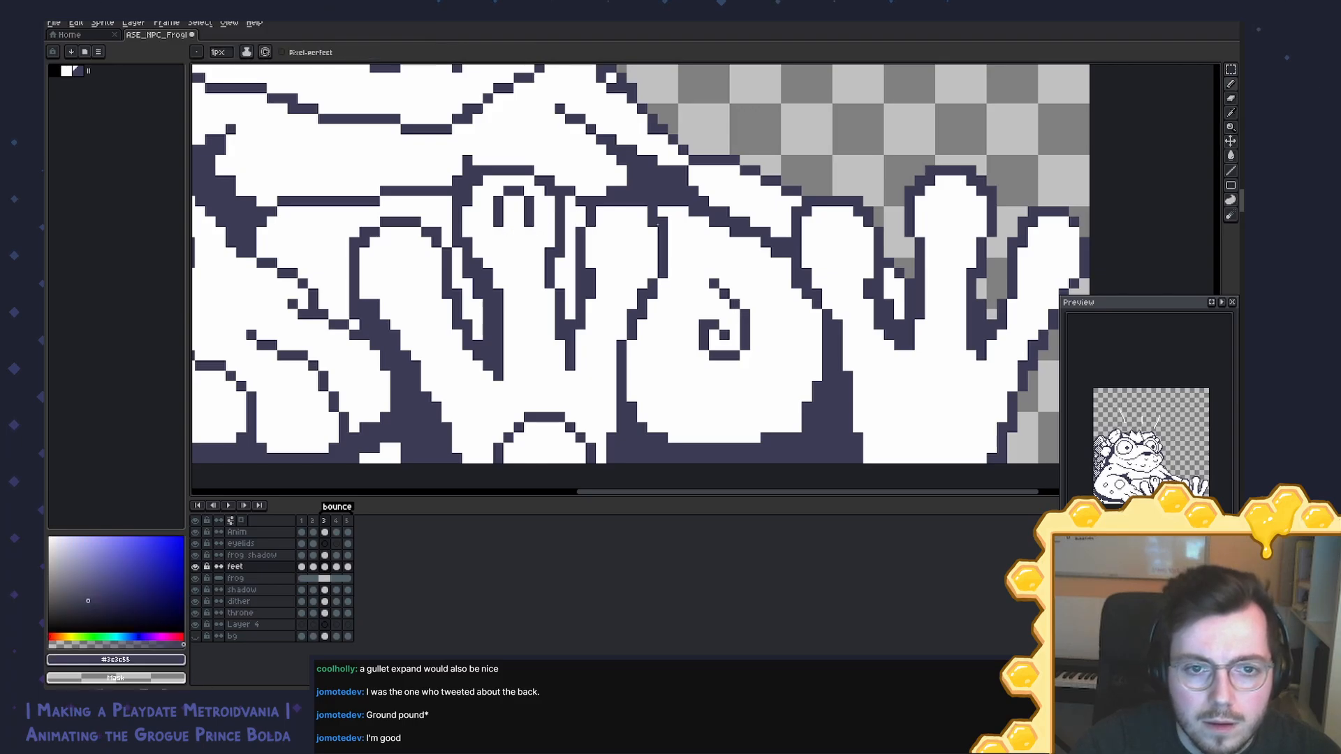
Step: Move and widen the preview window, and enlarge and centre the frog inside it
left_click_drag(1113, 310, 1076, 221)
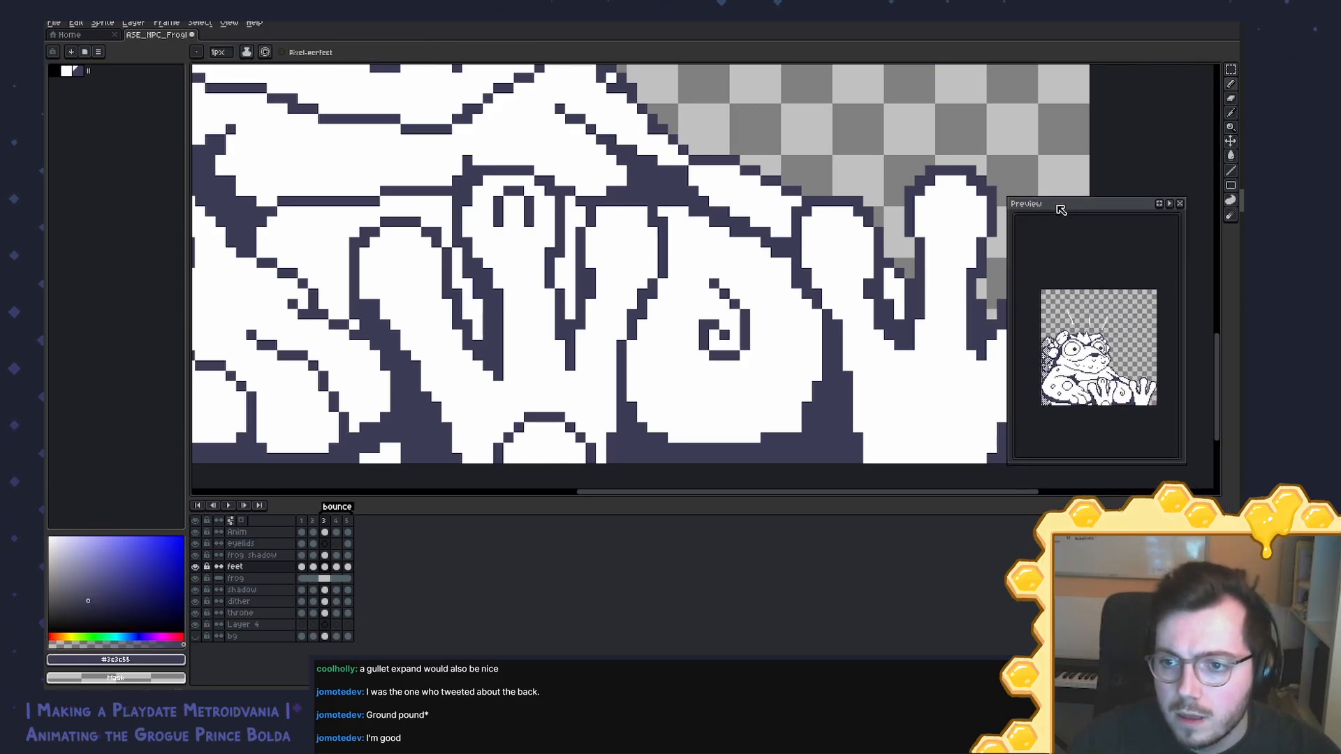
left_click_drag(1025, 287, 849, 287)
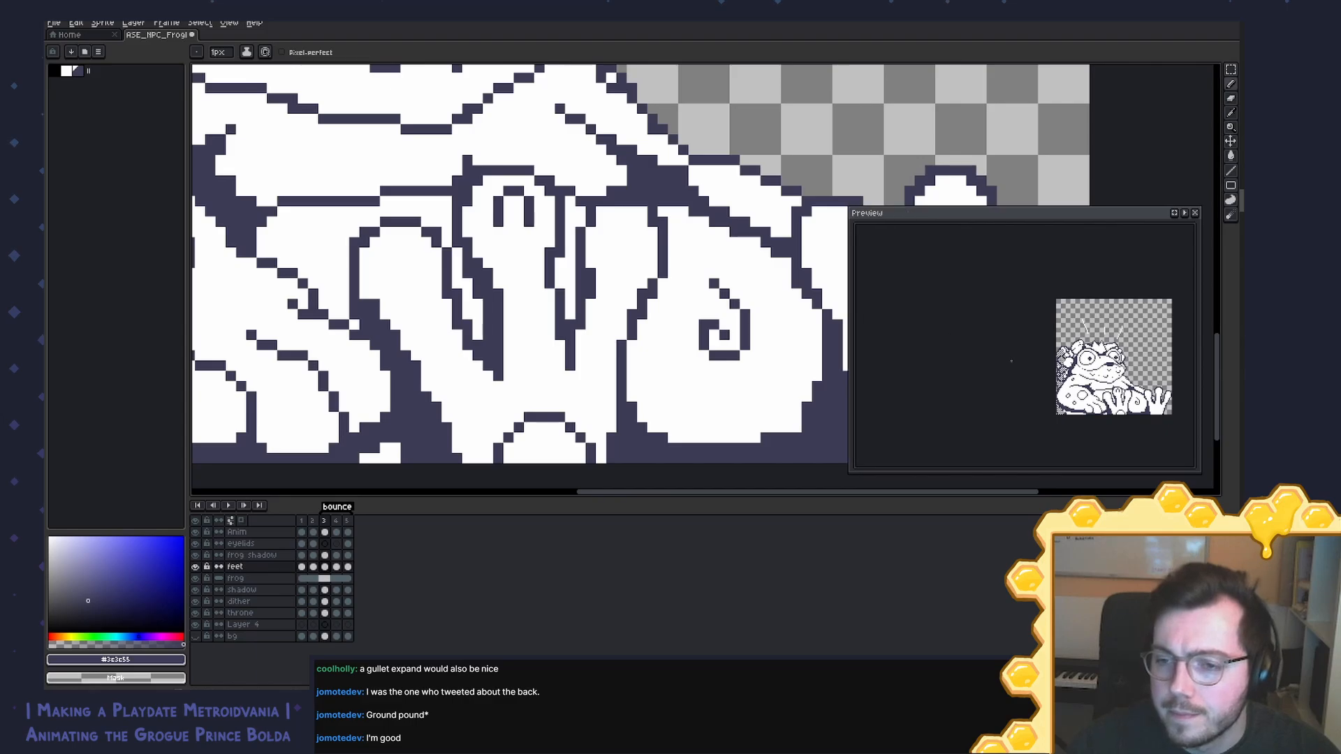
scroll(983, 316, "up", 3)
left_click_drag(983, 316, 950, 326)
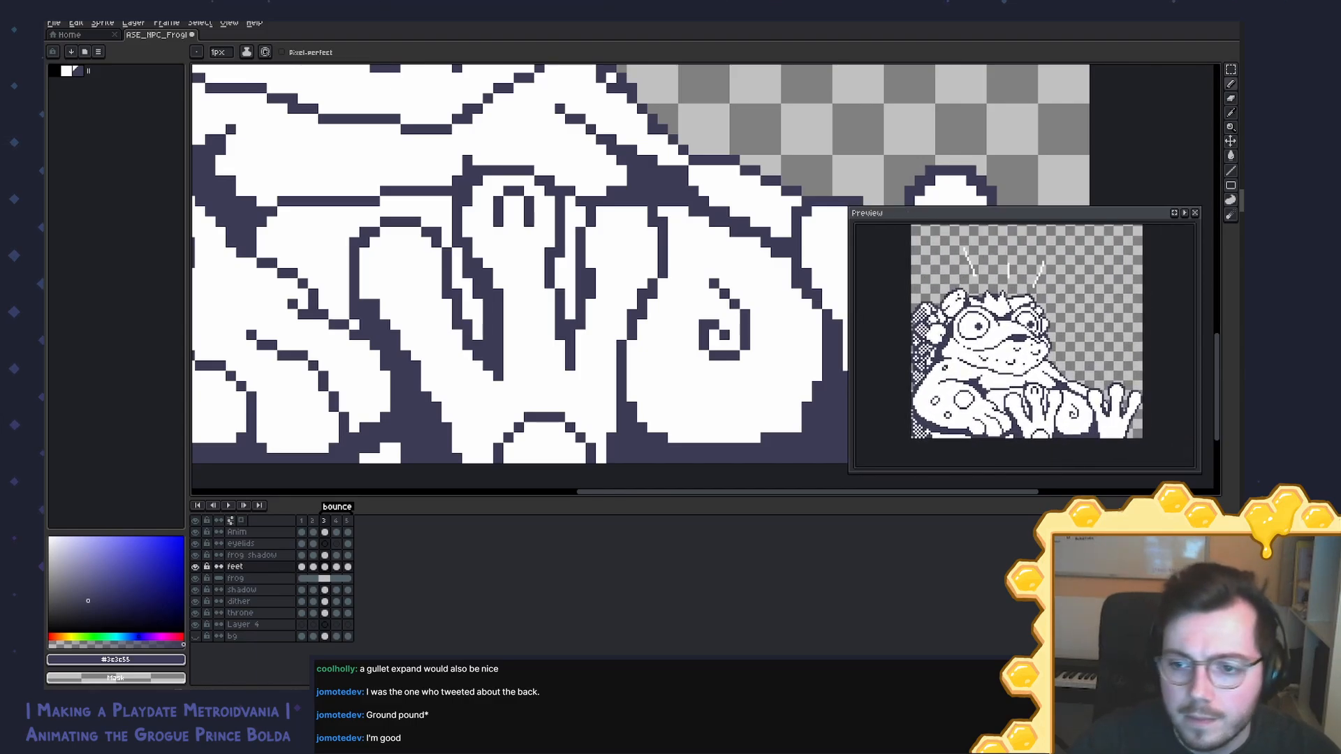
Step: Redraw the pad on the near foot's middle toe as a wider closed outline in dark #3c3c55
left_click_drag(514, 267, 541, 292)
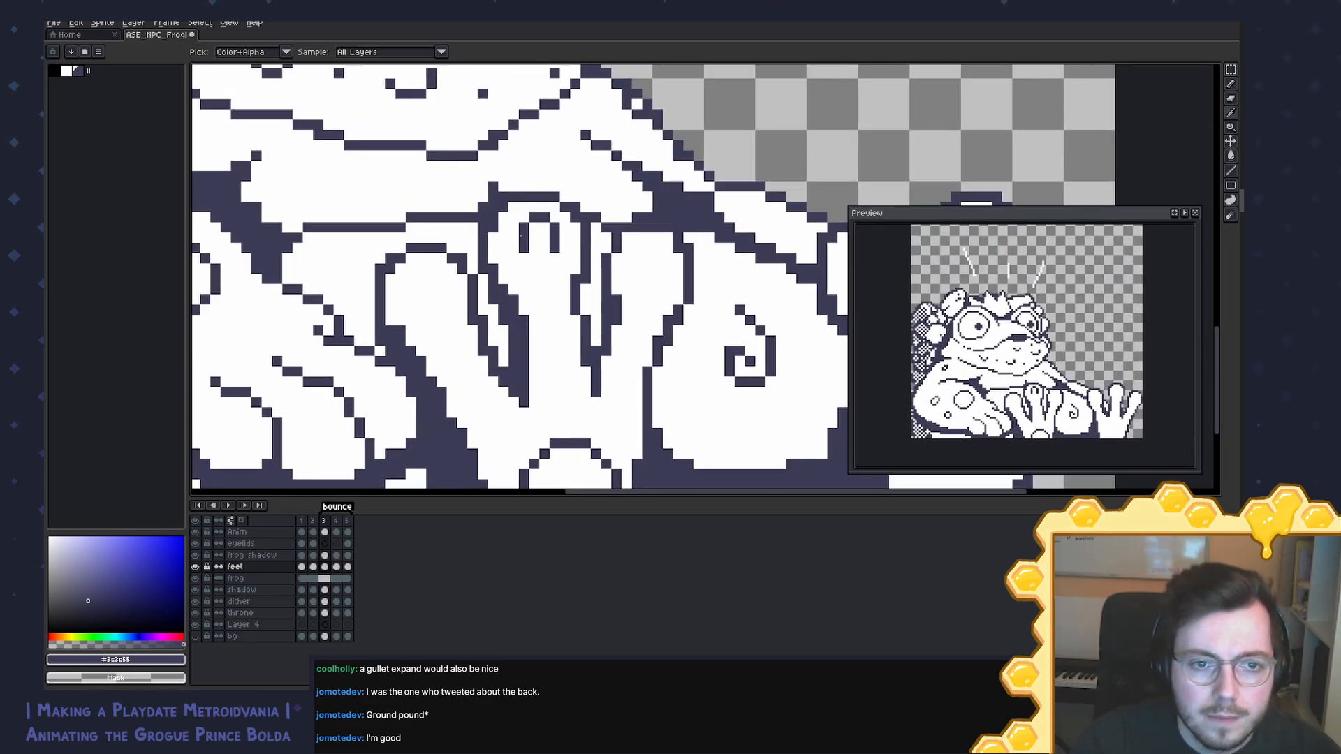
mouse_move(514, 237)
left_mouse_down()
mouse_move(564, 251)
mouse_move(564, 237)
mouse_move(523, 258)
mouse_move(567, 255)
left_mouse_up()
left_click(534, 243, "alt")
left_click(556, 237, "alt")
left_click(564, 238)
left_click(555, 262, "alt")
left_click(566, 239, "alt")
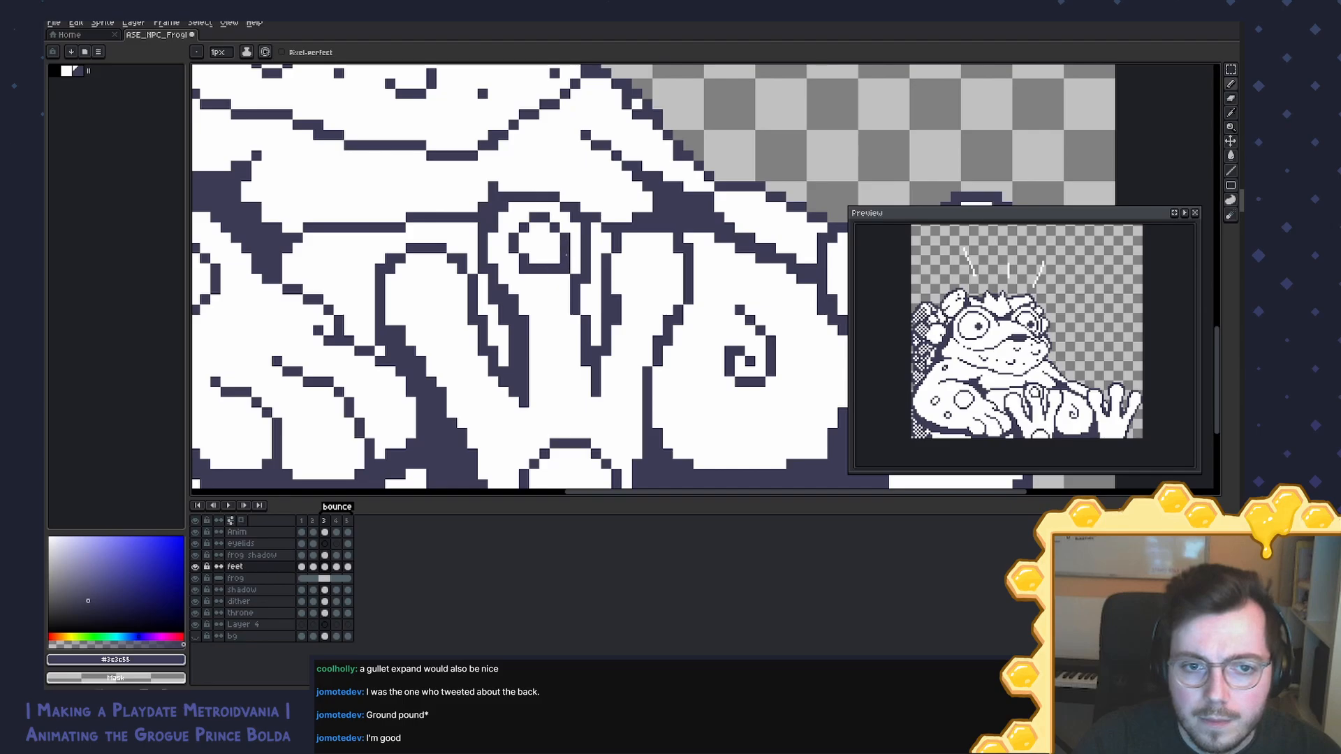
Step: Round the corners of the middle toe's pad outline with white #ffffff and dark #3c3c55 pixels
left_click(558, 316, "alt")
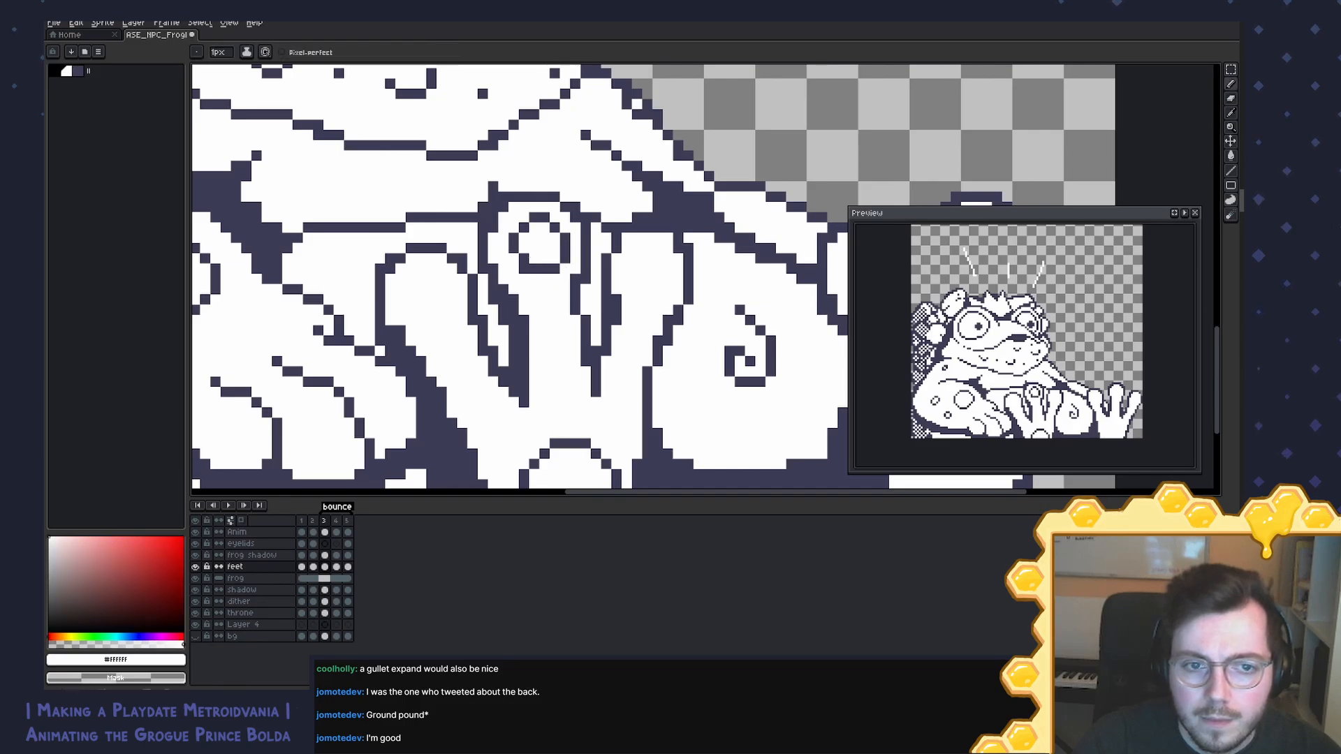
left_click(566, 250, "alt")
left_click(555, 259)
left_click(558, 284, "alt")
left_click(555, 269)
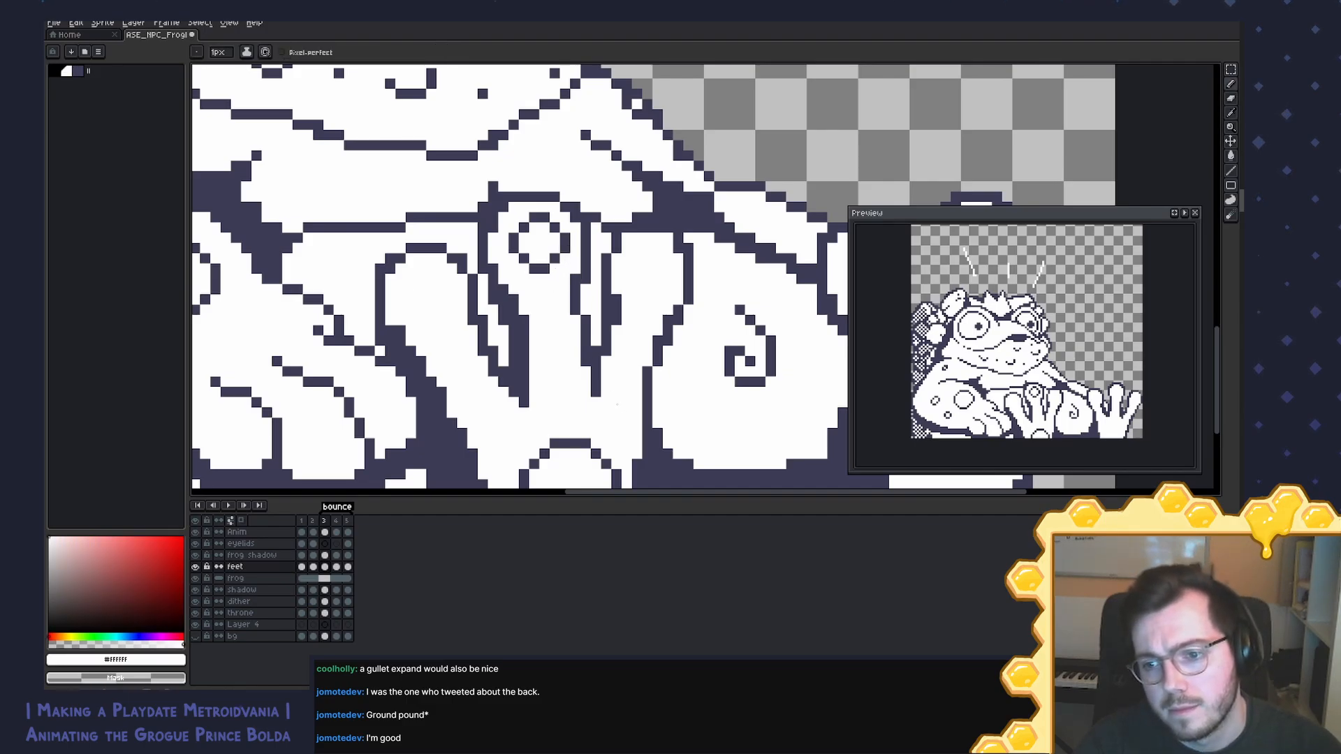
Step: Draw smaller dark #3c3c55 oval pads on the near foot's two outer toes, and switch to the Eraser
left_click(562, 244, "alt")
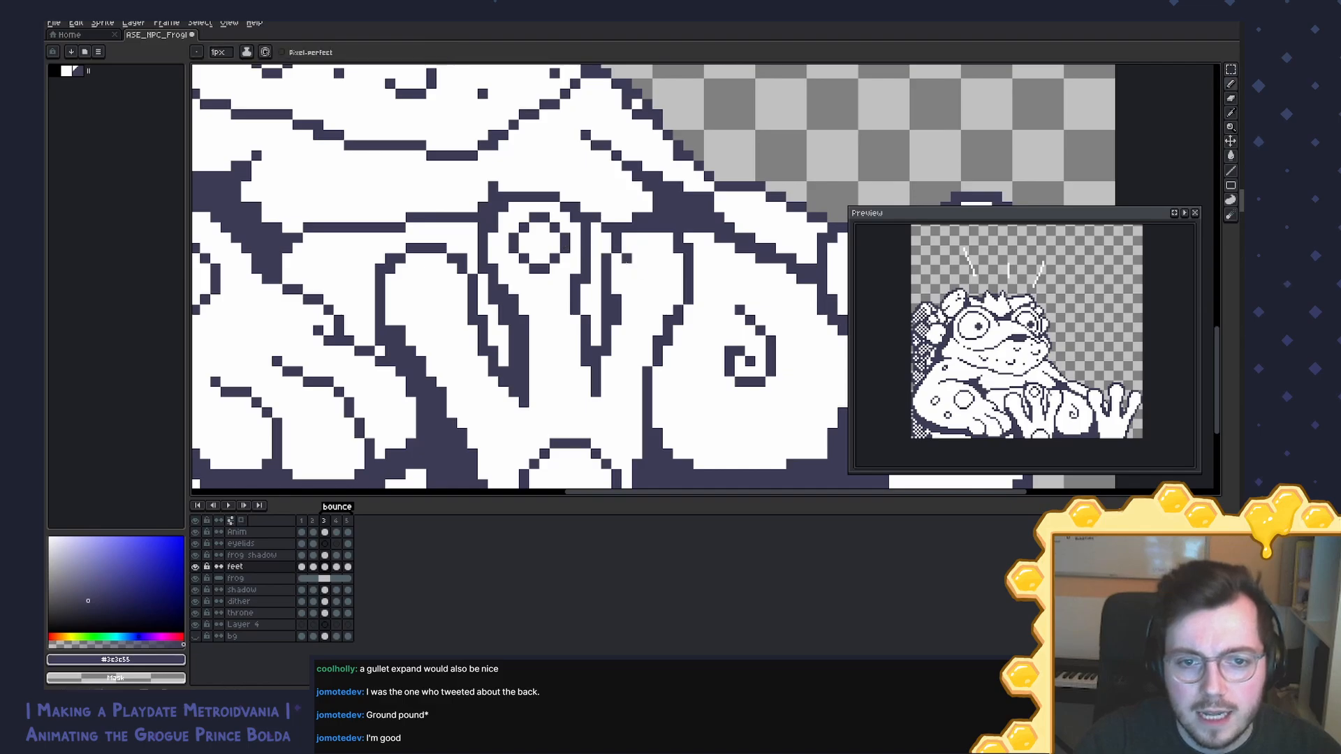
left_click(637, 268)
mouse_move(637, 259)
left_mouse_down()
mouse_move(637, 278)
mouse_move(657, 248)
mouse_move(658, 288)
left_mouse_up()
left_click(647, 351)
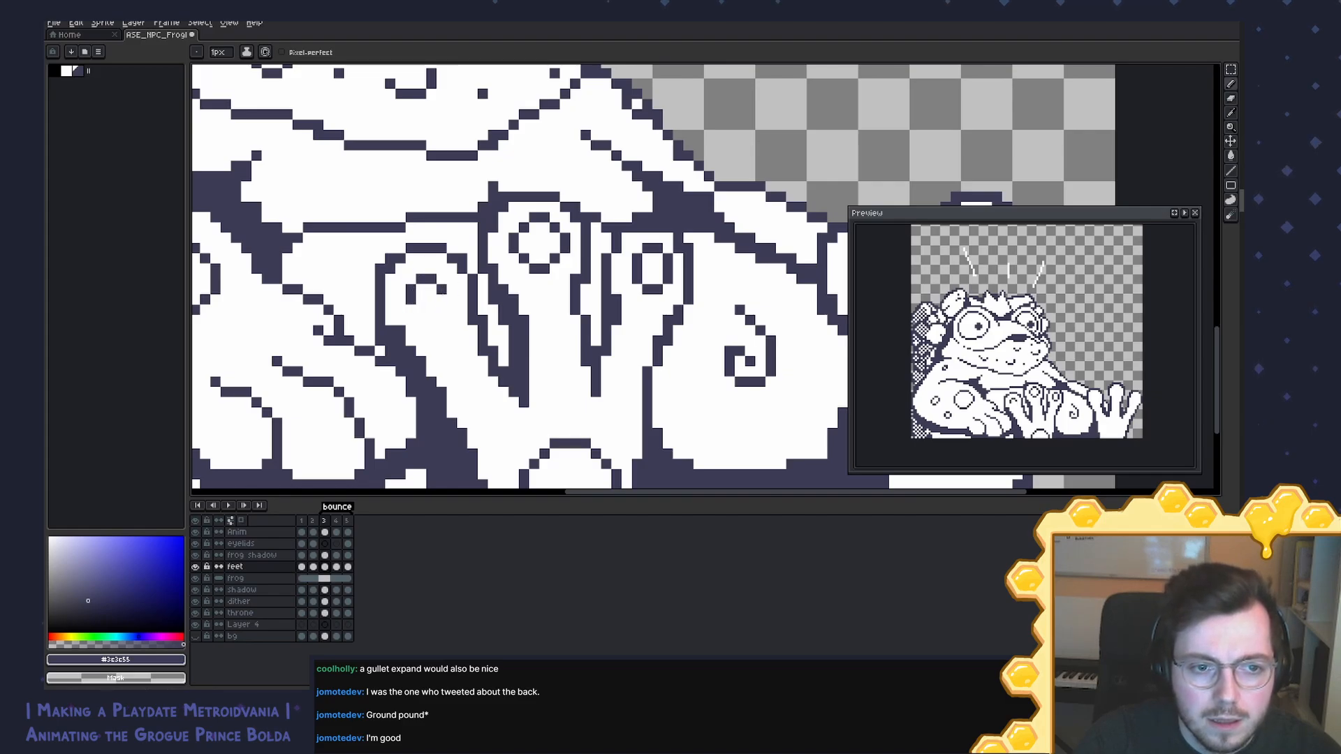
left_click_drag(442, 299, 431, 310)
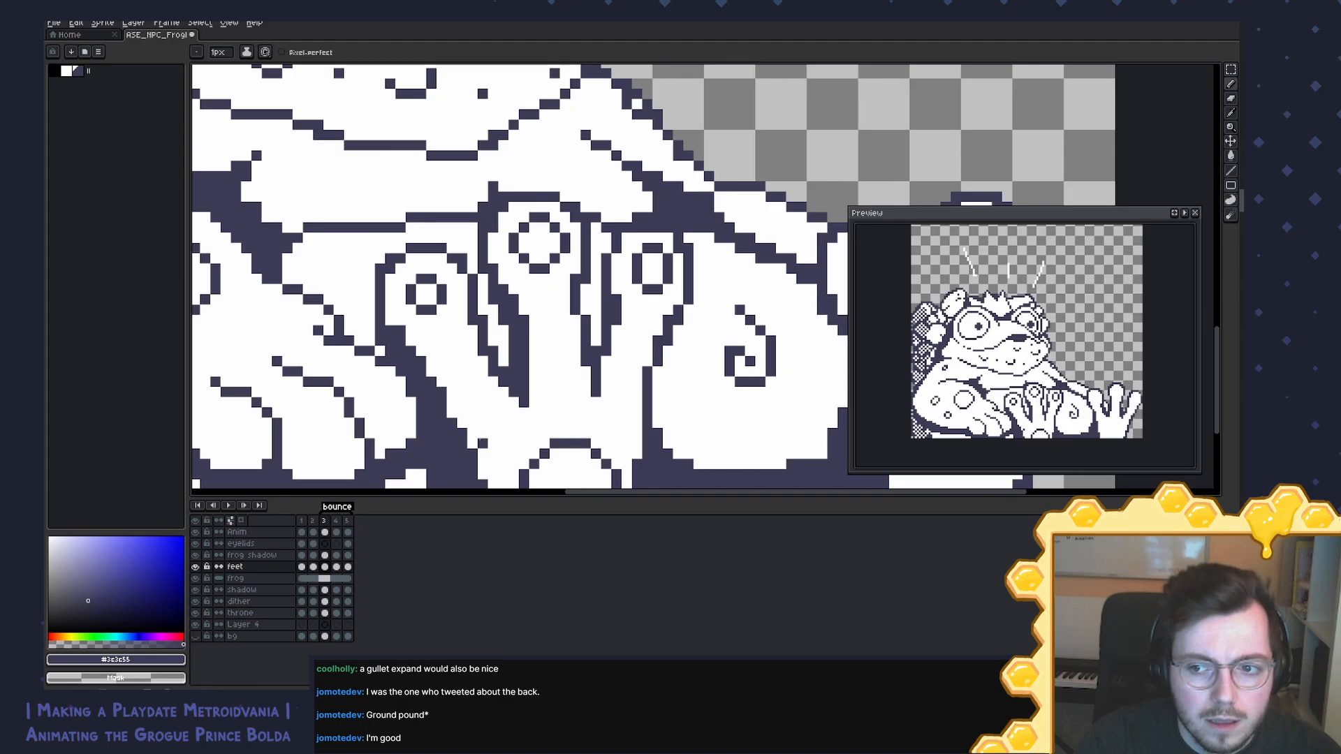
key("alt")
key("e")
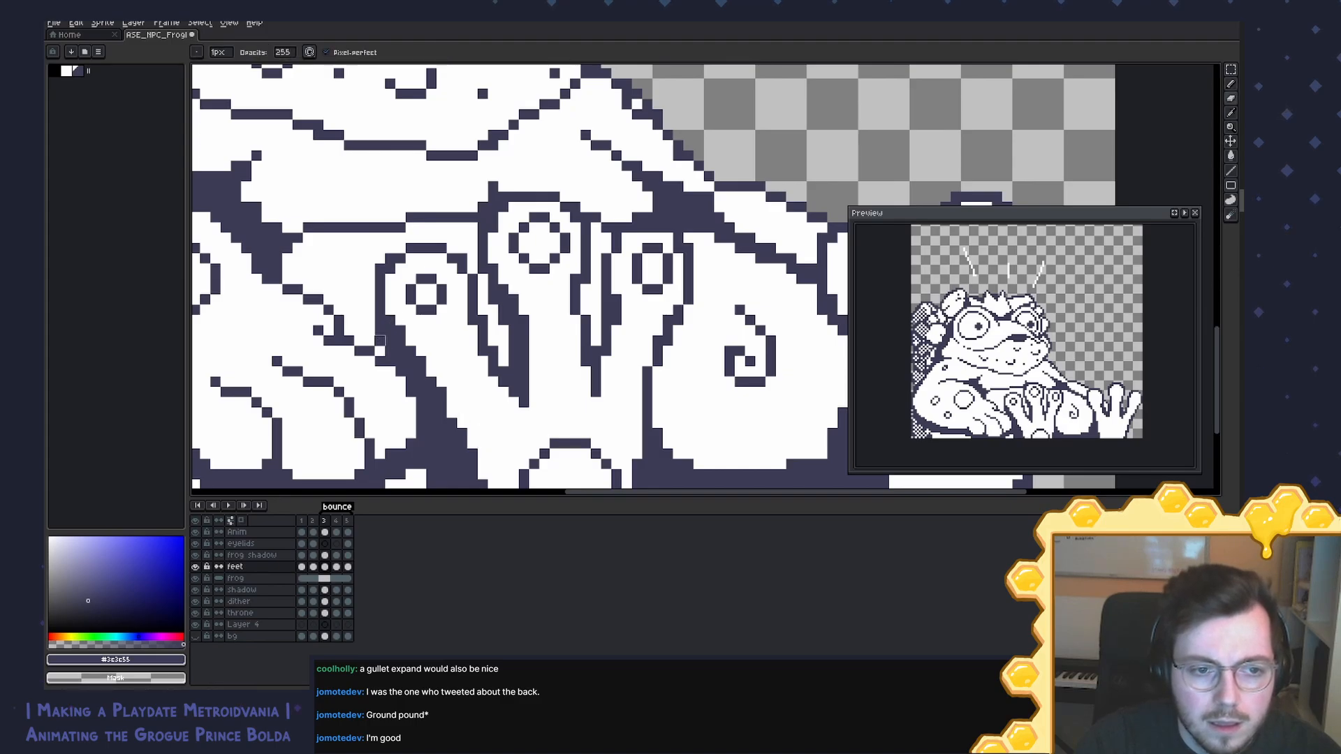
Step: Touch up the outline below the near foot's outer toe on the feet layer with white #ffffff and dark #3c3c55 pixels
left_click(379, 341)
key("alt")
key("b")
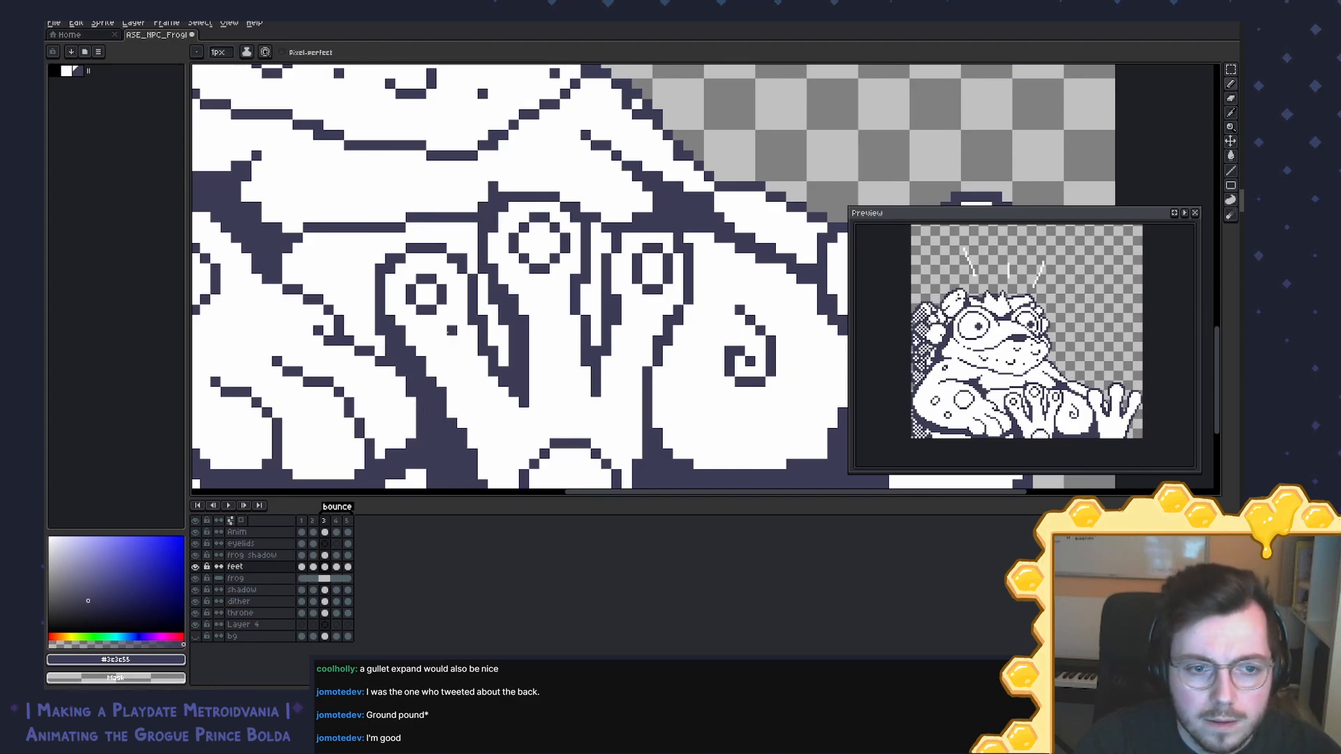
left_click(447, 331, "alt")
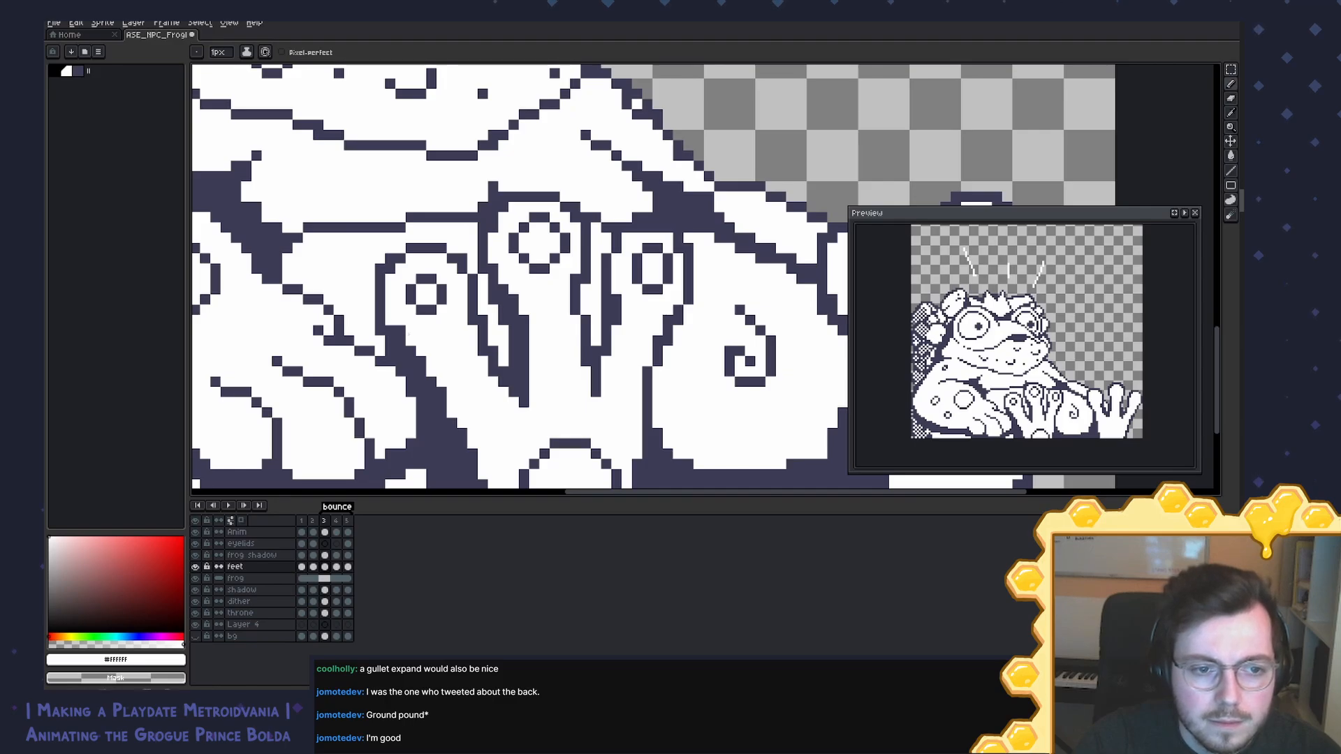
left_click(252, 555)
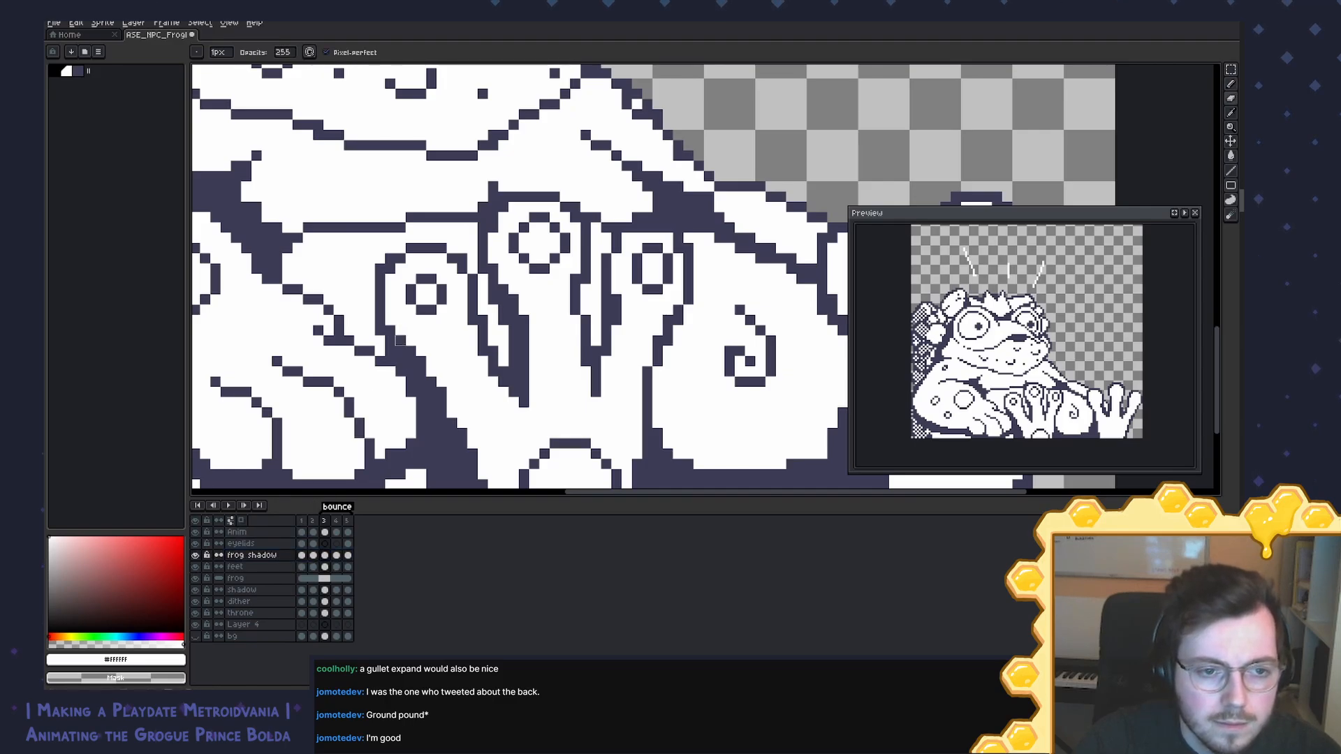
left_click(248, 566)
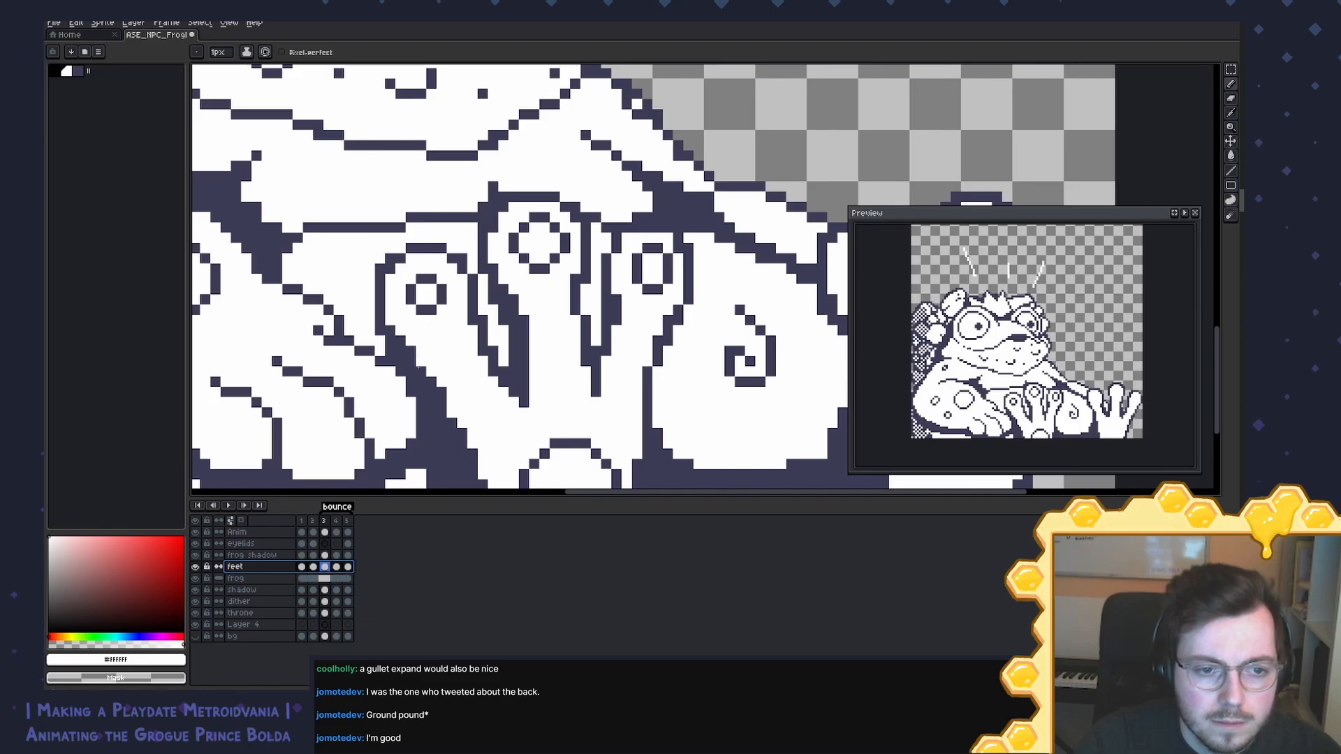
left_click(421, 354, "alt")
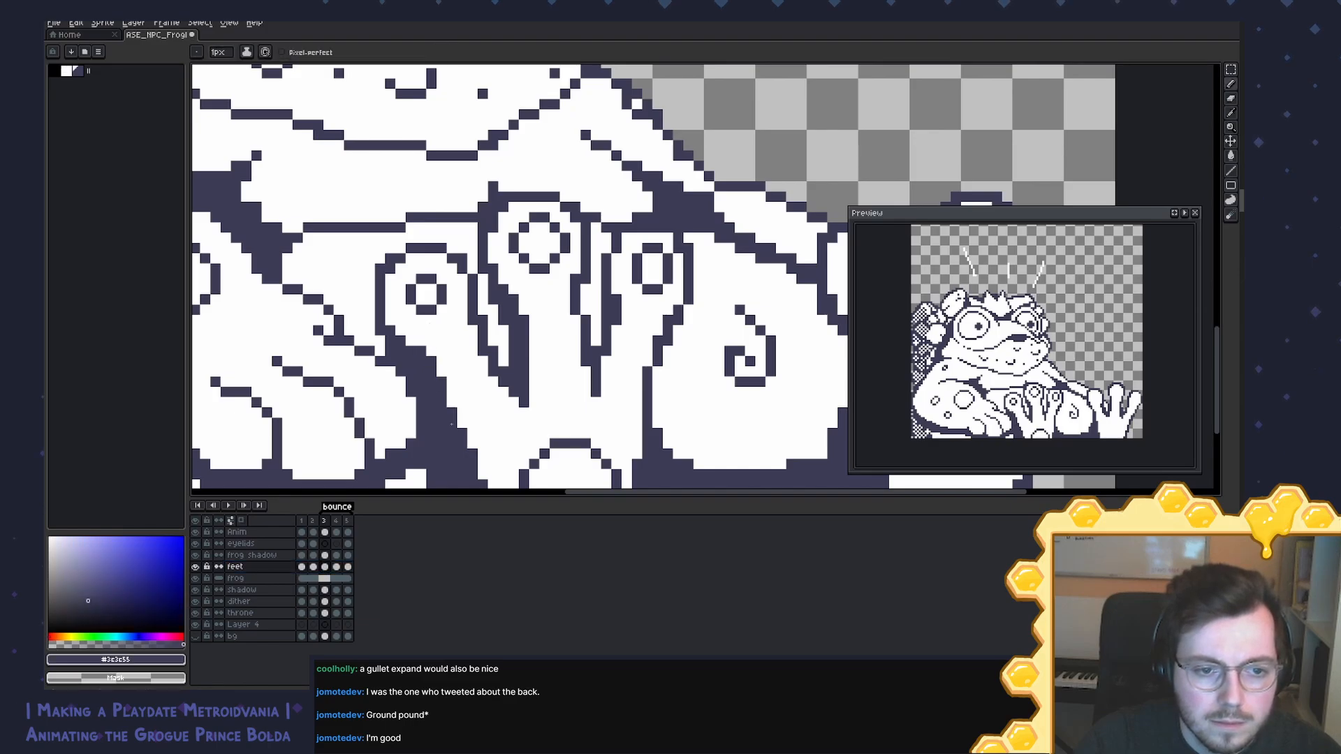
left_click_drag(539, 401, 511, 333)
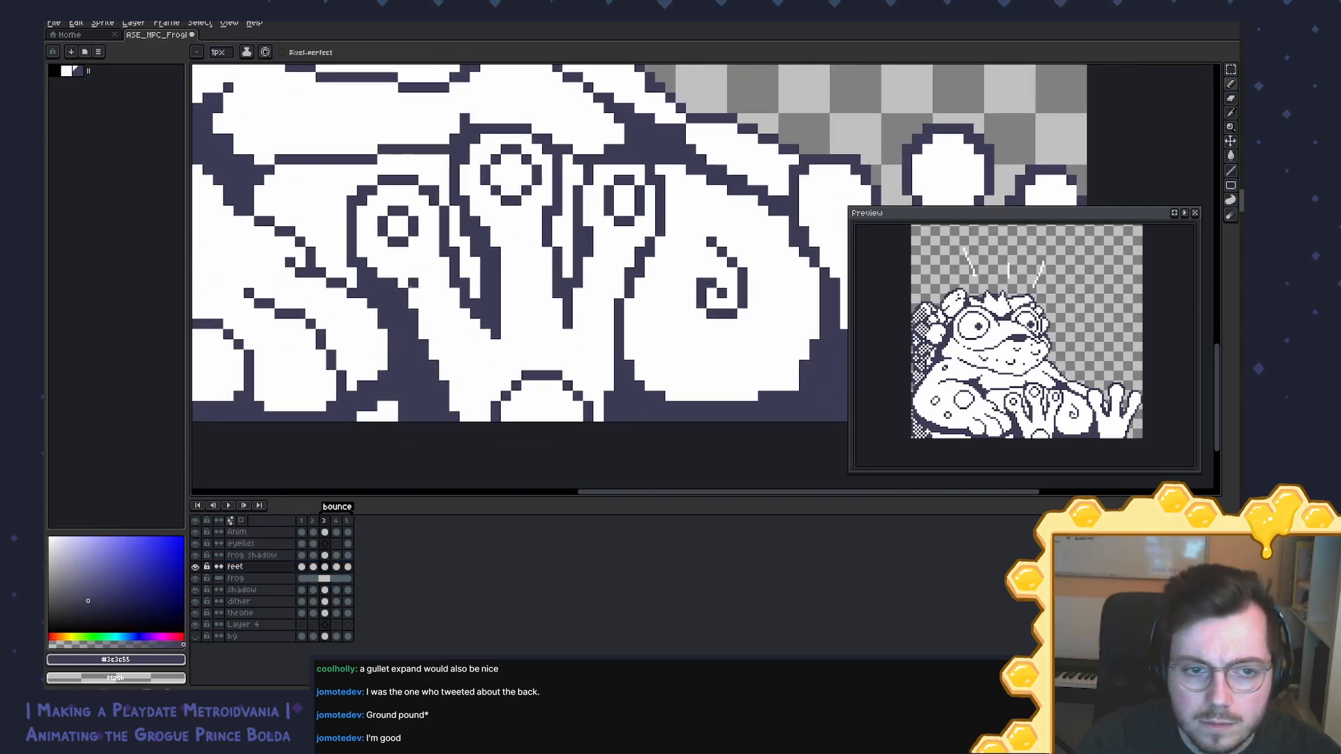
Step: Reshape the small pad on the near foot's outer toe into a taller oval with #3c3c55 and #ffffff pixels, and save the sprite
left_click(410, 287, "alt")
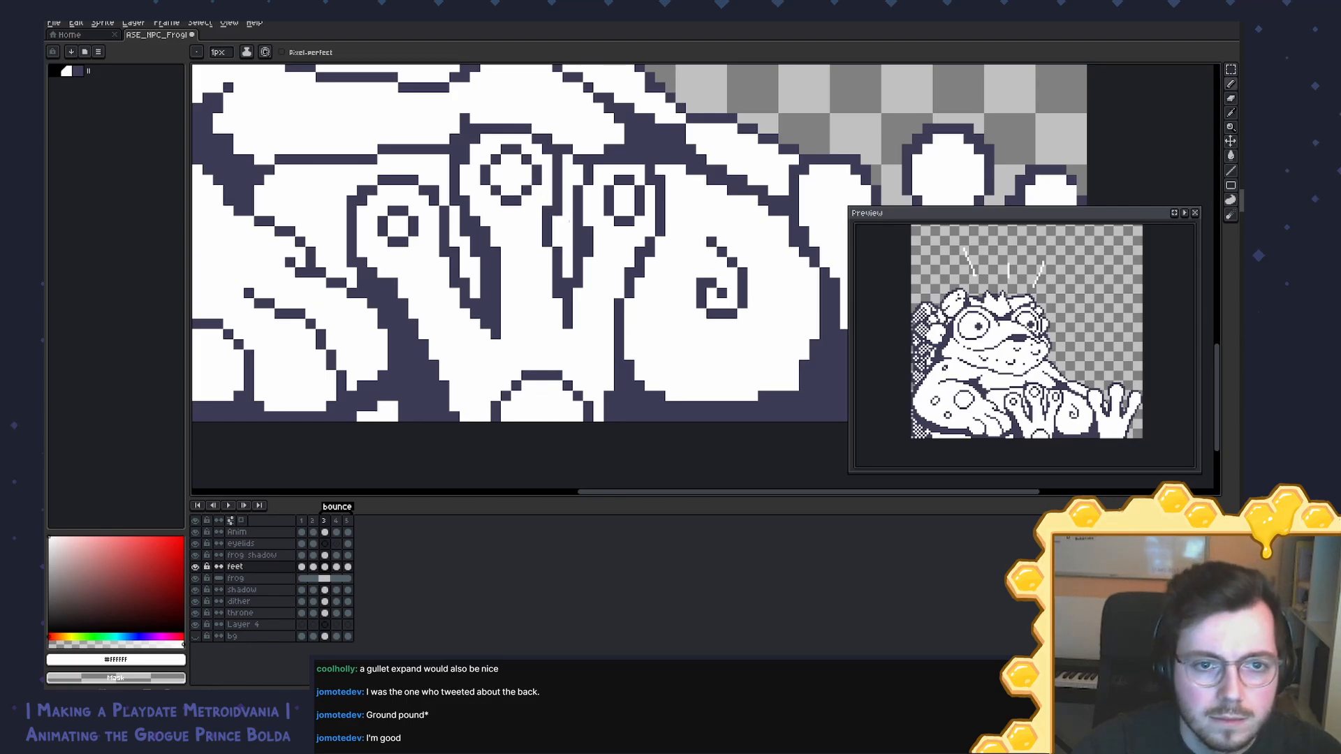
left_click(433, 230, "alt")
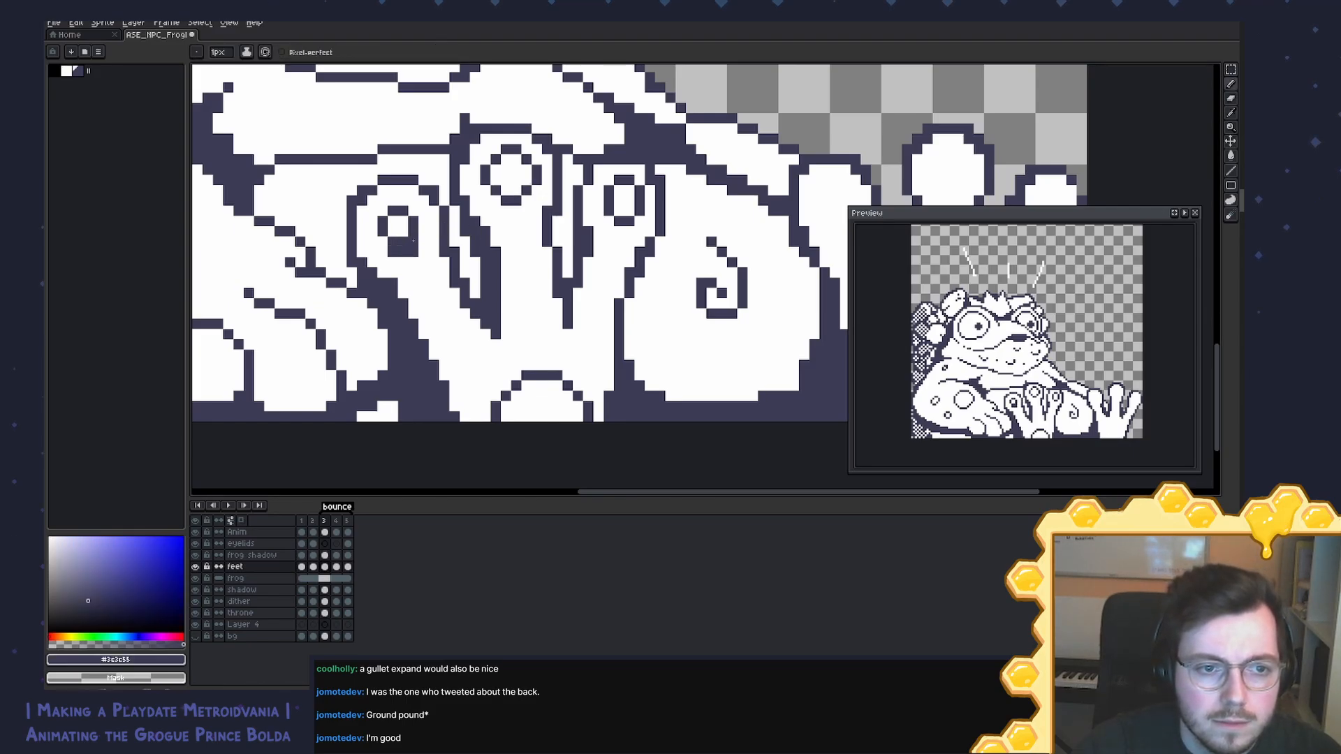
left_click(417, 249, "alt")
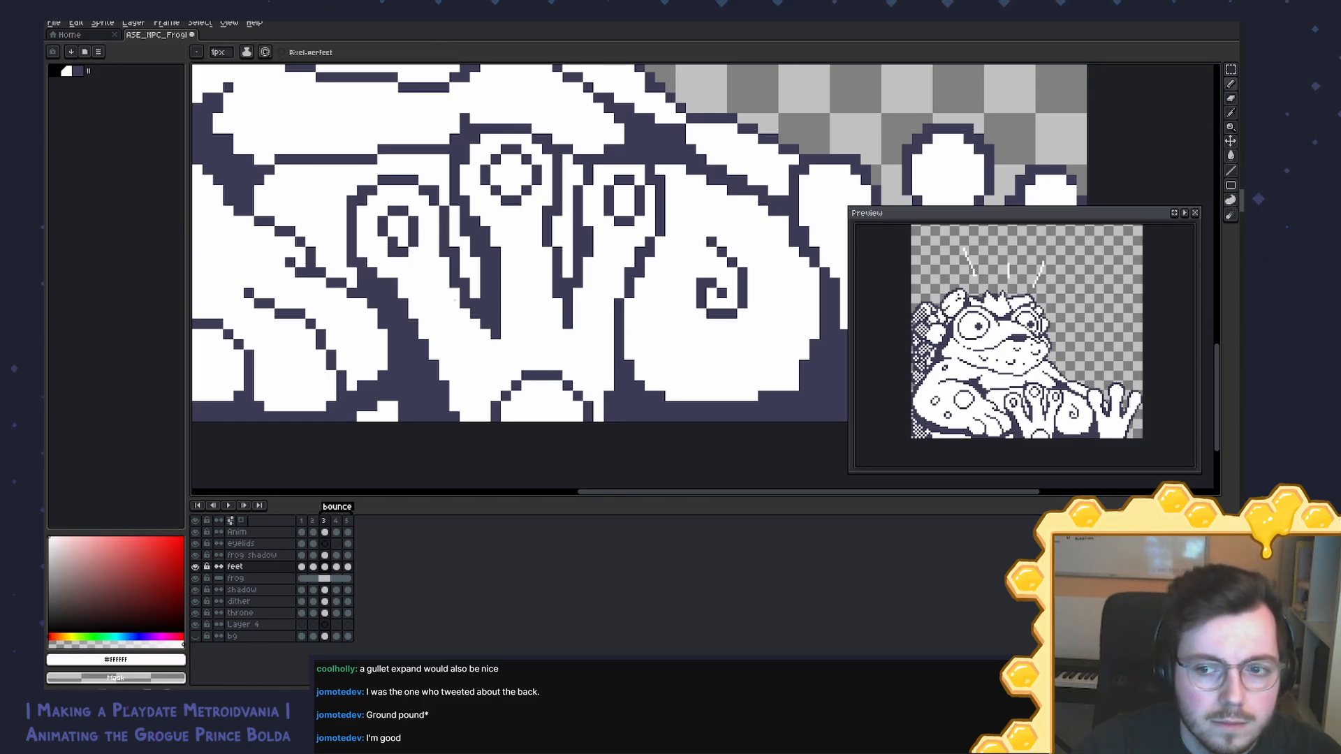
left_click(397, 238, "alt")
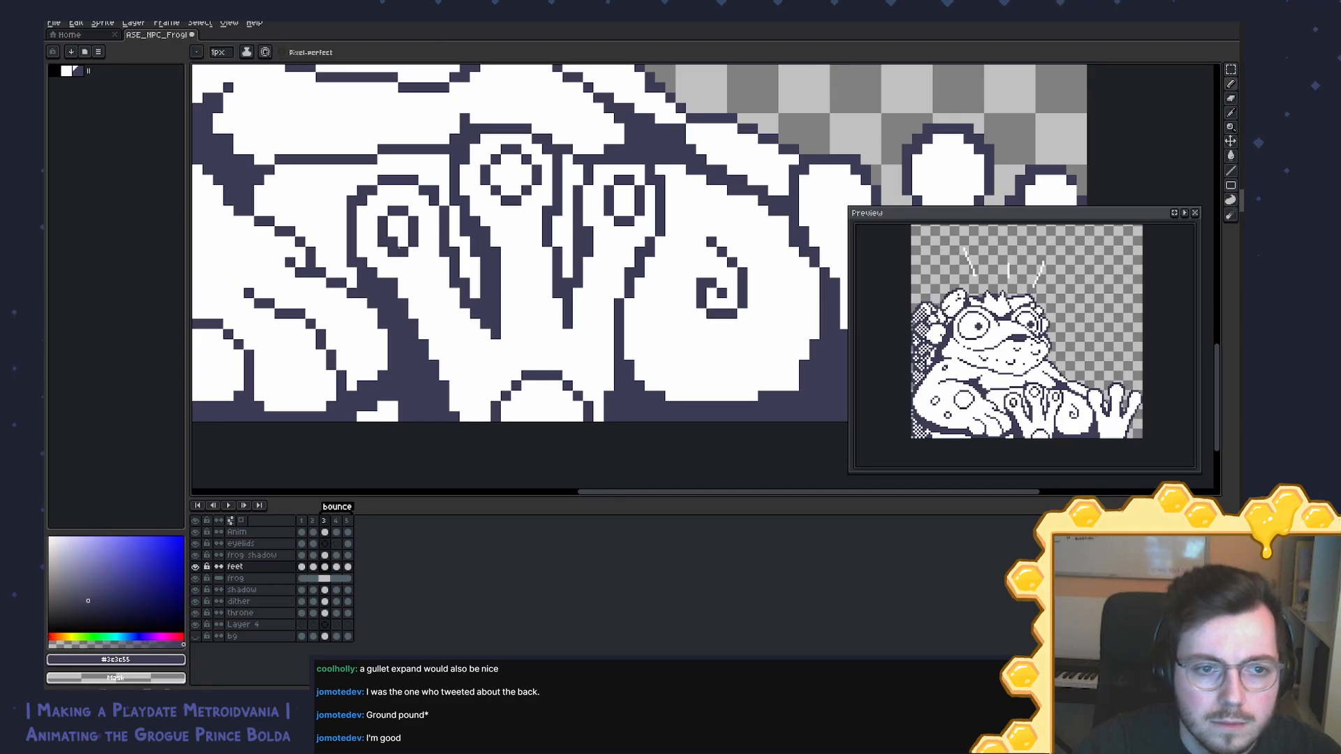
key("space")
left_click_drag(585, 292, 471, 282)
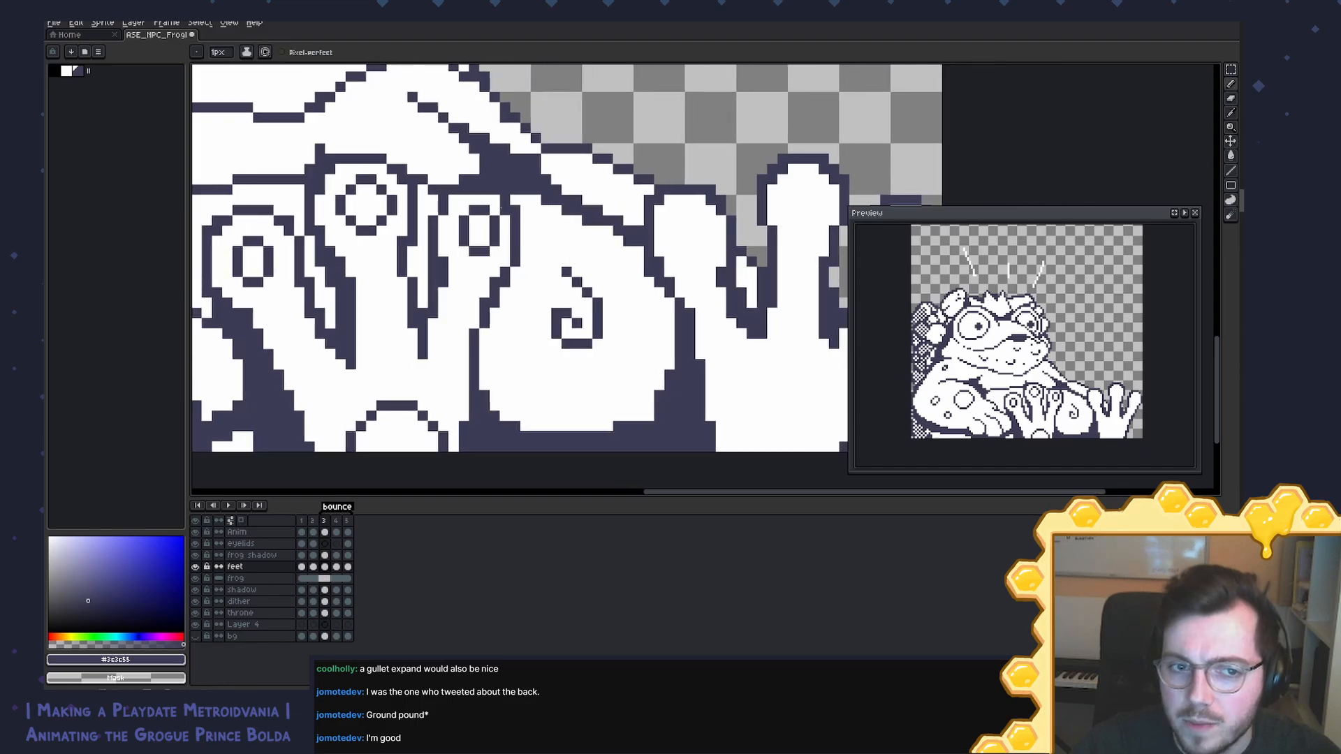
left_click(472, 193, "alt")
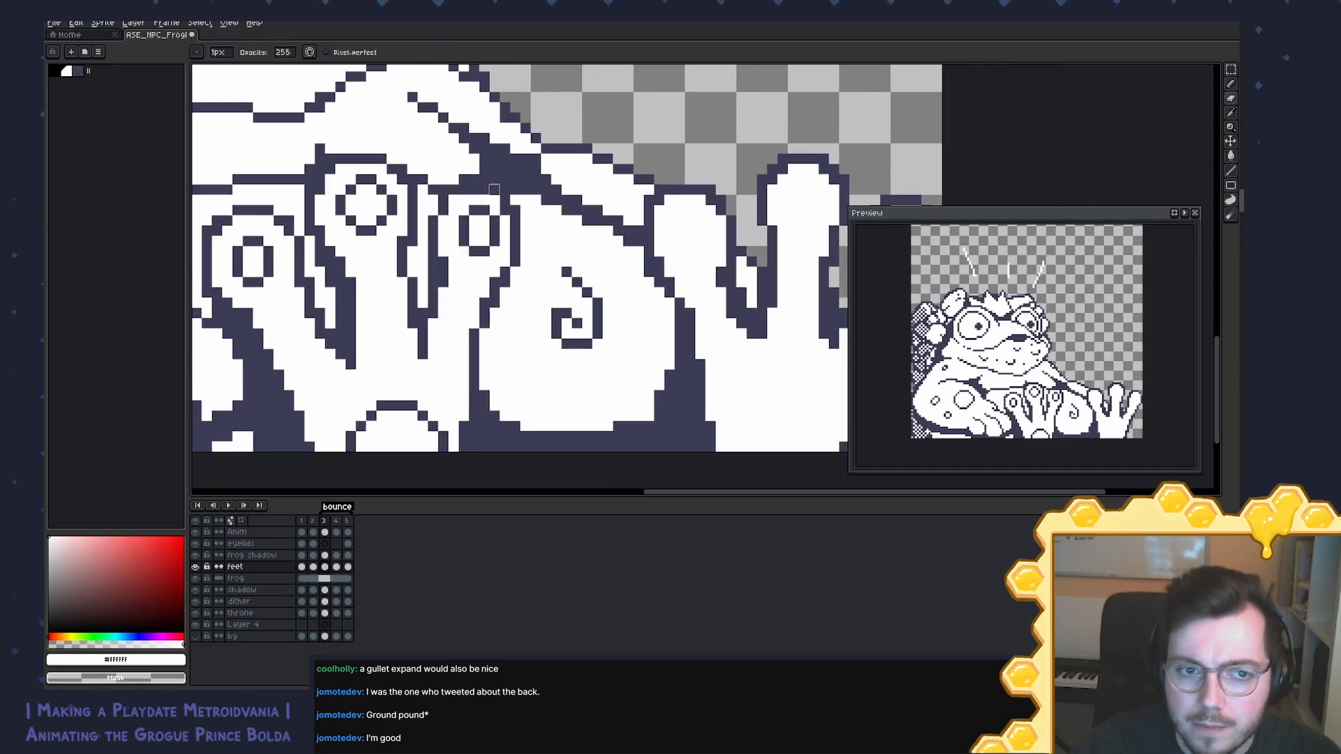
left_click(457, 200, "alt")
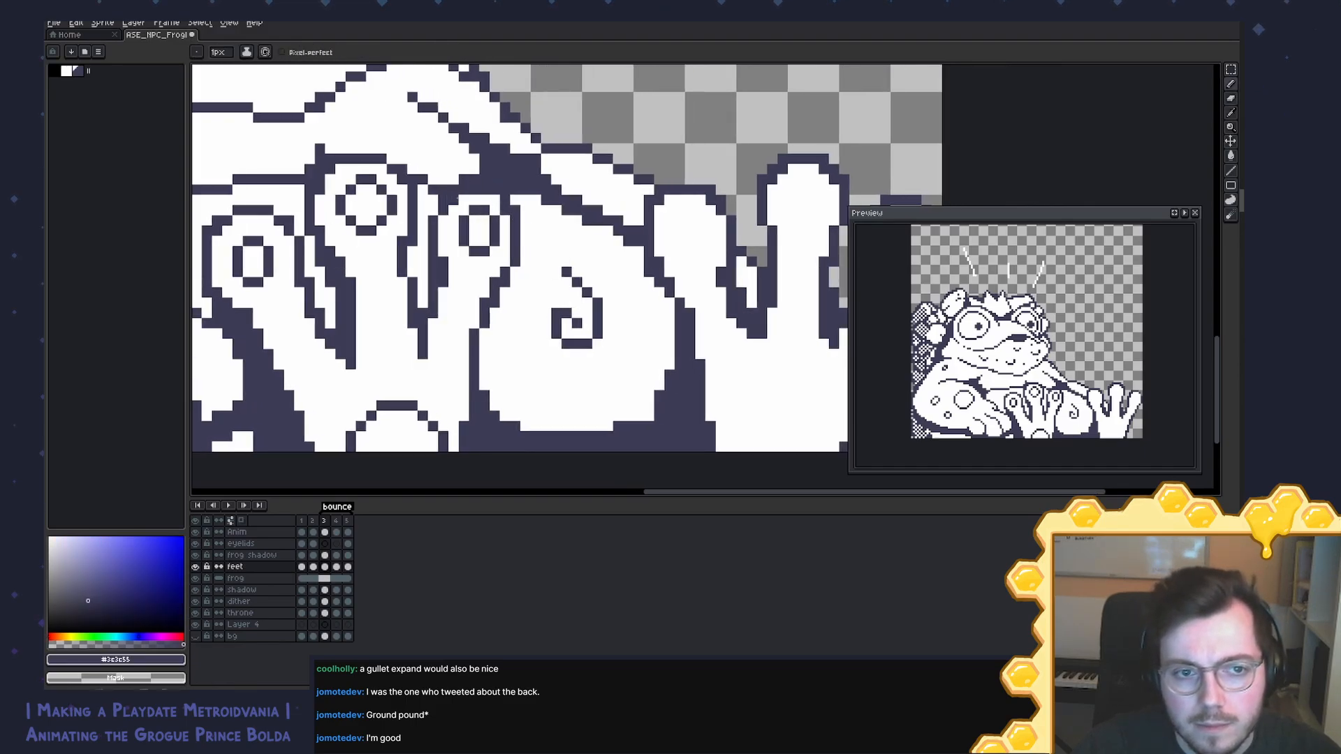
key("ctrl+s")
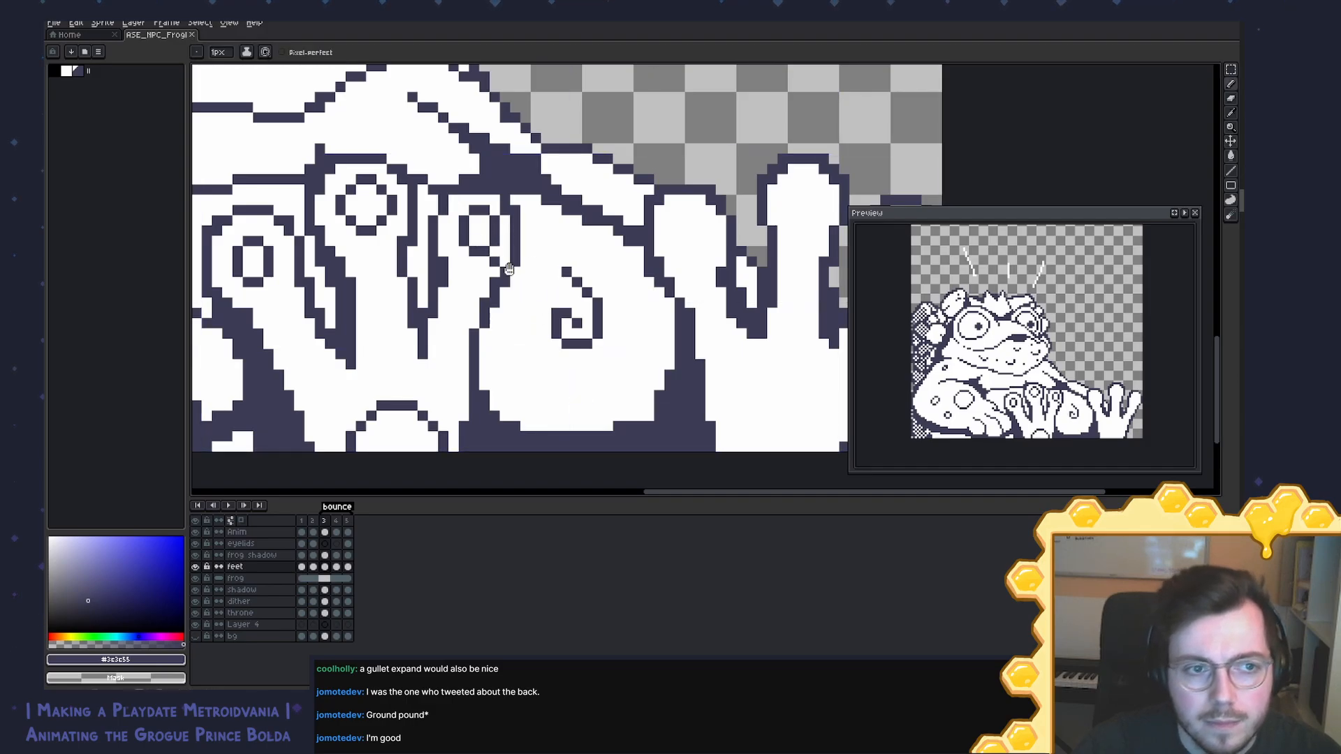
Step: Draw a dark #3c3c55 pad outline on the far foot's innermost toe, correcting its curve with white #ffffff pixels
left_click_drag(628, 331, 496, 306)
key("alt")
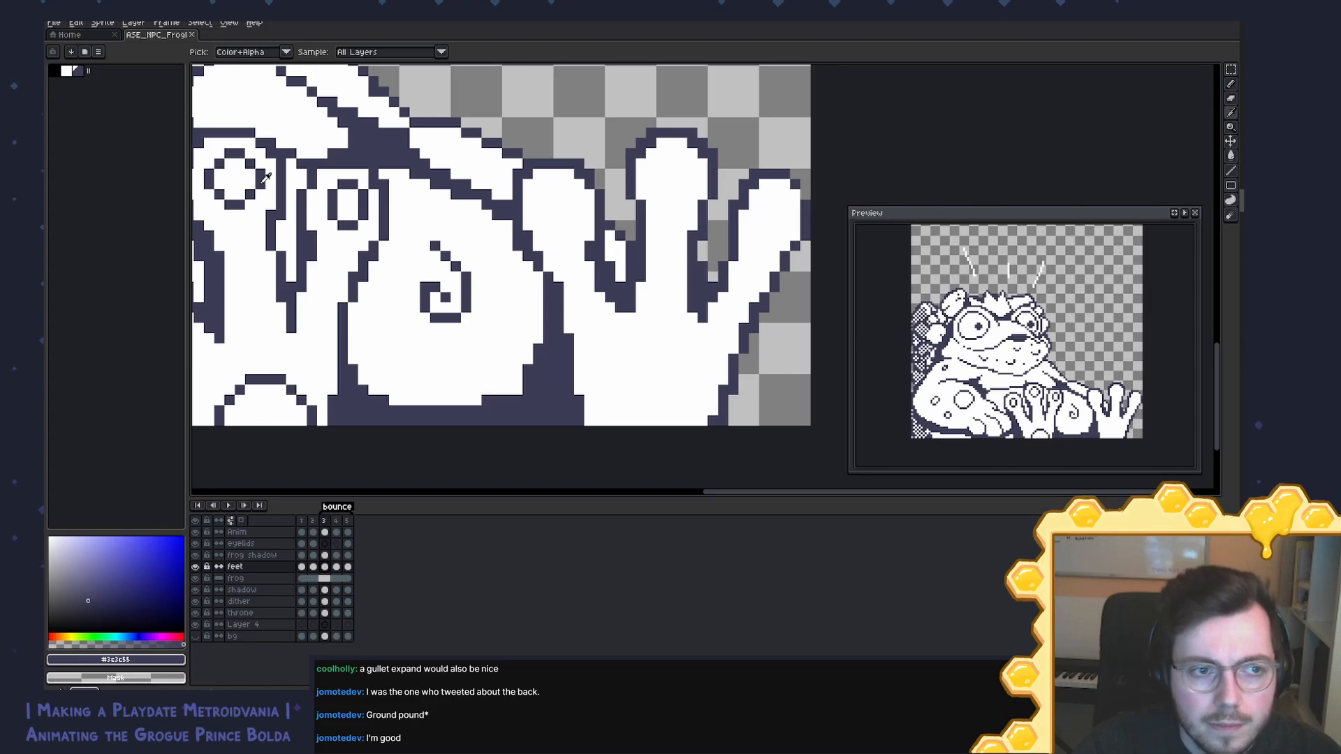
left_click_drag(548, 216, 569, 194)
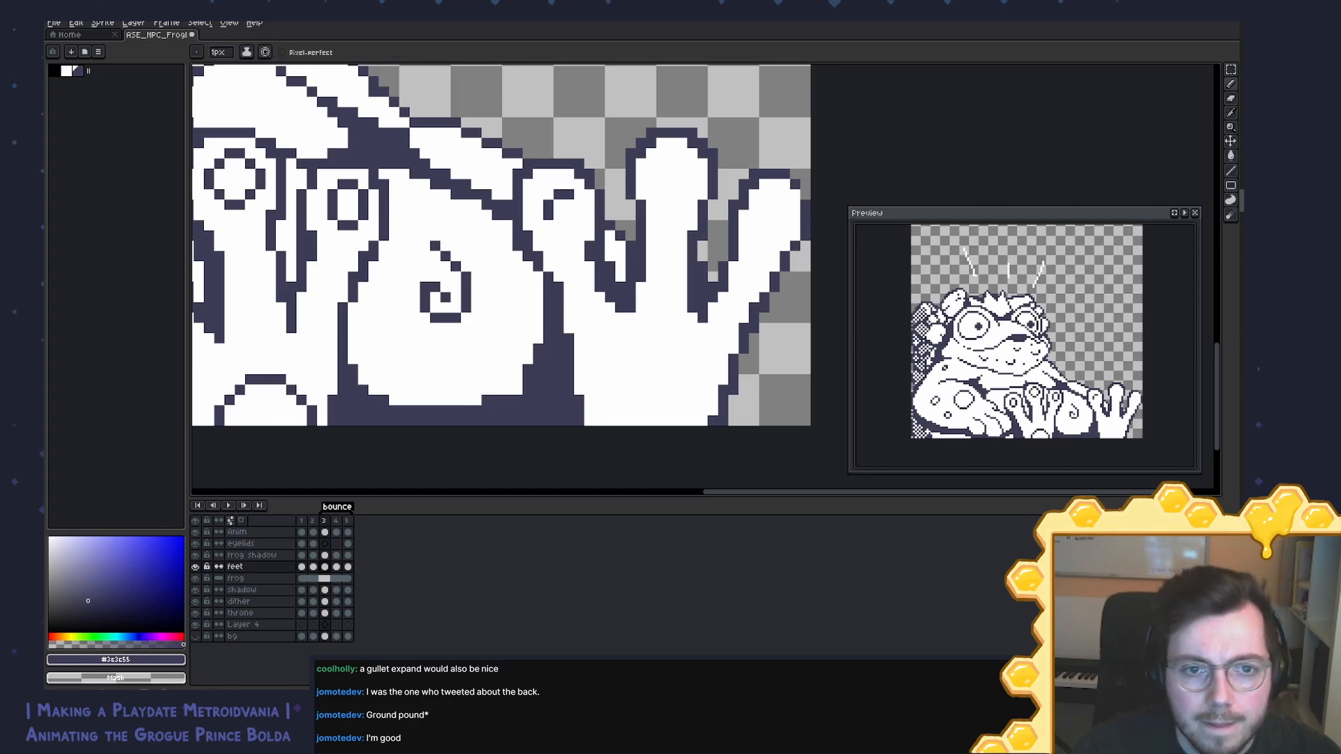
left_click(546, 195)
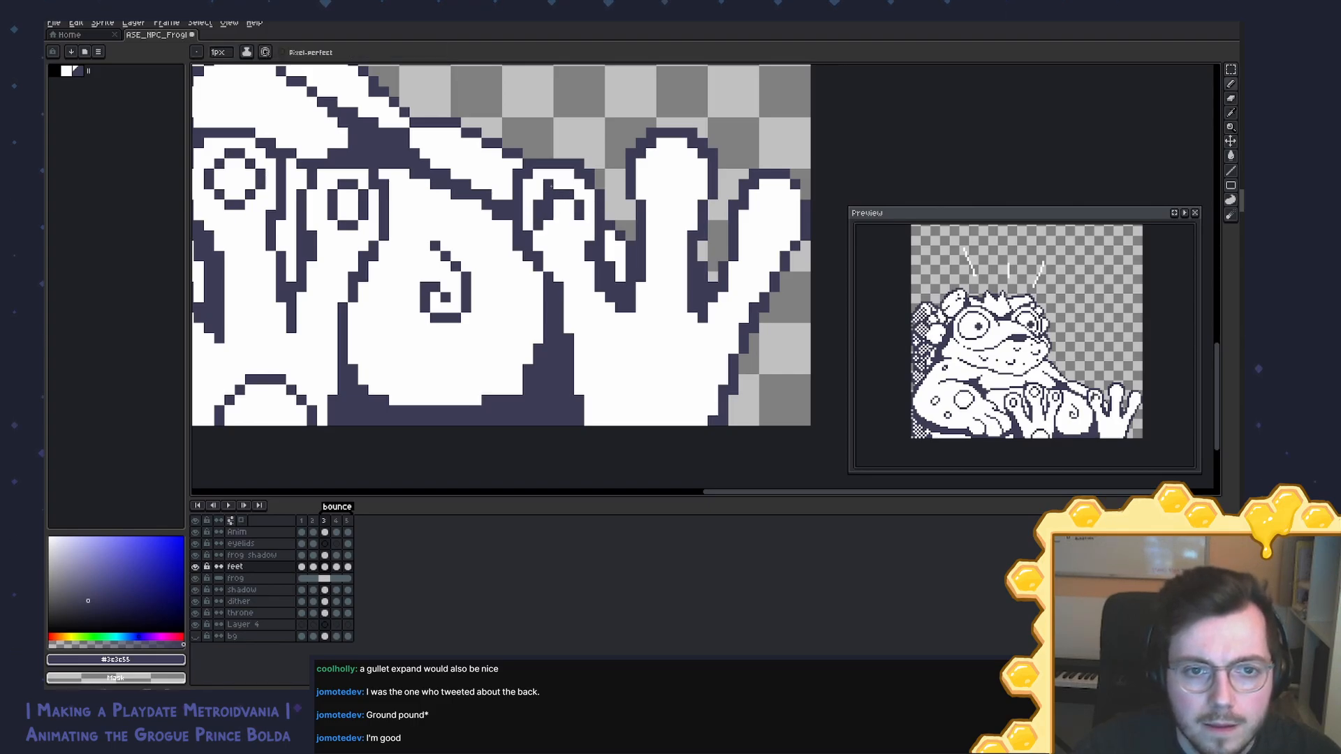
left_click(557, 184)
left_click(558, 215)
key("x")
left_click(540, 205, "alt")
left_click(539, 195)
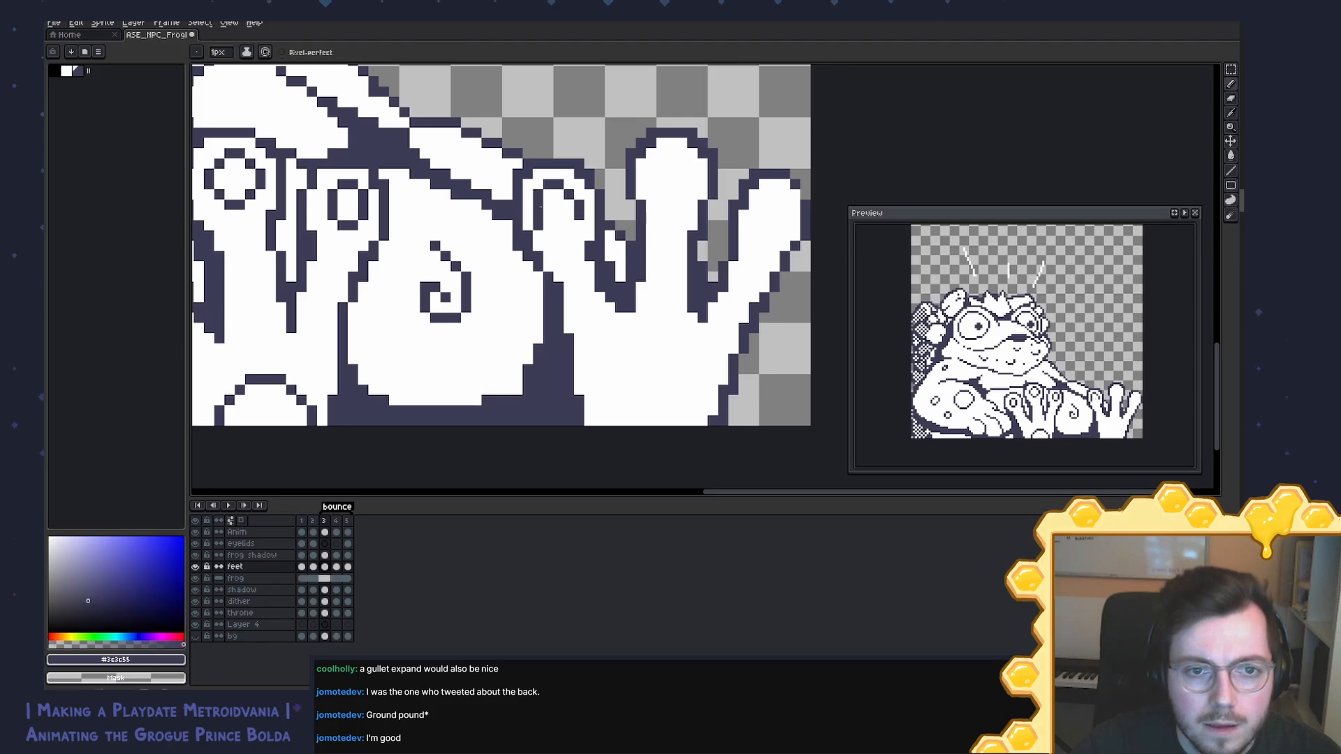
left_click(549, 213, "alt")
left_click(538, 225)
left_click(539, 215, "alt")
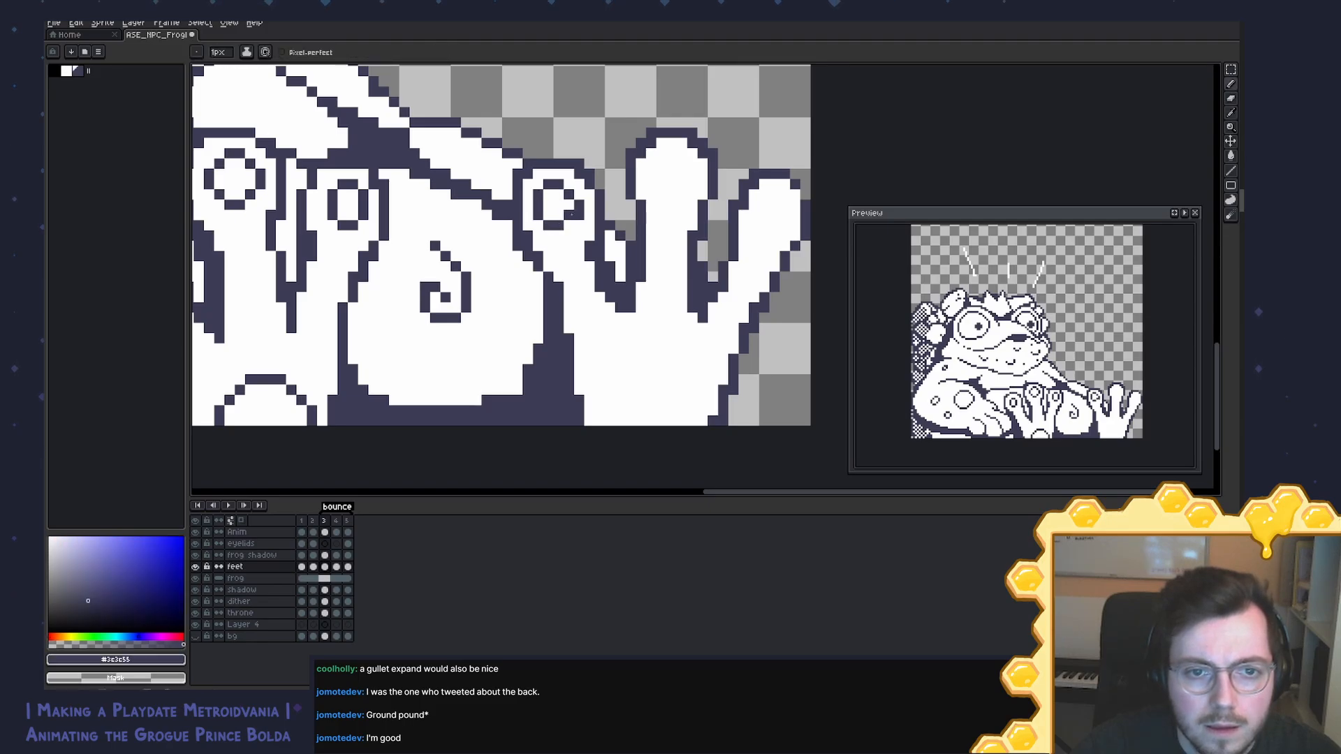
Step: Close the far foot's toe pad outline and slim it into a narrow upright oval with dark and white pixels
left_click(559, 207, "alt")
left_click(568, 205)
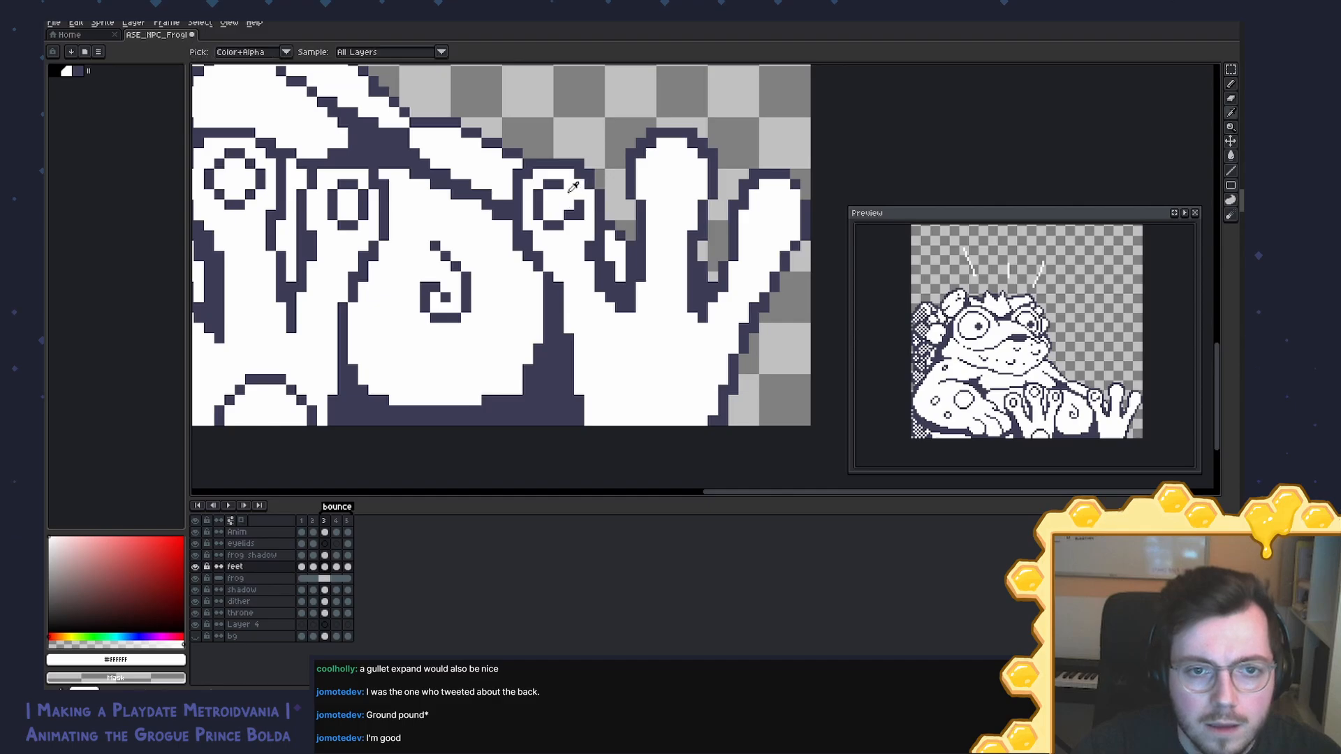
left_click(572, 196, "alt")
left_click(572, 226, "alt")
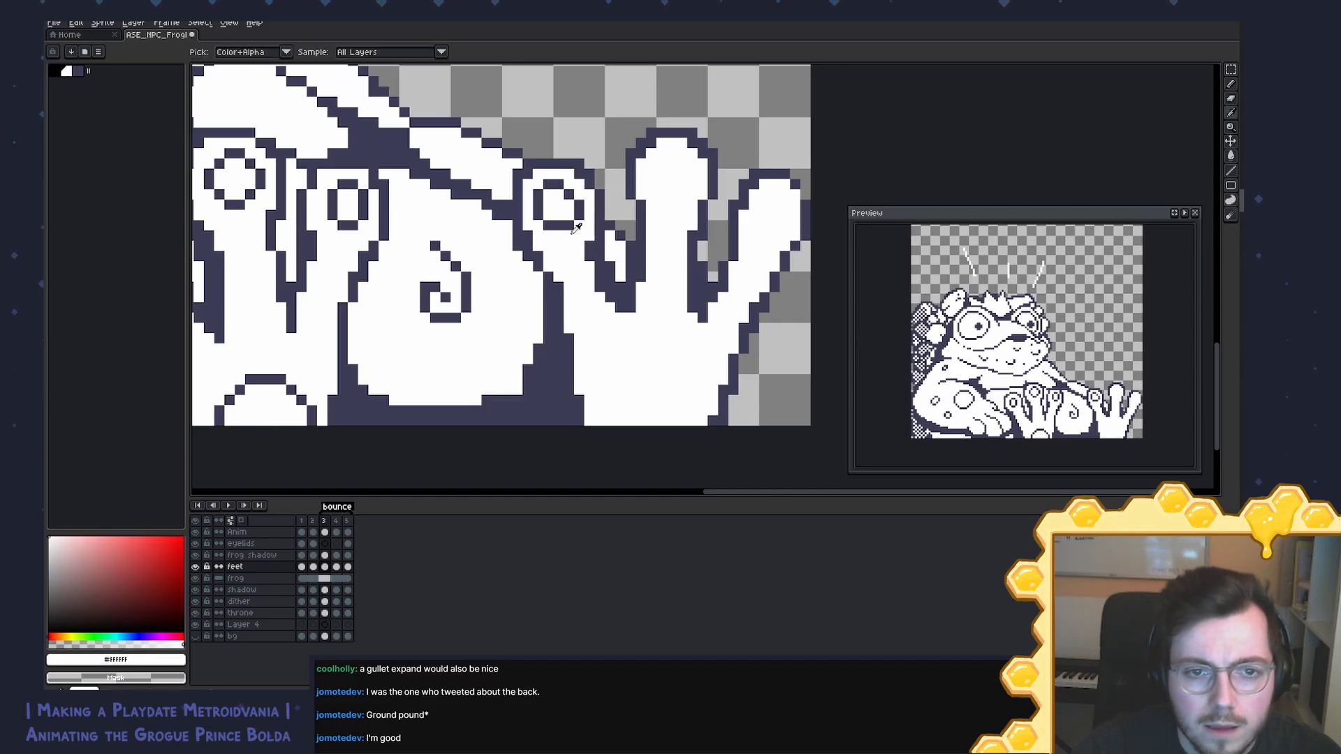
left_click(569, 195, "alt")
left_click_drag(568, 204, 570, 215)
left_click(588, 206, "alt")
left_click(579, 206)
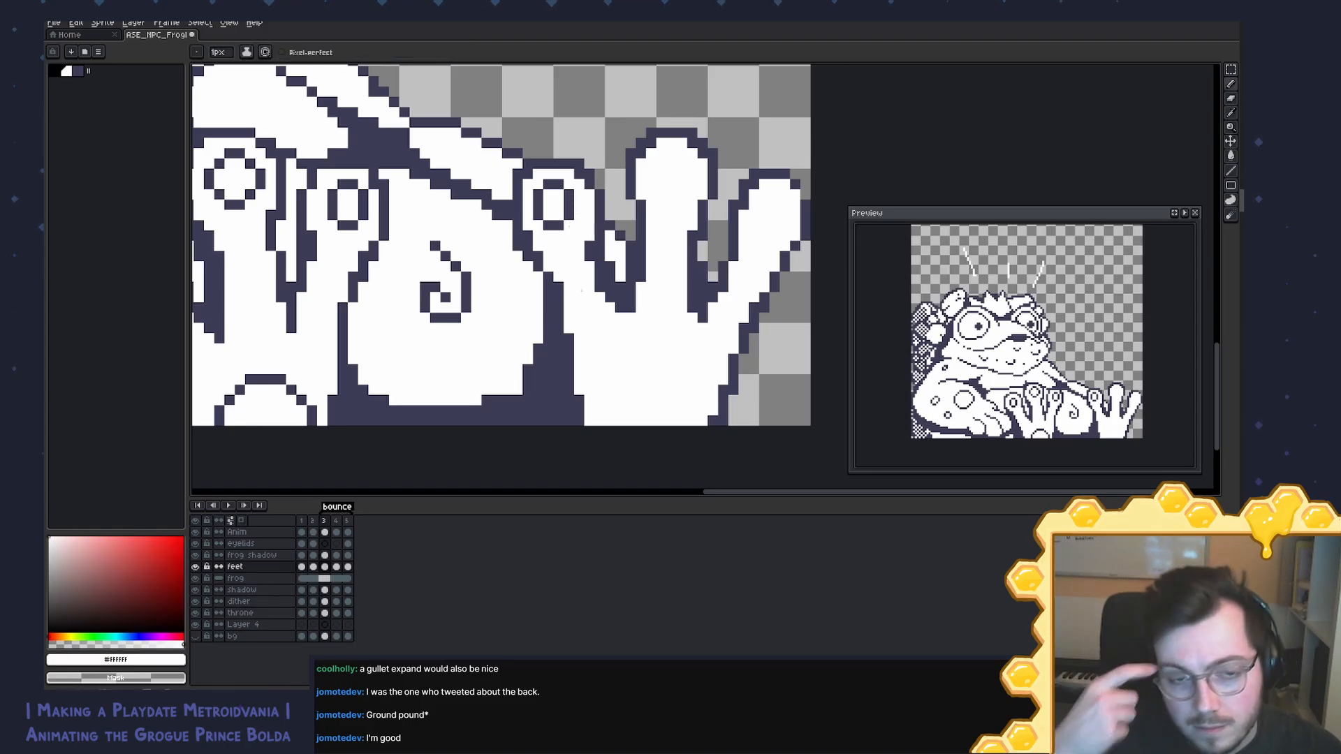
left_click(594, 246, "alt")
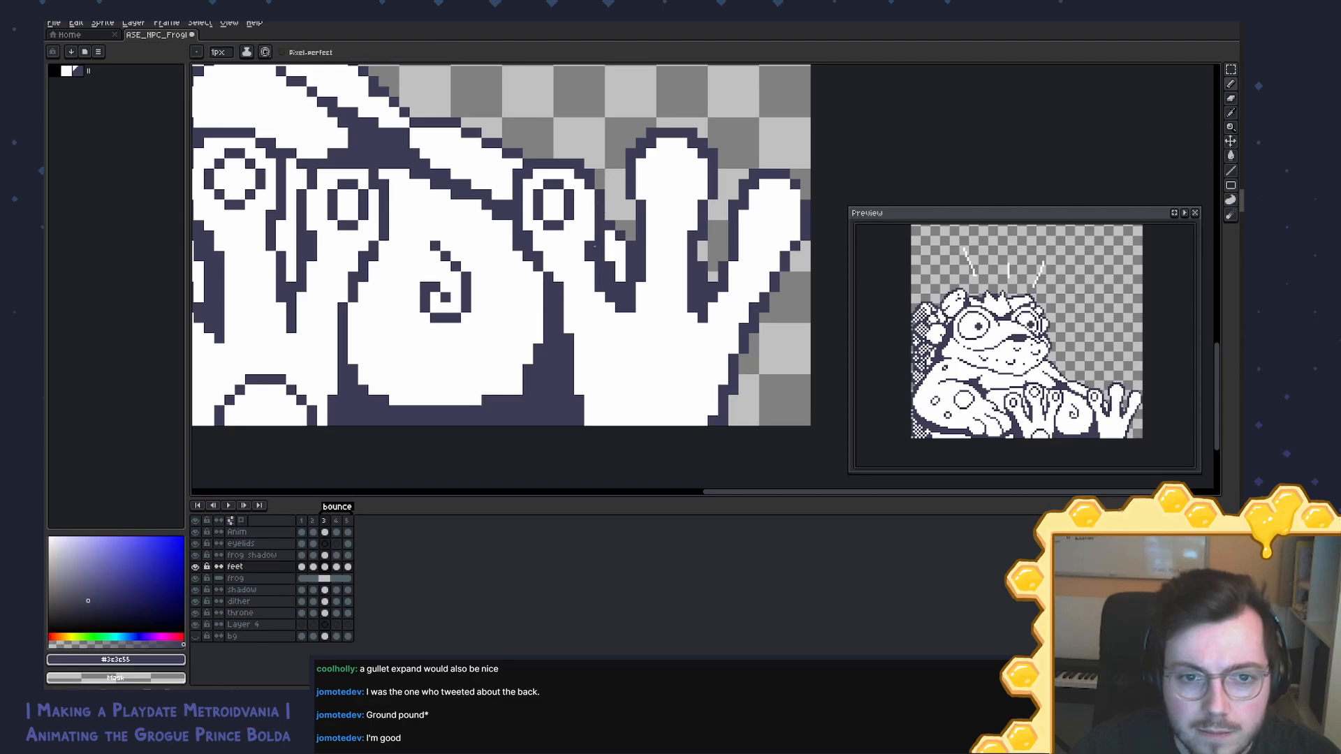
left_click(580, 229, "alt")
left_click(589, 224)
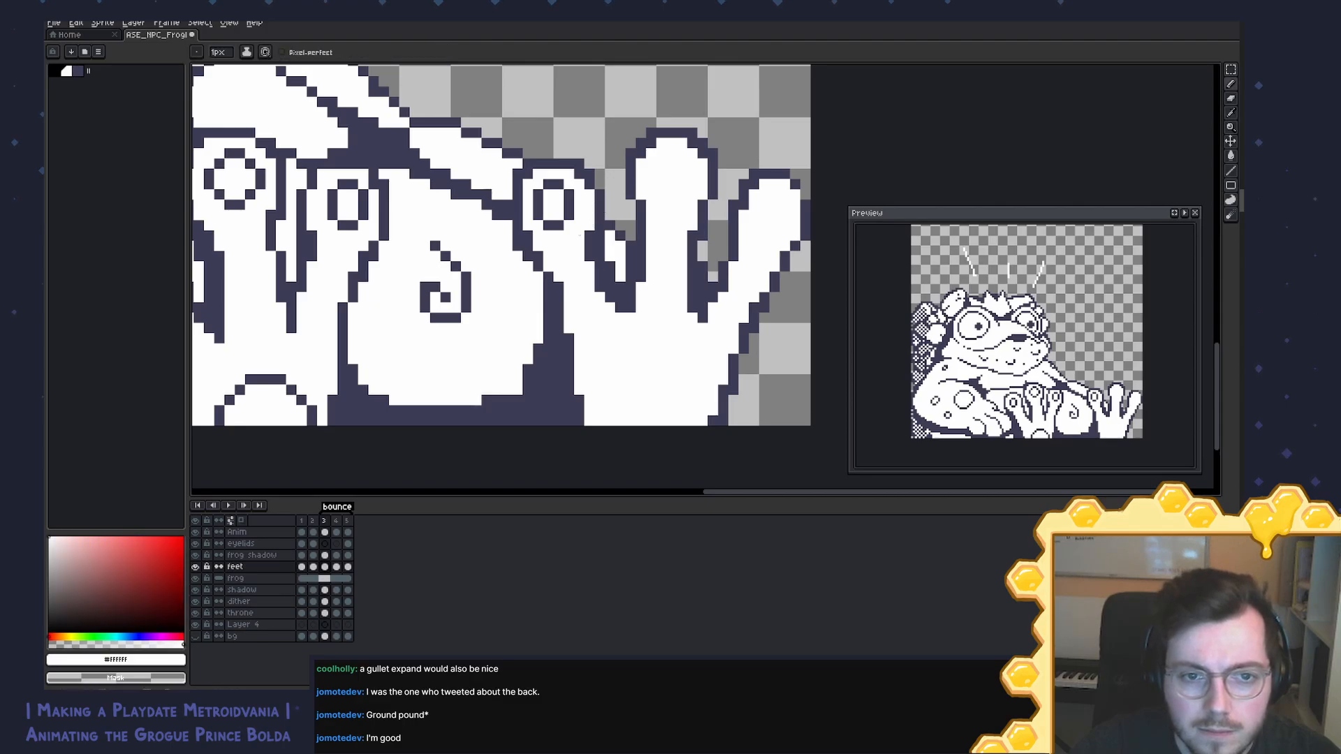
left_click(569, 212, "alt")
left_click(579, 205, "alt")
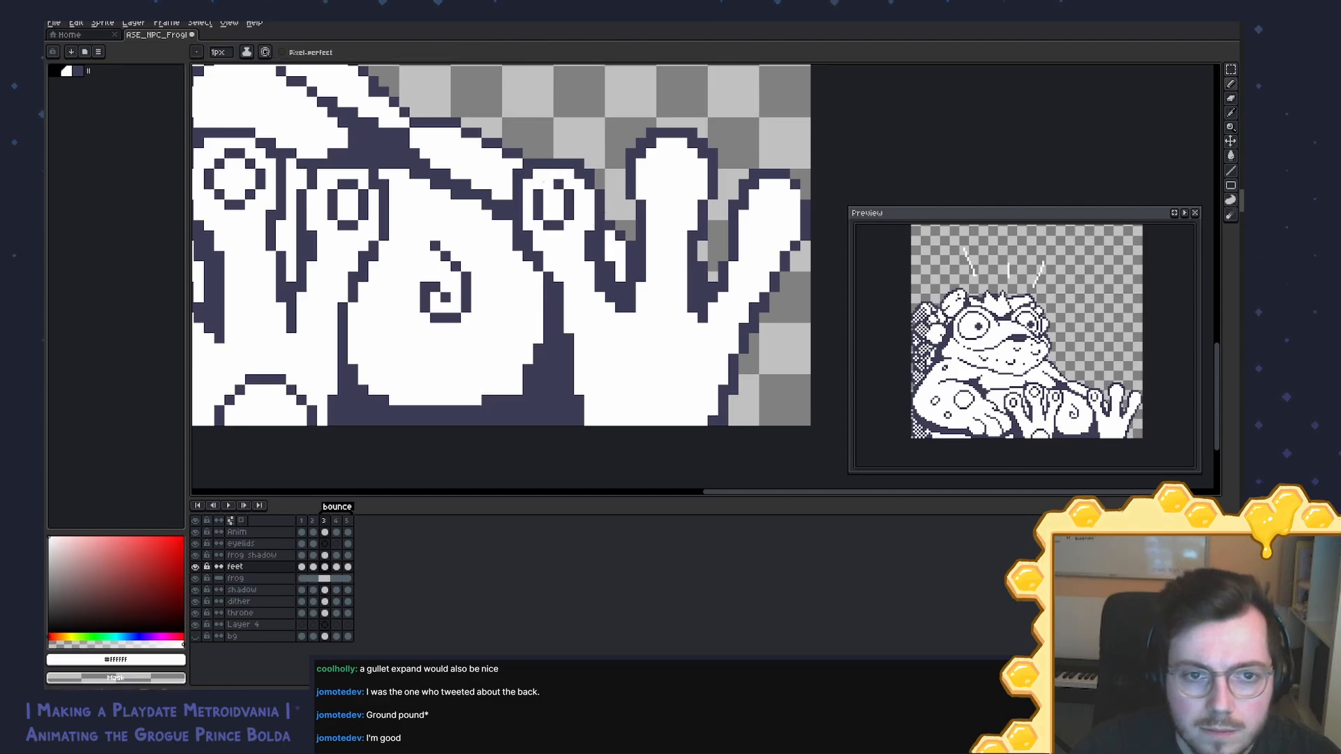
Step: Try a lower, wider version of the far foot's toe pad by clearing its top row and extending its side
left_click(540, 195, "alt")
left_click(548, 195)
left_click(558, 195)
left_click(564, 185, "alt")
left_click(569, 195)
left_click(538, 195)
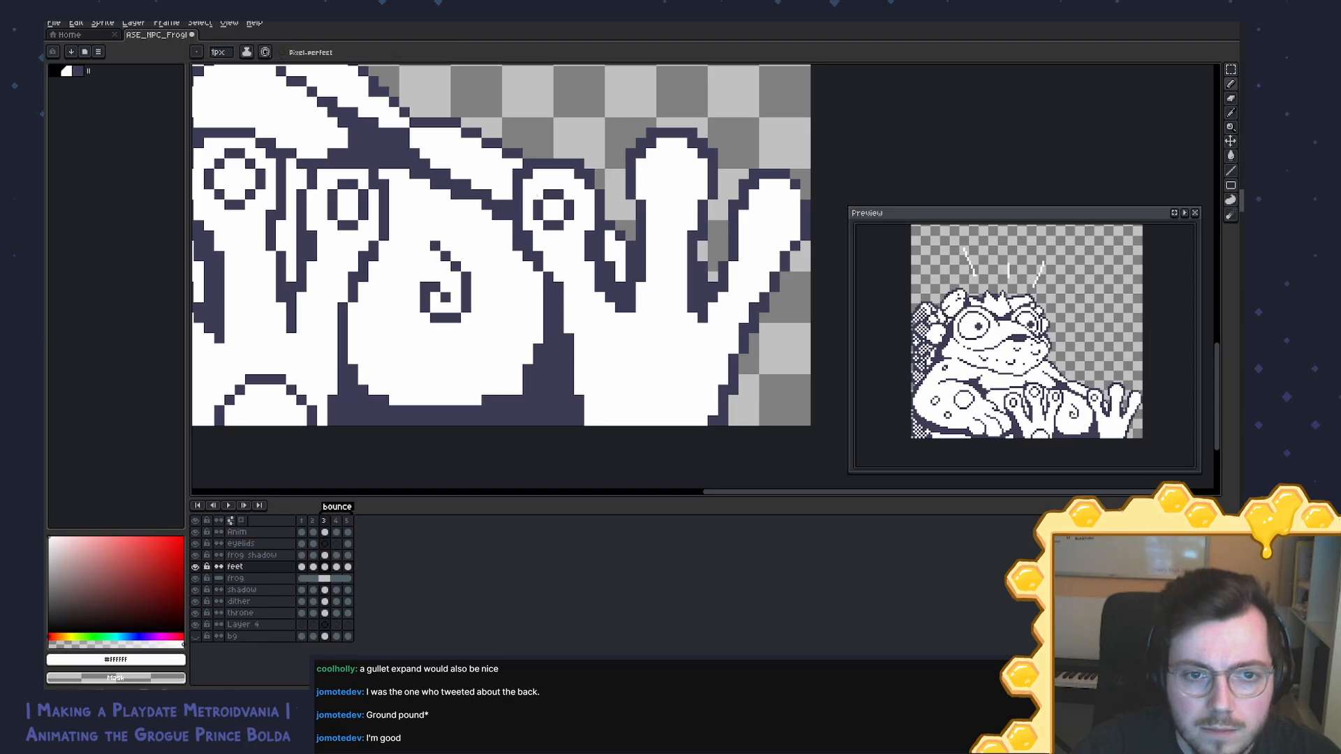
left_click(573, 204, "alt")
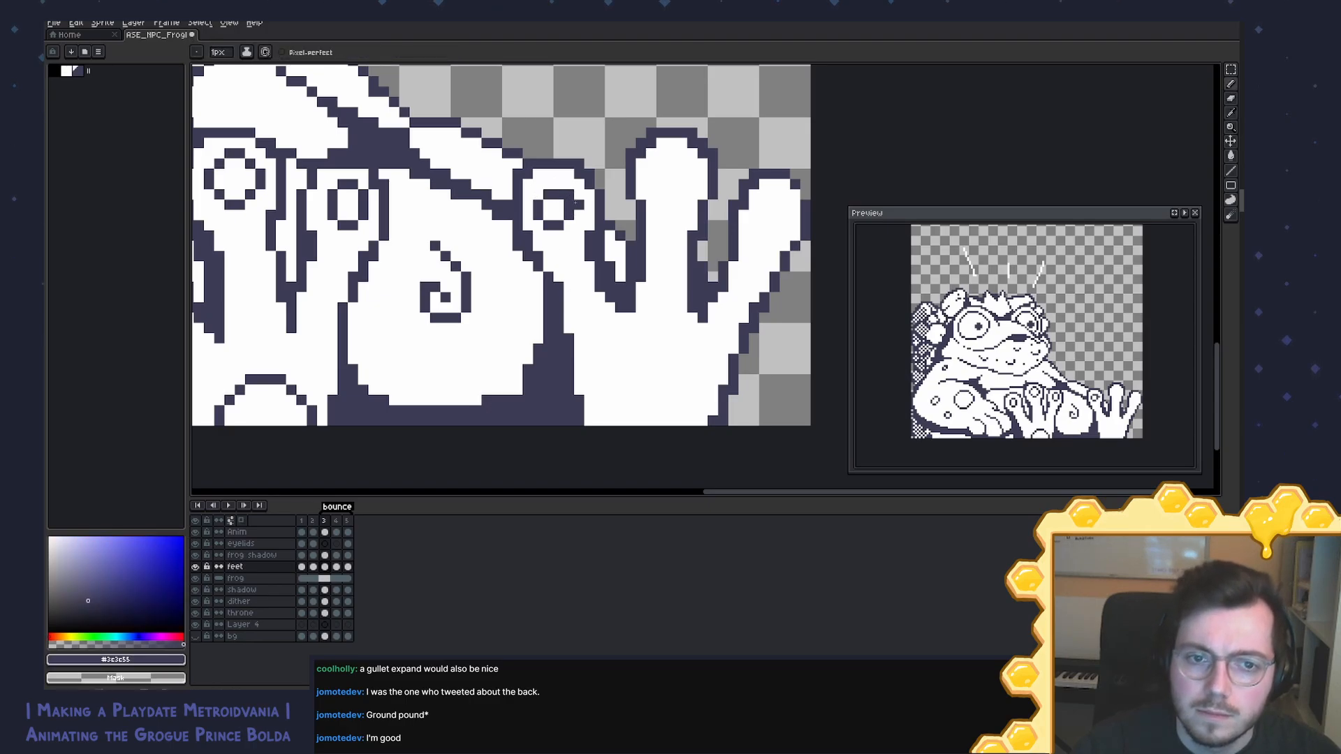
left_click(568, 209, "alt")
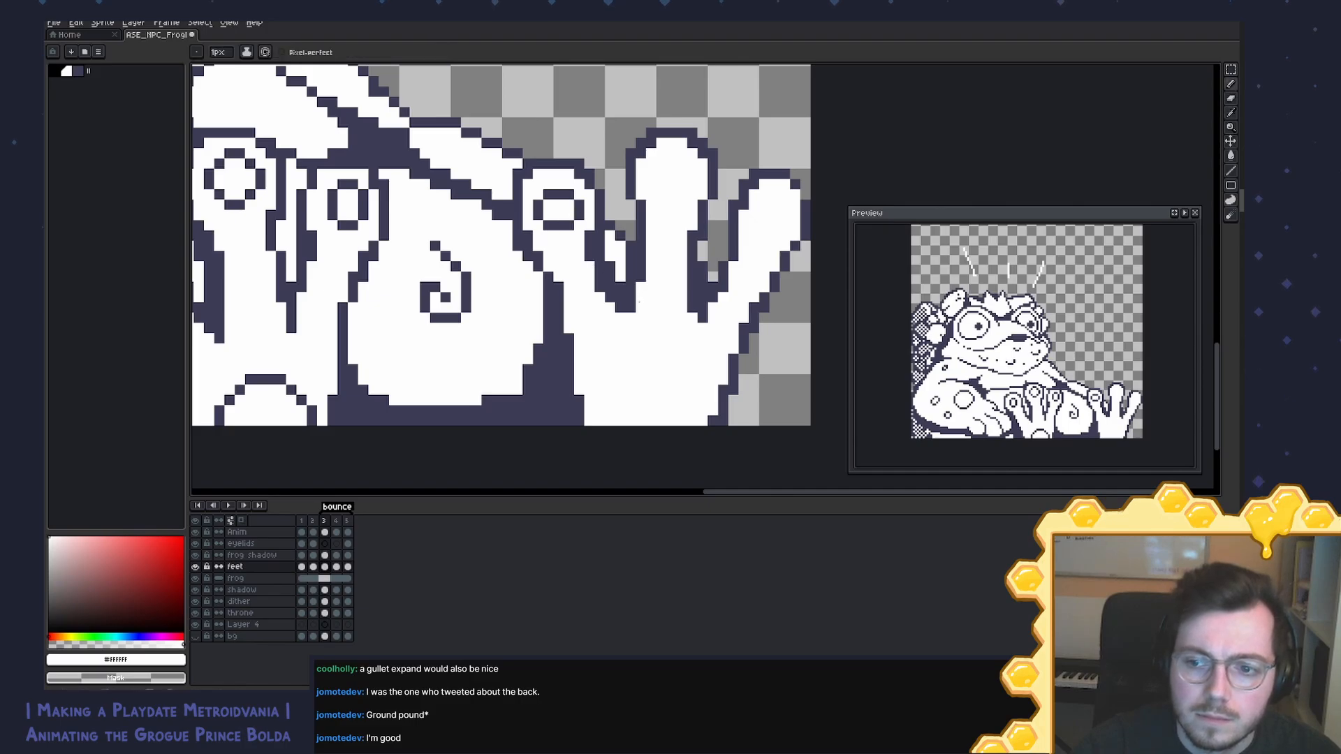
Step: Undo the last pixel edits to the far foot's toe pad
key("ctrl")
key("ctrl+z")
key("ctrl+z")
key("ctrl+z")
key("ctrl+z")
key("ctrl+z")
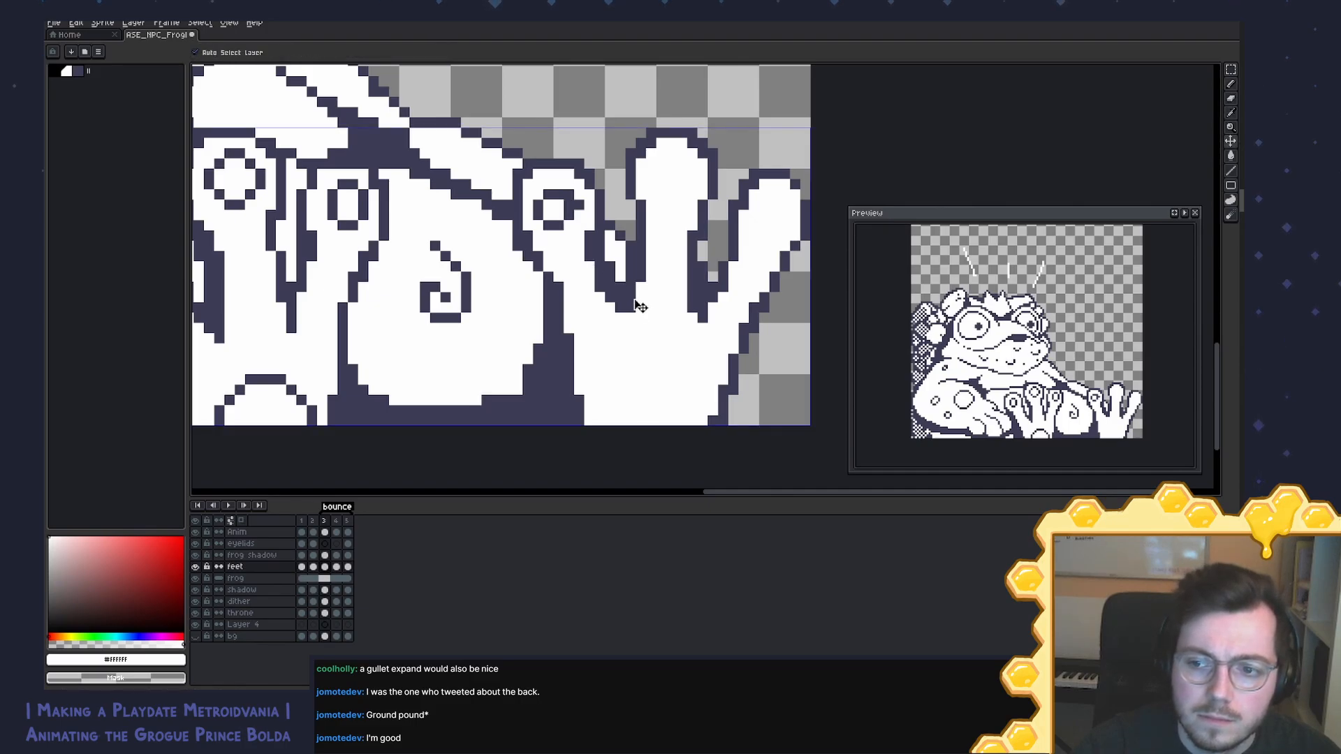
Step: Redraw the far foot's toe pad as a wider, rounded ring with #3c3c55 and #ffffff pixels, and save the sprite
left_click(544, 185, "alt")
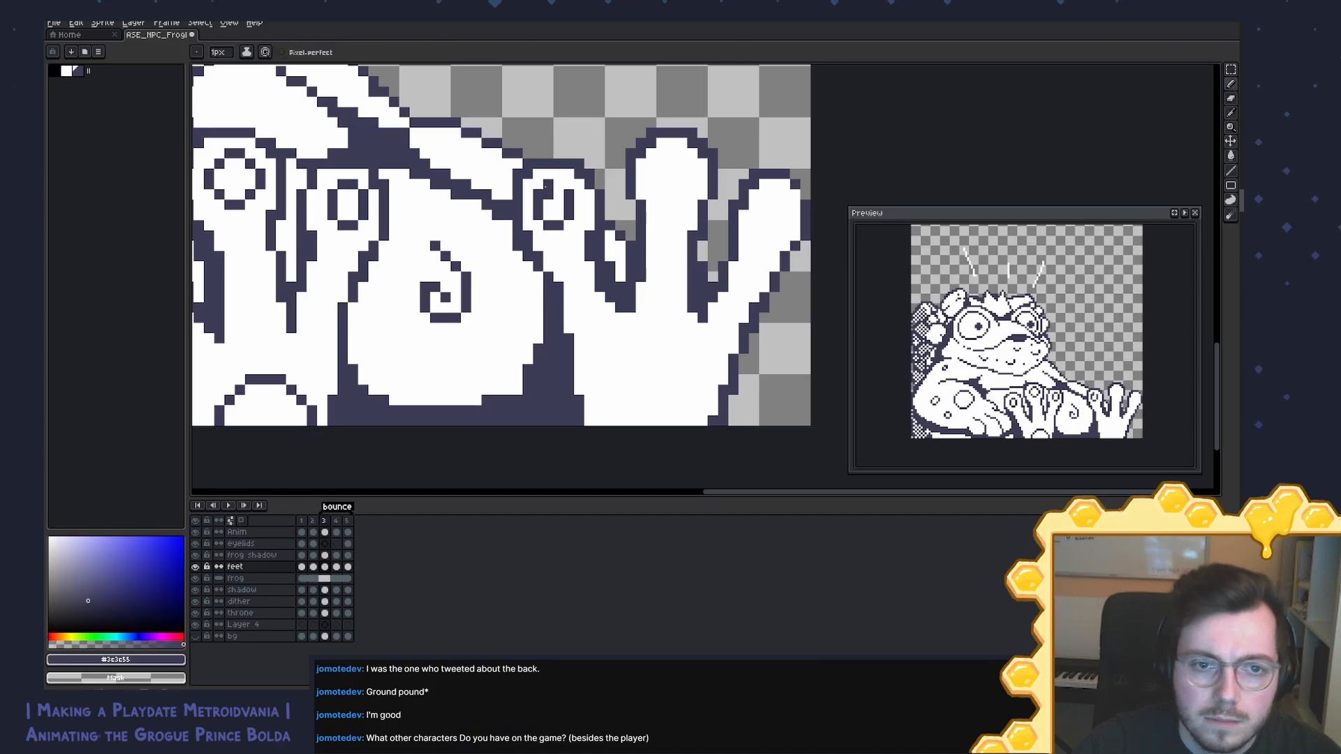
left_click(577, 203, "alt")
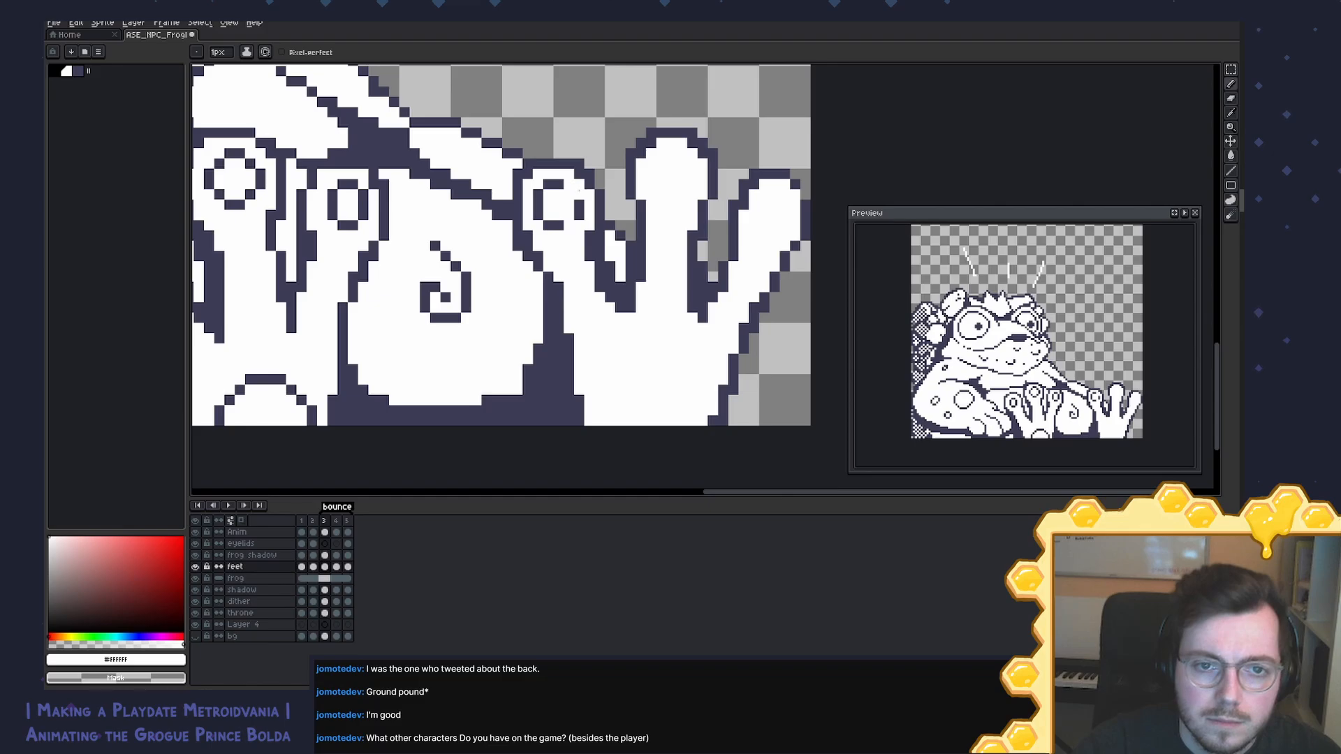
left_click(578, 190, "alt")
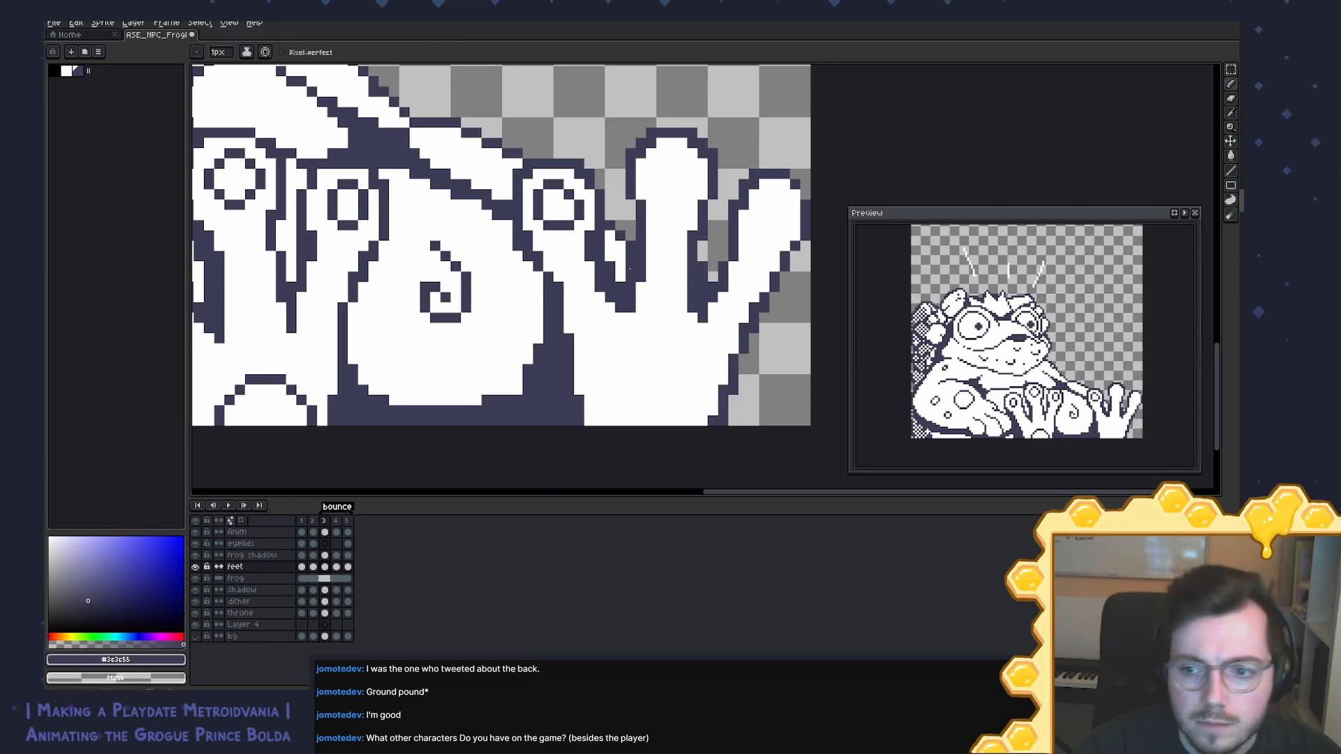
left_click(576, 232, "alt")
left_click(573, 227, "alt")
left_click(568, 222, "alt")
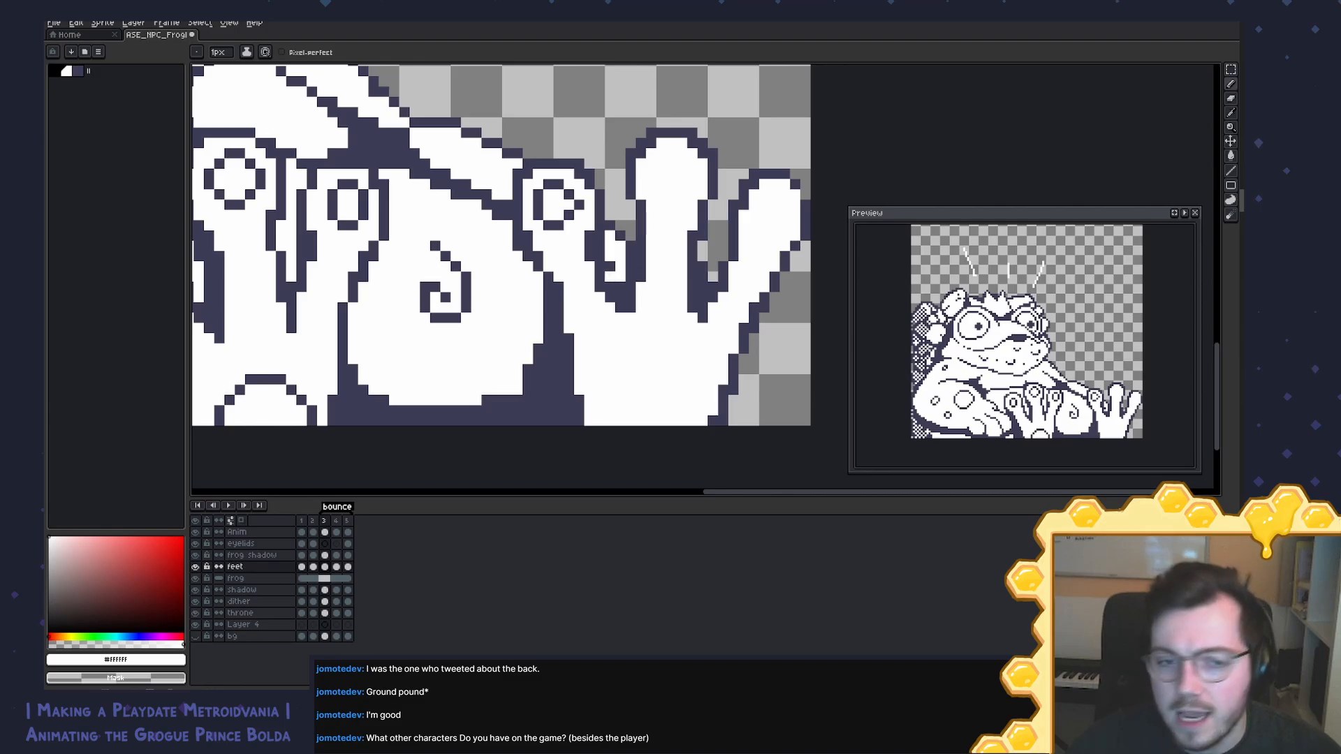
left_click_drag(588, 254, 568, 281)
key("ctrl+s")
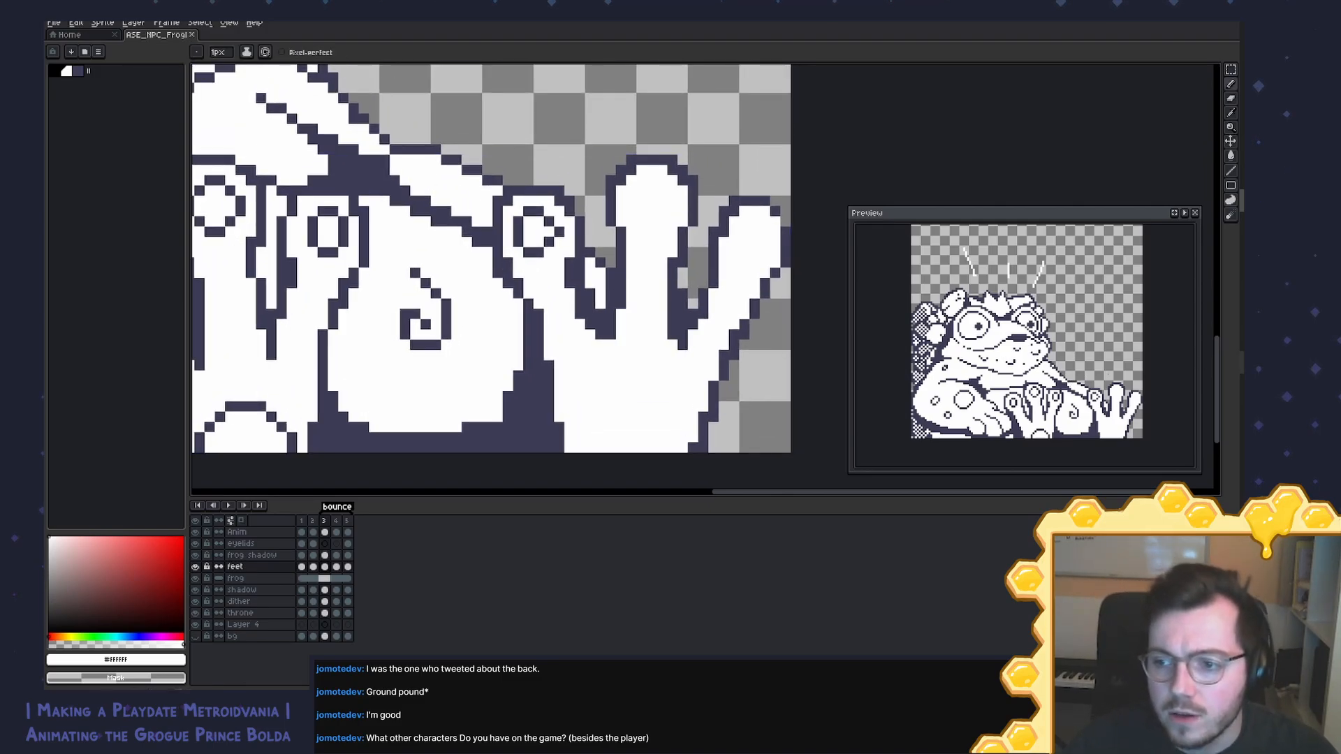
Step: Switch to the Visual Studio Code window with the game's Lua scripts
key("alt+Tab")
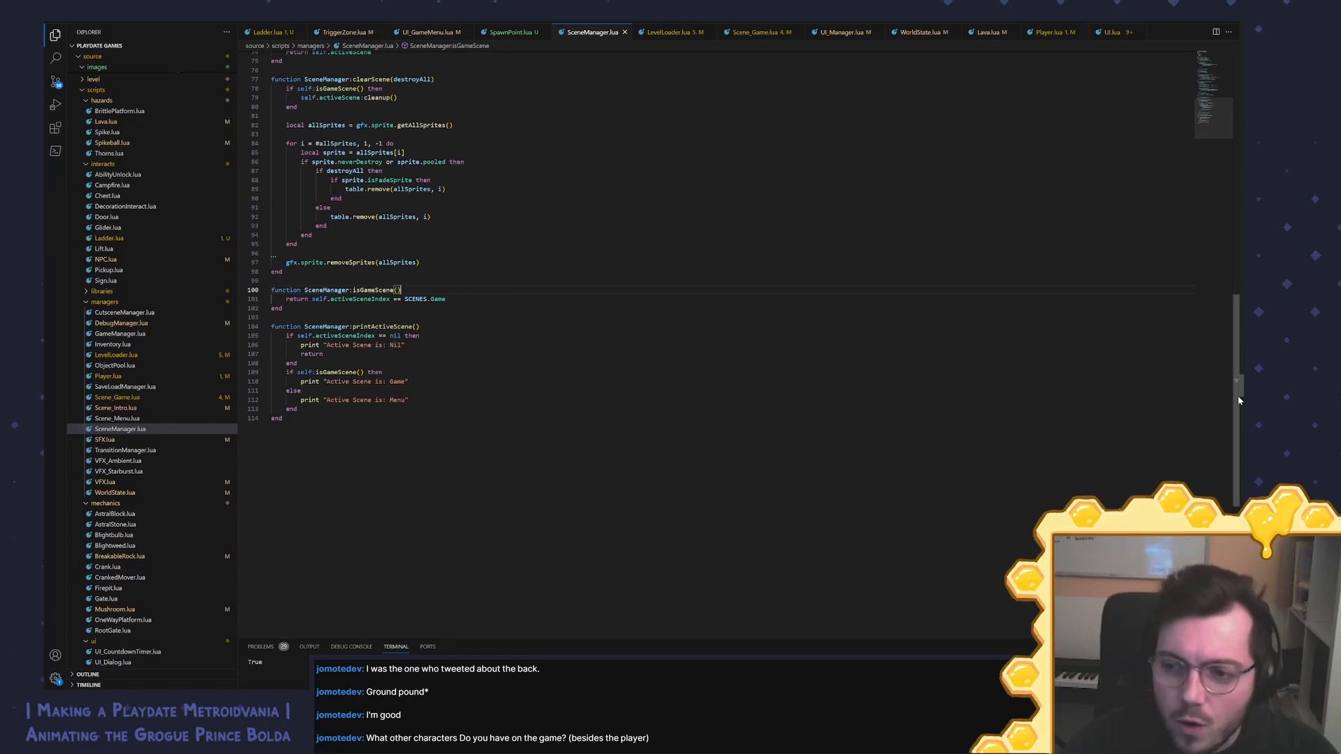
Step: Switch to the LDtk world editor, look over the map around Level_95, and save the world
key("alt+Tab")
scroll(667, 357, "down", 3)
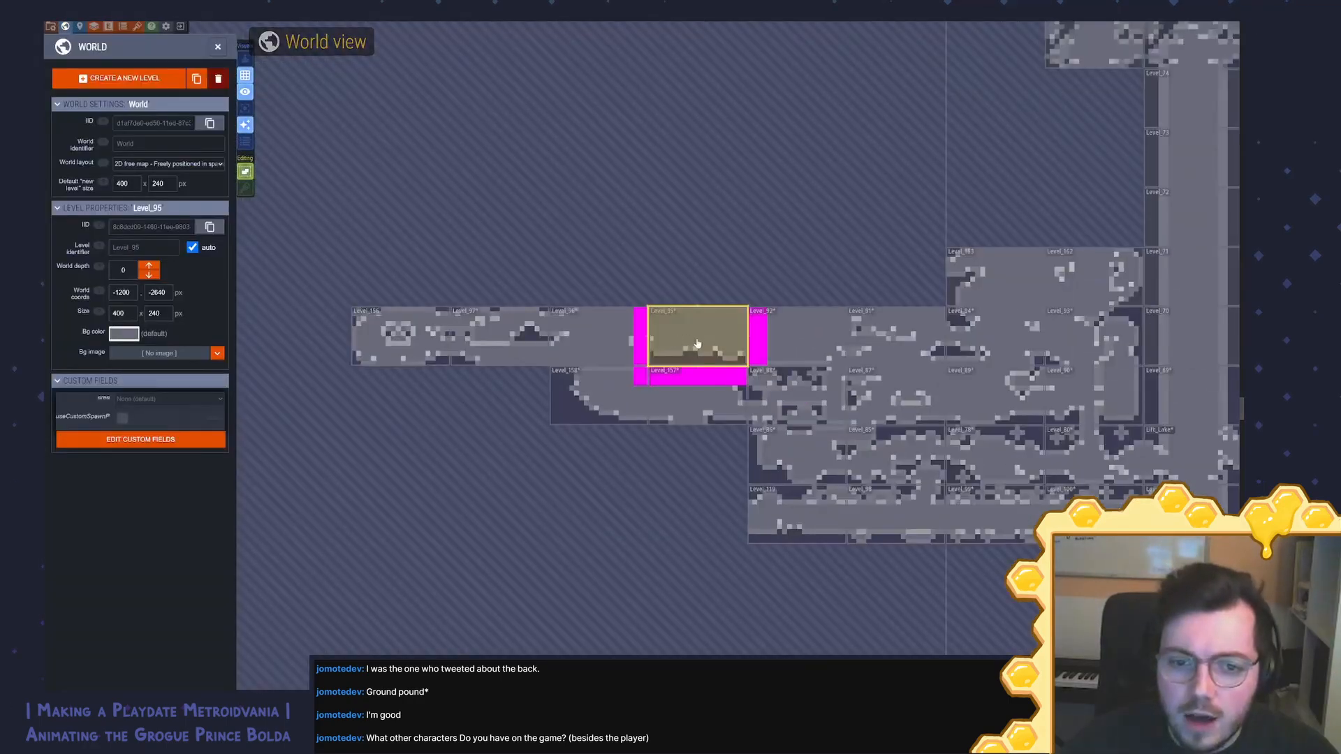
scroll(695, 343, "up", 7)
scroll(727, 388, "down", 2)
scroll(728, 388, "down", 8)
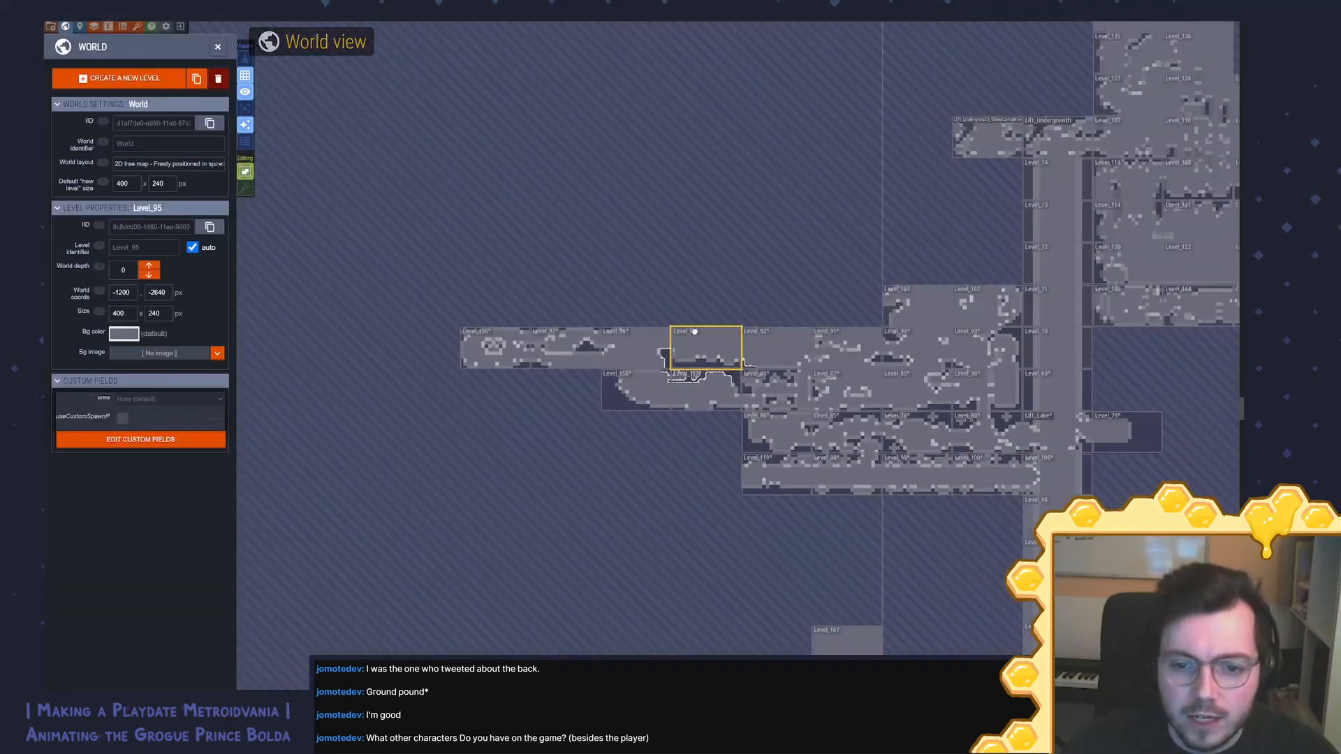
key("ctrl+s")
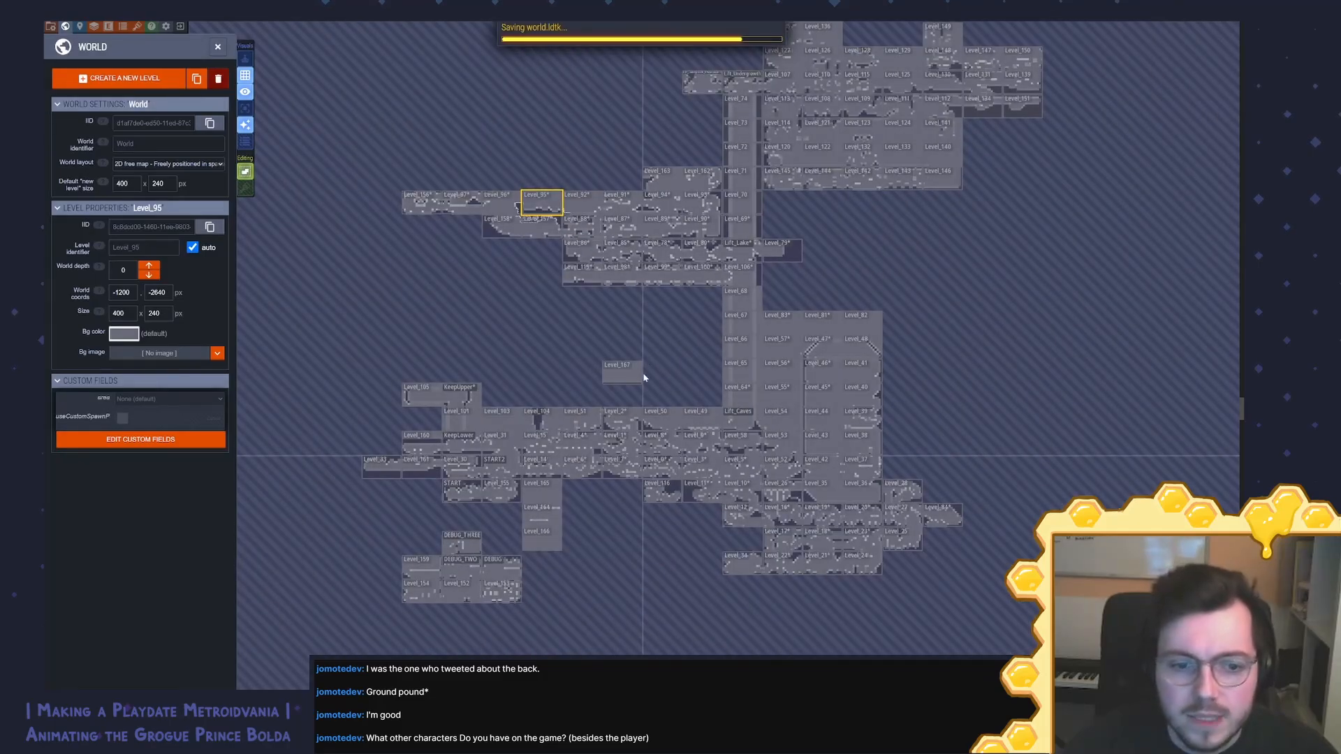
Step: Place the DebugSpawn entity beside the NPC in Level_14 and save the world
scroll(580, 447, "up", 6)
scroll(676, 431, "up", 2)
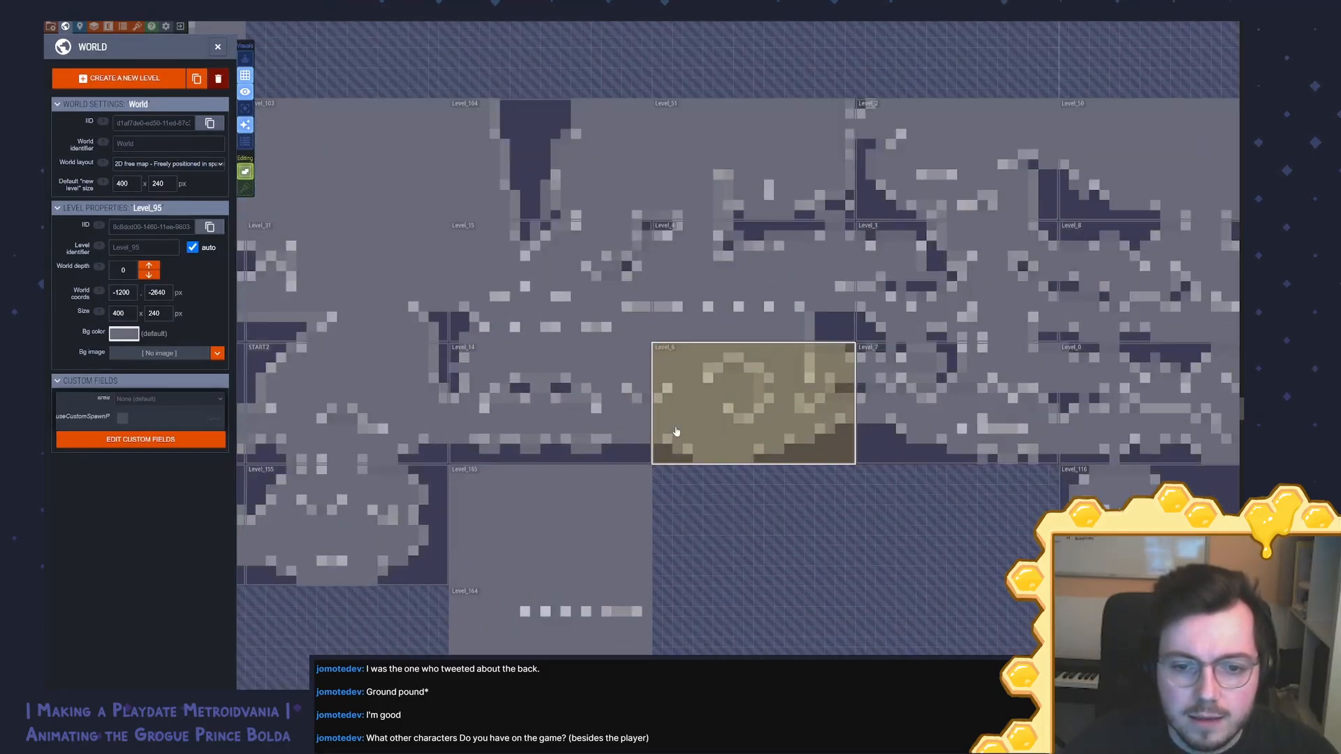
scroll(505, 459, "up", 2)
scroll(613, 444, "up", 2)
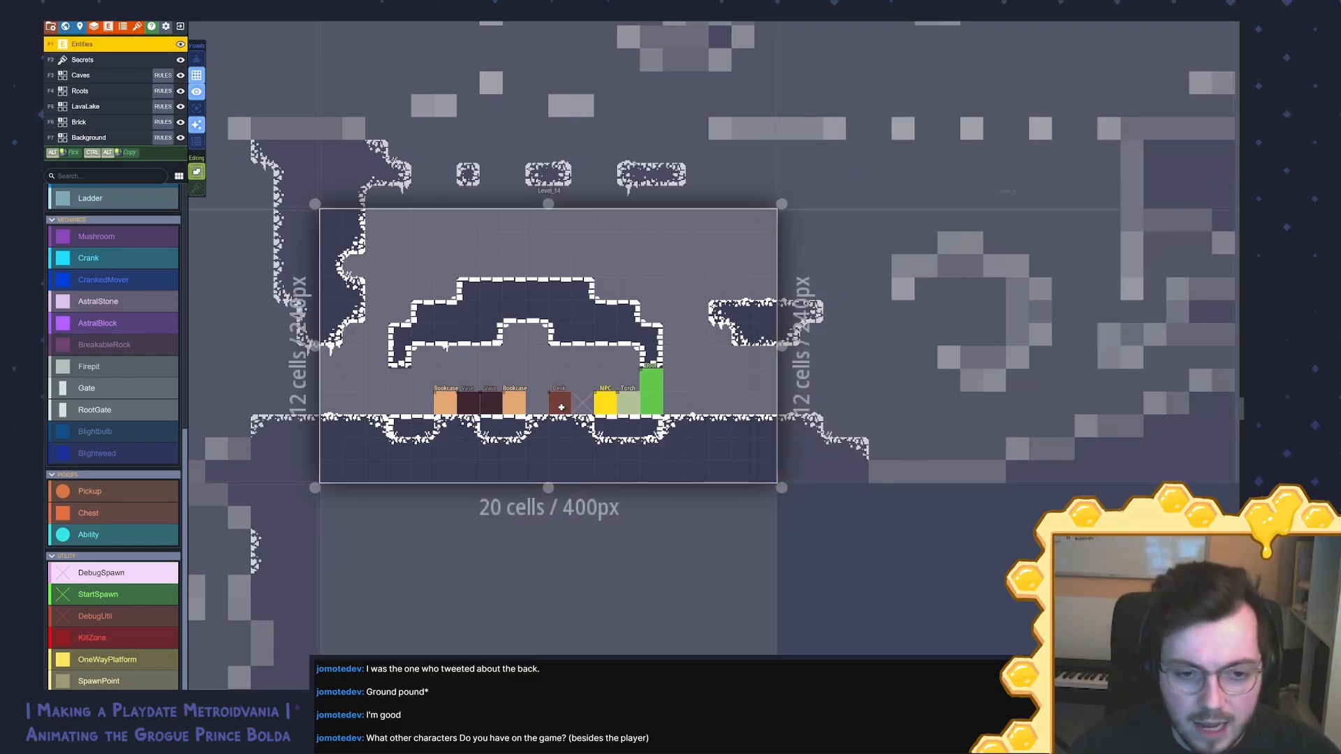
scroll(539, 405, "up", 3)
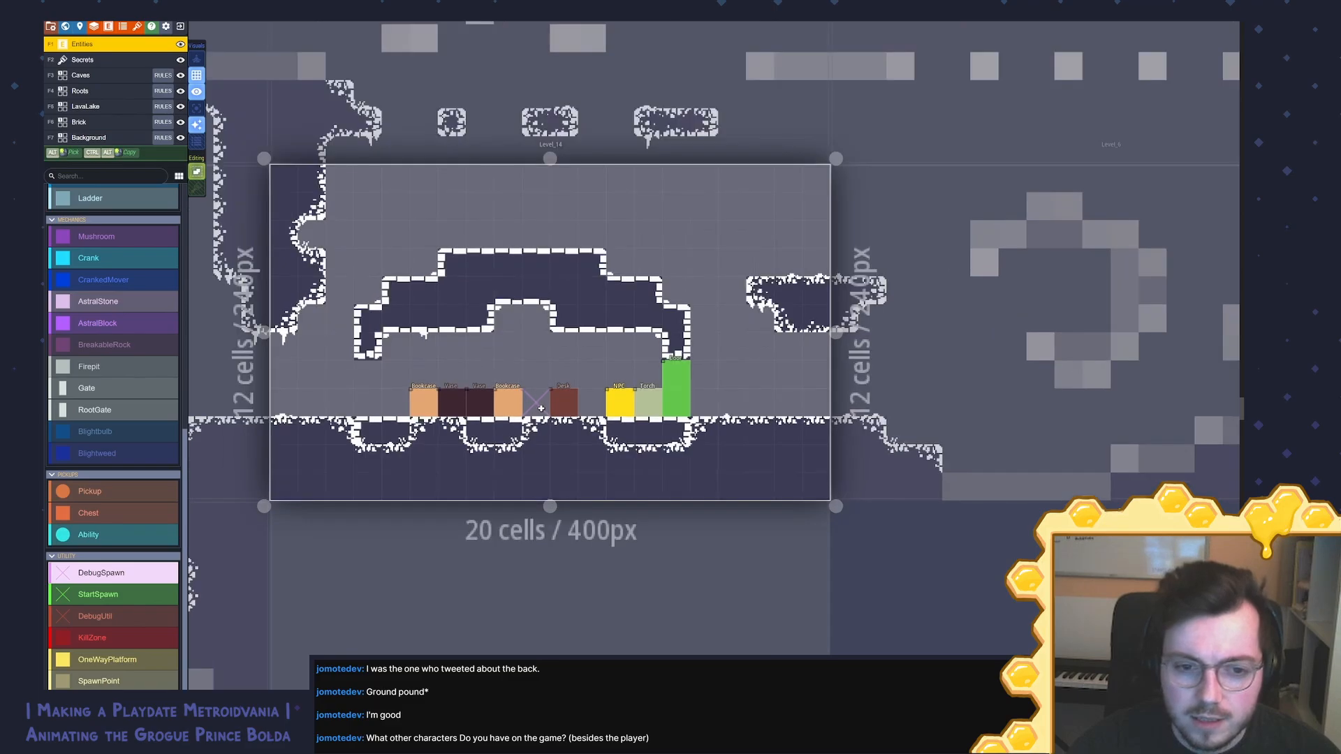
left_click(659, 418)
left_click(608, 413)
key("ctrl+s")
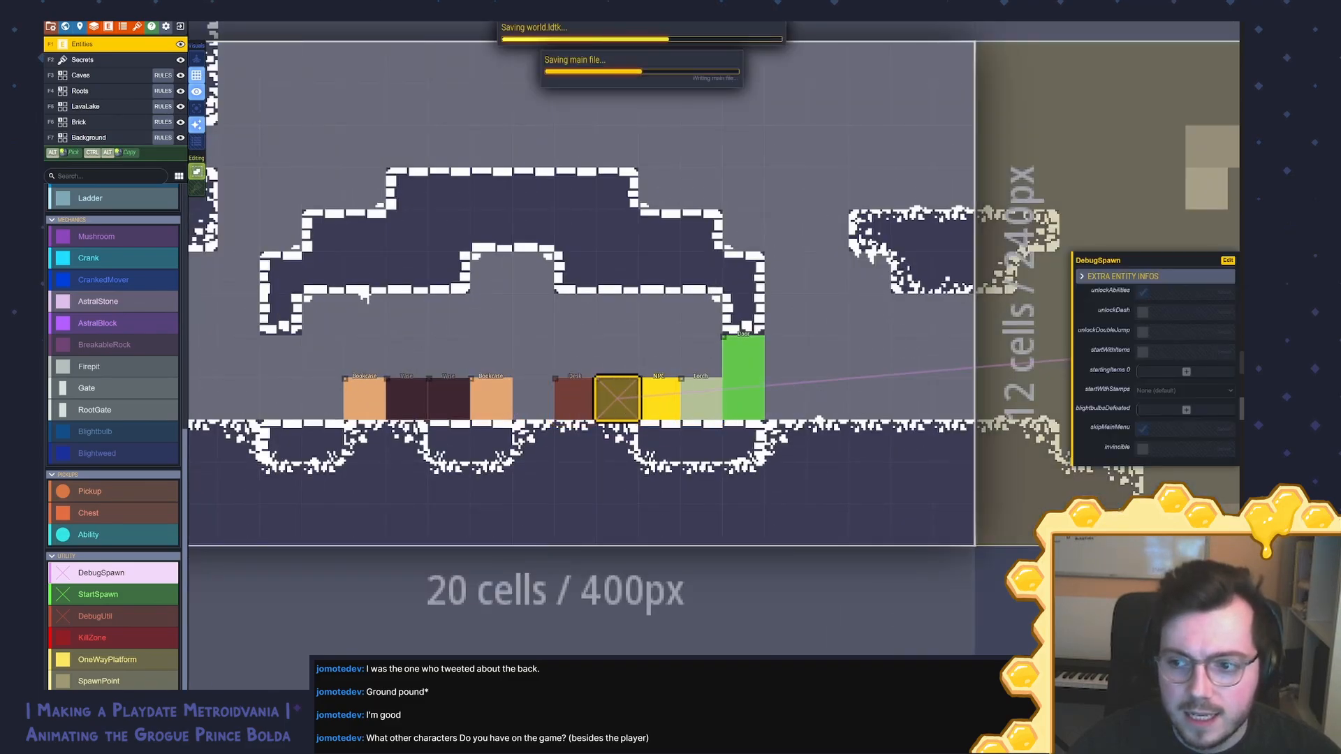
Step: Switch to Visual Studio Code, run the game in the Playdate Simulator, and start talking to the wizard NPC
key("alt+Tab")
key("ctrl+shift+b")
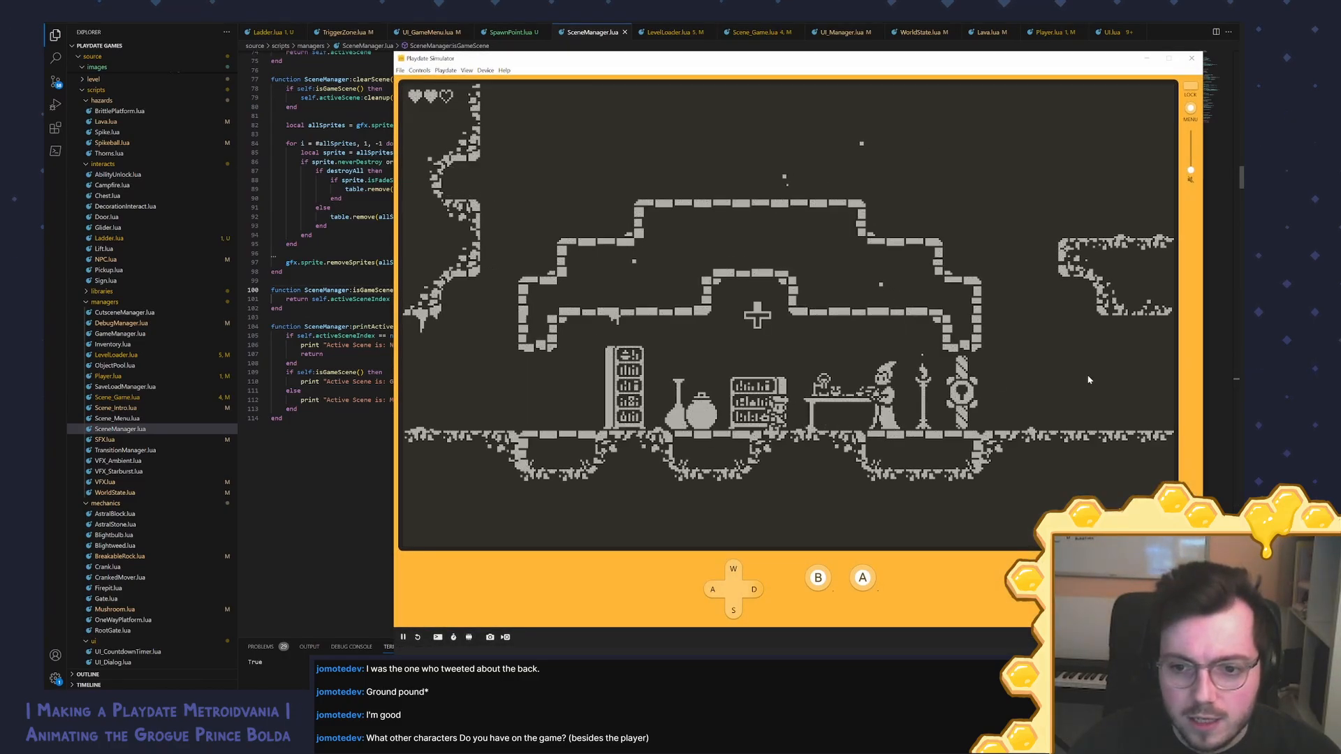
key("a")
key("d")
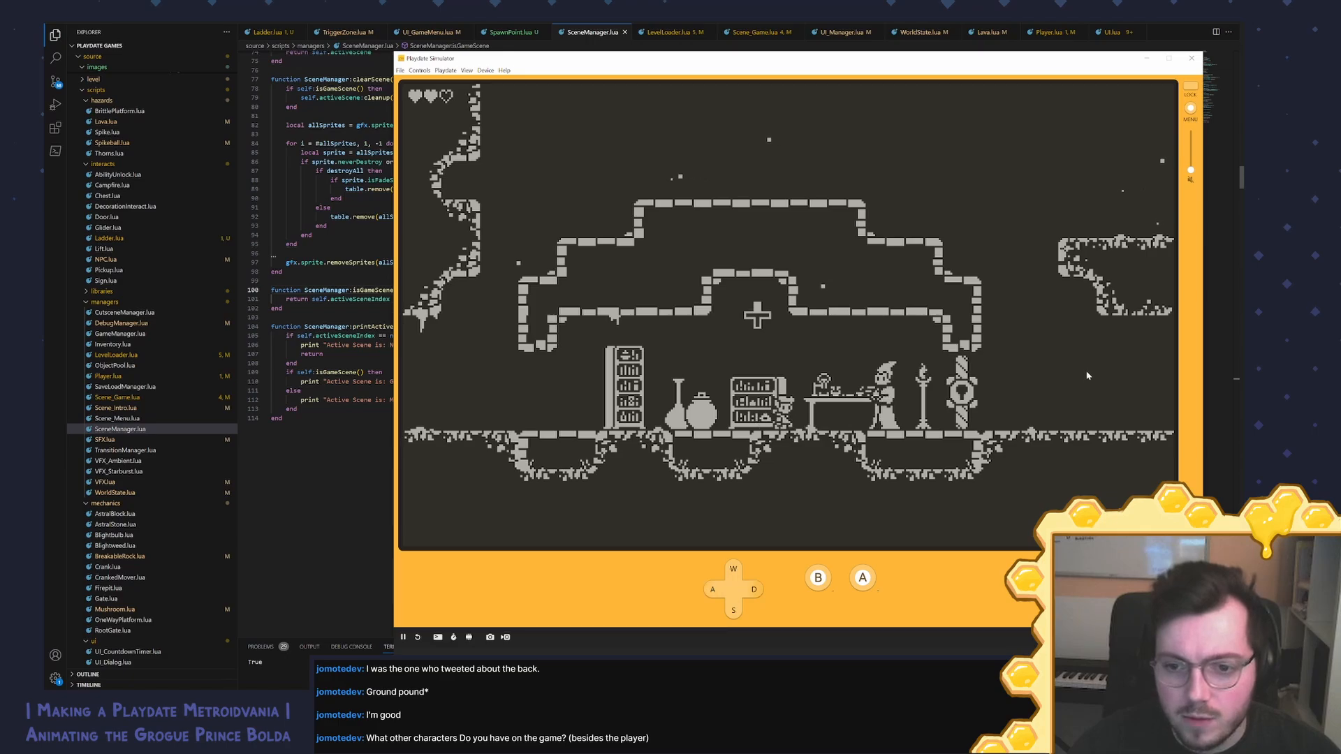
key("w")
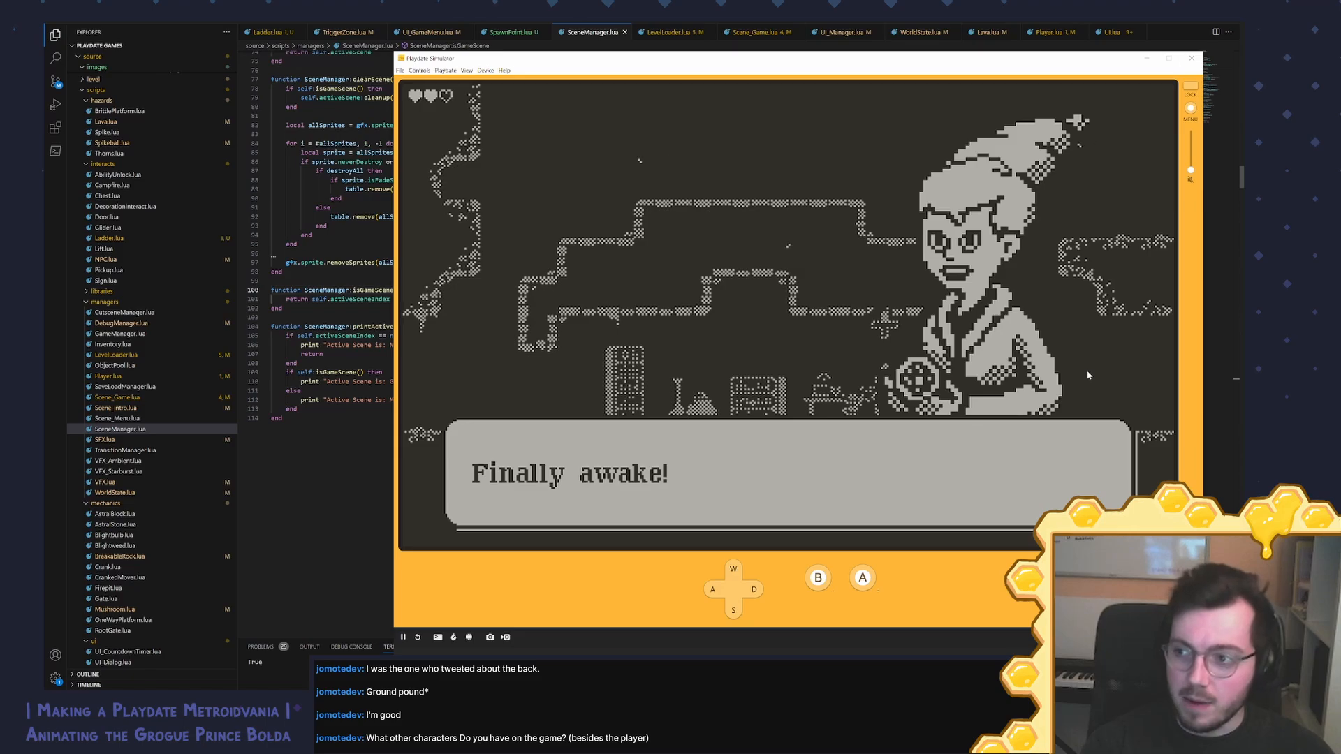
Step: Advance the wizard's dialogue to its end, dismiss the Scroll and Key pop-up, and walk past the gate
key("l")
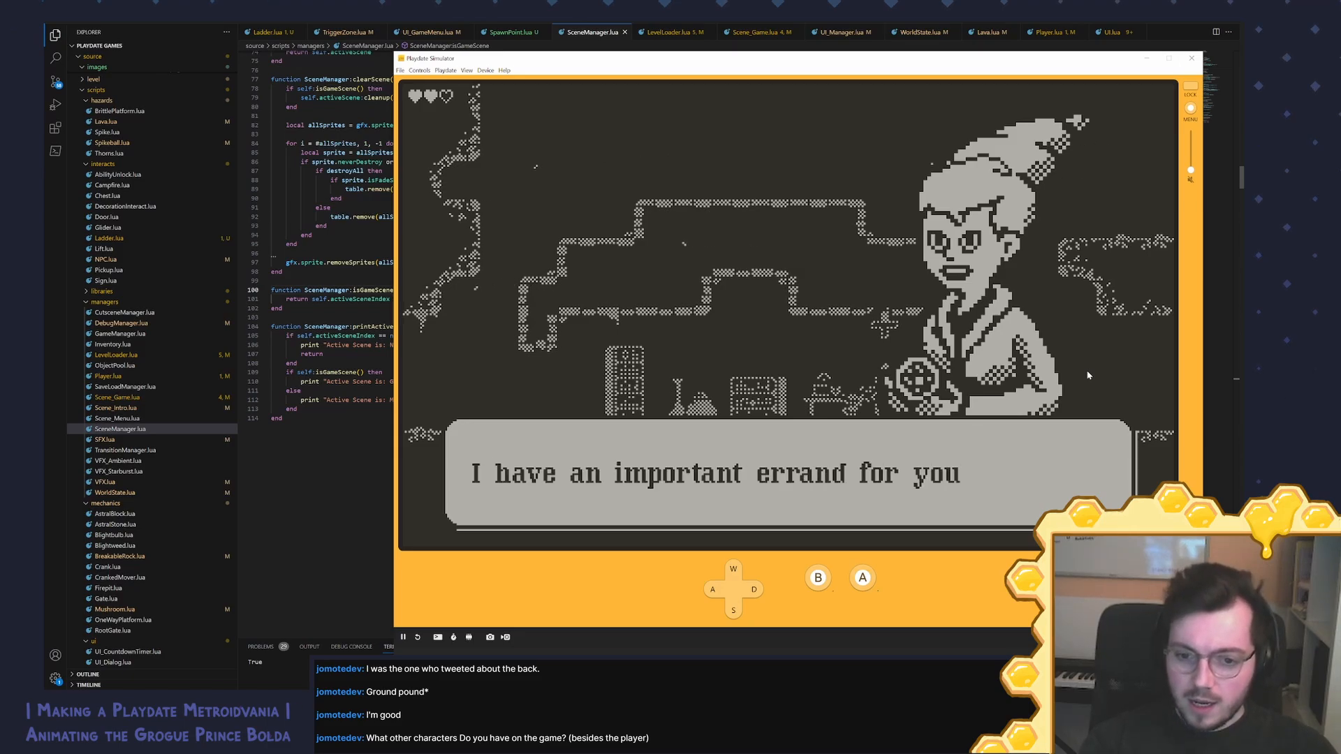
key("l")
key("l")
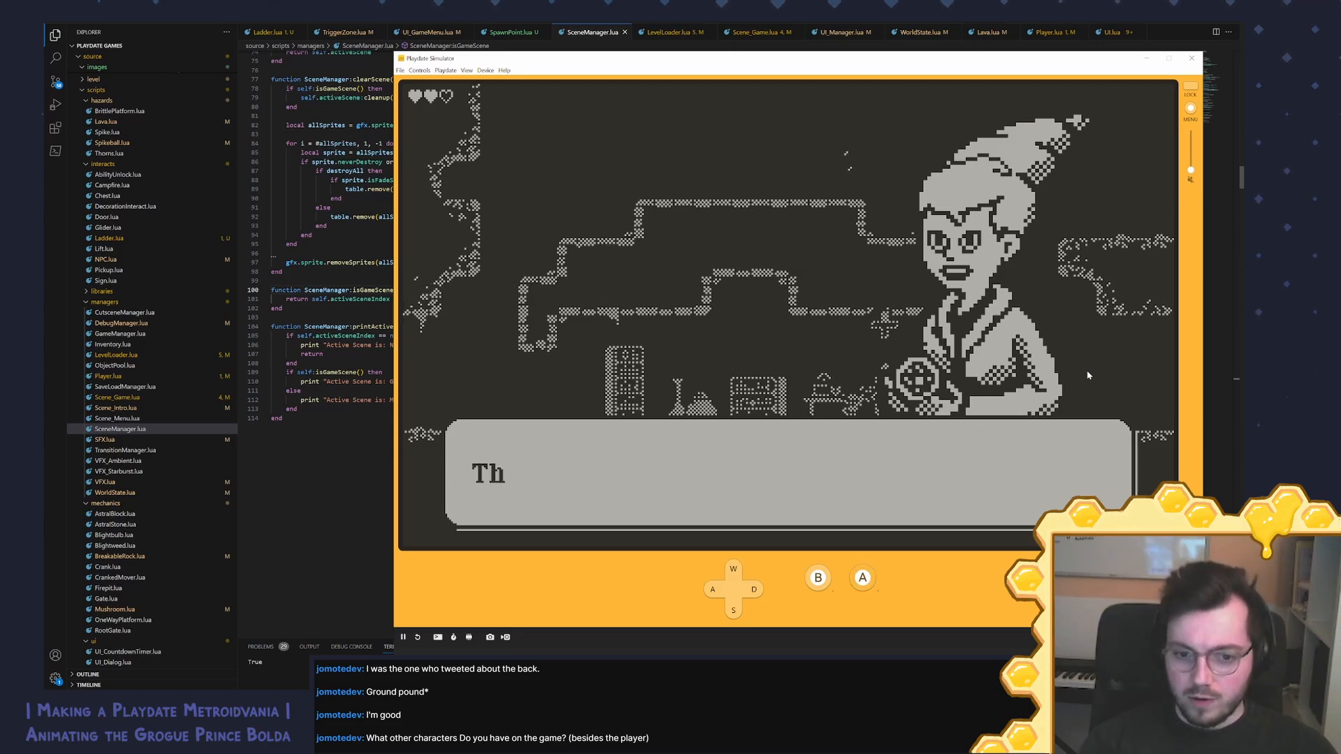
key("l")
key("l")
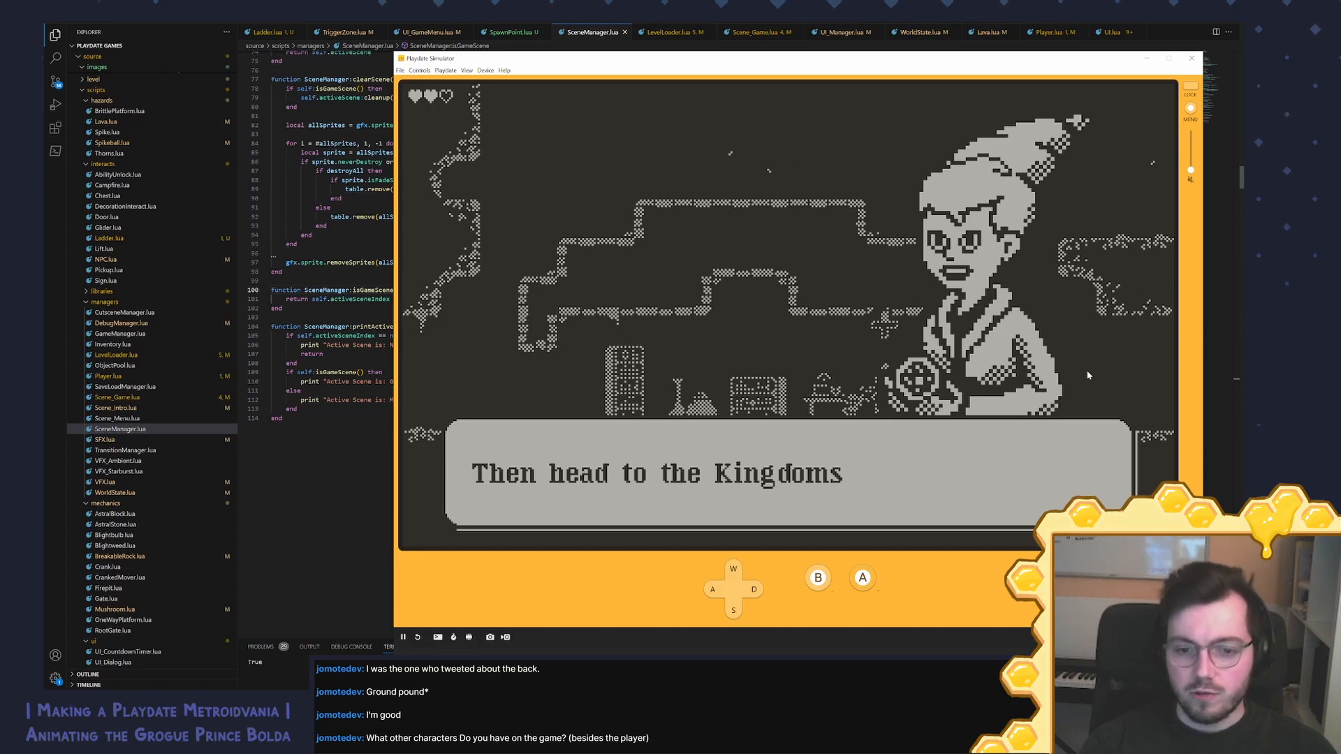
key("l")
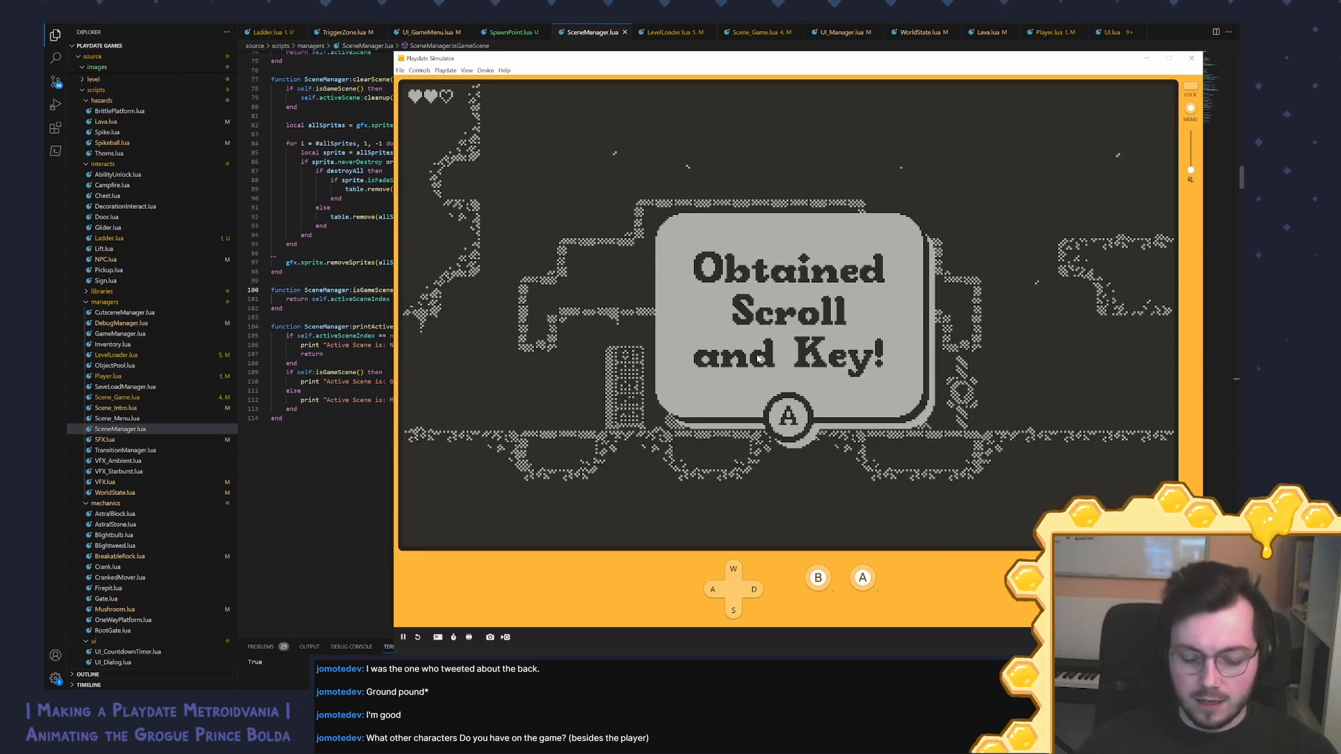
key("l")
key("d")
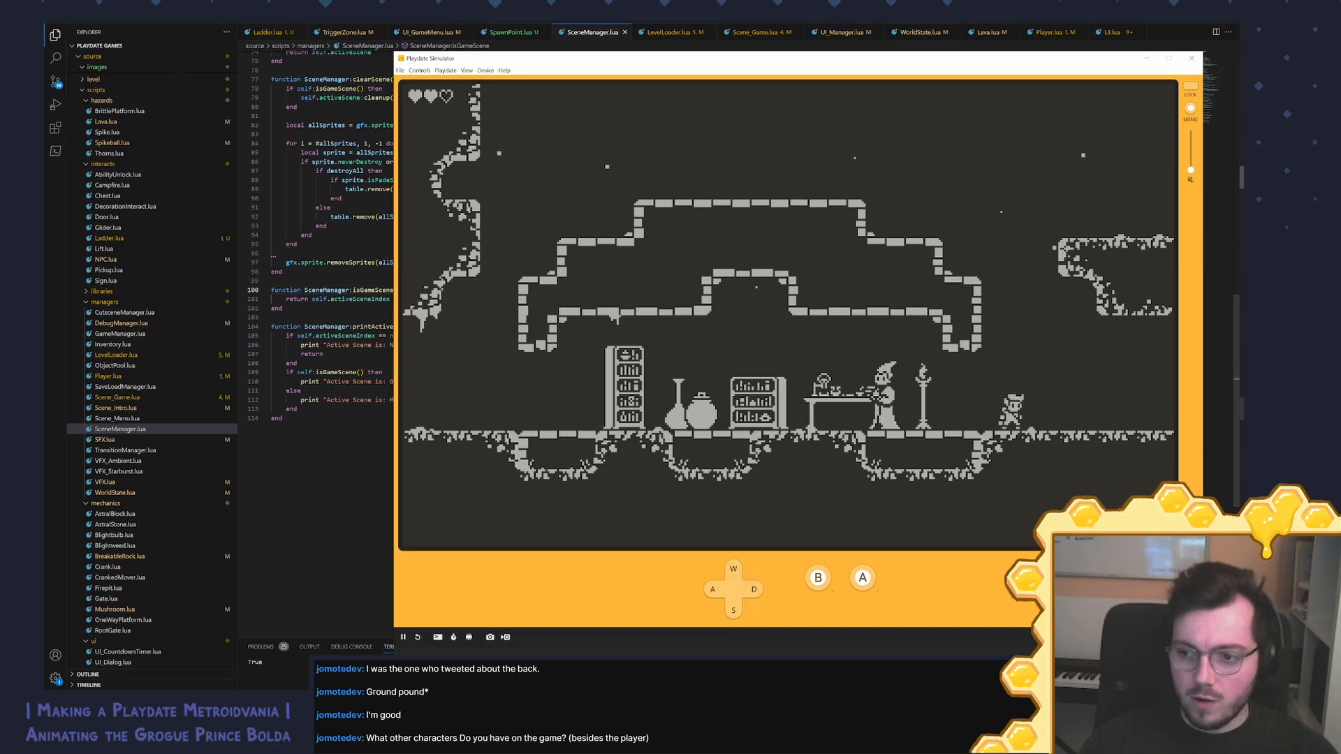
Step: Switch to LDtk, place the DebugSpawn entity beside the AstralStone in Level_36, and save the world
key("alt+Tab")
scroll(908, 405, "down", 6)
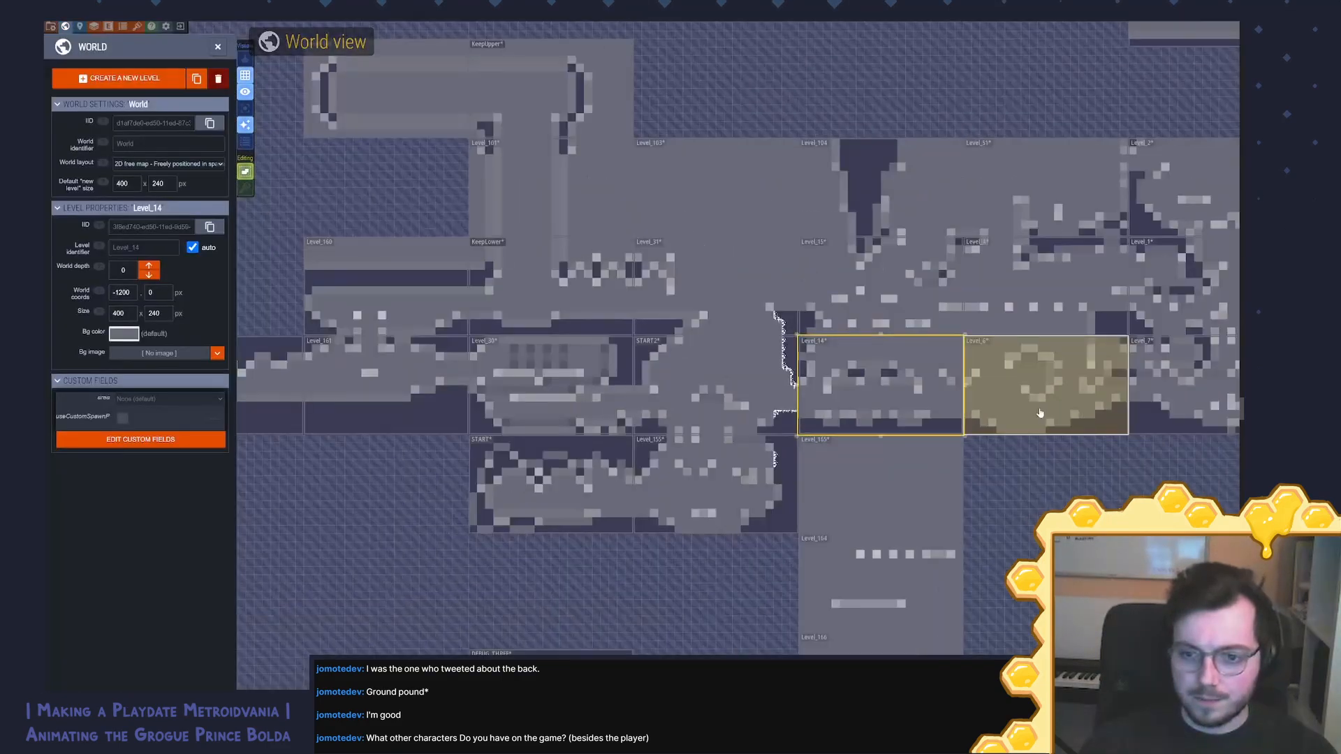
left_click_drag(1040, 412, 761, 411)
mouse_move(1055, 464)
left_mouse_down()
mouse_move(868, 449)
mouse_move(784, 359)
left_mouse_up()
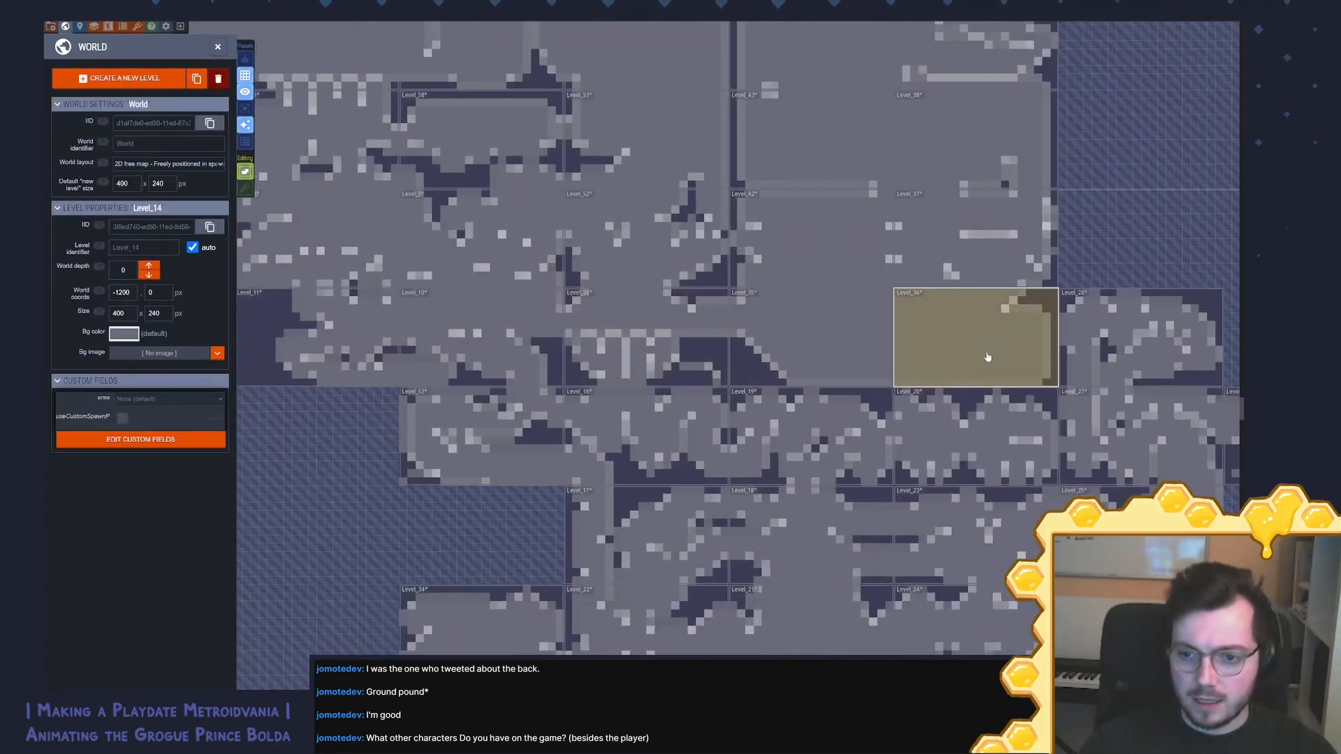
scroll(983, 355, "up", 6)
left_click(959, 449)
key("ctrl+s")
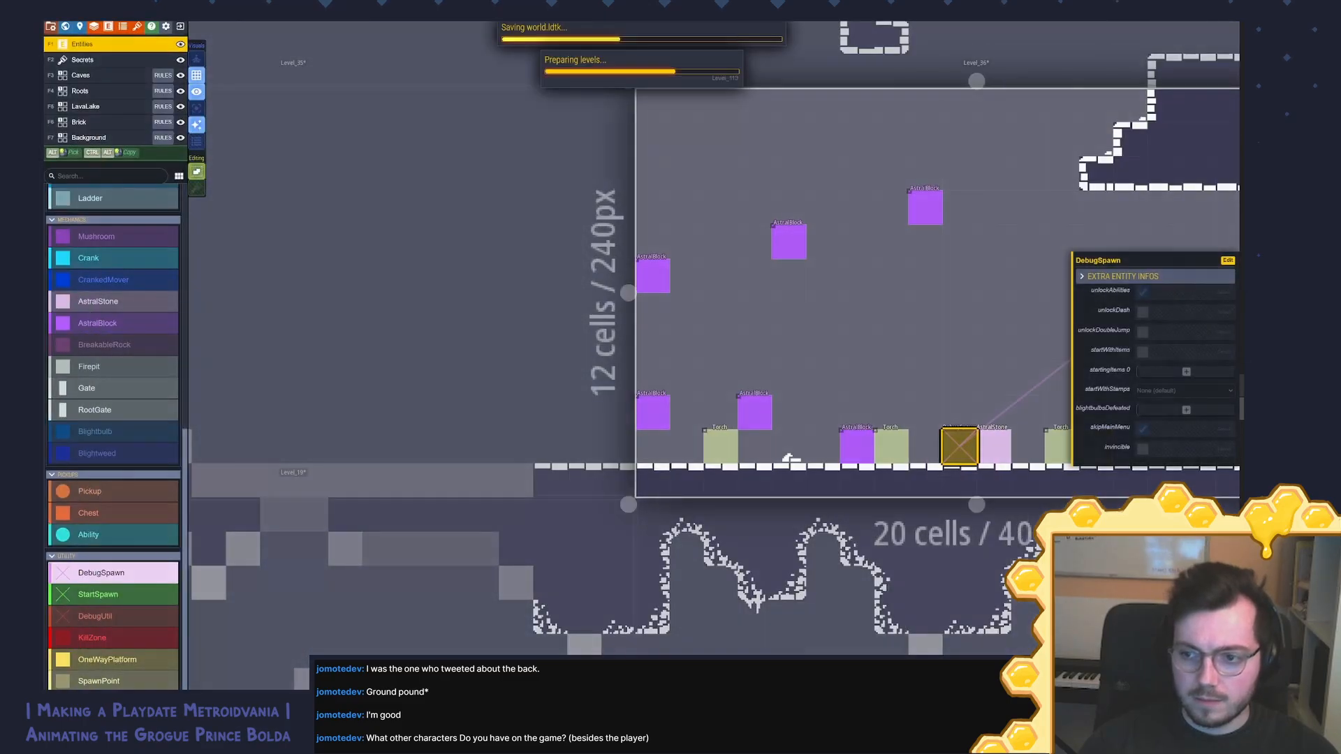
Step: Switch to Visual Studio Code, run the game again in the Playdate Simulator, and talk to the king on the throne
key("alt+Tab")
mouse_move(1242, 363)
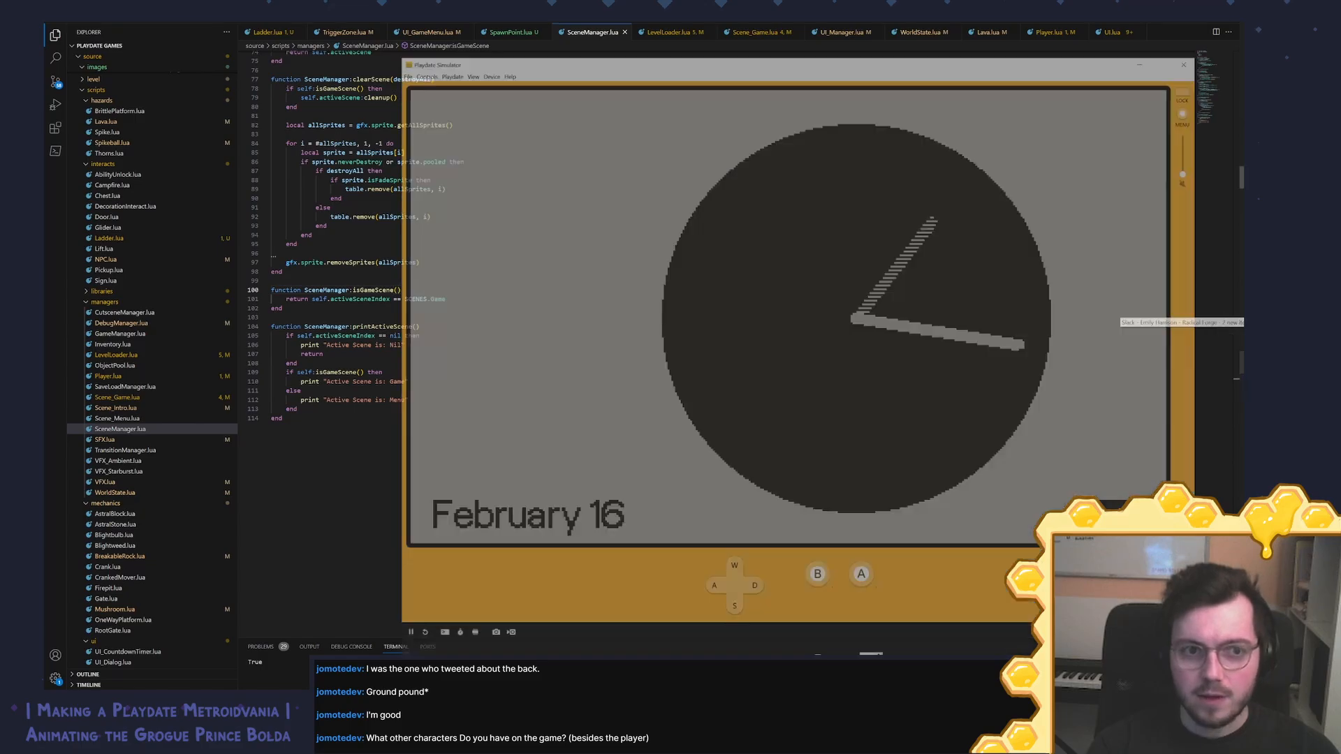
key("d")
key("period")
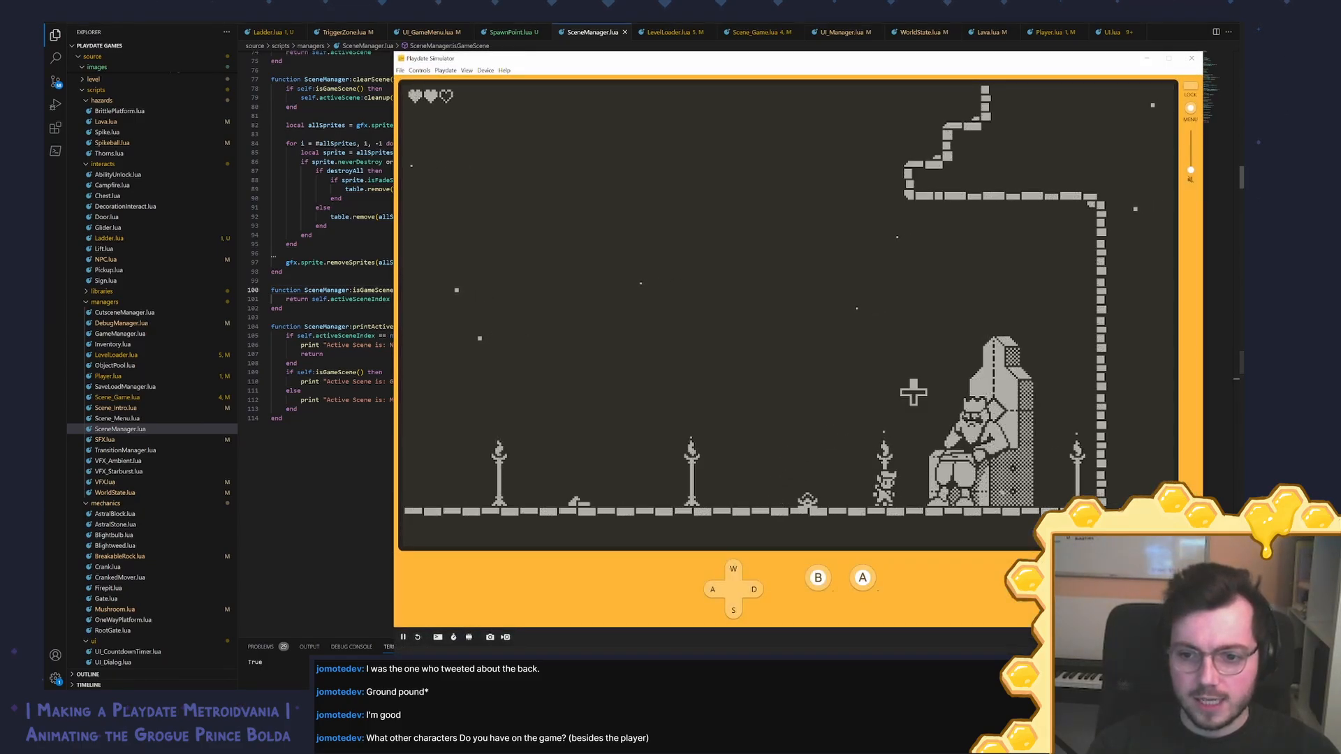
key("w")
Step: Advance through the king's dialogue until it closes
key("period")
key("period")
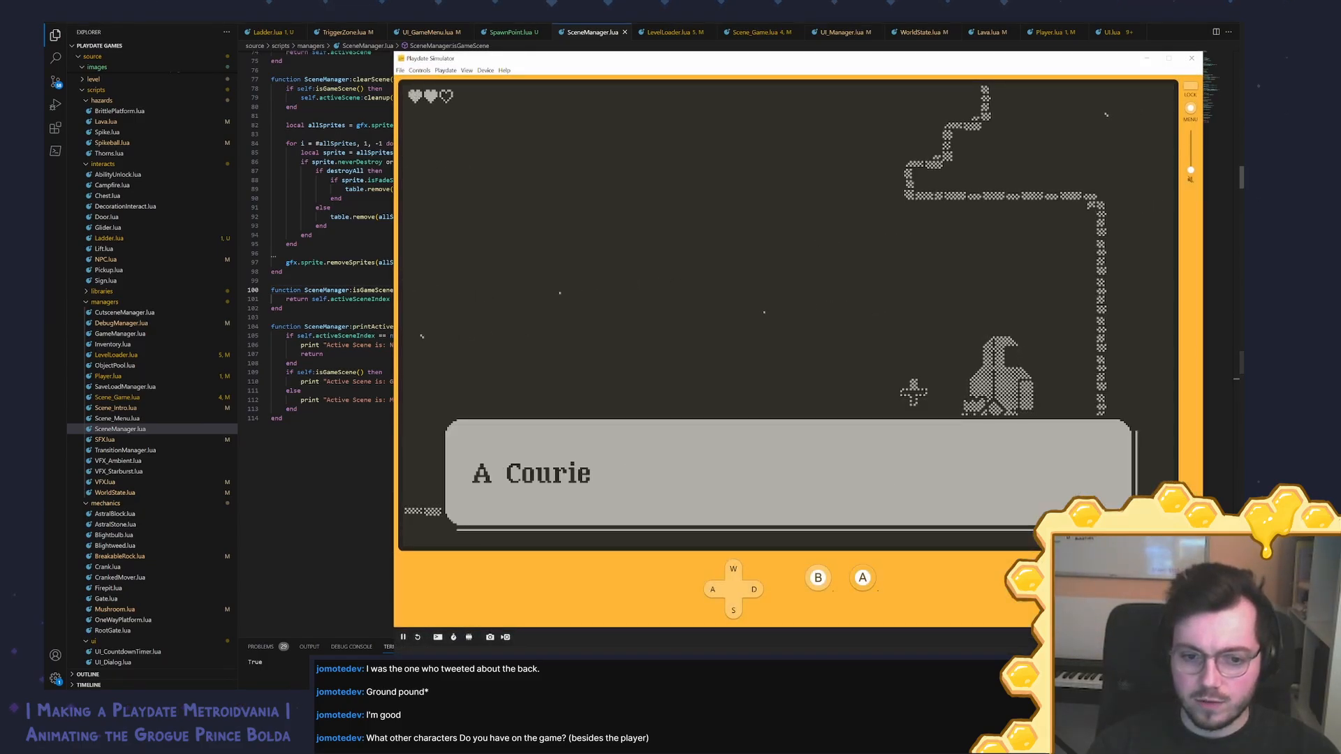
key("period")
key("period")
key("period")
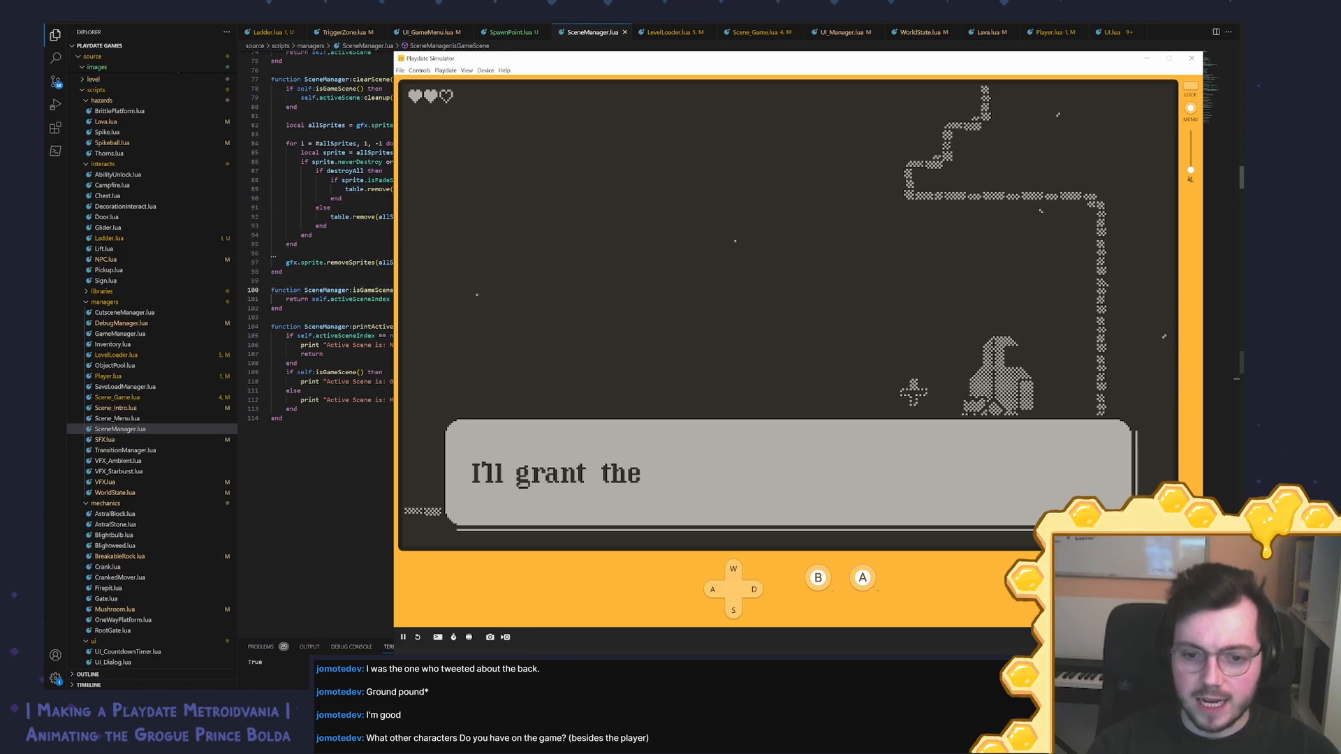
key("period")
key("period")
key("period")
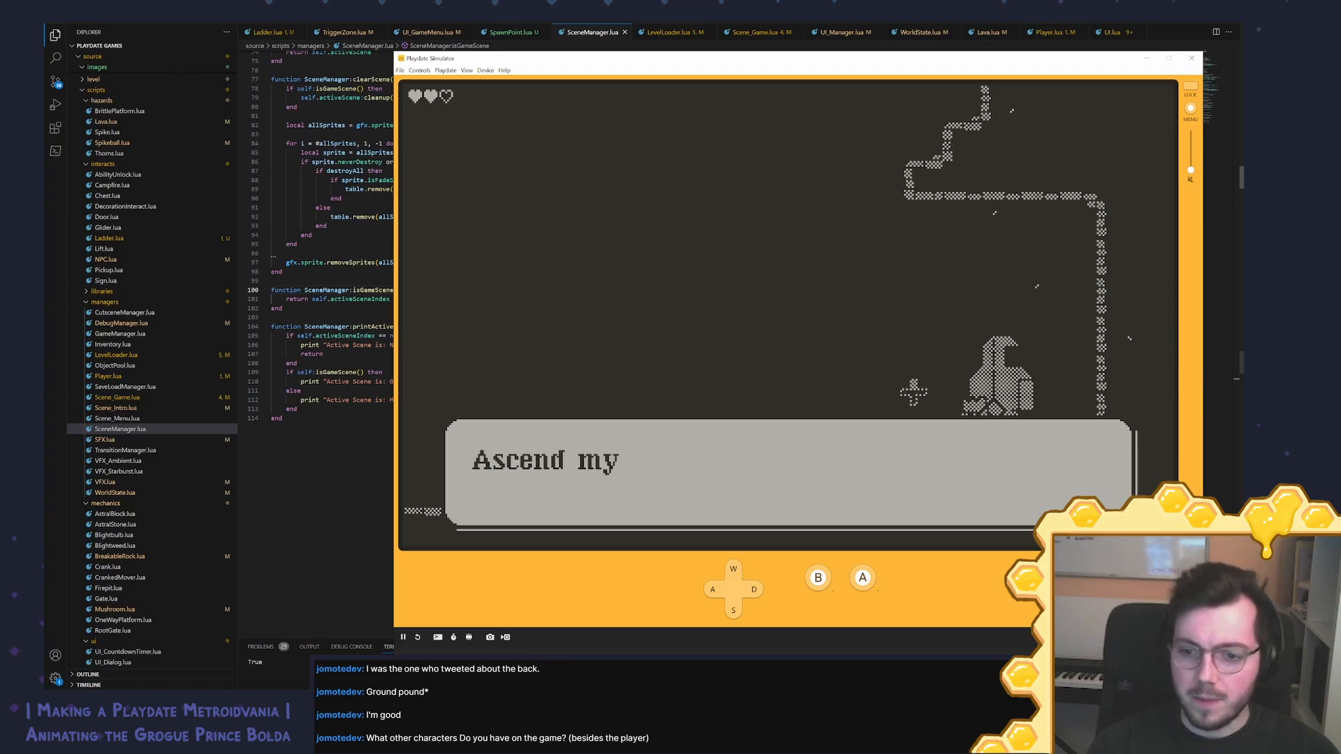
key("period")
Step: Walk the character away from the king, activate the astral blocks, and jump across them into the adjoining room
key("a")
key("a")
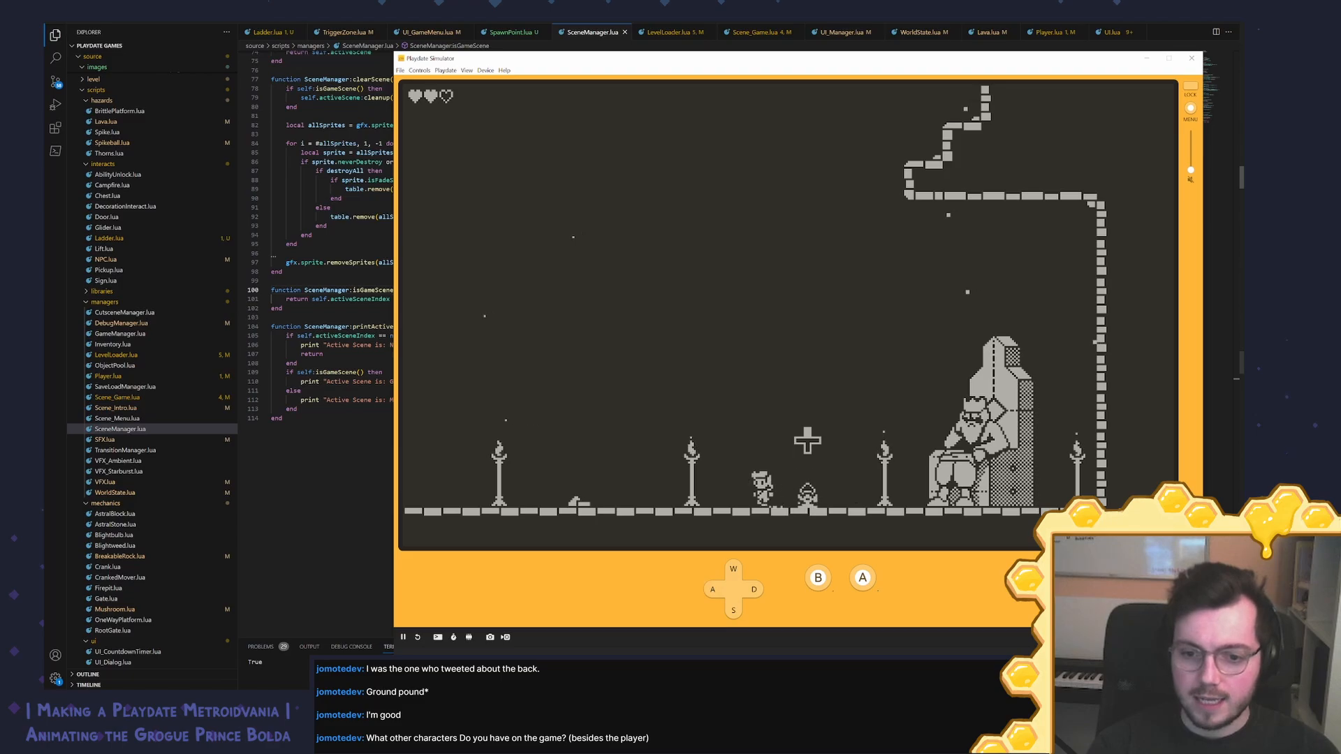
key("a")
key("a")
key("period")
key("comma")
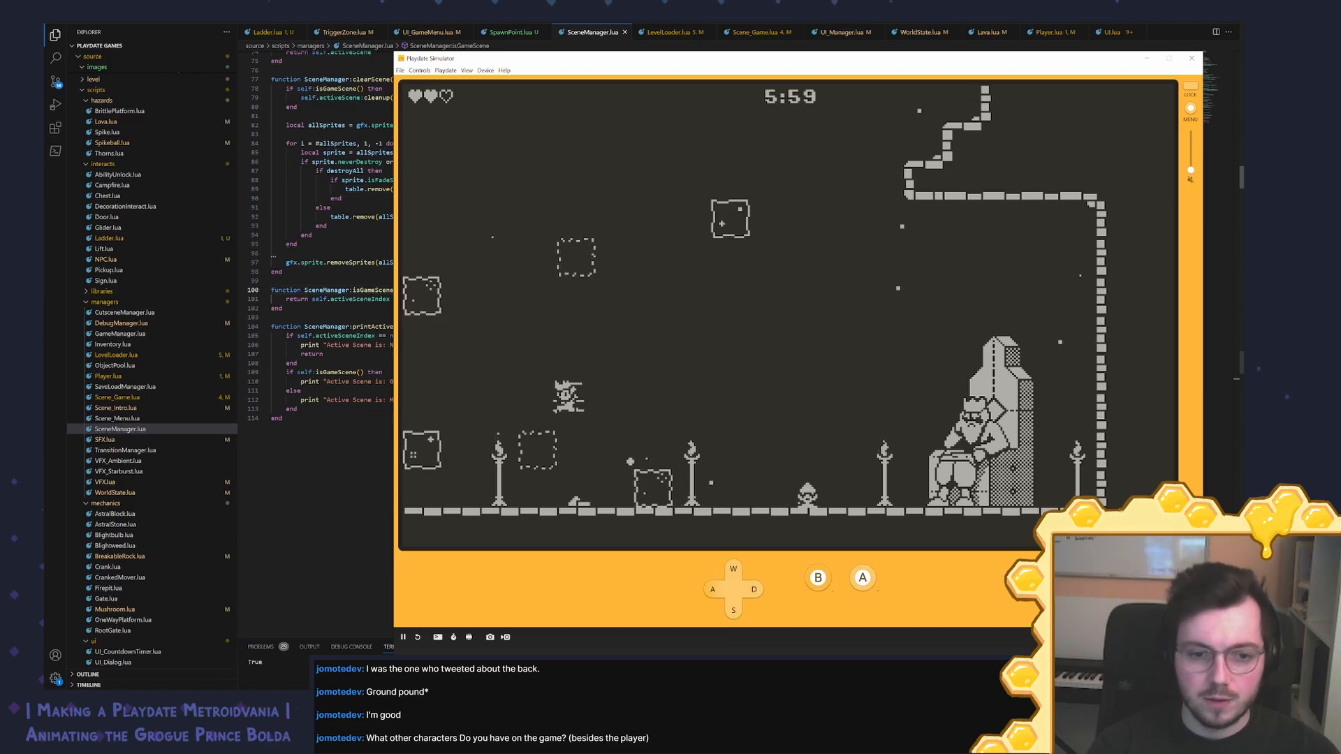
key("period")
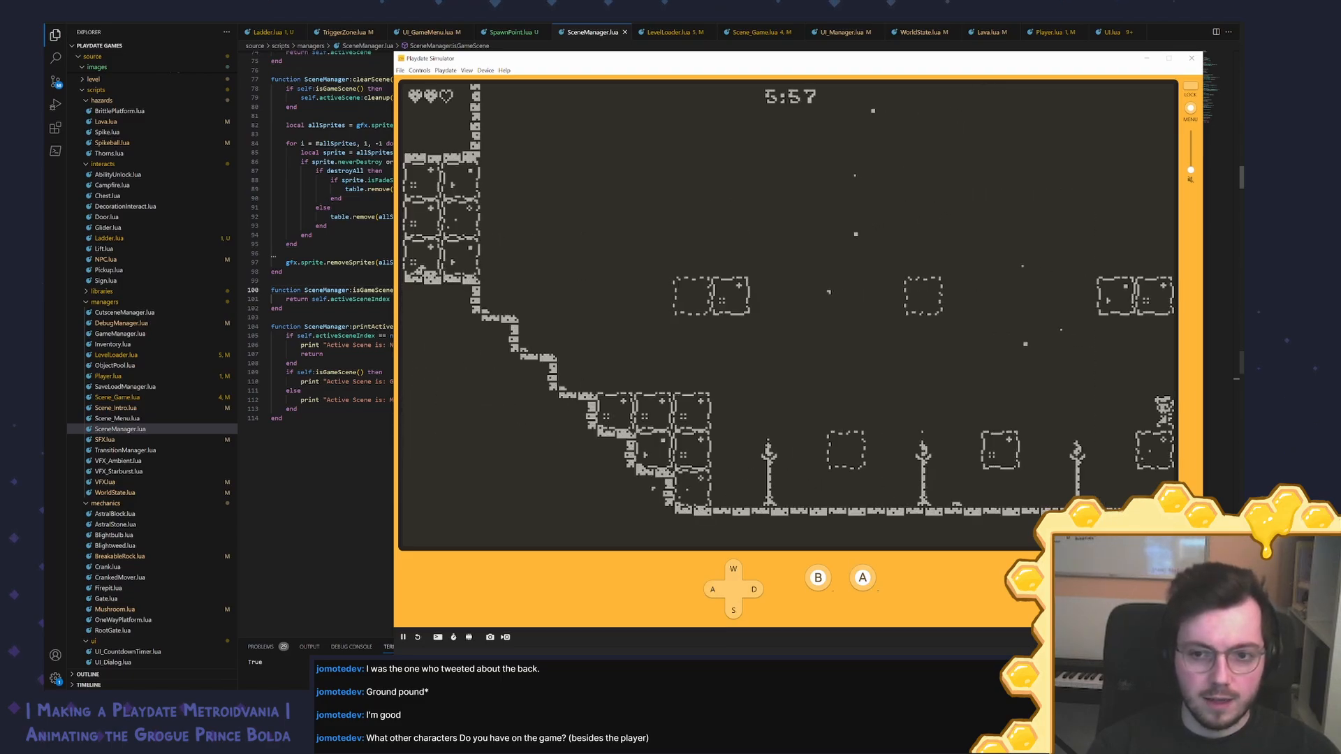
Step: Test jumping between the astral blocks and the stepped wall in the Grotto room, and return to the floor
key("a")
key("period")
key("period")
key("a")
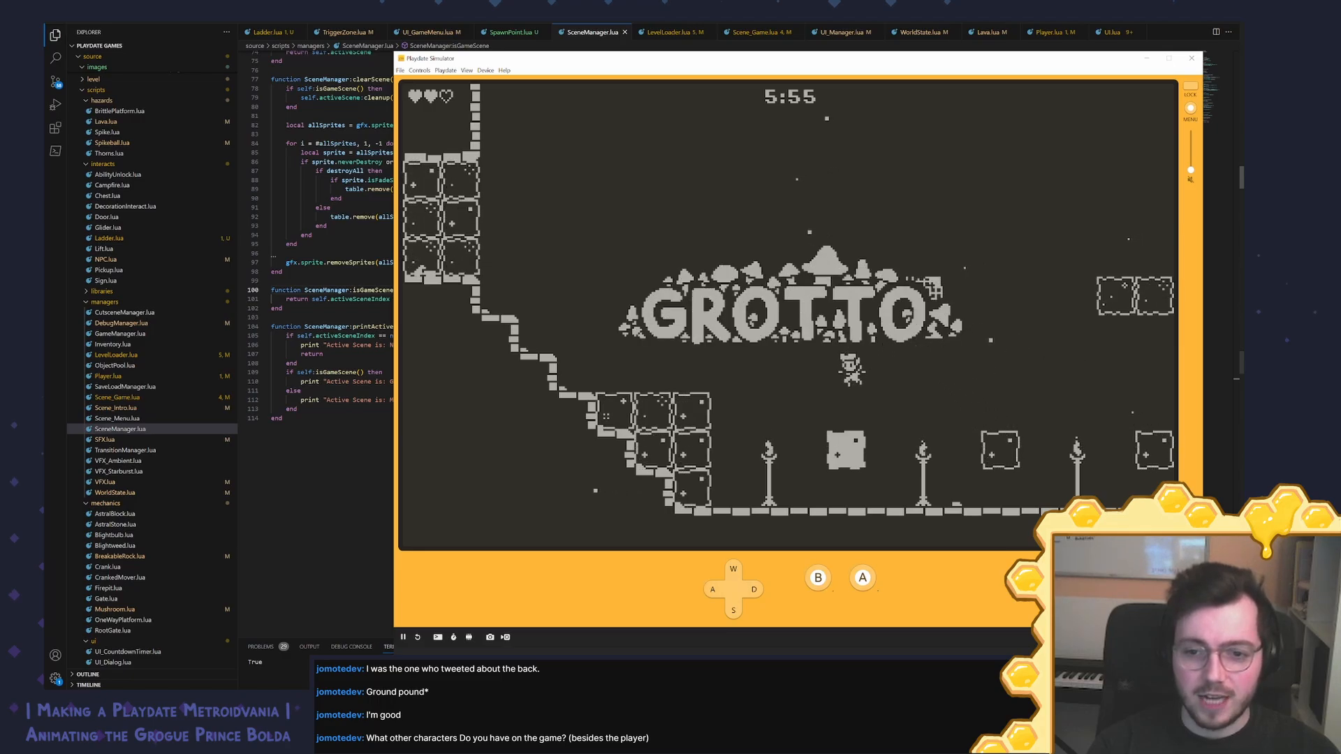
key("period")
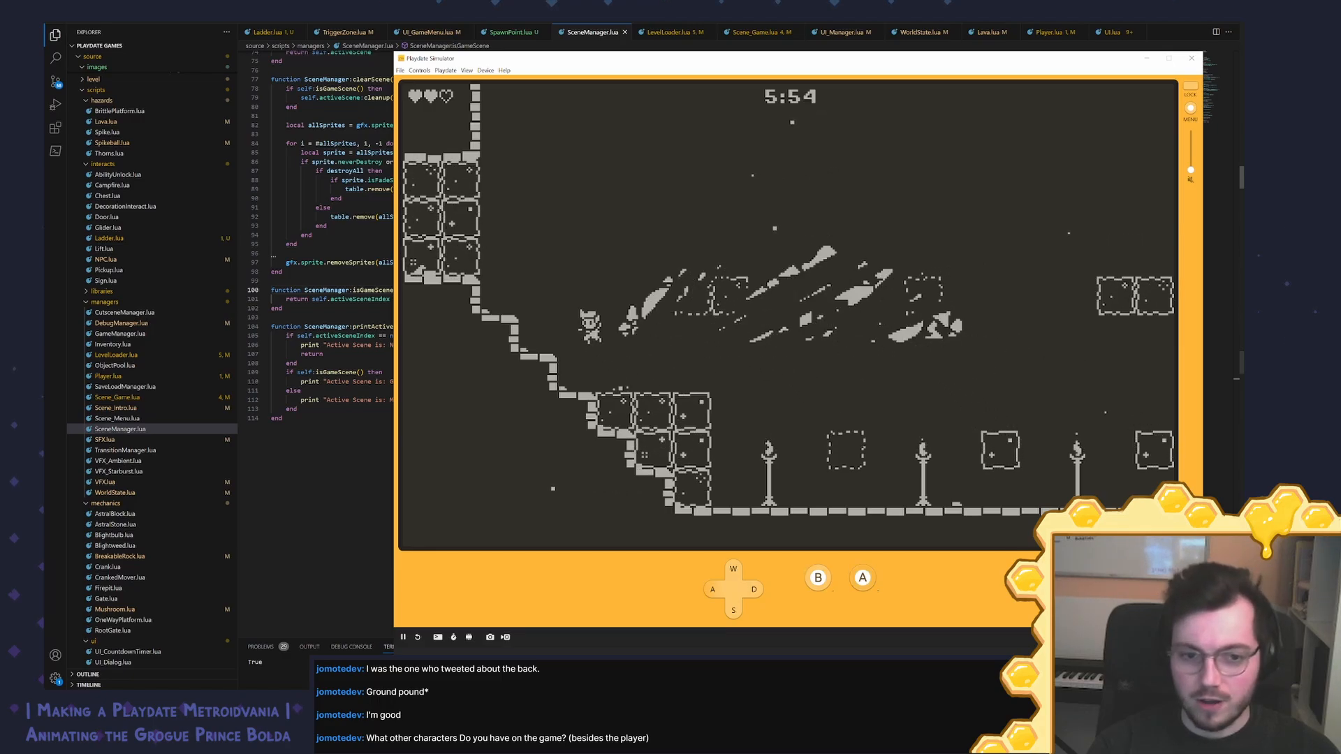
key("period")
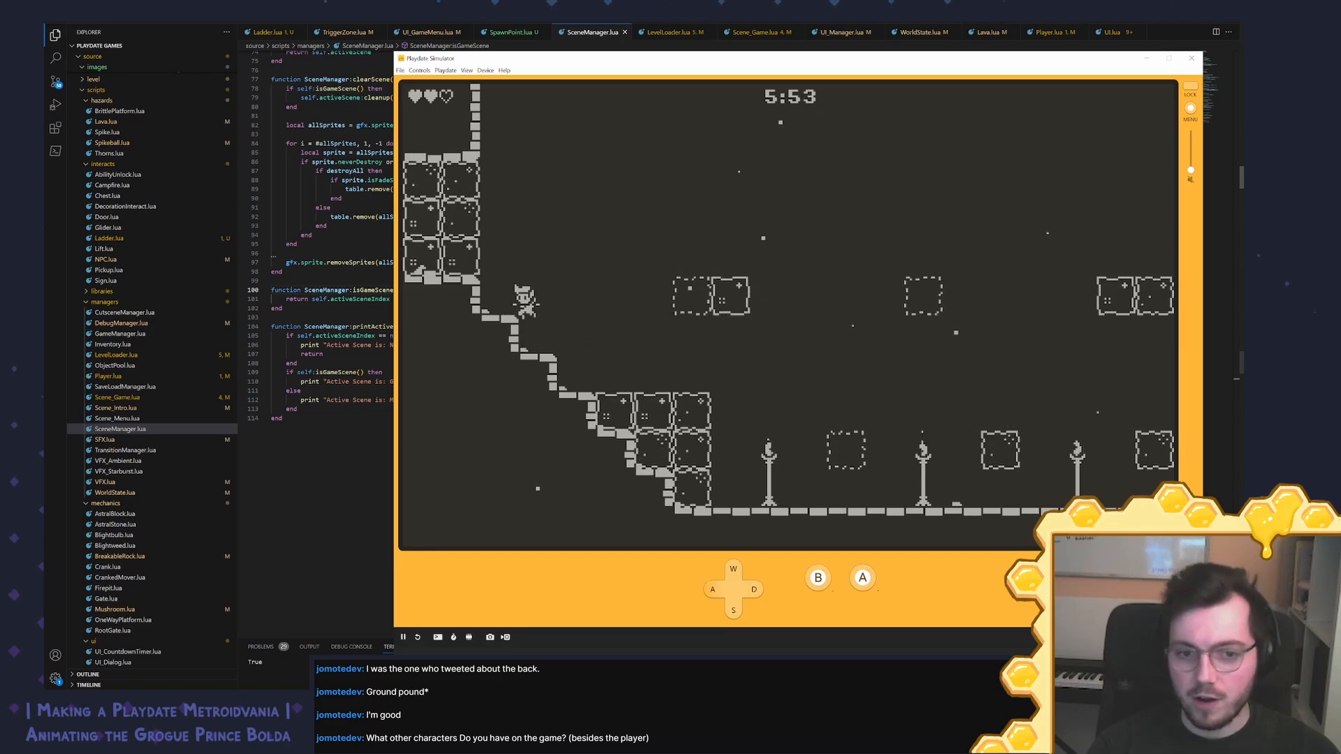
key("d")
key("period")
key("period")
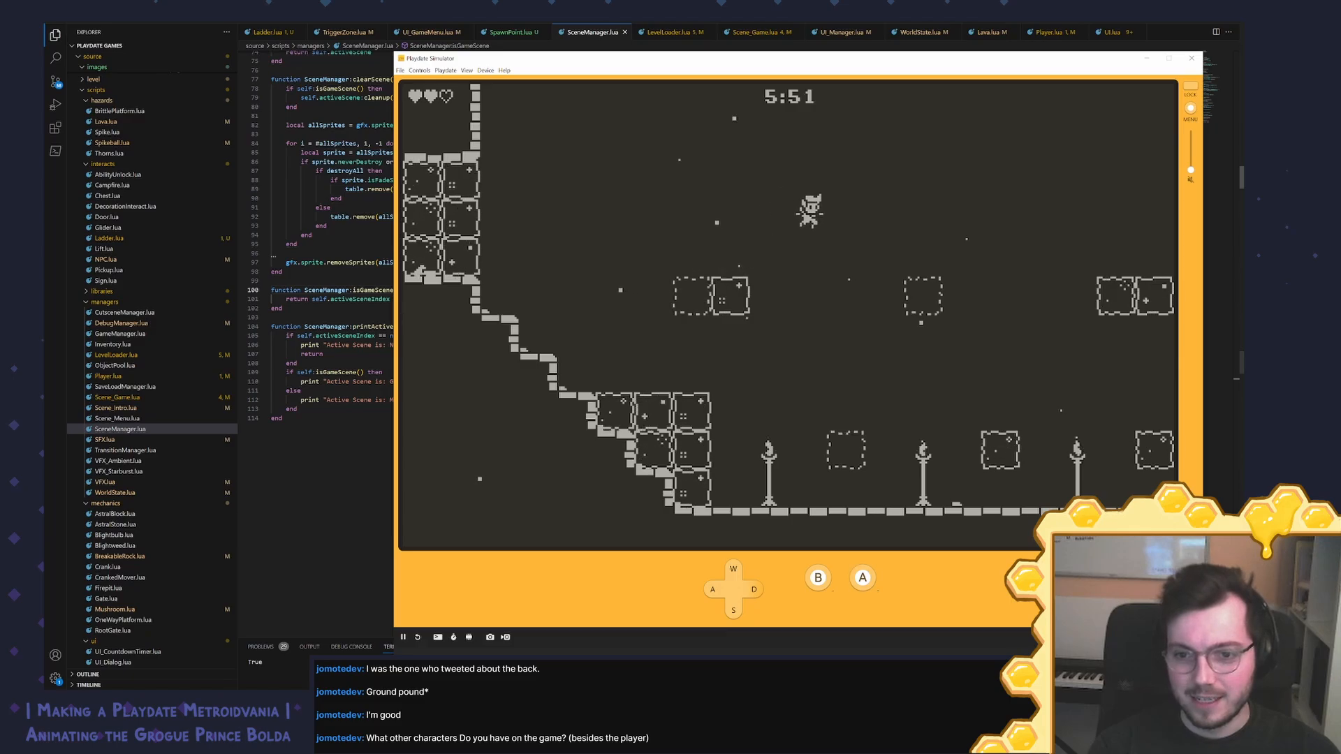
key("a")
key("d")
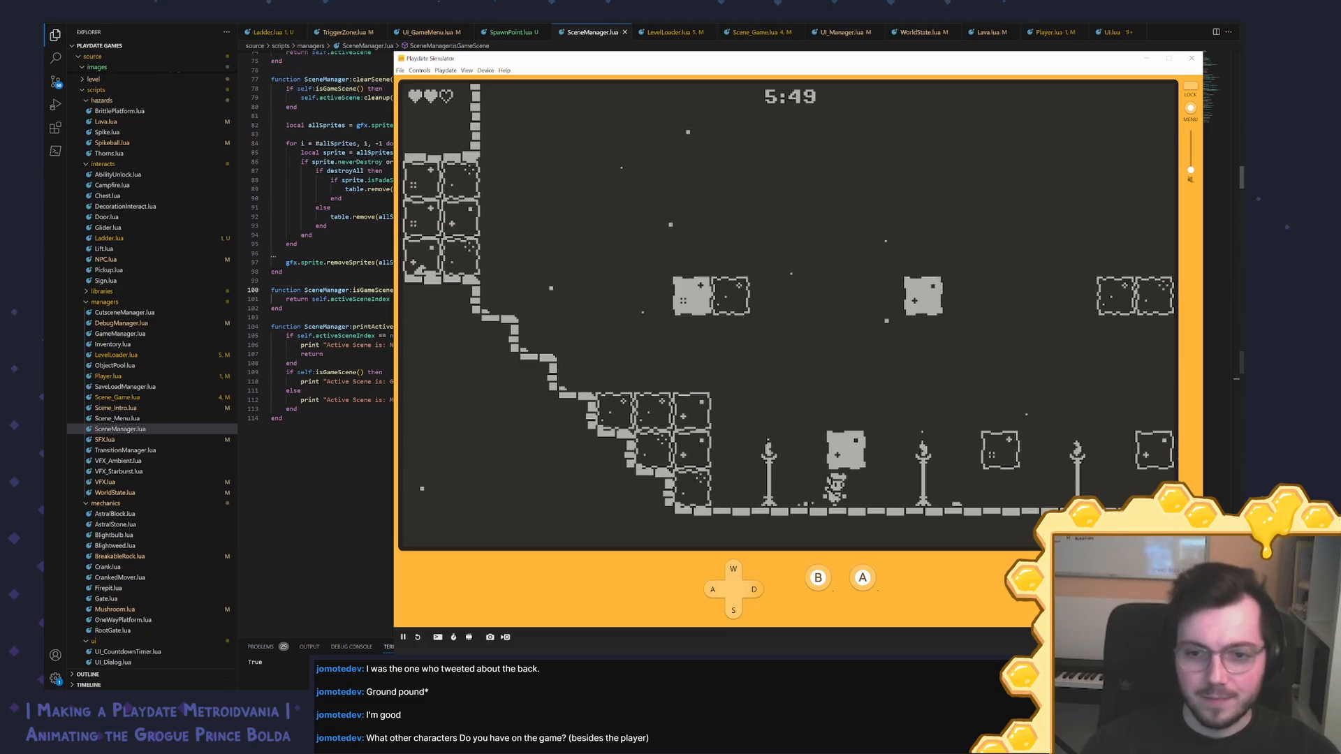
Step: Switch to LDtk and search the world map for another character's room, inspecting the cave levels around Level_49
key("alt+Tab")
scroll(659, 335, "down", 10)
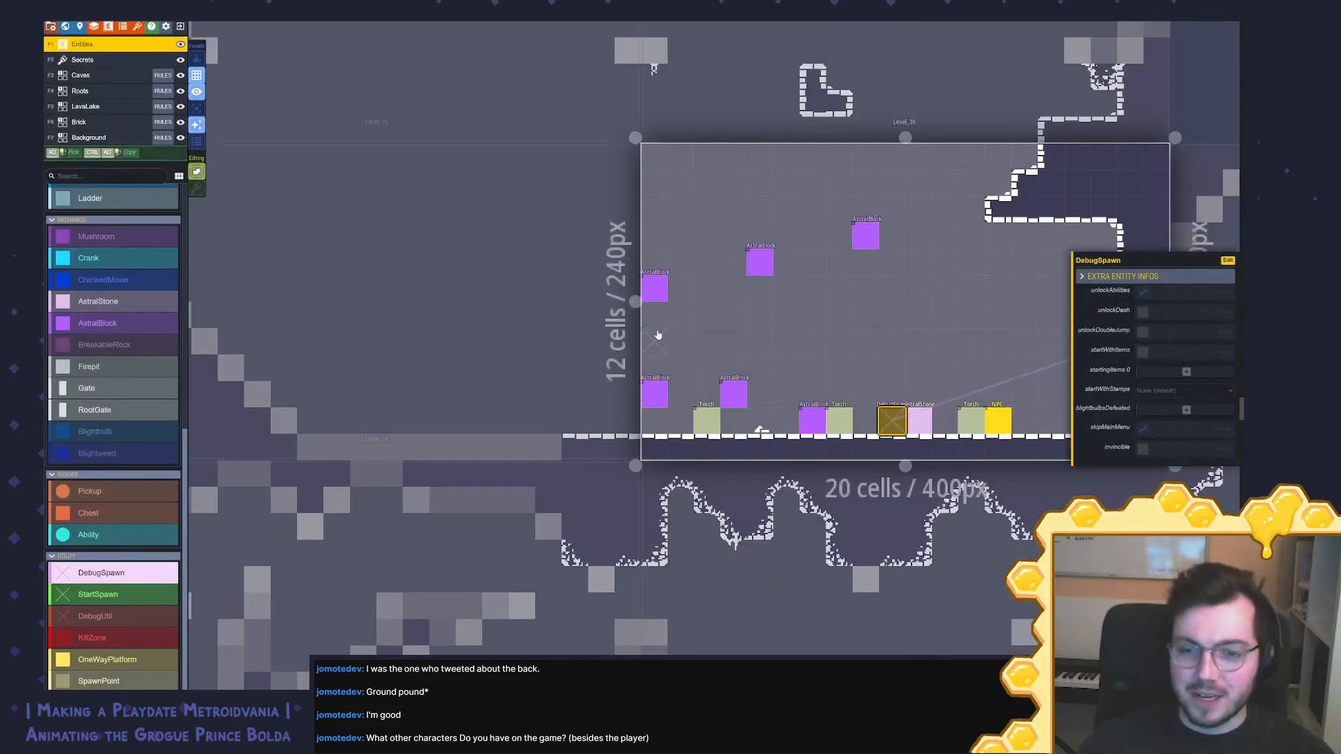
left_click_drag(664, 183, 675, 313)
left_click_drag(647, 110, 662, 329)
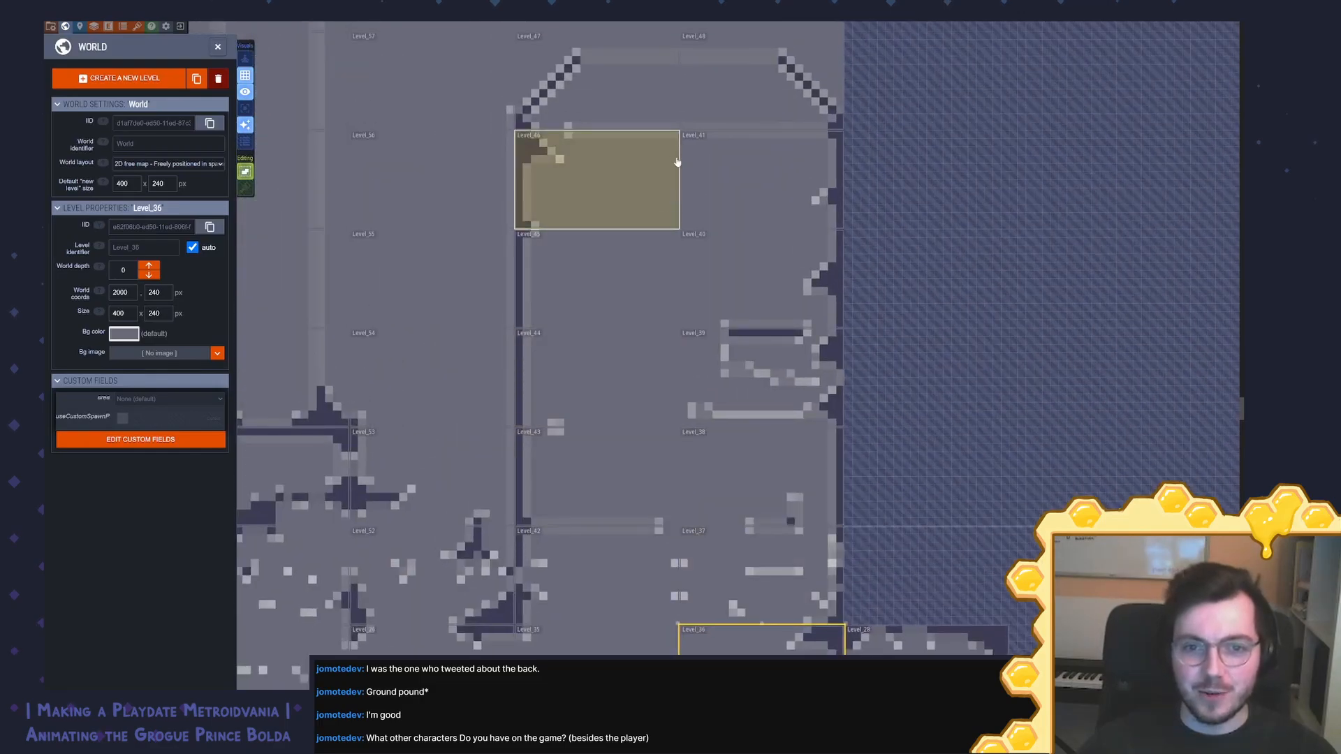
left_click_drag(681, 103, 714, 228)
scroll(712, 220, "down", 5)
scroll(657, 311, "down", 3)
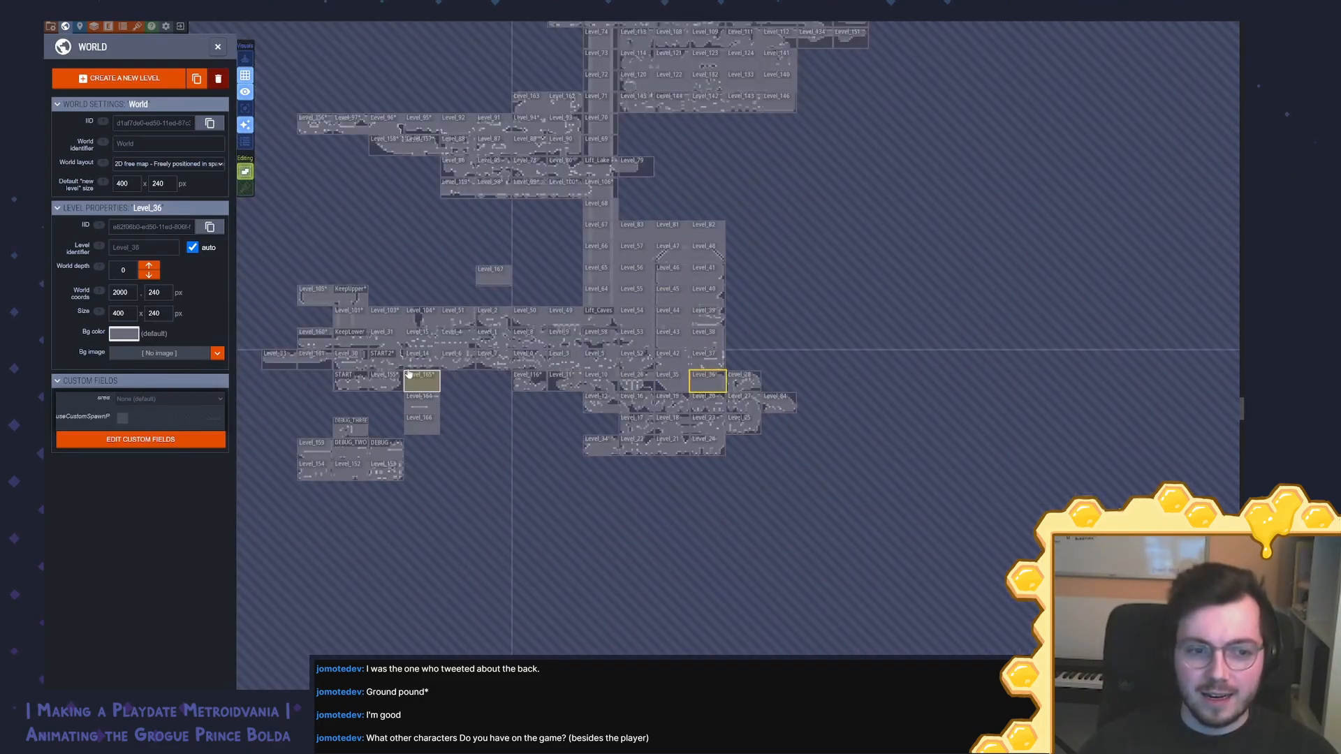
scroll(579, 326, "up", 3)
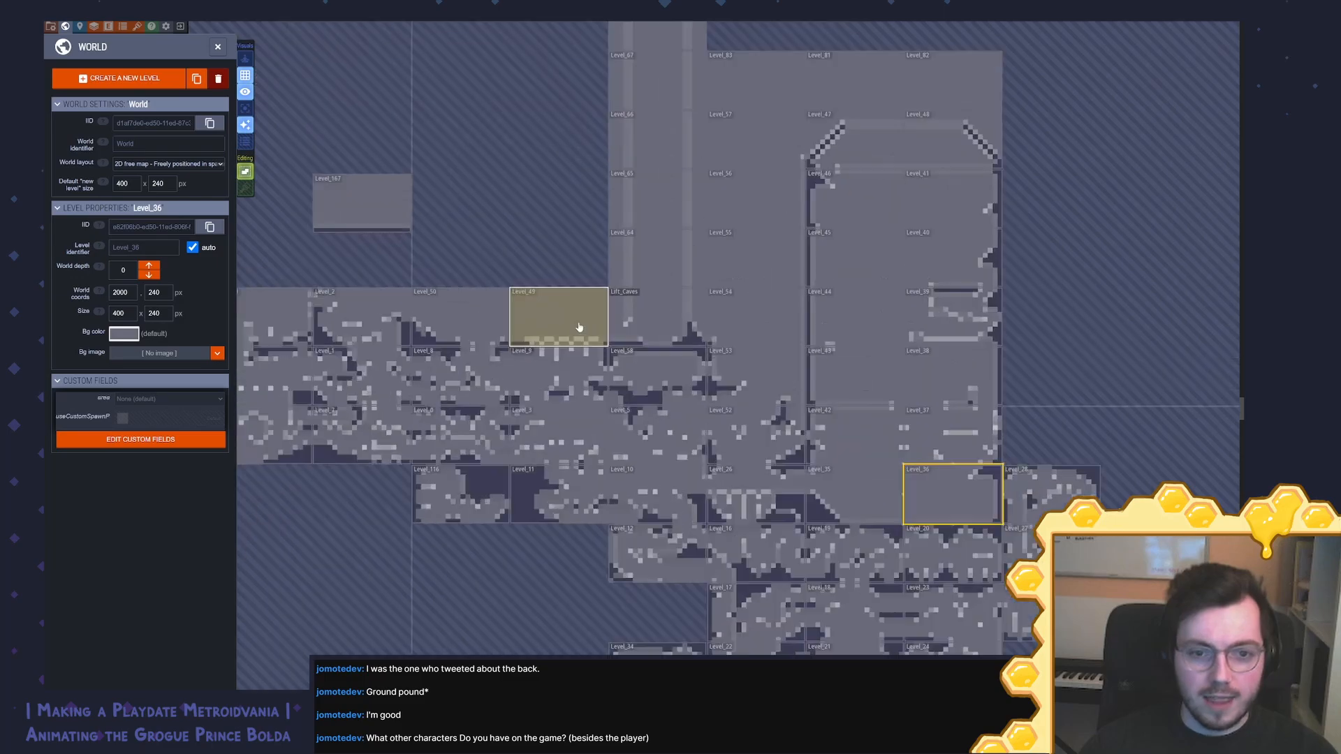
scroll(579, 326, "up", 1)
scroll(577, 329, "up", 3)
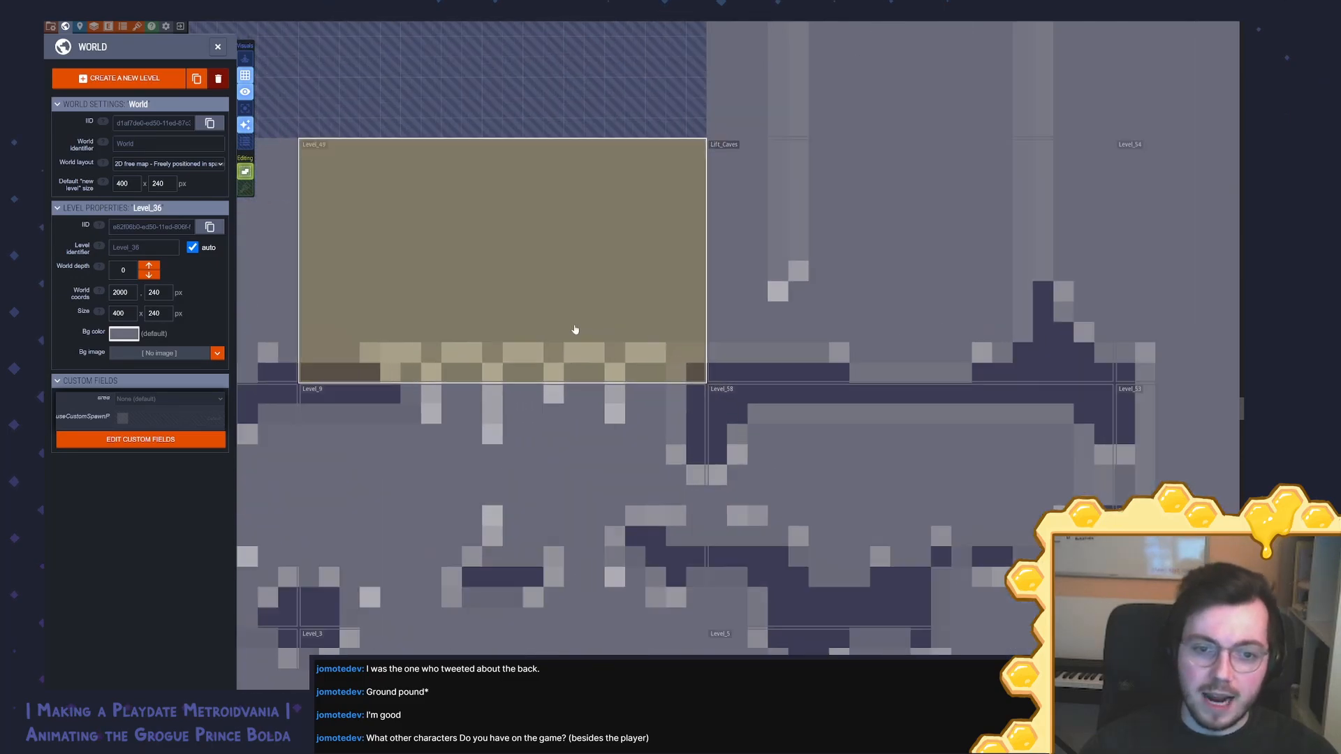
left_click(575, 329)
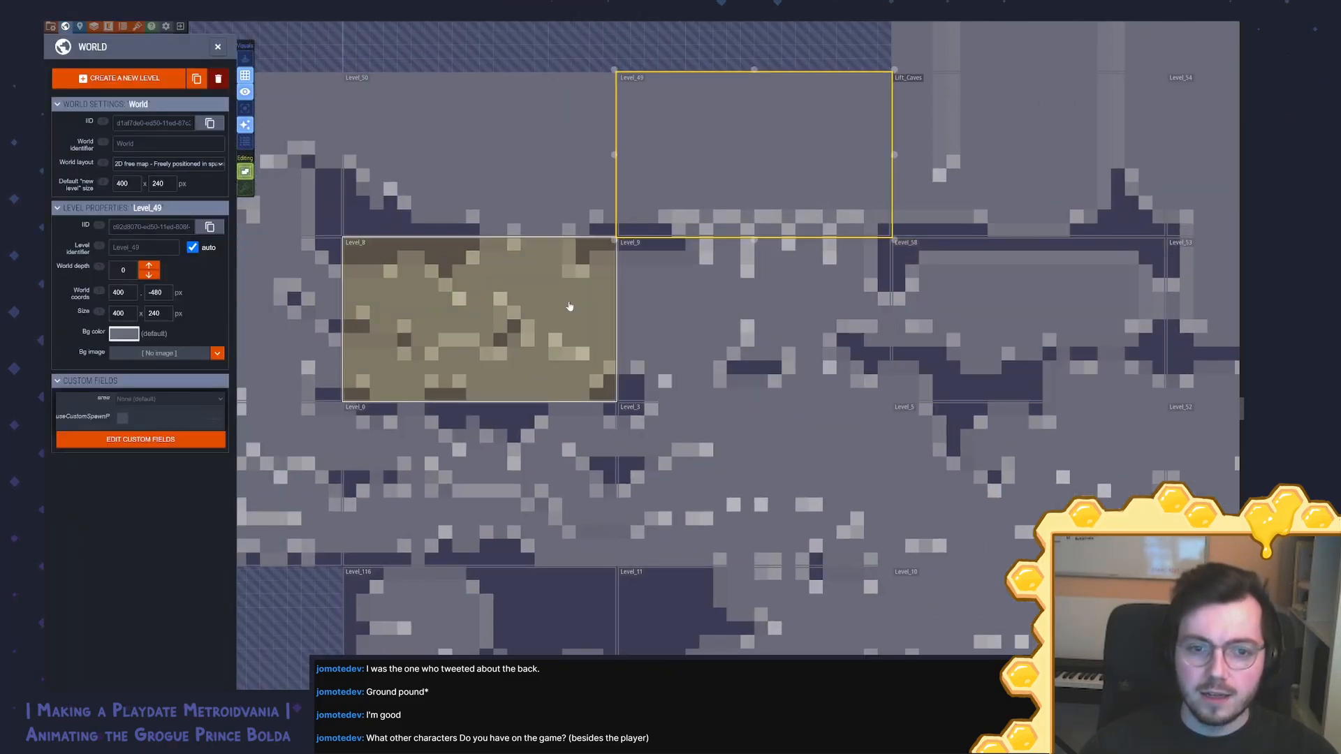
double_click(570, 306)
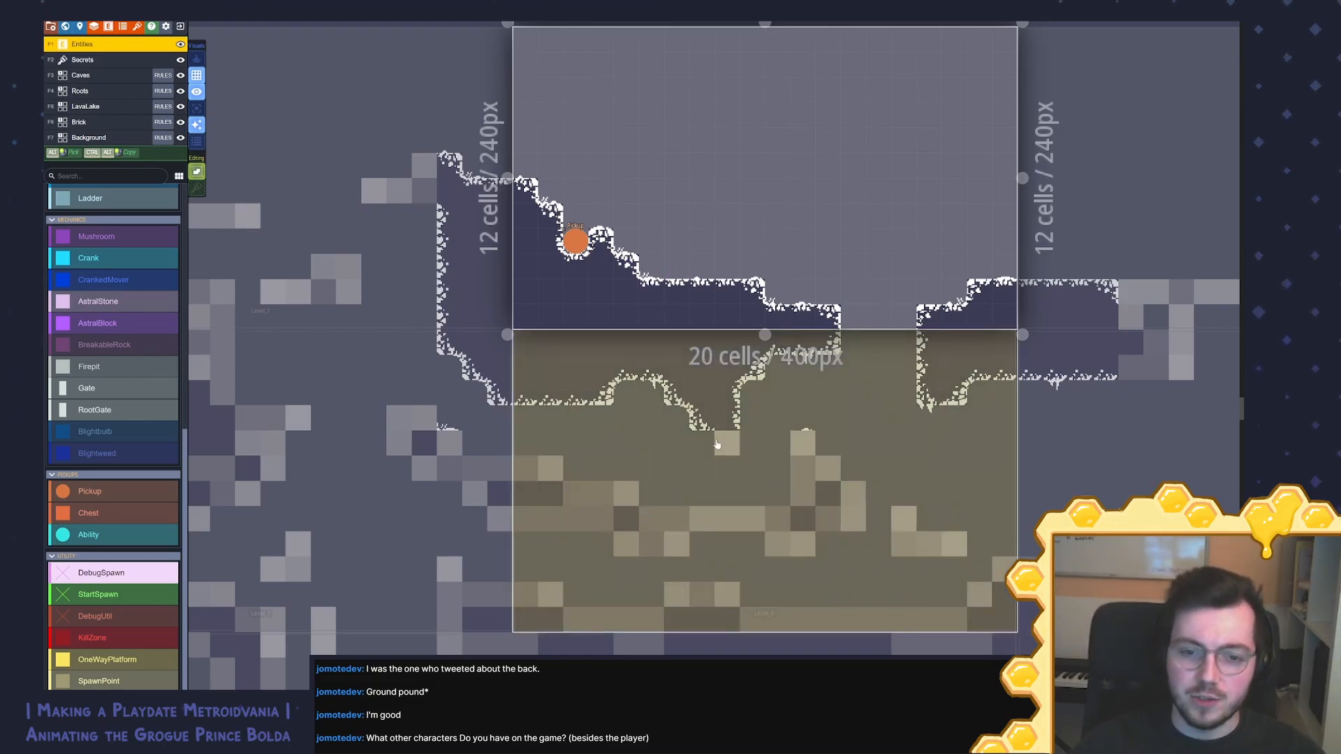
Step: Place the debug spawn on top of the small T-shaped rock ledge in Level_52
left_click(717, 444)
key("w")
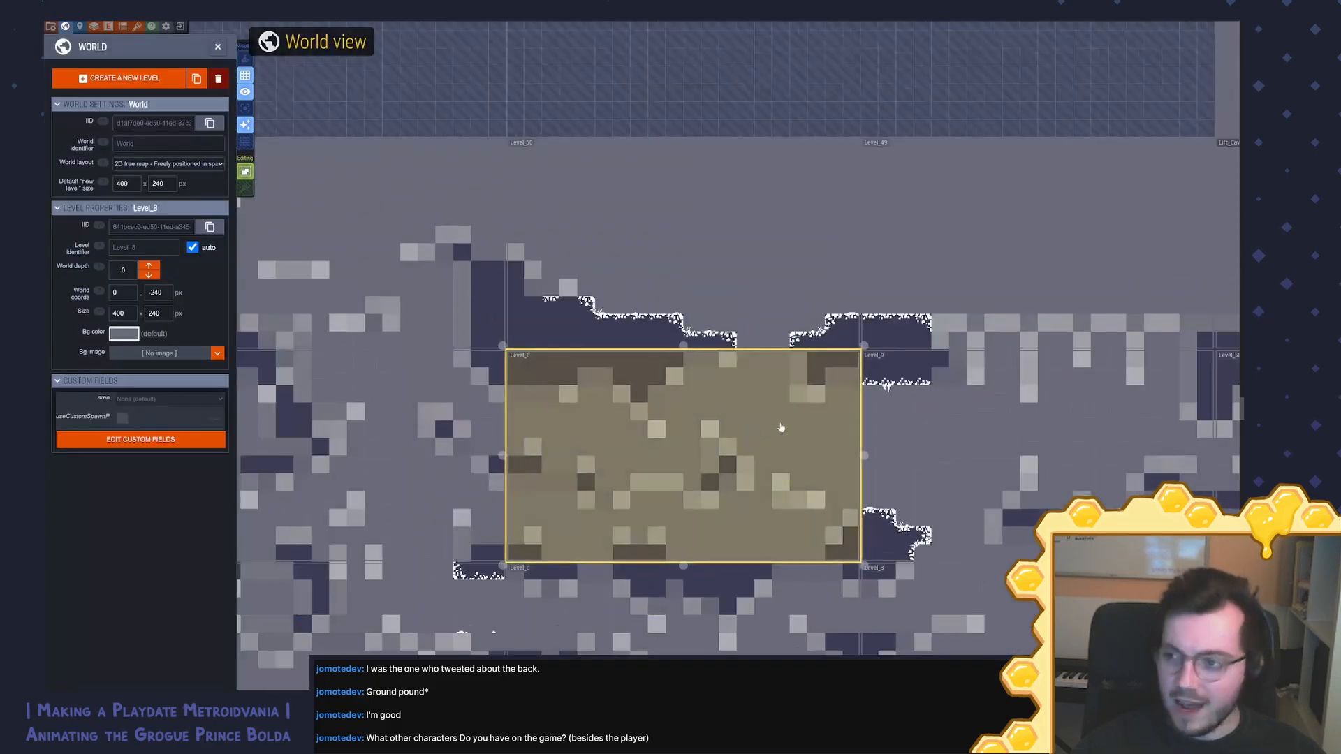
left_click_drag(803, 374, 628, 389)
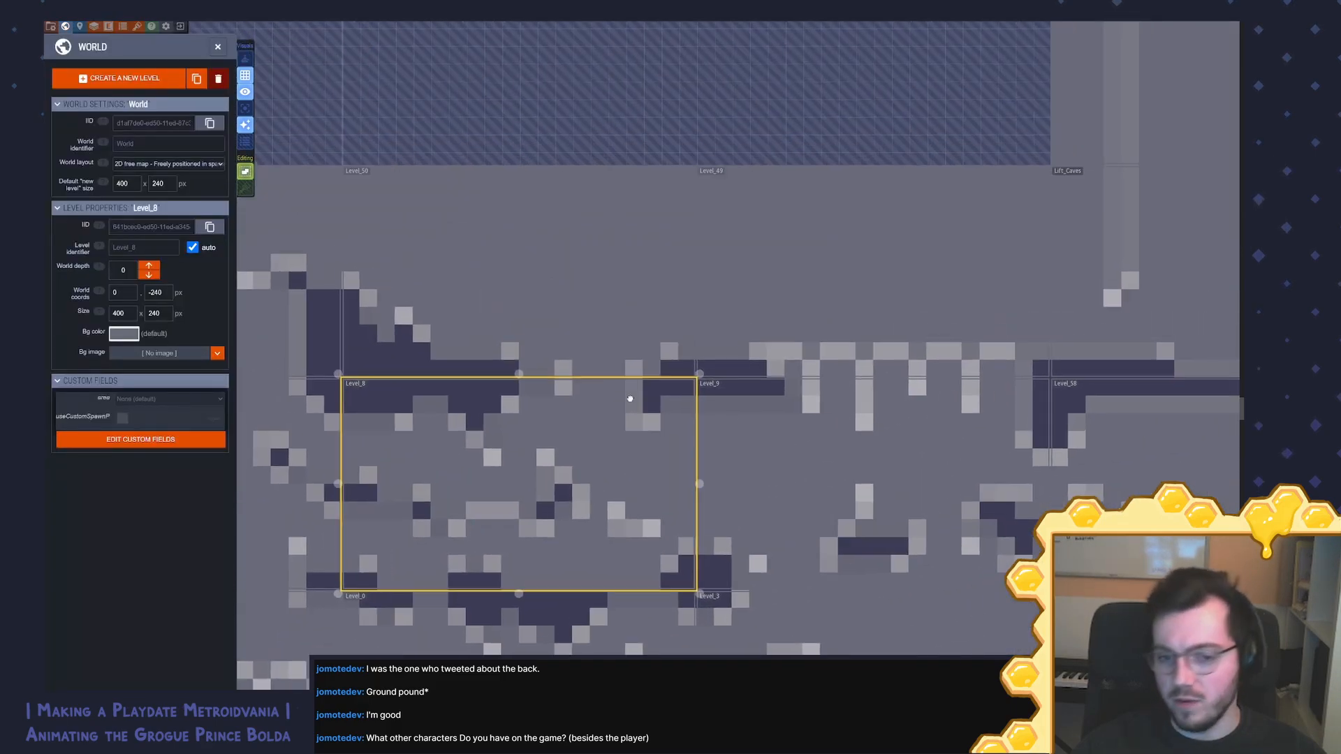
scroll(628, 389, "down", 3)
left_click_drag(919, 413, 500, 366)
scroll(605, 548, "up", 3)
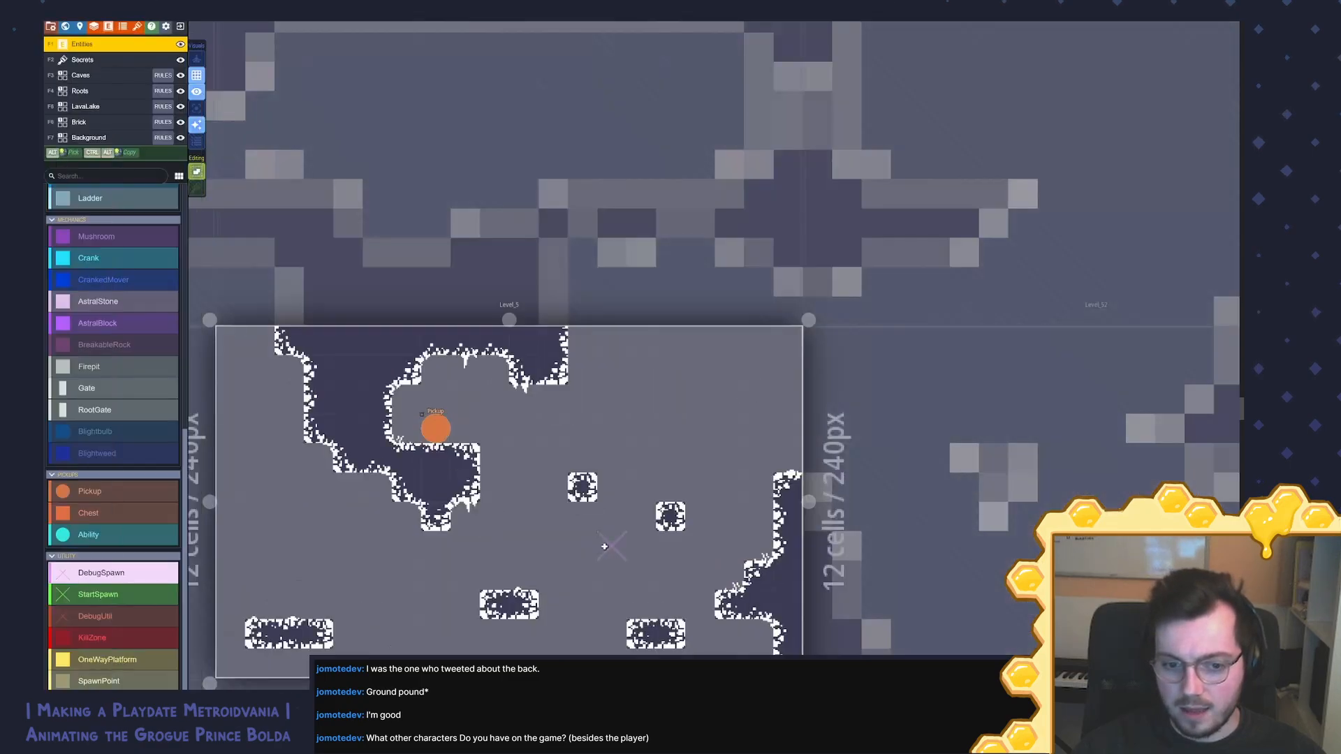
left_click(864, 446)
left_click(998, 429)
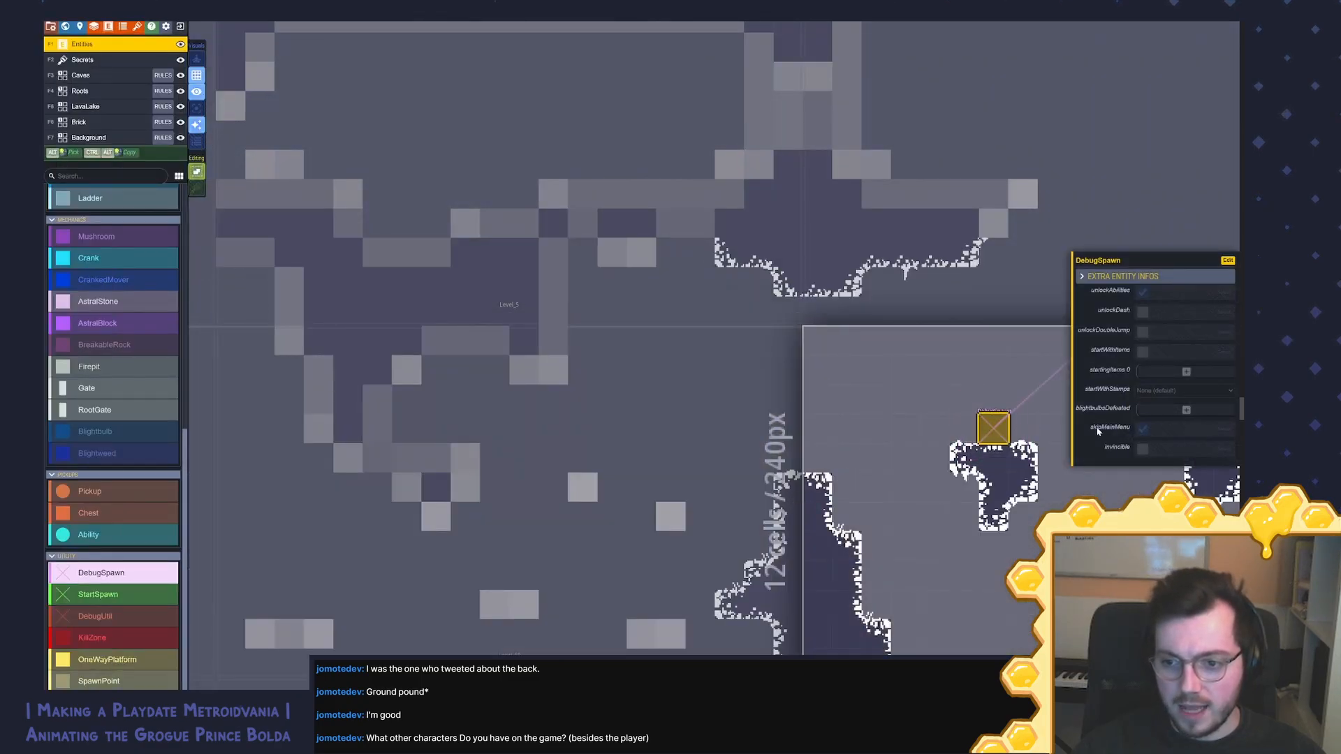
Step: Save the LDtk project, switch to Visual Studio Code, and run the game again in the Playdate Simulator
key("ctrl+s")
key("alt+Tab")
key("ctrl+shift+b")
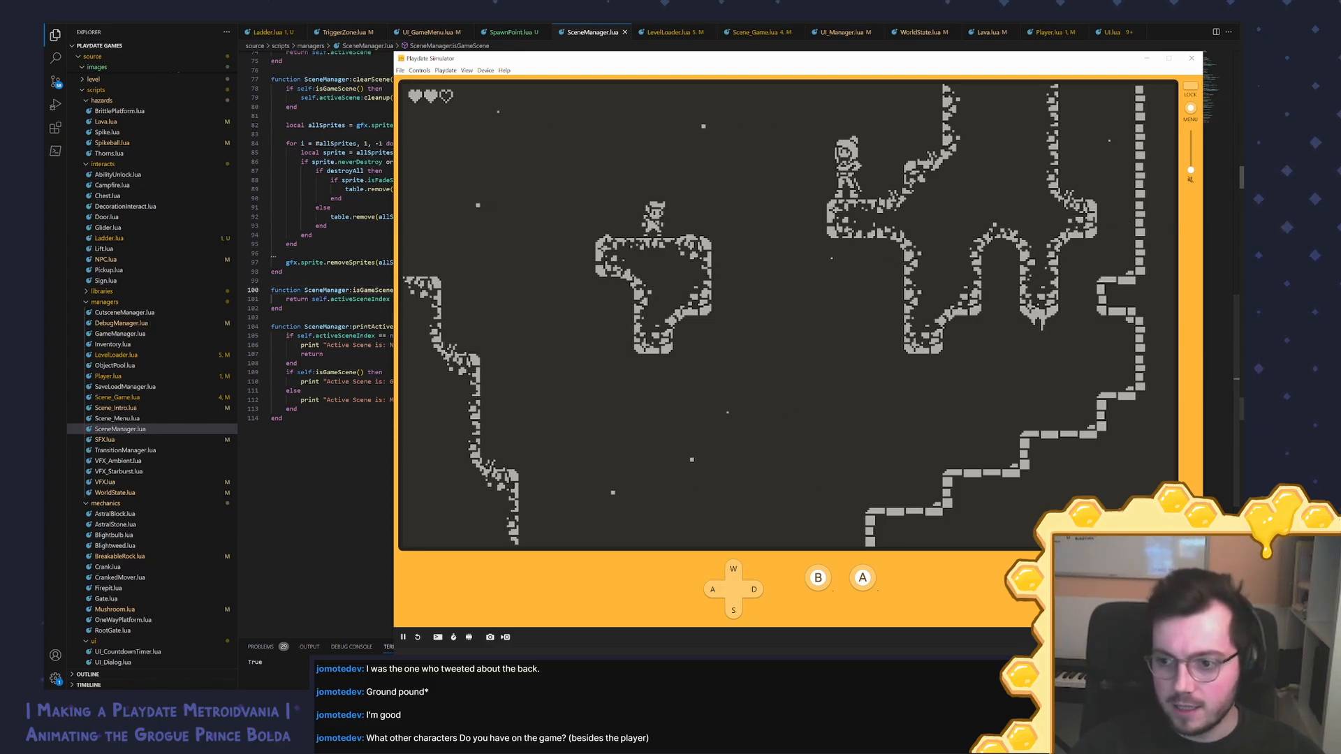
Step: Switch to LDtk, place the debug spawn on the low mound beside the NPC in the Undergrowth area, and save the project
left_click(1240, 409)
scroll(757, 240, "down", 8)
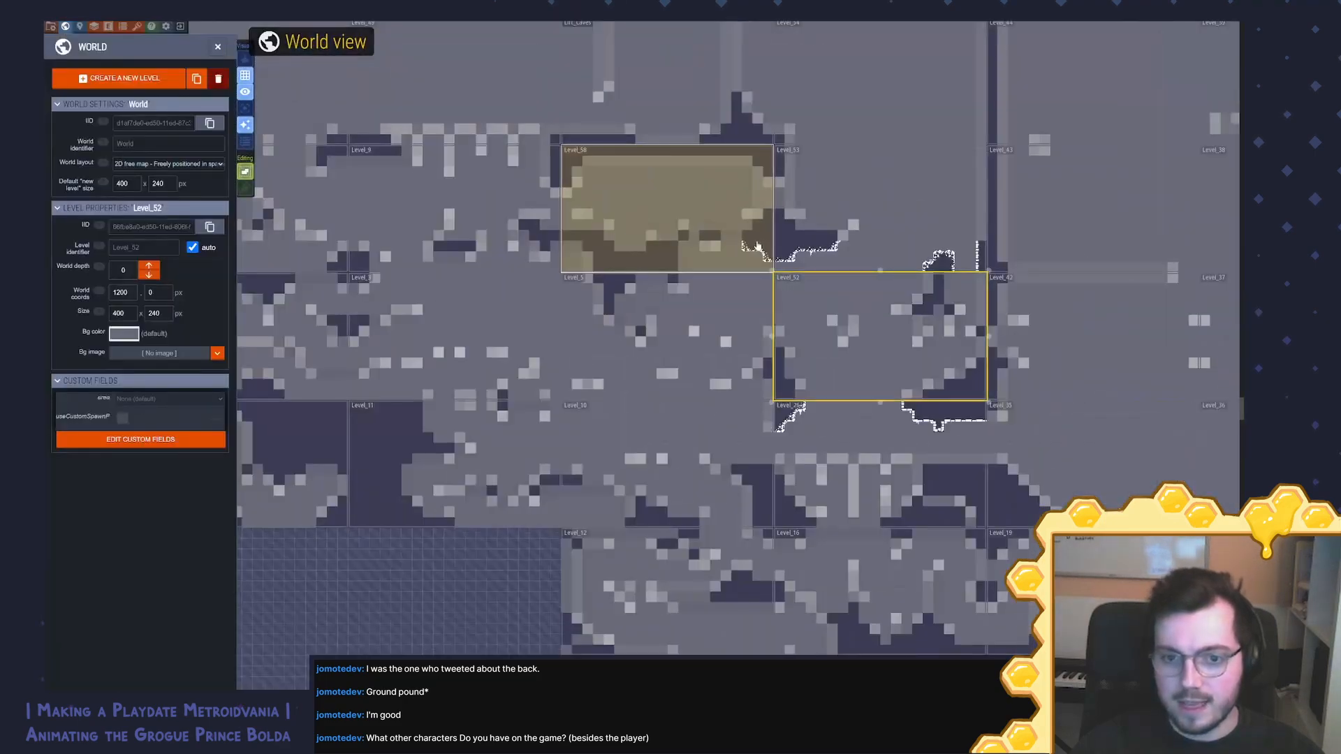
left_click_drag(768, 252, 714, 531)
left_click_drag(714, 331, 698, 584)
left_click_drag(737, 218, 617, 462)
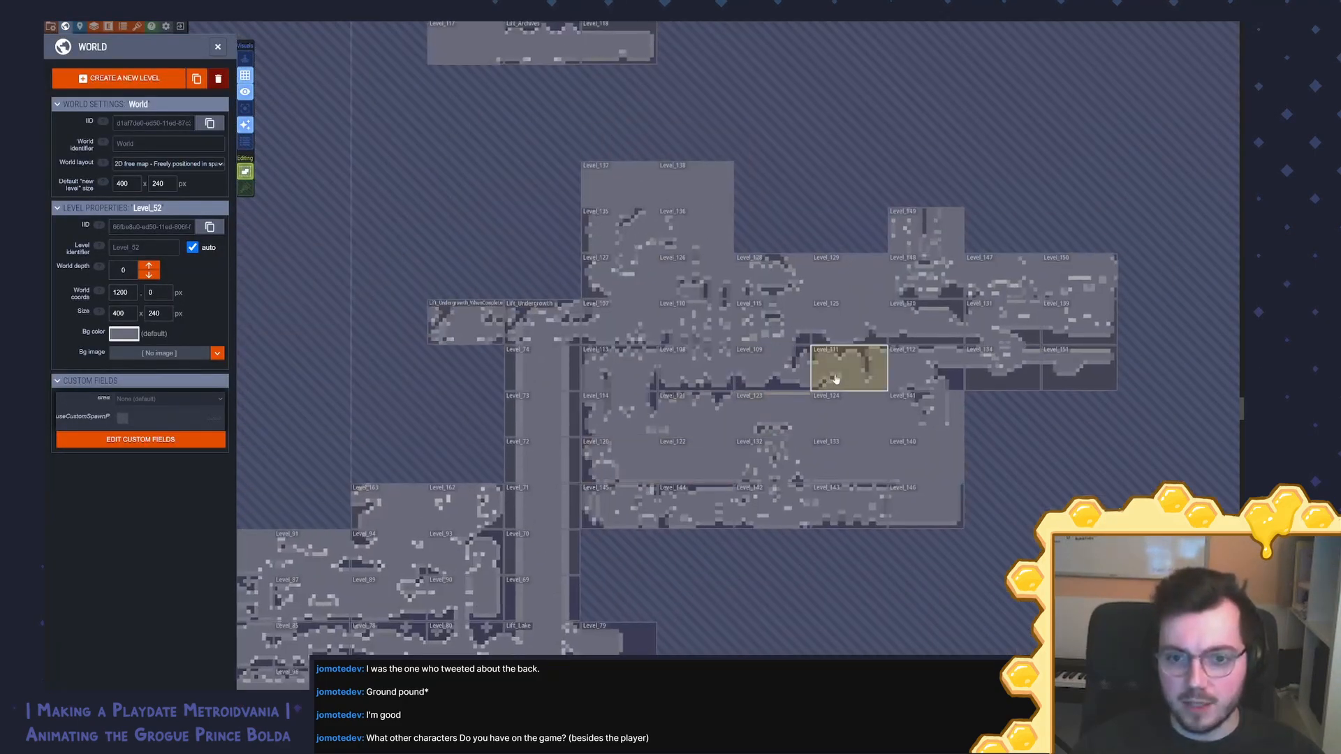
scroll(839, 342, "up", 5)
scroll(863, 320, "up", 5)
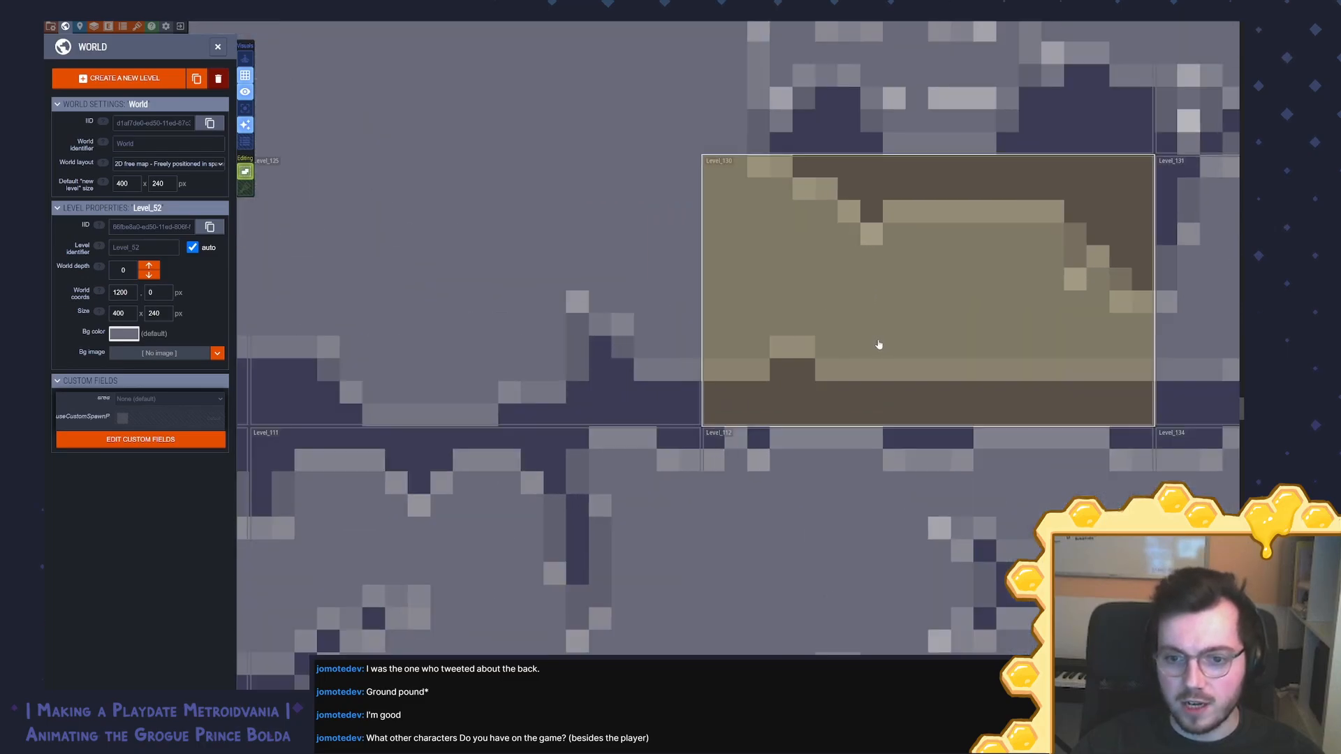
double_click(879, 344)
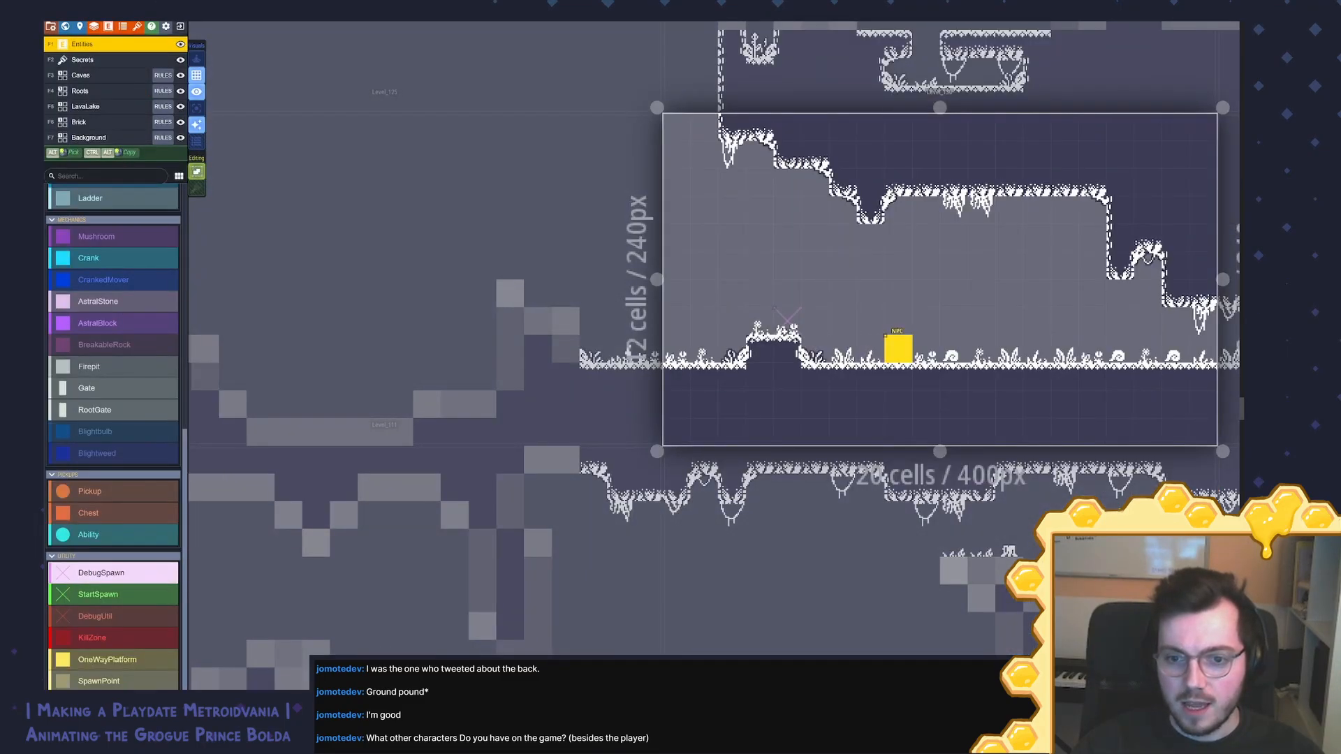
left_click(788, 323)
key("ctrl+s")
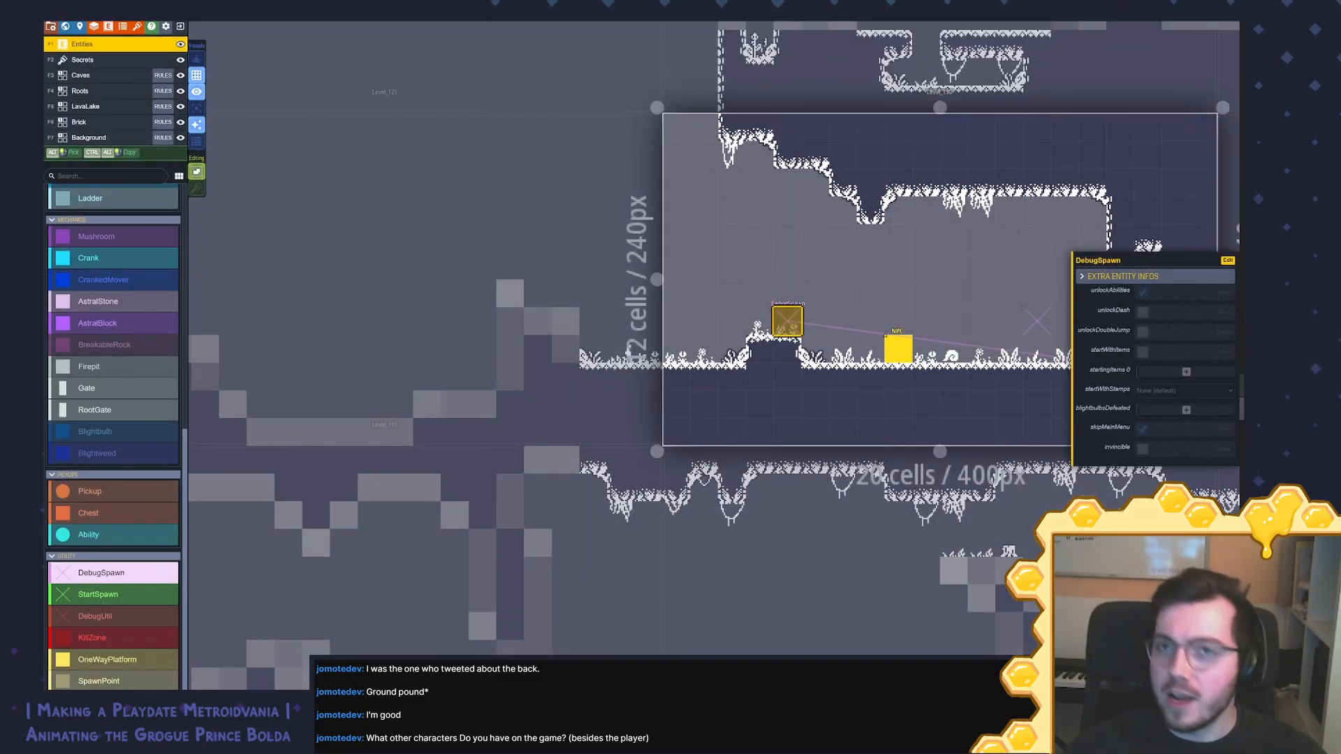
Step: Switch to Visual Studio Code, run the game again, and walk the character to the giant tree to talk to it
mouse_move(1243, 385)
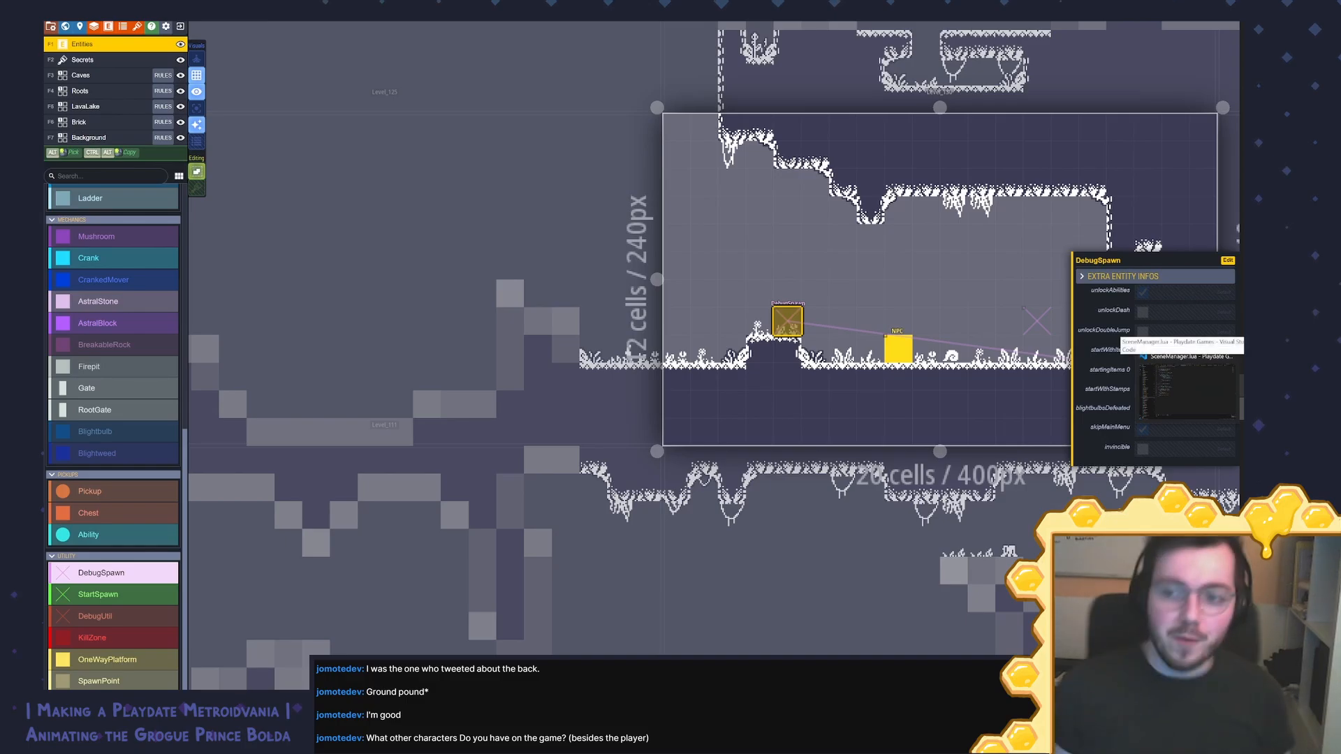
left_click(1238, 383)
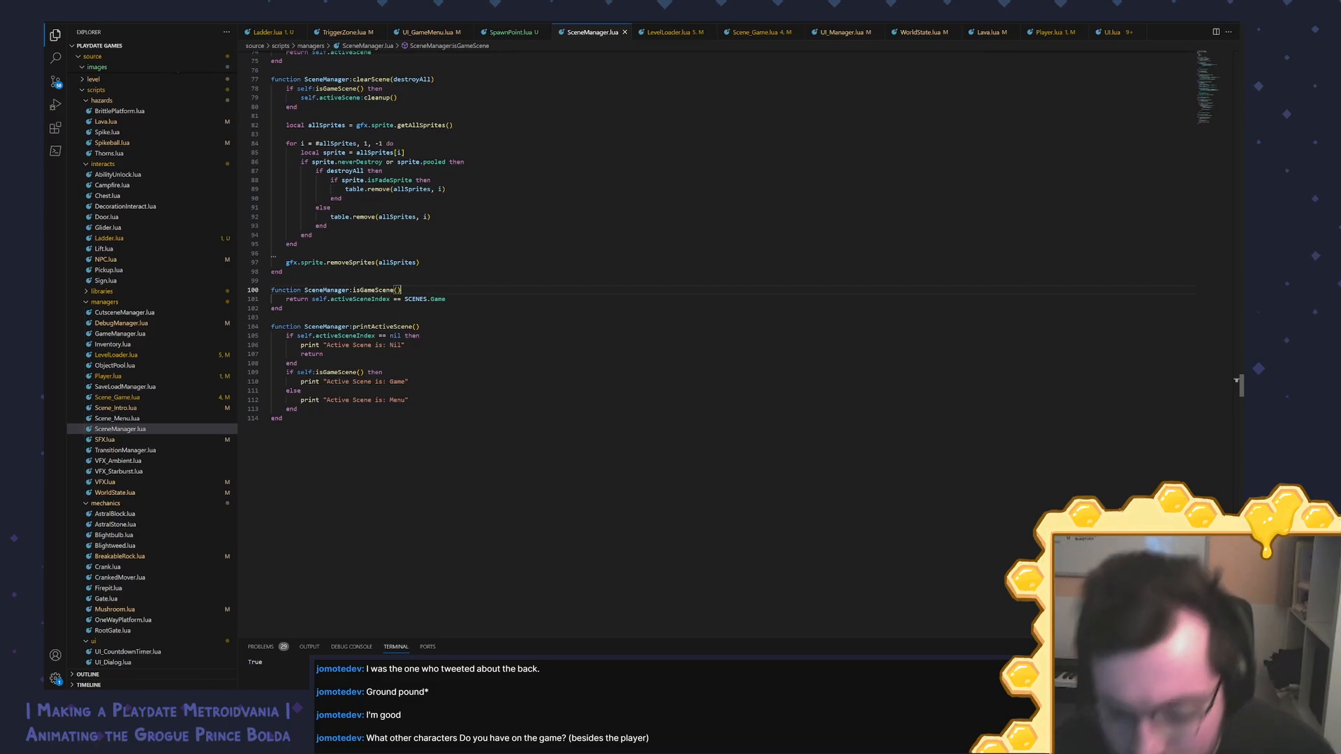
key("ctrl+shift+b")
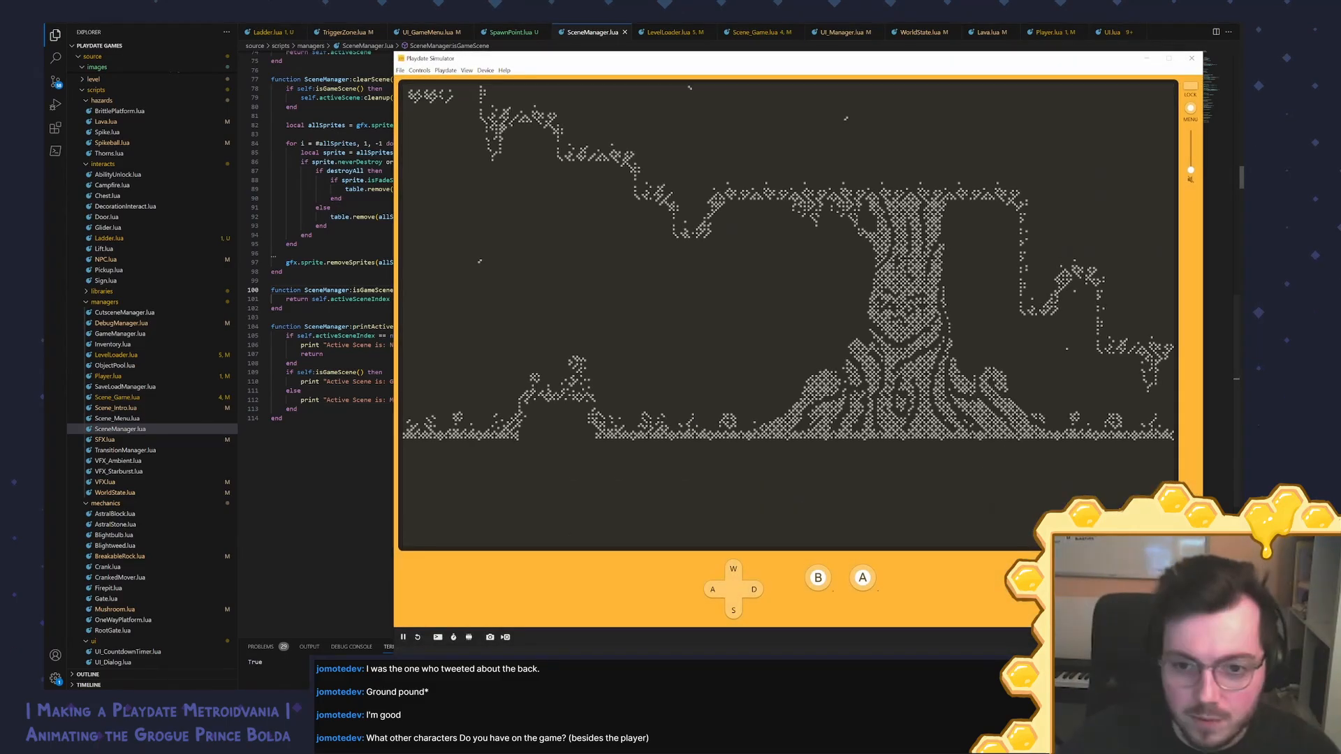
key("d")
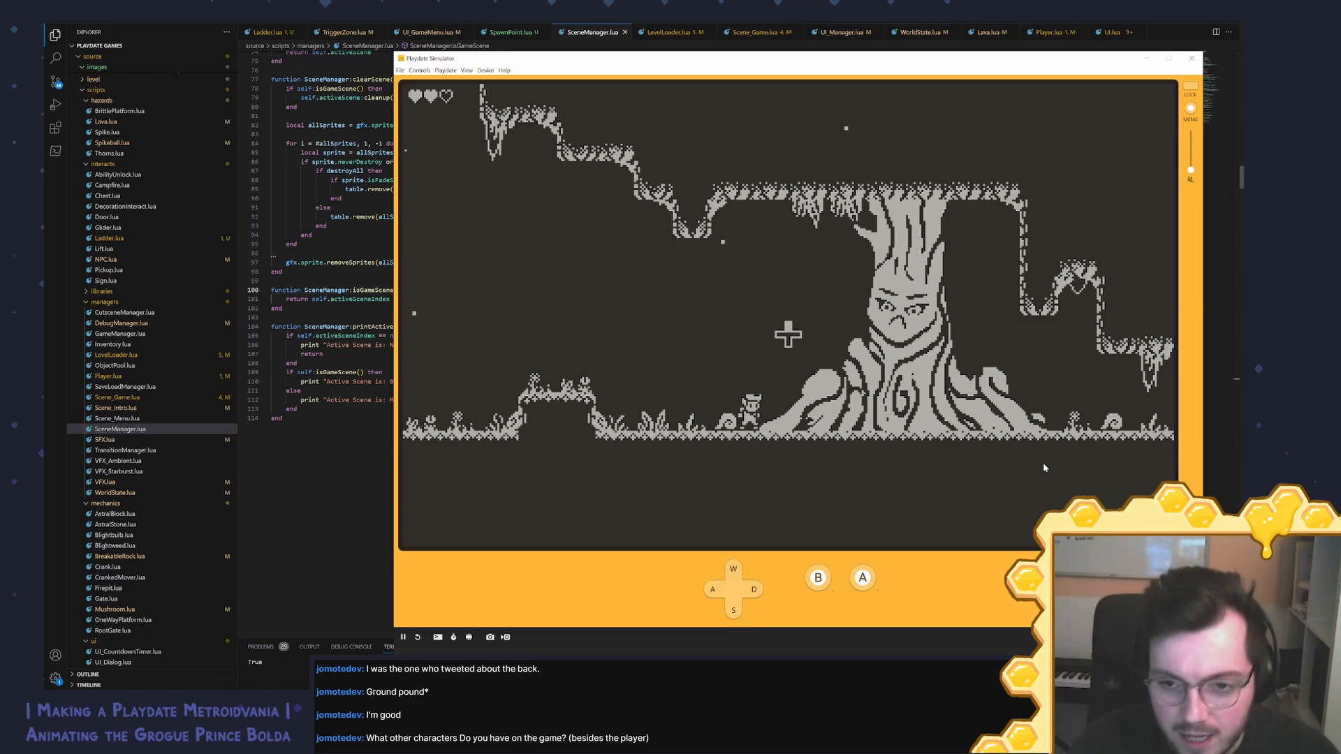
key("d")
key("a")
key("w")
Step: Advance through the tree's dialogue and dismiss the Undergrowth Stamp notice
key("period")
key("period")
key("period")
key("period")
key("period")
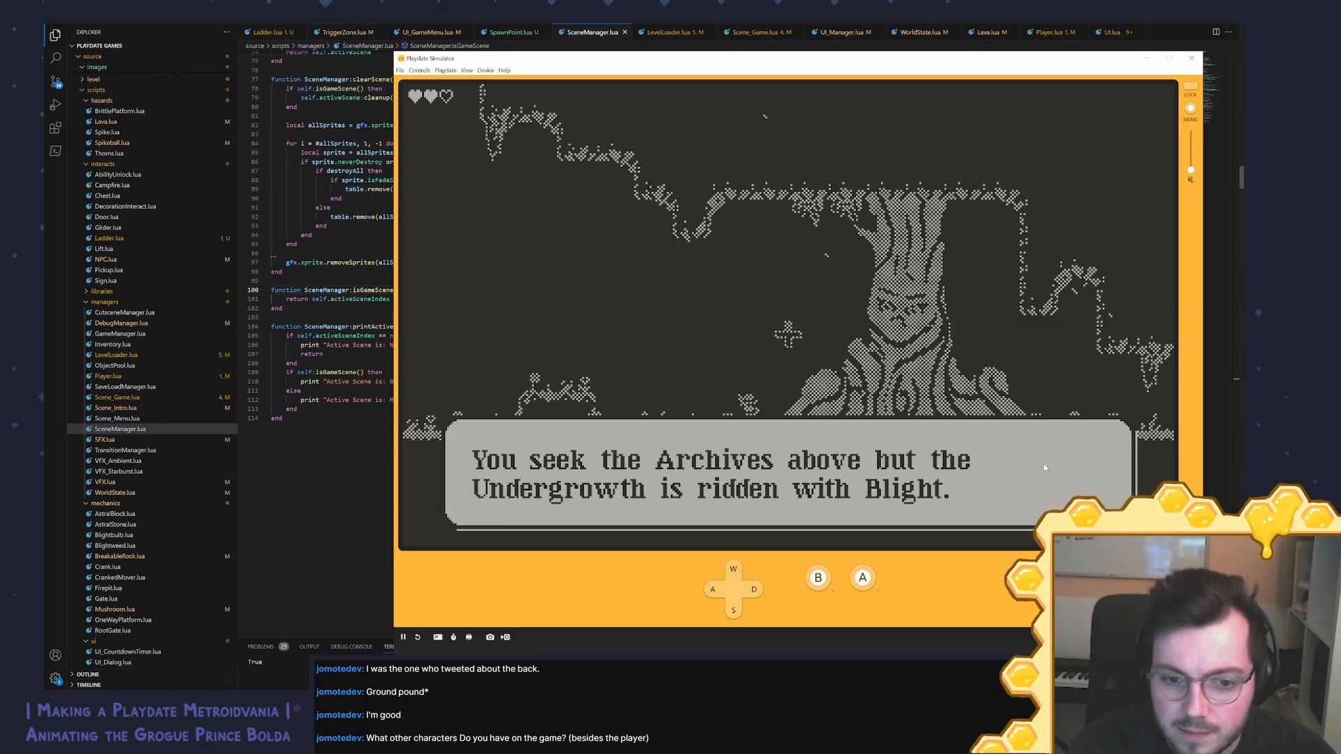
key("period")
key("period")
key("period")
key("period")
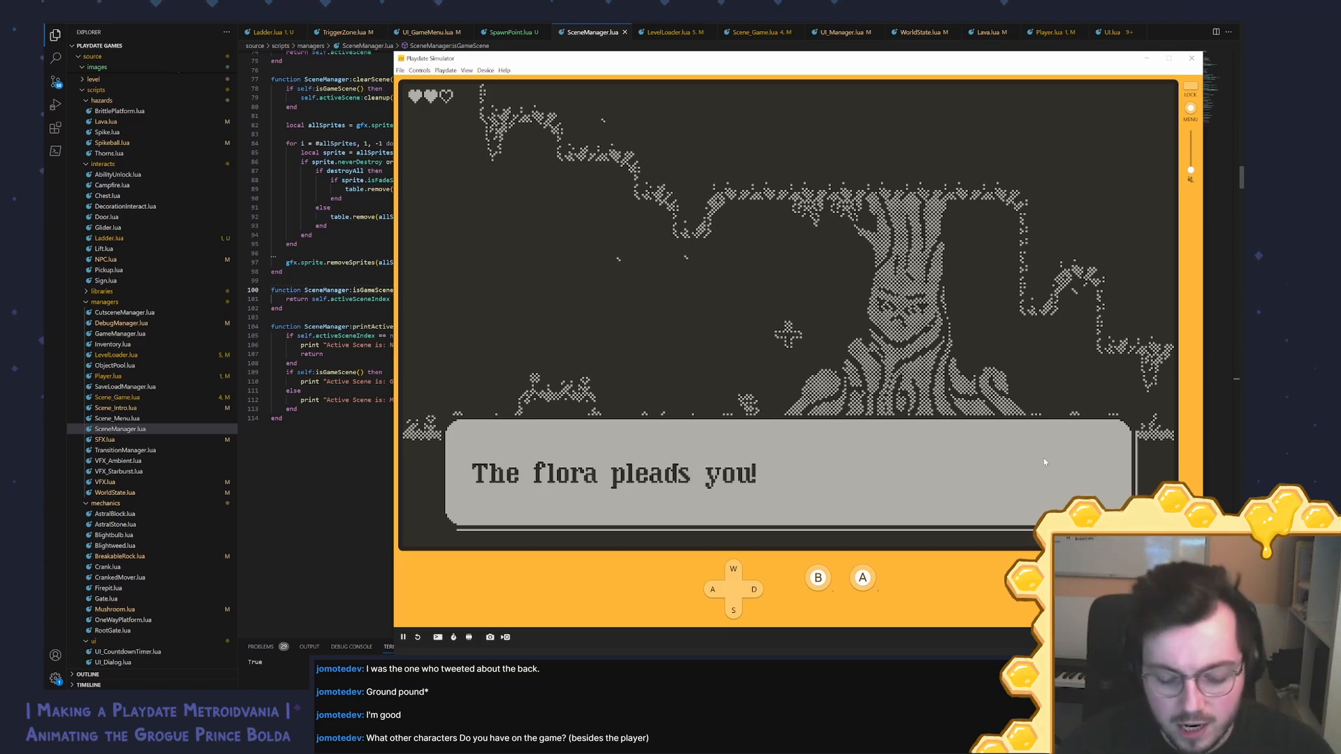
key("period")
key("period")
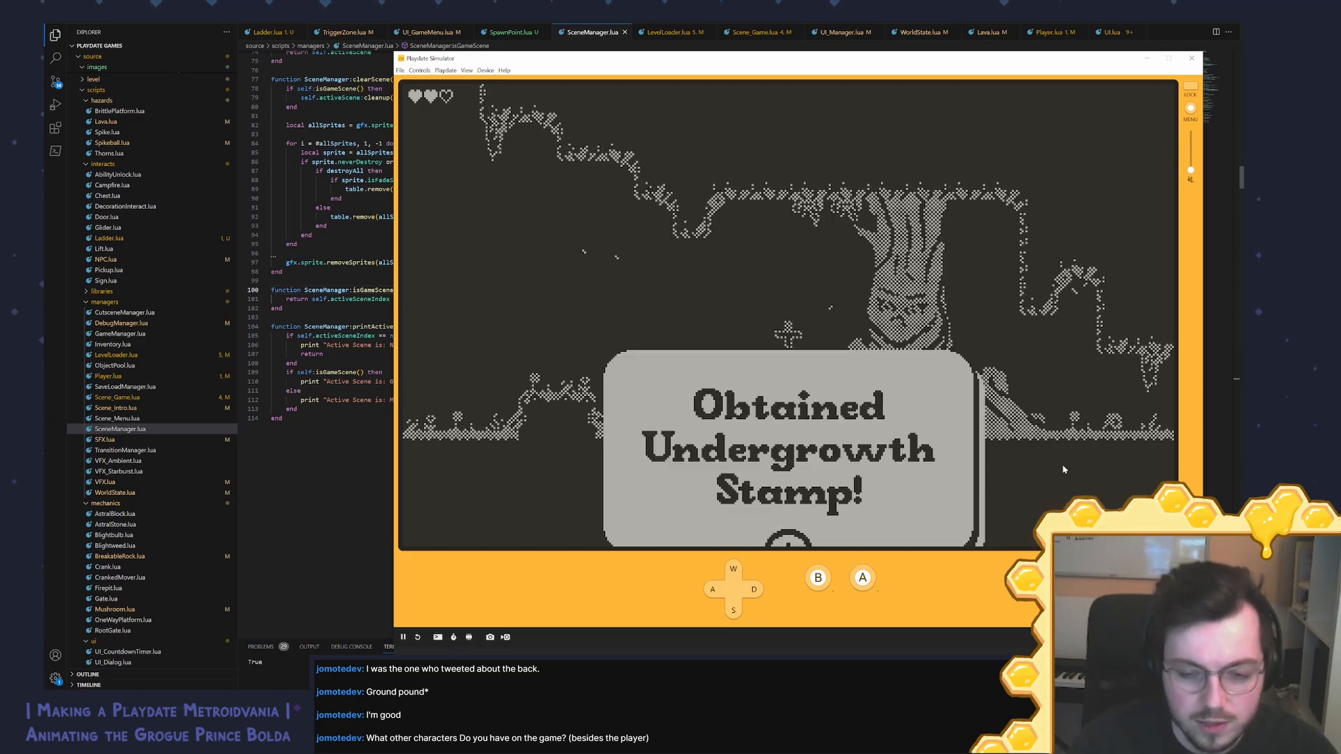
Step: Walk the character right from the tree through the Undergrowth rooms and start jumping over the blight blocks toward the blight bulb
key("d")
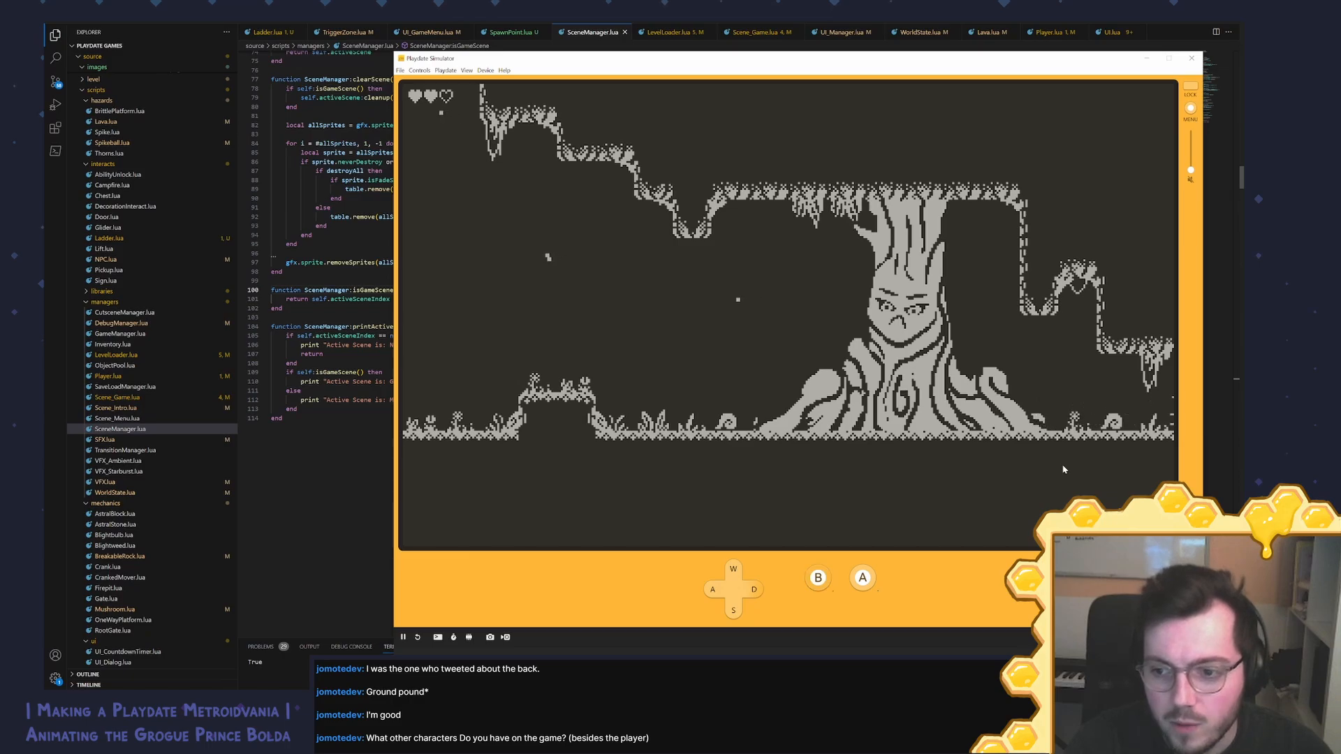
key("d")
key("period")
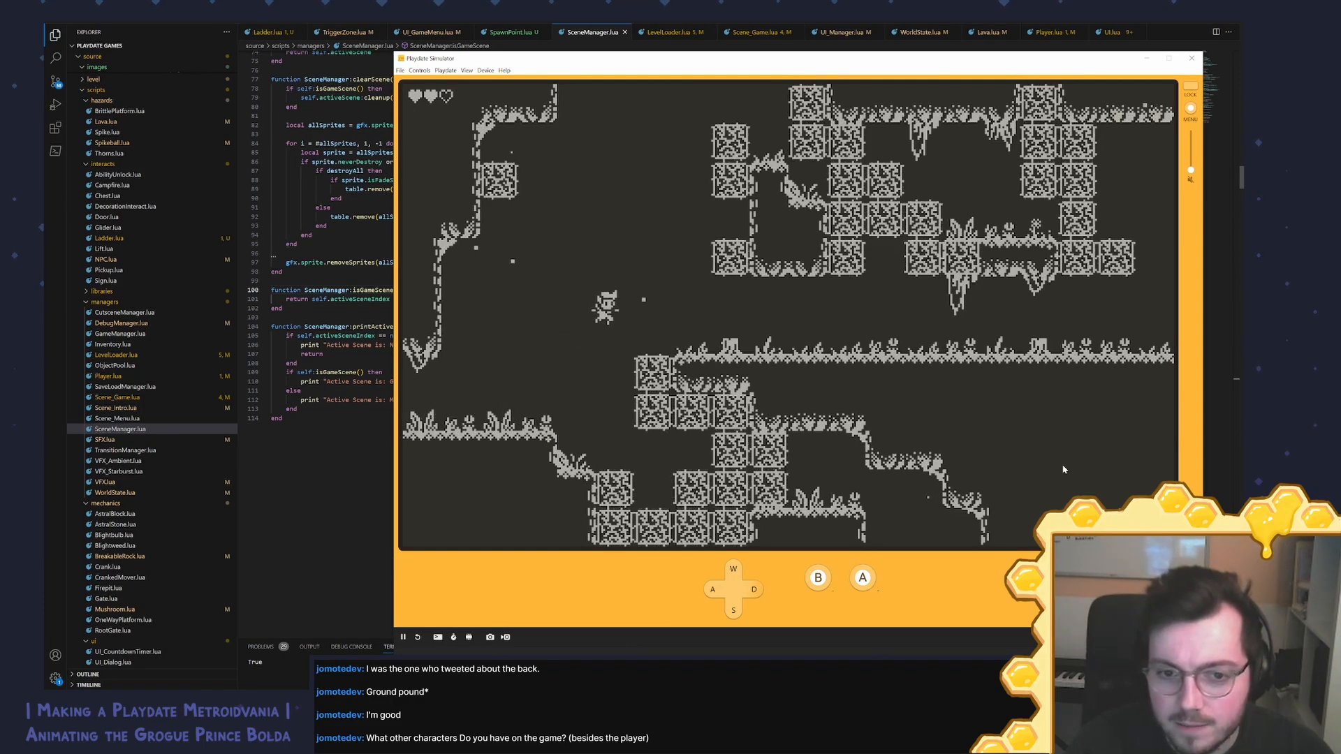
key("d")
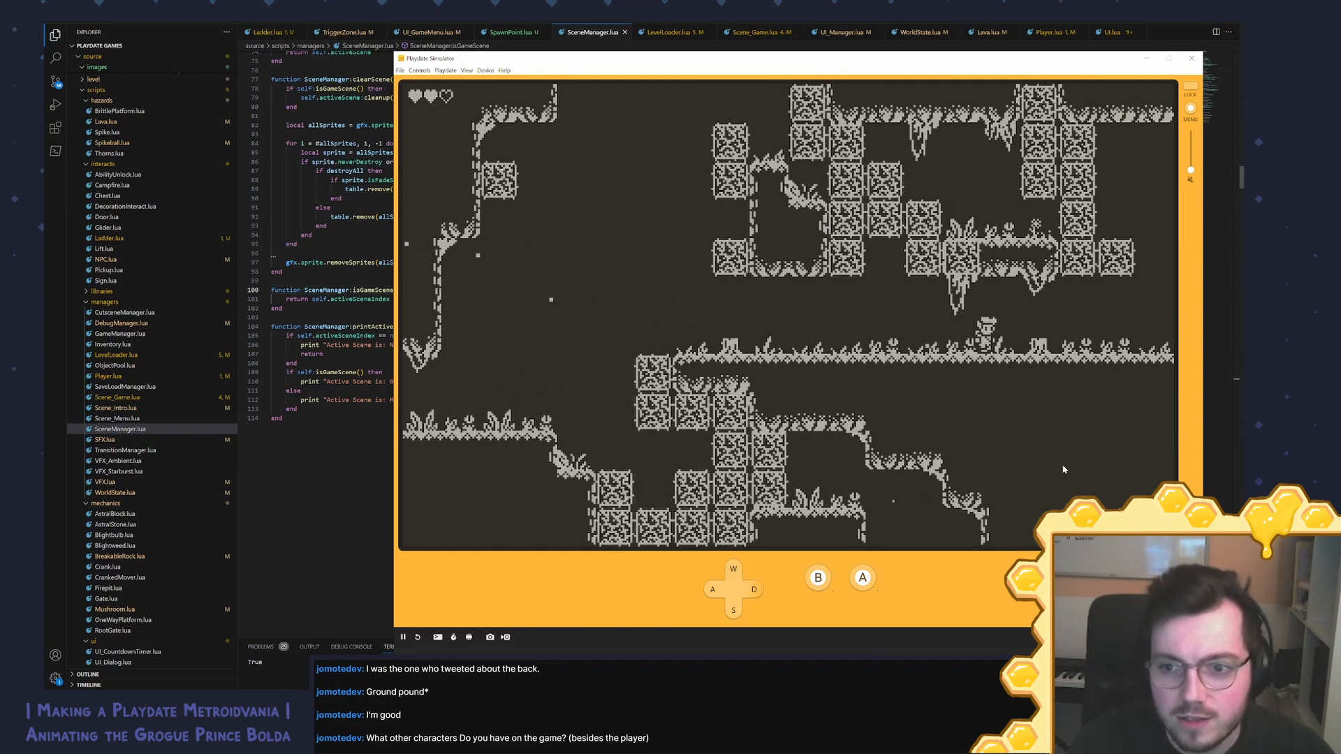
key("d")
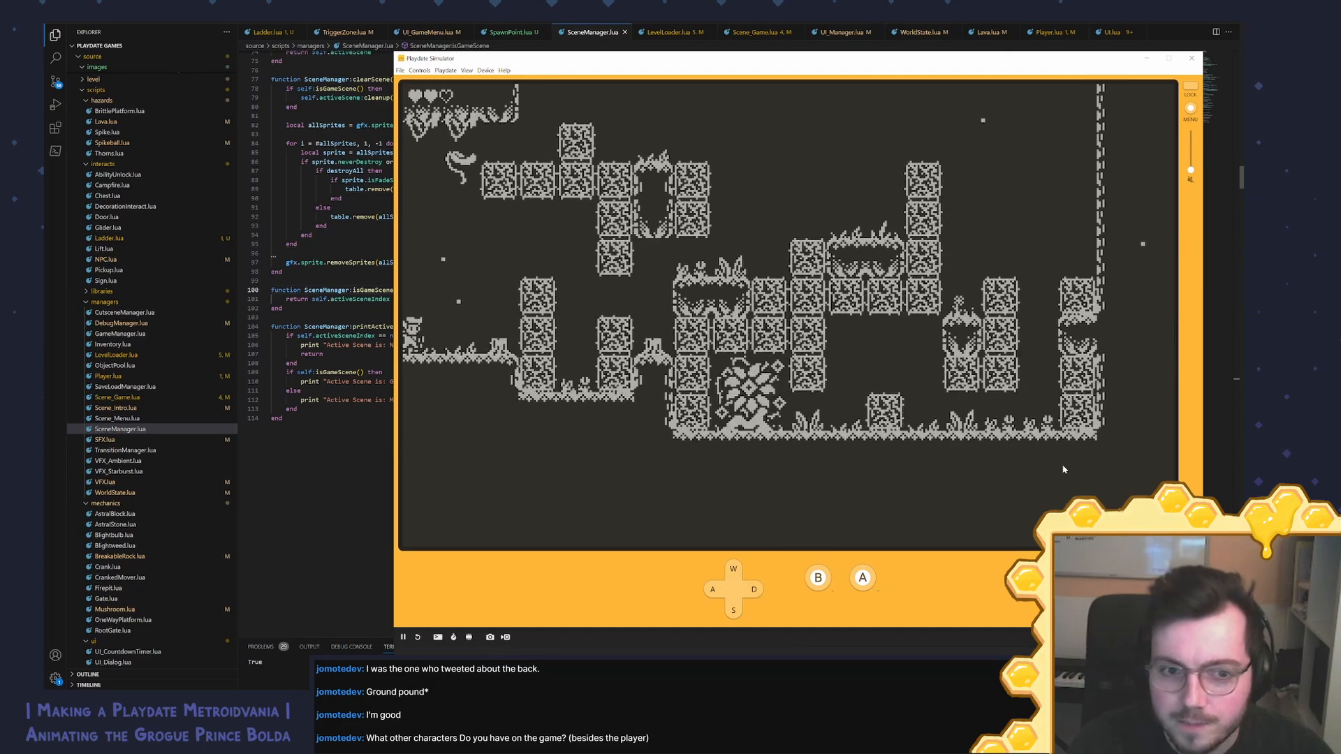
key("period")
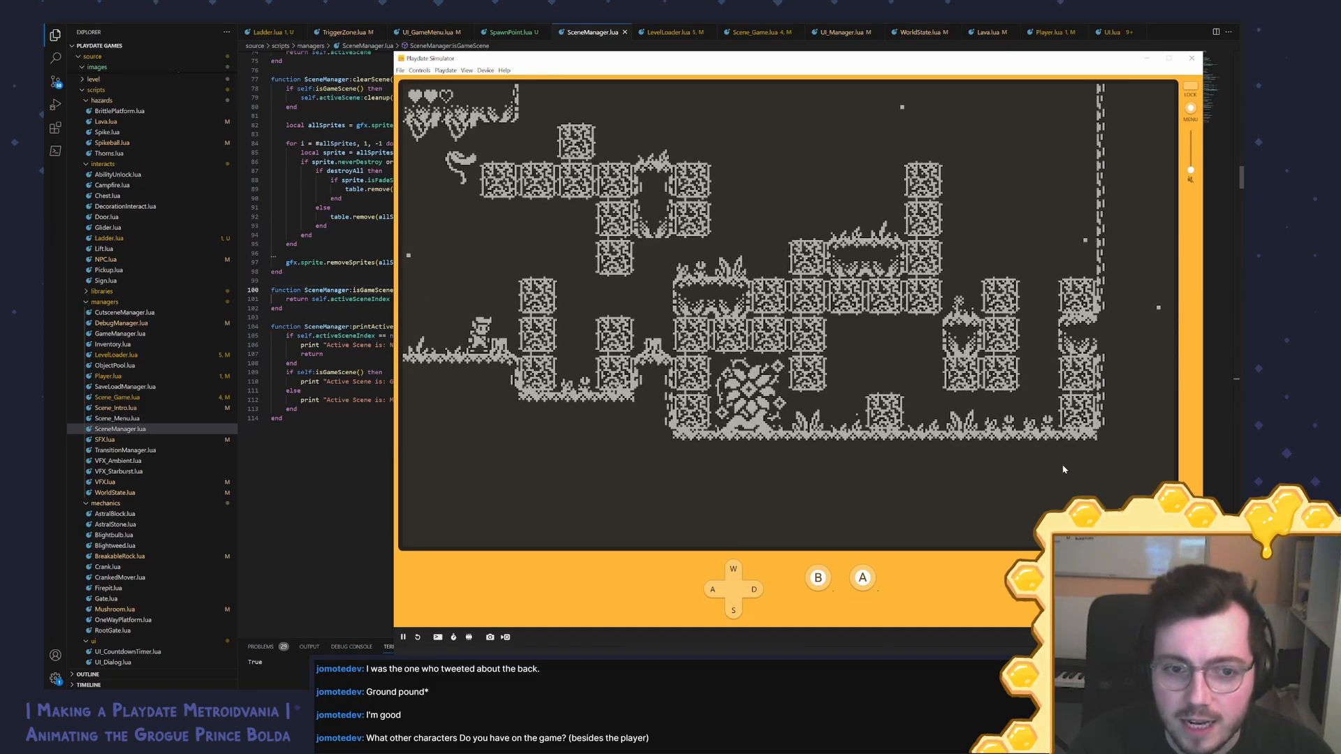
key("period")
key("a")
key("period")
key("d")
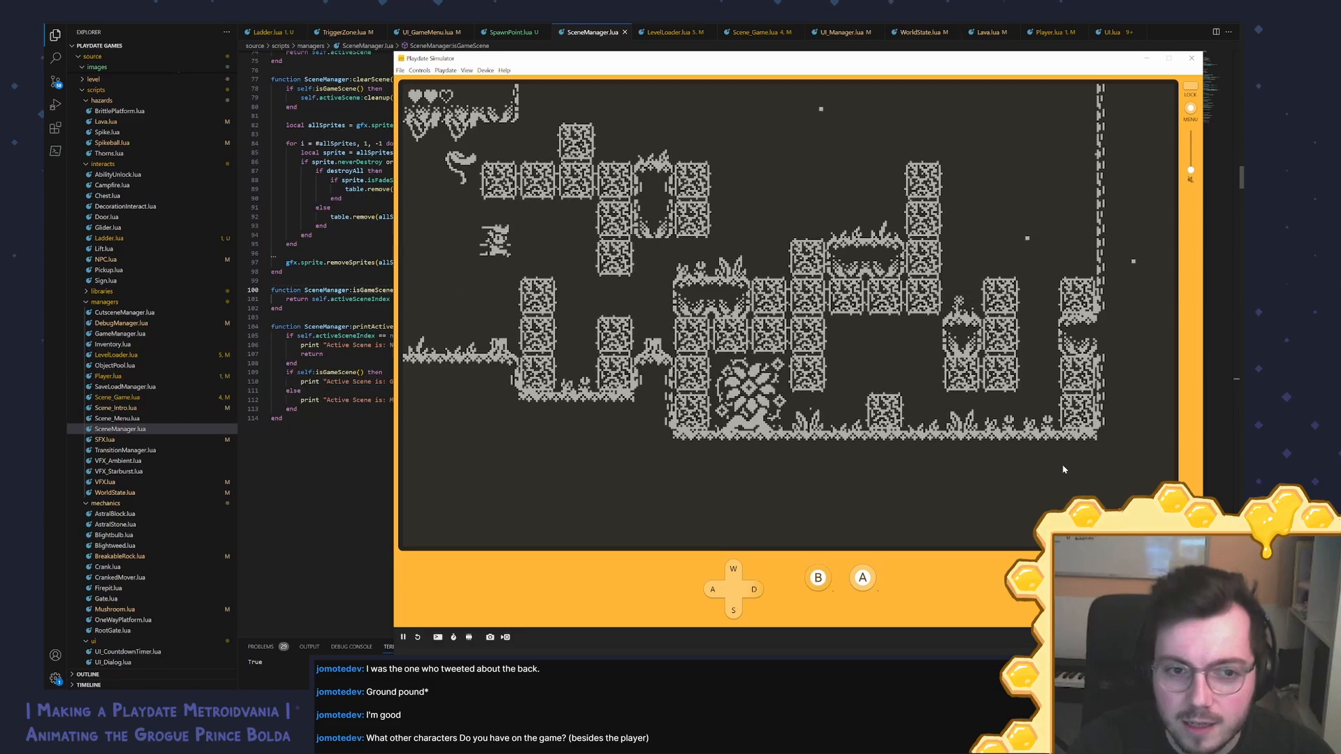
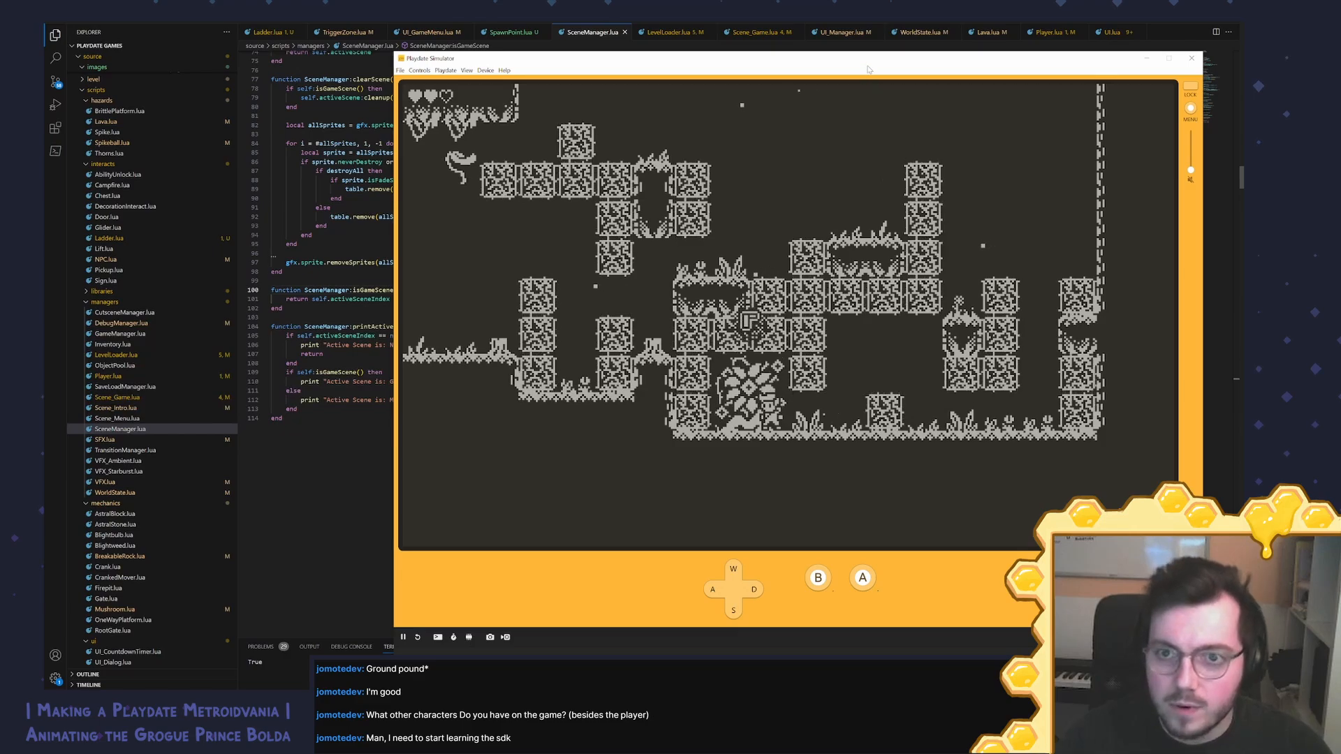
Step: Move the simulator window up to reveal its crank controls and clear the blight blocks from the room
left_click_drag(870, 62, 859, 38)
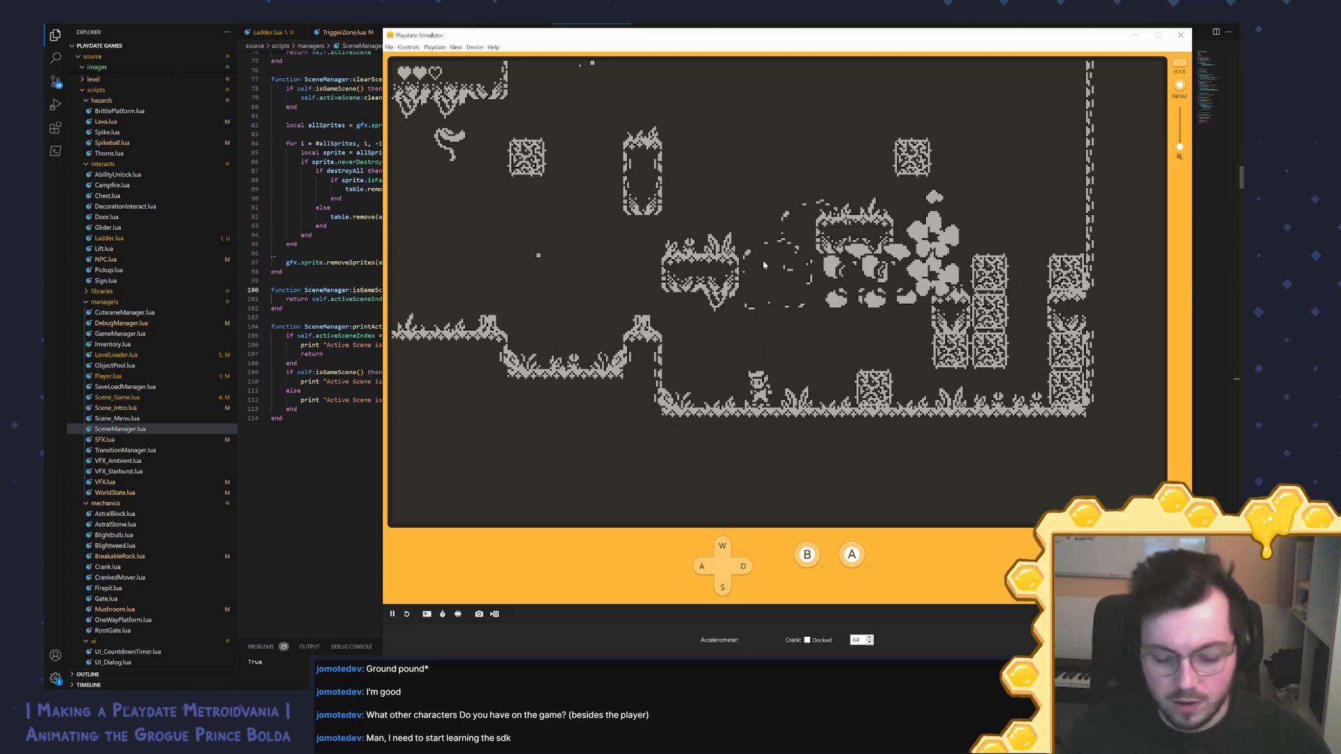
key("a")
key("d")
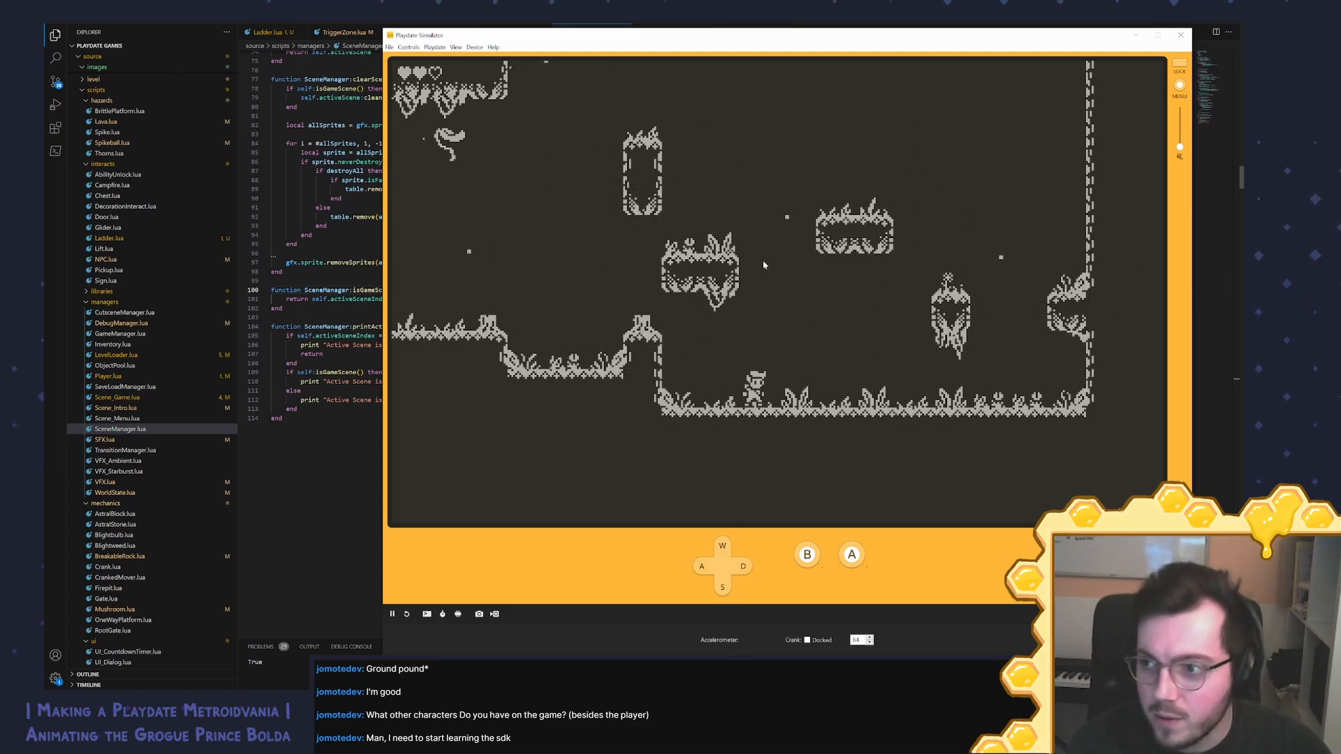
Step: Jump the character back and forth across the grassy platforms in the cleared room
key("a")
key("period")
key("period")
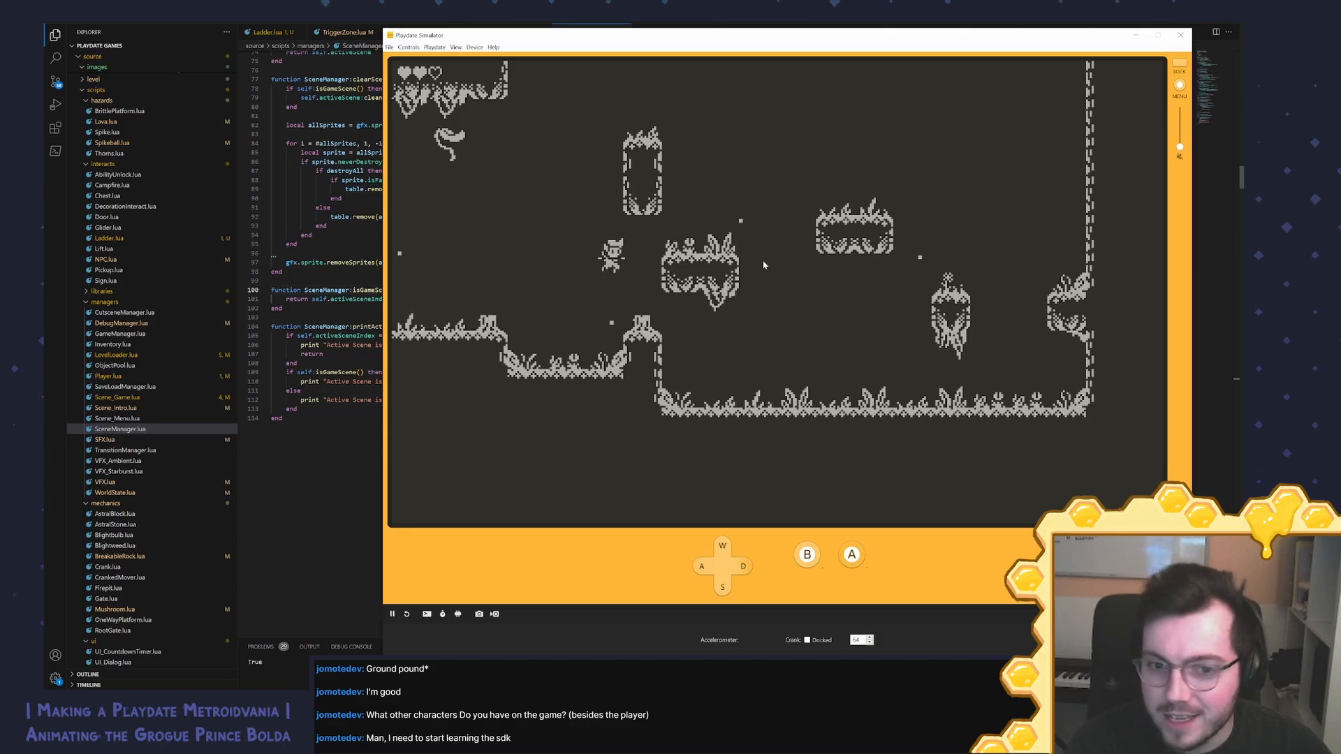
key("d")
key("period")
key("a")
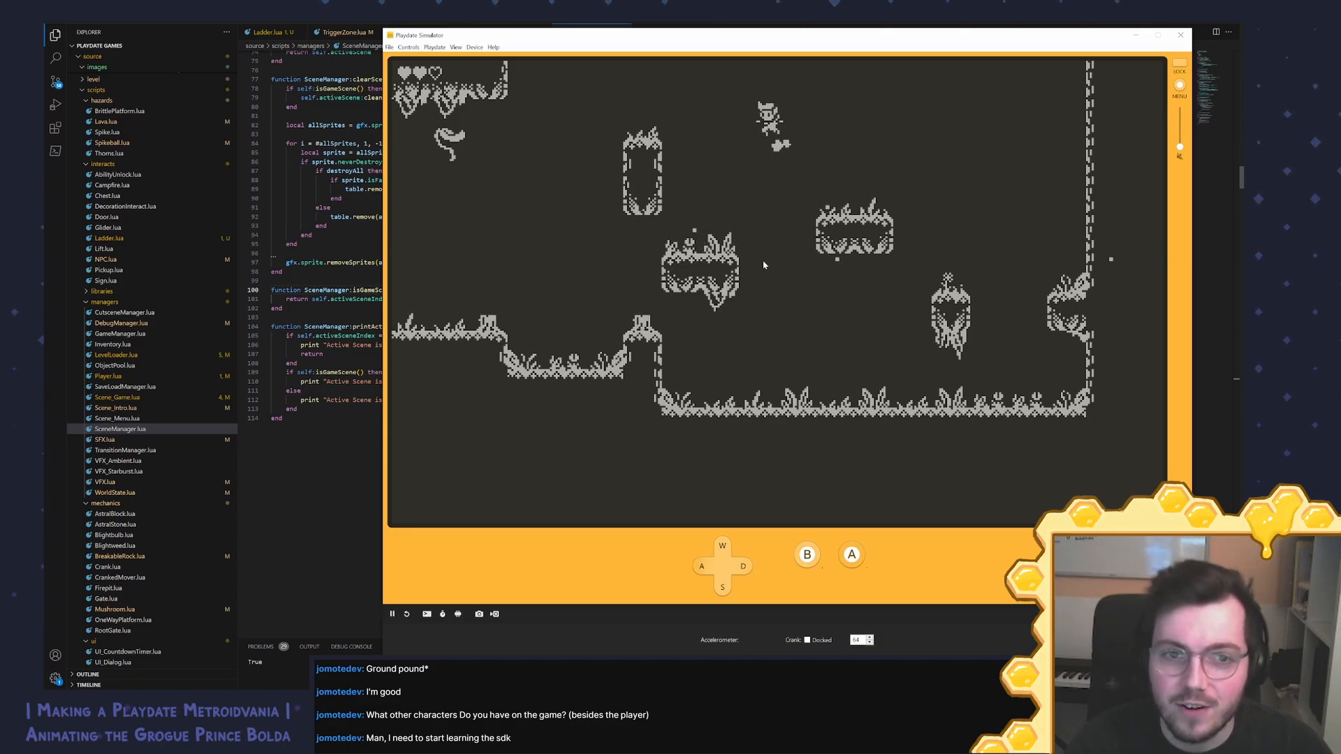
Step: Move the character left out of the cleared platform room and across the lower ledges of the neighbouring Undergrowth room
key("a")
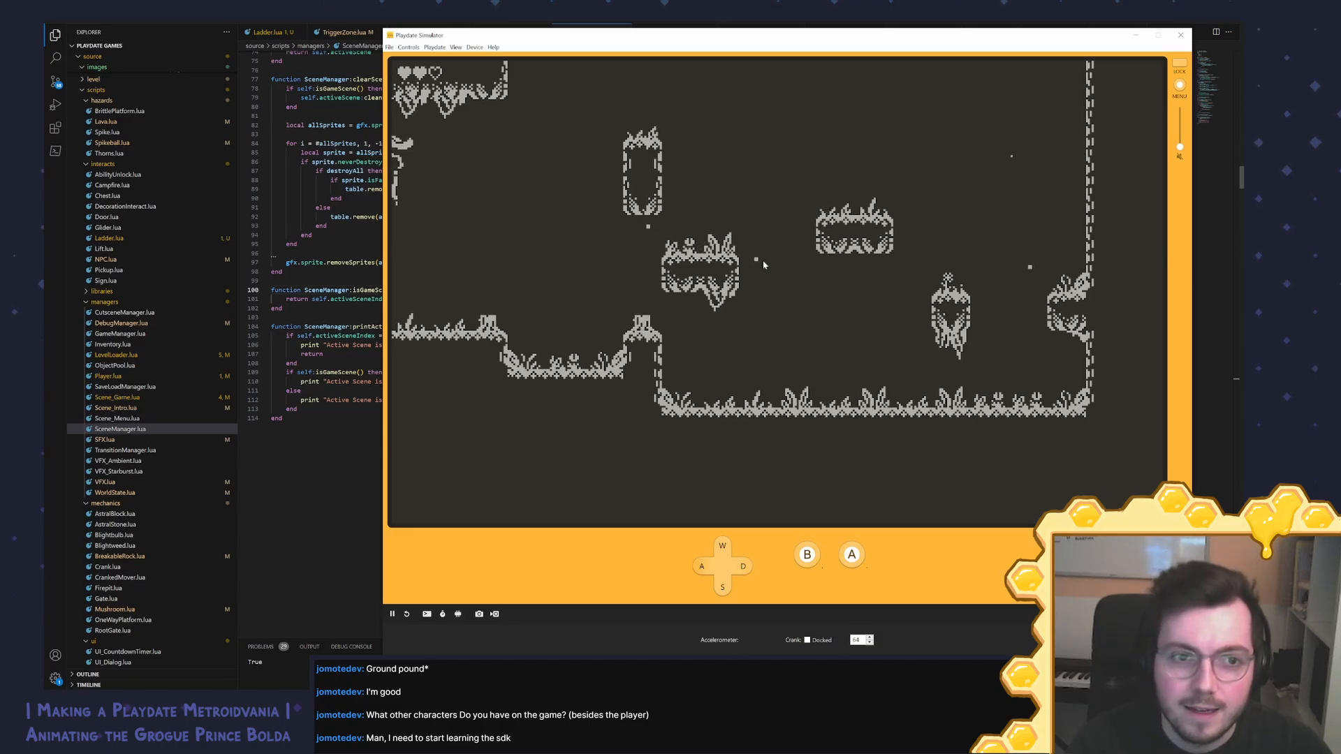
key("a")
key("period")
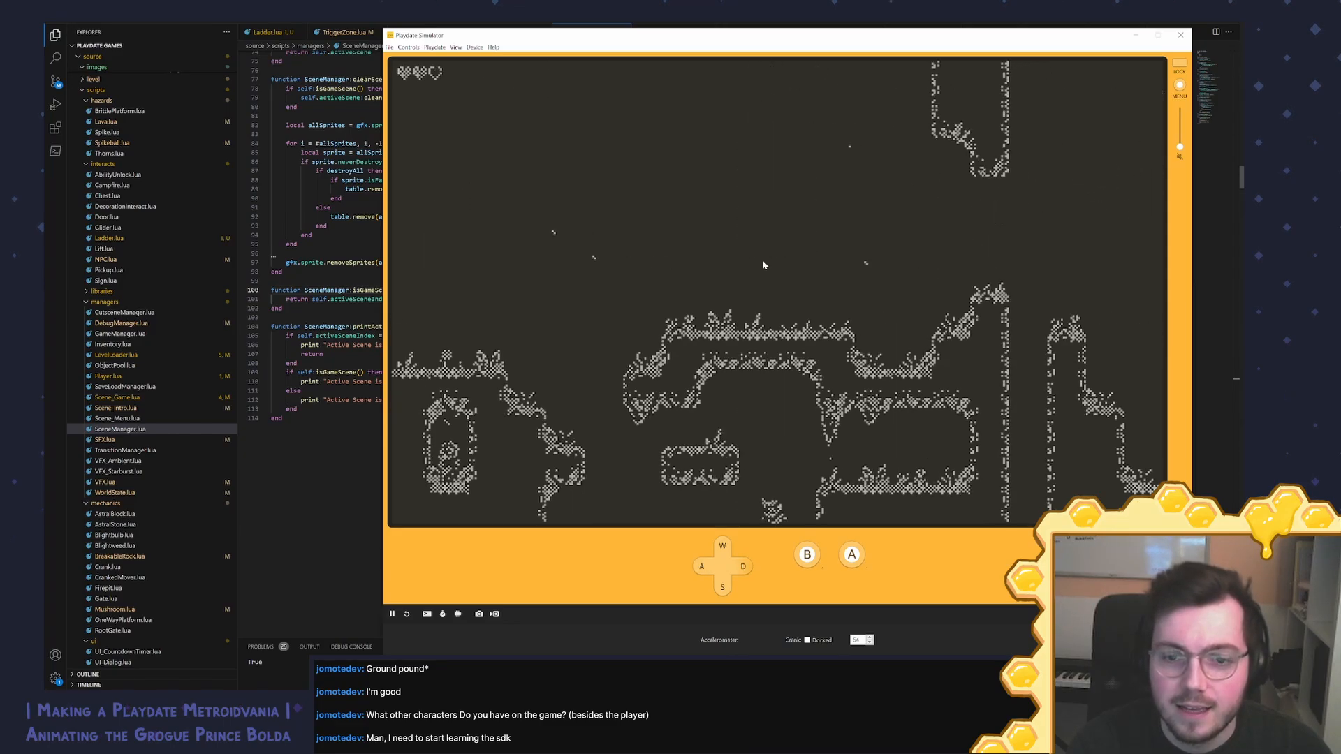
key("d")
key("period")
key("a")
key("a")
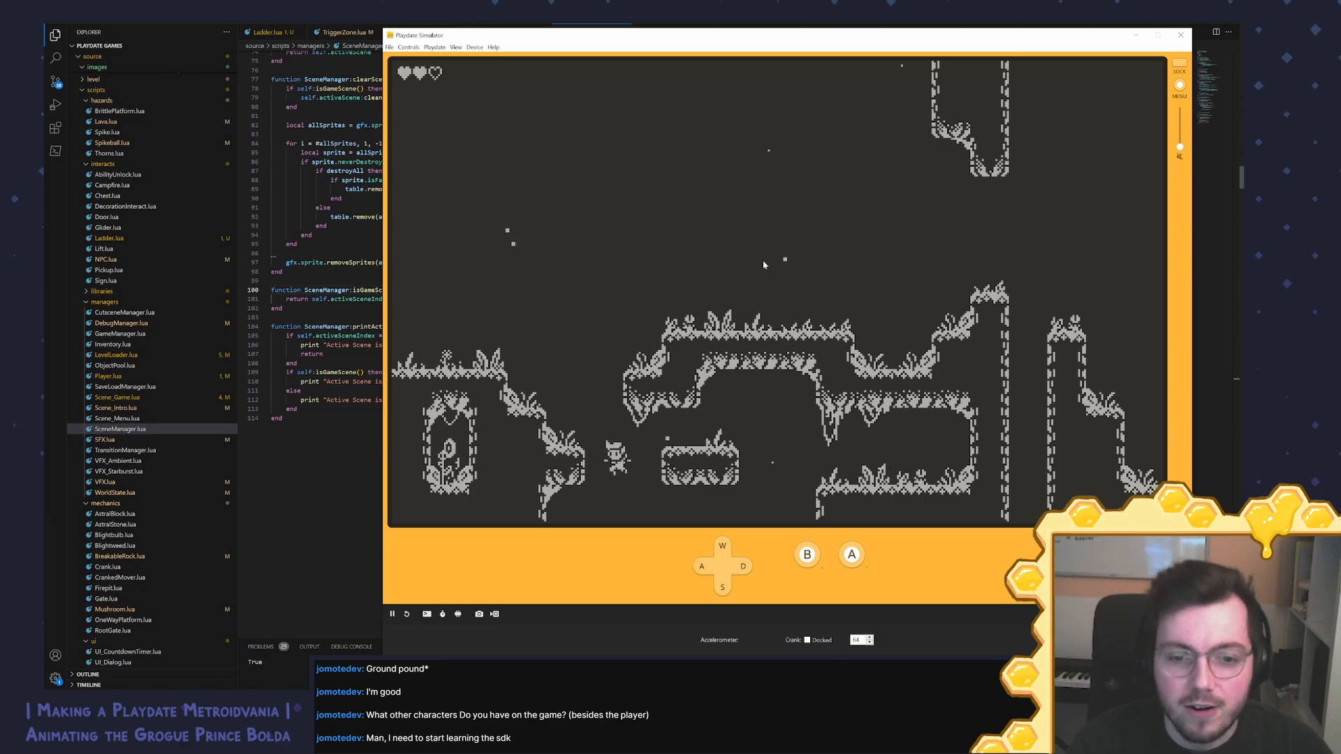
Step: Walk the character left past the talking tree onto the raised grassy ledge and close the simulator
key("a")
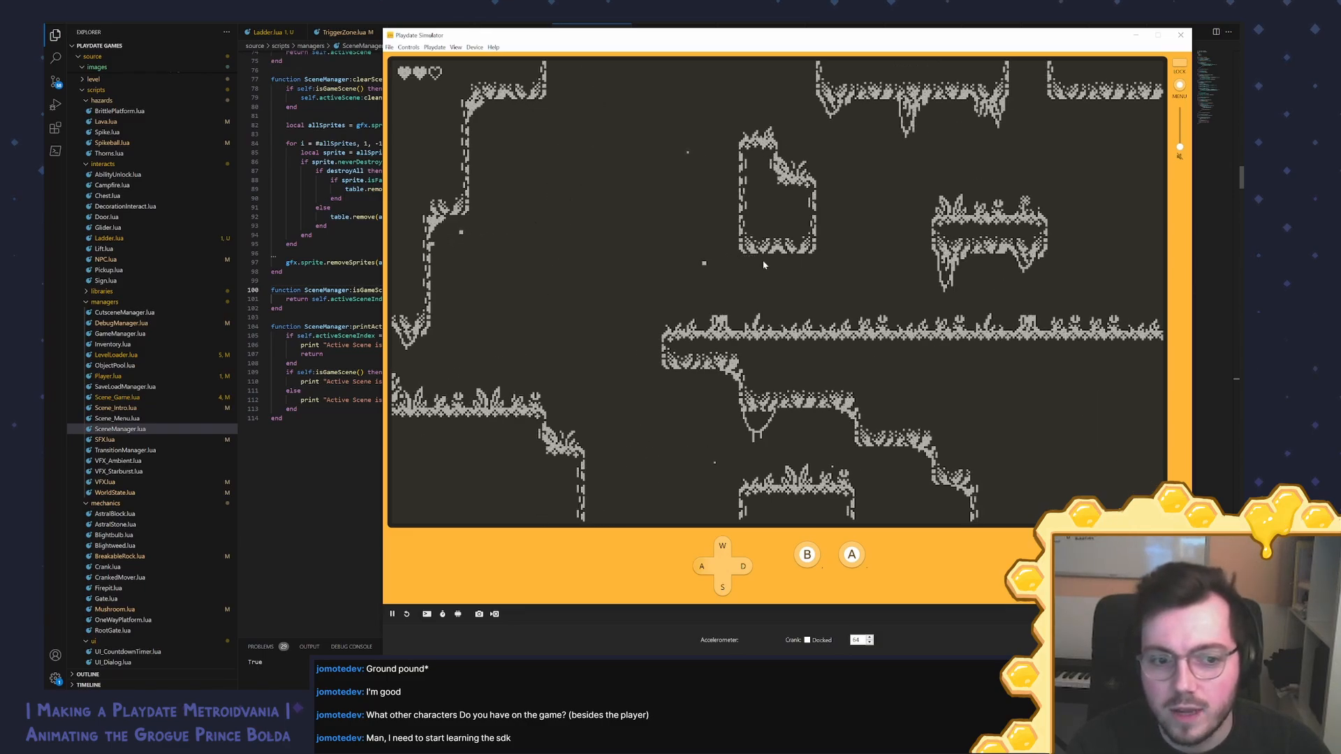
key("a")
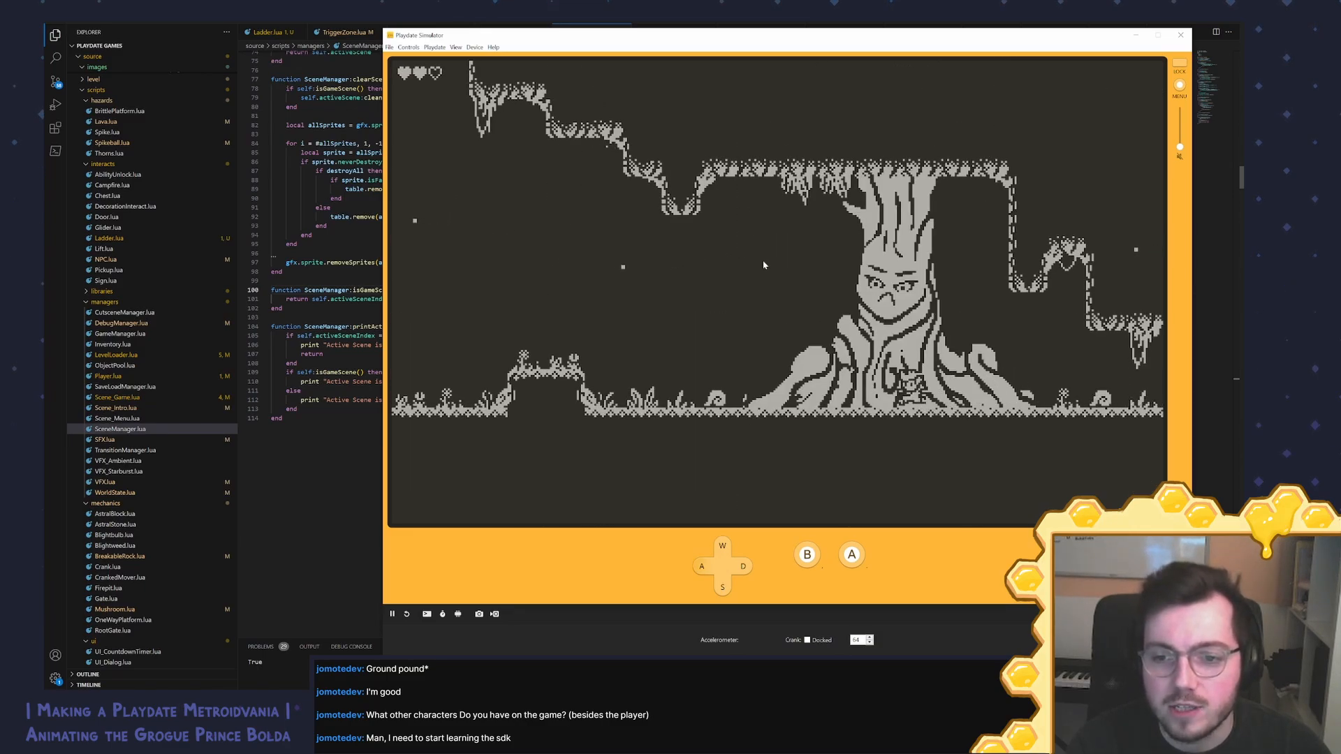
key("period")
key("a")
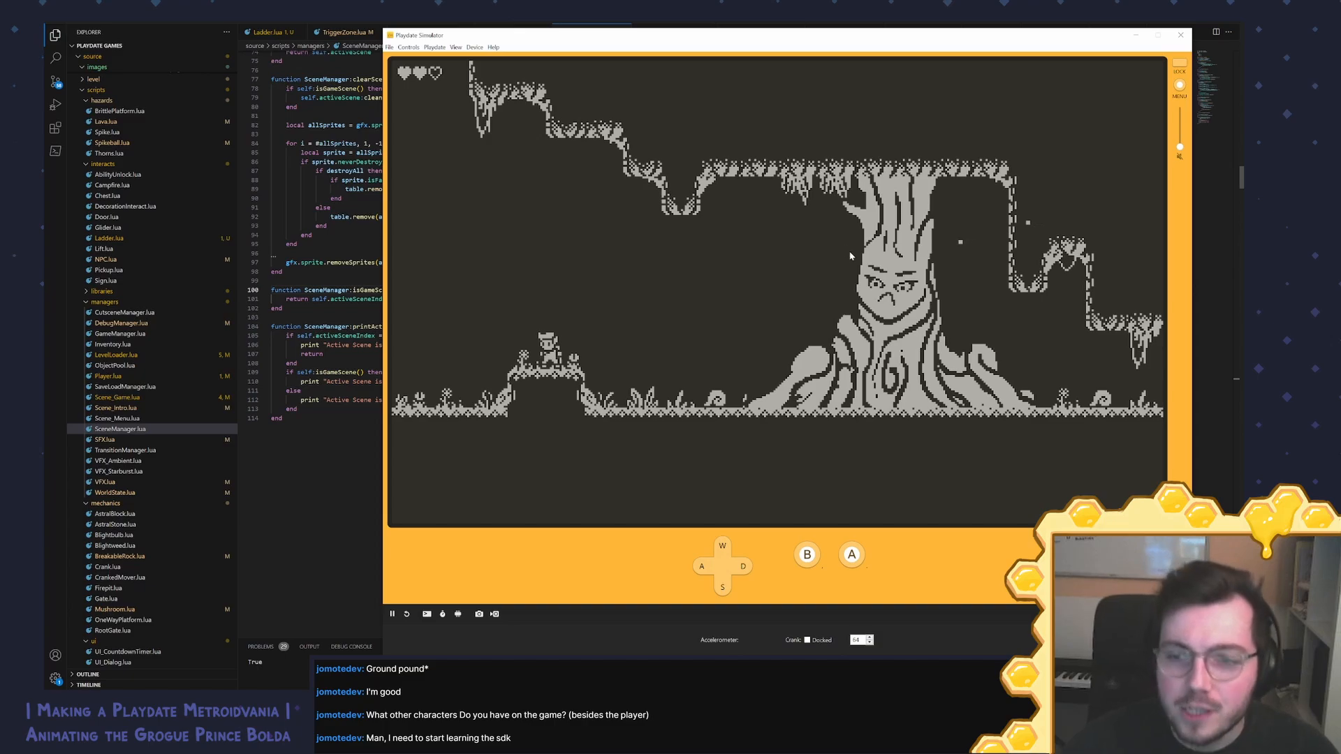
left_click(1181, 35)
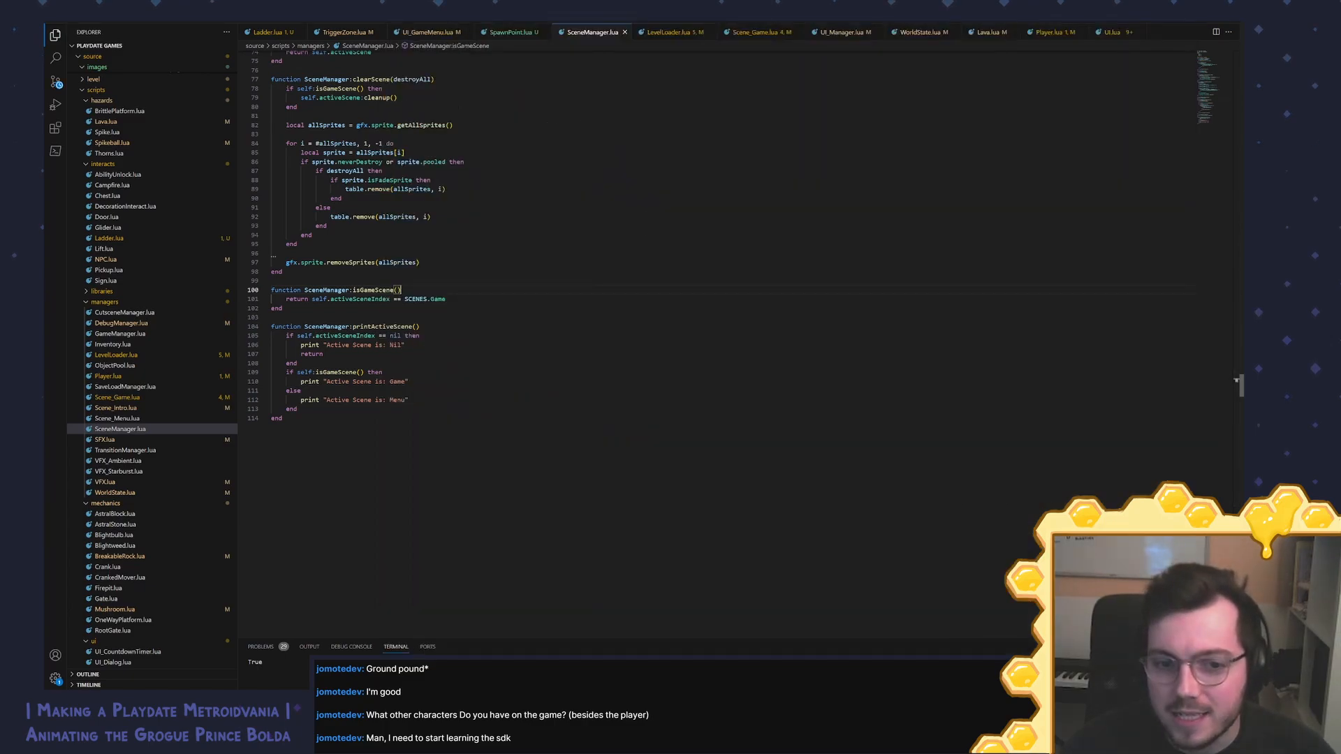
Step: Switch to Aseprite and open the recent file Echo - NPC Concepts.aseprite
key("alt+Tab")
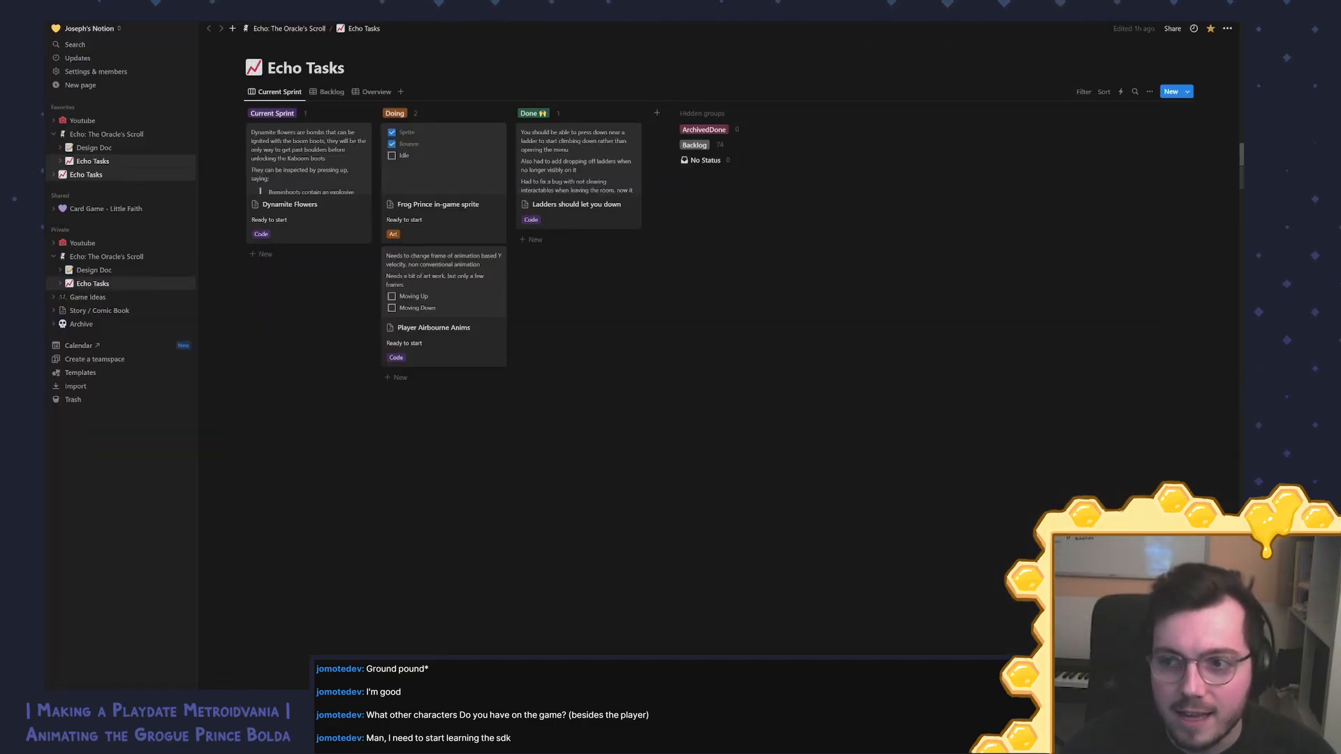
mouse_move(1241, 155)
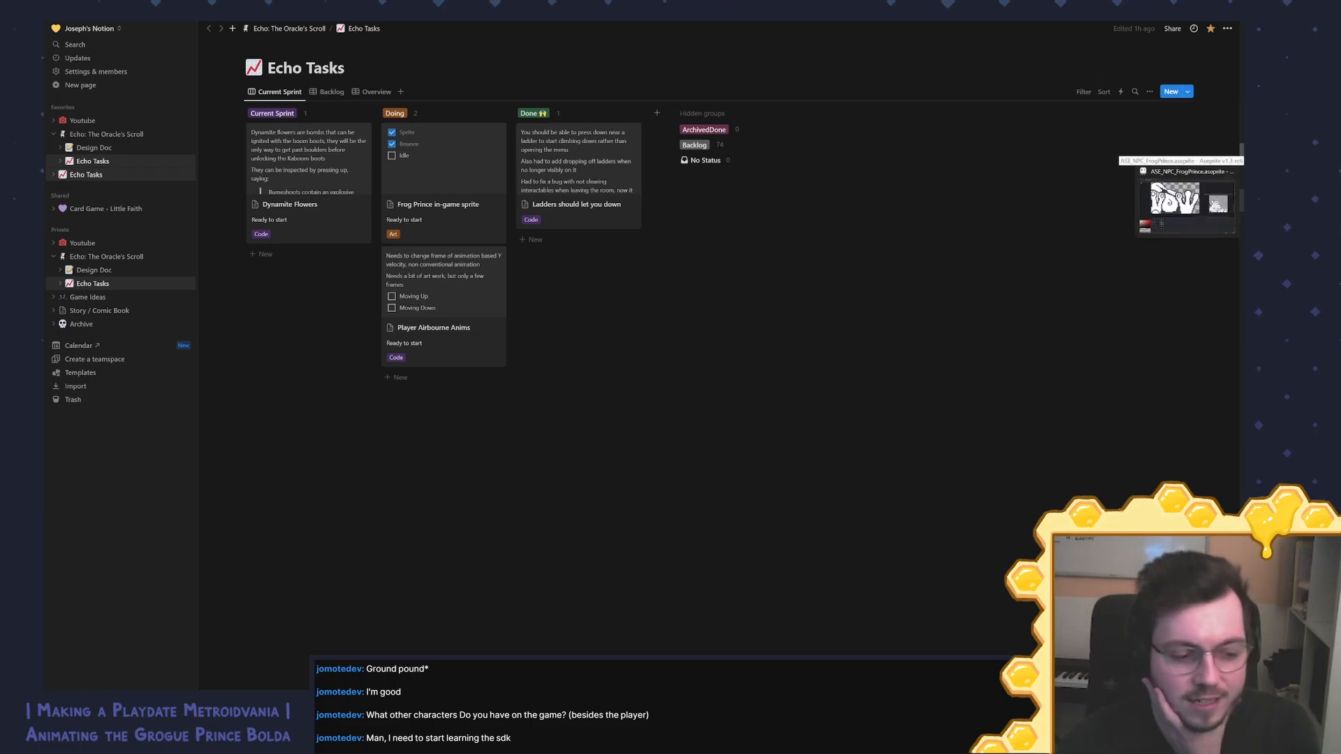
left_click(1241, 155)
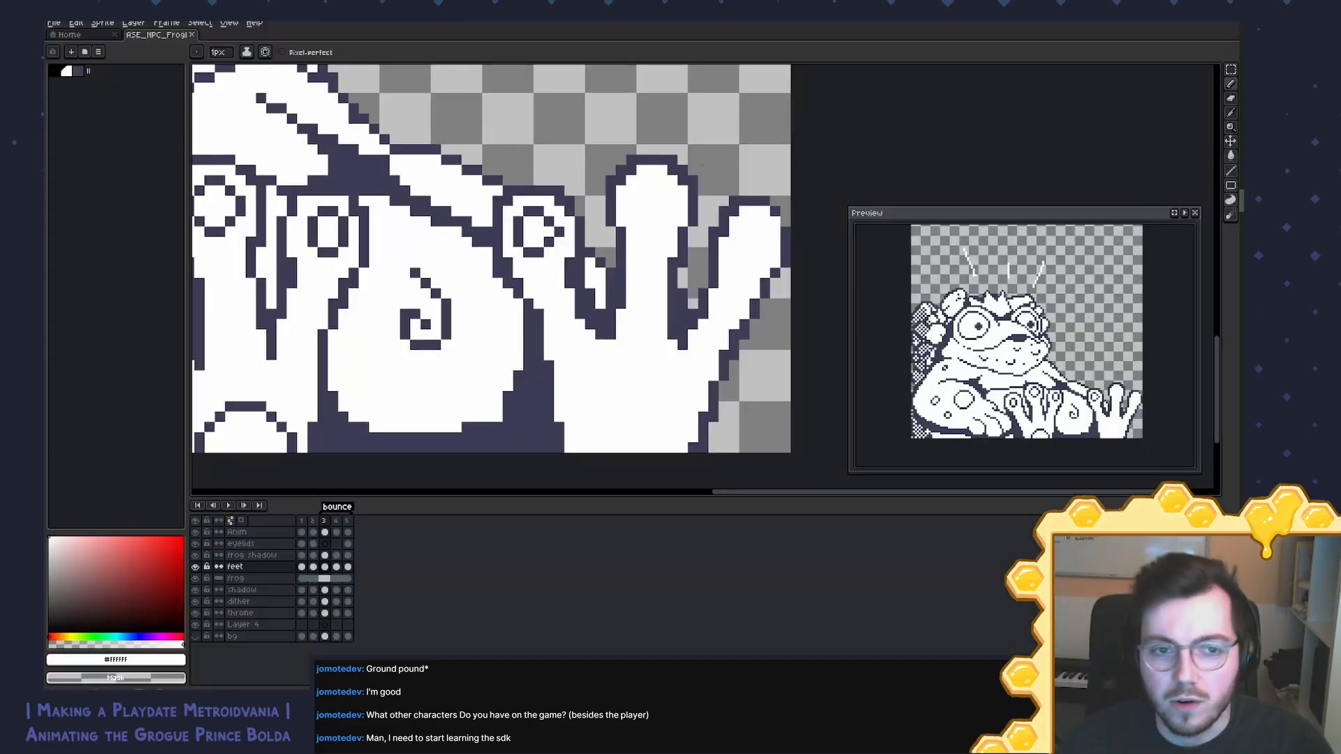
left_click(63, 24)
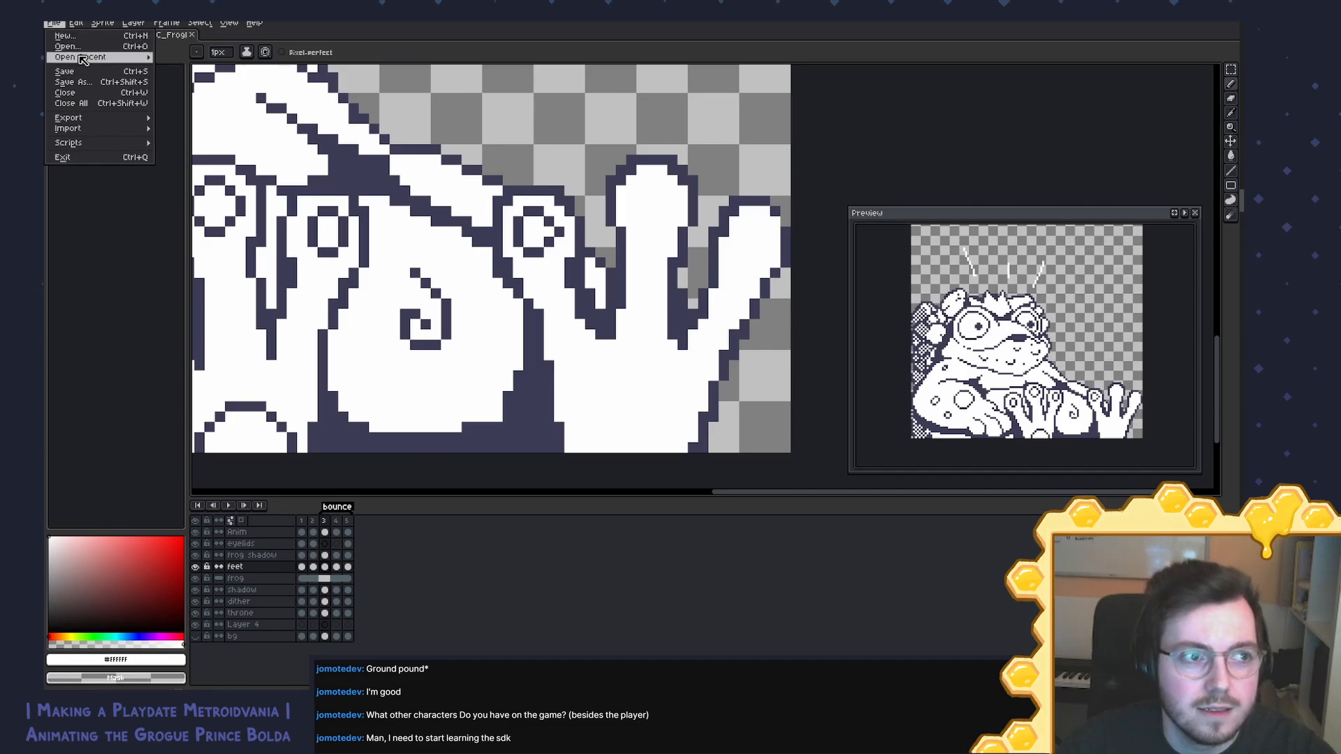
mouse_move(90, 57)
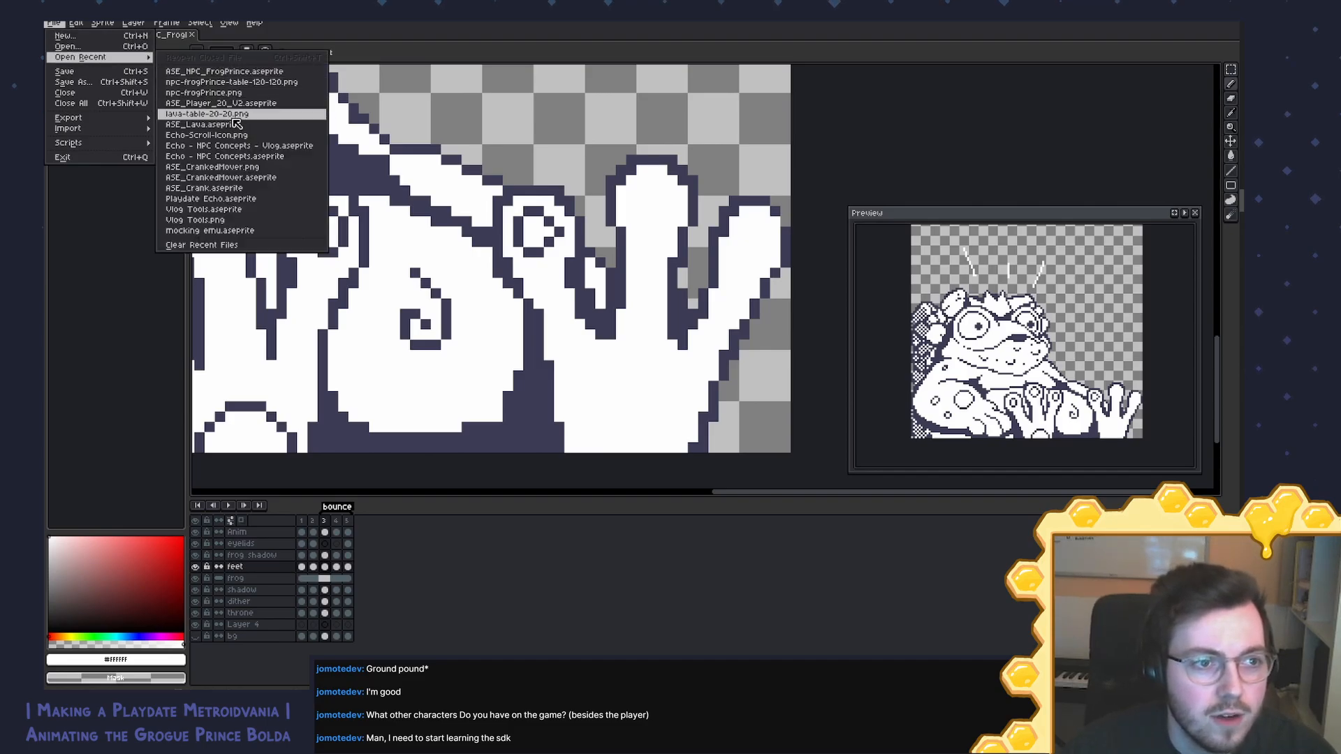
left_click(266, 158)
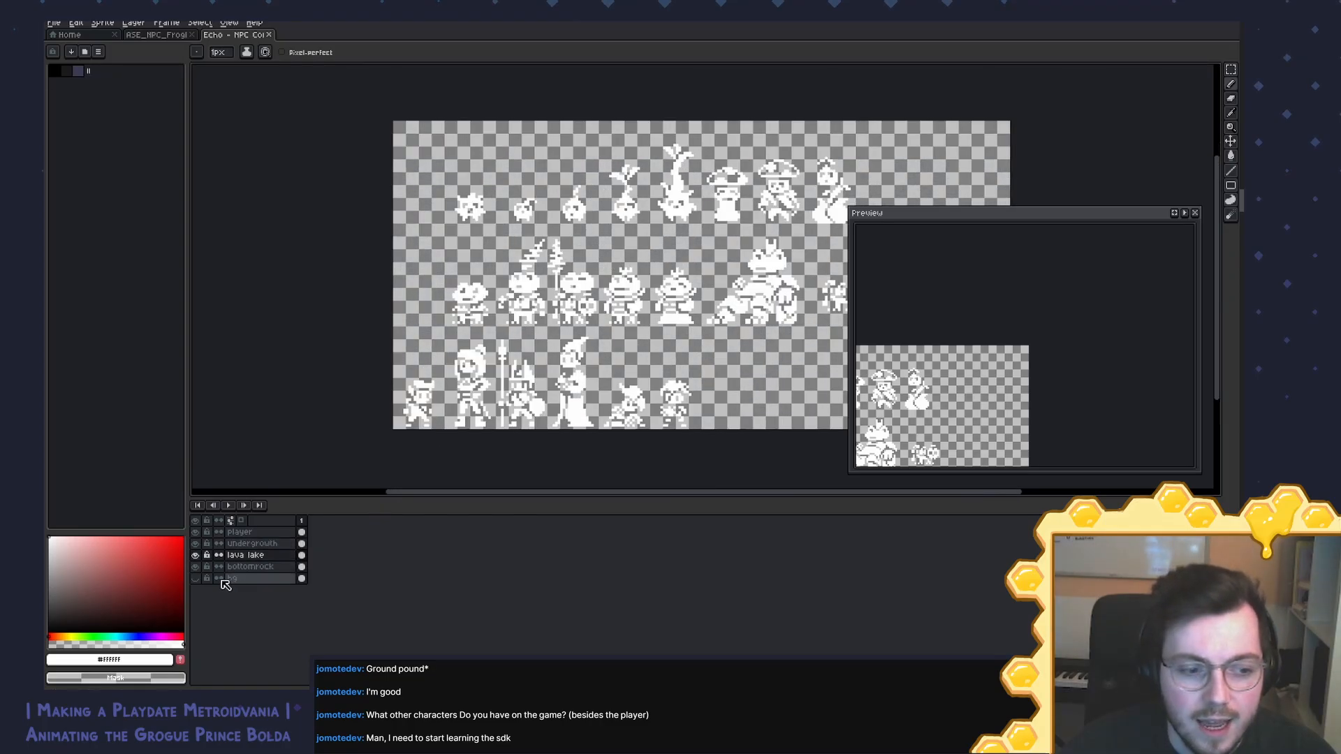
Step: Show the bg layer behind the NPC concepts and examine the rows of character sprites
left_click(196, 578)
left_click_drag(710, 380, 598, 391)
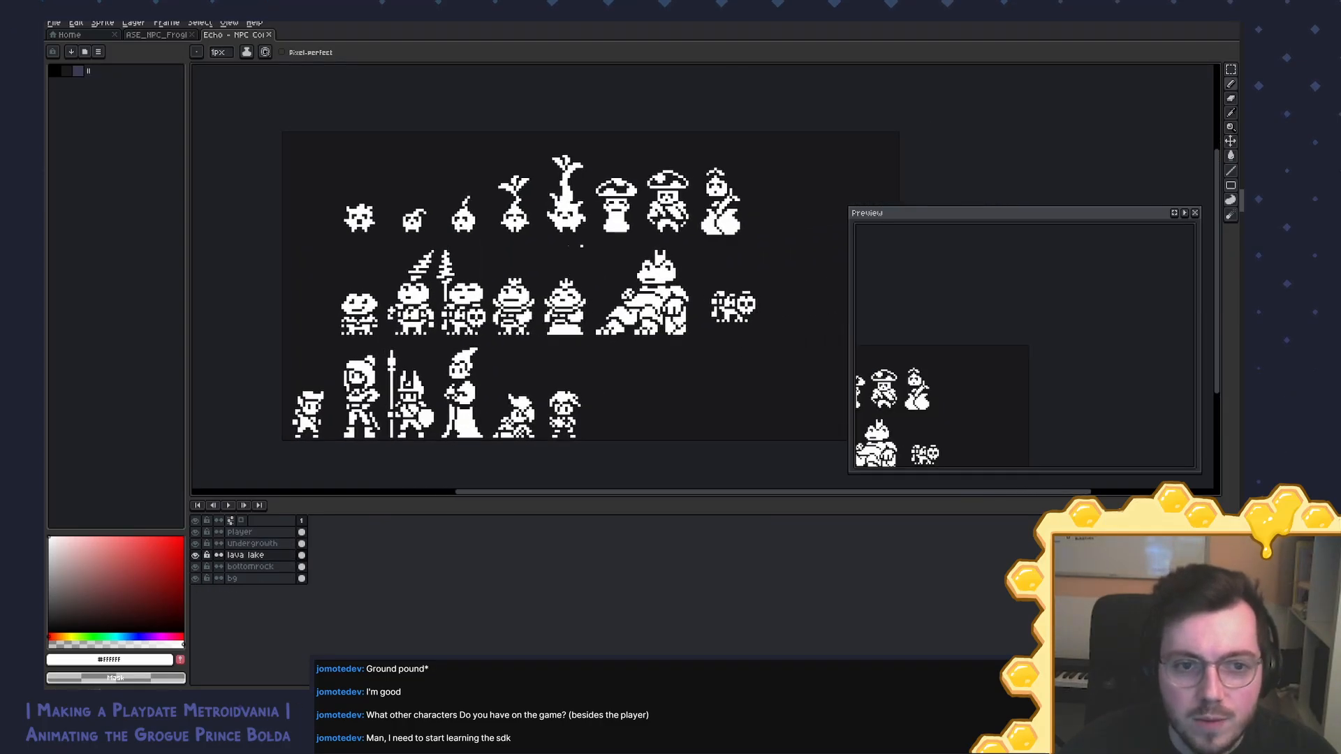
left_click_drag(358, 378, 355, 400)
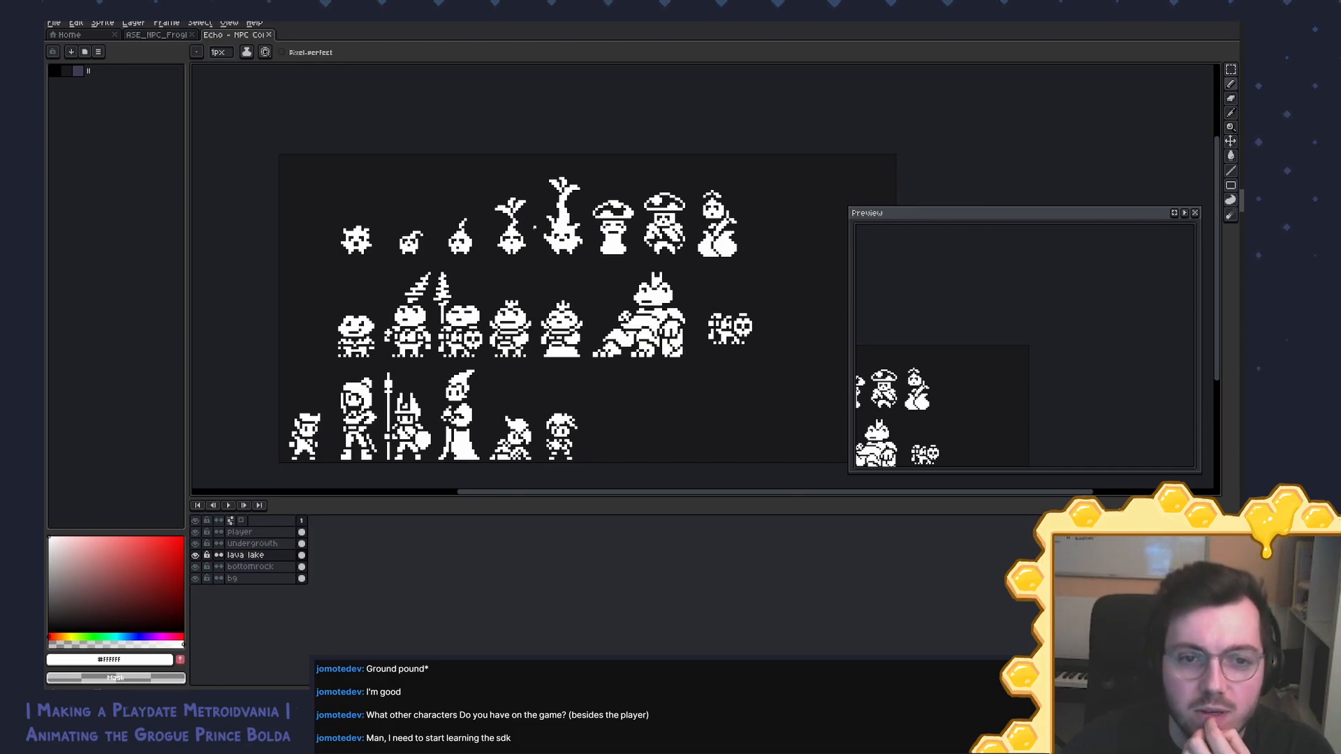
left_click_drag(363, 310, 351, 256)
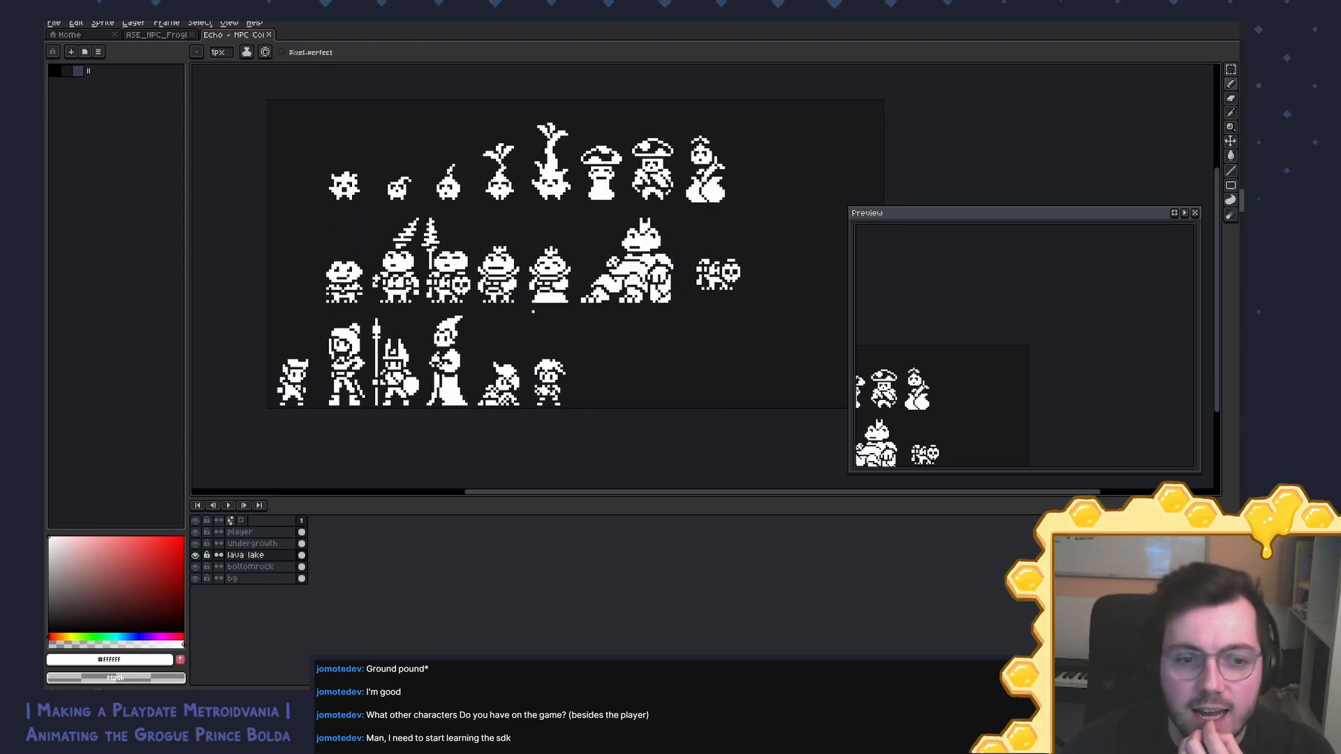
left_click_drag(533, 312, 581, 291)
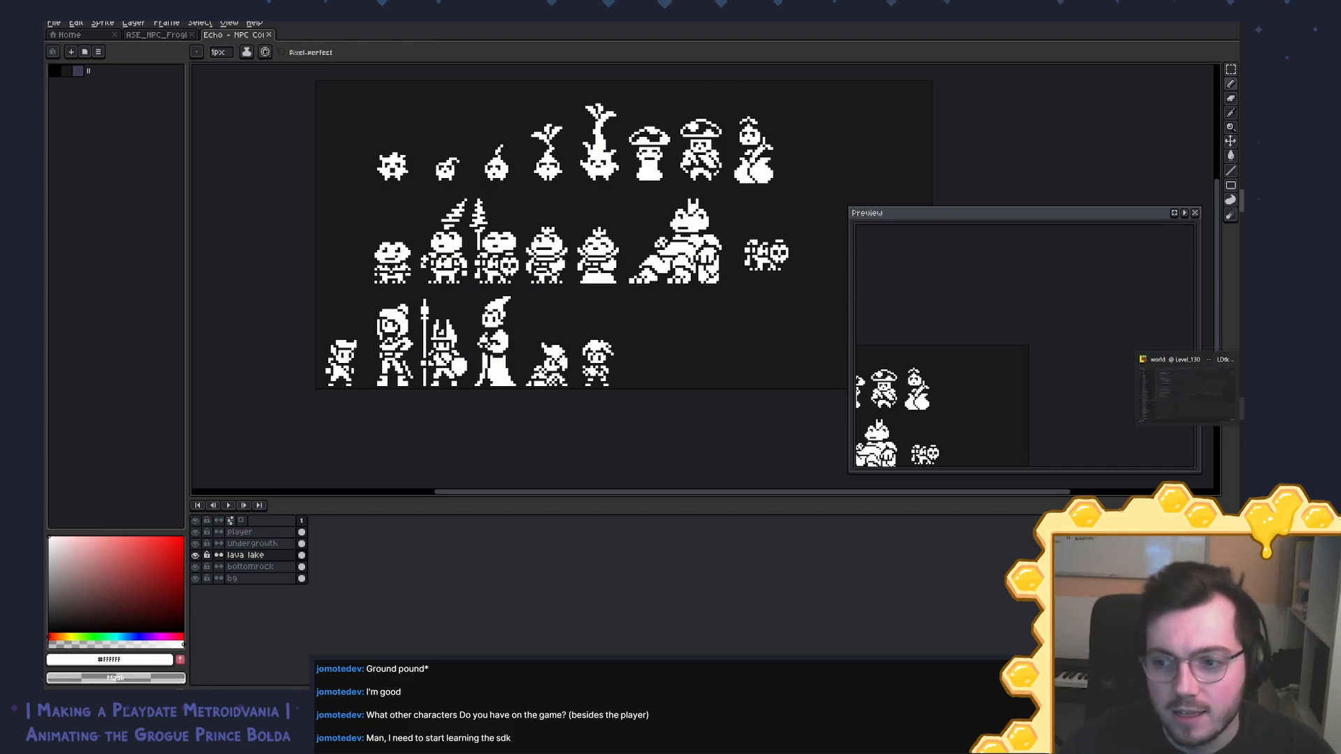
Step: Switch to the LDtk world map, look over the rooms around Level_130 and save the project
left_click(1250, 409)
scroll(704, 380, "down", 3)
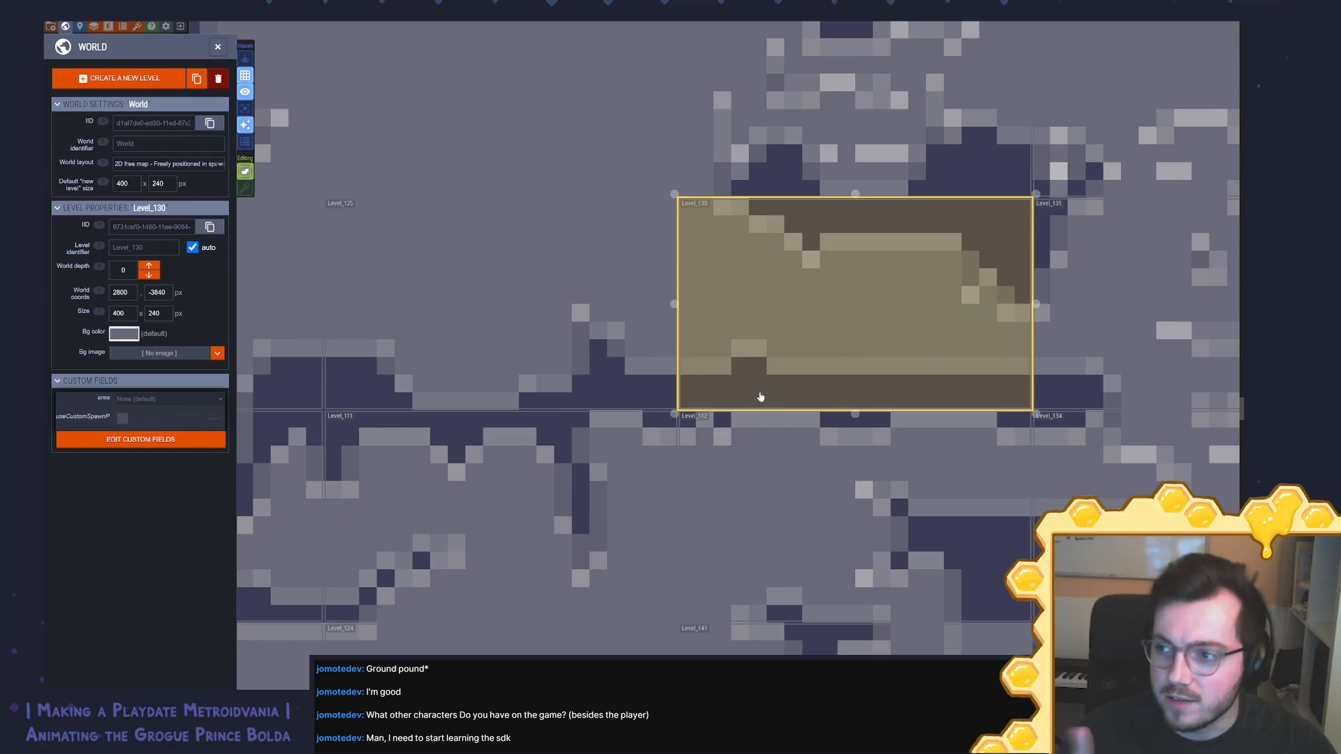
scroll(679, 401, "down", 3)
left_click_drag(690, 442, 769, 371)
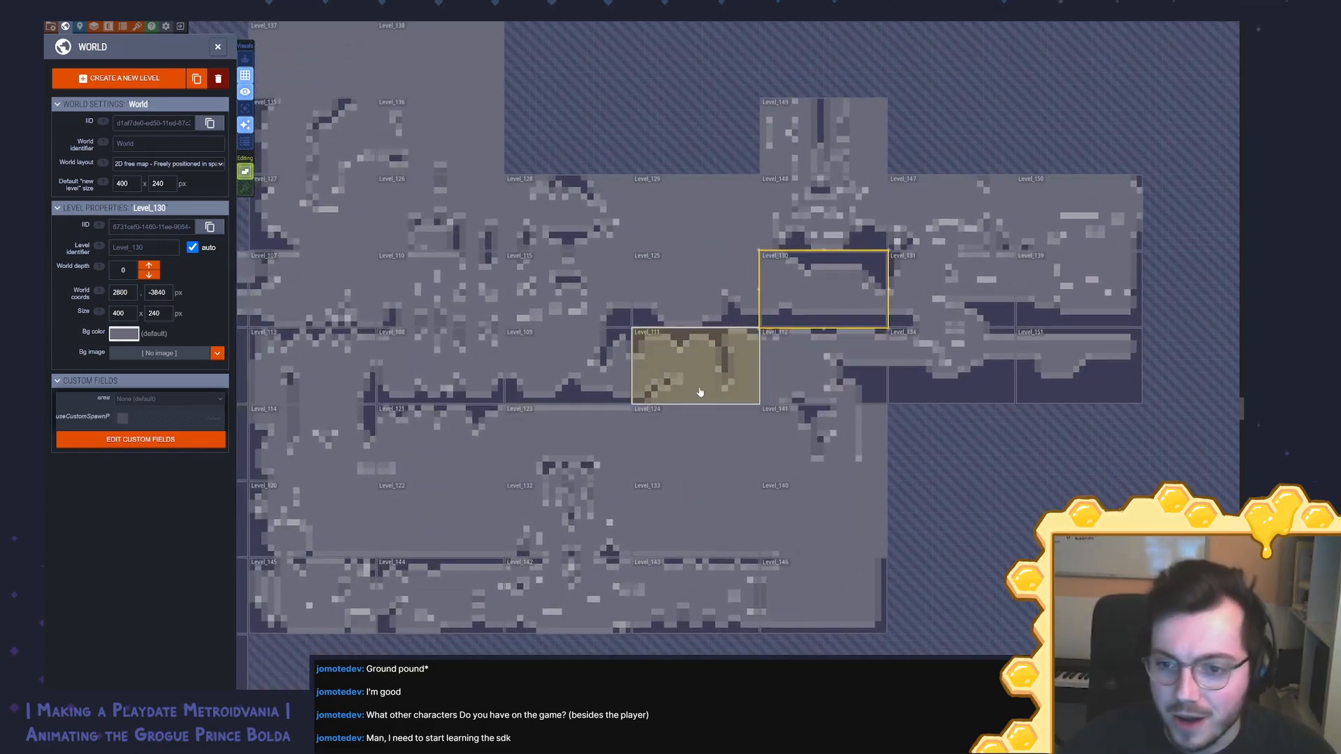
left_click_drag(682, 418, 880, 372)
key("ctrl+s")
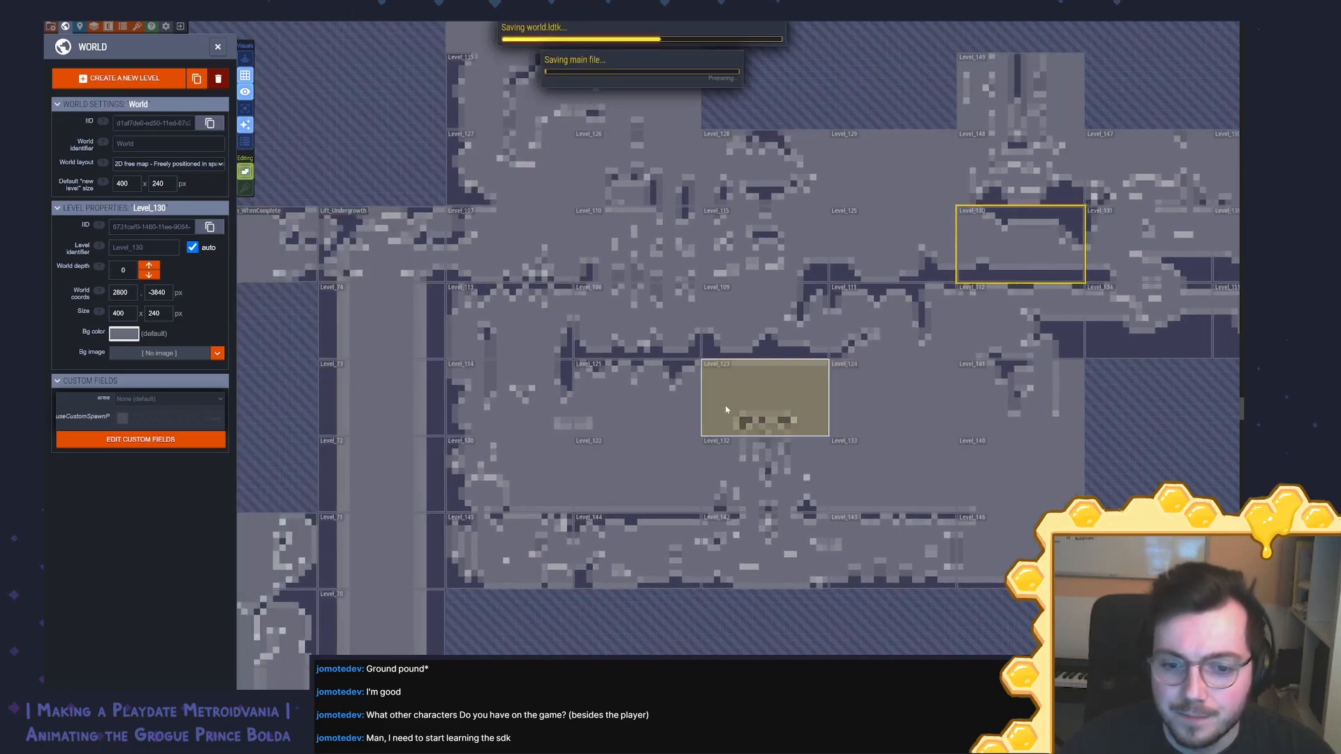
Step: Examine the whole world map from the Undergrowth along the lift shaft to the caves and debug rooms
left_click_drag(396, 663, 681, 363)
left_click_drag(545, 484, 769, 245)
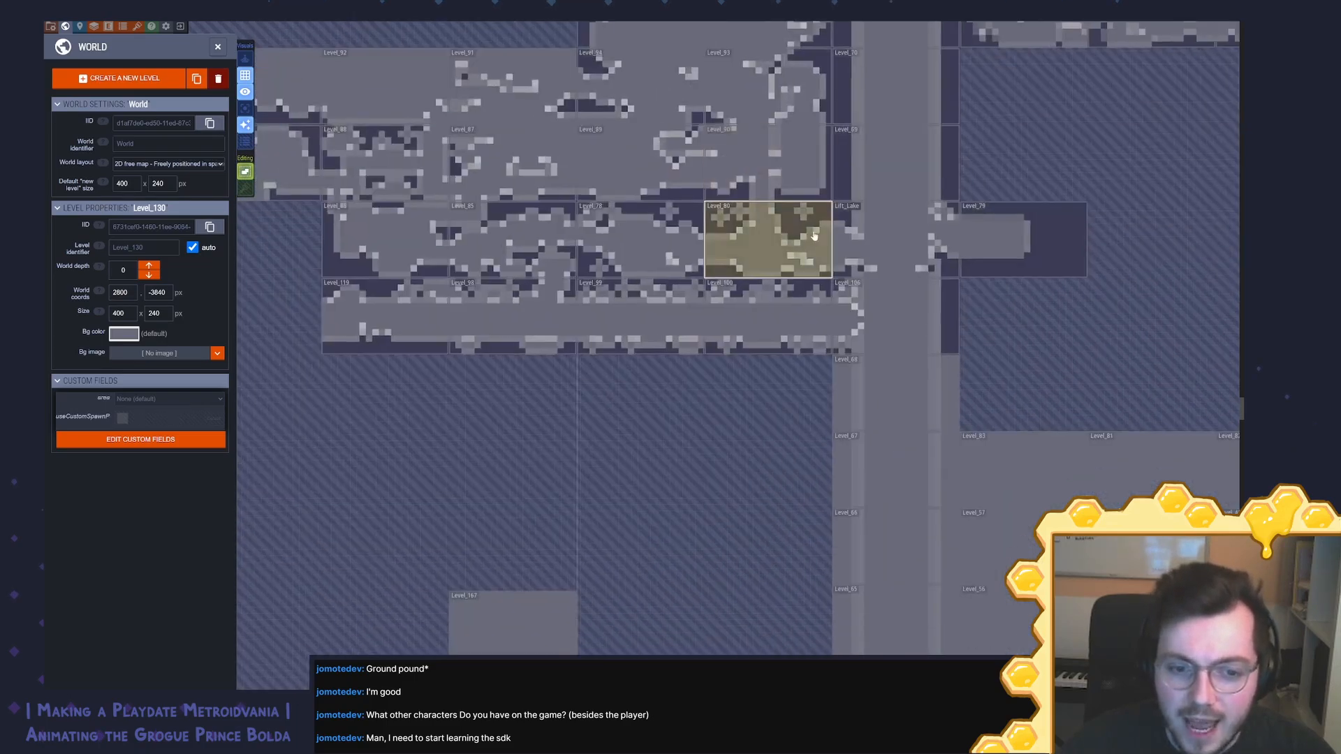
scroll(799, 251, "down", 3)
left_click_drag(781, 407, 742, 278)
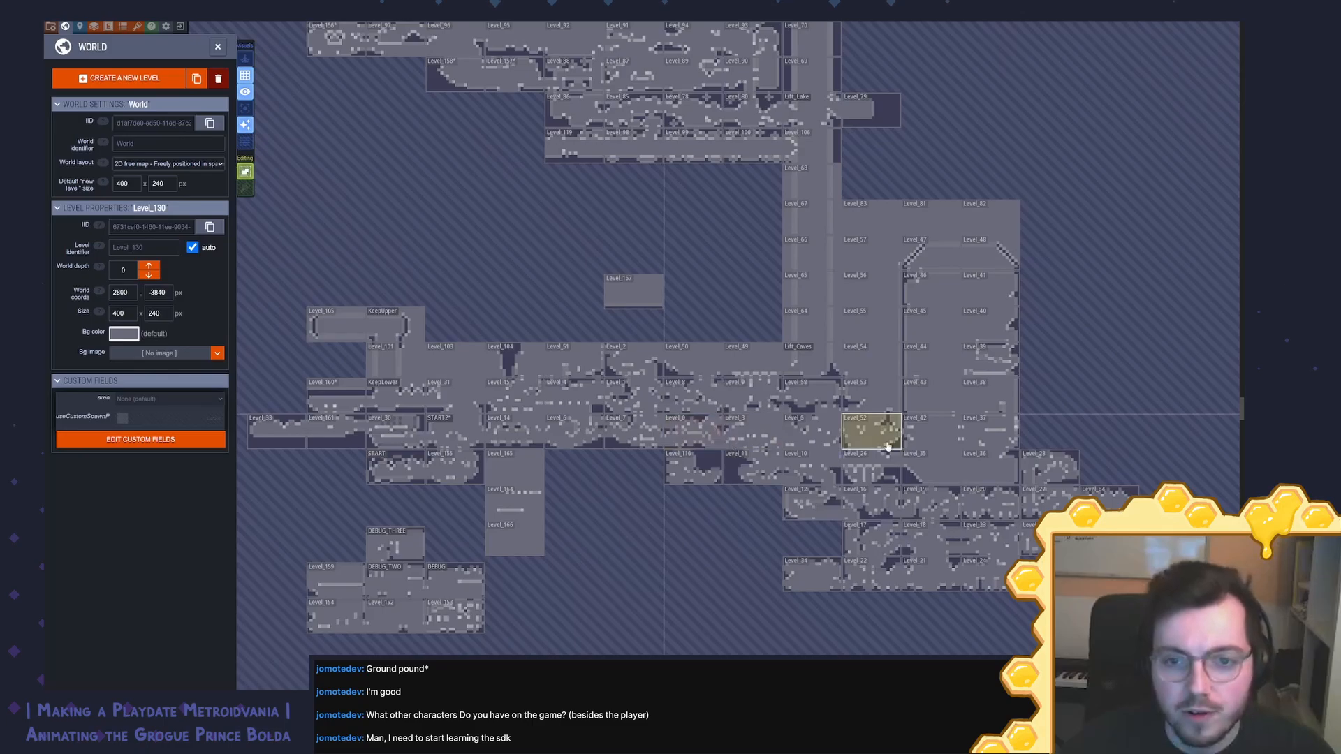
left_click_drag(647, 323, 495, 634)
left_click_drag(672, 530, 798, 417)
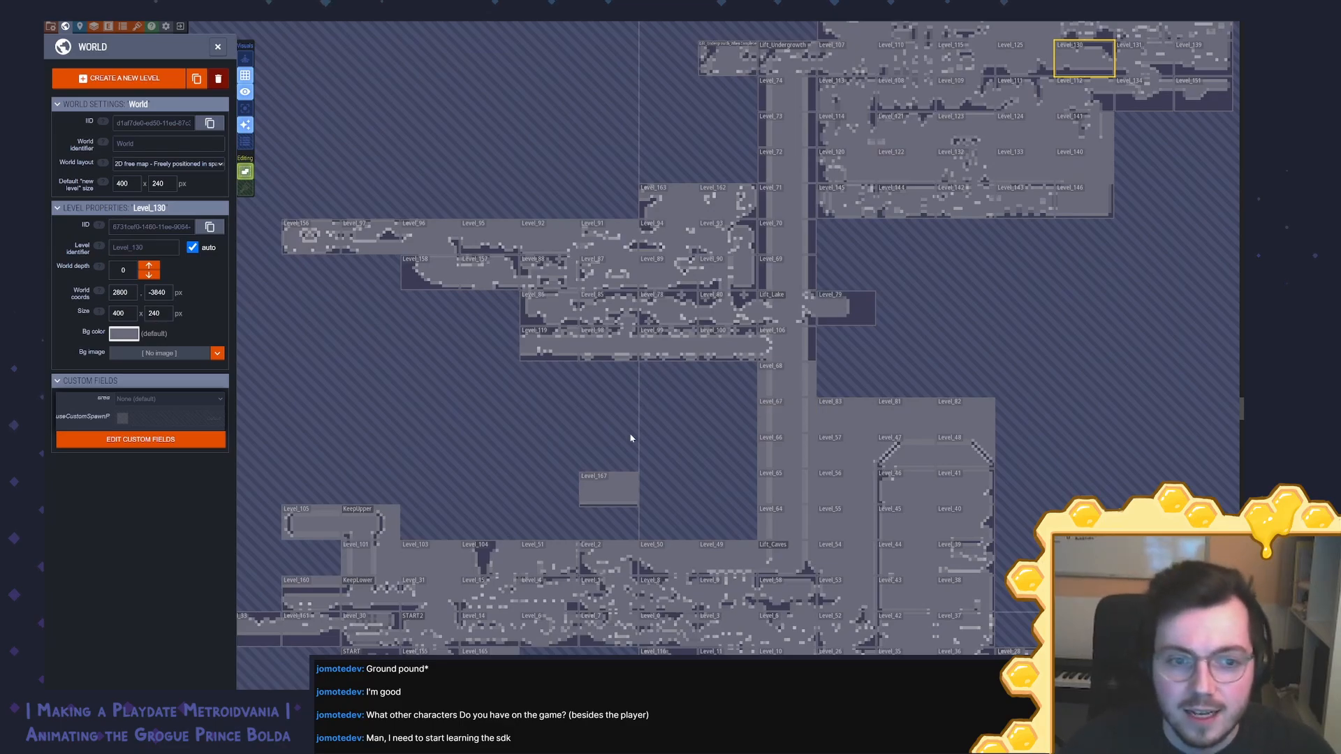
left_click_drag(584, 521, 665, 310)
Step: Undo the removal of the tall ladder above the small brick platform in the cave room and save the project
scroll(590, 395, "up", 5)
scroll(575, 411, "up", 6)
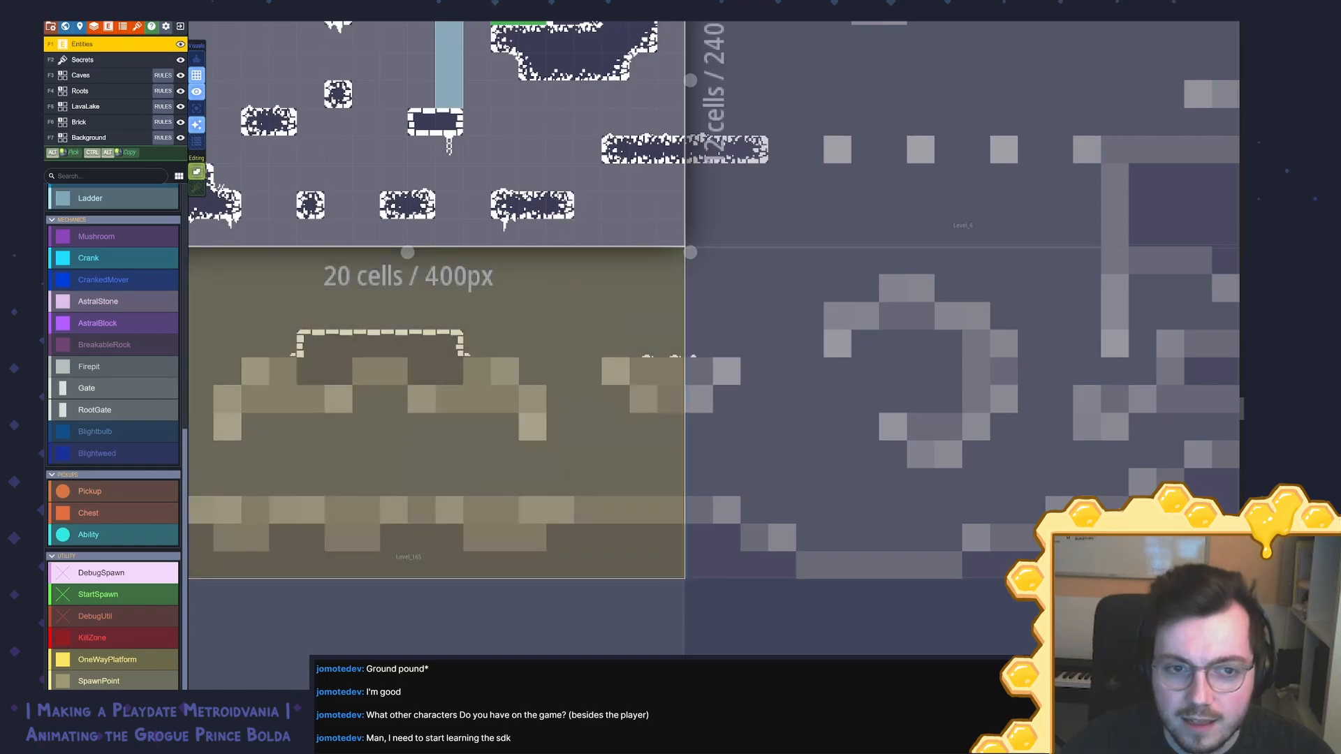
left_click_drag(562, 278, 606, 526)
right_click(493, 280)
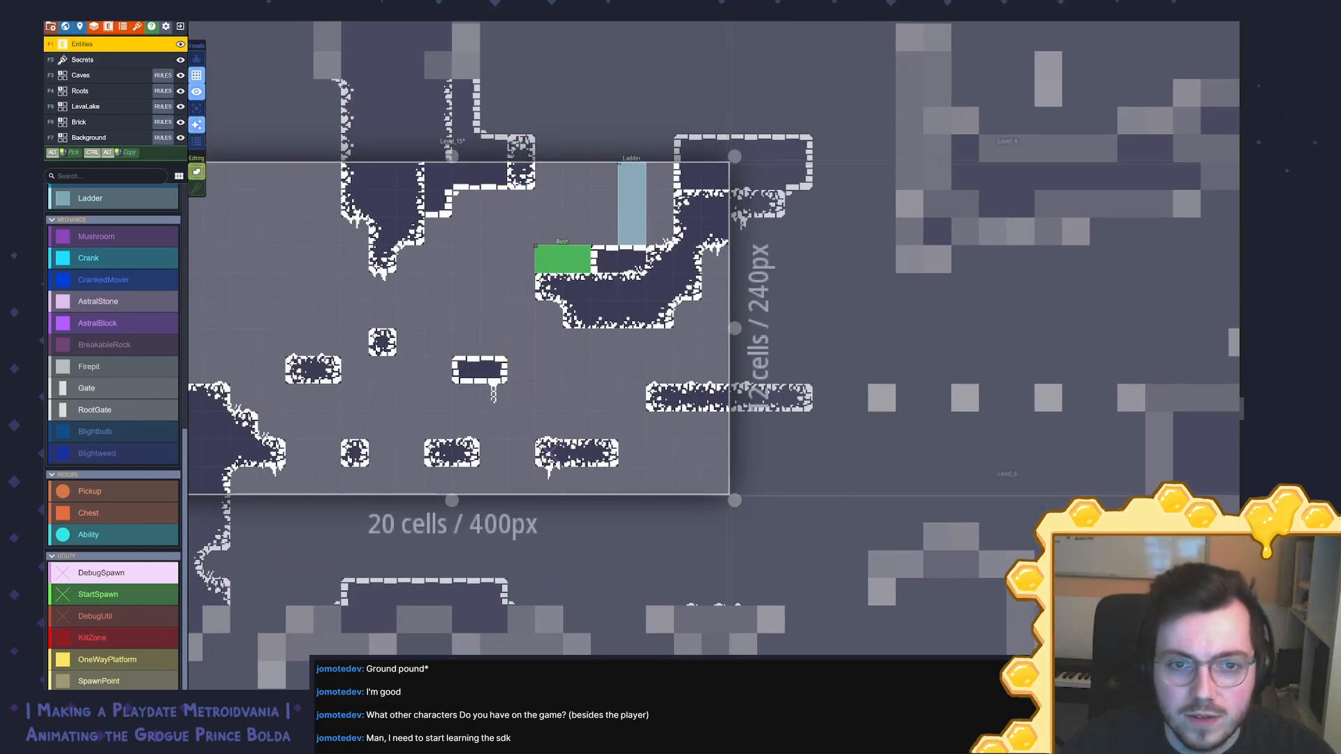
key("ctrl+z")
left_click_drag(578, 315, 685, 529)
key("ctrl+s")
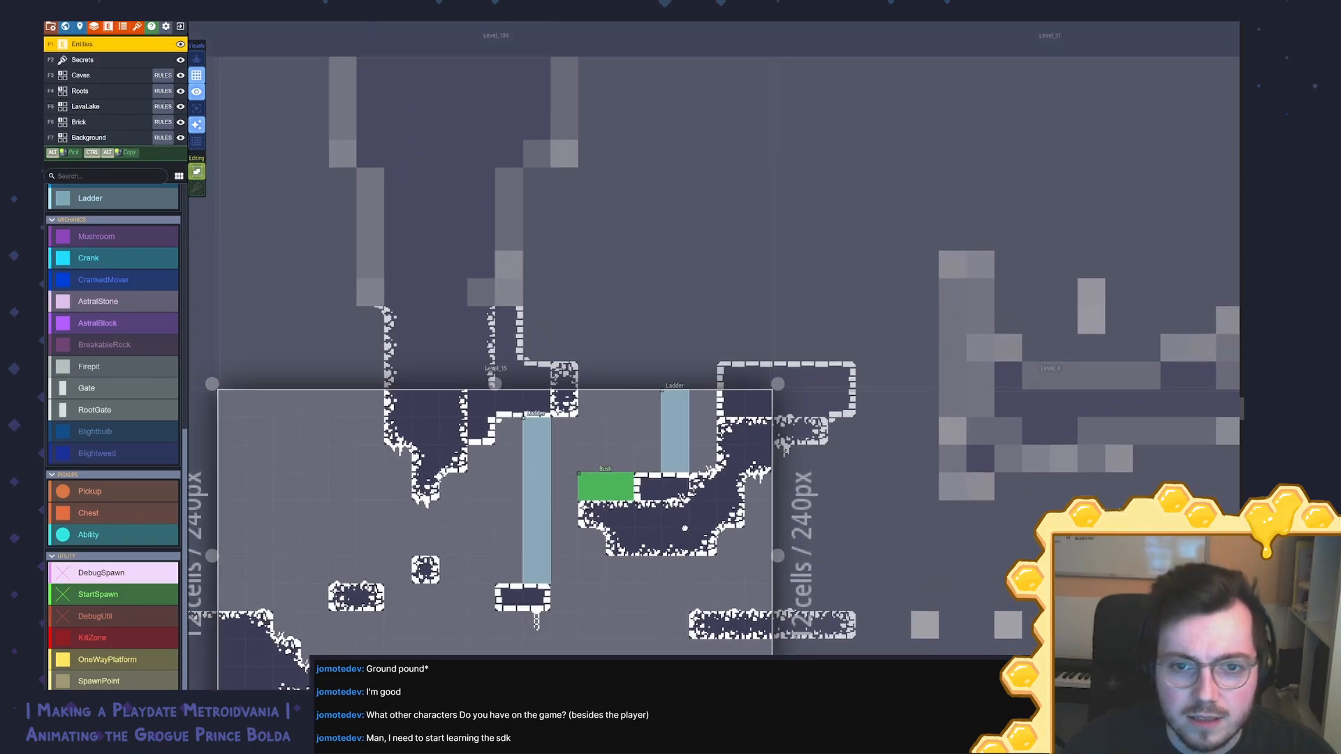
Step: Look over Level_51 with the ability pickup and the cave levels surrounding it
left_click(722, 276)
left_click(943, 250)
left_click_drag(949, 249, 547, 242)
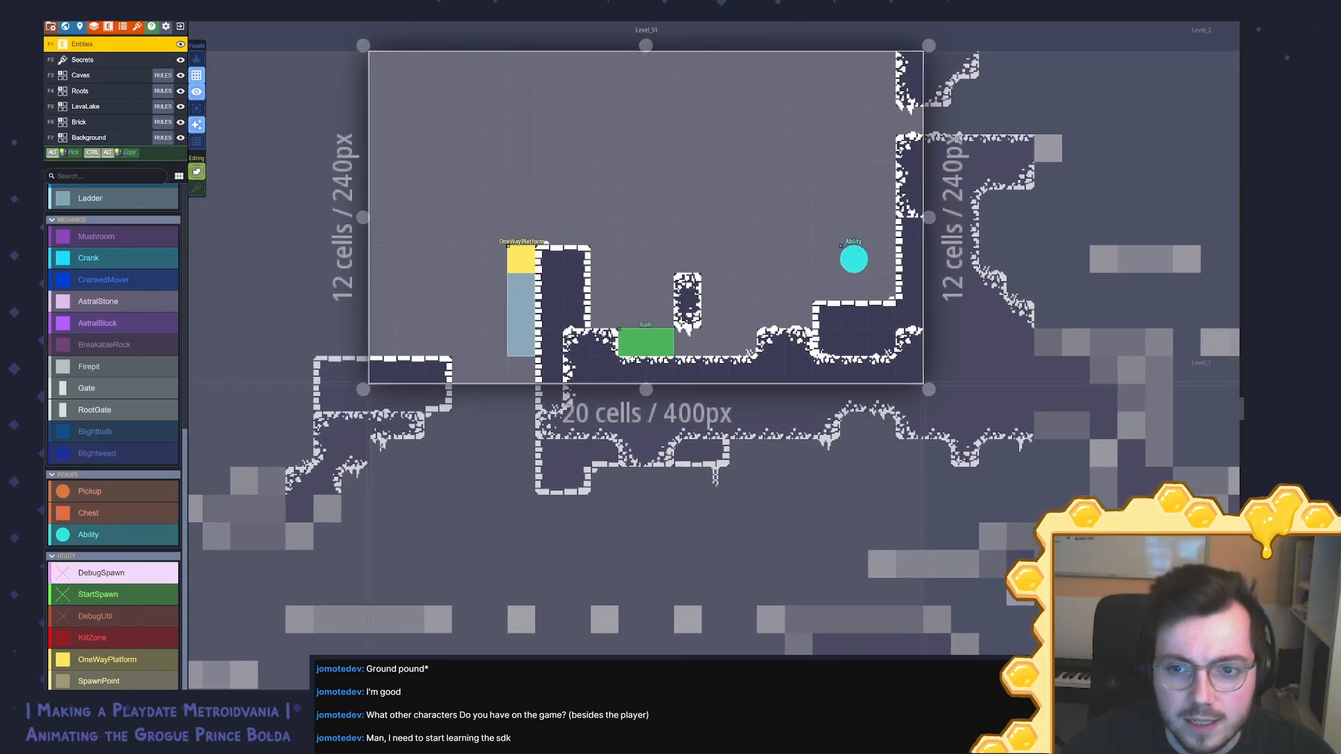
left_click_drag(615, 454, 720, 300)
scroll(632, 476, "down", 4)
left_click_drag(669, 410, 818, 210)
scroll(817, 210, "down", 2)
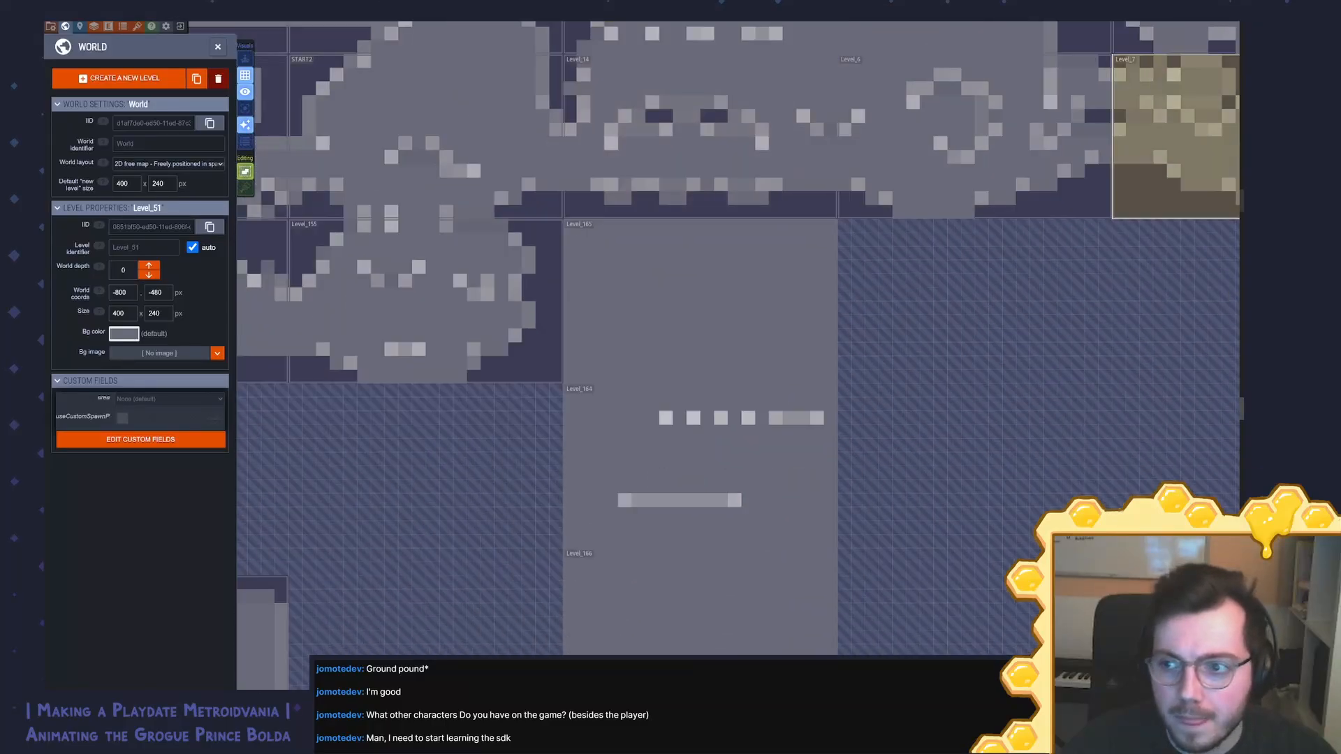
Step: Return to the frog prince sprite in Aseprite and narrow the ring on the middle toe by redrawing its inner edge
key("alt+Tab")
left_click(140, 37)
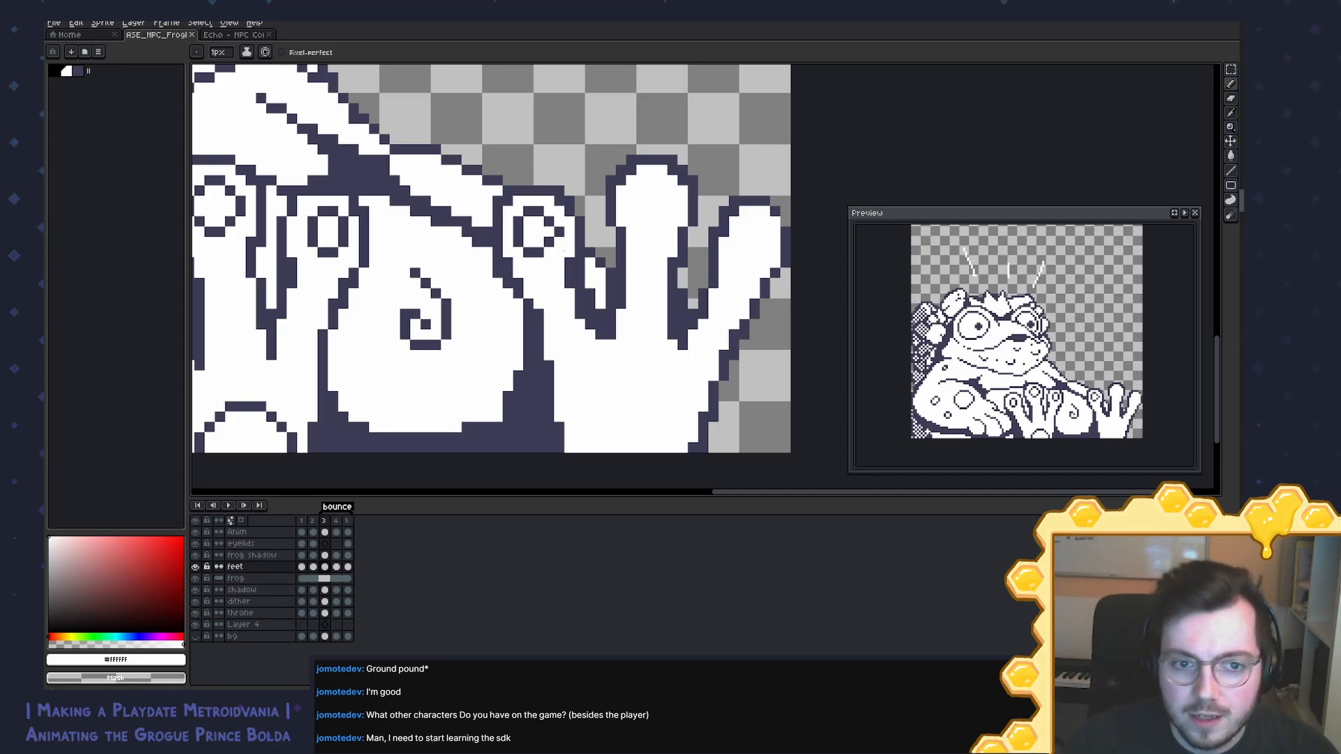
left_click(559, 232, "alt")
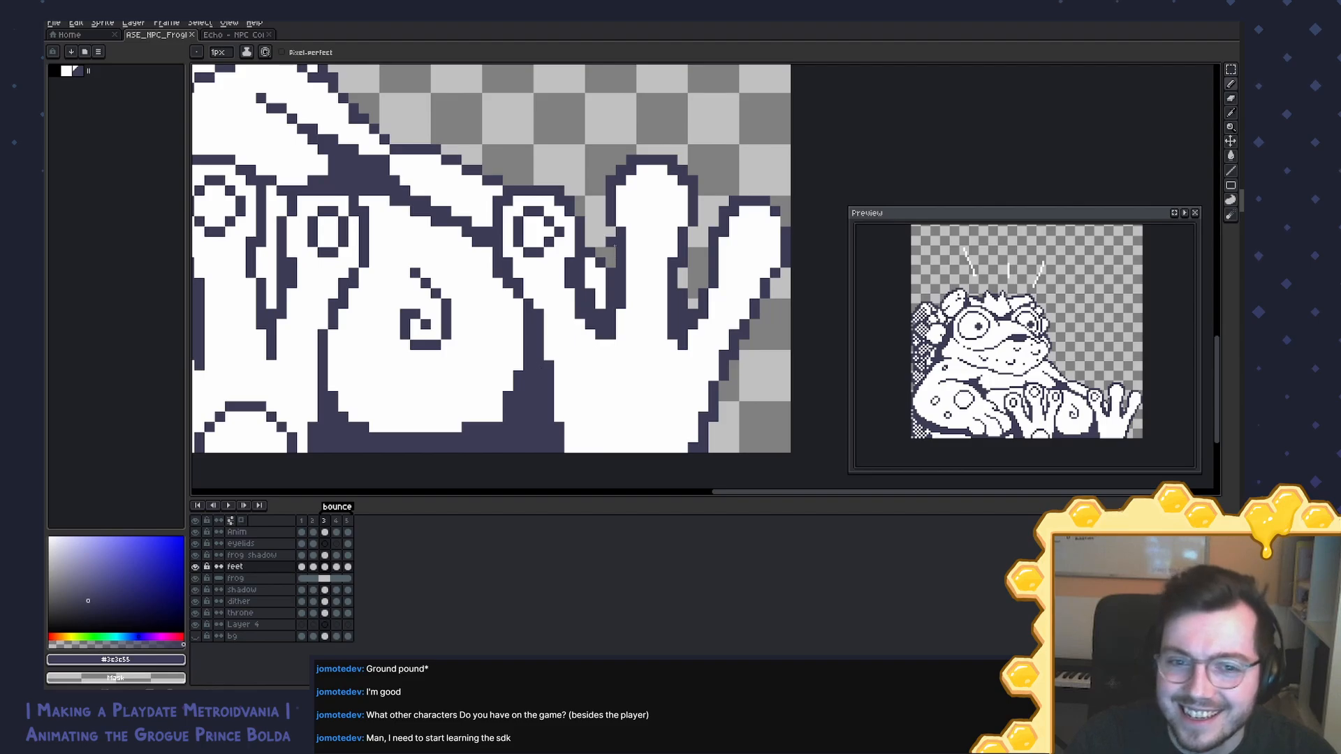
left_click(549, 232)
left_click(560, 242, "alt")
left_click(559, 232)
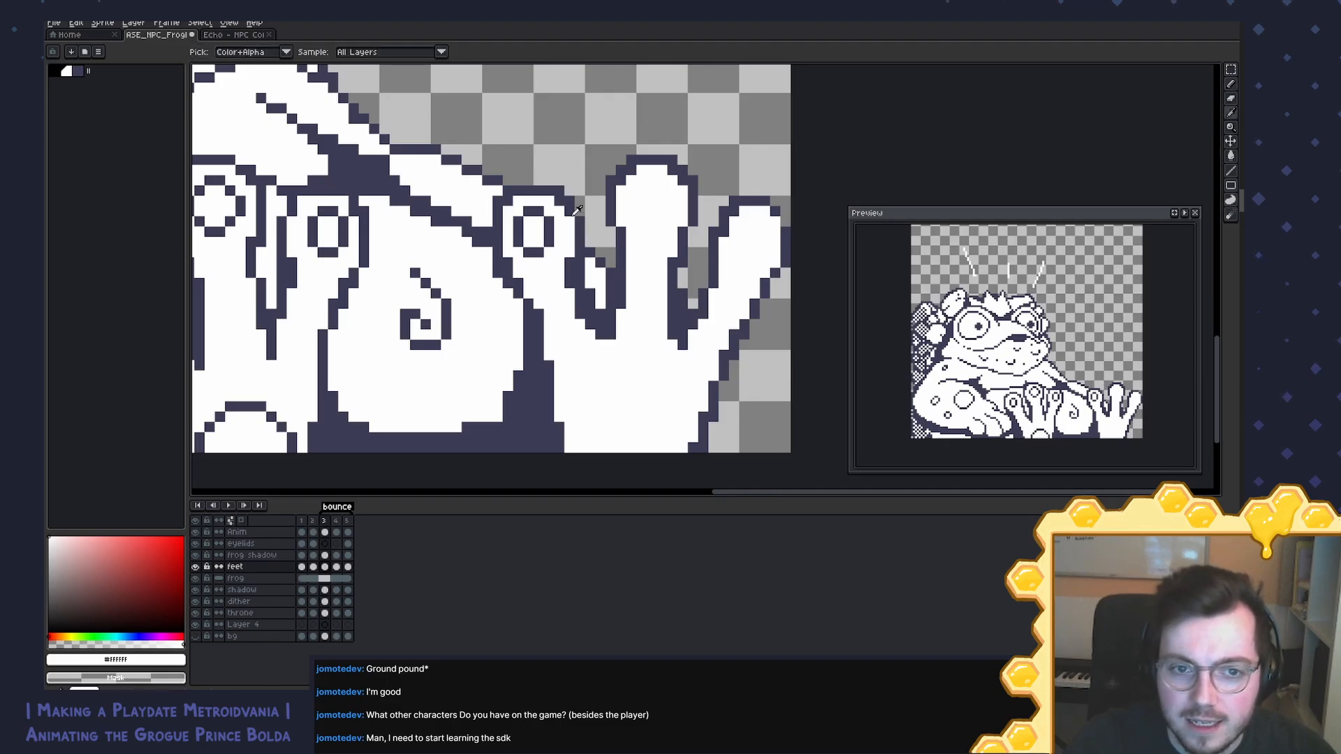
Step: Reshape the outline beside the middle toe on the feet layer with #3c3c55 and white pixels
left_click(577, 210, "alt")
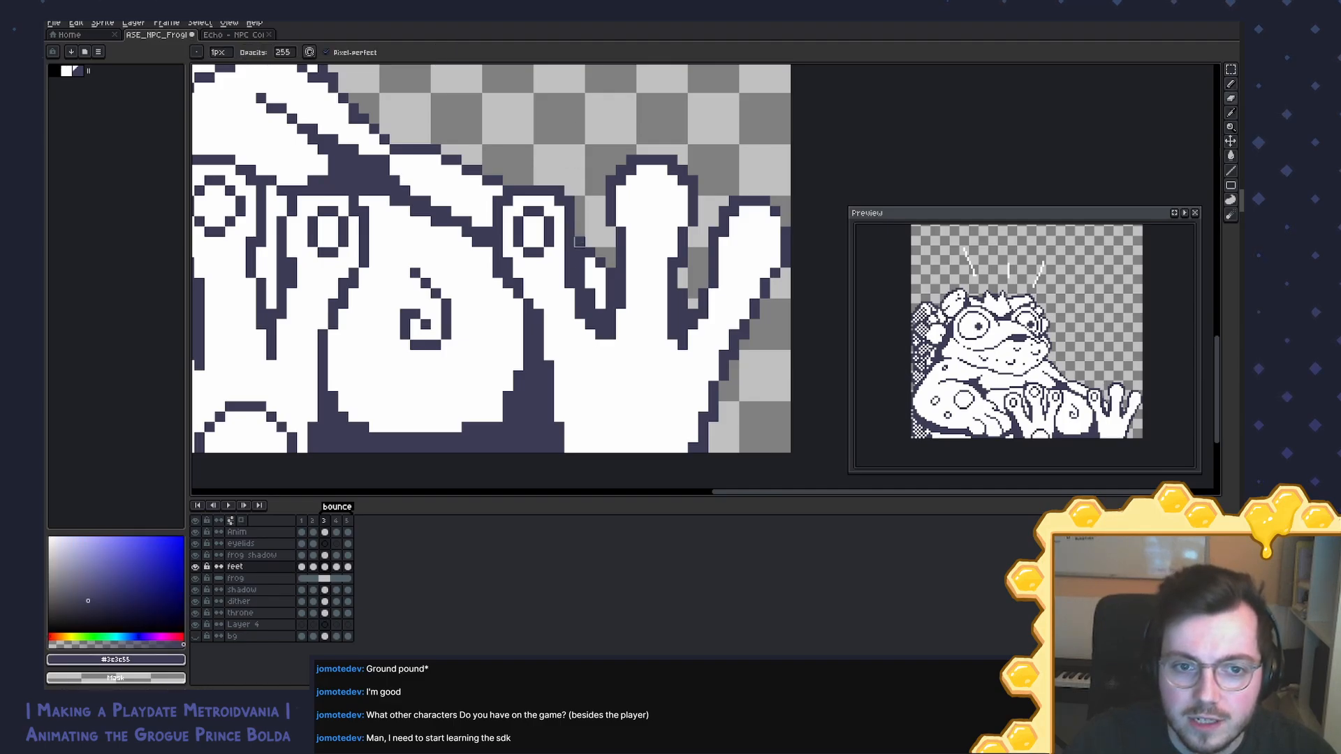
left_click_drag(580, 264, 570, 272)
key("b")
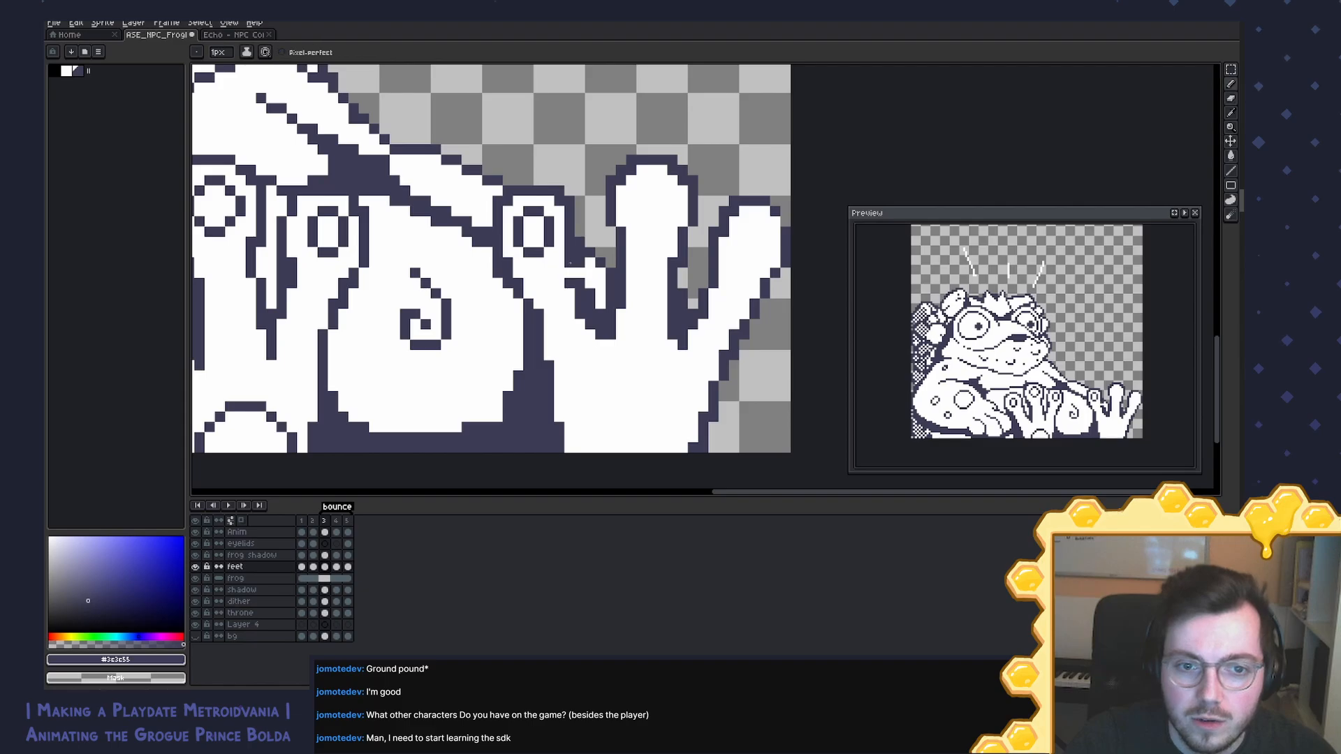
left_click(571, 293, "alt")
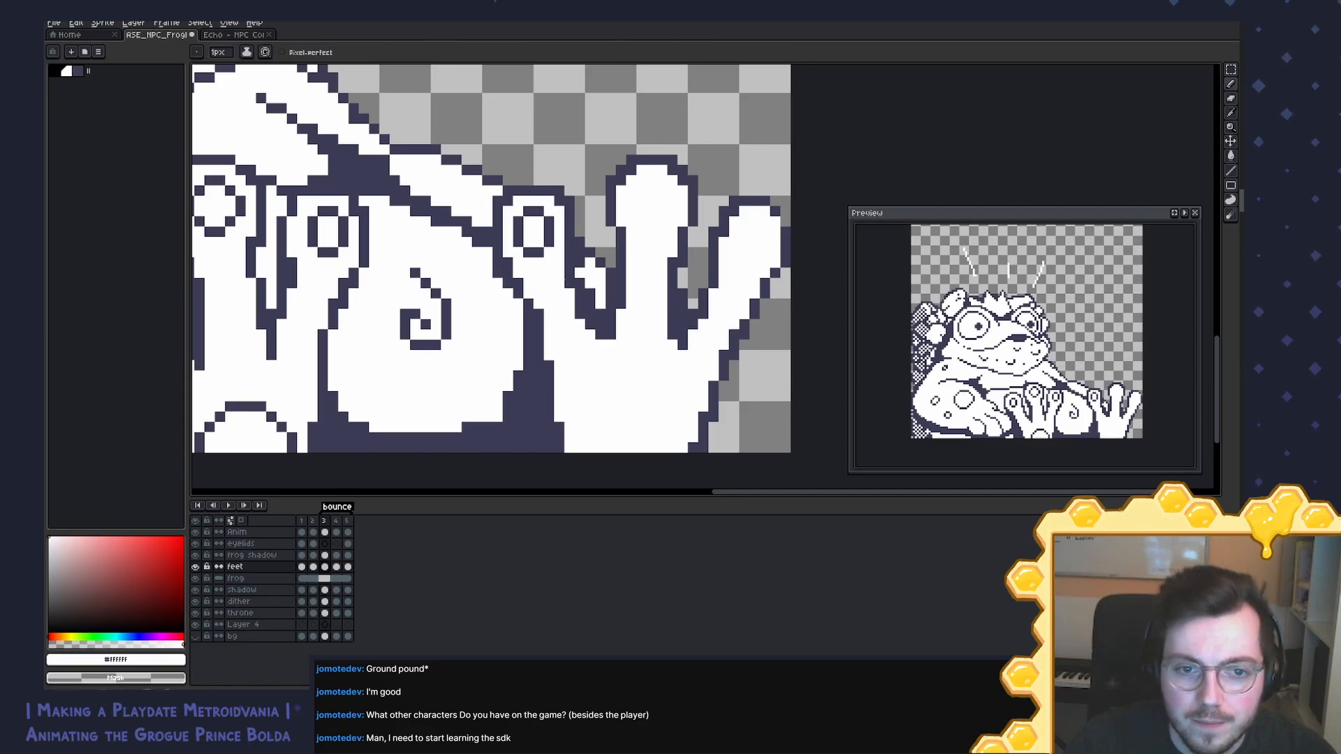
left_click(570, 283)
left_click(580, 301, "alt")
left_click(584, 297, "alt")
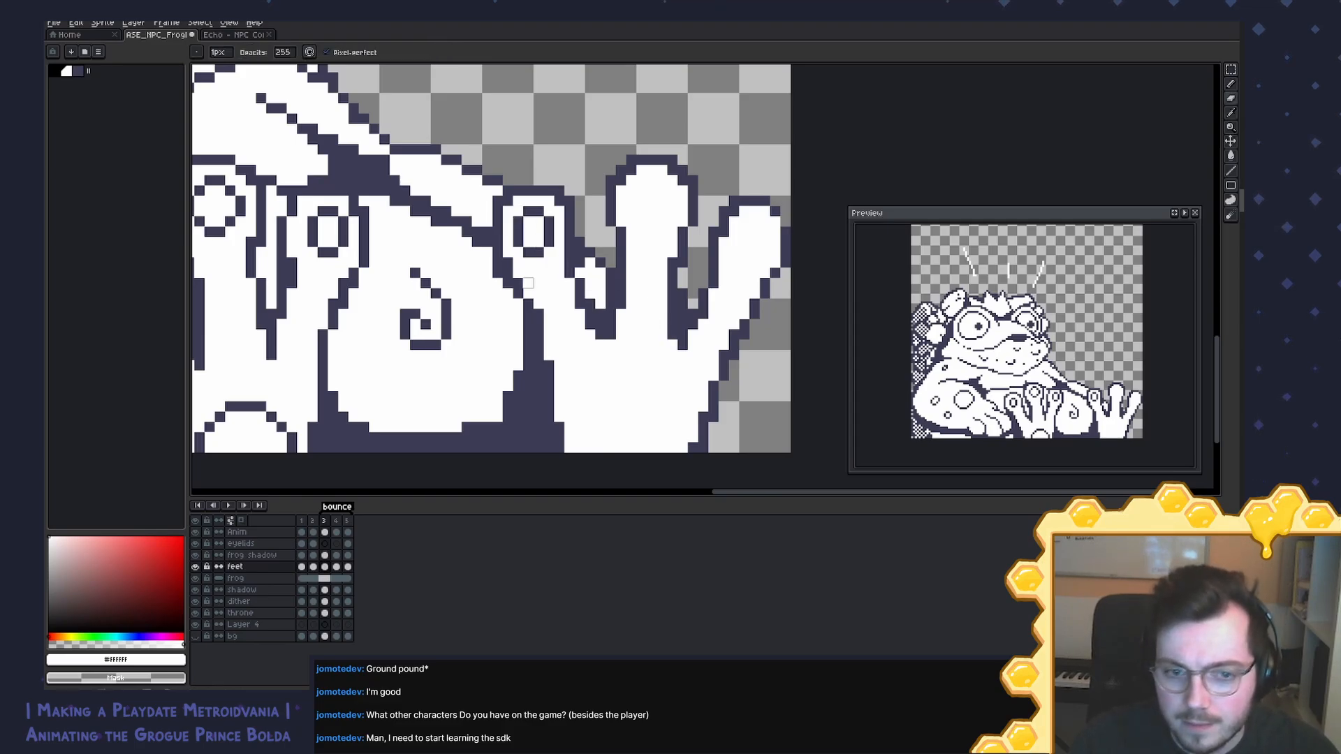
Step: Hide and reshow the feet layer to compare the foot with the artwork beneath it
key("e")
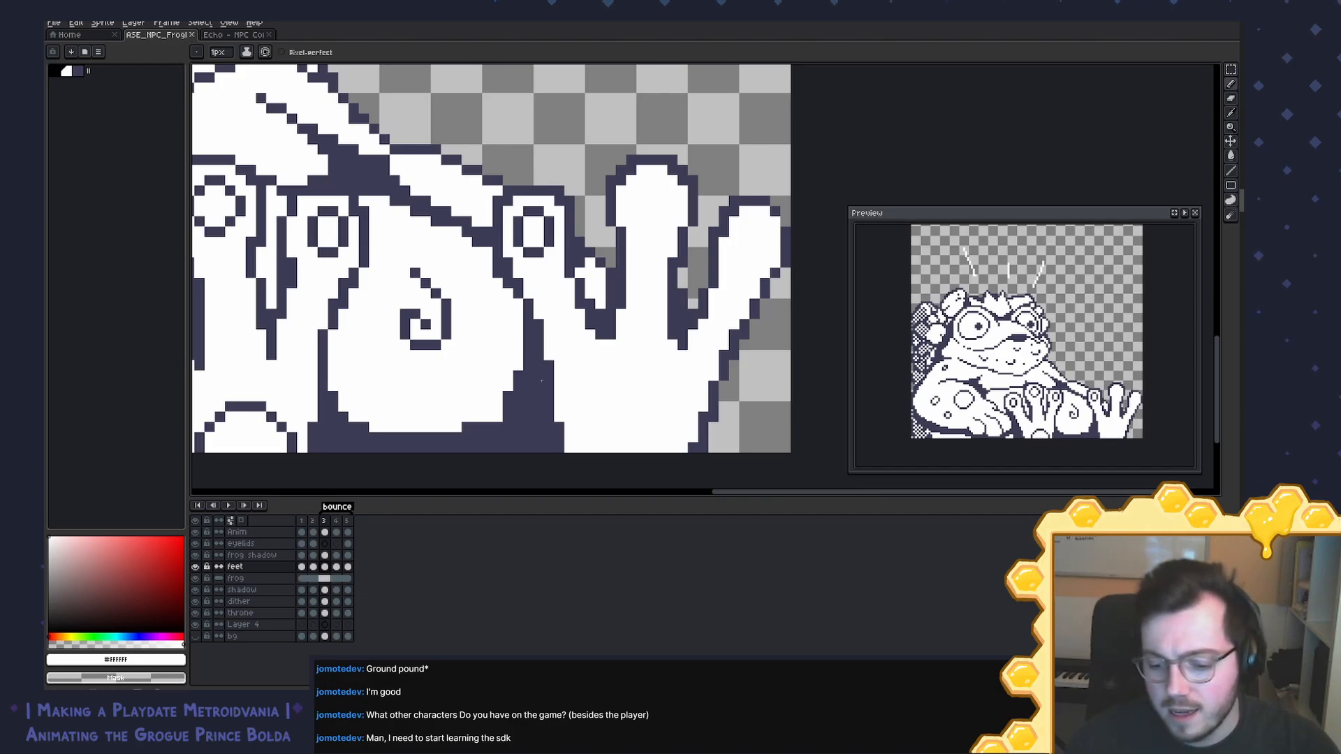
scroll(590, 355, "up", 1)
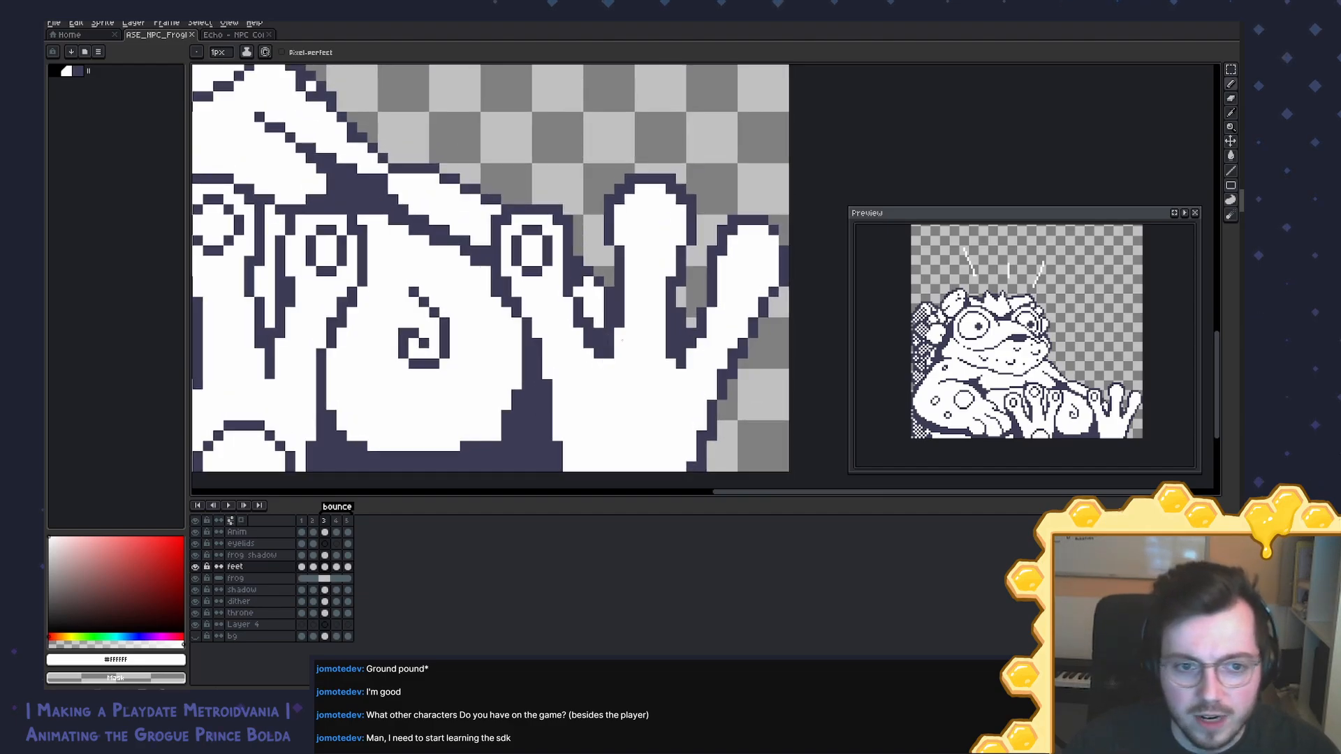
key("b")
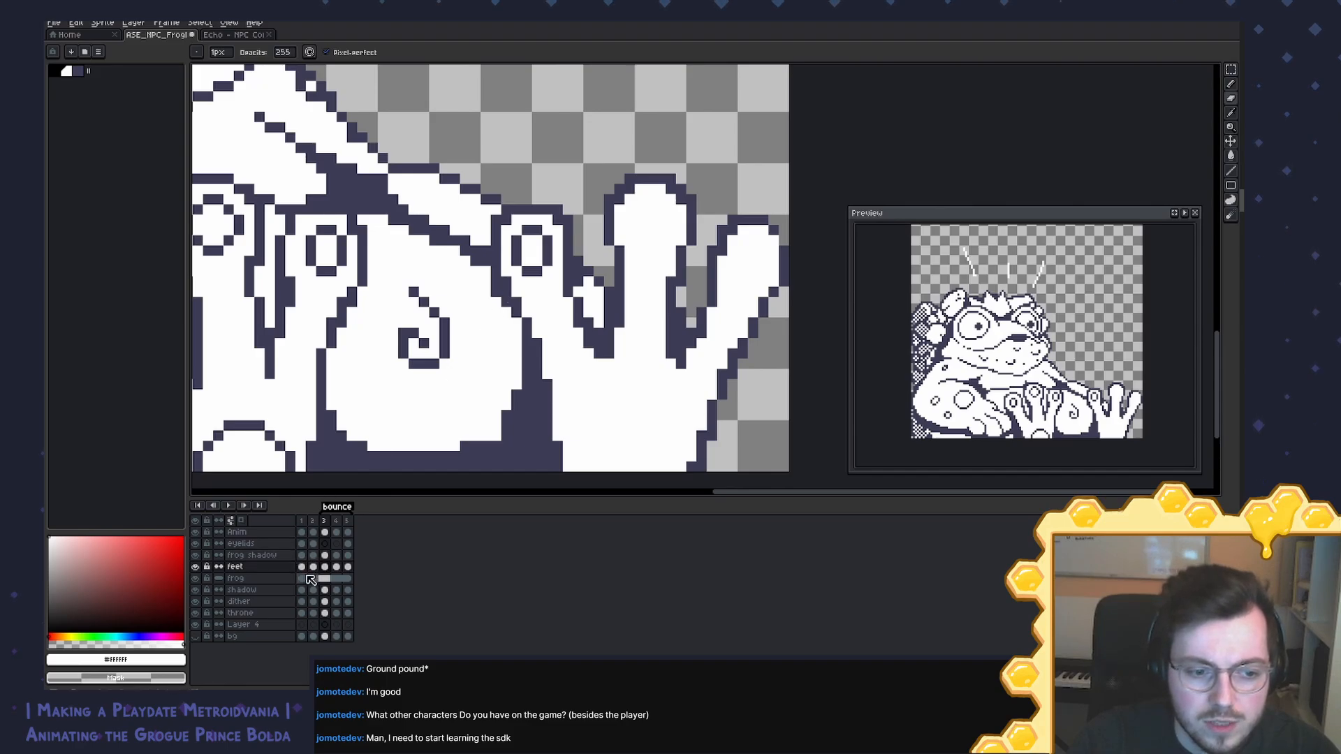
left_click(197, 567)
left_click(198, 568)
left_click(199, 569)
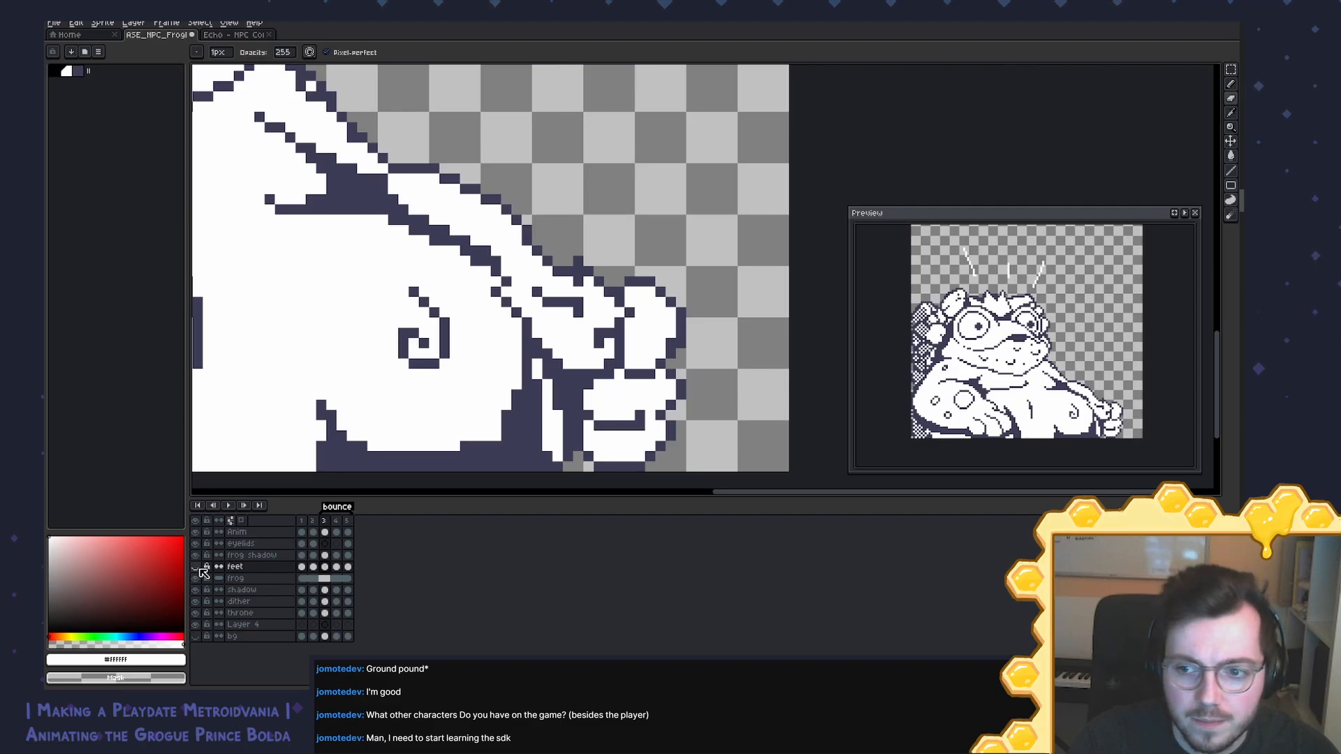
left_click(196, 567)
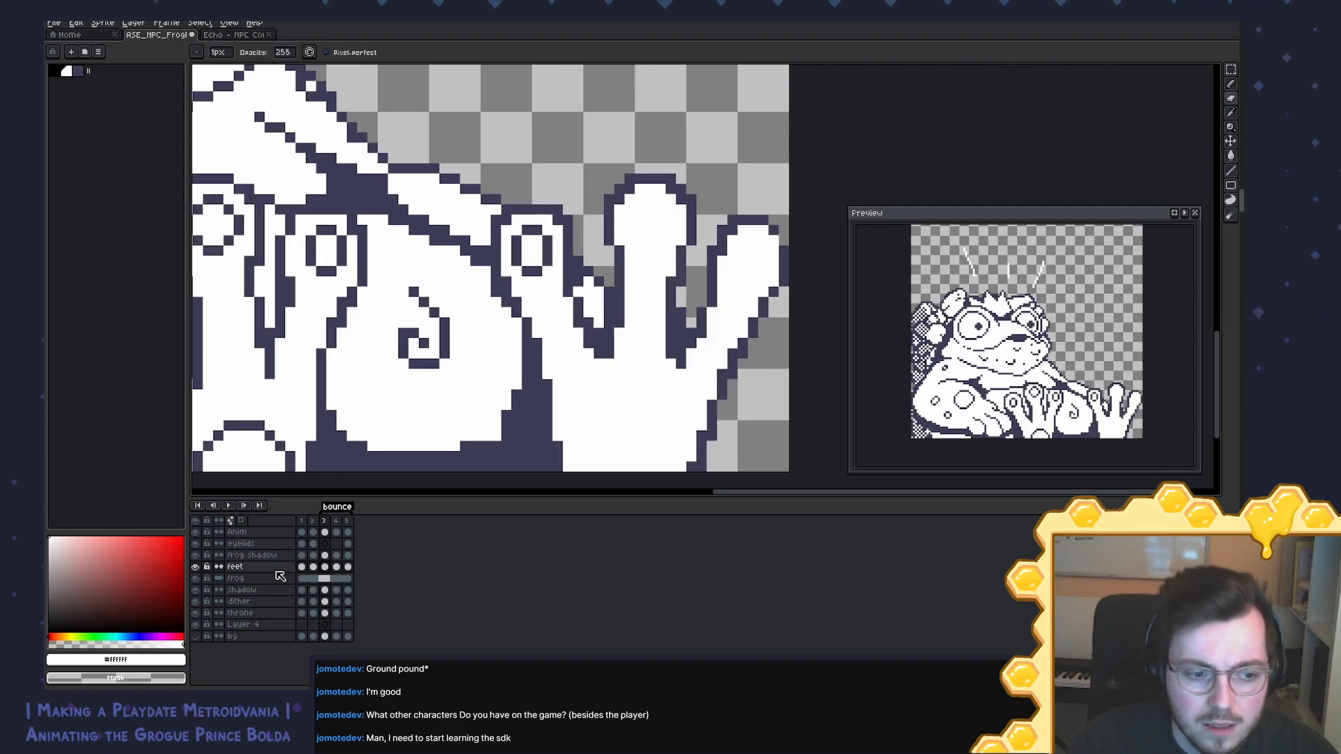
Step: On the feet layer in frame 3, draw a small #3c3c55 ring on the tip of the tallest toe
left_click(238, 578)
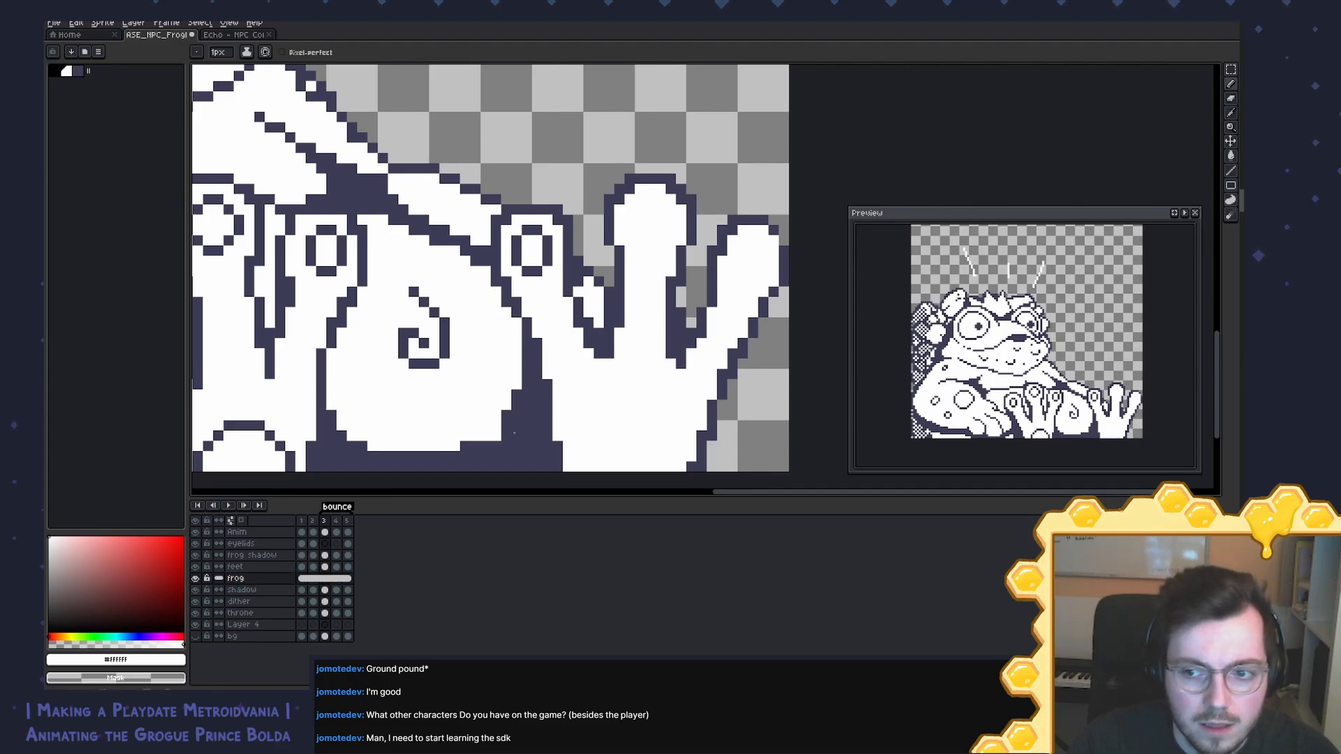
key("alt")
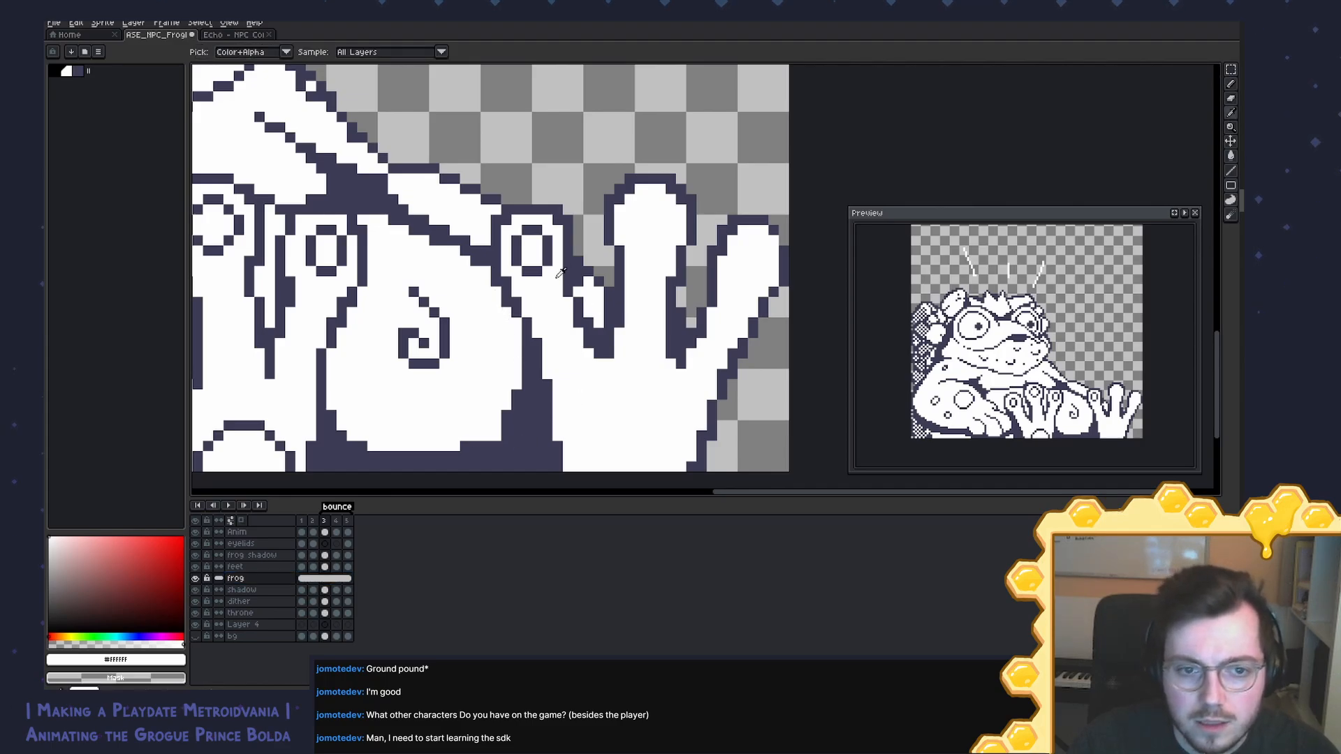
left_click(556, 253, "alt")
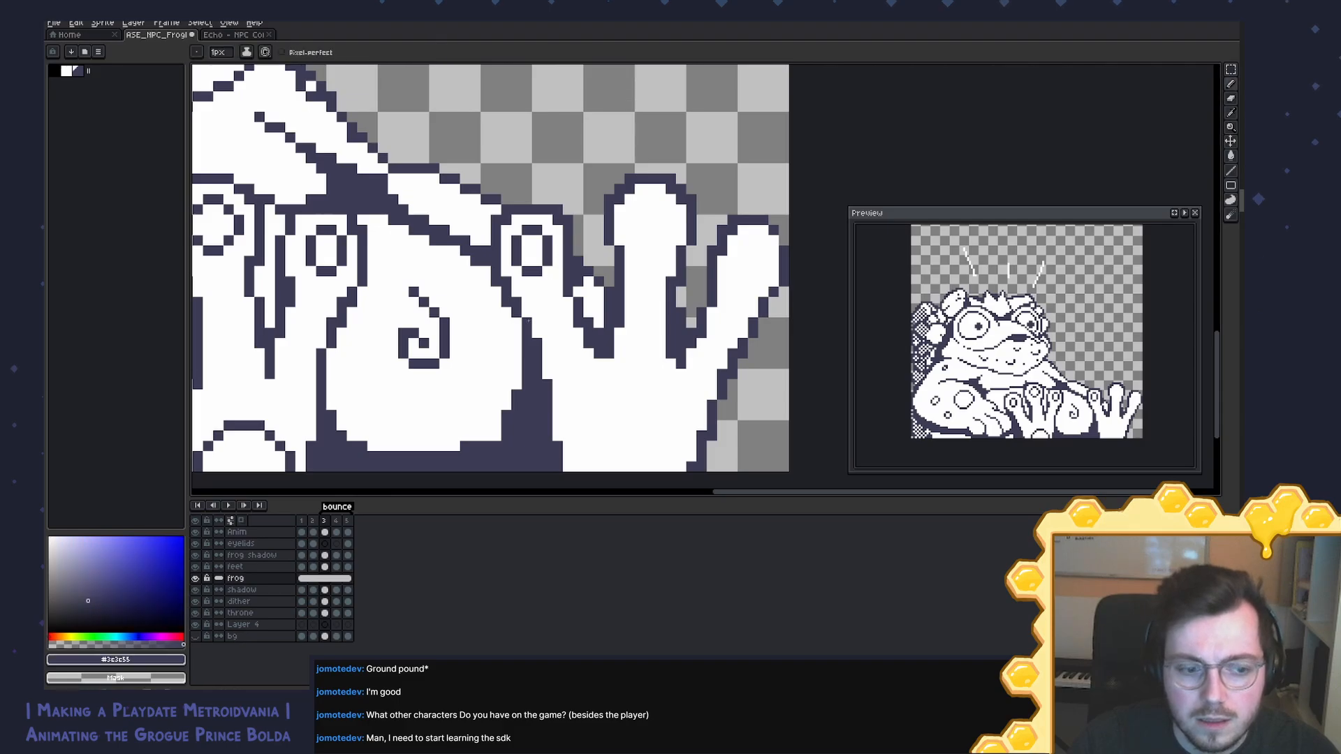
left_click(313, 567)
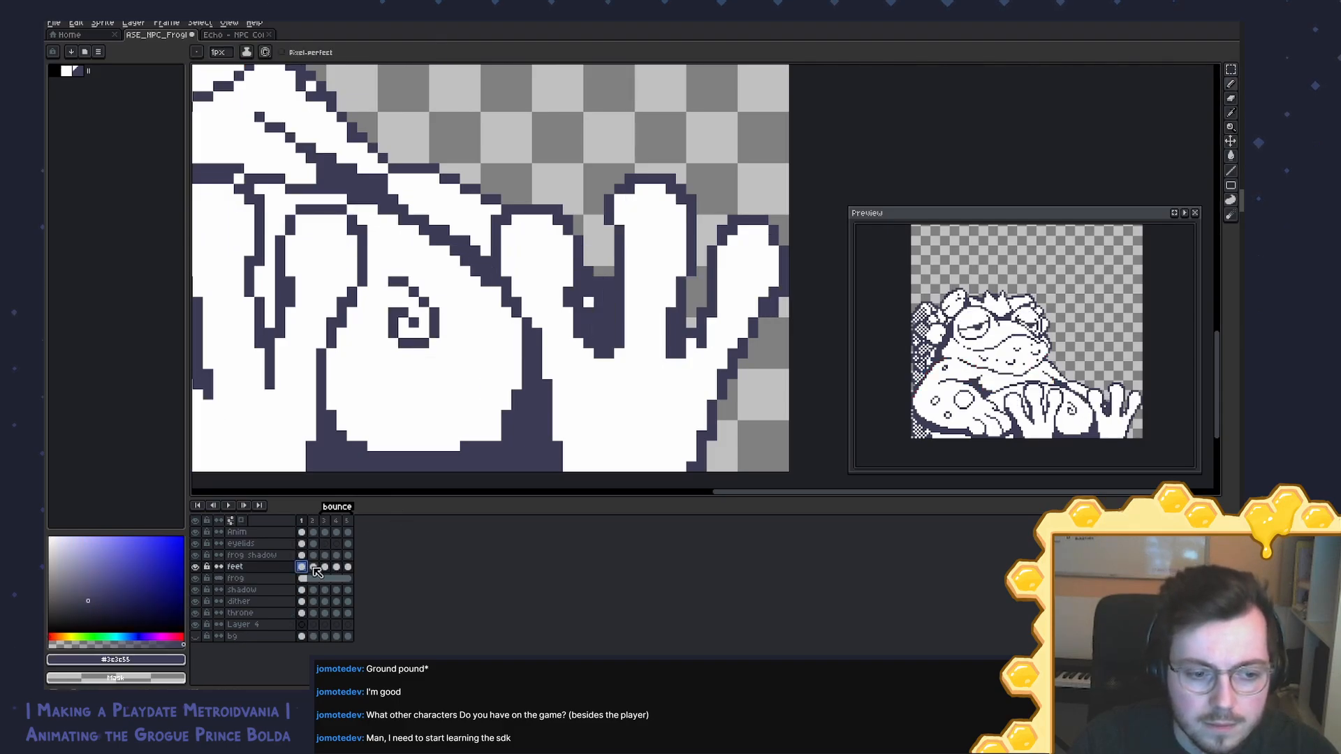
left_click(323, 569)
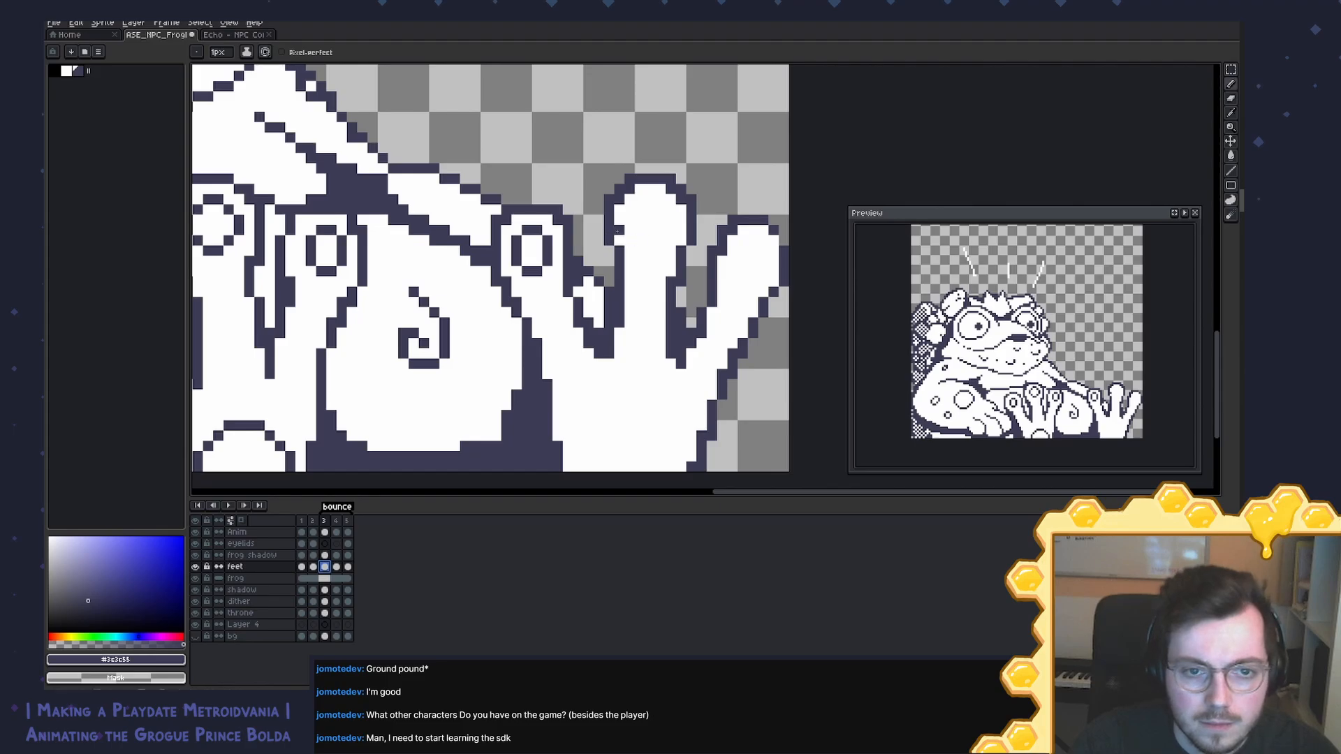
left_click_drag(636, 223, 638, 222)
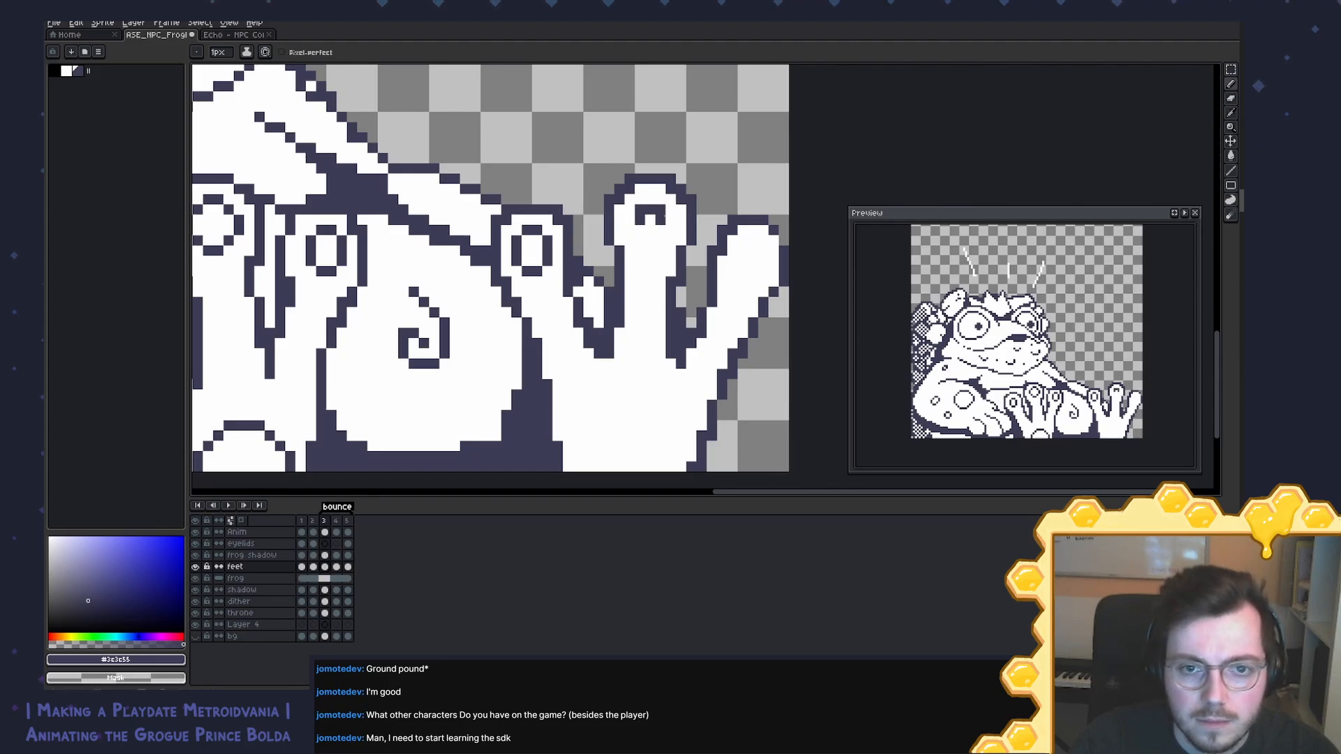
left_click(670, 210)
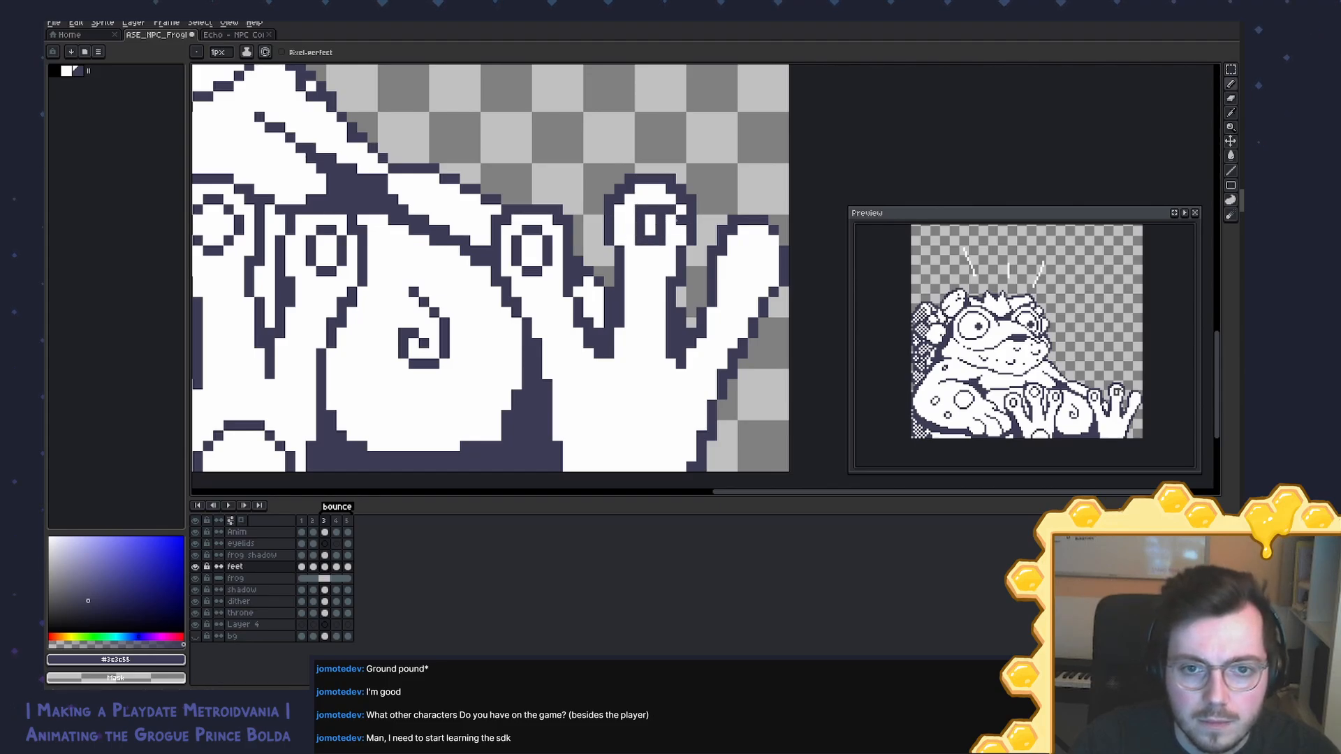
key("x")
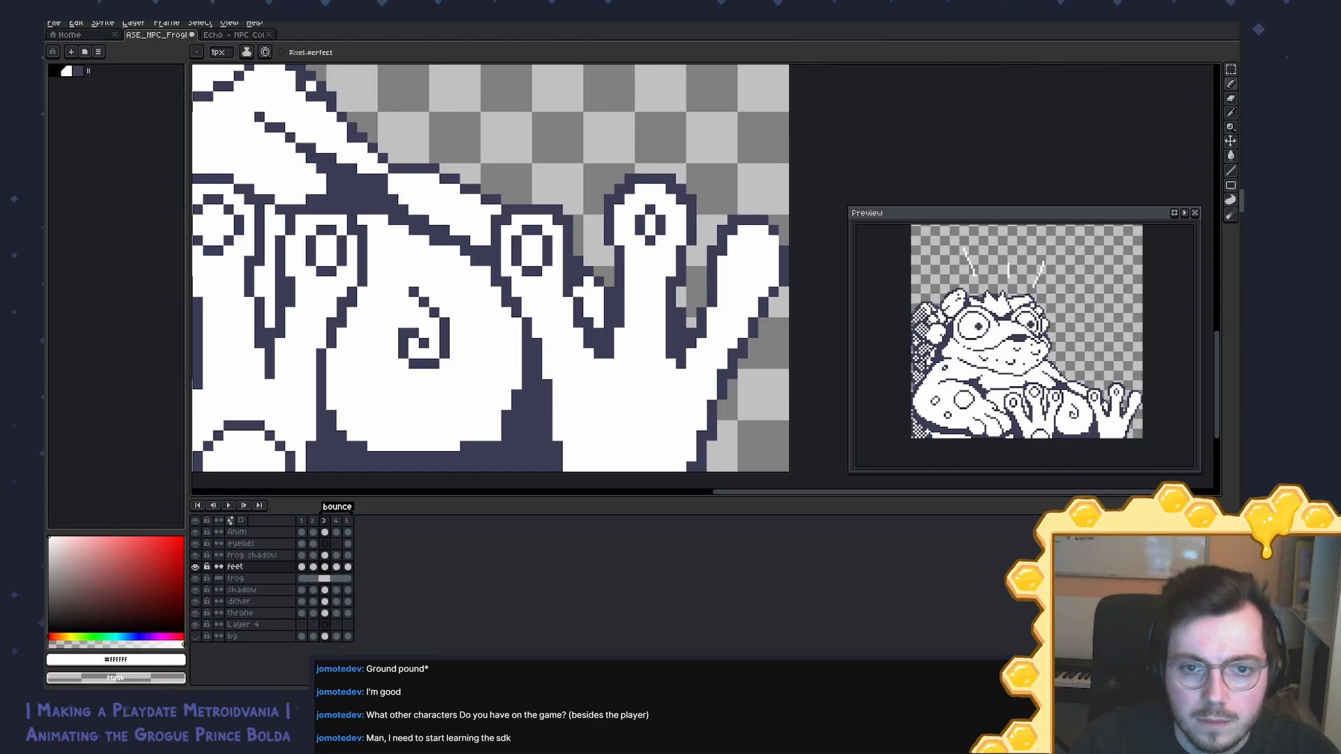
key("x")
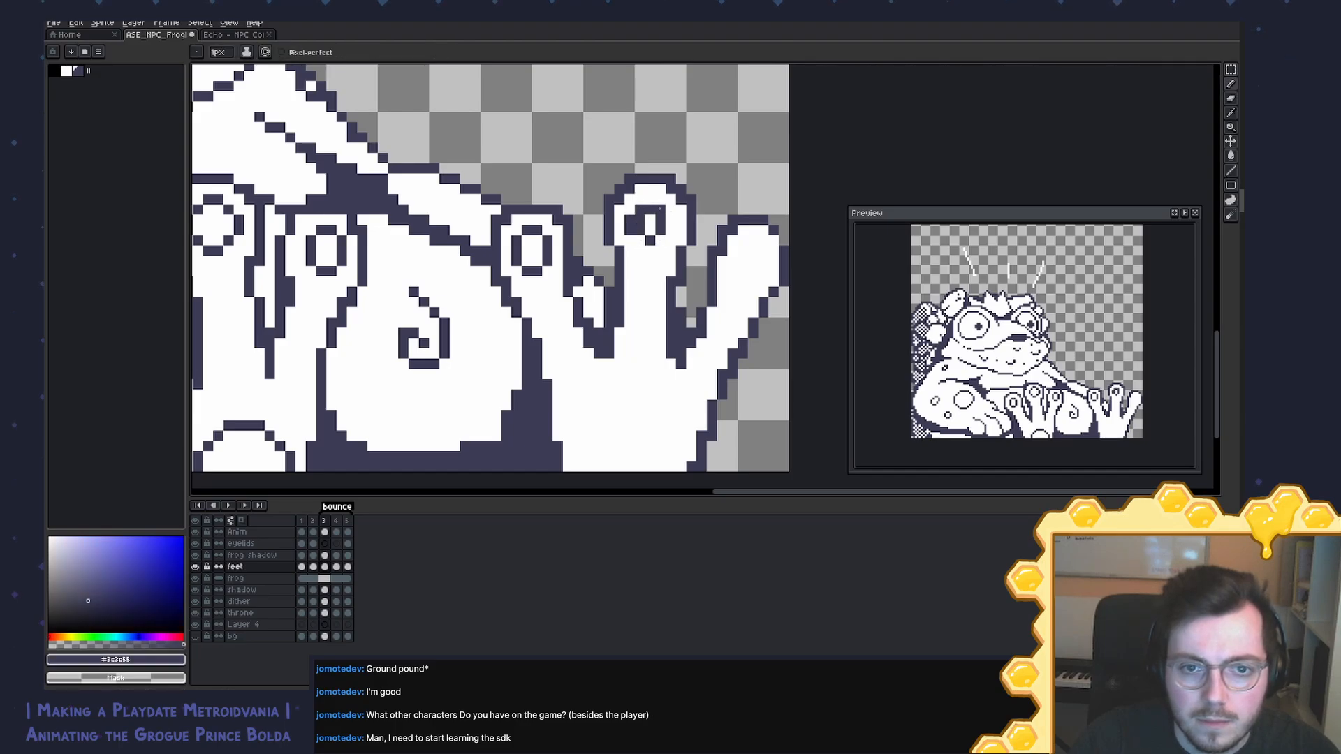
key("x")
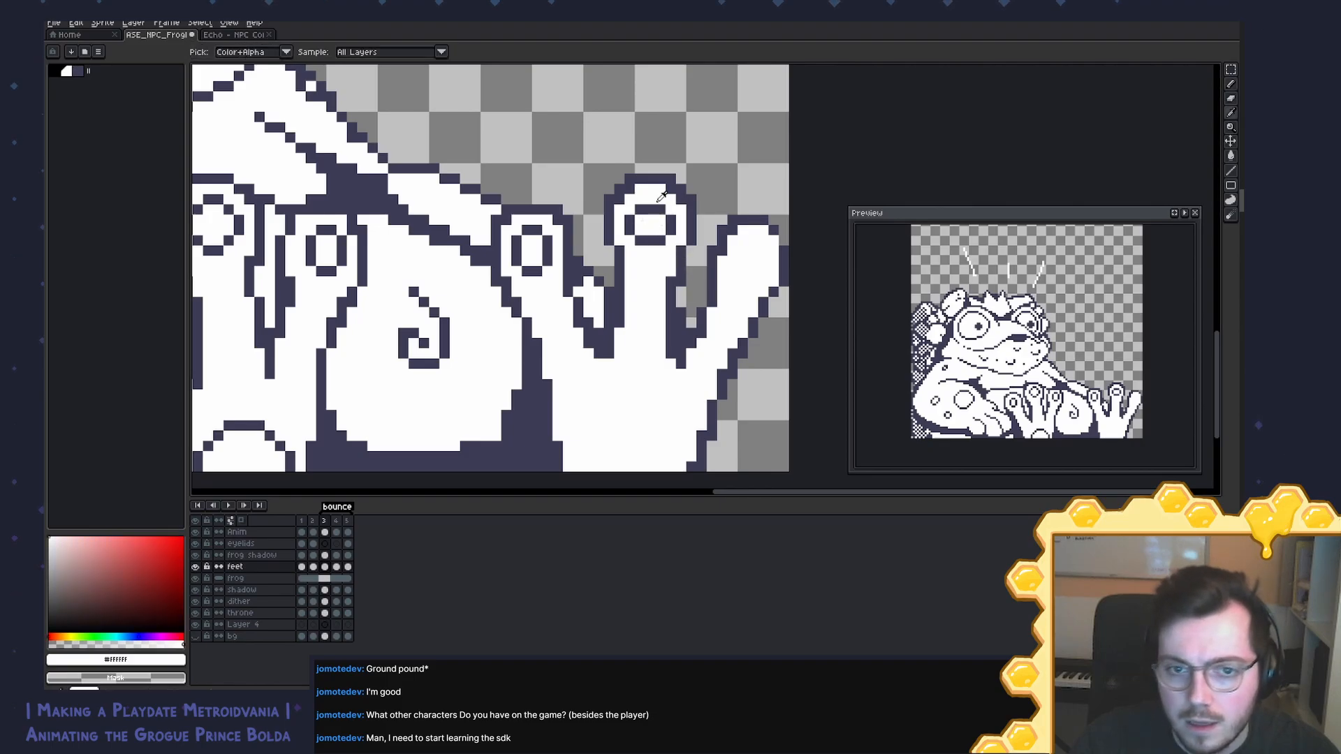
Step: Widen and round the tallest toe's ring by reworking its upper edge with #3c3c55 and white pixels
key("x")
key("x")
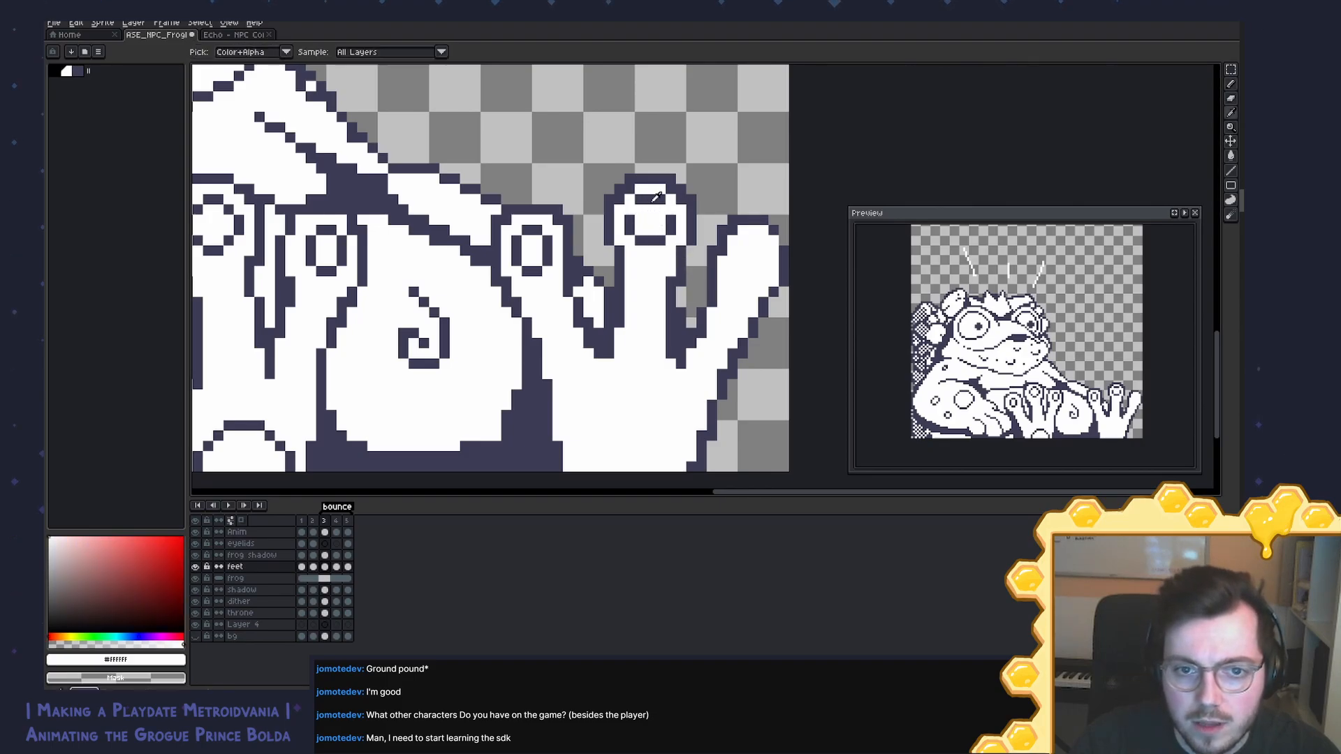
key("x")
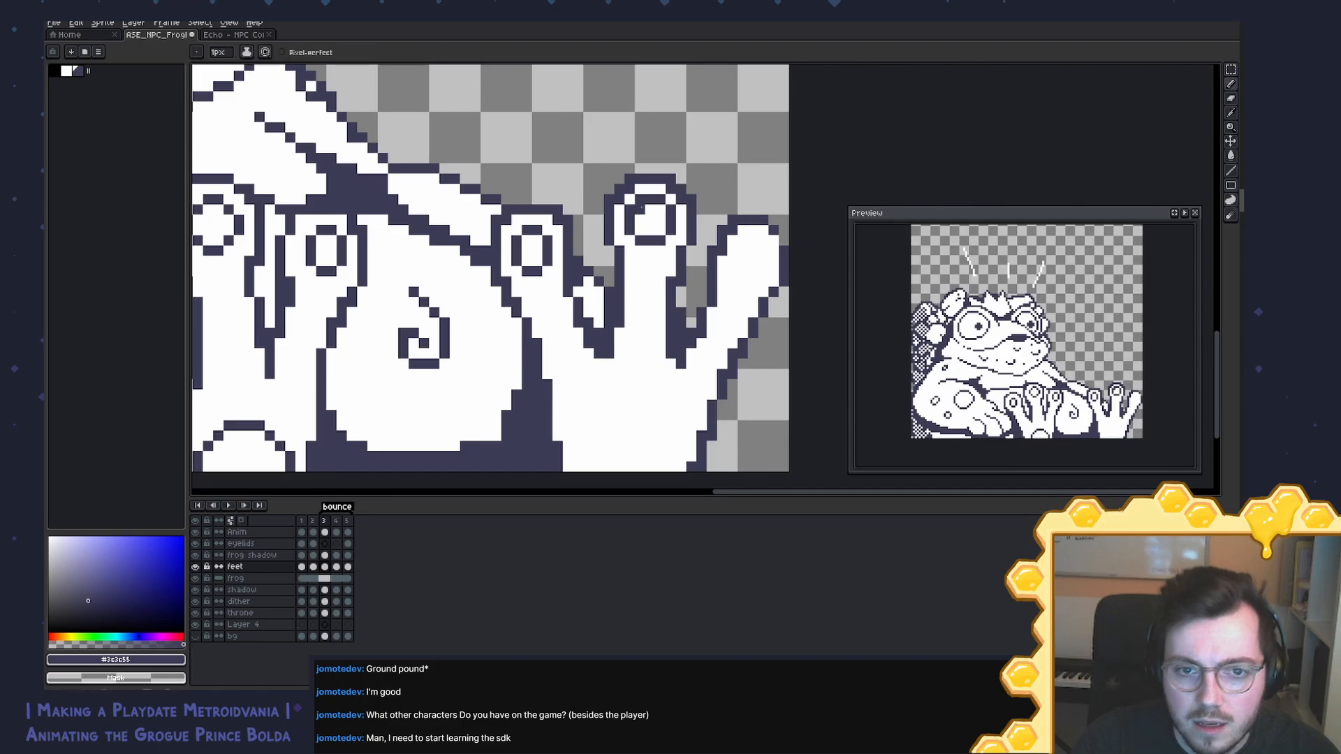
key("x")
key("x")
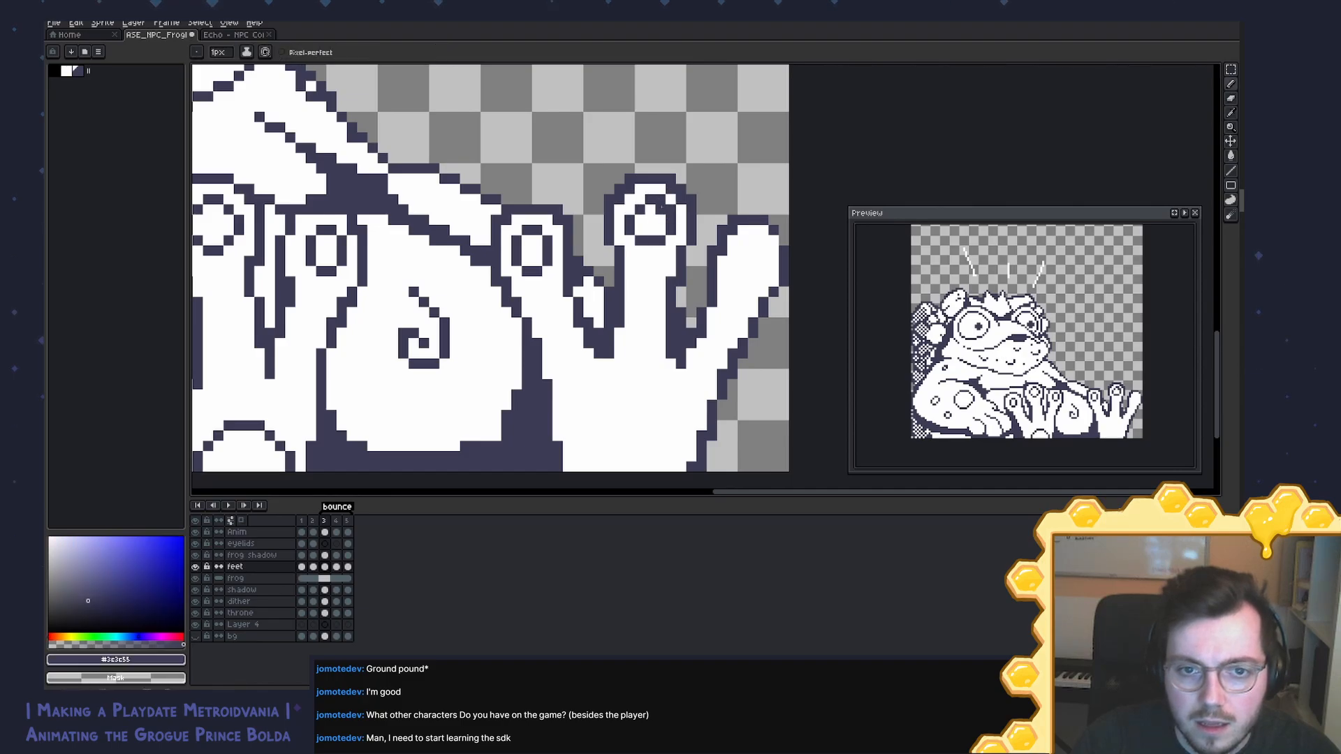
key("x")
left_click(671, 209)
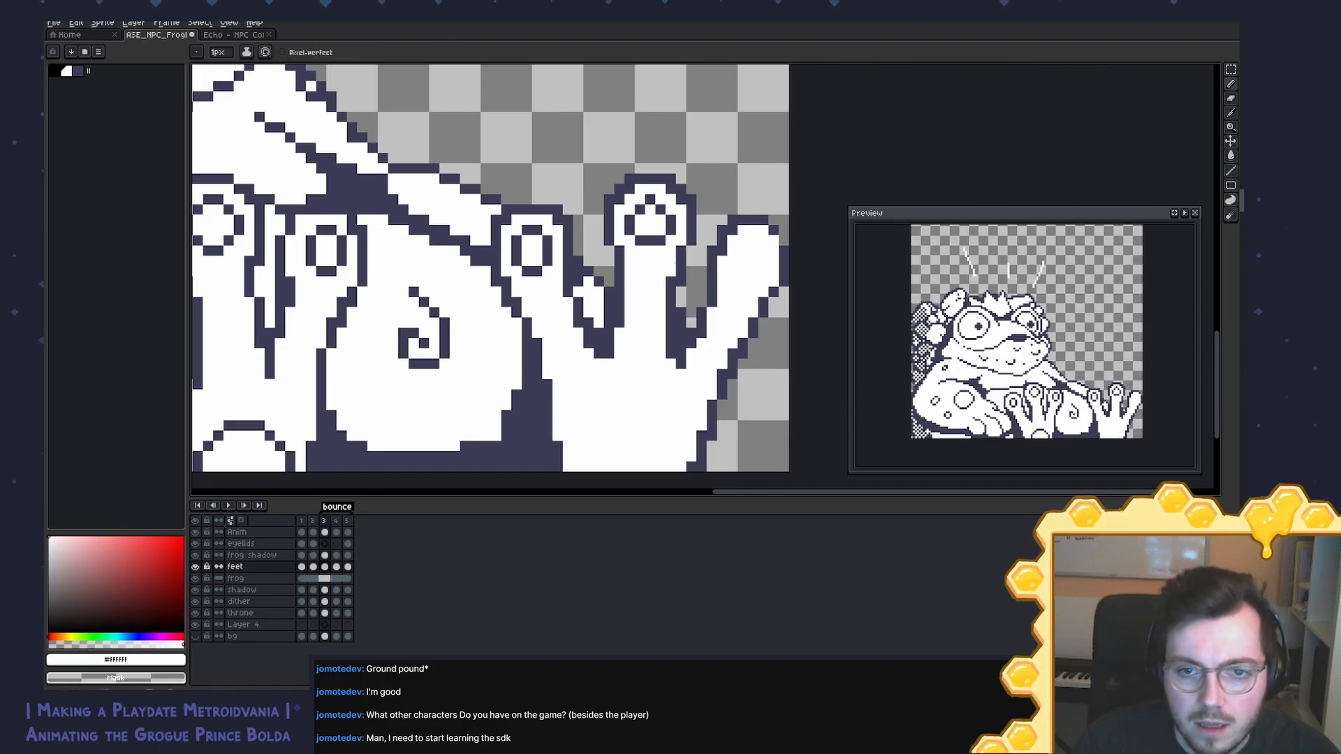
key("x")
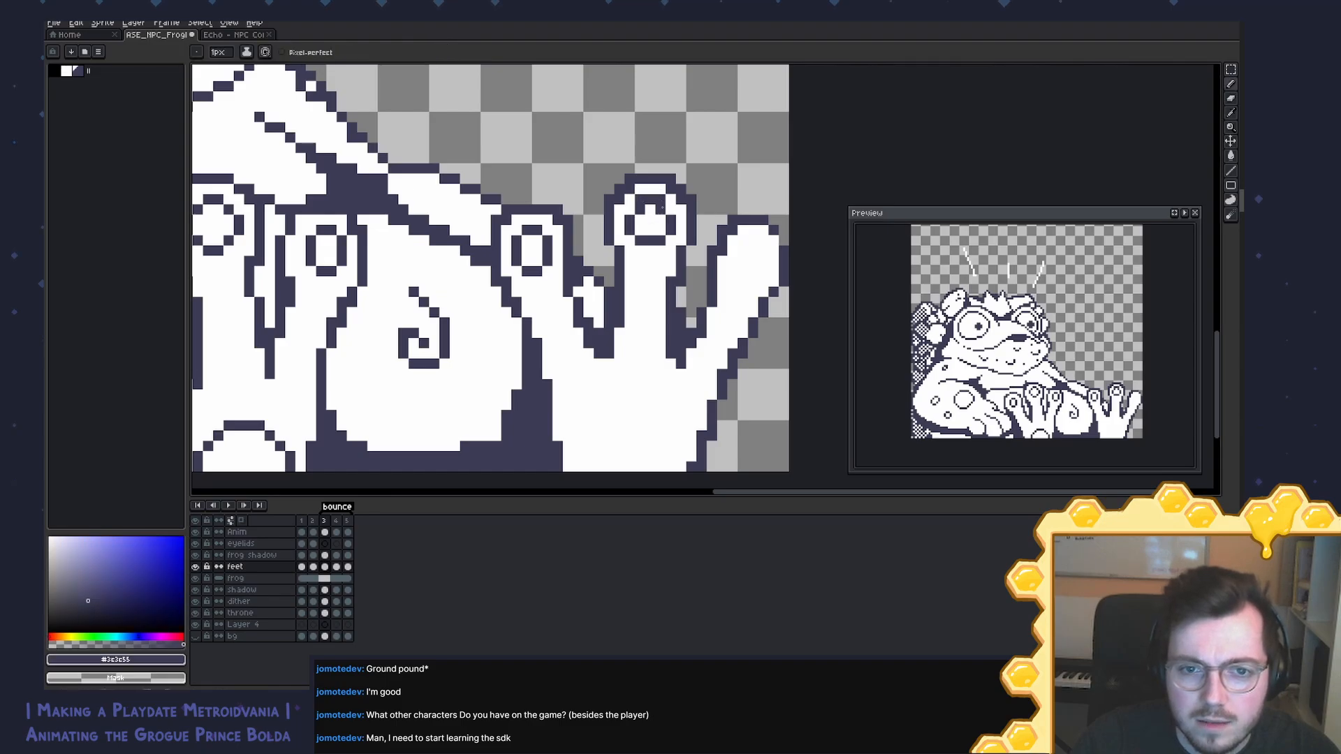
key("x")
key("x")
key("x")
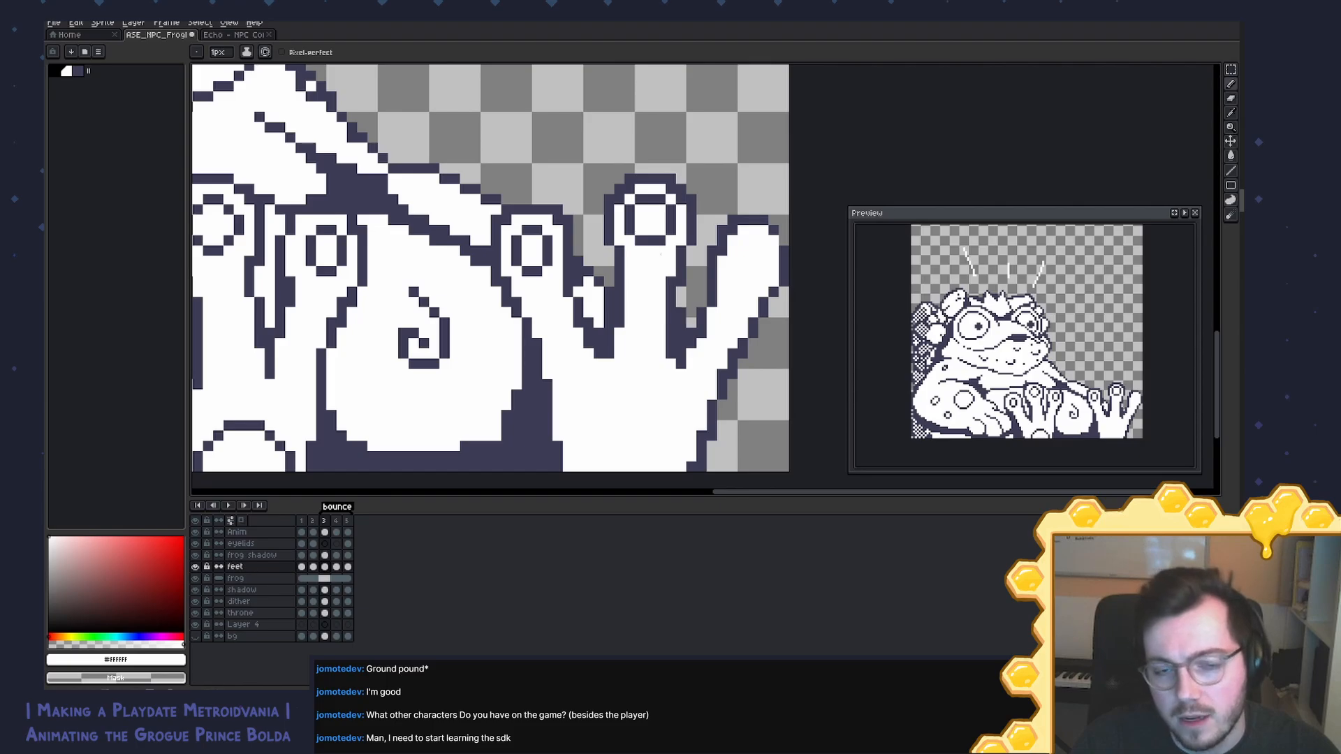
Step: Narrow the tallest toe's ring by redrawing its left edge one pixel inward and whitening the old edge
key("i")
left_click(639, 199)
left_click(630, 220, "alt")
left_click_drag(639, 229, 640, 209)
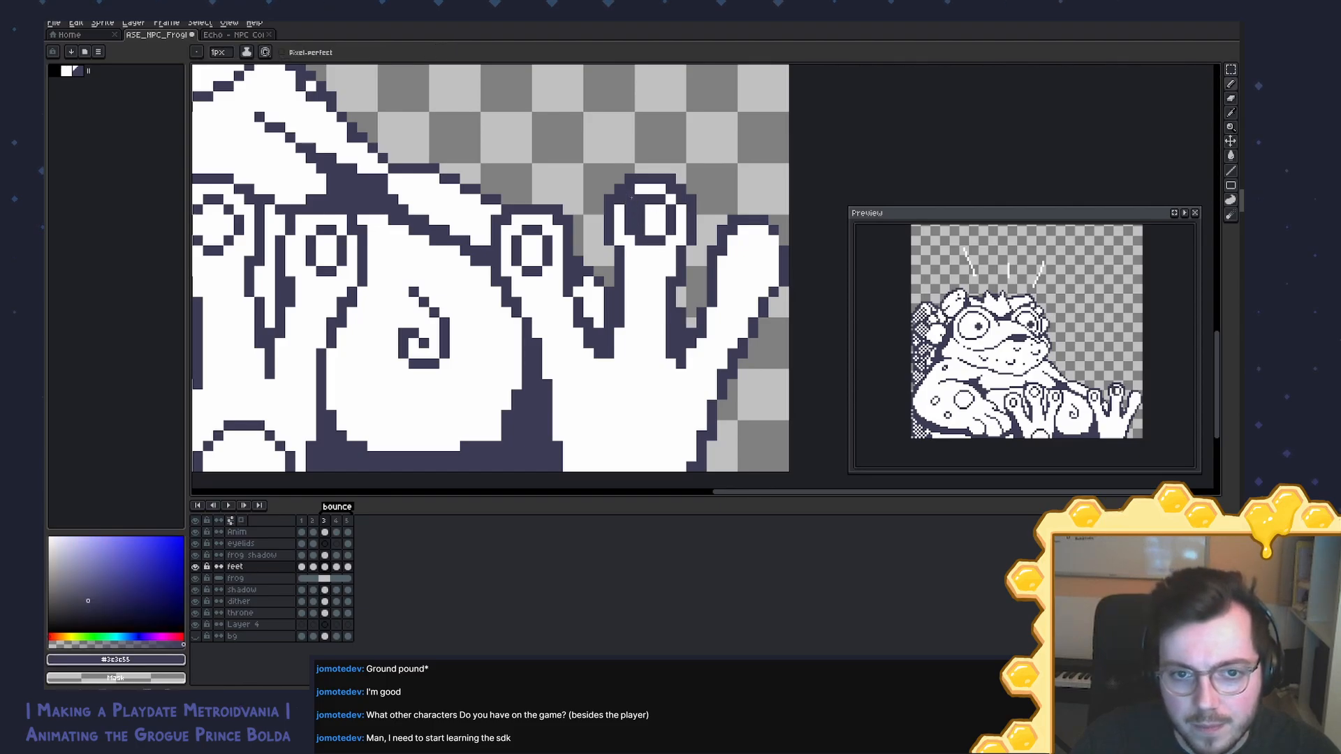
left_click(630, 198, "alt")
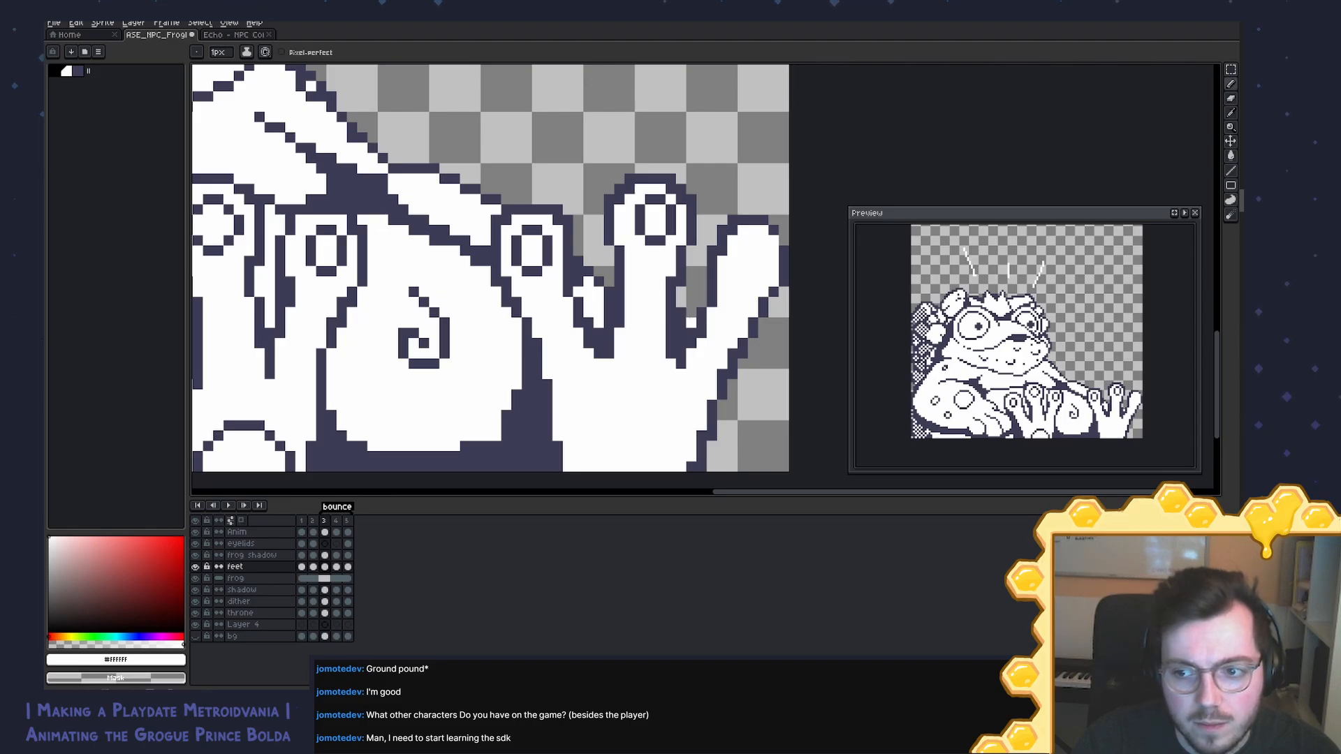
left_click(692, 312)
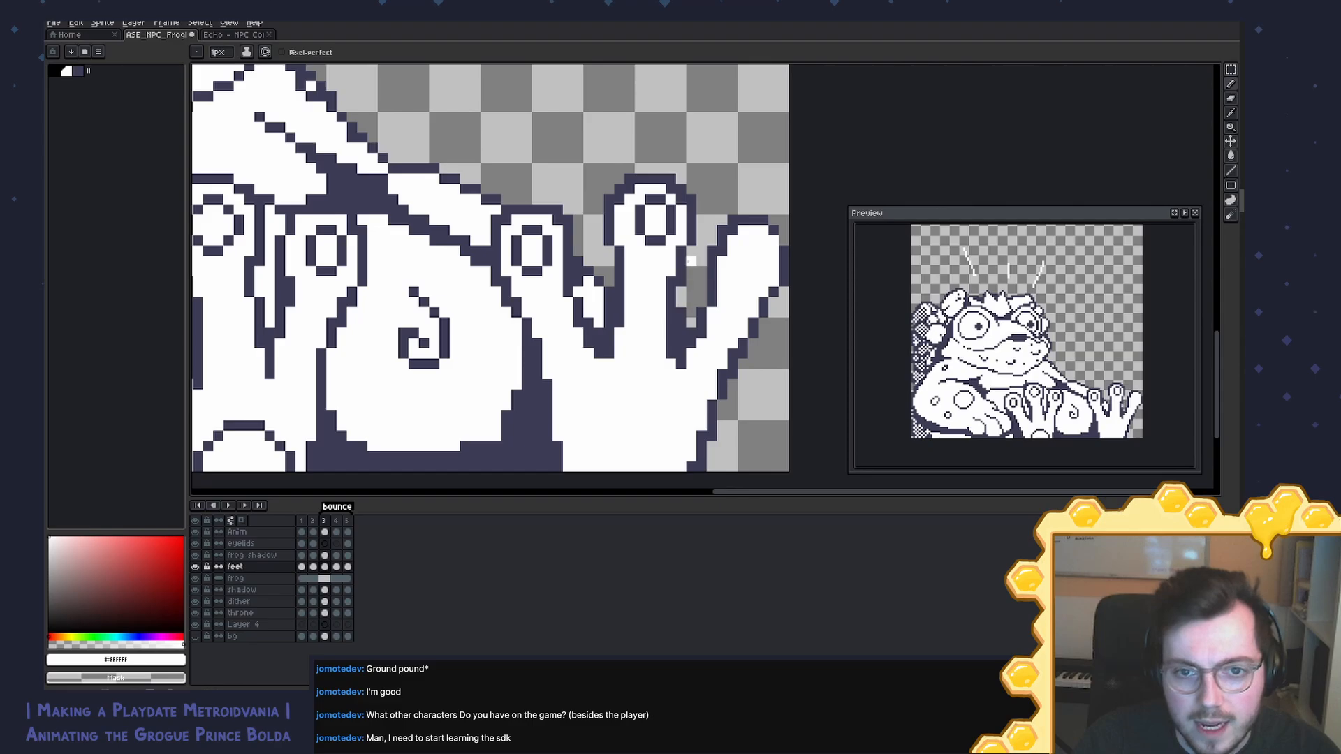
Step: Draw a #3c3c55 ring outline on the tip of the outermost toe and clear its inside with white
key("i")
left_click(677, 215)
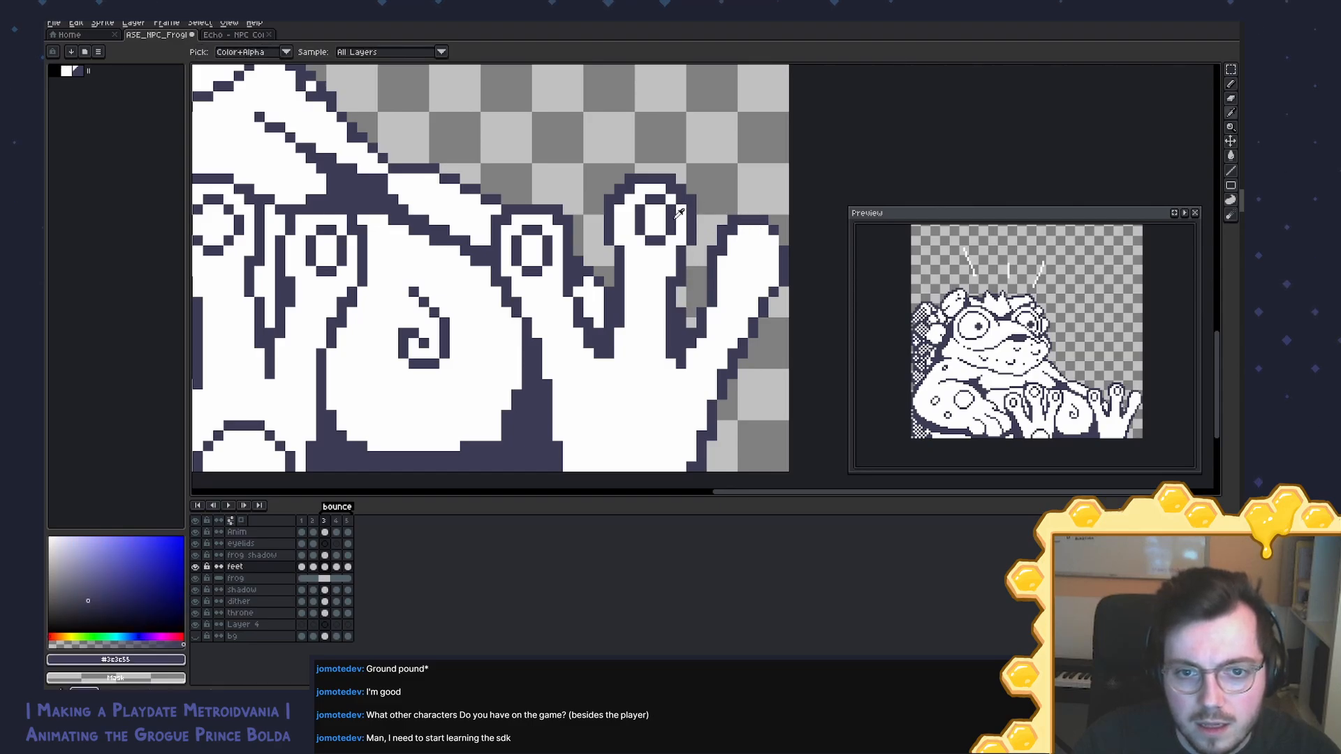
key("b")
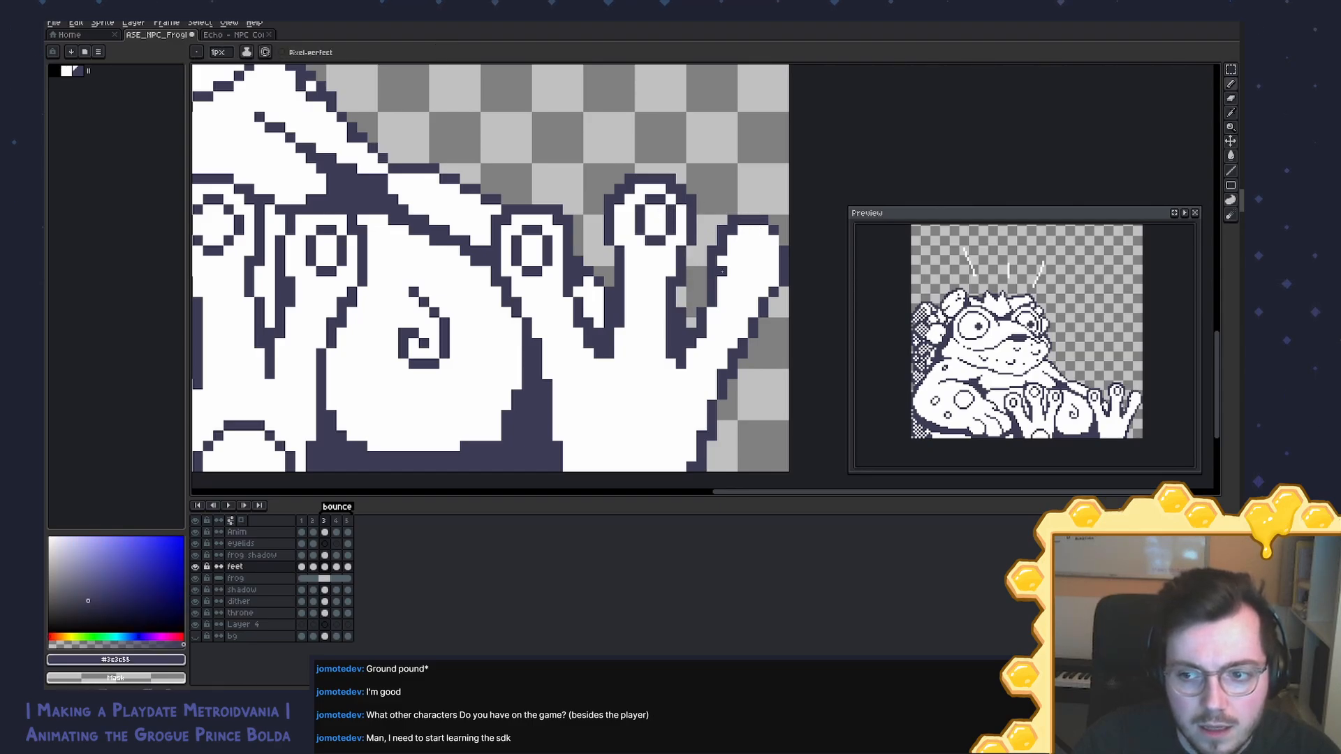
mouse_move(730, 270)
left_mouse_down()
mouse_move(703, 255)
mouse_move(737, 235)
left_mouse_up()
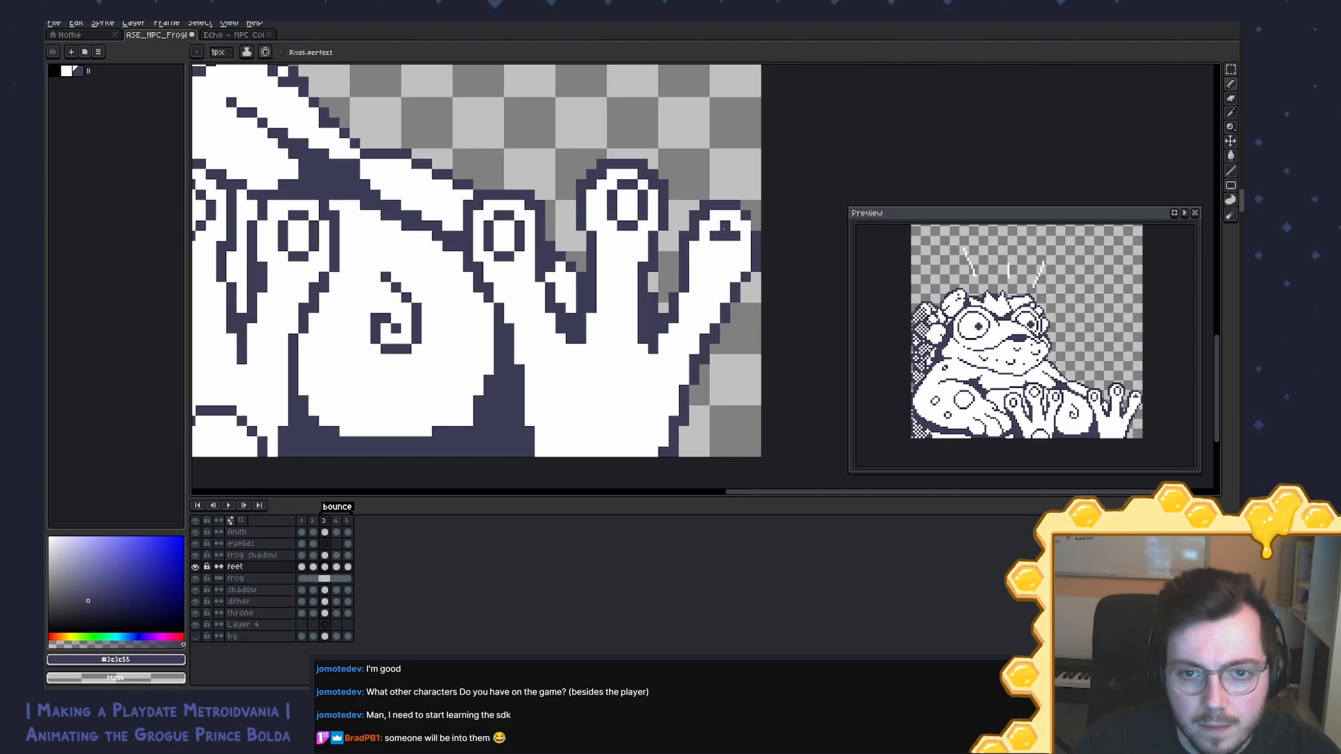
left_click(726, 254, "alt")
left_click(735, 236)
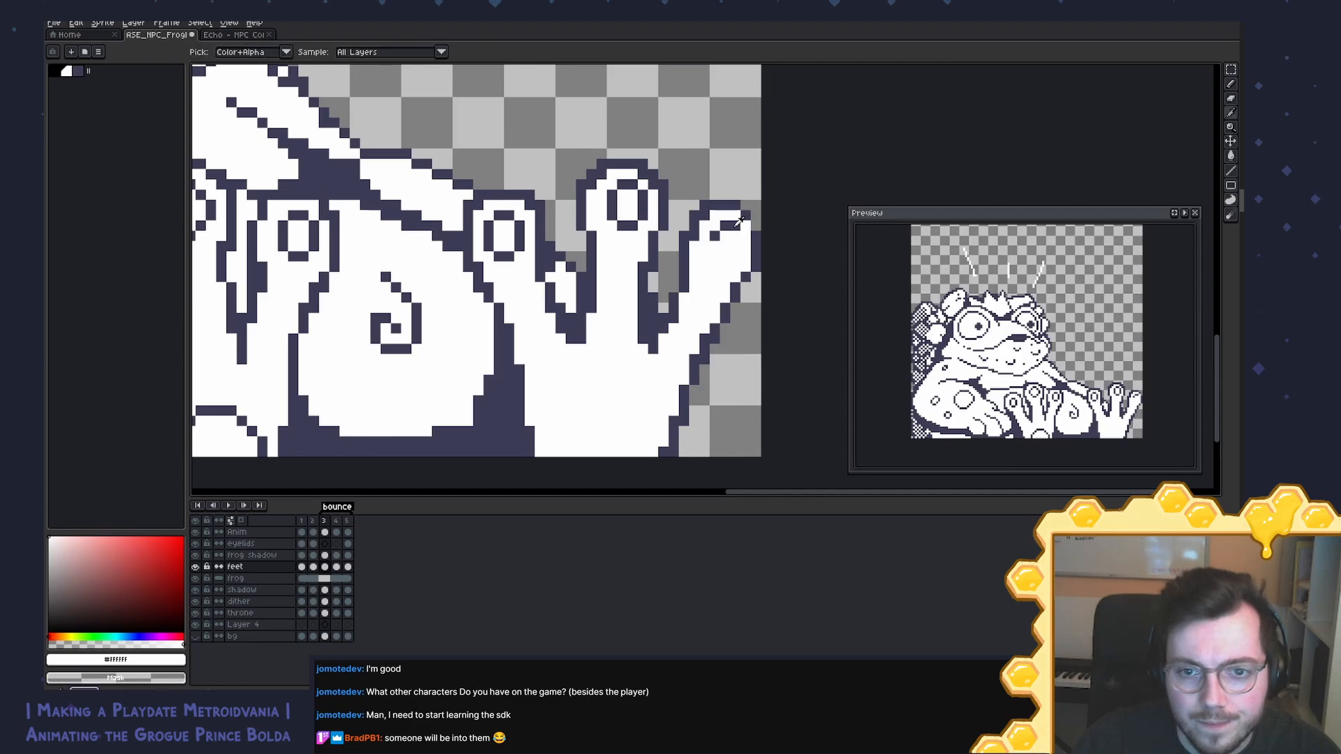
left_click(727, 231, "alt")
mouse_move(734, 267)
left_mouse_down()
mouse_move(700, 253)
mouse_move(722, 238)
left_mouse_up()
left_click(726, 251, "alt")
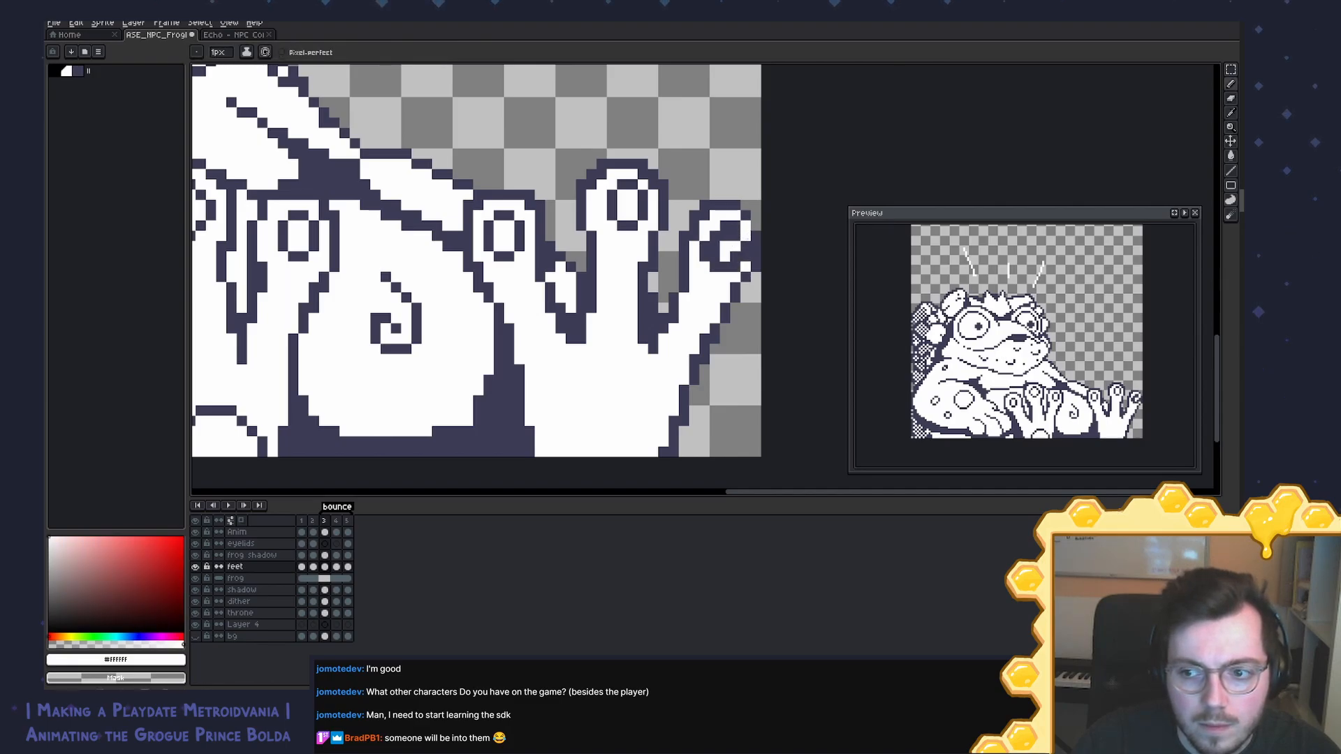
left_click_drag(725, 236, 715, 247)
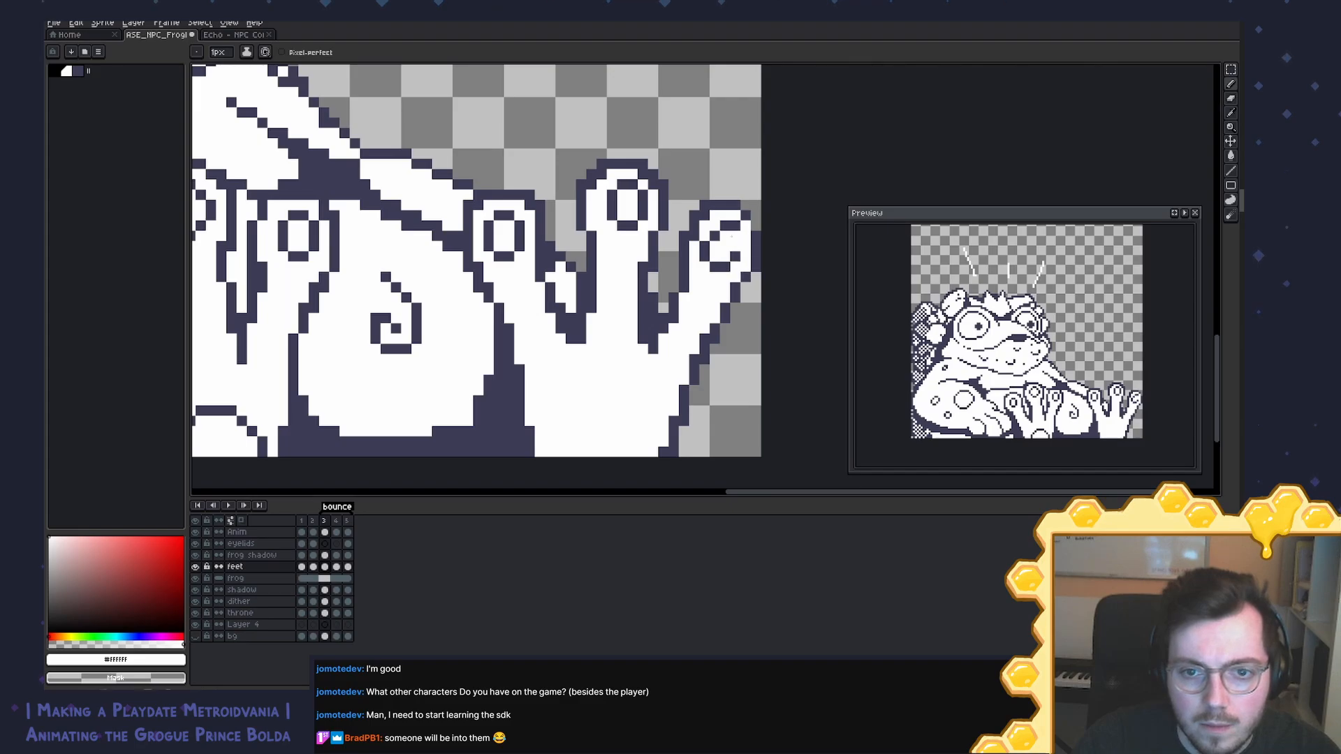
Step: Reshape the outermost toe's ring into a small rounded loop with alternating #3c3c55 and white pixels
left_click(731, 239, "alt")
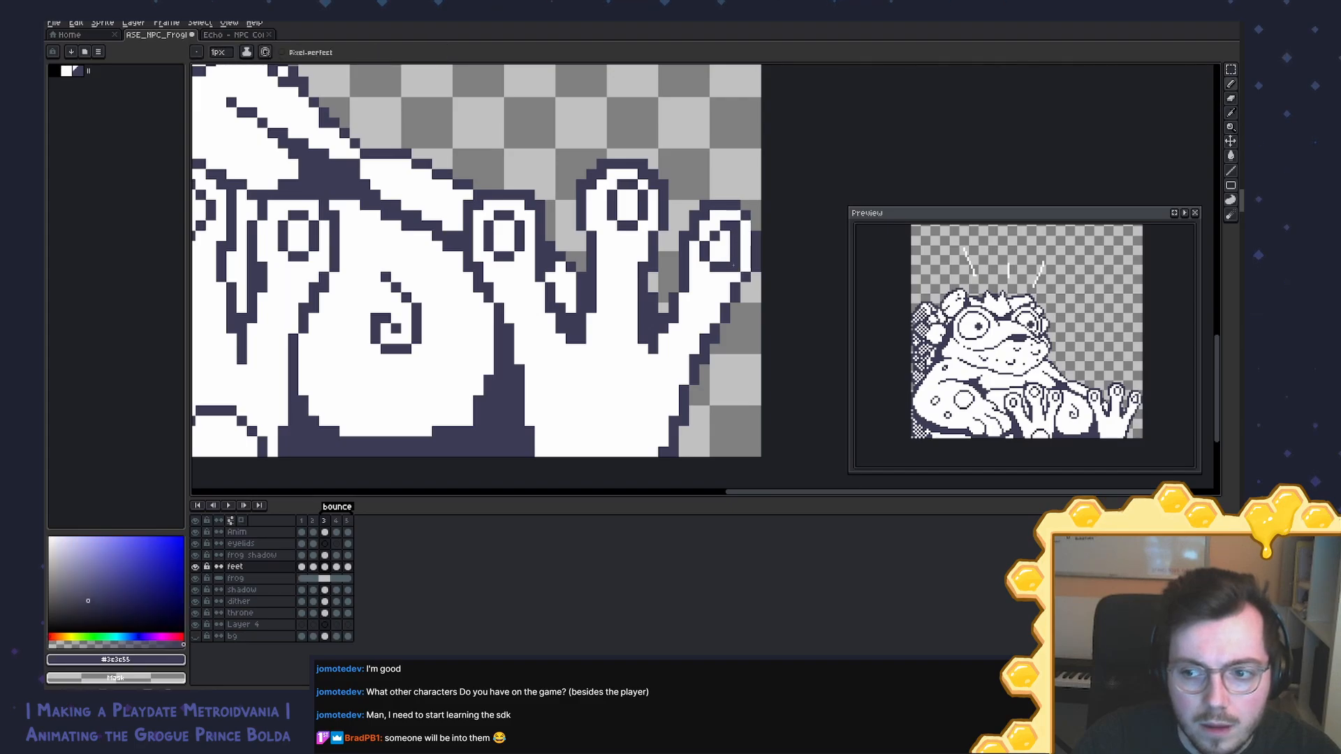
left_click(727, 241, "alt")
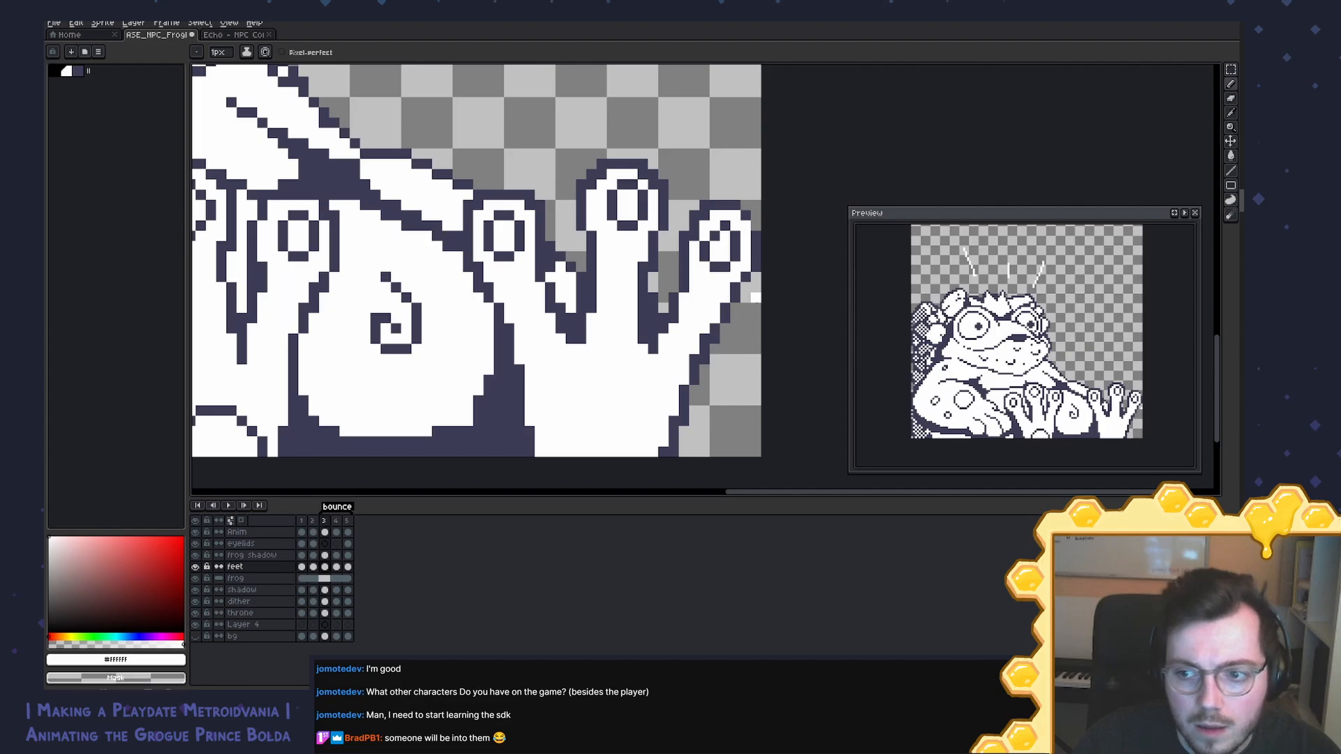
left_click(736, 236, "alt")
left_click(735, 225)
left_click(744, 225, "alt")
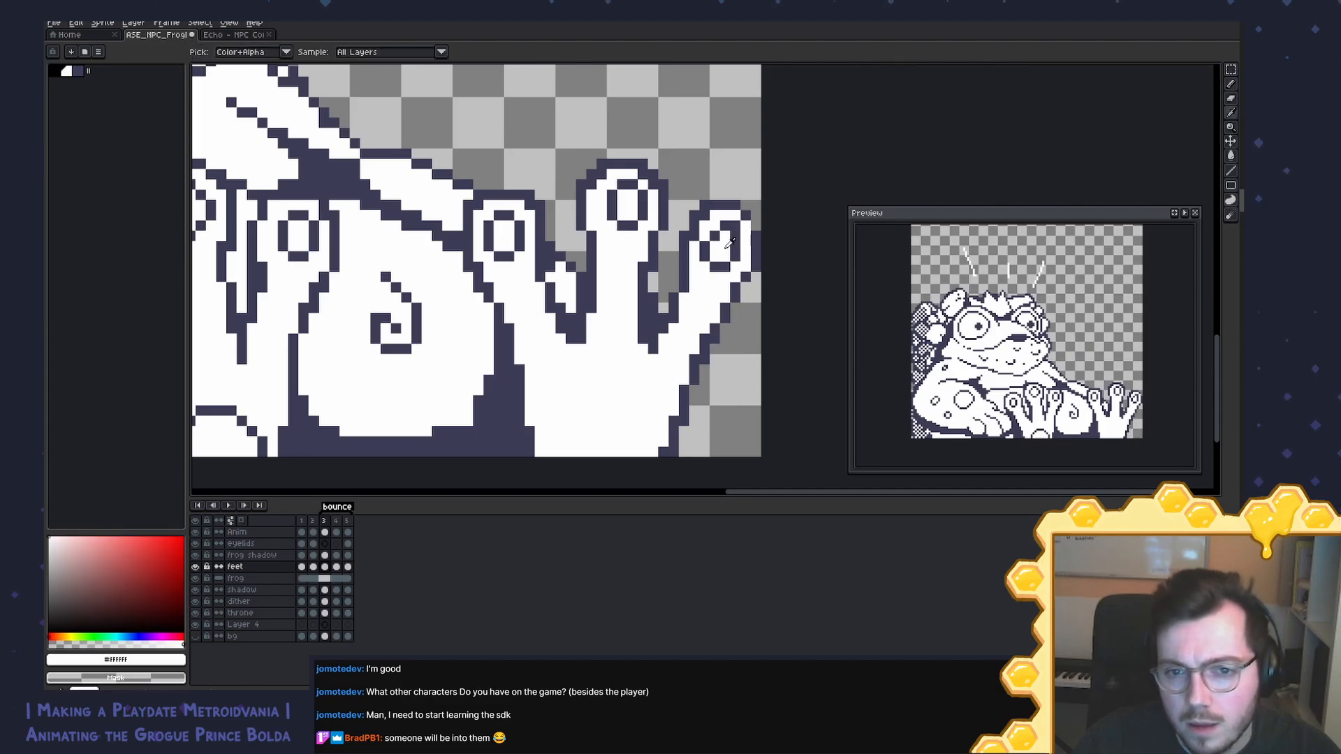
left_click(725, 225)
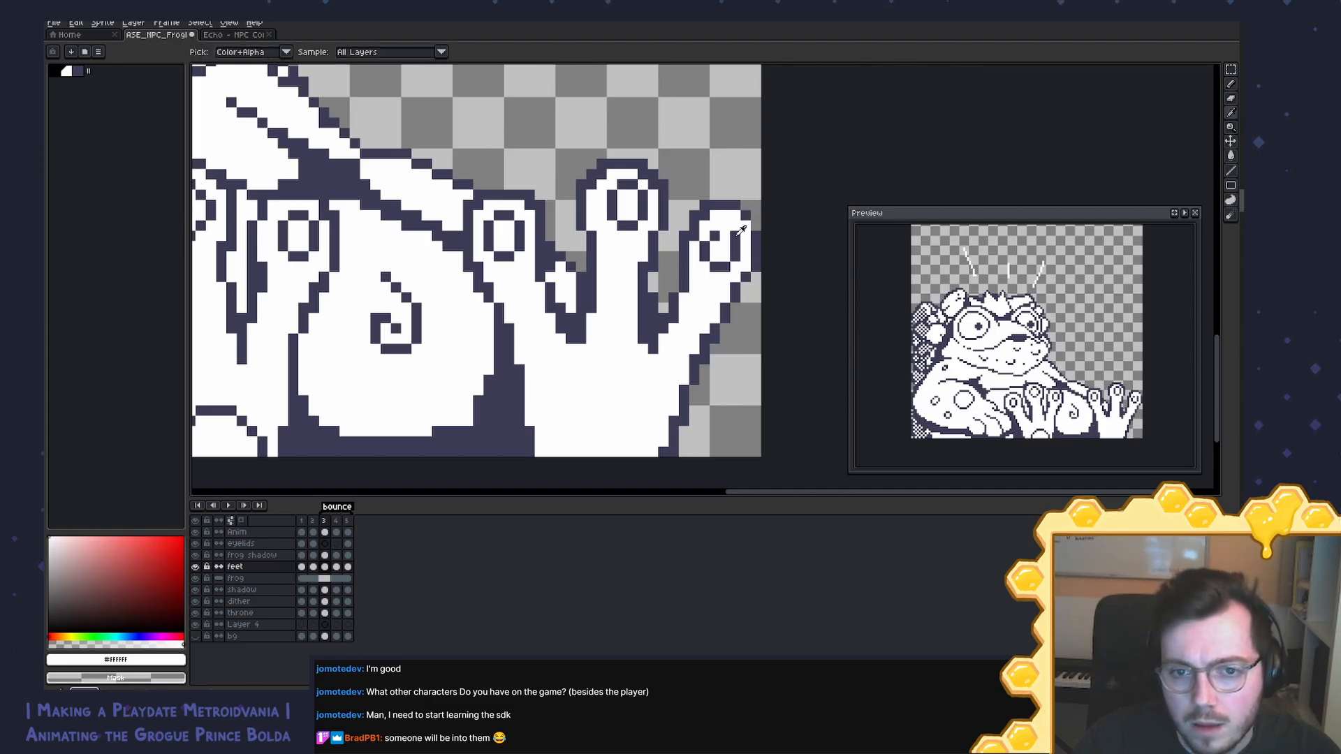
left_click(735, 247, "alt")
left_click(746, 257)
left_click(737, 237, "alt")
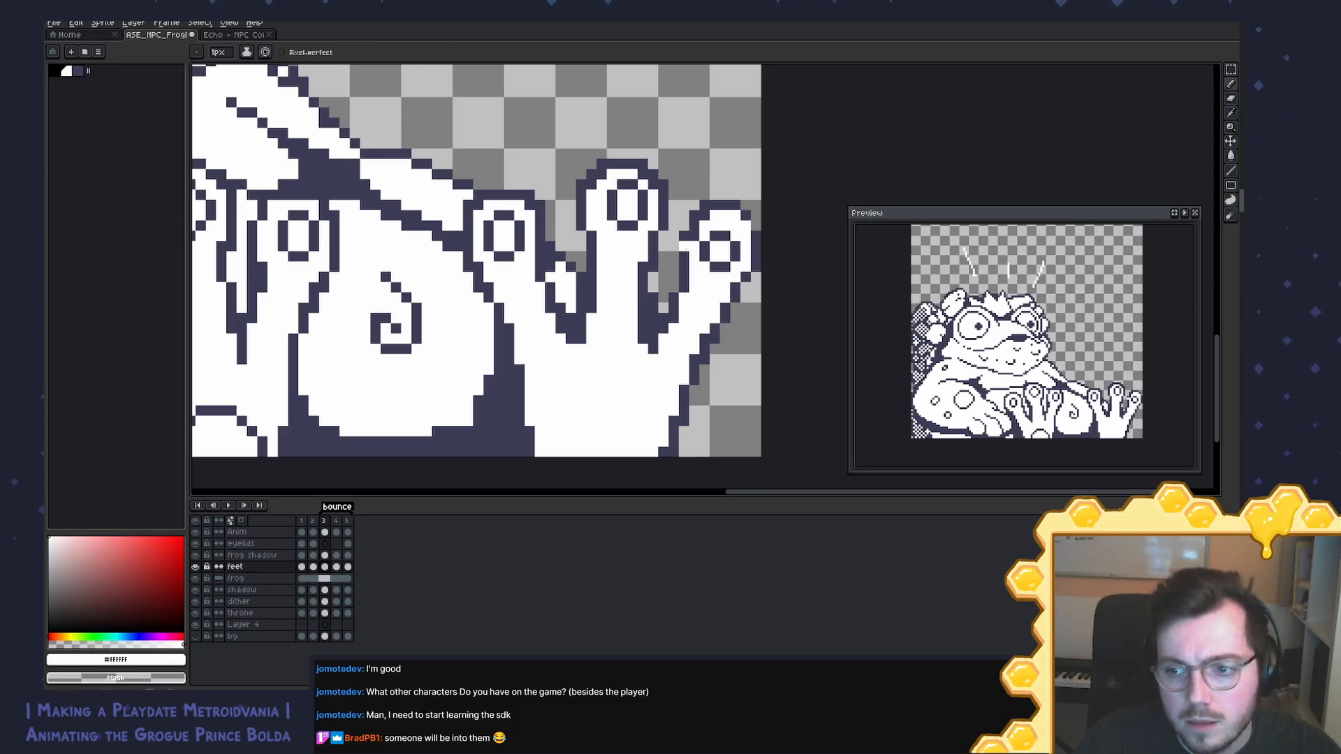
key("alt")
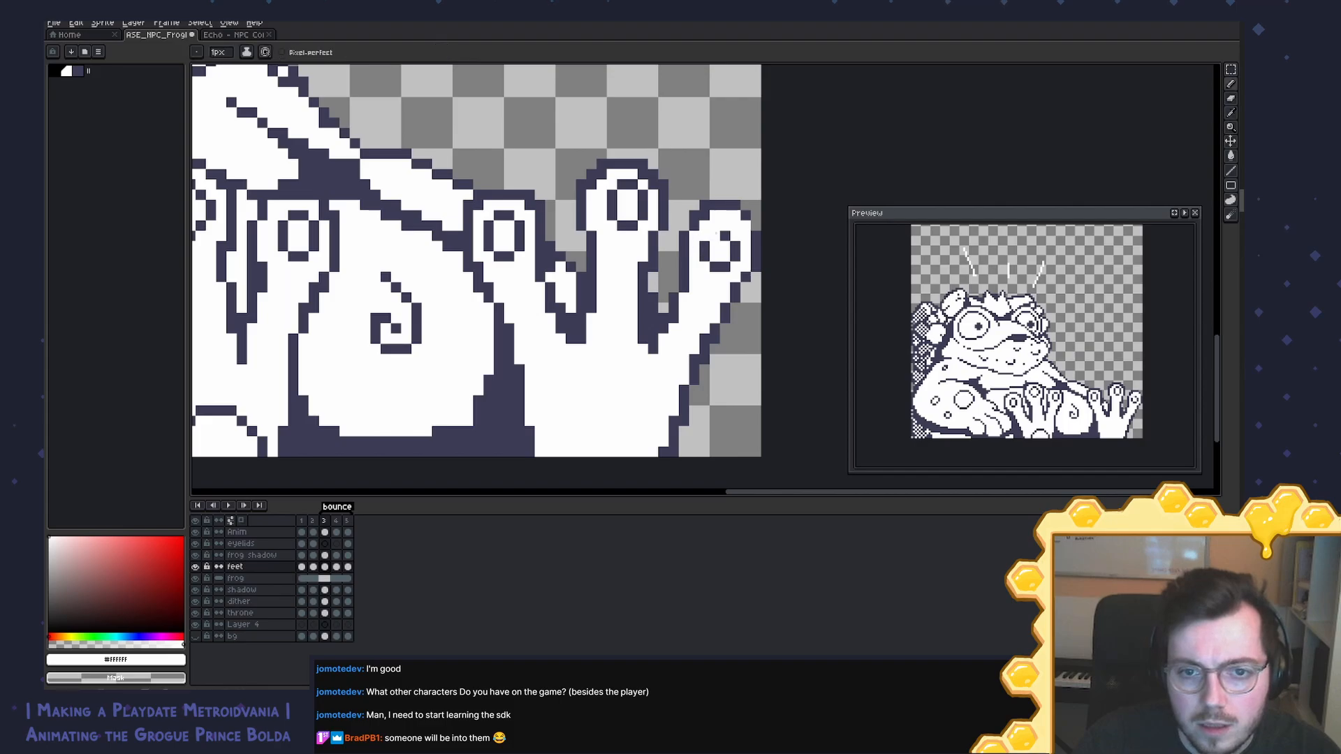
Step: Redraw the oval pad on the right foot's outermost toe in frame 3 as a closed dark outline with a white centre
left_click(713, 230, "alt")
left_click(728, 225, "alt")
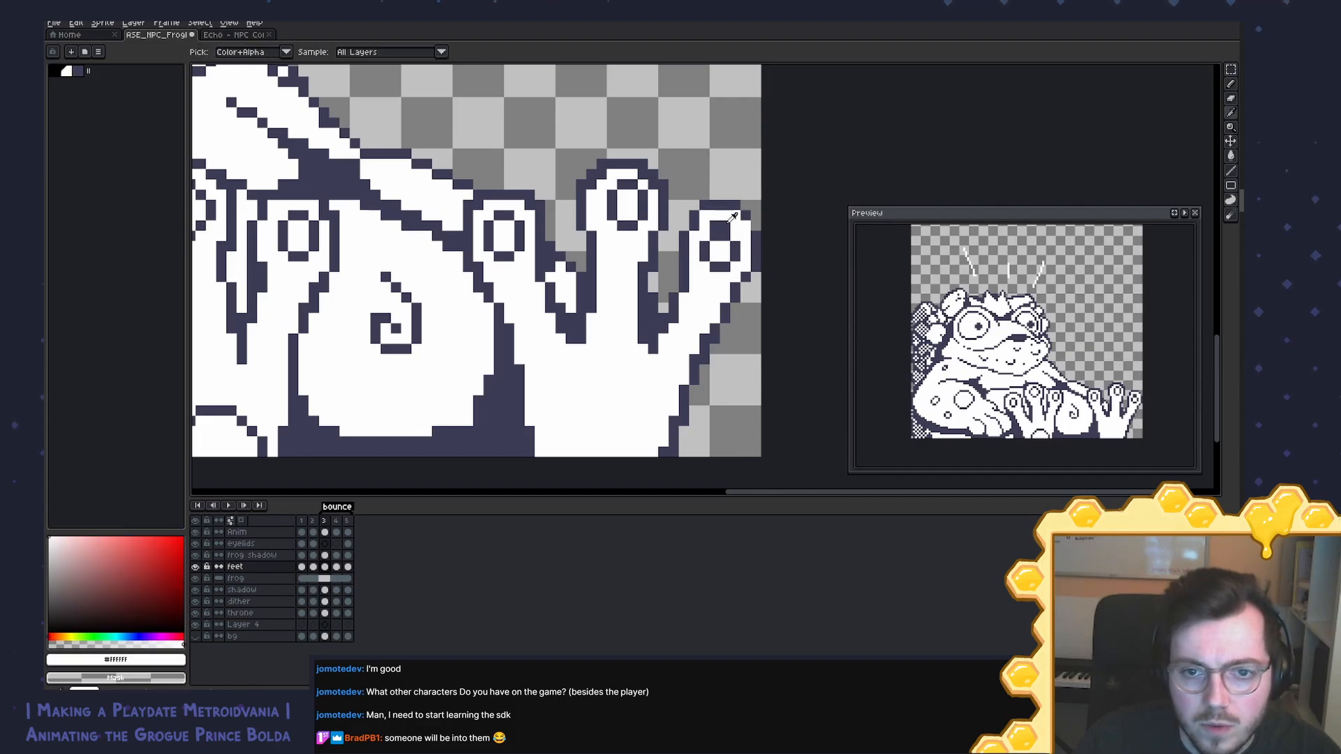
left_click(713, 202, "alt")
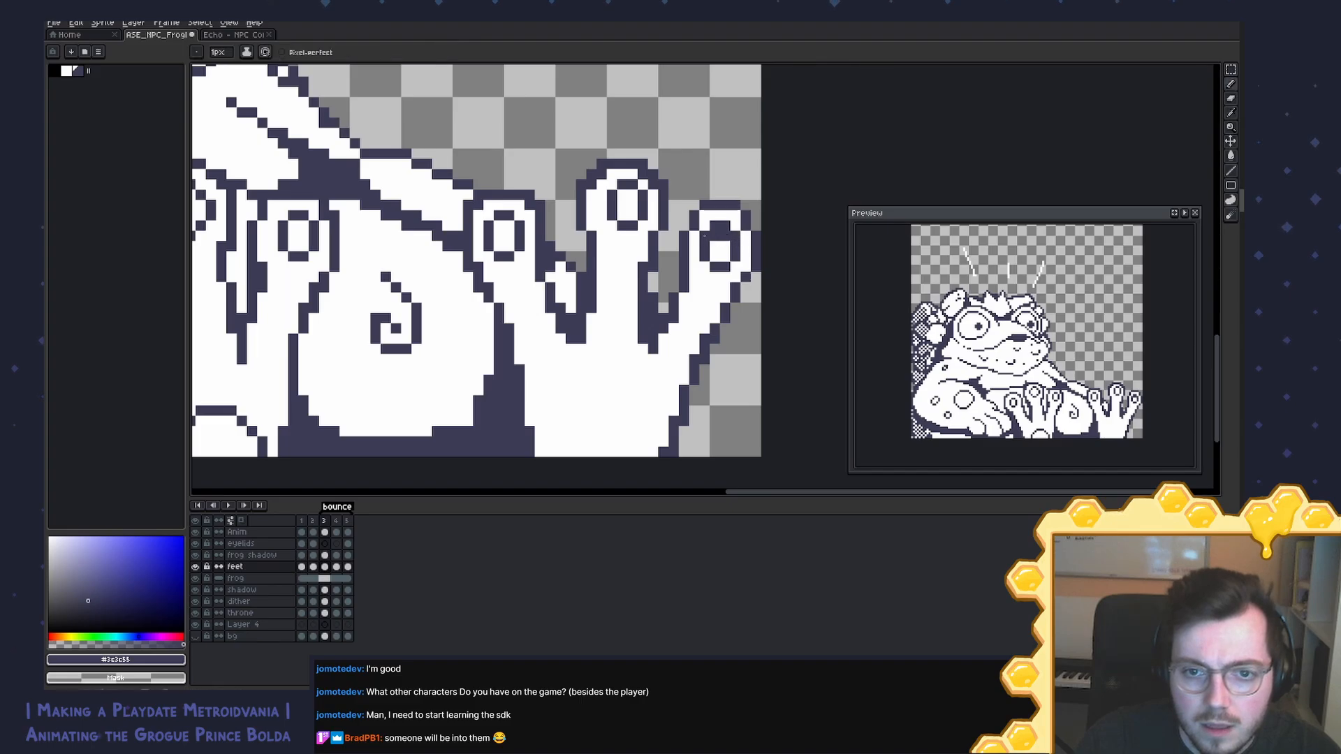
left_click(721, 237, "alt")
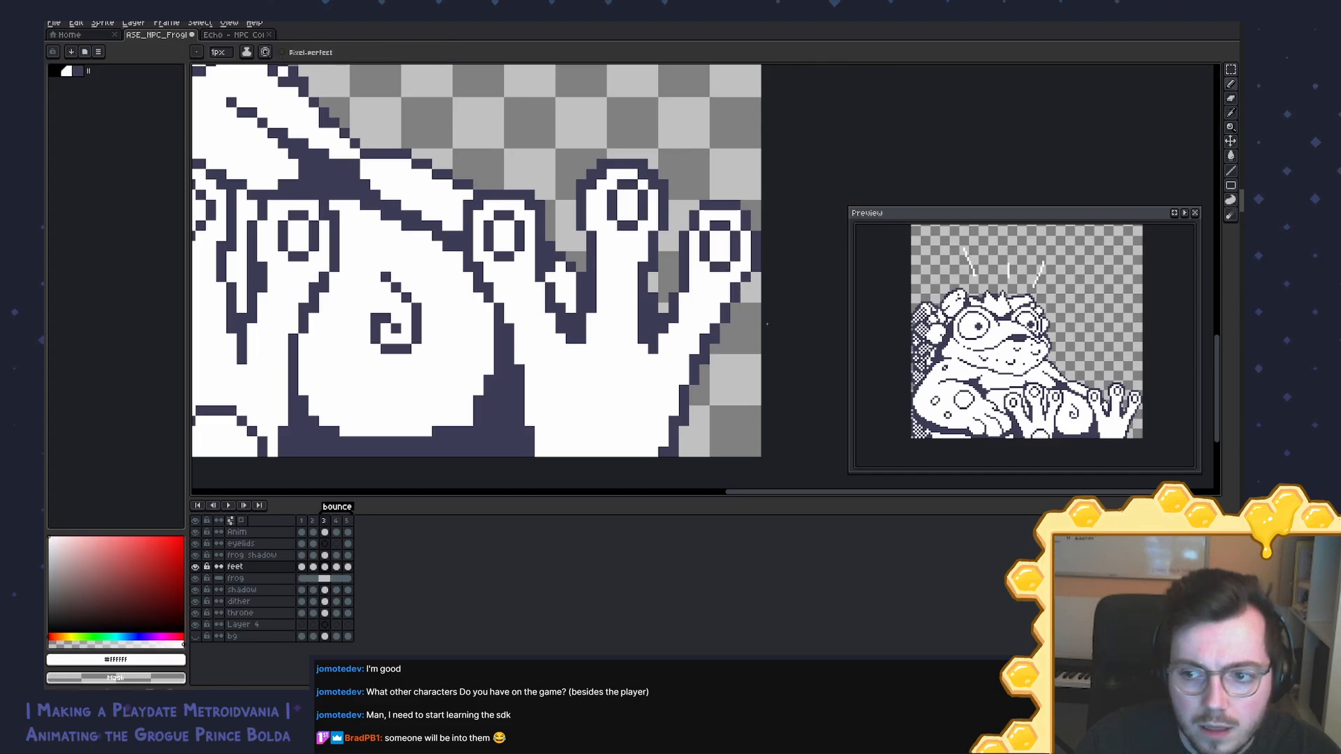
left_click(717, 226, "alt")
left_click(715, 236)
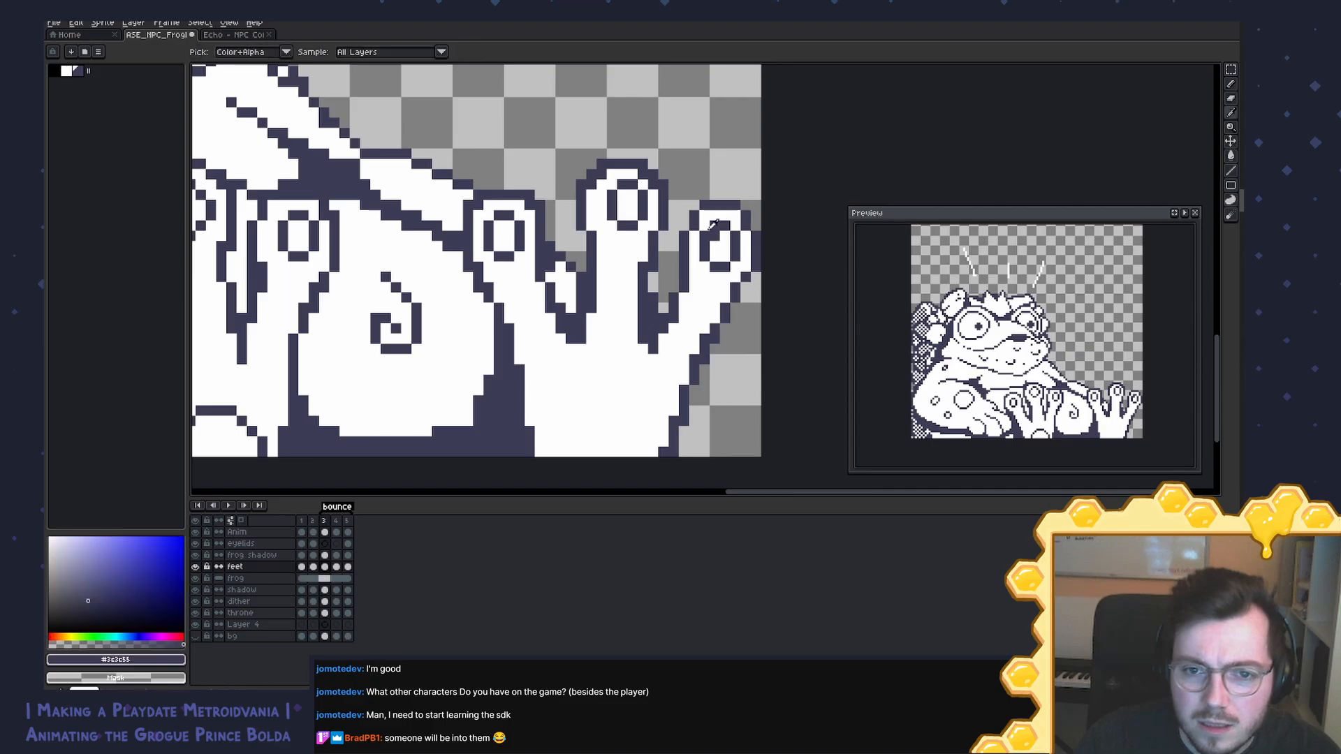
left_click(713, 217, "alt")
left_click(713, 227)
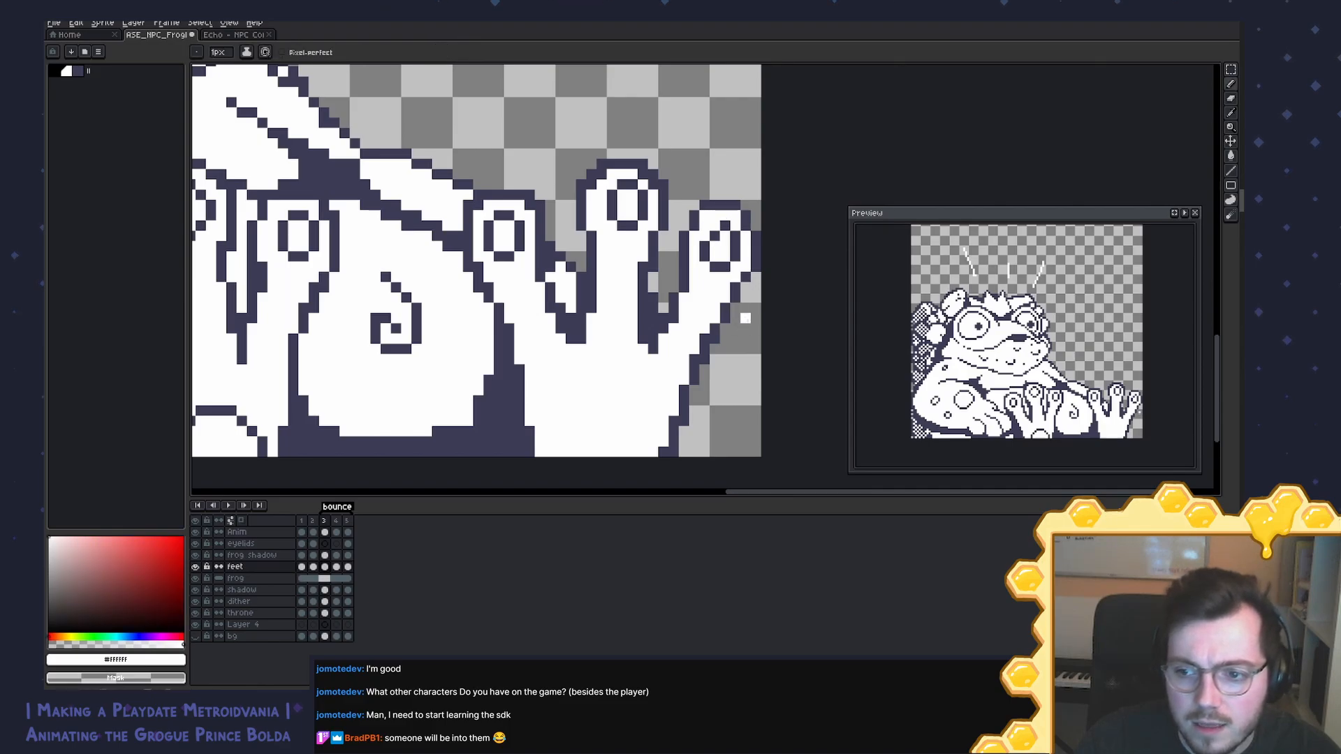
scroll(1144, 384, "down", 2)
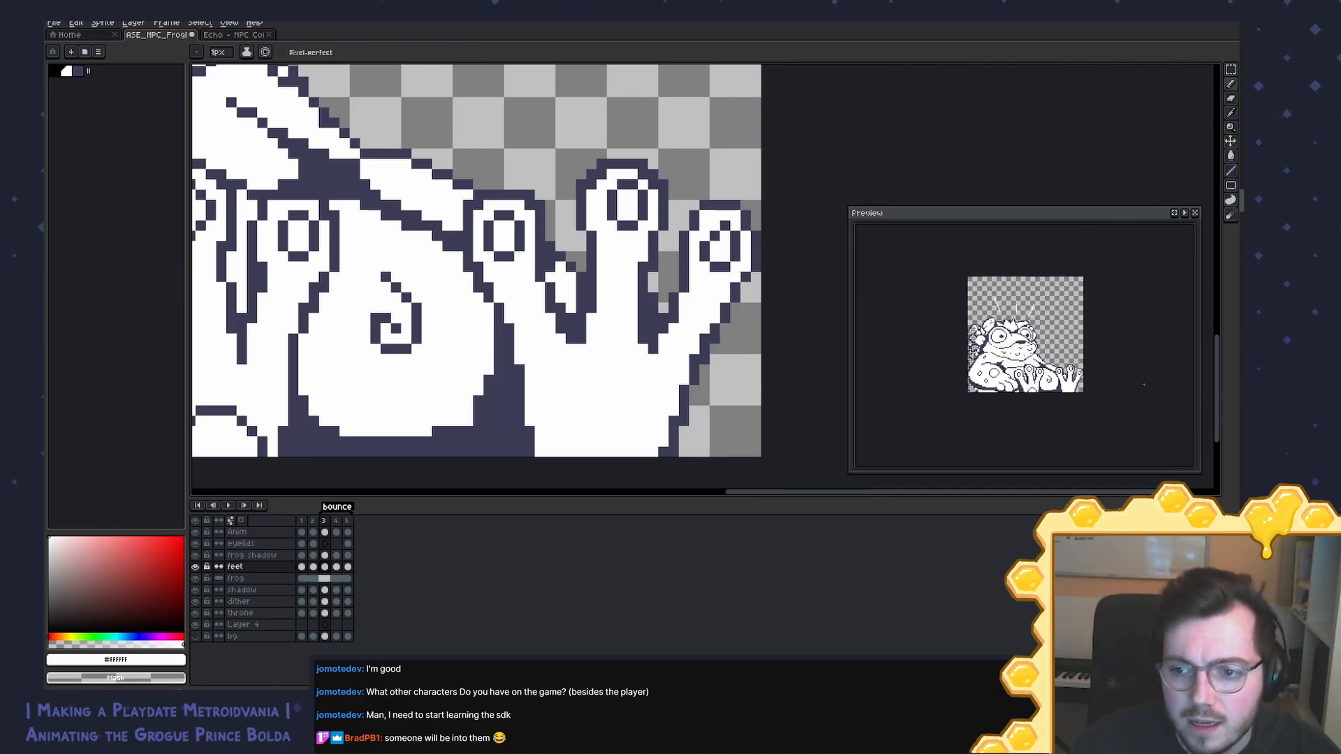
left_click_drag(746, 329, 736, 348)
key("ctrl+z")
key("ctrl+z")
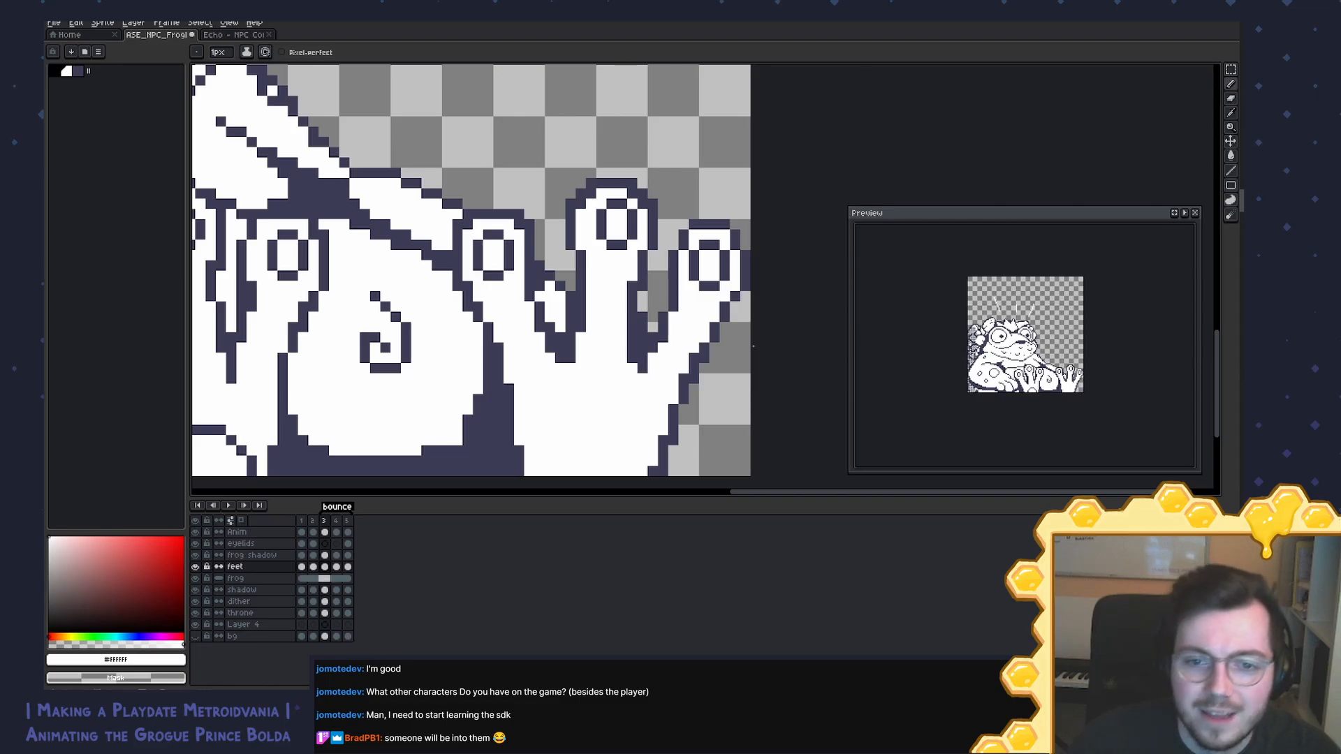
Step: Touch up the gap between the right foot's middle and outermost toes, and save the sprite
left_click_drag(692, 325, 653, 300)
left_click(655, 301, "alt")
left_click(663, 308, "alt")
left_click(651, 293, "alt")
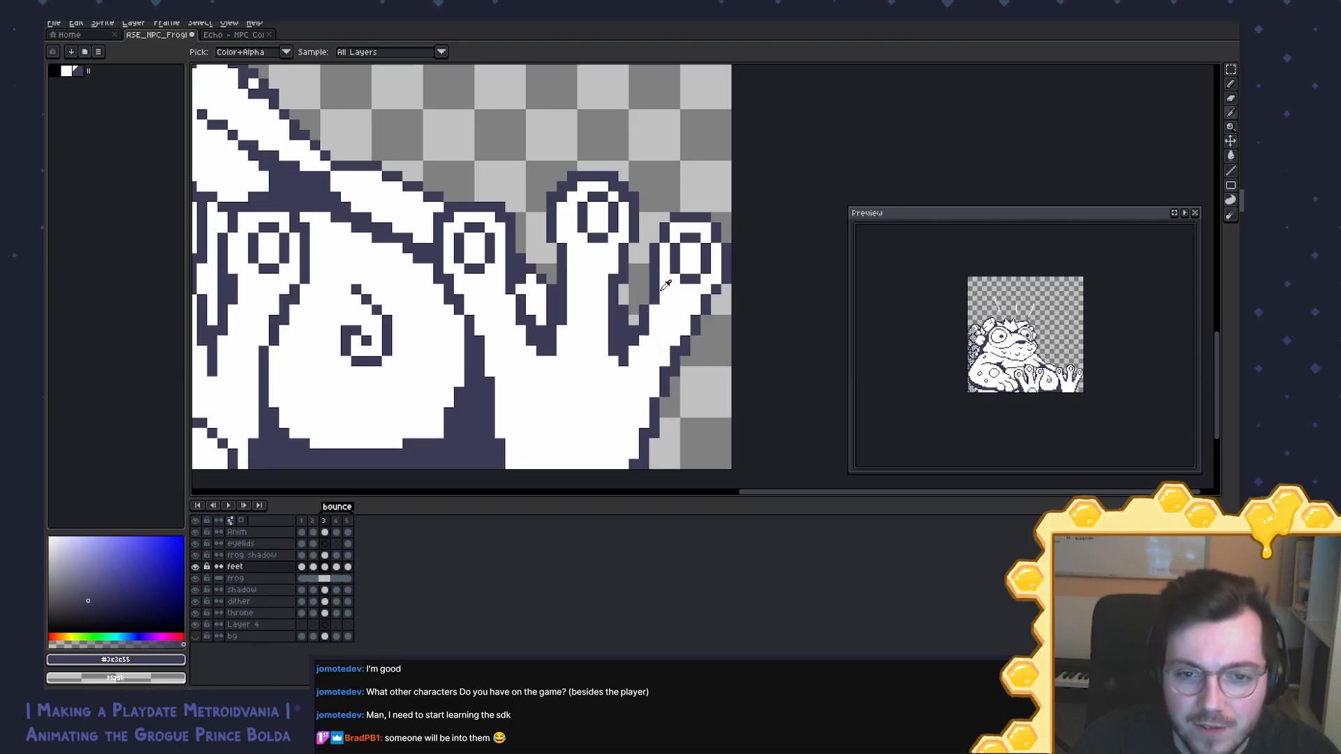
key("ctrl+s")
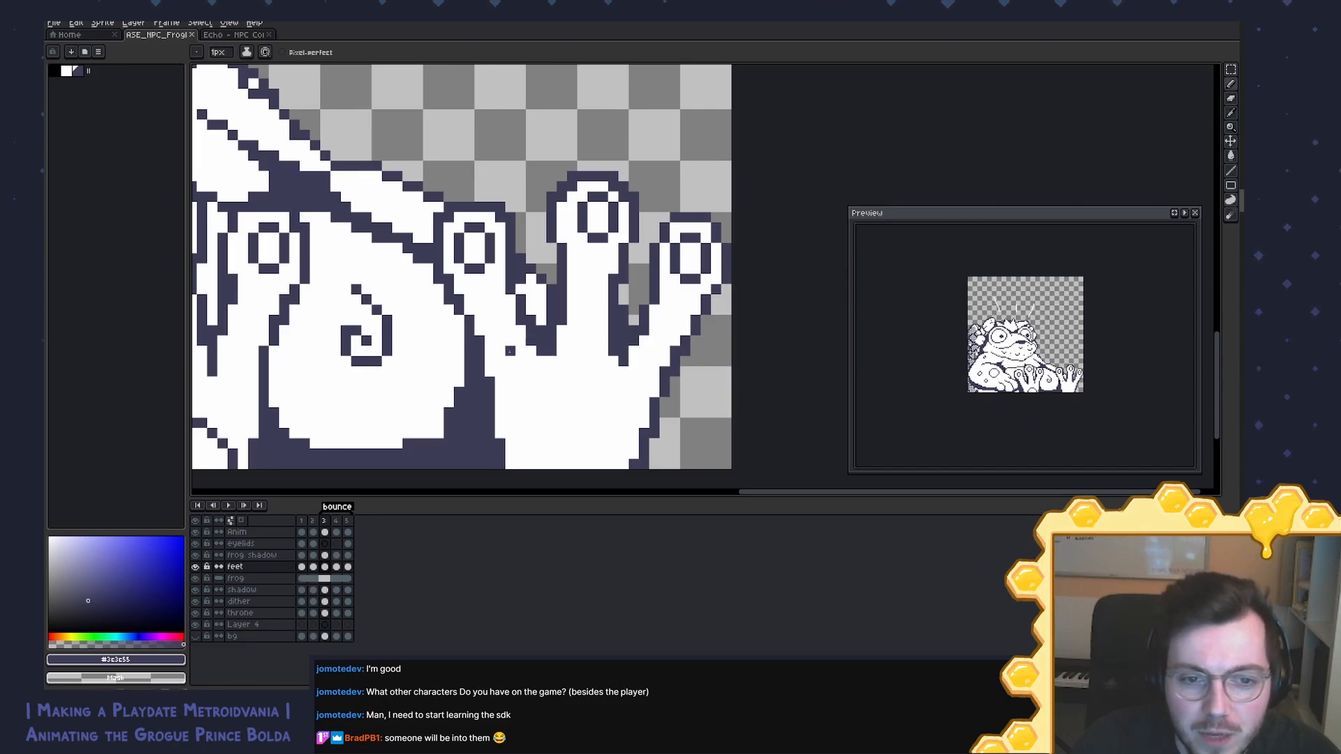
Step: Reshape the white area and its dark outline between the right foot's inner and middle toes
left_click(523, 351, "alt")
left_click_drag(530, 342, 539, 354)
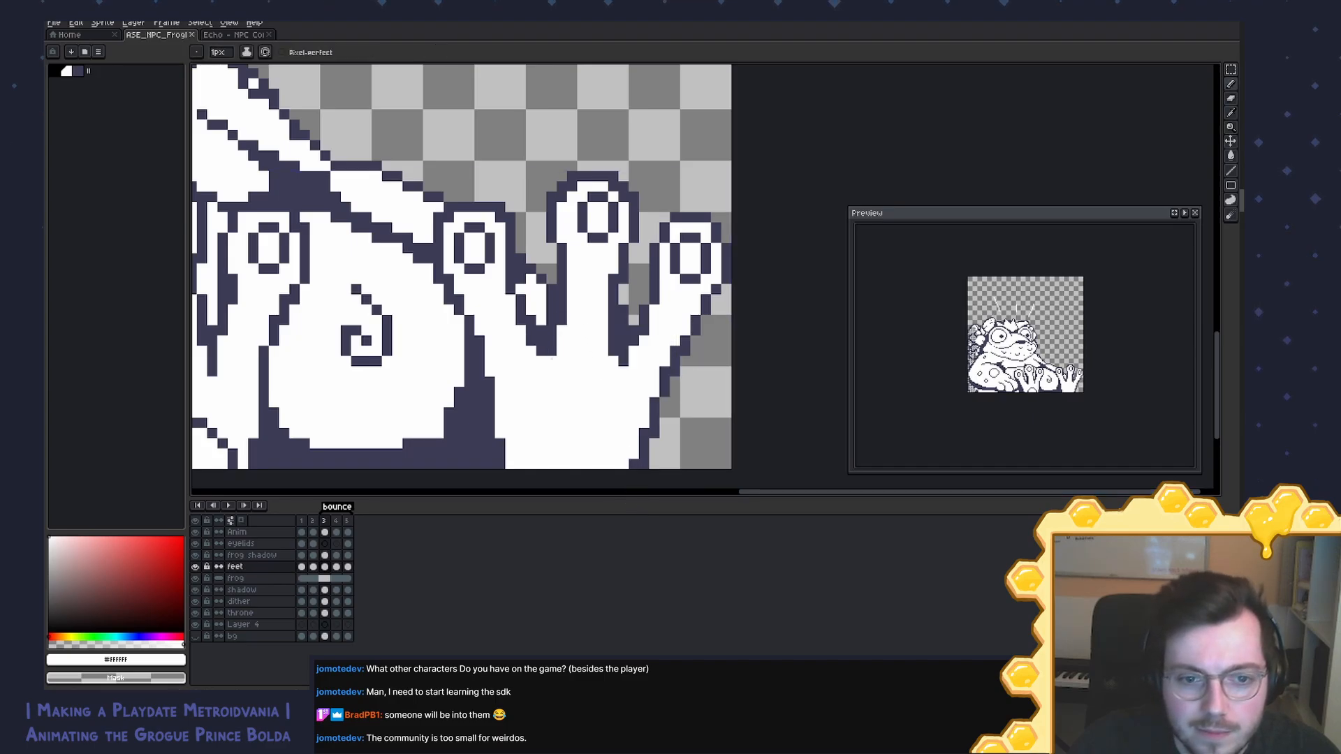
key("e")
left_click_drag(552, 299, 551, 310)
key("b")
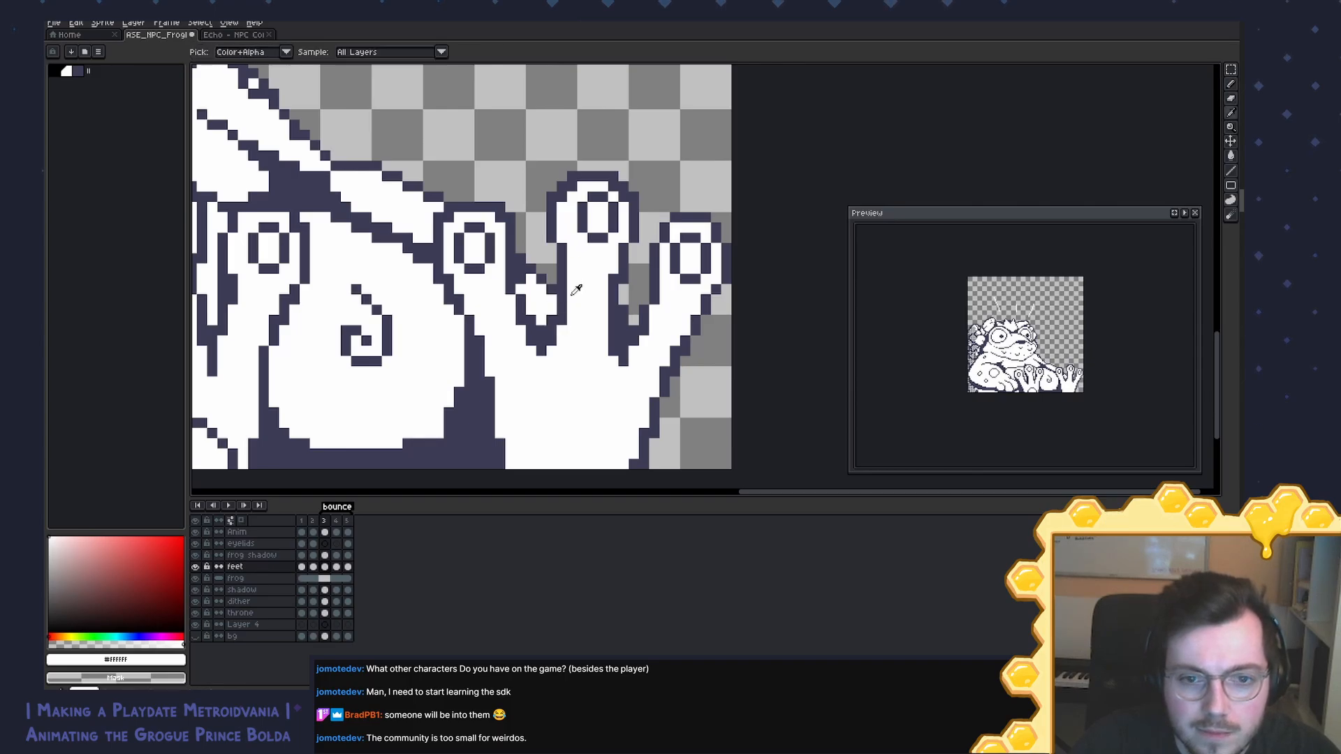
left_click(556, 308, "alt")
left_click(574, 353, "alt")
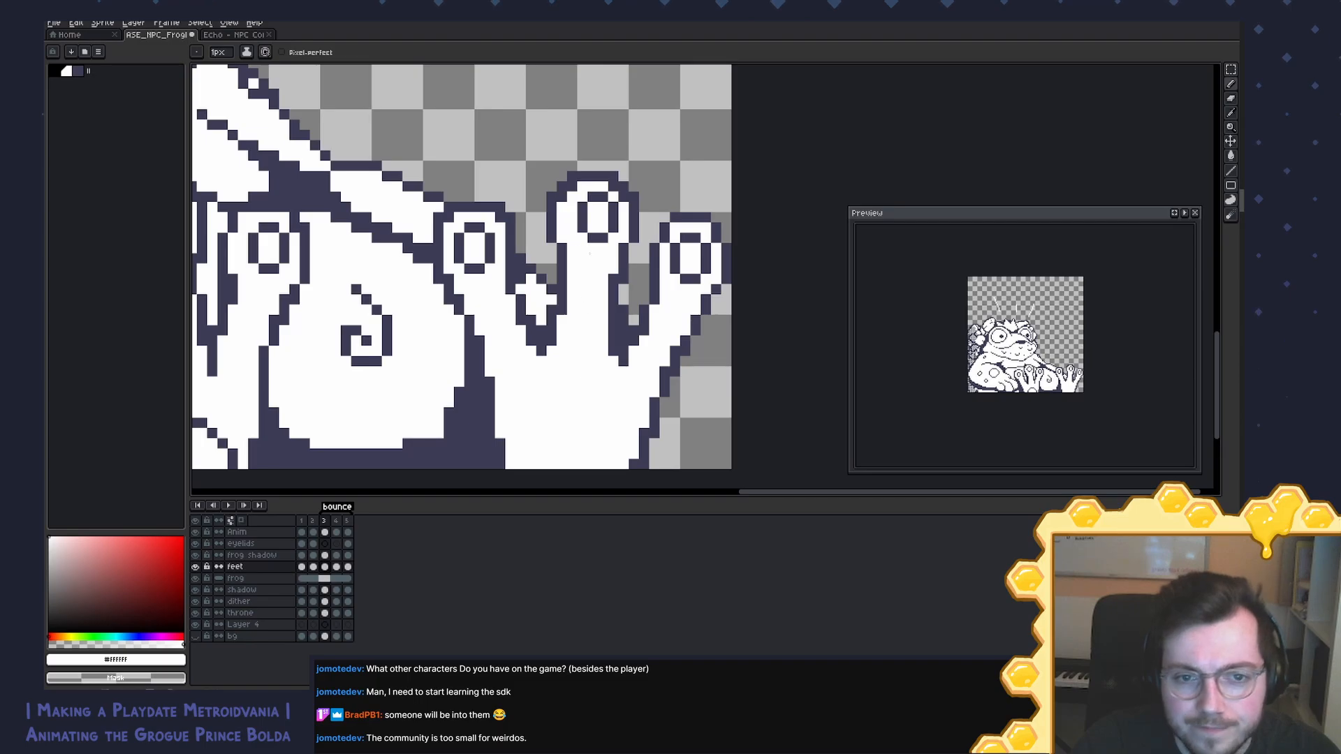
Step: Widen the middle toe's tip by one pixel towards the outermost toe, filling it white and redrawing its outline in dark #3c3c55
scroll(589, 255, "down", 1)
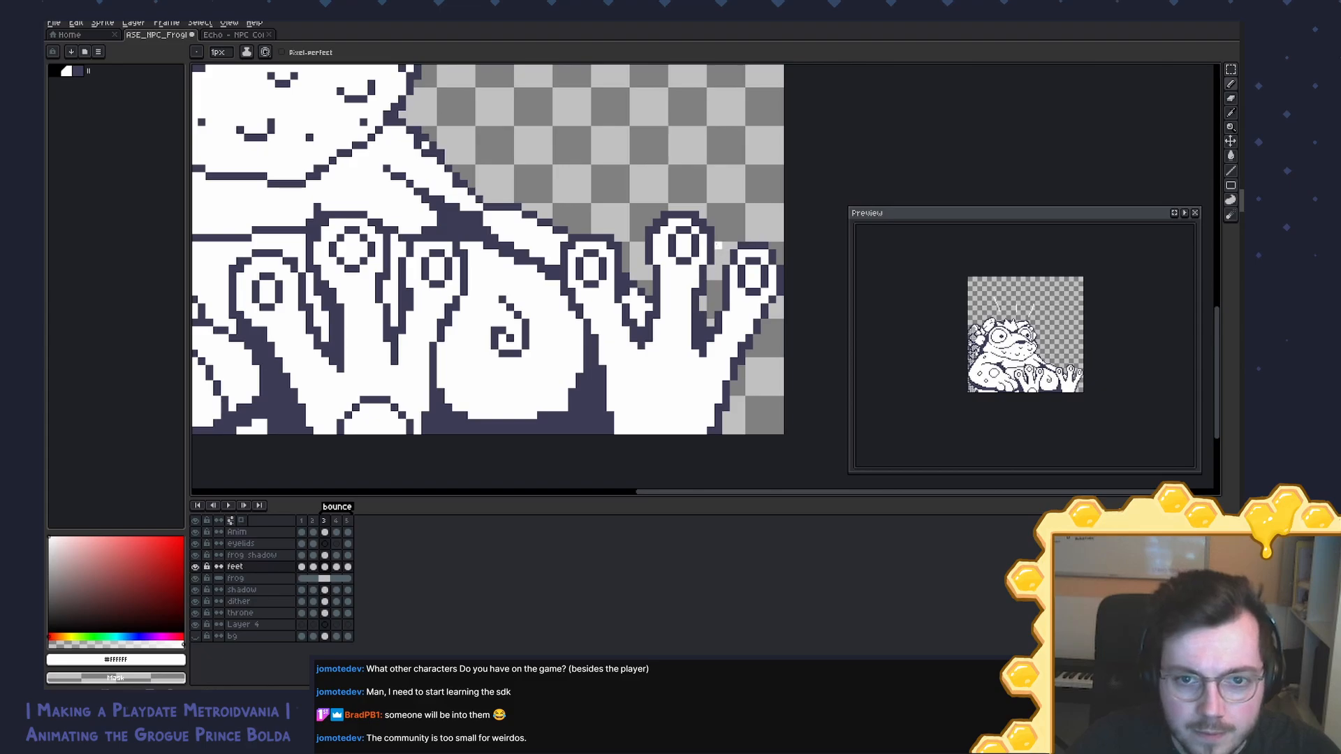
scroll(719, 259, "up", 1)
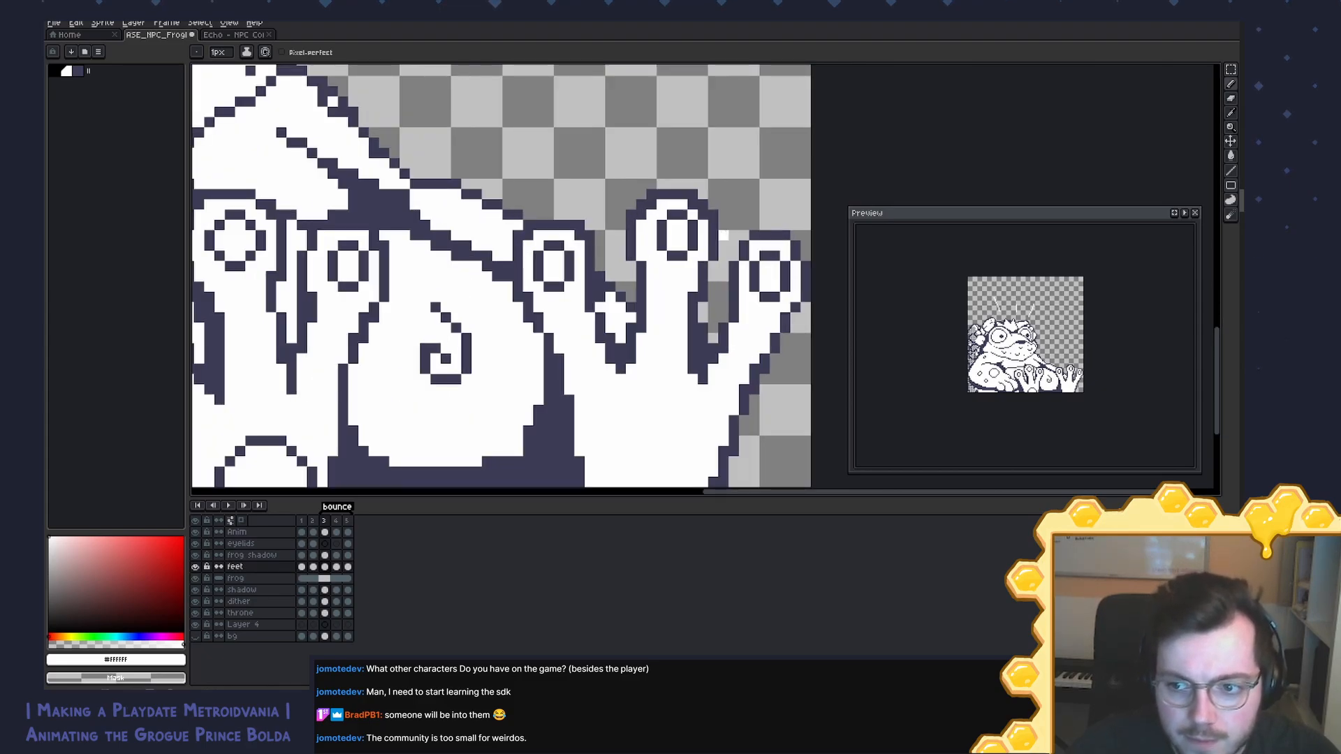
scroll(723, 236, "up", 1)
scroll(698, 224, "up", 2)
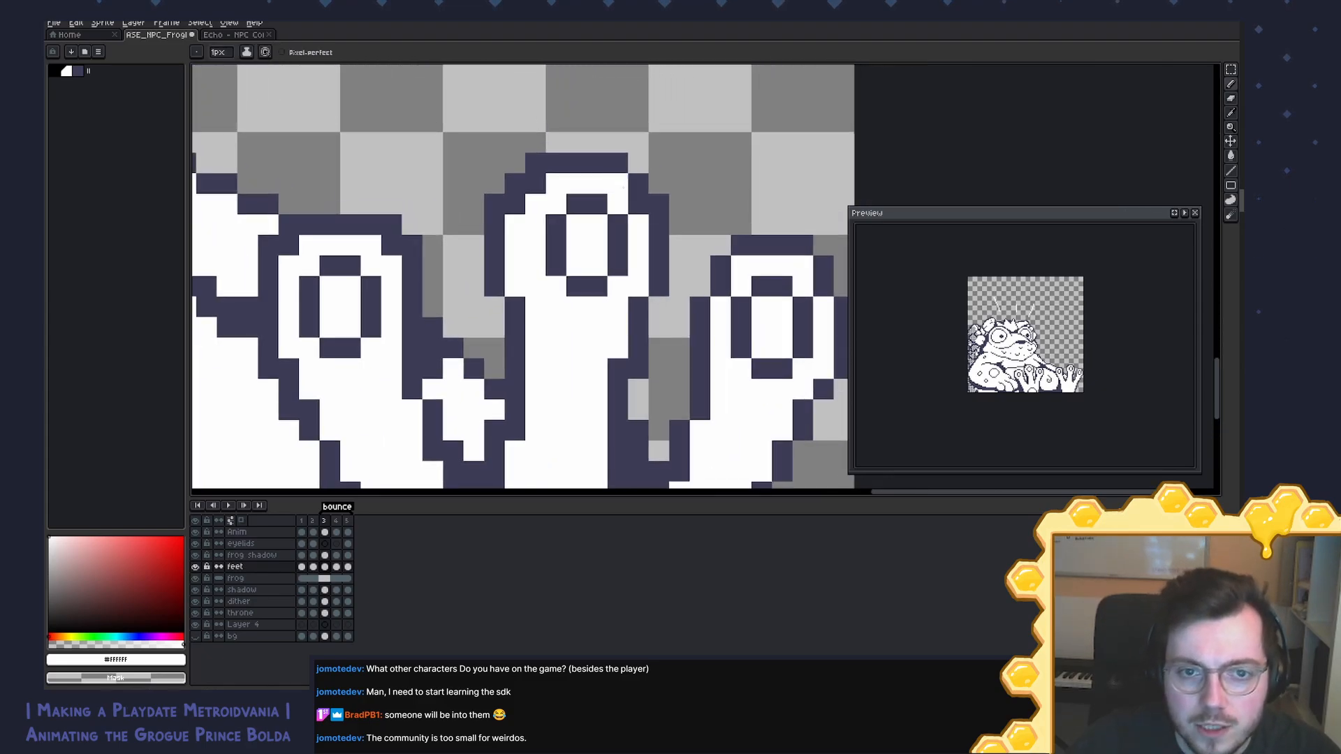
left_click(623, 188, "alt")
left_click(638, 204)
left_click_drag(659, 225, 638, 308)
left_click(662, 207, "alt")
left_click_drag(680, 225, 662, 310)
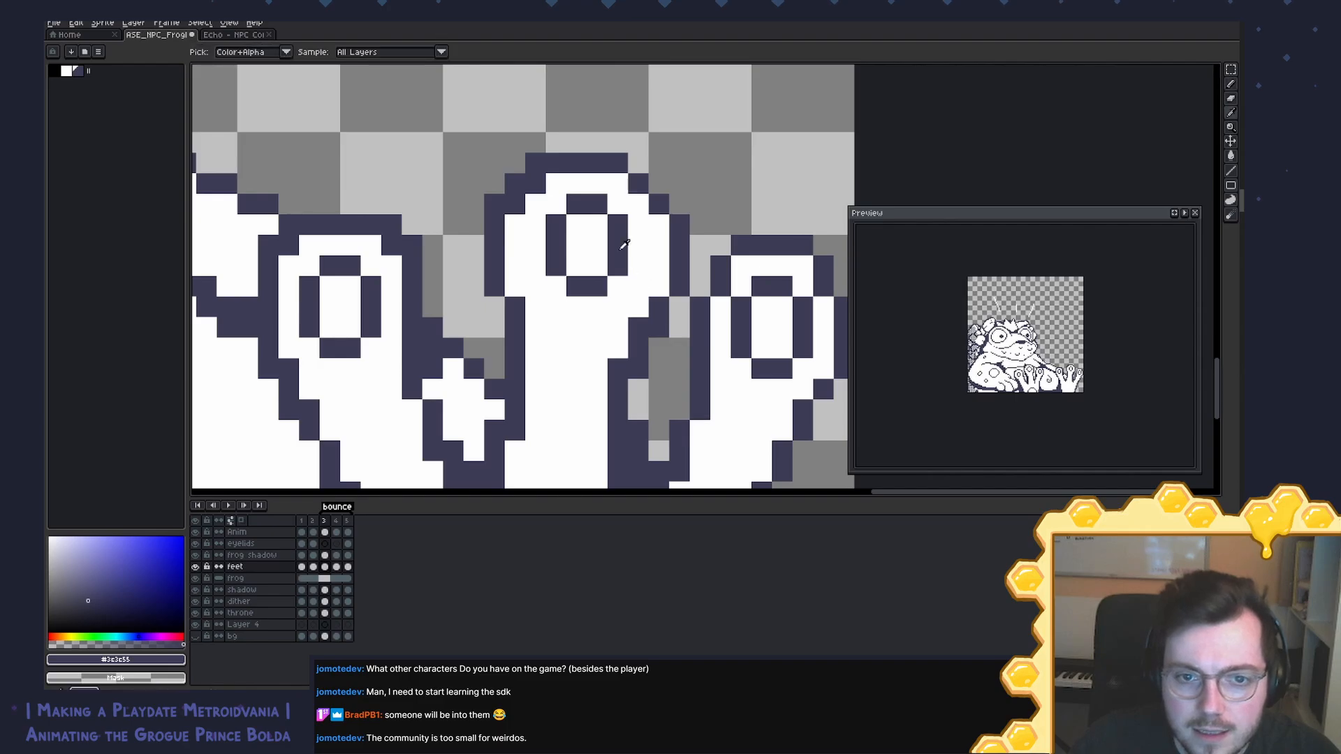
left_click_drag(639, 224, 639, 269)
left_click(597, 255, "alt")
left_click_drag(618, 223, 618, 268)
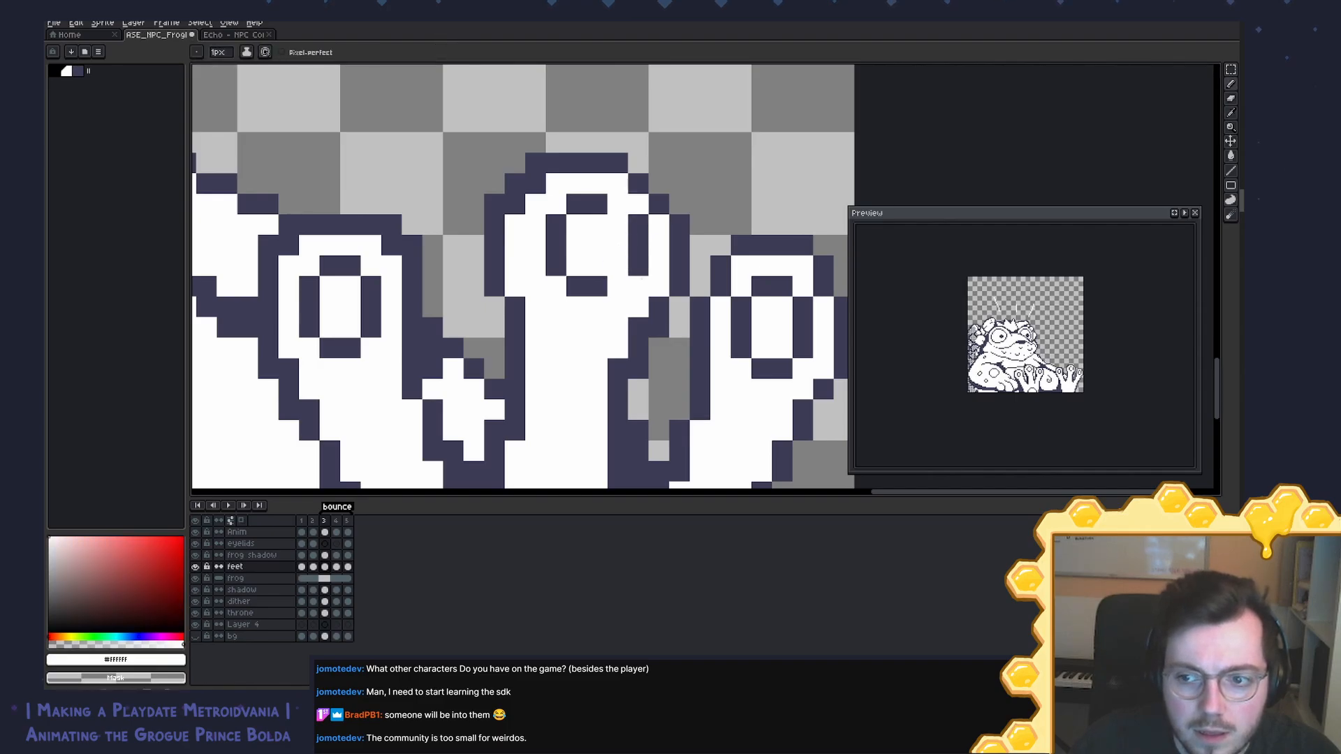
left_click(639, 265)
left_click(641, 231, "alt")
left_click(618, 286)
left_click(618, 266)
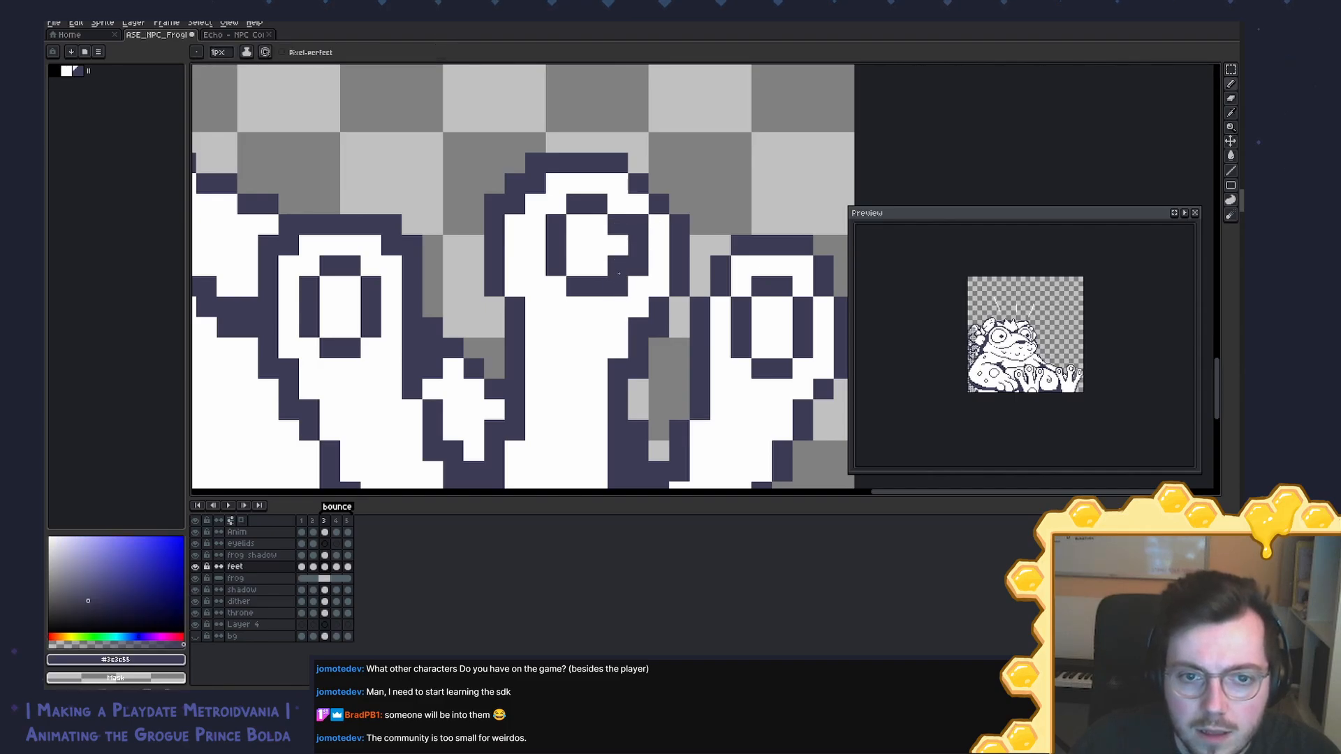
left_click(616, 242, "alt")
left_click(618, 225)
left_click(638, 225, "alt")
left_click(618, 206)
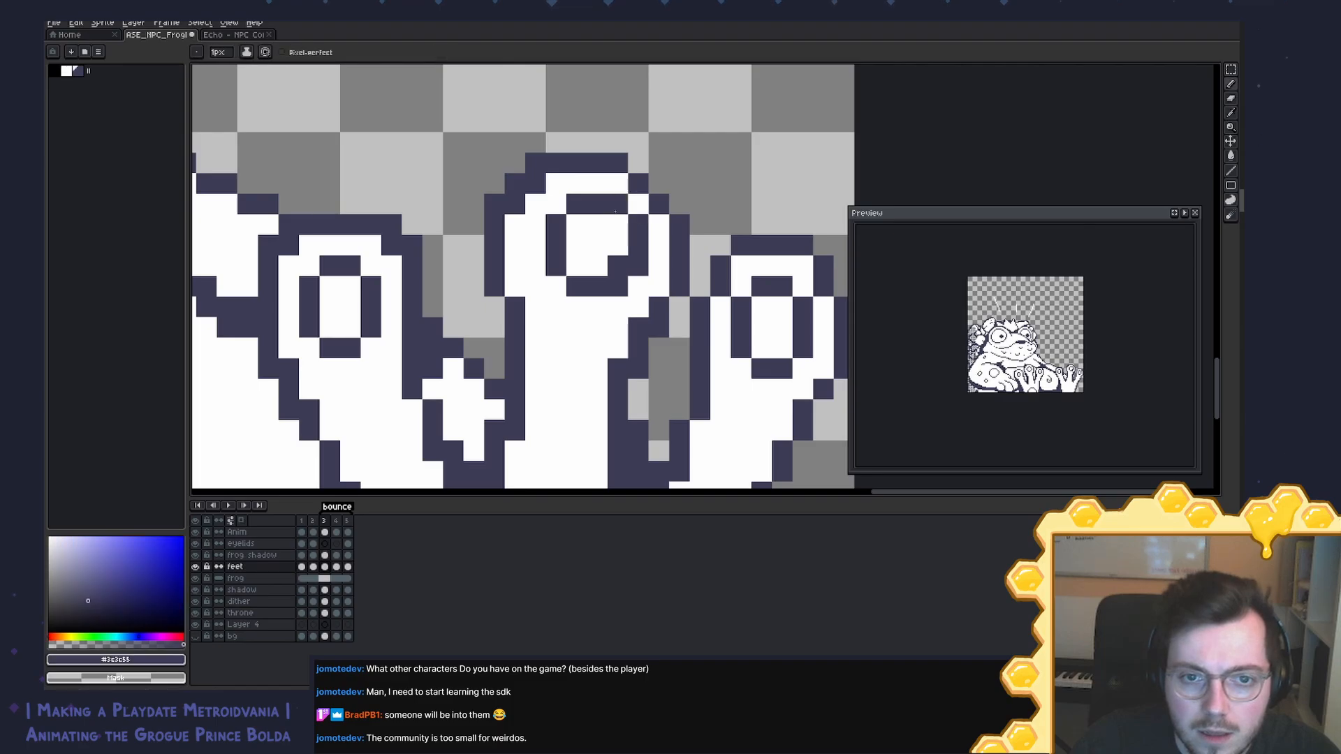
left_click(615, 271, "alt")
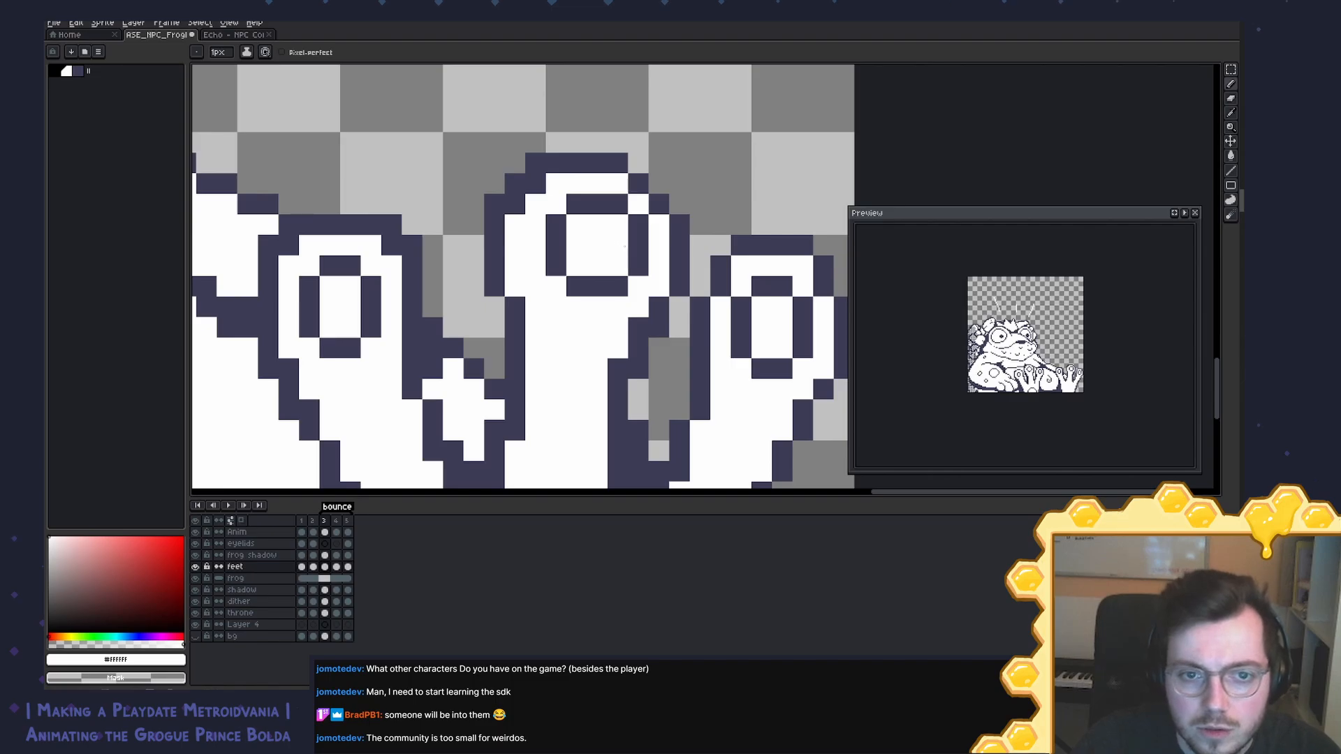
key("alt")
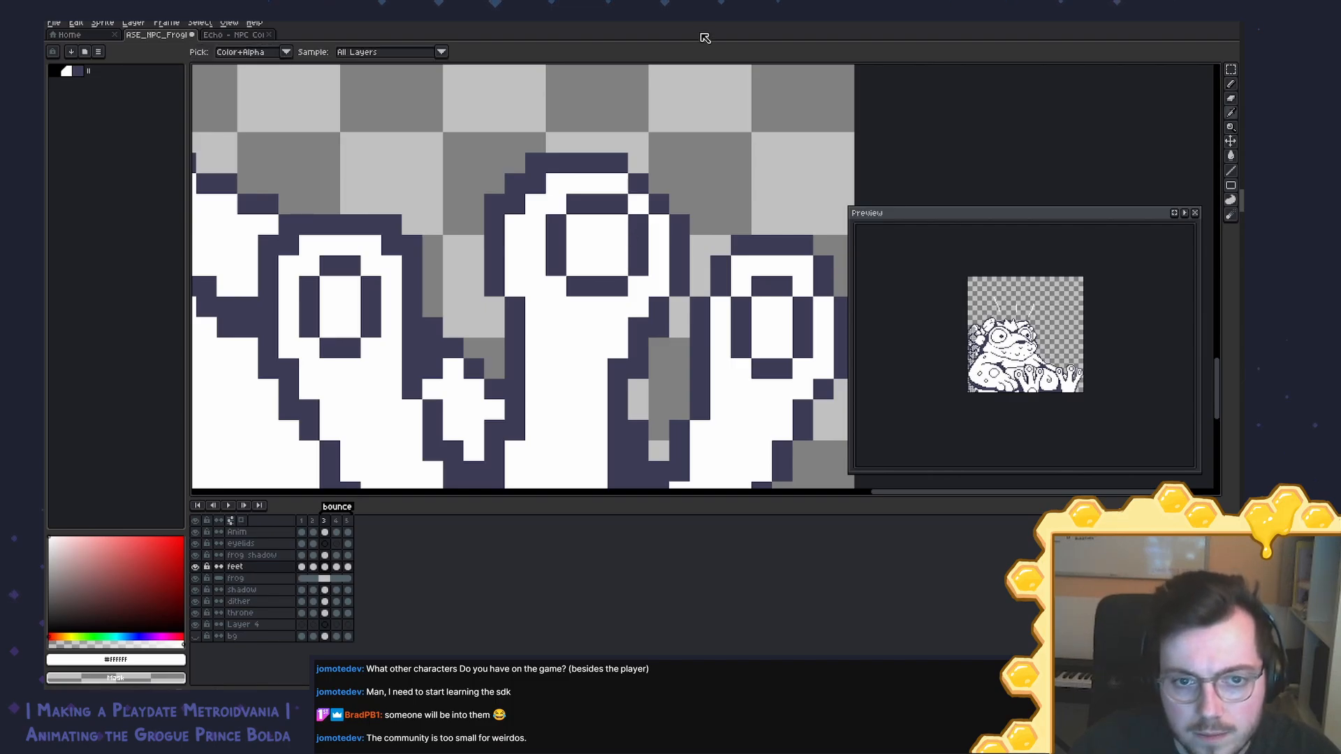
left_click(617, 211, "alt")
mouse_move(618, 224)
left_mouse_down()
mouse_move(618, 269)
mouse_move(632, 208)
mouse_move(642, 275)
left_mouse_up()
left_click(618, 188, "alt")
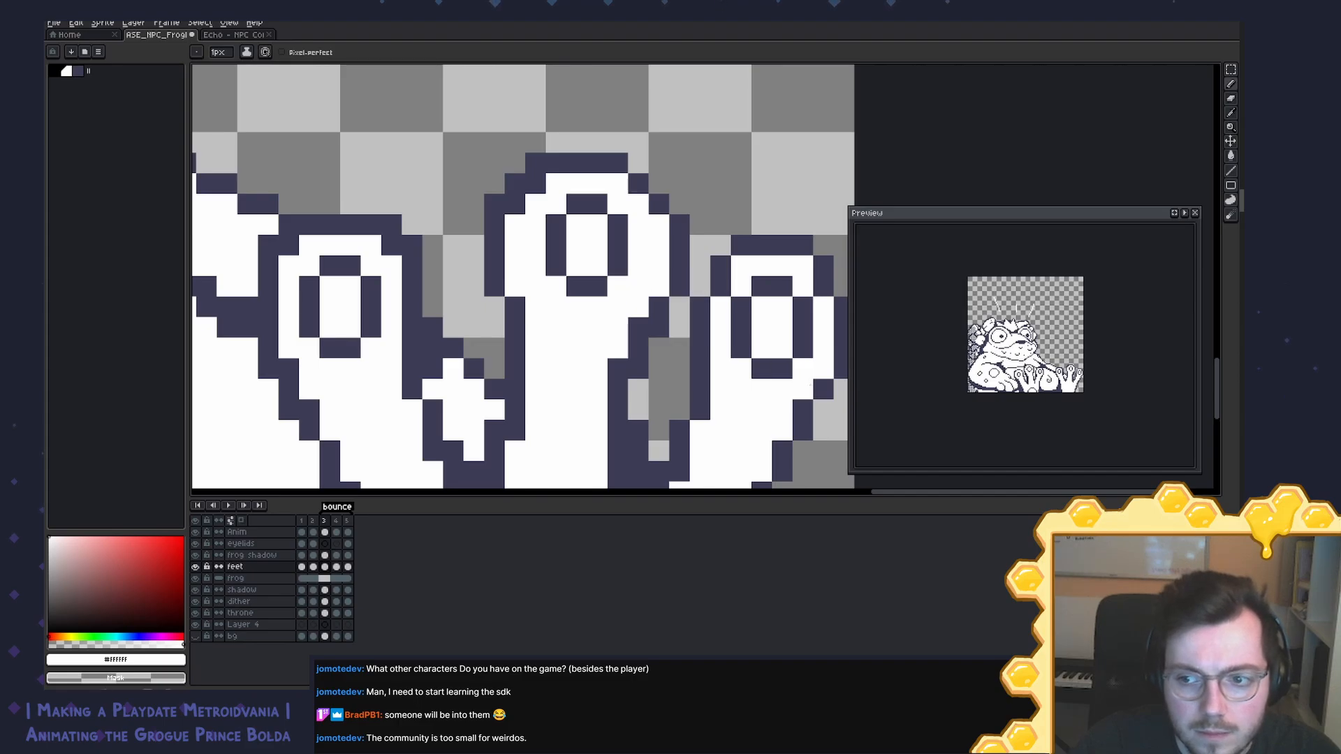
Step: Round the middle toe's widened side with dark pixels inside the upper and lower ends of its outline, and save the sprite
key("alt")
left_click(663, 324, "alt")
left_click(658, 287)
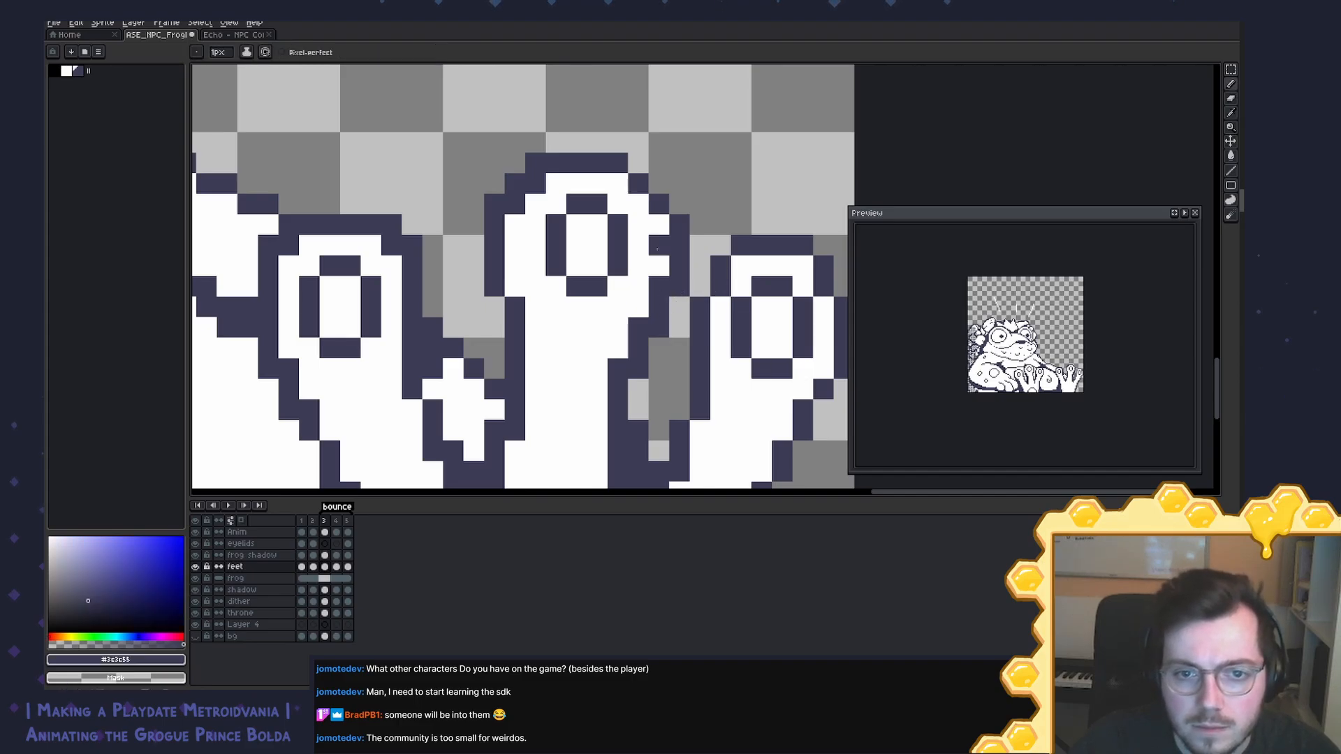
left_click(659, 225)
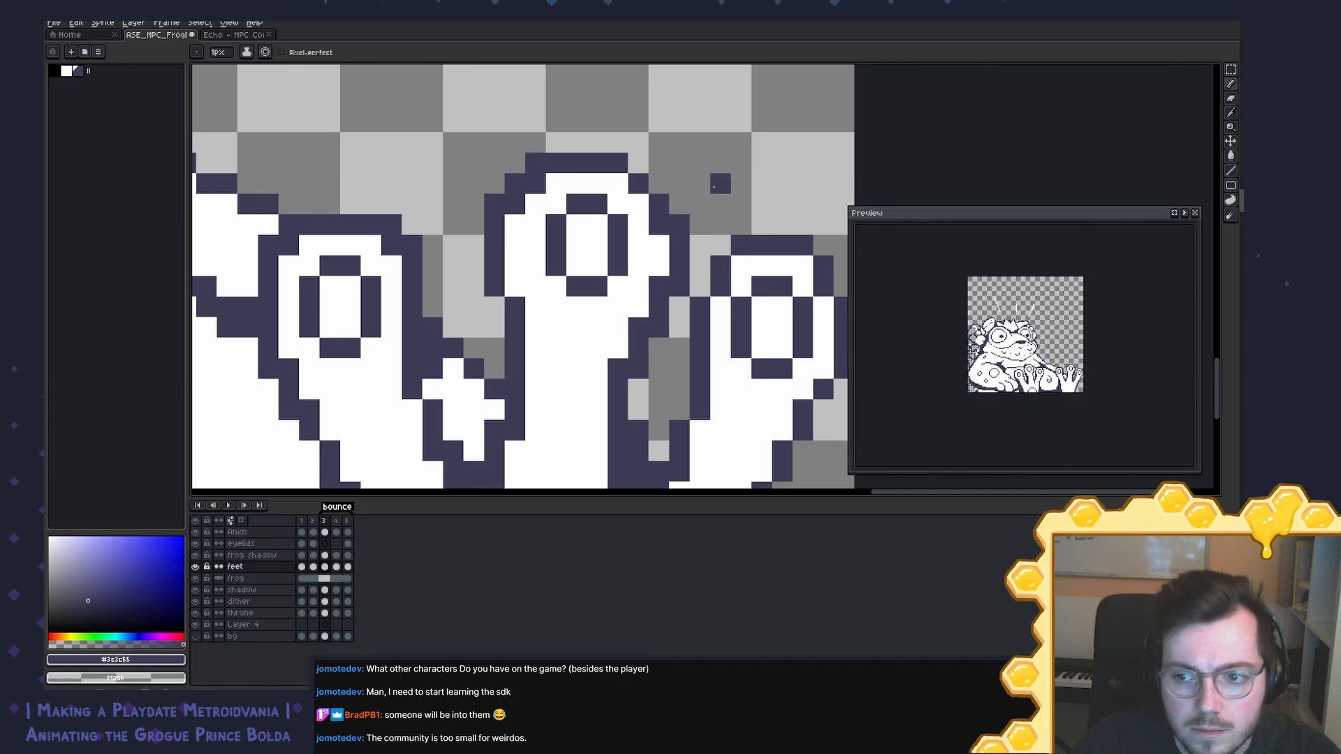
left_click(651, 252, "alt")
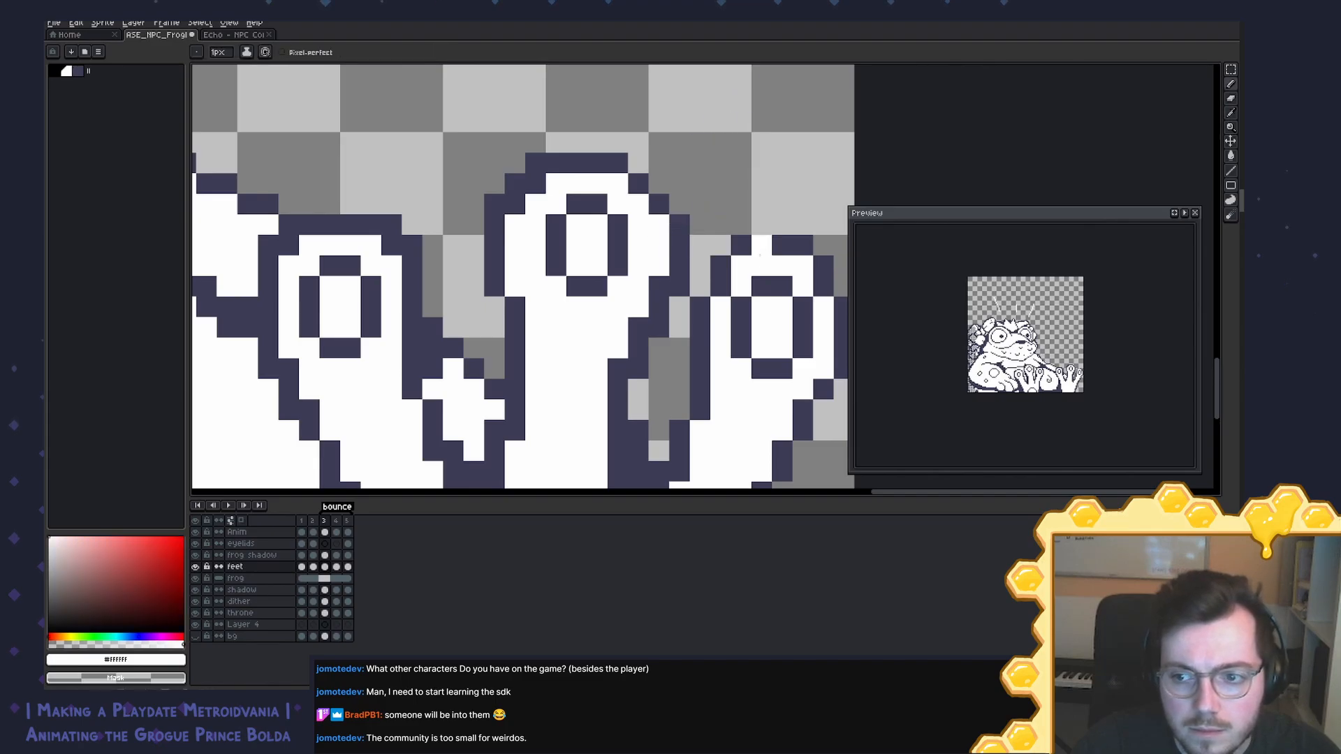
key("v")
Step: Fill the bottom of the gap between the middle and outermost toes with the dark colour and clean up its white edge
left_click_drag(756, 281, 686, 236)
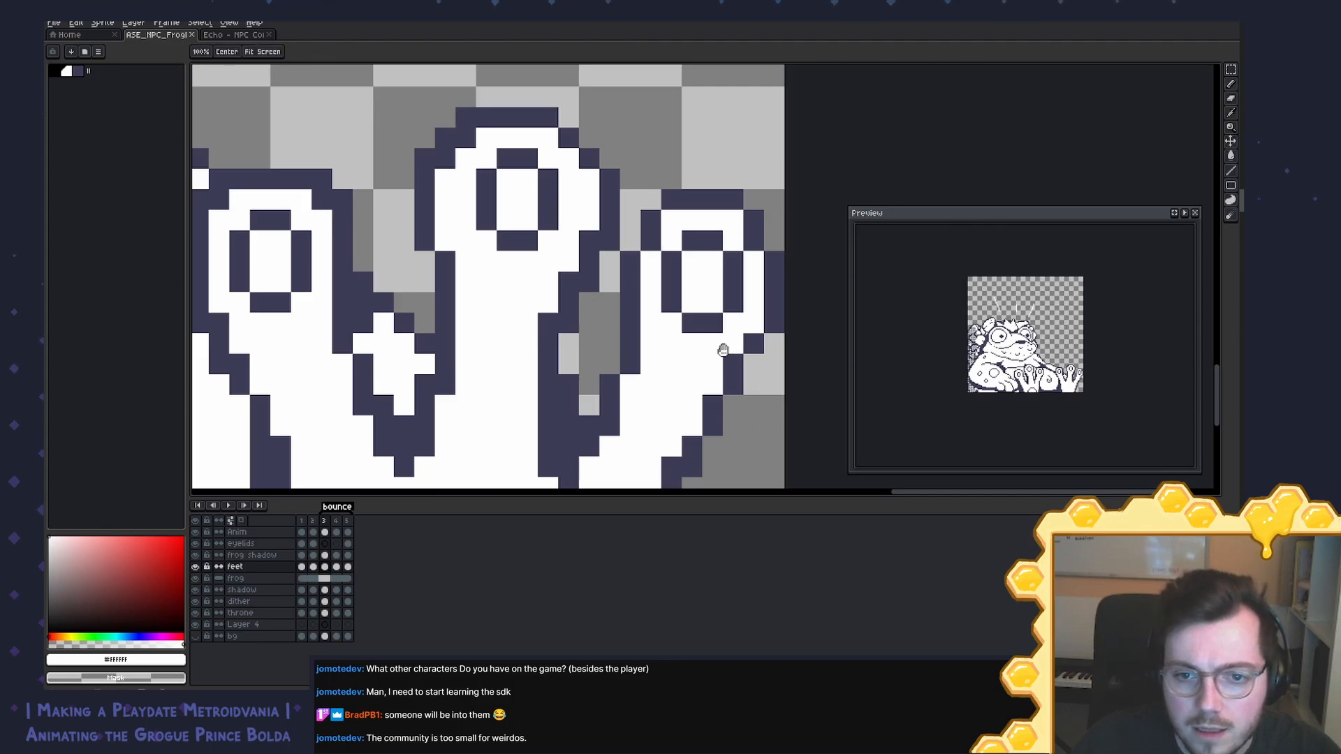
left_click_drag(721, 341, 717, 303)
left_click(619, 299, "alt")
left_click(605, 326)
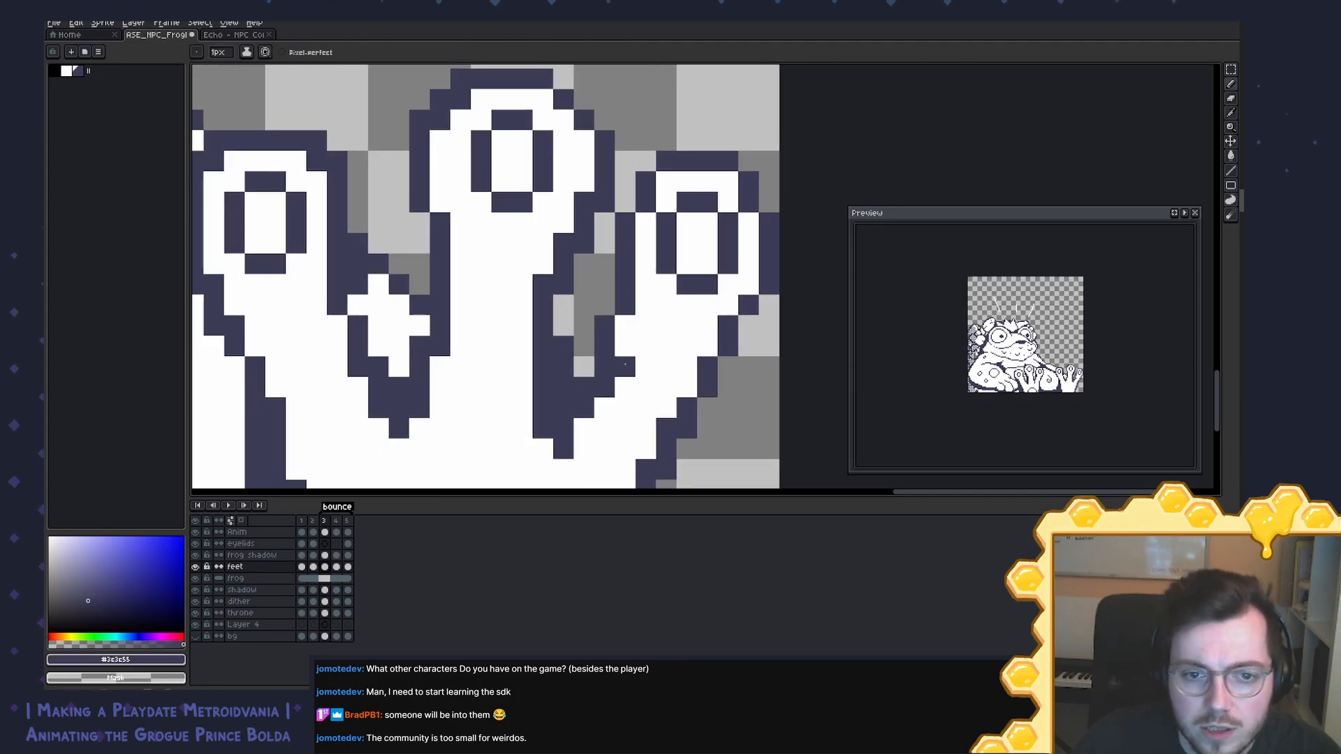
left_click(616, 398, "alt")
left_click(605, 387)
left_click(606, 358, "alt")
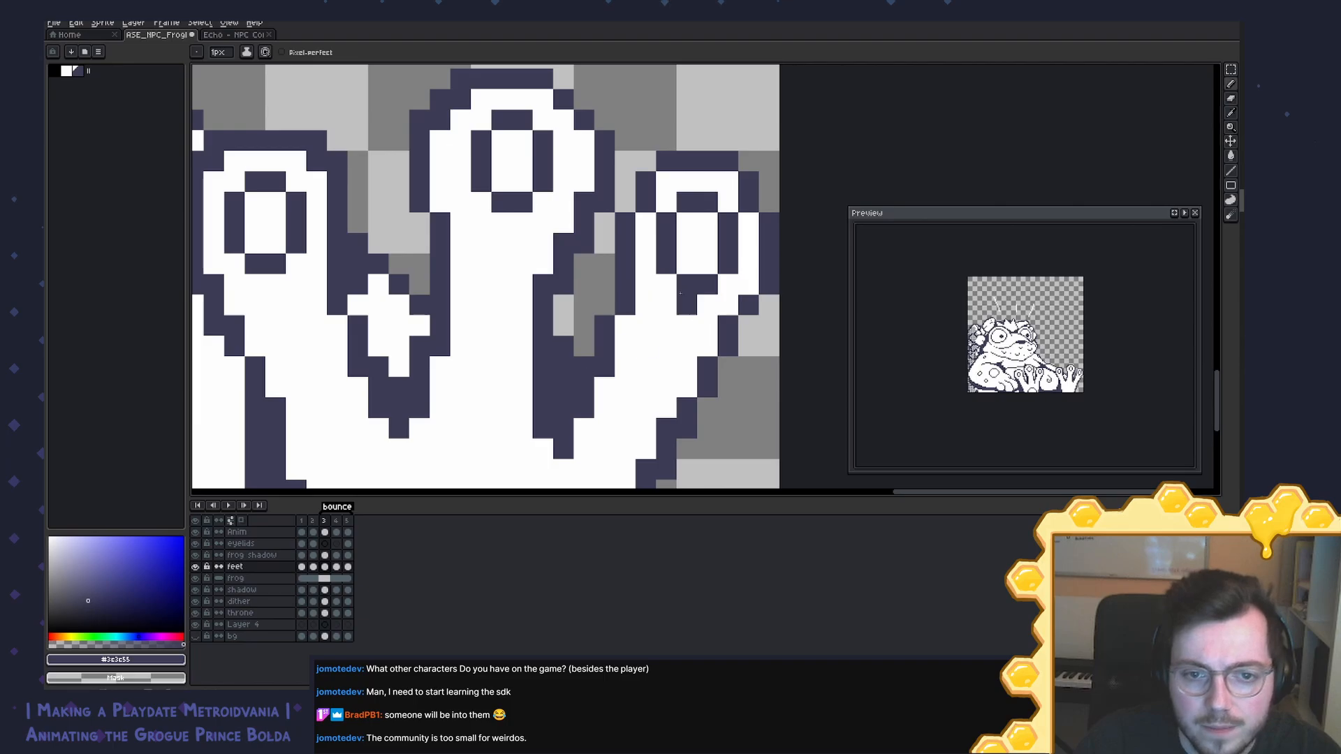
Step: Widen the outermost toe by one pixel towards the middle toe, filling it white and redrawing its inner outline in dark
left_click_drag(646, 323, 588, 352)
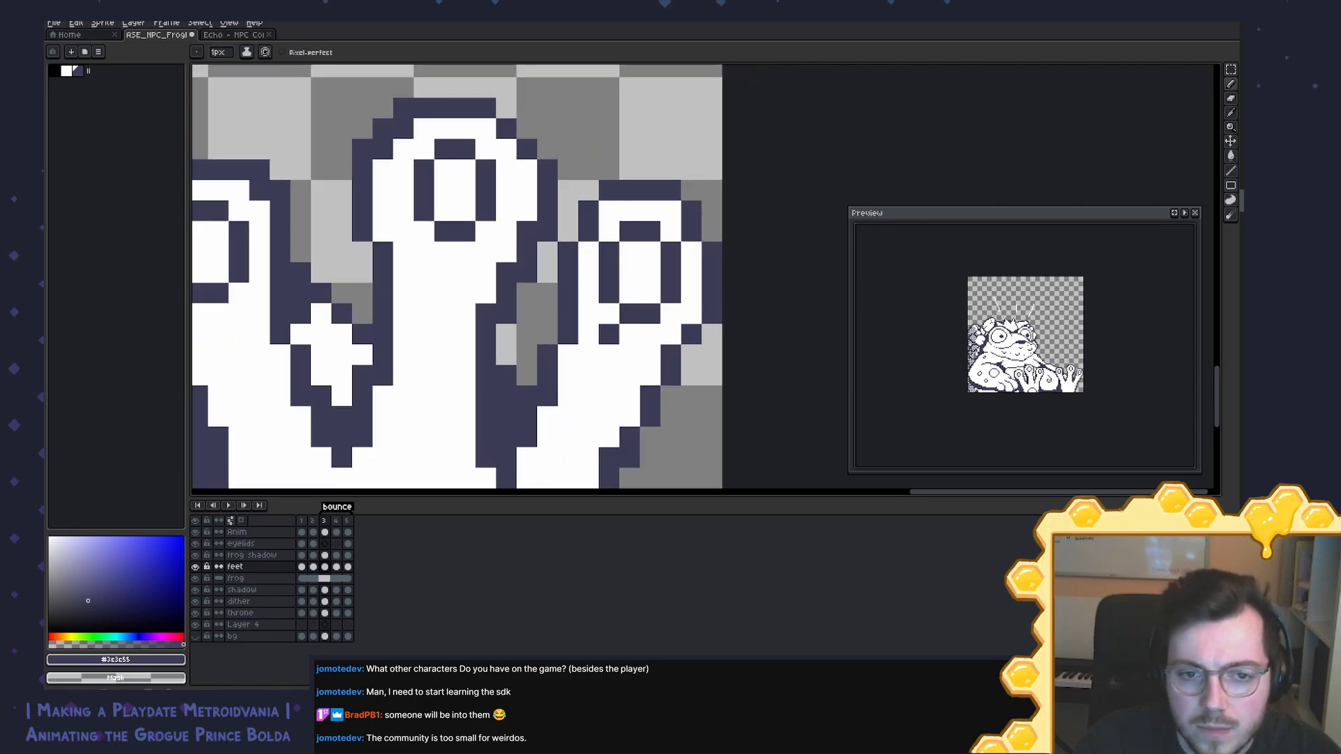
mouse_move(546, 252)
left_mouse_down()
mouse_move(561, 284)
mouse_move(577, 210)
mouse_move(568, 293)
left_mouse_up()
left_click(587, 260, "alt")
left_click(589, 232)
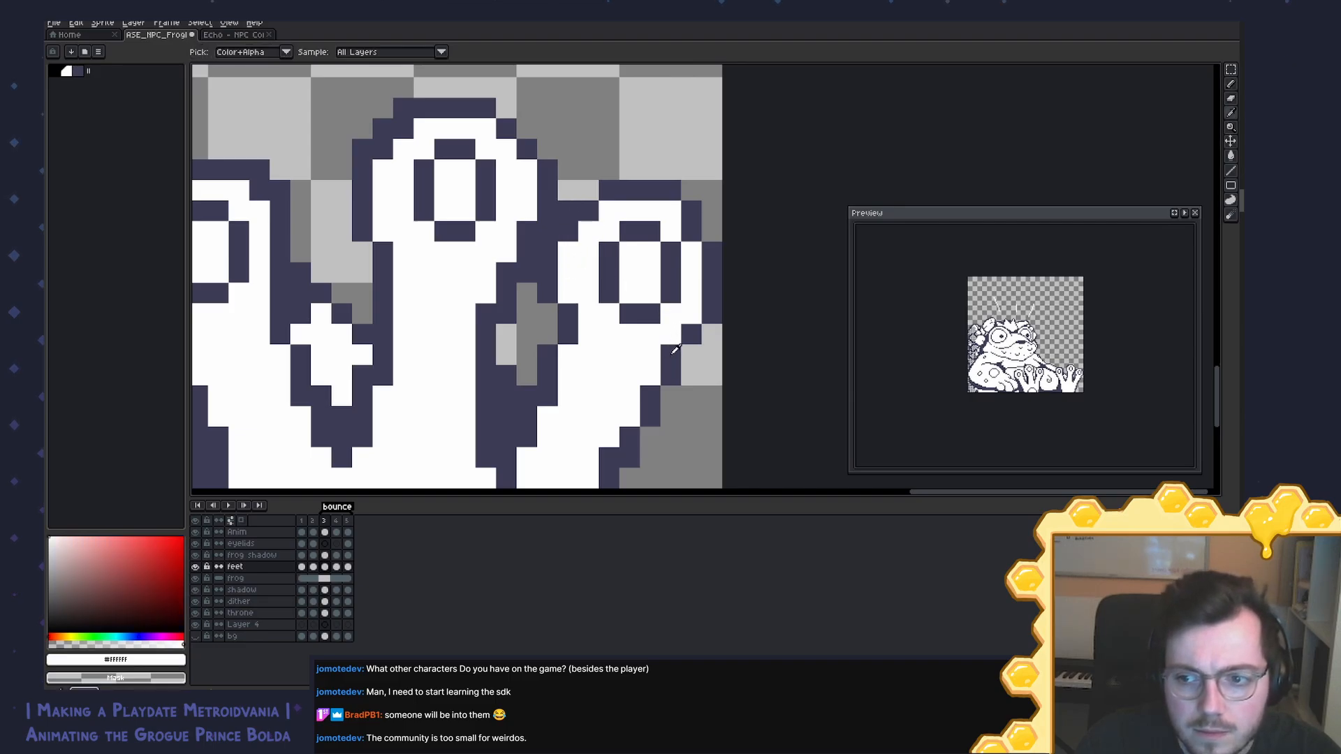
left_click(568, 332)
left_click(547, 355)
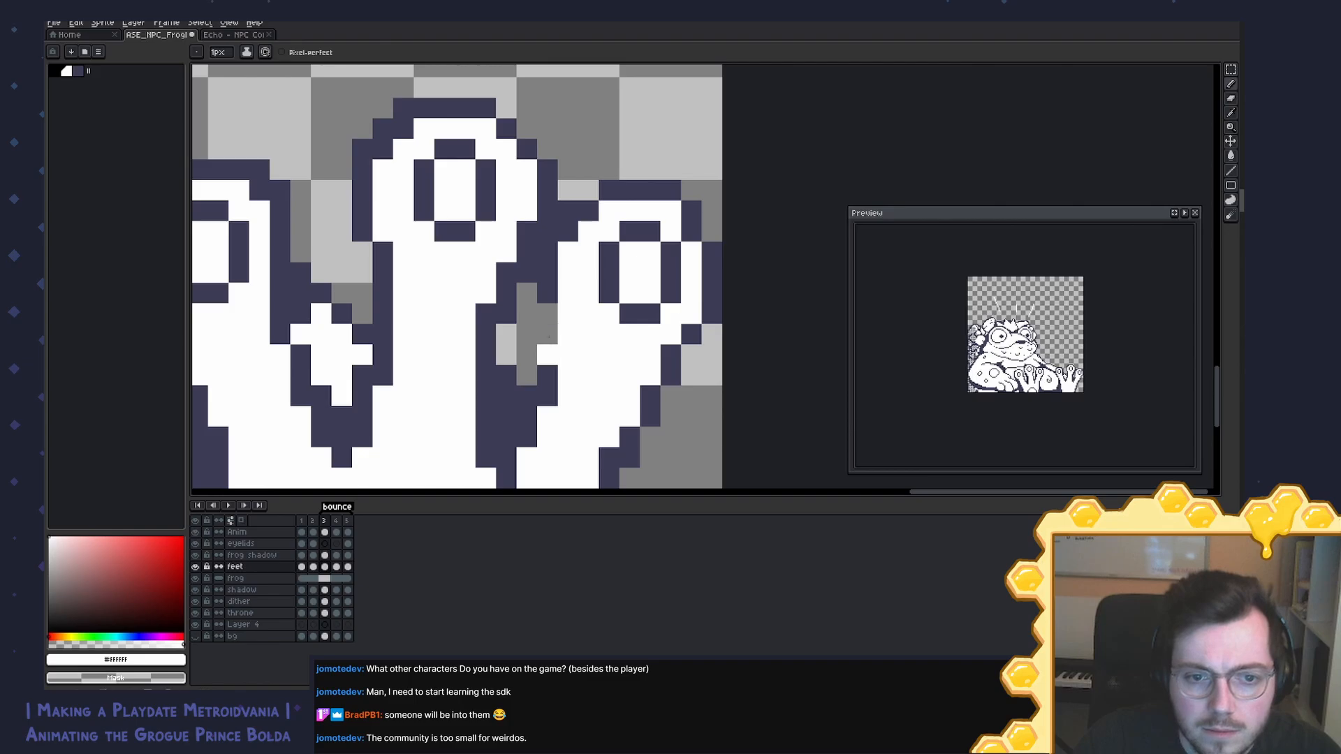
left_click(548, 299, "alt")
left_click_drag(548, 313, 547, 334)
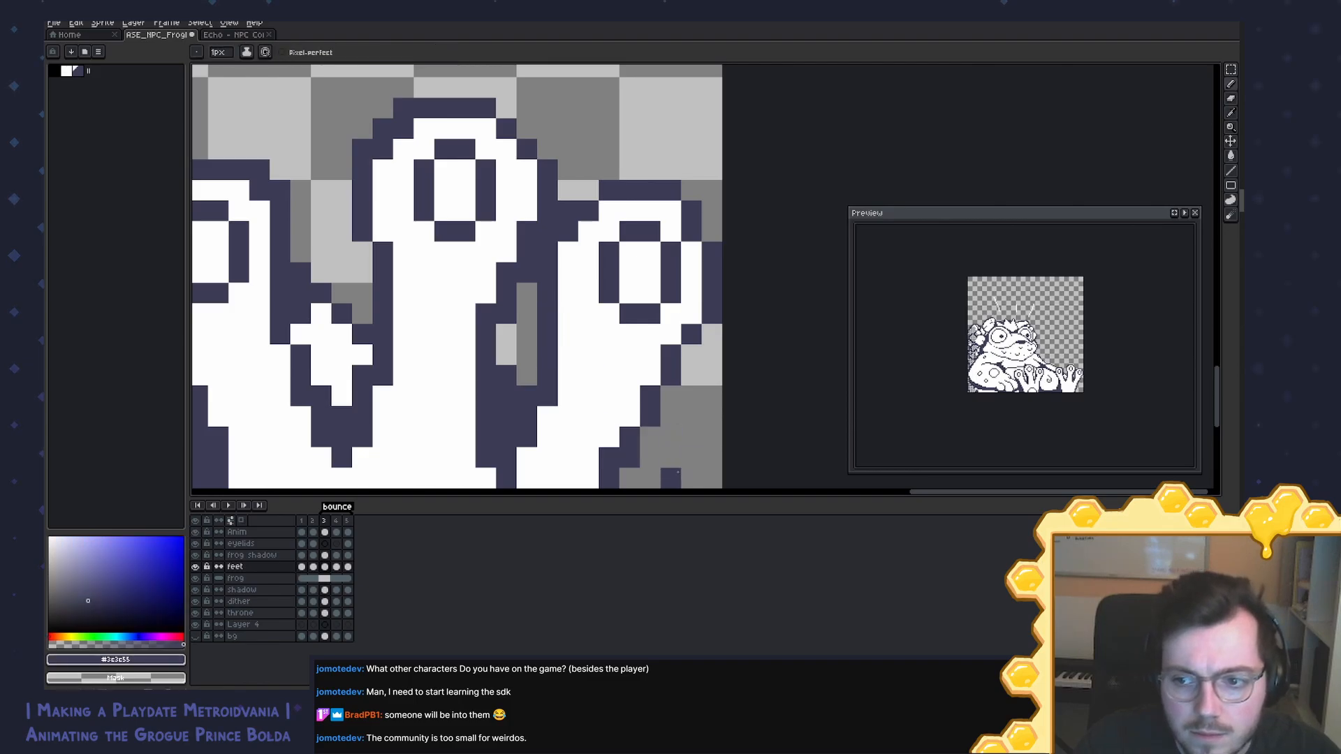
left_click_drag(568, 334, 568, 354)
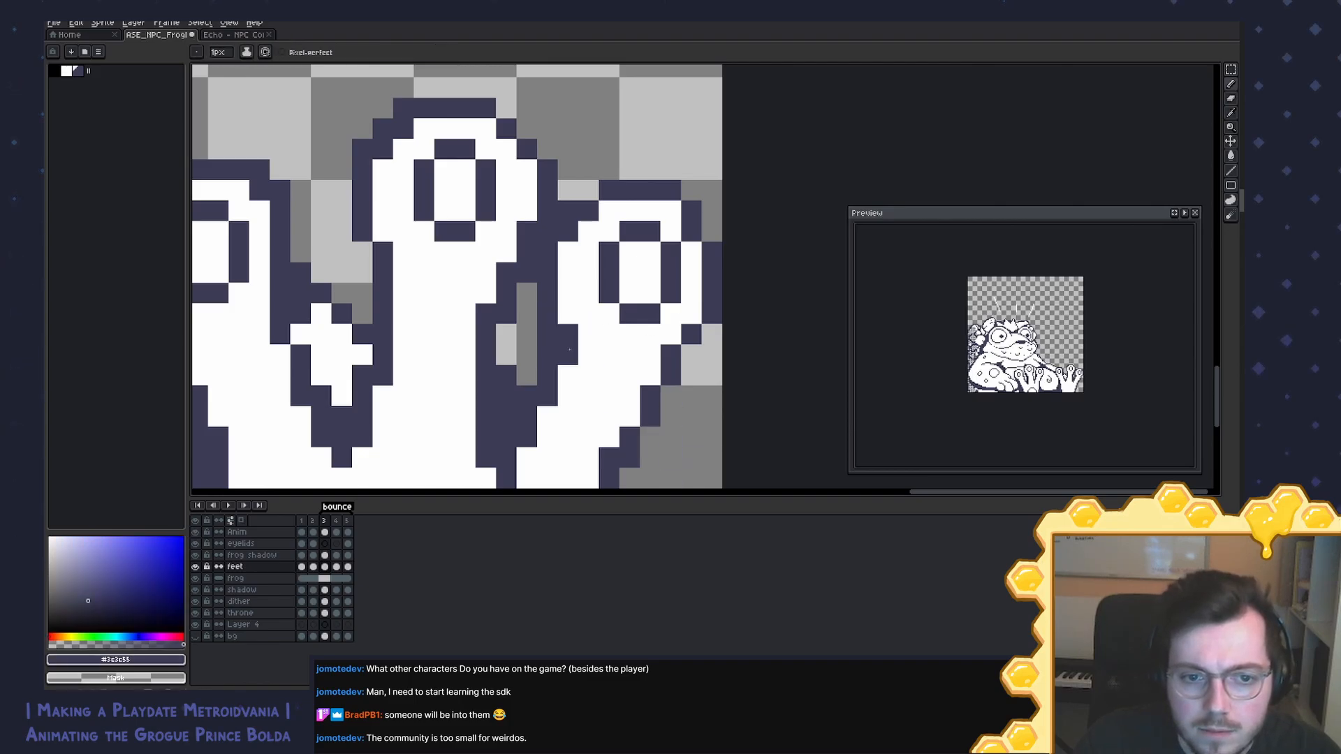
Step: Try to extend the outermost toe's pad and top outline by one pixel towards the middle toe
left_click(609, 273, "alt")
left_click_drag(589, 252, 588, 272)
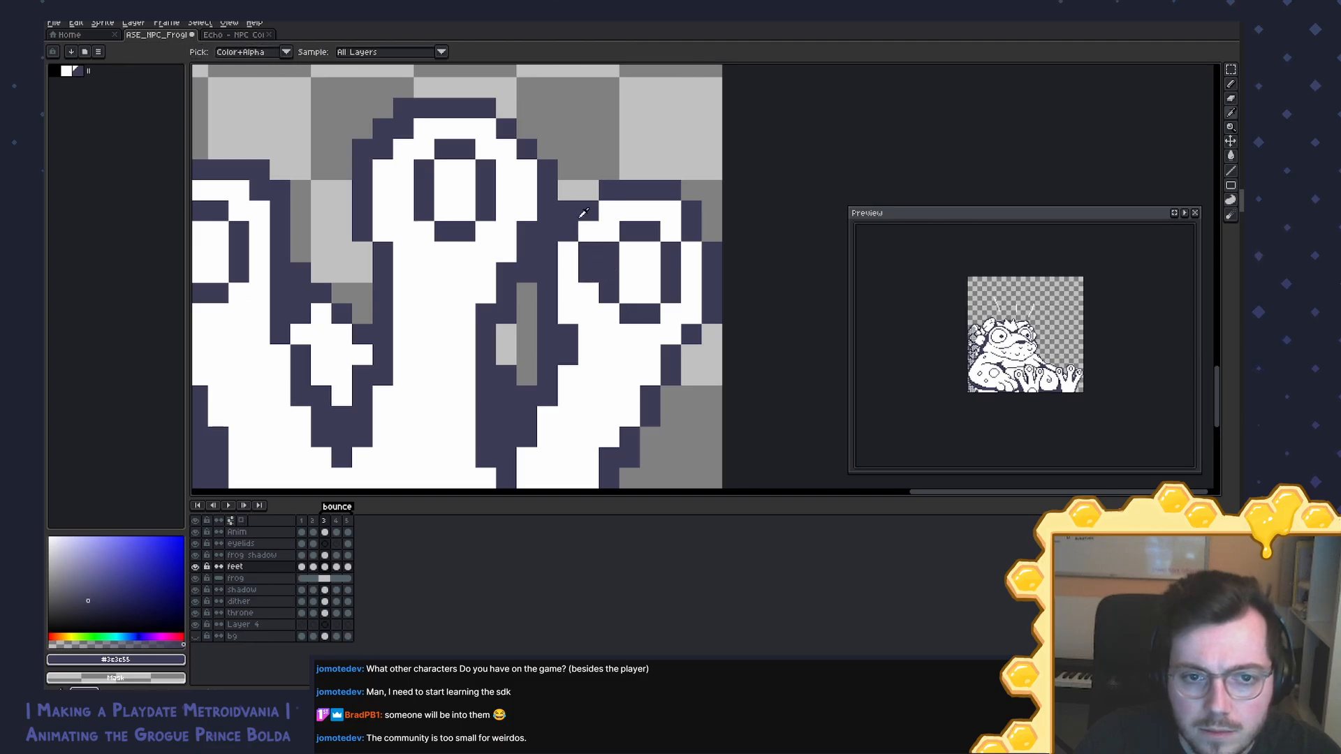
left_click(602, 218, "alt")
left_click_drag(588, 211, 568, 231)
left_click(574, 207, "alt")
left_click(589, 191)
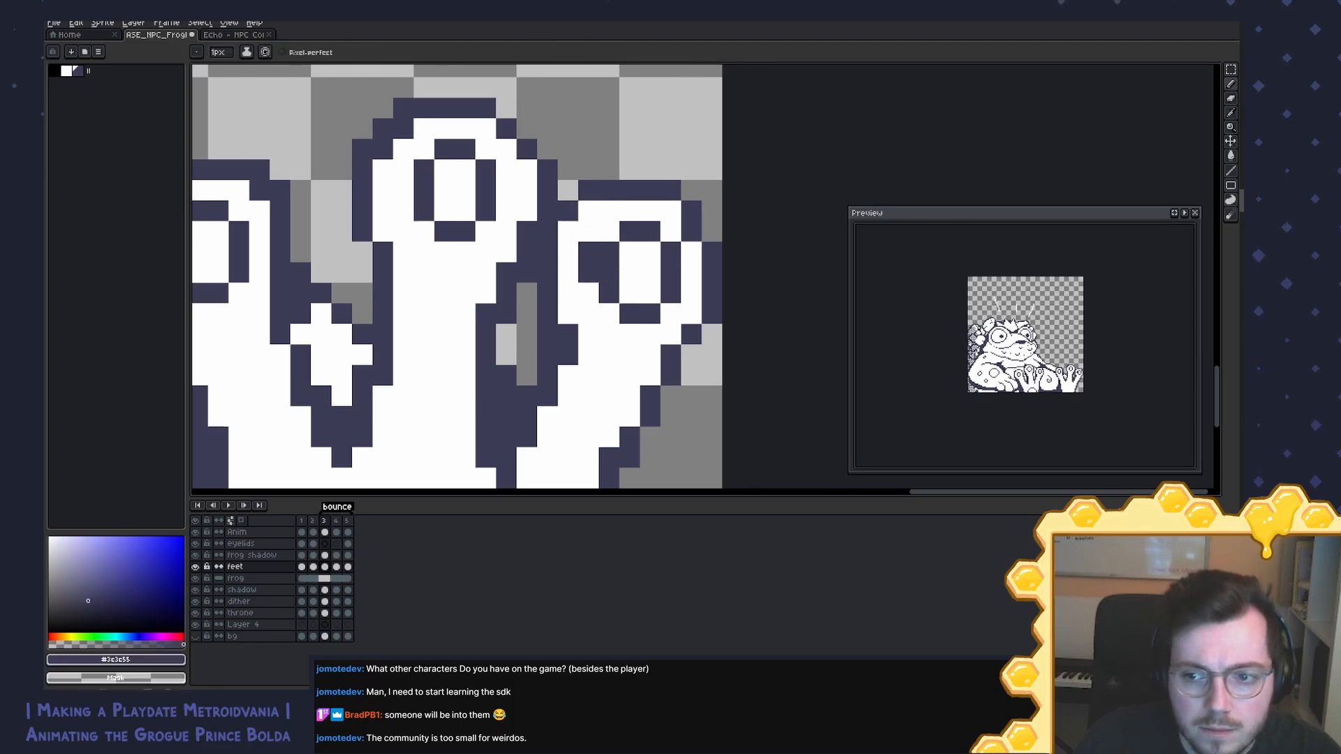
Step: Undo the recent edits to the outermost toe, including its widening towards the middle toe
key("ctrl+z")
key("ctrl+z")
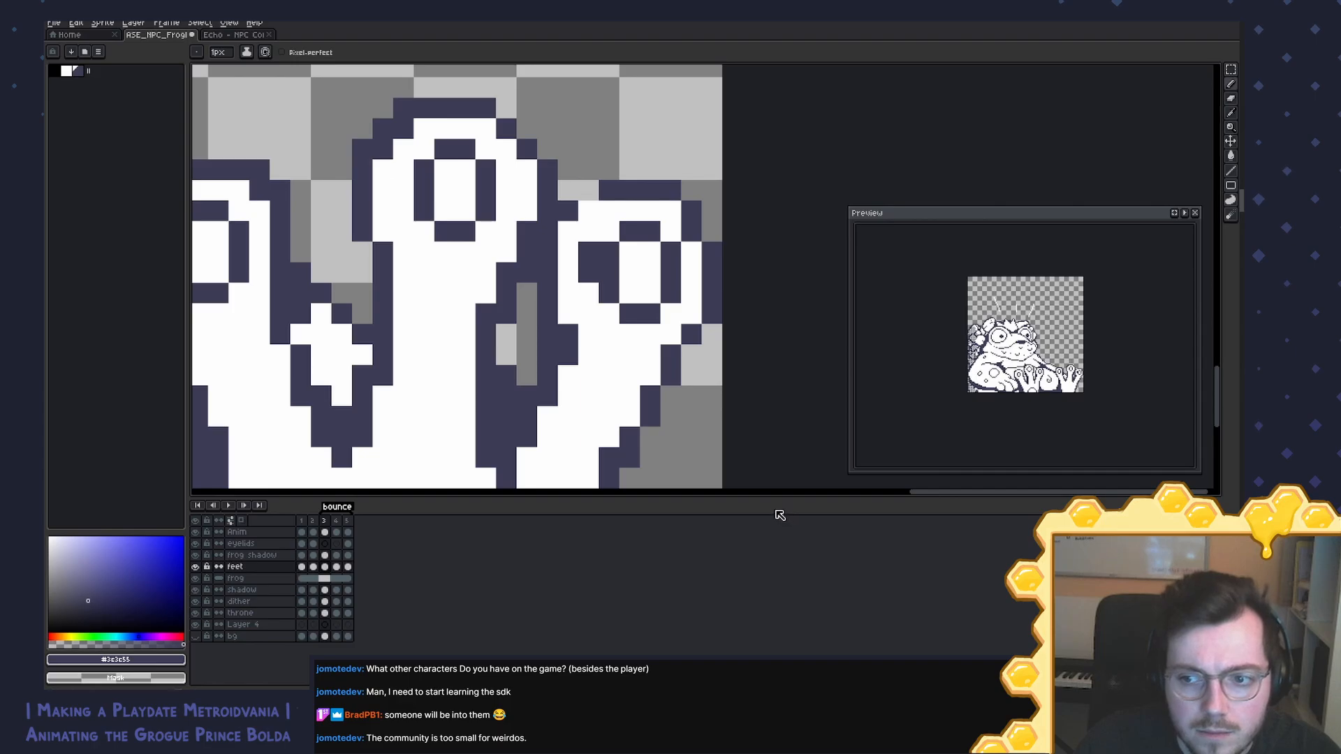
key("ctrl+z")
key("ctrl+z")
key("ctrl+z")
key("ctrl+z")
key("ctrl+z")
key("ctrl+z")
key("ctrl+z")
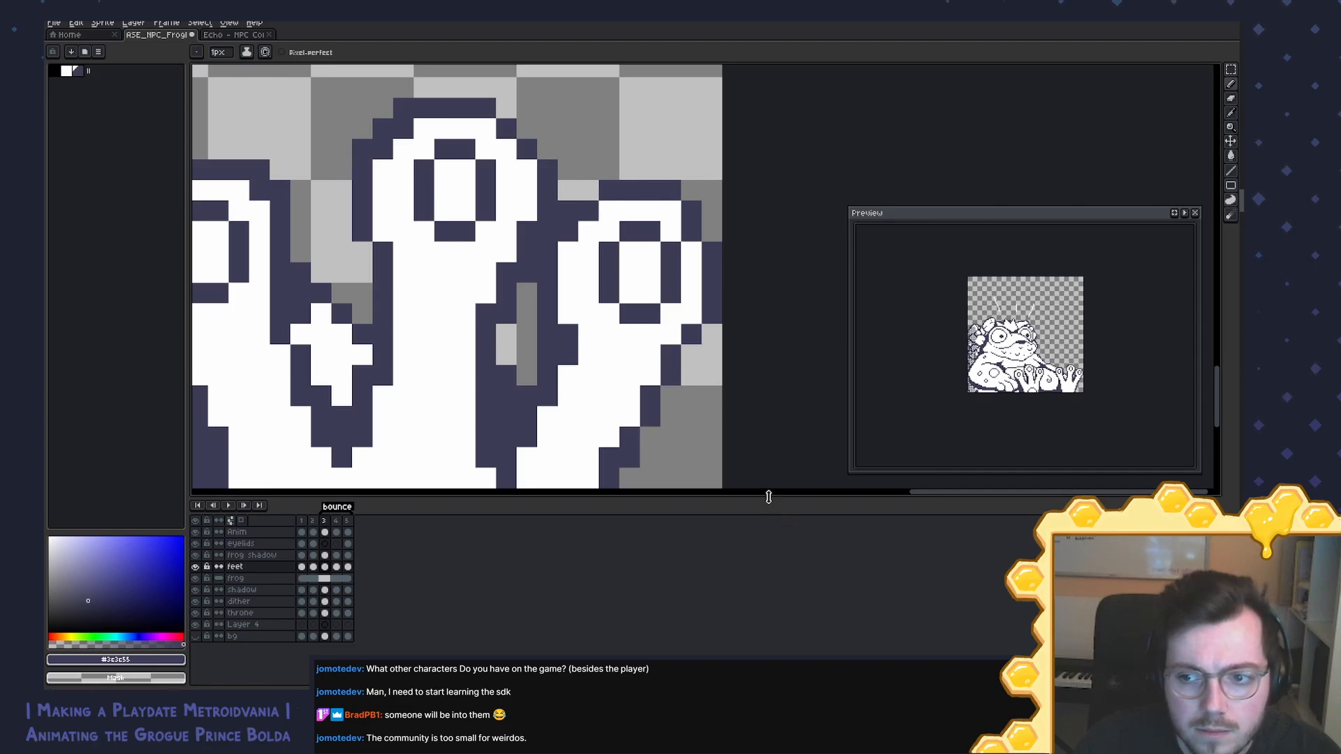
key("ctrl+z")
key("ctrl+z")
key("ctrl+z")
key("ctrl+z")
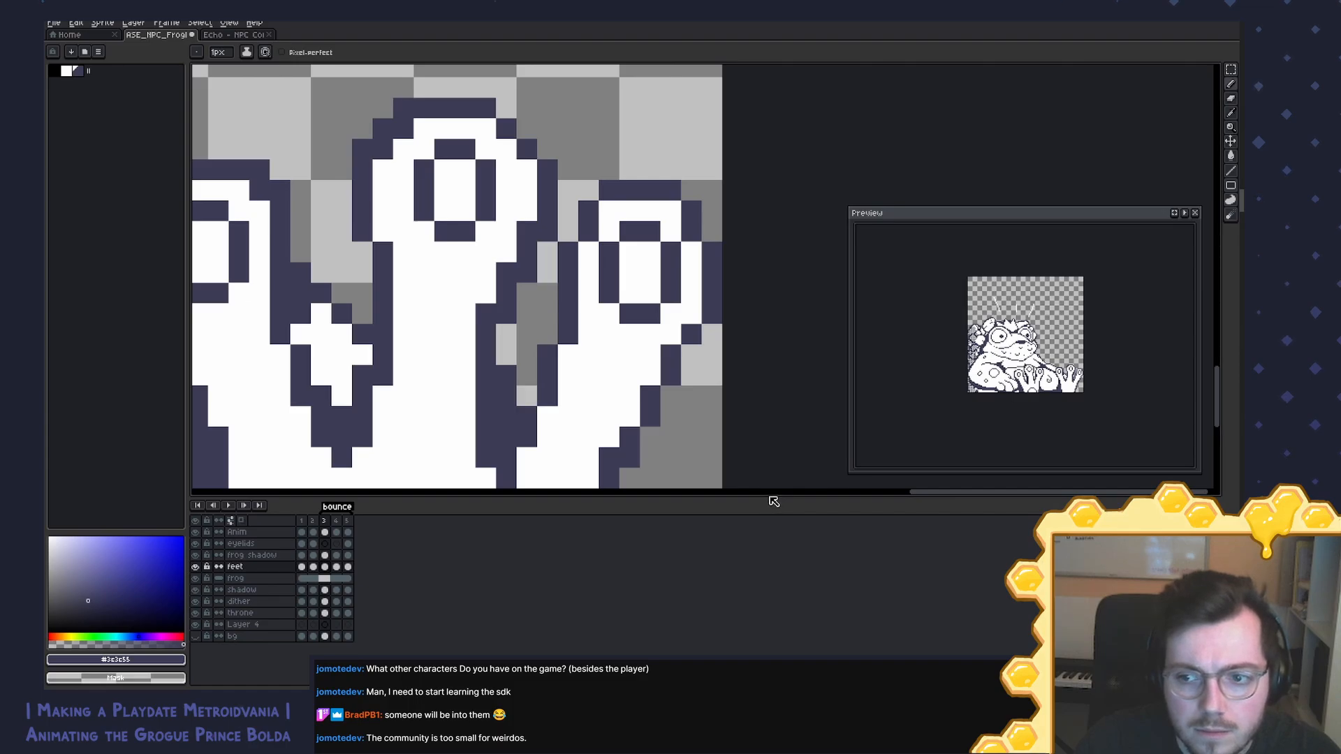
Step: Lasso the frog's right foot on the feet layer, move it one pixel to the left and clear the selection
scroll(732, 452, "down", 3)
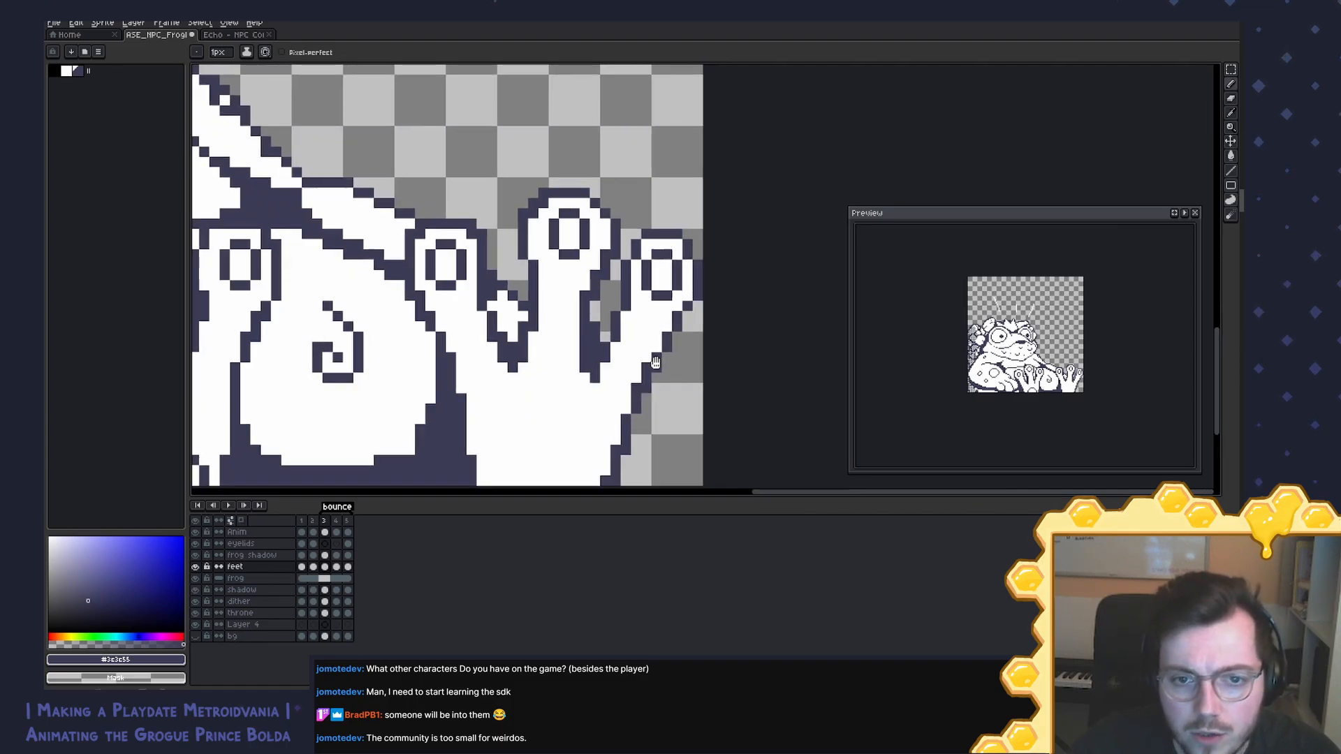
scroll(667, 356, "up", 2)
scroll(657, 349, "down", 1)
left_click_drag(657, 349, 680, 338)
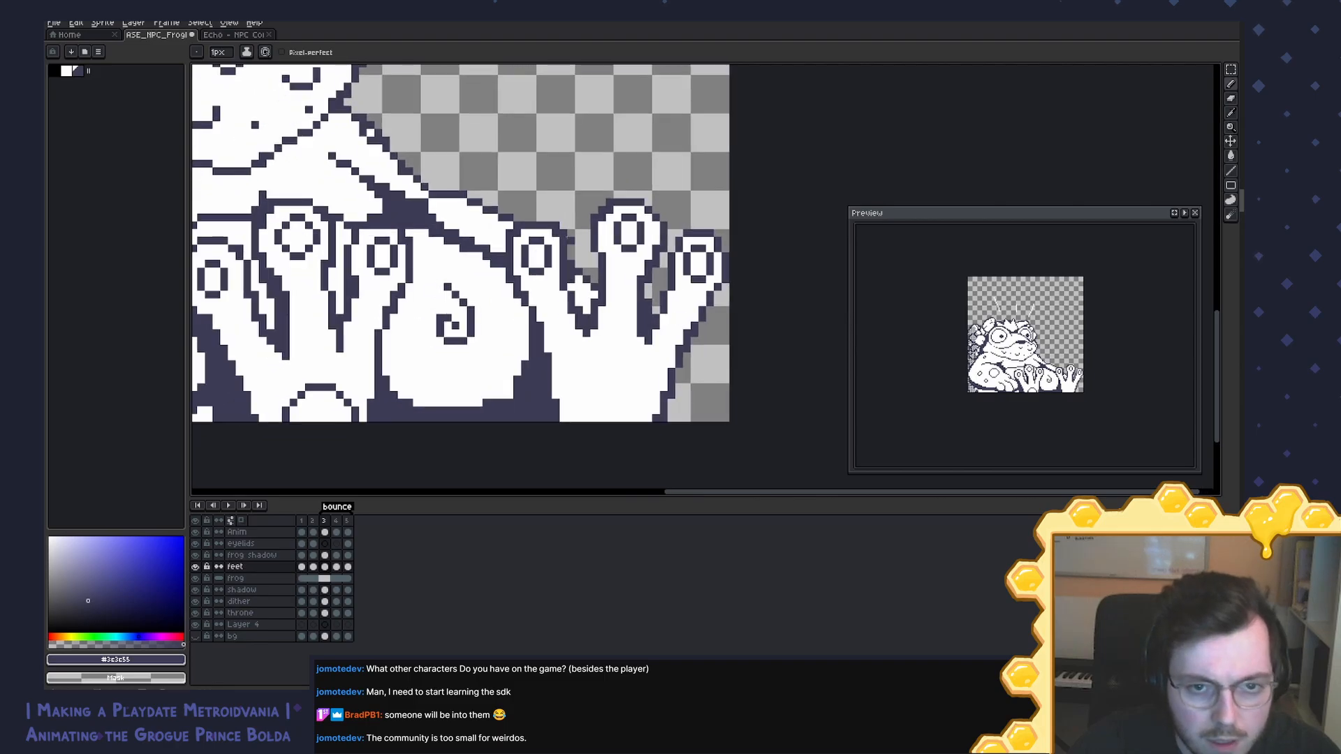
key("q")
mouse_move(521, 190)
left_mouse_down()
mouse_move(489, 300)
mouse_move(531, 430)
mouse_move(682, 135)
mouse_move(664, 130)
left_mouse_up()
left_click_drag(626, 289, 620, 294)
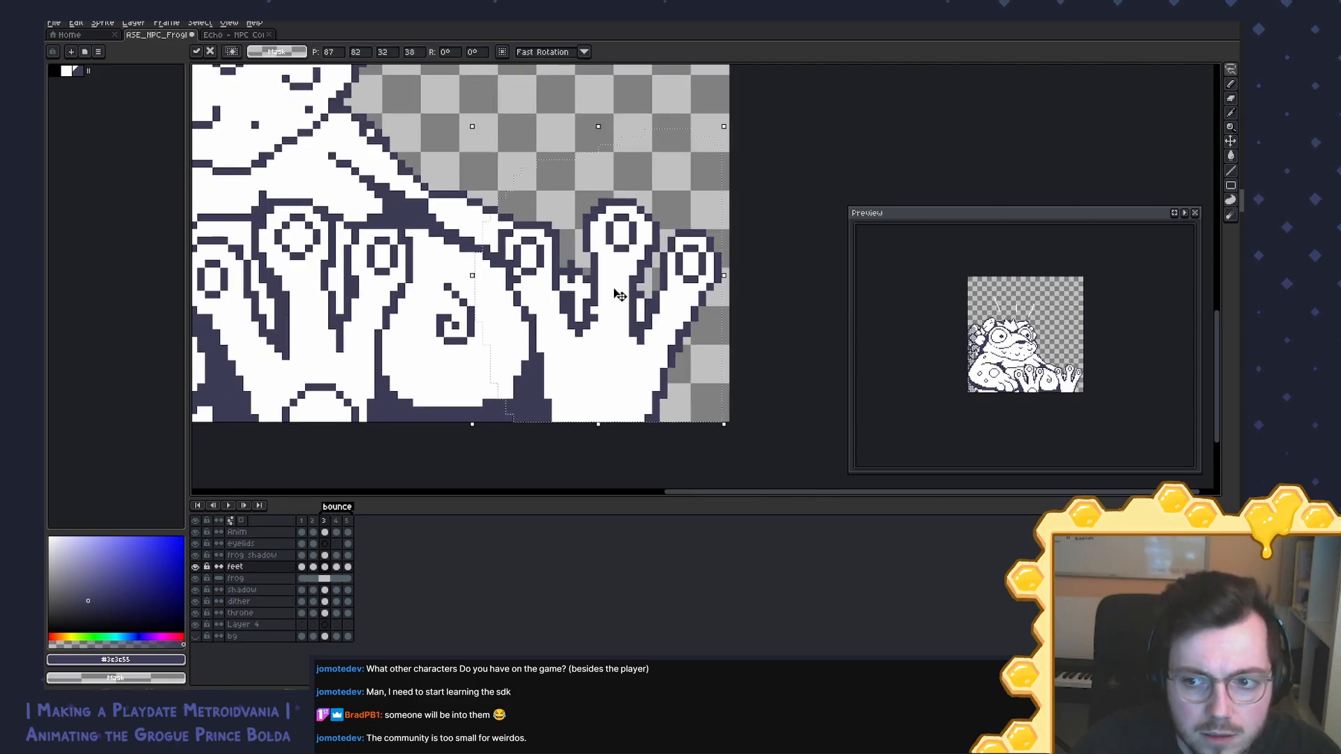
key("ctrl+d")
Step: Clean up the innermost toe's outline beside the belly on the feet layer, removing the stray dark pixel and closing the edge in #3c3c55
scroll(704, 286, "up", 2)
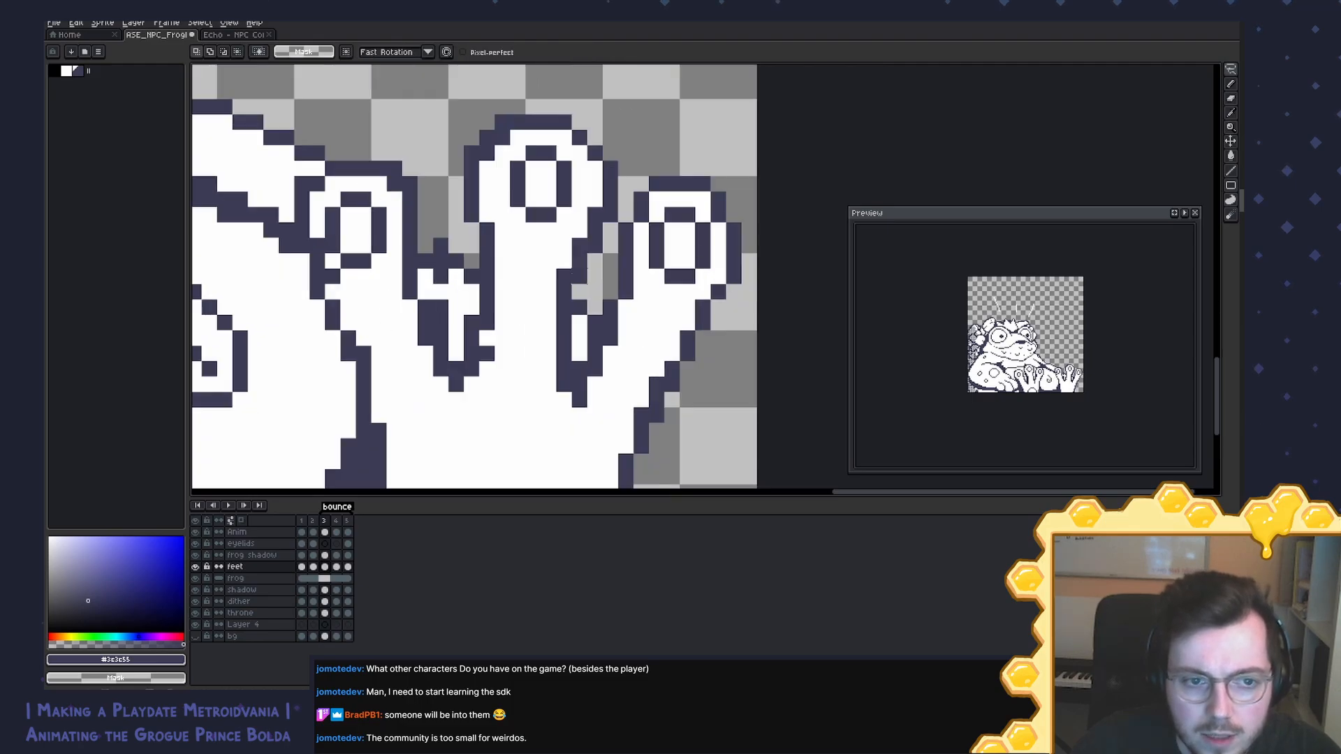
key("b")
left_click_drag(593, 382, 712, 363)
key("alt")
left_click(445, 253, "alt")
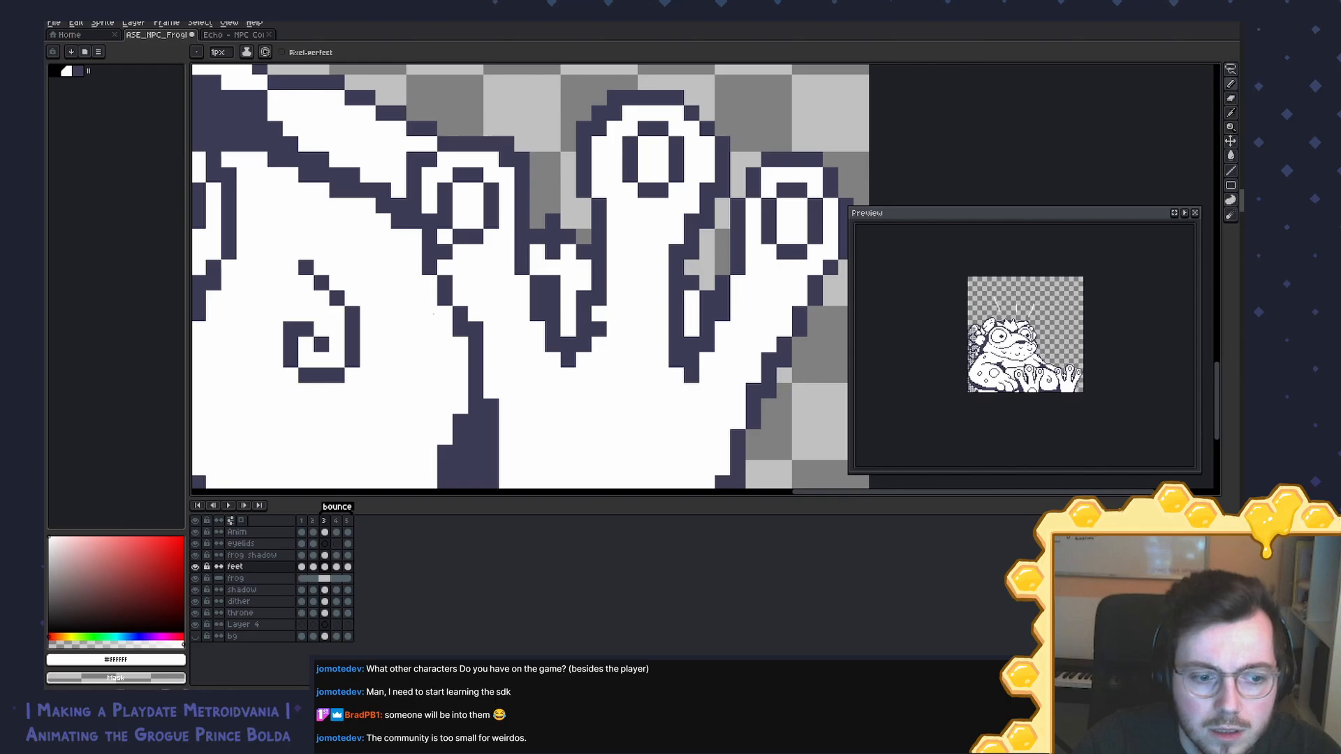
left_click(322, 568)
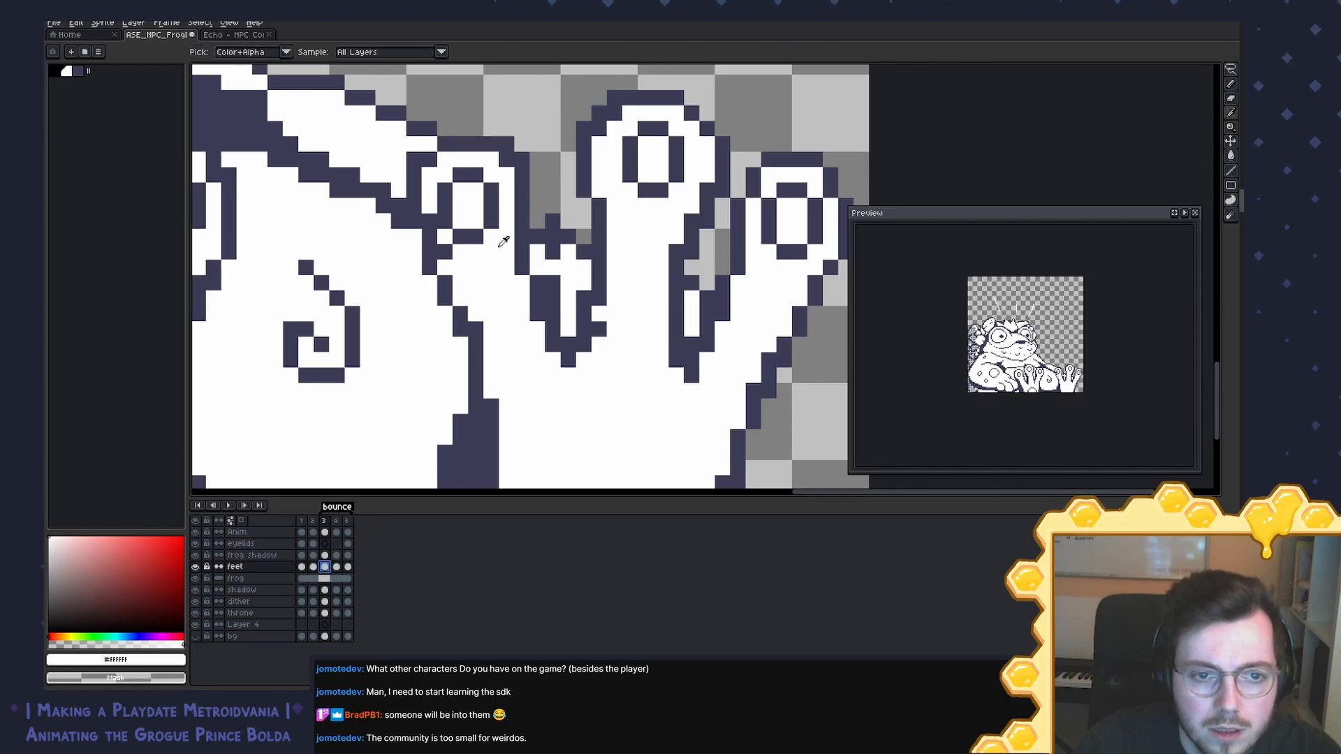
left_click(325, 557)
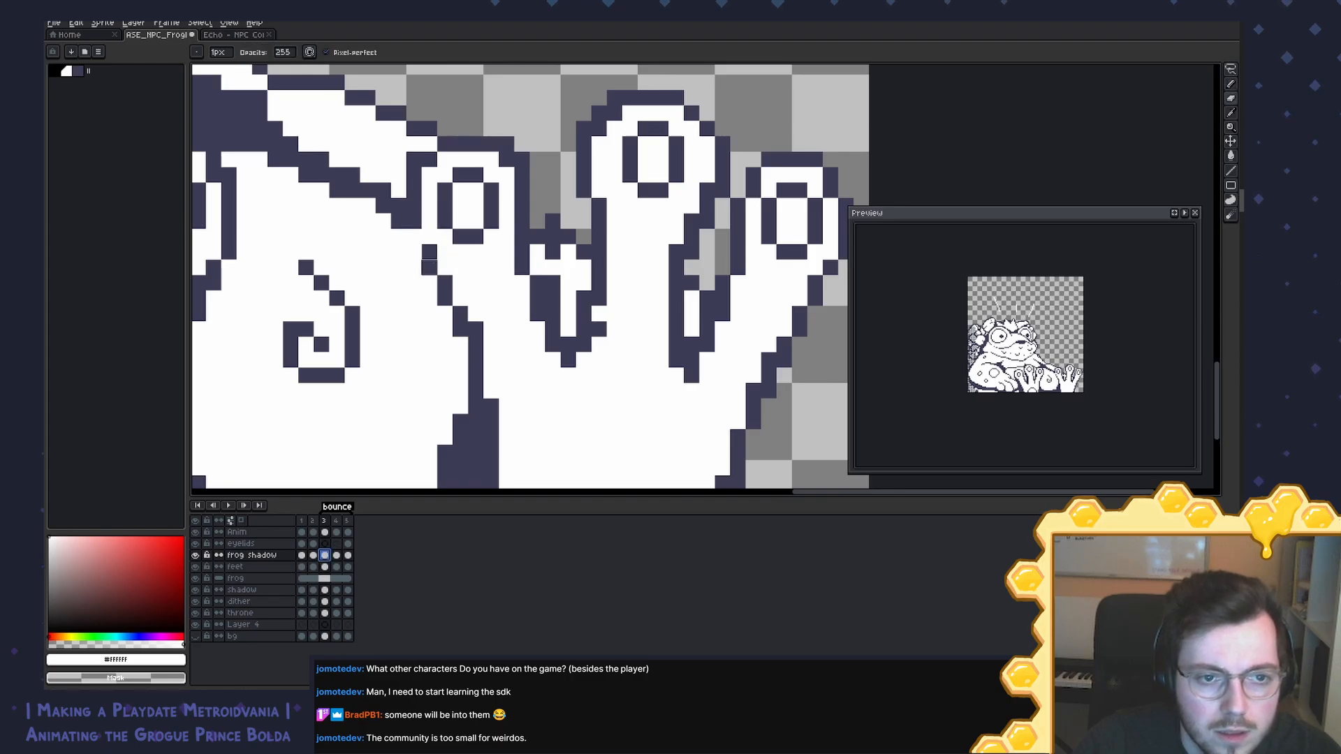
left_click(324, 567)
left_click(417, 216, "alt")
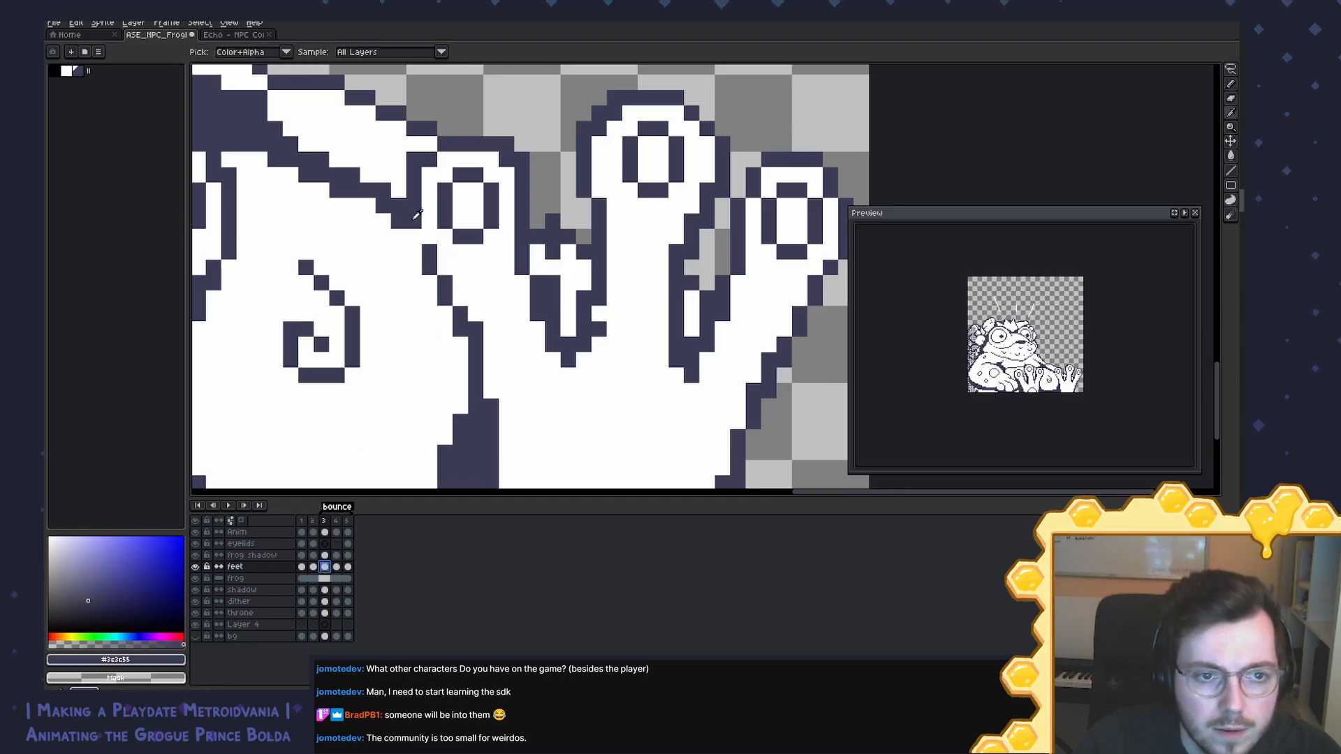
left_click(428, 238)
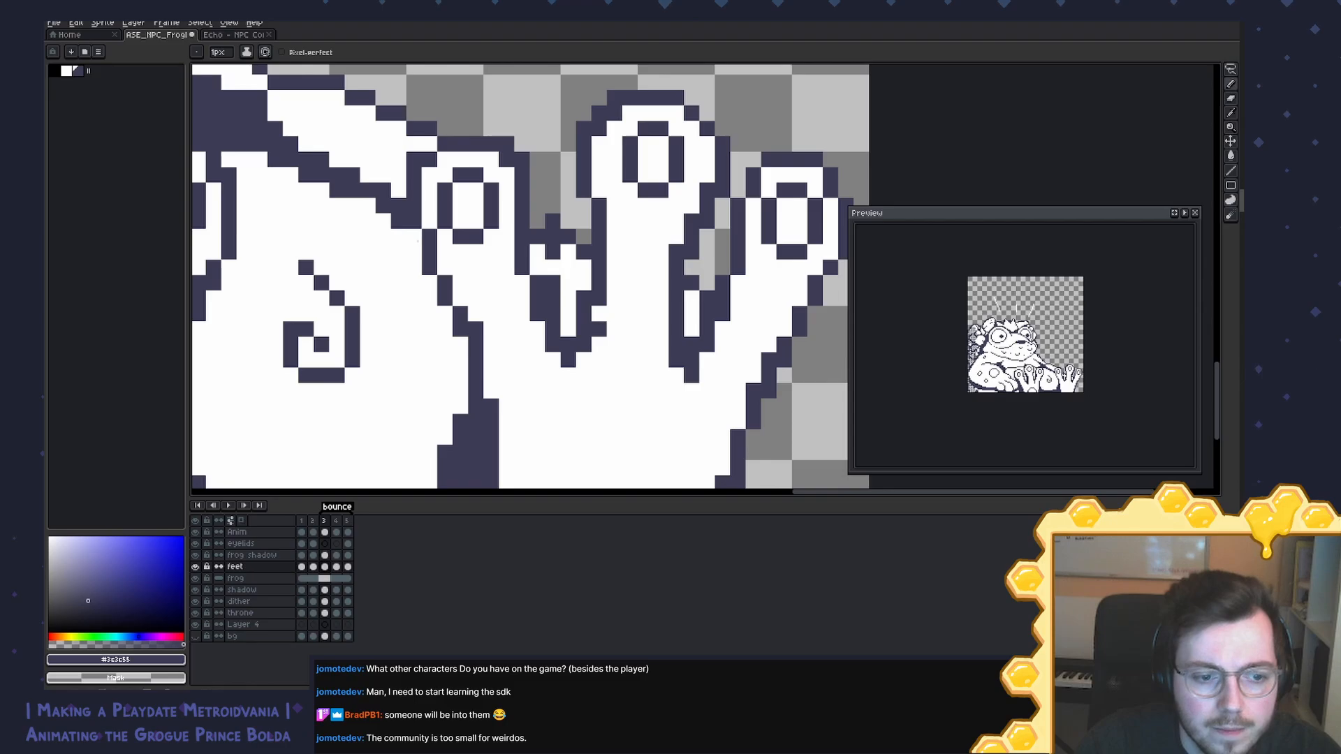
left_click(325, 555)
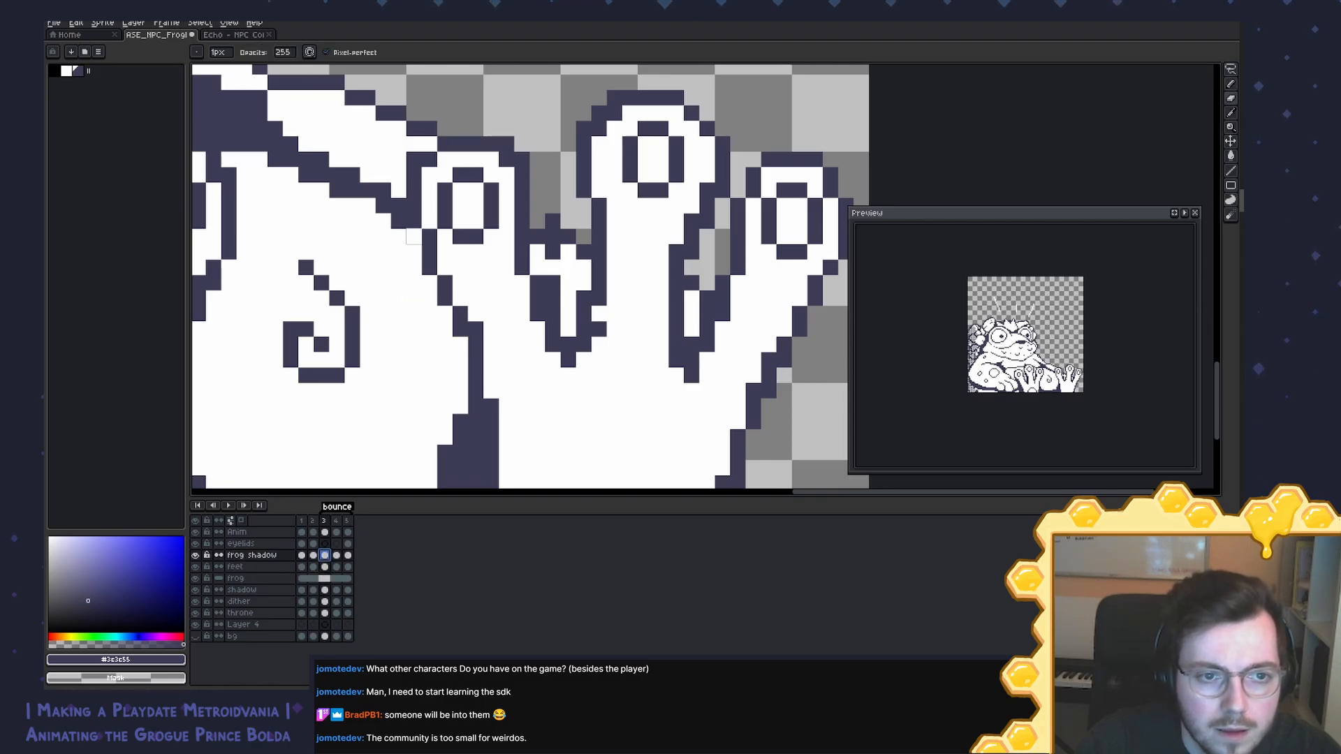
left_click(324, 532)
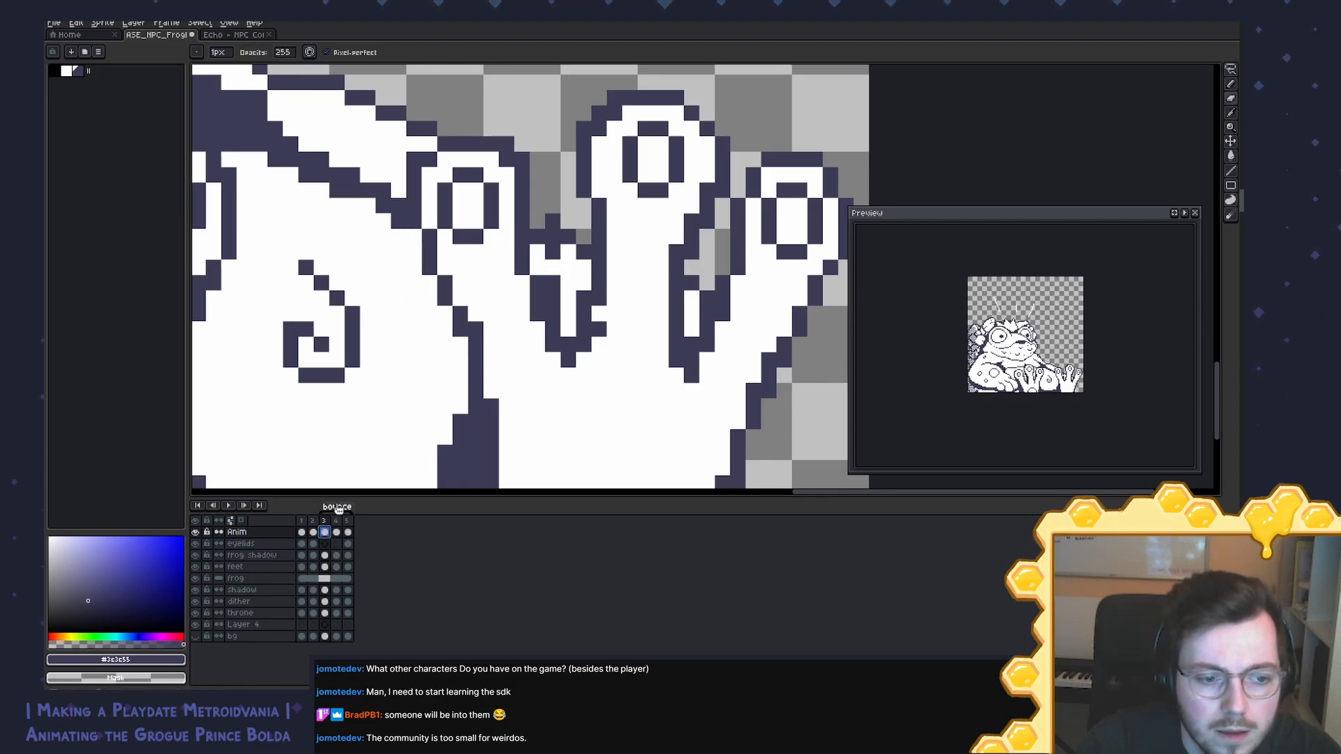
key("i")
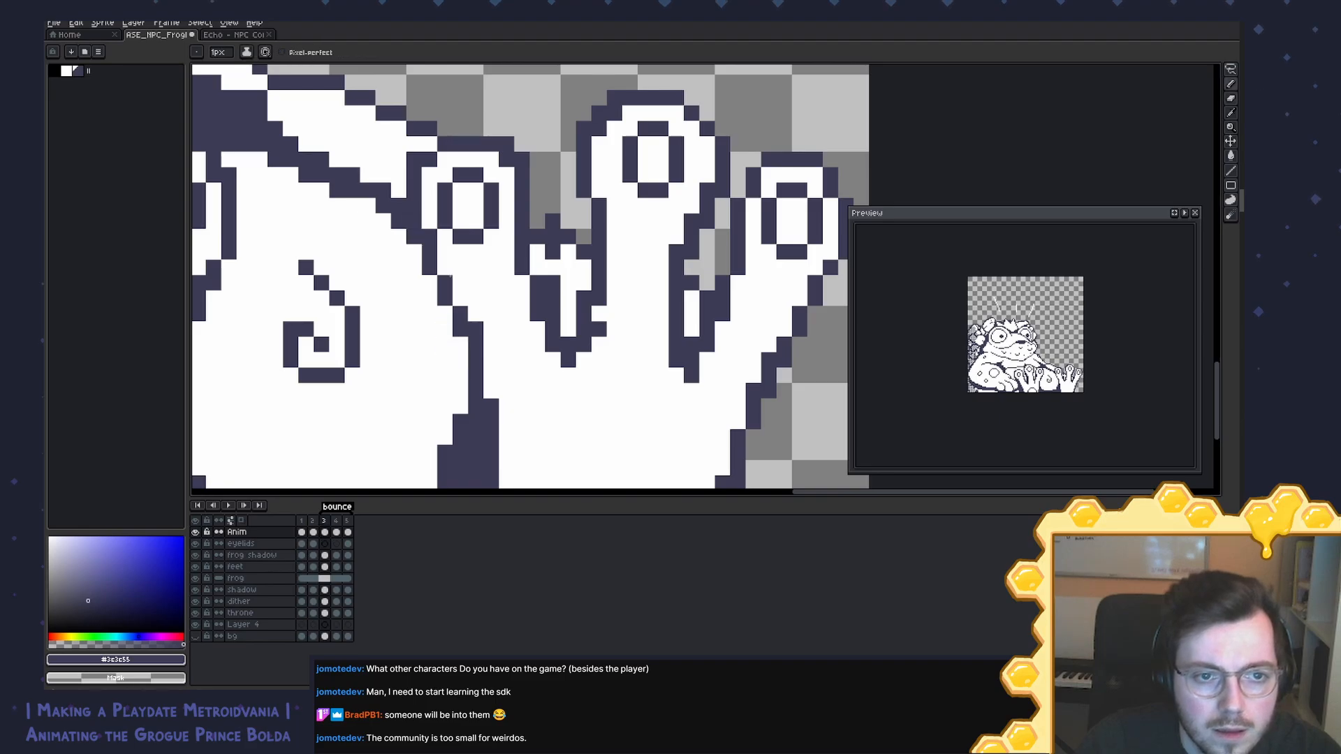
left_click(325, 556)
key("b")
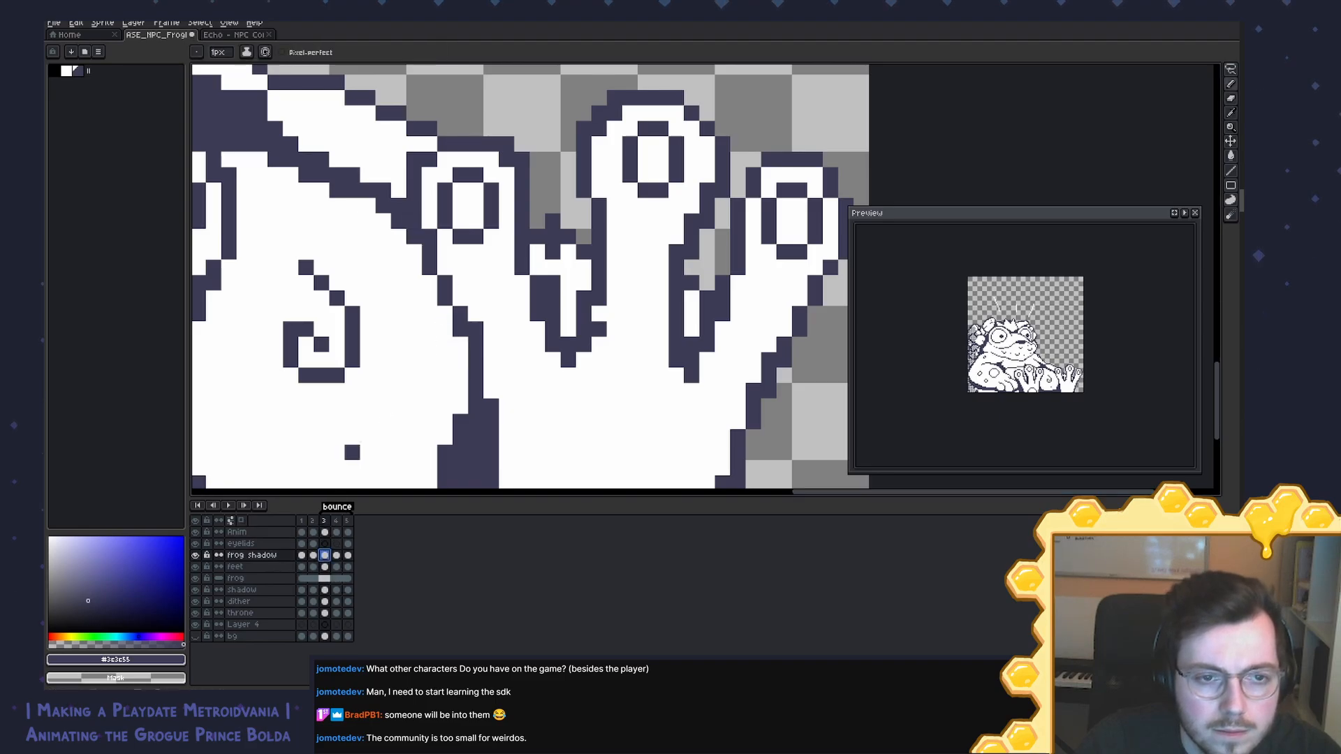
left_click(325, 567)
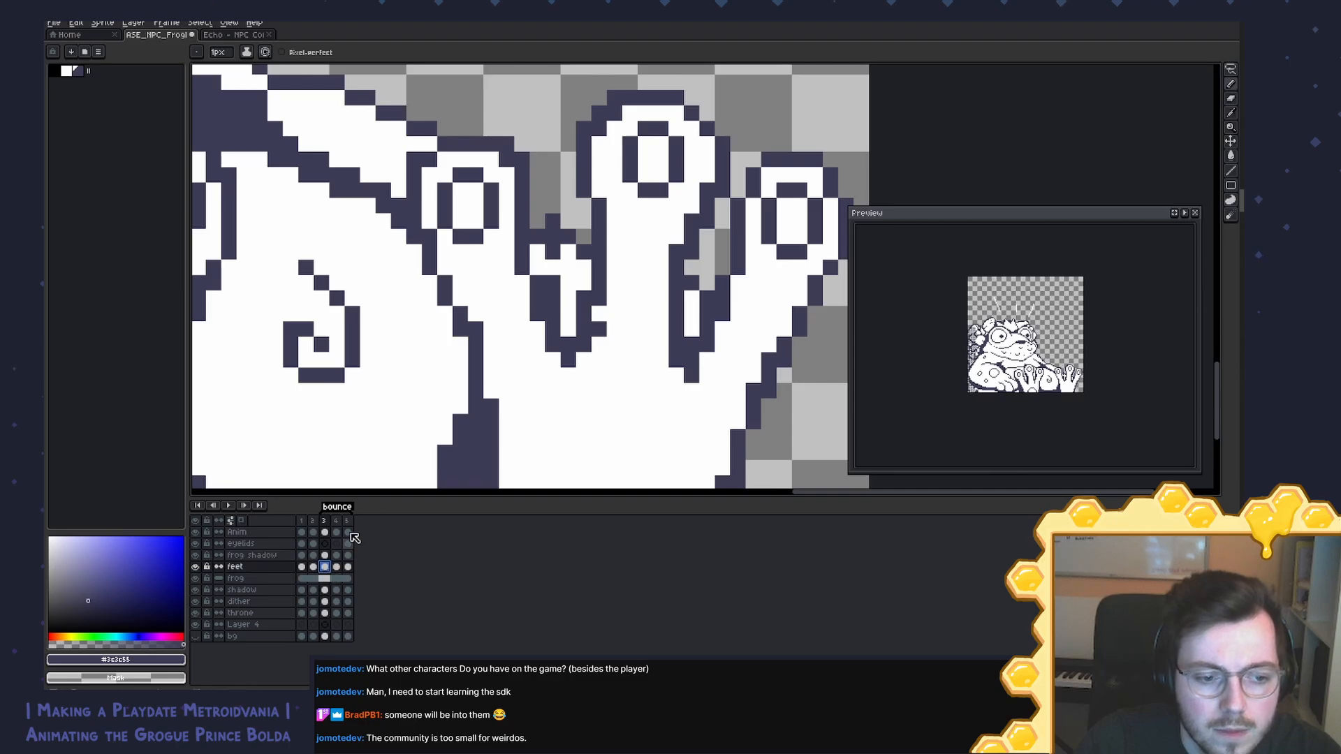
Step: Round the innermost toe's tip by erasing the corner pixels on both sides of its outline, and save the sprite
left_click(447, 238, "alt")
left_click(429, 236)
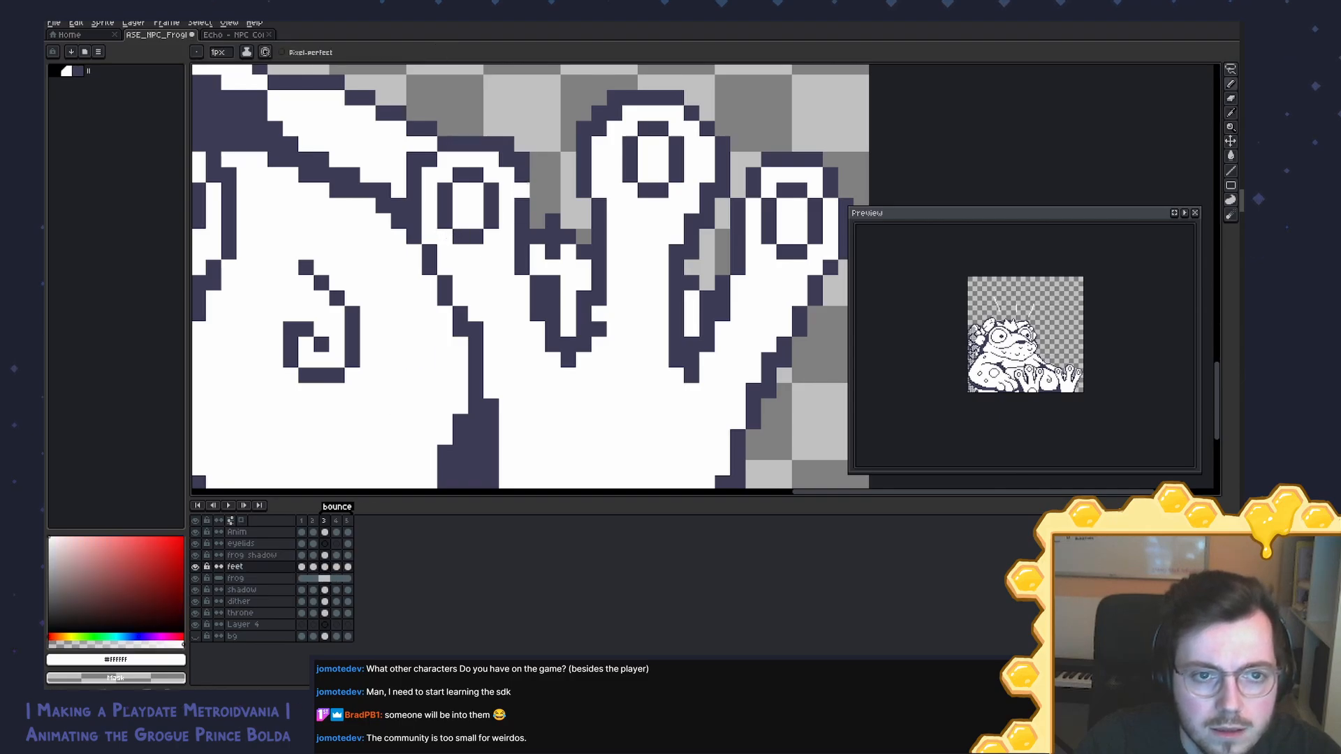
key("ctrl+z")
key("e")
left_click(414, 159)
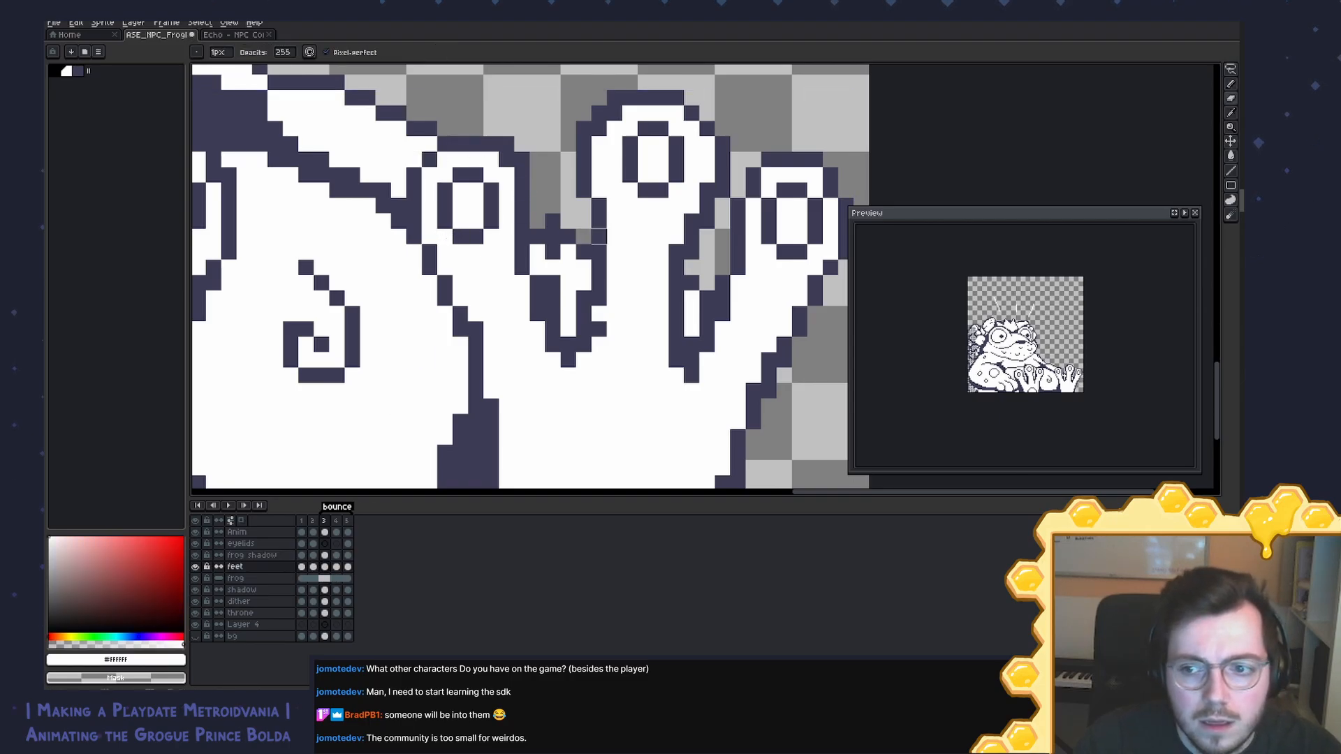
left_click_drag(507, 144, 522, 159)
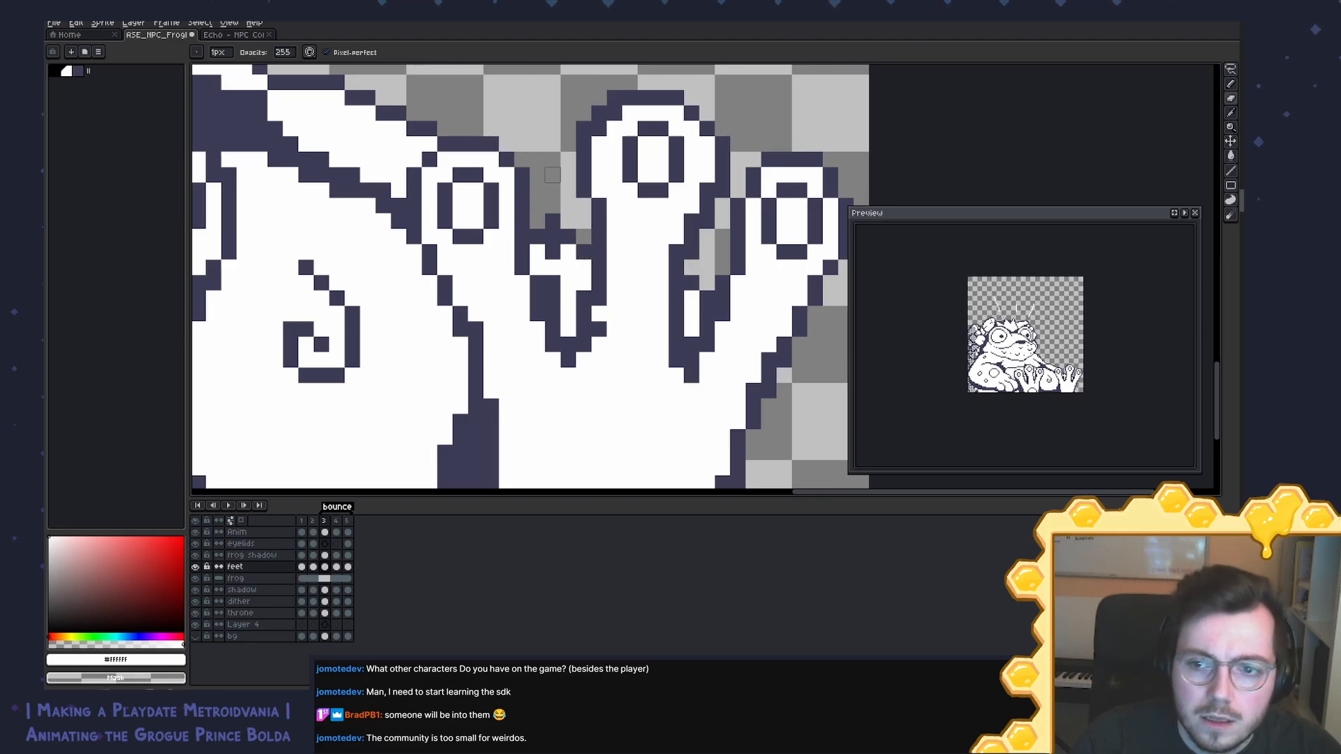
key("ctrl+s")
Step: Redraw the body outline between the innermost and middle toes on the frog layer in #3c3c55 and fill the area below it white
key("b")
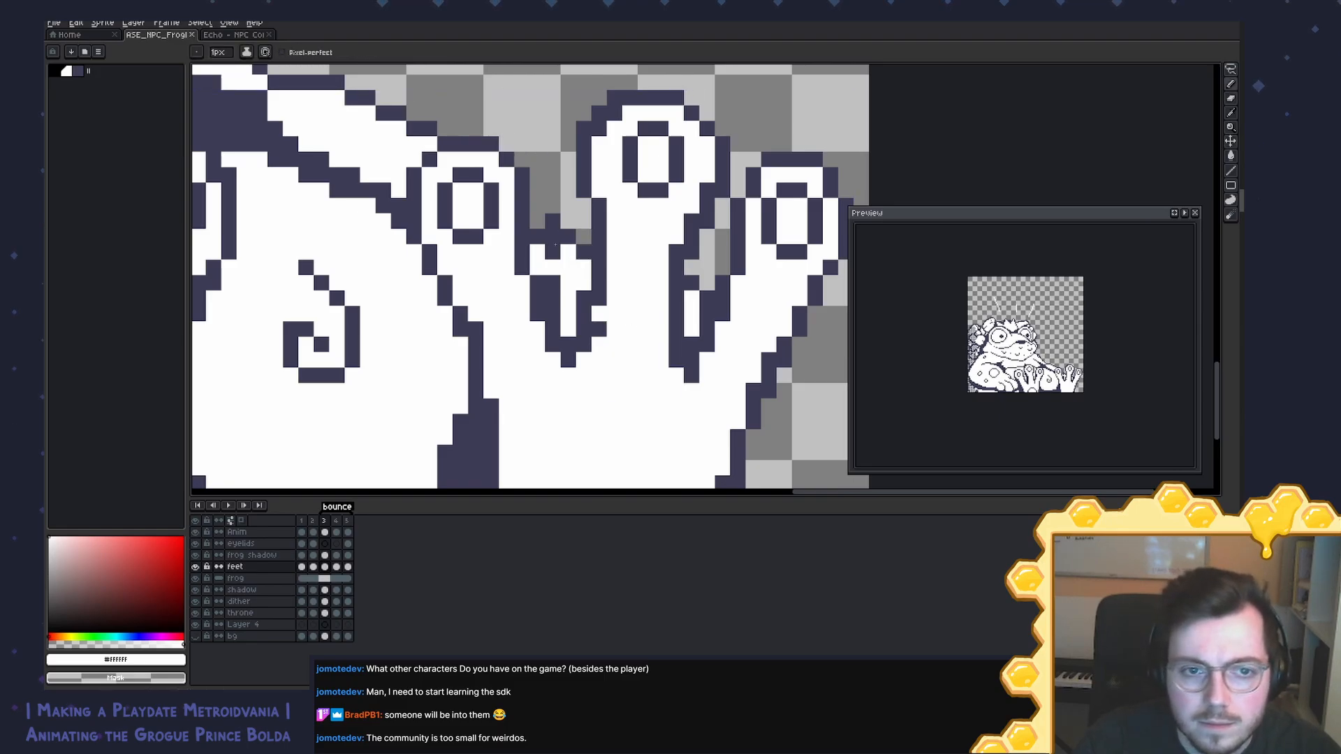
mouse_move(553, 238)
left_mouse_down()
mouse_move(537, 238)
mouse_move(577, 269)
left_mouse_up()
key("ctrl+z")
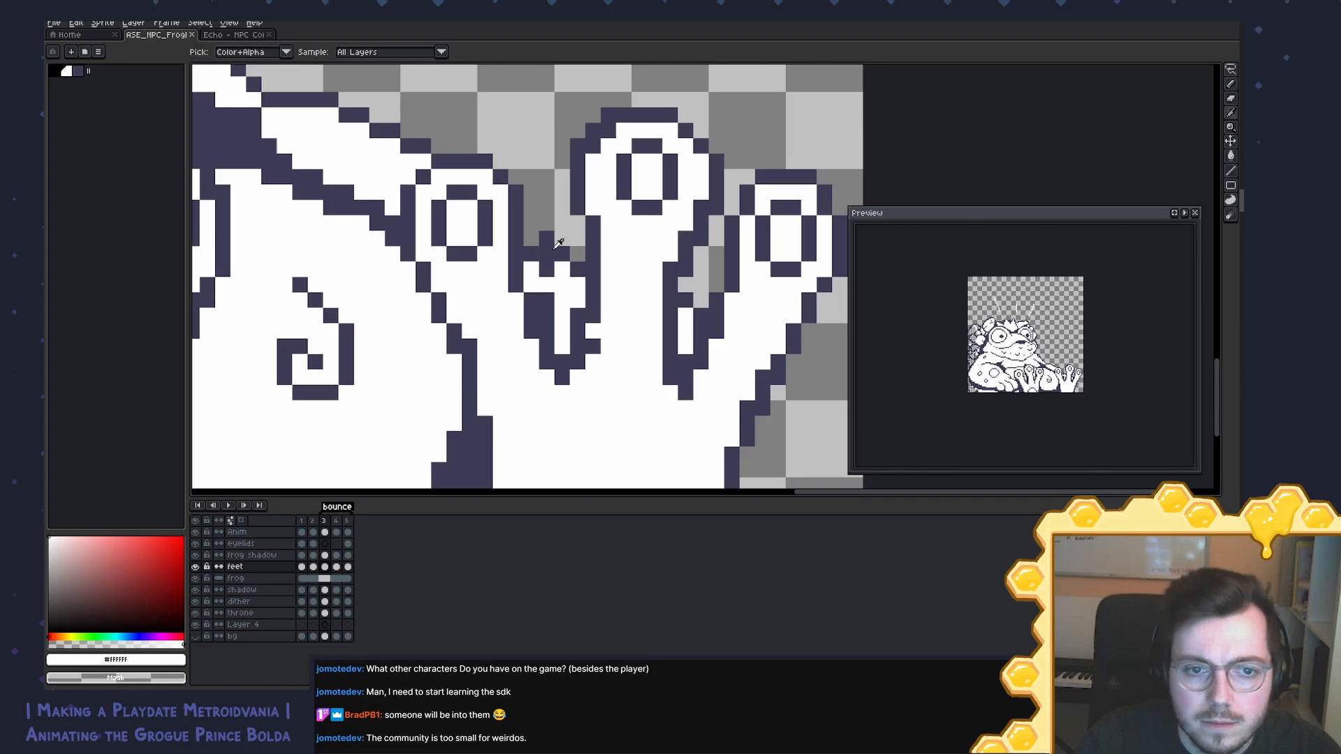
left_click(559, 243)
left_click(339, 576)
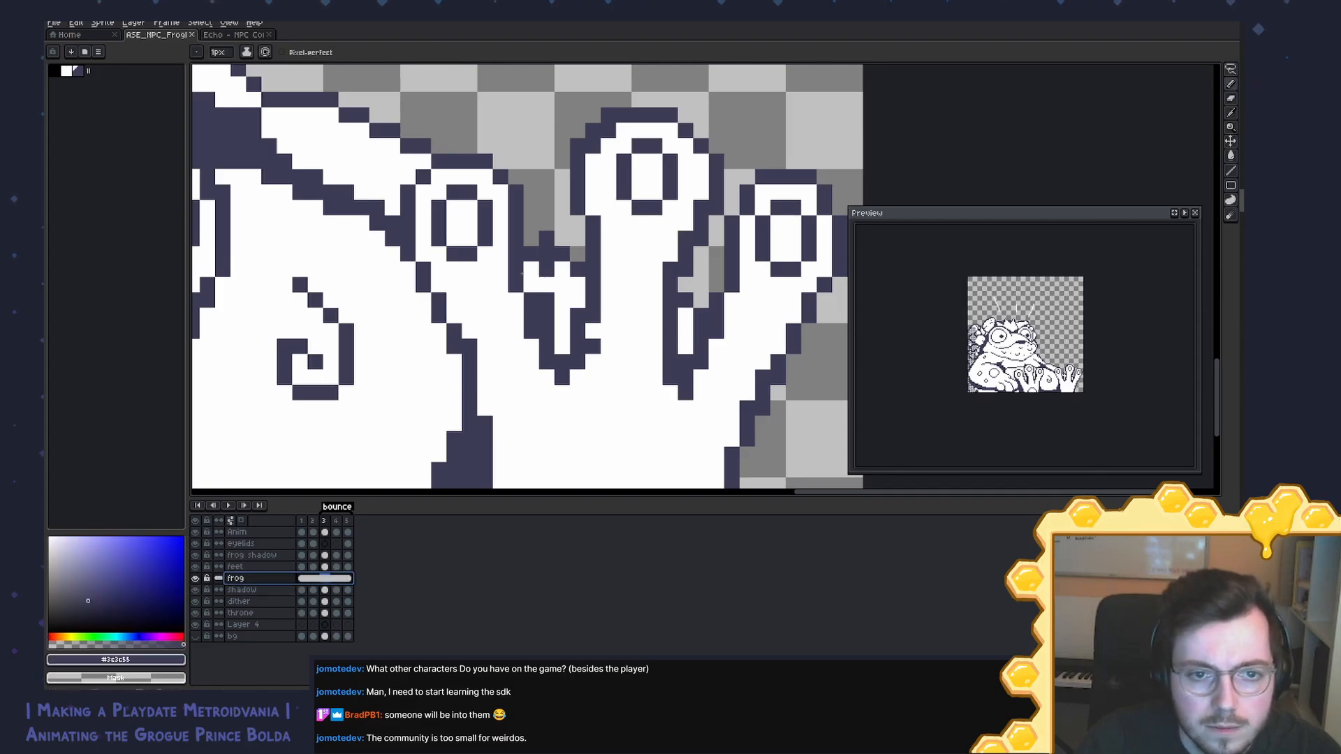
left_click(527, 237)
key("e")
key("b")
left_click(557, 275, "alt")
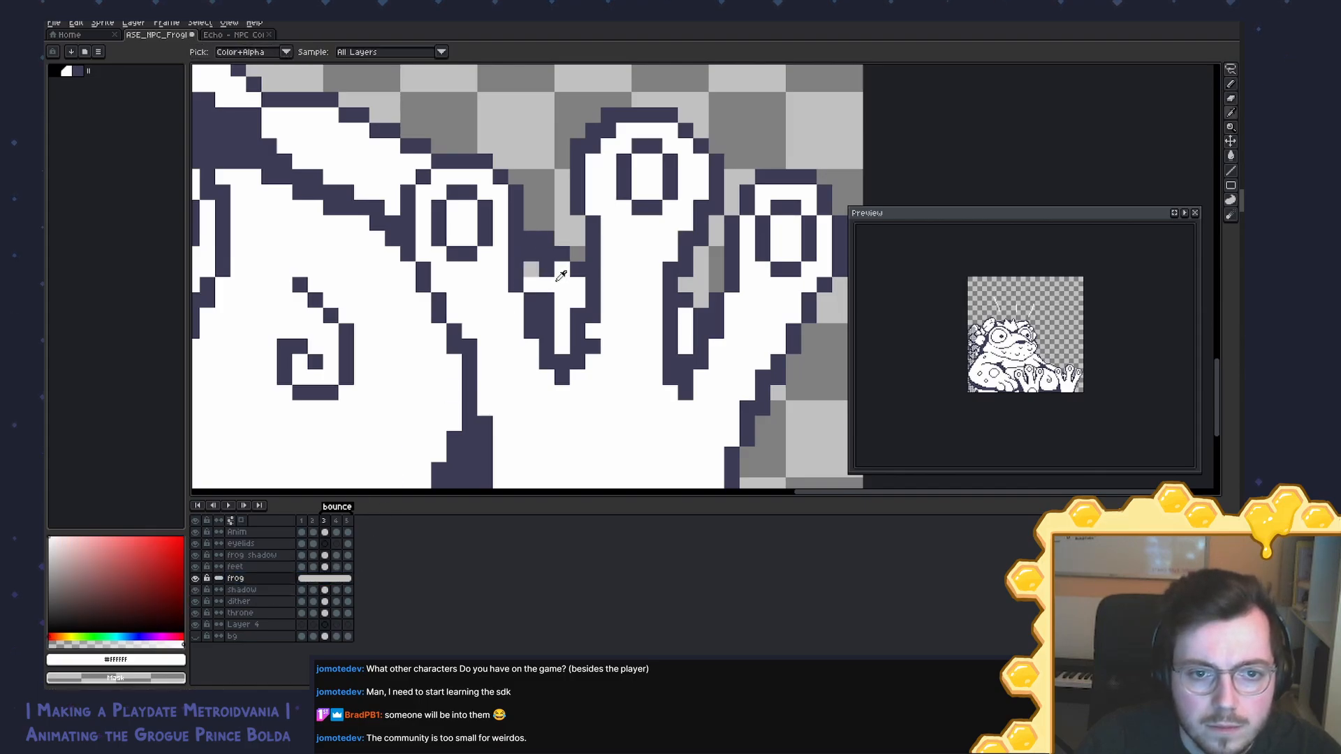
left_click(535, 271)
Step: Erase the stray dark pixel between the innermost and middle toes on the frog shadow layer in frame 3
left_click(329, 568)
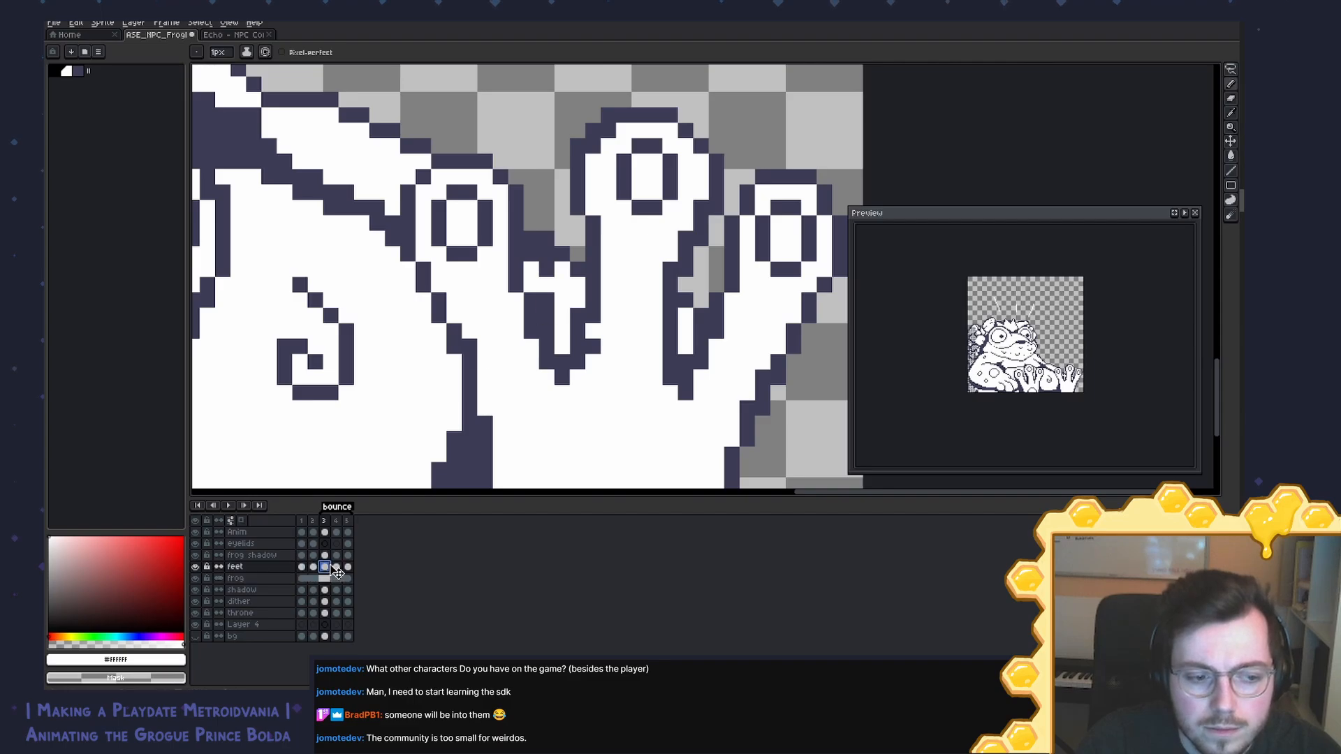
key("e")
left_click(547, 284)
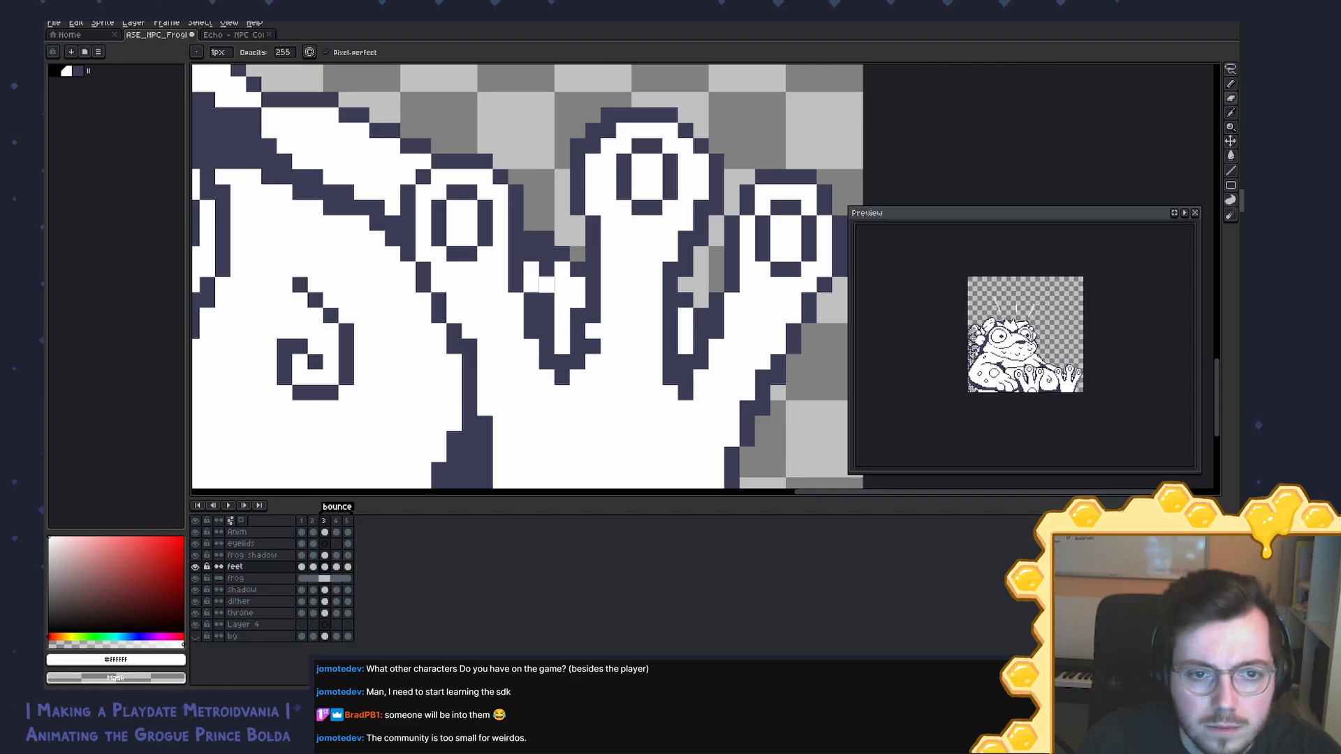
left_click(325, 555)
left_click(547, 269)
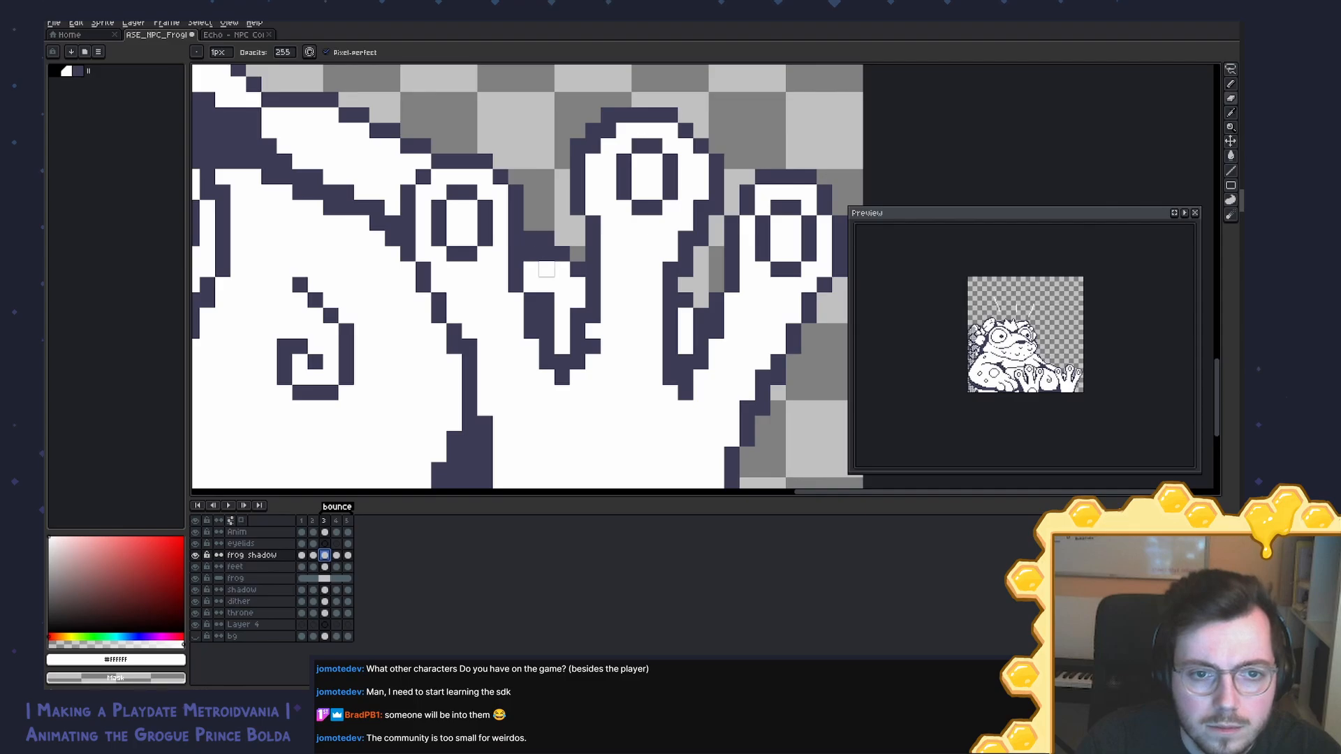
left_click(355, 553)
Step: Thin the body outline between the innermost and middle toes on the frog layer to a single-pixel slope, and save the sprite
left_click(325, 568)
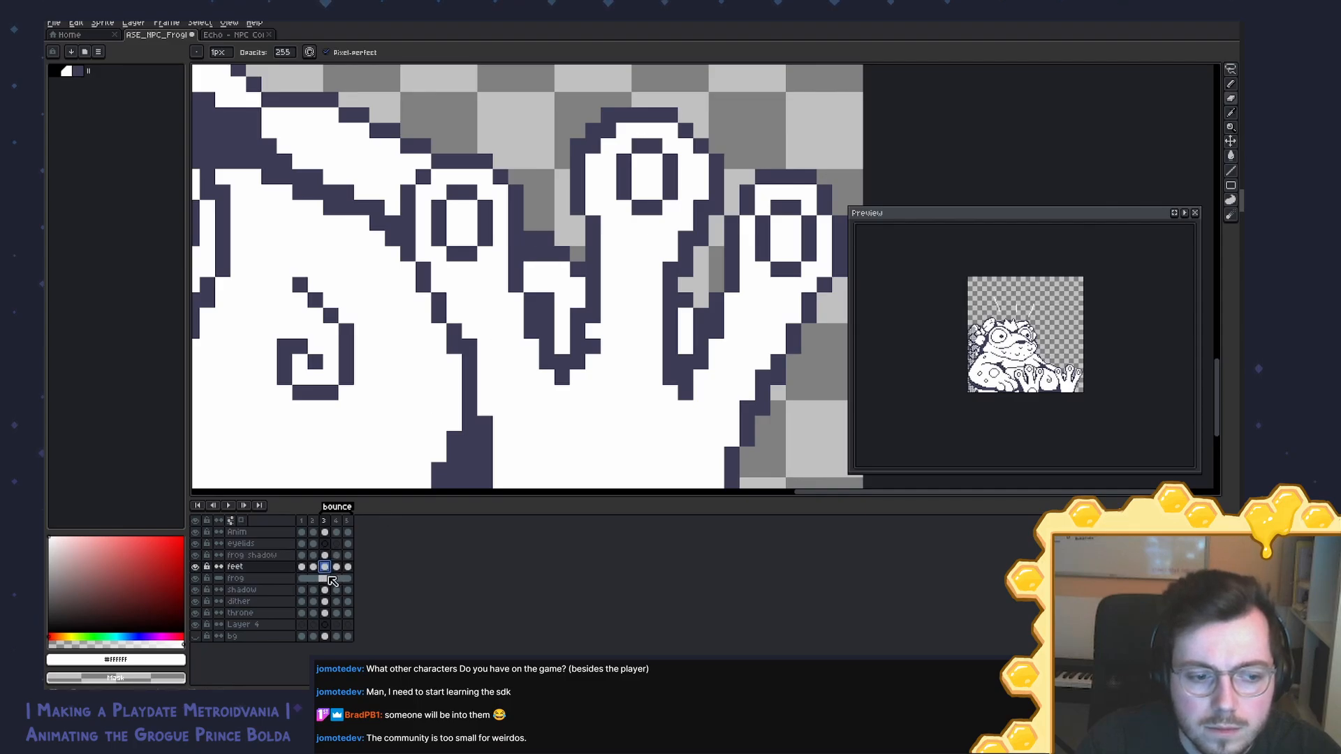
left_click(330, 581)
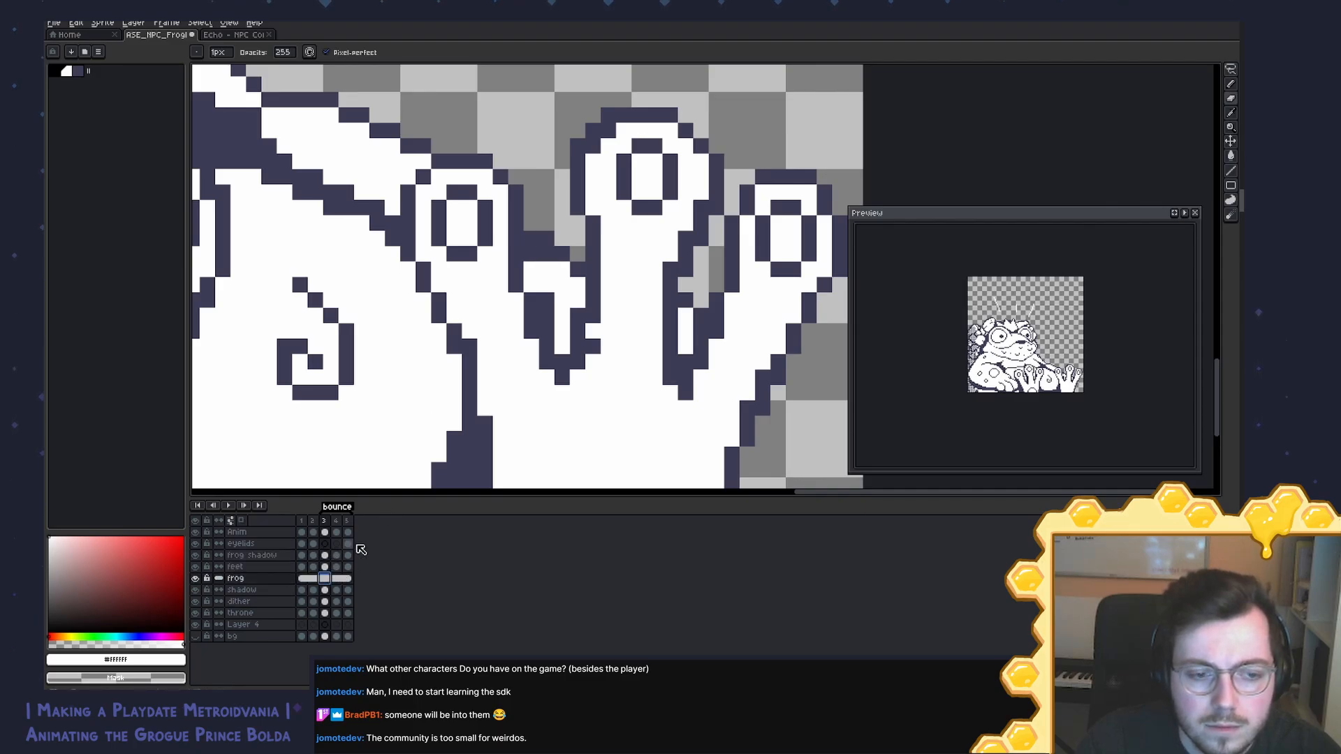
left_click(562, 253, "alt")
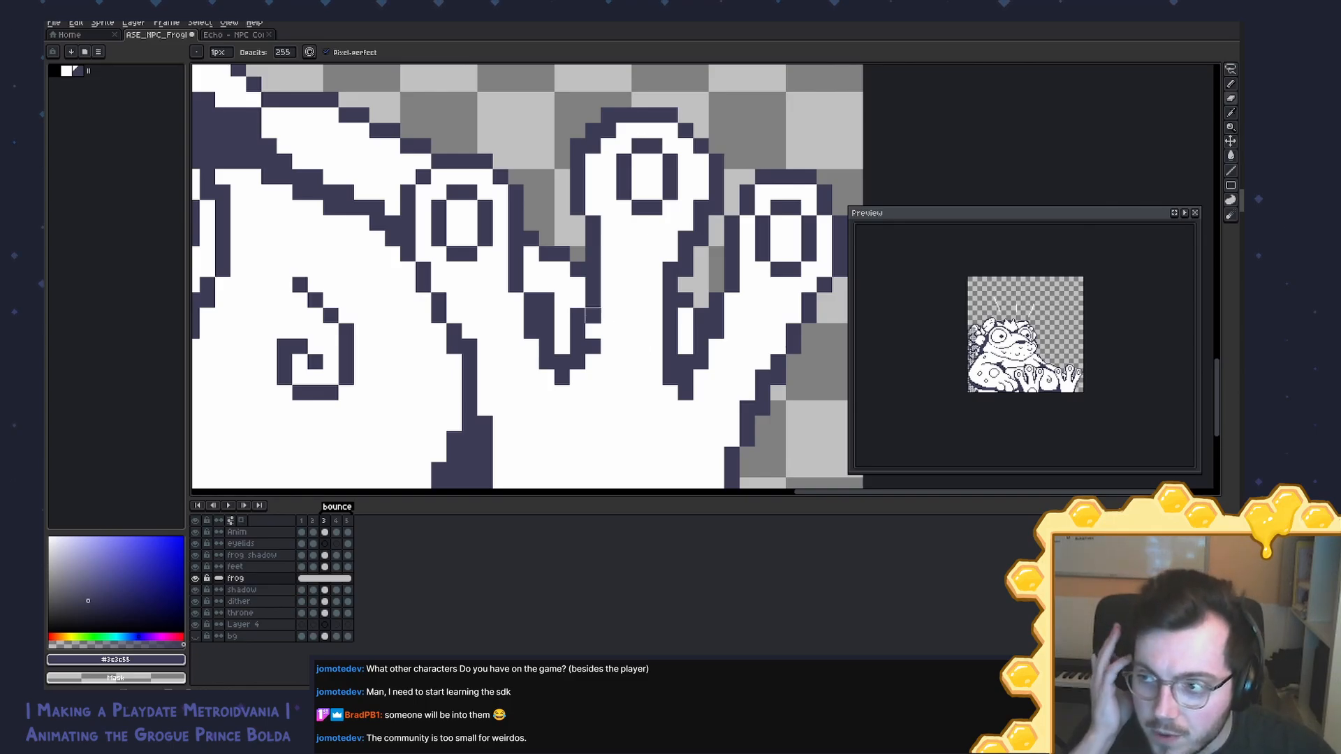
scroll(704, 249, "up", 1)
scroll(476, 256, "down", 2)
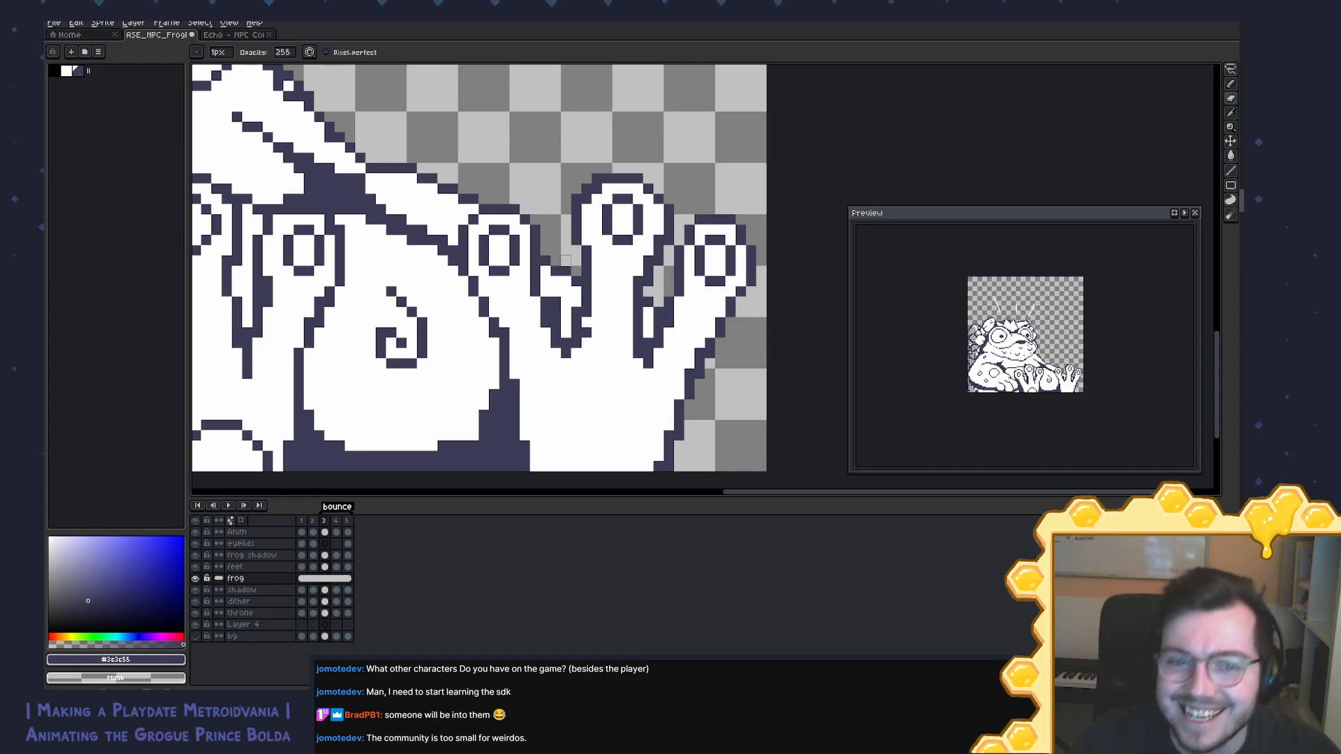
Step: Try thickening the inner side of the left foot's outer toe outline in #3c3c55 on the feet layer in frame 3
left_click(325, 555)
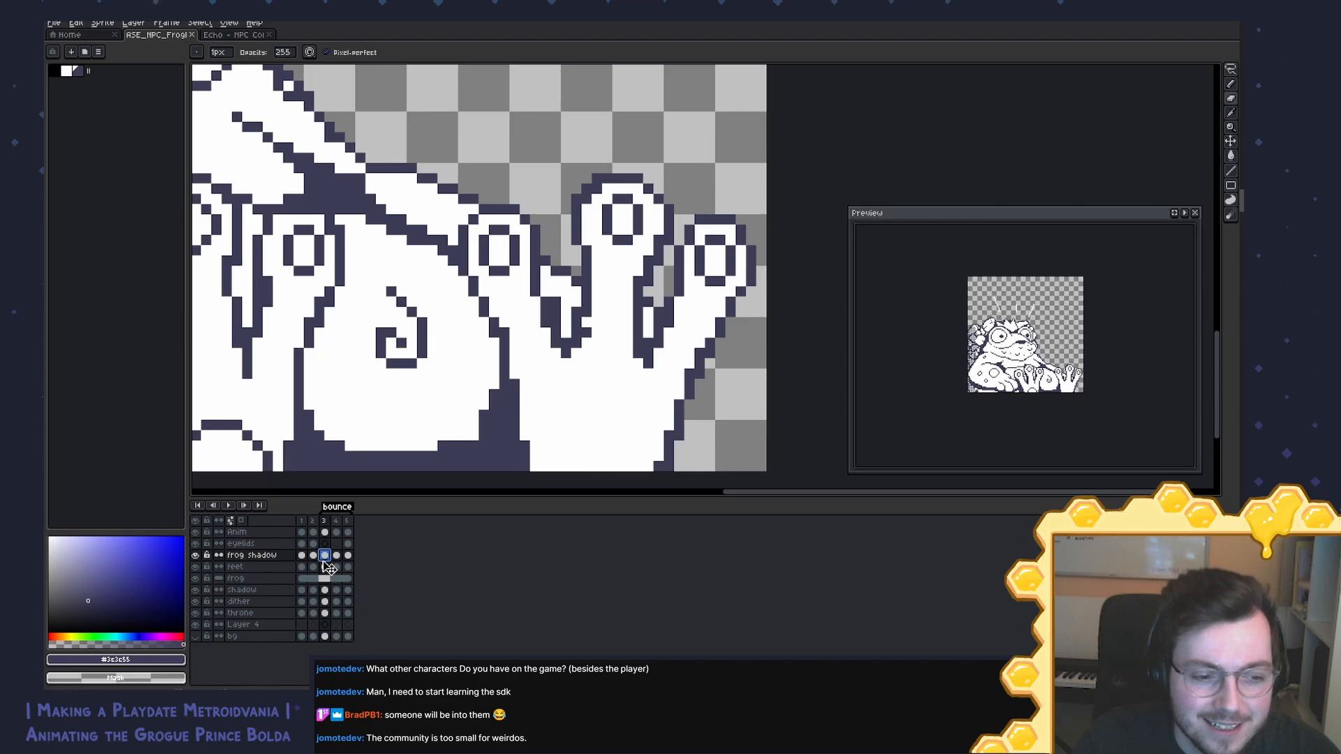
left_click(324, 566)
left_click_drag(623, 261, 591, 281)
left_click_drag(542, 325, 701, 323)
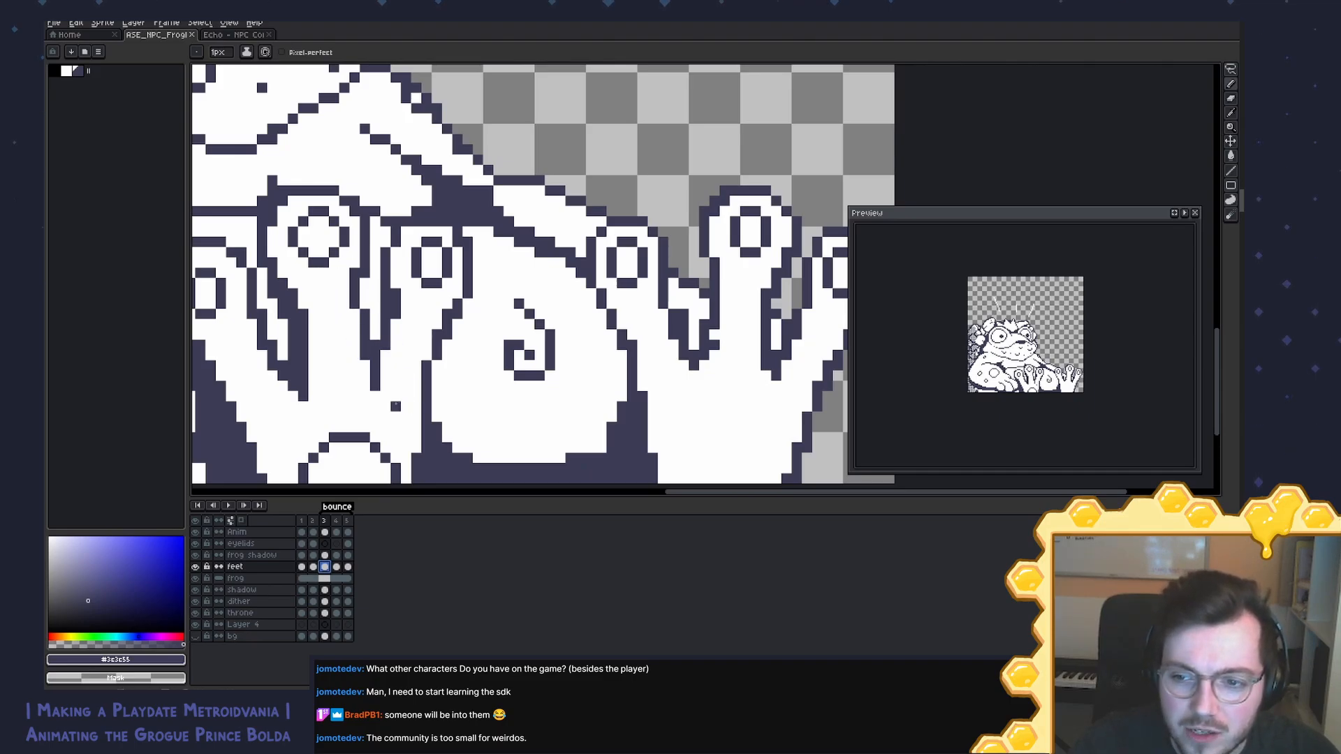
left_click_drag(308, 363, 490, 338)
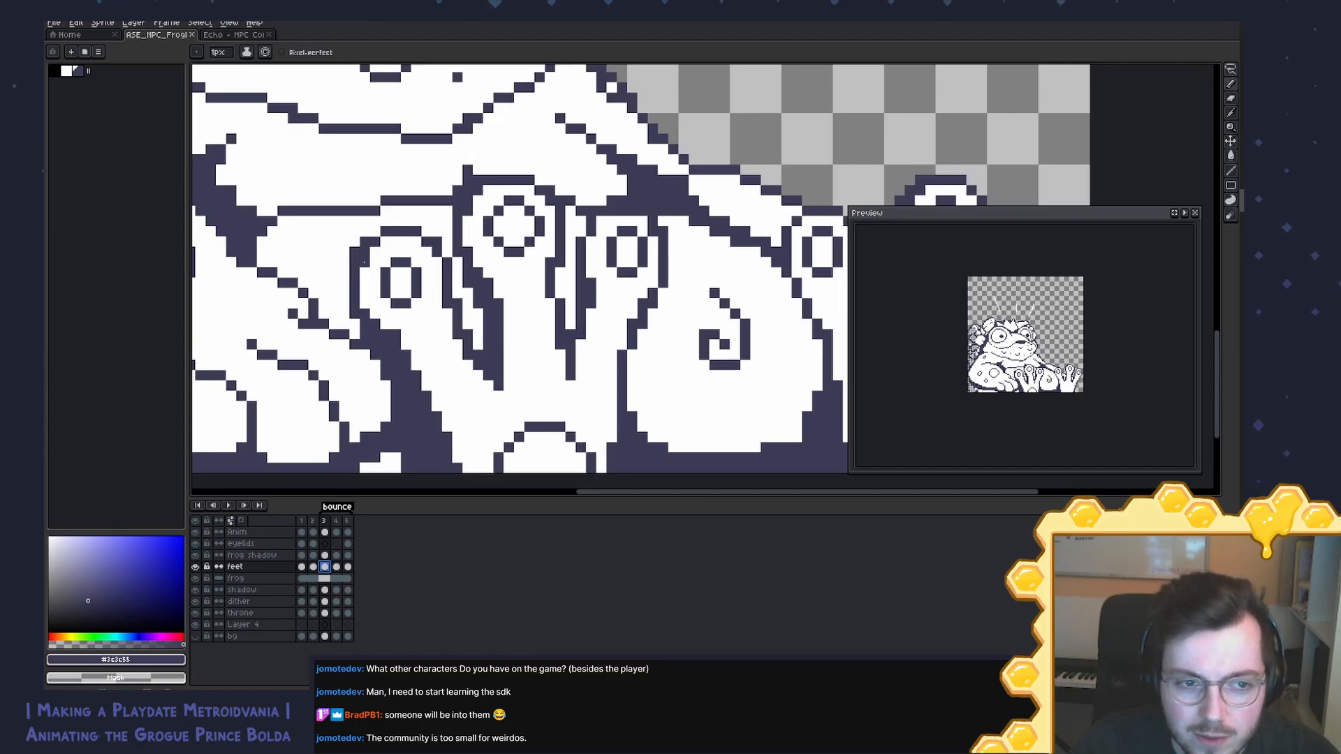
left_click_drag(364, 262, 364, 312)
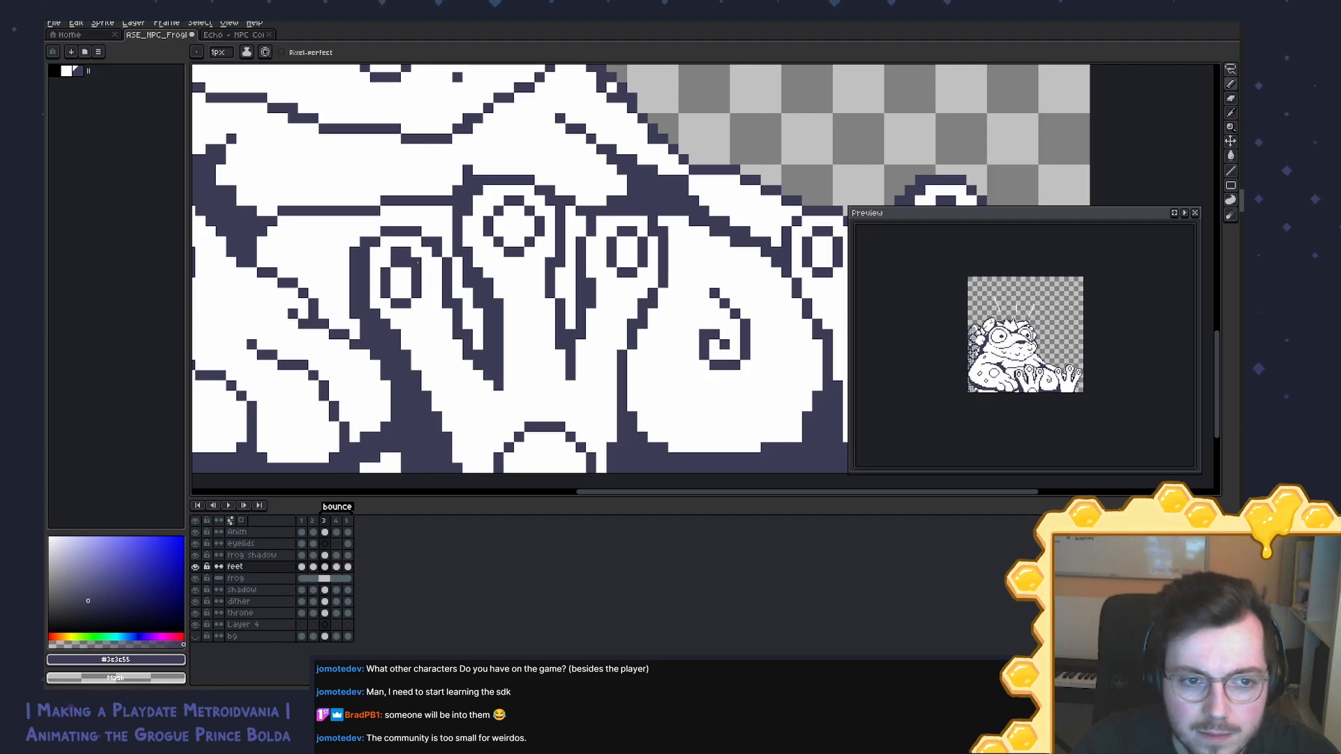
Step: Try widening the left foot's outer toe pad one pixel toward the middle toe, clearing the old ring edge in white
left_click_drag(417, 264, 416, 286)
key("x")
key("x")
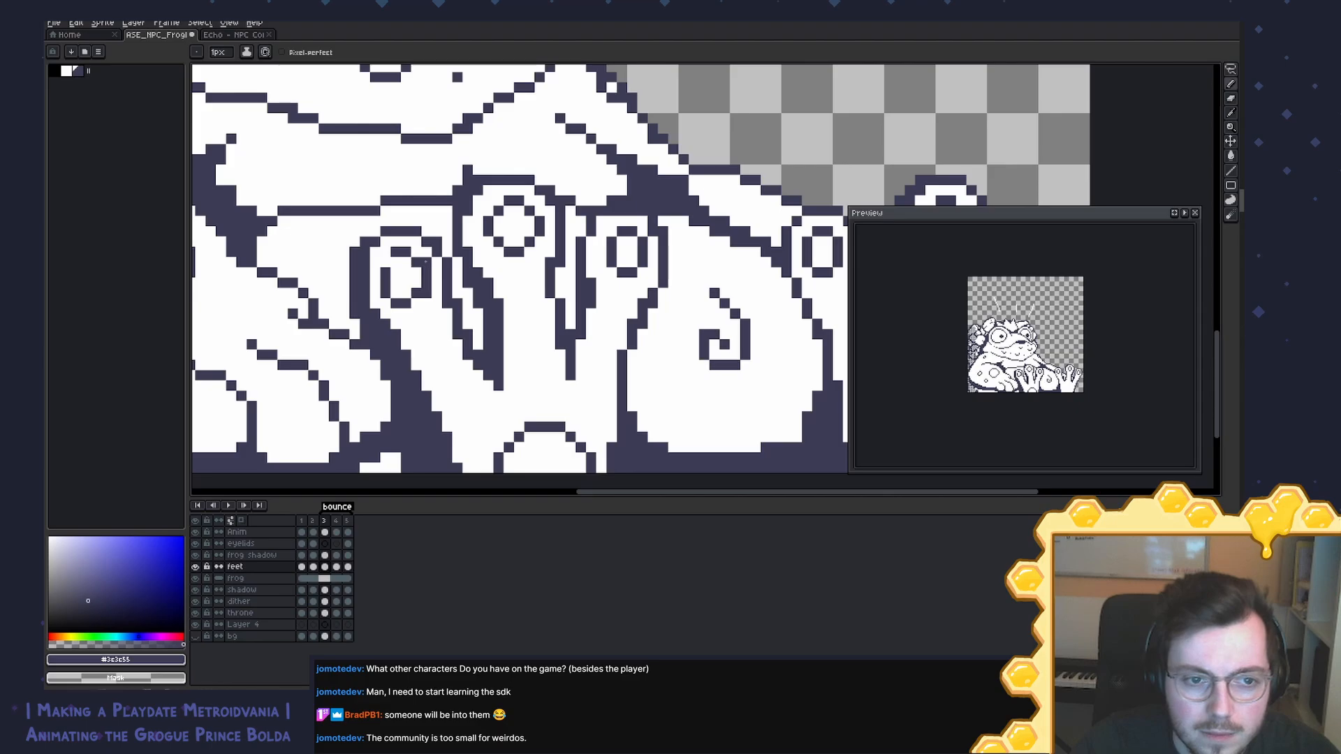
key("x")
left_click(426, 273)
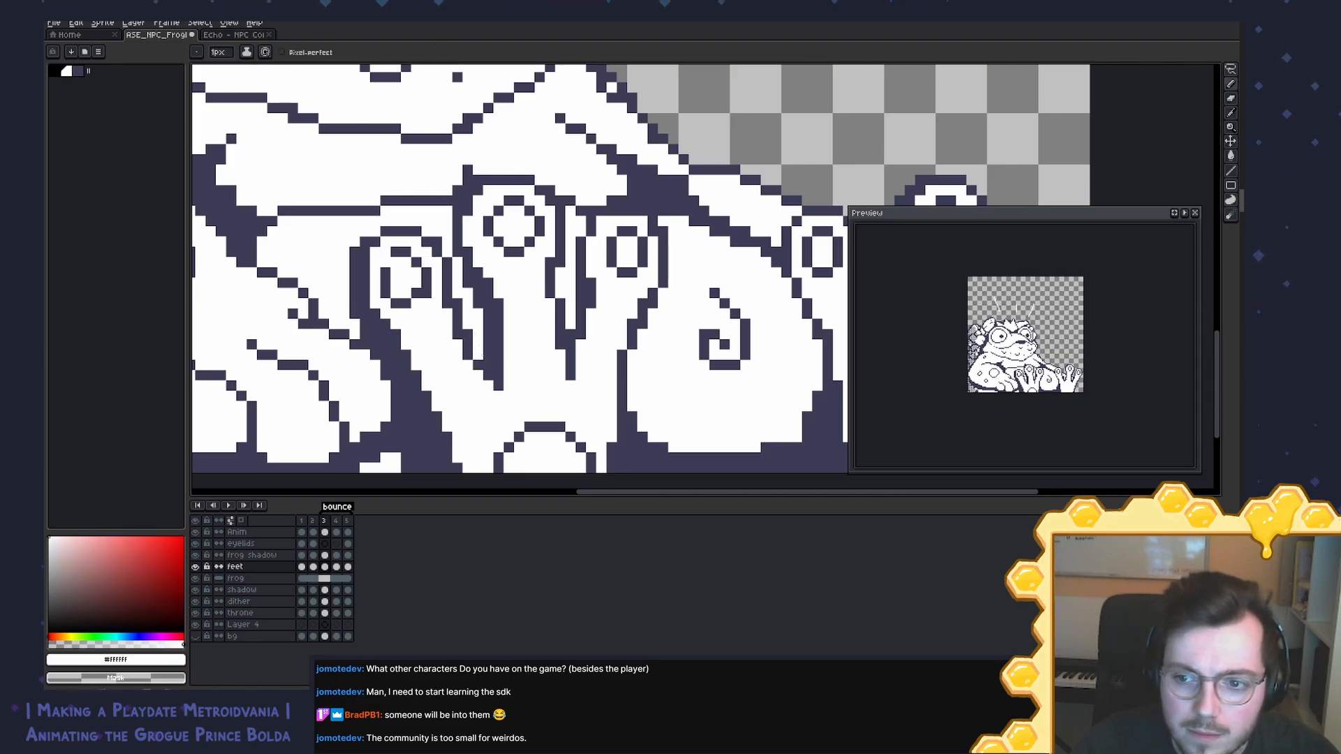
key("x")
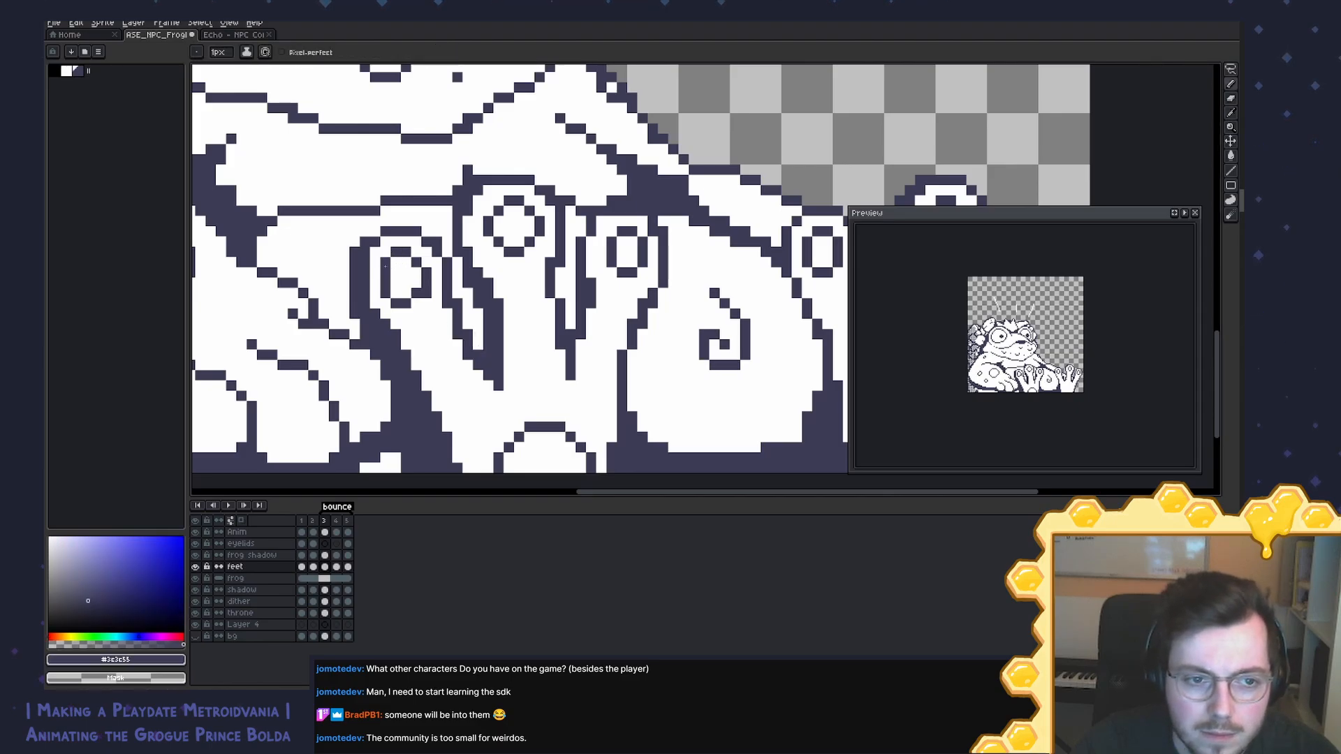
Step: Undo the outline and pad changes on the left foot's outer toe
key("v")
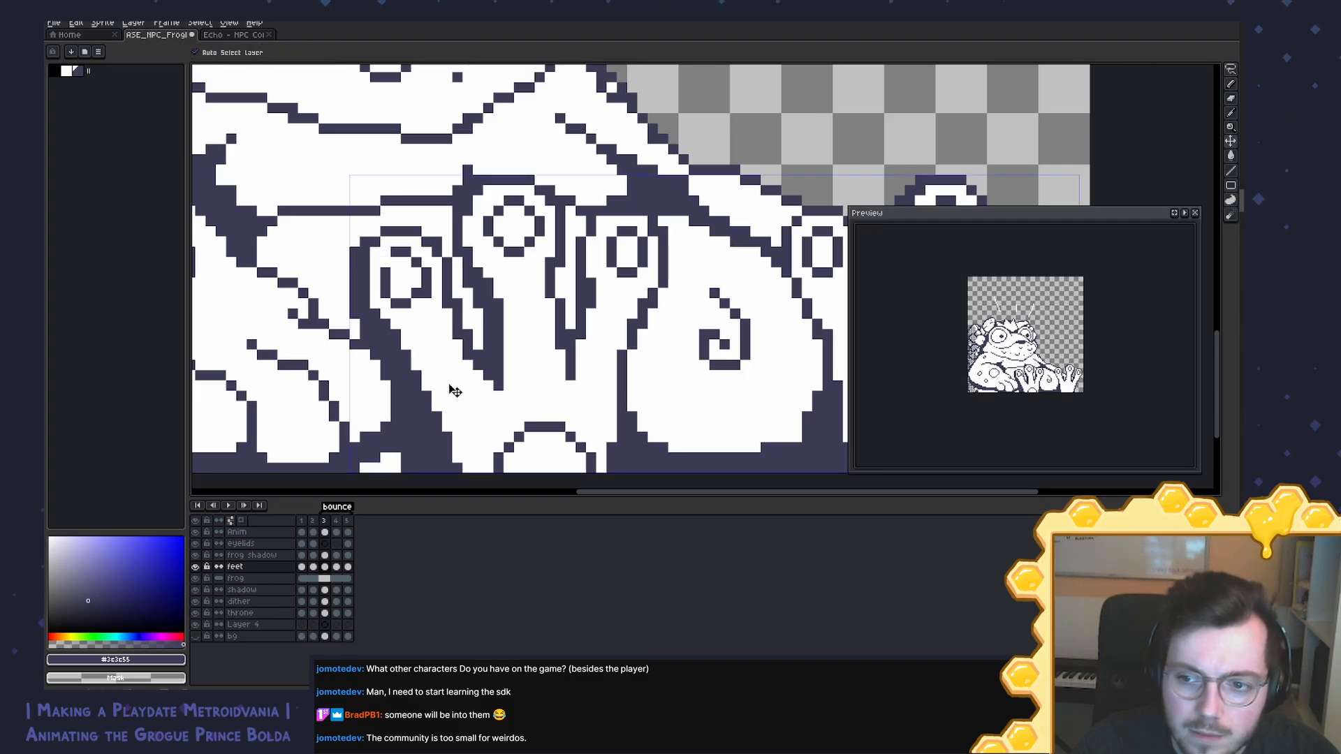
key("ctrl+z")
key("ctrl+z")
key("ctrl+z")
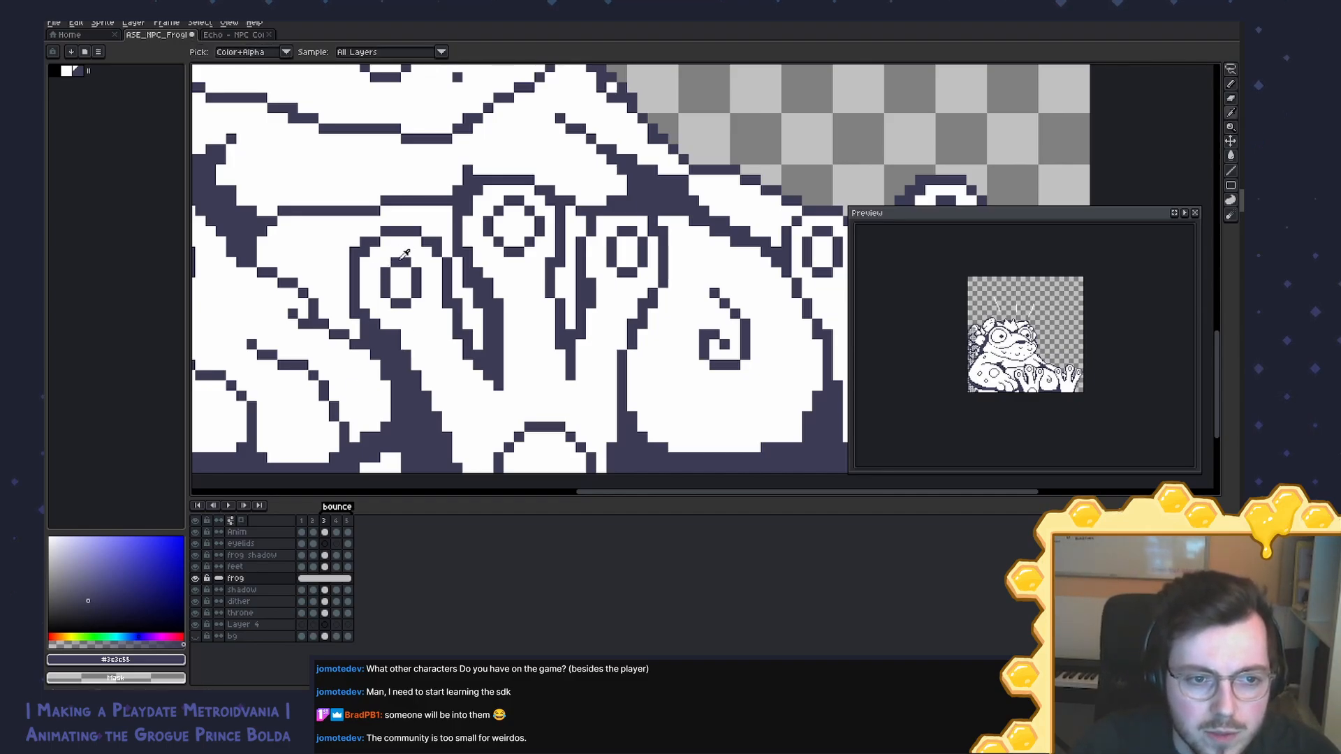
Step: Check the left foot on the feet layer in frame 3 by toggling the frog layer's visibility, and save the sprite
left_click(328, 567)
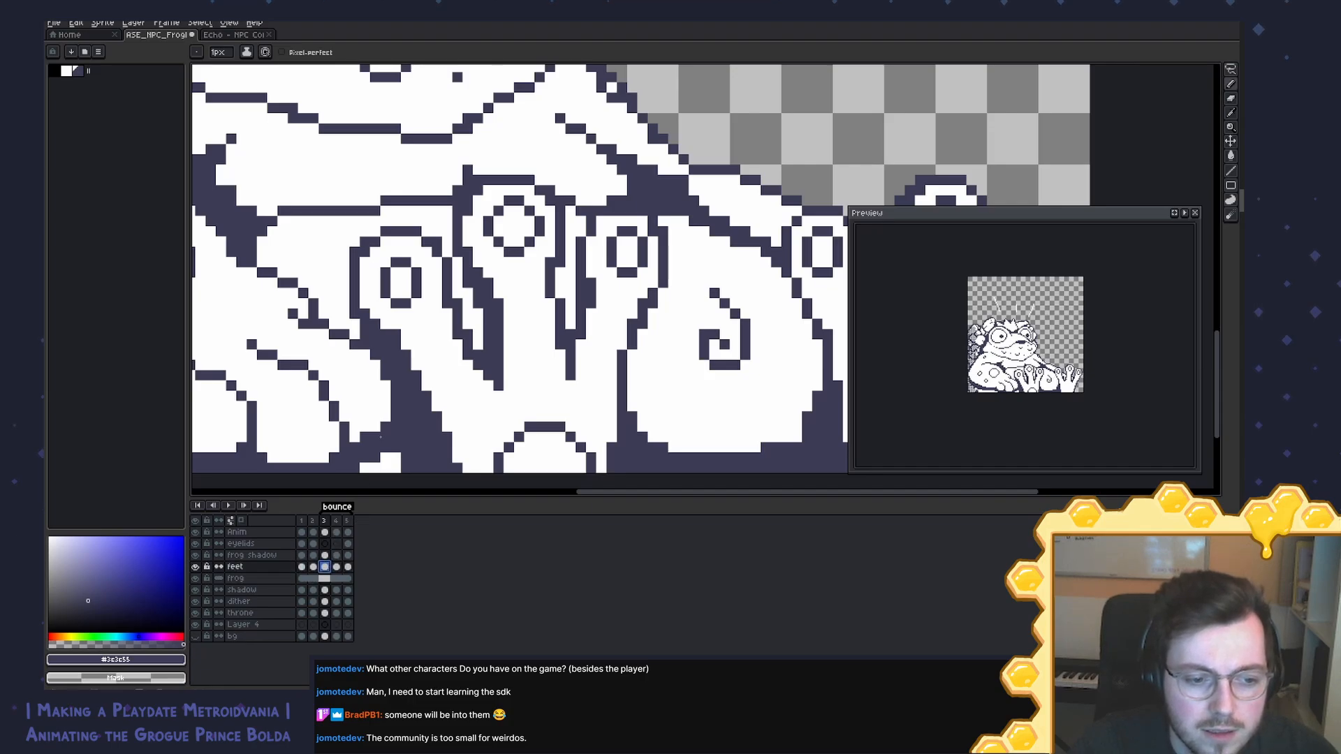
left_click(197, 579)
left_click(201, 583)
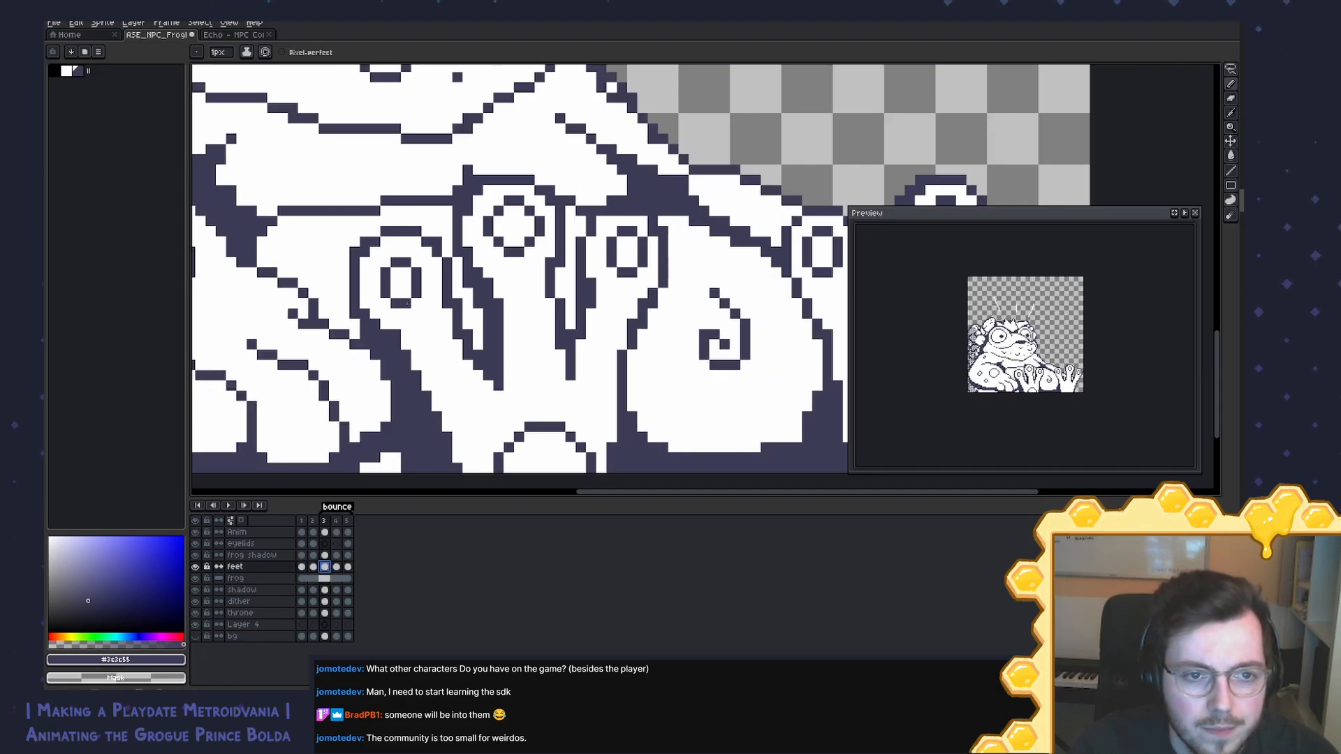
left_click(468, 189)
left_click_drag(449, 213, 501, 187)
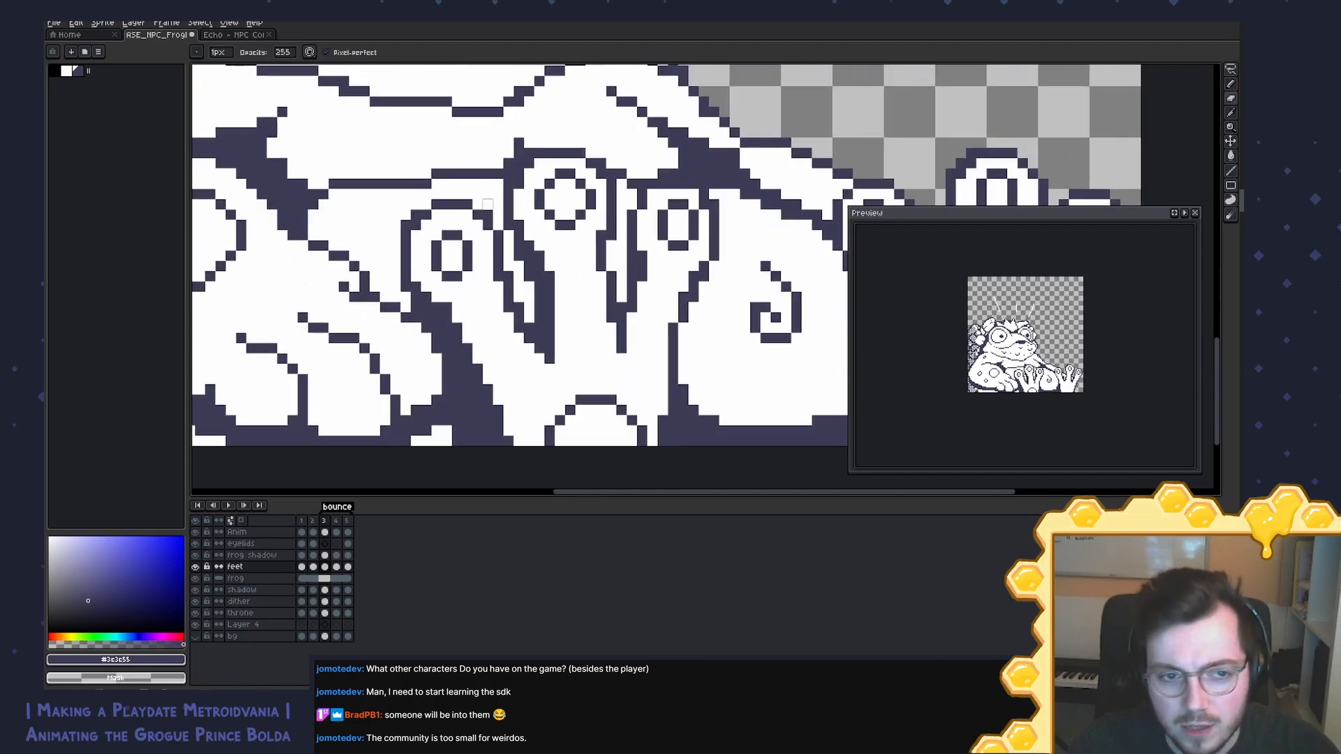
left_click(325, 567)
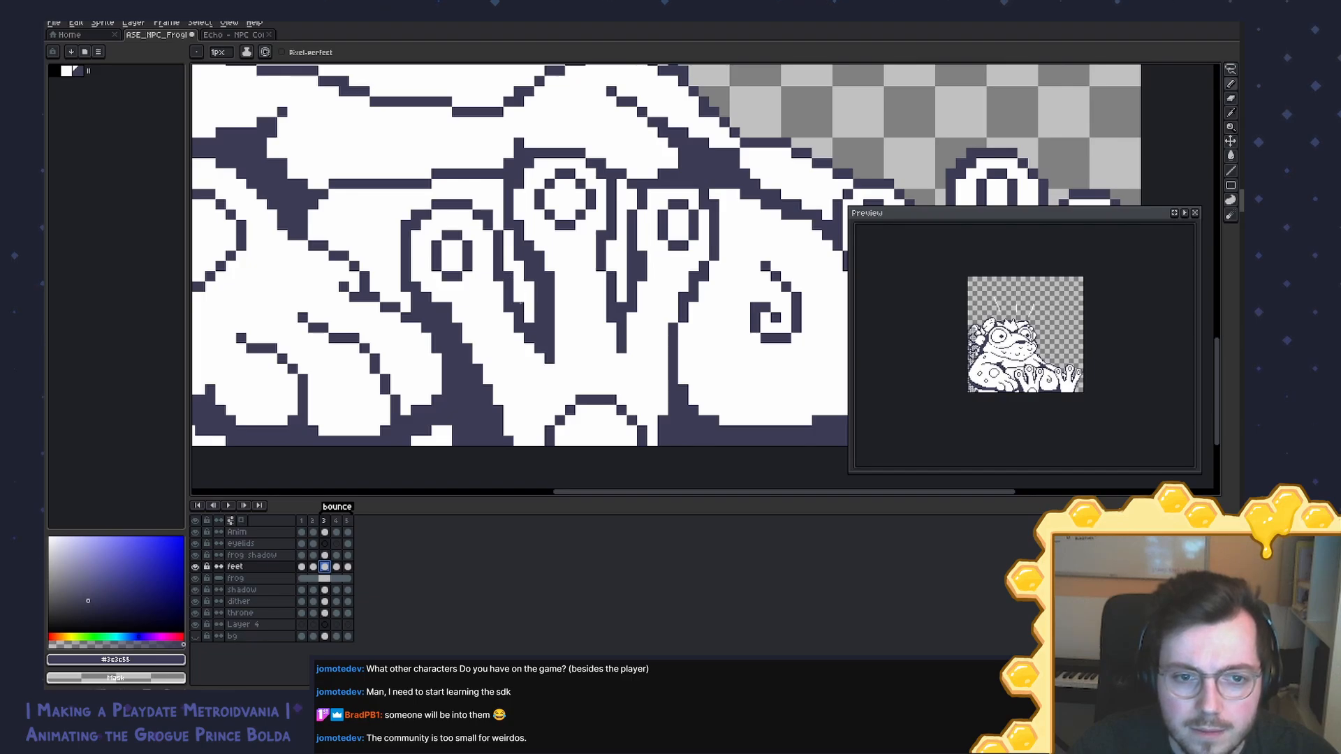
key("b")
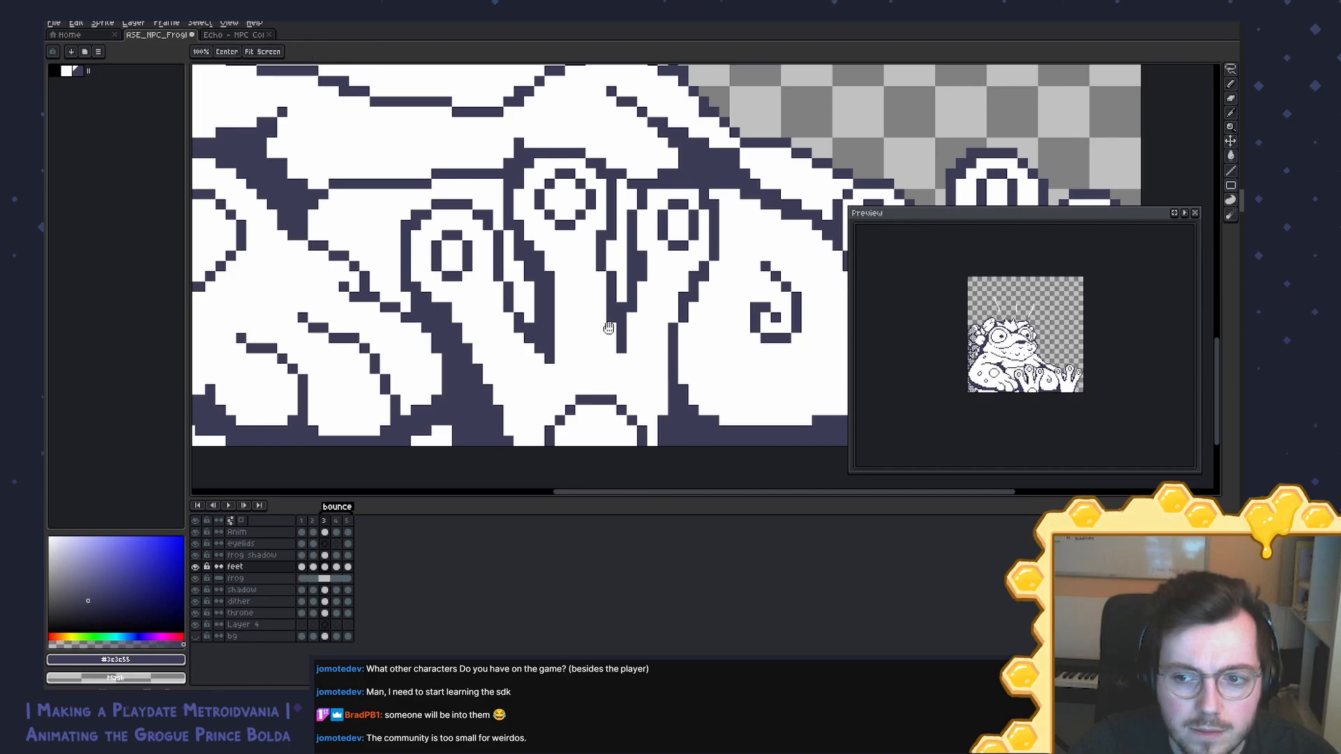
left_click_drag(642, 322, 464, 312)
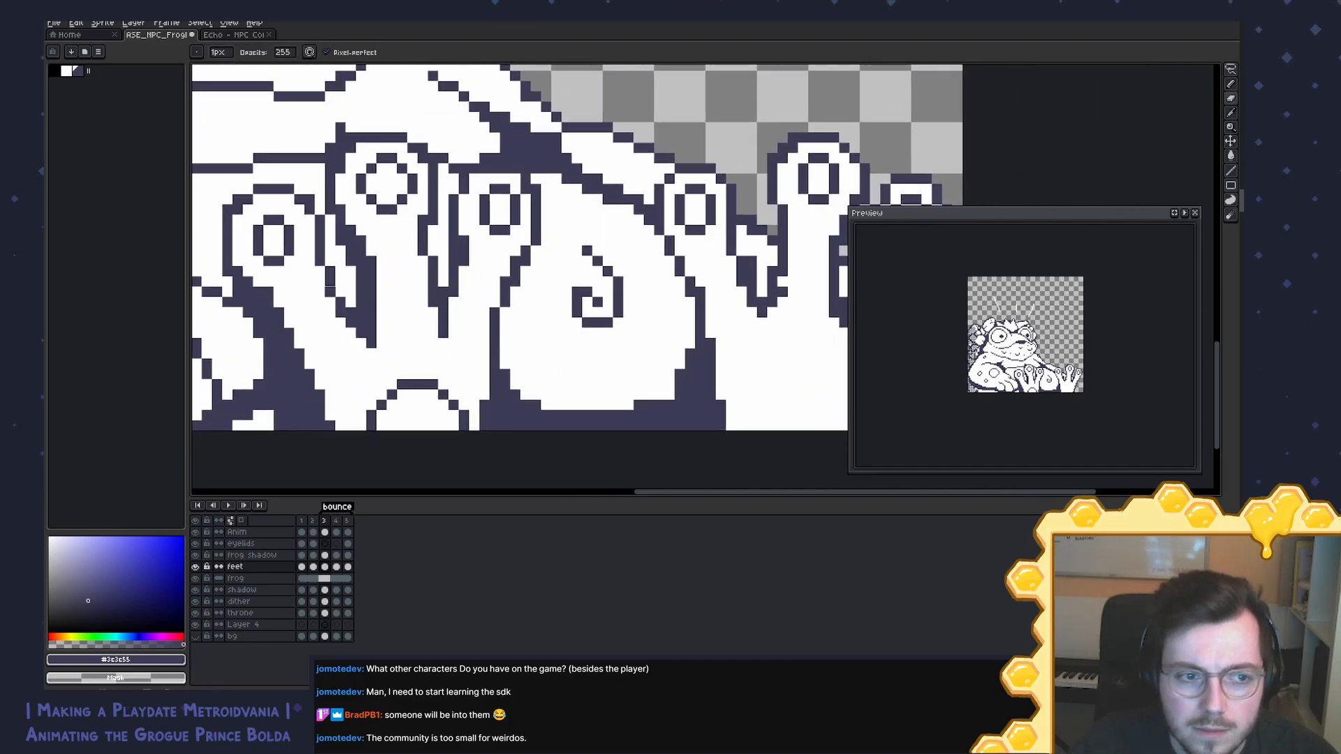
key("x")
key("ctrl+s")
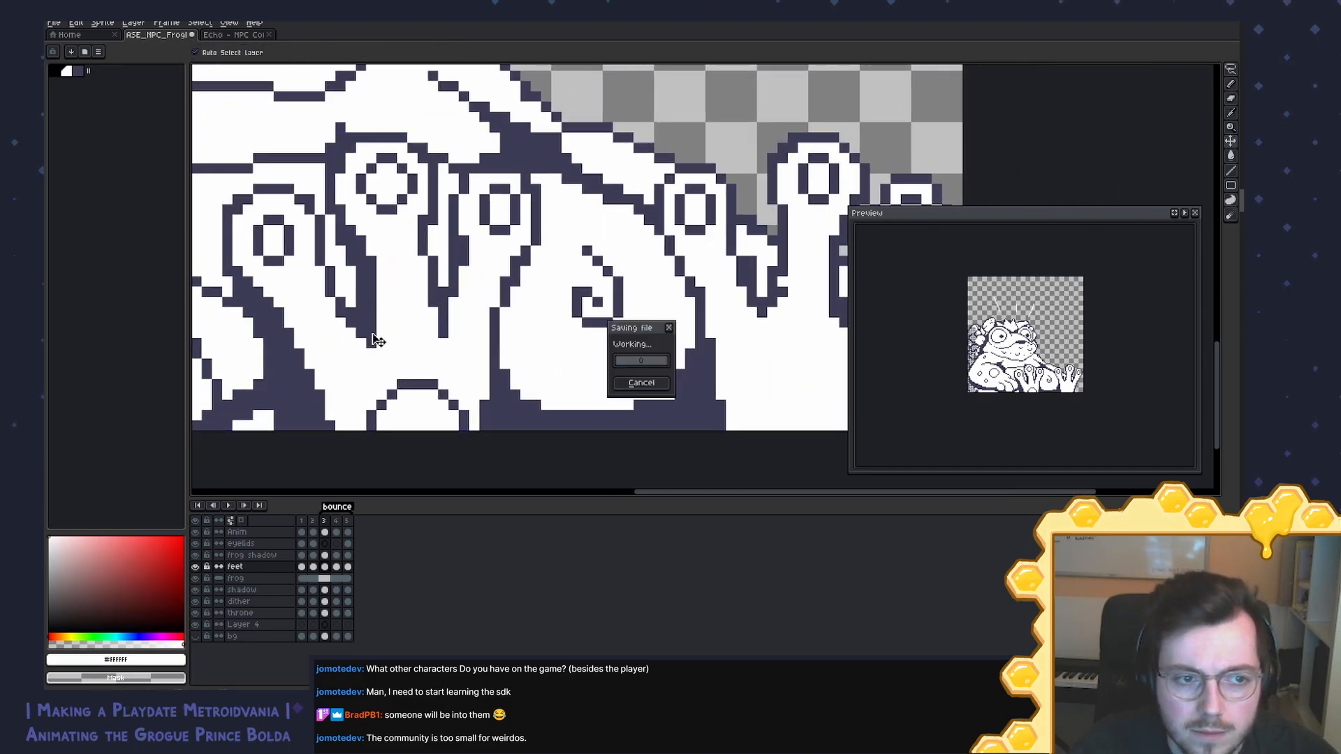
left_click(319, 246, "alt")
left_click_drag(310, 250, 323, 247)
key("ctrl+z")
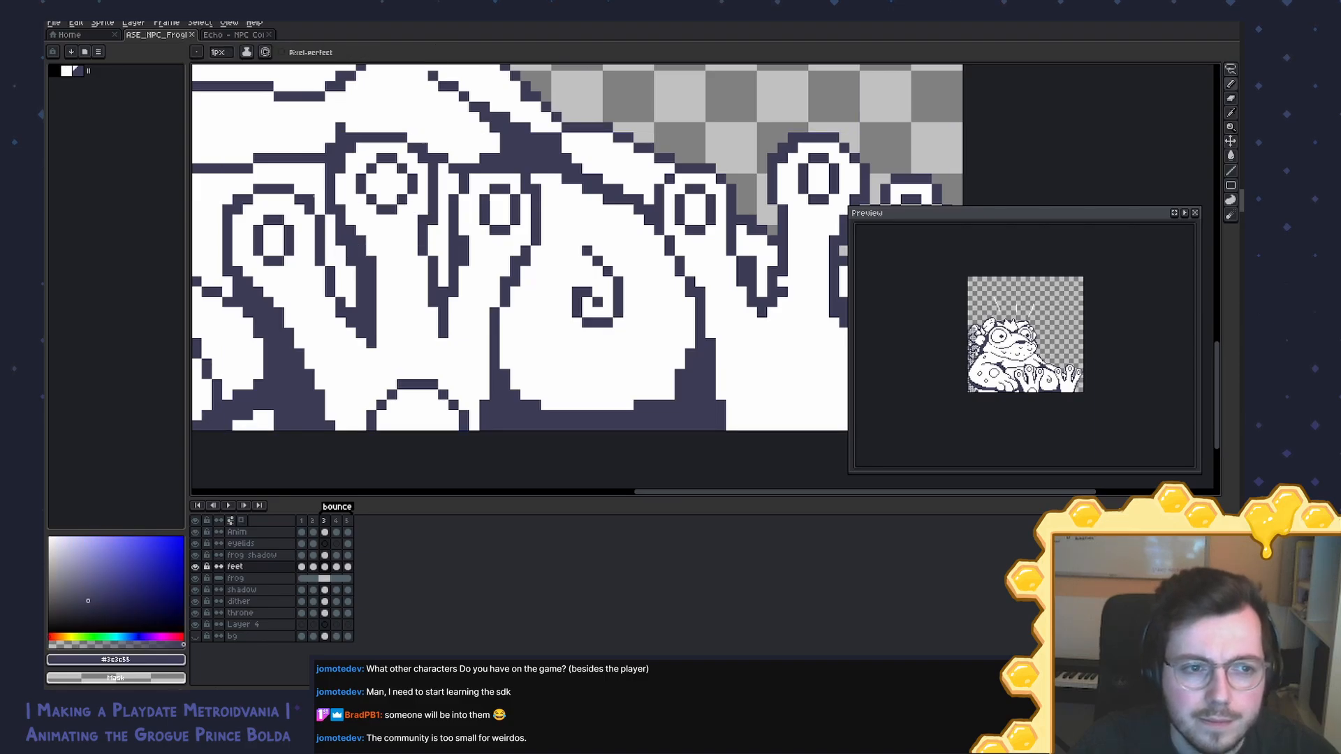
Step: Round the tip of the left foot's outer toe by erasing the outline's corner pixel nearest the middle toe, and save the sprite
key("e")
left_click(310, 199)
key("ctrl+s")
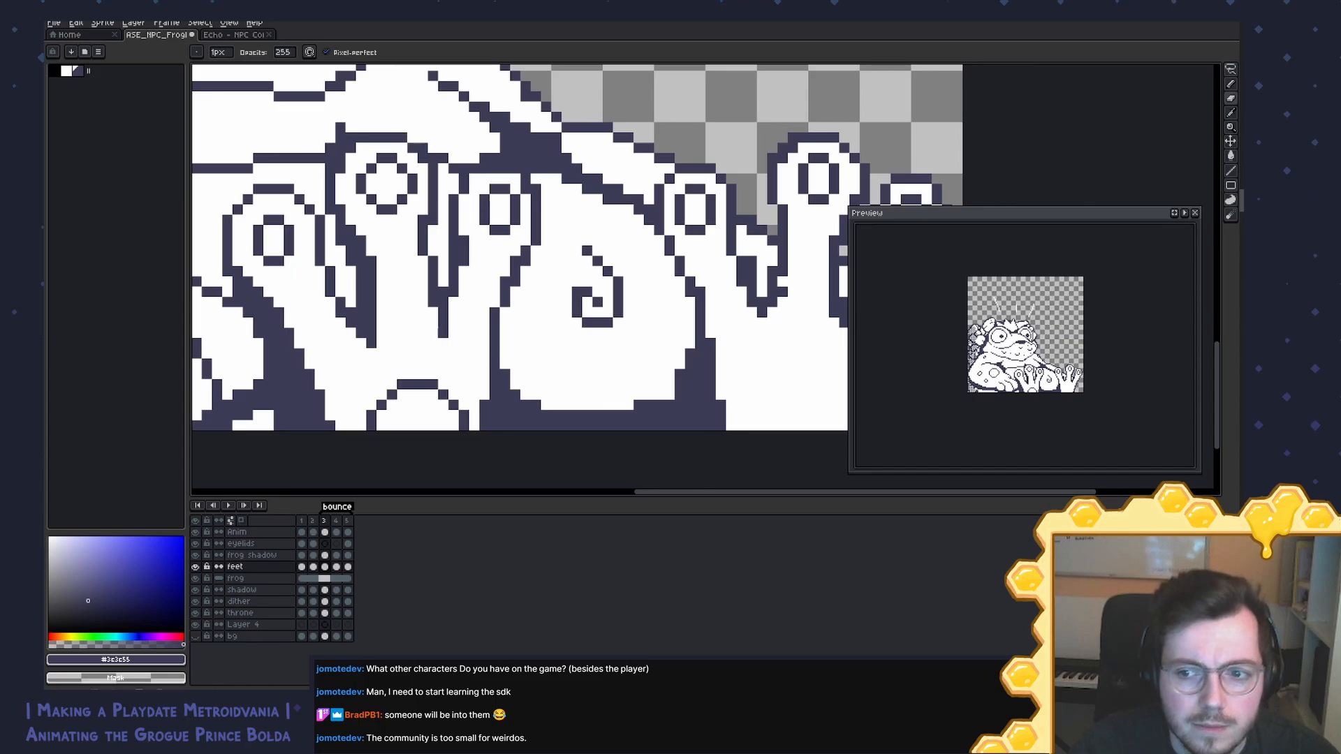
key("ctrl+s")
left_click_drag(434, 271, 454, 298)
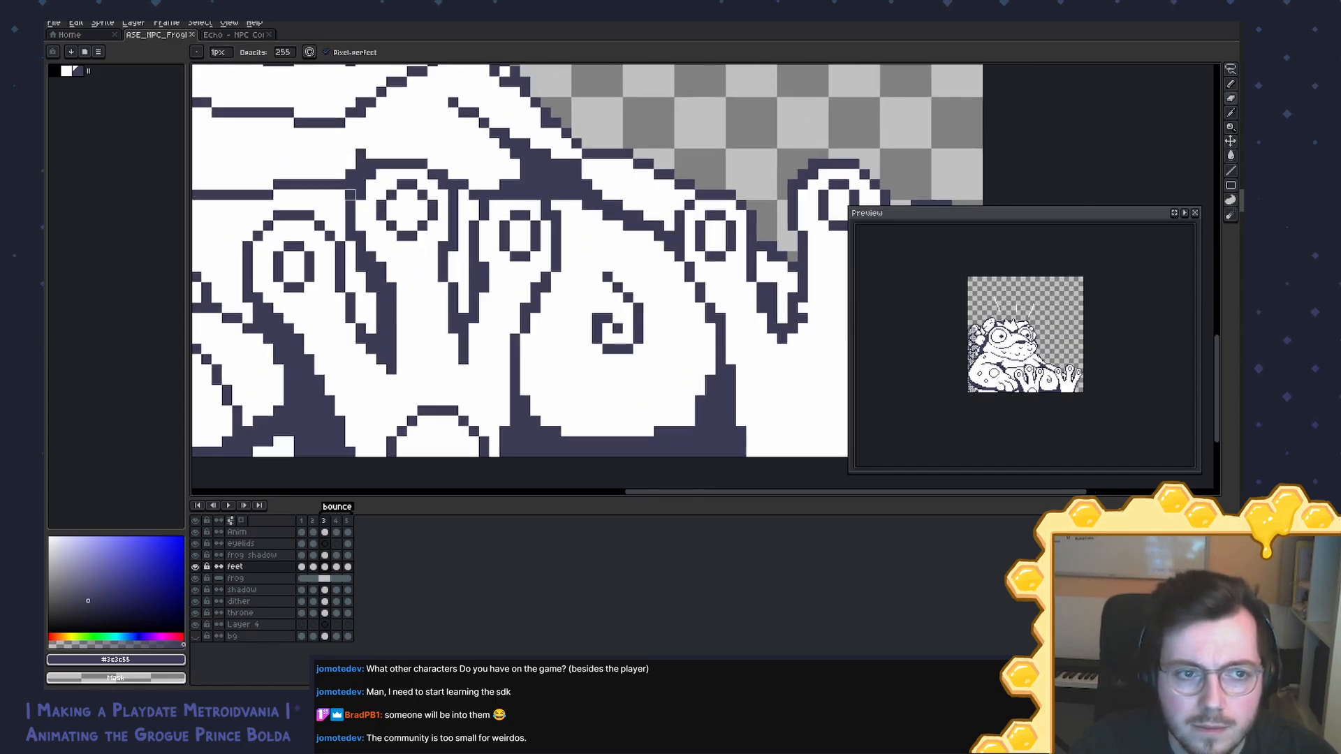
left_click(349, 176)
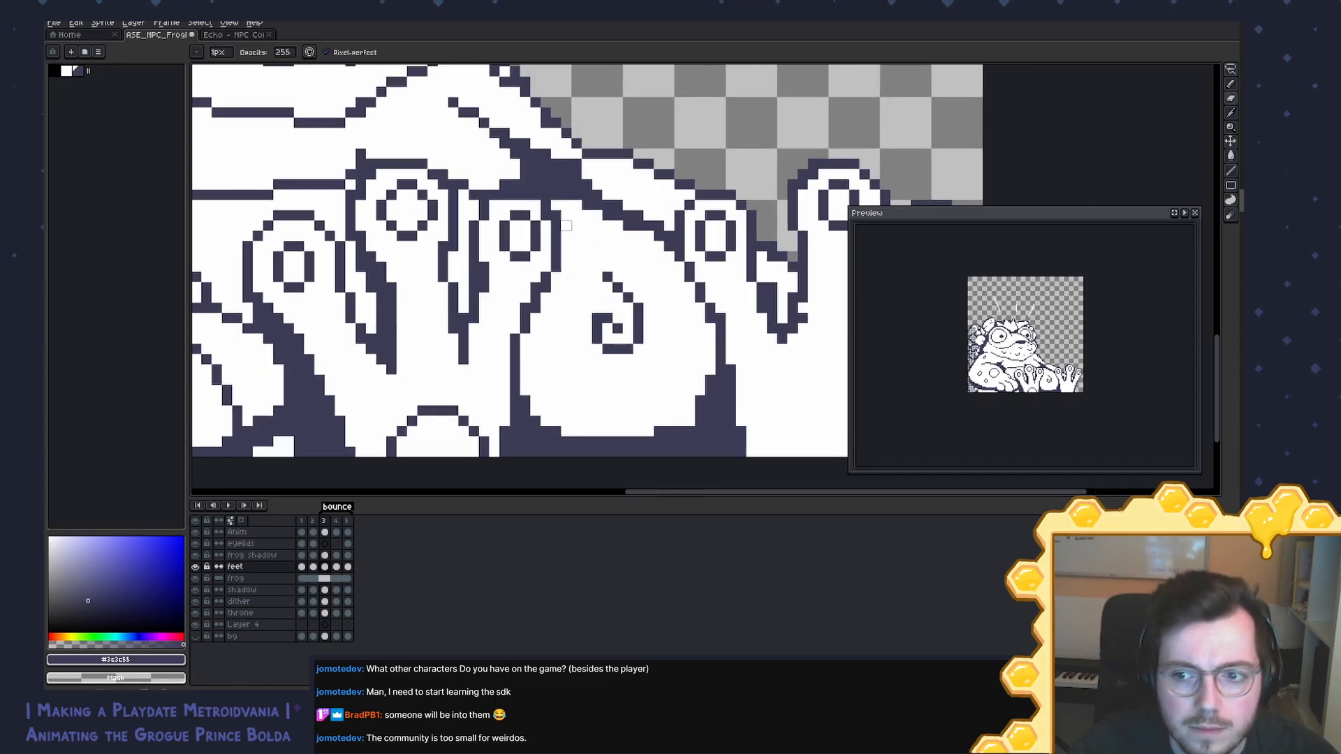
key("ctrl+z")
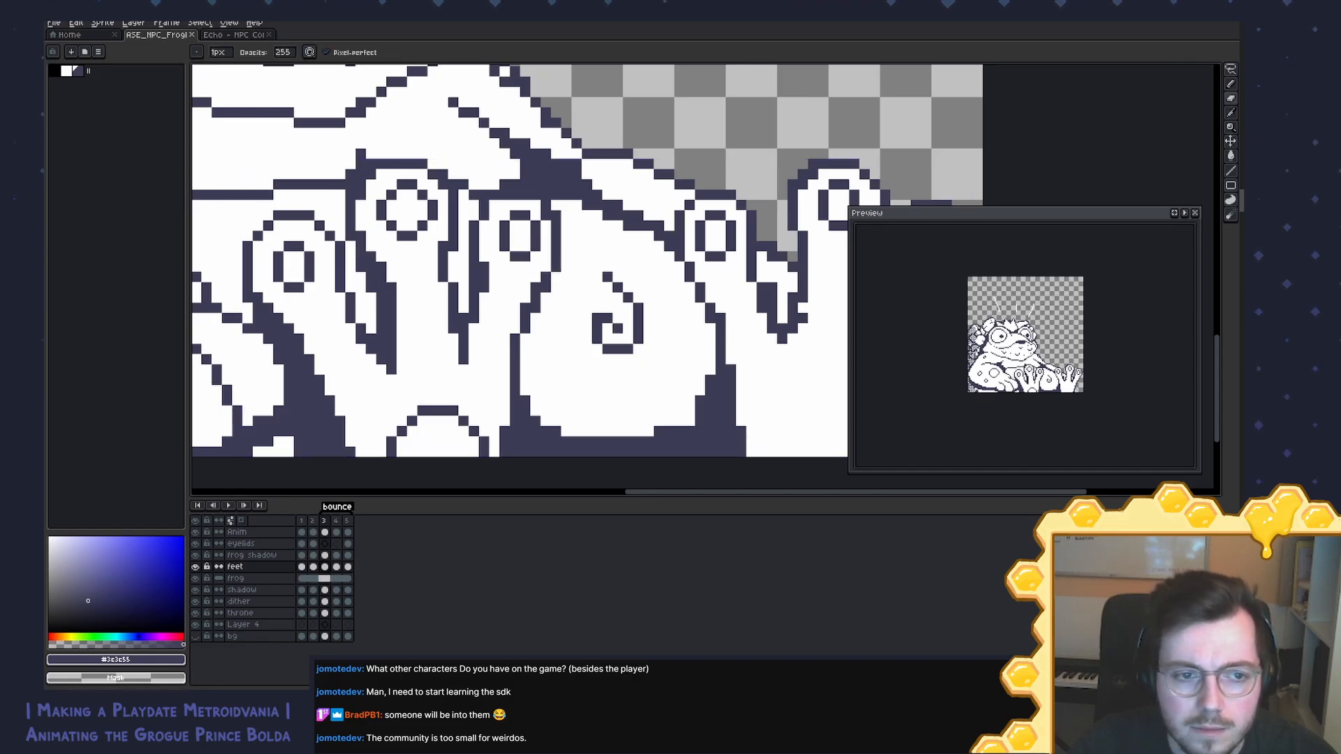
Step: Clean up the outline pixels at the base of the right foot's middle toe, beside its gap with the innermost toe
left_click_drag(360, 267, 371, 298)
mouse_move(454, 341)
left_mouse_down()
mouse_move(403, 283)
mouse_move(365, 331)
left_mouse_up()
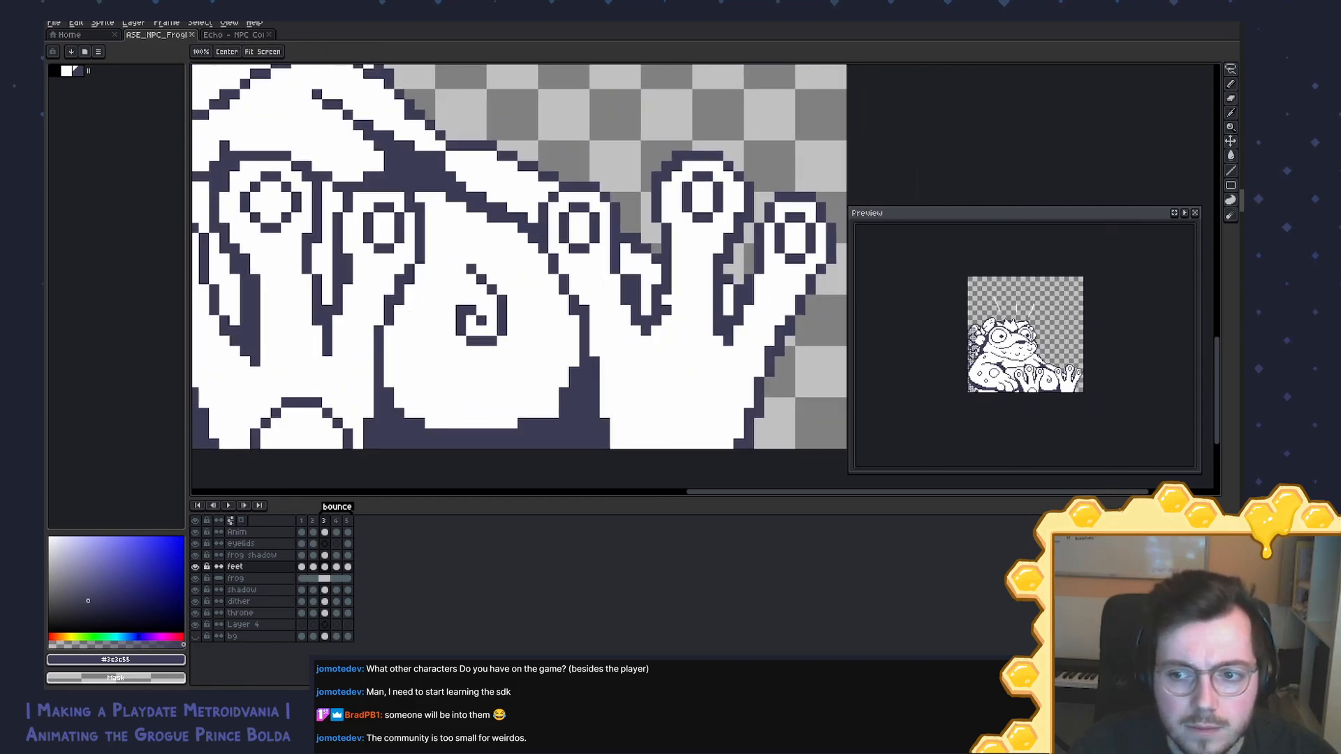
left_click(666, 300)
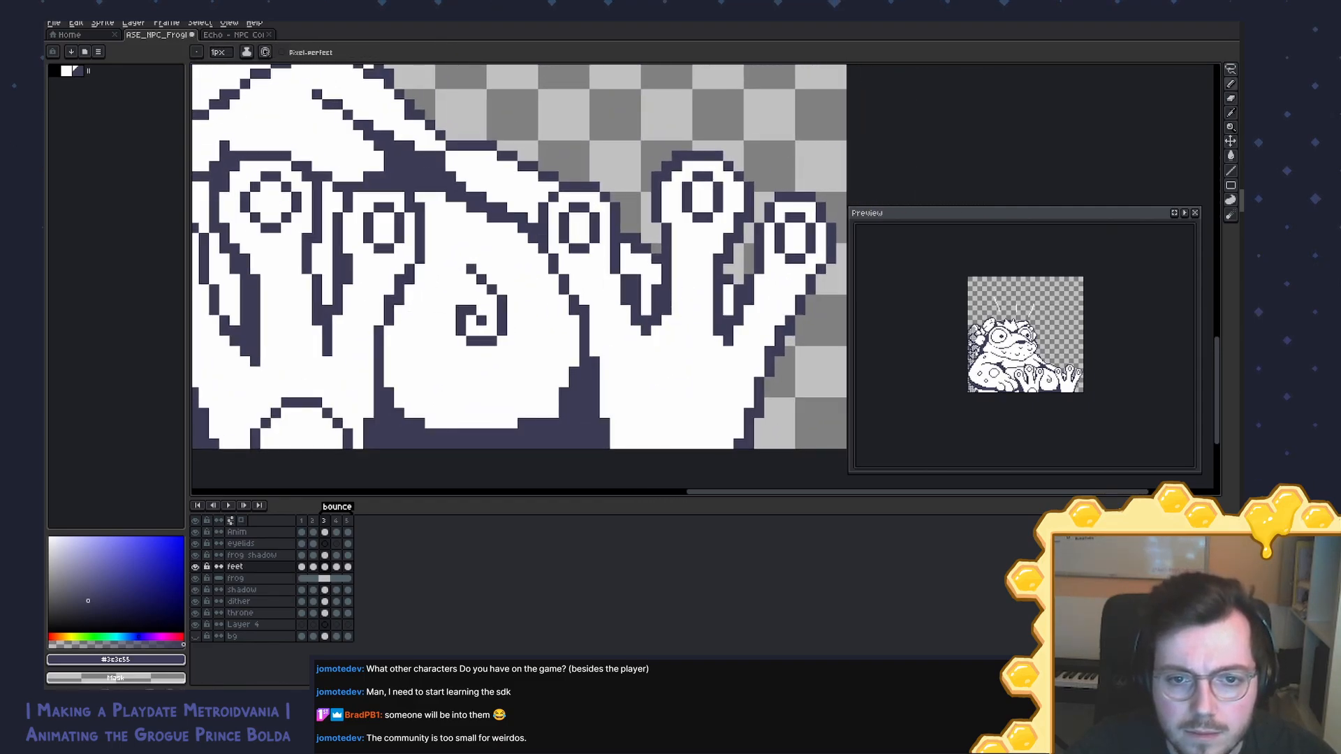
left_click_drag(718, 352, 693, 344)
left_click(651, 301, "alt")
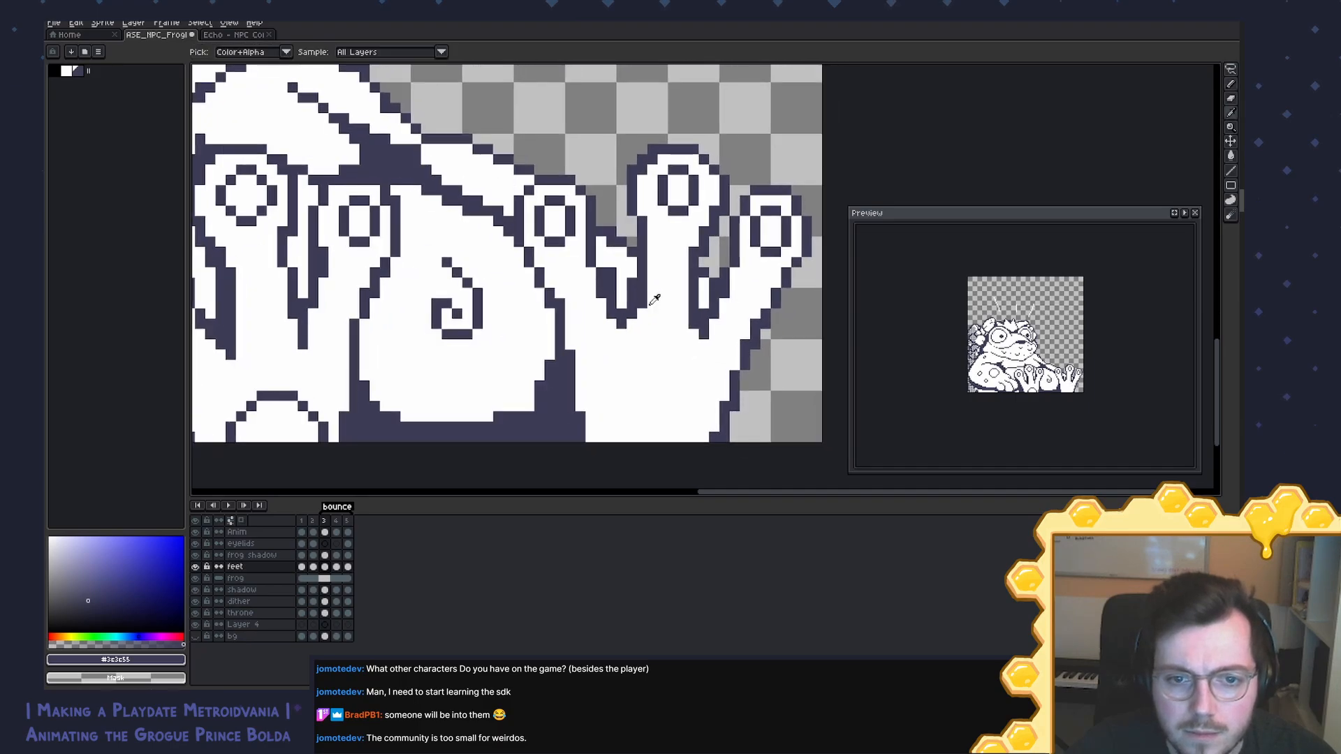
key("e")
left_click(642, 293)
key("b")
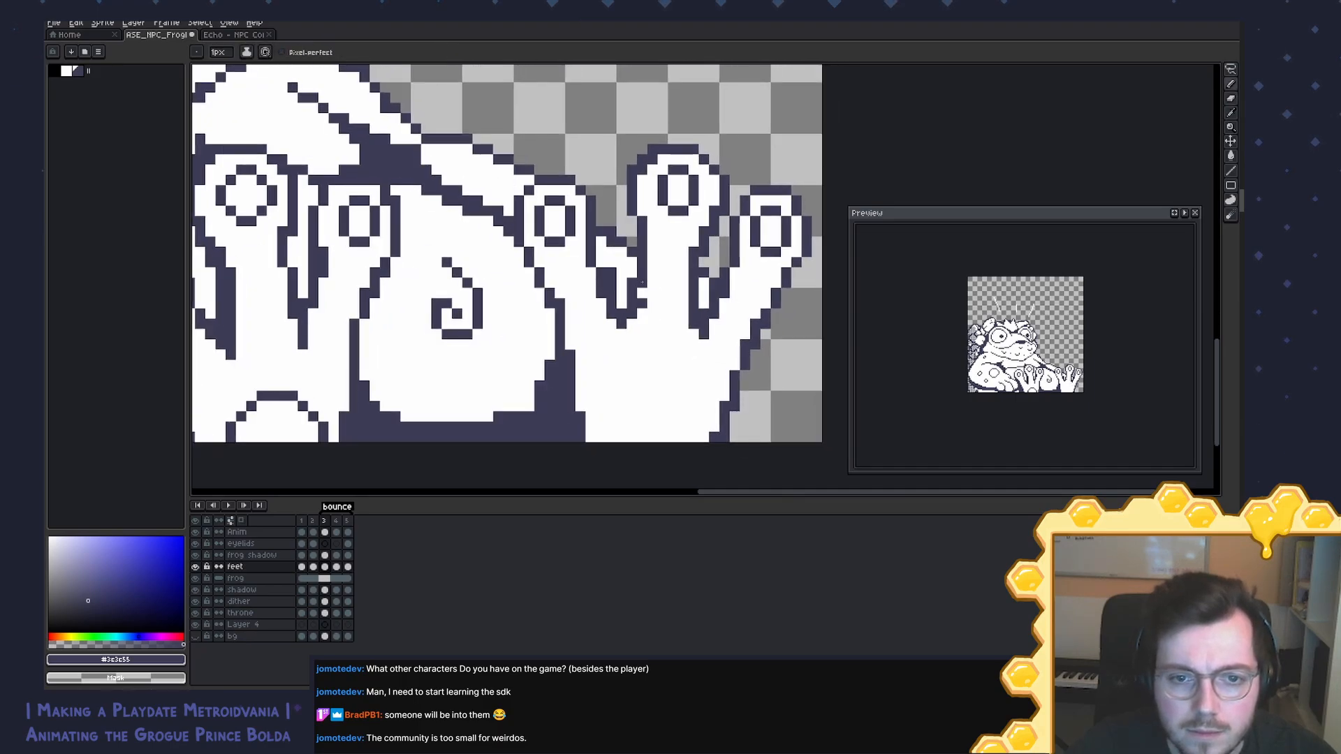
left_click(324, 556)
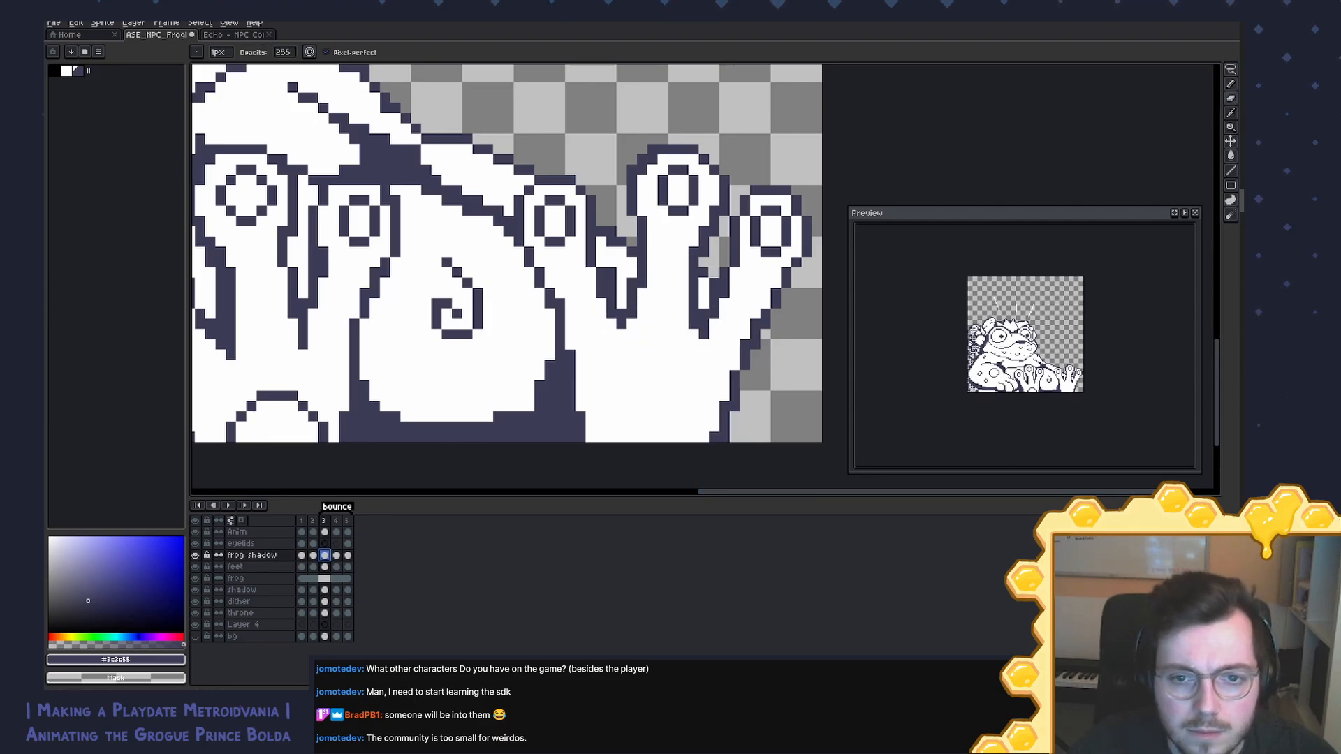
left_click(325, 567)
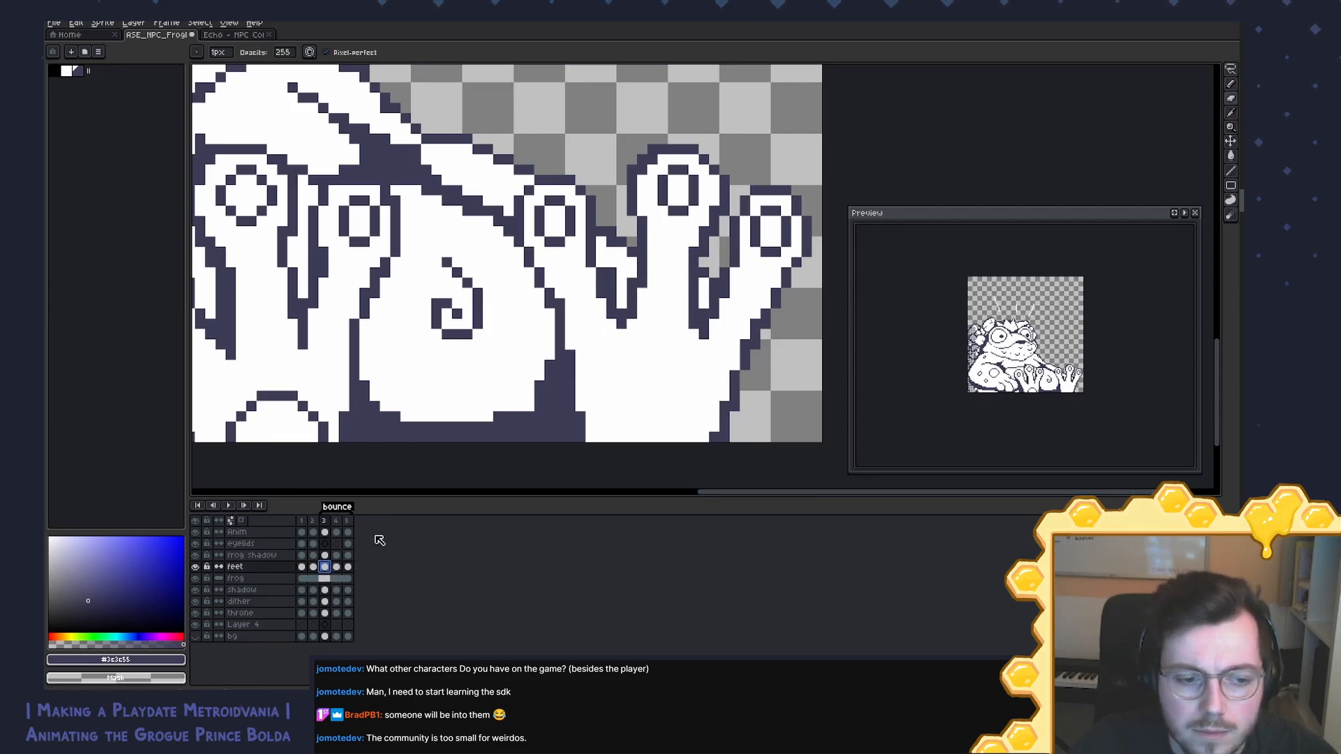
Step: Widen the right foot's middle toe pad one pixel toward the innermost toe, redrawing its ring in #3c3c55 around a white centre
left_click_drag(704, 190, 683, 201)
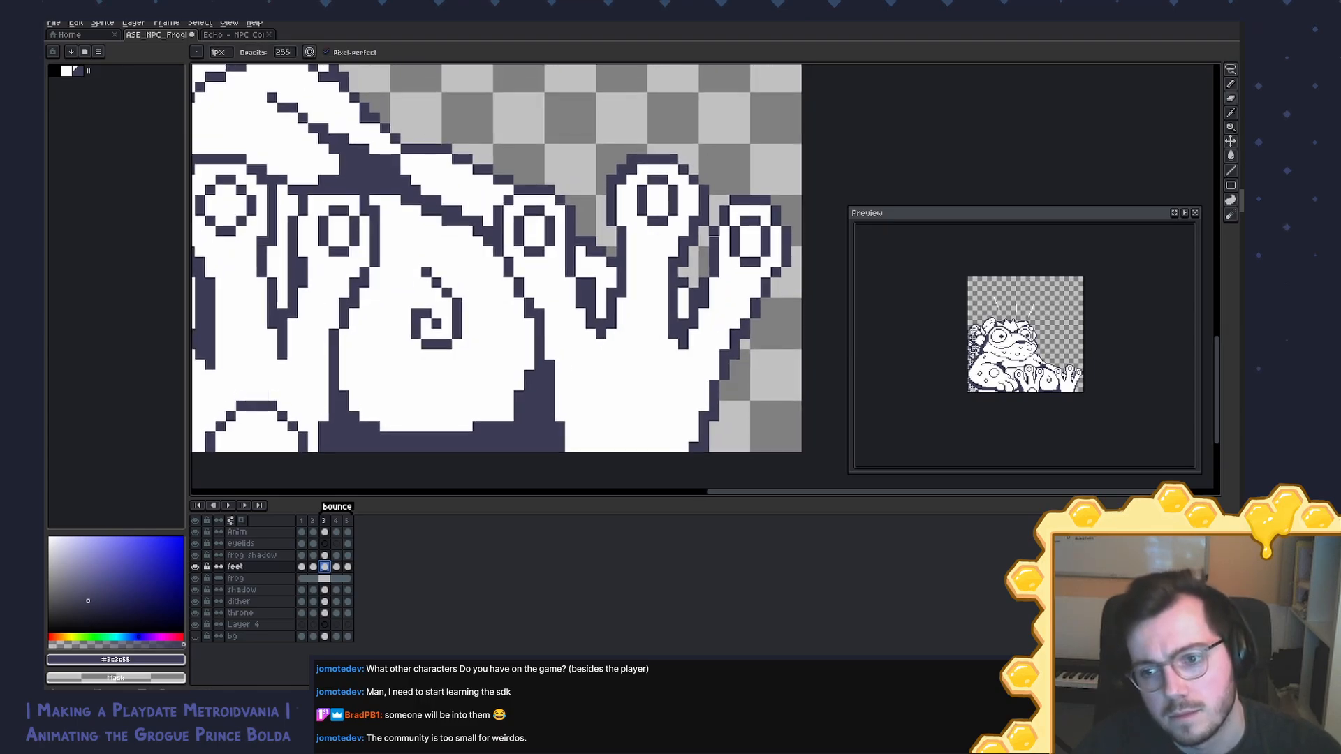
key("b")
key("alt")
left_click(632, 230, "alt")
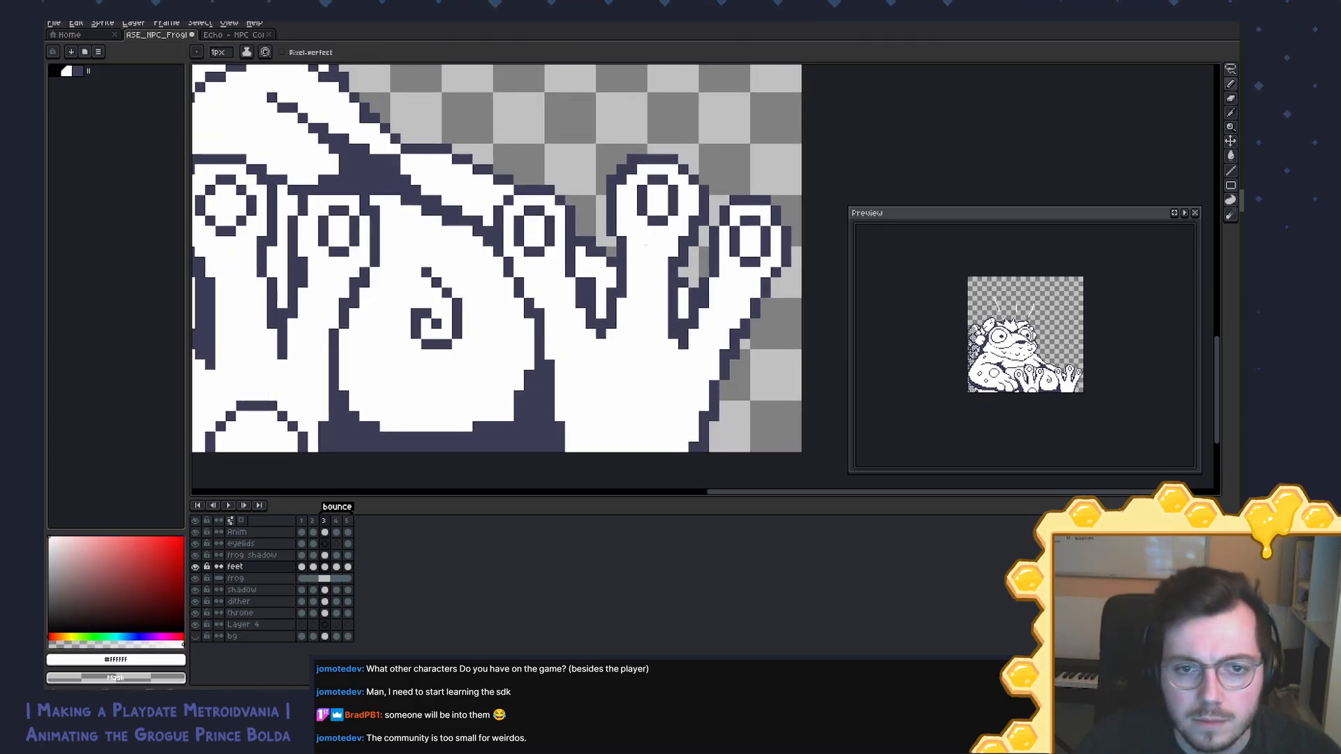
left_click(643, 203, "alt")
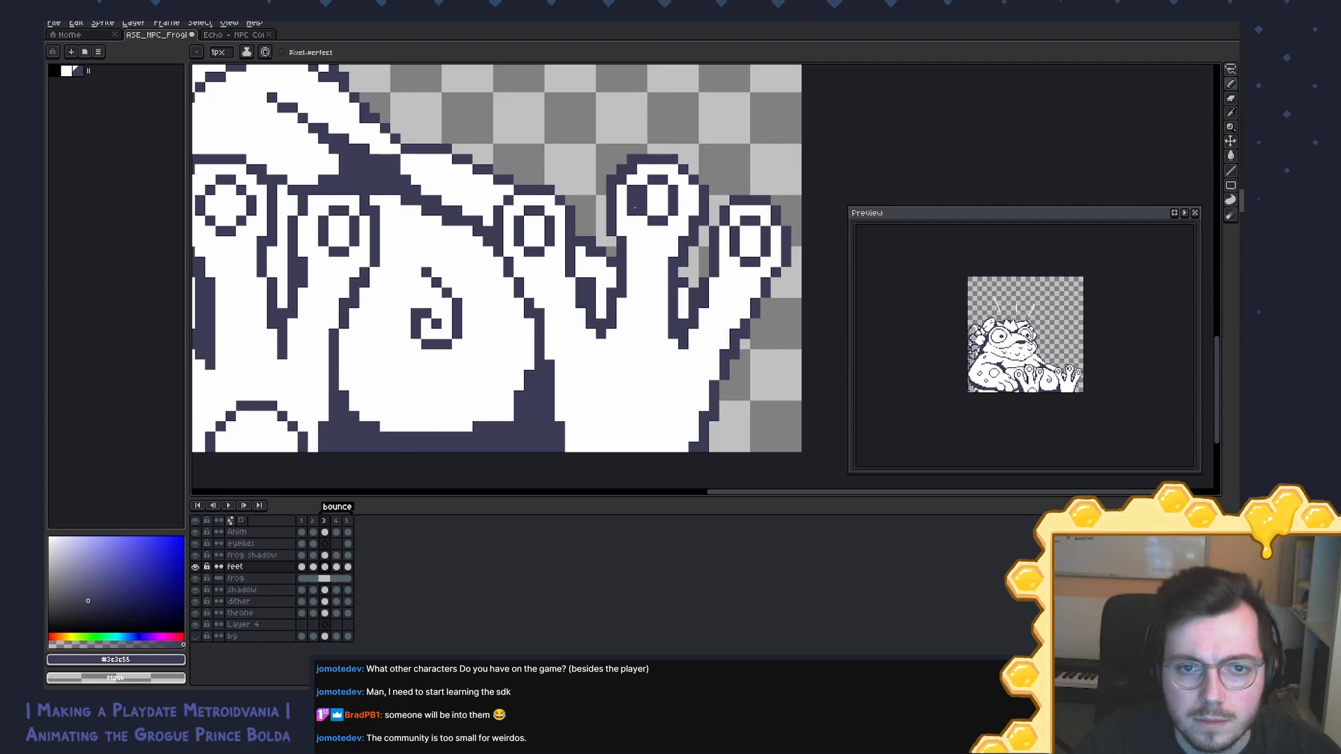
left_click(651, 189, "alt")
left_click_drag(674, 191, 715, 231)
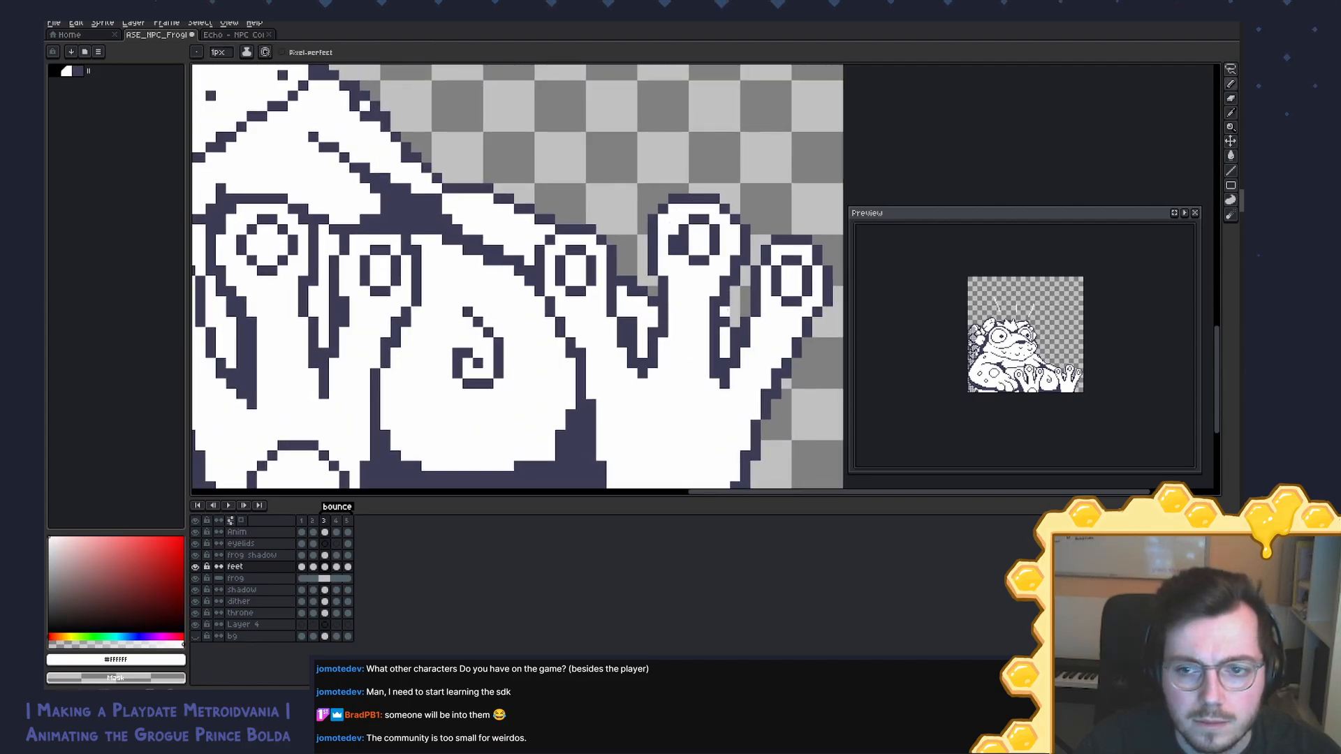
left_click(695, 219, "alt")
left_click_drag(683, 218, 674, 229)
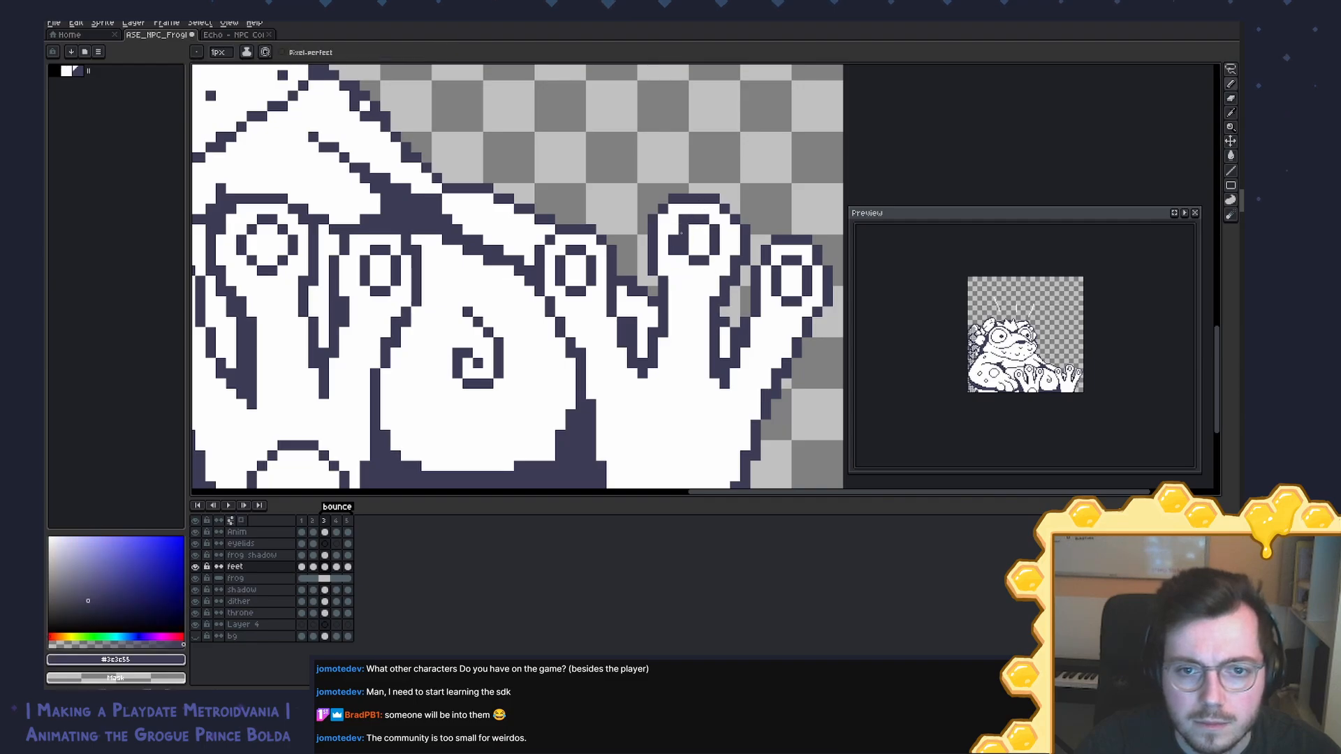
left_click(693, 229, "alt")
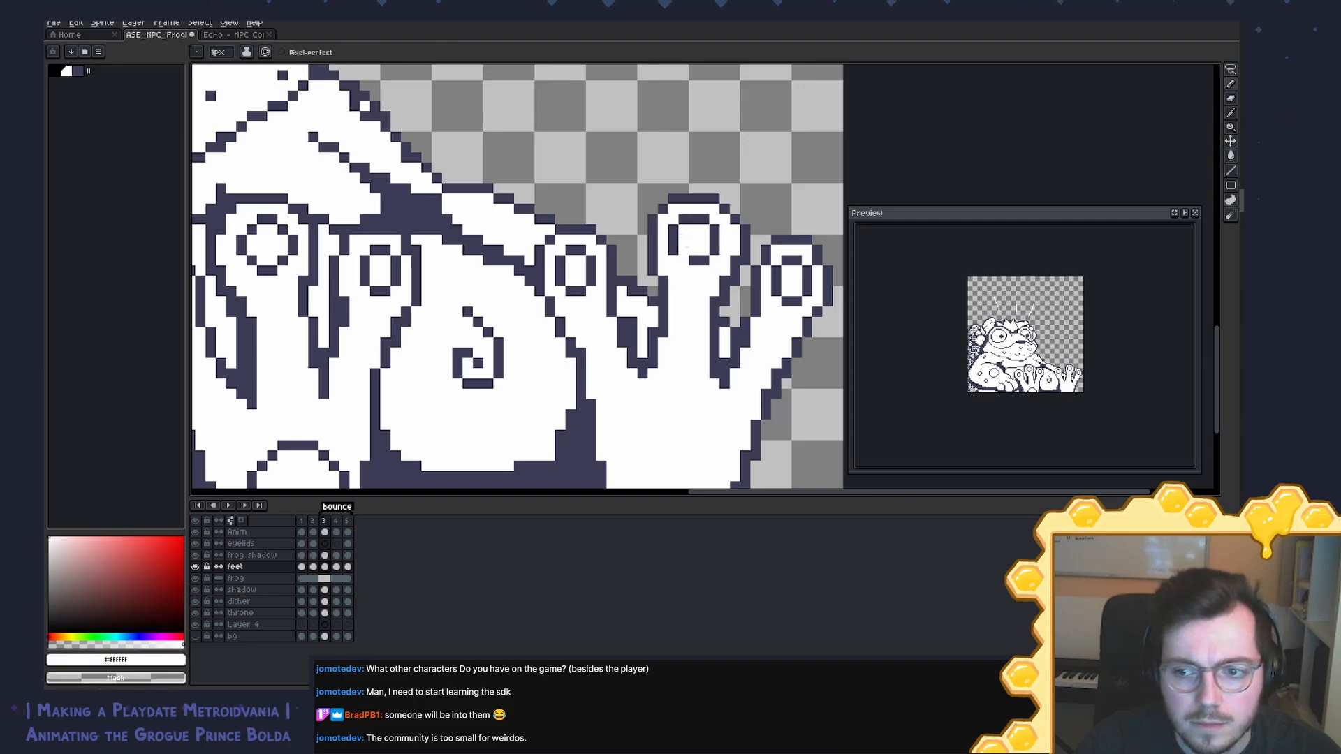
left_click(692, 246, "alt")
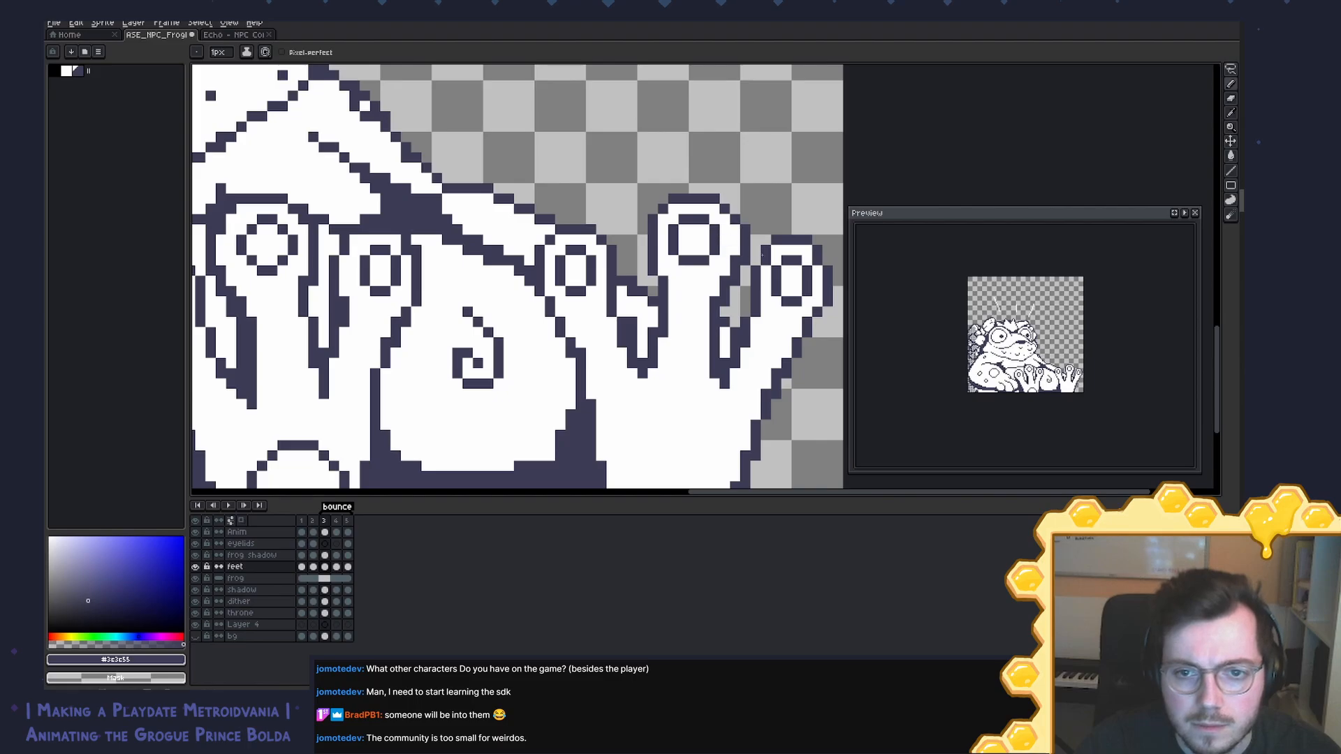
Step: Narrow the tip of the right foot's middle toe by removing the outermost outline pixels on the side facing the outer toe
key("e")
left_click_drag(735, 221, 745, 260)
key("b")
key("e")
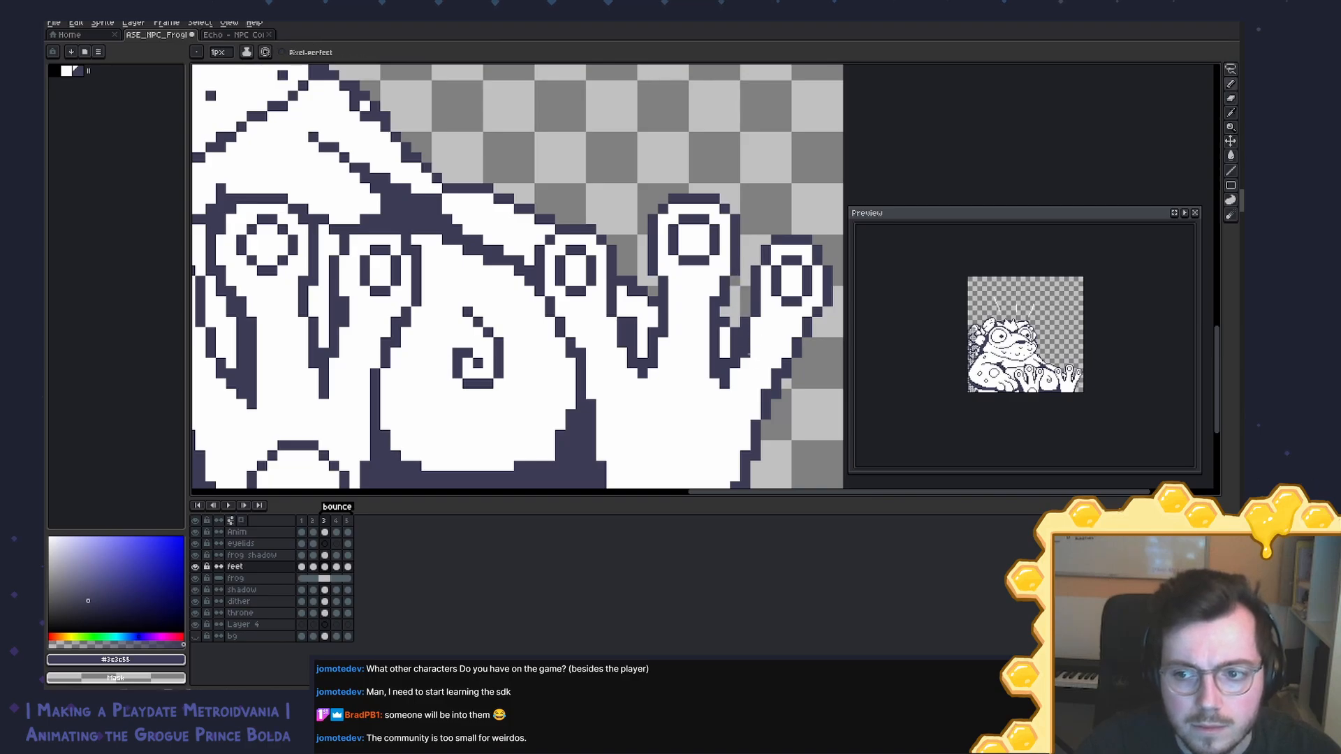
Step: Check the whole frog in frame 3 at a smaller scale and save the sprite
mouse_move(737, 349)
left_mouse_down()
mouse_move(697, 320)
mouse_move(684, 289)
left_mouse_up()
key("ctrl+s")
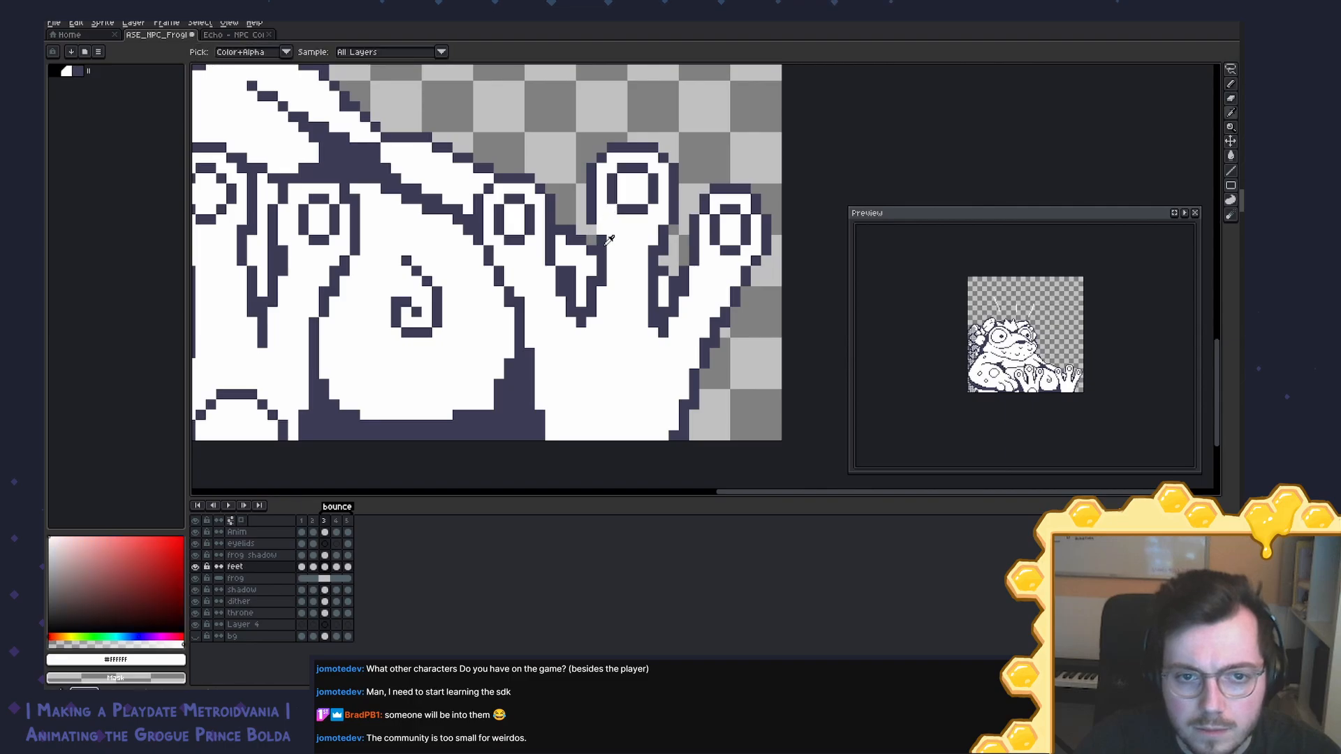
left_click(652, 353)
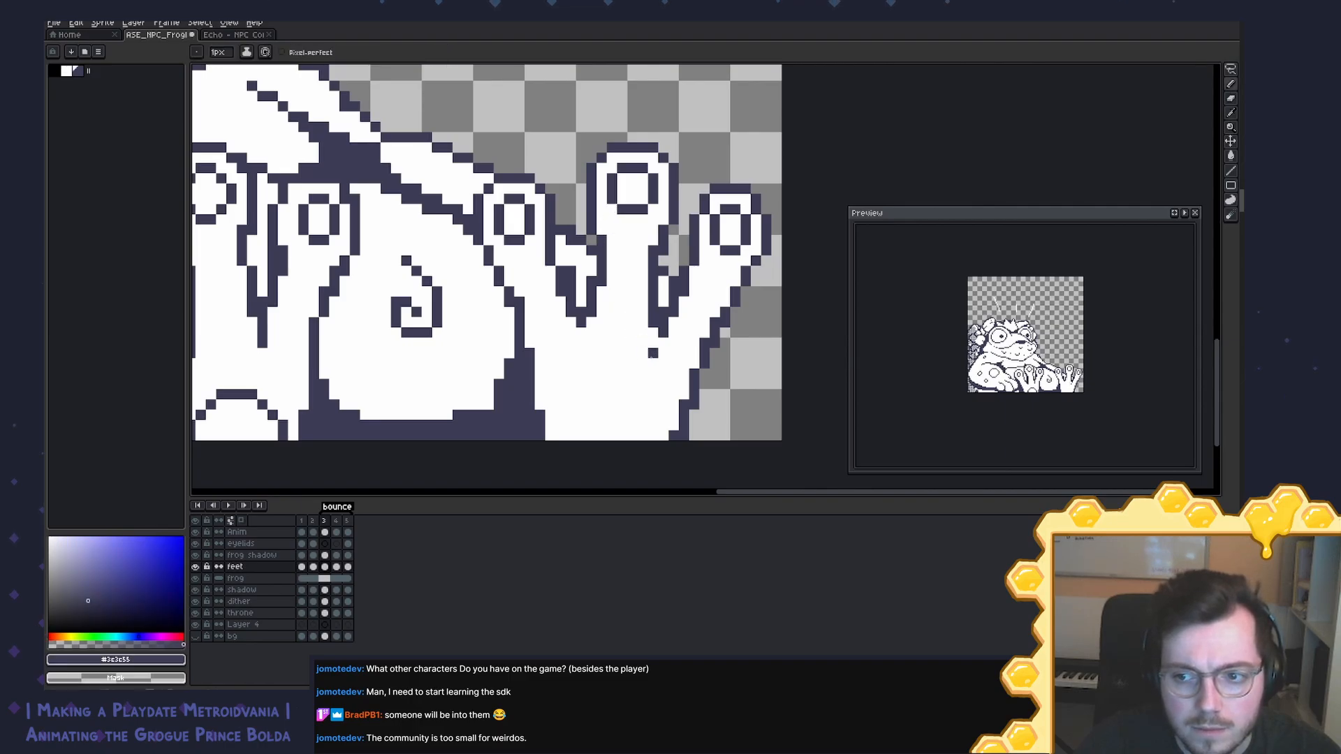
scroll(623, 323, "down", 2)
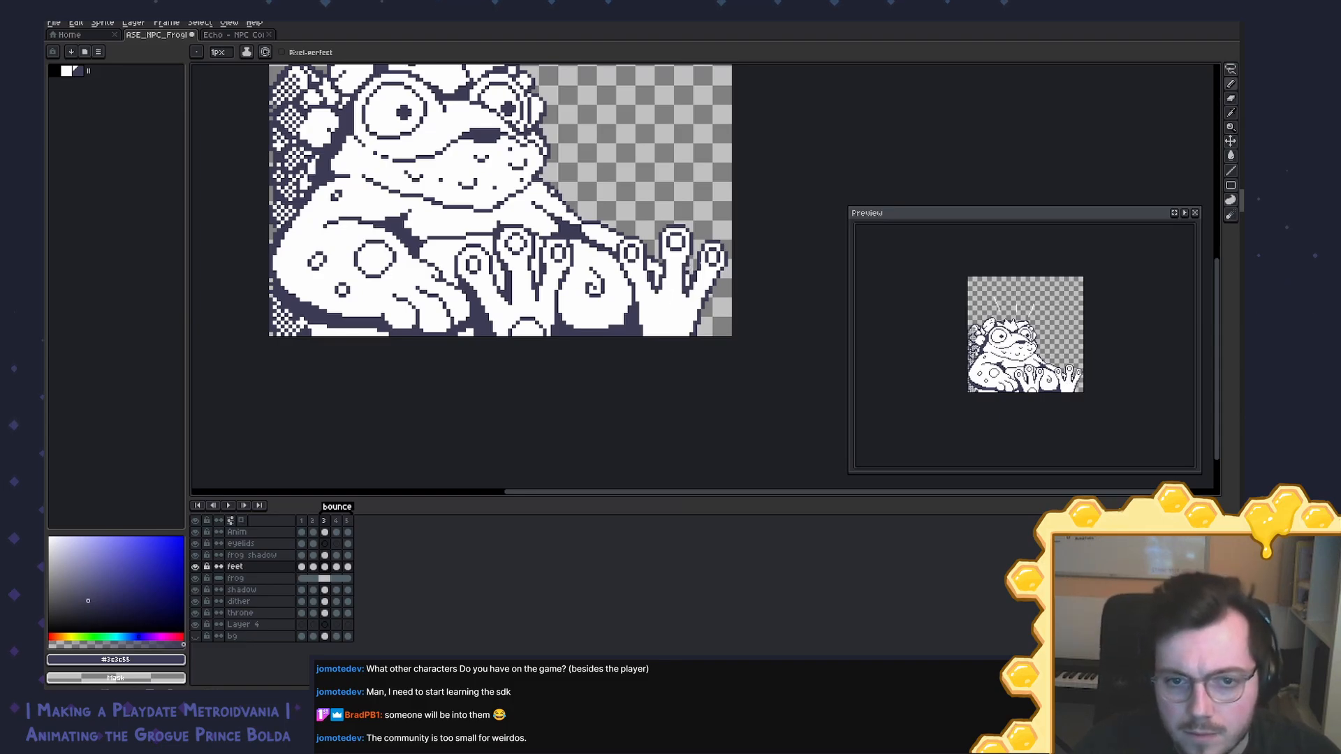
scroll(702, 277, "down", 4)
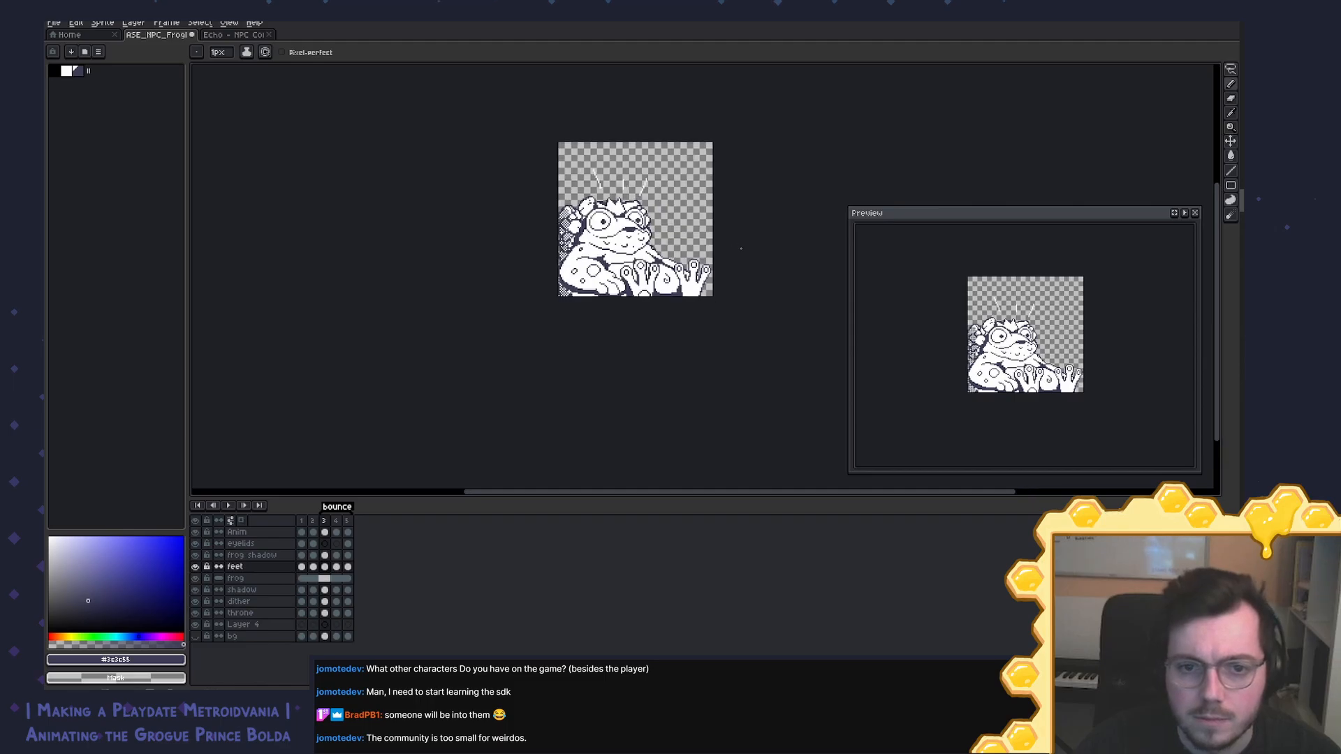
scroll(702, 277, "up", 3)
scroll(702, 276, "up", 1)
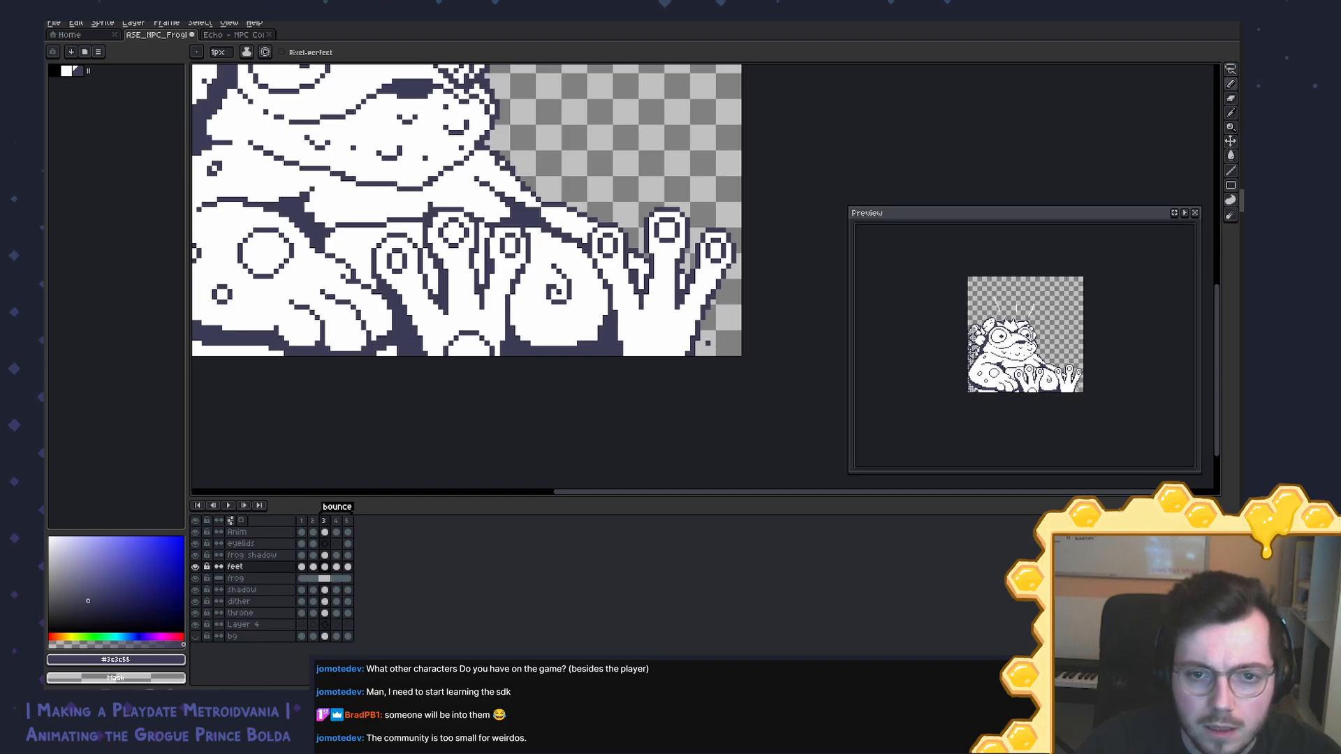
left_click(688, 307, "alt")
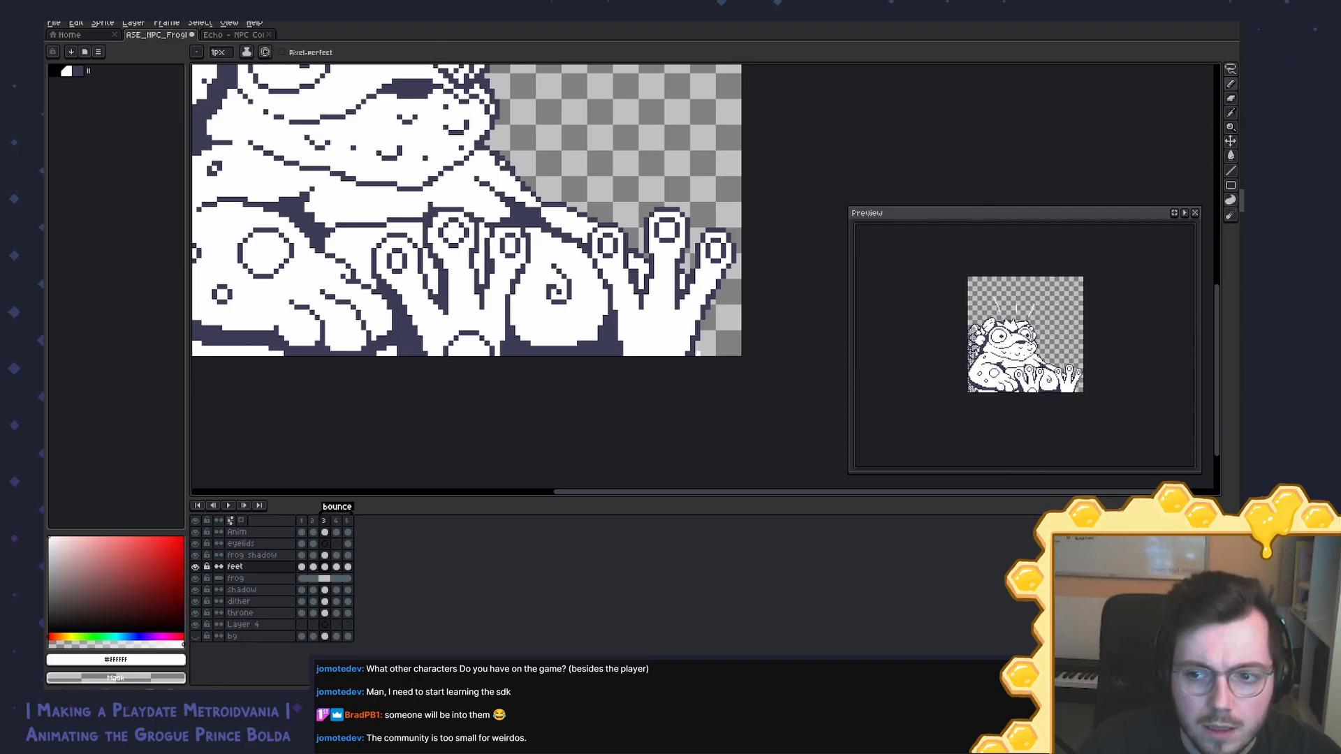
key("ctrl+s")
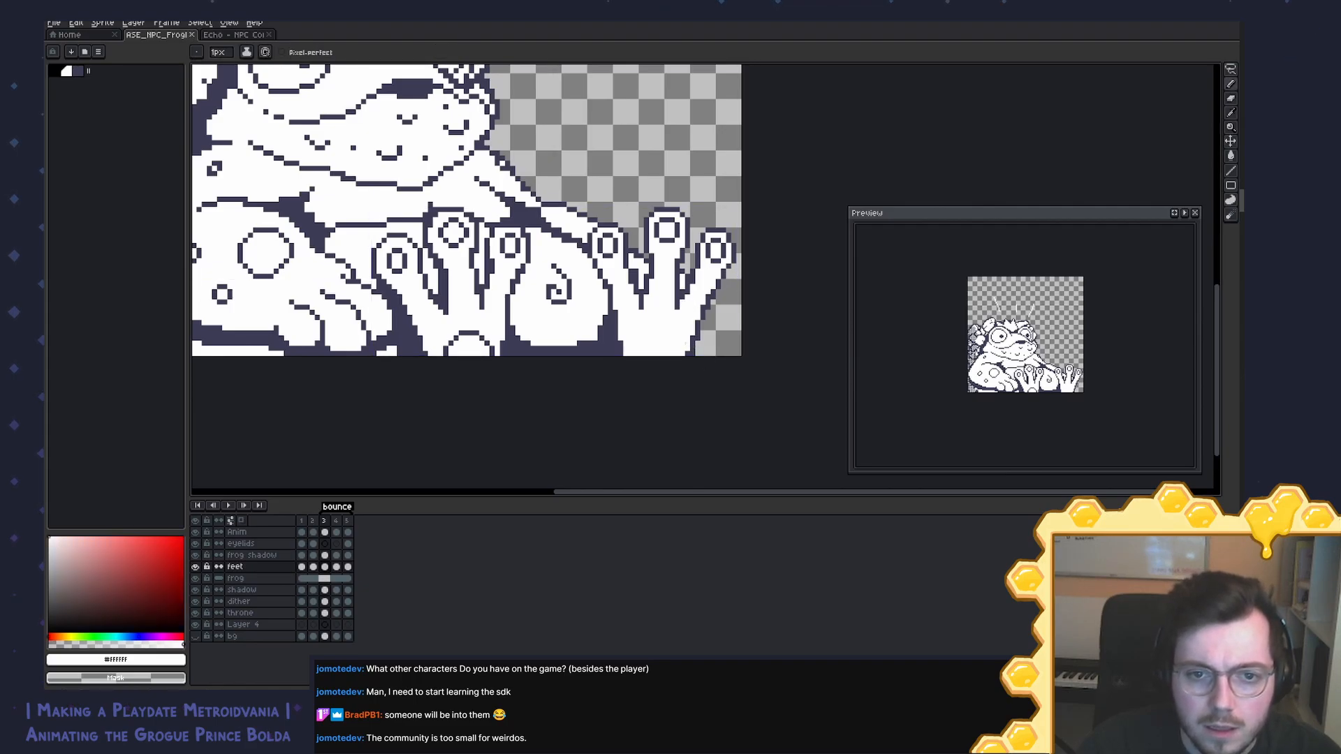
Step: On the frog layer in frame 3, paint out the hand outline behind the right foot's toes in white, hiding the feet layer meanwhile
key("b")
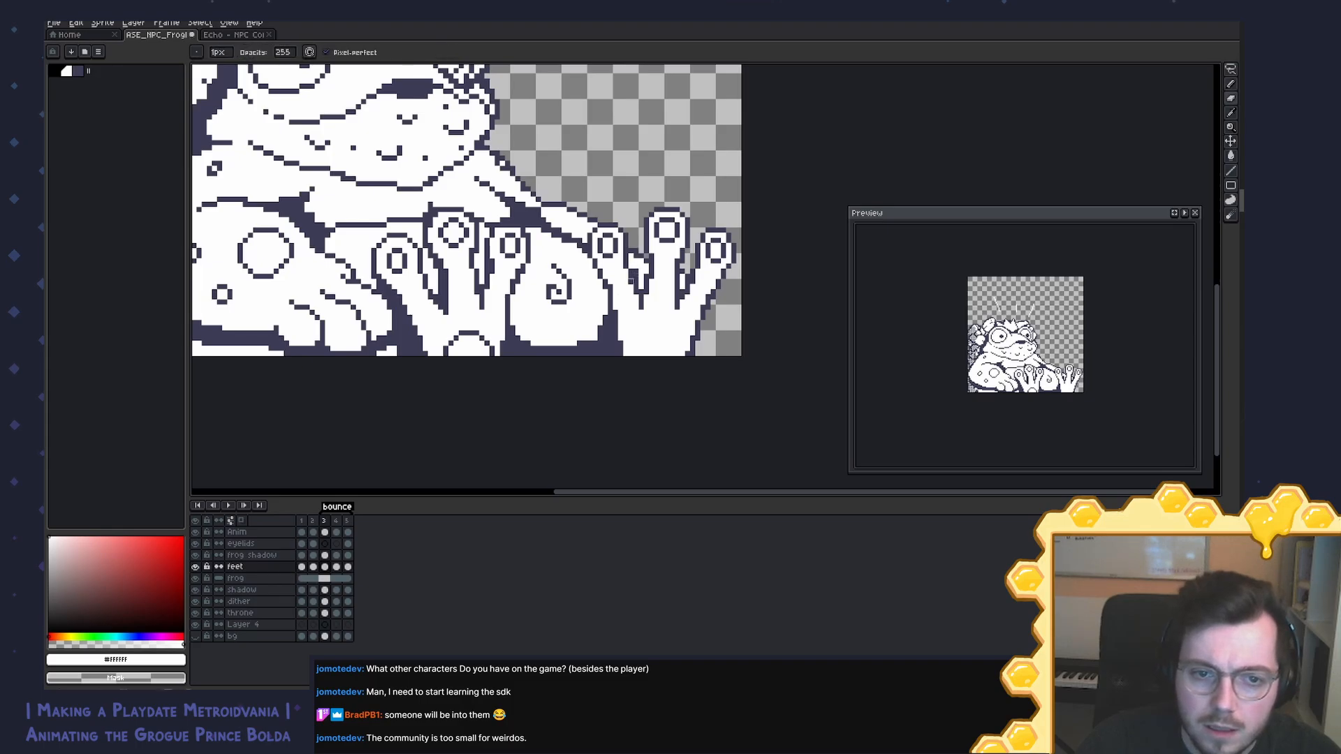
left_click(324, 555)
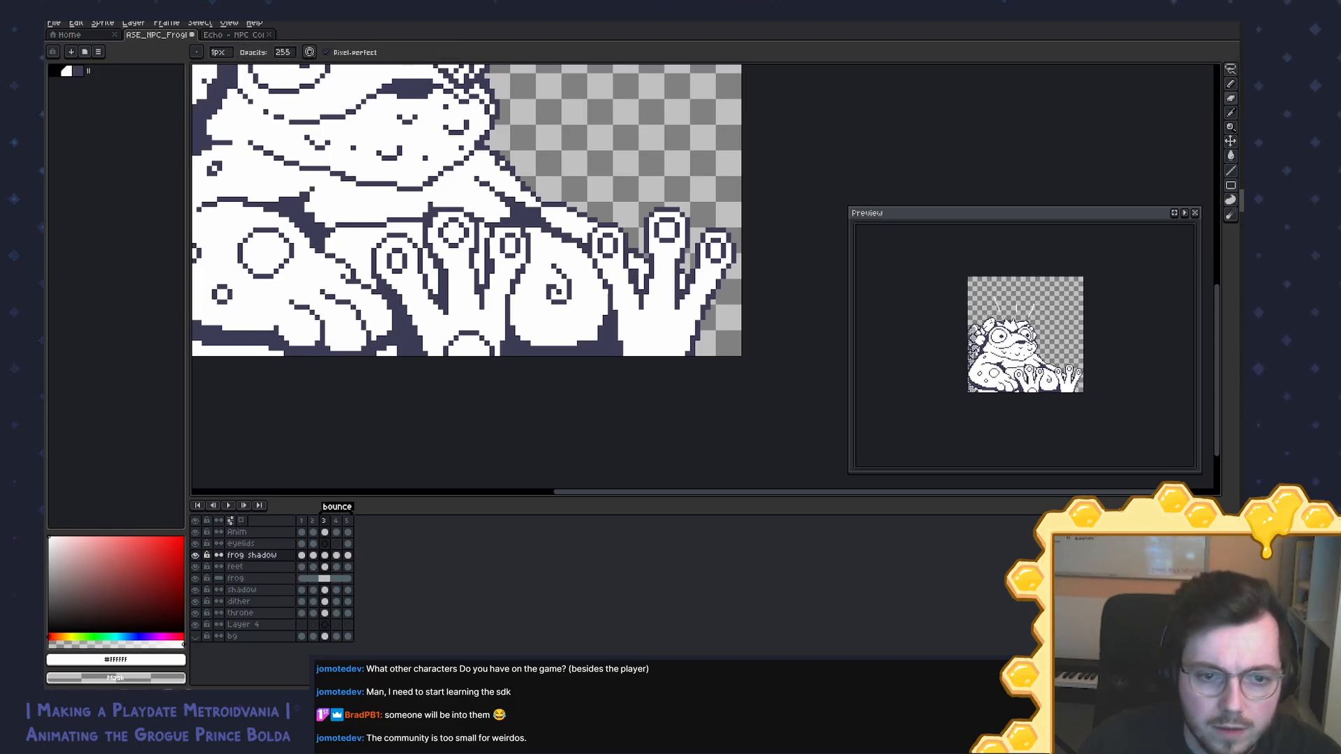
left_click(195, 555)
left_click(195, 555)
left_click(195, 579)
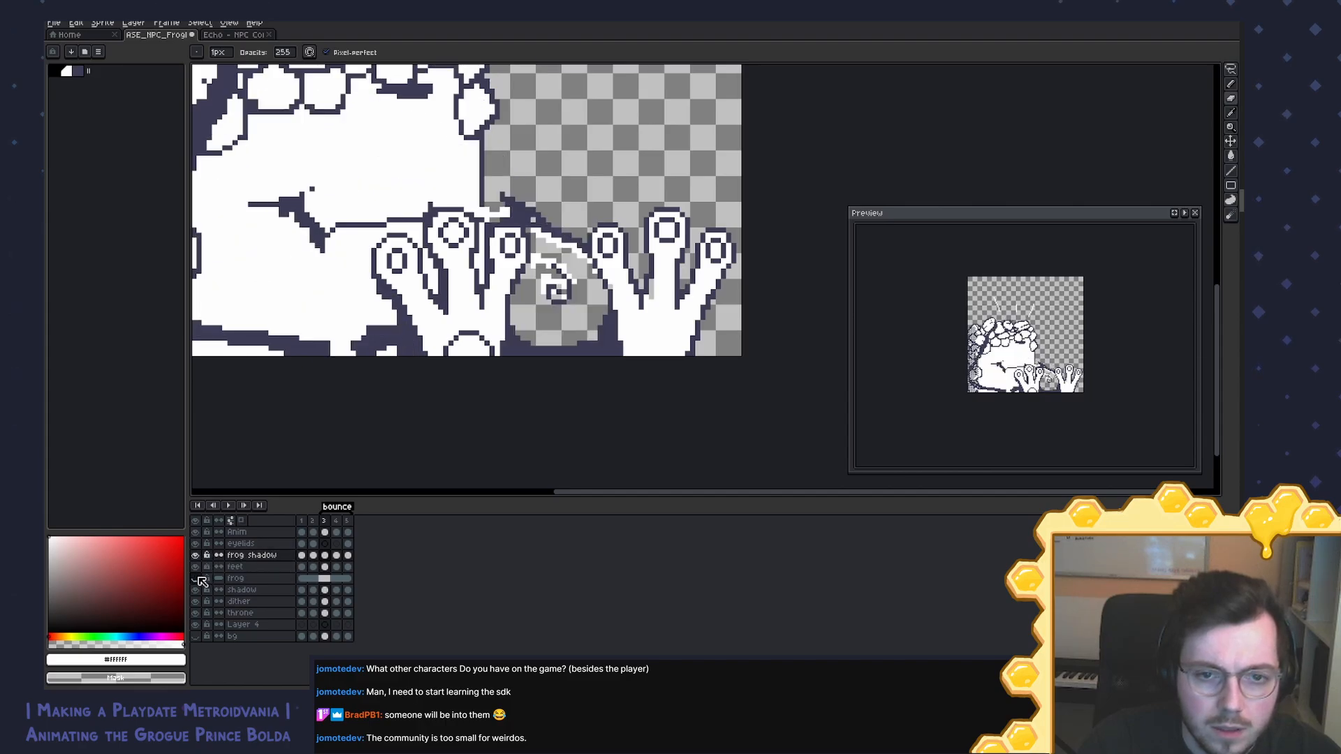
left_click(196, 579)
left_click(196, 567)
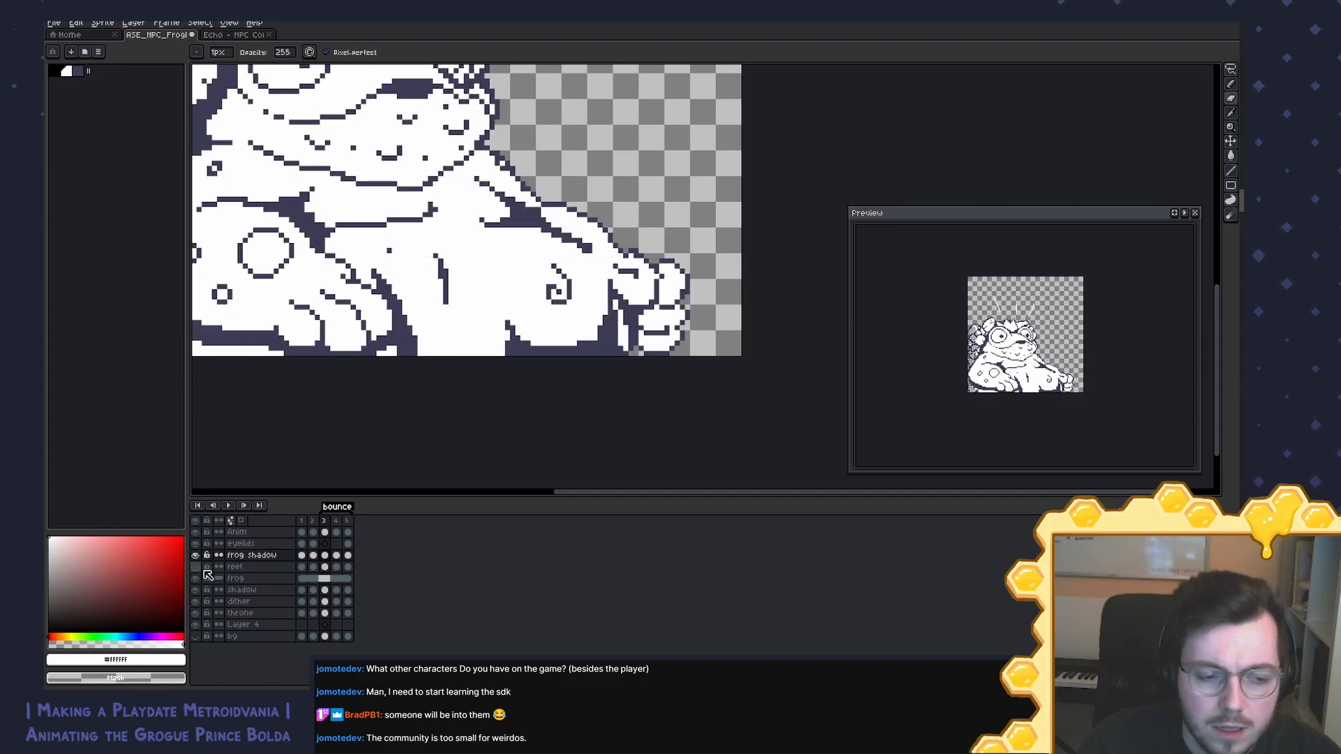
left_click(324, 578)
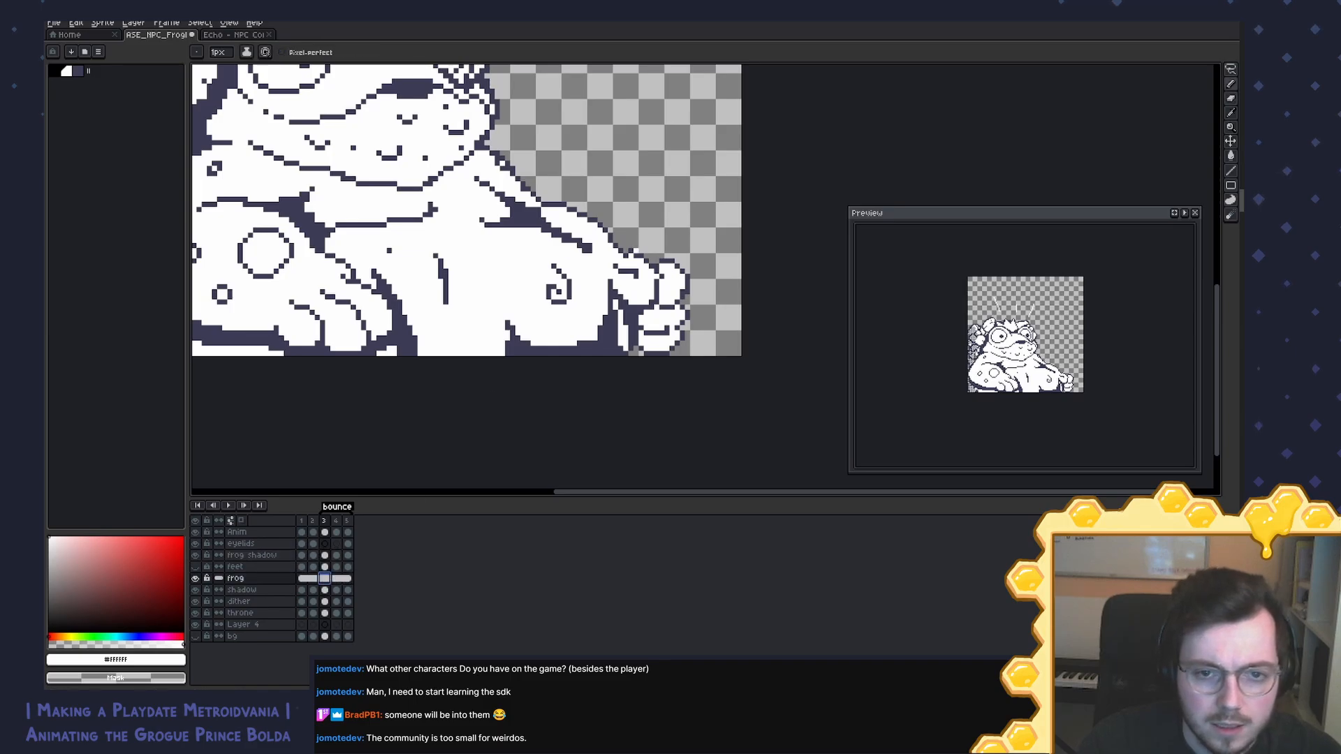
left_click(648, 286, "alt")
left_click_drag(616, 267, 634, 275)
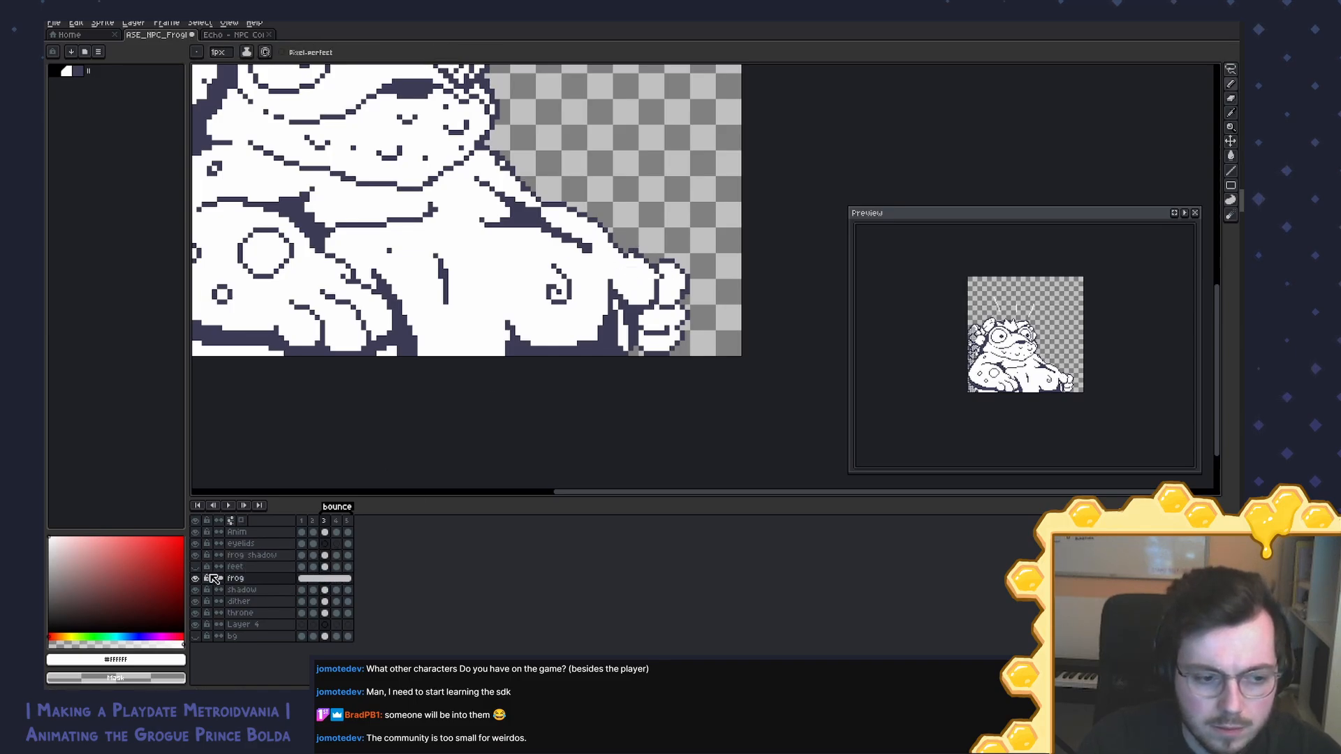
left_click(194, 567)
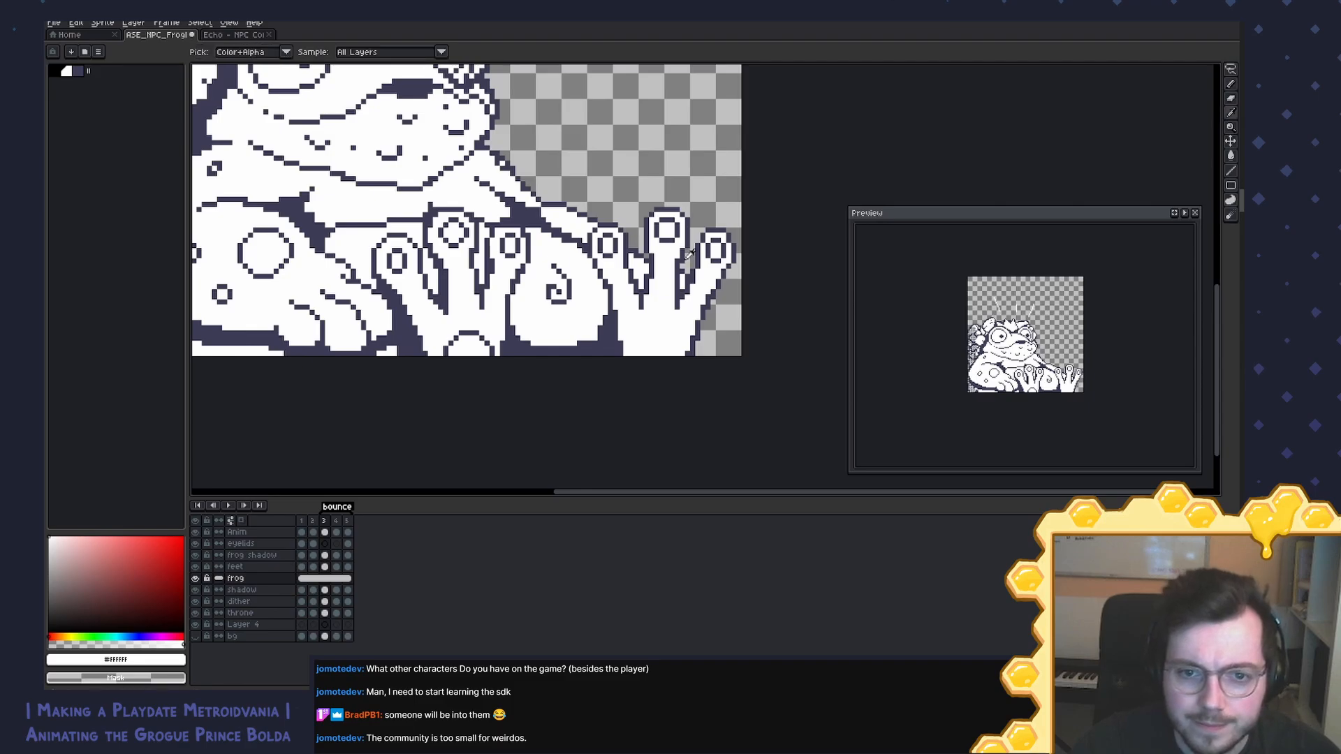
Step: Pick up the outline colour #3c3c55, return to the feet layer in frame 3 and save the sprite
left_click(658, 254, "alt")
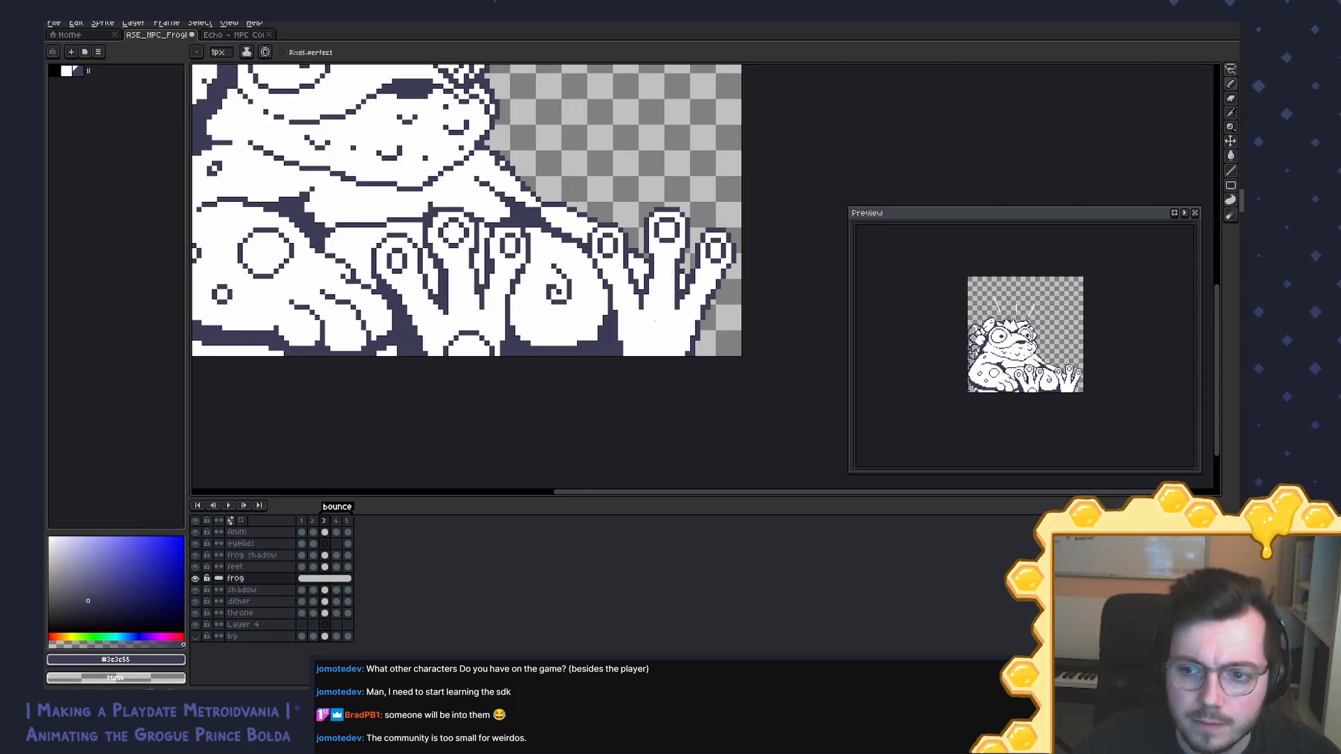
key("alt")
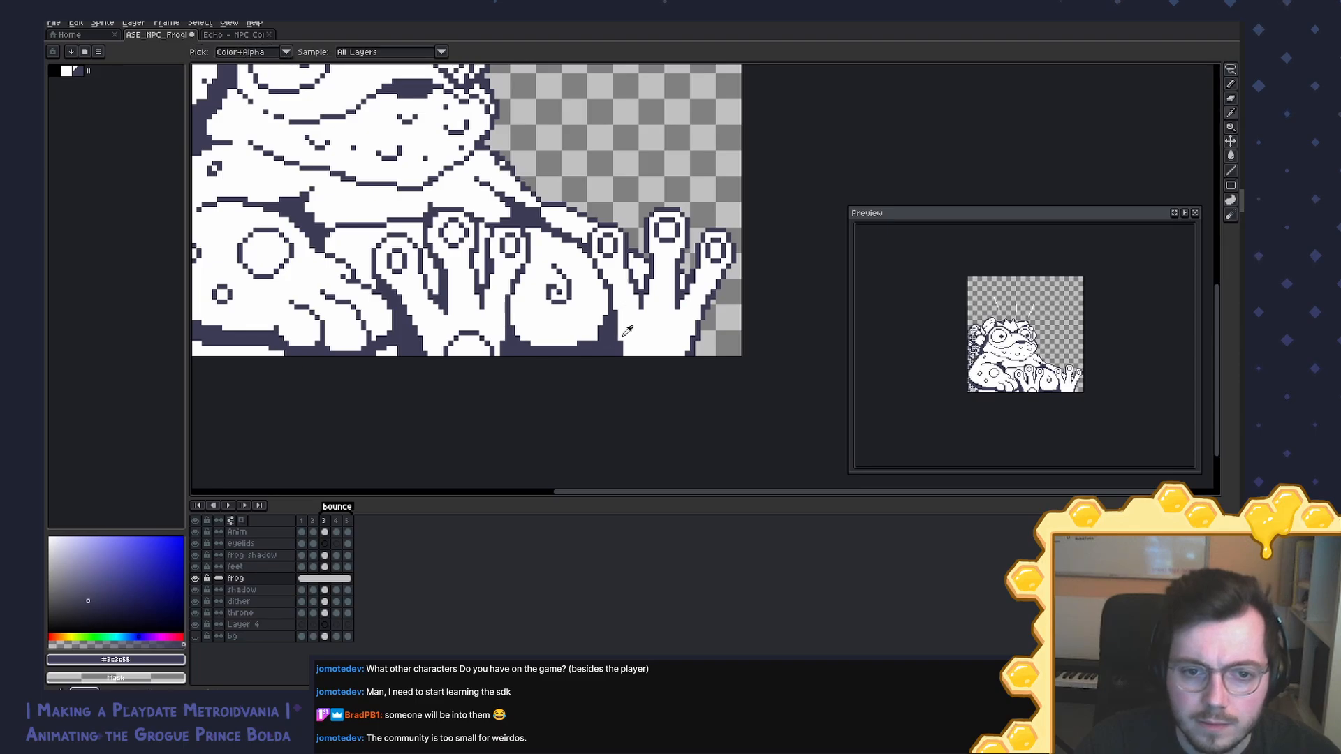
left_click(325, 566)
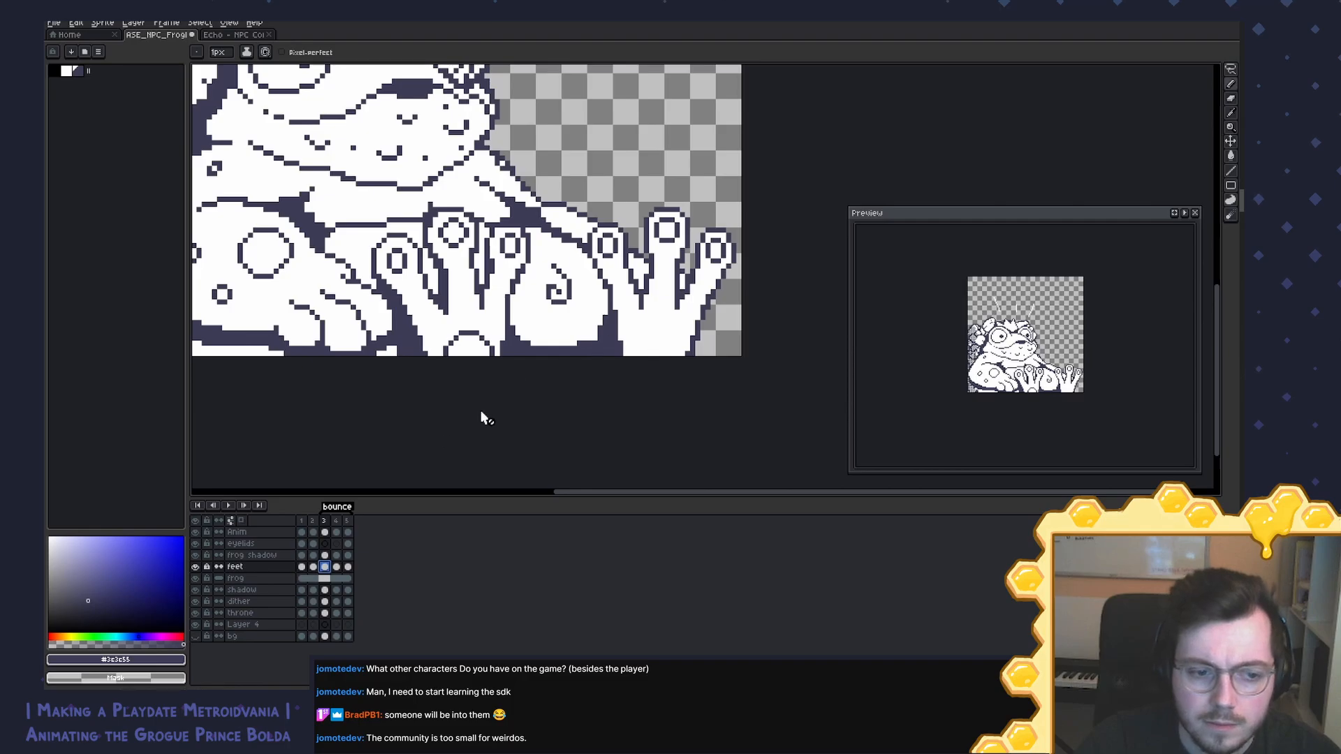
key("alt")
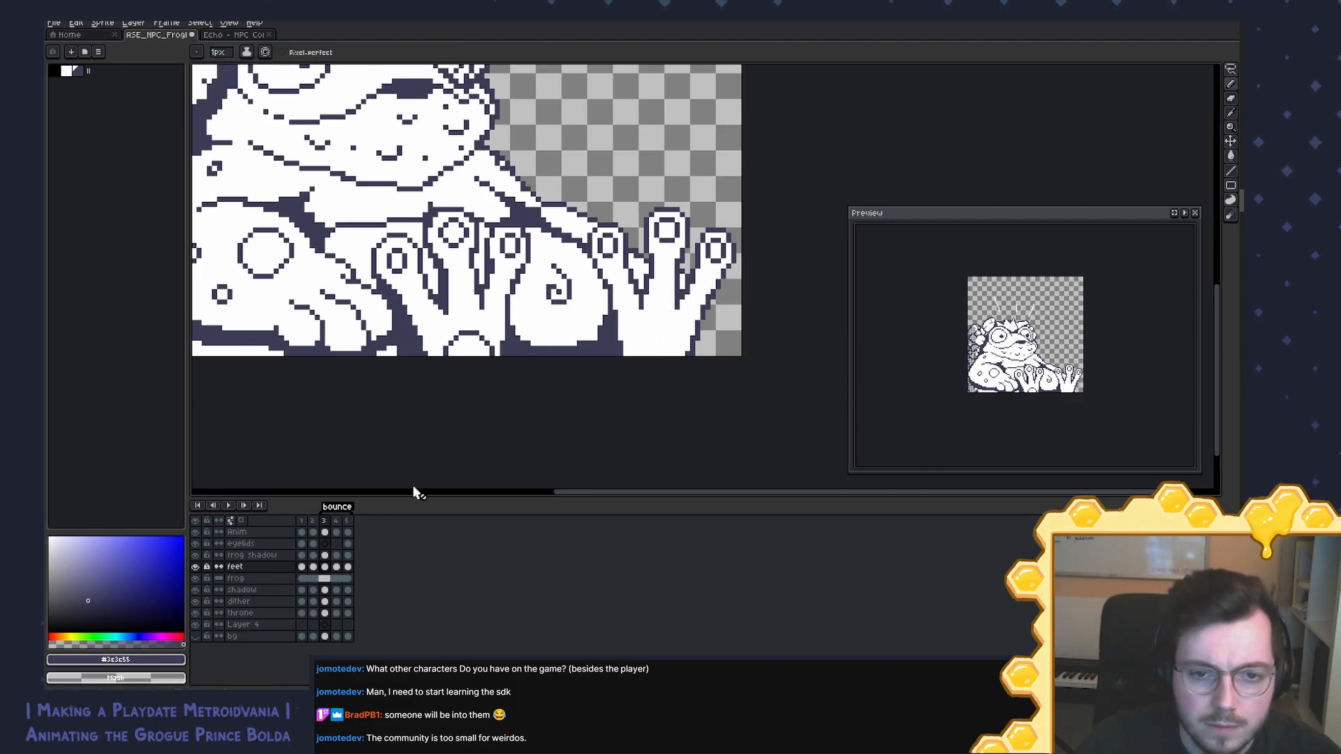
key("ctrl+s")
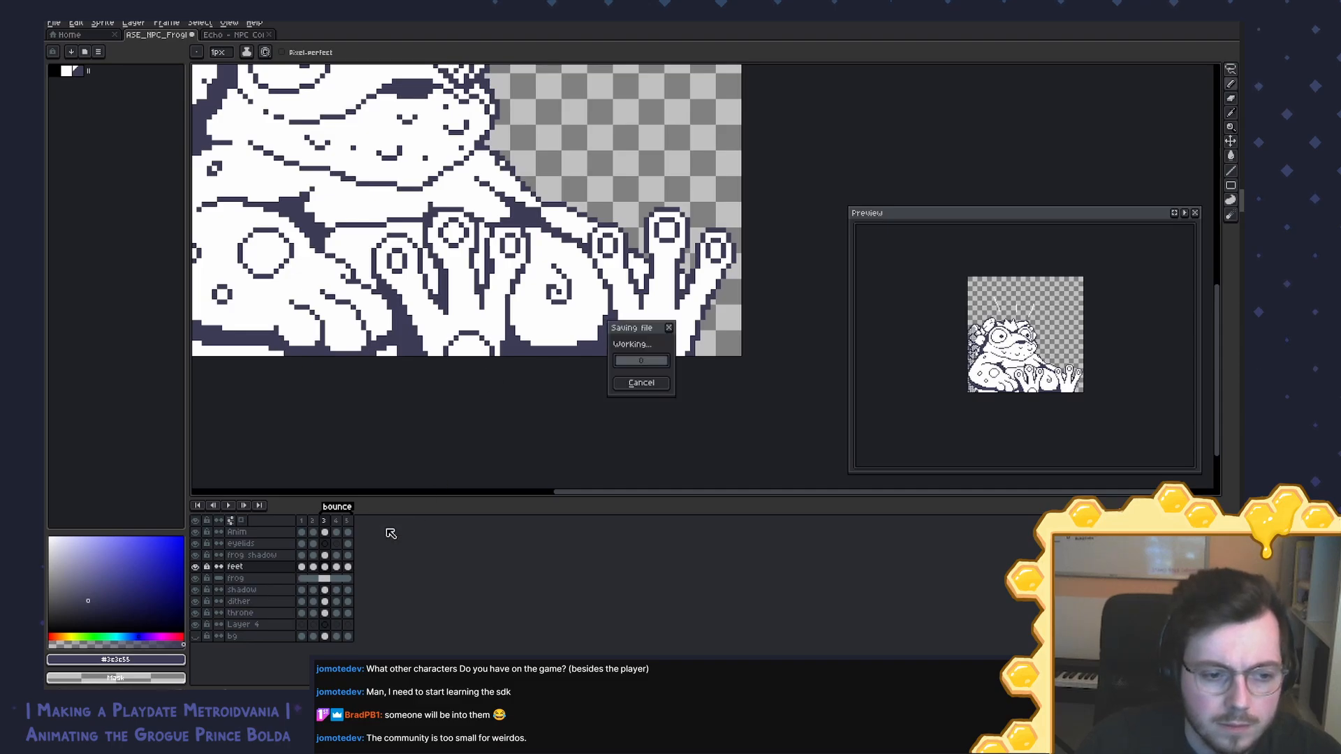
Step: Shift the outer outline of the right foot's base outward in #3c3c55, filling its inside white and erasing the excess at the canvas edge
left_click(324, 567)
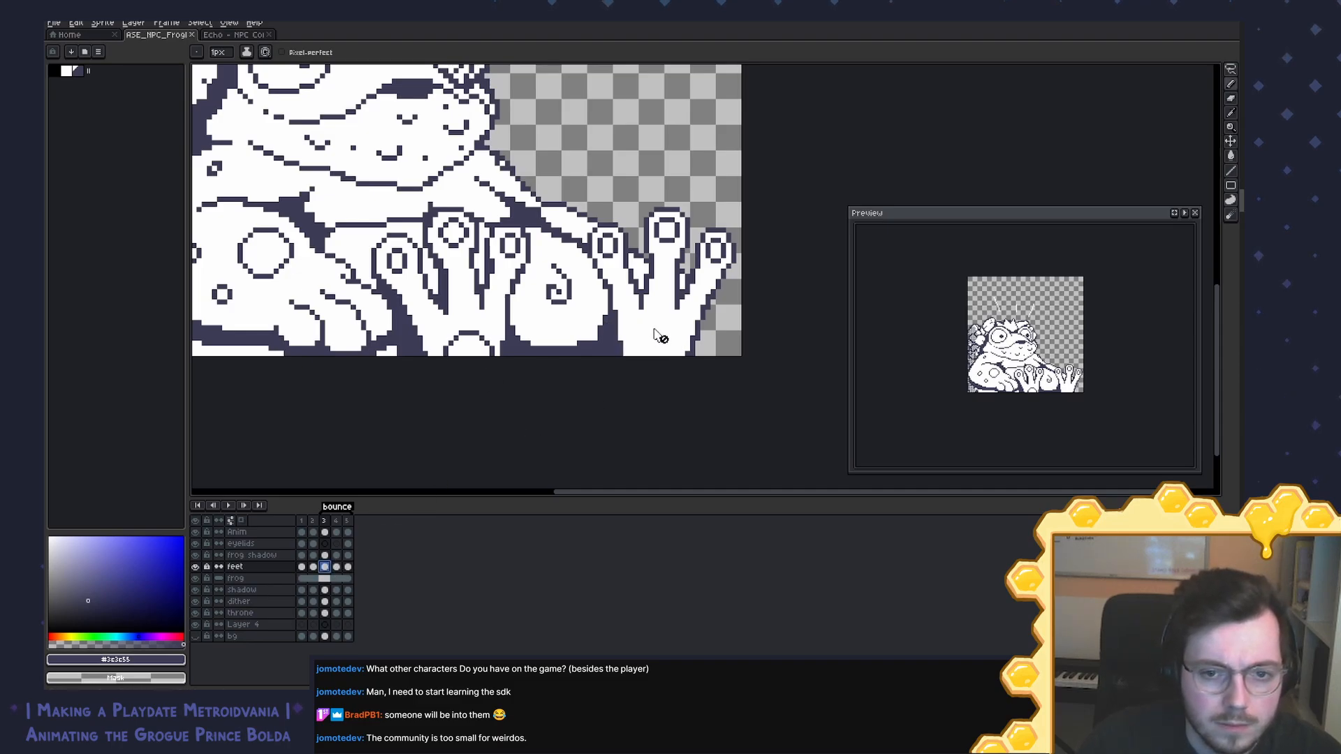
scroll(655, 334, "up", 1)
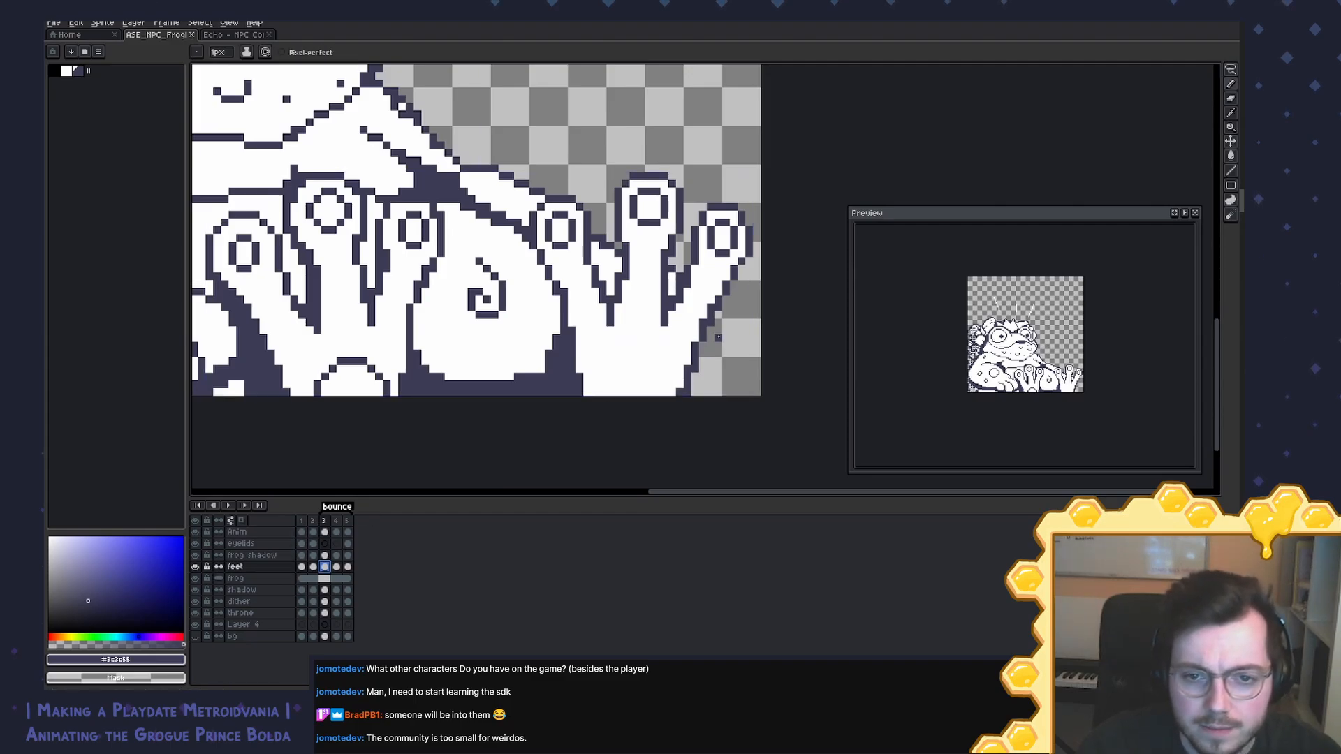
left_click_drag(672, 361, 678, 334)
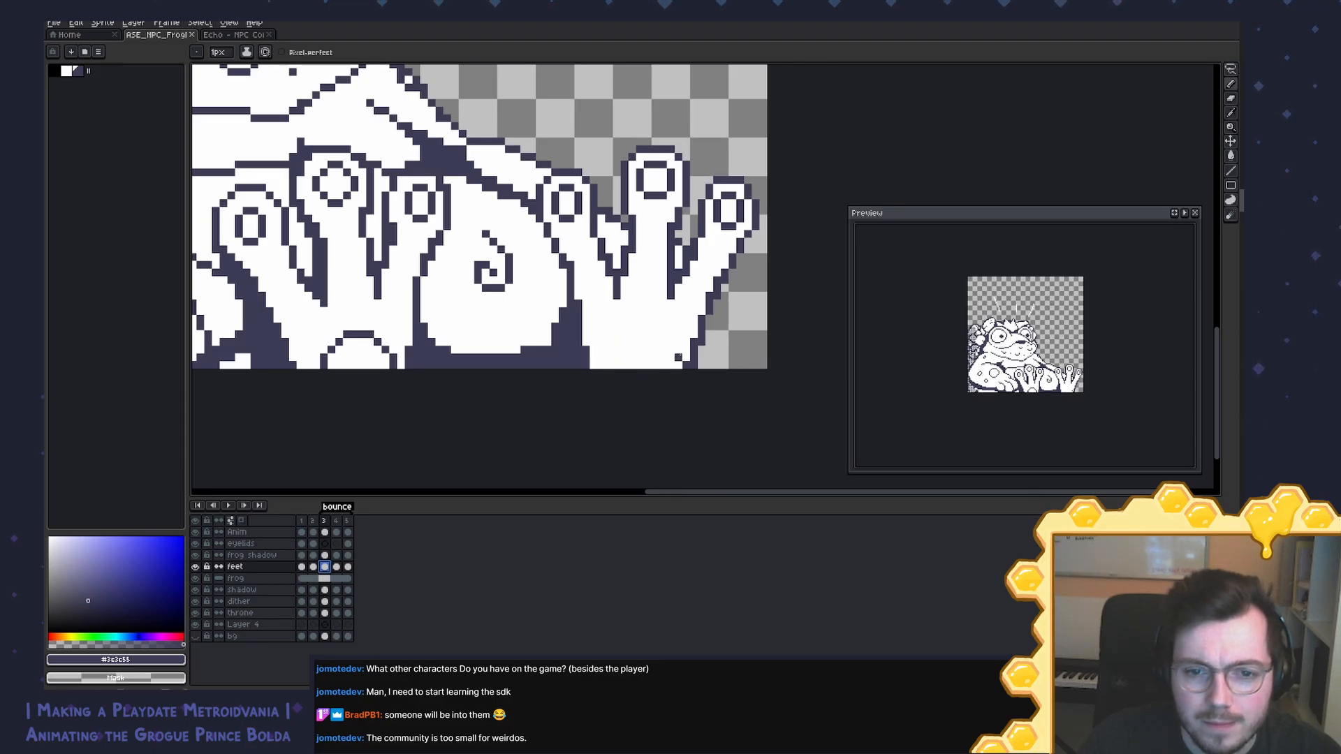
left_click(697, 344, "alt")
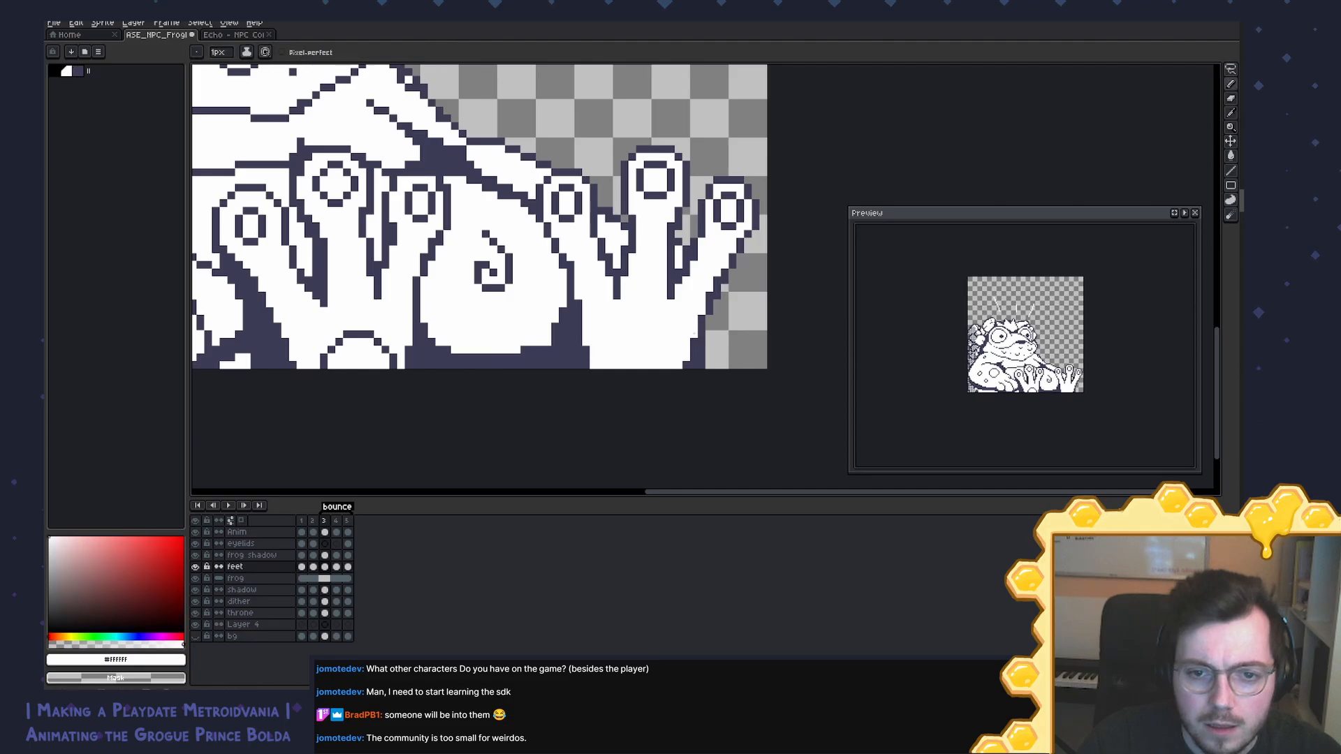
left_click(696, 366, "alt")
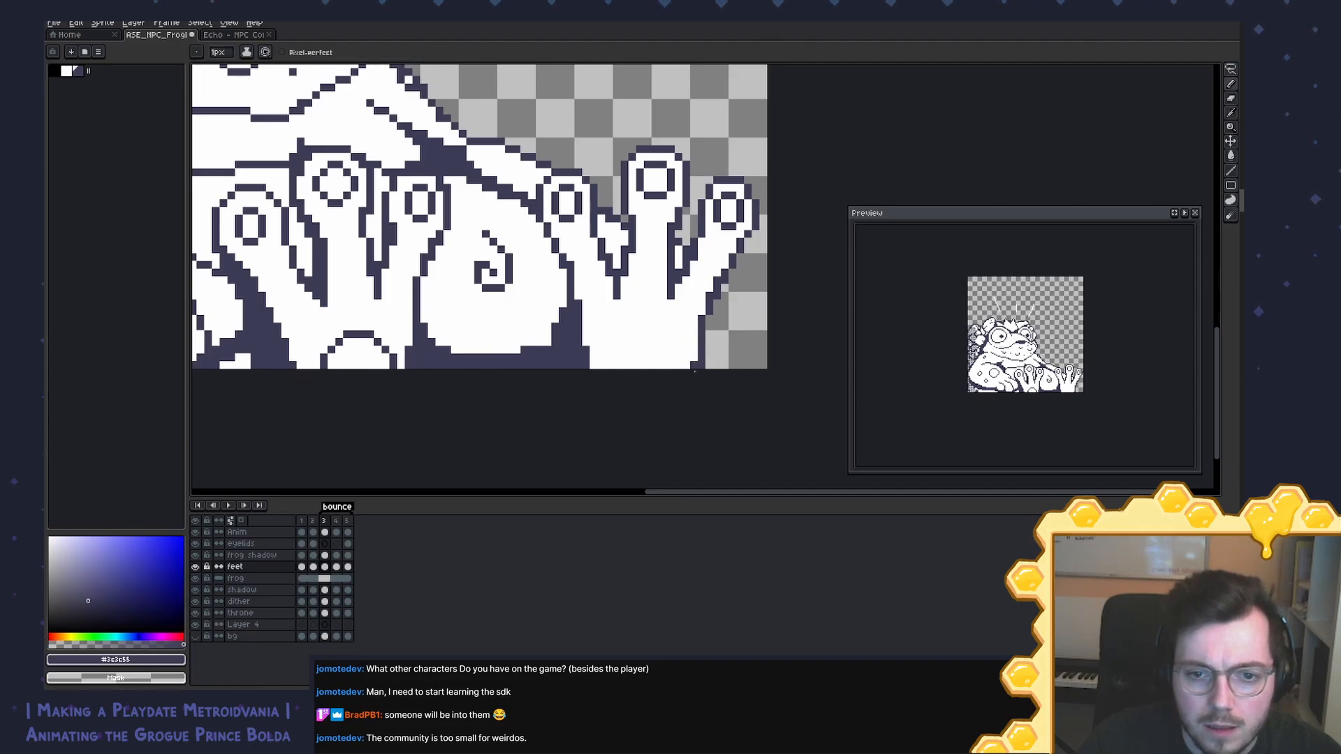
key("e")
left_click_drag(701, 358, 701, 396)
key("b")
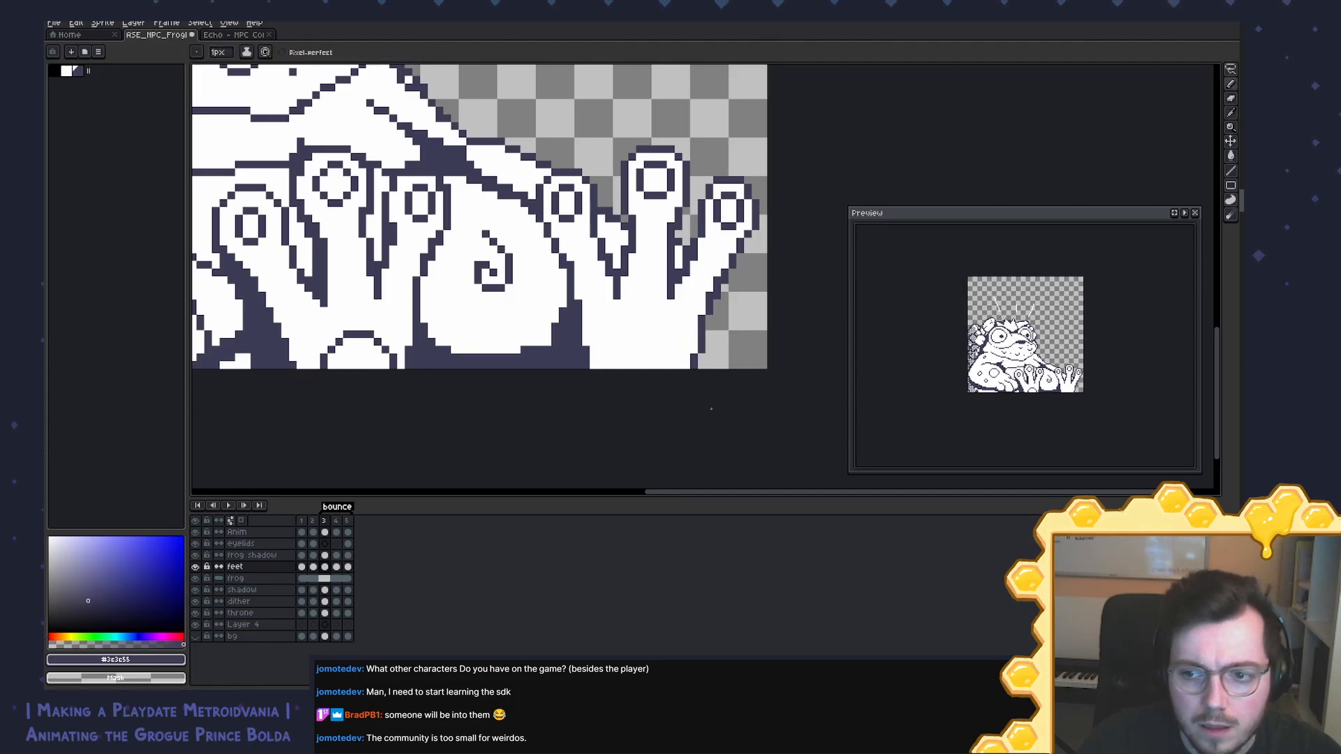
Step: Trim the dark shadow along the inner side of the right foot's base on the frog shadow and feet layers, and save the sprite
left_click(595, 337, "alt")
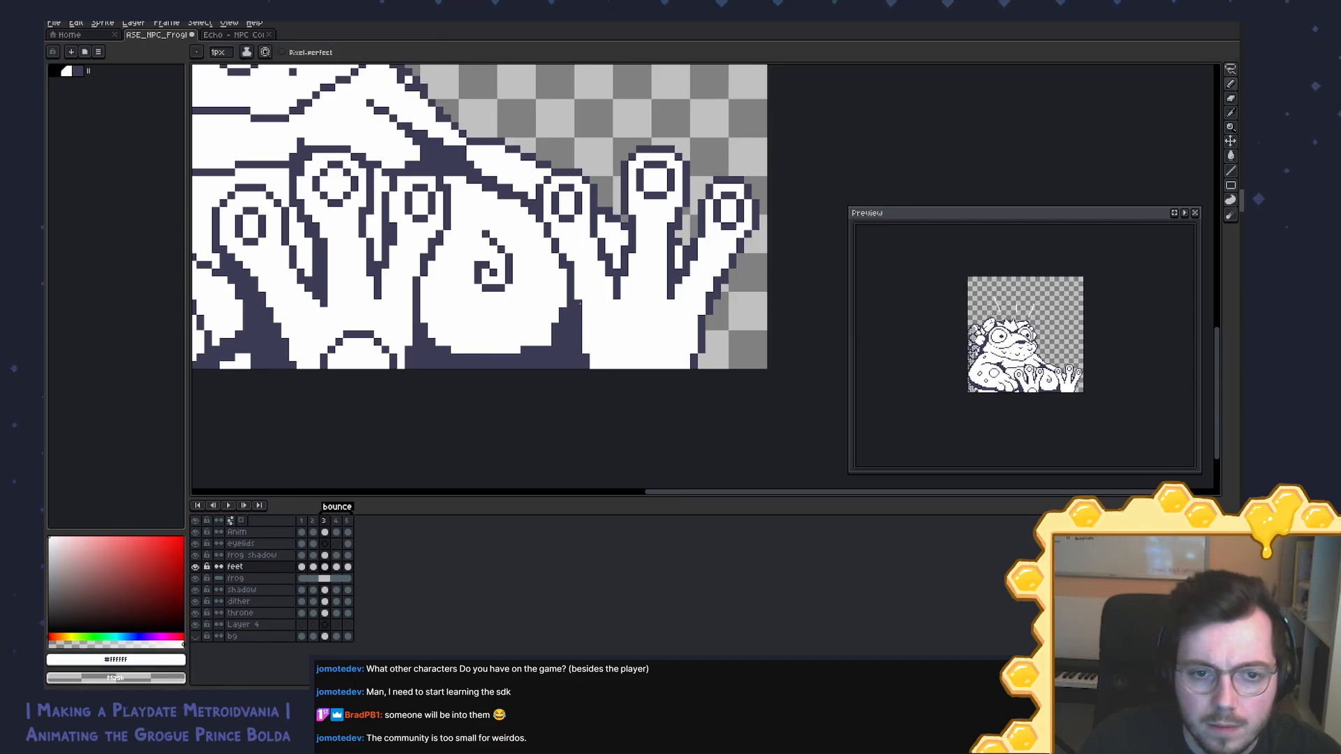
left_click(325, 556)
key("e")
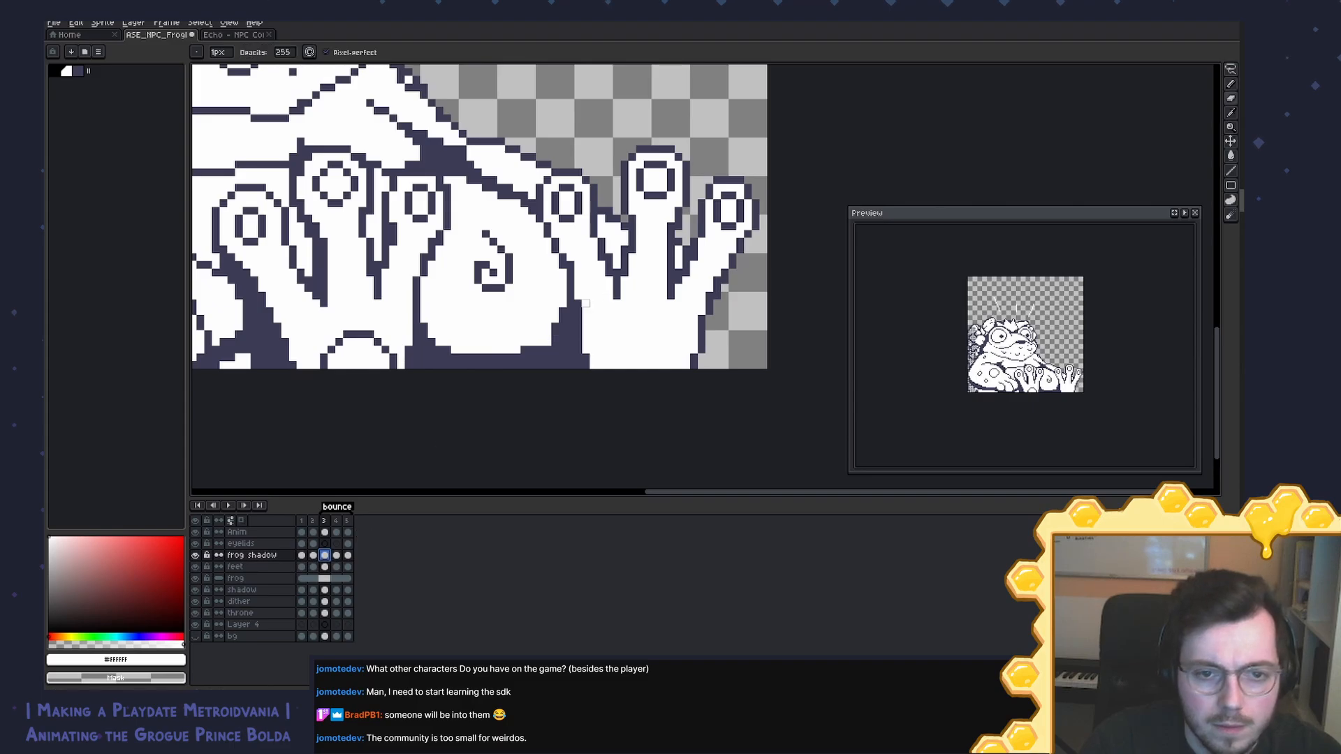
left_click(325, 567)
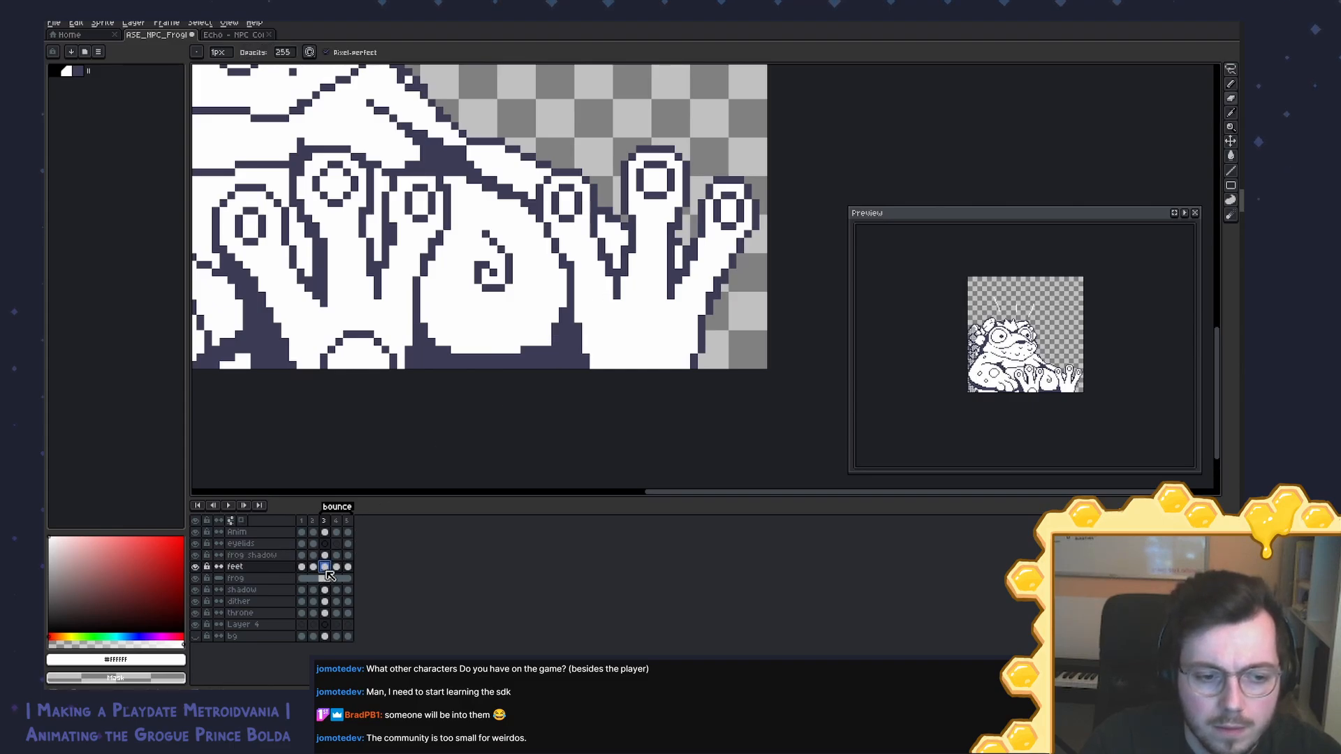
key("b")
left_click(555, 350, "alt")
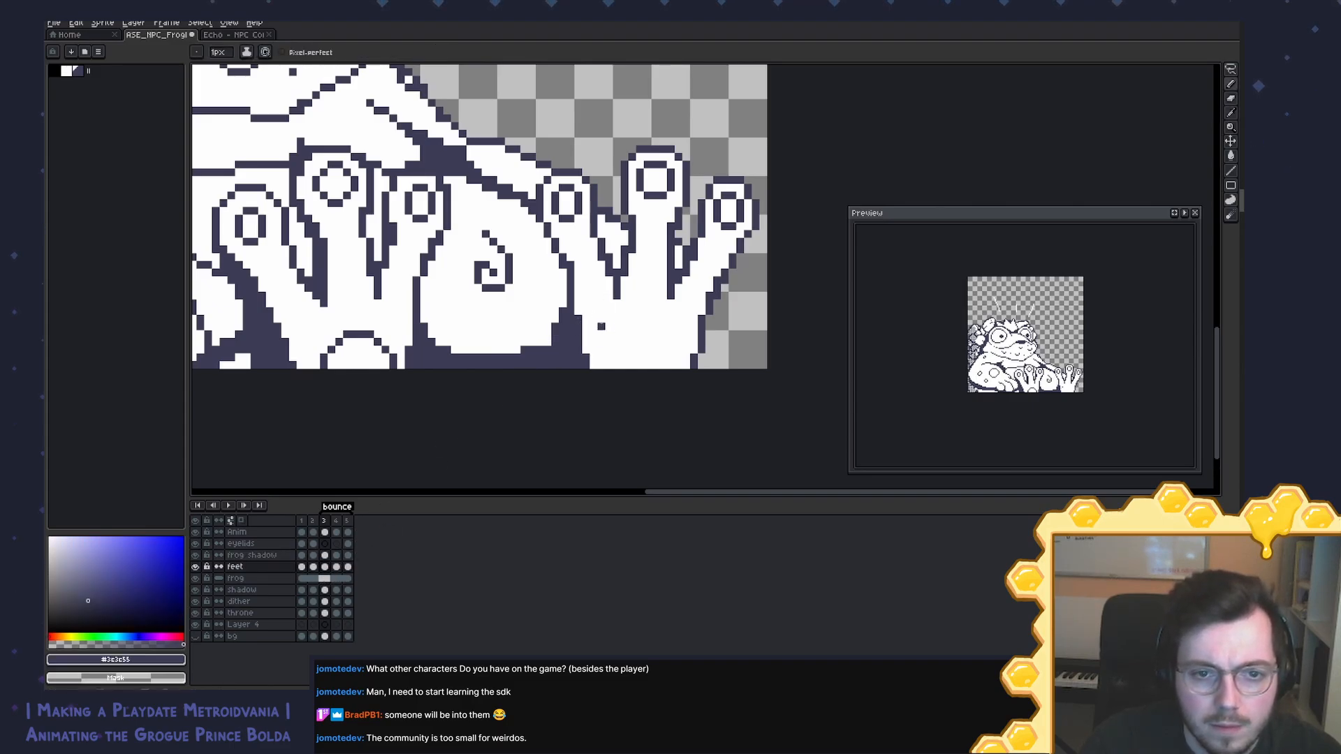
left_click(580, 306, "alt")
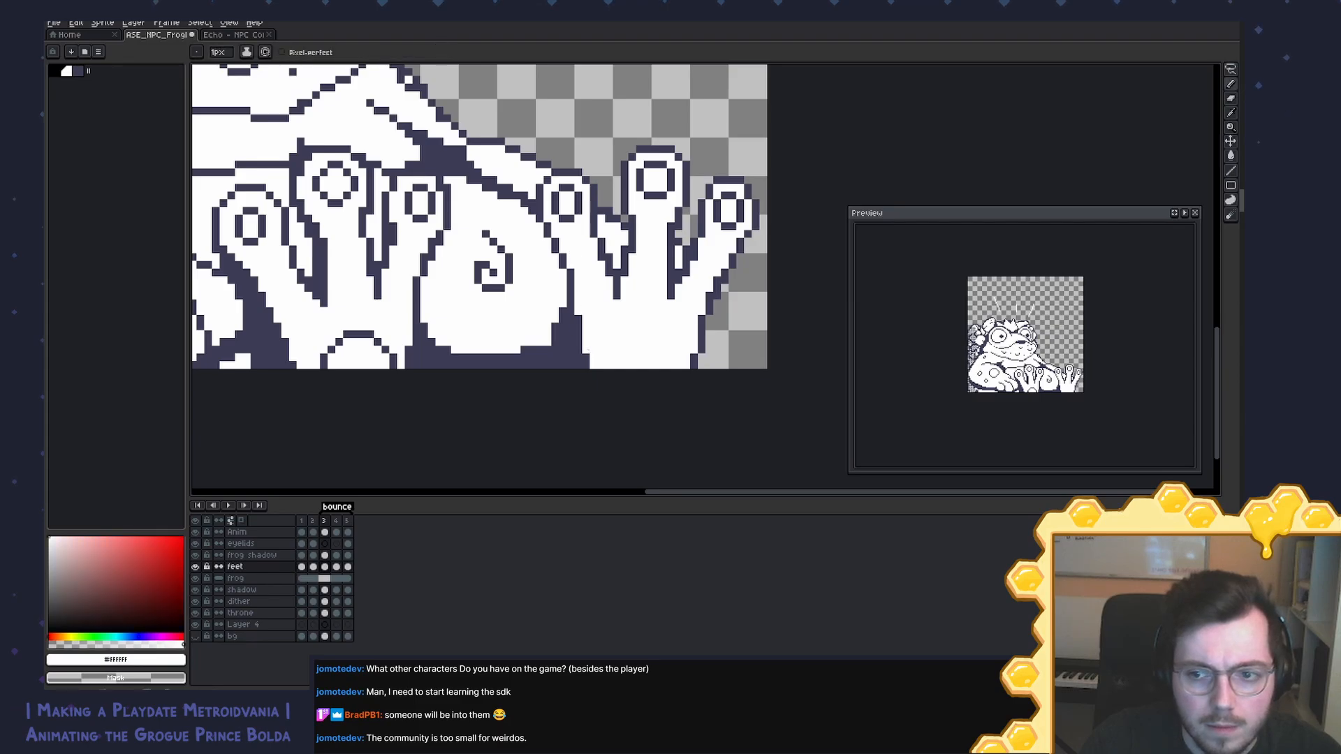
key("ctrl+s")
Step: Draw a curved sole pad in #3c3c55 at the base of the right foot and refine its arc with white pixels
left_click_drag(678, 257, 672, 299)
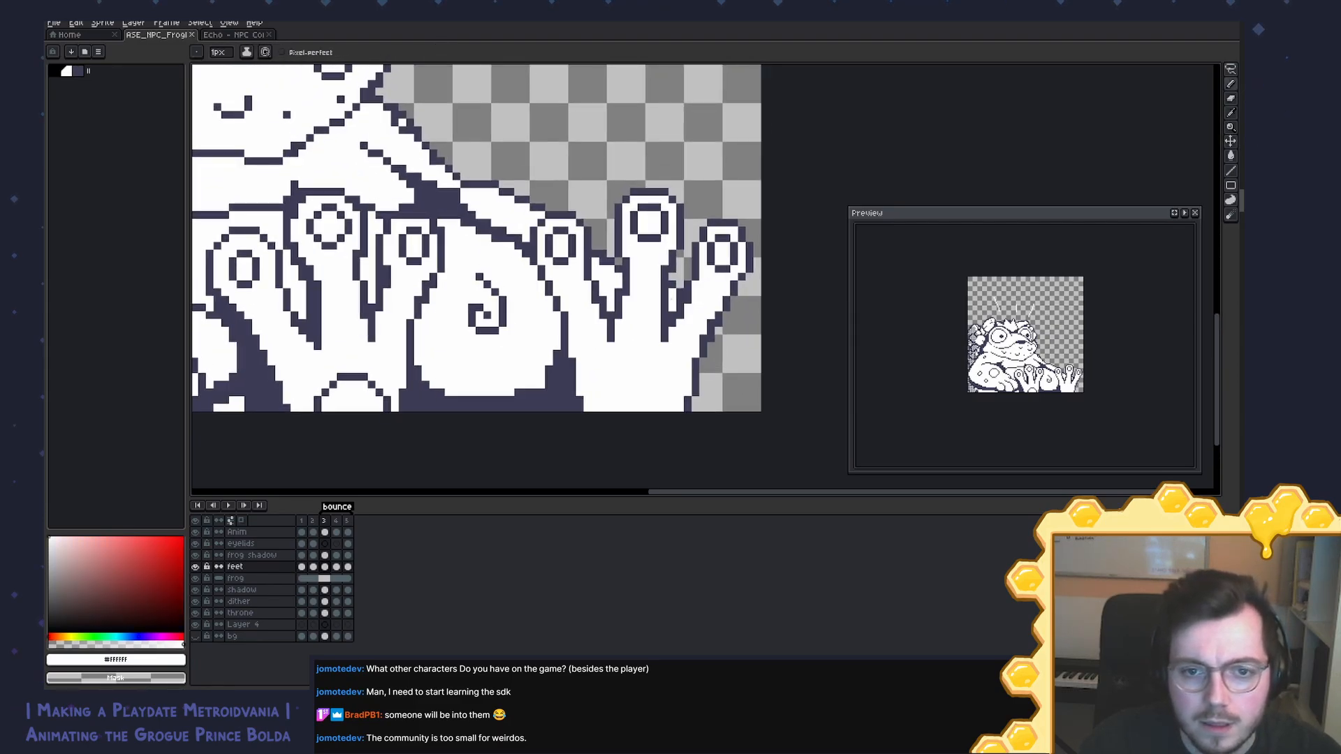
left_click(668, 322, "alt")
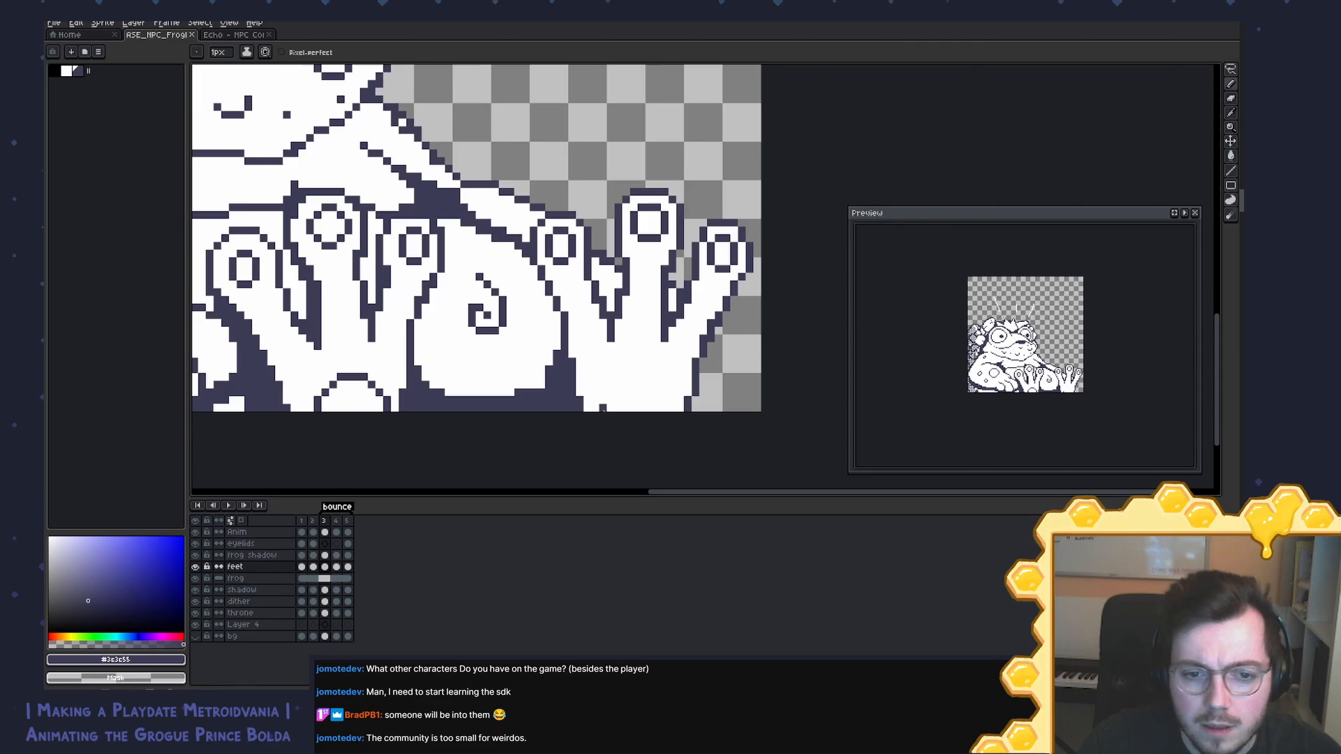
mouse_move(603, 410)
left_mouse_down()
mouse_move(637, 378)
mouse_move(667, 379)
mouse_move(674, 396)
left_mouse_up()
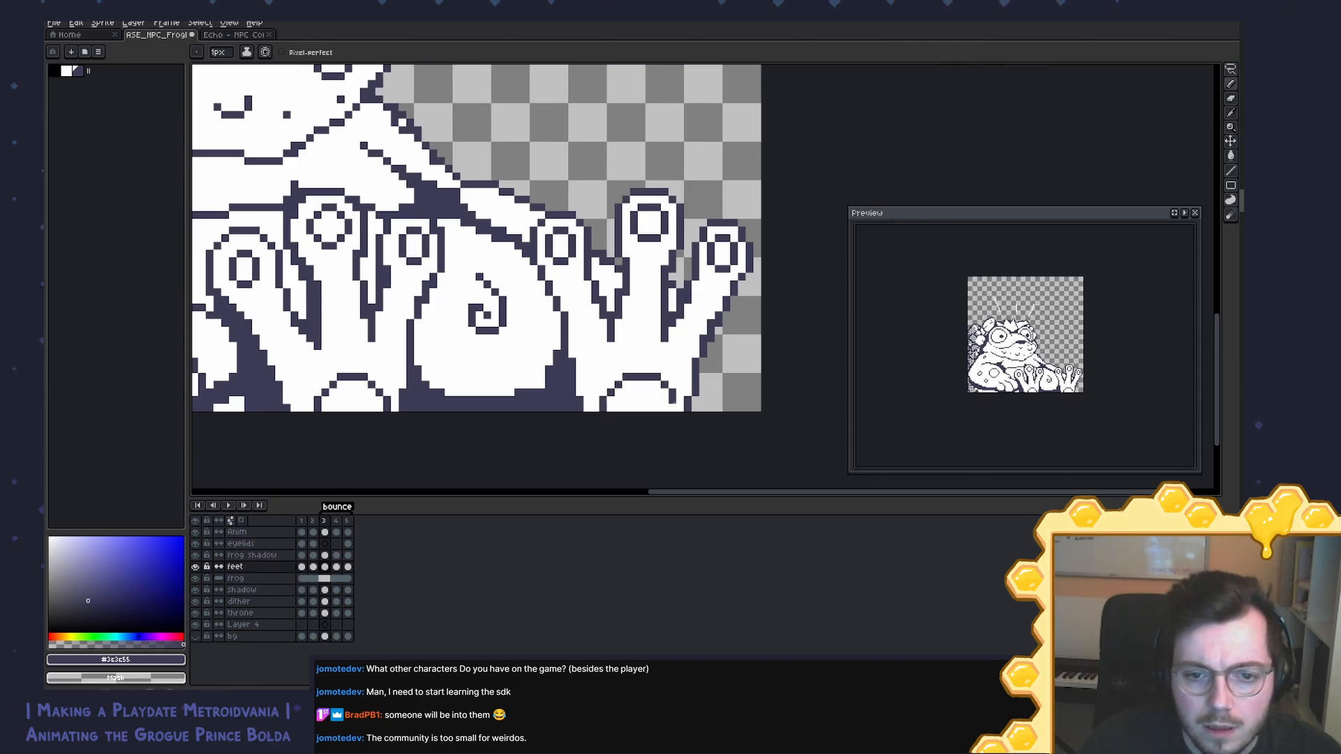
left_click(654, 377, "alt")
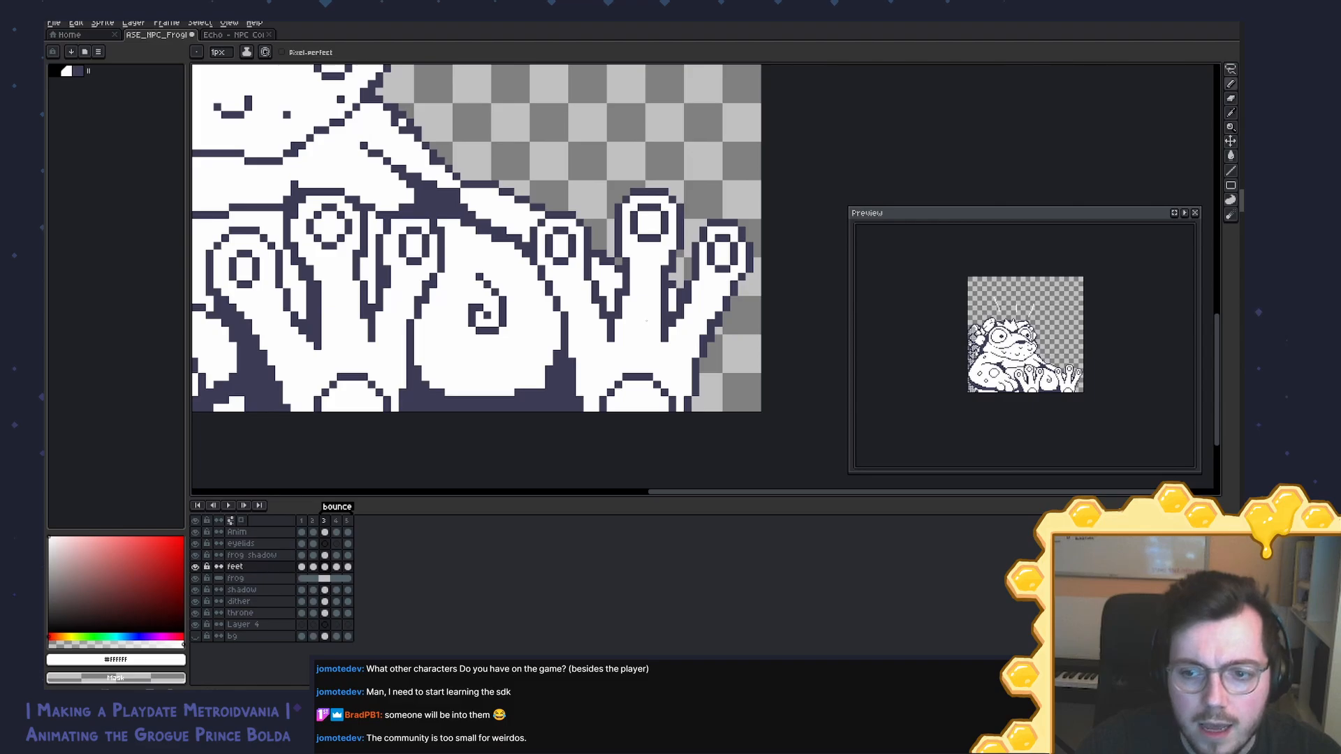
left_click_drag(627, 389, 664, 384)
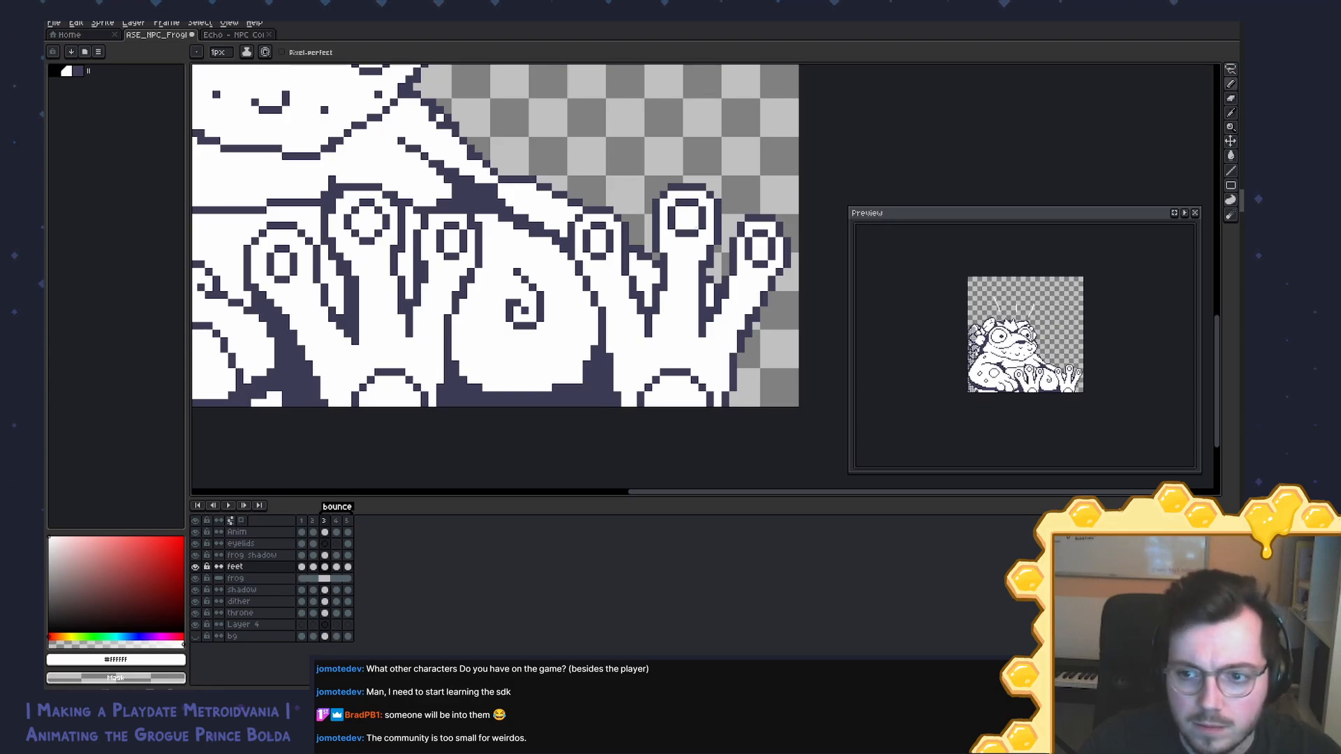
Step: Select the upper toes of the right foot on the feet layer and move them one pixel down
key("m")
mouse_move(578, 166)
left_mouse_down()
mouse_move(553, 287)
mouse_move(799, 293)
mouse_move(579, 162)
left_mouse_up()
left_click_drag(719, 221, 718, 224)
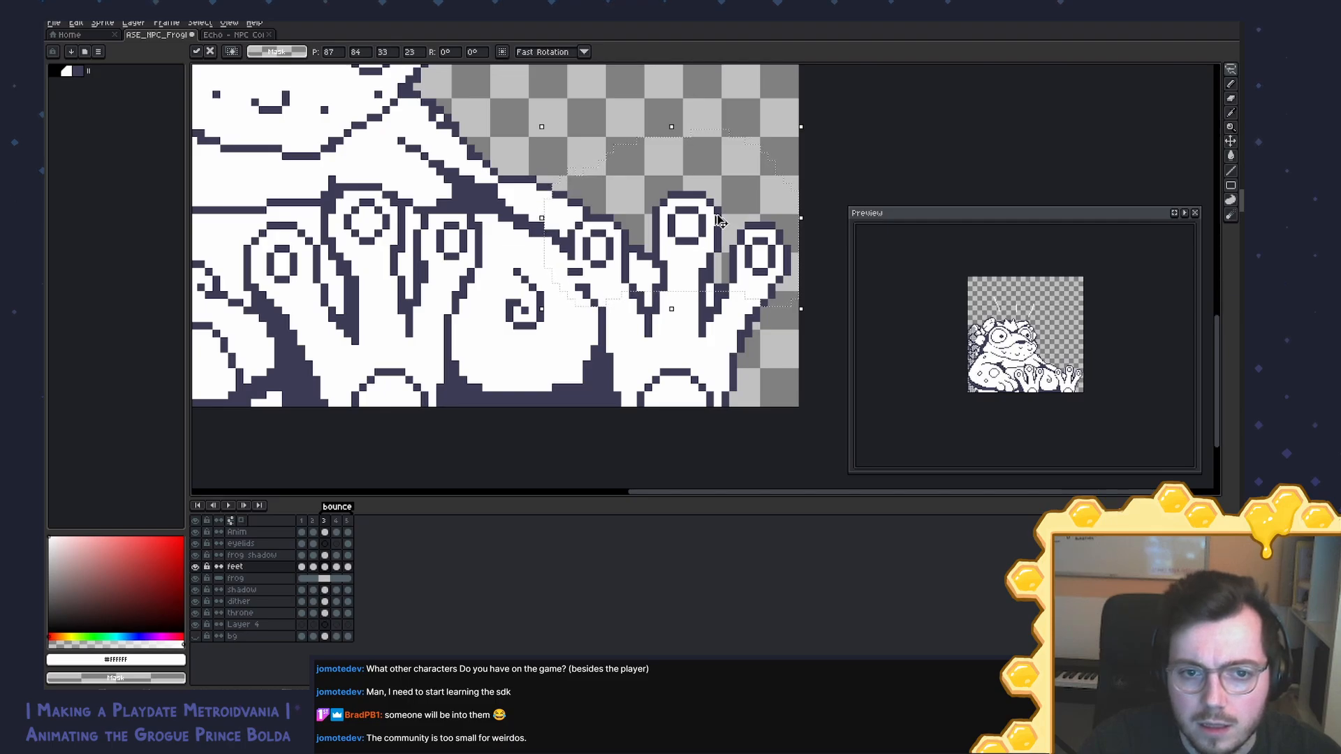
key("ctrl+d")
key("b")
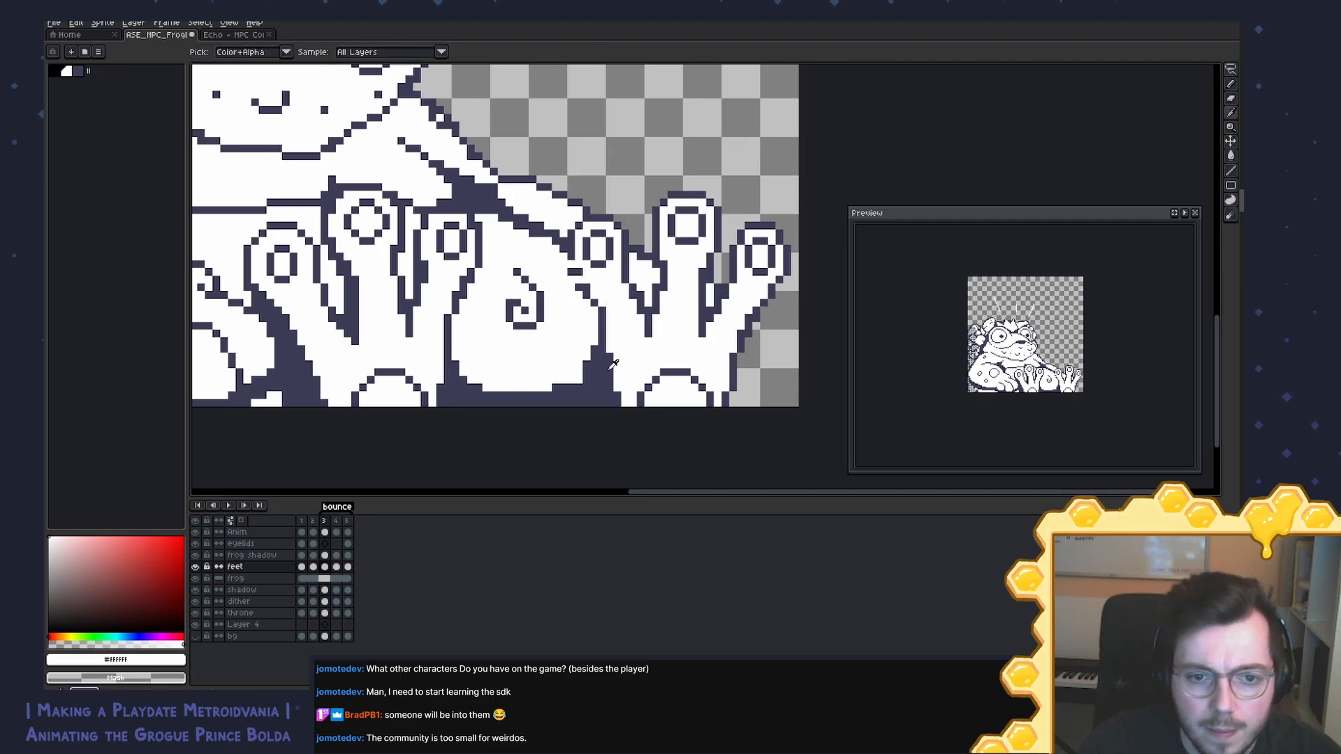
Step: Reconnect the right foot's inner toe outline in #3c3c55, erase the surplus pixels beside it and save the sprite
left_click(602, 327, "alt")
left_click_drag(579, 265, 586, 295)
key("e")
key("b")
key("e")
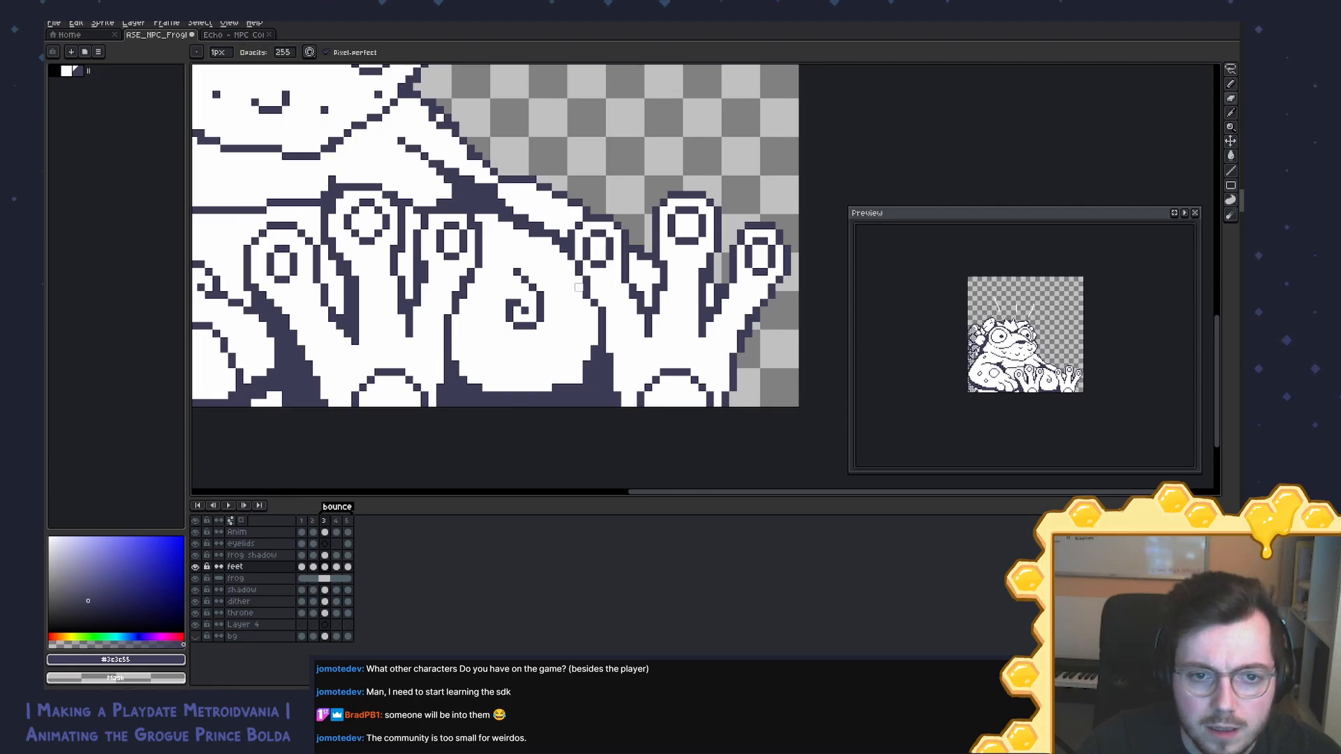
key("e")
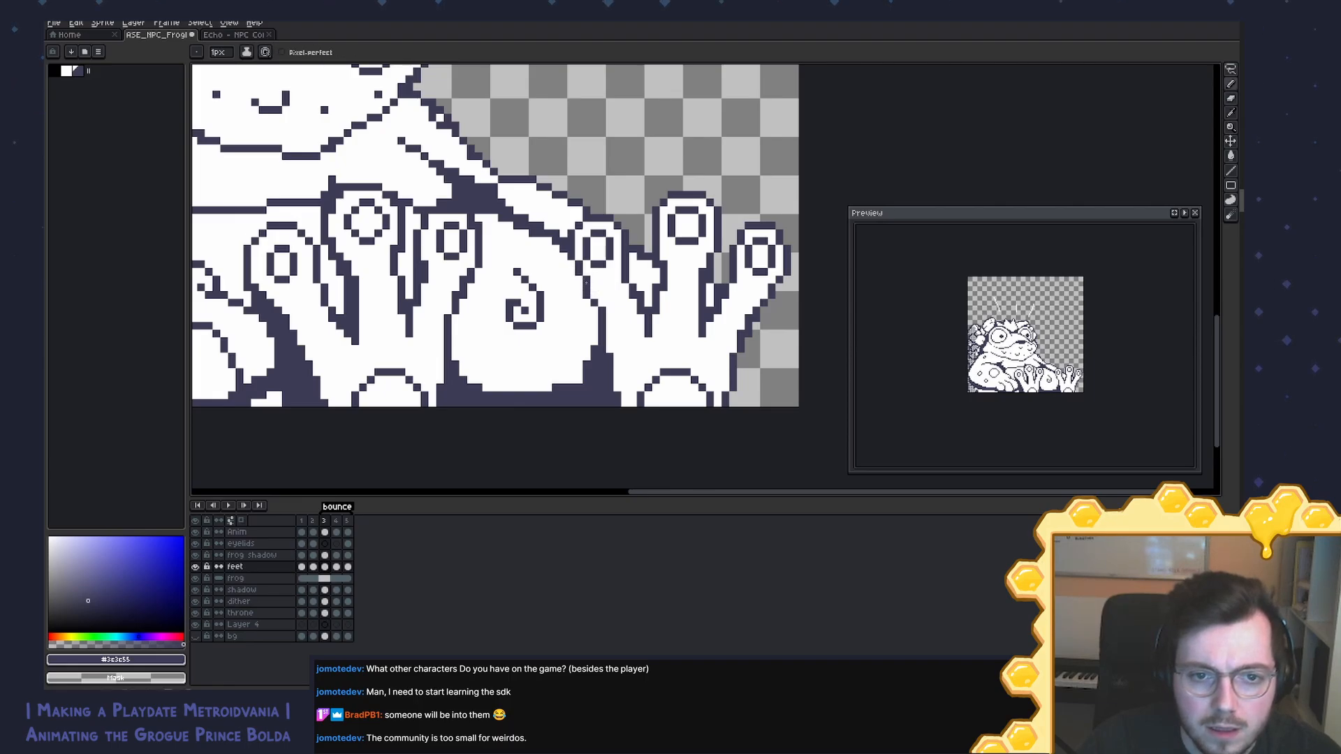
left_click(594, 295)
key("e")
left_click(586, 295)
key("b")
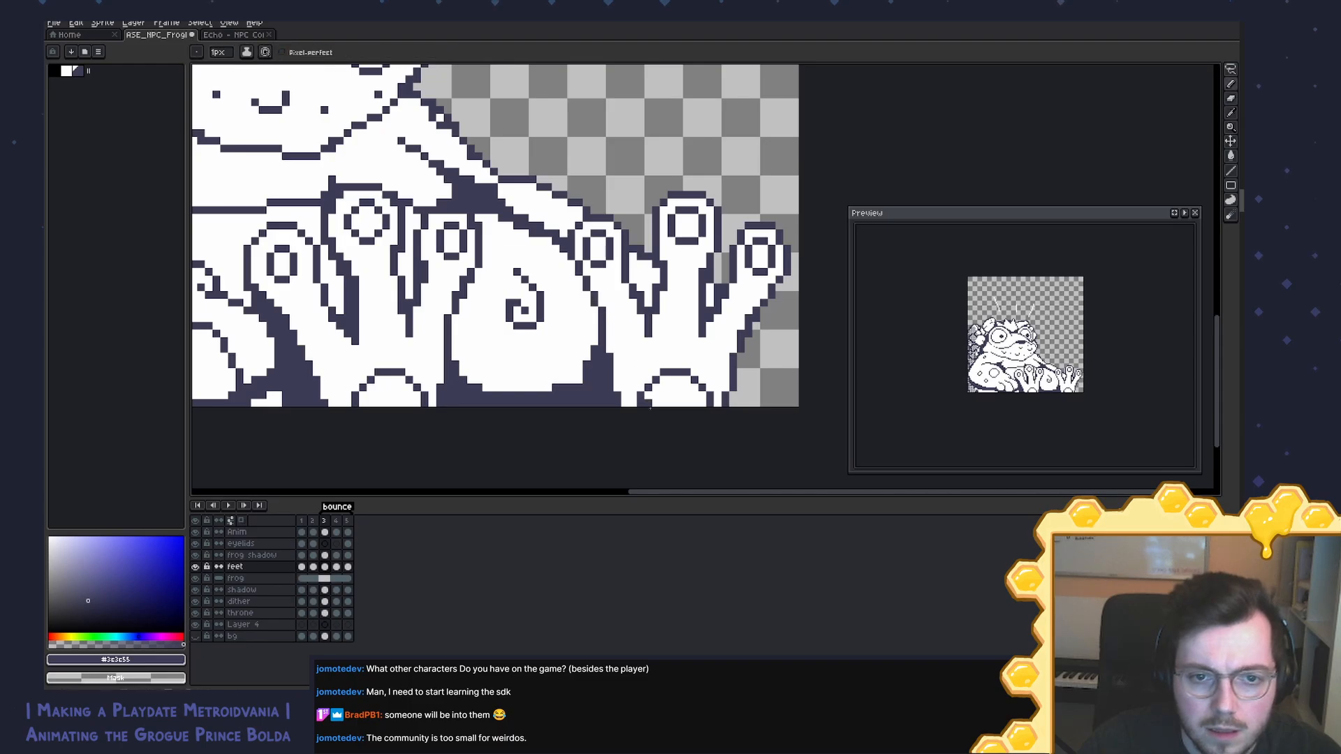
key("ctrl+s")
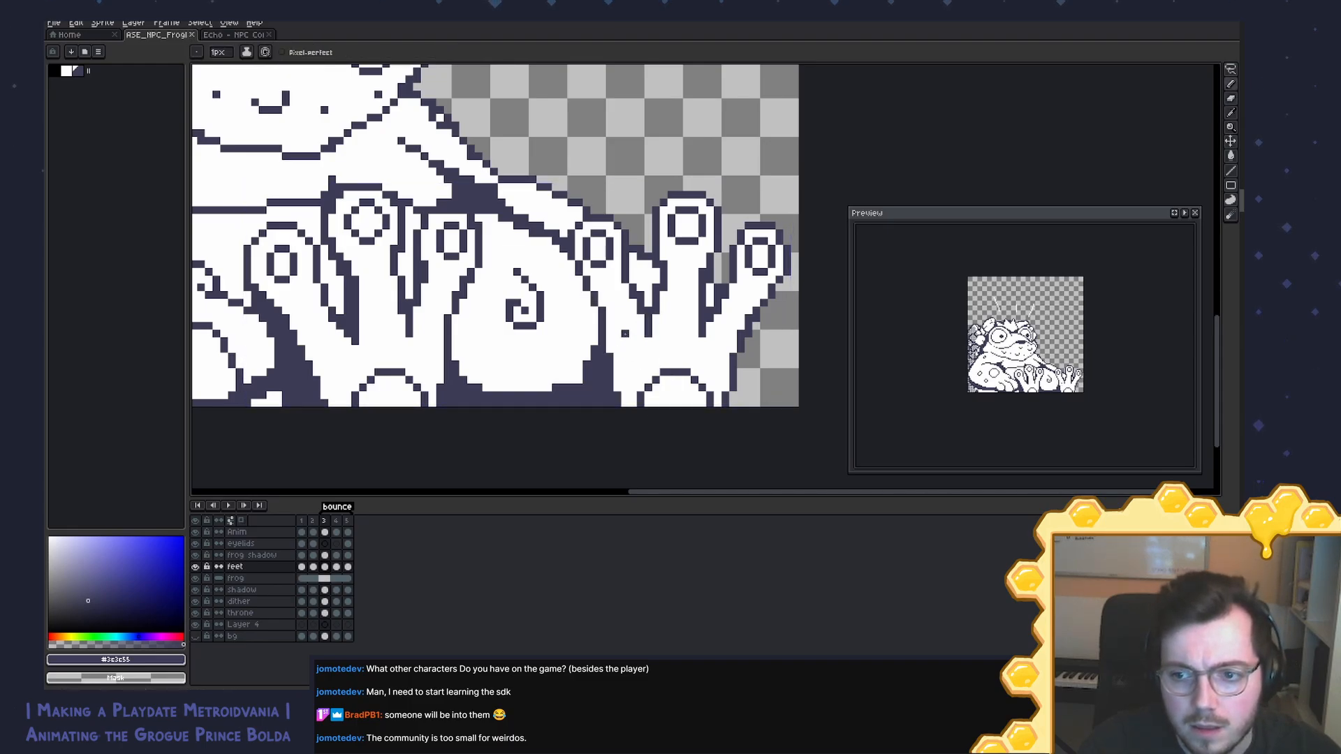
Step: Clean up the gap between the right foot's inner and middle toes with white and erased pixels, saving the sprite
key("x")
left_click(640, 295)
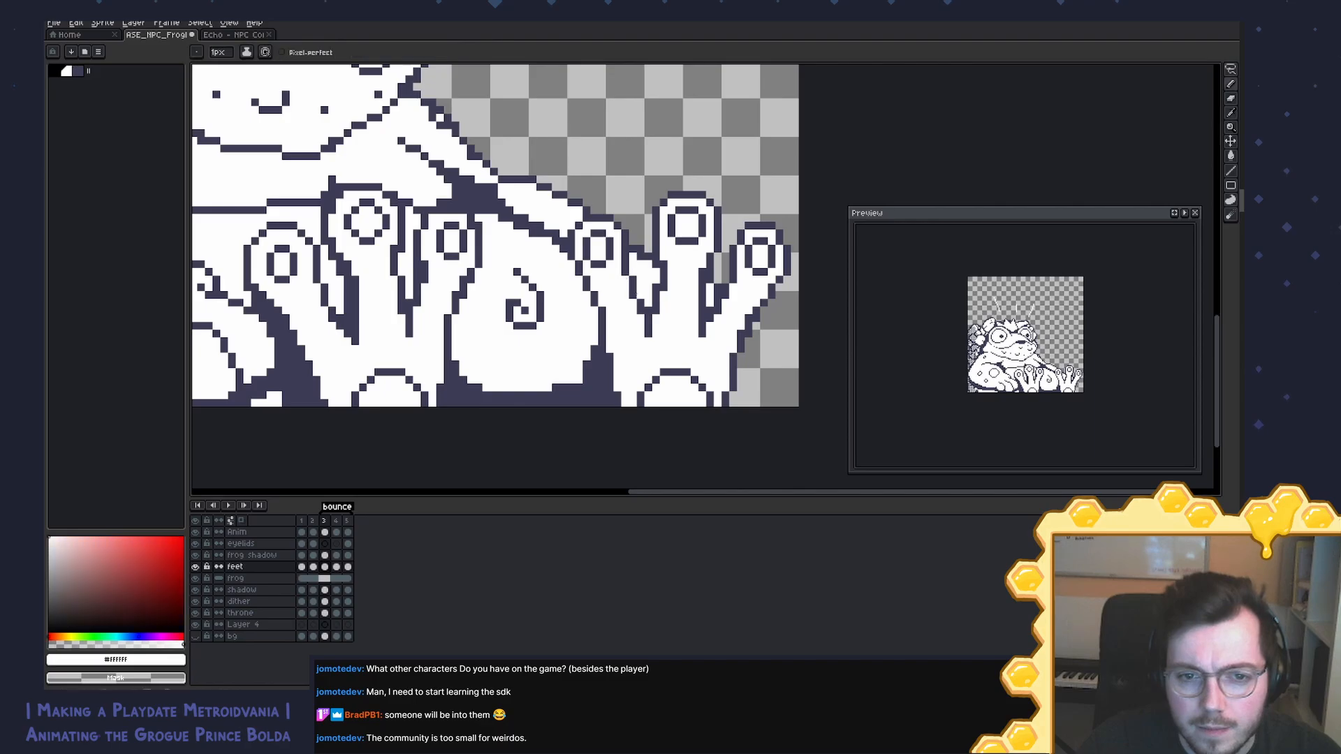
key("ctrl+s")
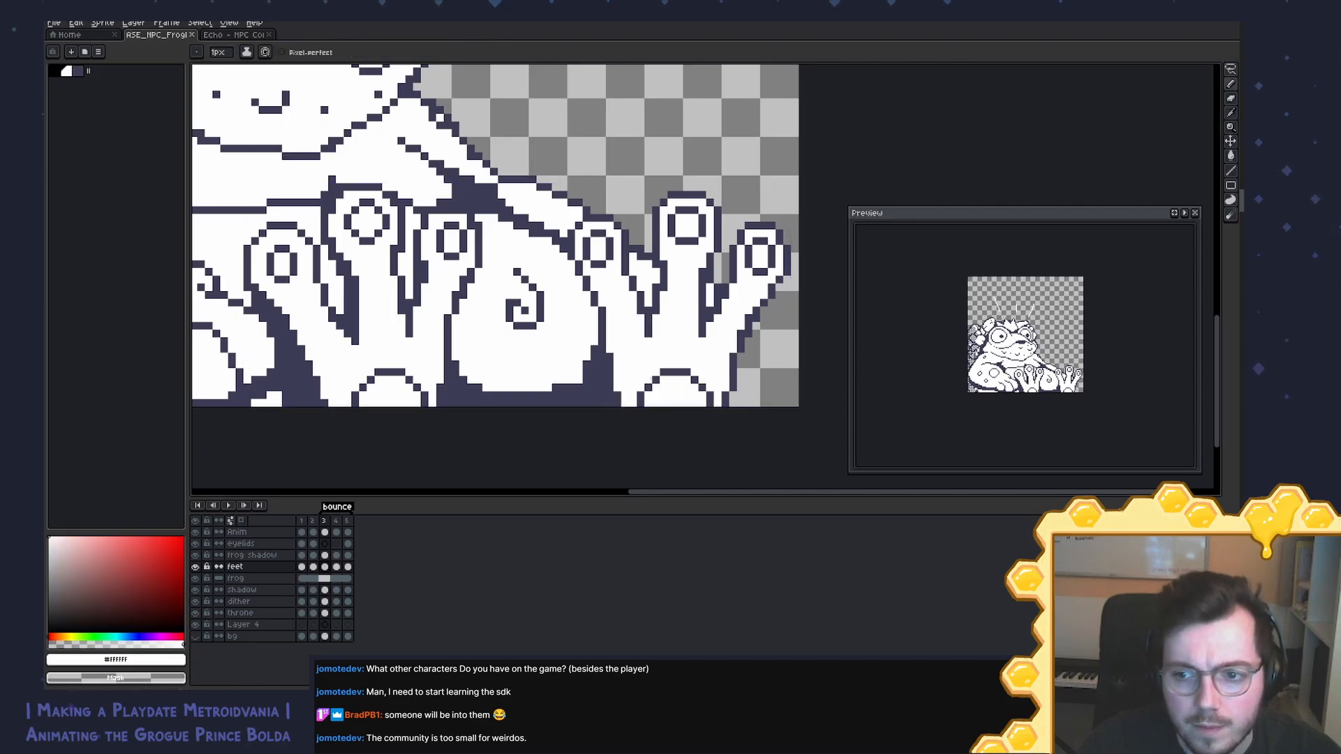
key("x")
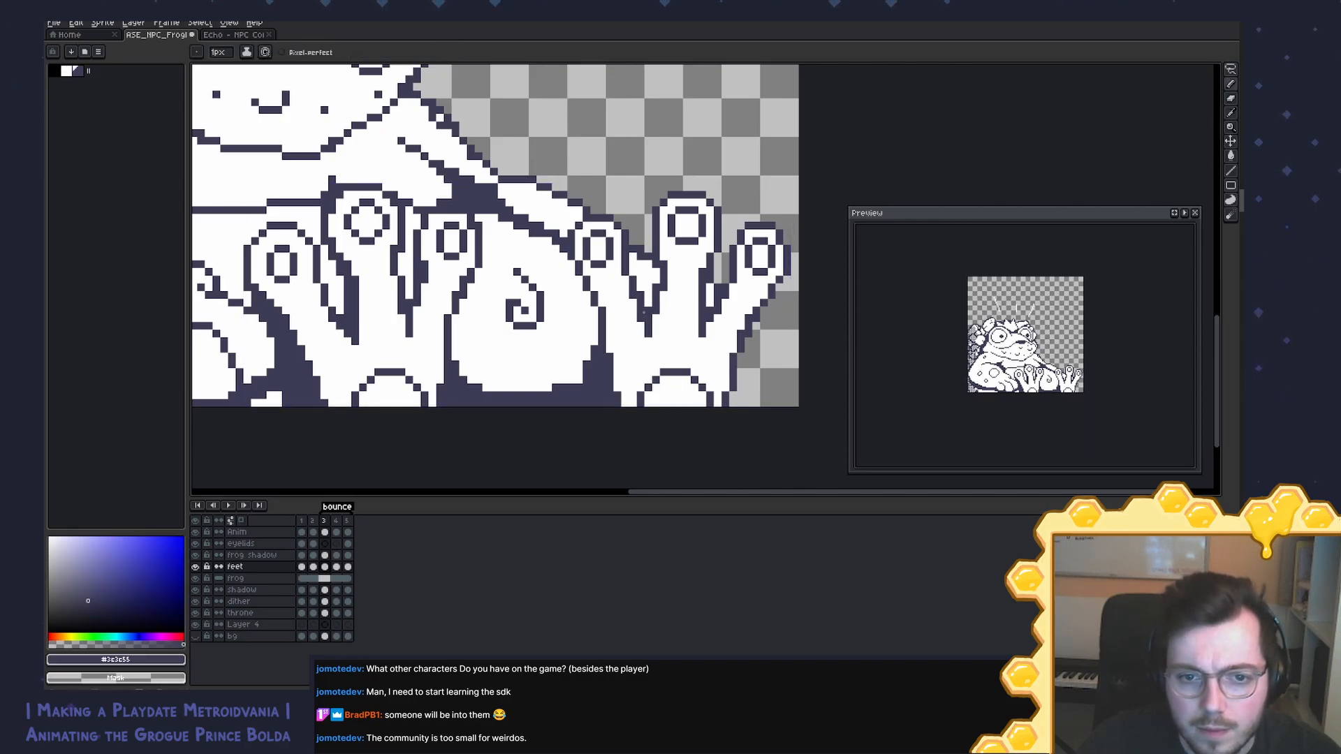
key("e")
left_click(648, 309)
key("ctrl+s")
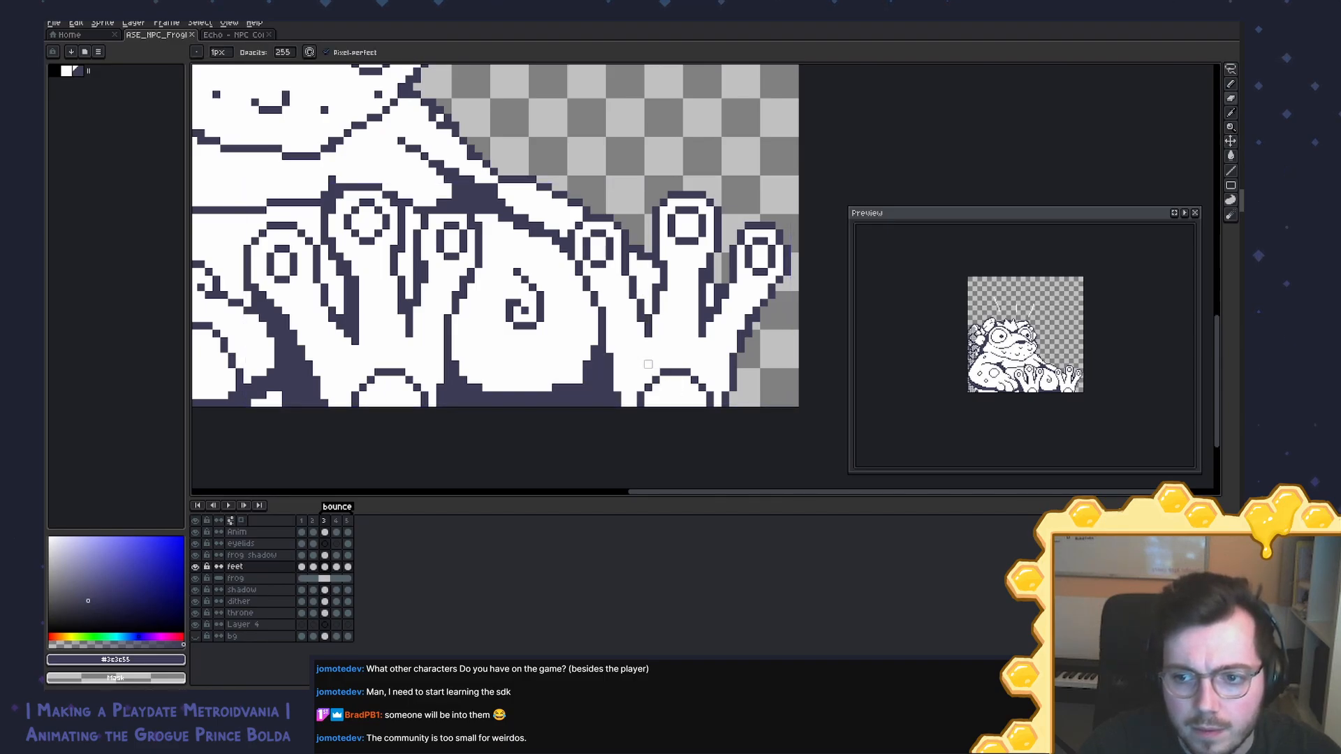
Step: Touch up the pad and outline of the right foot's outer toe with #3c3c55 and white pixels
left_click_drag(695, 342, 659, 341)
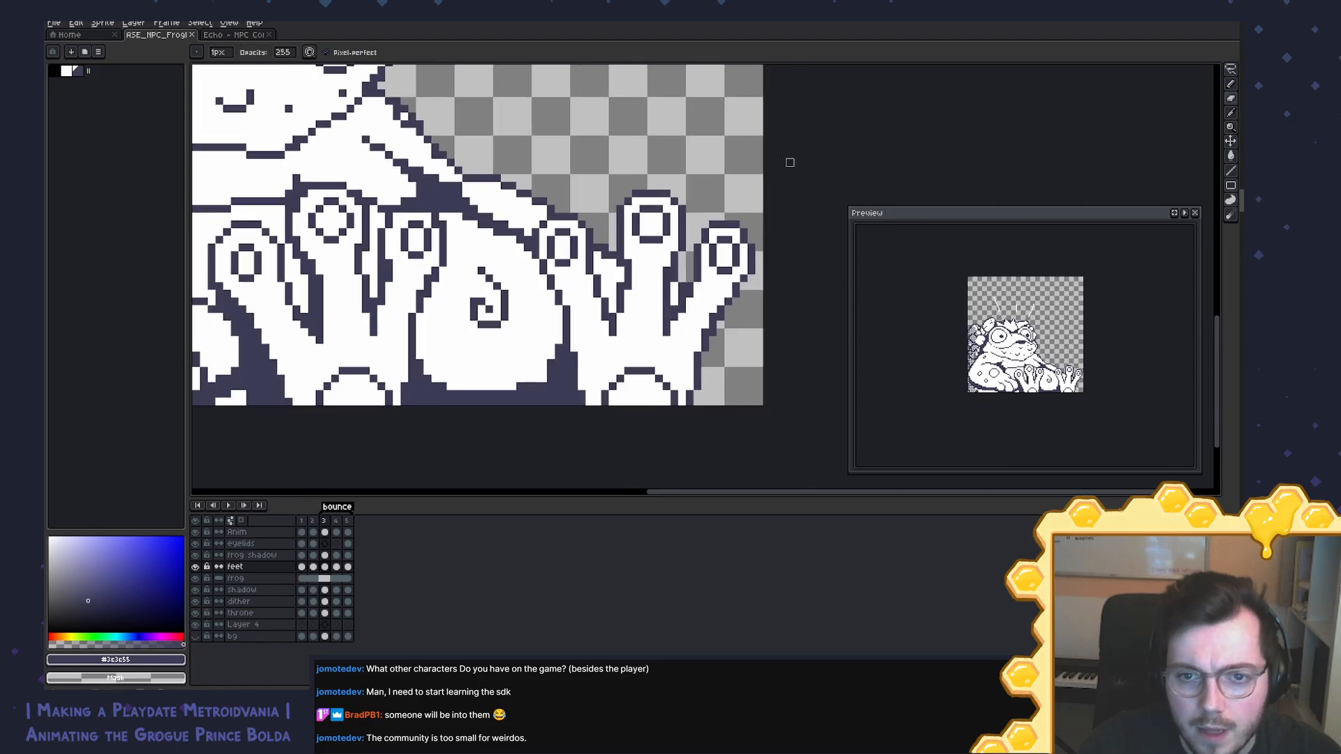
key("b")
left_click(744, 251, "alt")
left_click(744, 241)
left_click(750, 248, "alt")
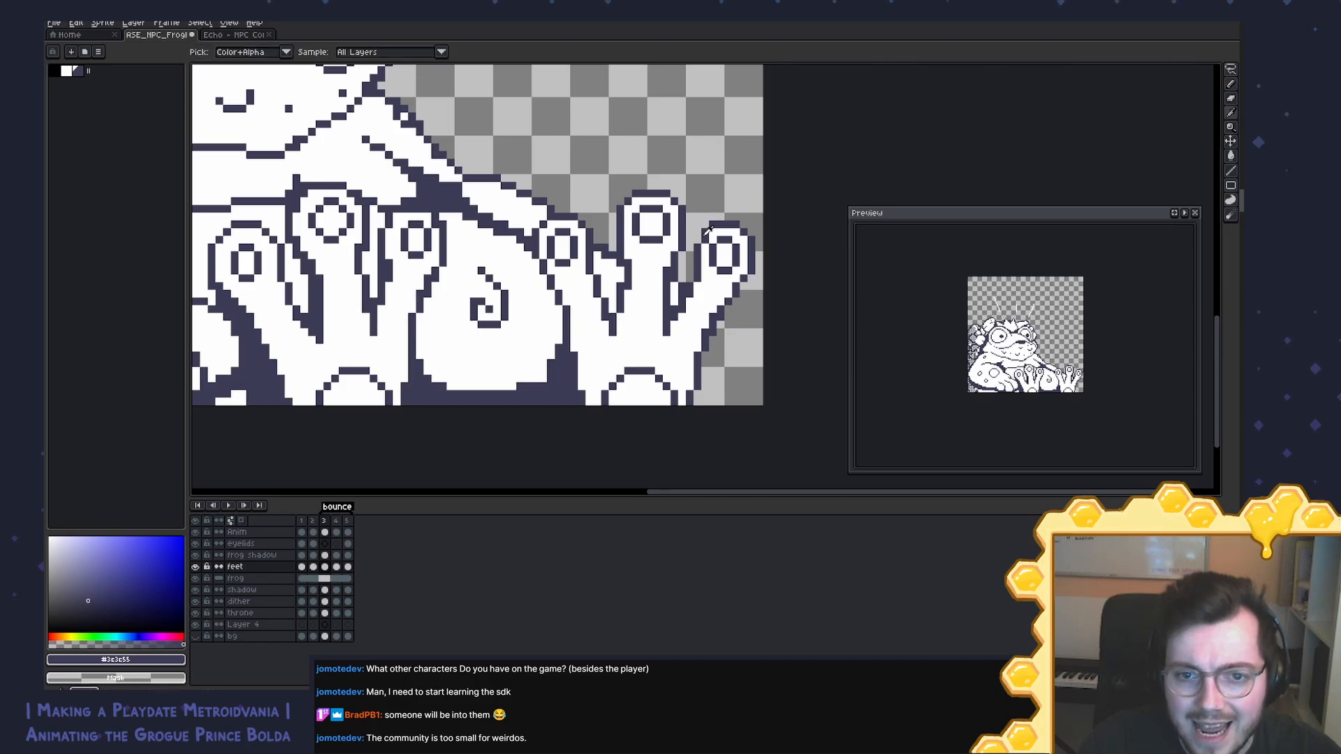
left_click(708, 244, "alt")
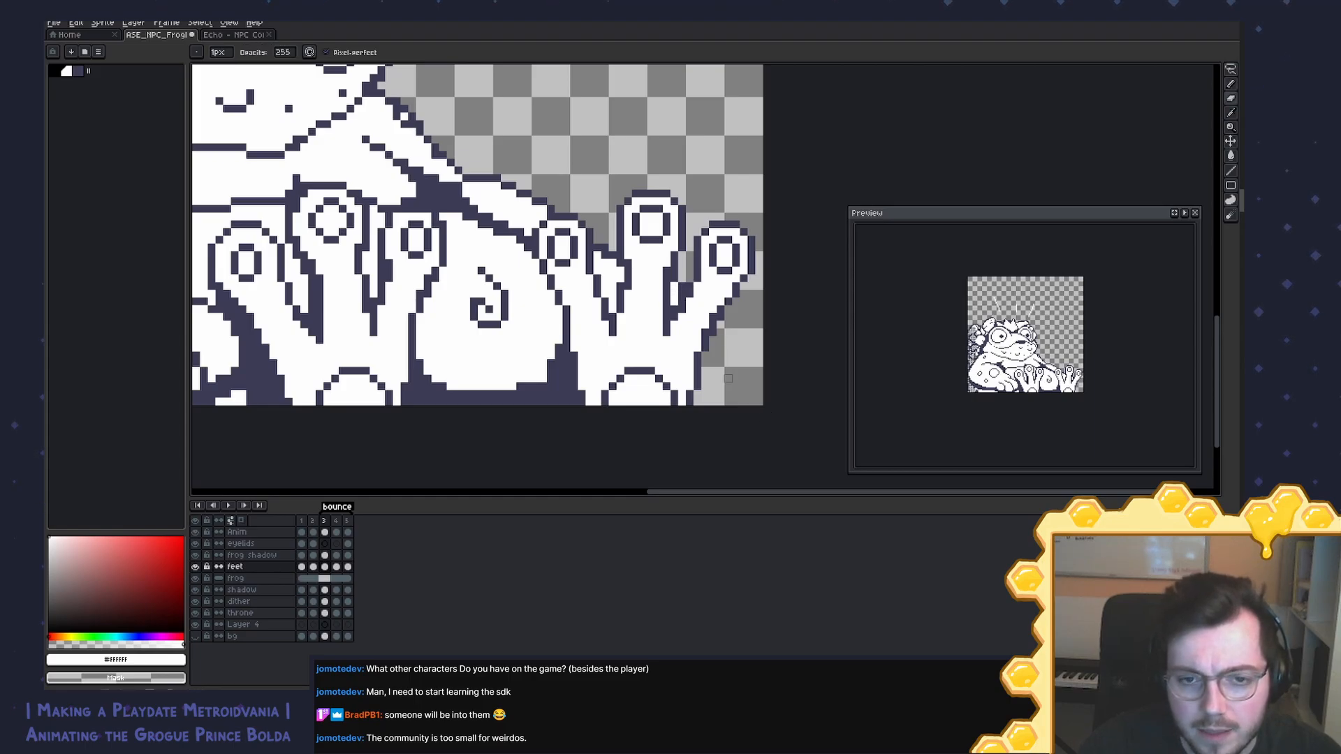
Step: Try to shift the right foot's outer toe one pixel right and one pixel down
scroll(728, 378, "down", 3)
scroll(691, 370, "up", 2)
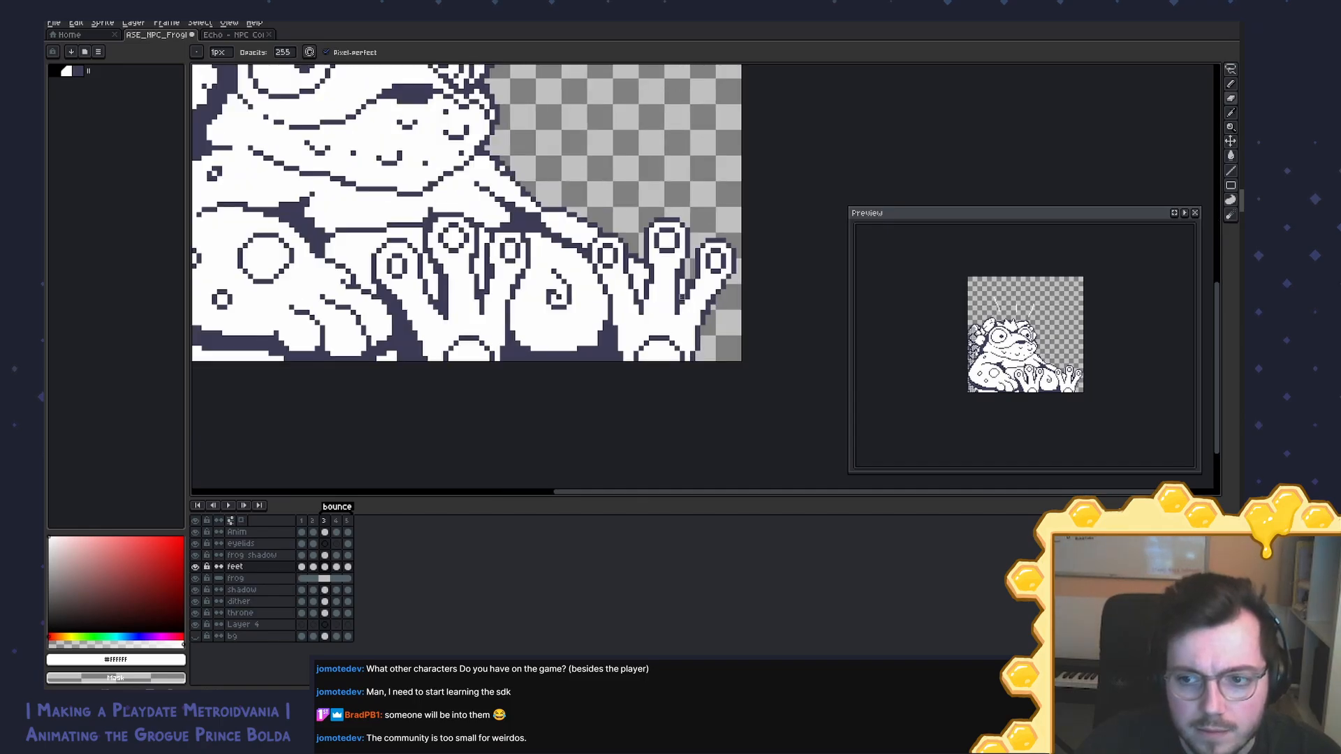
scroll(702, 276, "up", 2)
key("m")
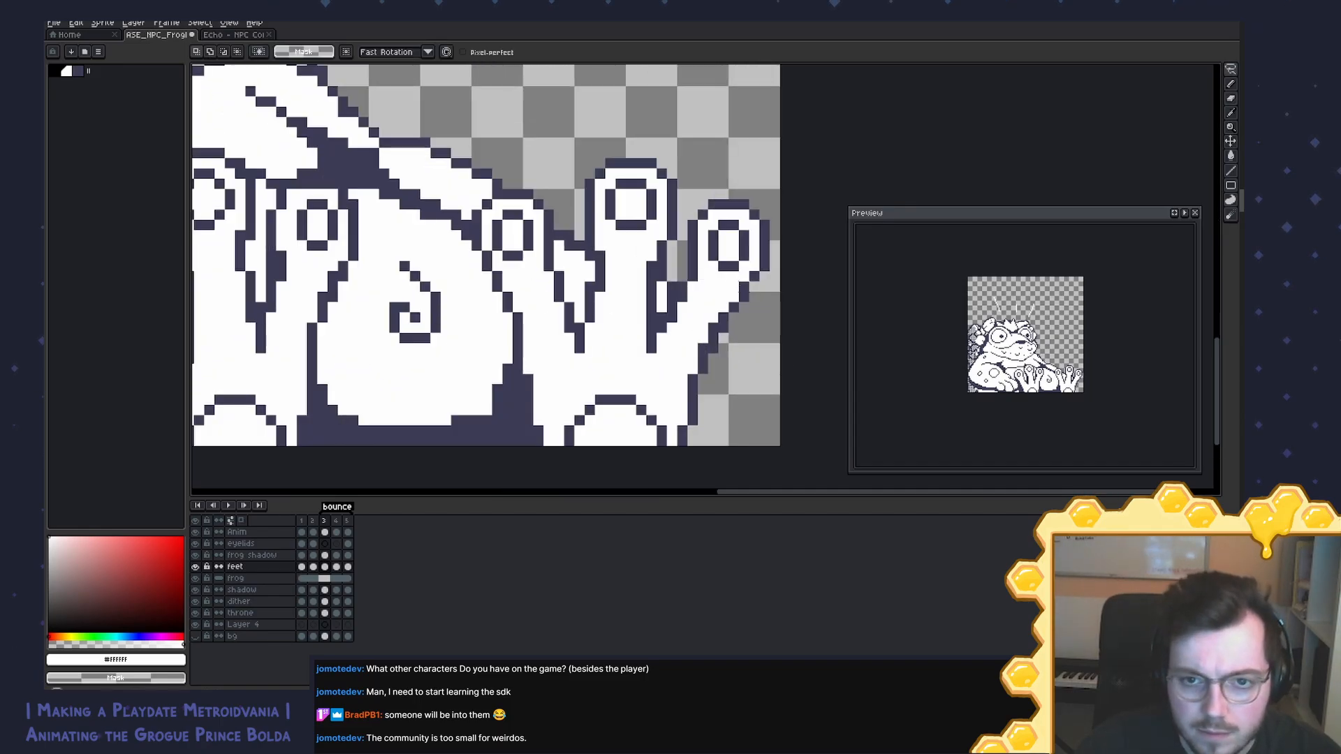
mouse_move(702, 178)
left_mouse_down()
mouse_move(698, 290)
mouse_move(779, 272)
mouse_move(705, 174)
left_mouse_up()
key("Down")
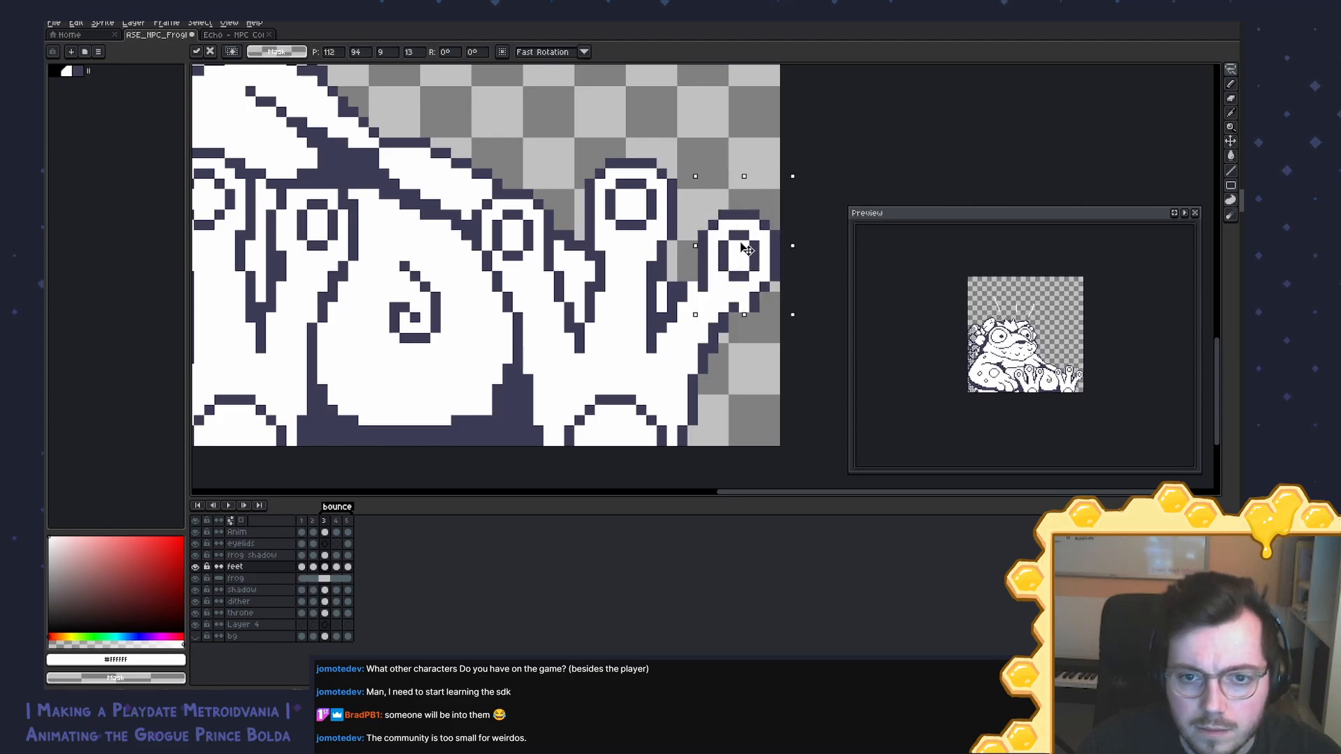
key("Right")
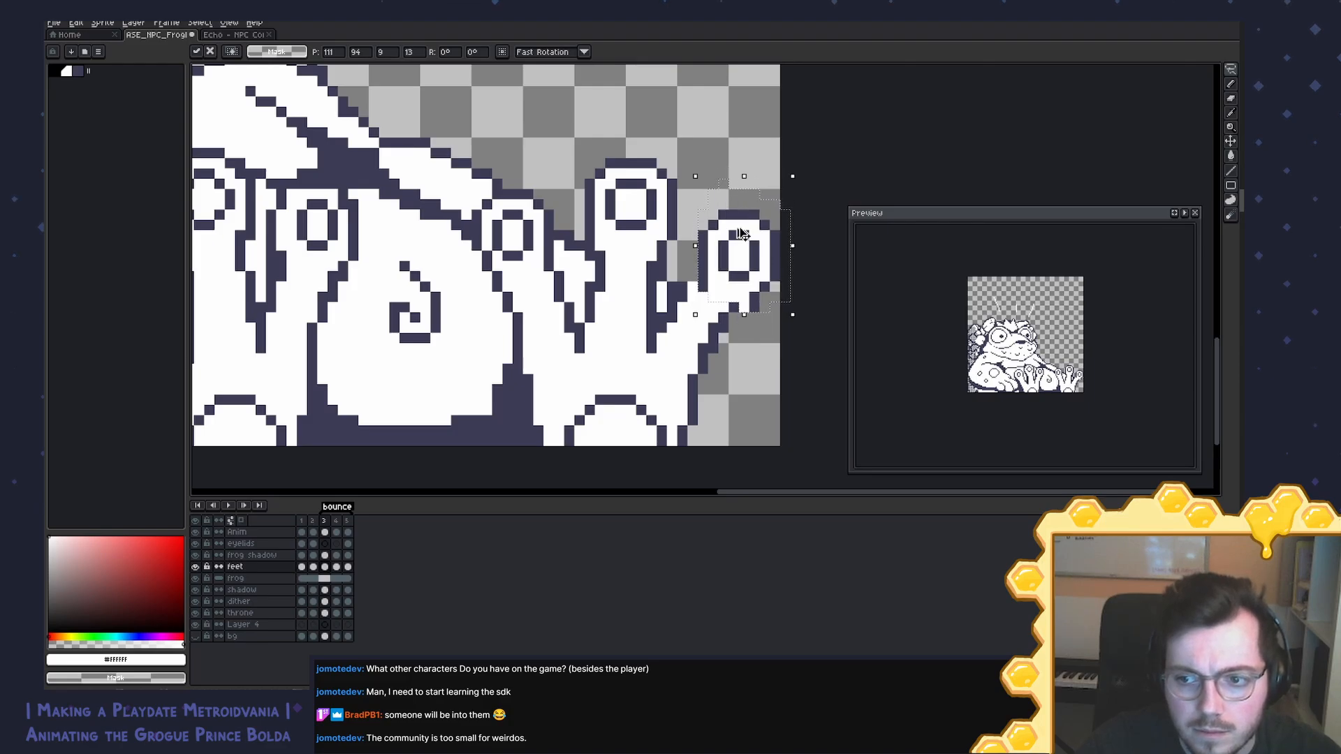
key("ctrl+d")
Step: Try to redraw the shifted outer toe's underside outline in #3c3c55 and clean up its joint with white
key("b")
left_click(703, 286, "alt")
mouse_move(682, 308)
left_mouse_down()
mouse_move(745, 298)
mouse_move(723, 338)
left_mouse_up()
key("ctrl+z")
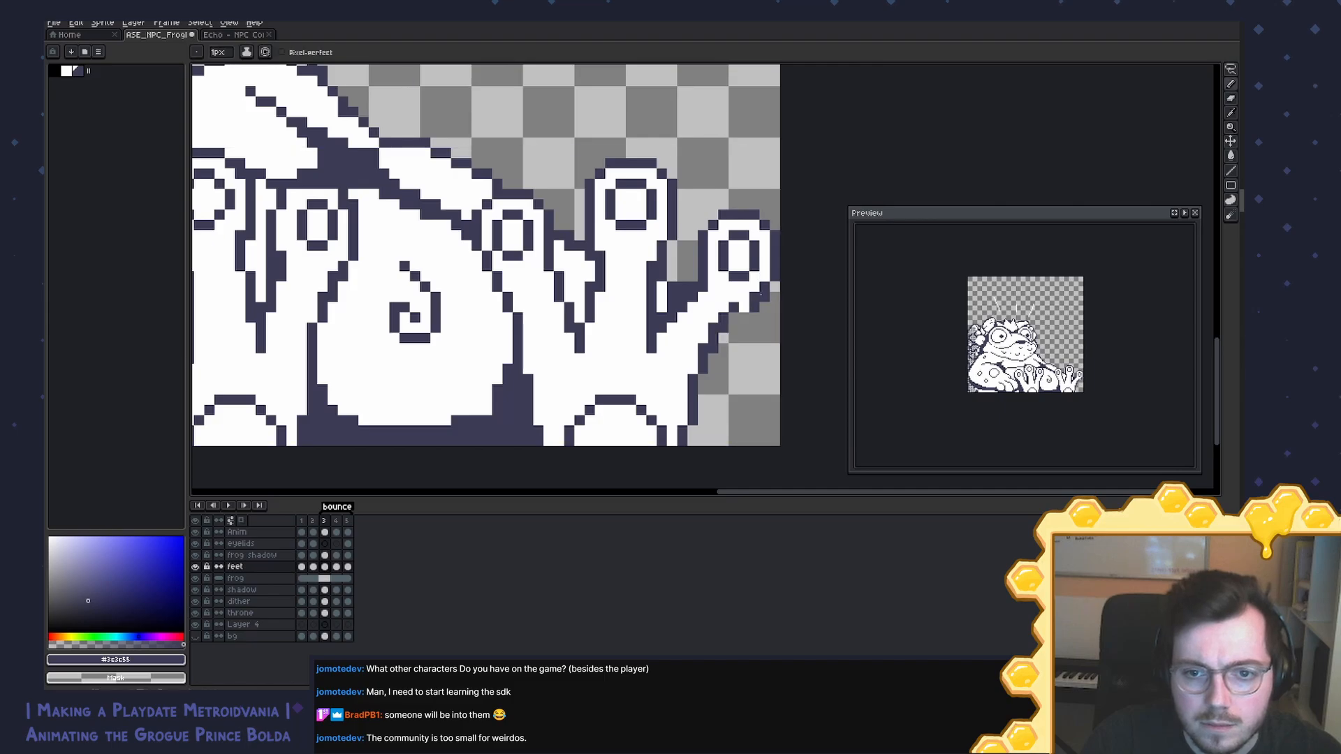
left_click_drag(760, 294, 703, 338)
left_click(716, 302, "alt")
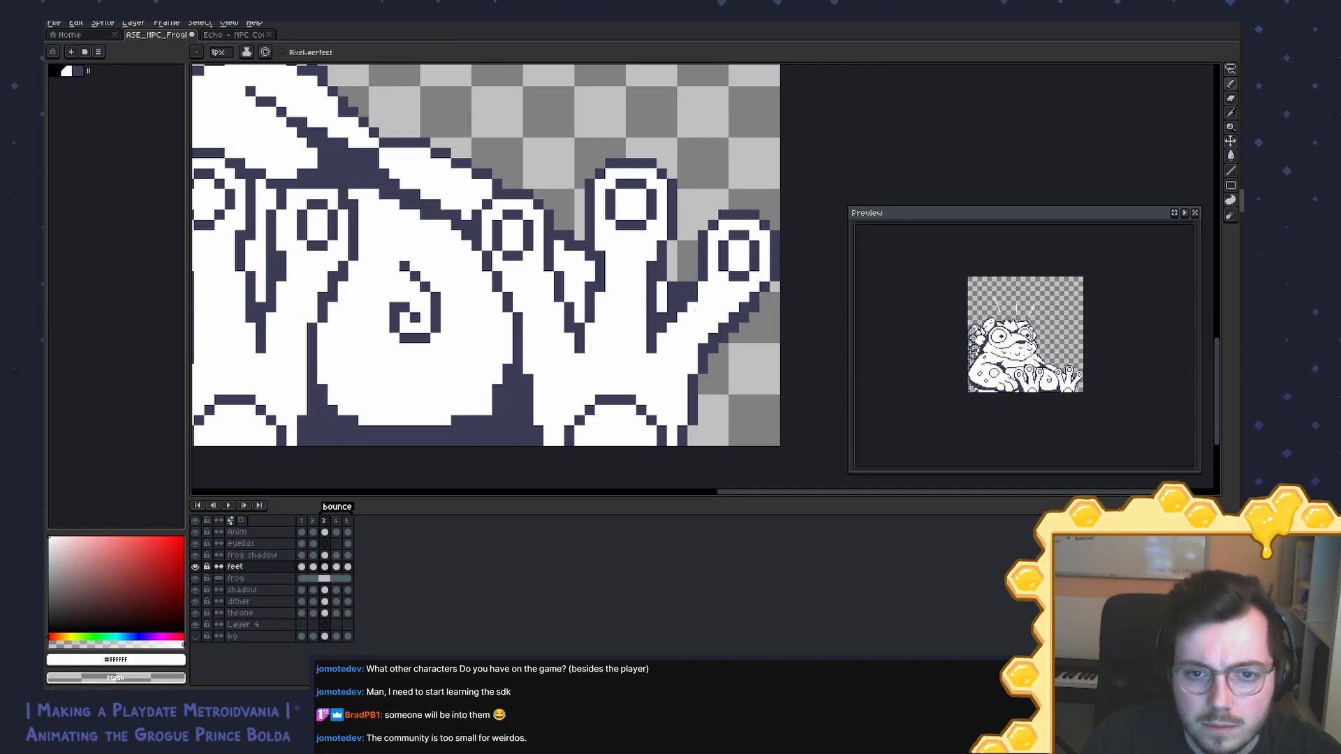
left_click(696, 264, "alt")
left_click(684, 299, "alt")
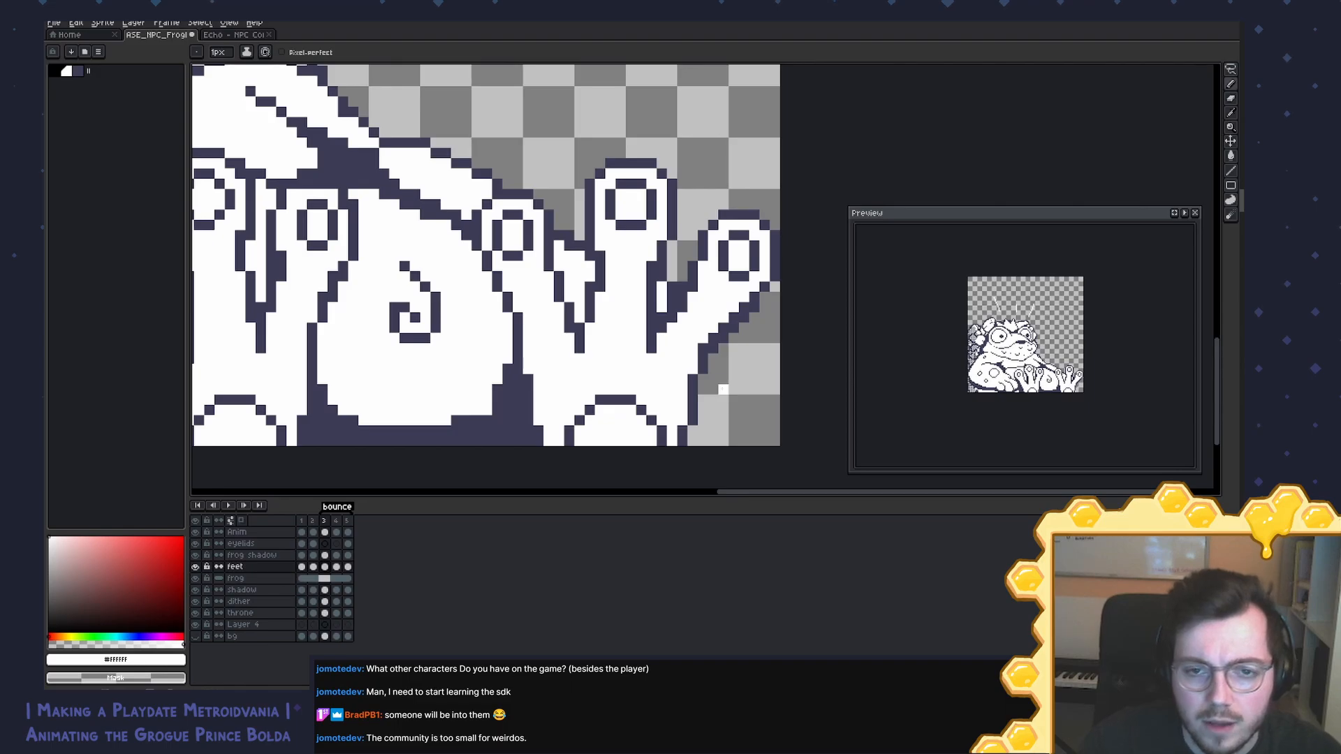
scroll(704, 381, "down", 3)
key("v")
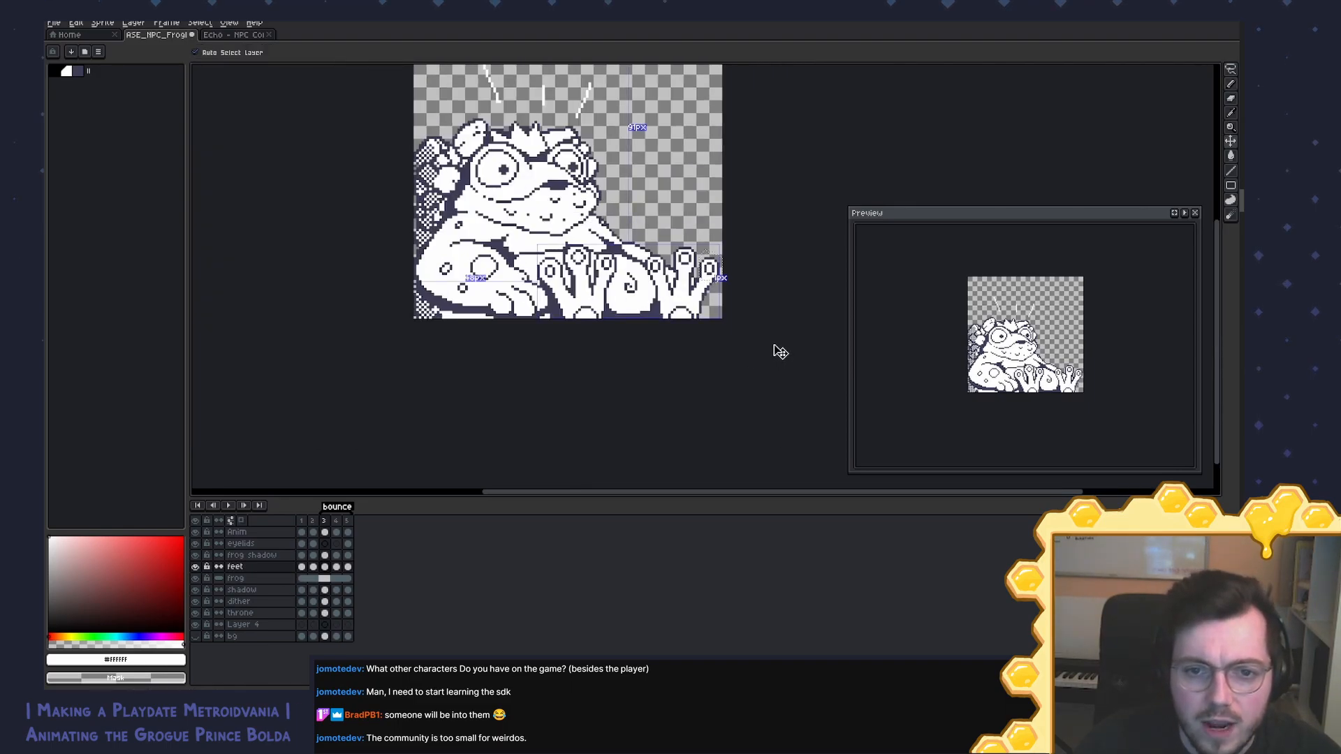
Step: Reshape the right foot's outer edge below the outer toe with #3c3c55 and white pixels, and save the sprite
key("b")
scroll(771, 339, "up", 2)
key("i")
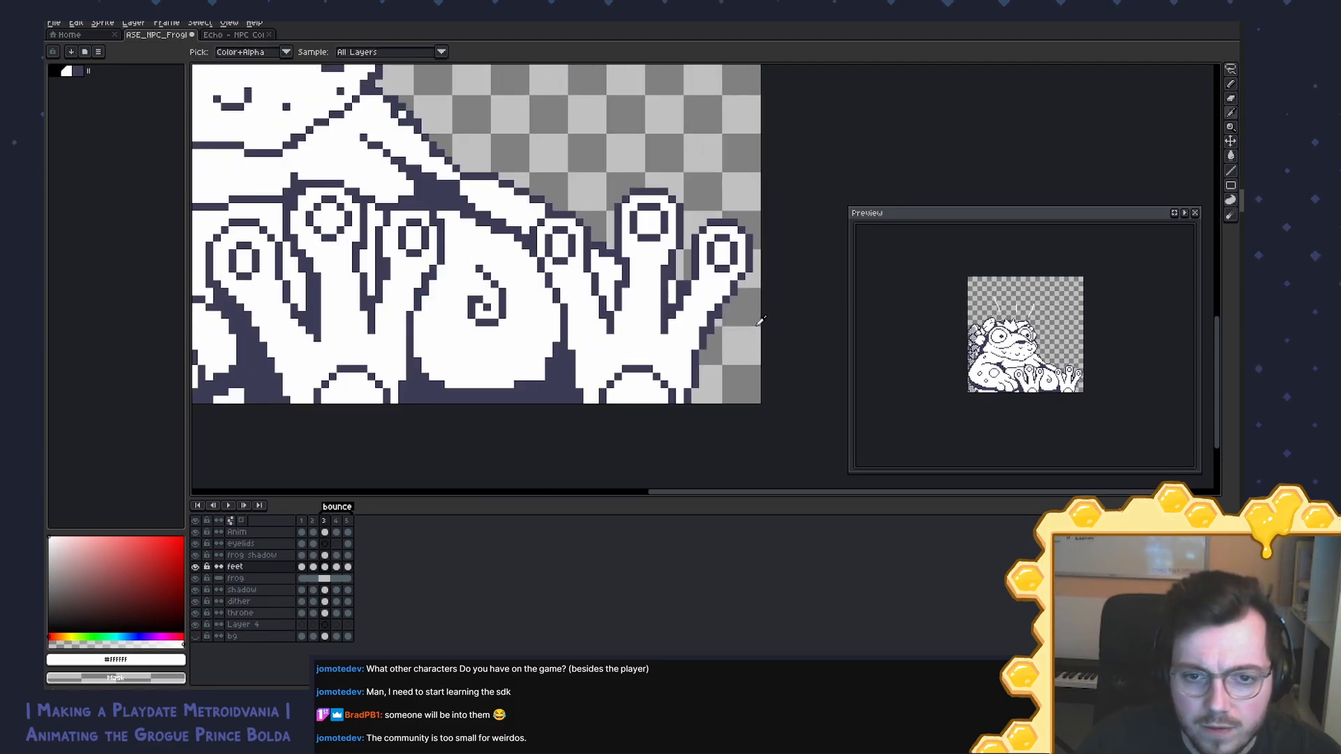
left_click(698, 354)
mouse_move(703, 361)
left_mouse_down()
mouse_move(728, 298)
mouse_move(687, 365)
mouse_move(706, 328)
mouse_move(704, 345)
mouse_move(697, 285)
mouse_move(664, 344)
mouse_move(680, 314)
left_mouse_up()
left_click(703, 312, "alt")
left_click(695, 361)
left_click(665, 329, "alt")
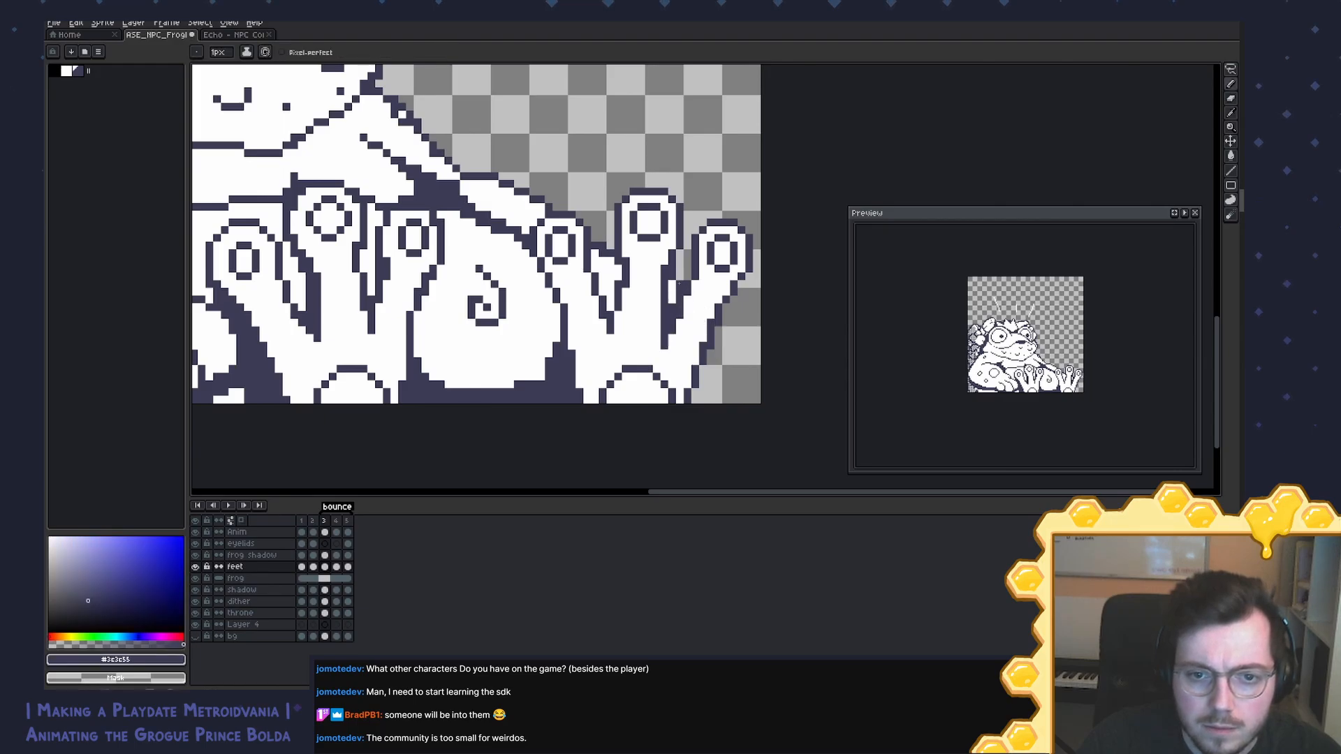
key("e")
key("b")
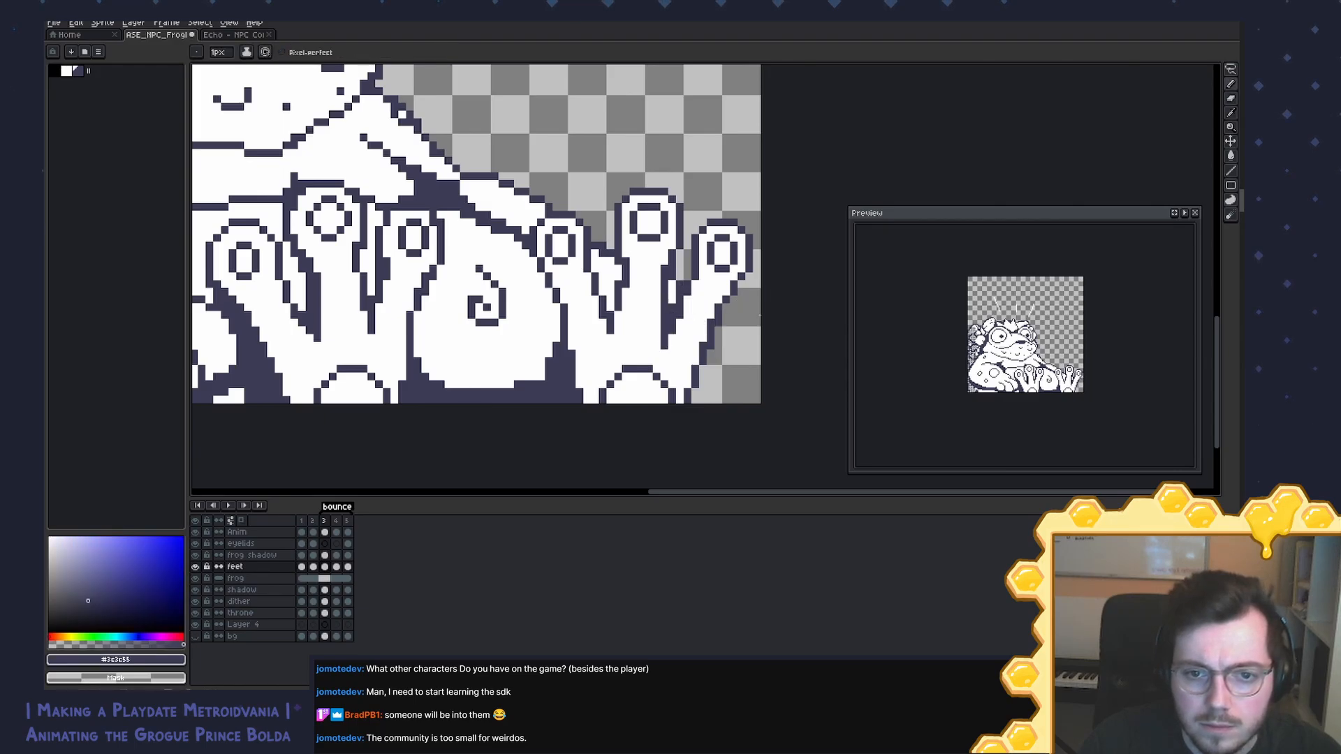
left_click(730, 323, "alt")
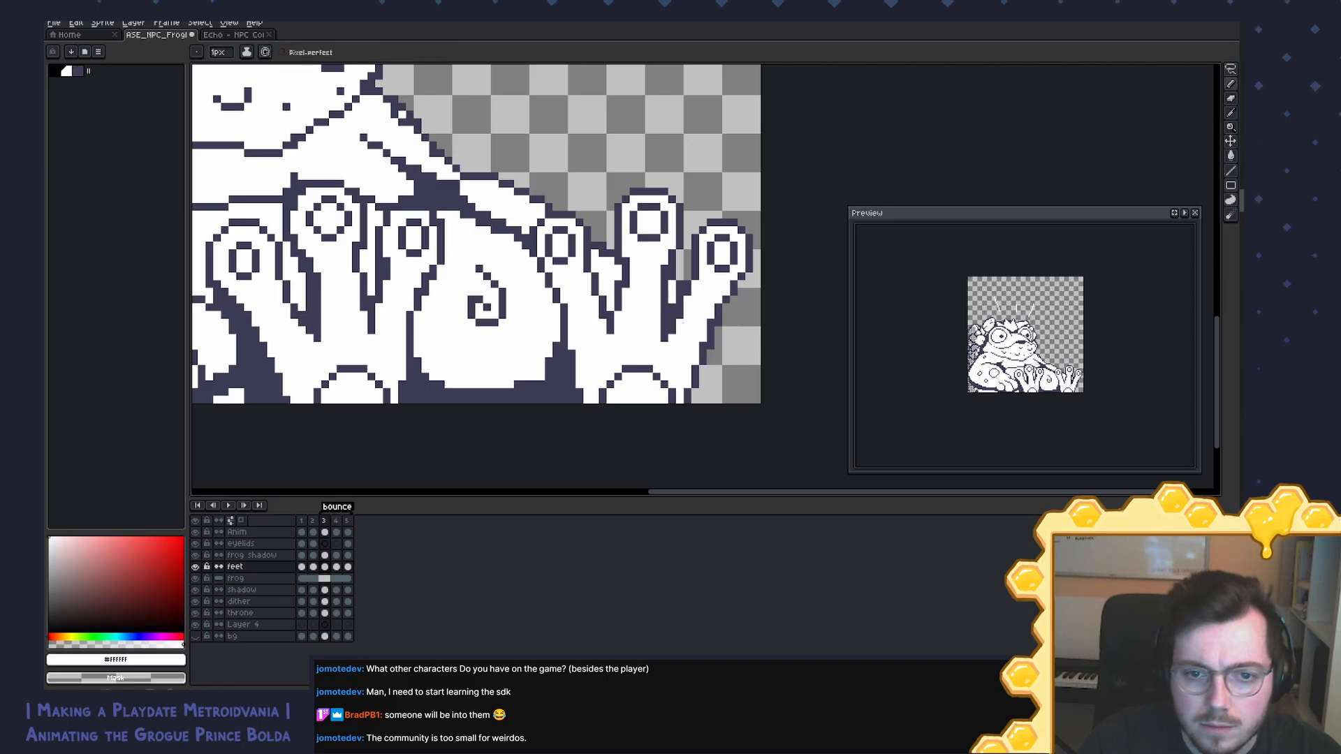
key("ctrl+s")
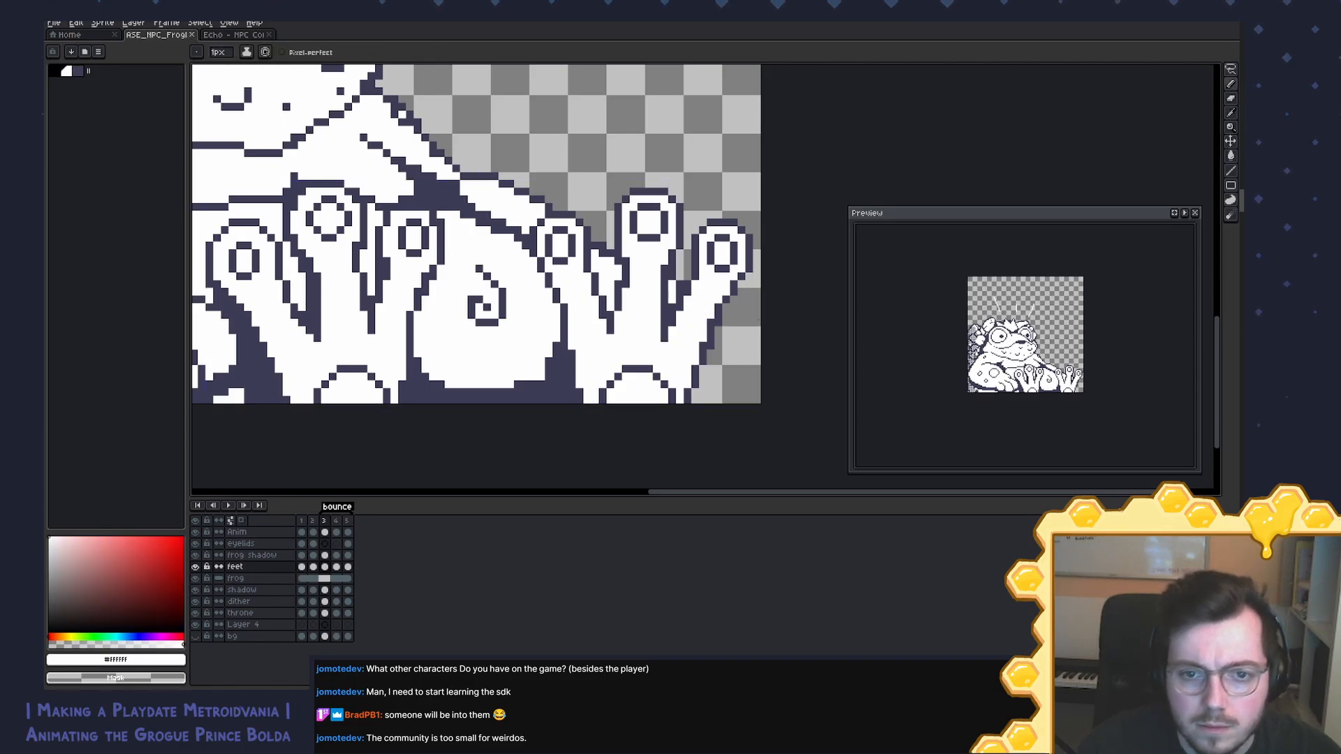
Step: Clean up the gap between the right foot's middle and outer toes with the Eraser and save the sprite
left_click(685, 287, "alt")
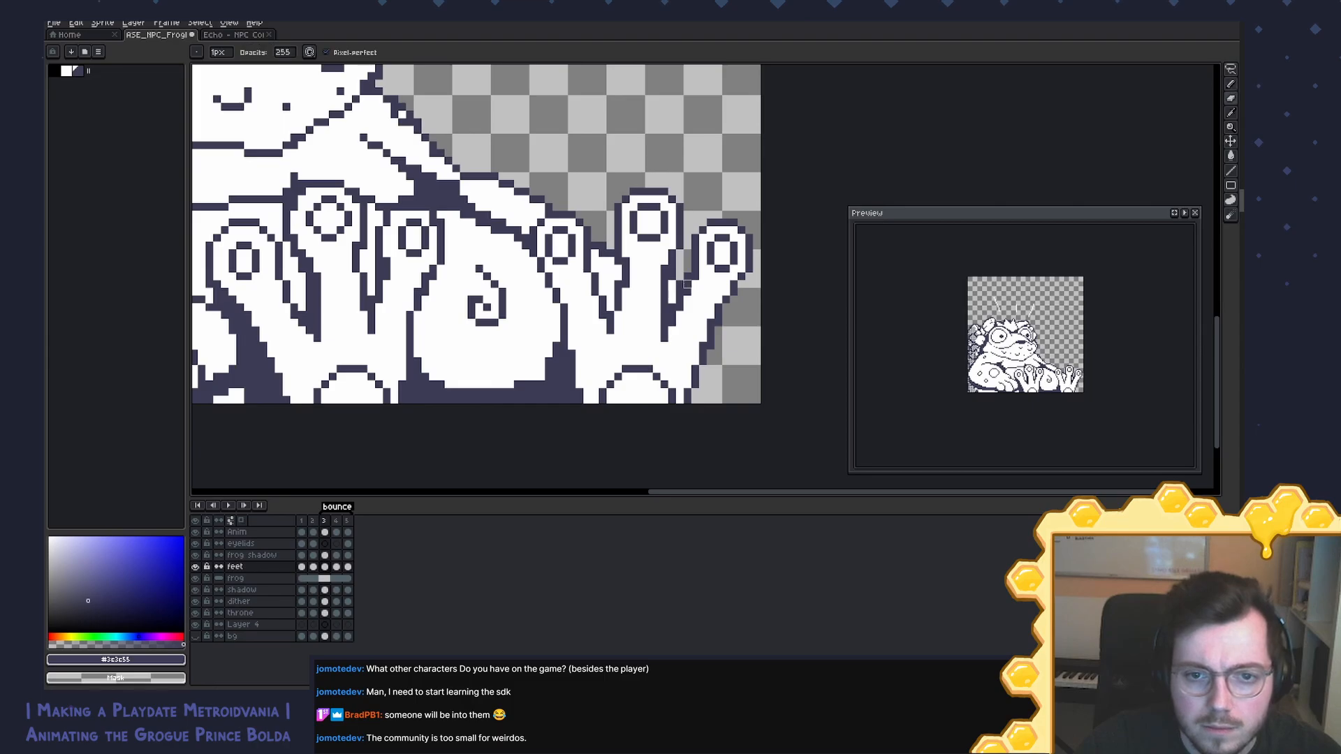
scroll(739, 308, "down", 5)
scroll(739, 308, "down", 1)
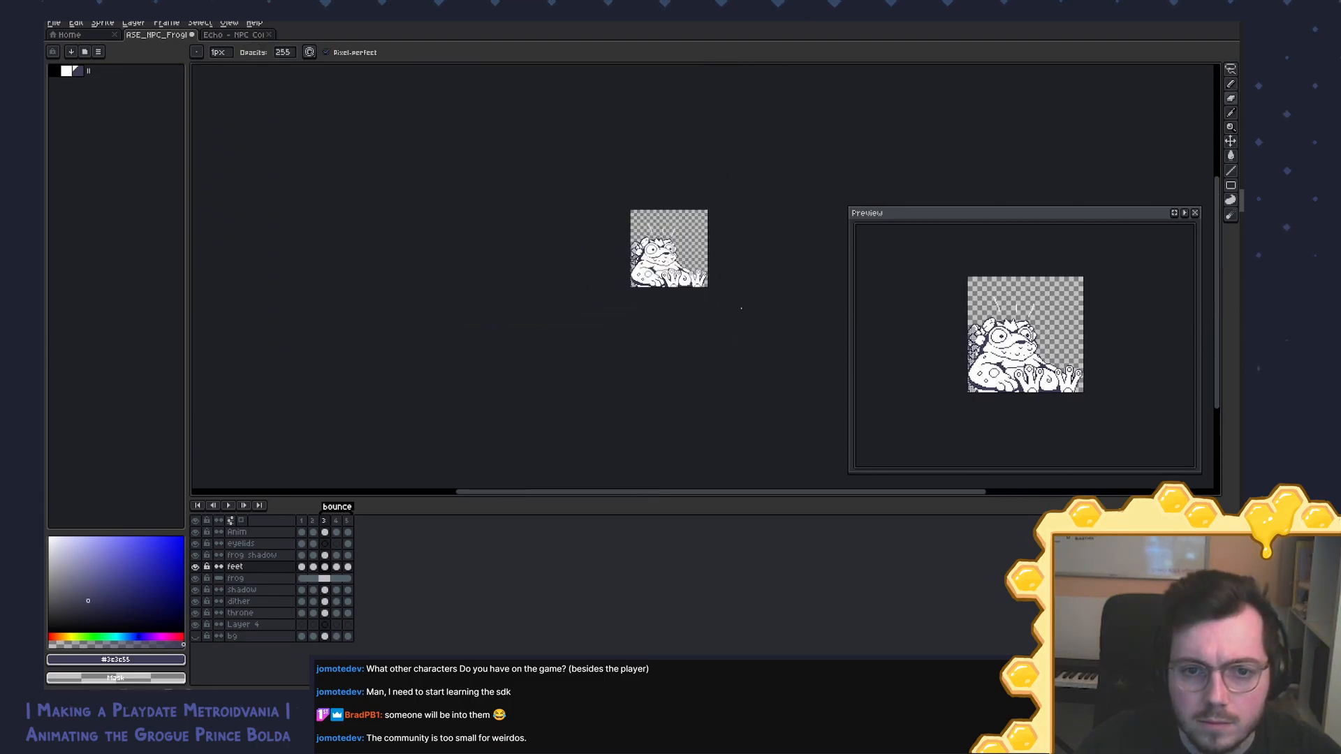
scroll(701, 273, "up", 3)
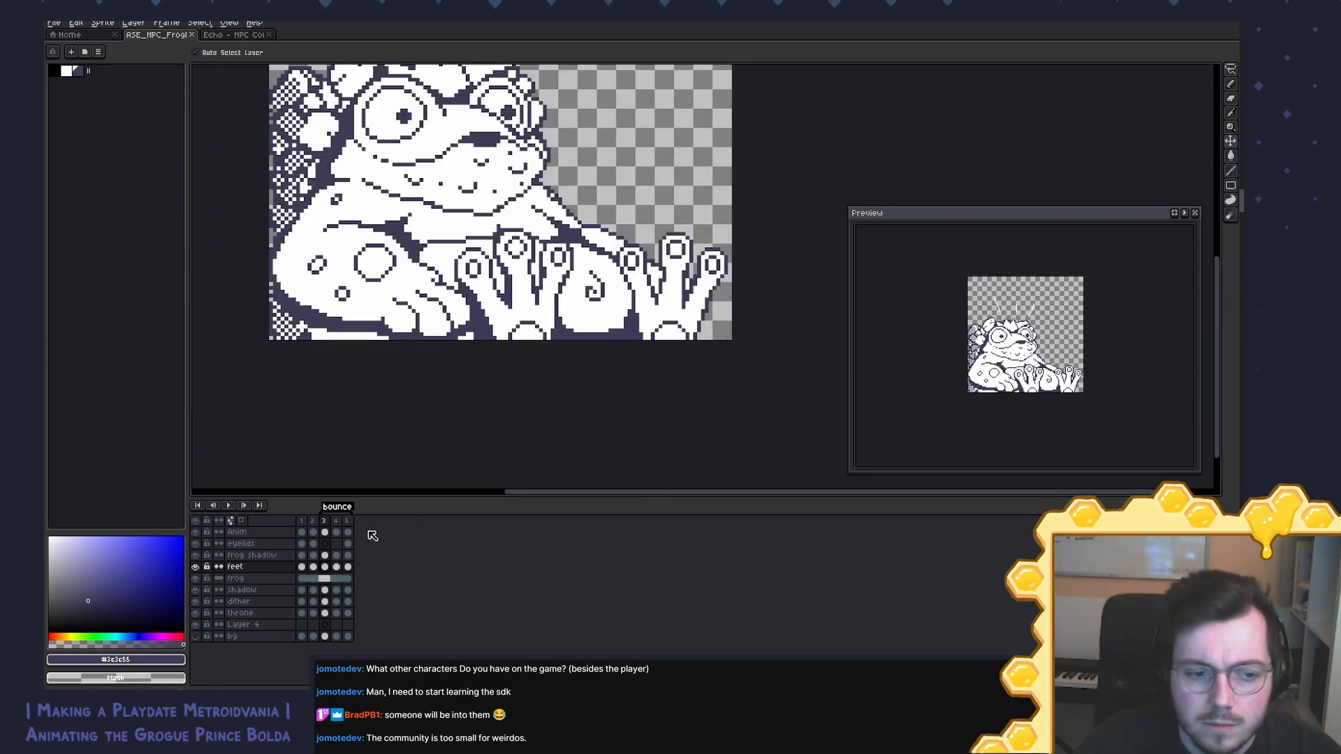
Step: Copy the feet cel of frame 3 and paste it into frame 5 of the feet layer
left_click(326, 567)
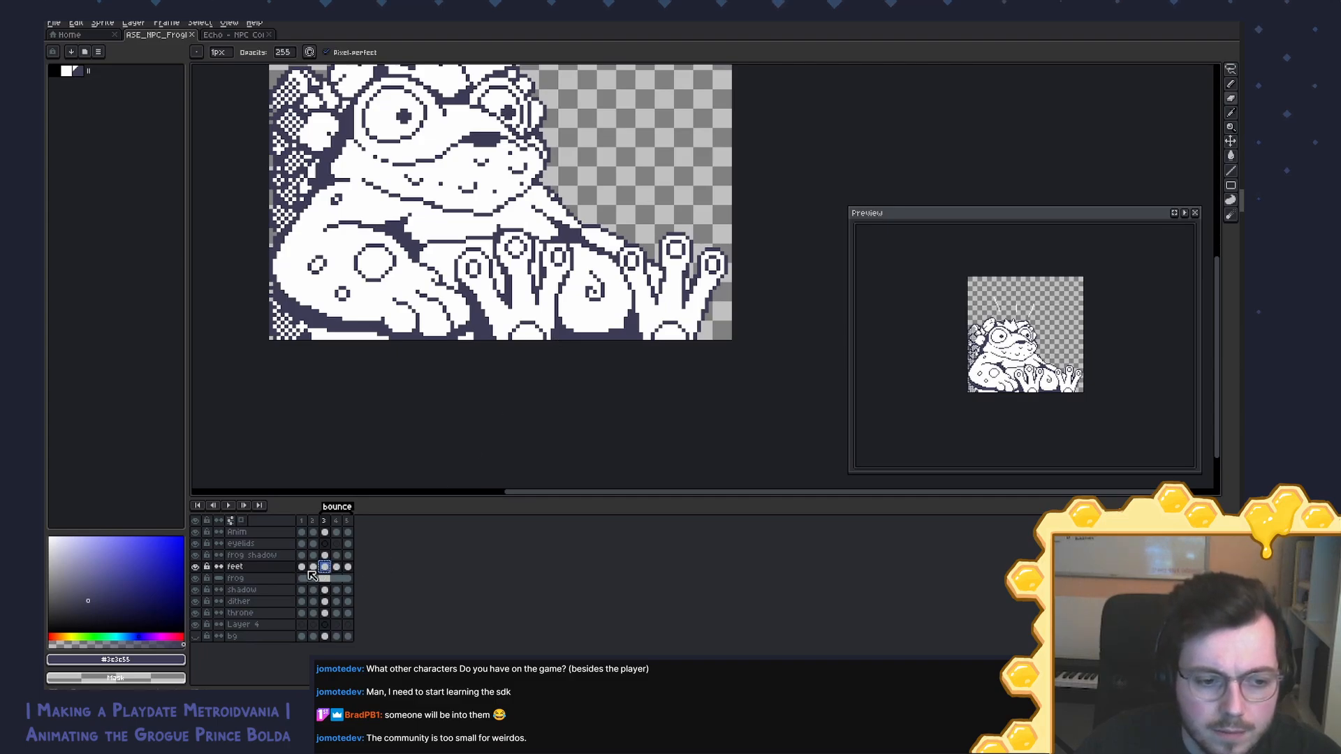
left_click(303, 567)
left_click_drag(304, 567, 354, 568)
key("ctrl+v")
left_click(346, 569)
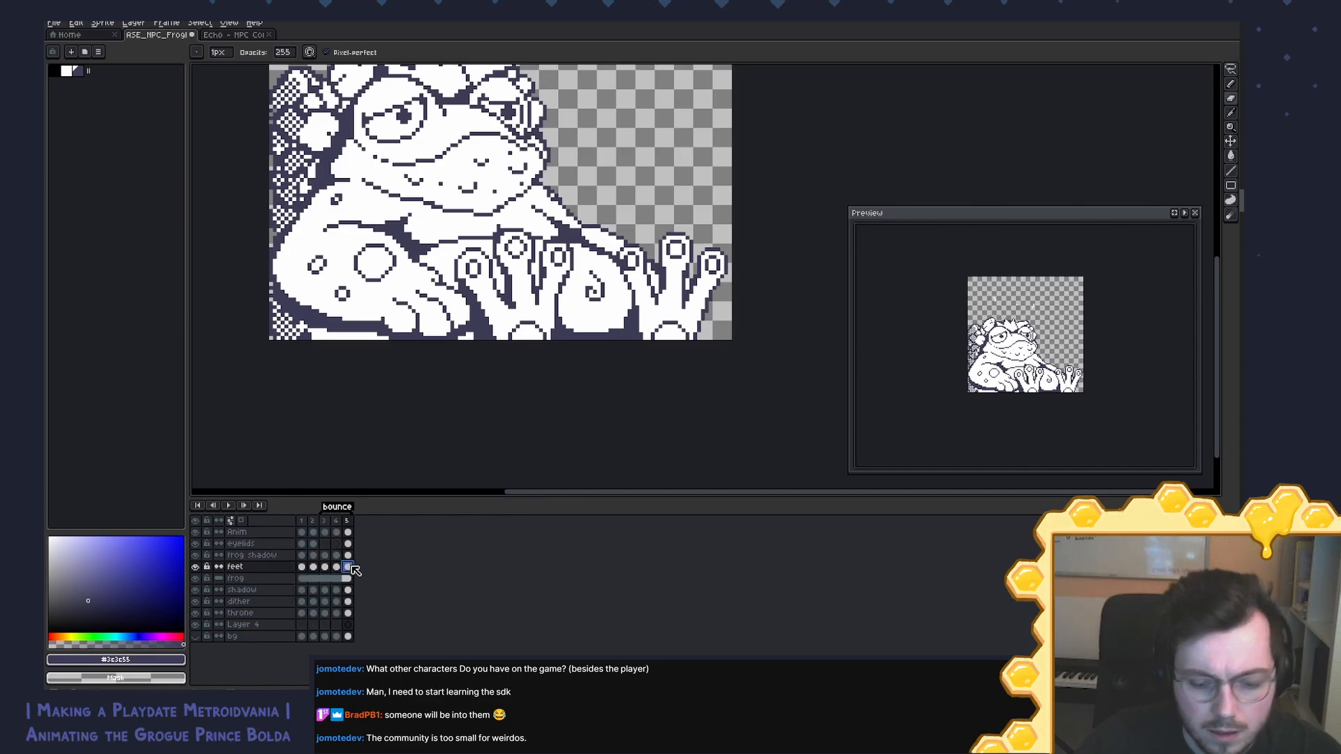
Step: Step through the frames to compare the feet, and paste the copied feet cel into frame 4
key("Left")
key("Left")
key("Left")
key("Left")
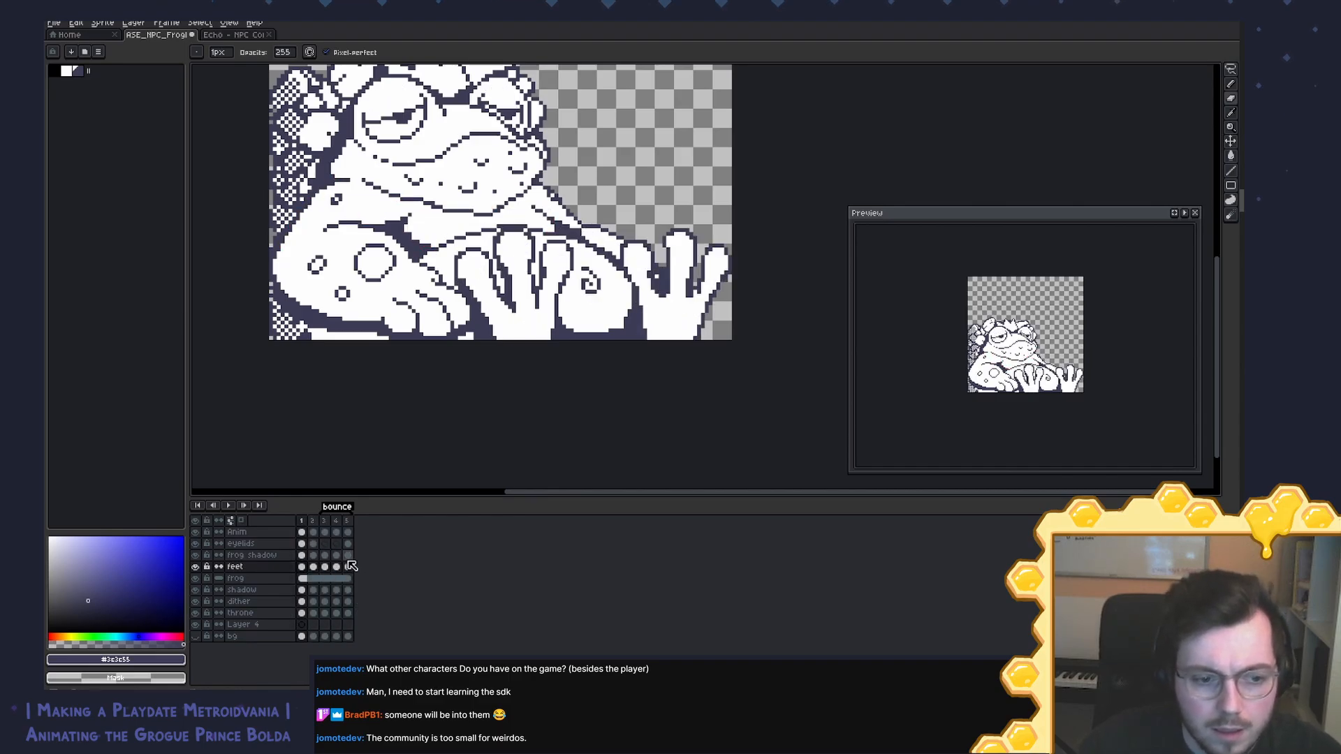
key("Right")
key("Right")
key("Right")
key("ctrl+v")
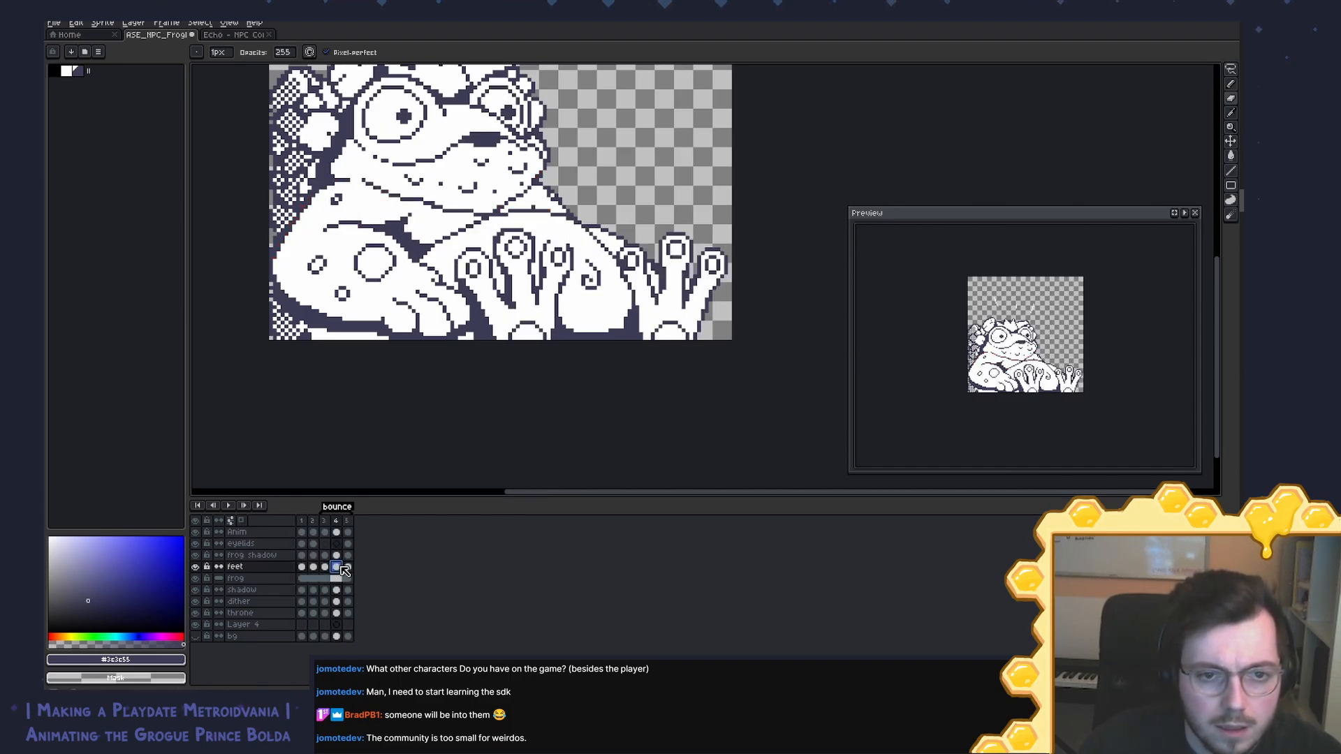
Step: Copy the feet cel of frame 3 again and paste it into frame 1
left_click(325, 568)
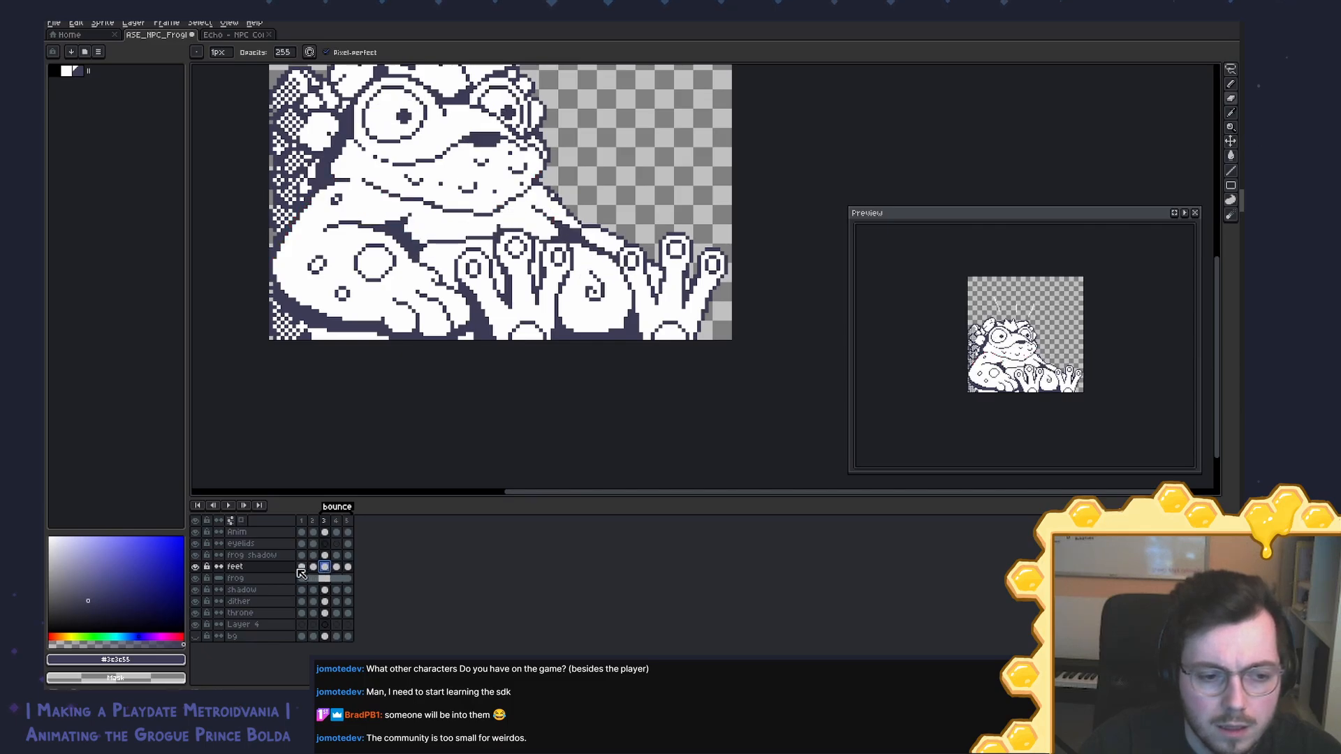
left_click(301, 568)
scroll(548, 231, "up", 2)
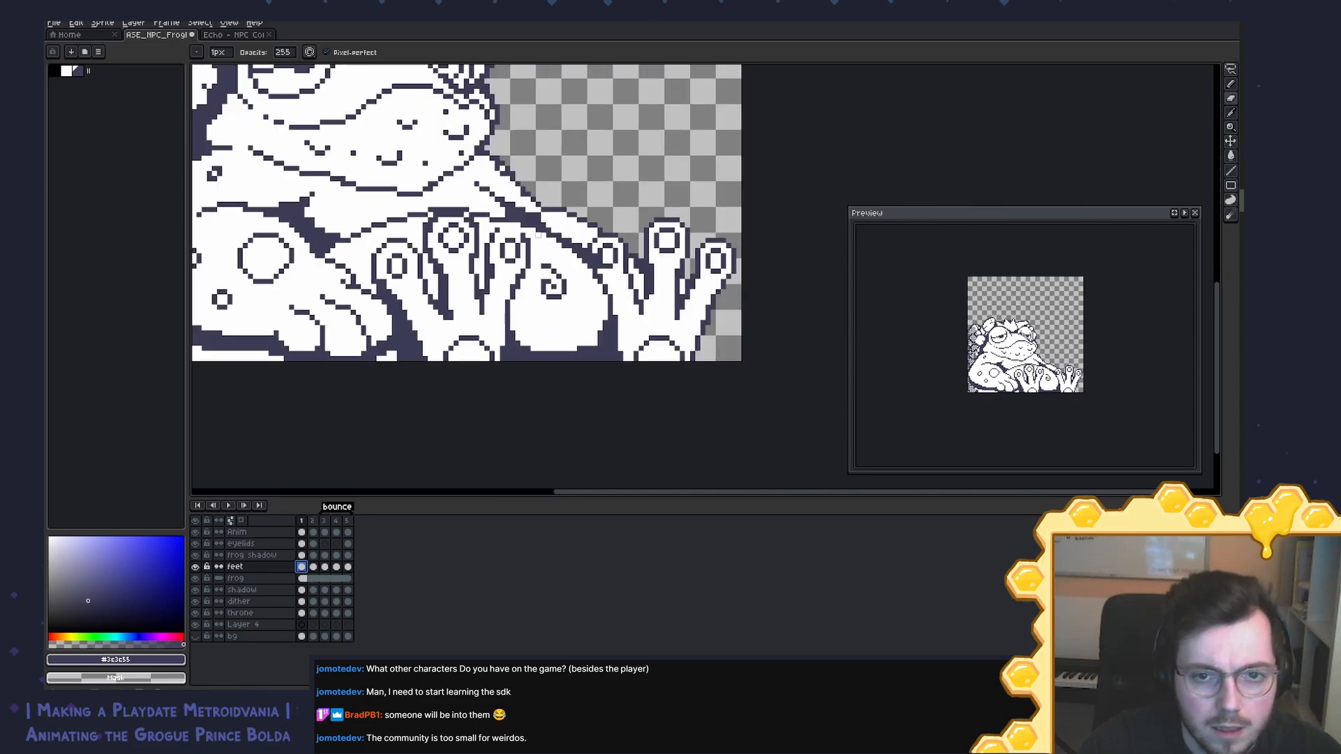
Step: Link the feet layer's cels across frames 1 to 5
scroll(549, 232, "down", 1)
left_click_drag(301, 568, 347, 568)
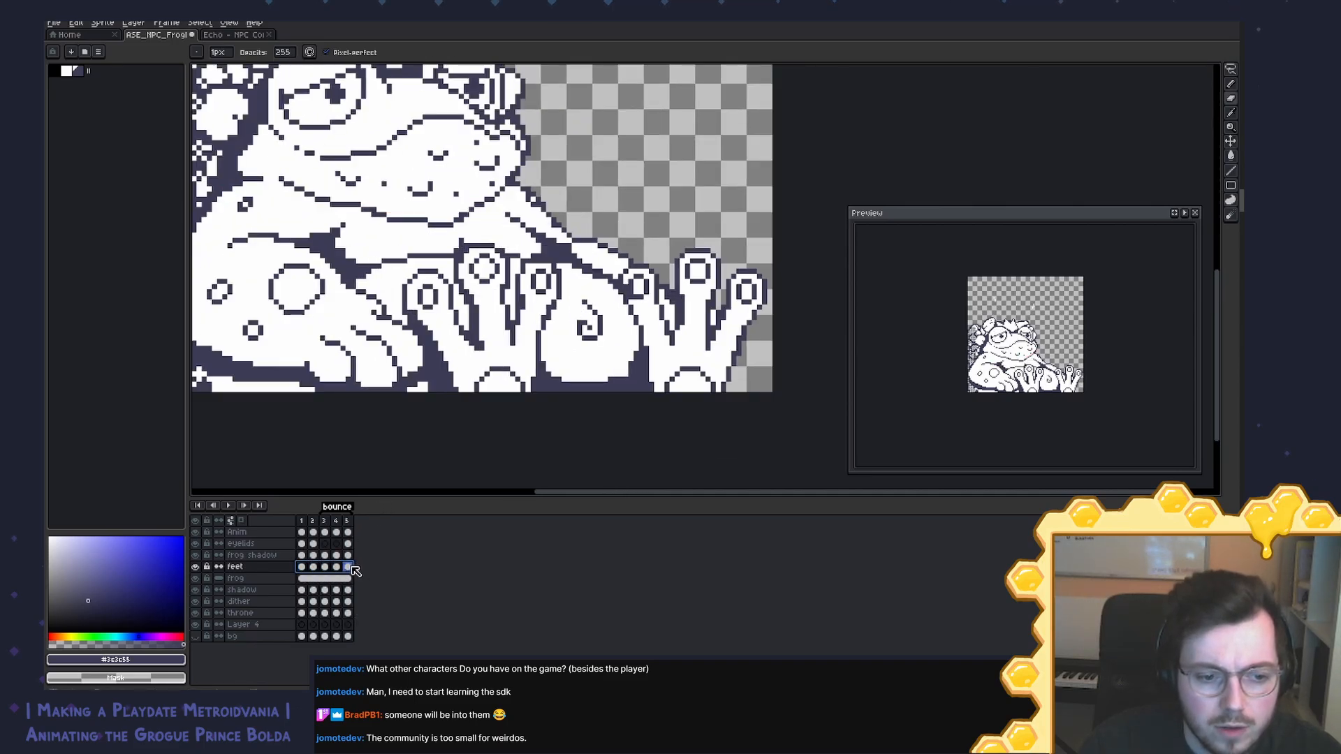
right_click(348, 568)
left_click(381, 611)
left_click(313, 566)
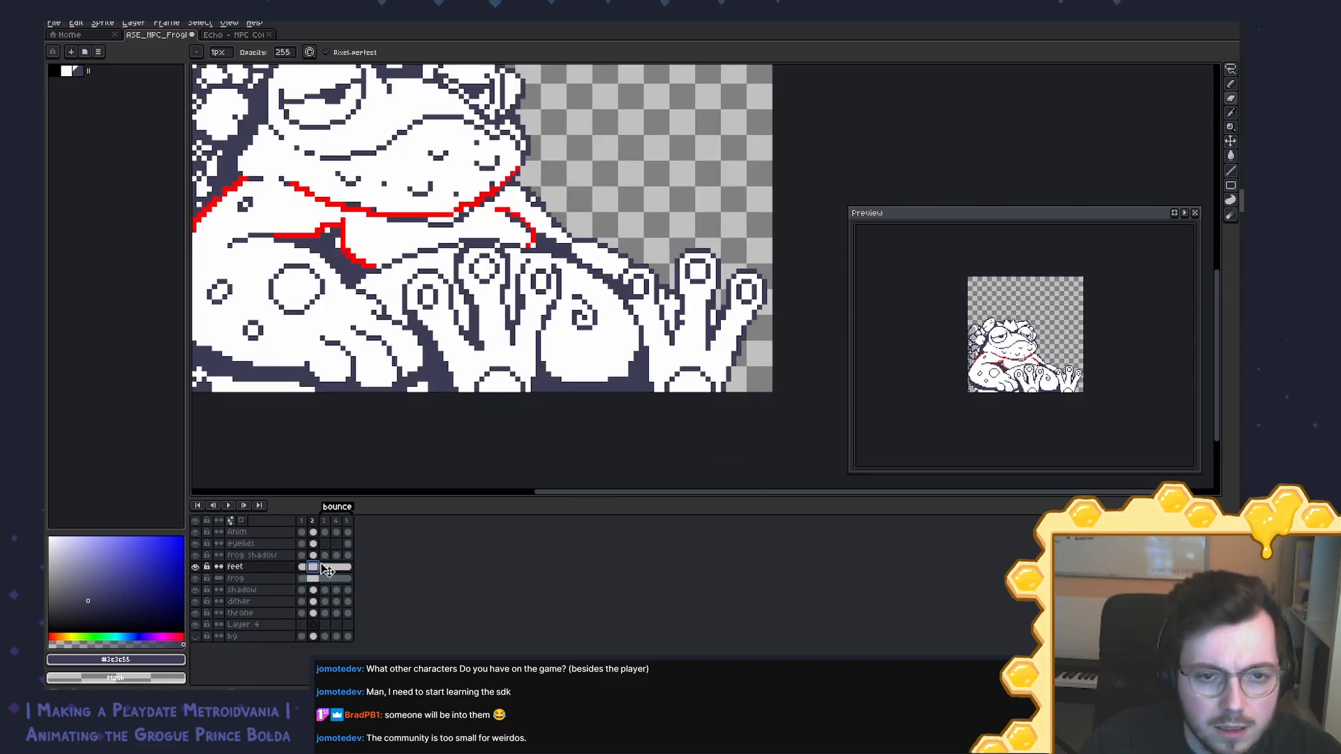
Step: Retouch the left foot's inner toe with the Pencil in frame 2 and play back the bounce animation
key("i")
key("b")
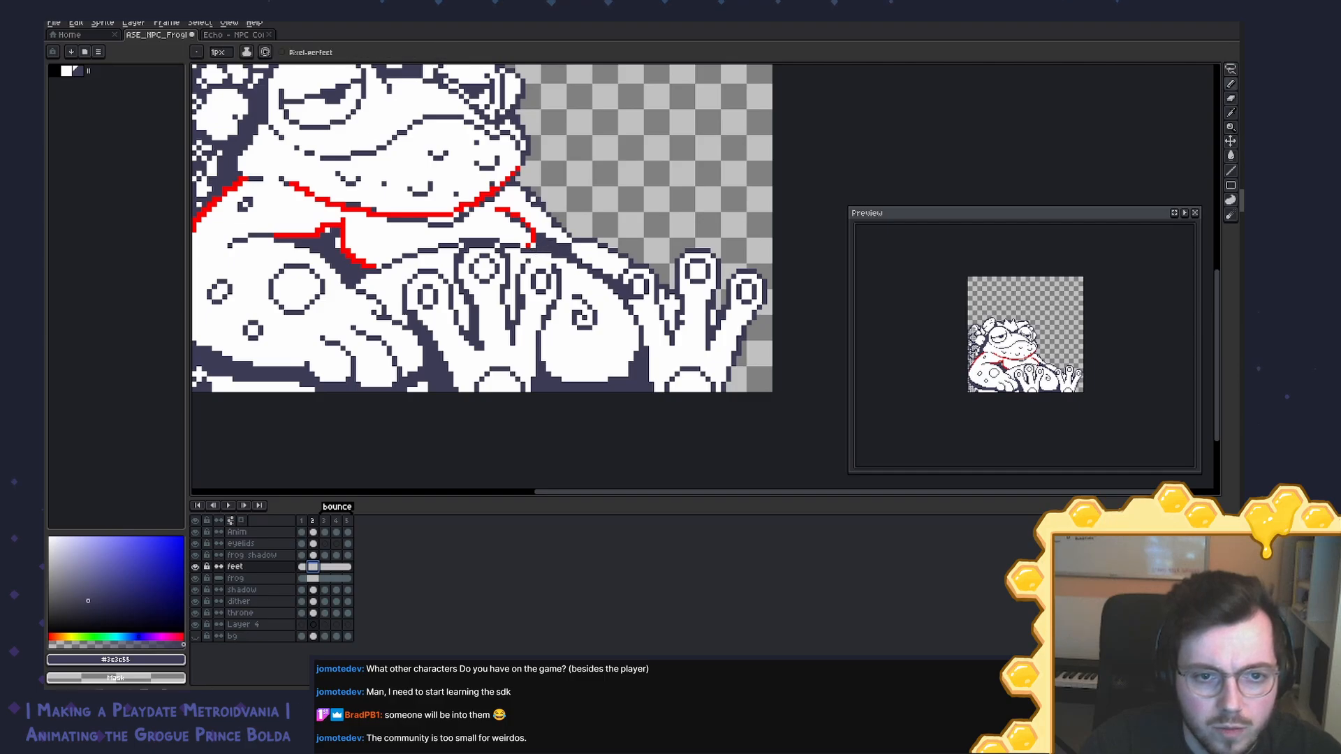
left_click(548, 261)
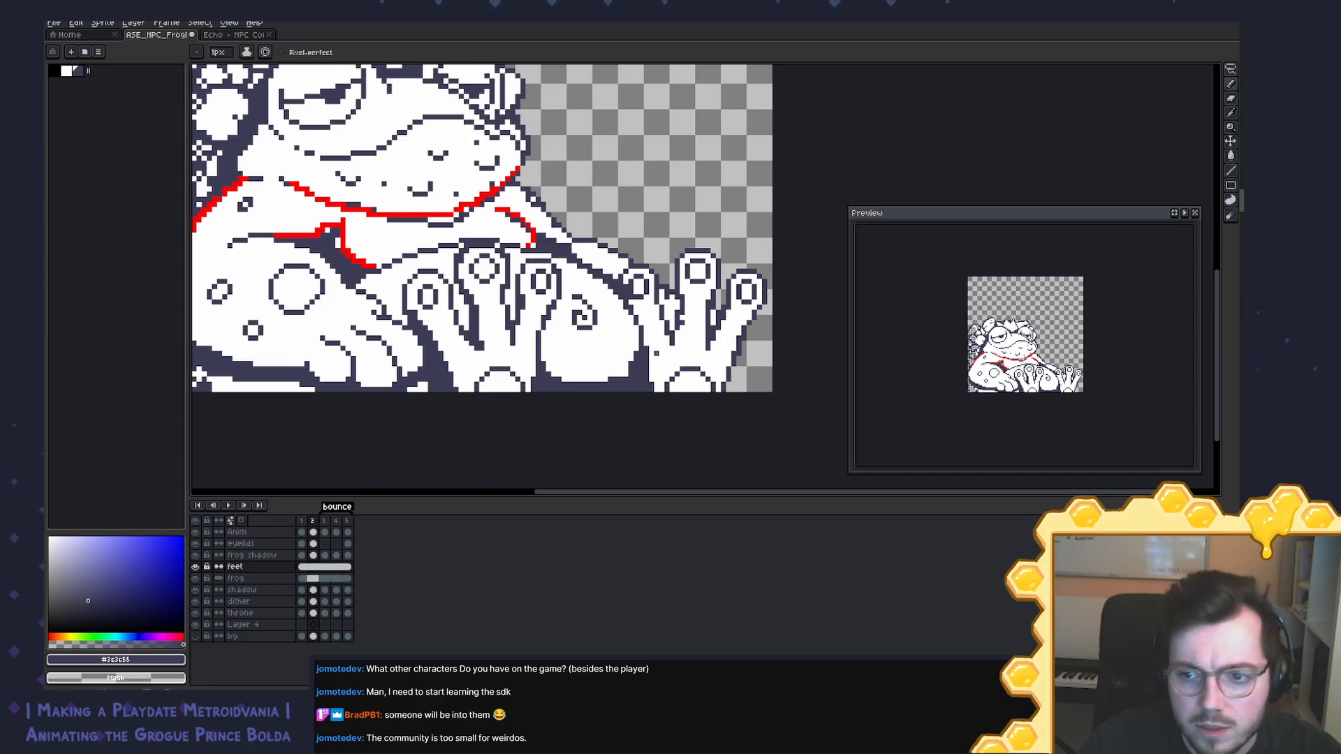
key("Return")
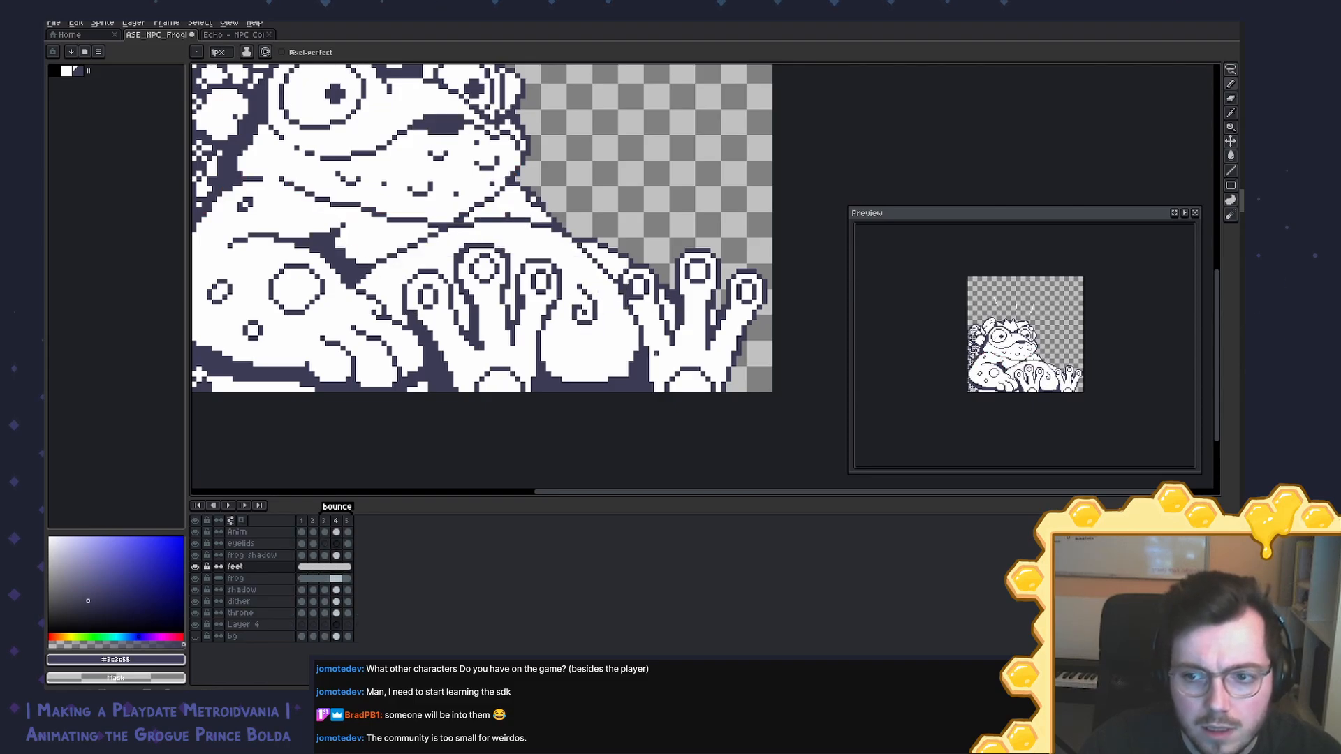
key("e")
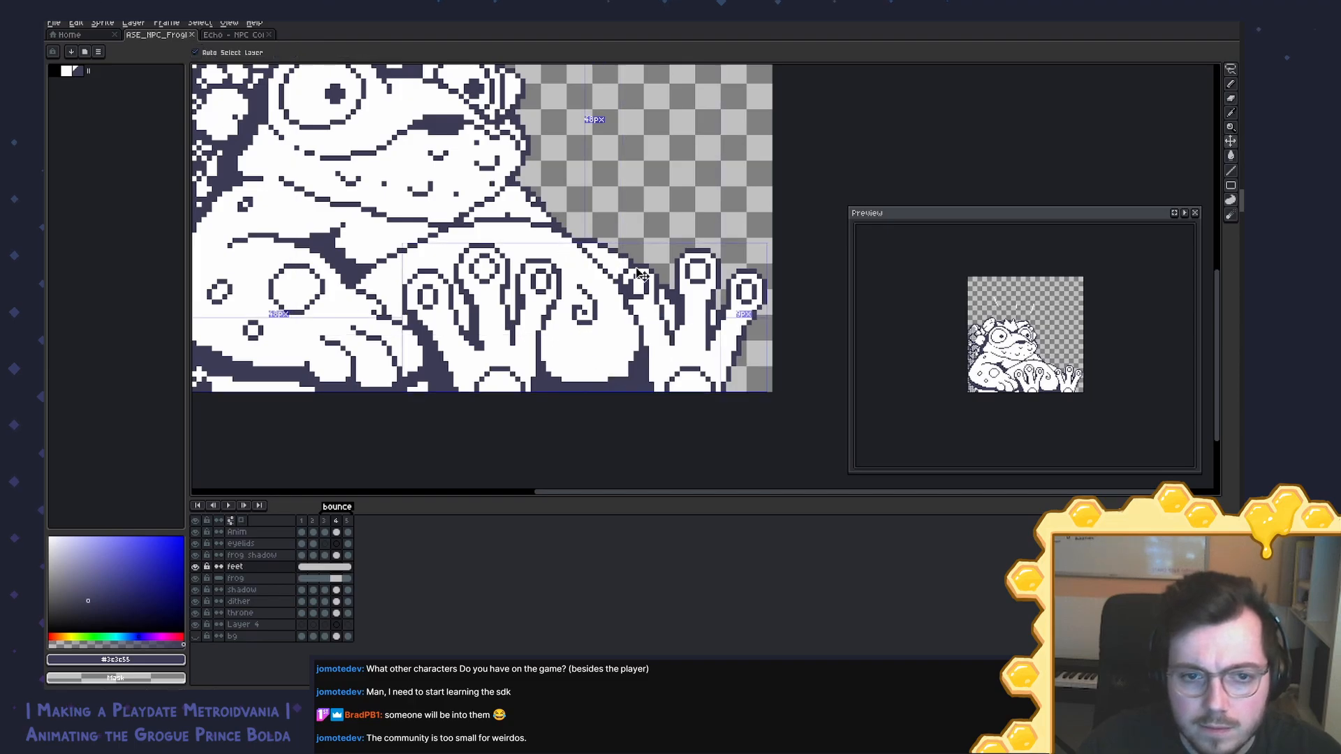
Step: Clean up the right foot's inner toe in frame 4 by erasing stray frog shadow pixels, and check the frog shadow layer's visibility
scroll(702, 279, "up", 1)
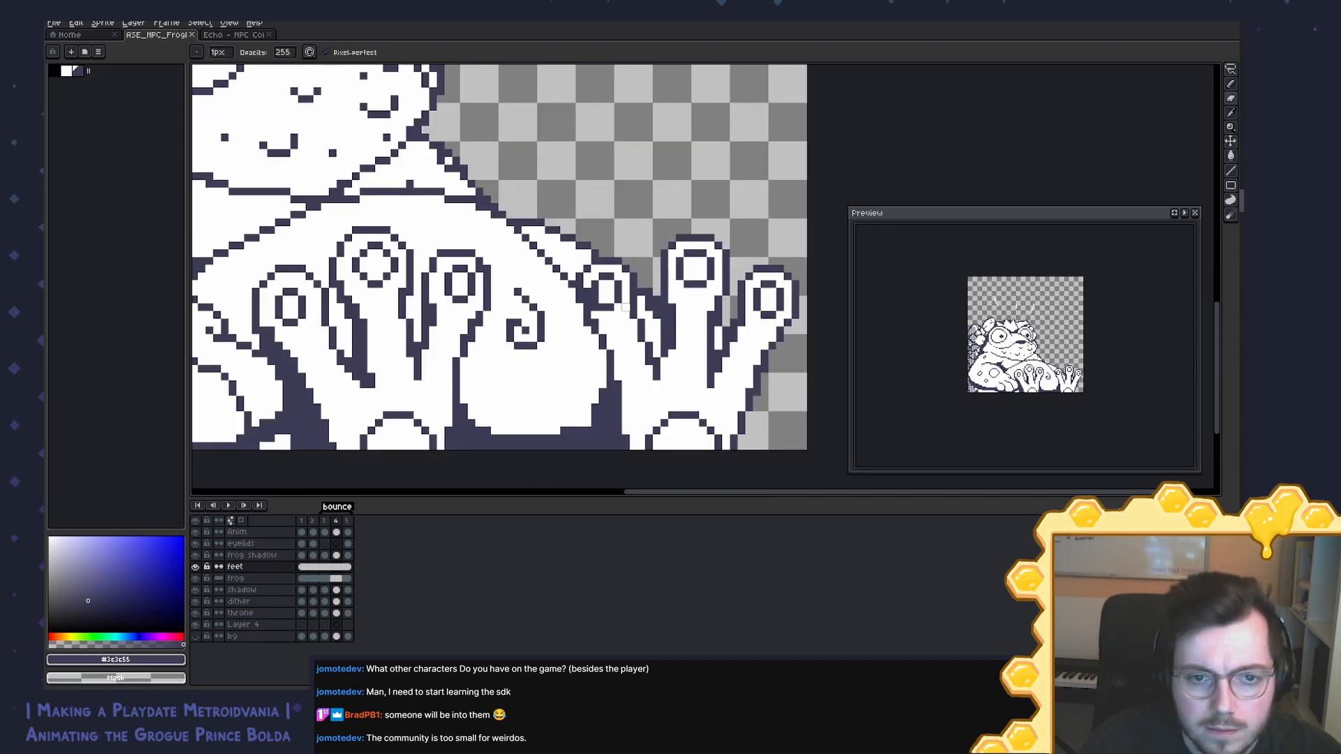
key("b")
left_click(626, 340, "alt")
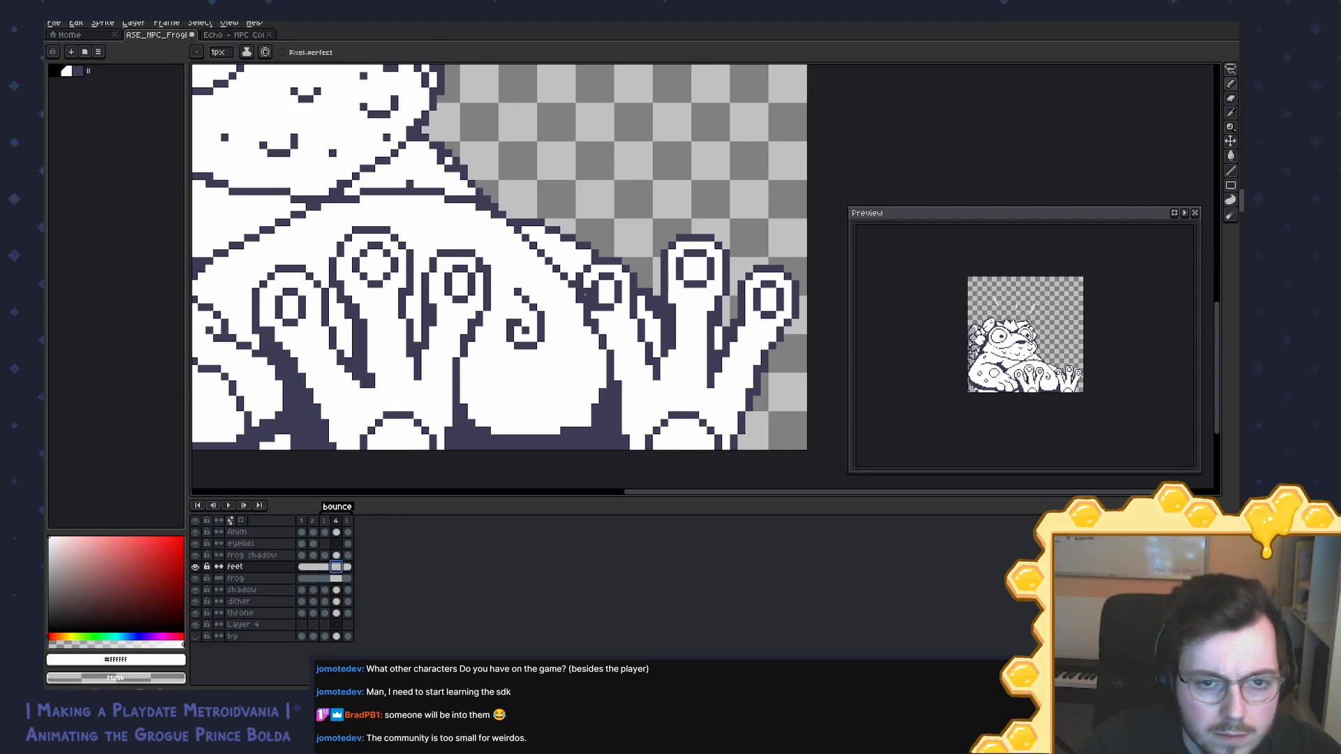
left_click(337, 556)
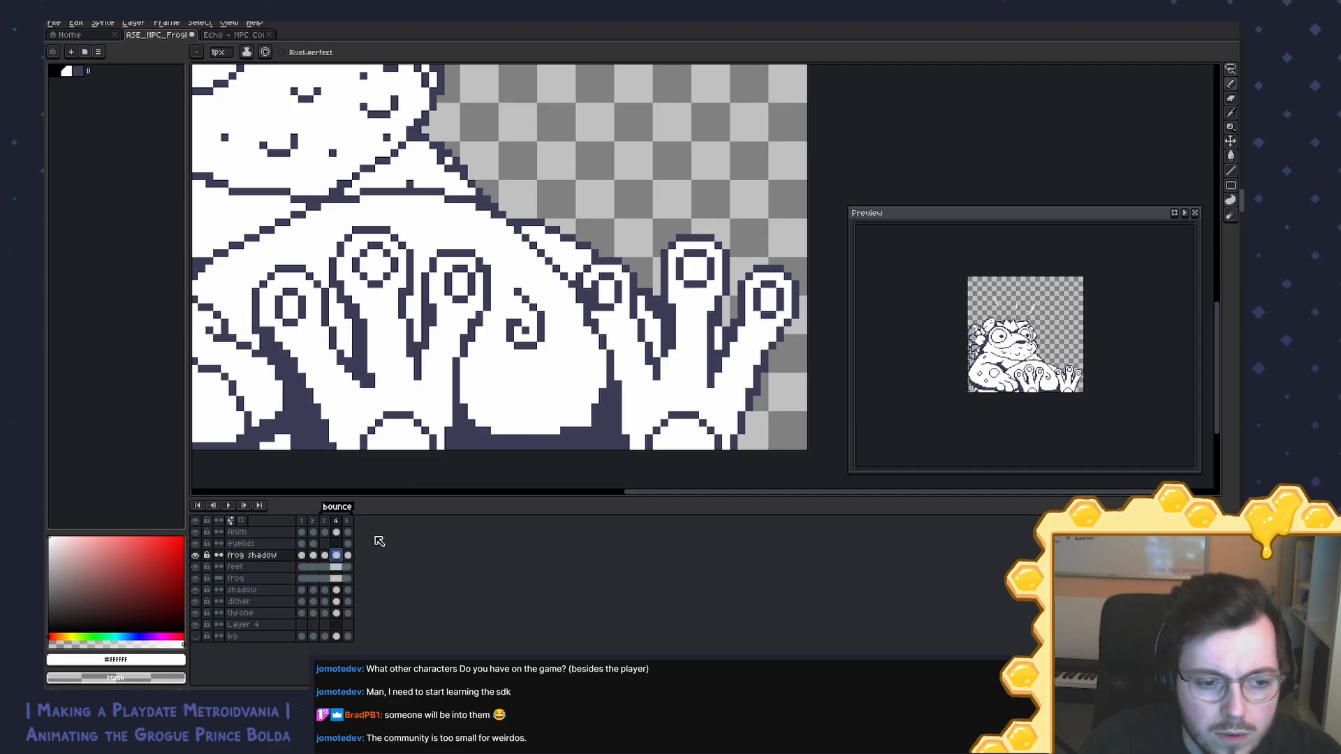
key("e")
left_click_drag(587, 284, 587, 308)
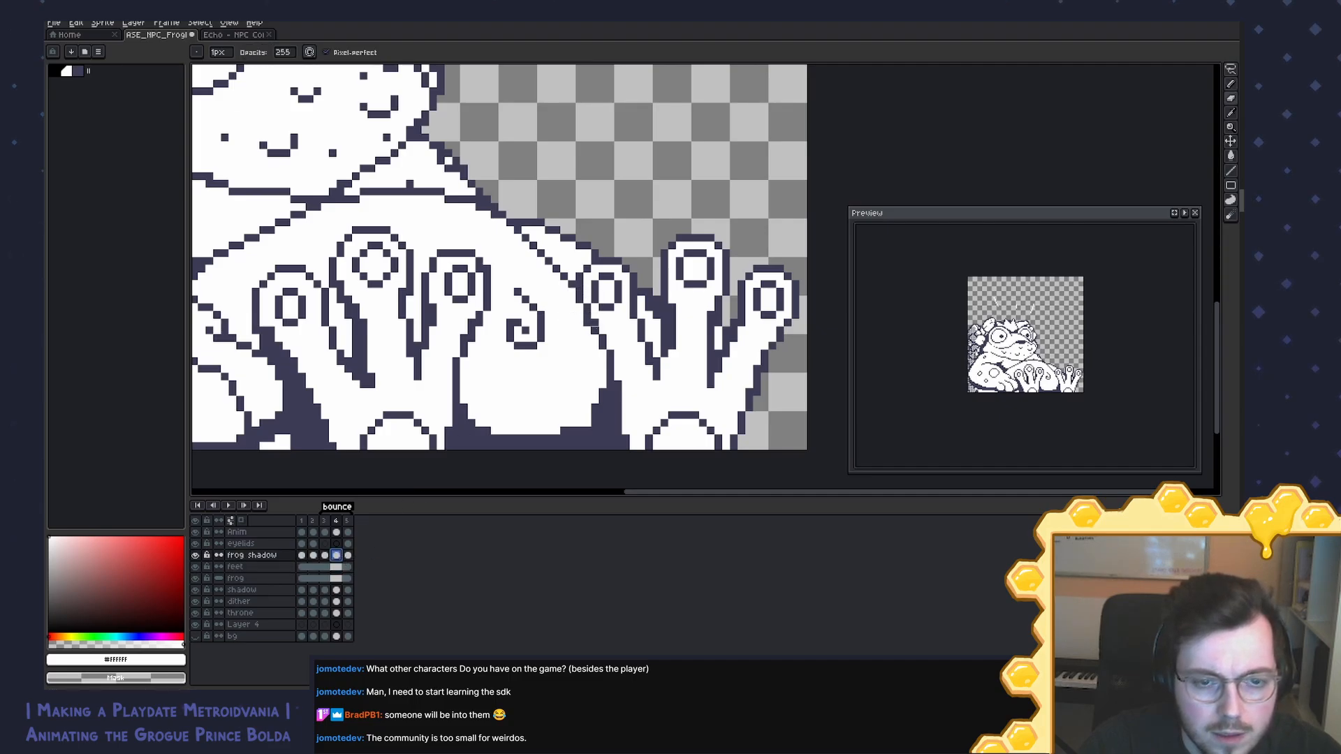
left_click(196, 555)
left_click(196, 555)
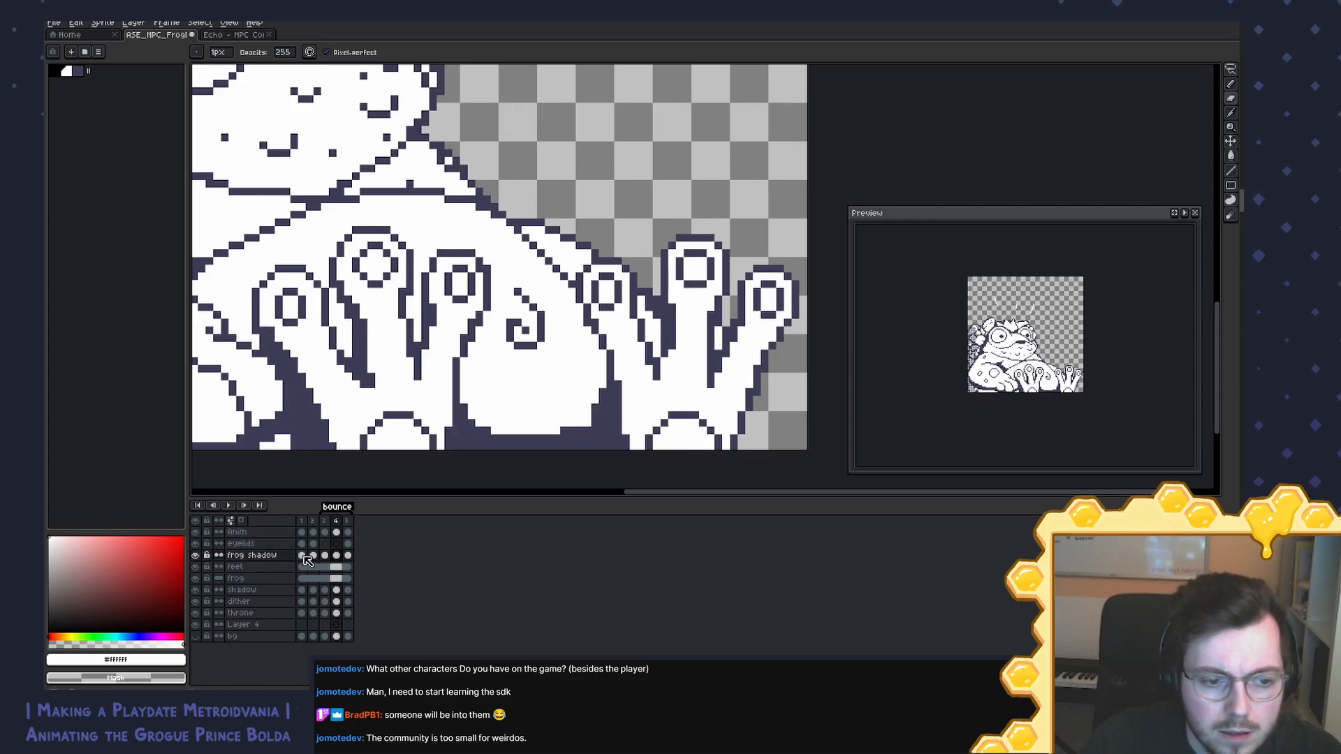
Step: Link the frog shadow cels of frames 3 to 5
left_click(325, 555)
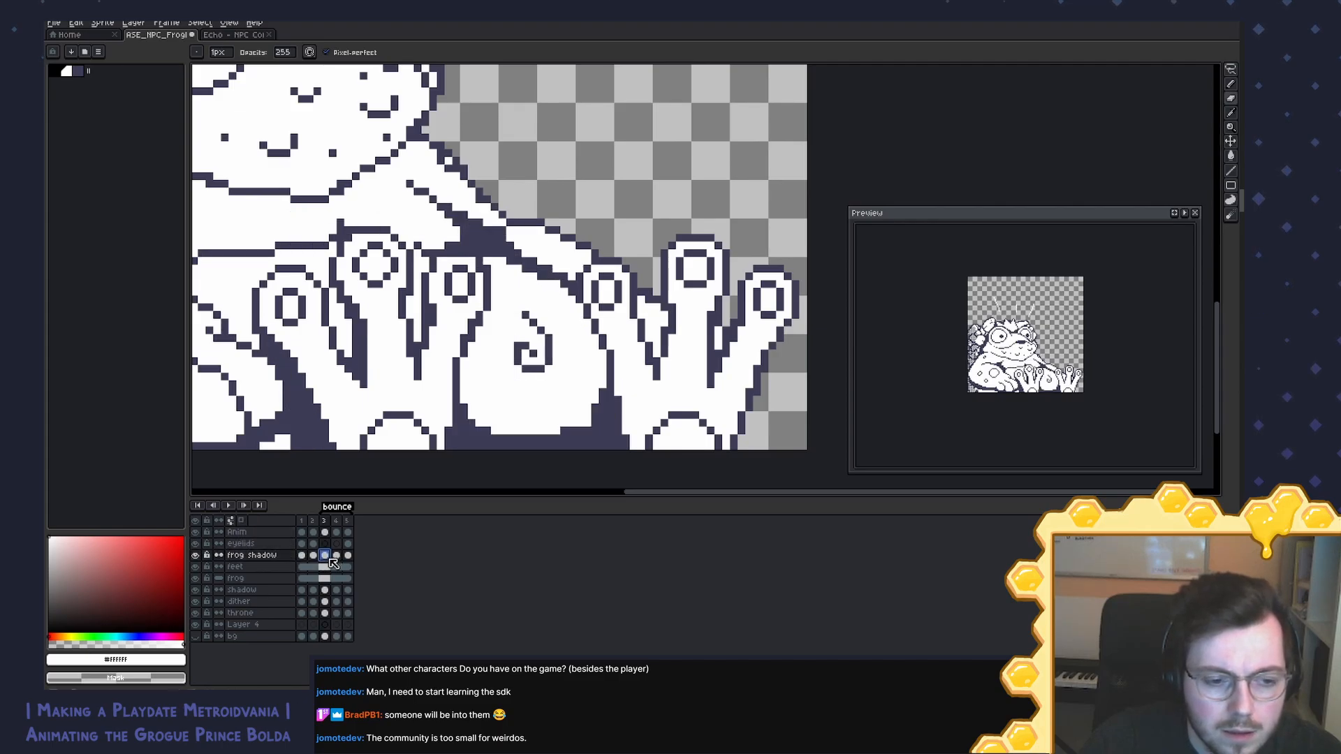
left_click(347, 556, "shift")
right_click(347, 557)
left_click(362, 591)
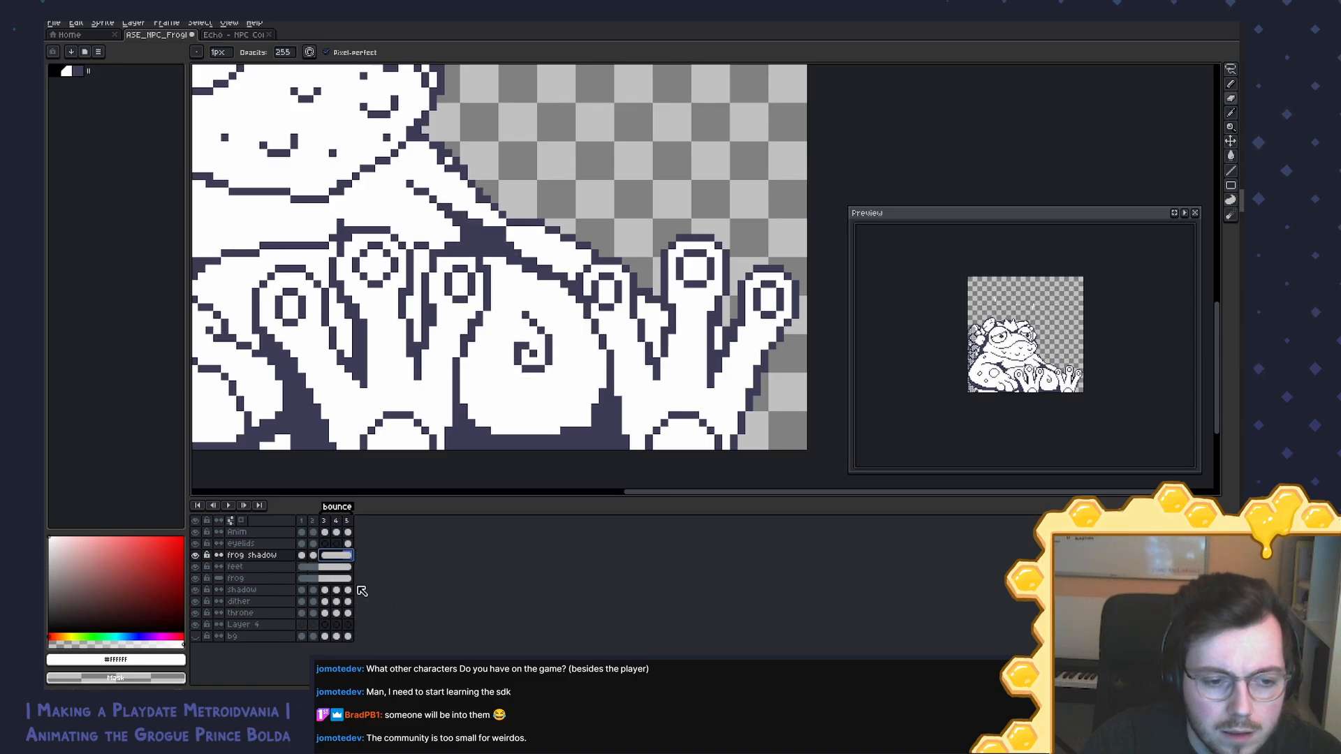
left_click(327, 556)
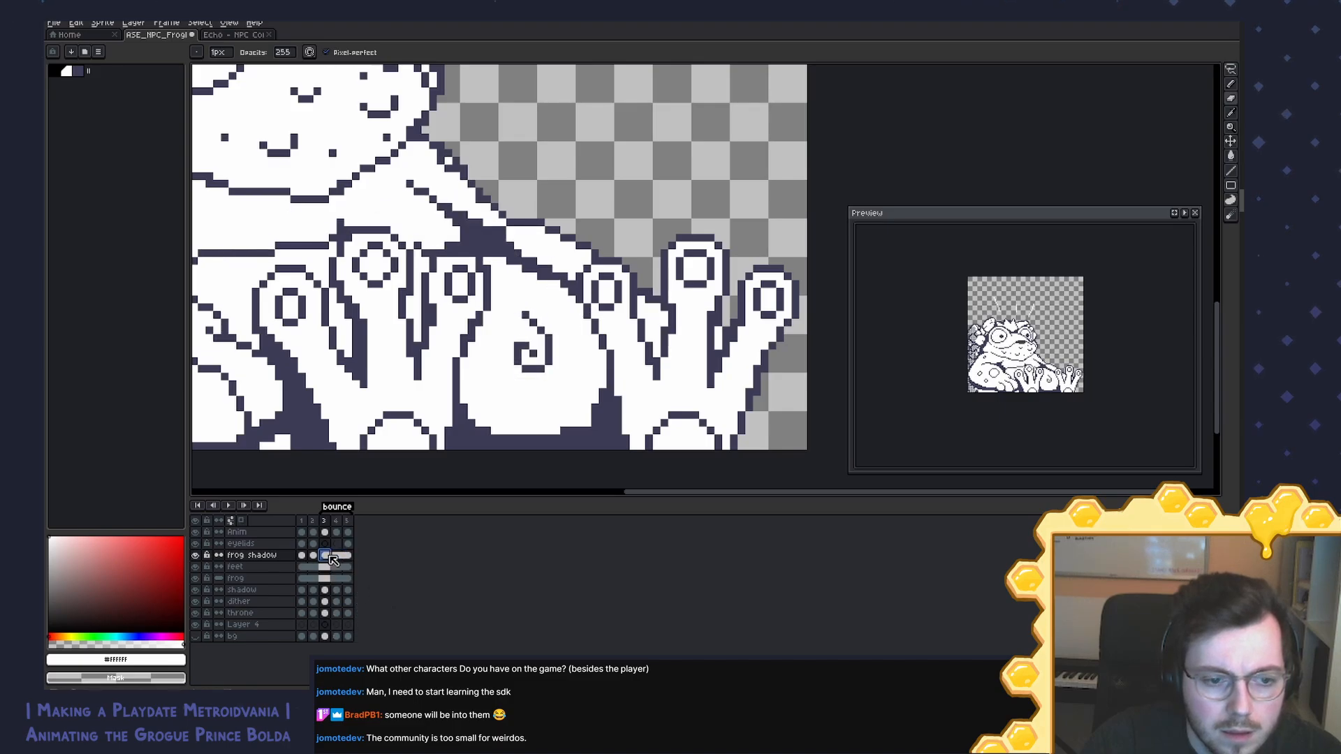
left_click(339, 556)
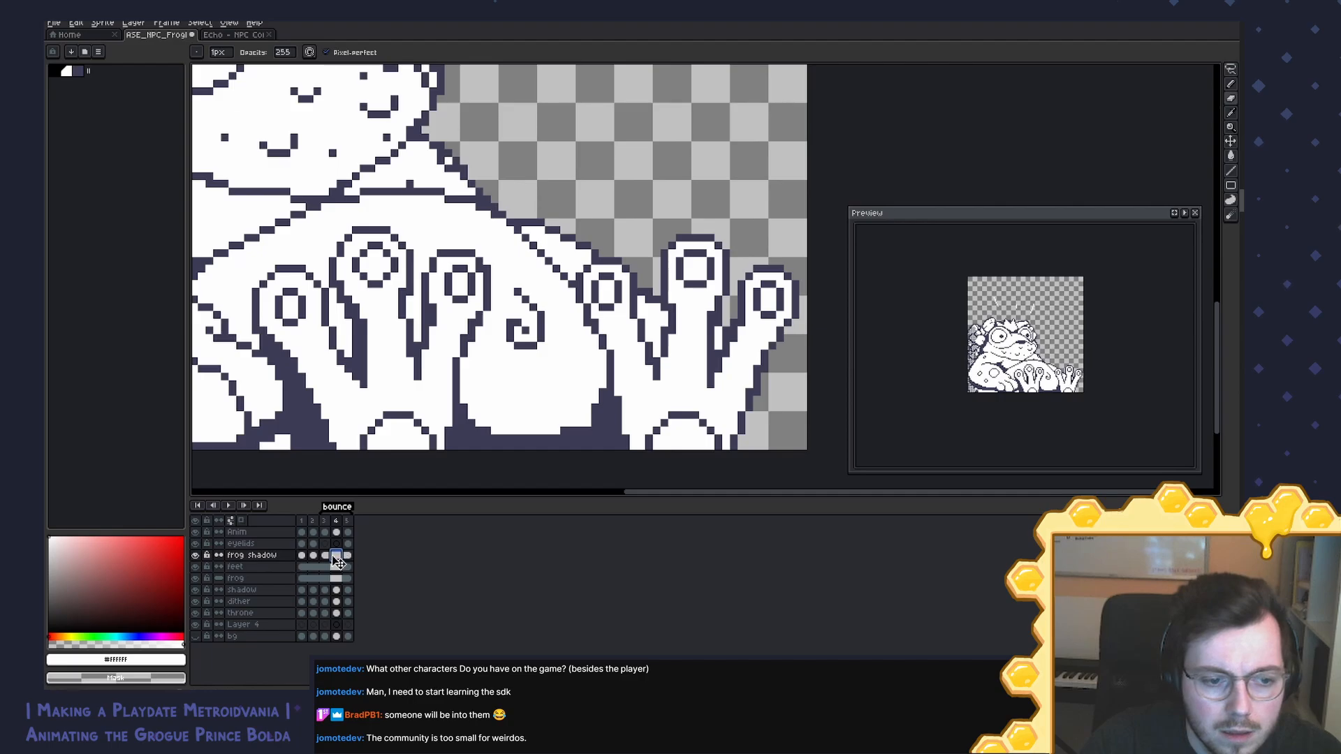
Step: Link the frog shadow layer's cels across frames 1 to 5 and play back the bounce animation
mouse_move(296, 557)
left_mouse_down()
mouse_move(324, 557)
mouse_move(304, 557)
left_mouse_up()
key("ctrl+z")
right_click(315, 559)
left_click(338, 575)
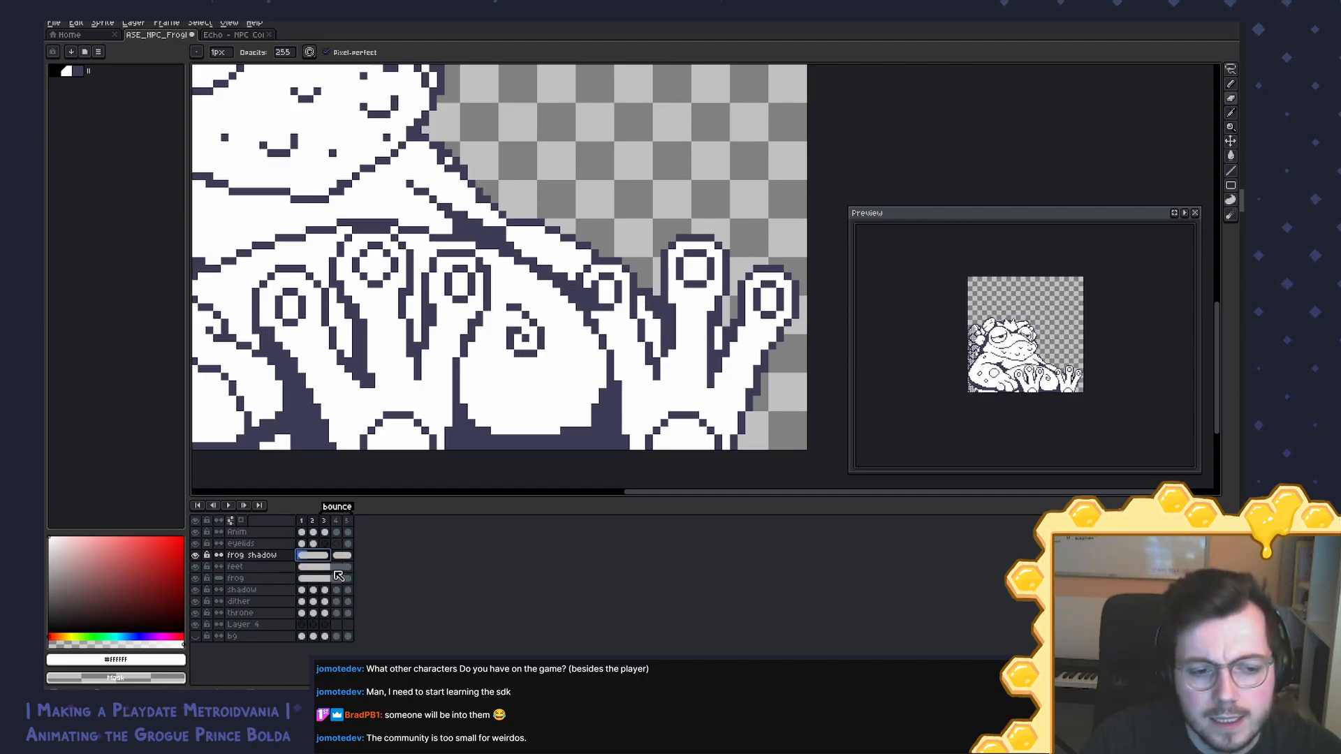
left_click(341, 555)
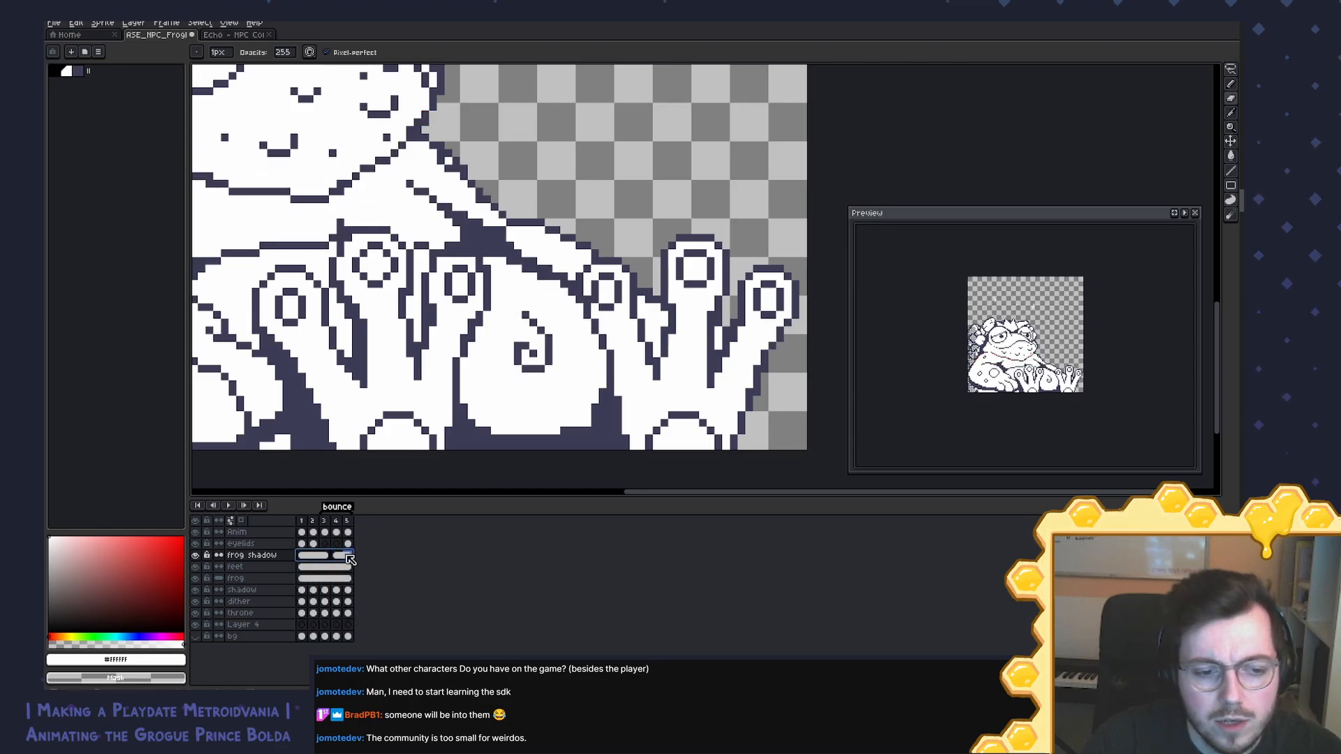
right_click(342, 556)
left_click(373, 599)
left_click(325, 556)
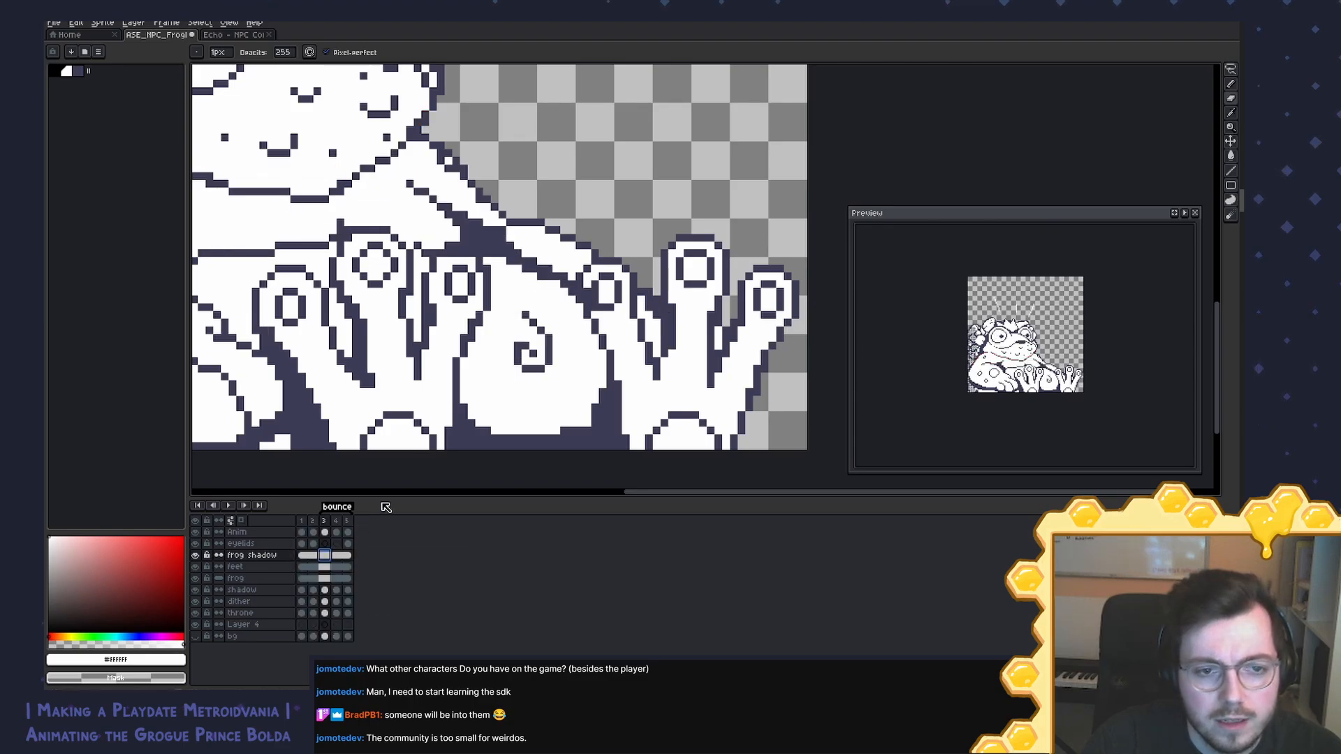
scroll(554, 346, "down", 3)
key("Return")
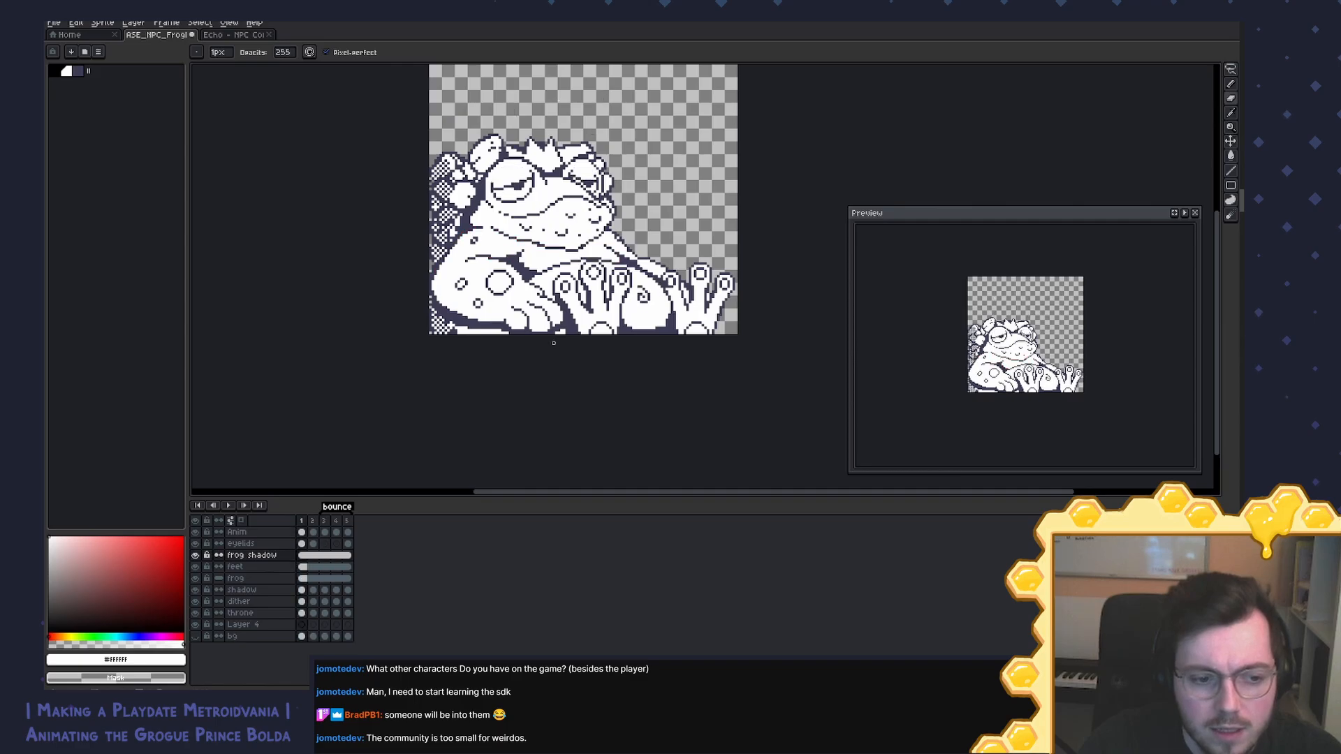
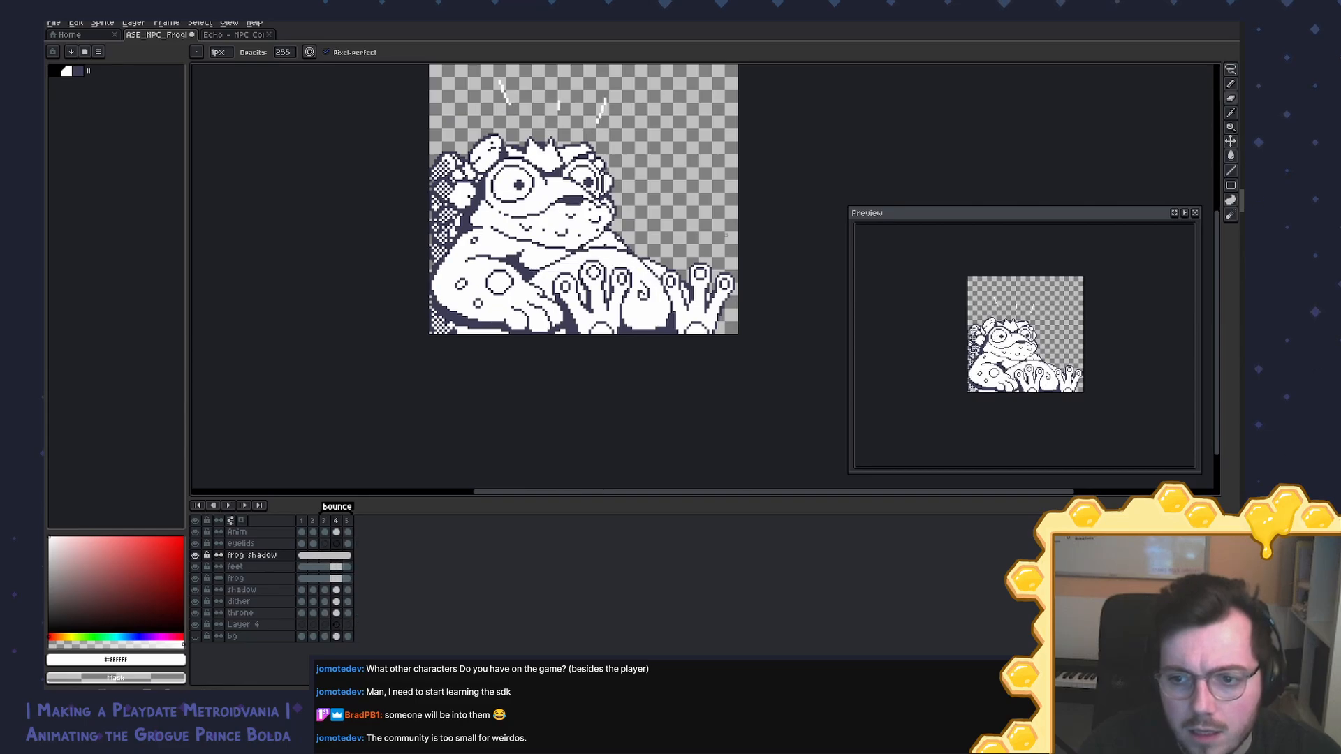
Step: Hide the feet layer, extend the dark belly line on frame 3 of the Anim layer in #3c3c55, show the feet again and save
scroll(711, 278, "up", 3)
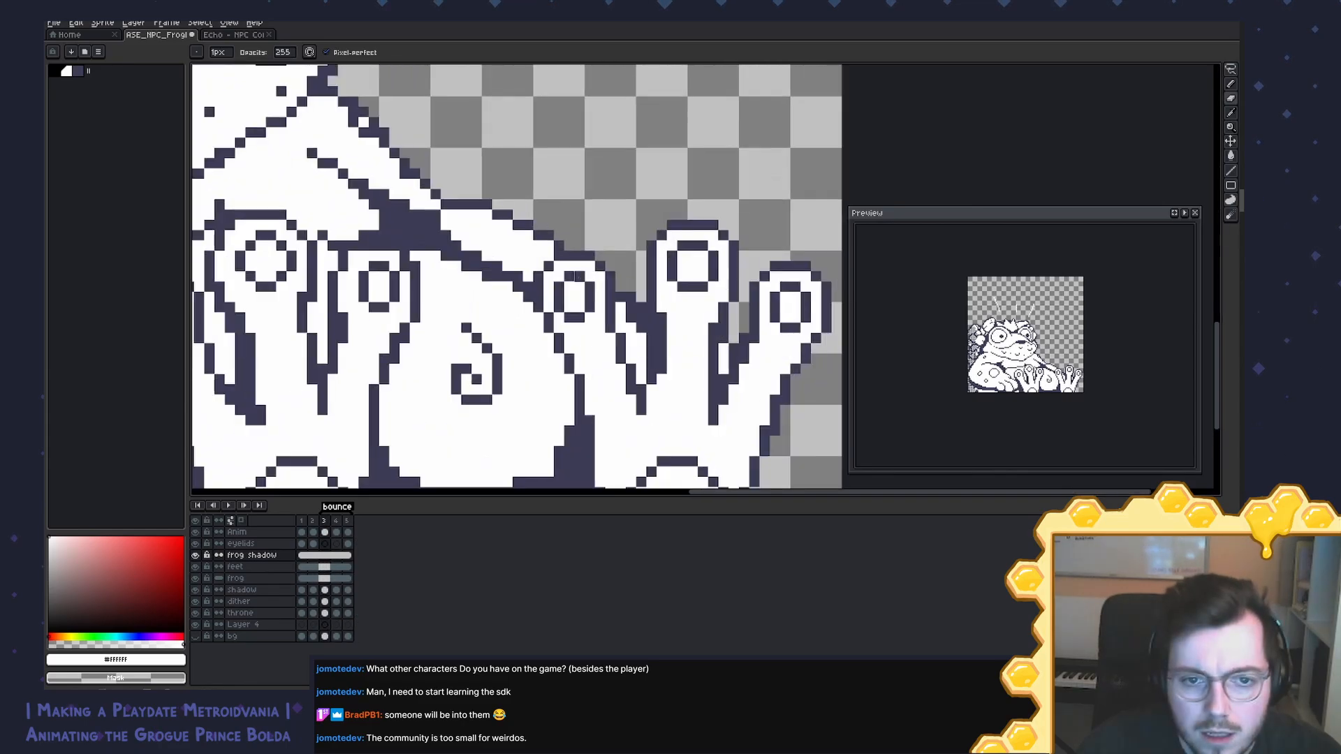
left_click_drag(543, 245, 697, 276)
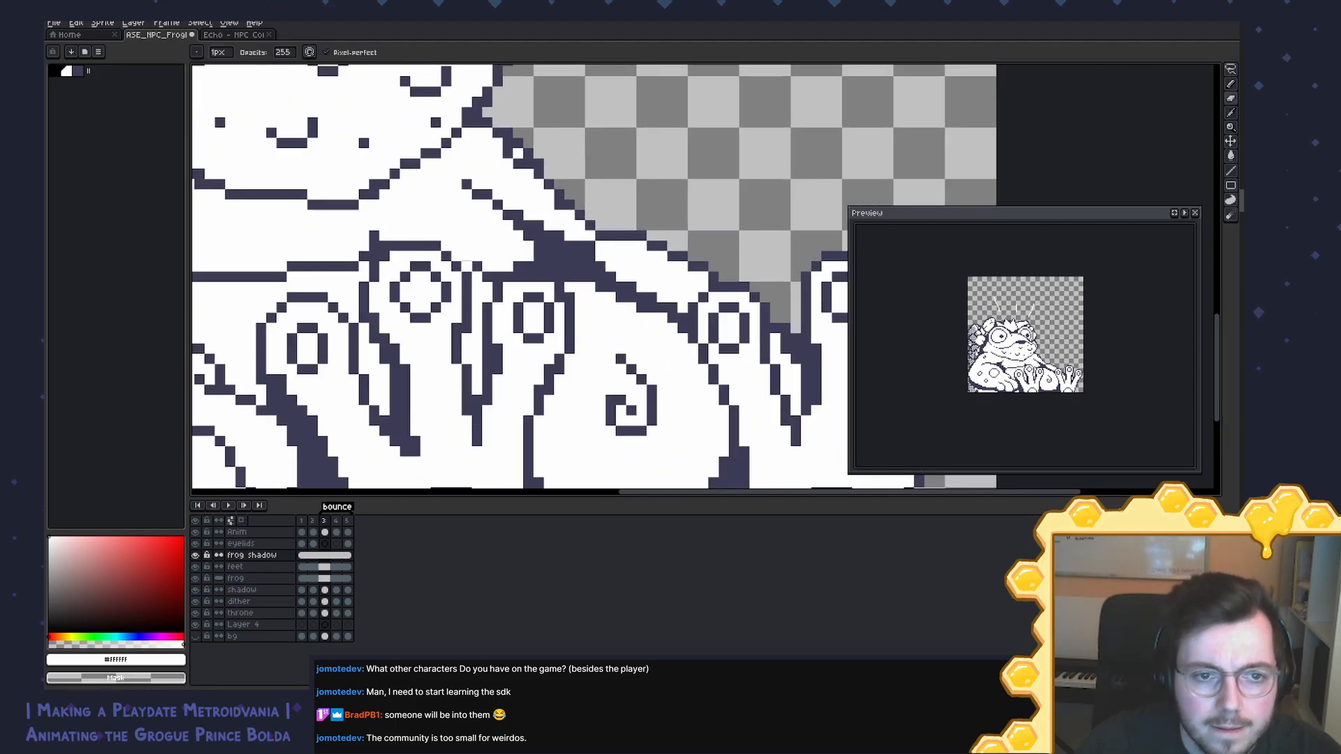
left_click(196, 567)
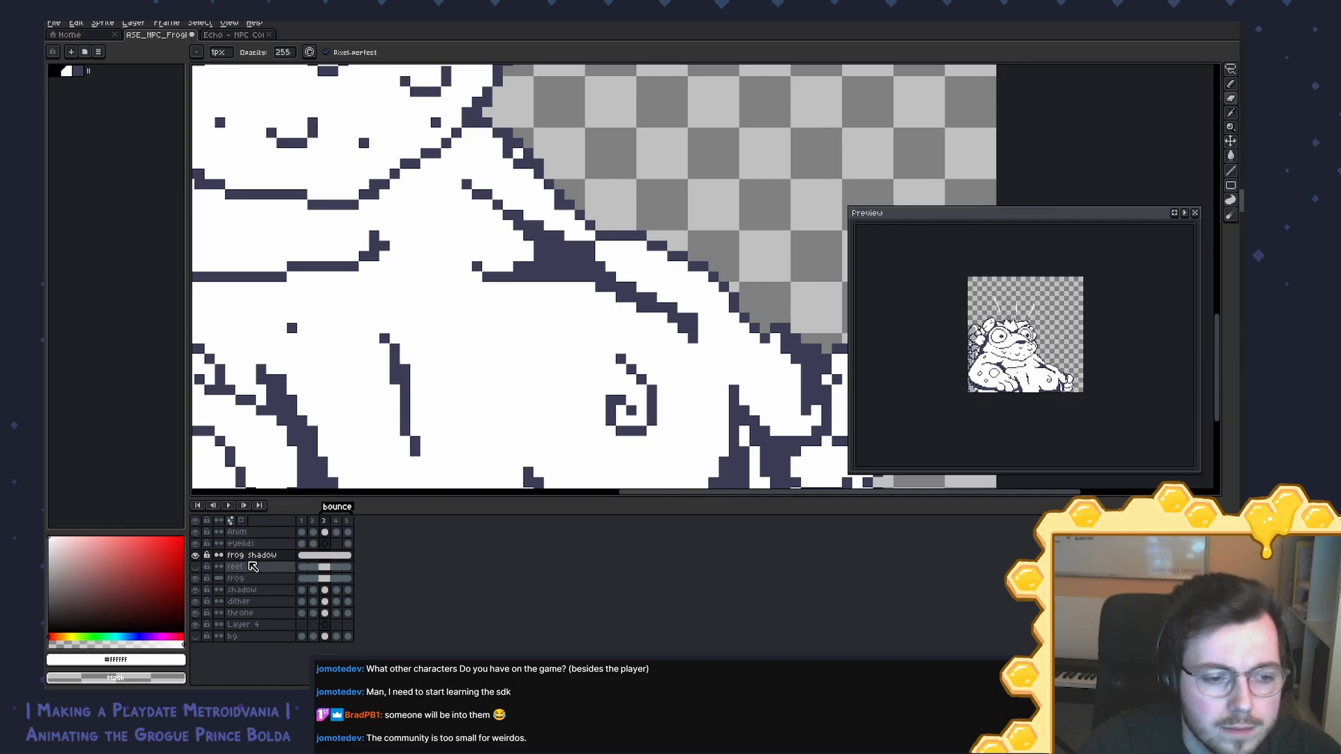
left_click(326, 532)
key("b")
left_click(502, 277, "alt")
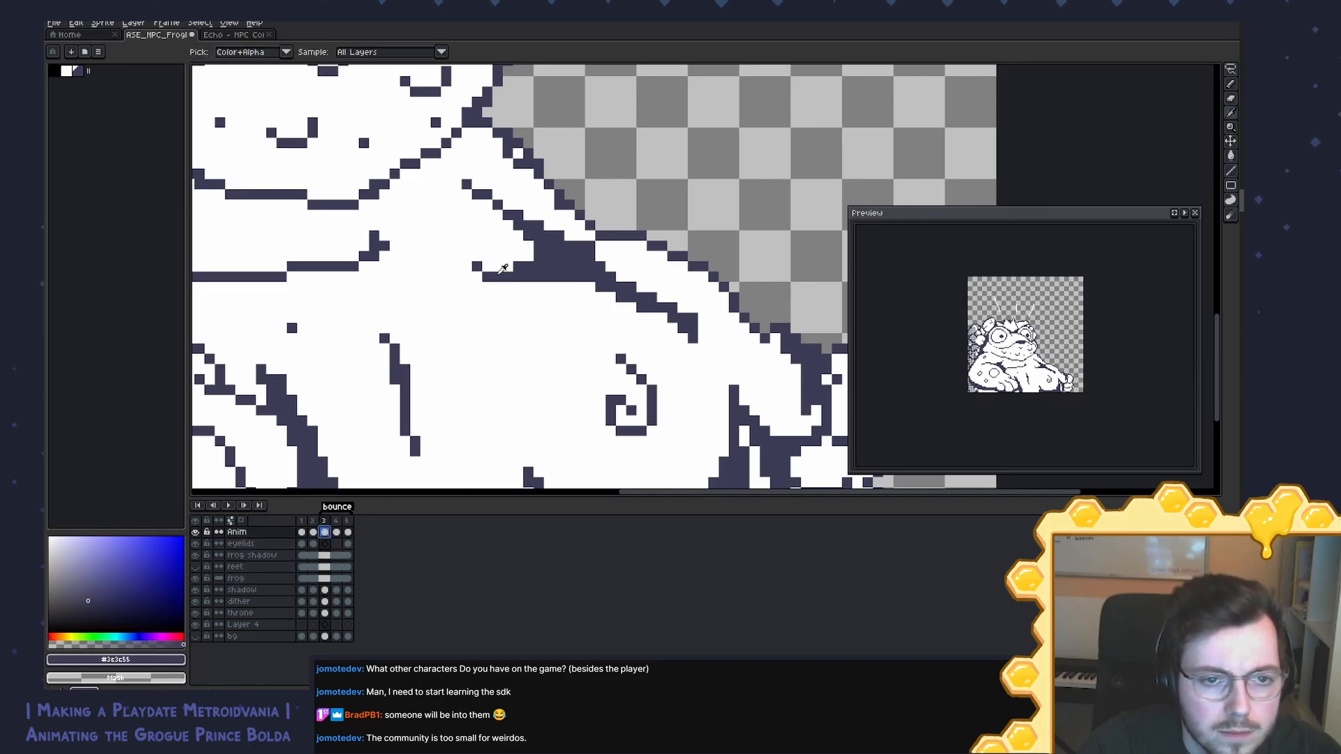
left_click_drag(425, 271, 477, 266)
key("e")
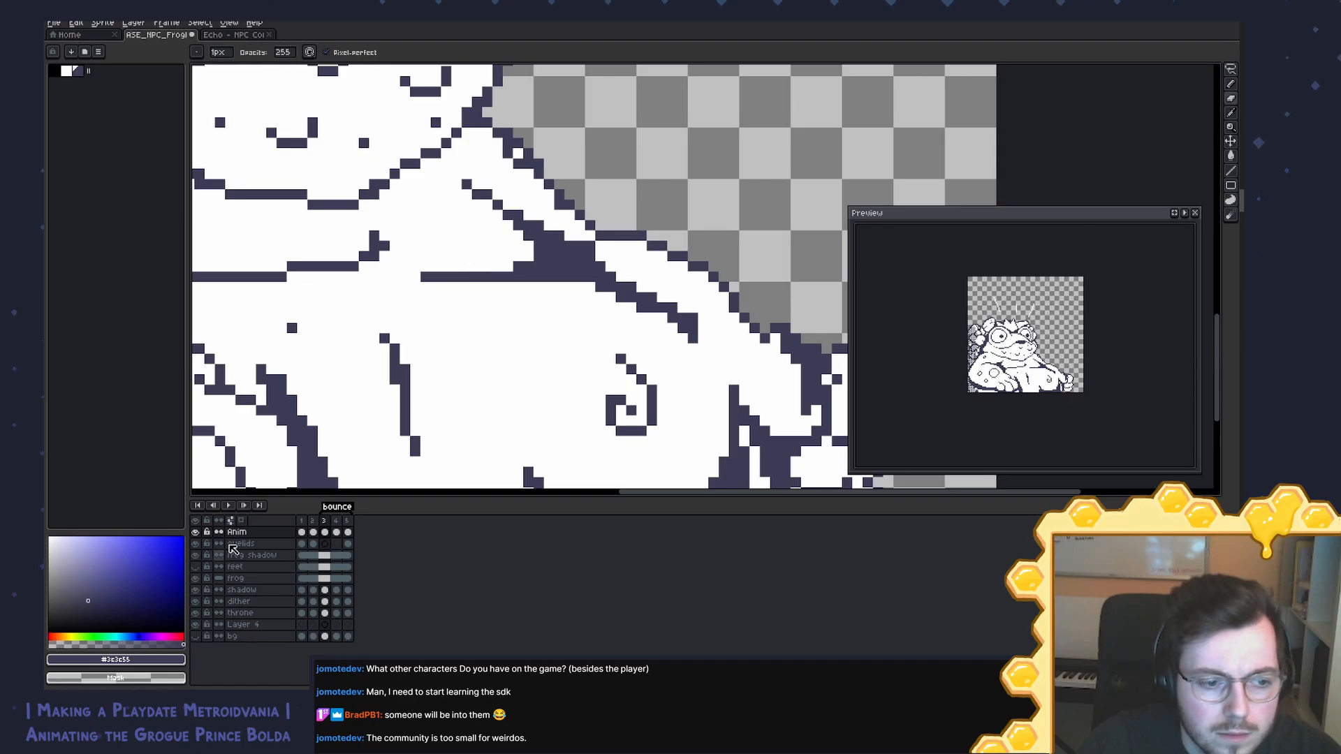
left_click(196, 566)
key("ctrl+s")
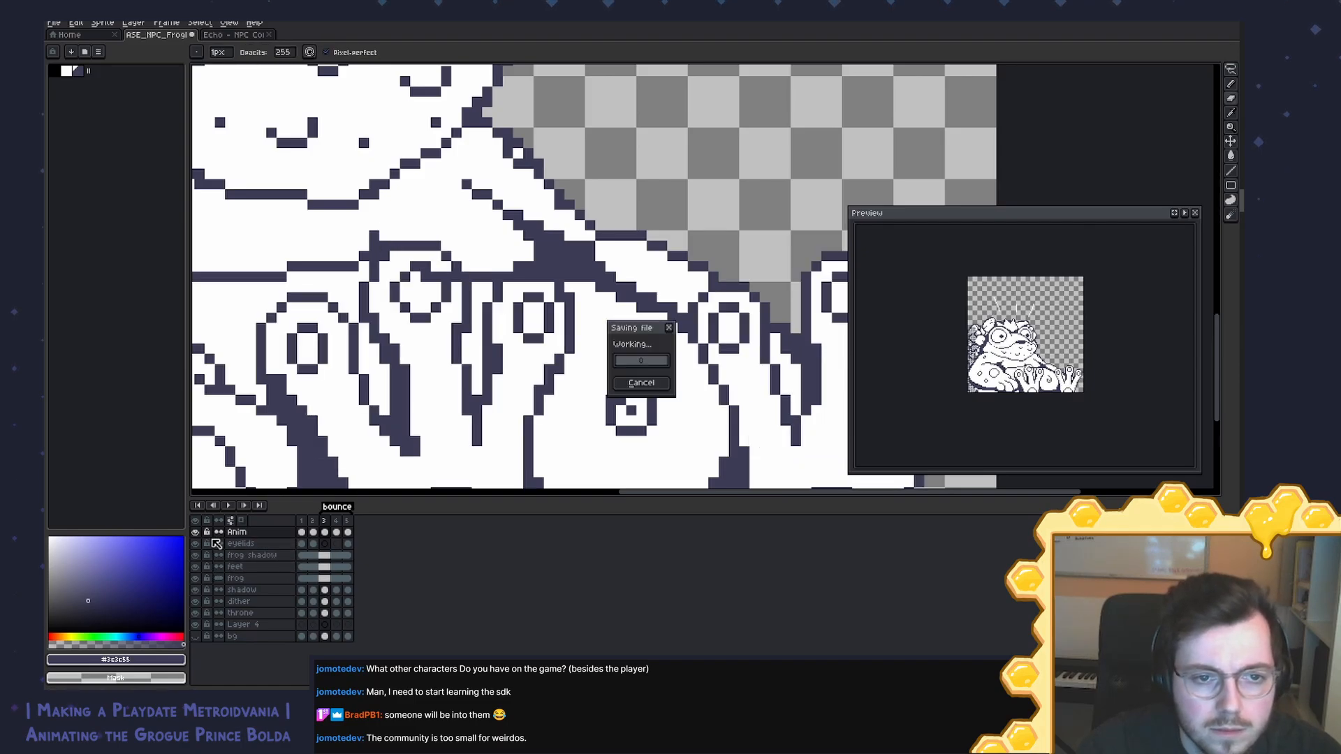
Step: Remove the part of the belly line crossing the left foot's middle toe on frame 3 of the Anim layer
key("b")
key("e")
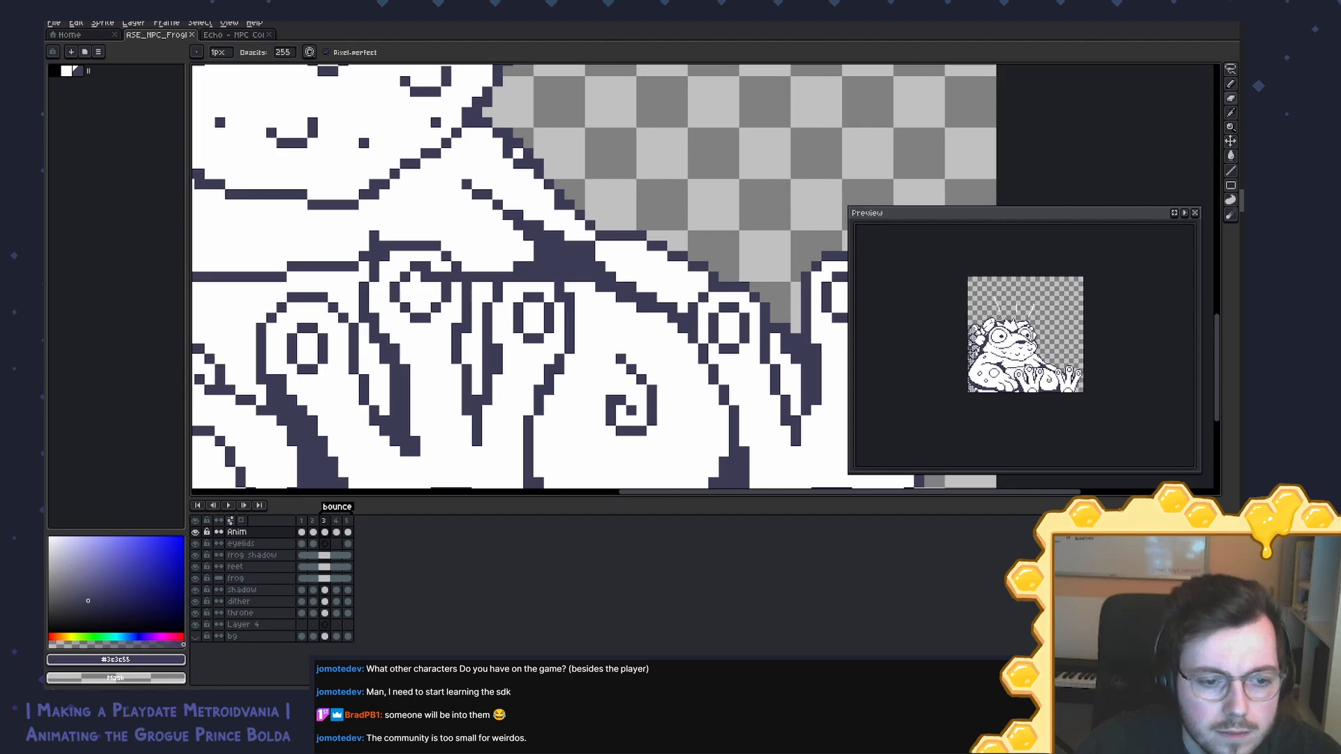
left_click(302, 566)
left_click(313, 577)
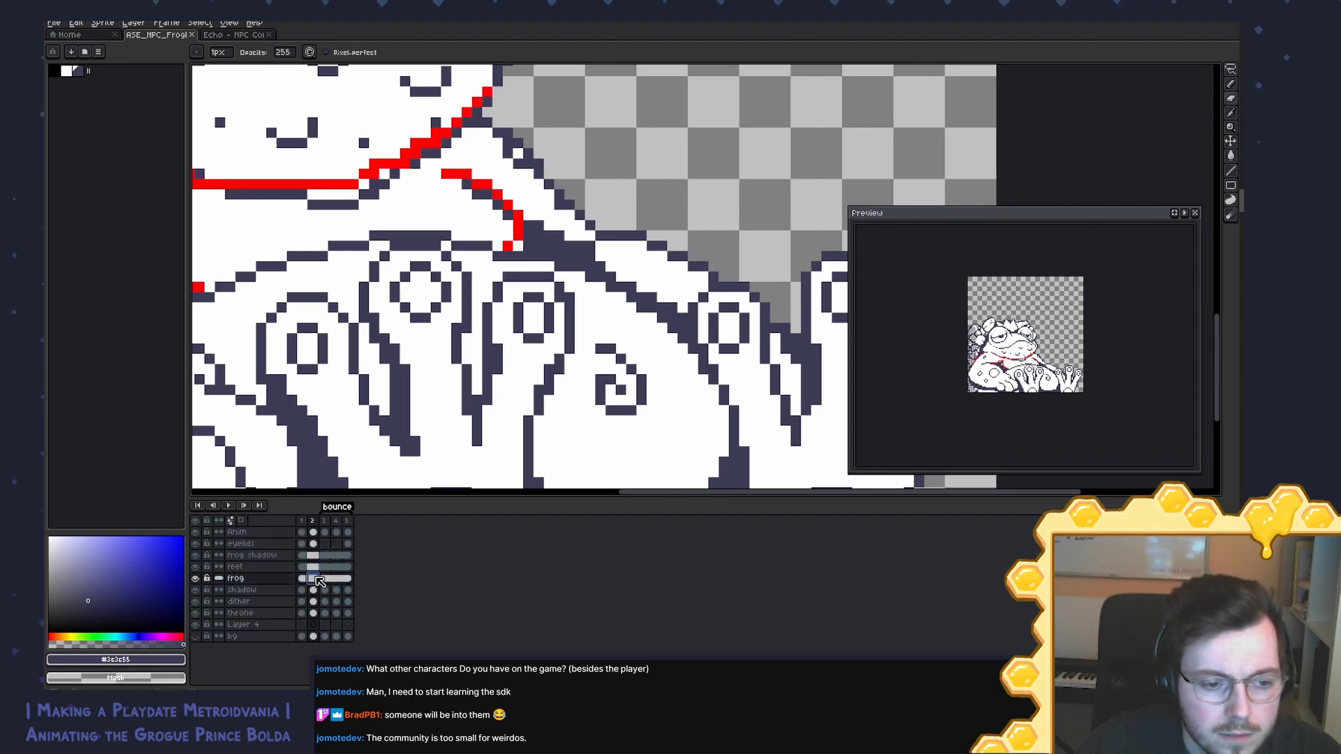
left_click(326, 567)
key("b")
key("x")
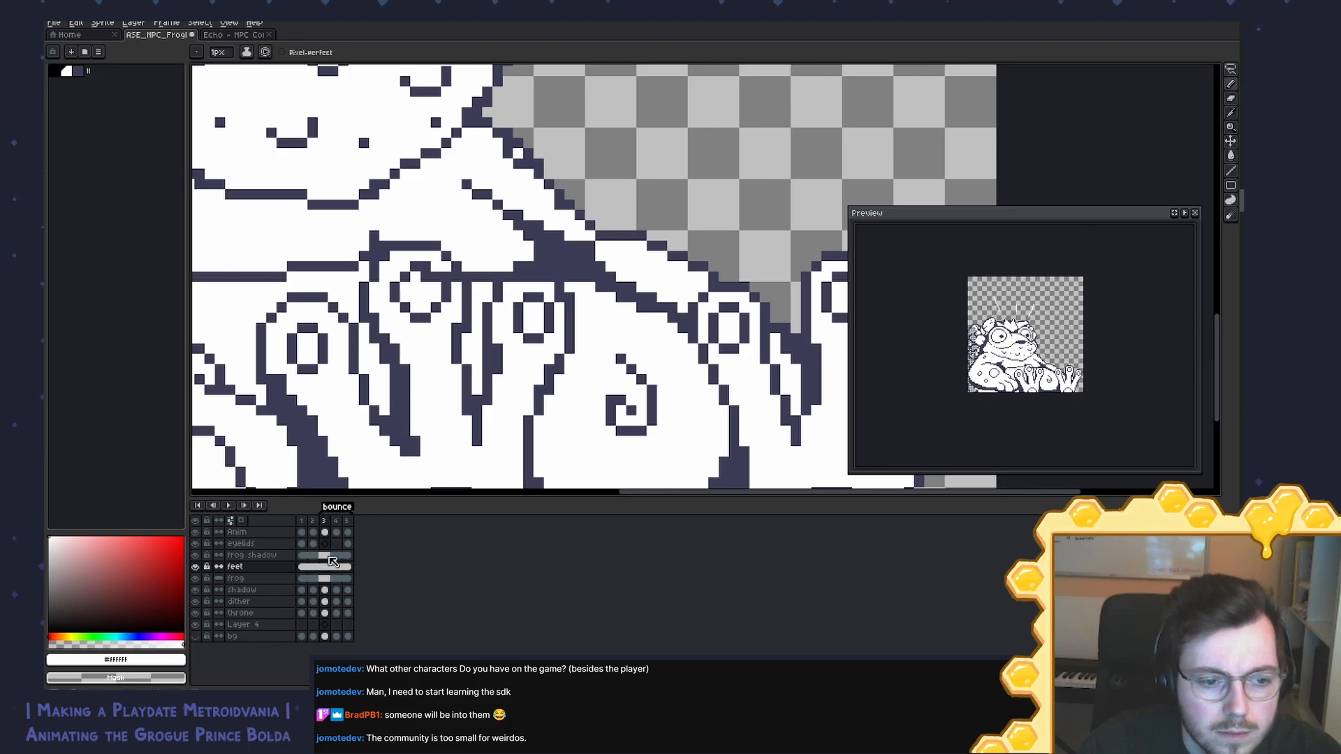
left_click(326, 532)
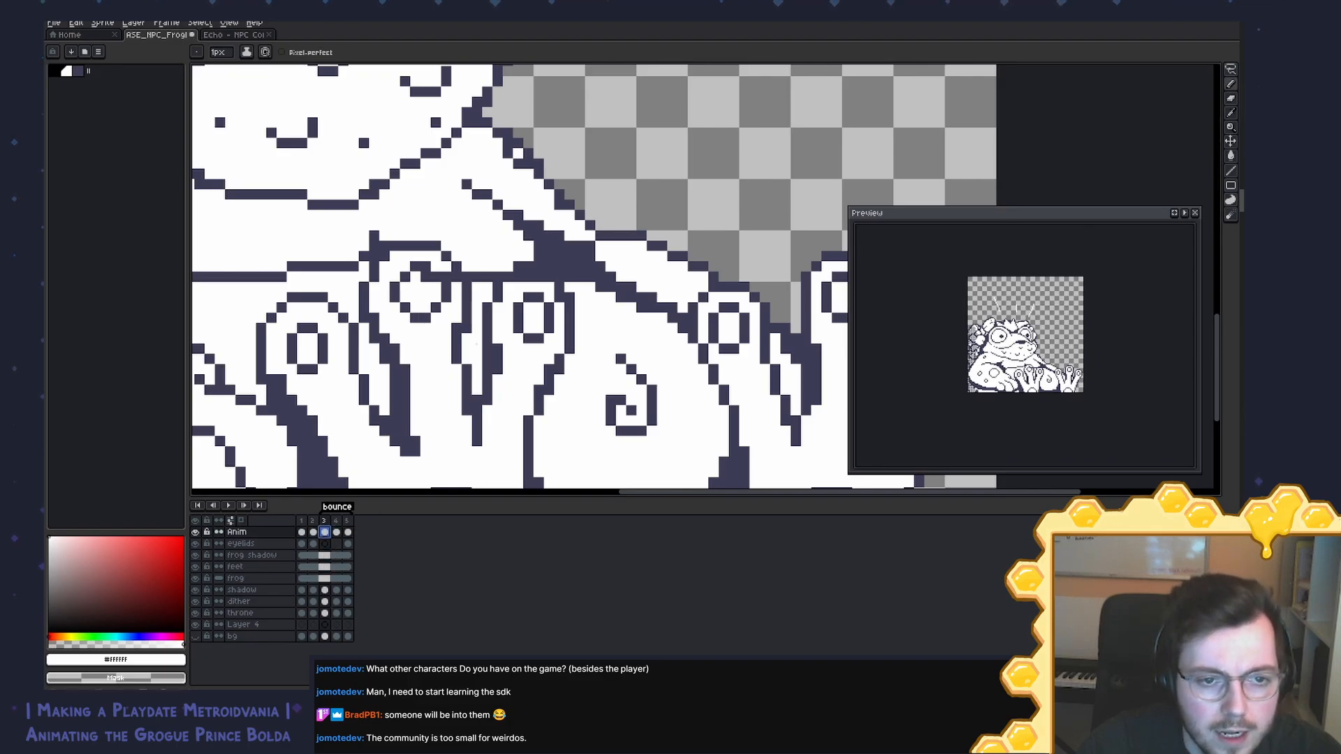
left_click_drag(452, 277, 425, 277)
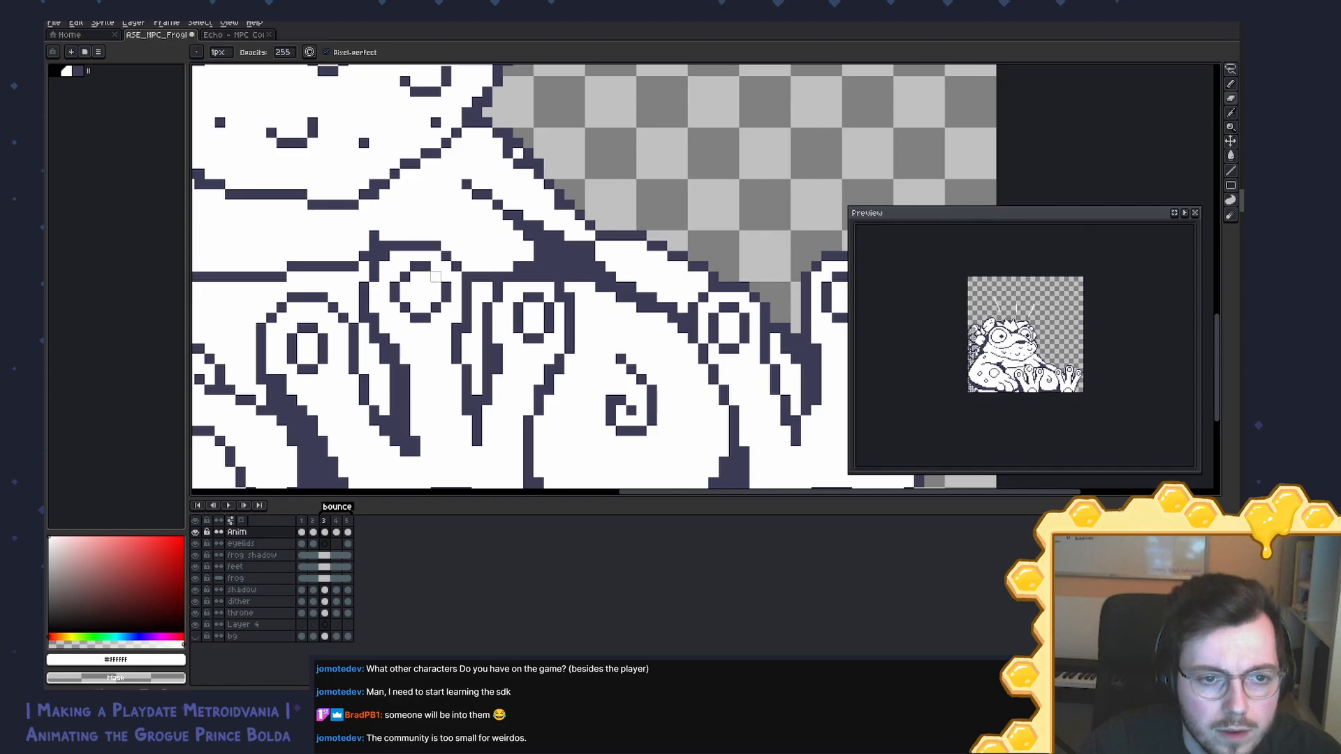
Step: Touch up the left foot's toe outlines in #3c3c55 on the feet cel of frame 3 and save the sprite
left_click(325, 568)
key("b")
left_click(569, 334, "alt")
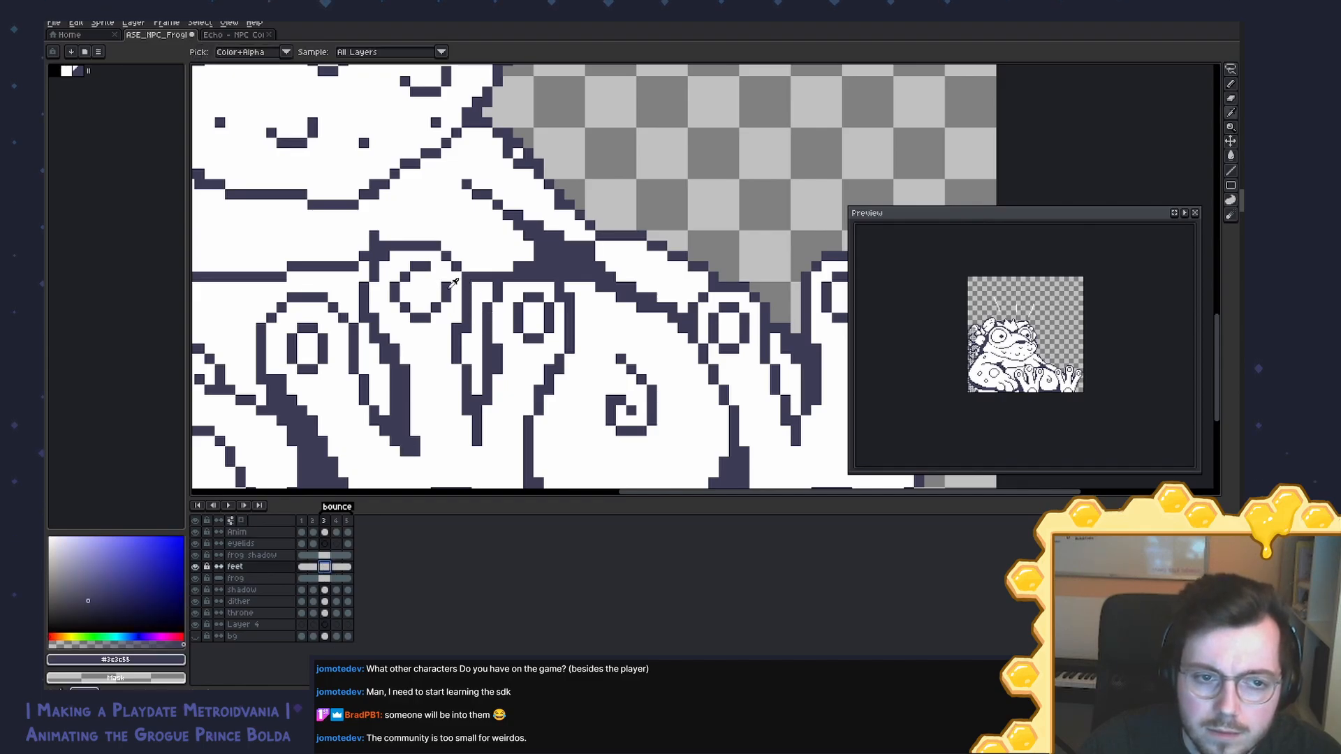
key("ctrl+s")
Step: Step back and forth through the bounce frames to compare the feet and the belly line behind them
key("Left")
key("Left")
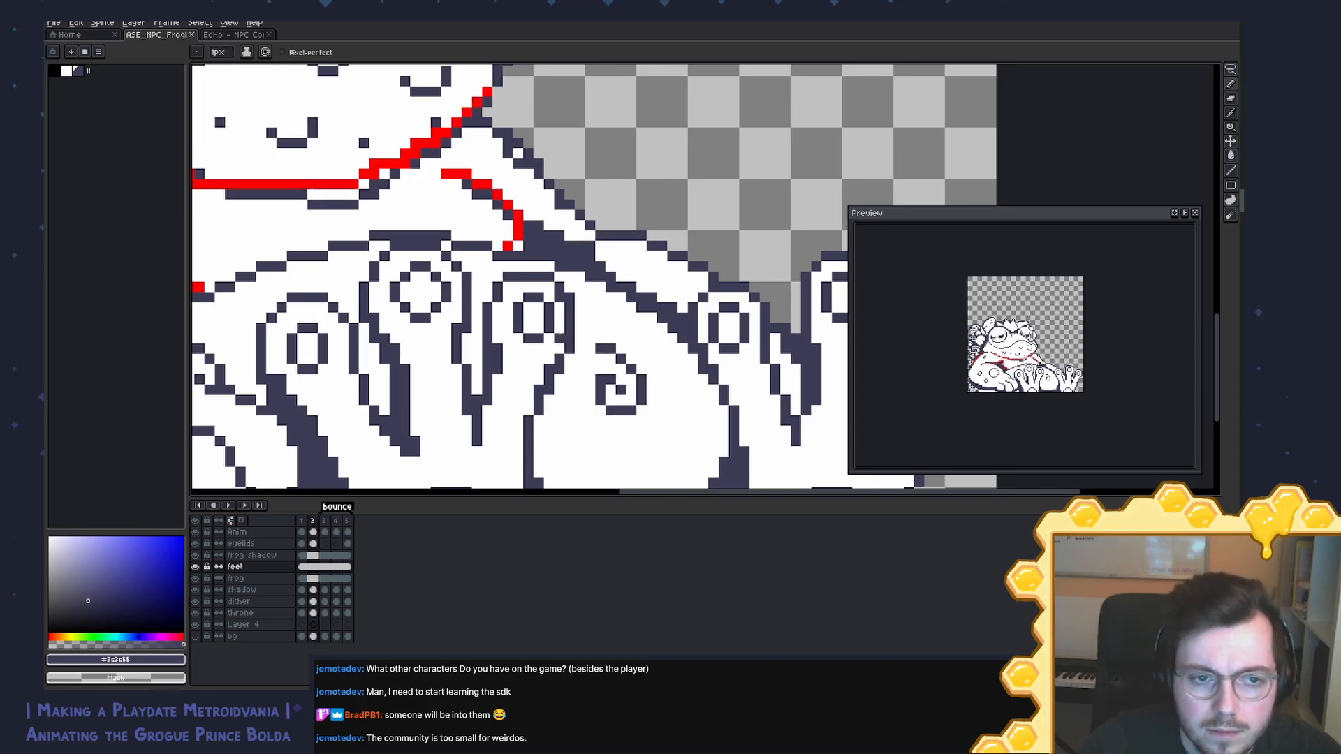
key("Right")
key("Right")
key("Right")
key("Right")
key("Right")
key("Left")
key("Left")
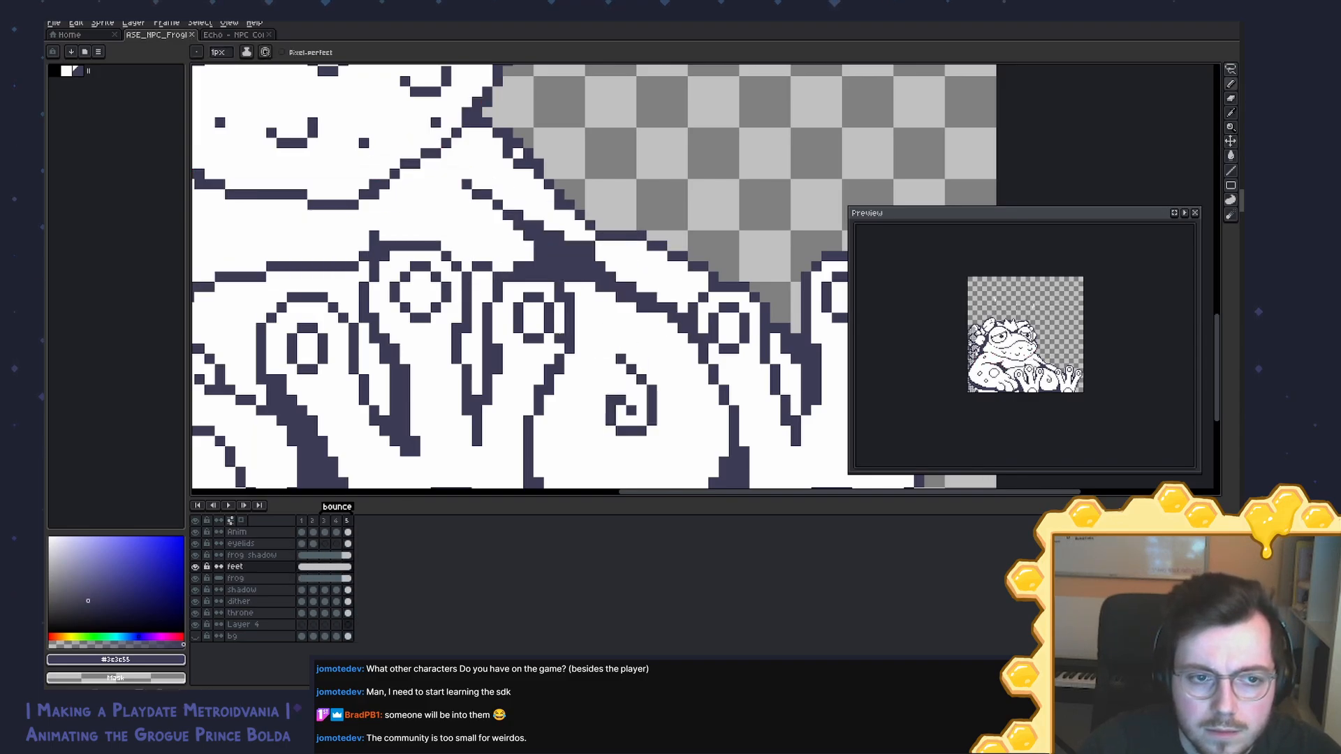
key("Right")
key("Right")
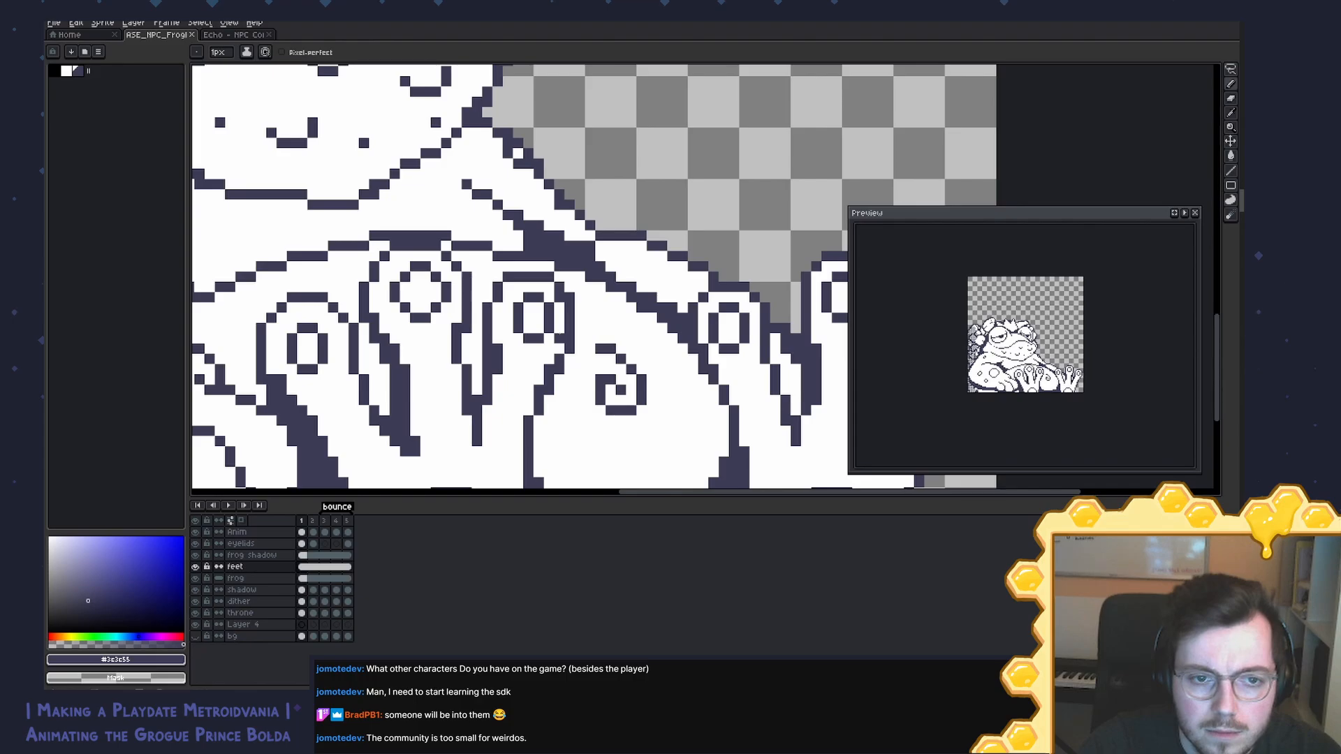
Step: Step through and play the bounce frames to check the lines around the feet, and save the sprite
key("Right")
key("Right")
key("Right")
key("Right")
key("Right")
key("Left")
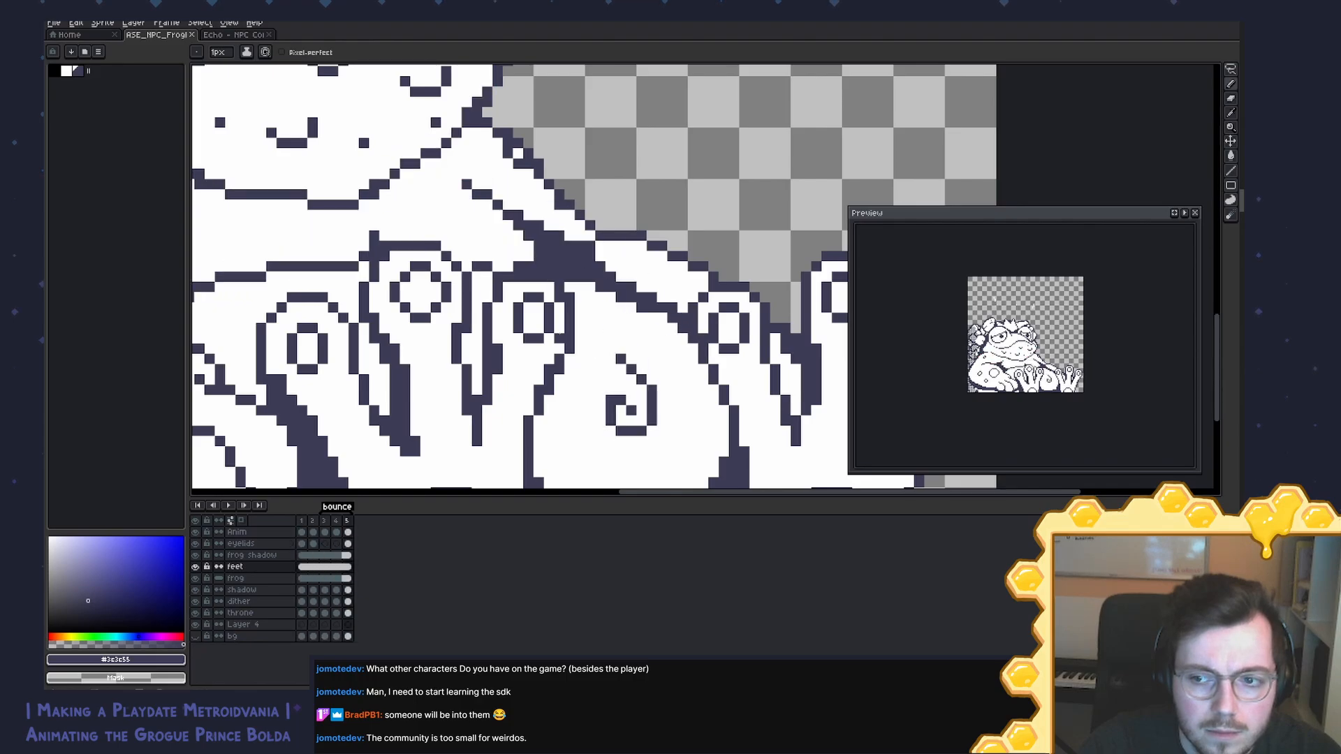
key("Left")
key("Right")
key("Right")
key("Right")
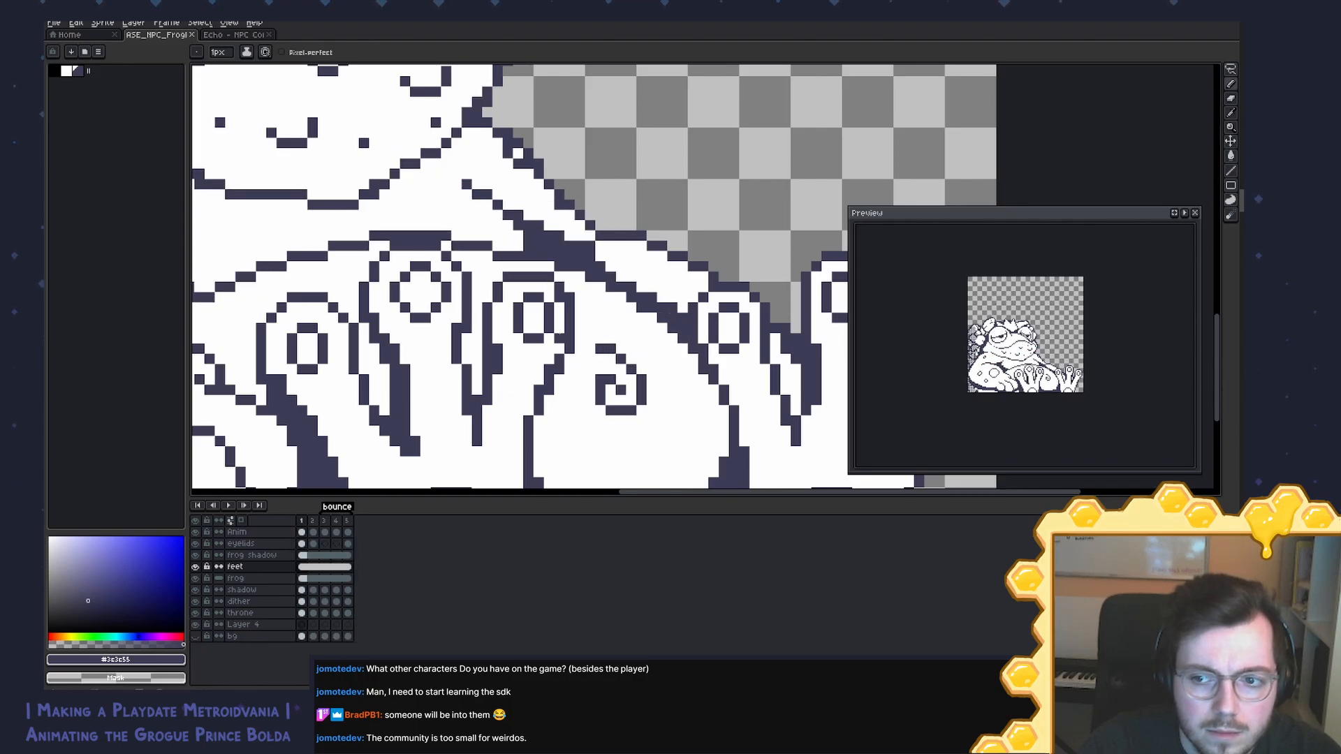
key("Return")
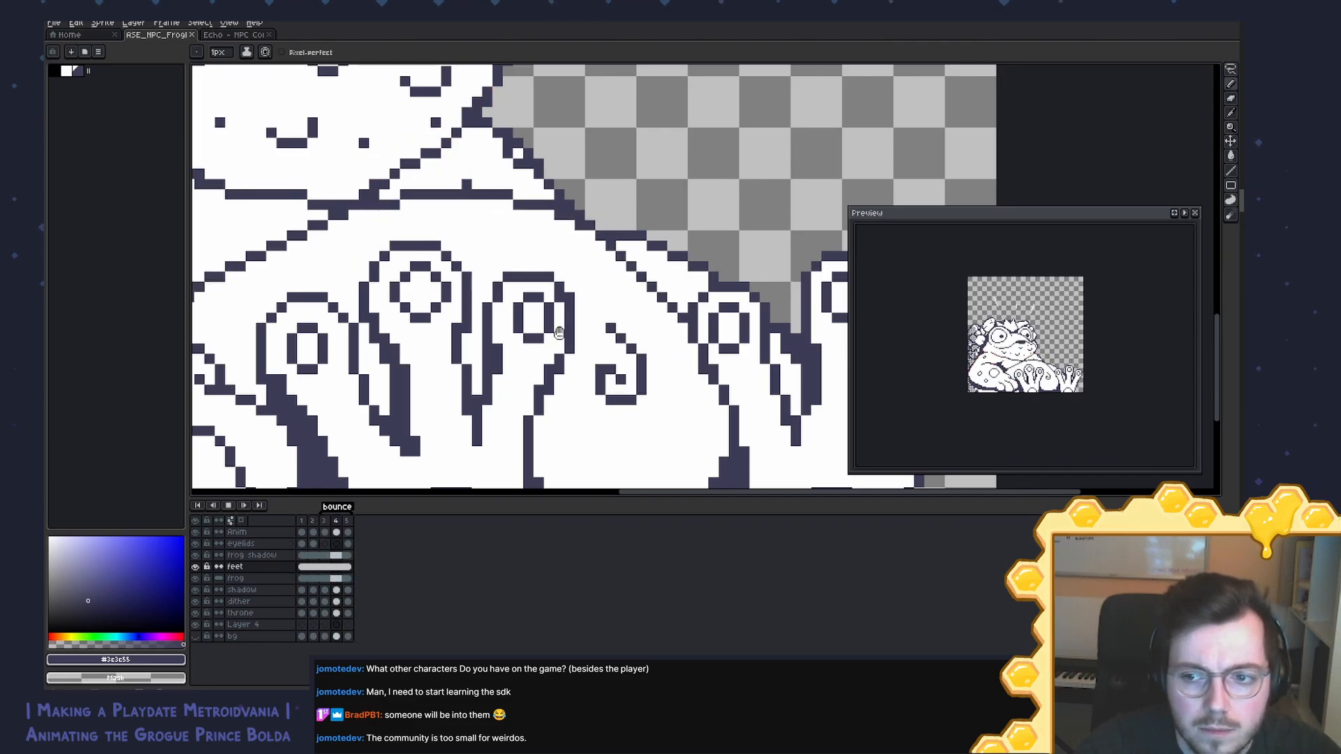
key("Return")
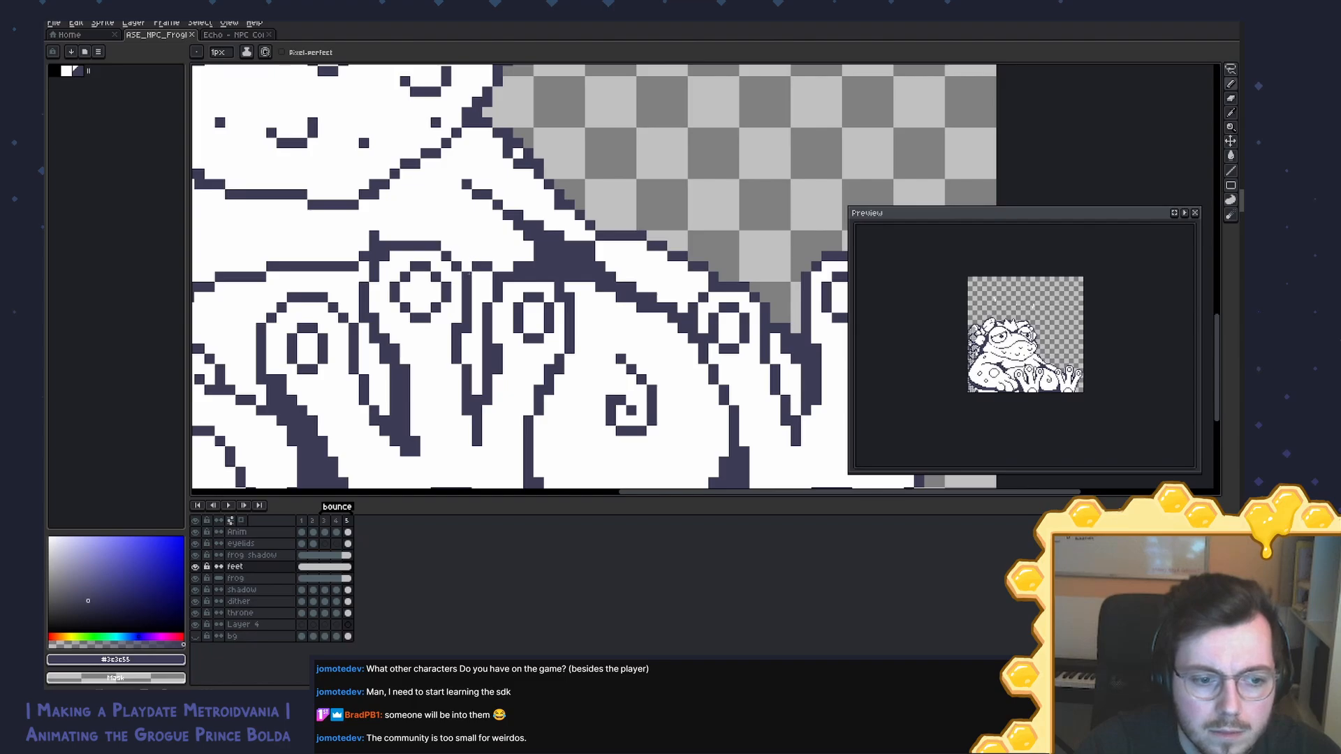
key("ctrl+s")
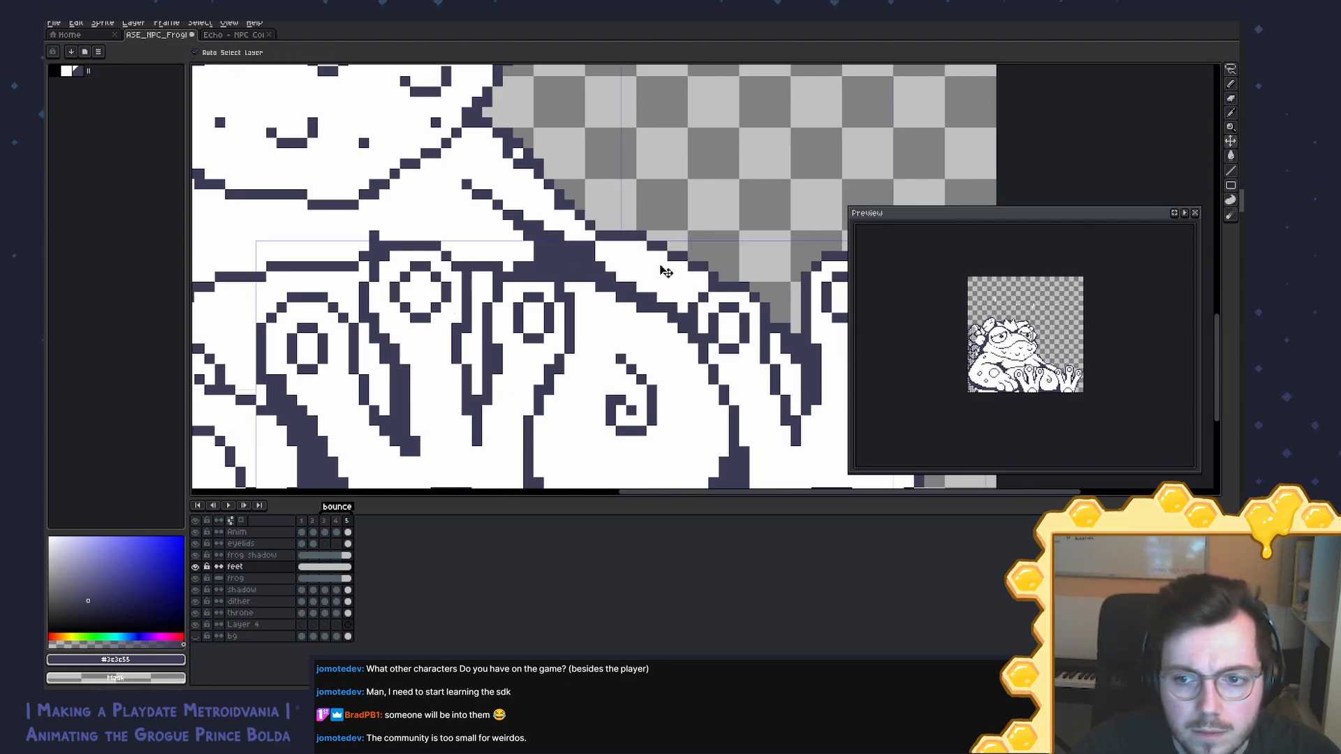
Step: Touch up the line above the left foot's third toe in #3c3c55 on frame 5 of the feet layer, play the animation and save
scroll(702, 275, "down", 5)
scroll(702, 276, "up", 3)
scroll(702, 276, "up", 1)
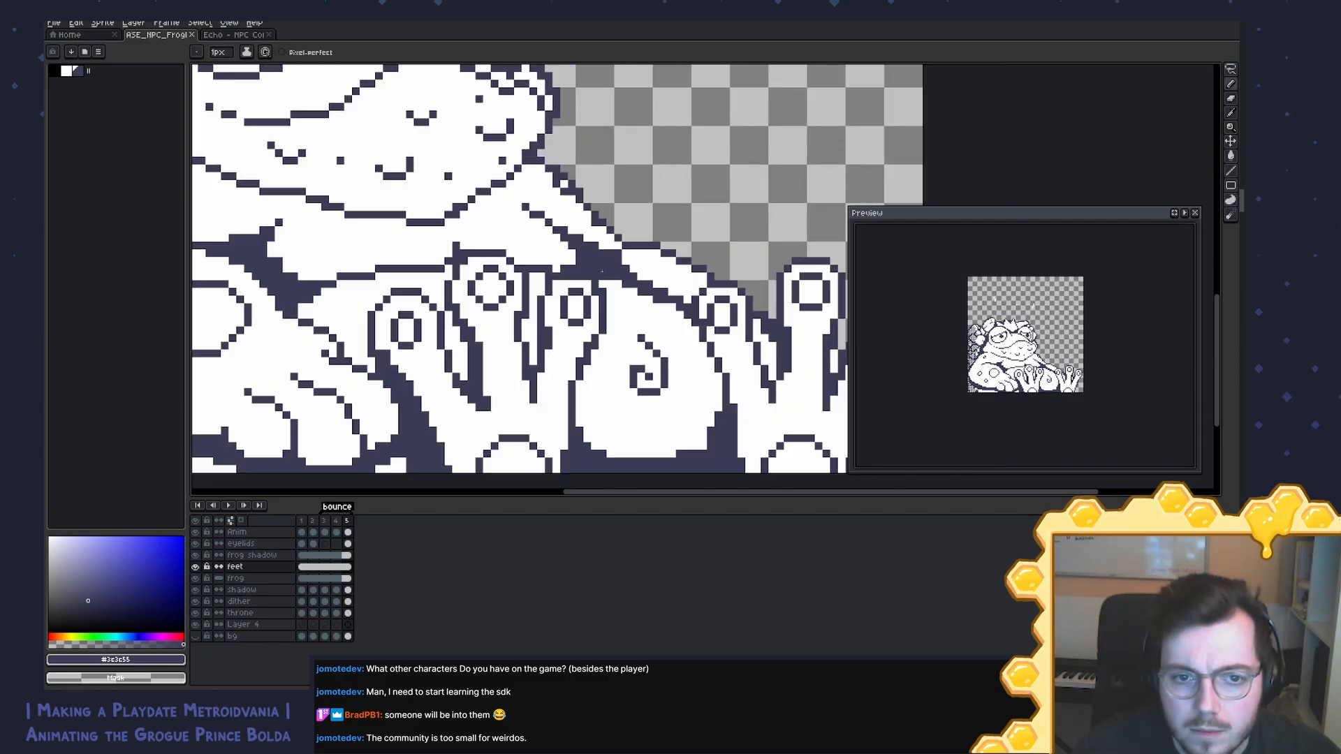
left_click(570, 268)
left_click(556, 269)
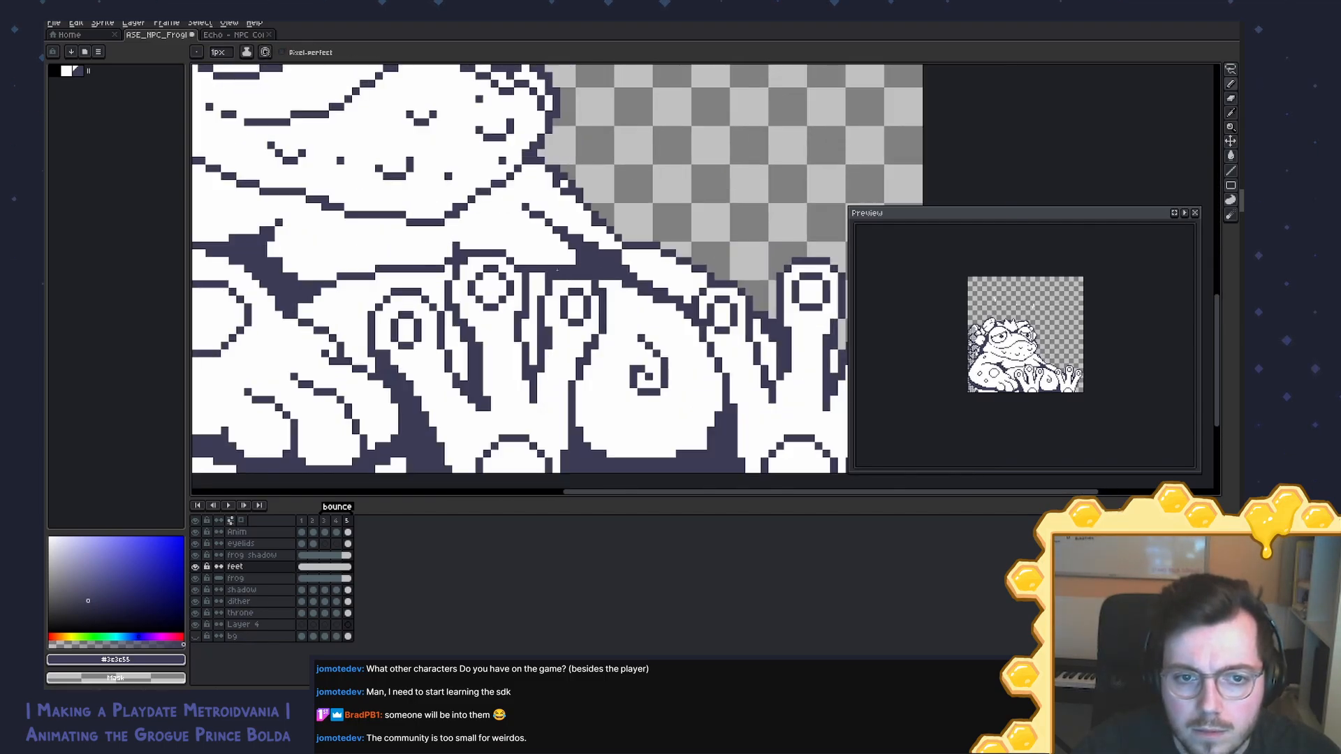
key("ctrl+s")
key("Return")
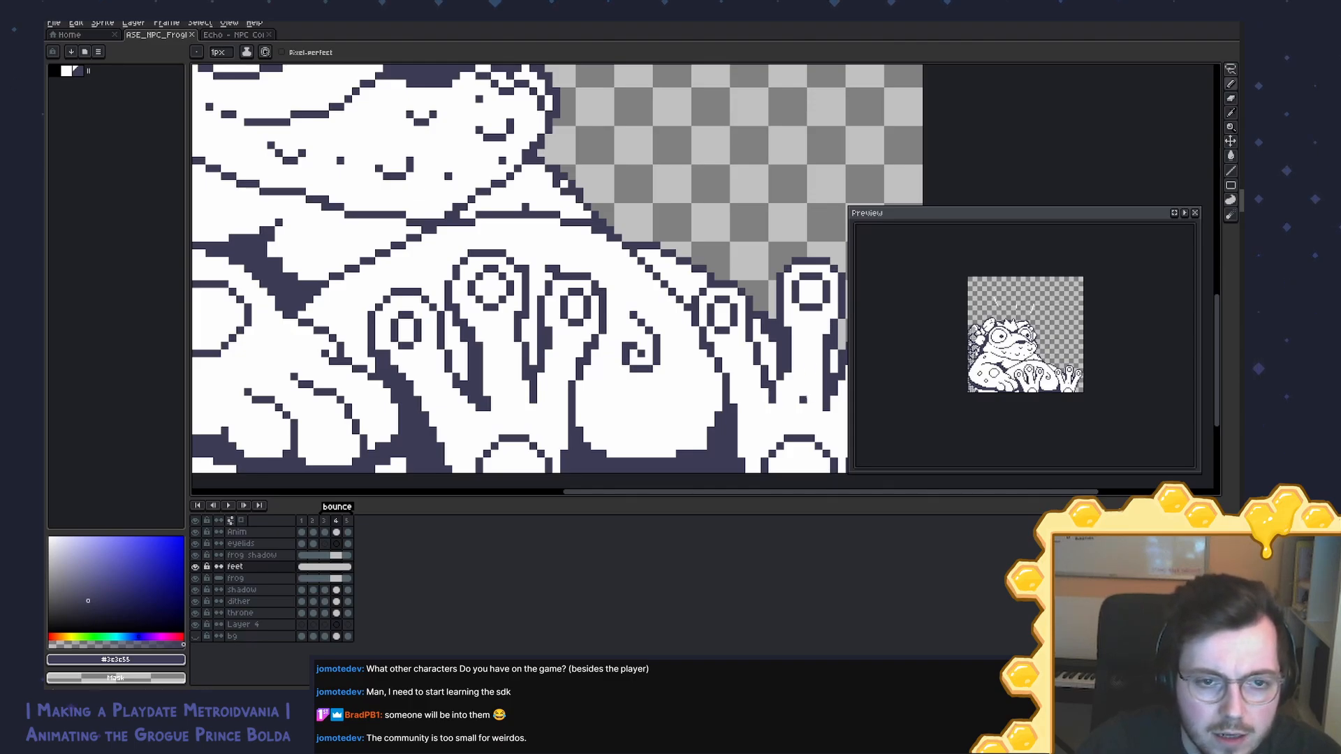
key("b")
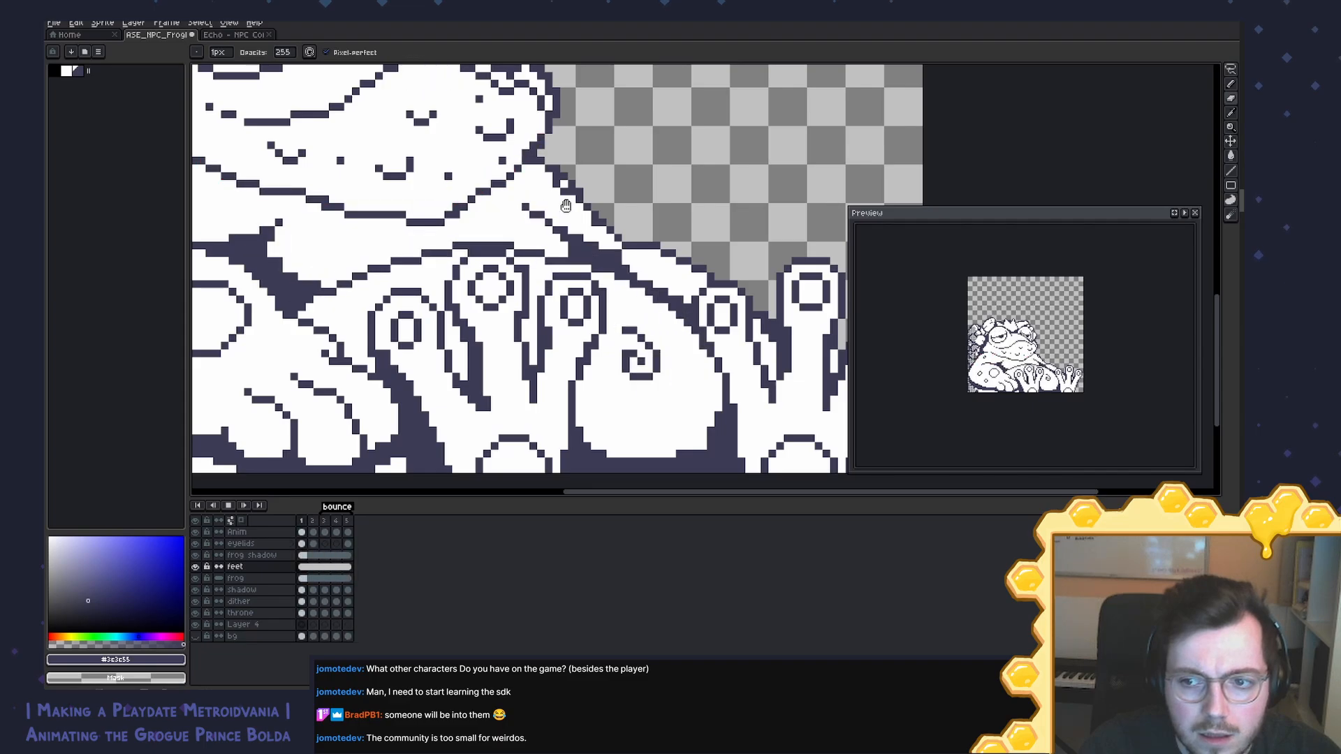
key("Return")
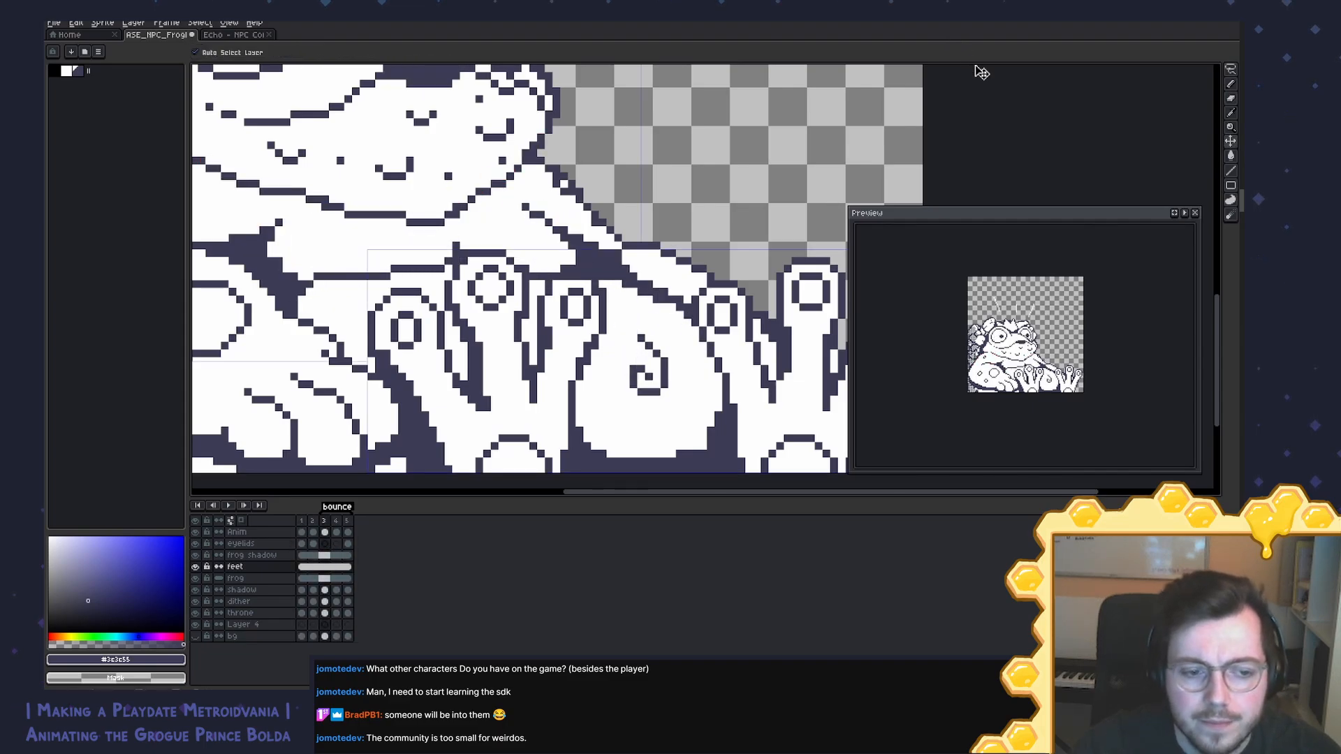
key("ctrl+s")
Step: Flip between frames 1 and 2 of the Anim layer to compare the body outlines with the red sketch lines
scroll(703, 275, "down", 4)
left_click_drag(702, 274, 667, 313)
scroll(701, 273, "up", 2)
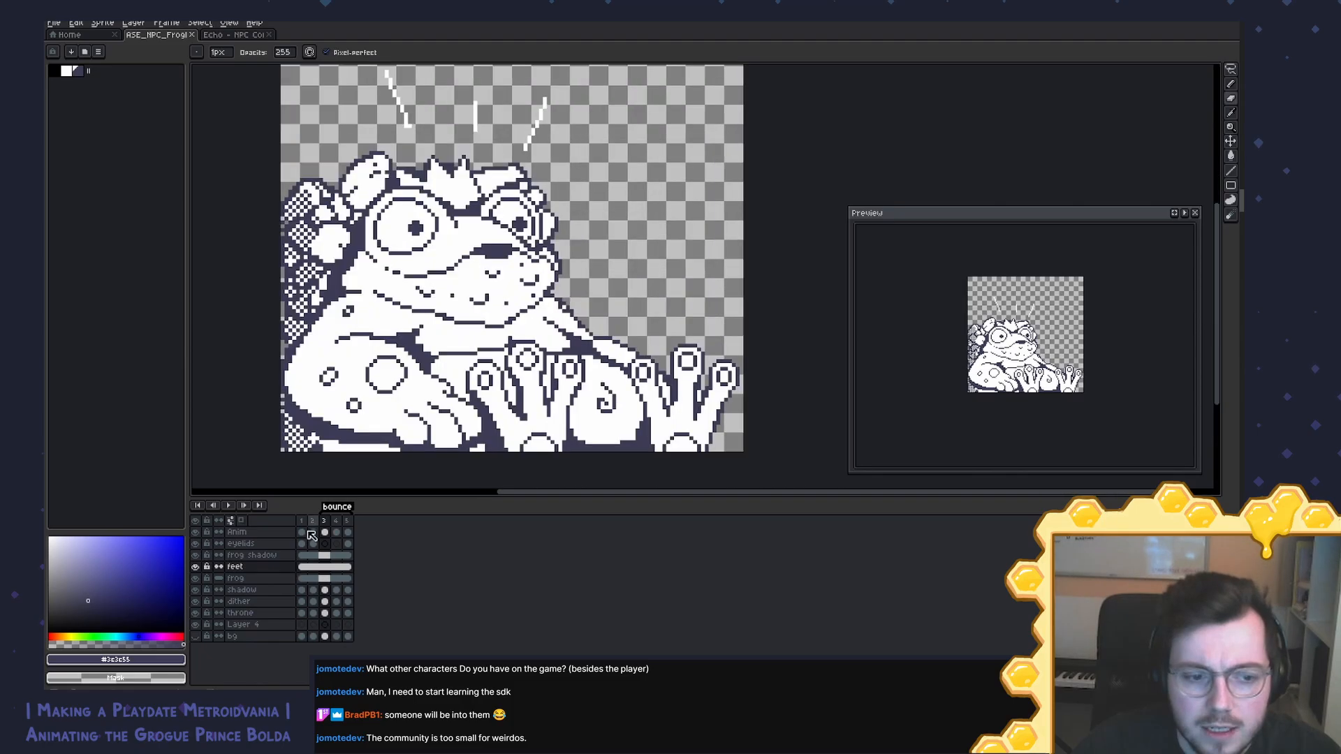
left_click(302, 522)
left_click(312, 532)
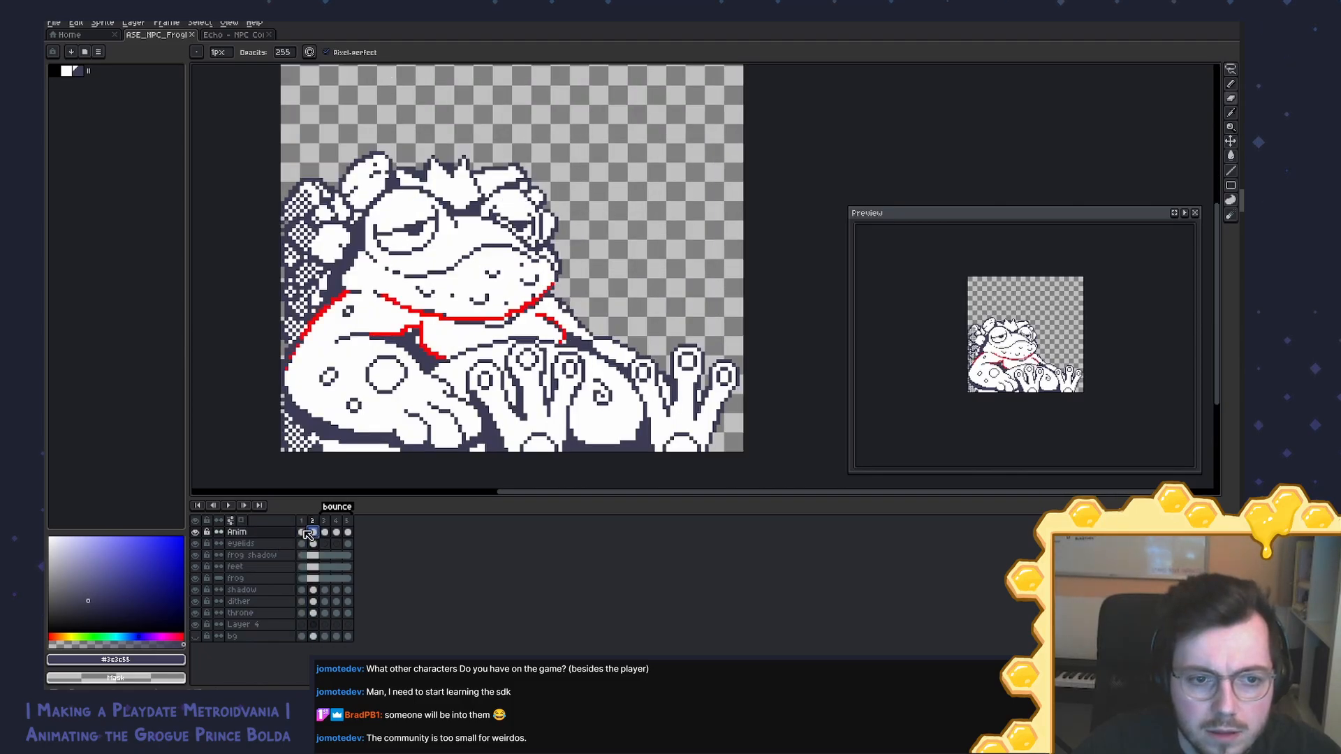
left_click(302, 532)
left_click(313, 533)
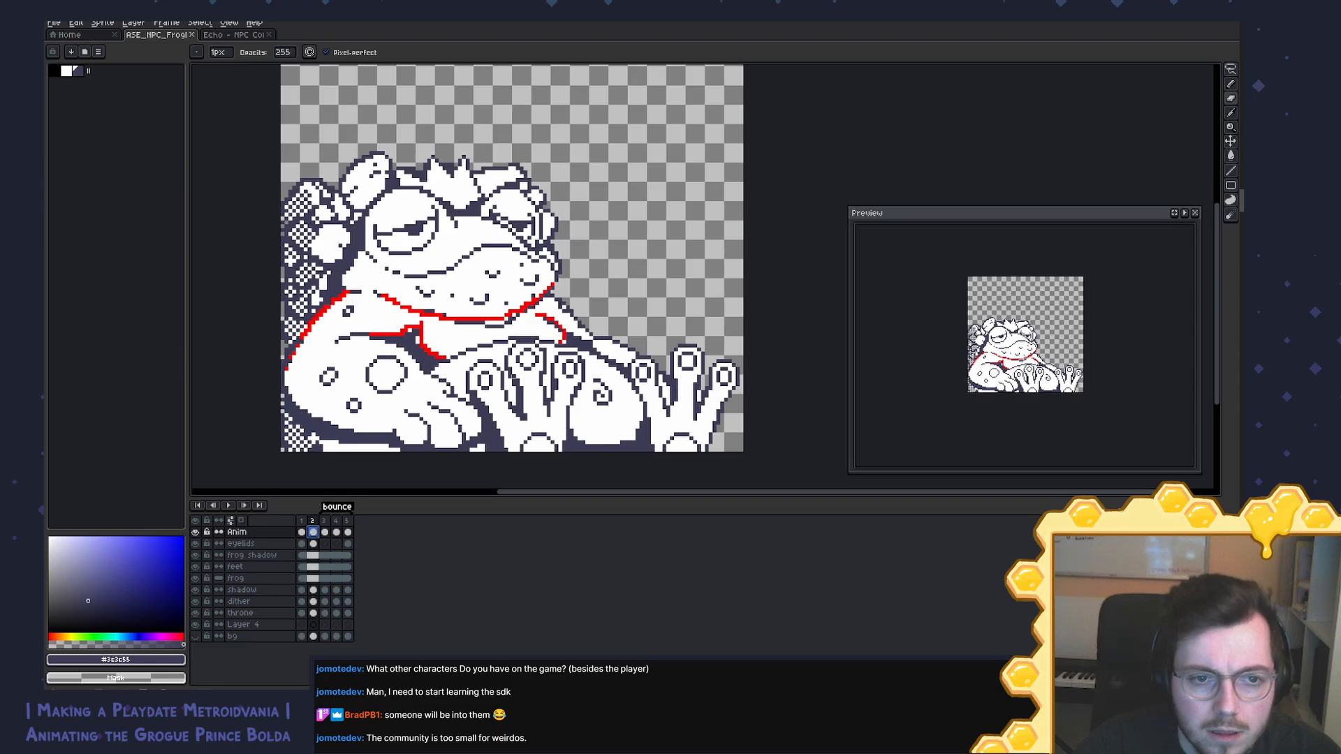
left_click(302, 532)
left_click(313, 533)
left_click(302, 532)
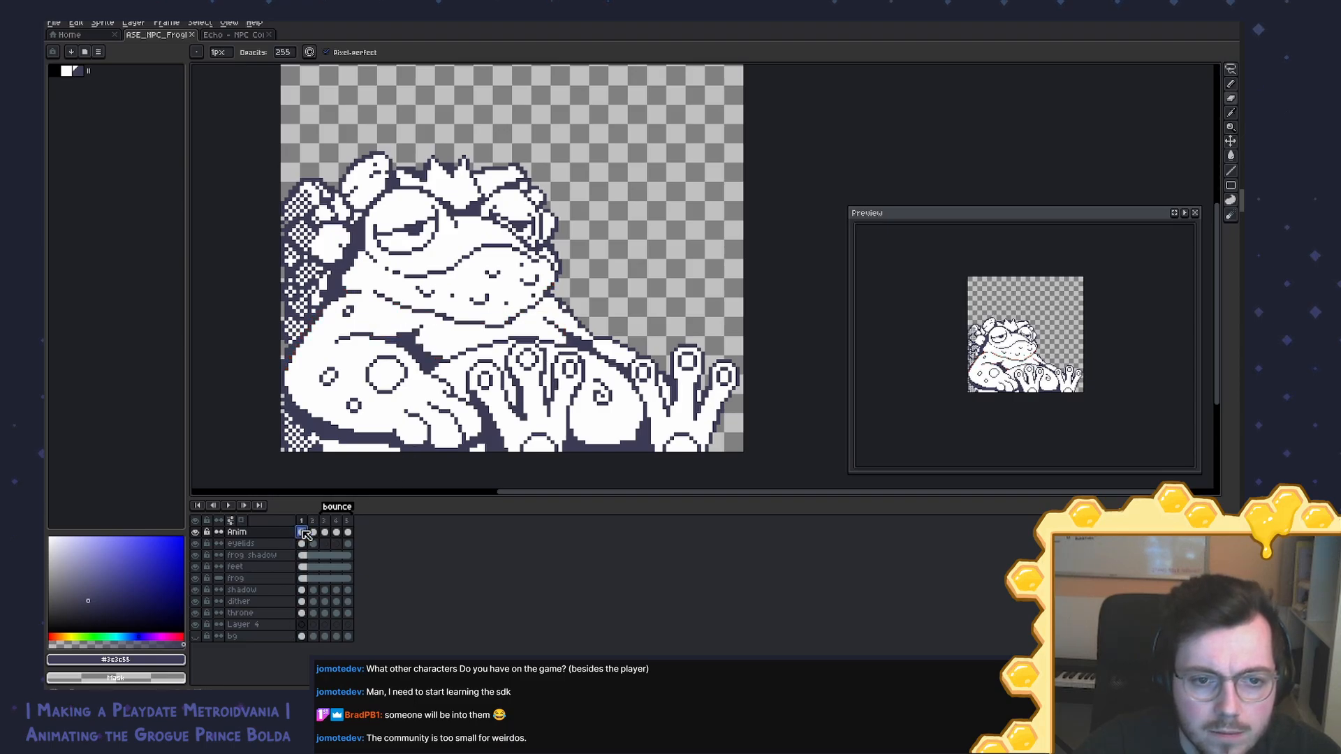
left_click(313, 533)
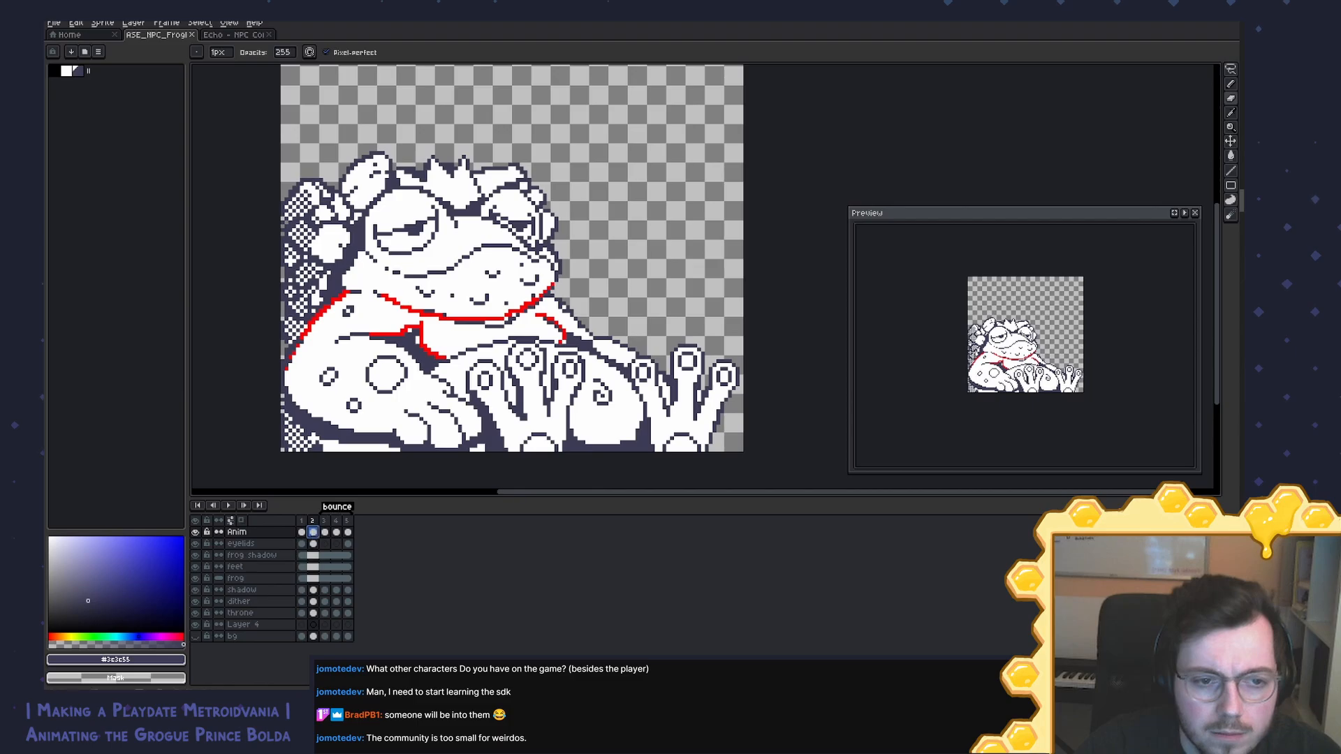
Step: Sample the red of the arm outline on frame 2 as the drawing colour
scroll(461, 305, "up", 1)
left_click_drag(461, 305, 549, 276)
key("b")
key("alt")
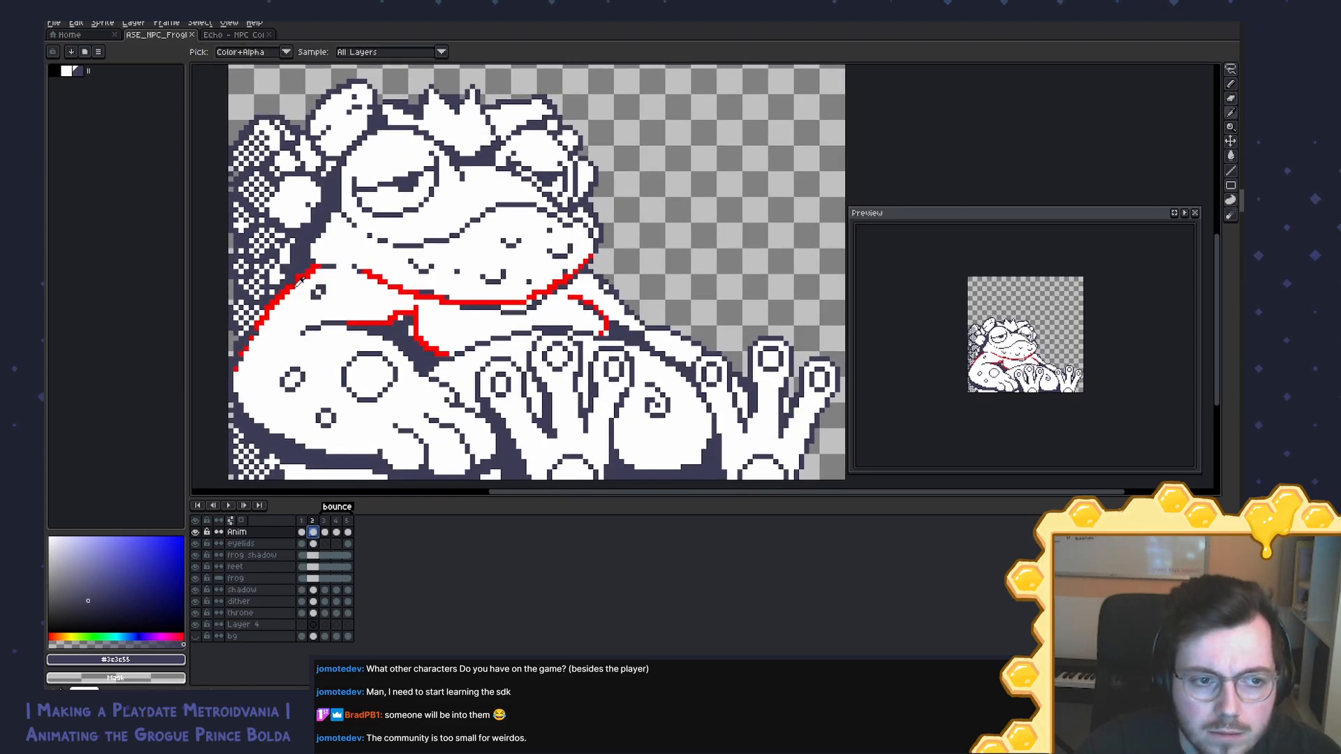
left_click(293, 284, "alt")
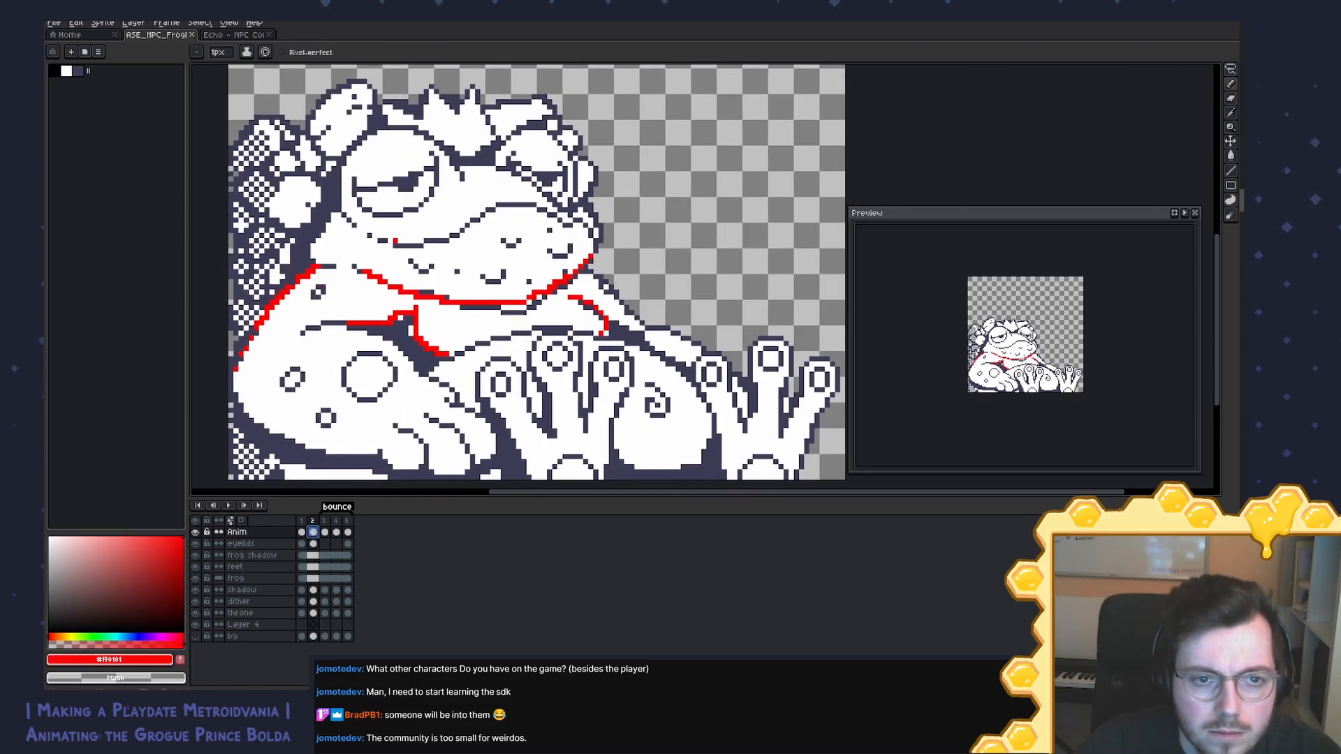
left_click_drag(524, 236, 512, 253)
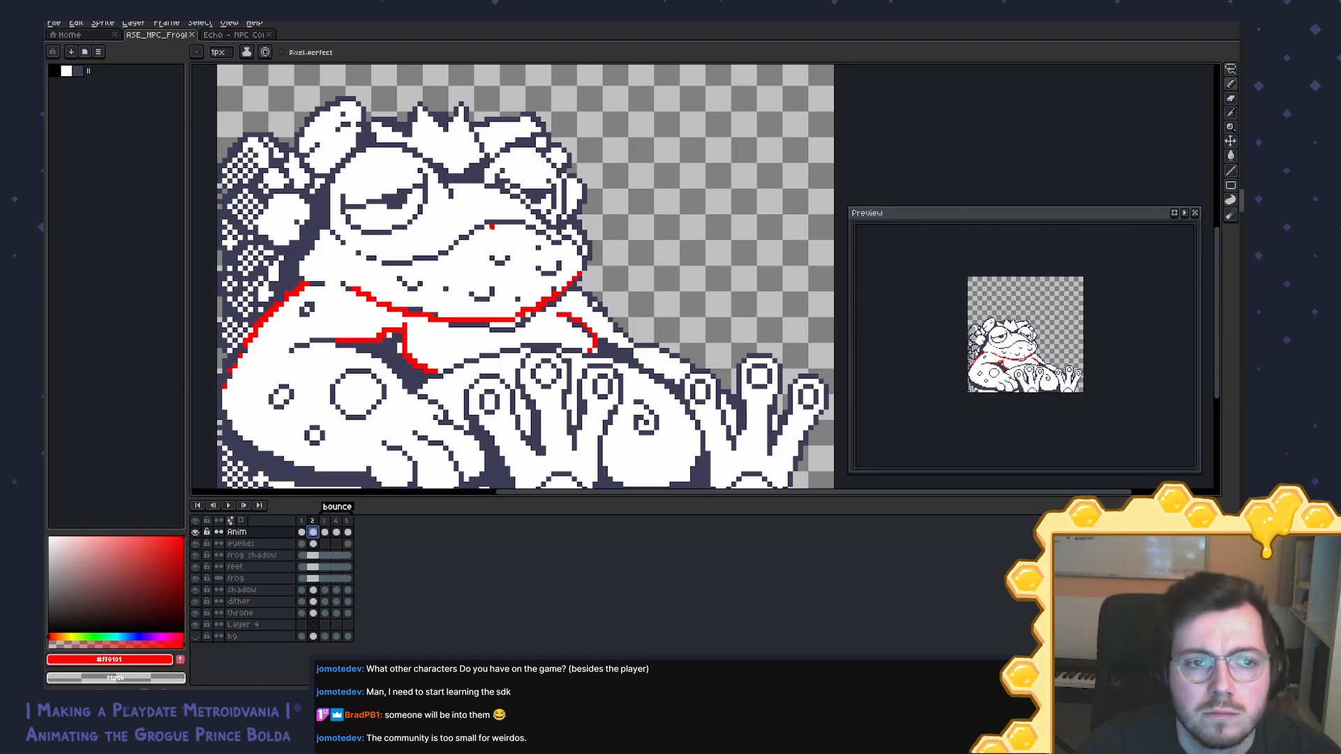
Step: Sample white and paint over the old dark chin line beneath the red one on frame 2 of the Anim layer
scroll(492, 227, "down", 1)
scroll(580, 319, "up", 1)
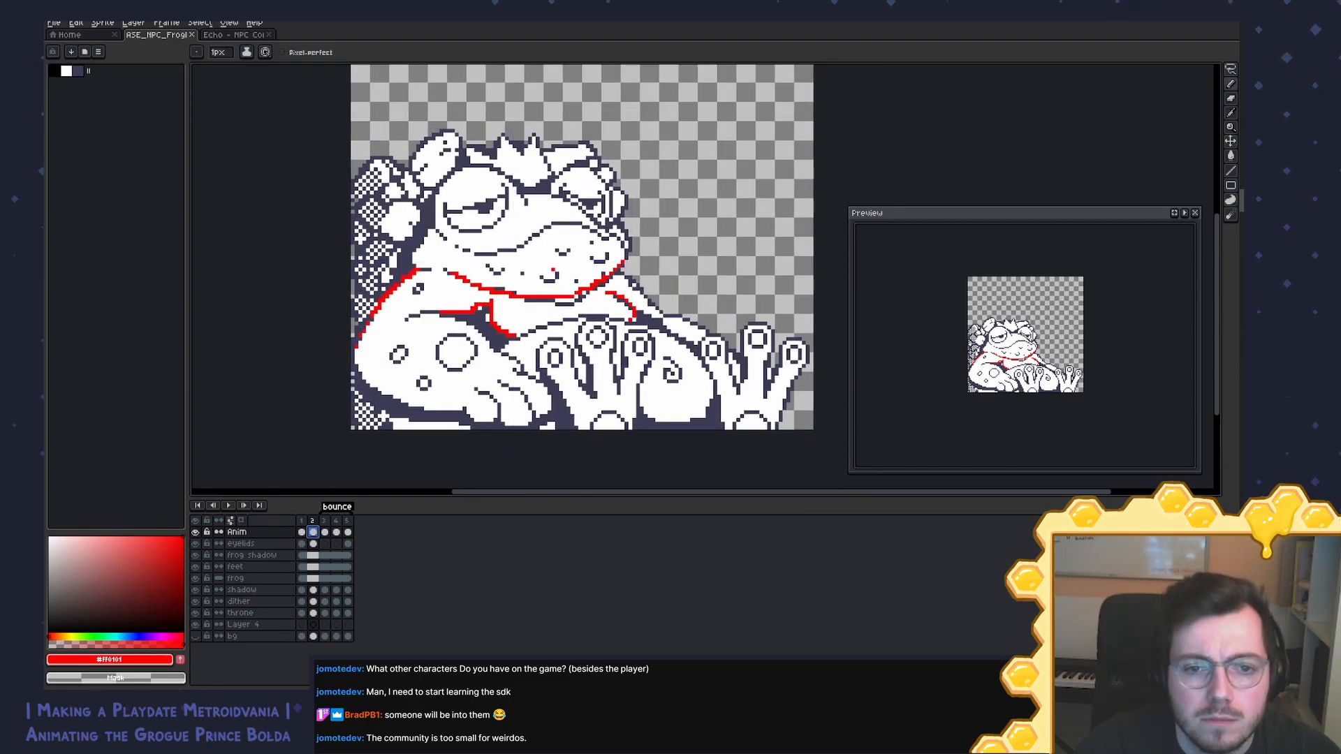
scroll(580, 319, "up", 1)
scroll(579, 319, "up", 1)
mouse_move(579, 319)
left_mouse_down()
mouse_move(598, 319)
mouse_move(601, 294)
left_mouse_up()
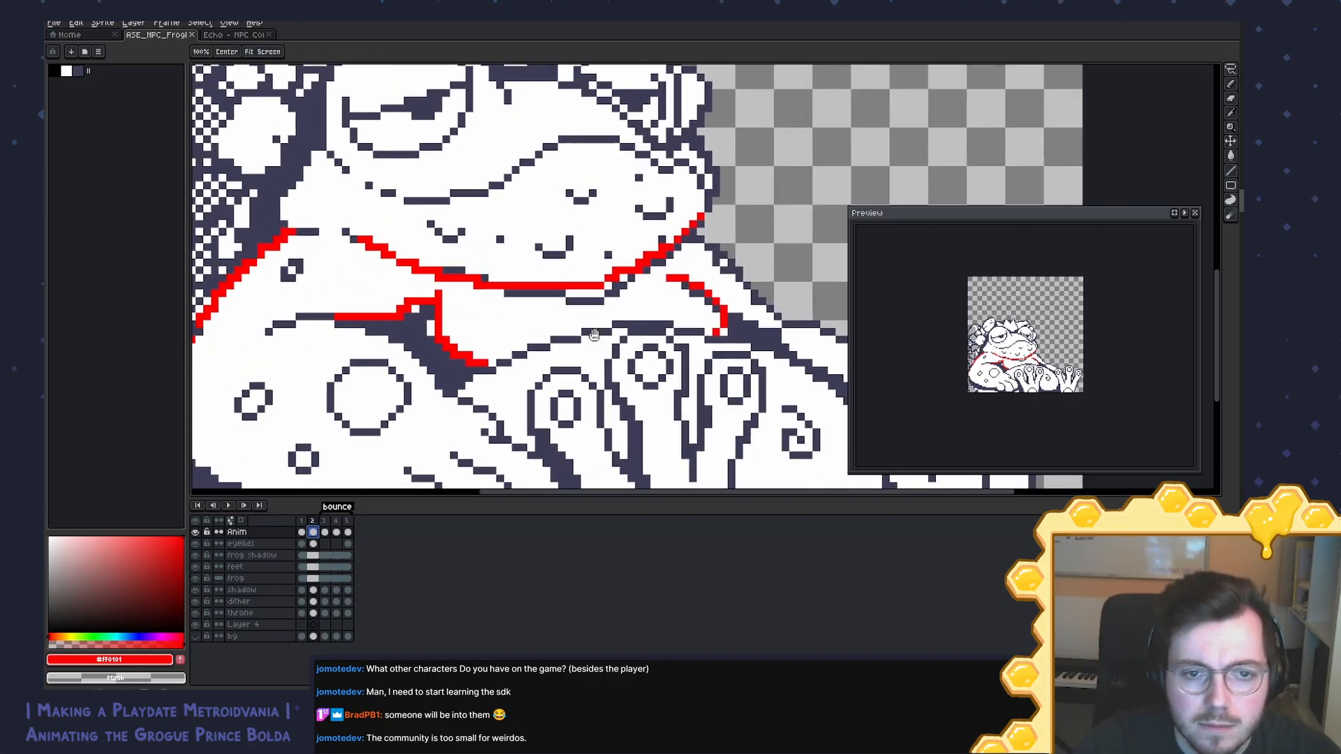
key("g")
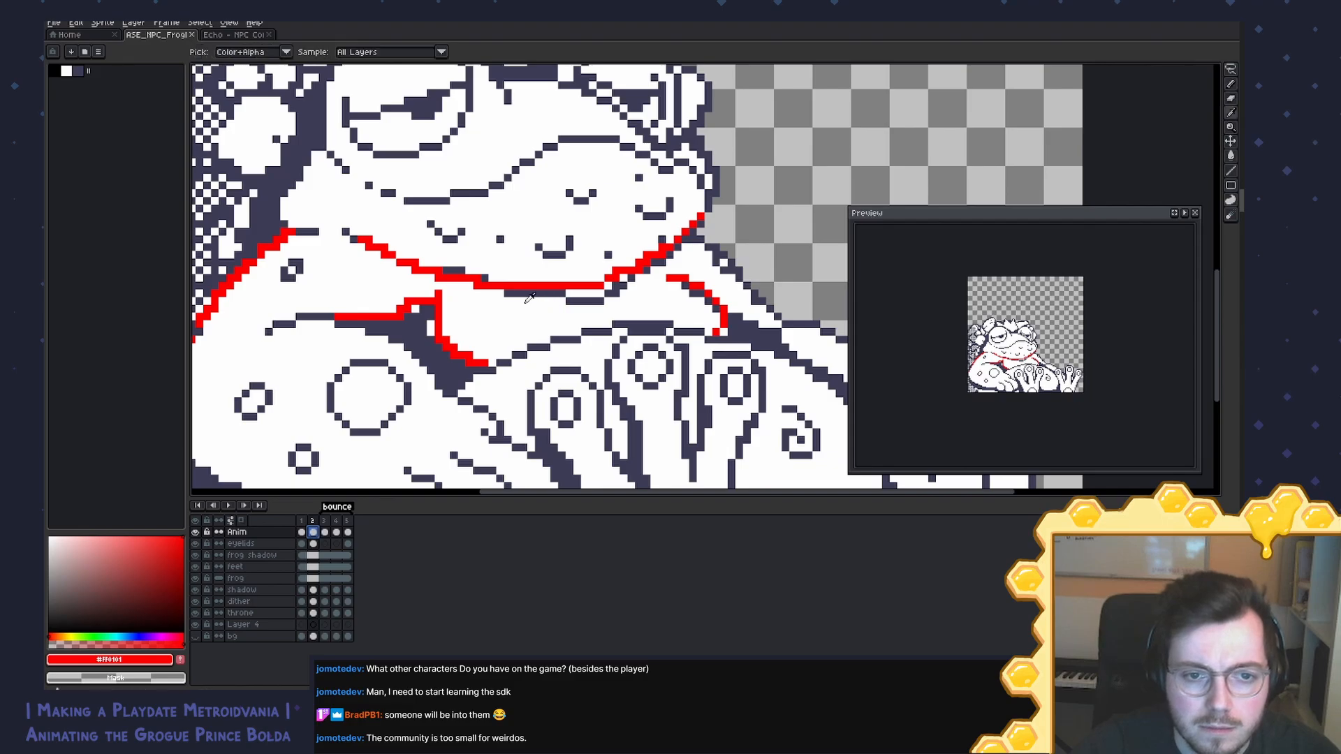
left_click(520, 301, "alt")
left_click(519, 295)
key("b")
key("ctrl+z")
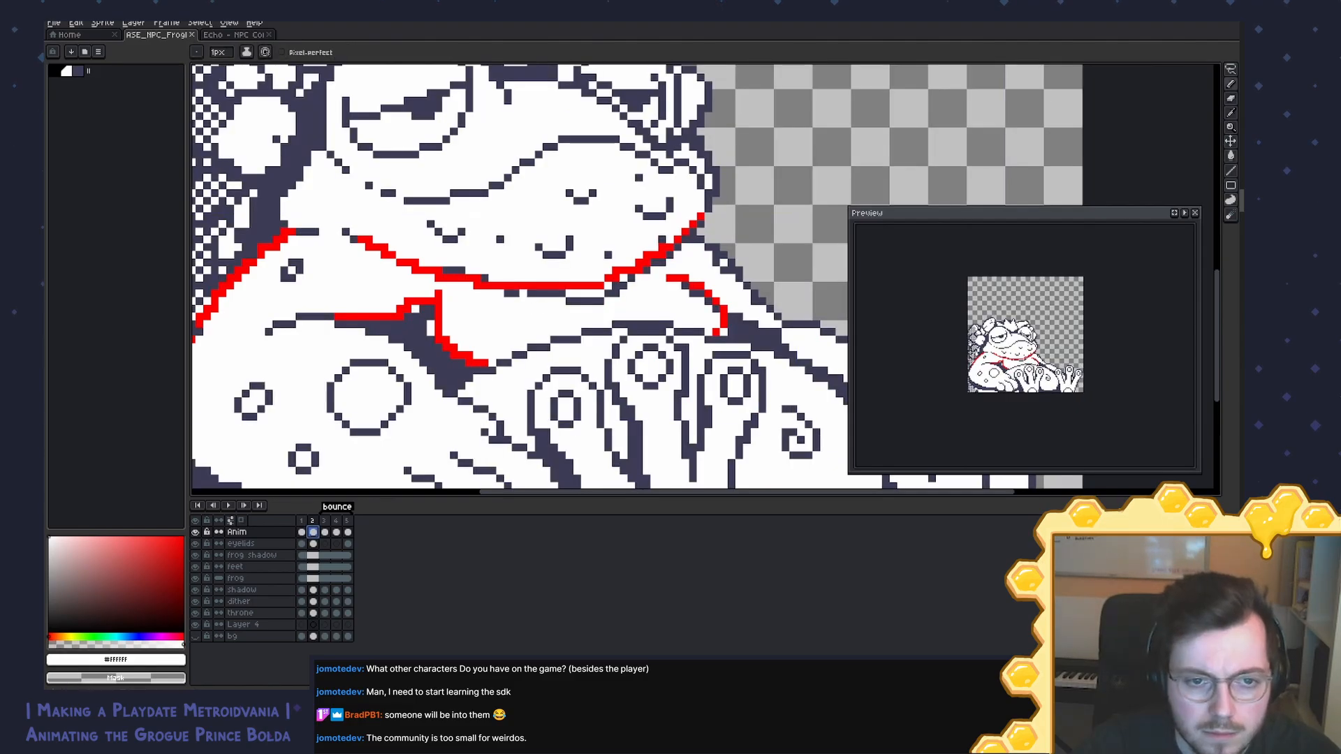
left_click_drag(570, 300, 628, 282)
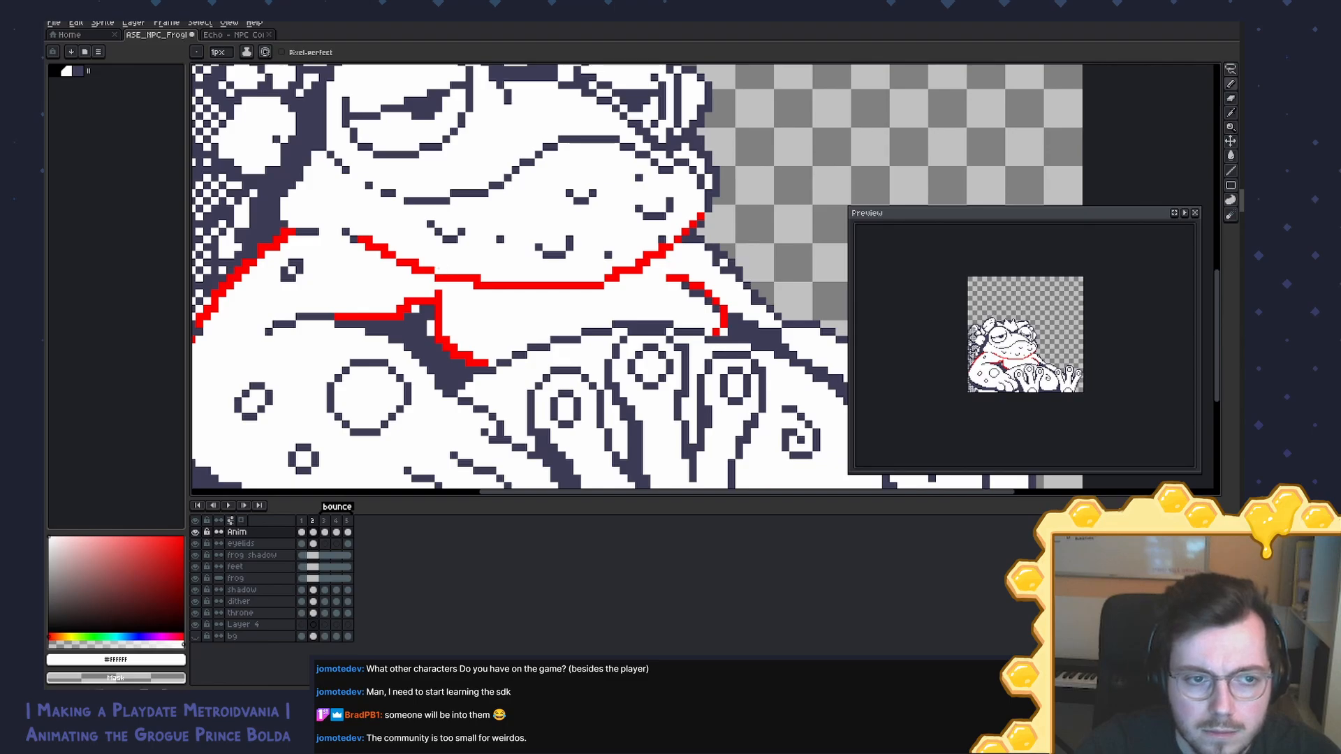
Step: Toggle the Anim layer's visibility to compare outlines, and trim the red shoulder and chin lines in white on frame 2
mouse_move(530, 315)
left_mouse_down()
mouse_move(650, 274)
mouse_move(491, 282)
left_mouse_up()
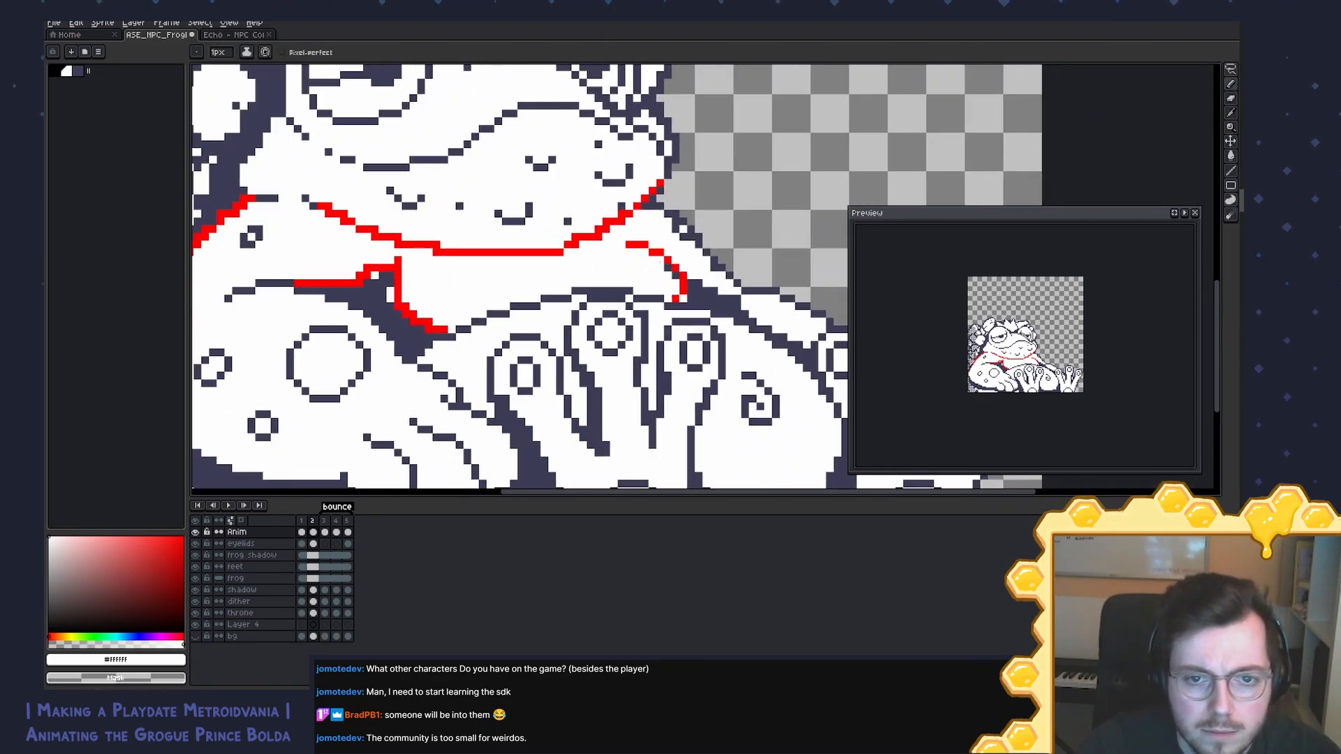
left_click_drag(483, 281, 621, 302)
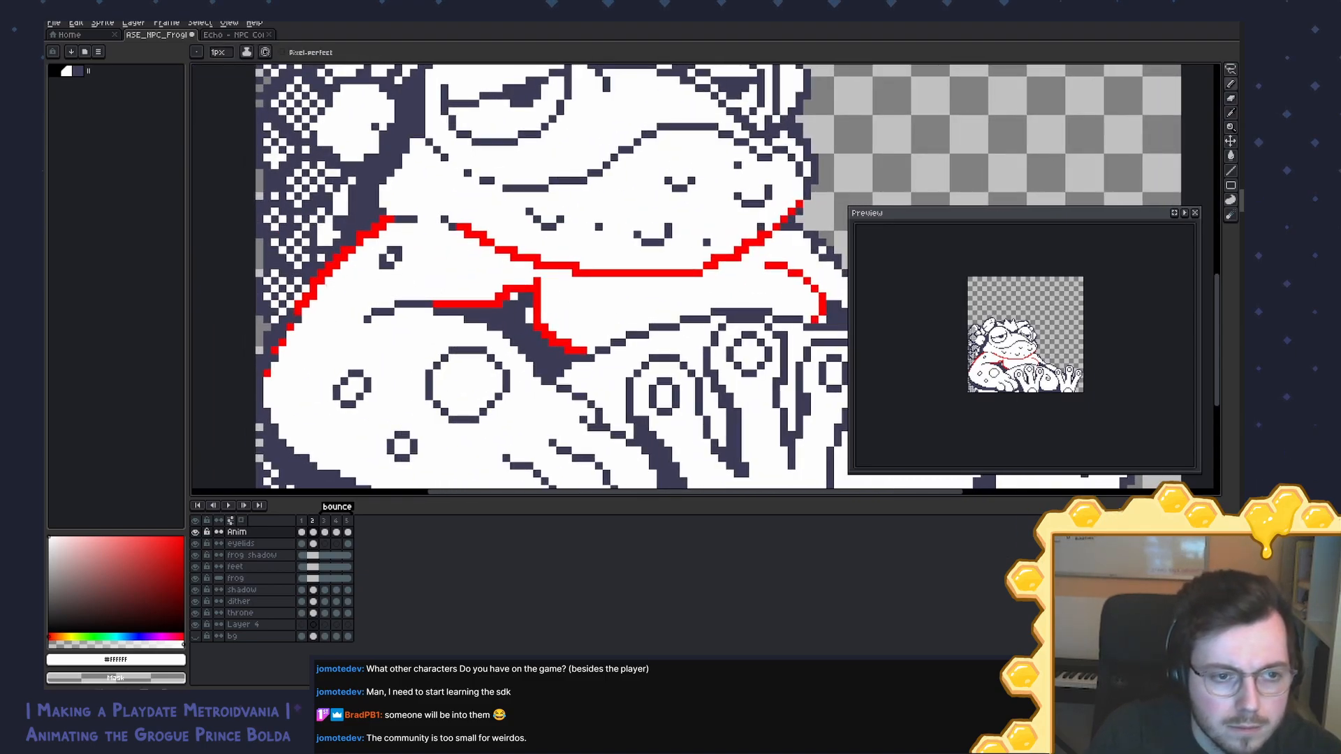
left_click(196, 532)
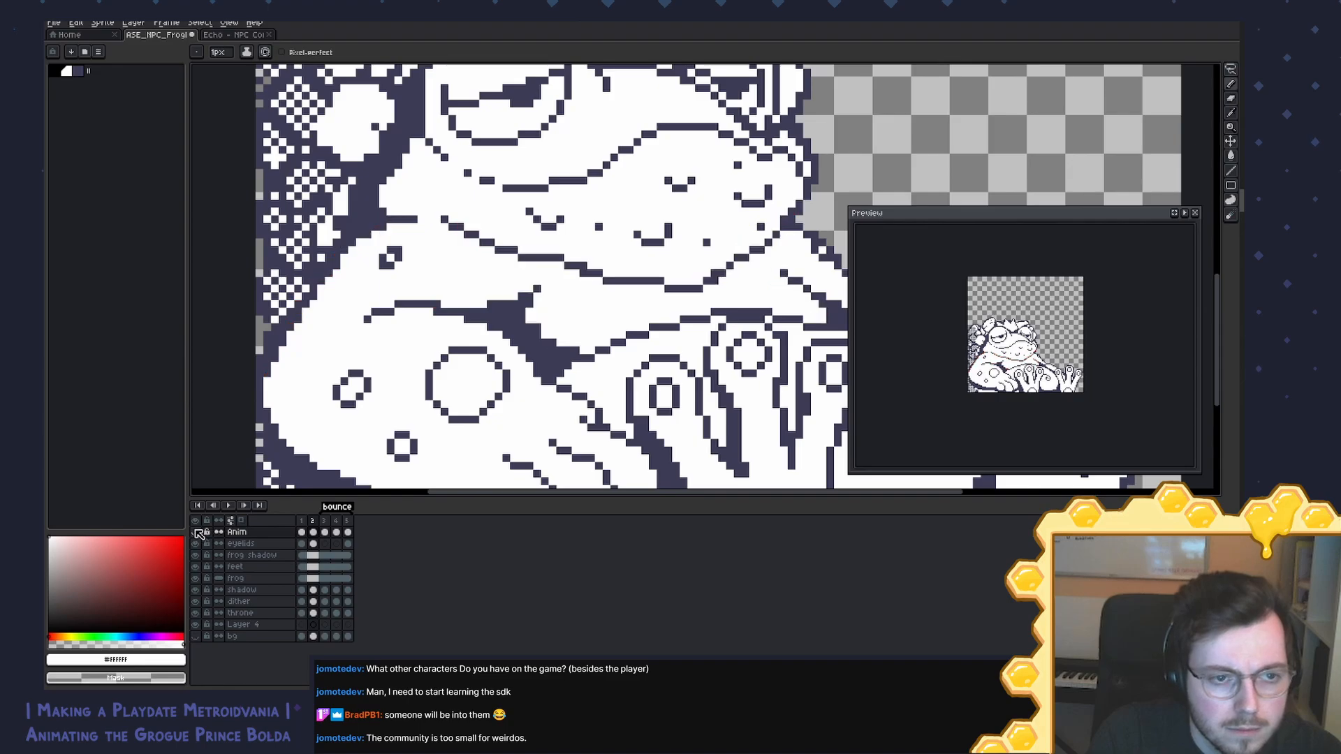
left_click(196, 531)
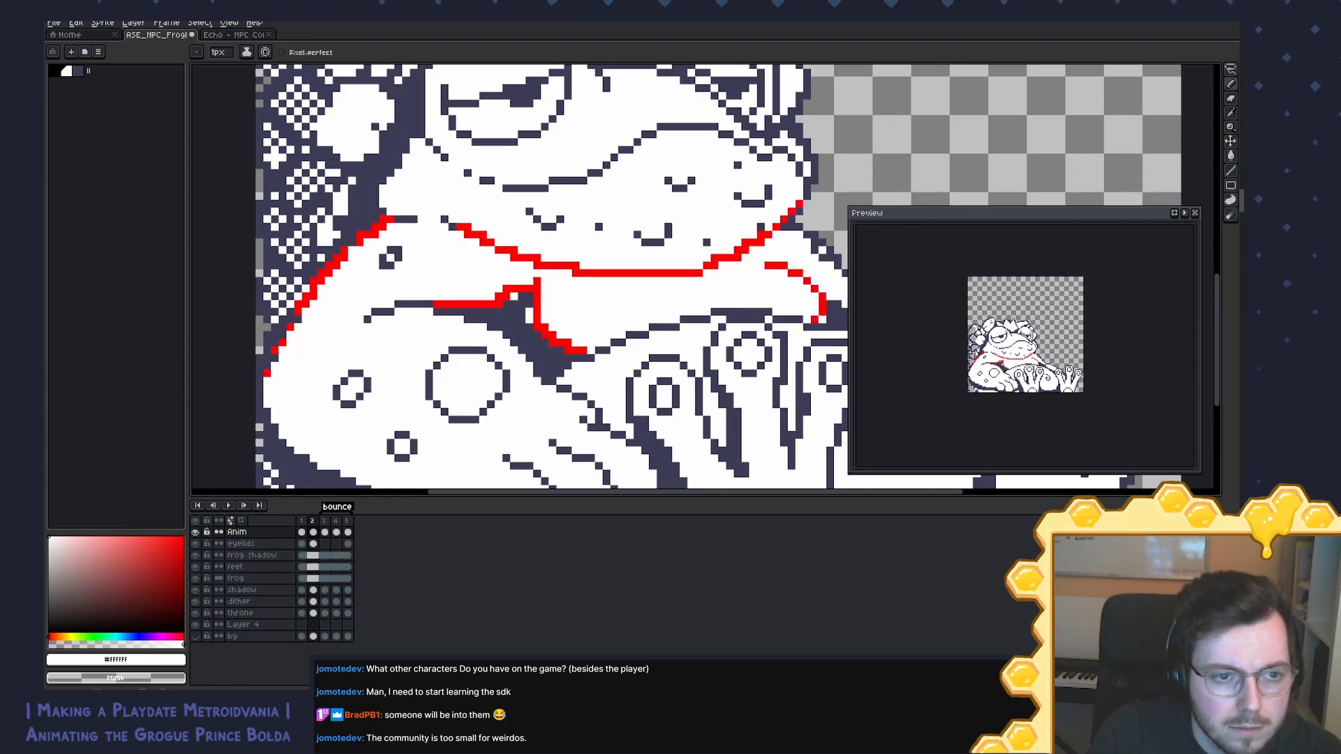
left_click_drag(338, 263, 318, 291)
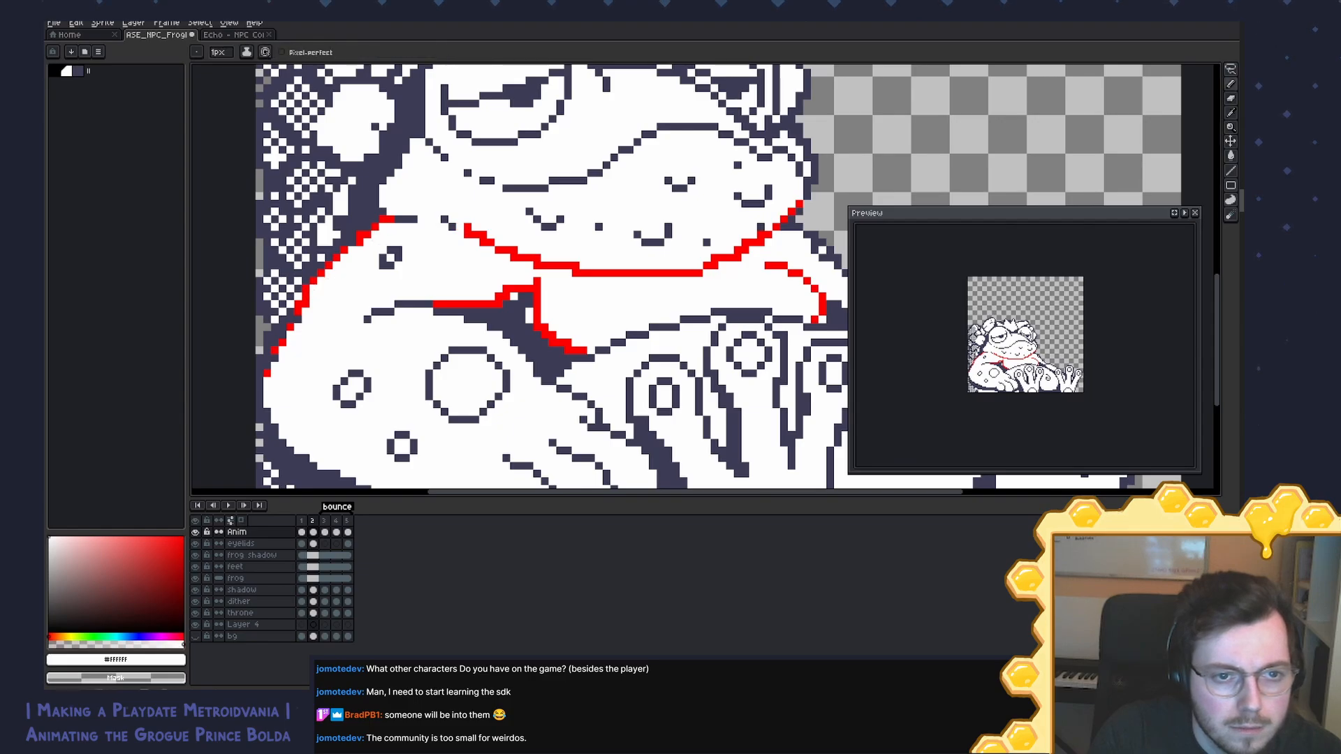
Step: Compare frame 2 with its neighbours and thicken the red crease beside the arm, sampling red and white from the canvas
left_click_drag(488, 279, 454, 285)
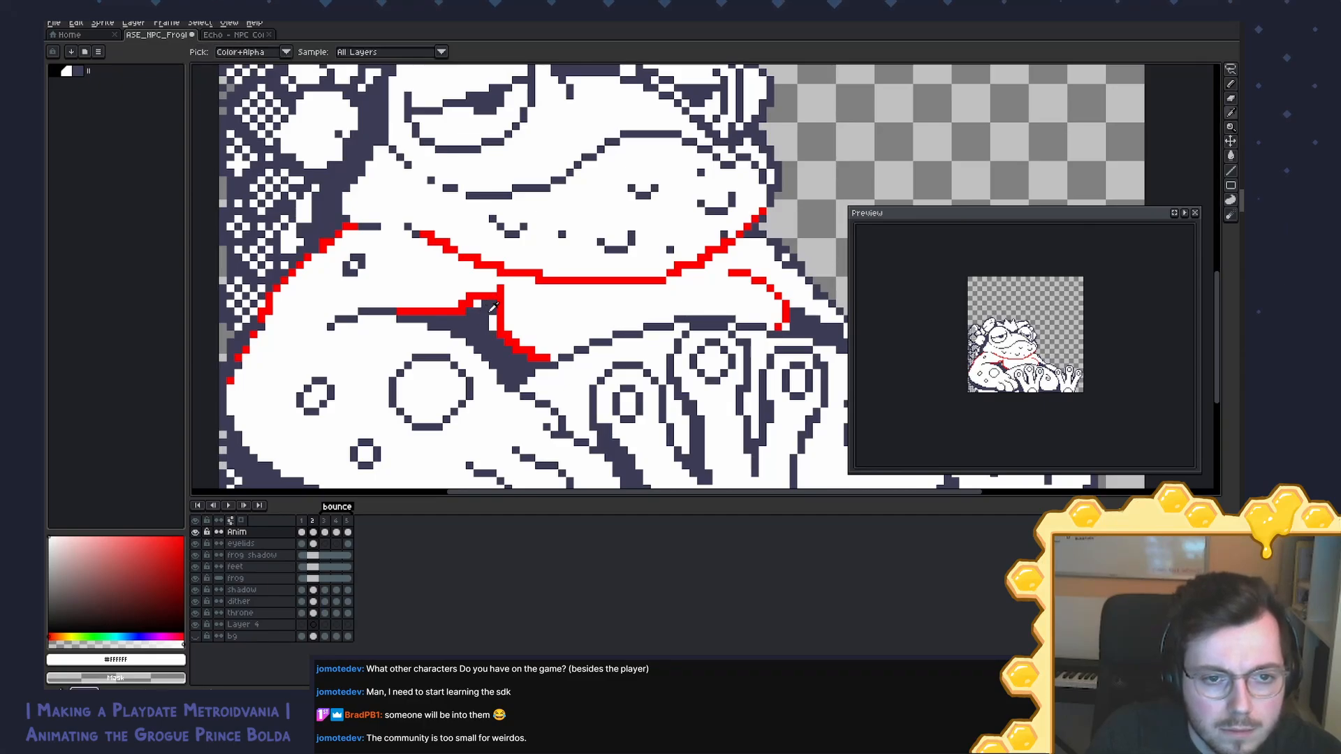
key("Left")
key("Right")
key("Right")
key("Left")
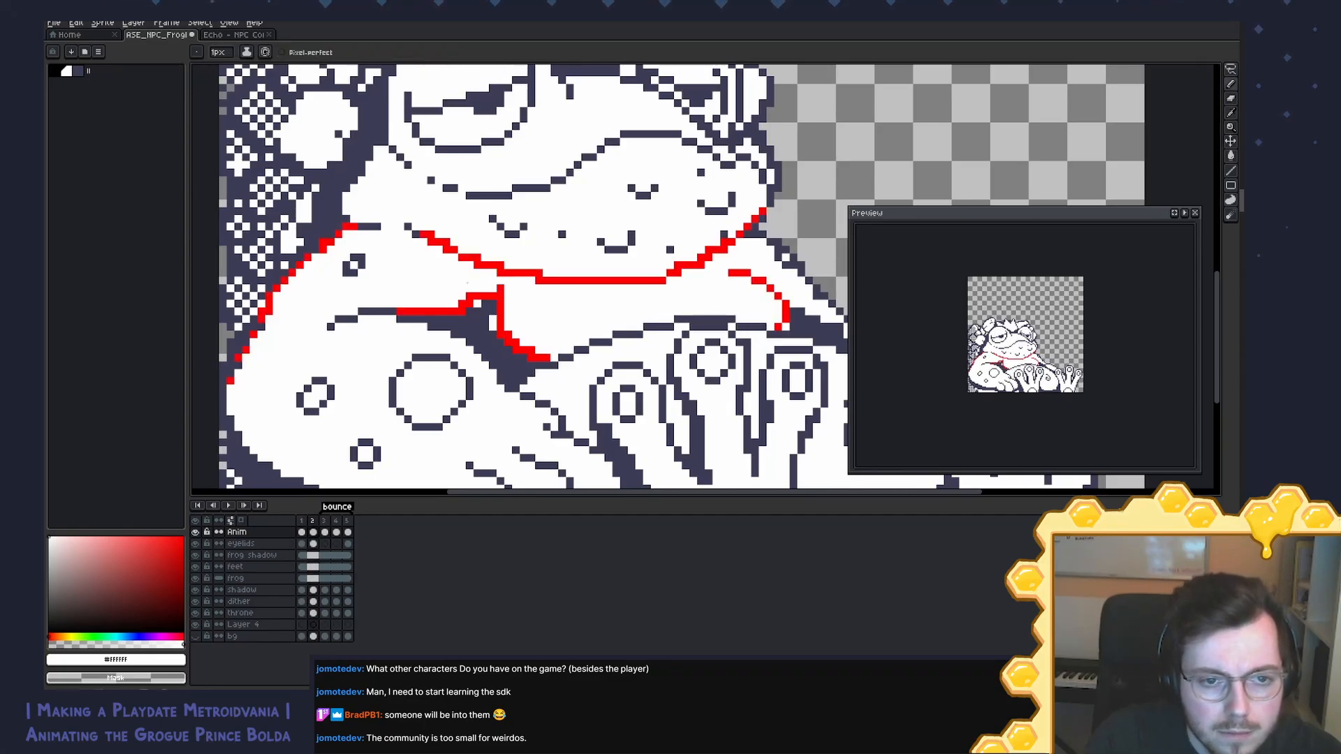
key("Left")
key("Right")
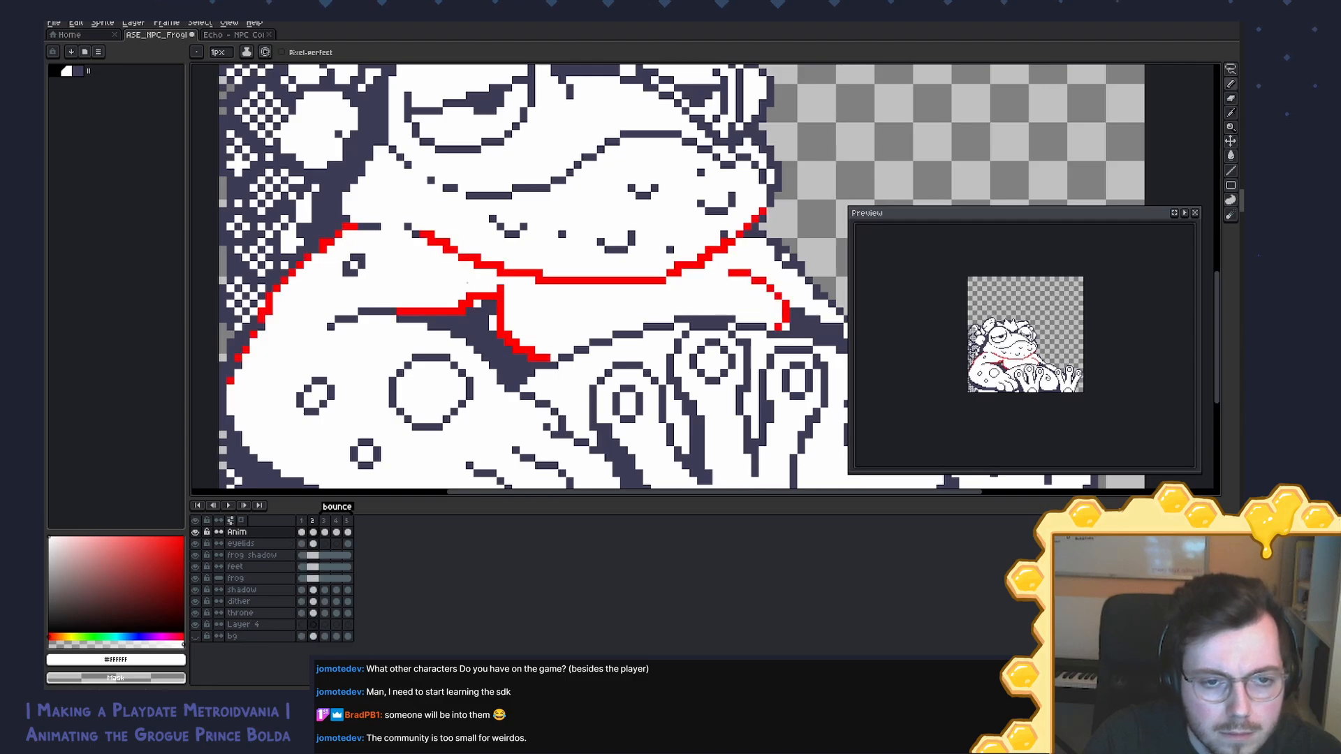
left_click(476, 300, "alt")
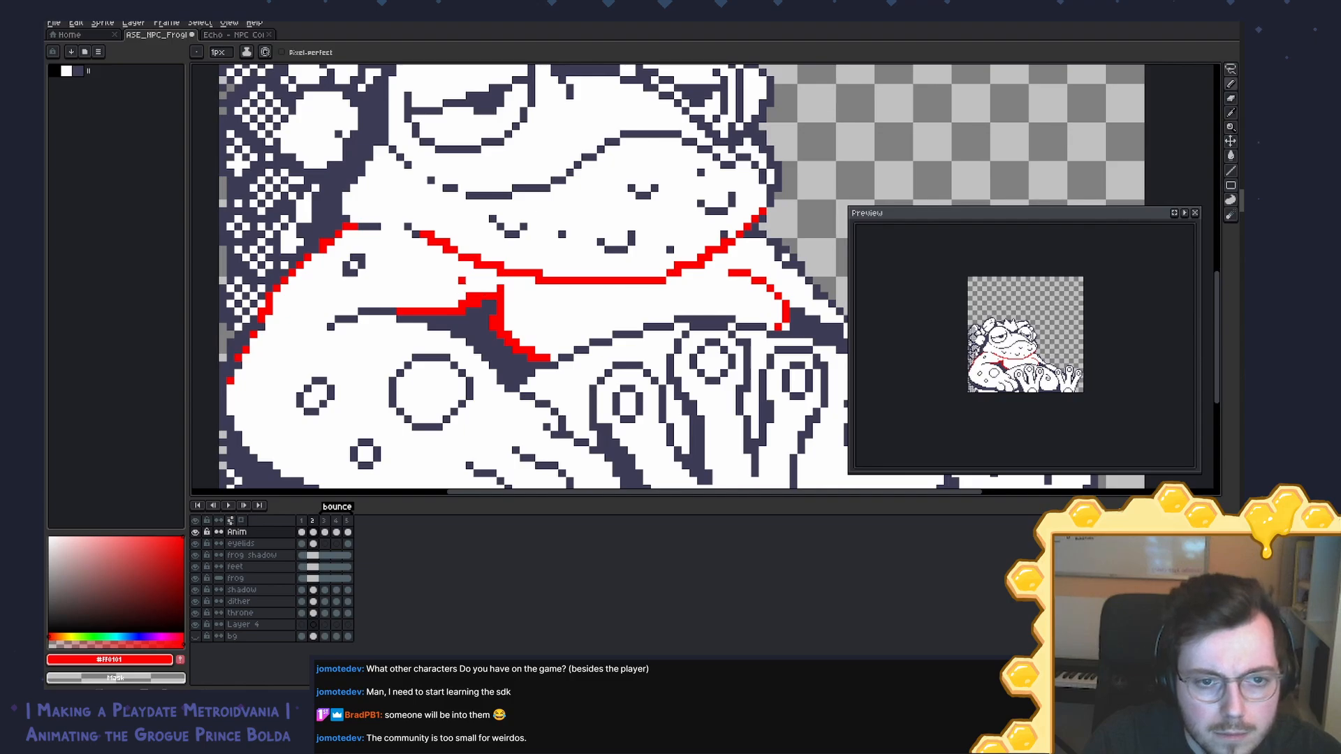
left_click(461, 281, "alt")
Step: Flip back and forth between frames 1 and 2 to compare the movement of the red chin and arm lines
key("Left")
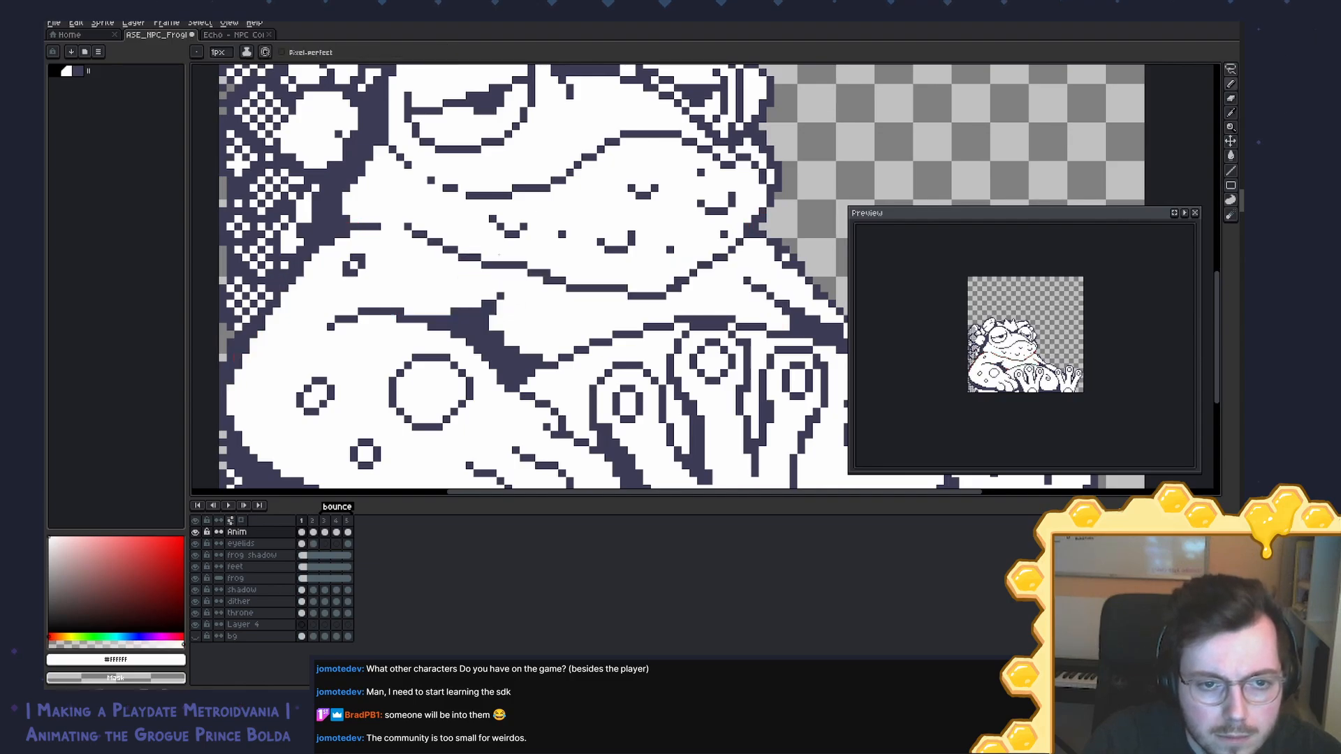
key("Right")
key("Left")
key("Right")
key("Left")
key("Right")
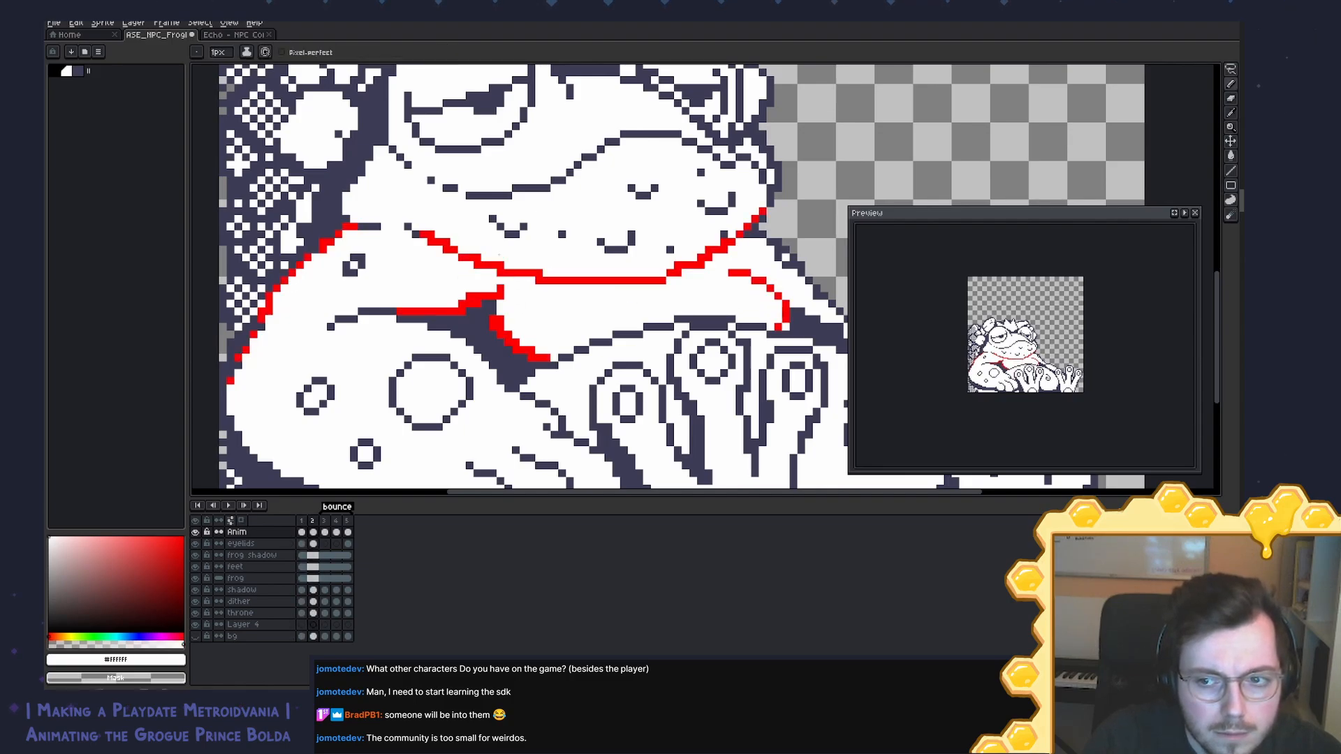
key("Left")
key("Right")
key("Left")
key("Right")
key("Left")
key("Right")
key("alt")
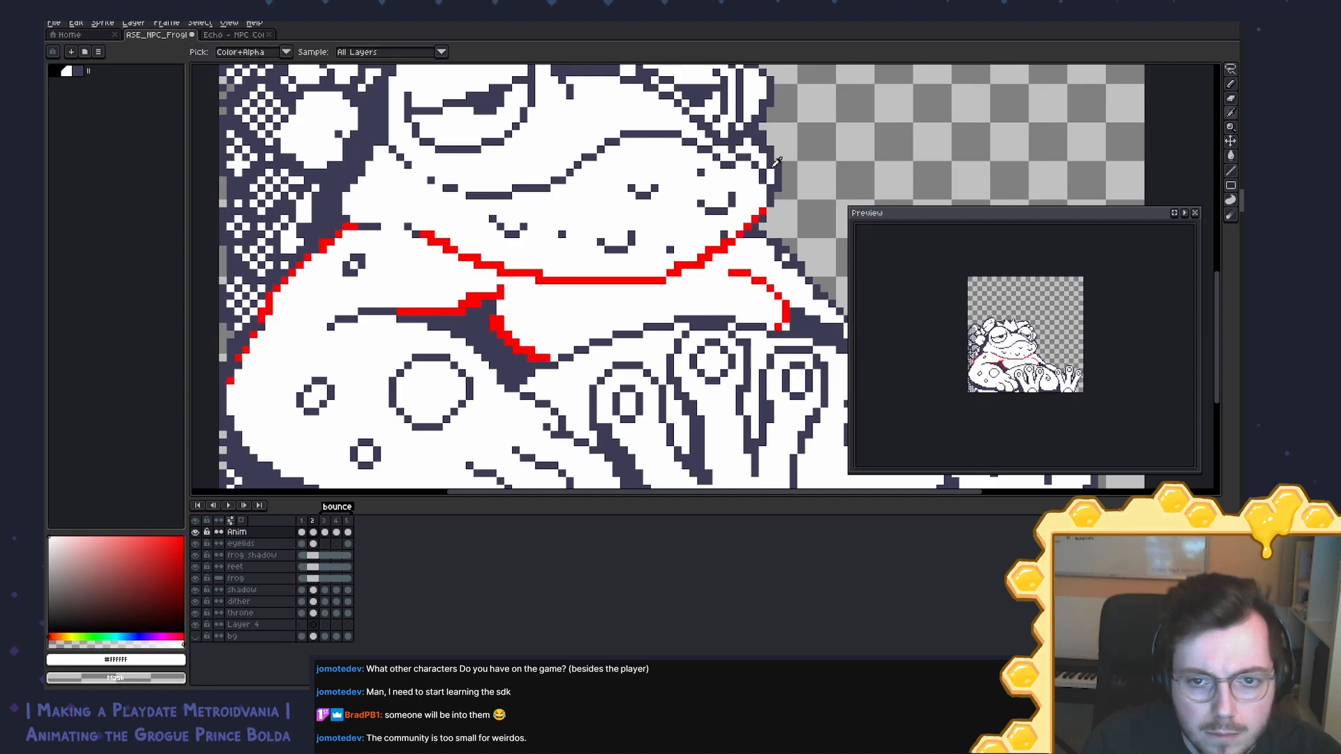
Step: Fill all the red lines on frame 2 of the Anim layer with the dark outline colour sampled from the canvas, and save the file
left_click(732, 273)
scroll(763, 268, "down", 3)
scroll(666, 301, "up", 3)
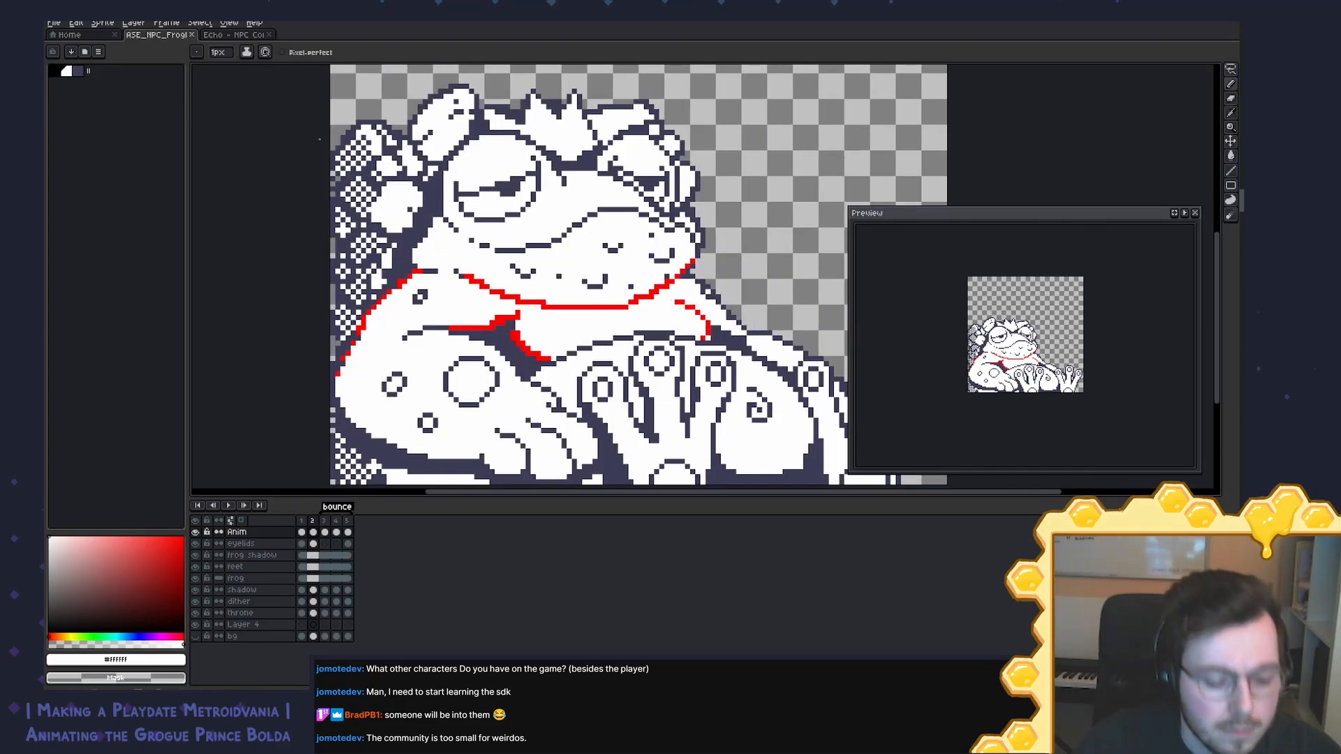
key("g")
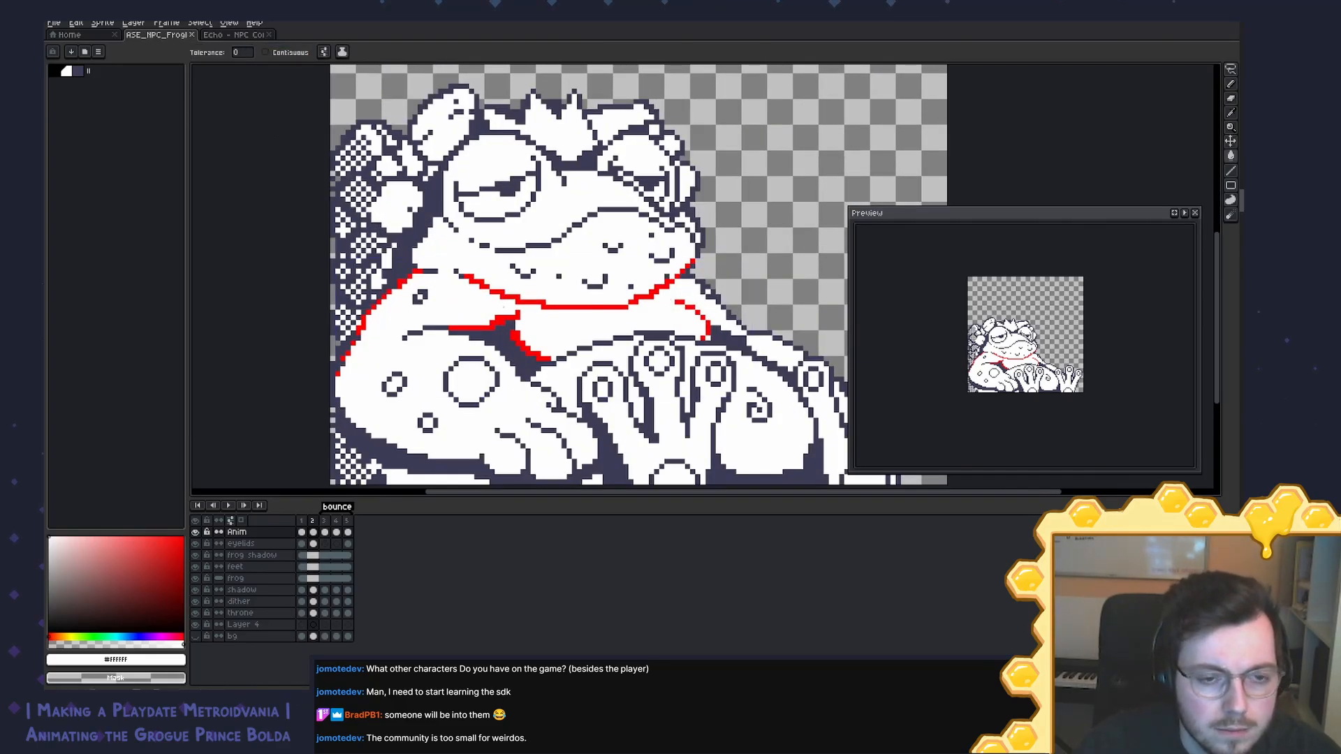
left_click(497, 333, "alt")
left_click(494, 325)
key("ctrl+s")
Step: Preview the animation briefly, and set frames 1 and 2 as a loop section
key("Return")
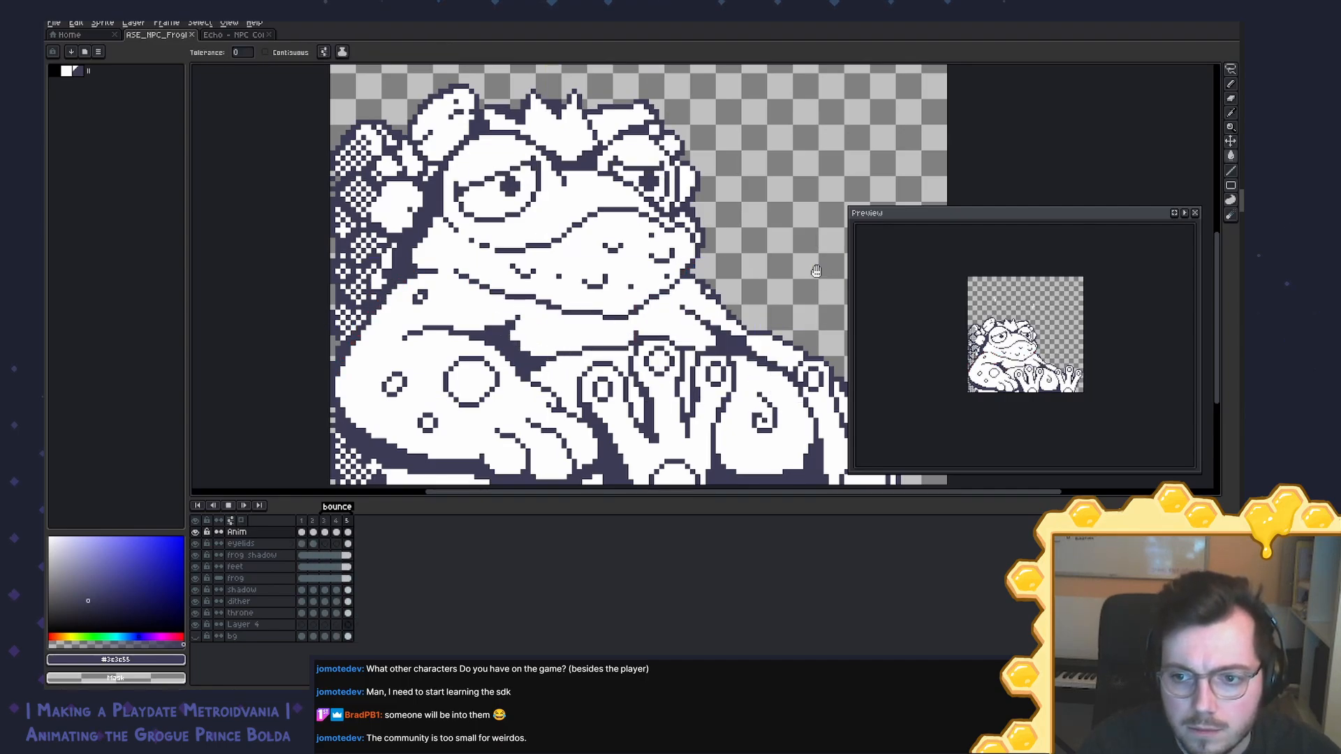
key("Return")
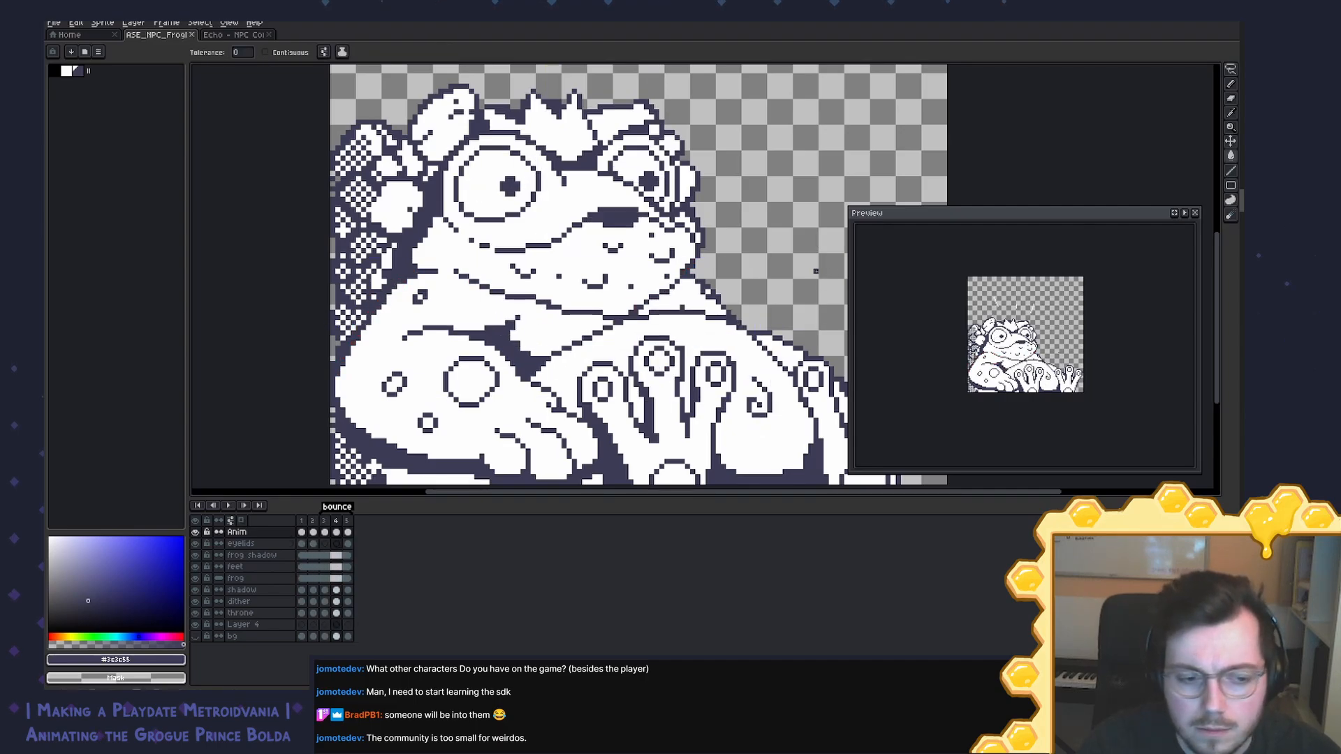
left_click(302, 521)
right_click(306, 522)
left_click(353, 577)
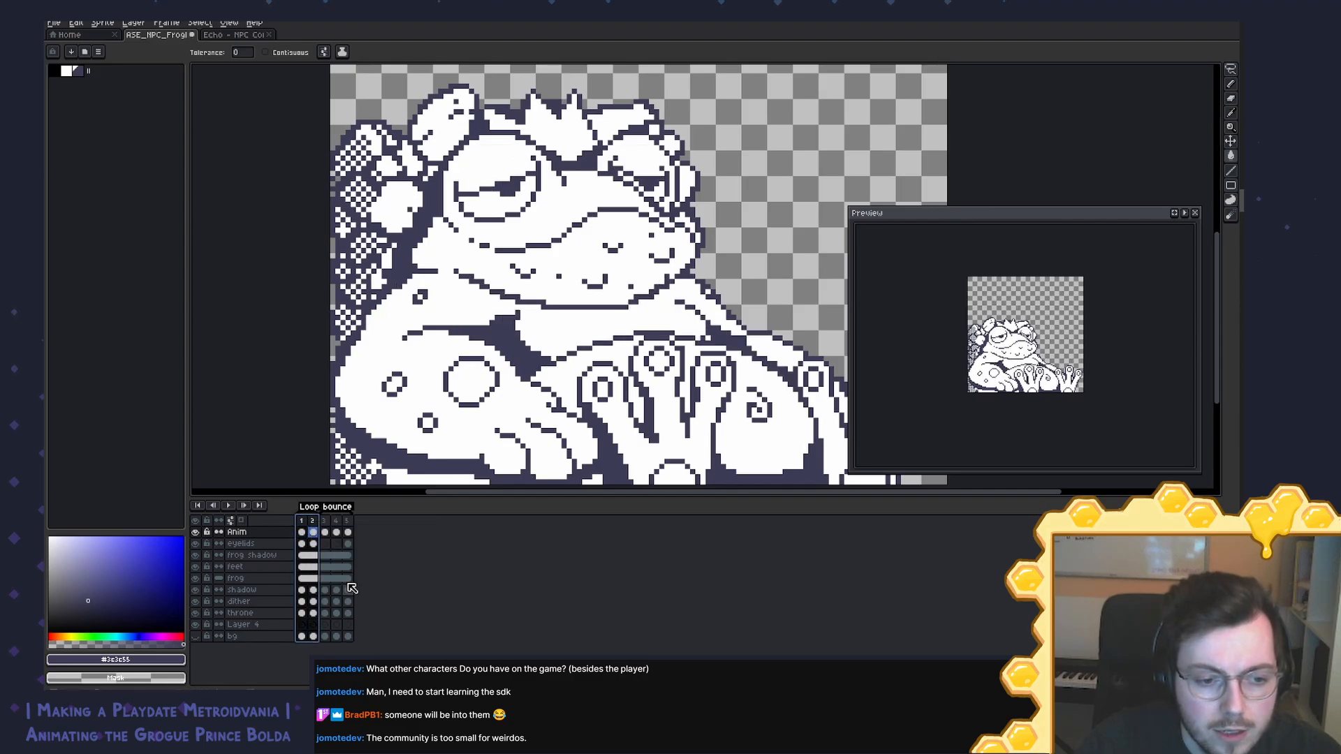
right_click(302, 532)
left_click(303, 533)
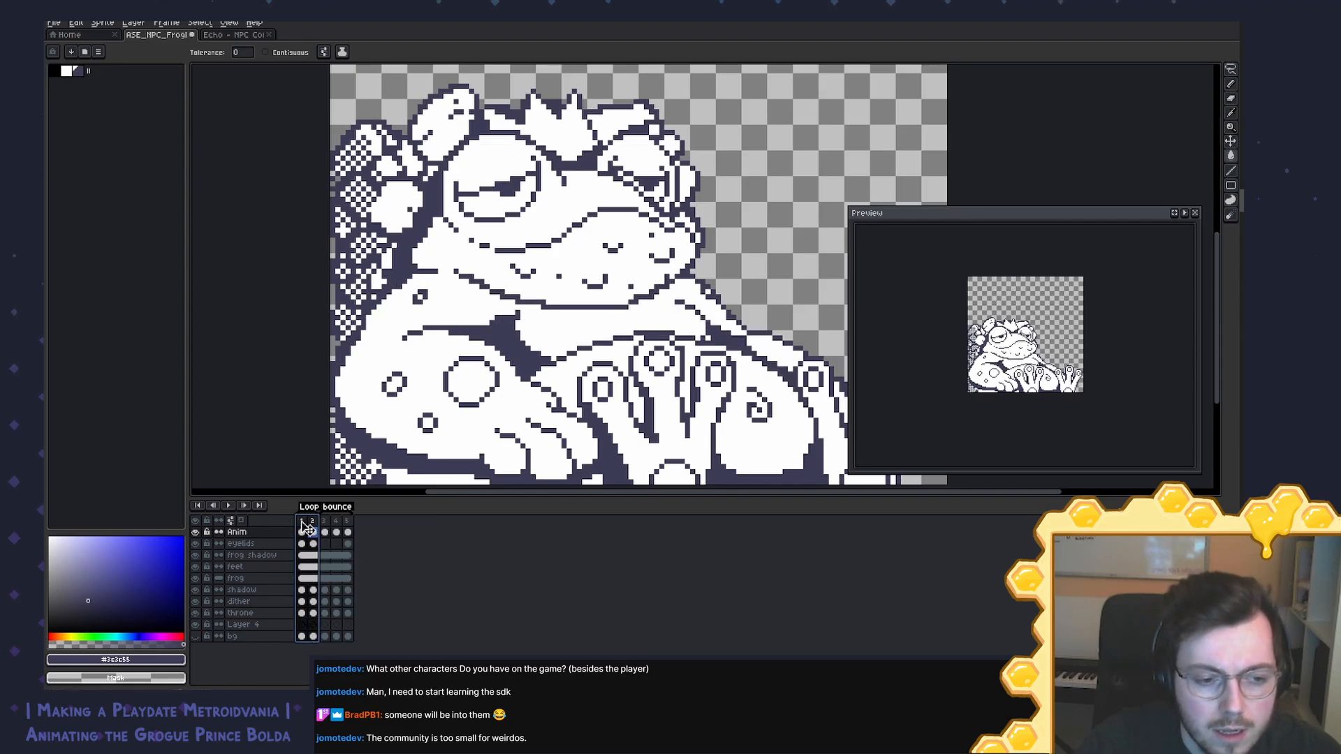
Step: Set the duration of frame 1 to 1000 milliseconds
left_click(303, 522)
right_click(303, 523)
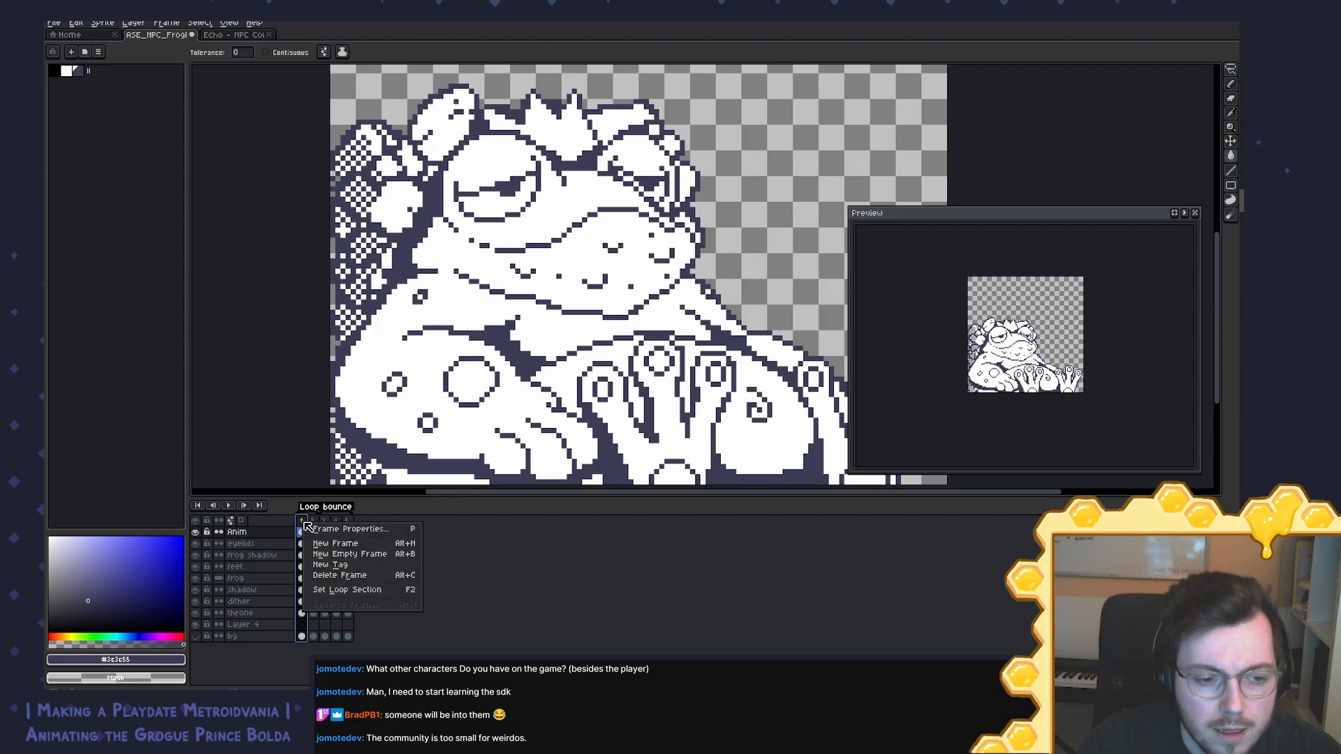
left_click(349, 529)
type("1000")
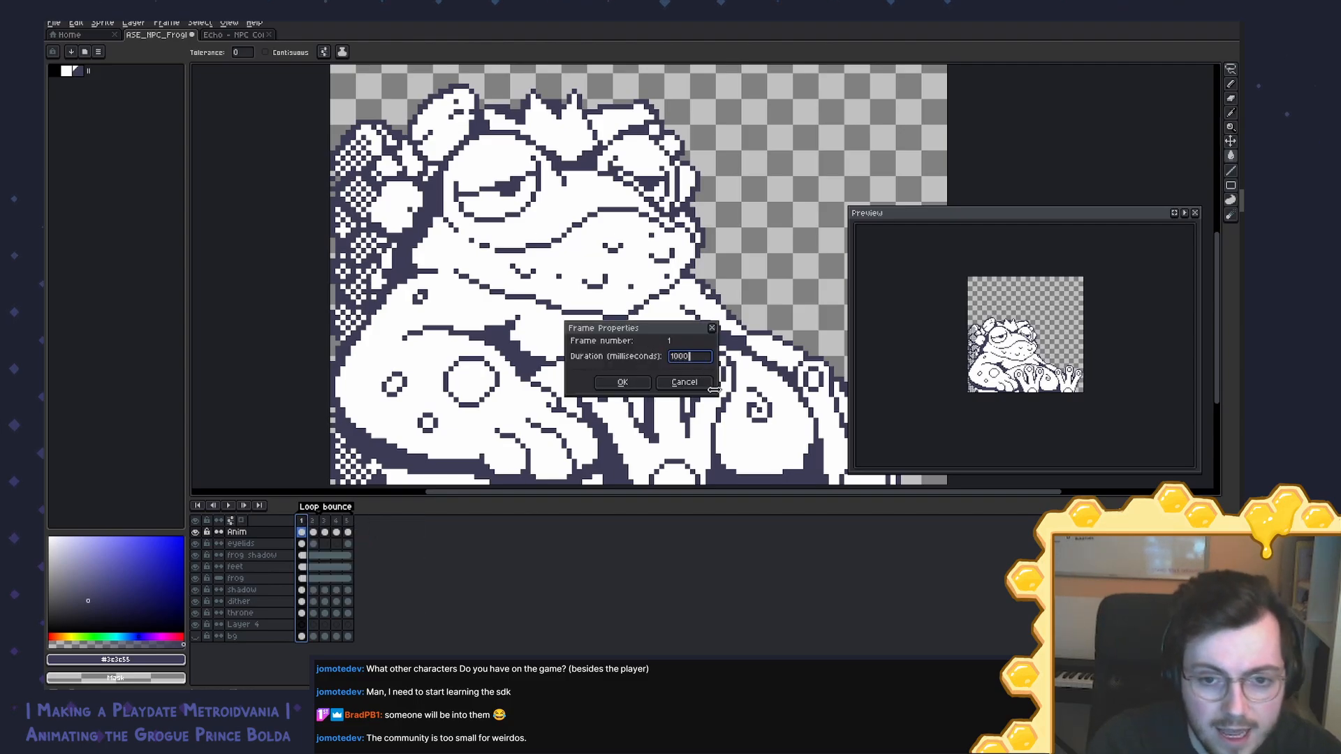
key("Return")
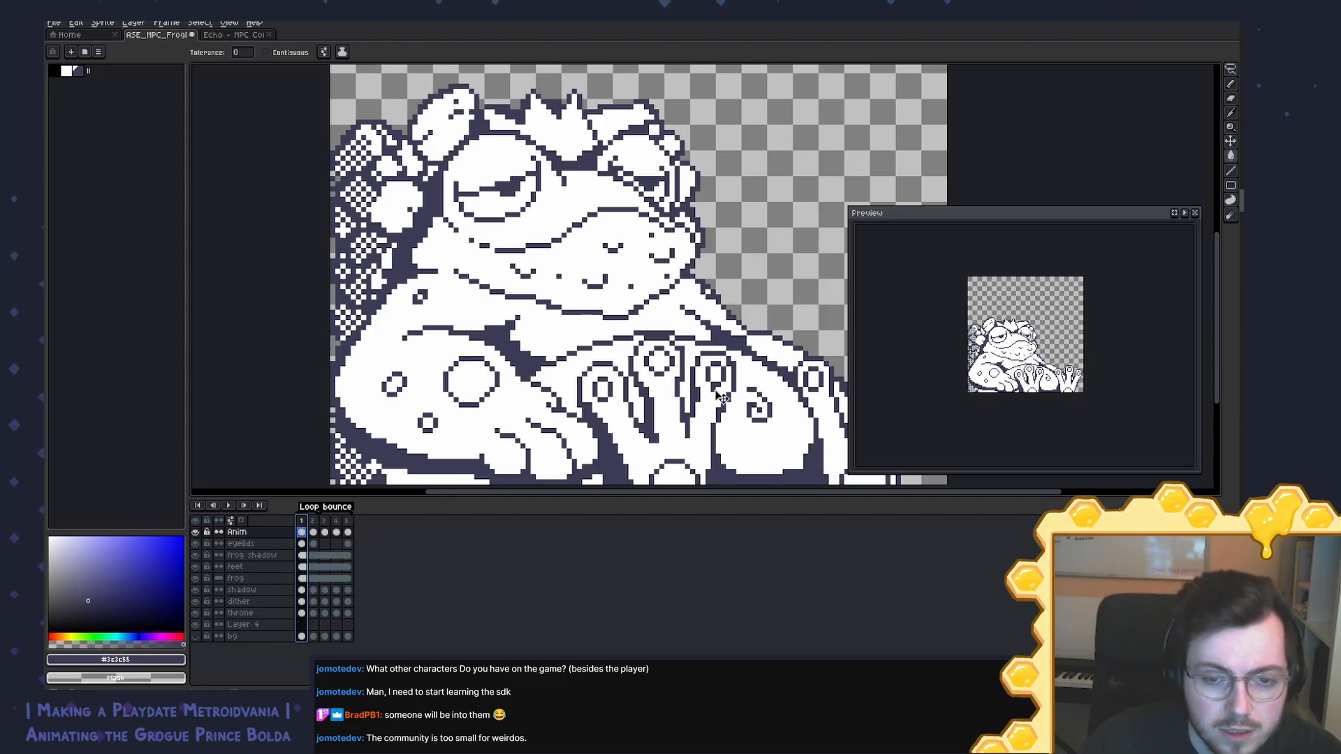
Step: Set the duration of frame 2 to 50 milliseconds
left_click(314, 521)
type("p5")
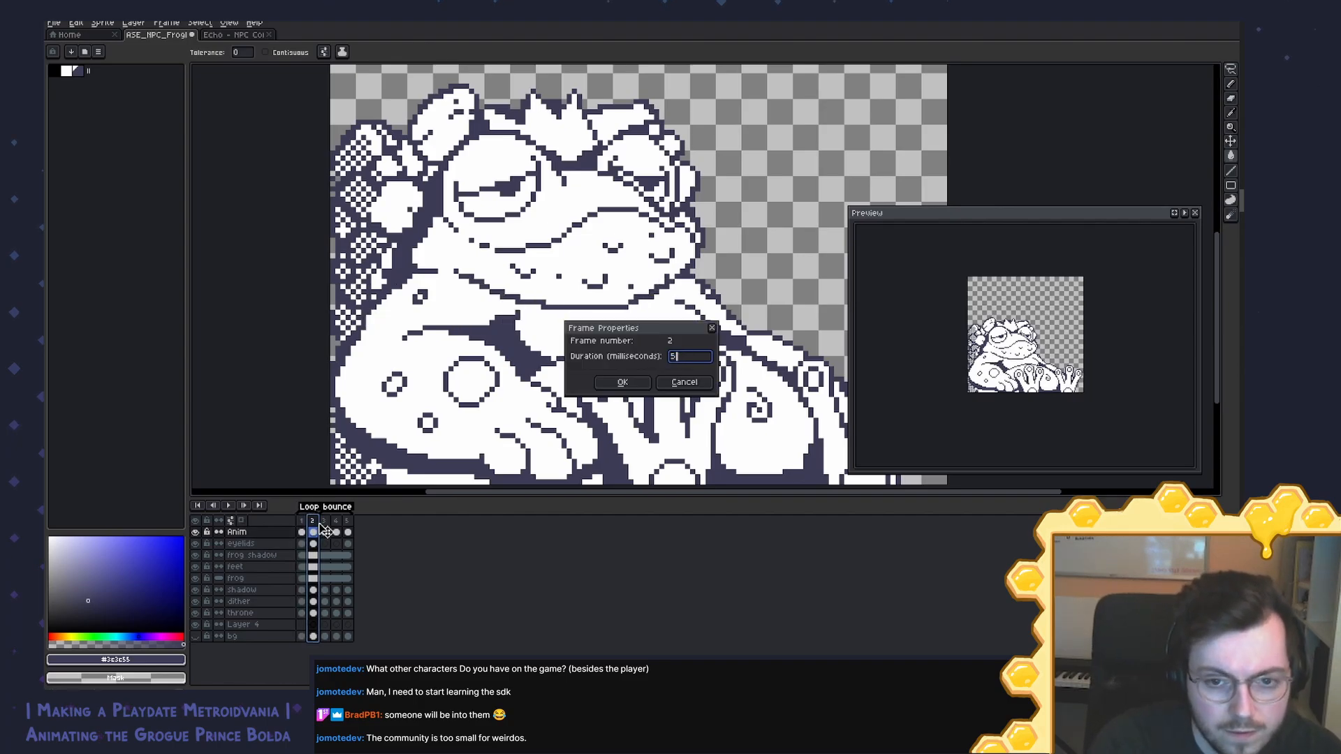
type("0")
key("Return")
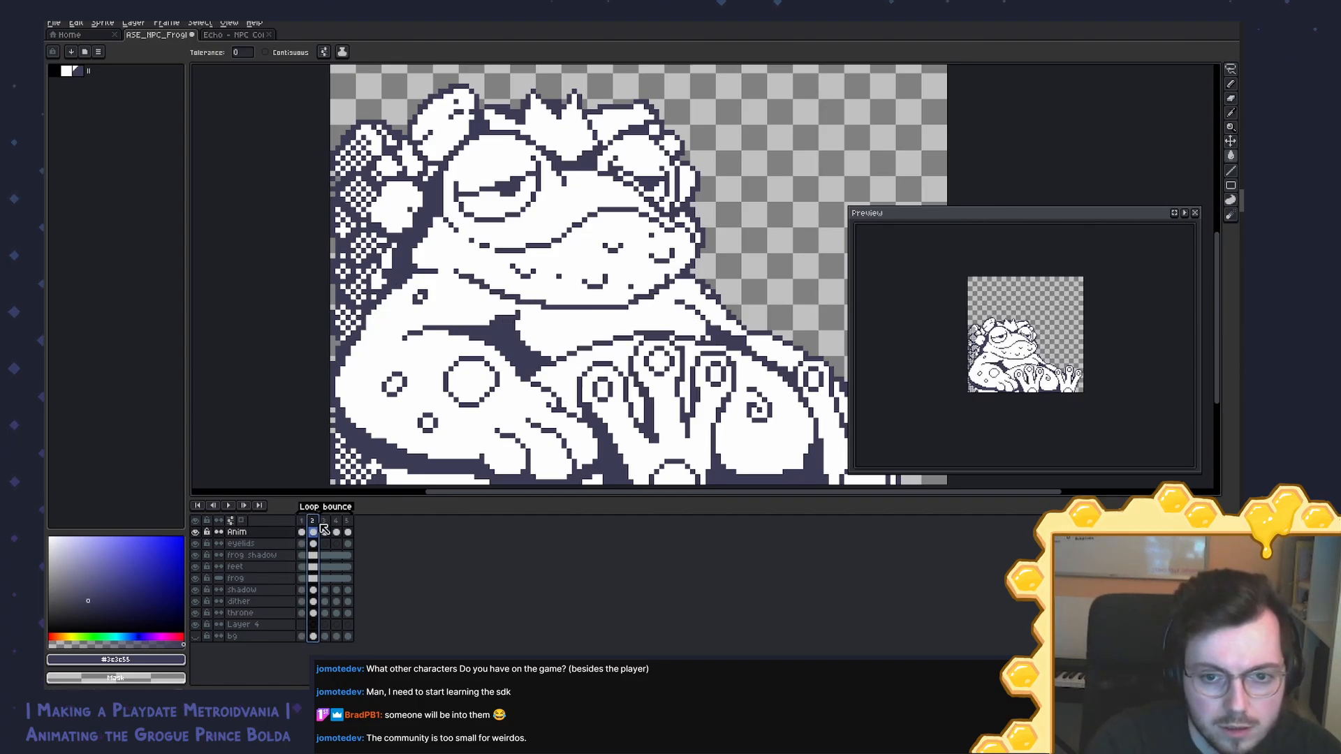
Step: Play the two-frame loop to check its timing, return to frame 2 of the Anim layer and save the file
key("Return")
scroll(395, 482, "down", 2)
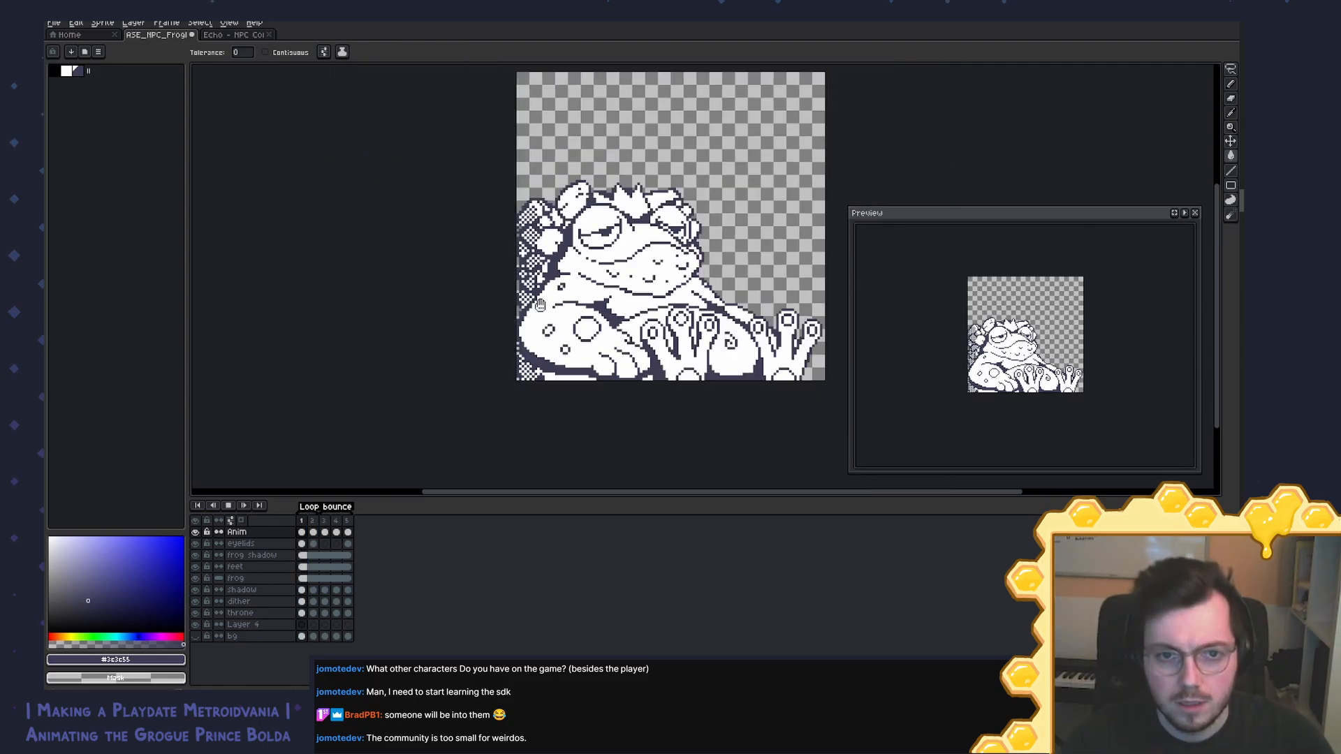
left_click_drag(754, 308, 751, 310)
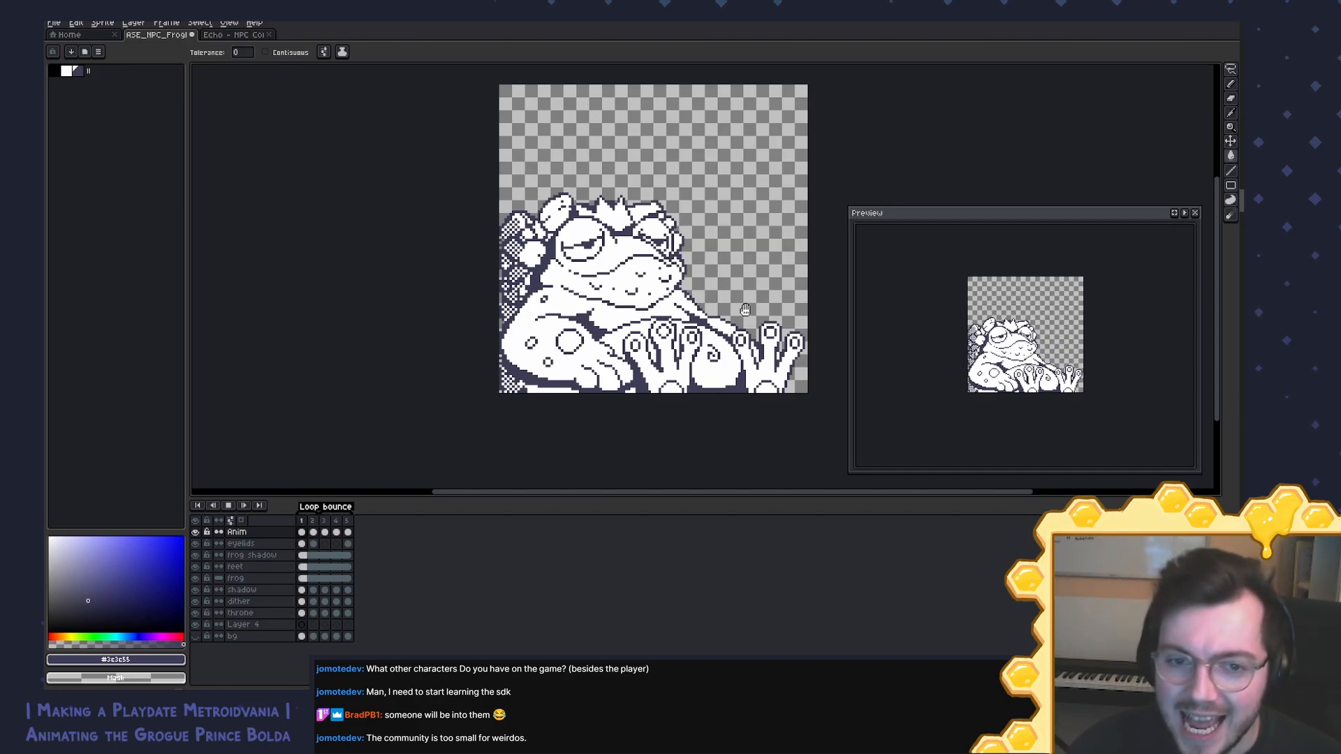
scroll(618, 276, "up", 4)
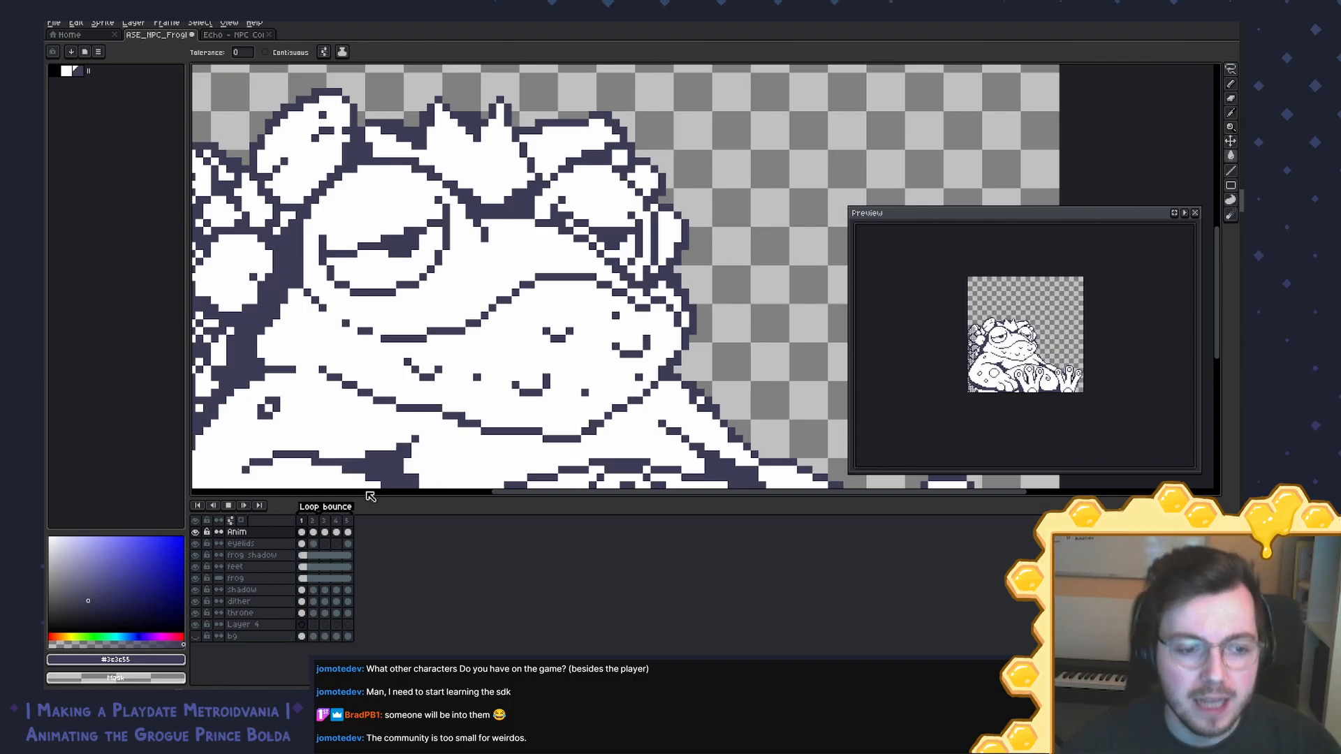
left_click(312, 533)
key("ctrl+s")
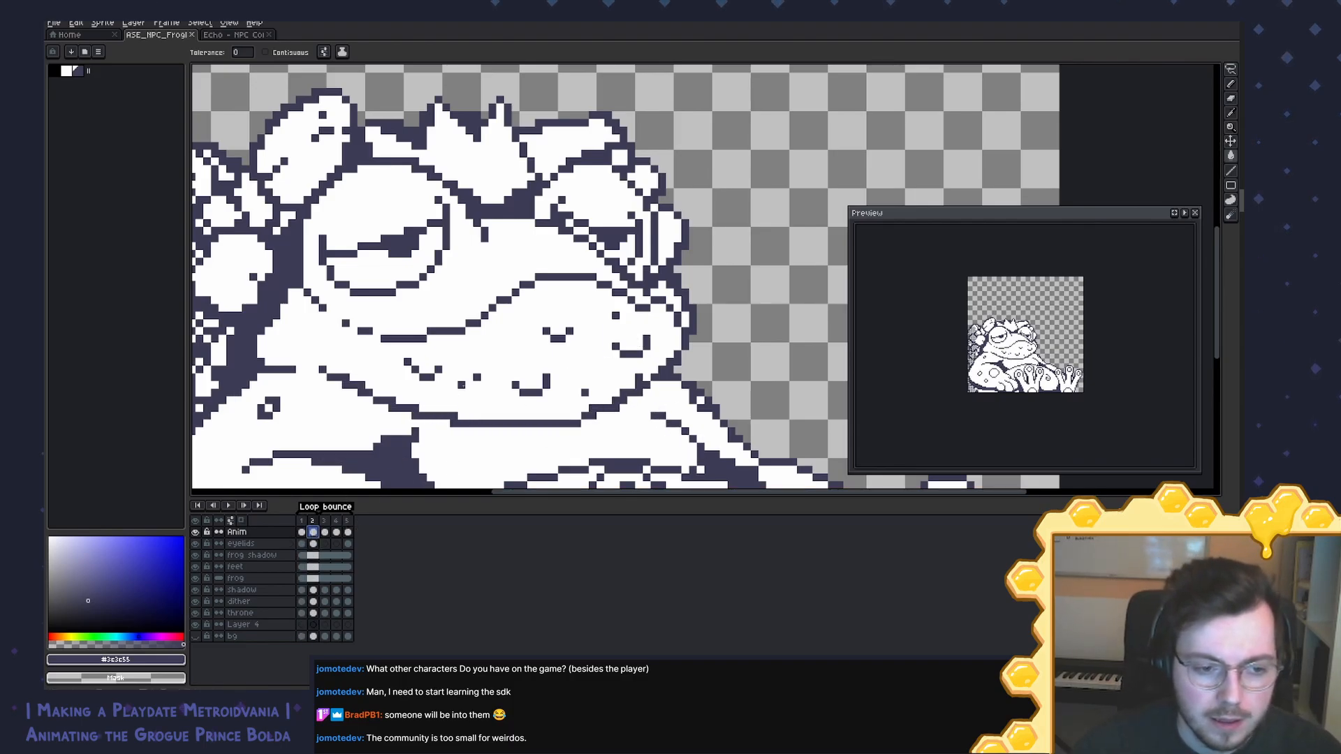
Step: Rename the tag covering frames 1 and 2 to "idle"
left_click(313, 532)
double_click(311, 507)
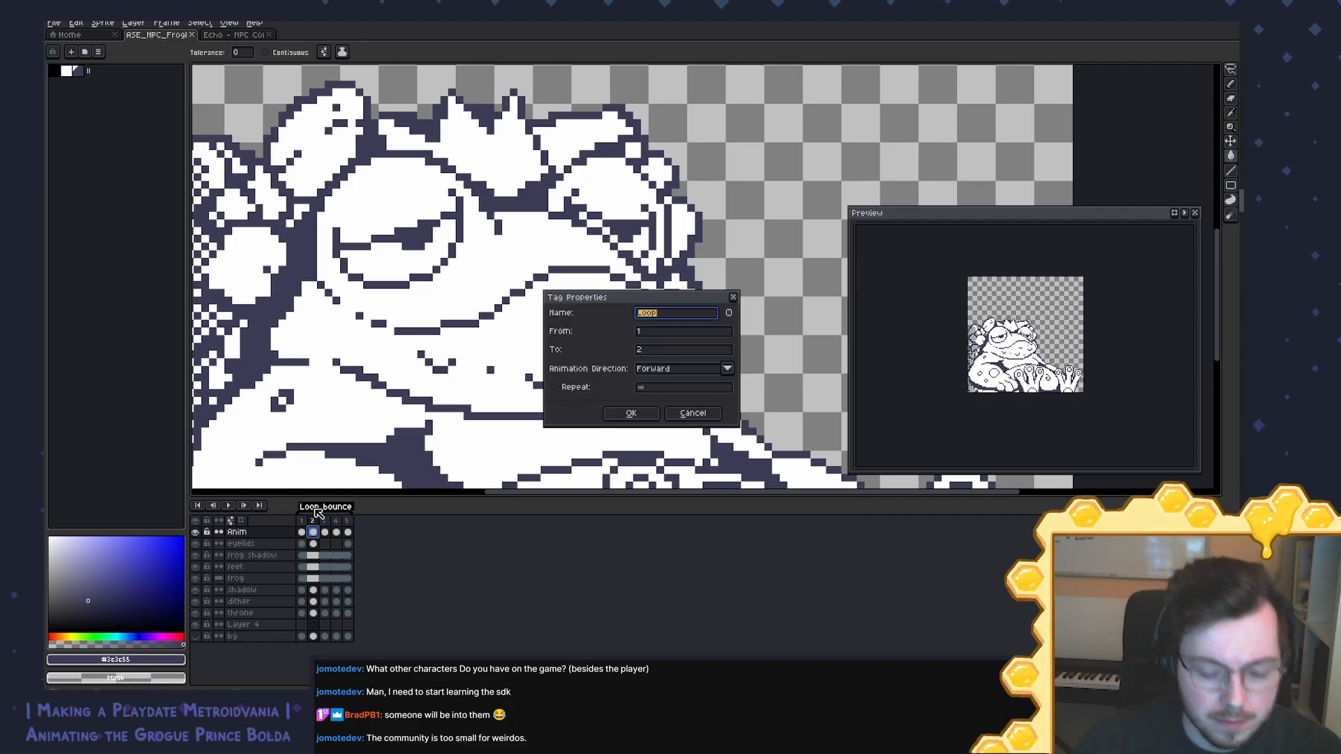
key("BackSpace")
key("Return")
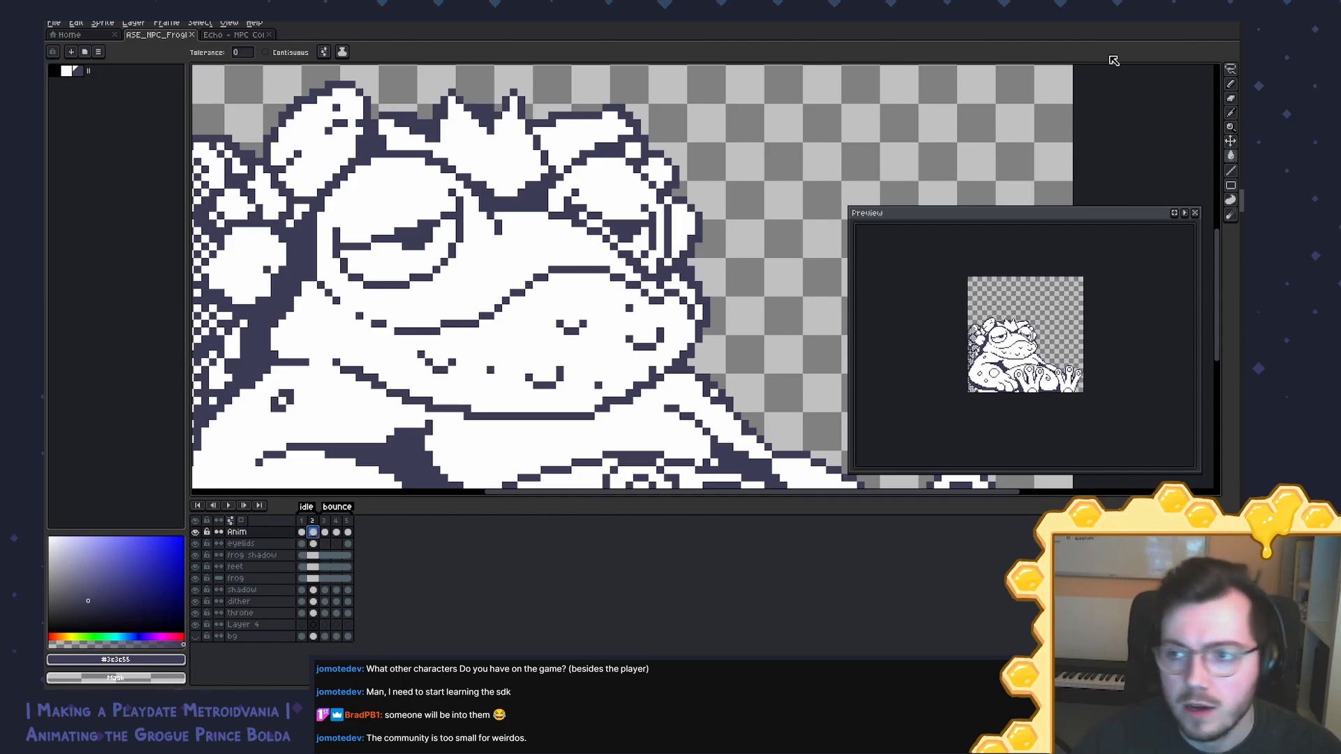
Step: Switch to the Echo Tasks board in Notion and add a task named "Redo lava" in the Backlog view
key("alt+Tab")
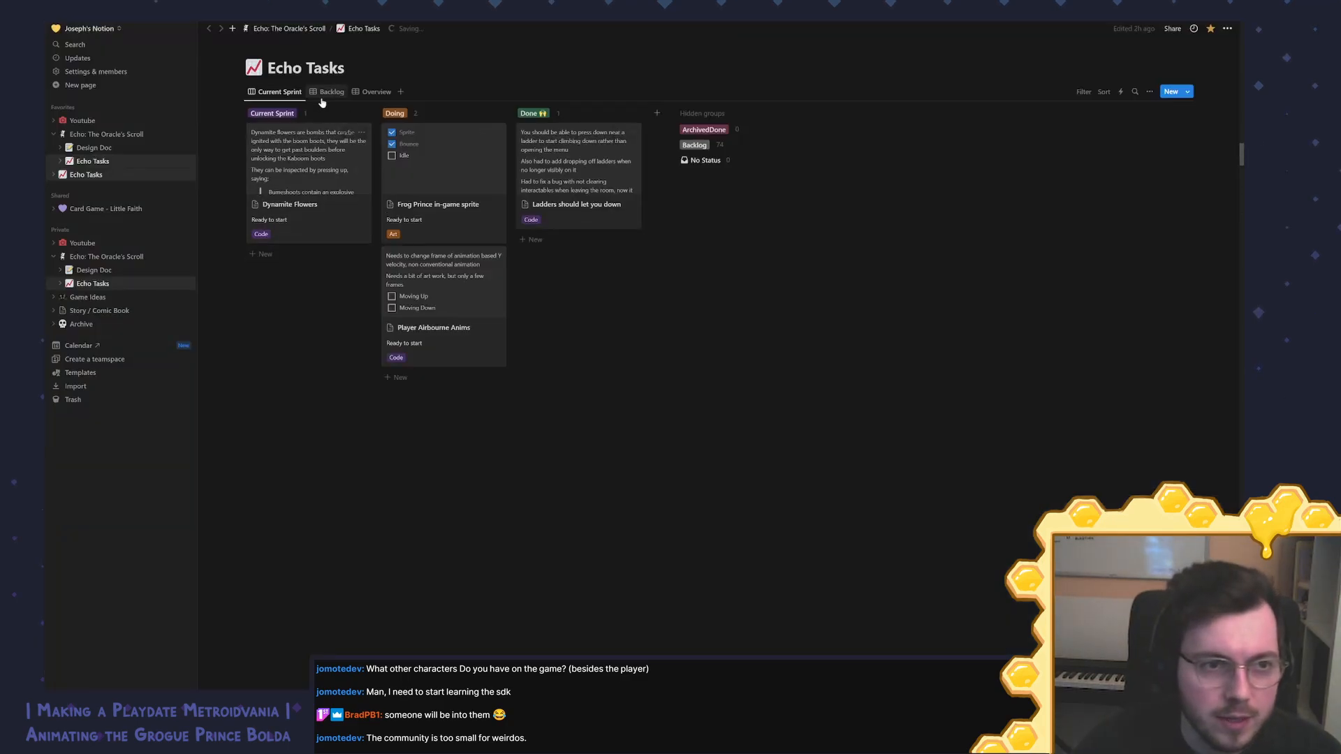
left_click(321, 102)
scroll(279, 489, "down", 15)
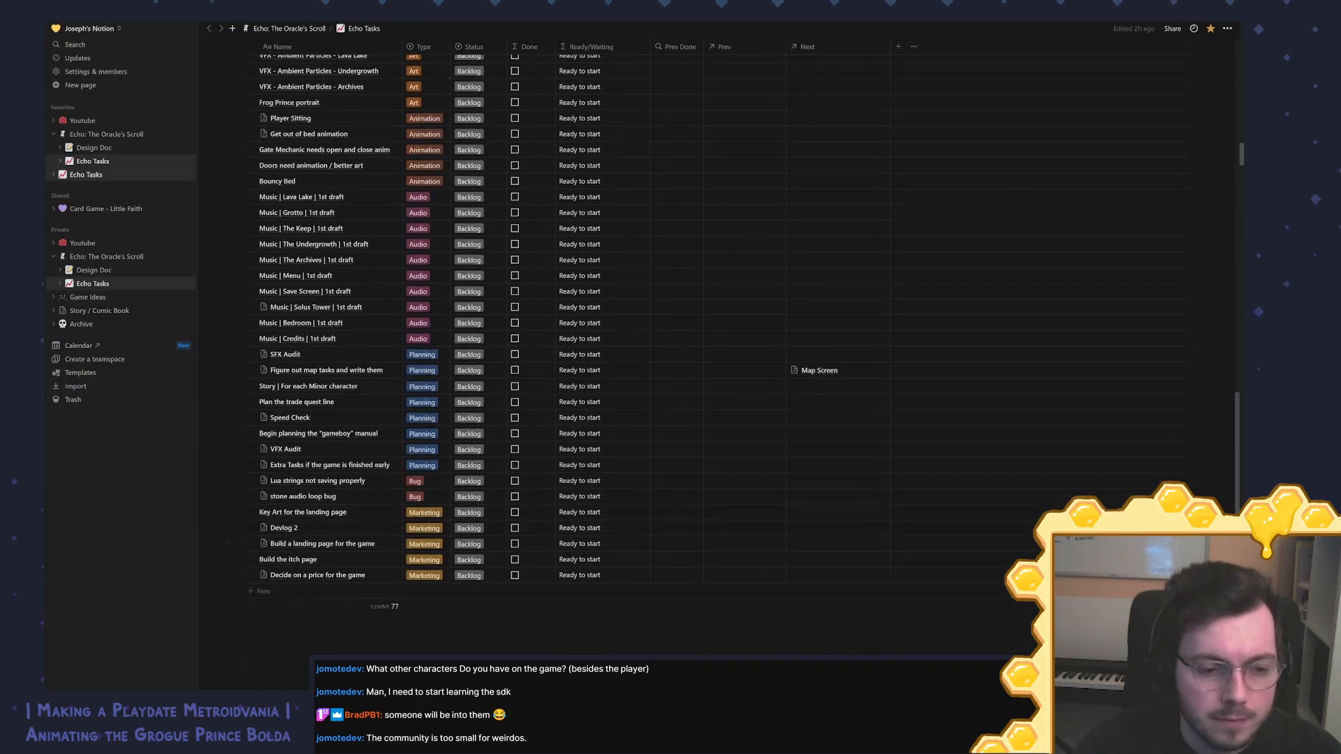
left_click(279, 591)
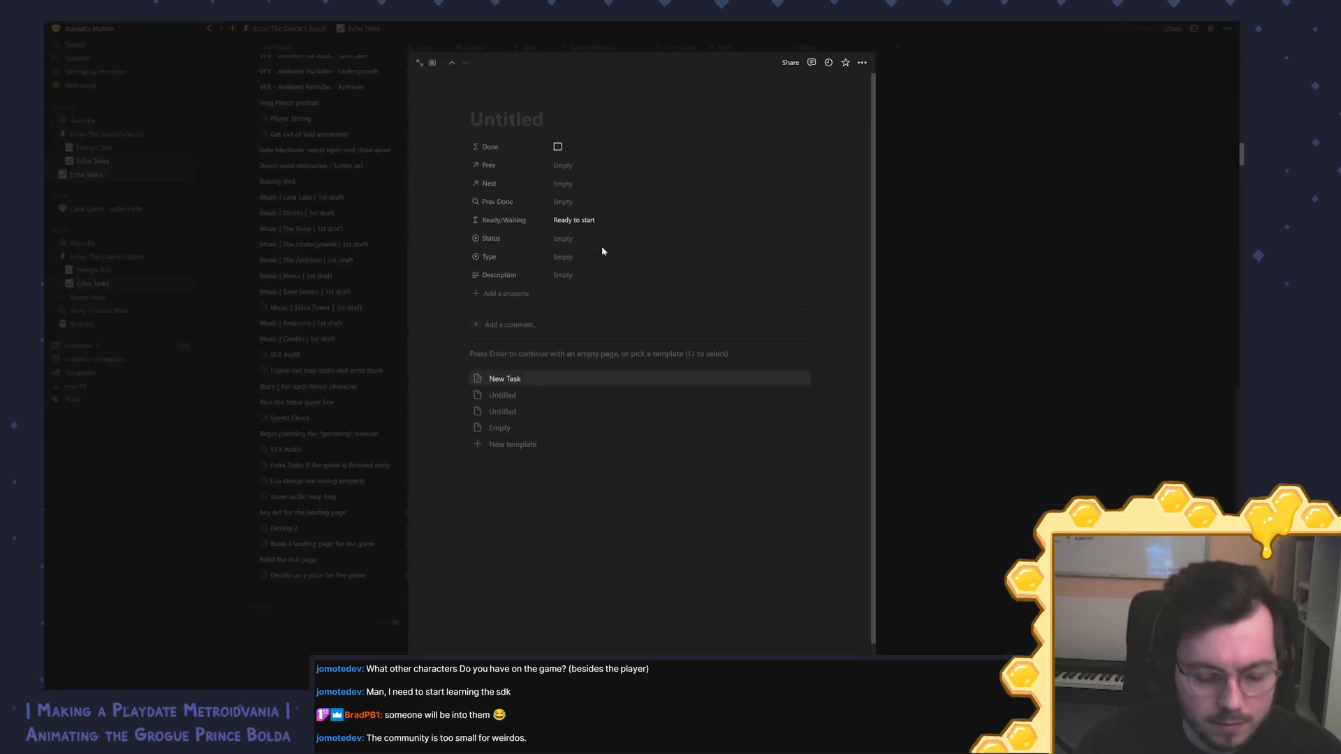
type("Redo lava")
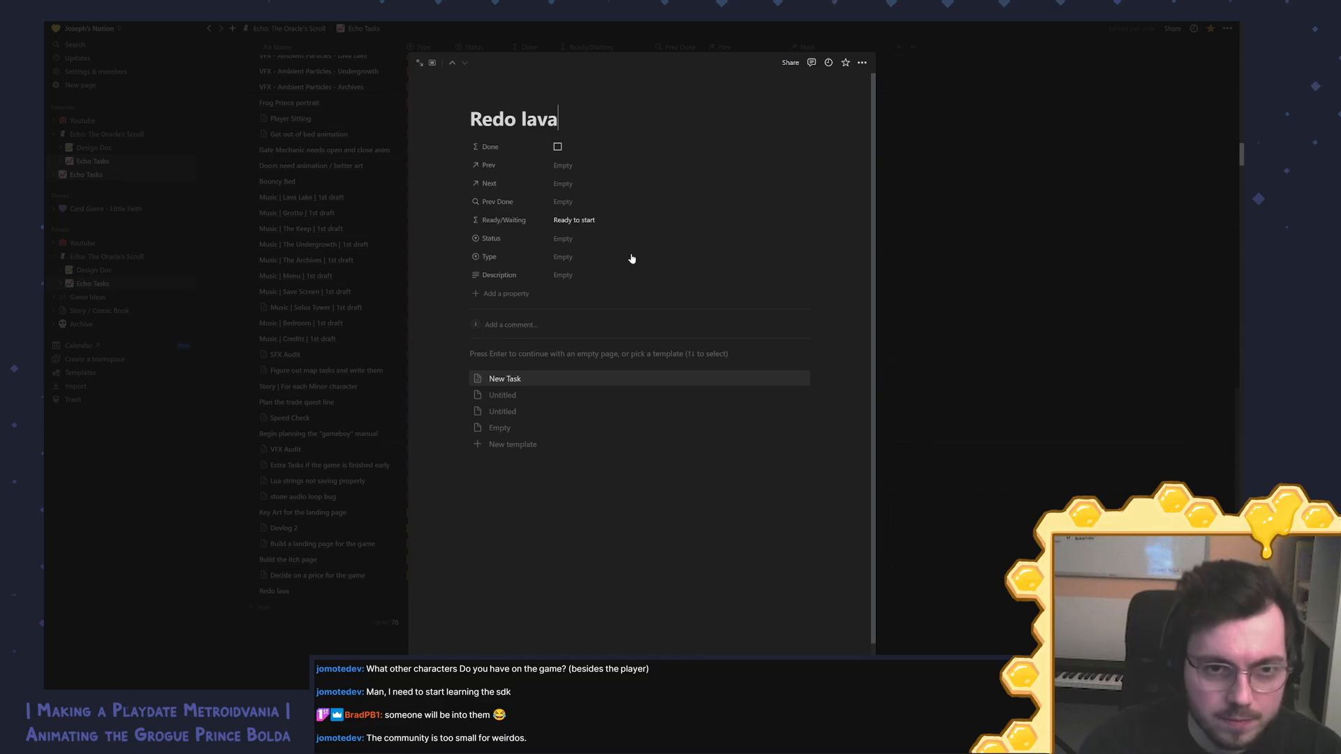
Step: Set the "Redo lava" task's type to Animation and its status to Backlog, and close the task page
left_click(591, 259)
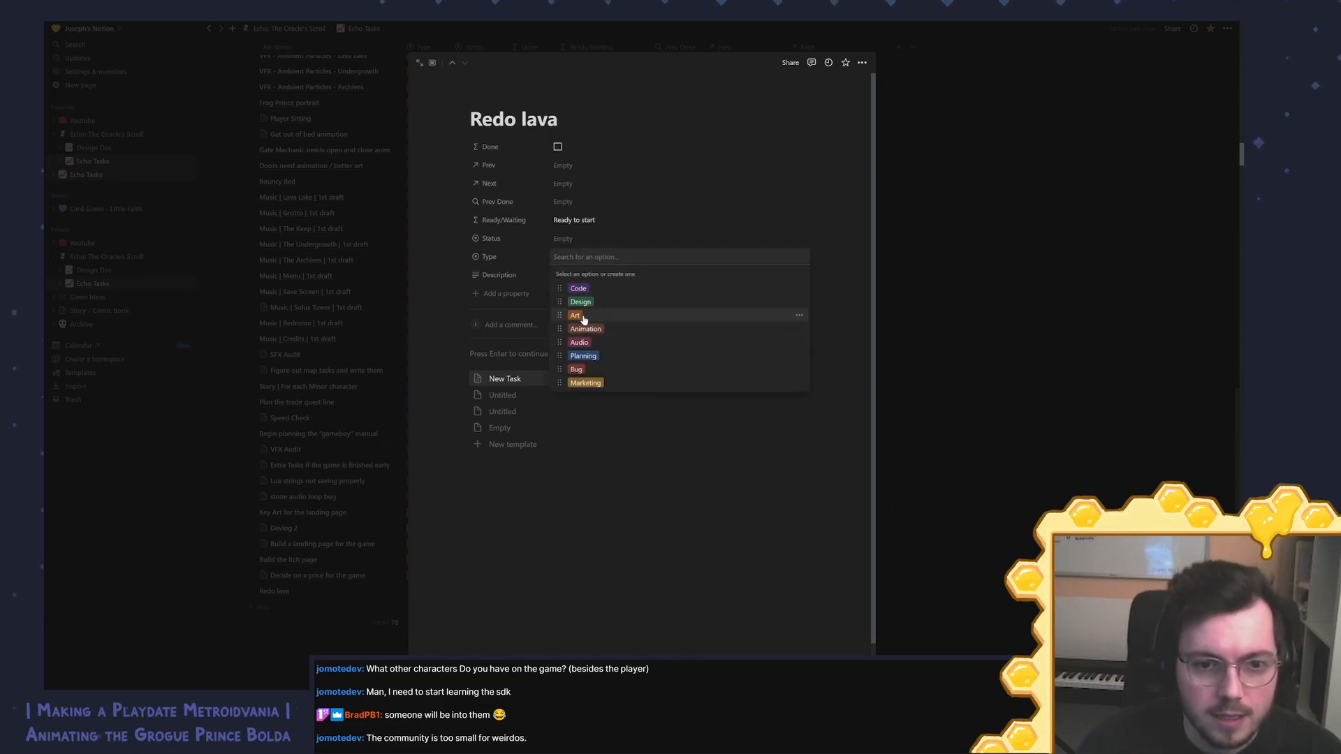
left_click(585, 318)
left_click(580, 258)
left_click(601, 338)
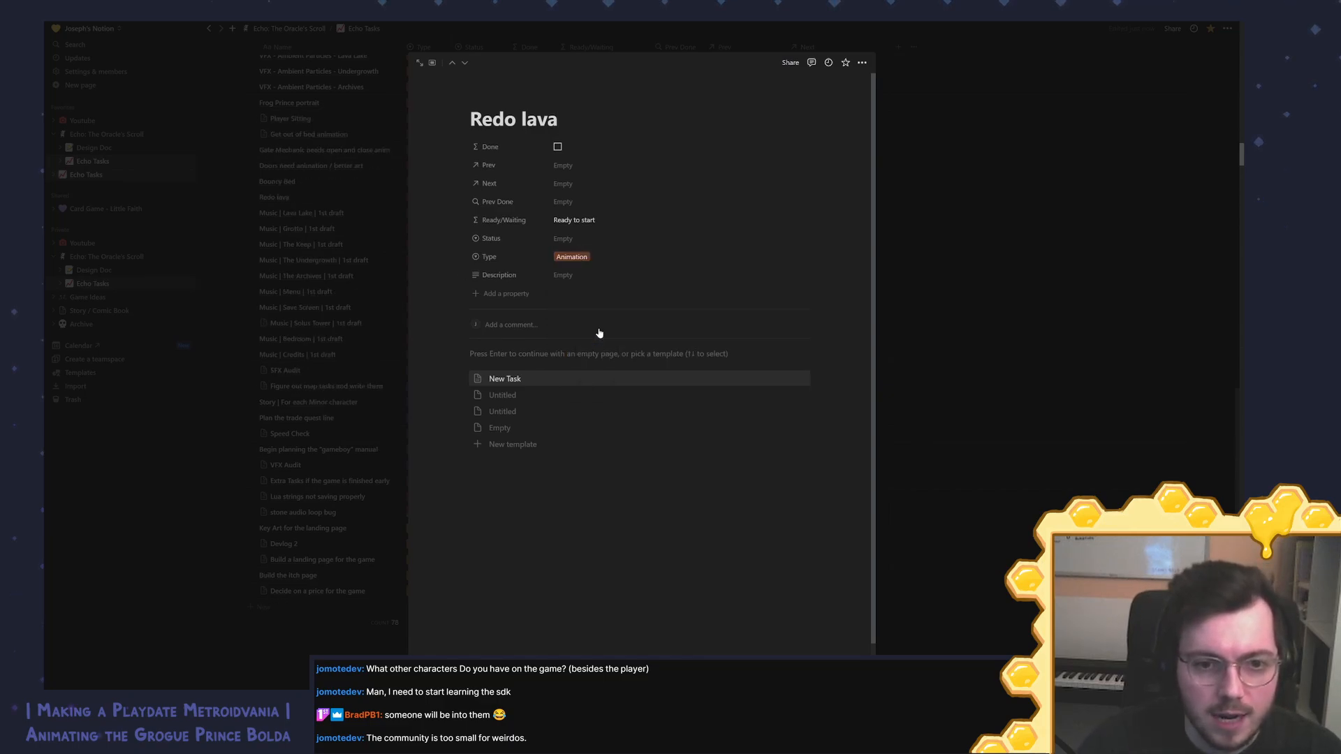
left_click(584, 239)
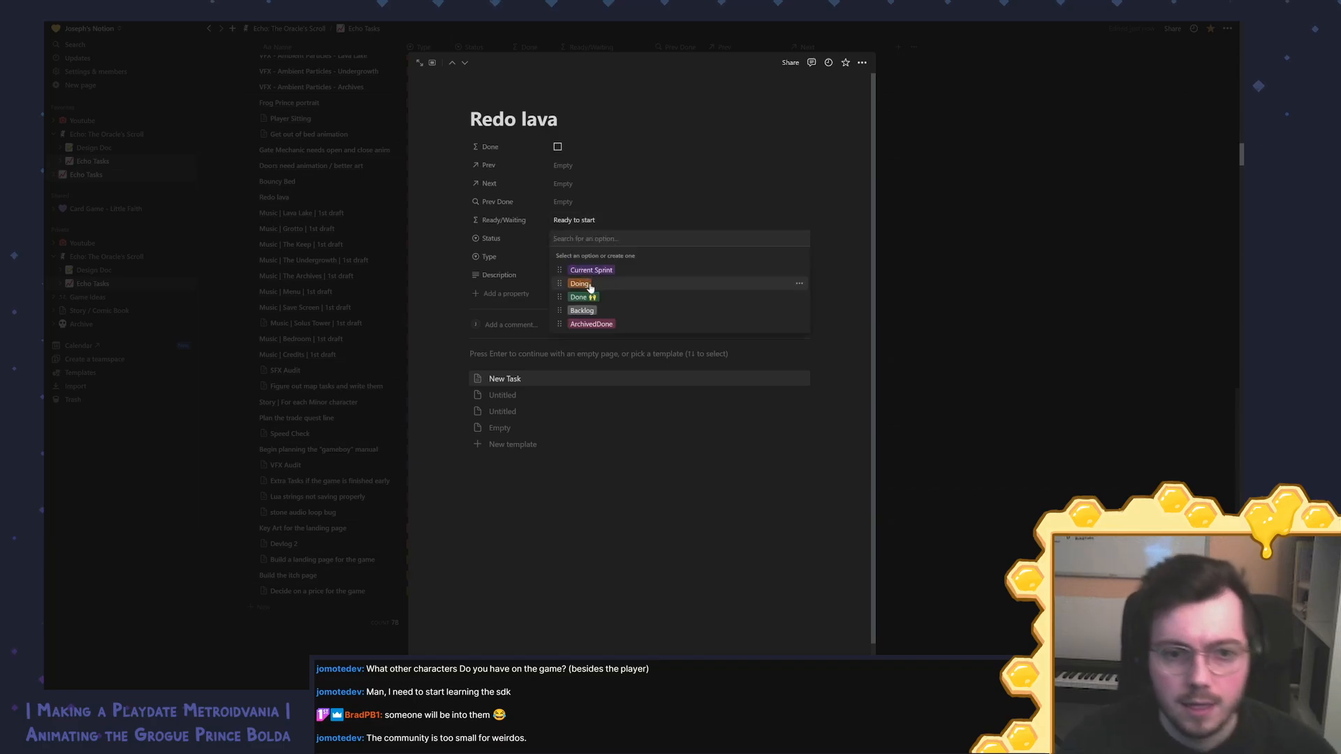
left_click(598, 310)
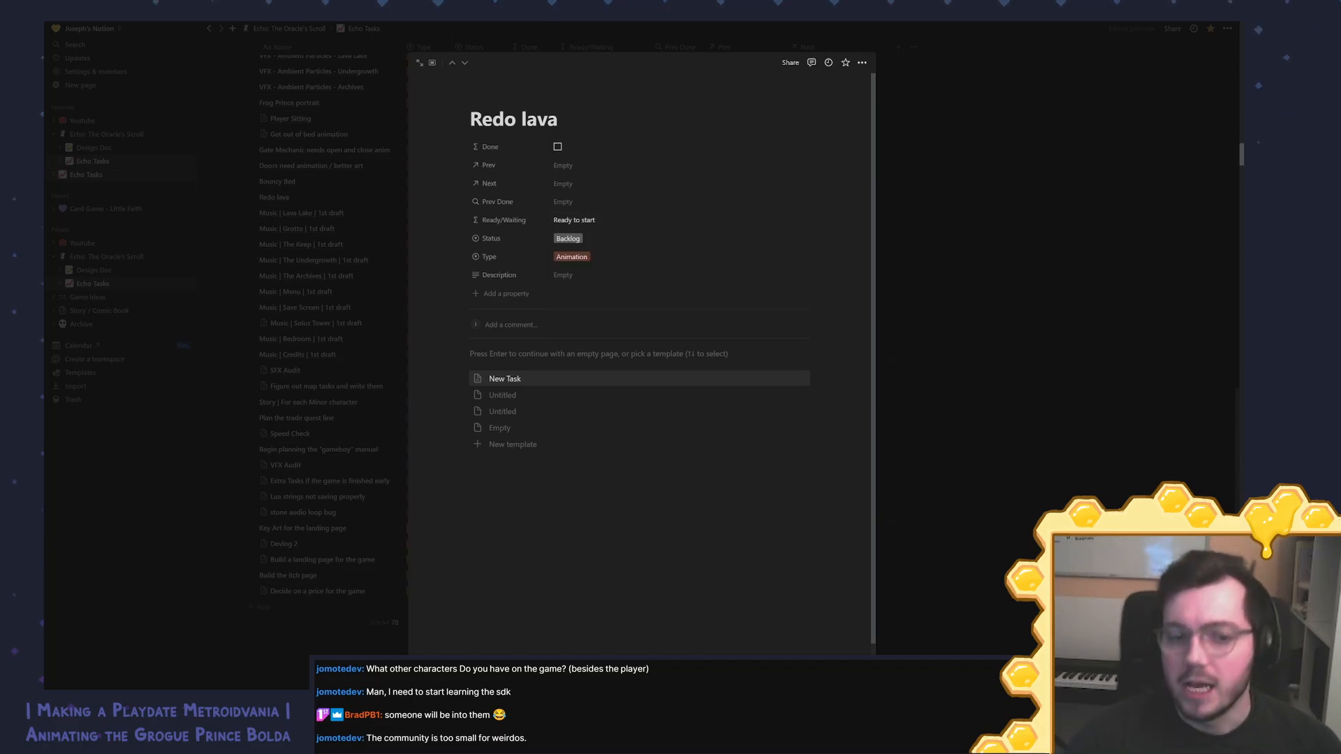
left_click(966, 297)
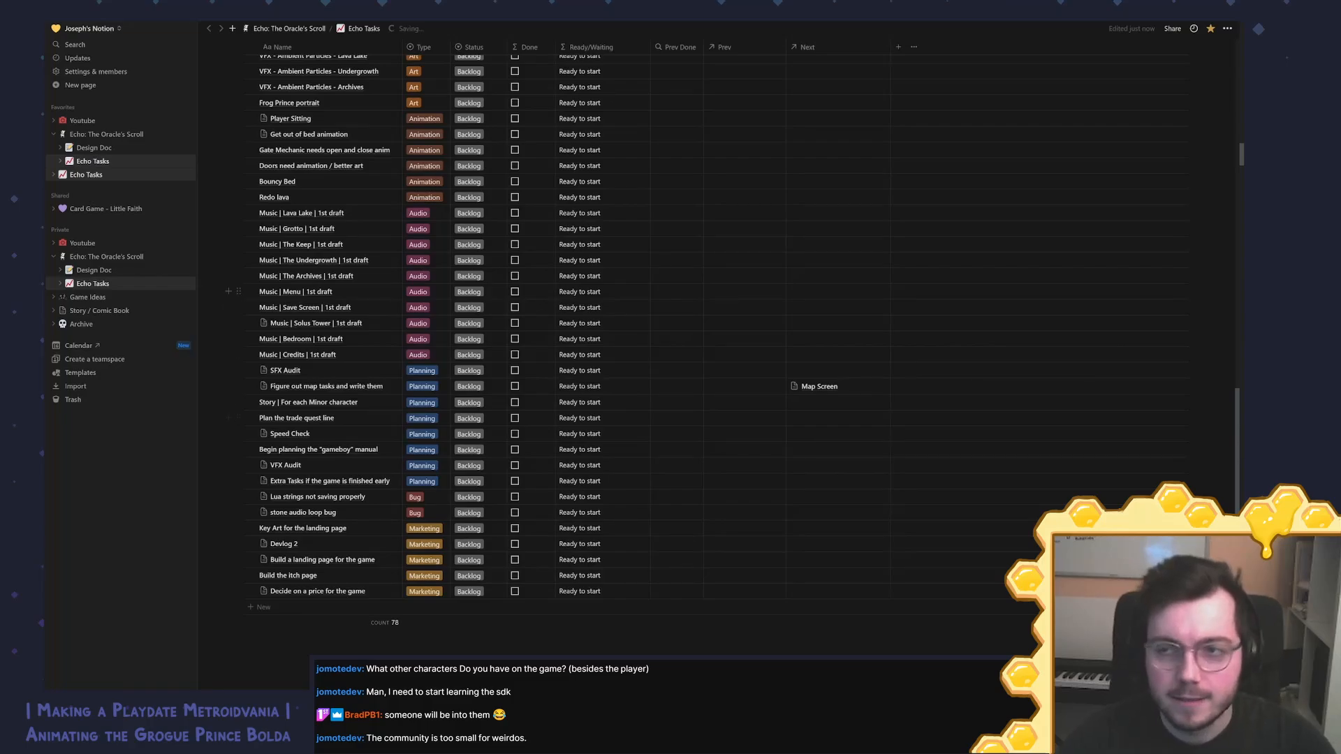
Step: Switch back to Aseprite and play the idle loop to examine the movement of the frog's chin line
key("alt+Tab")
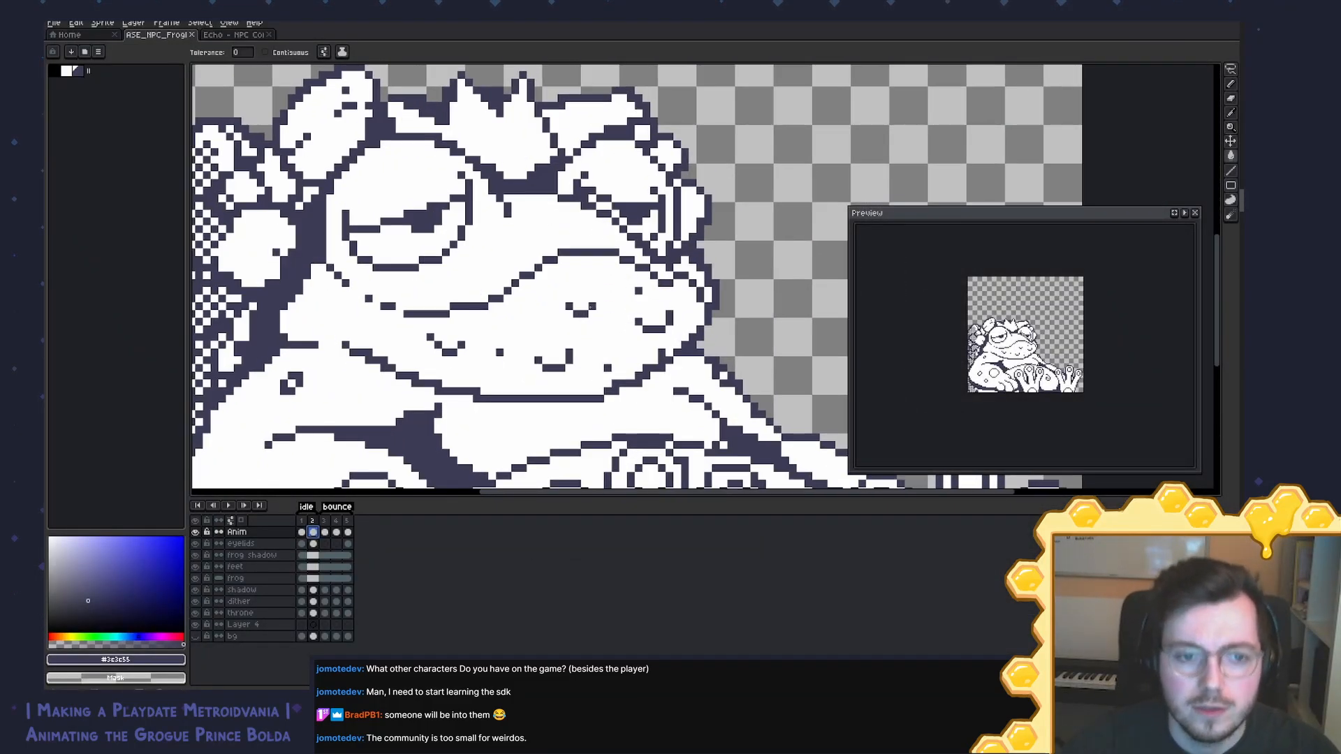
left_click_drag(591, 299, 652, 309)
key("Return")
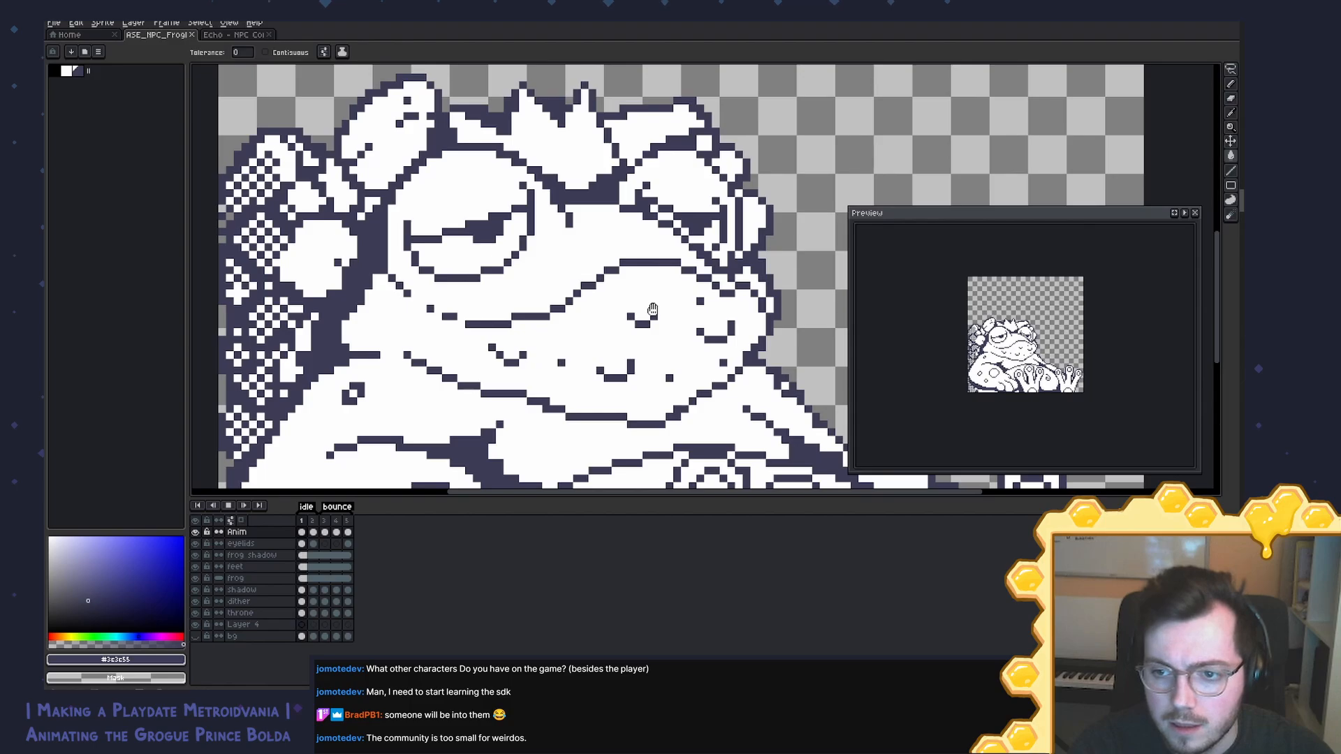
key("Return")
key("space")
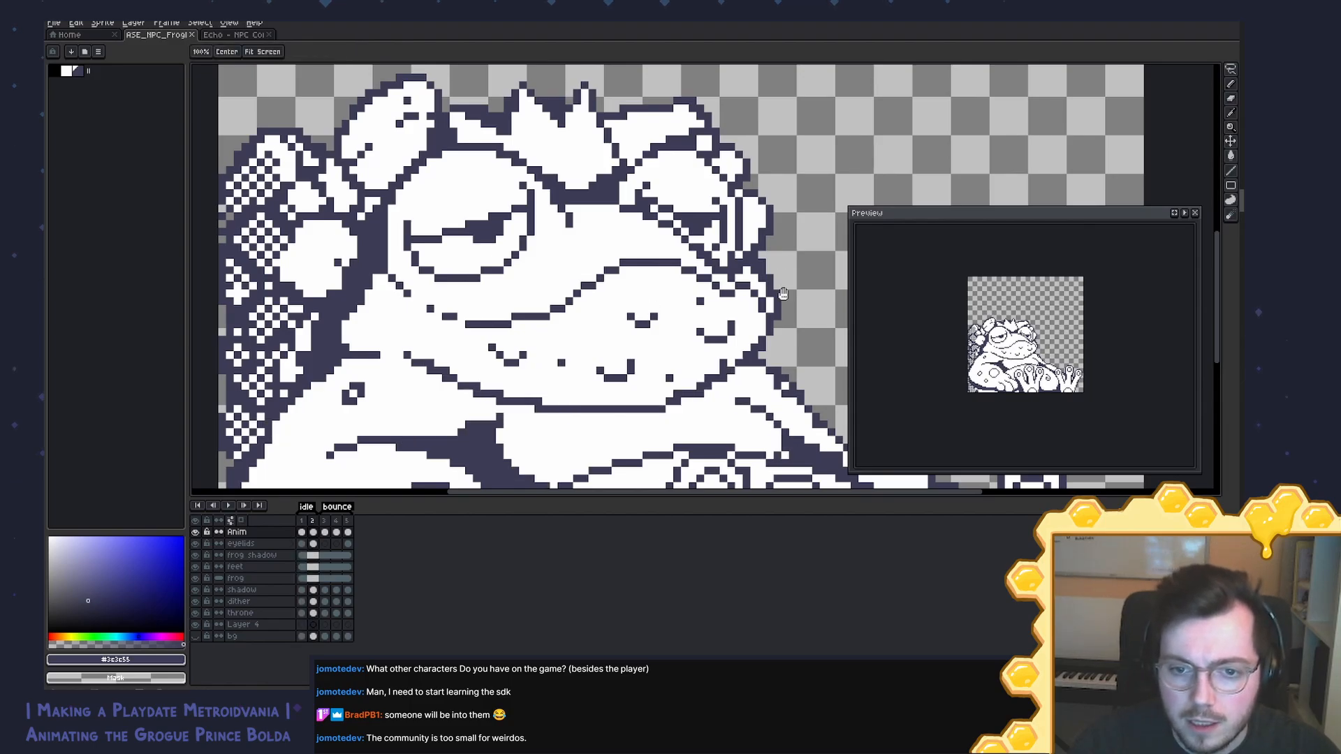
left_click_drag(653, 309, 637, 263)
Step: Refine the frog's chin line on frame 2 of the Anim layer with the Pencil, using white and the dark outline colour sampled from the canvas
key("b")
left_click(311, 531)
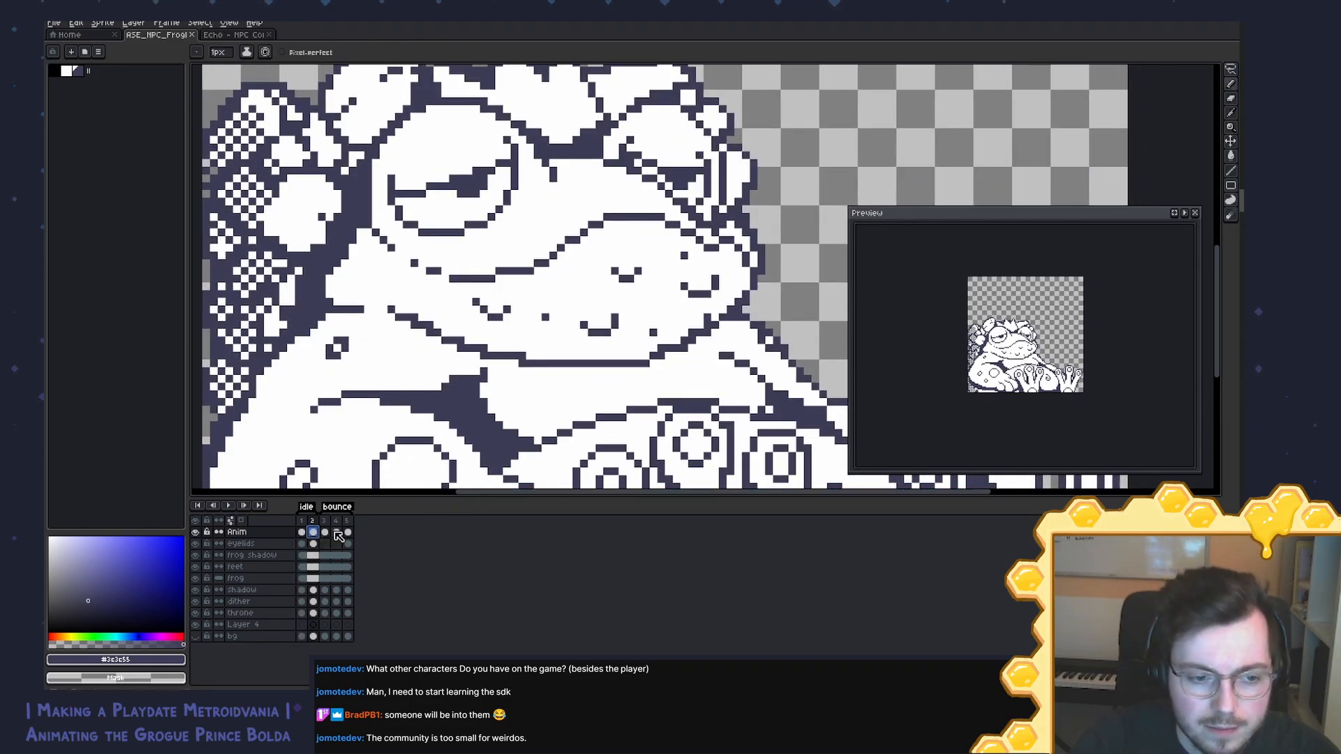
left_click(697, 318, "alt")
left_click(707, 326)
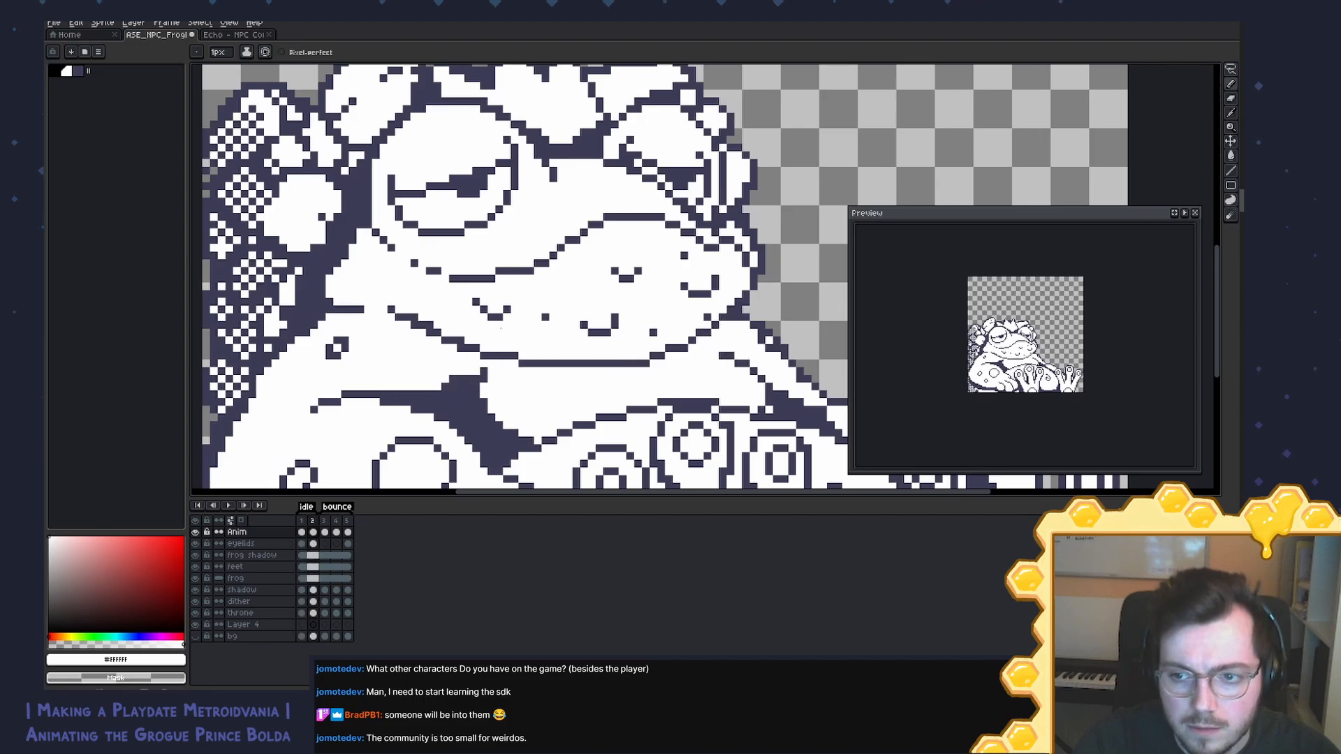
left_click(530, 363, "alt")
left_click_drag(522, 356, 538, 363)
key("e")
key("b")
left_click(533, 371, "alt")
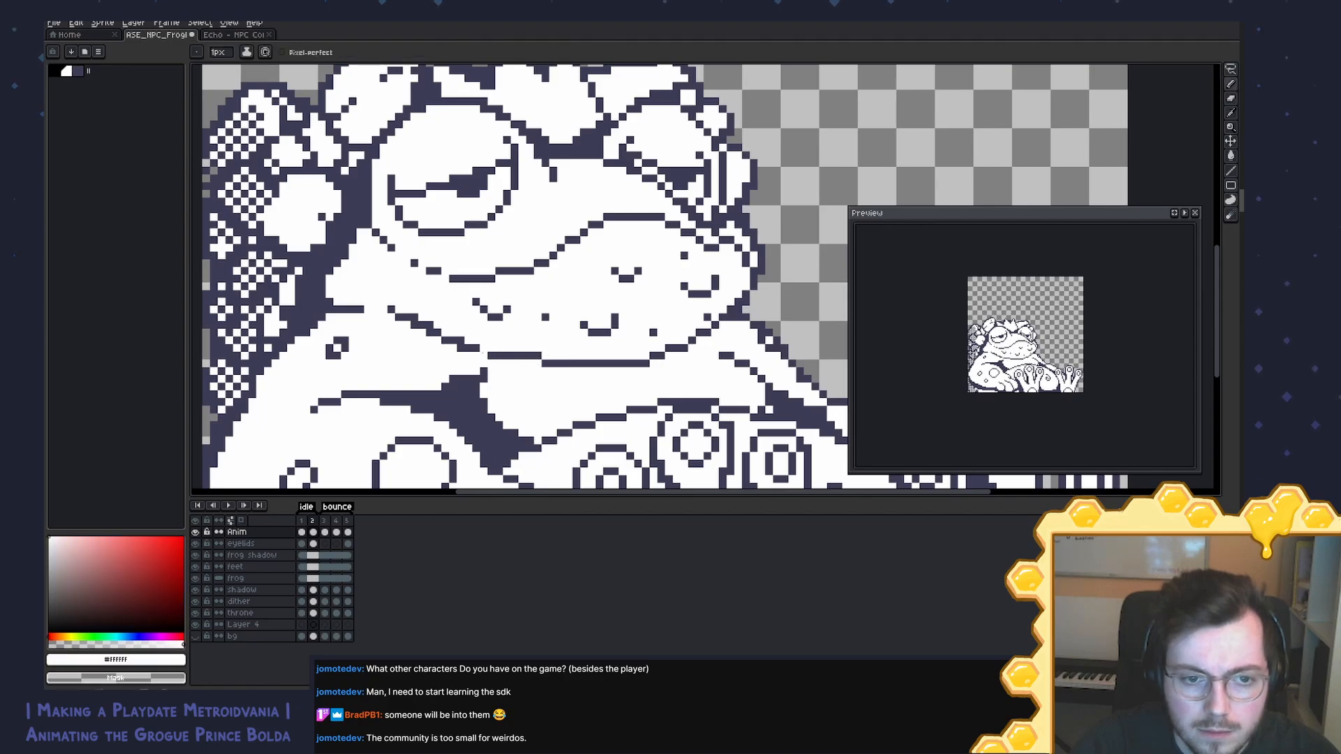
left_click(484, 354, "alt")
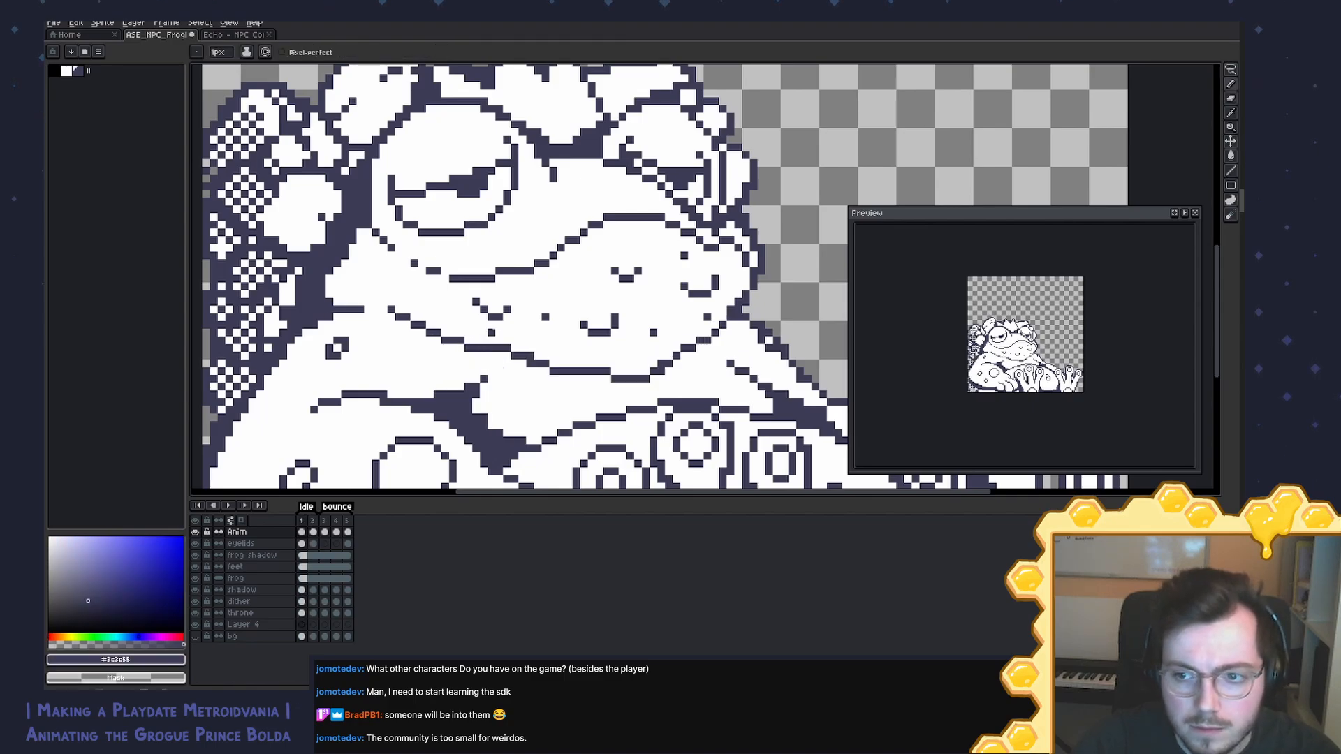
Step: Flip back and forth between frames 1 and 2 to compare the chin line's movement
key("Left")
key("Right")
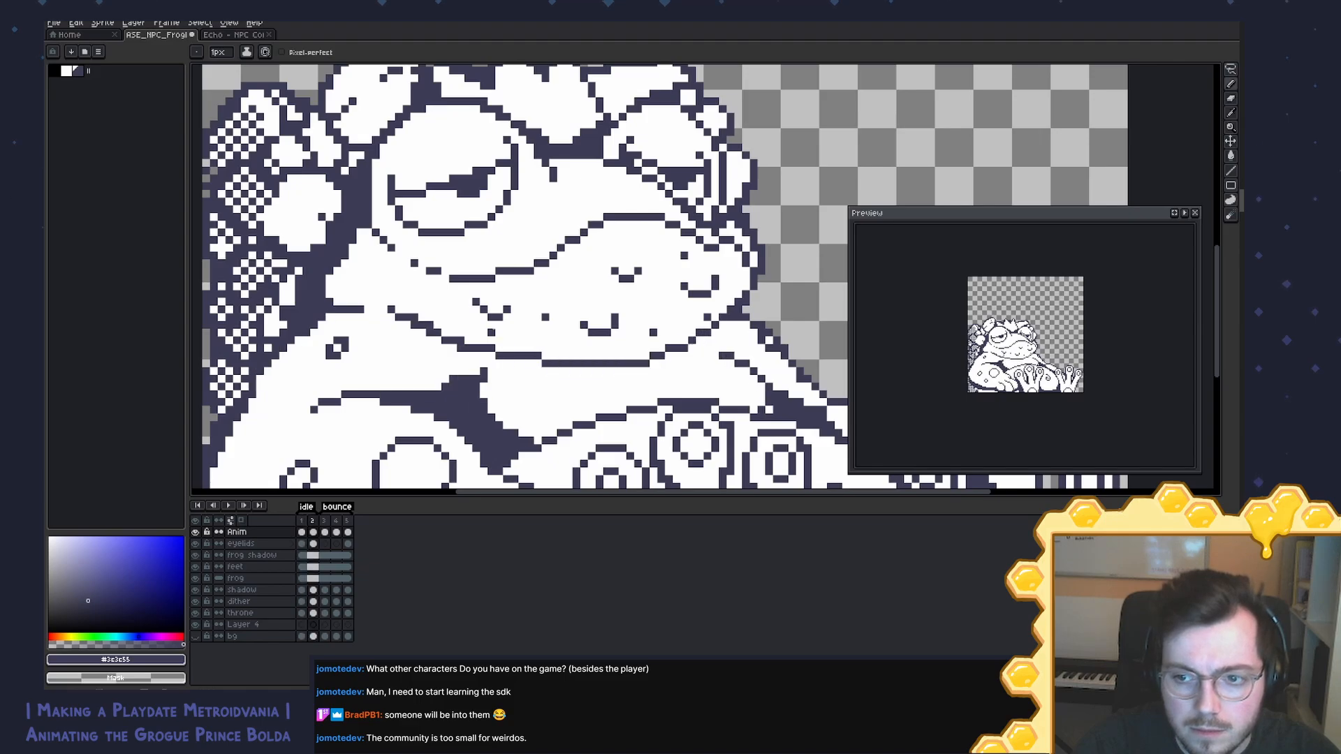
key("Left")
key("Right")
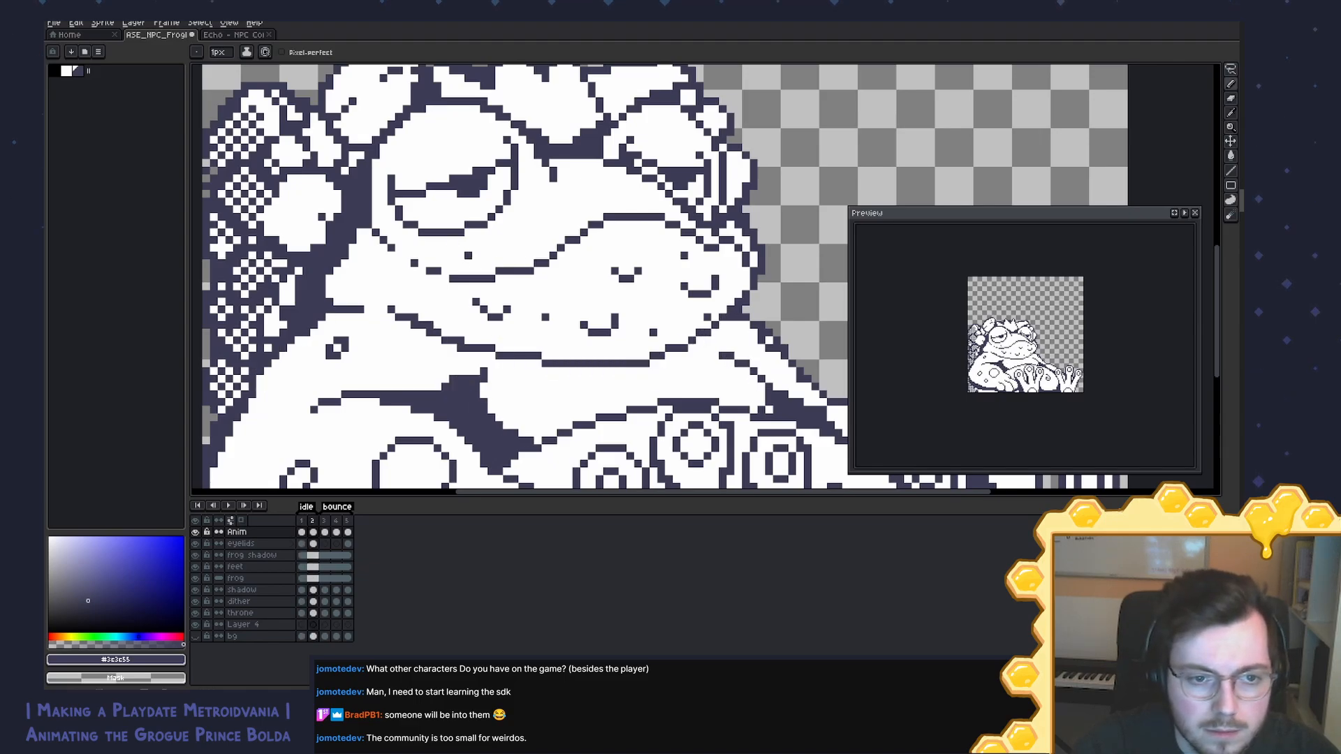
Step: Compare frames 1 and 2 of the idle loop around the frog's chin and save the sprite
left_click(445, 354, "alt")
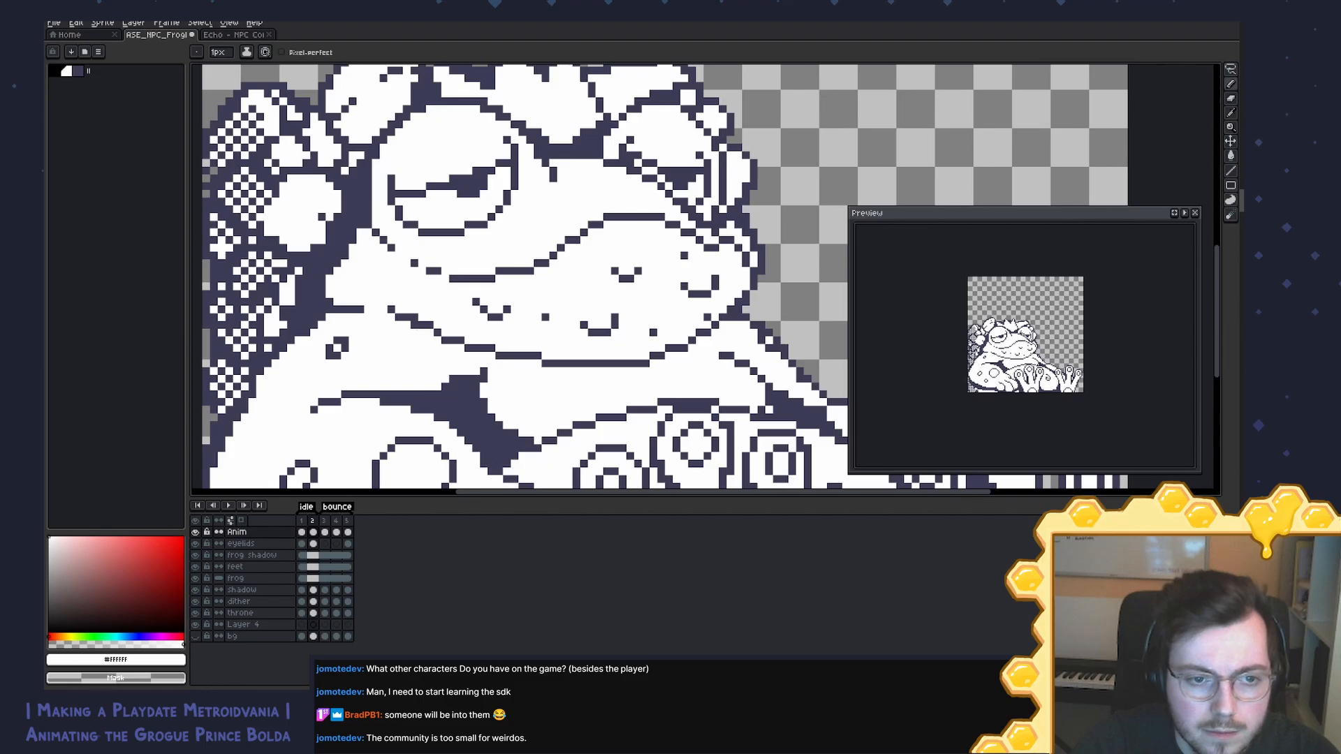
key("Left")
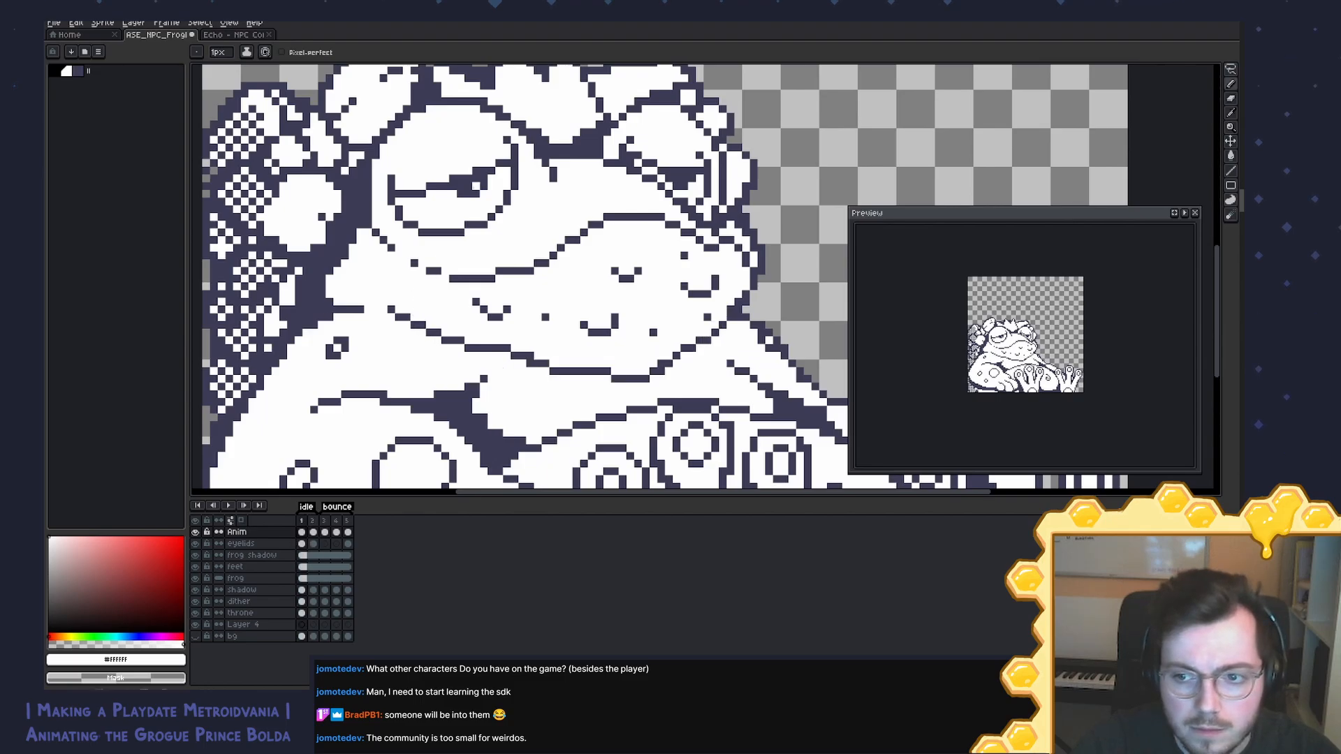
key("Right")
key("Left")
key("Right")
key("Left")
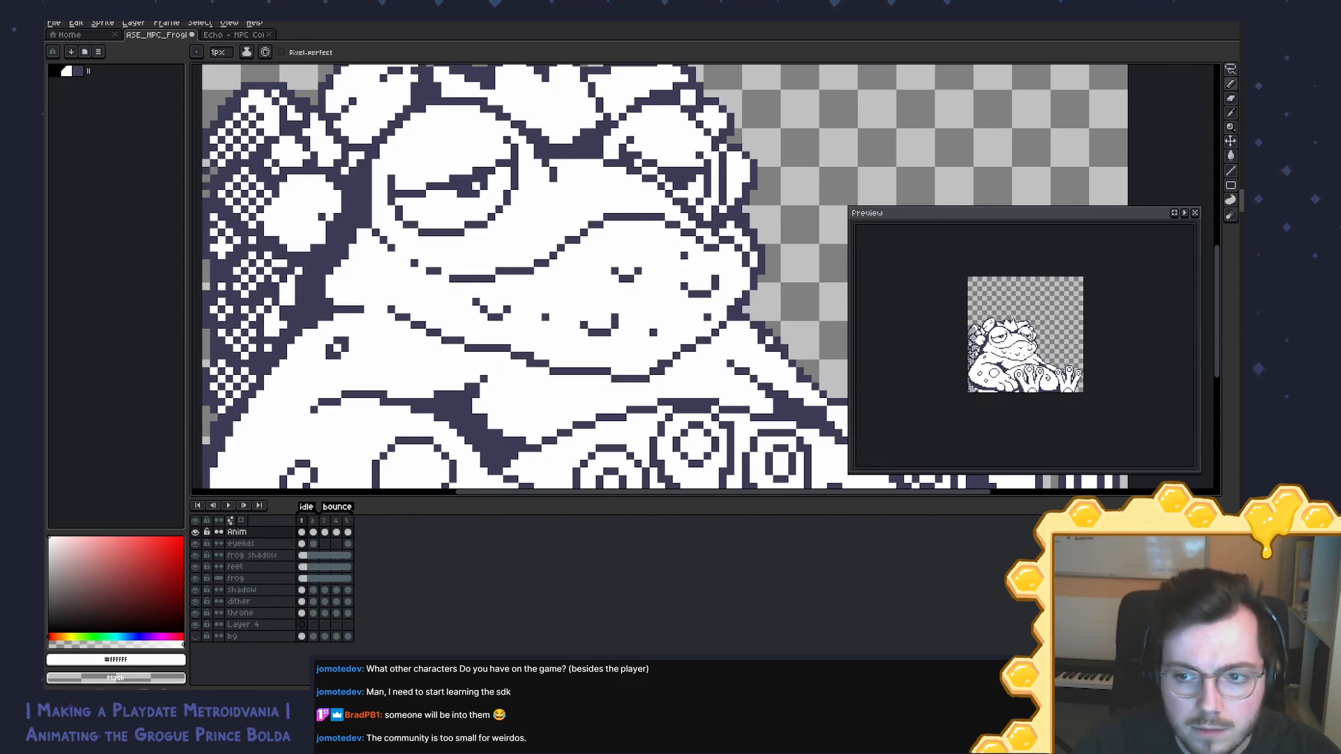
key("Right")
key("ctrl+s")
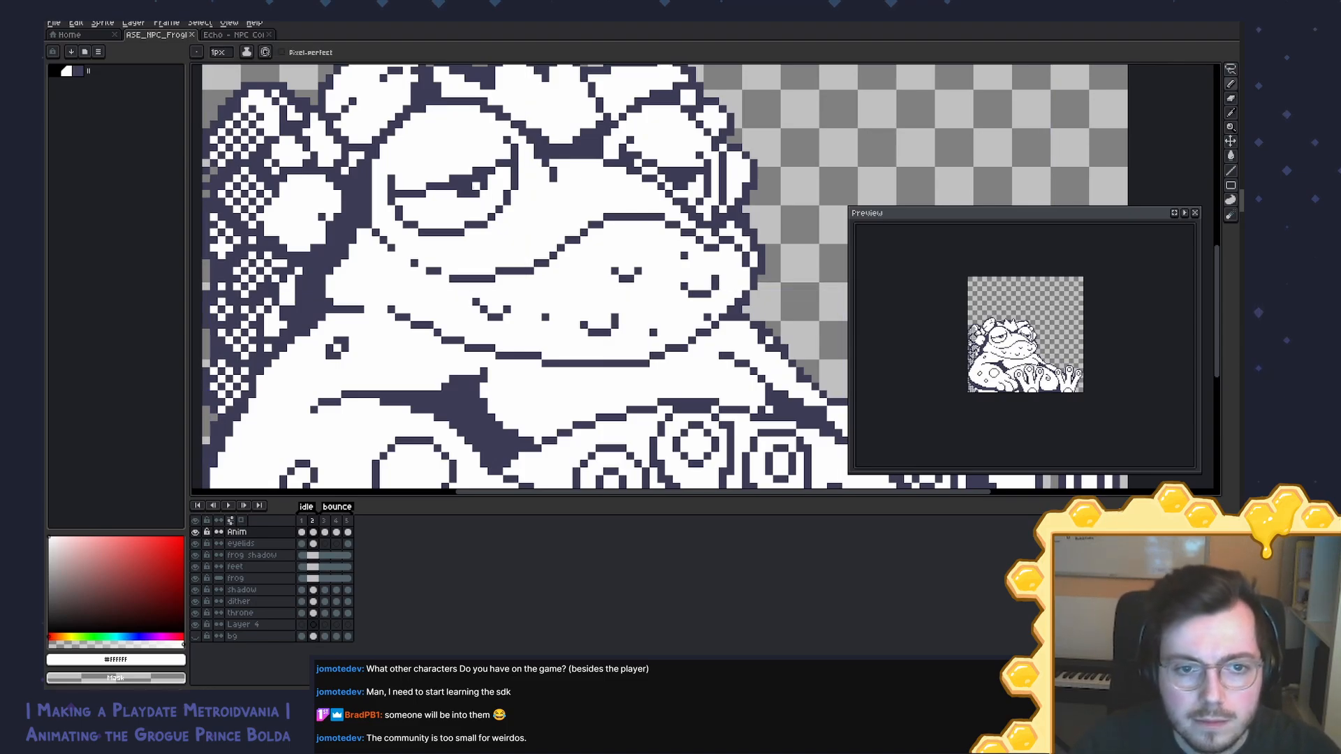
key("Left")
key("Right")
key("Left")
key("Right")
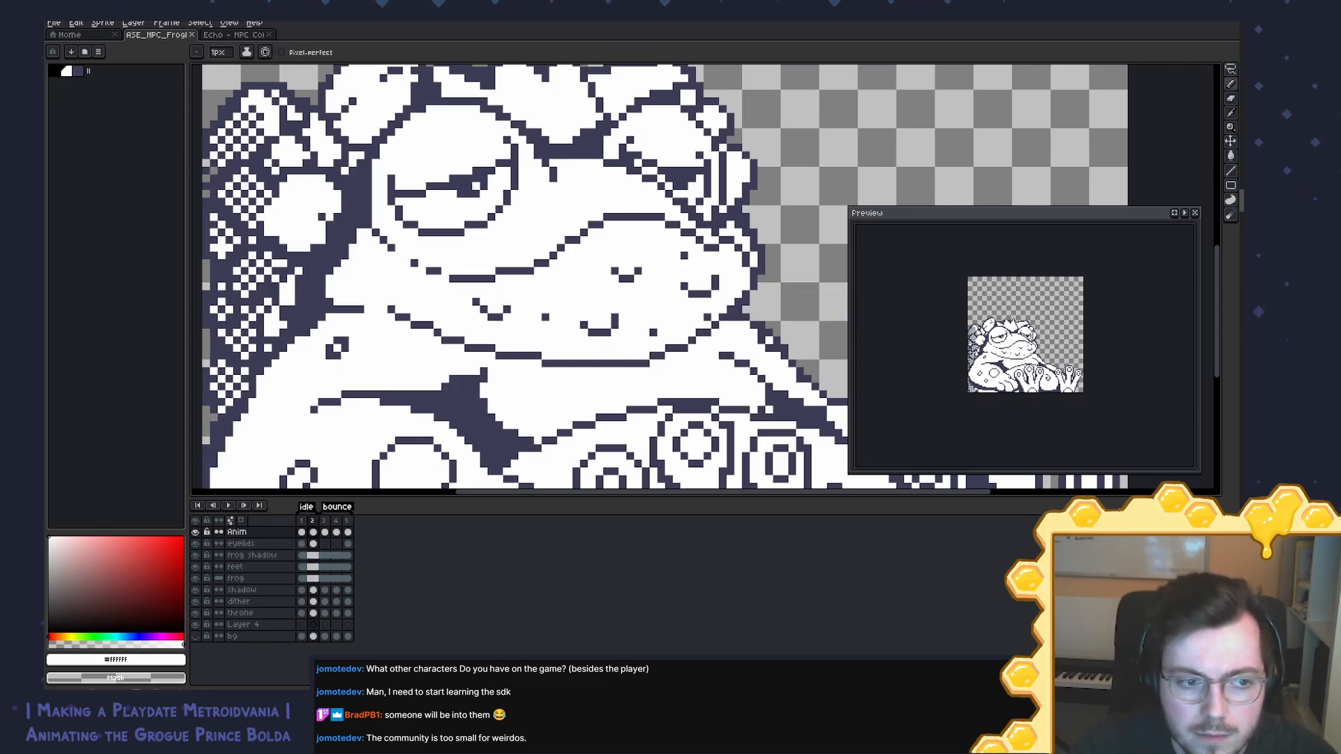
Step: Touch up the frog's outer back and arm outline on frame 2 of the Anim layer with sampled white and dark outline colours
left_click_drag(389, 380, 516, 257)
left_click(392, 270, "alt")
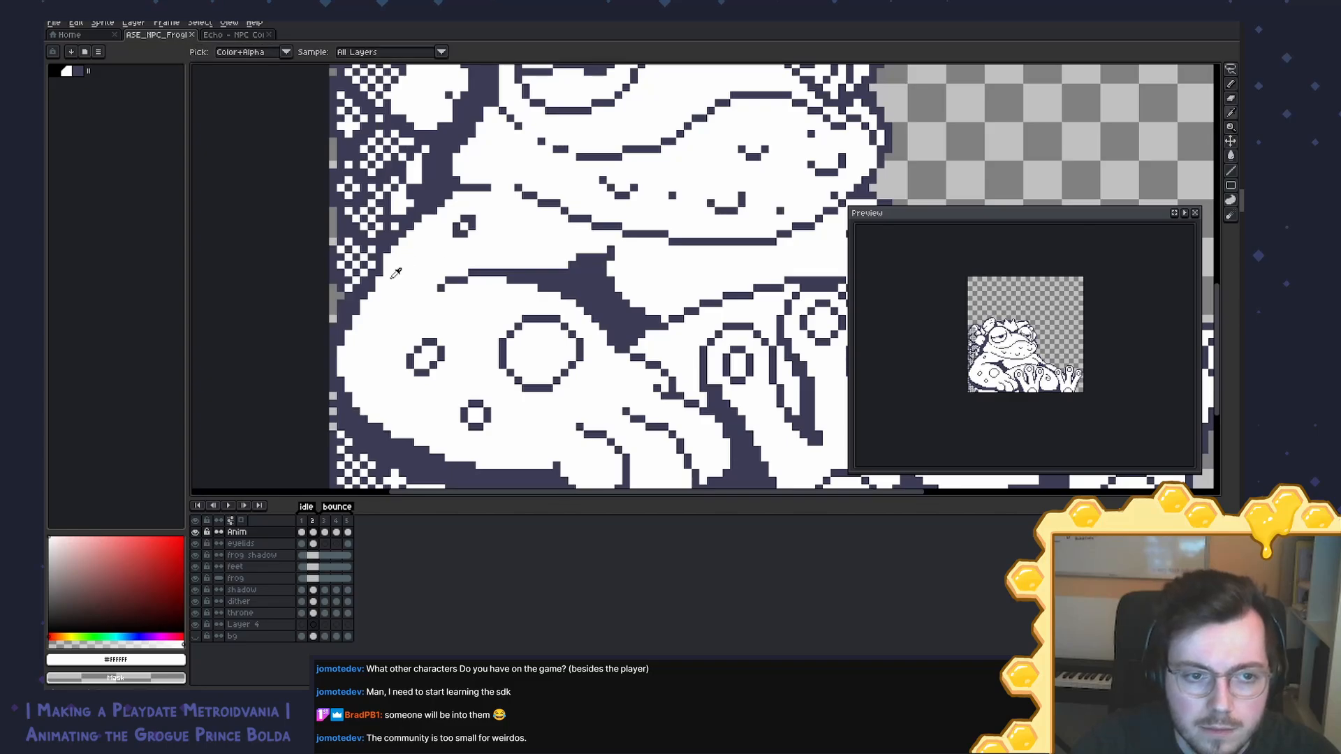
left_click(380, 272)
key("Left")
key("Right")
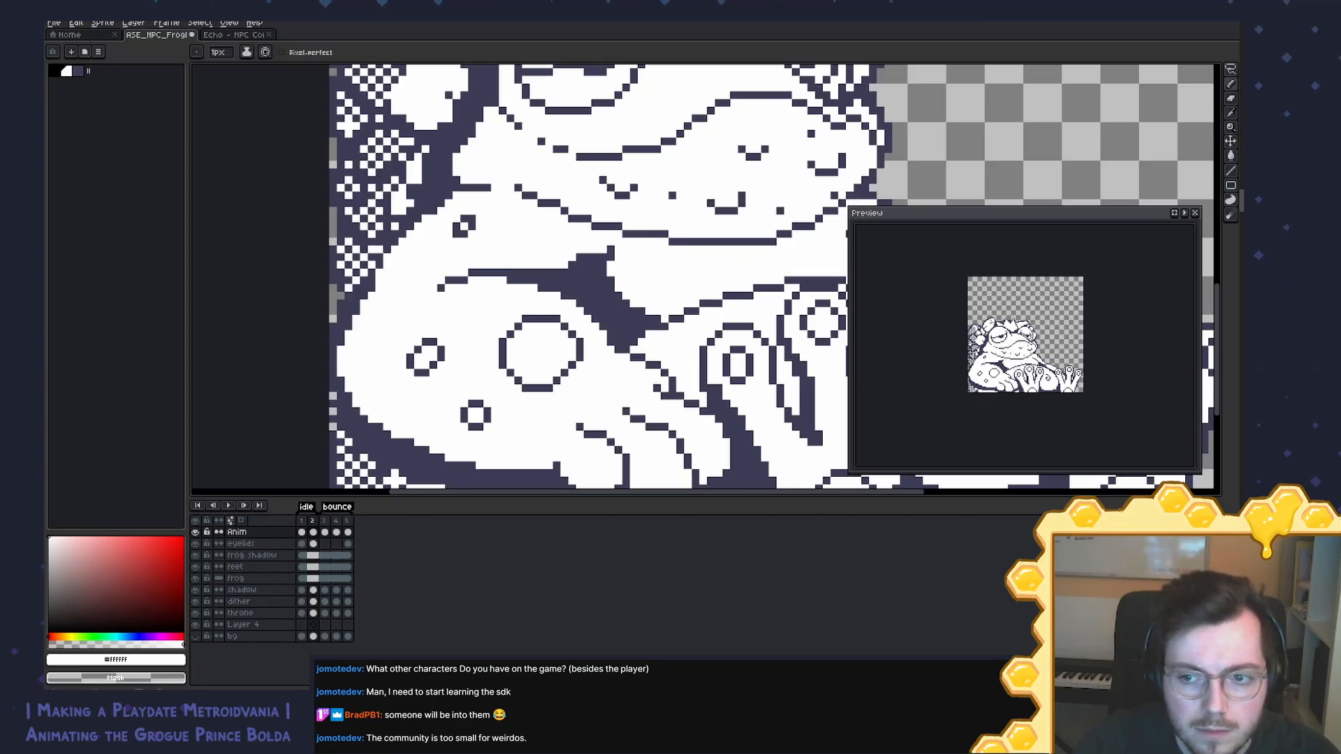
left_click(402, 250, "alt")
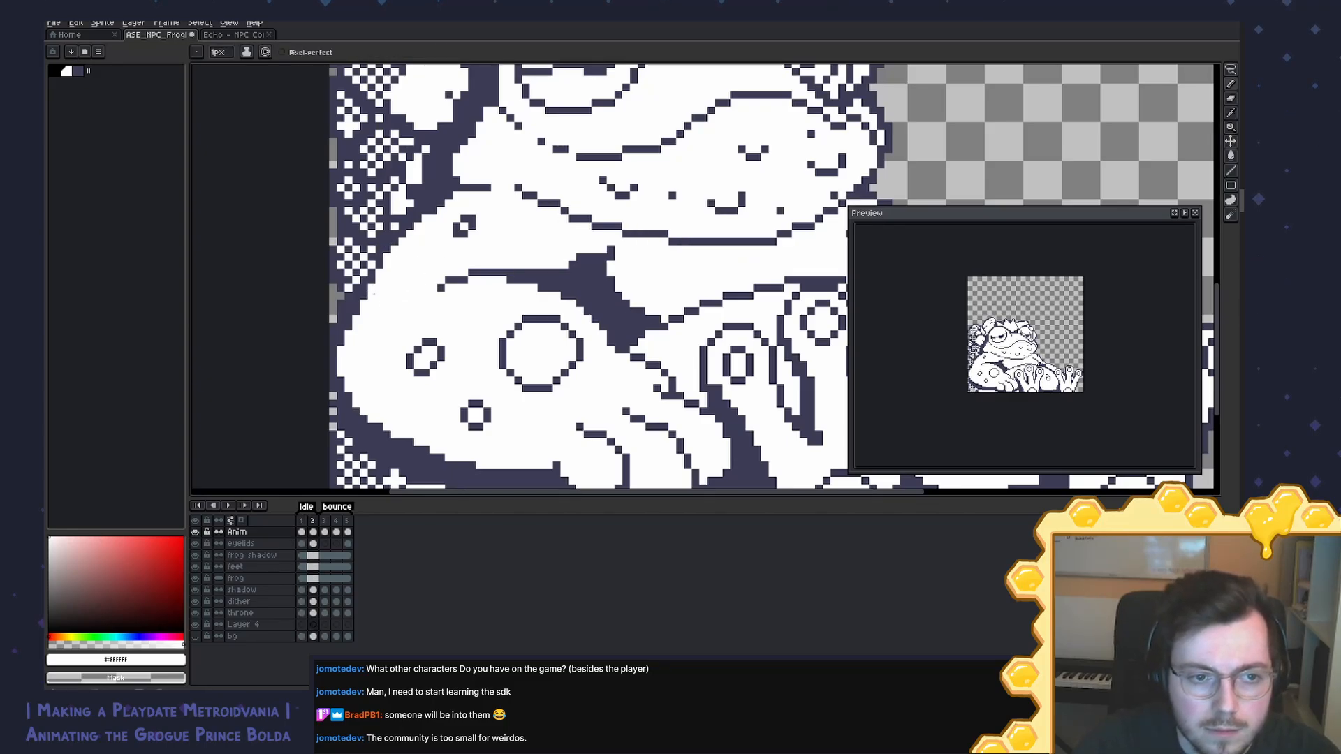
left_click_drag(428, 434, 428, 390)
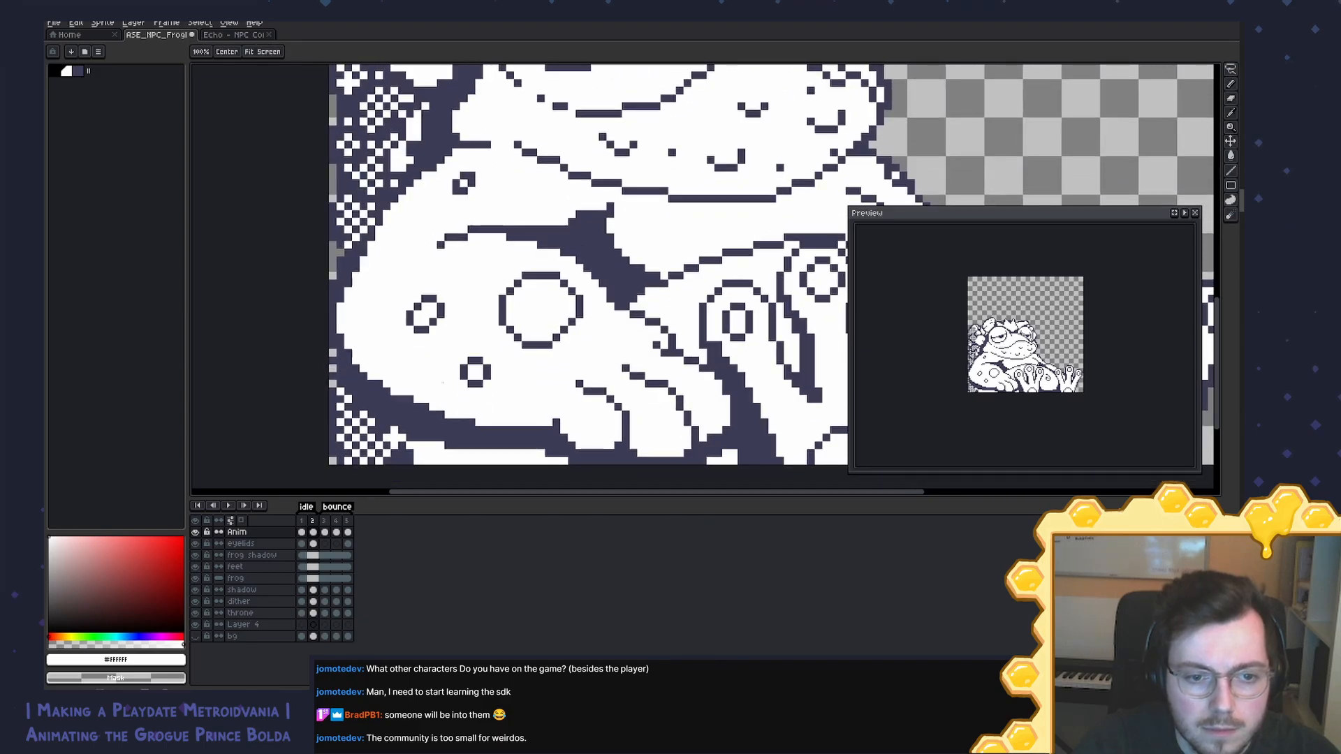
left_click(469, 429, "alt")
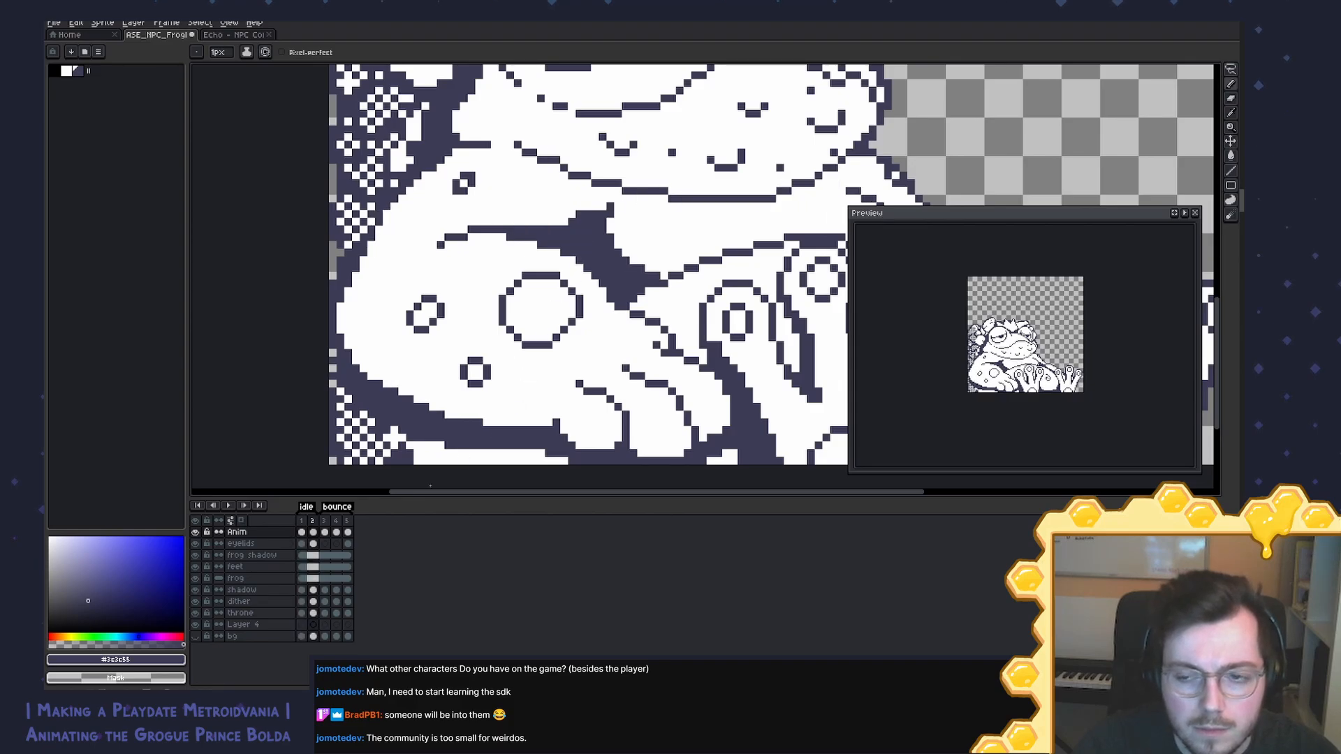
Step: Touch up the frog's near arm crease with sampled white, playing the idle loop to check the line movement
key("Return")
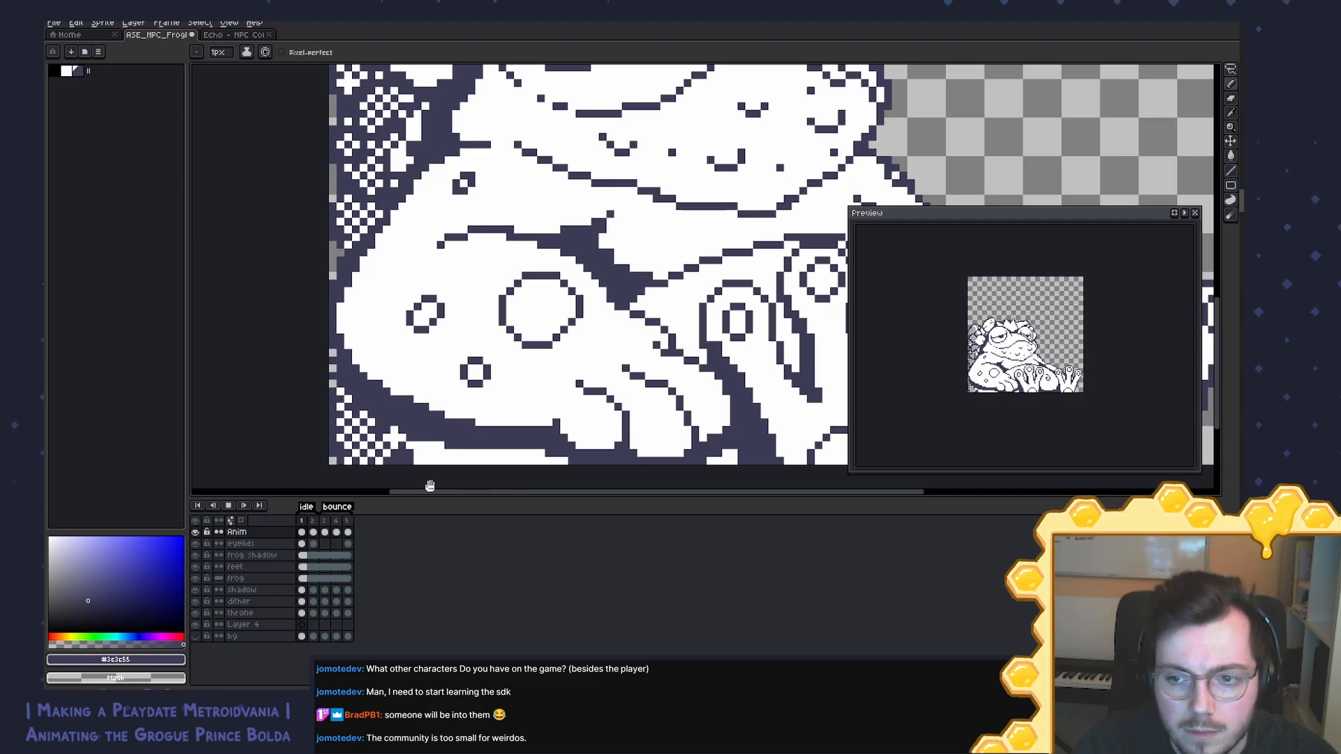
key("Return")
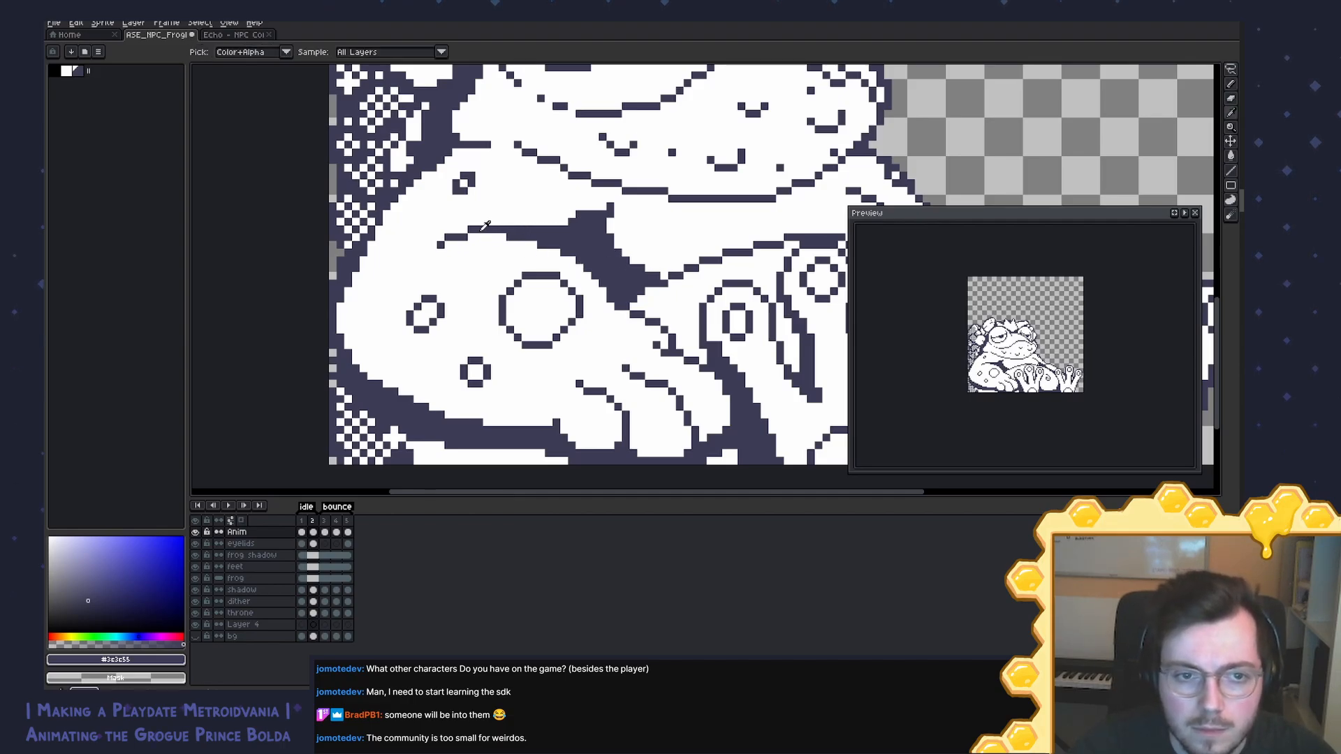
left_click(508, 241, "alt")
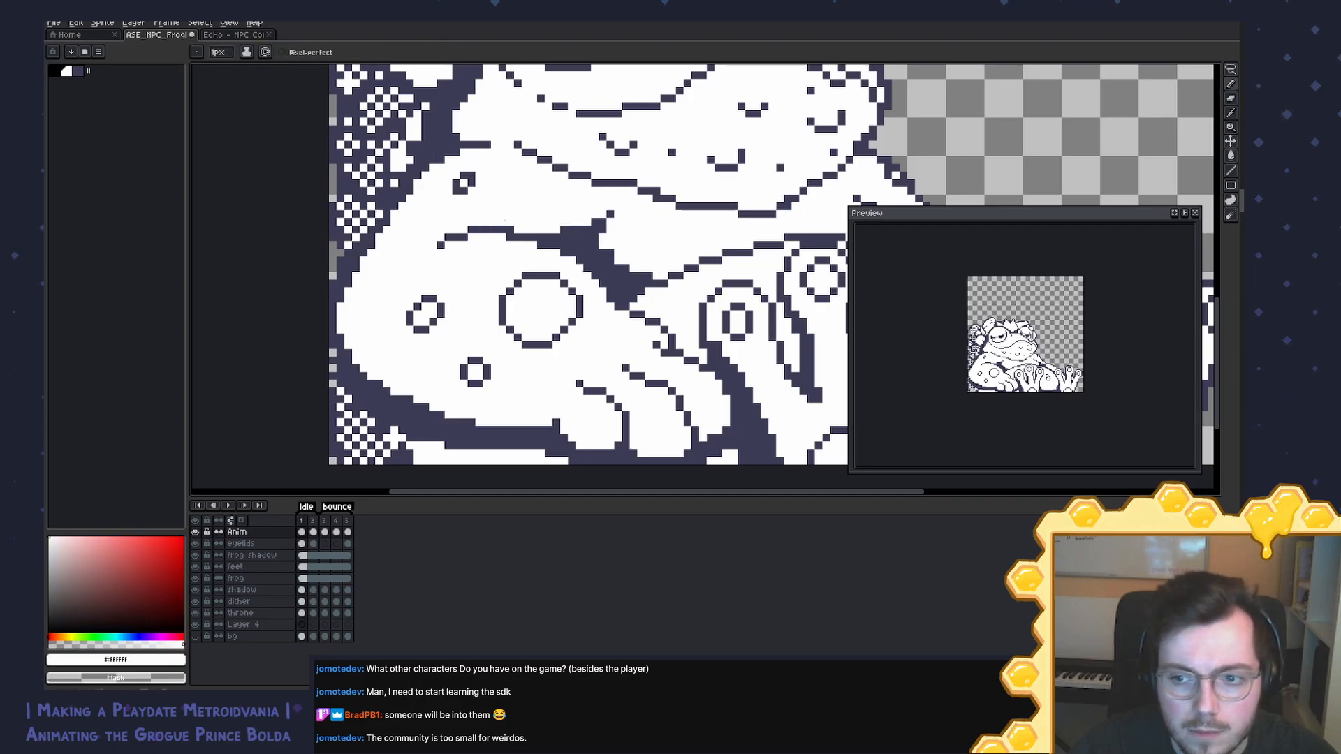
key("Return")
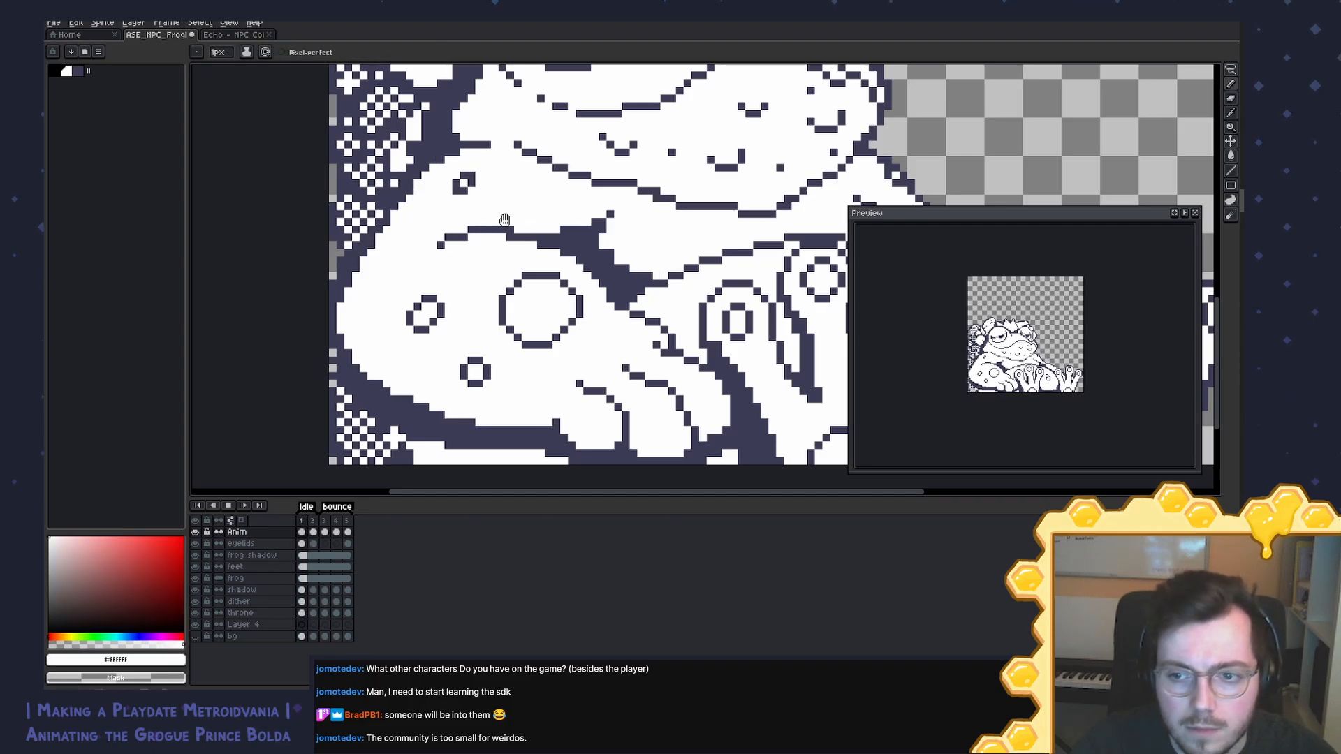
key("Return")
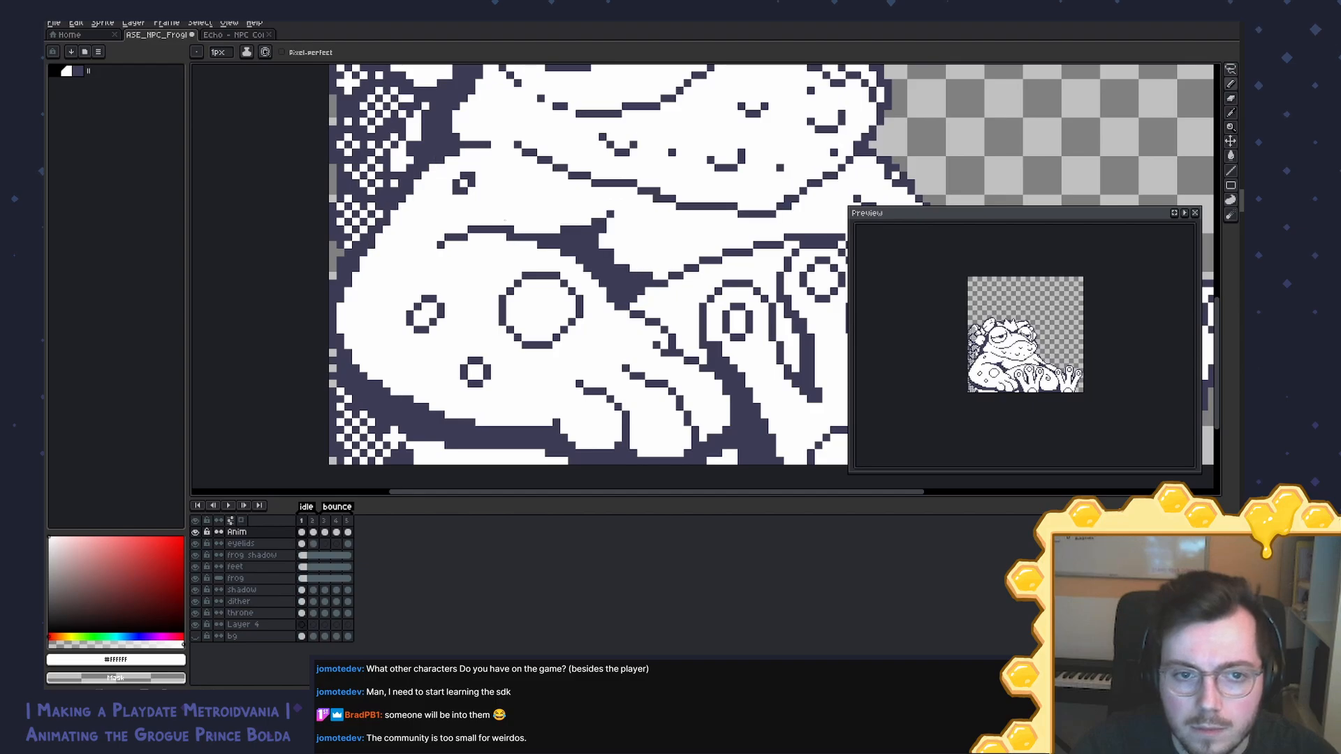
key("b")
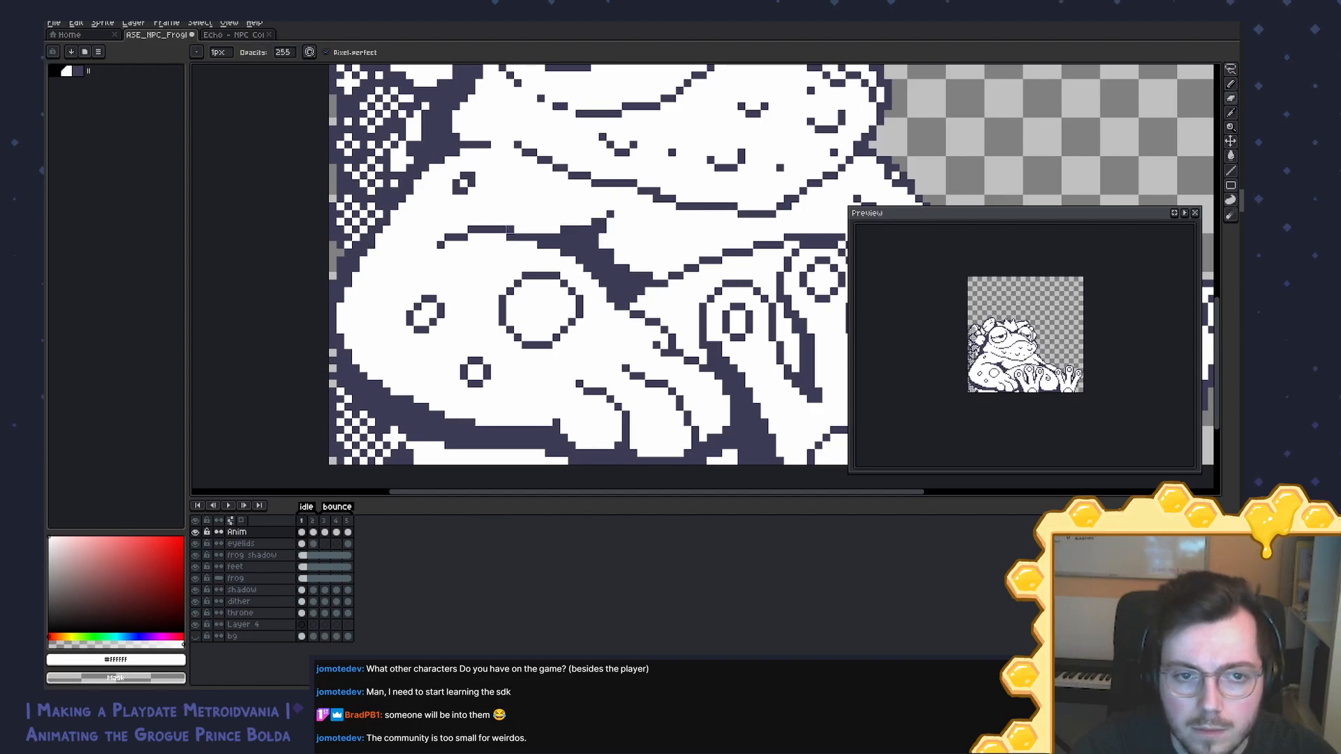
key("space")
left_click_drag(626, 190, 473, 273)
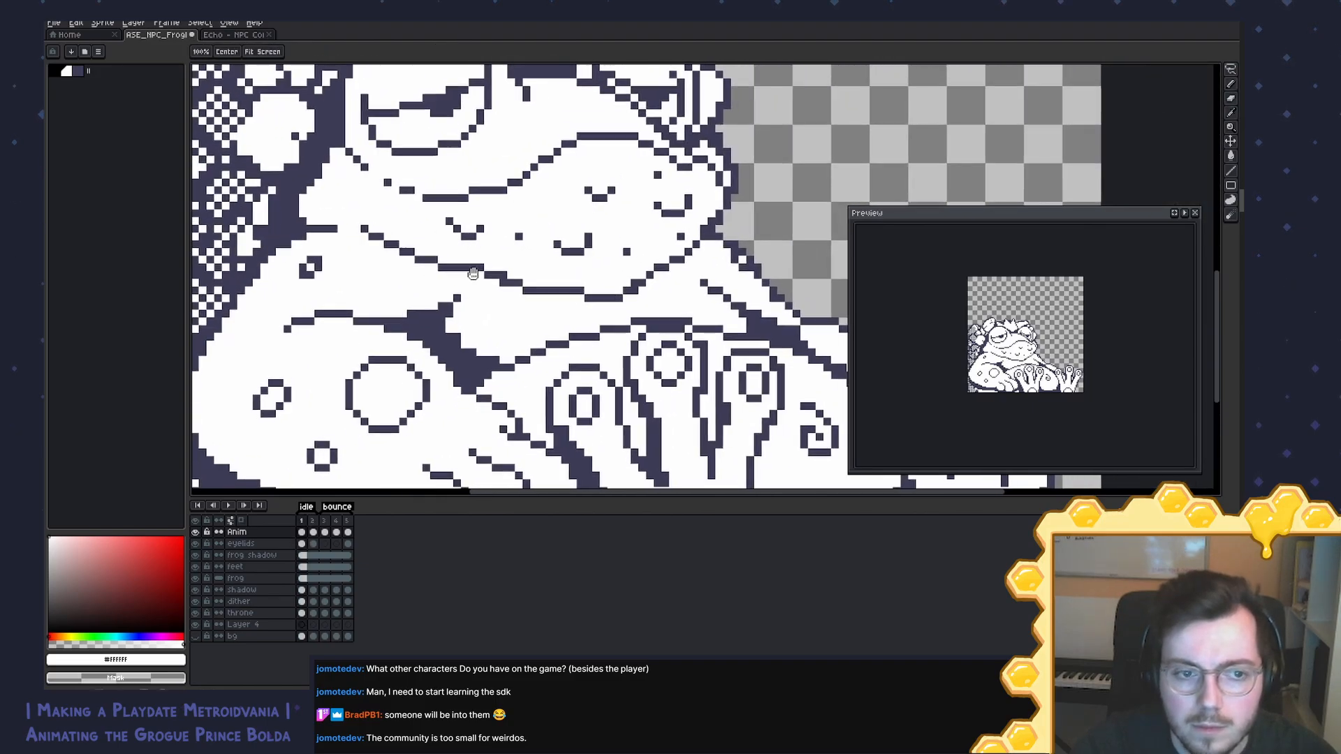
key("Return")
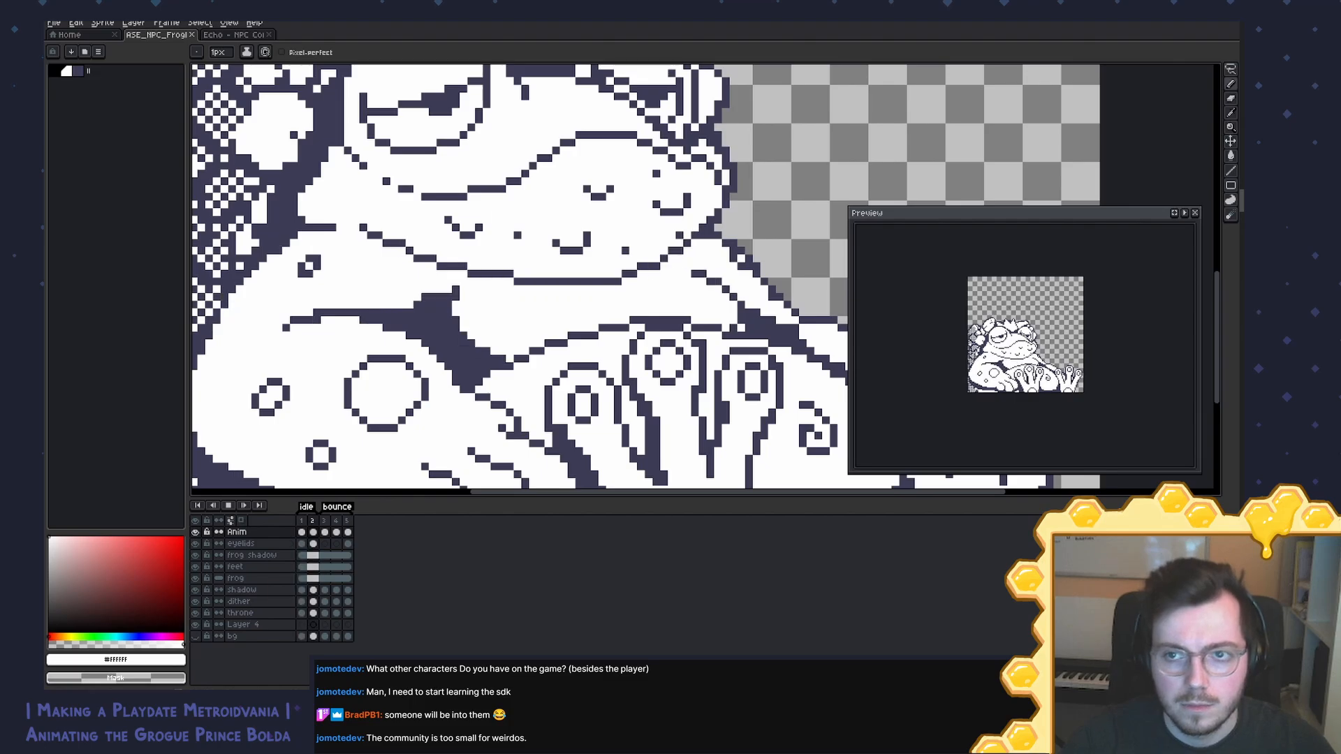
Step: Refine the crease beneath the frog's far arm on frame 2 with the dark outline colour and play the loop
left_click_drag(830, 271, 773, 299)
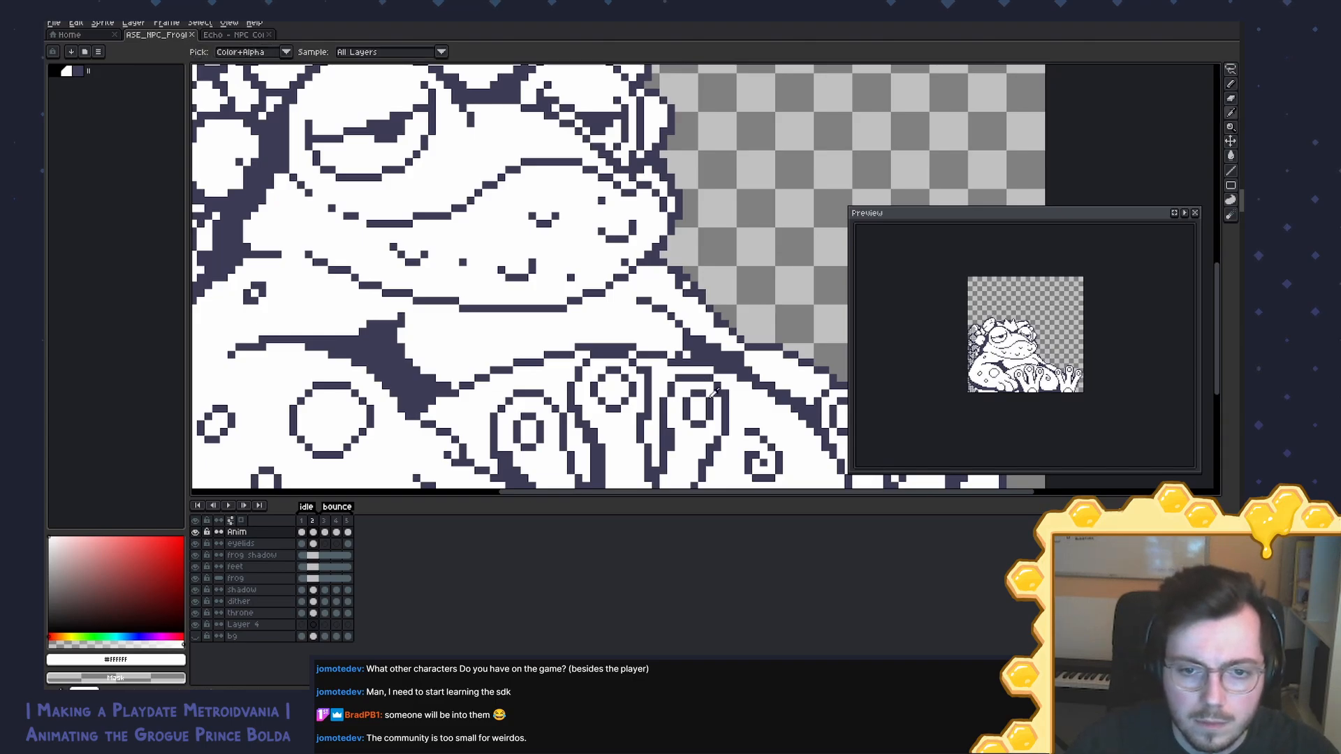
left_click(707, 342, "alt")
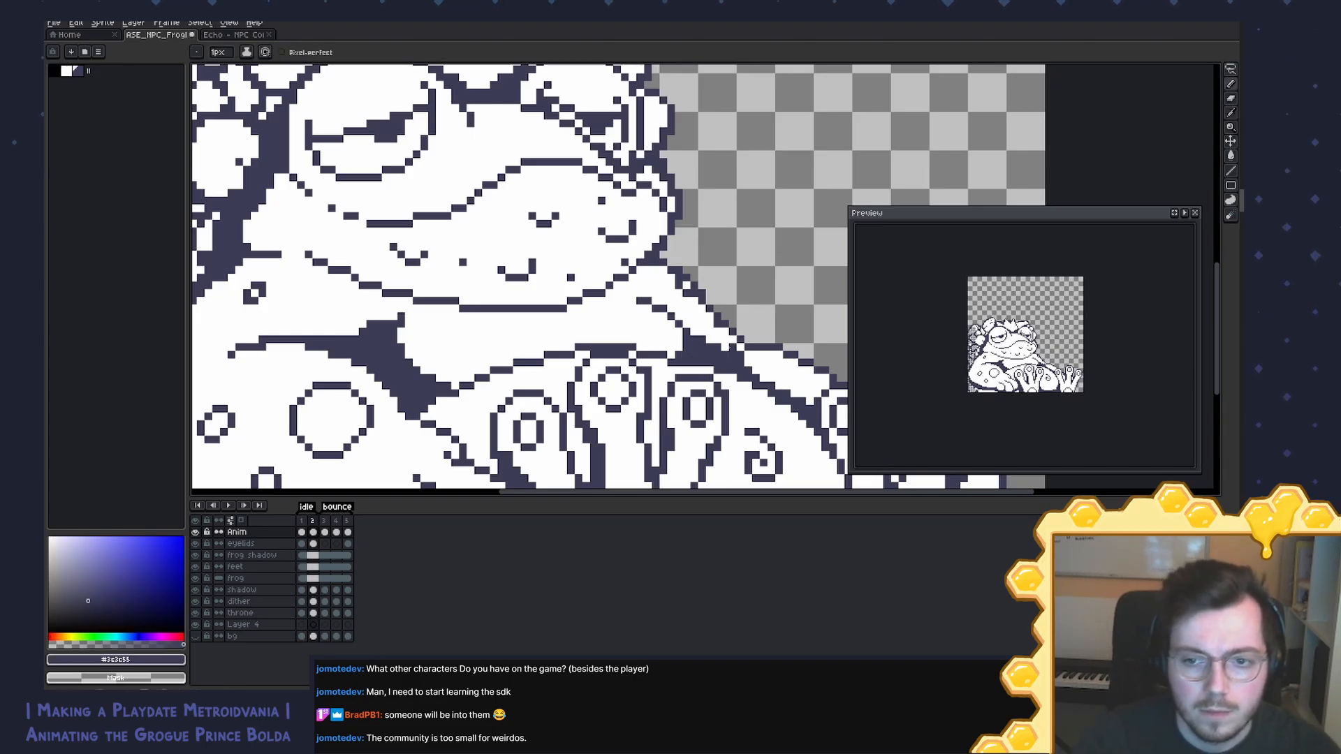
key("Return")
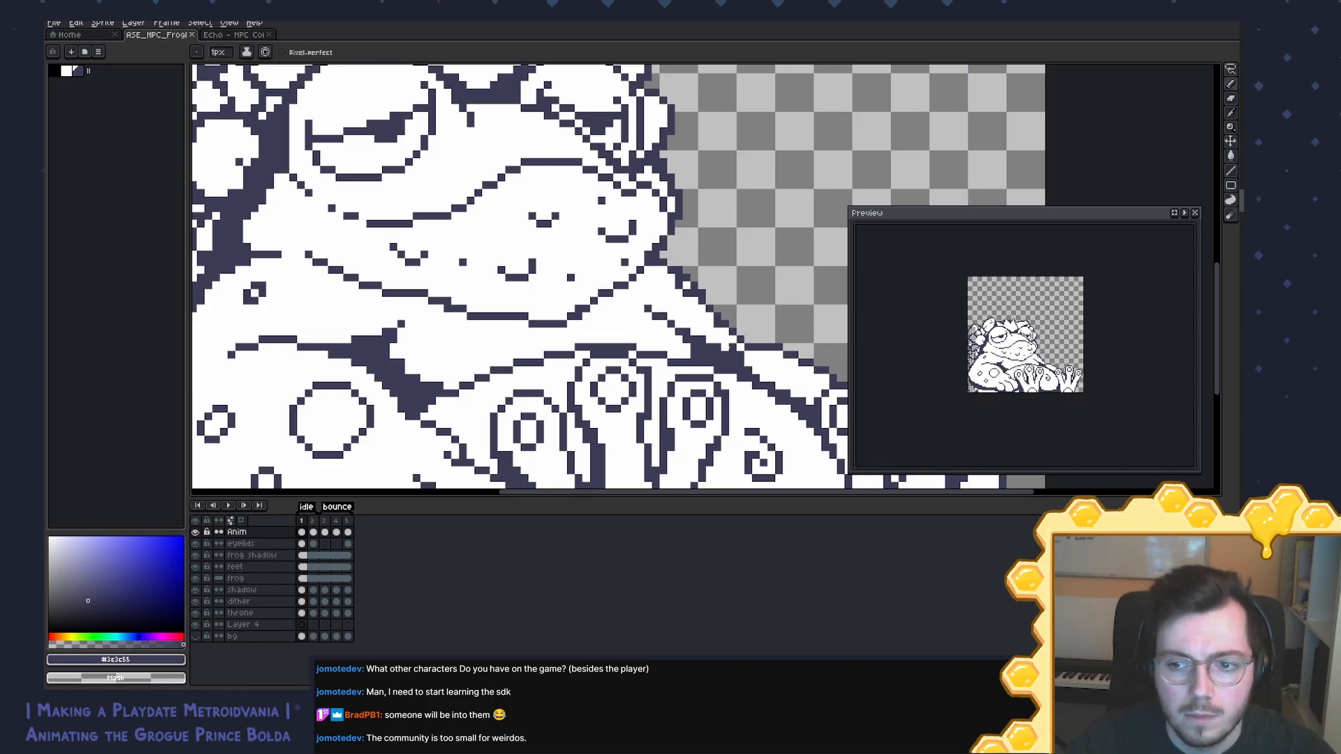
Step: Rework the far arm's upper outline on frame 1 with sampled white and dark outline colours, and play the idle loop
scroll(621, 323, "down", 2)
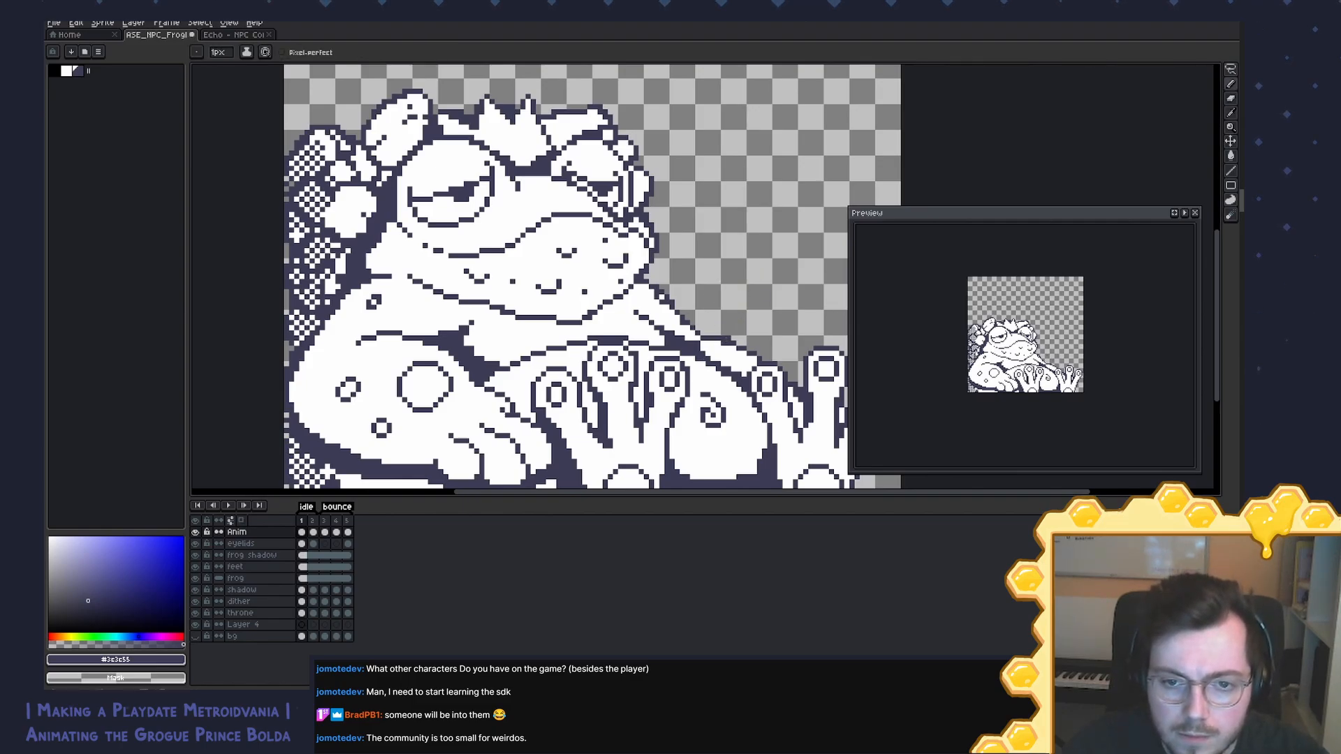
key("e")
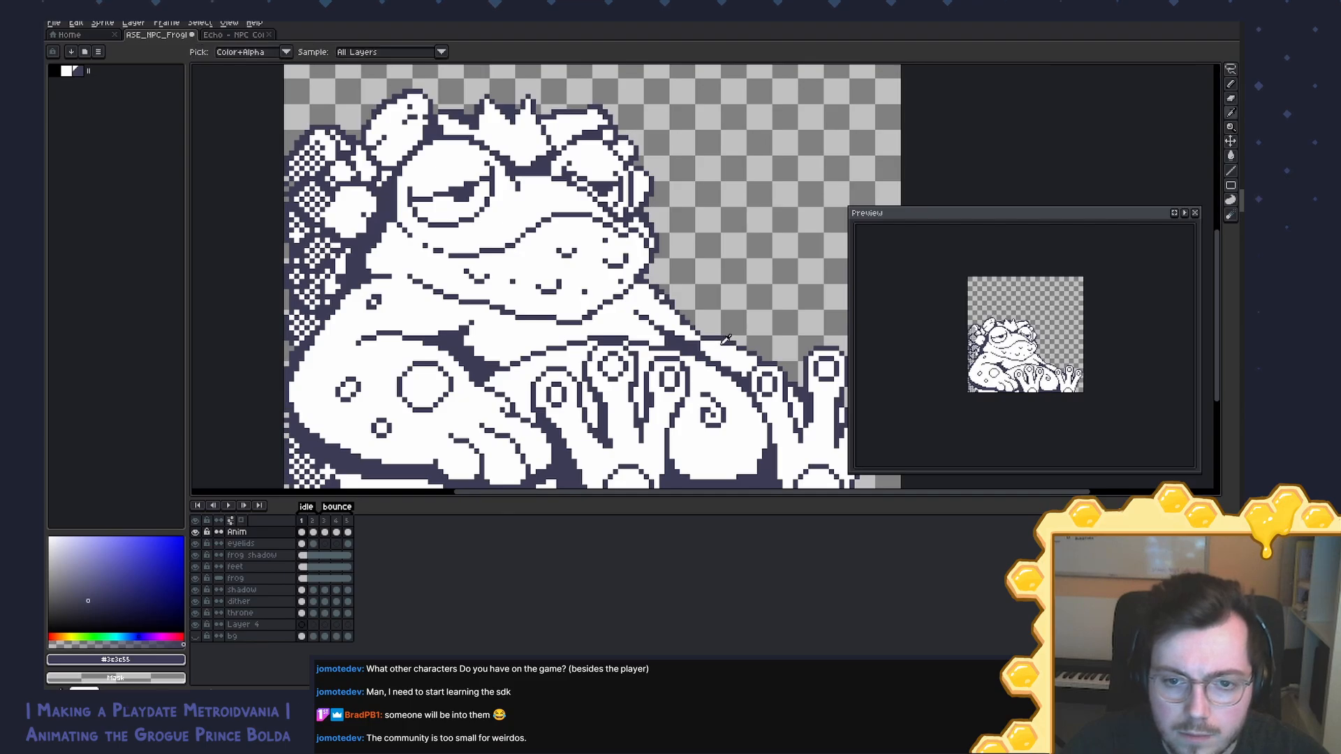
key("x")
left_click(736, 344, "alt")
left_click(732, 350, "alt")
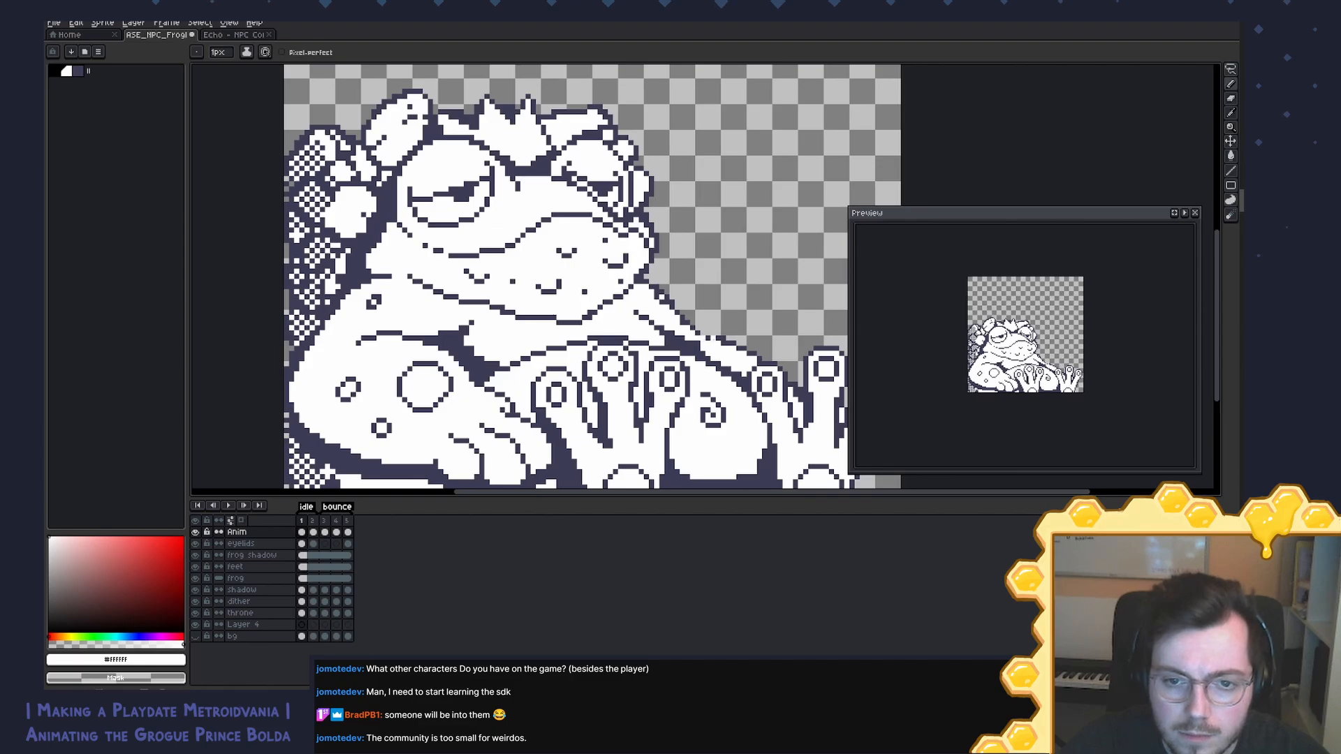
left_click(706, 333, "alt")
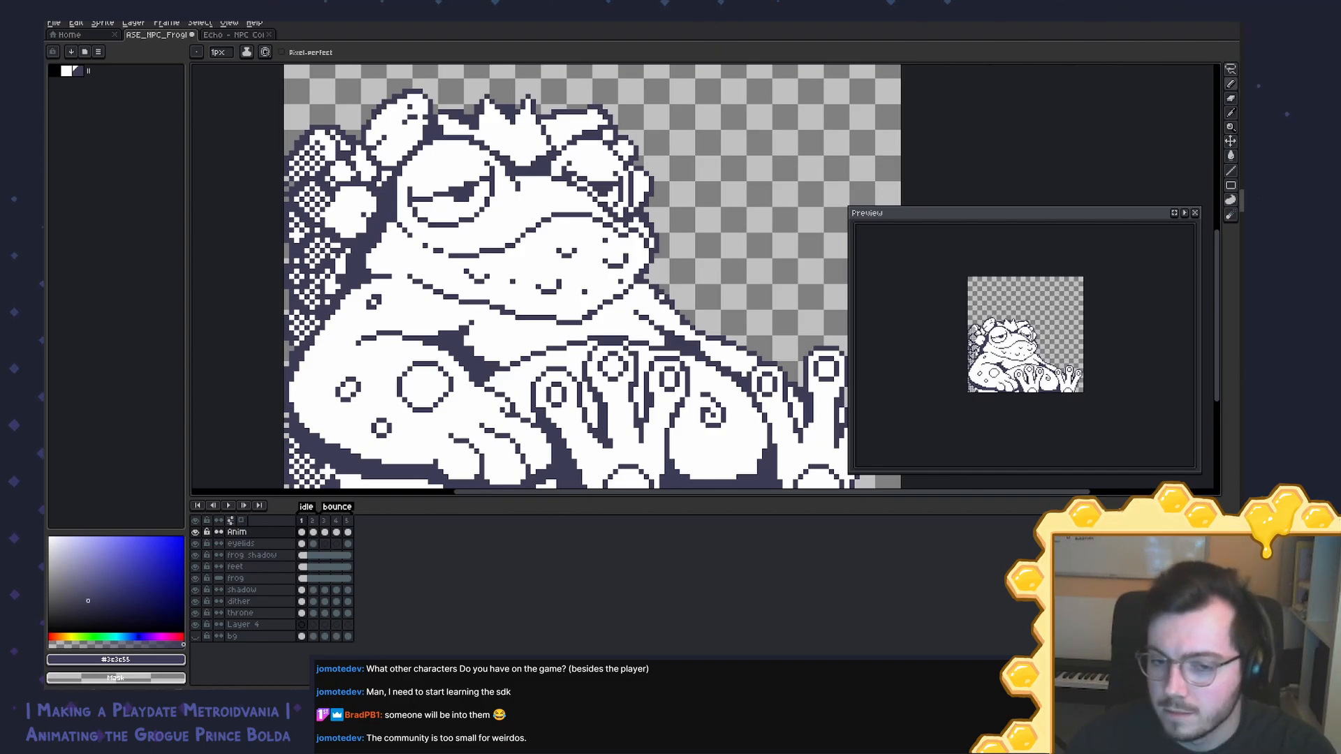
left_click_drag(533, 306, 518, 304)
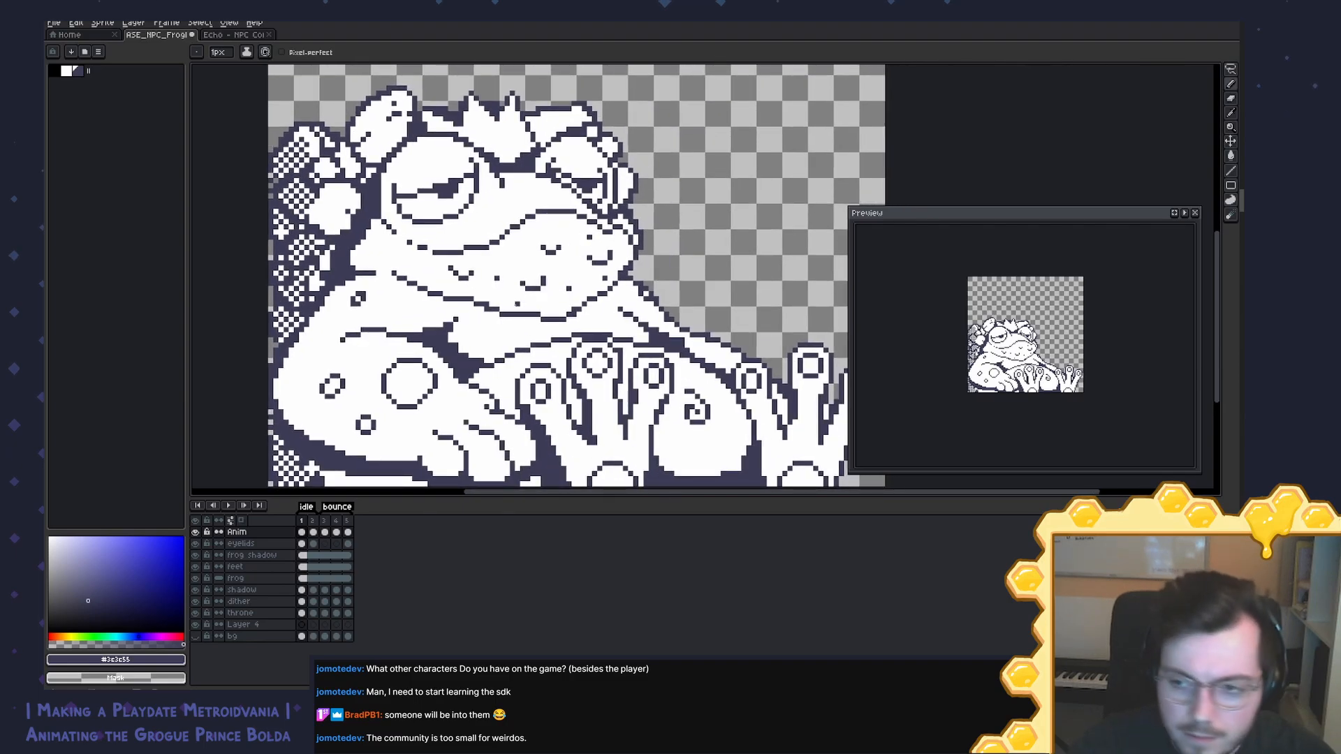
key("Return")
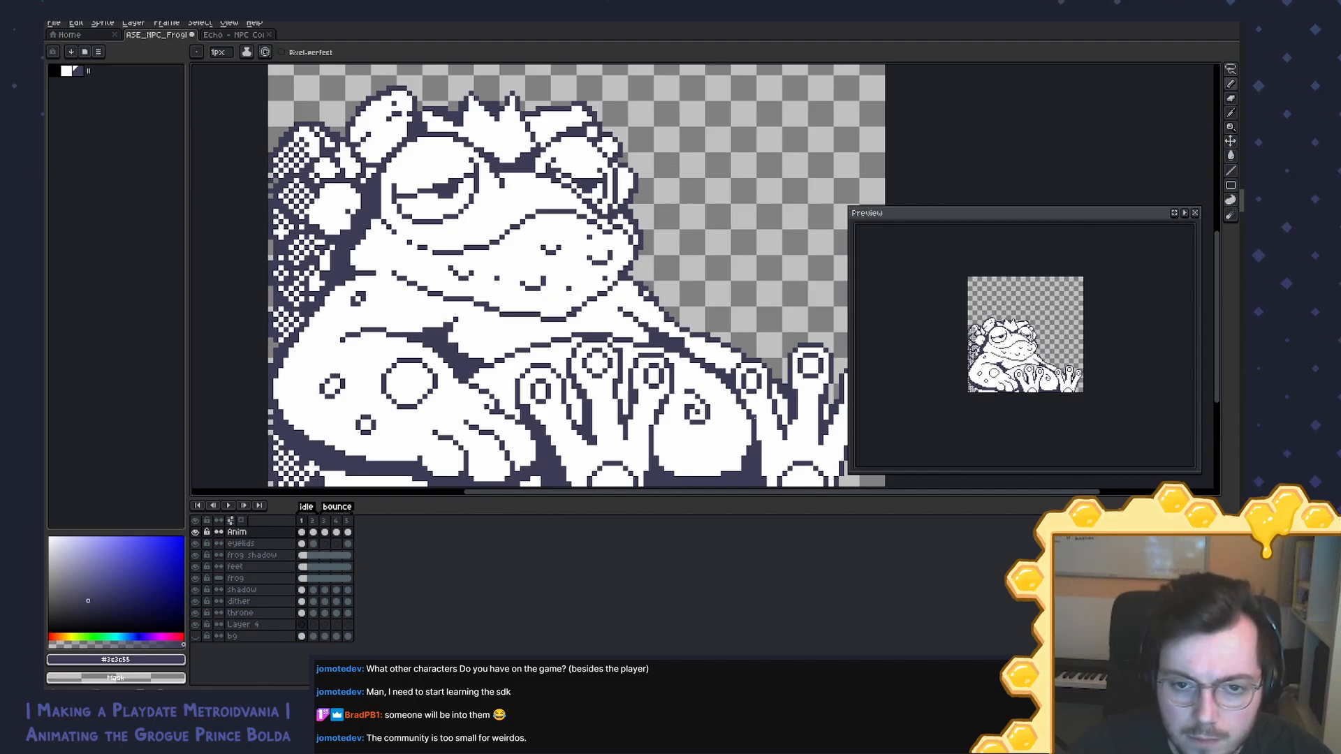
Step: Adjust the far arm's upper outline on frame 2 with the Pencil, using sampled white and dark outline colours
key("b")
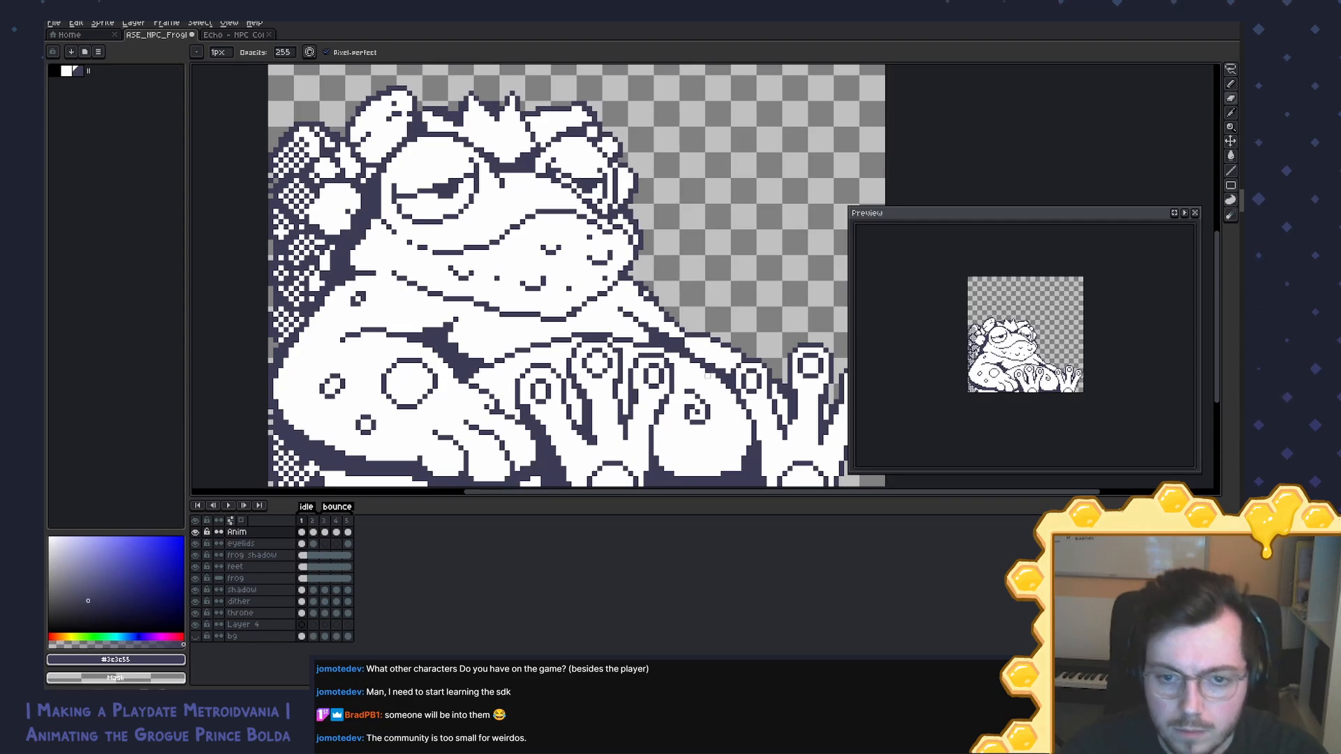
key("Right")
key("b")
left_click(700, 347, "alt")
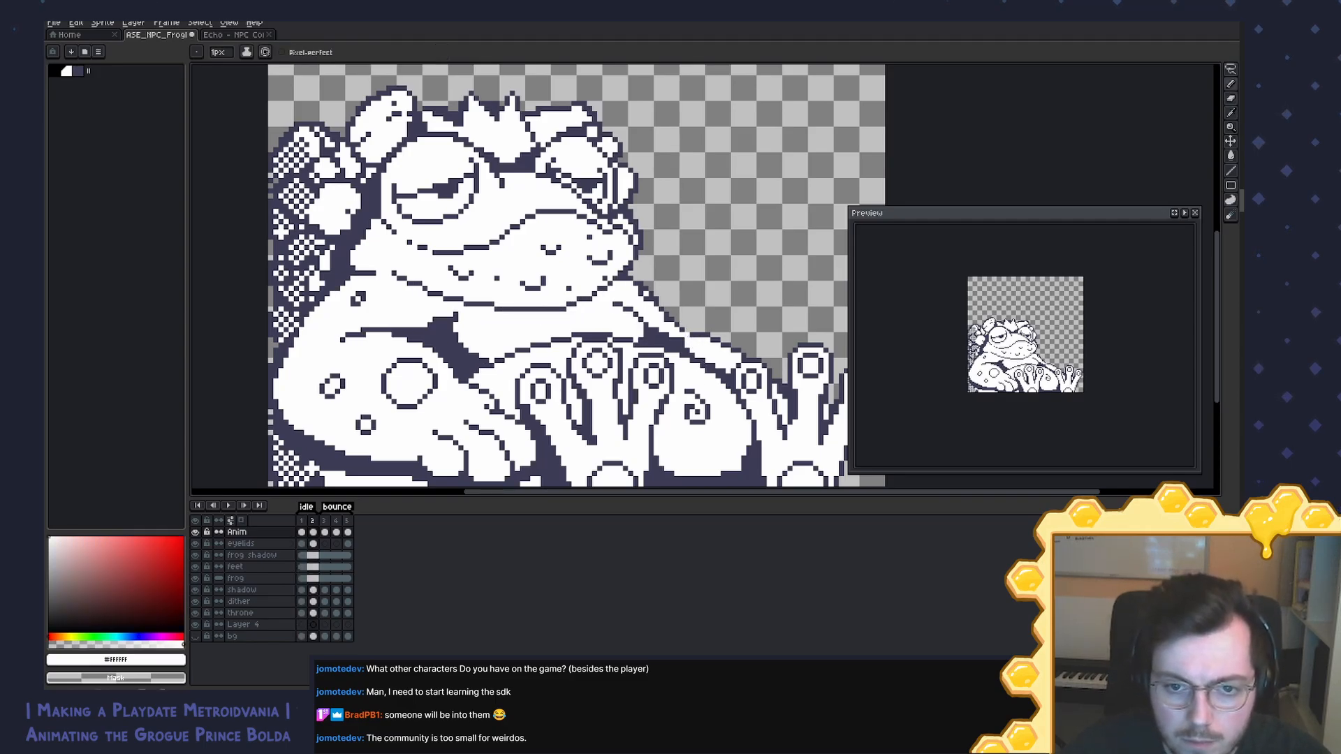
left_click(692, 334, "alt")
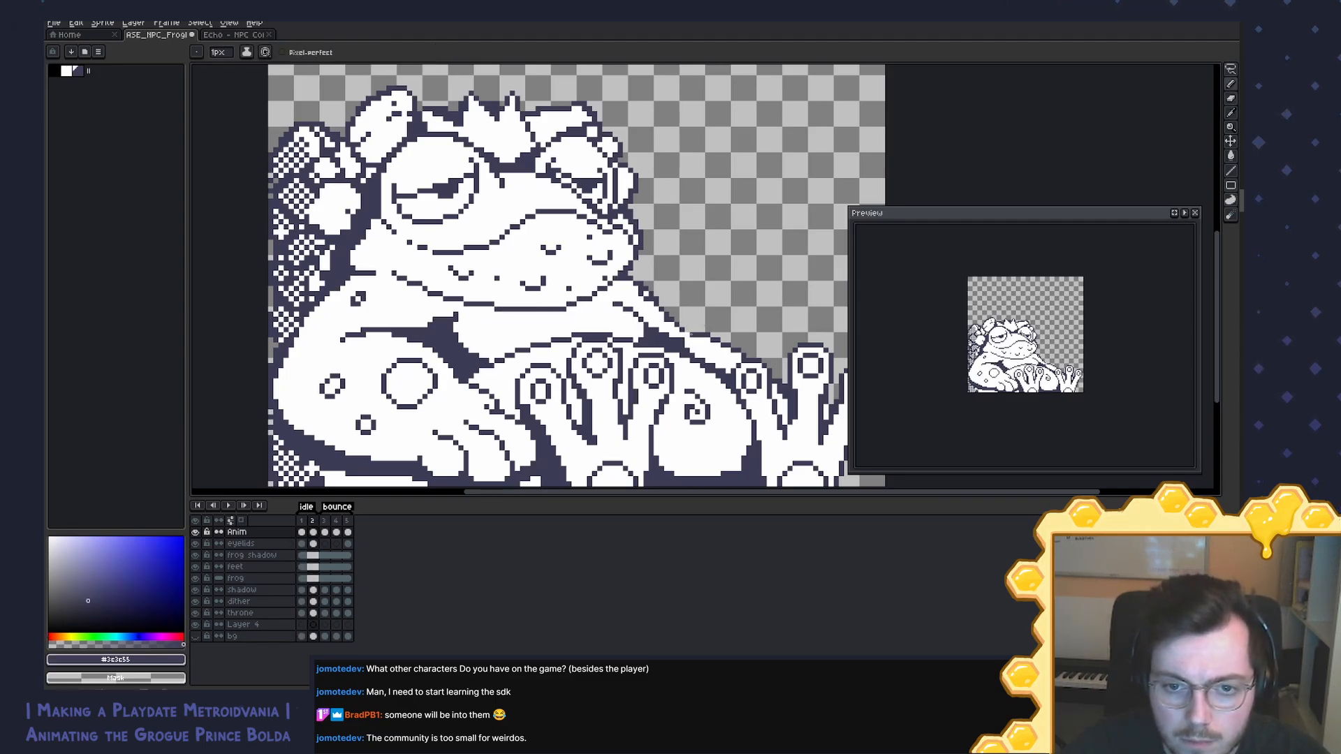
left_click(714, 335, "alt")
left_click(712, 332, "alt")
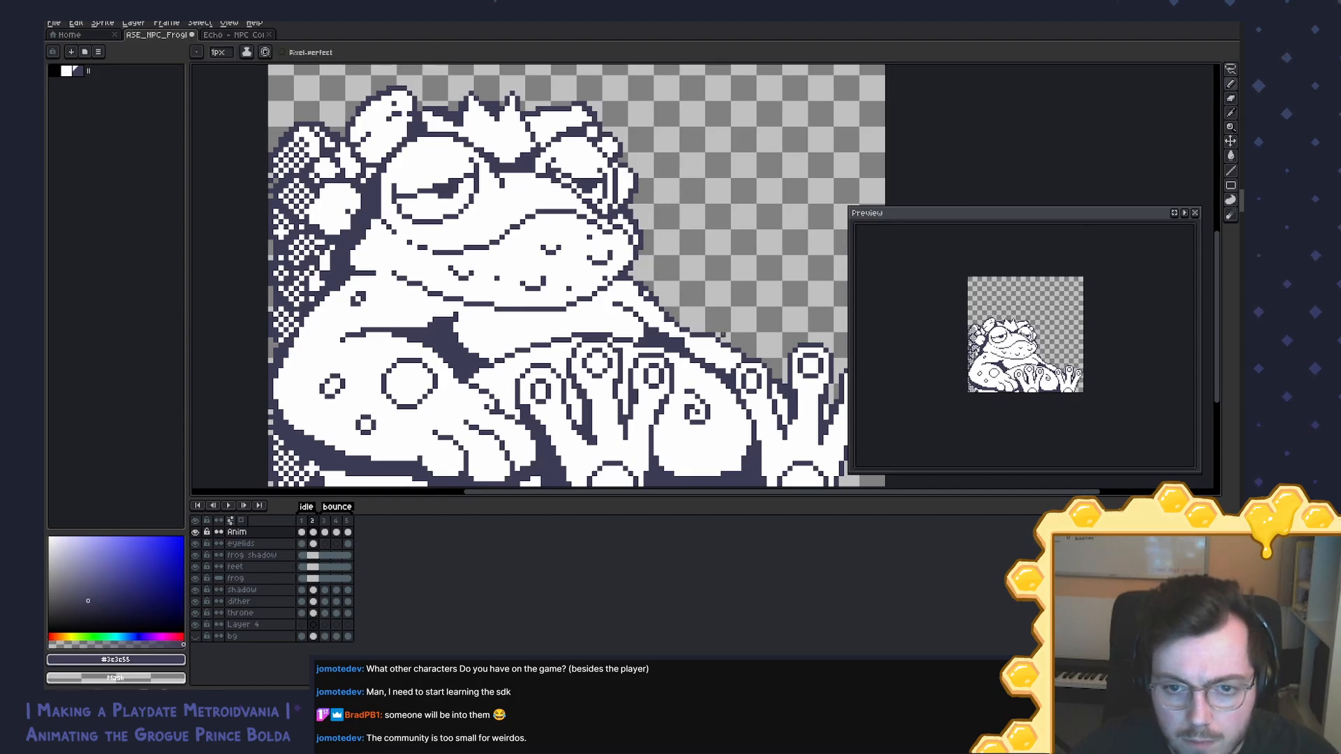
Step: Flip between frames 1 and 2 to compare the movement of the far arm's outline
key("Left")
key("Right")
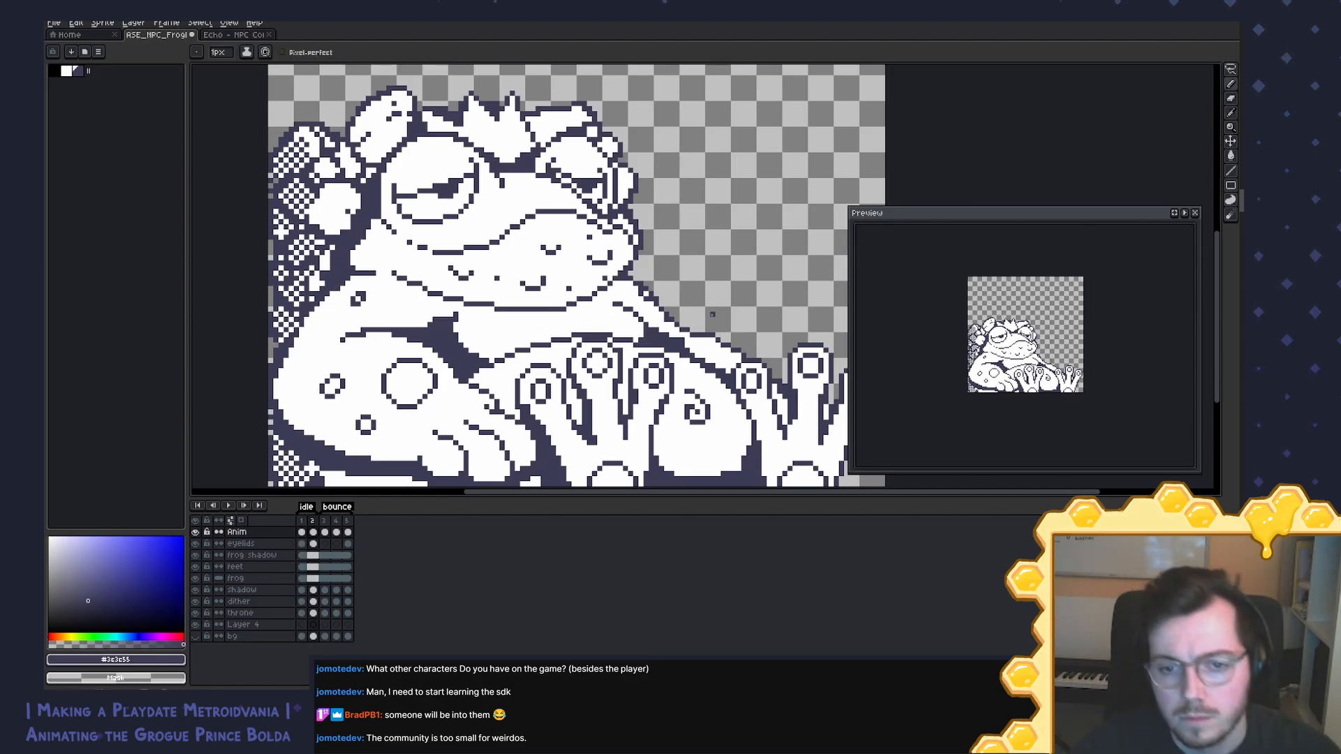
key("Left")
key("Right")
key("Left")
key("Right")
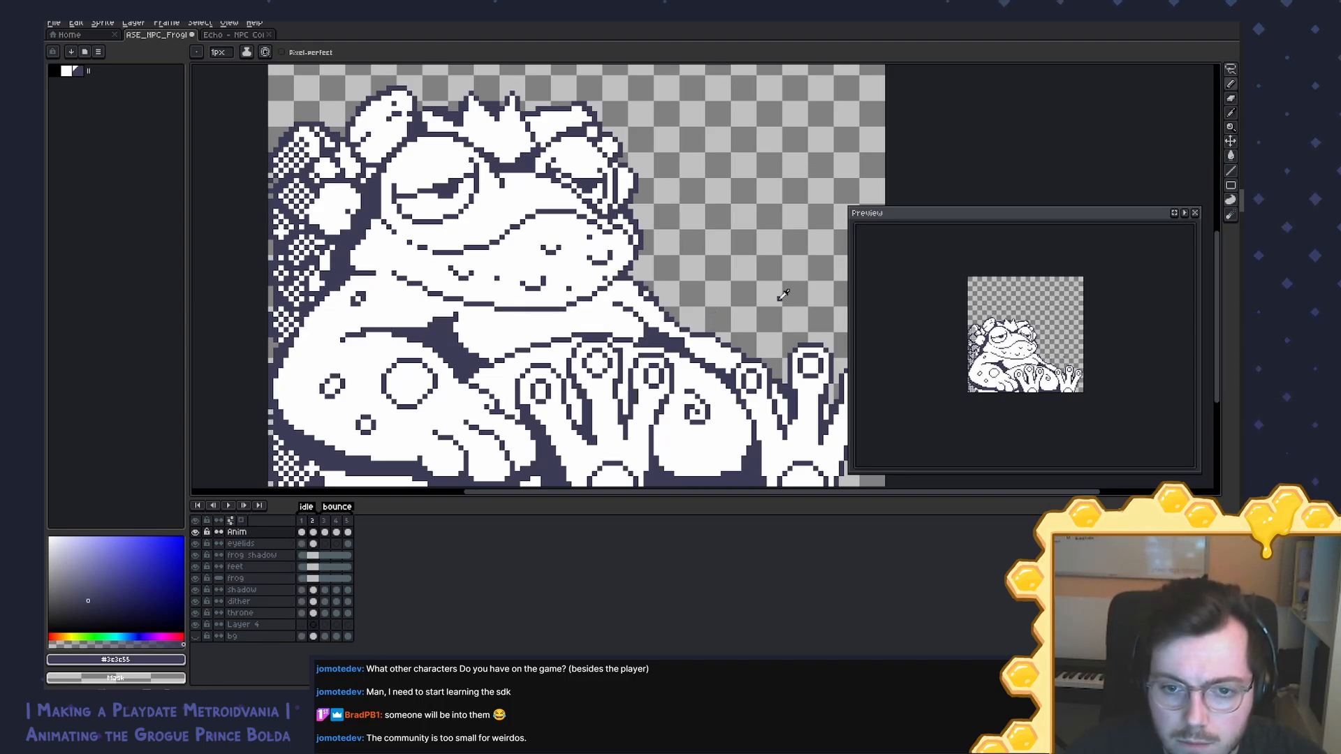
Step: Refine the far arm's upper outline near the wrist on frame 2 with sampled white and dark outline colours
left_click(713, 354, "alt")
left_click(718, 341, "alt")
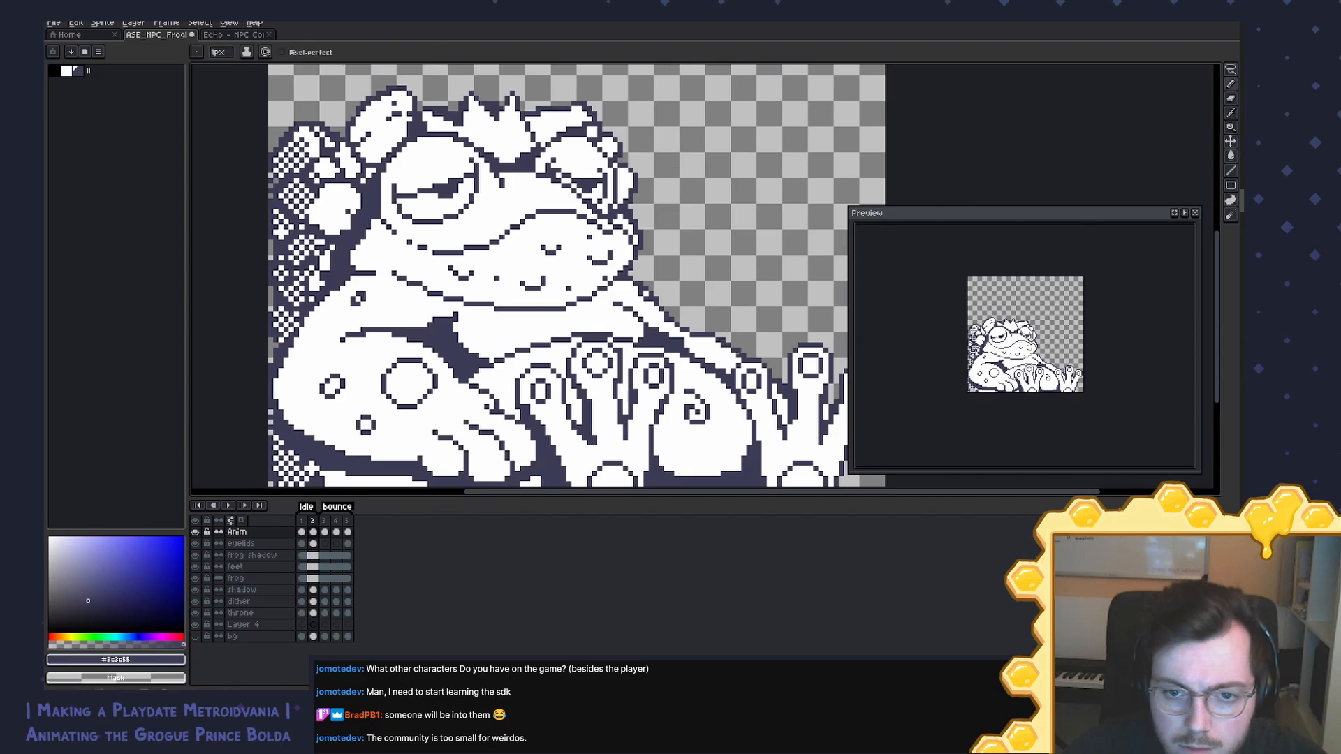
left_click(735, 359, "alt")
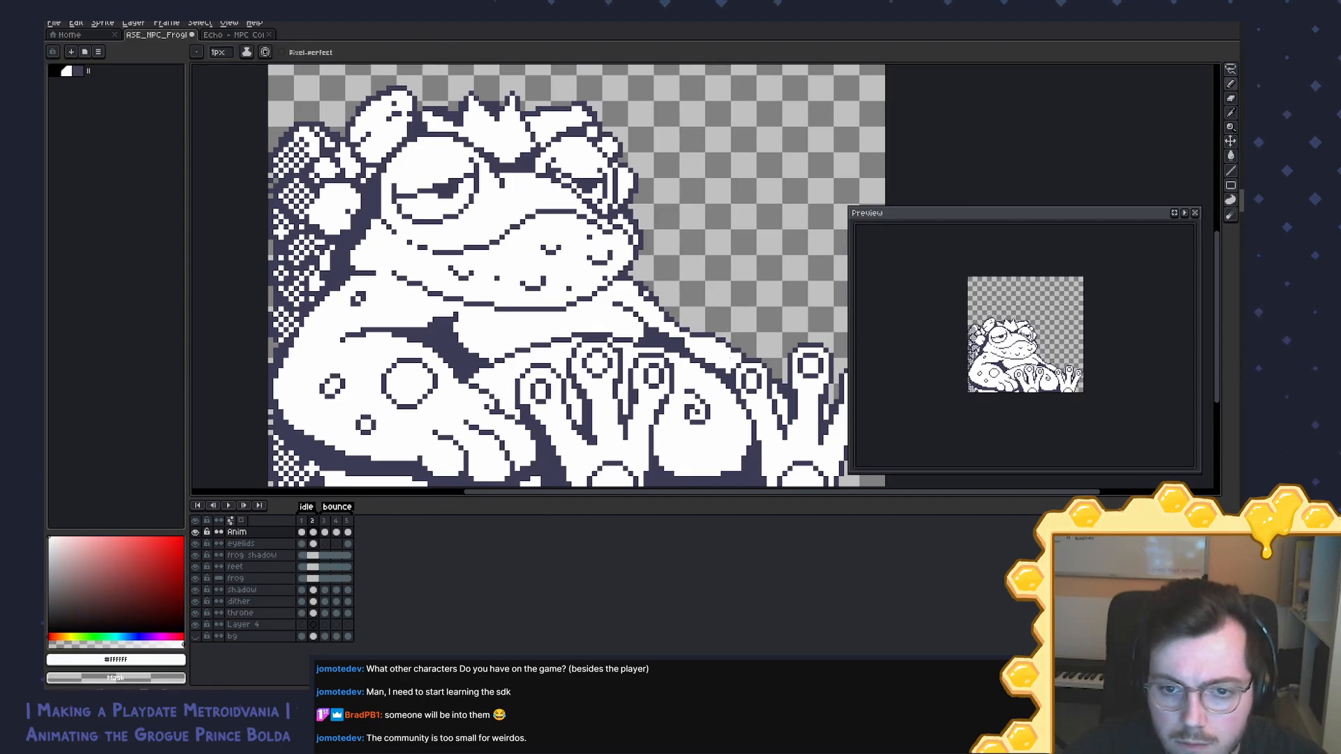
key("alt")
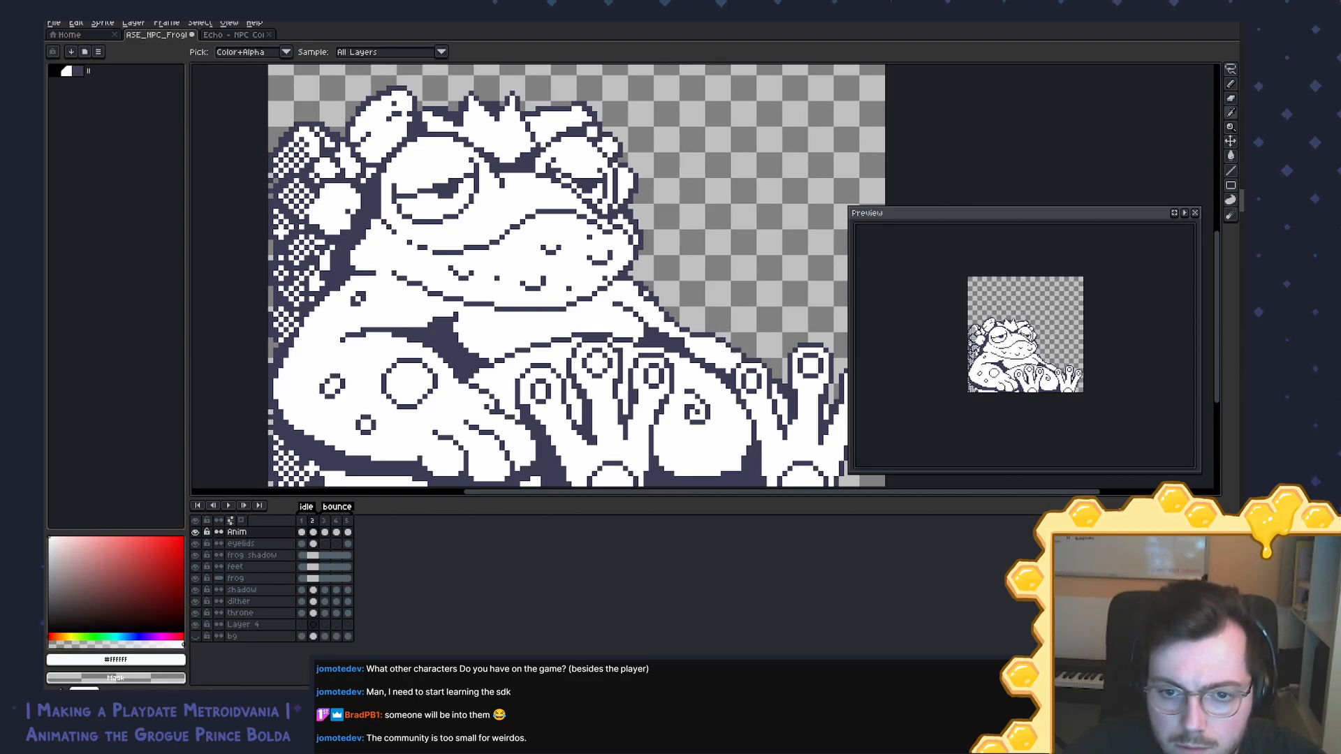
key("alt")
left_click(734, 347, "alt")
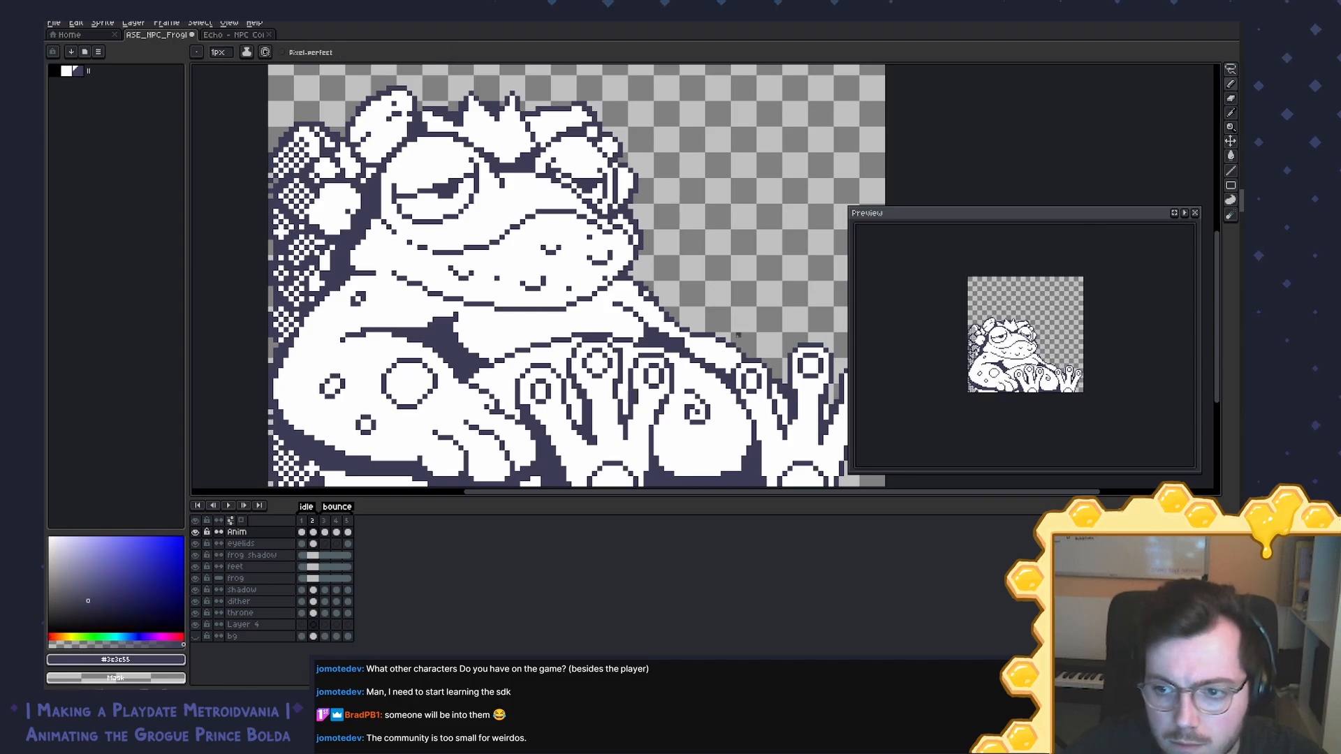
Step: Step through the animation frames and play the idle loop to check the far arm's movement
key("Right")
key("Right")
key("Left")
key("Left")
key("Left")
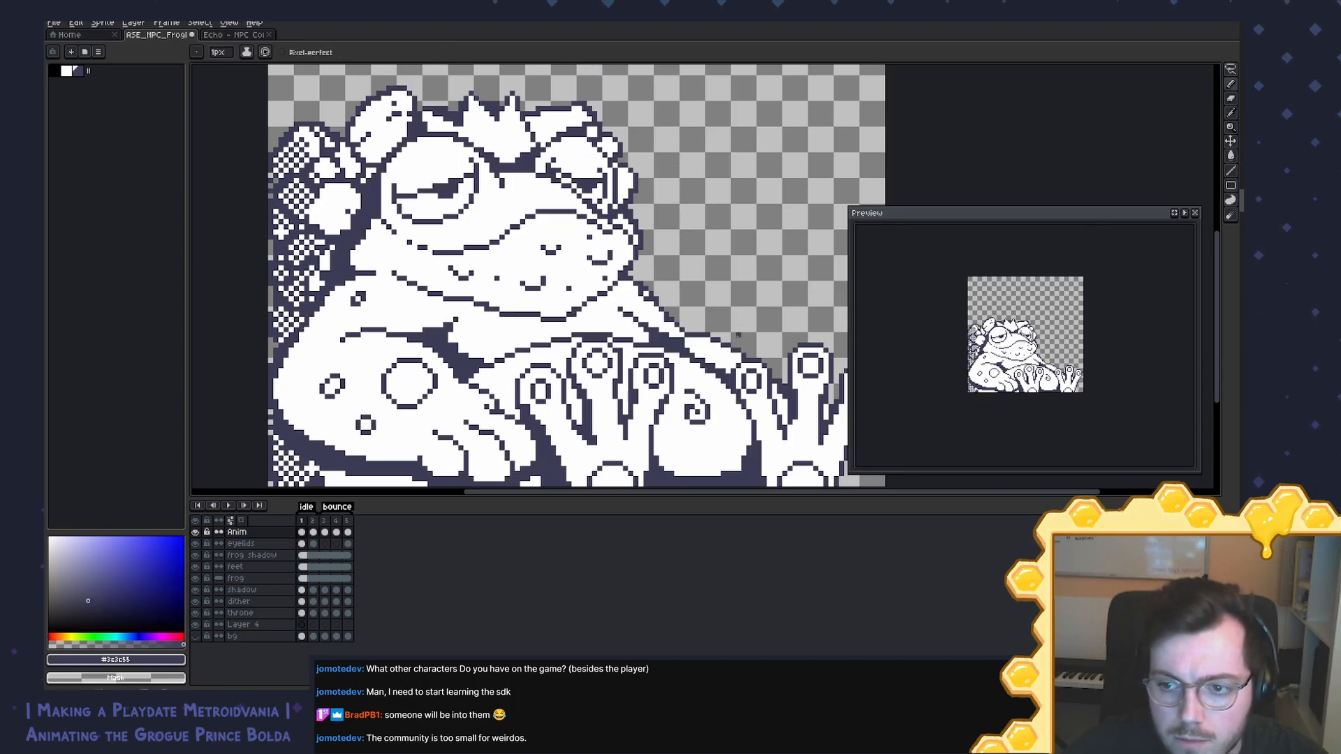
key("Return")
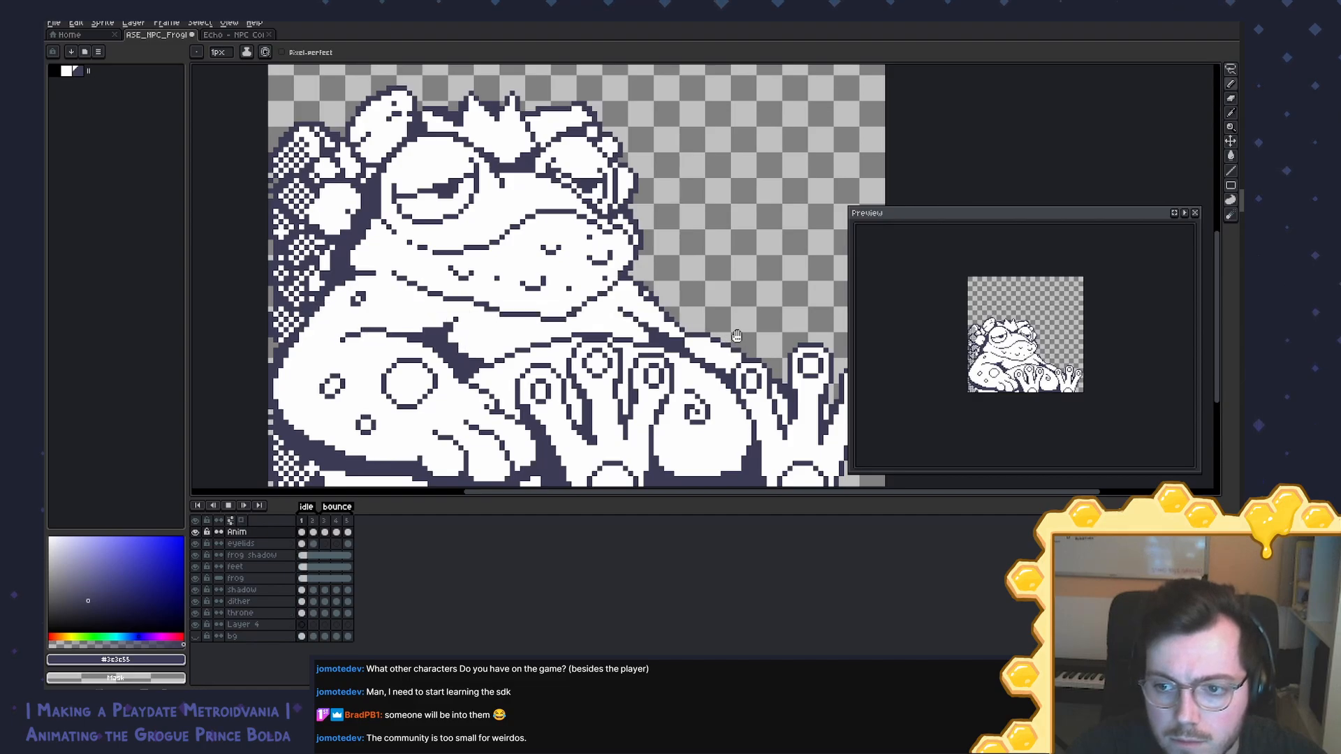
key("Return")
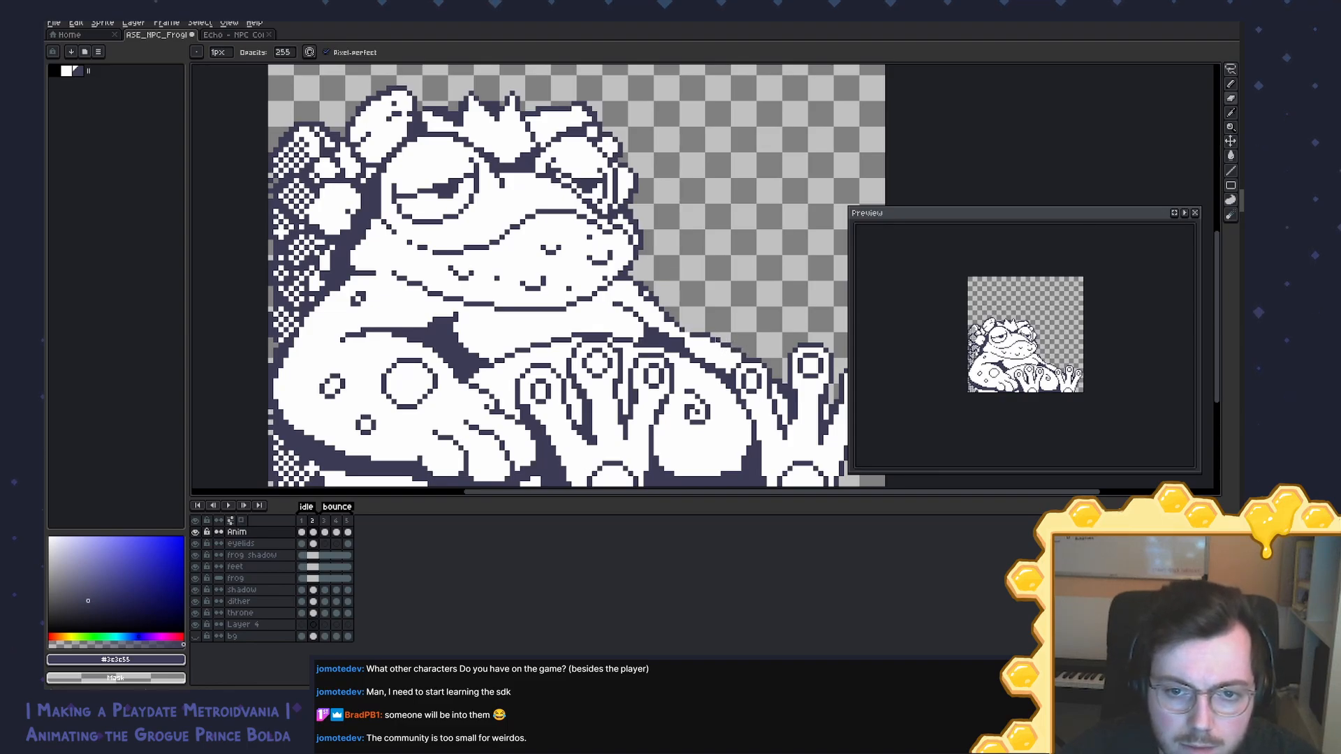
Step: Touch up the far arm's outline near the shoulder on frame 2 with sampled white and play the idle loop
key("b")
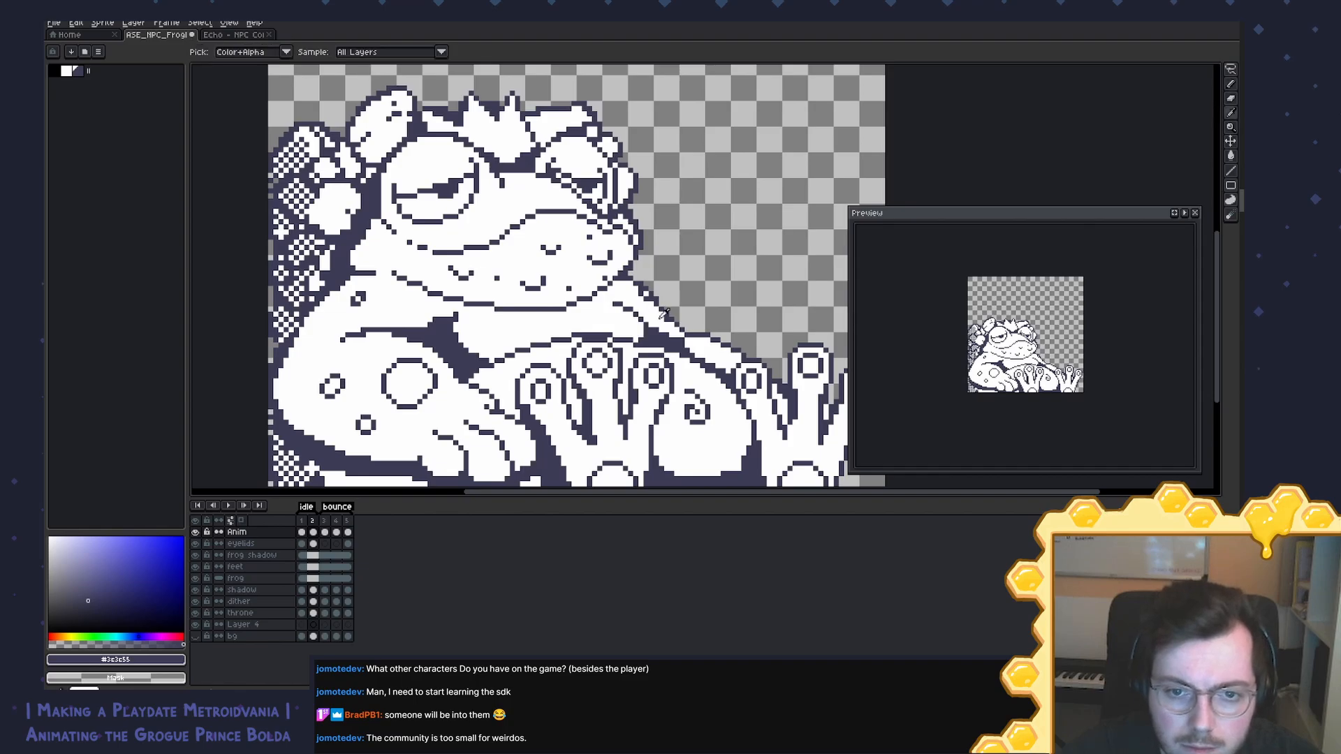
left_click(653, 315, "alt")
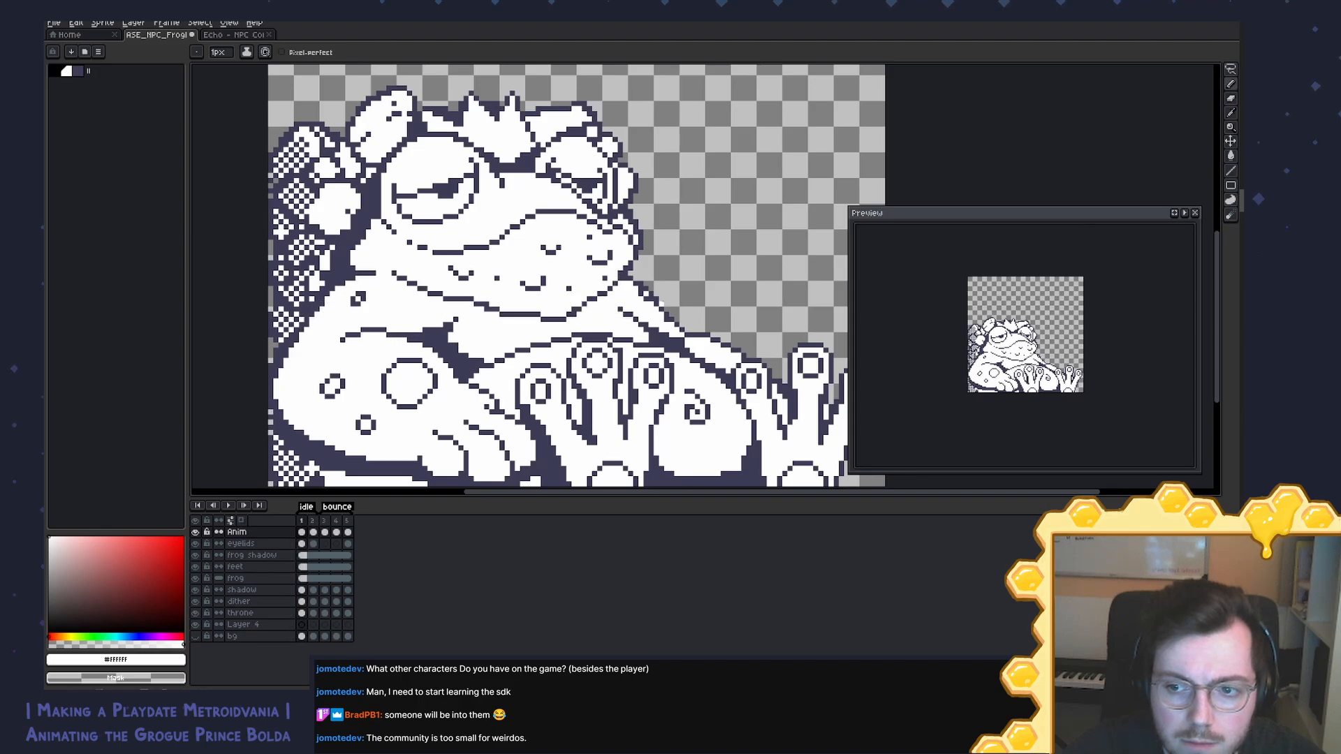
key("Return")
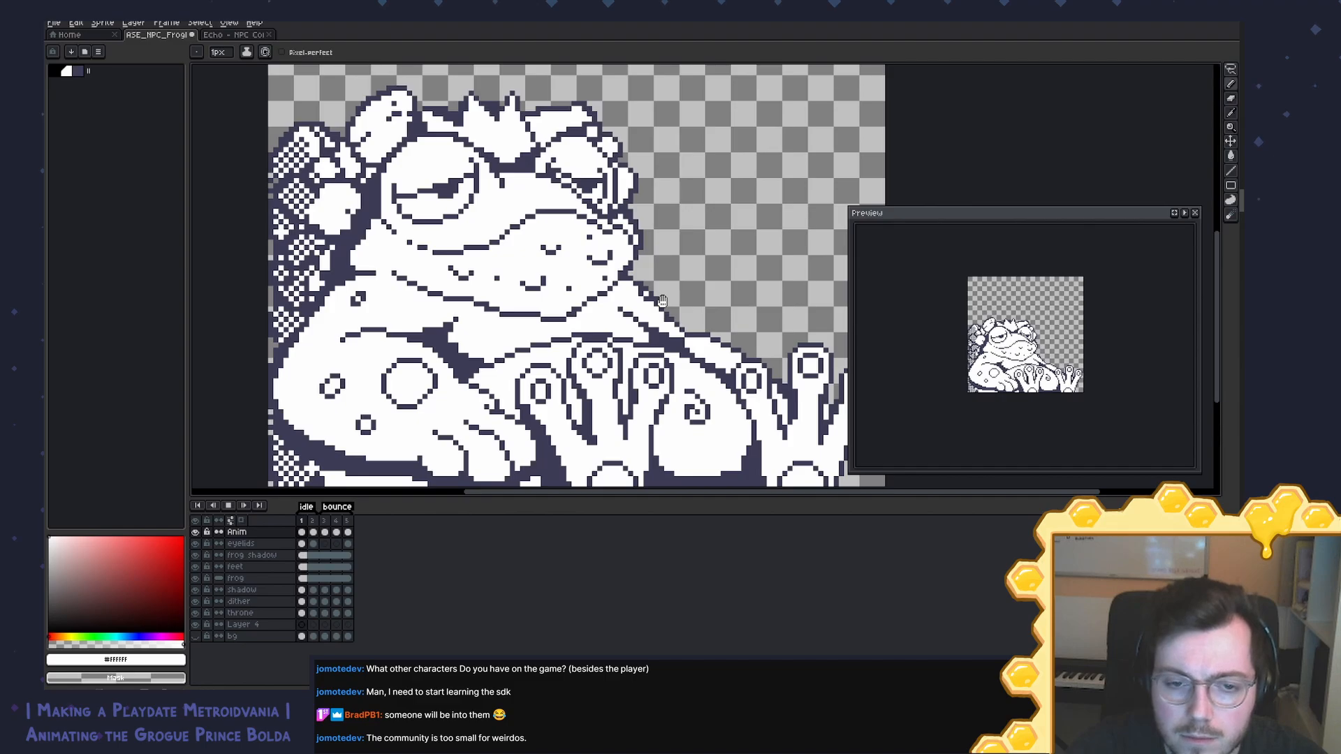
scroll(662, 301, "down", 1)
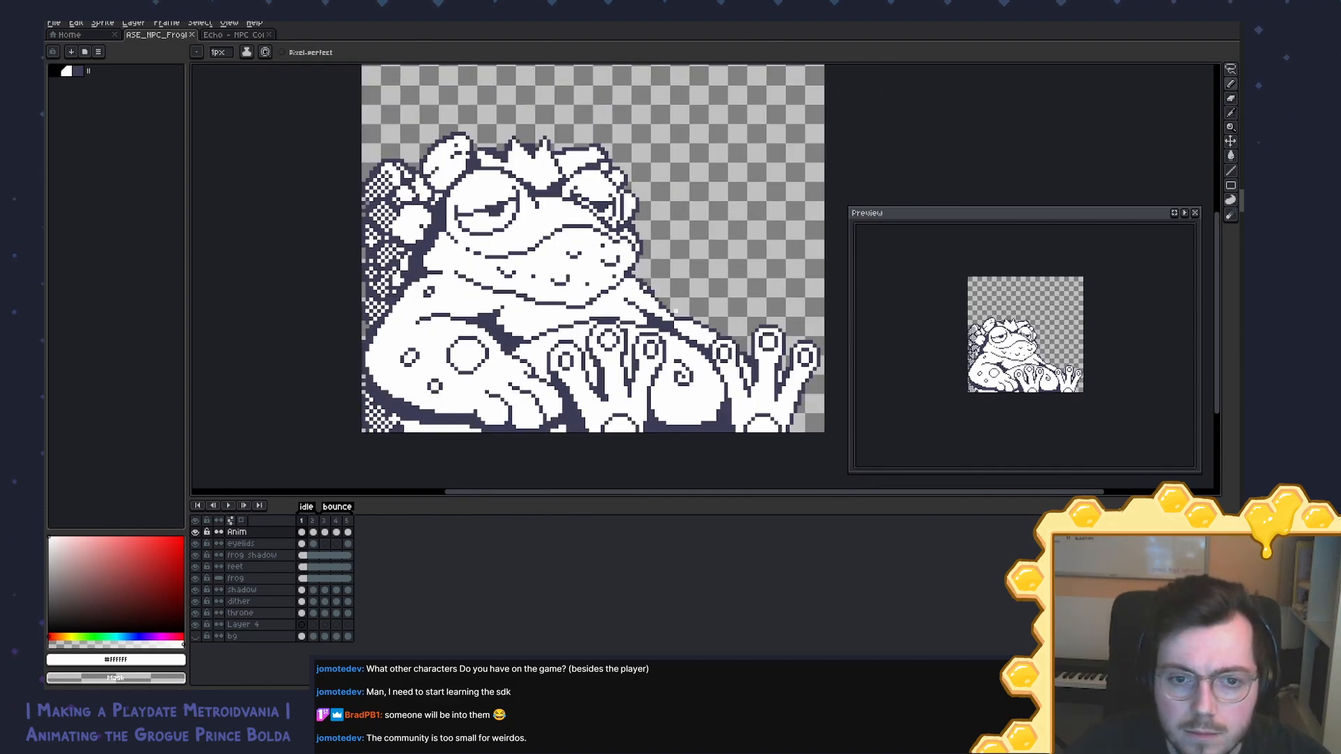
Step: Smooth the rising middle of the frog's mouth line on frame 1 with sampled dark outline and white colours, and play the loop
scroll(475, 80, "up", 2)
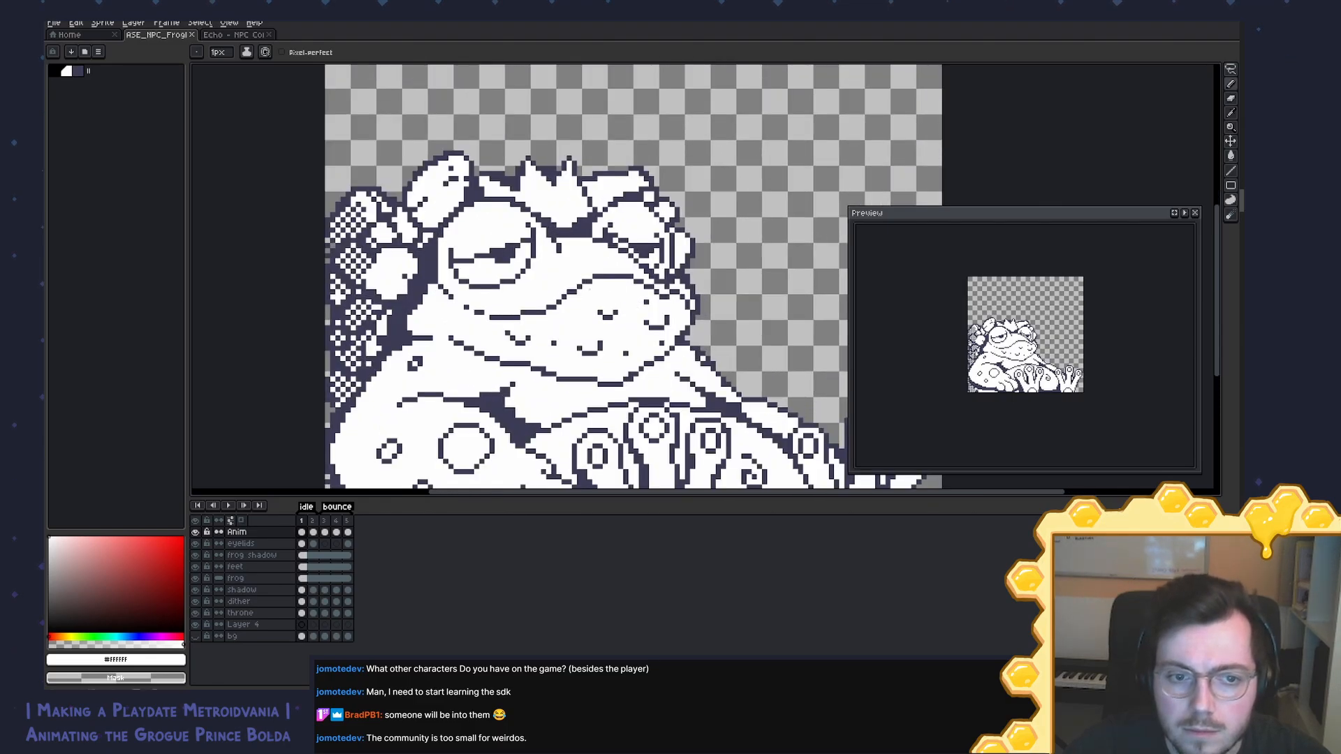
scroll(706, 269, "up", 1)
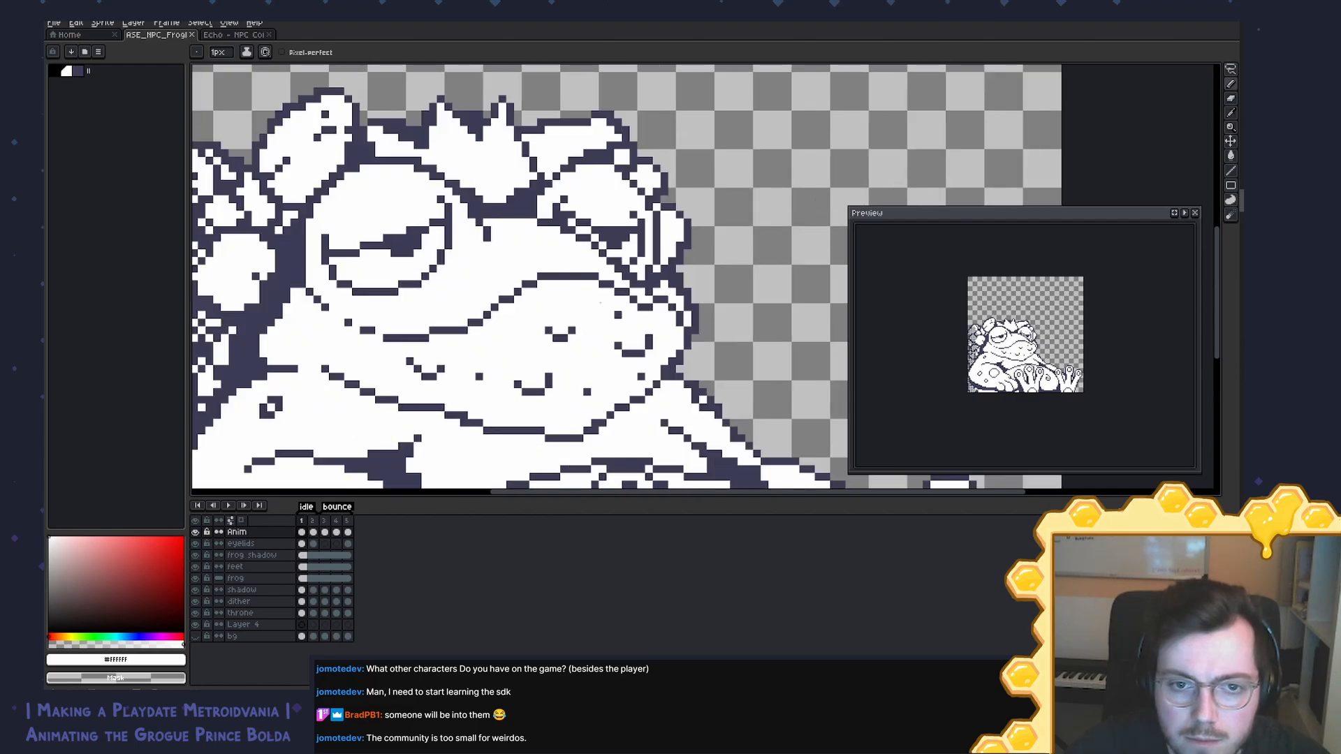
left_click_drag(578, 328, 610, 357)
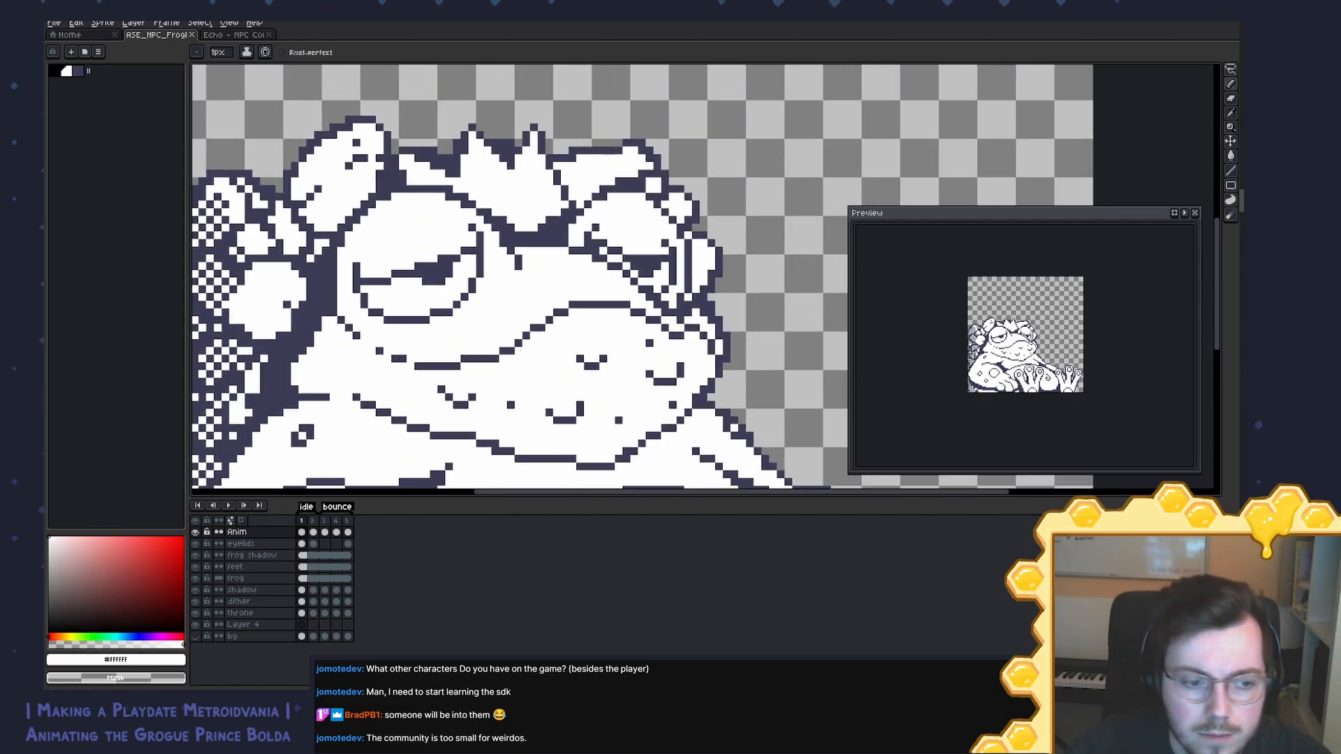
left_click(512, 345, "alt")
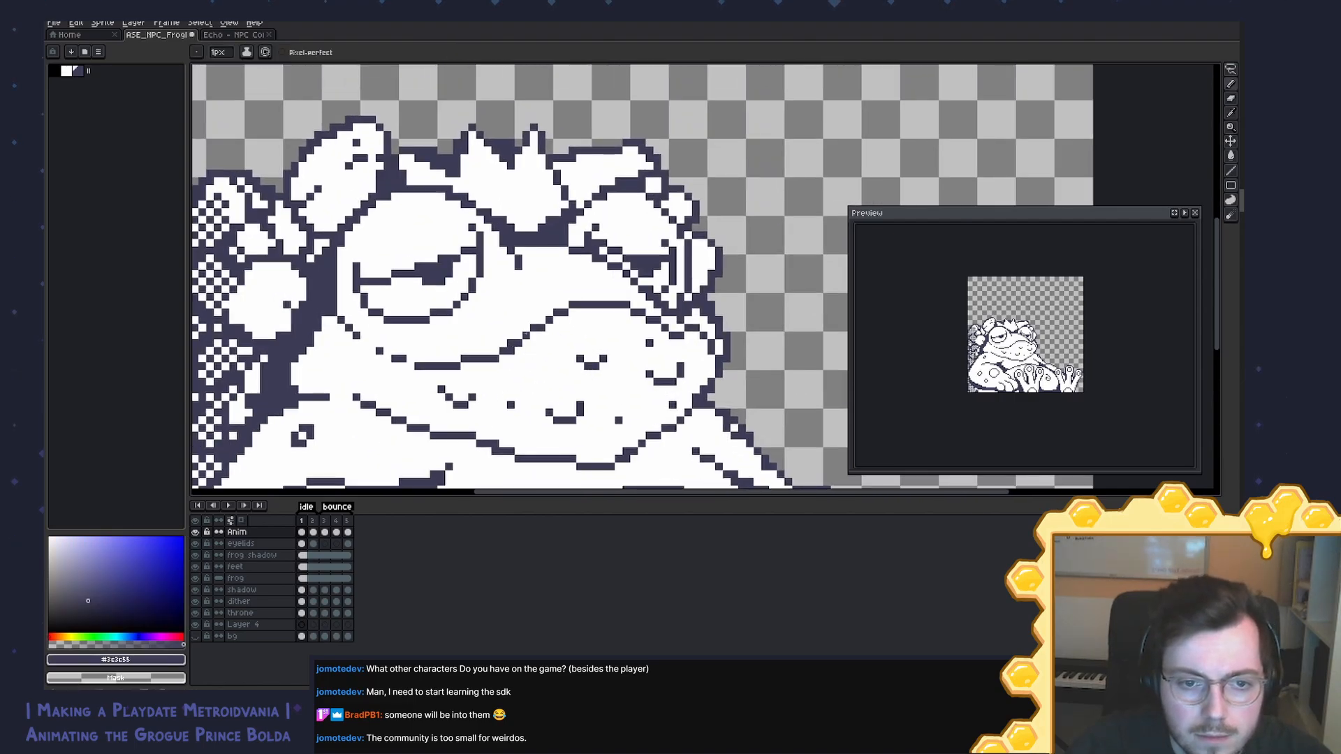
left_click(518, 342, "alt")
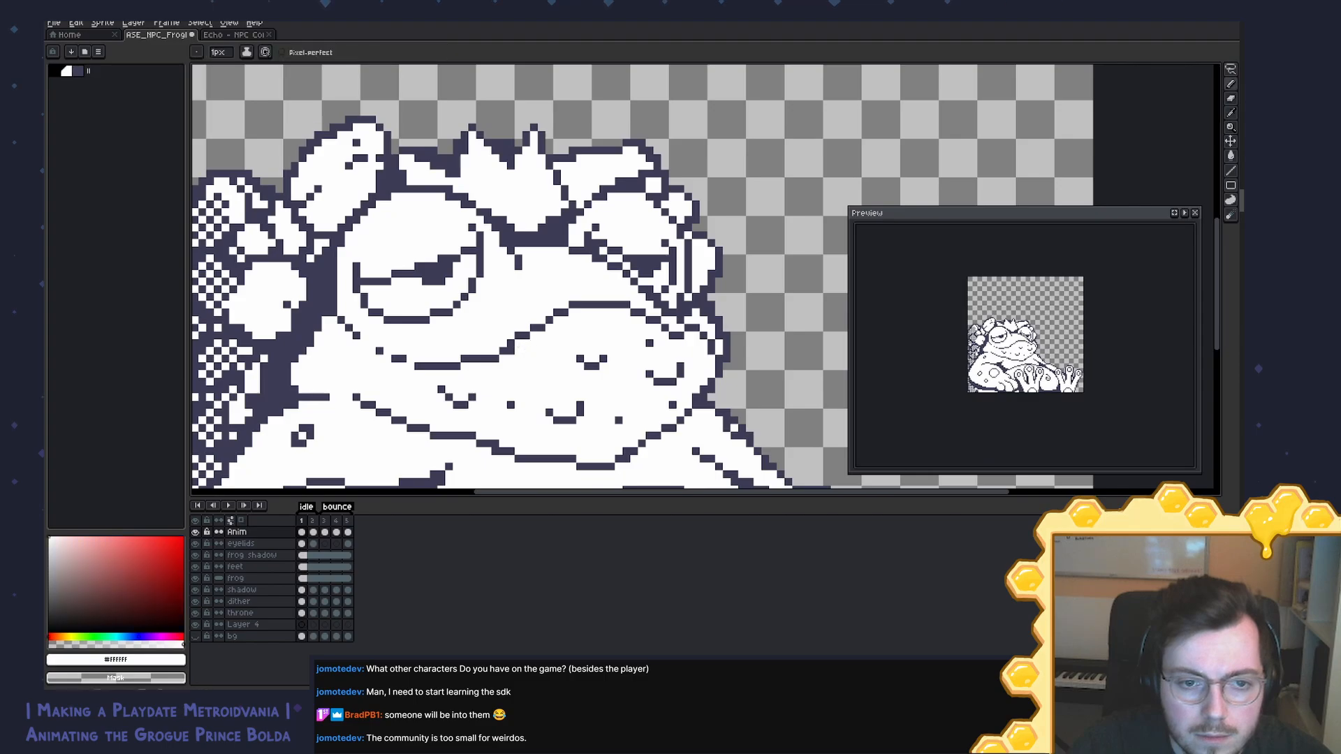
left_click(528, 330, "alt")
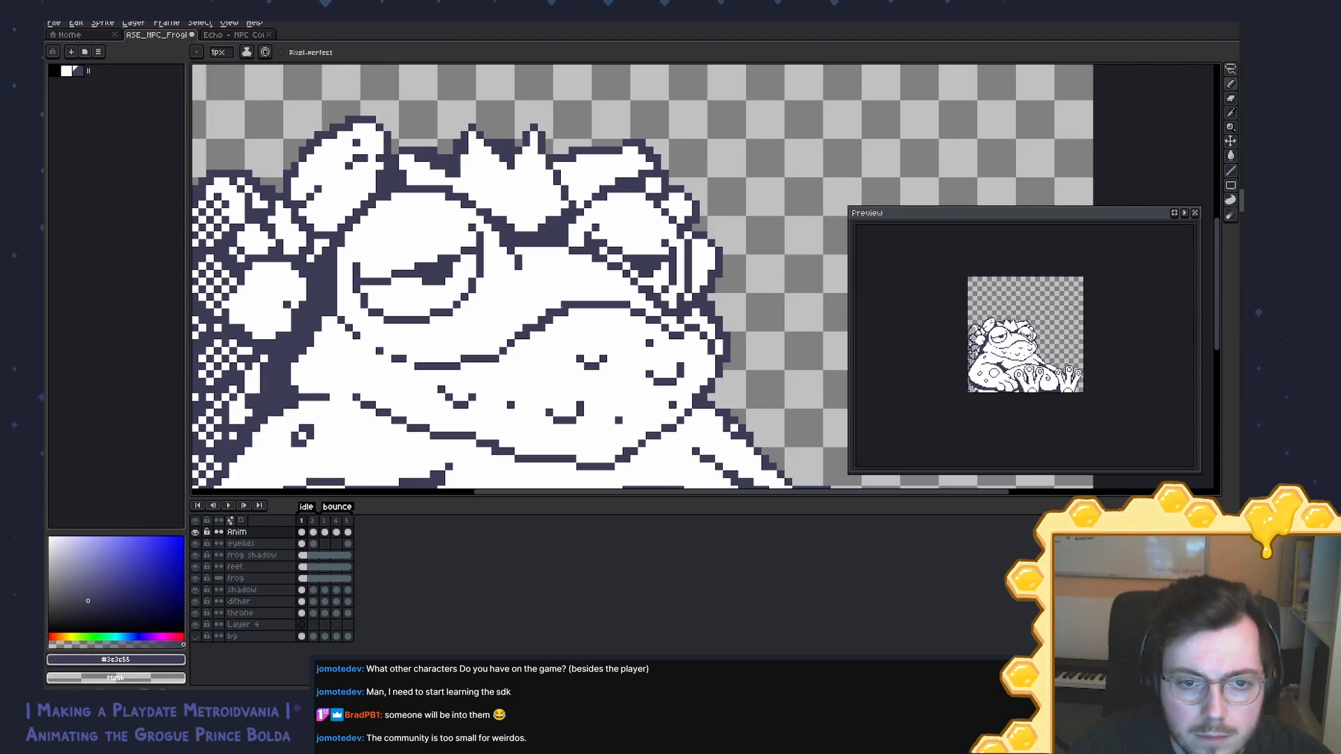
left_click(550, 320, "alt")
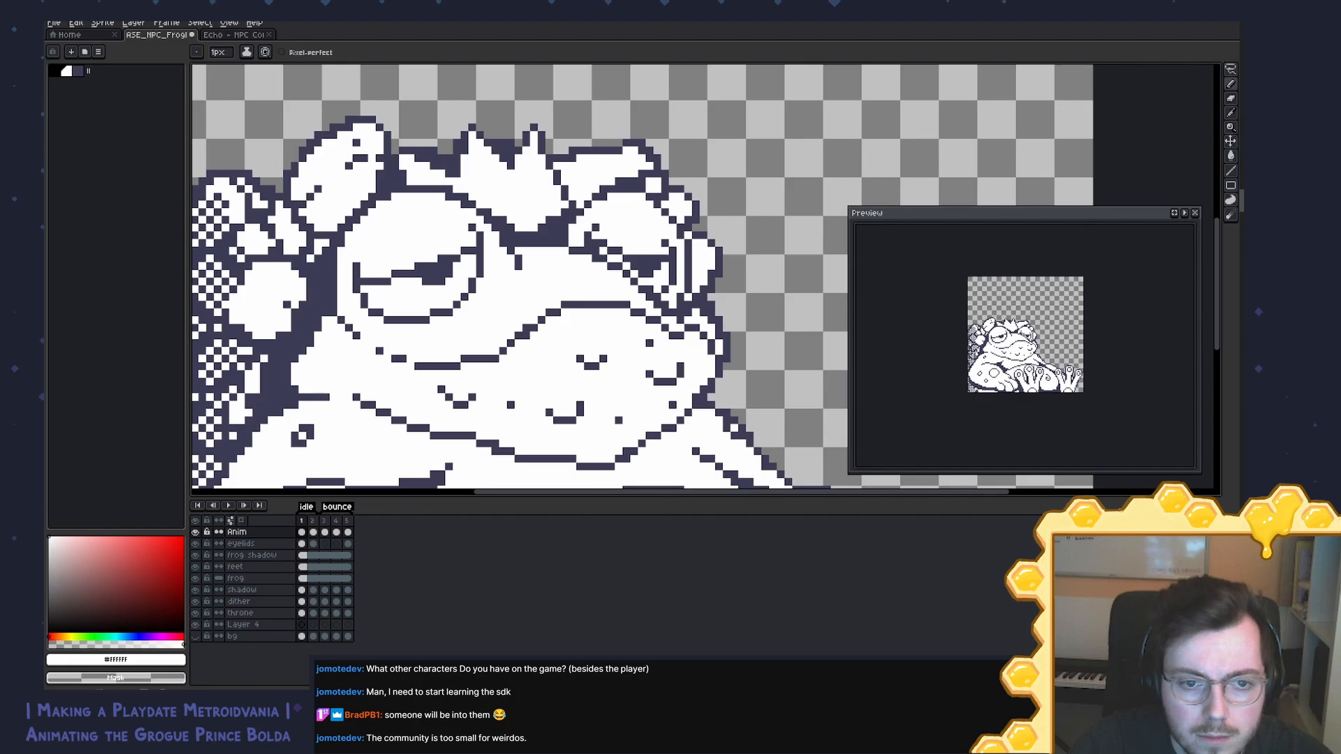
key("Return")
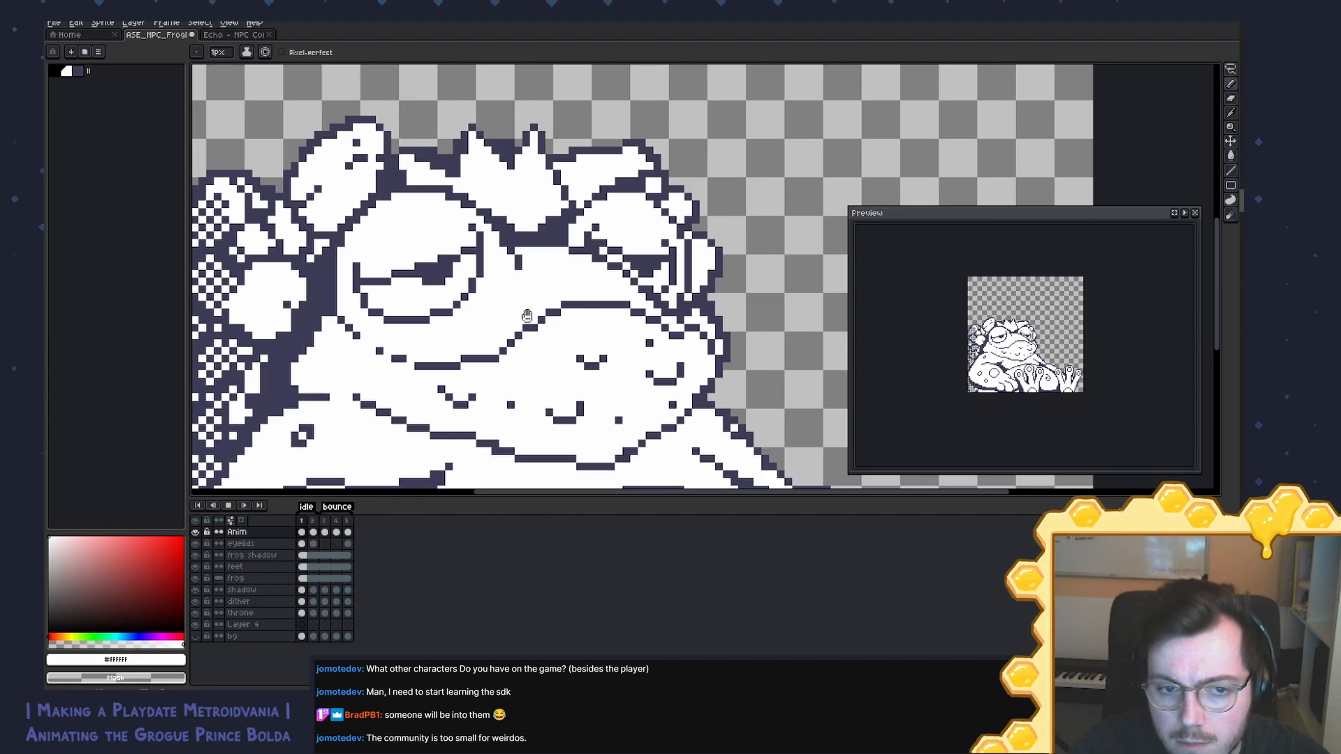
key("Return")
Step: Adjust the middle of the frog's mouth line on frame 2 with sampled white and dark outline colours
key("Left")
key("Right")
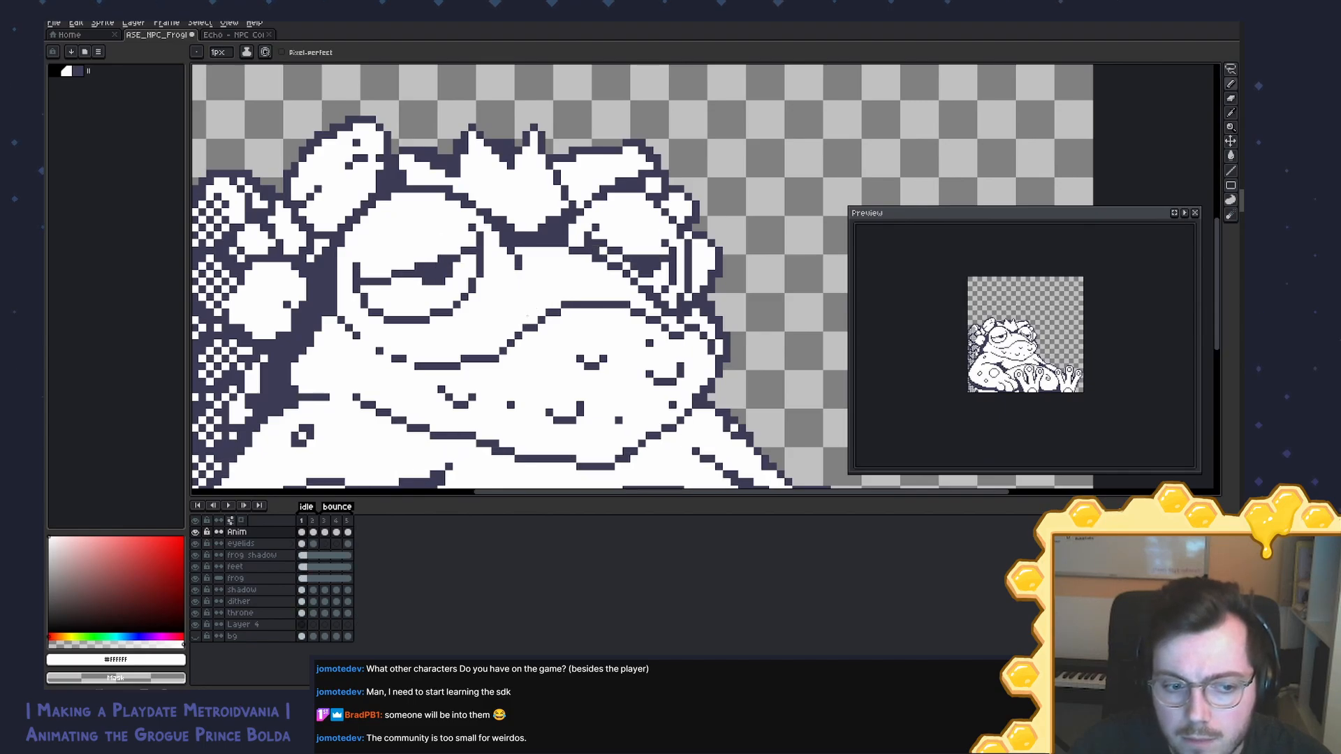
key("Right")
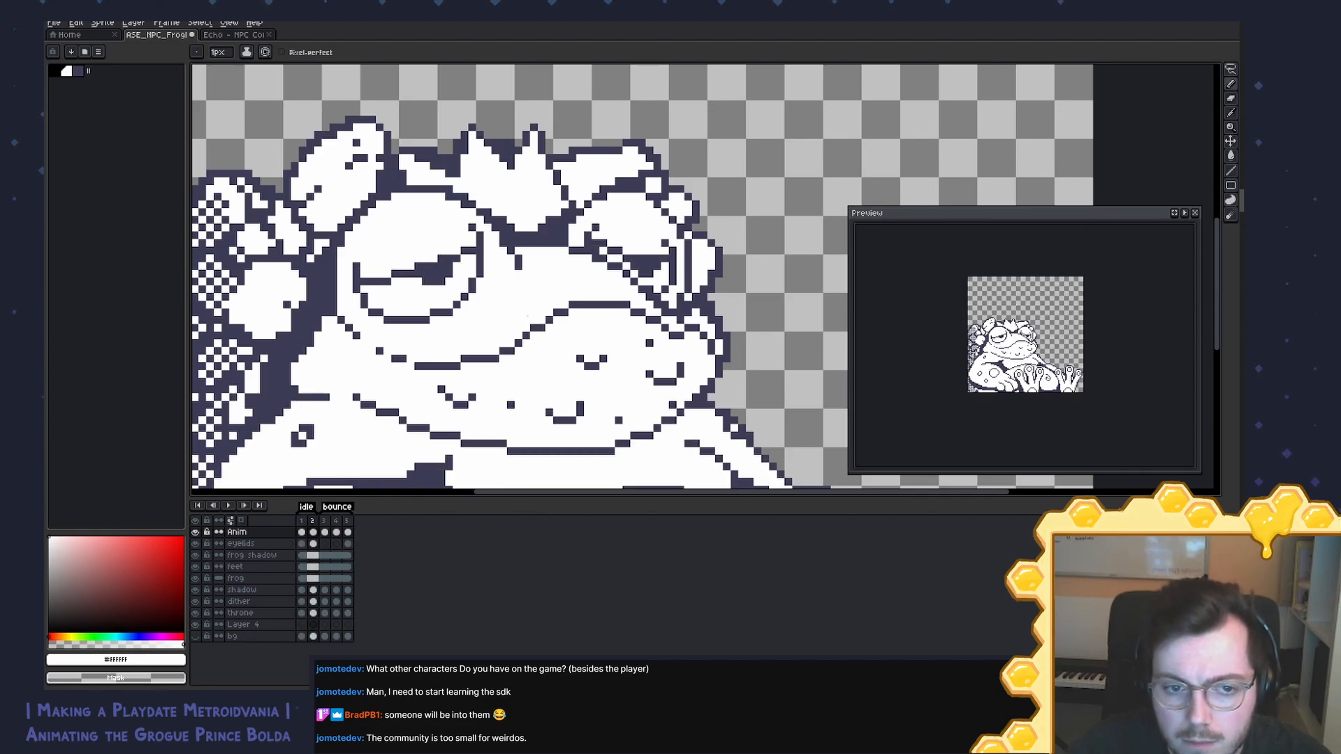
key("Left")
left_click(318, 532)
key("i")
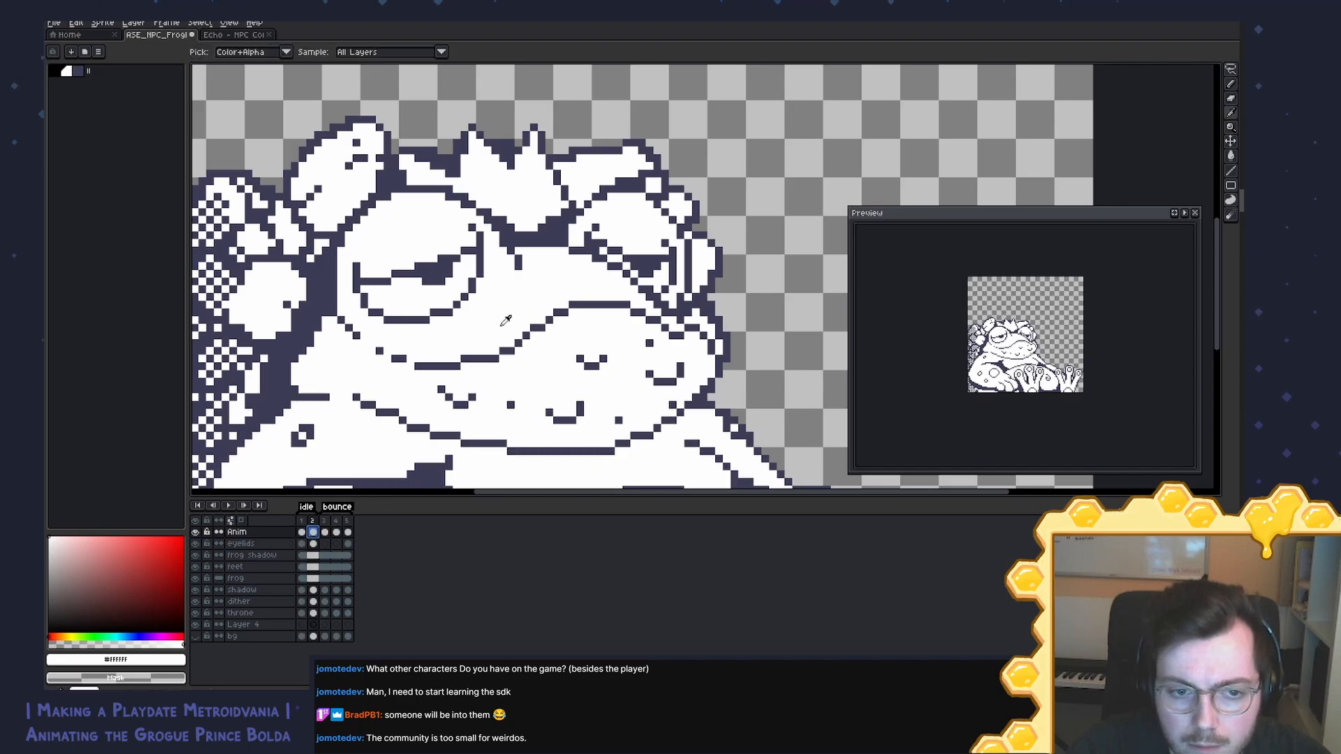
left_click(504, 352)
left_click(511, 352, "alt")
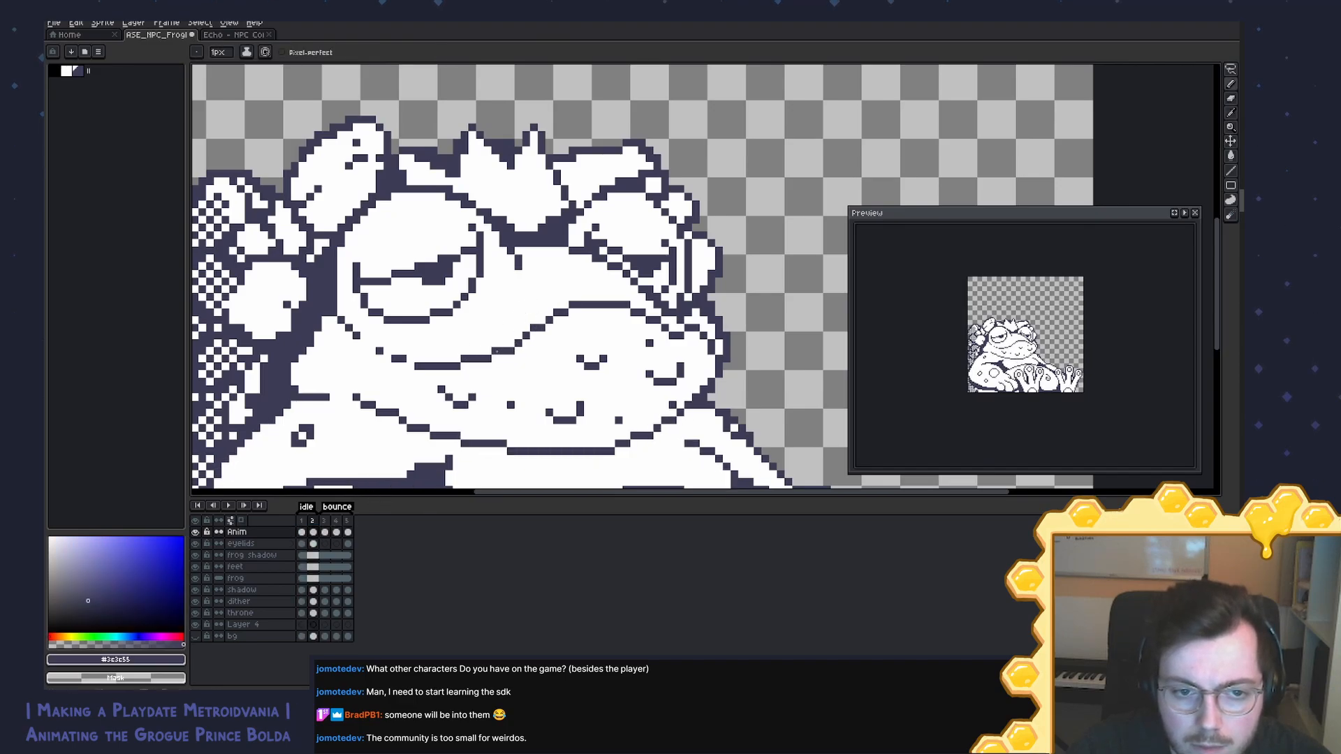
Step: Flip between frames 1 and 2 to compare the movement of the frog's mouth line
key("Left")
key("Right")
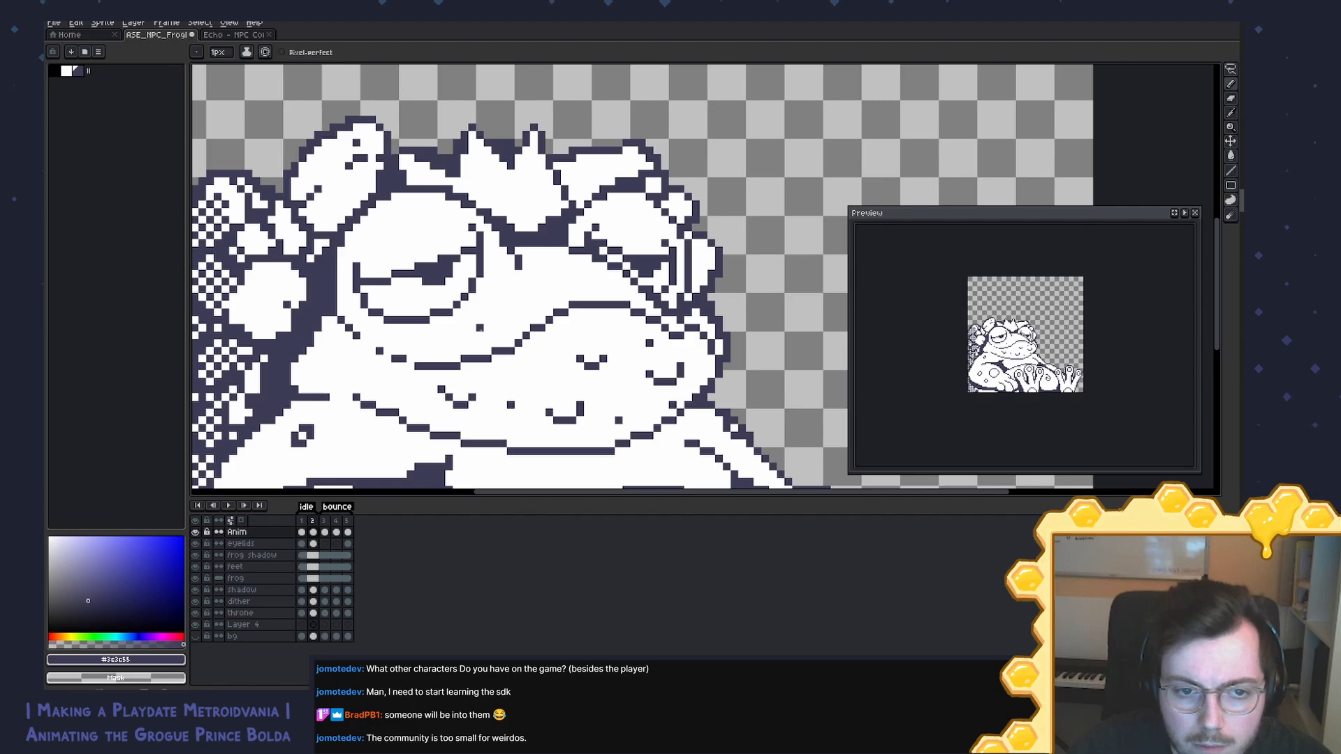
key("Left")
key("Right")
key("Left")
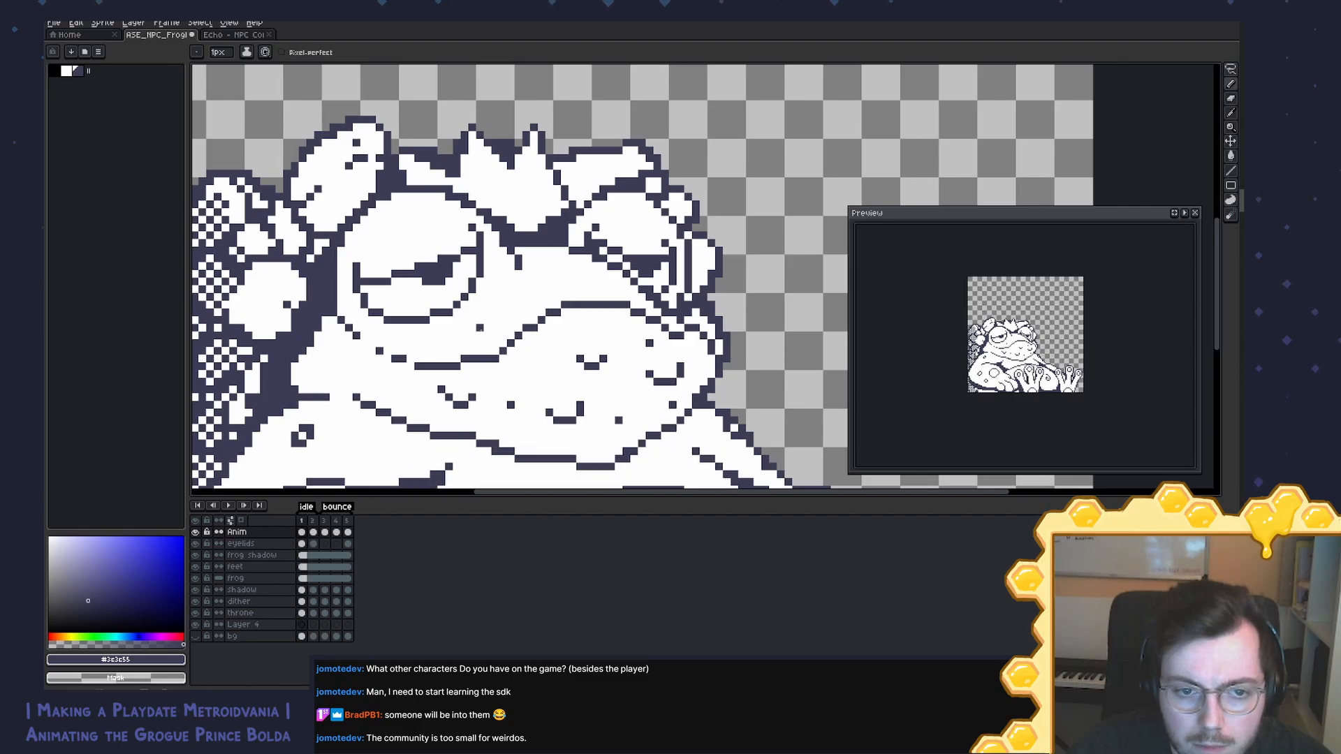
key("Right")
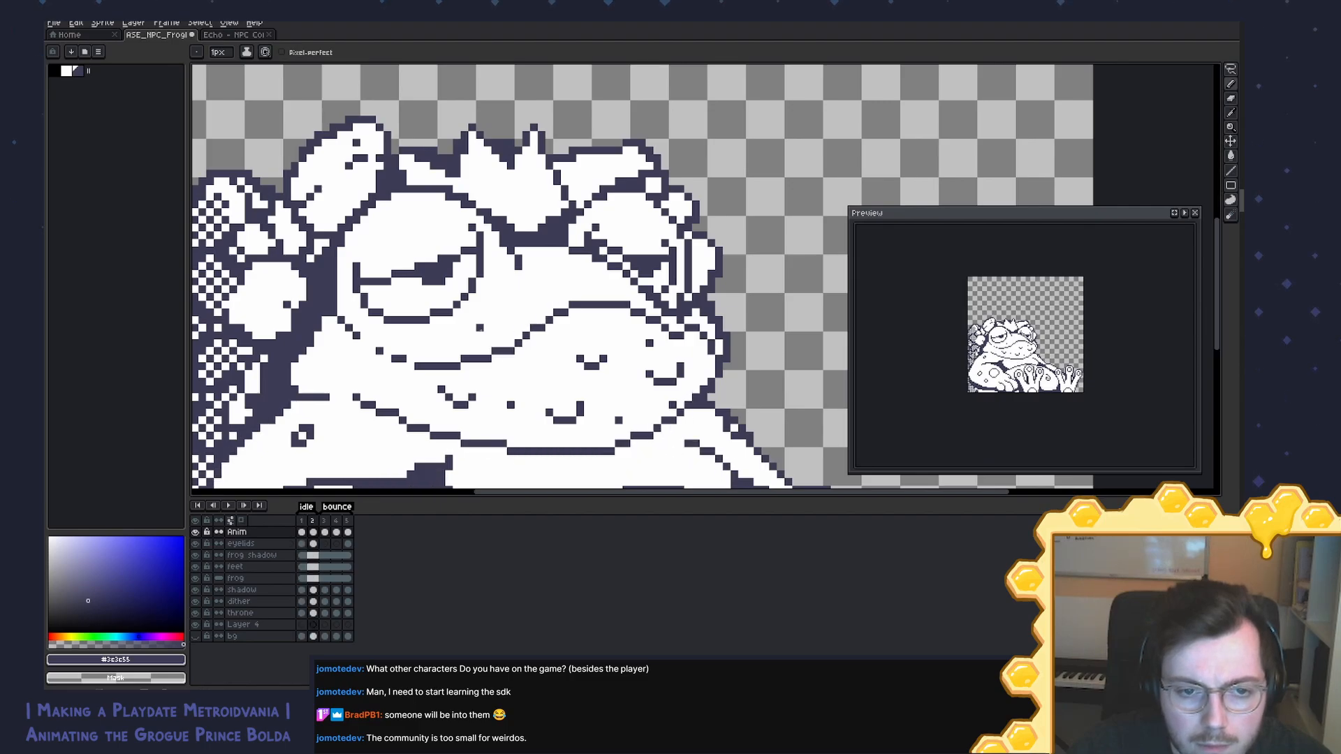
key("Left")
key("b")
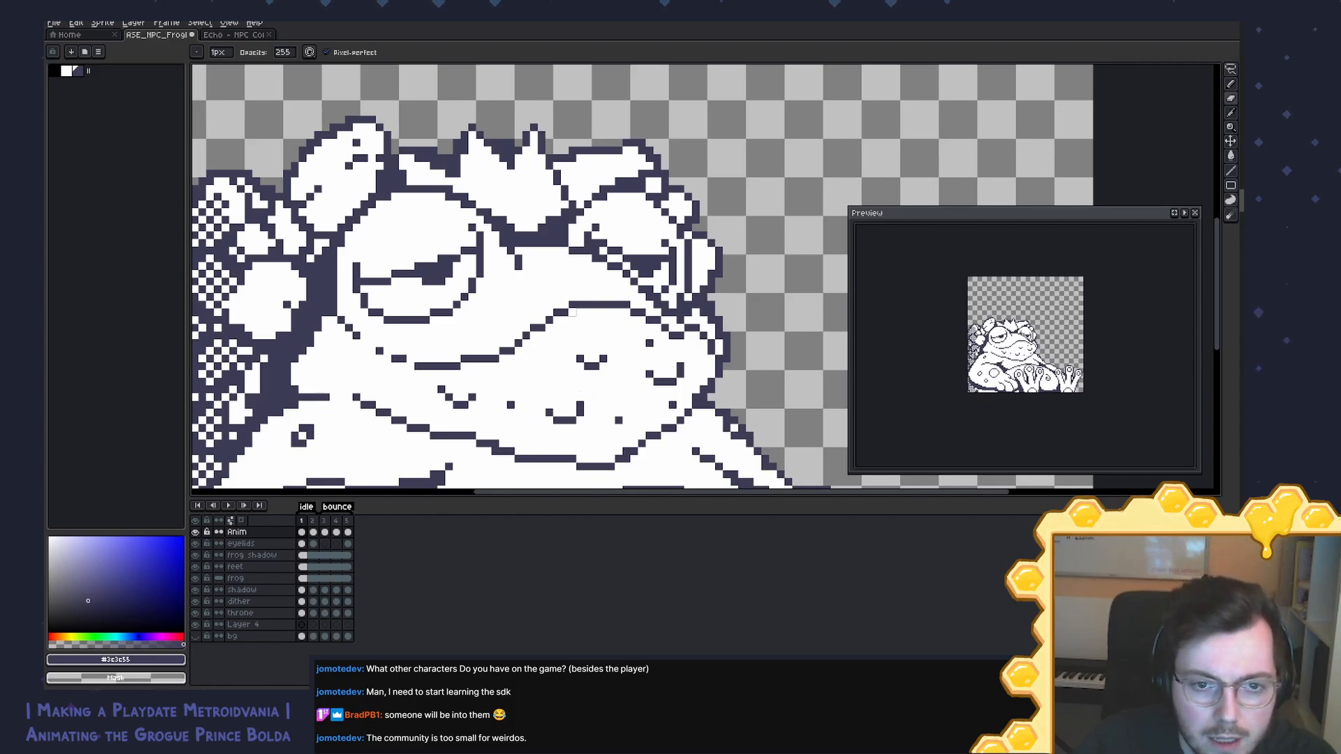
key("Right")
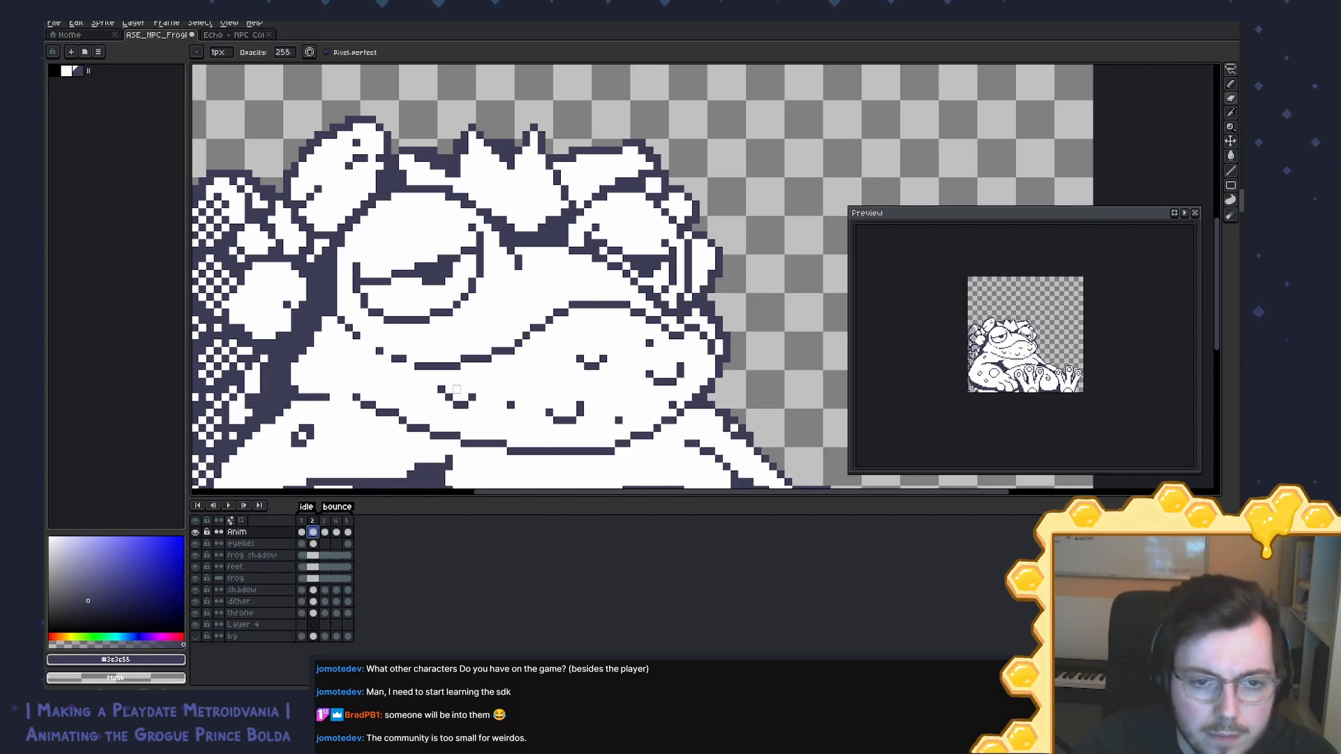
Step: Refine the rising section of the frog's upper lip line on frame 2 with dark outline and white pixels
key("i")
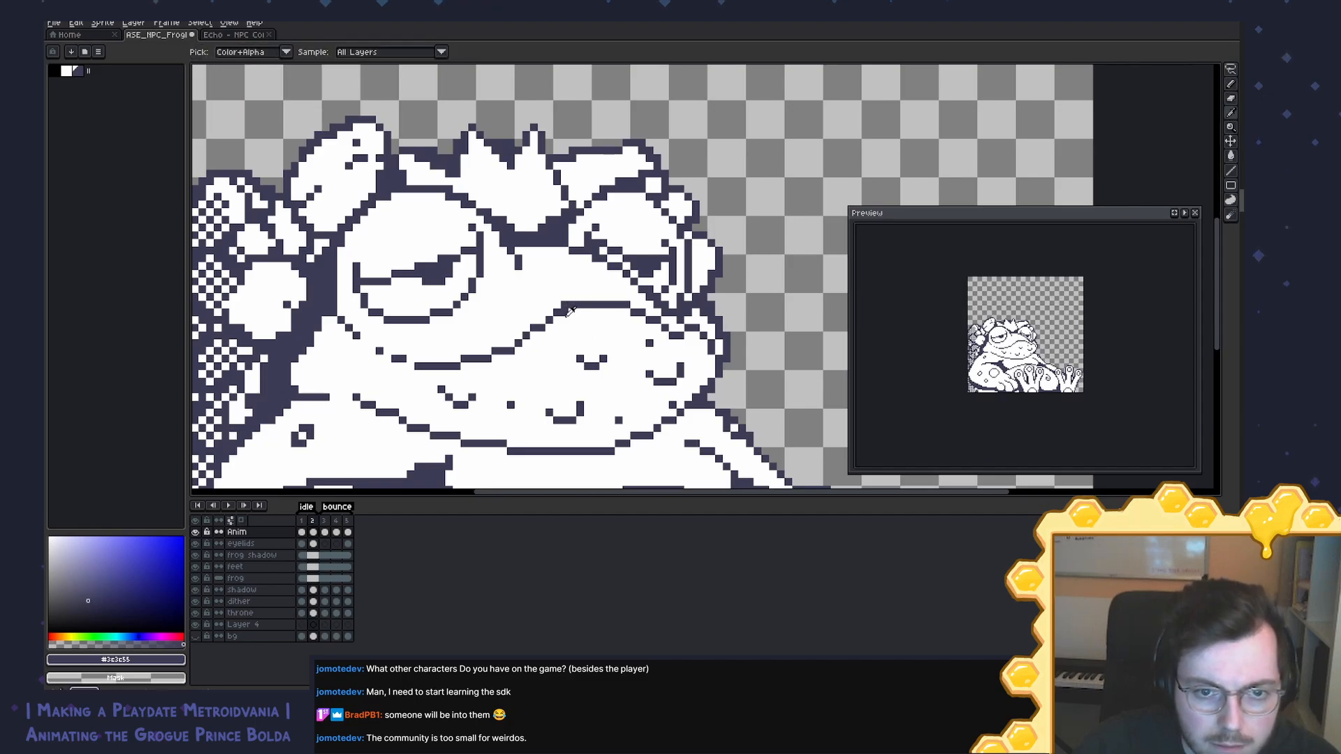
left_click(568, 315, "alt")
left_click(550, 320, "alt")
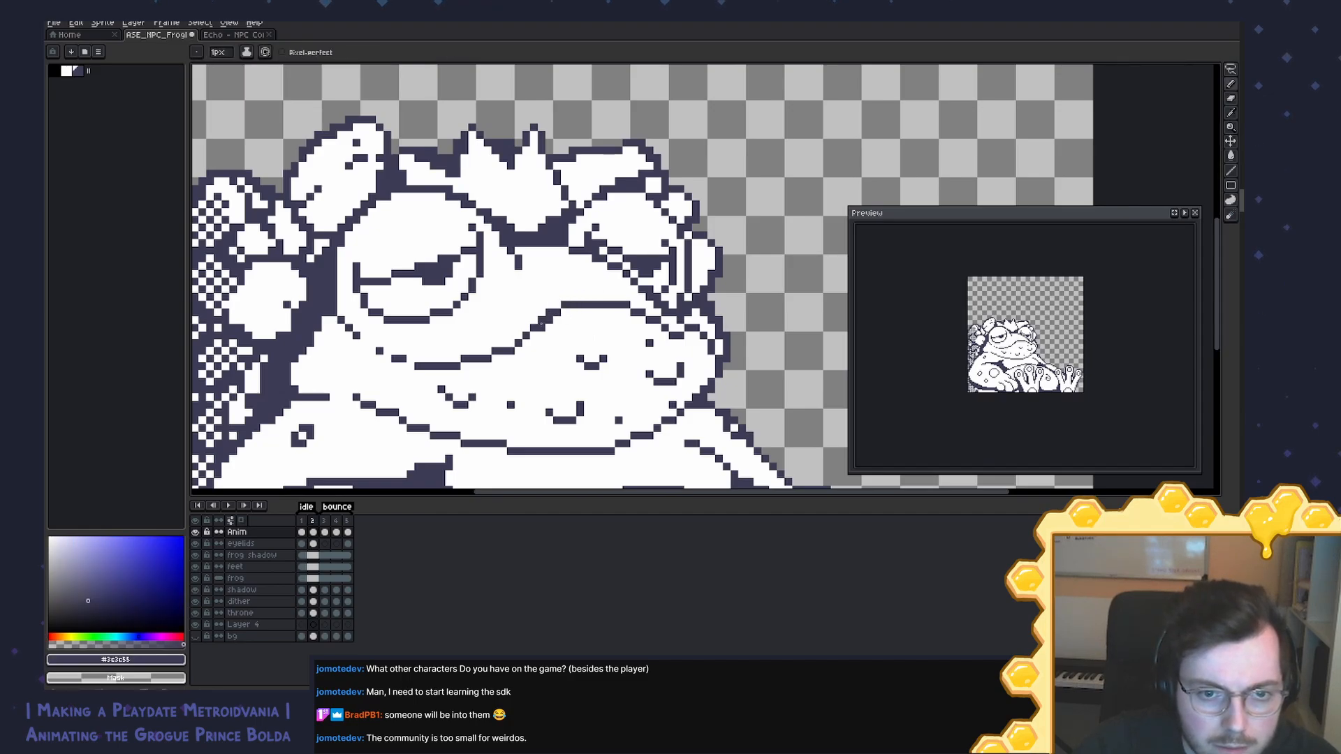
left_click(511, 342, "alt")
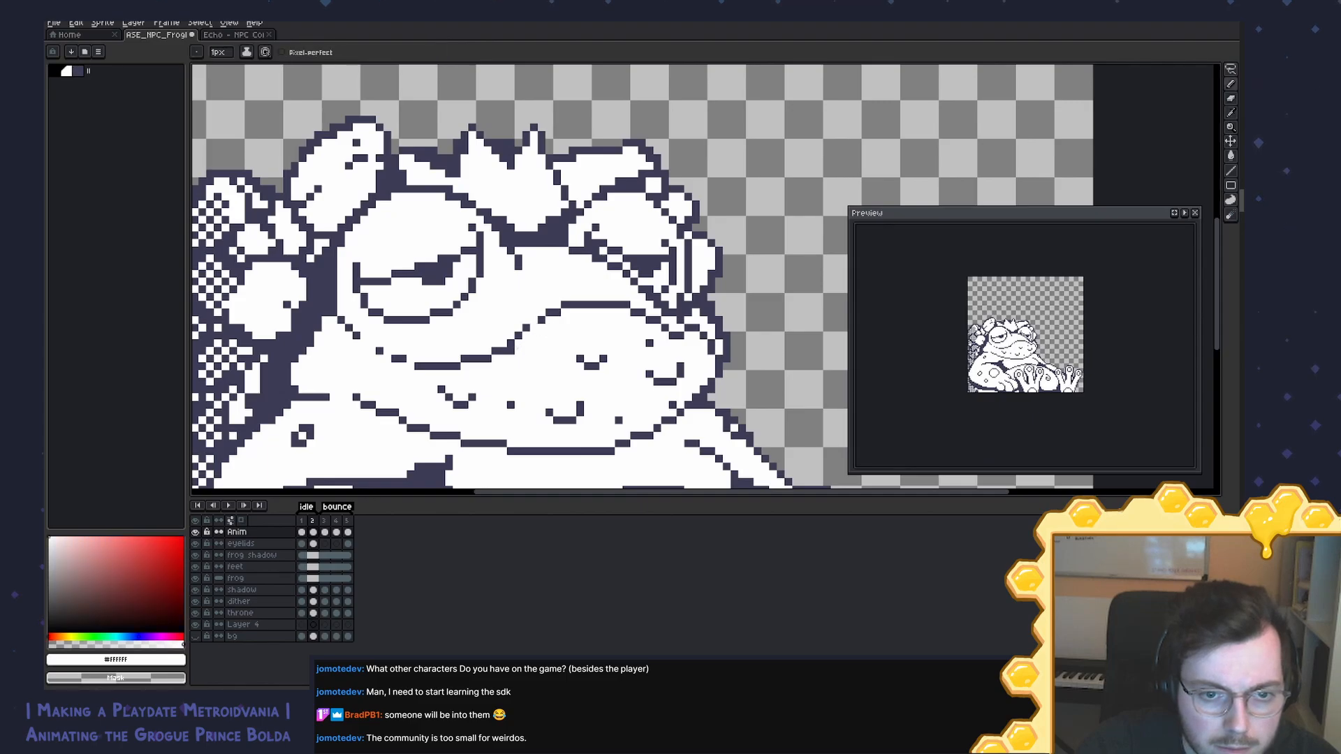
left_click(511, 350)
left_click(527, 329, "alt")
left_click(534, 322)
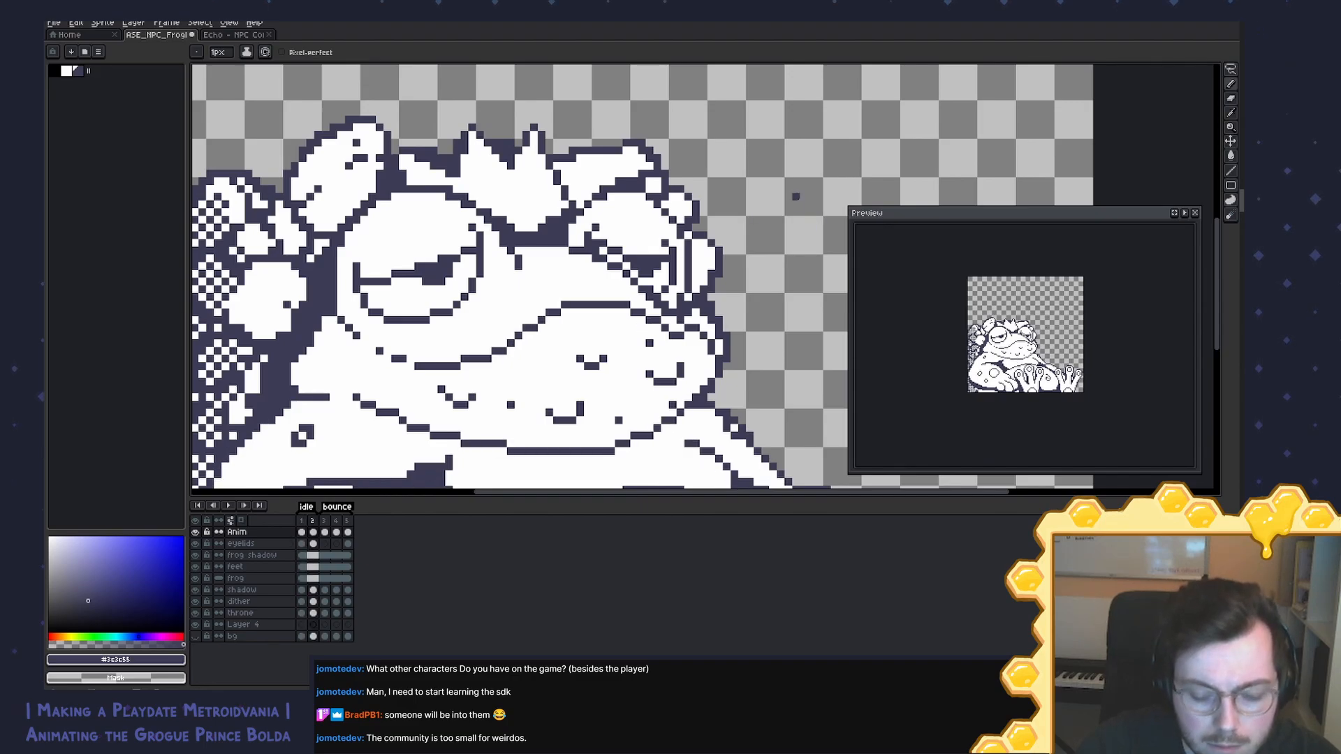
Step: Compare the frog's mouth line between neighbouring animation frames by flipping back and forth
key("Right")
key("Left")
key("Left")
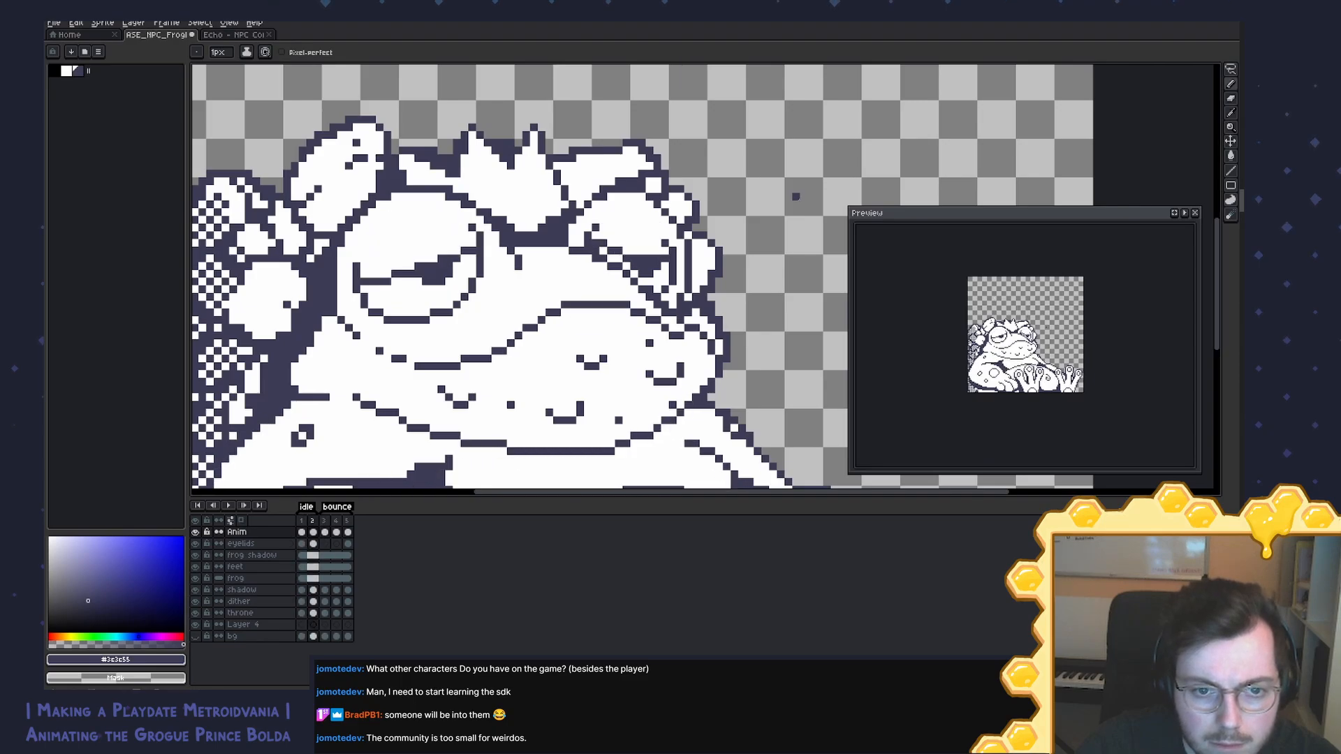
key("Right")
key("Left")
key("Right")
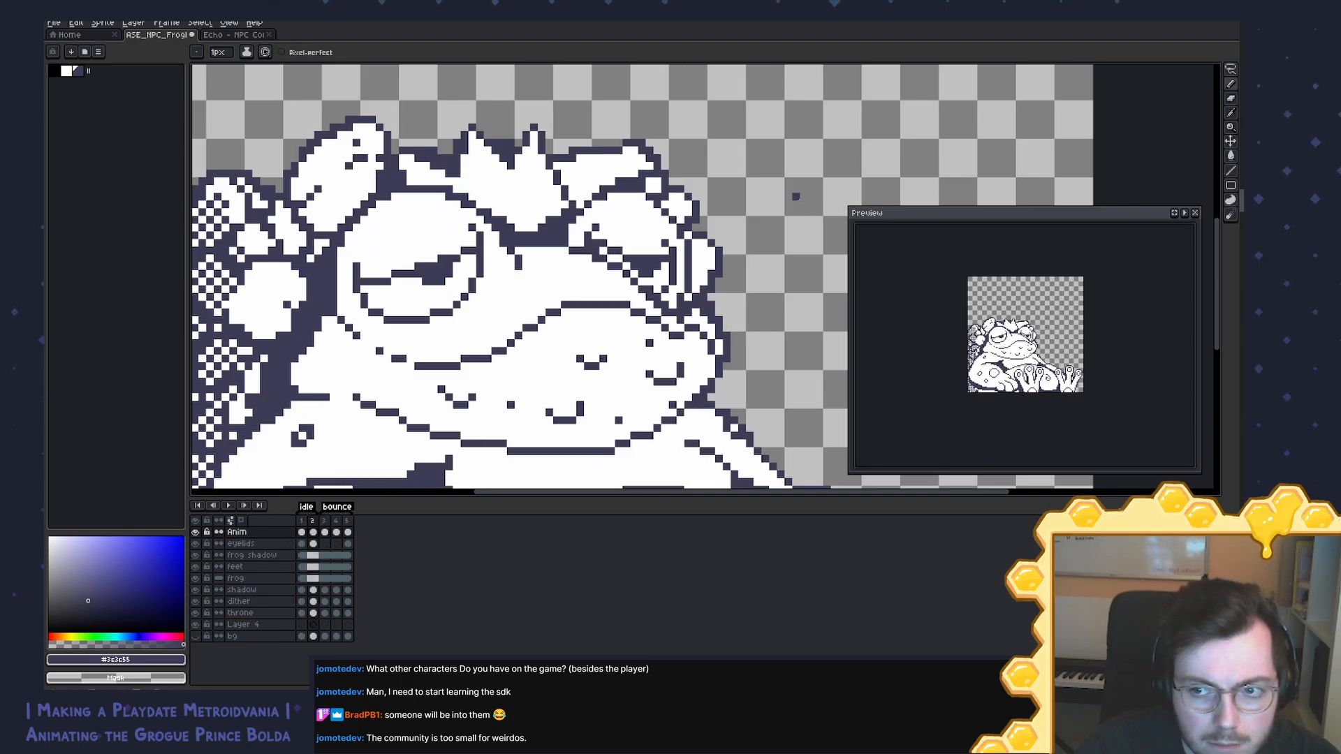
key("Left")
key("Right")
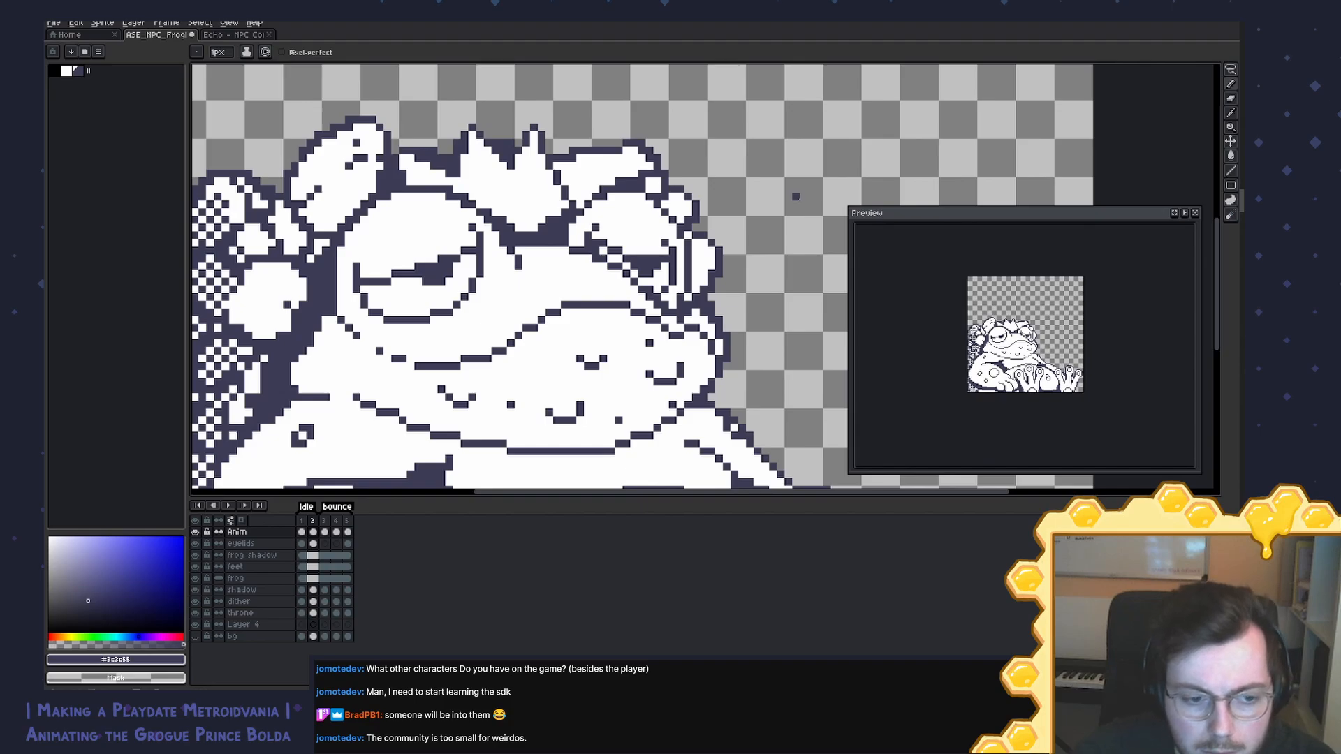
Step: Reshape the far end of the lip line beneath the frog's smaller eye with dark and white pixels, comparing it with frame 1
left_click(647, 312, "alt")
left_click(643, 313, "alt")
left_click(650, 313)
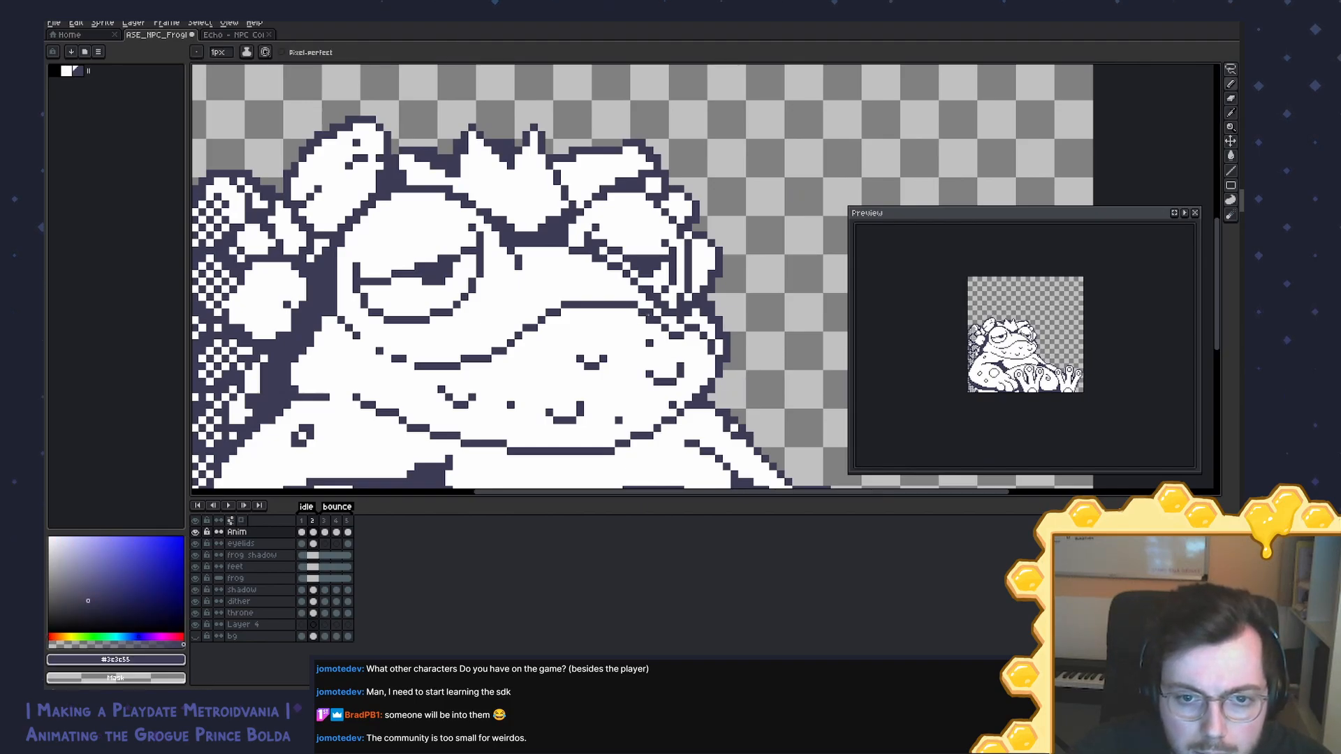
left_click(654, 316, "alt")
left_click(657, 320)
left_click(665, 321, "alt")
left_click(676, 329)
left_click(674, 320, "alt")
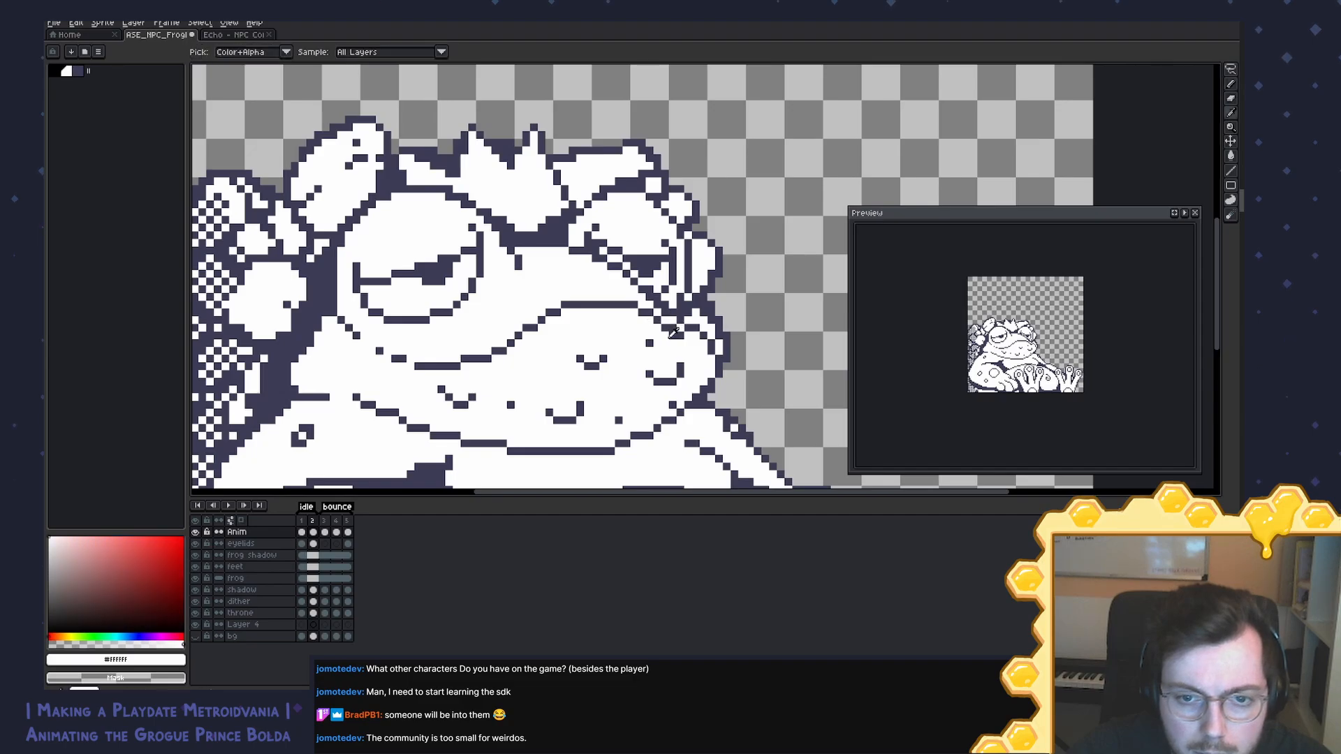
left_click(673, 312)
key("Left")
key("Right")
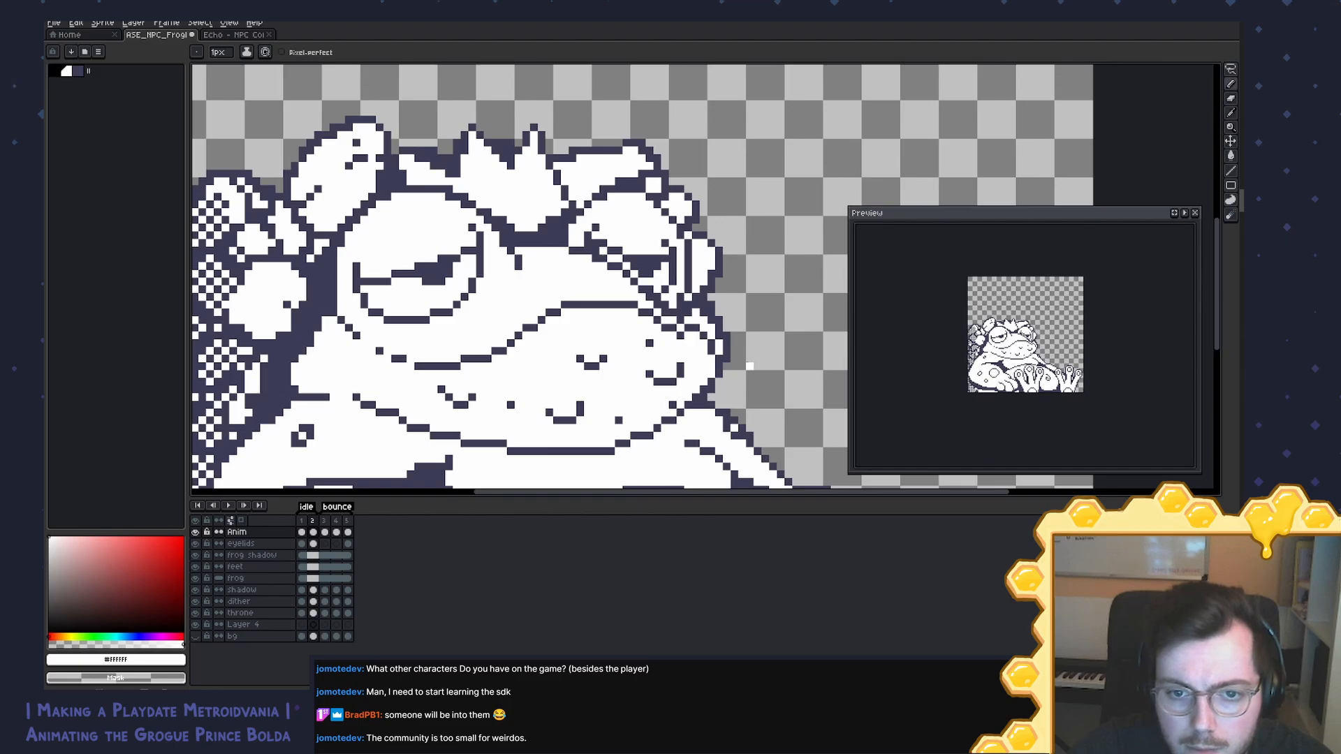
Step: Touch up the far mouth corner on frame 2 with dark and white pixels and play the idle animation to check it
left_click(686, 328, "alt")
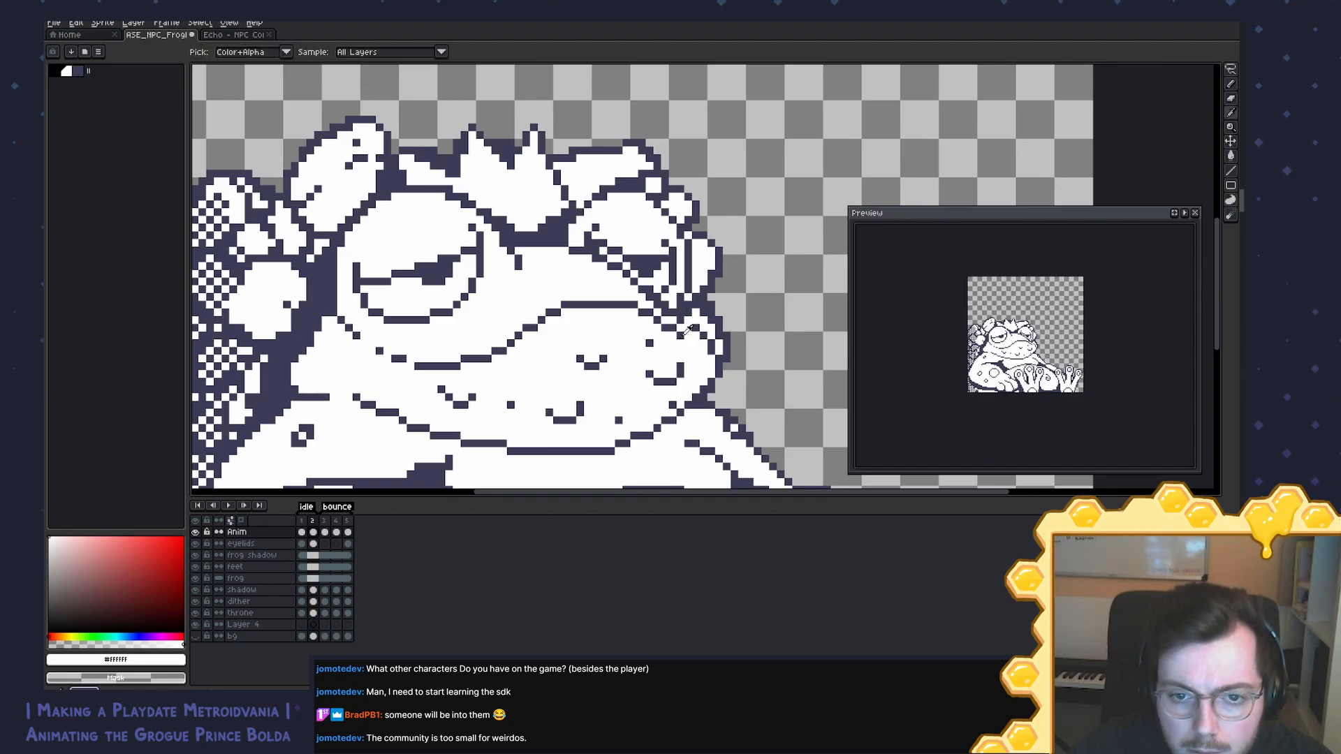
left_click(695, 320, "alt")
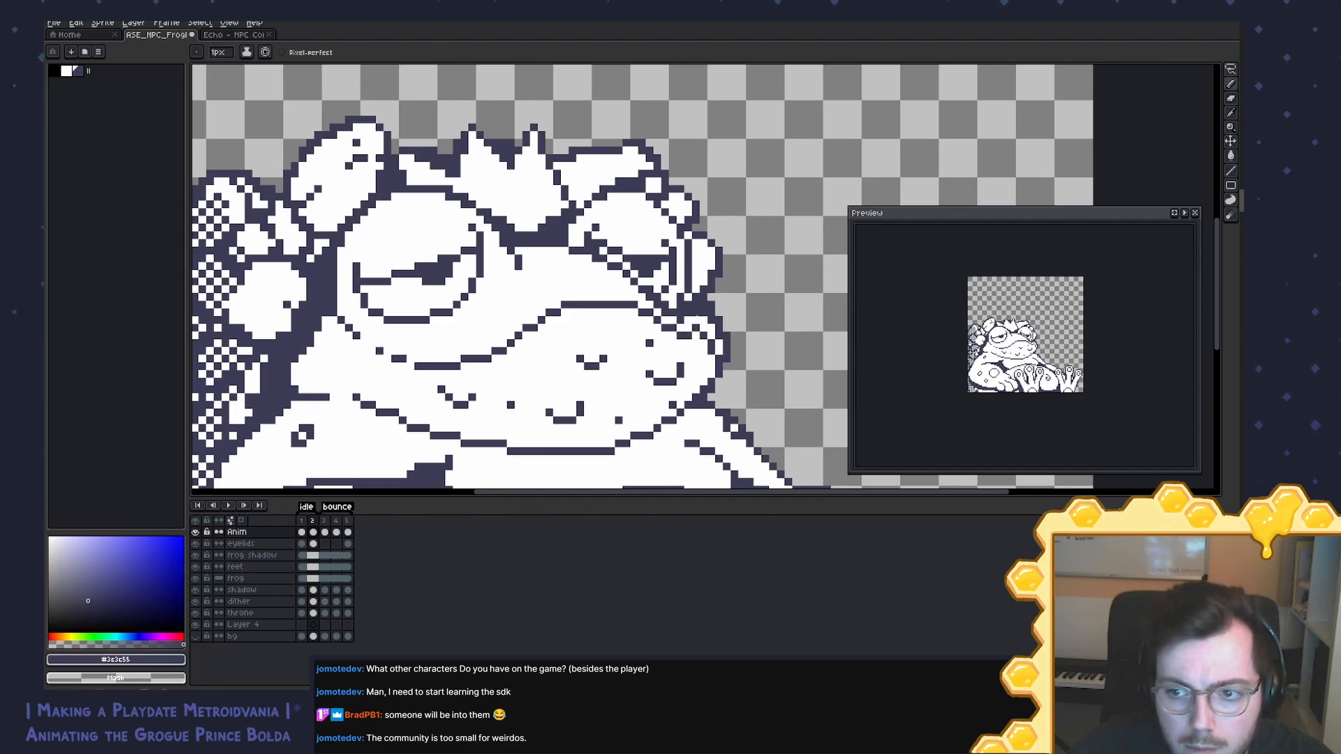
key("Return")
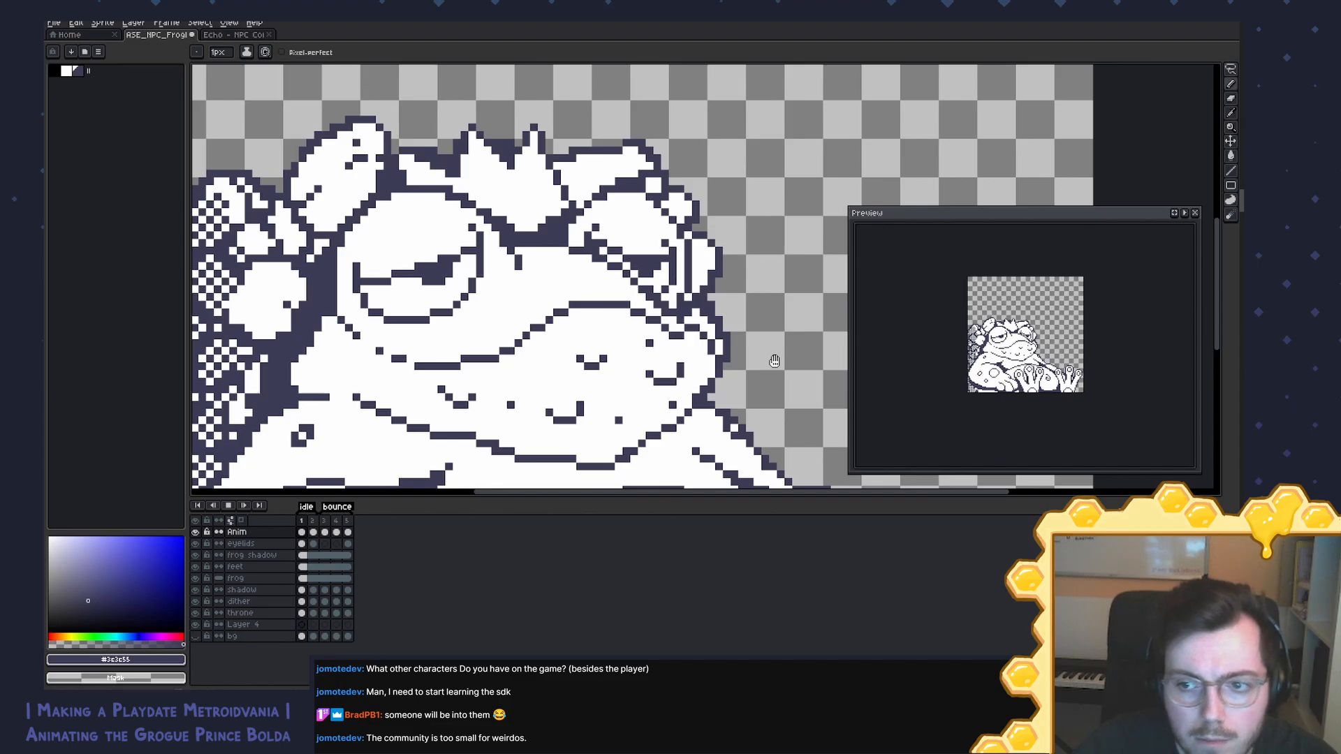
key("Return")
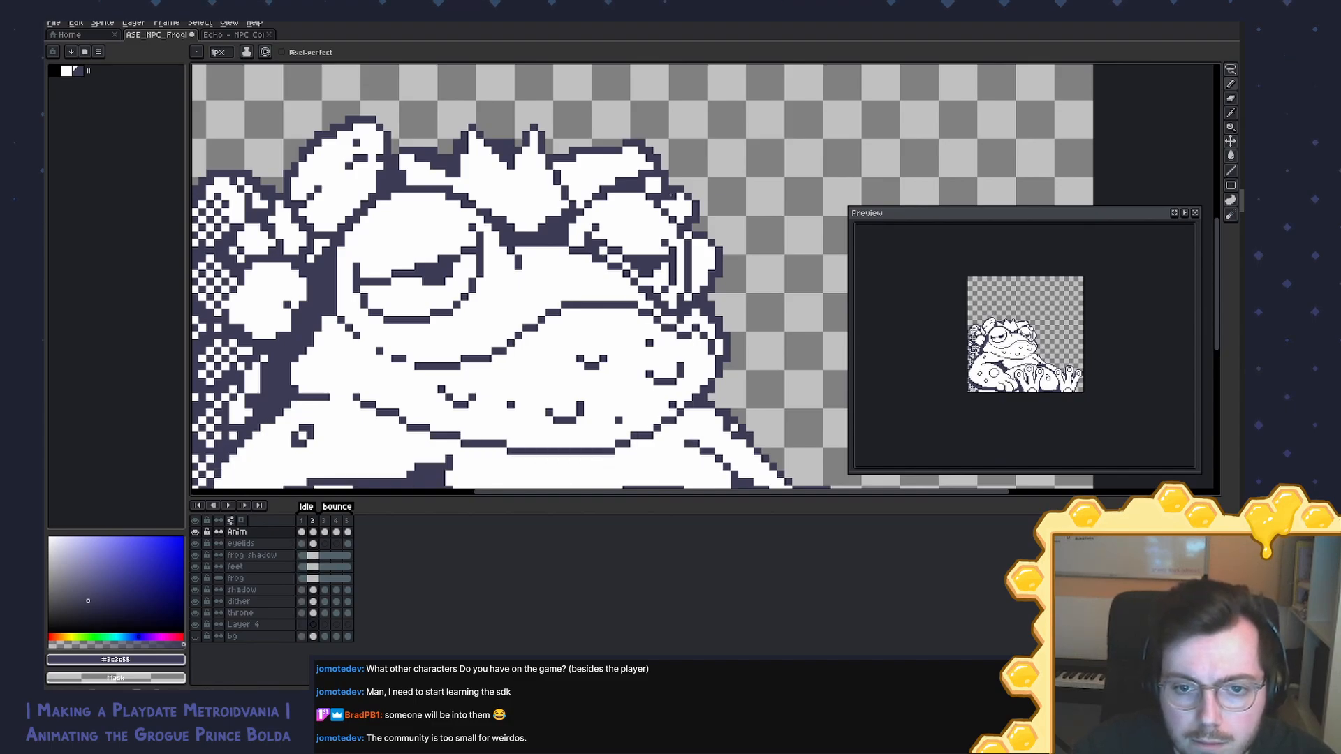
left_click(695, 325, "alt")
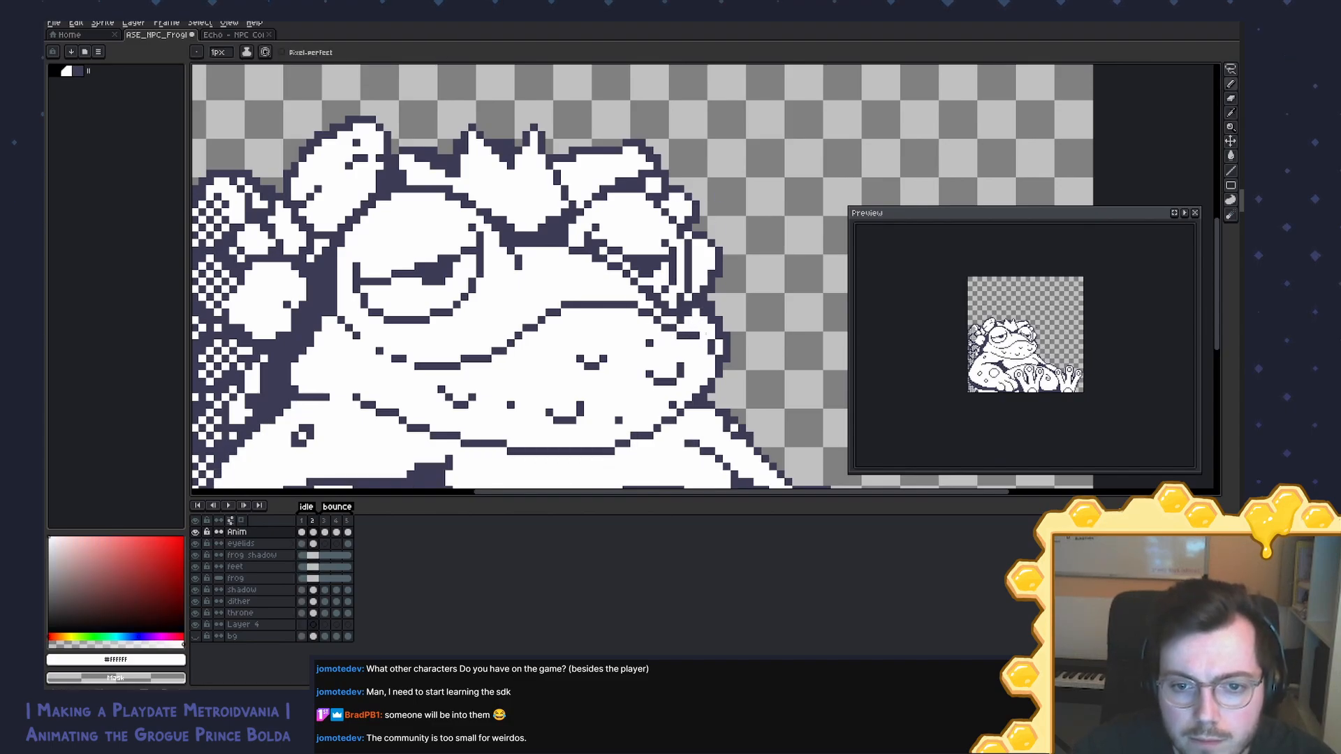
scroll(757, 302, "down", 5)
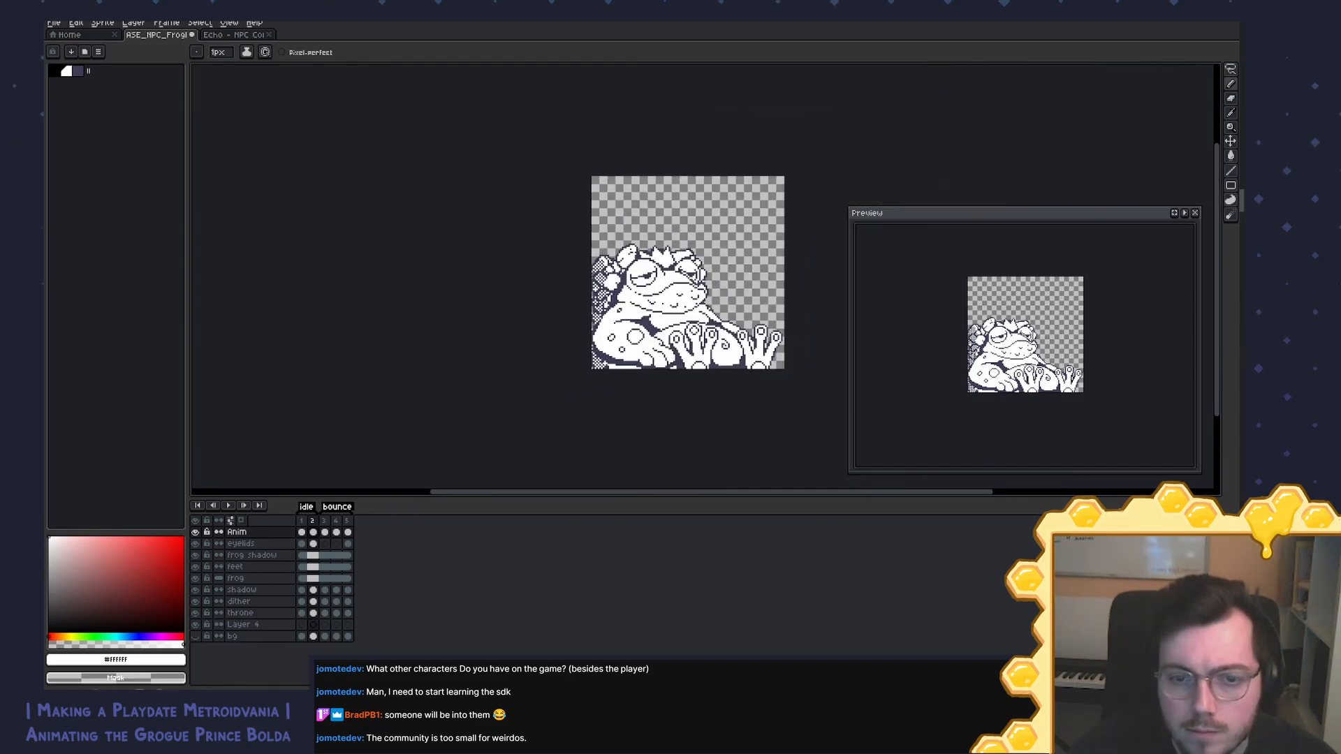
key("Return")
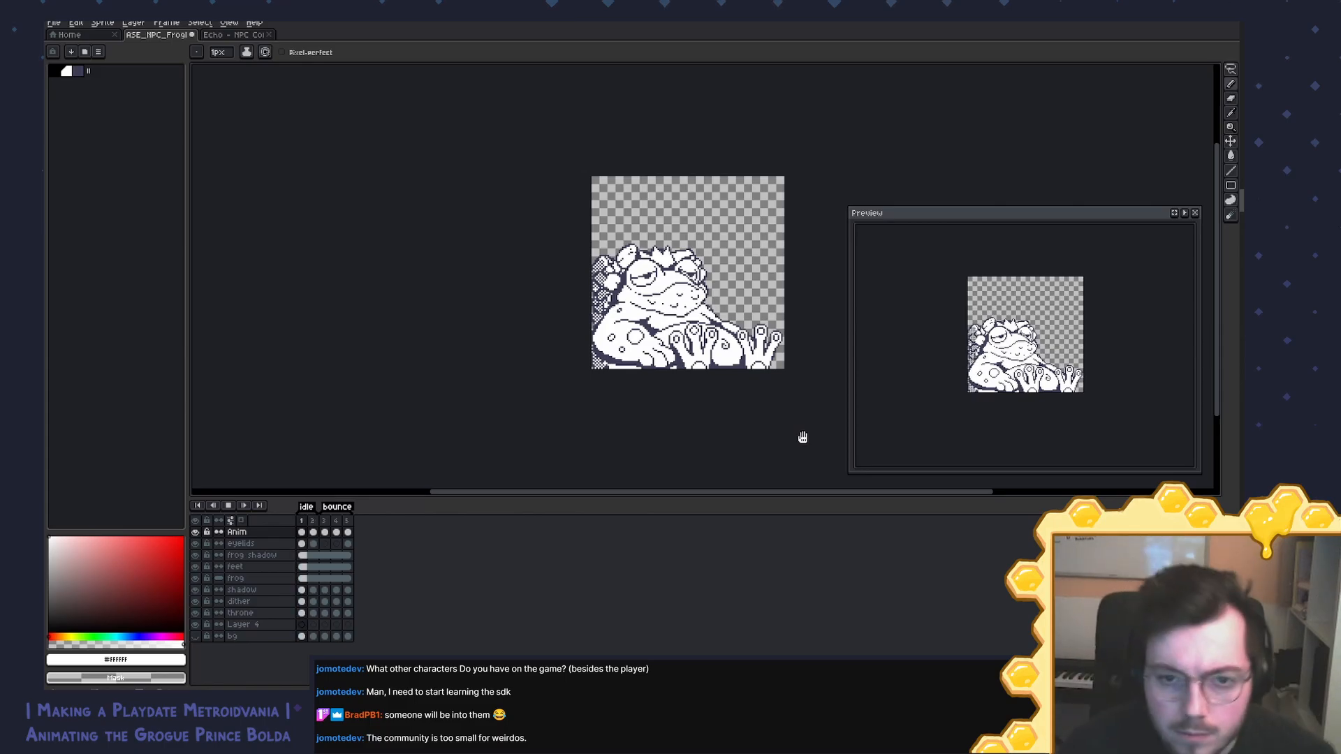
key("Return")
Step: Clean up the cheek fold pixels beside the far mouth corner on frame 2 and replay the idle animation
scroll(734, 338, "up", 5)
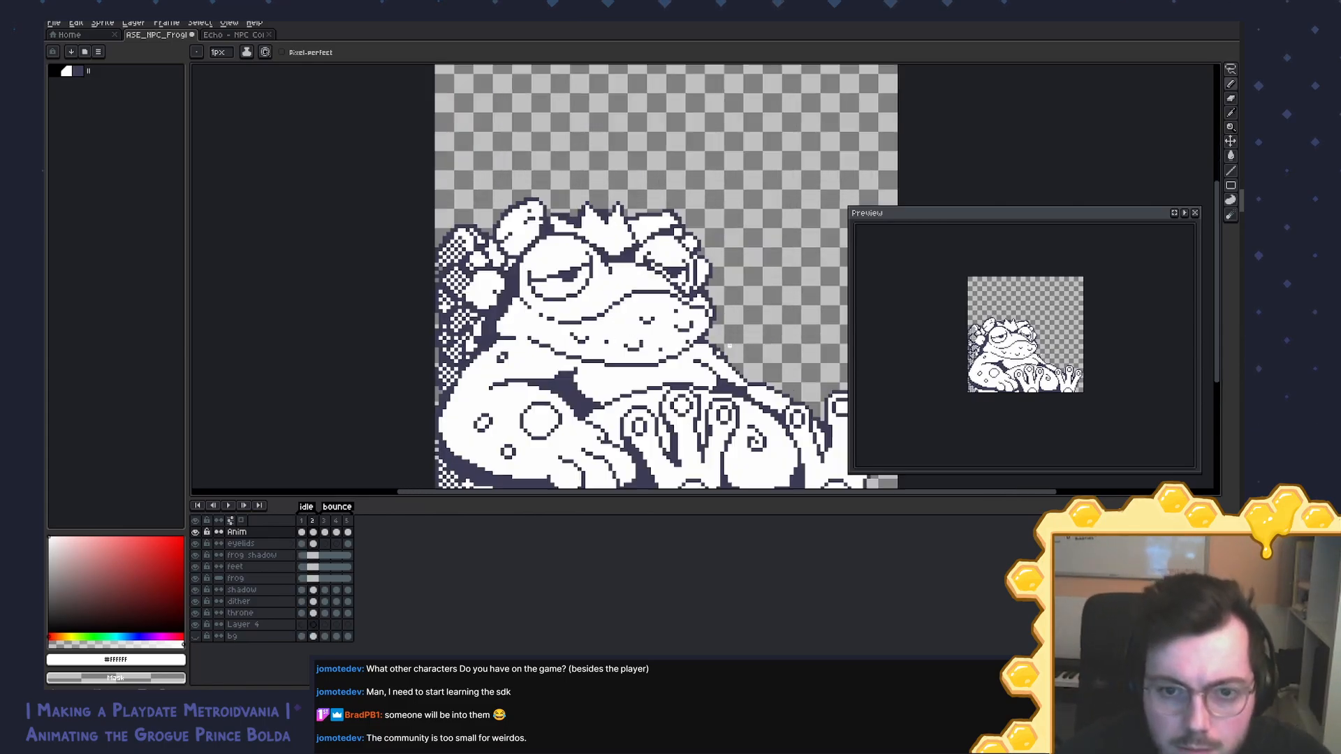
left_click(704, 352, "alt")
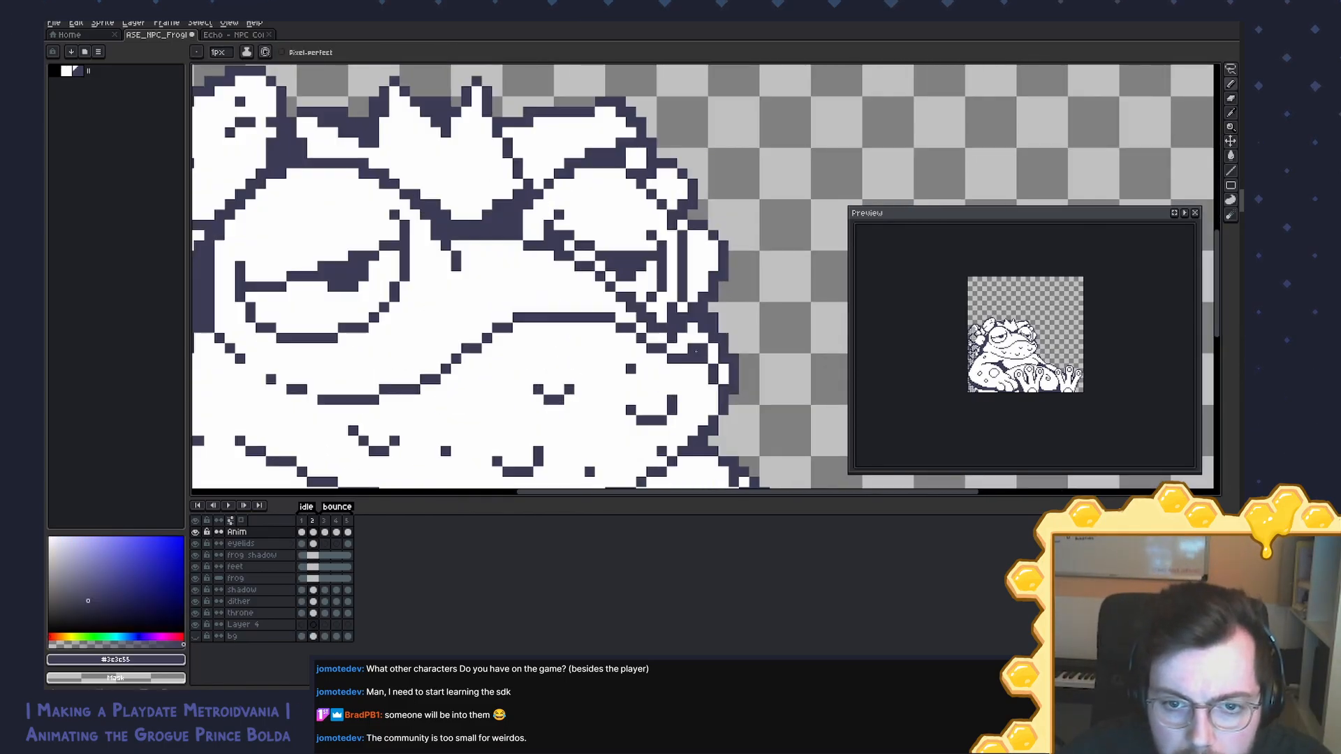
left_click(698, 359, "alt")
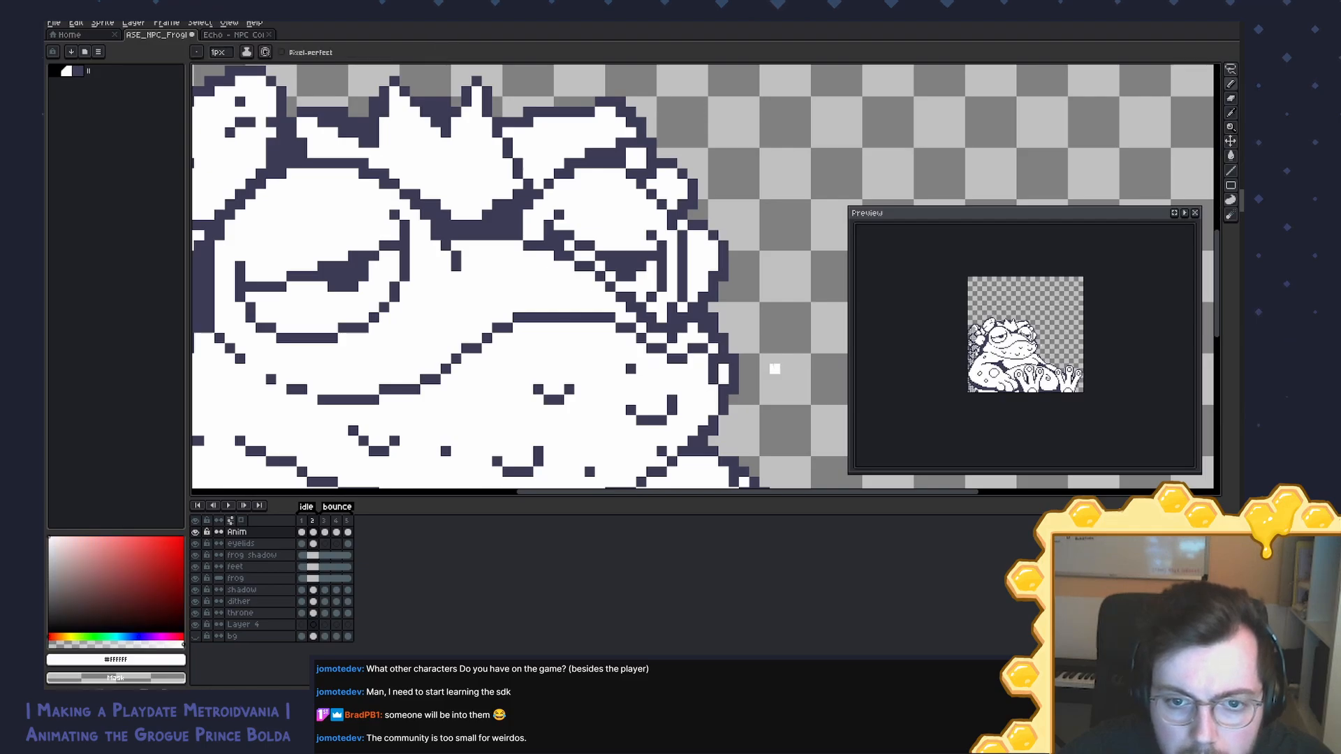
scroll(775, 368, "down", 5)
key("Left")
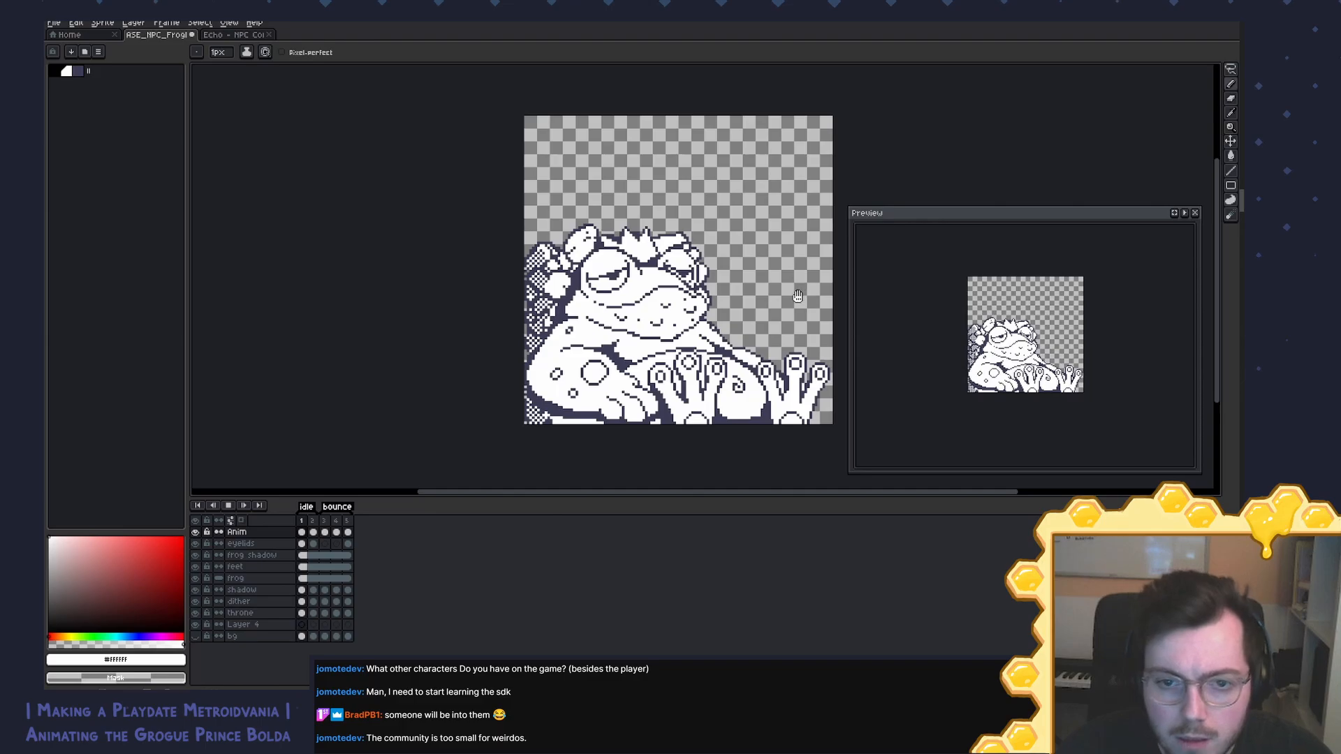
scroll(704, 302, "up", 1)
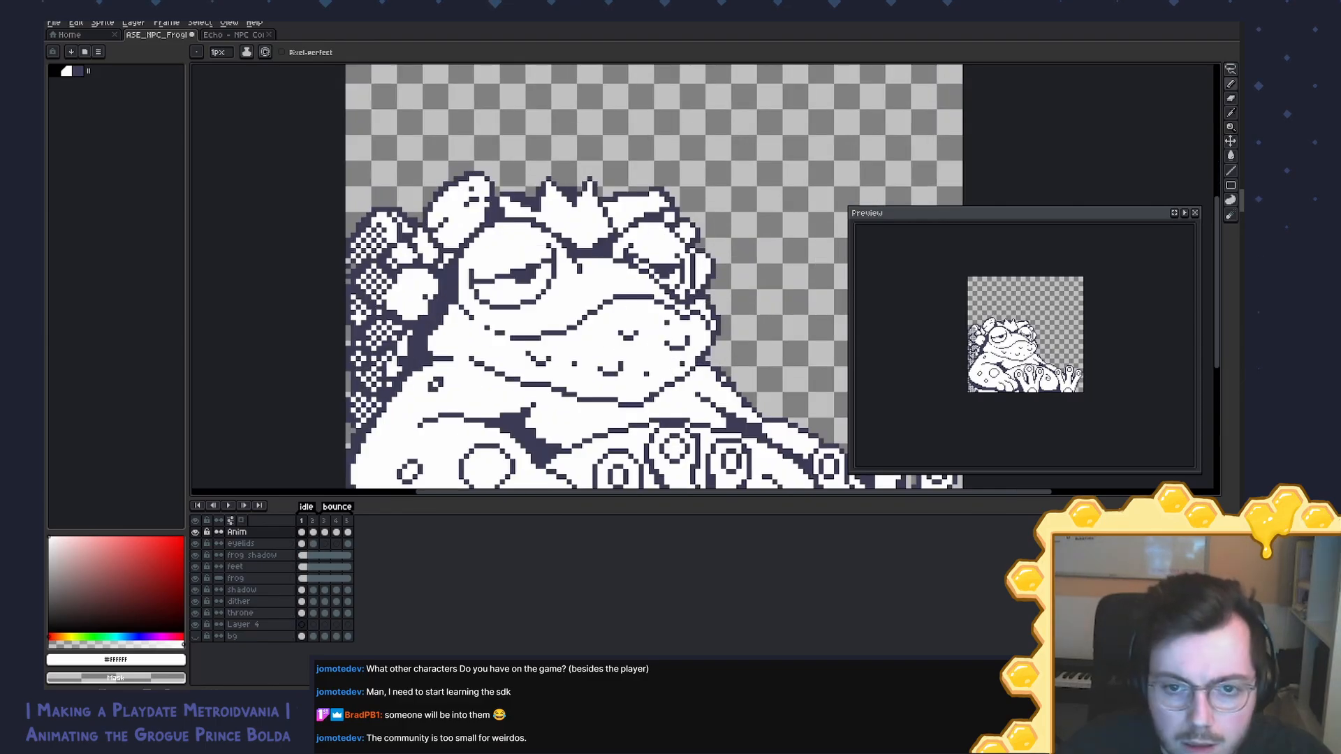
scroll(729, 317, "up", 1)
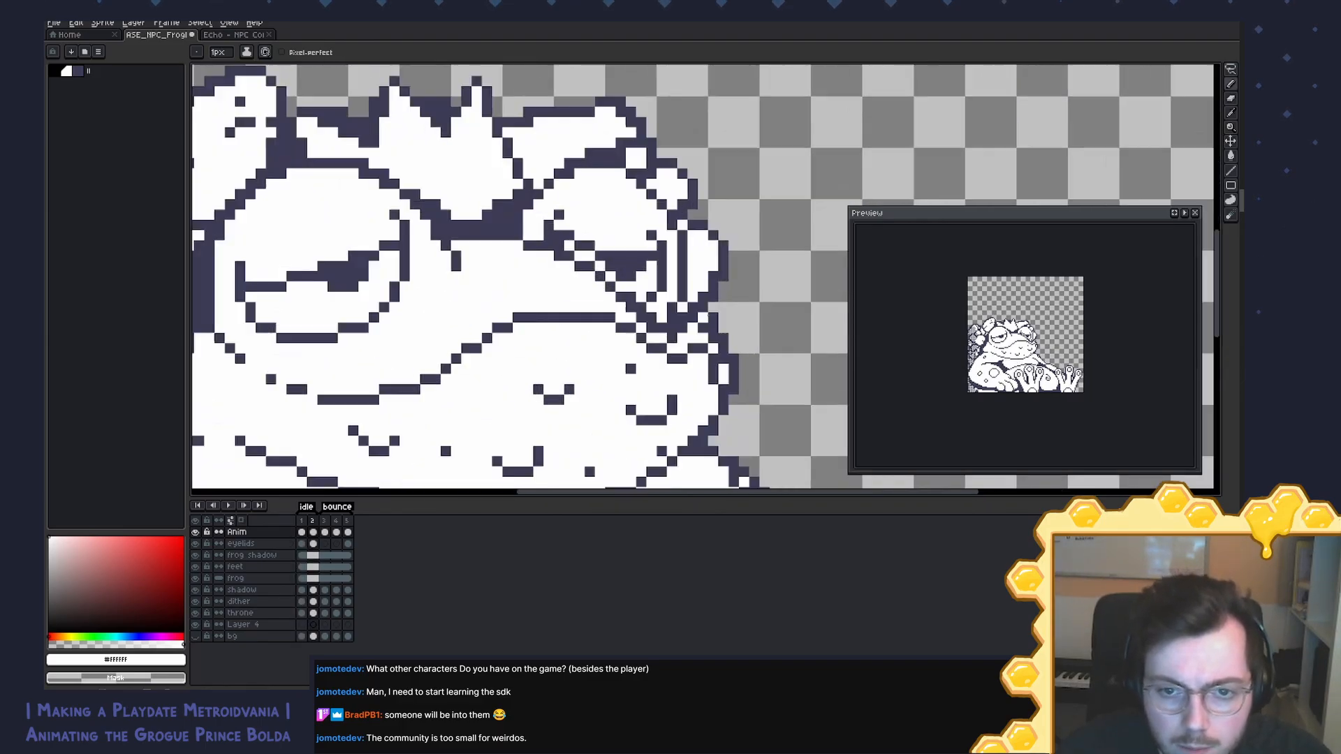
Step: Rework the lines where the lip meets the far cheek outline on frame 2 using picked dark and white colours
left_click(712, 344, "alt")
left_click(712, 346, "alt")
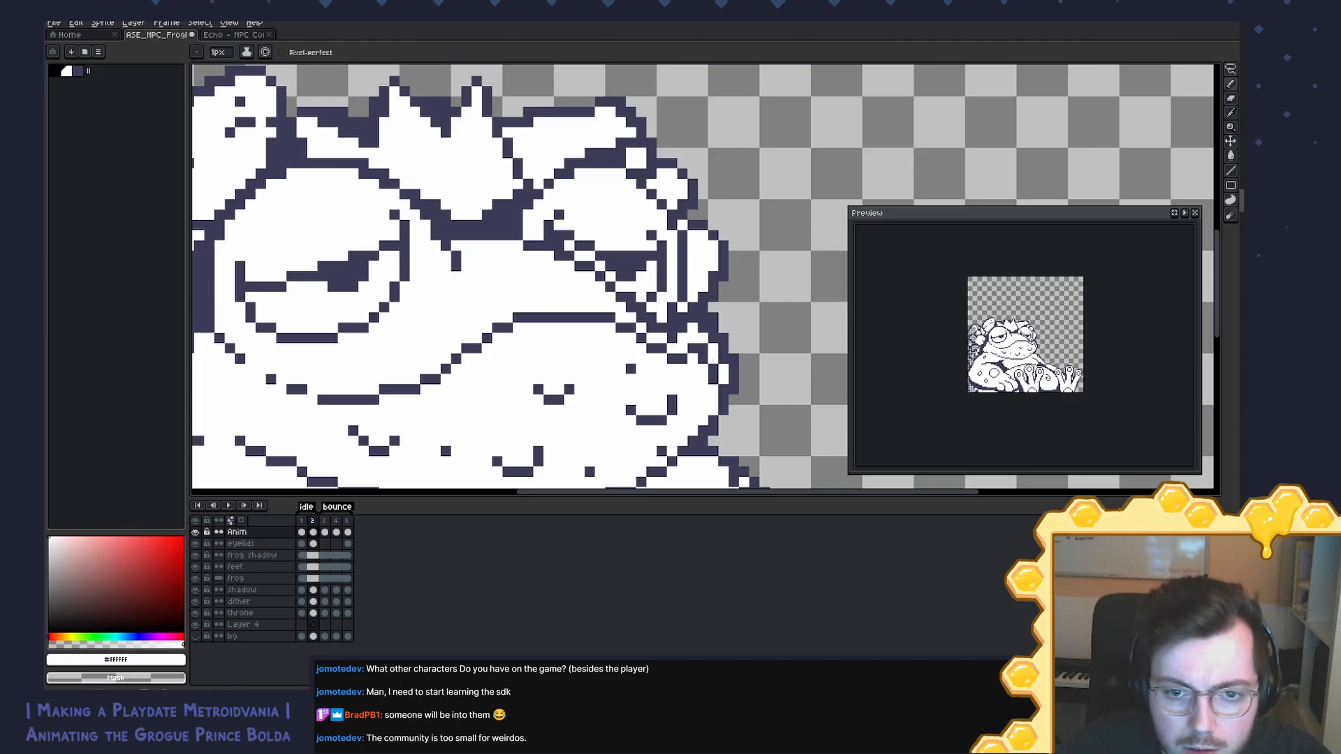
left_click(719, 353, "alt")
left_click(709, 346, "alt")
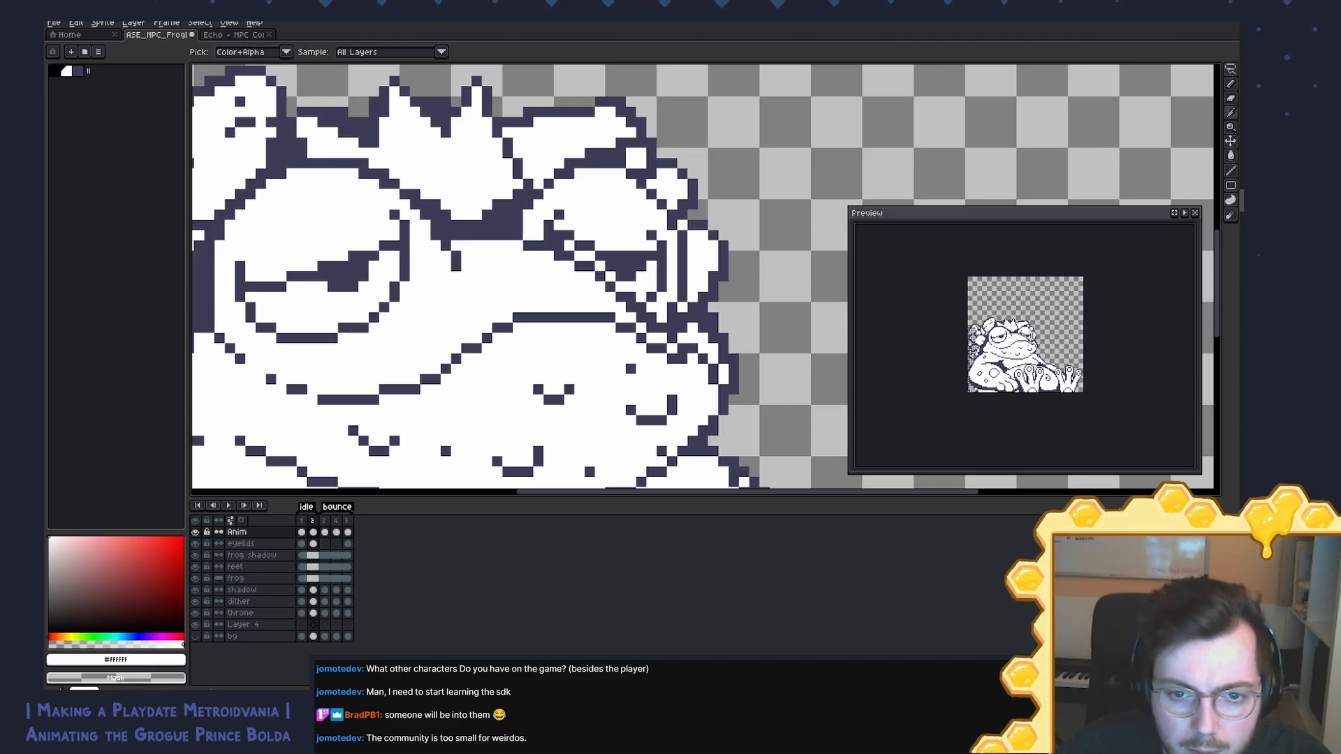
key("alt")
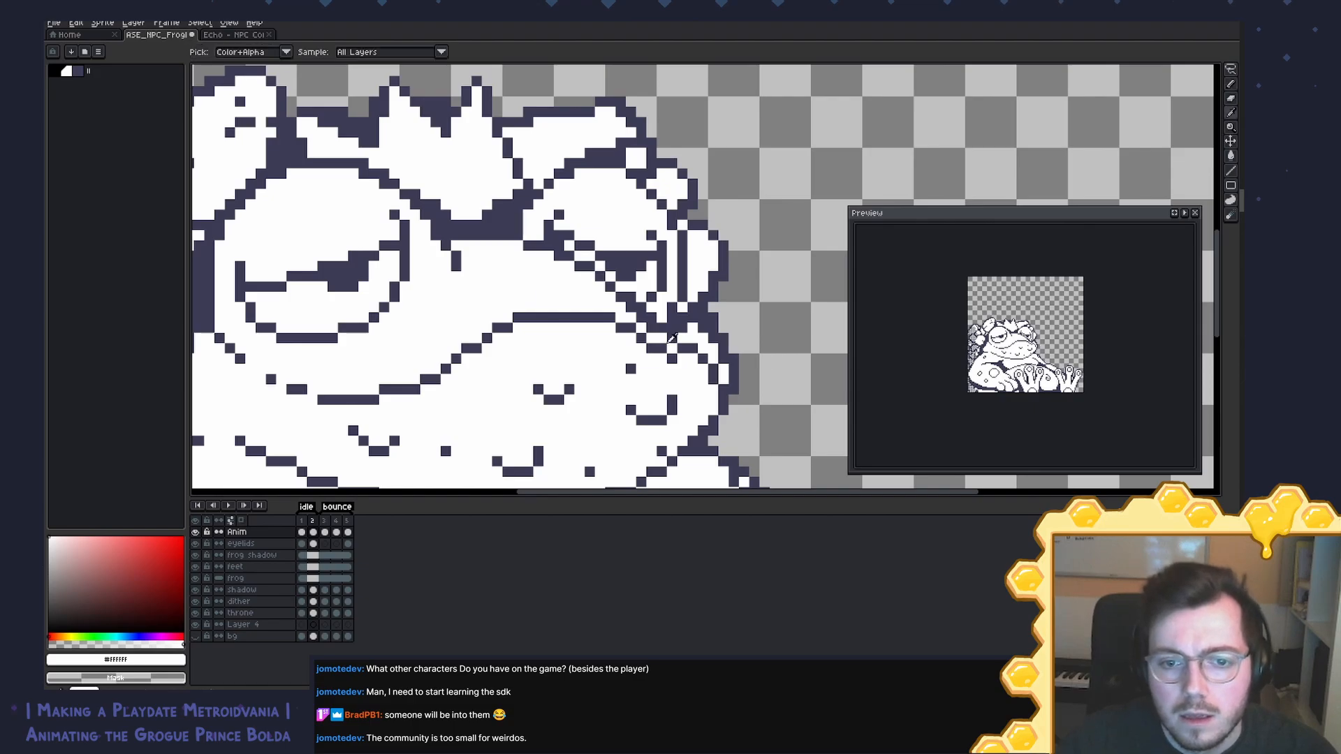
left_click(671, 340, "alt")
left_click(675, 359, "alt")
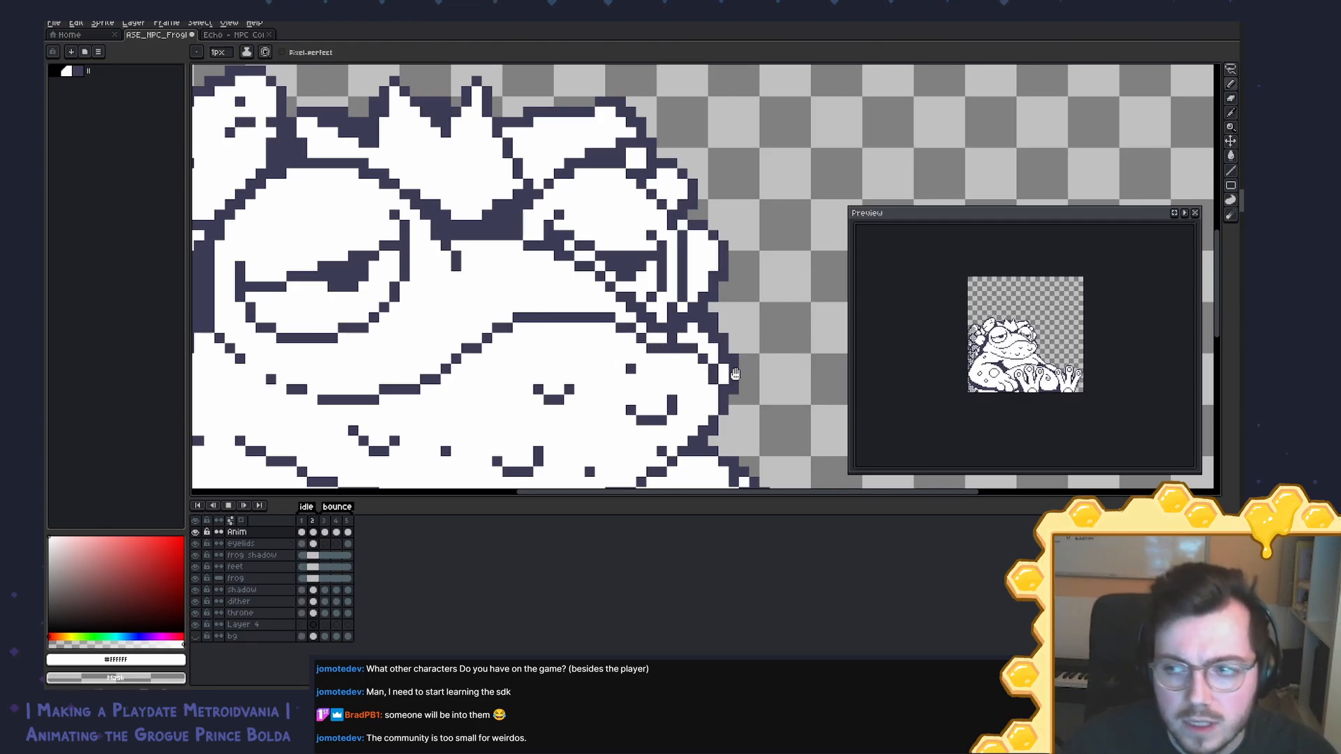
Step: Review the whole frog in the idle animation loop, checking the mouth movement between frames 1 and 2
key("Left")
scroll(738, 374, "down", 5)
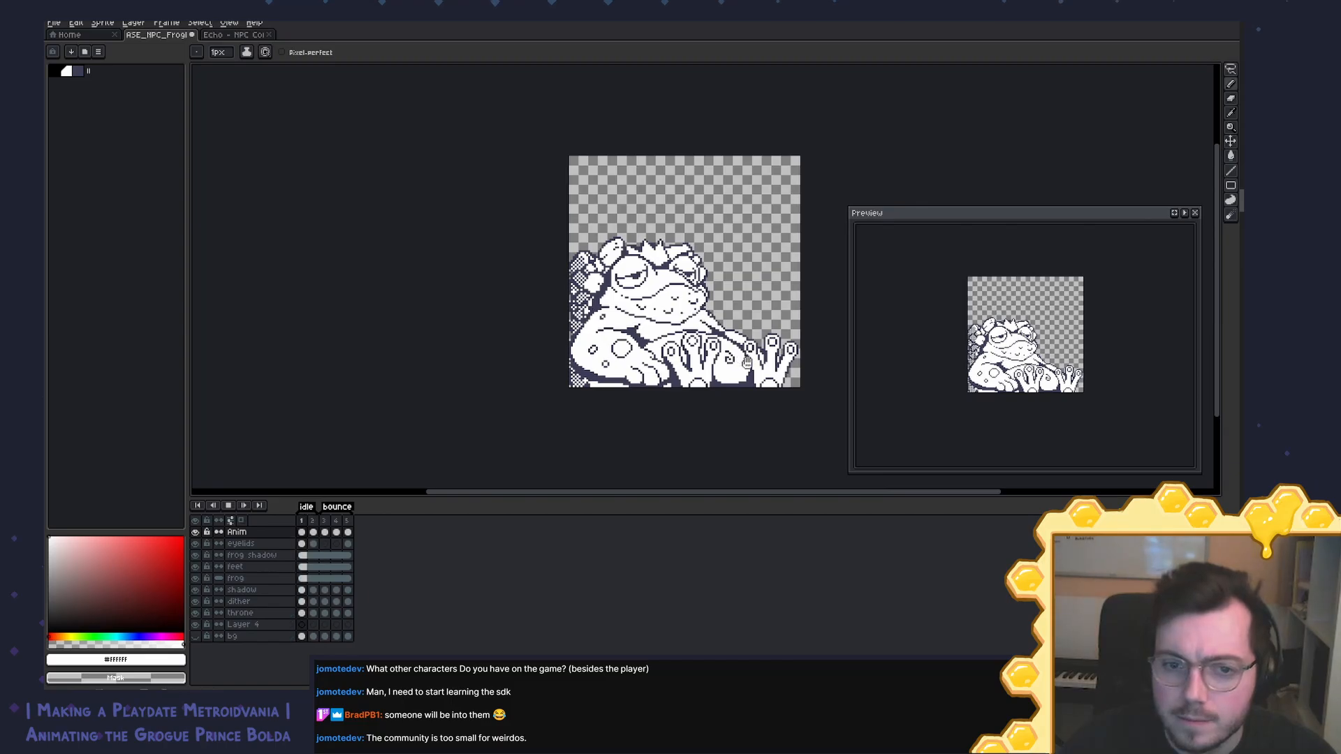
left_click_drag(743, 363, 674, 347)
key("Right")
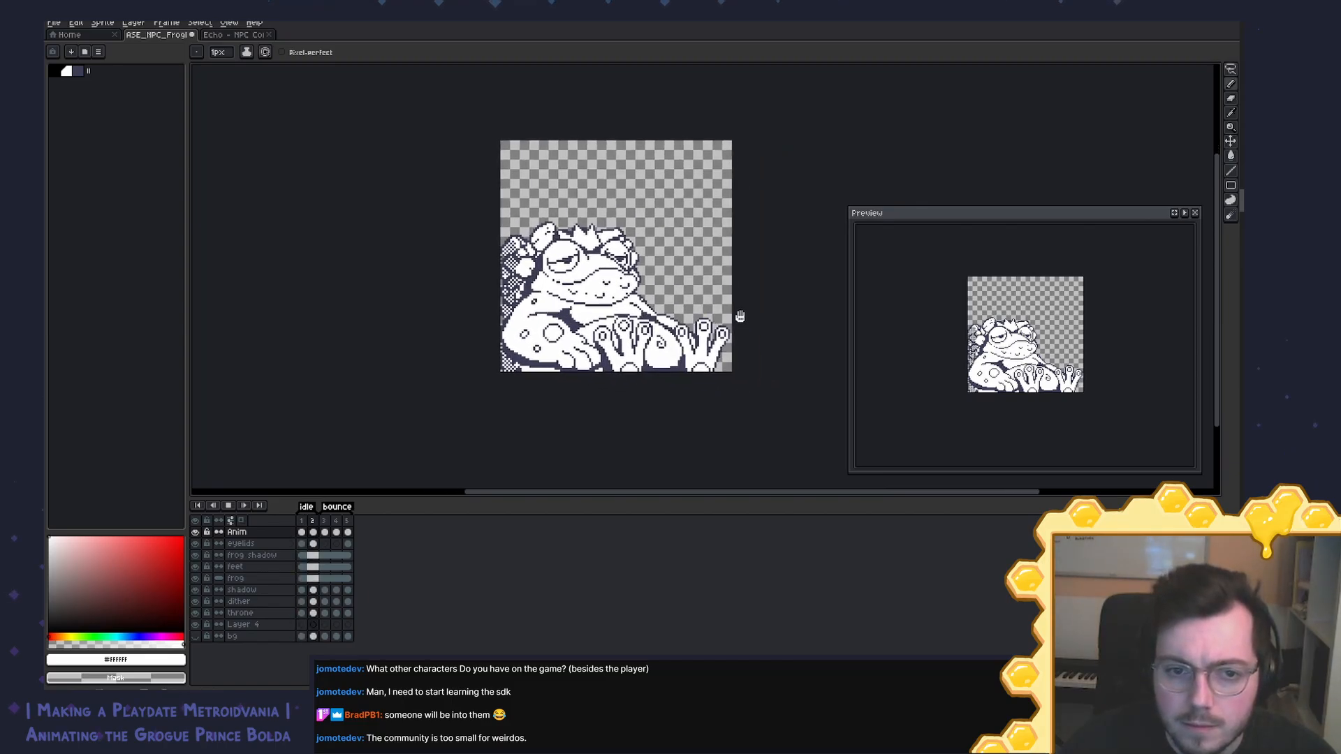
key("Left")
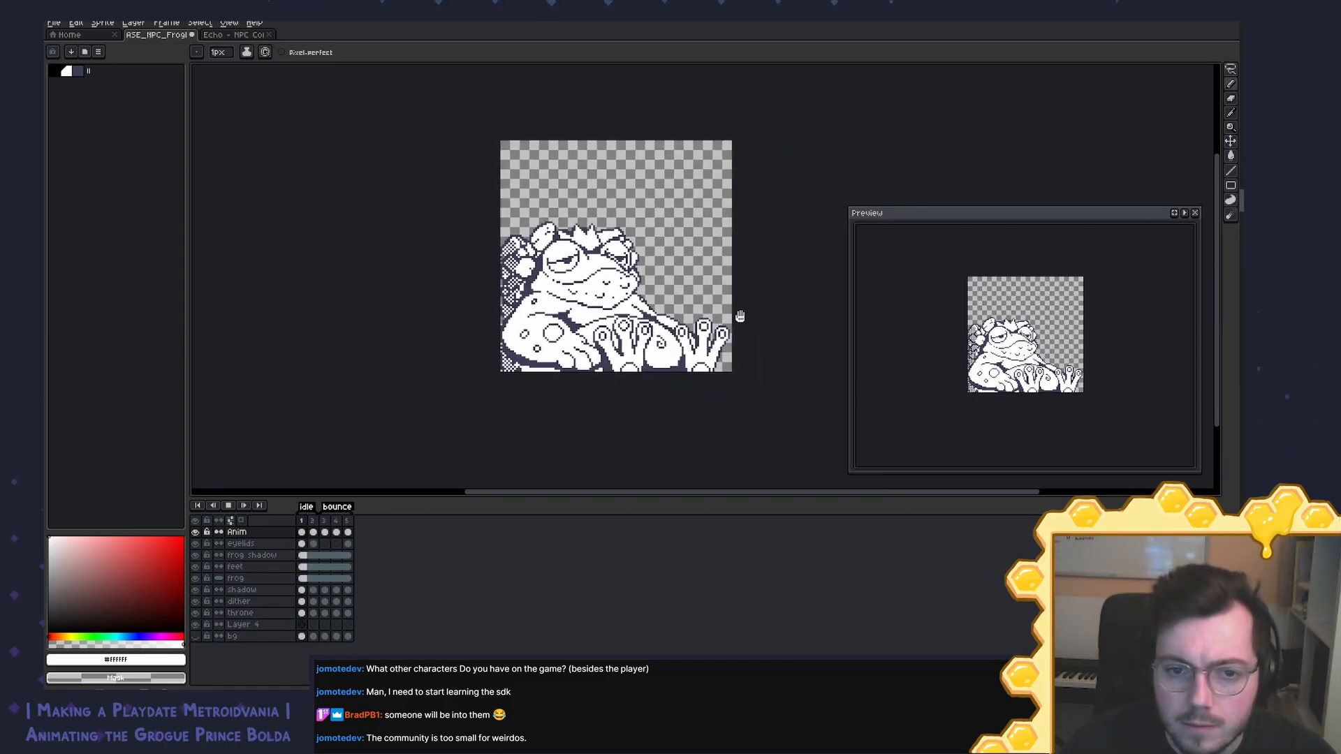
scroll(726, 316, "up", 2)
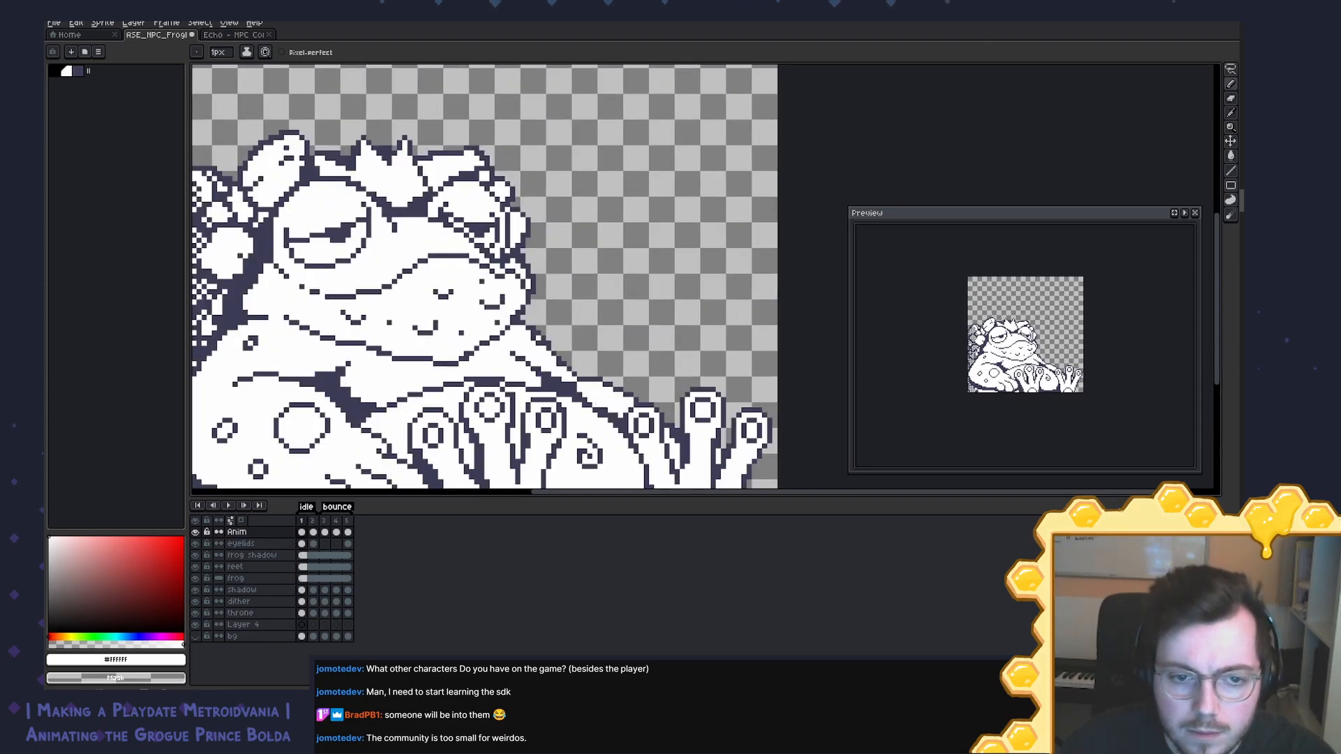
Step: On frame 2, shift the belly outline's steps beside the front foot's middle toe by one pixel using picked dark and white colours
left_click(313, 533)
scroll(631, 307, "up", 2)
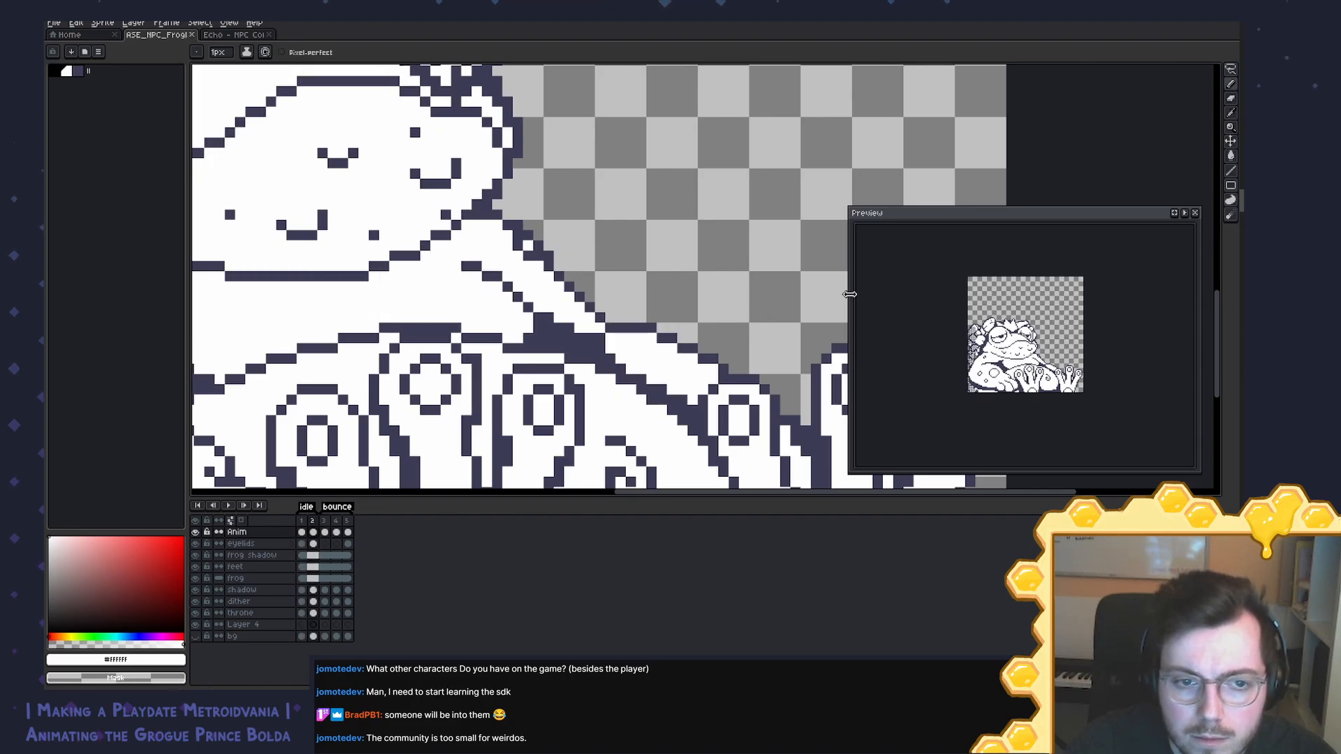
left_click_drag(610, 321, 679, 210)
scroll(679, 210, "down", 1)
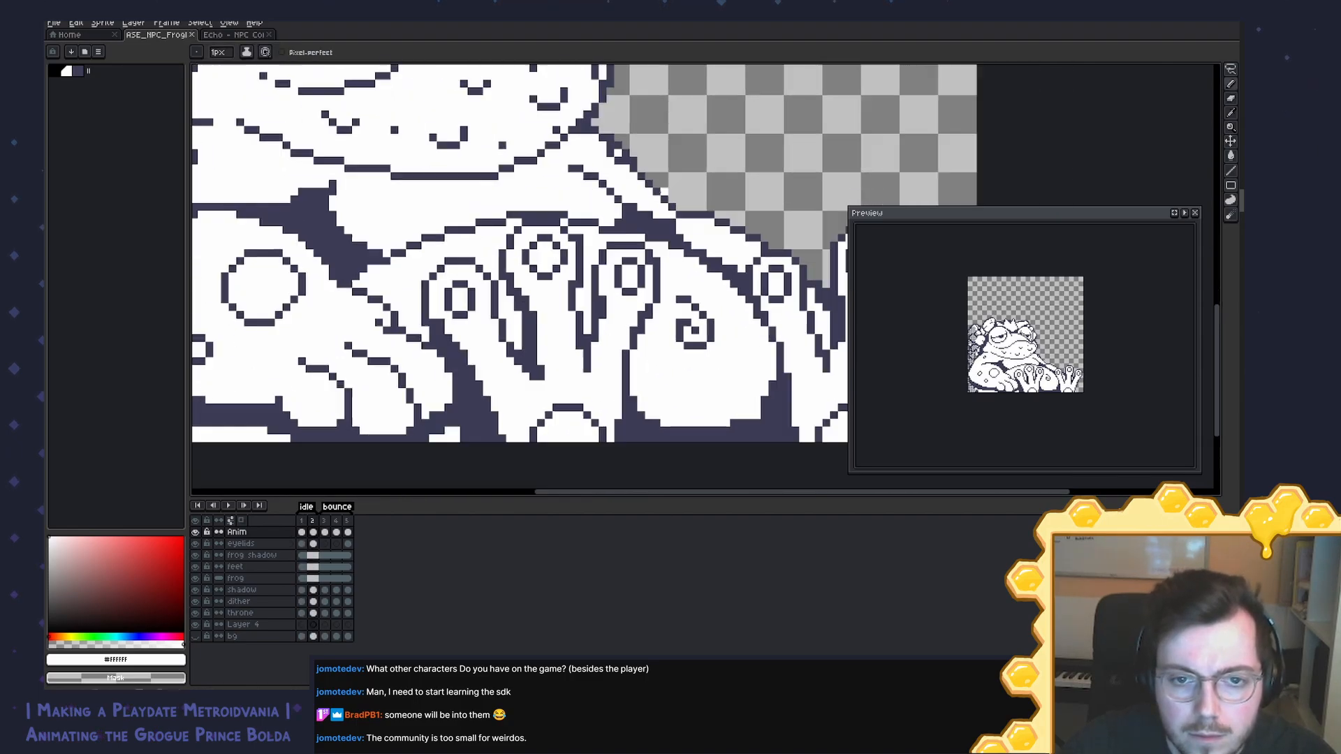
scroll(572, 133, "up", 1)
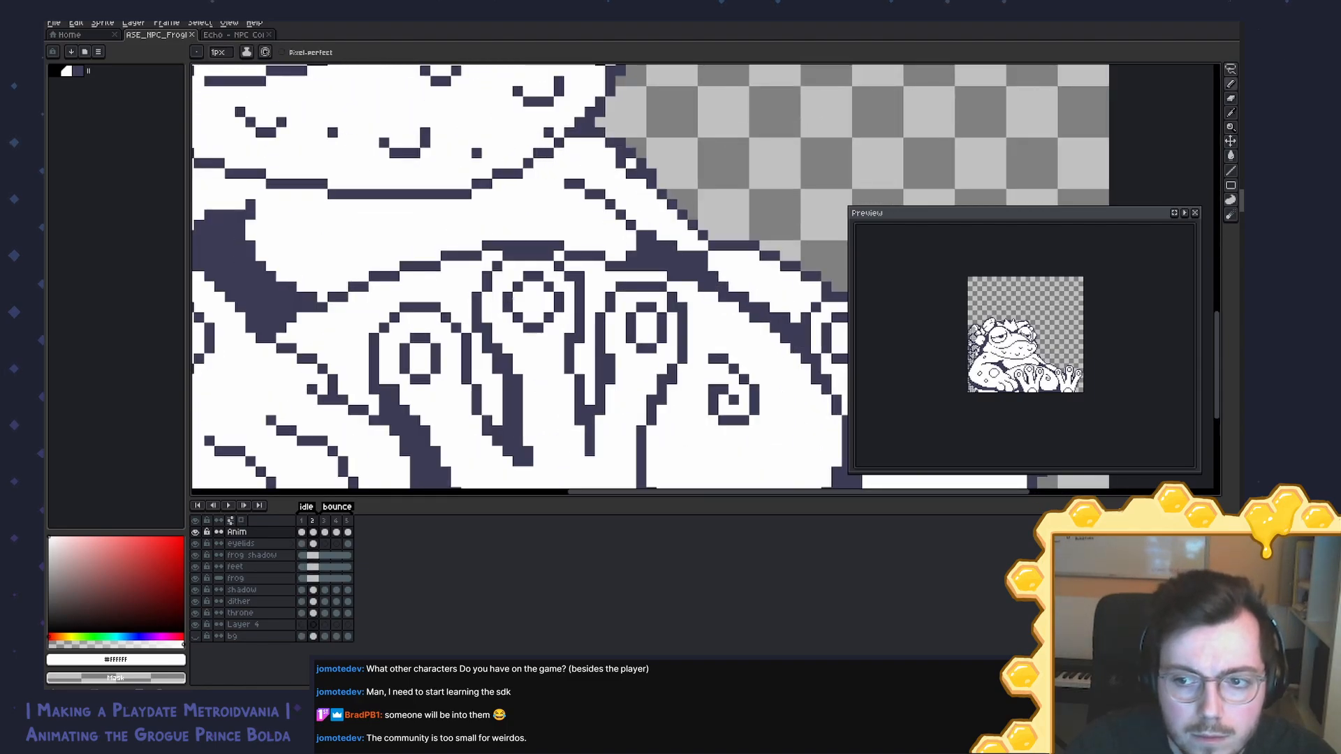
left_click_drag(421, 281, 461, 313)
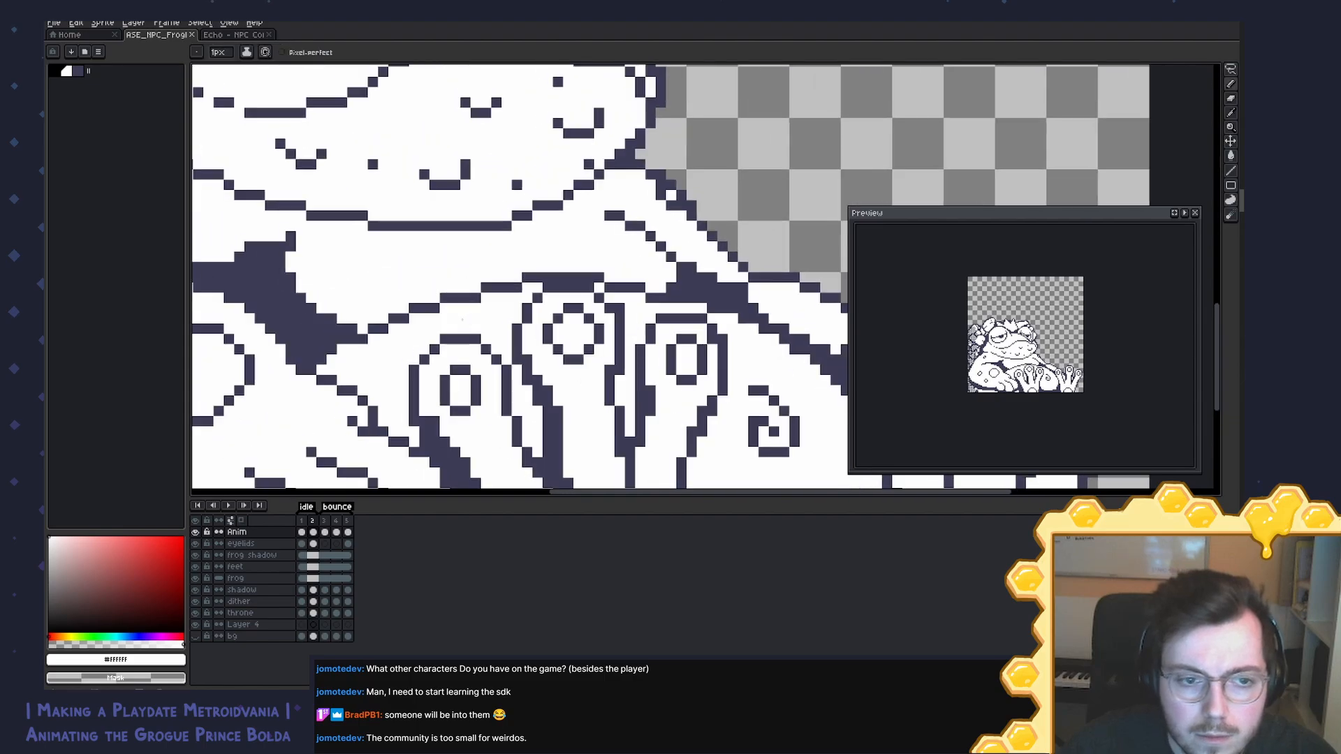
left_click(345, 337, "alt")
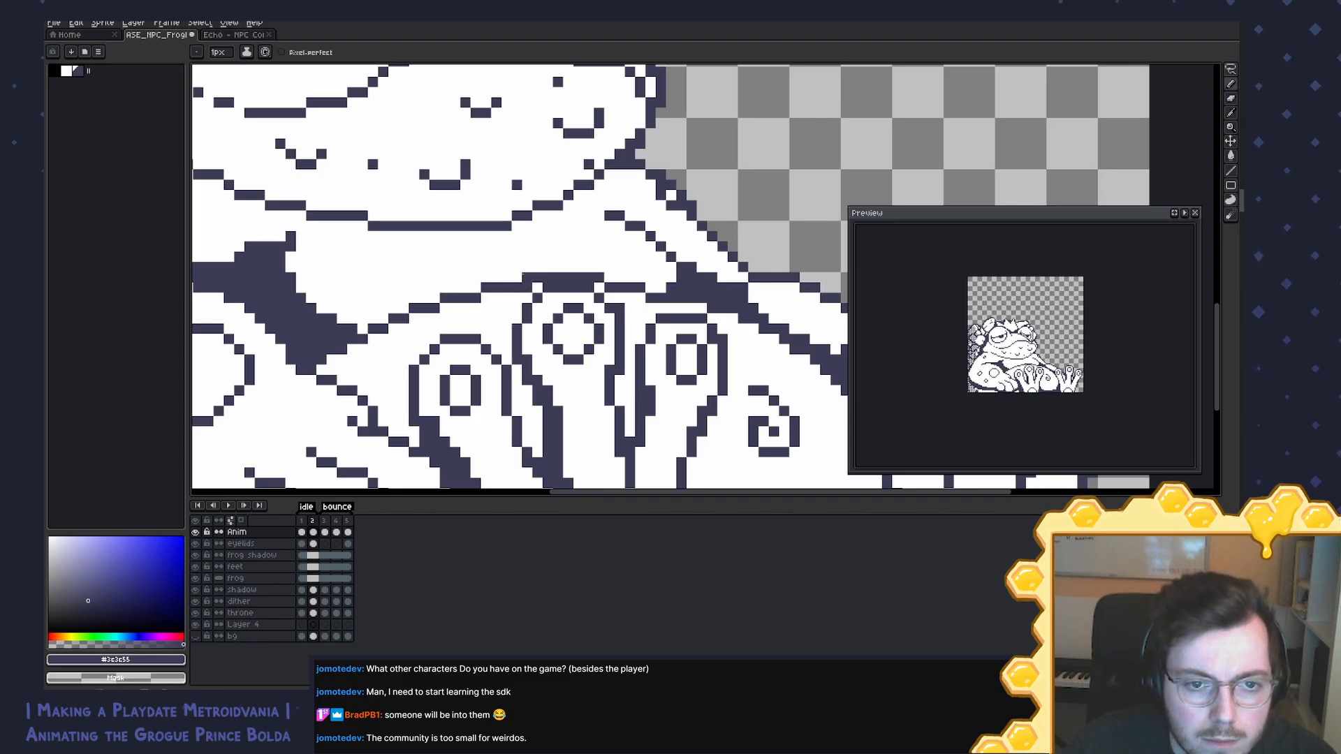
left_click(521, 269, "alt")
left_click(527, 277)
left_click(498, 285, "alt")
left_click(486, 297)
left_click(487, 276, "alt")
left_click(487, 287)
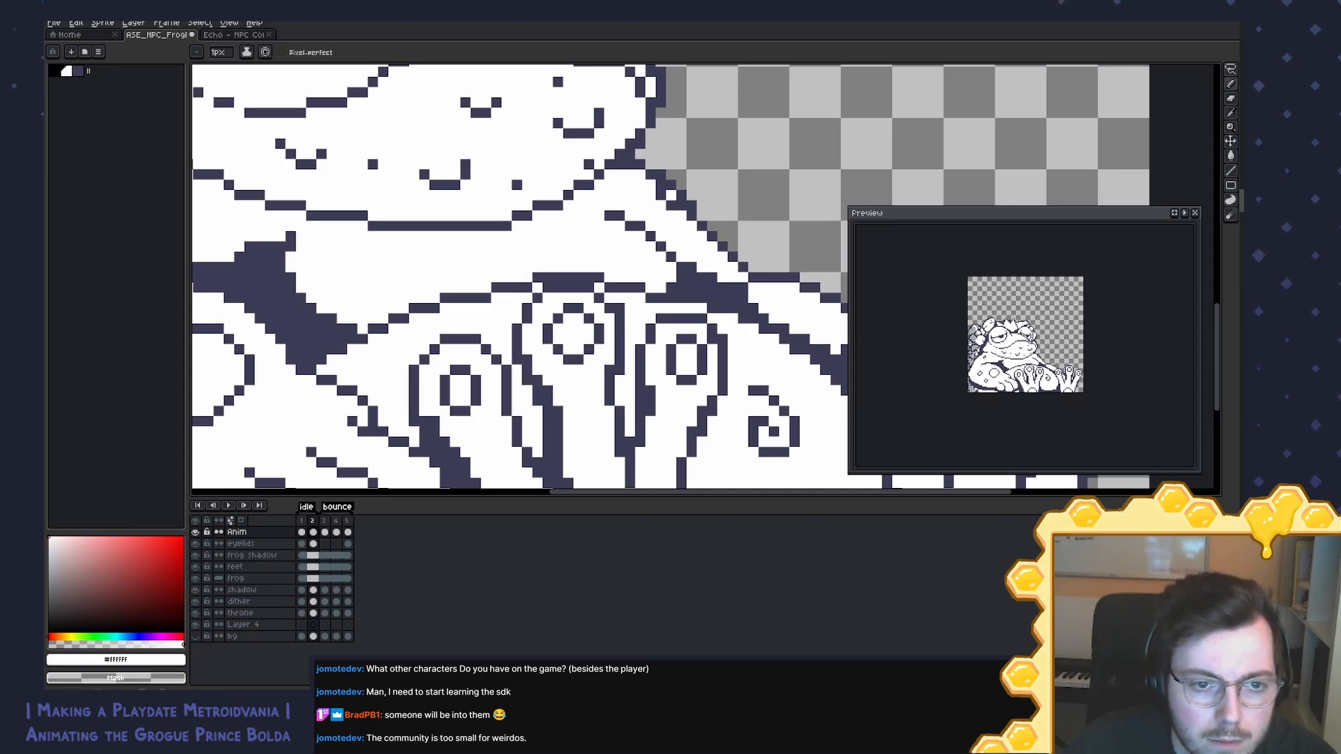
Step: Shift the next two steps of the belly outline above the front foot's first toe by one pixel with dark and white
left_click(445, 299, "alt")
left_click(444, 308)
left_click(446, 288, "alt")
left_click(445, 297)
left_click(416, 308, "alt")
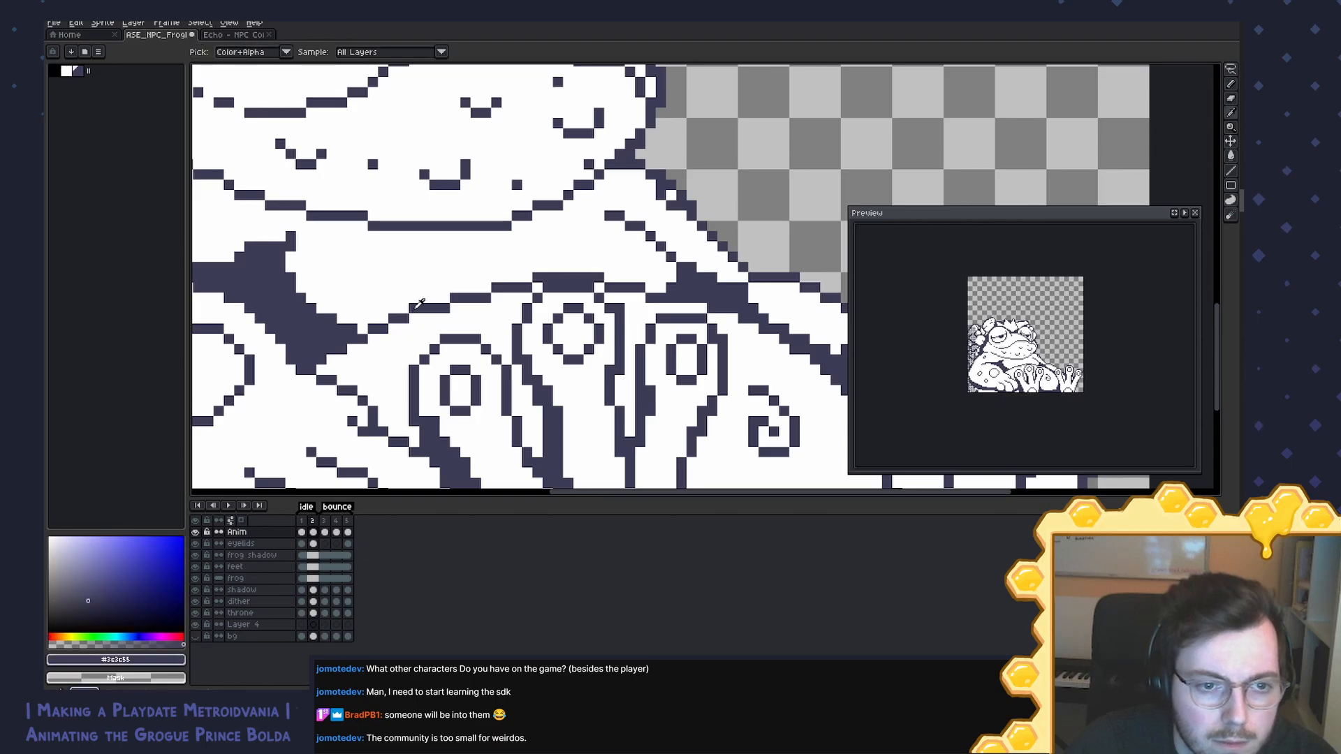
left_click(415, 318)
left_click(412, 296, "alt")
left_click(414, 308)
Step: Shift the lowest belly outline steps near the dark near-arm shadow by one pixel and play the idle animation
left_click(395, 319, "alt")
left_click(394, 328)
left_click(395, 308, "alt")
left_click(394, 319)
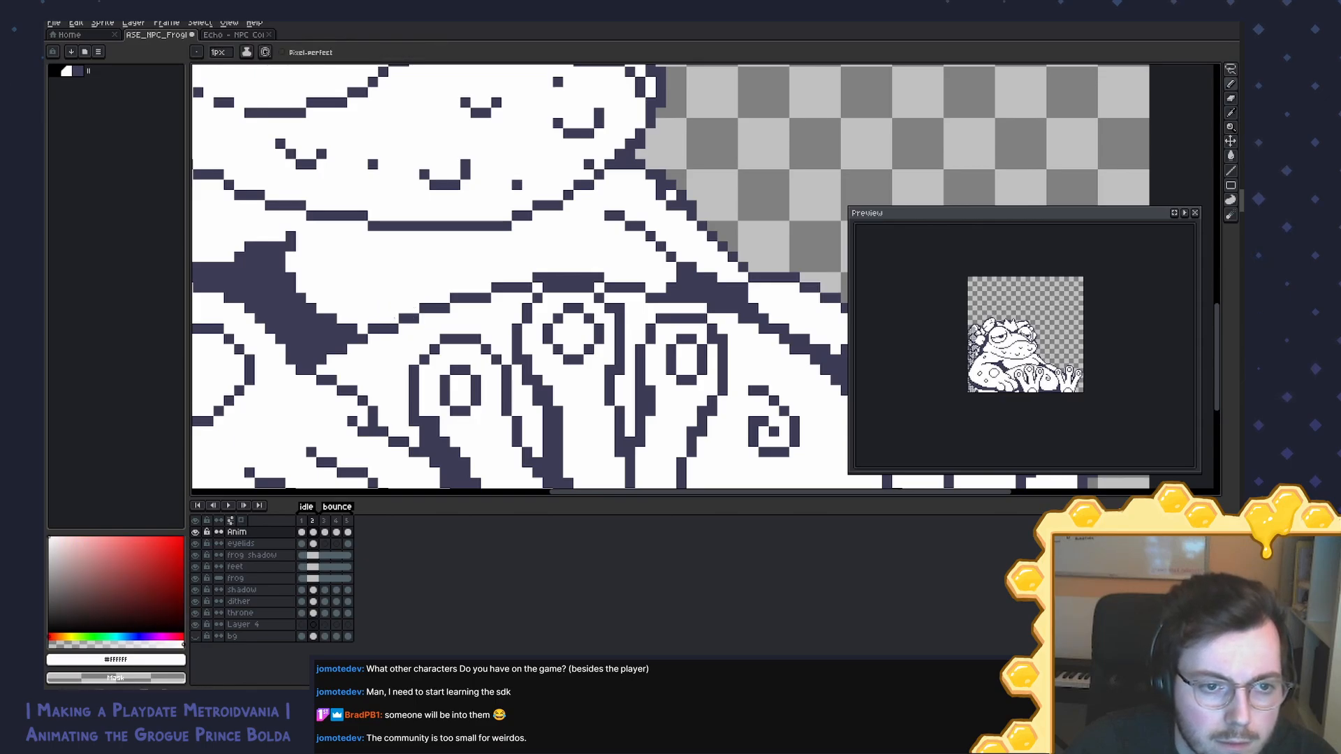
left_click(371, 328, "alt")
left_click(372, 339)
left_click(372, 320, "alt")
left_click(372, 330)
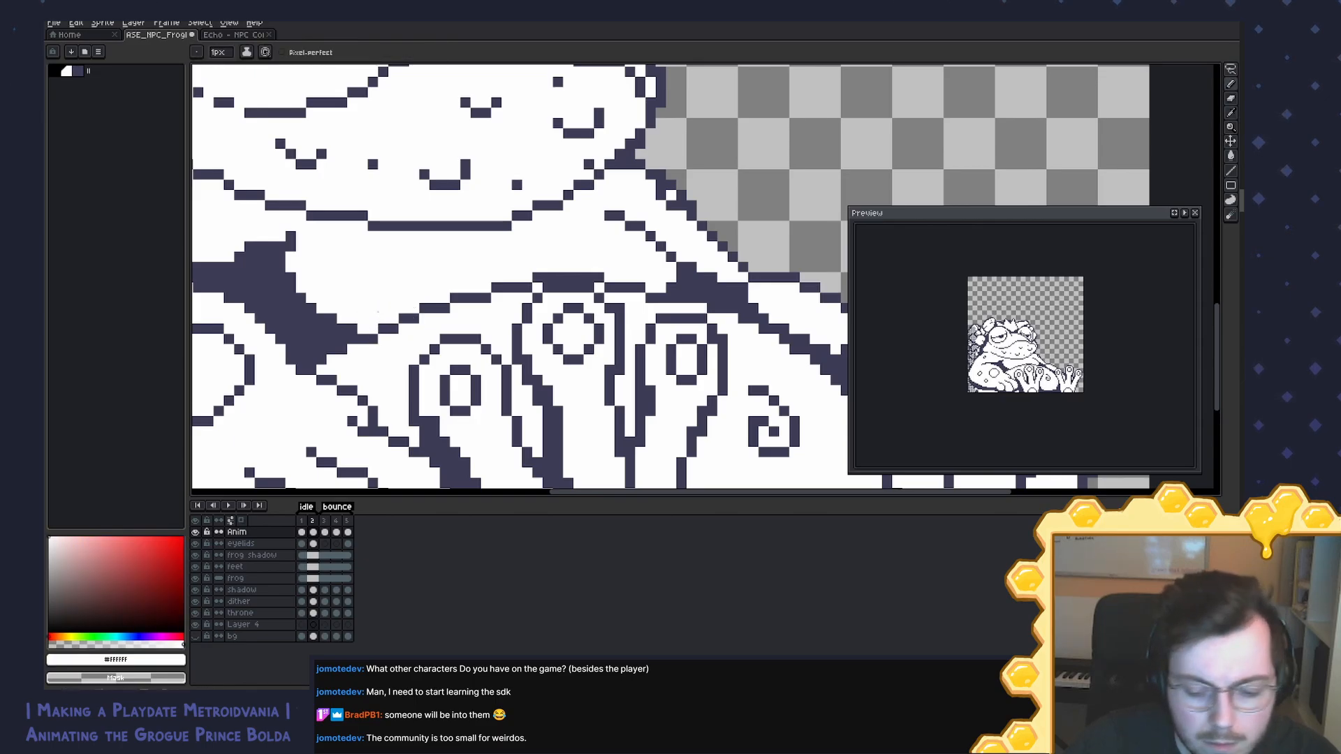
key("comma")
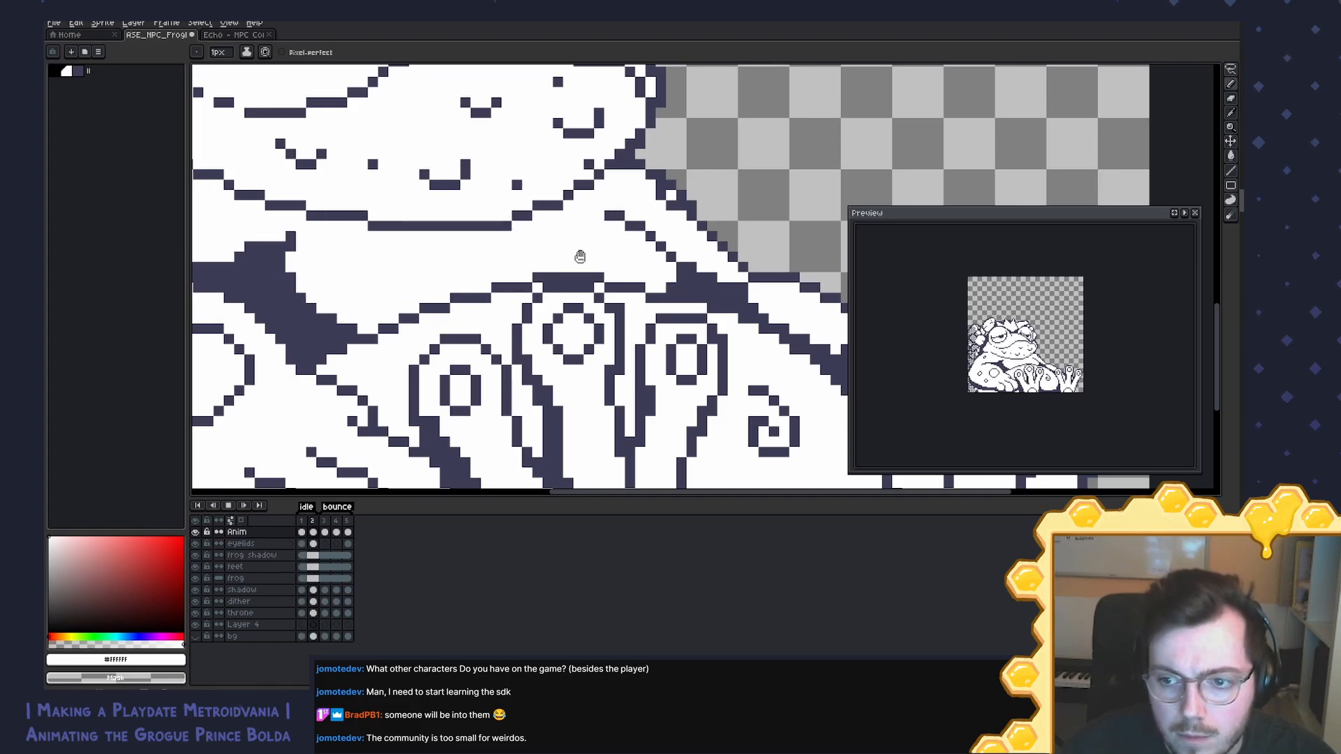
key("4")
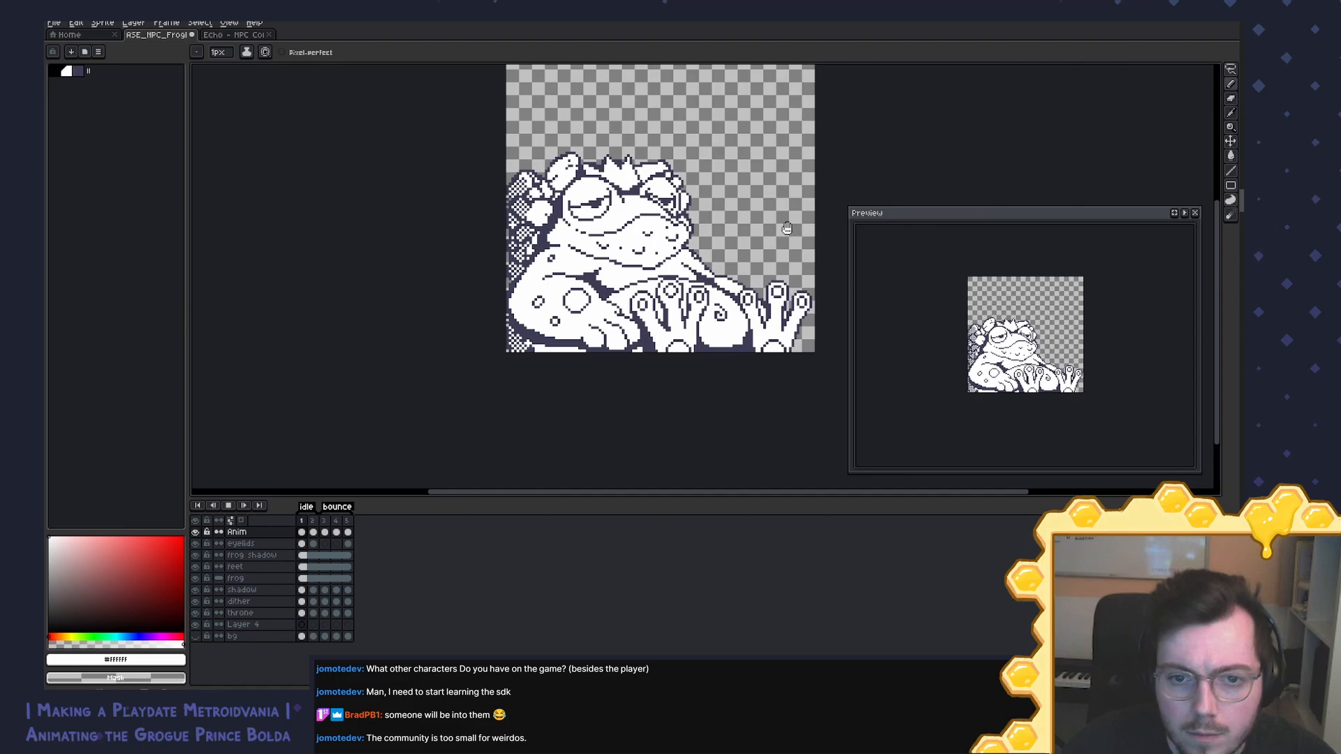
Step: Retouch the far end of the outline over the front foot's middle toe on frame 2 with picked dark and white
scroll(787, 229, "up", 2)
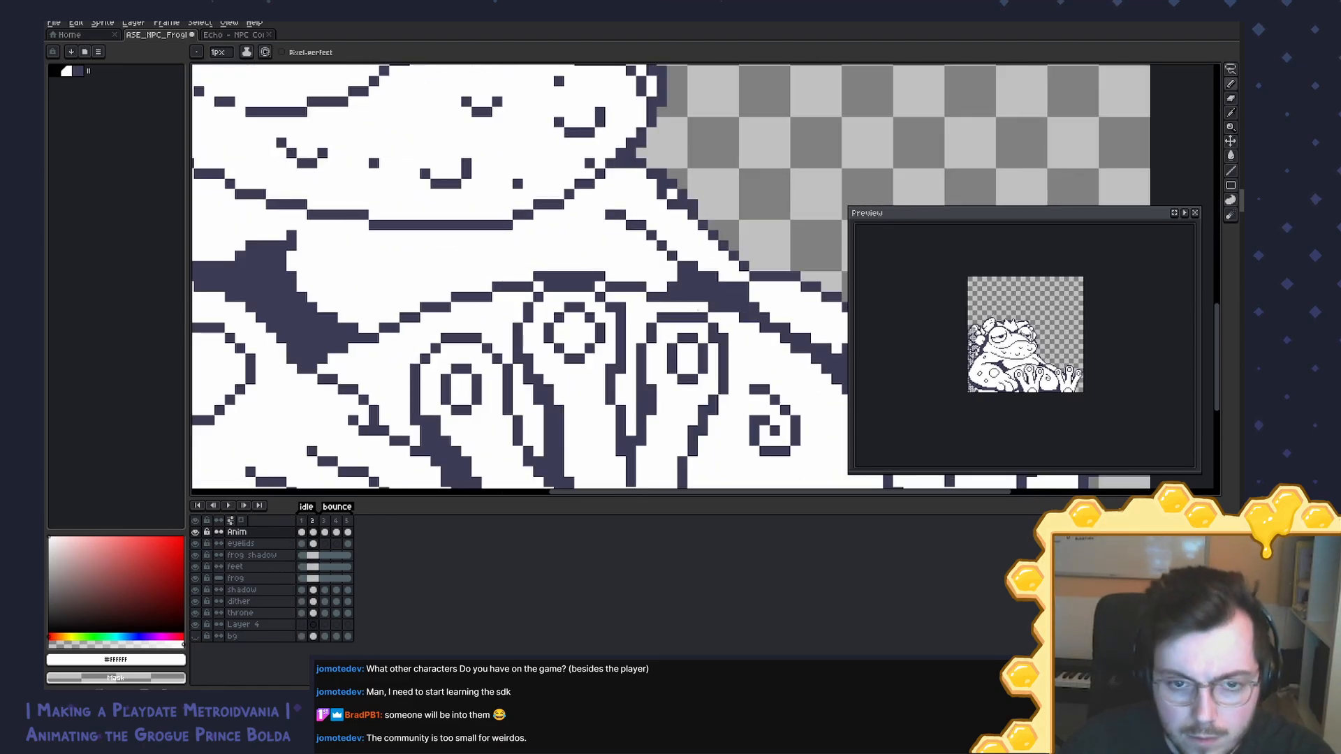
scroll(719, 314, "up", 2)
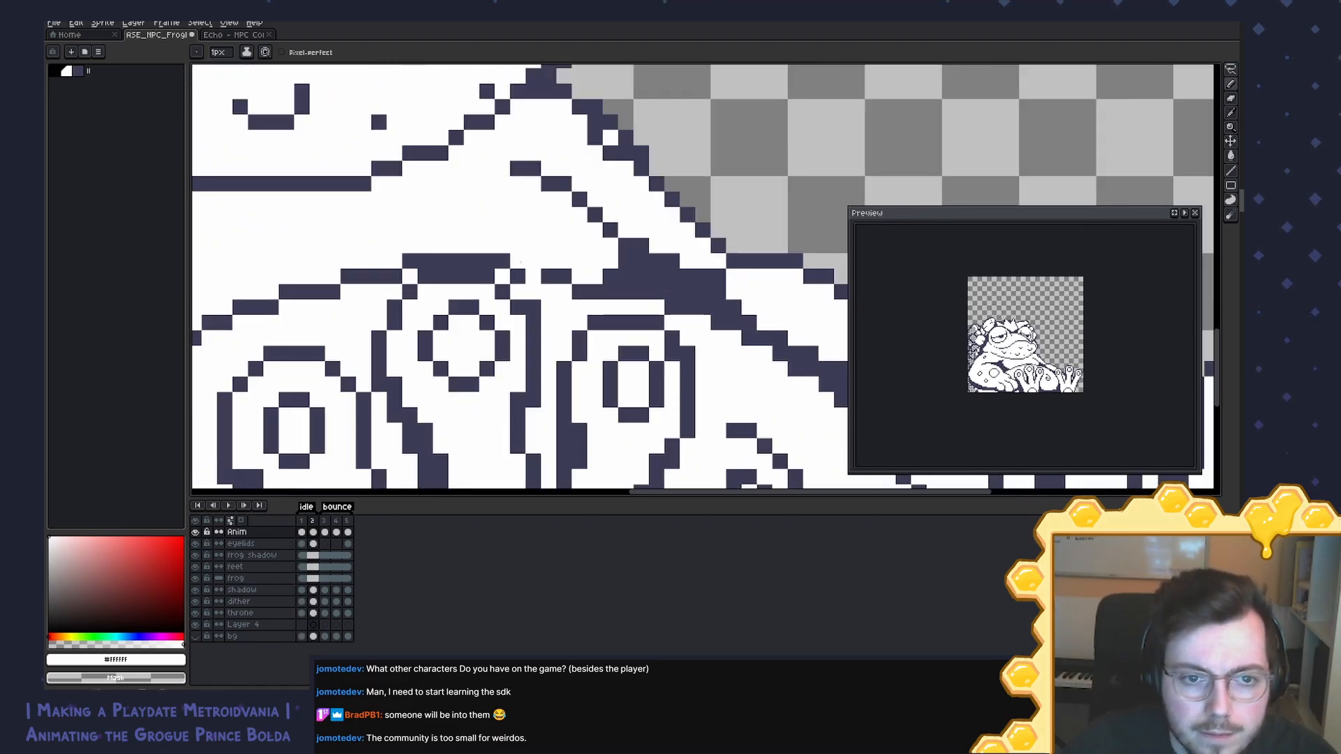
left_click_drag(521, 281, 481, 261)
left_click(464, 244, "alt")
left_click(478, 243)
left_click(492, 246, "alt")
left_click(479, 258)
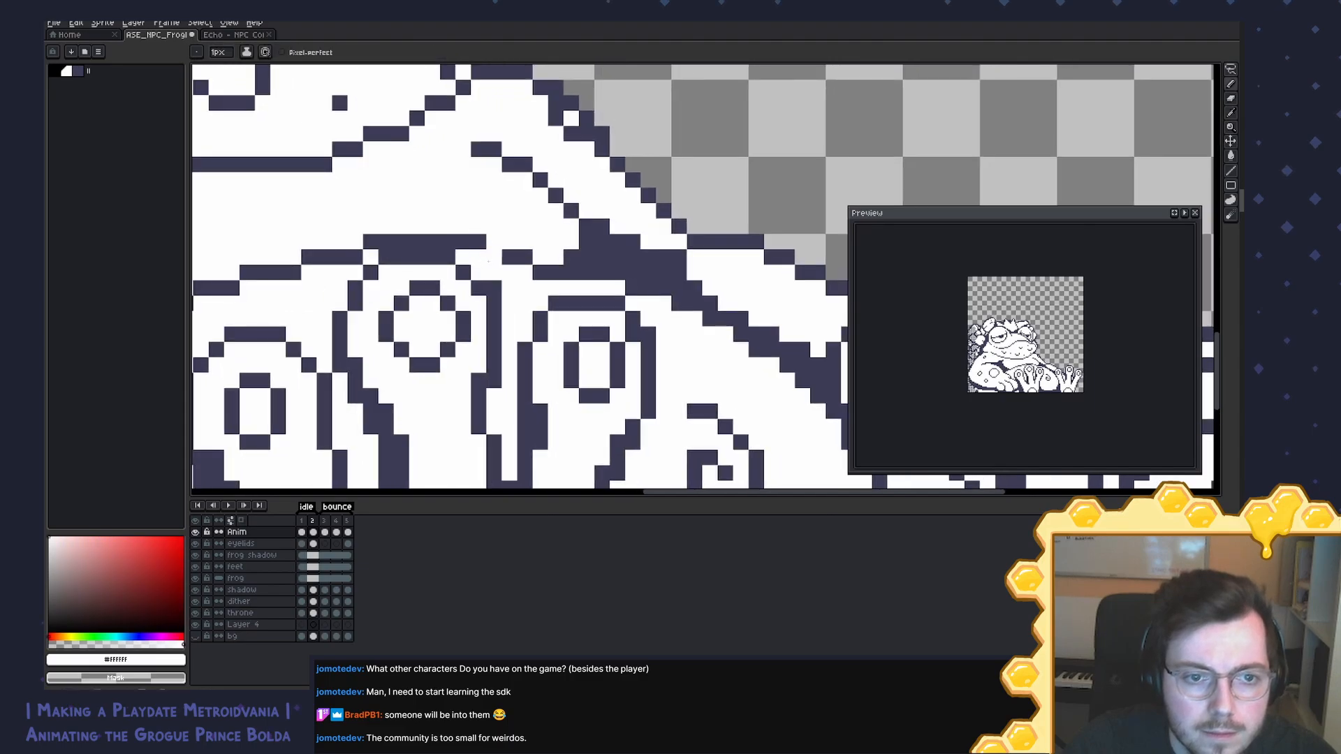
Step: Bridge the gap in the belly outline between the middle toe and the far arm's shadow with dark pixels and clean up its end
left_click(508, 257, "alt")
left_click(495, 257)
left_click(541, 257)
left_click(554, 256, "alt")
left_click(540, 272)
Step: Trim the underside of the far arm's dark shadow above the third toe with white pixels
left_click_drag(624, 303, 513, 278)
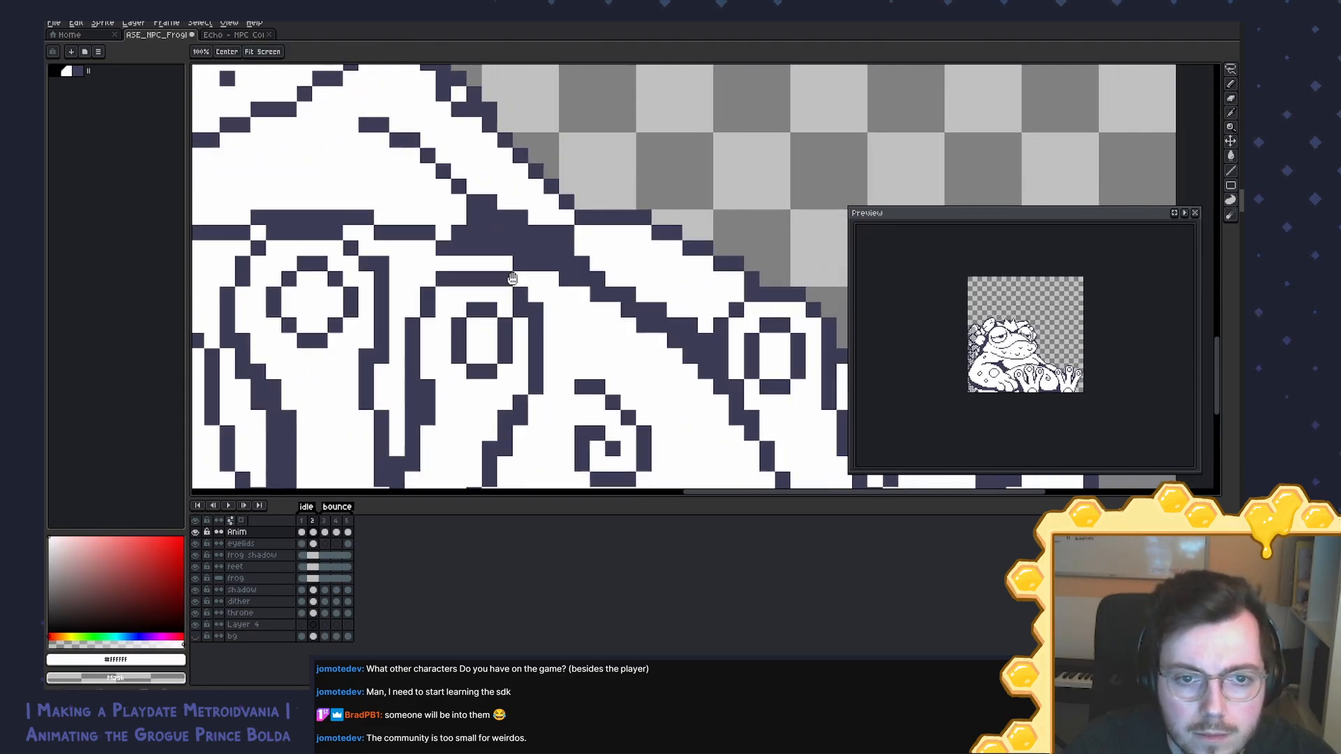
left_click(521, 264)
left_click(534, 263, "alt")
left_click(548, 278, "alt")
left_click(565, 280)
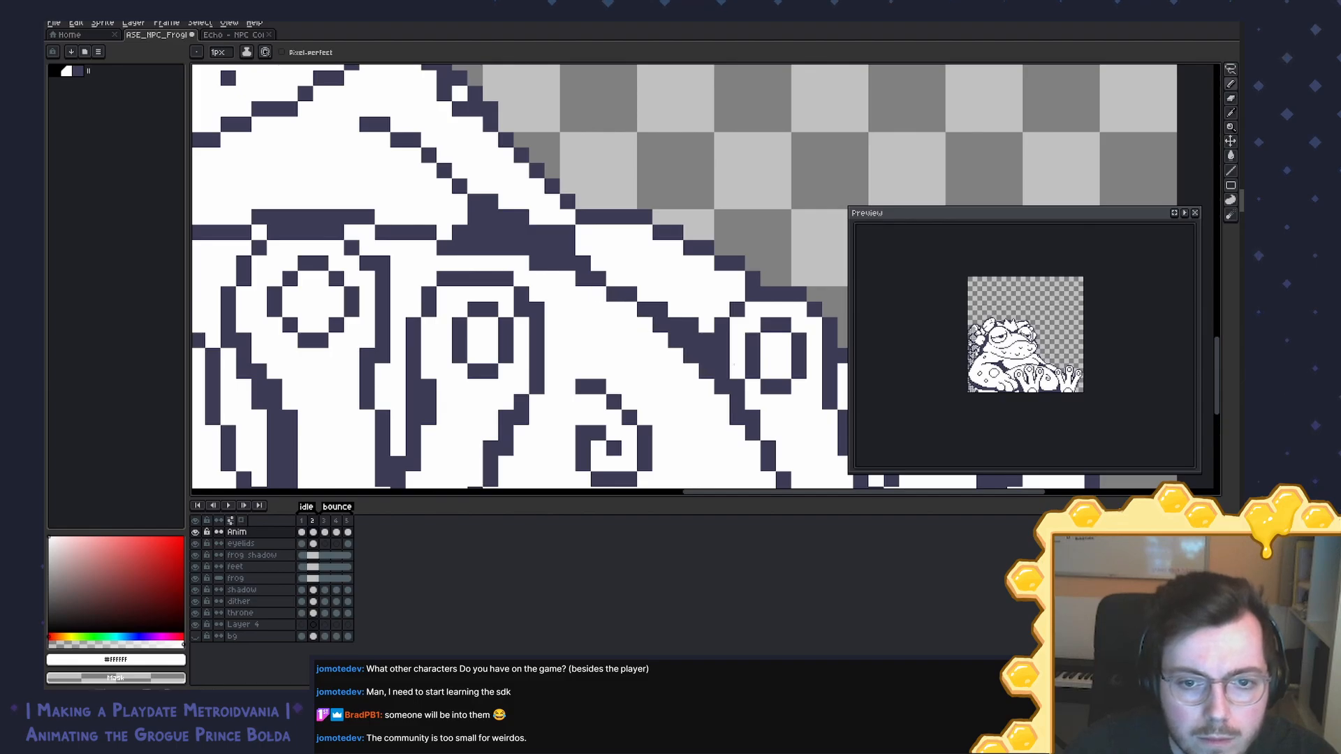
Step: Play the idle animation and check the reworked belly outline on the whole frog
scroll(734, 364, "down", 6)
key("Return")
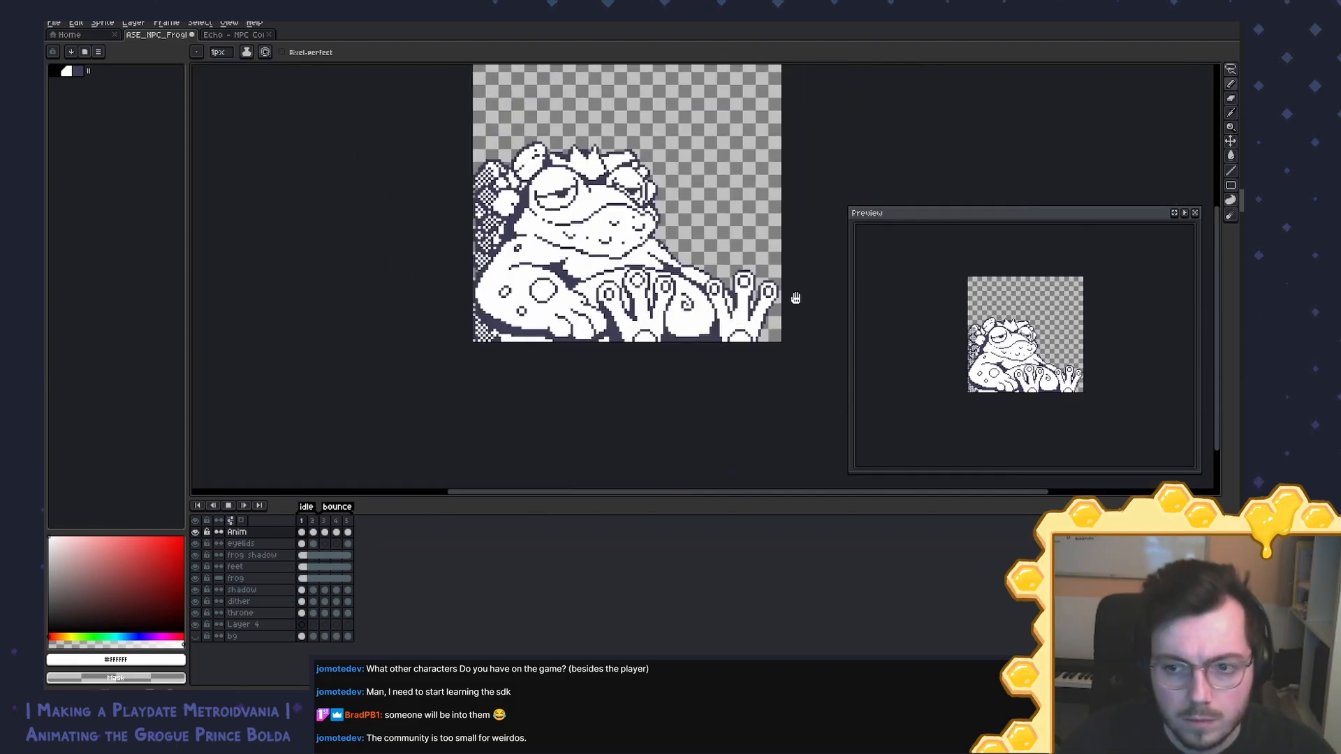
scroll(794, 296, "down", 2)
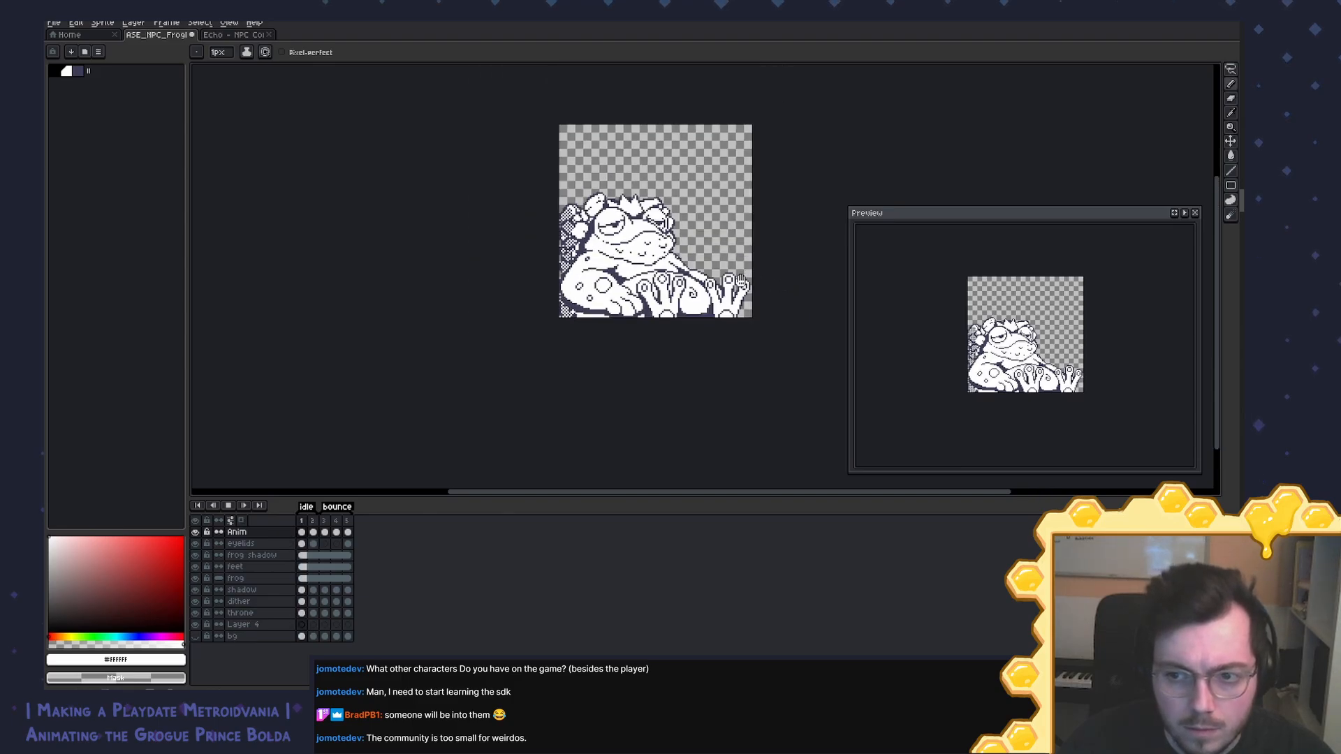
left_click_drag(720, 281, 702, 307)
scroll(682, 302, "up", 3)
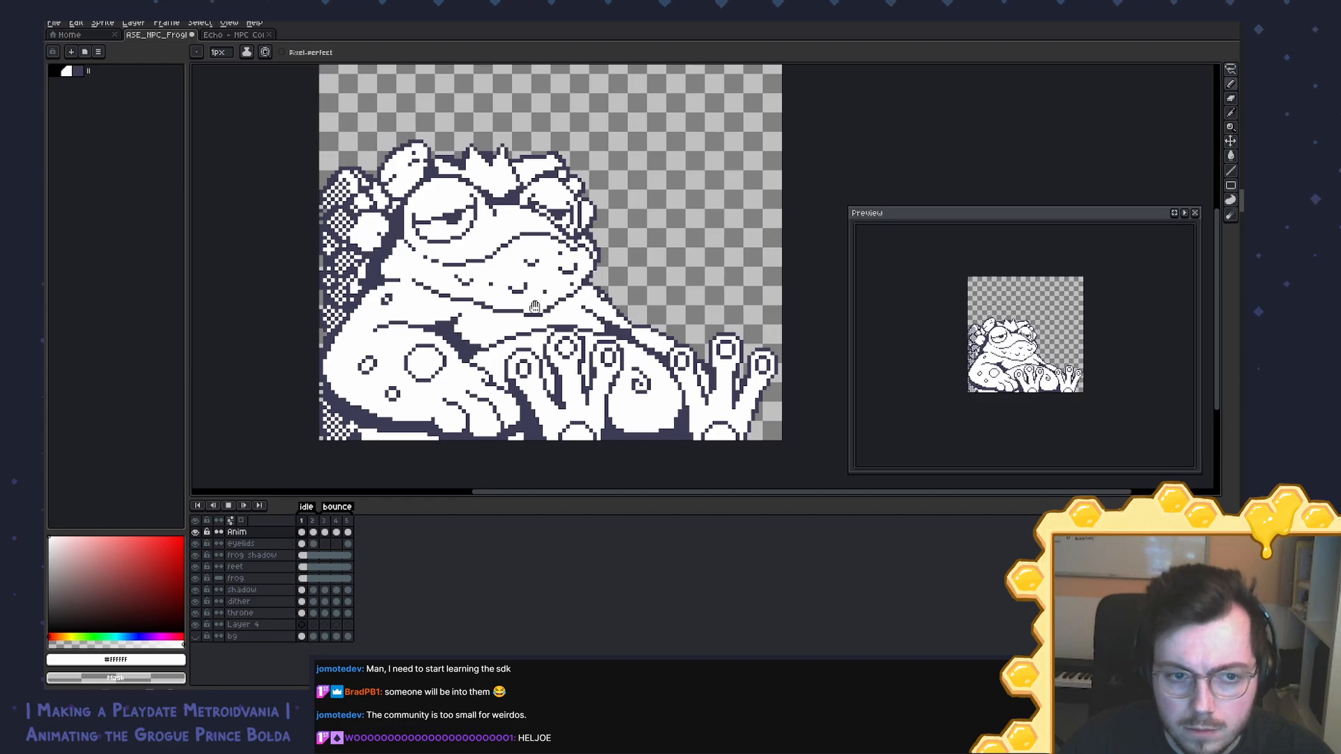
Step: Stop the playback on frame 2 and save the frog sprite file
key("Return")
left_click_drag(479, 309, 717, 288)
scroll(699, 271, "up", 1)
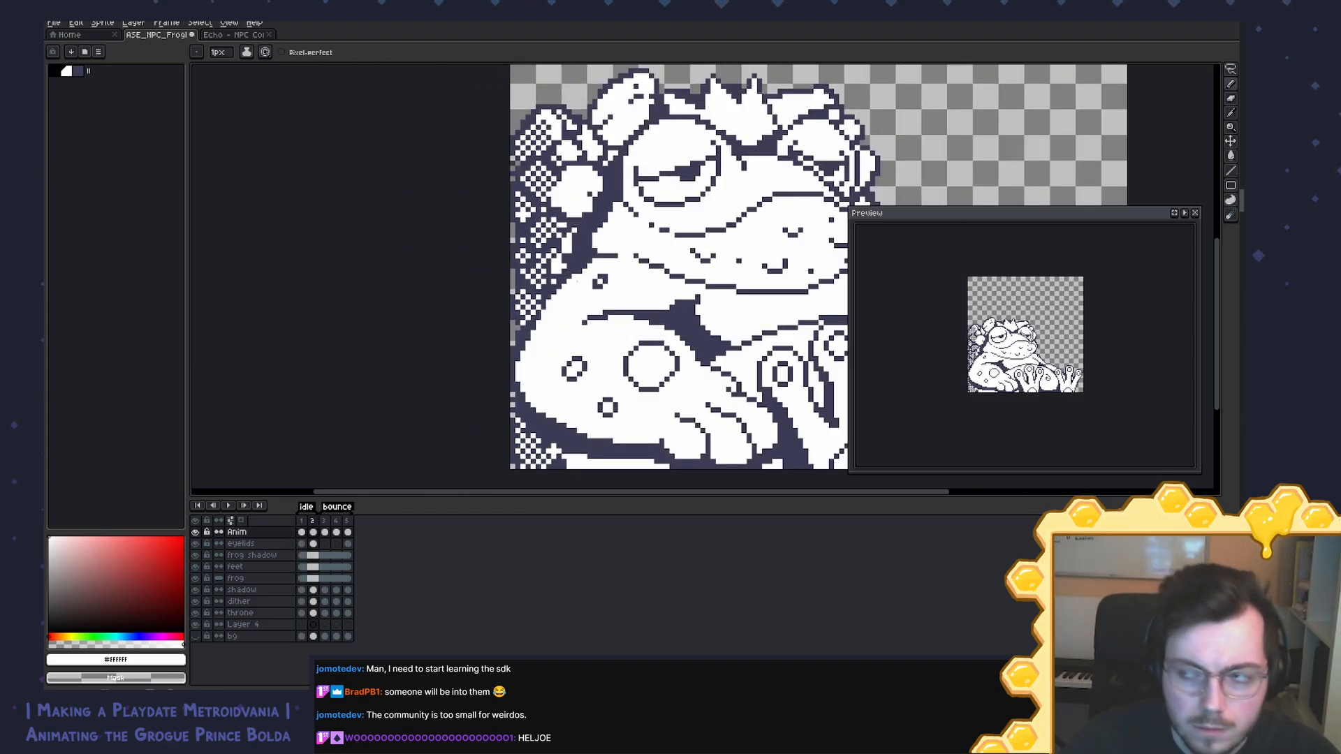
key("i")
key("b")
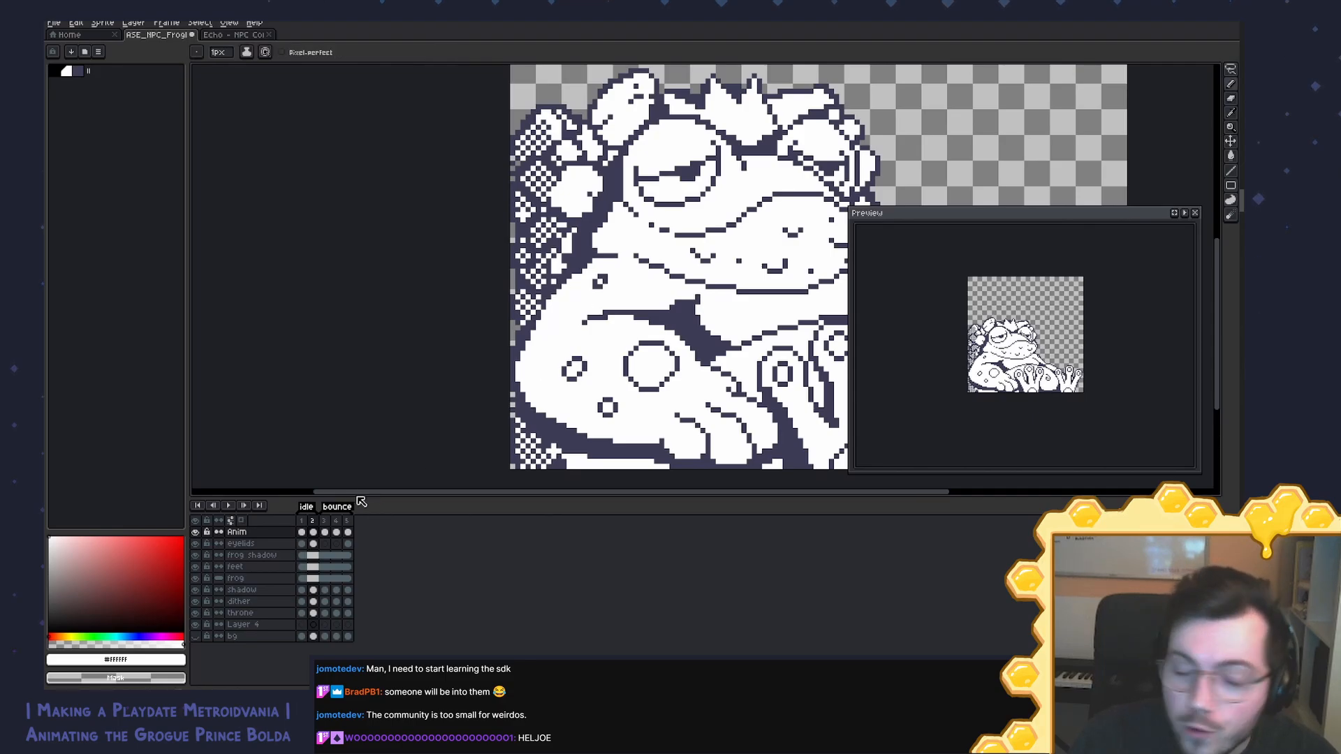
key("i")
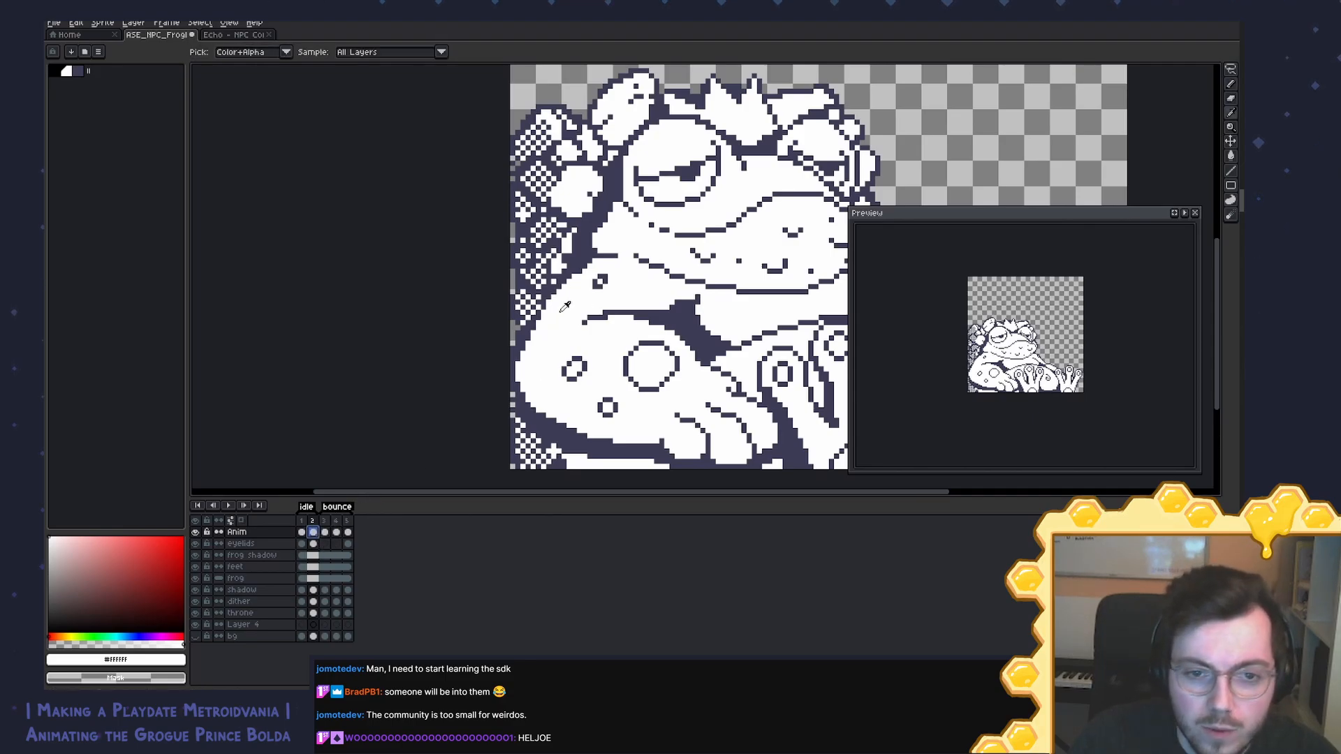
key("b")
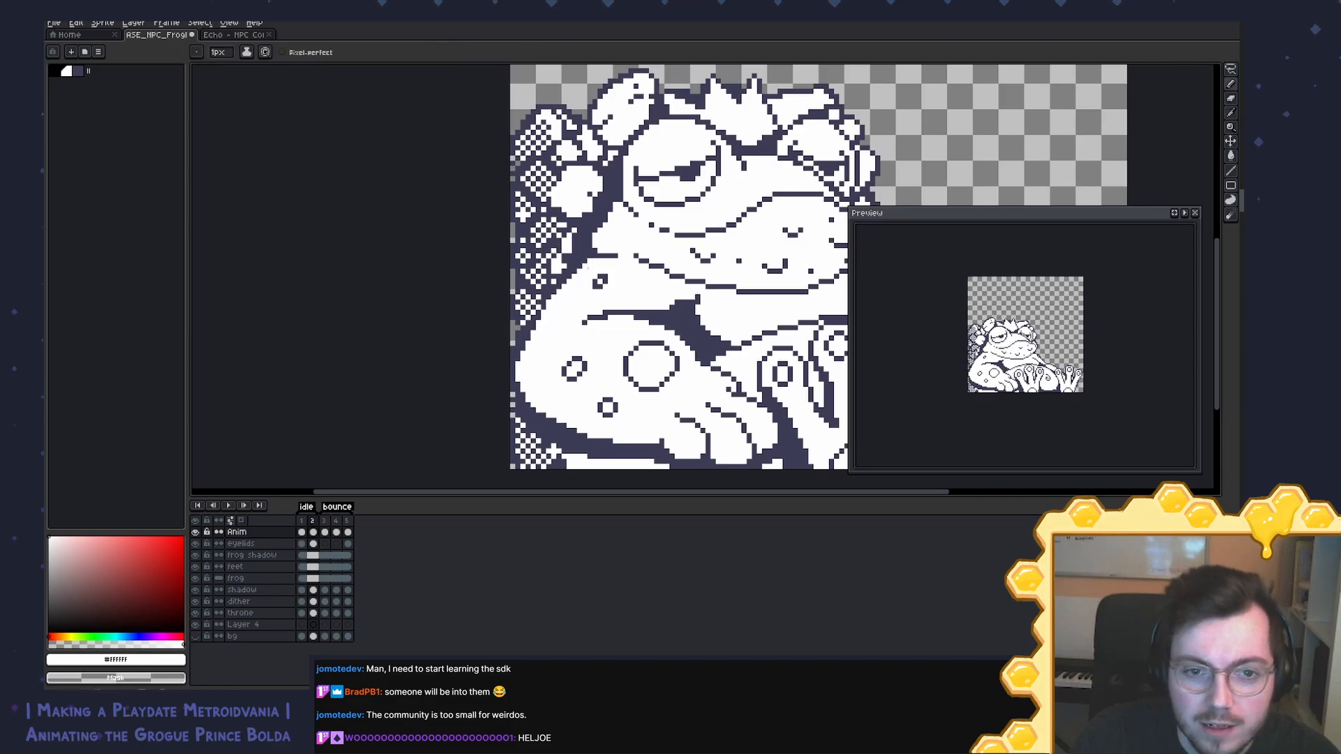
key("ctrl+s")
Step: Replay the saved idle animation and review the whole frog's movement at different sizes
scroll(702, 275, "down", 3)
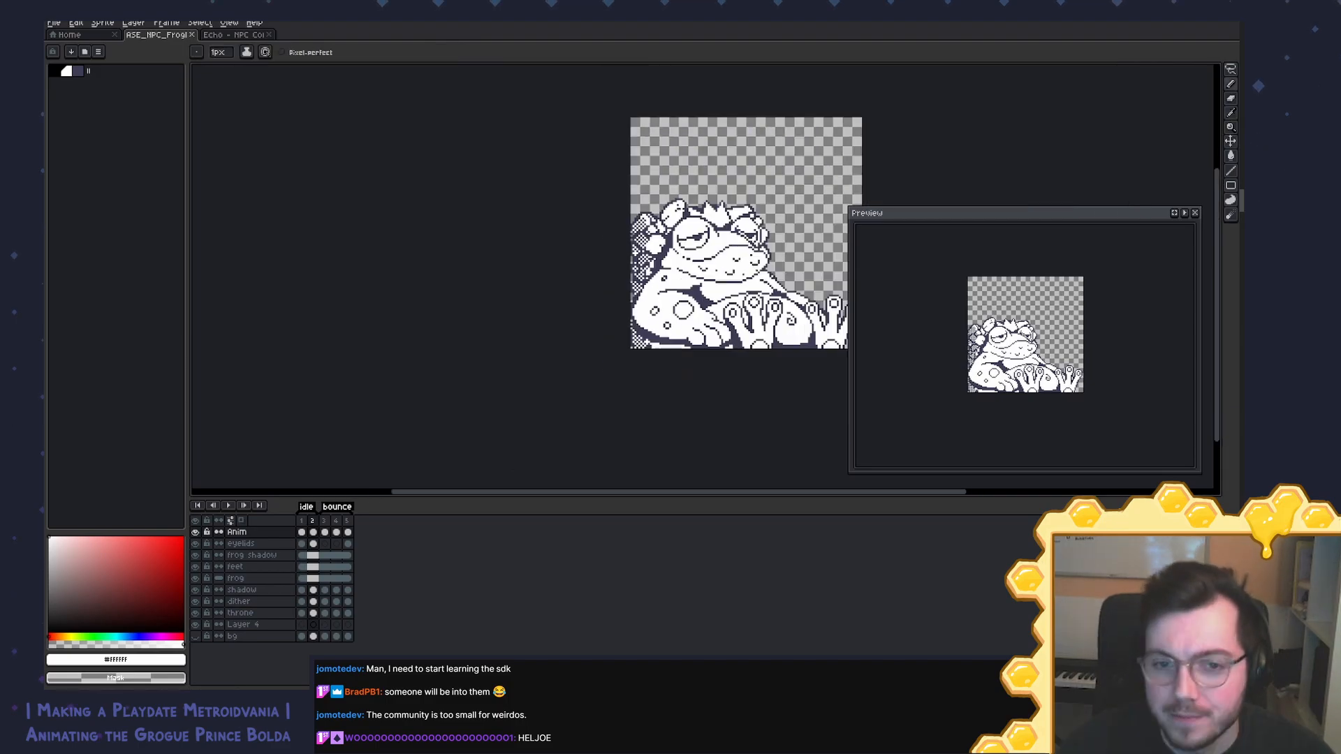
scroll(701, 272, "up", 2)
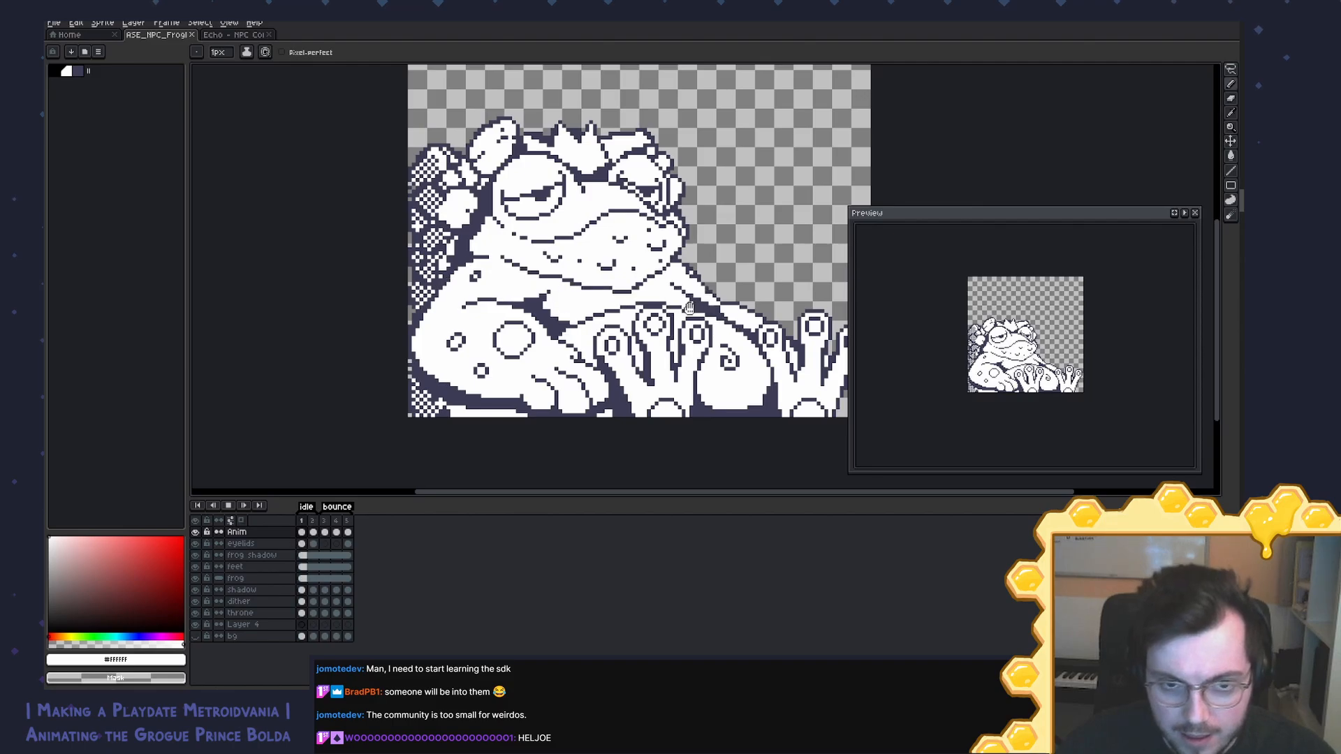
left_click_drag(708, 302, 677, 346)
scroll(677, 347, "down", 1)
scroll(676, 347, "up", 1)
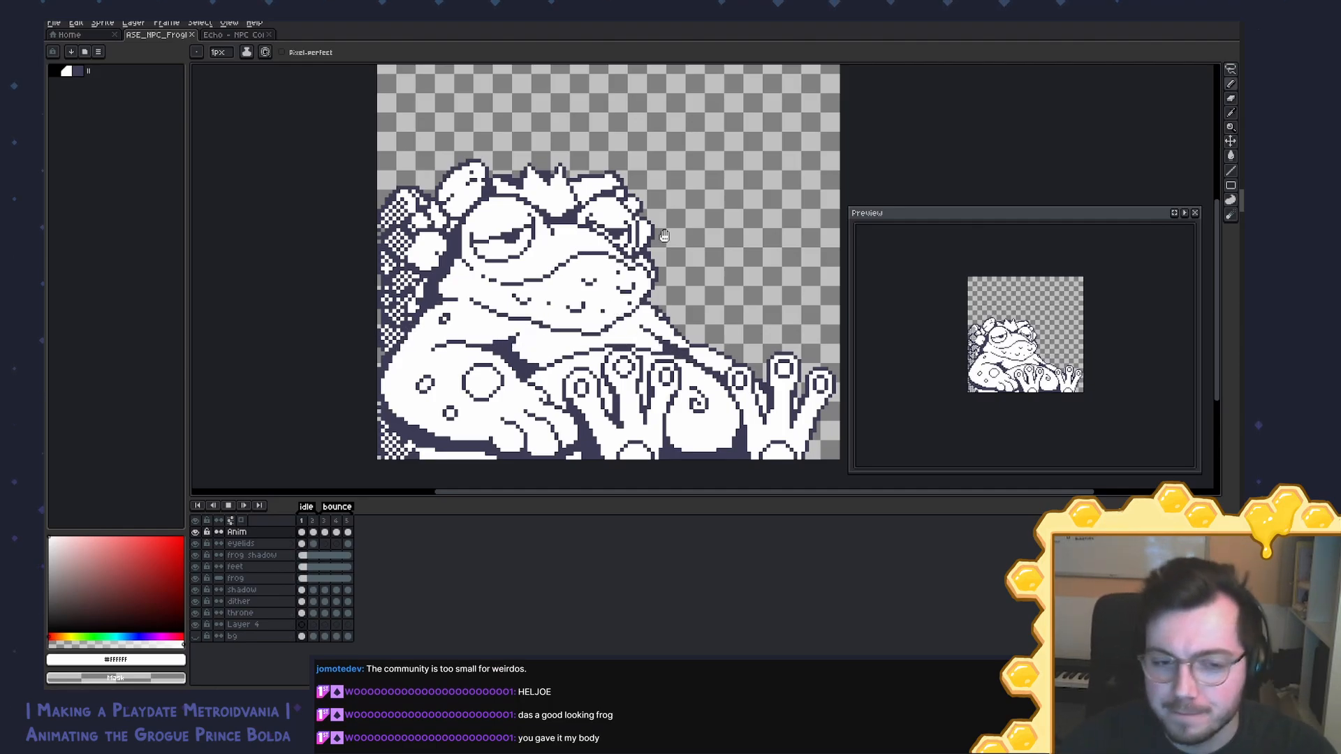
scroll(684, 234, "down", 2)
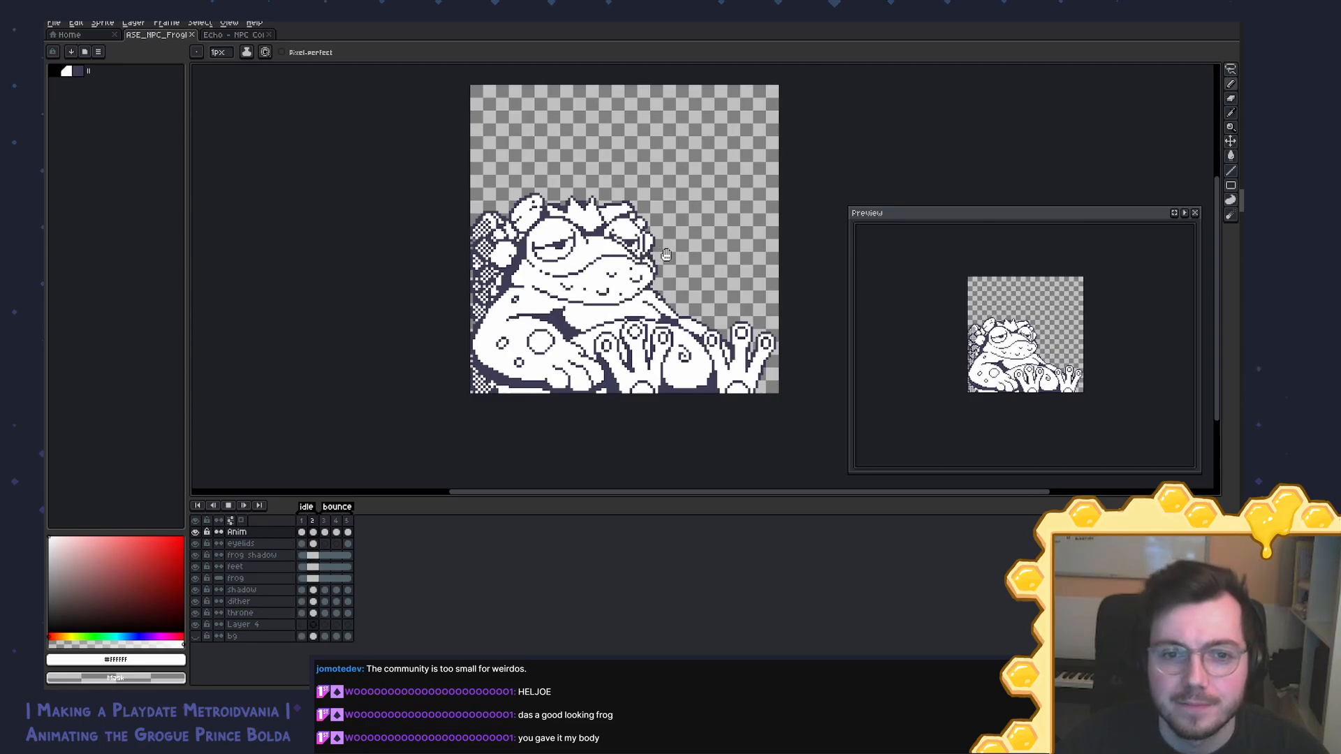
left_click_drag(690, 260, 663, 273)
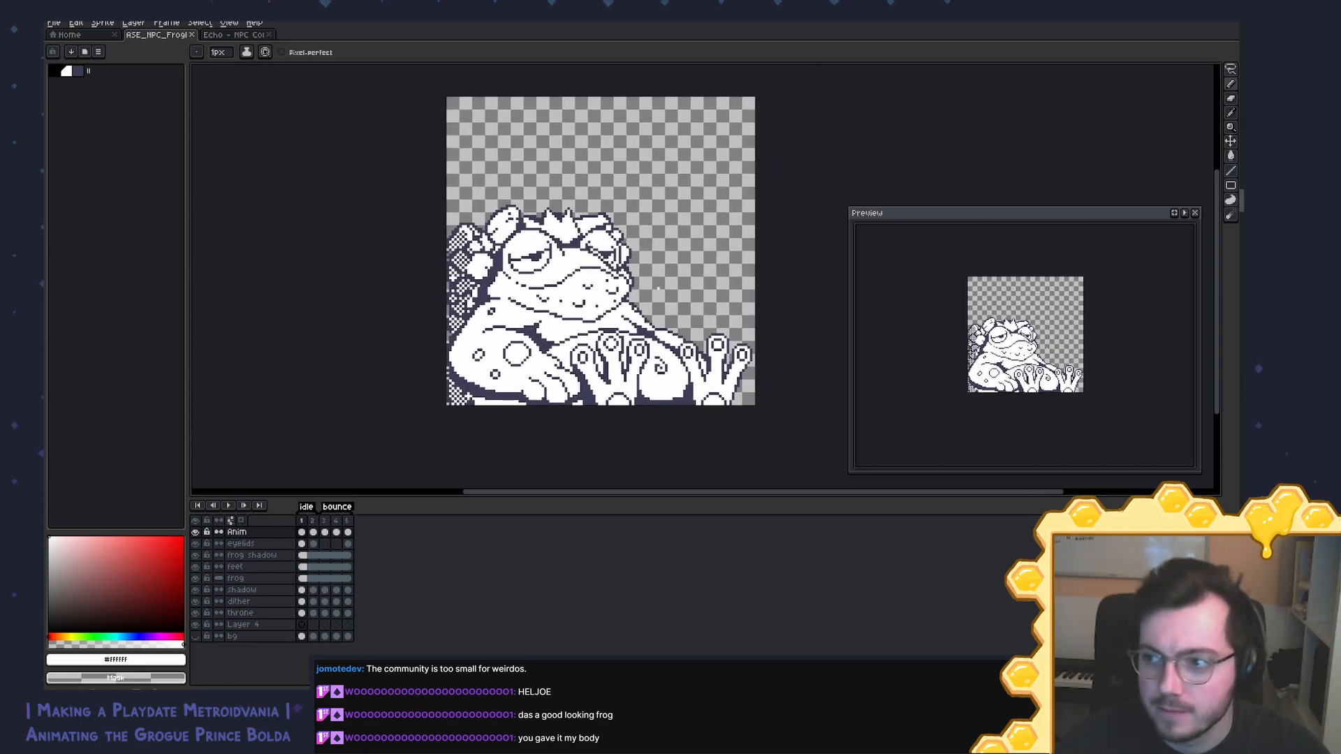
scroll(658, 287, "up", 1)
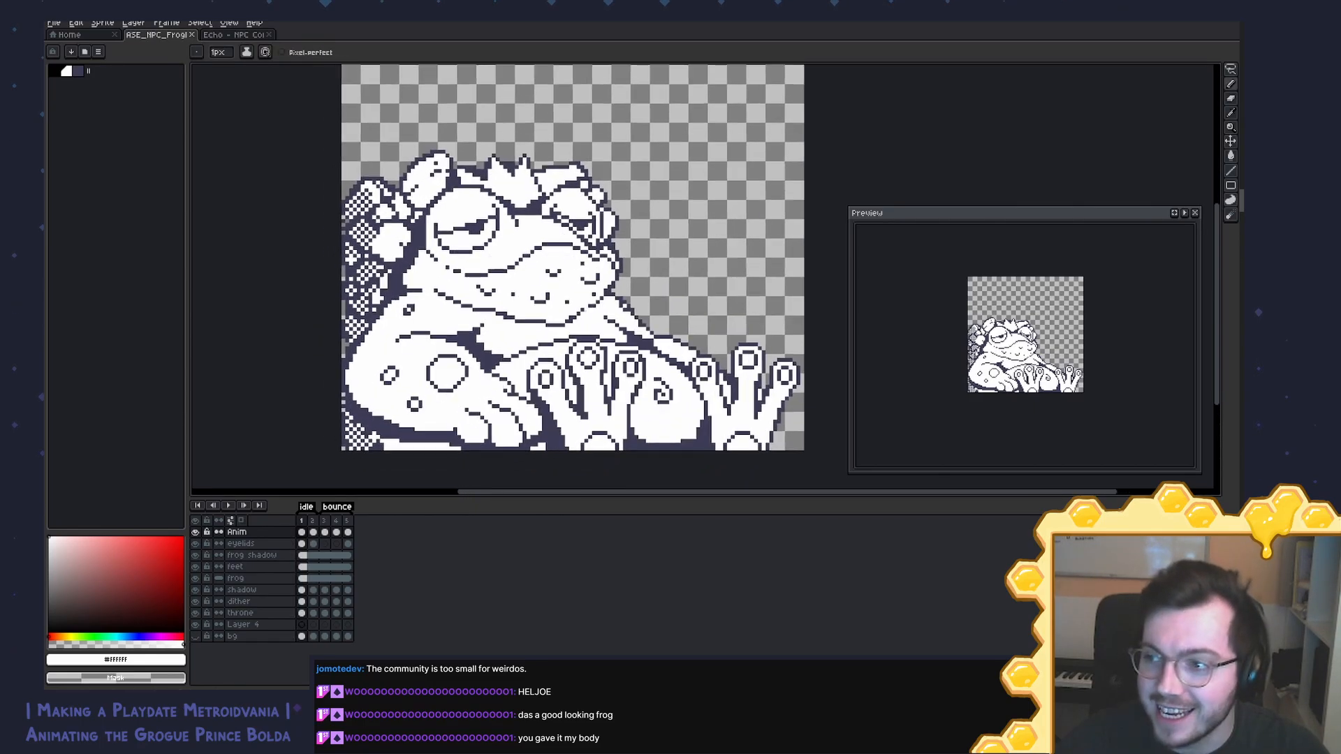
Step: Play the frog's bounce animation to review it and return to frame 1 of the Anim layer
left_click(327, 521)
key("Return")
scroll(619, 328, "down", 2)
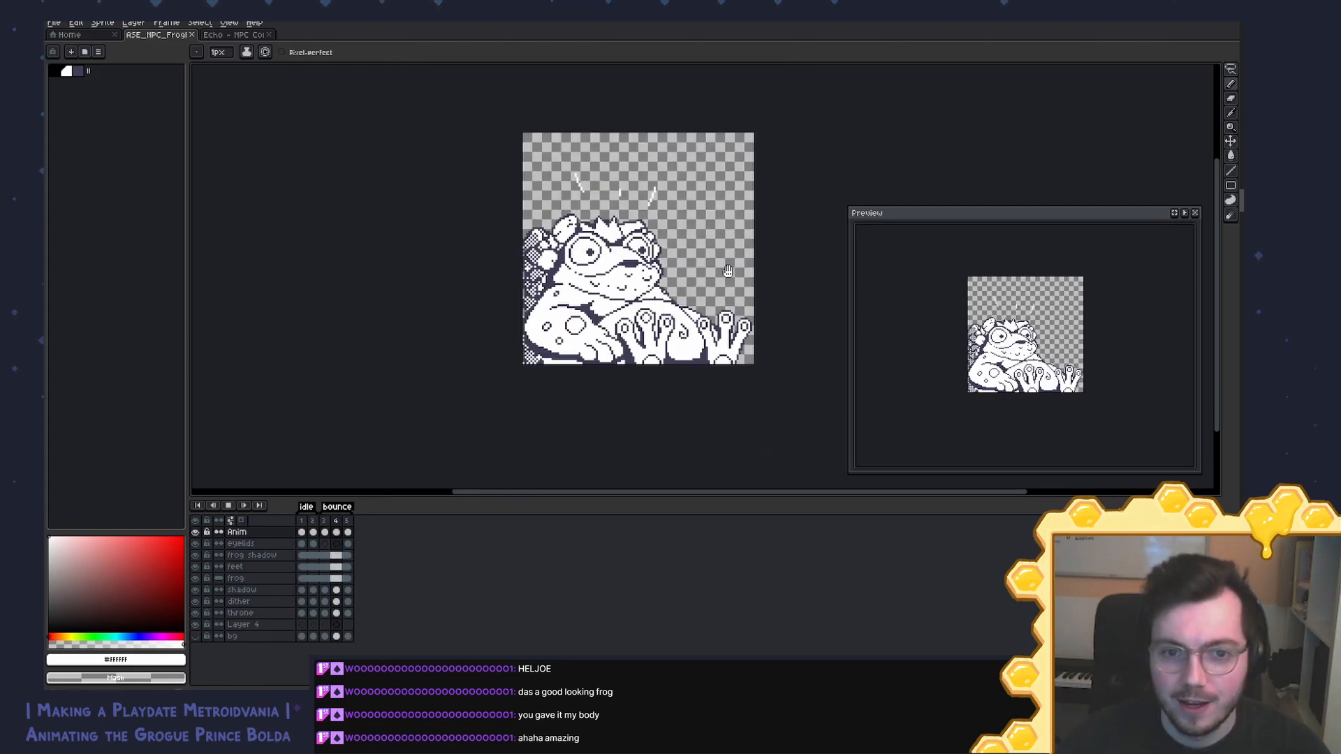
scroll(704, 274, "up", 1)
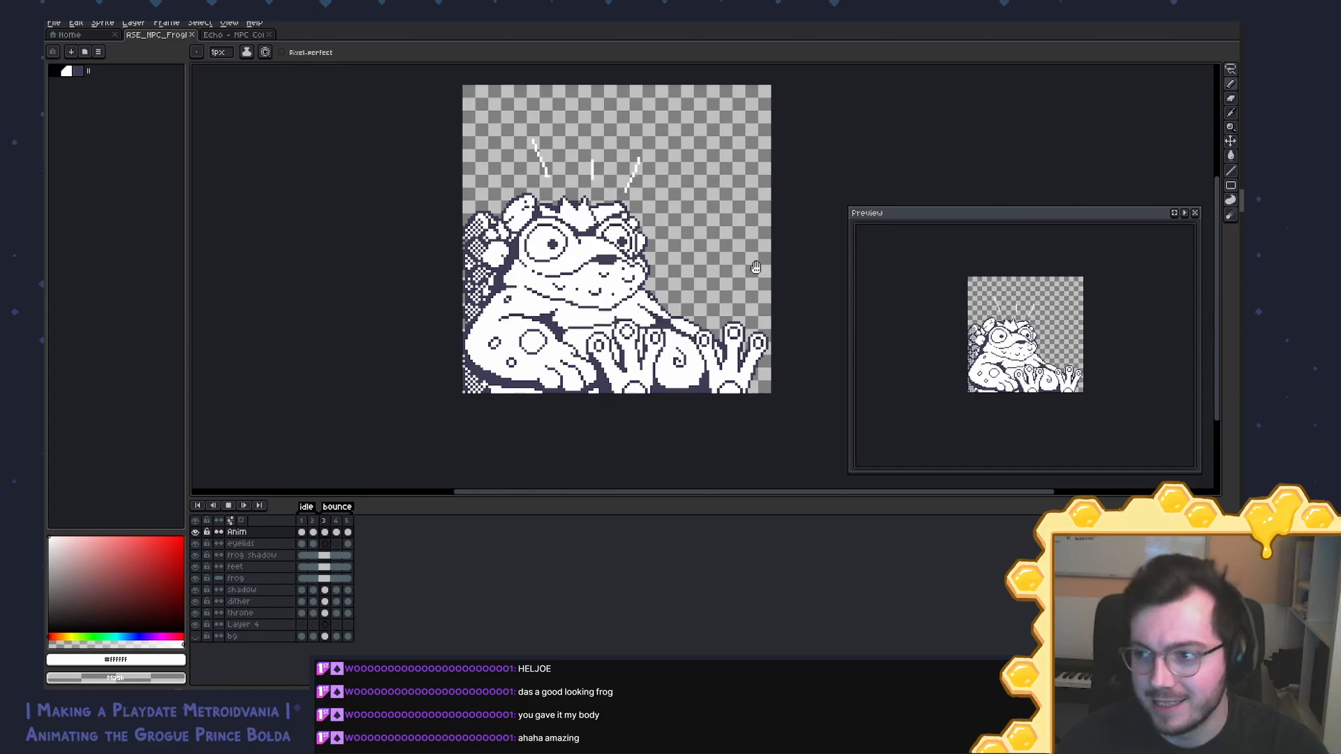
left_click(306, 533)
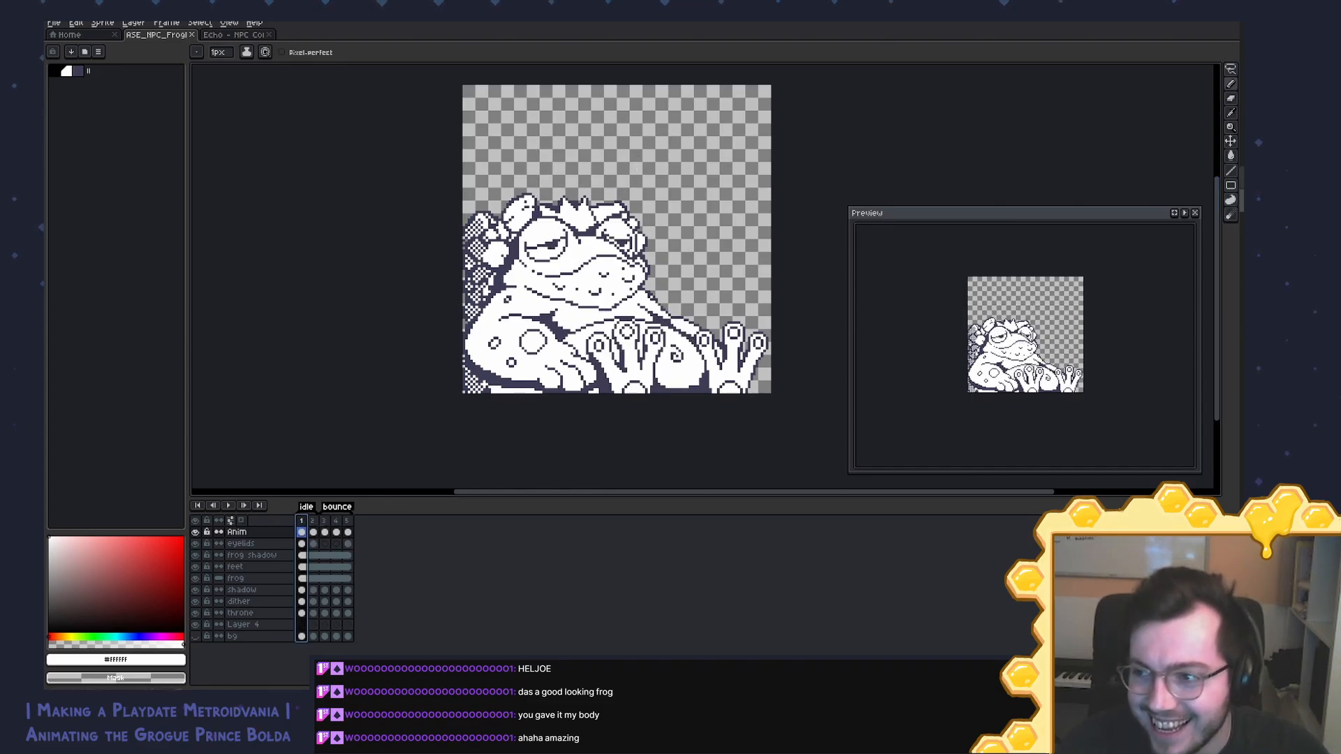
Step: Switch to the level editor and open the lava level containing the frog NPC from the world map
mouse_move(1242, 179)
left_click(1173, 199)
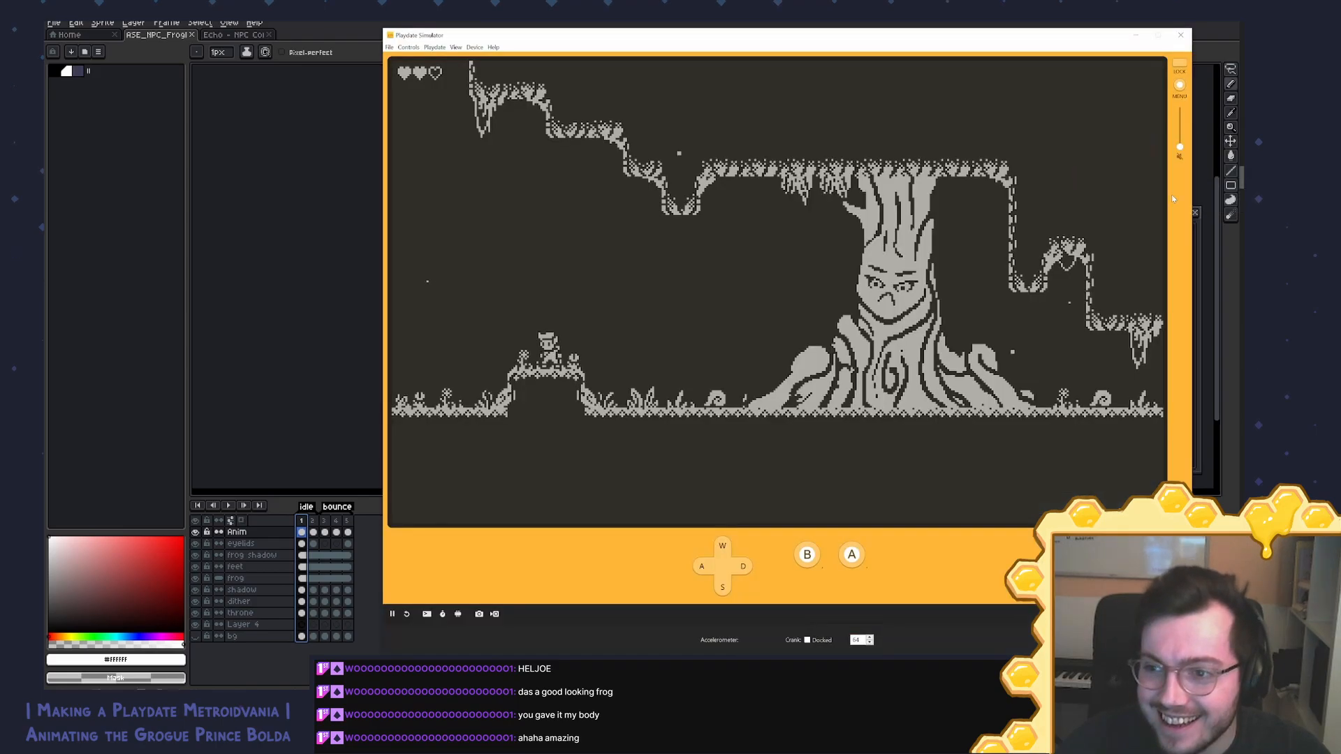
left_click(1242, 409)
scroll(489, 293, "down", 3)
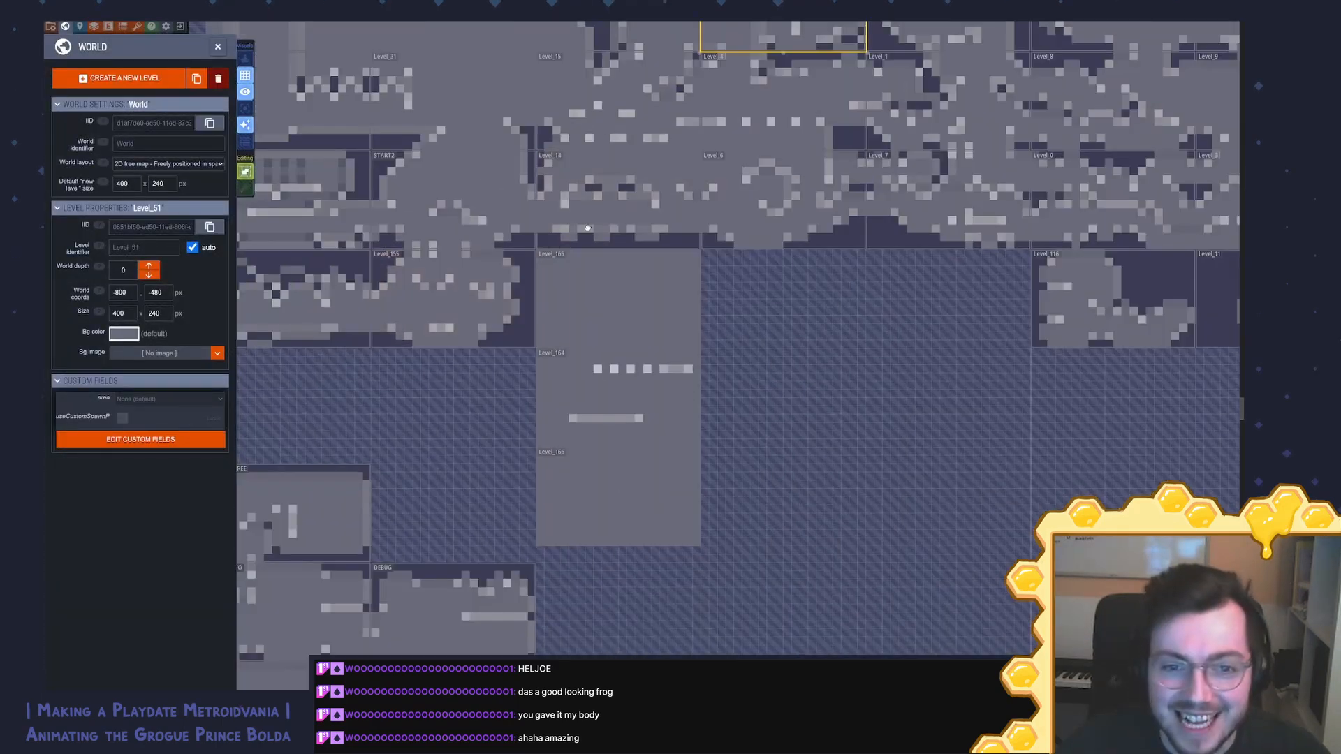
left_click_drag(489, 293, 548, 493)
scroll(514, 290, "up", 3)
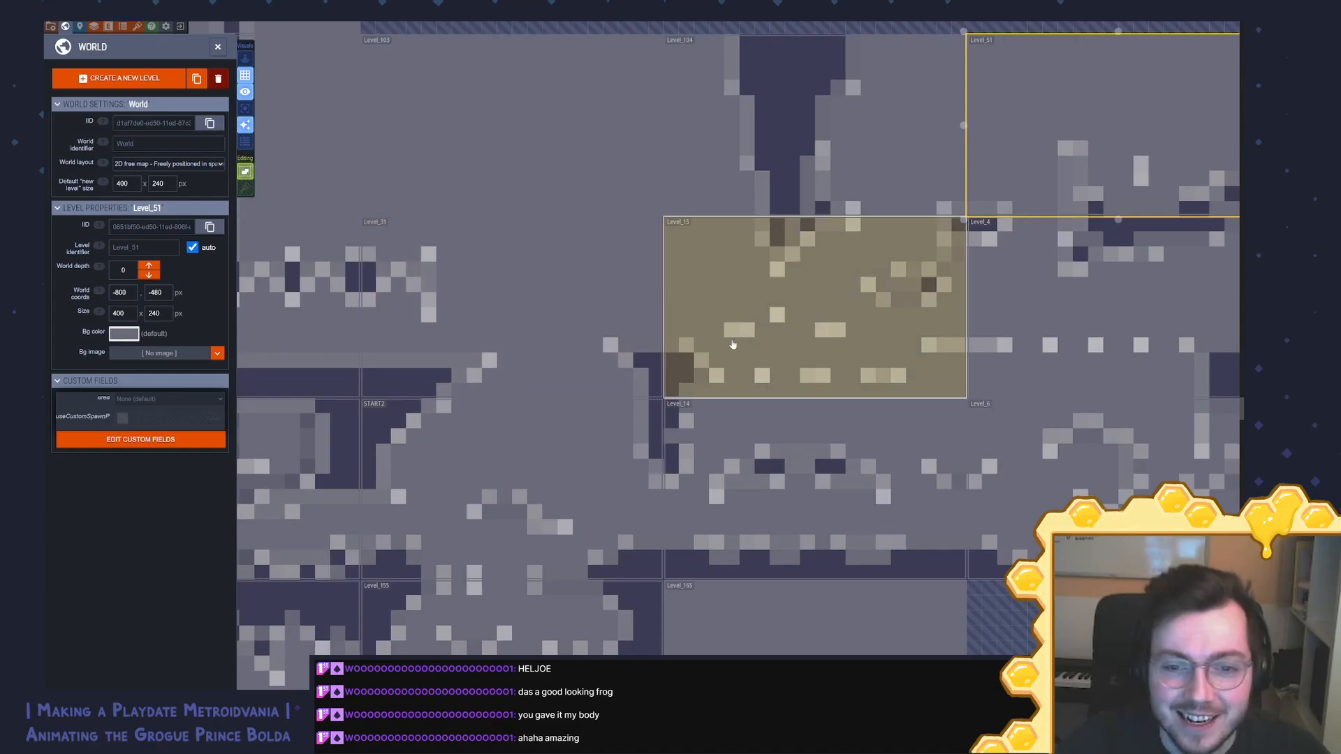
scroll(800, 349, "down", 5)
left_click_drag(670, 457, 433, 500)
scroll(434, 500, "down", 1)
left_click_drag(579, 105, 602, 440)
scroll(593, 266, "up", 4)
double_click(595, 220)
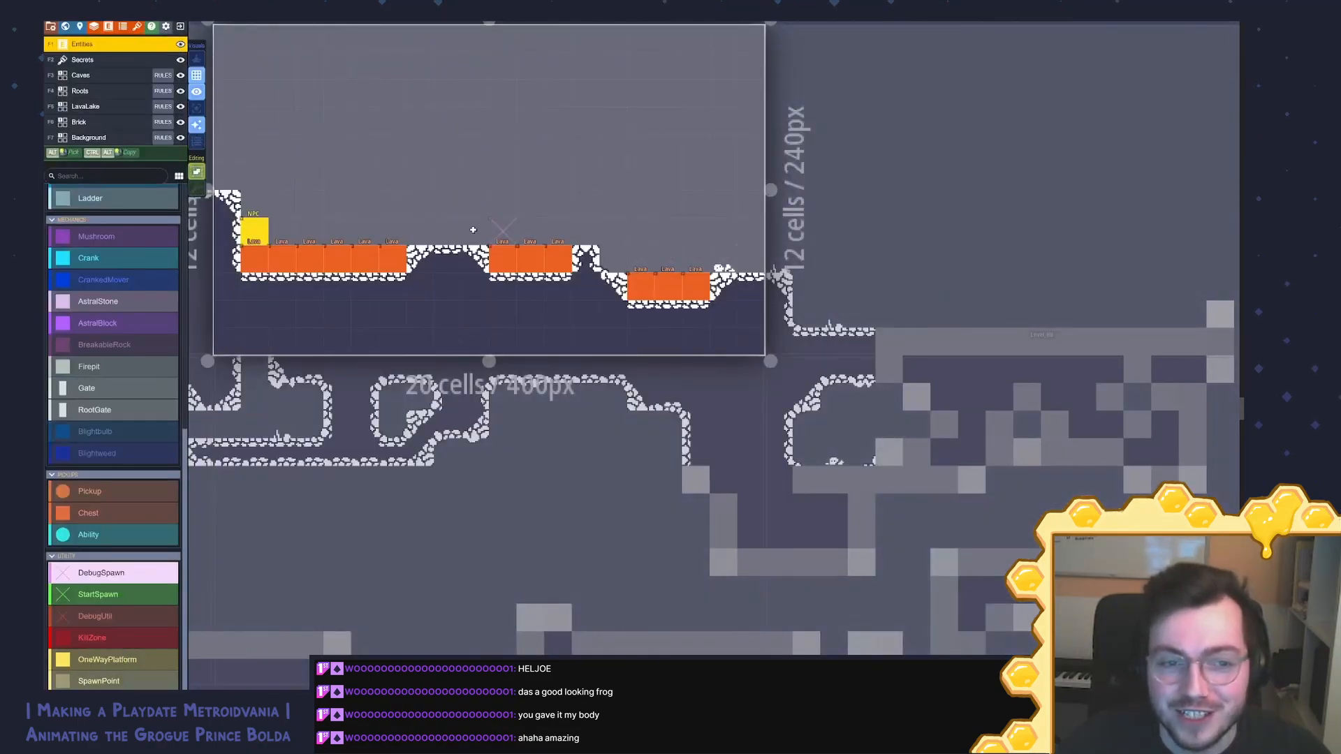
Step: Place the DebugSpawn on the rock ledge between the first two lava pools, then switch to the Playdate Simulator
left_click(423, 240)
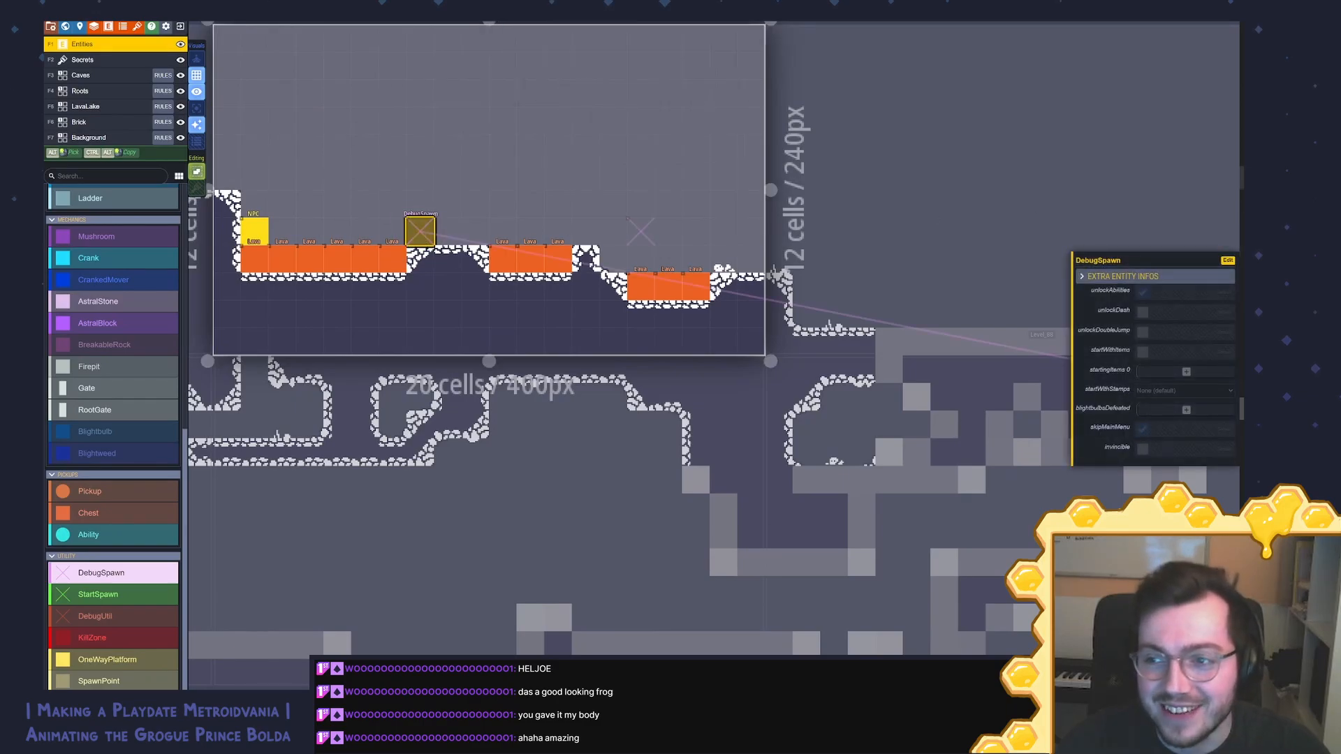
key("alt+Tab")
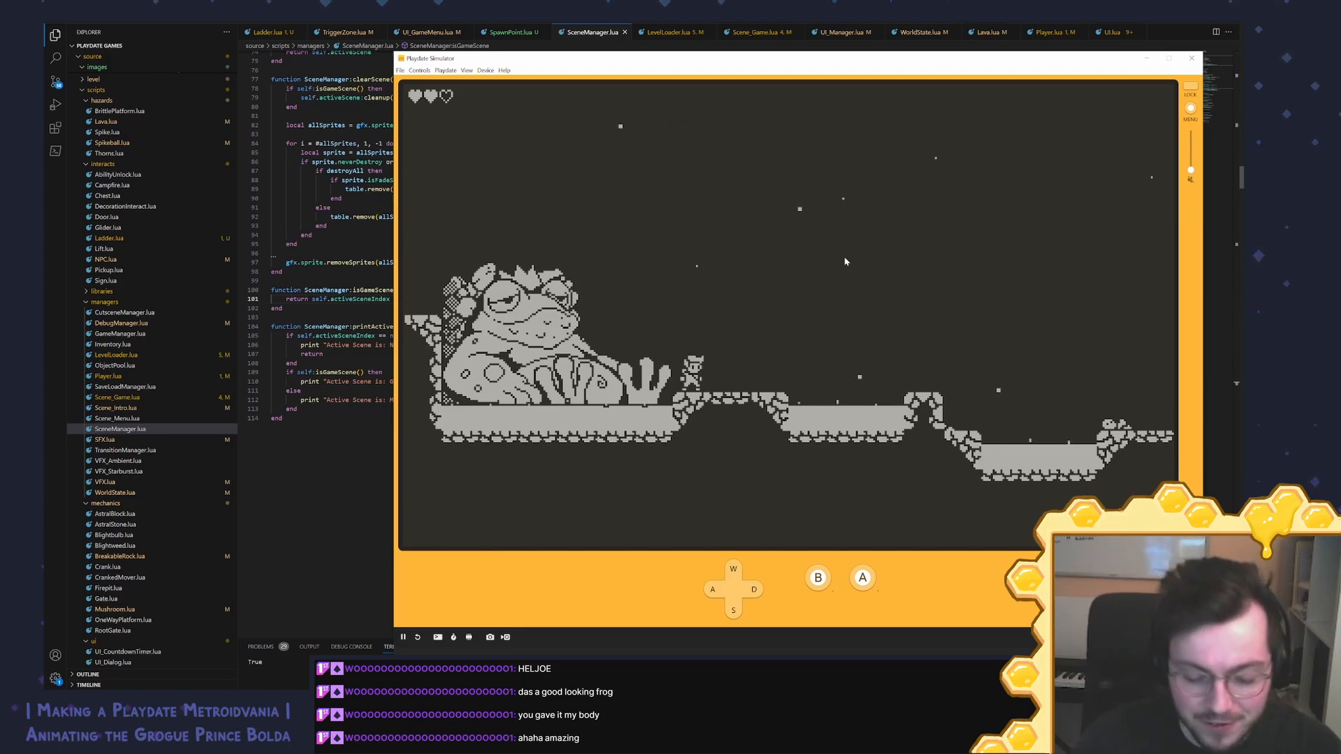
Step: Playtest the frog by bouncing the player on its belly several times and landing back on the ledge beside it
key("a")
key("d")
key("a")
key("period")
key("period")
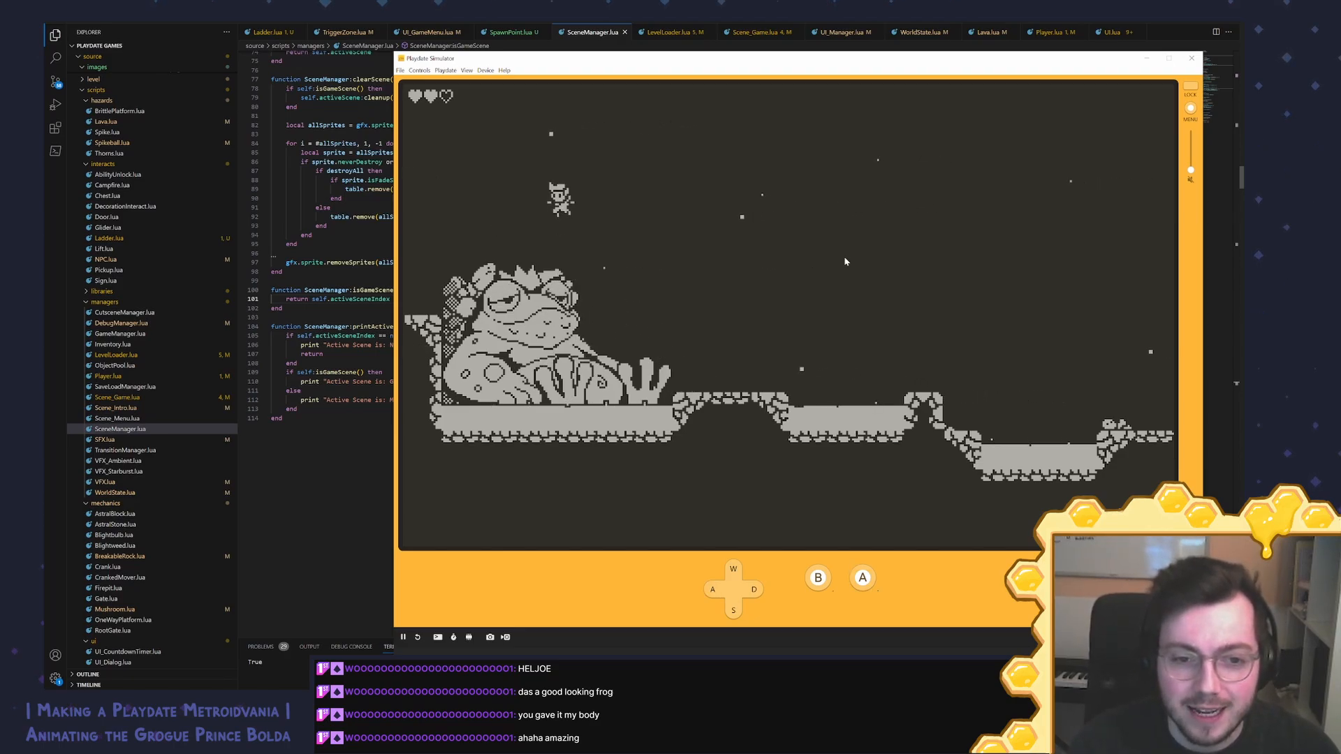
key("d")
key("period")
key("period")
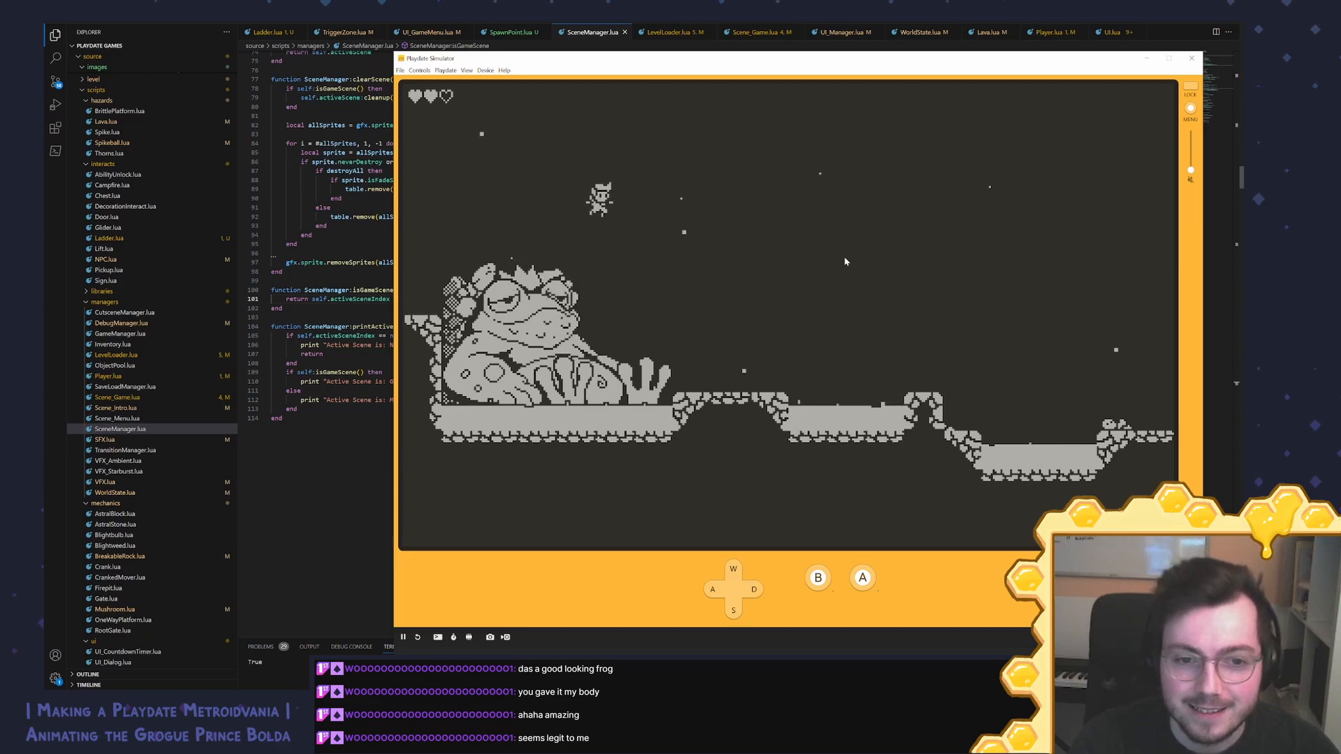
key("a")
key("d")
key("period")
key("period")
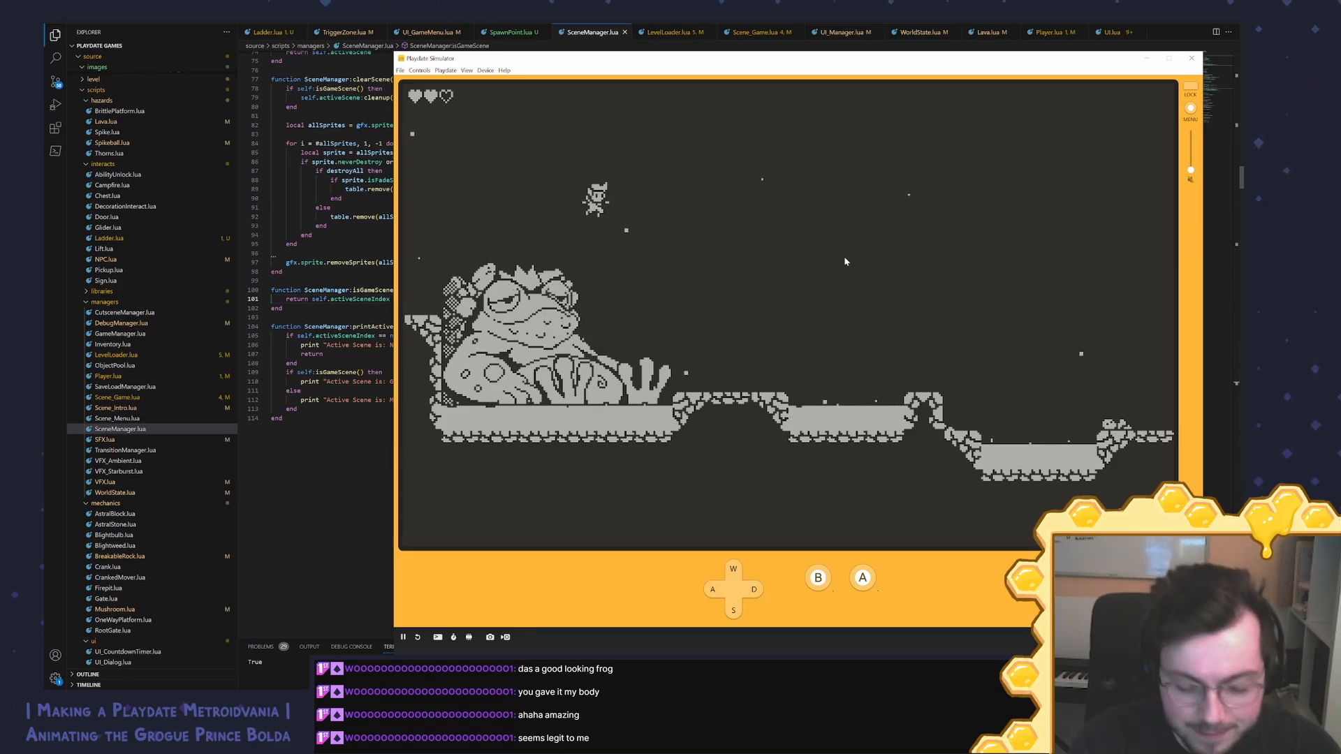
key("d")
key("period")
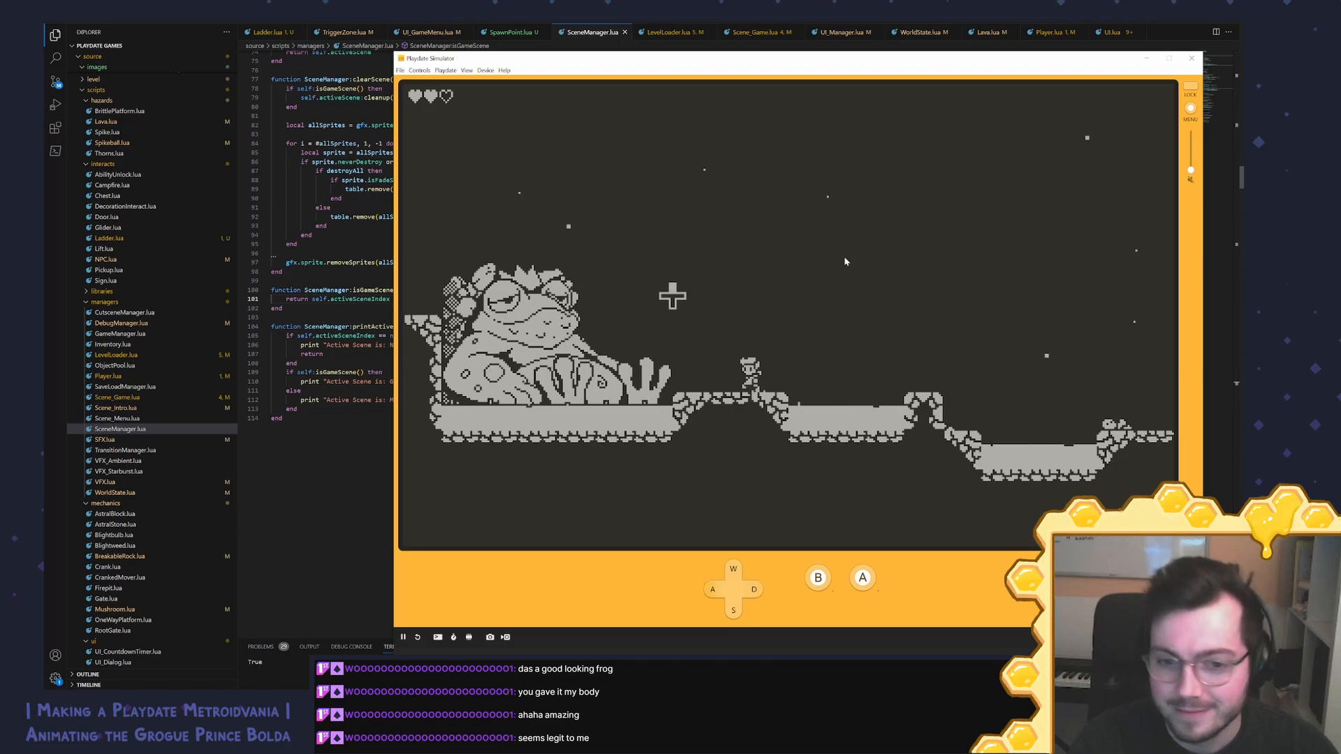
Step: Keep bouncing the player on and off the frog to examine its in-game bounce reaction
key("a")
key("period")
key("period")
key("d")
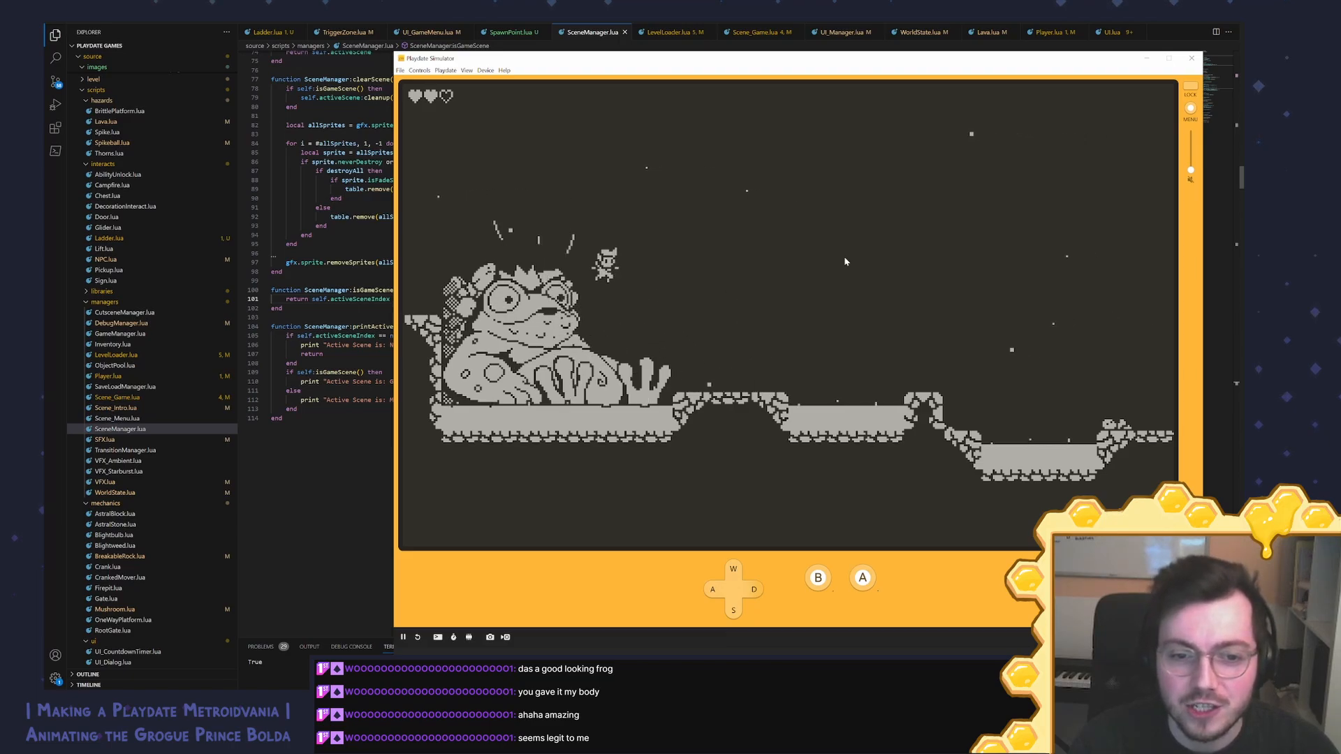
key("a")
key("period")
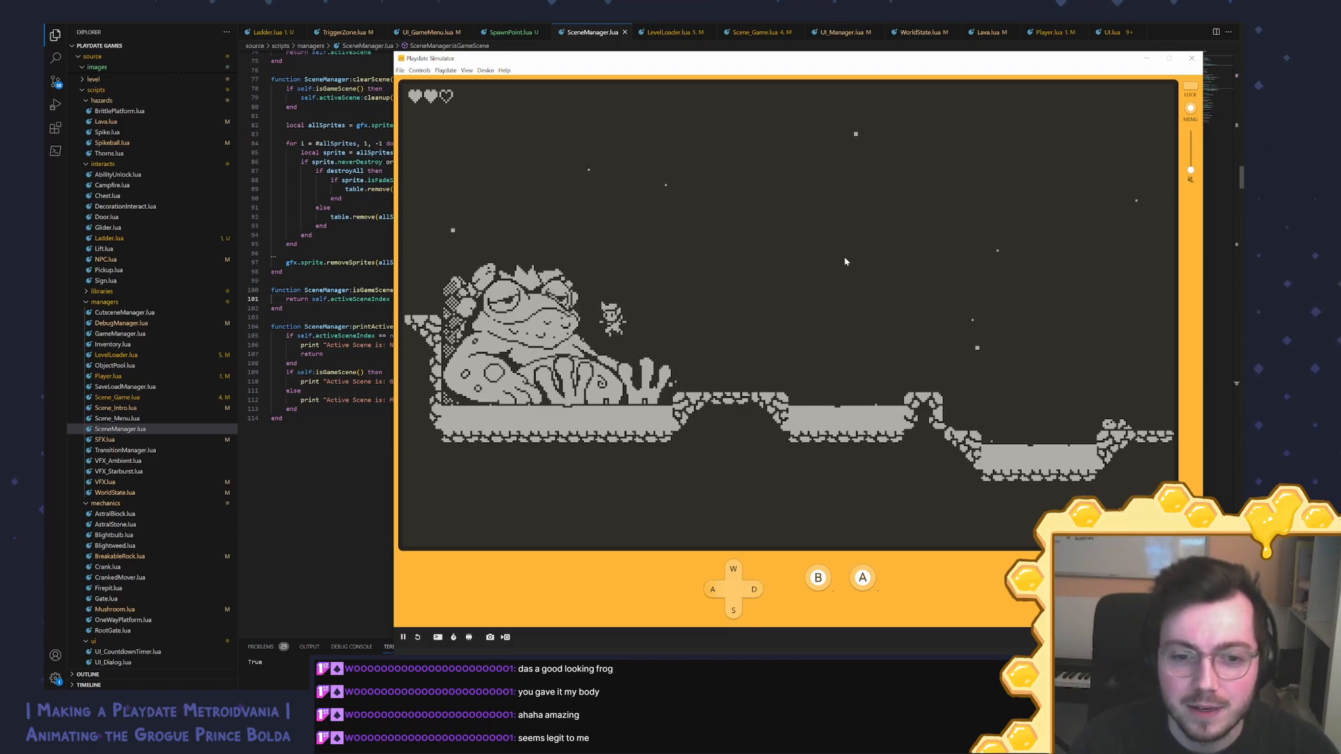
key("period")
key("d")
key("period")
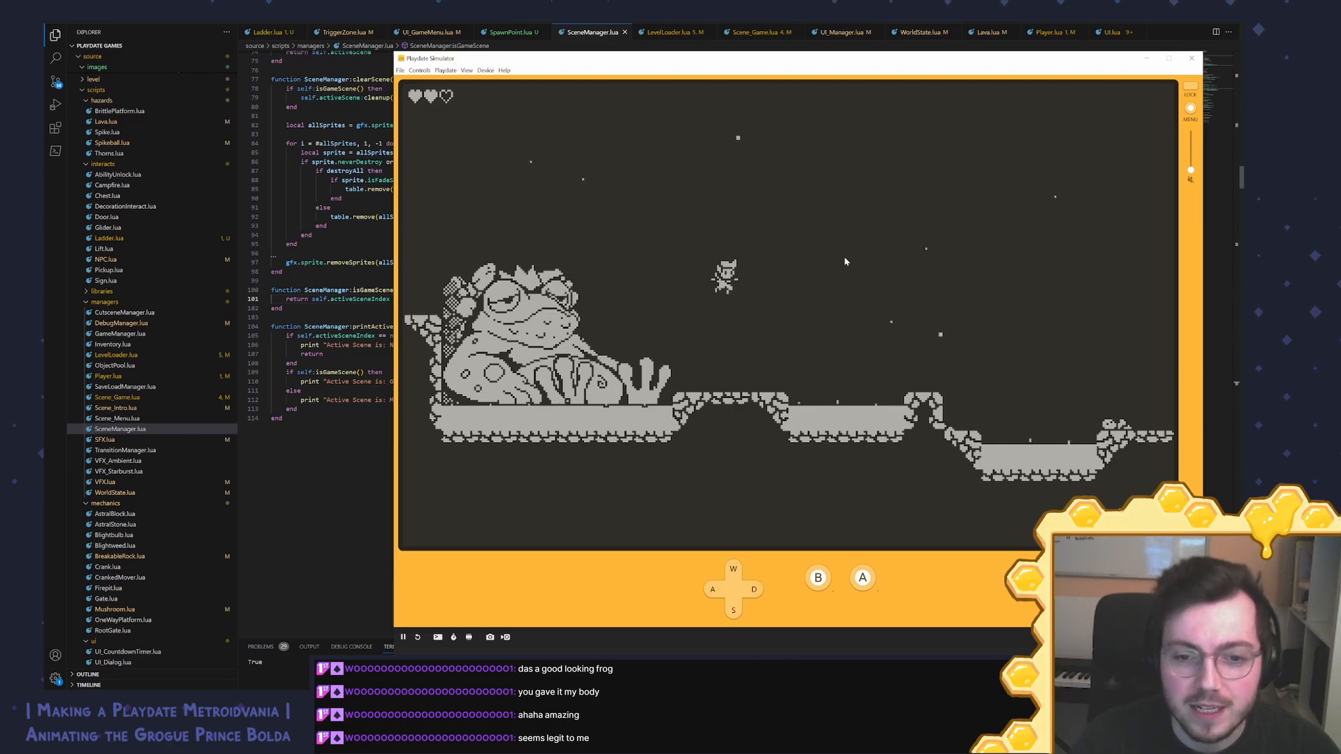
key("a")
key("period")
key("period")
key("d")
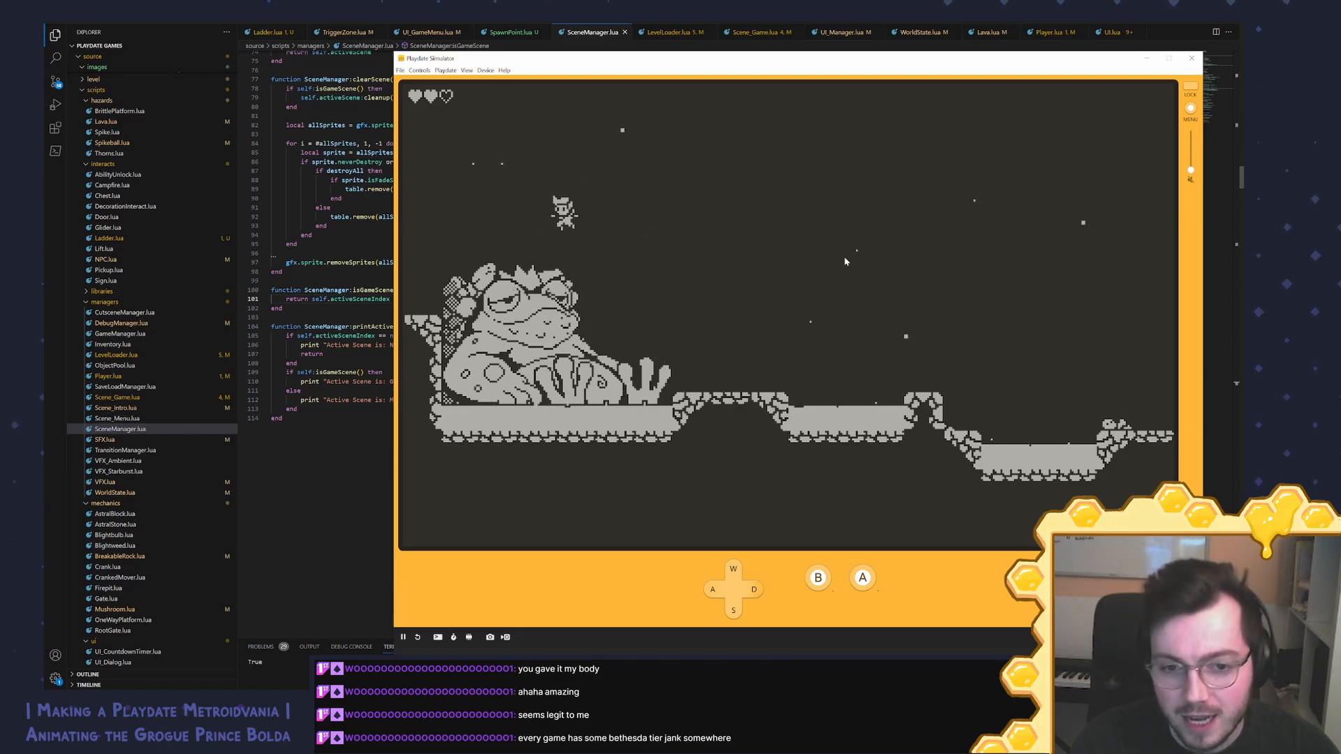
key("period")
key("a")
key("period")
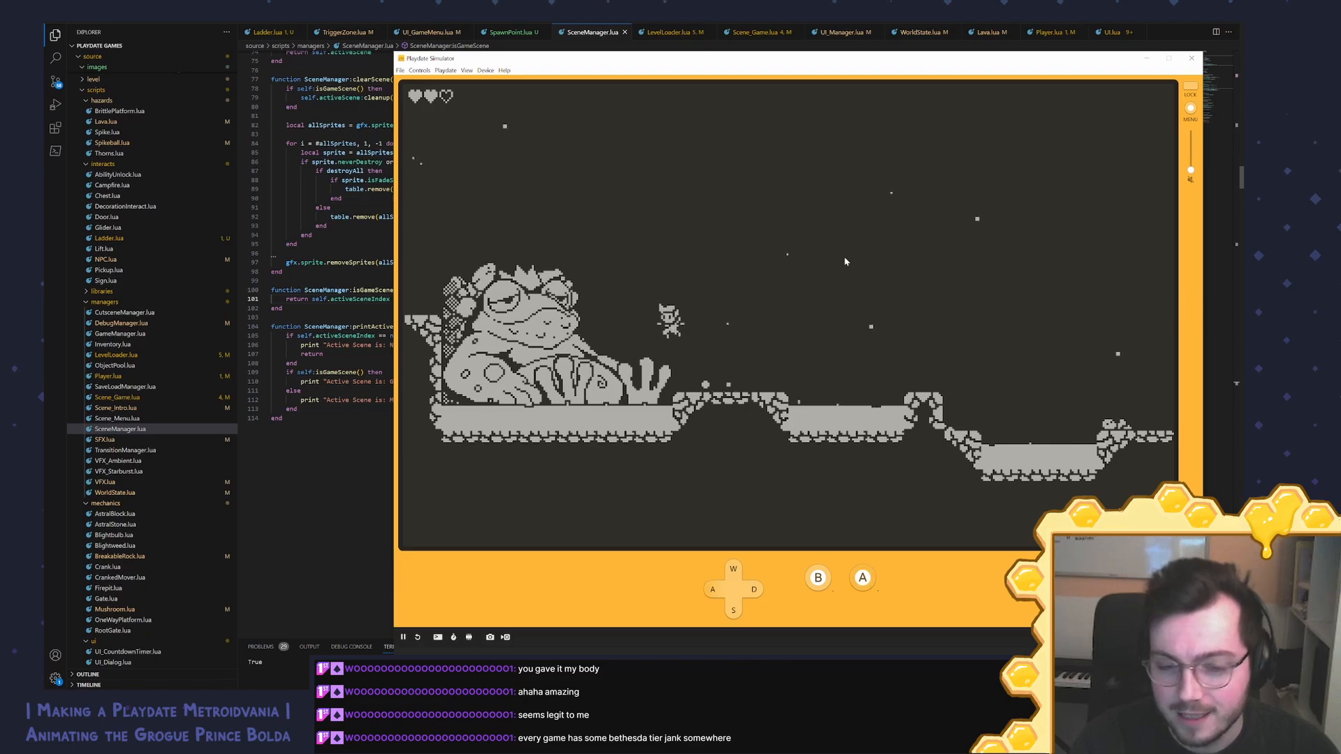
key("period")
key("d")
key("a")
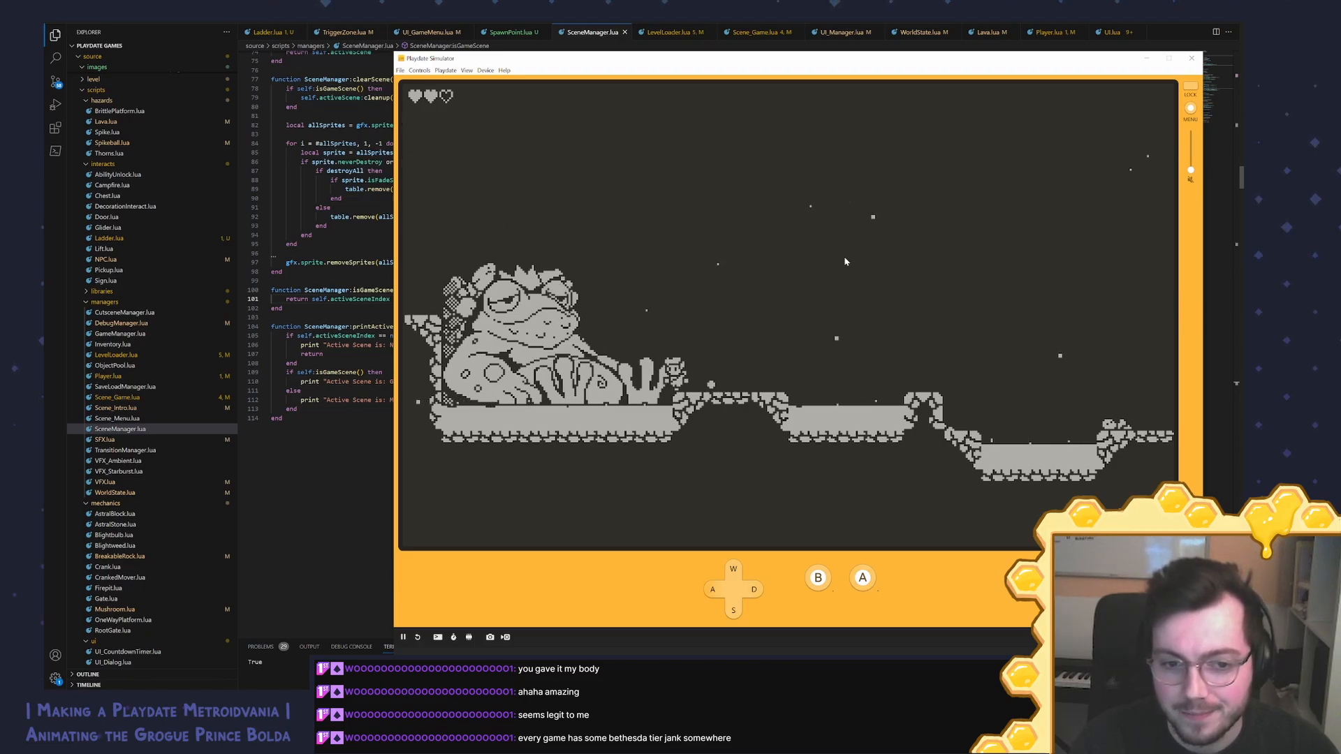
Step: Bounce the player over the frog's head between the ledge beside its feet and the ledge behind its throne
key("period")
key("d")
key("period")
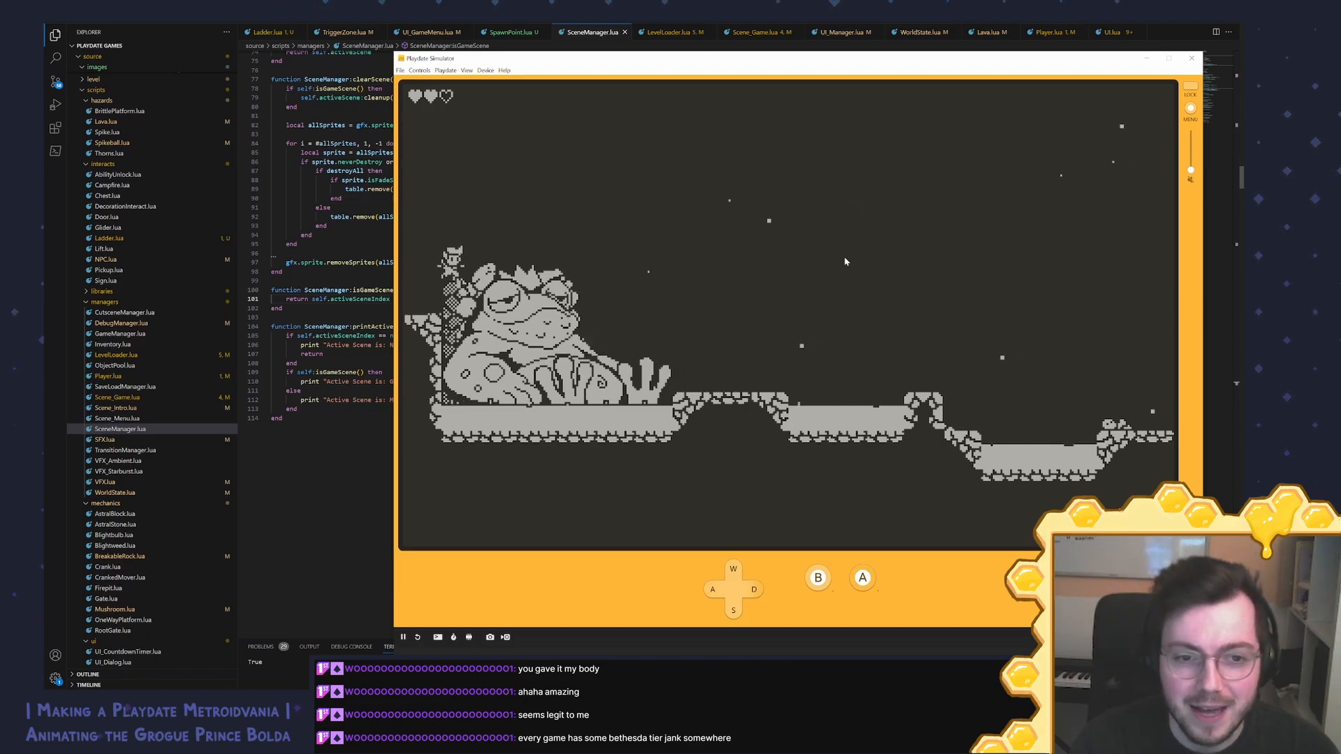
key("a")
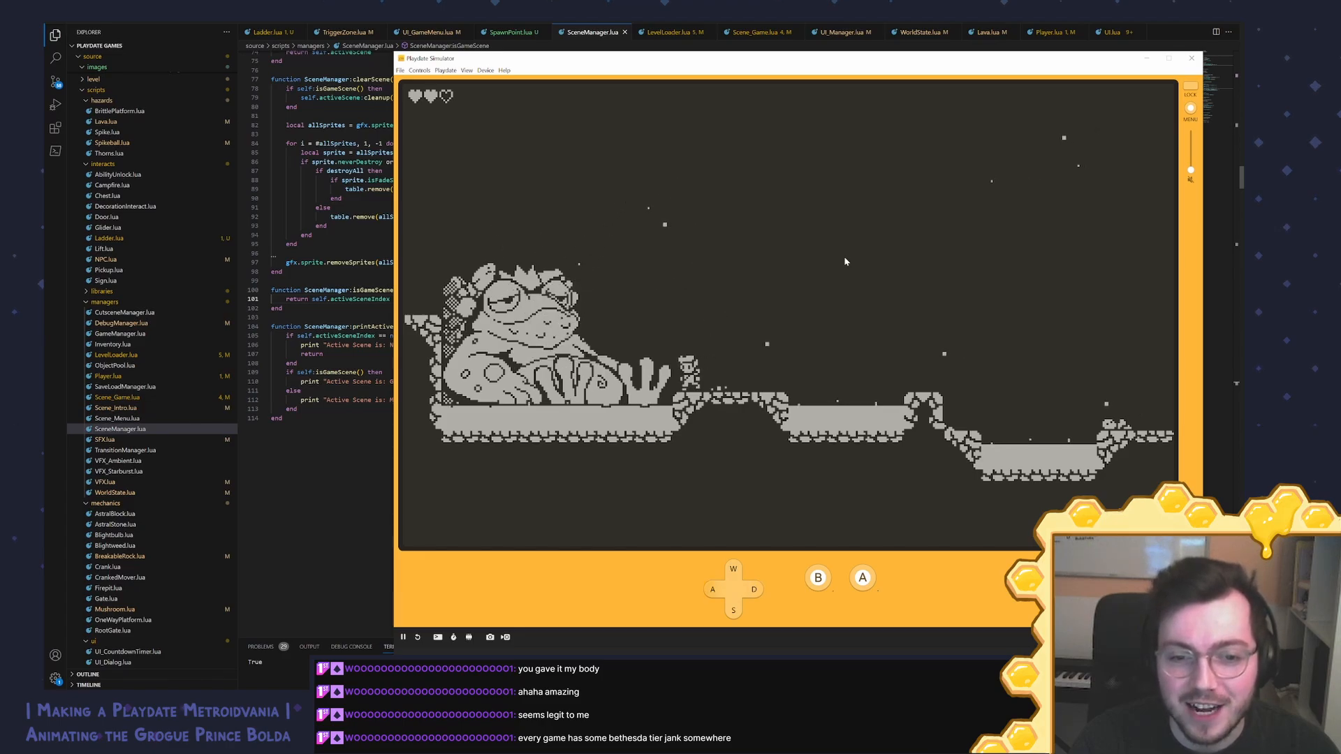
key("period")
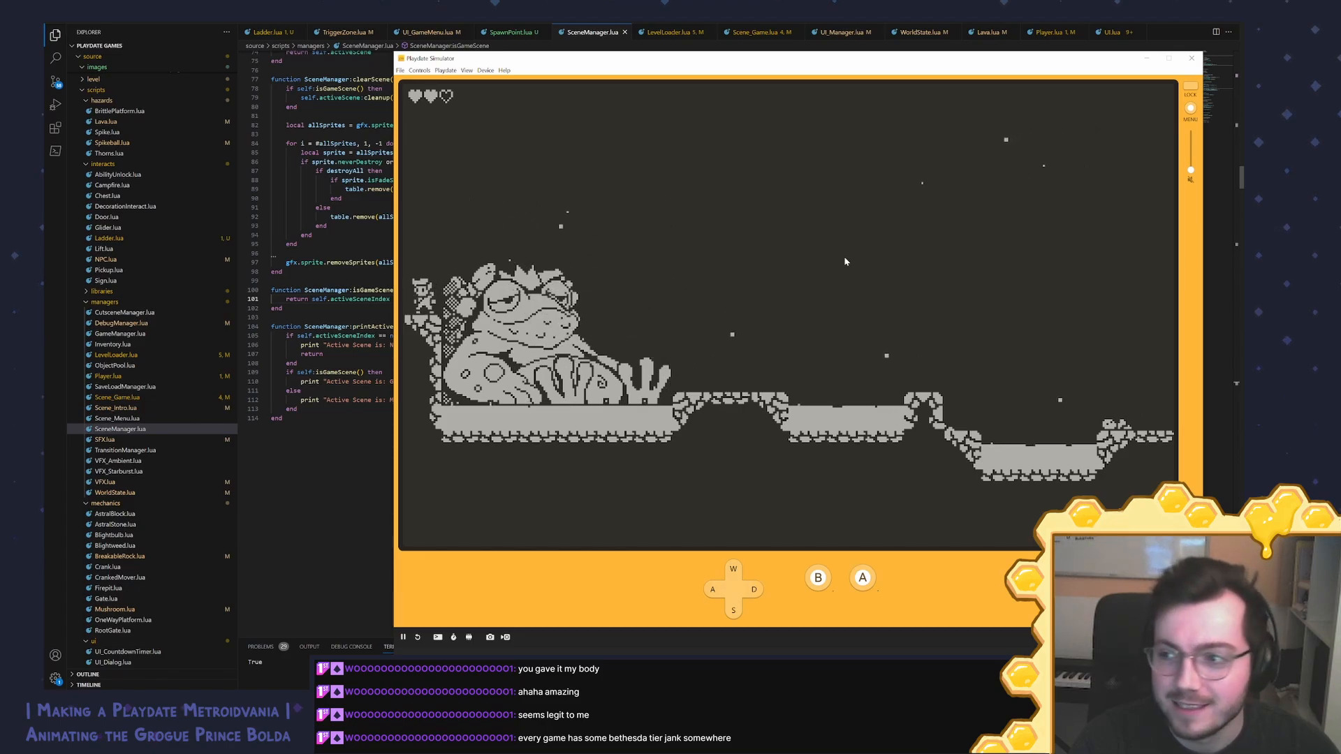
key("d")
key("period")
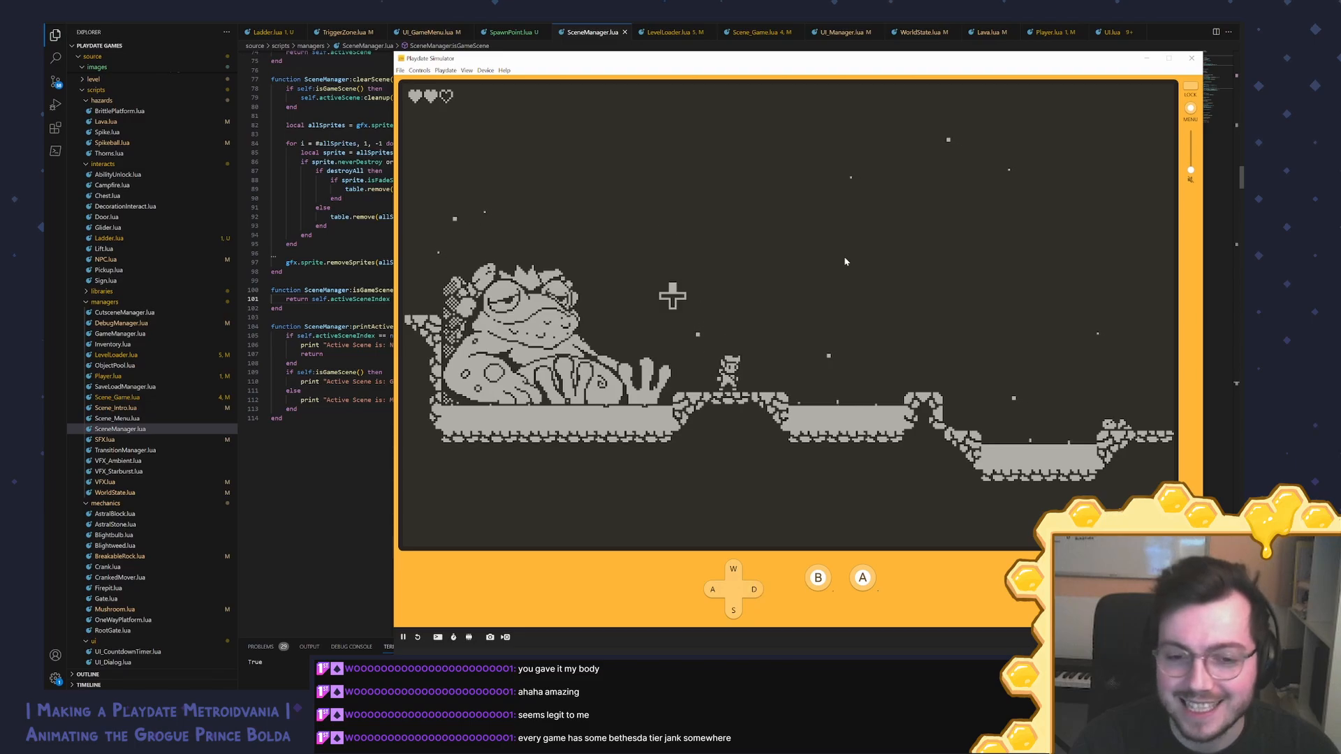
key("a")
key("period")
key("period")
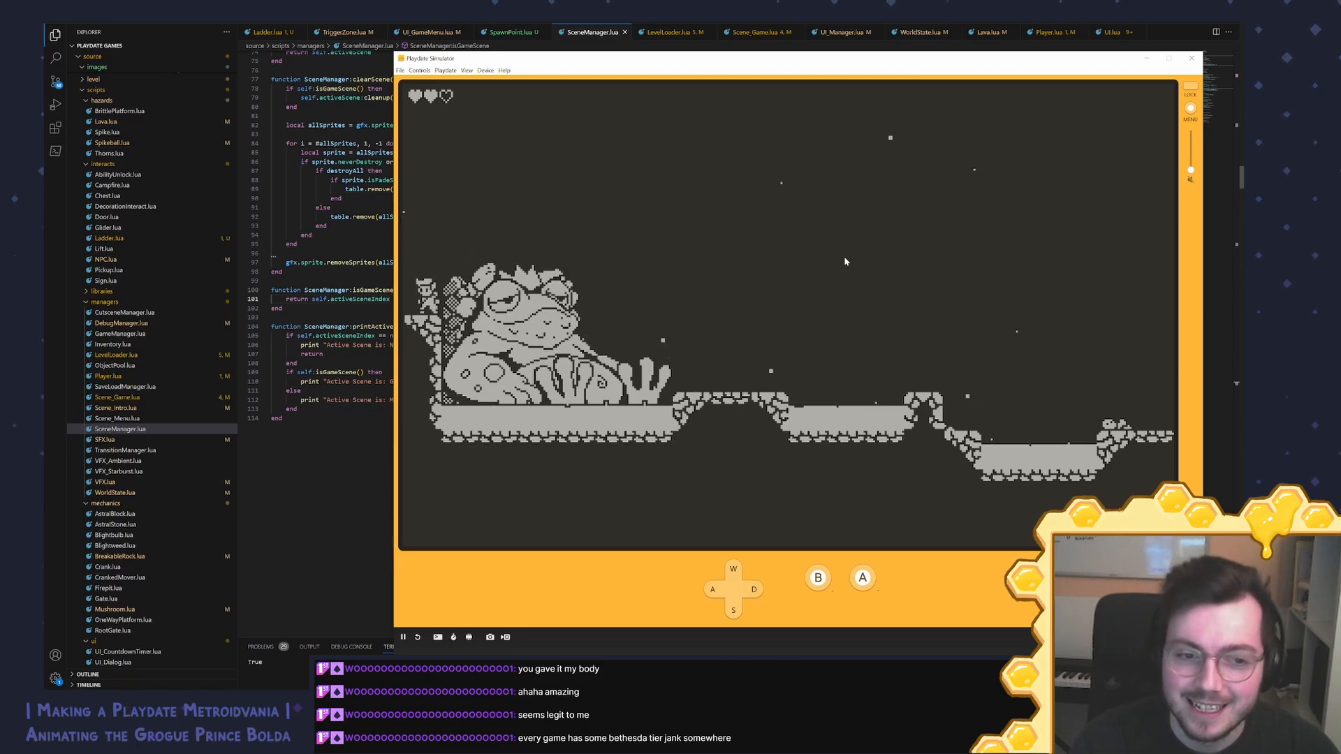
Step: Show the sprite collisions to examine the frog's belly hitbox and hide them again
left_click(485, 70)
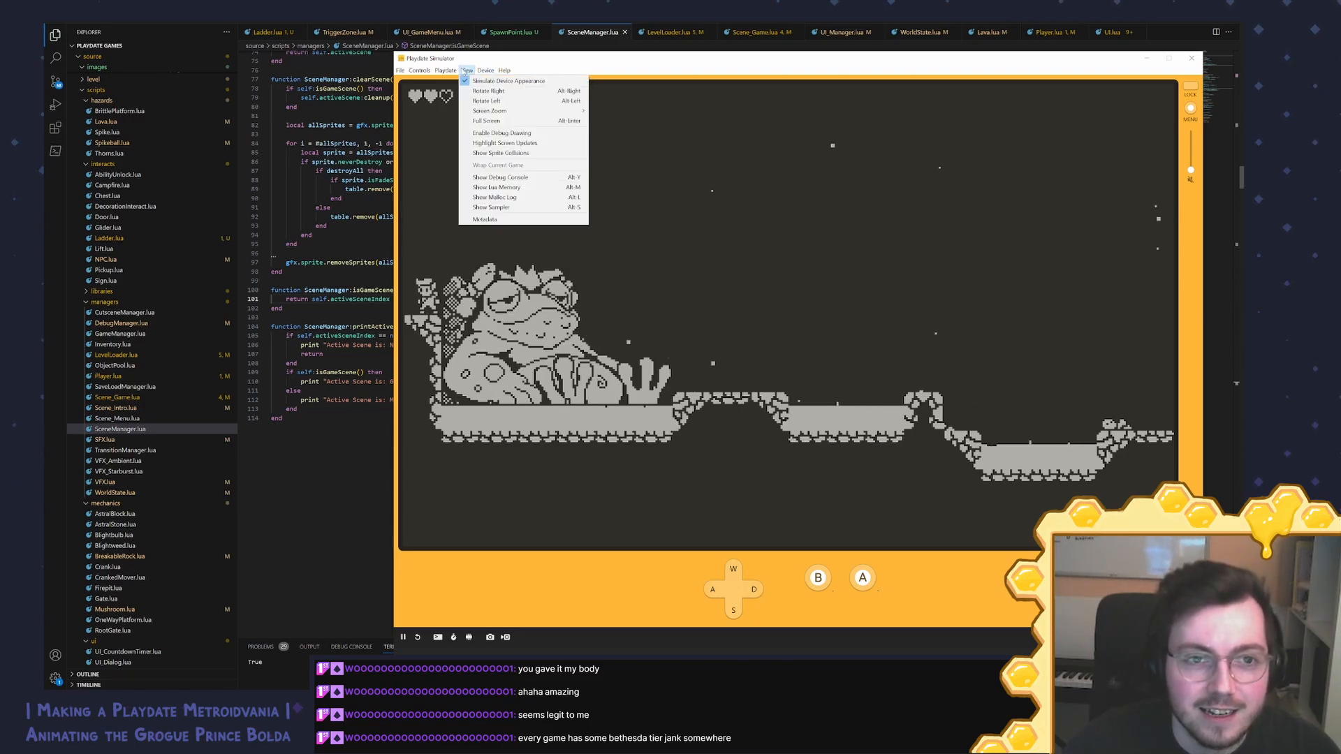
left_click(516, 151)
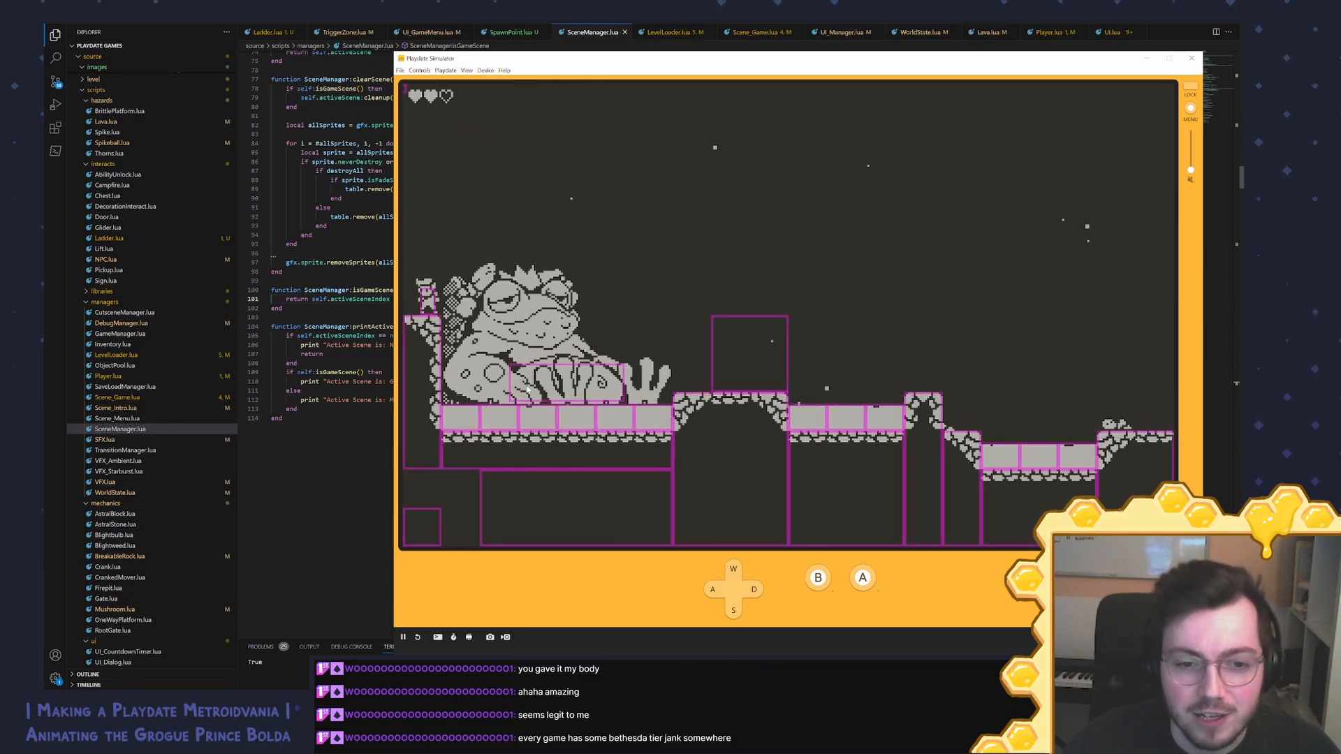
left_click(466, 70)
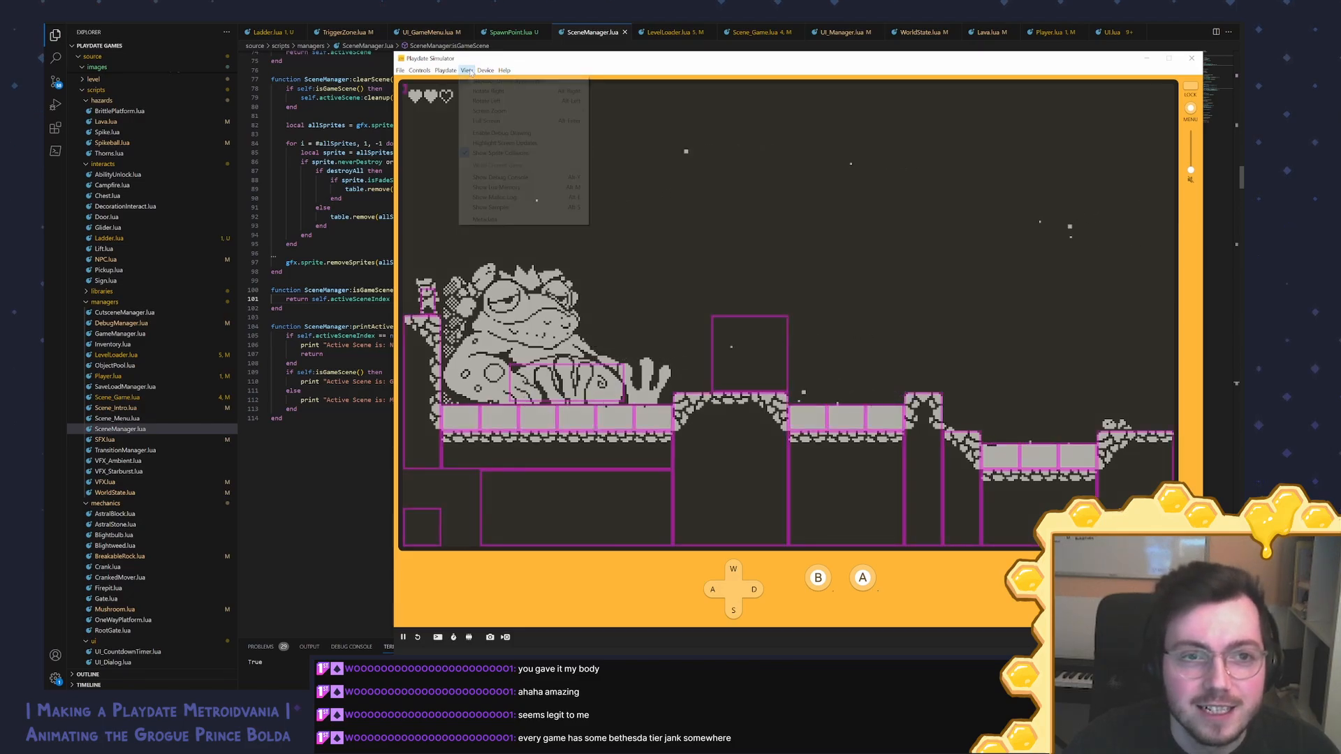
left_click(495, 153)
Step: Bring the player back over the frog and test further bounces from the ledge beside its feet
key("d")
key("a")
key("d")
key("period")
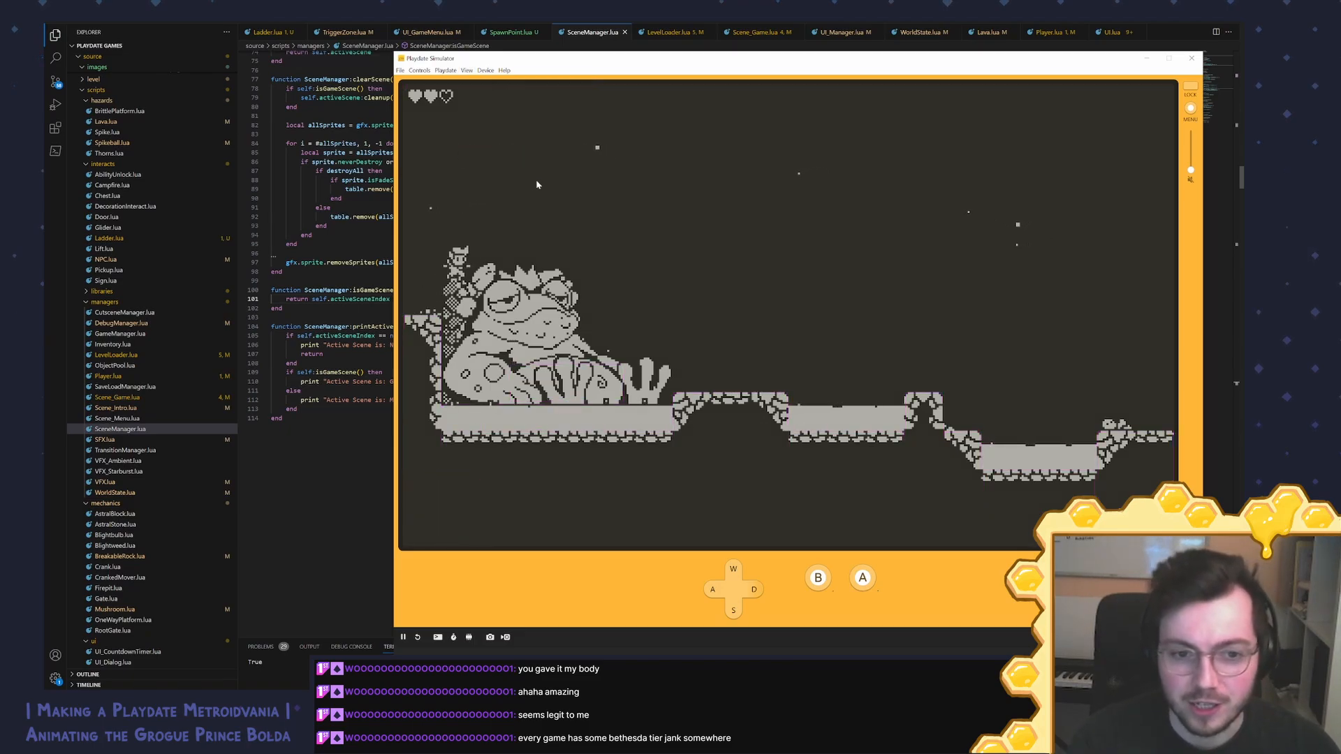
key("a")
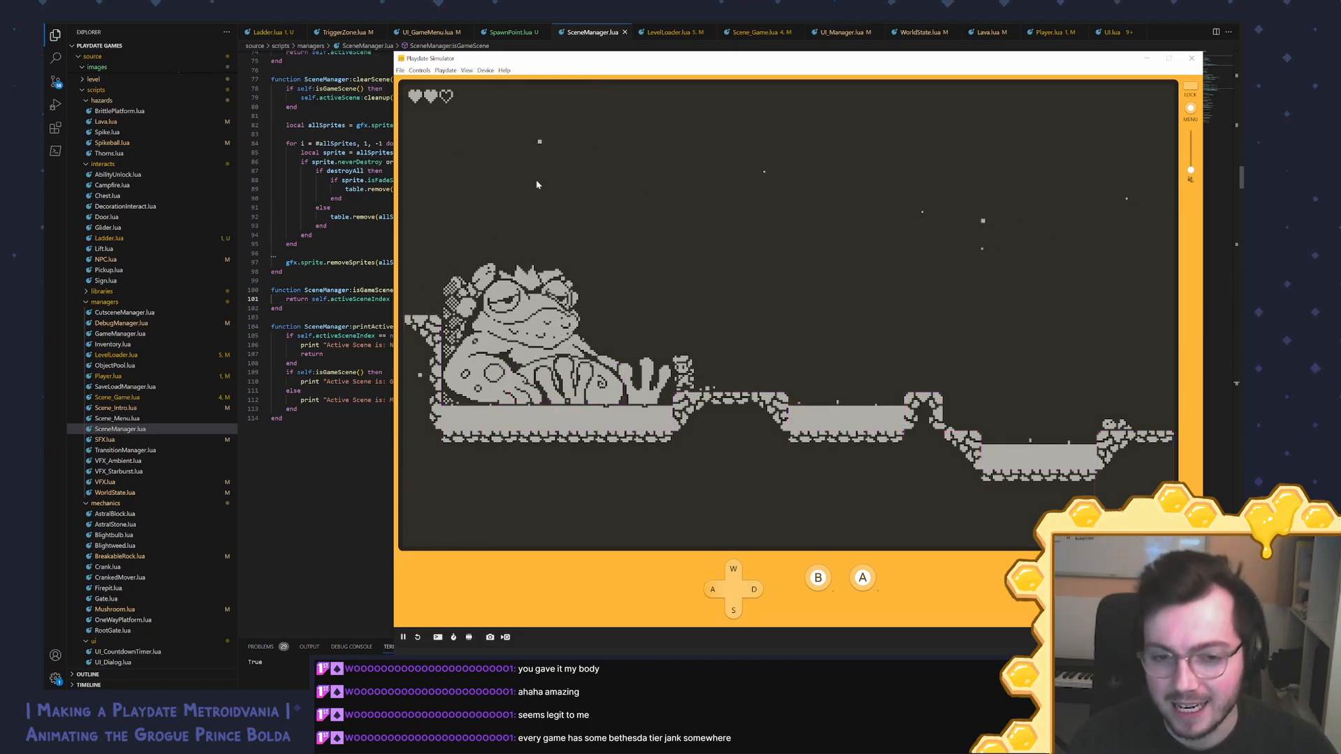
key("period")
key("d")
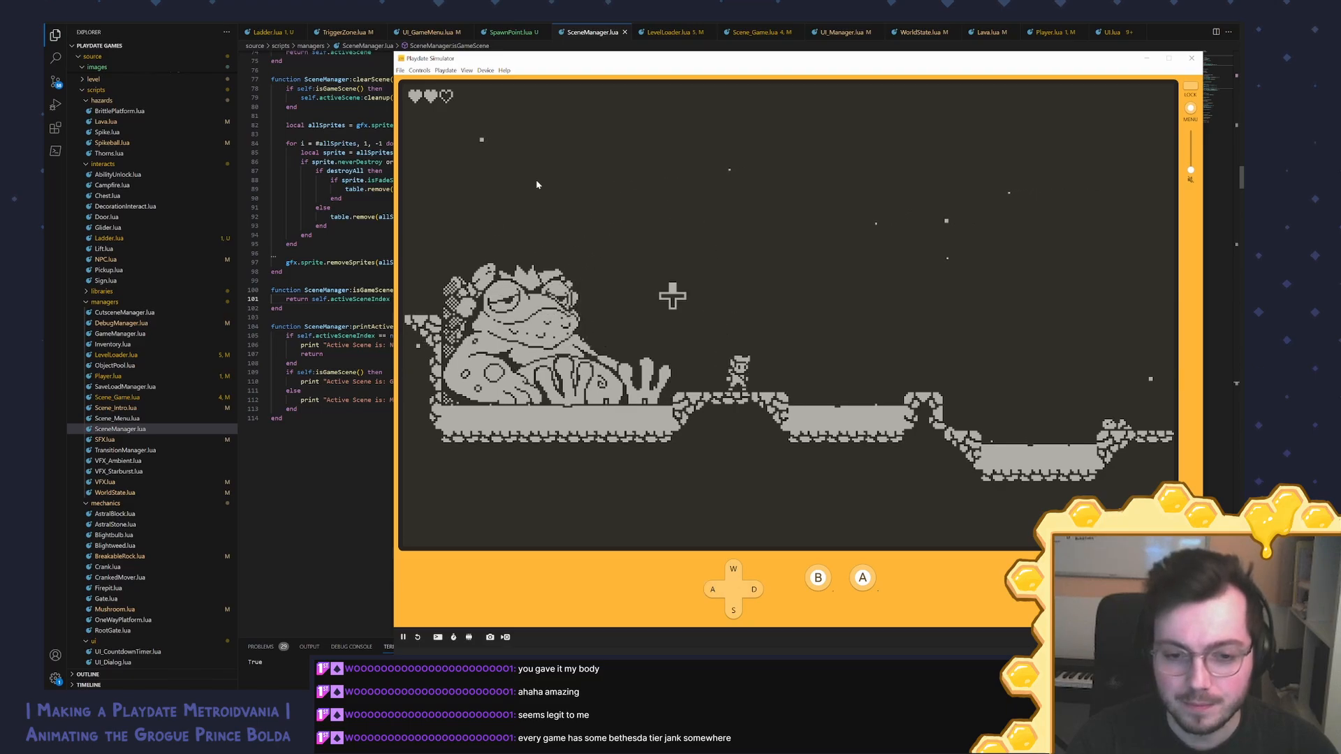
key("a")
key("period")
key("d")
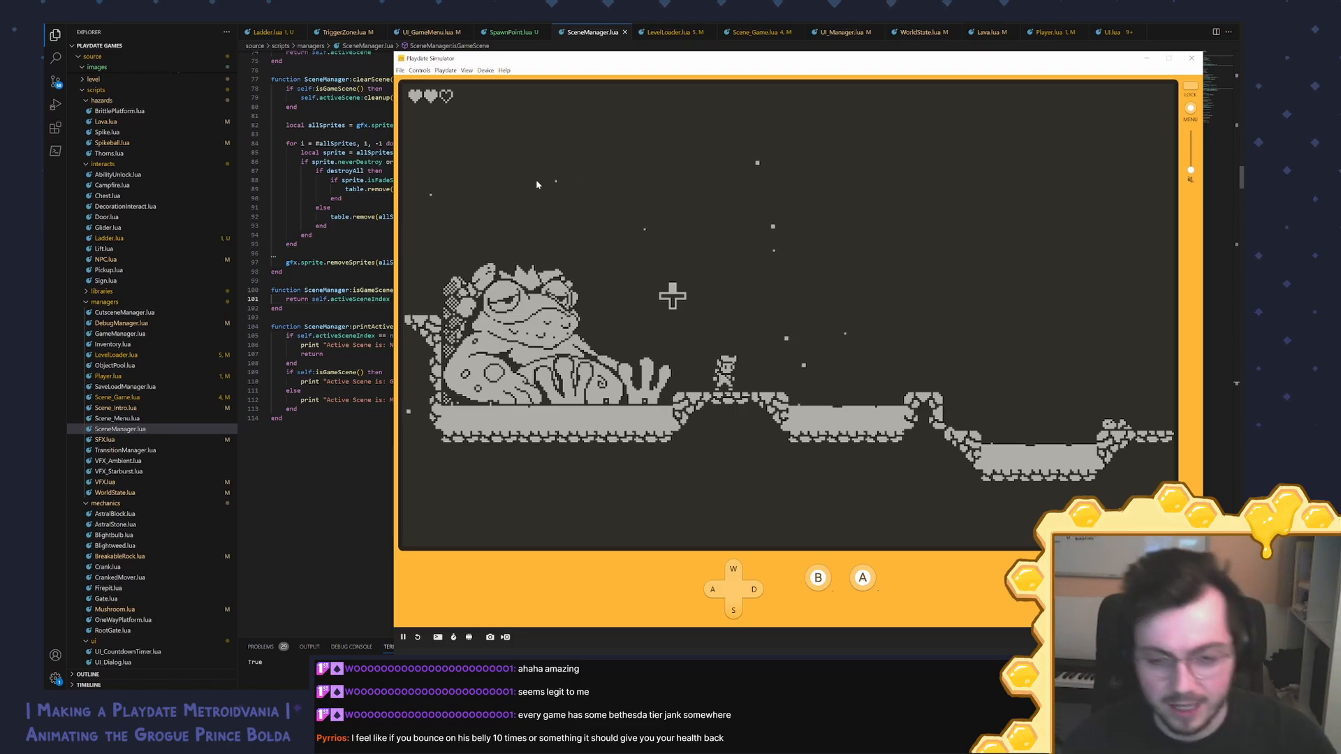
key("comma")
key("comma")
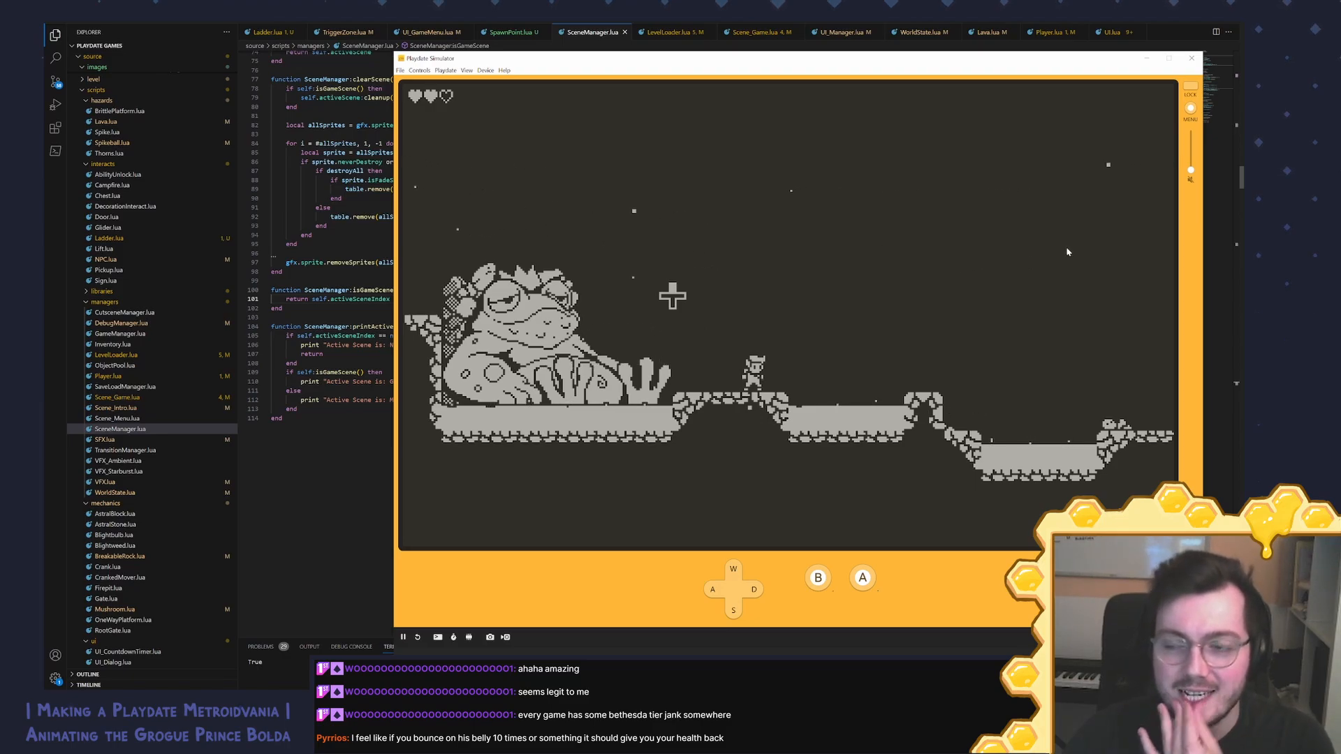
Step: Review the backlog of the Echo Tasks board in Notion and return to the running simulator
key("alt+Tab")
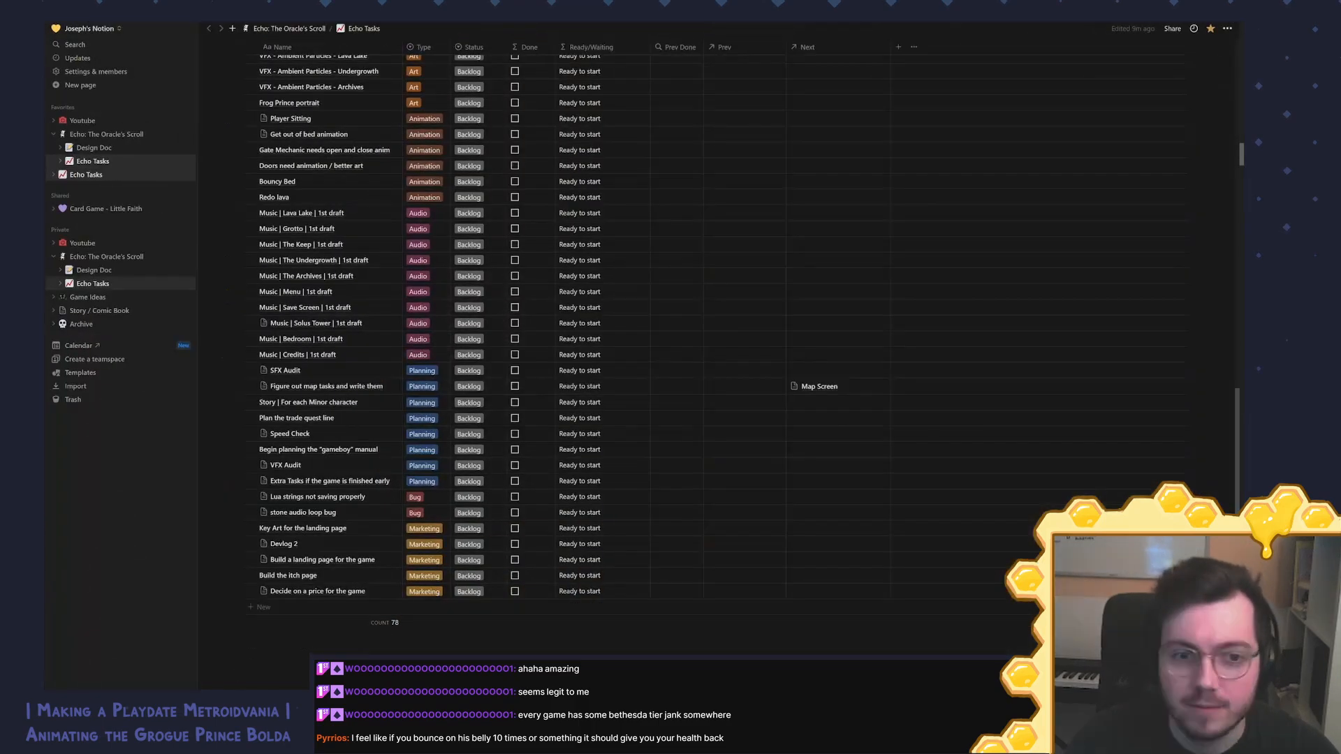
scroll(368, 424, "up", 8)
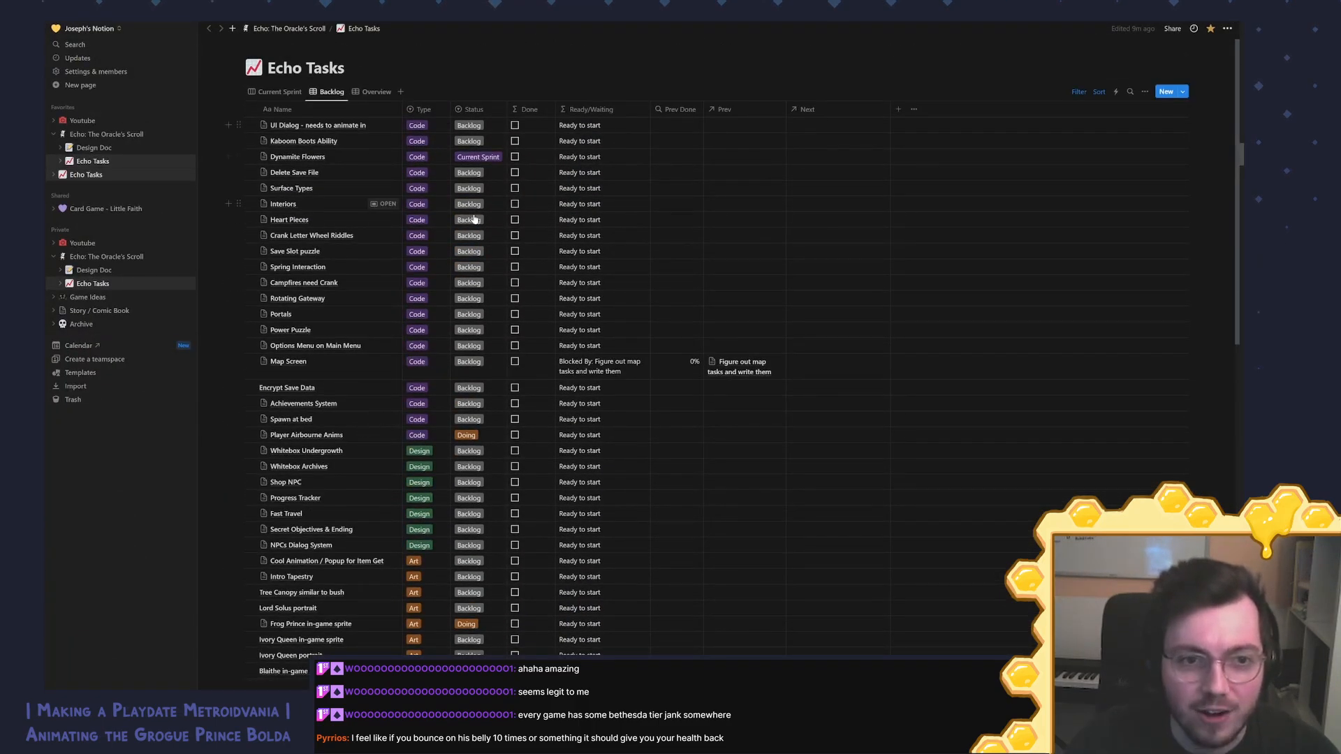
scroll(391, 220, "down", 3)
scroll(422, 360, "down", 5)
scroll(419, 358, "up", 10)
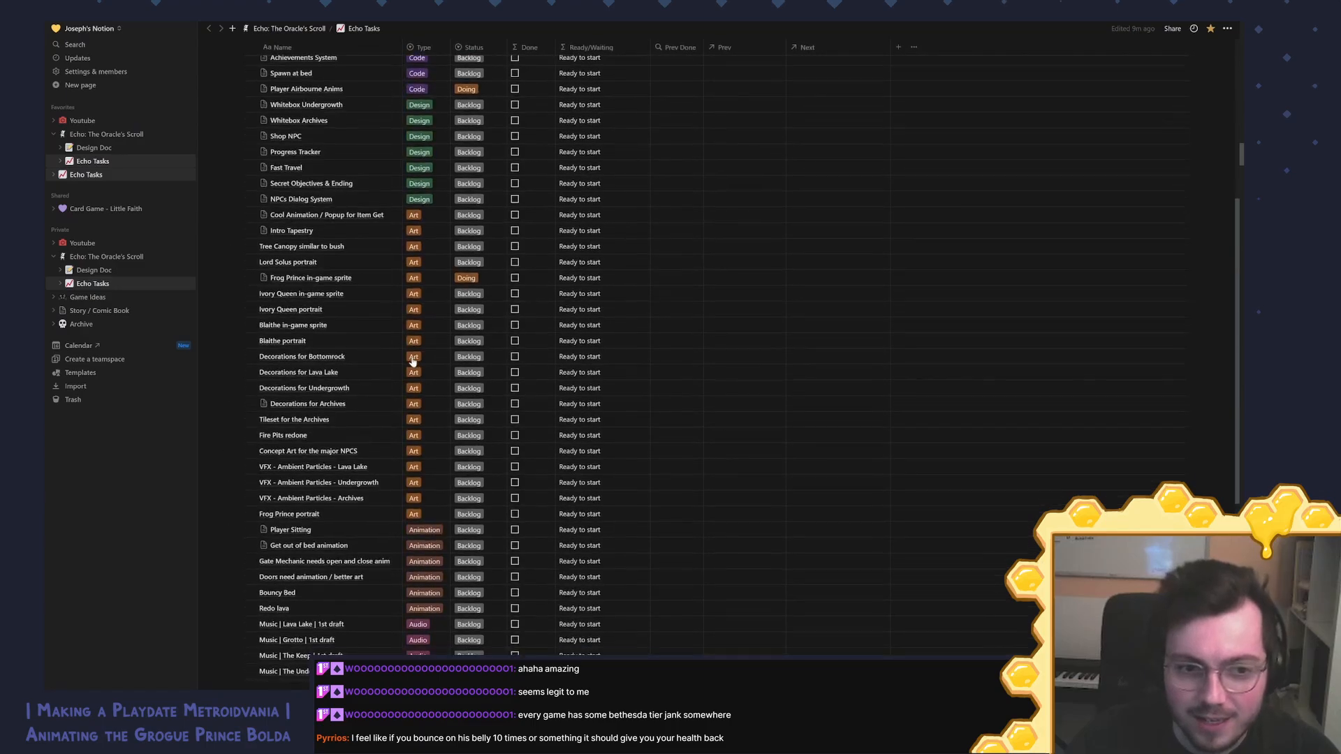
scroll(408, 350, "down", 10)
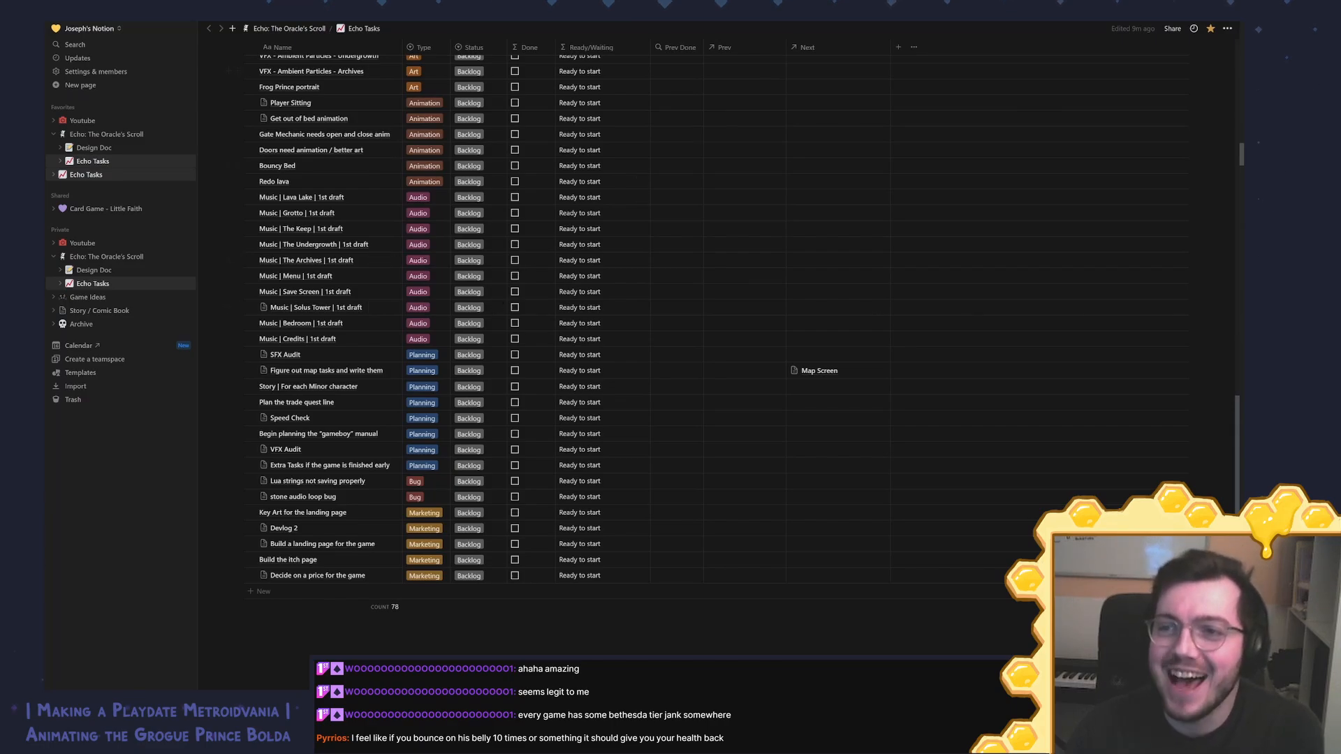
left_click(1180, 17)
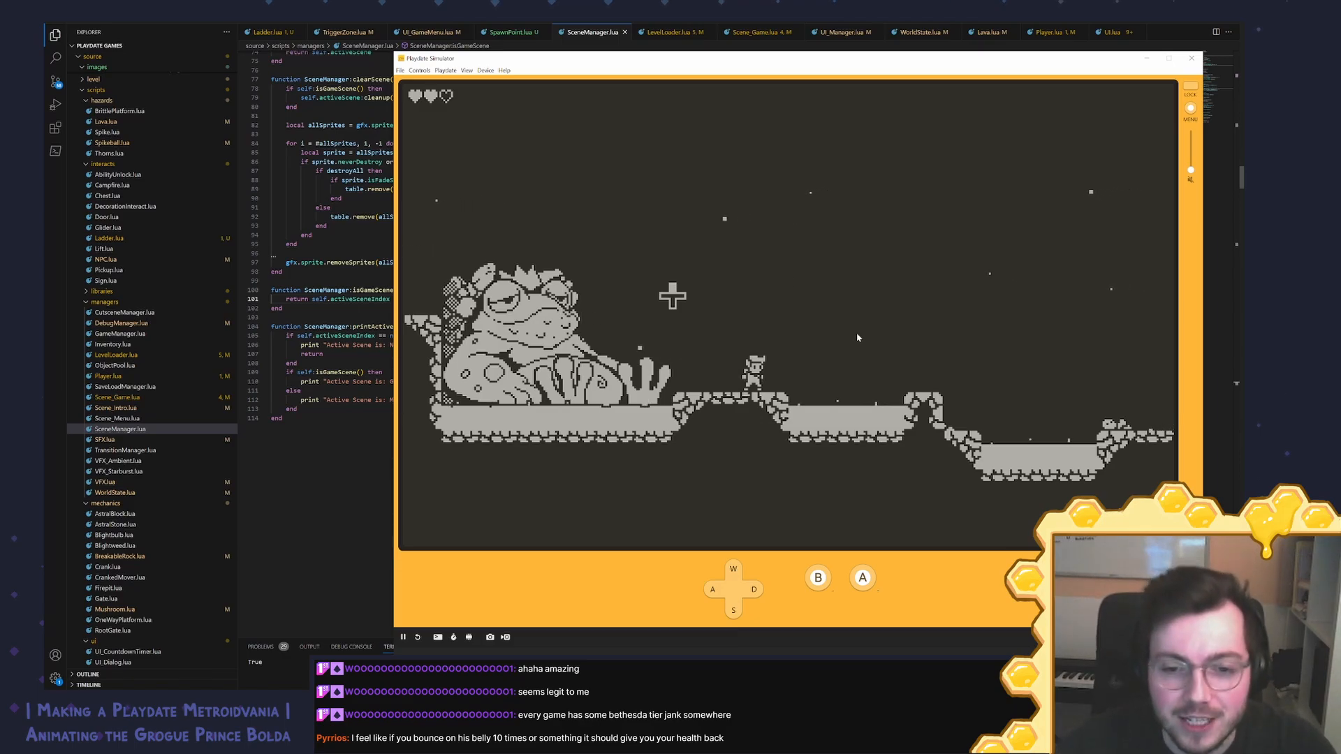
Step: Bounce the player repeatedly on the frog's belly, landing back on the ledge beside its feet each time
key("a")
key("period")
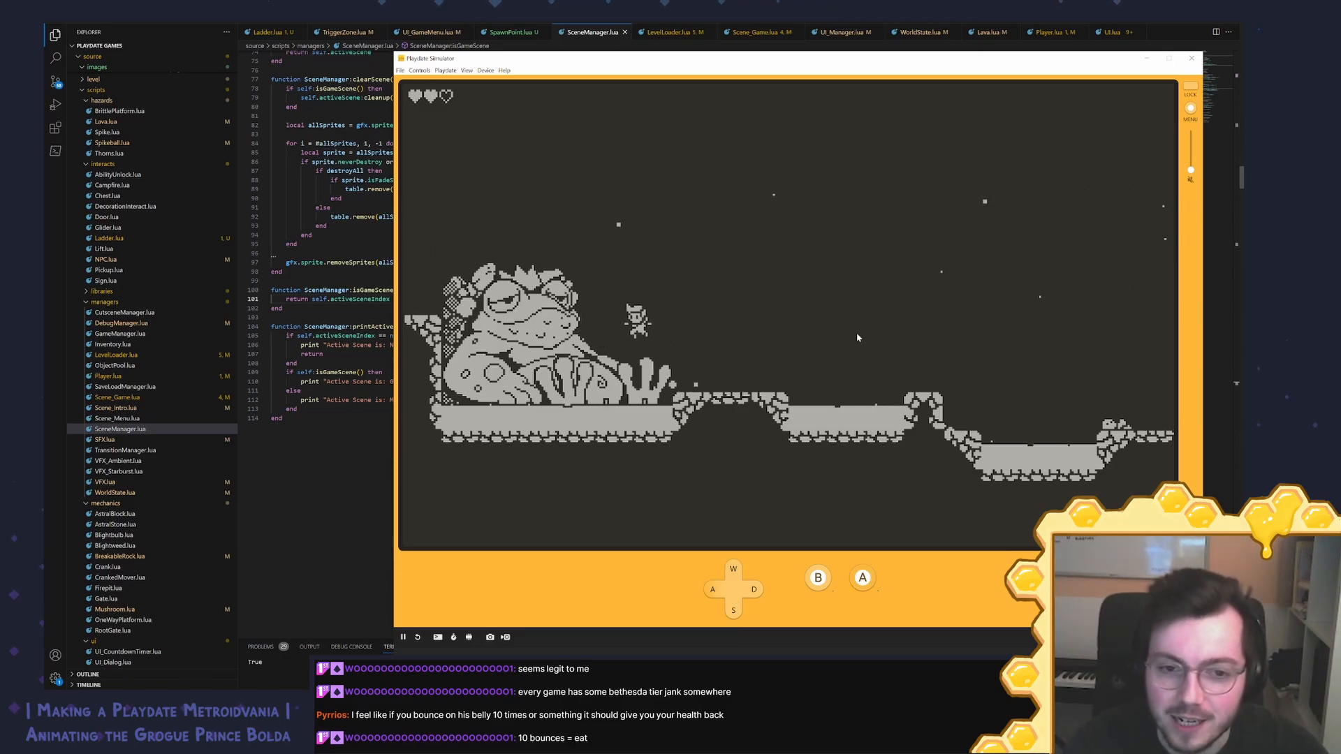
key("d")
key("a")
key("period")
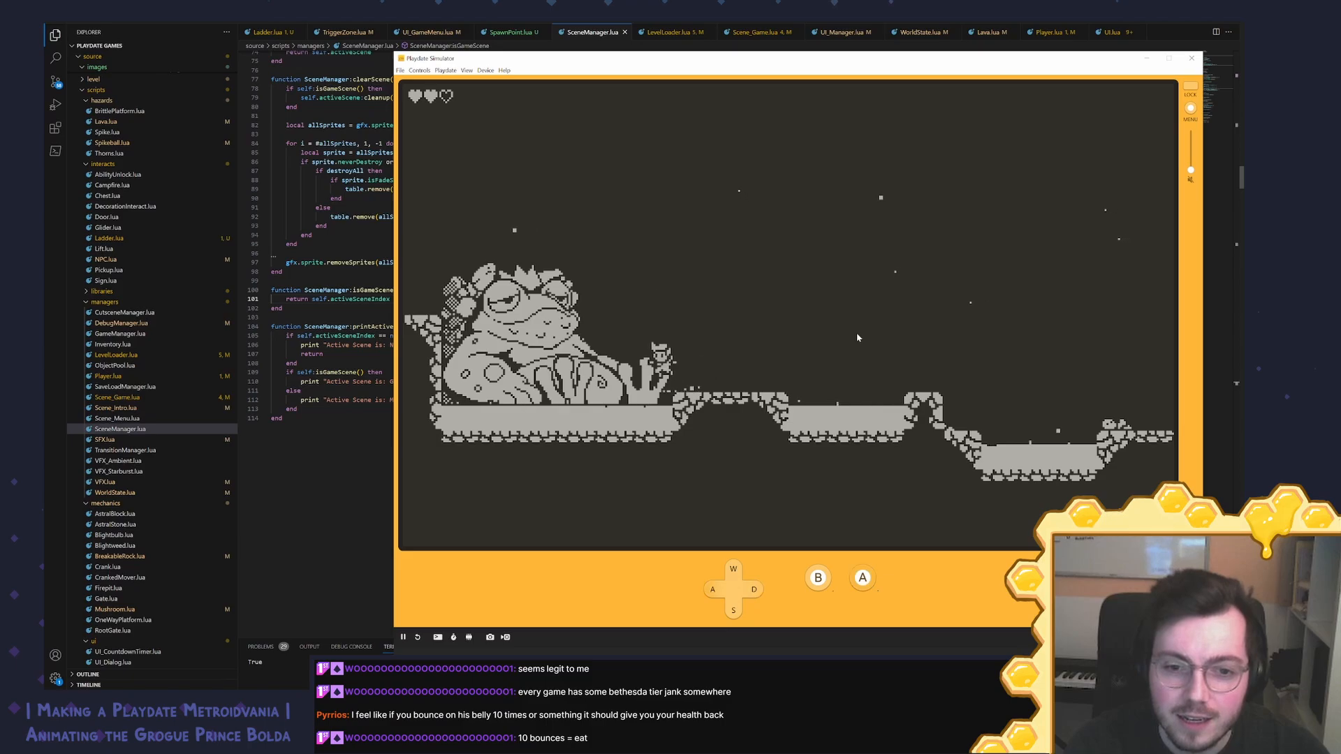
key("d")
key("a")
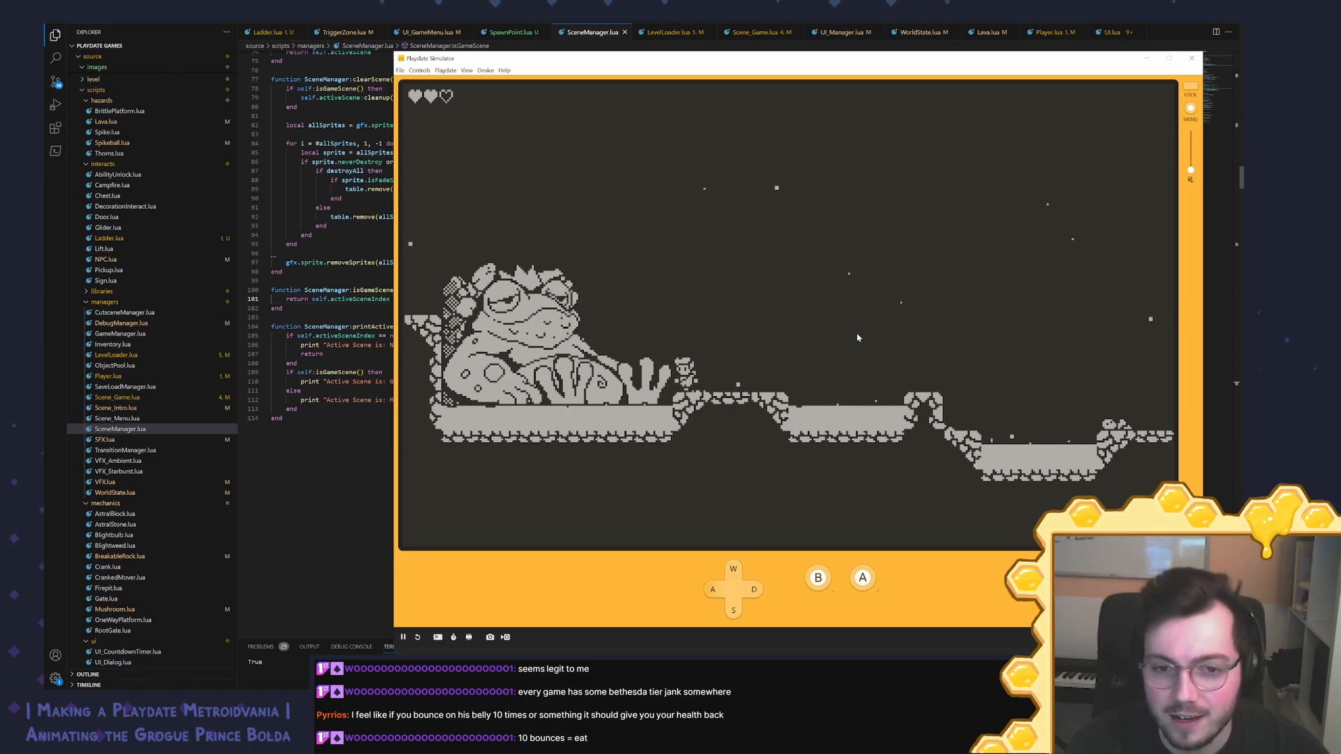
key("period")
key("d")
key("a")
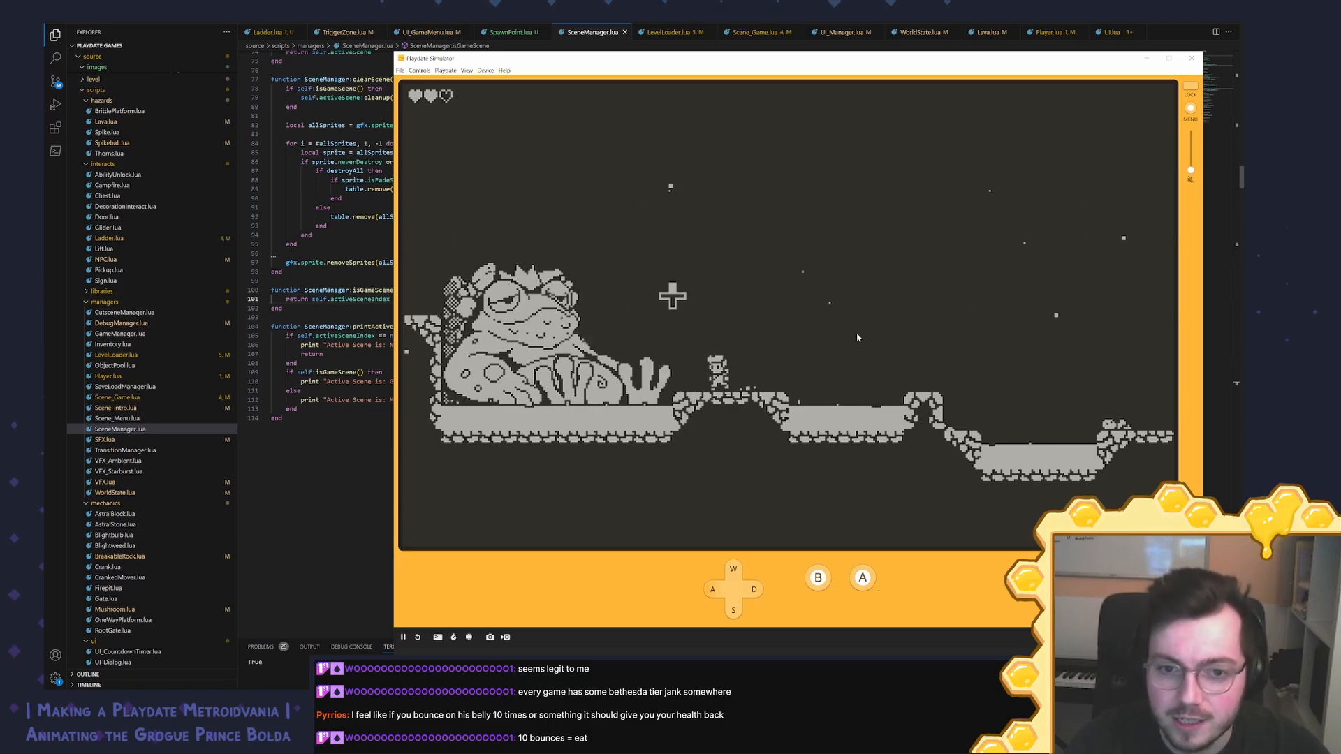
key("period")
key("d")
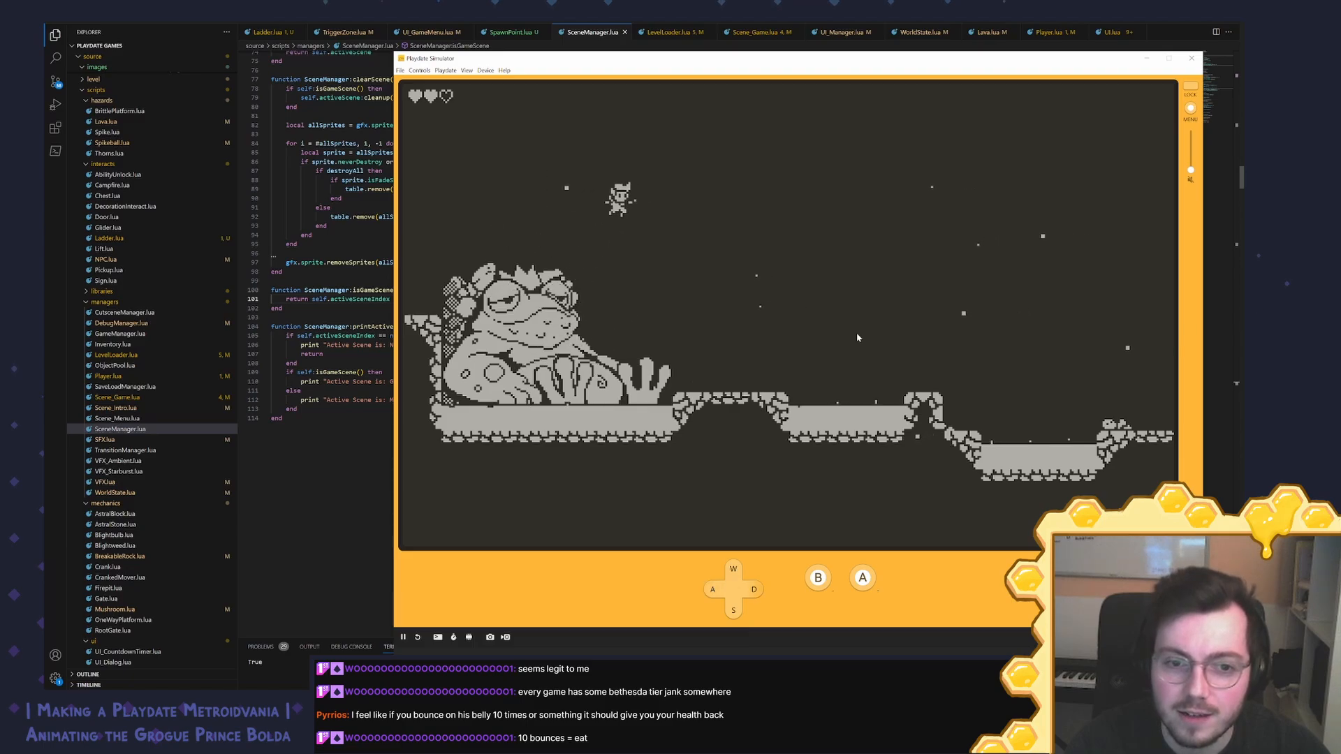
key("a")
key("period")
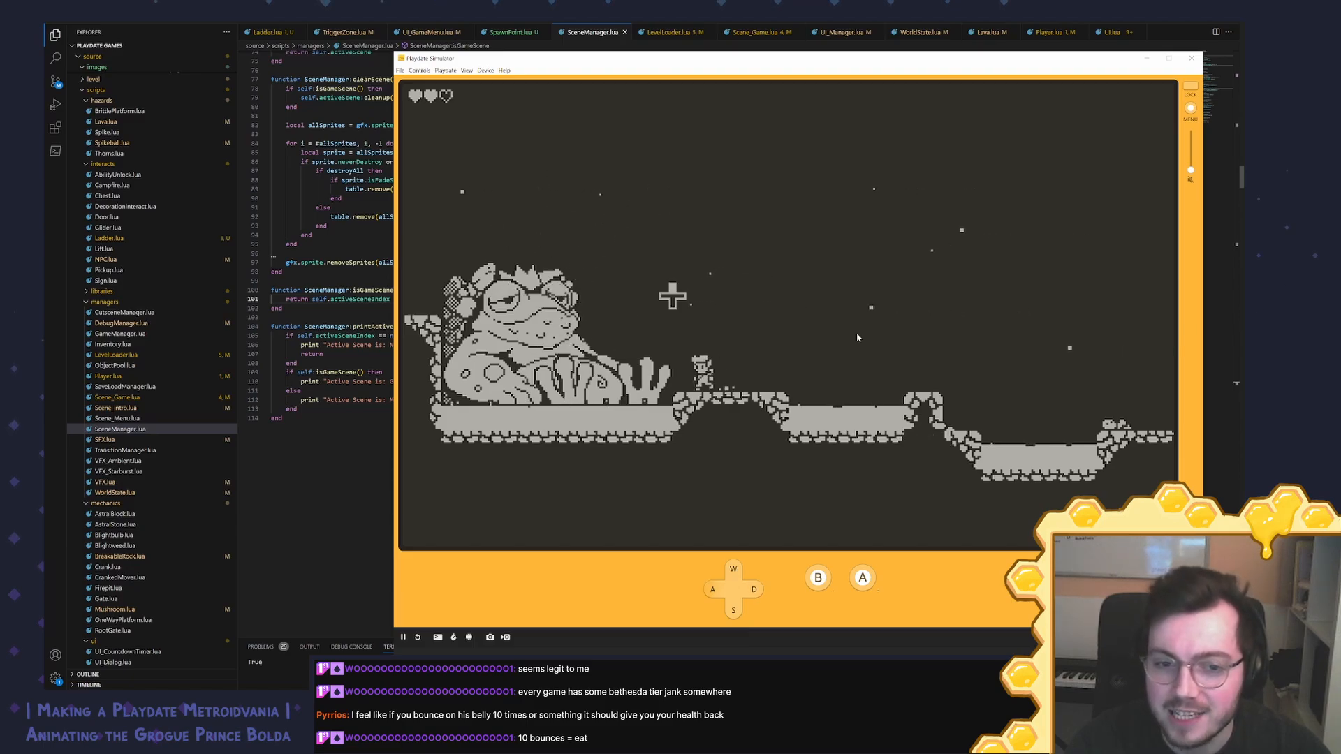
key("d")
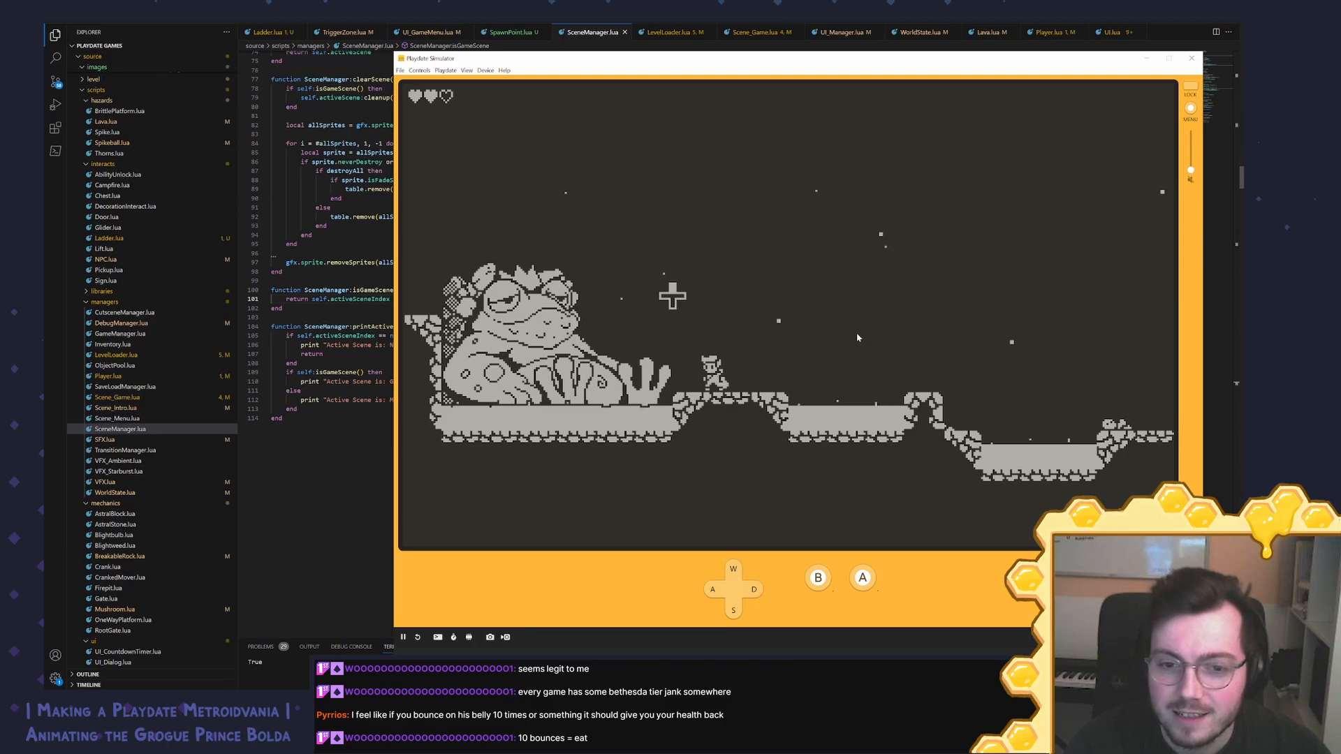
Step: Talk to the frog from the ledge beside its feet and advance through all of its dialogue lines
key("w")
key("period")
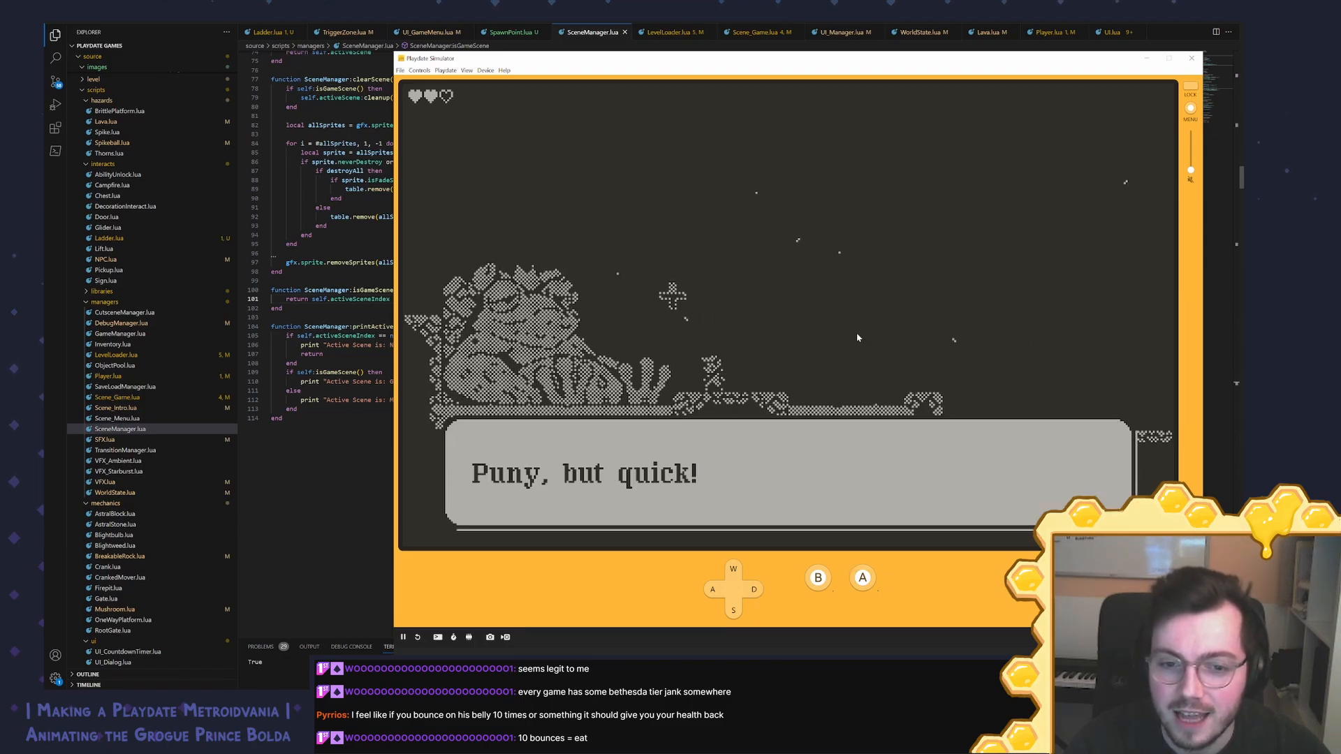
key("period")
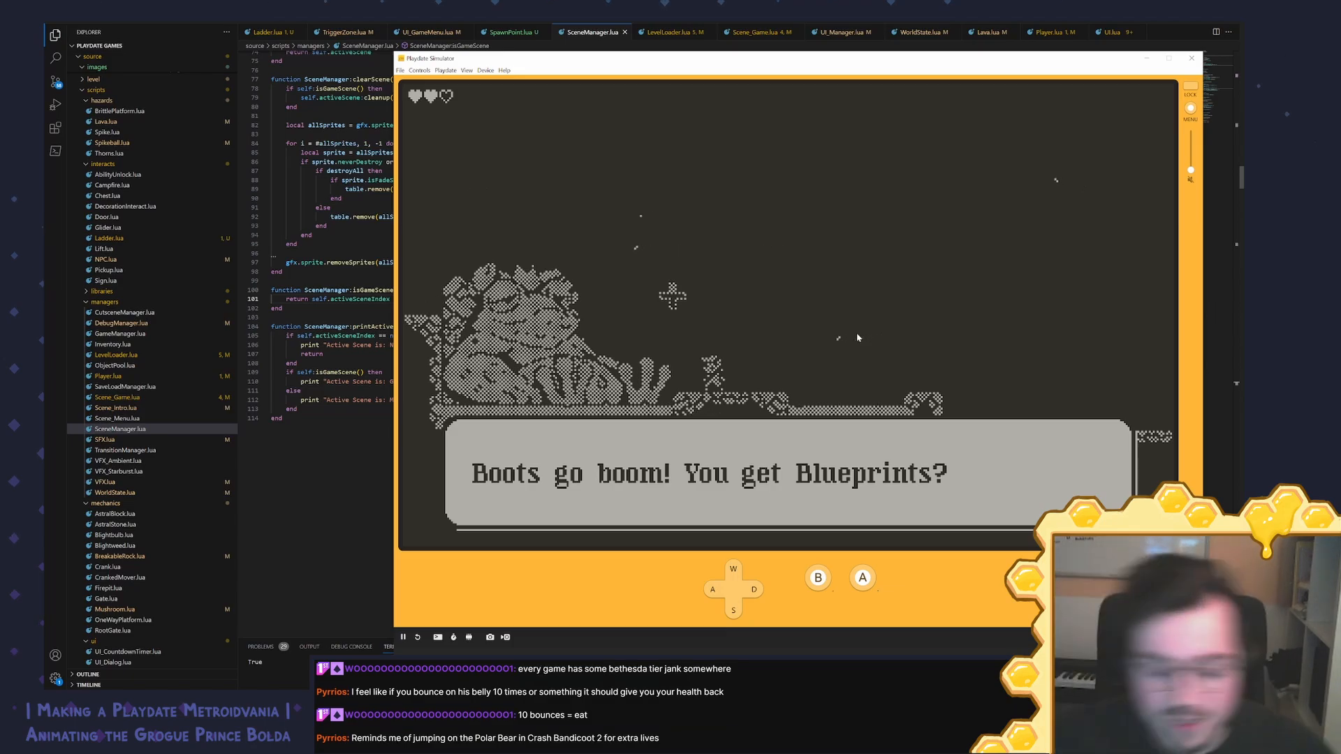
key("period")
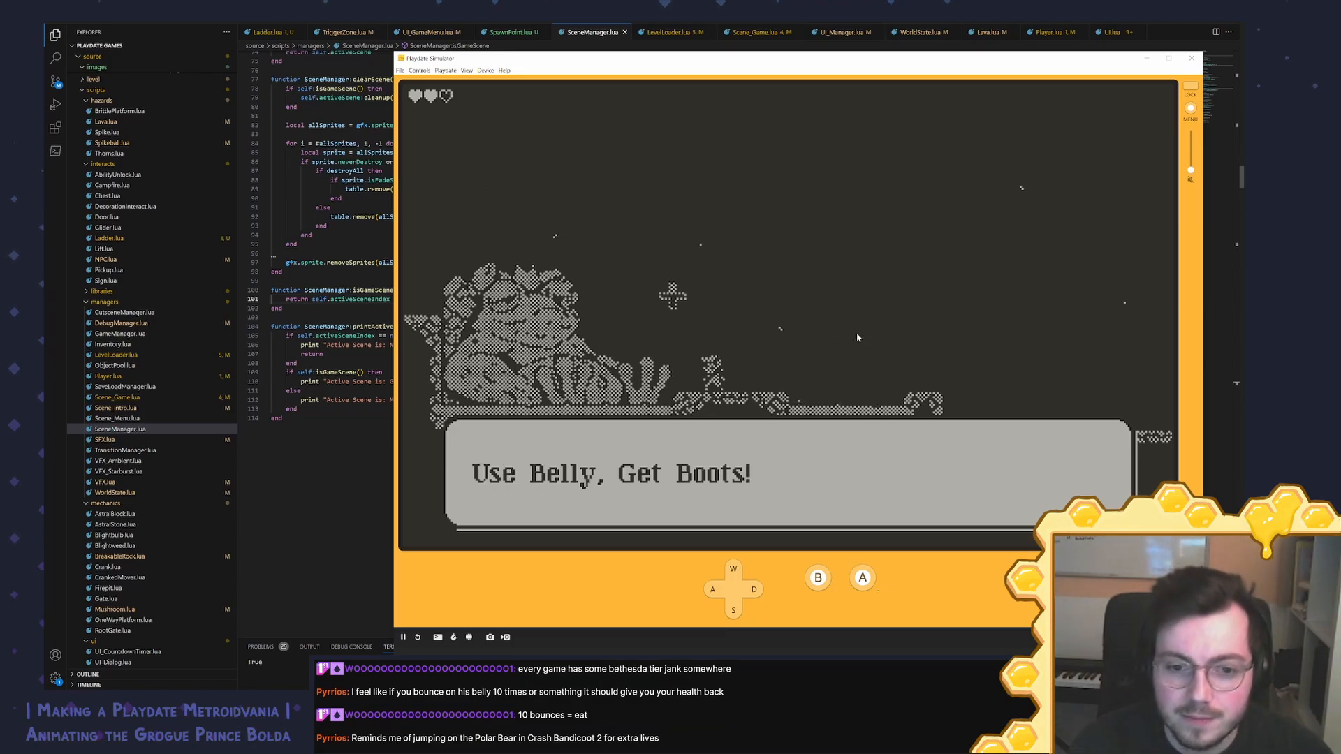
key("period")
key("period")
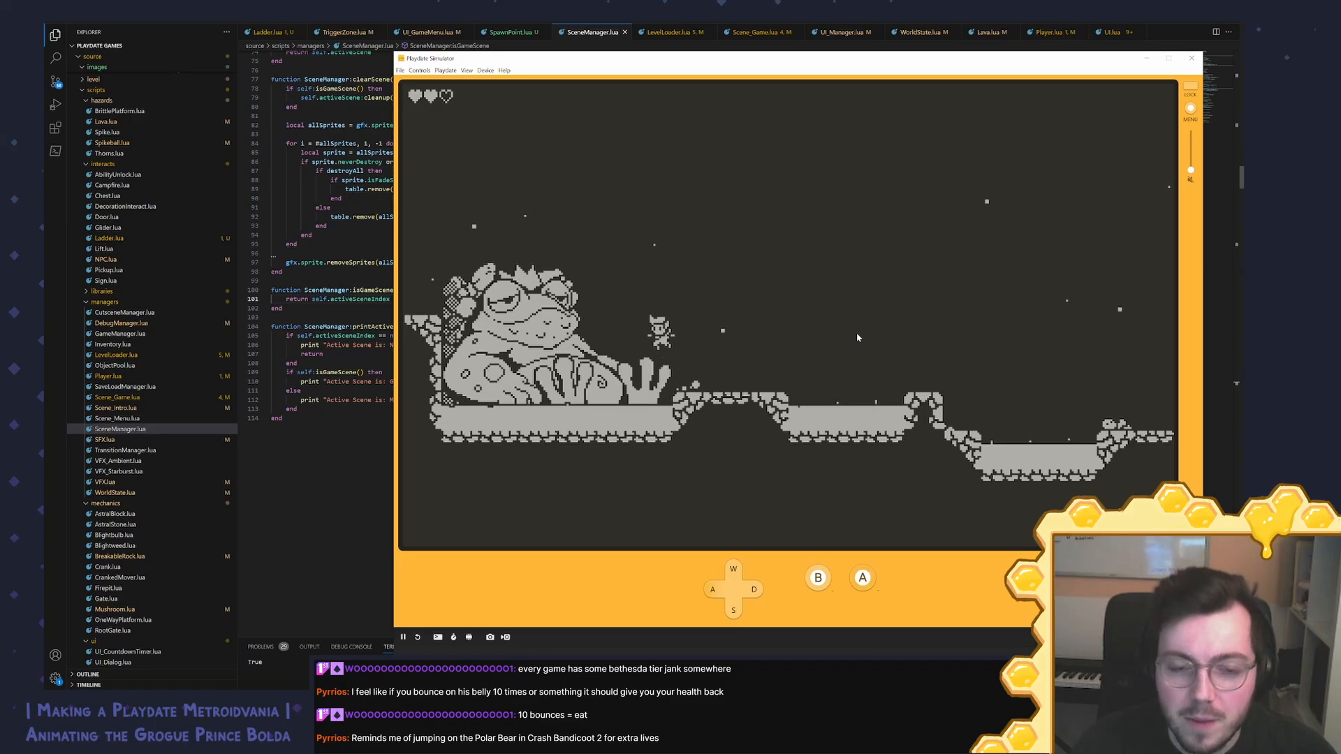
Step: Test a series of quick bounces between the frog's belly and the ledge after the conversation
key("d")
key("a")
key("period")
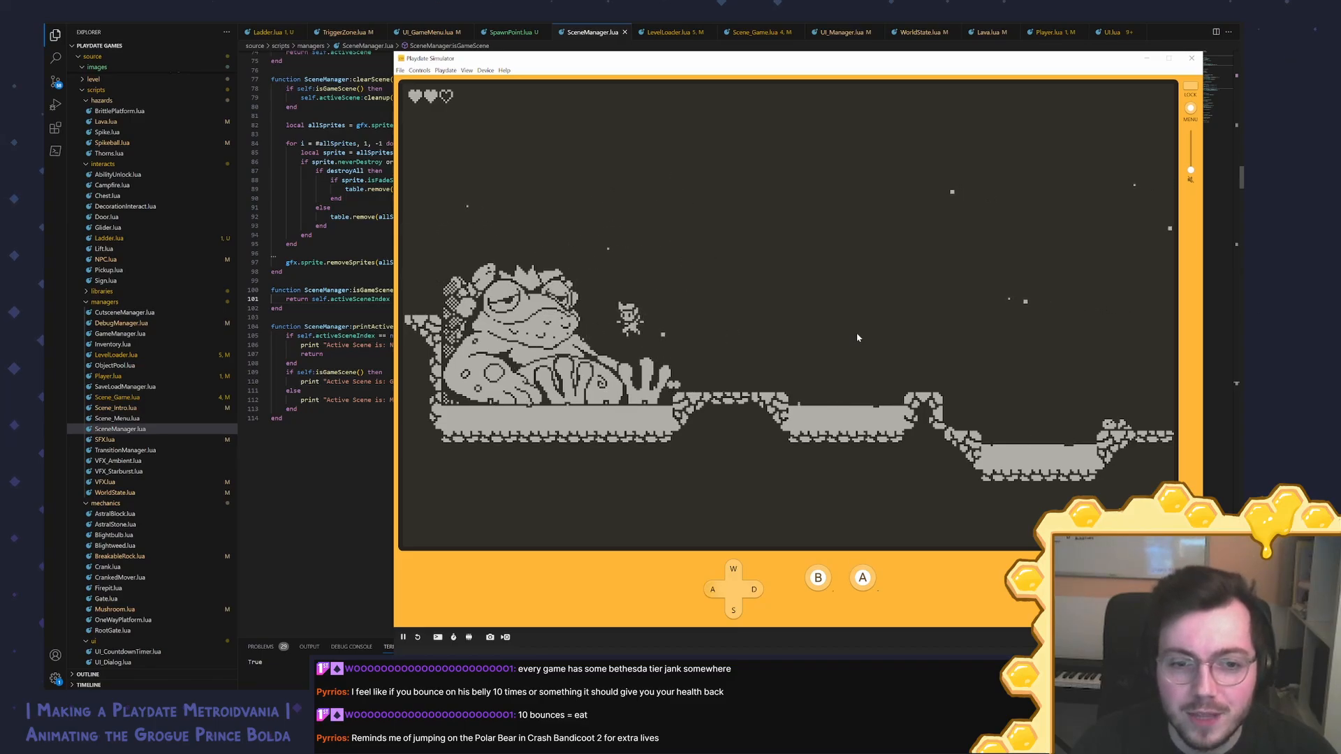
key("d")
key("a")
key("period")
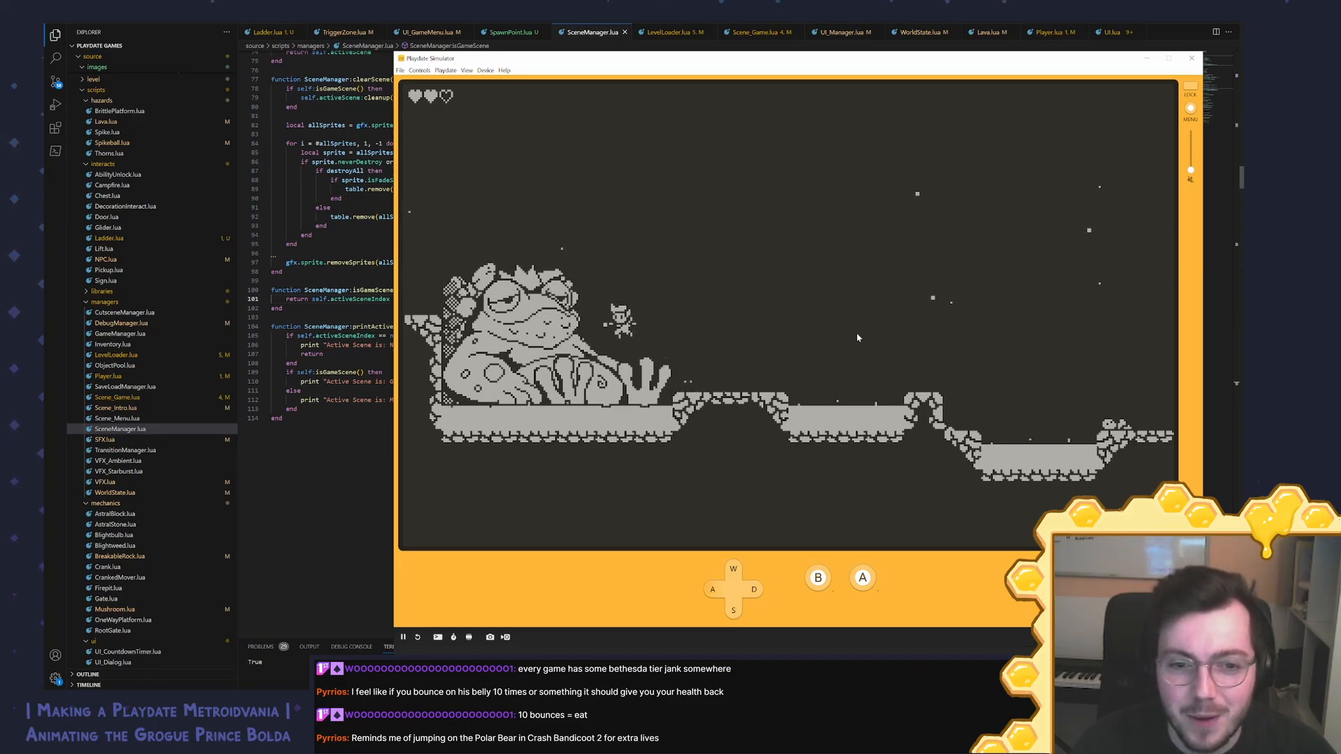
key("d")
key("a")
key("period")
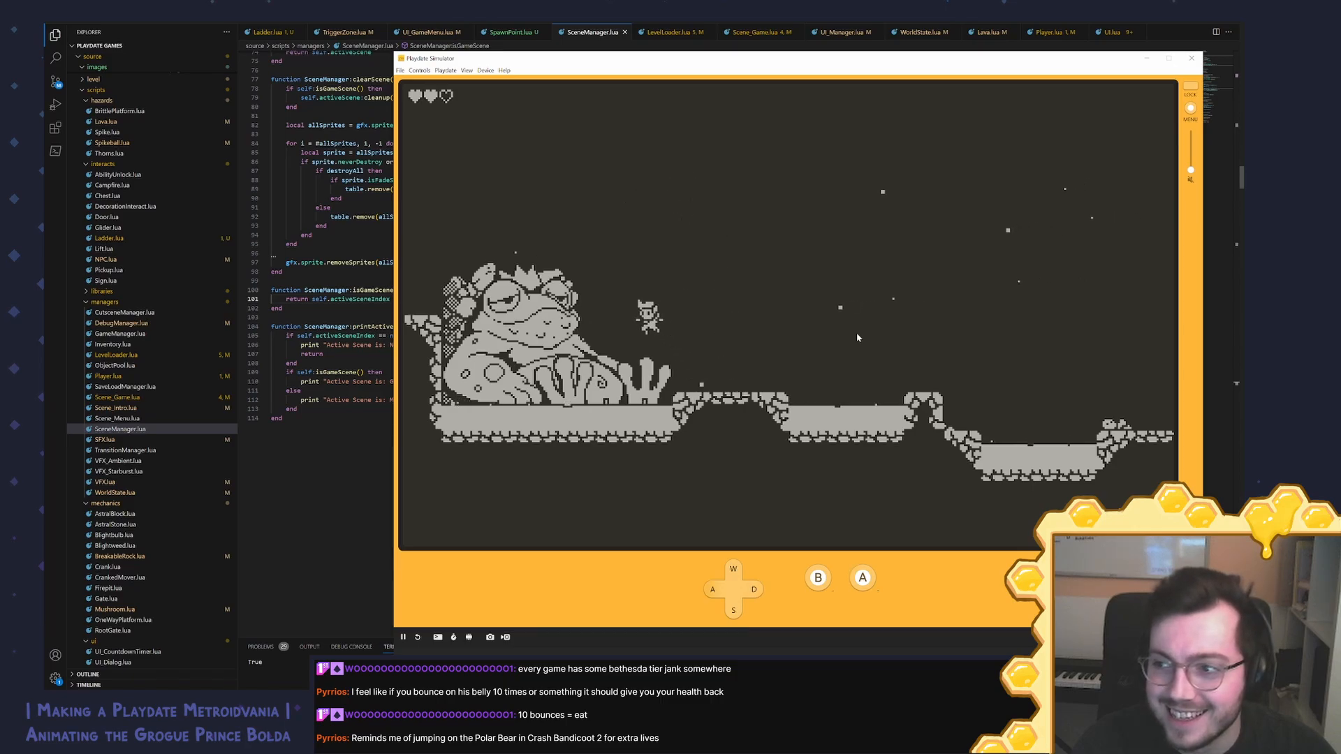
key("d")
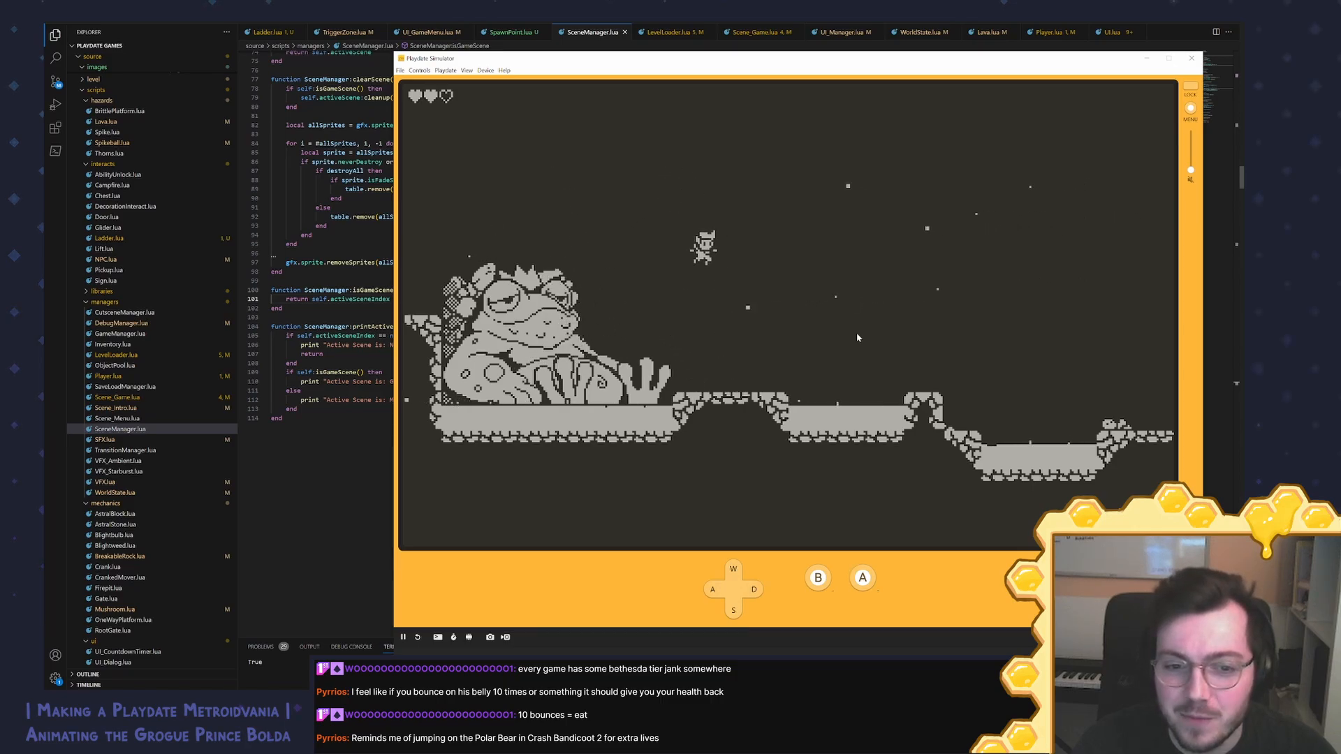
key("a")
key("period")
key("d")
key("a")
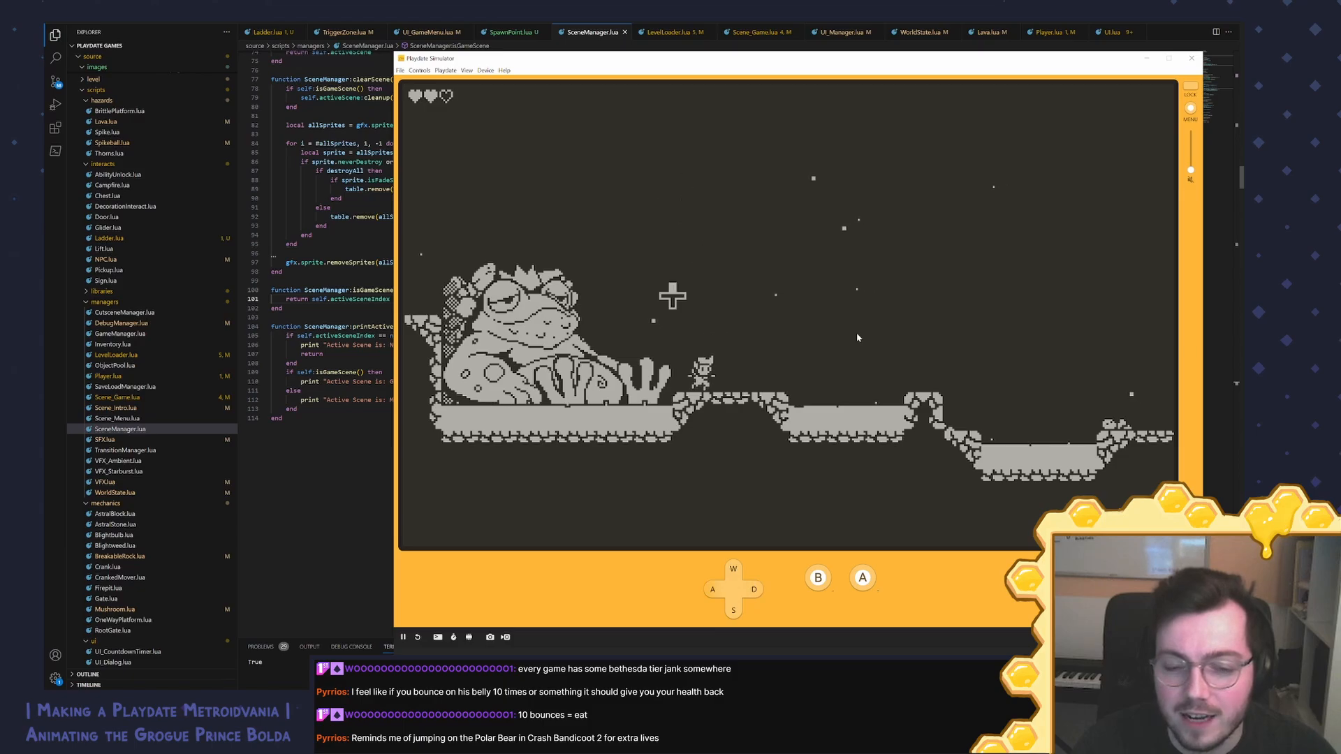
Step: Test the frog's bounce reaction by launching the player up beside its crowned head and back to the ledge repeatedly
key("period")
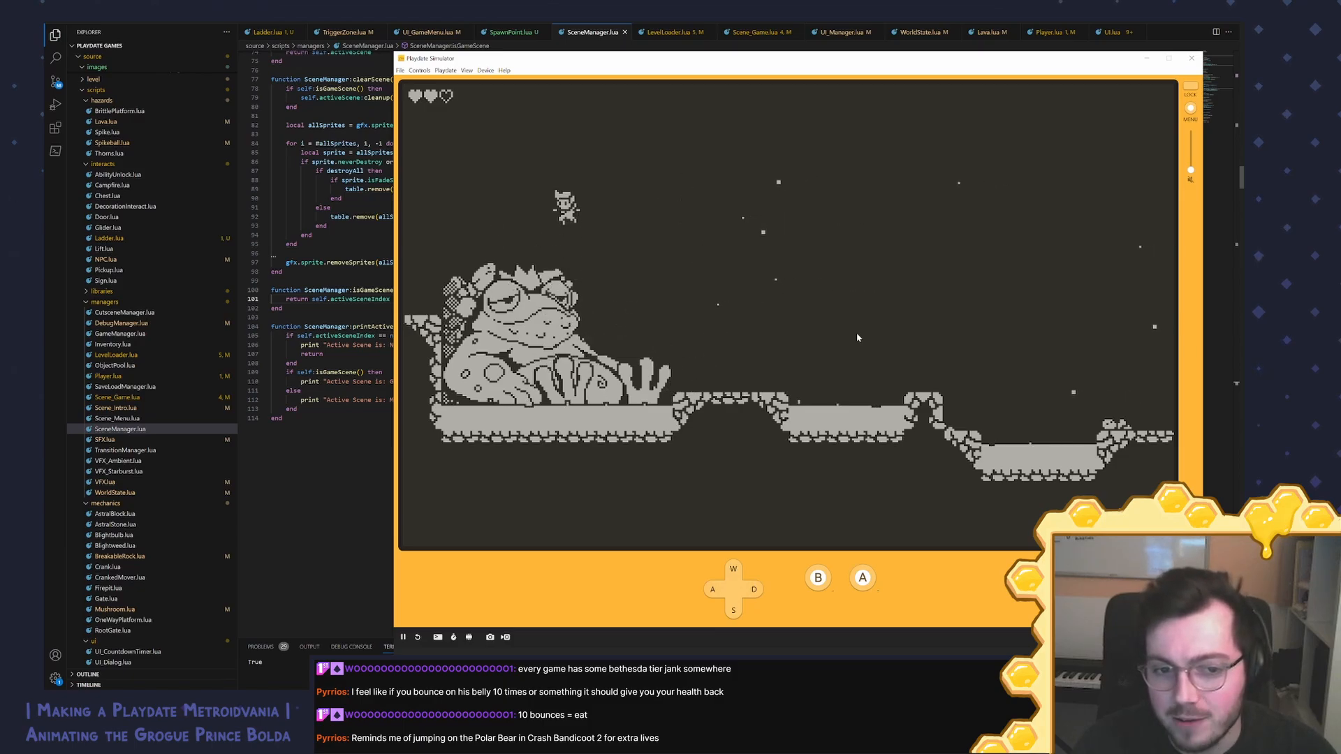
key("d")
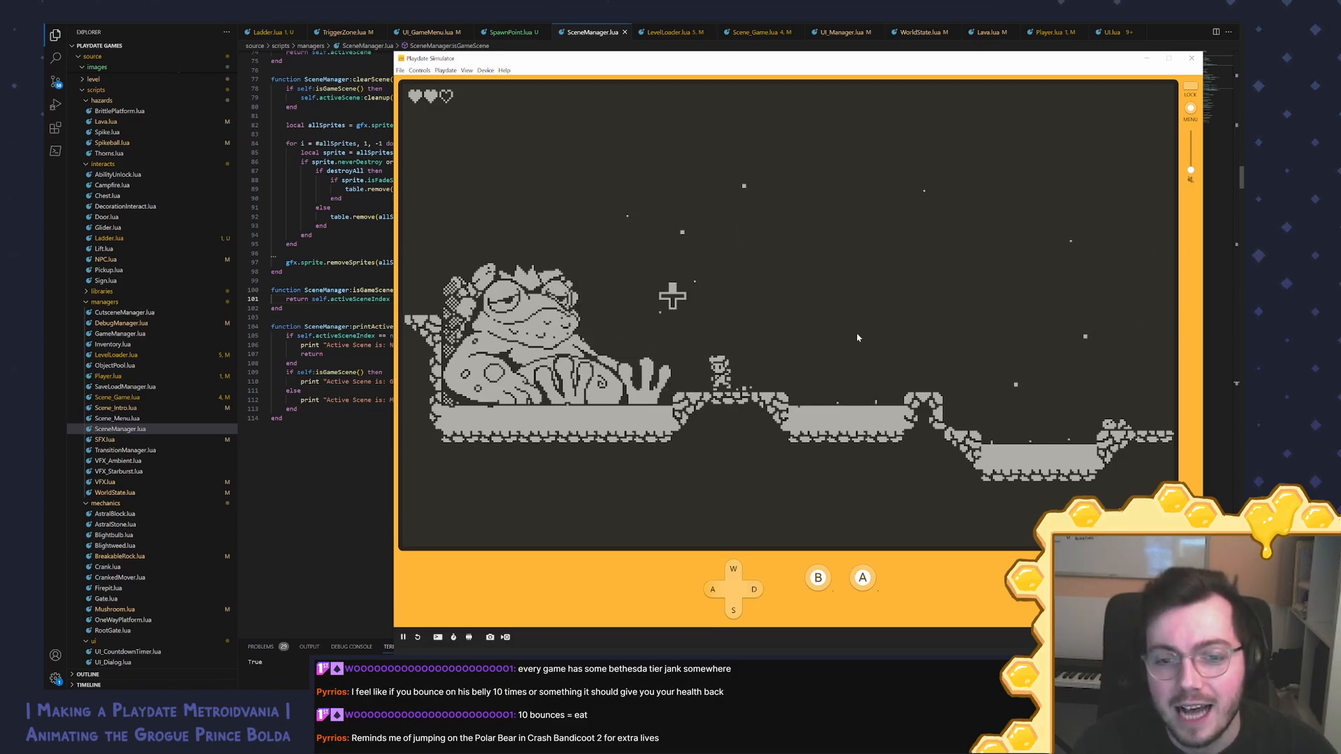
key("a")
key("period")
key("d")
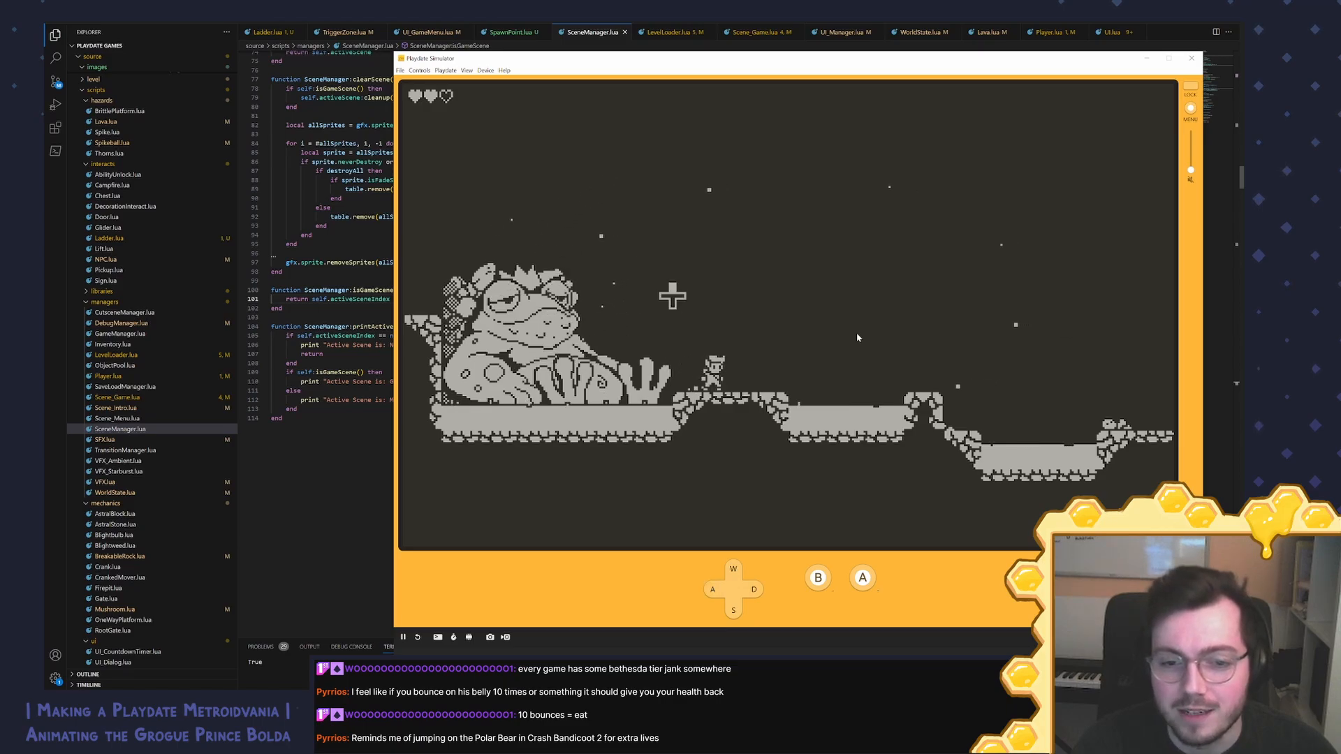
key("a")
key("period")
key("d")
key("a")
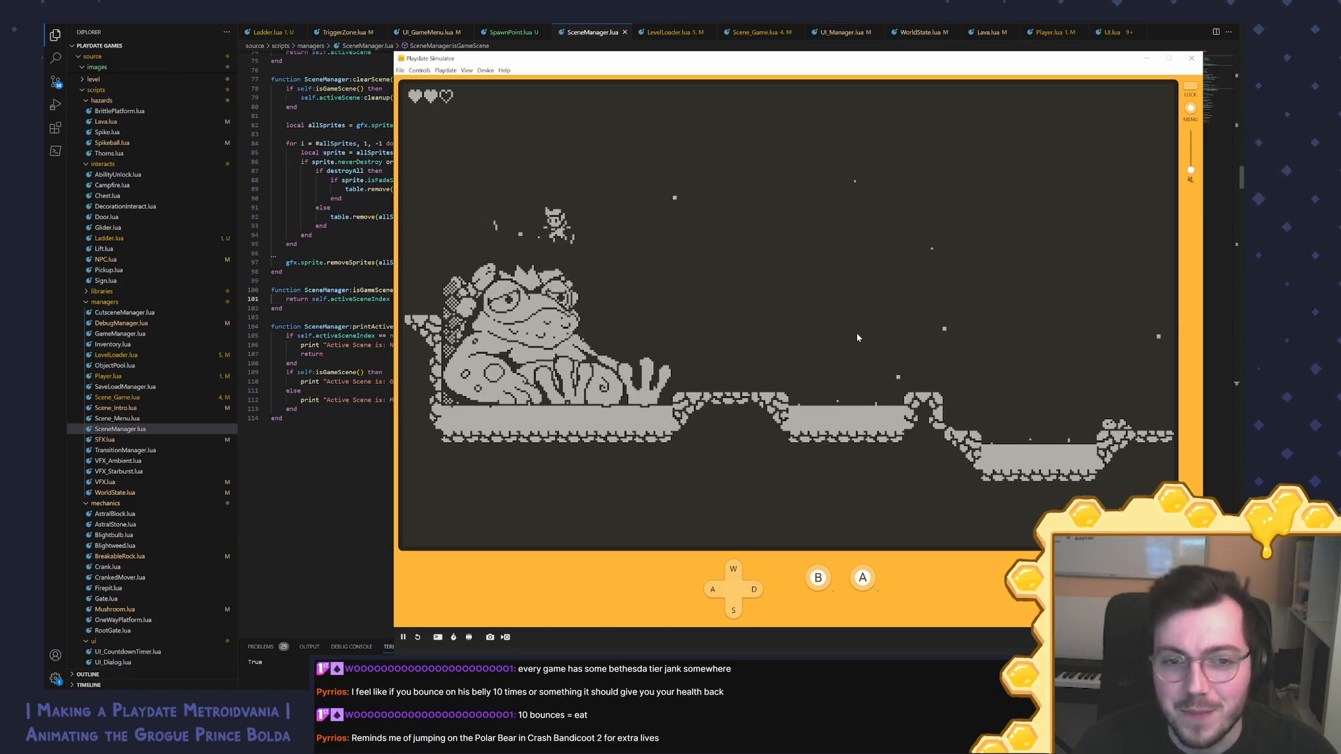
key("d")
key("d")
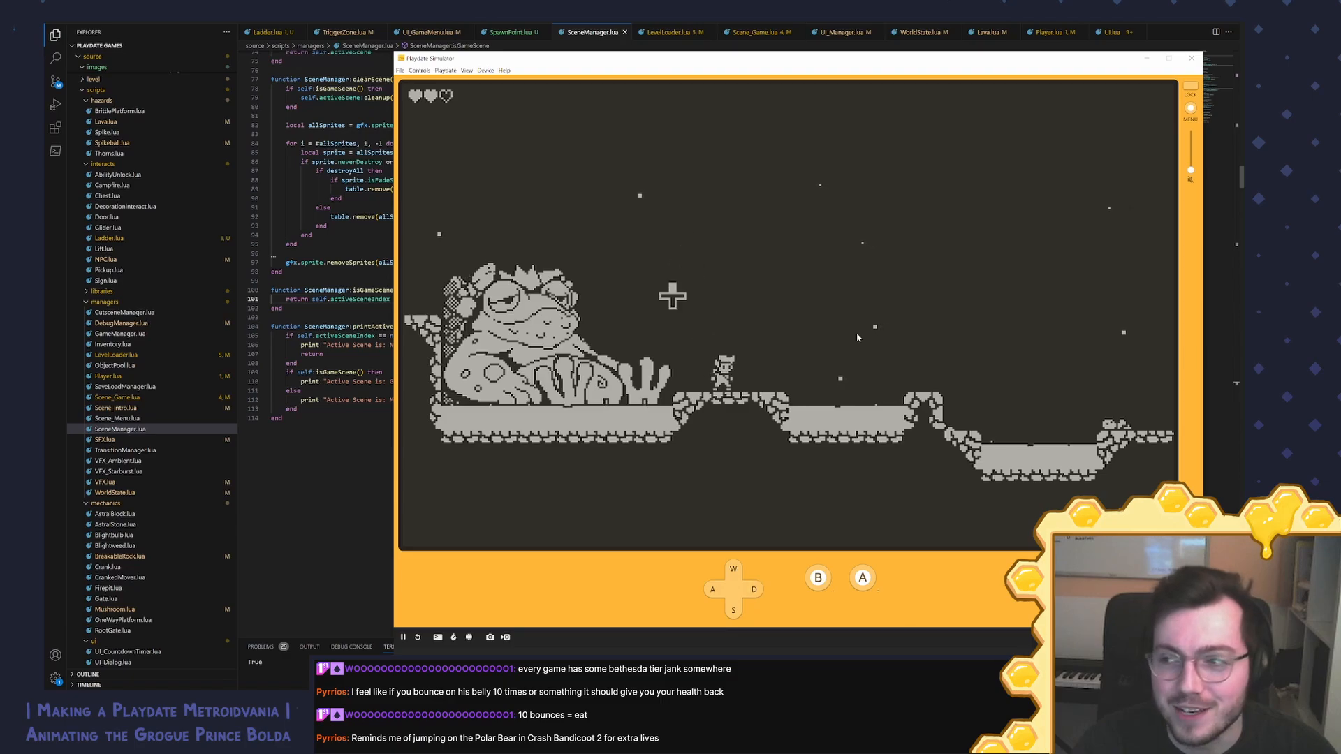
key("a")
key("period")
key("d")
key("a")
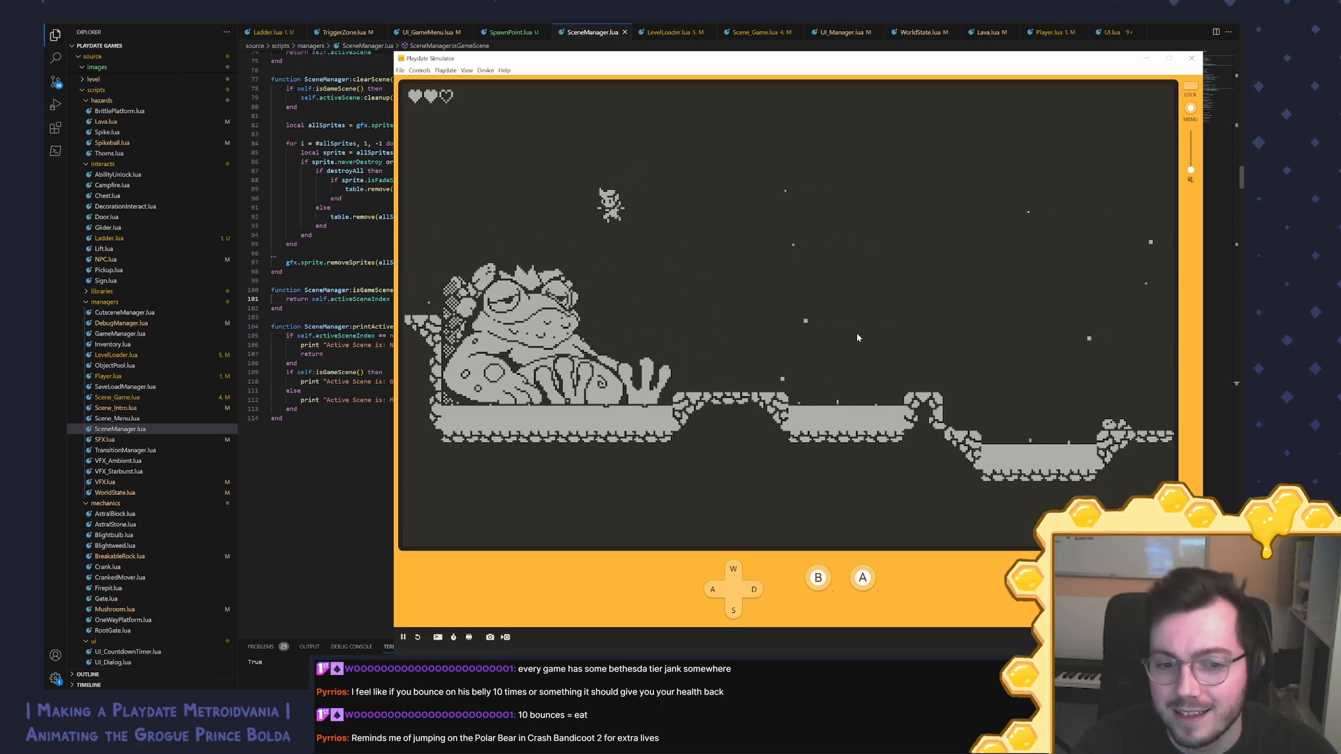
key("d")
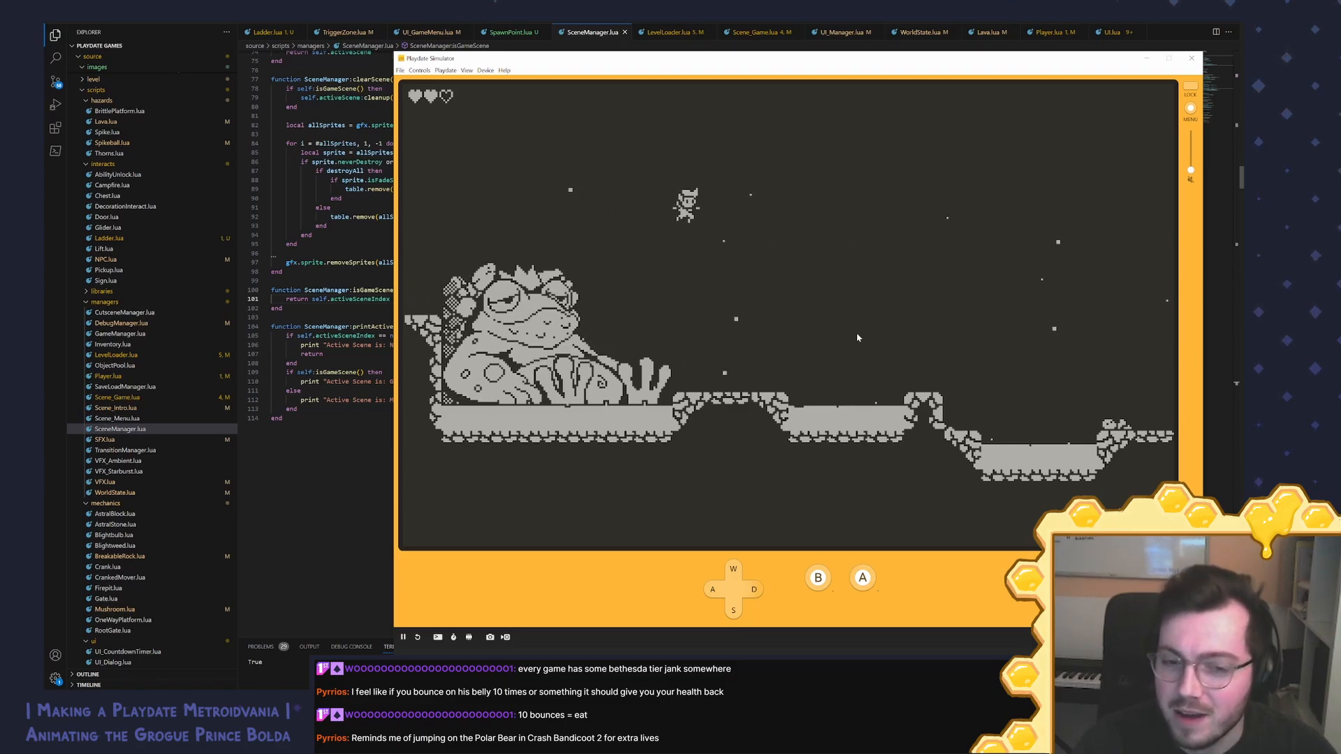
key("a")
key("period")
key("d")
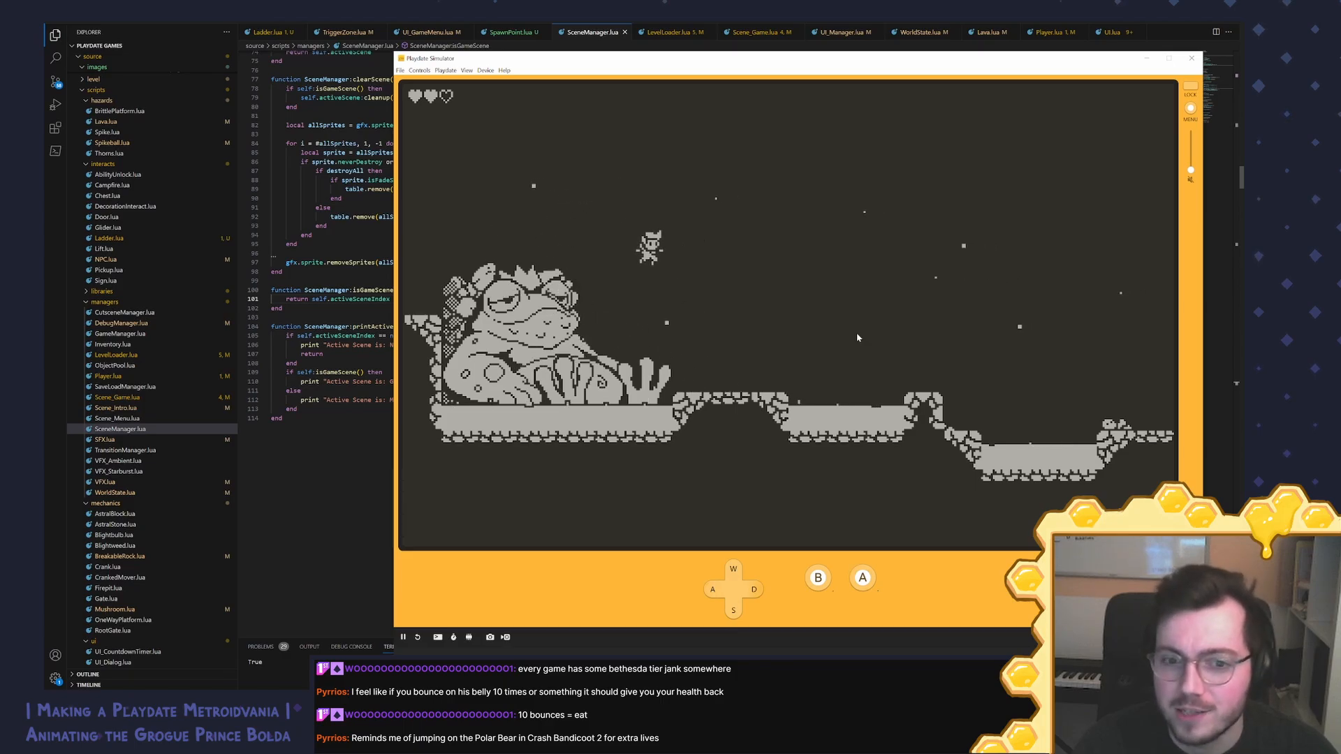
key("a")
key("period")
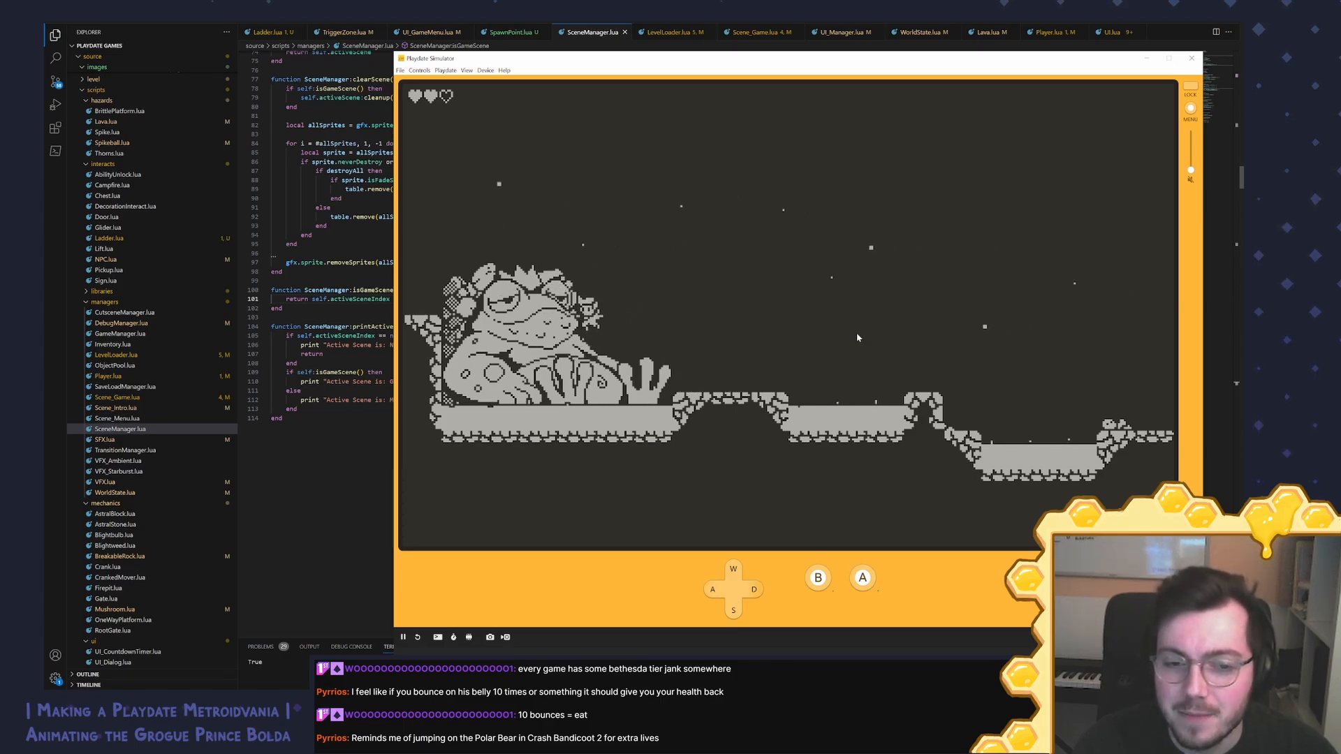
key("d")
key("a")
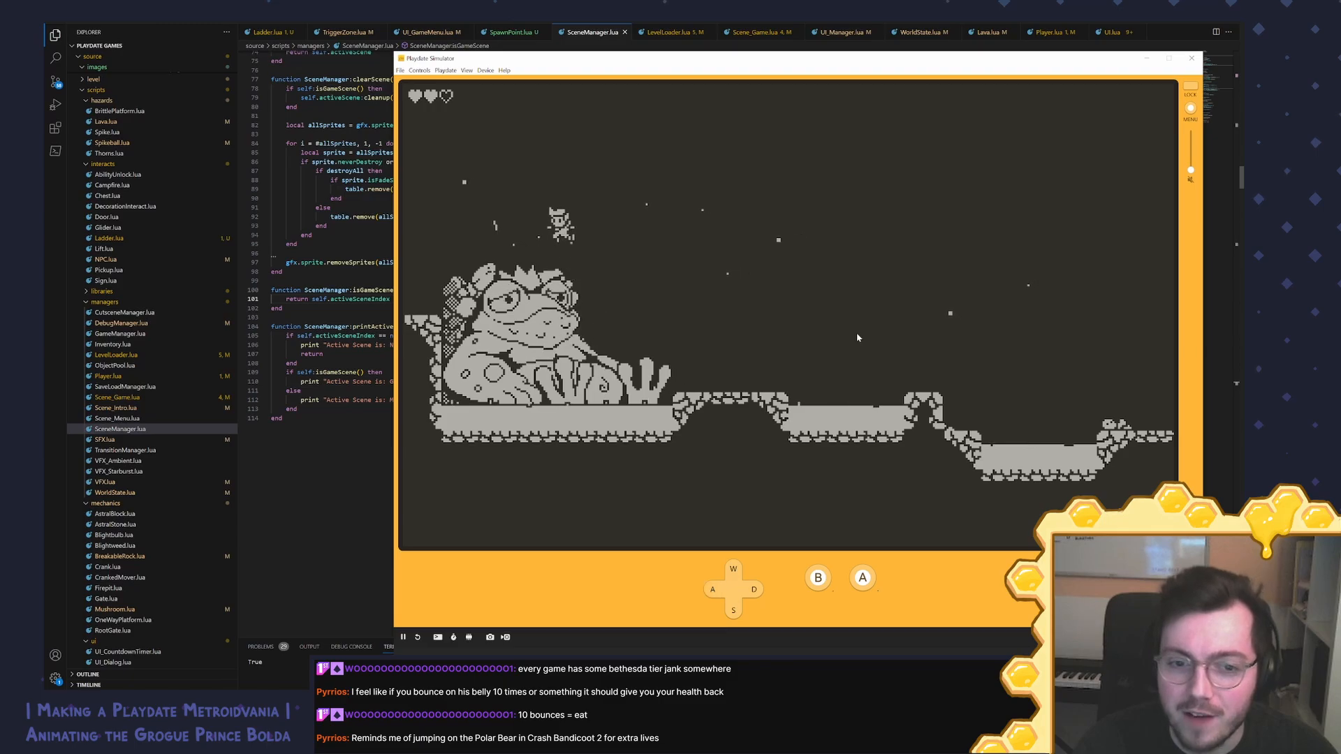
key("d")
key("a")
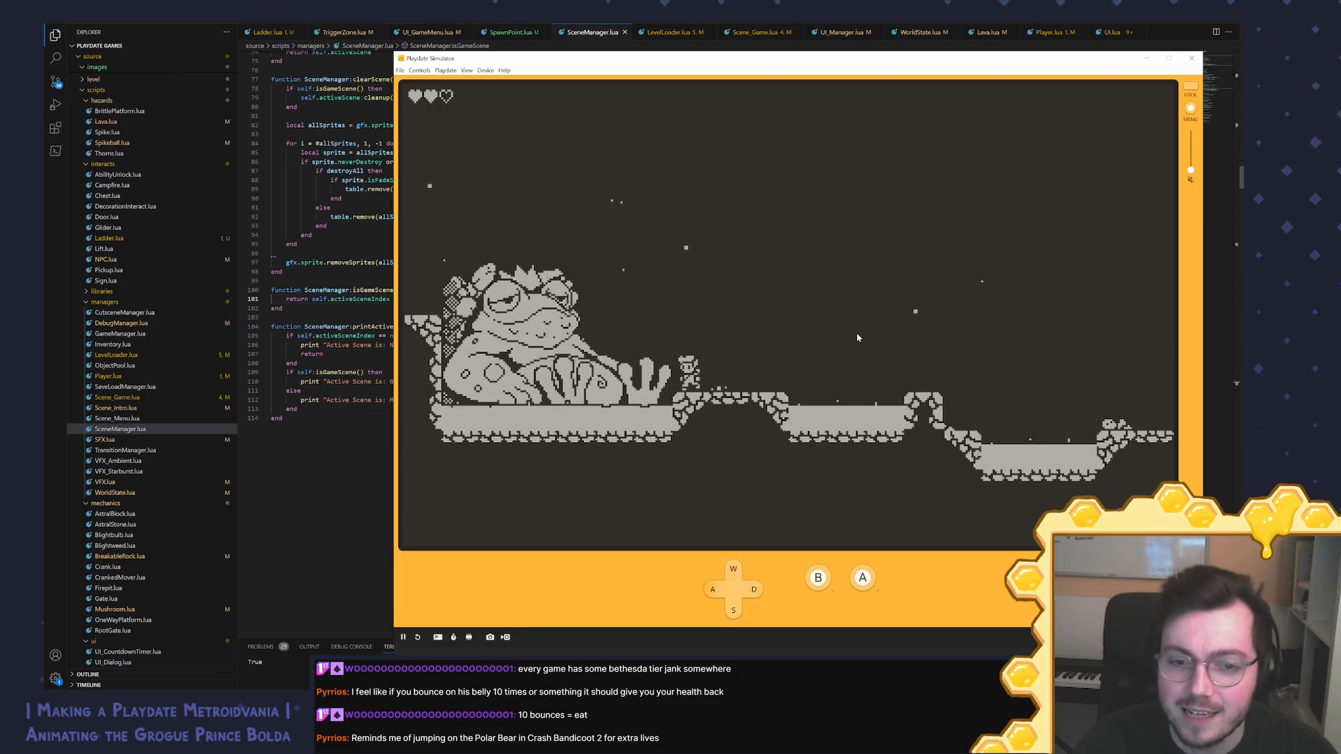
key("period")
key("d")
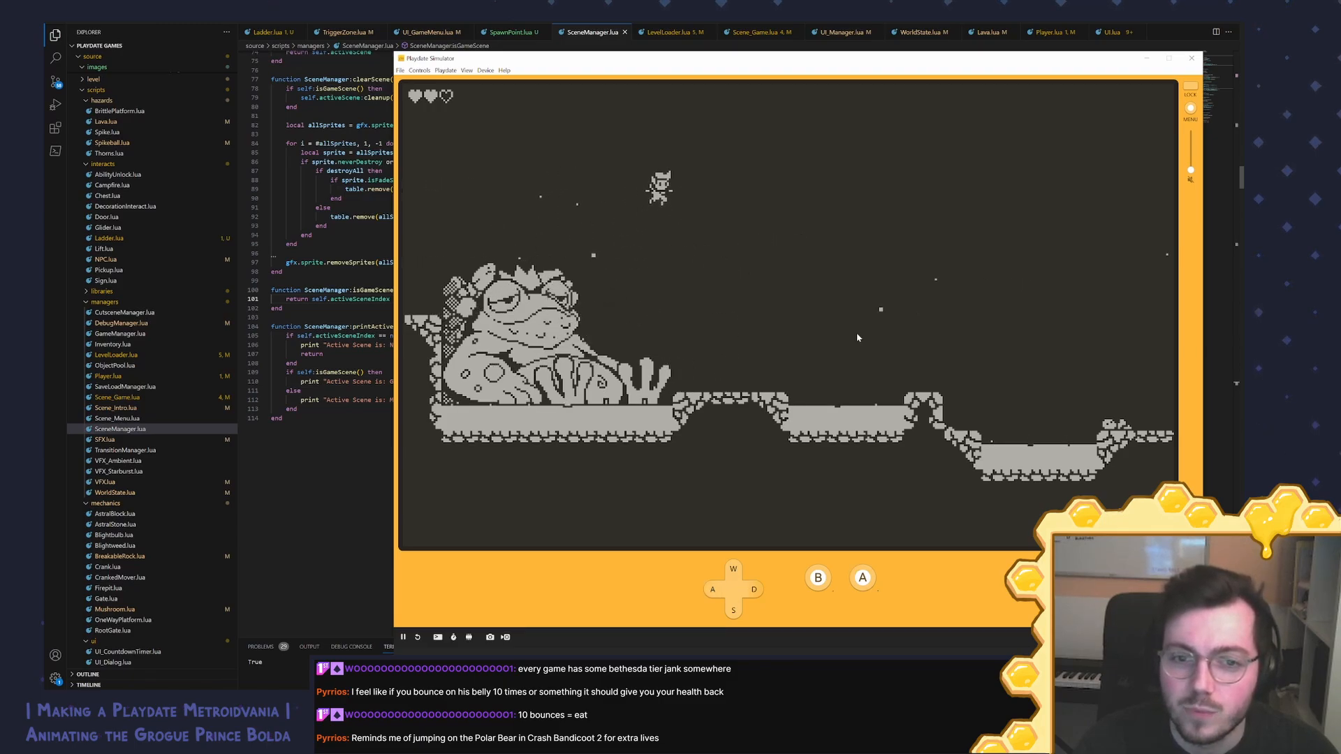
key("a")
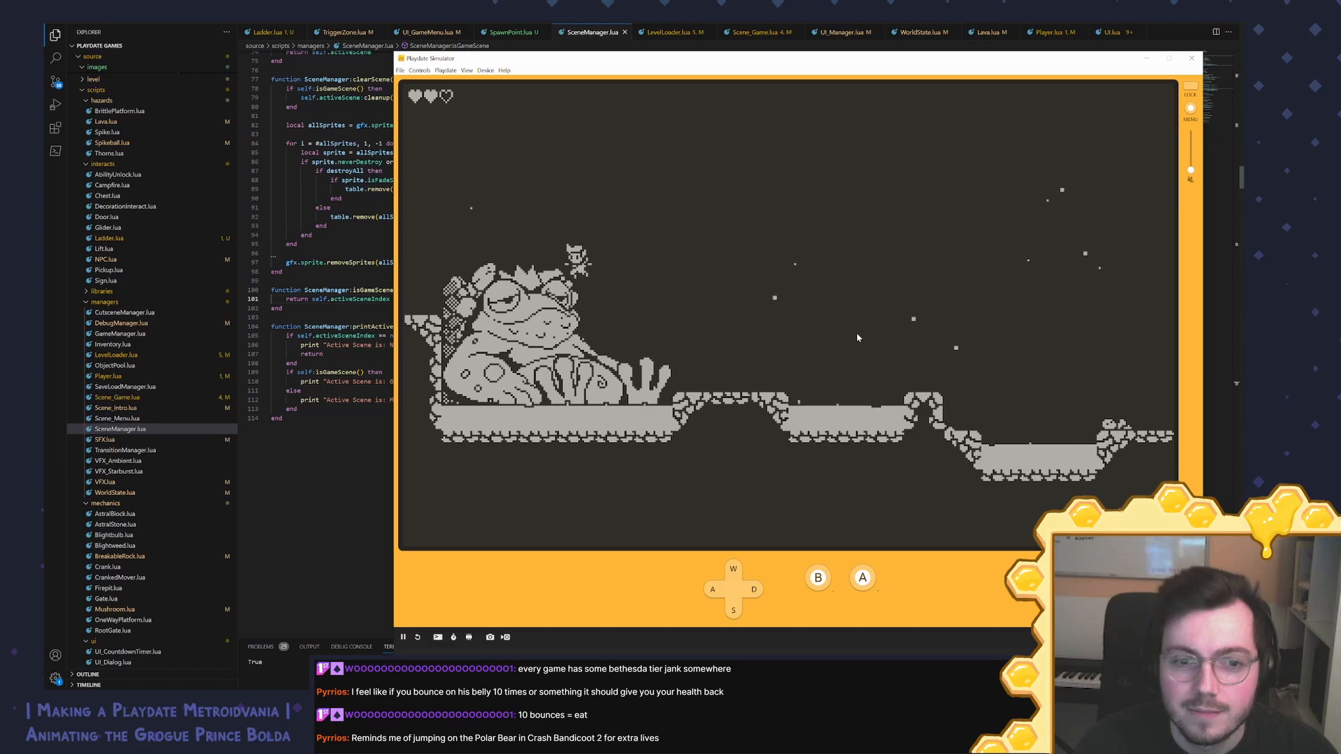
key("d")
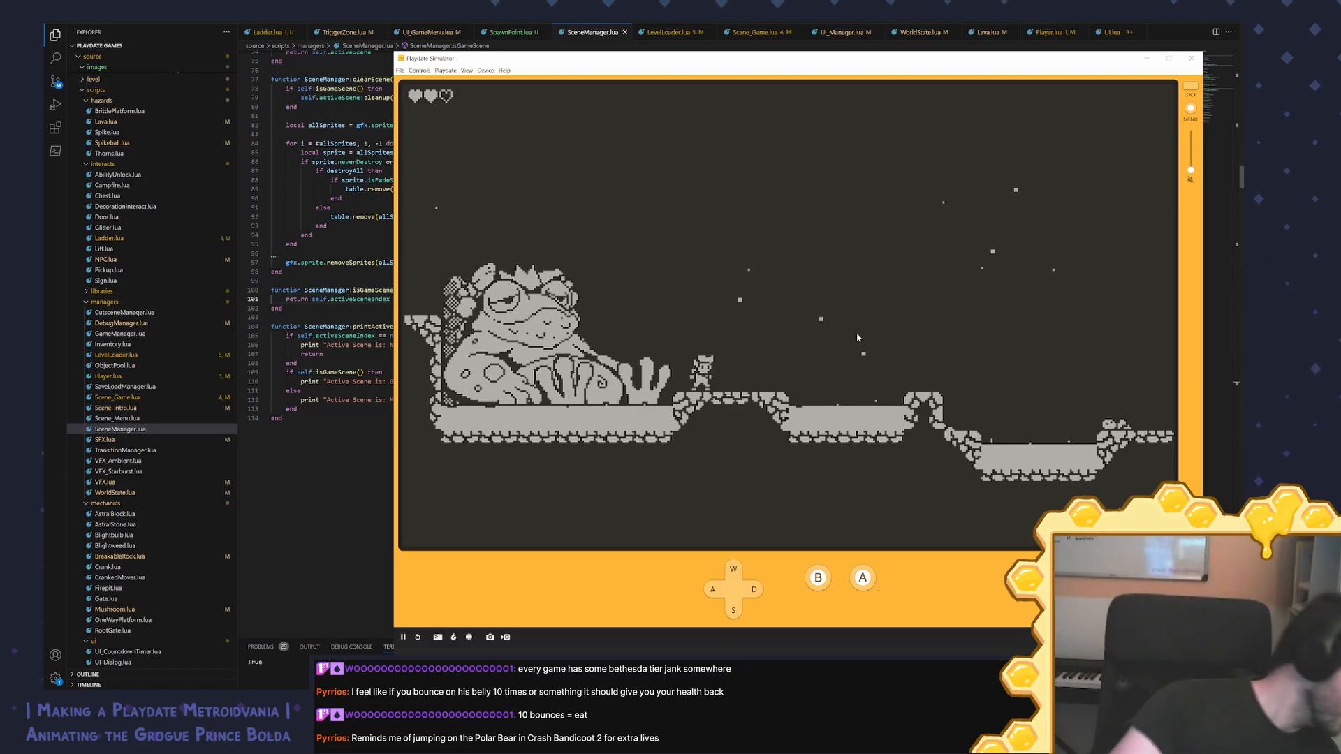
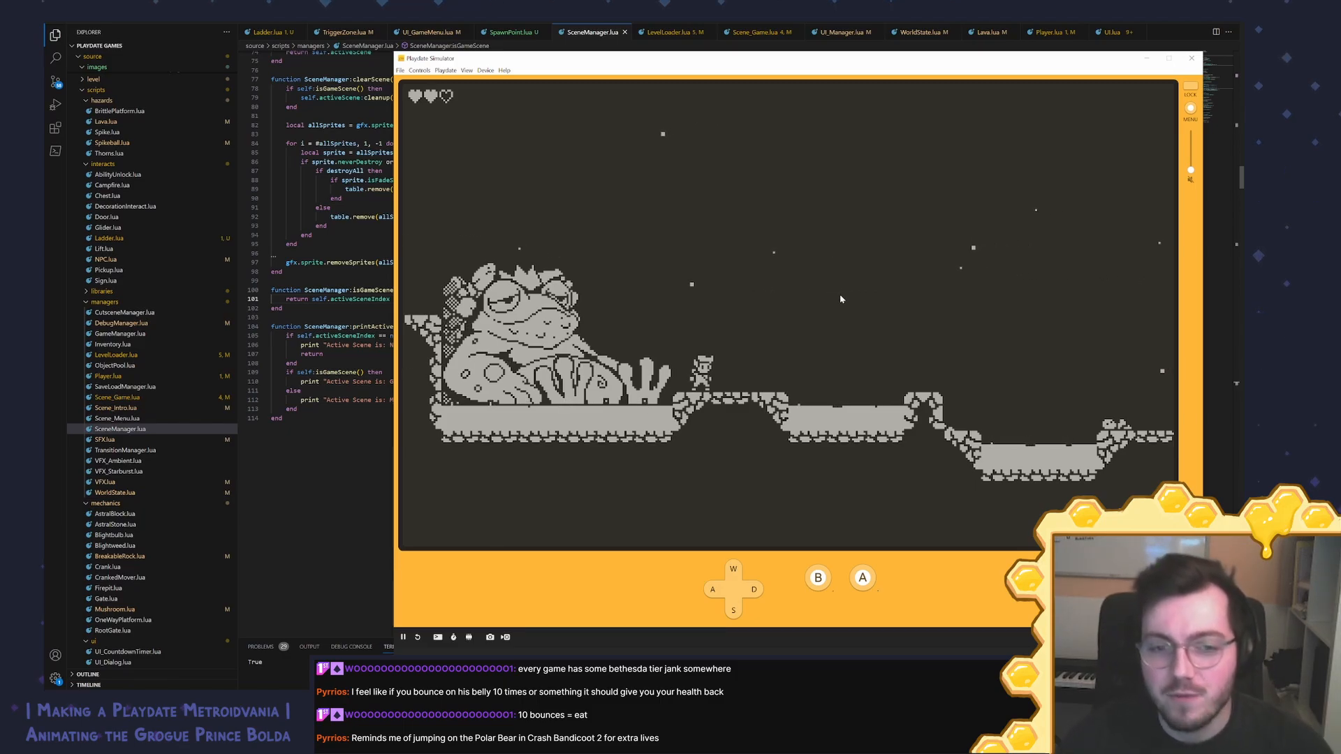
Step: Bounce the player off the frog's belly several more times, land back on the ledge, and close the simulator
key("a")
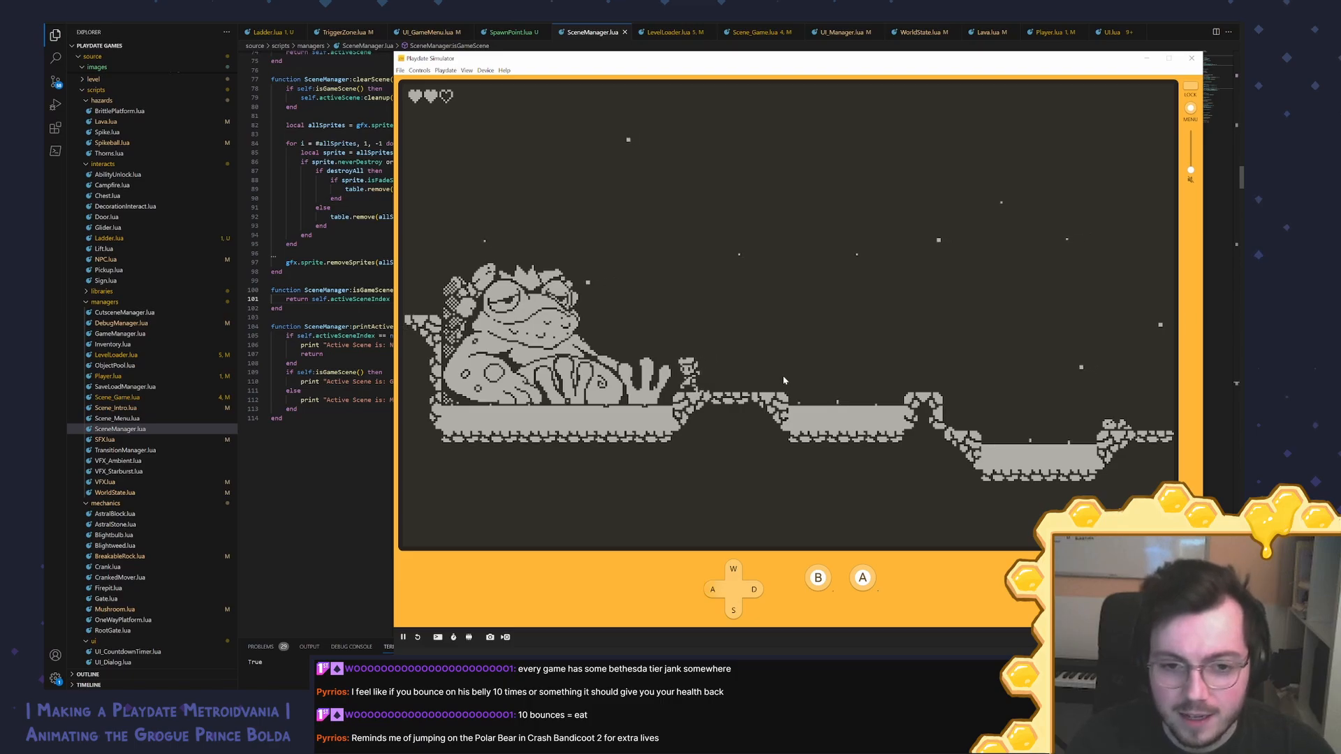
key("period")
key("d")
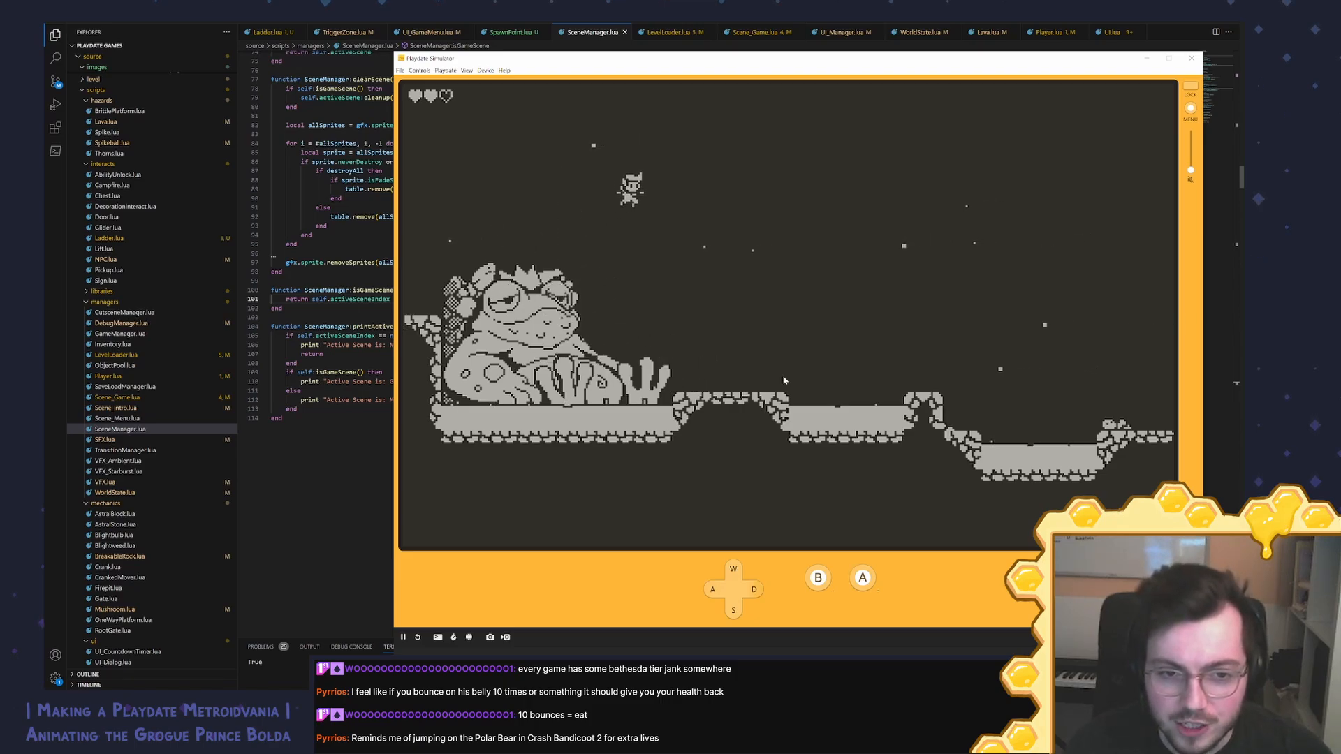
key("a")
key("period")
key("d")
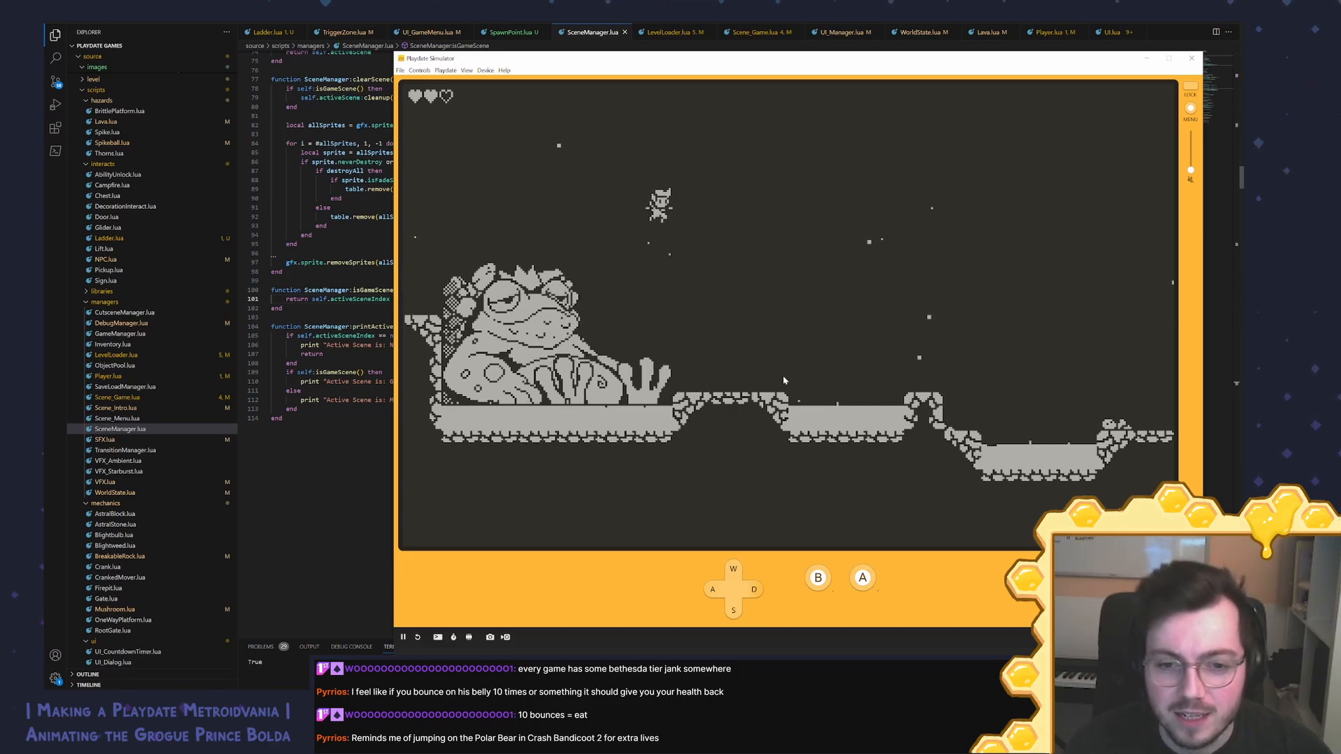
key("a")
key("period")
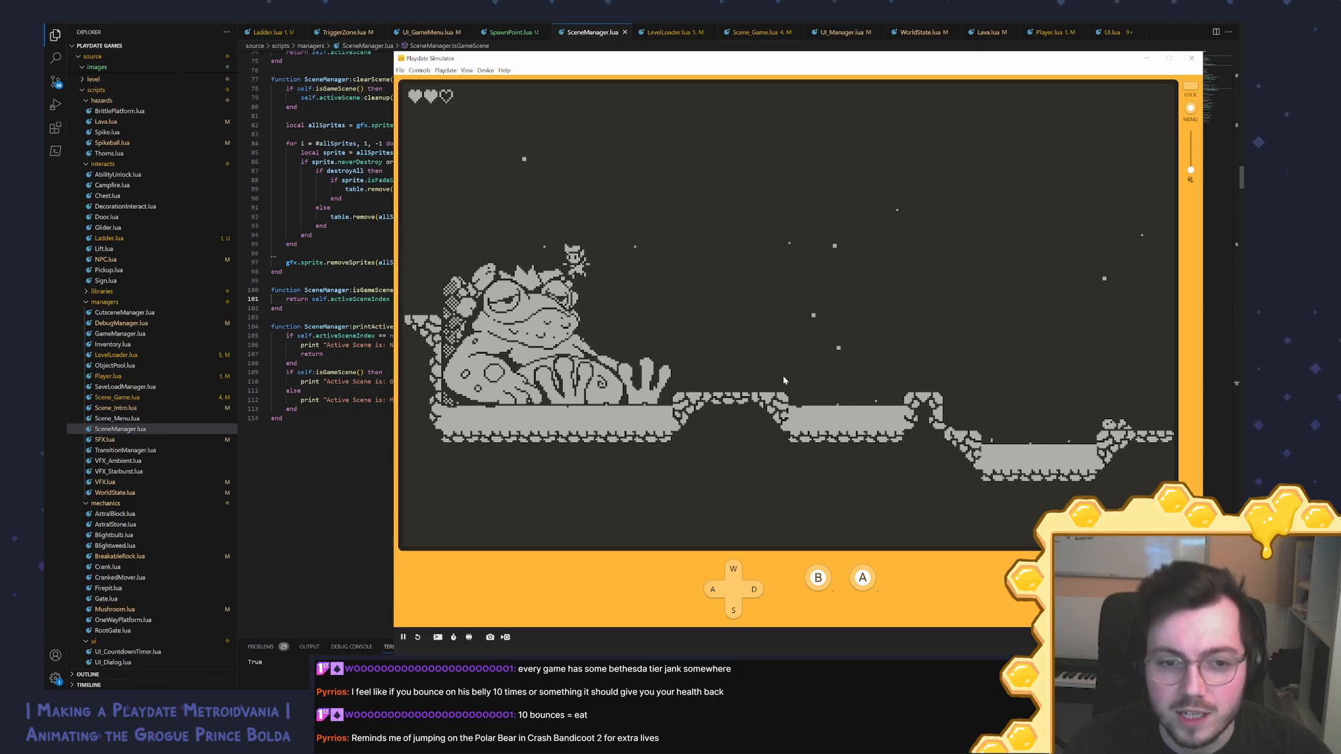
key("d")
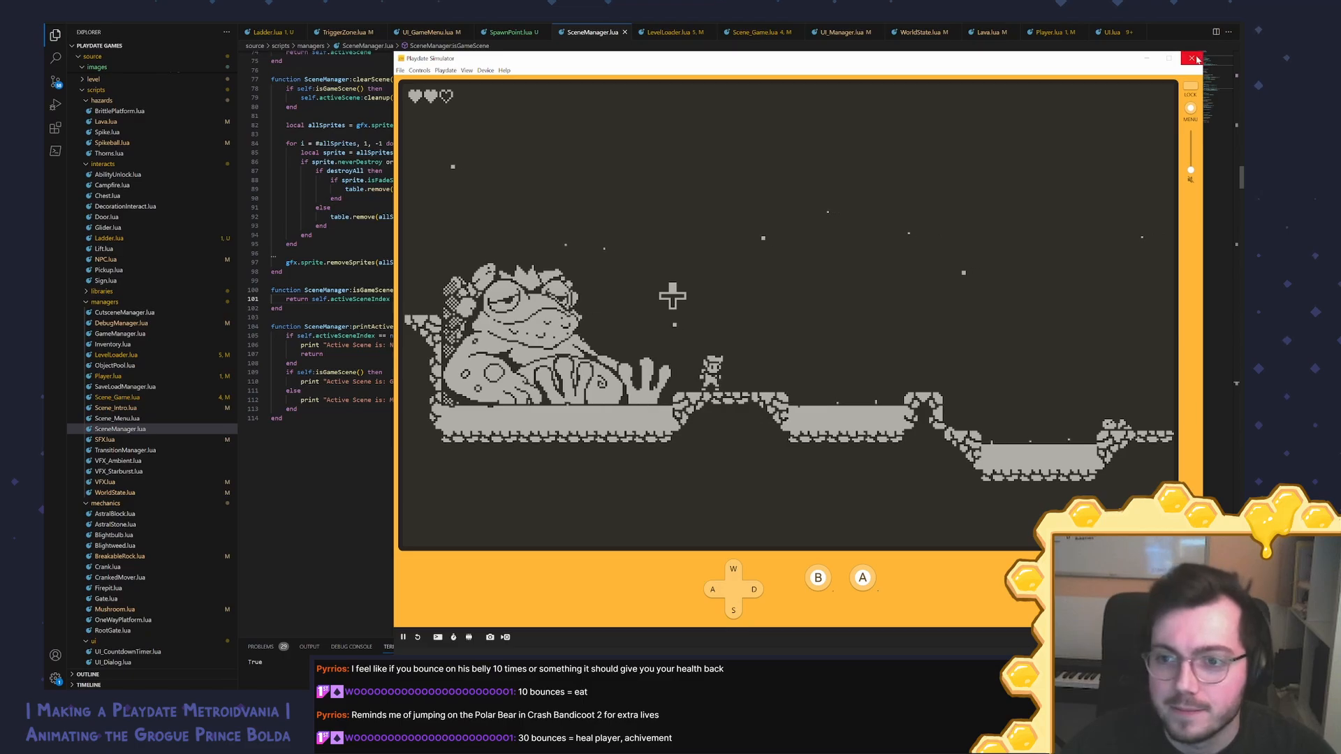
left_click(1192, 58)
Step: Switch to Aseprite, play back the frog's idle animation, and compare its first two frames
key("alt+Tab")
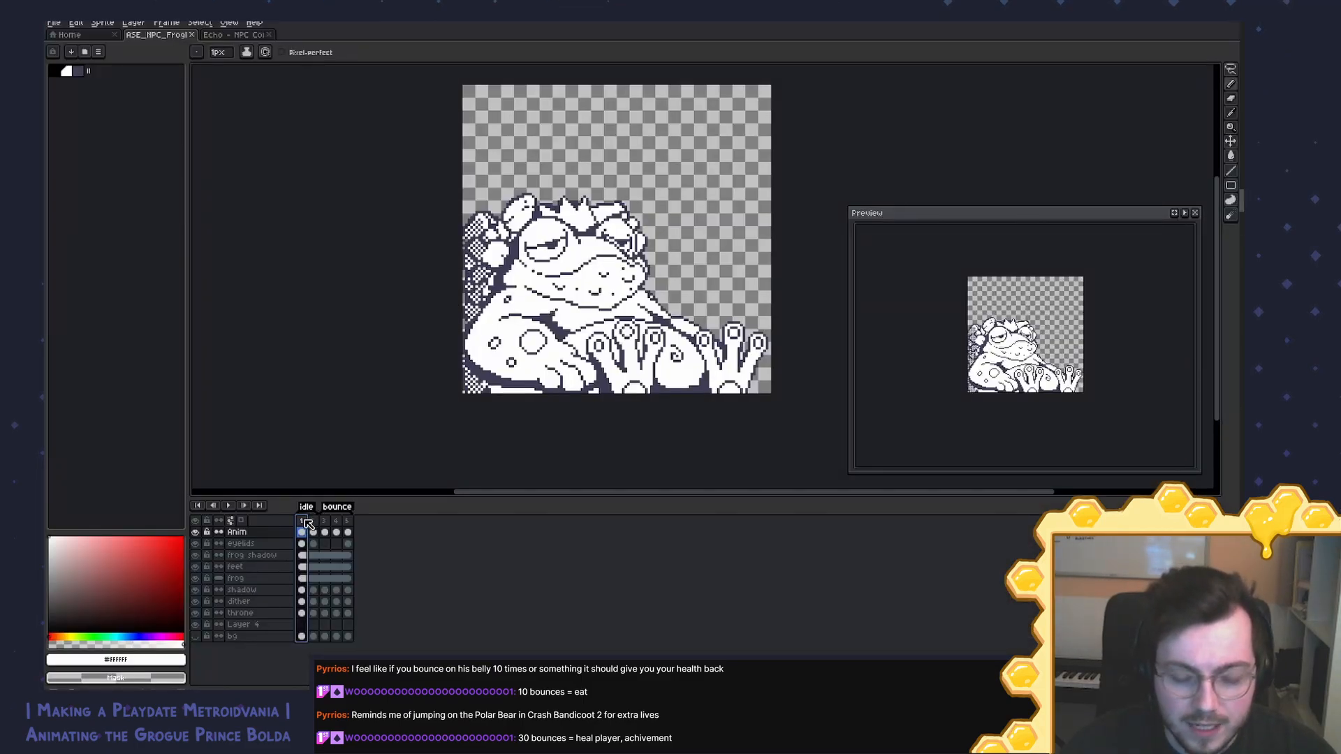
key("Return")
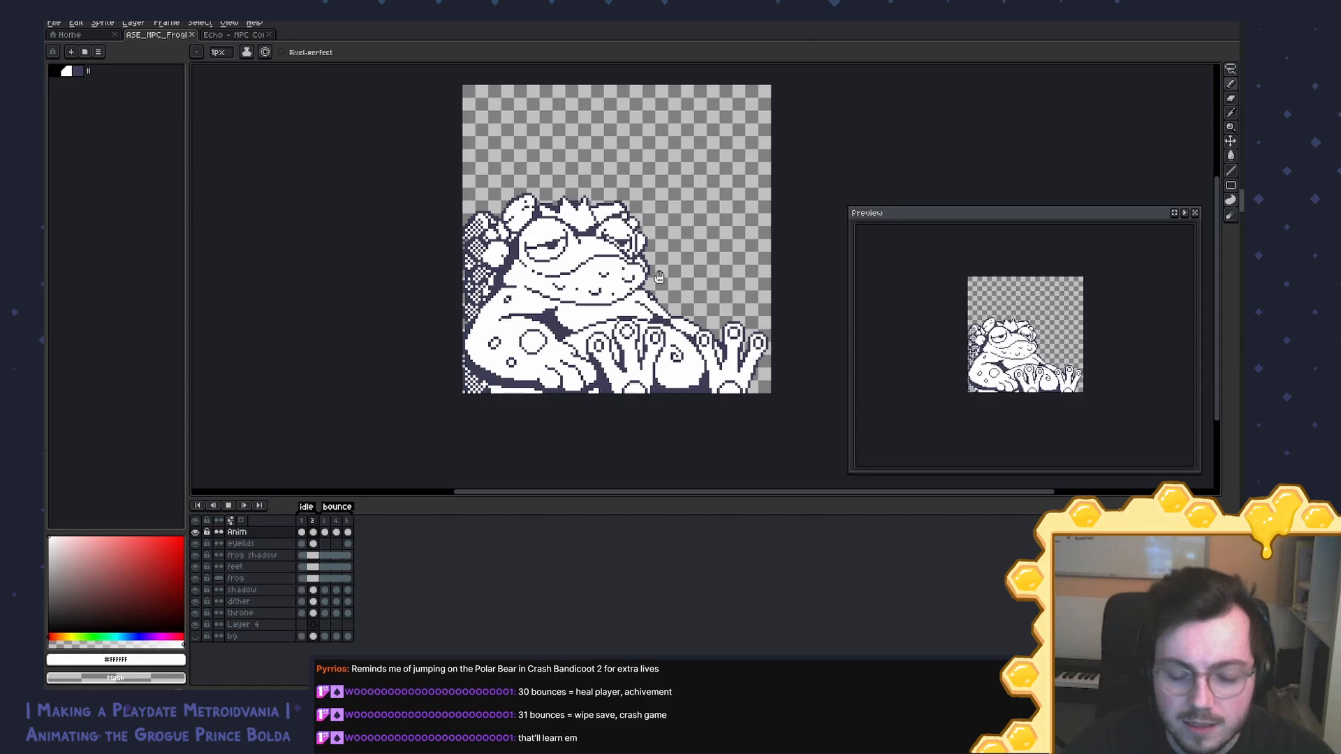
scroll(698, 280, "up", 1)
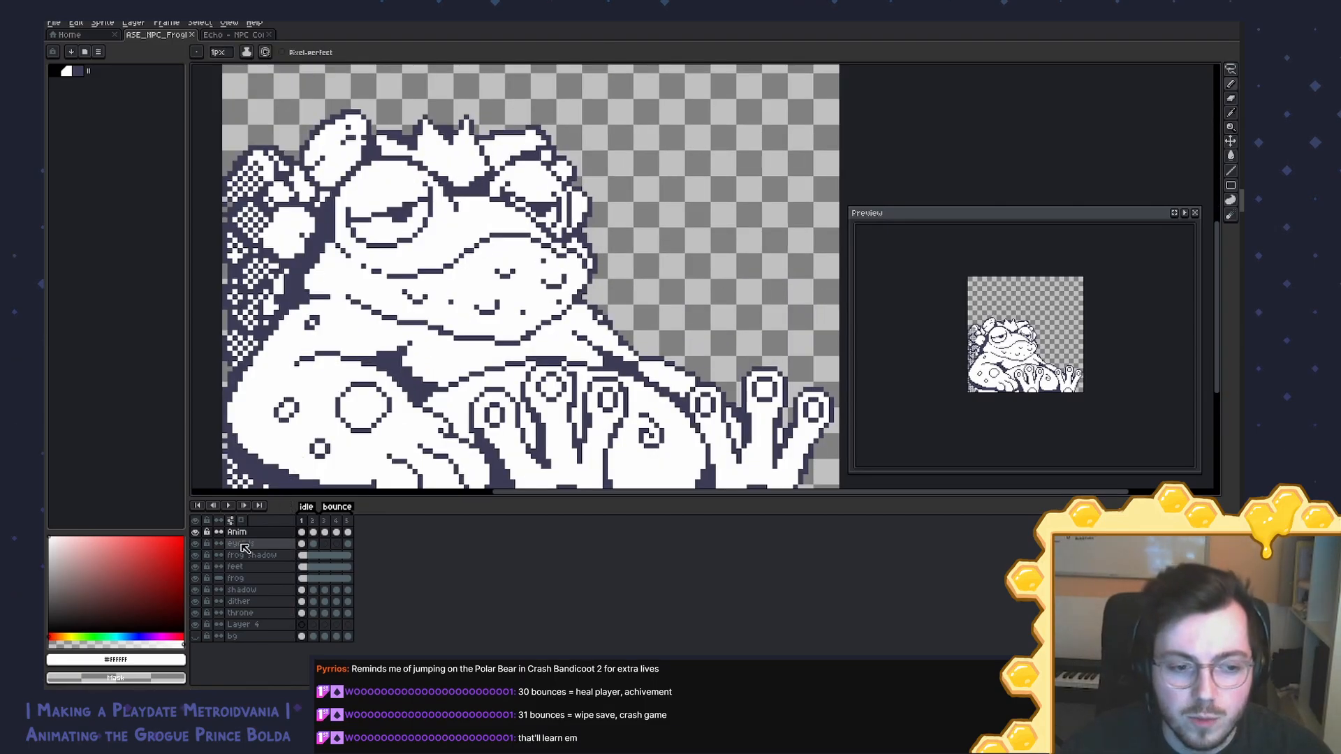
left_click(313, 532)
scroll(595, 257, "down", 1)
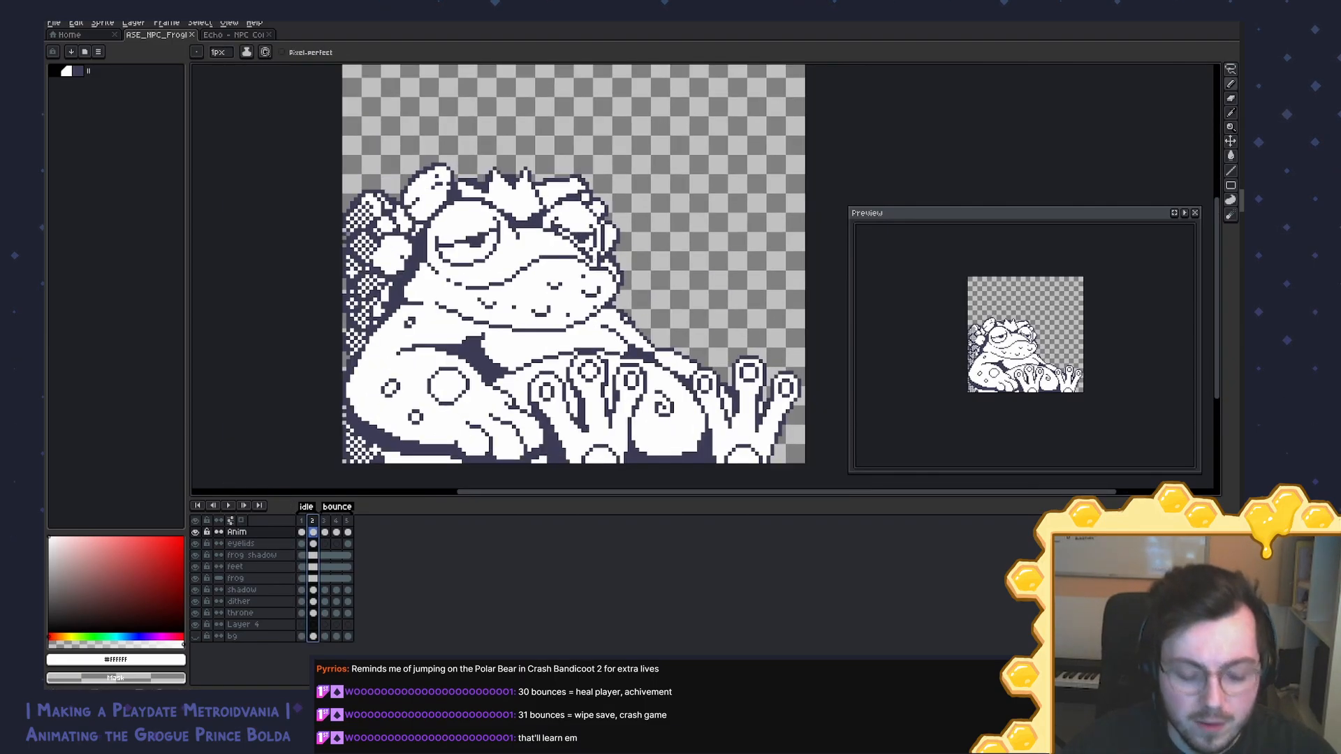
left_click(303, 521)
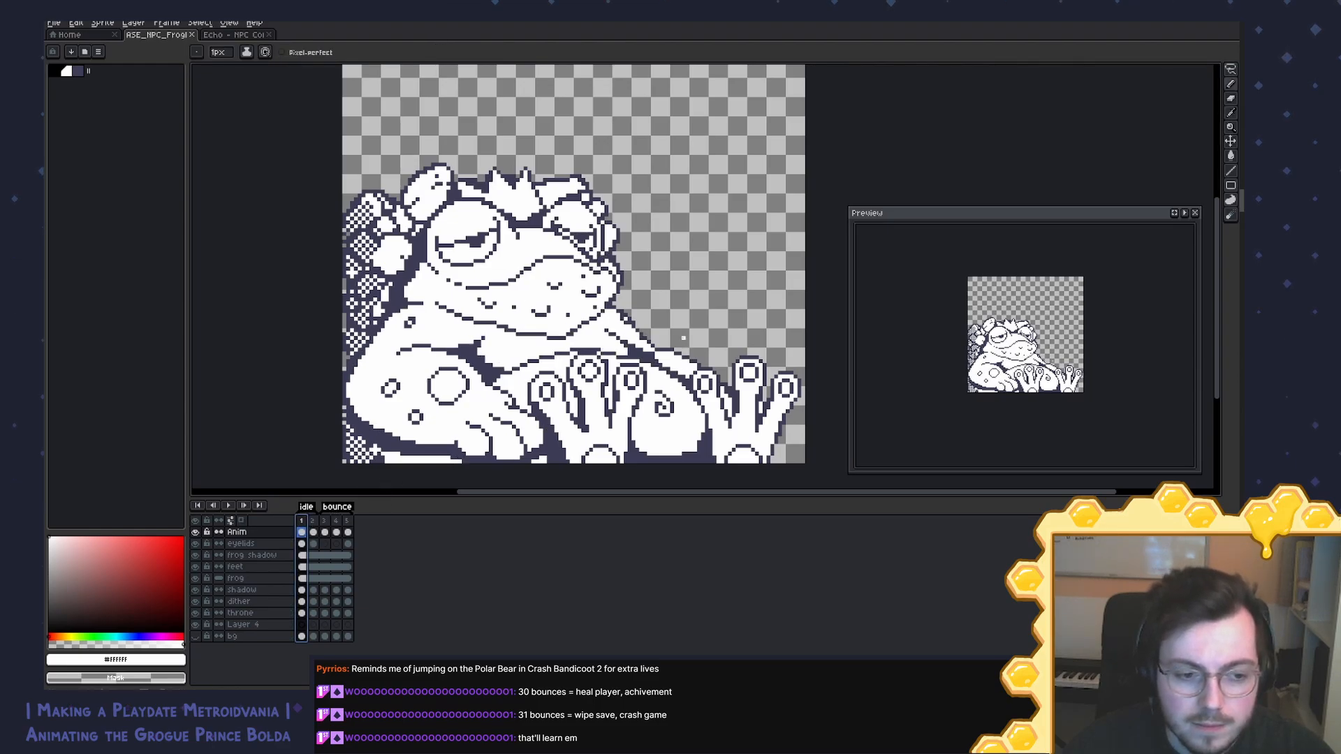
Step: Add a frame to the idle animation and draw a tiny white V-shaped fly above the frog's leg in frame 3
key("alt+n")
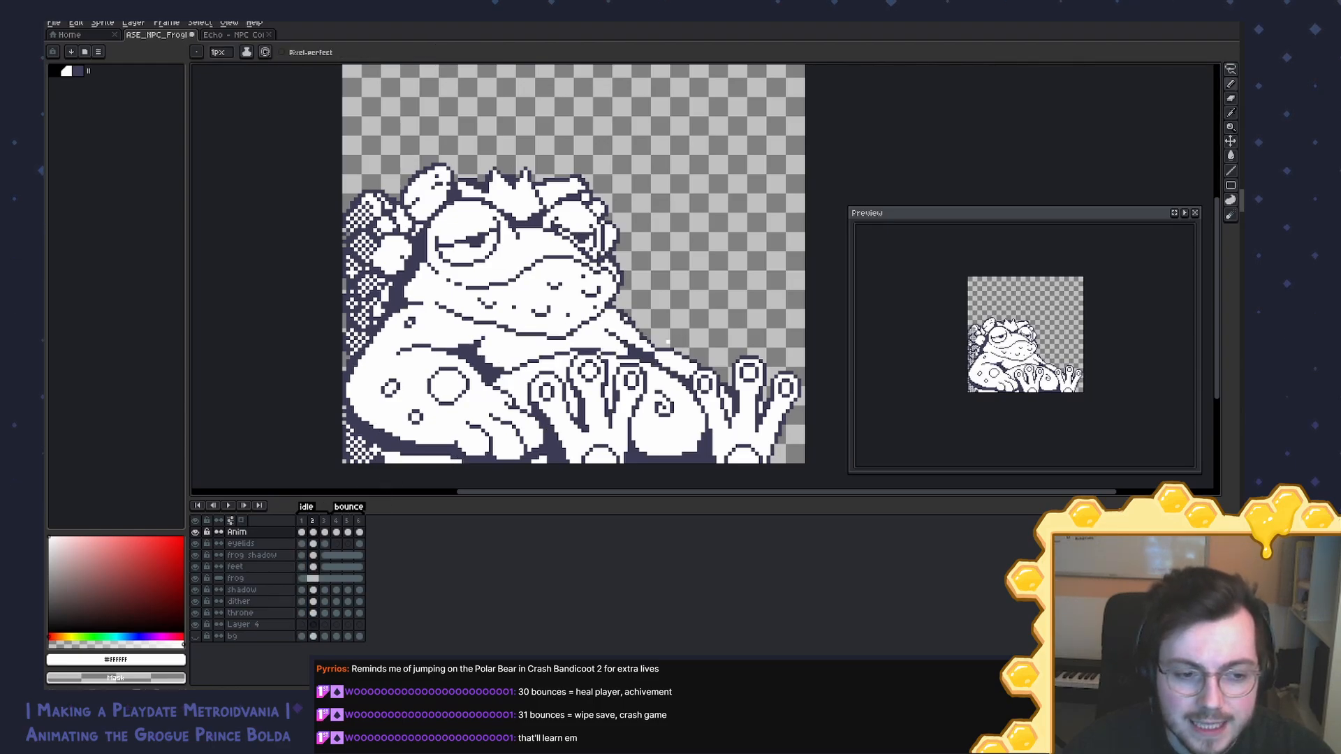
left_click(312, 522)
left_click(331, 521)
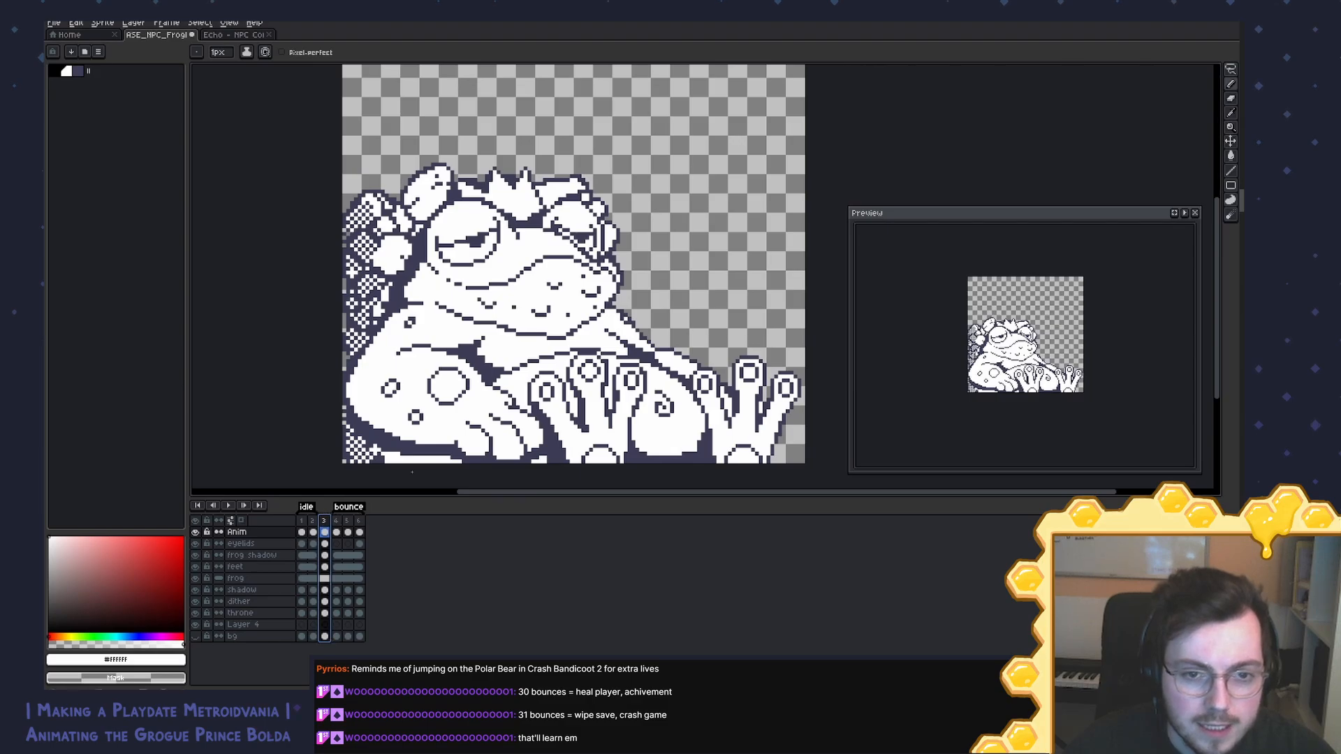
left_click(594, 352, "alt")
scroll(679, 350, "up", 1)
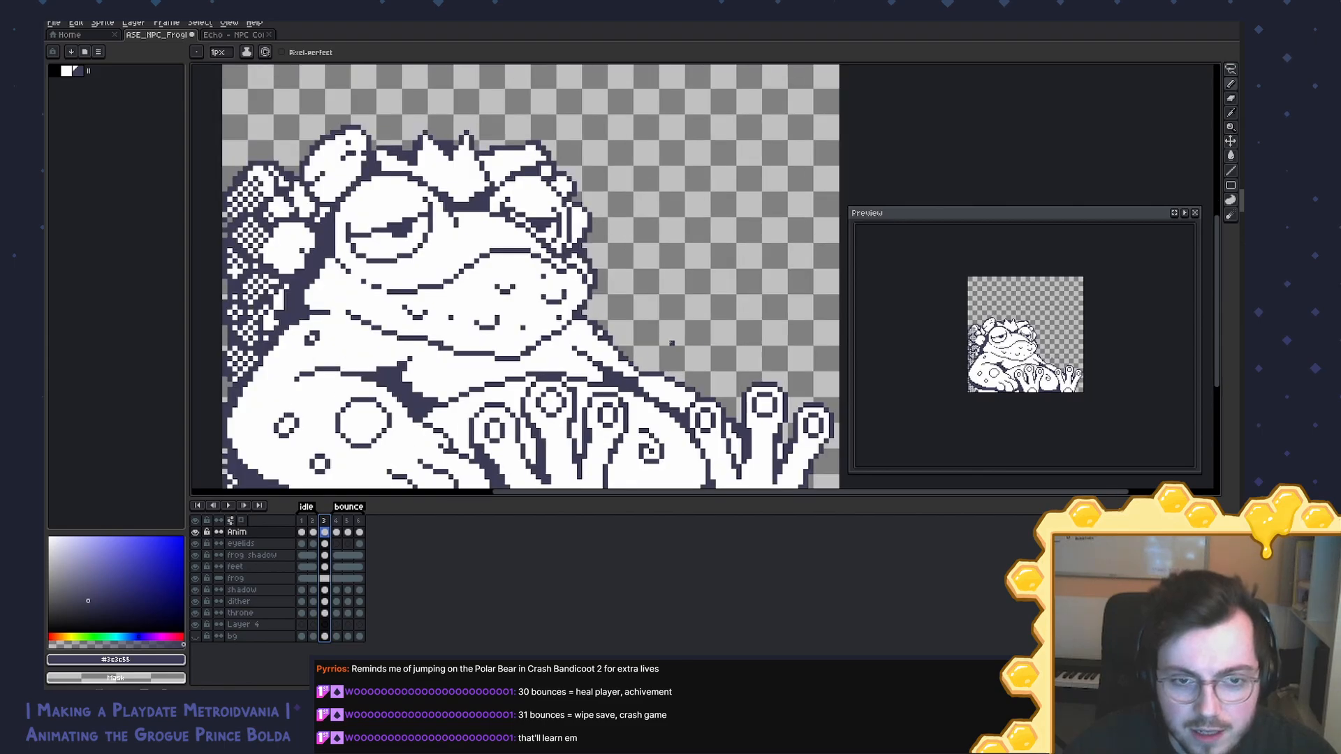
left_click_drag(666, 331, 616, 329)
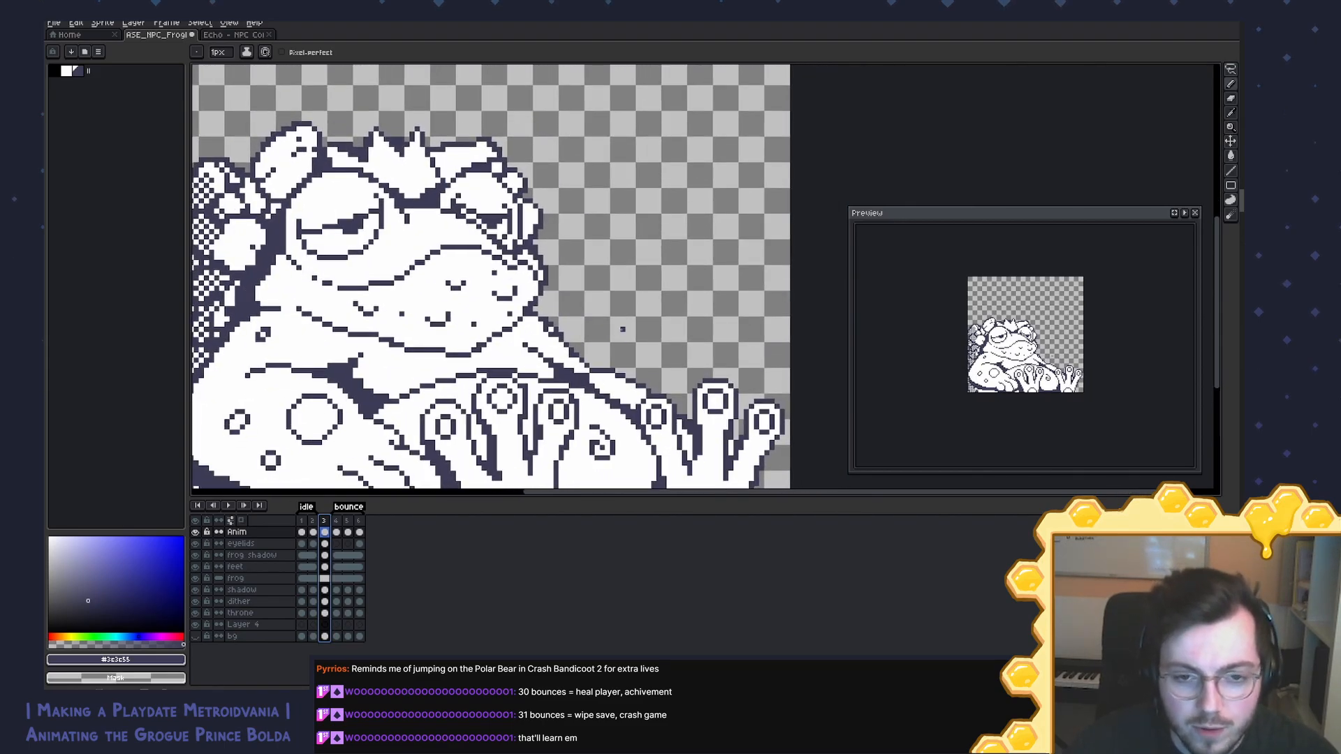
left_click(528, 347, "alt")
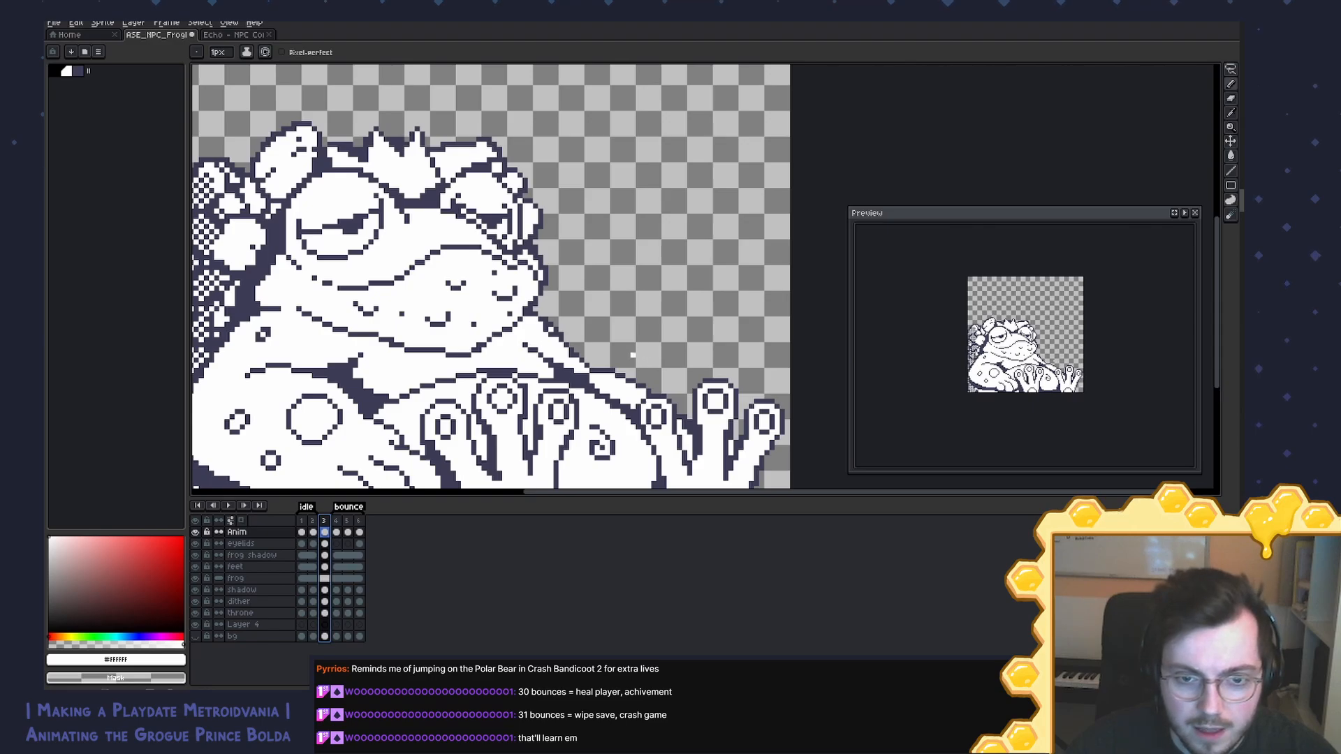
left_click_drag(633, 355, 633, 349)
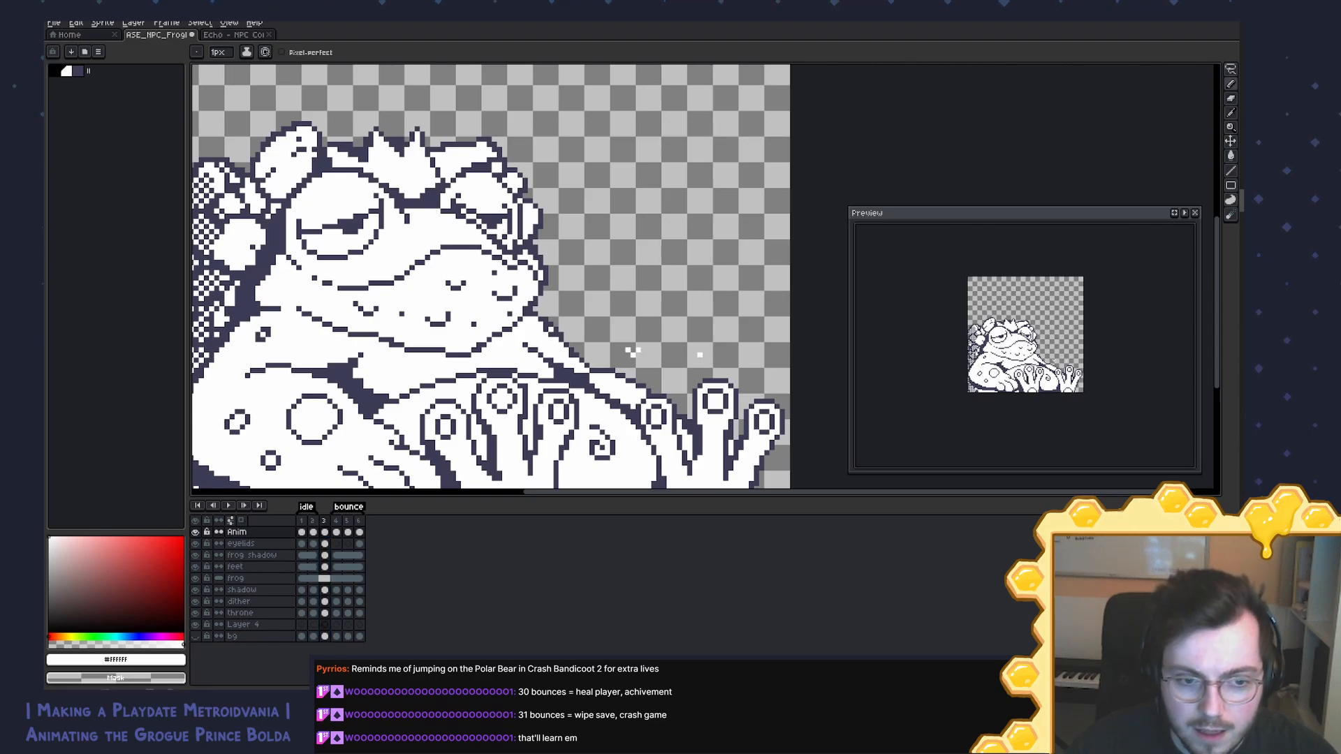
Step: Add frame 4 with the fly redrawn as a flat white dash, up and to the right of its previous position, erasing the old one
key("alt+n")
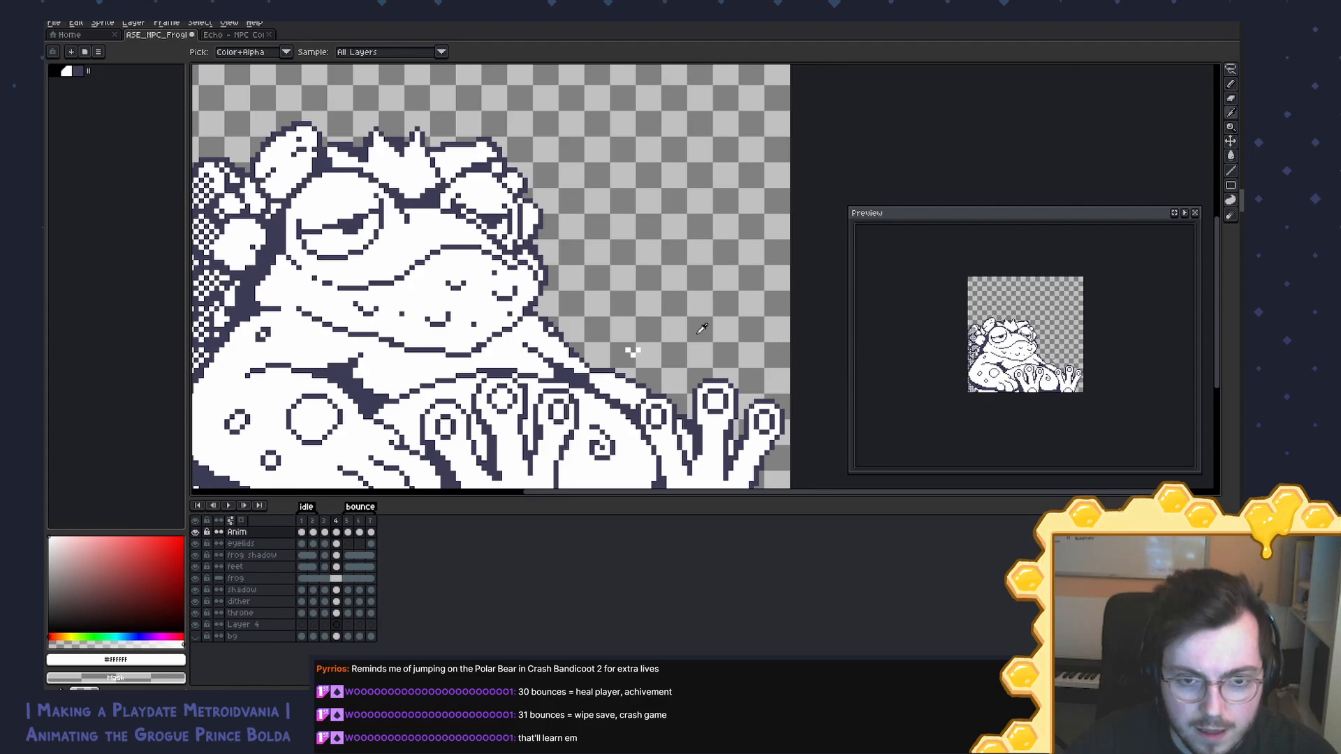
key("ctrl")
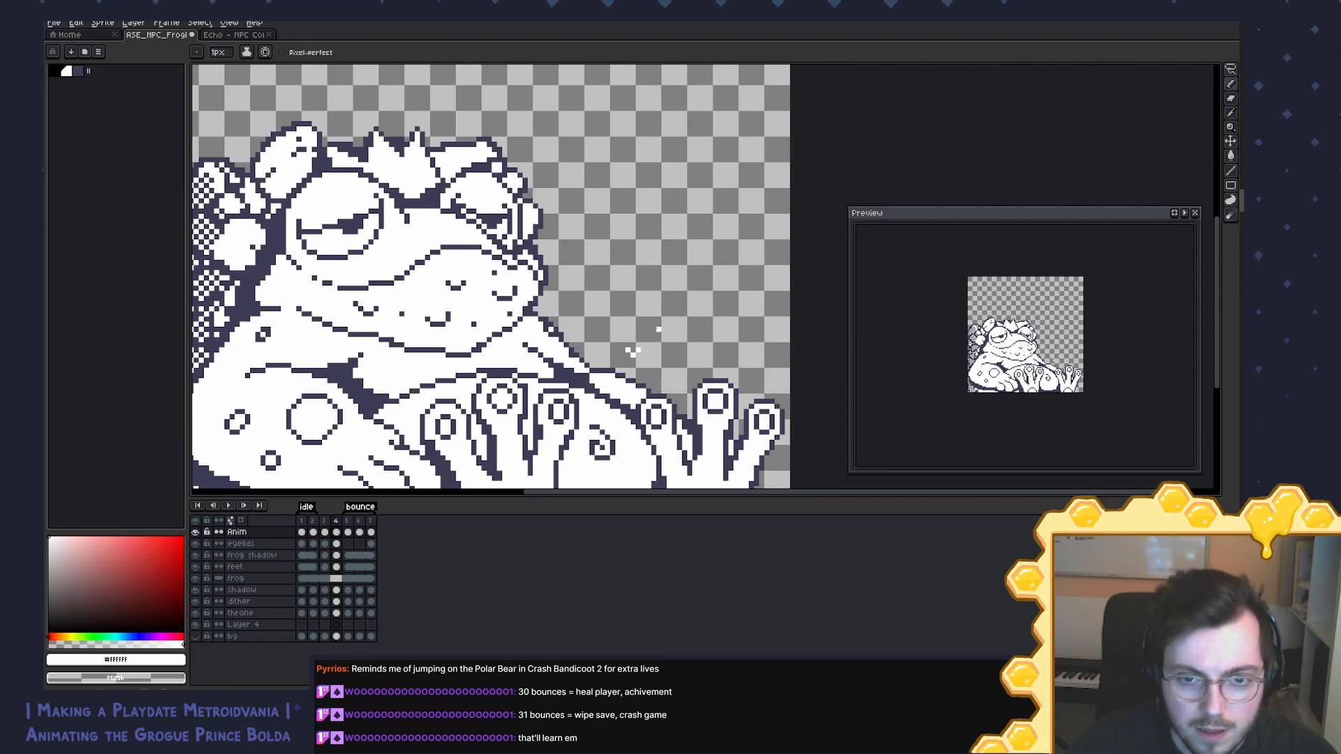
key("e")
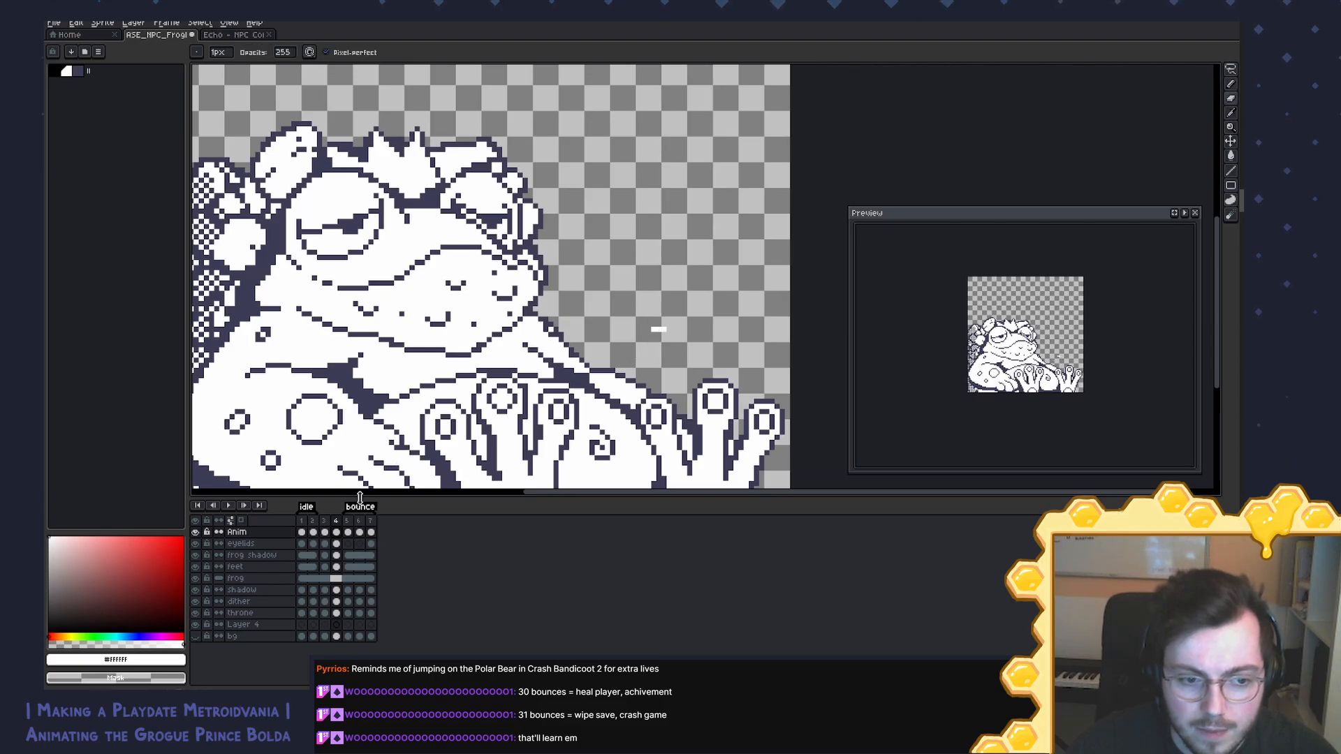
Step: Add frame 5 with the fly redrawn as a small V, up and to the left of the dash, erasing the dash and stray pixels
key("alt+n")
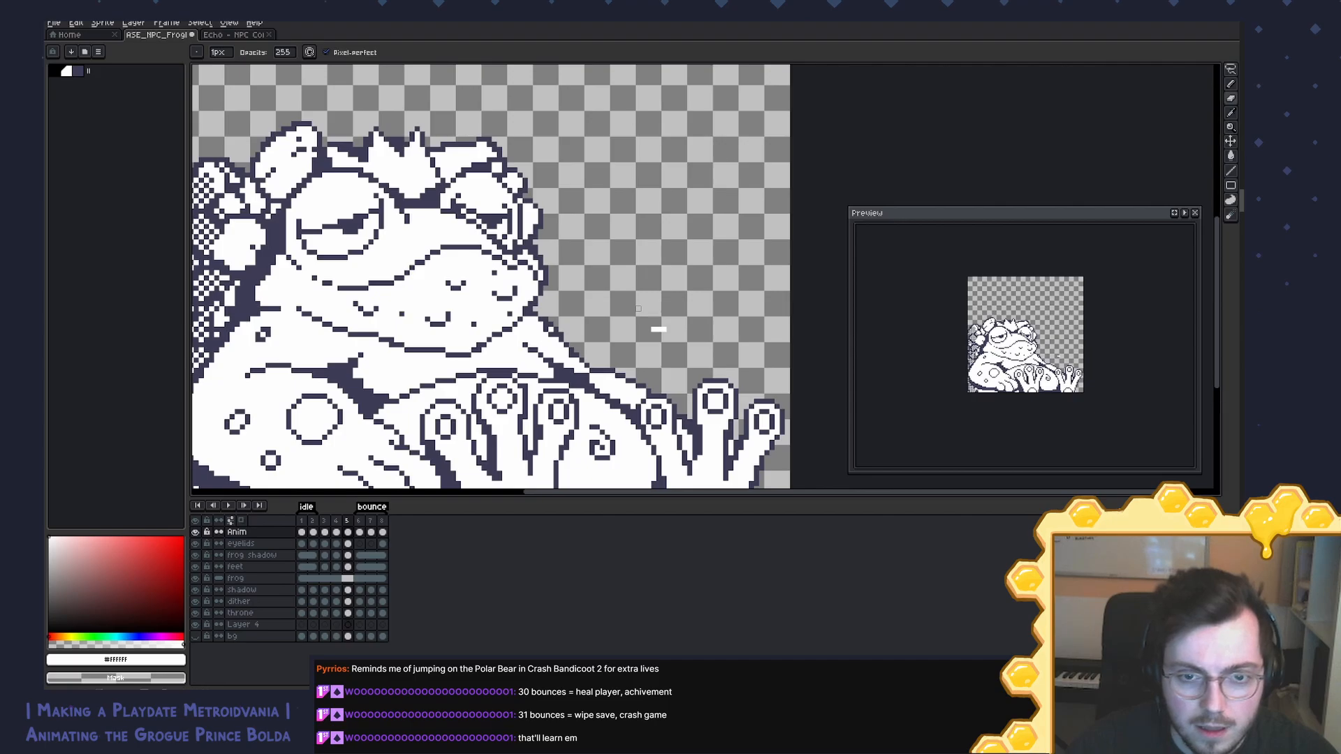
key("b")
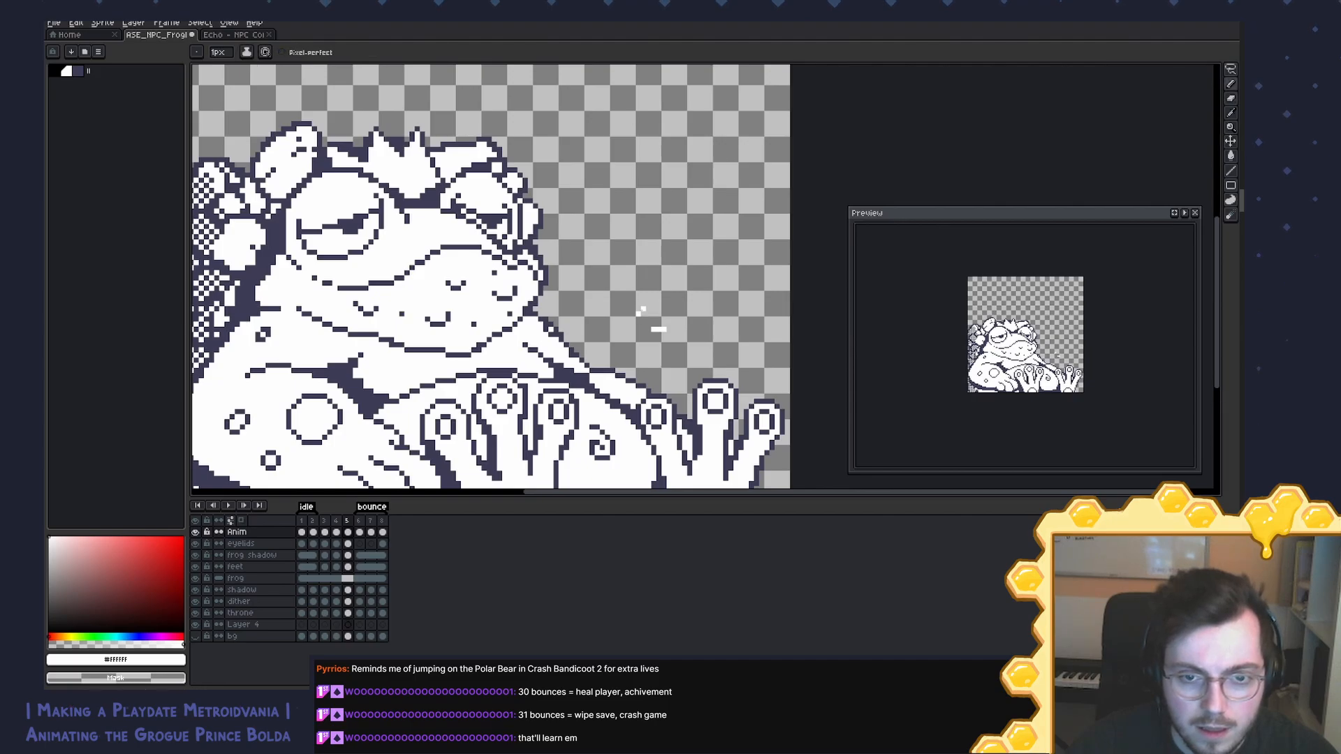
key("e")
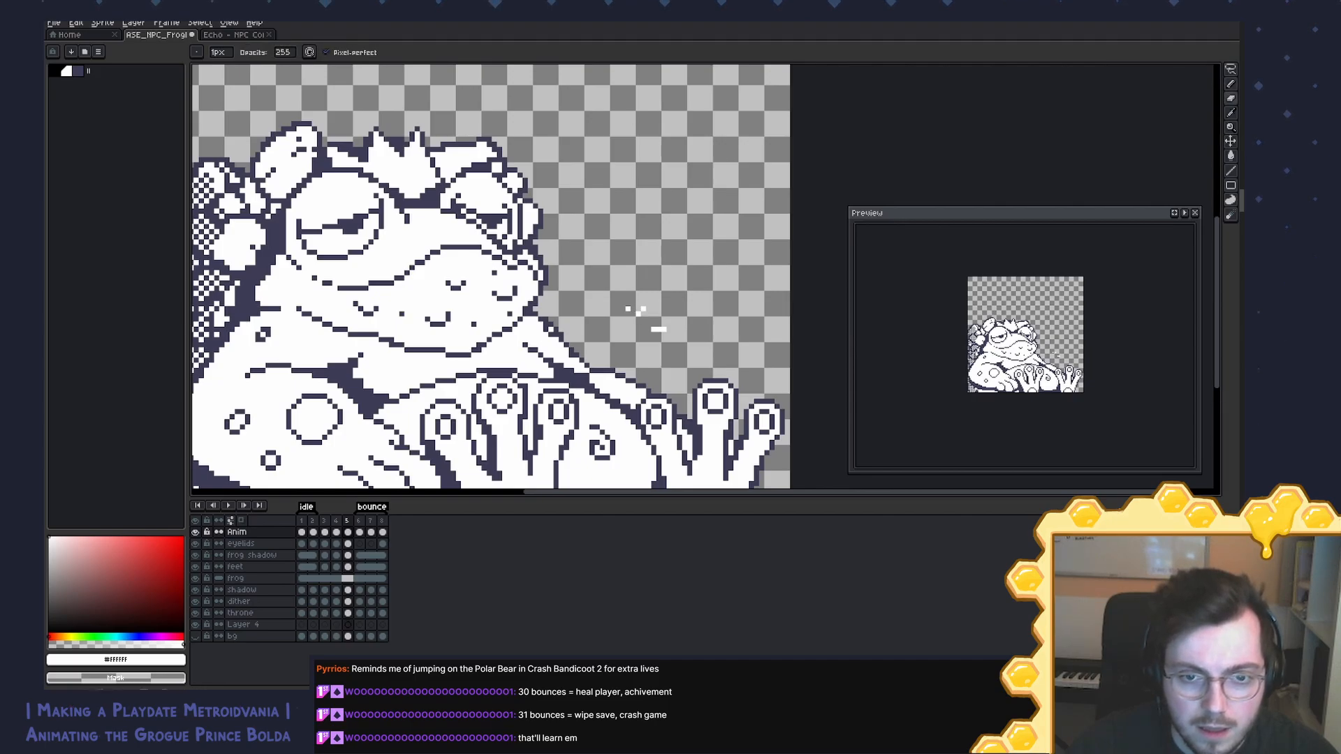
key("b")
key("e")
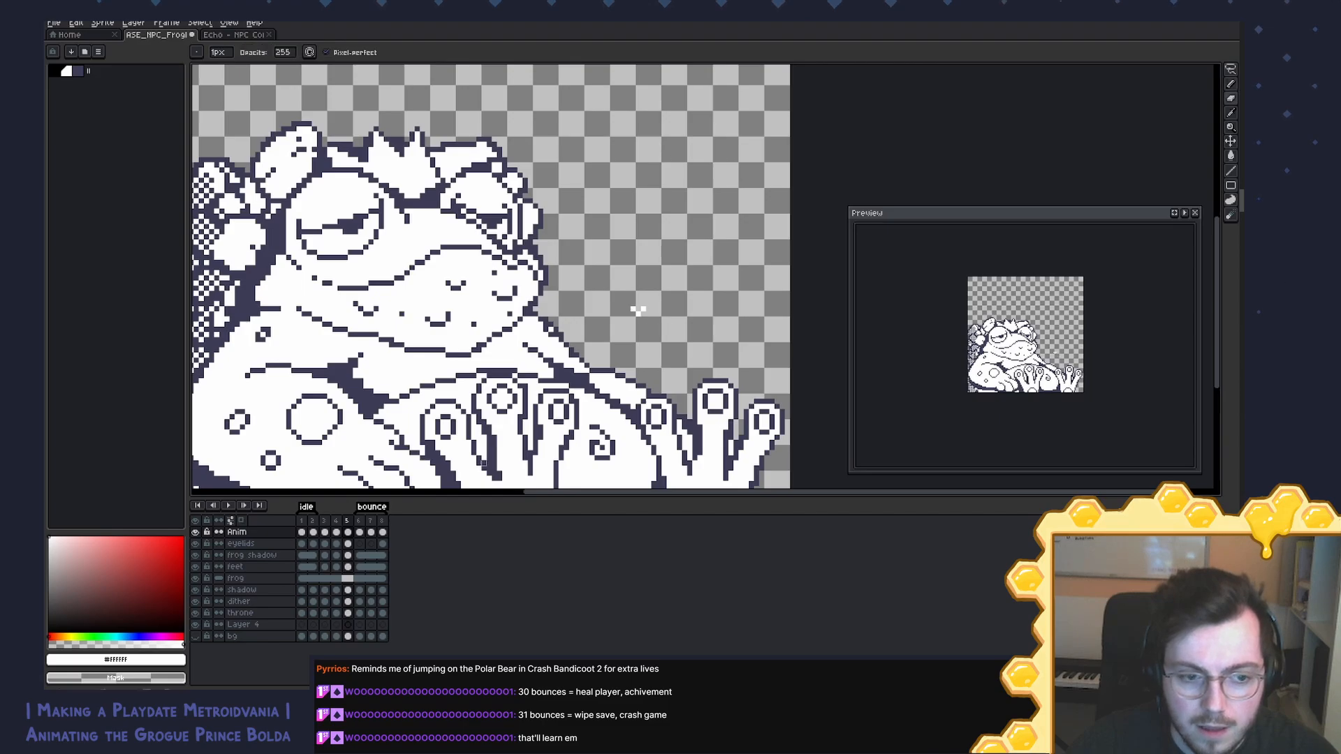
Step: Add frame 6 with the fly redrawn as a flat dash further up and to the right, erasing the V-shaped one
key("i")
key("alt+n")
key("alt")
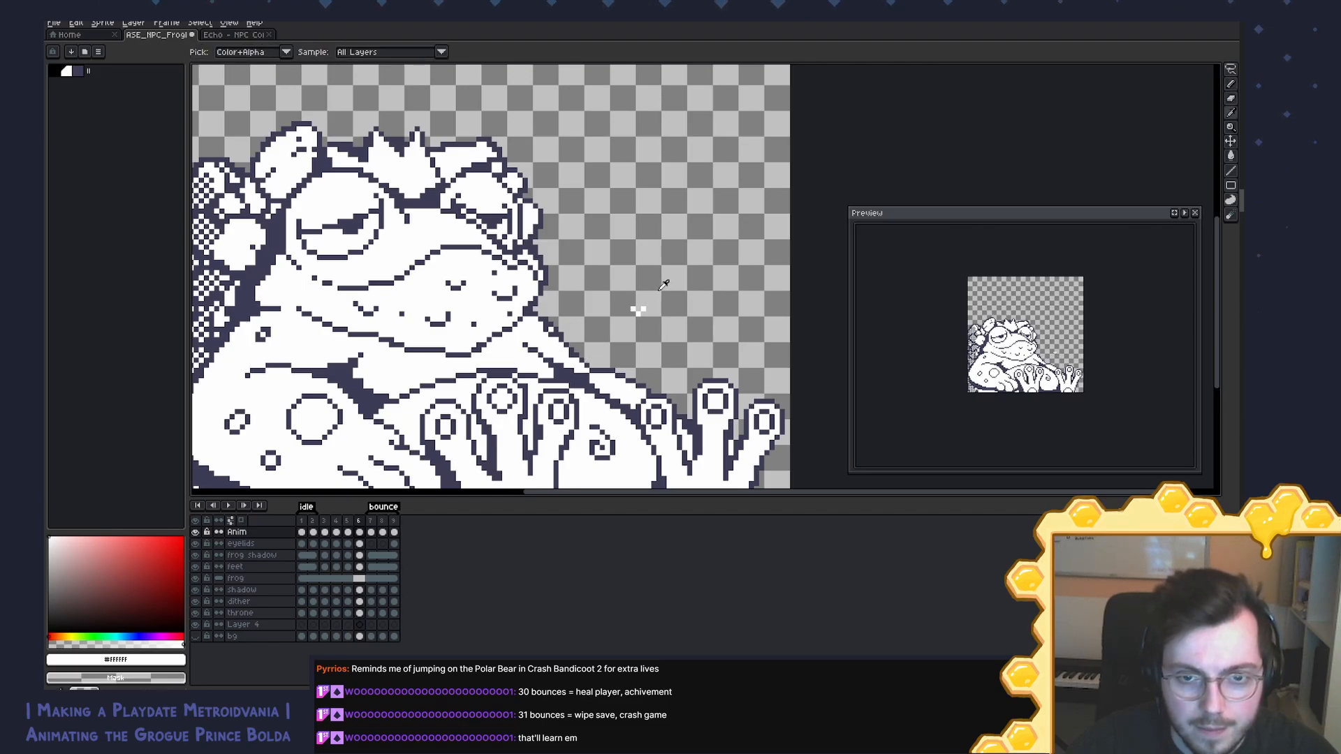
key("b")
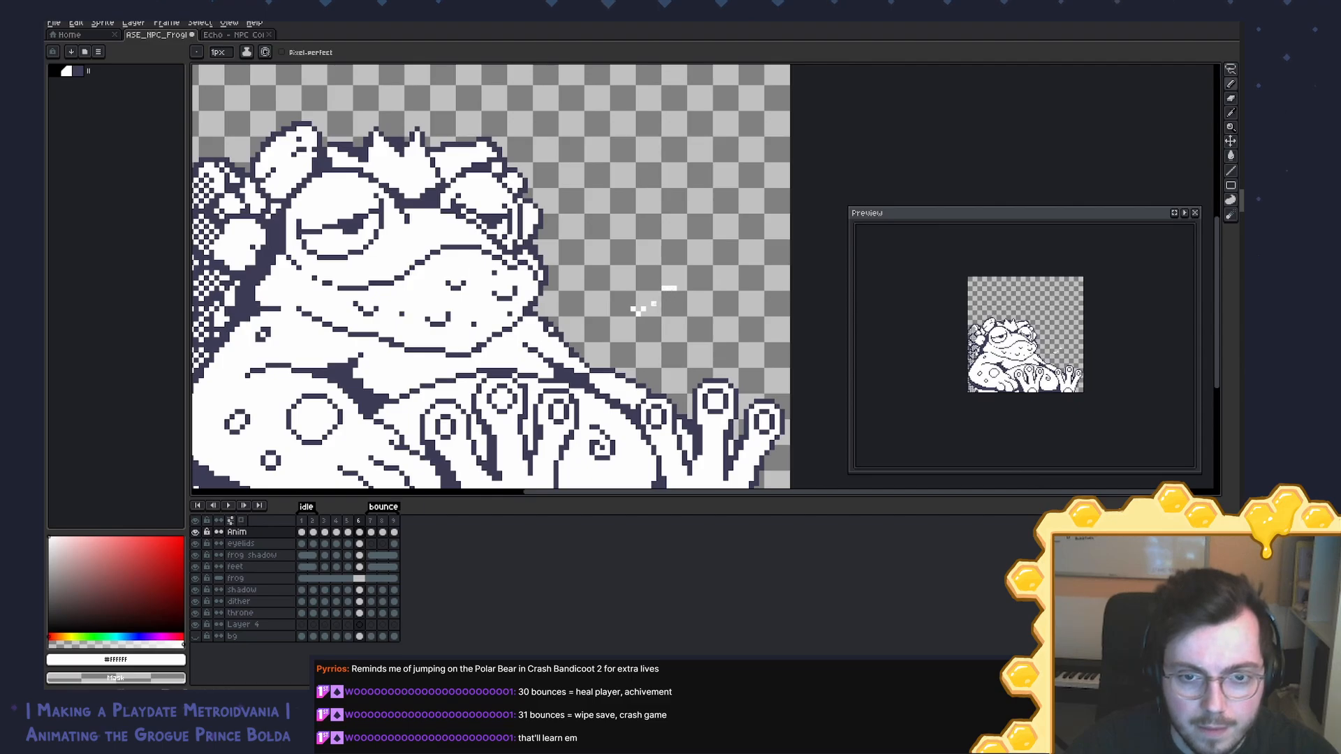
key("e")
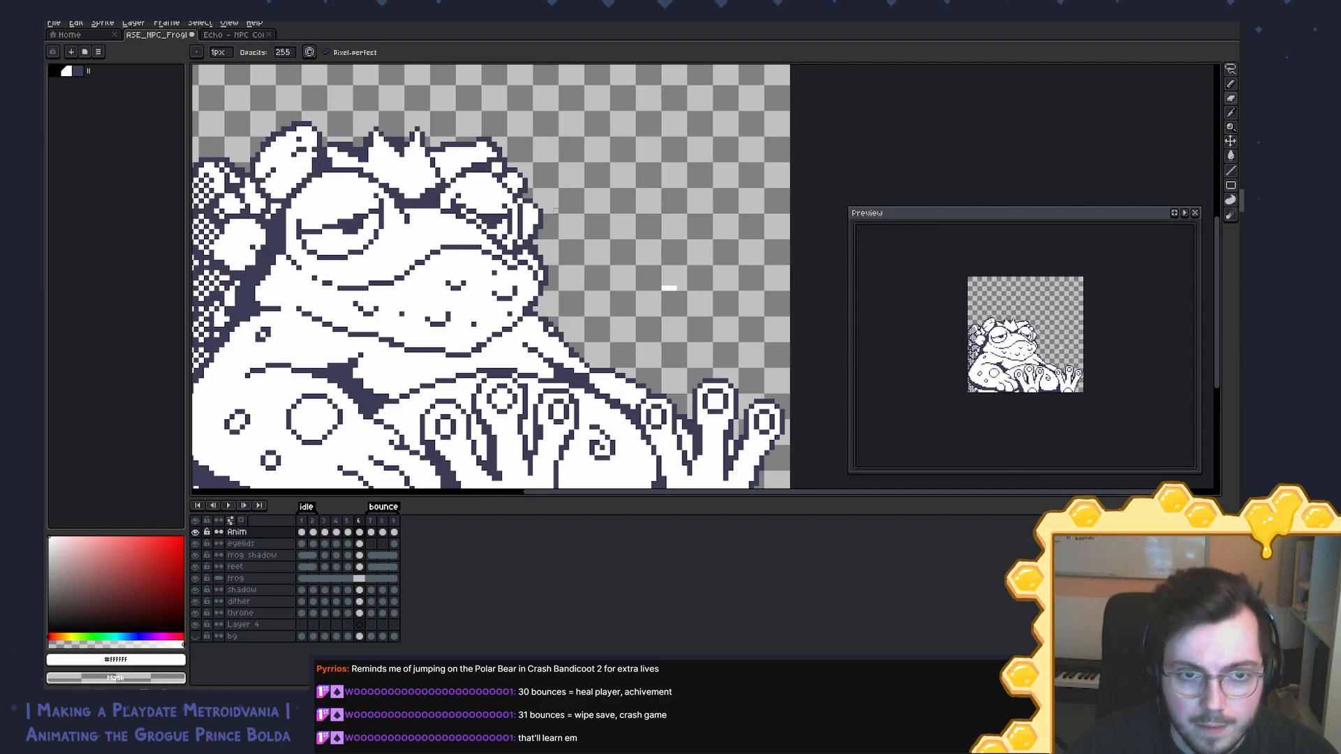
Step: Add frame 7 with the fly redrawn as a small V beside the frog's mouth, and show the bg layer
key("alt+n")
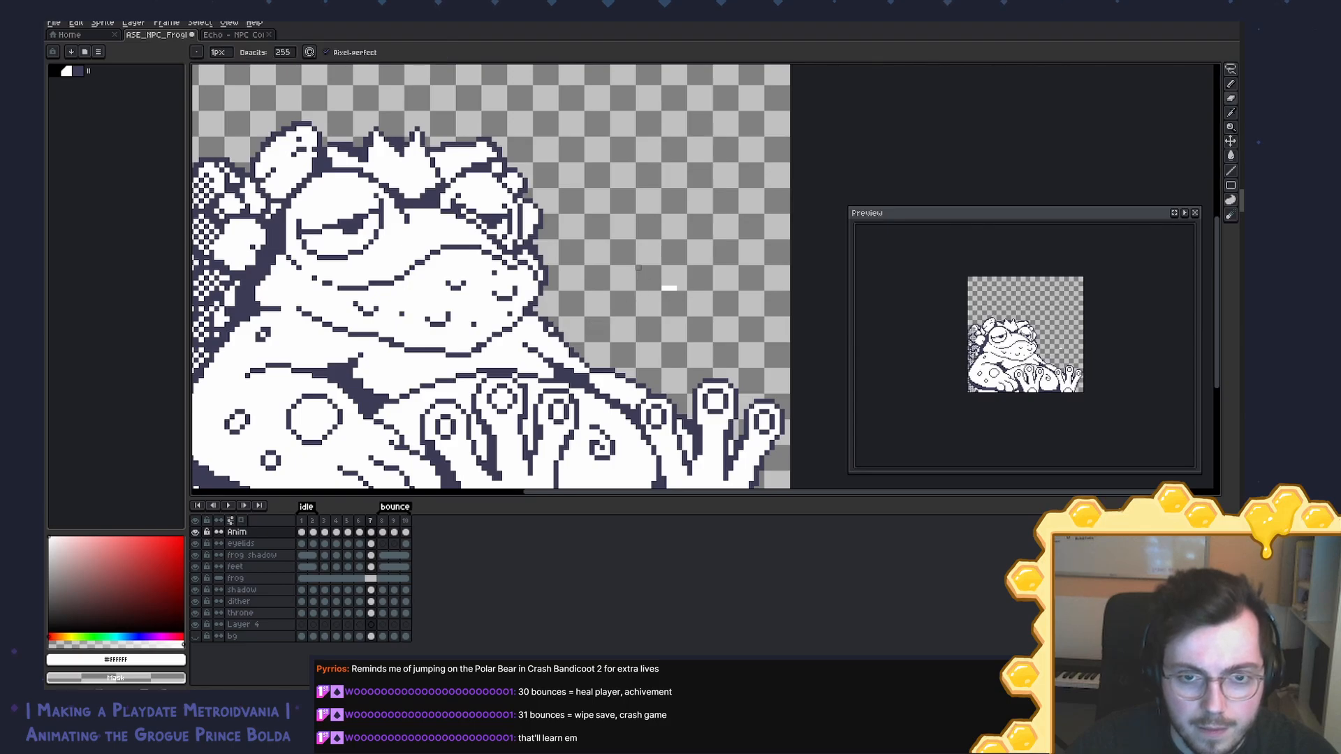
key("alt")
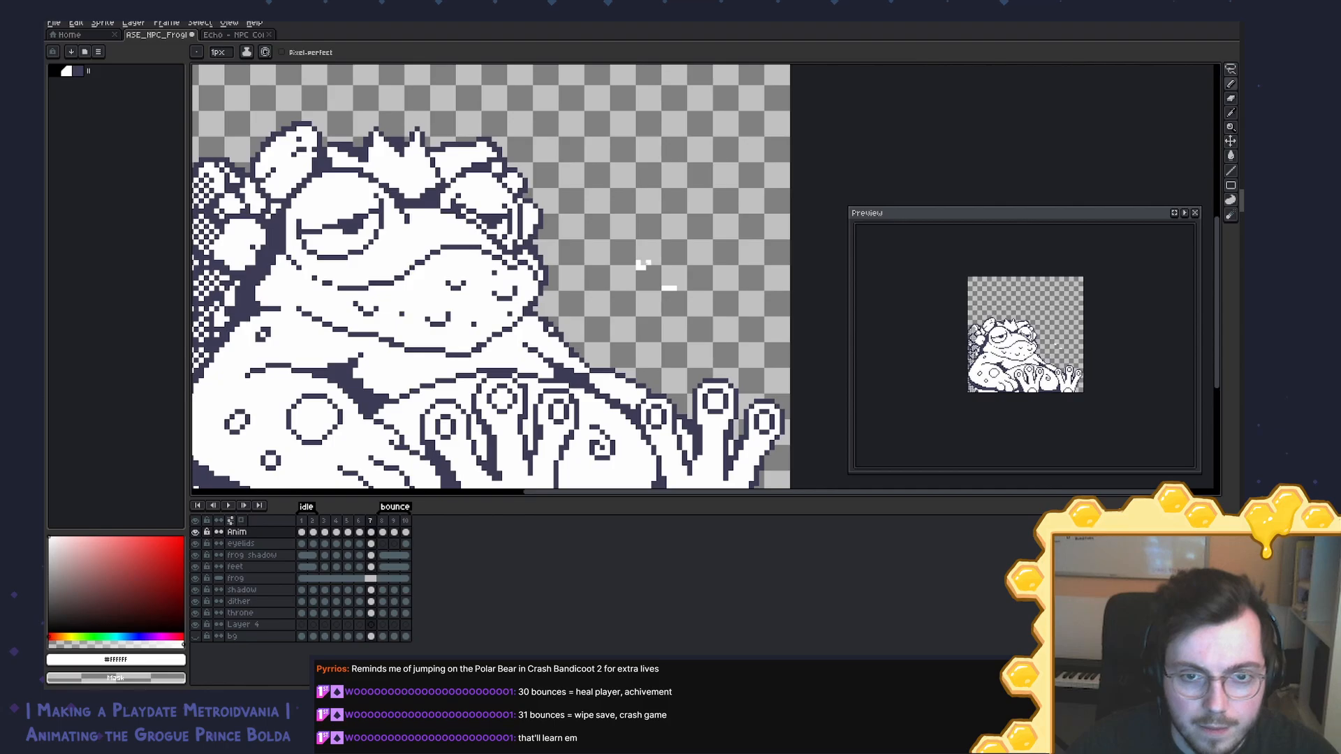
left_click(196, 636)
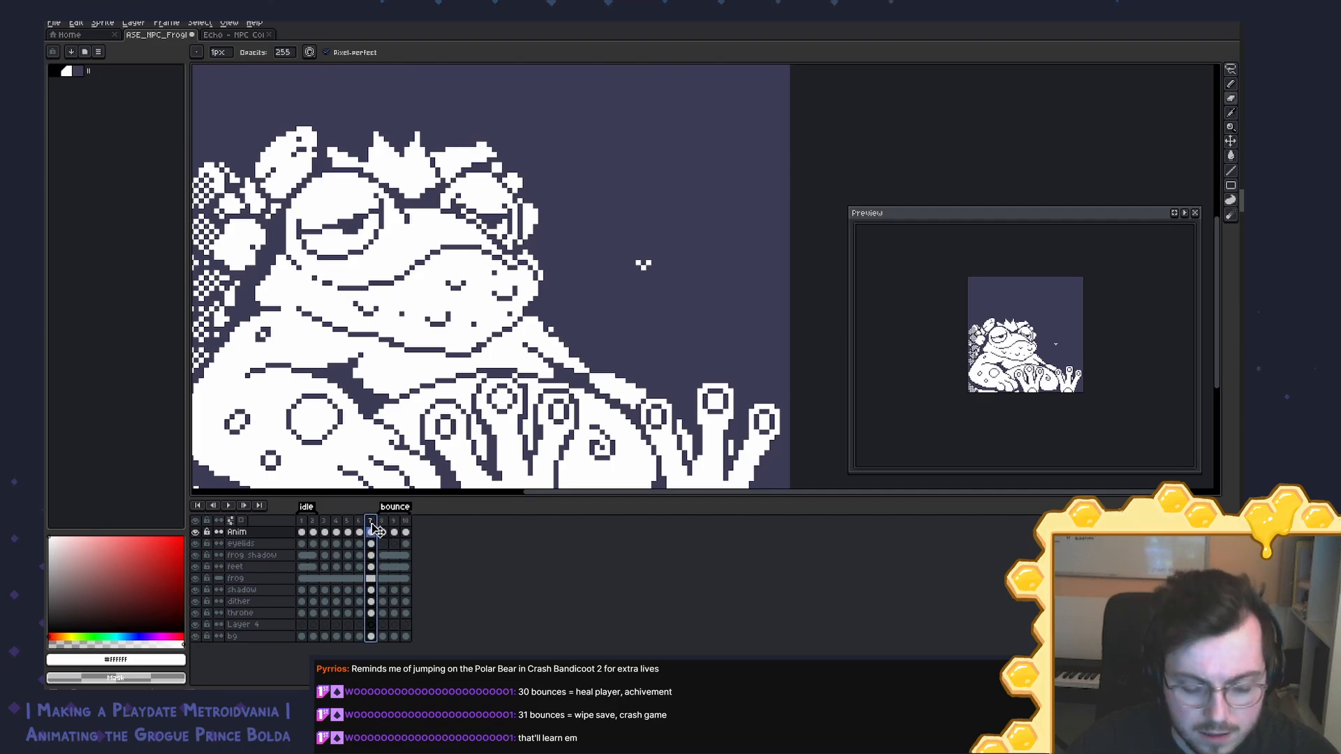
Step: Add frame 8 with the fly redrawn as a flat dash slightly lower and closer to the frog's mouth, erasing the V-shaped one
key("alt+n")
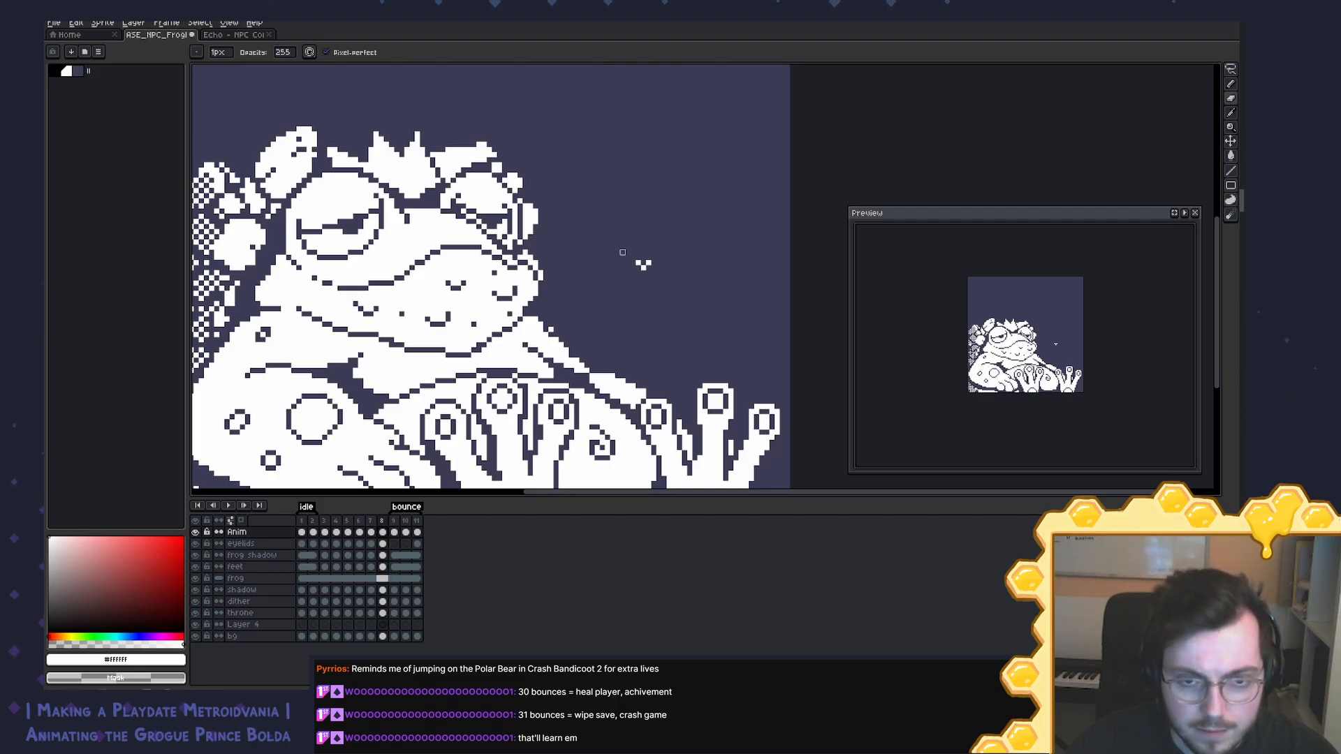
key("e")
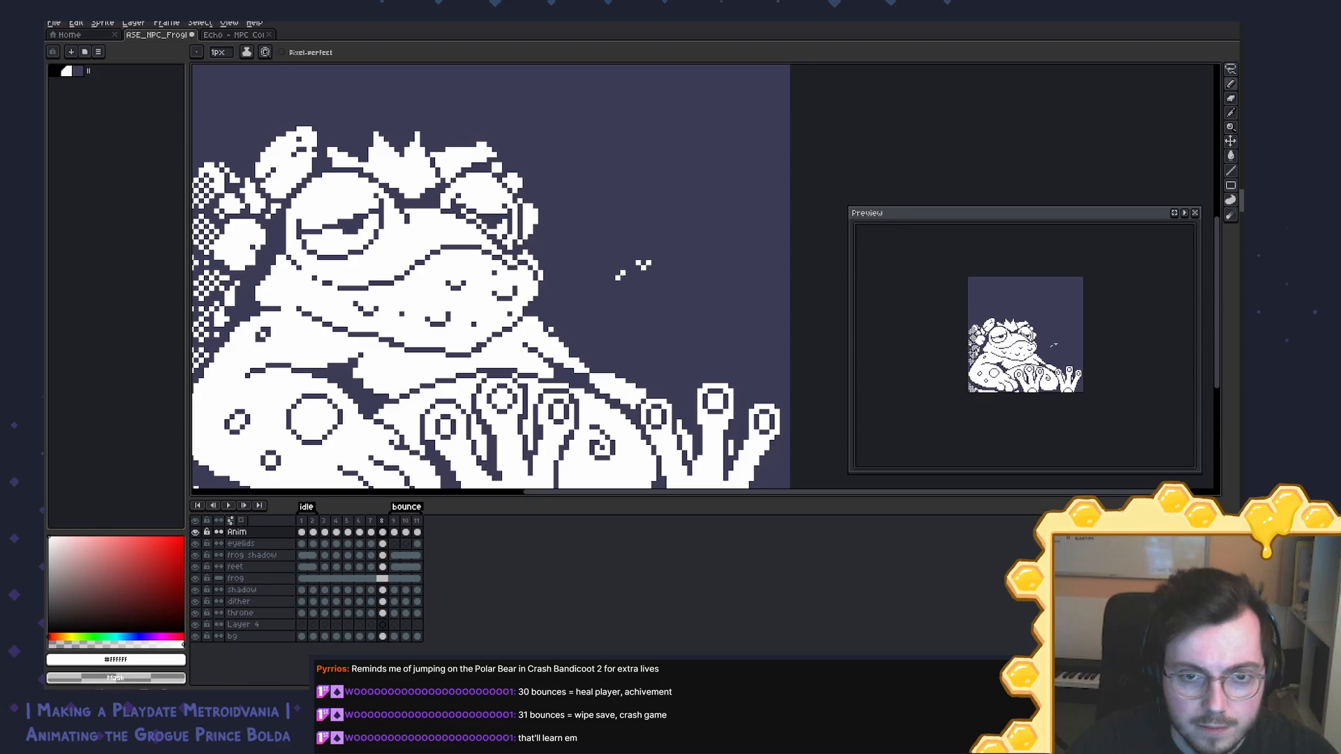
key("b")
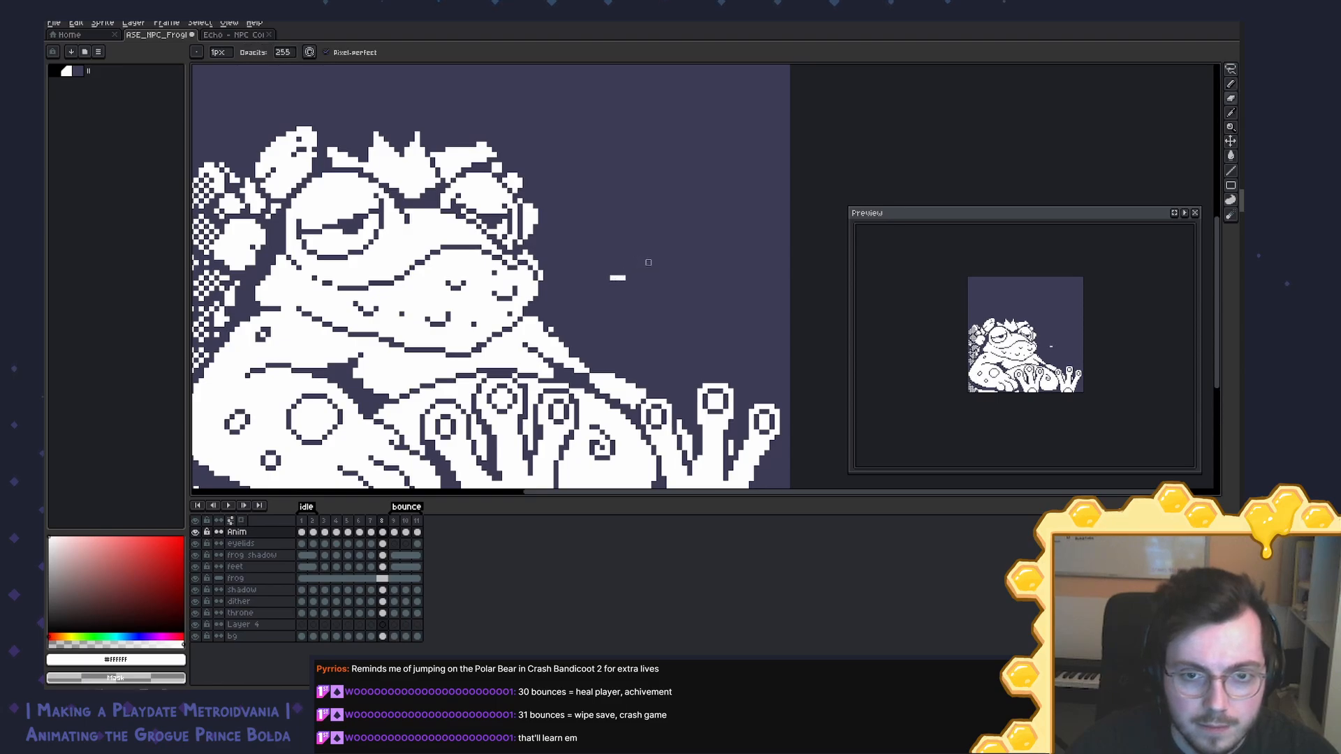
Step: Add frame 9 with the fly redrawn as a small V just above the dash, erasing the dash and stray pixels
key("i")
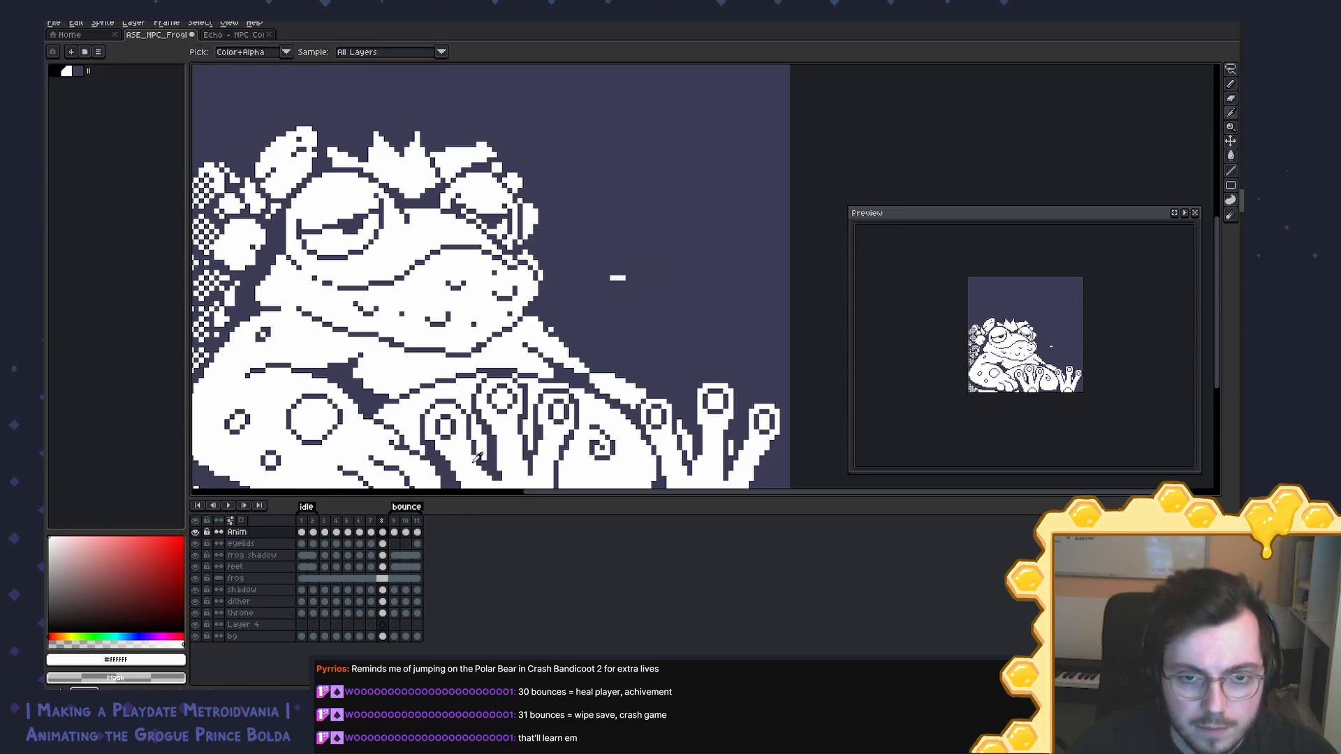
key("alt+n")
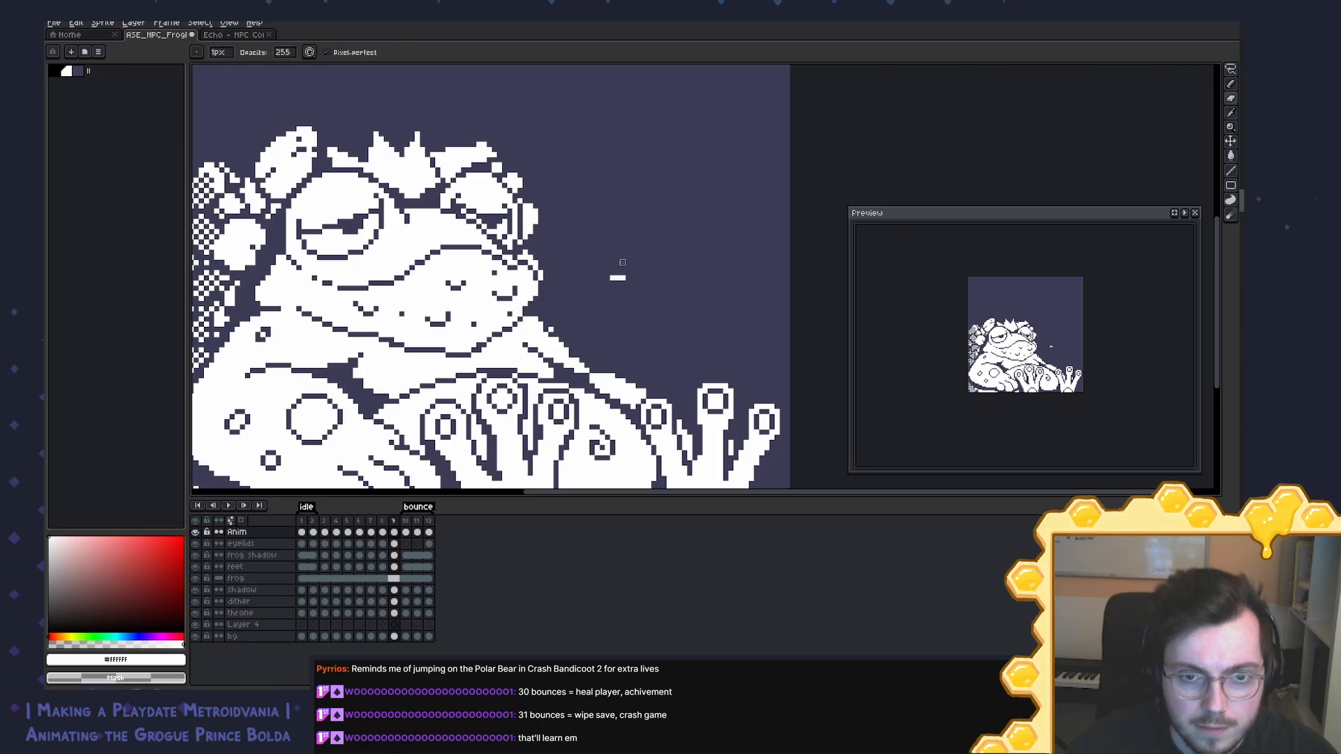
key("e")
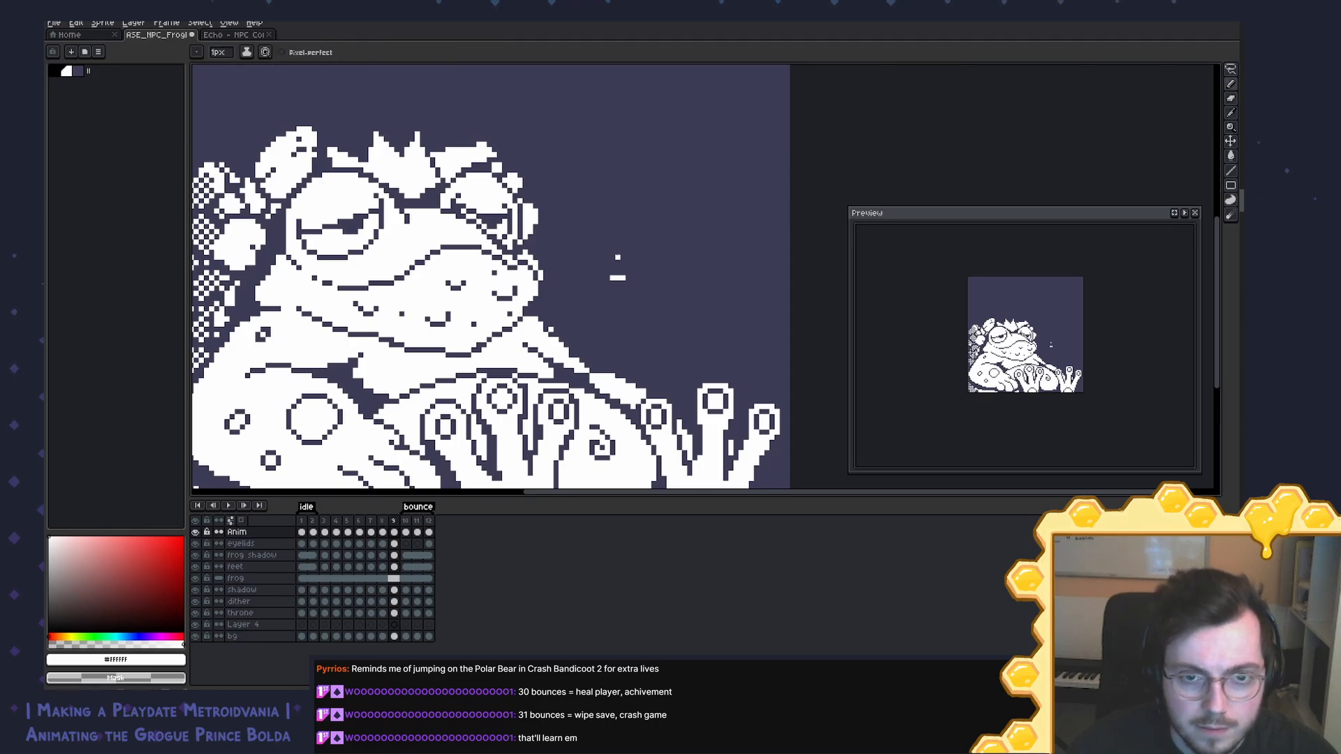
key("b")
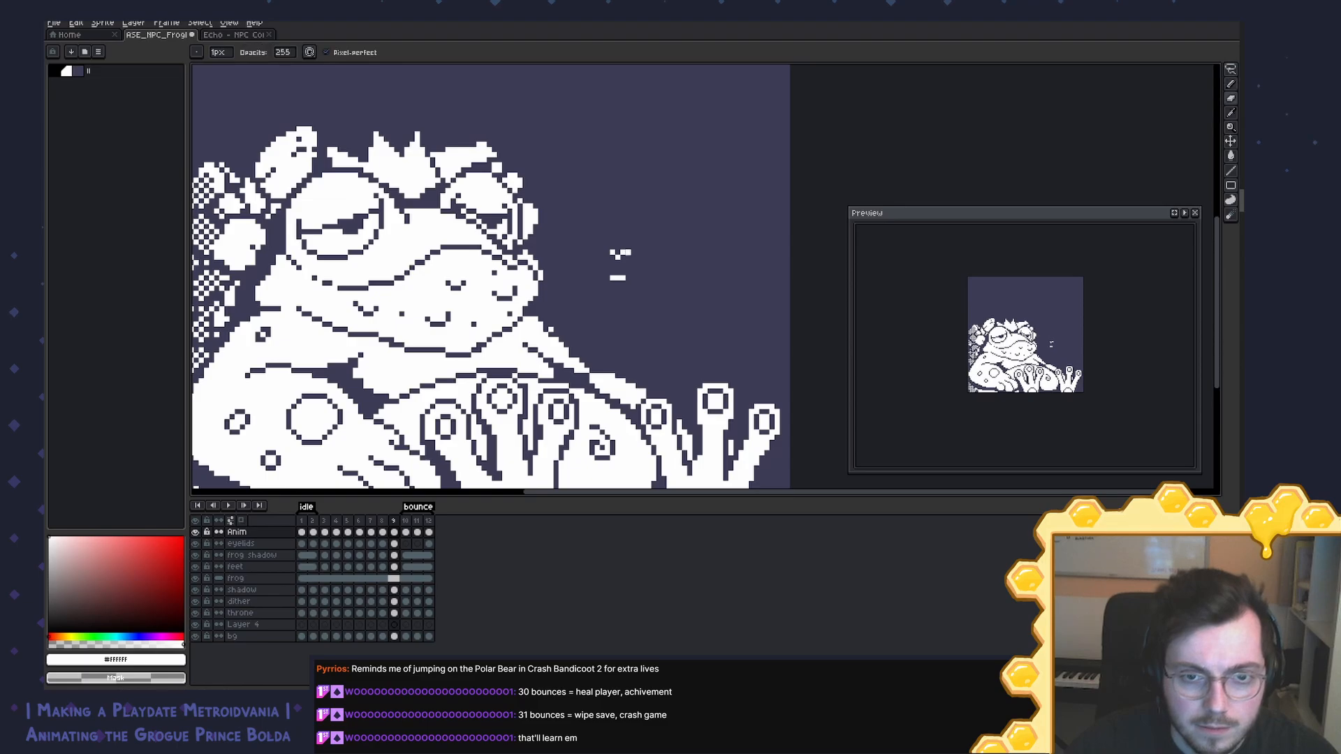
key("m")
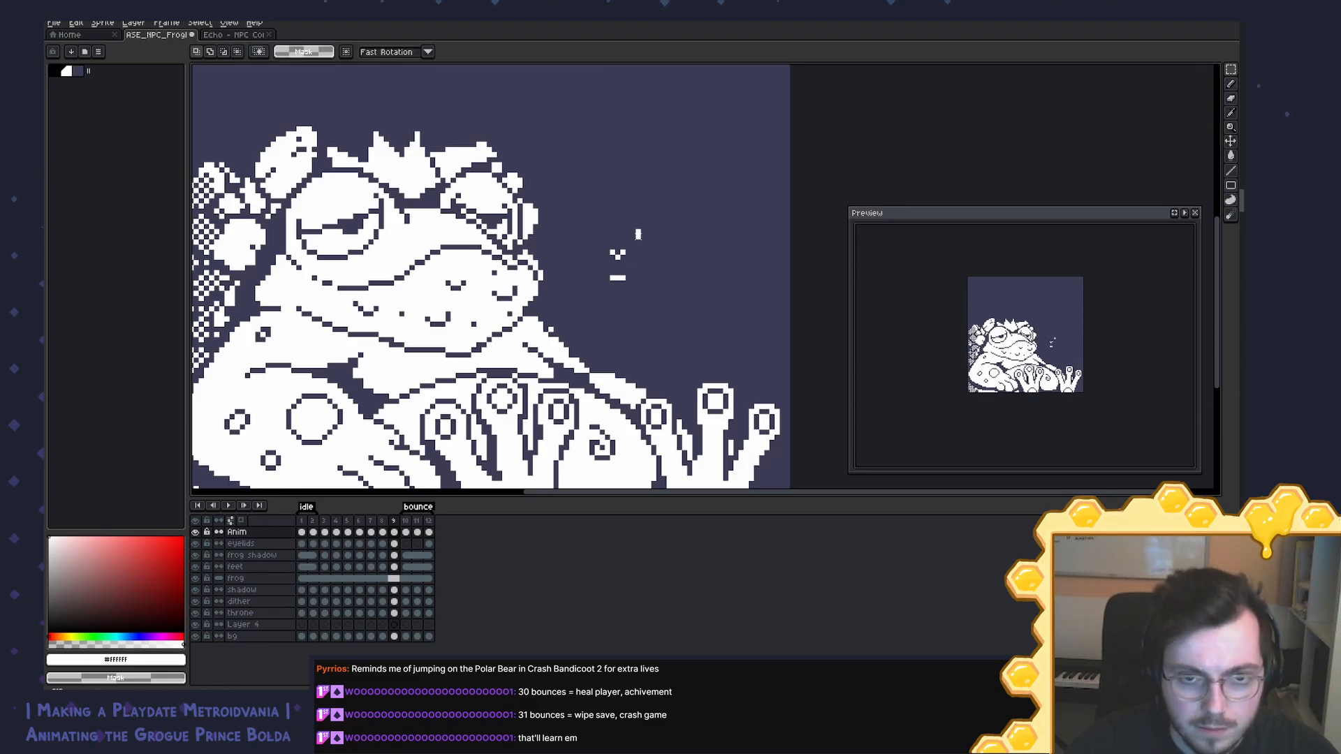
left_click_drag(607, 227, 648, 263)
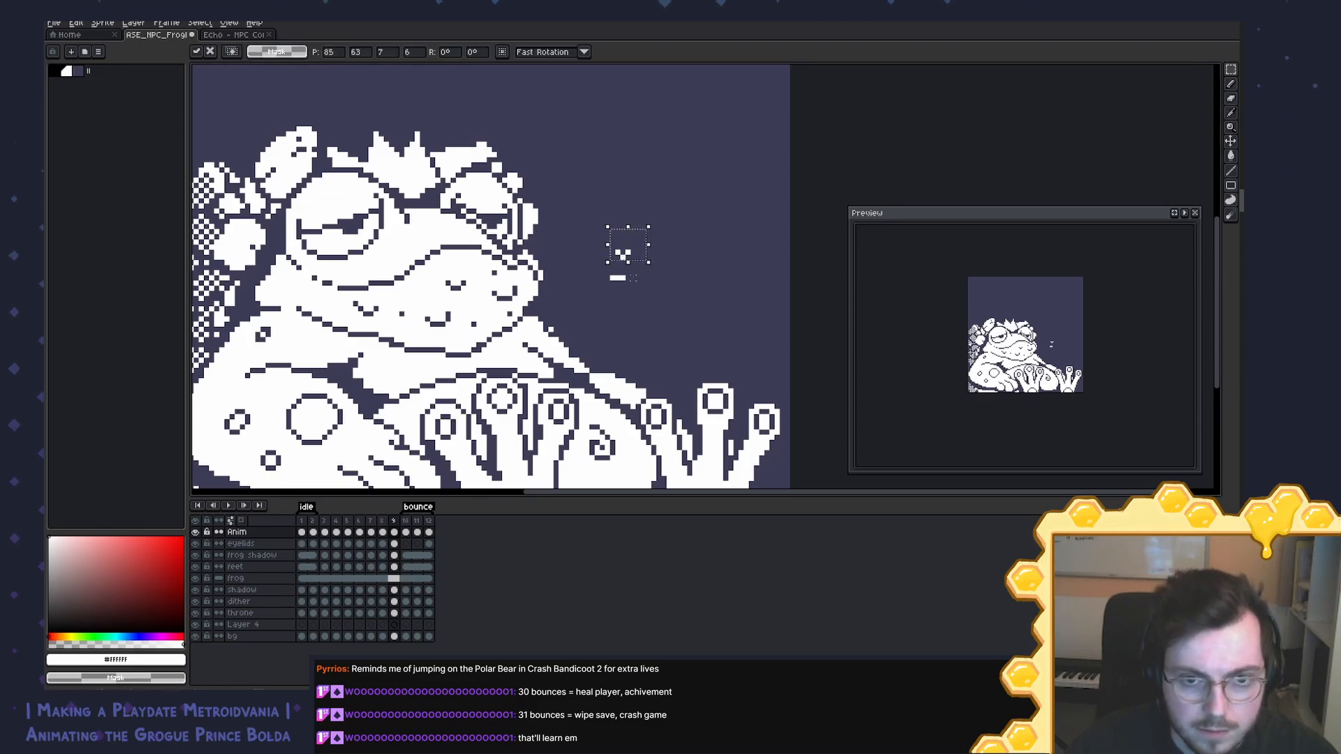
key("ctrl+d")
key("b")
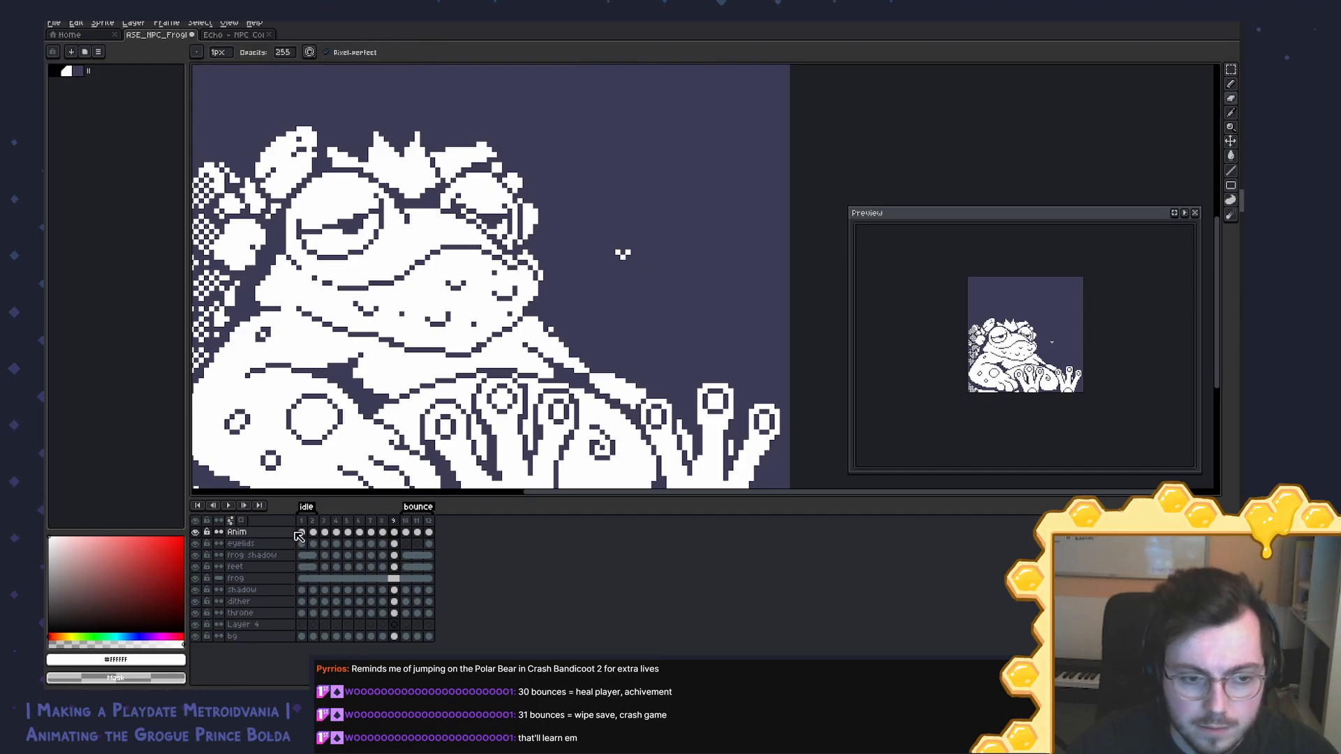
Step: Create a loop section over frames 3 to 9 and rename its tag idleBreak
left_click_drag(323, 520, 394, 522)
right_click(398, 523)
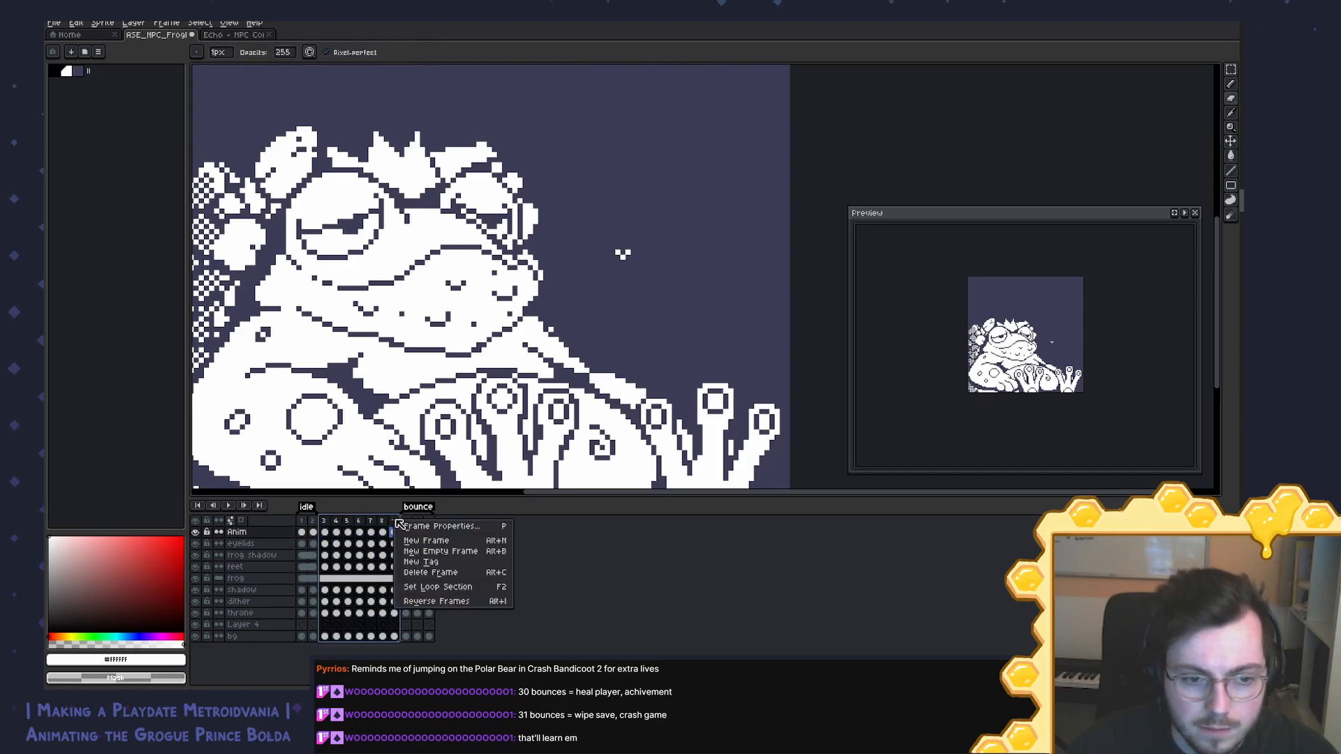
left_click(437, 587)
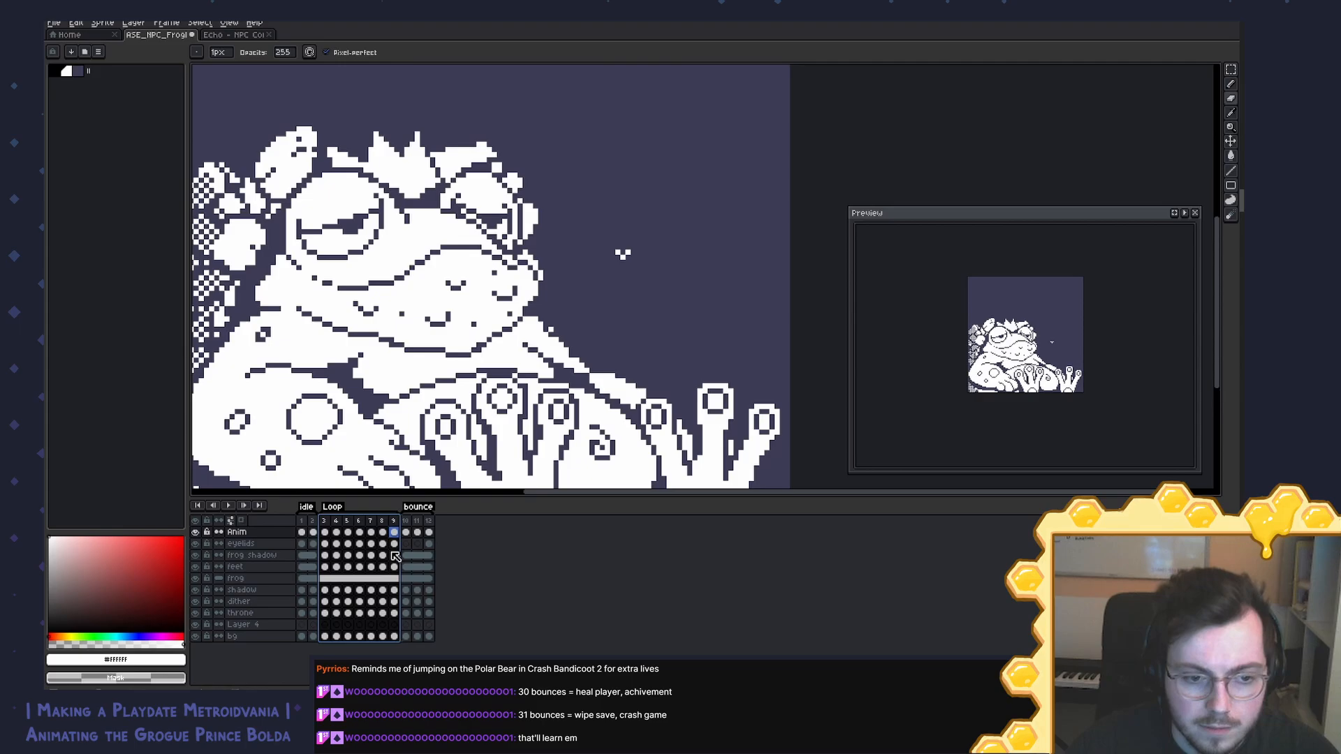
double_click(337, 507)
type("idle")
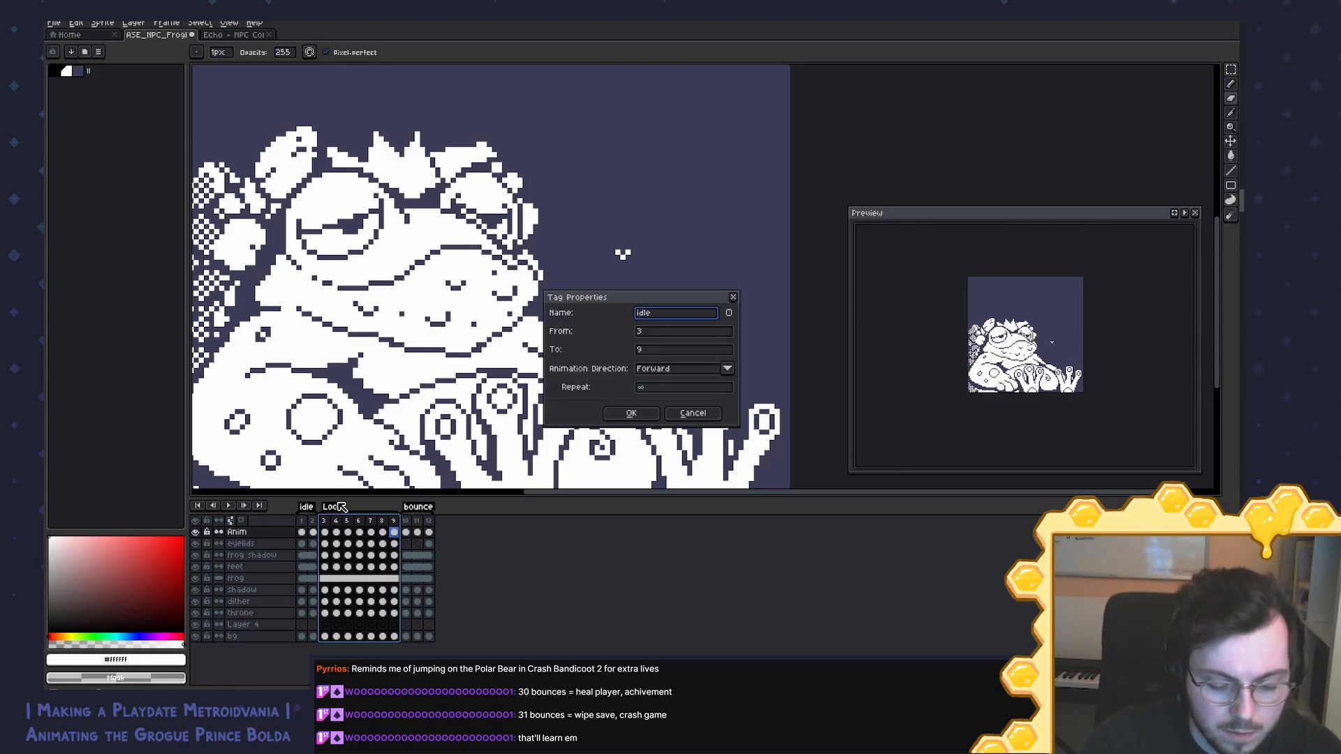
type("Break")
key("Return")
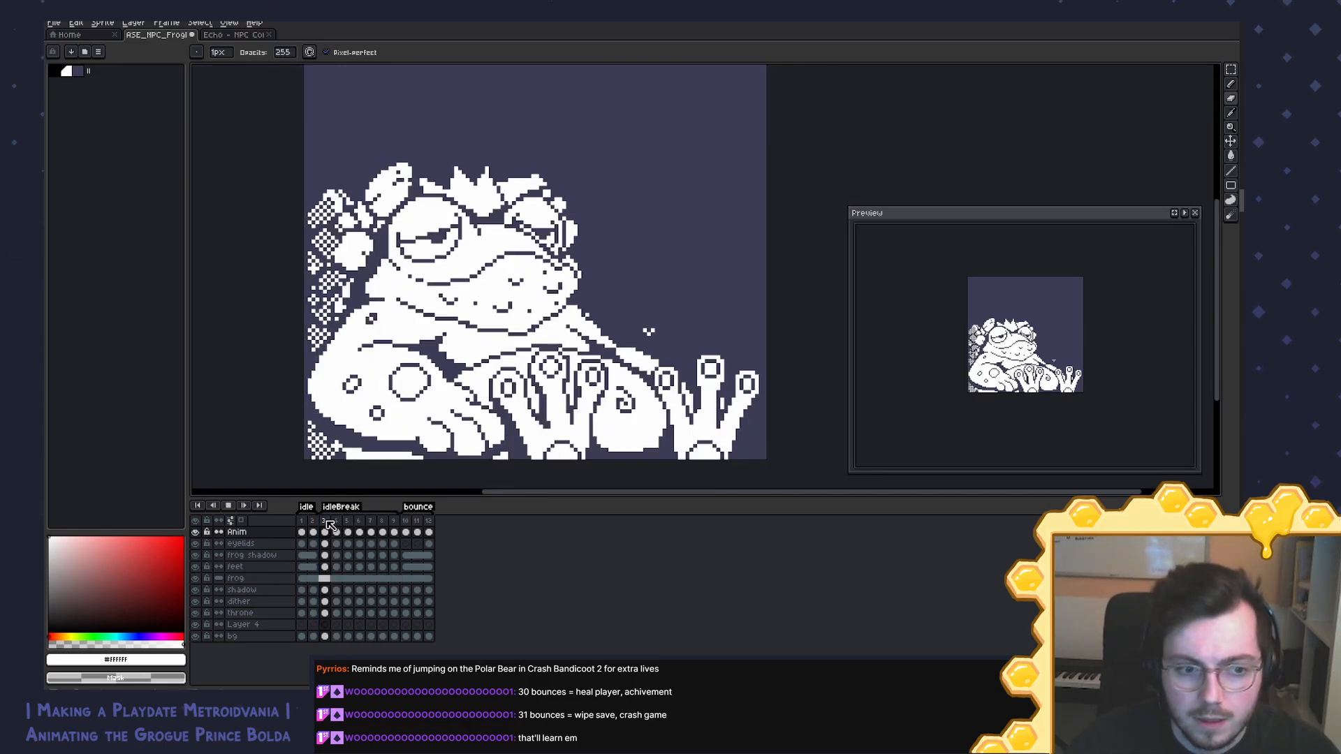
Step: Set the duration of frames 3 to 9 to 100 milliseconds and play the animation
left_click(327, 523)
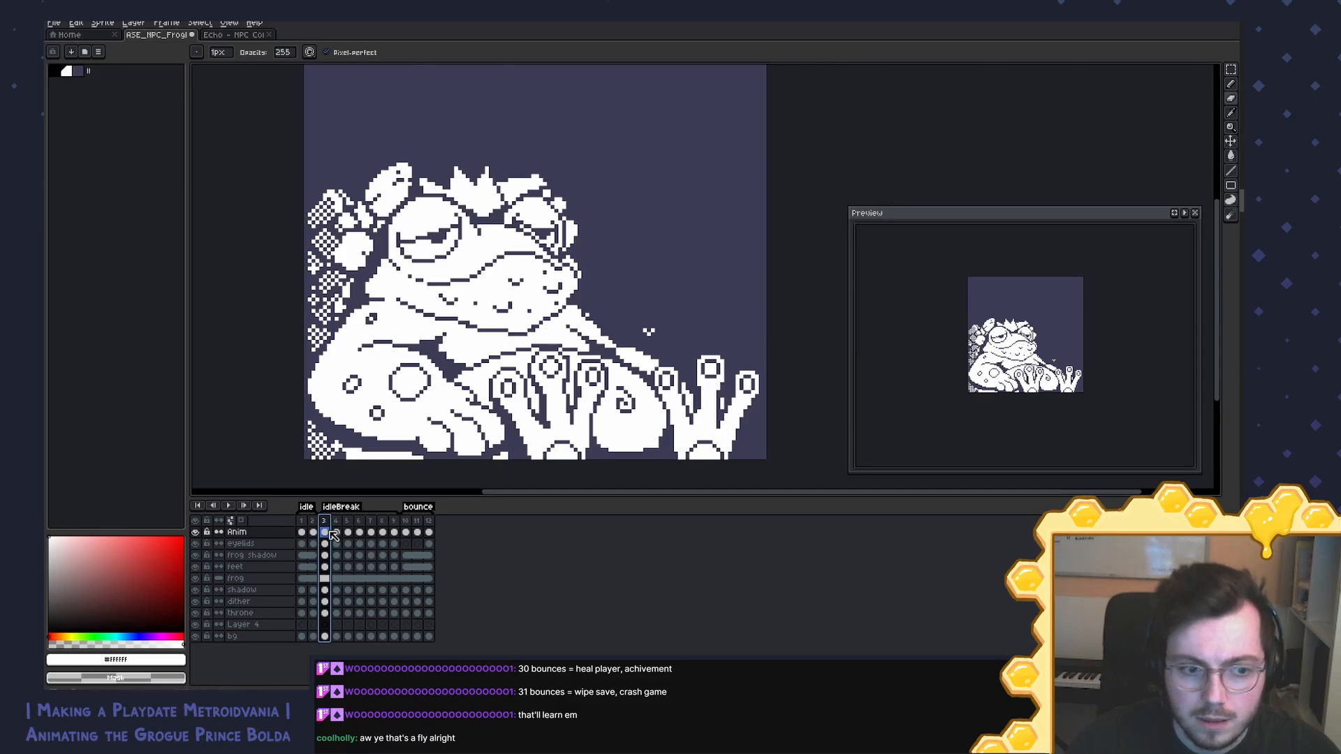
left_click_drag(324, 521, 394, 521)
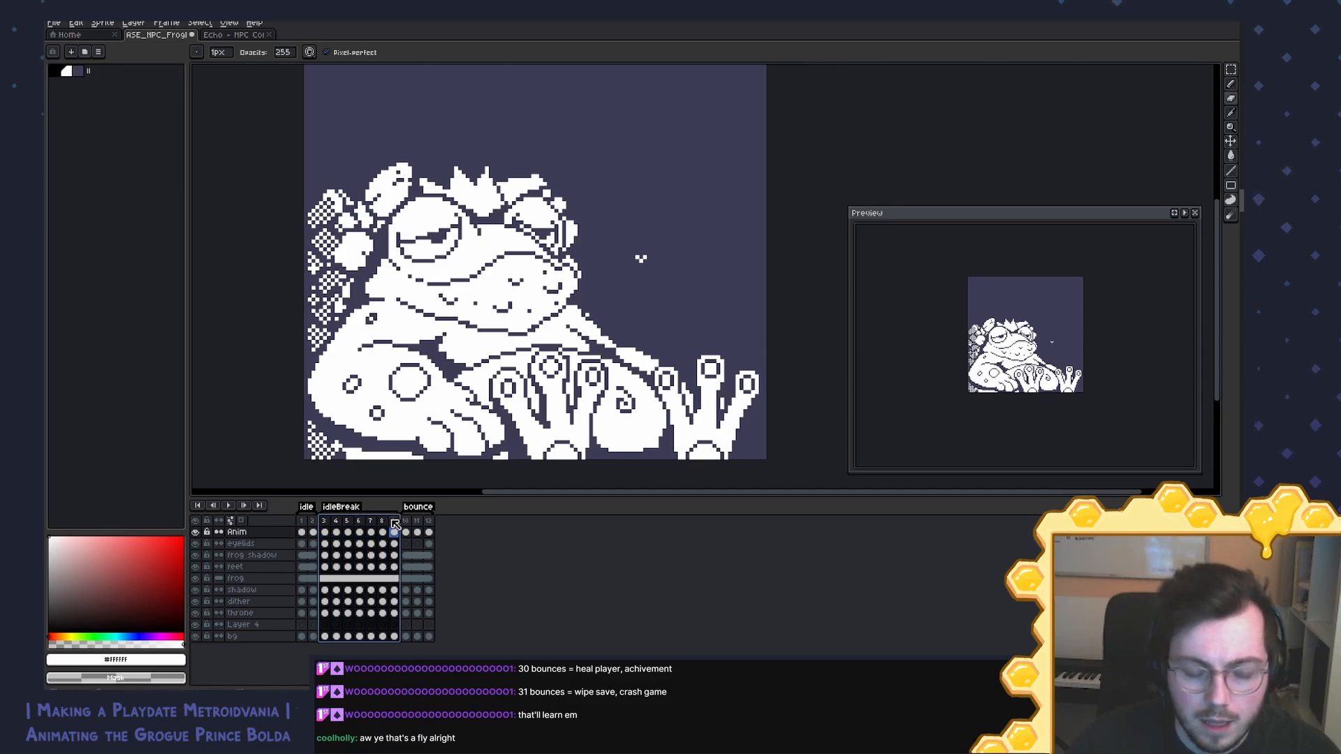
double_click(393, 521)
type("100")
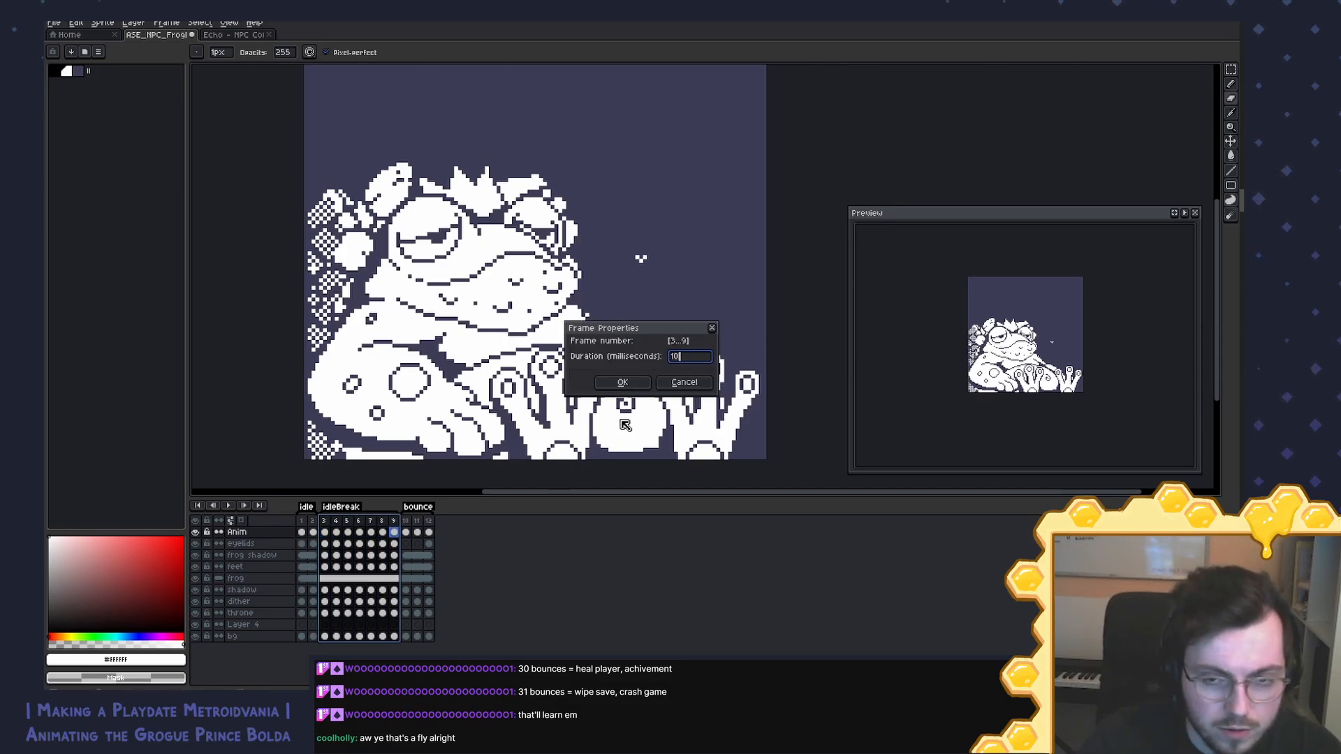
key("Tab")
key("Return")
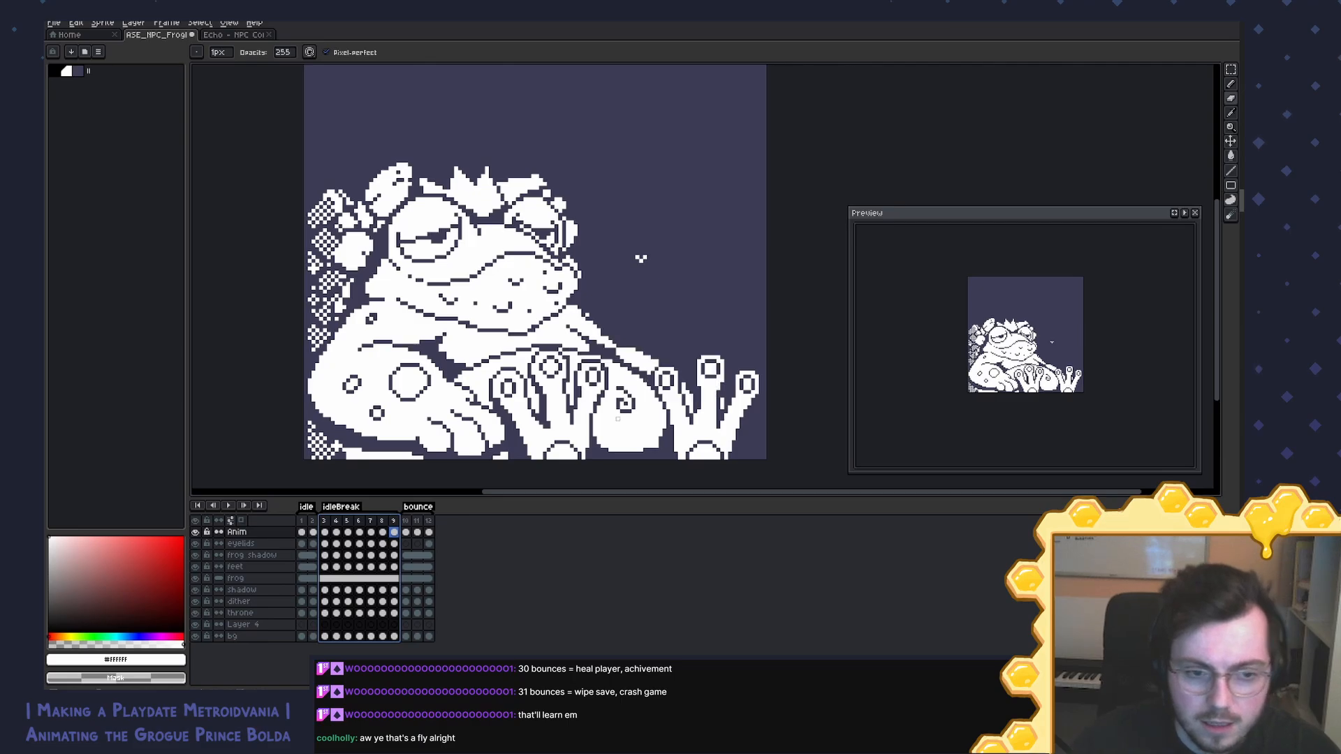
left_click(328, 522)
key("Return")
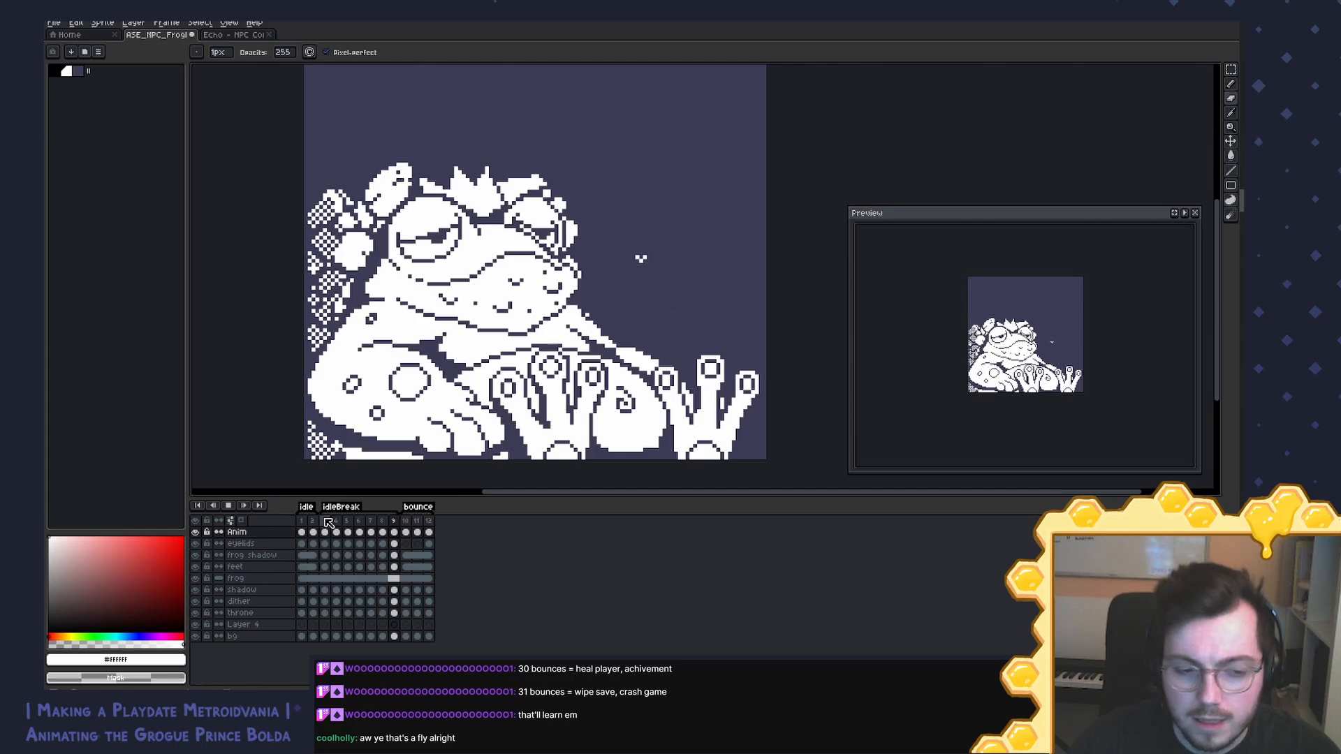
Step: Set the duration of frames 3 to 9 to 200 milliseconds and play the idleBreak animation from frame 3
left_click_drag(329, 522, 393, 521)
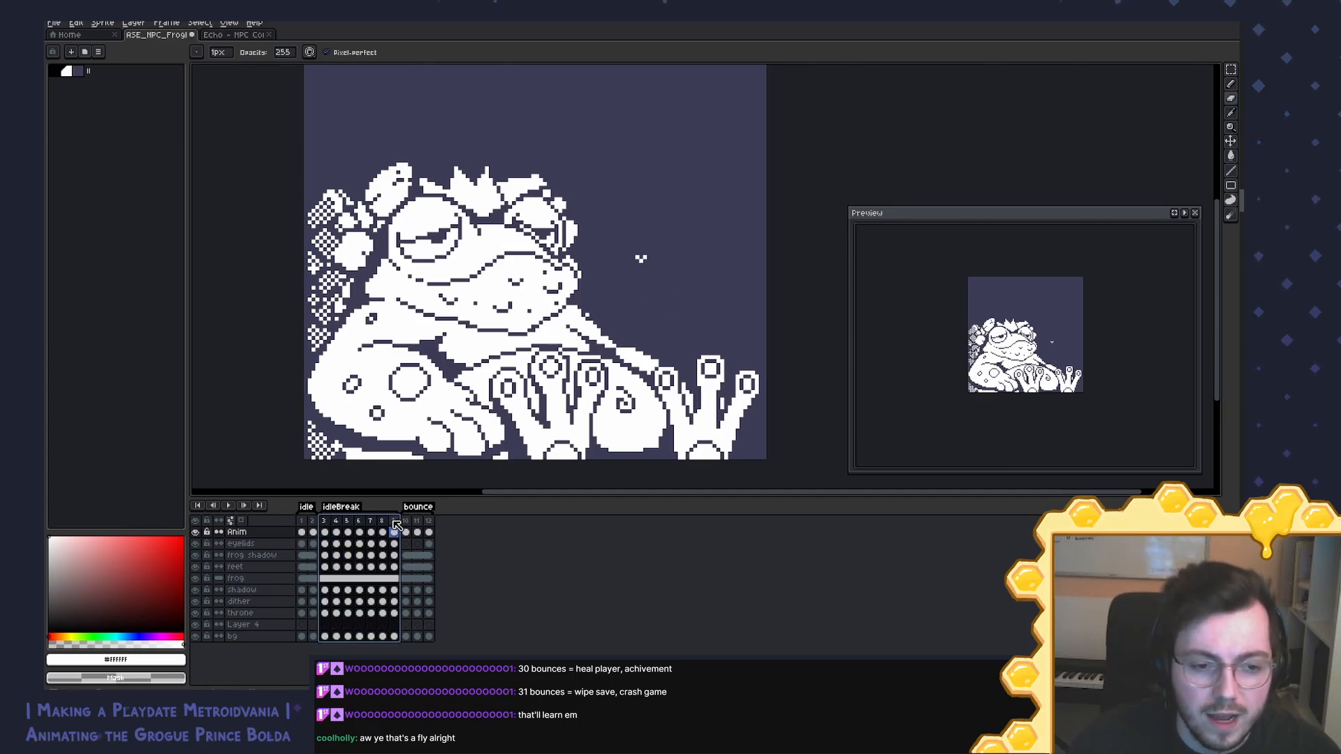
right_click(394, 521)
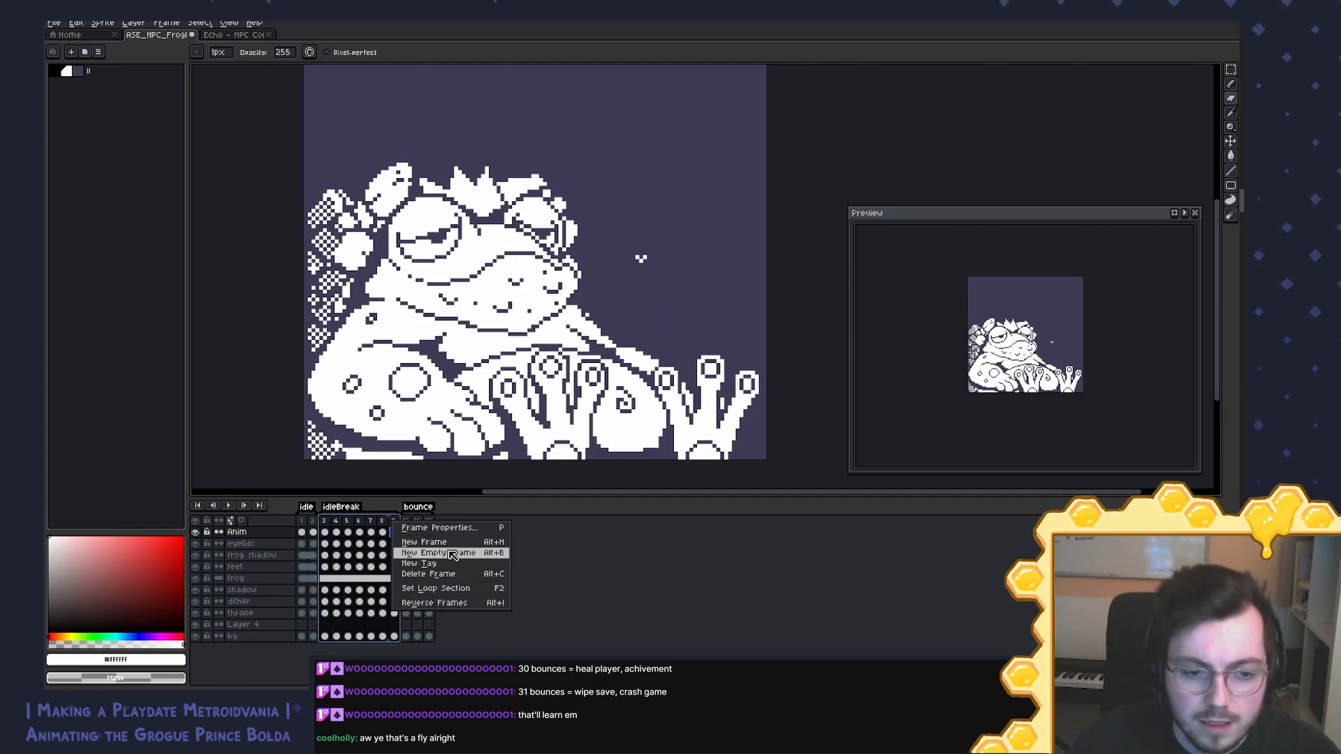
left_click(454, 528)
type("200")
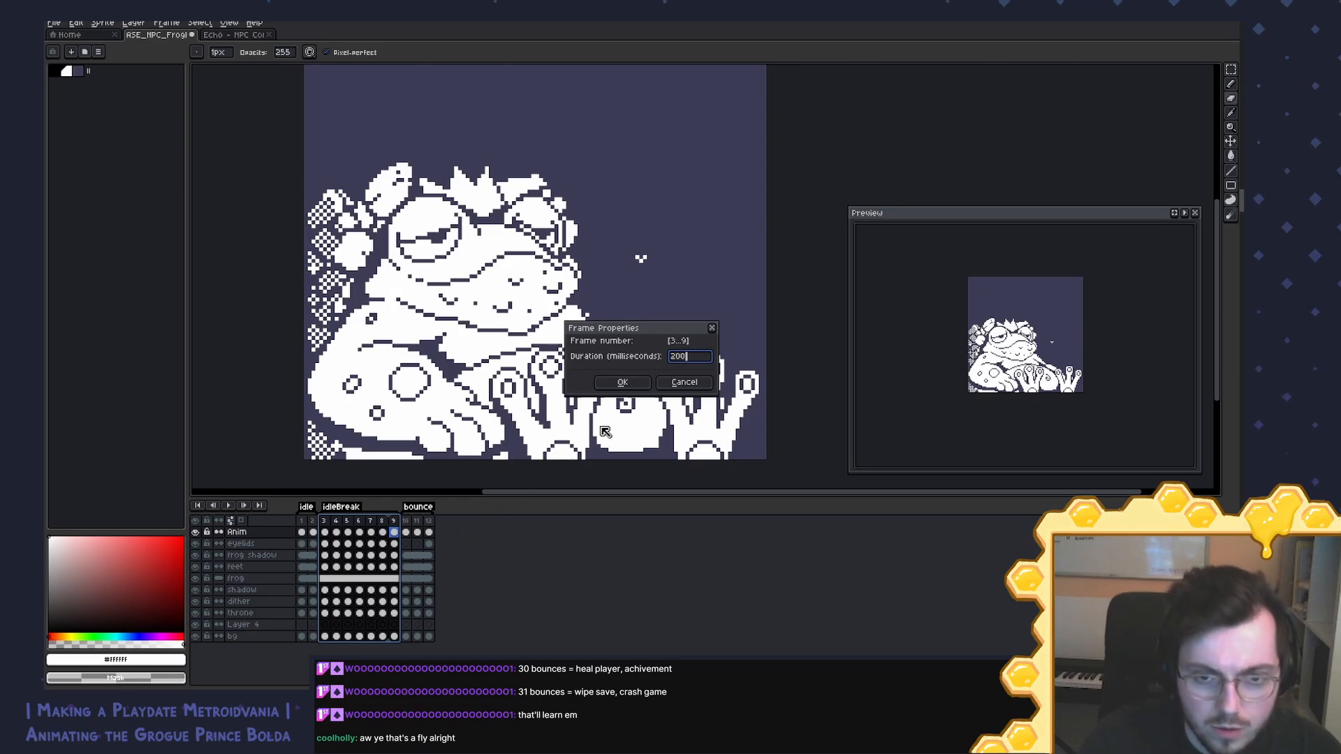
key("Return")
left_click(326, 522)
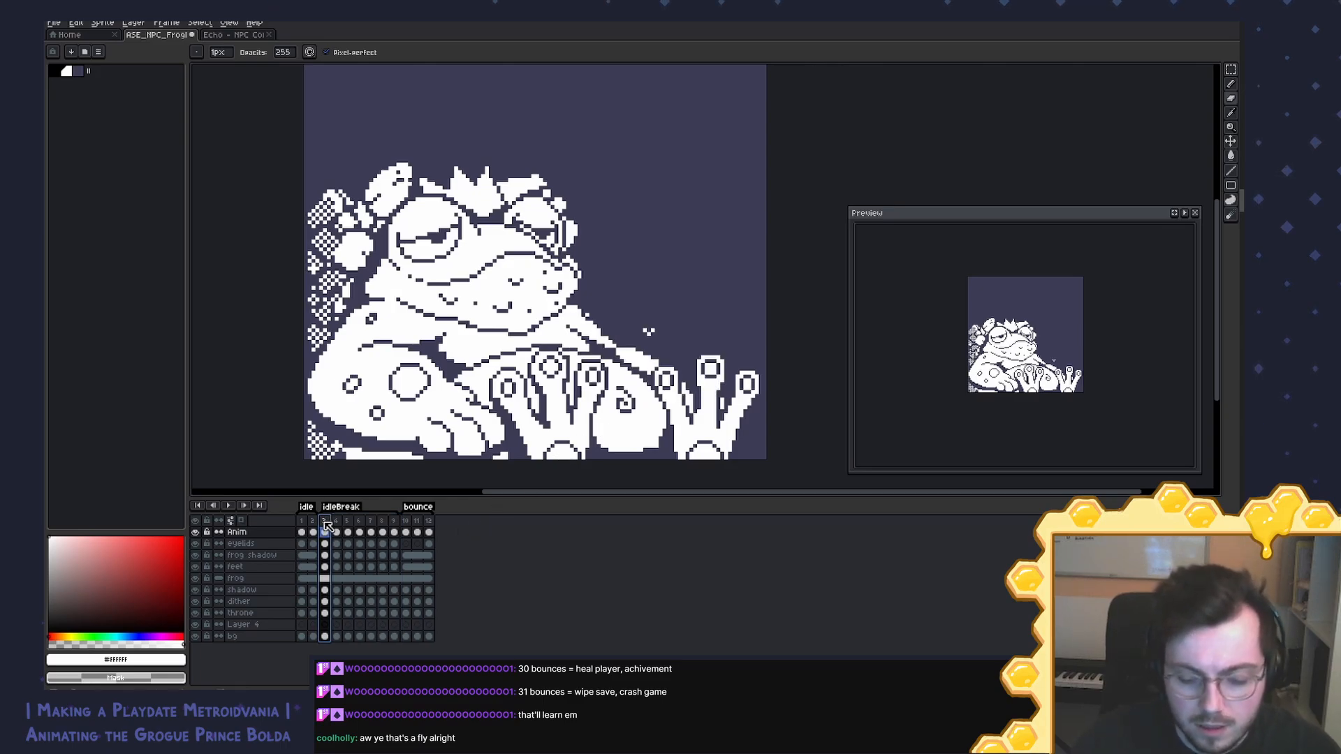
key("Return")
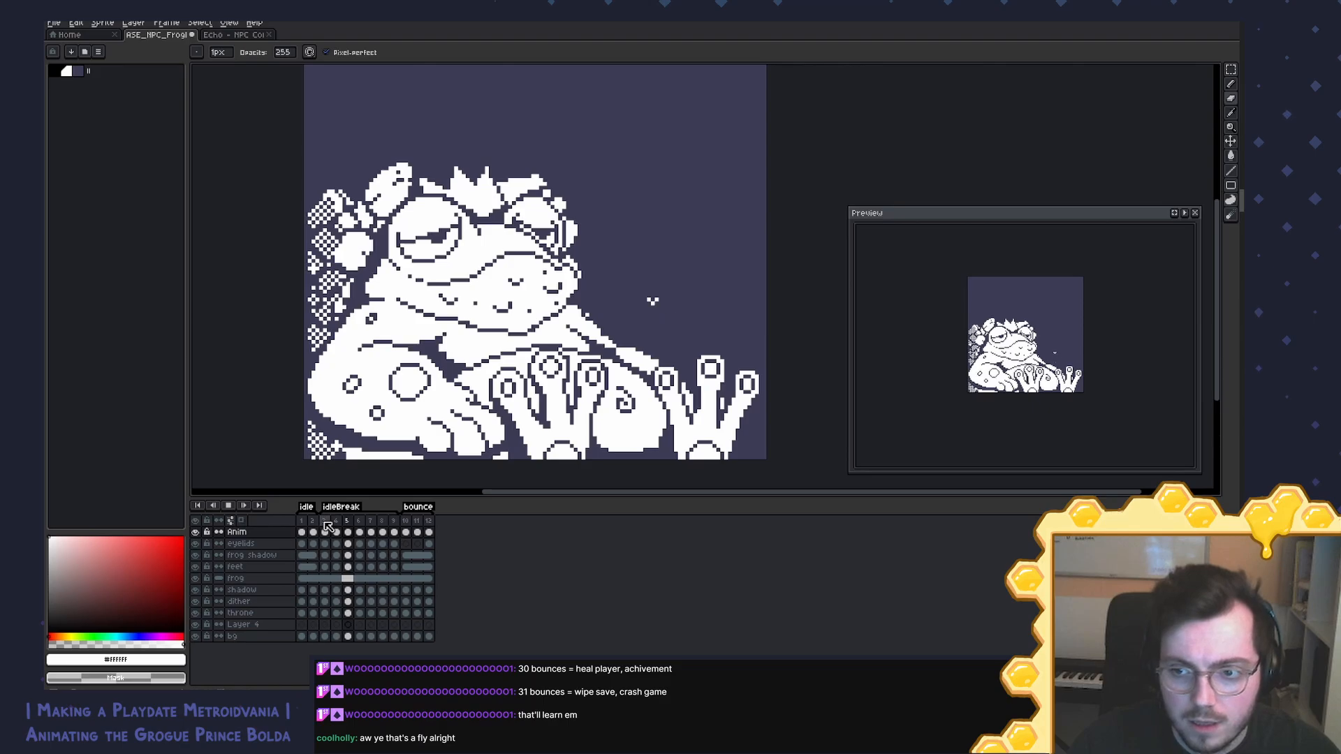
key("Return")
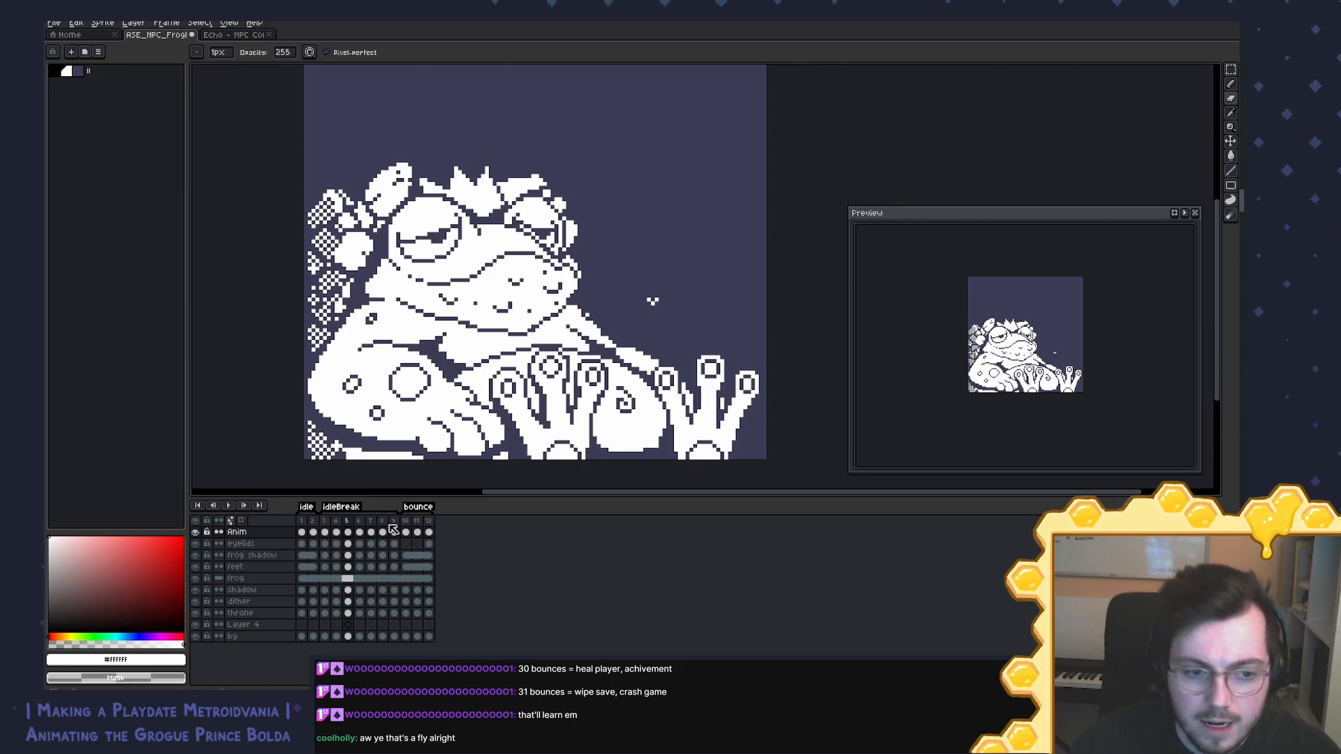
Step: Redraw the fly in frame 4 as a small V in place of the flat dash, erasing the leftover dash pixels
left_click(336, 532)
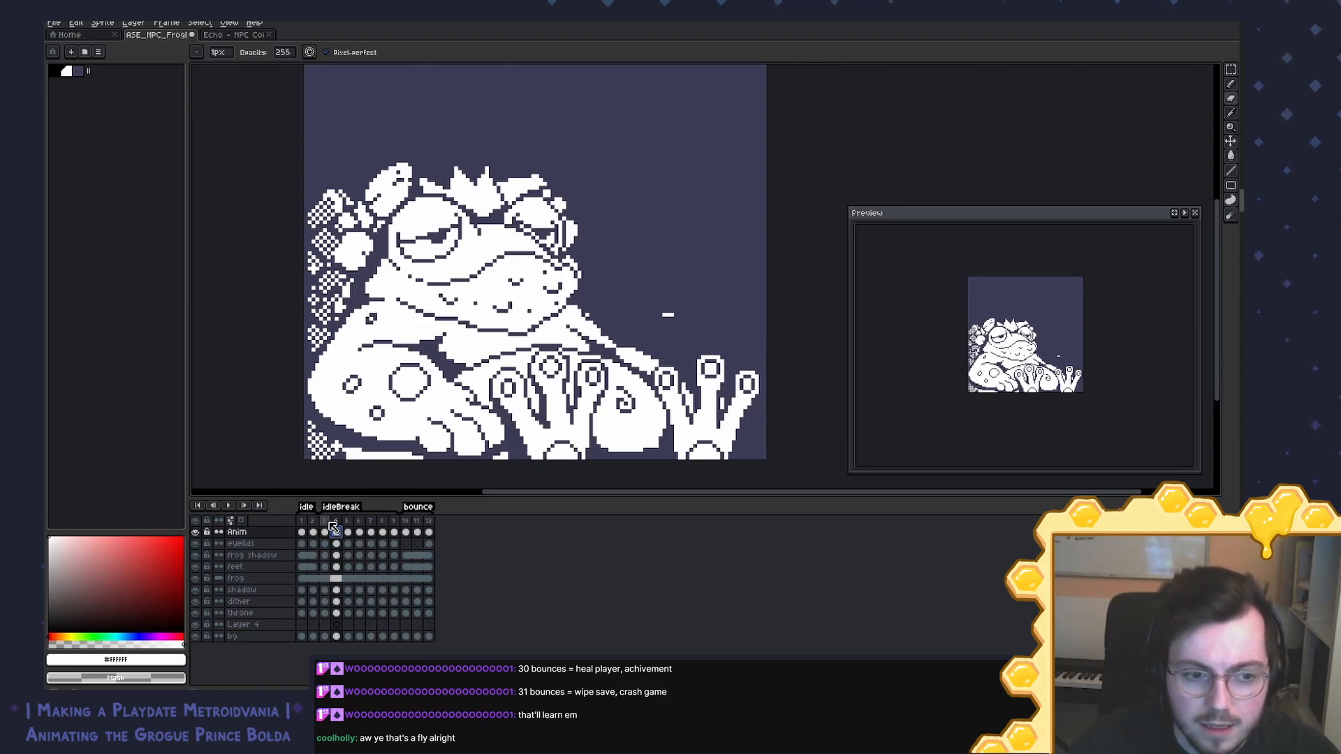
left_click(324, 521)
left_click(337, 522)
key("4")
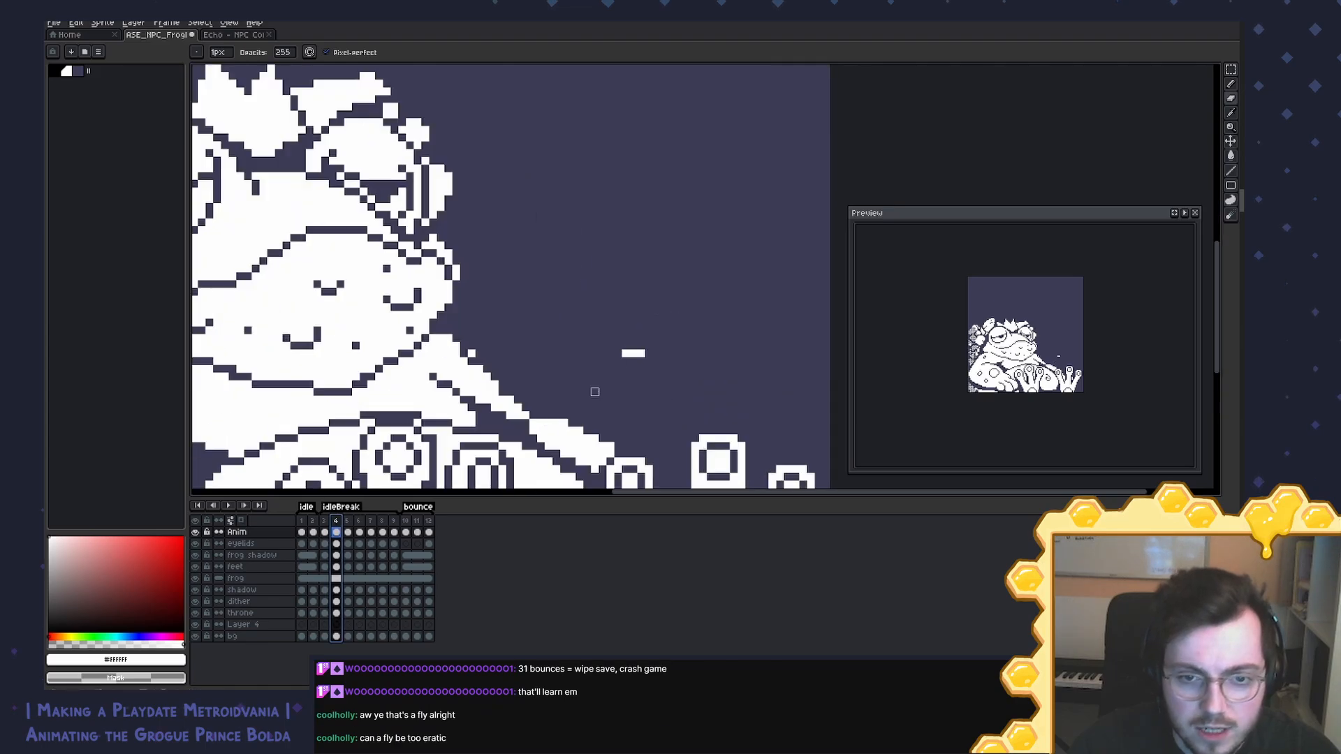
left_click_drag(593, 392, 616, 362)
key("b")
left_click(648, 318)
key("e")
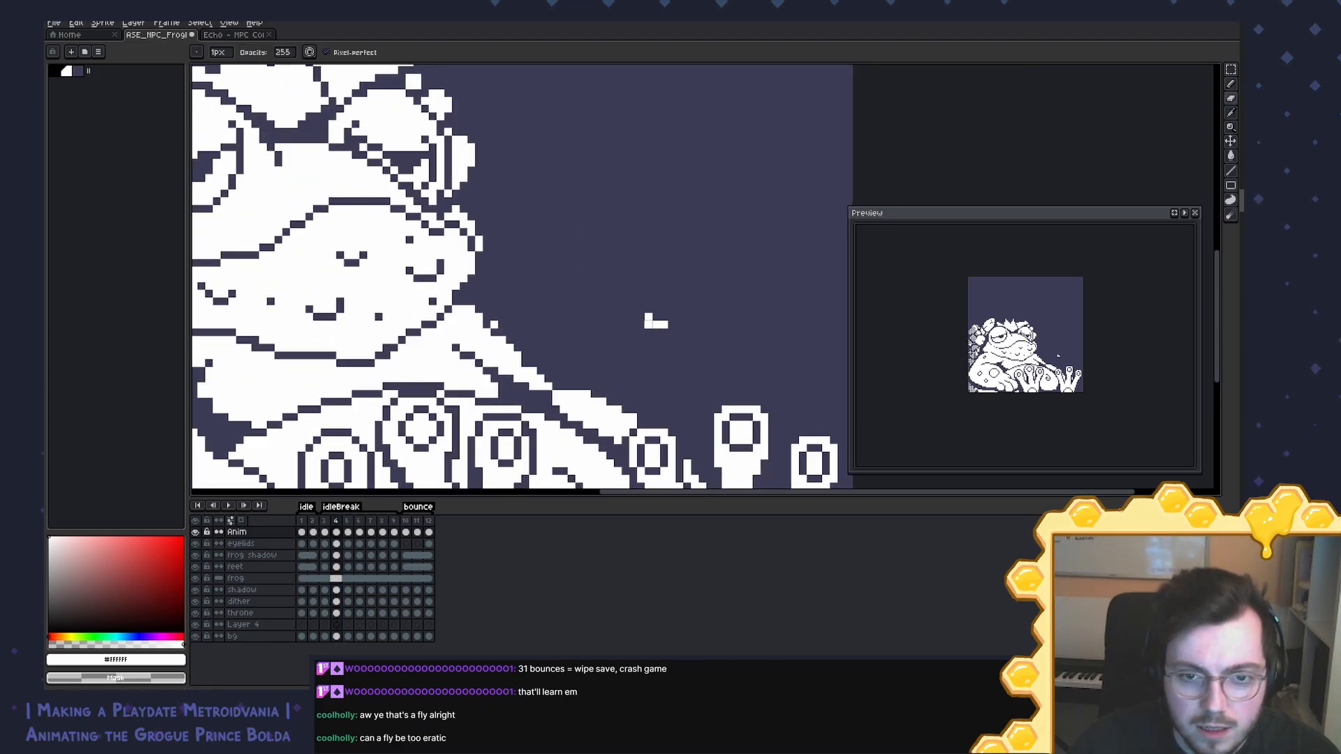
left_click(648, 324)
key("b")
key("e")
left_click(664, 324)
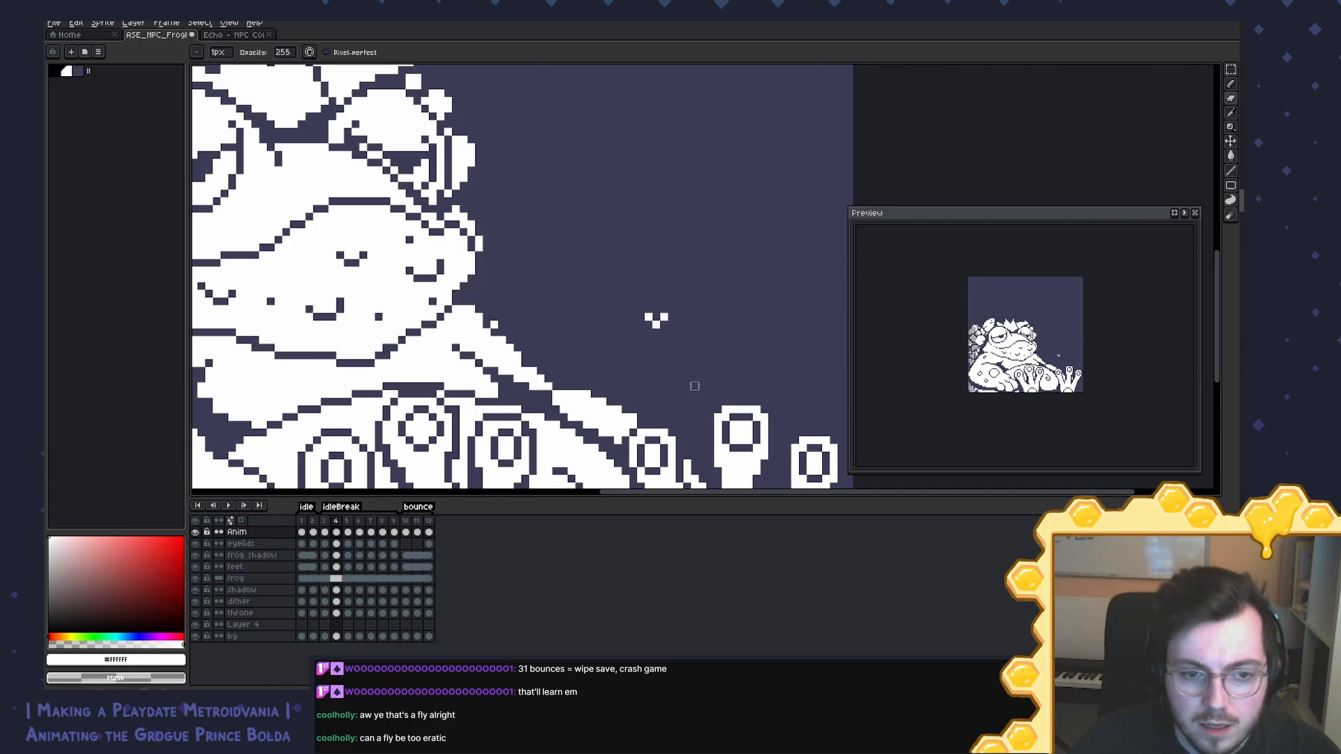
Step: Try reshaping frame 4's V-shaped fly by widening it to the right, comparing its position with frame 3
key("Left")
key("Right")
key("Left")
key("Right")
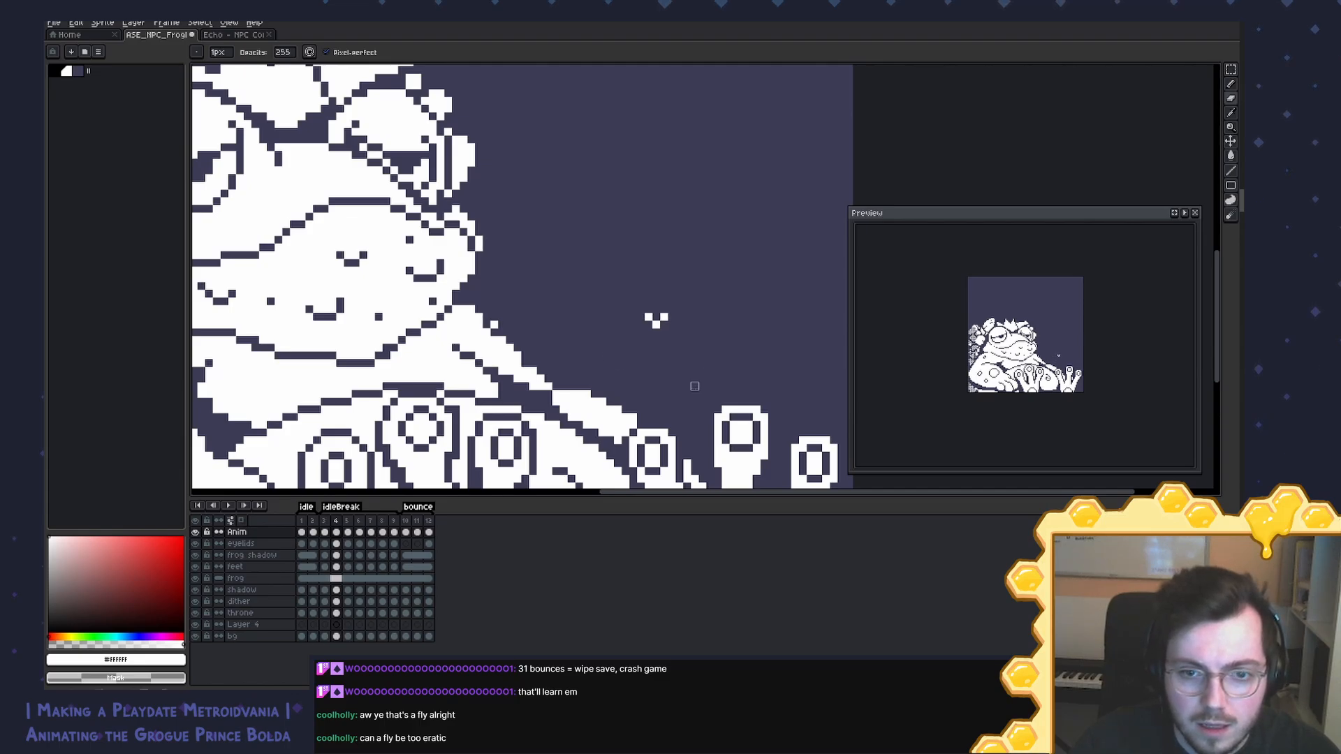
key("e")
key("b")
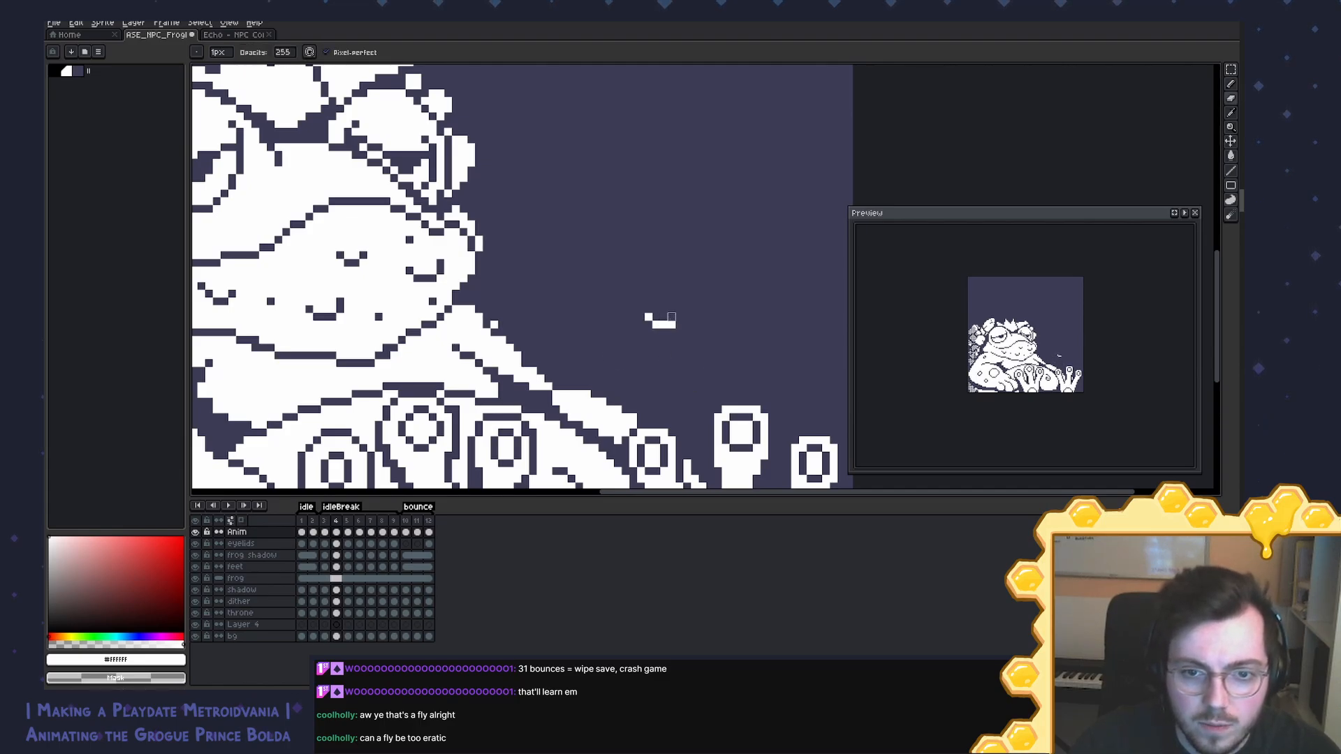
key("Left")
key("Right")
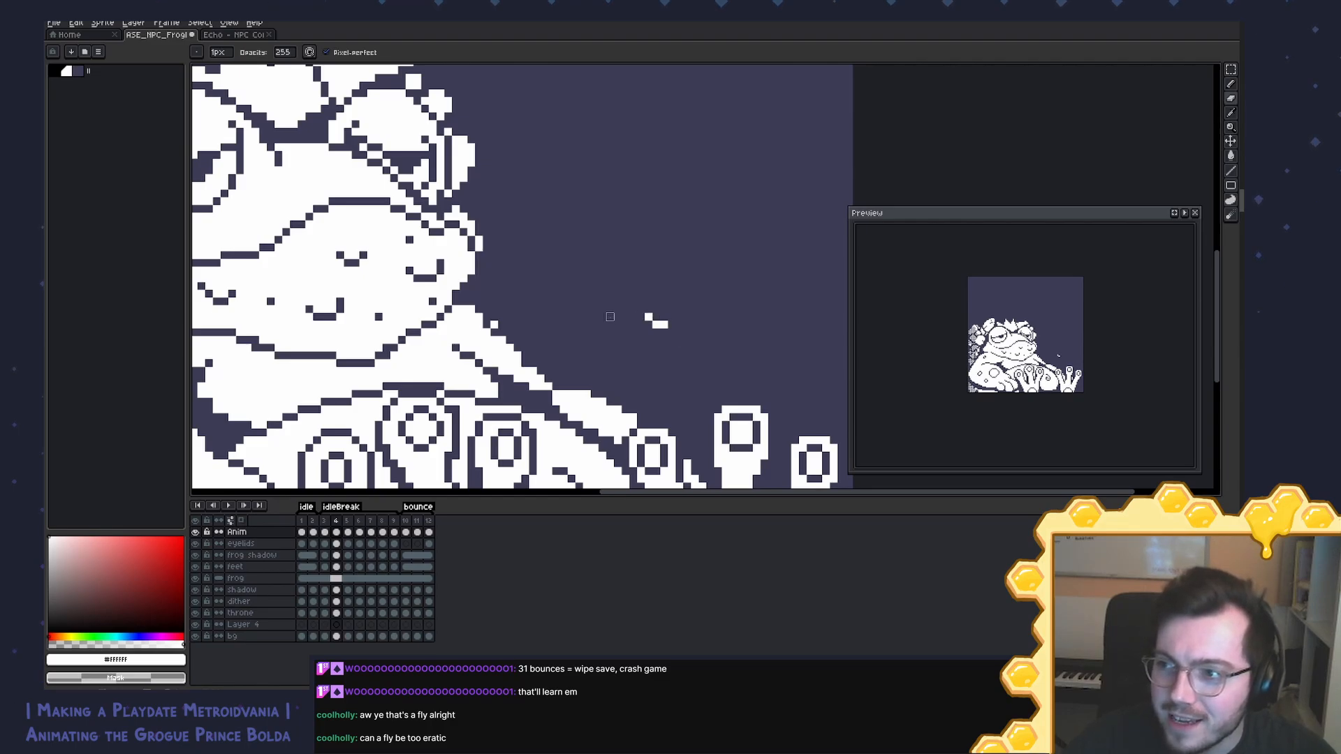
key("e")
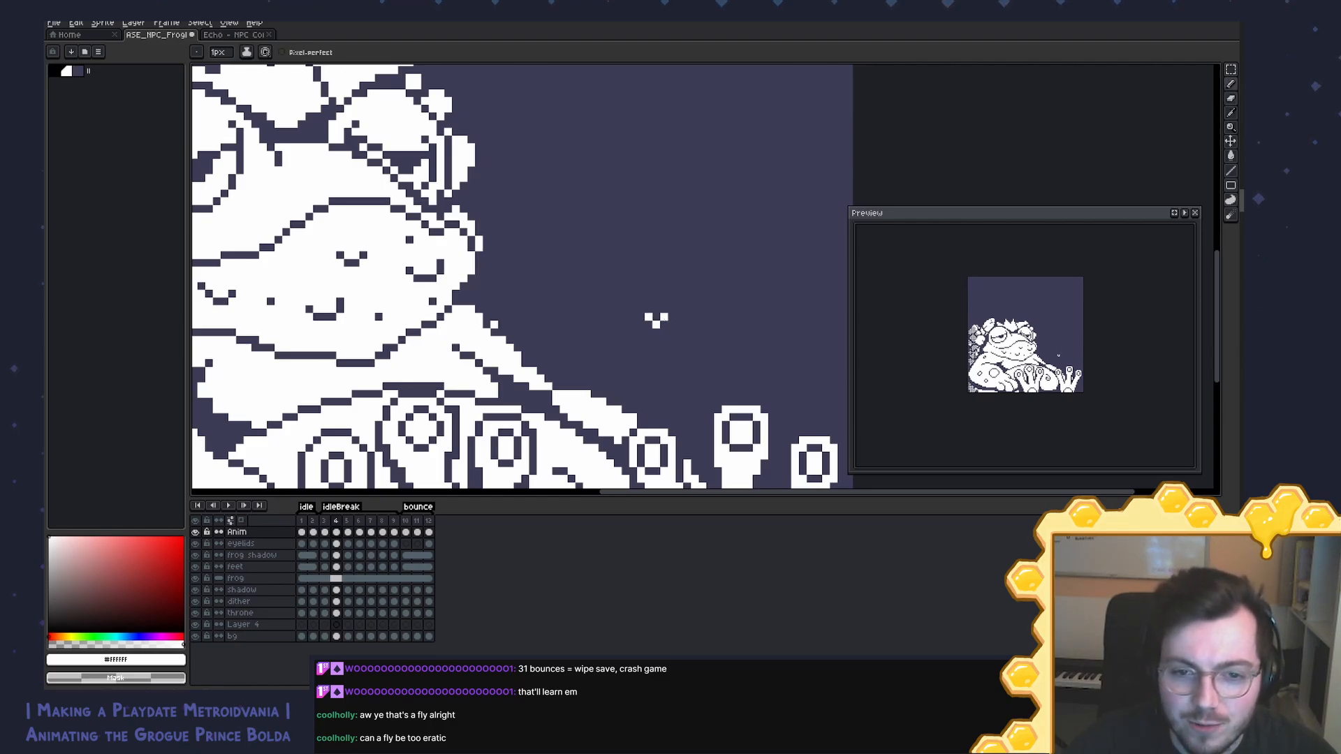
Step: Flip between frames 3 and 4 and play the idleBreak animation to examine the fly's movement
key("Left")
key("Right")
key("Left")
key("Right")
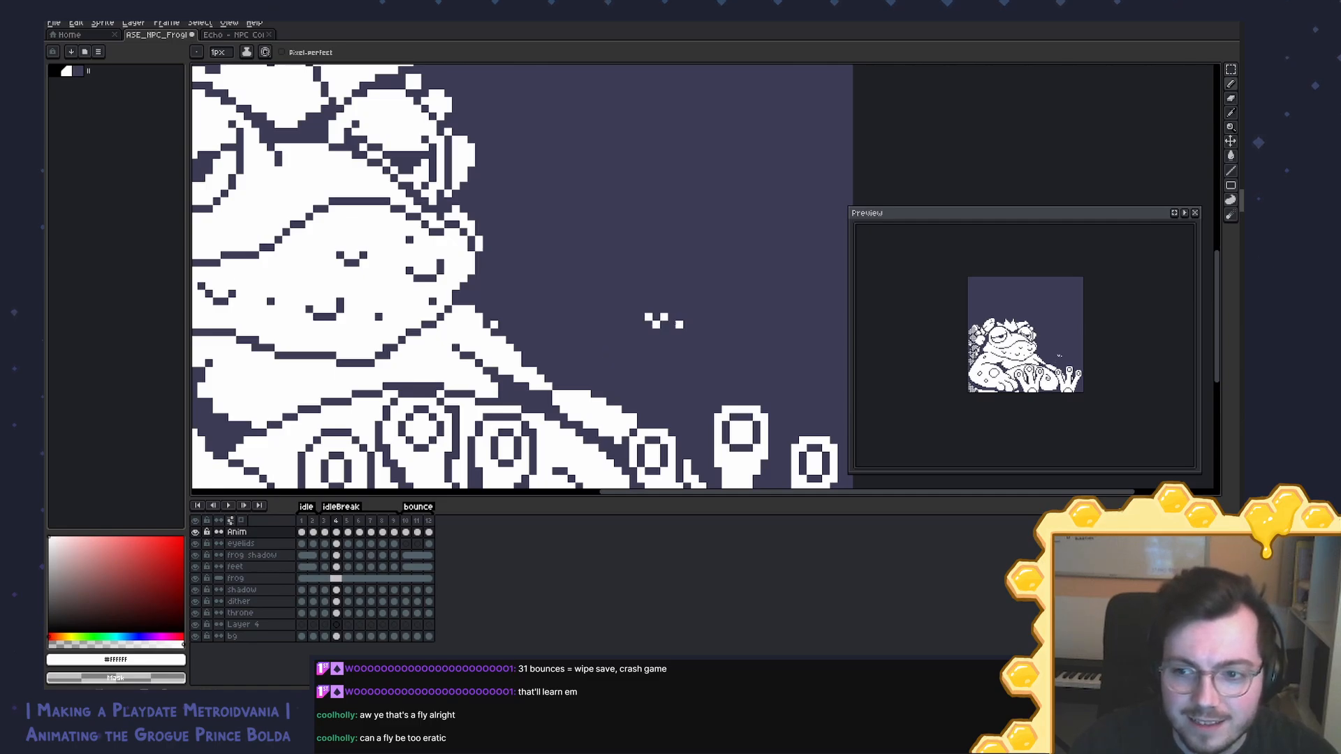
key("Right")
key("Return")
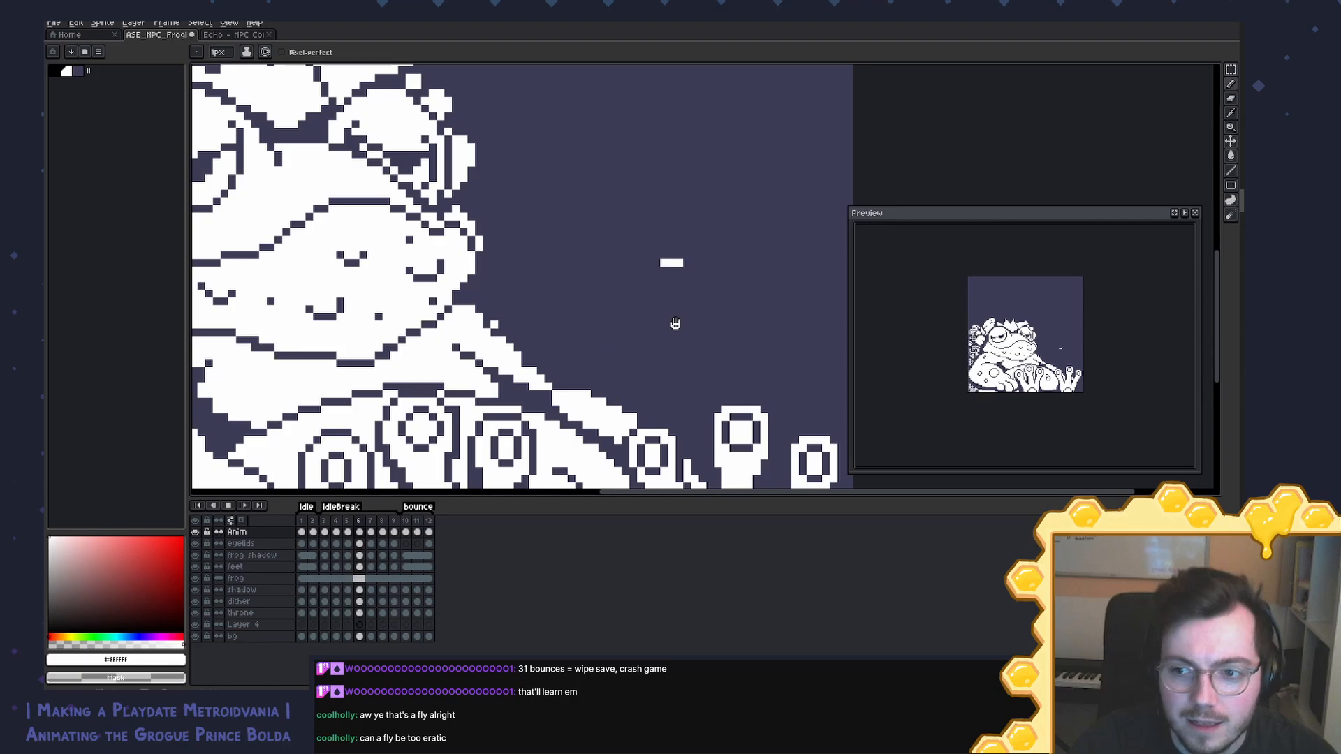
key("Return")
key("Left")
key("Left")
key("Left")
key("Left")
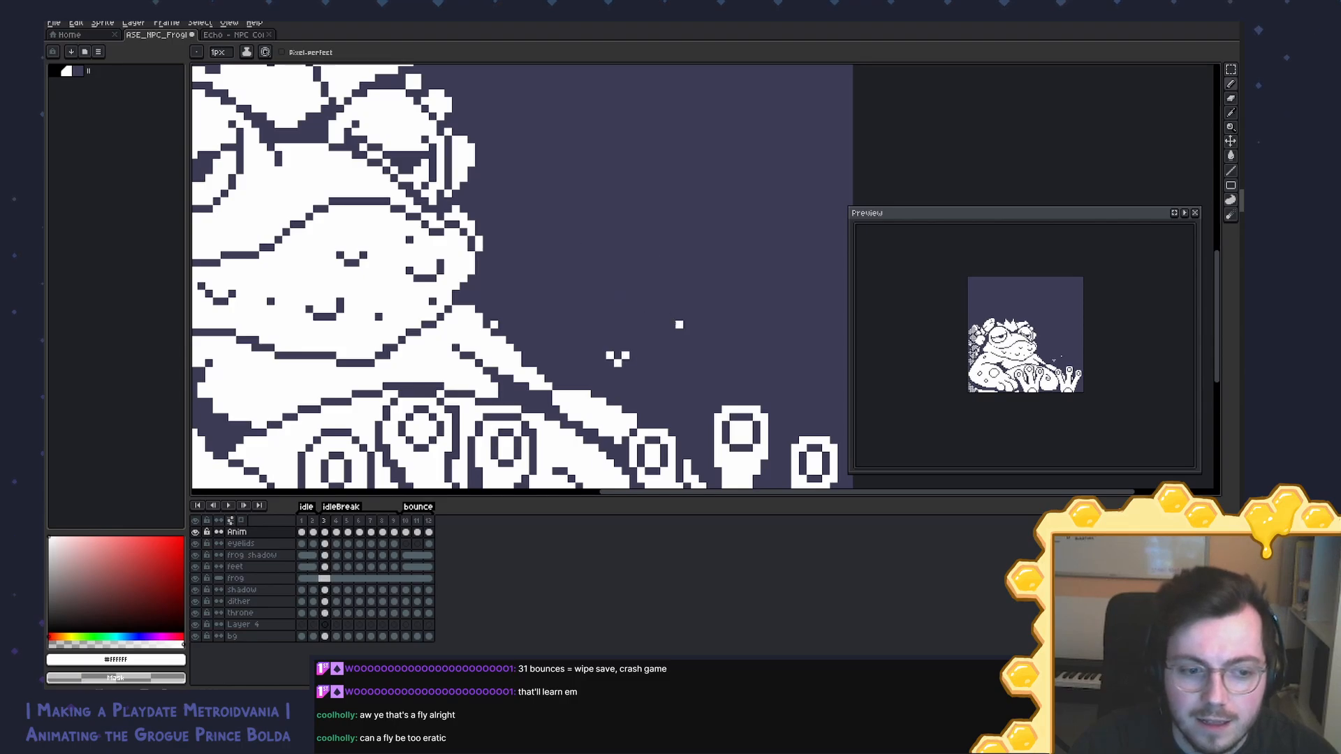
key("Right")
key("Left")
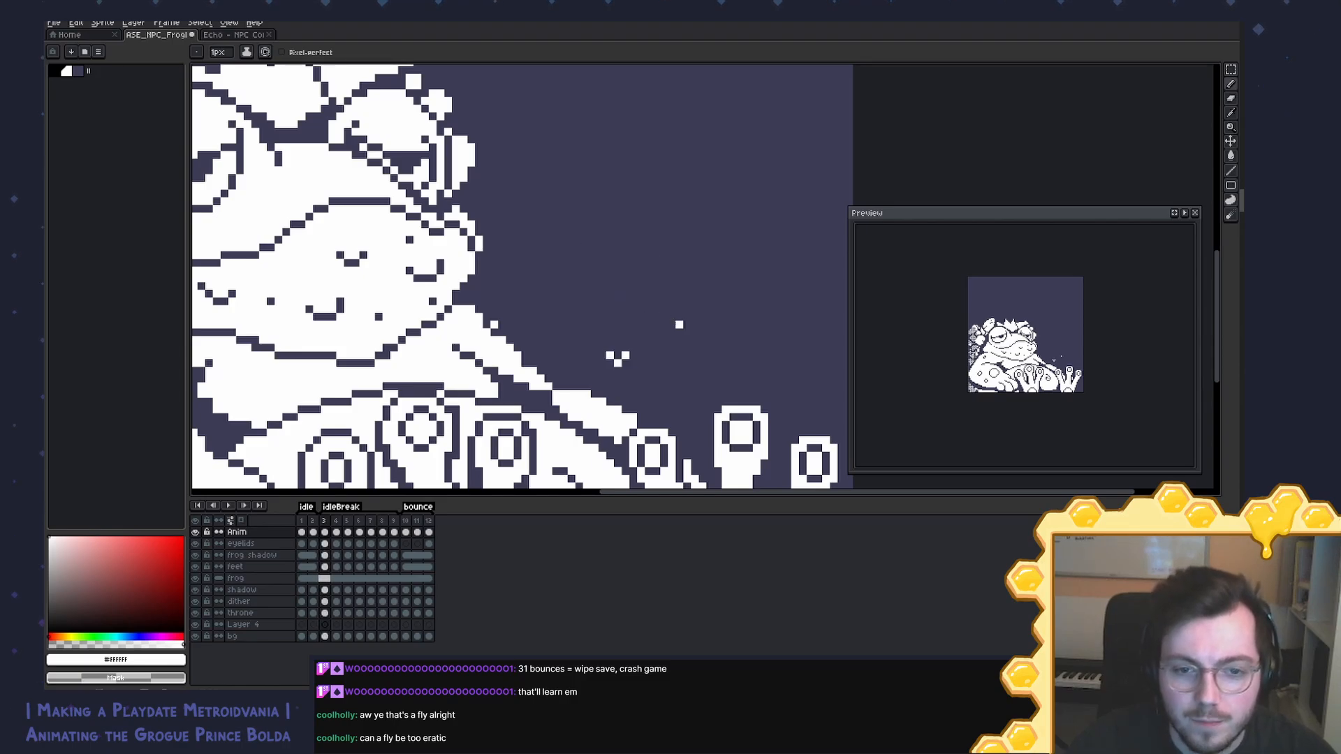
Step: Move the fly to a new position in each of frames 4, 5 and 6, closer to its position in the preceding frame
key("Right")
key("m")
left_click_drag(687, 293, 641, 334)
left_click_drag(655, 324, 643, 332)
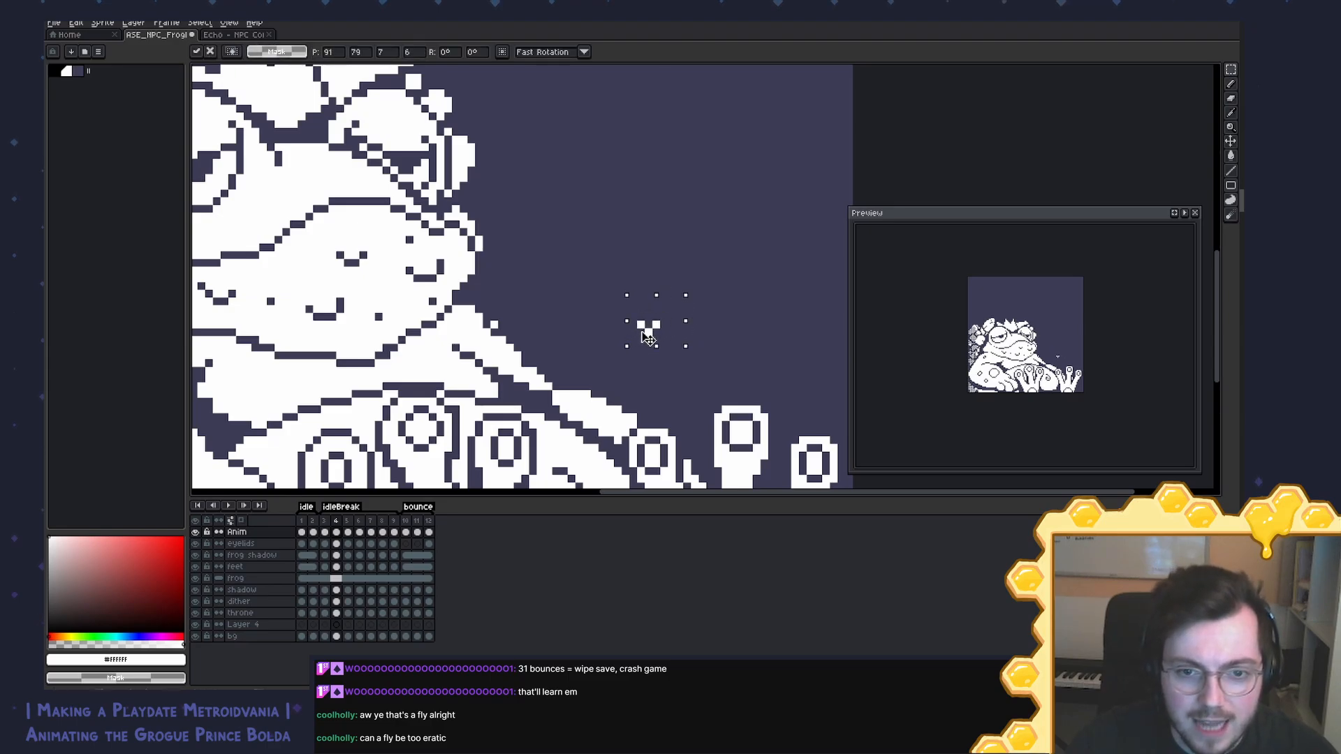
key("Right")
mouse_move(587, 263)
left_mouse_down()
mouse_move(656, 303)
mouse_move(629, 311)
left_mouse_up()
left_click(361, 521)
mouse_move(733, 210)
left_mouse_down()
mouse_move(650, 272)
mouse_move(669, 268)
left_mouse_up()
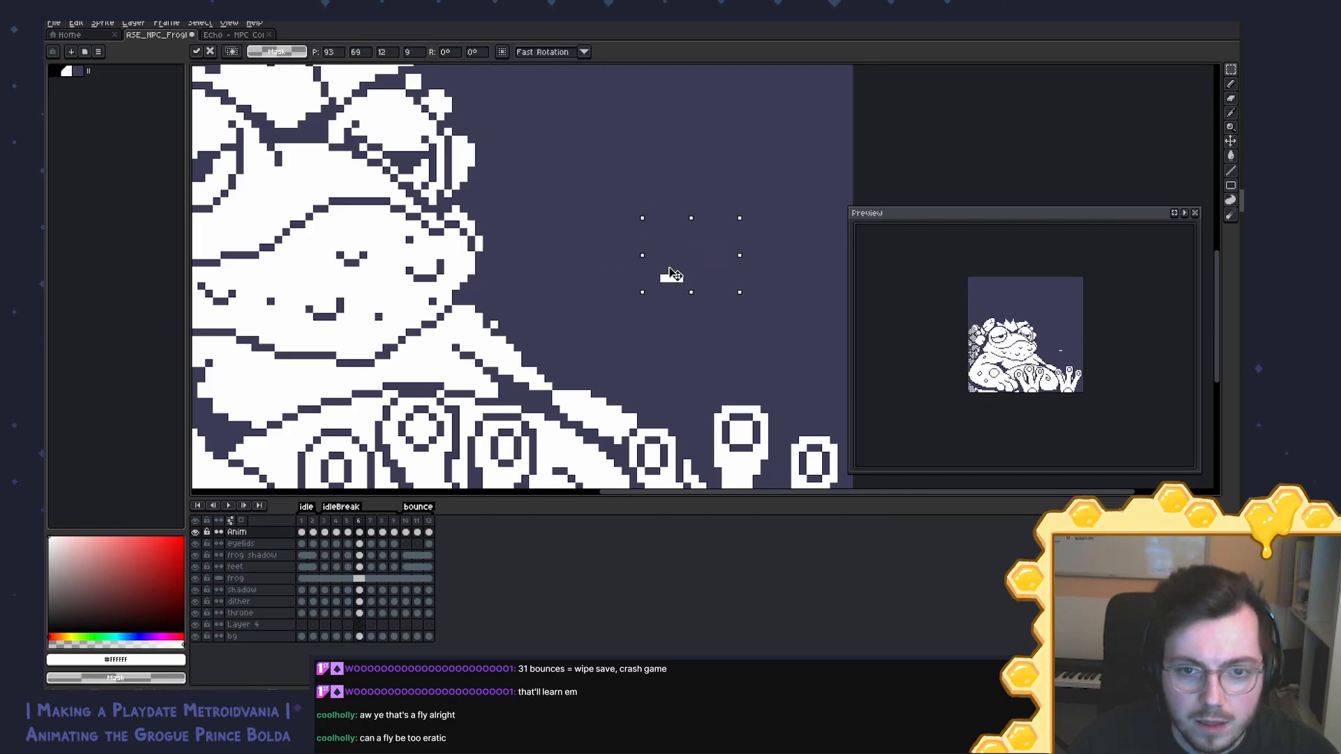
Step: Reposition the fly in frames 7, 8 and 9 so it follows a tighter flight path beside the frog's head
left_click(370, 521)
mouse_move(584, 180)
left_mouse_down()
mouse_move(667, 257)
mouse_move(635, 239)
left_mouse_up()
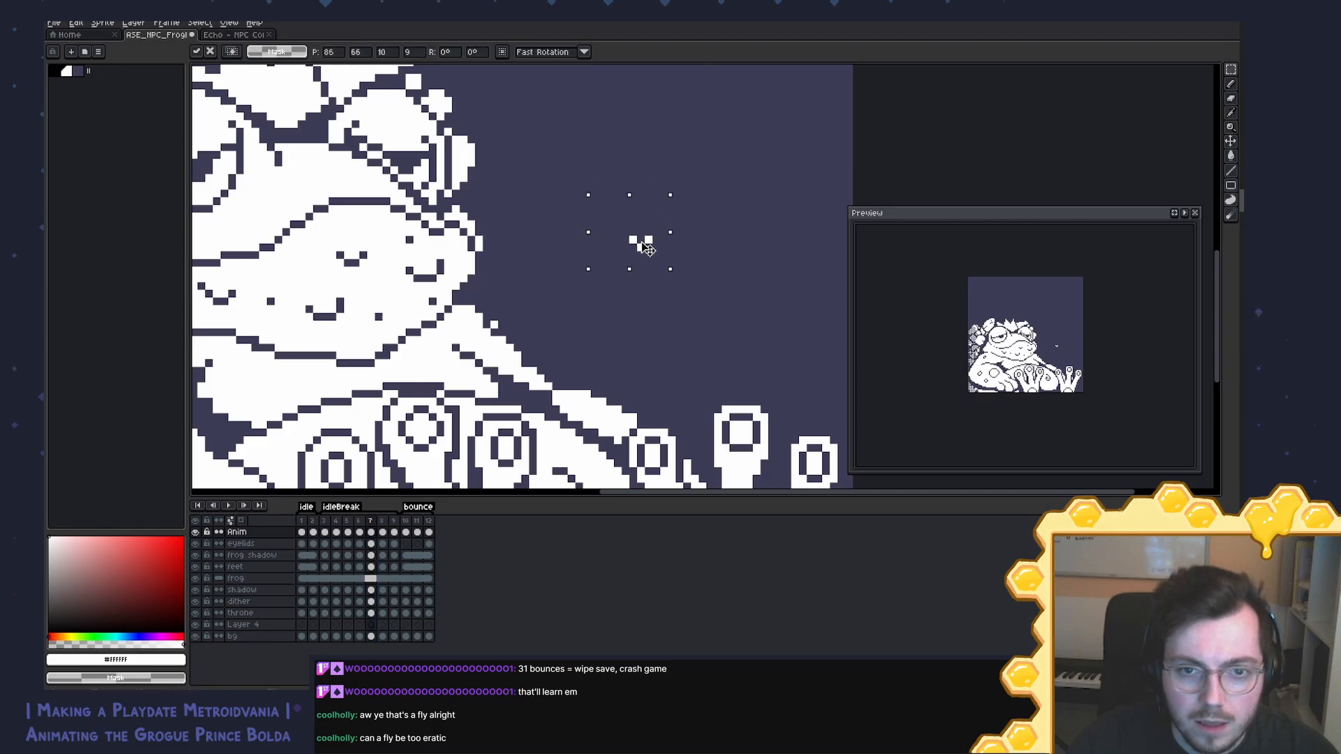
left_click(382, 521)
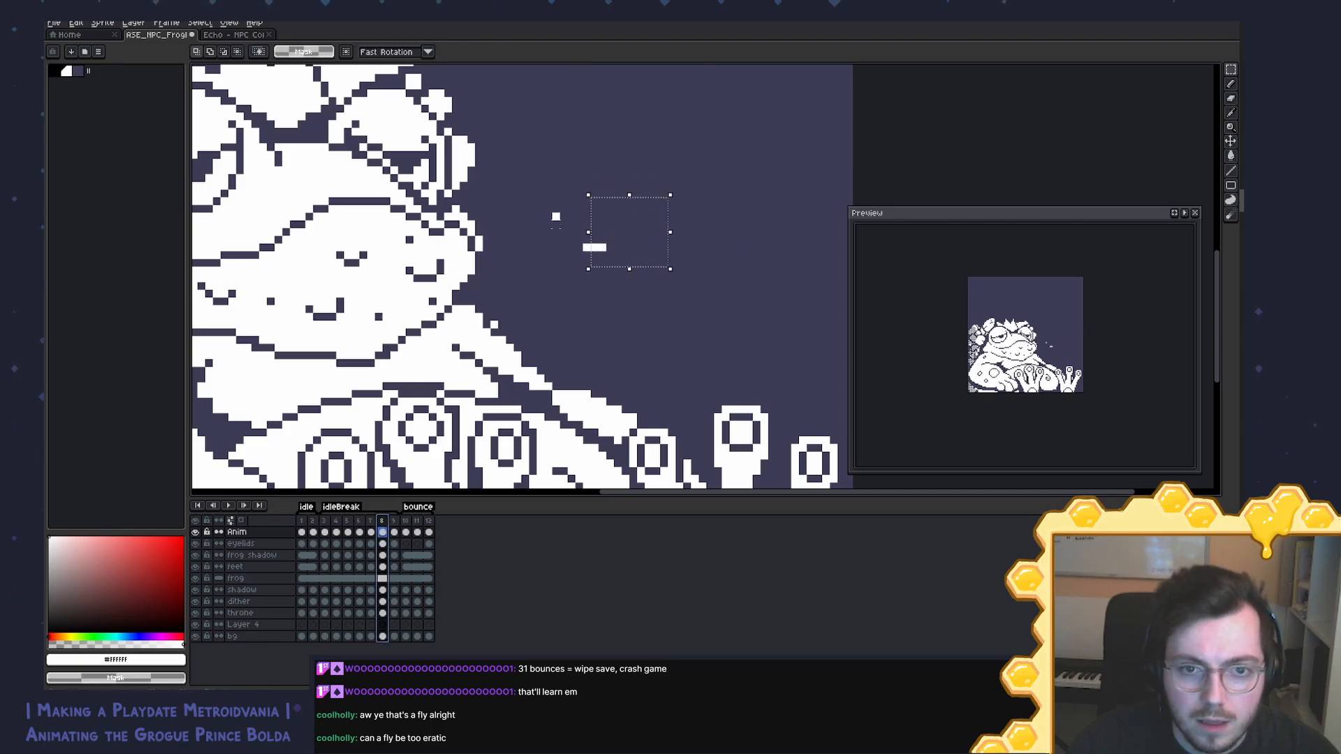
mouse_move(556, 217)
left_mouse_down()
mouse_move(627, 271)
mouse_move(620, 254)
left_mouse_up()
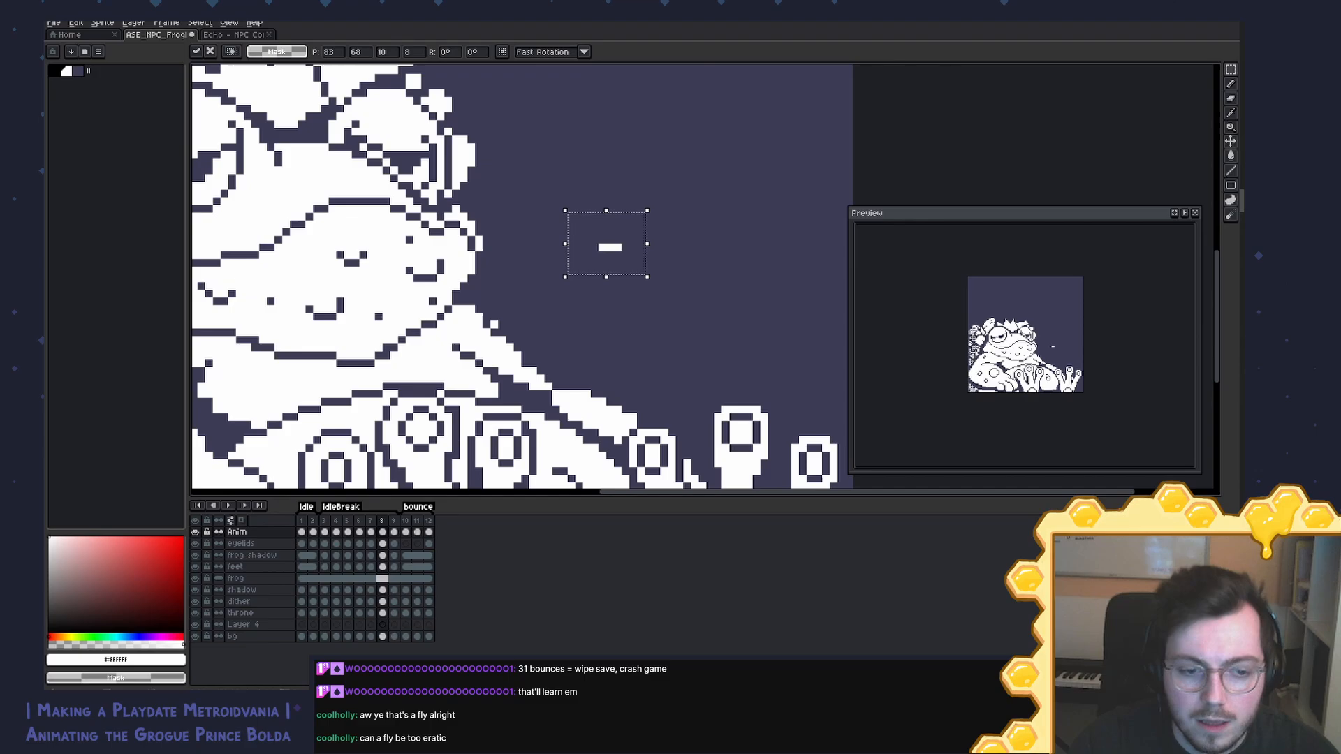
left_click(395, 521)
mouse_move(566, 157)
left_mouse_down()
mouse_move(642, 234)
mouse_move(617, 215)
left_mouse_up()
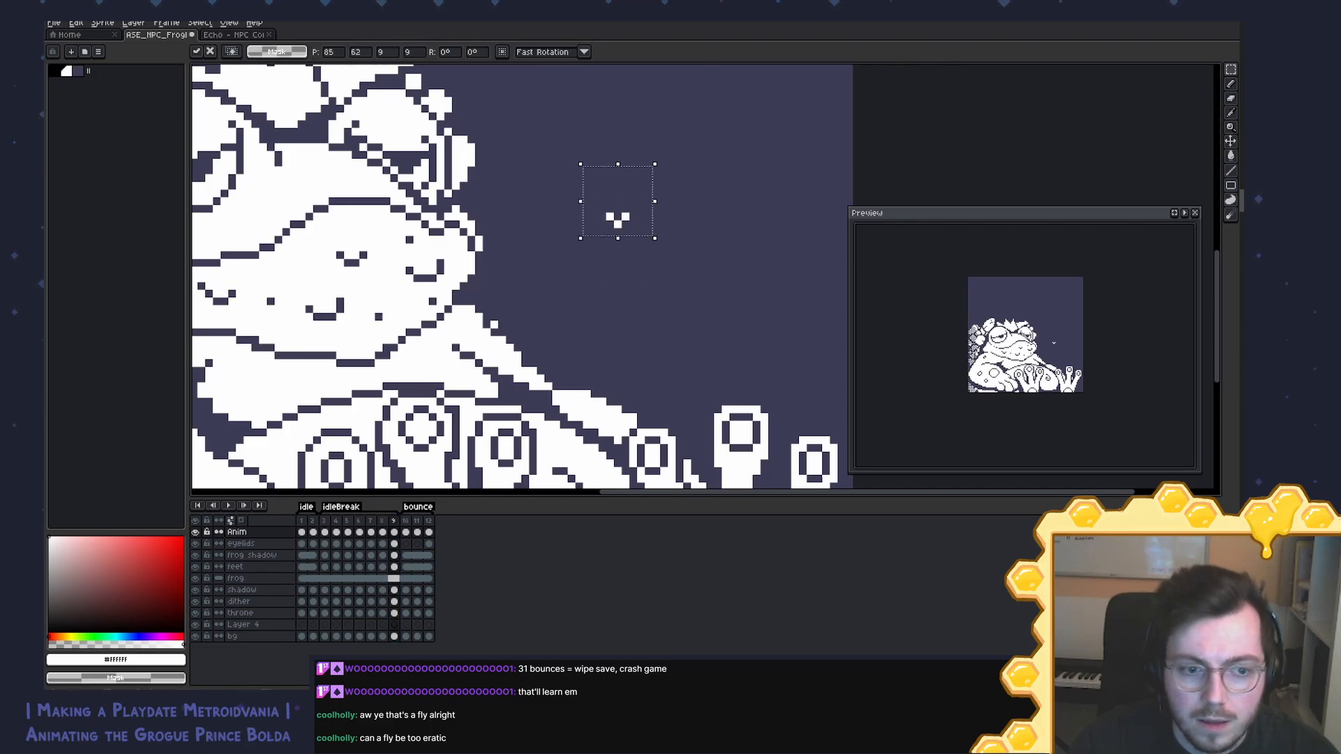
Step: Play the idleBreak animation from frame 3 to review the repositioned fly, and clear the selection
left_click(321, 532)
key("Return")
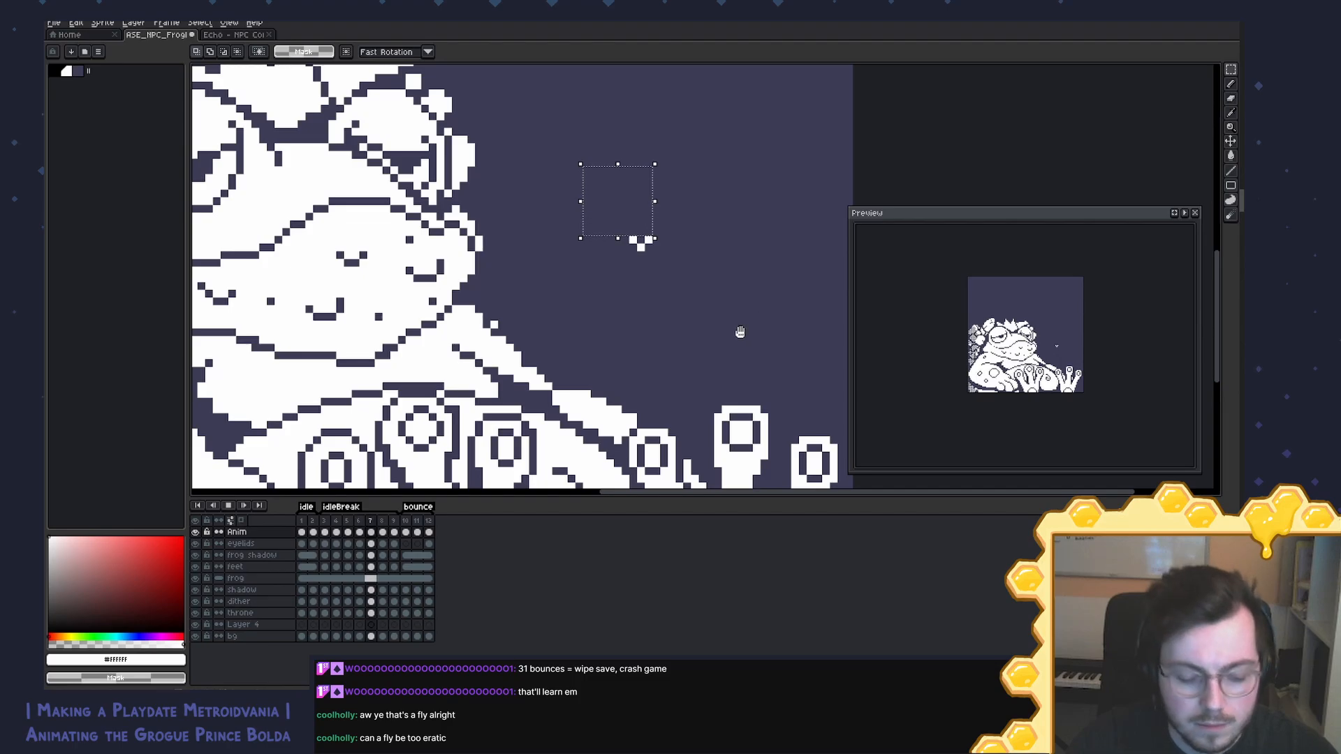
key("ctrl+d")
Step: Redraw the V-shaped fly in frame 4 as a flat horizontal dash, erasing its raised wing pixels
left_click(335, 535)
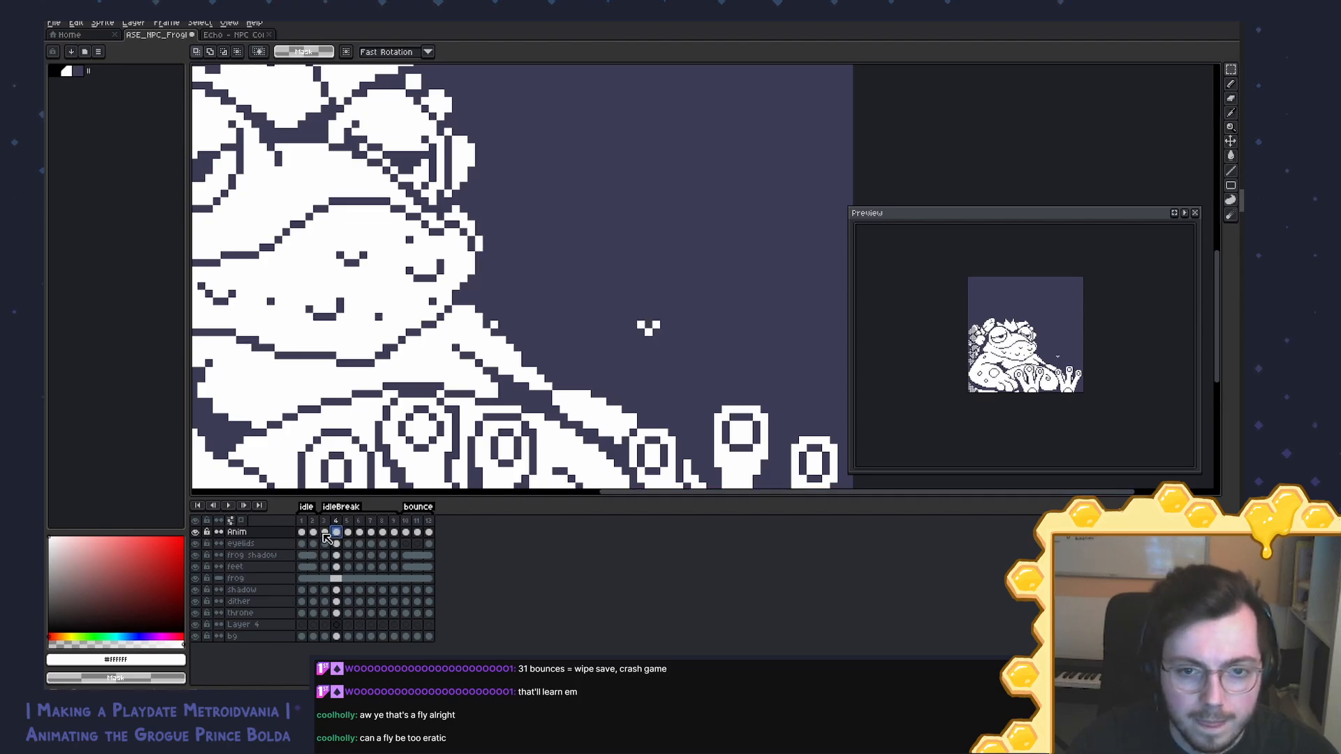
left_click(349, 532)
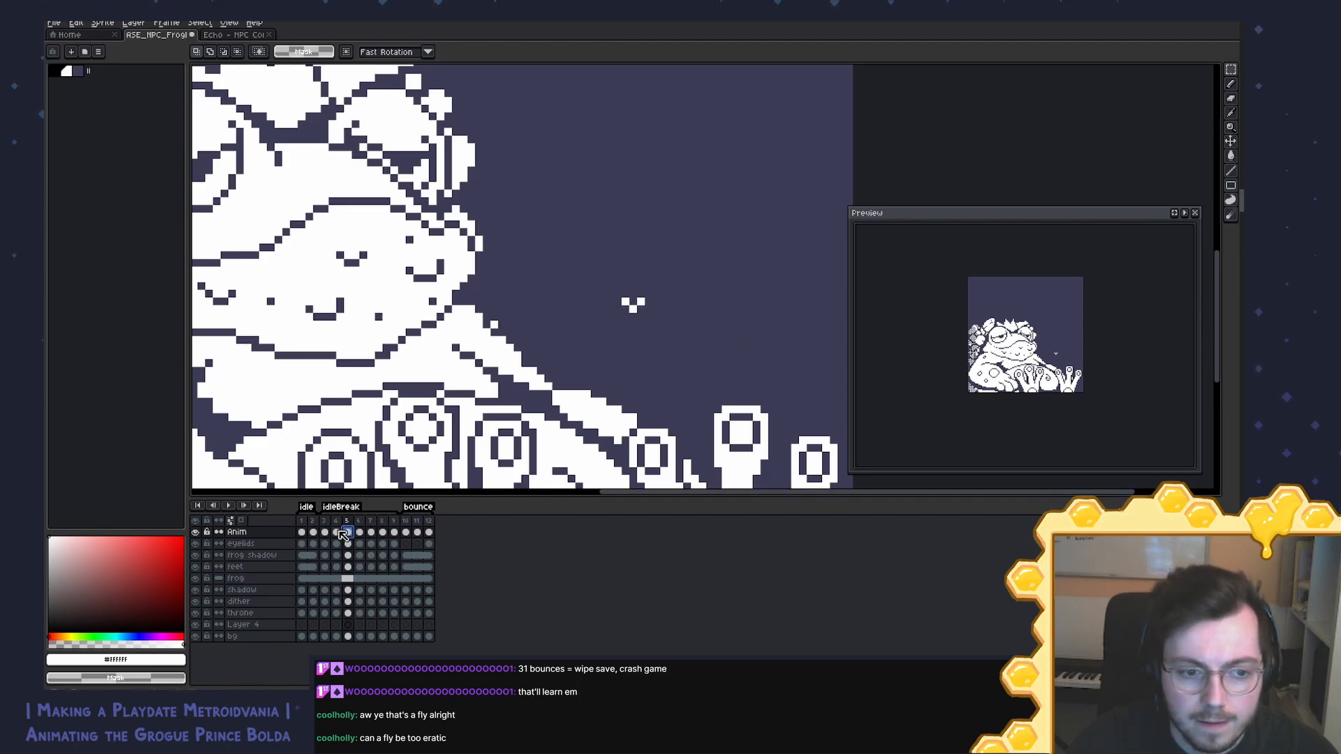
left_click(338, 532)
key("b")
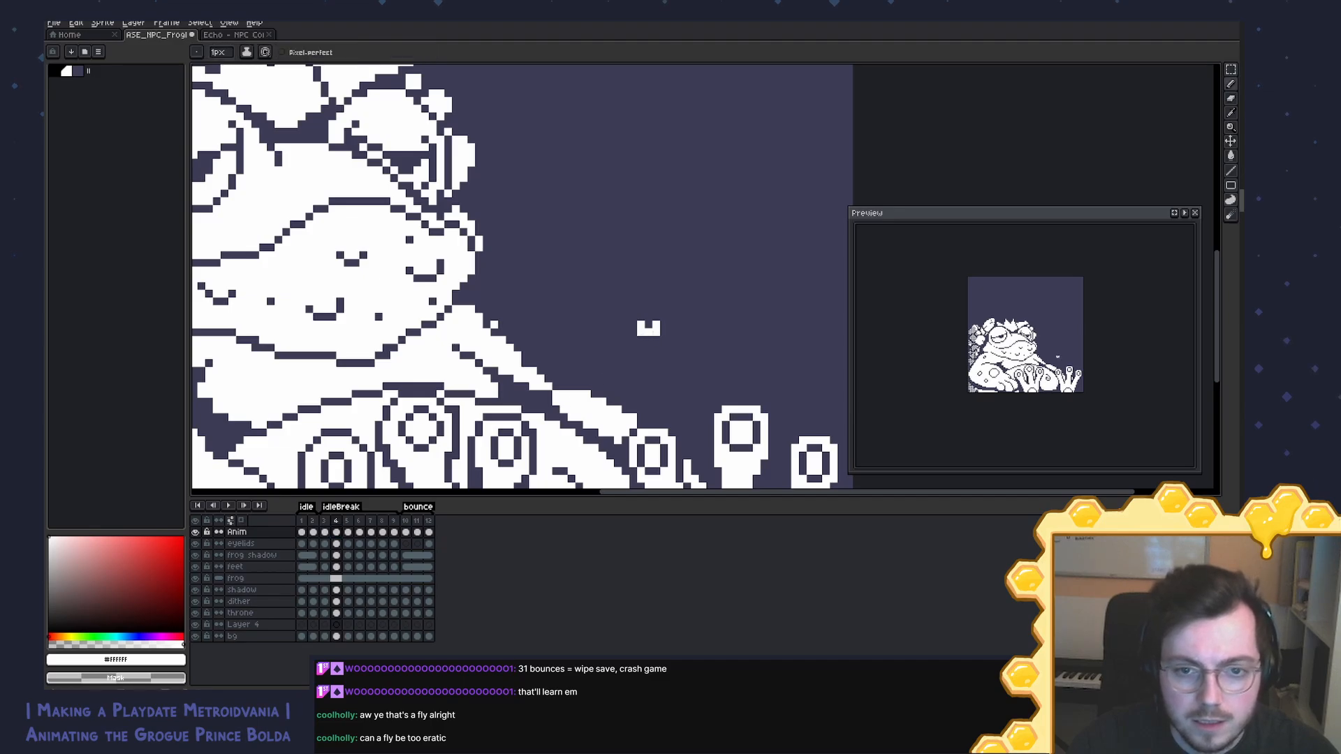
key("e")
left_click_drag(640, 325, 656, 325)
Step: Play the idleBreak animation and enlarge the preview image to examine the fly's wing flaps
scroll(748, 309, "down", 2)
key("Return")
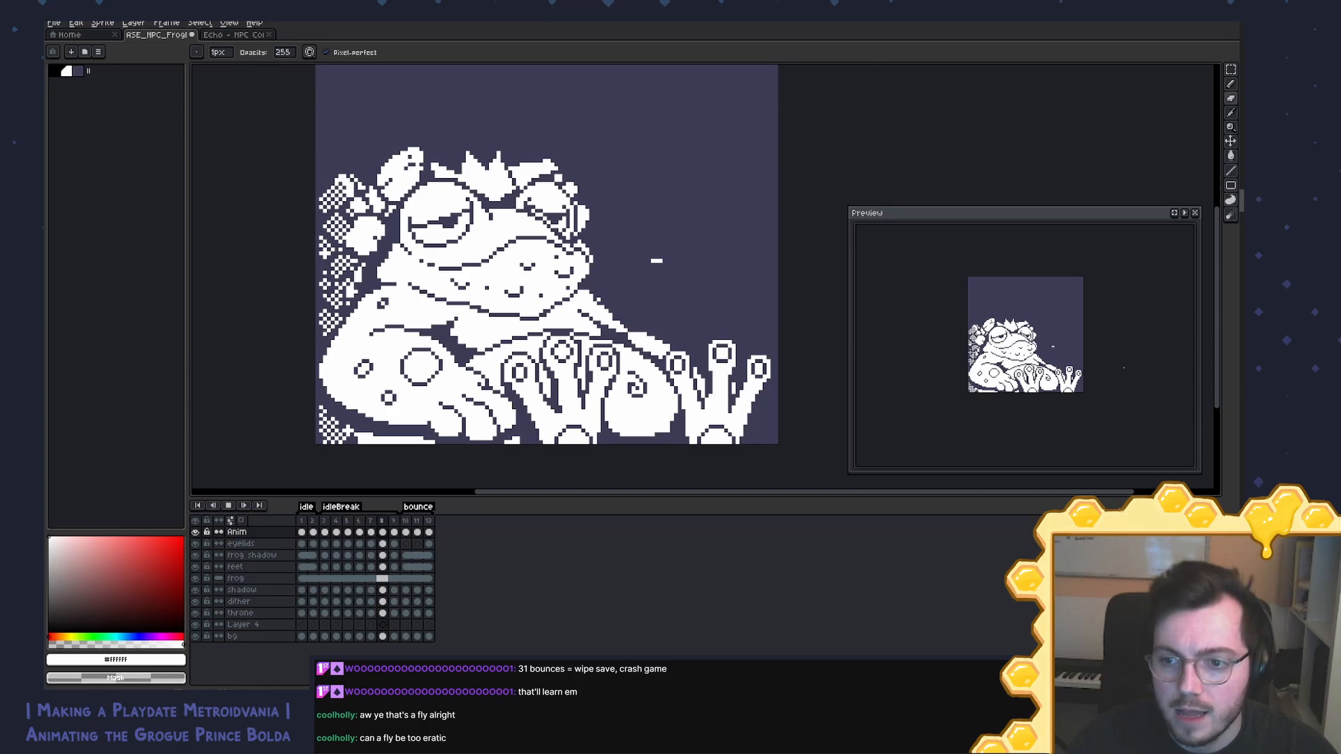
scroll(1088, 363, "up", 2)
scroll(1088, 362, "up", 2)
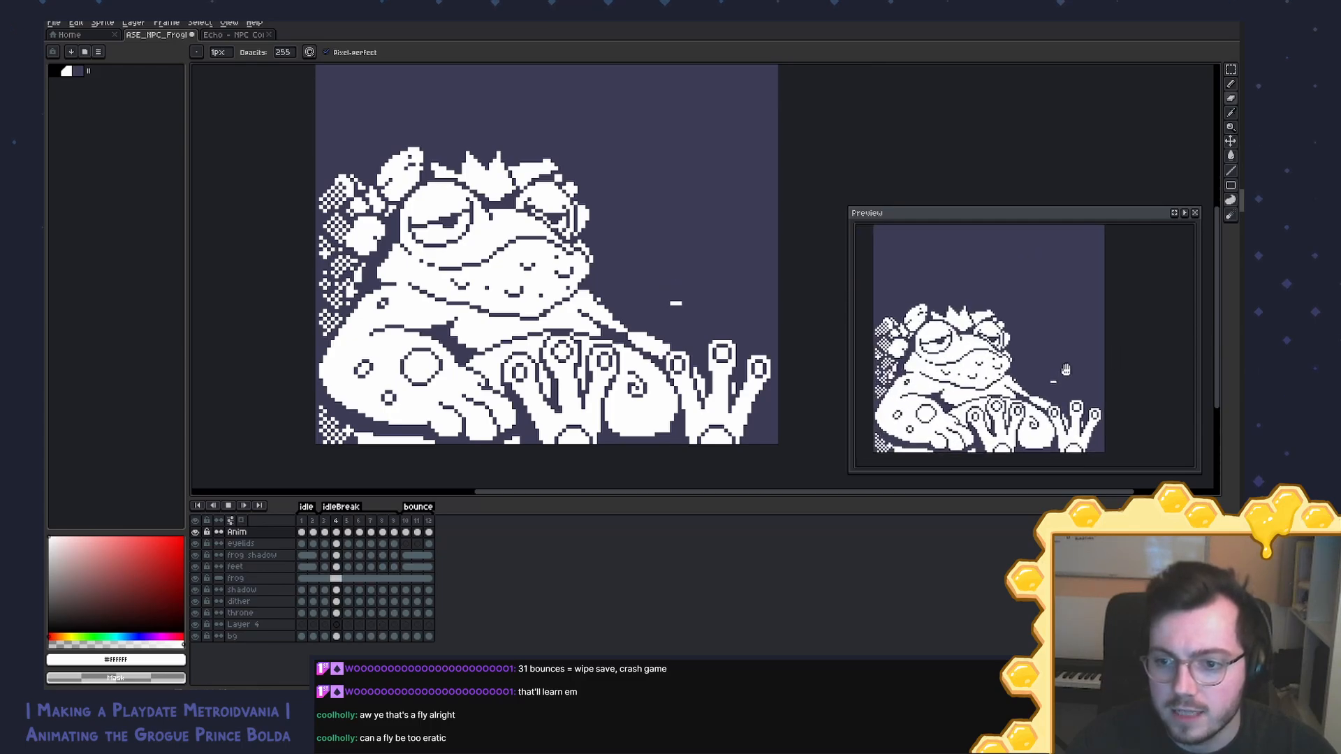
key("Return")
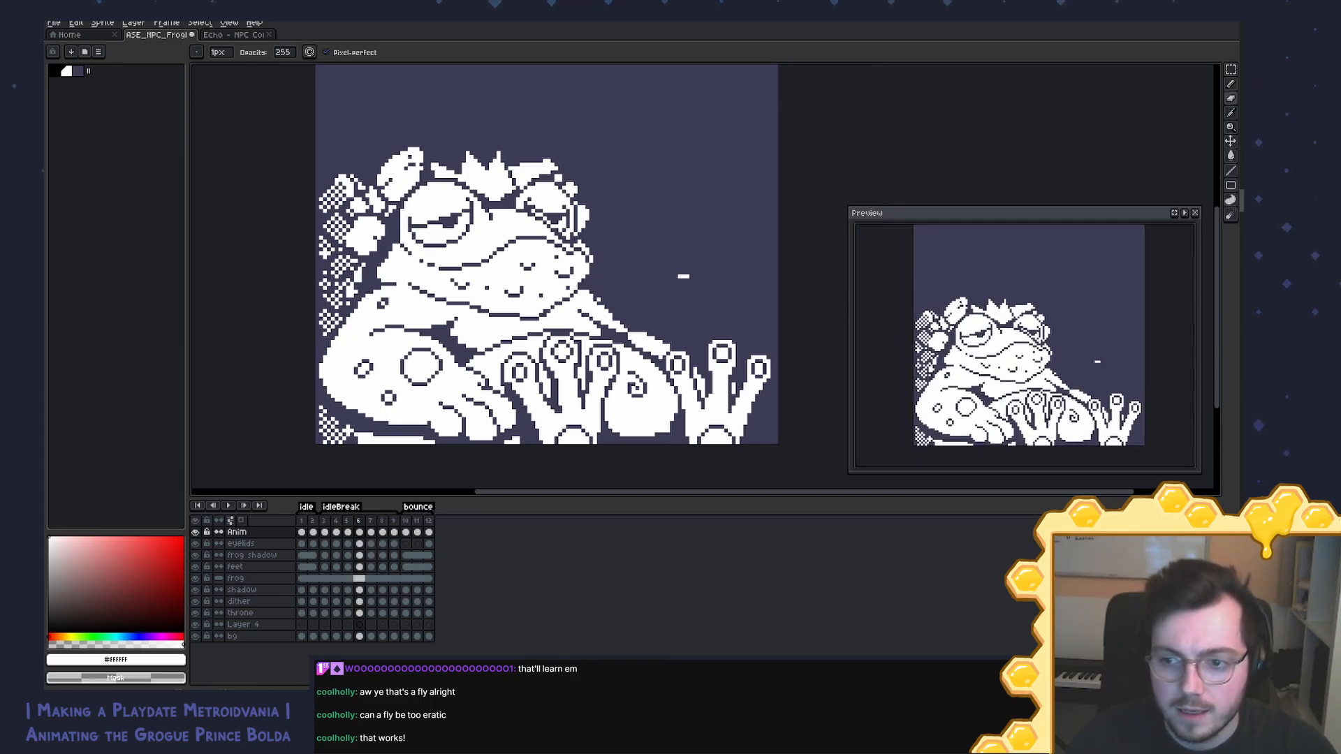
Step: Delete the eyelids layer's content in frame 5 so the frog's eyes are wide open
left_click(326, 520)
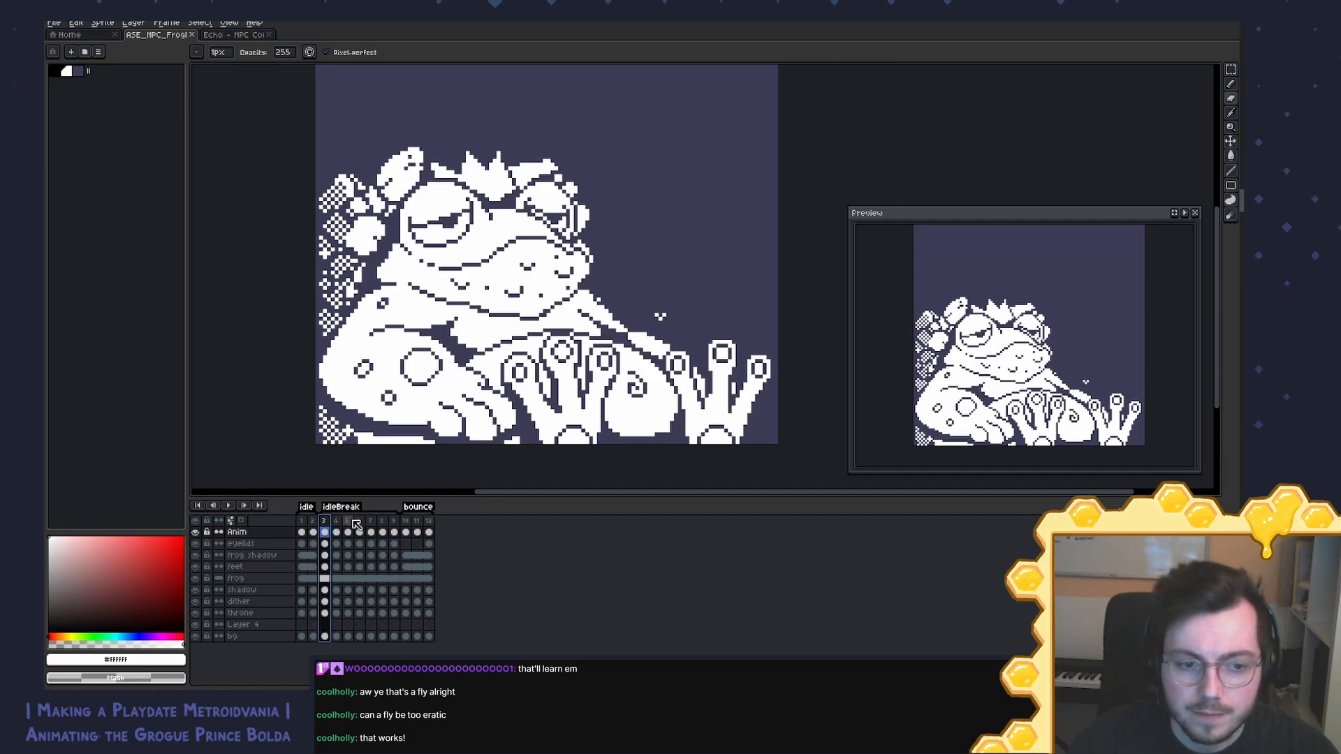
left_click(336, 522)
left_click(348, 522)
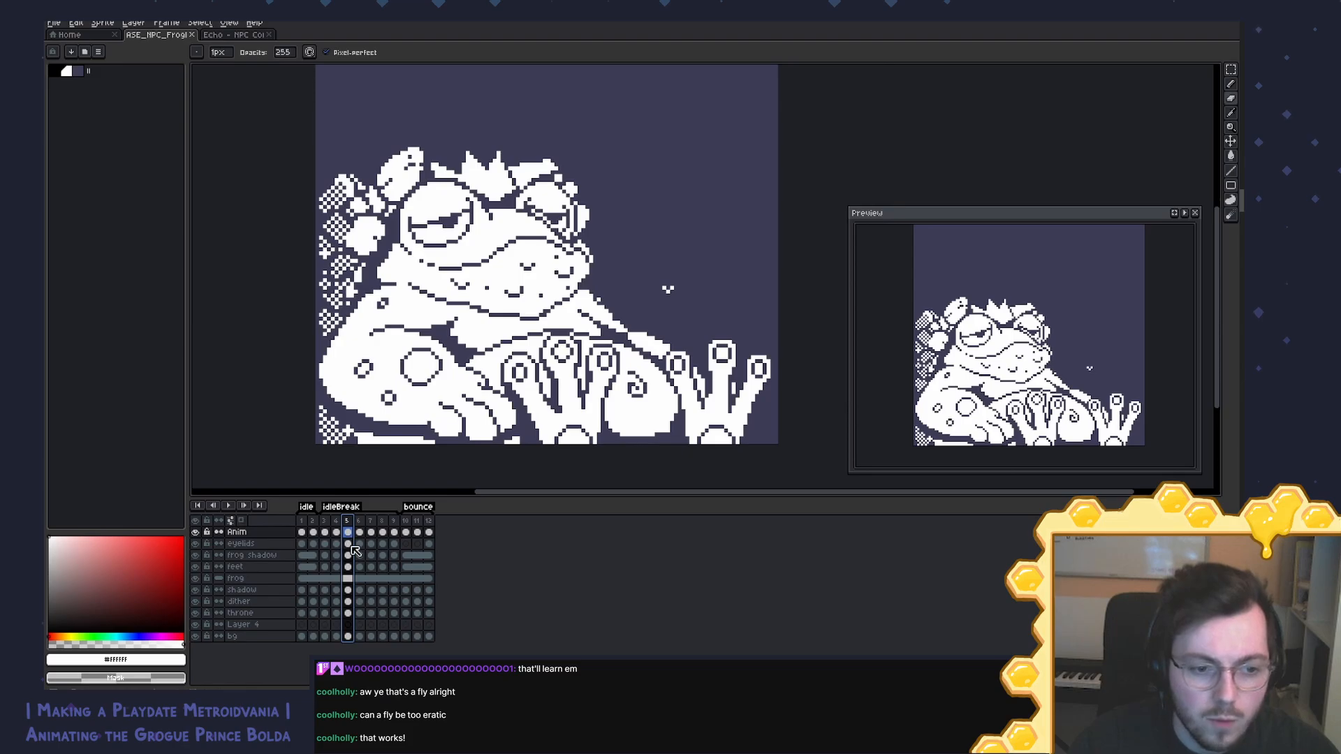
left_click(349, 544)
key("Delete")
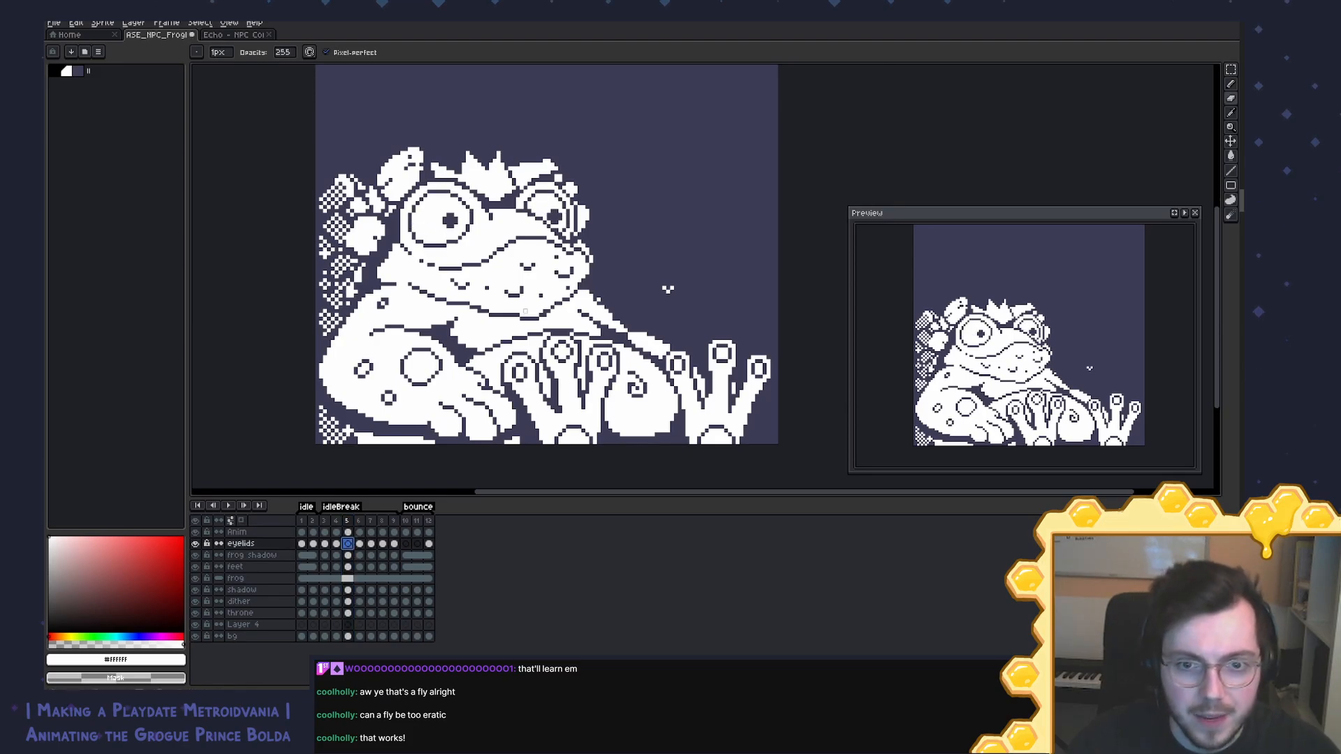
Step: Shift the pupil of the frog's right-hand eye towards the fly in frame 5, filling the vacated pixels with white
scroll(609, 164, "up", 1)
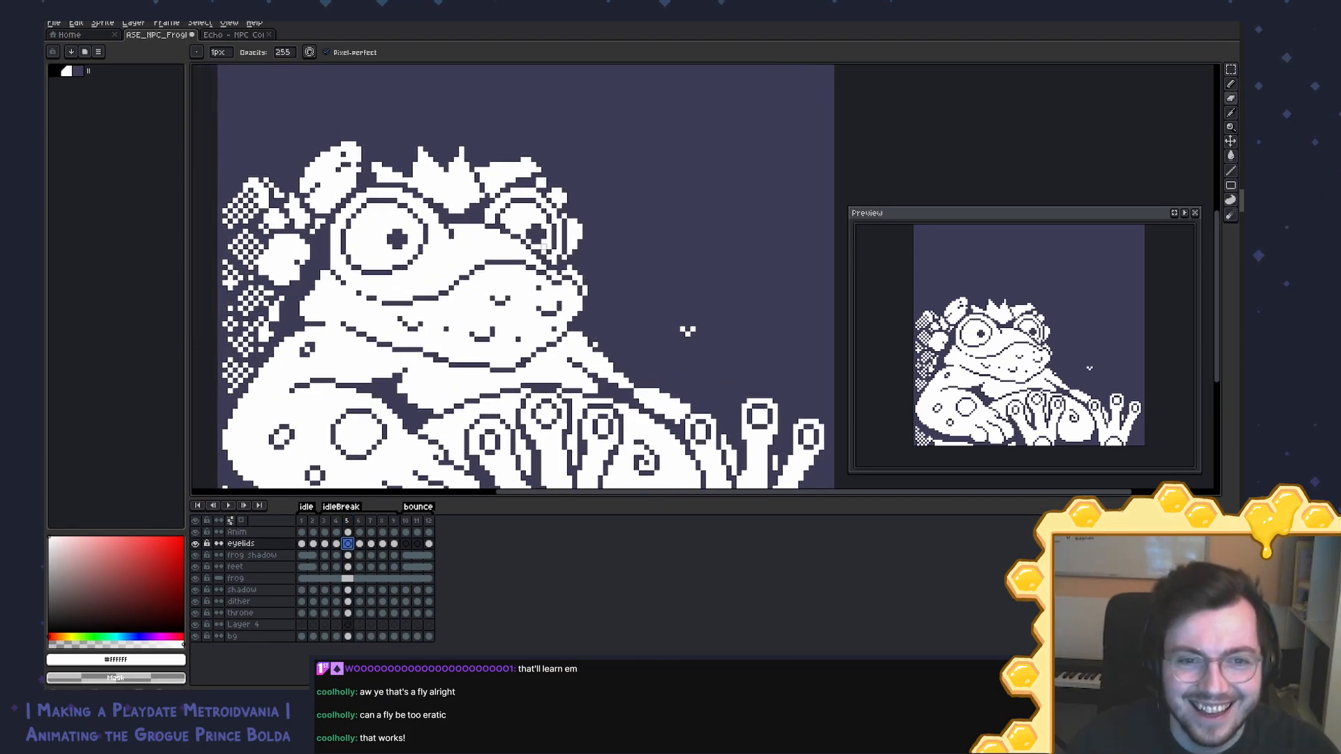
key("b")
left_click(542, 234, "alt")
scroll(543, 233, "up", 2)
left_click_drag(474, 229, 563, 266)
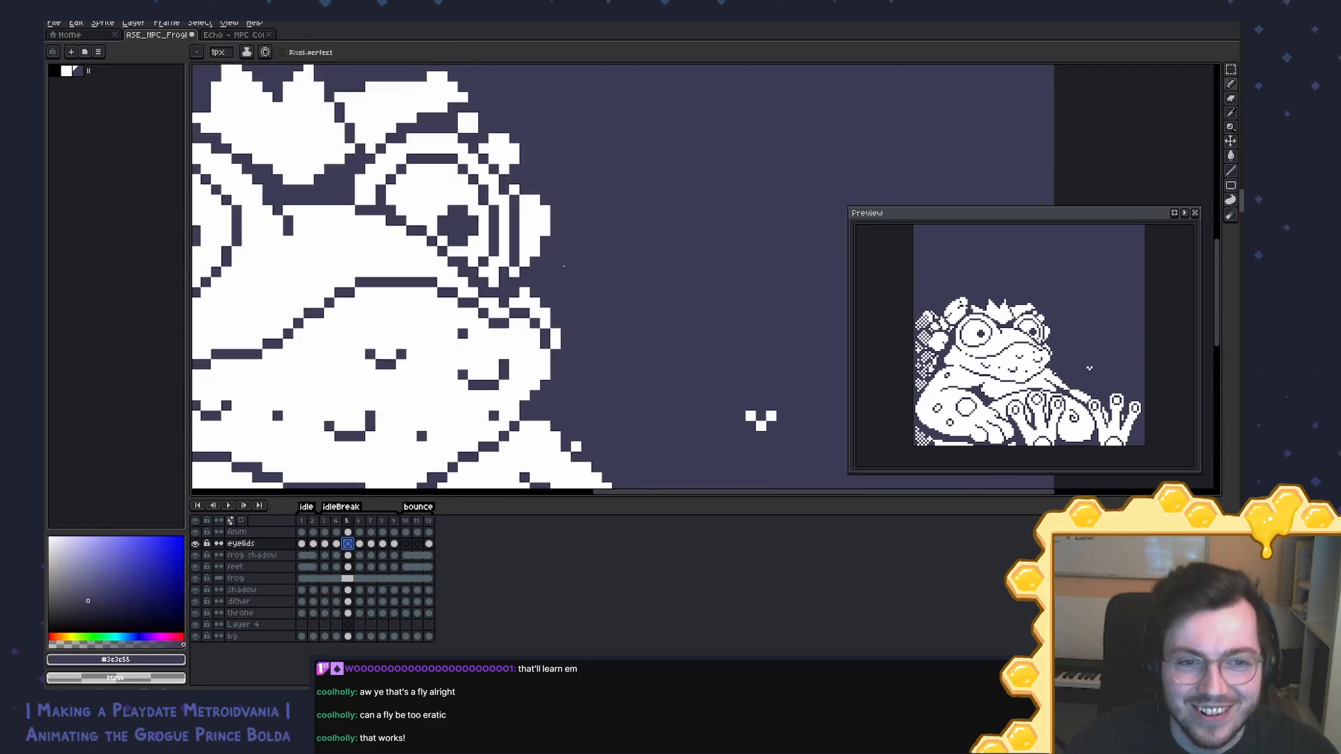
left_click_drag(473, 222, 474, 210)
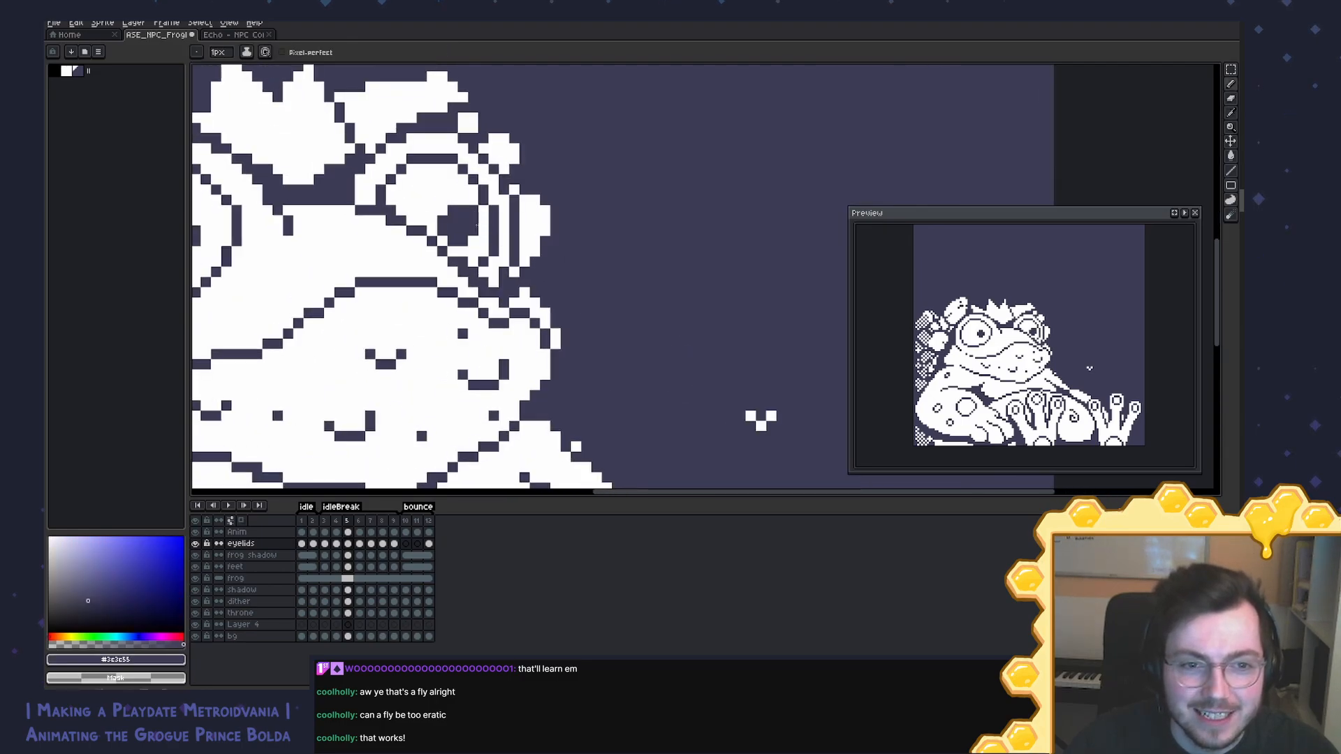
key("x")
left_click(442, 220)
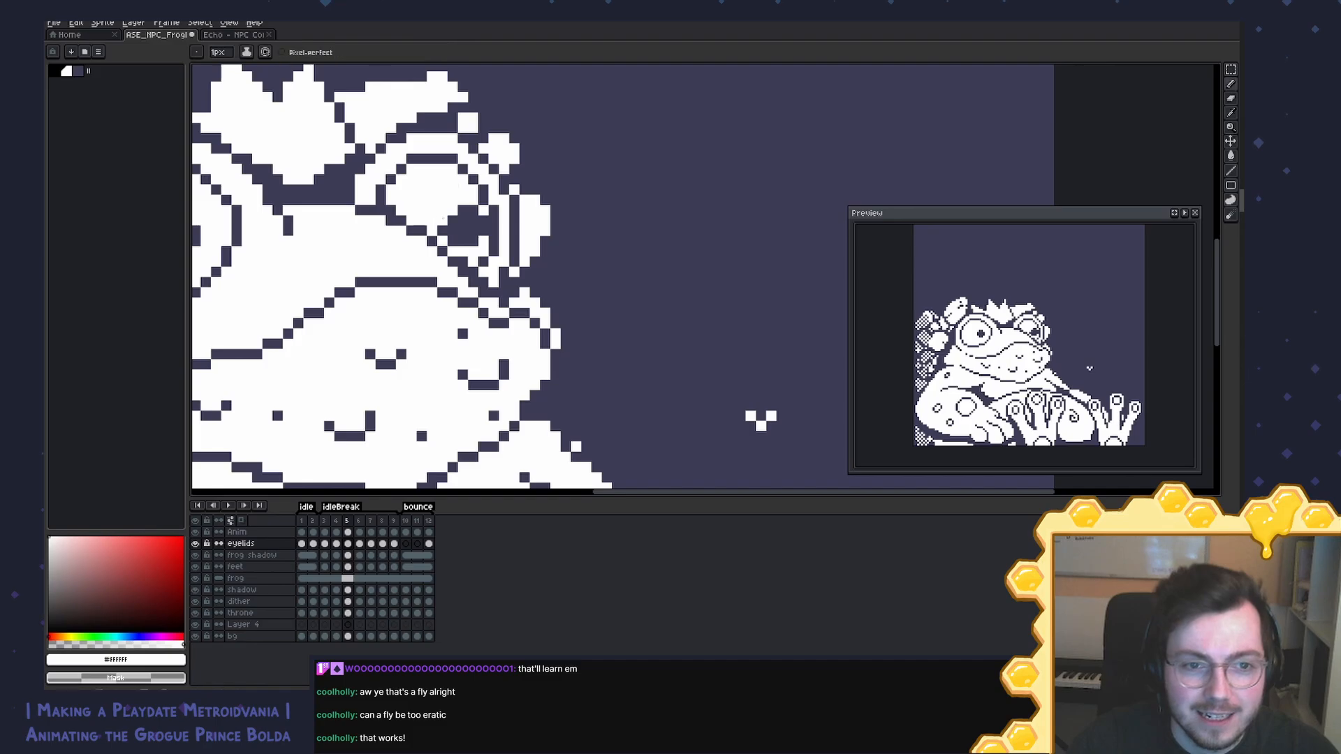
Step: Shift the pupil of the frog's left-hand eye towards the fly in frame 5, whitening its old left edge
left_click_drag(389, 275, 521, 263)
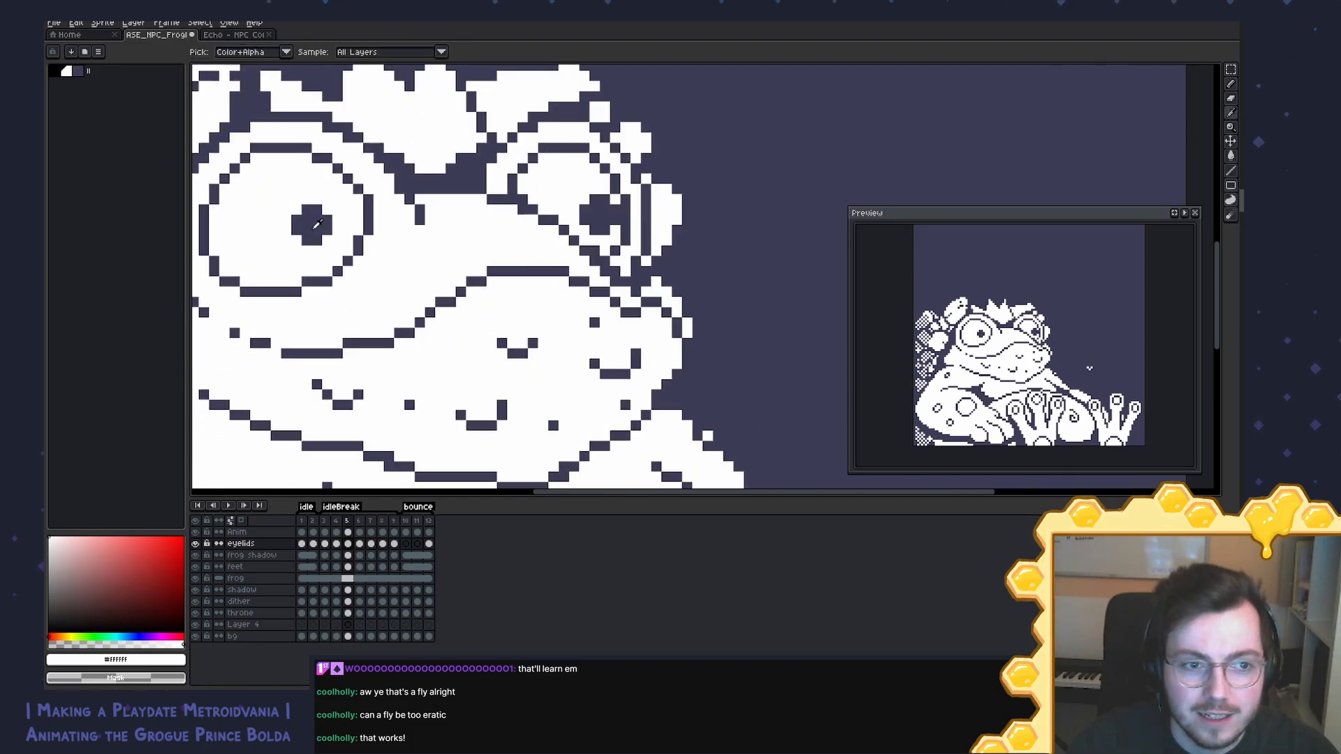
left_click(324, 213, "alt")
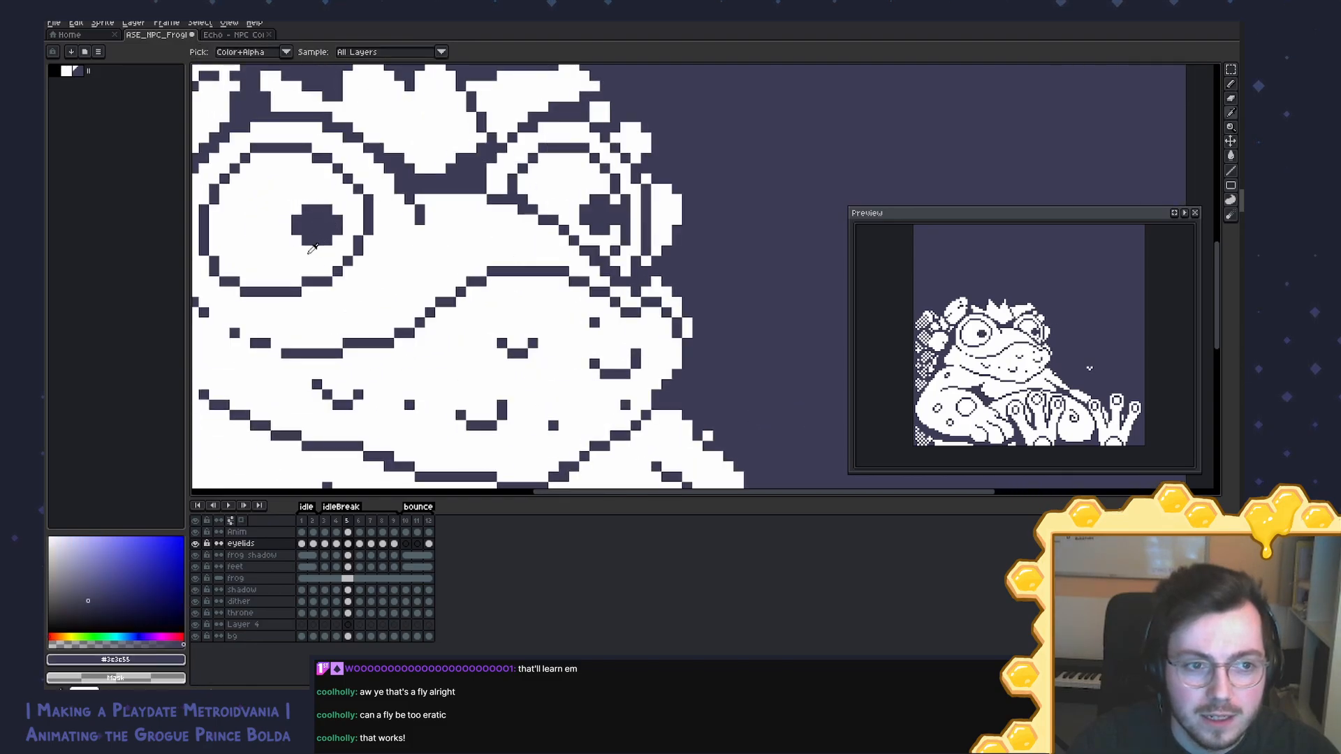
key("x")
left_click_drag(297, 230, 307, 209)
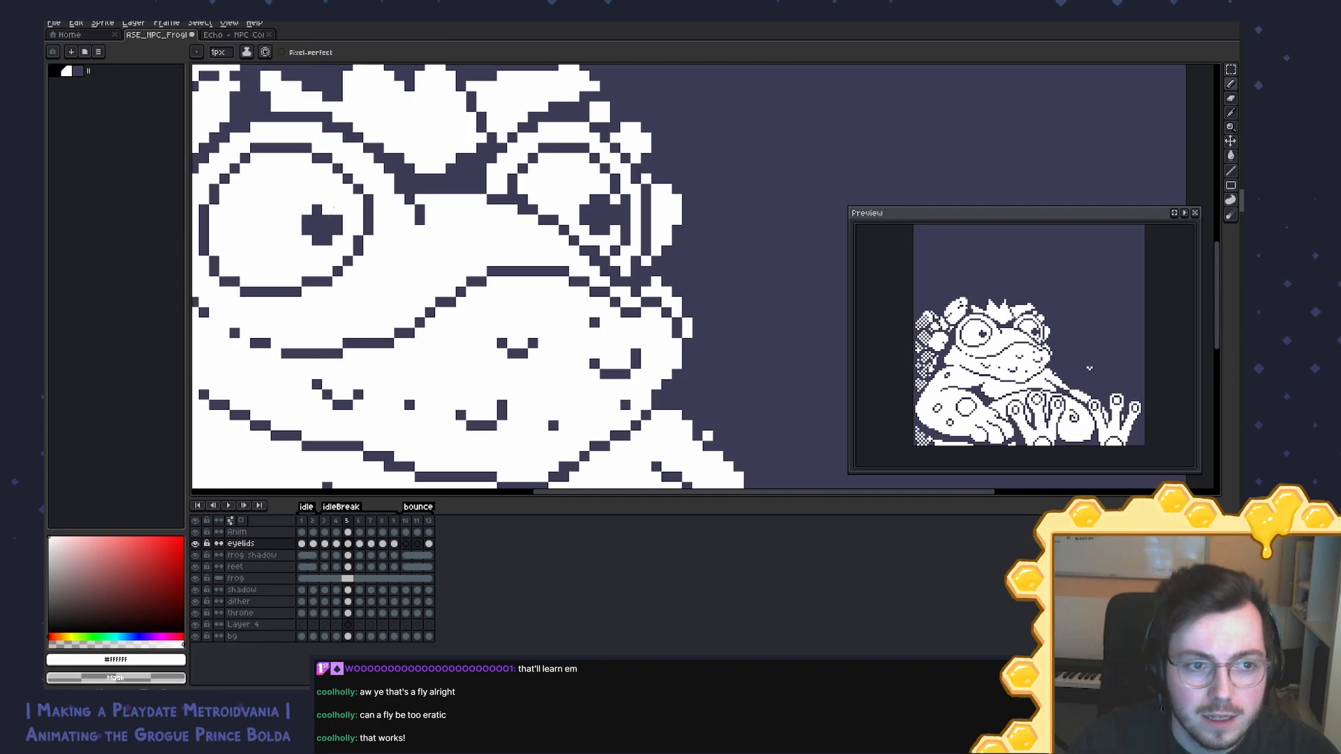
scroll(334, 207, "down", 3)
scroll(713, 291, "up", 3)
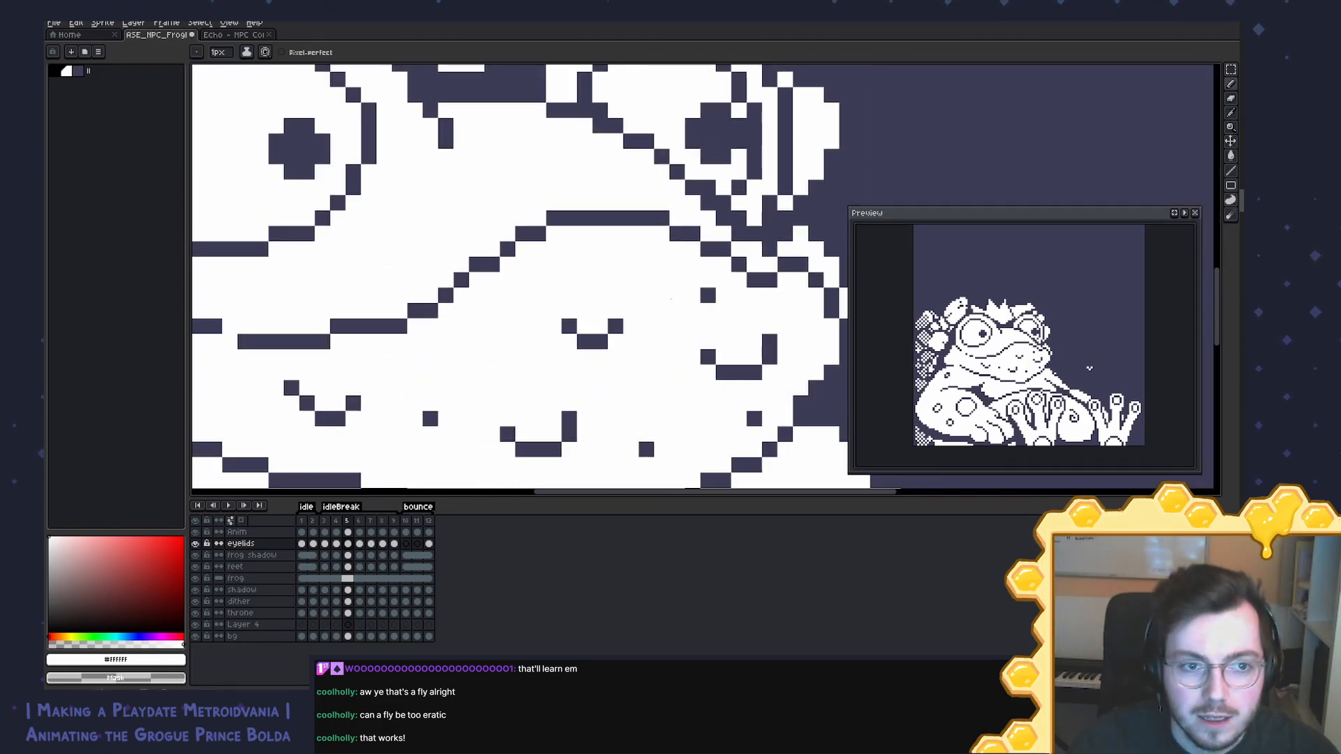
scroll(671, 299, "down", 1)
key("x")
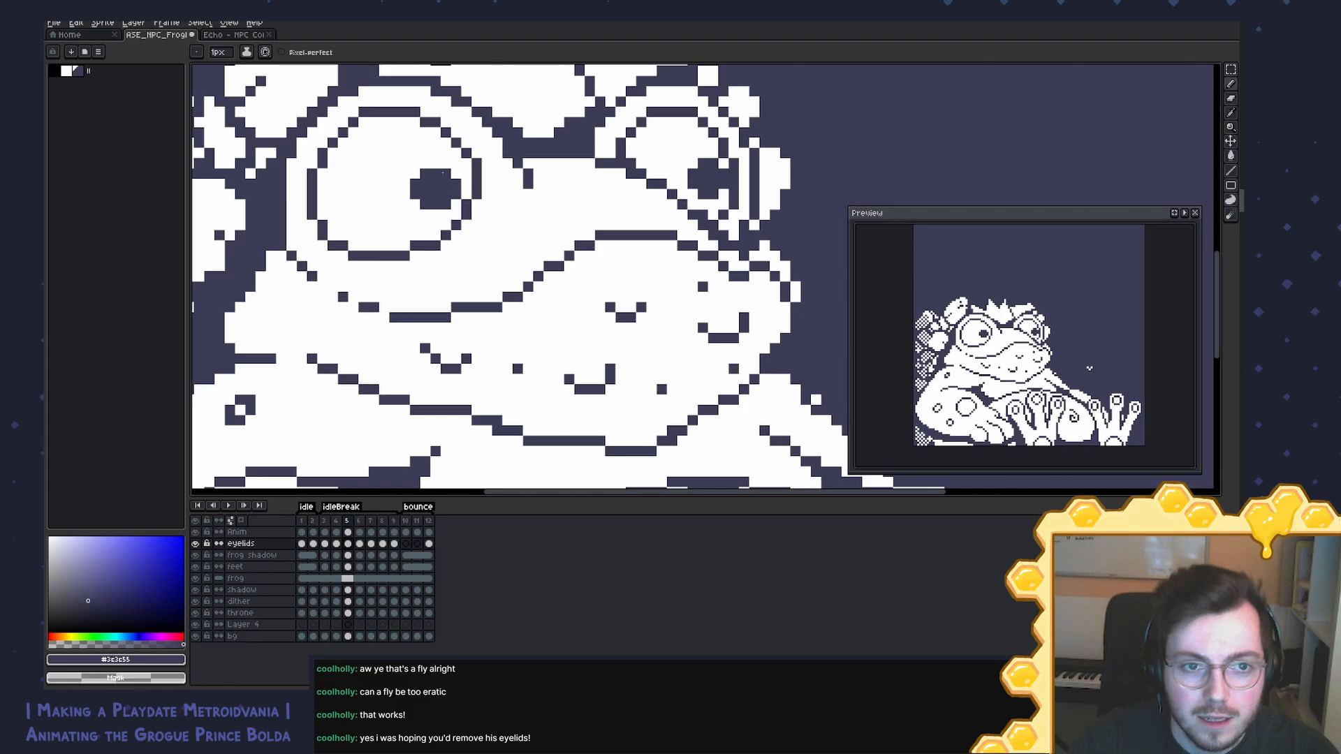
key("x")
left_click_drag(415, 172, 416, 196)
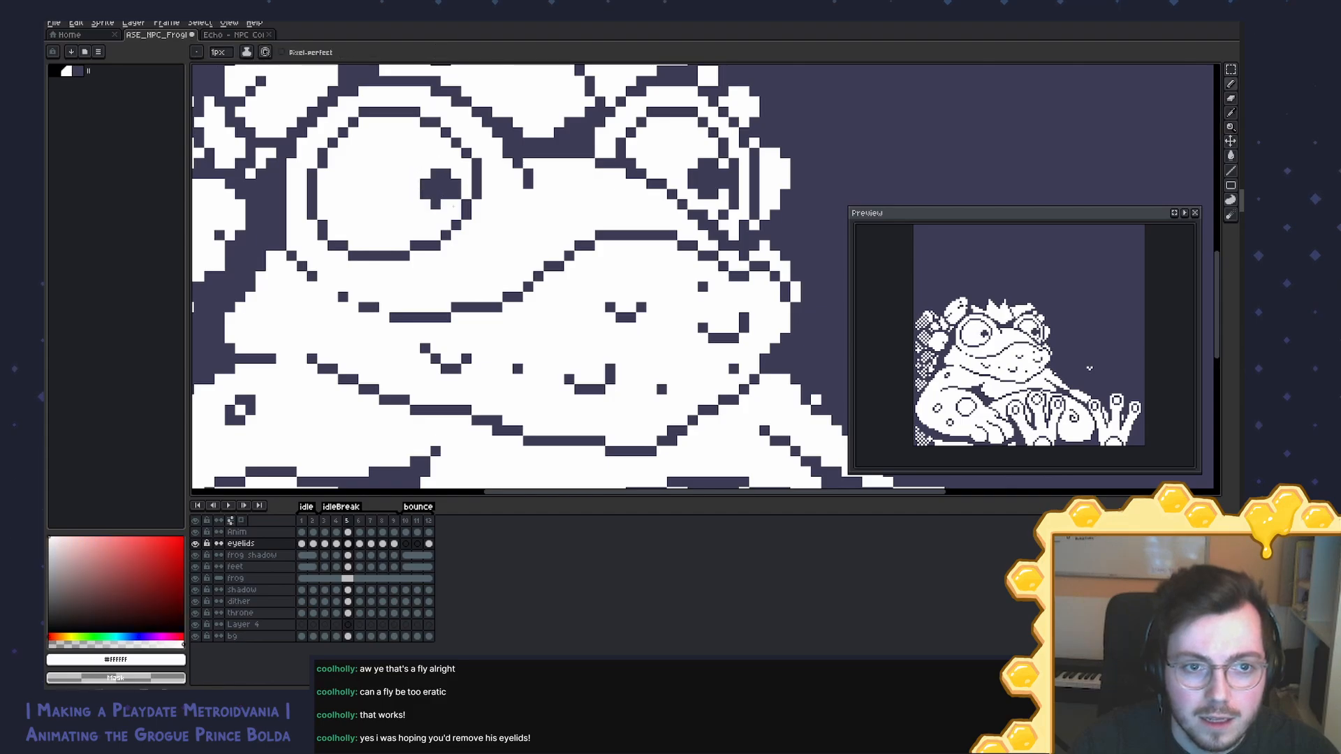
Step: Compare frames 3 to 5 and redraw the right-hand eye's pupil slightly lower in frame 5
scroll(701, 281, "down", 4)
left_click_drag(701, 281, 502, 223)
left_click(325, 522)
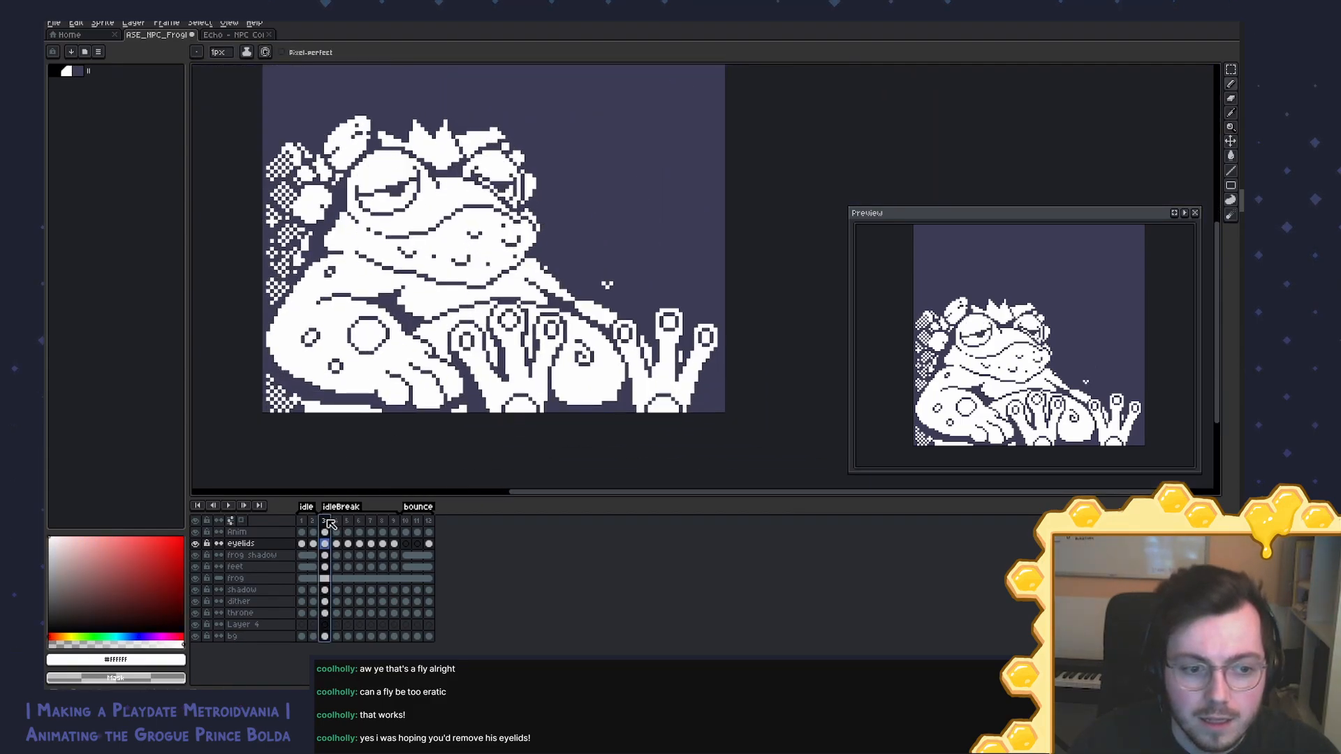
key("Right")
key("Right")
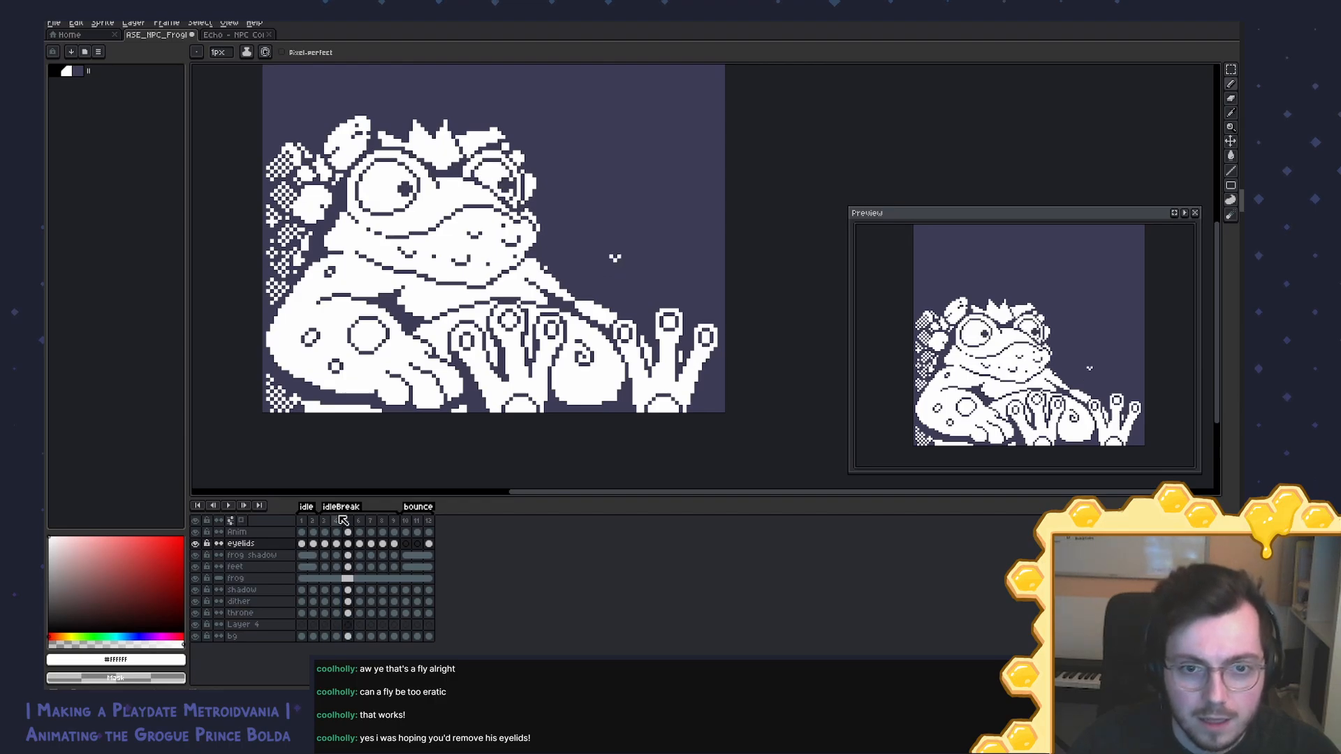
scroll(559, 185, "up", 3)
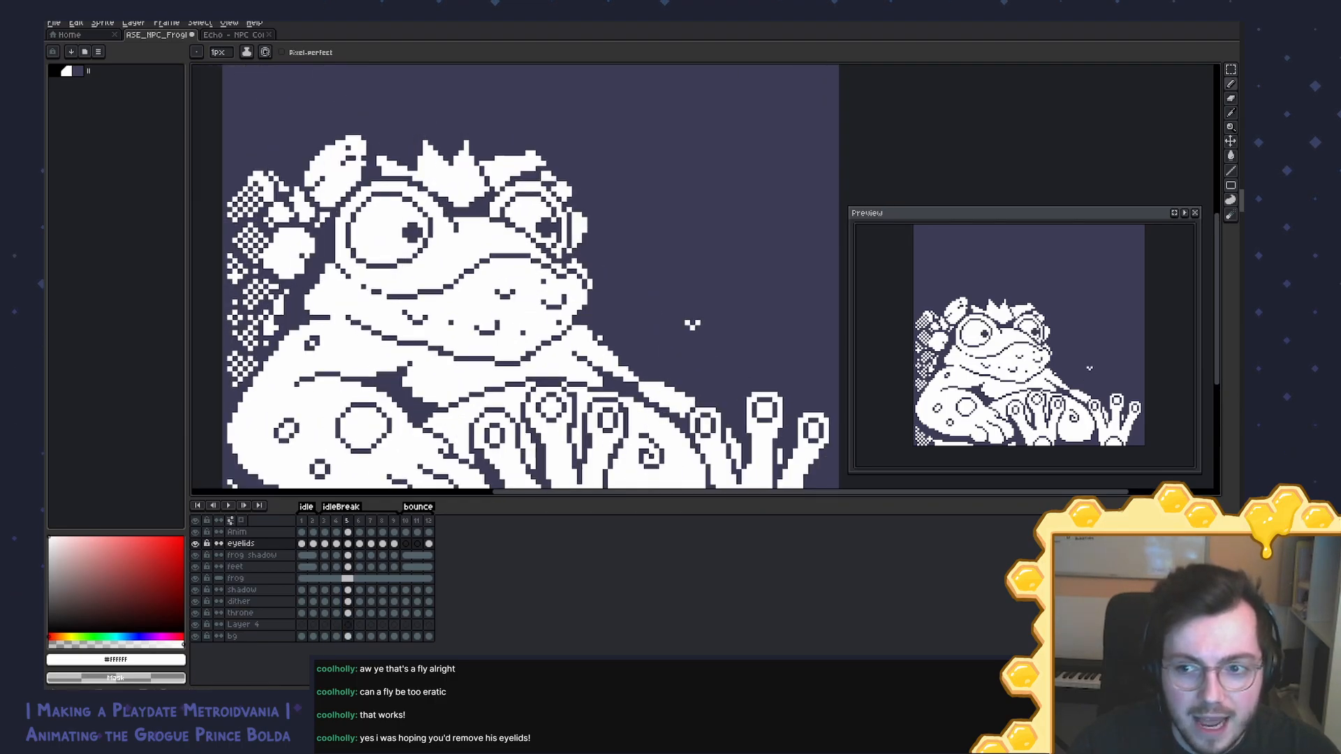
left_click_drag(538, 195, 665, 241)
left_click(508, 234, "alt")
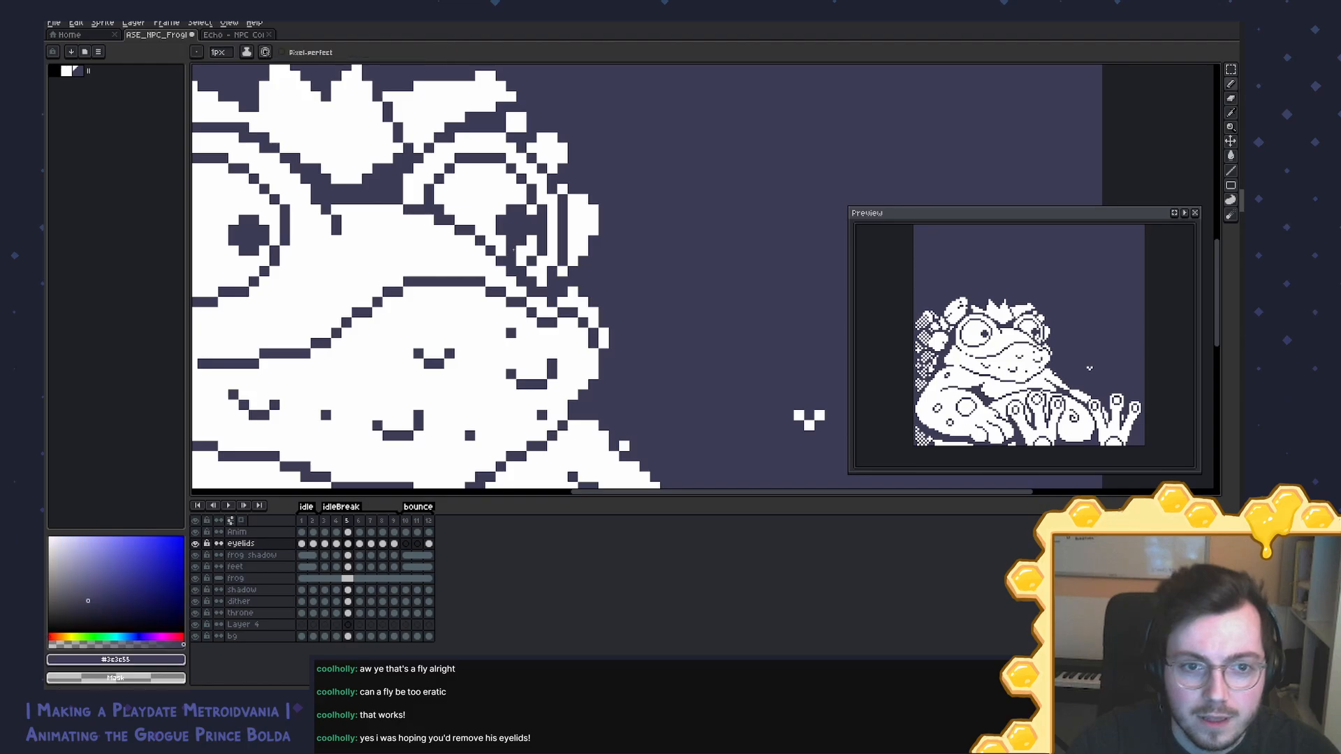
left_click(506, 201, "alt")
left_click(510, 210)
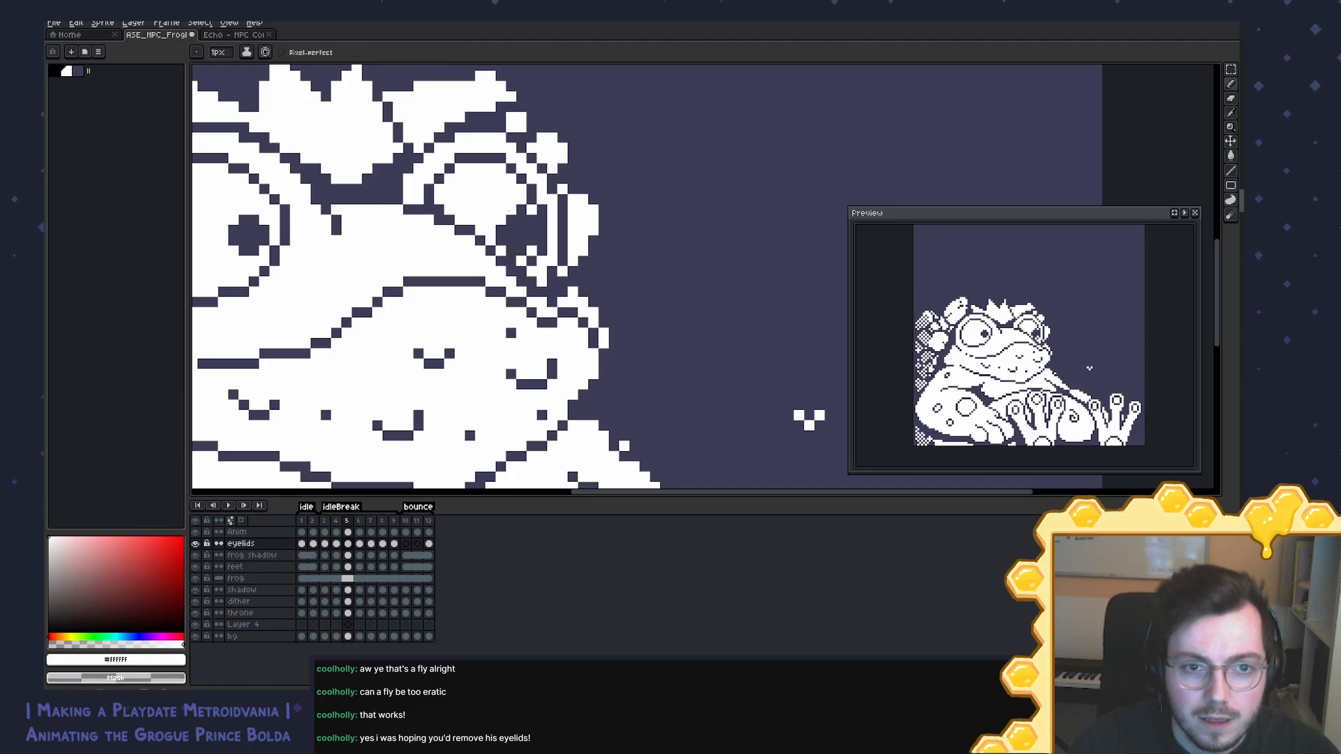
Step: Redraw the left-hand eye's pupil slightly lower in frame 5, whitening pixels along its top edge
left_click_drag(314, 269, 537, 244)
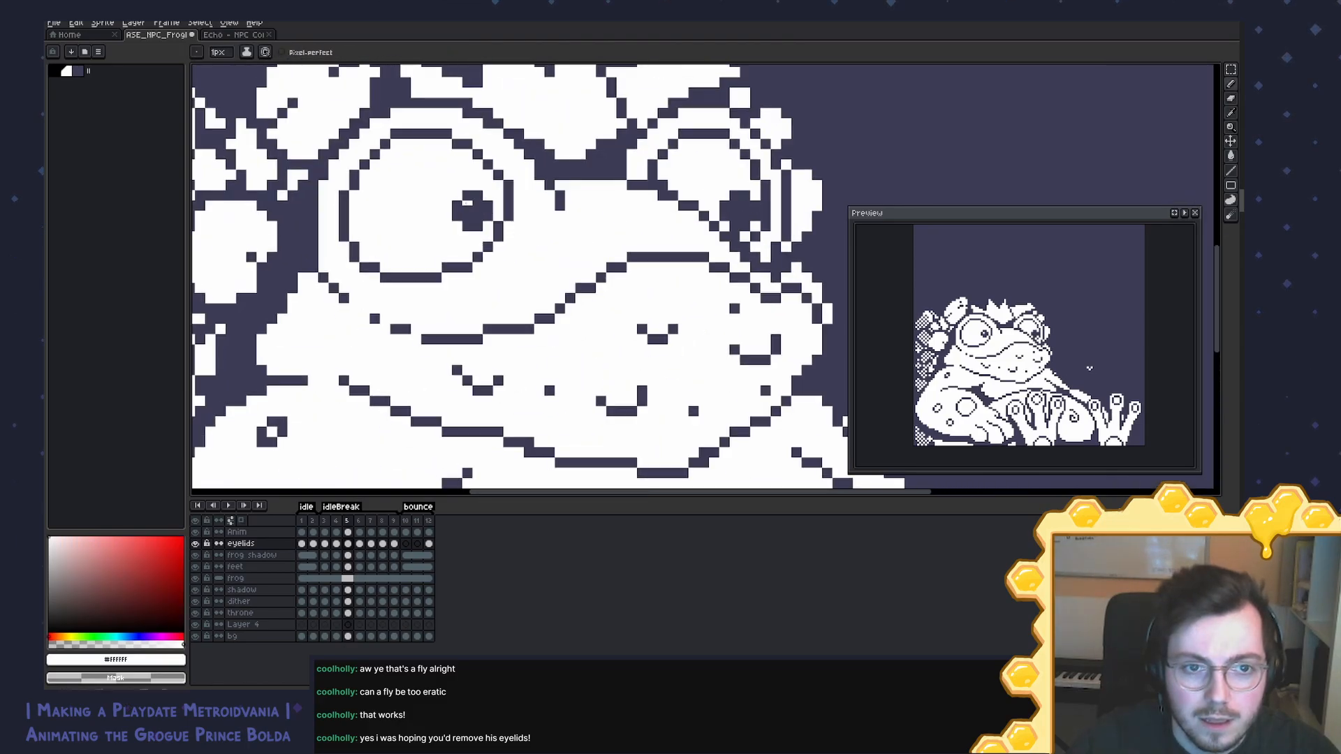
key("x")
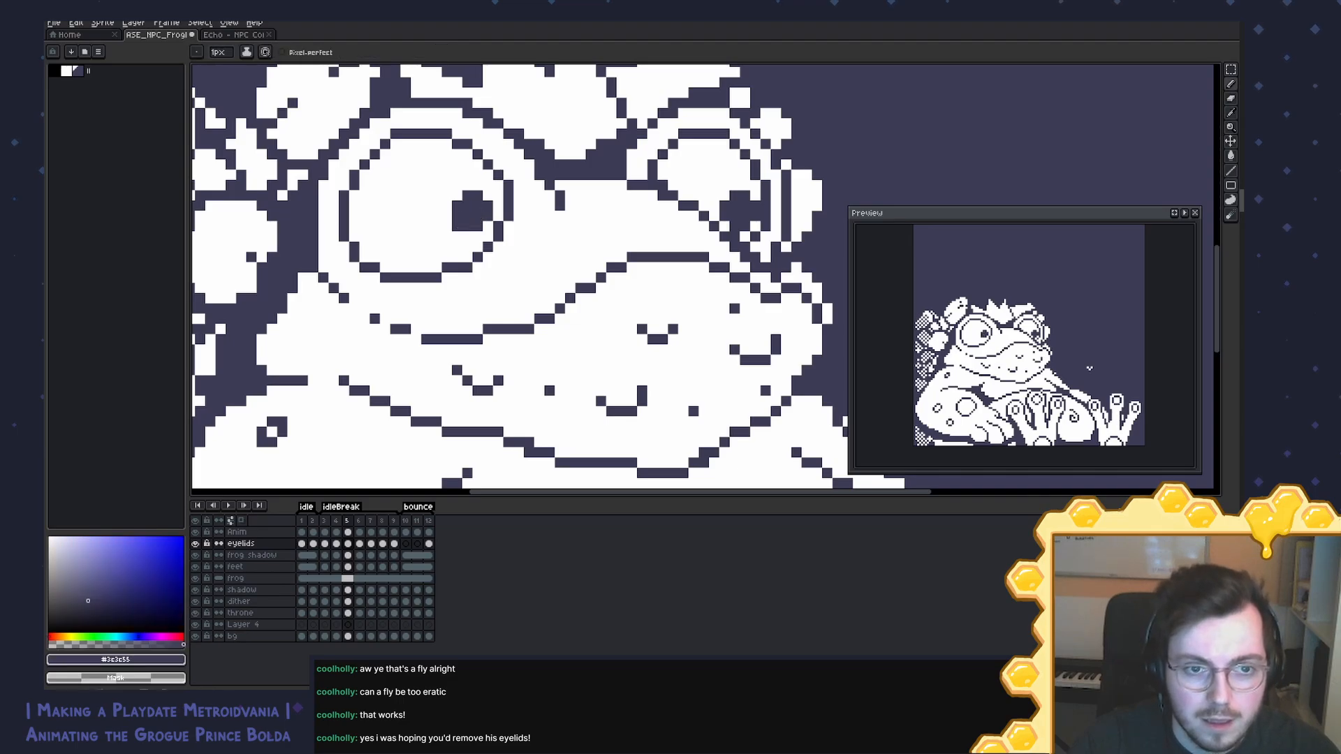
key("x")
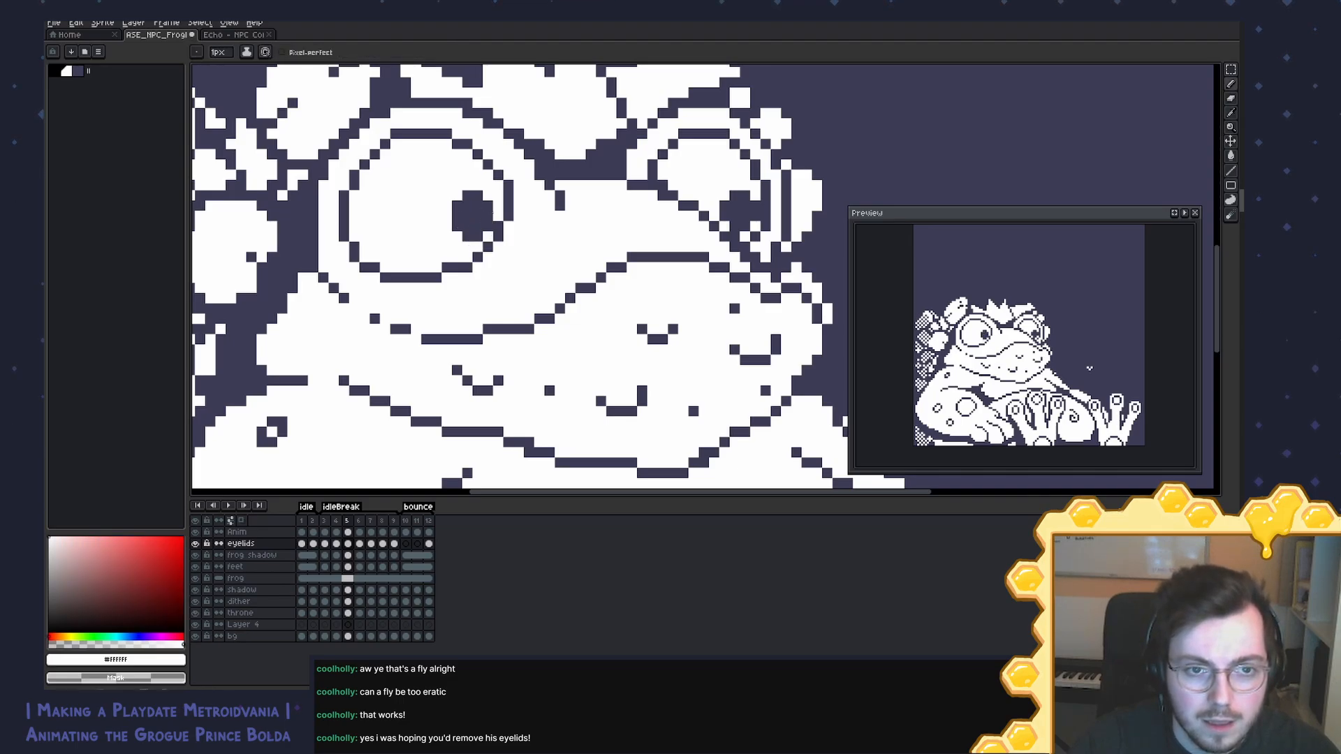
Step: Play the idleBreak animation to review the frog's wide-eyed look at the fly
scroll(809, 268, "down", 3)
left_click_drag(809, 267, 503, 216)
scroll(503, 217, "down", 1)
key("Return")
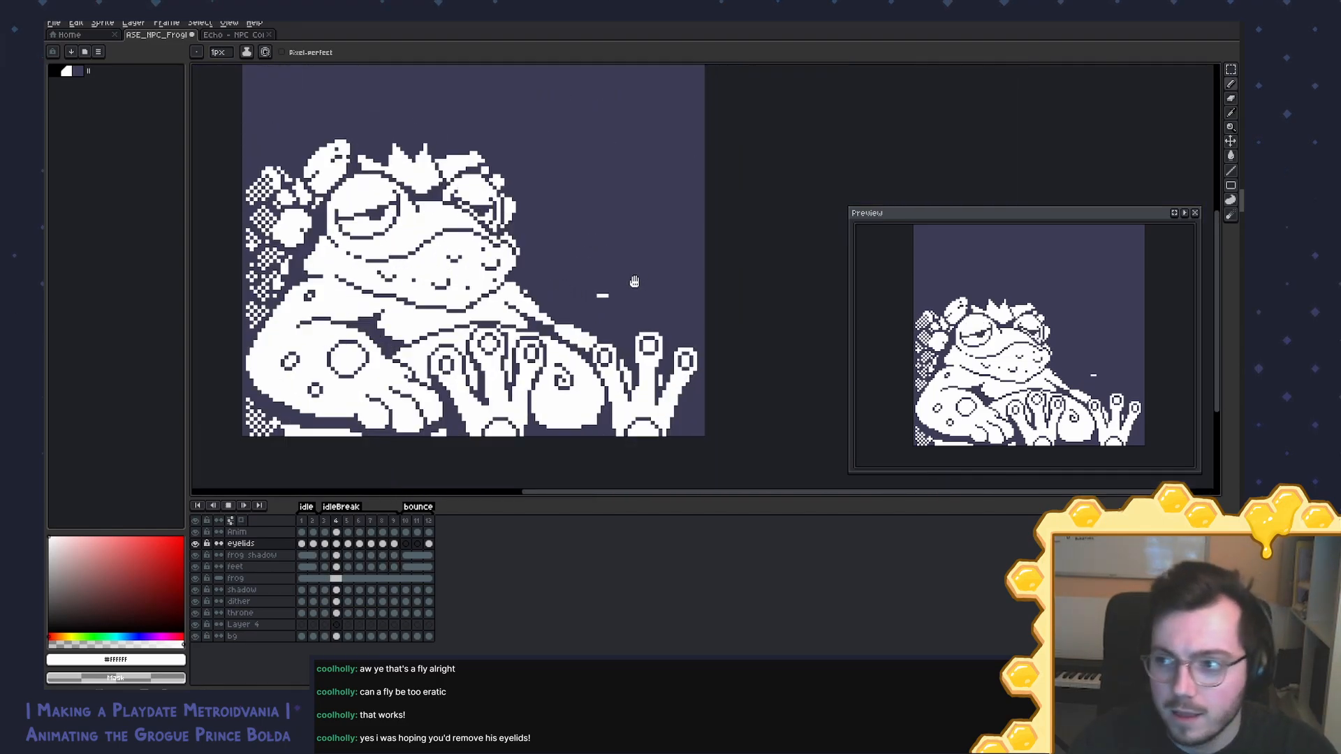
Step: Check frames 3 to 6 of idleBreak and clear the eyelids cel in frame 6
key("Return")
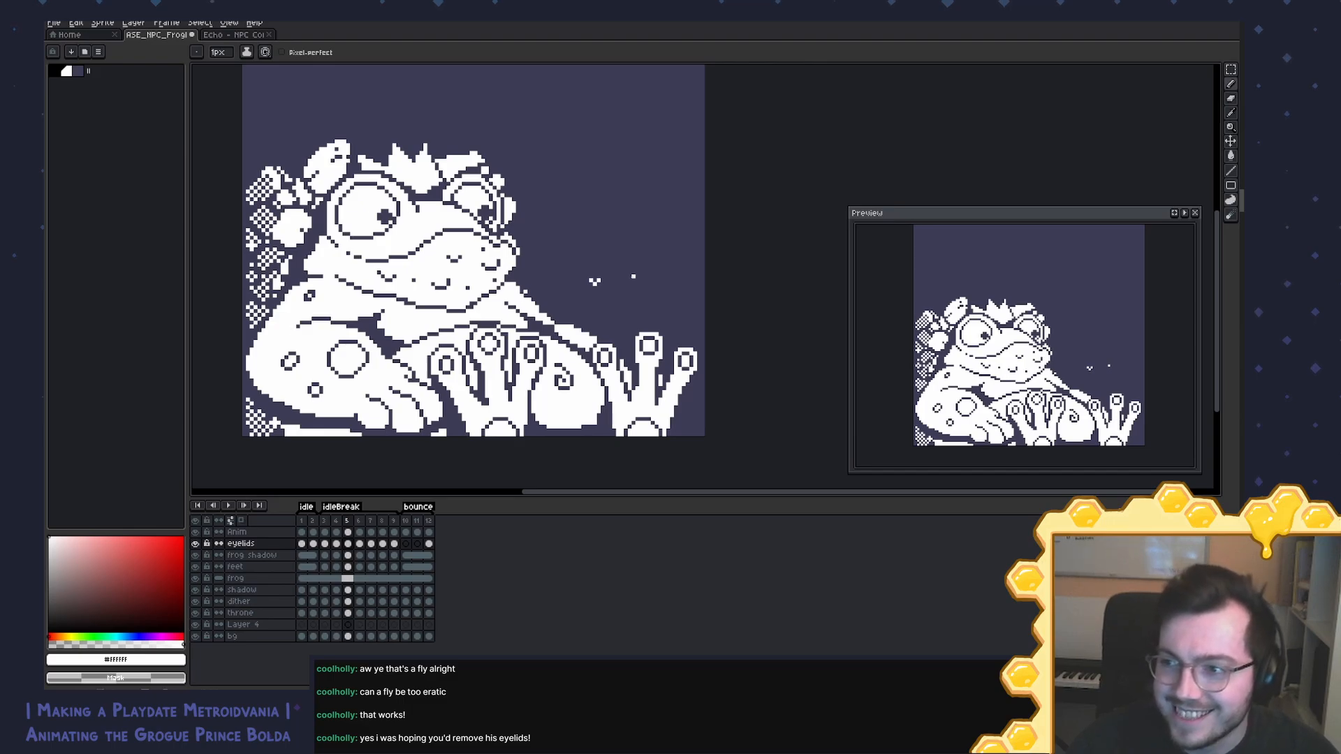
left_click(338, 522)
left_click(326, 522)
left_click(338, 522)
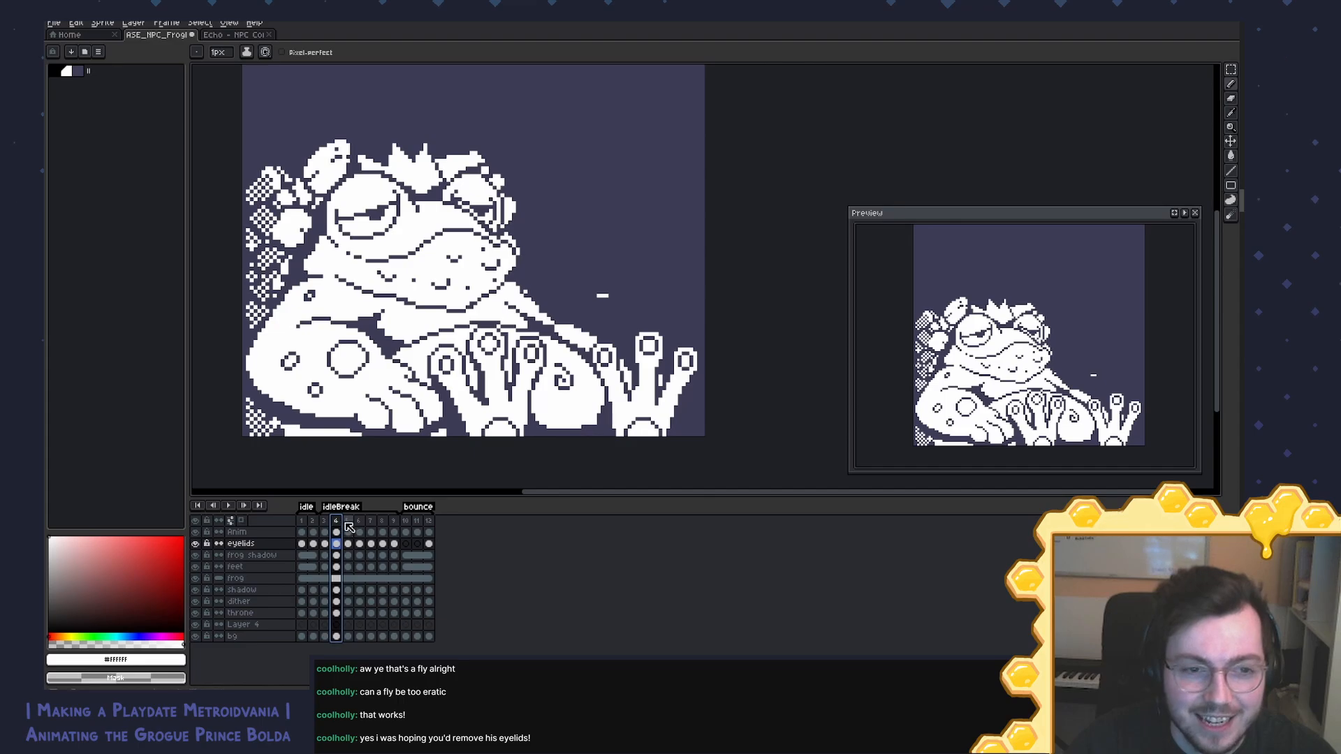
left_click(347, 522)
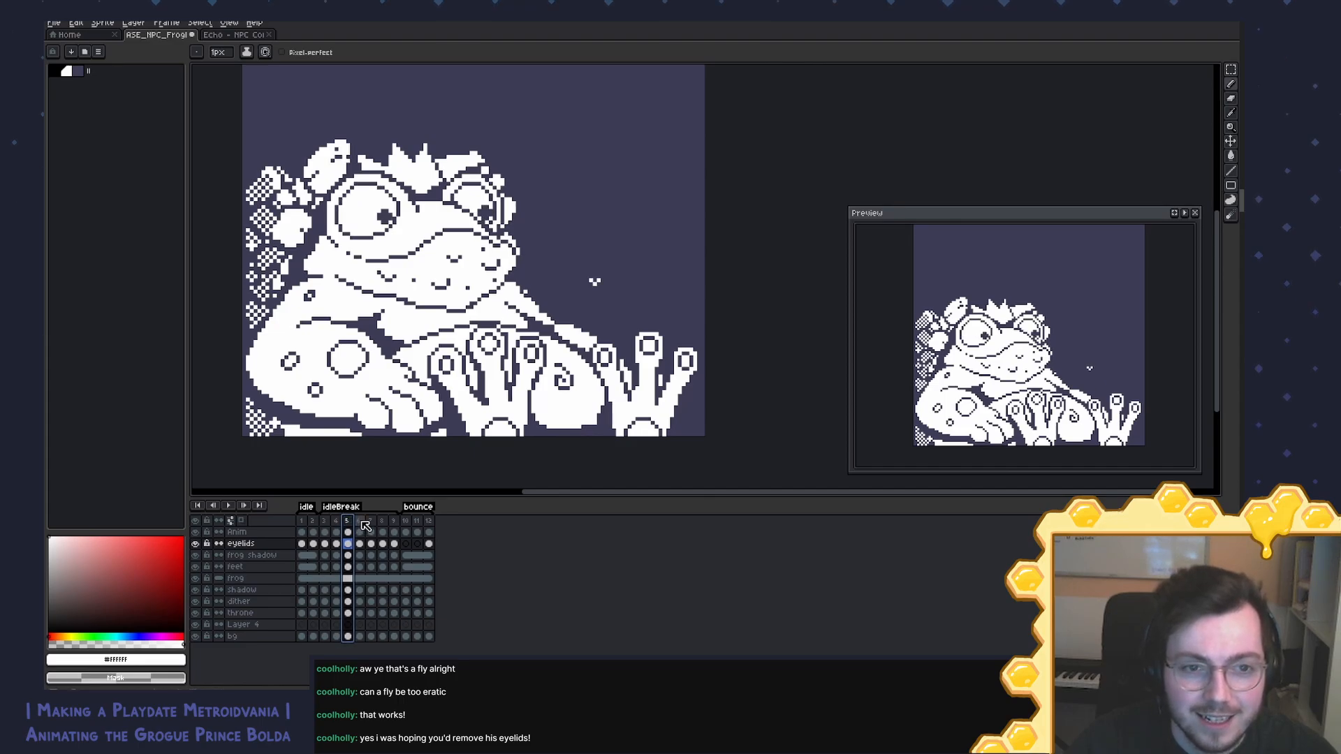
left_click(363, 524)
double_click(360, 544)
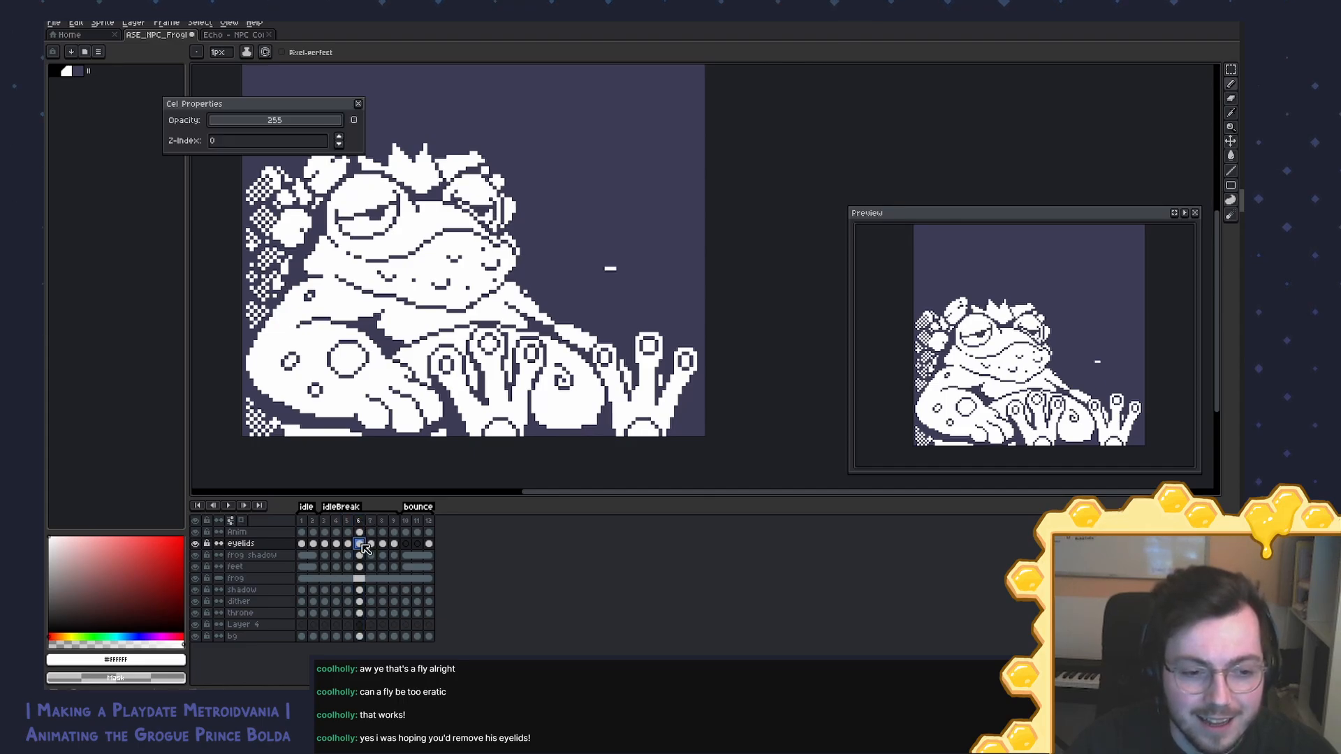
key("Escape")
key("Delete")
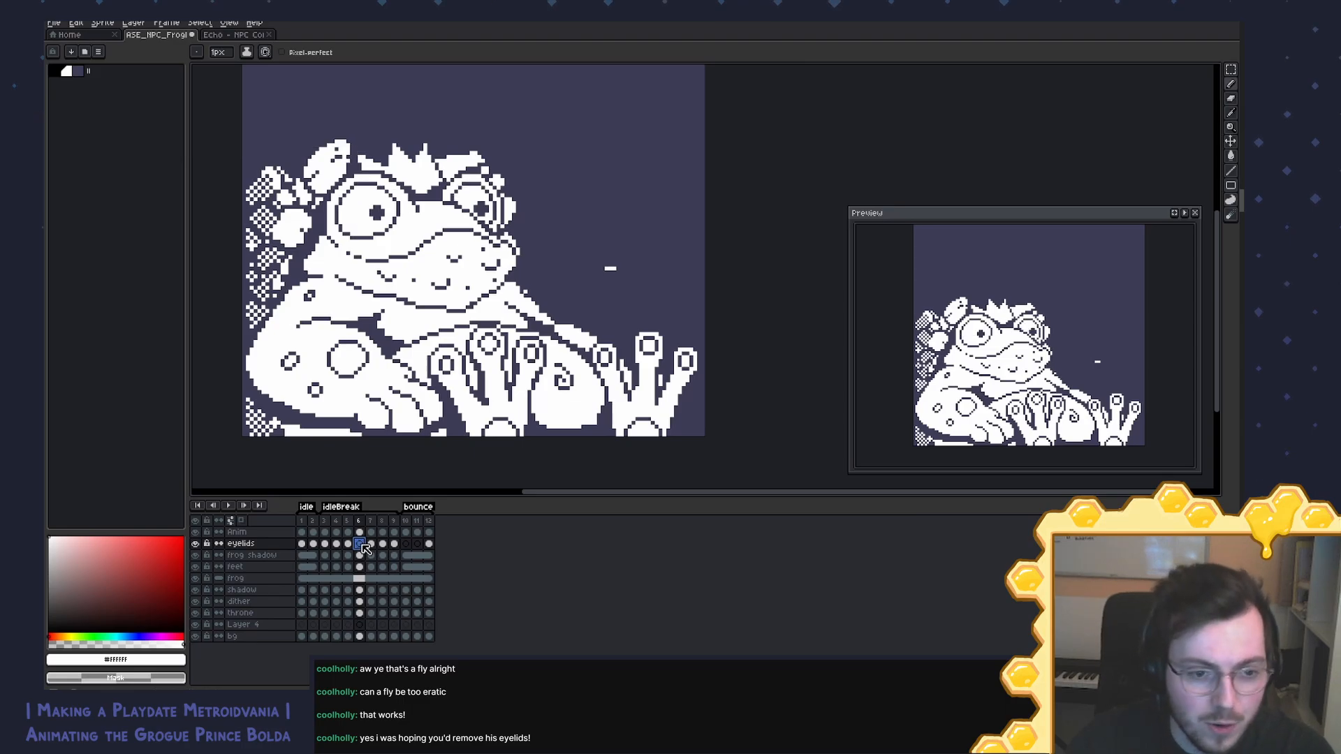
Step: Select the frog's eye area on the anim layer in frame 5 and try to copy it into frame 6
left_click(349, 533)
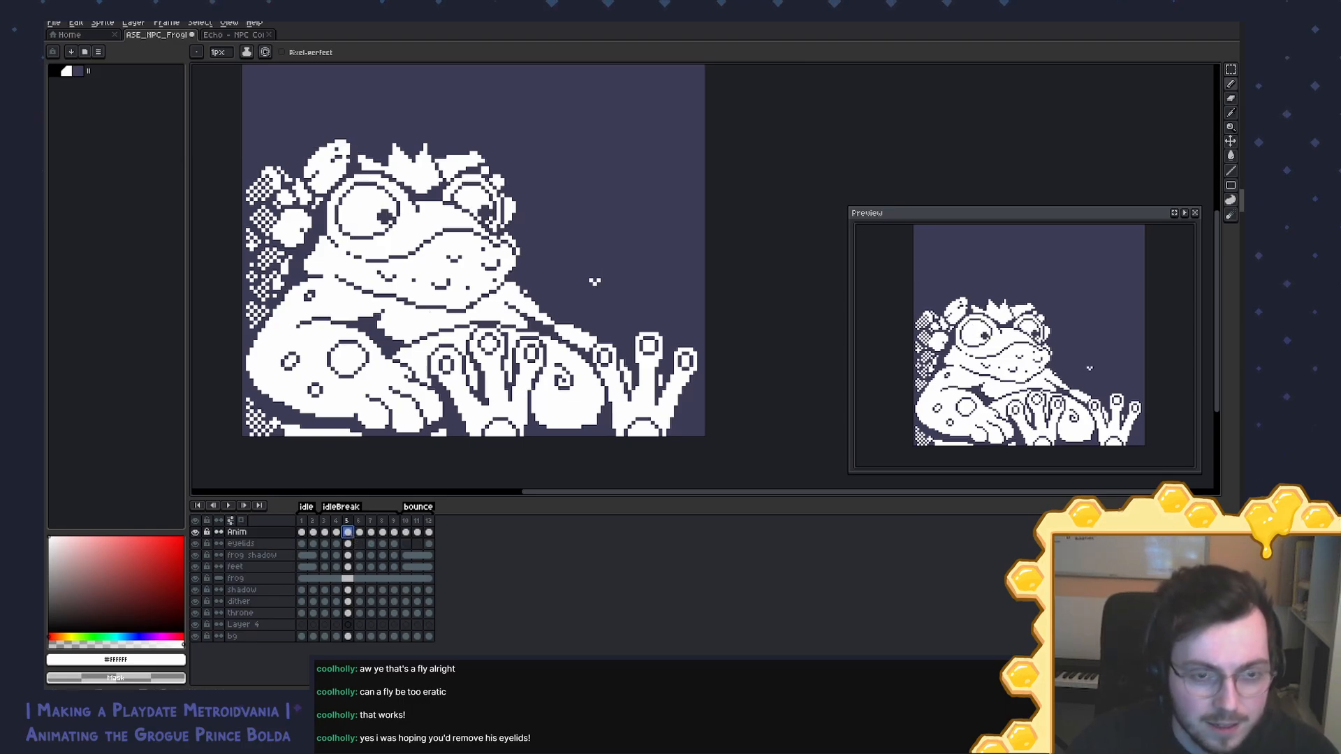
left_click_drag(593, 281, 696, 276)
key("m")
left_click_drag(619, 173, 438, 232)
left_click(360, 536)
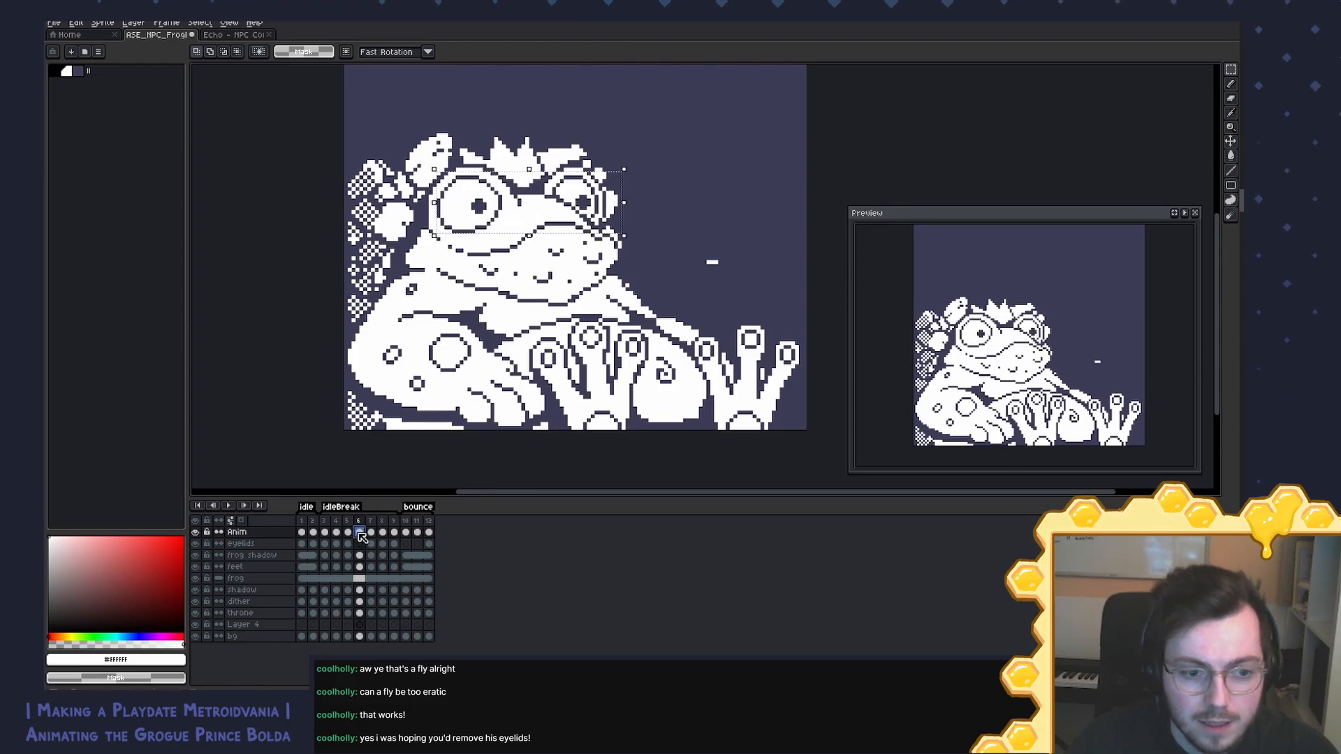
key("ctrl+t")
key("Return")
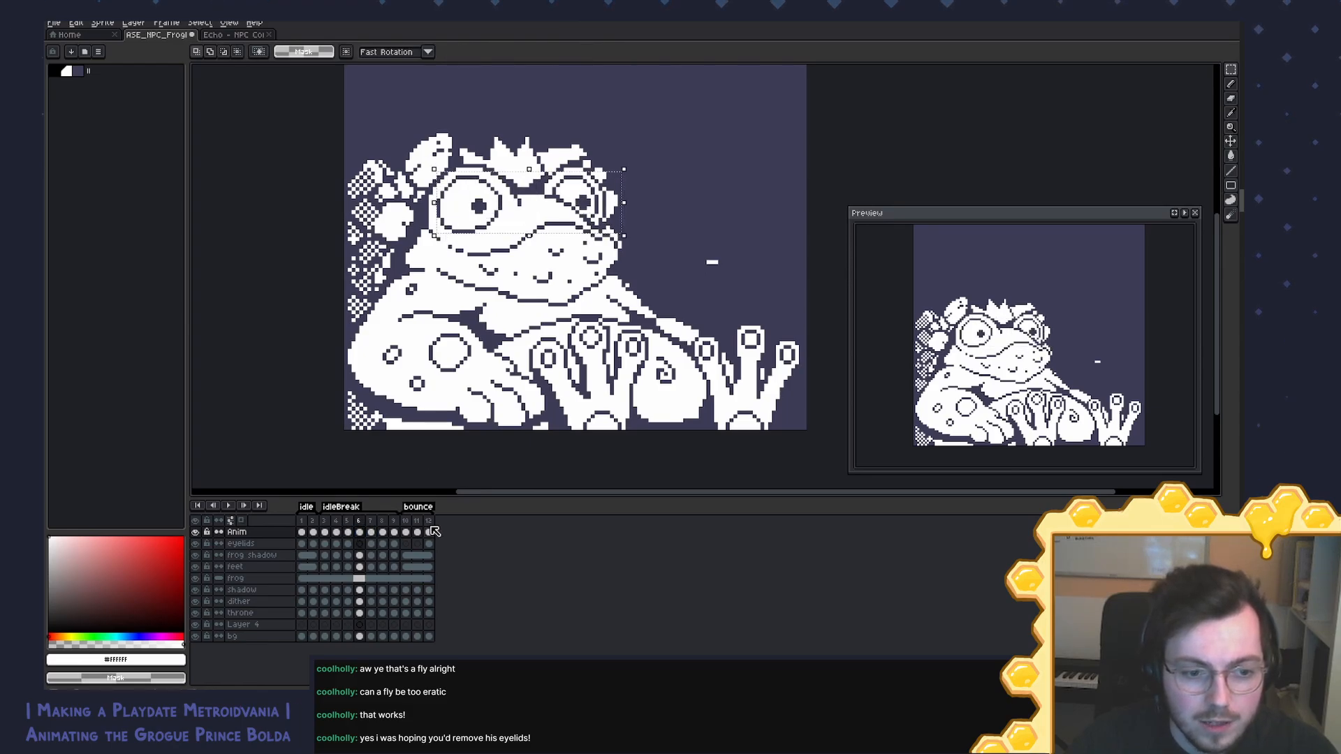
left_click(348, 533)
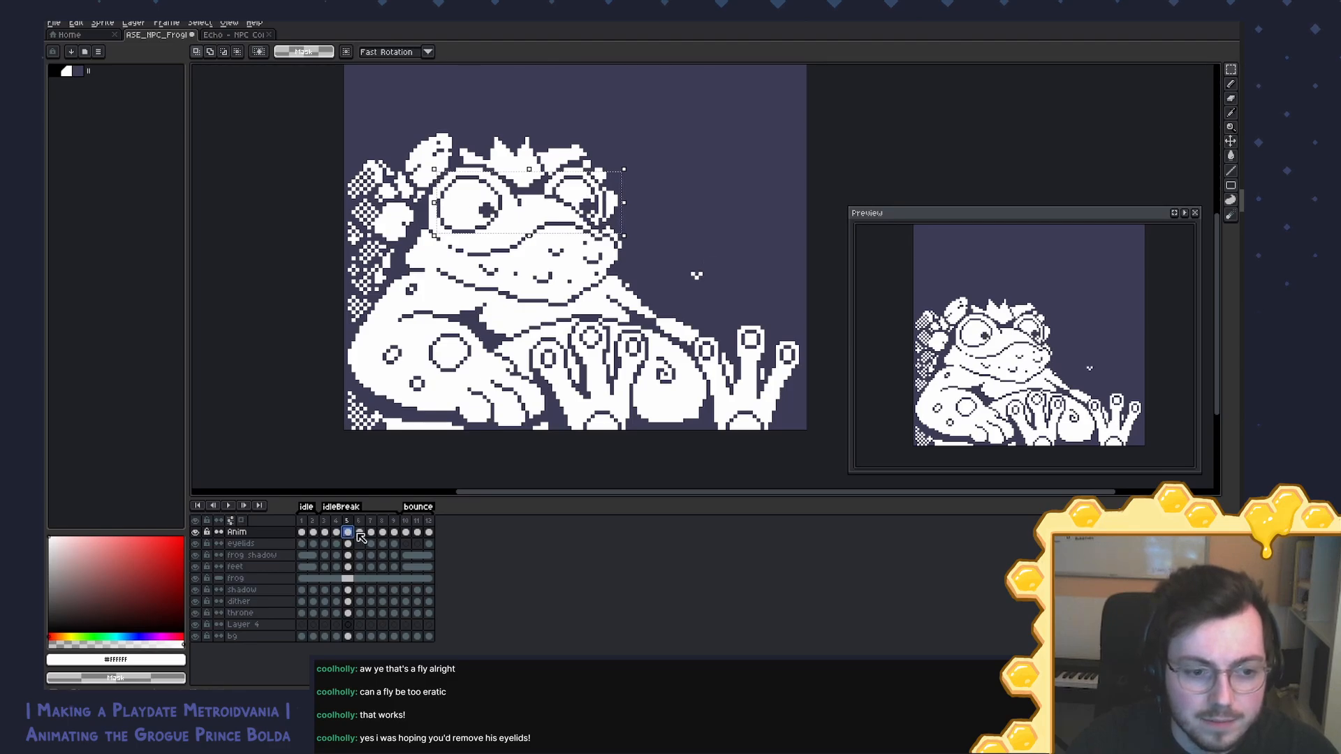
left_click(360, 534)
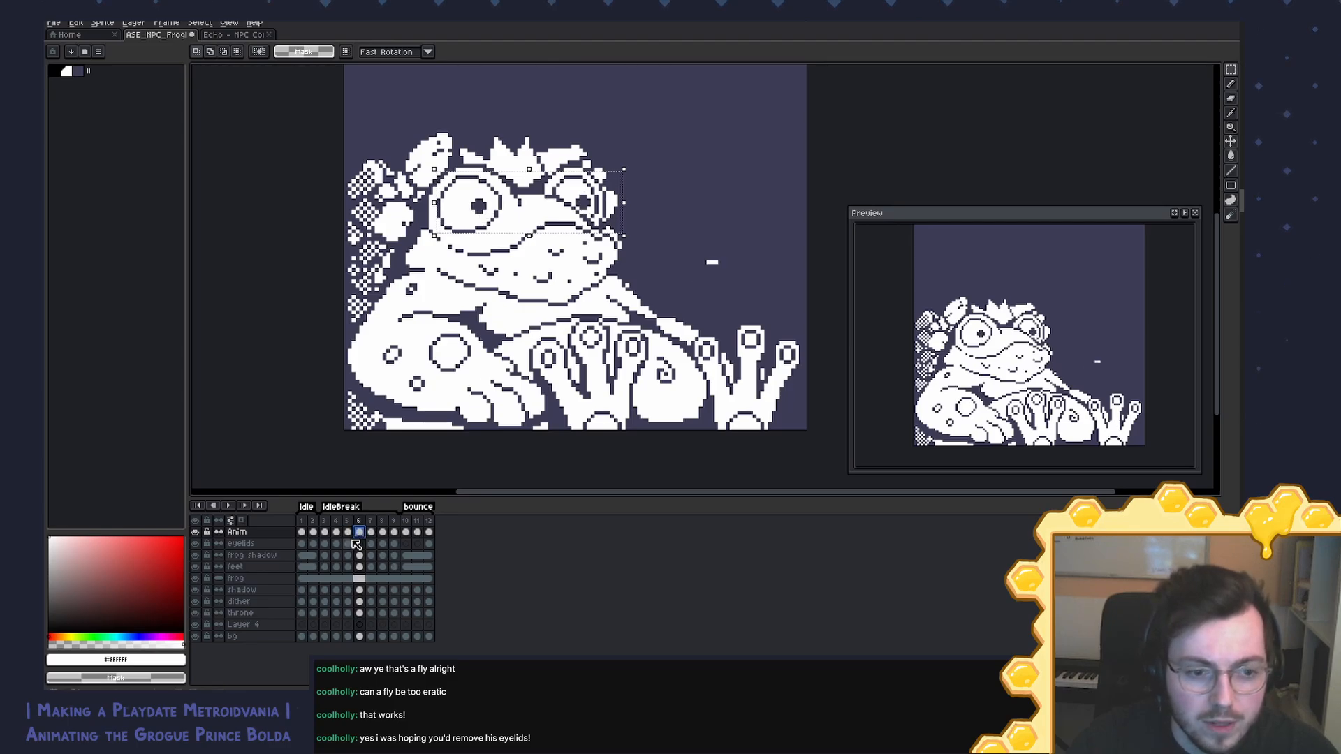
left_click(348, 533)
left_click(360, 533)
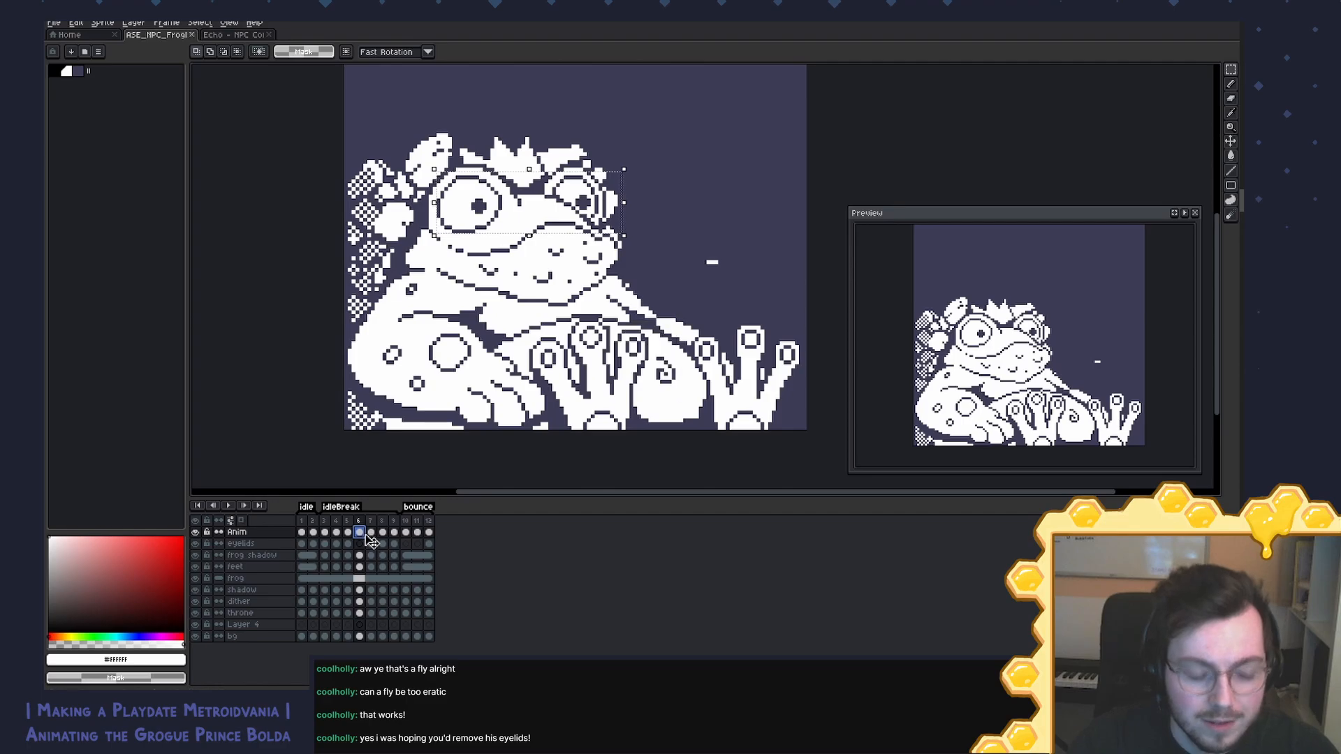
left_click(347, 533)
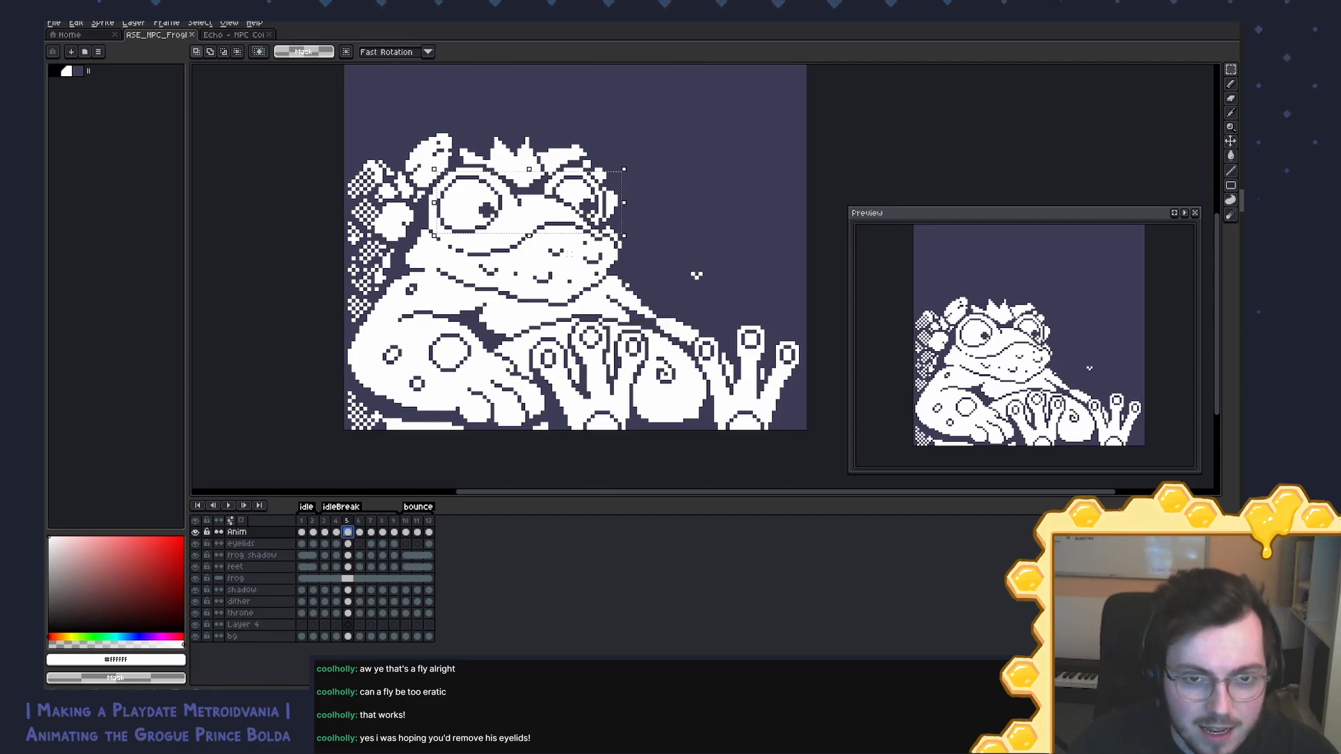
Step: Reselect both eyes on the anim layer in frame 5, try again to transfer them to frame 6, and drop the selection
scroll(558, 202, "up", 3)
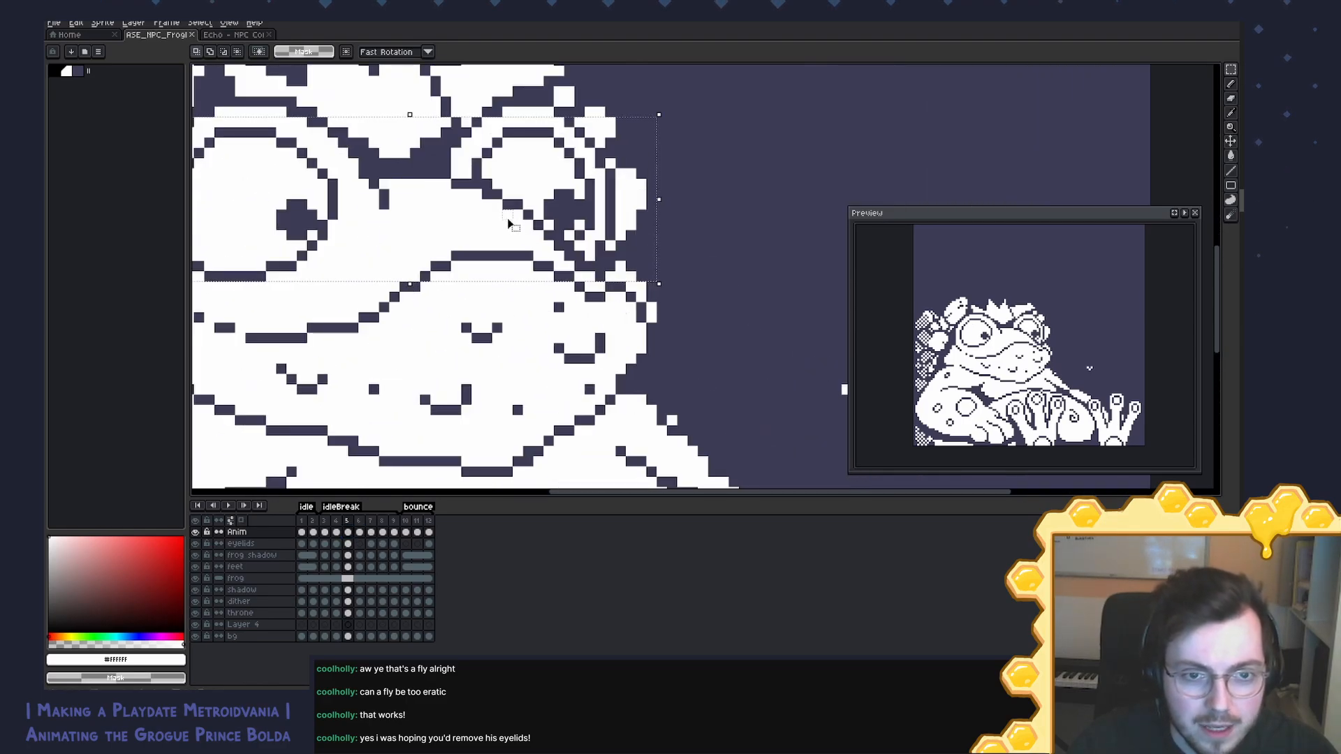
left_click(531, 230)
scroll(533, 231, "down", 2)
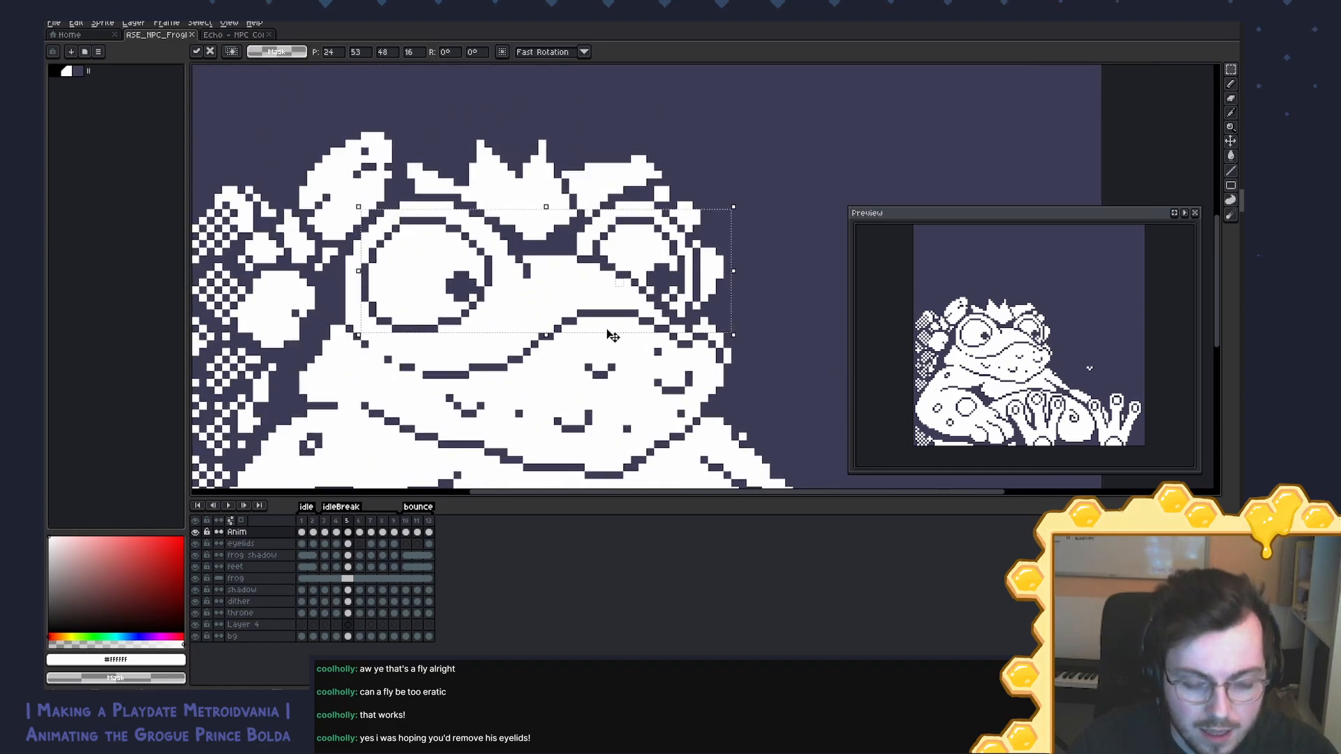
left_click(703, 190)
left_click_drag(712, 213, 372, 337)
key("Delete")
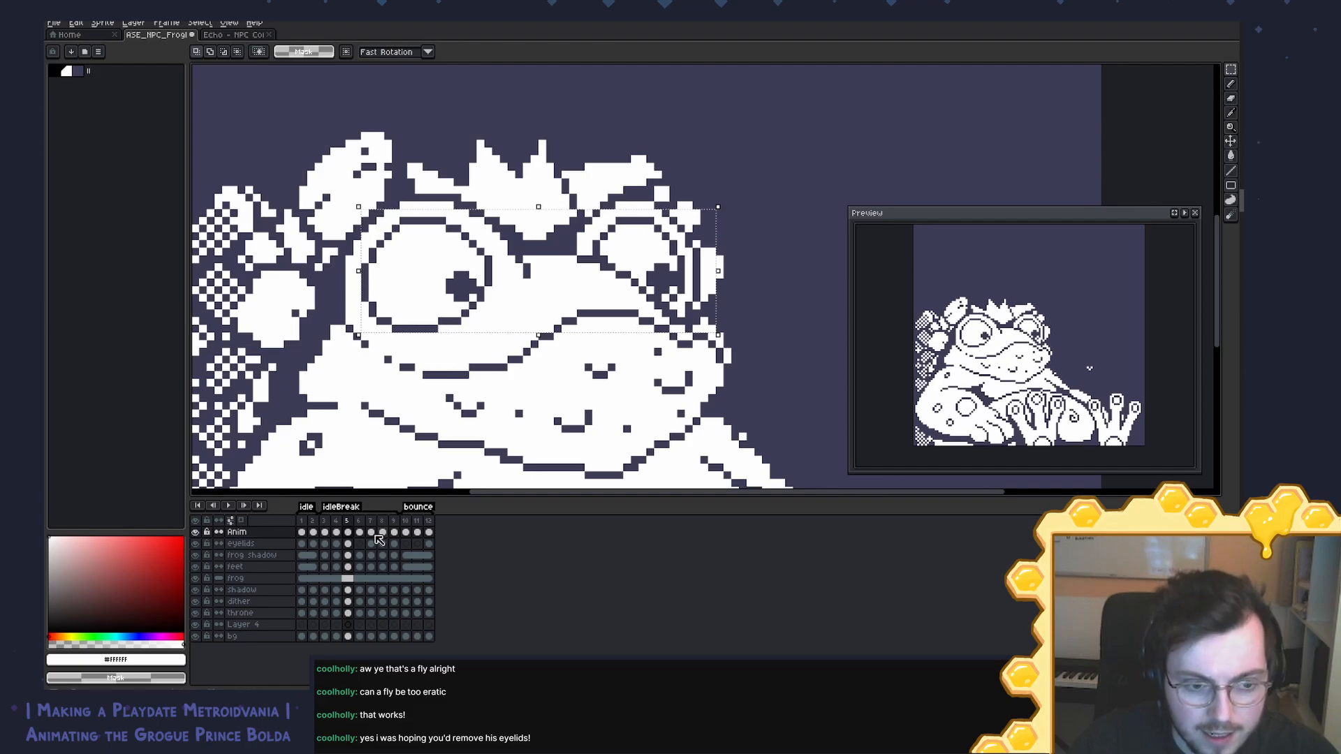
left_click(336, 532)
left_click(347, 532)
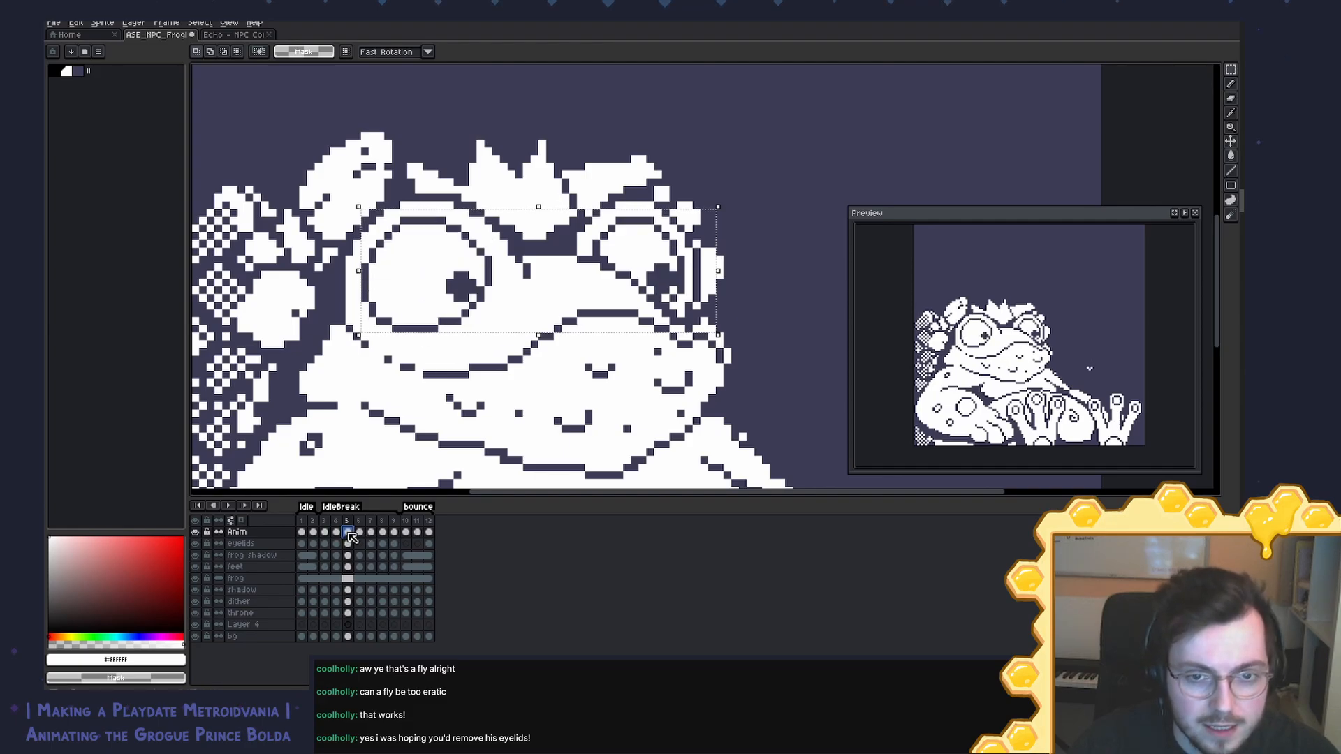
left_click(361, 533)
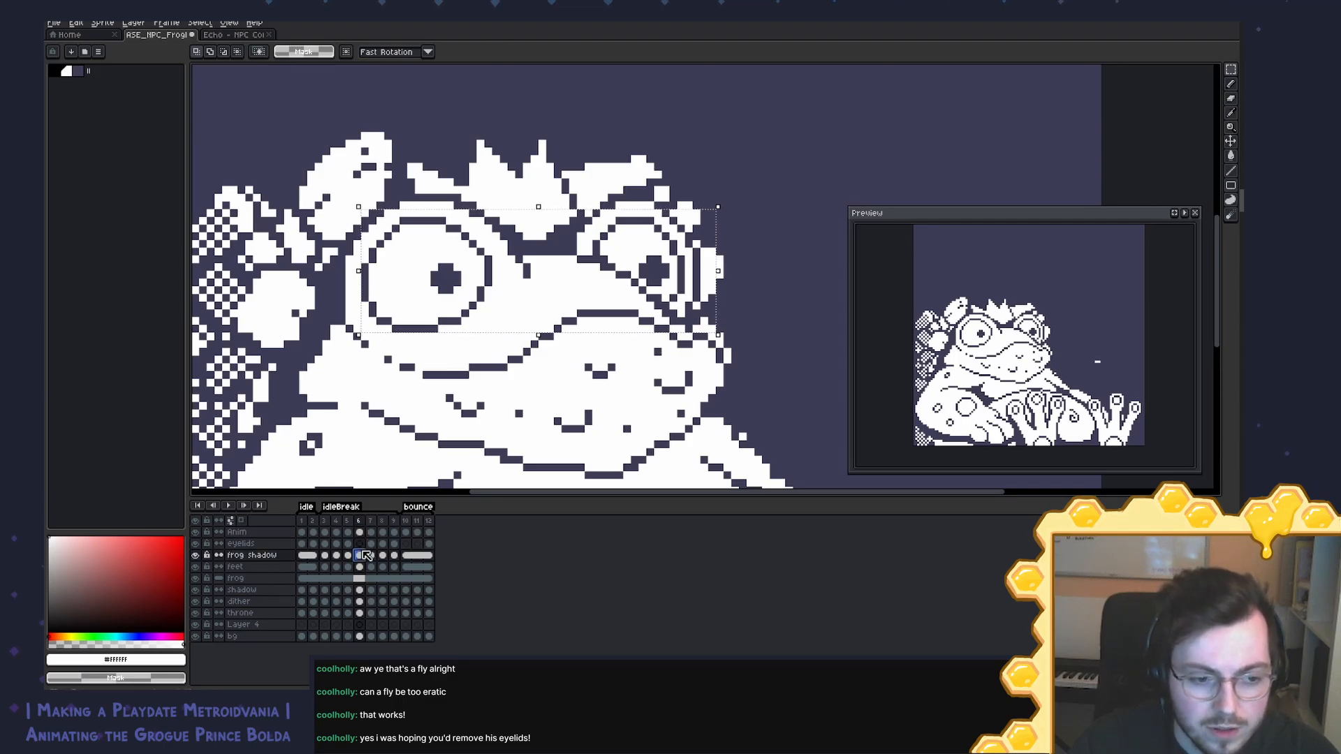
left_click(347, 533)
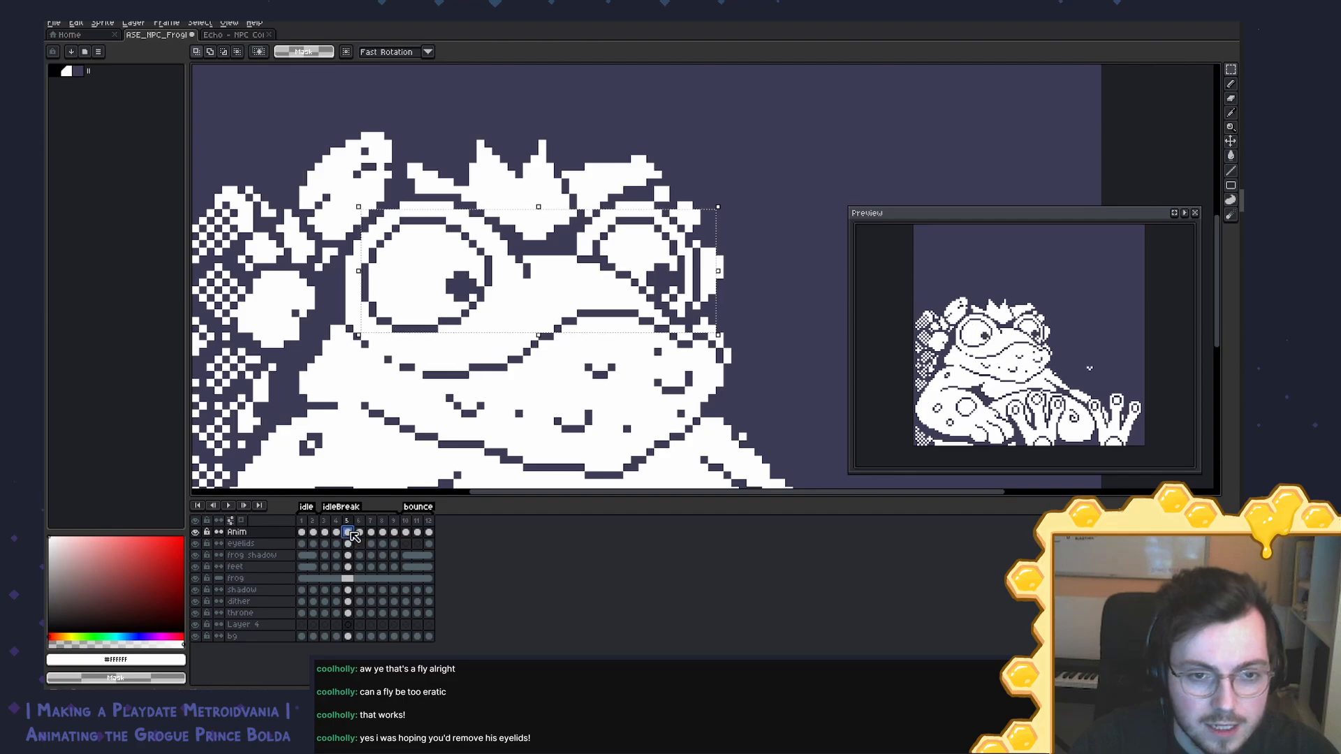
left_click(359, 532)
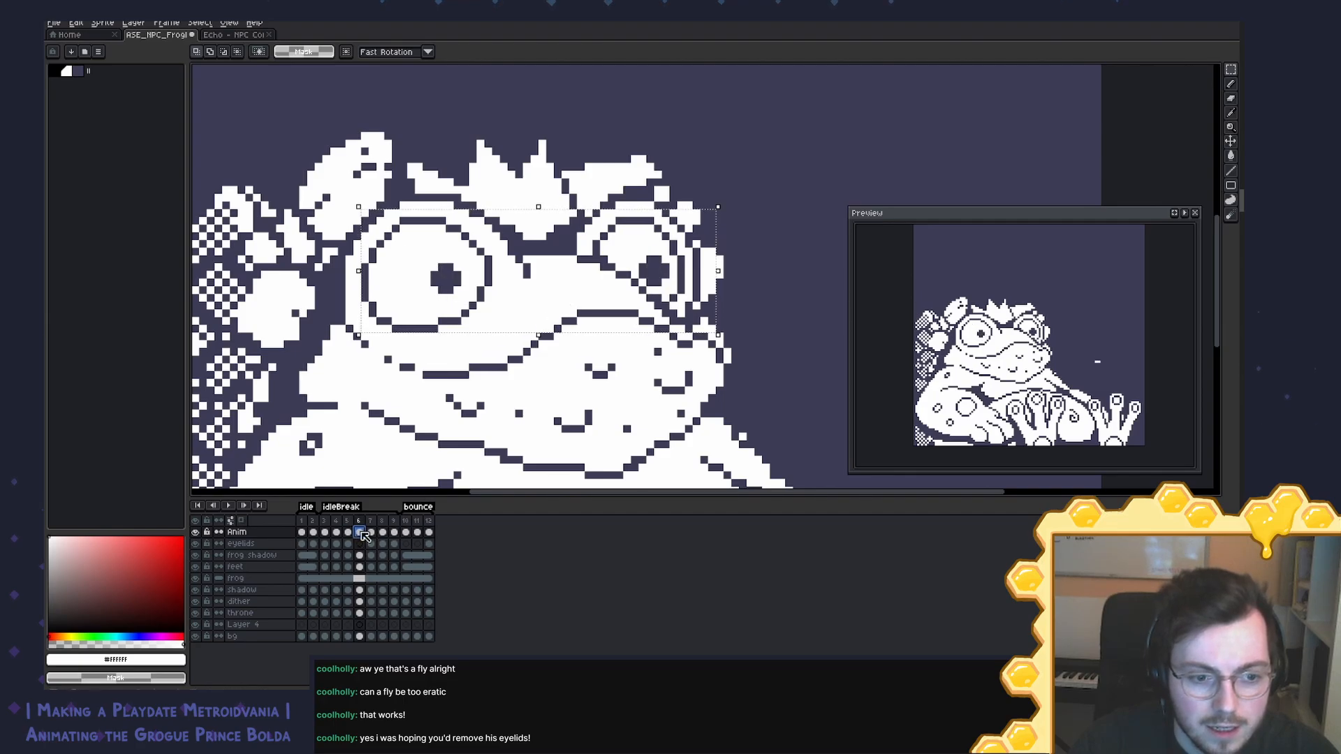
left_click(348, 533)
mouse_move(599, 289)
left_mouse_down()
mouse_move(639, 271)
mouse_move(614, 273)
left_mouse_up()
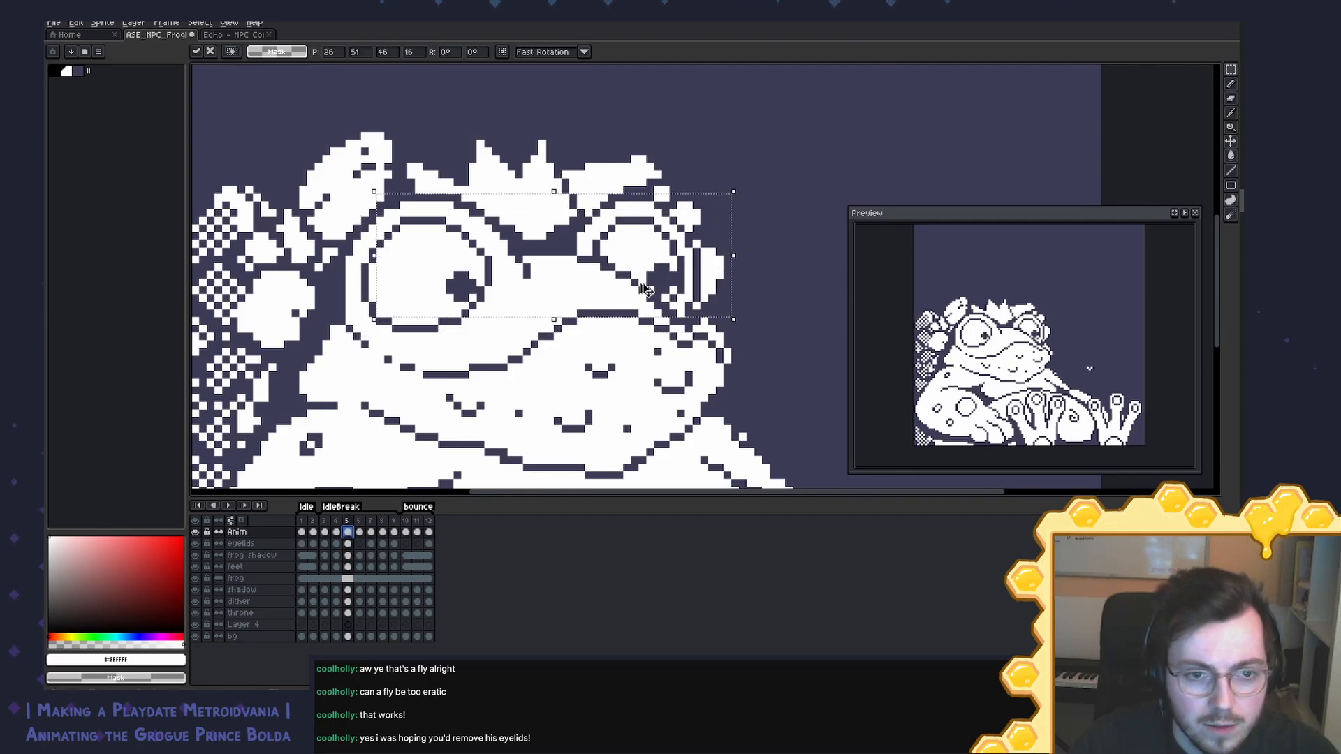
key("ctrl+d")
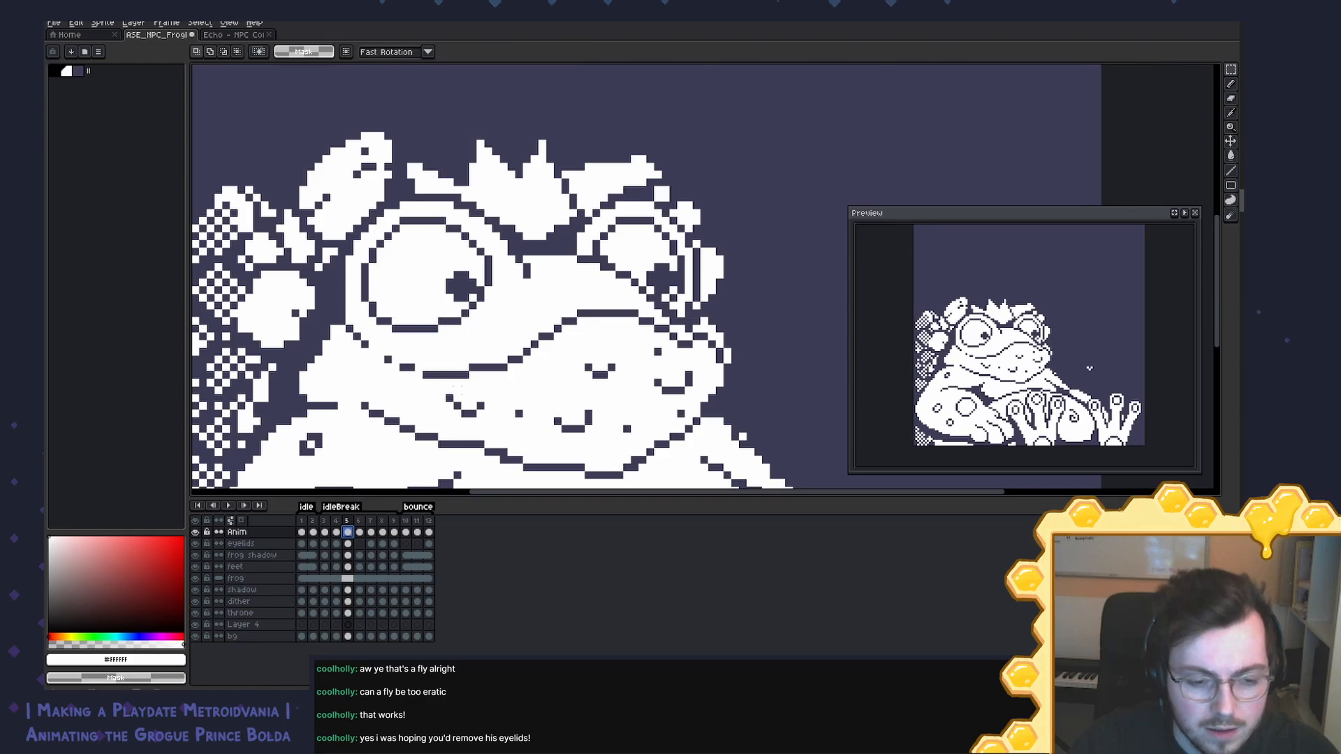
Step: Identify the eyelids layer by toggling its visibility, and copy its open-eye cel from frame 5 into frames 6, 7 and 8
left_click(196, 534)
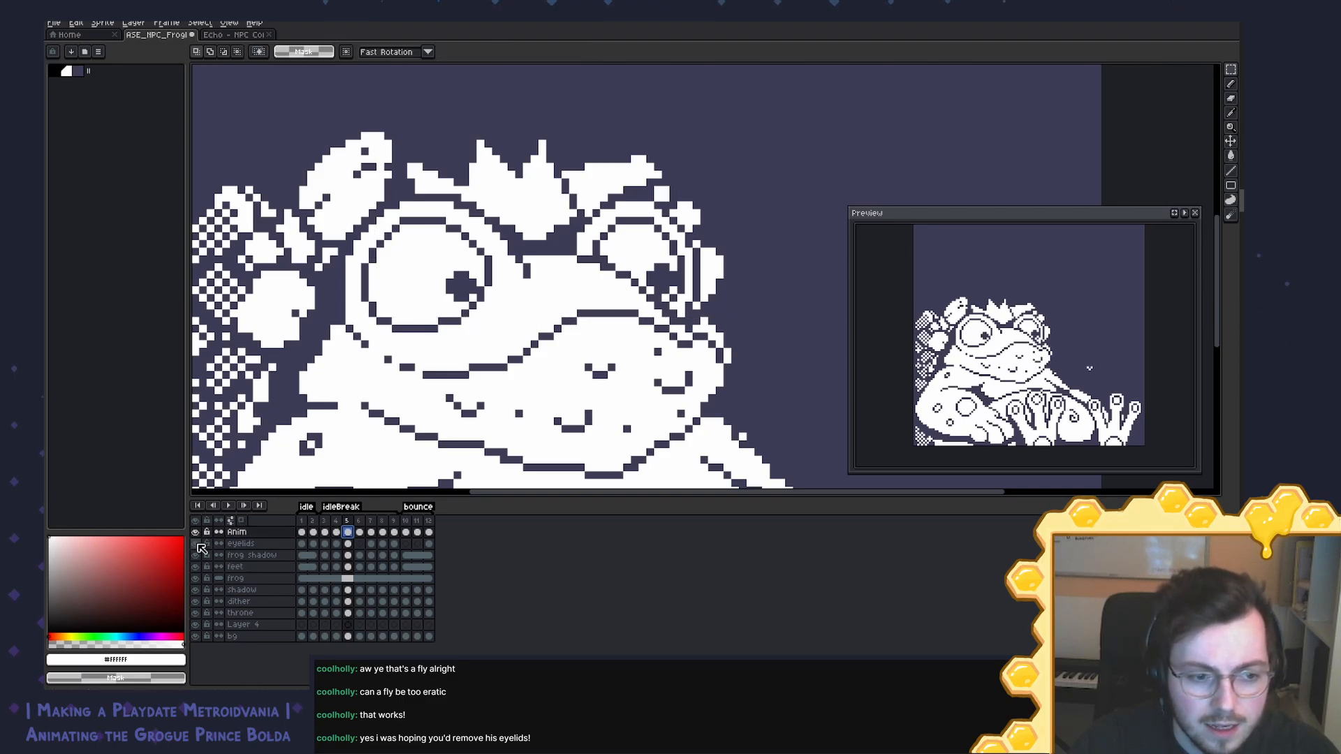
left_click(196, 544)
left_click(196, 544)
left_click(348, 544)
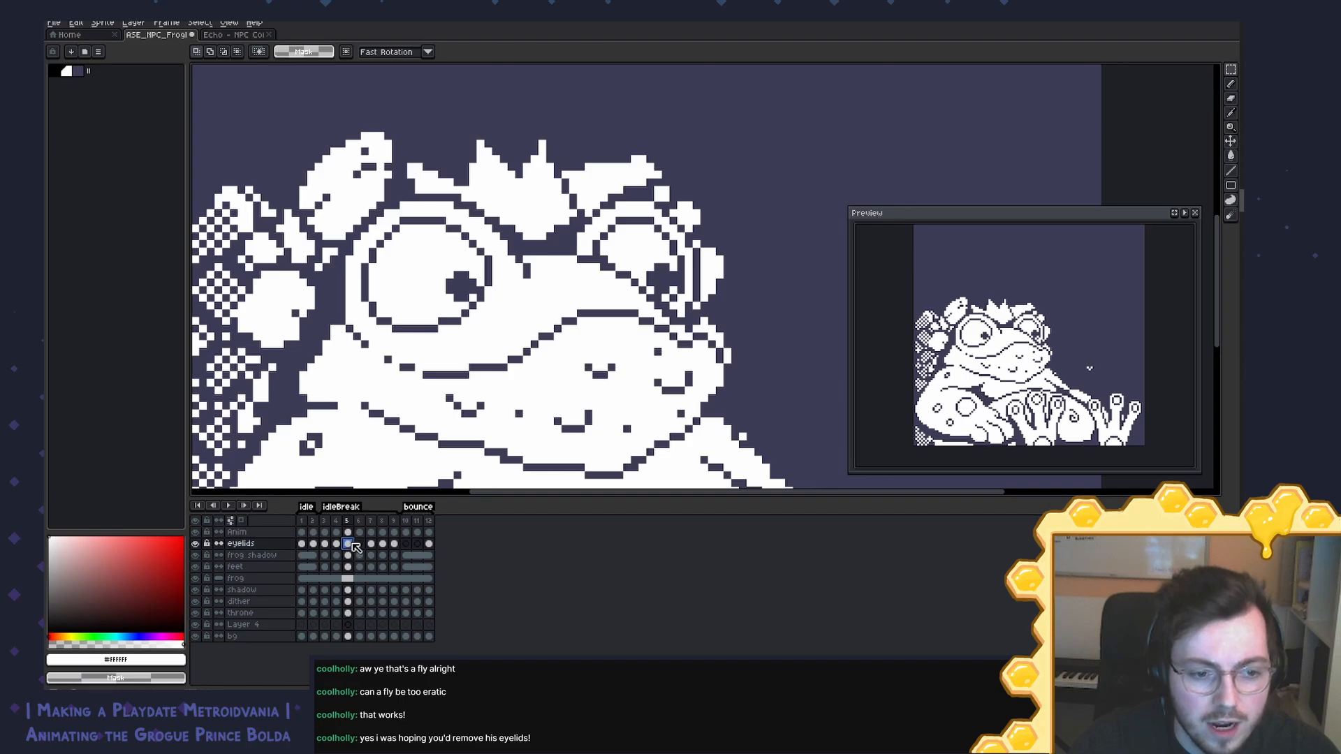
left_click(359, 544)
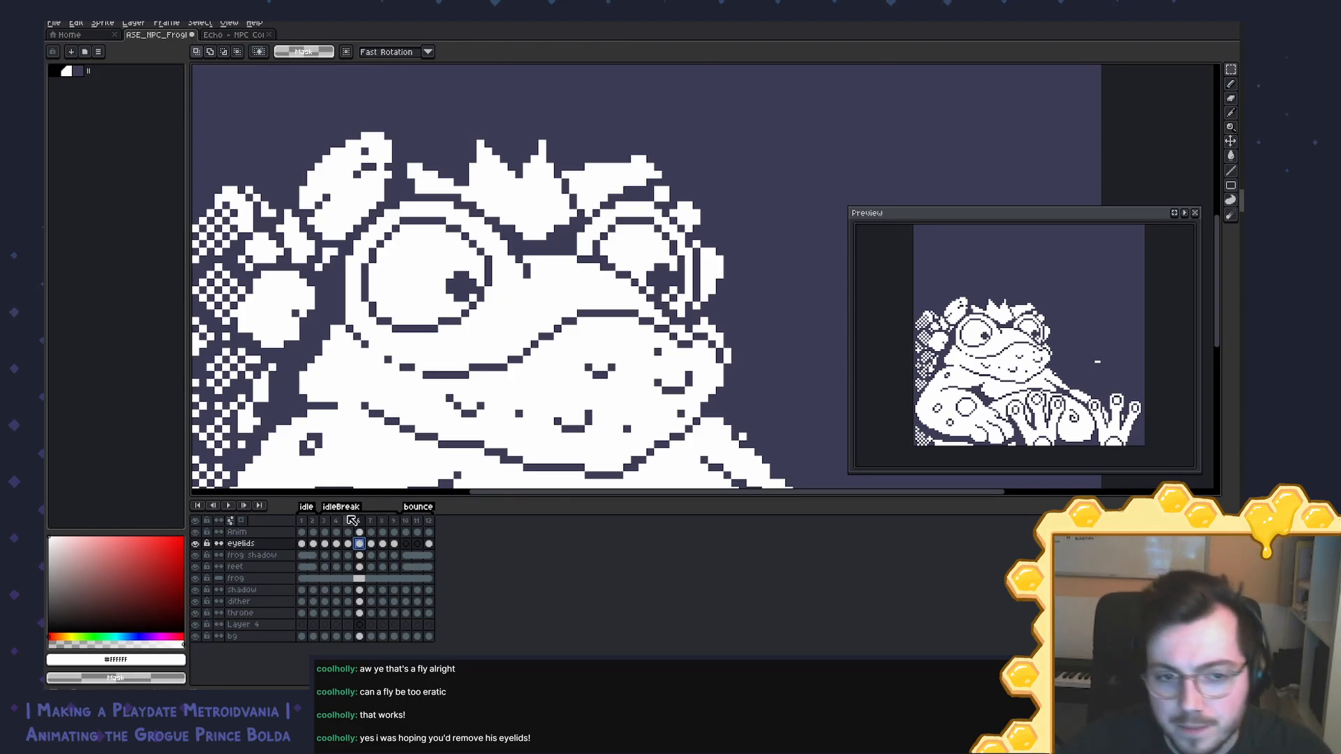
left_click(373, 545)
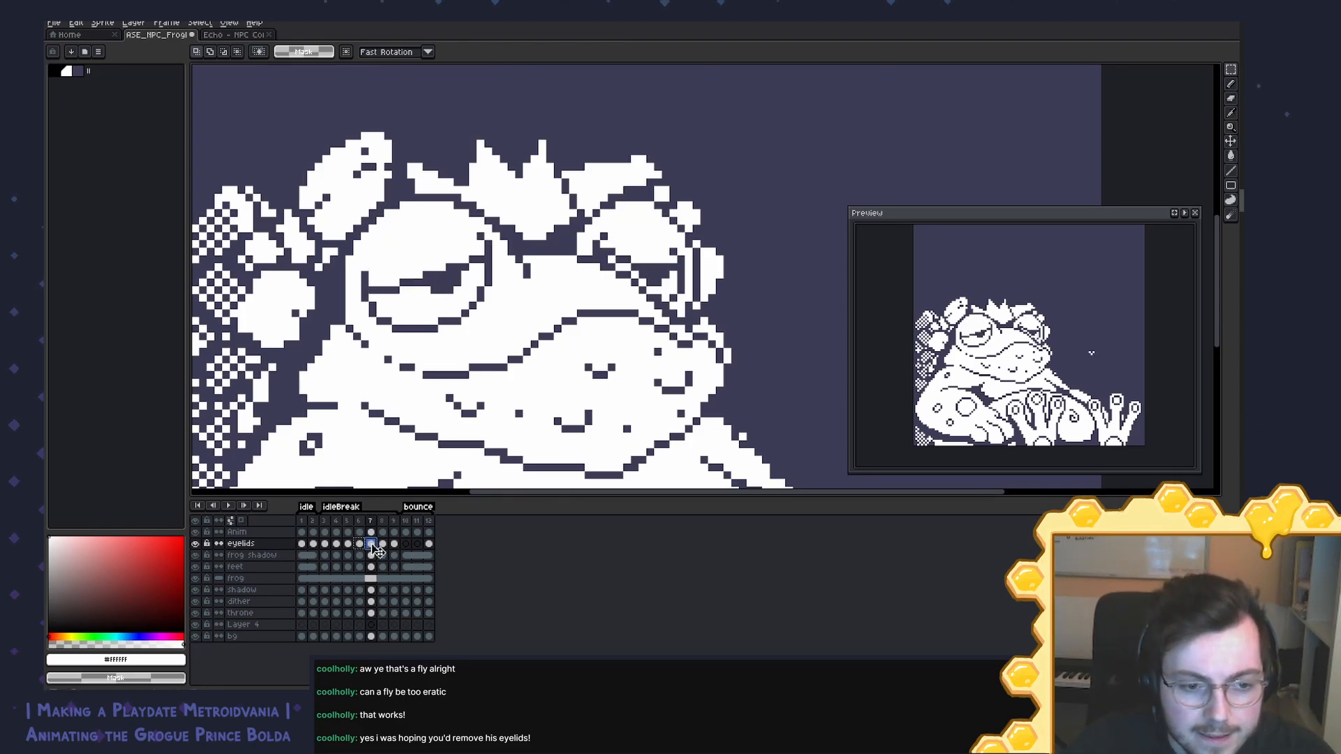
key("ctrl+v")
left_click(382, 546)
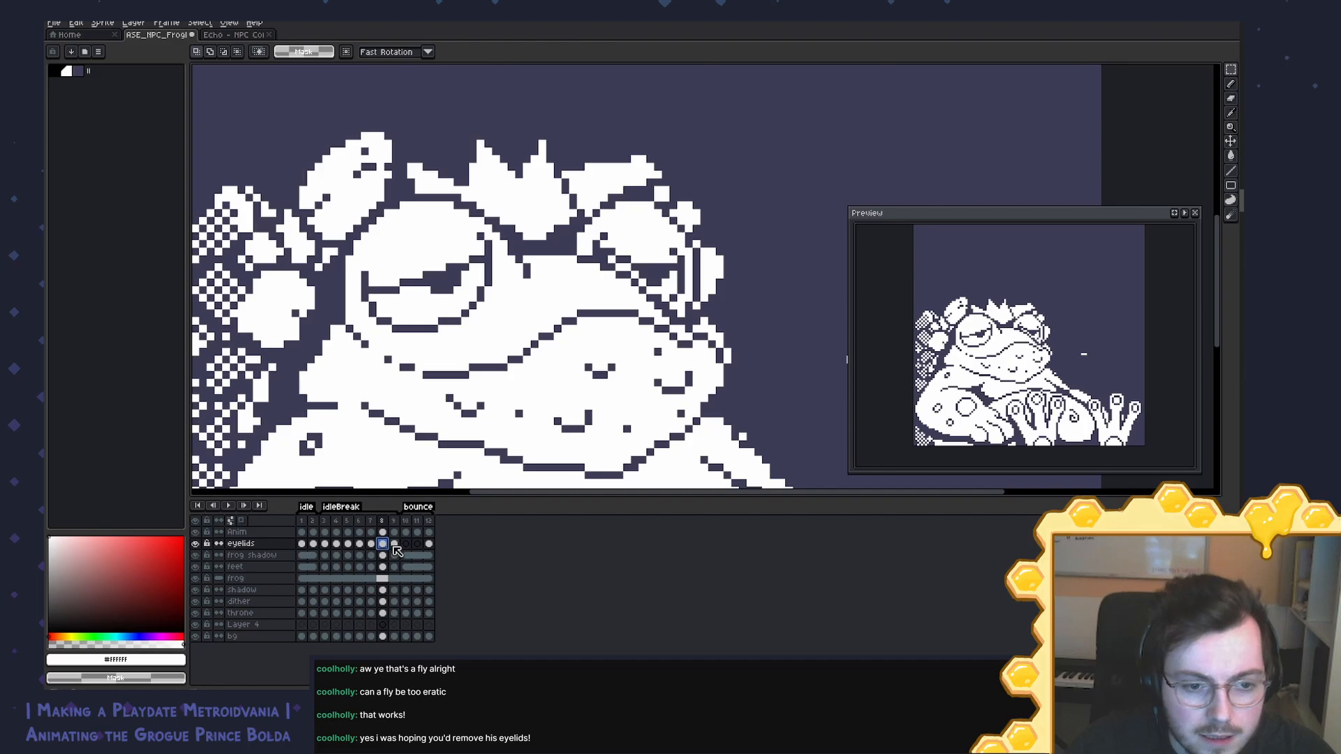
key("ctrl+v")
left_click(395, 545)
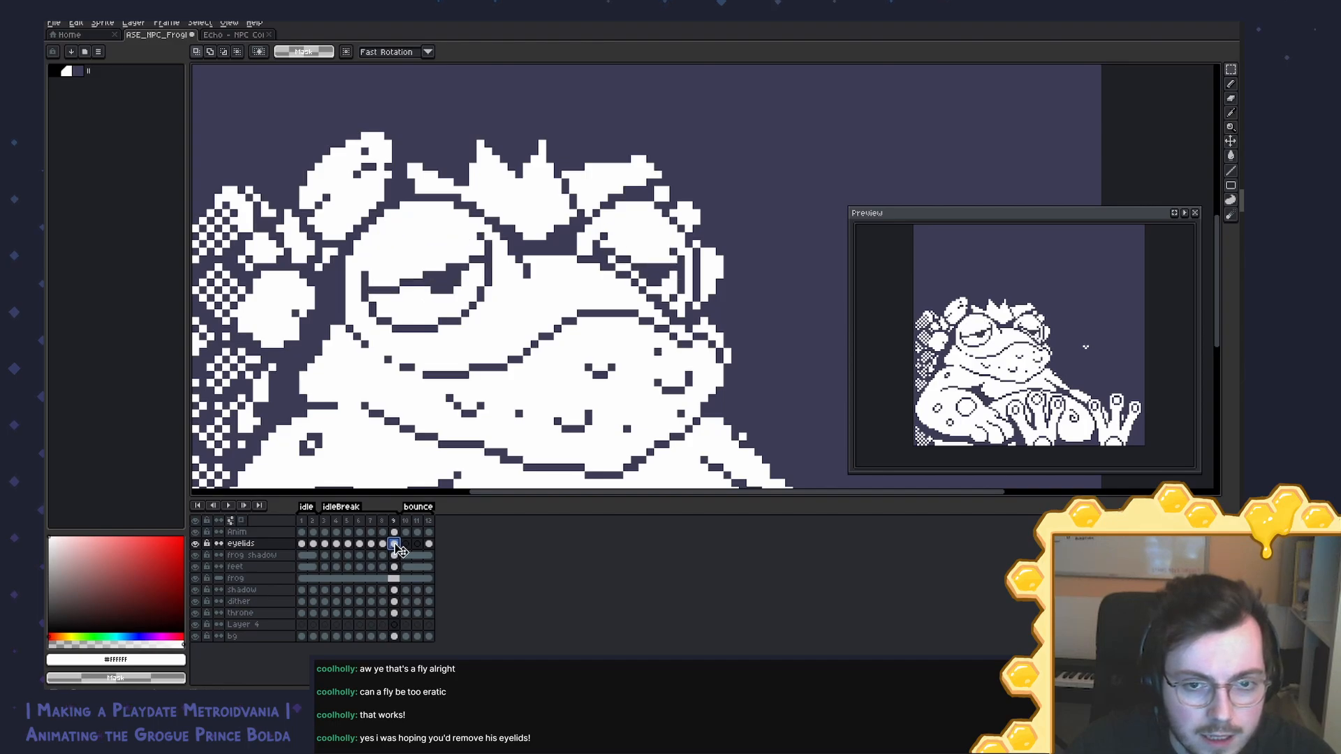
left_click(383, 547)
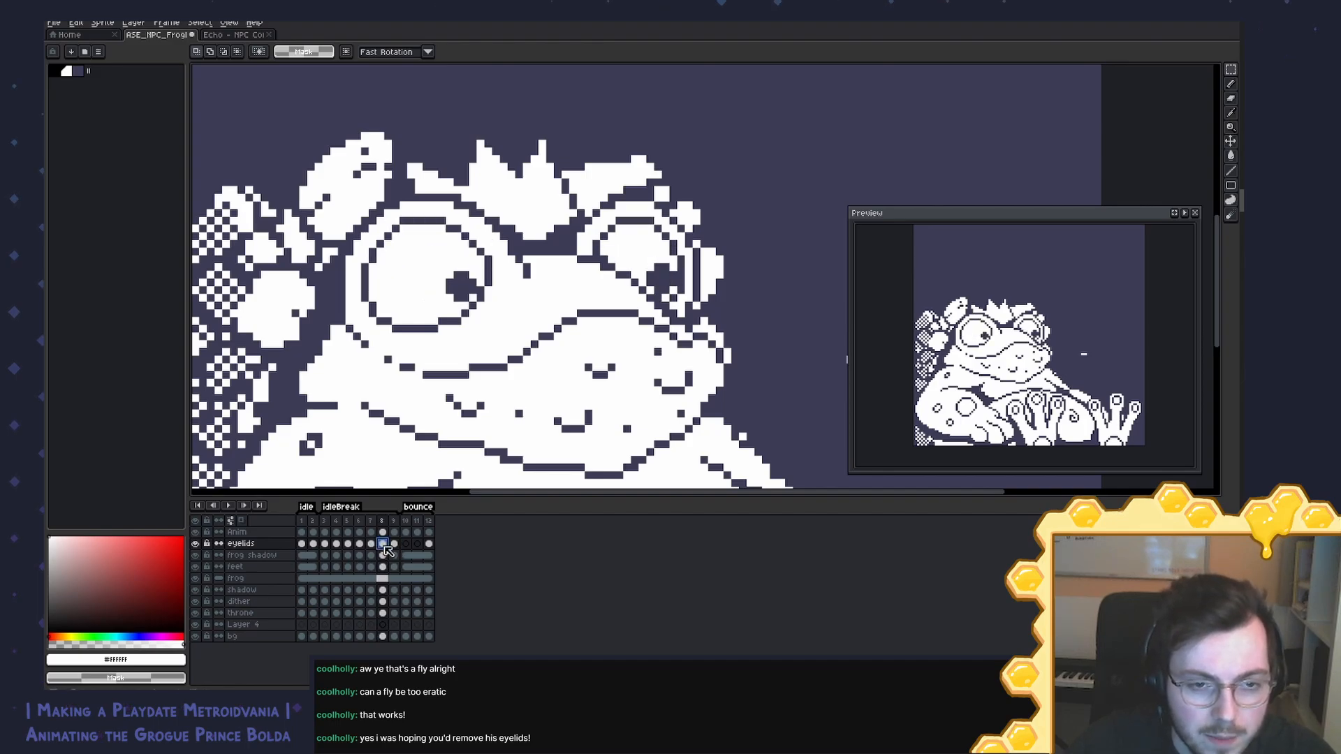
Step: Play the idleBreak animation with the whole frog and fly in view to review how long the eyes stay open
scroll(700, 276, "down", 2)
left_click_drag(801, 299, 634, 260)
scroll(699, 278, "up", 1)
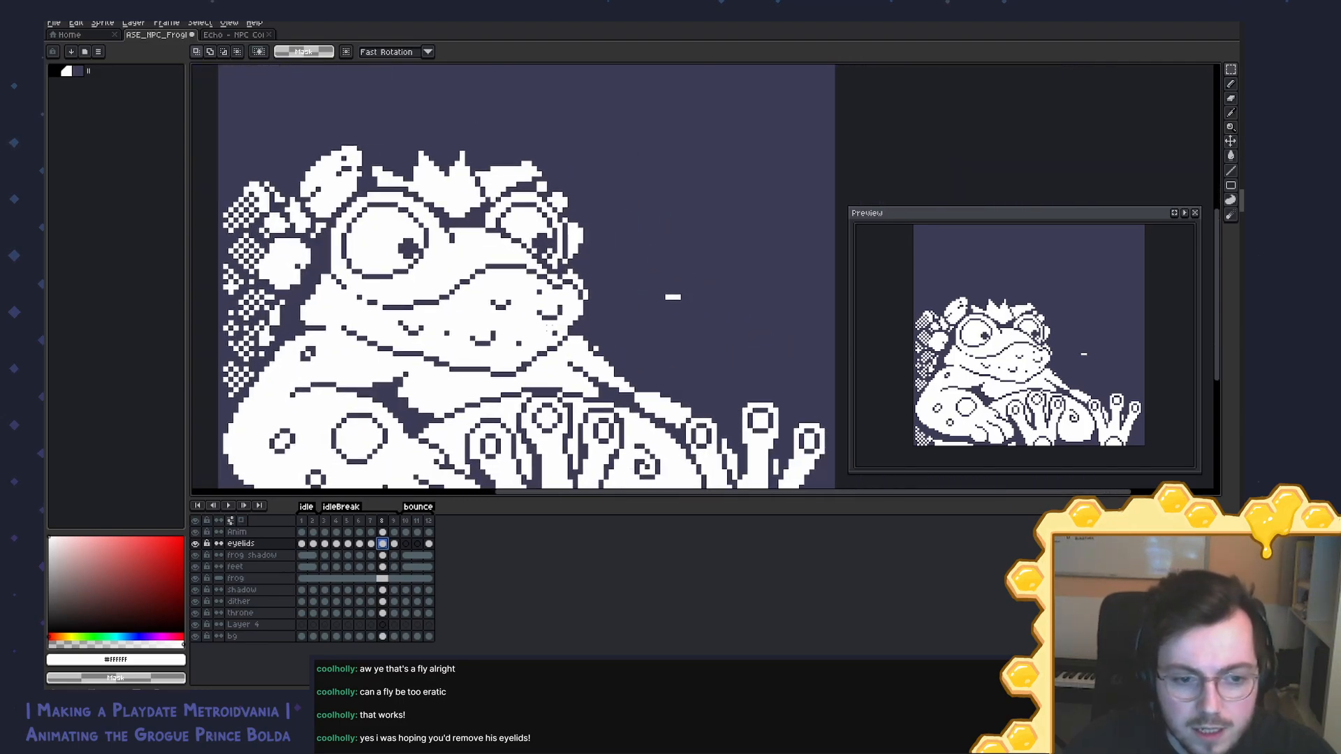
key("Return")
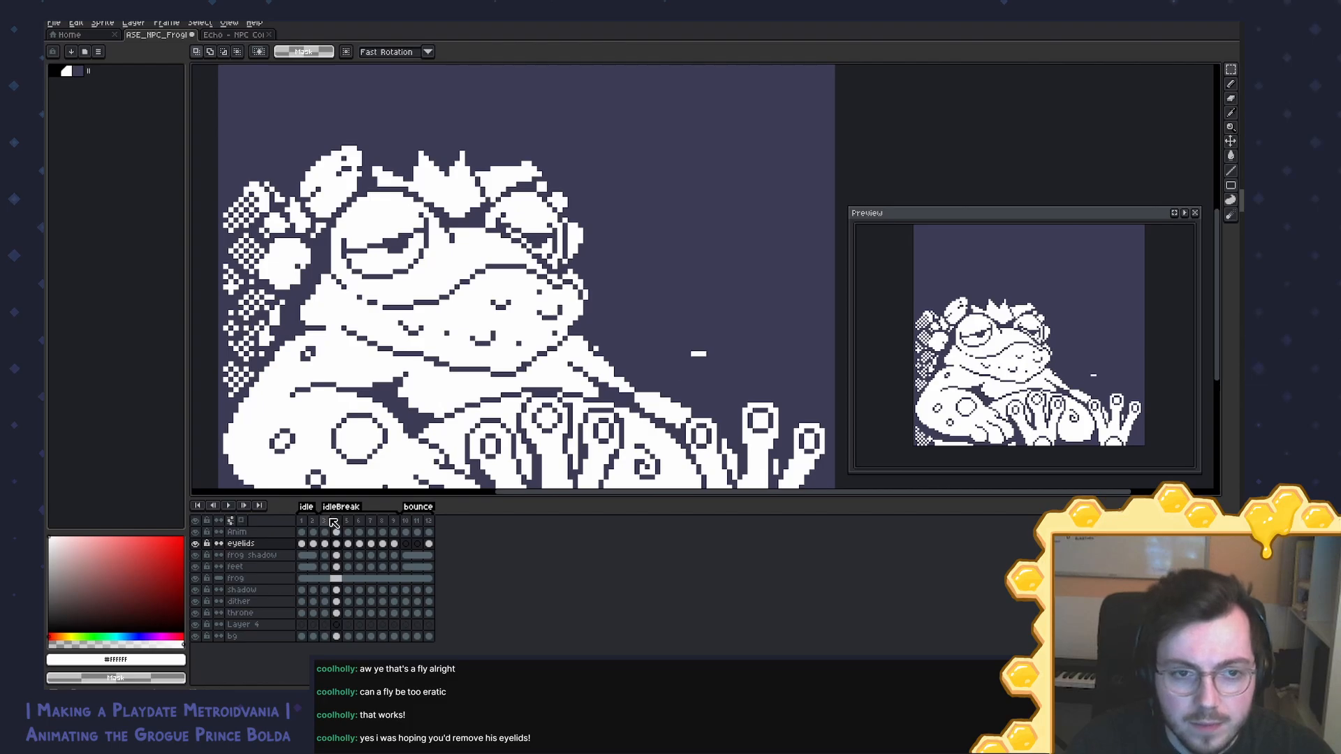
key("Return")
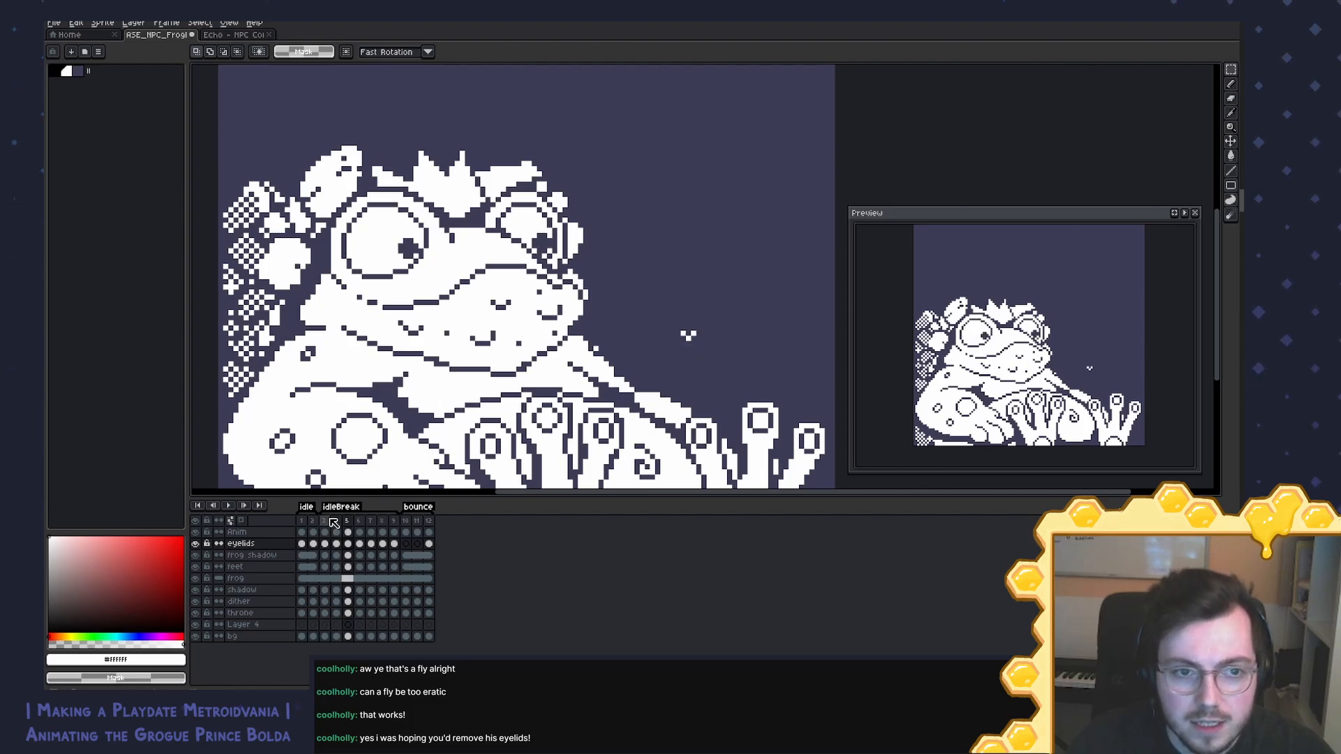
Step: Step back and forth through the idleBreak frames to examine the change from half-closed to open eyes around frames 4 and 5
key("Left")
key("Right")
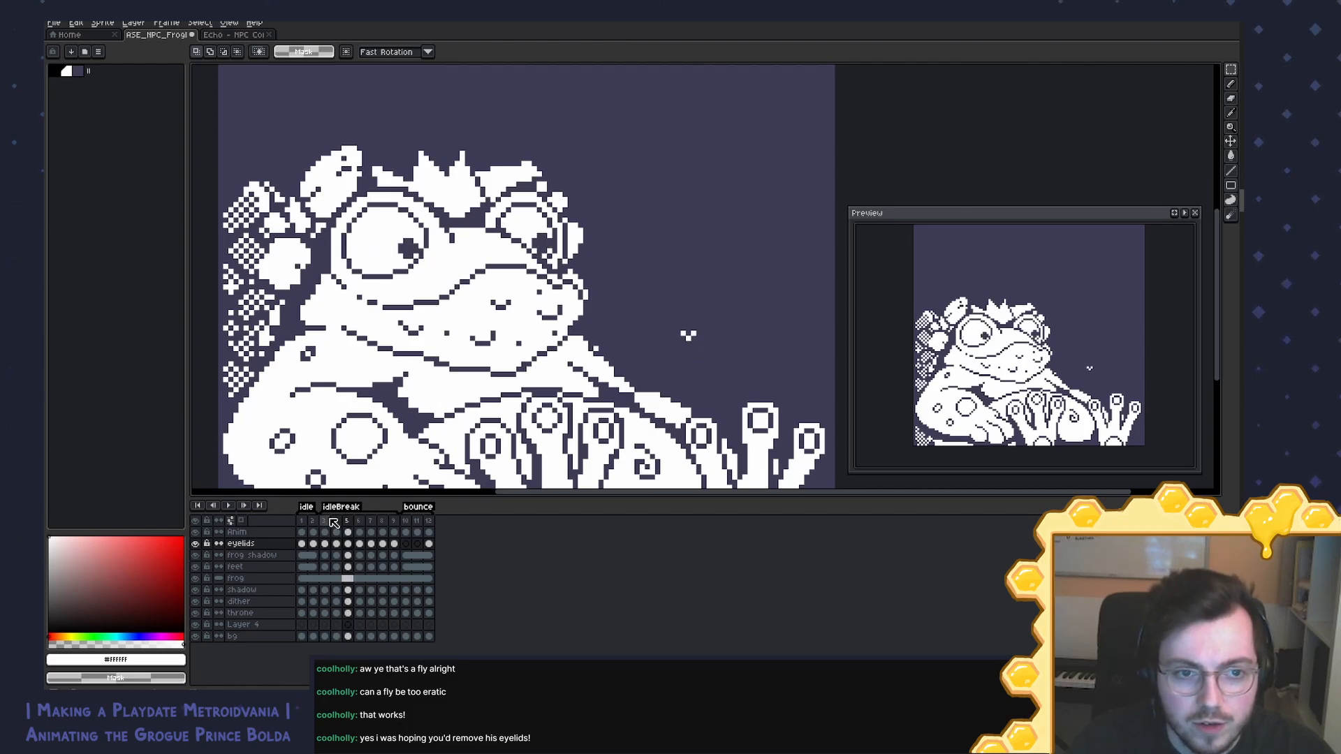
key("Left")
key("Left")
key("Right")
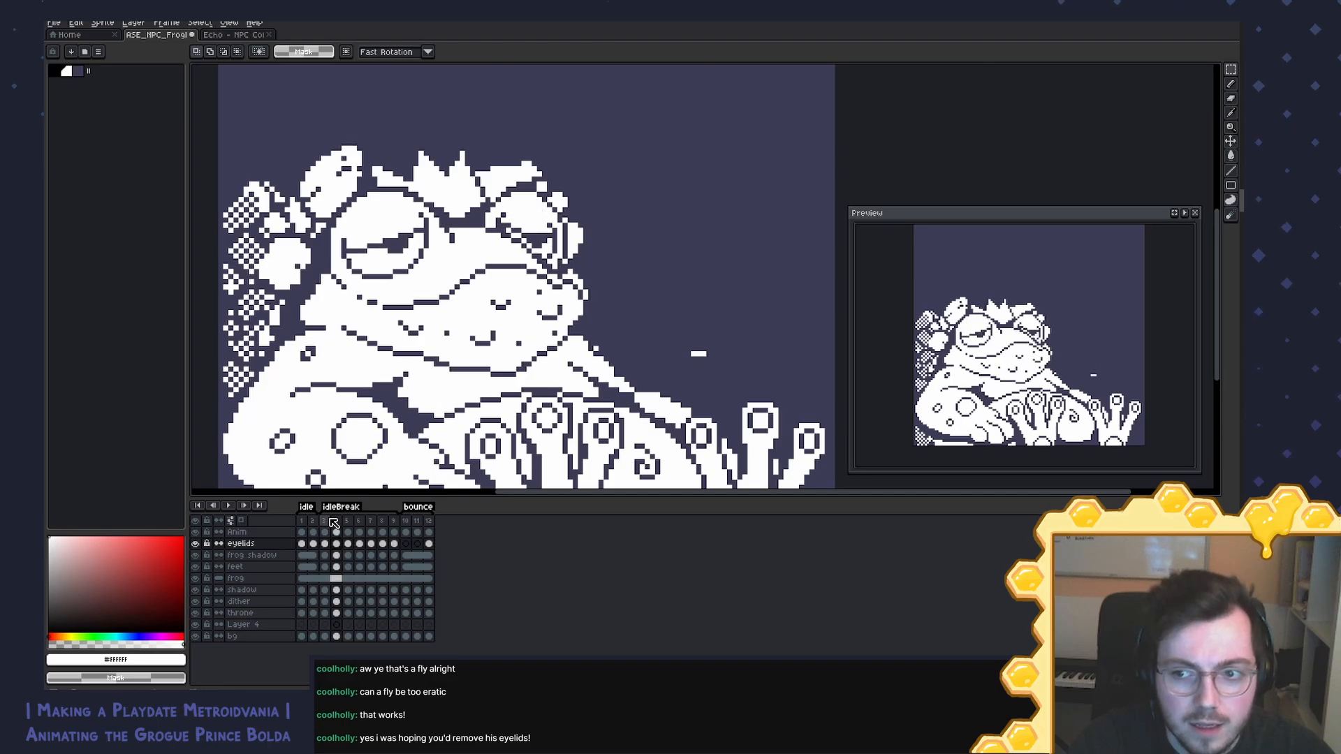
key("Right")
key("Left")
key("Left")
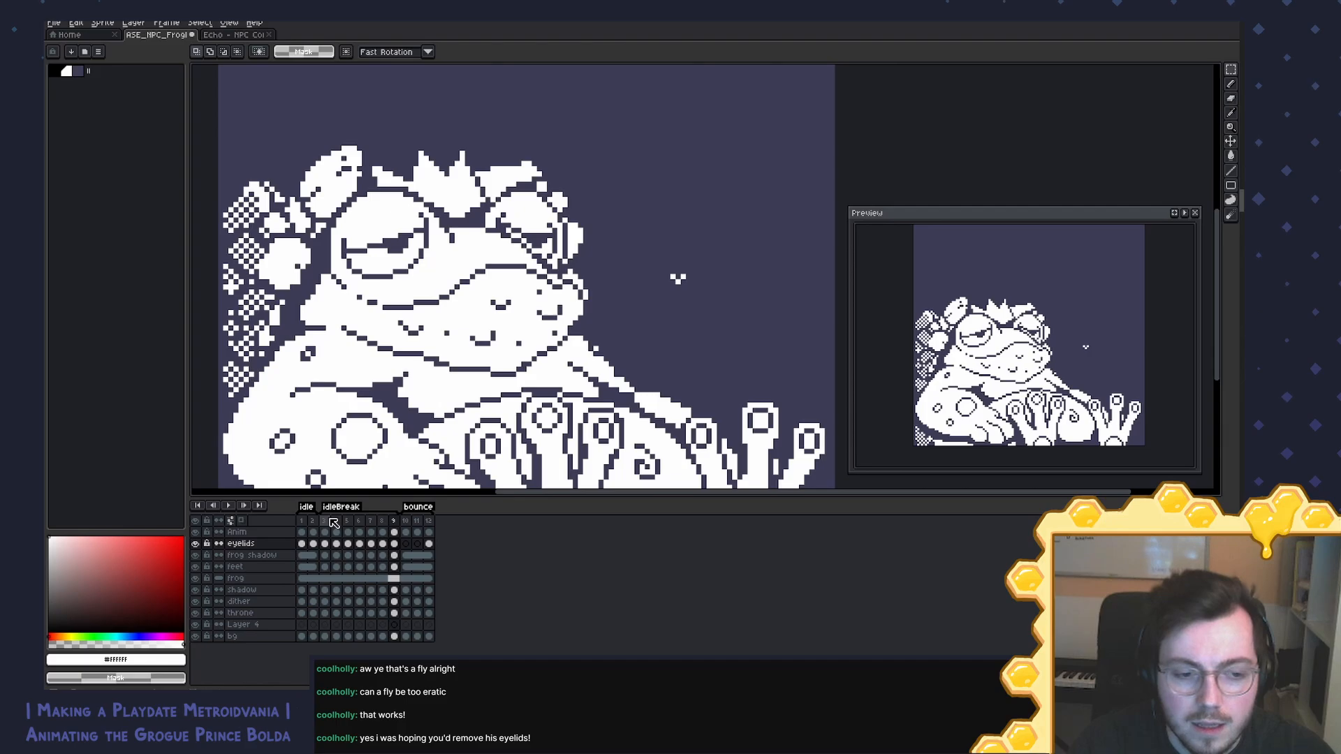
key("Left")
key("Left")
key("Left")
key("Left")
key("Left")
key("Left")
key("Right")
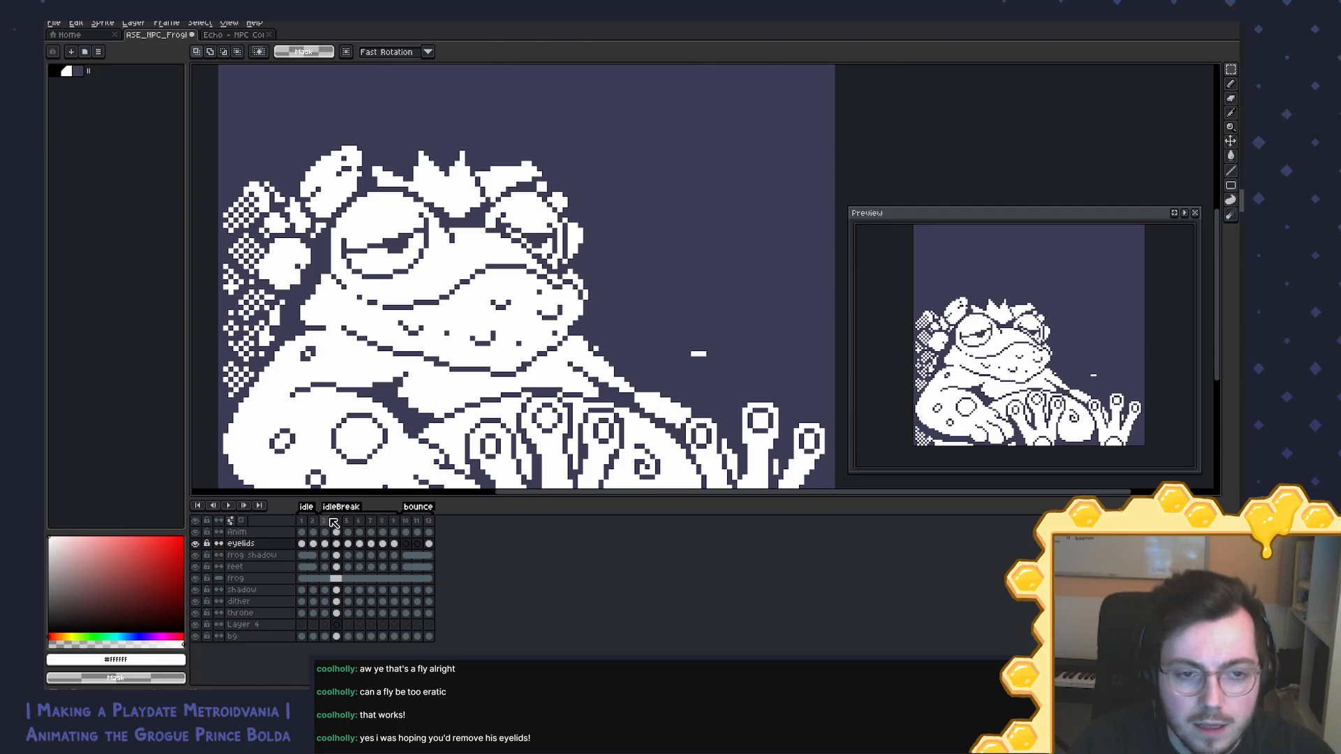
Step: Clear the eyelids cels in frames 4 and 5 of idleBreak so the frog's eyes are open in both frames
key("Right")
key("Left")
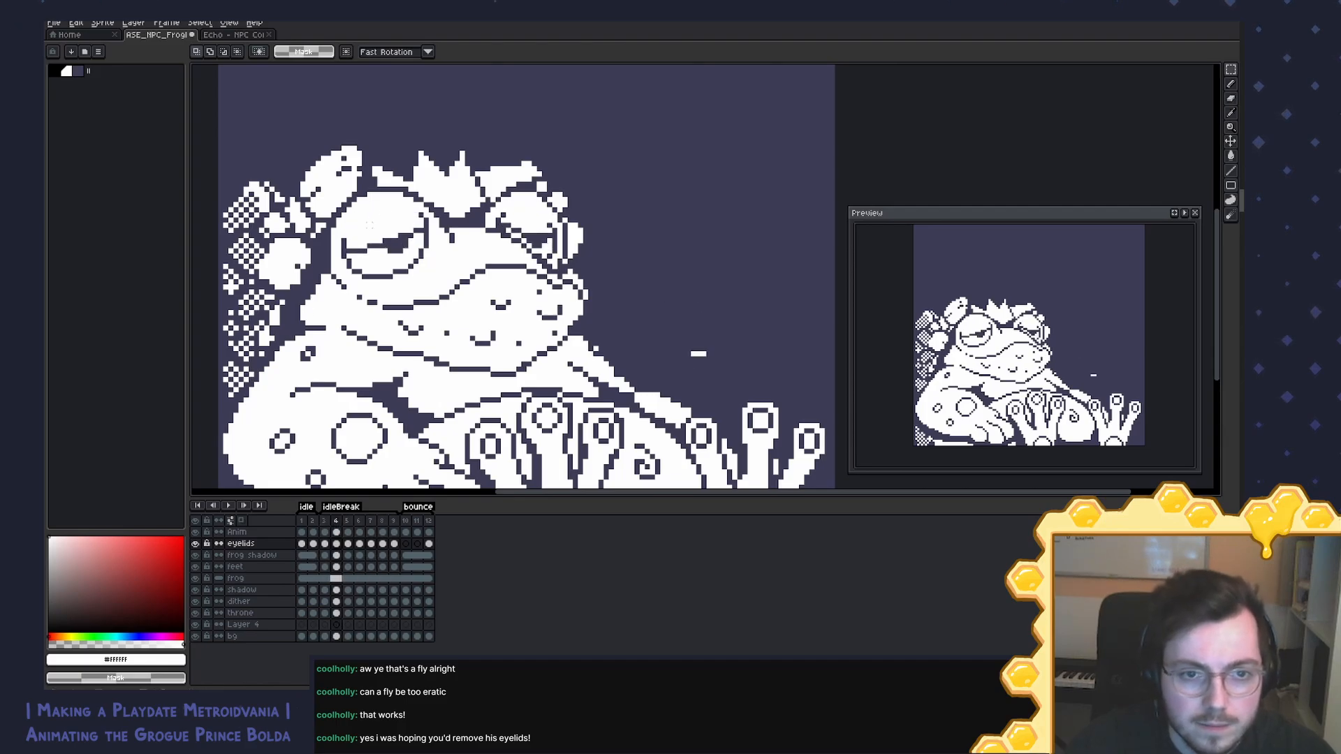
left_click_drag(596, 265, 716, 285)
scroll(710, 280, "up", 1)
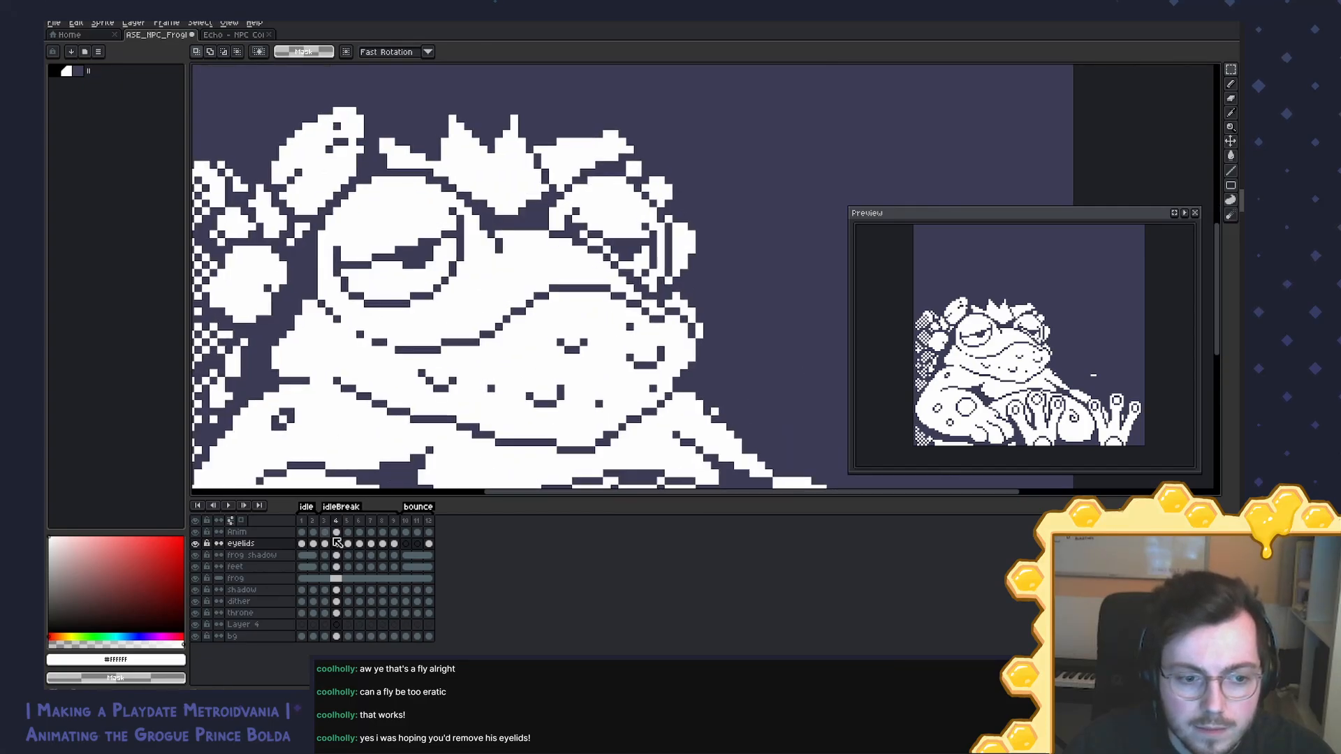
key("Right")
key("Left")
key("Left")
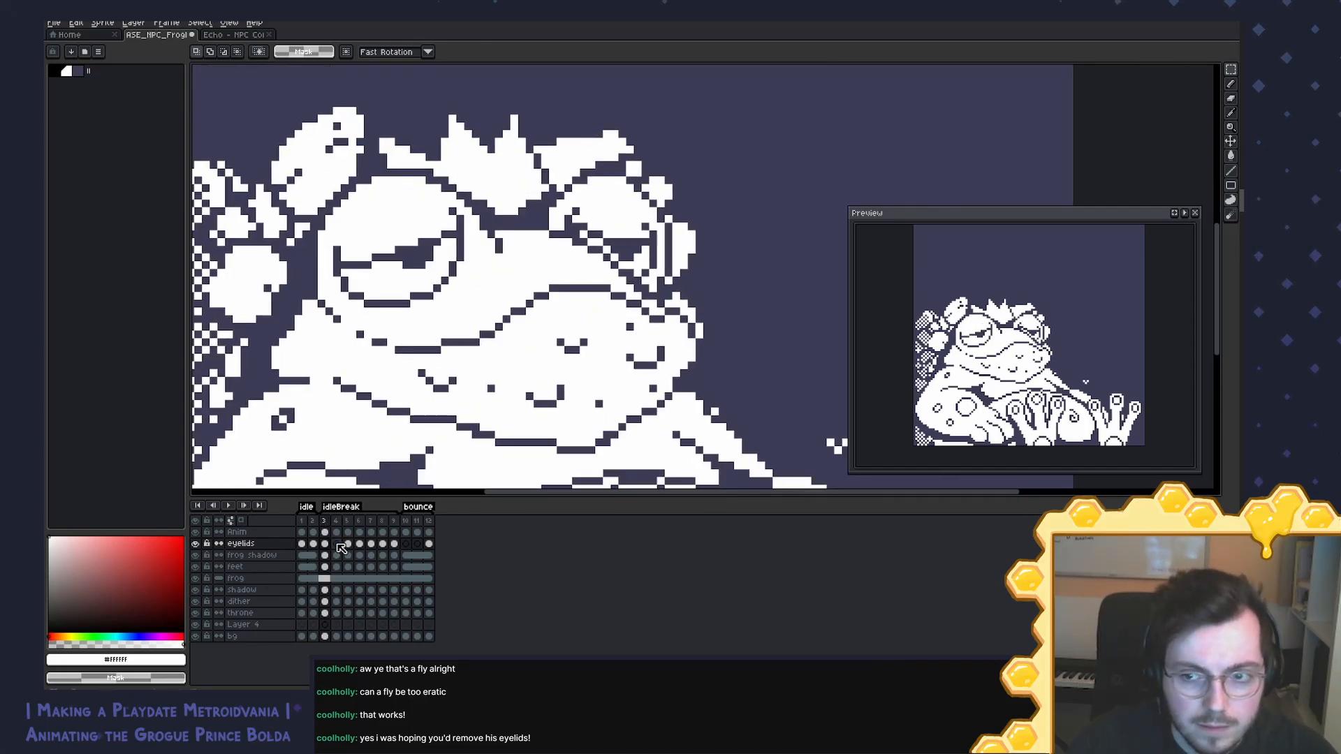
key("Right")
key("Right")
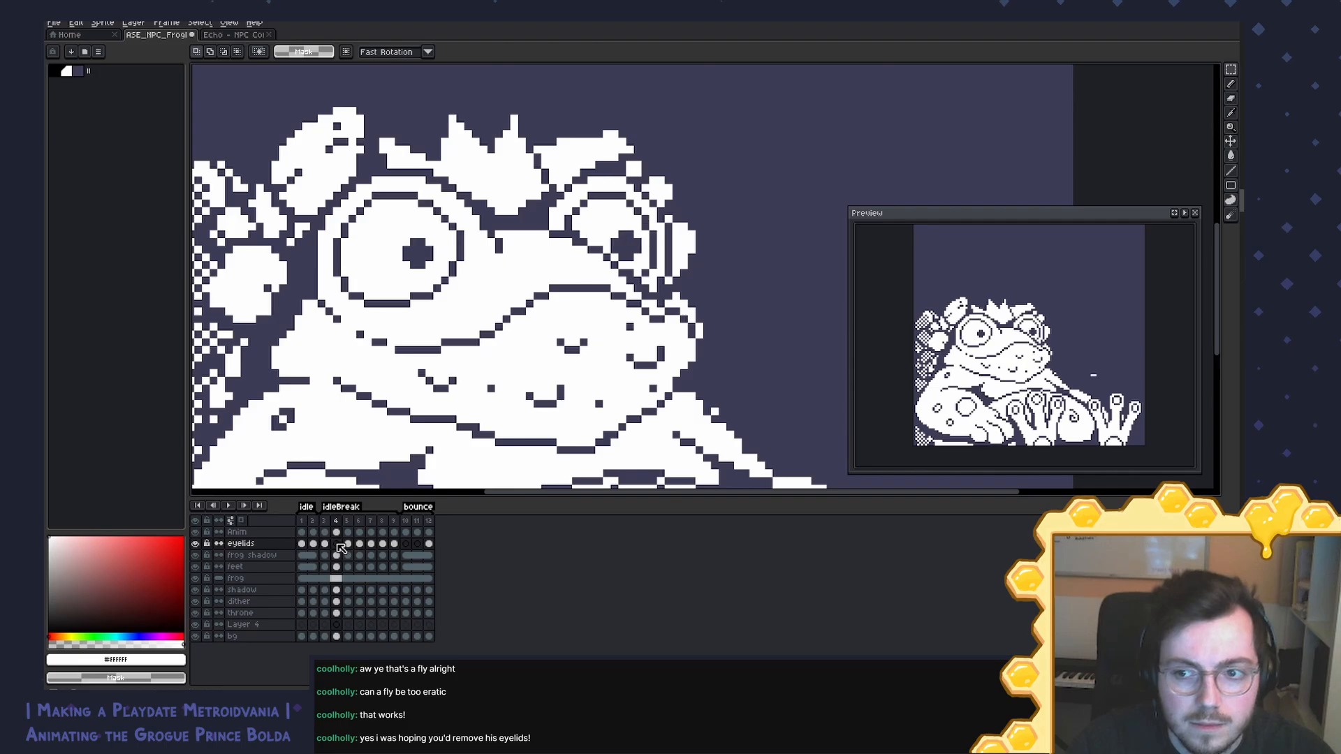
key("Return")
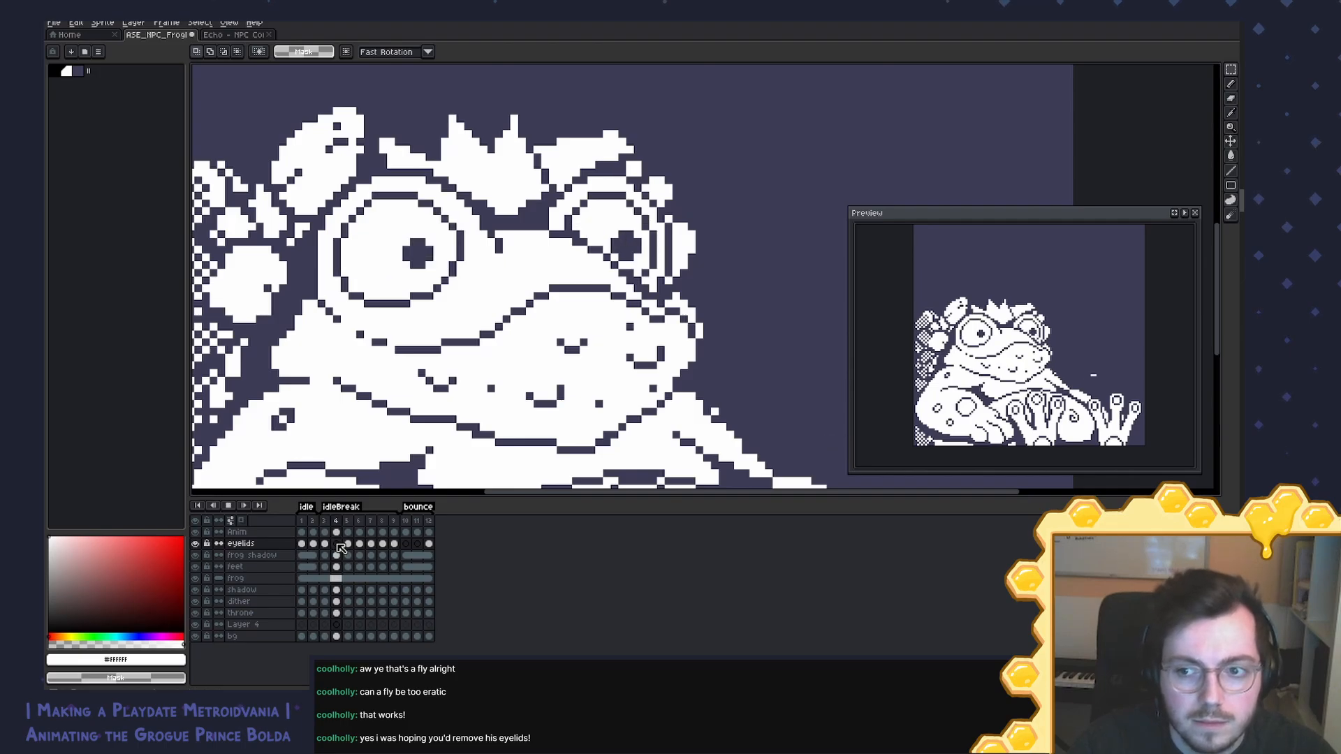
left_click(348, 543)
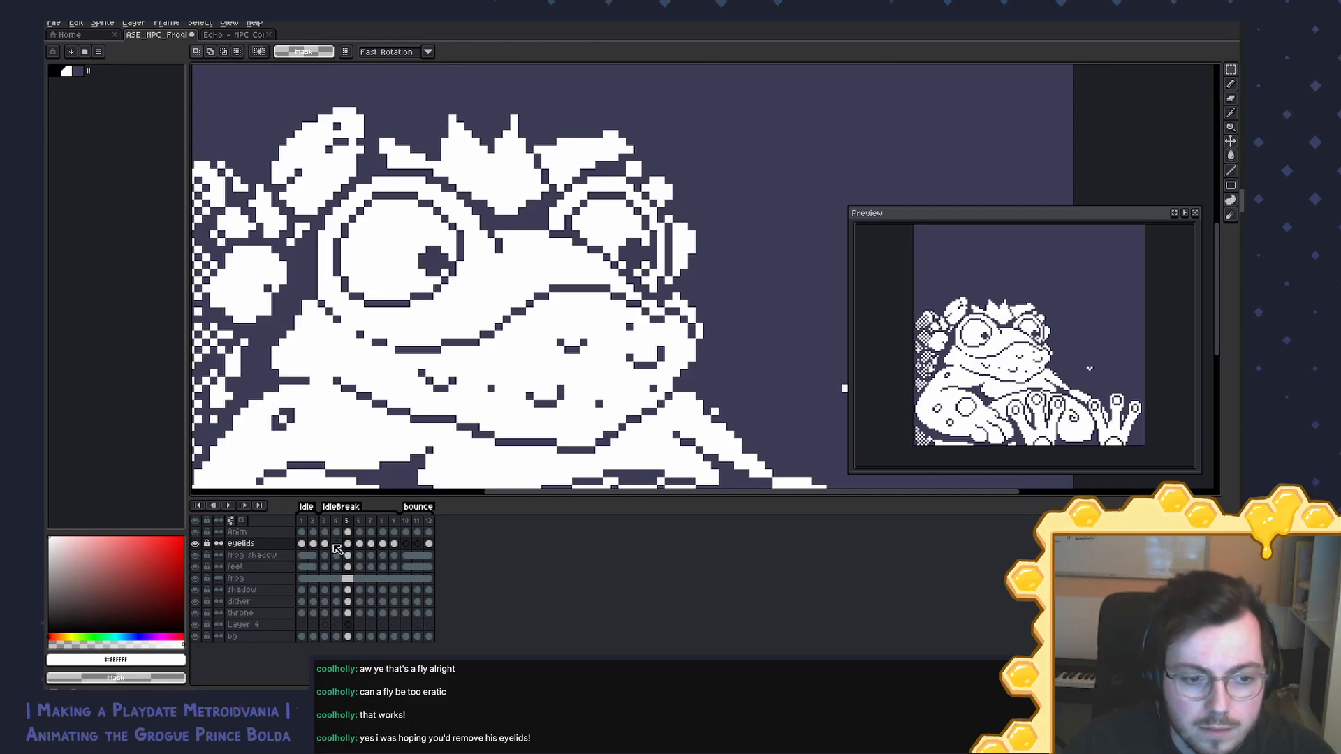
left_click(349, 546)
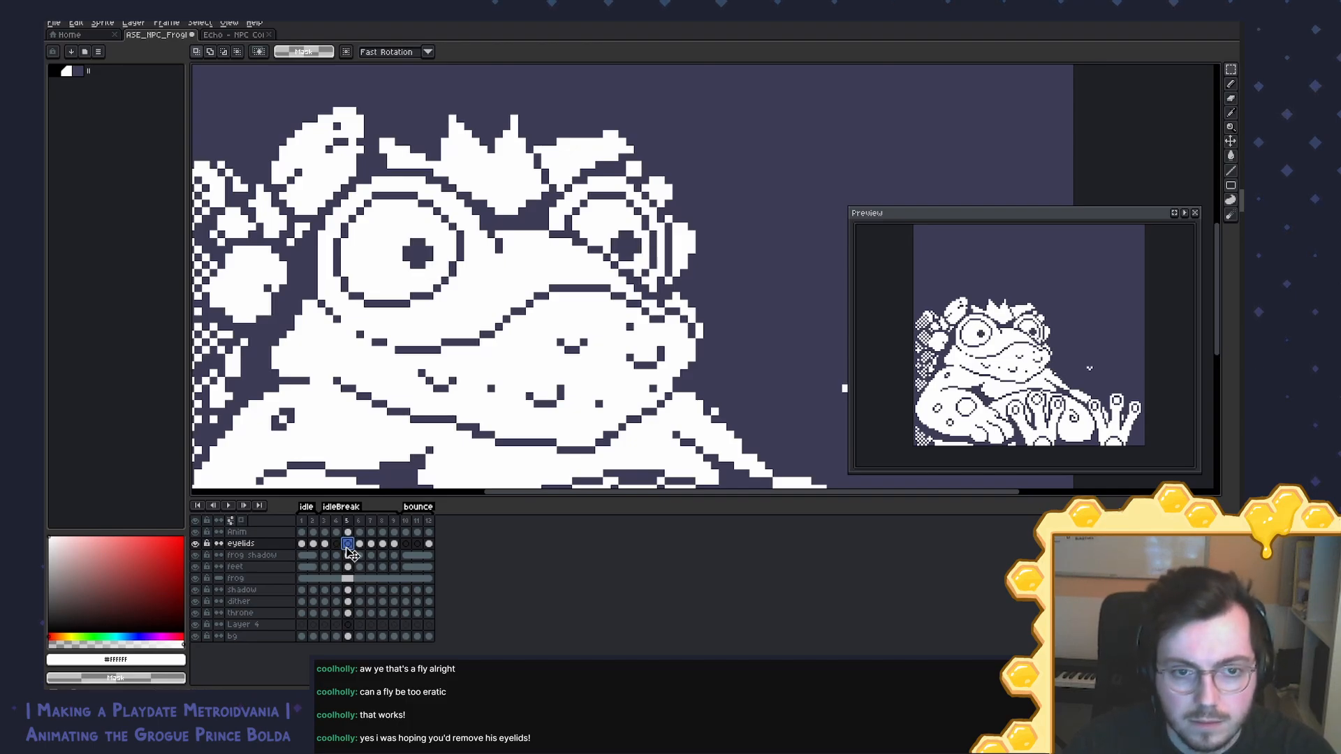
Step: Play idleBreak from frame 3 and step through its last frames to review the open eyes and the fly's path
left_click(327, 520)
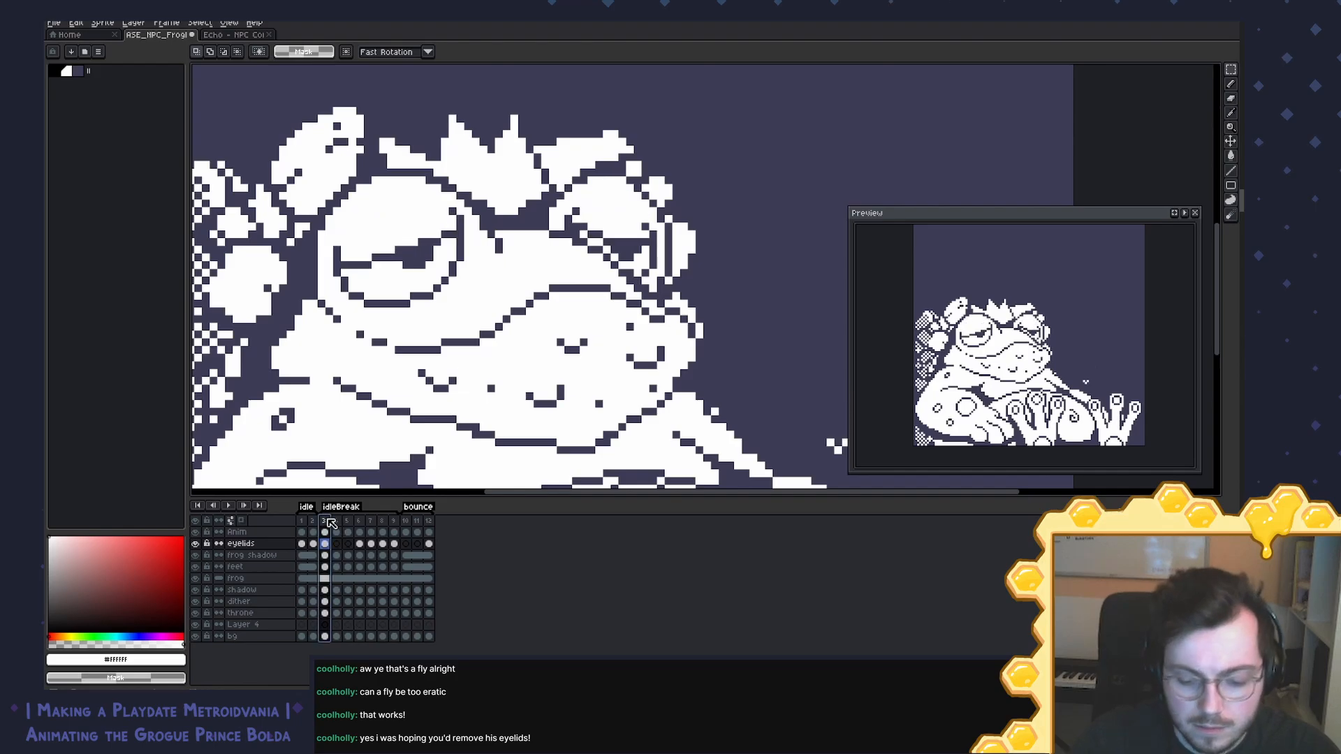
key("Return")
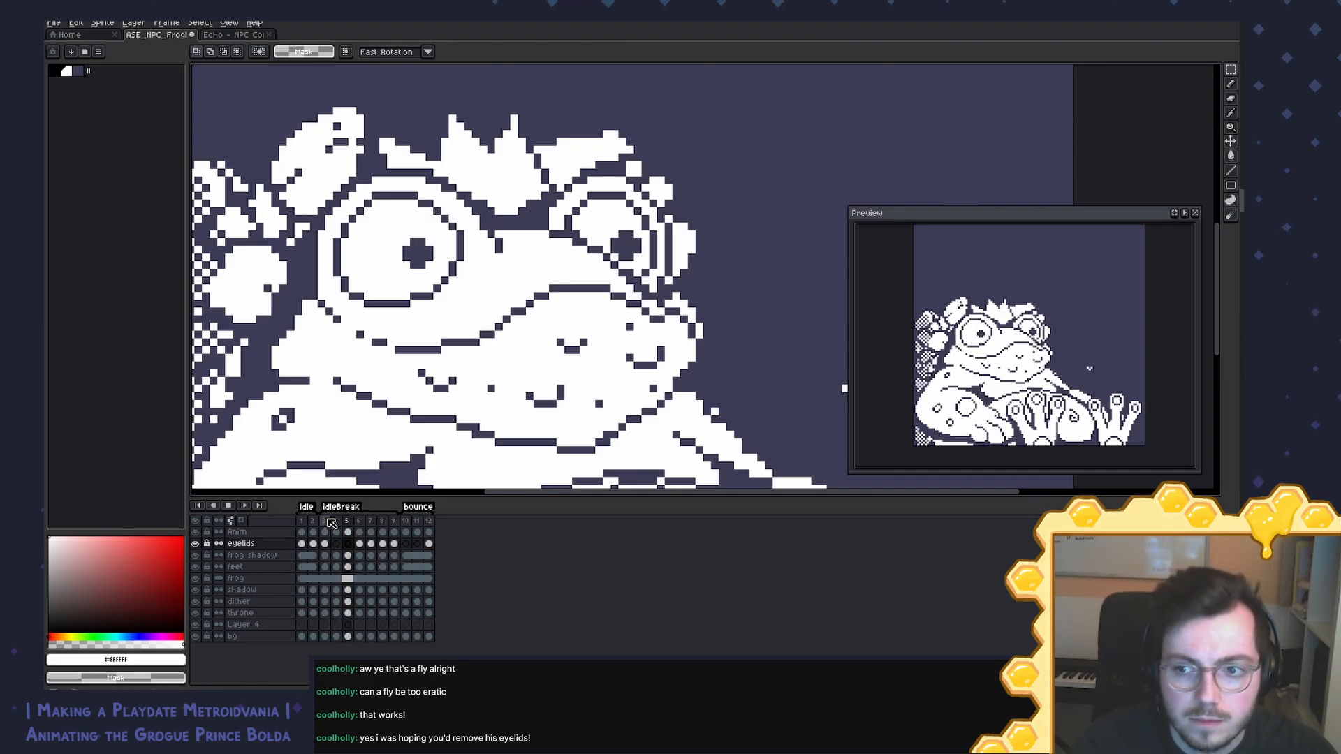
key("Return")
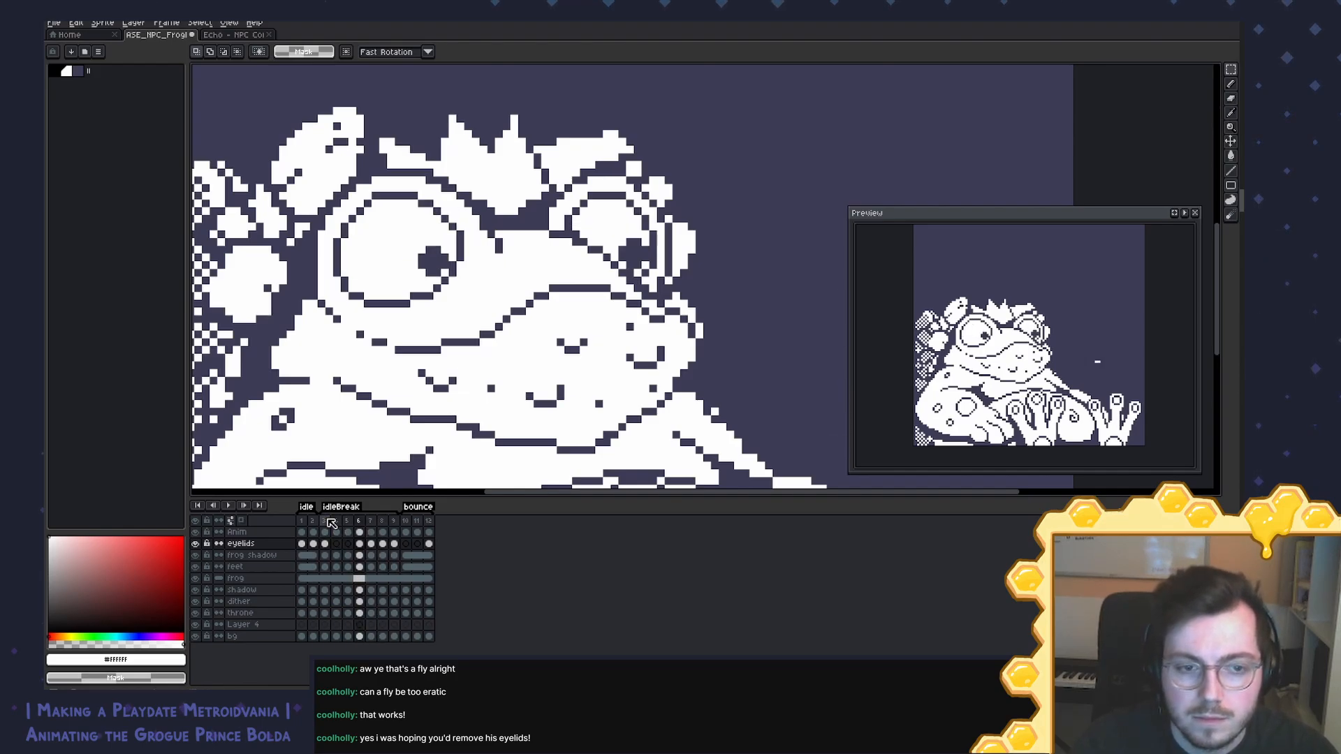
key("Right")
key("Right")
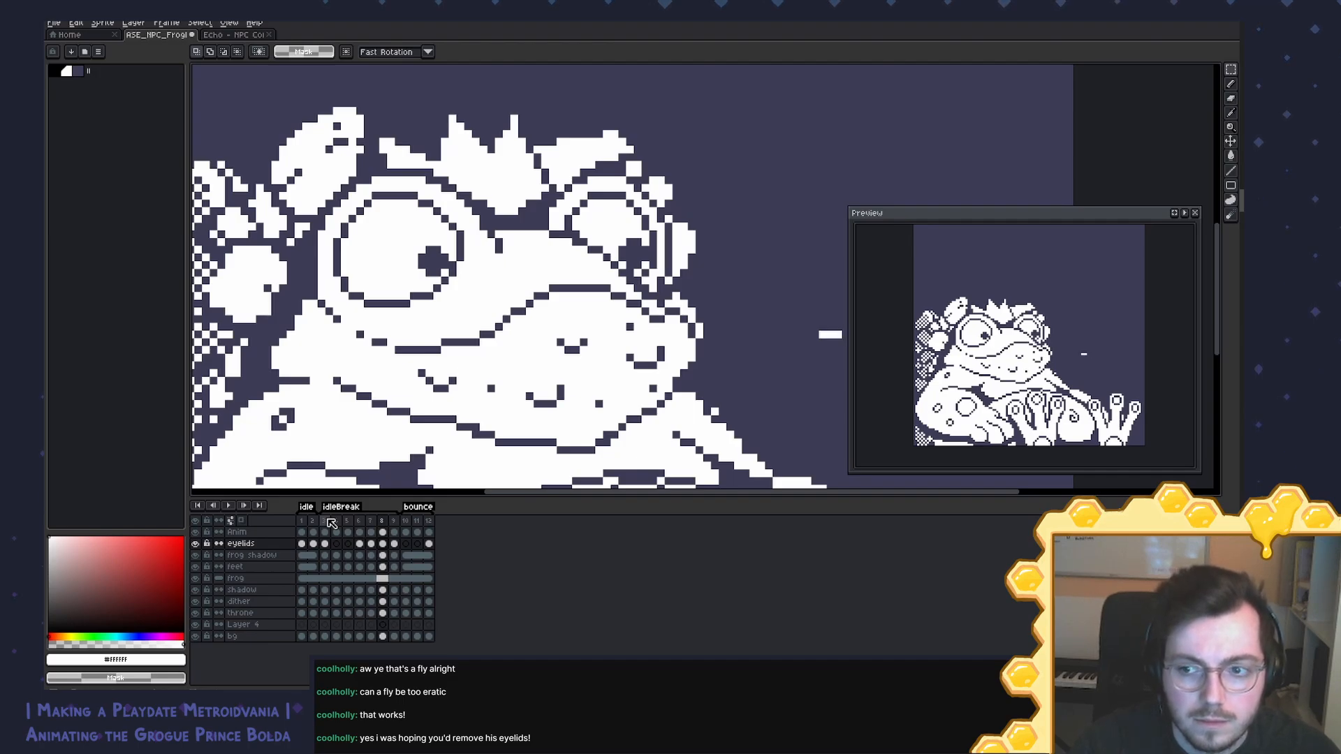
key("Right")
key("Left")
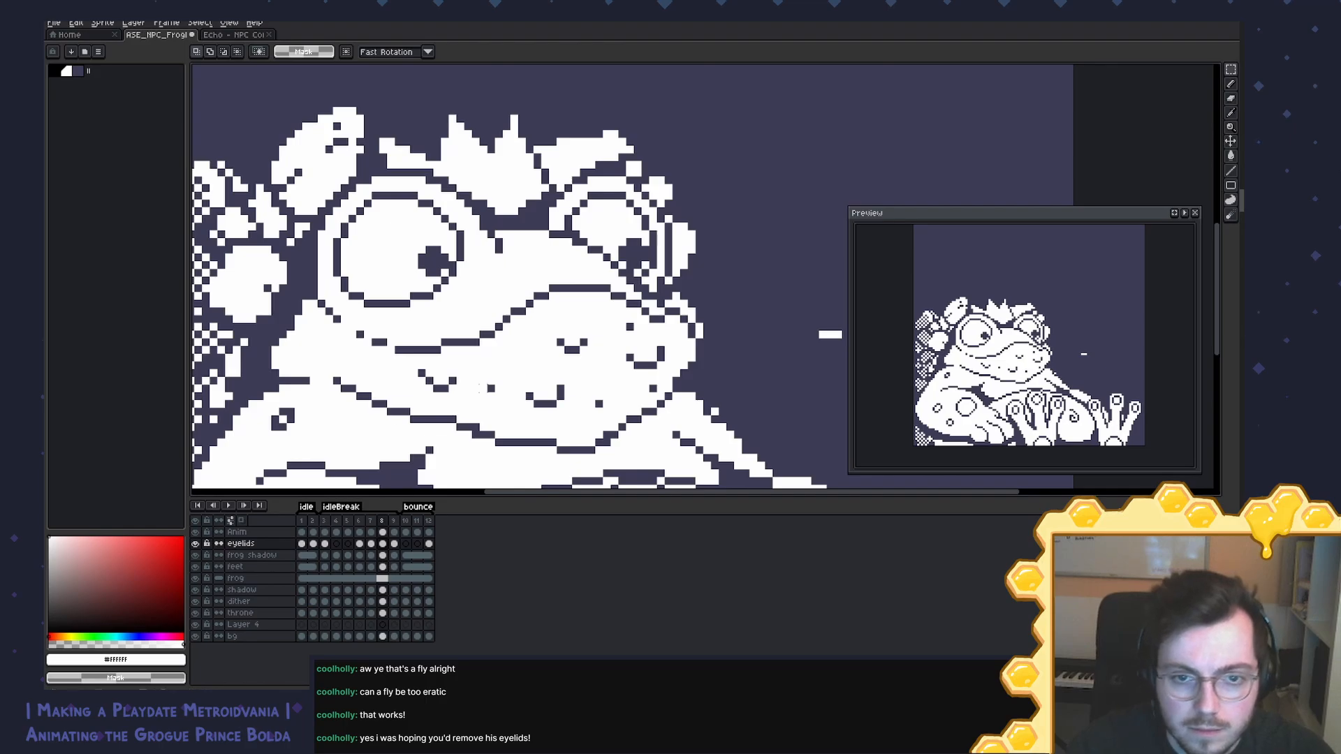
left_click_drag(563, 370, 464, 359)
left_click_drag(572, 309, 535, 295)
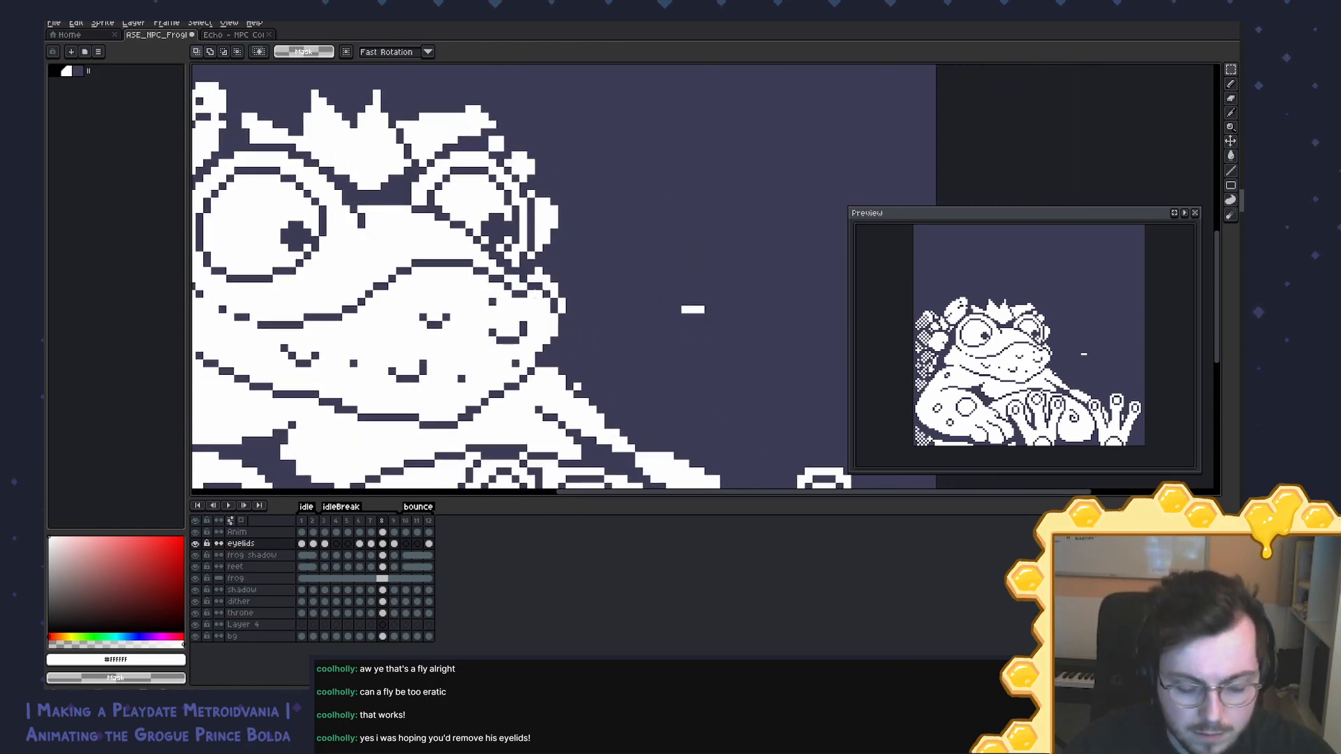
key("alt+n")
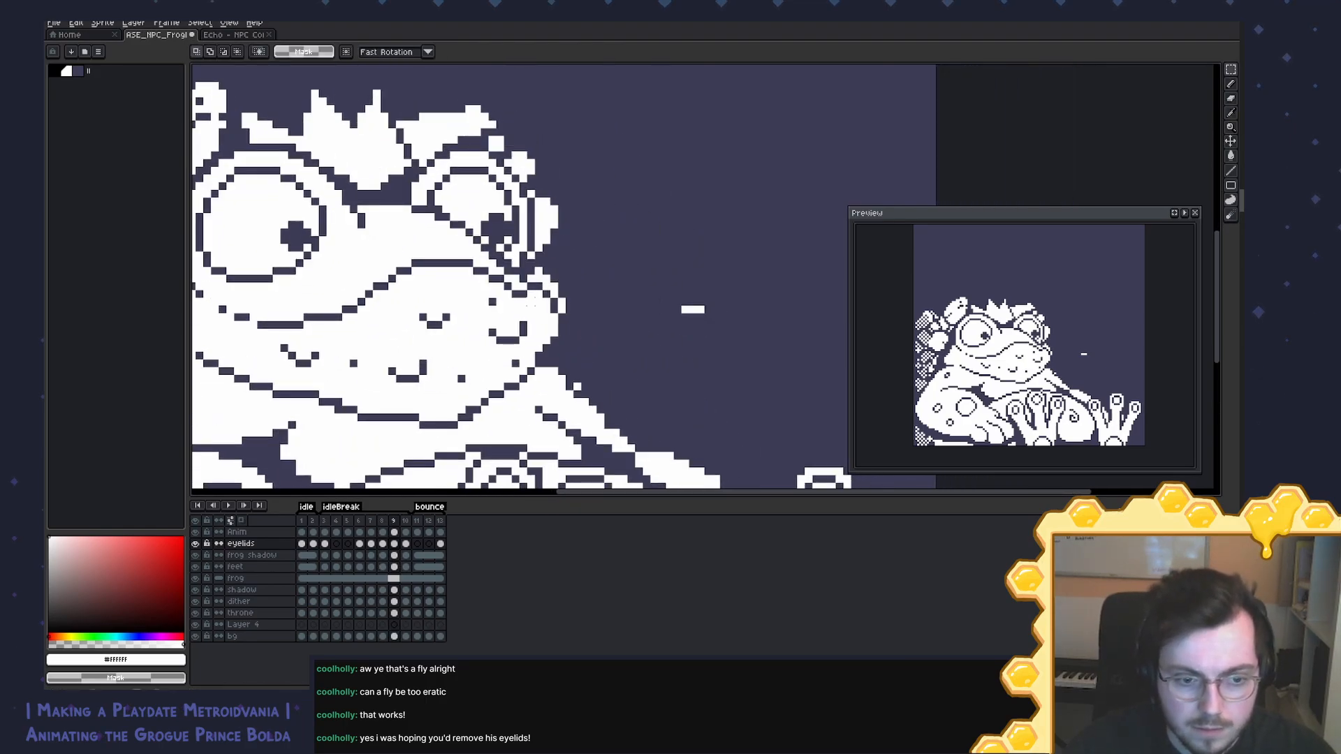
left_click(370, 533)
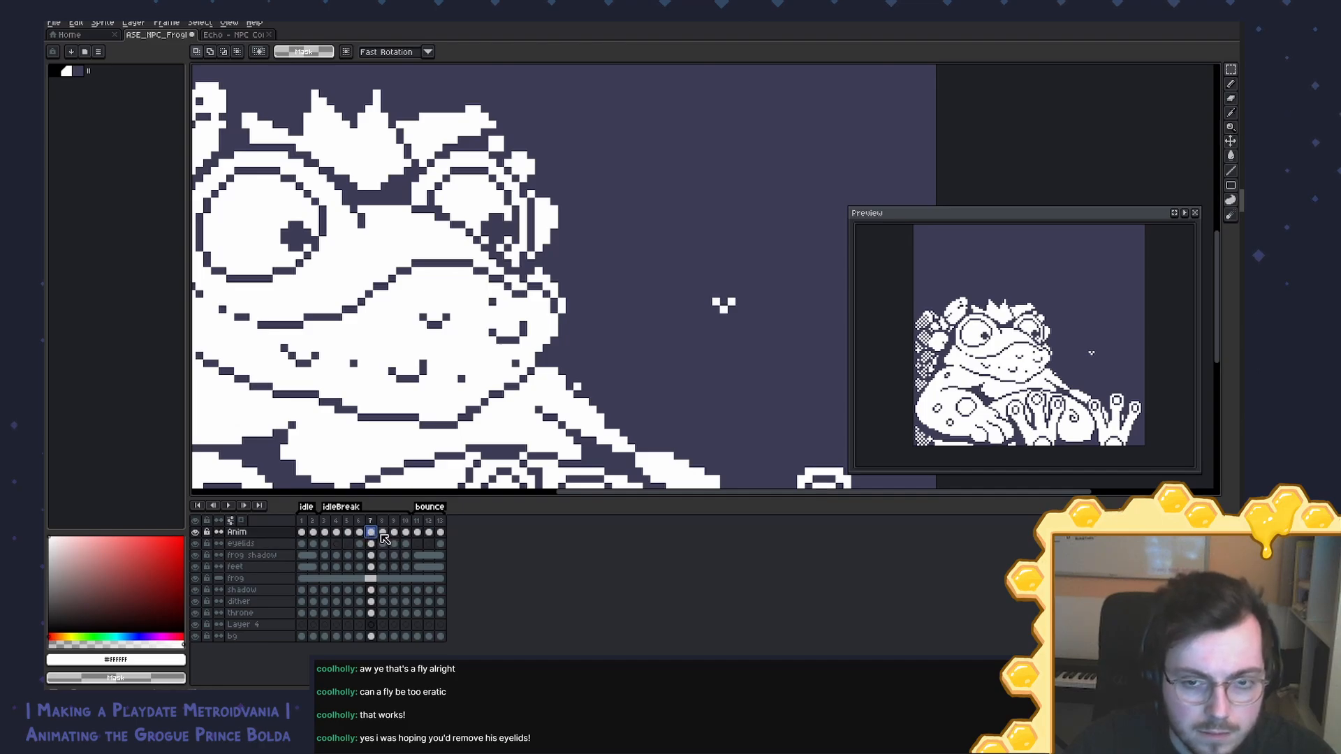
left_click(382, 533)
left_click(394, 532)
left_click(405, 533)
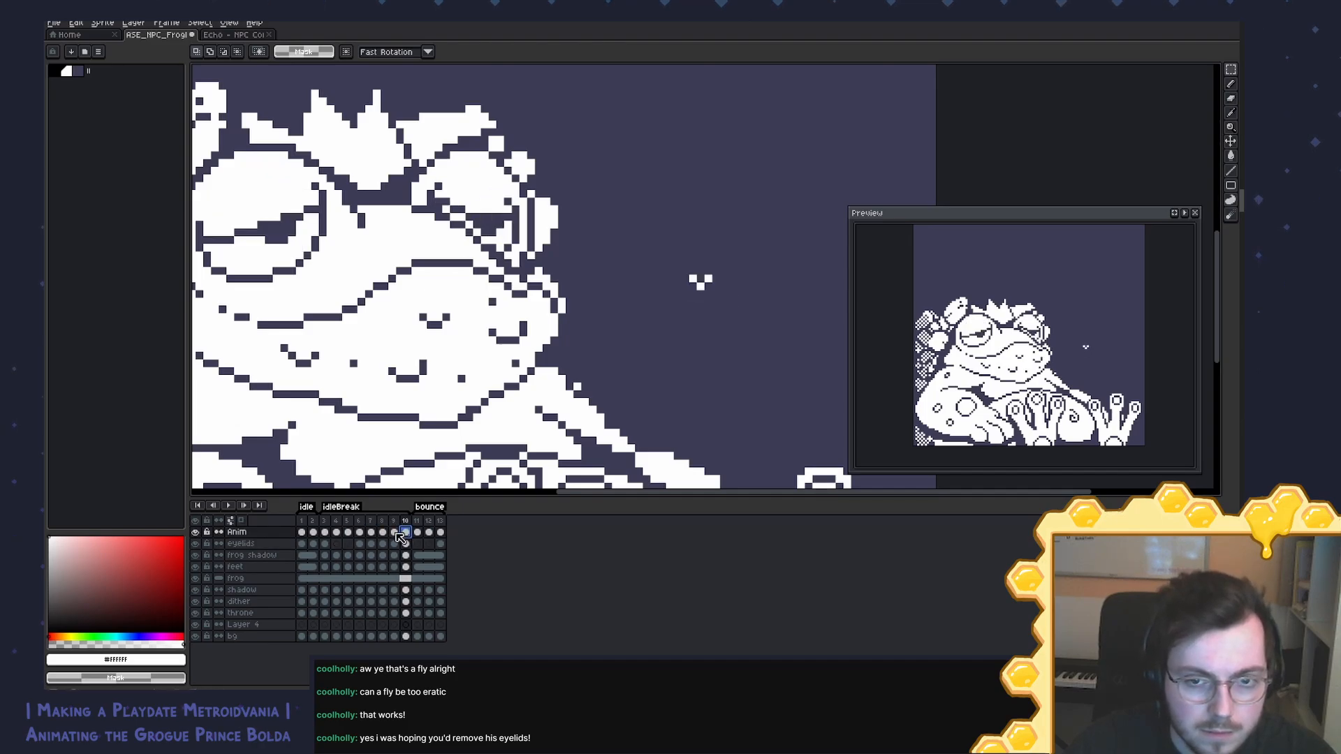
key("ctrl+z")
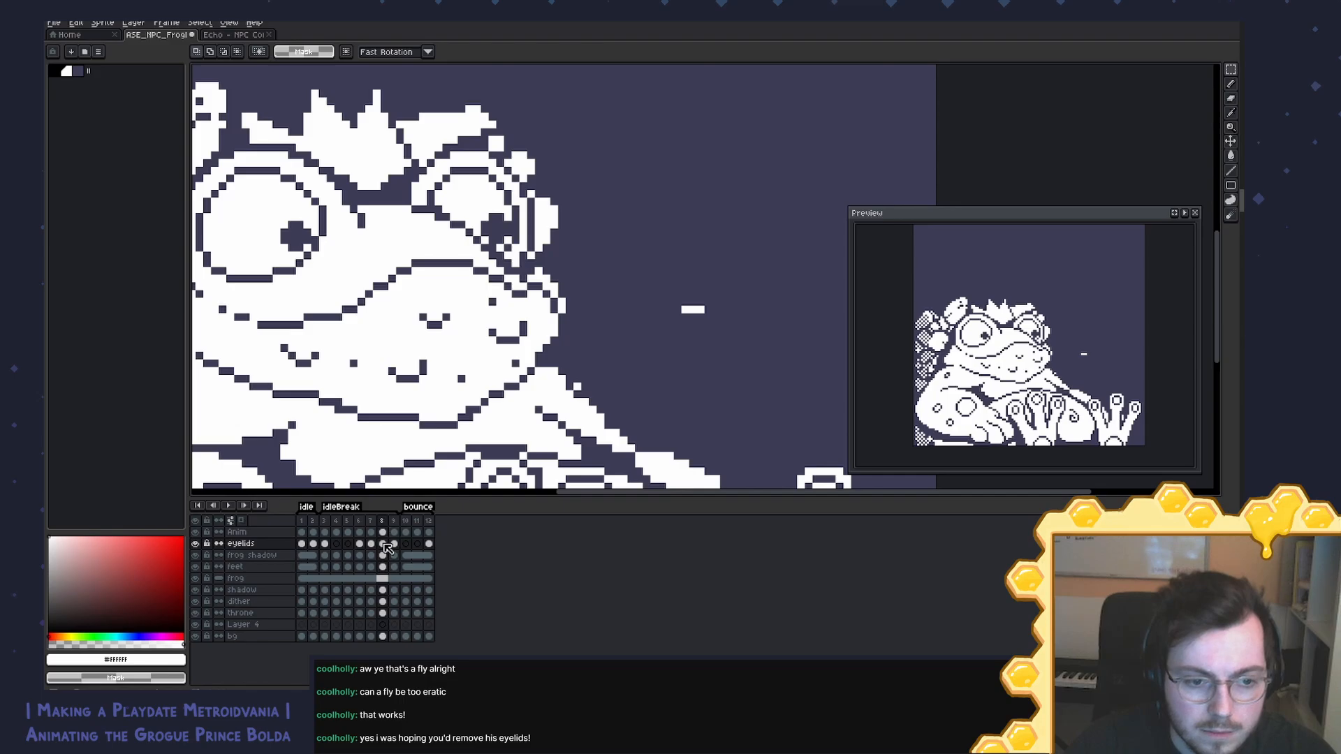
Step: Paste the open-eye cel into frame 9 of the eyelids layer and save the sprite
left_click(396, 545)
key("ctrl+v")
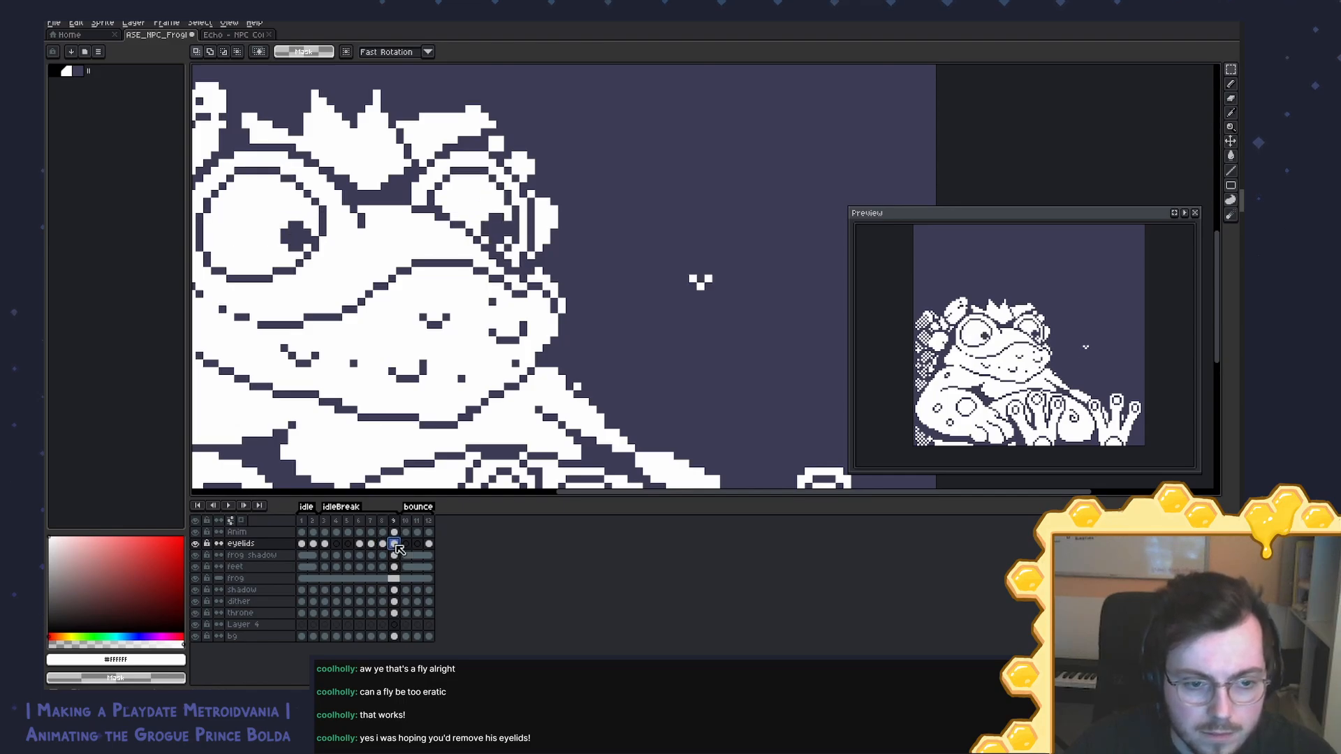
left_click(384, 533)
left_click(393, 533)
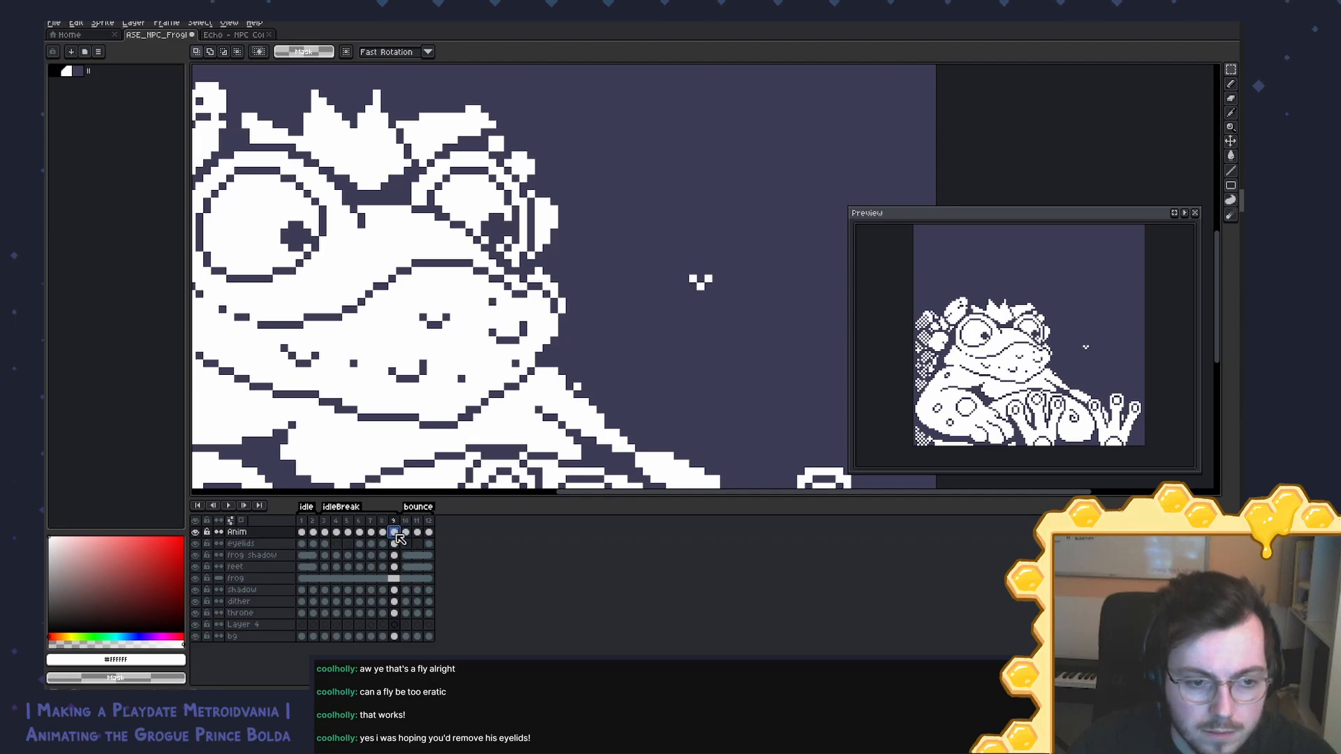
left_click_drag(562, 325, 538, 346)
Step: Draw an open mouth on the anim layer in frame 9 with the Pencil, using the dark outline colour and white
key("b")
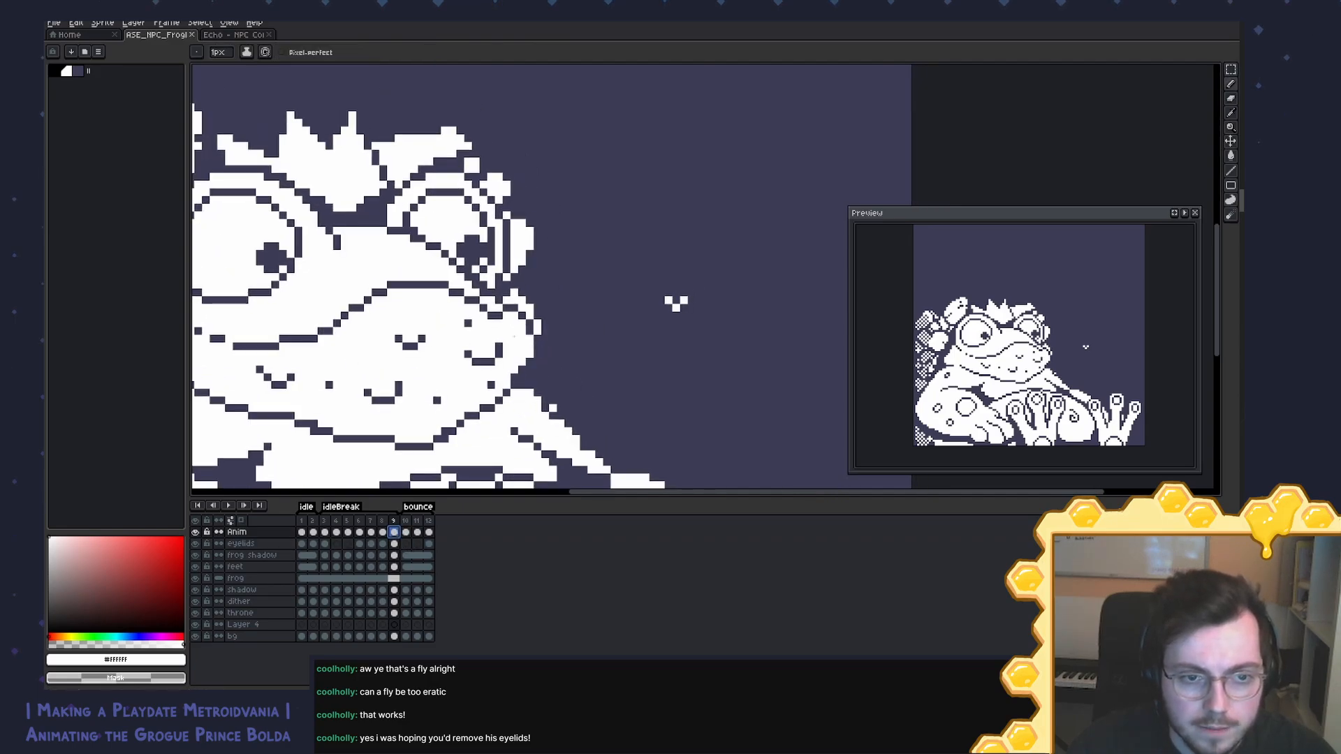
left_click(421, 283, "alt")
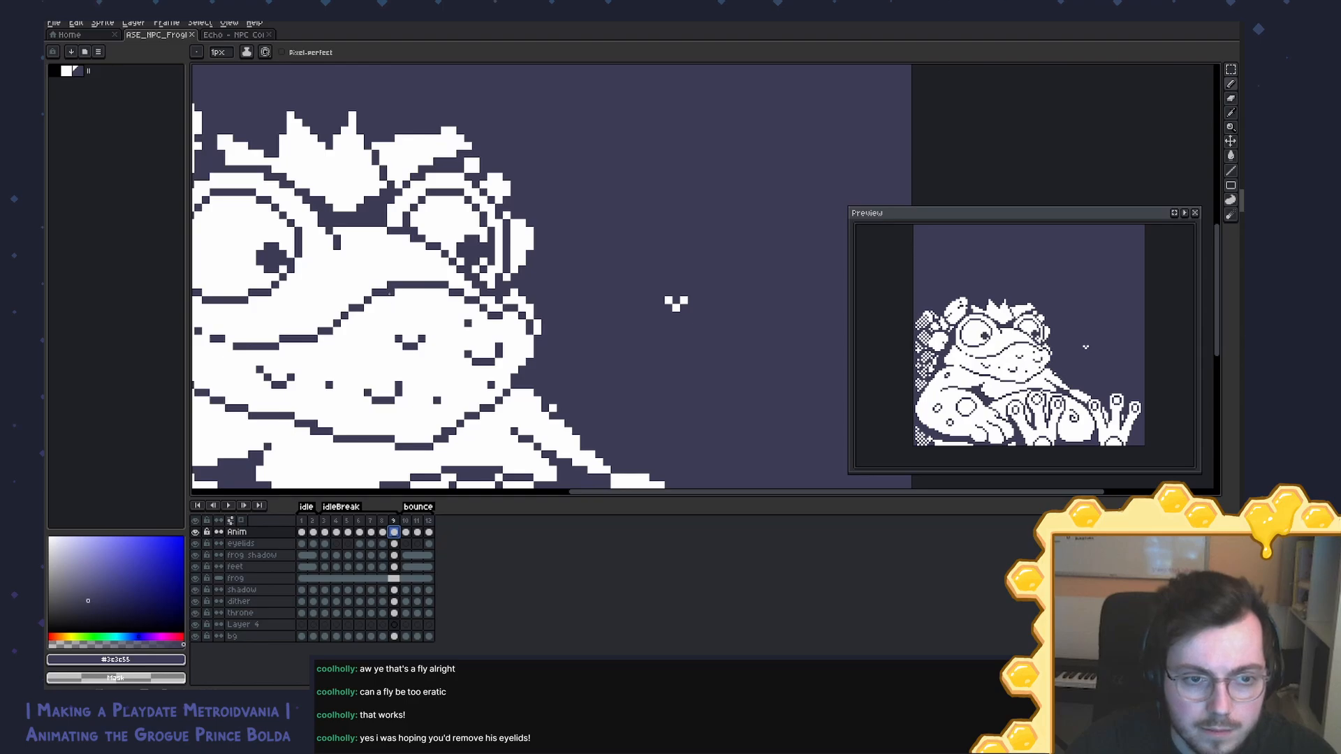
mouse_move(391, 293)
left_mouse_down()
mouse_move(445, 293)
mouse_move(390, 301)
mouse_move(477, 318)
left_mouse_up()
left_click(453, 317, "alt")
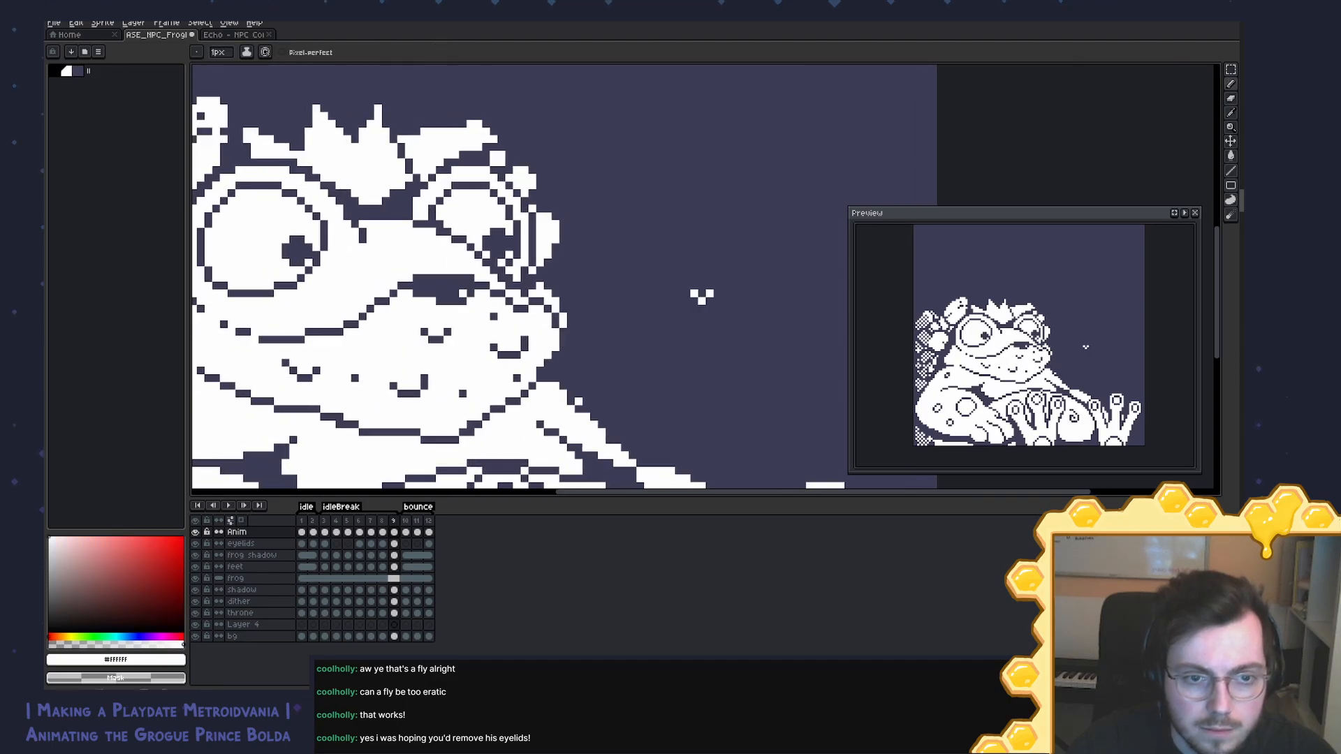
left_click(465, 284, "alt")
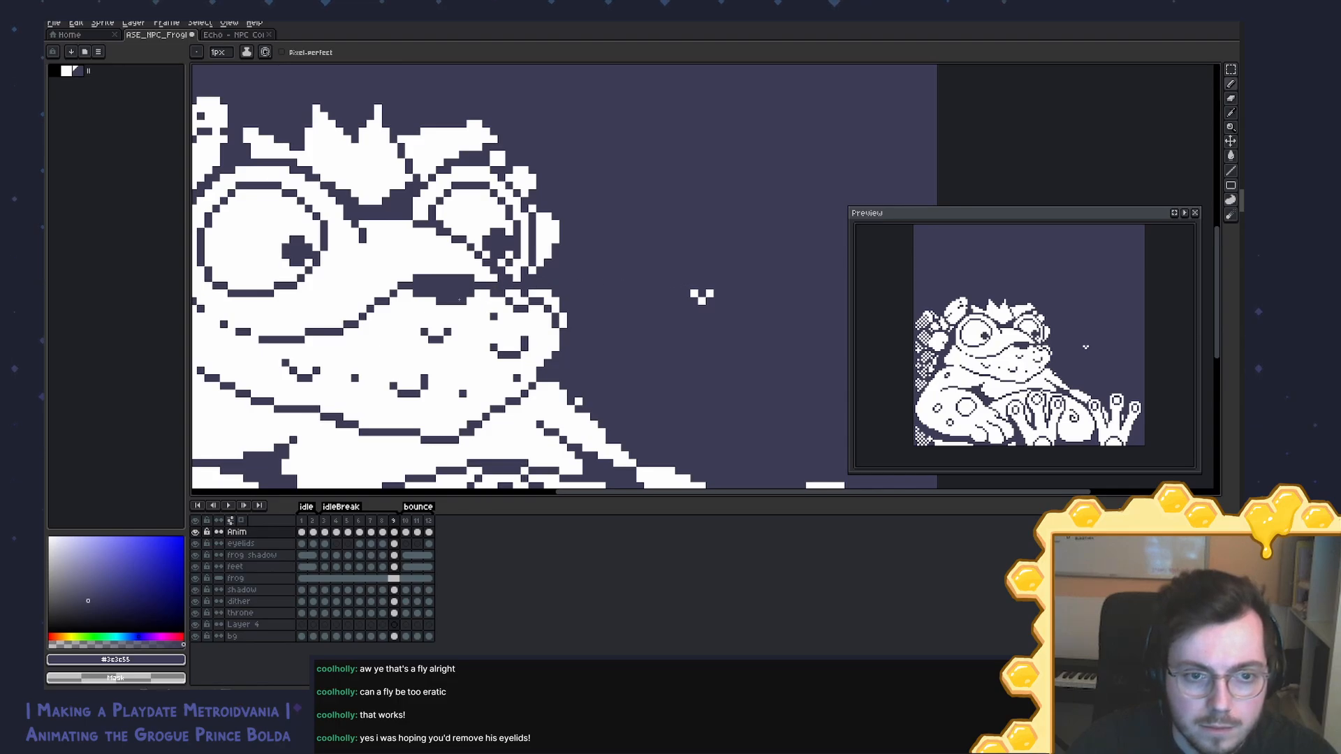
left_click_drag(459, 301, 573, 302)
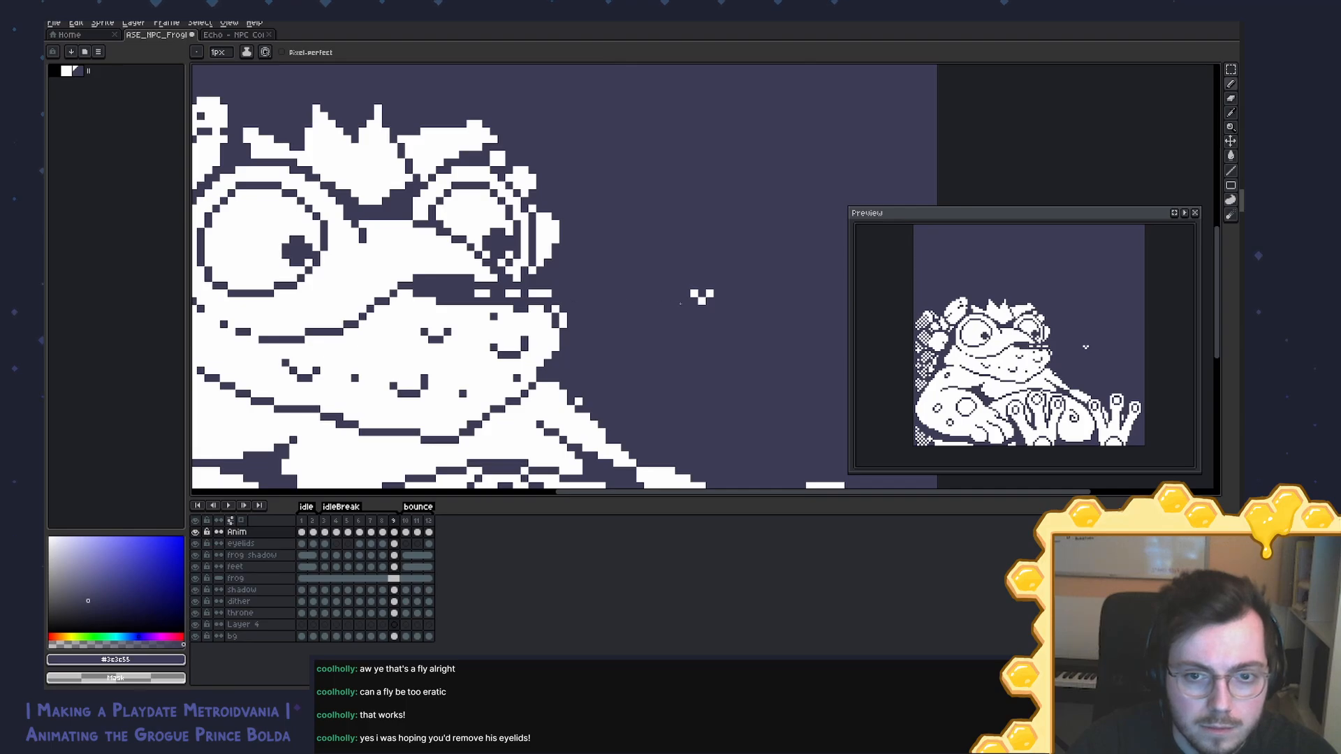
Step: Draw a straight white tongue in frame 9 from inside the open mouth out to the fly
left_click(386, 294, "alt")
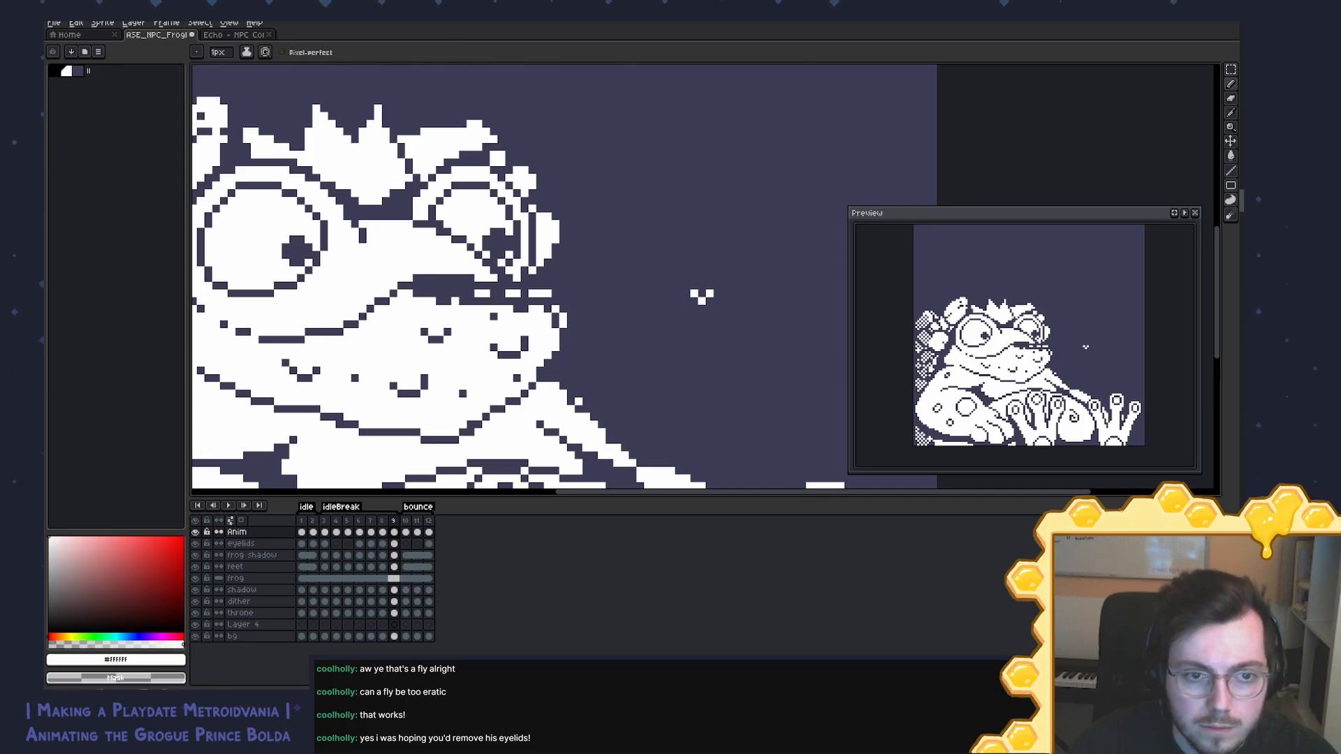
left_click(455, 294)
left_click_drag(456, 293, 691, 294)
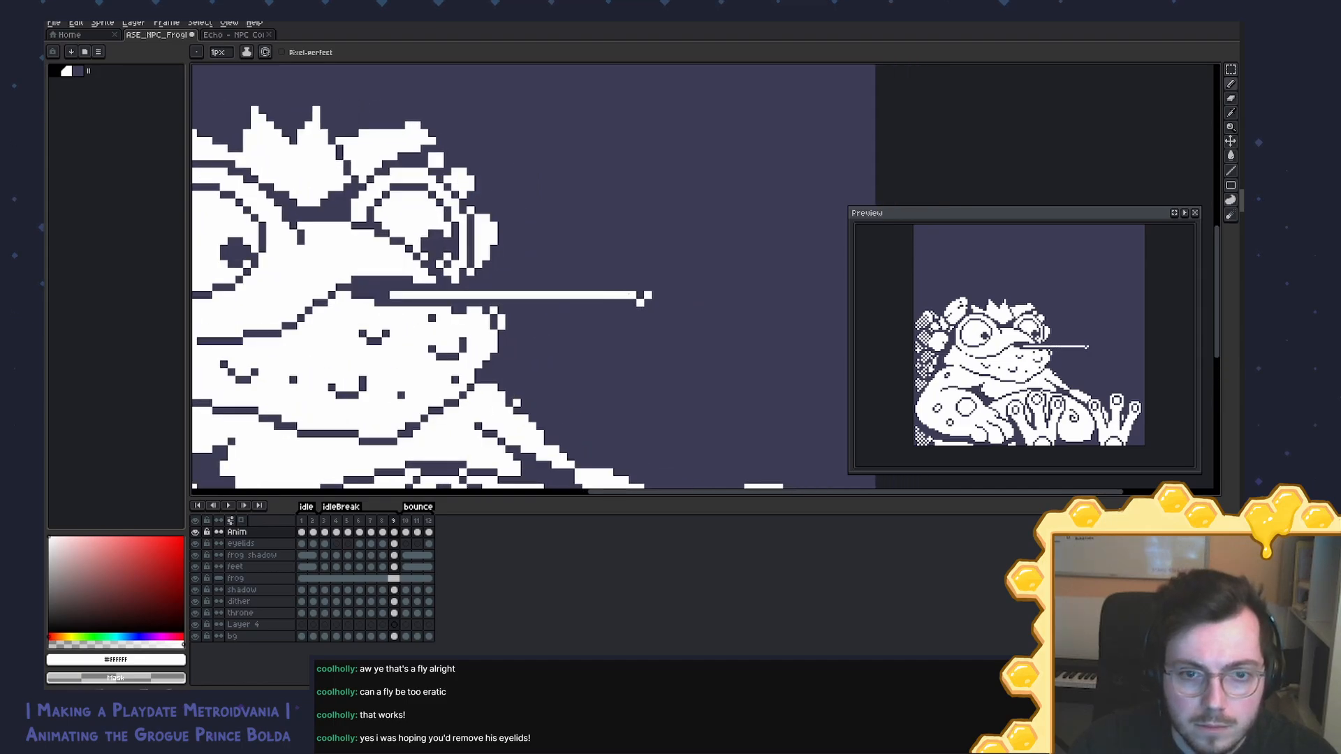
Step: Shape a rounded white tongue tip around the fly in frame 9 and thicken the end of the tongue
scroll(691, 293, "up", 1)
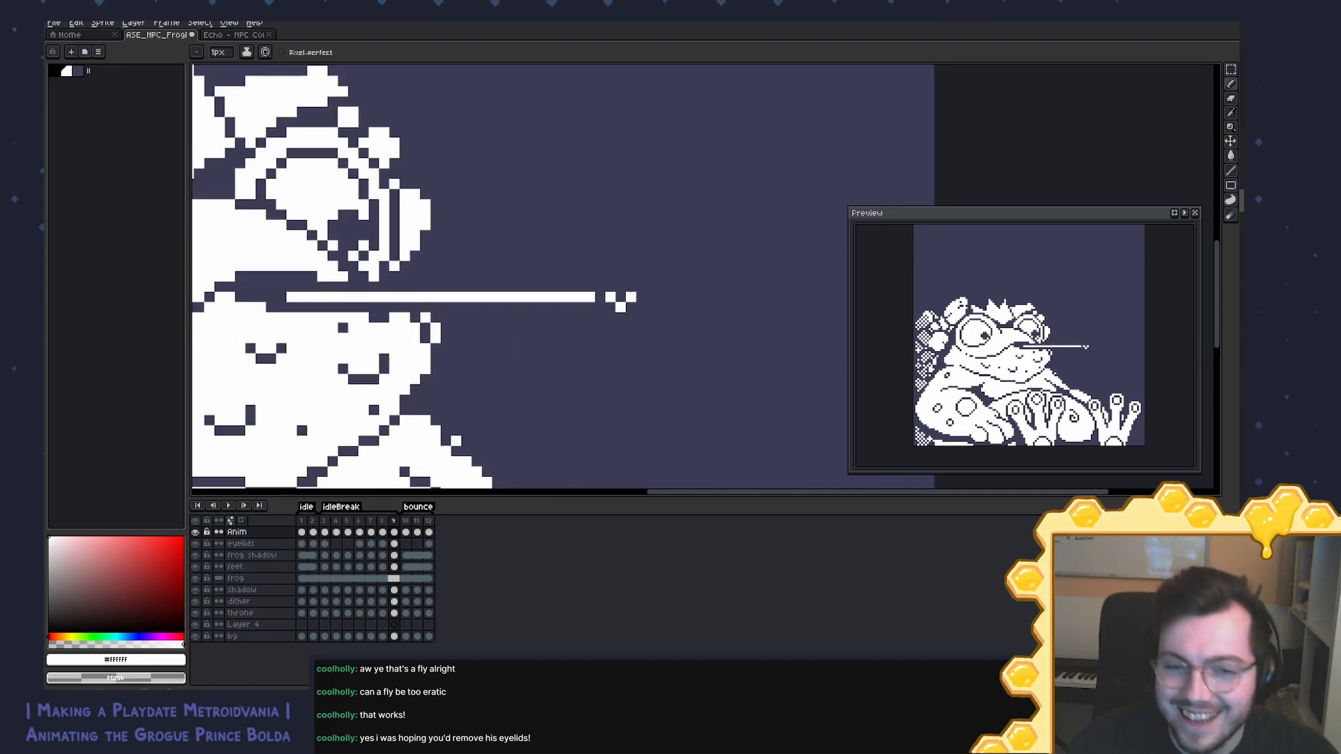
left_click(600, 297)
left_click(610, 287)
left_click(601, 287)
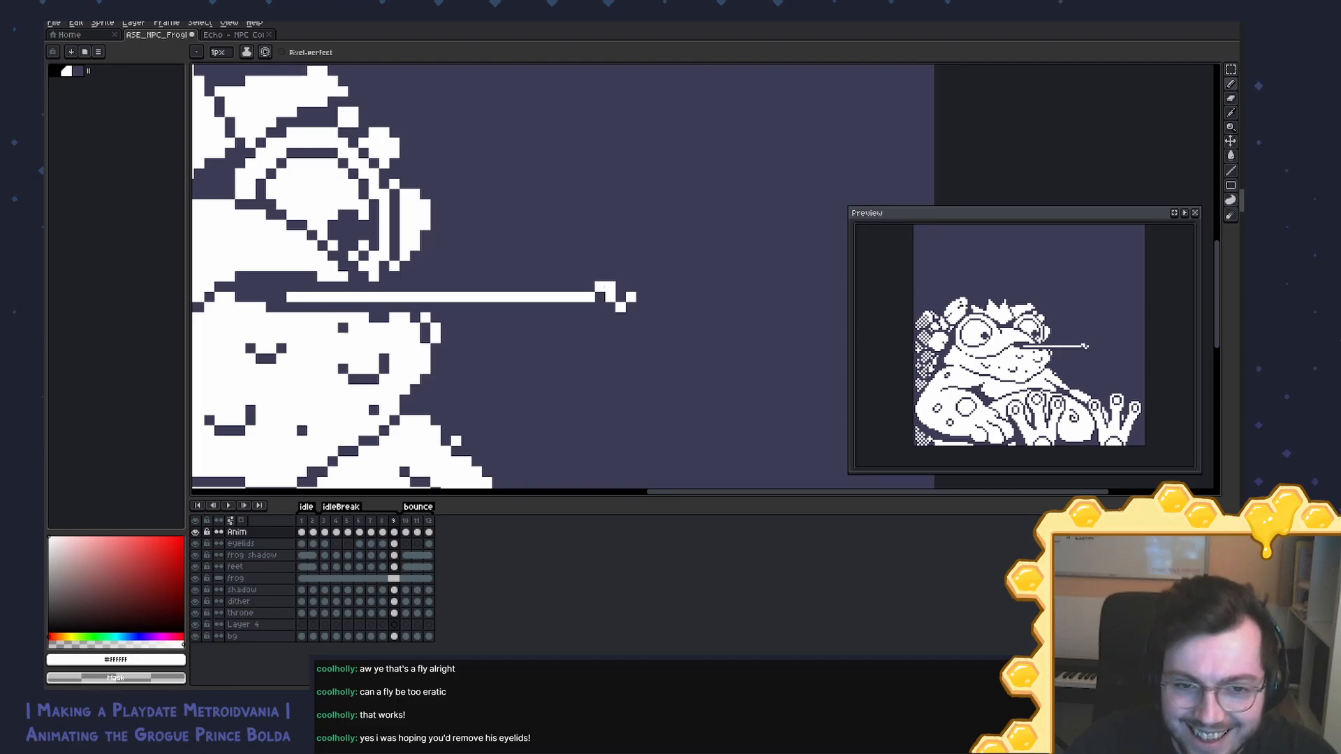
left_click(621, 287)
left_click(603, 307)
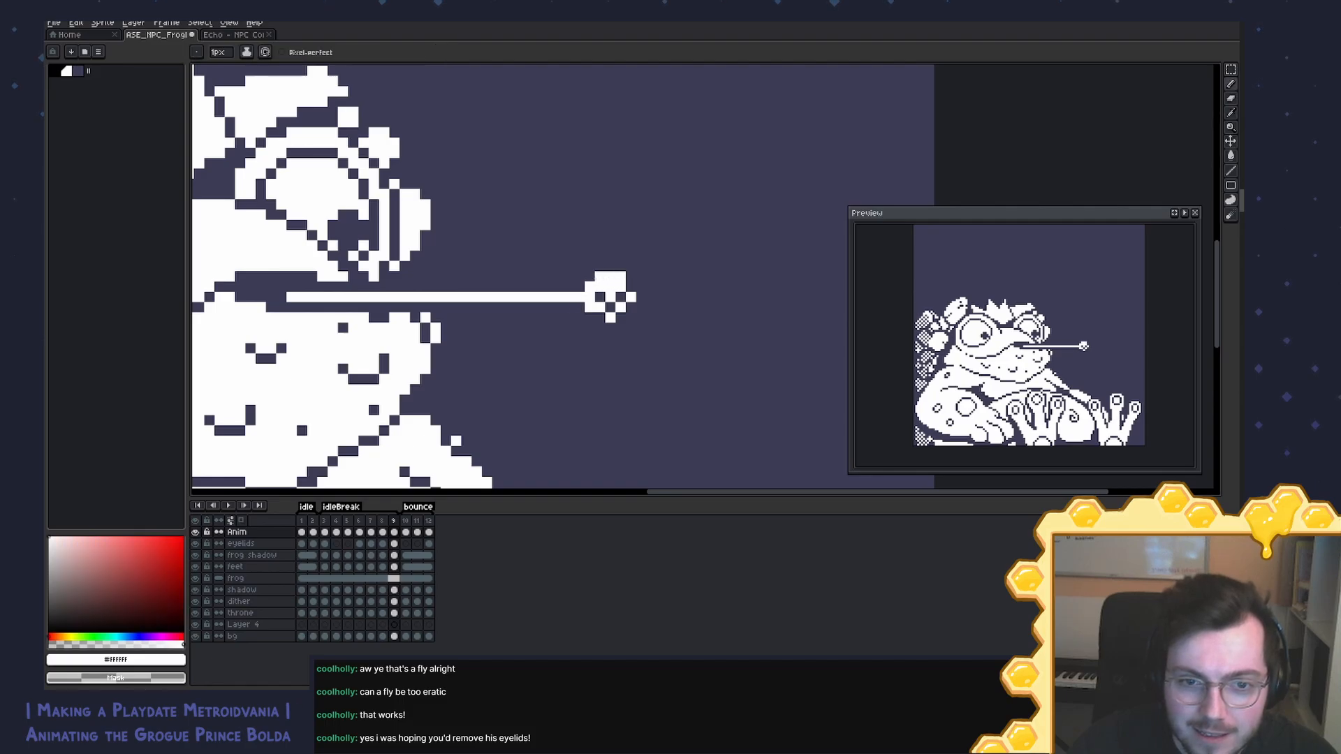
left_click_drag(580, 287, 535, 287)
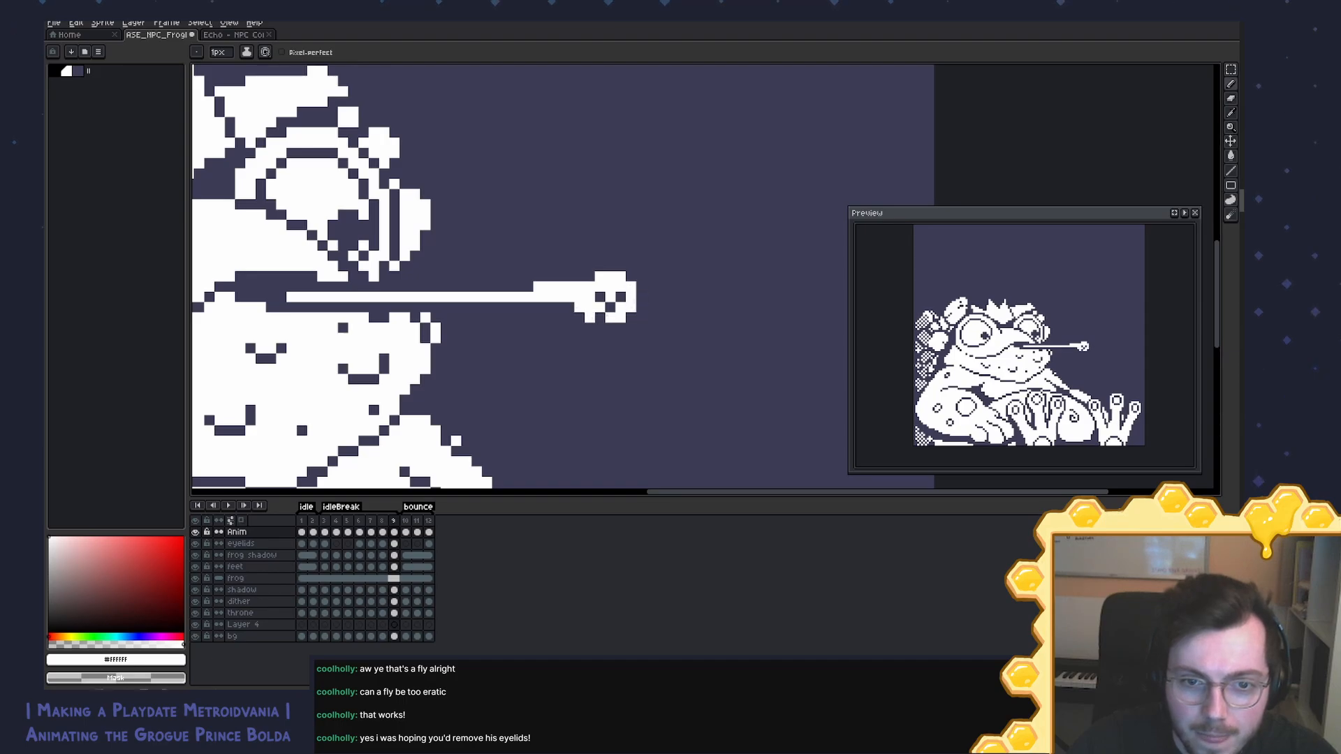
Step: Step between frames 8 and 10 and play idleBreak to review the tongue catching the fly
scroll(718, 292, "down", 1)
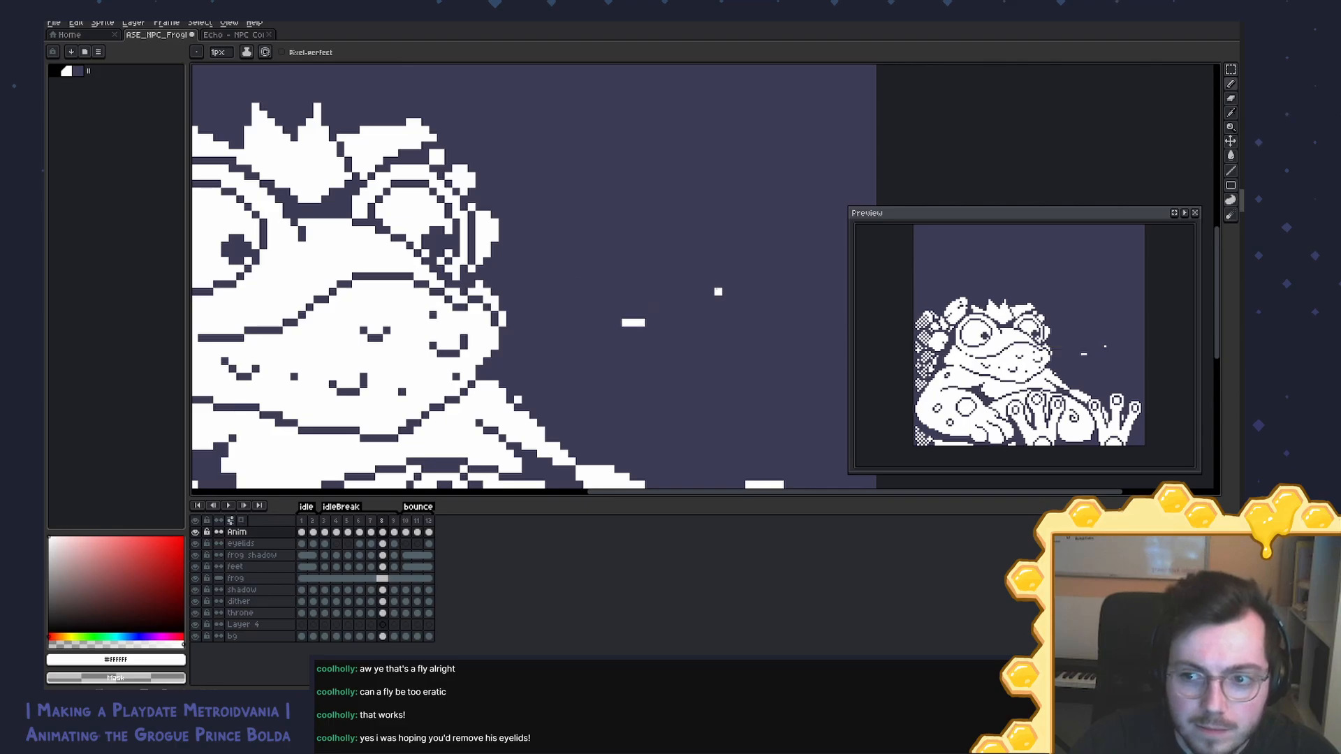
key("Right")
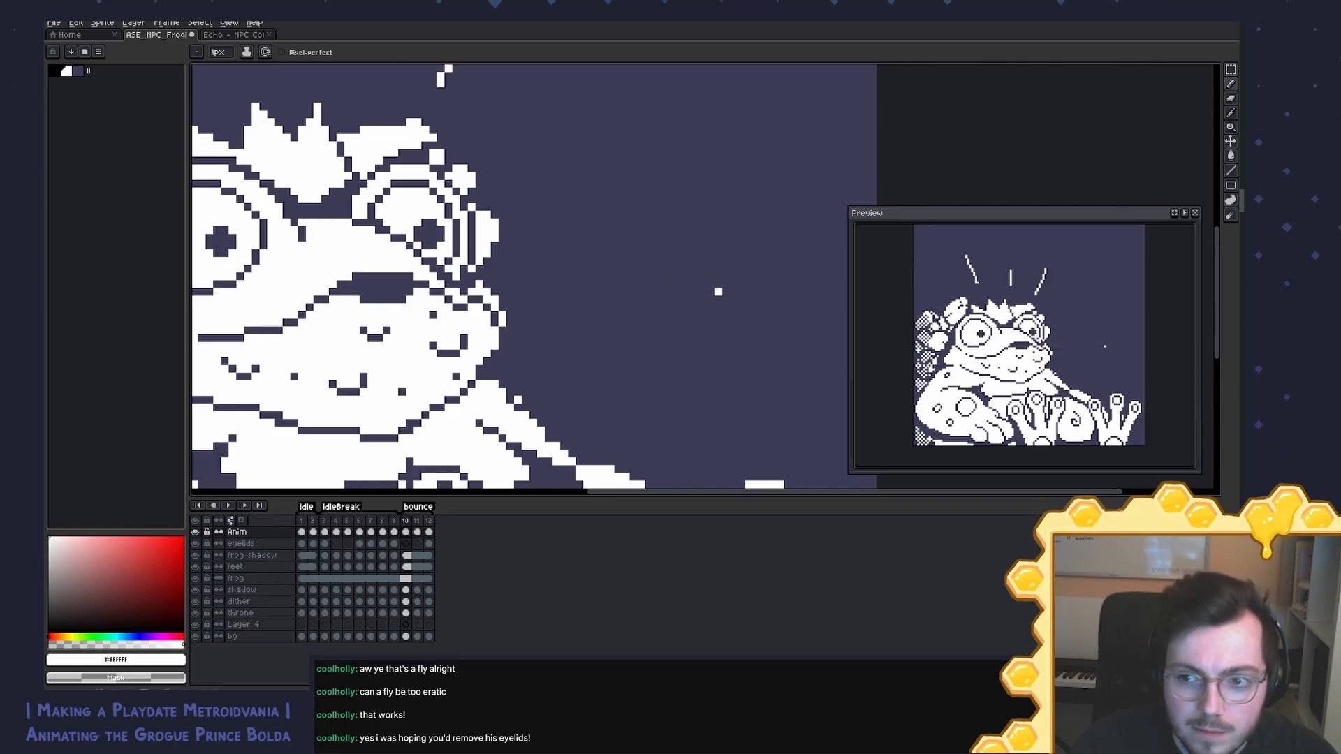
key("Left")
key("Left")
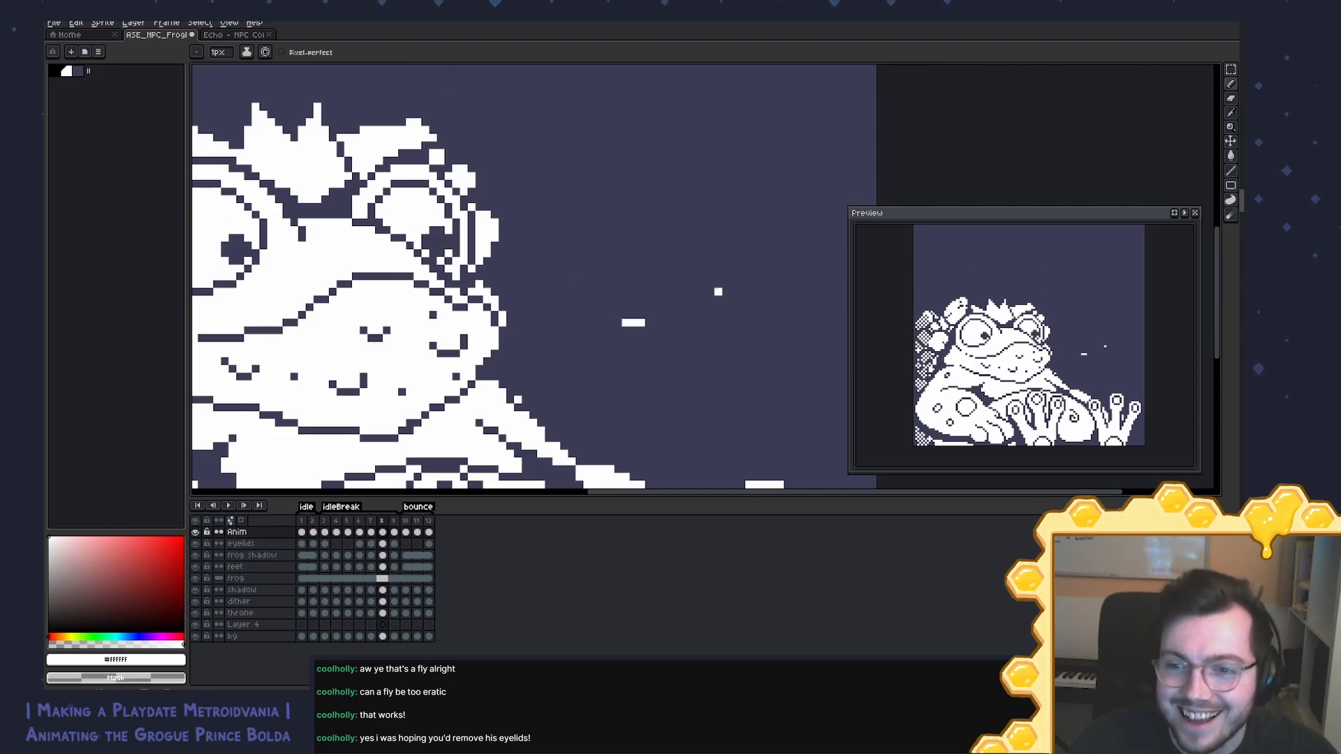
key("Return")
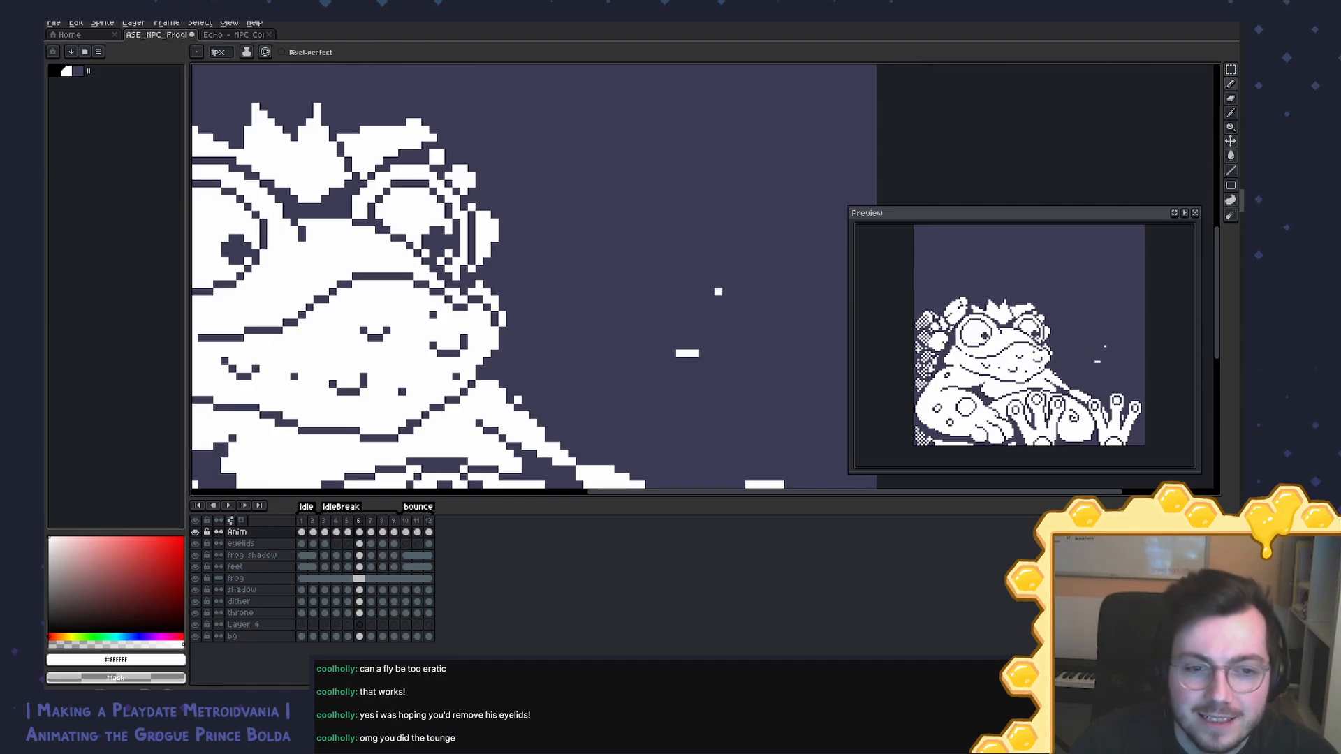
left_click_drag(518, 299, 665, 273)
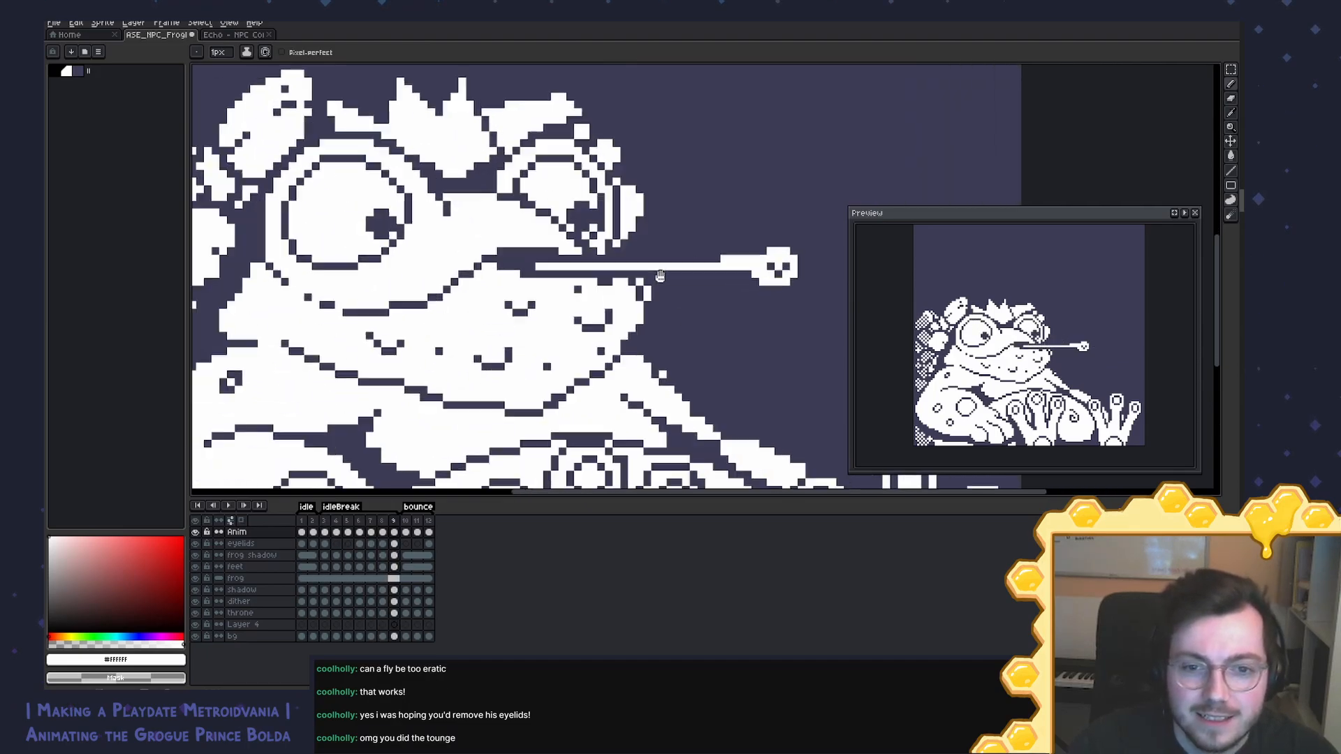
Step: Touch up the open mouth's edges around the tongue in frame 9 using the dark outline colour, and save the sprite
key("6")
left_click_drag(365, 283, 500, 318)
left_click(425, 289, "alt")
left_click_drag(405, 295, 468, 310)
left_click_drag(605, 325, 542, 309)
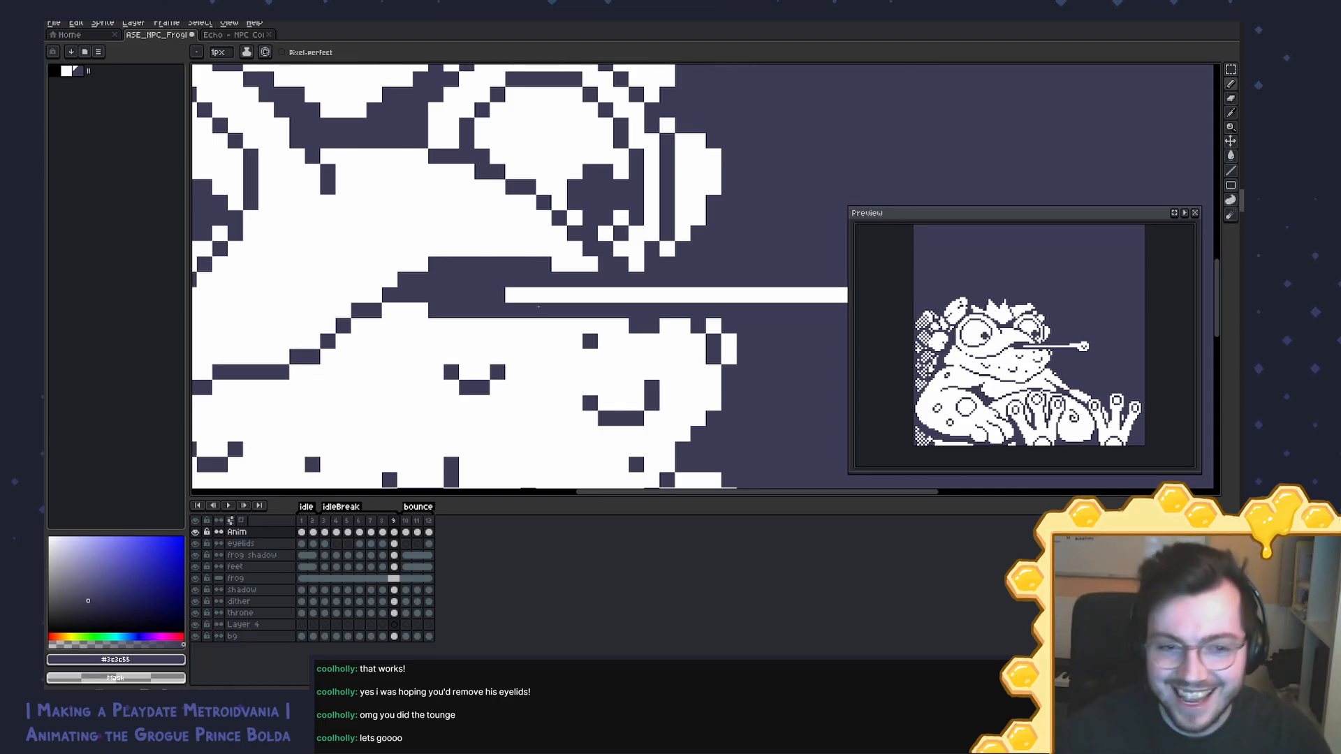
scroll(538, 306, "down", 3)
key("x")
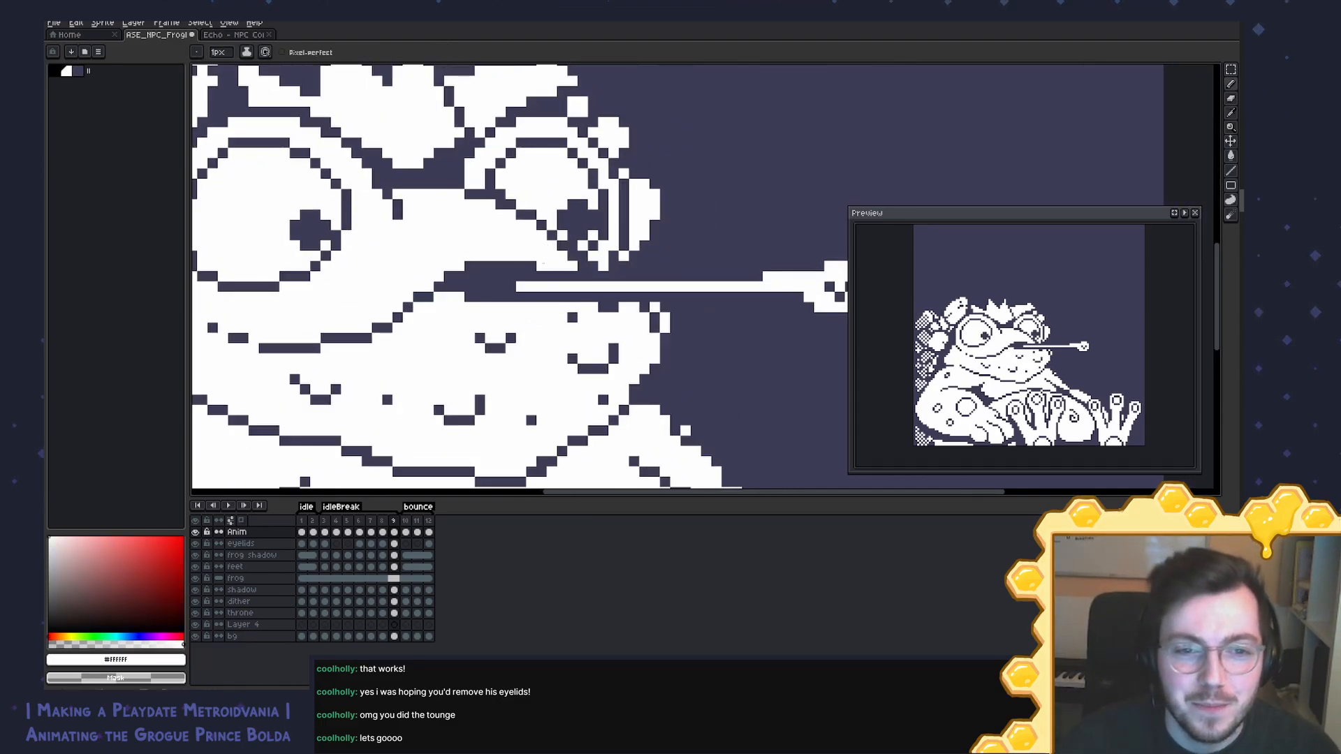
scroll(671, 276, "down", 1)
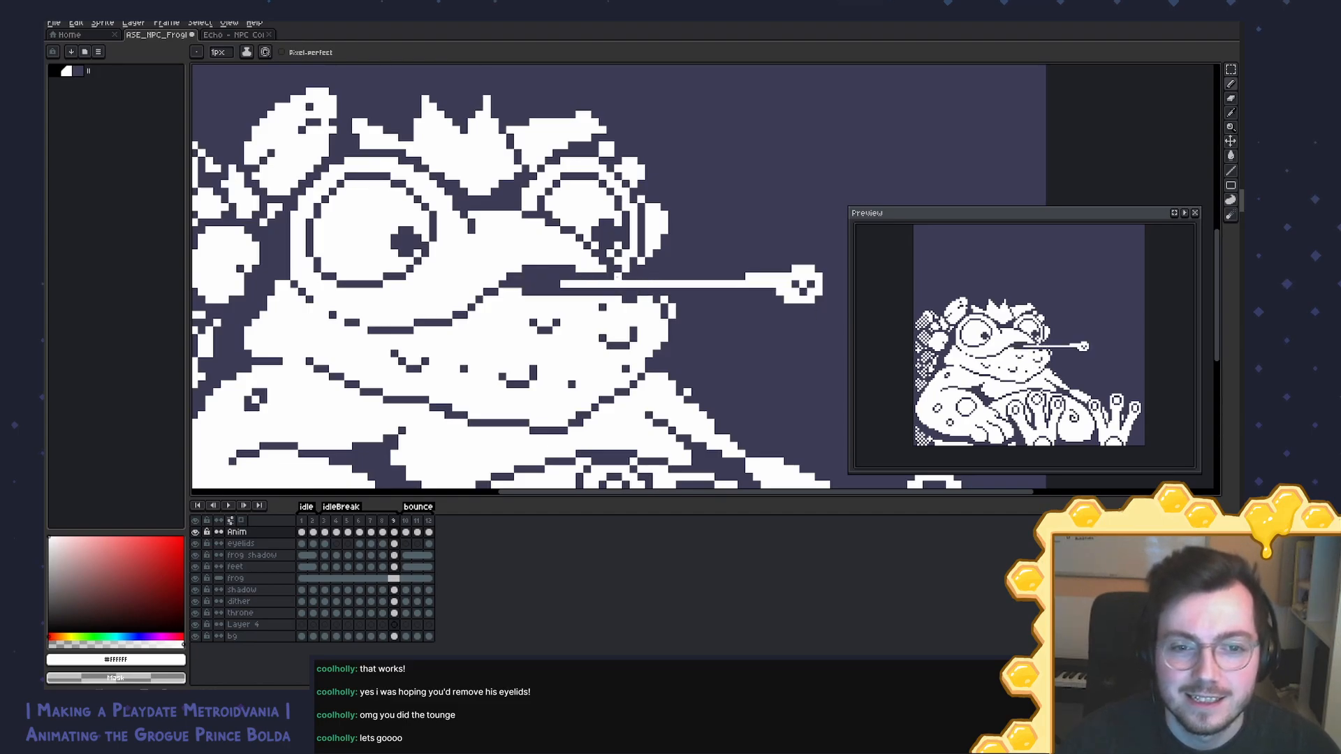
scroll(558, 283, "down", 3)
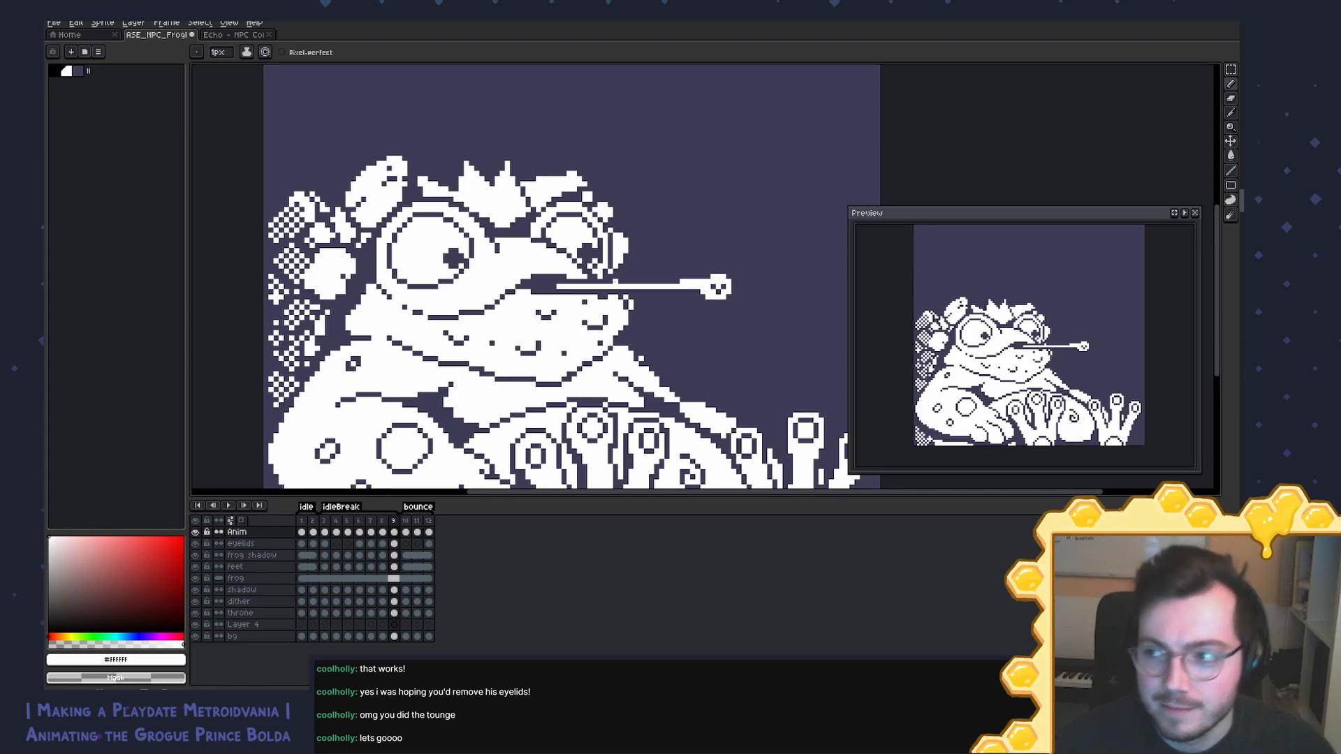
scroll(683, 271, "down", 3)
scroll(691, 276, "up", 3)
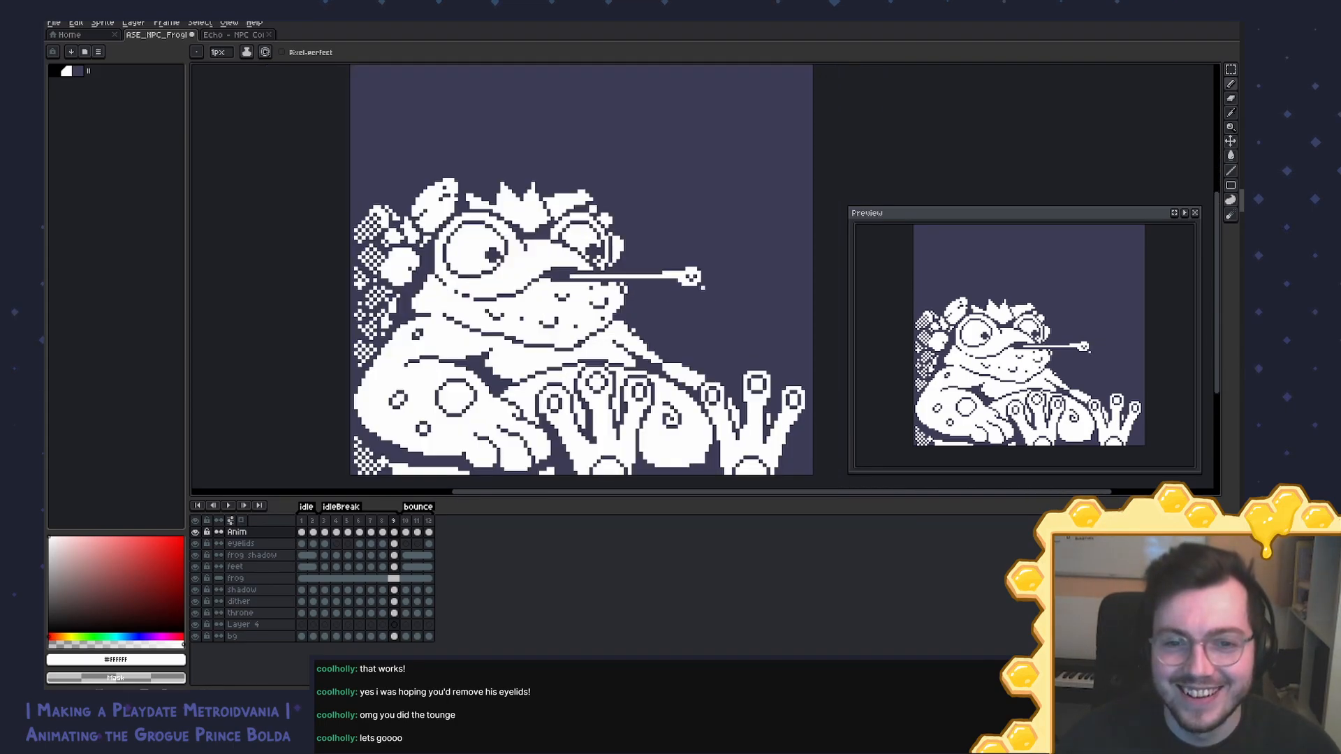
key("Left")
key("Left")
key("Right")
key("Right")
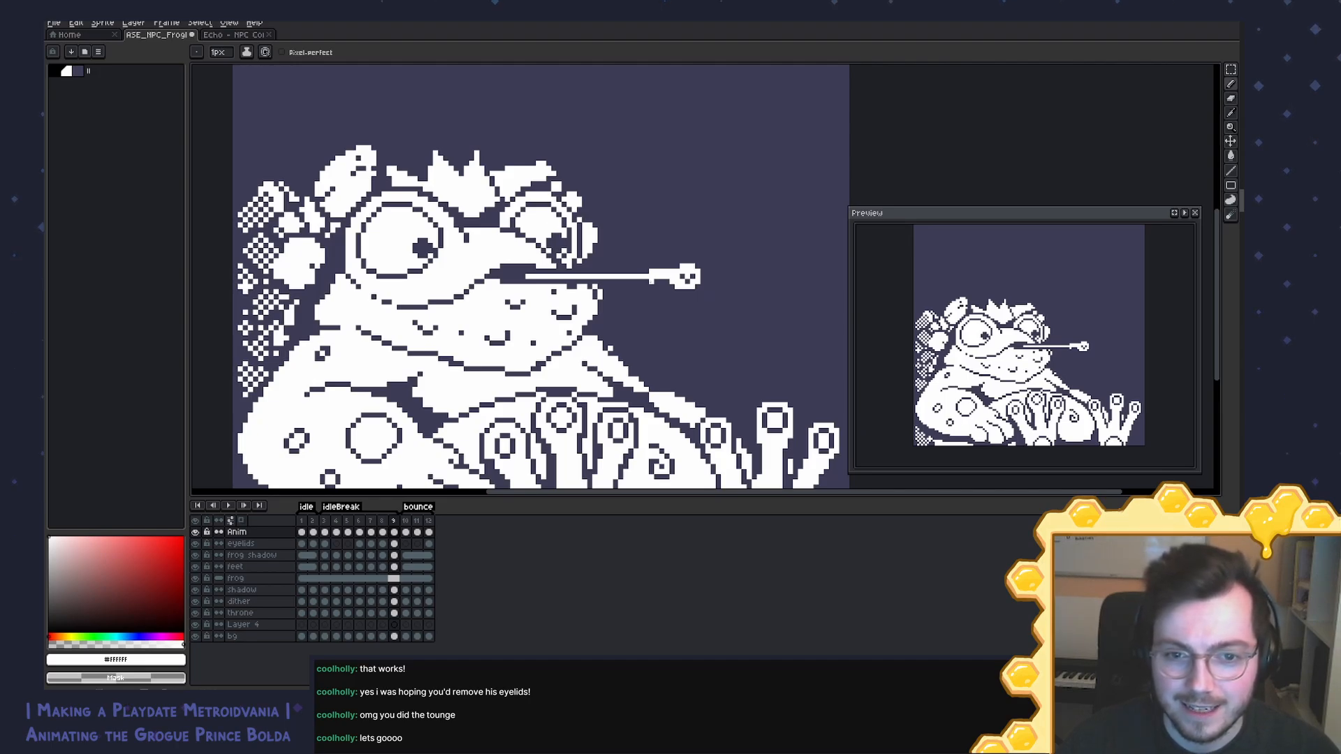
key("ctrl+s")
Step: Flip repeatedly between frames 8 and 9 to examine the change from closed mouth to extended tongue
key("Left")
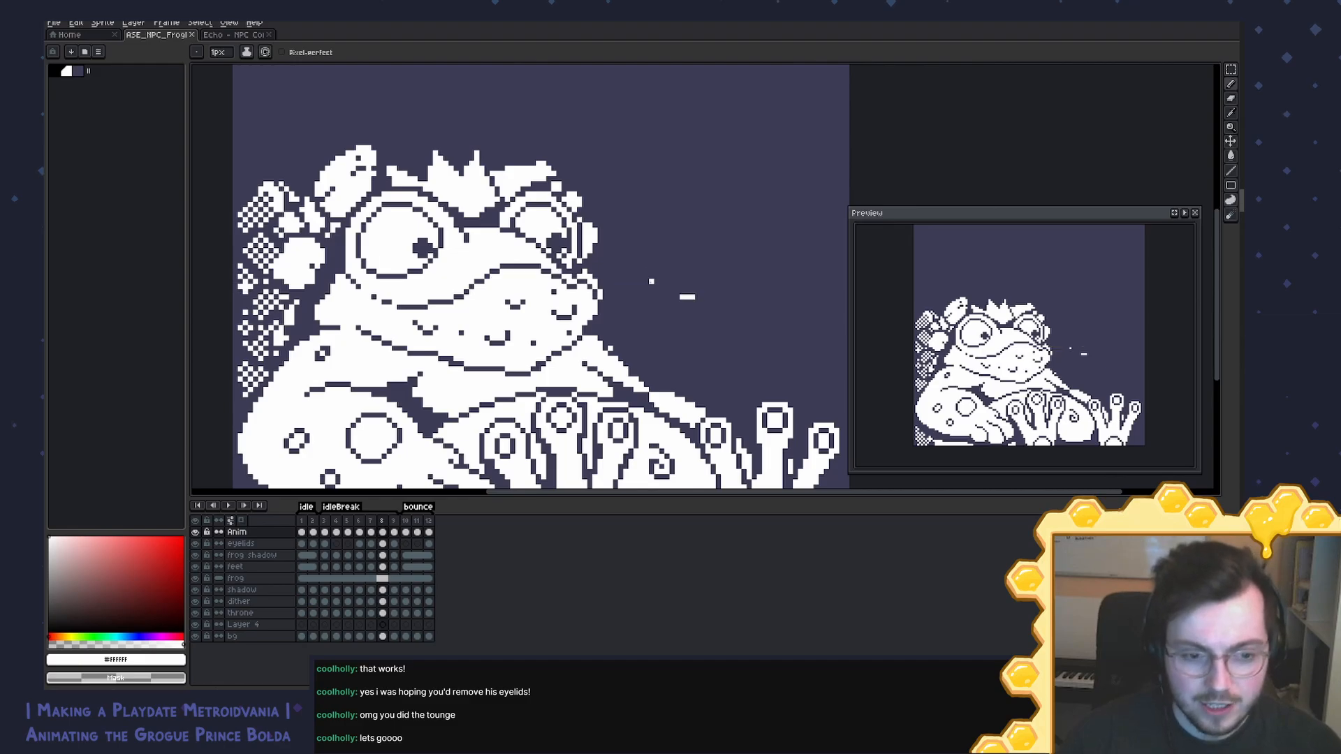
key("Right")
key("Left")
key("Right")
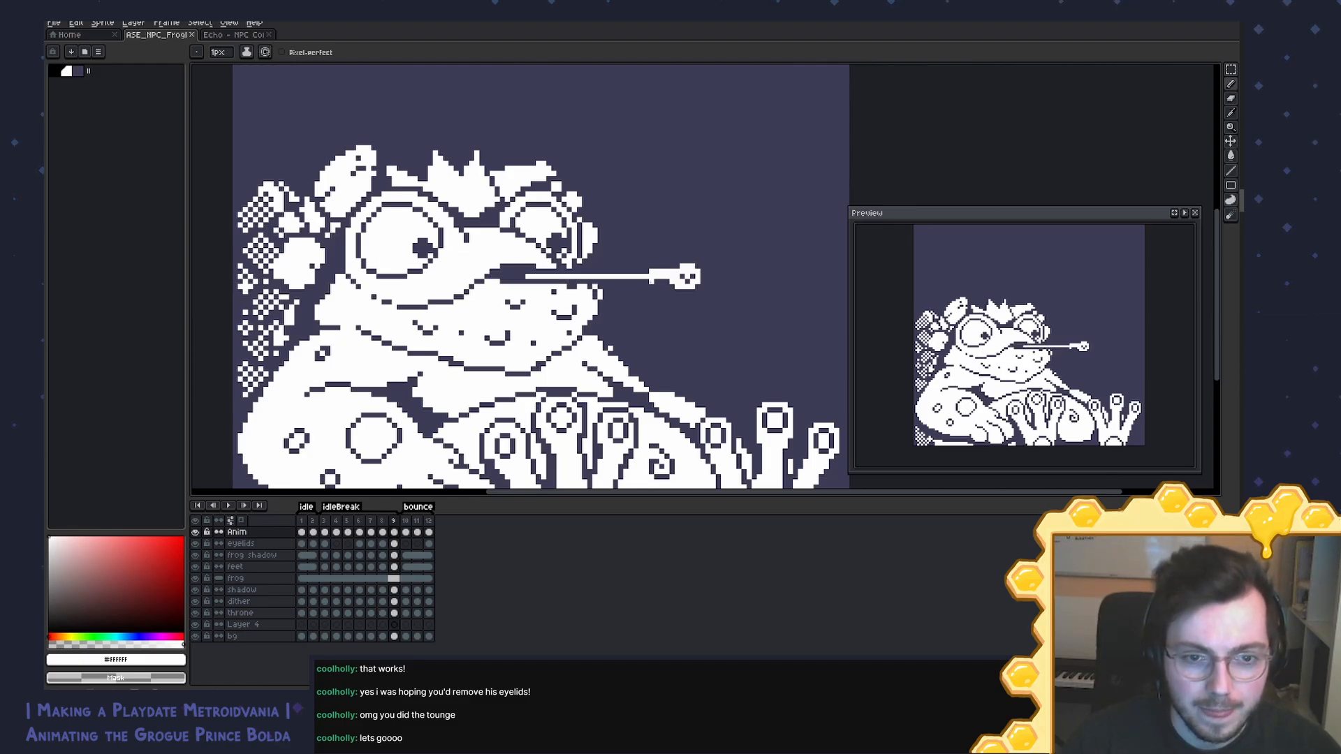
key("Left")
key("Right")
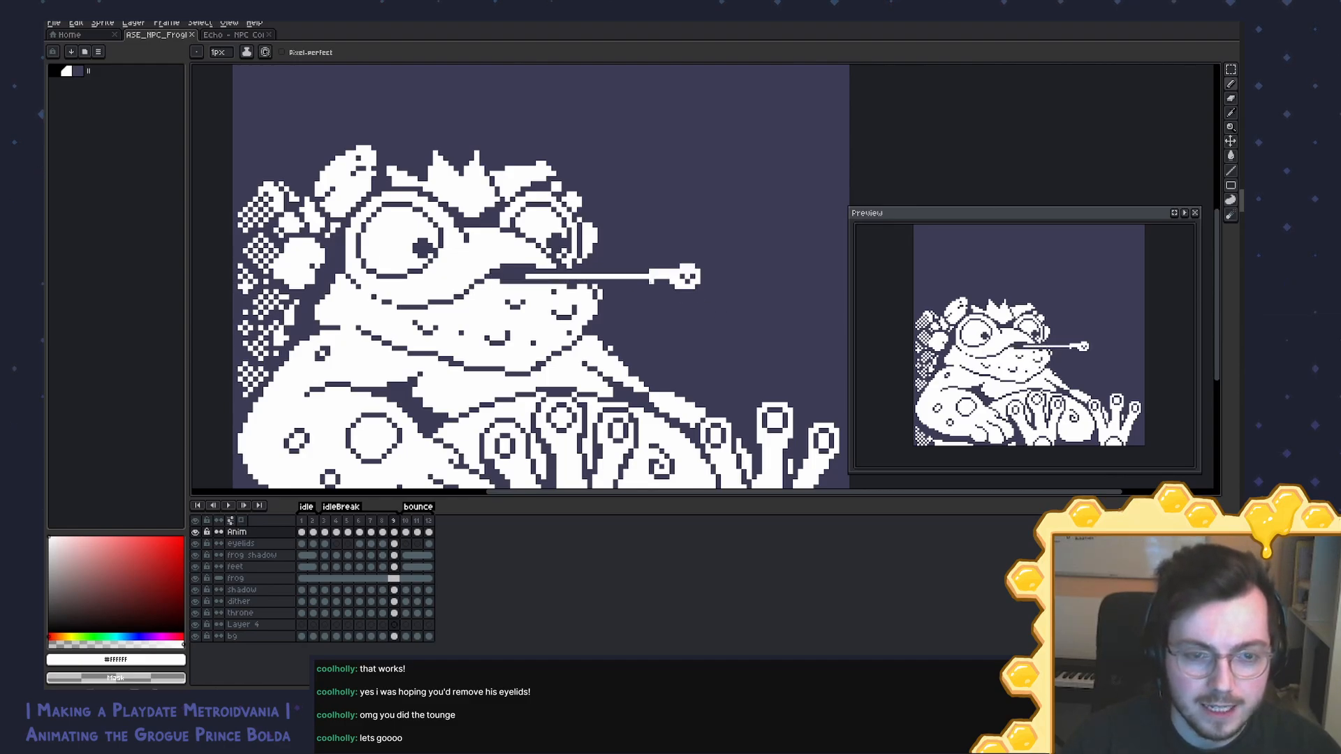
key("Left")
key("Right")
Step: Duplicate frame 9 as frame 10 and shift the tongue tip with the fly two pixels to the right there
key("alt+n")
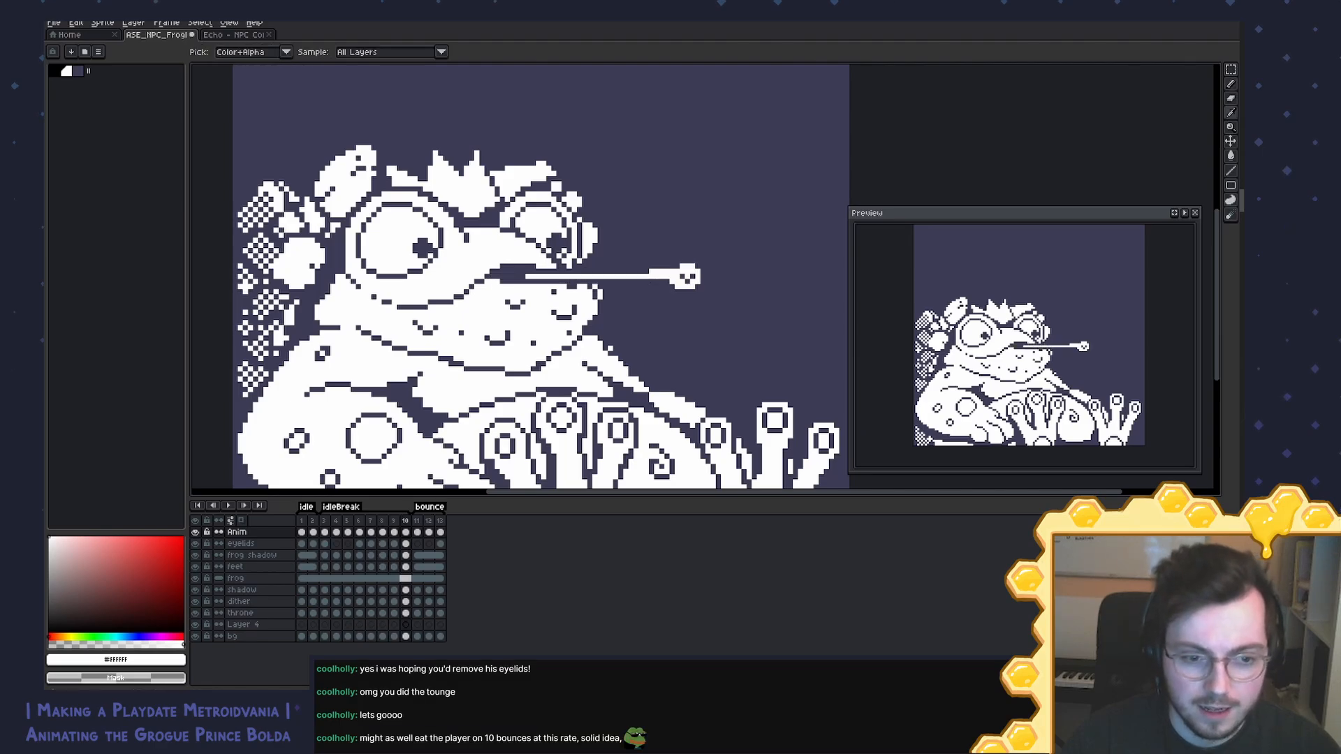
scroll(636, 257, "up", 2)
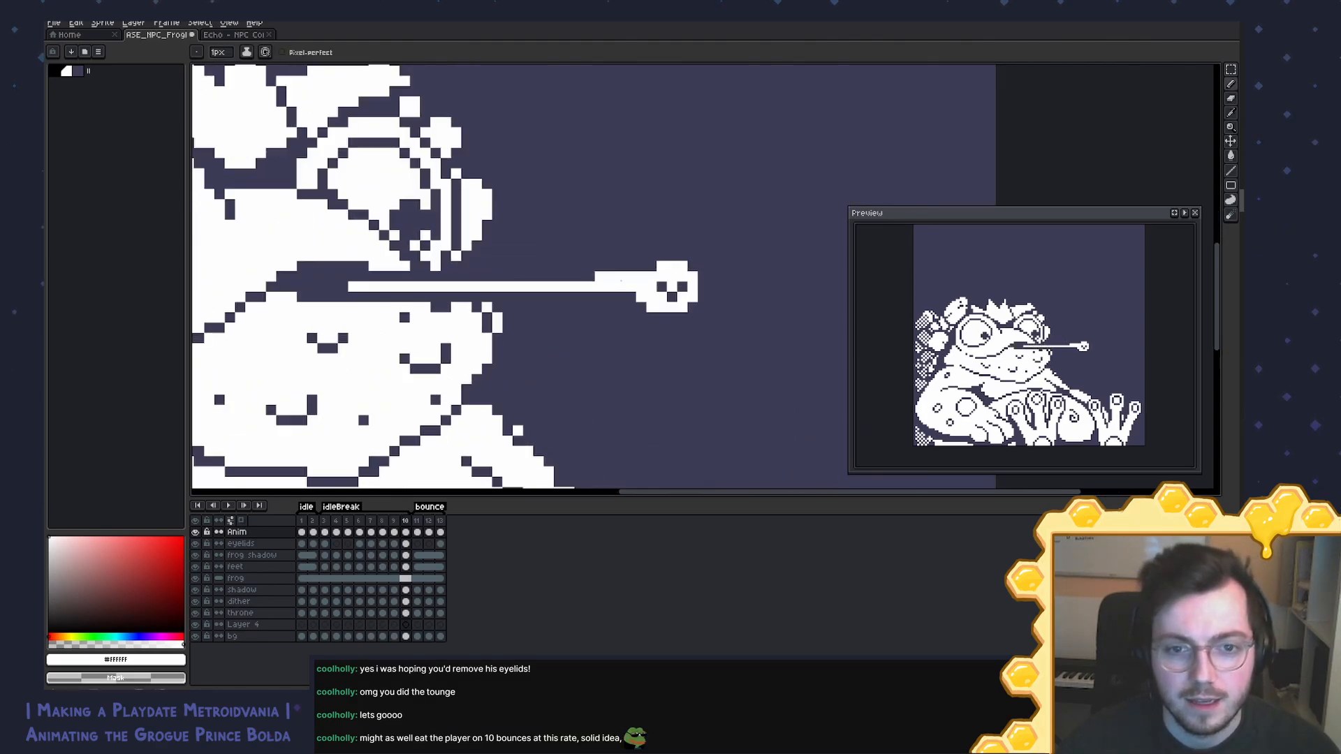
key("i")
key("b")
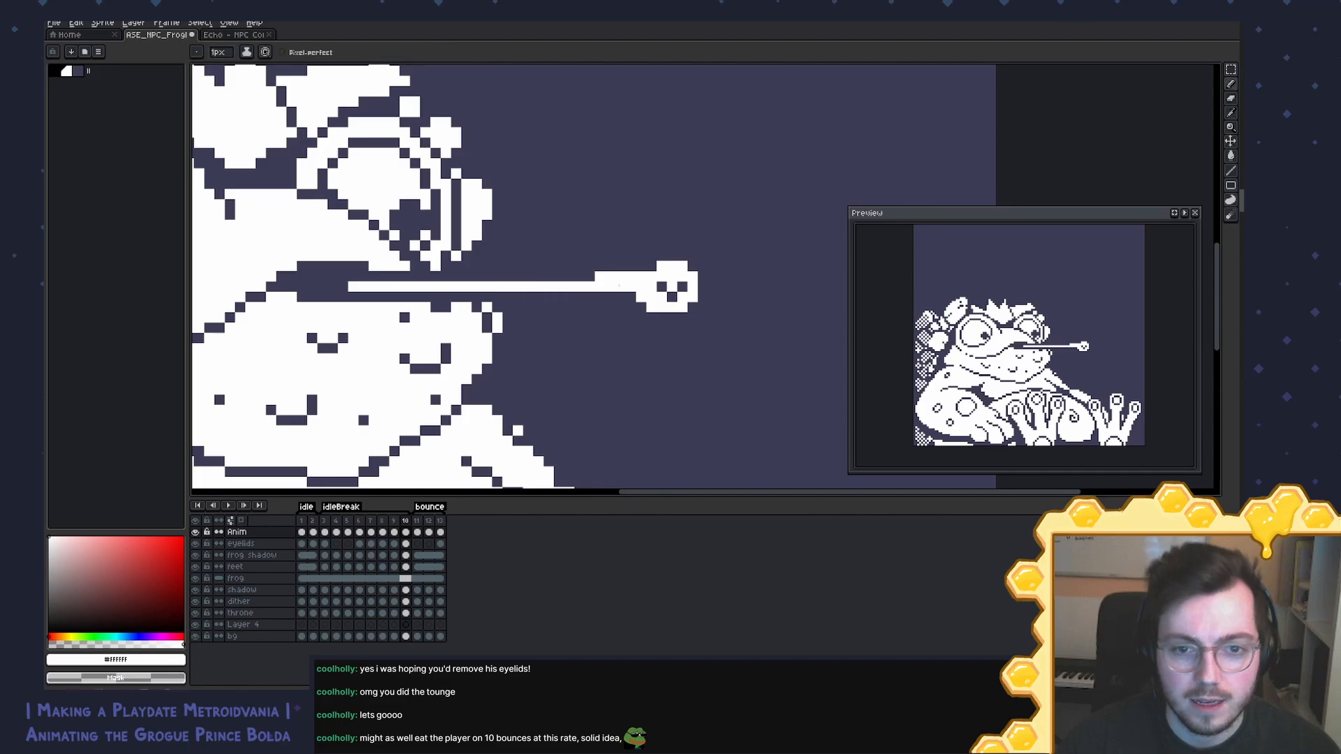
key("m")
left_click_drag(741, 238, 623, 325)
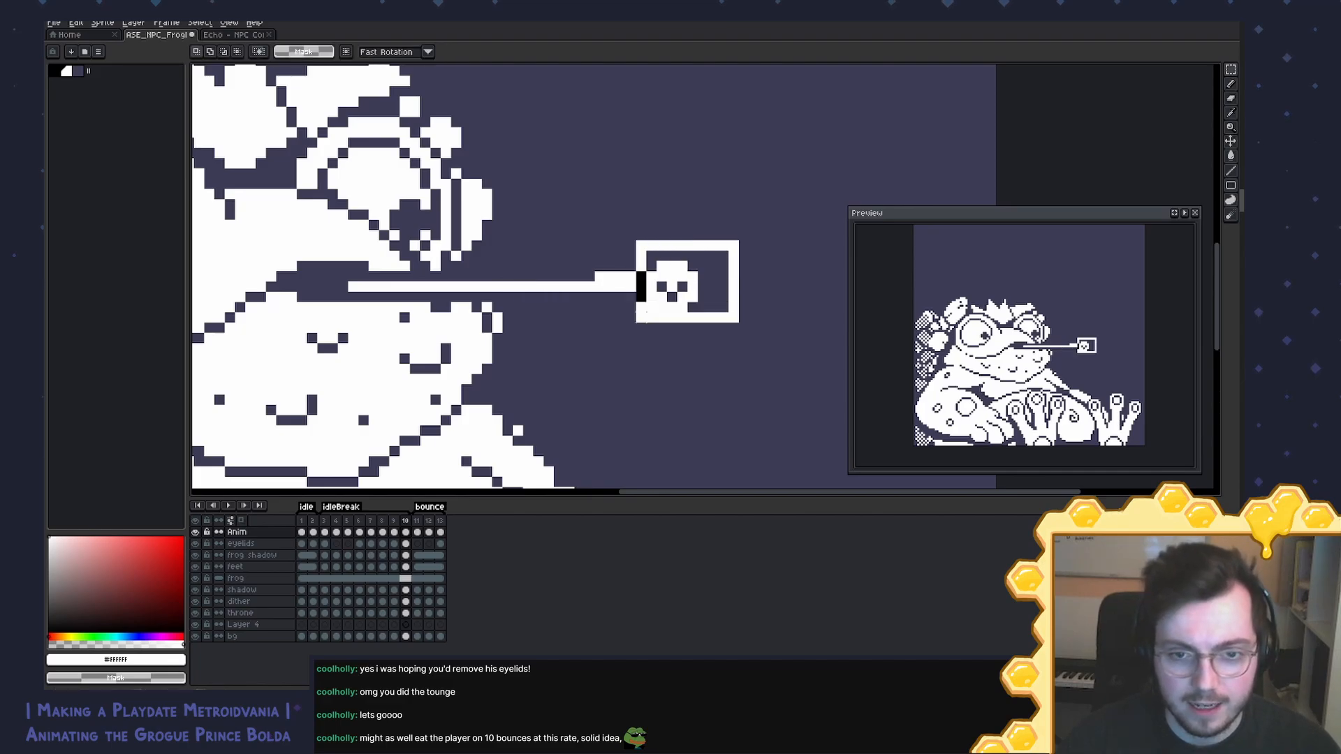
left_click_drag(690, 298, 711, 299)
key("ctrl+d")
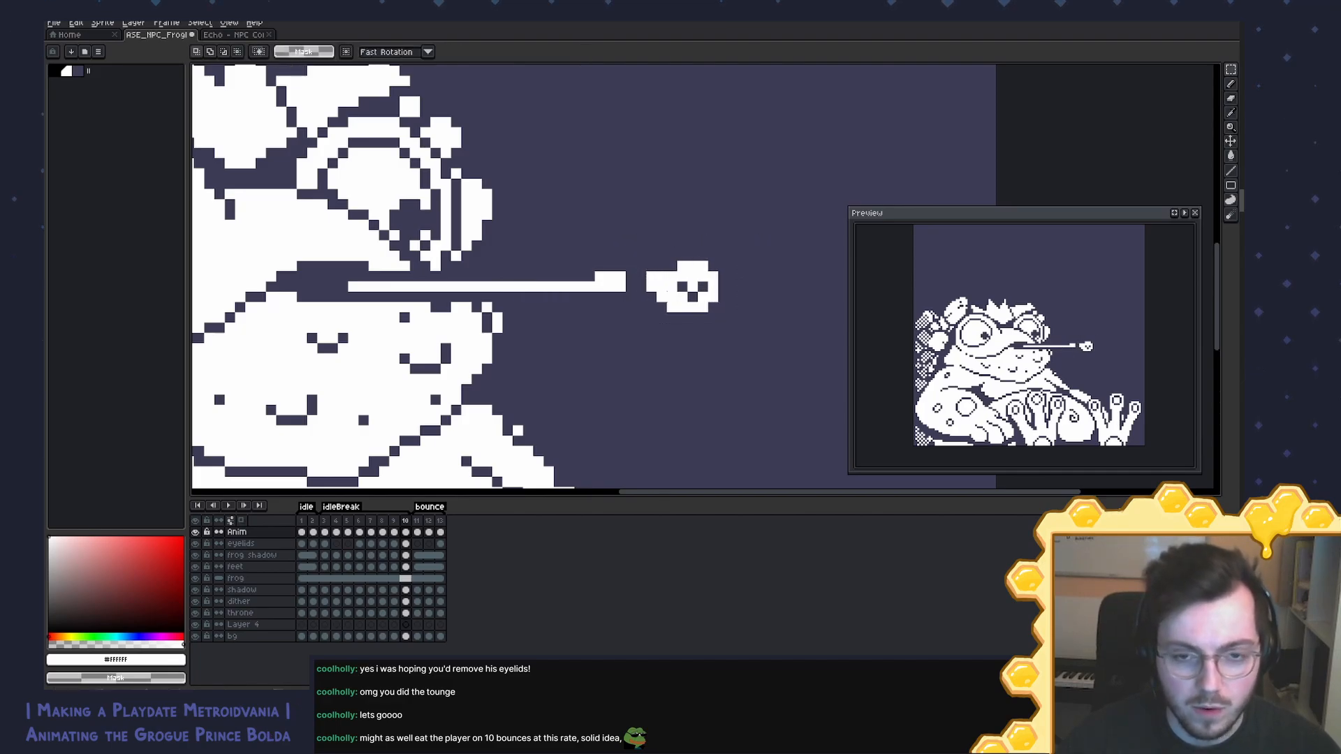
Step: Redraw the end of the tongue in frame 10 as a white wavy line up to the tip, erase the old straight part, and save
key("b")
left_click_drag(636, 283, 548, 294)
key("e")
mouse_move(623, 274)
left_mouse_down()
mouse_move(513, 286)
mouse_move(547, 296)
left_mouse_up()
key("b")
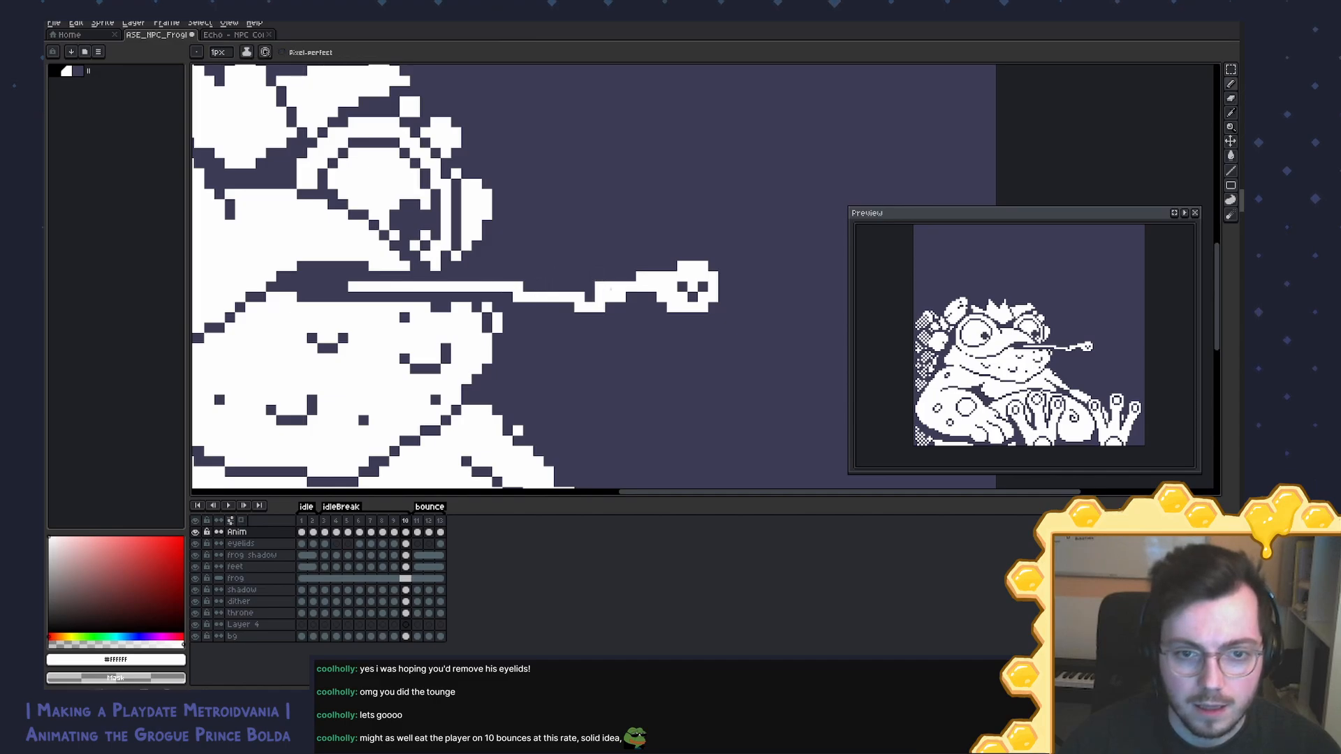
key("e")
left_click(528, 297)
key("b")
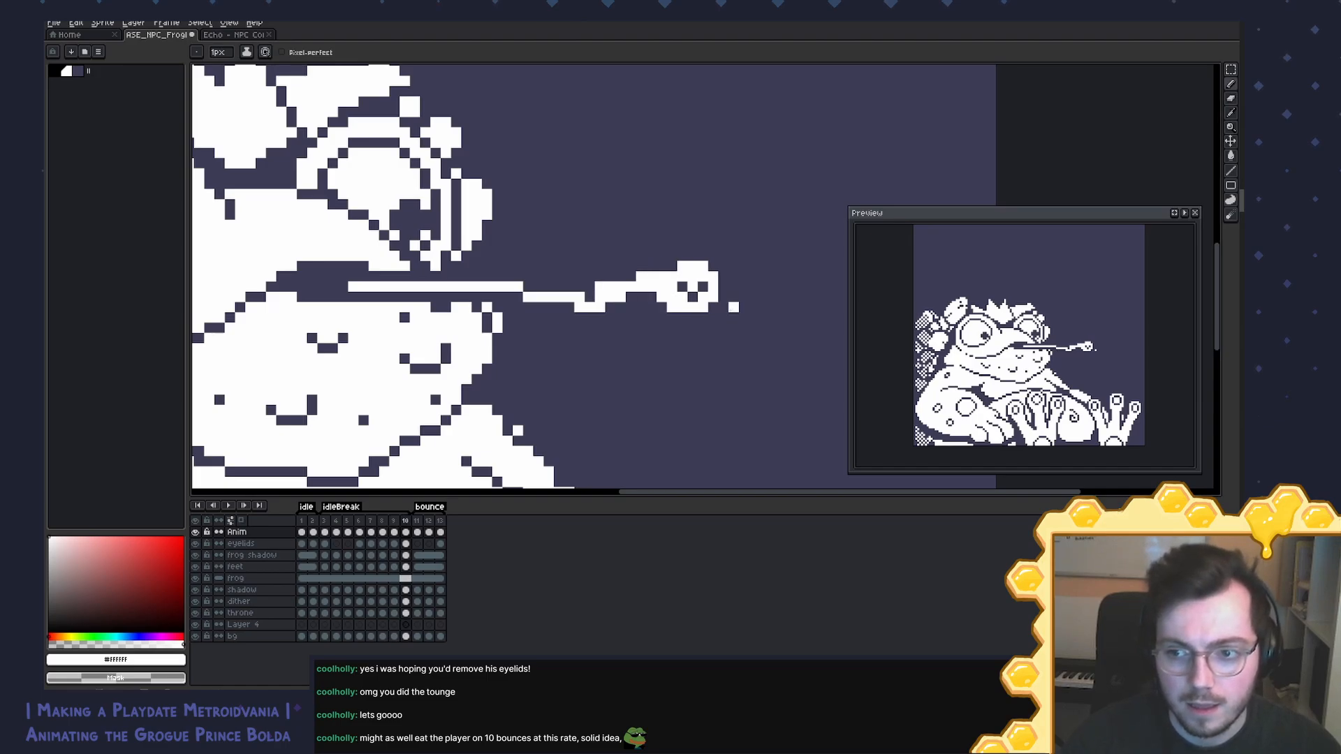
key("ctrl+s")
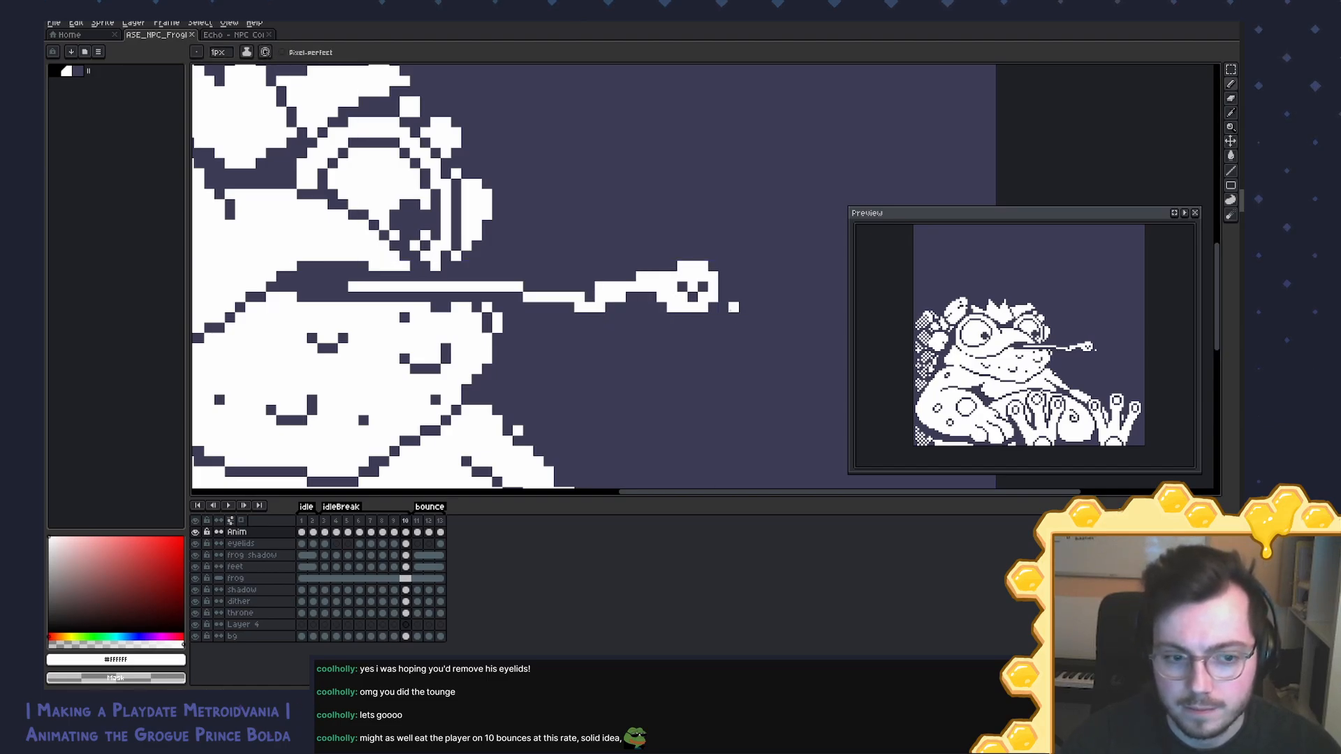
Step: Compare frame 10 with the frames before it, erase an excess pixel at the tongue's bend, and save the sprite
key("Left")
key("Left")
key("Right")
key("Right")
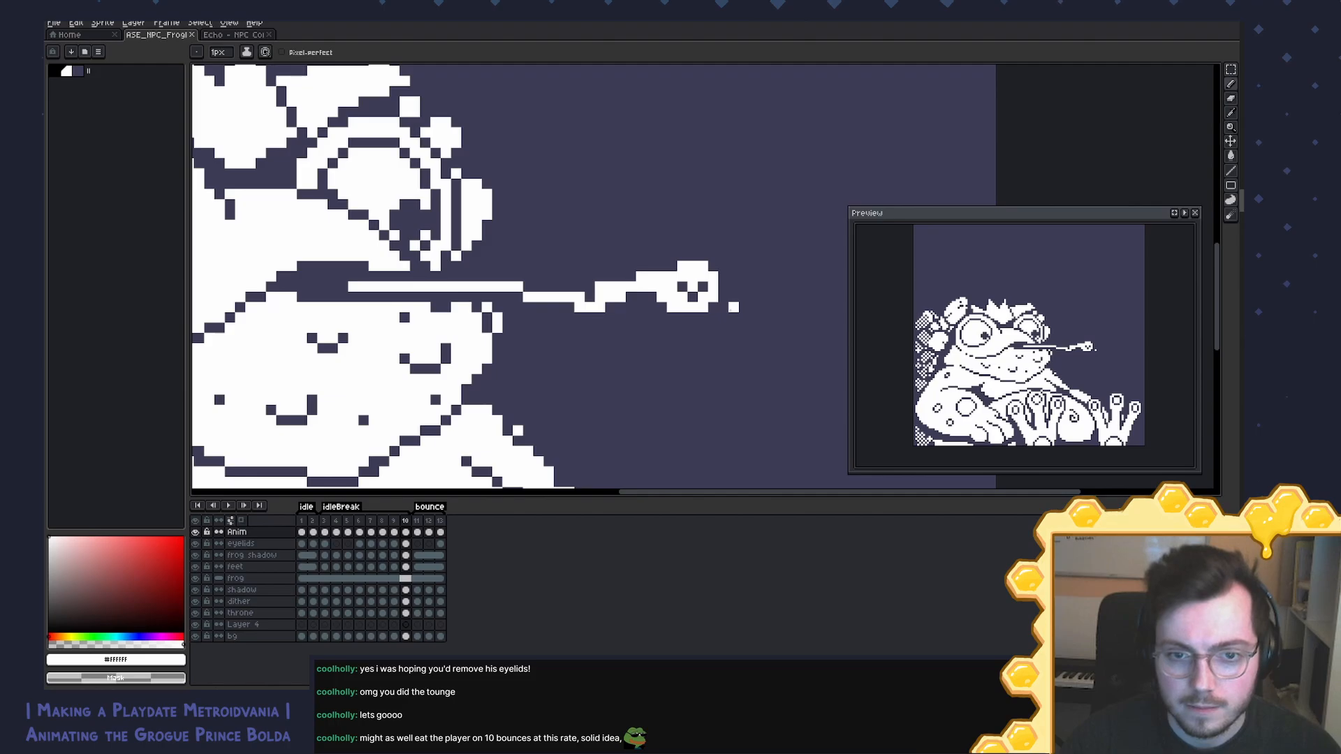
key("e")
left_click(599, 286)
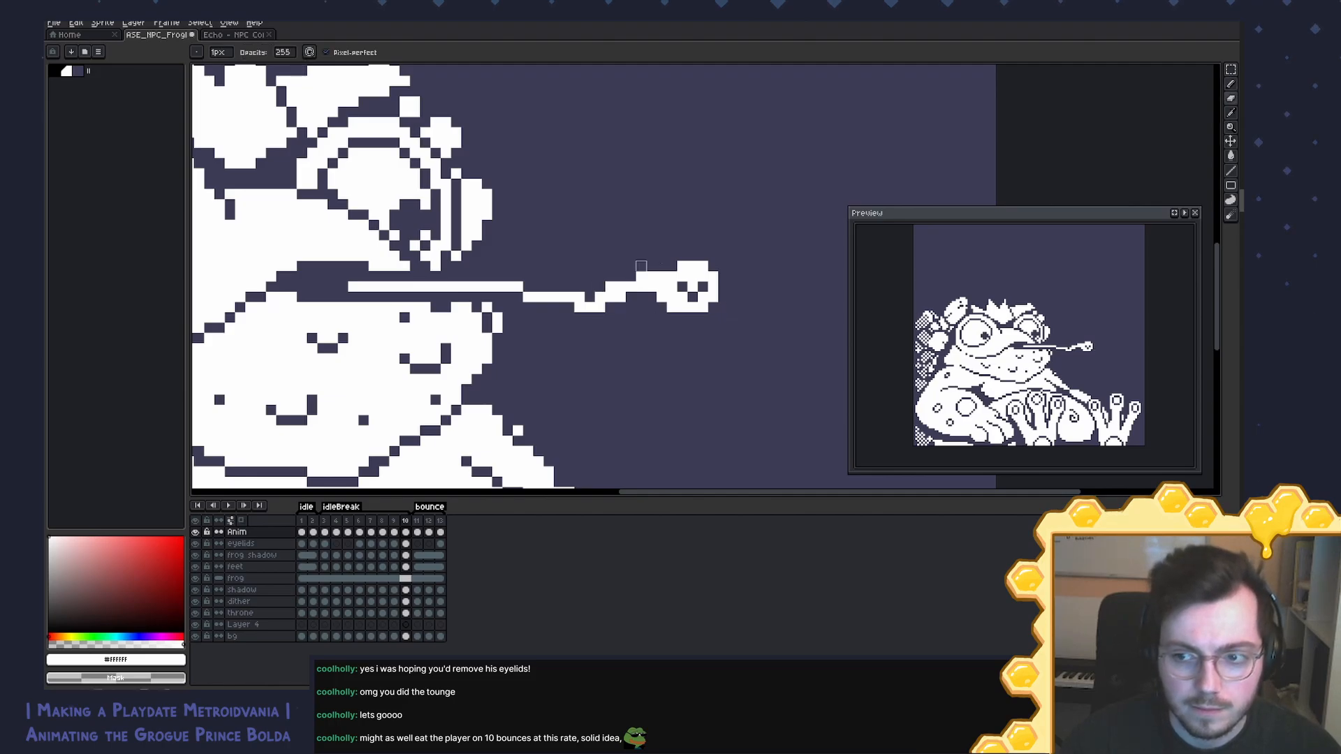
key("b")
key("ctrl+s")
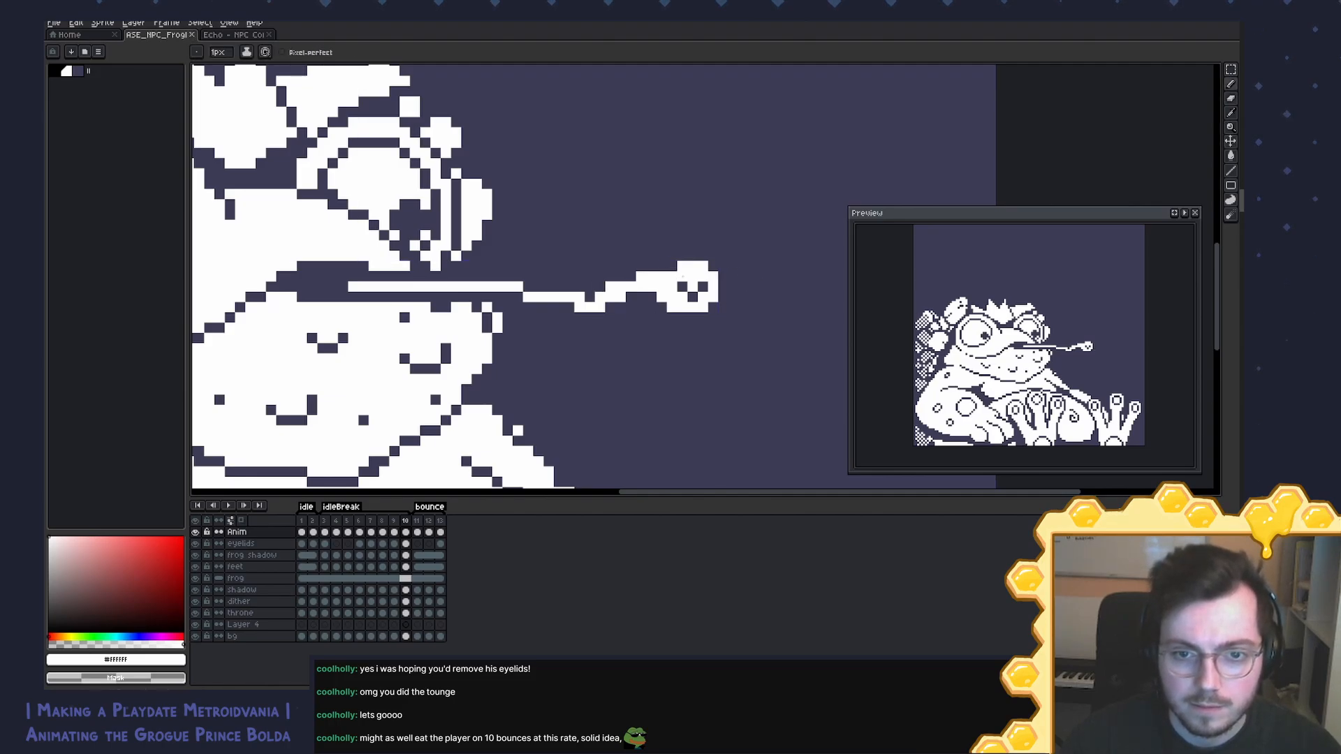
Step: Duplicate frame 10 as frame 11 and move the tongue tip with the fly one pixel down
key("alt+n")
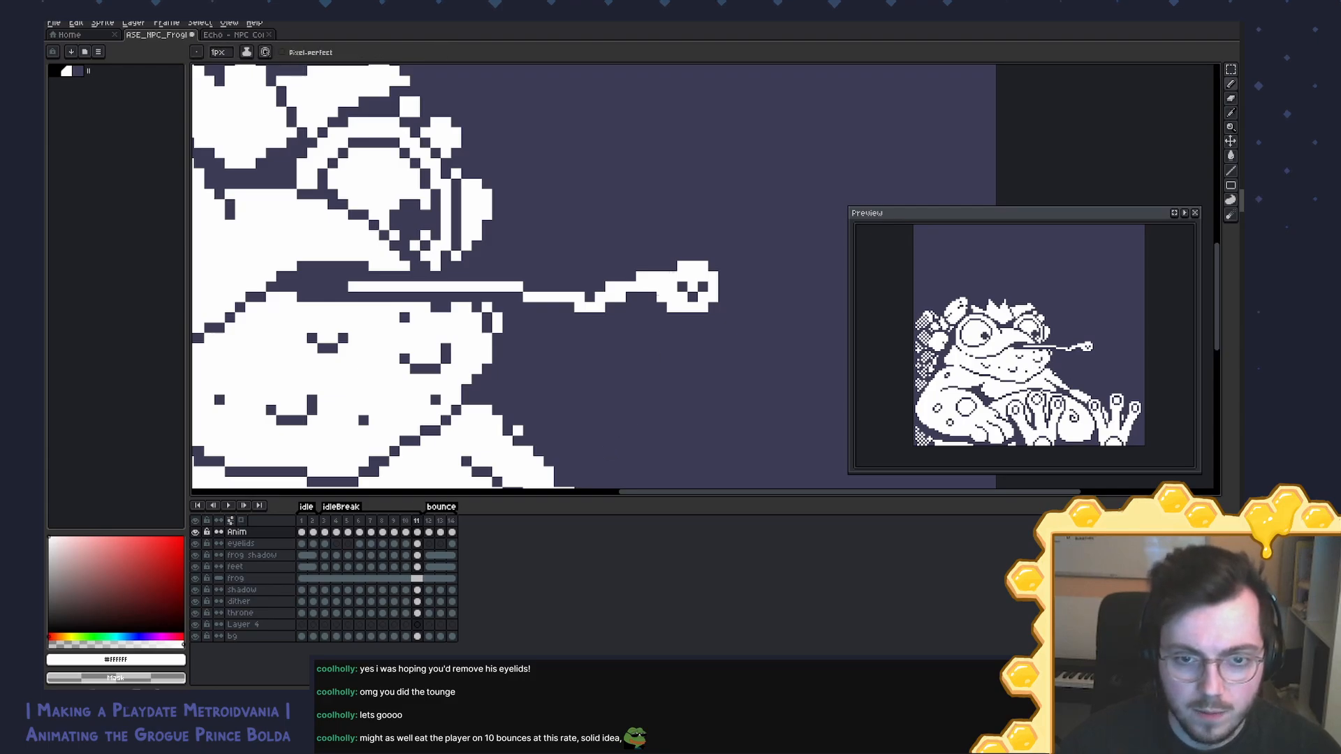
key("m")
left_click_drag(744, 266, 701, 296)
key("ctrl+d")
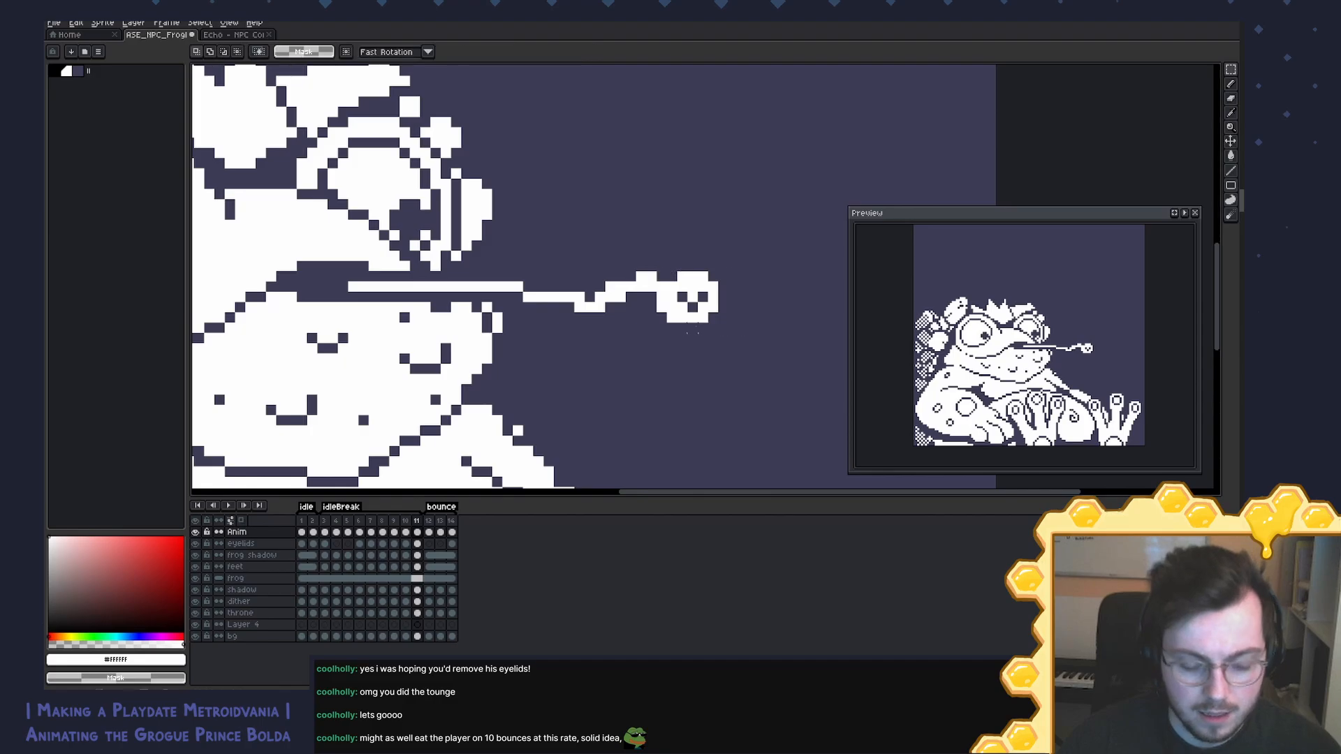
Step: Redraw the tongue in frame 11 so it dips lower and thickens smoothly into the tip, erasing the old bend
key("b")
mouse_move(652, 297)
left_mouse_down()
mouse_move(621, 307)
mouse_move(662, 317)
mouse_move(610, 287)
left_mouse_up()
key("e")
key("b")
mouse_move(517, 287)
left_mouse_down()
mouse_move(497, 287)
mouse_move(517, 294)
left_mouse_up()
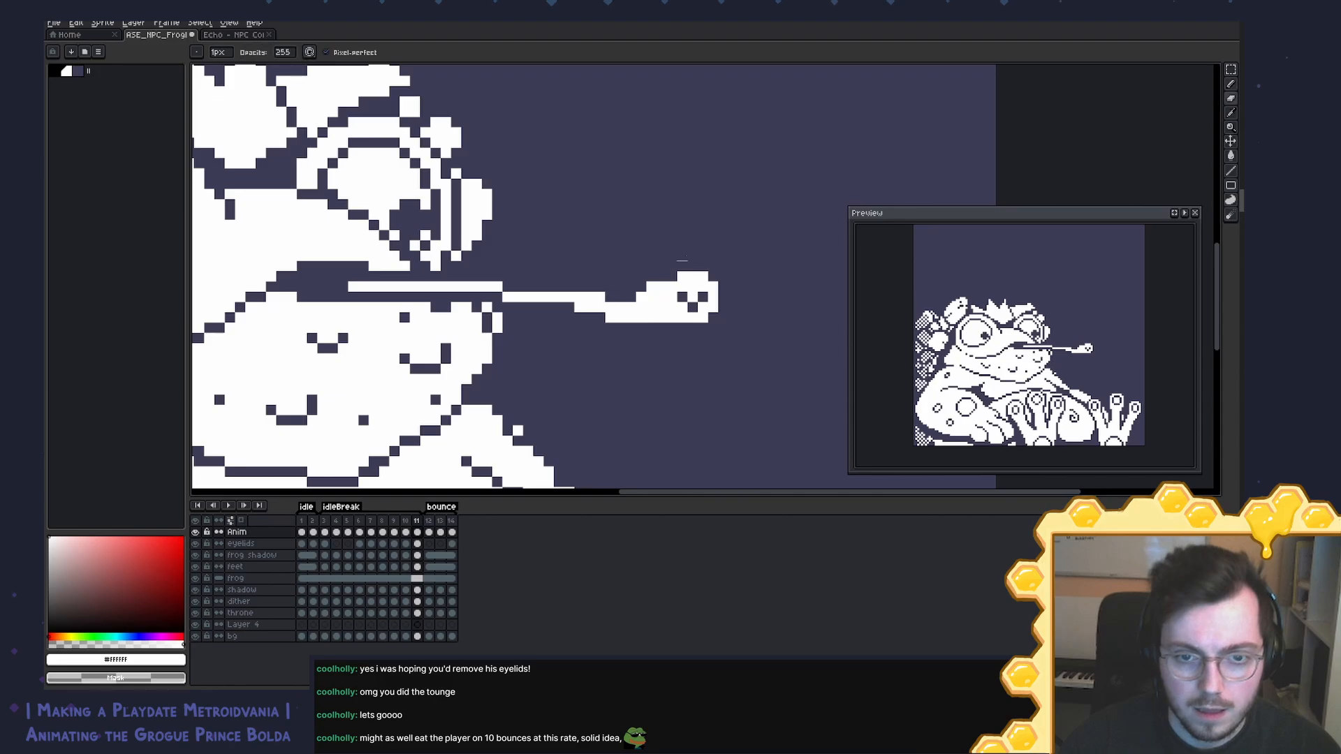
scroll(722, 241, "down", 3)
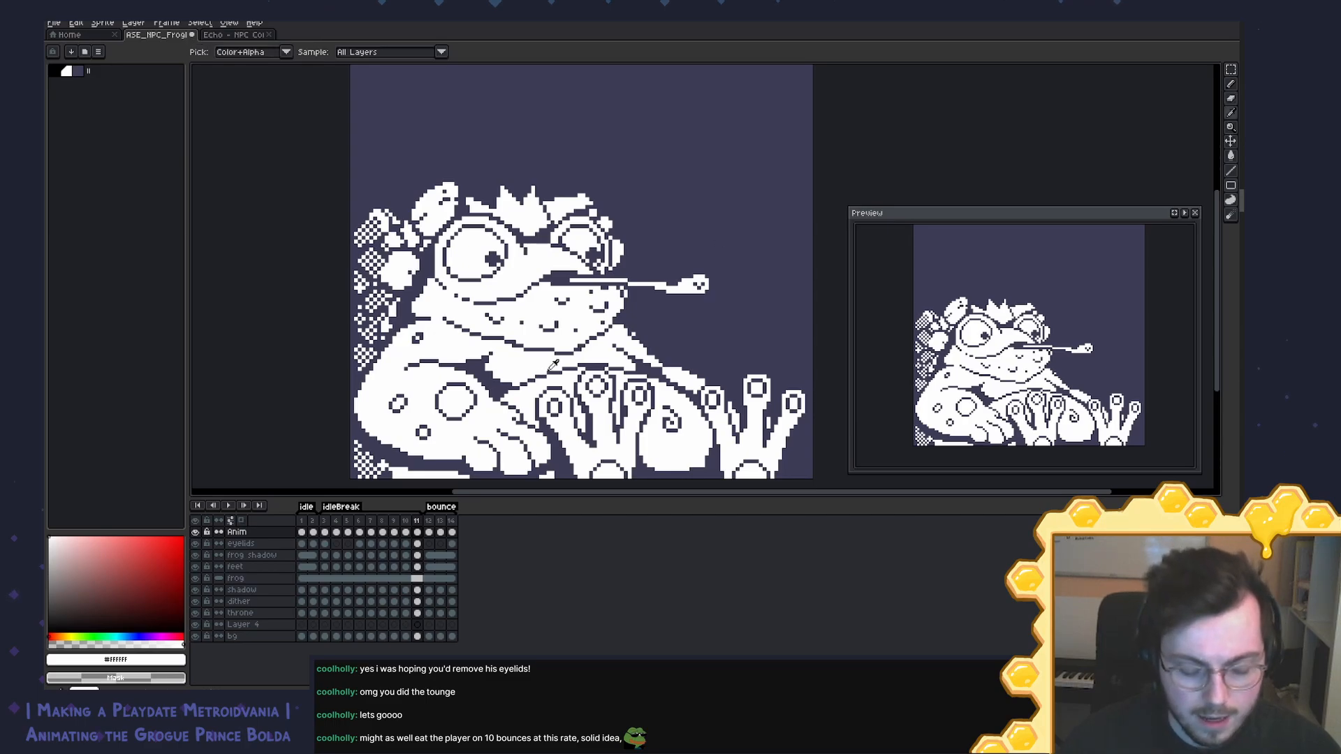
Step: Duplicate frame 11 as frame 12 and move the end of the tongue with the fly back towards the mouth
key("alt+n")
key("m")
left_click_drag(748, 260, 627, 282)
key("4")
left_click_drag(541, 300, 733, 287)
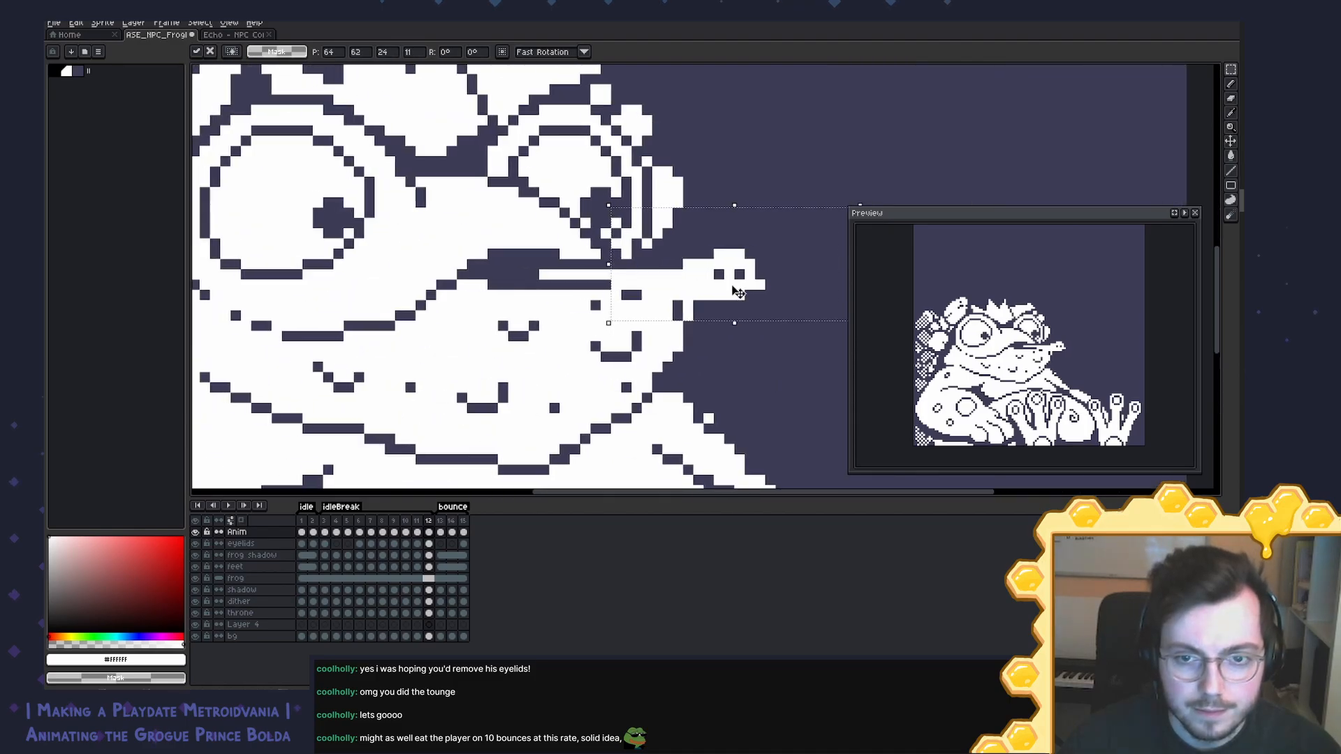
key("b")
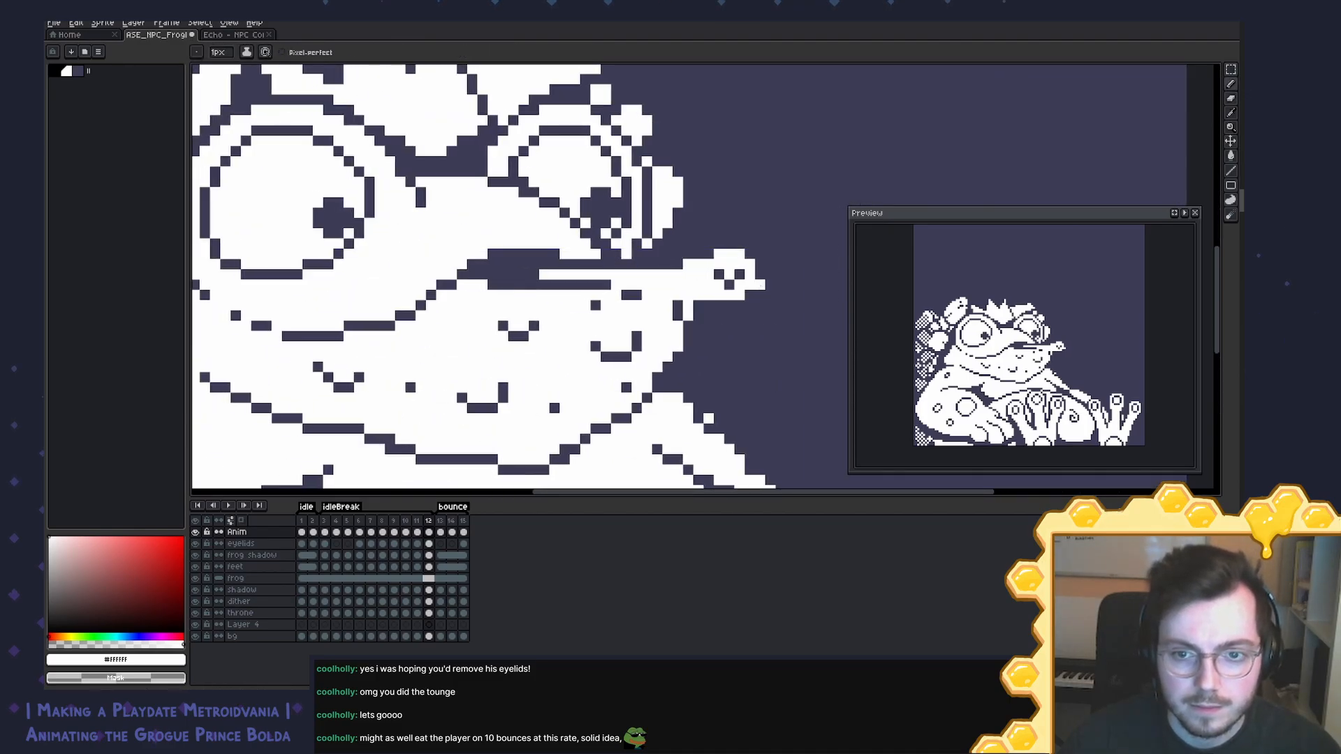
Step: Erase the stray pixel beside the tongue tip in frame 12 and redraw the dark outline beneath the tongue at the lip
key("e")
left_click(760, 285)
key("b")
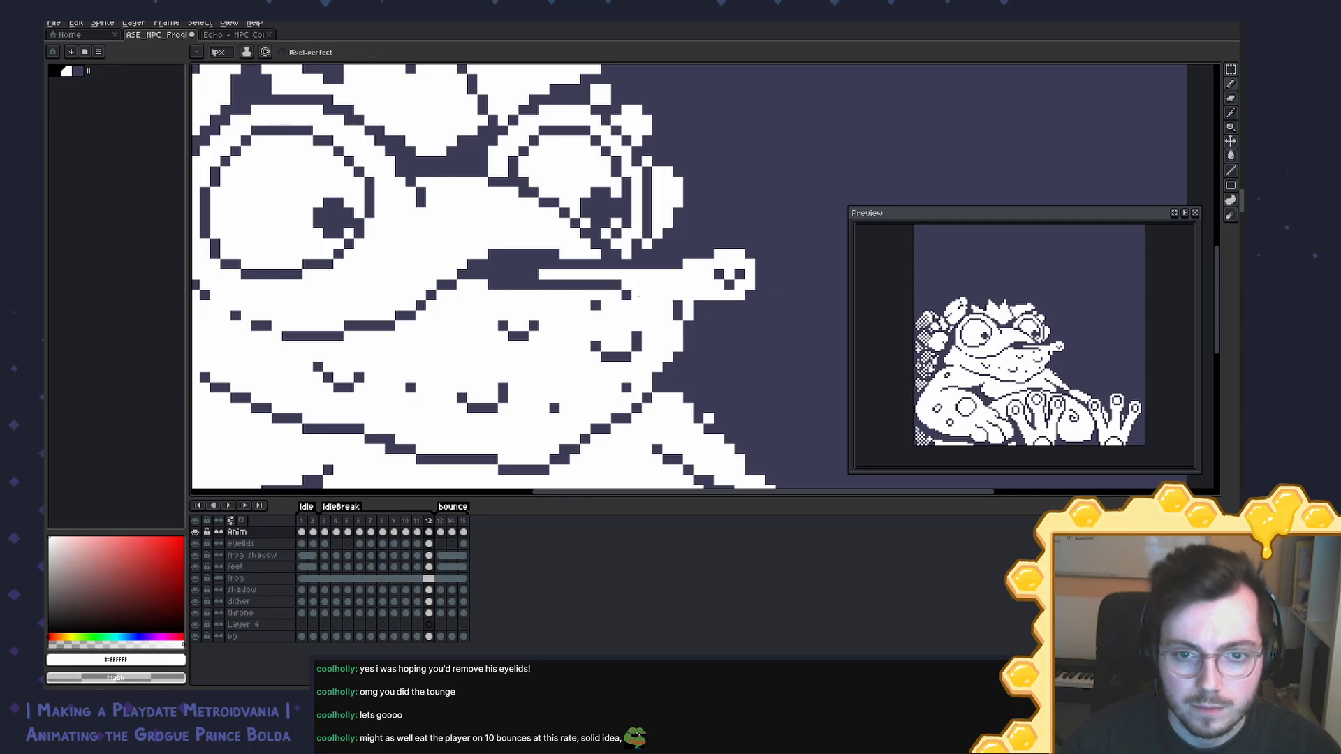
left_click(631, 295, "alt")
left_click_drag(646, 295, 667, 305)
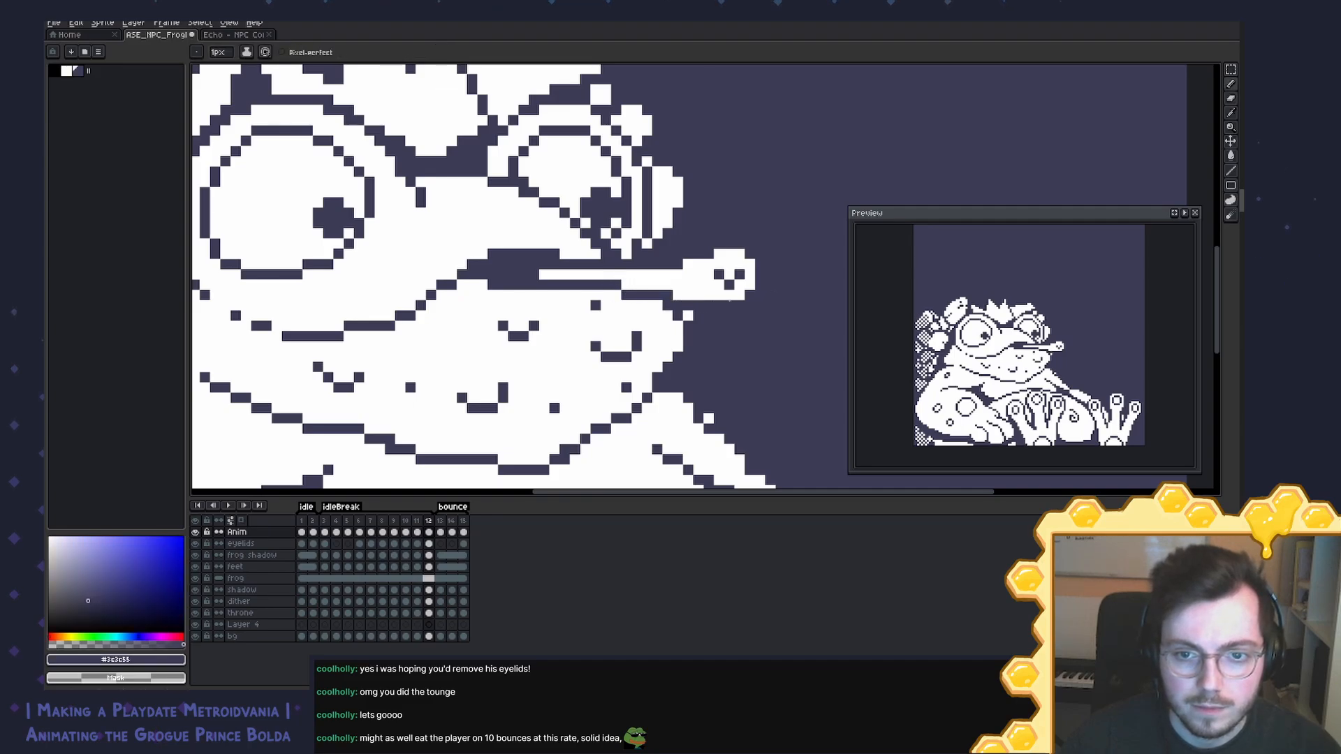
Step: Draw white motion streaks and specks trailing beyond the tongue tip in frame 12, and save the sprite
scroll(752, 322, "down", 2)
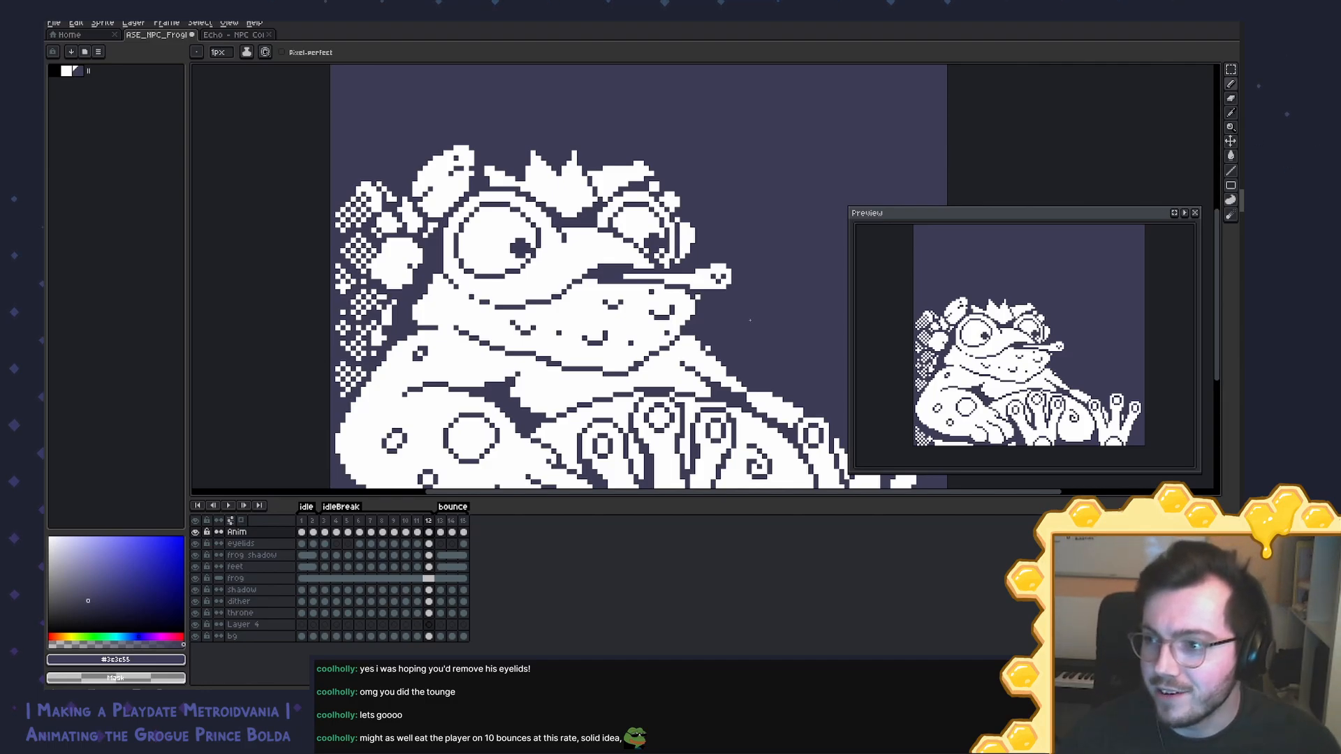
scroll(750, 320, "down", 3)
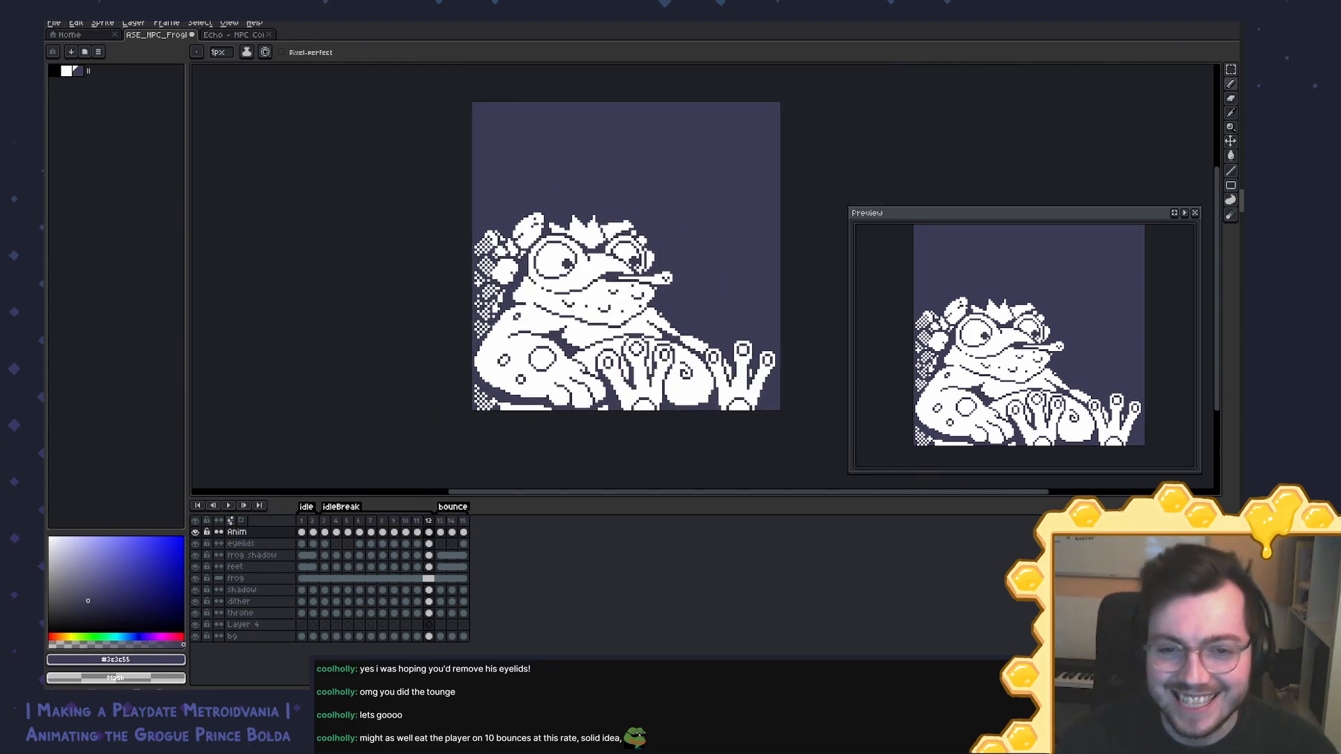
scroll(678, 282, "up", 2)
scroll(702, 278, "up", 2)
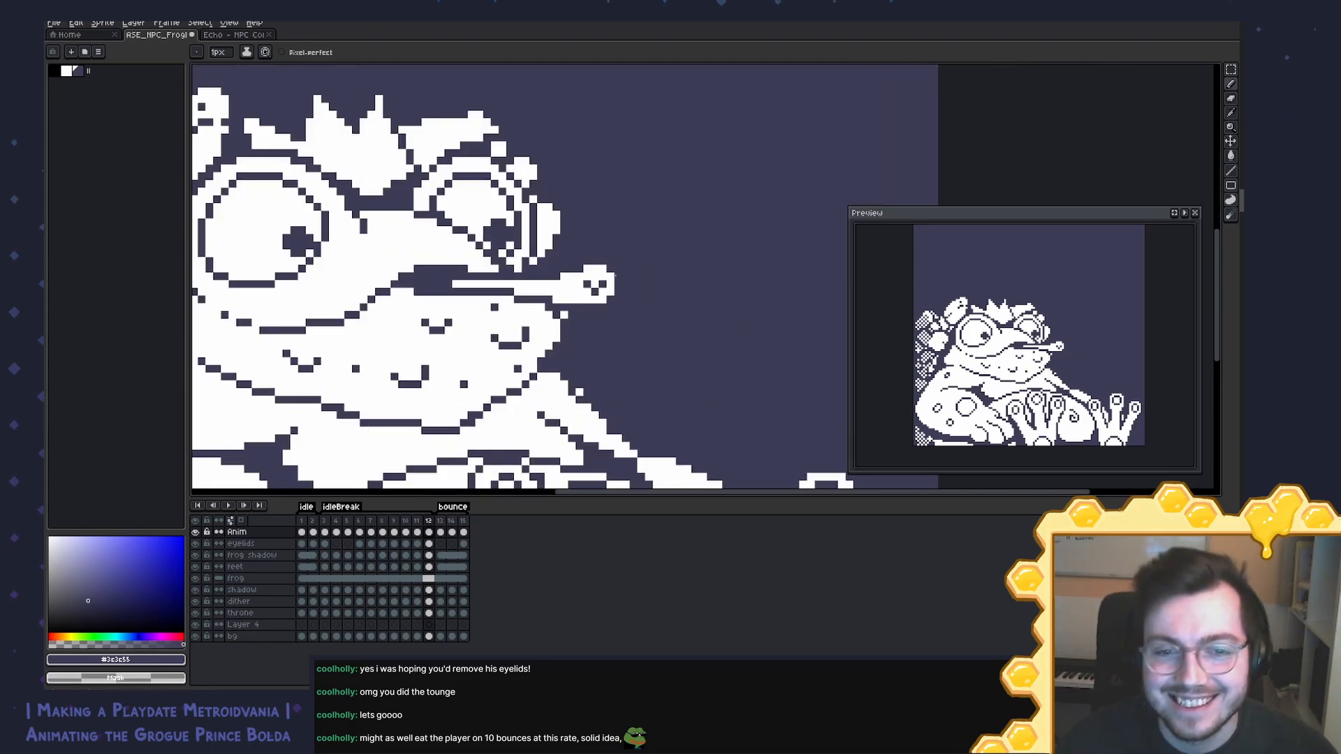
left_click(599, 275, "alt")
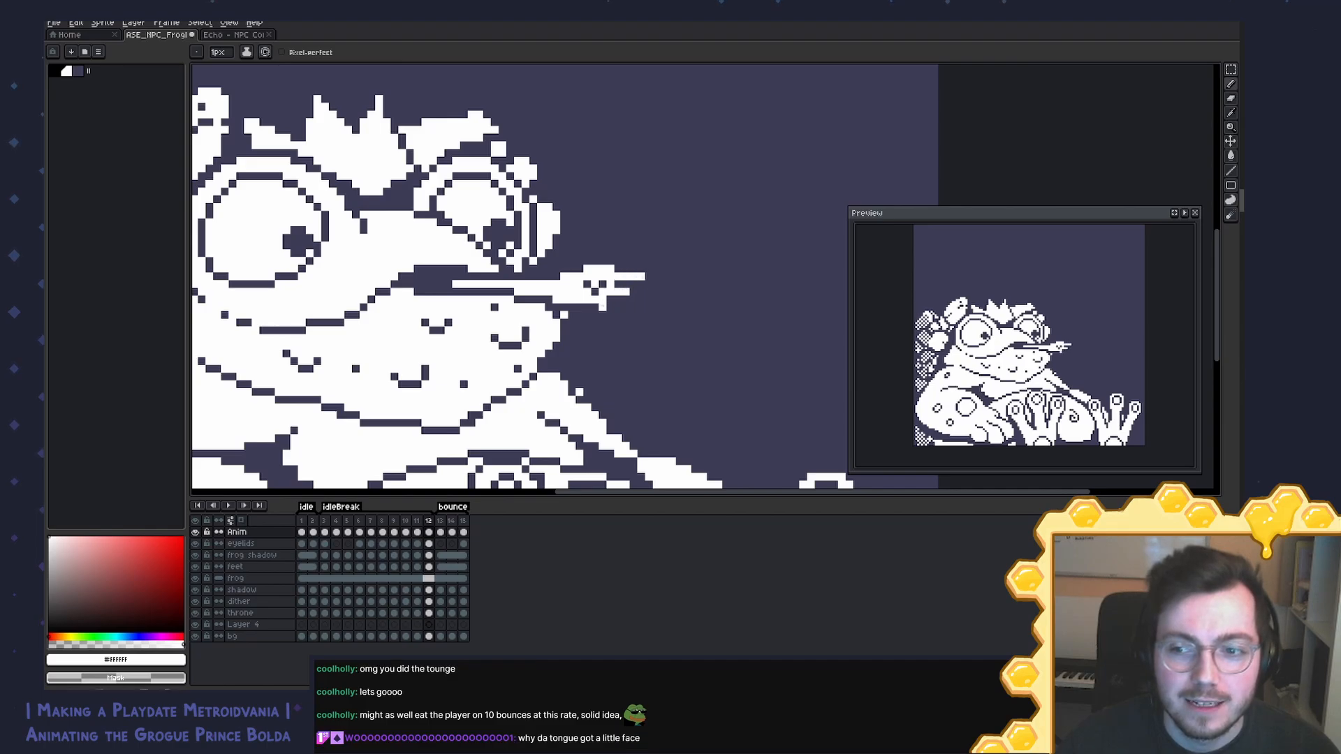
scroll(710, 318, "down", 2)
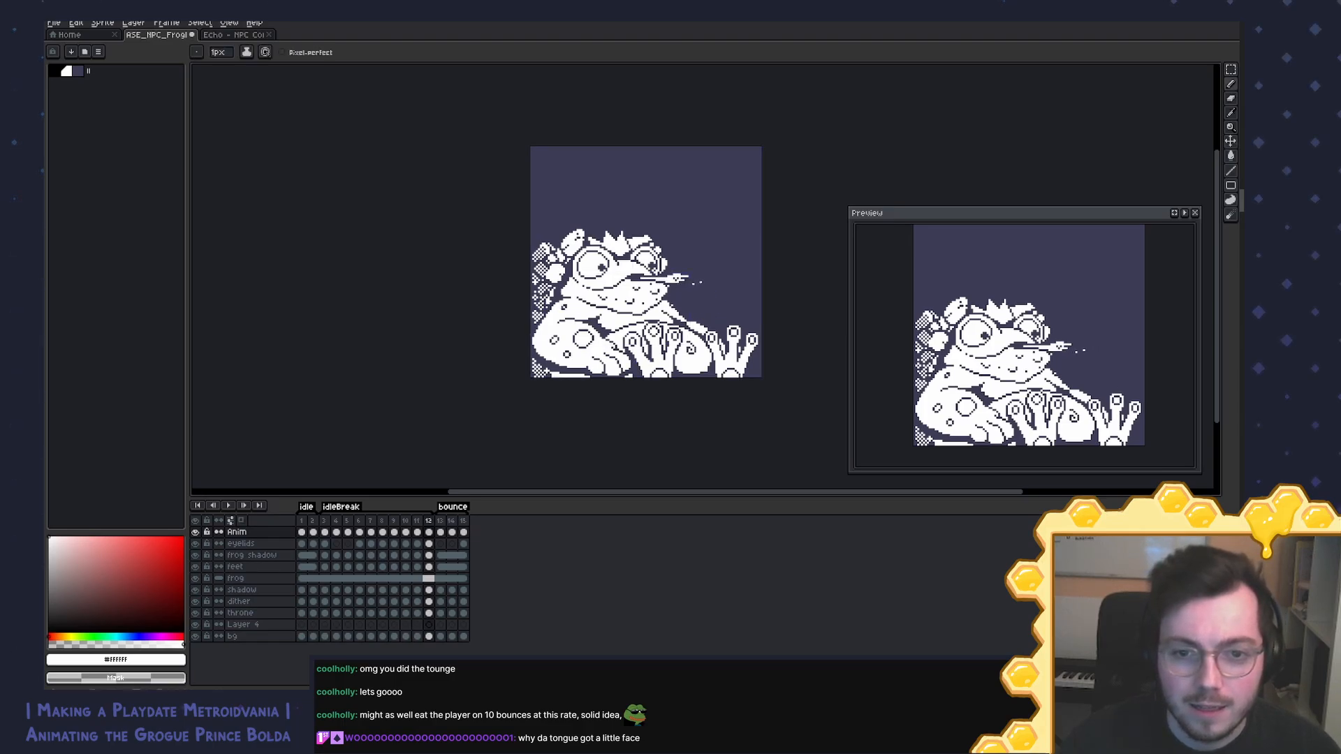
key("ctrl+z")
key("ctrl+z")
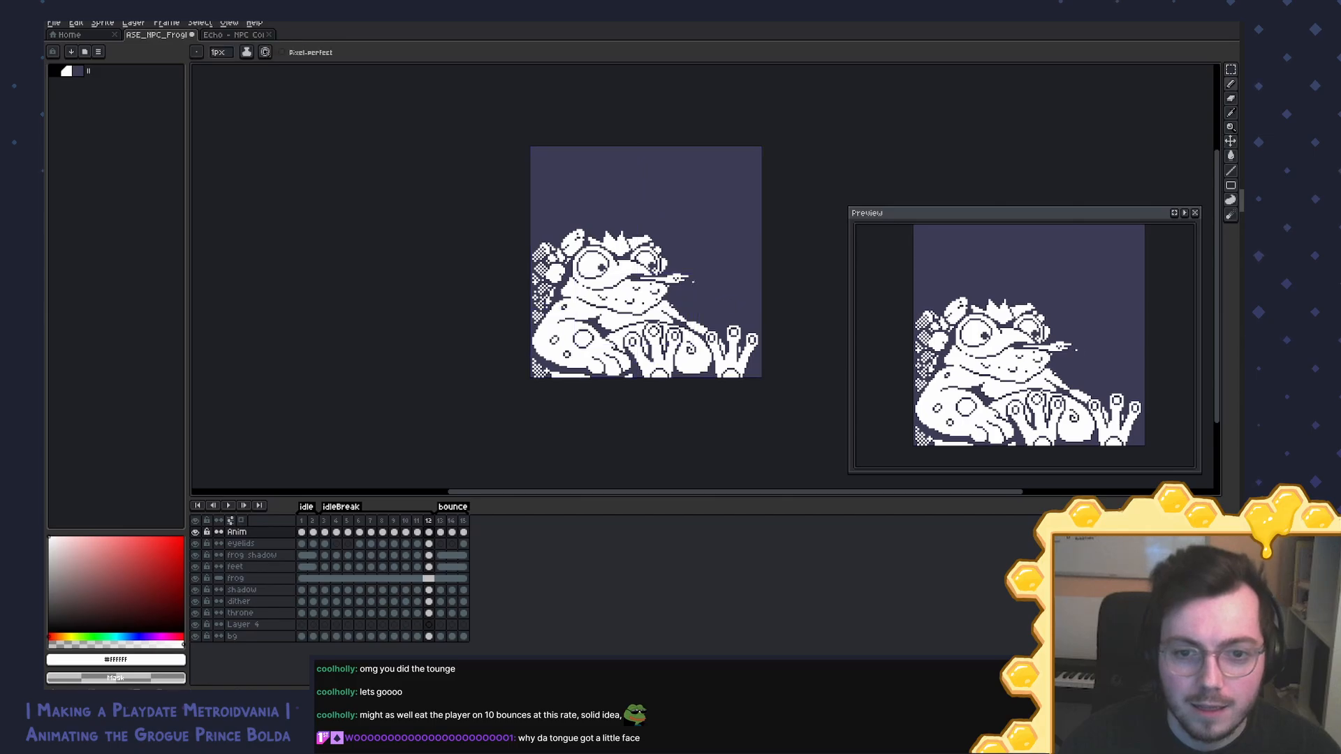
key("ctrl+s")
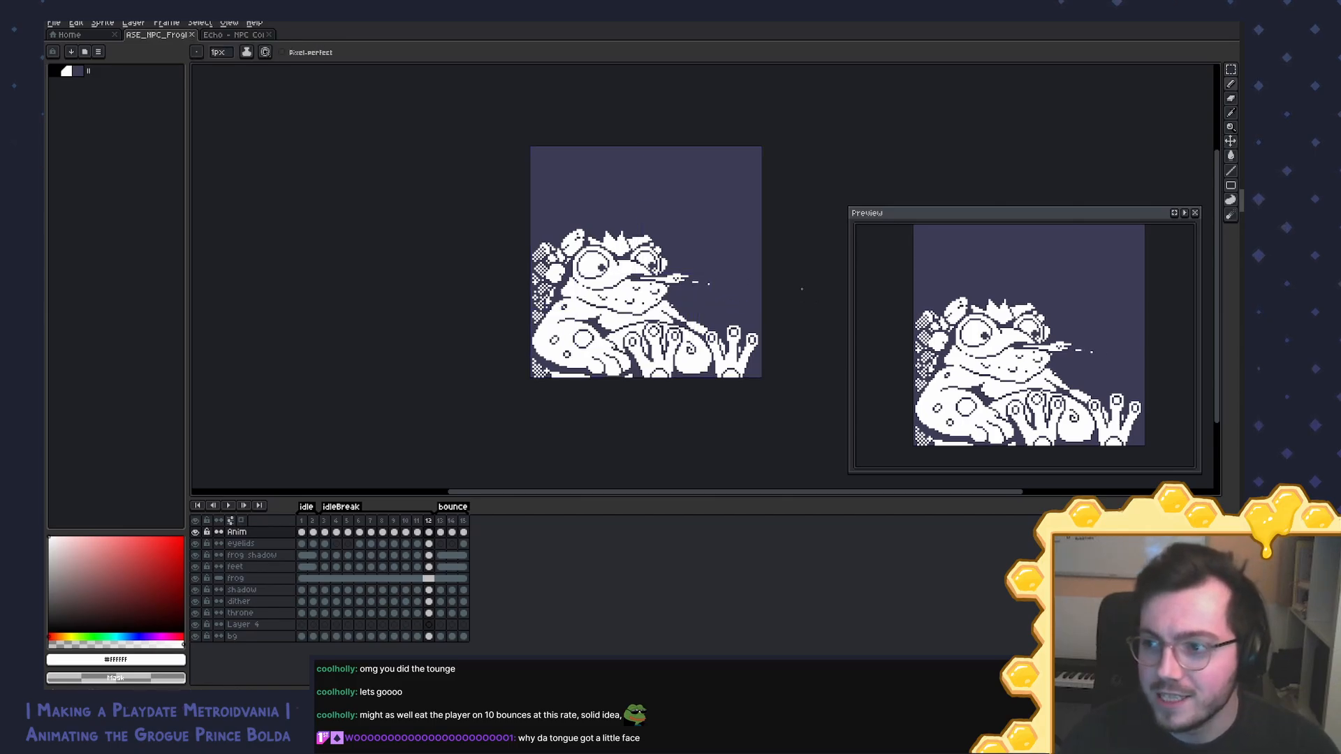
Step: Step back and forth through the tongue frames of idleBreak and play the animation to review the tongue's motion
key("Left")
key("Left")
key("Left")
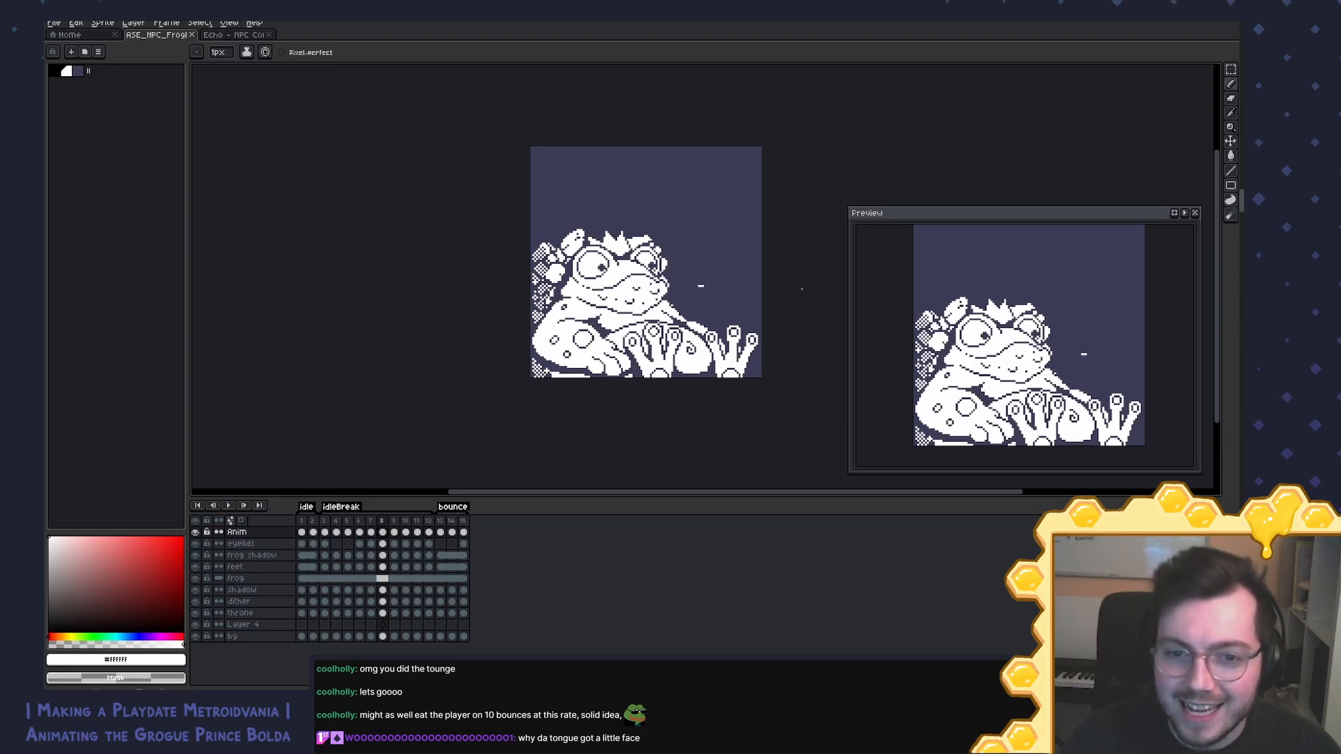
key("Left")
key("Right")
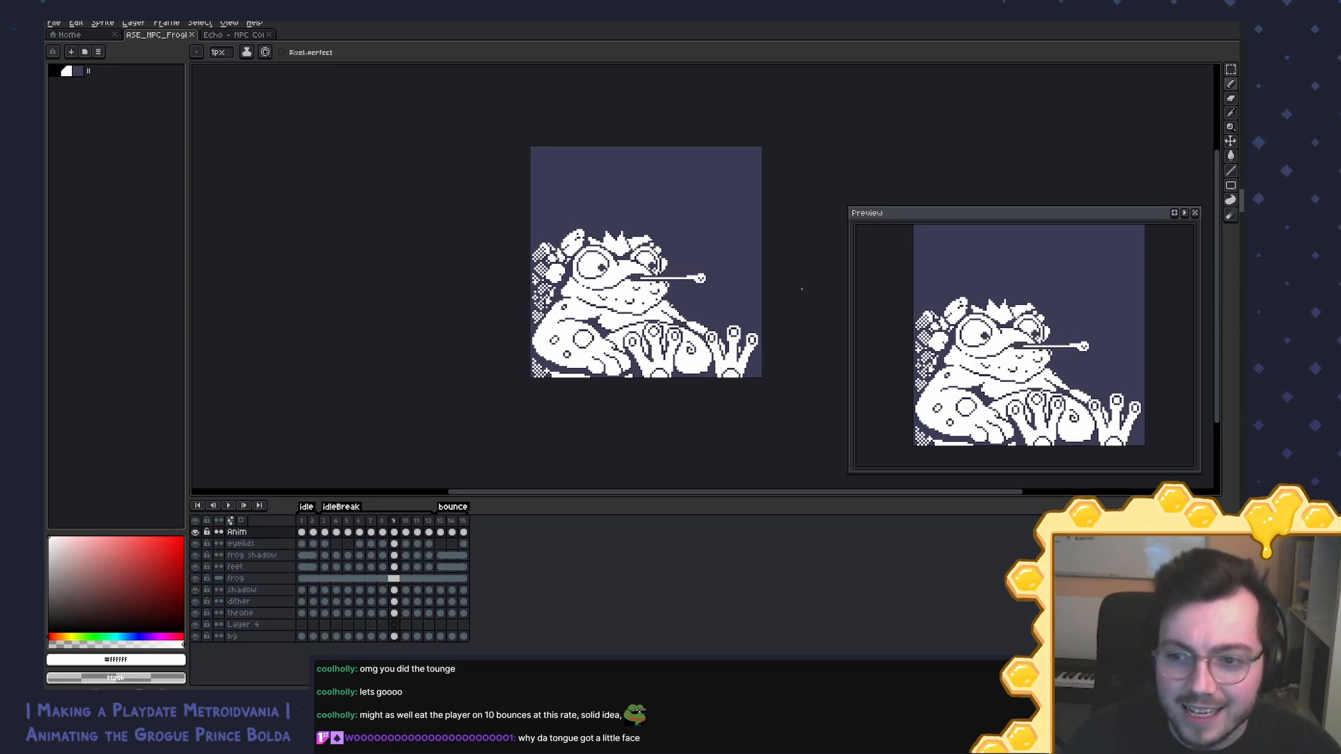
key("Right")
key("Right")
key("Right")
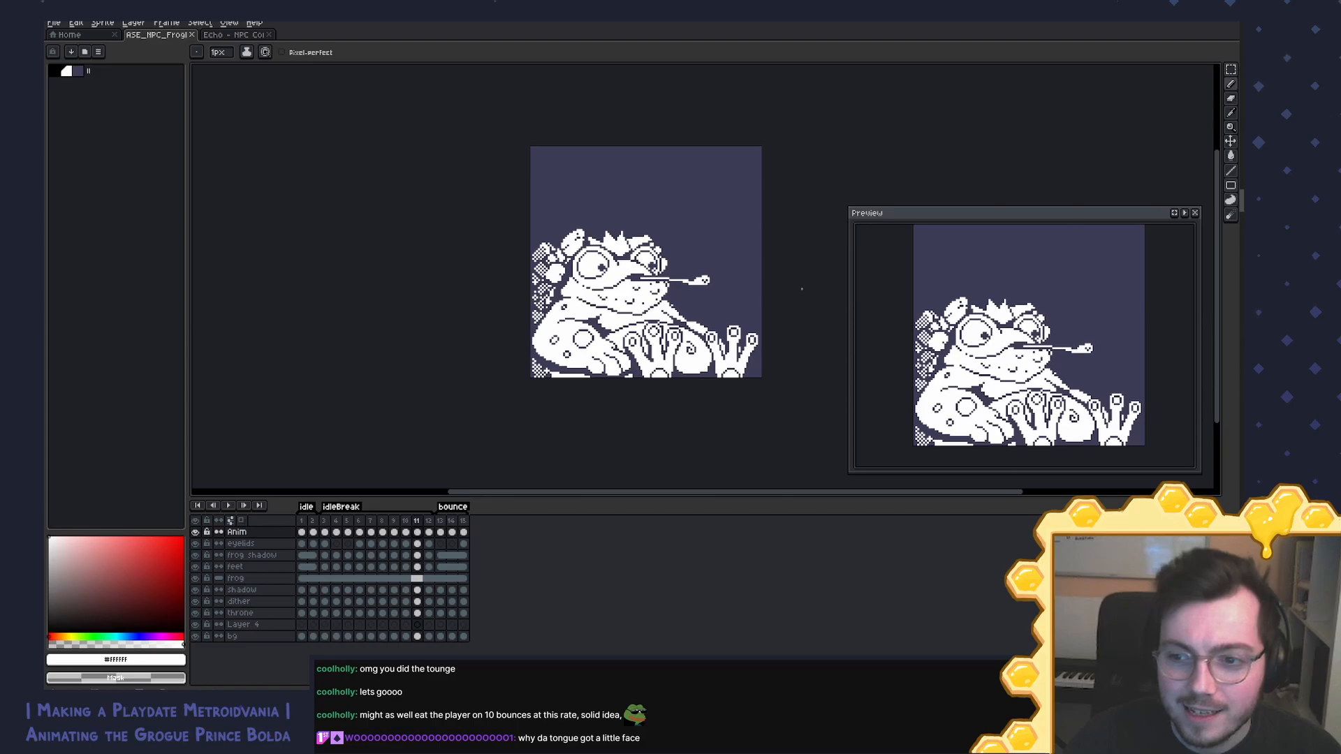
key("Return")
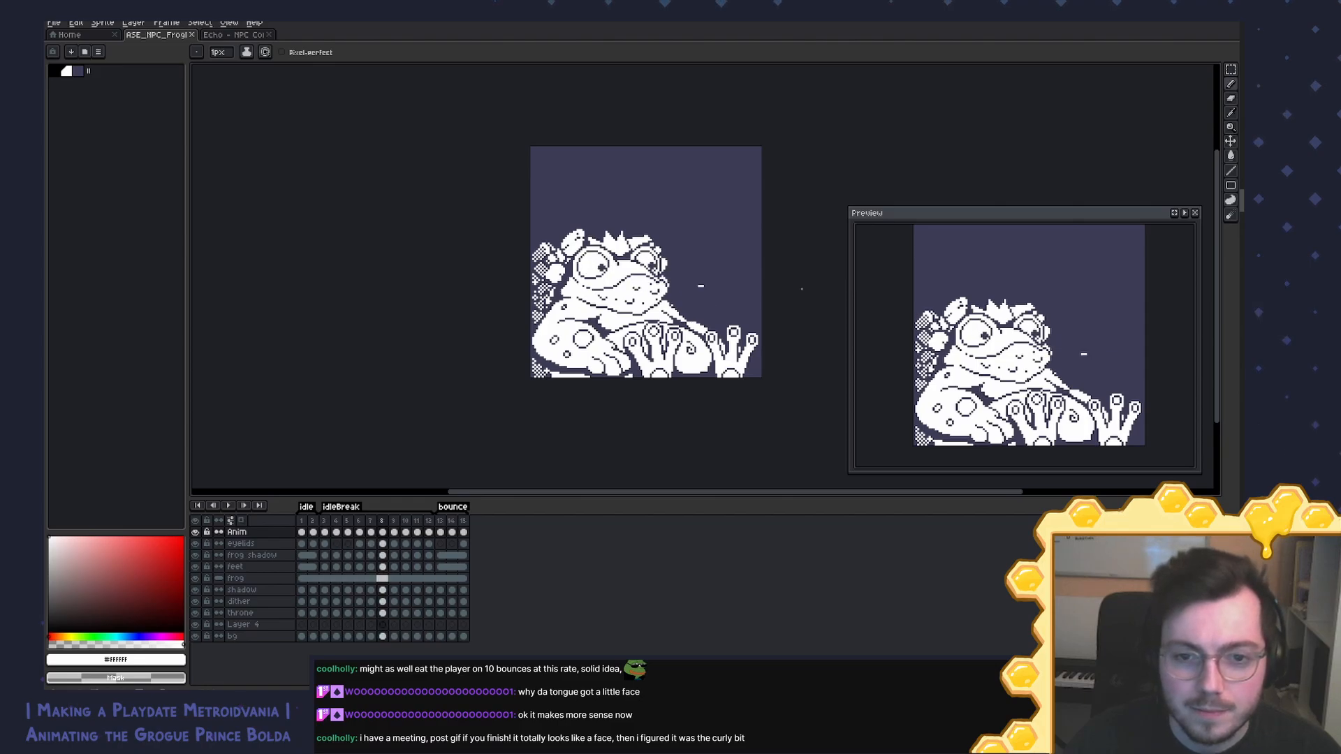
Step: Copy the Anim layer's cel with the extended tongue from frame 9 into frame 8
scroll(701, 276, "up", 2)
left_click_drag(701, 276, 714, 270)
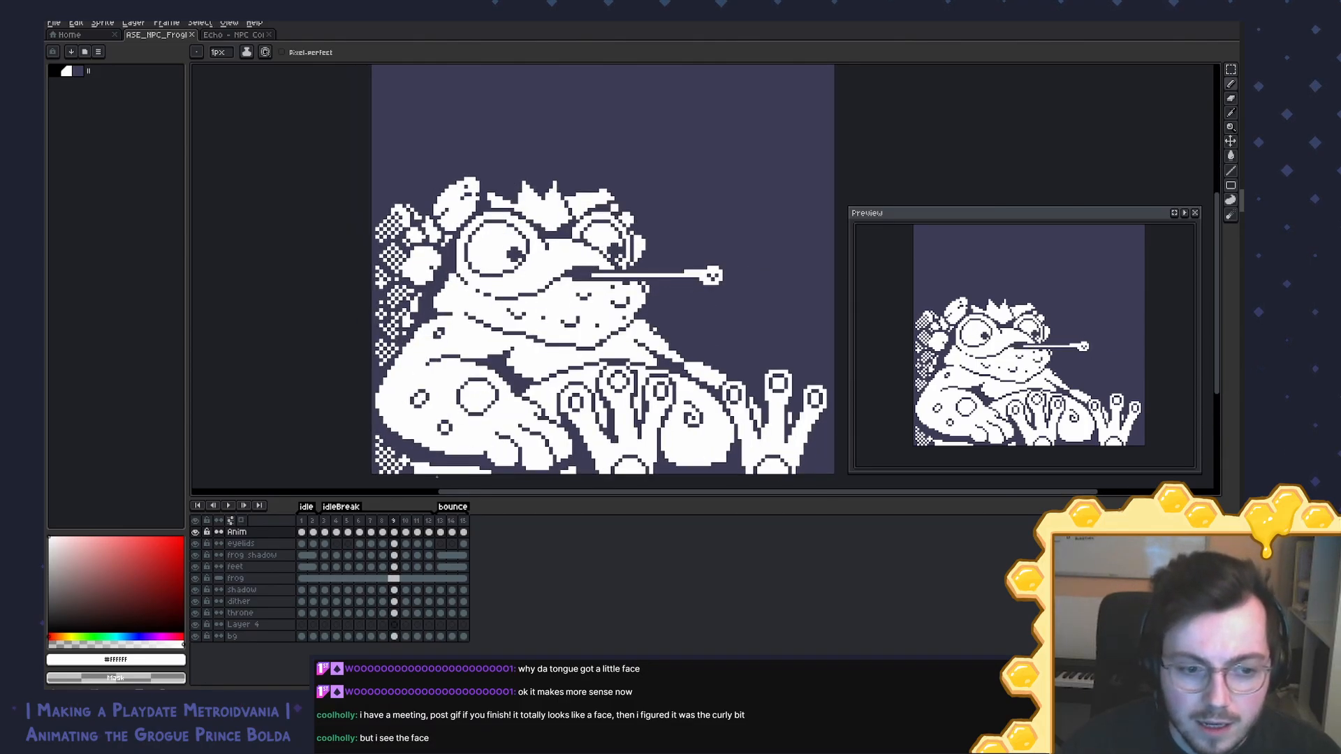
left_click(385, 523)
left_click(394, 532)
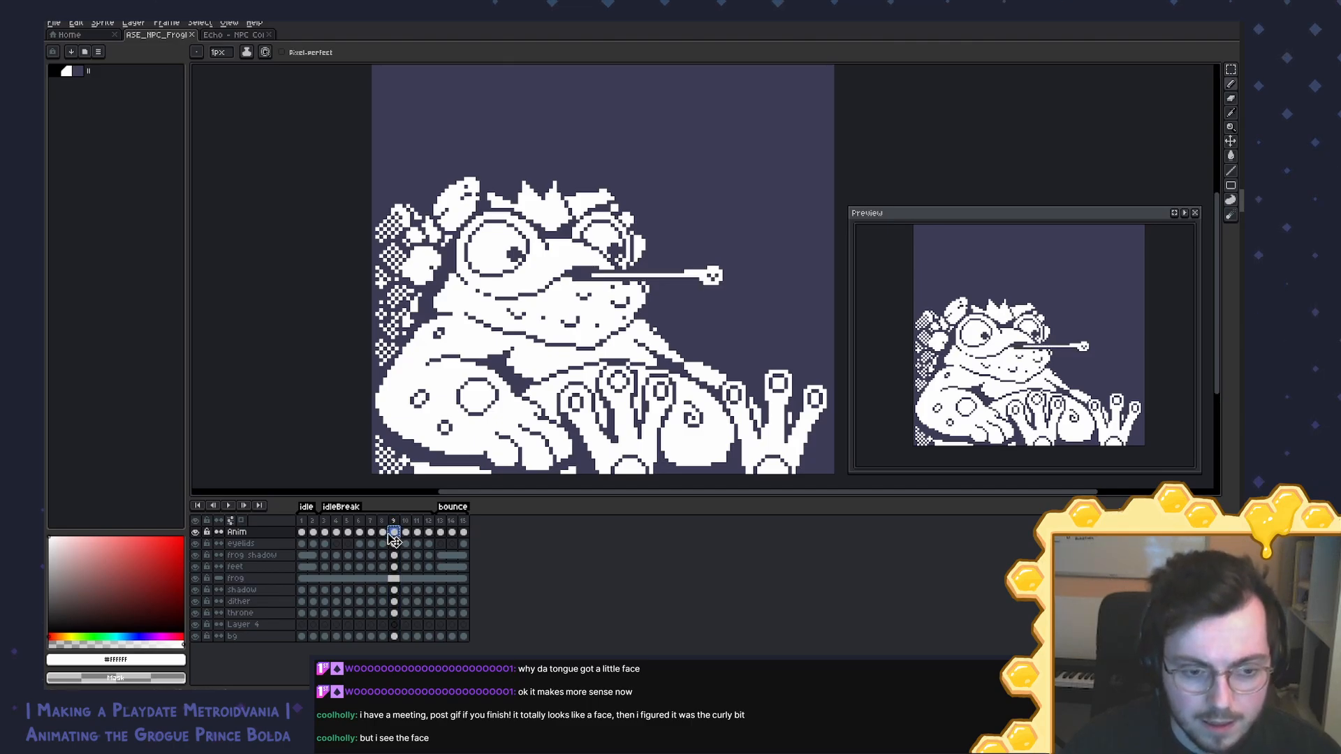
left_click(383, 532)
key("ctrl+v")
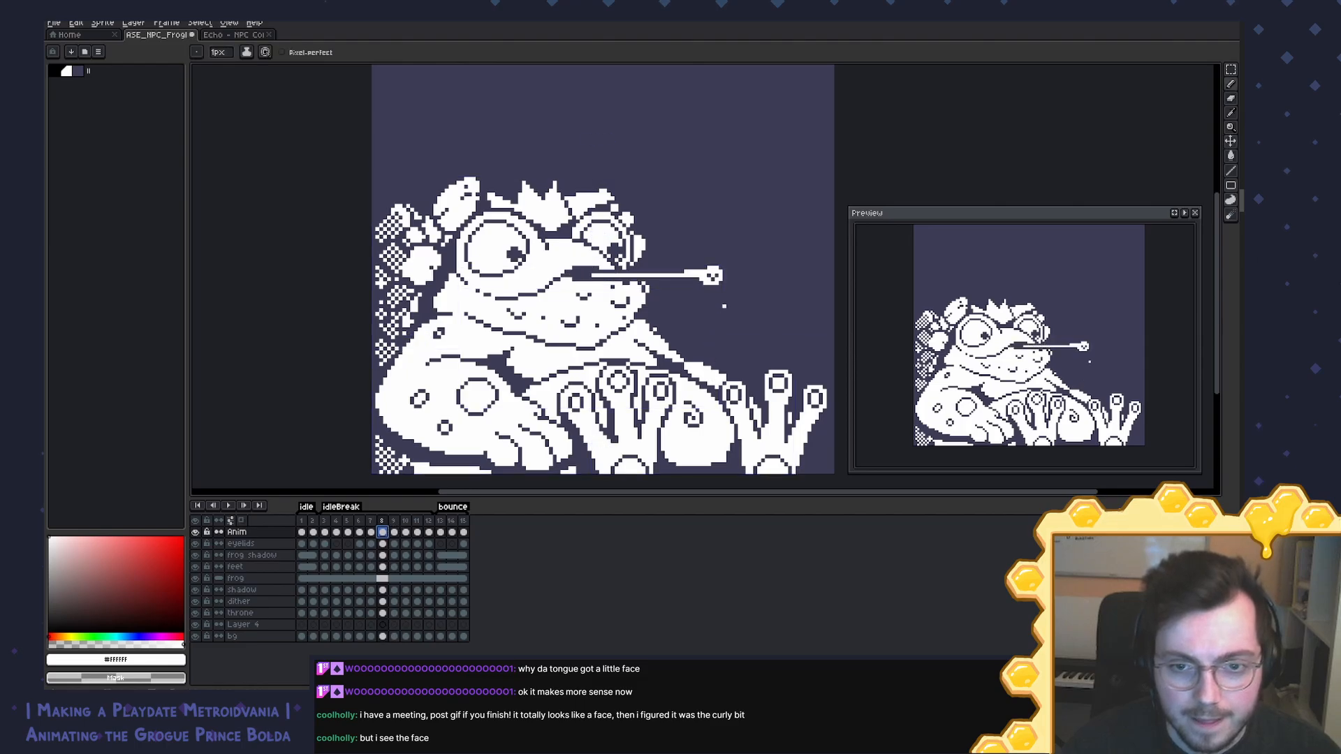
Step: Shorten the tongue in frame 8 by moving its tip toward the mouth, and paint out the tip's face in white
key("m")
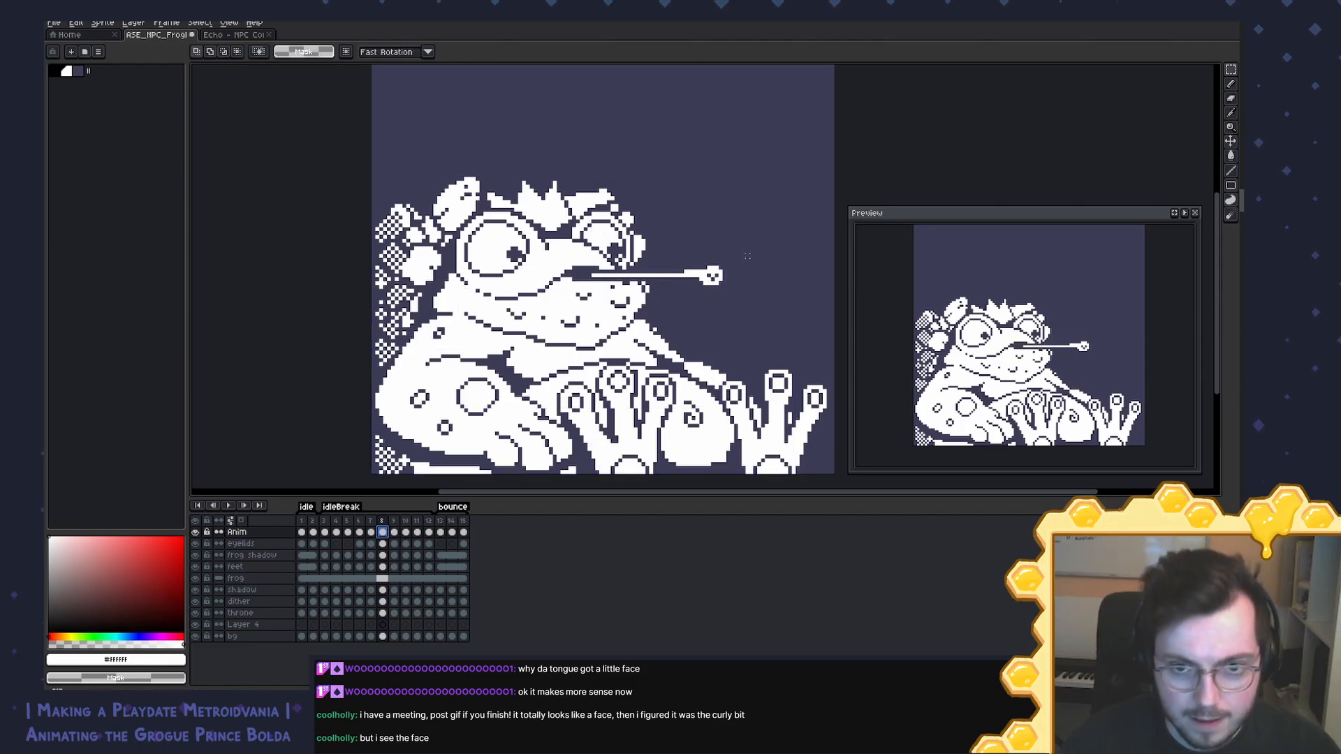
mouse_move(747, 257)
left_mouse_down()
mouse_move(638, 299)
mouse_move(709, 306)
mouse_move(698, 281)
mouse_move(665, 280)
left_mouse_up()
scroll(676, 290, "up", 1)
key("b")
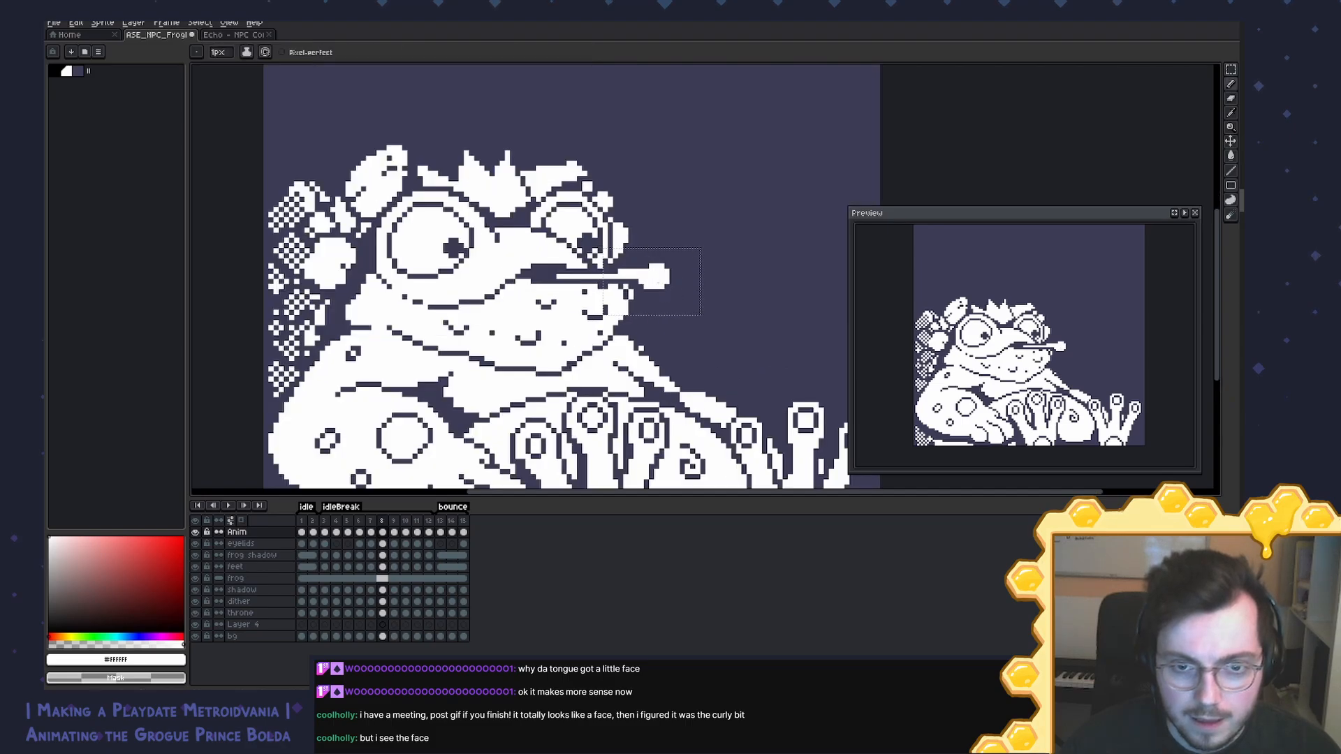
key("ctrl+d")
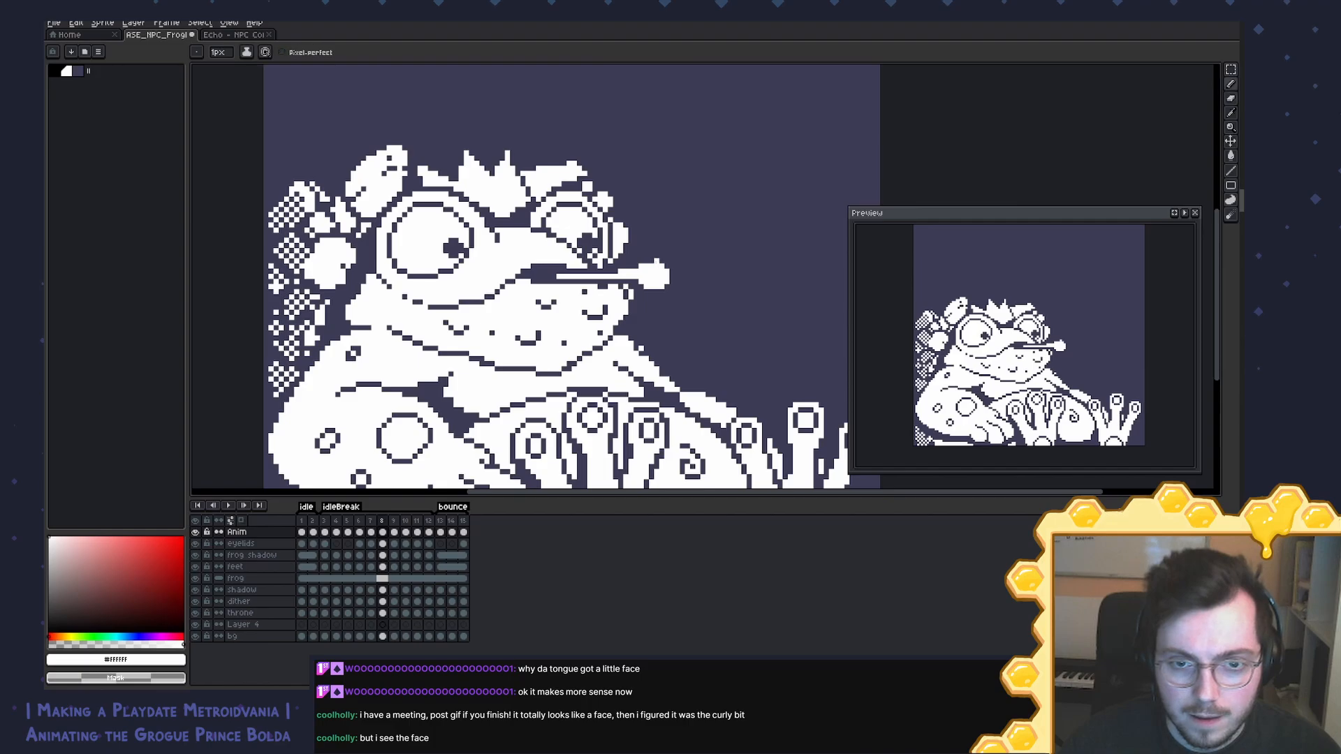
Step: Trim the edge of the shortened tongue's tip in frame 8 and save the sprite
key("e")
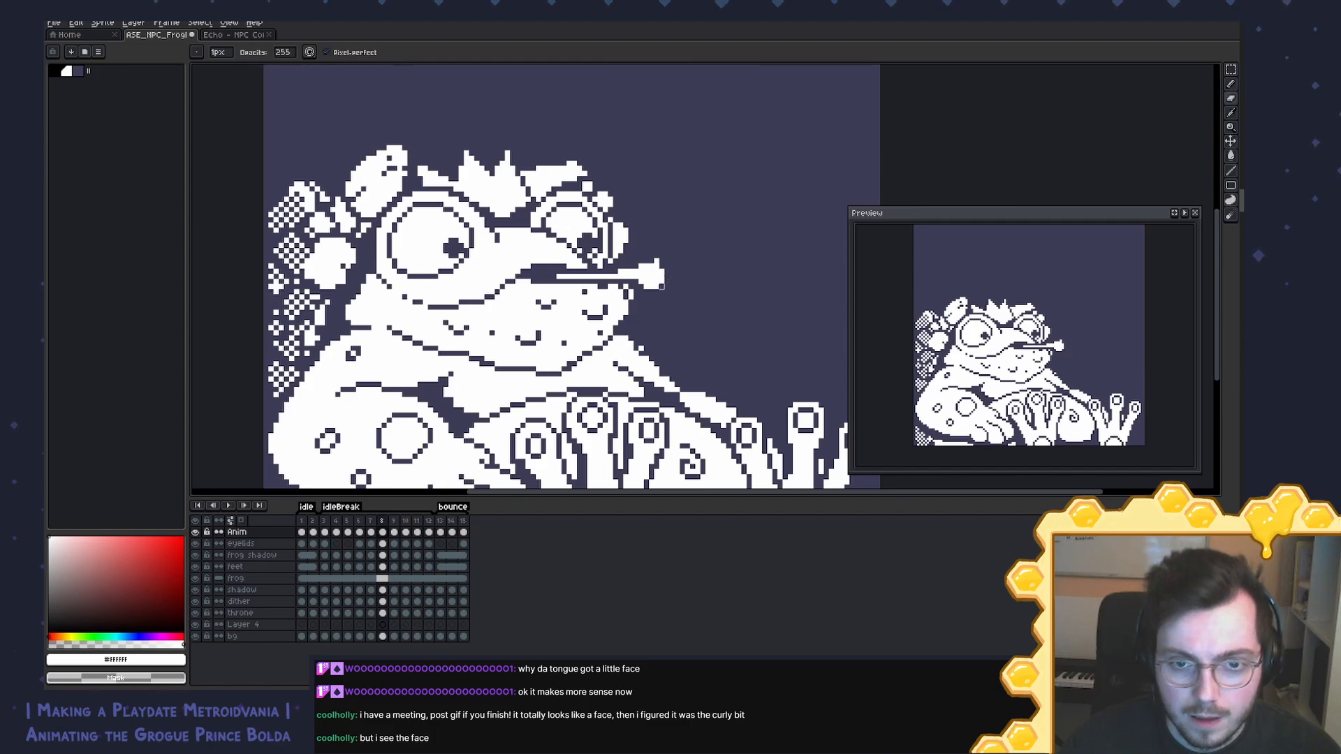
left_click_drag(728, 276, 652, 290)
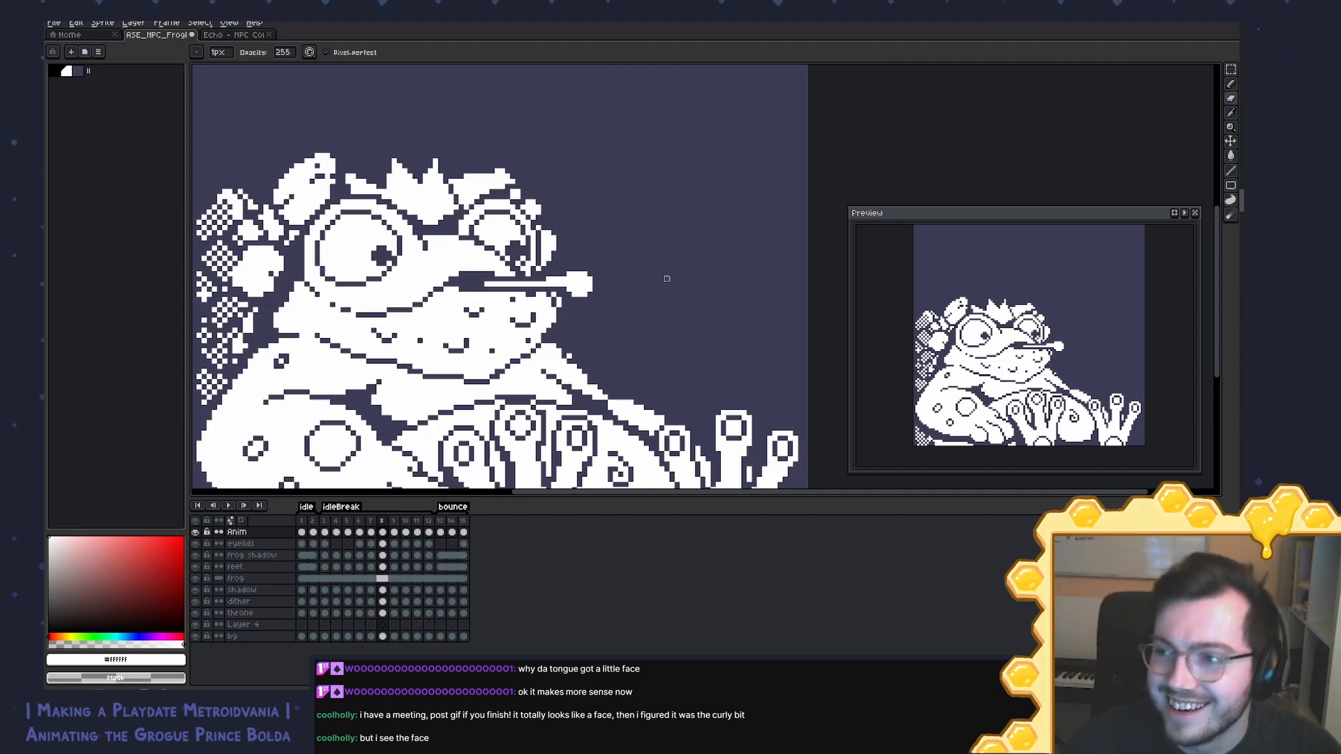
left_click_drag(626, 311, 618, 299)
scroll(618, 299, "up", 1)
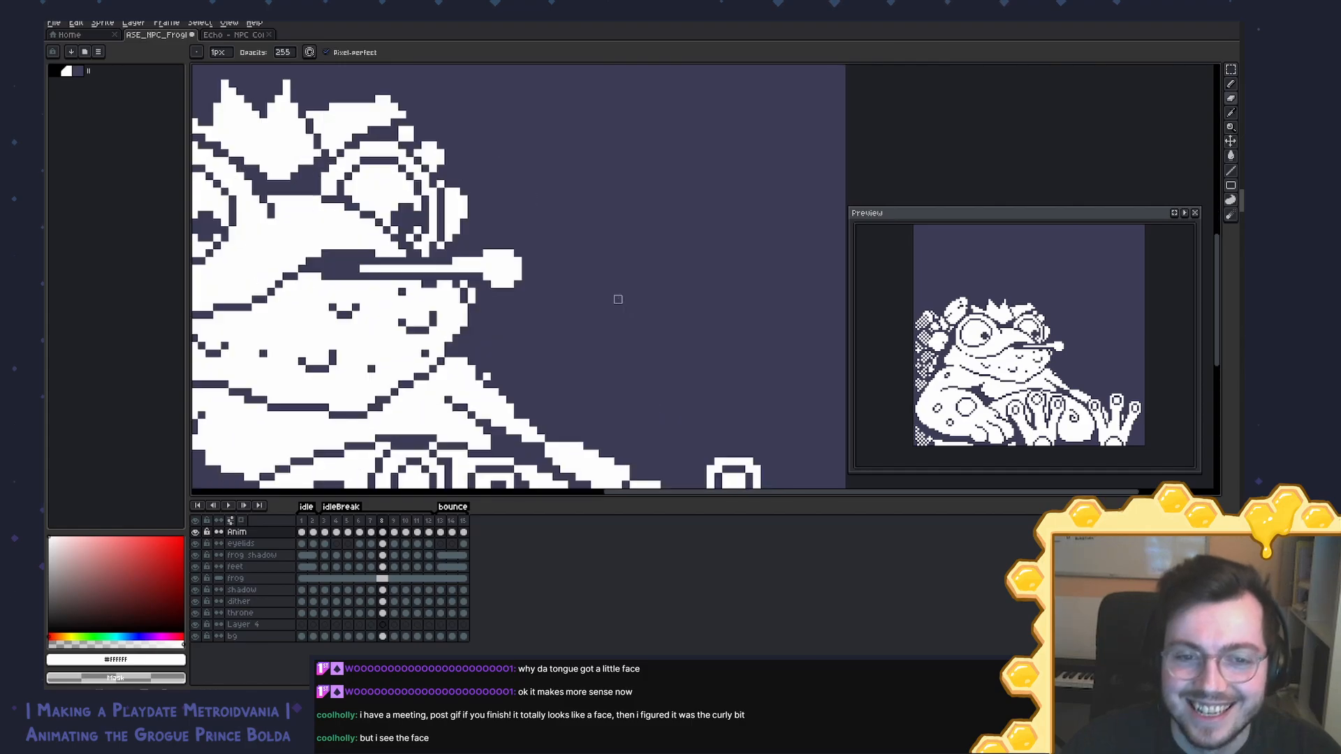
key("b")
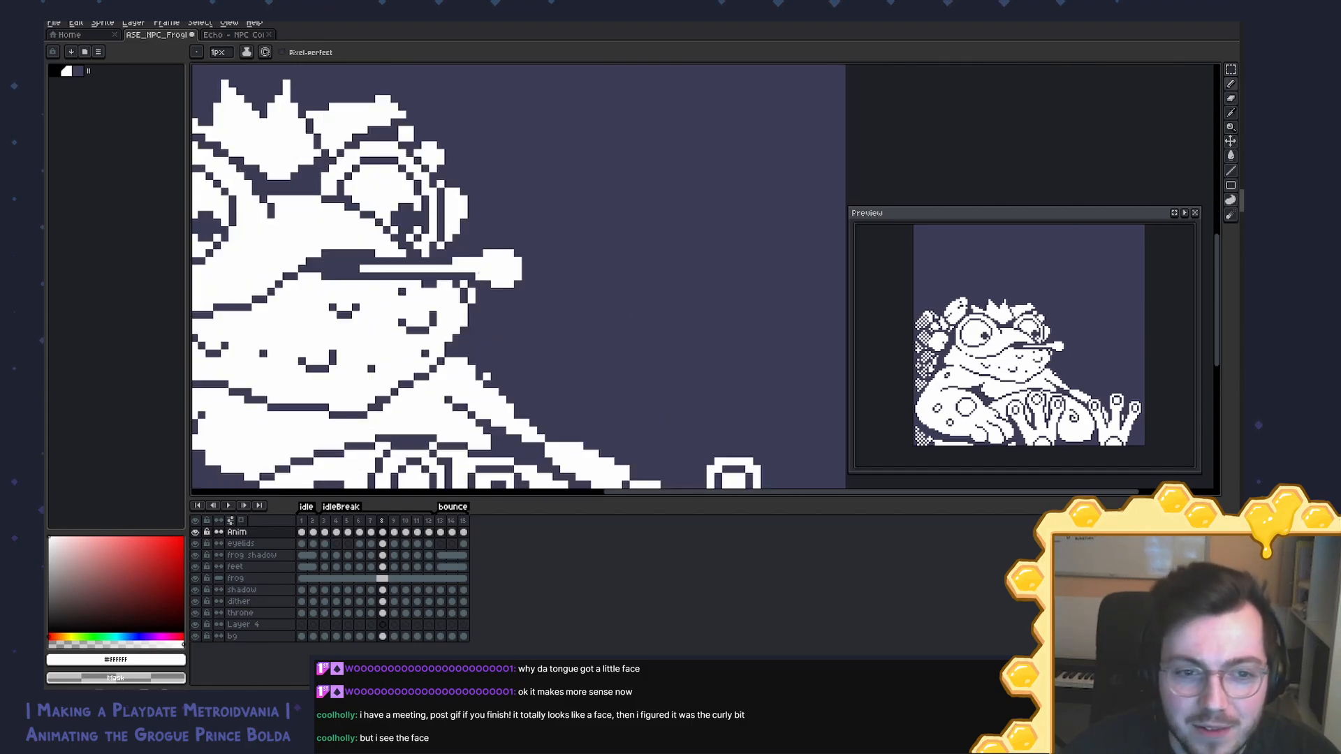
key("ctrl+z")
key("ctrl+s")
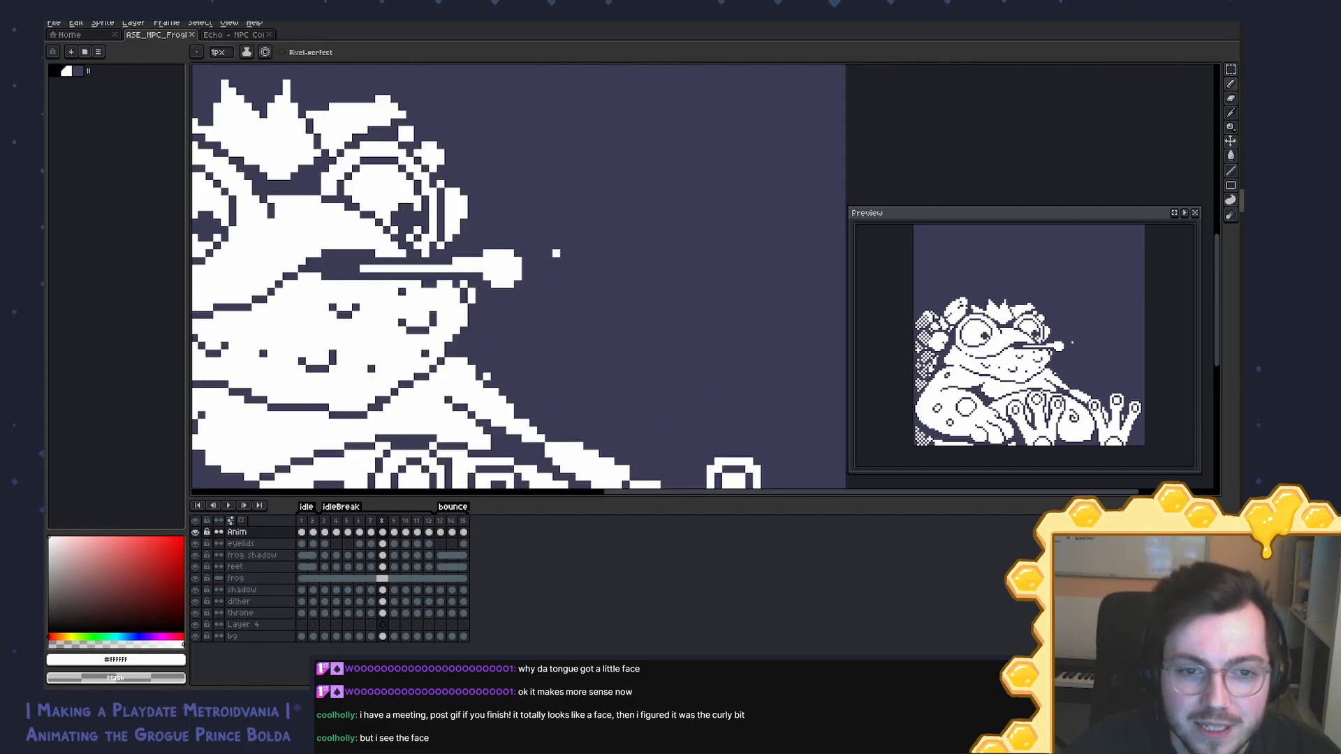
Step: Draw a three-pixel-wide white horizontal dash in the empty space beyond the tongue tip in frame 8
scroll(626, 299, "down", 1)
scroll(626, 298, "up", 1)
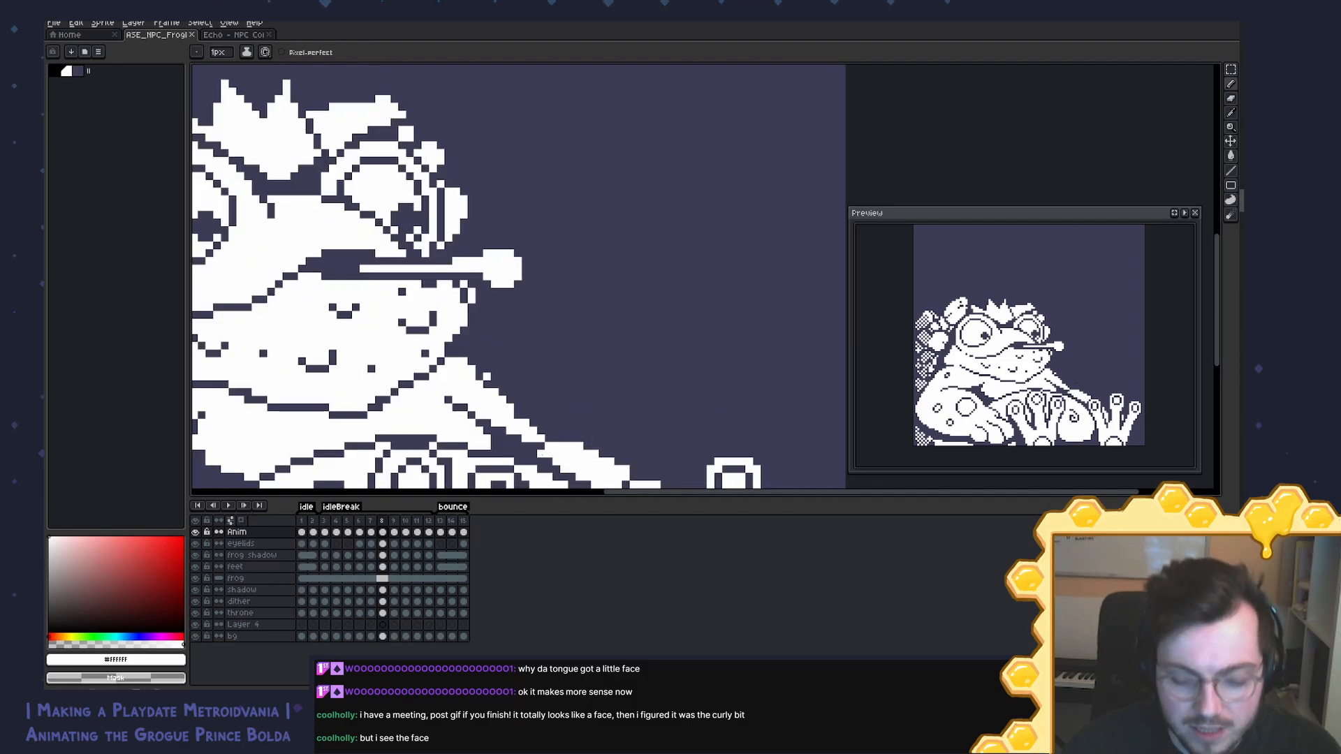
key("Left")
key("Right")
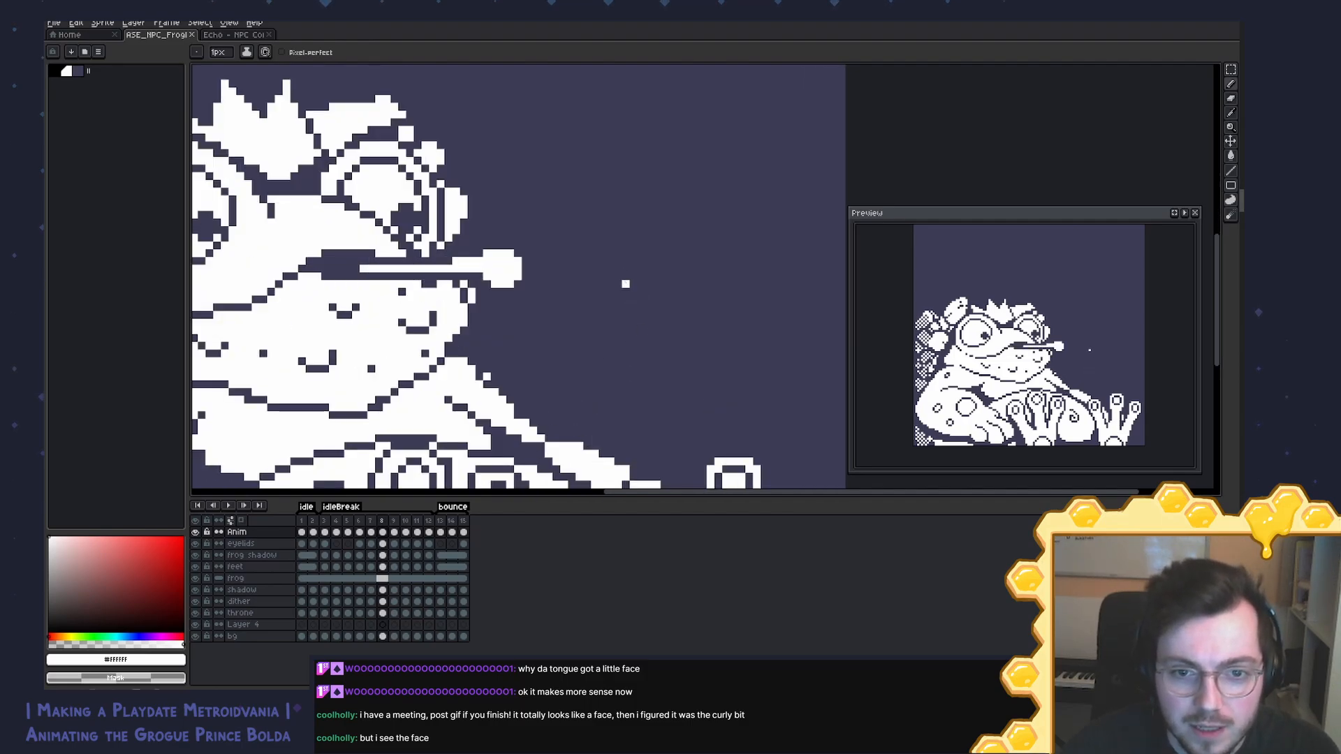
left_click(635, 282)
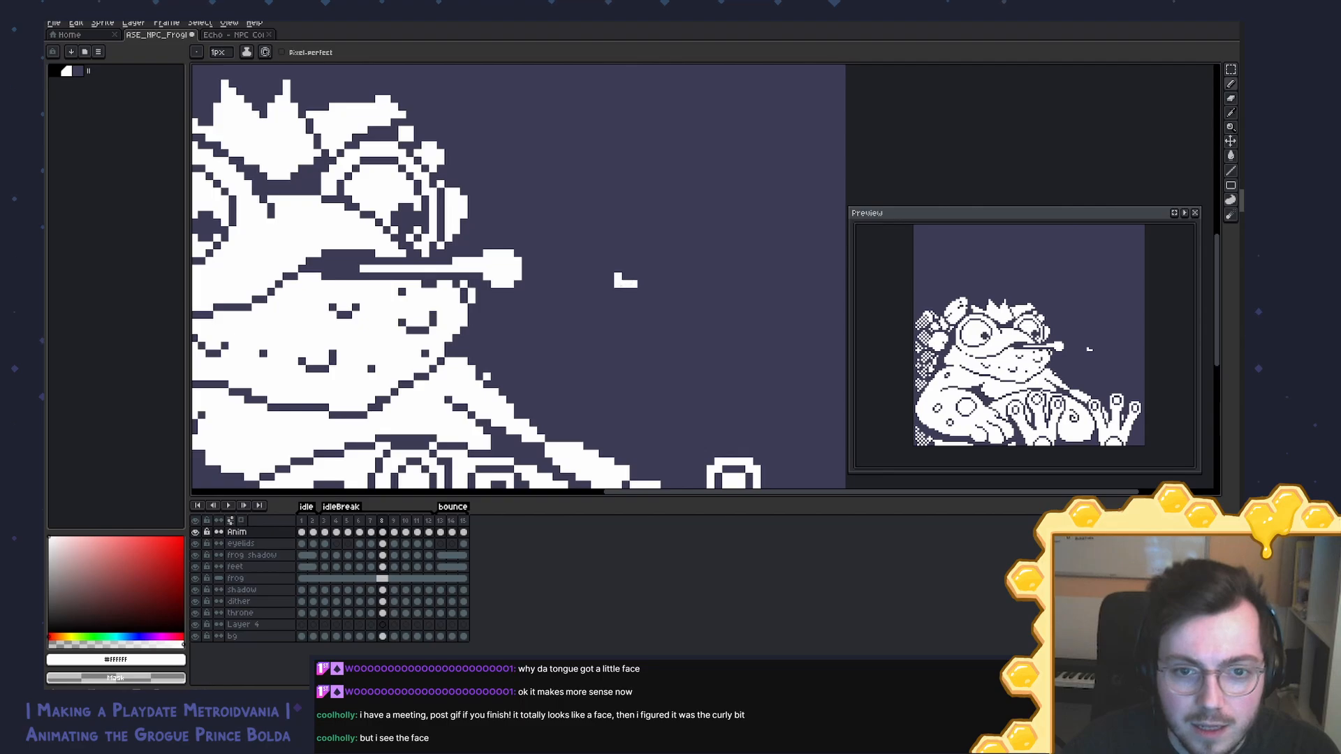
key("e")
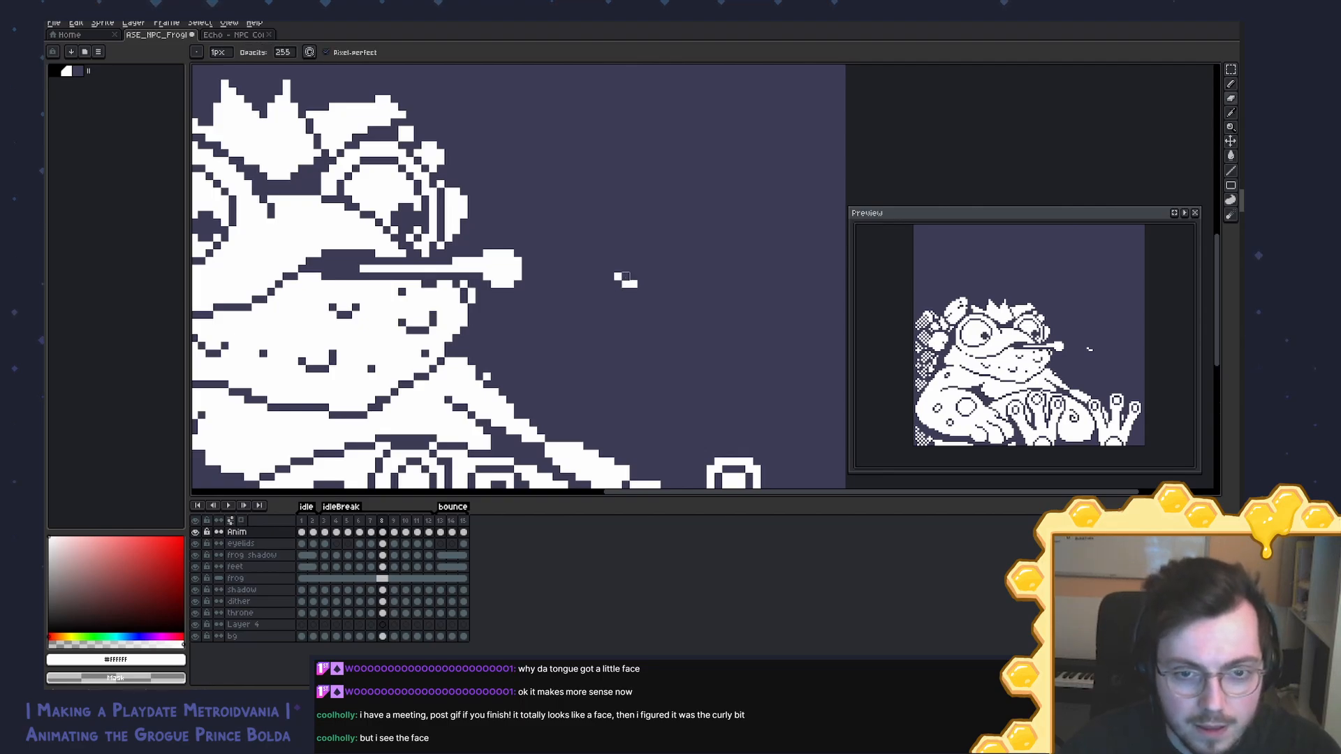
key("b")
Step: Compare the neighbouring frames, move frame 8's dash two pixels toward the tongue and one pixel up, and save the sprite
key("Right")
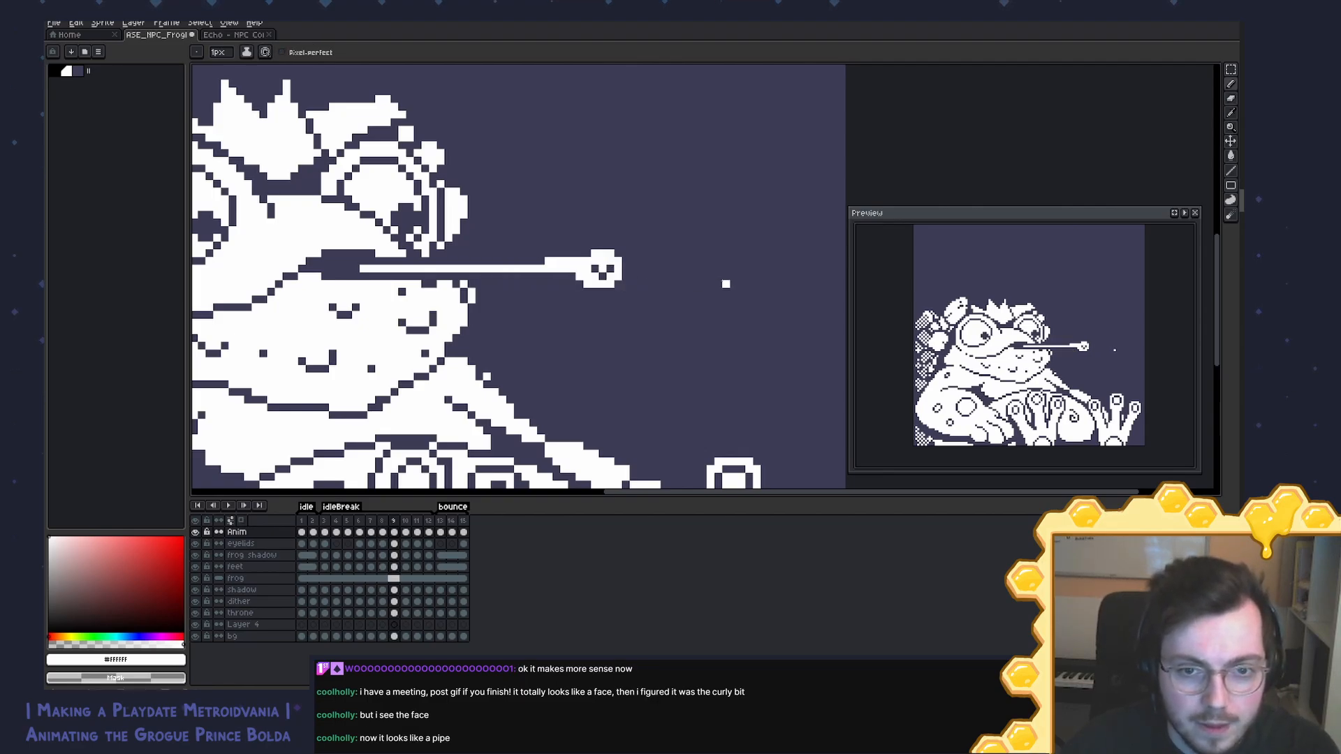
key("Left")
key("Left")
key("Right")
key("Right")
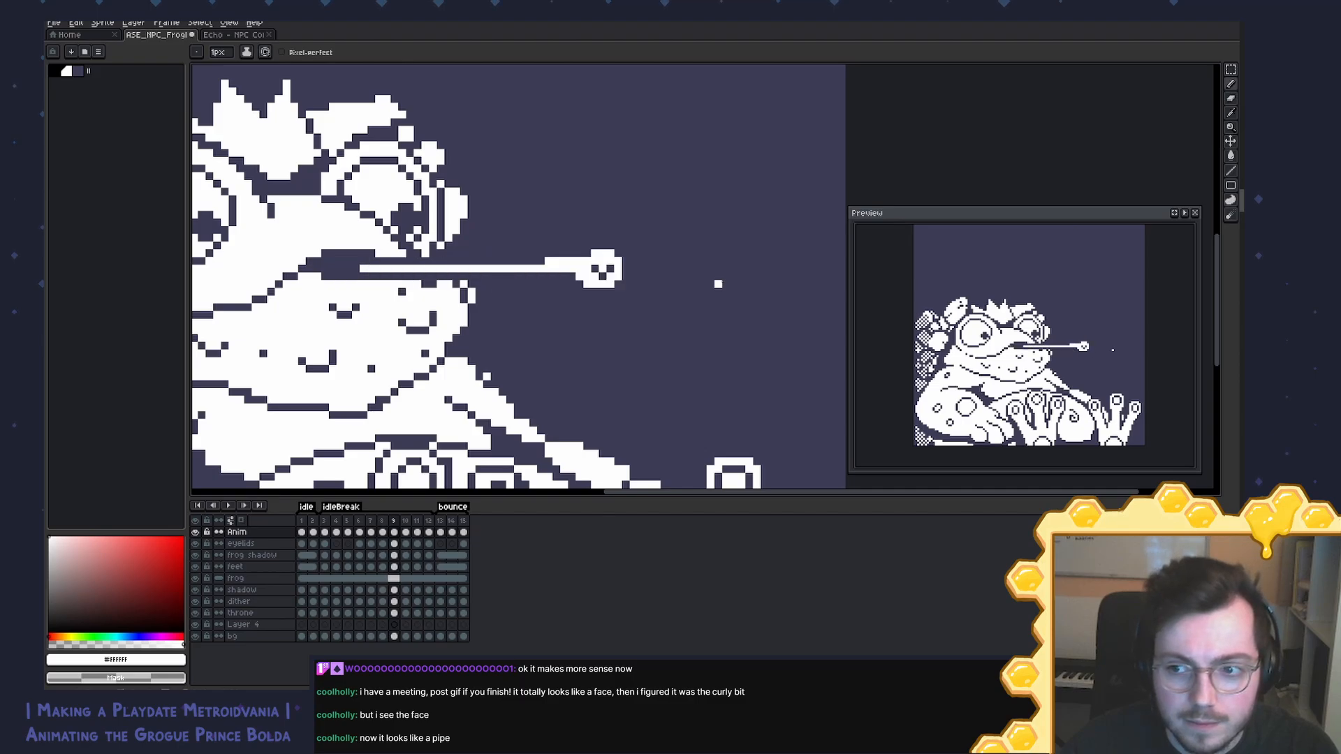
key("Left")
key("m")
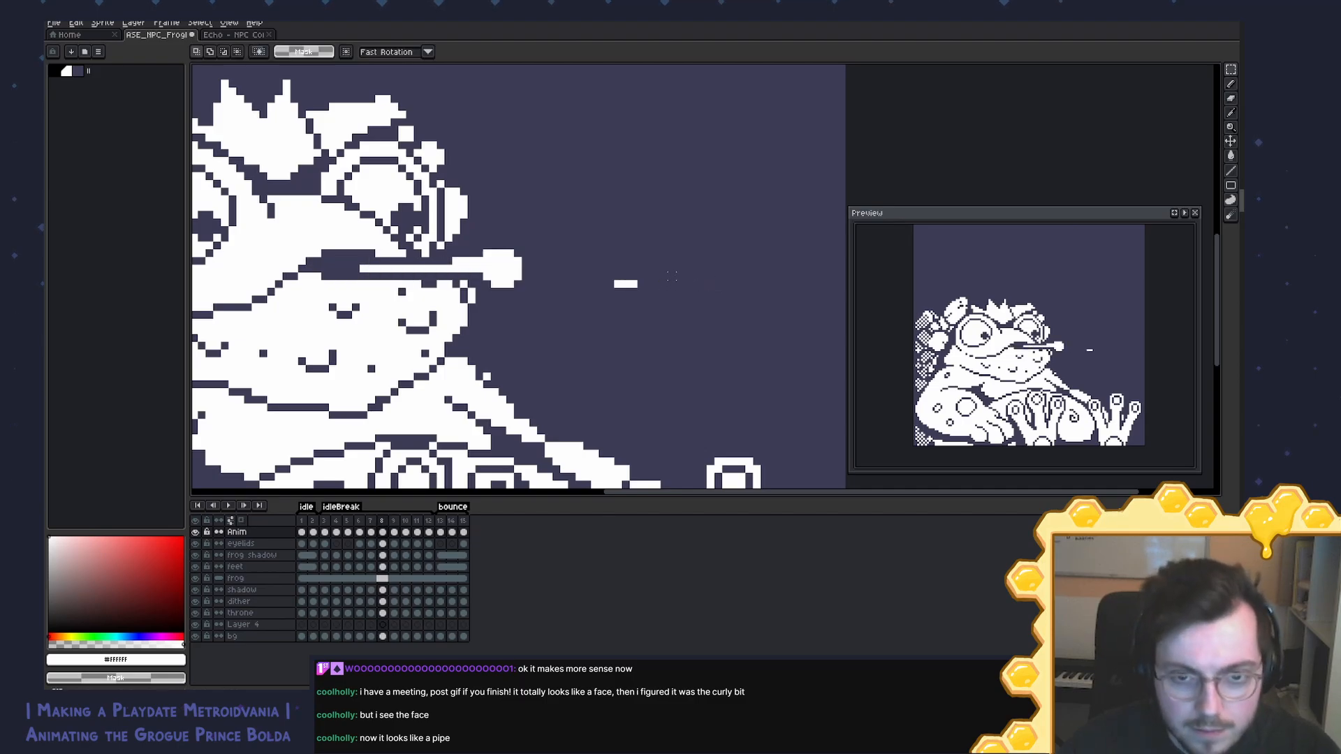
left_click_drag(672, 276, 607, 272)
left_click(749, 291)
key("ctrl+s")
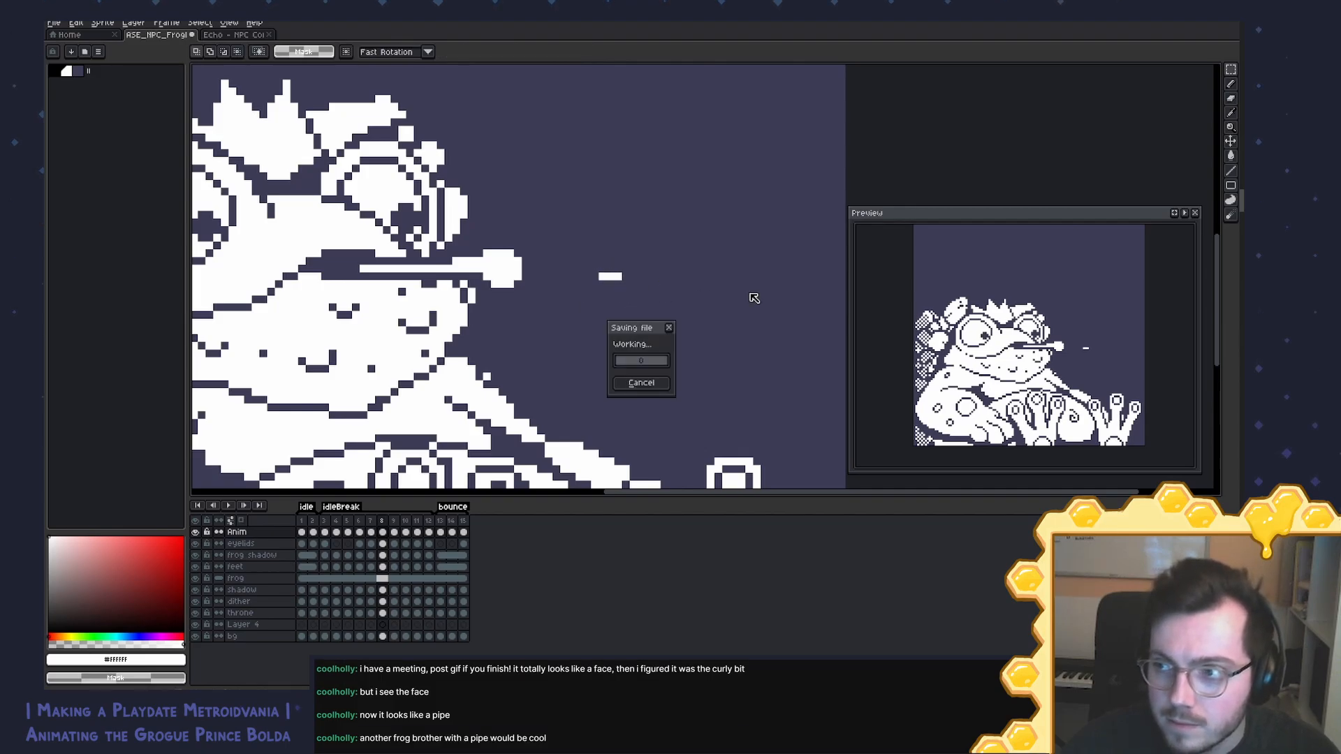
Step: Play back the animation to review the tongue's motion, and stop it
scroll(703, 278, "down", 2)
scroll(702, 277, "down", 1)
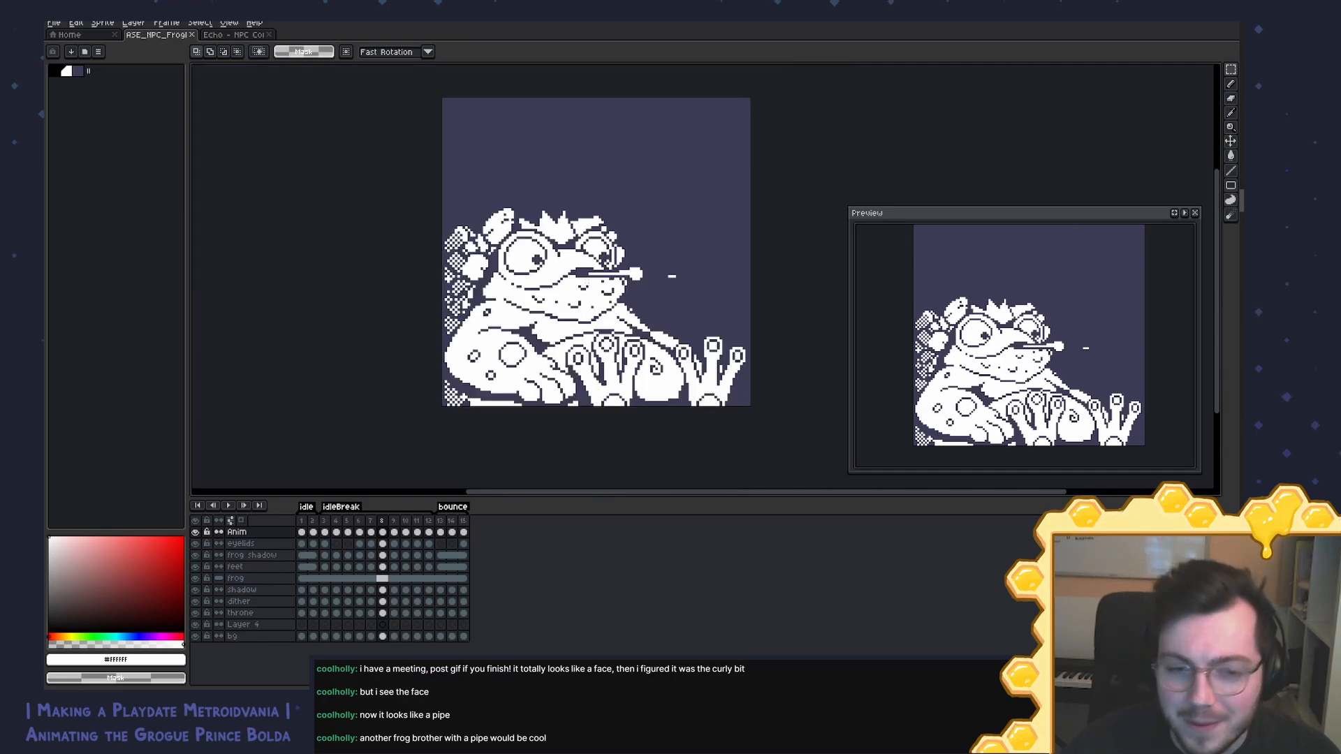
key("Return")
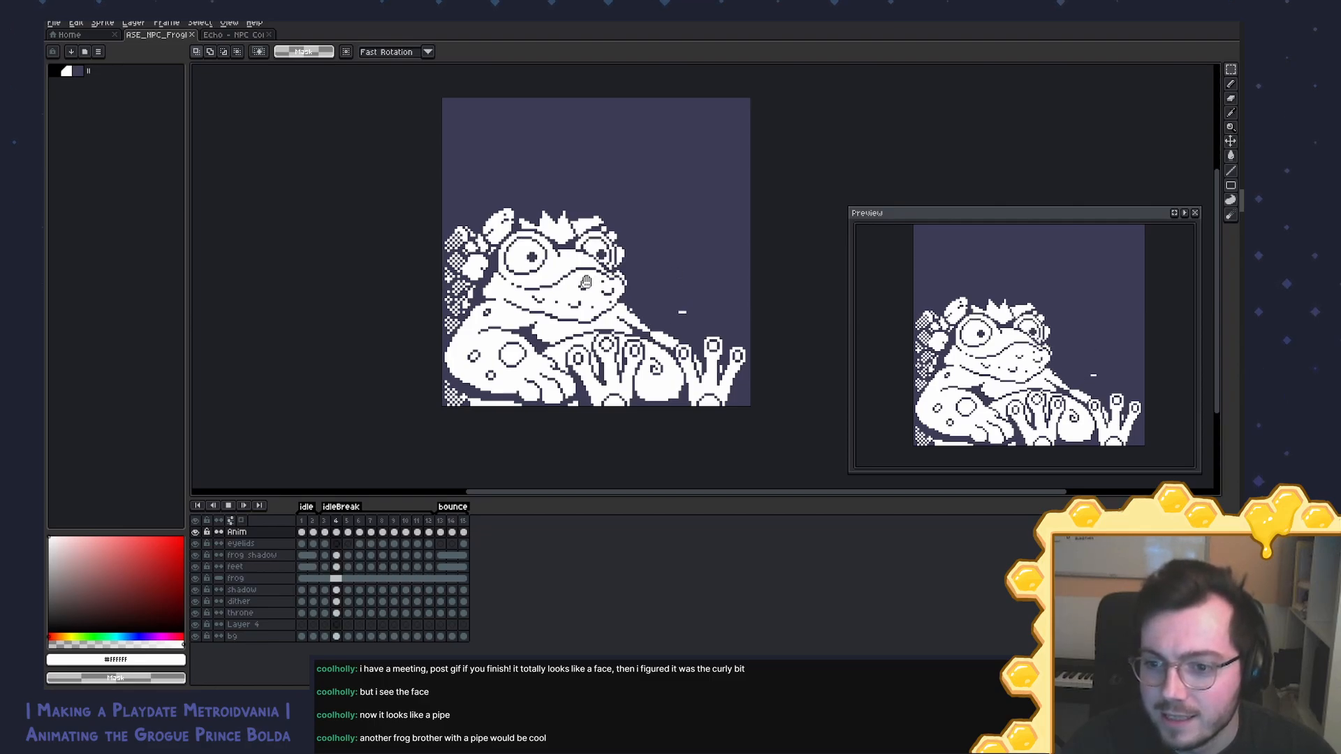
key("Return")
Step: Change the shared duration of the idleBreak frames 3 to 12 and play back the animation with the new timing
left_click_drag(324, 533, 431, 536)
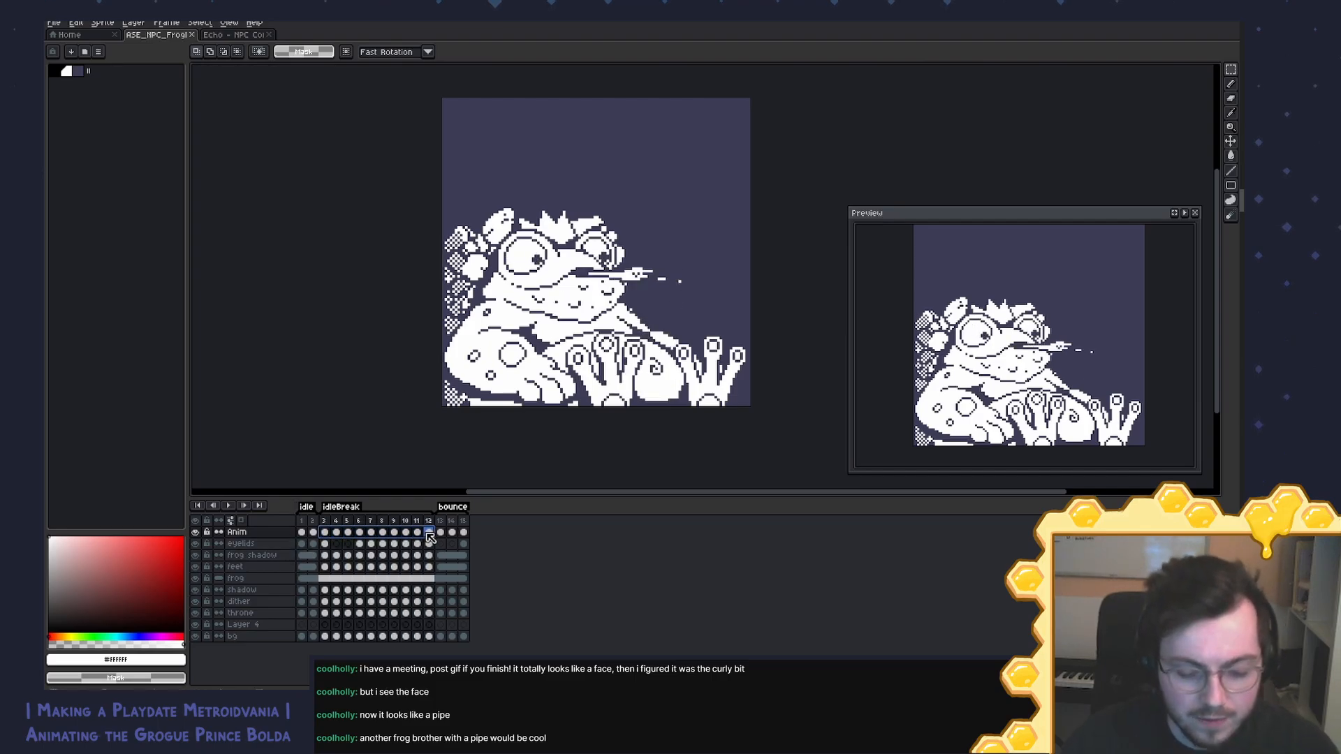
key("p")
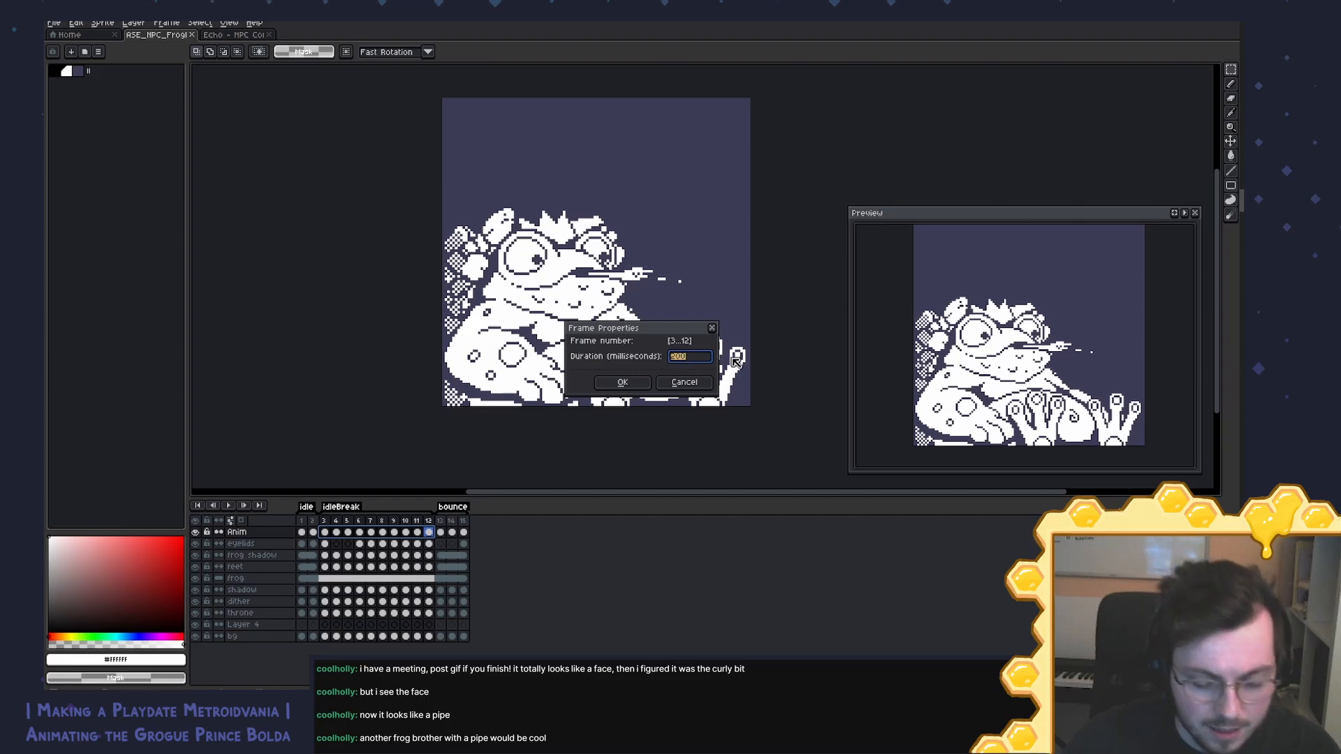
key("Return")
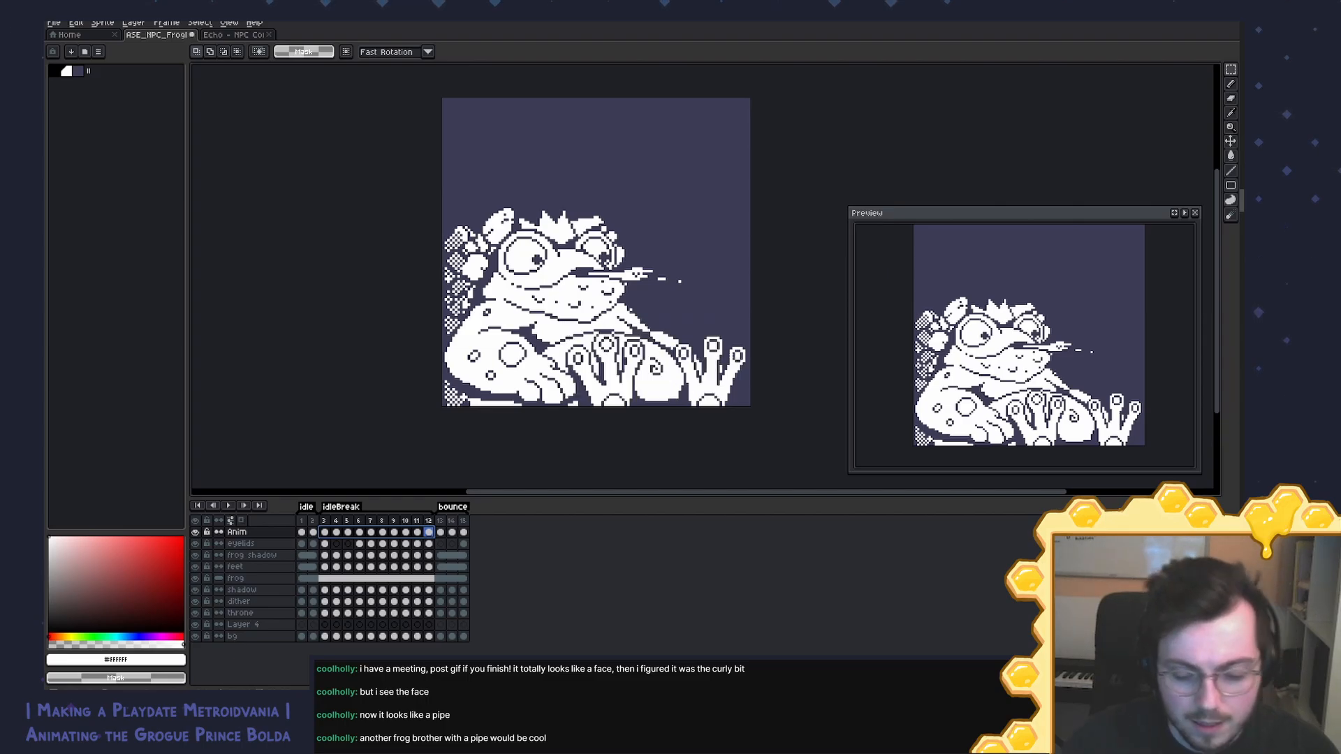
key("Return")
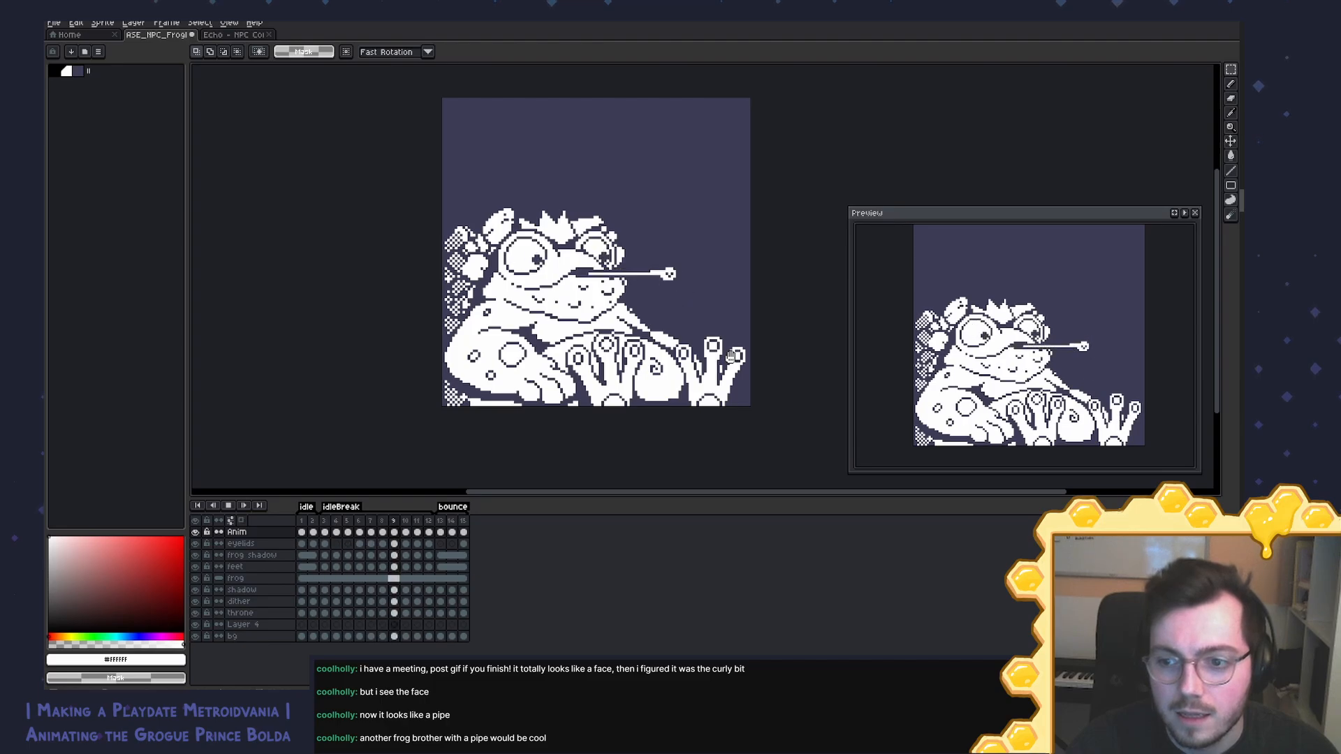
key("Return")
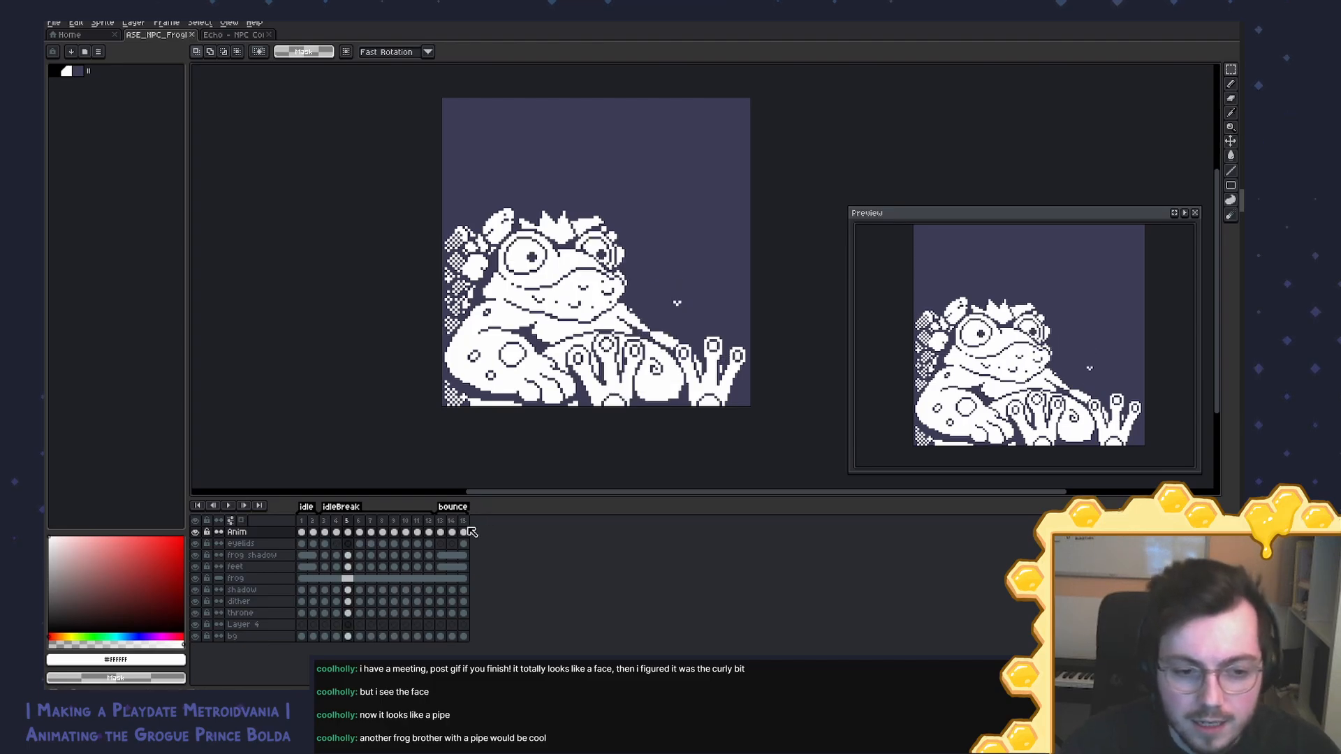
Step: Duplicate frame 12 as a new frame 13 and erase the single outermost pixel beyond the tongue tip
left_click(430, 522)
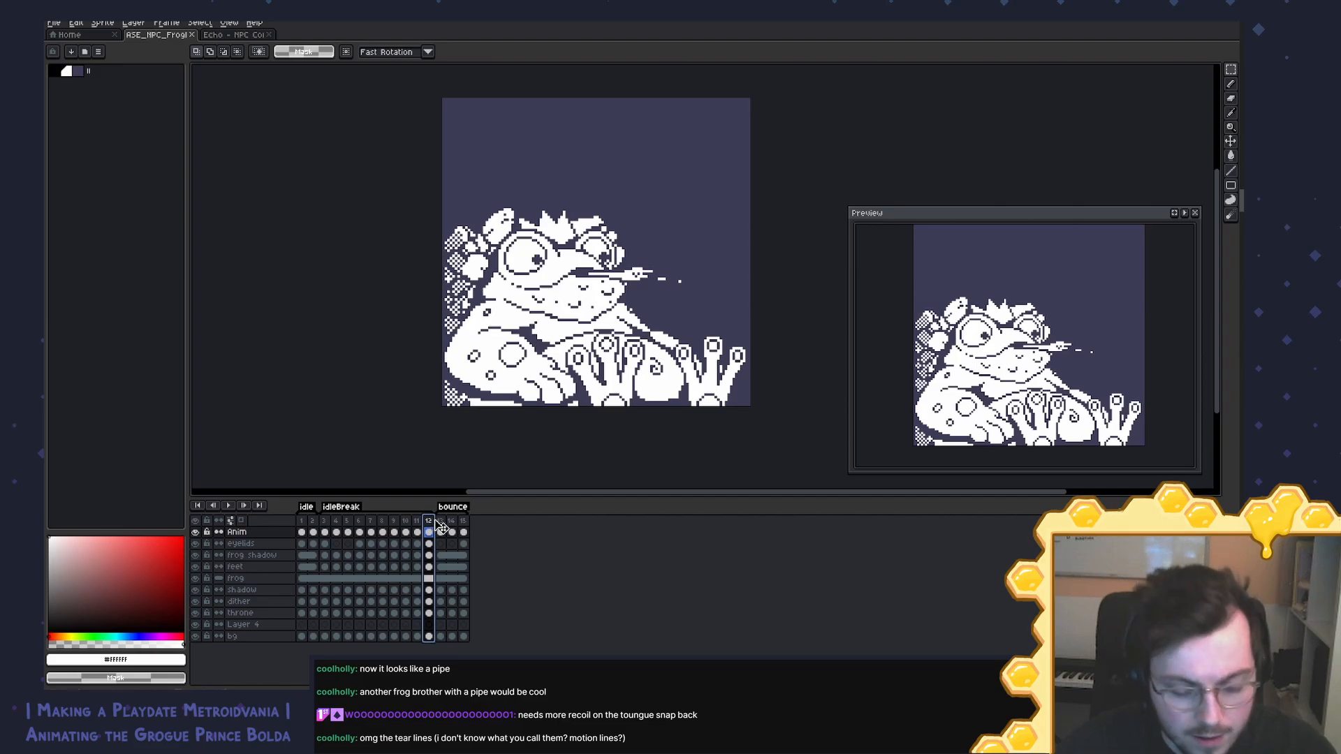
key("alt+n")
scroll(703, 277, "up", 3)
left_click_drag(702, 277, 750, 281)
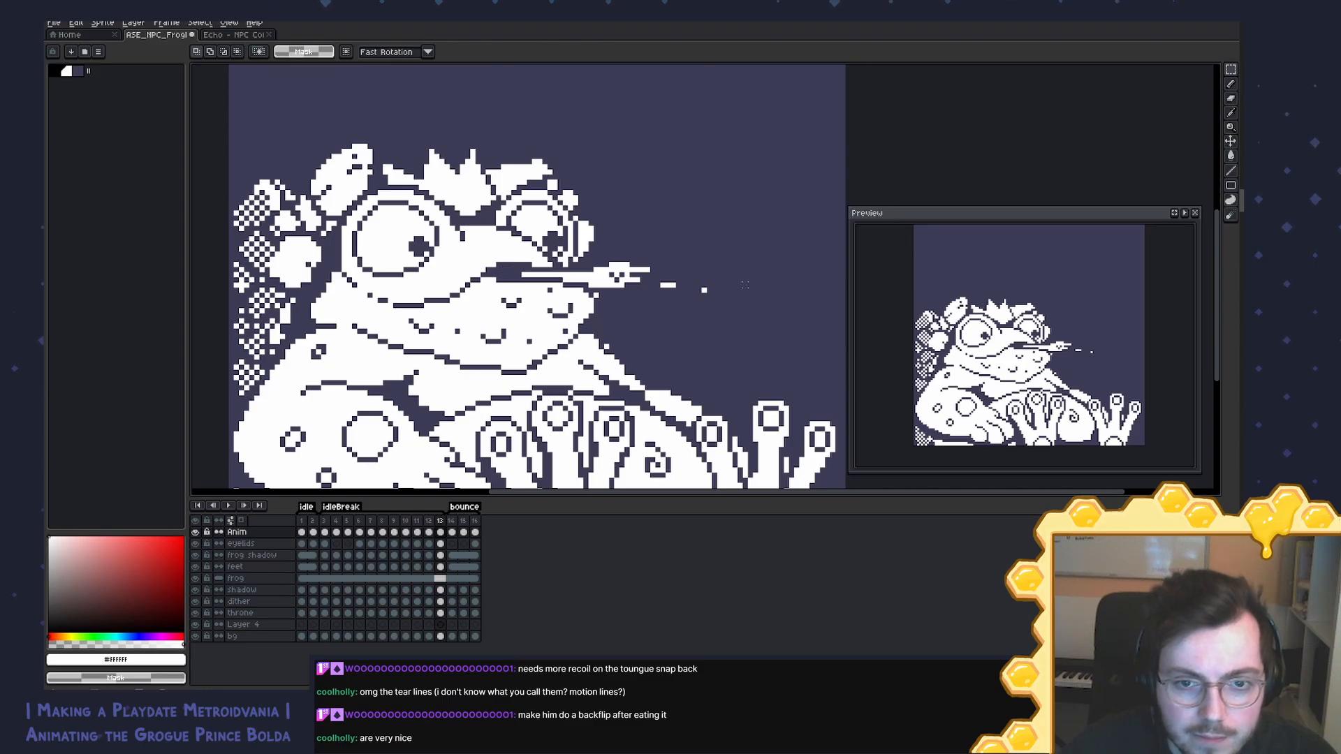
key("b")
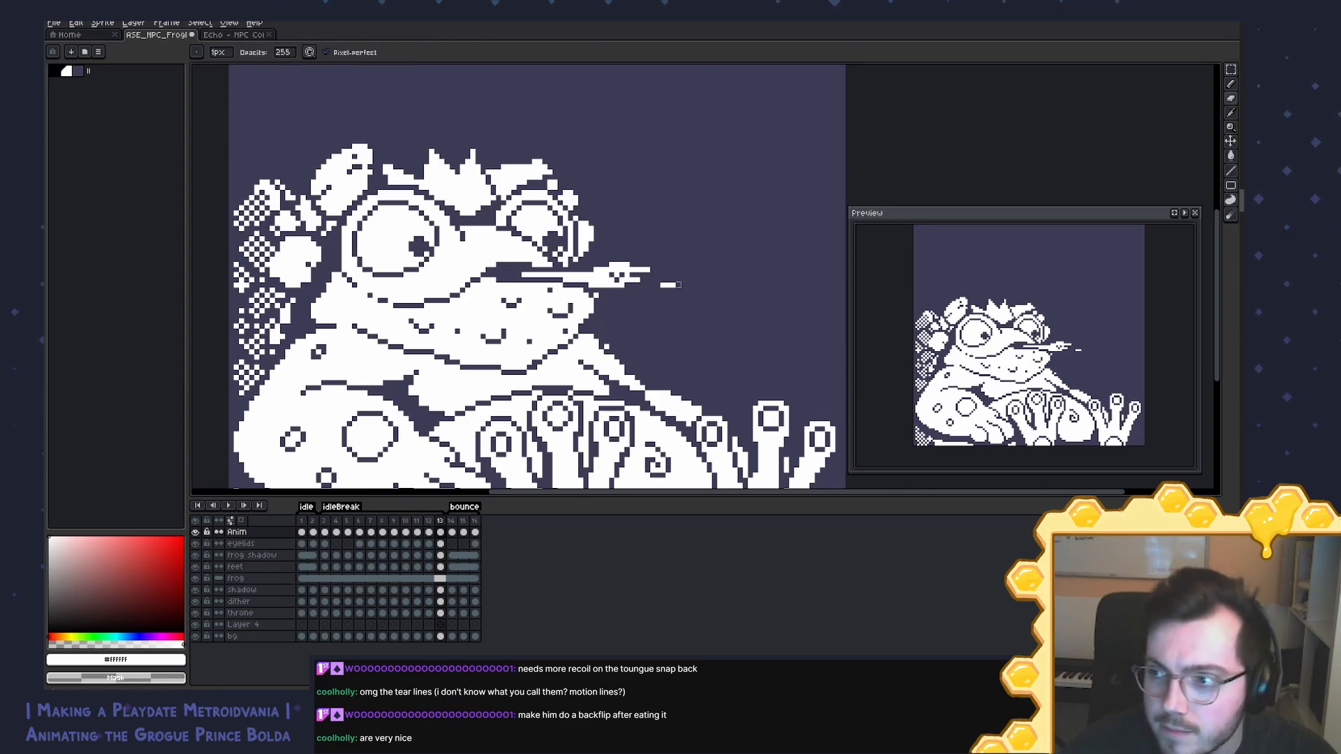
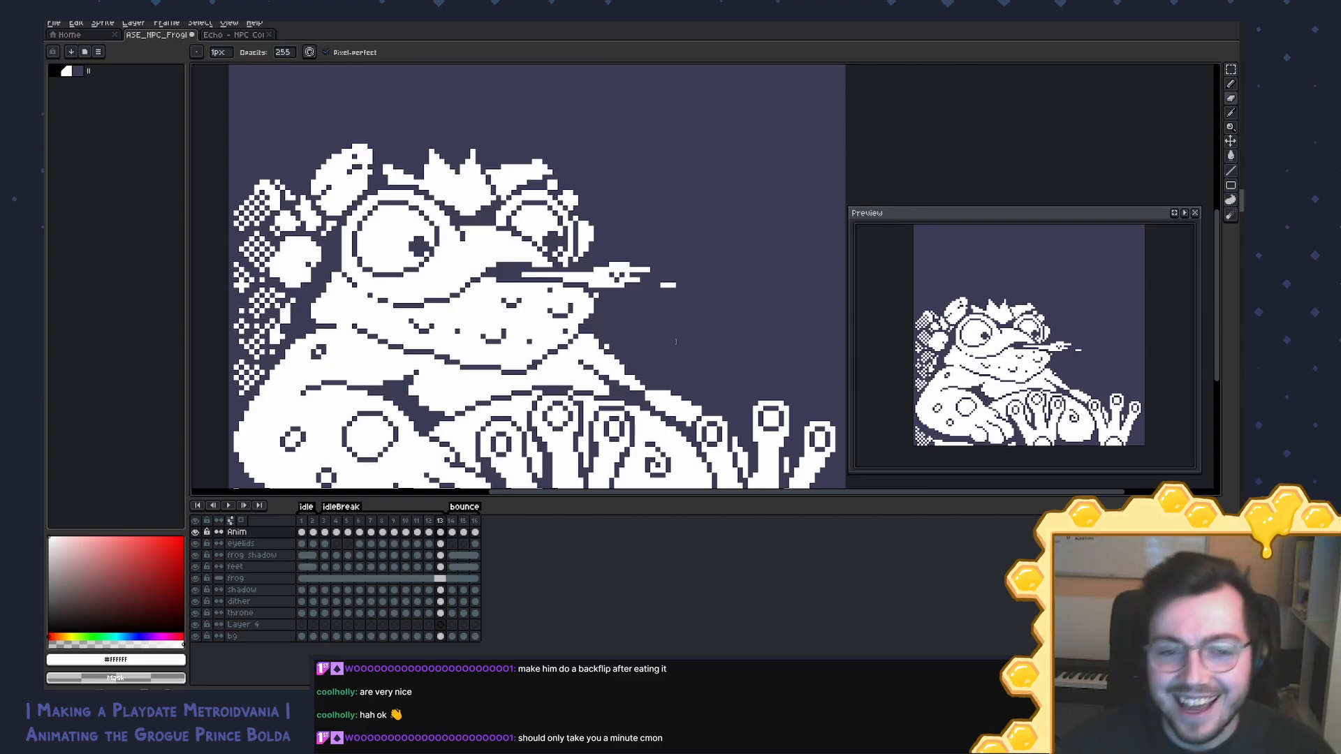
Step: On frame 13, draw the retracted tongue tip in white inside the mouth and separate it from the outer tongue with the dark background colour
left_click_drag(586, 307, 611, 305)
scroll(601, 314, "up", 2)
scroll(565, 291, "down", 2)
scroll(694, 308, "up", 2)
key("i")
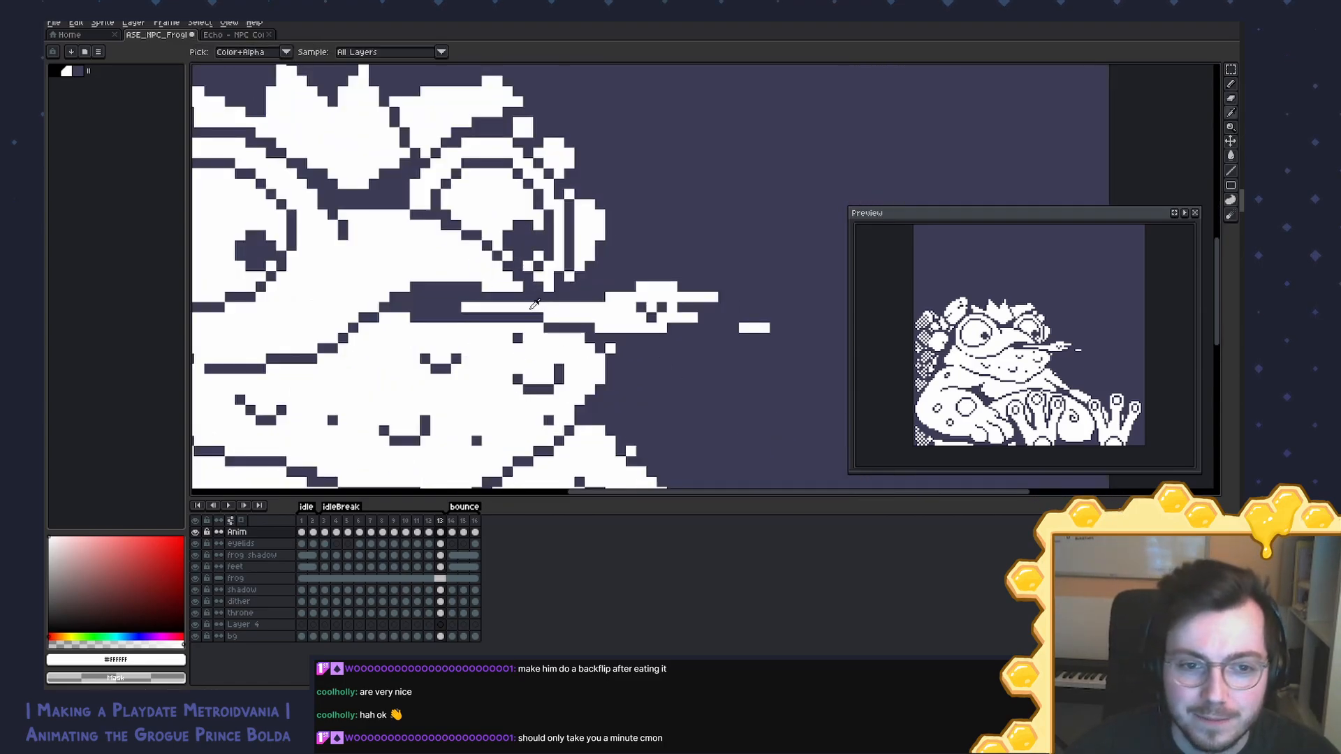
key("b")
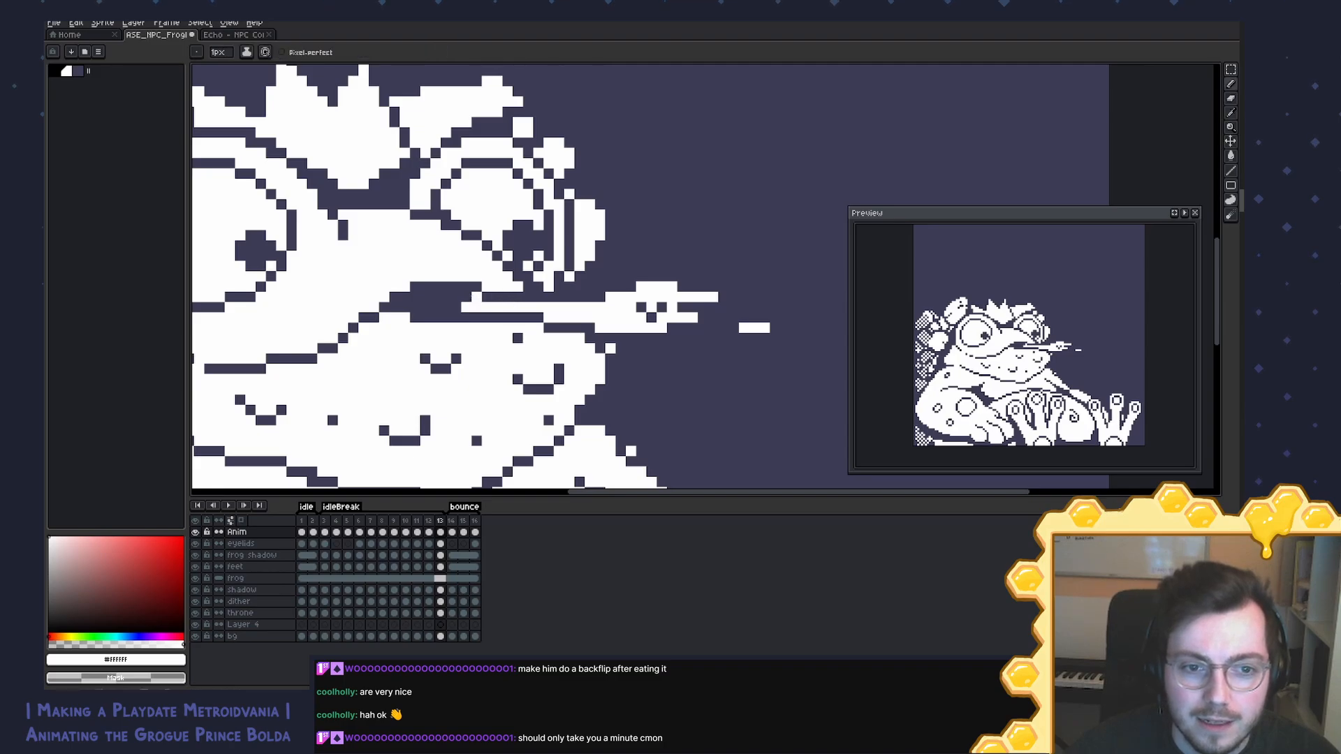
left_click_drag(493, 294, 518, 317)
left_click(466, 319, "alt")
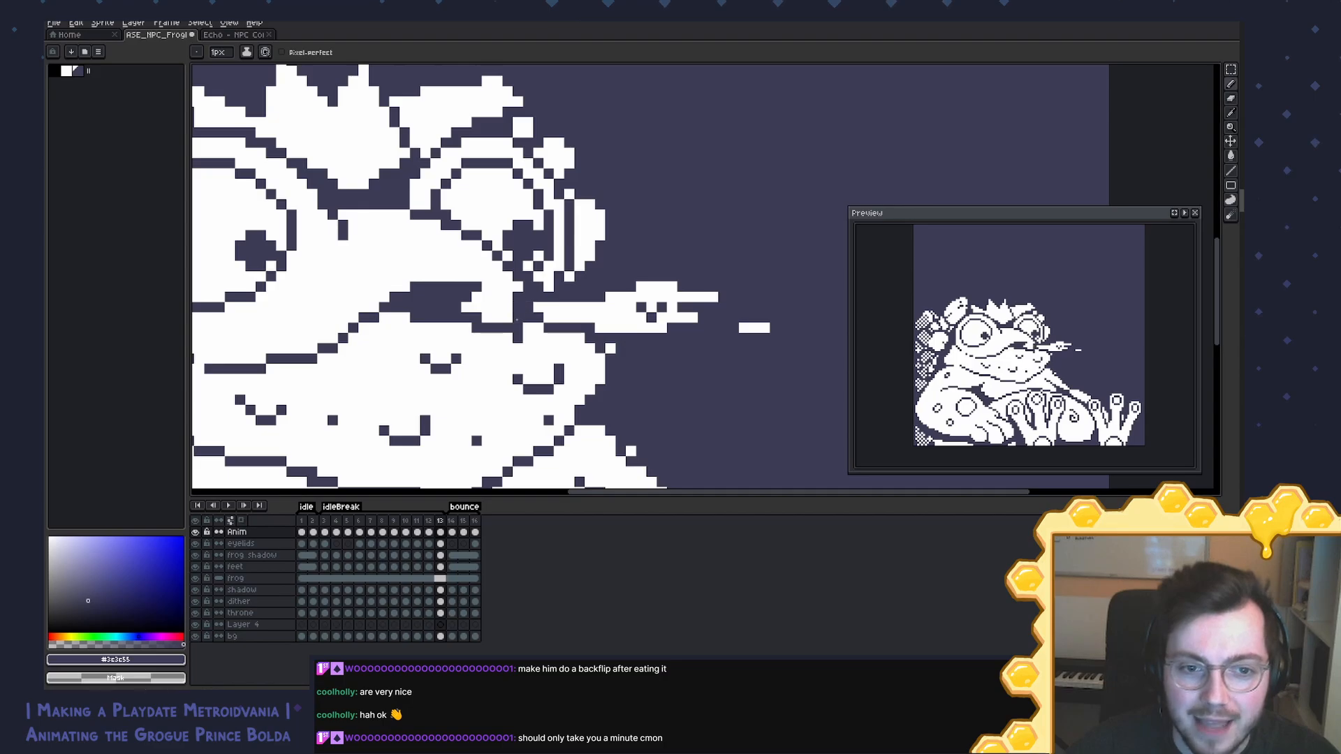
left_click(478, 287, "alt")
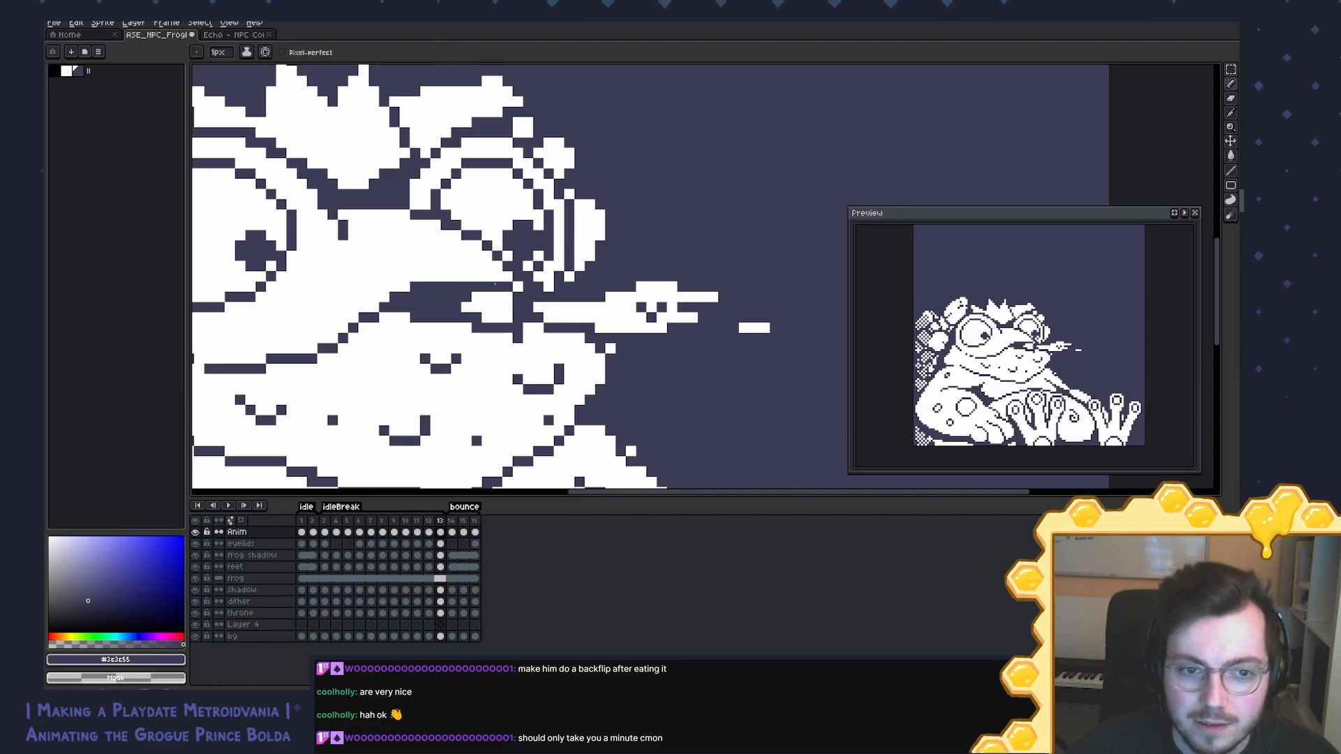
left_click(502, 276, "alt")
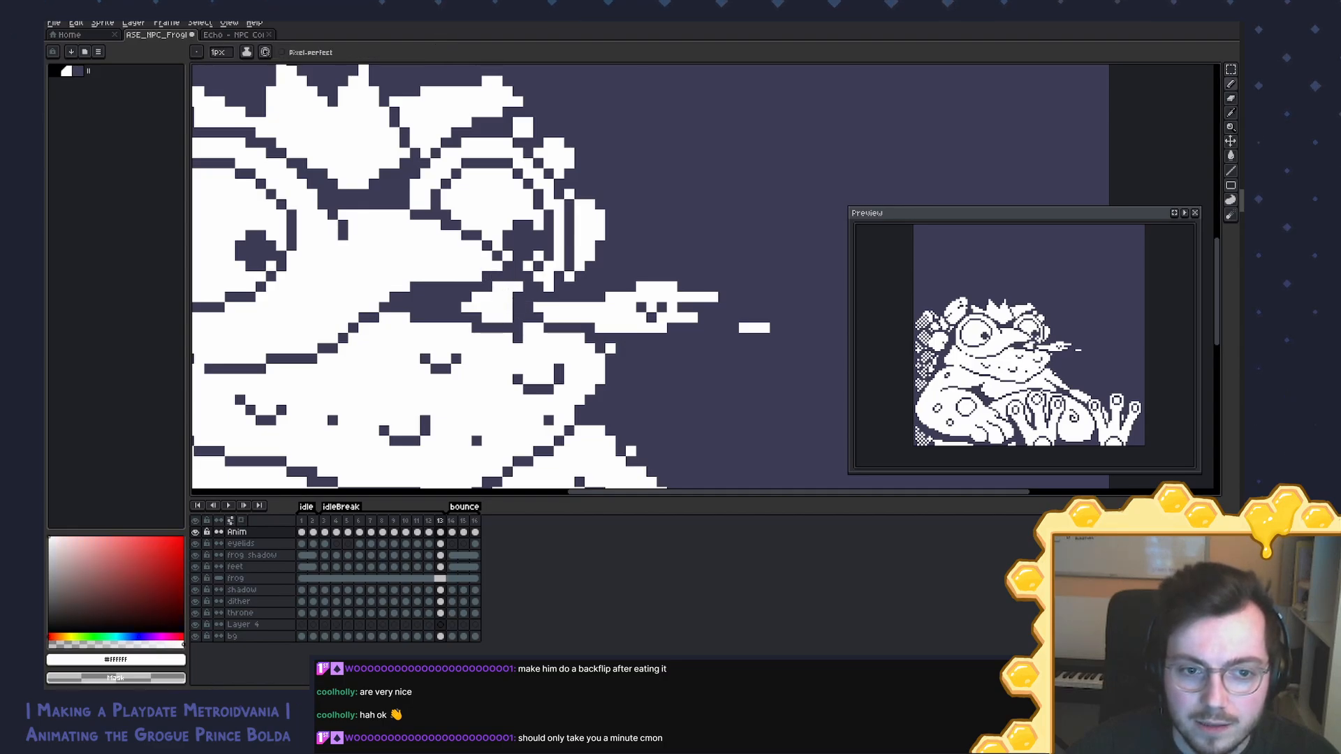
Step: Refine the retracted tip's white shape and add a small V of dark pixels at its centre
mouse_move(518, 296)
left_mouse_down()
mouse_move(519, 317)
mouse_move(498, 307)
left_mouse_up()
left_click(528, 302, "alt")
left_click(519, 297)
left_click(508, 306)
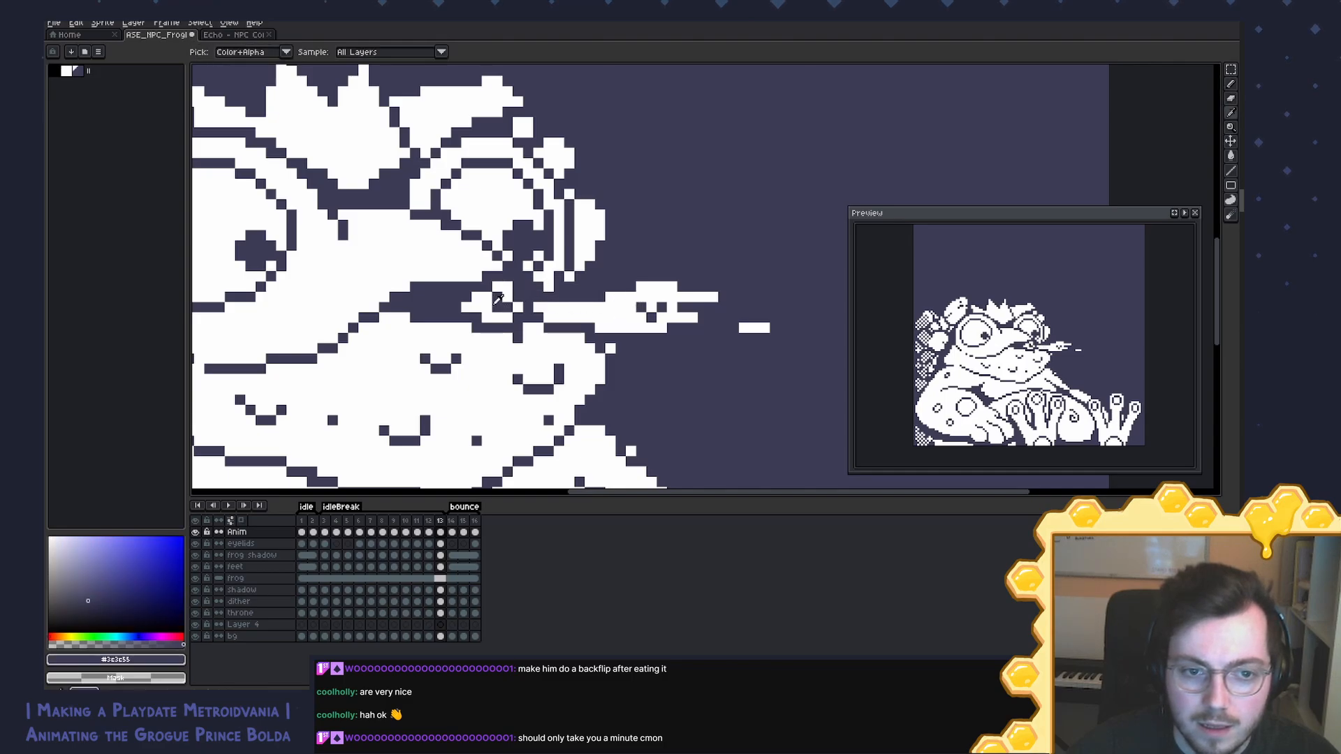
left_click(489, 306, "alt")
left_click(497, 307)
left_click(518, 287)
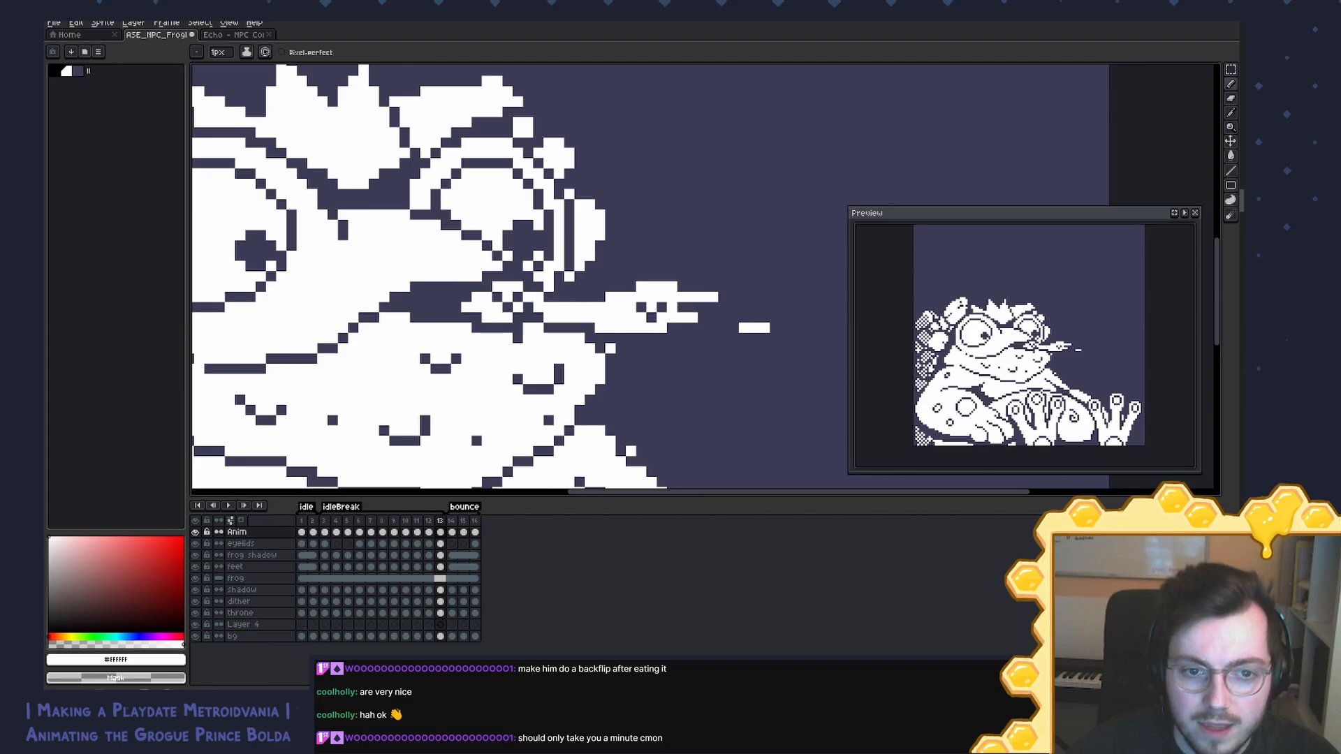
Step: Clear the first part of the outer tongue beyond the retracted tip, leaving a dark gap at the edge of the mouth
key("e")
mouse_move(661, 317)
left_mouse_down()
mouse_move(753, 317)
mouse_move(529, 328)
mouse_move(569, 317)
left_mouse_up()
key("ctrl+z")
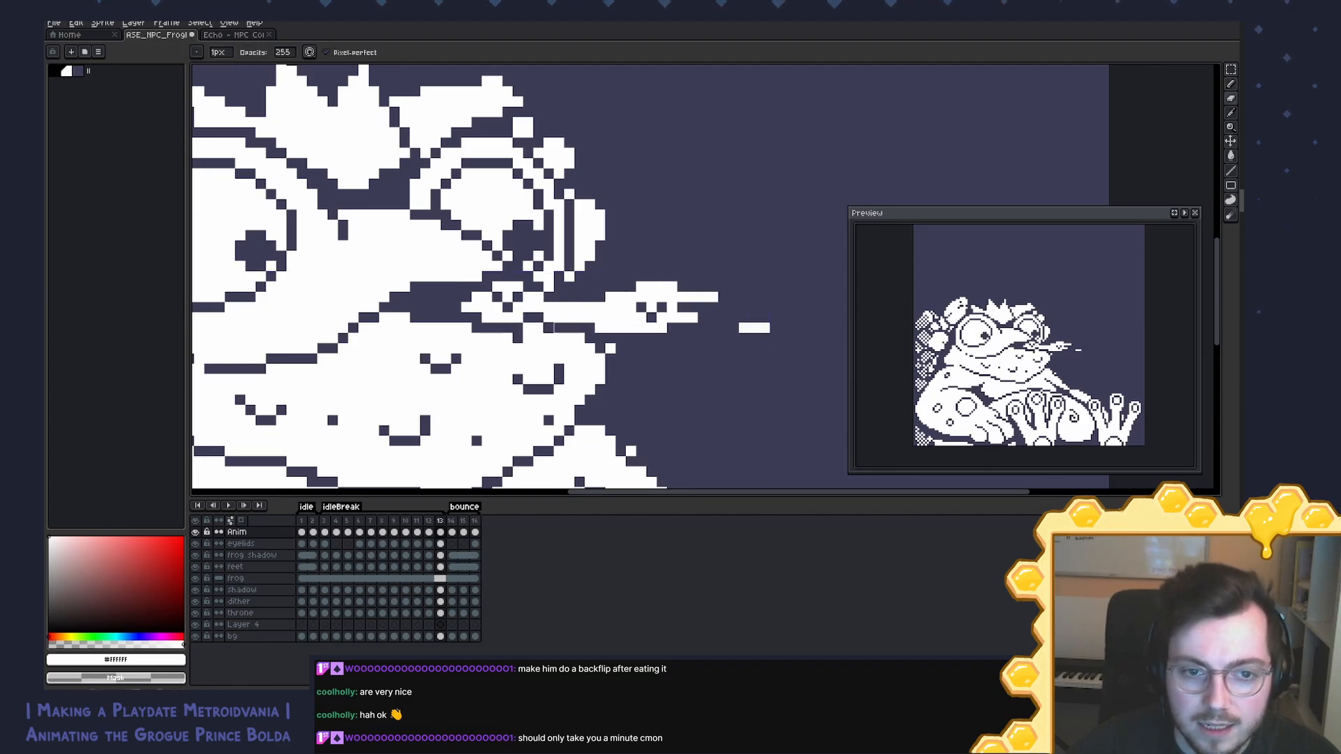
left_click(542, 303, "alt")
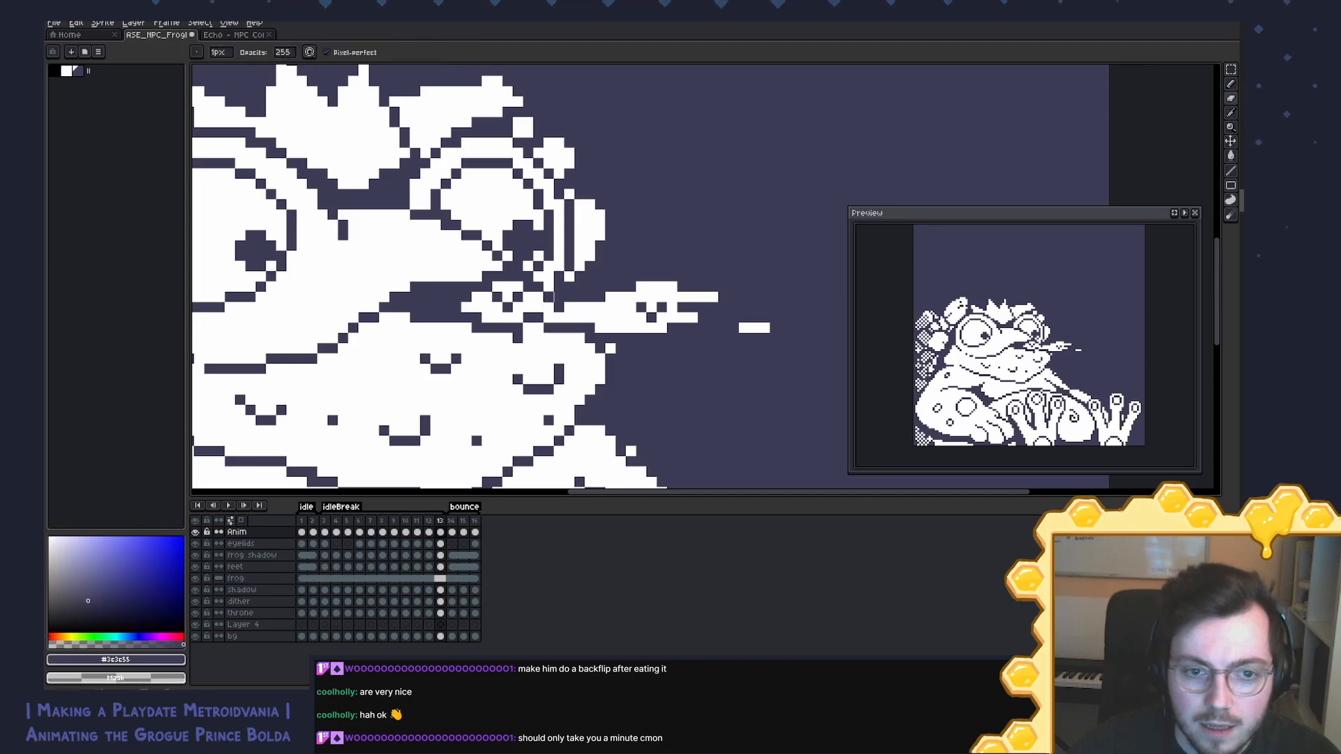
key("e")
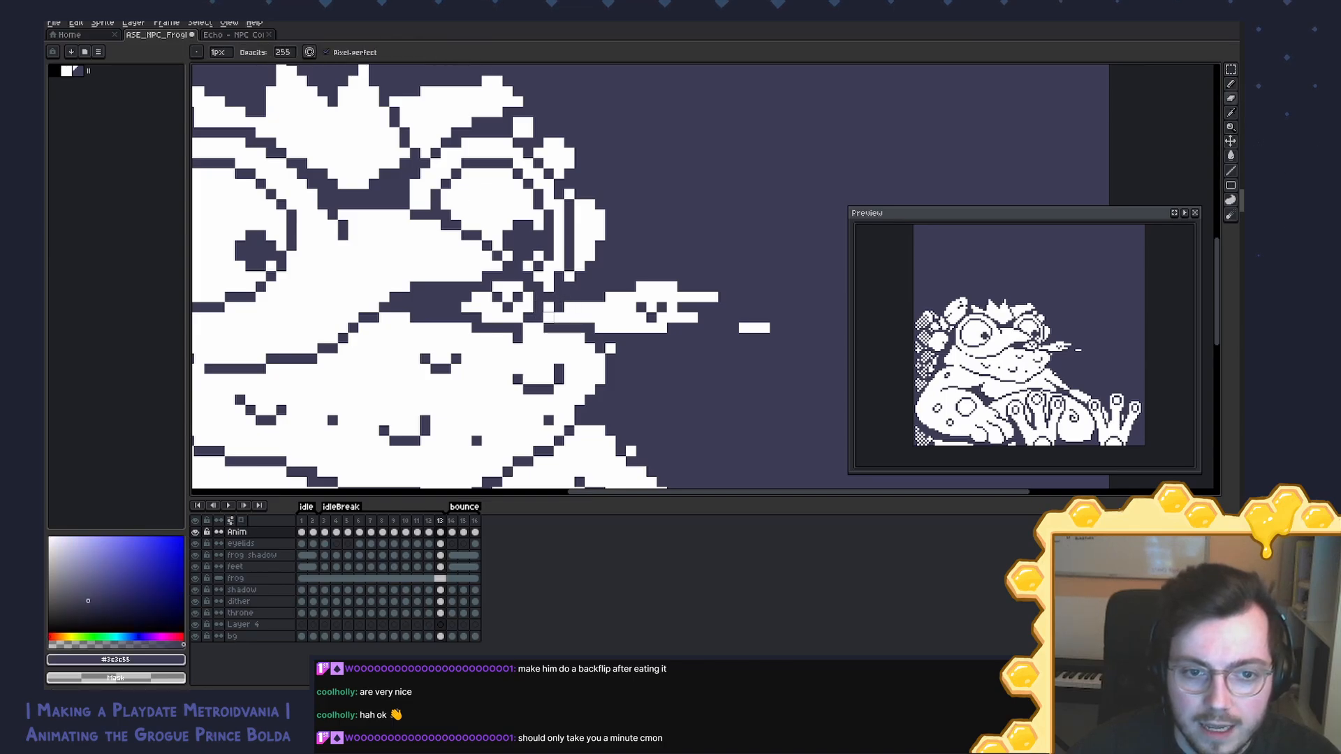
left_click_drag(620, 296, 569, 328)
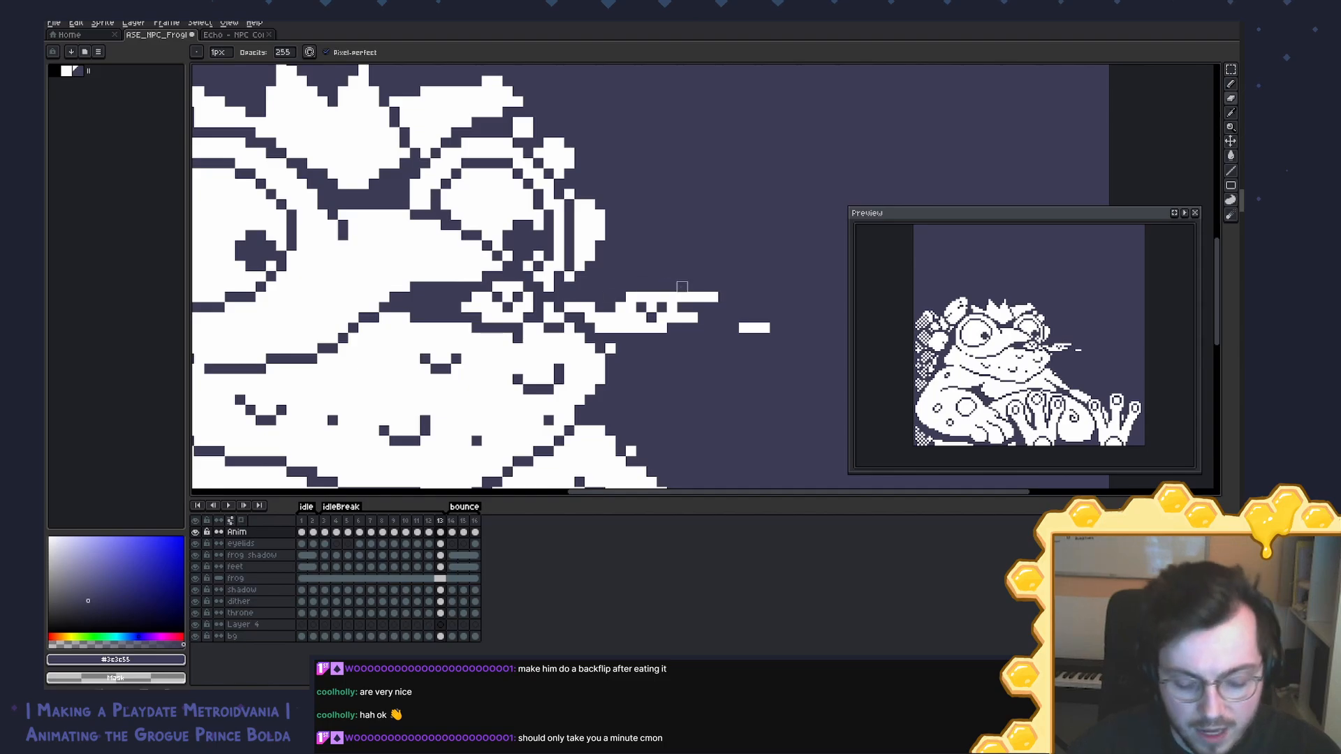
Step: Delete the remaining extended tongue and the loose dash outside the mouth on frame 13, and clear the selection
key("m")
left_click_drag(782, 249, 571, 366)
key("Delete")
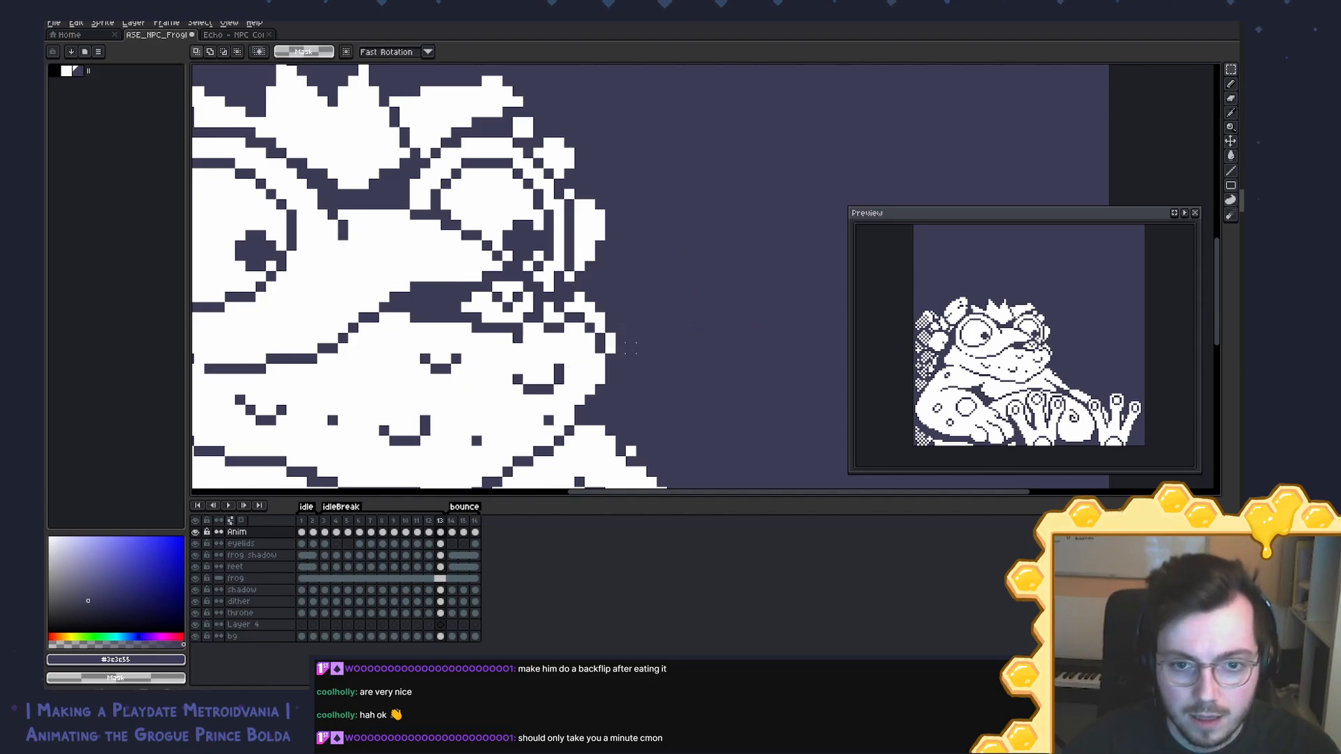
left_click_drag(671, 266, 538, 350)
key("ctrl+d")
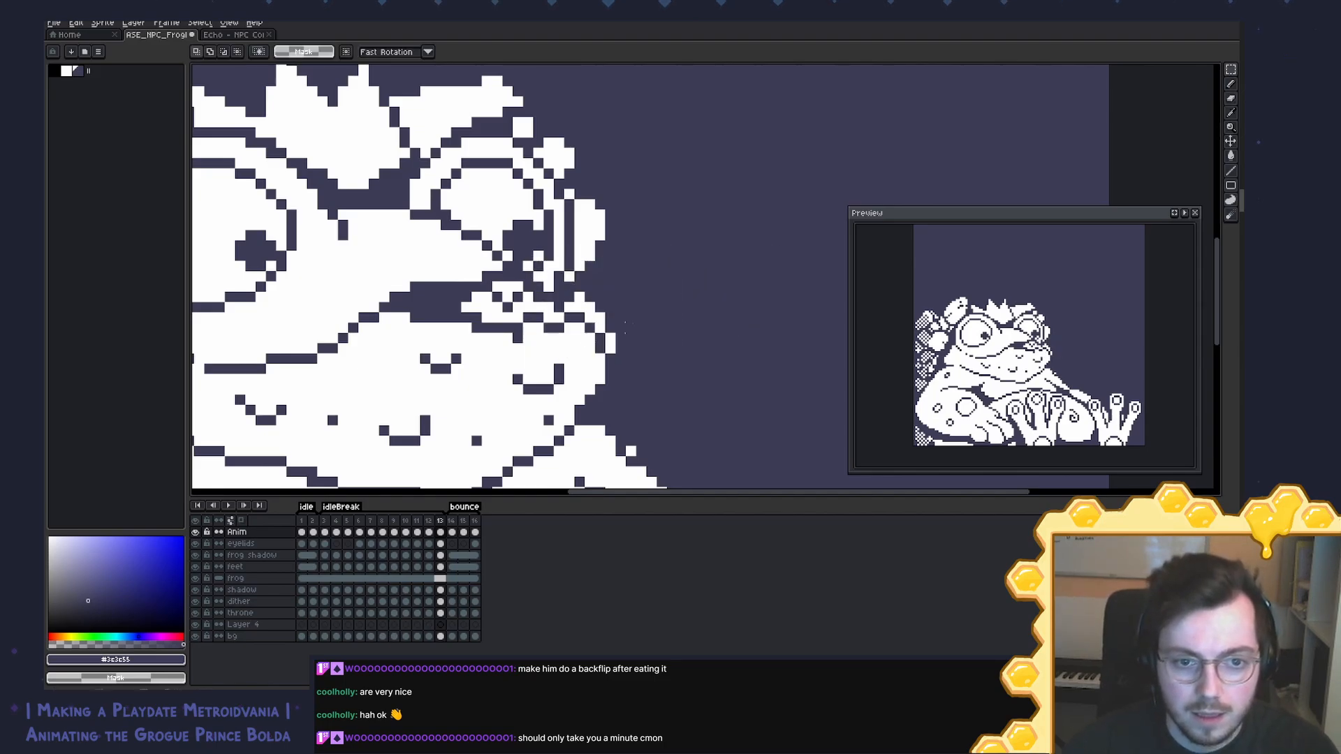
key("b")
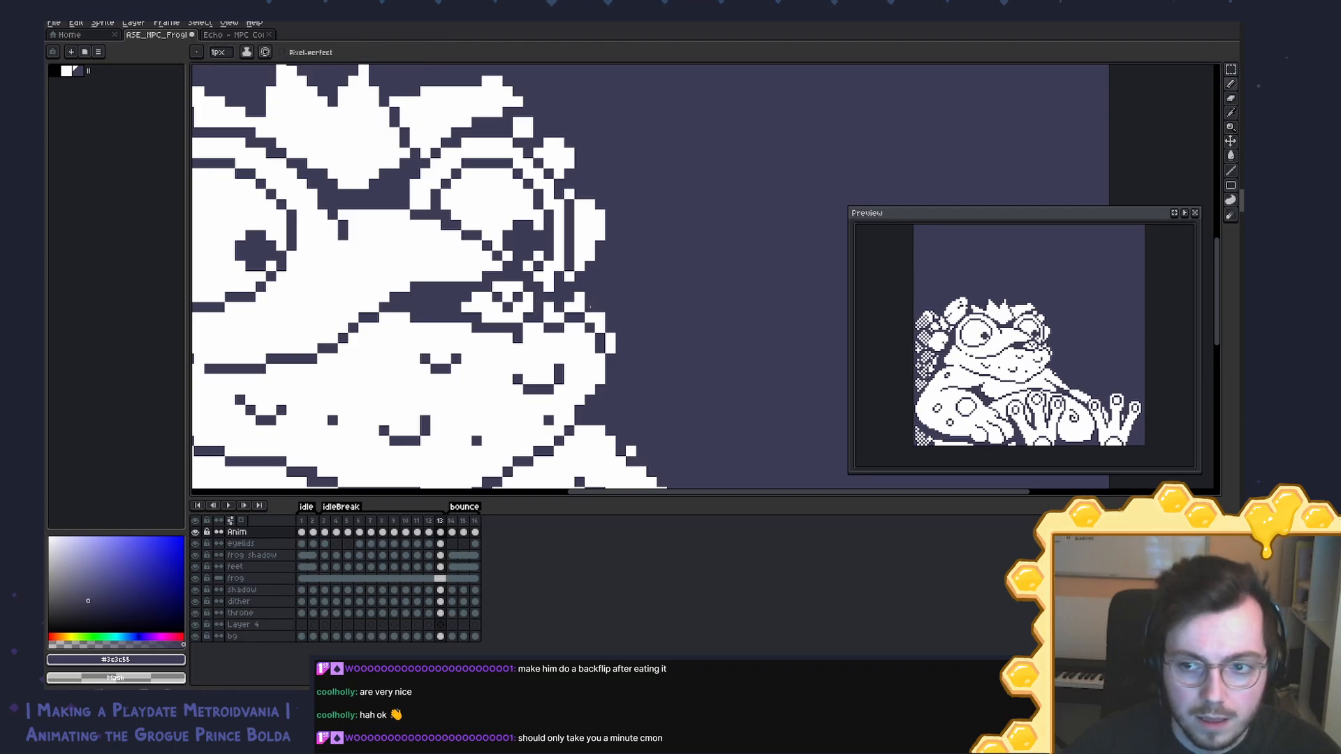
Step: Play back the animation with the whole sprite in view and save the sprite
key("ctrl+0")
key("Return")
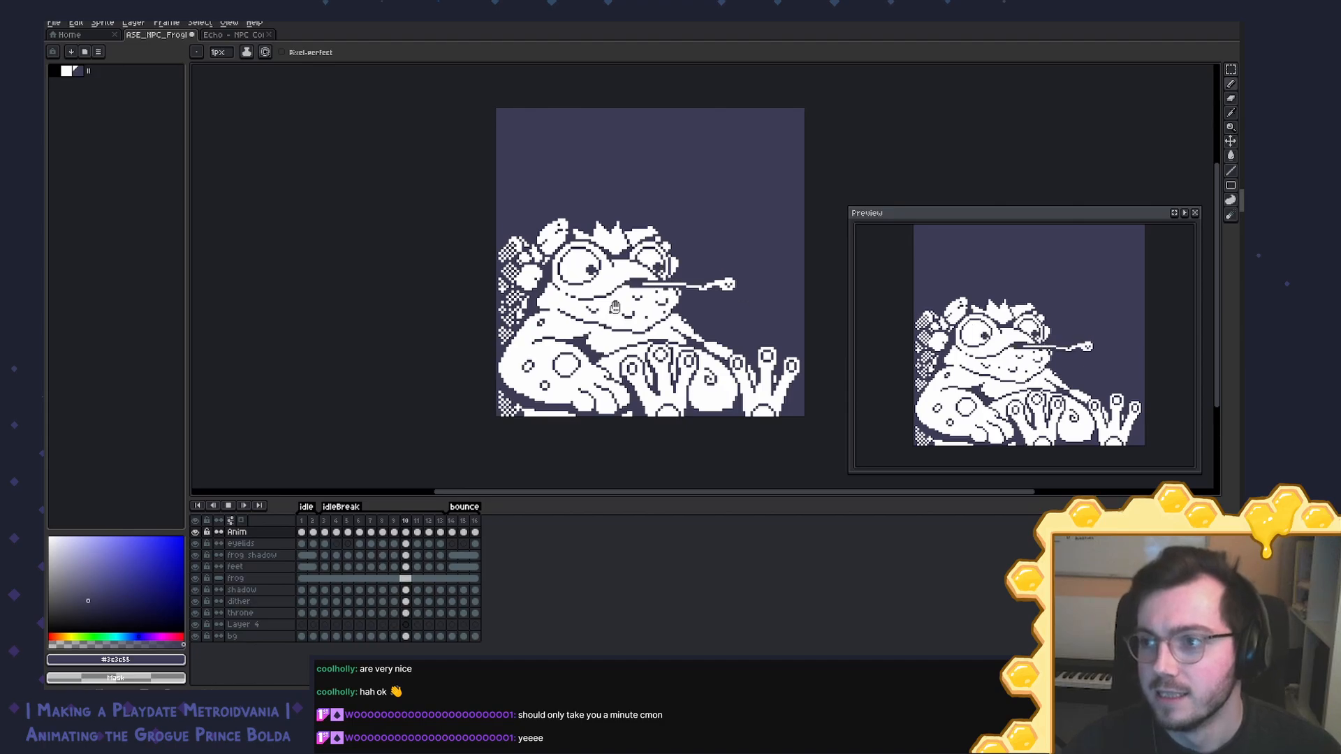
key("ctrl+s")
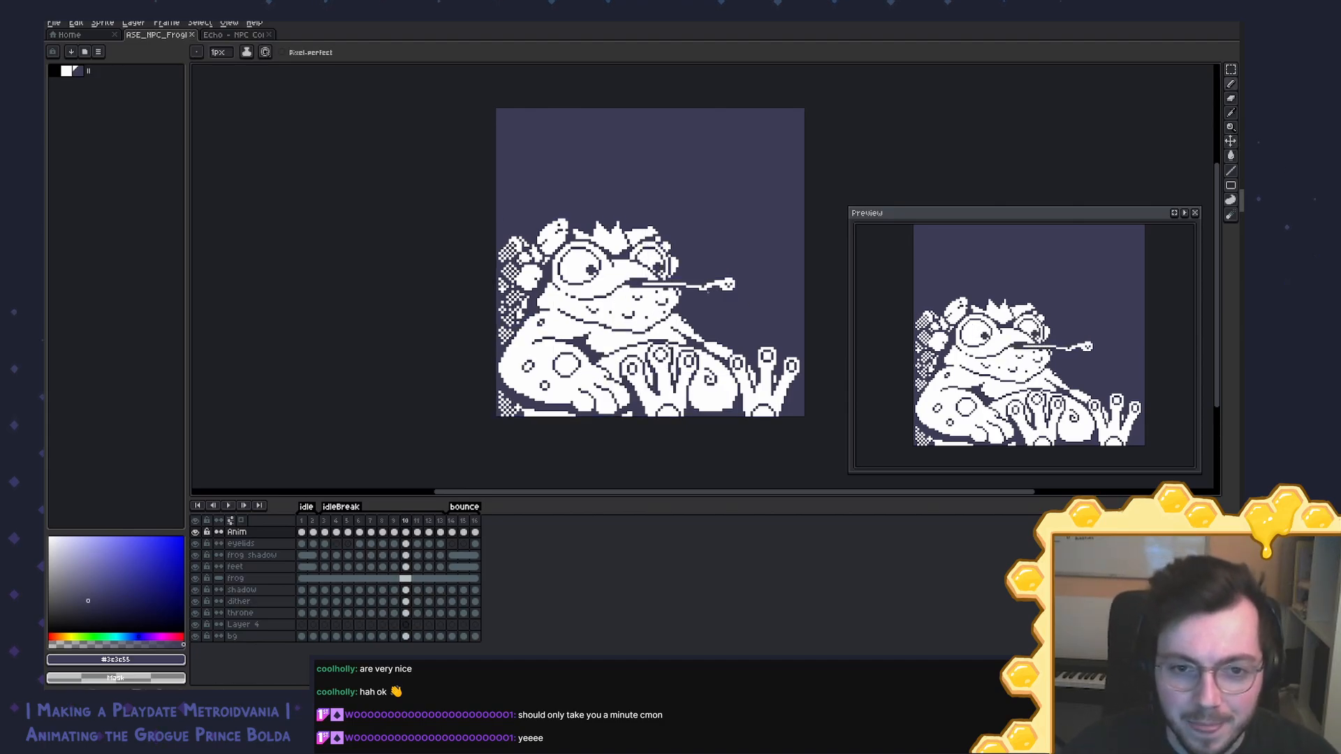
Step: Step back and forth through frames 6 to 13 to compare the target's position with the tongue's extension and return
key("Left")
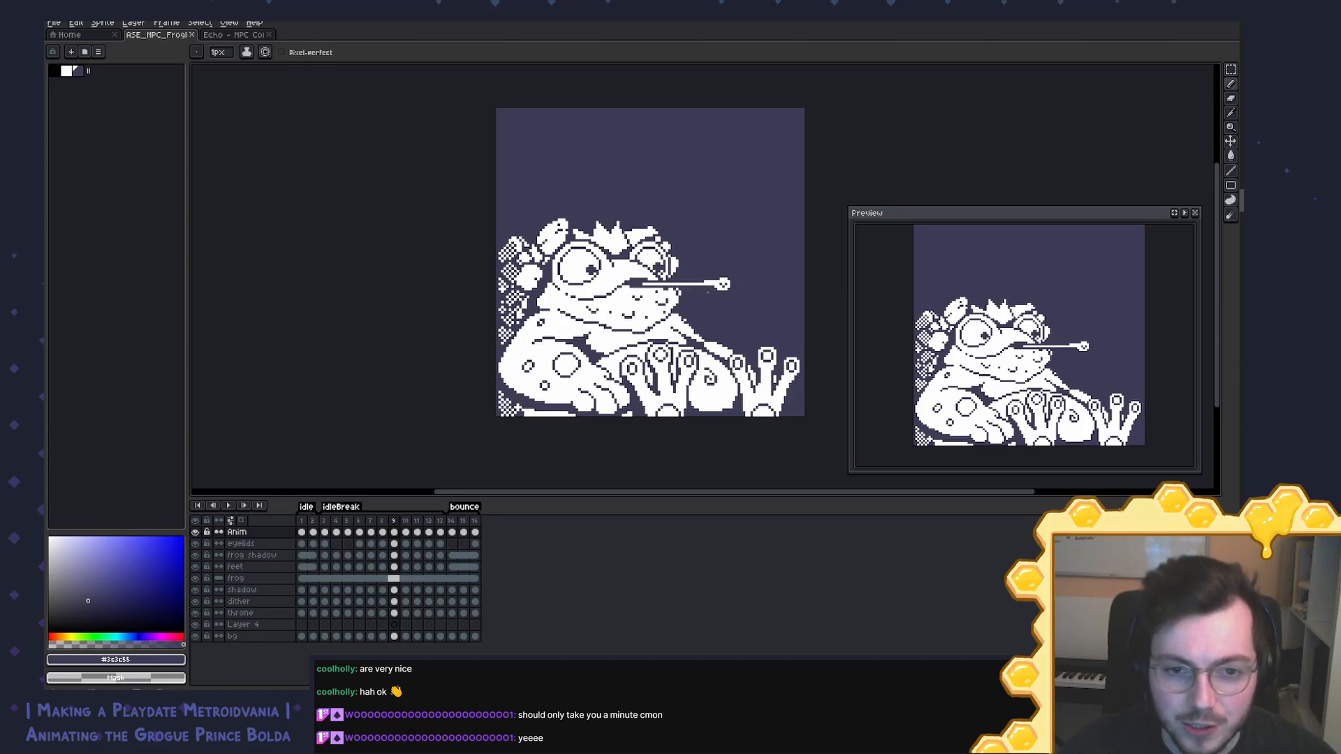
key("Left")
key("Left")
key("Right")
key("Right")
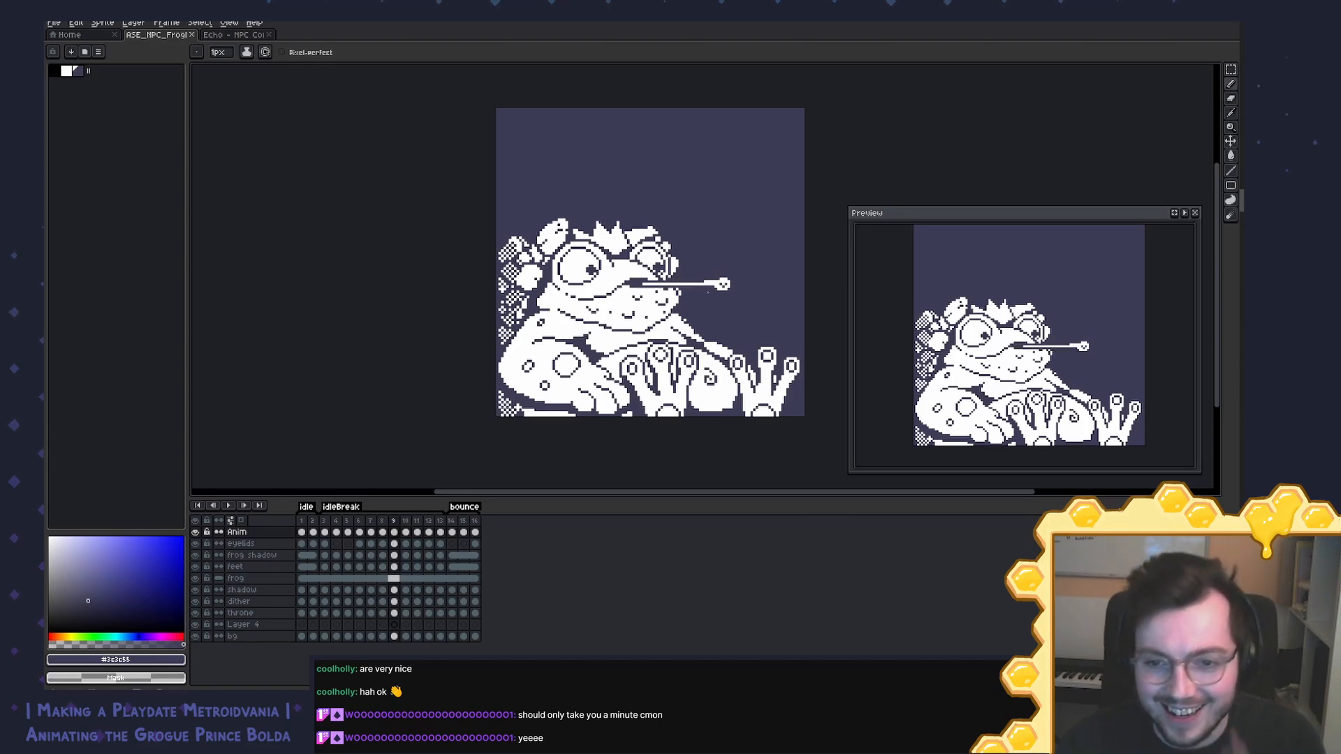
key("Right")
key("Right")
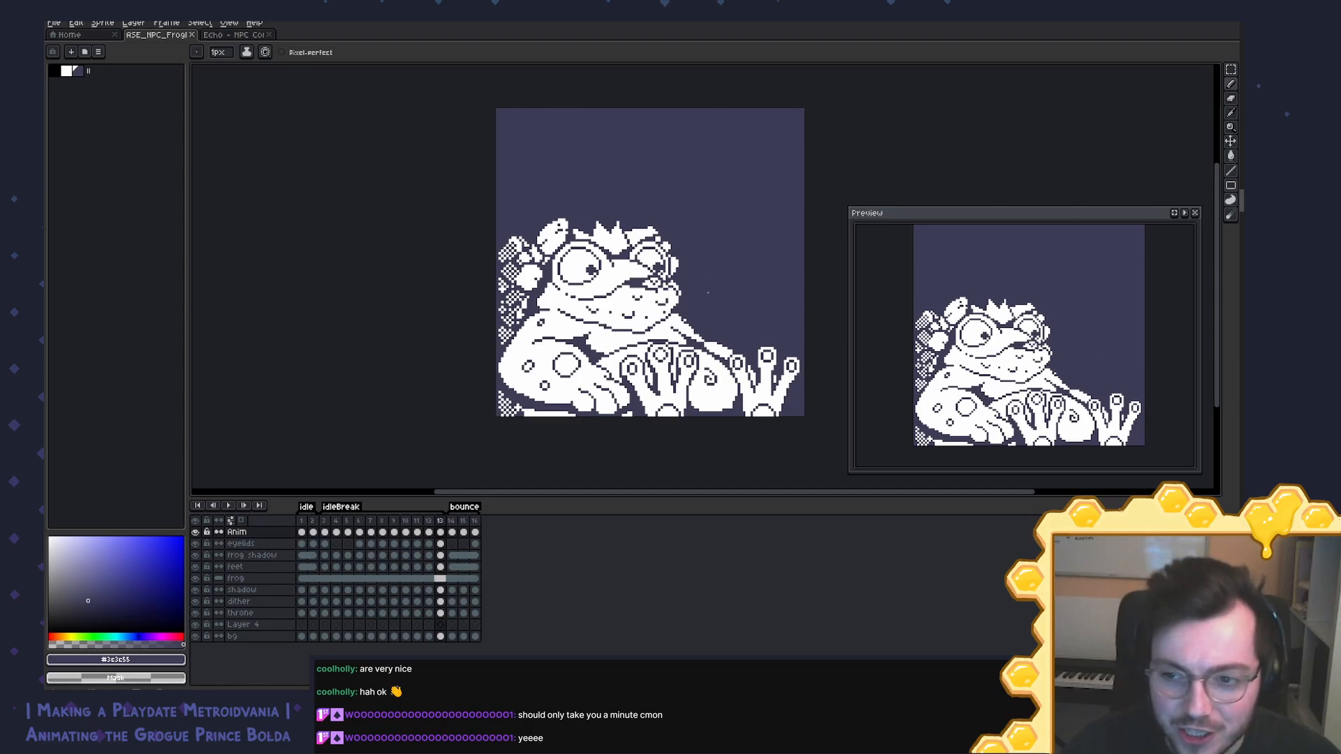
key("Left")
key("Left")
key("Left")
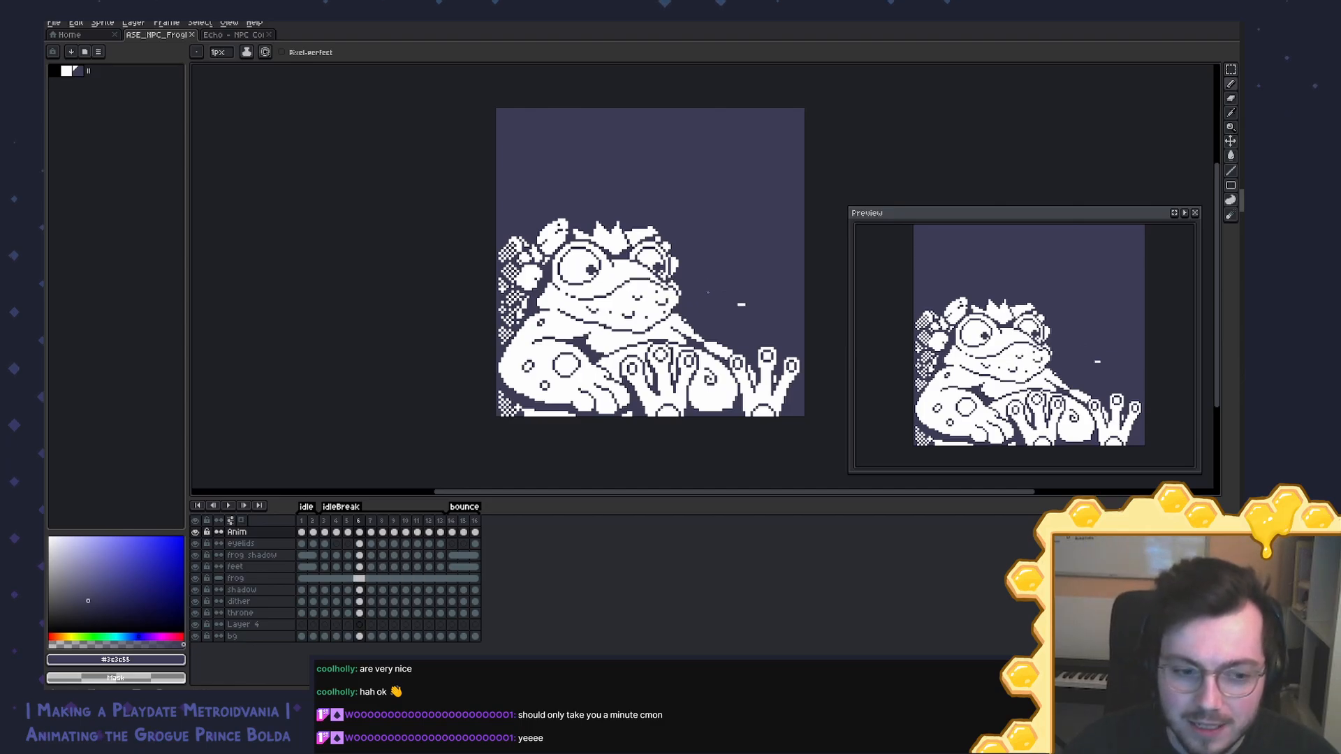
key("Right")
key("Right")
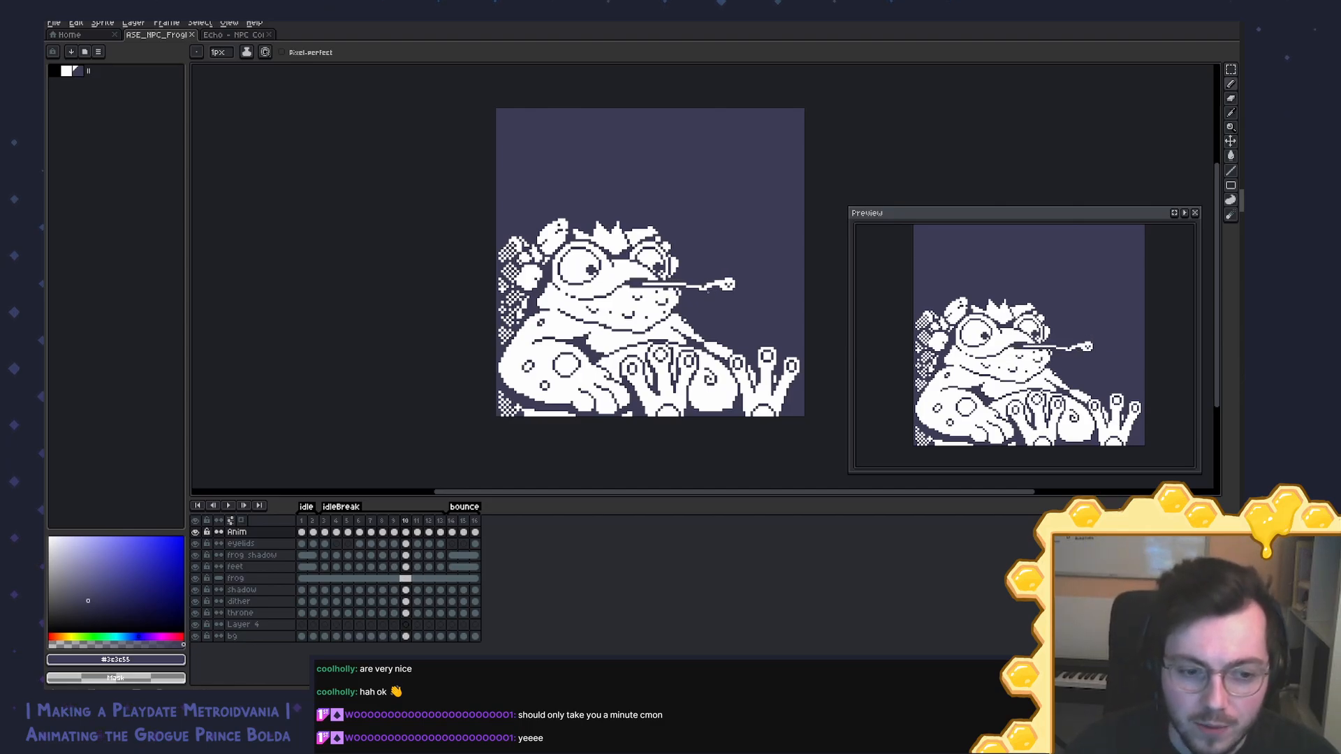
key("Left")
key("Right")
key("Left")
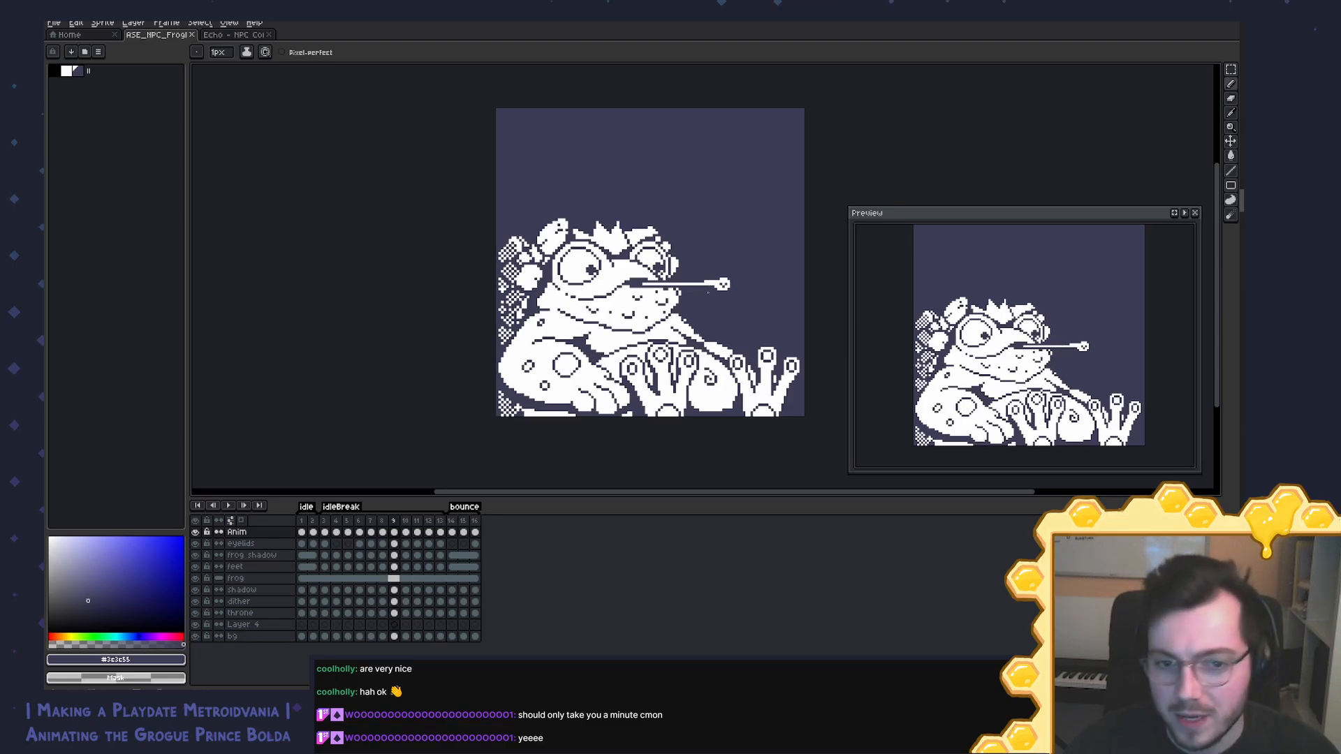
key("Left")
key("Left")
key("Right")
key("Right")
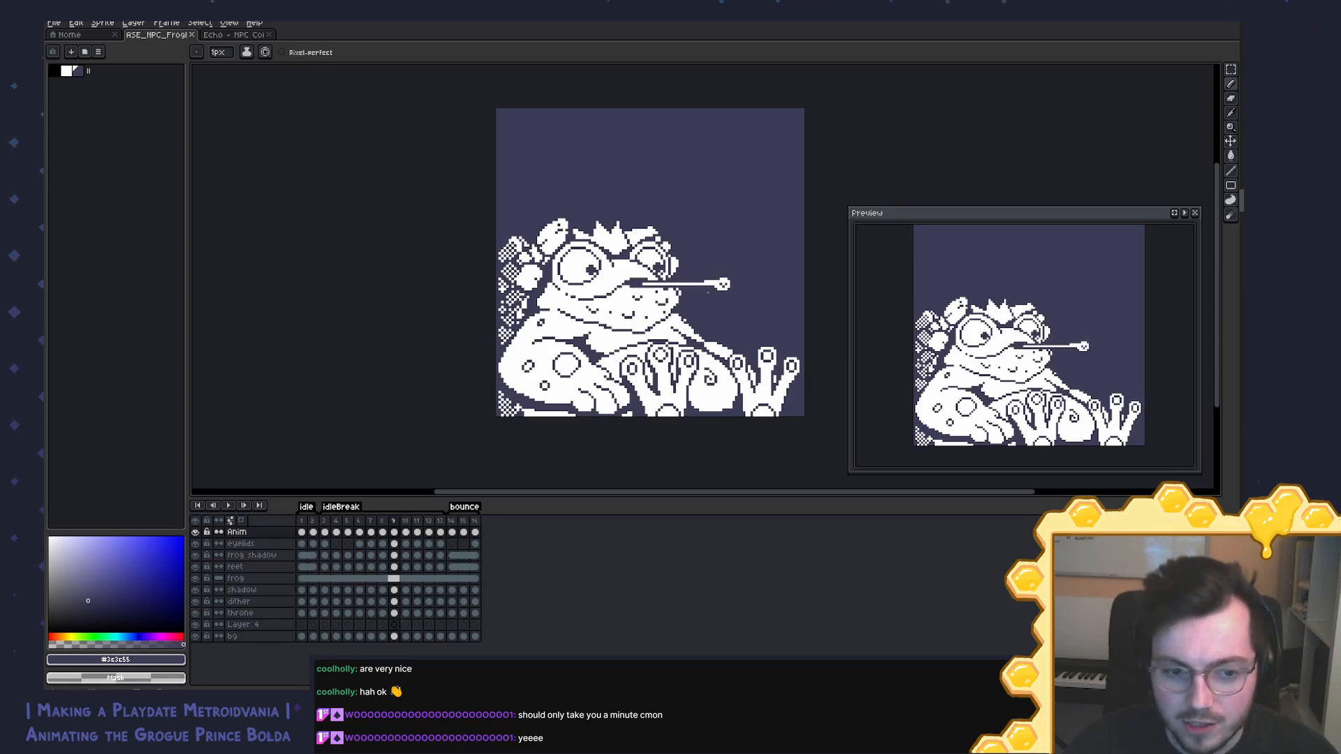
key("Left")
key("Left")
key("Left")
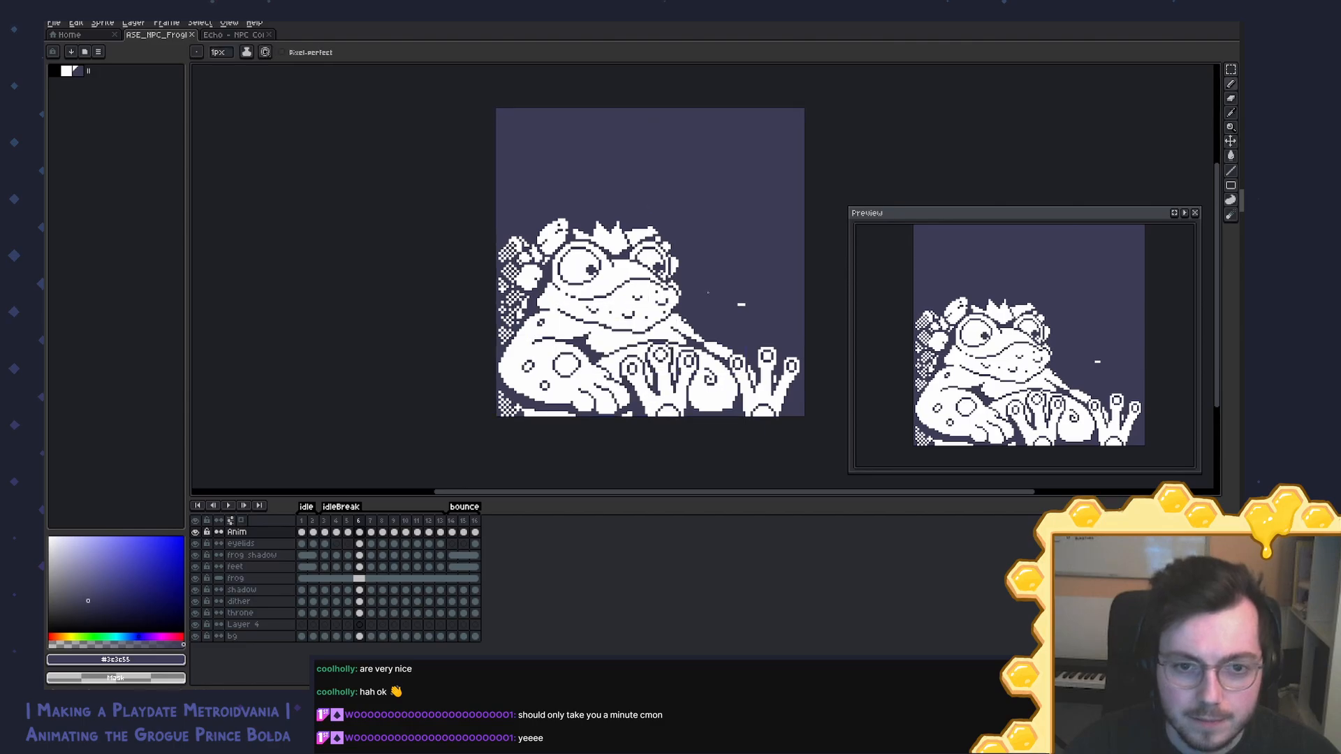
key("Right")
key("Right")
key("Right")
key("Left")
key("Left")
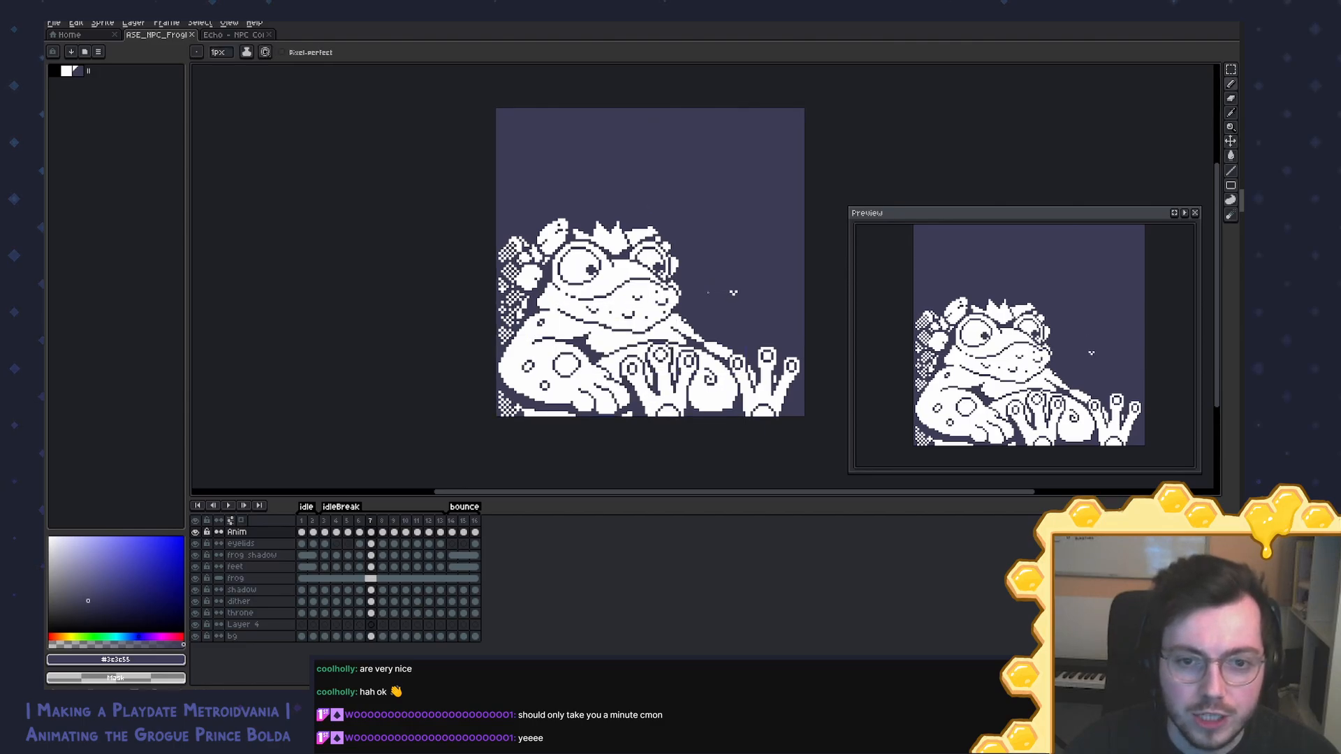
key("Right")
key("Right")
key("Left")
key("Right")
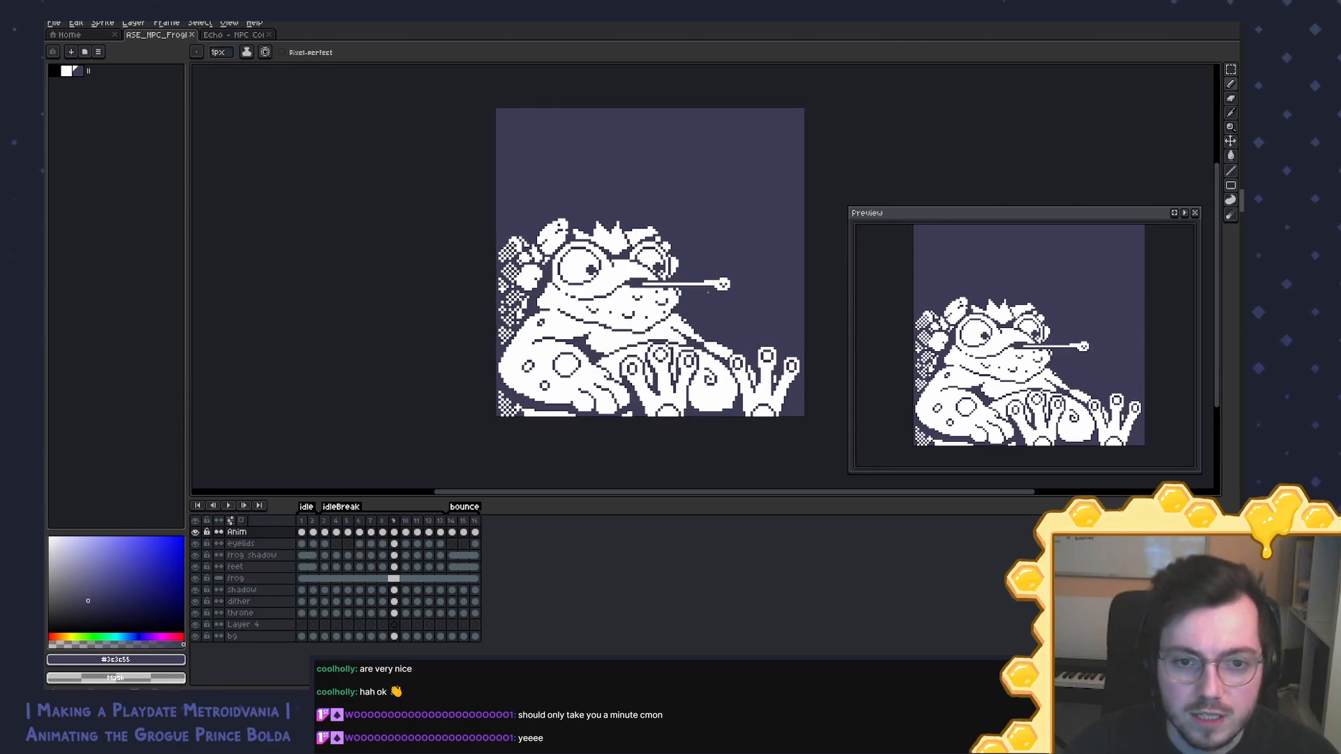
Step: On frame 10, redraw the snout's upper outline beneath the far eye in the dark outline colour
key("Right")
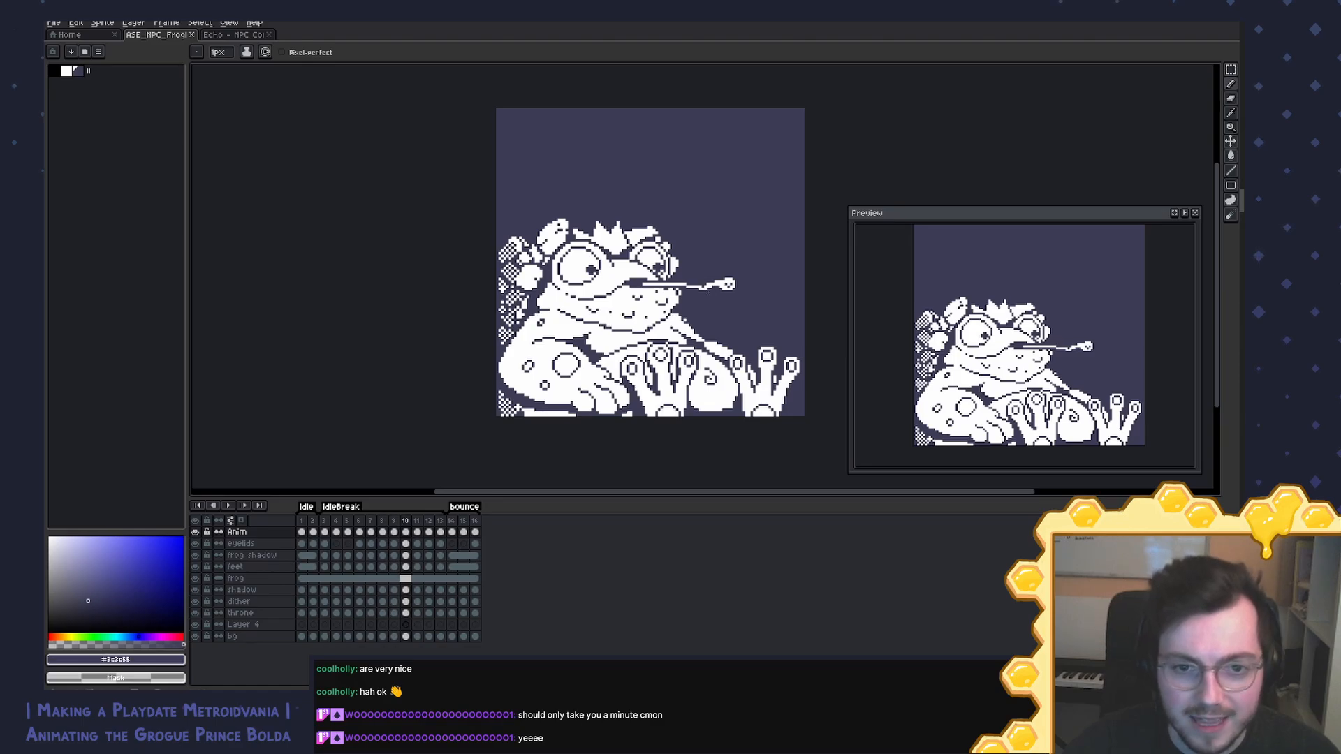
scroll(682, 269, "up", 1)
left_click_drag(622, 268, 679, 286)
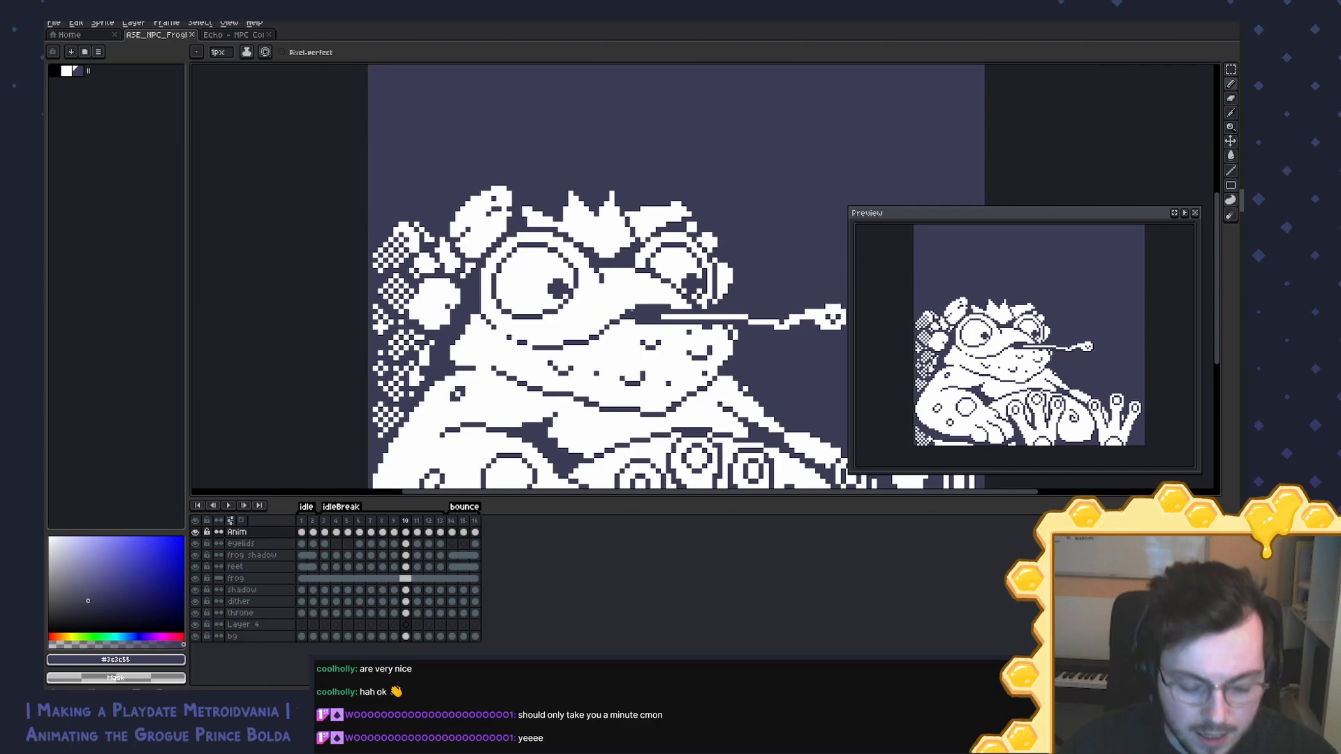
scroll(702, 278, "up", 1)
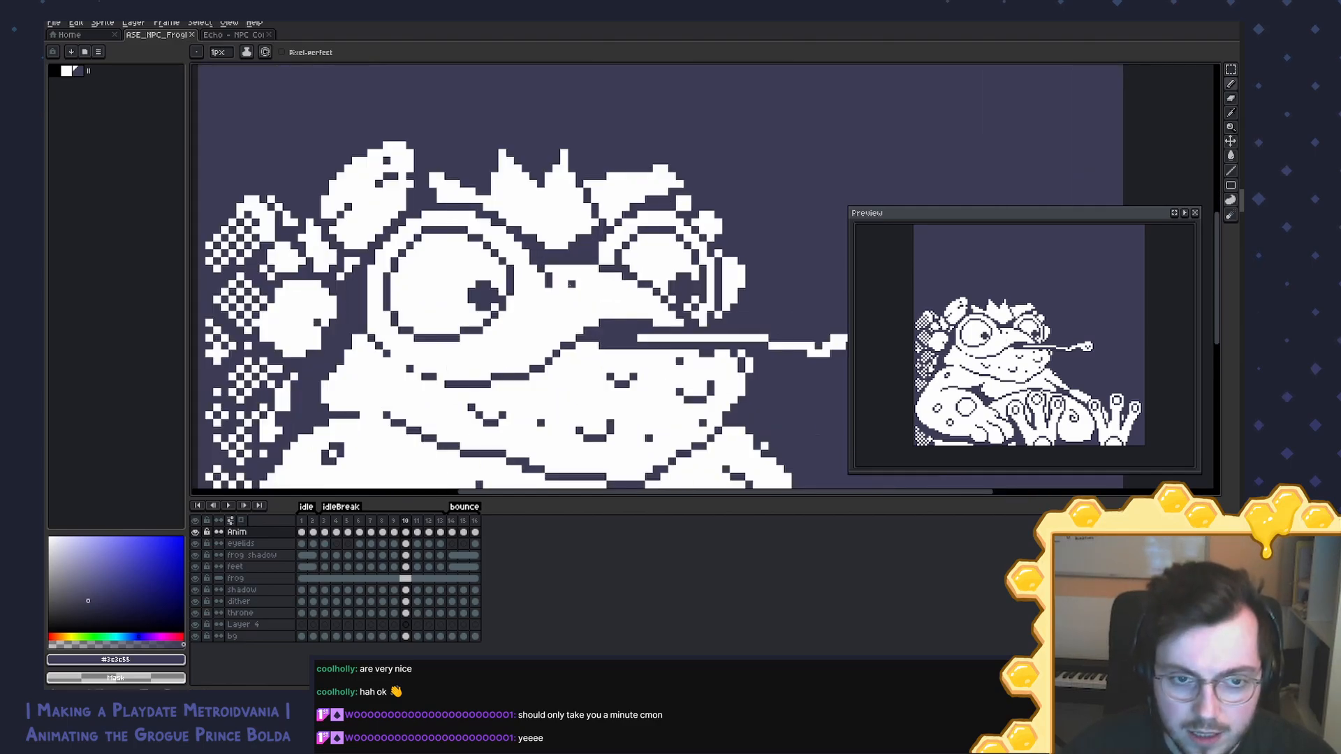
scroll(658, 187, "down", 1)
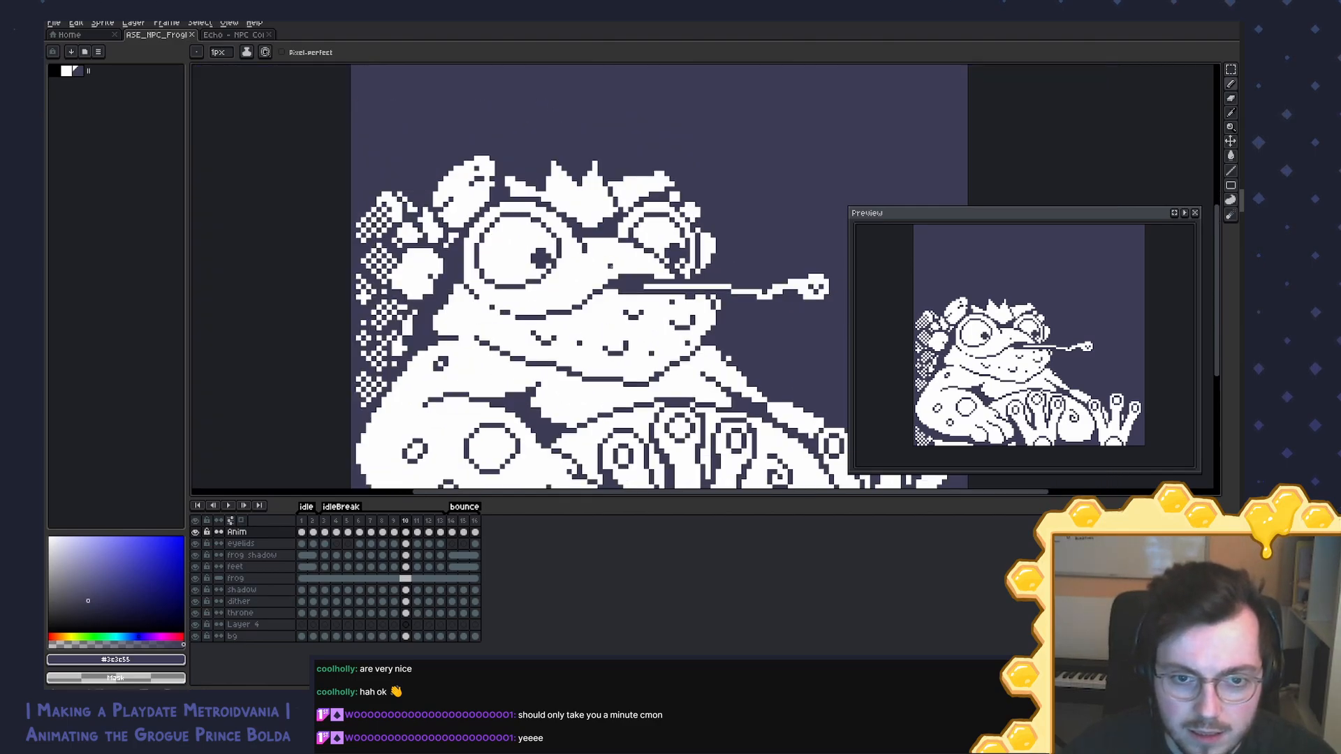
scroll(733, 280, "up", 1)
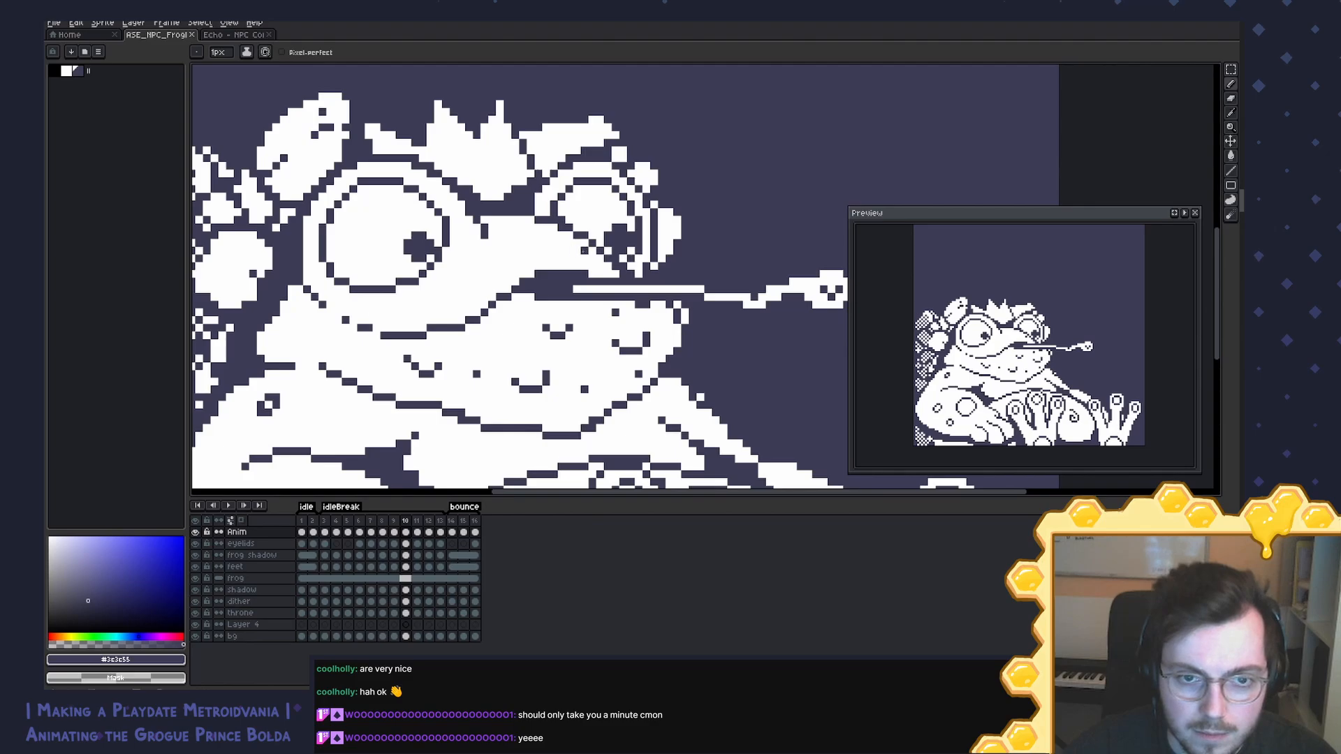
left_click(585, 245, "alt")
left_click_drag(574, 219, 601, 245)
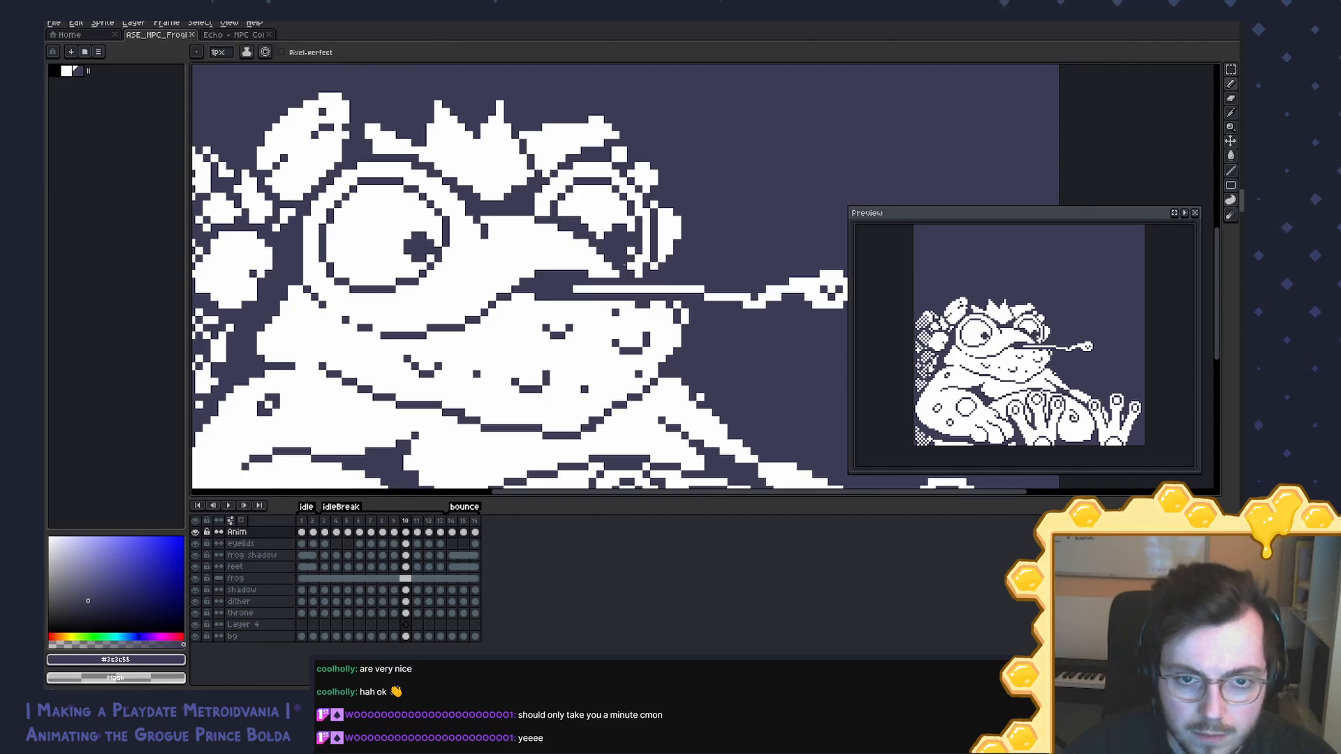
Step: Reshape the mouth line on frame 10 behind the tongue's base with white and dark pixels
left_click(562, 228, "alt")
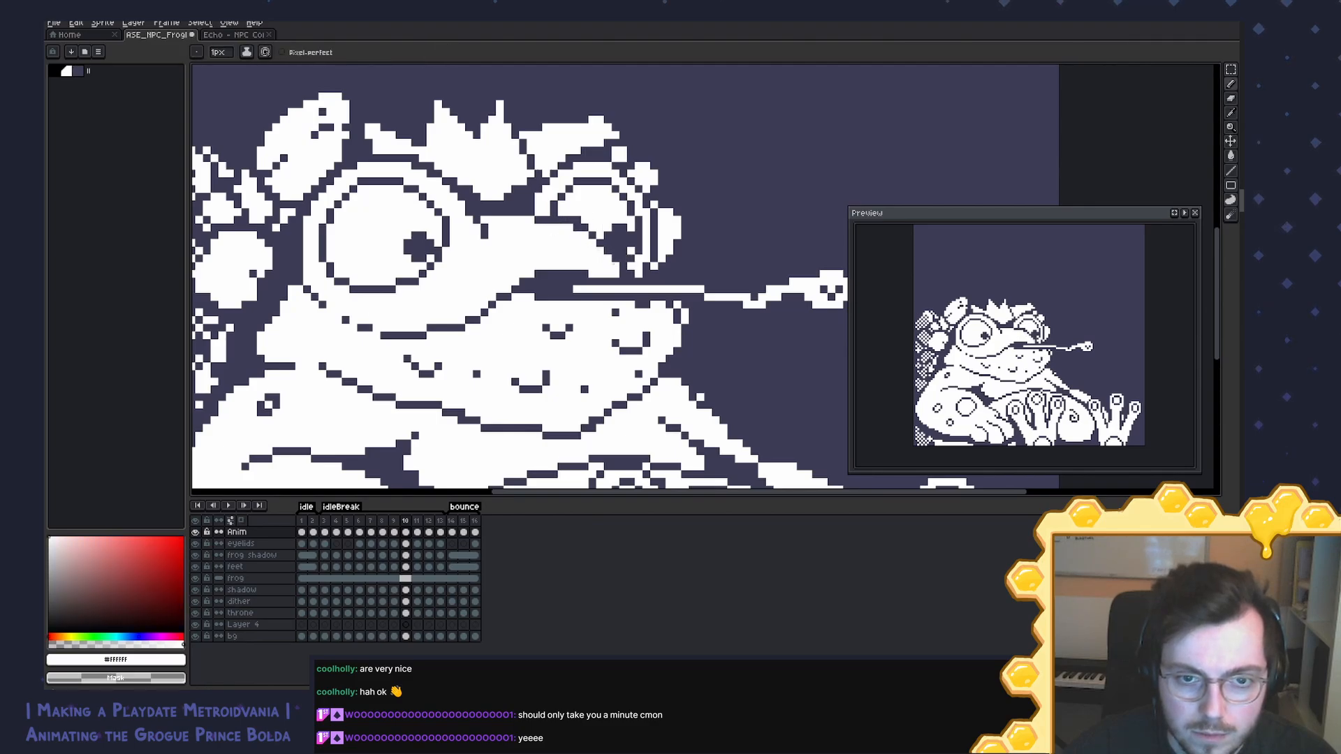
left_click(525, 287, "alt")
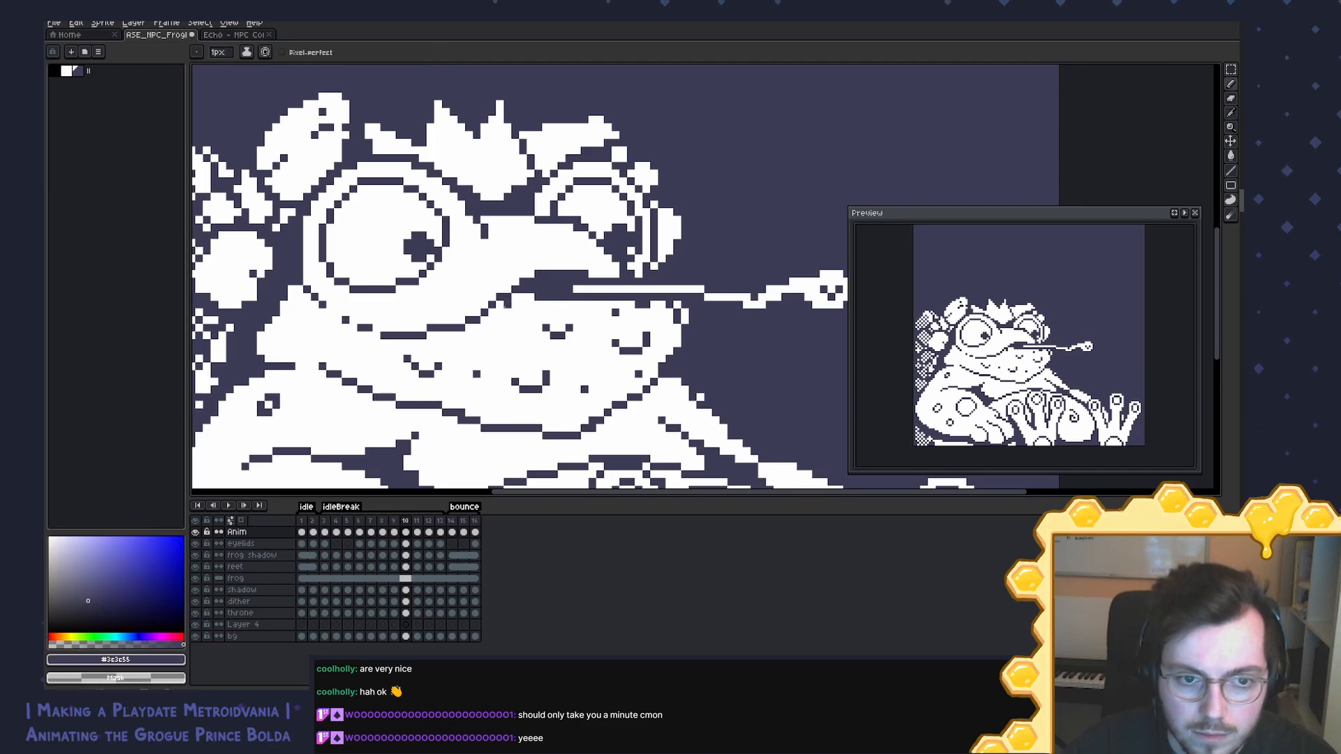
left_click(524, 299, "alt")
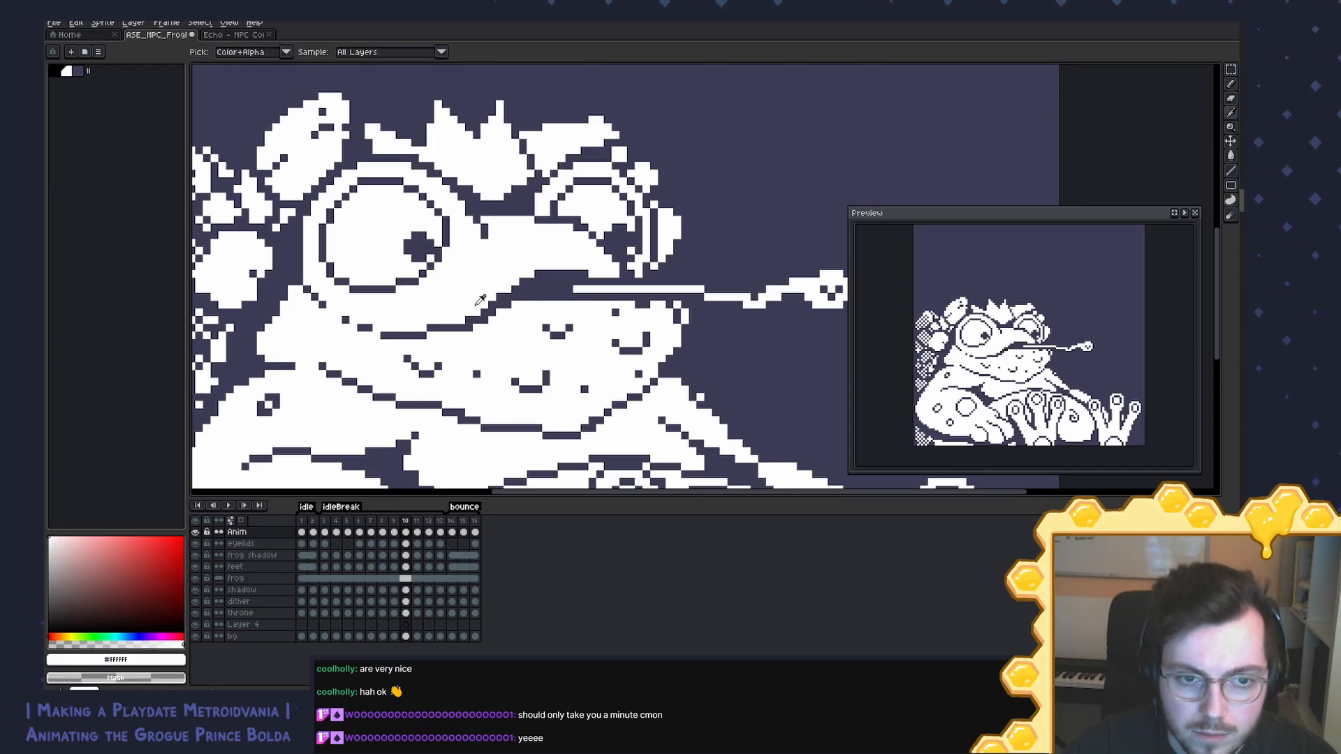
left_click_drag(491, 308, 521, 281)
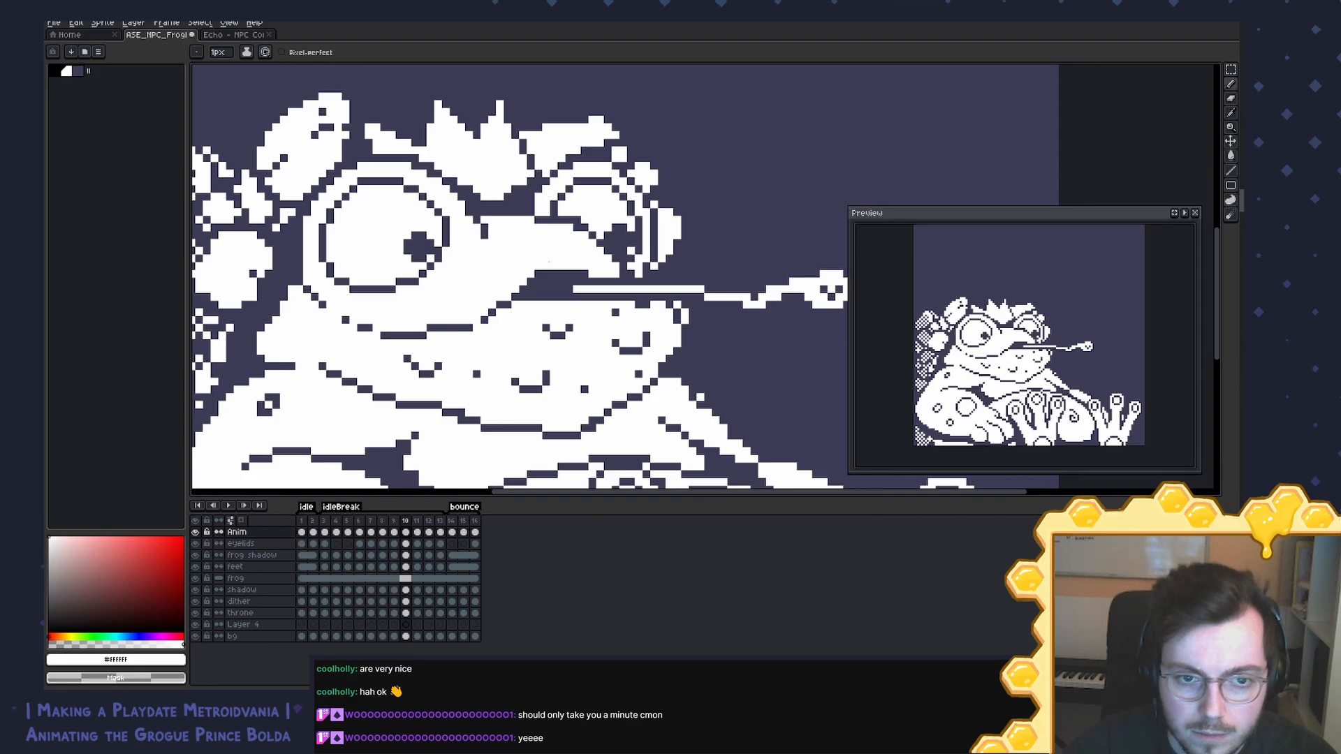
left_click(517, 297, "alt")
left_click(476, 313, "alt")
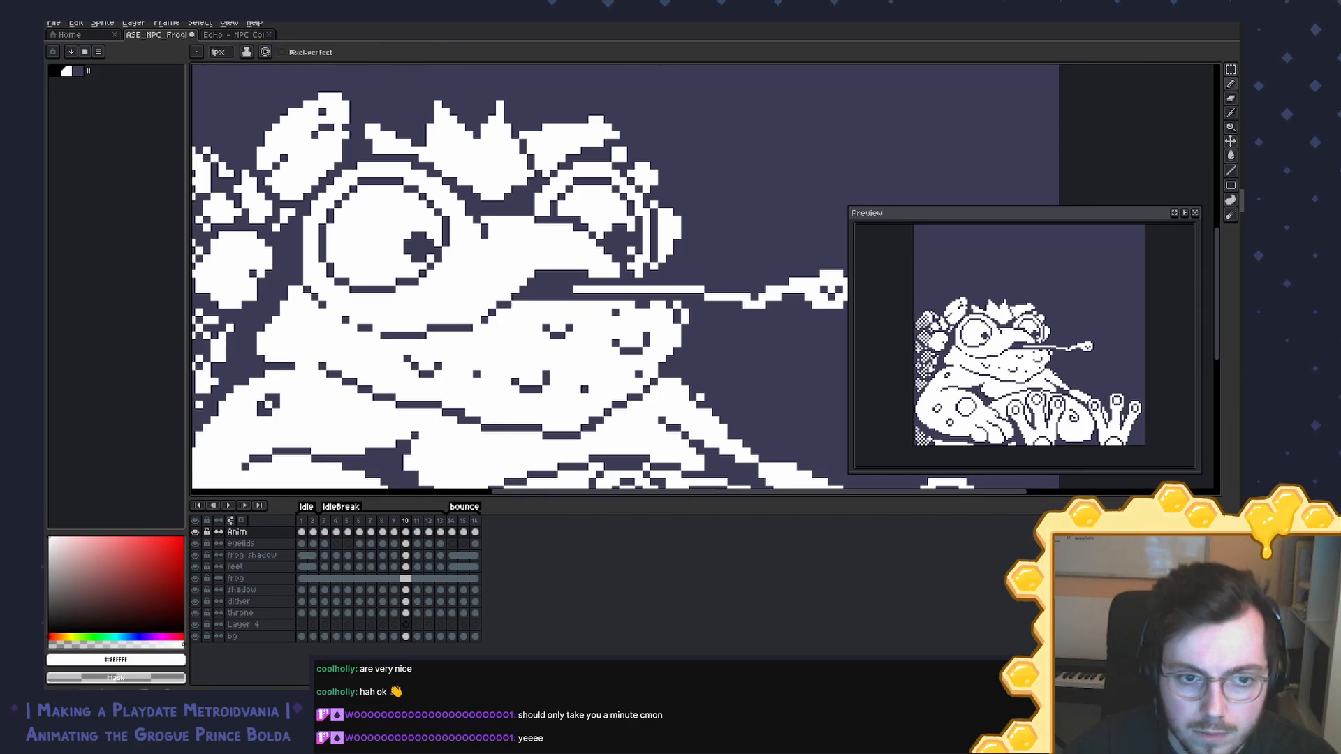
Step: Compare frame 10 with frame 9, then redraw the lower chin outline up to the front of the throat on frame 10
key("minus")
key("minus")
key("minus")
key("minus")
key("Left")
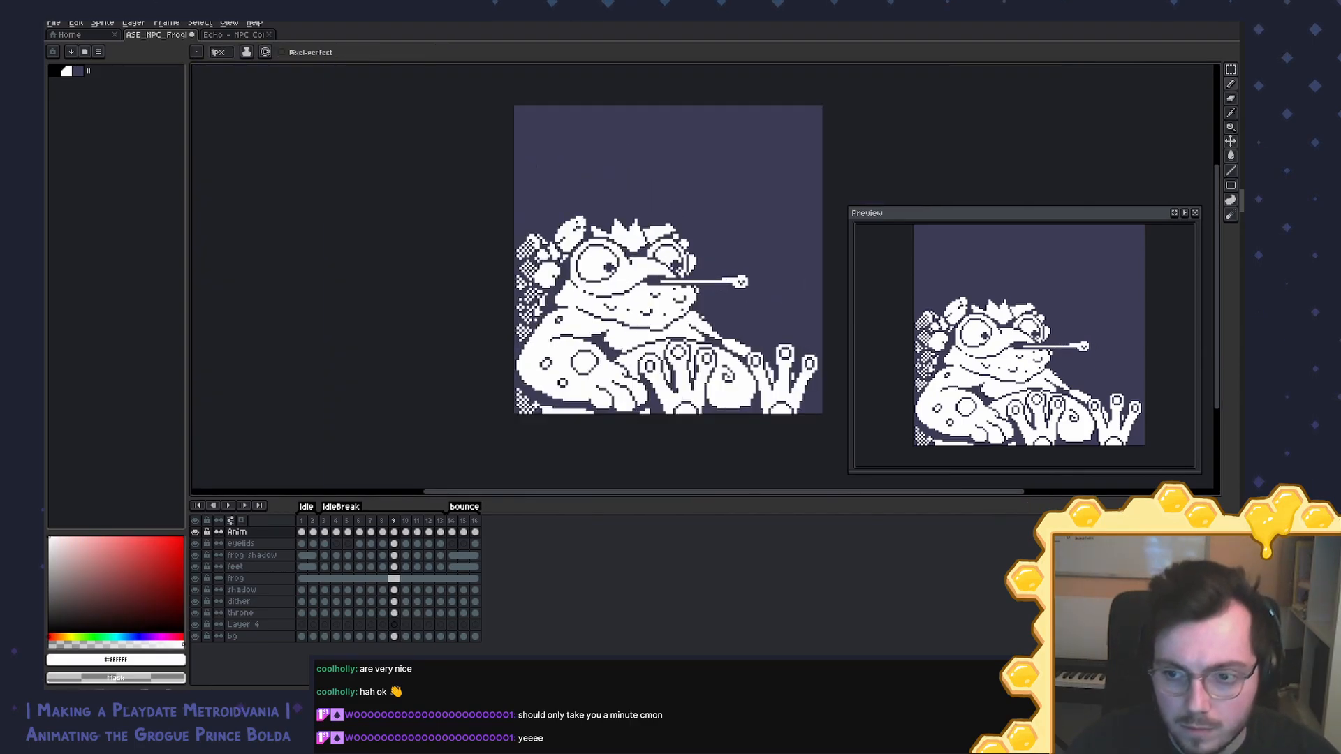
key("Right")
scroll(592, 334, "up", 4)
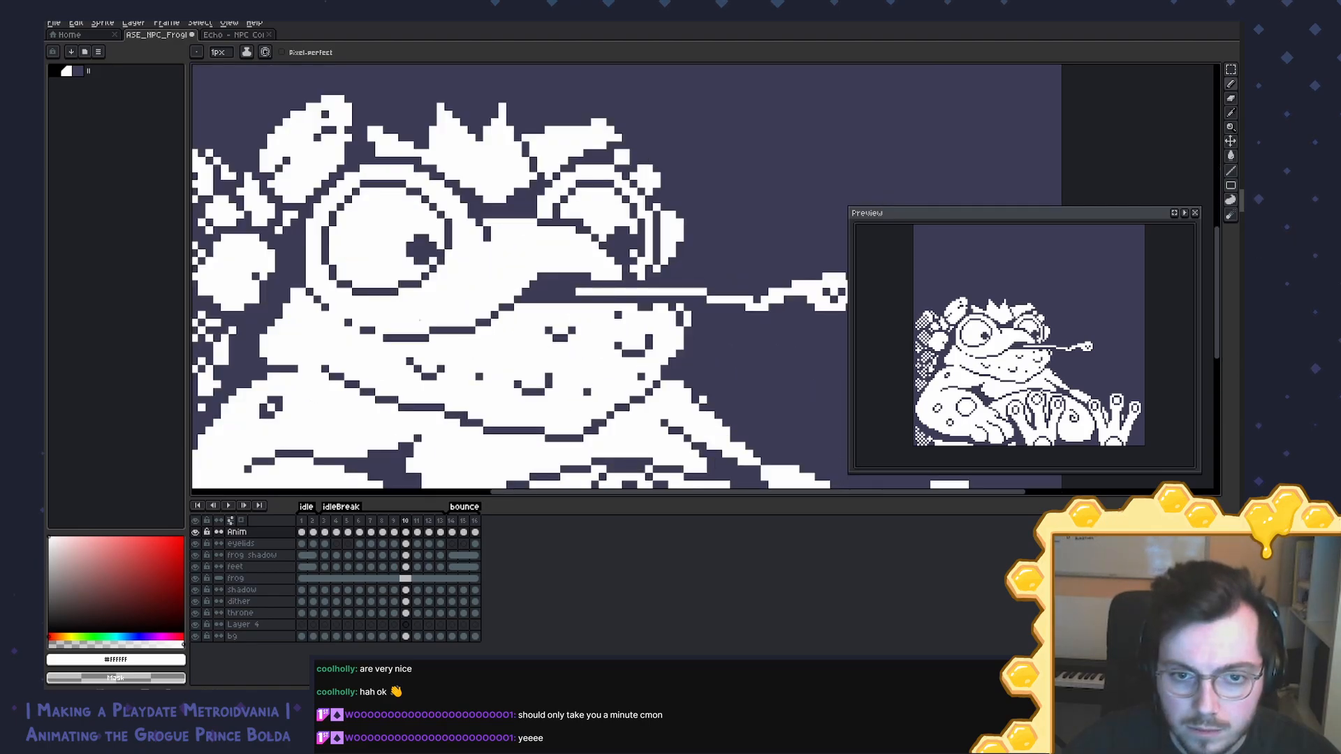
left_click_drag(592, 334, 555, 310)
left_click(598, 374, "alt")
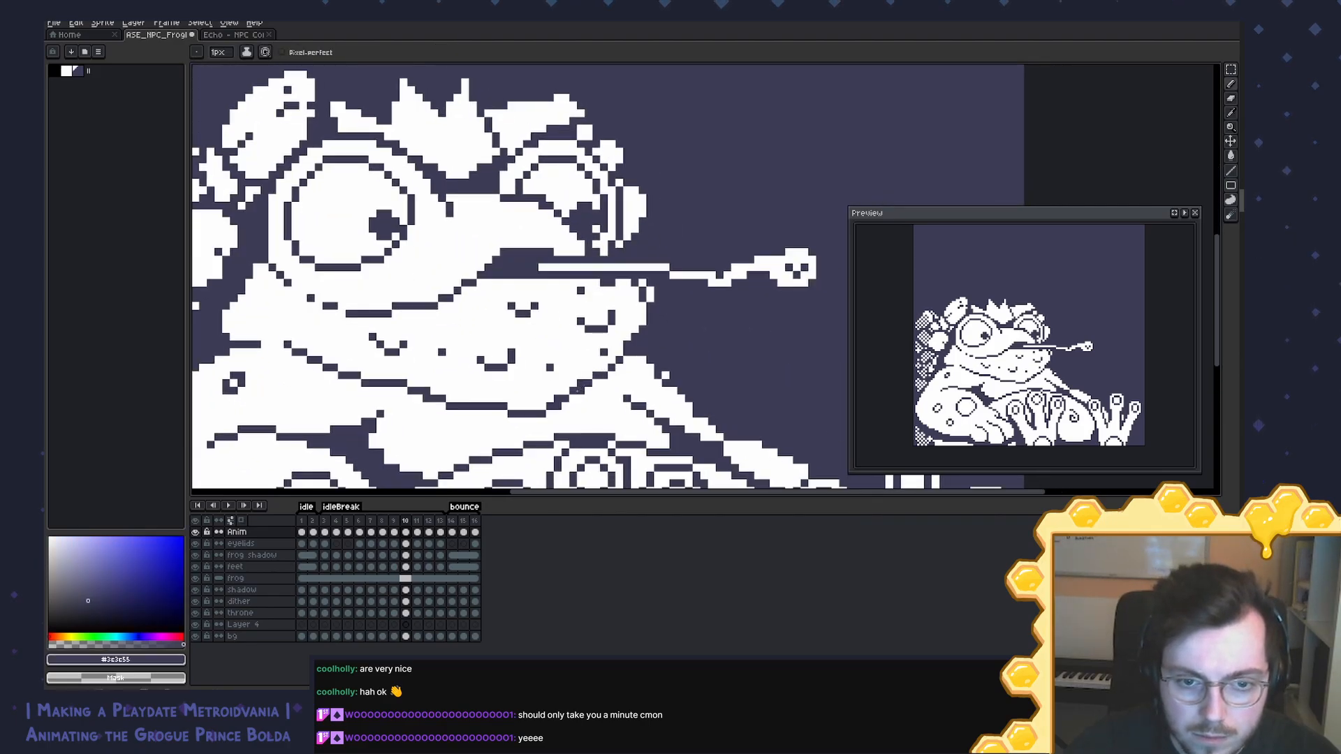
left_click_drag(573, 401, 627, 351)
left_click(646, 327, "alt")
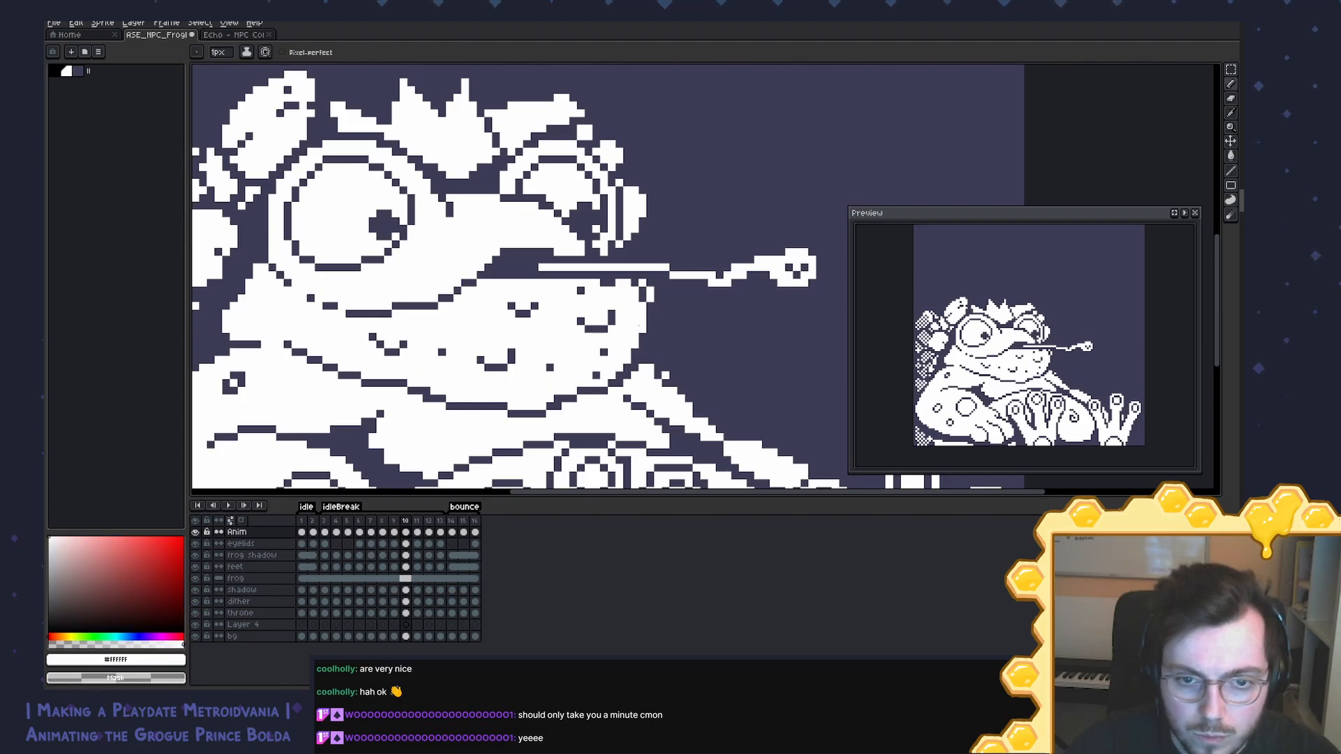
Step: Shift the curved skin mark at the front of the throat slightly forward on frame 10
left_click(613, 316, "alt")
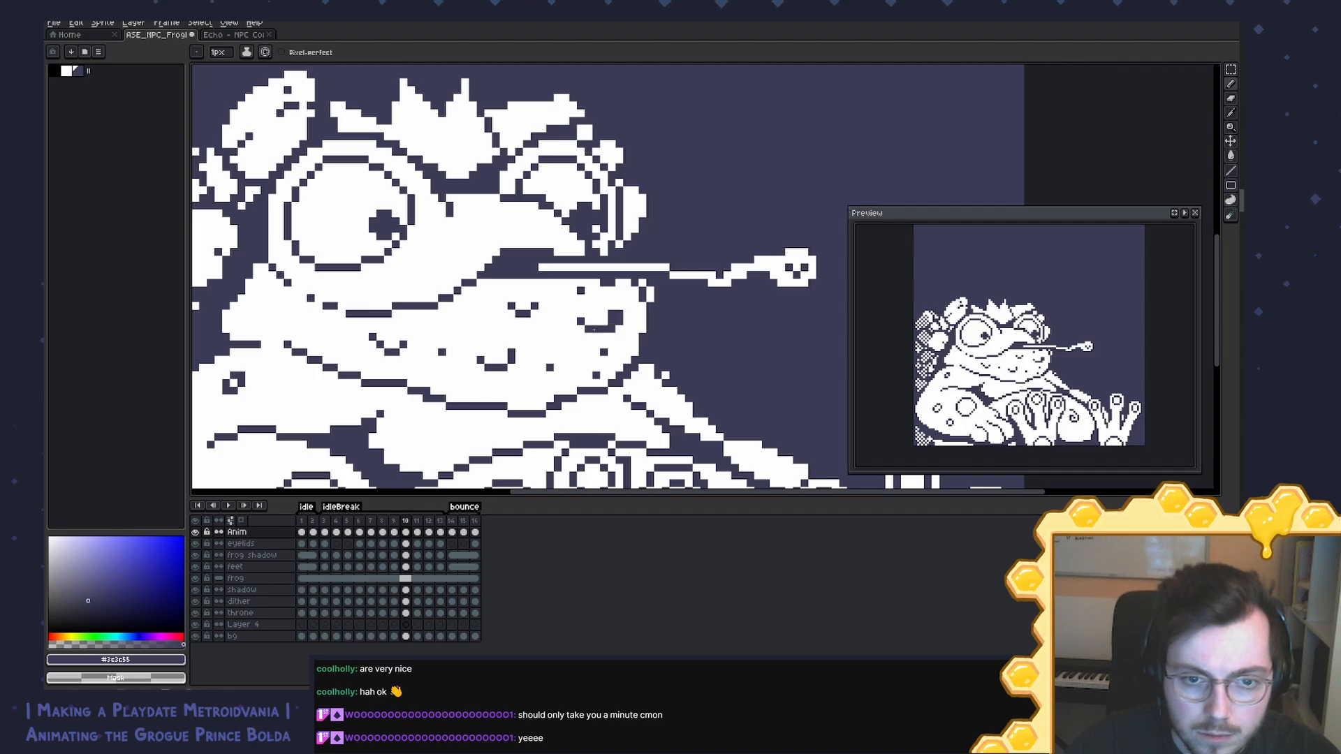
left_click(578, 320, "alt")
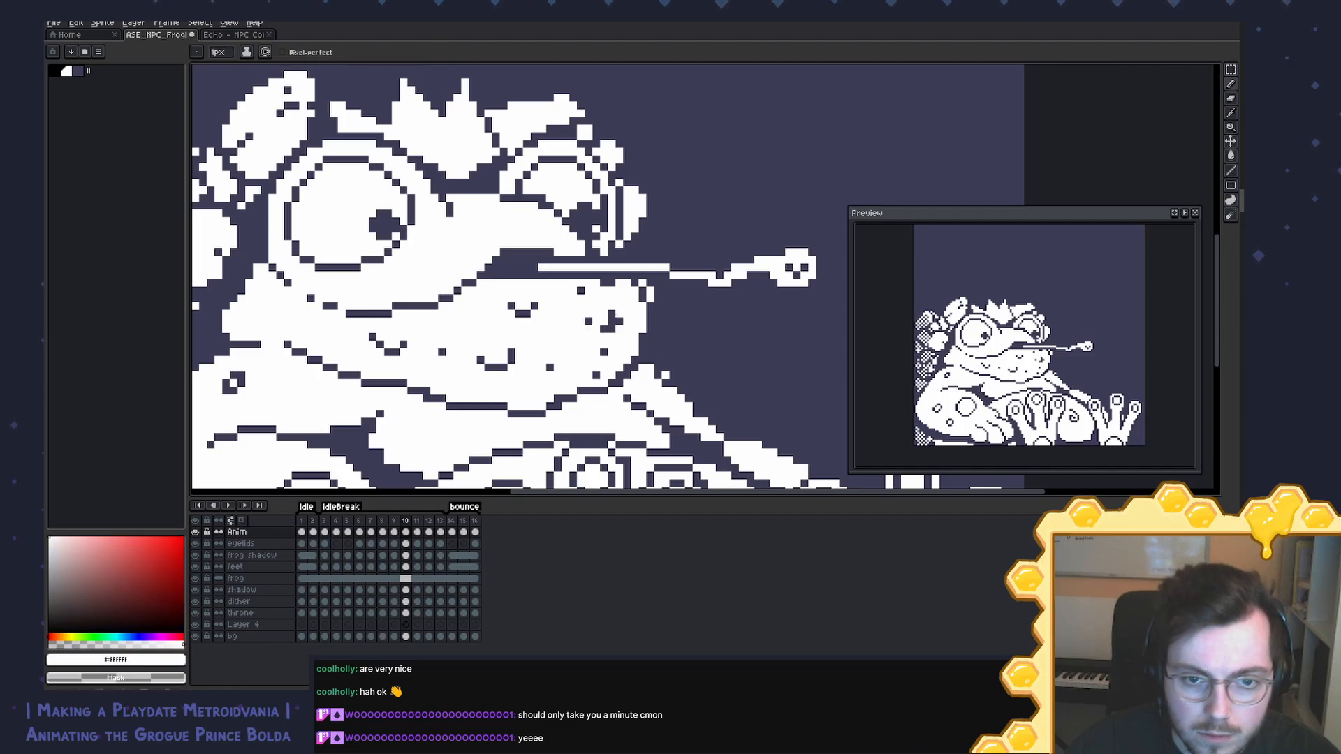
left_click(612, 311, "alt")
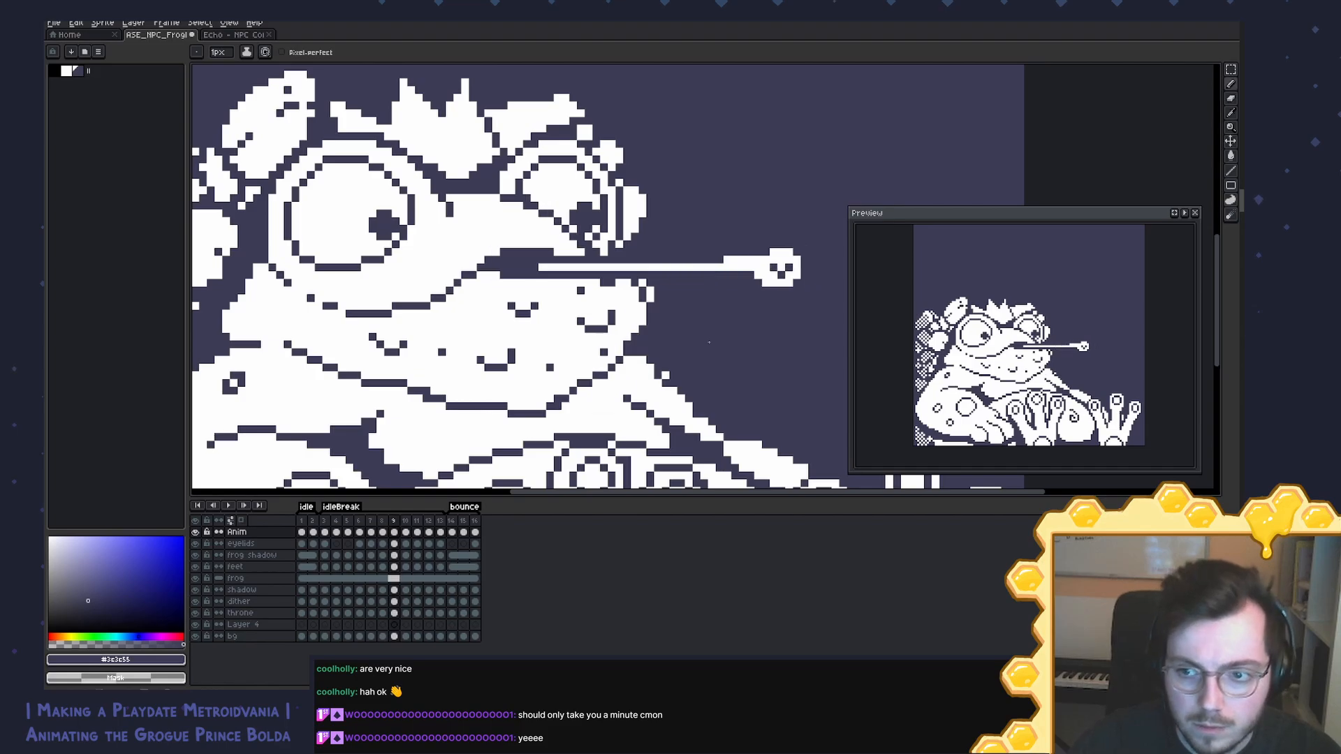
Step: Step back and forth through frames 8 to 11 to compare the face and throat details with the tongue's motion
key("Left")
key("Left")
key("Right")
key("Right")
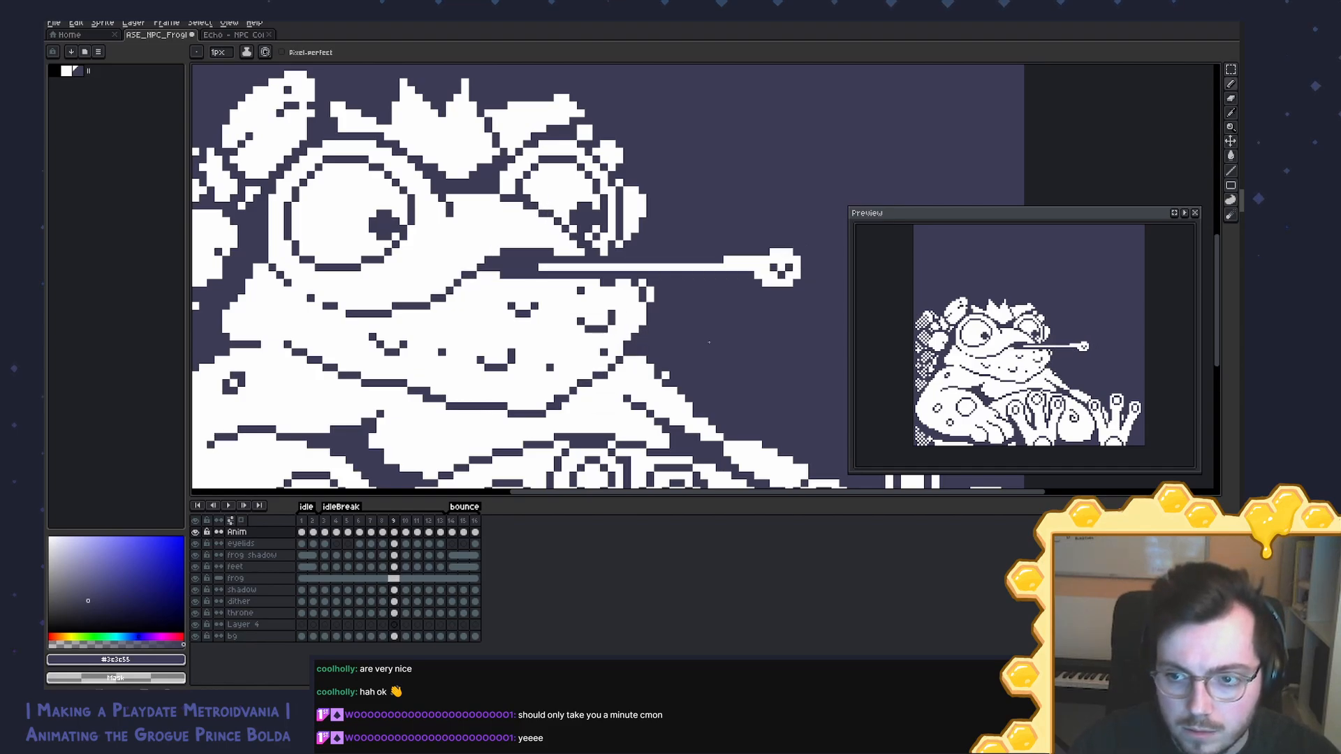
key("Right")
key("Left")
key("Left")
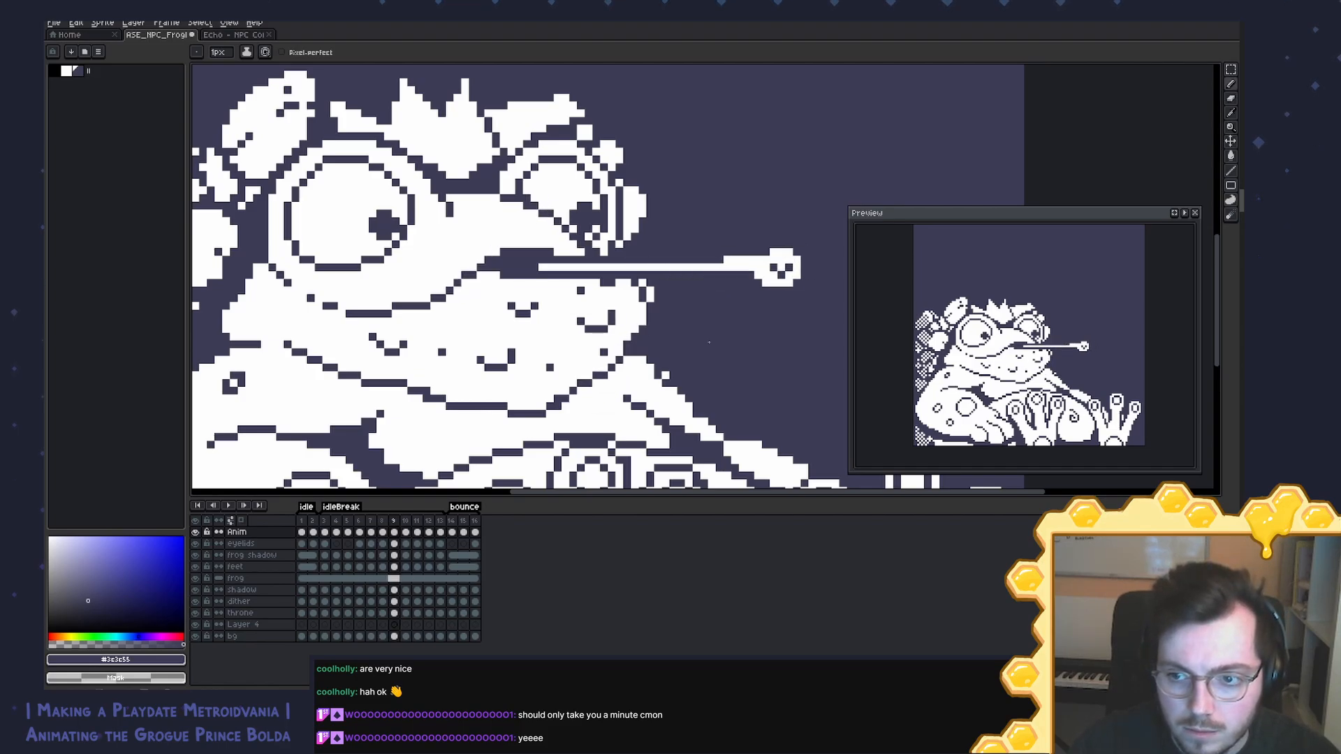
key("Right")
key("Right")
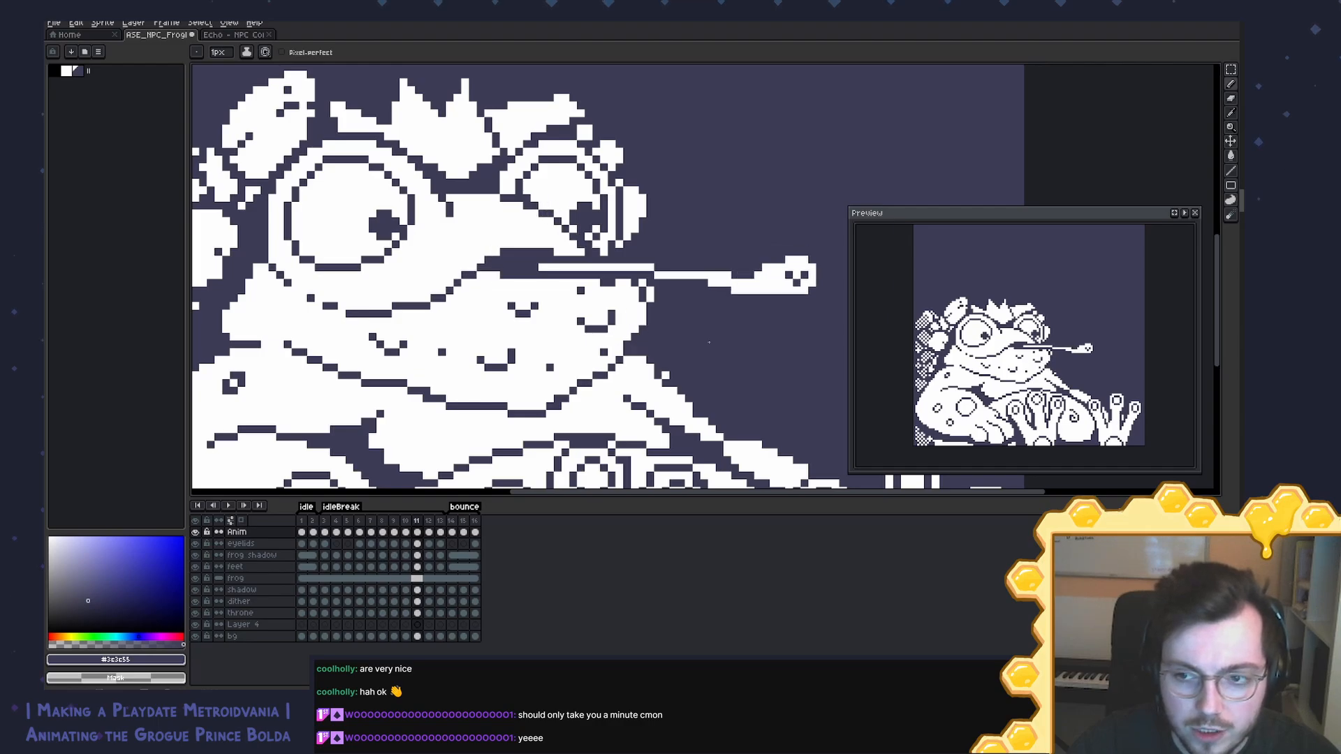
key("Left")
key("Left")
key("Right")
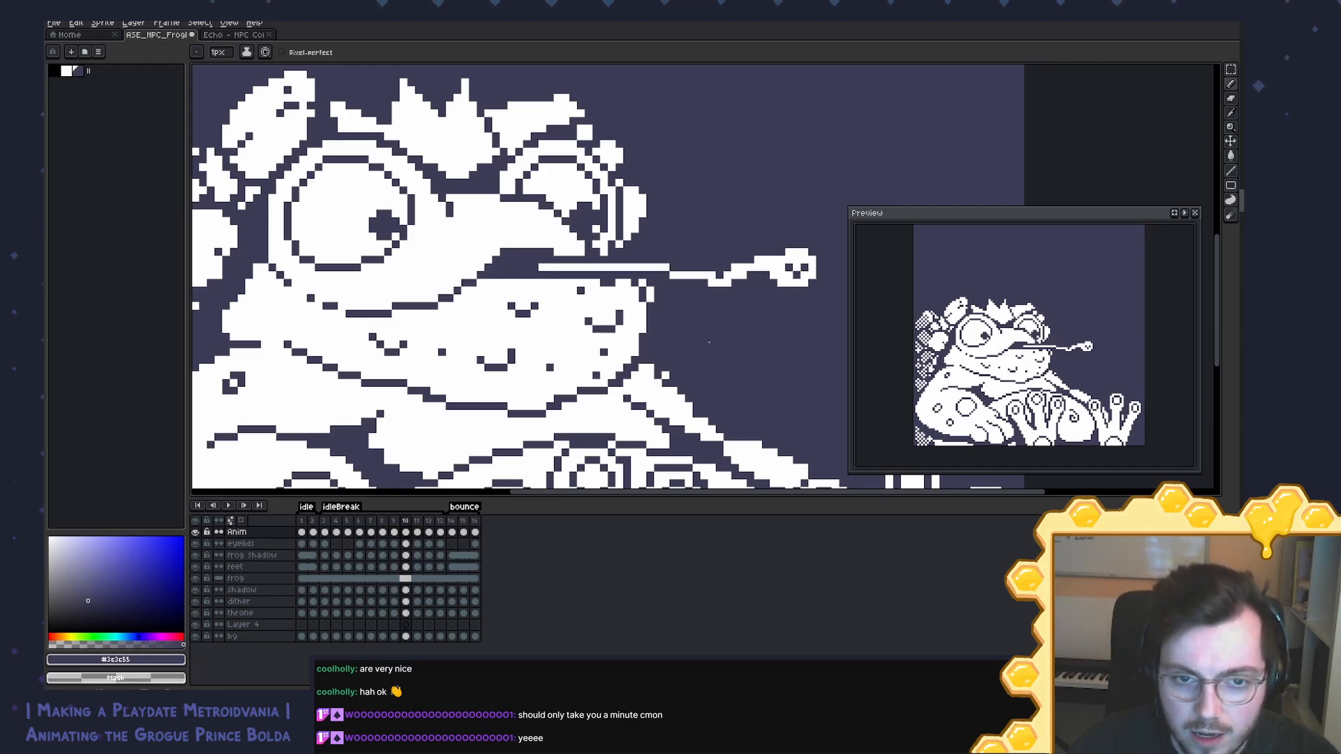
Step: Copy the lassoed face and throat from frame 10 onto frame 11's Anim layer in the same place, and clear the selection
scroll(701, 282, "down", 1)
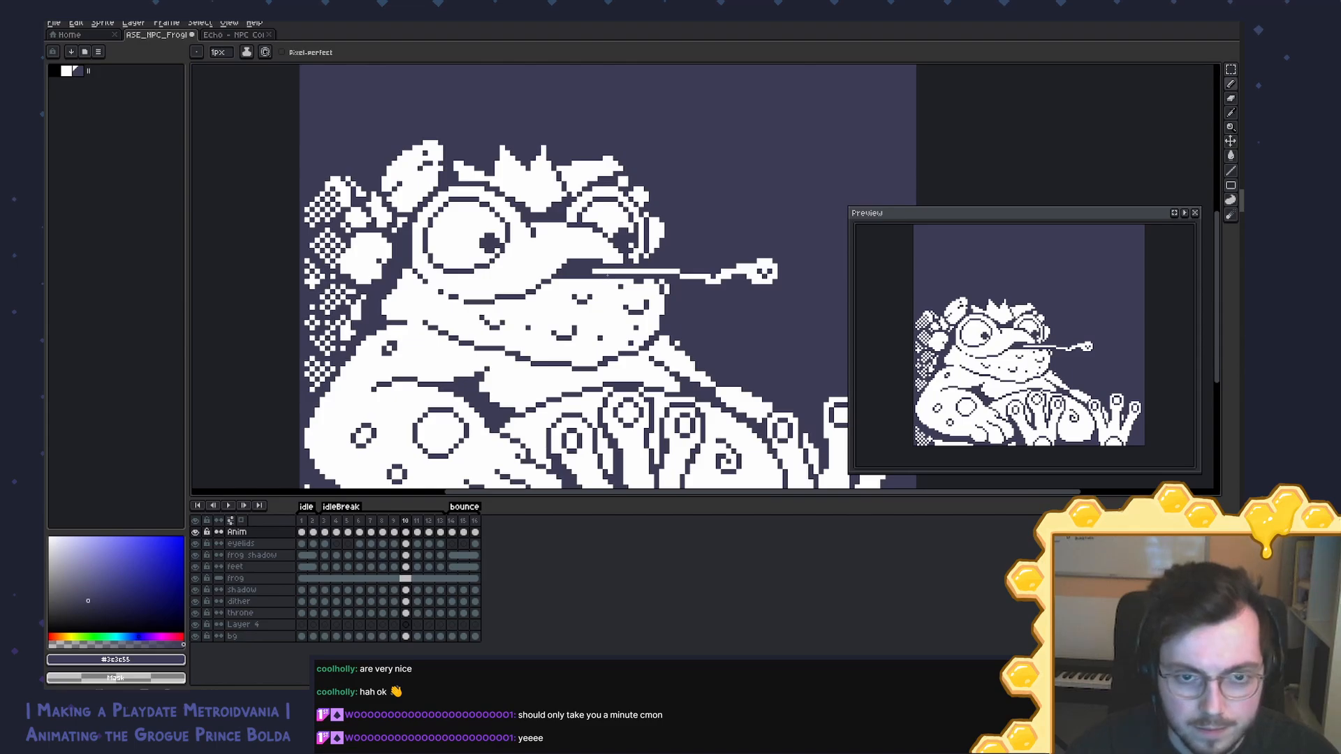
scroll(700, 282, "up", 1)
scroll(699, 277, "down", 1)
key("q")
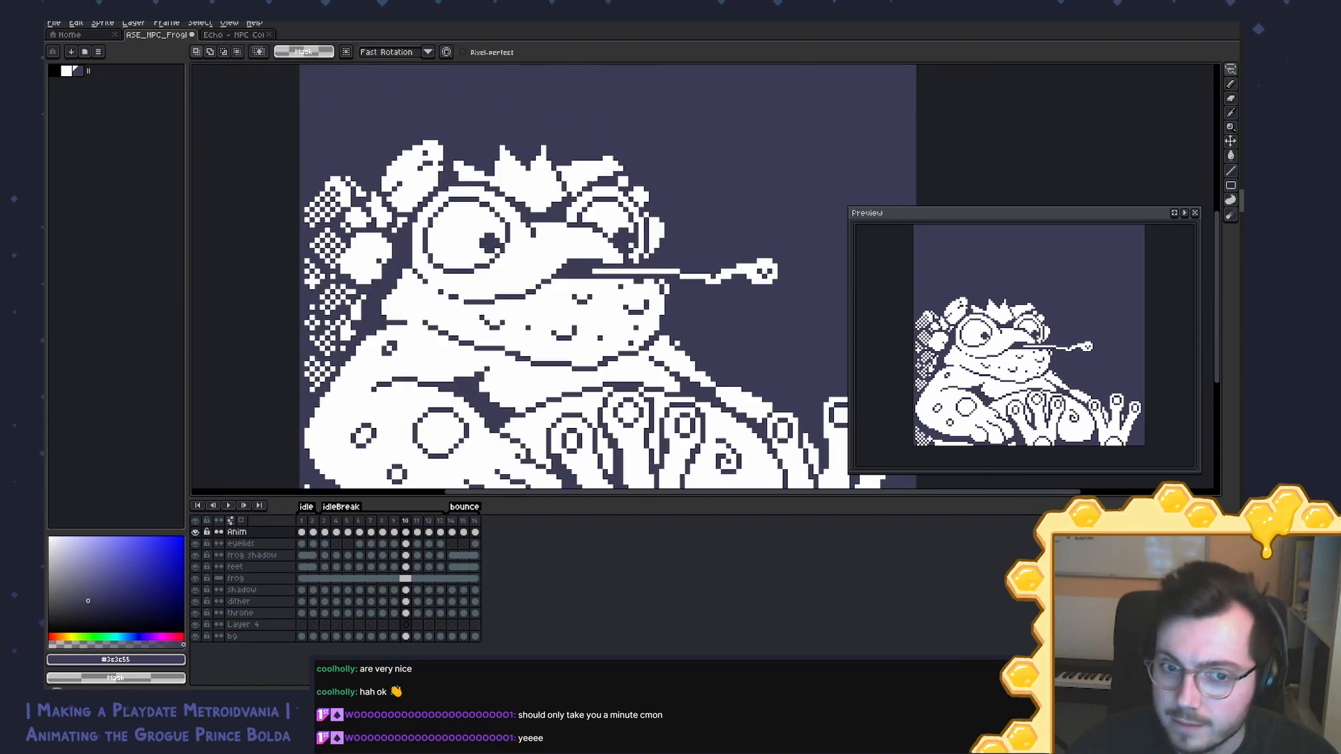
mouse_move(574, 173)
left_mouse_down()
mouse_move(666, 244)
mouse_move(663, 230)
mouse_move(583, 269)
mouse_move(665, 283)
mouse_move(676, 328)
mouse_move(583, 384)
mouse_move(496, 339)
mouse_move(488, 162)
left_mouse_up()
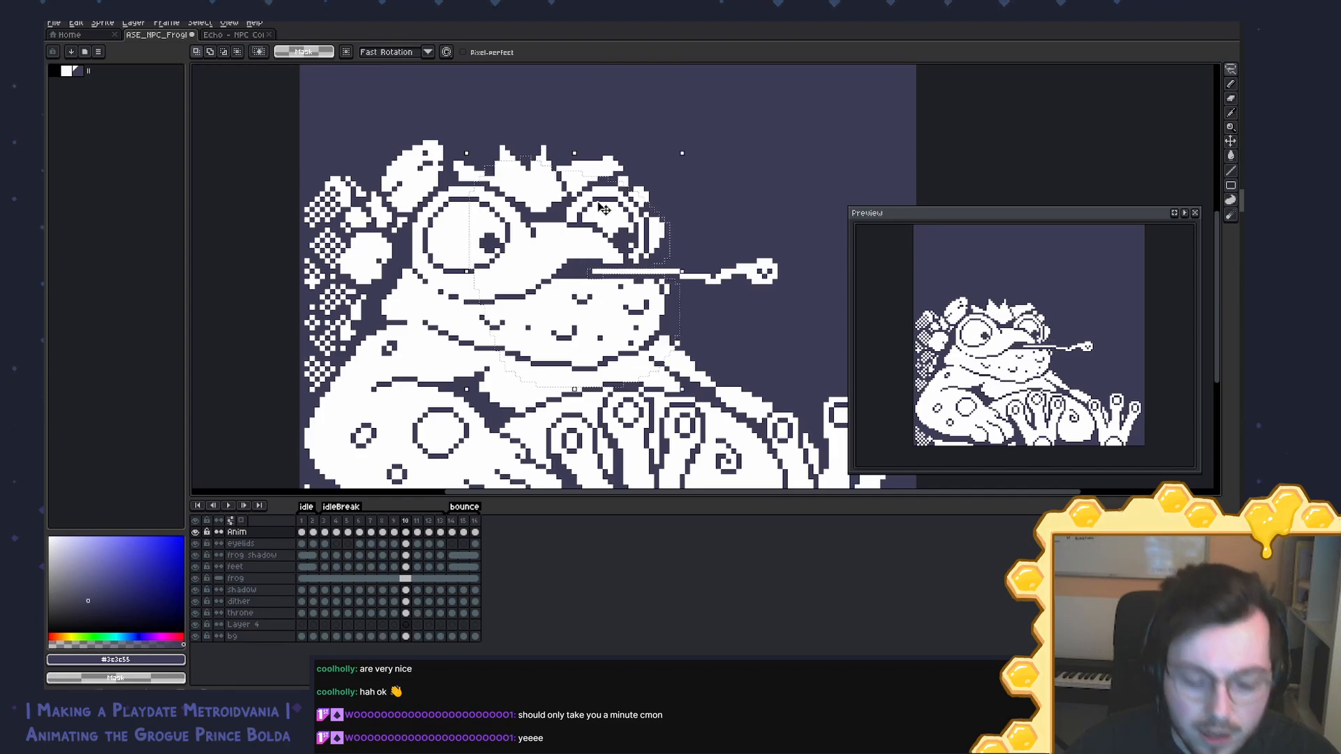
left_click(418, 533)
key("ctrl+v")
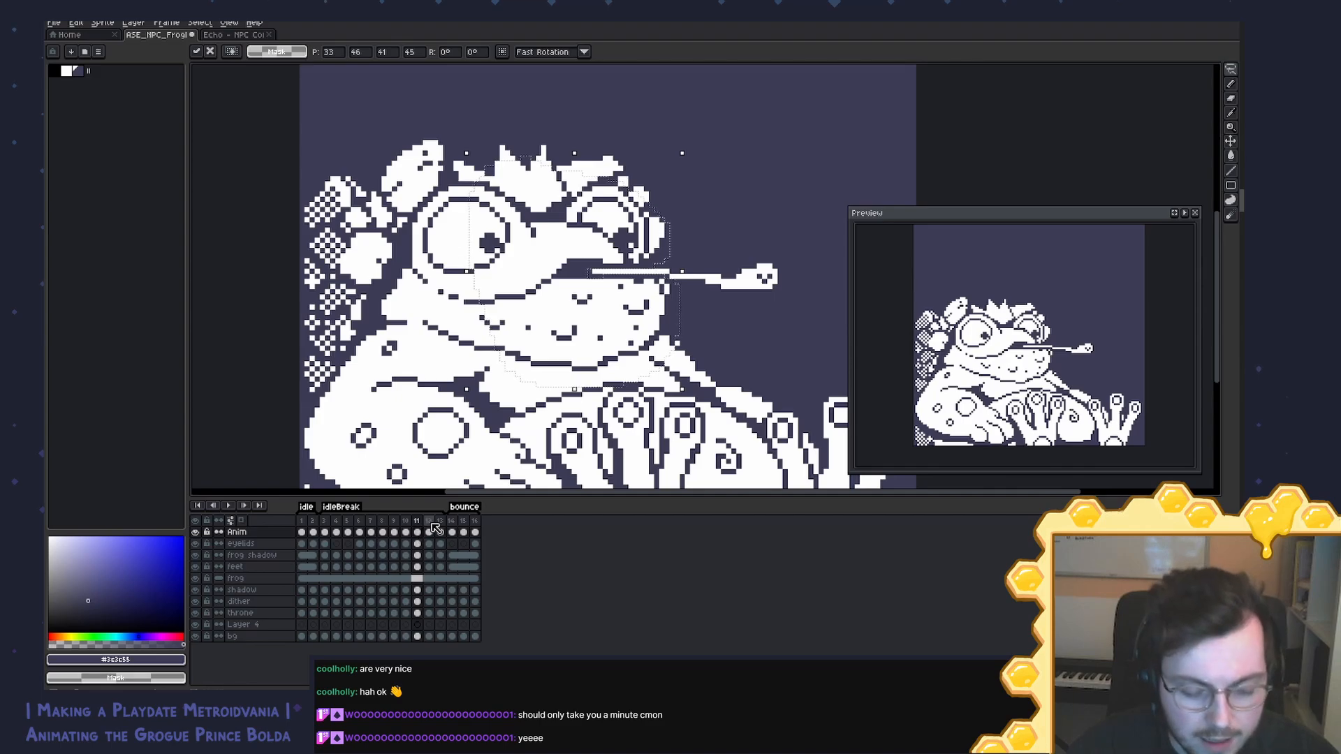
key("ctrl+d")
Step: Check the transition across frames 8 to 11, then redraw the lower front chin outline on frame 9
key("Left")
key("Left")
key("Left")
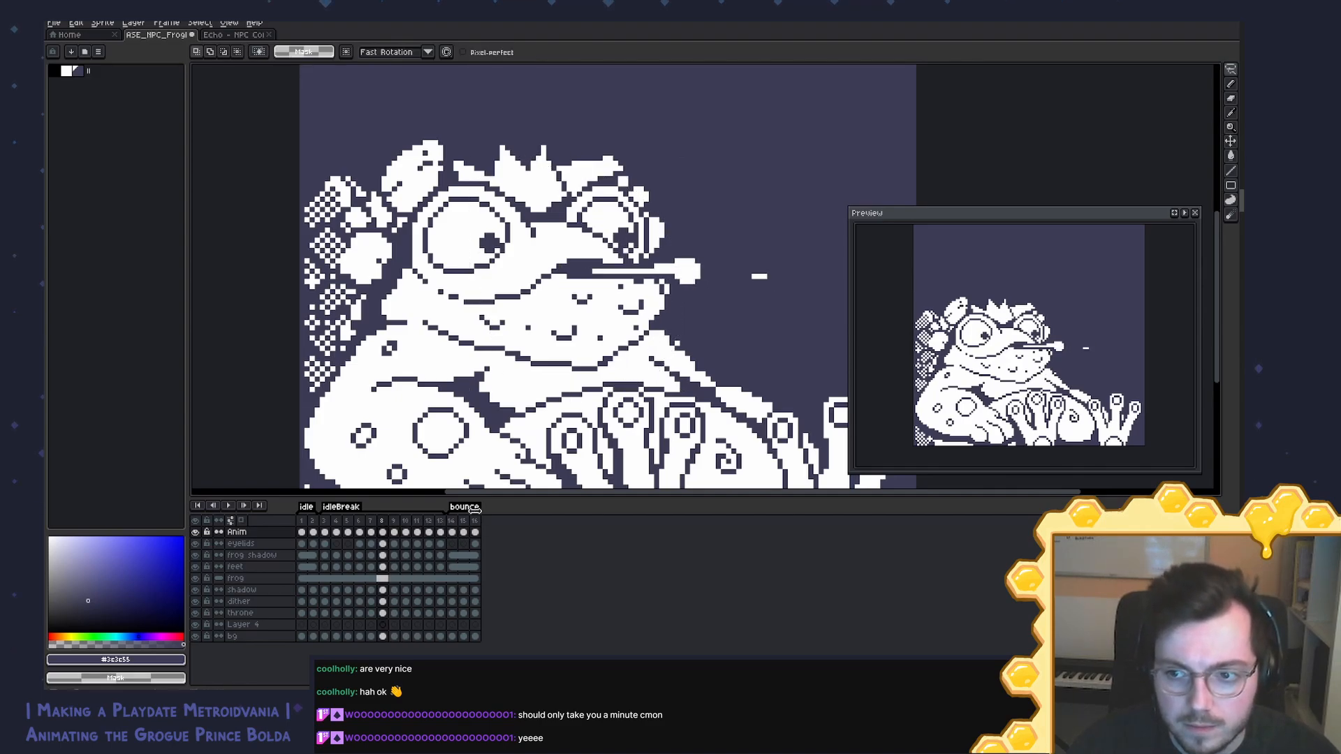
key("Right")
key("Right")
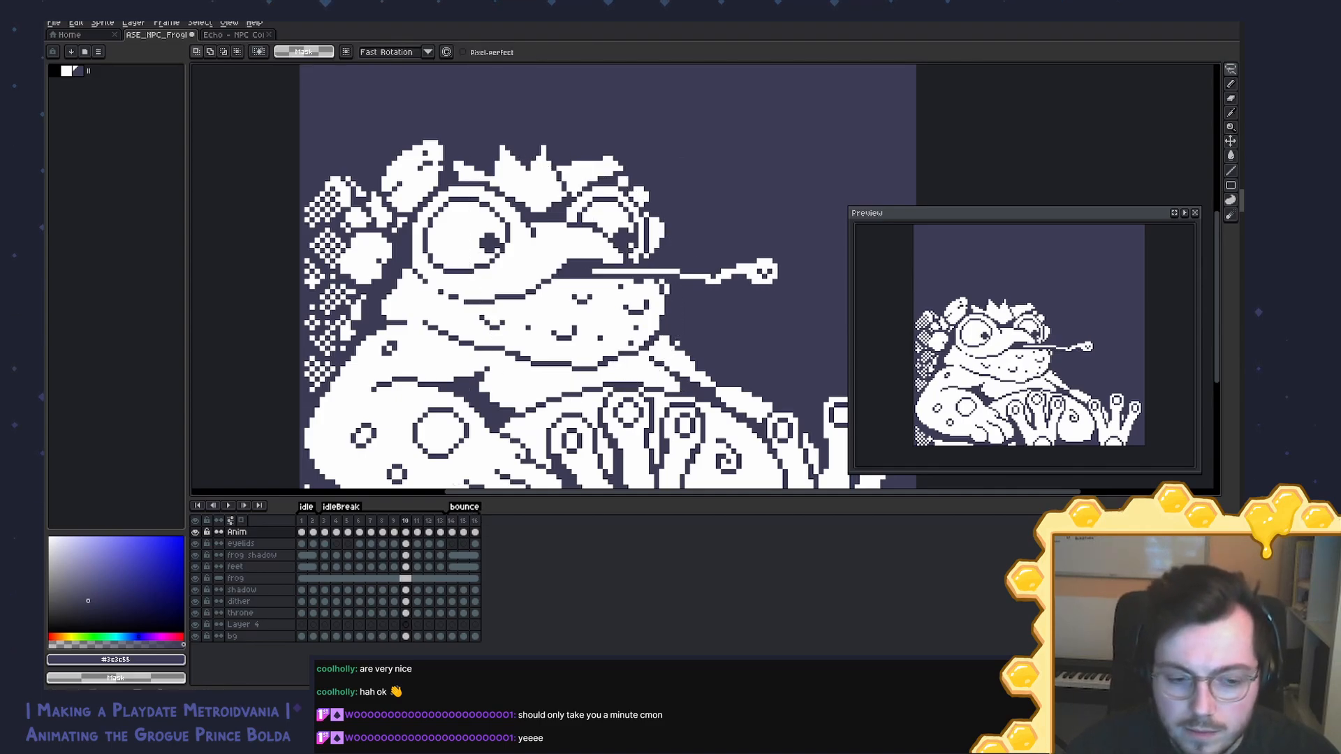
key("Left")
scroll(630, 343, "up", 1)
mouse_move(573, 362)
left_mouse_down()
mouse_move(596, 335)
mouse_move(619, 356)
mouse_move(636, 336)
left_mouse_up()
key("b")
left_click(586, 373, "alt")
left_click(589, 364, "alt")
left_click_drag(580, 375, 623, 345)
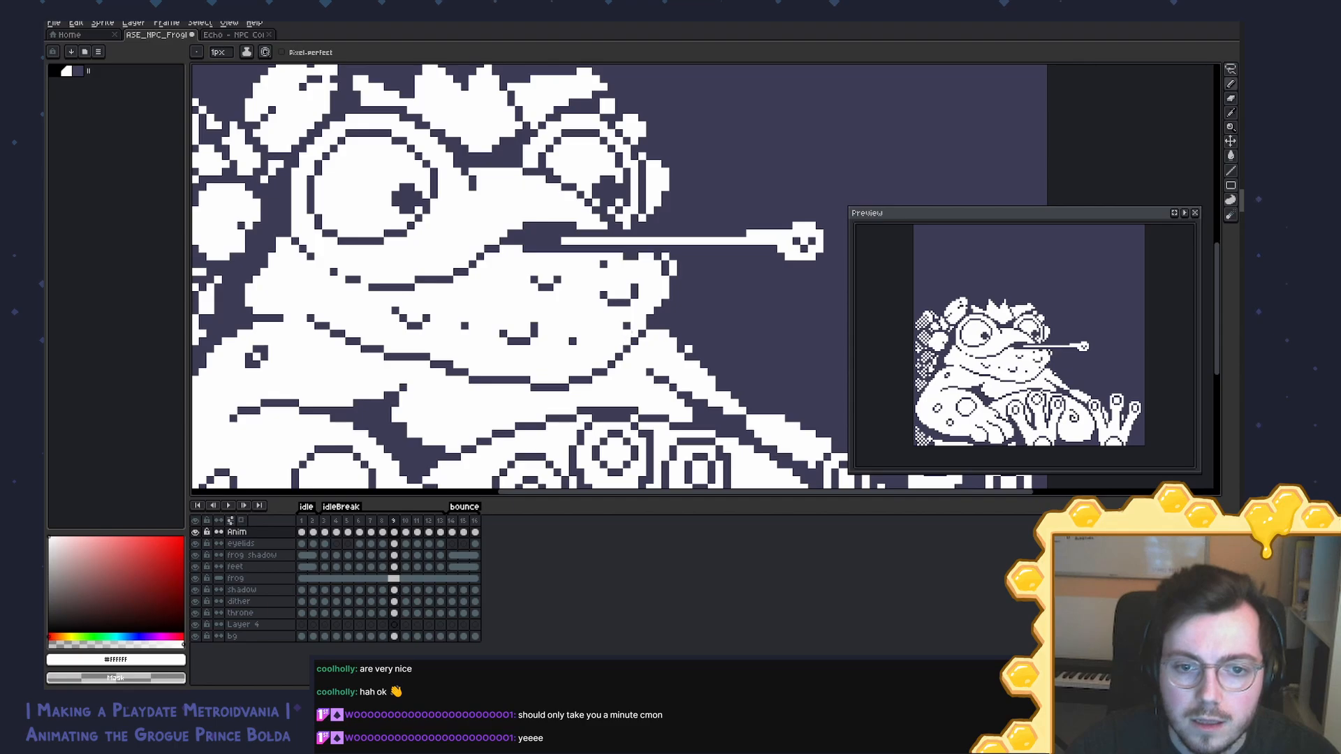
Step: Compare frame 9 with frame 8, then shift the small curved mark below the mouth slightly forward on frame 9
key("Left")
key("Right")
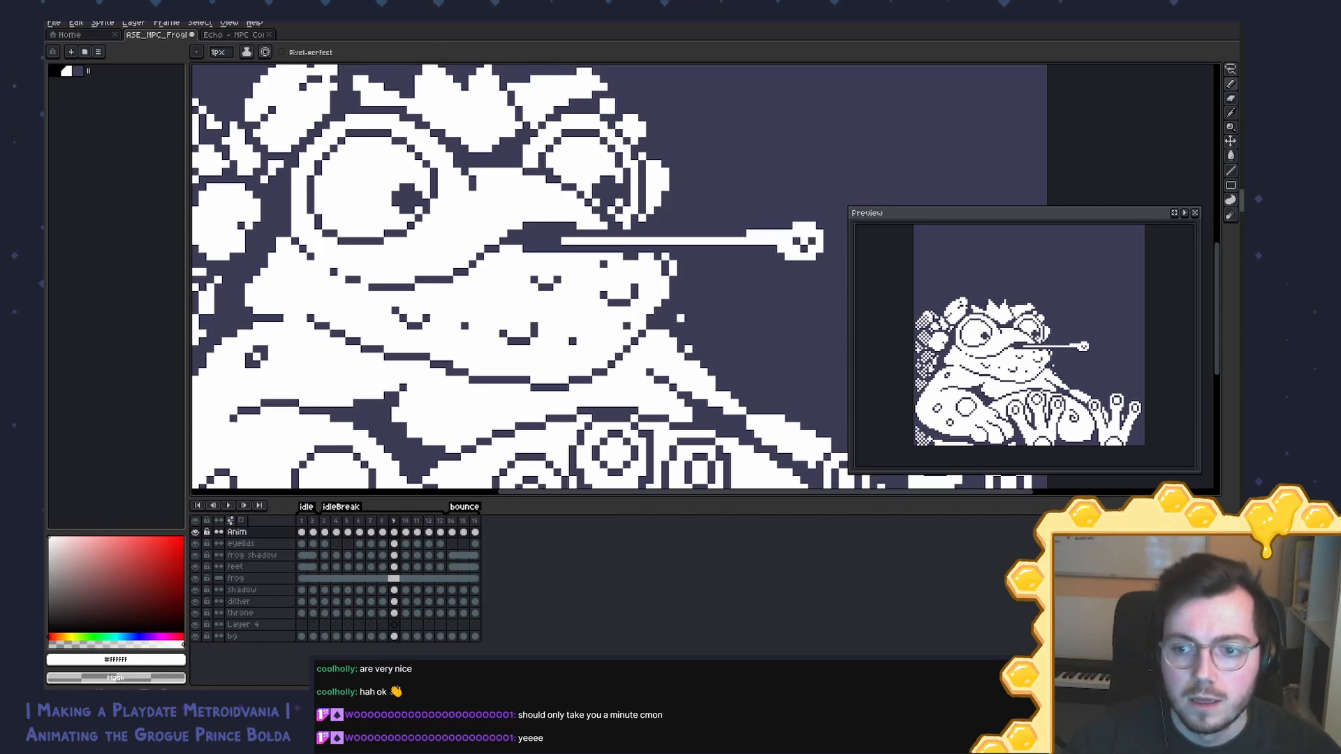
left_click(545, 280, "alt")
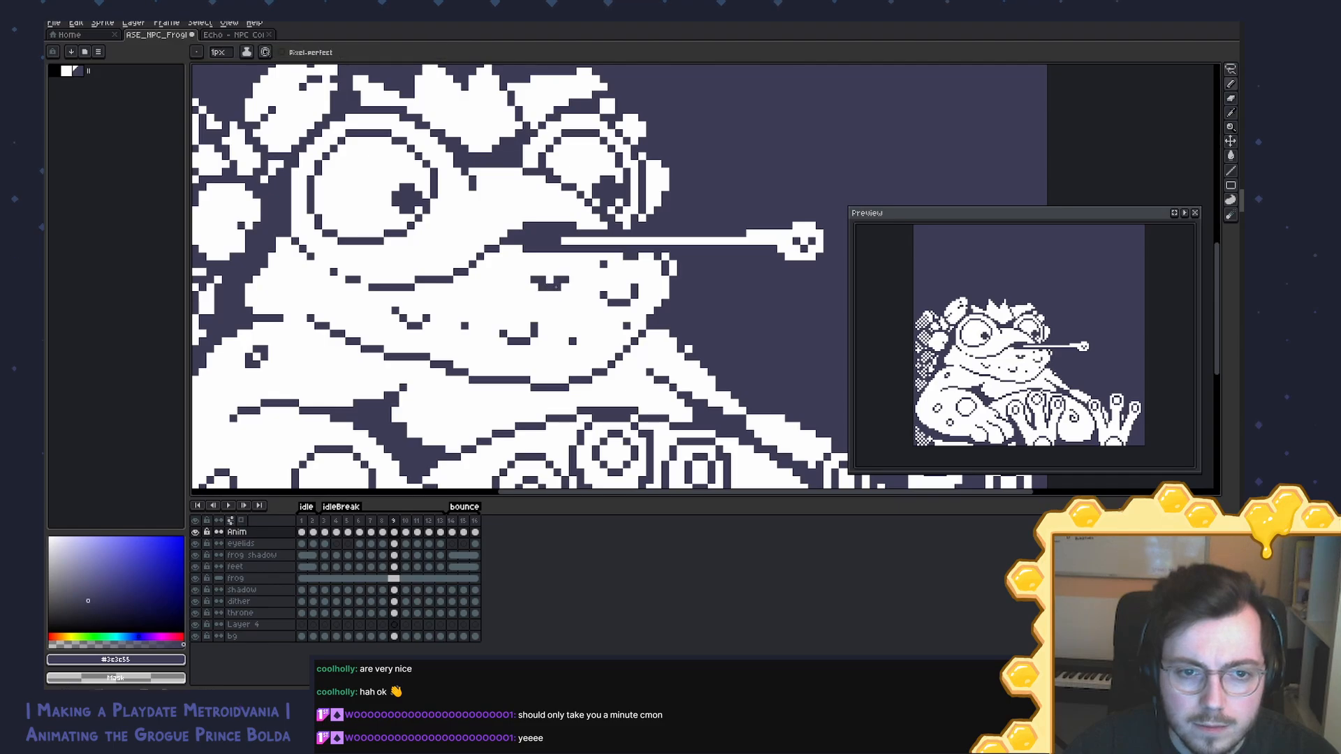
left_click(555, 277, "alt")
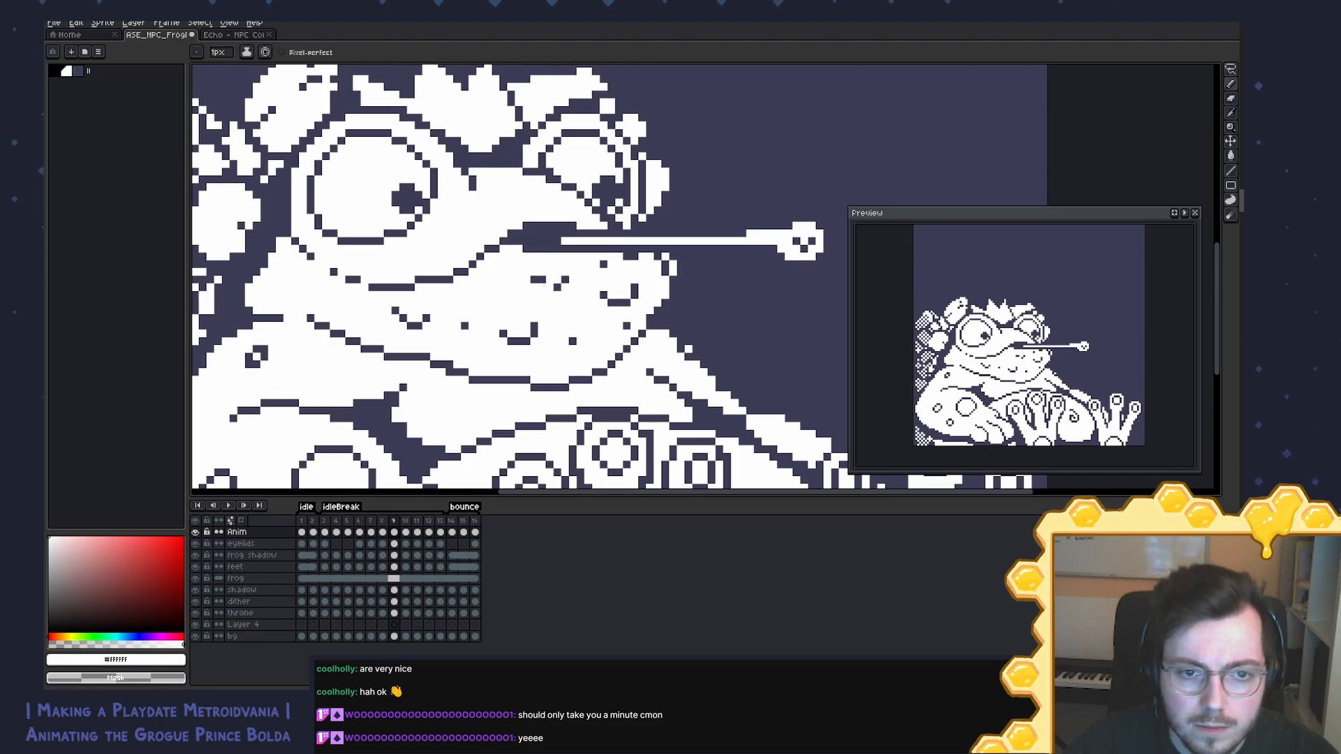
left_click(548, 279, "alt")
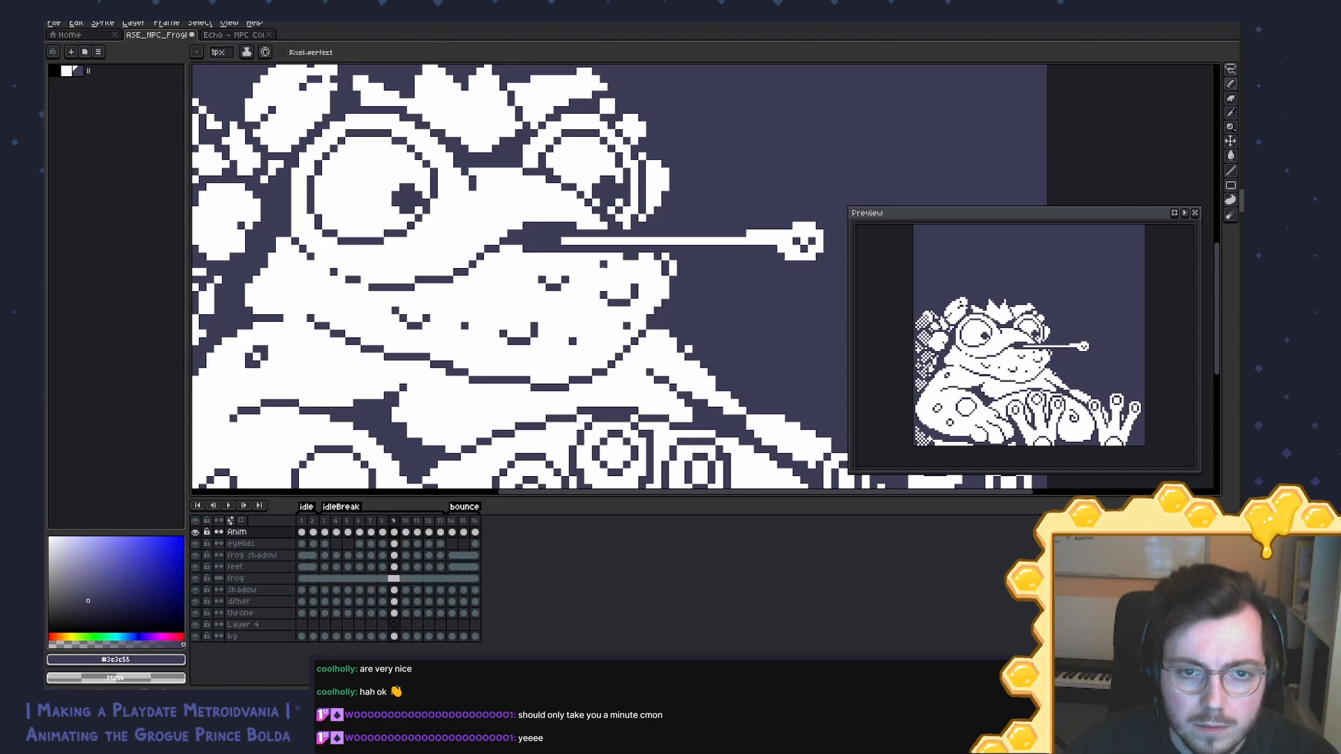
Step: Shift the small throat speckles slightly forward on frame 9, redrawing them in the dark outline colour and painting over the old pixels in white
left_click(606, 271, "alt")
left_click(603, 265)
left_click(574, 341, "alt")
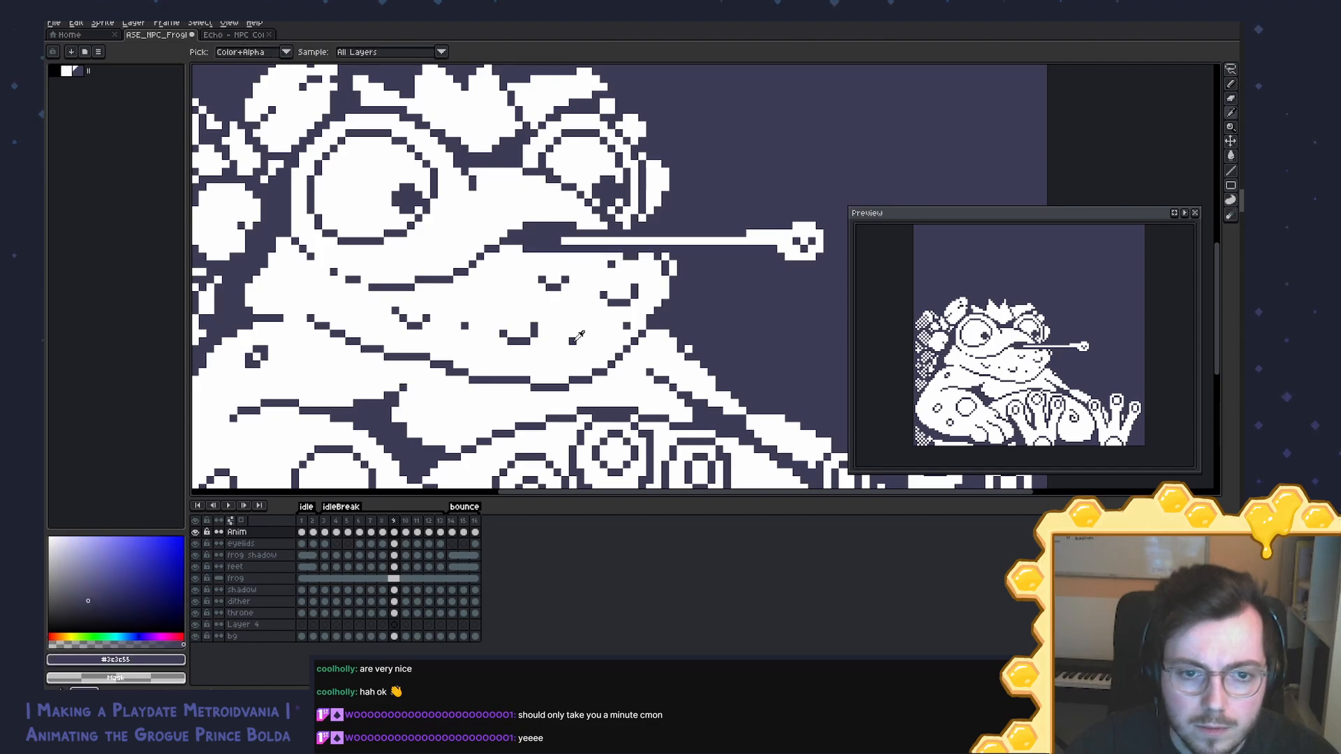
left_click(580, 341)
left_click(635, 325)
left_click(628, 320, "alt")
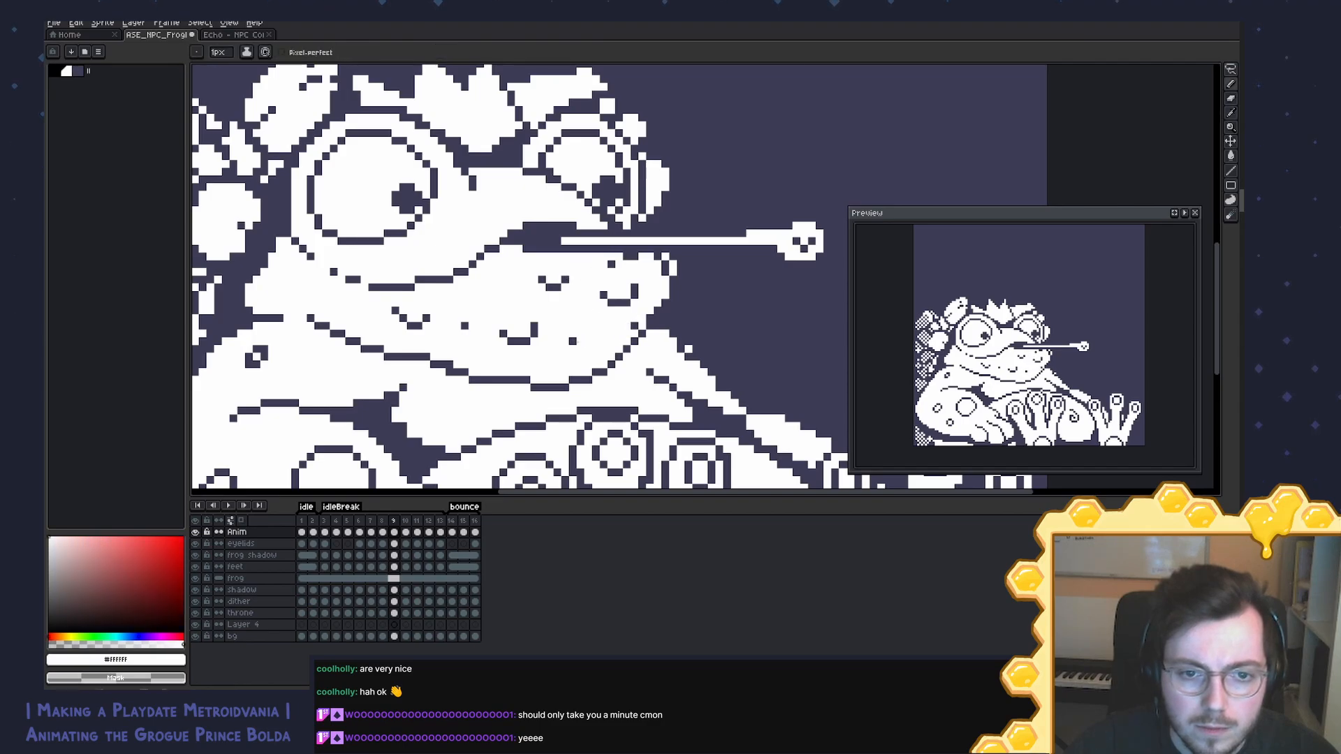
Step: Compare frame 9 with the preceding frames, then shift the curved mark near the front of the chin slightly forward on frame 9
key("Left")
key("Right")
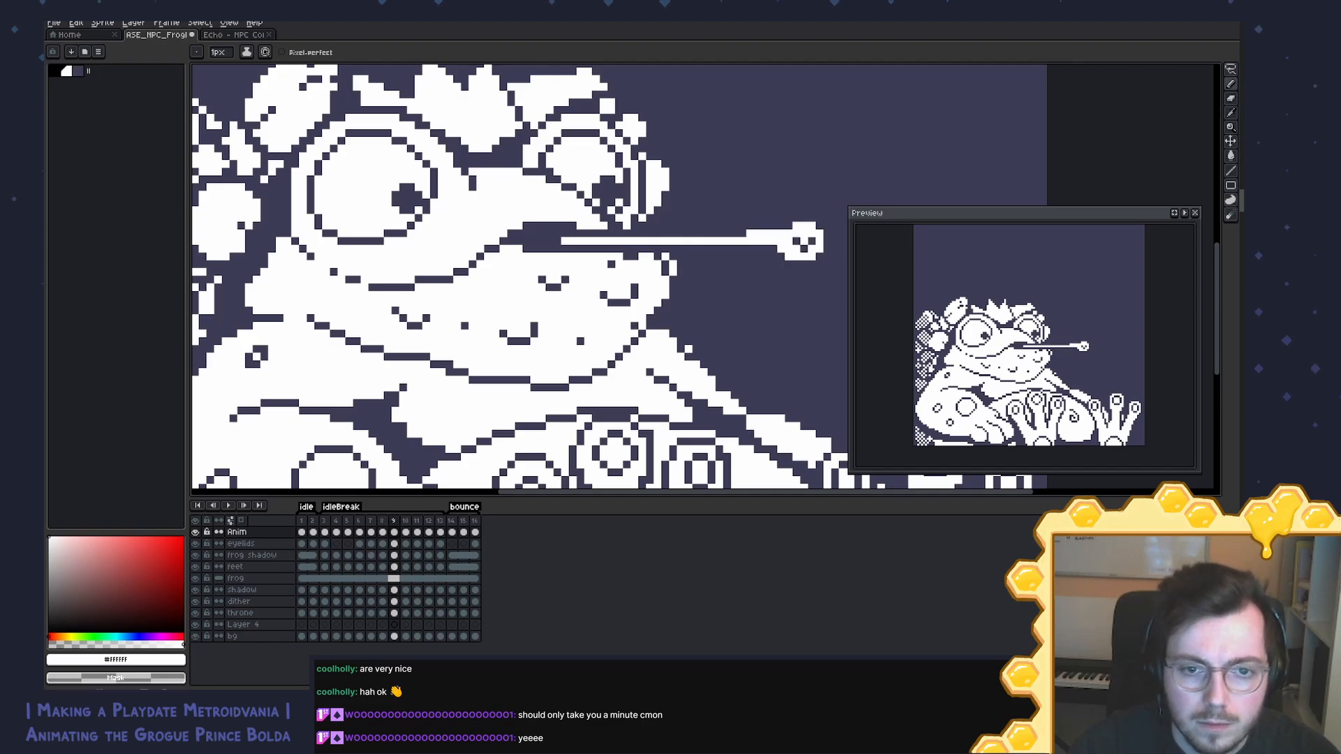
key("Left")
key("Left")
key("Right")
key("Right")
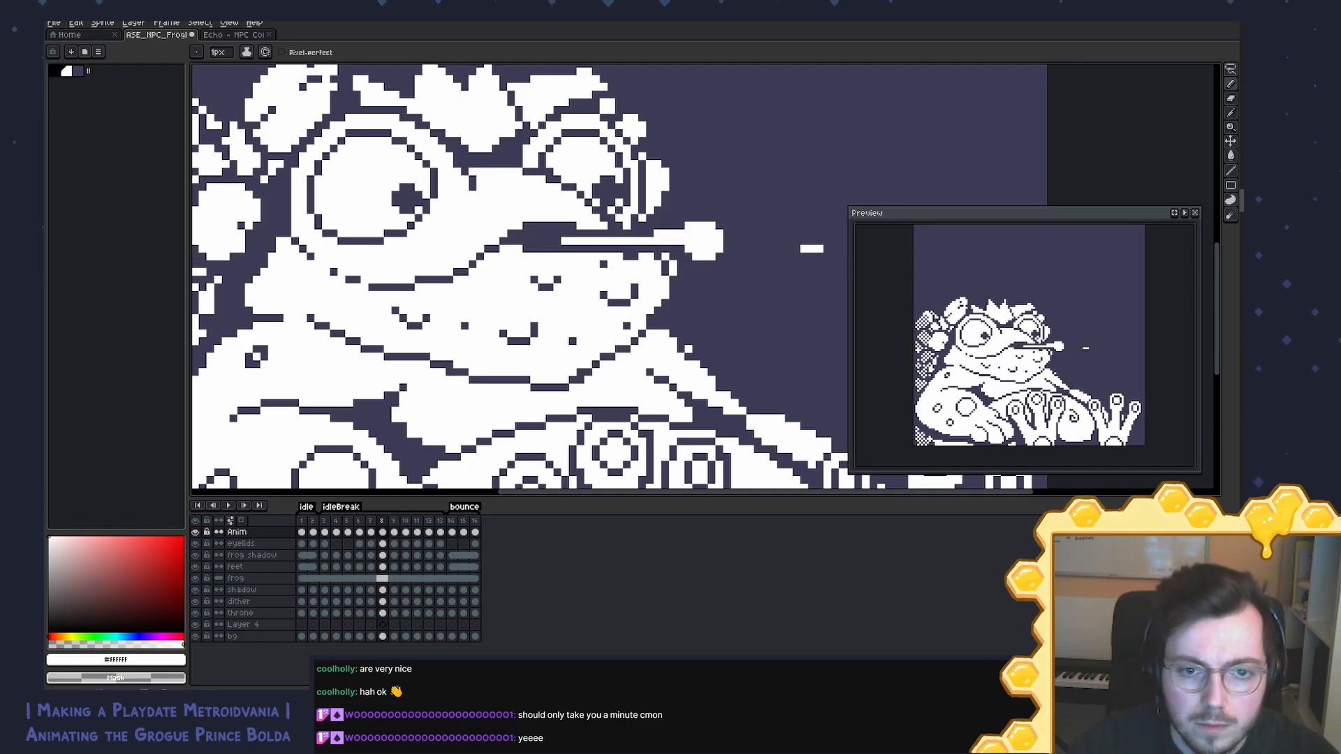
left_click(641, 283, "alt")
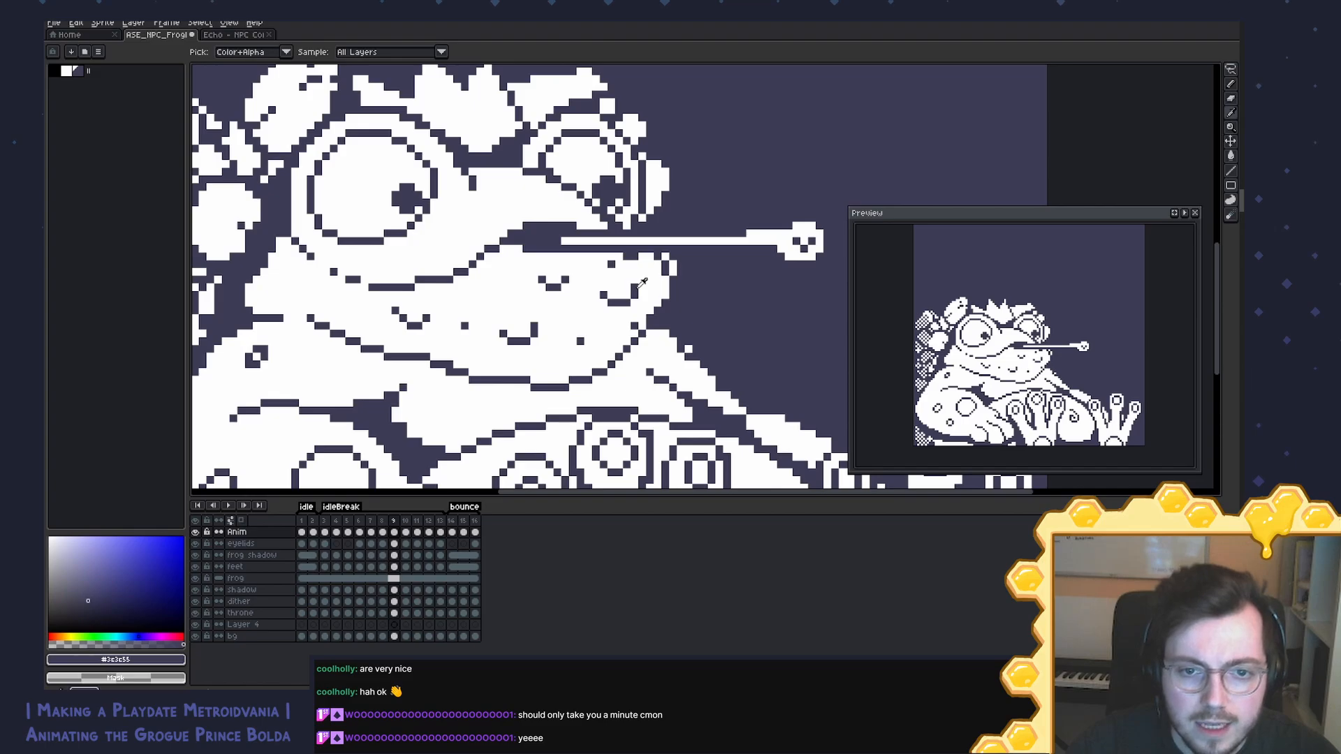
left_click(639, 292)
left_click(607, 299, "alt")
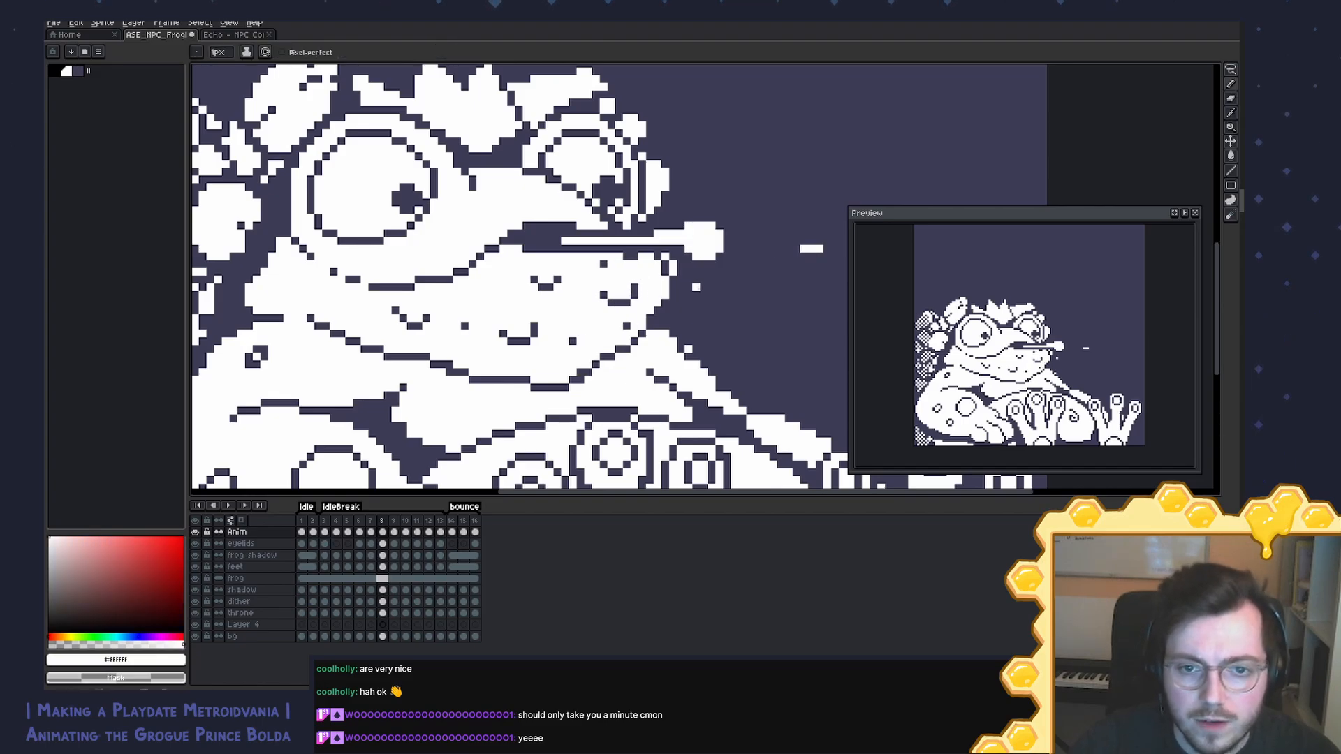
Step: Step through the frames leading up to frame 9 and play the animation to check the shifted throat details
key("Left")
key("Left")
key("Left")
key("Right")
key("Right")
key("Right")
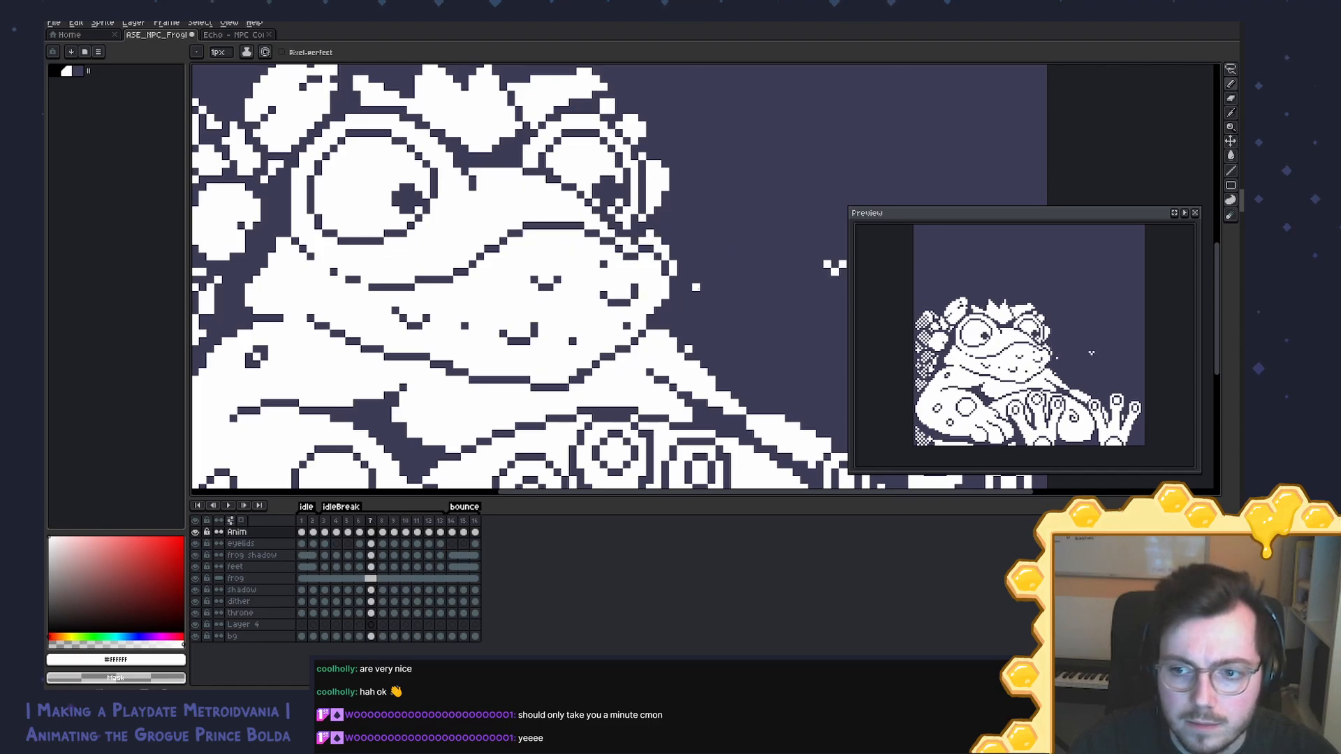
key("Return")
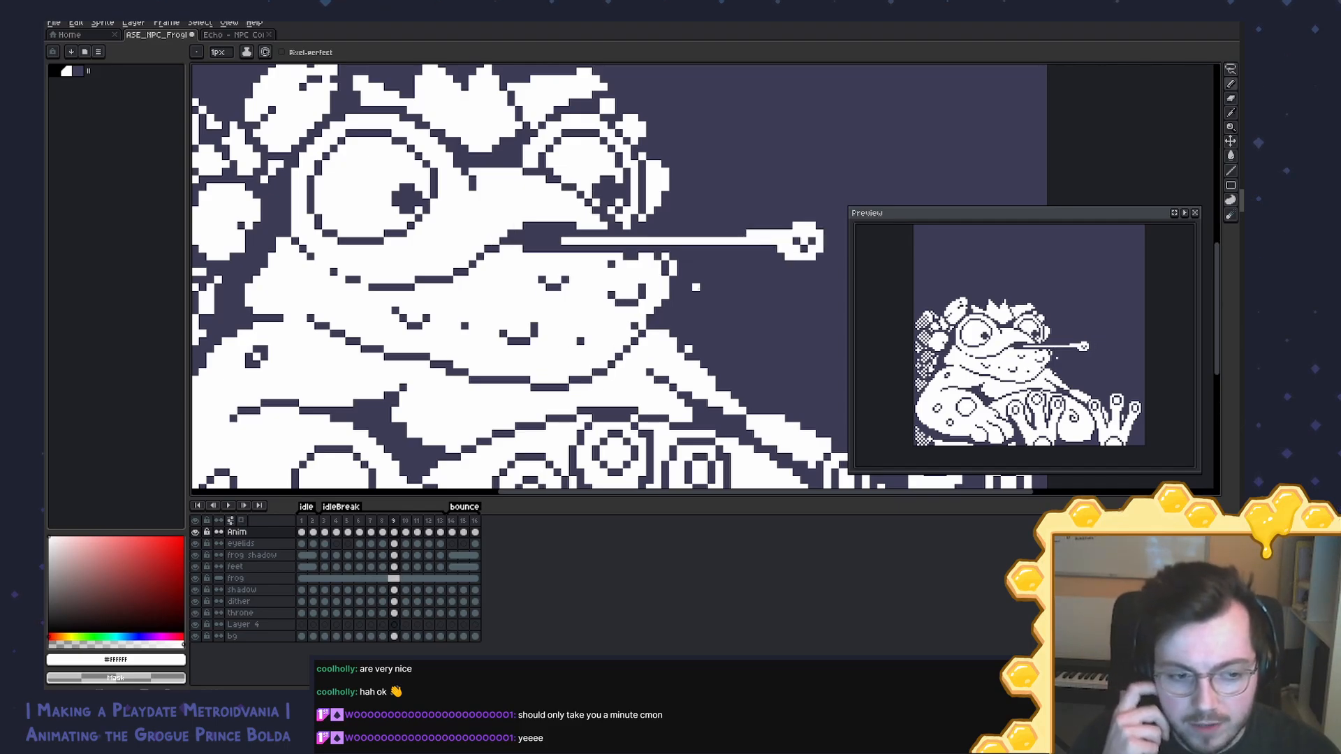
Step: Step back and forth through frames 8 to 11 to examine how the eye, chin and throat details change with the tongue
key("Left")
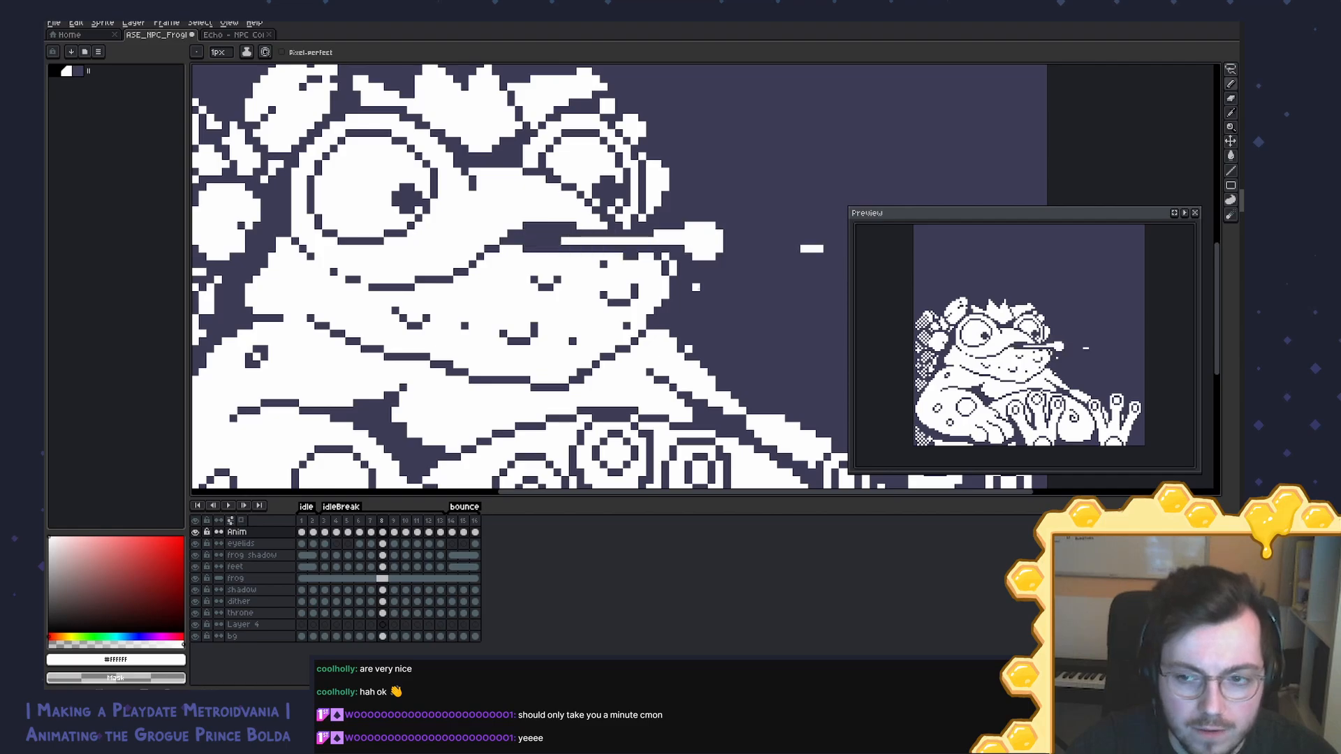
key("Right")
key("Right")
key("Left")
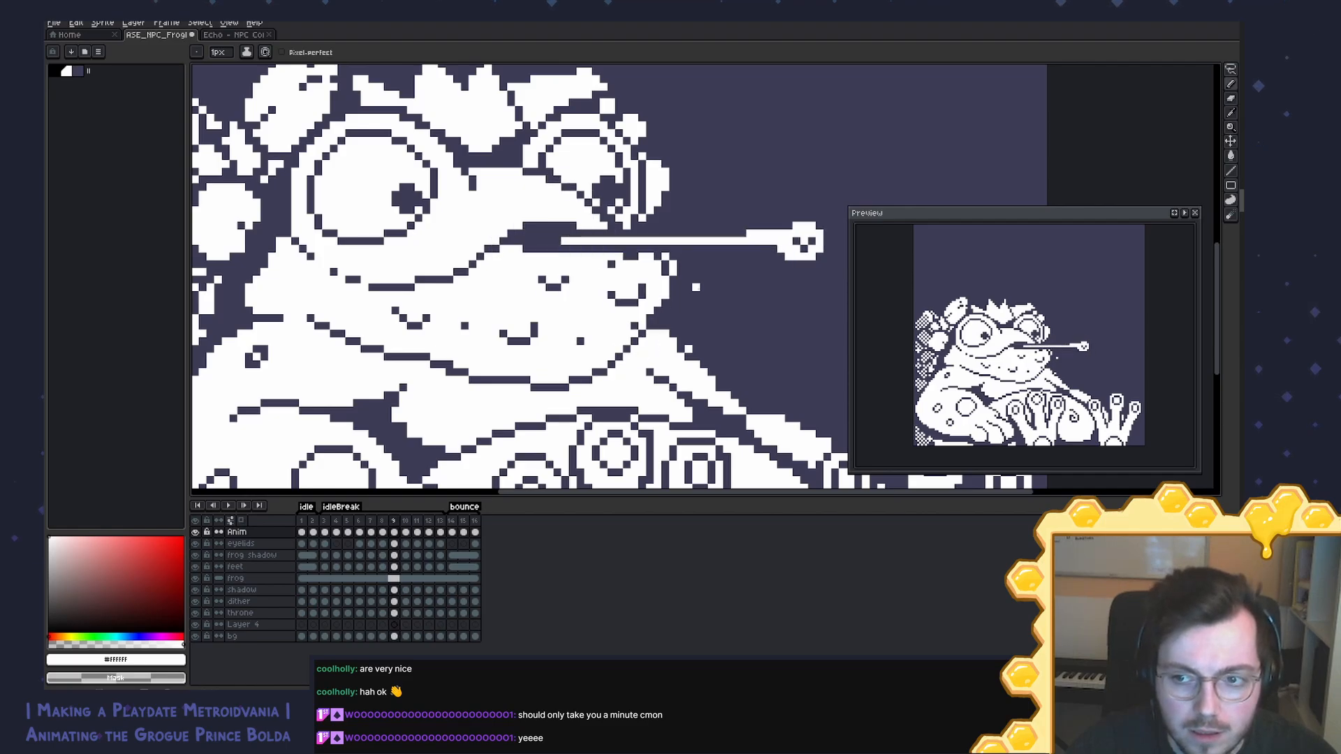
key("Right")
key("Left")
key("Left")
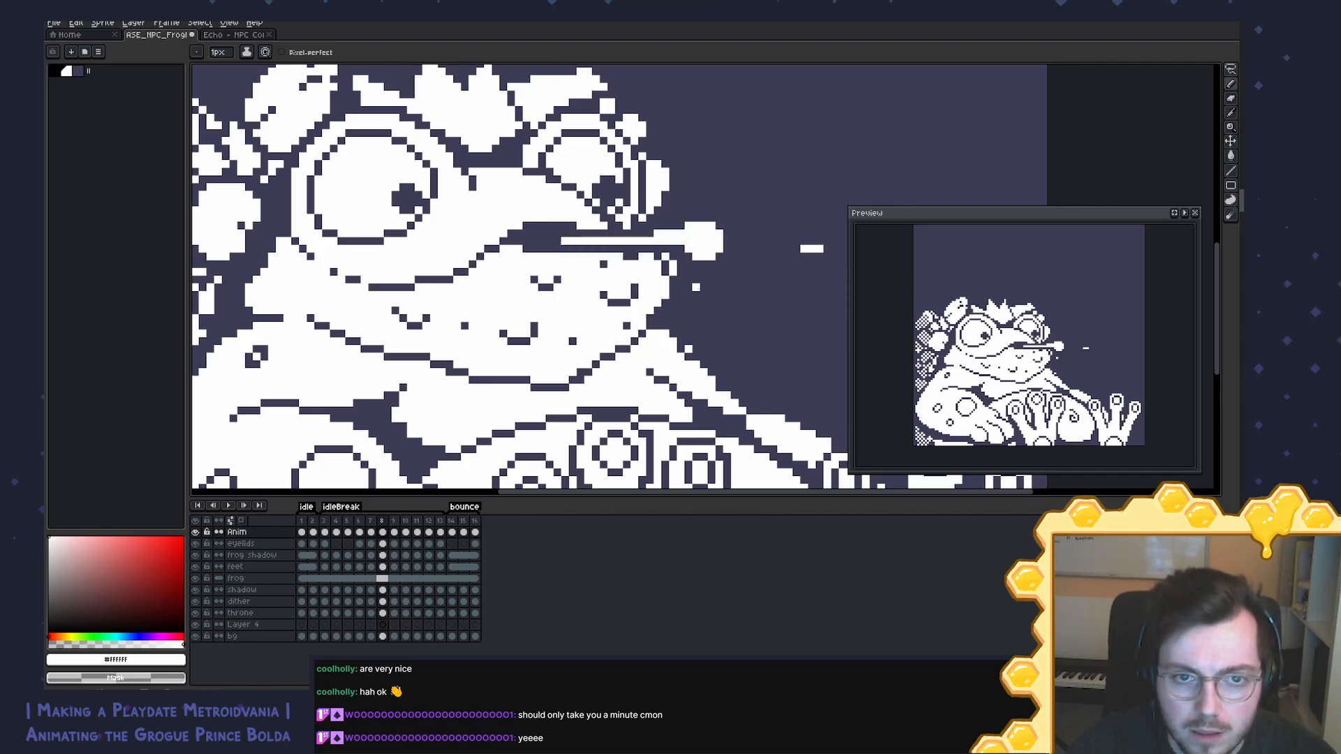
key("Right")
key("Left")
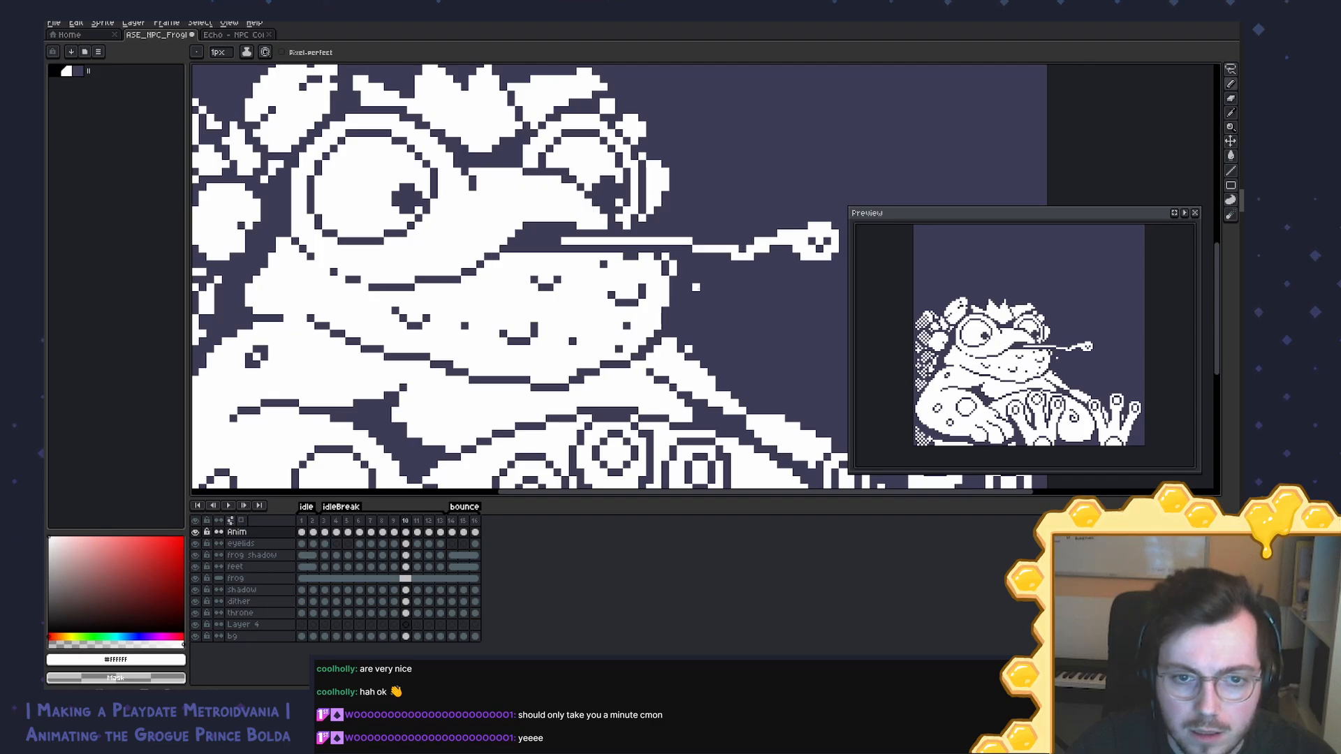
key("Right")
key("Left")
key("Right")
key("Right")
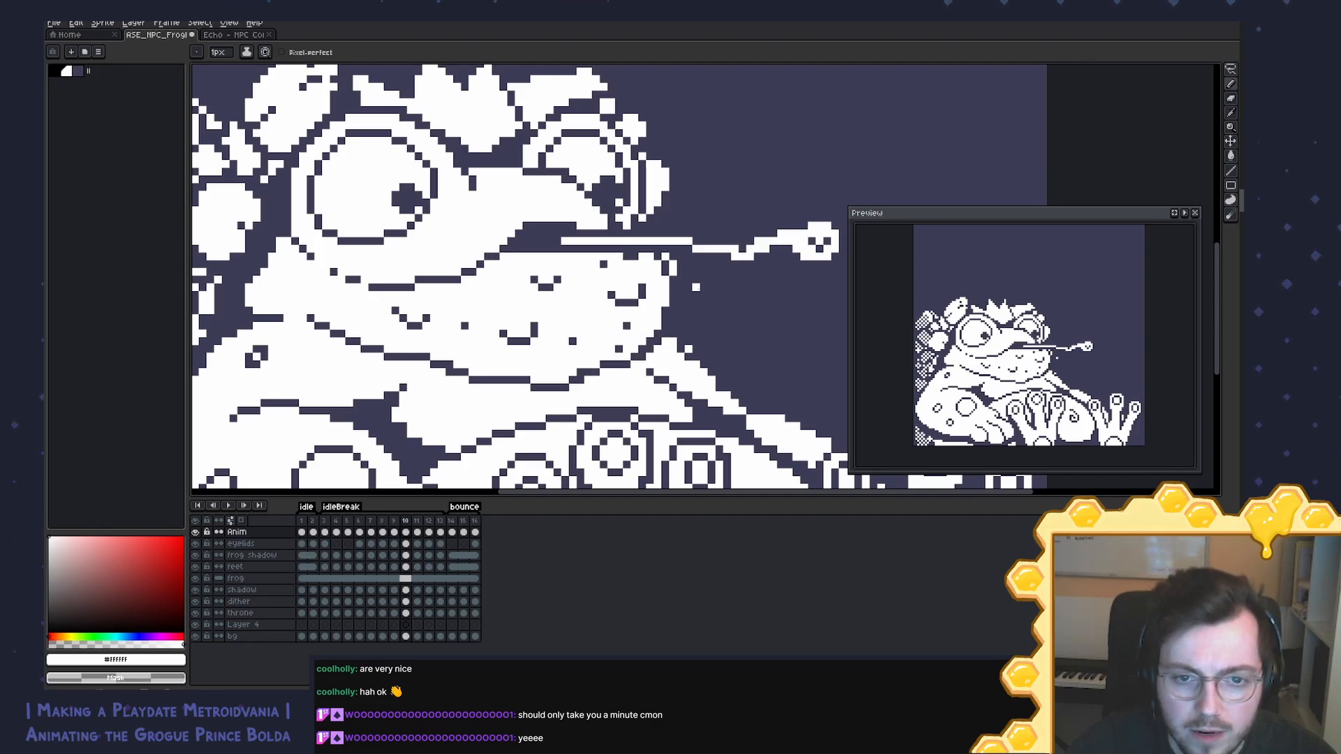
key("Left")
key("Right")
key("Left")
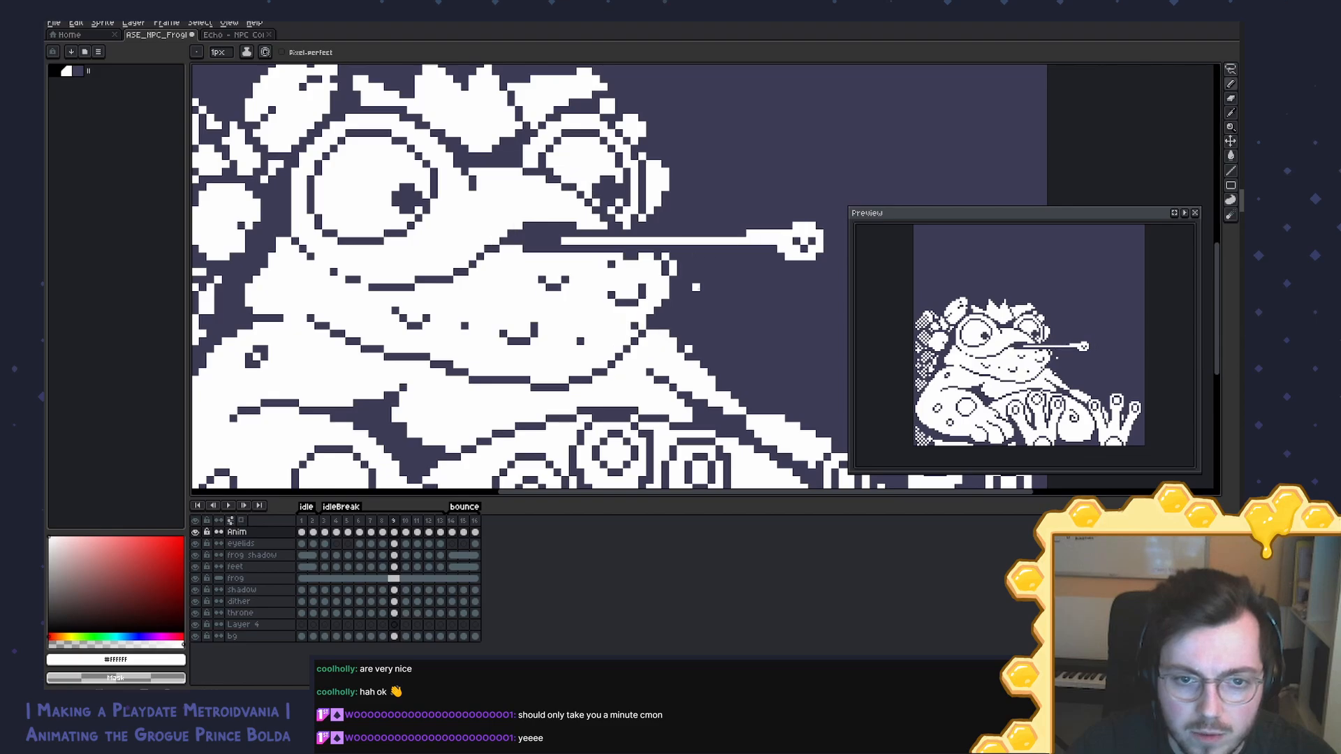
key("Right")
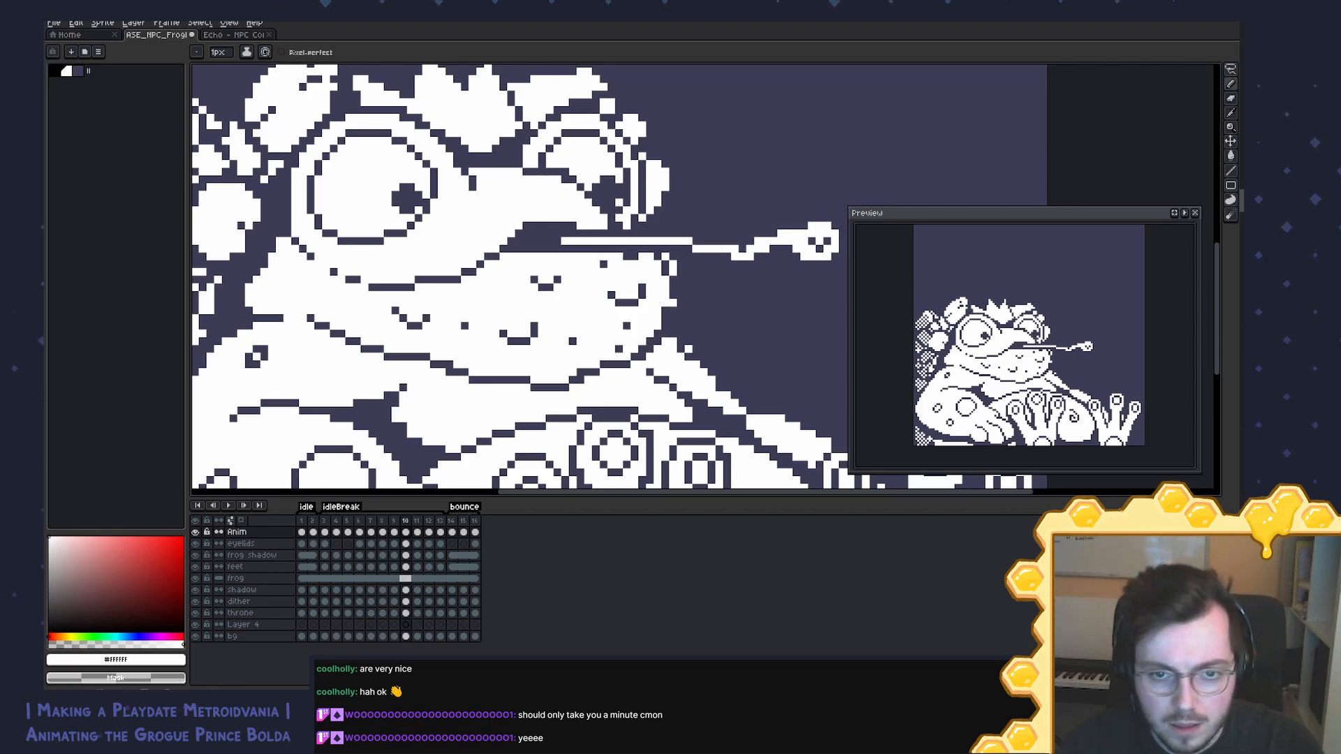
key("Right")
key("Left")
key("Right")
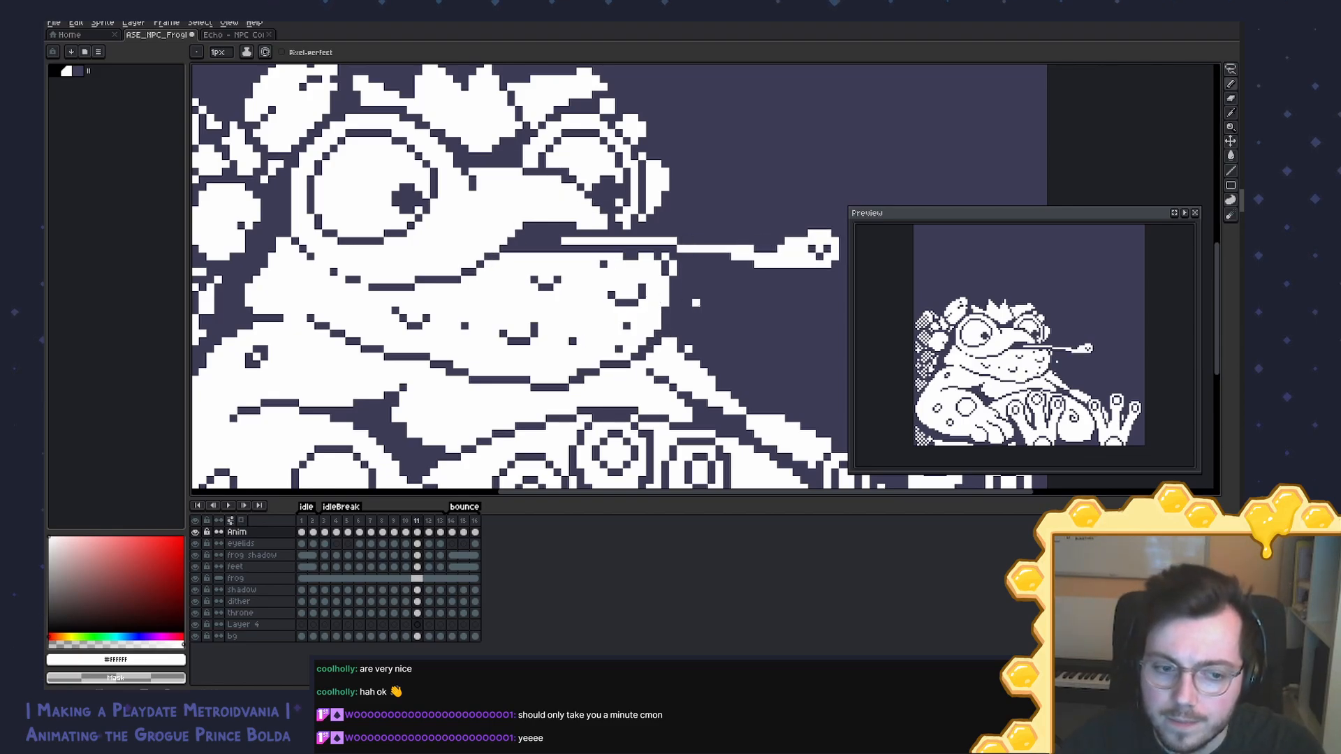
Step: Play the animation, then step through the tongue frames again to compare frame 10 with its neighbours
key("Return")
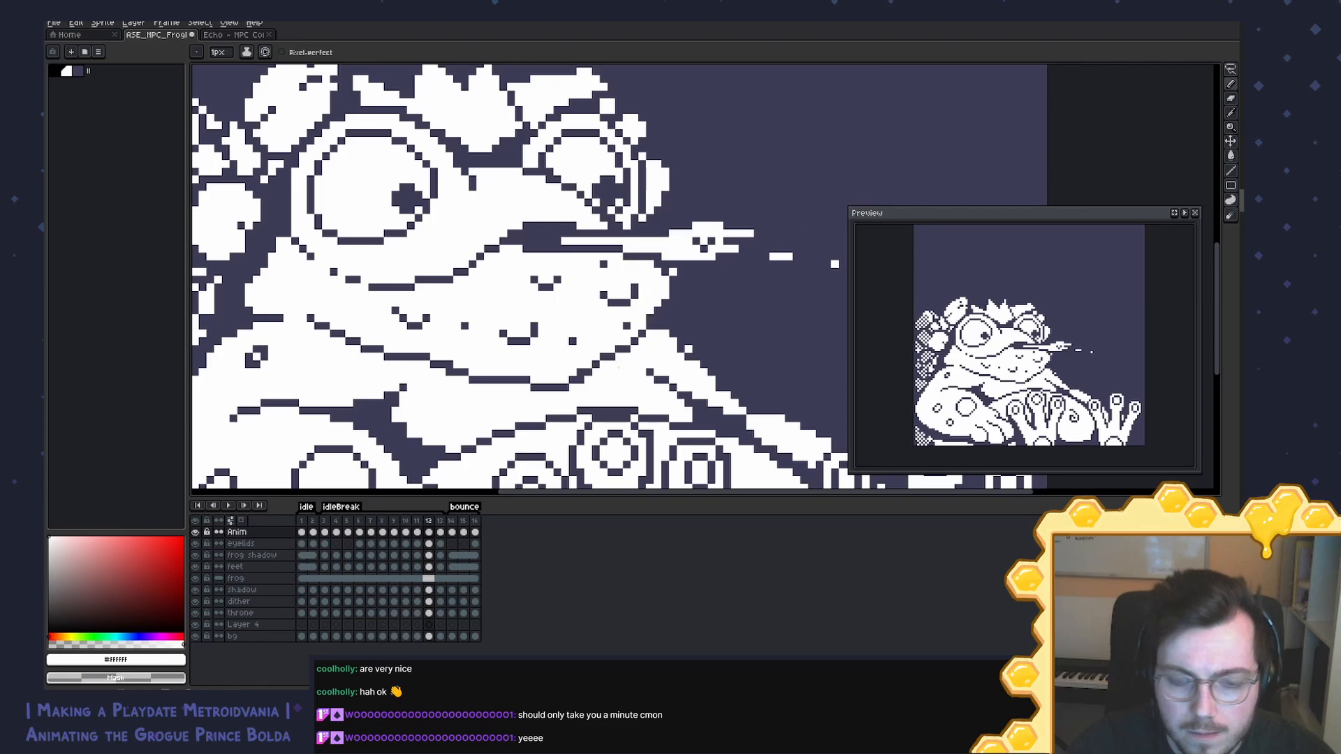
key("Return")
key("Right")
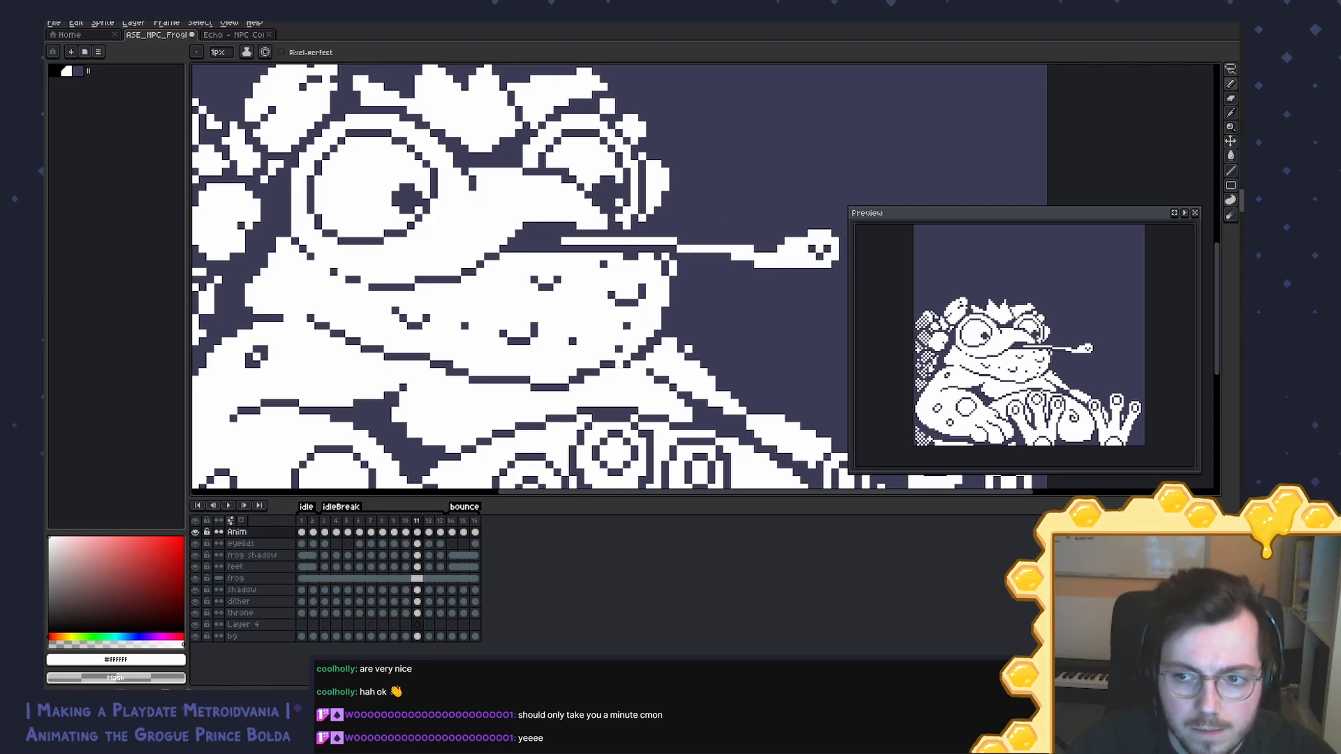
key("Left")
key("Left")
key("Left")
key("Right")
key("Right")
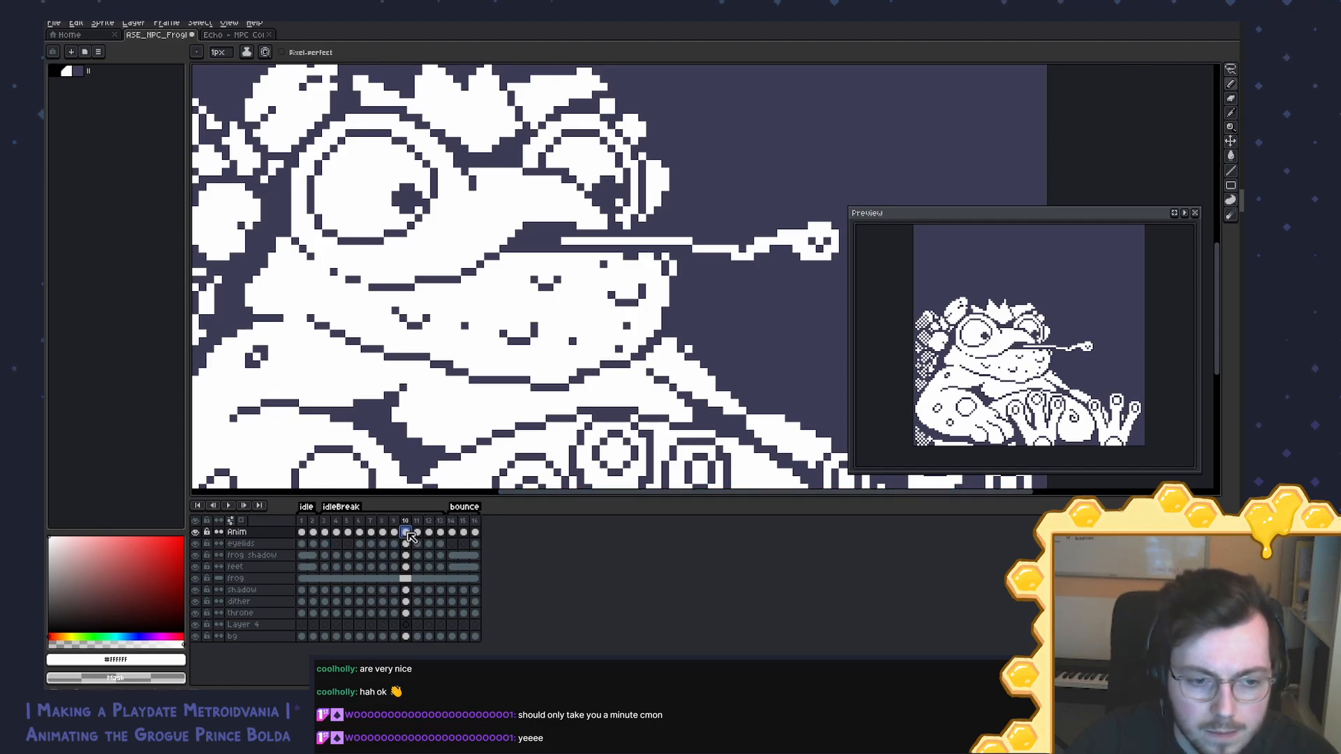
key("l")
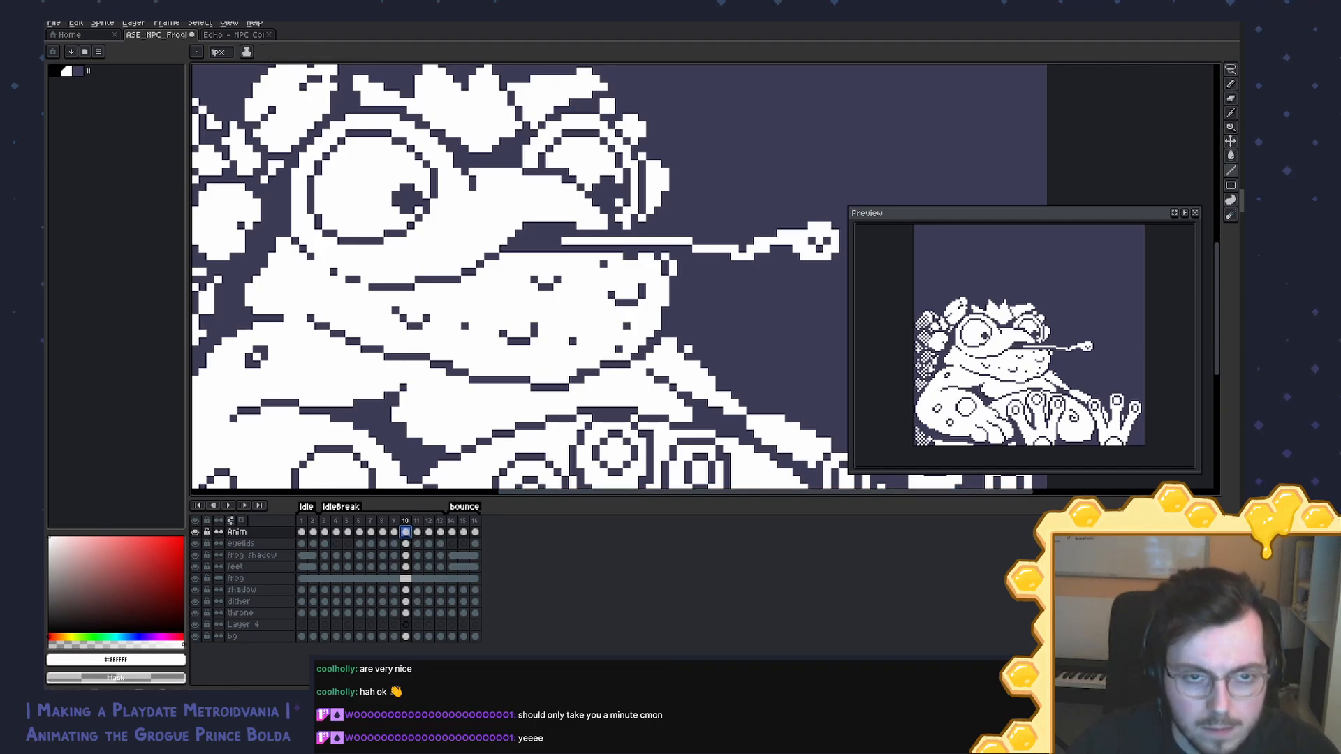
scroll(430, 287, "down", 2)
left_click_drag(499, 247, 477, 271)
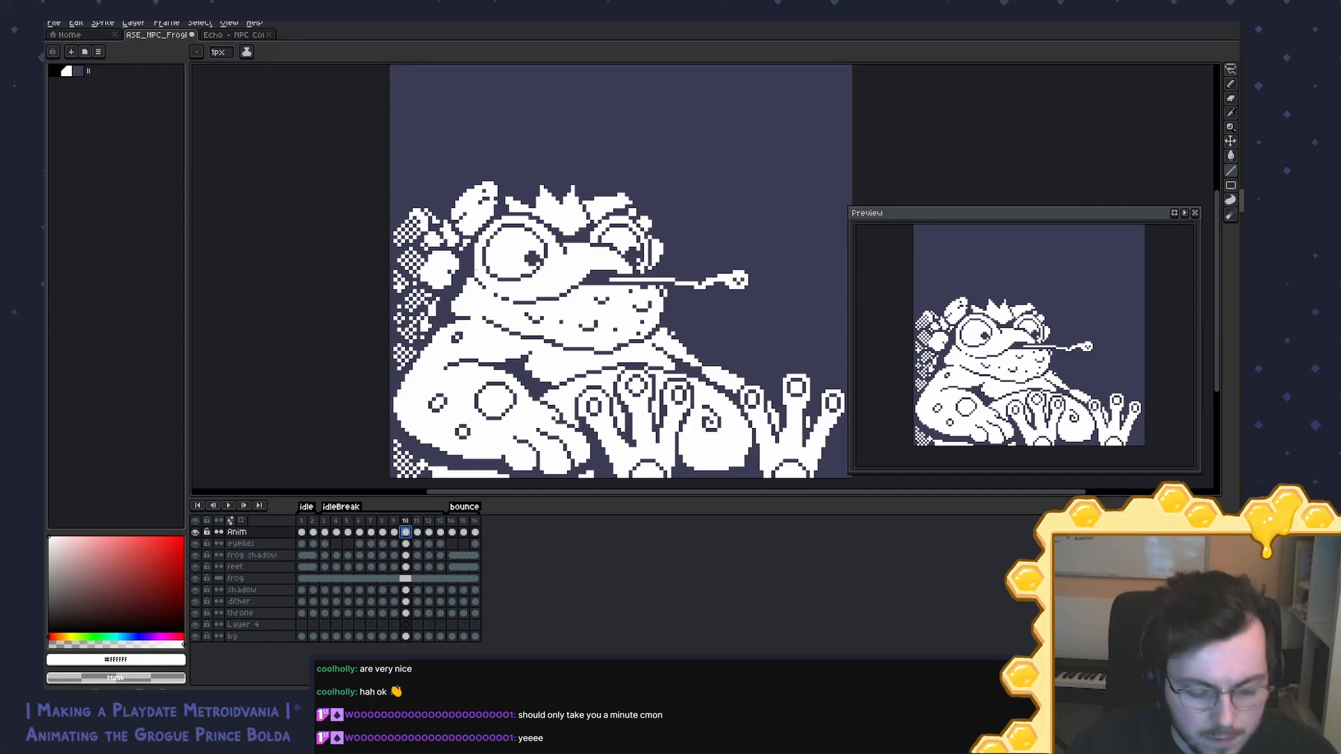
key("w")
left_click_drag(627, 179, 576, 175)
key("ctrl+i")
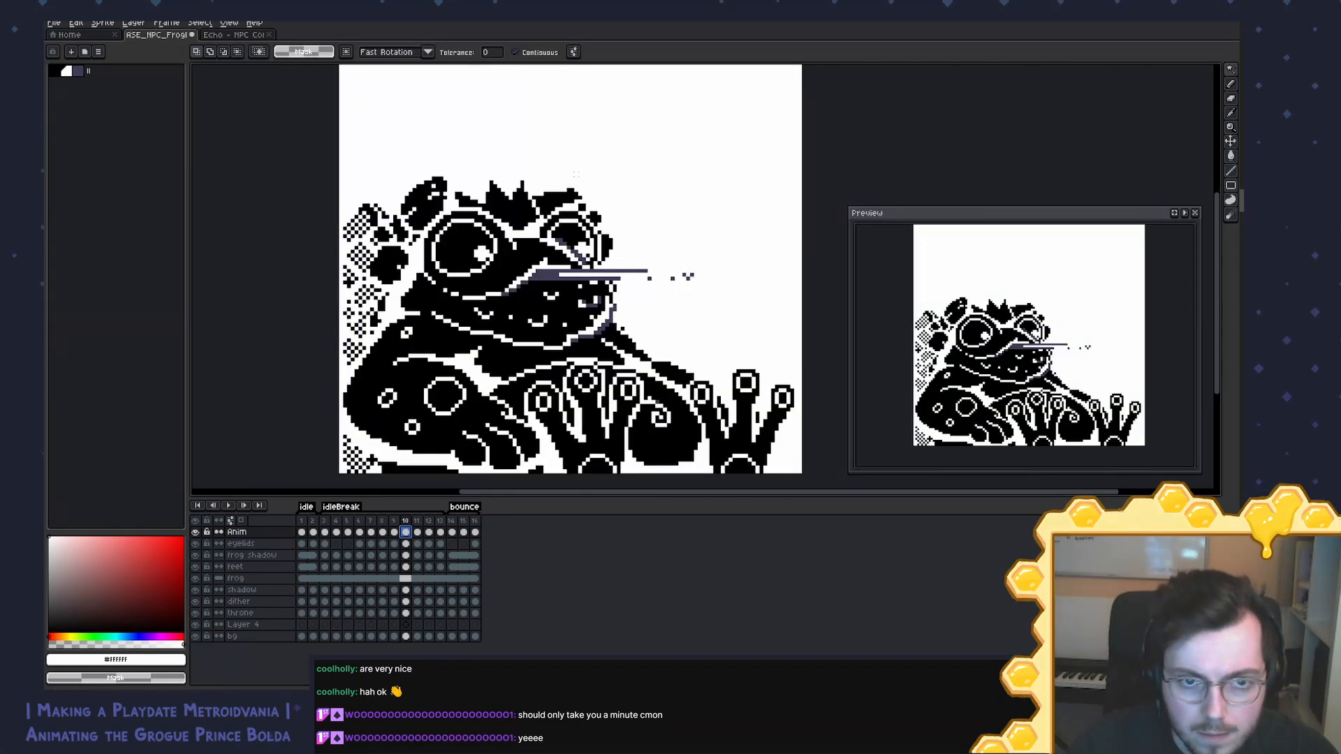
left_click(577, 175)
key("ctrl+d")
key("b")
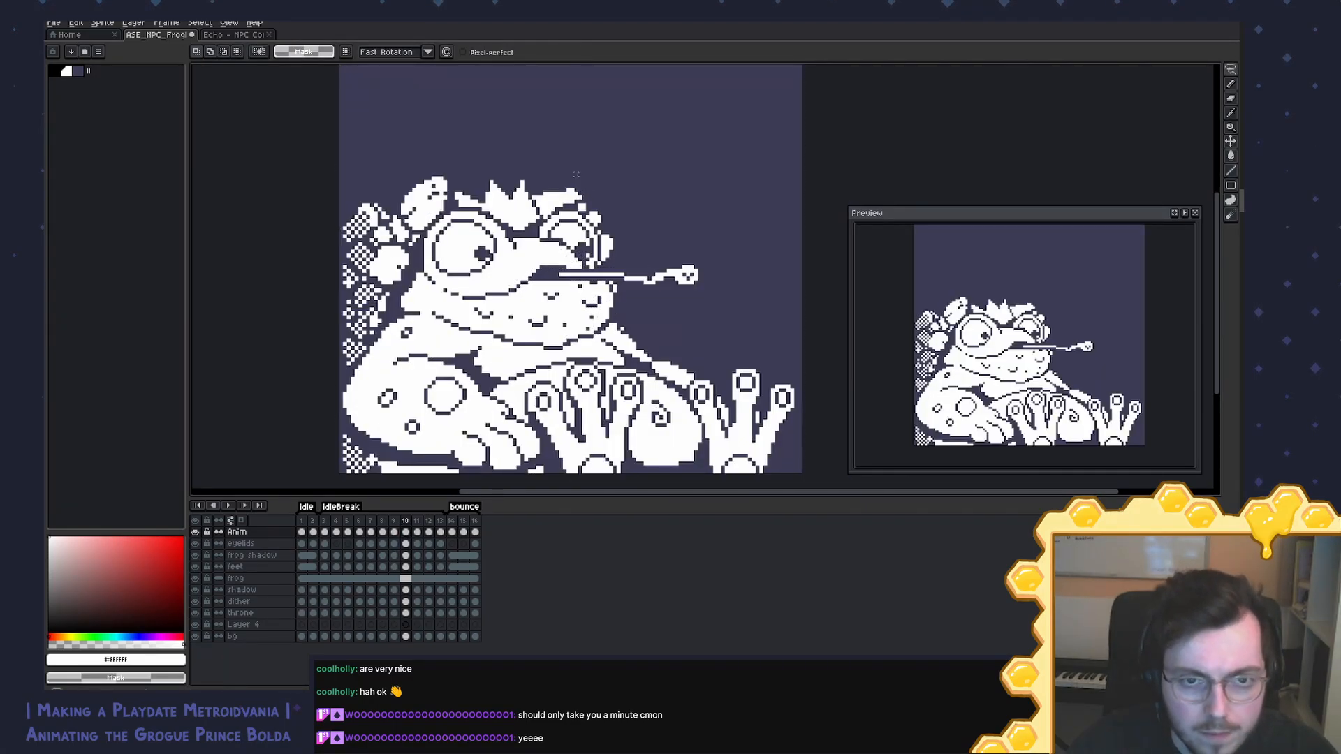
Step: Lasso the frog's head and throat on frame 10, copy them in place onto the Anim layer of frames 9 and 8, and clear the selection
mouse_move(551, 170)
left_mouse_down()
mouse_move(641, 231)
mouse_move(606, 275)
mouse_move(597, 346)
mouse_move(457, 332)
mouse_move(513, 142)
mouse_move(545, 138)
left_mouse_up()
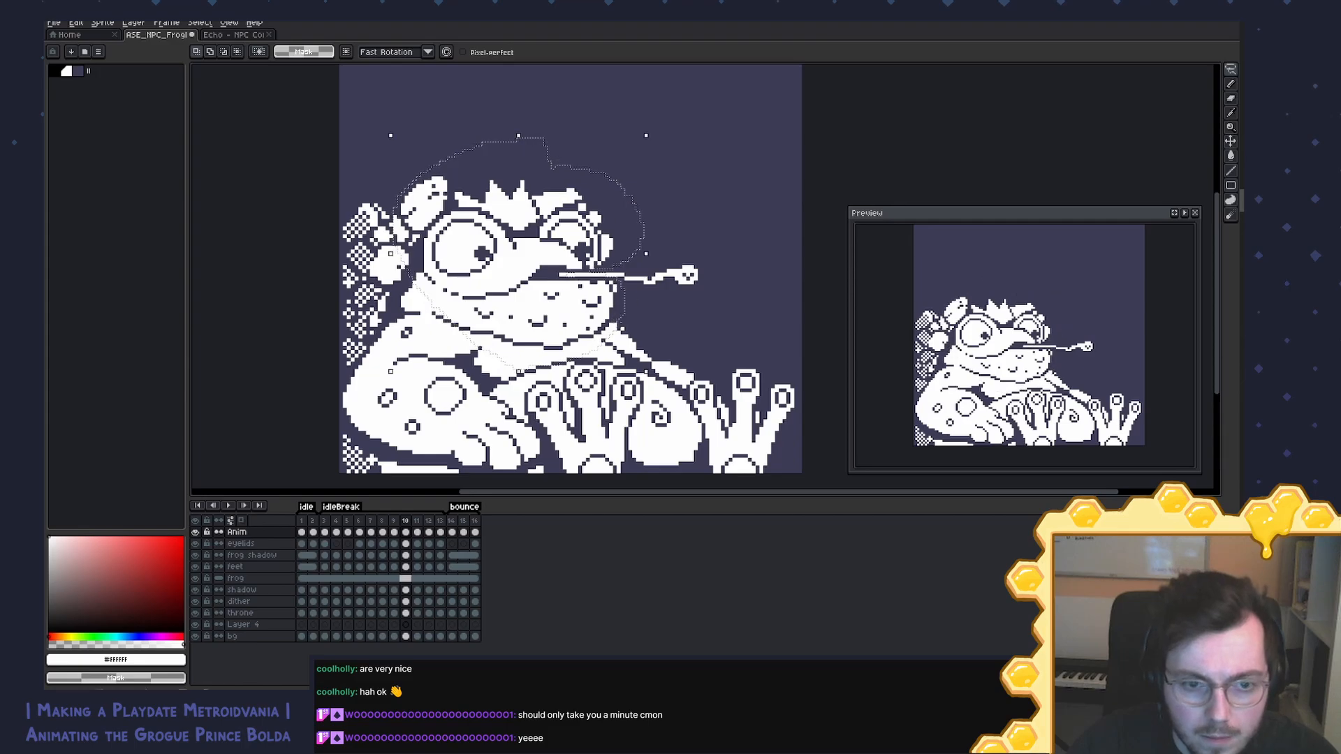
left_click(394, 532)
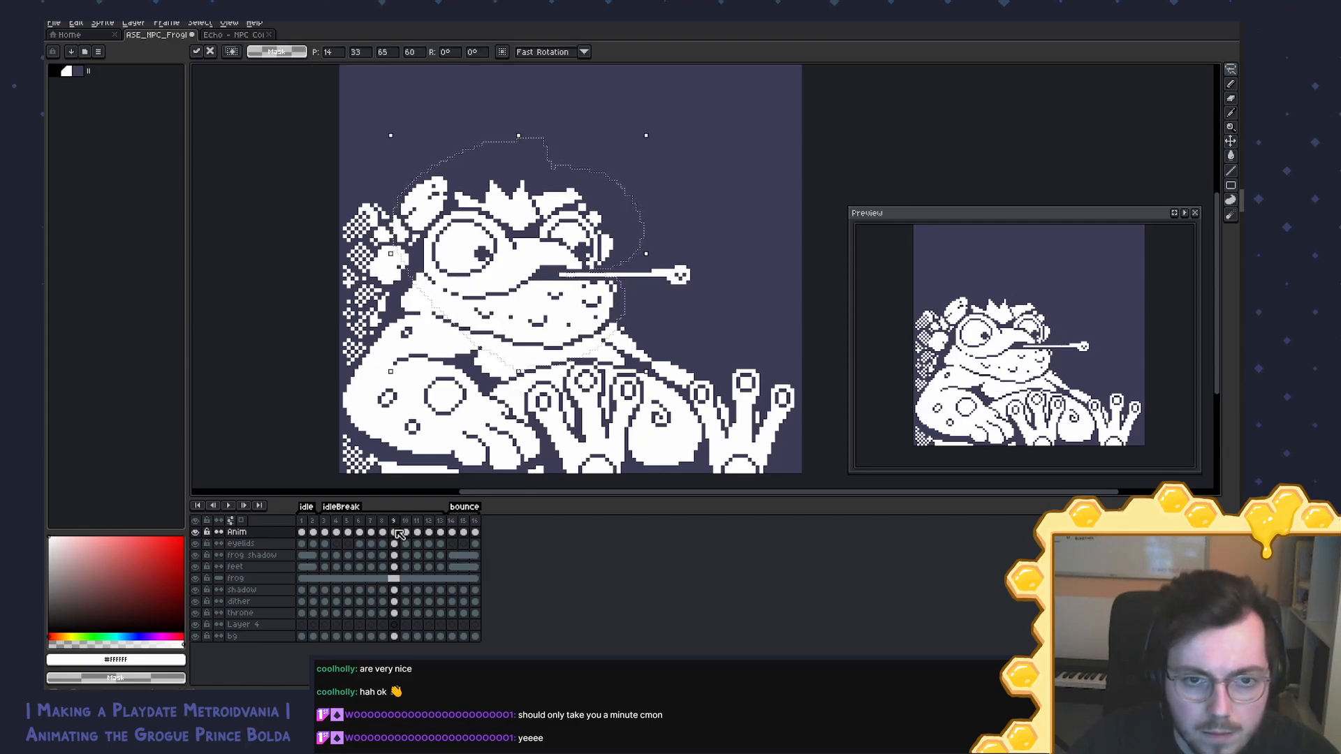
left_click(384, 533)
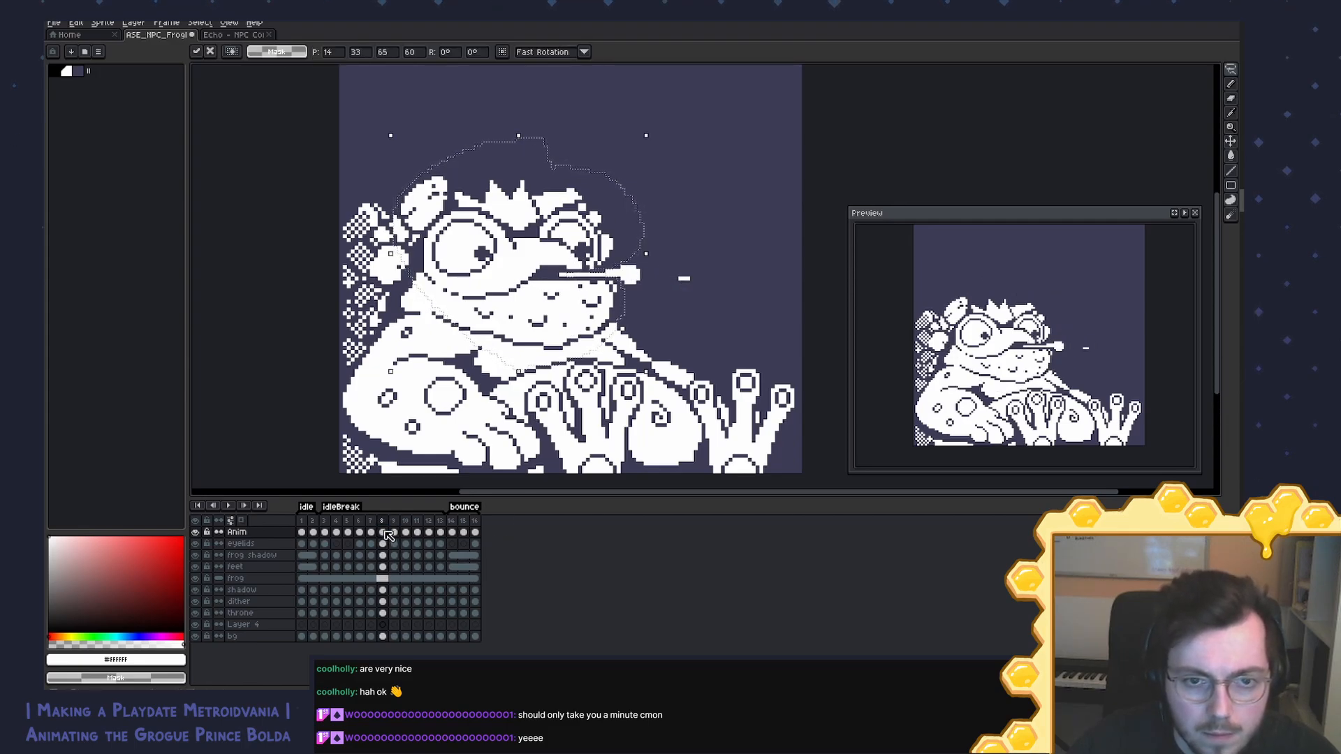
key("ctrl+d")
Step: Step back and forth between frame 9 and the frames before it to check the face as the tongue shoots out
key("Left")
key("Left")
key("Right")
key("Right")
key("Right")
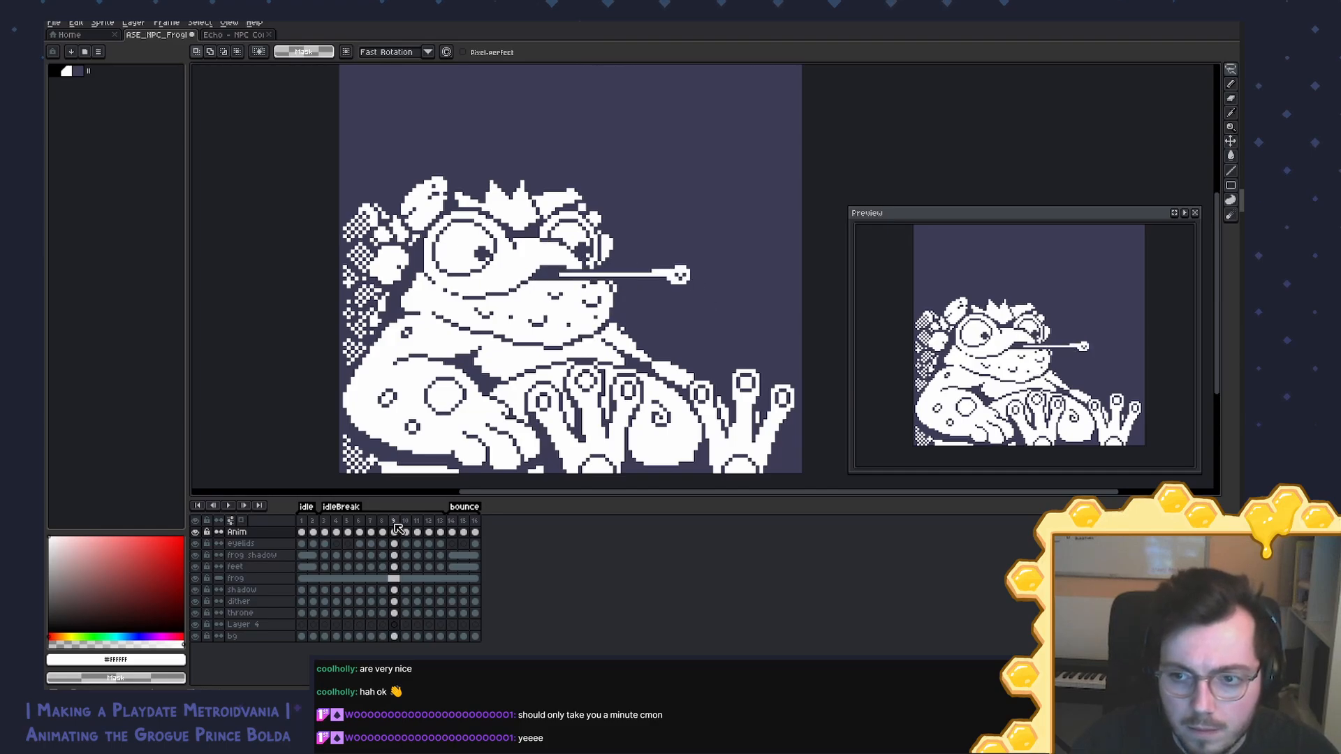
key("Left")
key("Left")
key("Right")
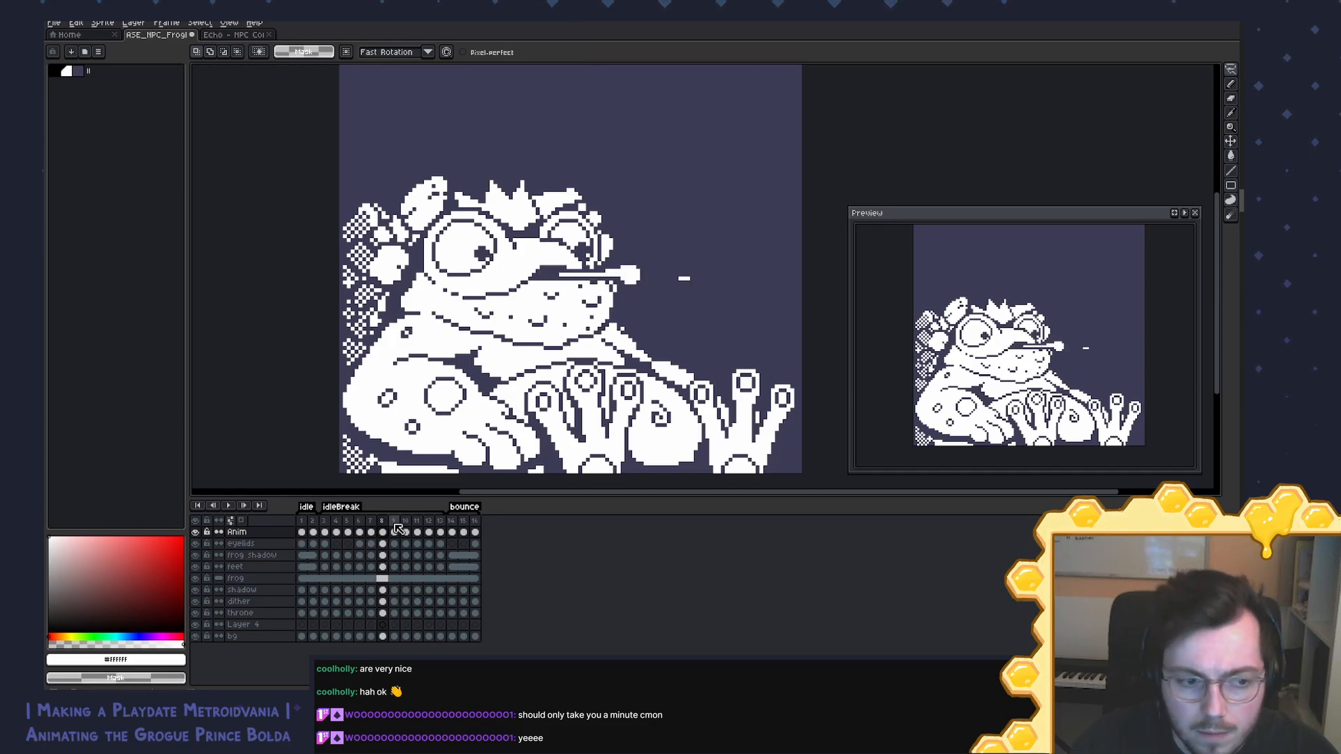
Step: Toggle the visibility of the eyelids and Anim layers on frames 8 and 9 to examine what each contributes to the face
left_click(197, 544)
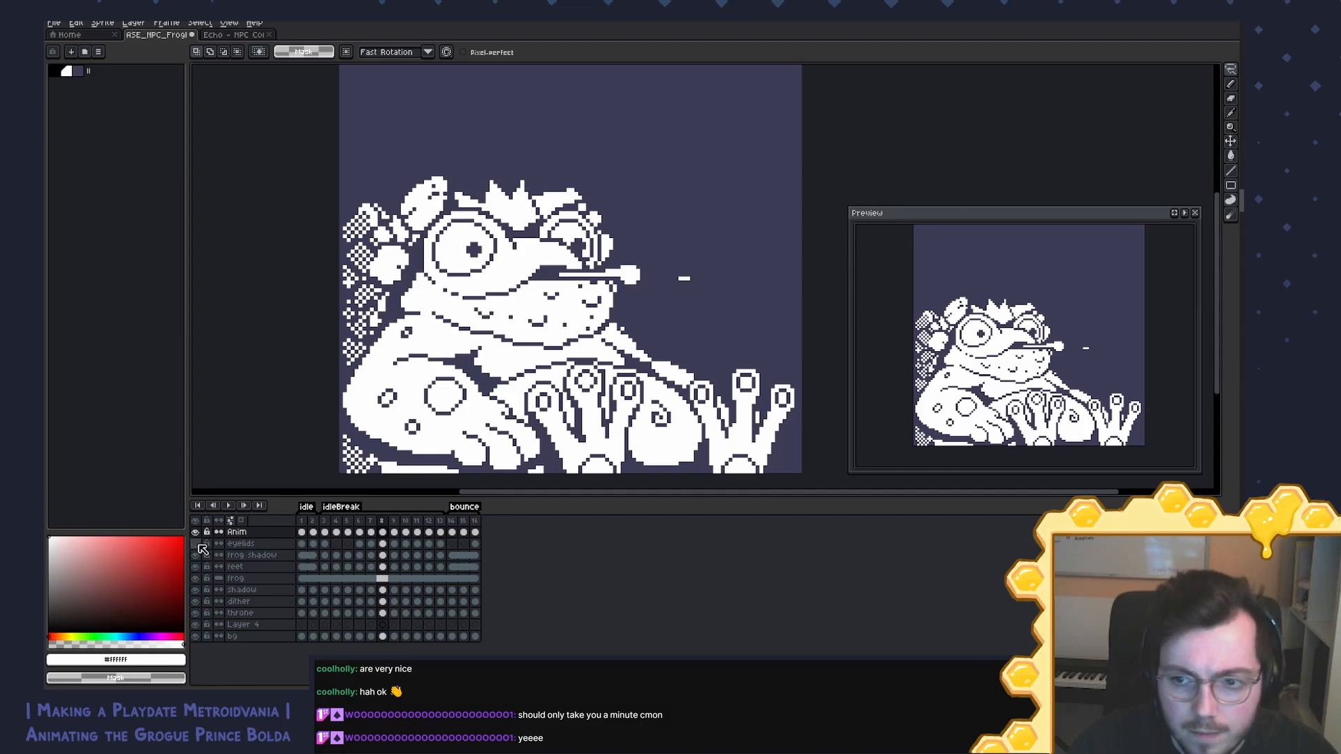
left_click(199, 546)
key("Right")
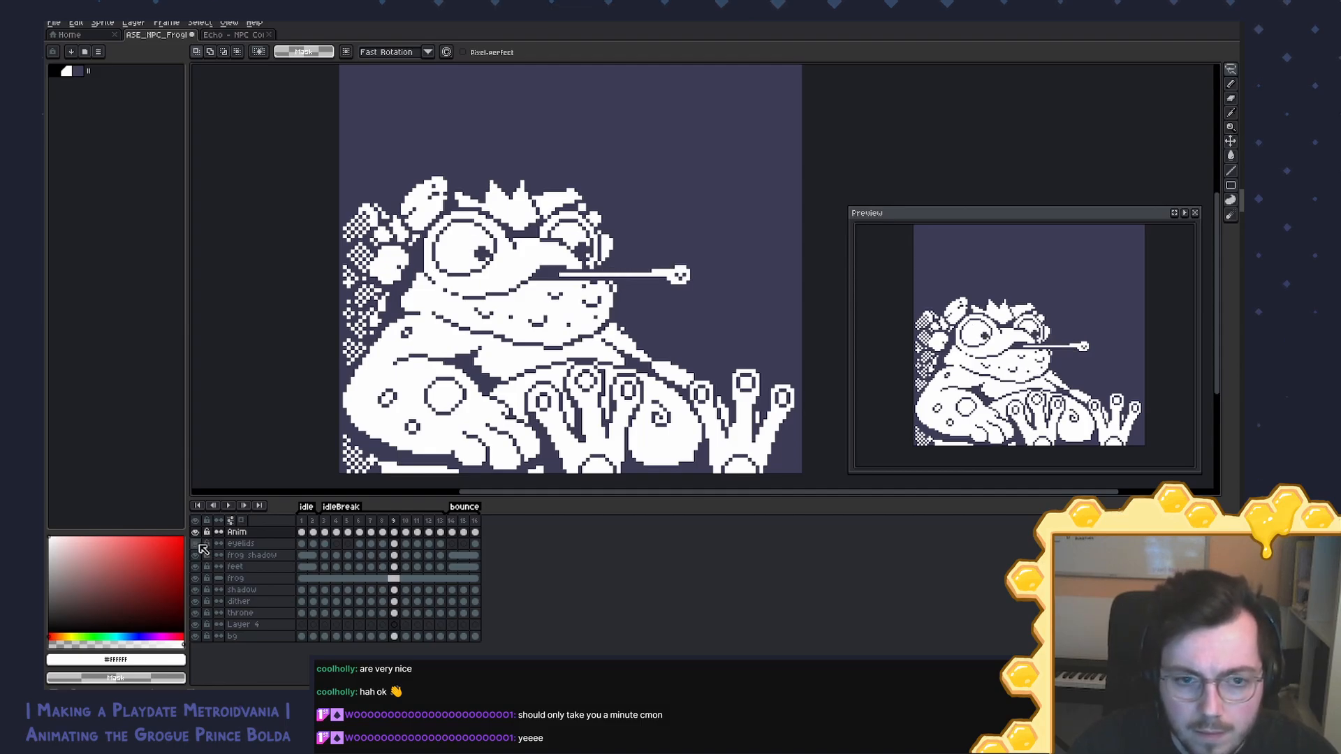
left_click(198, 536)
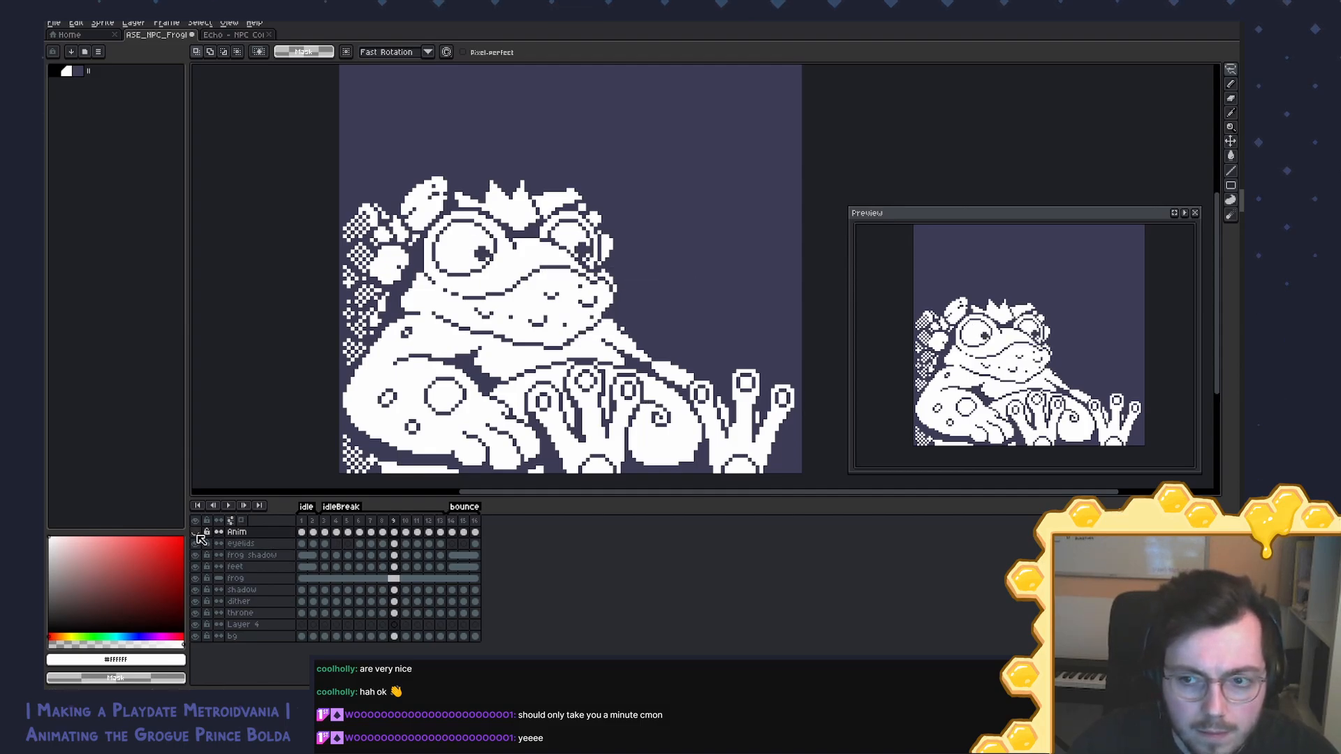
left_click(197, 536)
left_click(197, 536)
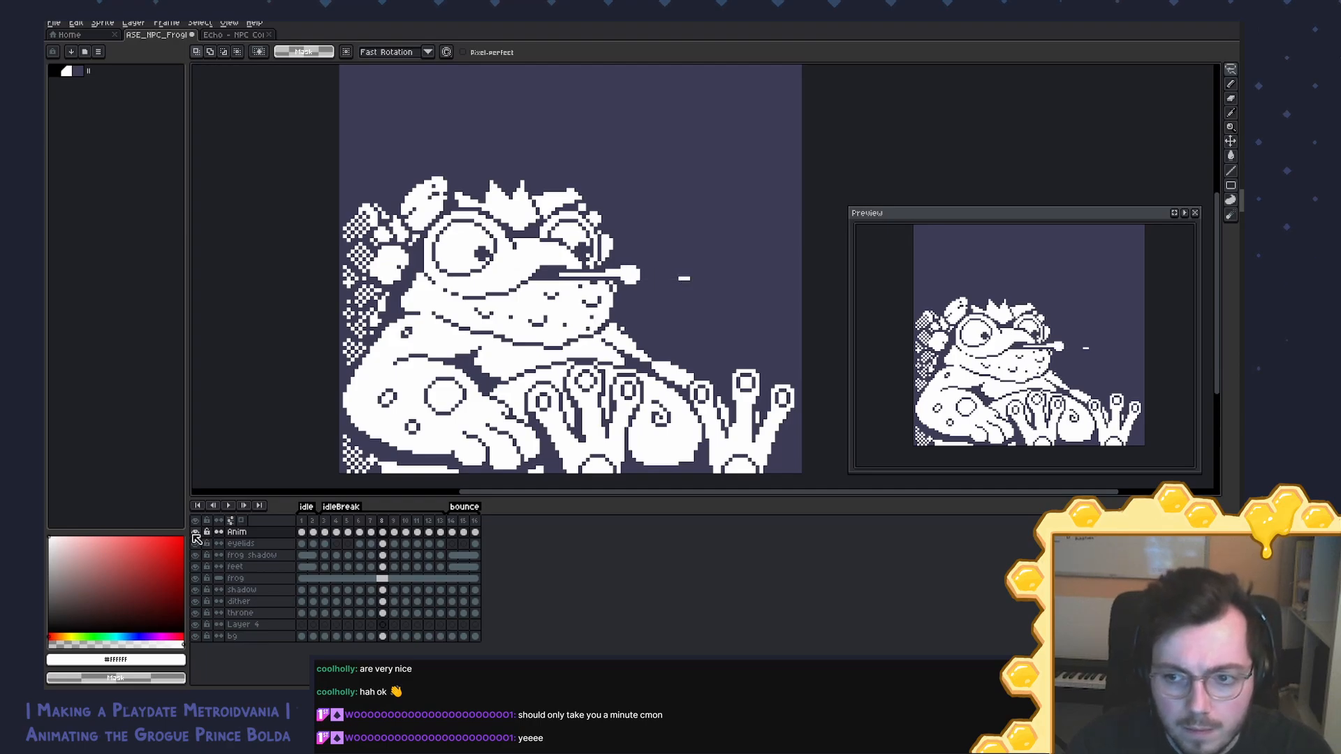
left_click(196, 539)
left_click(196, 538)
left_click(196, 538)
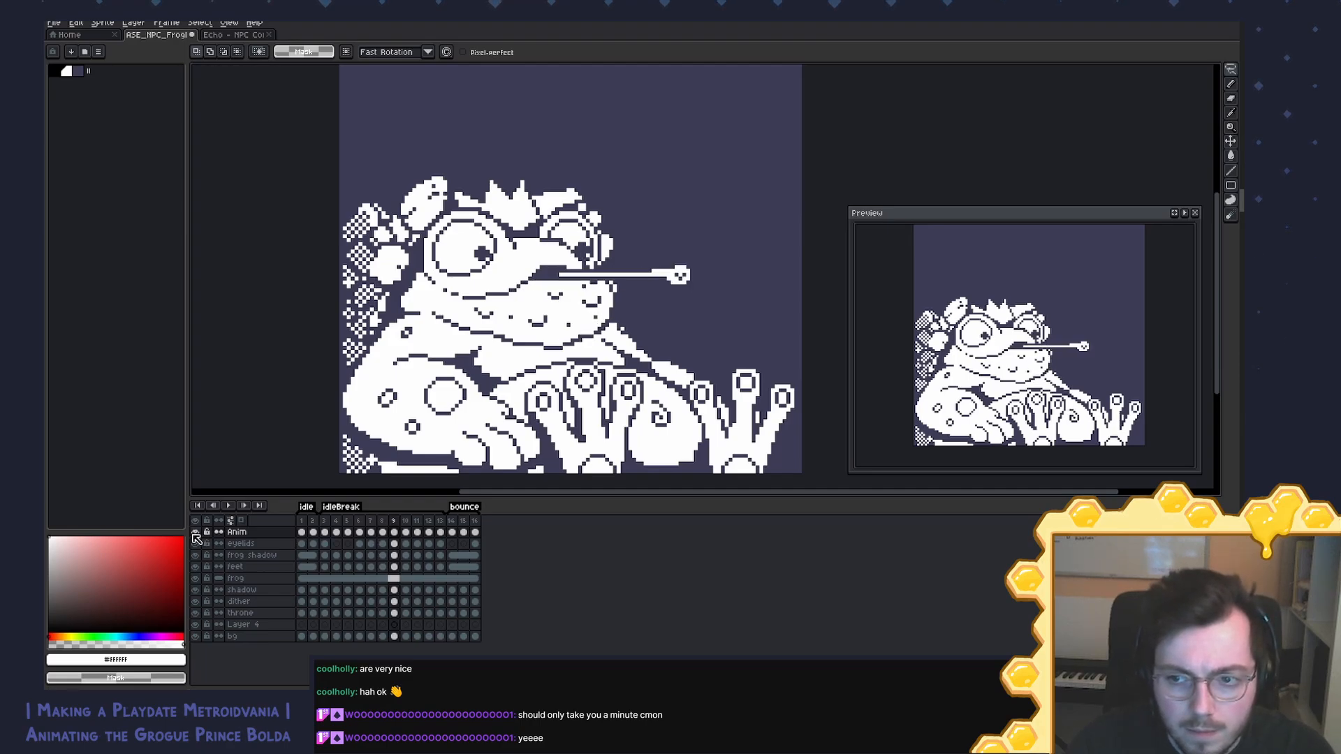
left_click(196, 539)
left_click(196, 539)
Step: Save the sprite file and go to frame 10 with the frog's face in close view
scroll(489, 302, "up", 2)
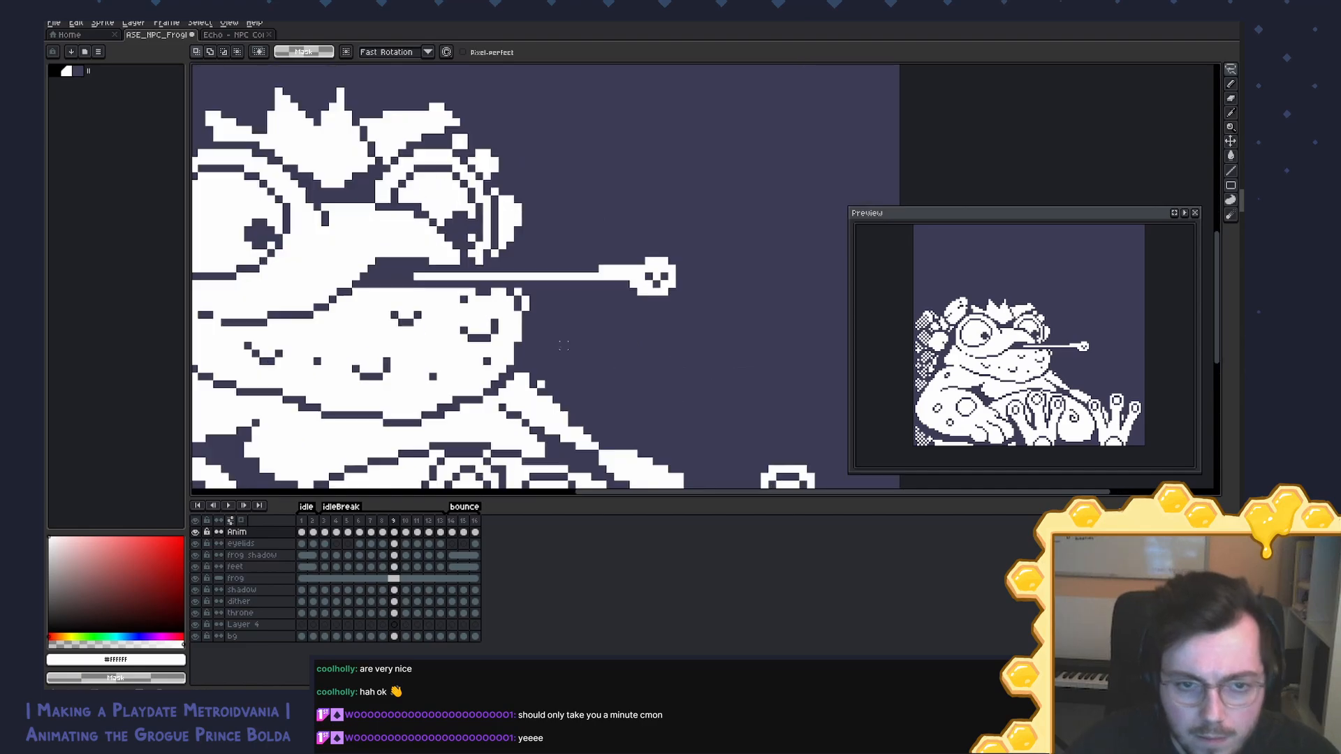
left_click_drag(491, 301, 568, 300)
key("ctrl+s")
key("Right")
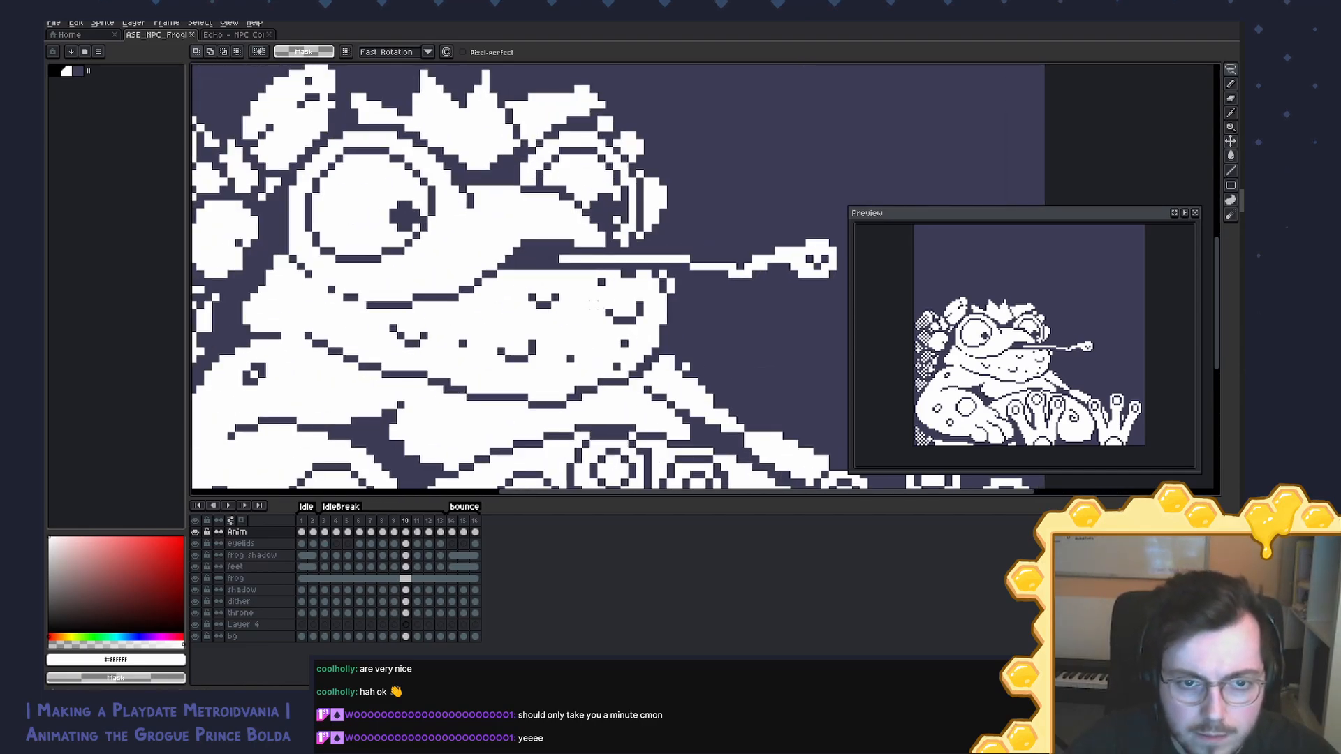
Step: Lasso the front part of the frog's chin with its warts on frame 9 and try shifting it one pixel left
key("Left")
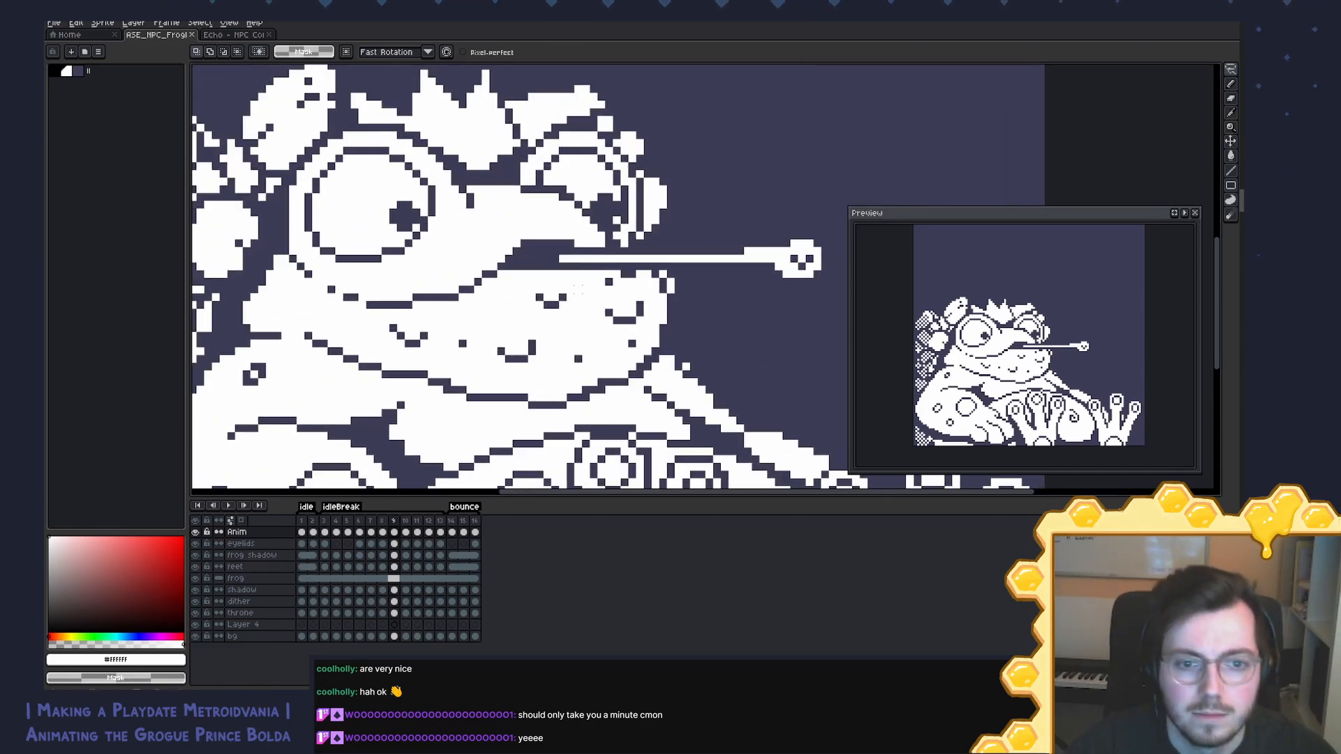
key("b")
key("q")
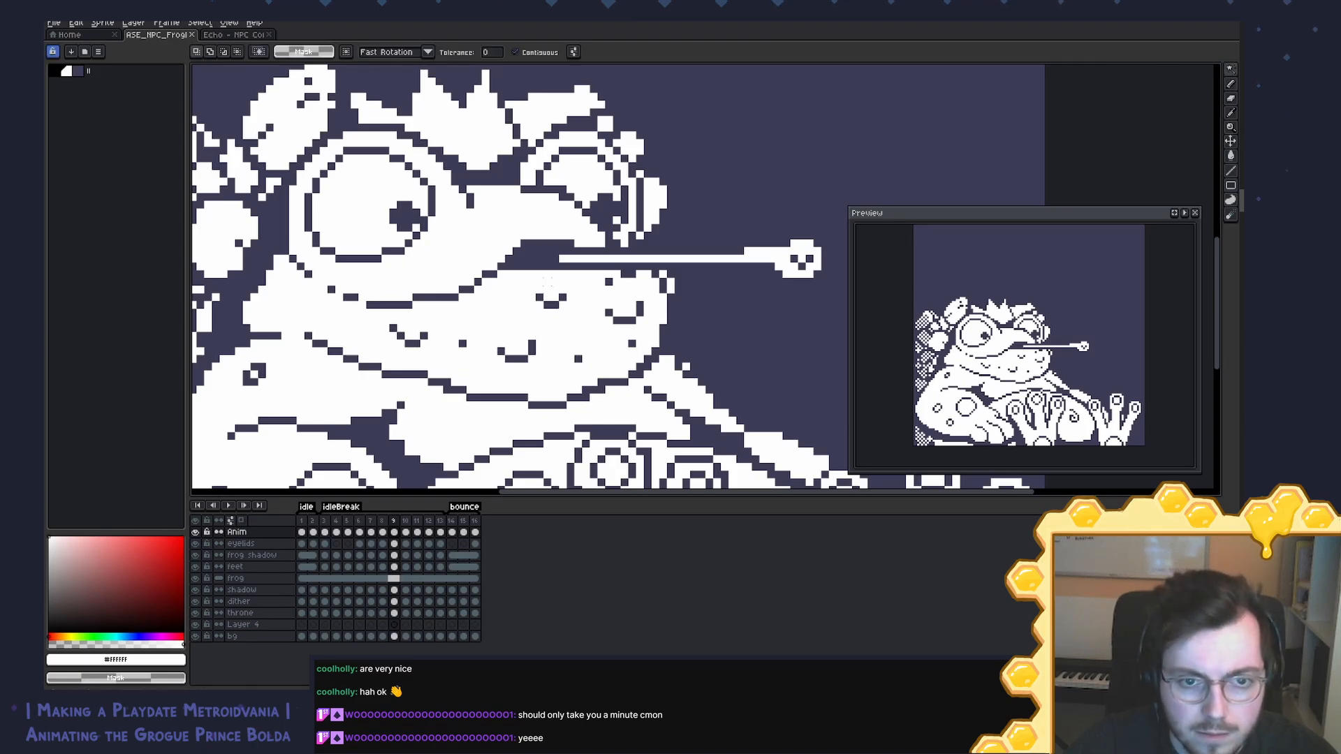
mouse_move(521, 291)
left_mouse_down()
mouse_move(591, 273)
mouse_move(622, 281)
mouse_move(647, 316)
mouse_move(605, 367)
mouse_move(559, 358)
mouse_move(519, 295)
left_mouse_up()
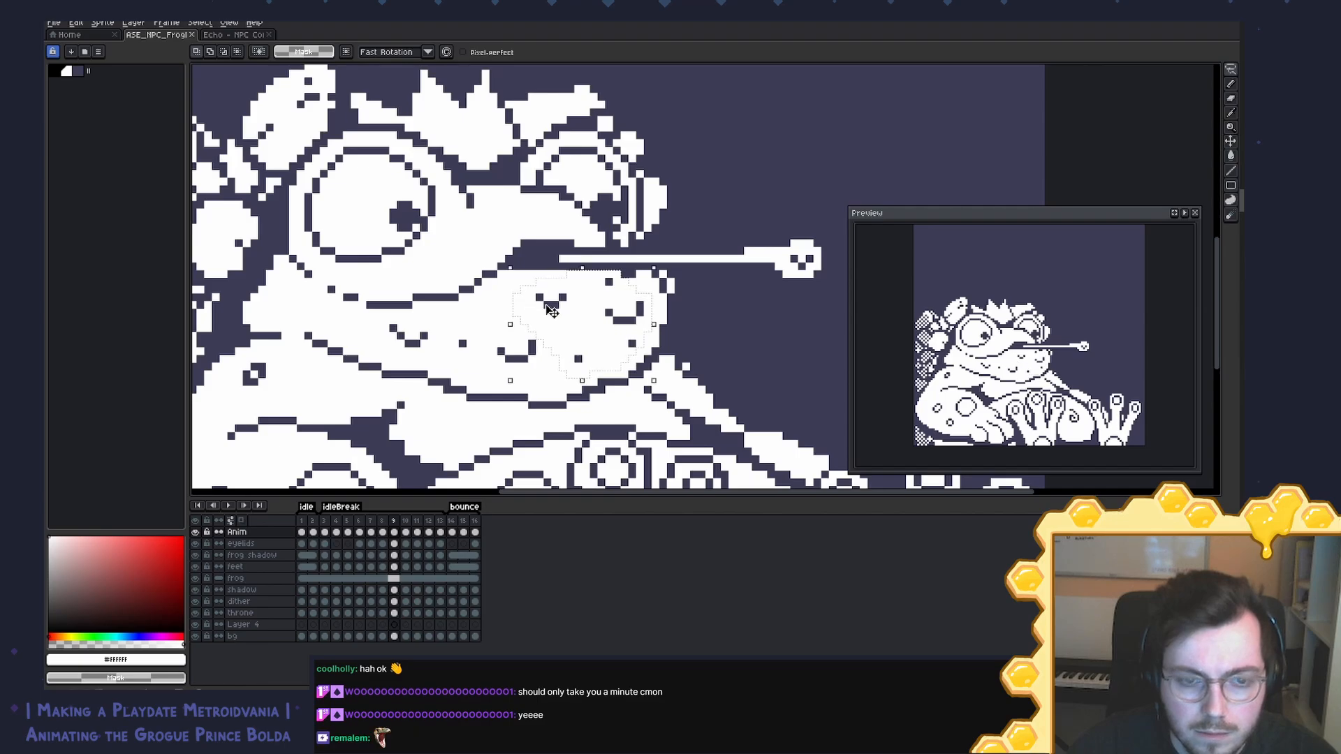
key("Left")
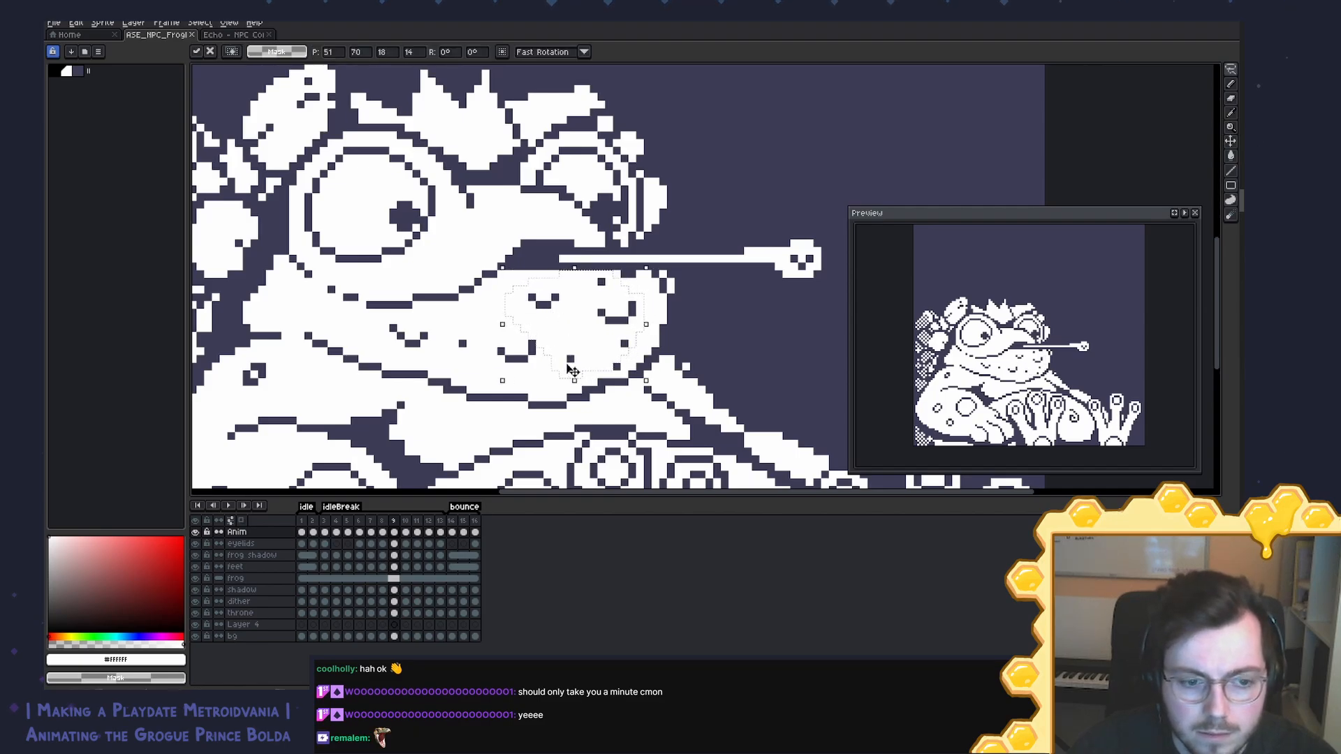
key("Right")
key("Return")
Step: Reselect the same chin area on frames 8 and 10, nudge its warts one pixel right on each, and clear the selection
key("comma")
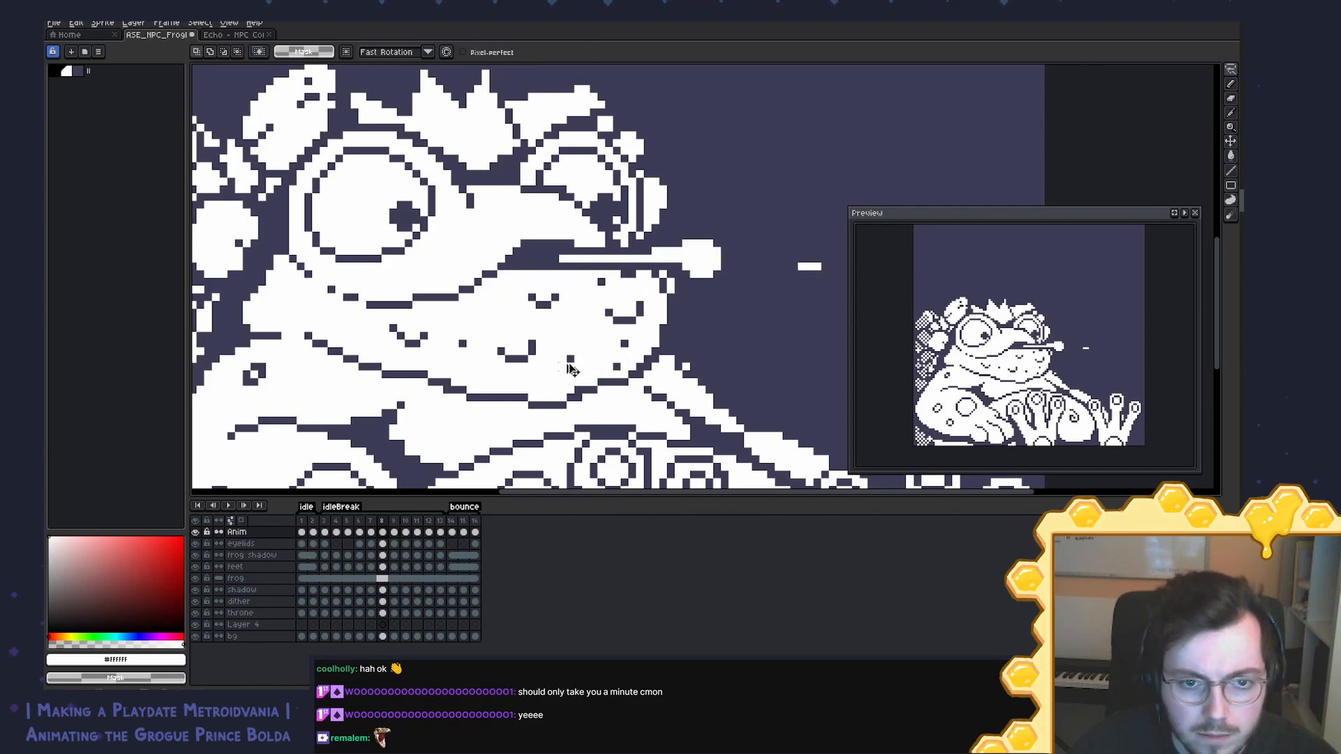
key("ctrl+shift+d")
key("Right")
key("Return")
key("comma")
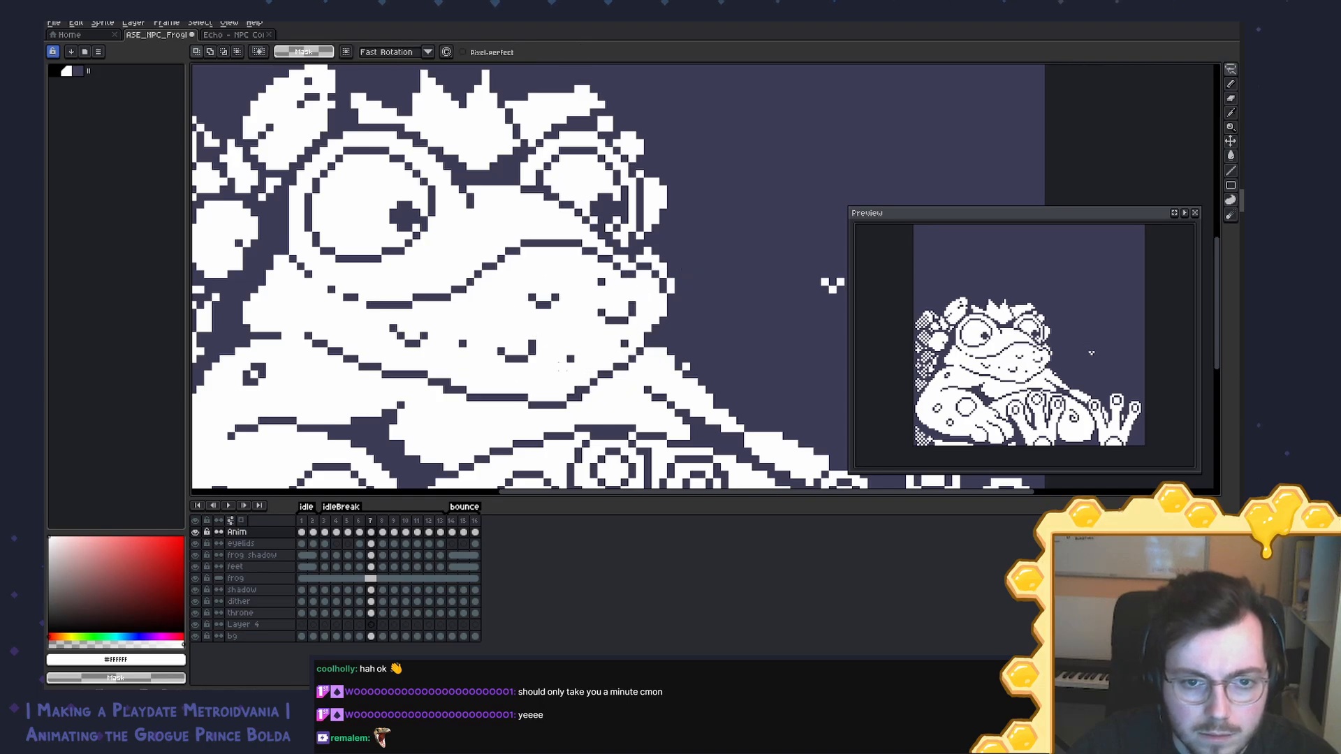
key("period")
key("period")
key("period")
key("ctrl+shift+d")
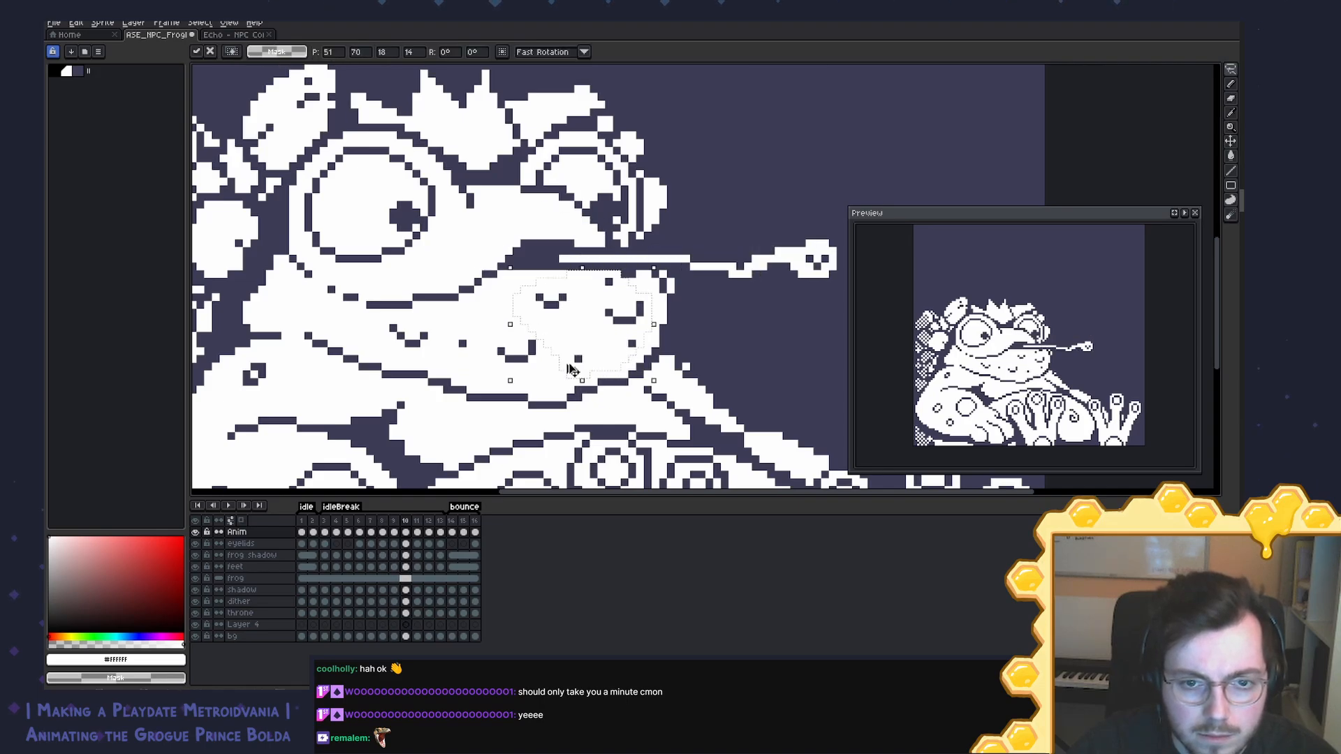
key("ctrl+d")
Step: Step back and forth through frames 7 to 9 to compare the position of the chin warts
key("comma")
key("comma")
key("comma")
key("period")
key("period")
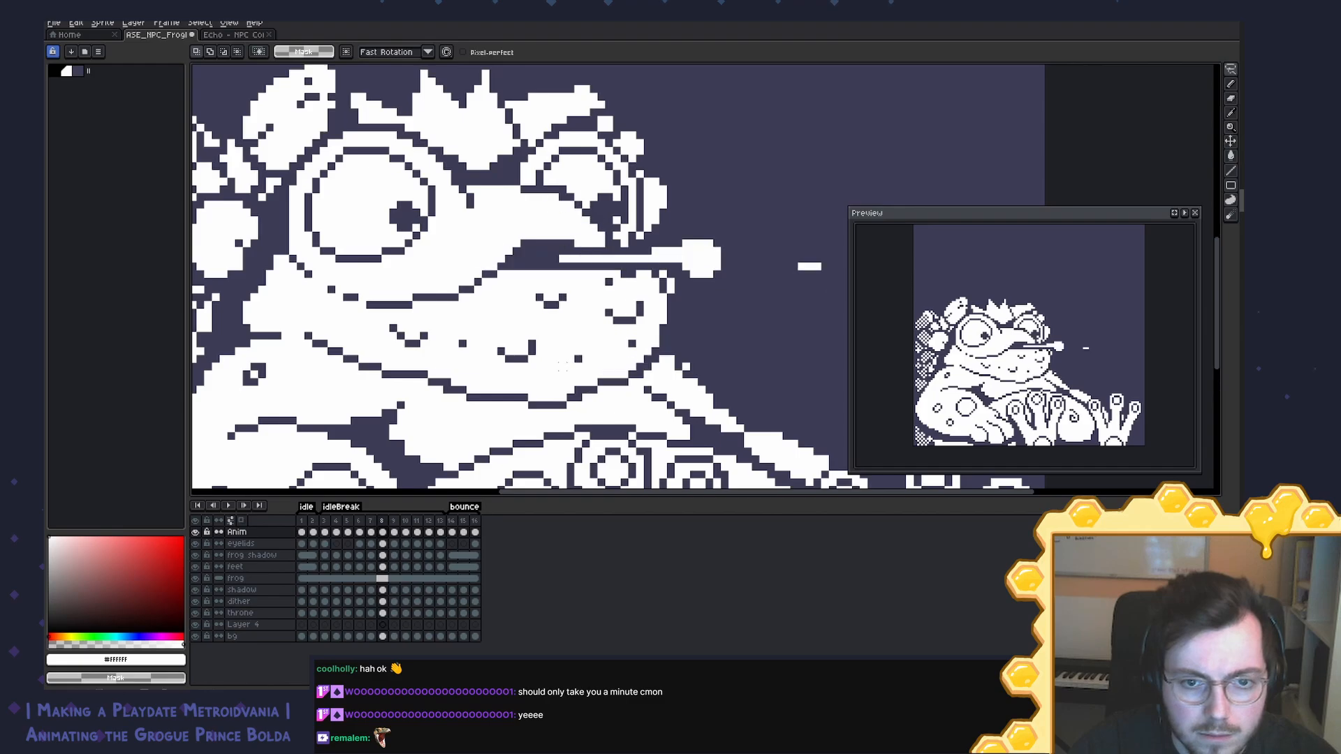
key("comma")
key("comma")
key("period")
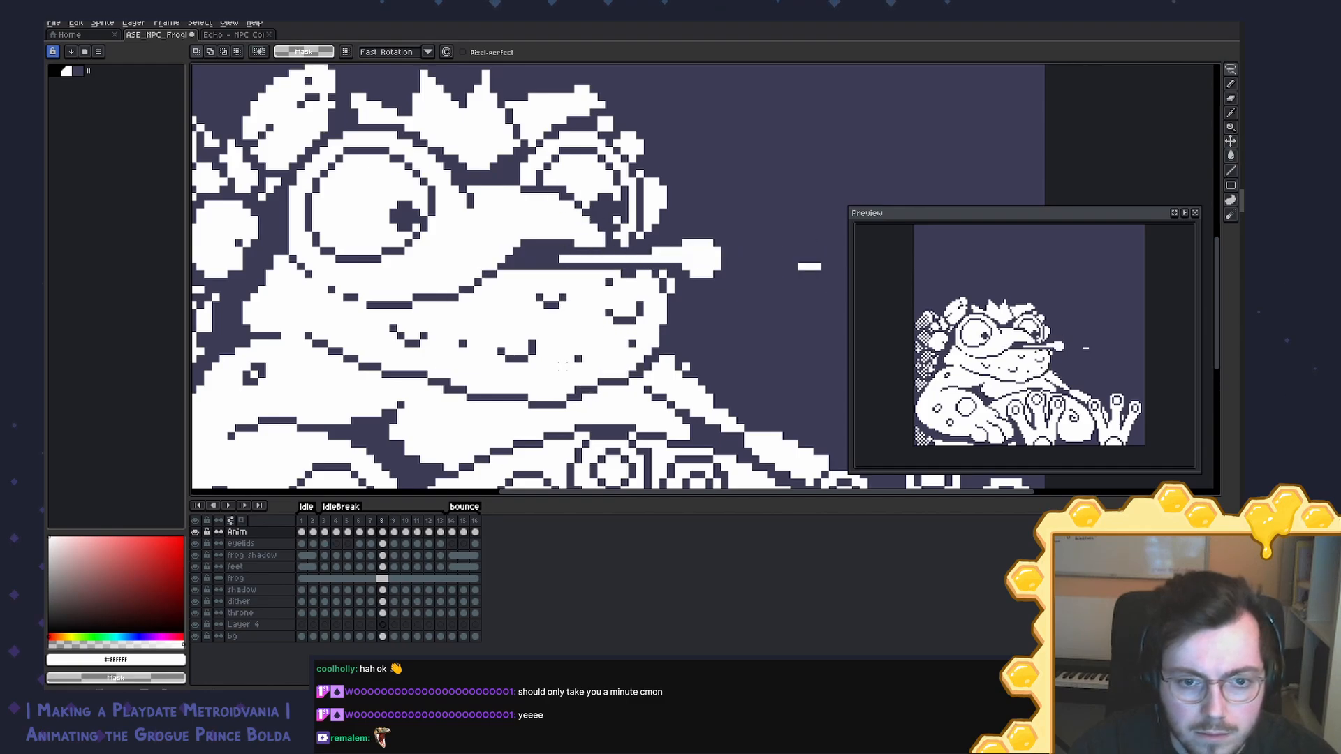
key("period")
key("comma")
Step: Touch up the chin's lower outline on frames 8 and 10 with dark #3c3c55 and white pixels, and save the sprite
key("i")
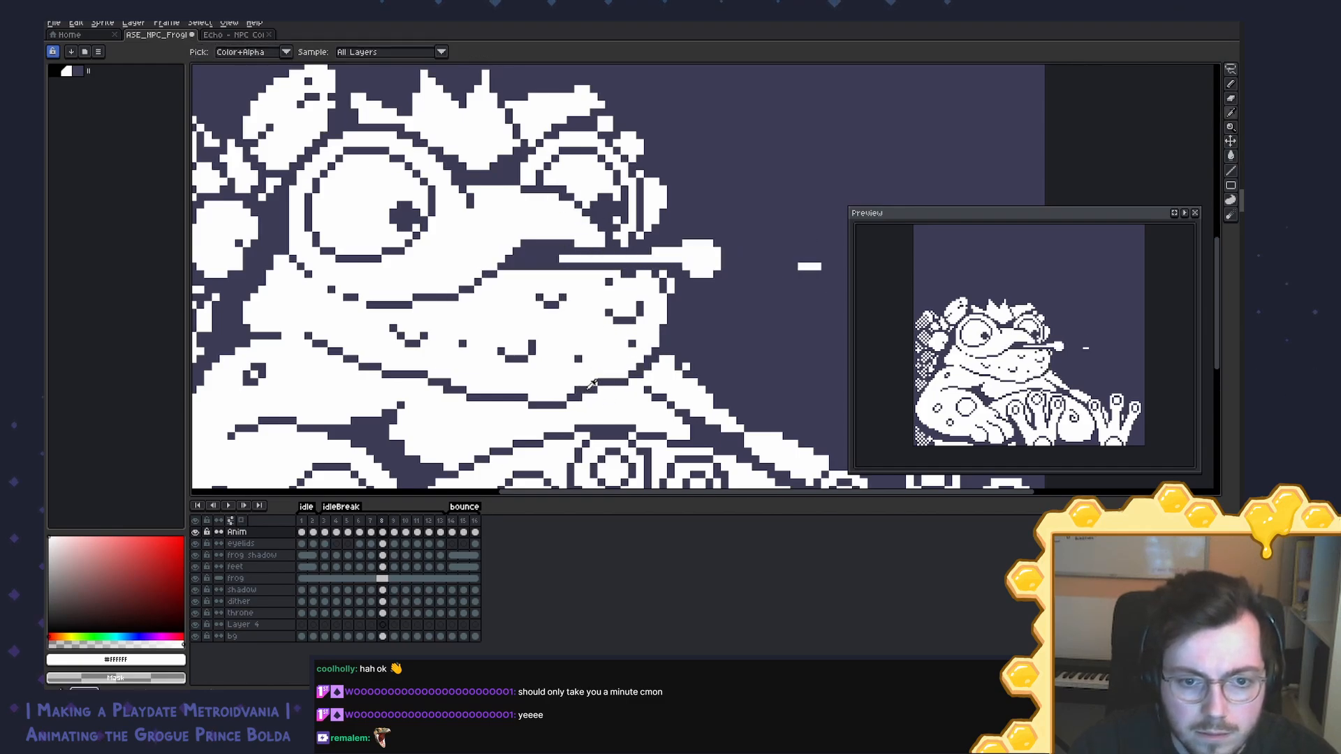
left_click(589, 386, "alt")
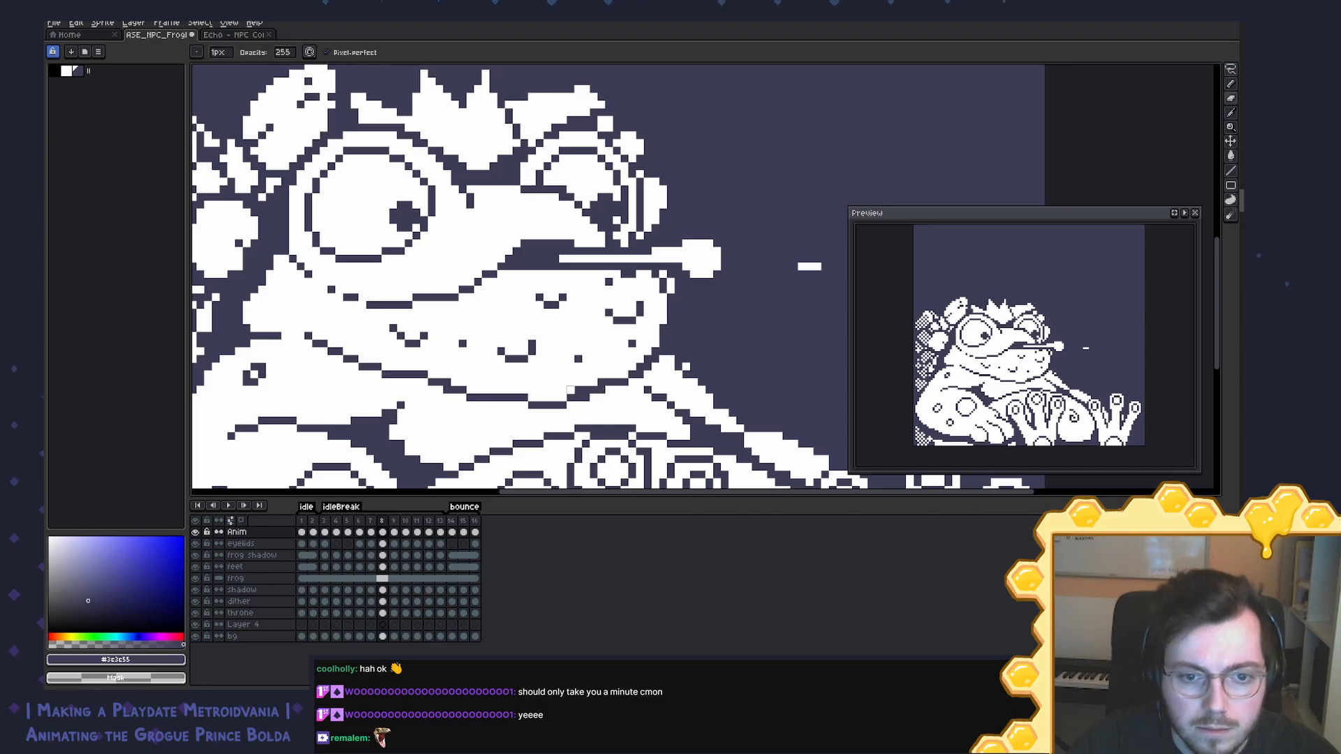
left_click(578, 389, "alt")
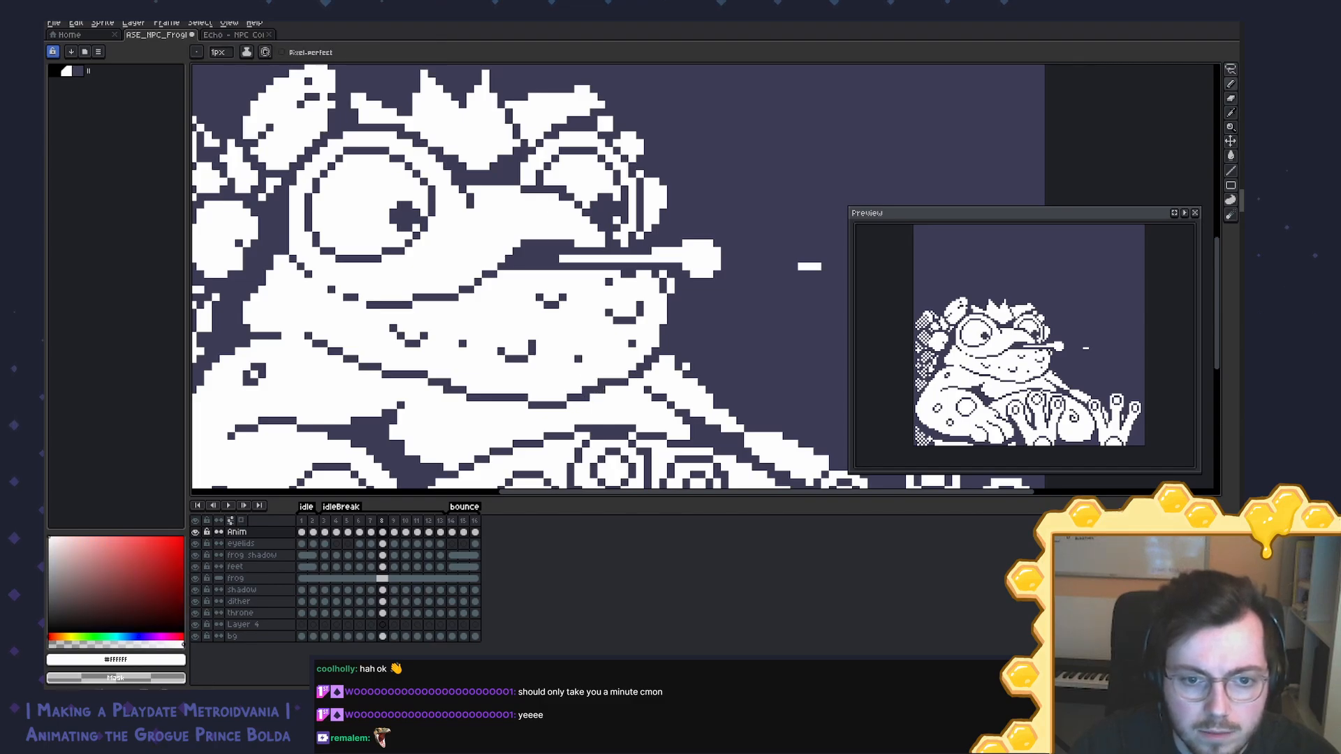
key("Right")
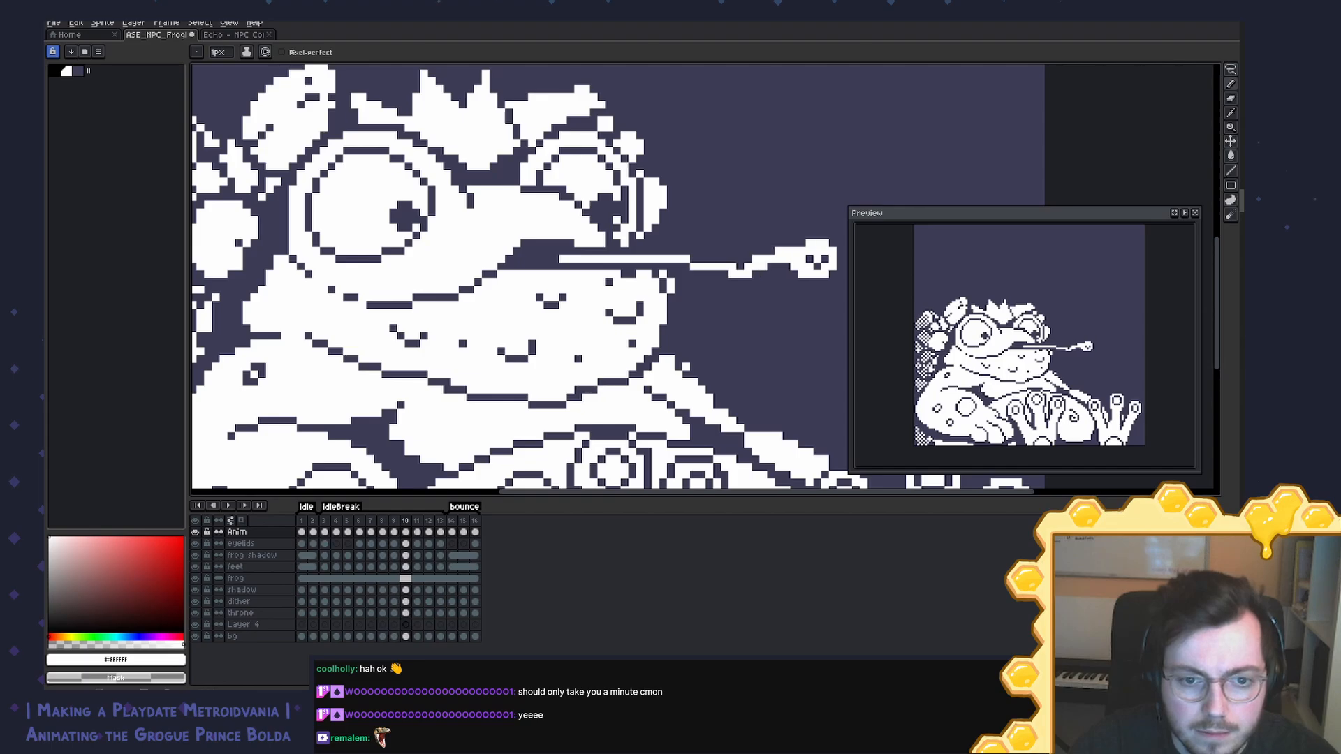
left_click(586, 394, "alt")
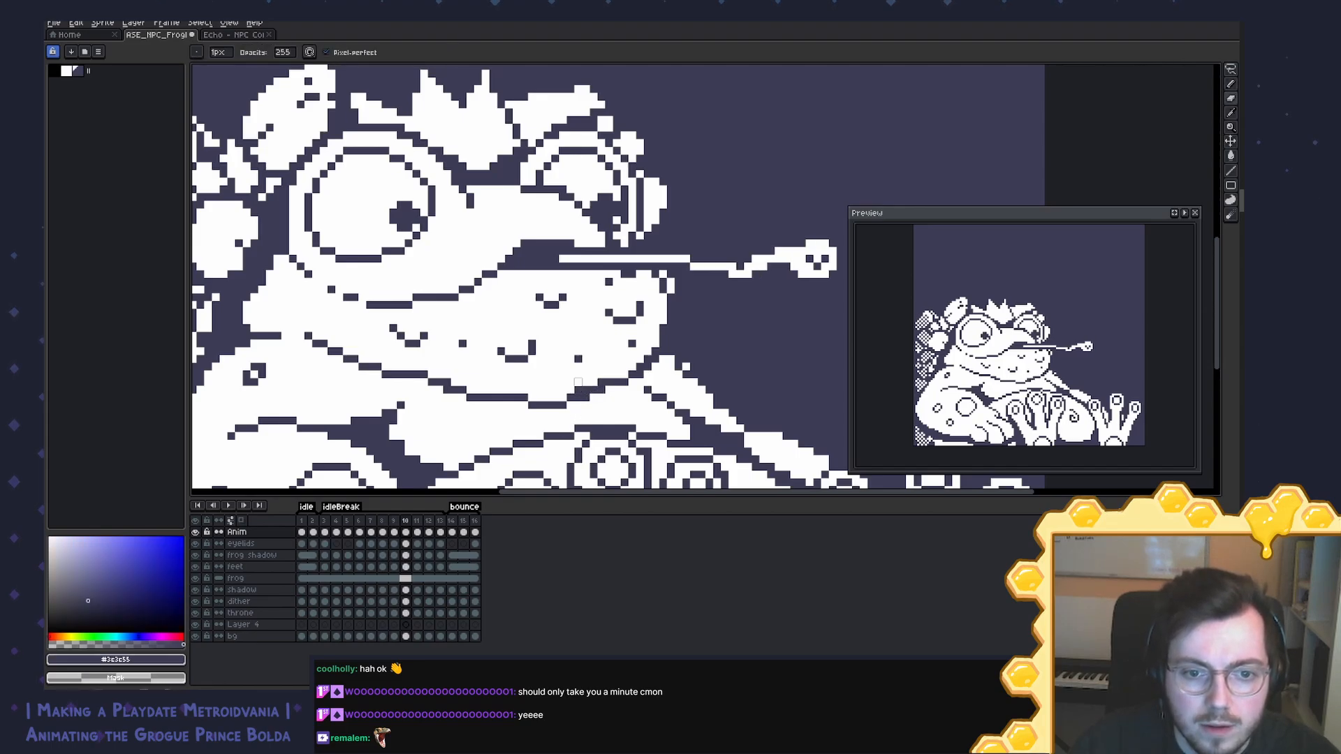
left_click(578, 382, "alt")
key("ctrl+s")
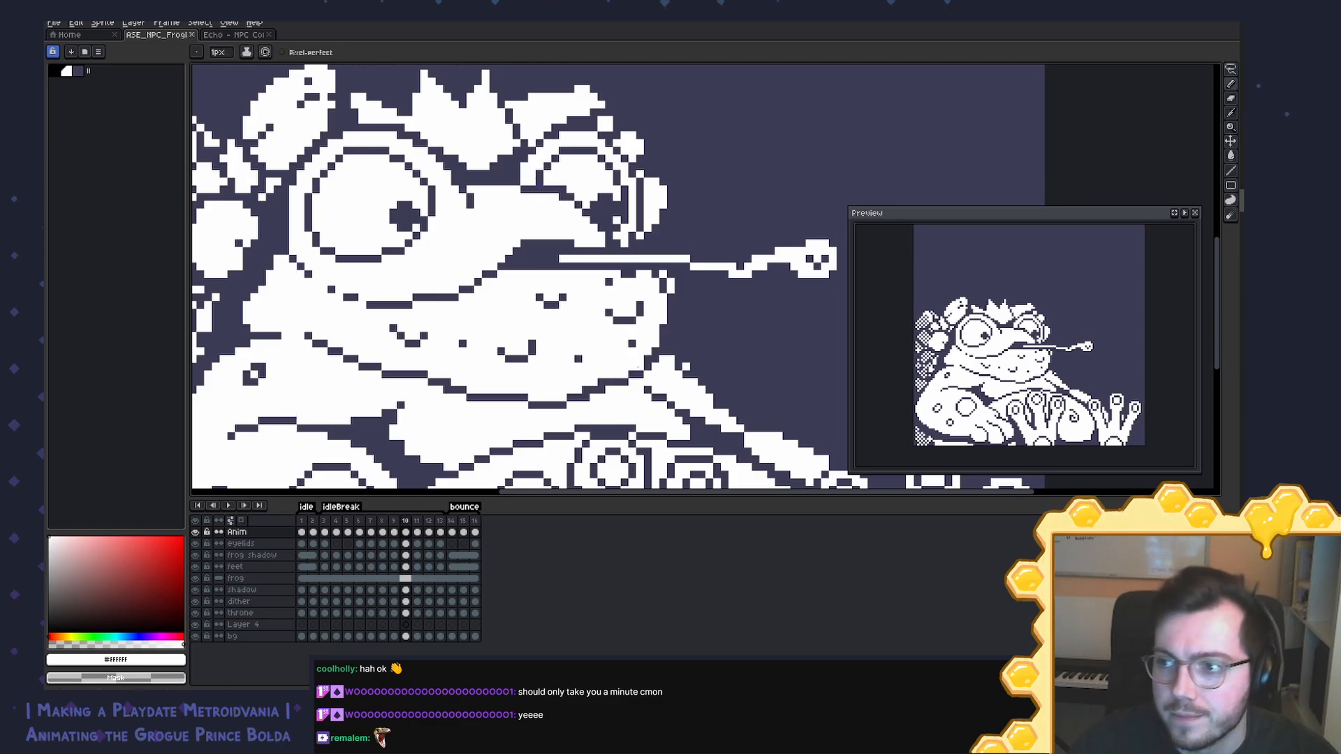
Step: Play back the animation several times with the whole frog in view to check the tongue shot, saving the sprite in between
scroll(707, 268, "up", 1)
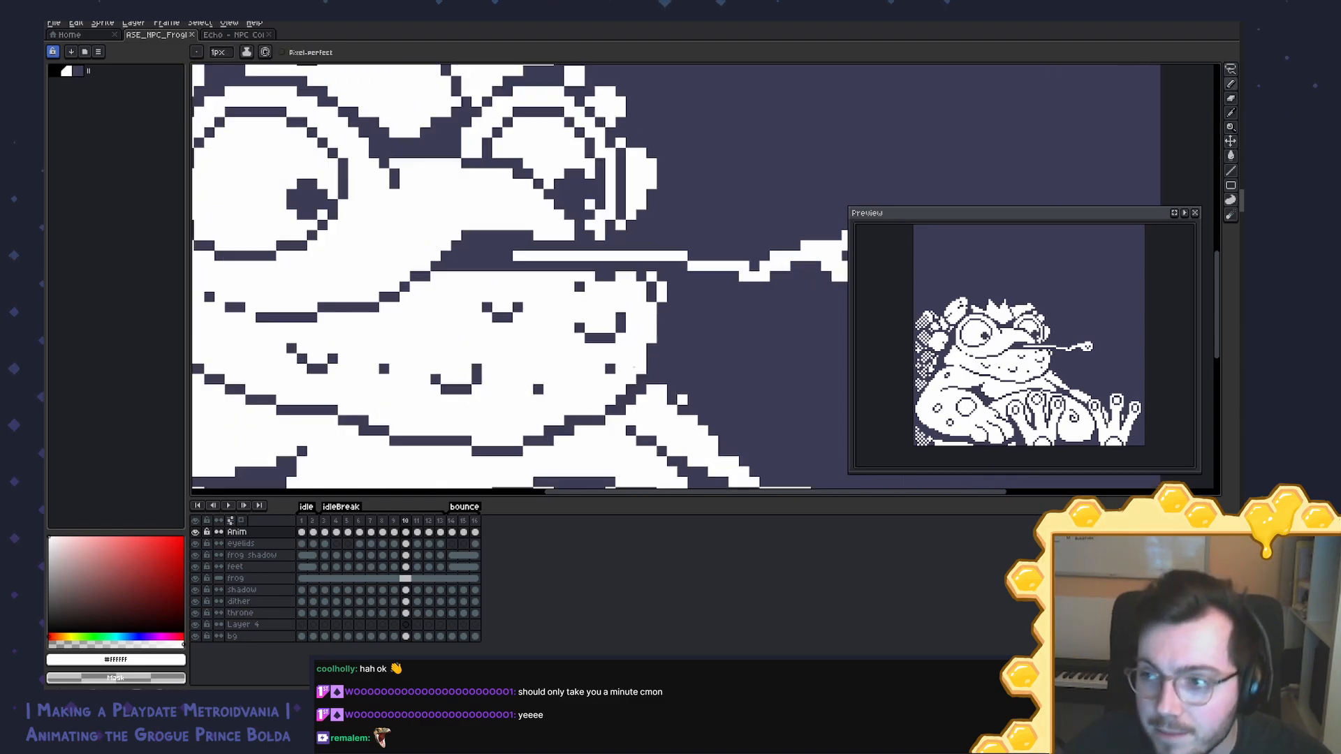
scroll(703, 277, "down", 4)
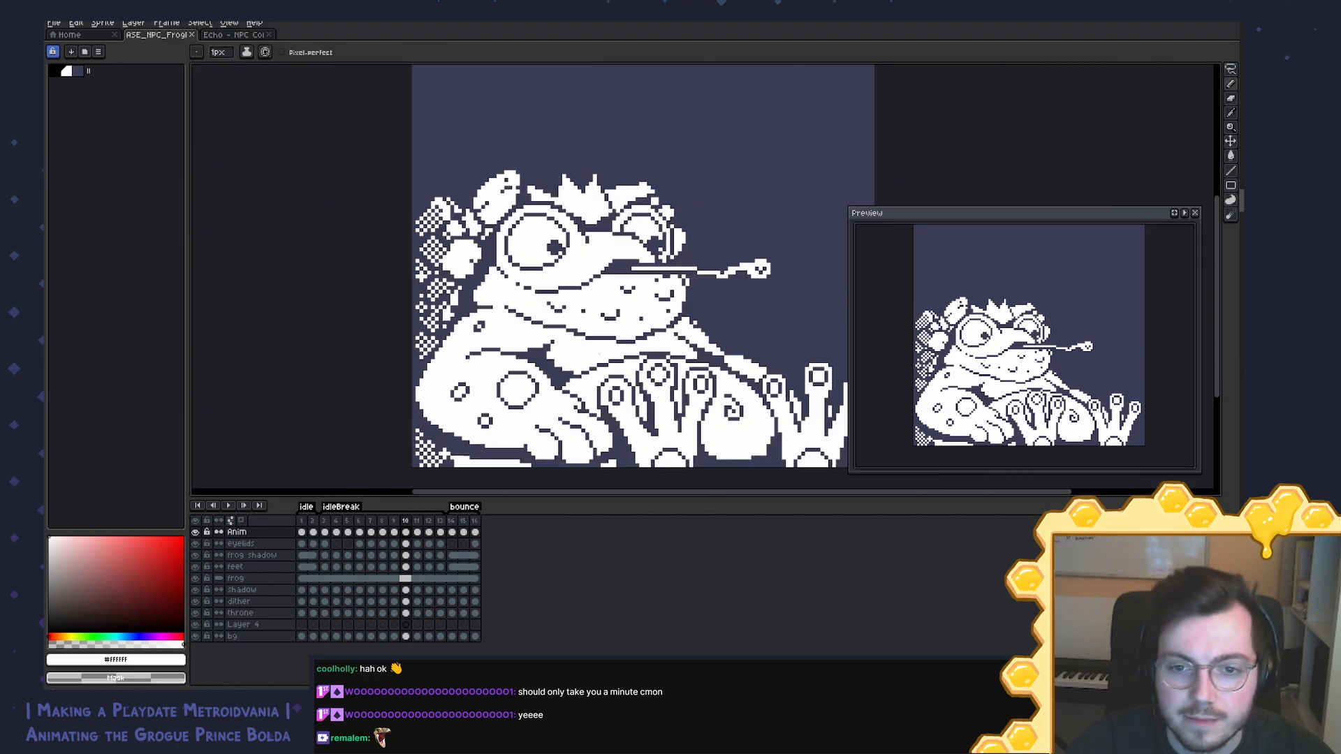
left_click_drag(702, 278, 610, 268)
key("Return")
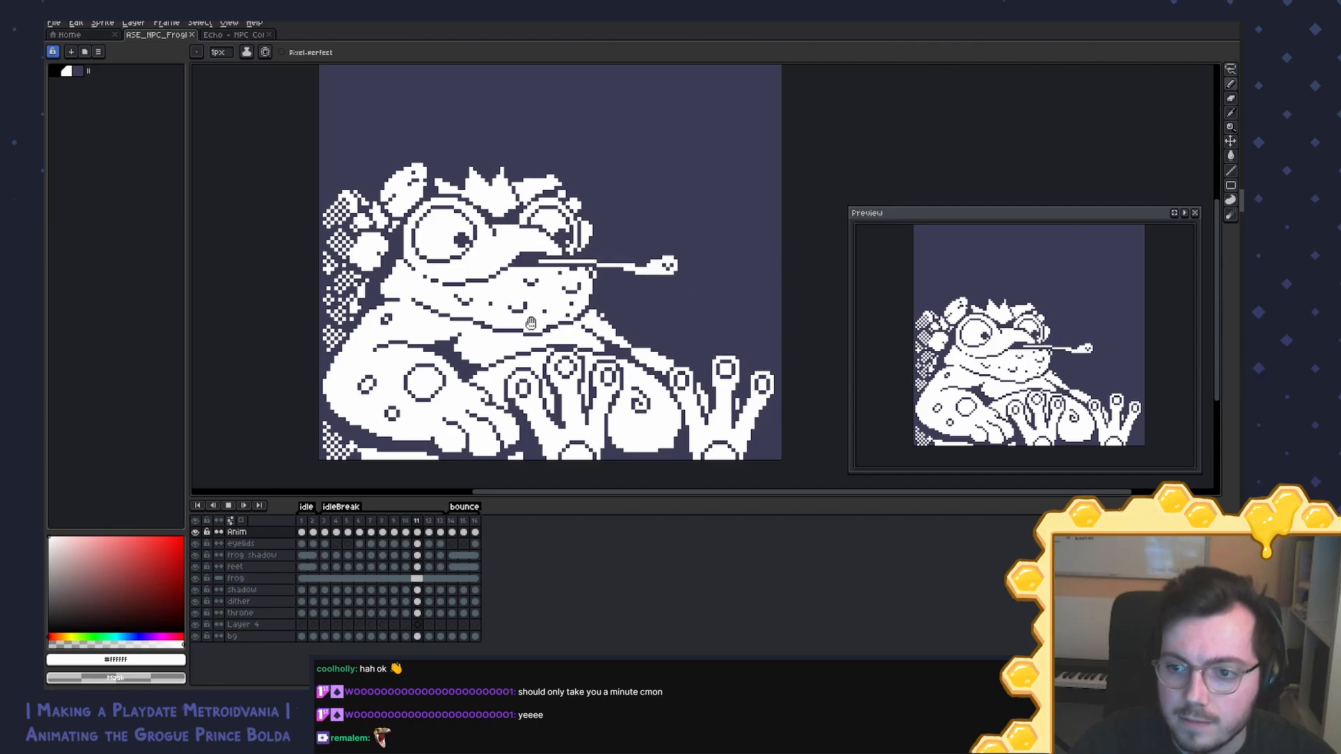
key("Return")
key("Return")
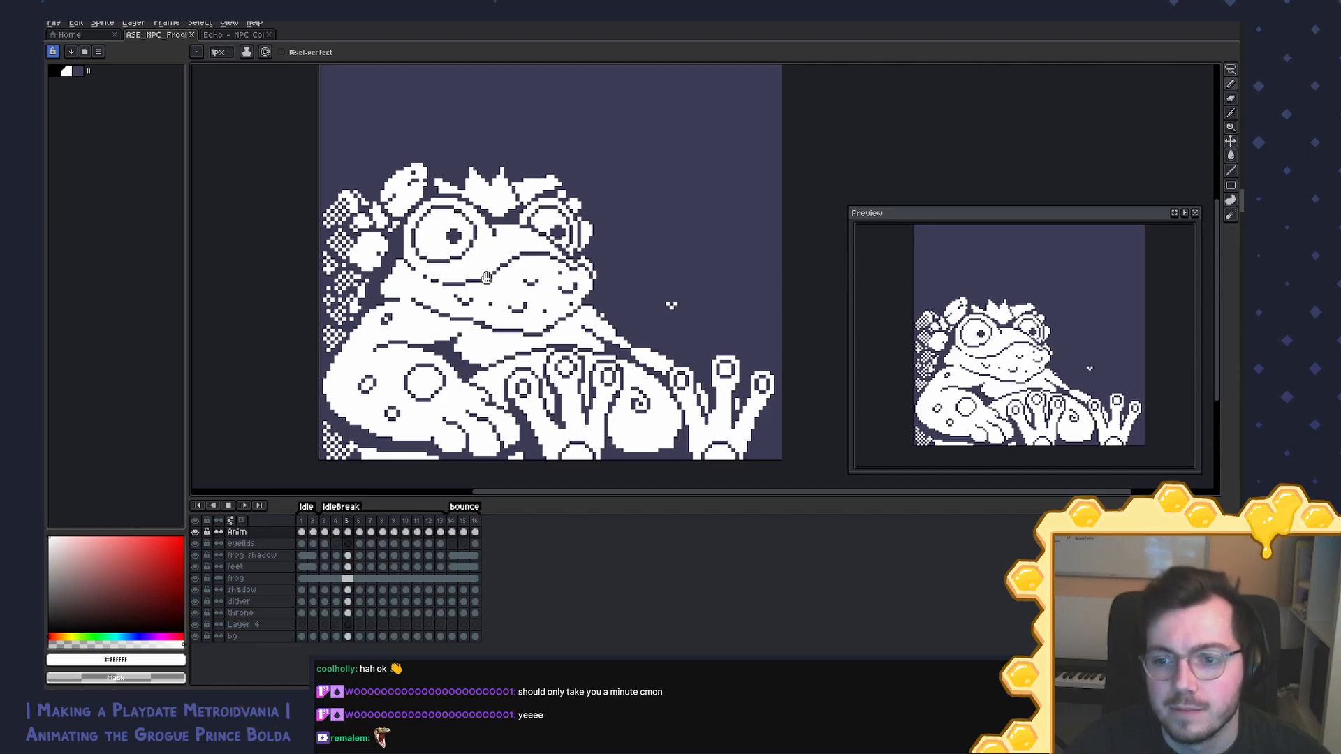
key("ctrl+s")
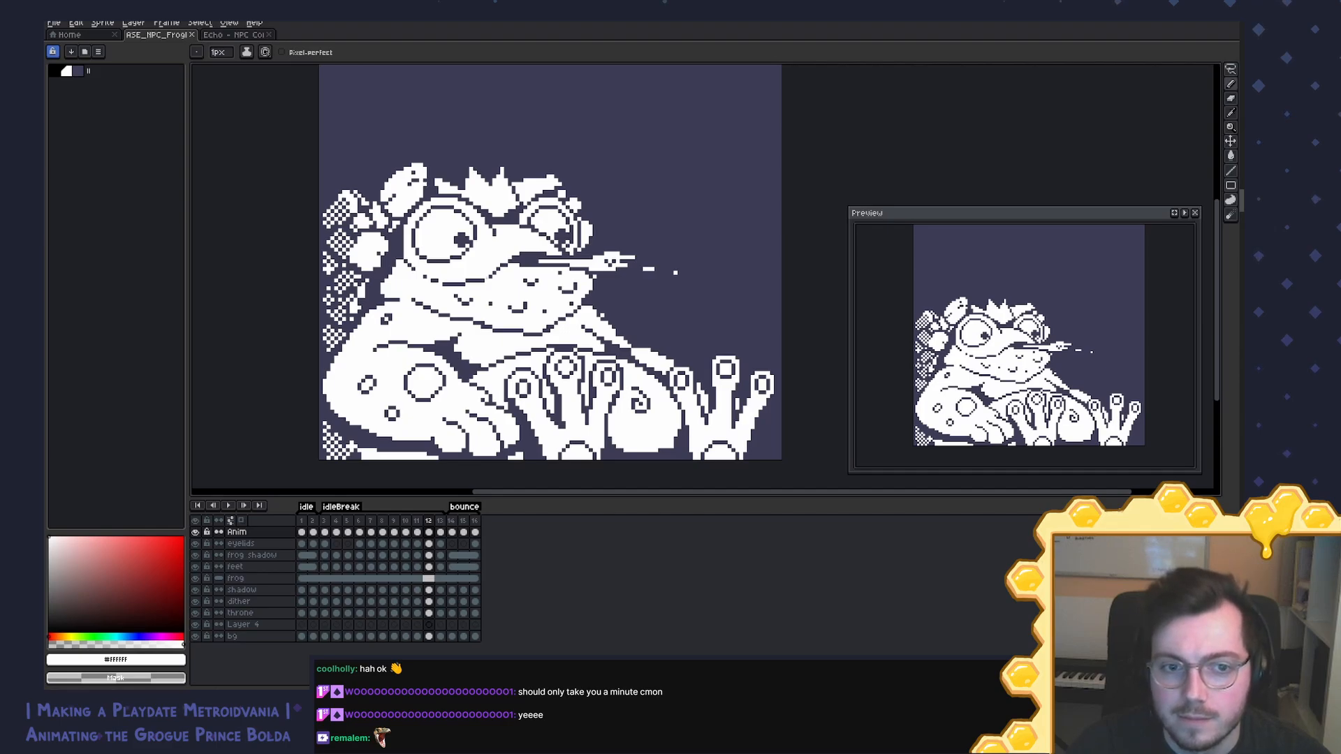
key("Return")
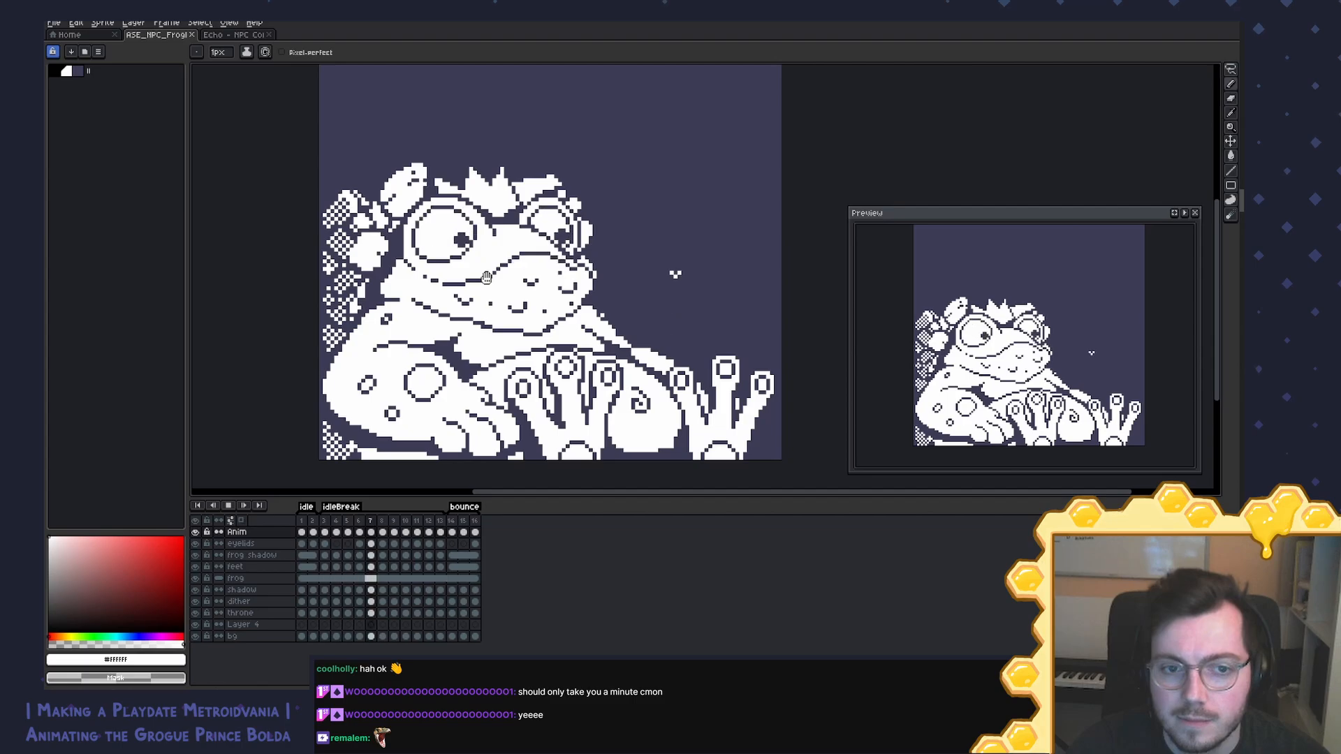
key("Return")
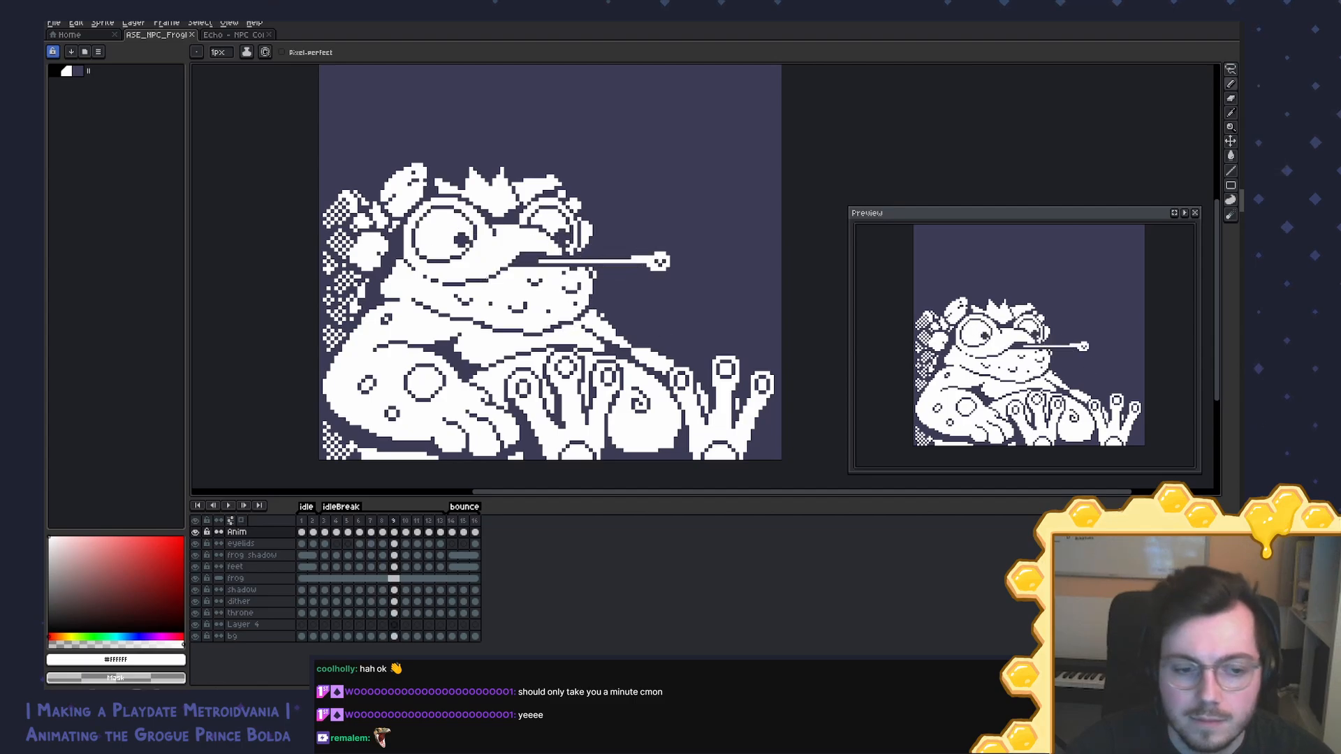
Step: On frame 8, trim the left edge of the frog's cheek and head one pixel inward with the dark outline colour
key("Left")
key("Left")
key("Right")
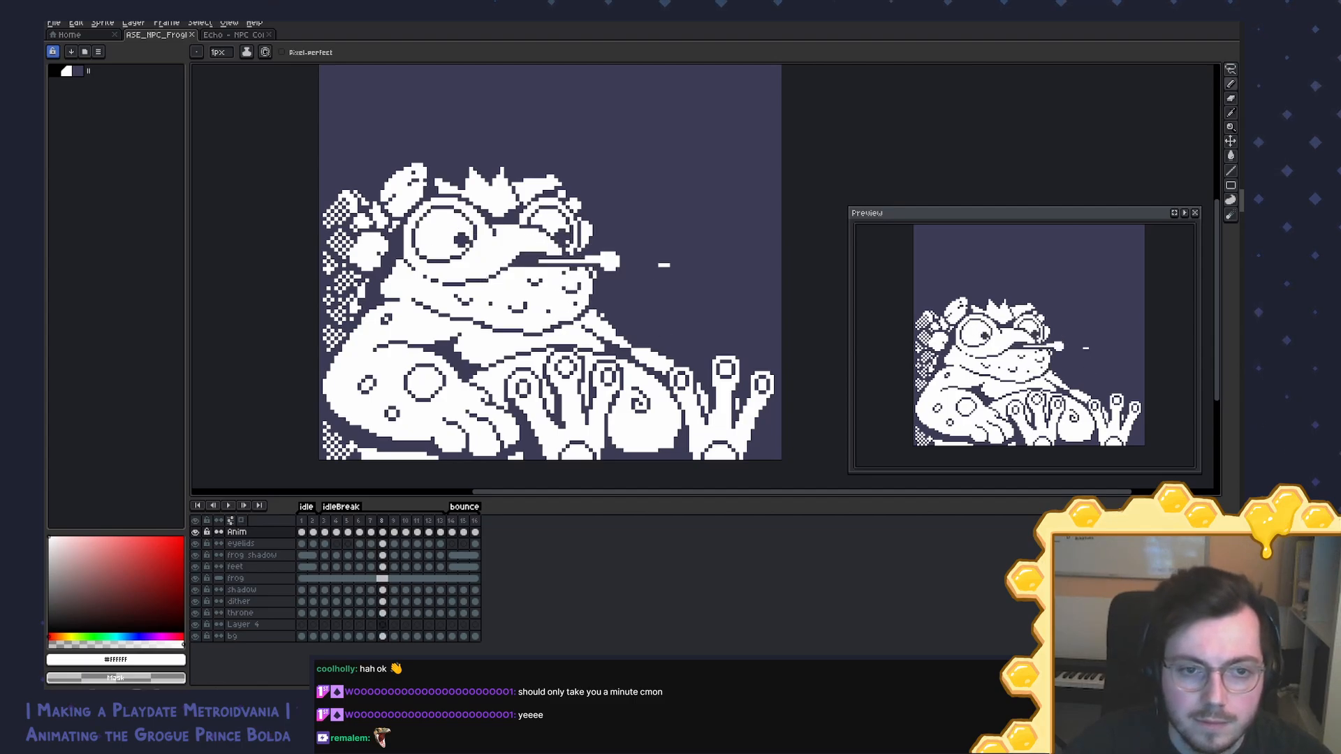
scroll(406, 306, "up", 4)
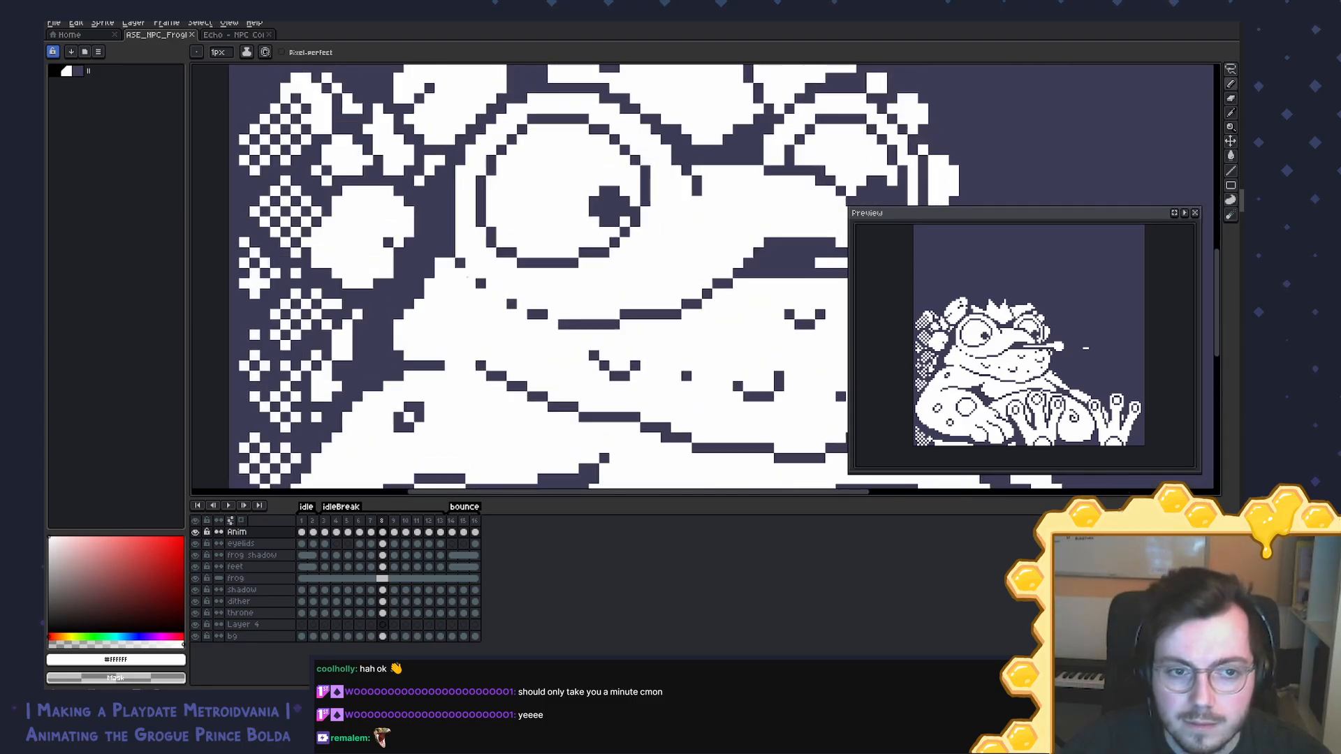
key("alt")
left_click(407, 305, "alt")
left_click_drag(403, 321, 442, 260)
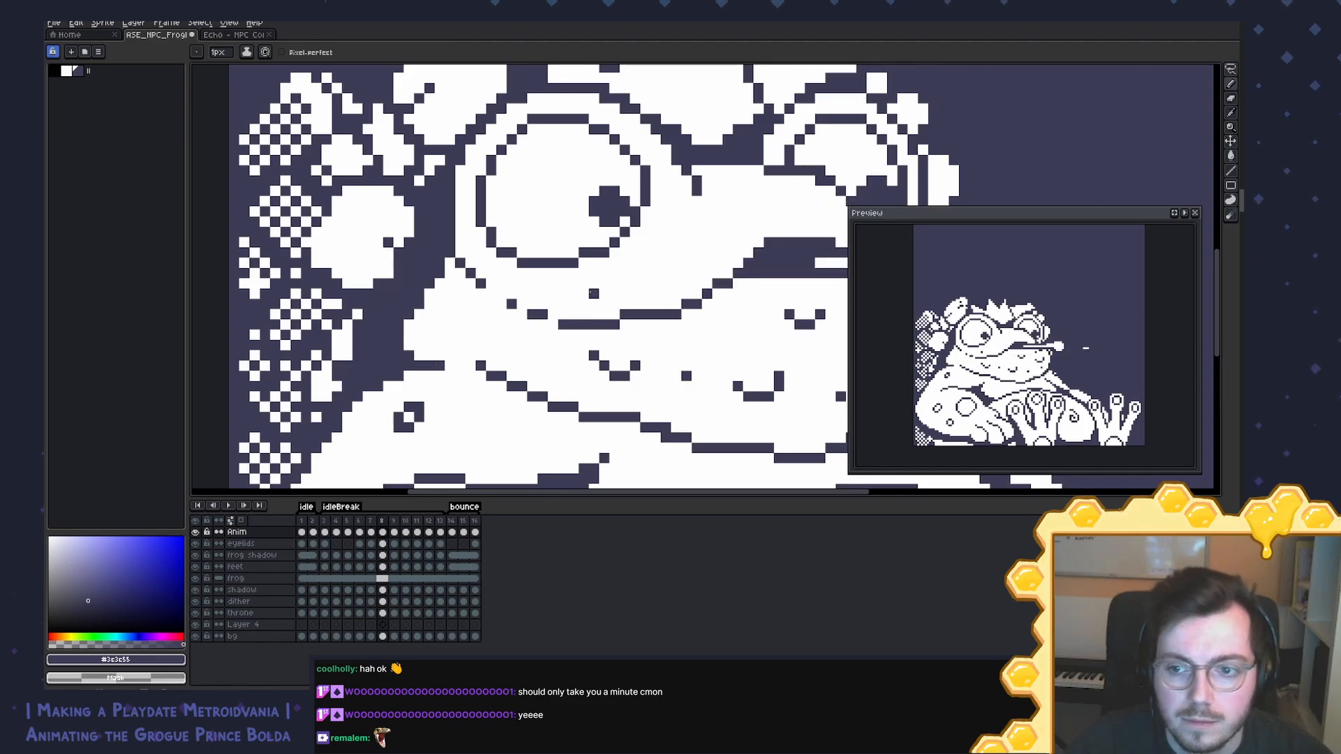
left_click_drag(593, 222, 526, 299)
left_click(390, 318, "alt")
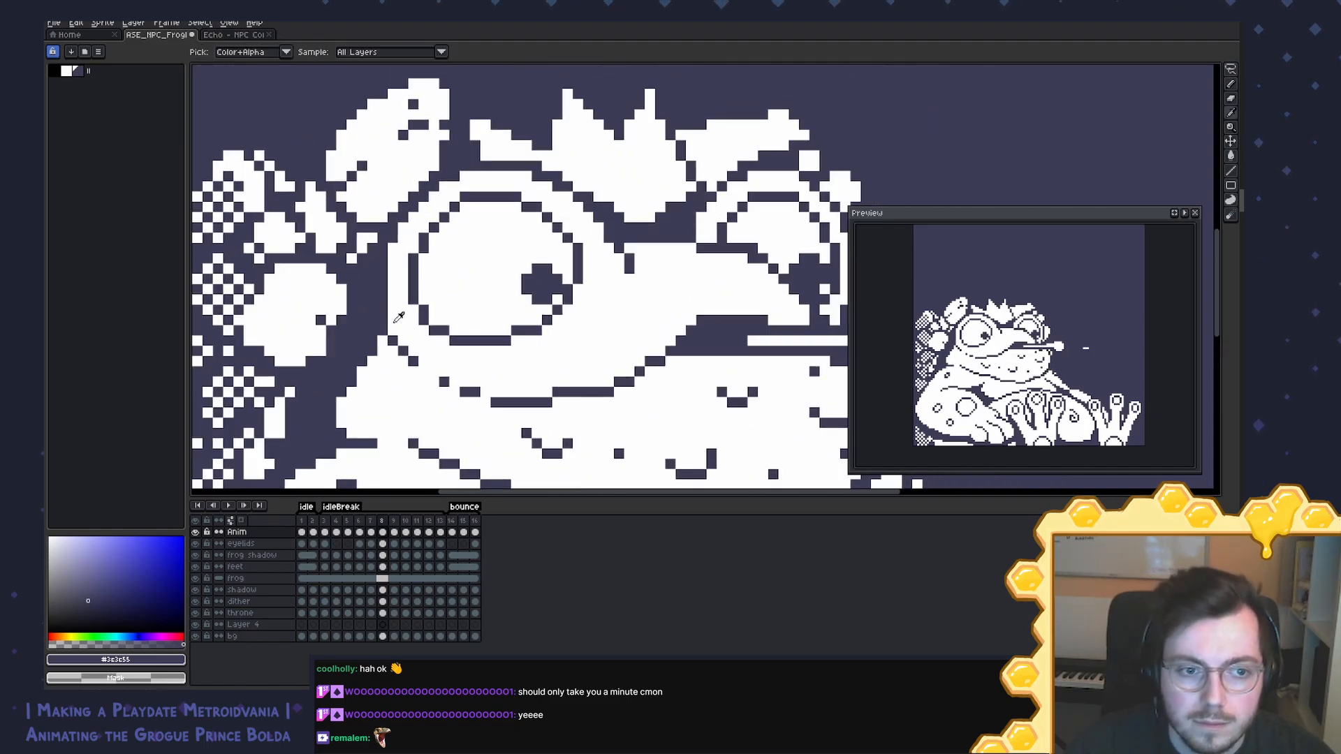
left_click_drag(390, 302, 390, 256)
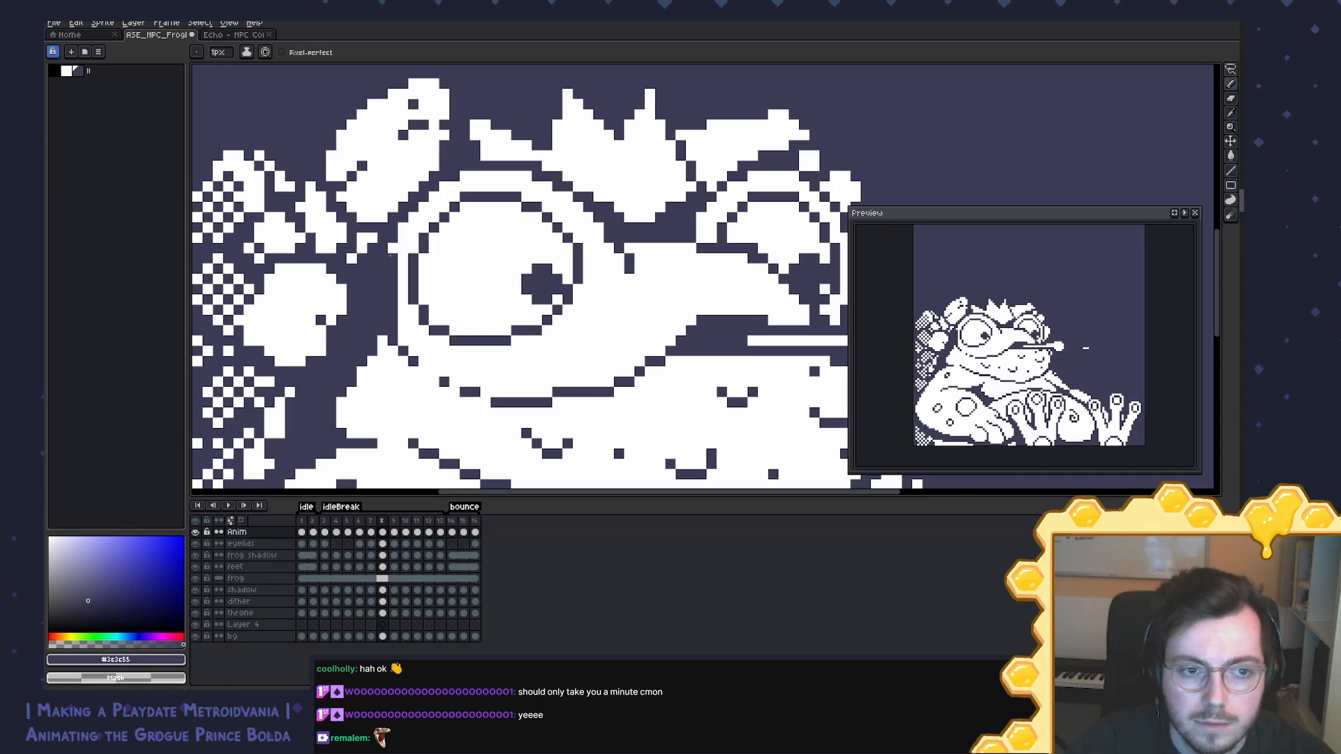
left_click_drag(419, 210, 493, 170)
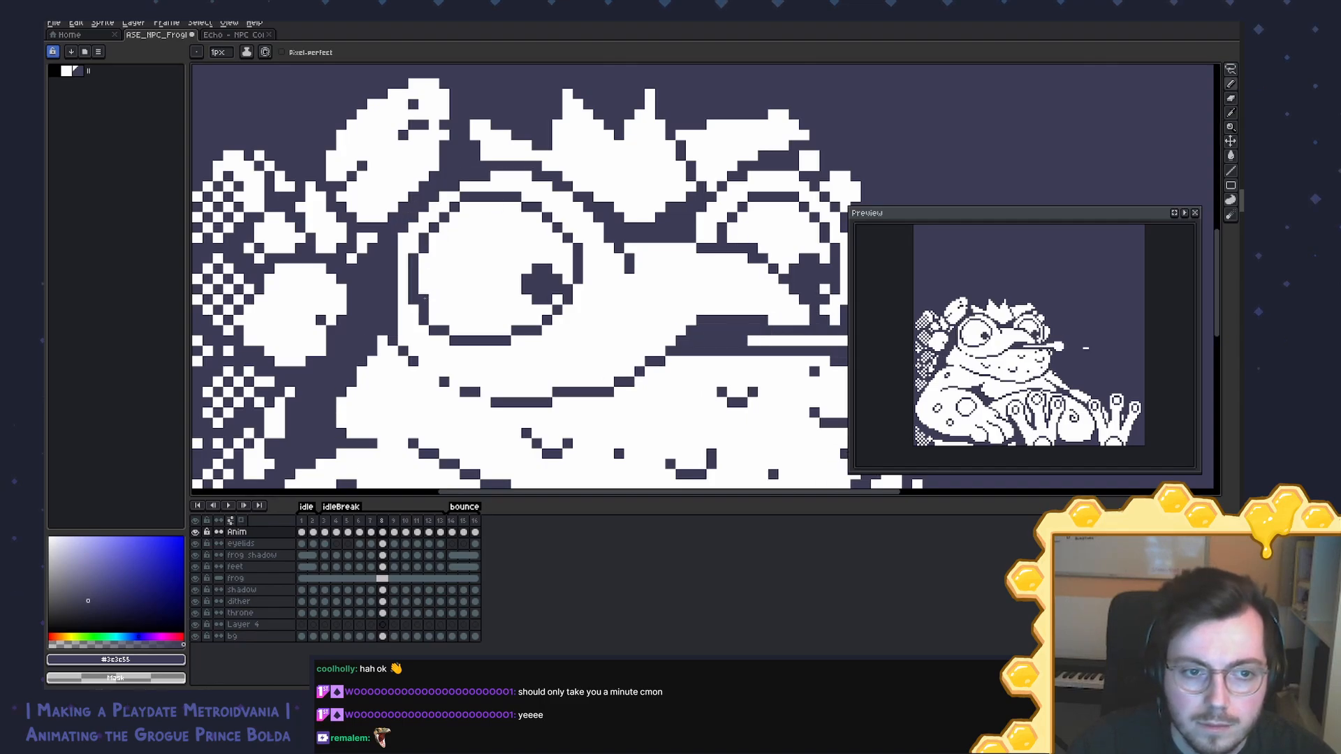
Step: Redraw the left side of the large eye's outline one pixel inward on frame 8, covering the old line in white
mouse_move(424, 295)
left_mouse_down()
mouse_move(434, 236)
mouse_move(465, 206)
mouse_move(436, 229)
mouse_move(413, 301)
left_mouse_up()
left_click(459, 190, "alt")
left_click(414, 259)
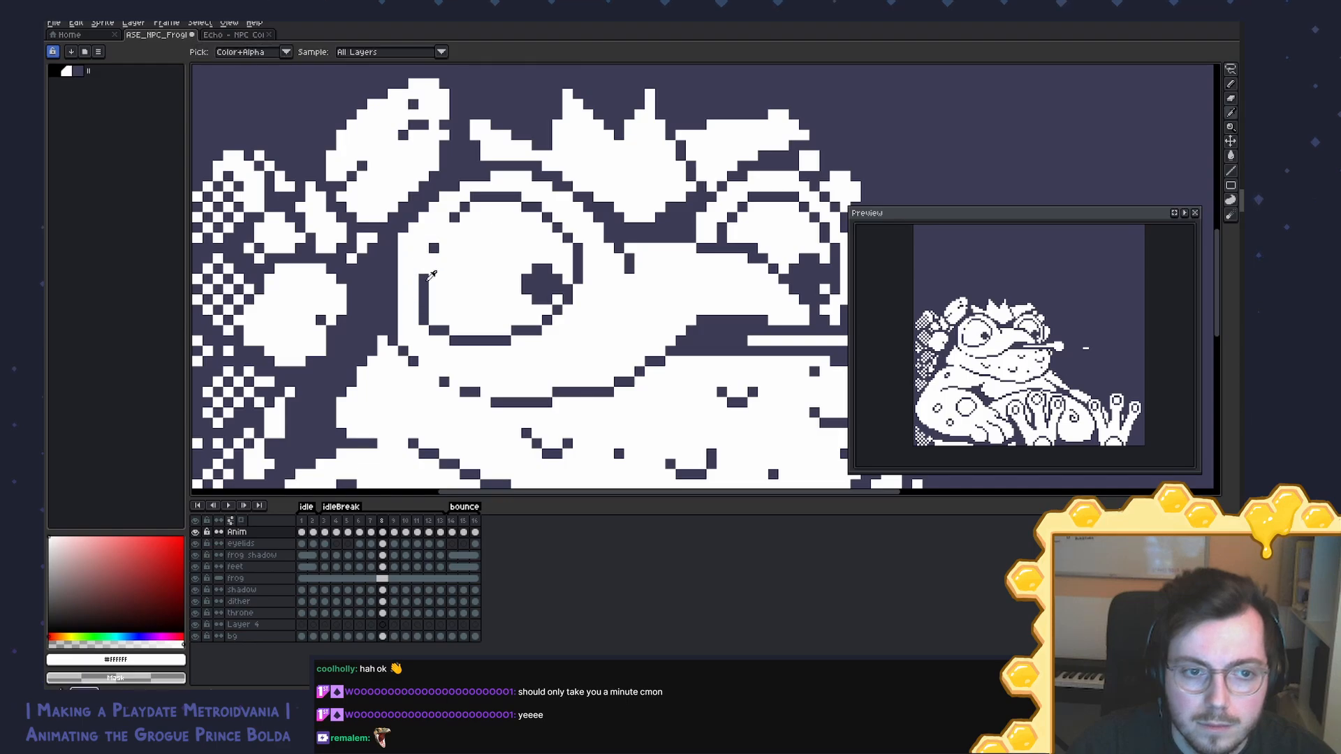
left_click(424, 279, "alt")
left_click(426, 266)
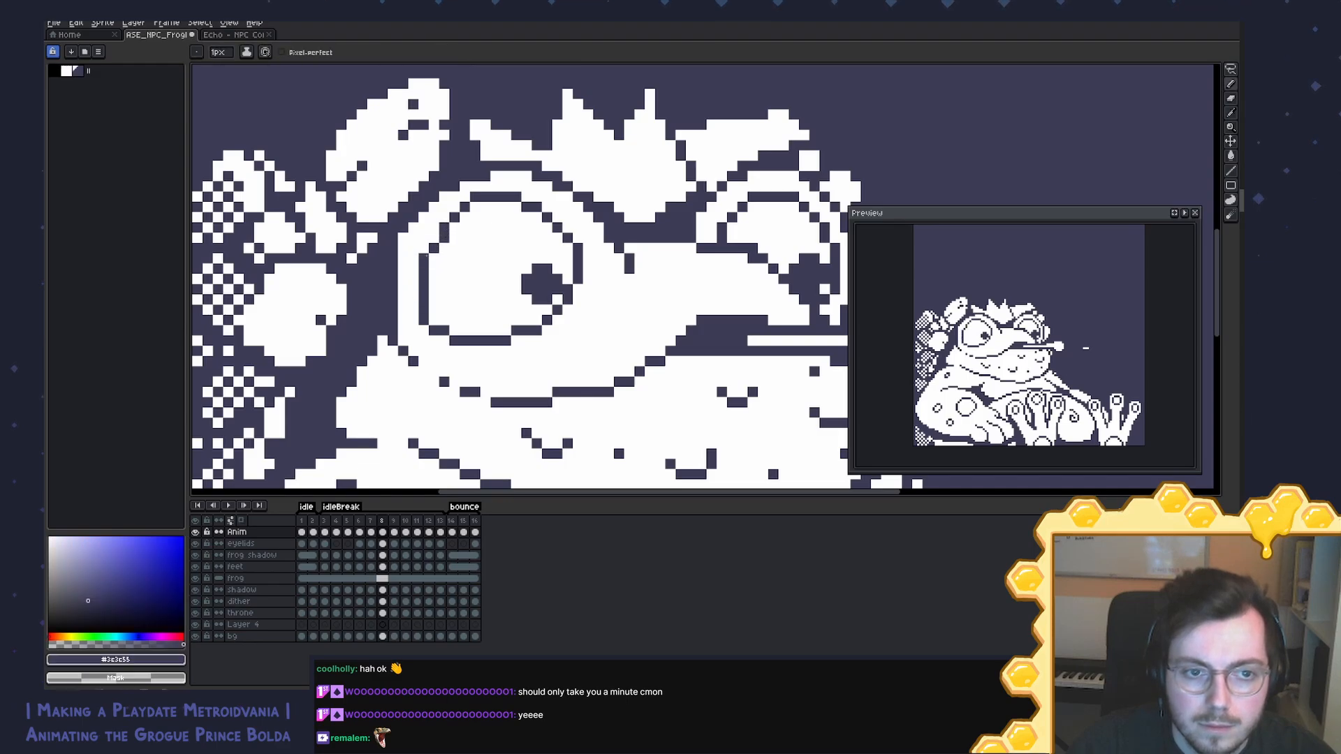
left_click(516, 248)
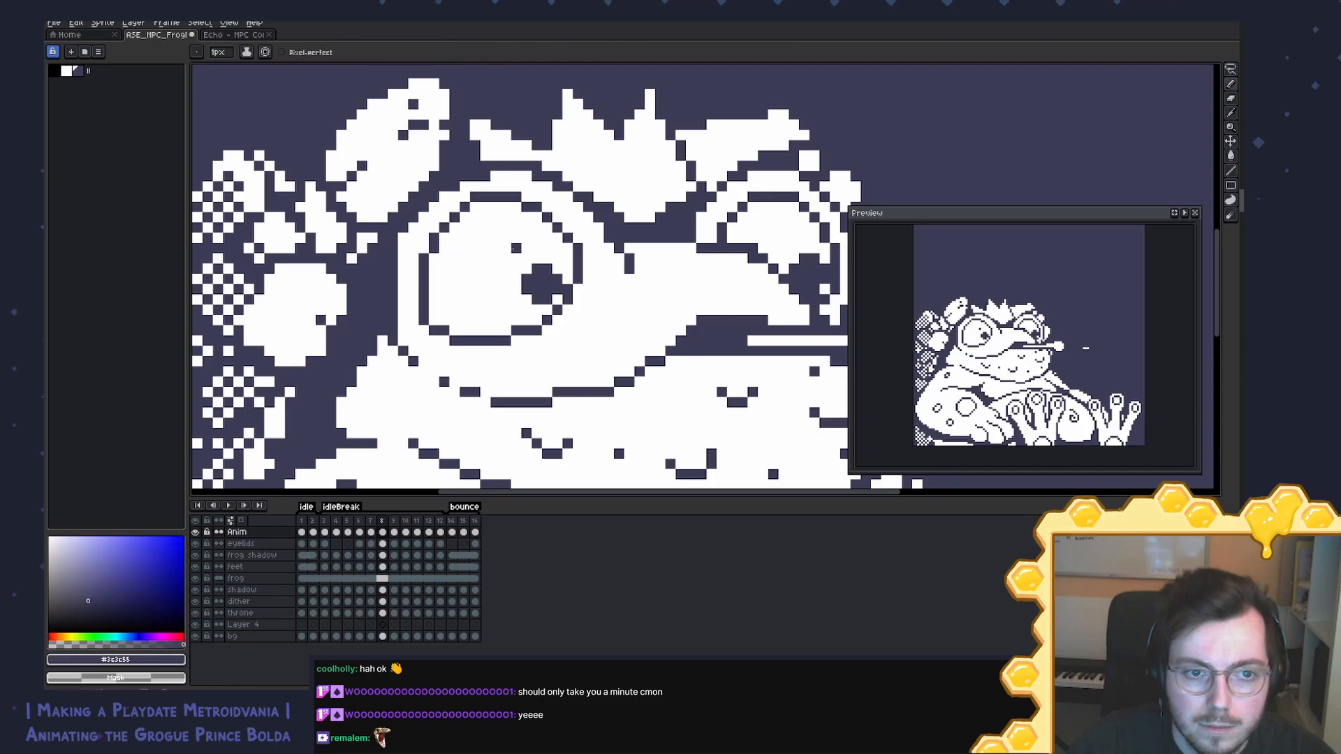
Step: Flip between frames 8 and 9 to compare the reshaped eye, cheek and head edge, with white as the drawing colour
key("period")
key("comma")
key("period")
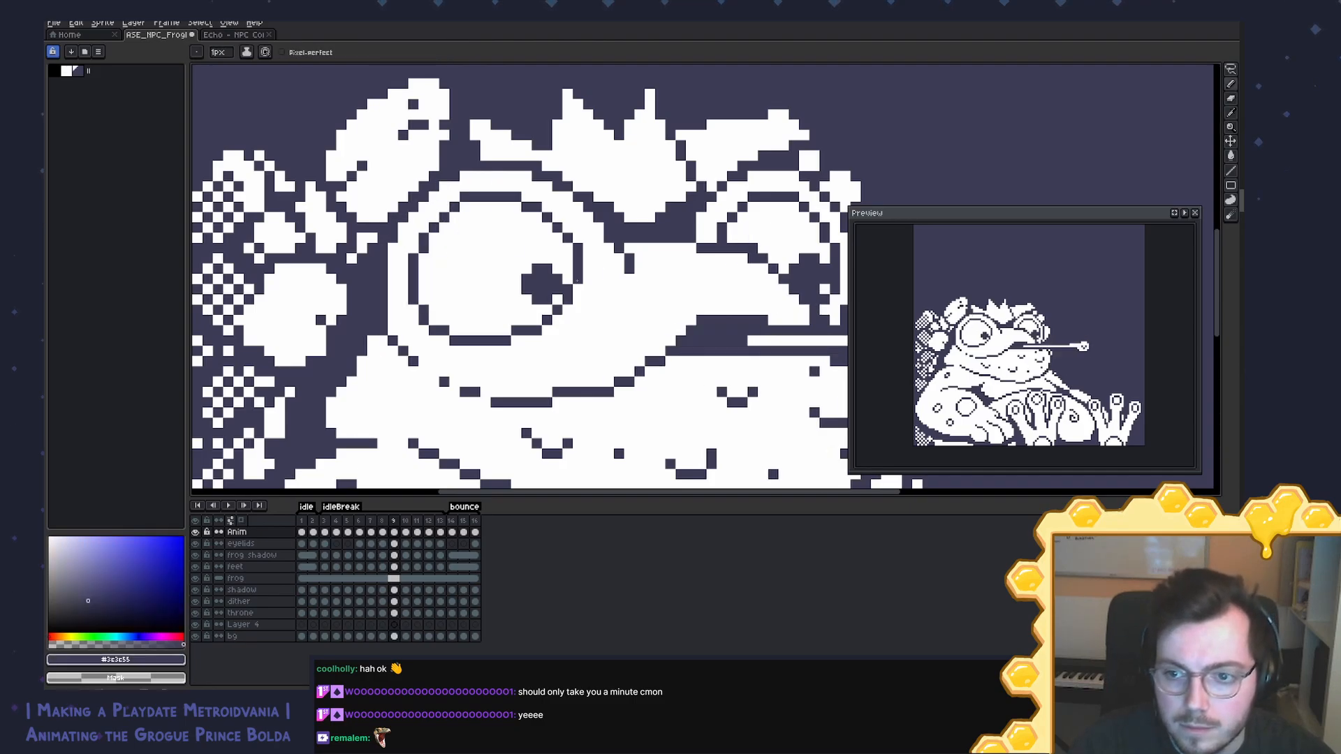
key("comma")
key("period")
key("comma")
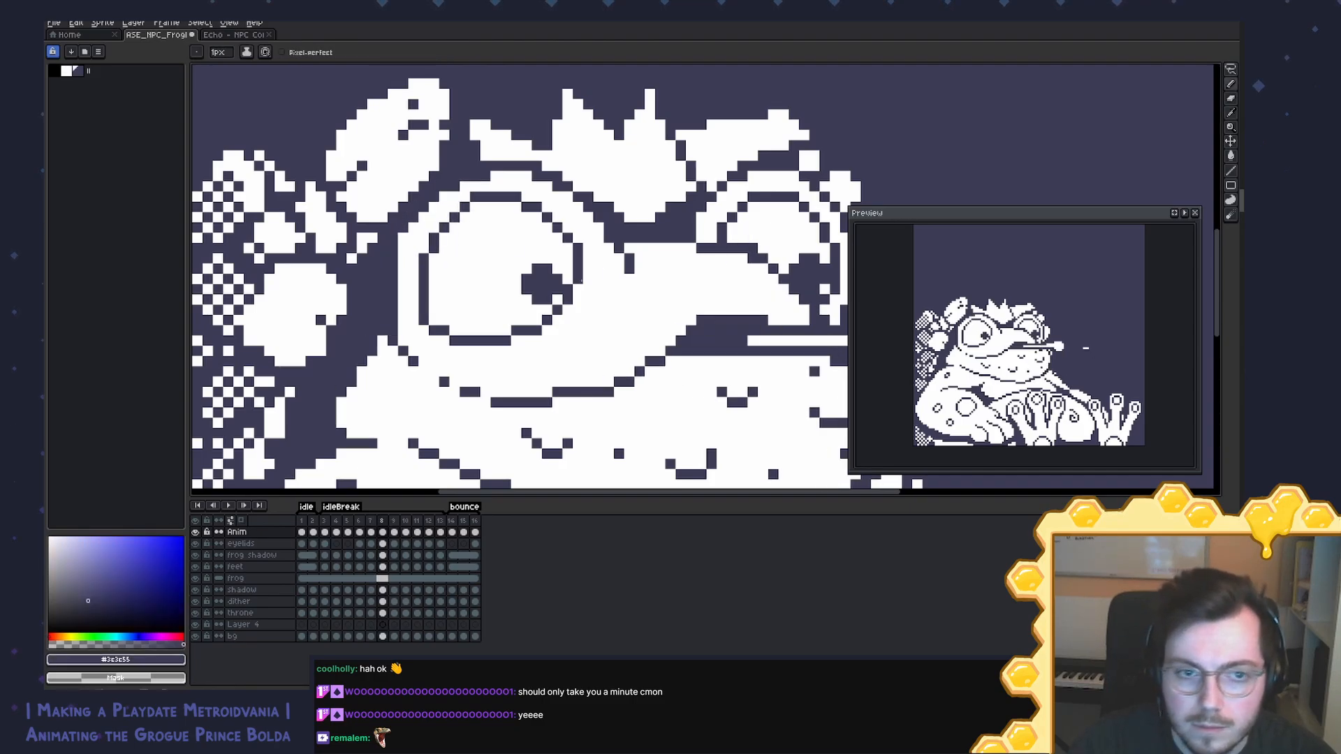
key("x")
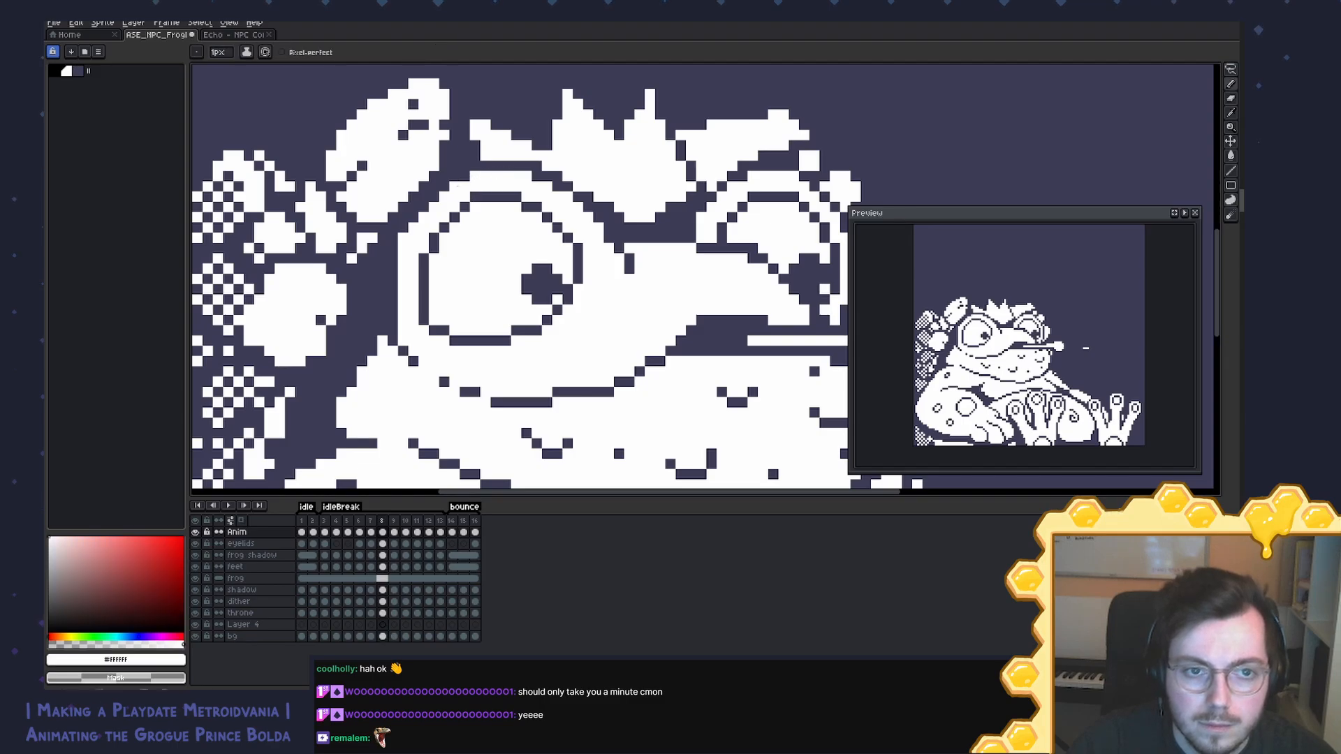
key("period")
key("comma")
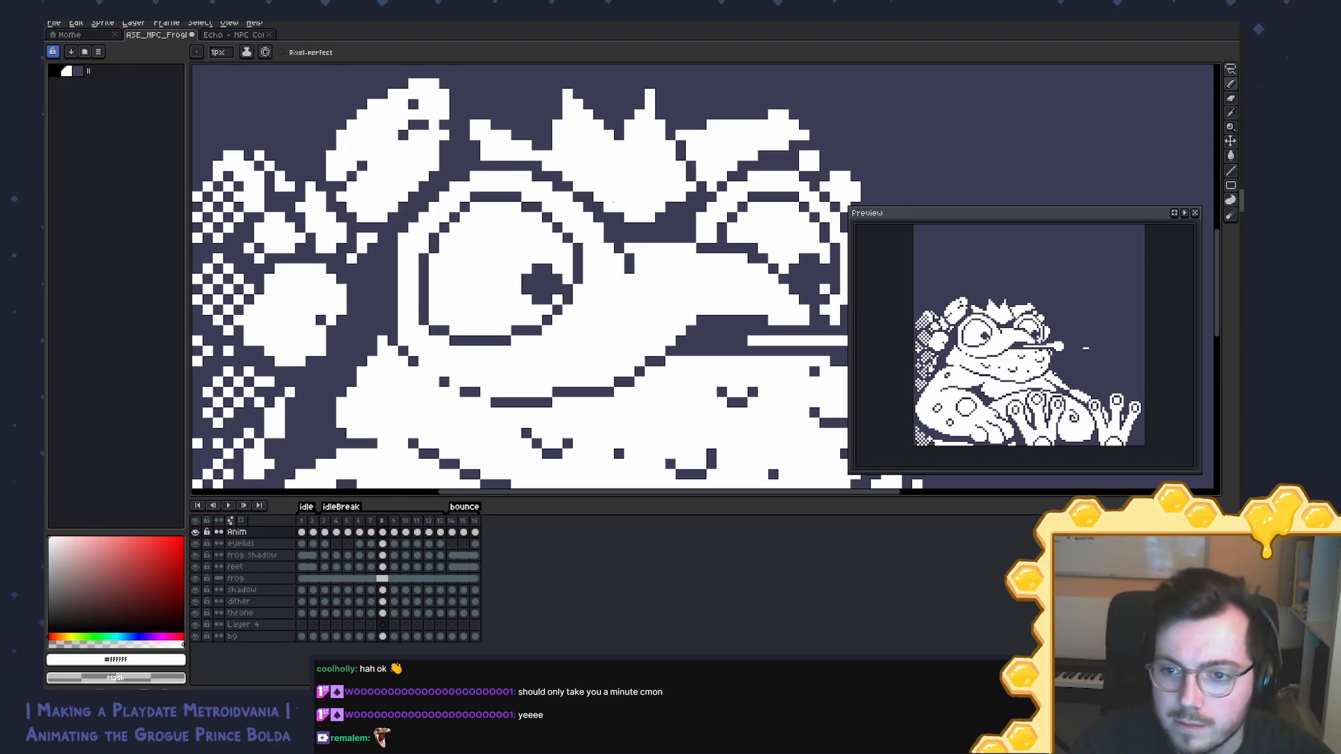
Step: Flip between frames 7, 8 and 9 to compare the large eye, cheek and head edge
key("period")
key("comma")
key("period")
key("comma")
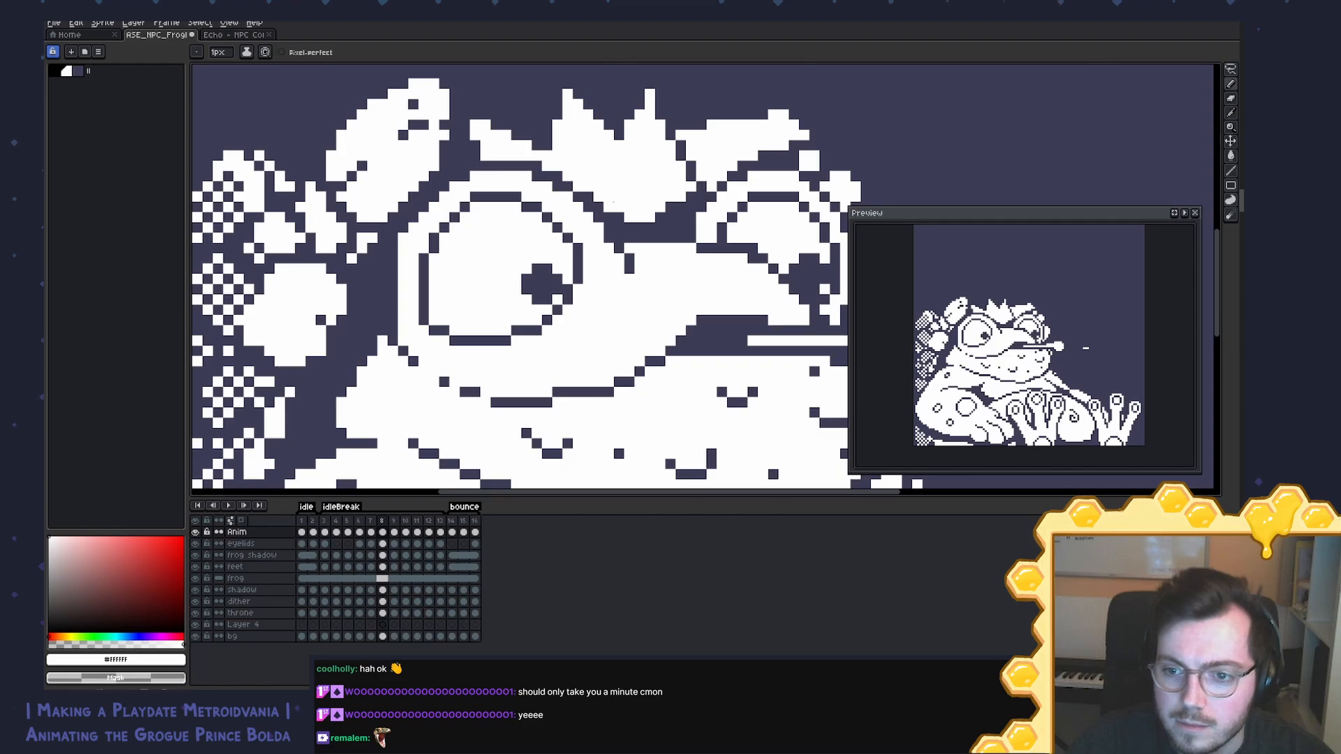
key("comma")
key("period")
key("comma")
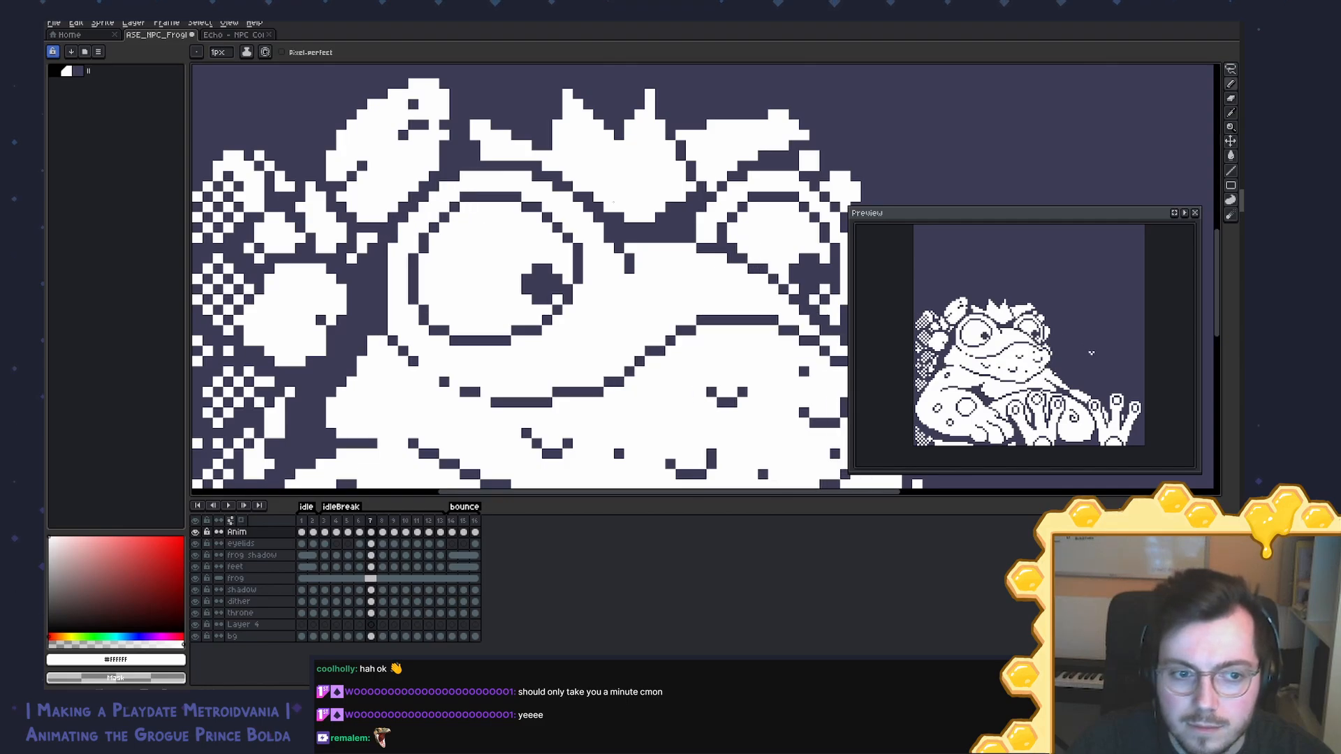
key("comma")
key("period")
key("period")
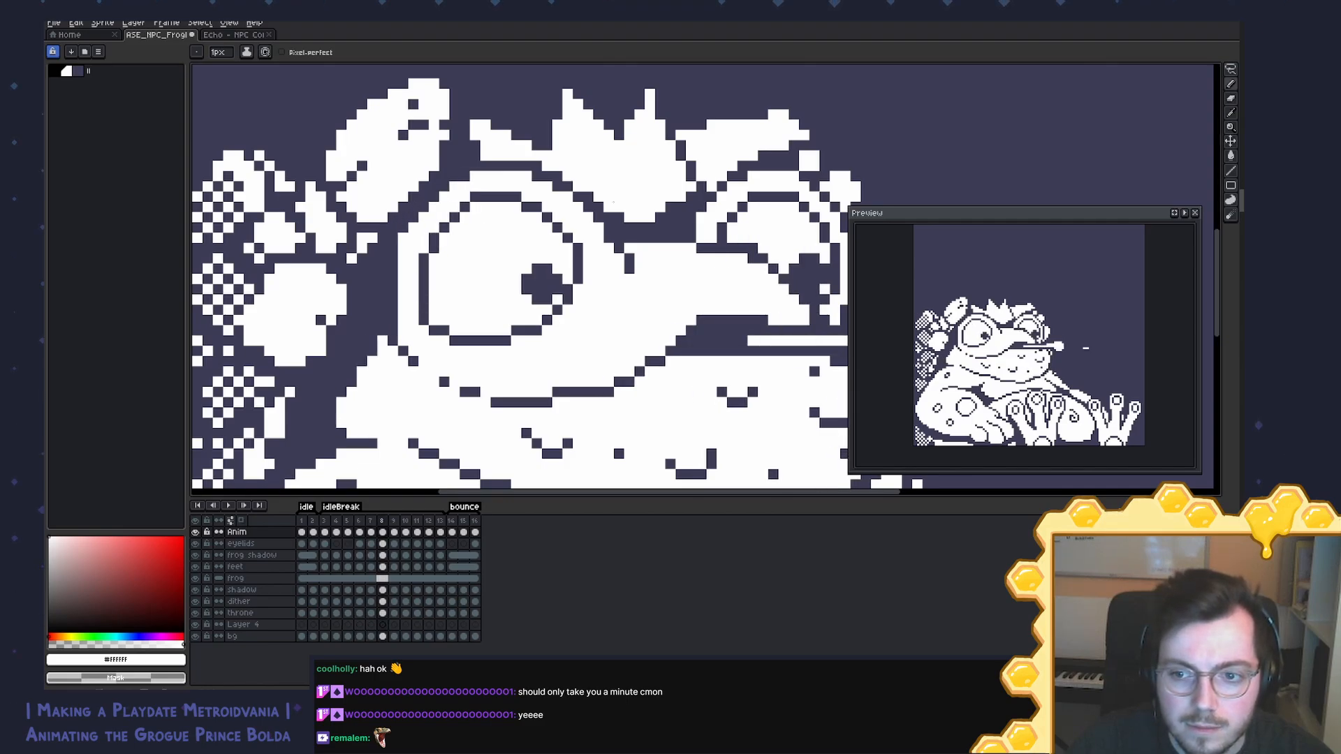
key("Left")
key("Right")
key("Right")
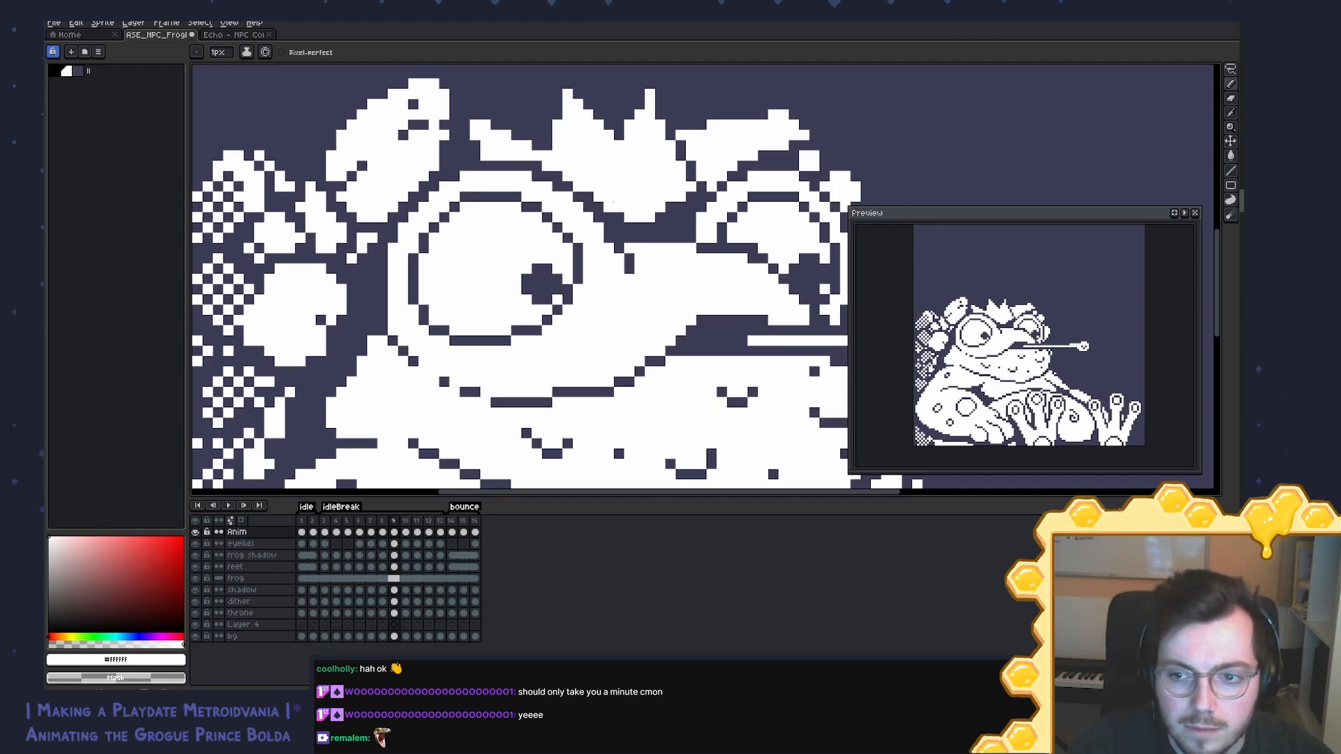
key("Left")
key("Left")
key("Right")
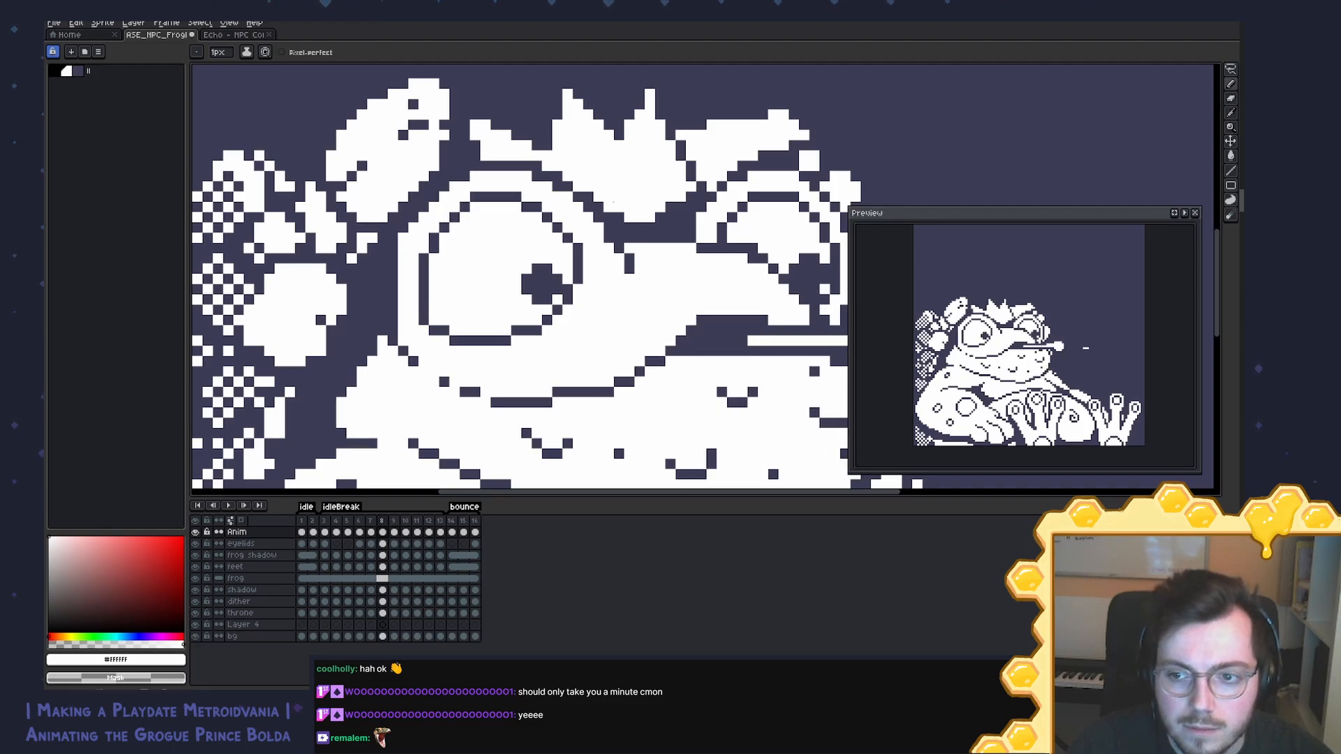
key("Left")
key("Left")
key("Right")
key("Right")
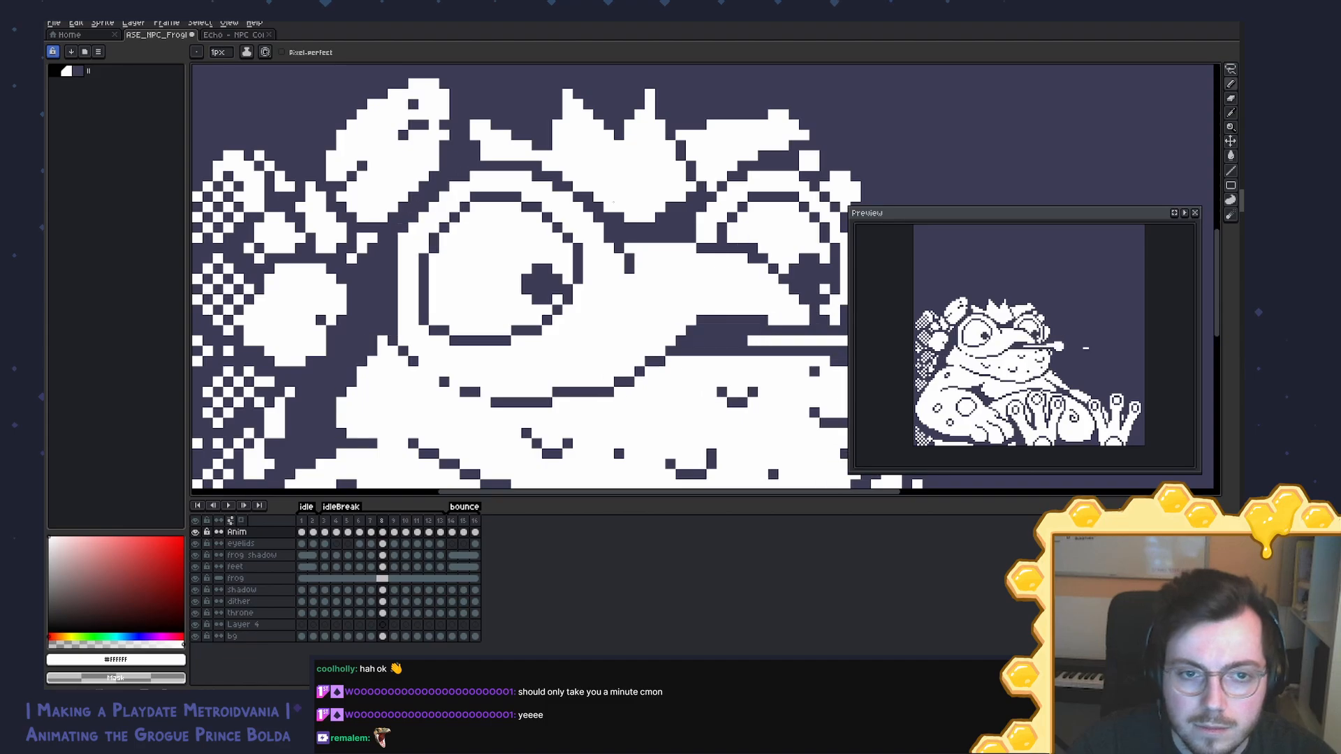
Step: On frame 8, shift the dark notch between the large eye and the snout one pixel towards the snout, covering the old line in white
key("i")
left_click(545, 169)
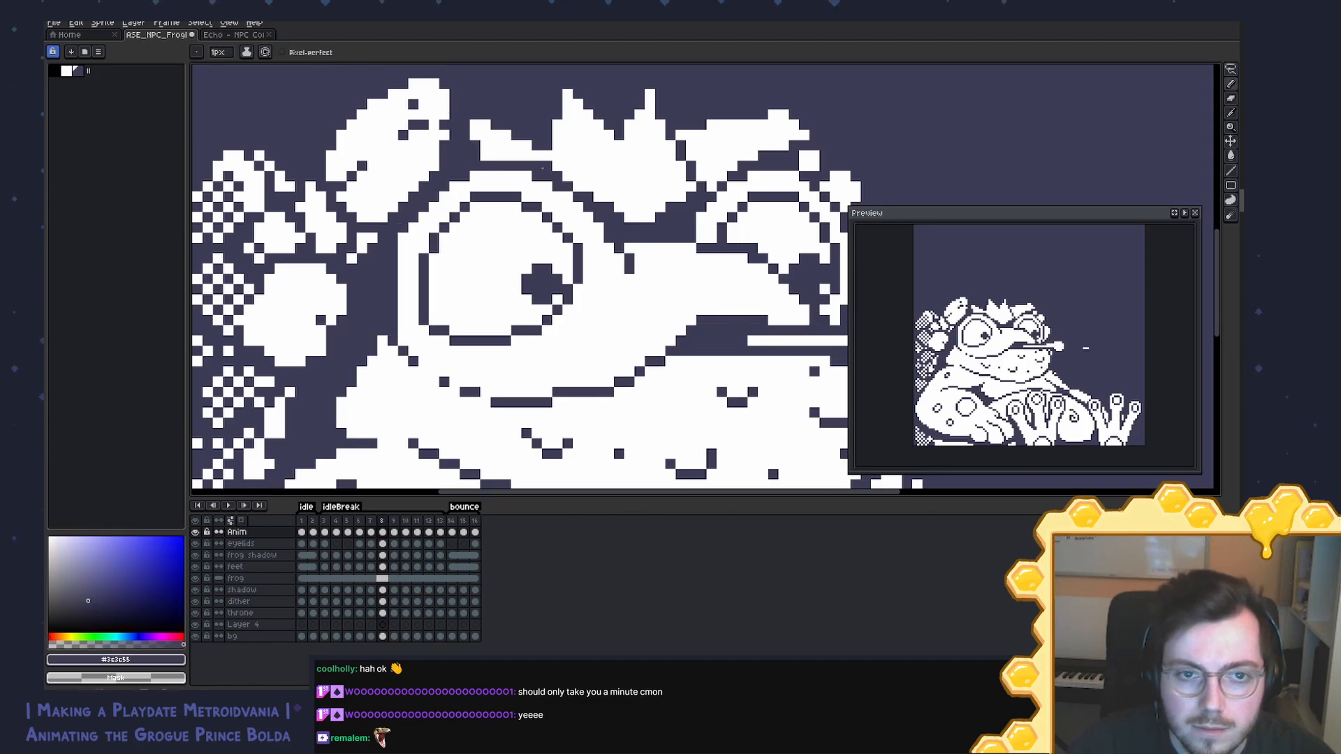
left_click(569, 203, "alt")
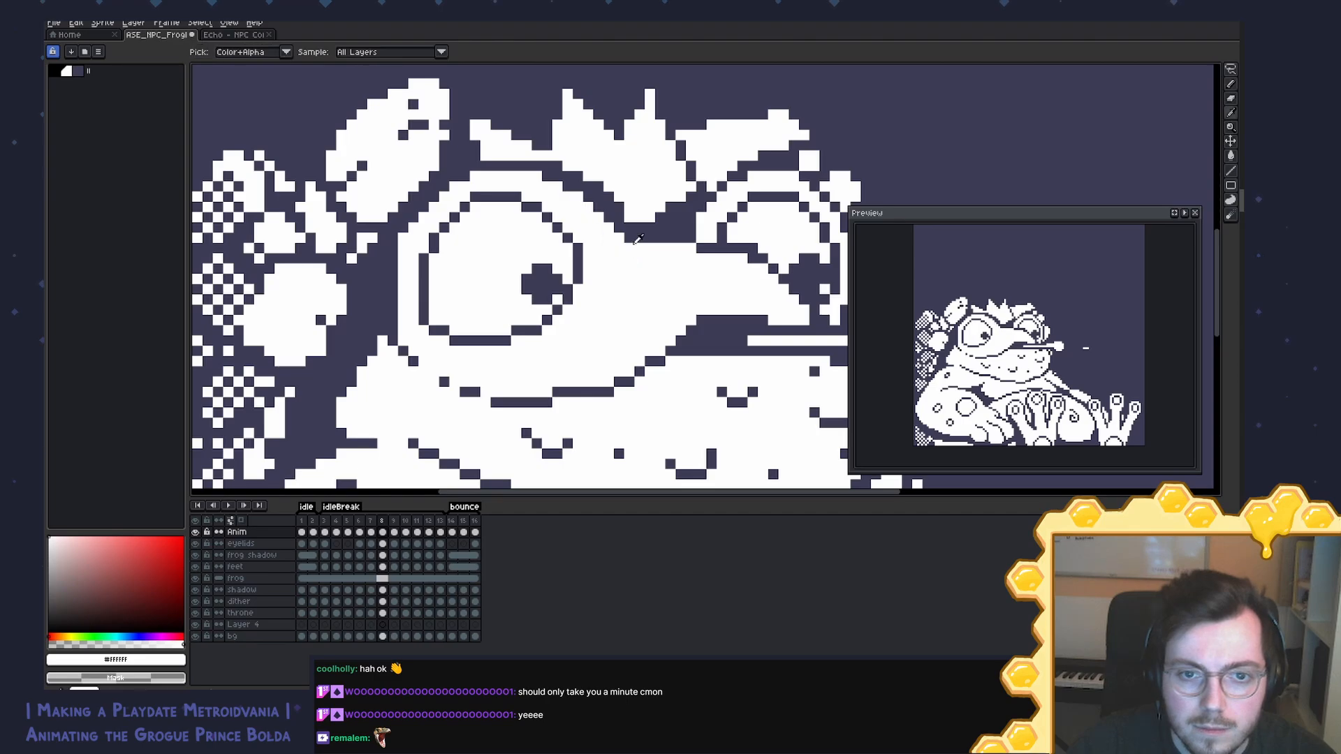
left_click(628, 265, "alt")
left_click(622, 264, "alt")
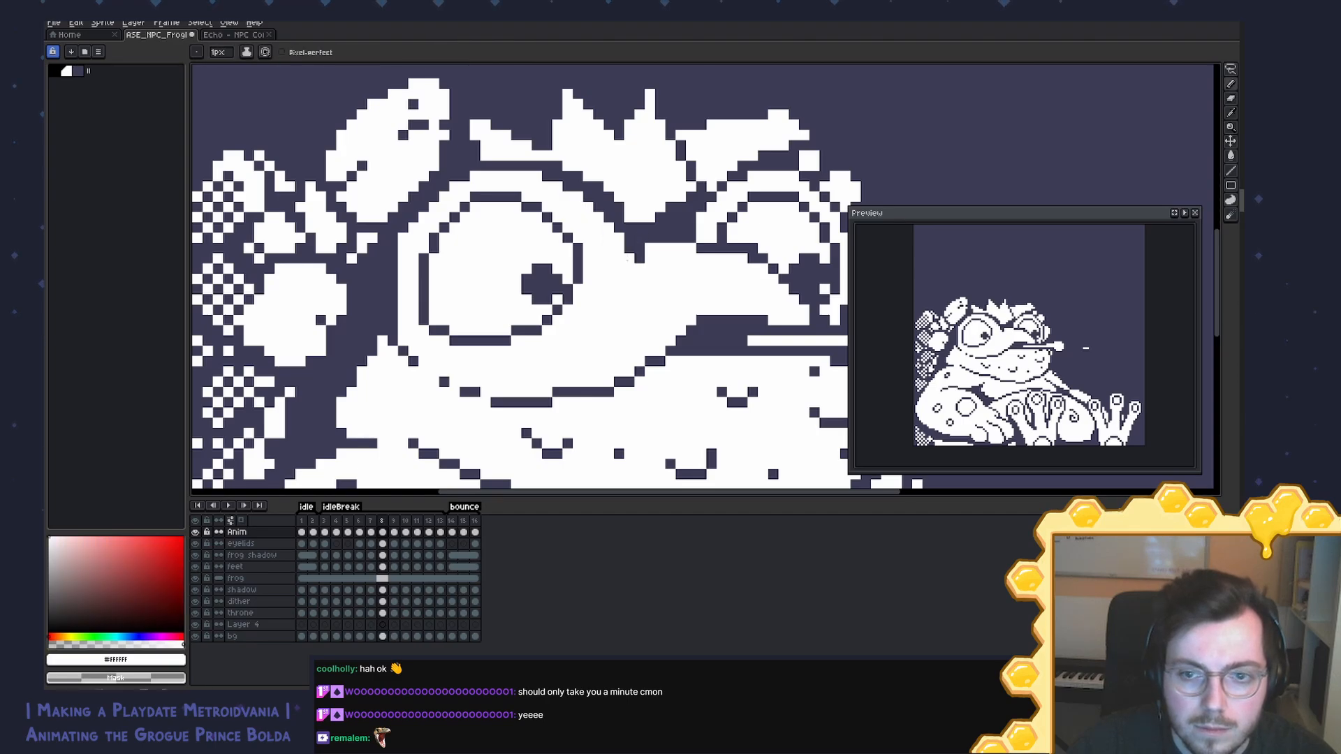
left_click(629, 258)
left_click_drag(632, 313, 605, 305)
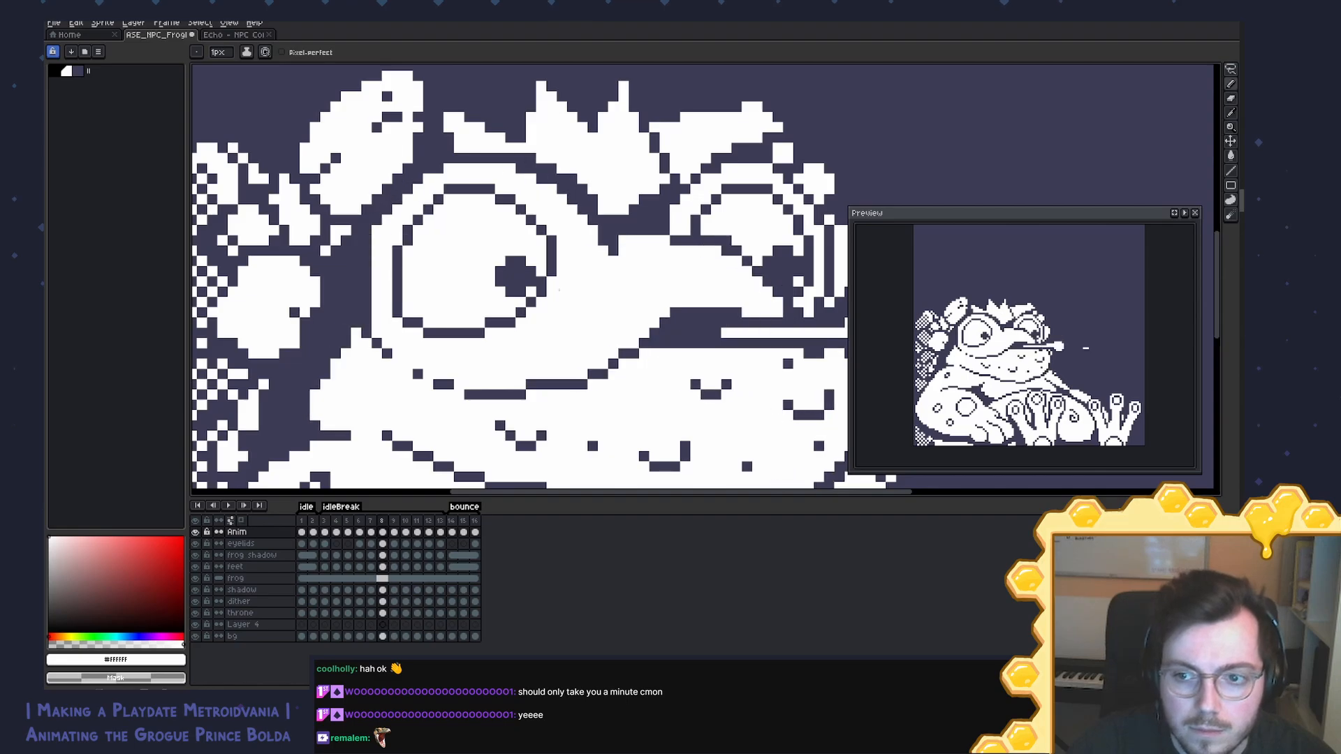
Step: Push the upper-right curve of the large eye's outline outward on frame 8, then compare it with frame 7
left_click(492, 185, "alt")
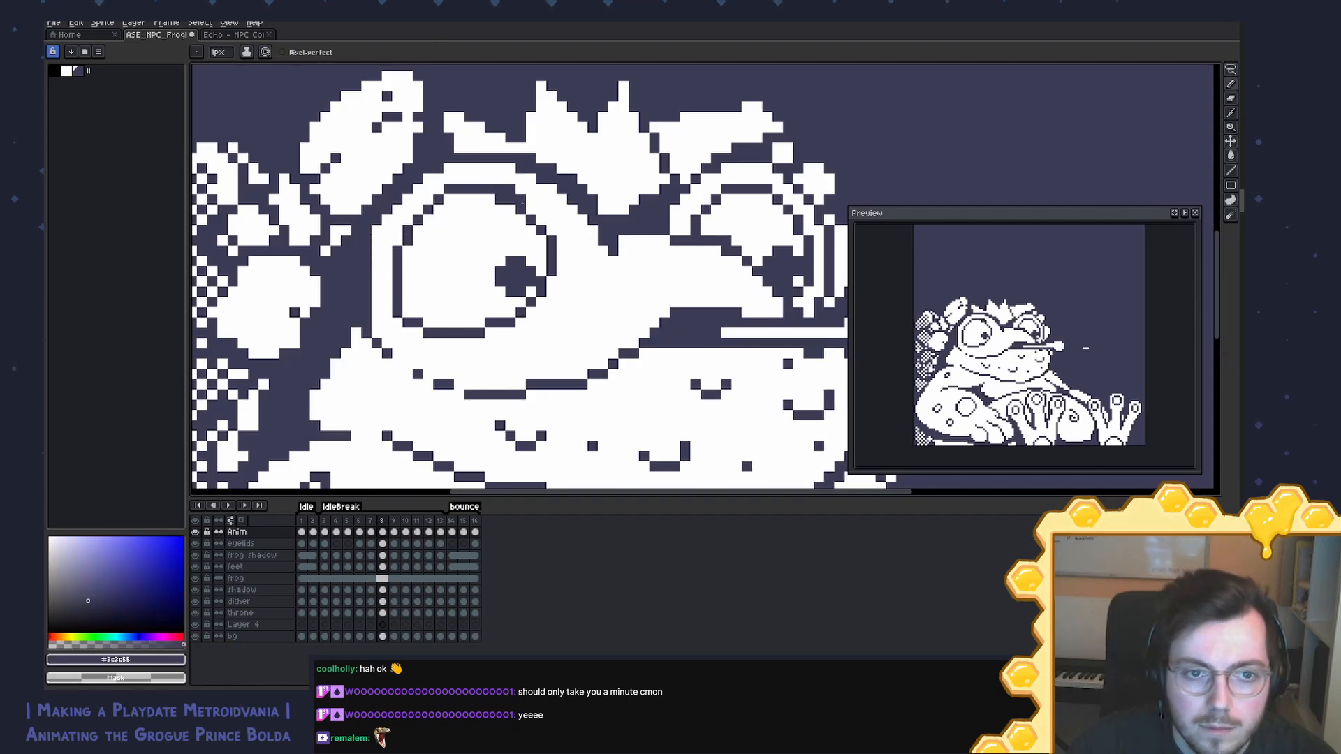
left_click(536, 239, "alt")
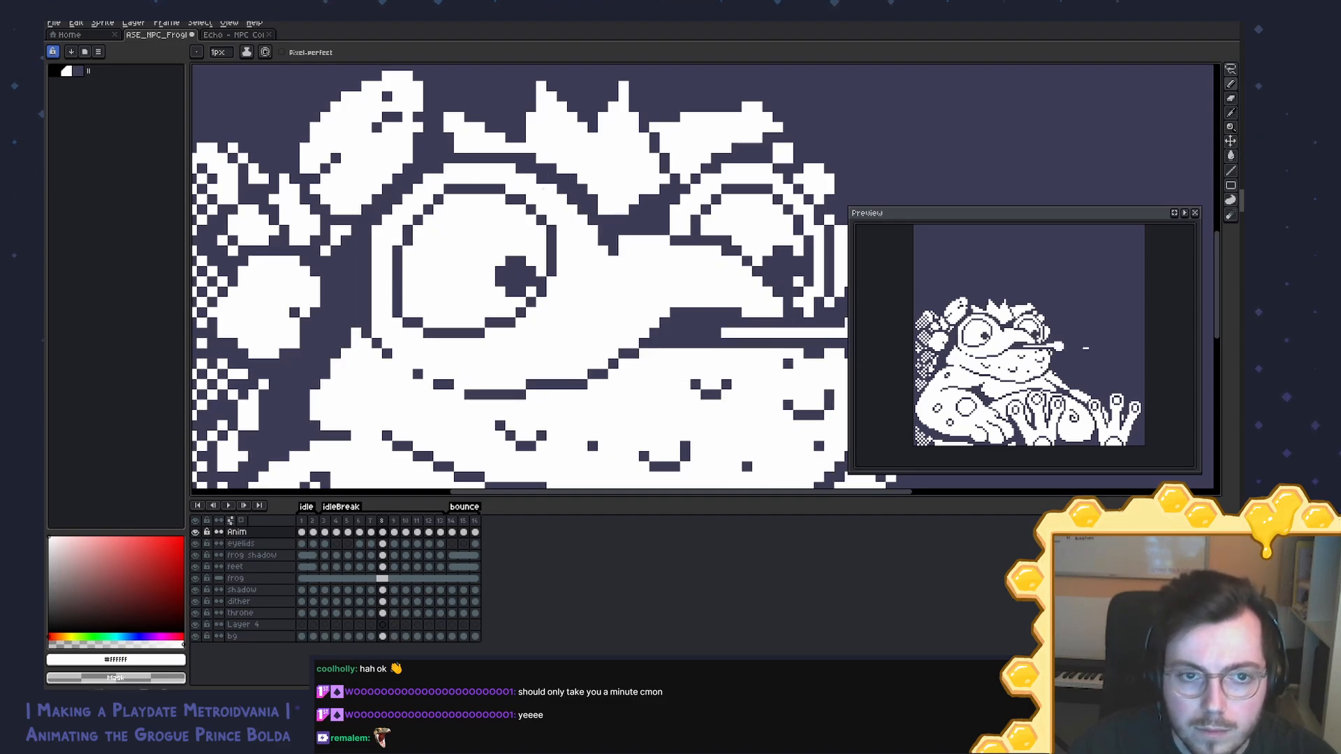
key("Left")
key("Right")
key("Left")
key("Right")
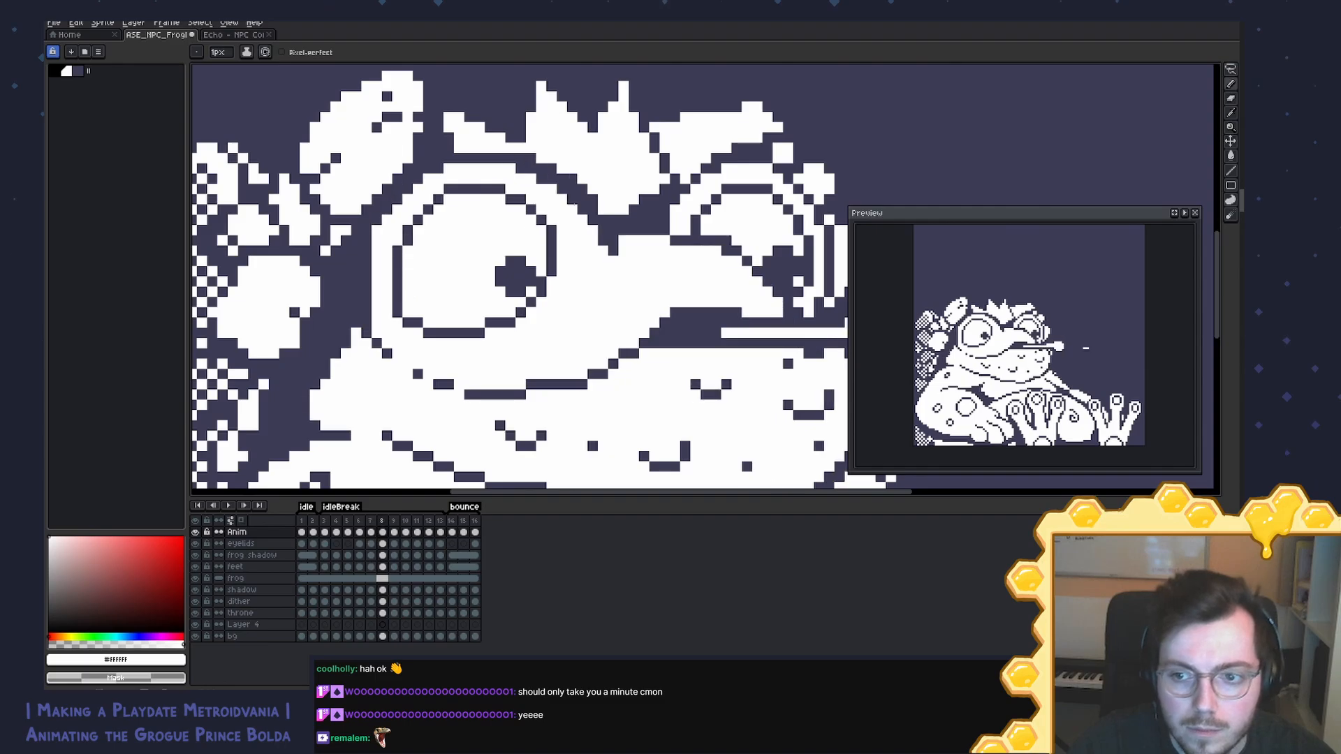
Step: Step through frames 6 to 8 with the whole frog in view to check the head and eye movement
scroll(574, 204, "down", 6)
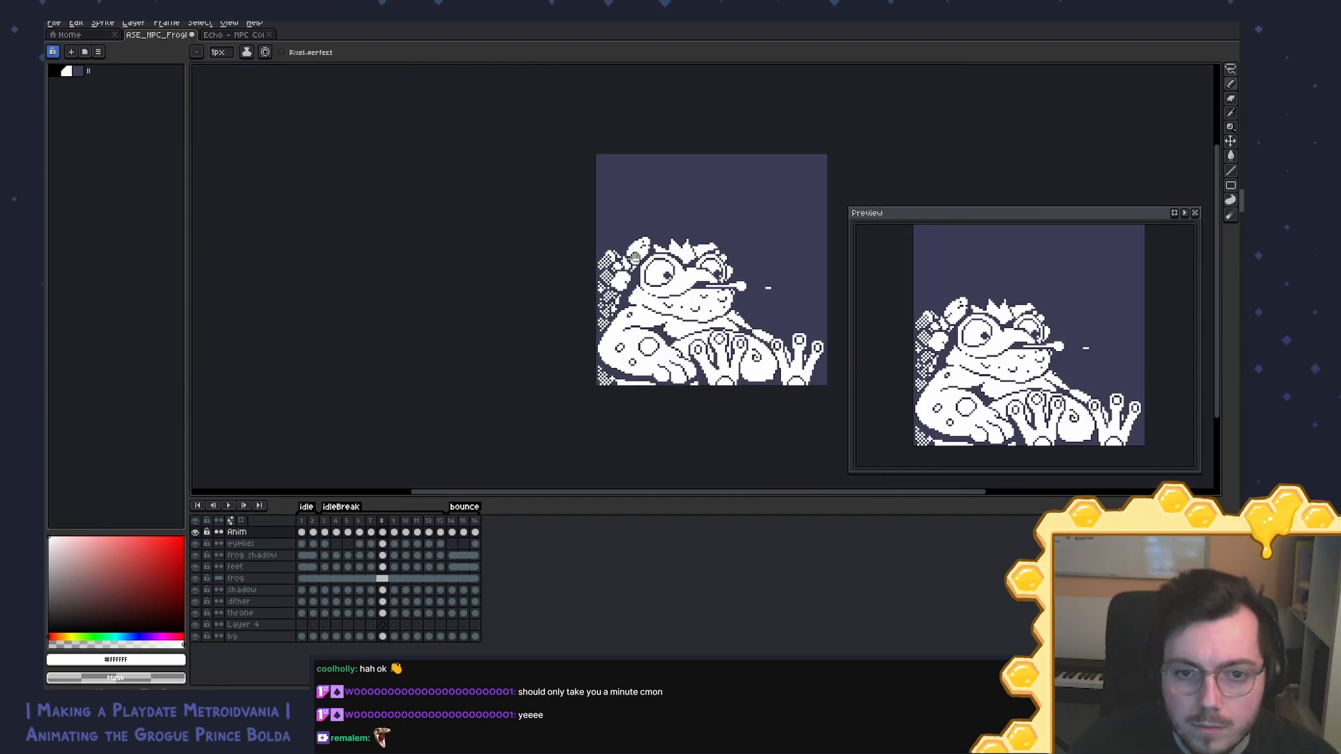
scroll(595, 250, "up", 4)
key("Left")
key("Left")
key("Right")
key("Right")
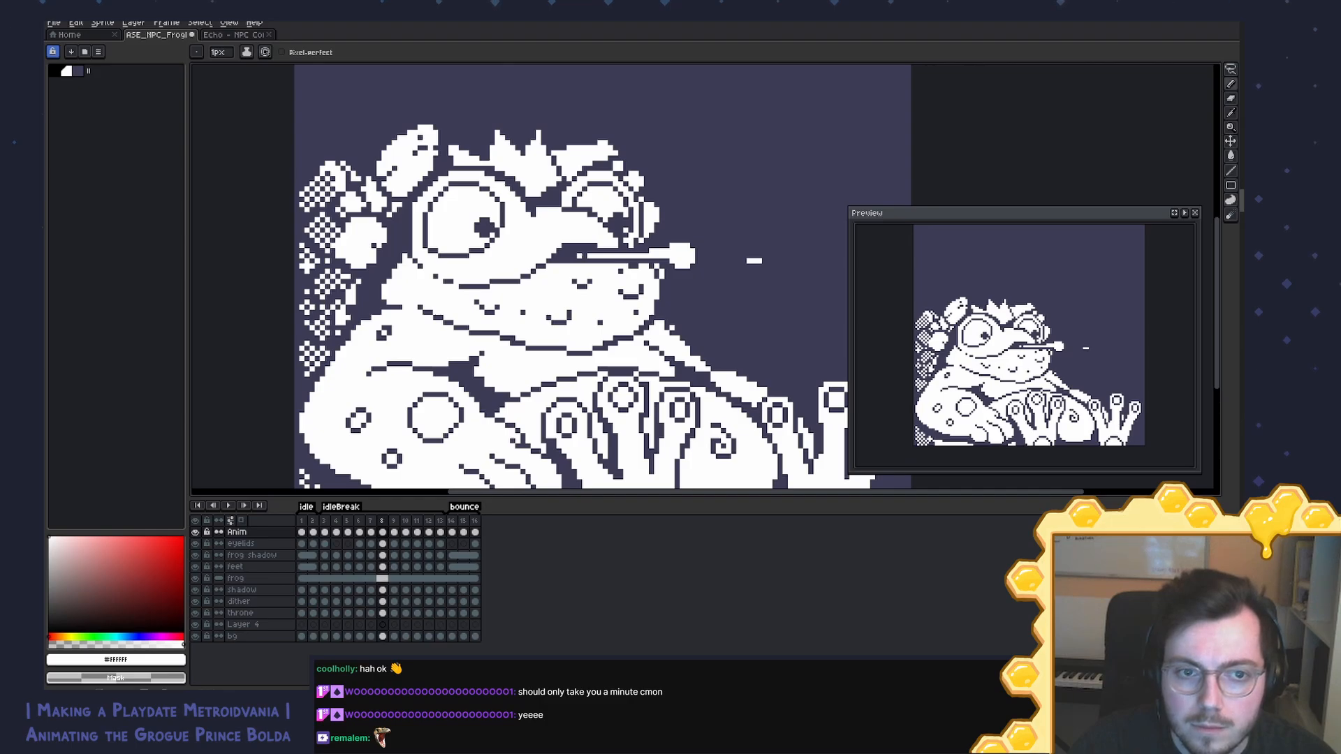
key("Left")
key("Left")
key("Left")
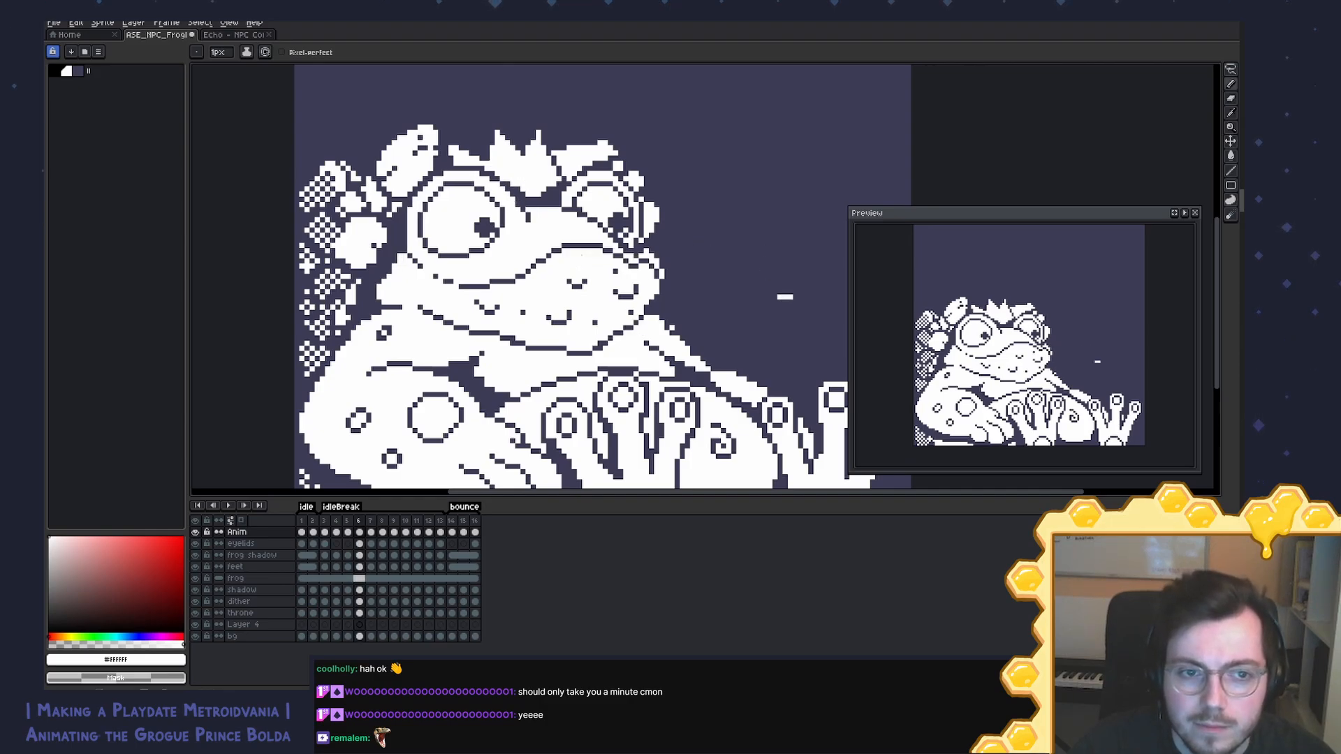
key("Right")
key("Right")
key("Right")
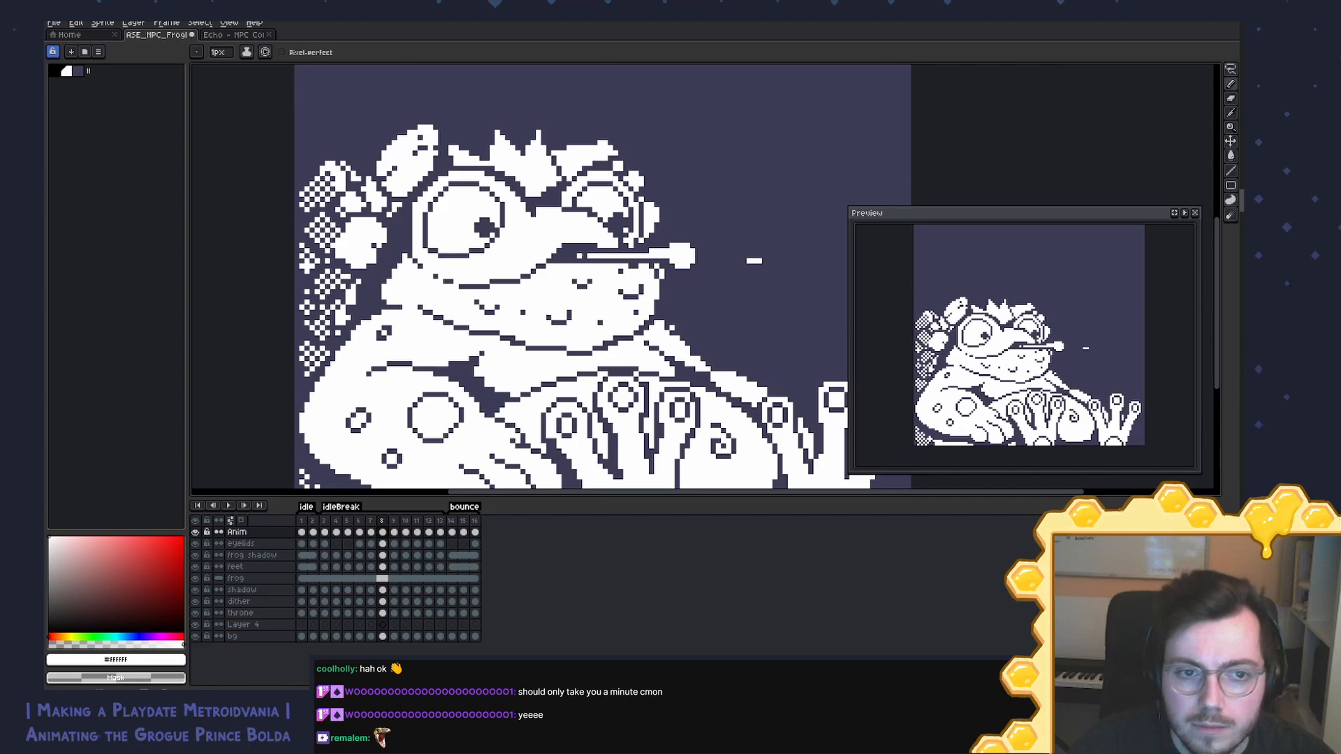
Step: On frame 8, redraw the lower-right curve of the large eye's outline as a clean diagonal and separate the rounded pupil from it
scroll(525, 190, "up", 3)
key("alt")
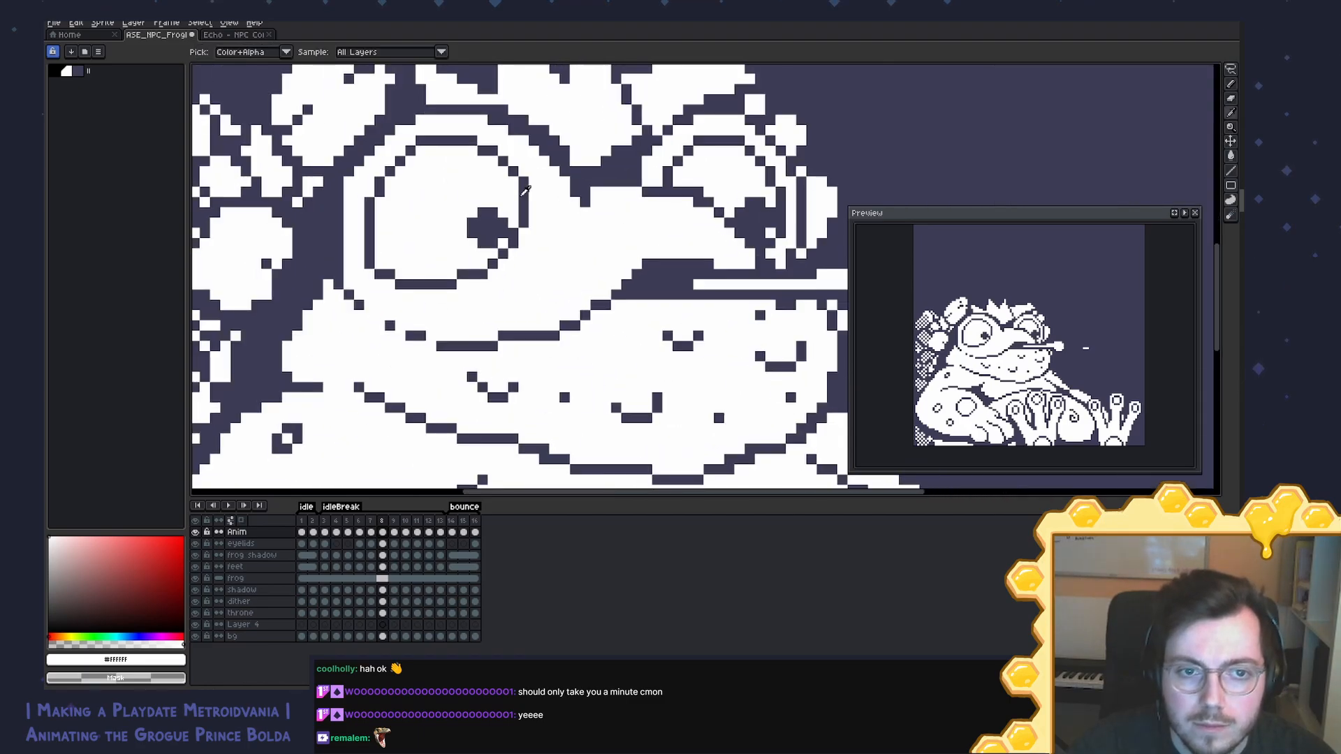
left_click(520, 205, "alt")
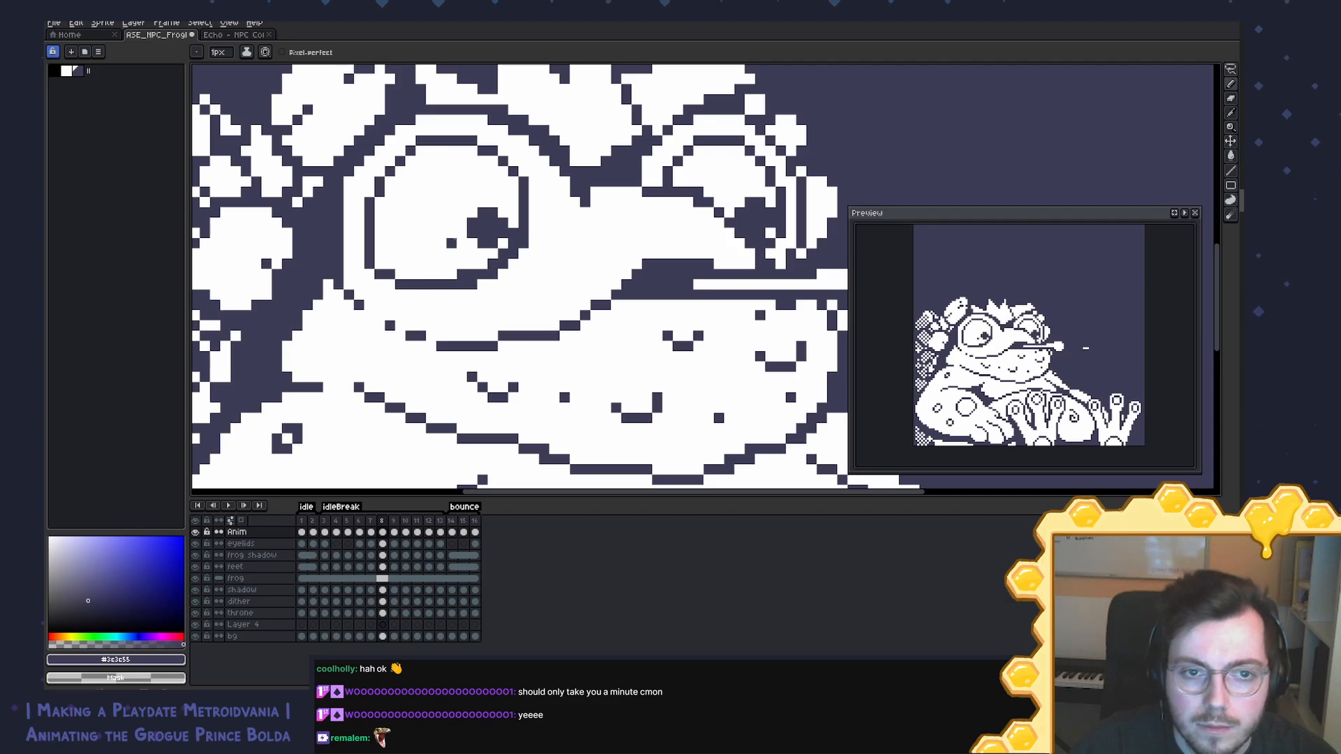
left_click(463, 266, "alt")
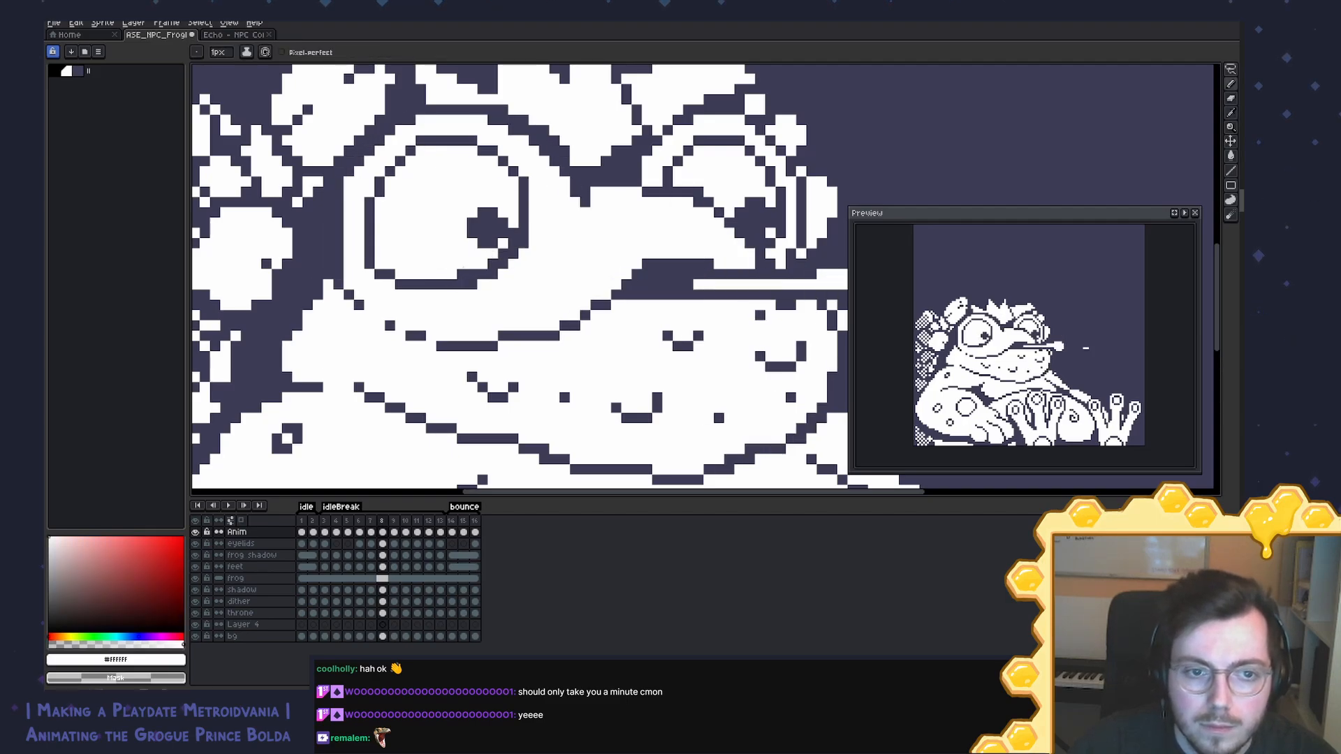
left_click(513, 232)
left_click_drag(513, 243, 482, 274)
left_click(488, 242, "alt")
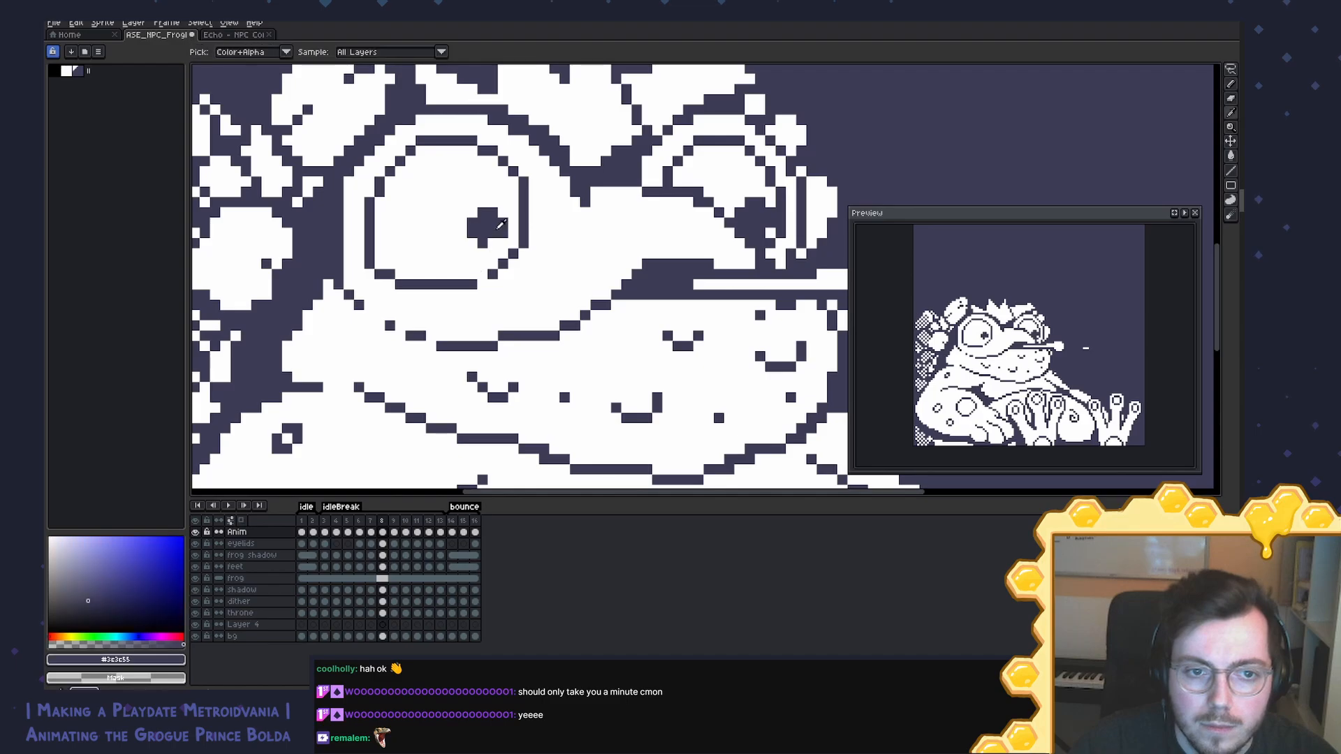
left_click(480, 267, "alt")
left_click(490, 275, "alt")
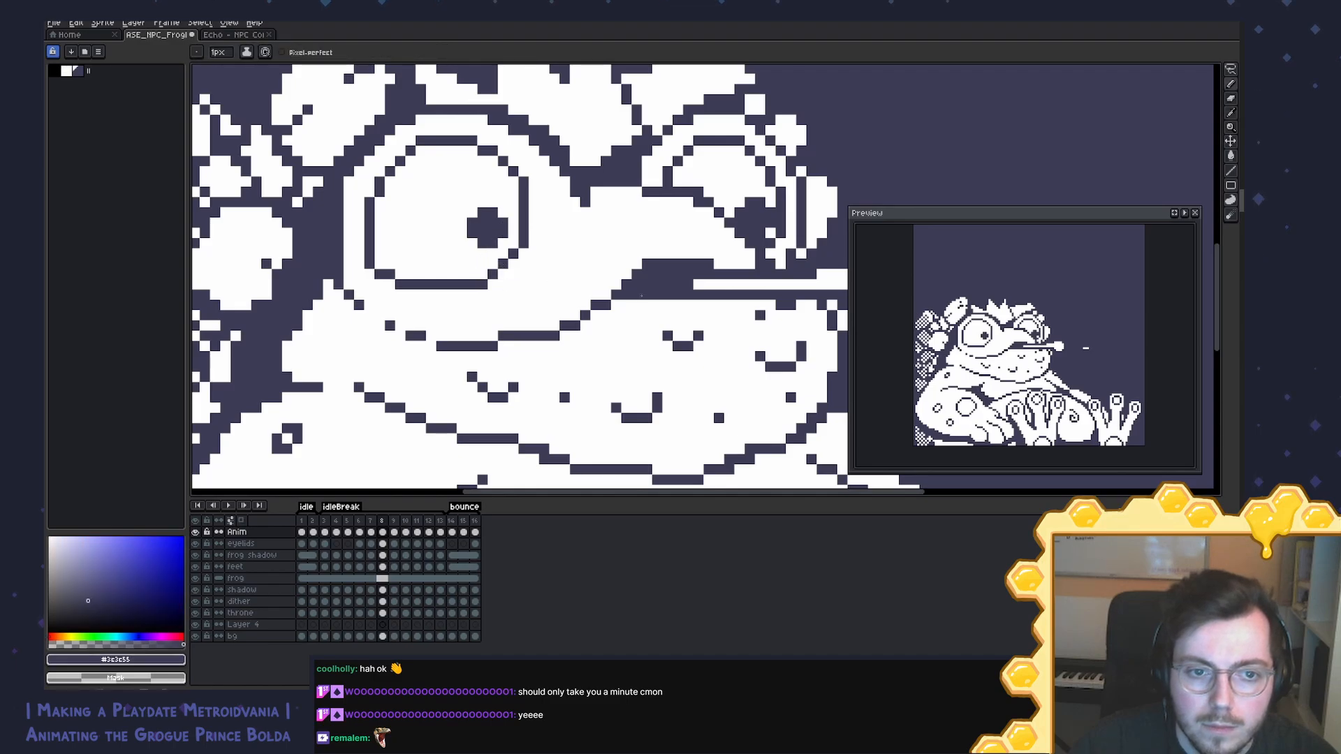
Step: Compare frames 7 and 8, then round off the lower-left corner of the large eye's outline on frame 8
key("Left")
key("Right")
key("Left")
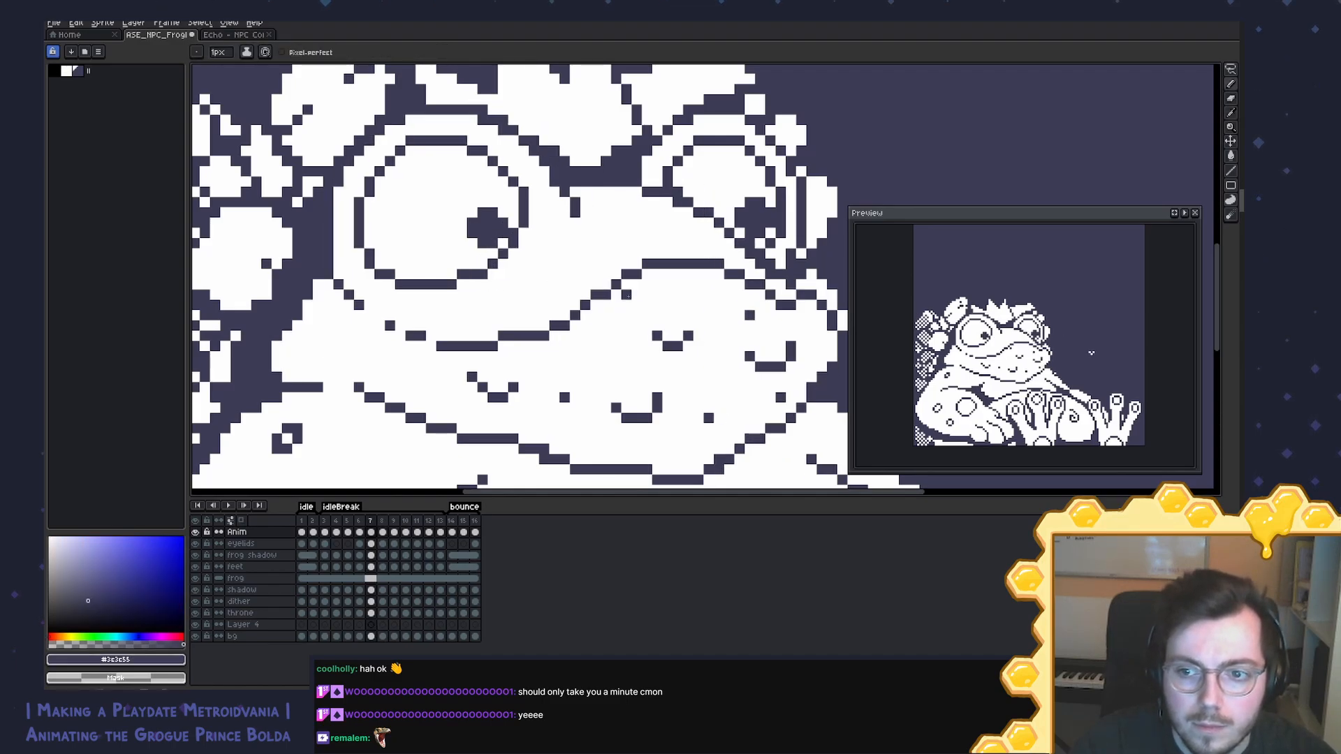
key("Right")
key("i")
key("b")
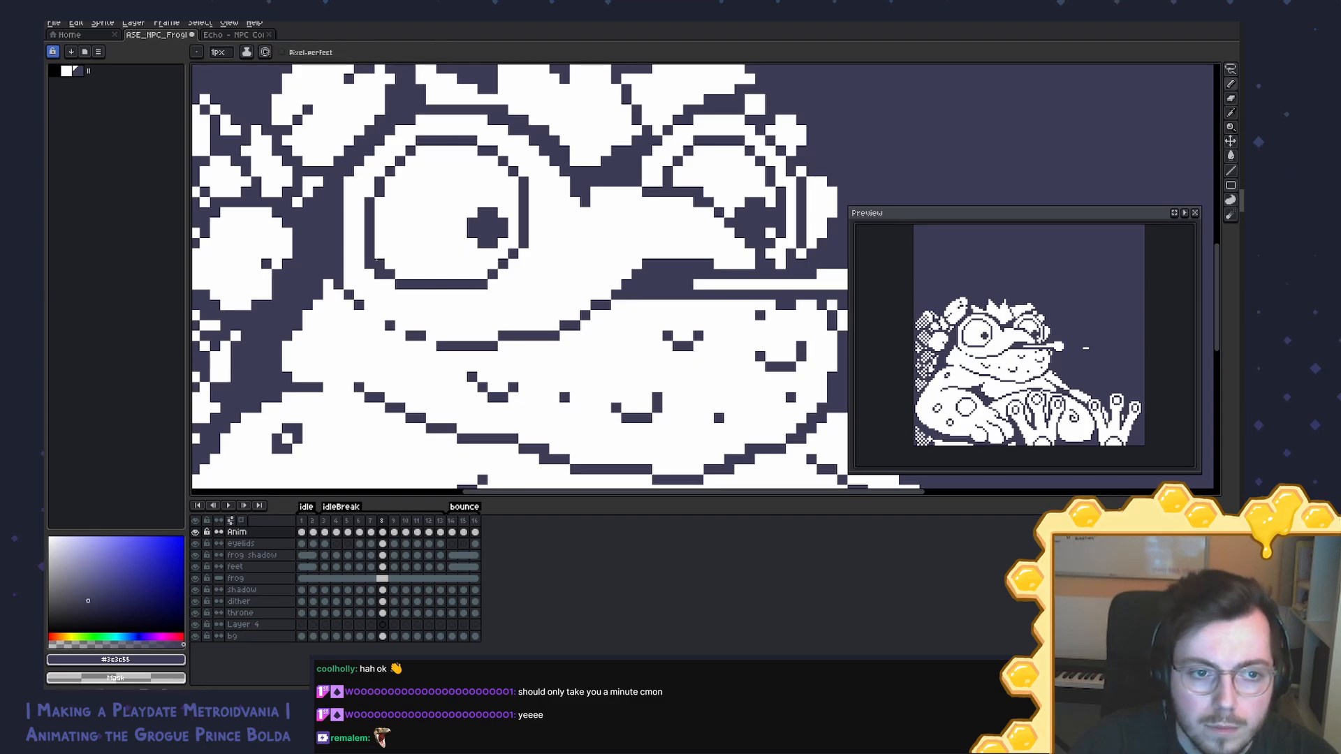
left_click(407, 271, "alt")
left_click_drag(369, 264, 411, 284)
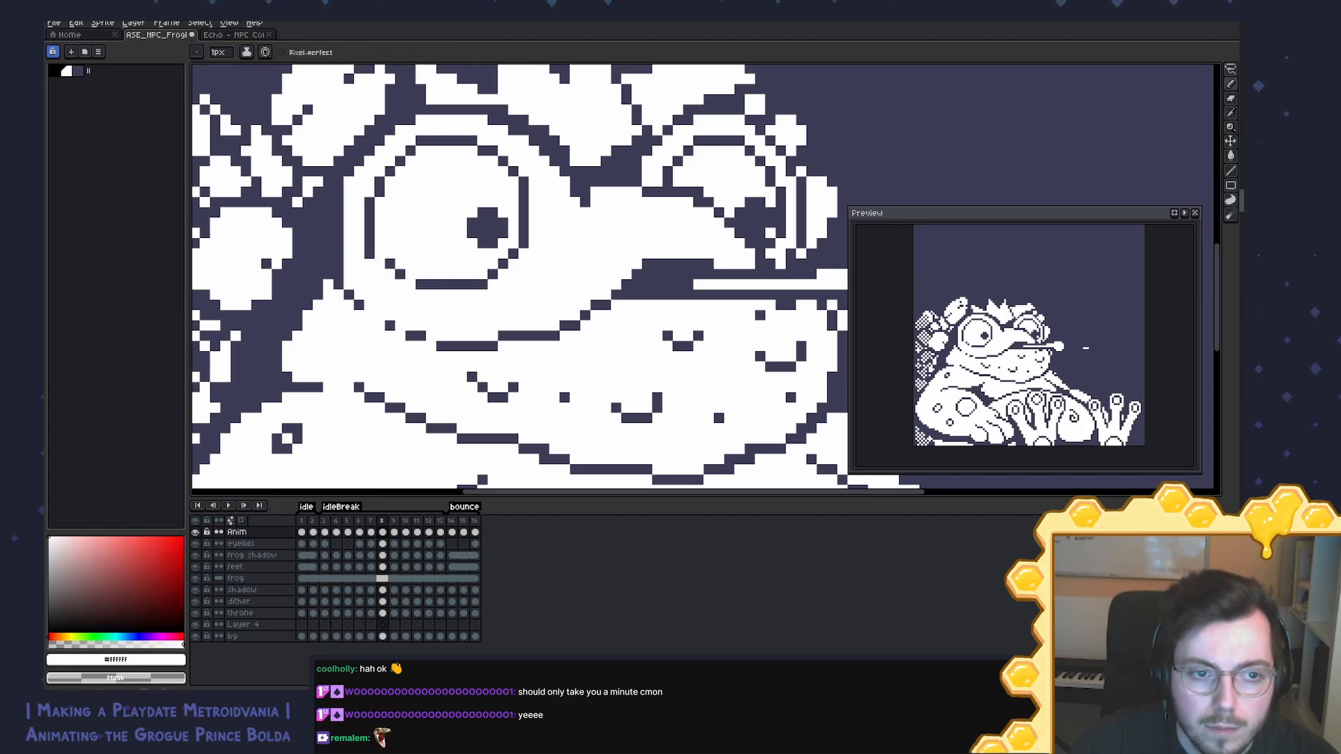
left_click(421, 285, "alt")
left_click(400, 285)
left_click(389, 264, "alt")
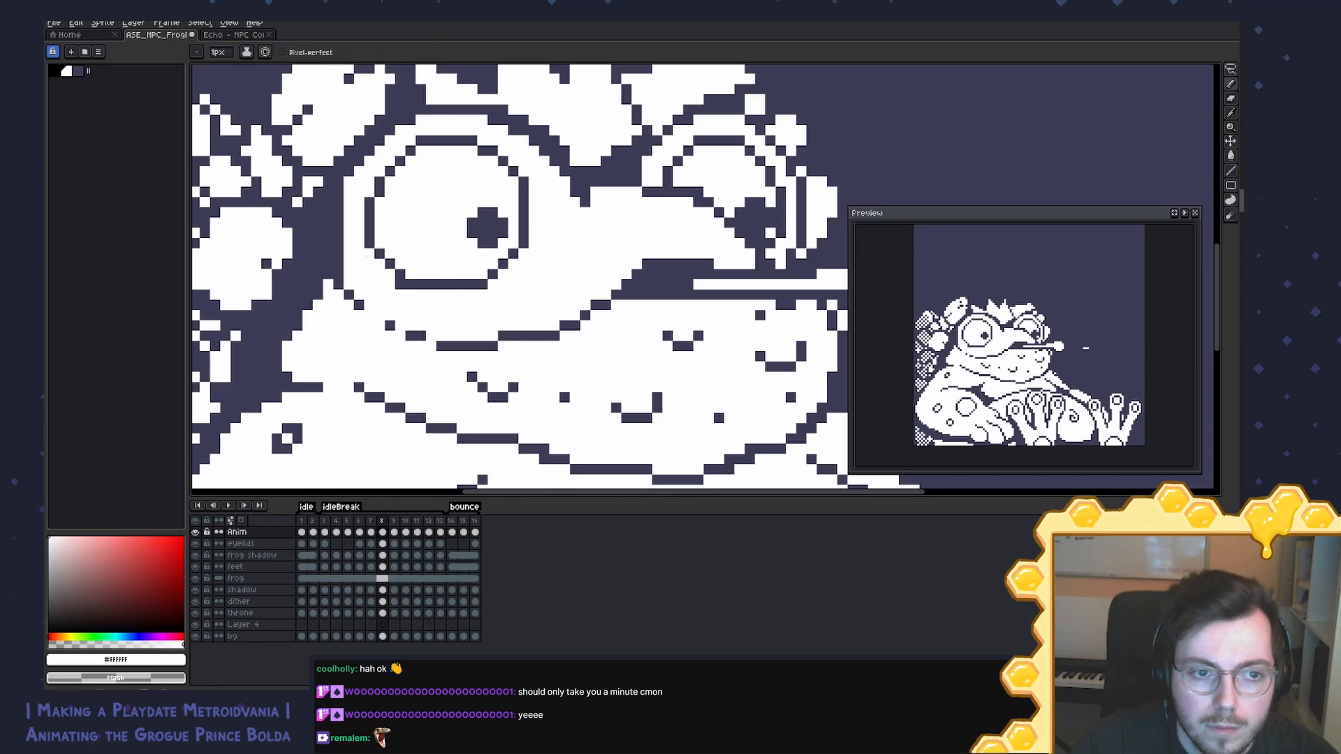
Step: Save the sprite and flip between frames 7 and 8 to check the rounded eye outline
key("Left")
key("Right")
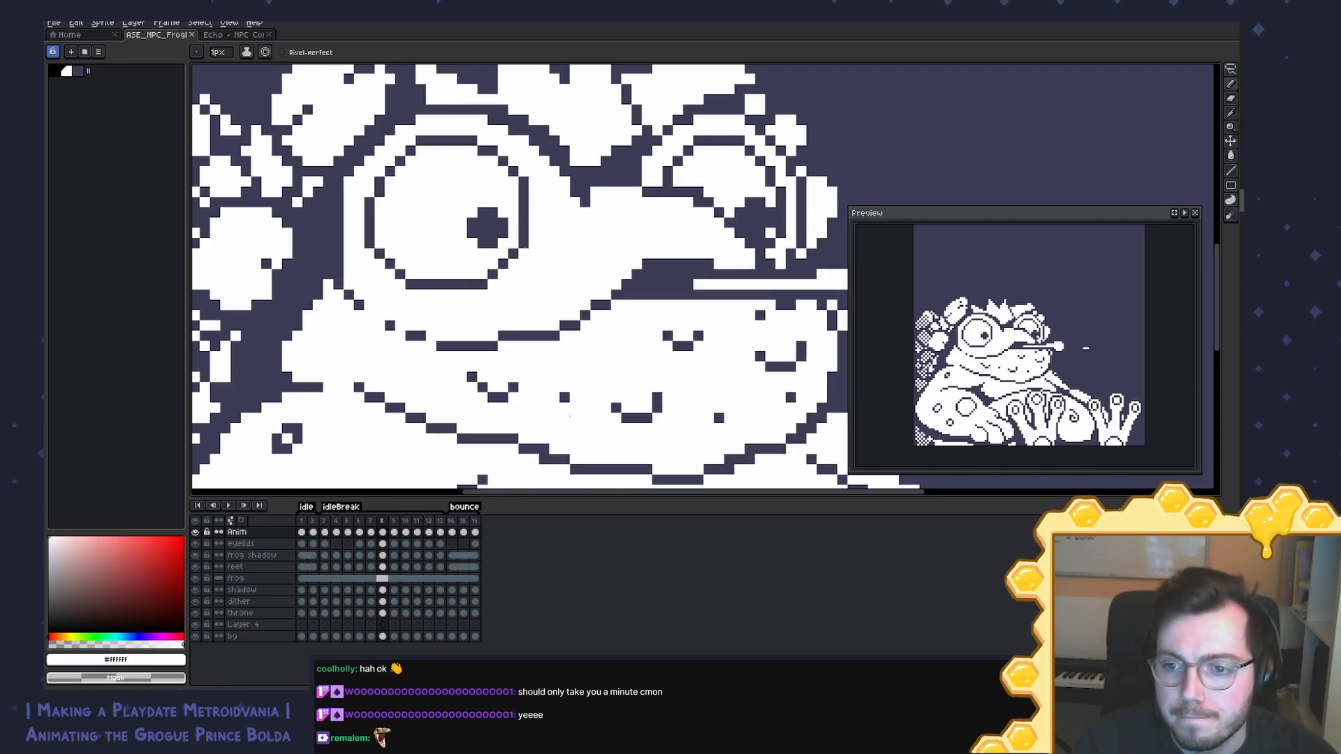
key("Left")
key("Right")
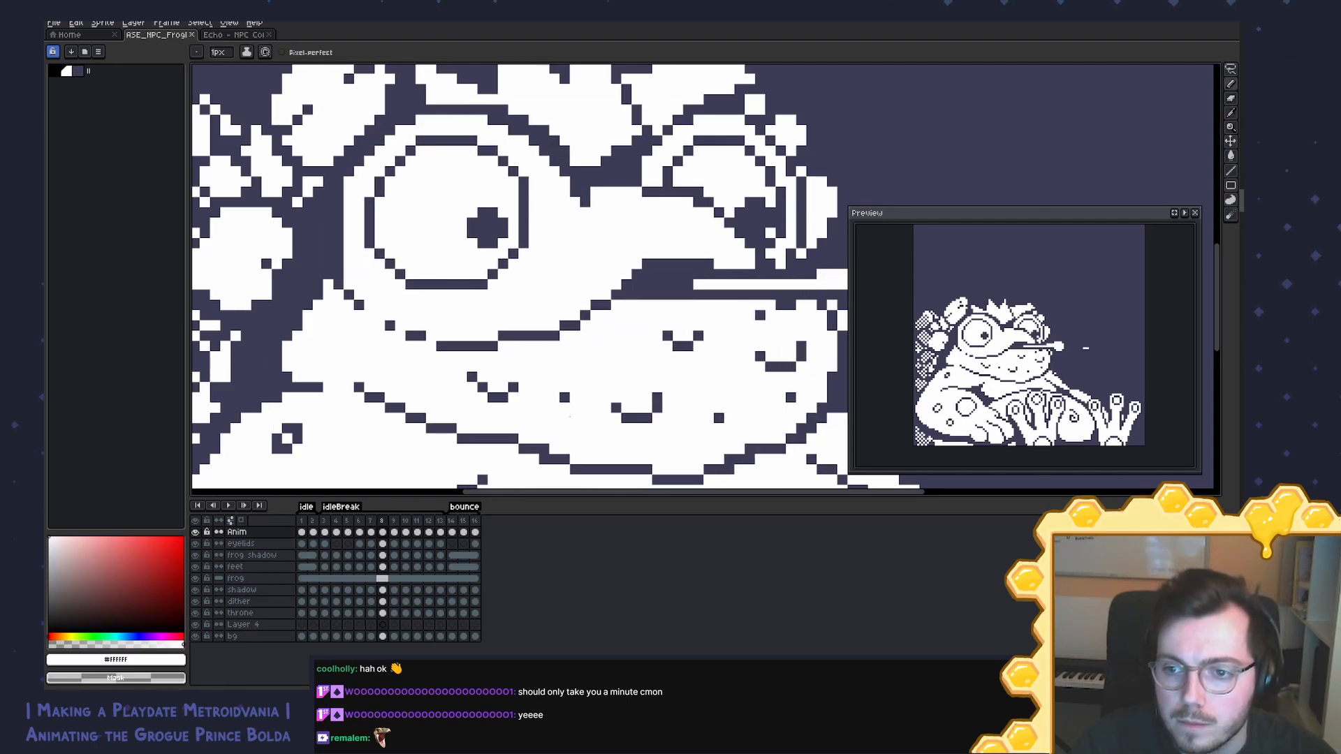
Step: Move the right side of the large eye's outline one pixel outward on frame 8, covering the old line in white and comparing with frame 7
left_click(526, 231, "alt")
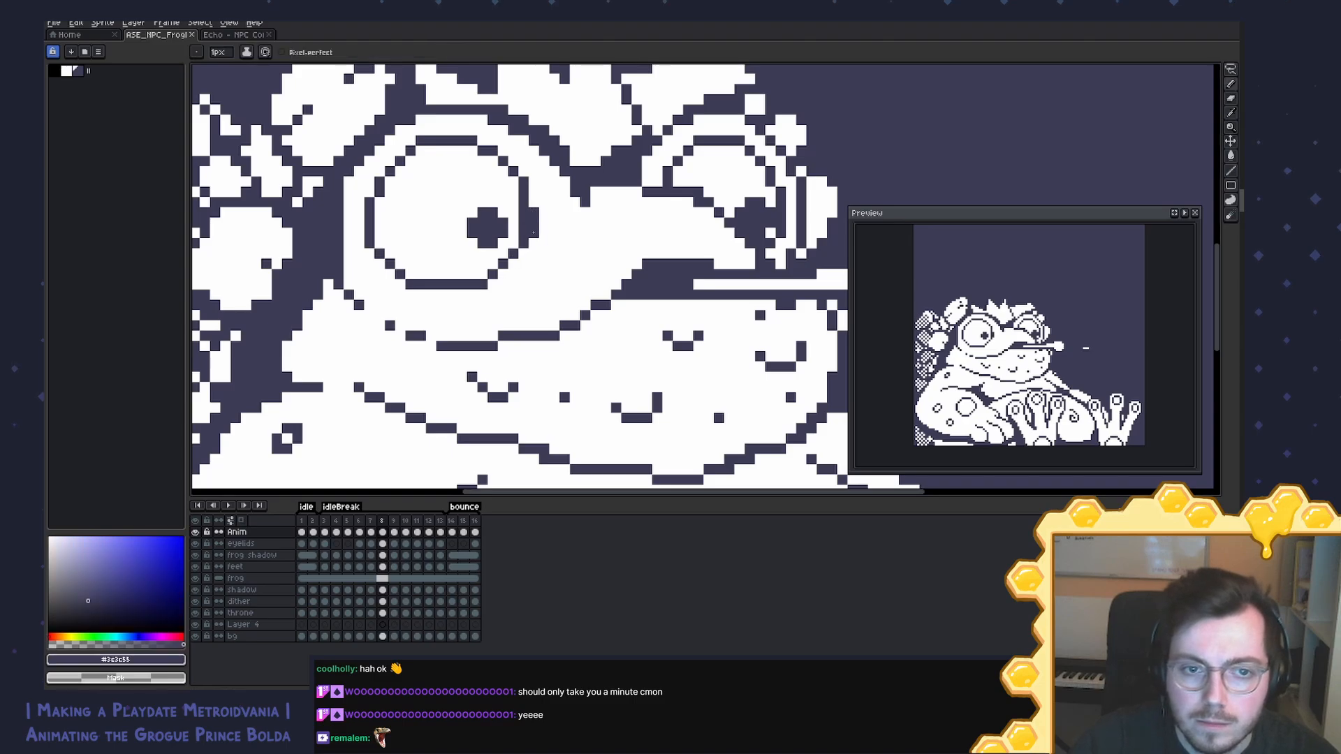
left_click(521, 230, "alt")
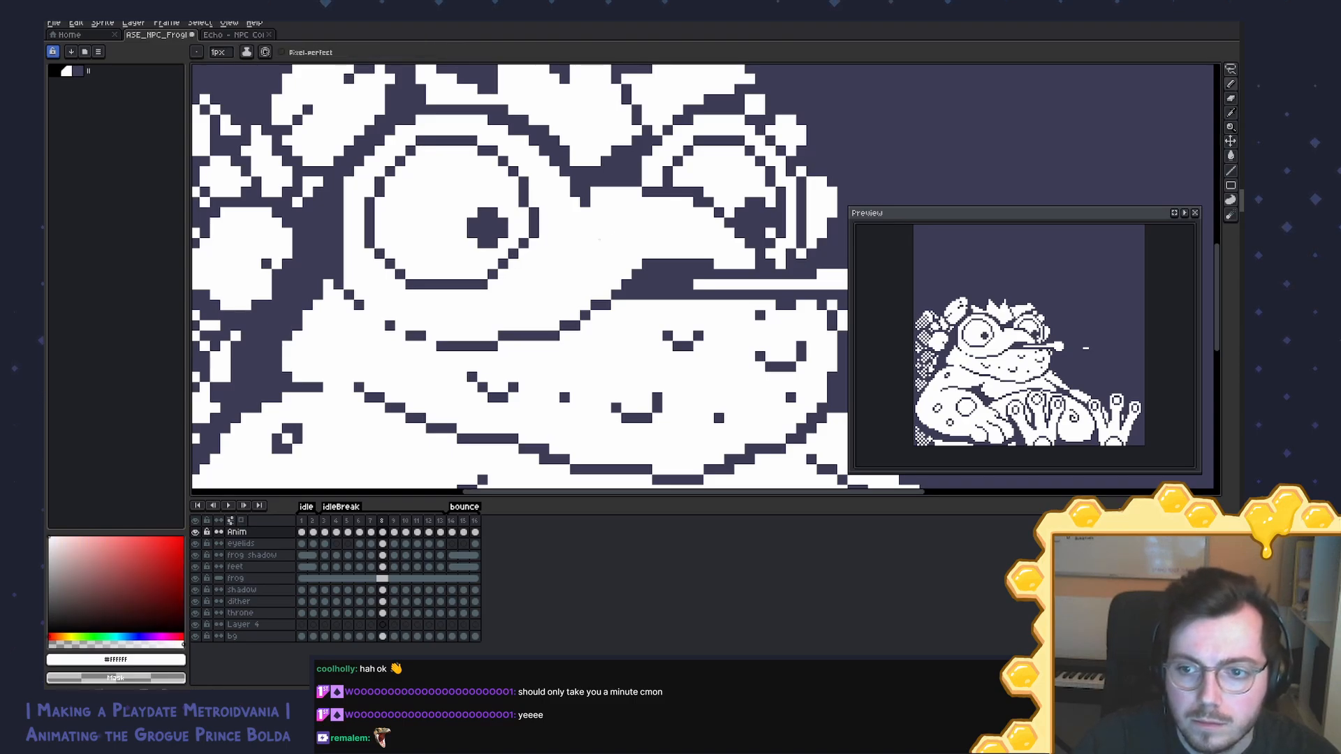
left_click(542, 207, "alt")
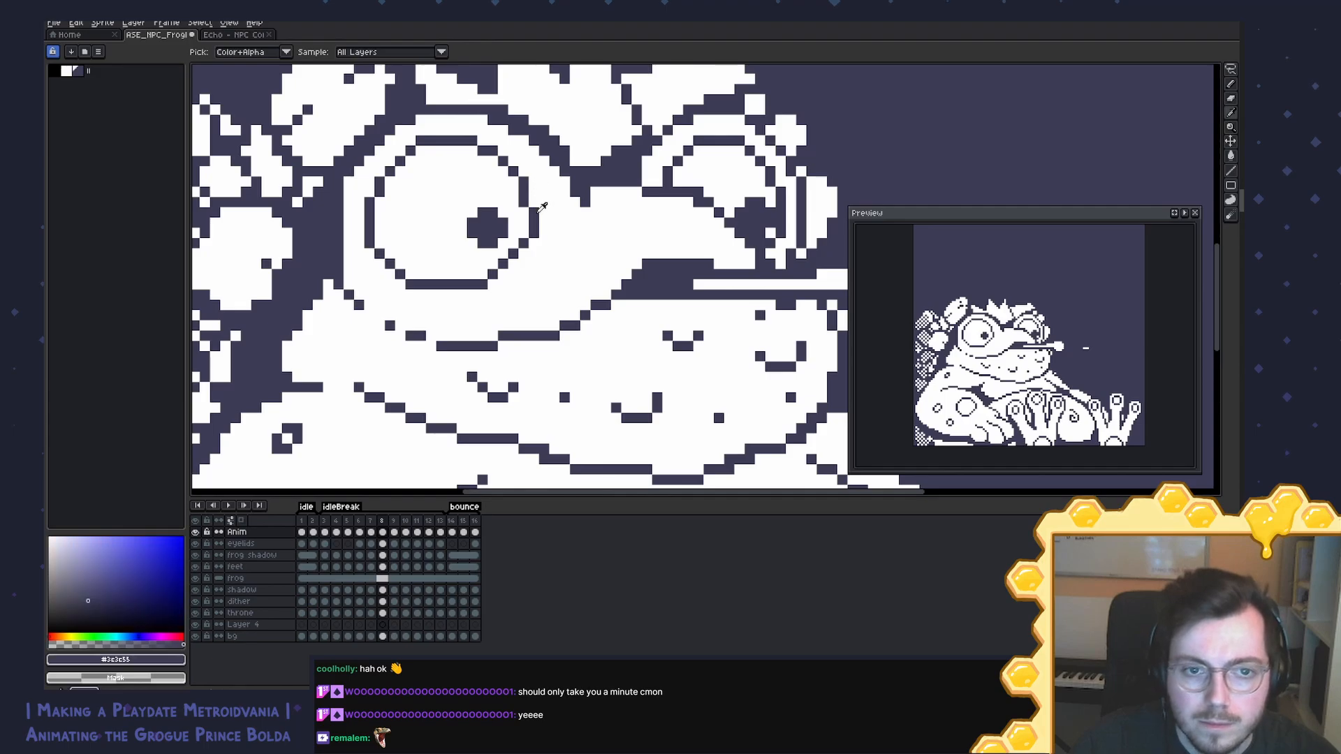
left_click(524, 204, "alt")
key("Left")
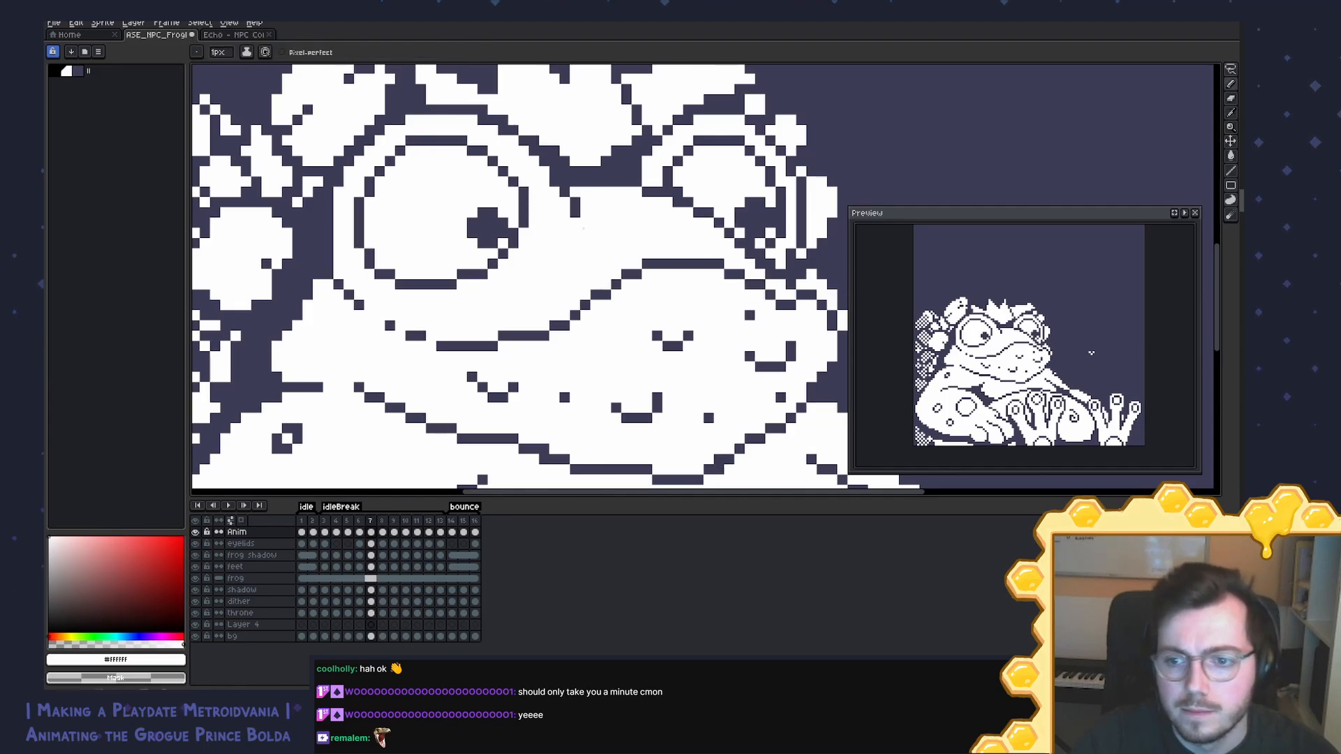
key("Right")
left_click(537, 208, "alt")
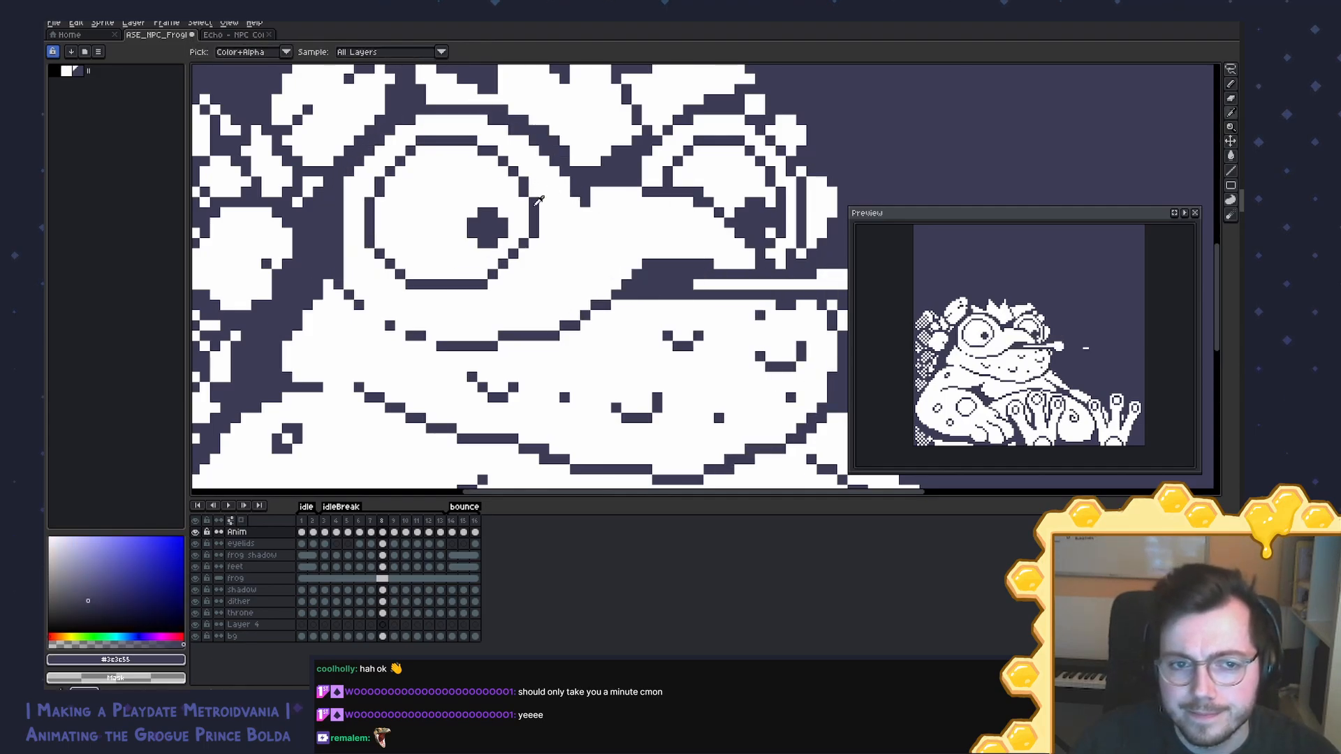
left_click(549, 207, "alt")
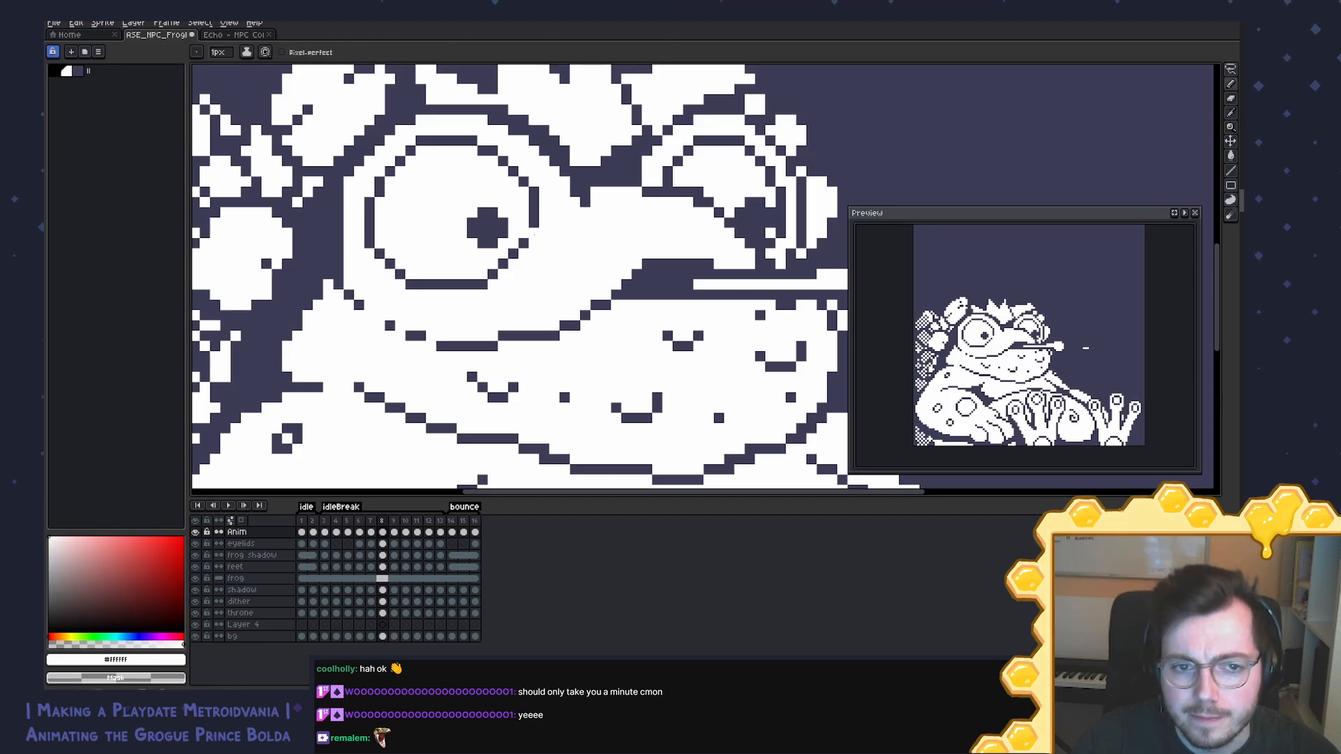
left_click(534, 224, "alt")
left_click(527, 232)
key("Left")
key("Right")
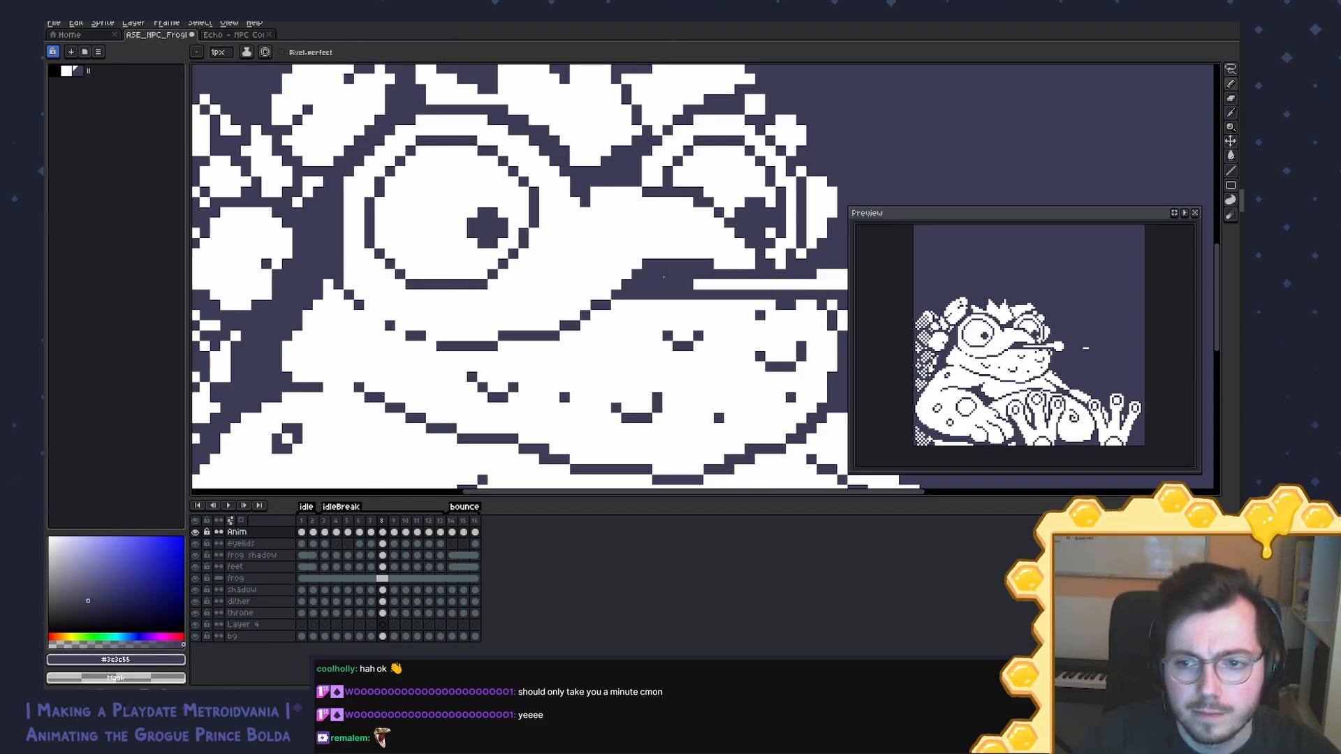
Step: Flip between frames 7 and 8, then play the animation to check the adjusted eye outline
key("Left")
key("Right")
key("Left")
key("Right")
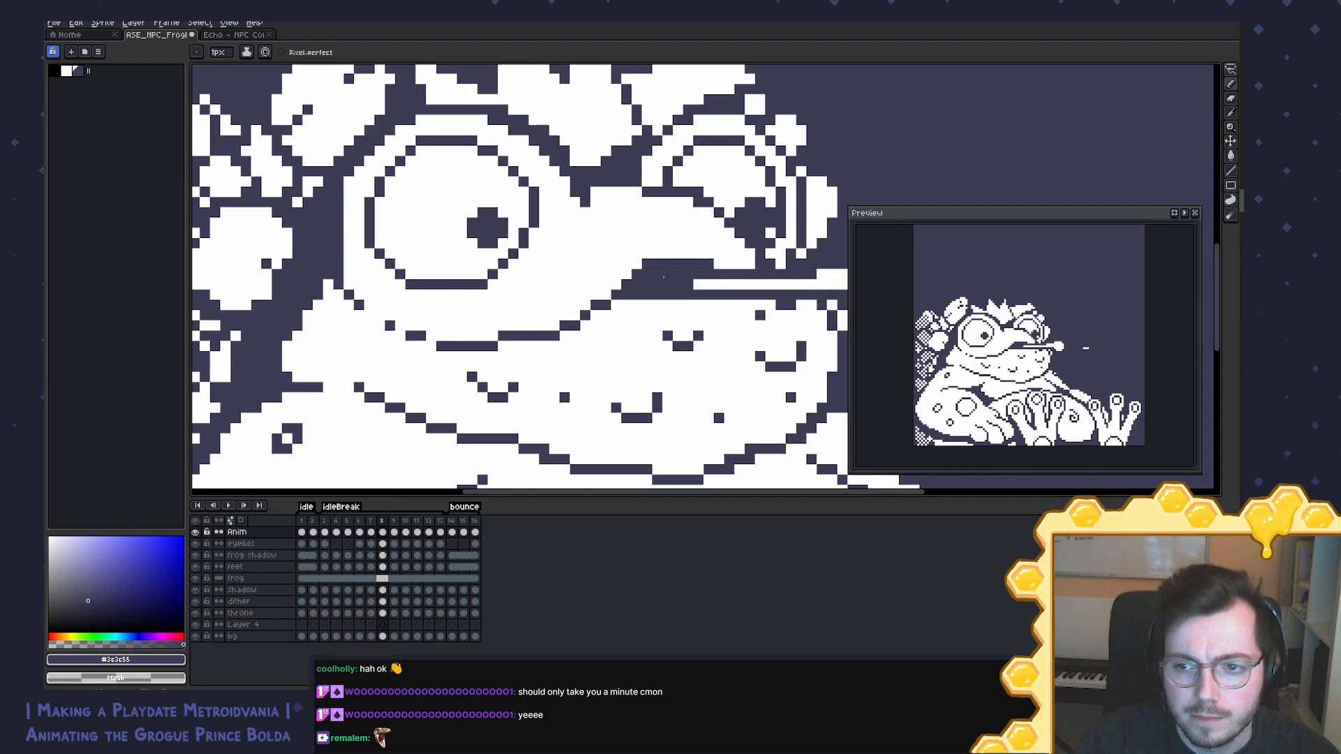
key("Return")
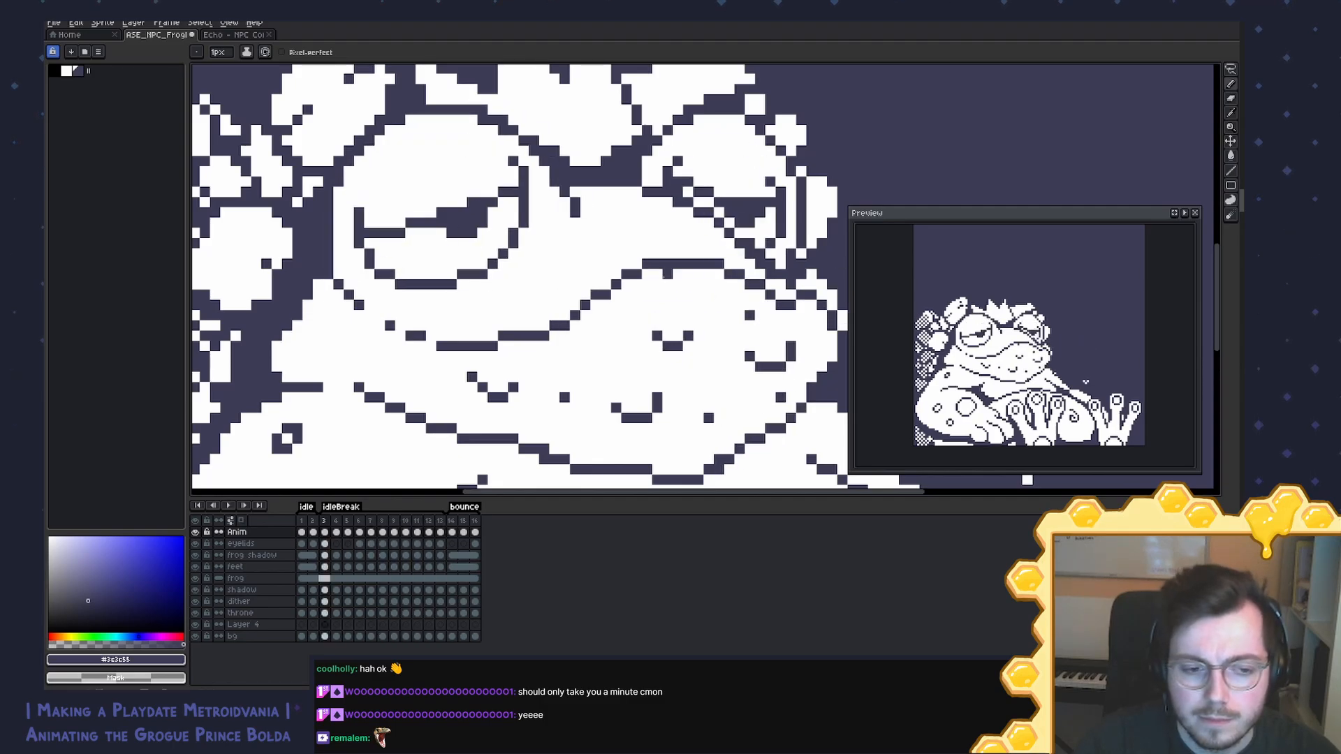
key("Return")
key("Right")
key("Right")
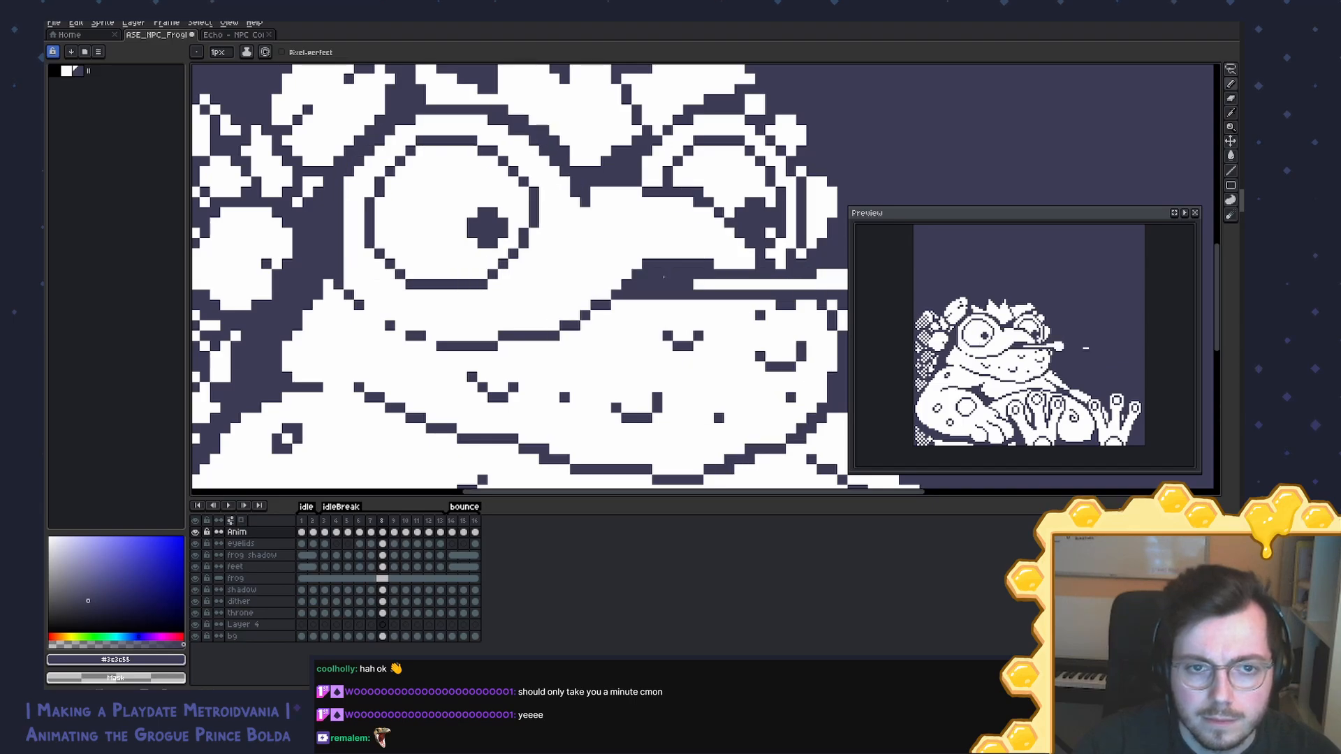
Step: Try to reuse the left part of the head from frame 8's Anim cel on frames 9, 10 and 11, and undo it
scroll(663, 276, "down", 3)
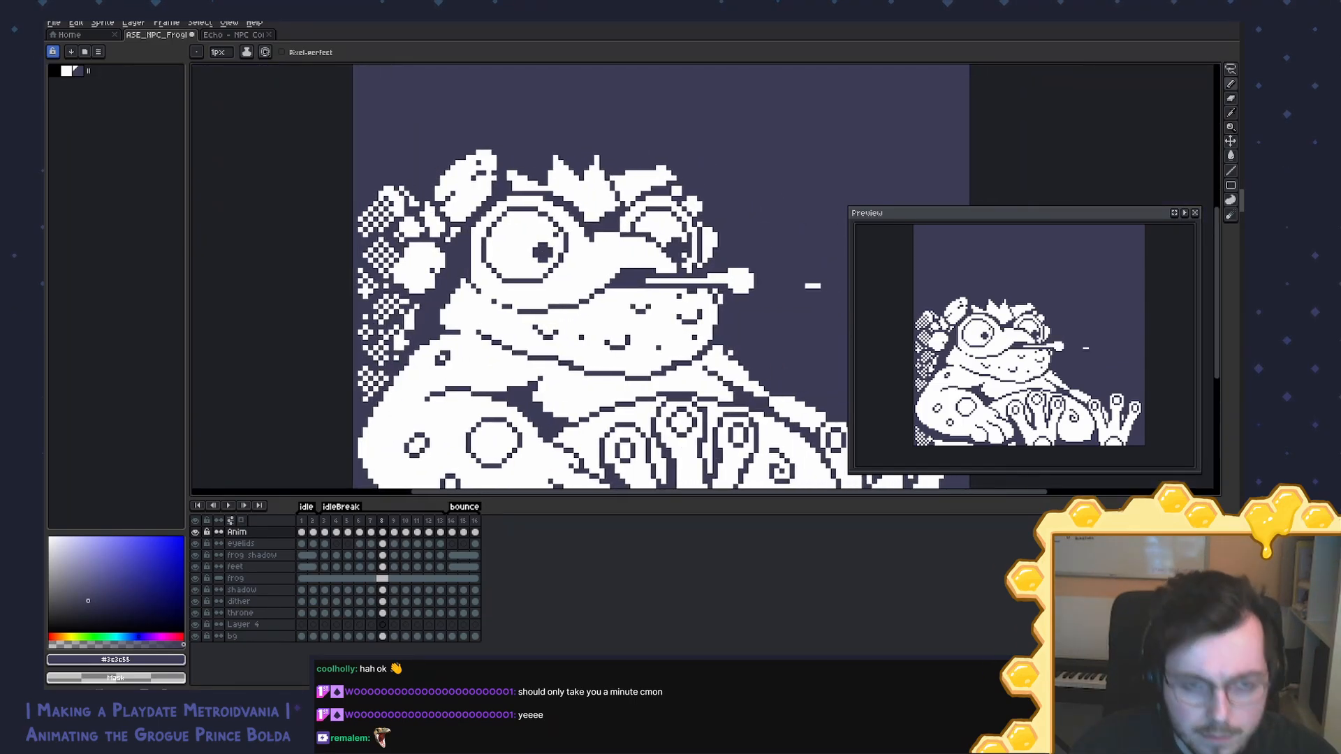
key("m")
mouse_move(503, 175)
left_mouse_down()
mouse_move(404, 255)
mouse_move(417, 307)
mouse_move(454, 353)
mouse_move(537, 324)
mouse_move(625, 250)
mouse_move(563, 148)
mouse_move(523, 146)
left_mouse_up()
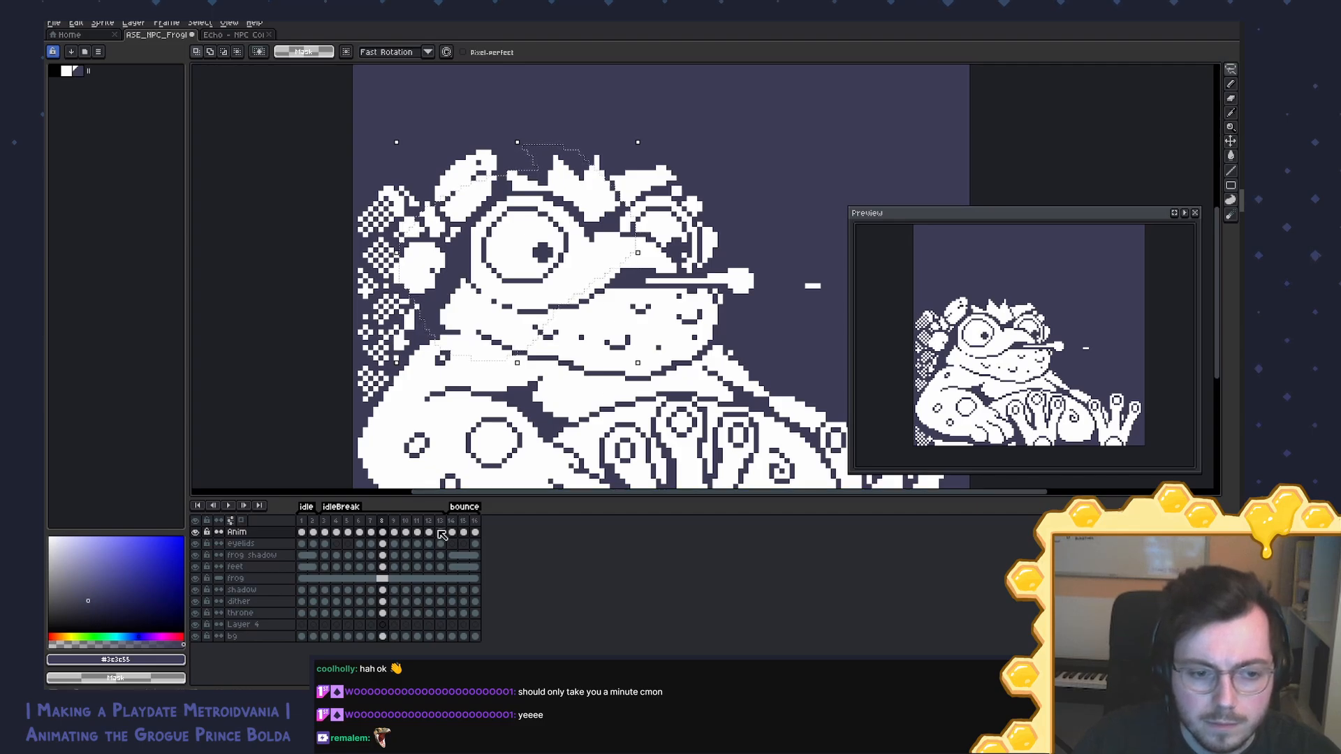
left_click(383, 533)
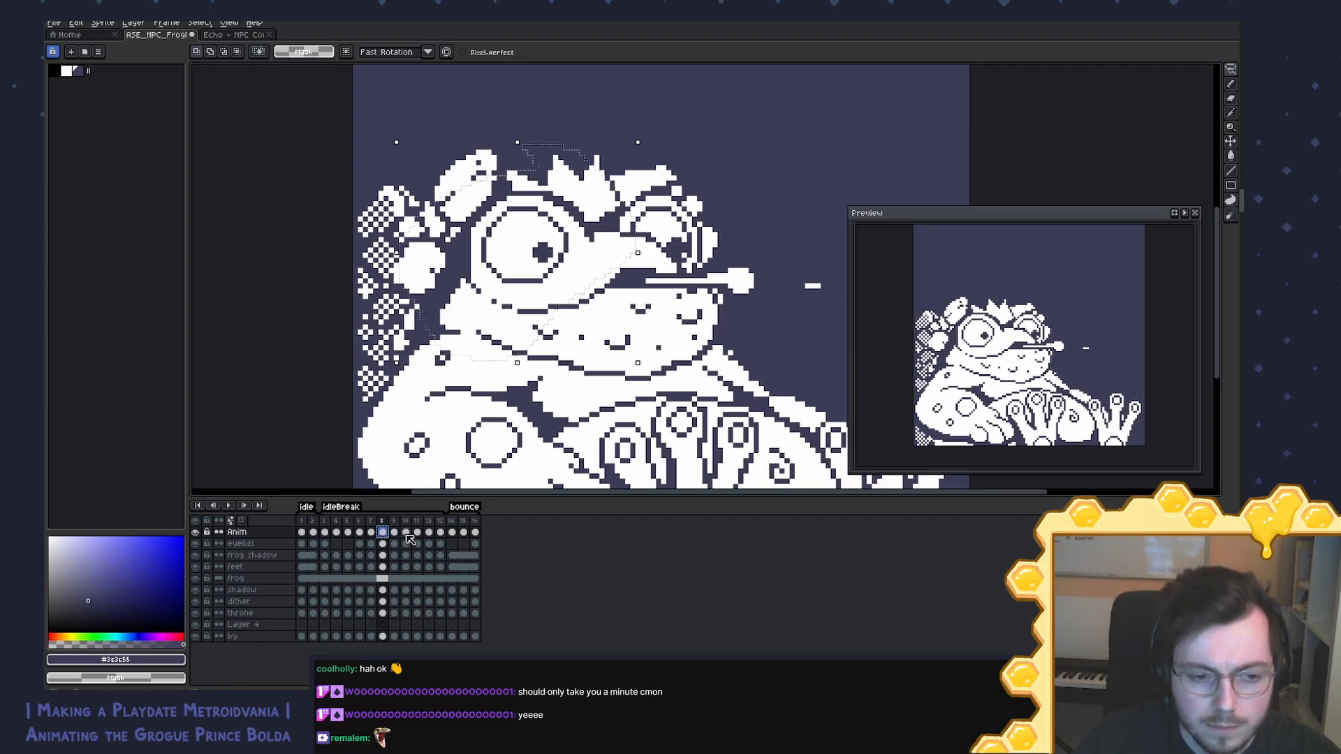
key("ctrl+t")
left_click(394, 534)
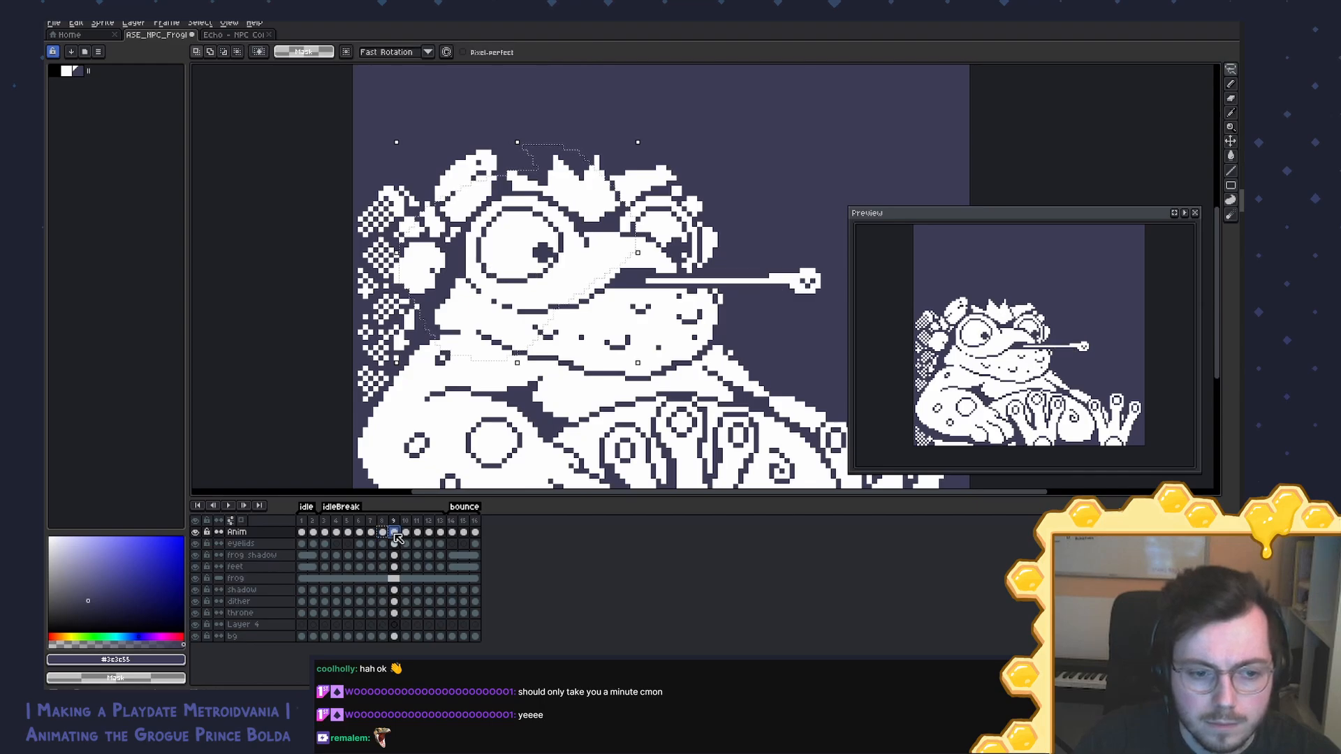
key("ctrl+v")
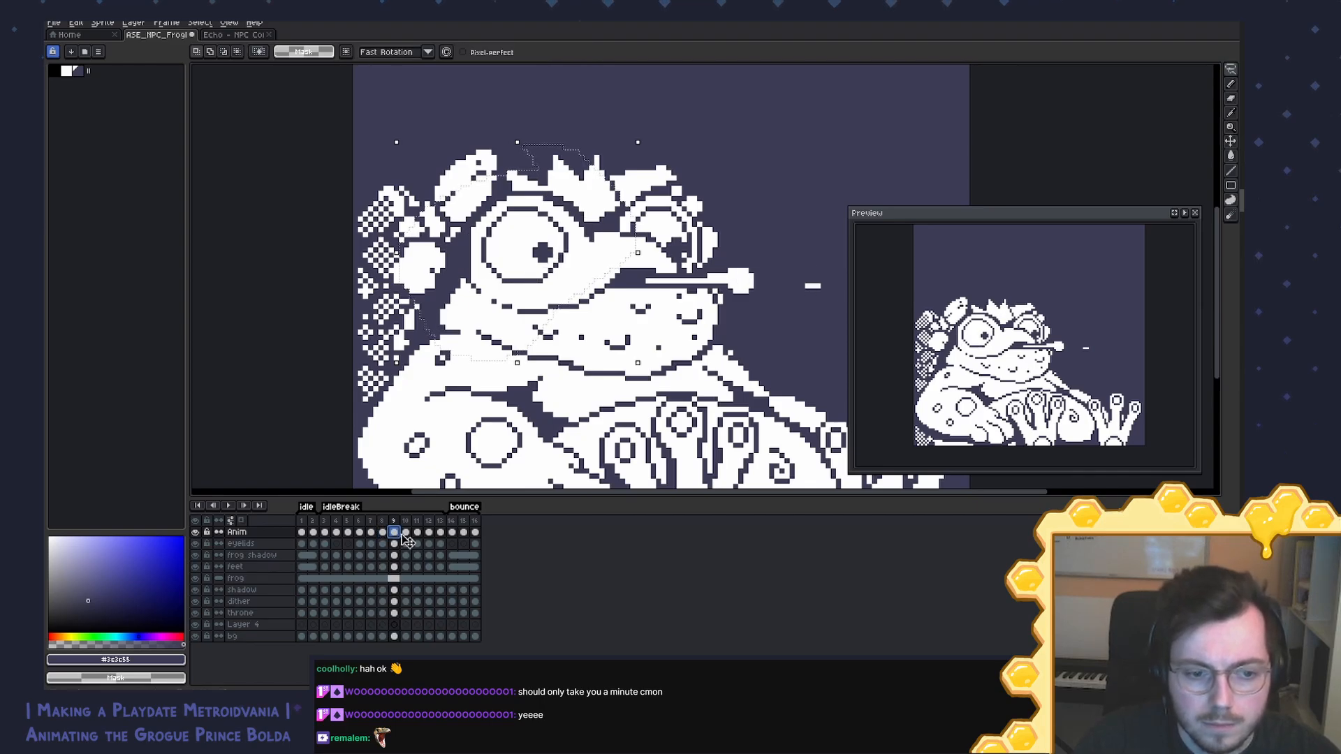
left_click(406, 533)
key("ctrl+v")
left_click(418, 533)
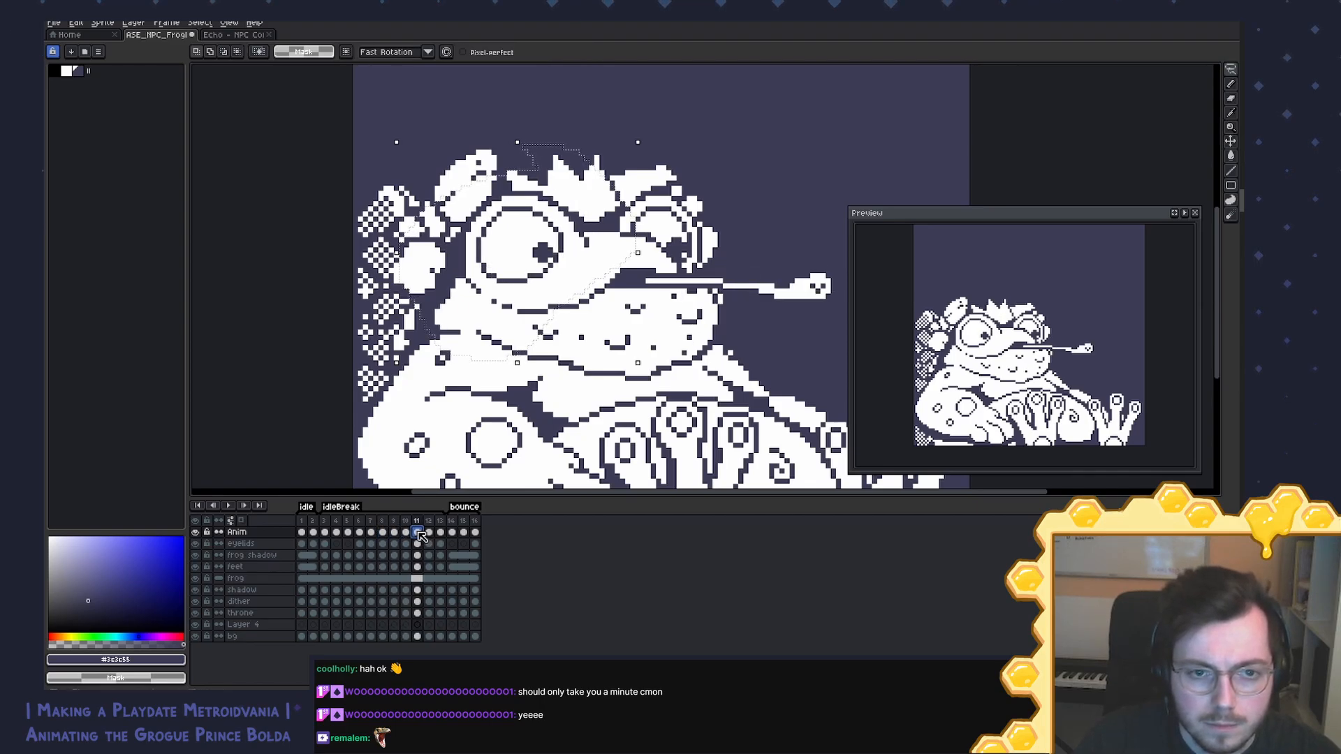
key("ctrl+v")
key("Right")
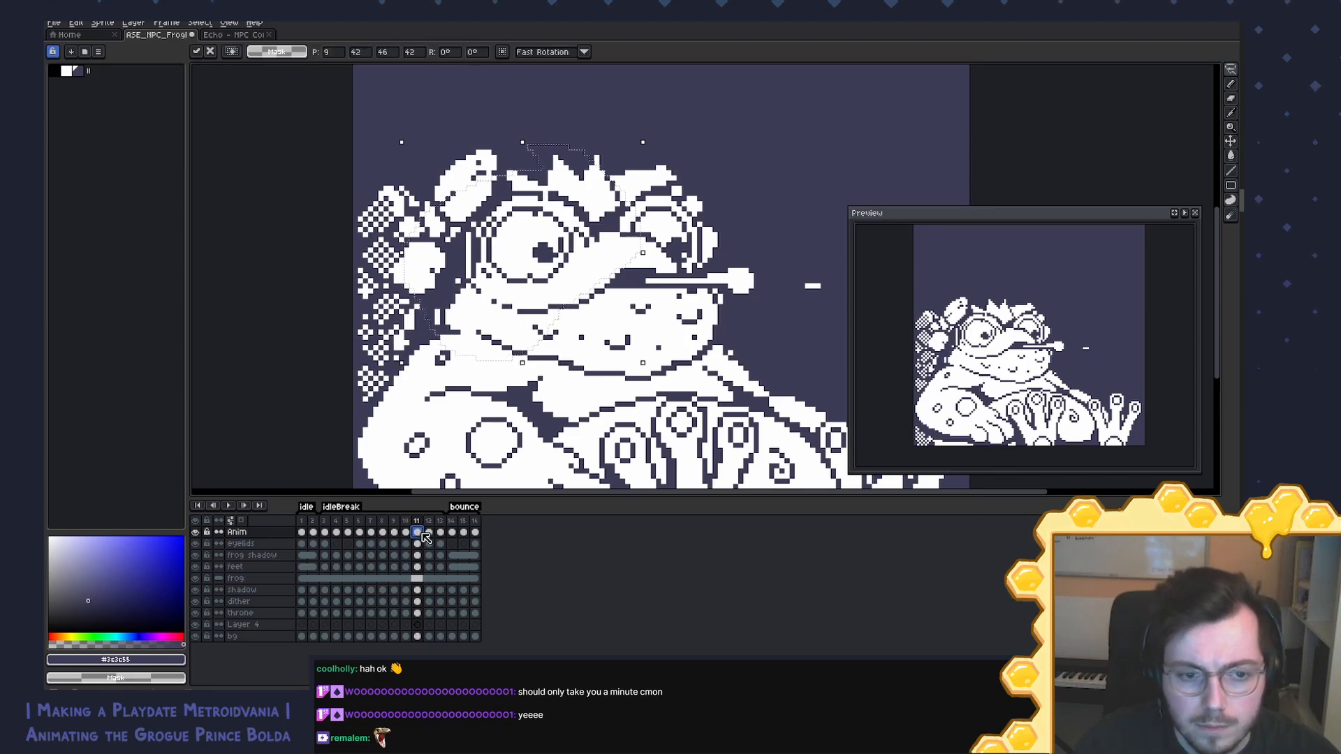
key("ctrl+z")
Step: Play the animation, stop on frame 12 and step back through the frames to frame 8
key("Return")
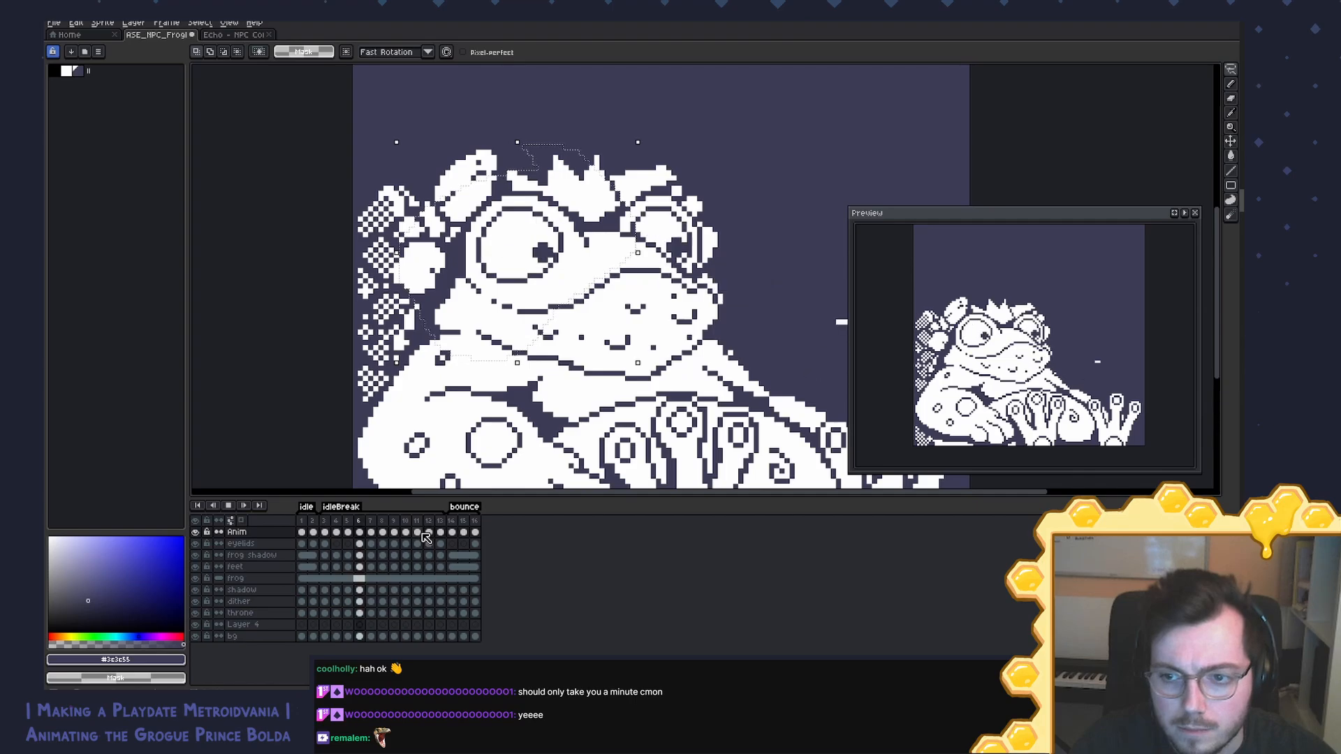
left_click(427, 534)
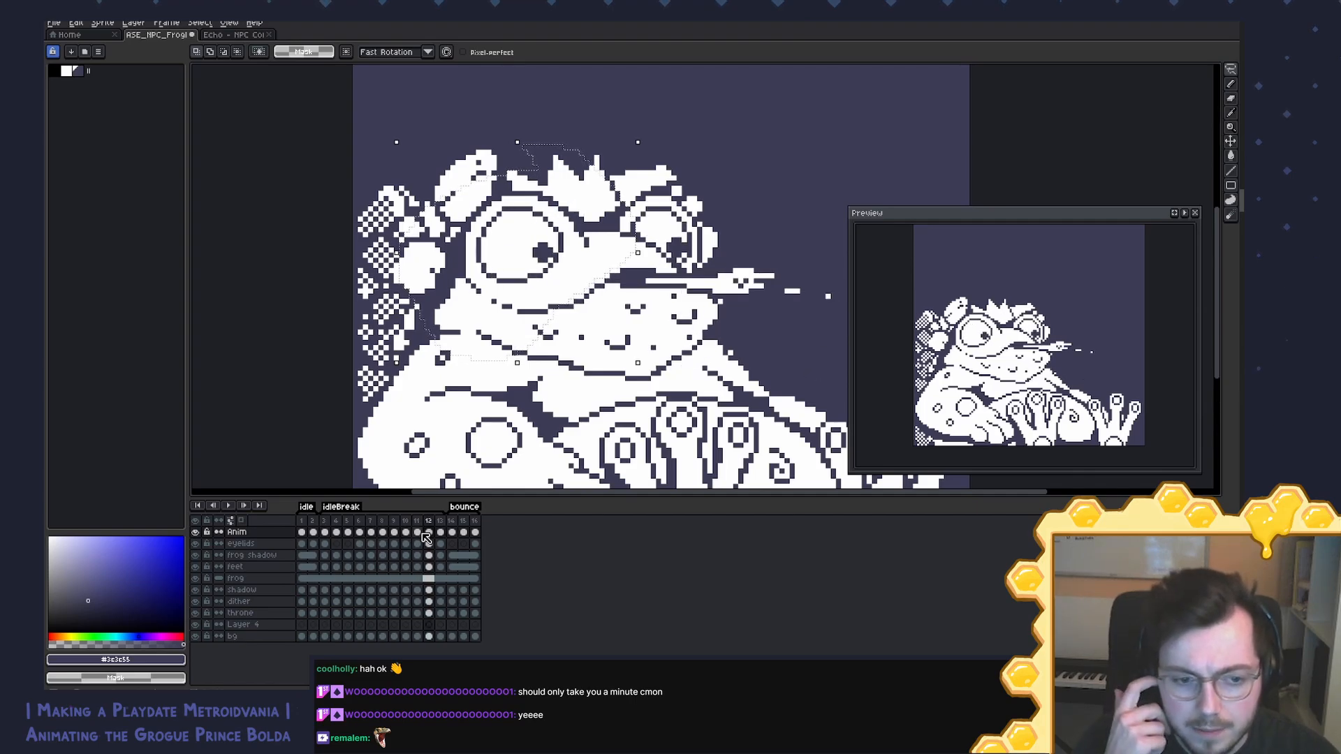
key("Left")
key("Left")
key("Left")
key("Left")
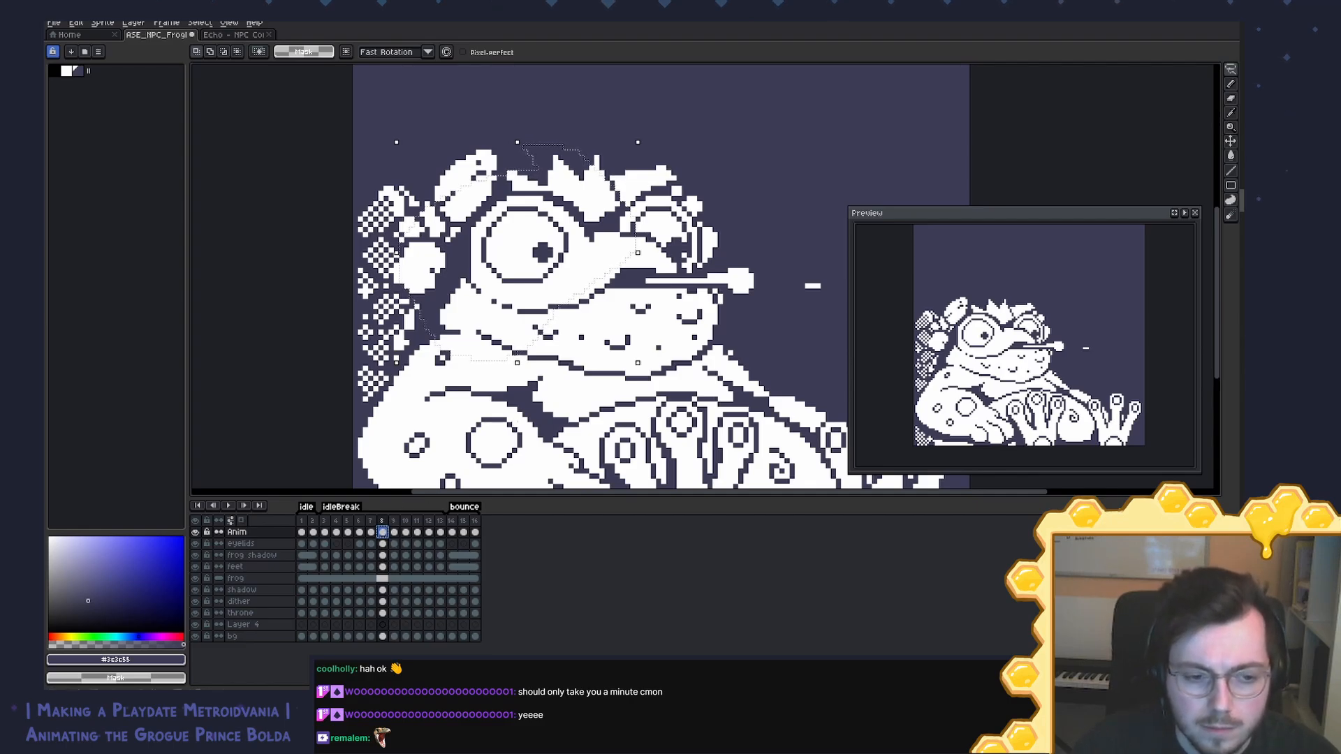
Step: Try pasting the copied head area onto frames 9 and 10 again, undoing each attempt and clearing the selection
left_click(397, 532)
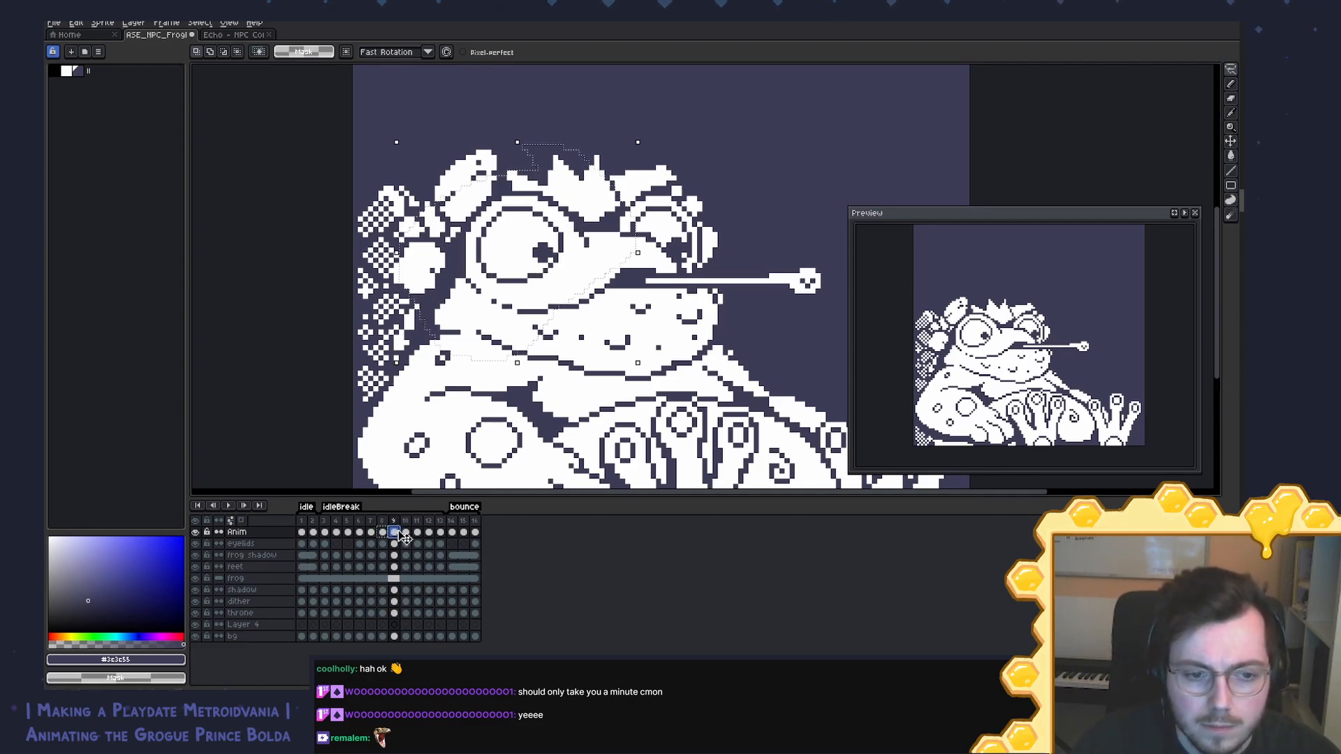
key("ctrl+v")
key("ctrl+z")
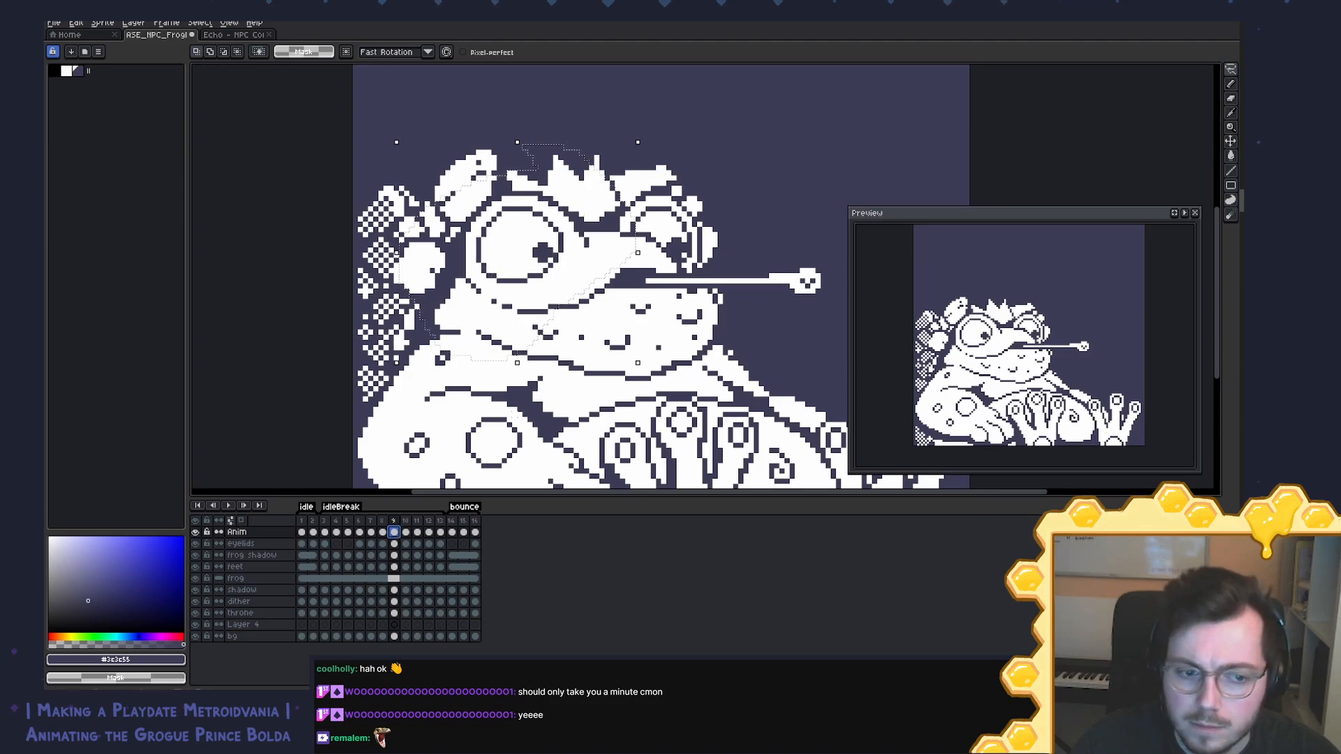
left_click(382, 533)
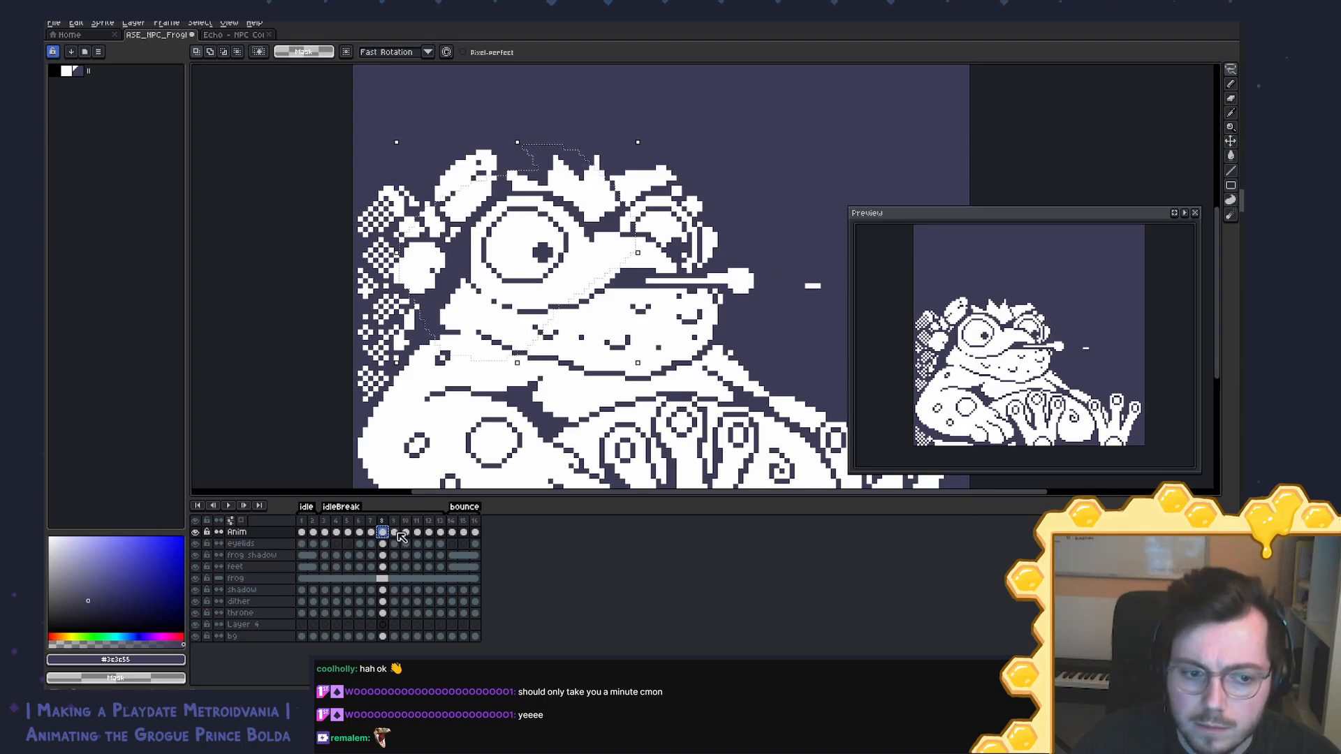
left_click(397, 533)
key("ctrl+v")
key("ctrl+z")
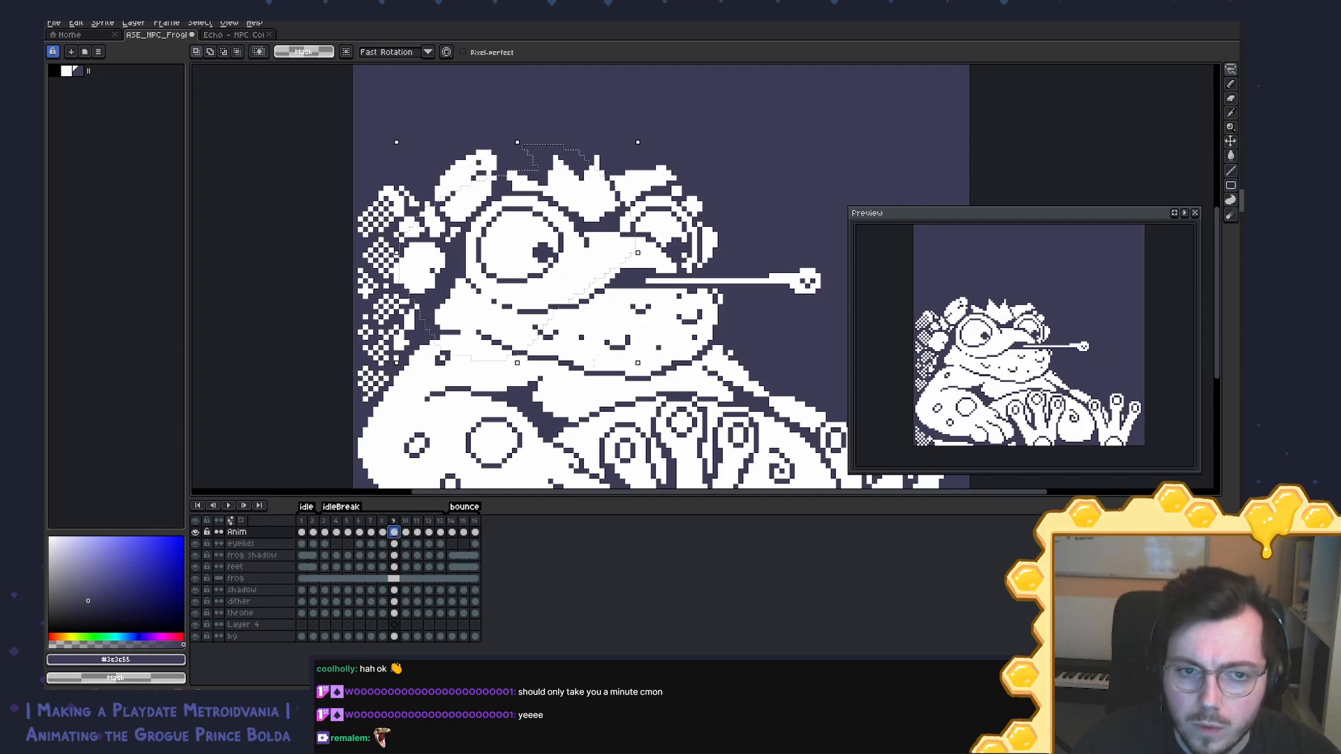
left_click(406, 533)
key("ctrl+v")
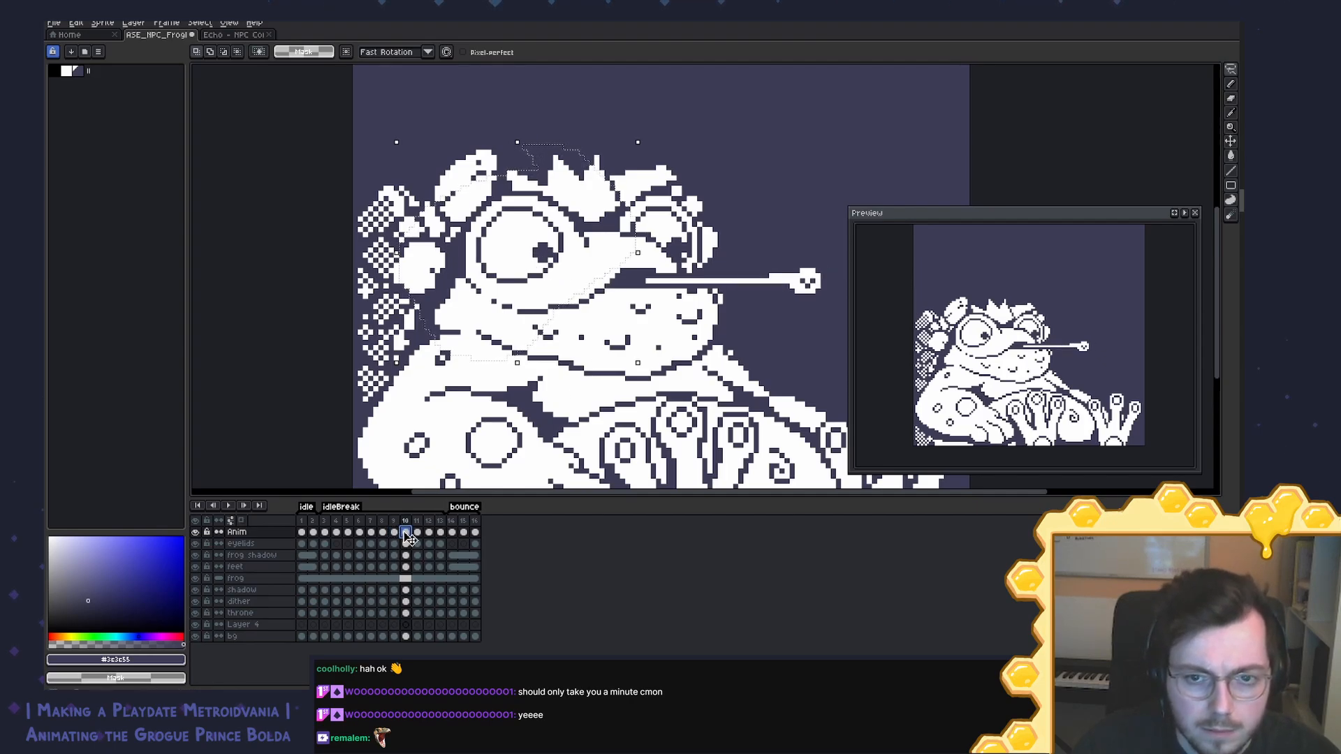
key("ctrl+z")
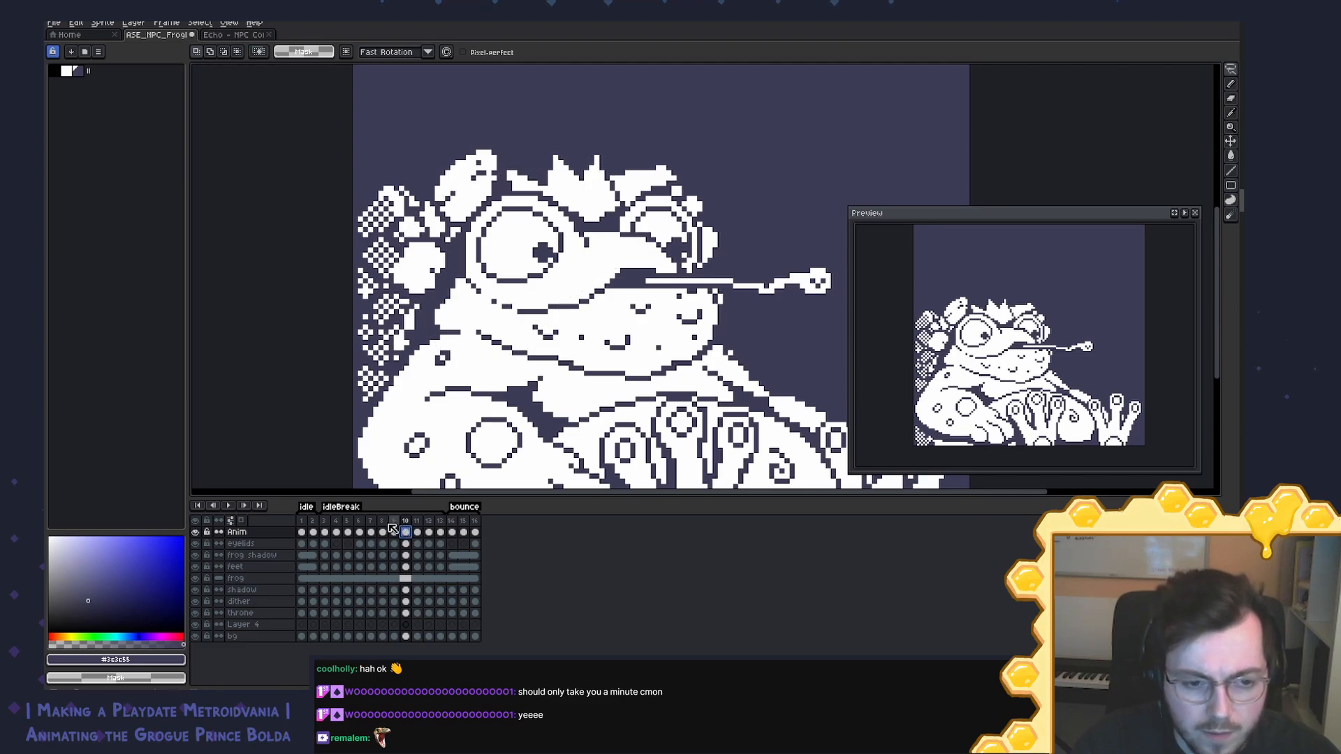
Step: Compare frames 7, 8 and 9, briefly hiding and restoring the eyelids layer on frame 9
left_click(382, 521)
left_click(393, 522)
left_click(383, 521)
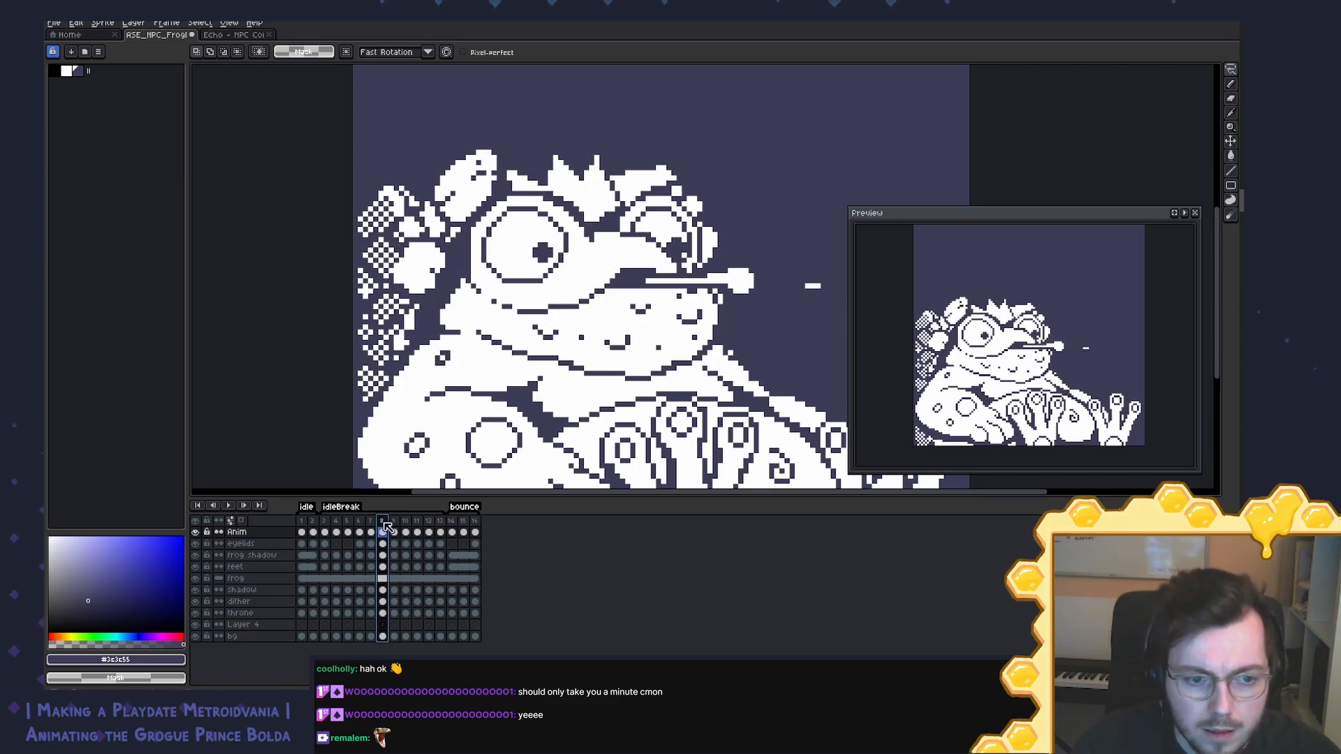
left_click(370, 522)
left_click(382, 521)
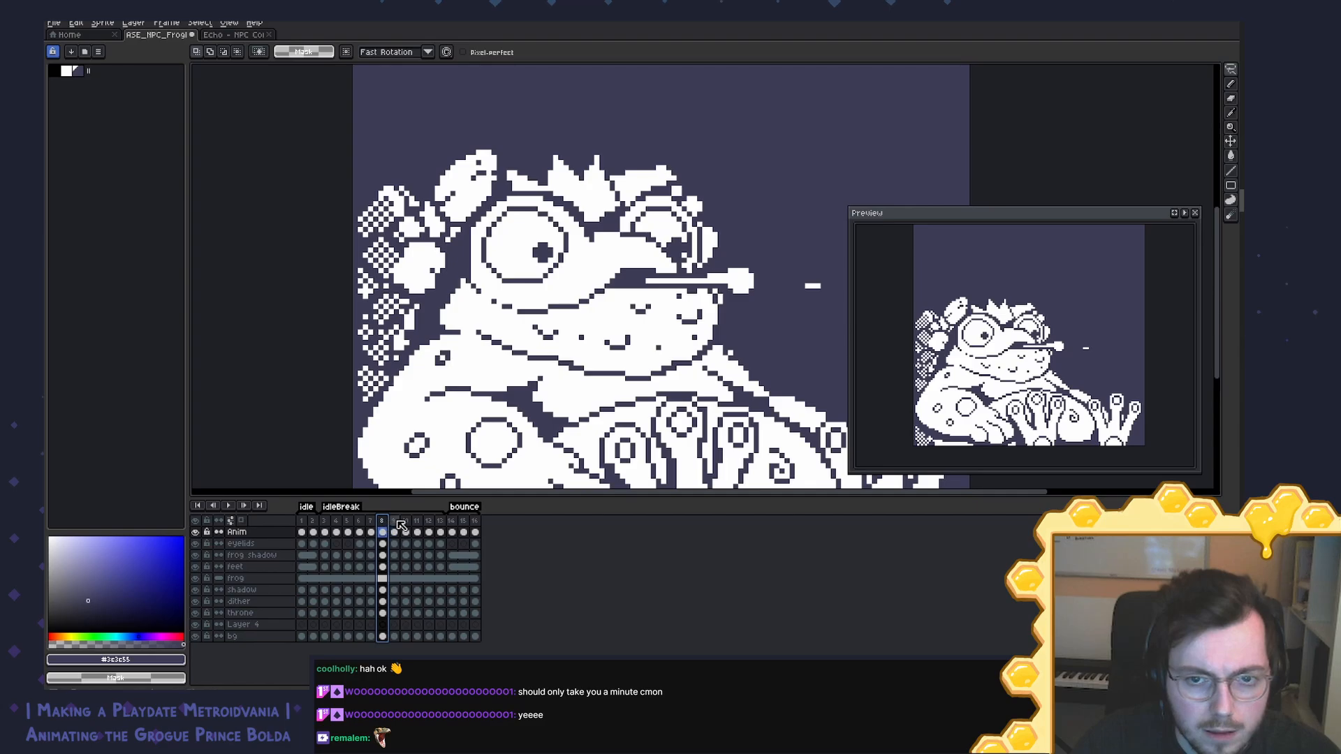
left_click(394, 521)
left_click(195, 543)
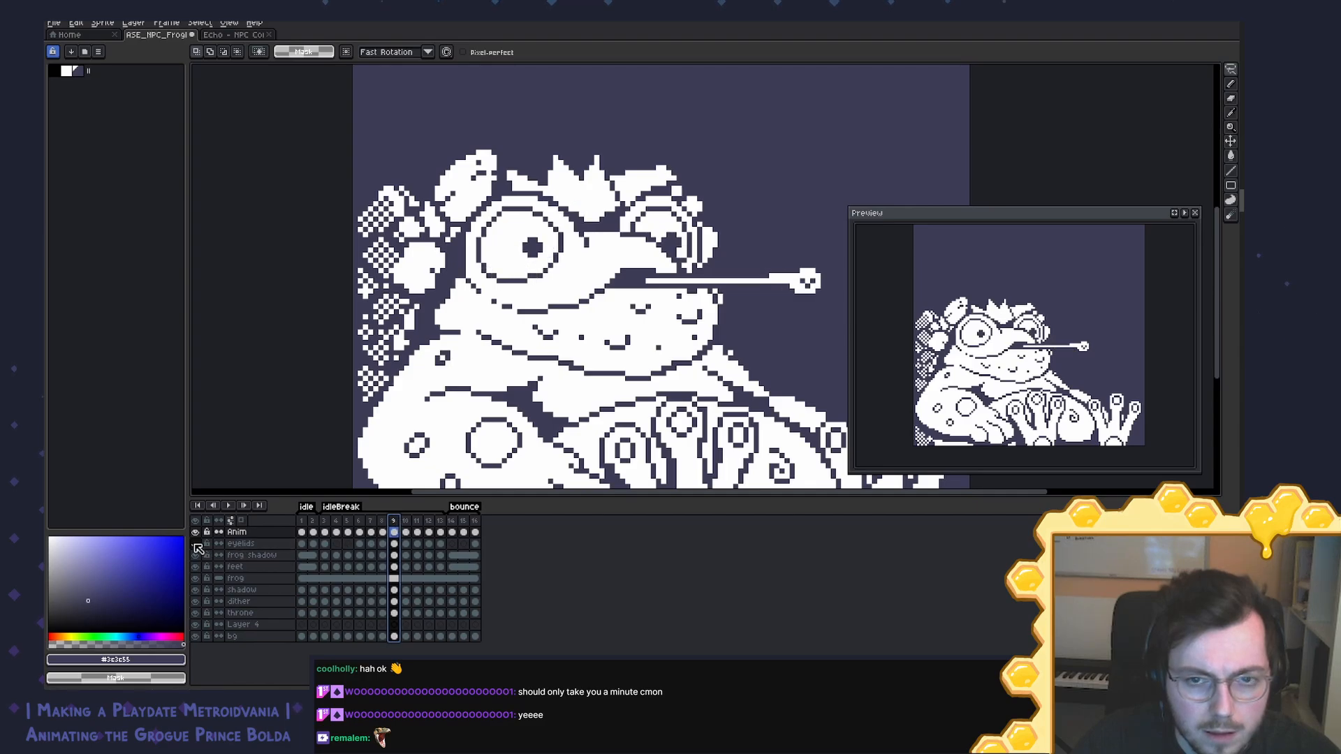
left_click(195, 543)
Step: Step from frame 7 through frame 12 to examine the head pose during the tongue shot
left_click(371, 521)
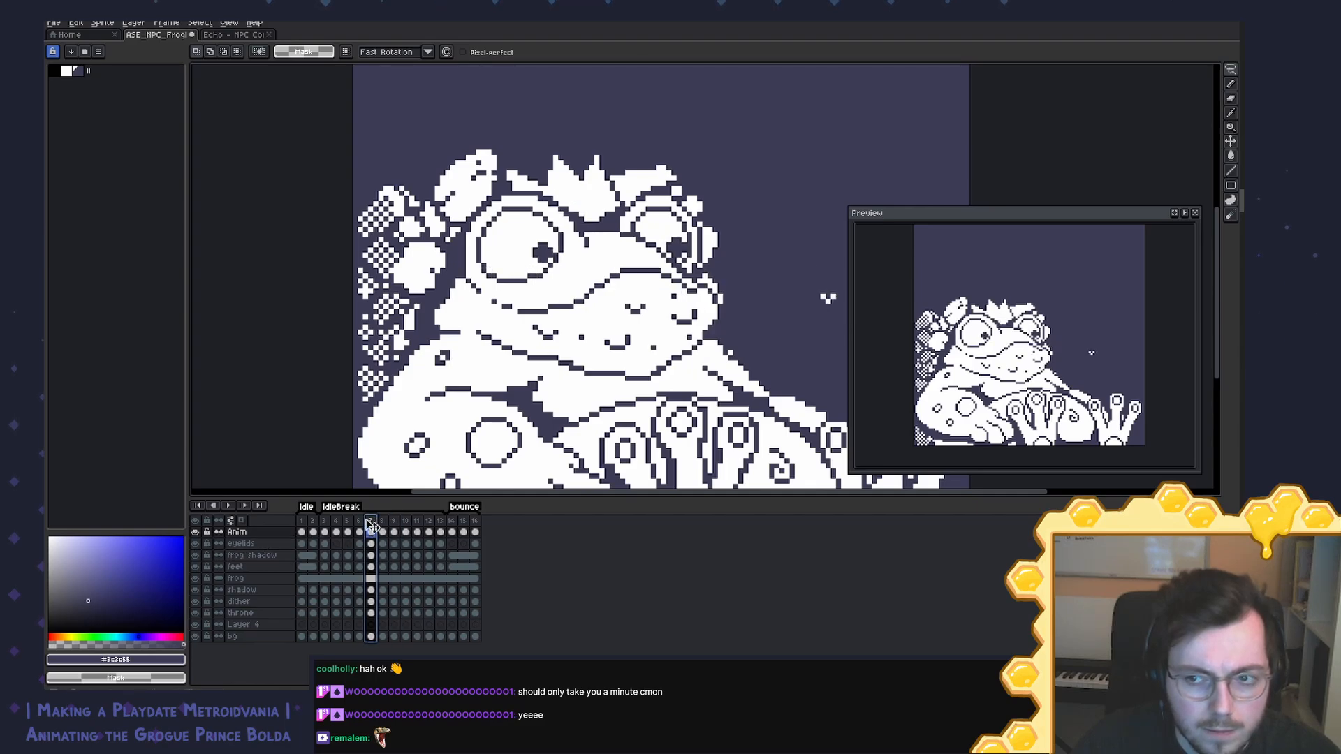
left_click(380, 521)
key("Right")
key("Right")
key("Right")
key("Right")
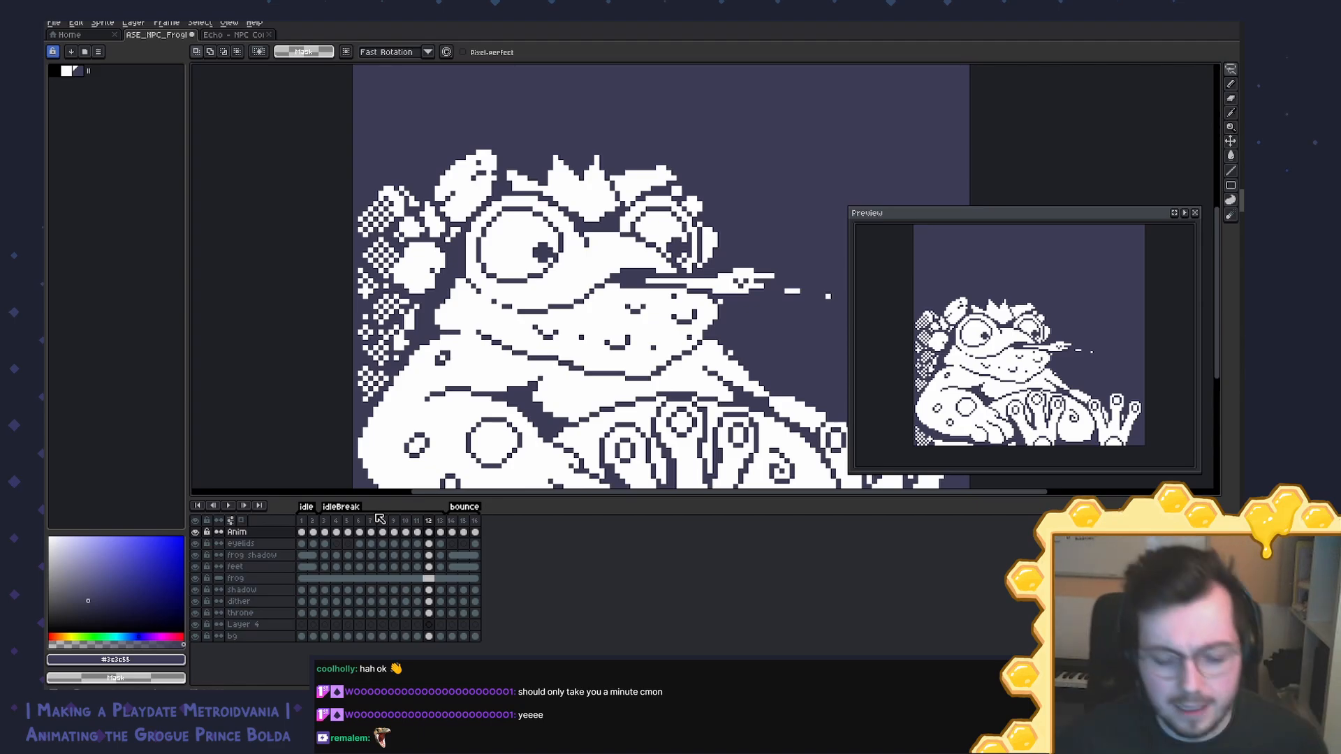
Step: Play the animation, then stop it and step forward through the frames around the tongue launch
key("Return")
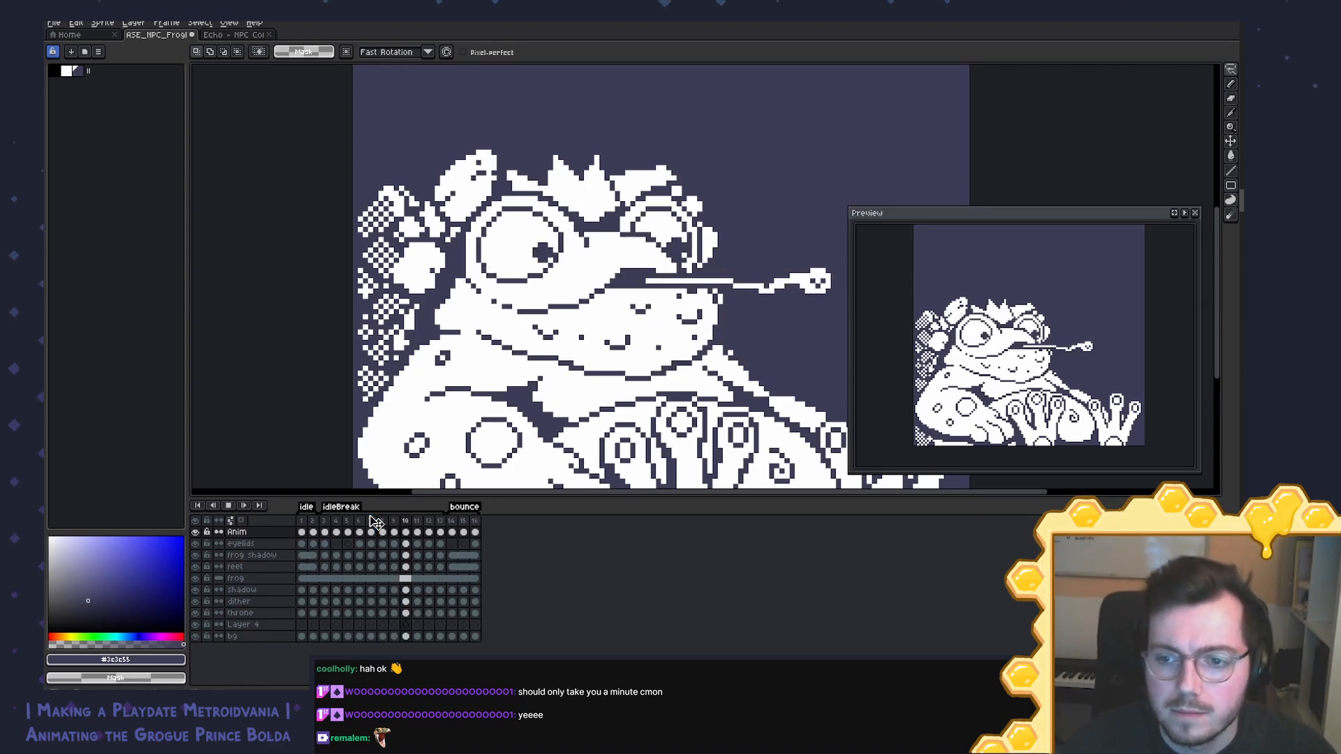
key("Return")
key("Right")
key("Right")
key("Right")
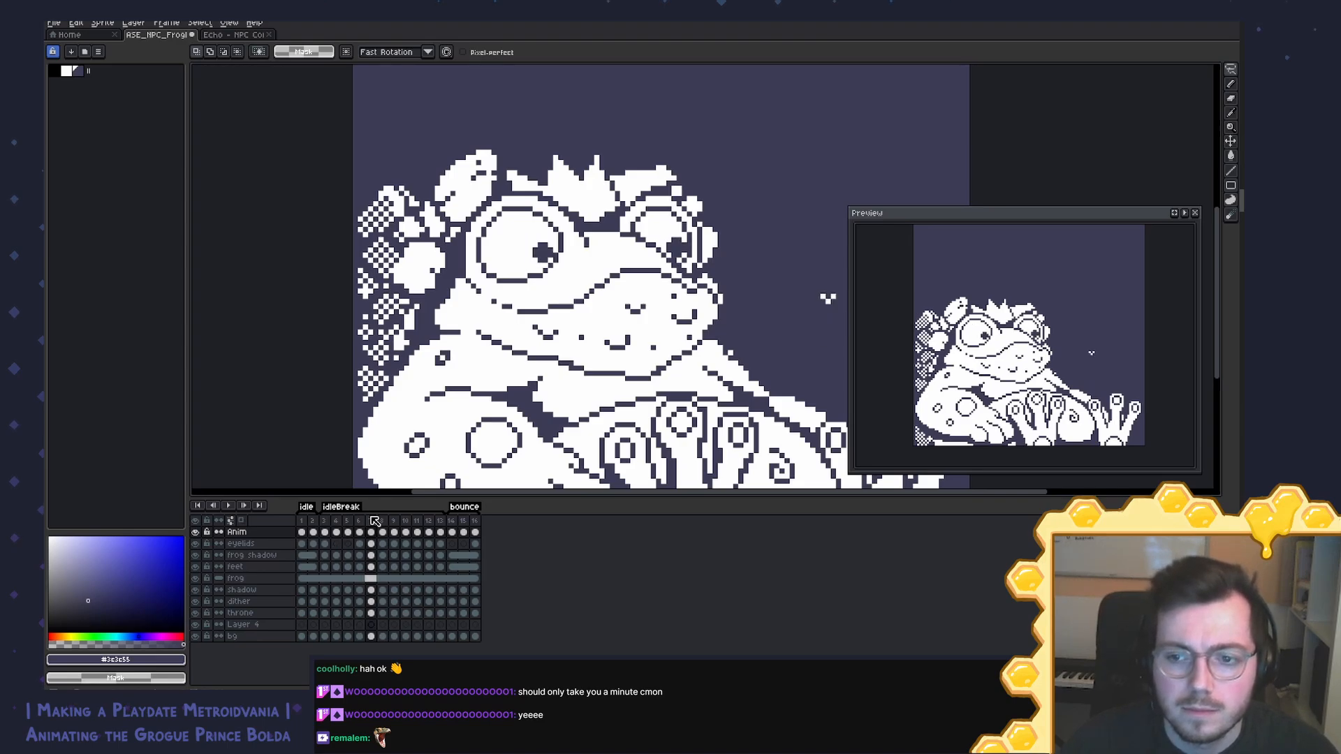
Step: Step back and forth between frames 5 and 9 to compare the head and eye movement
key("Left")
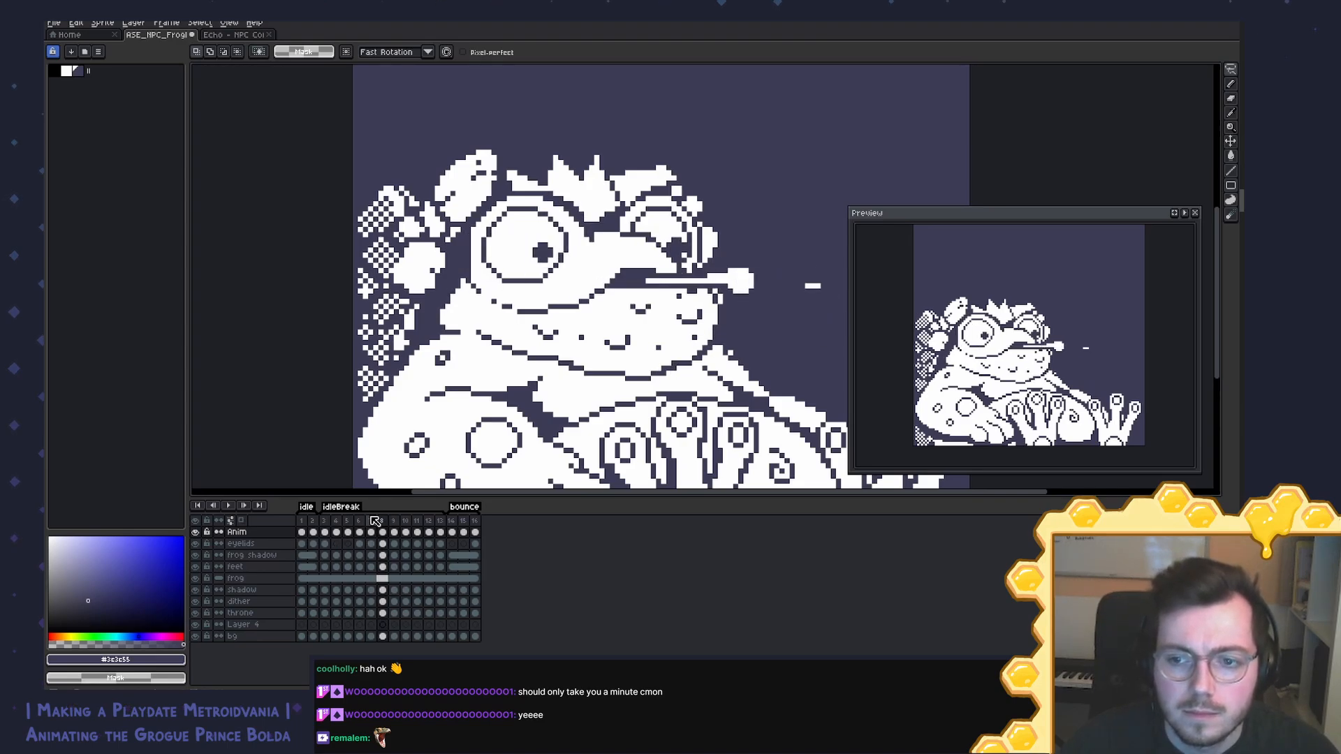
key("Left")
key("Right")
key("Left")
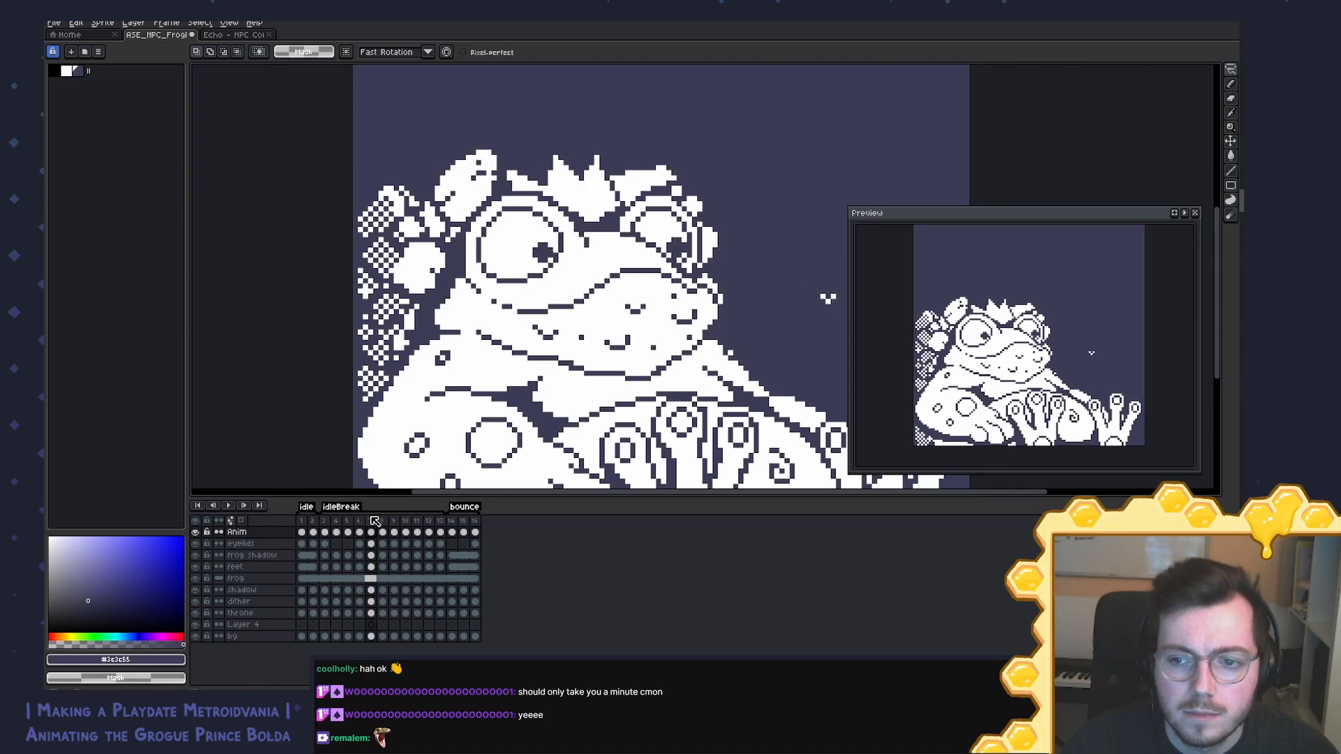
key("Left")
key("Left")
key("Left")
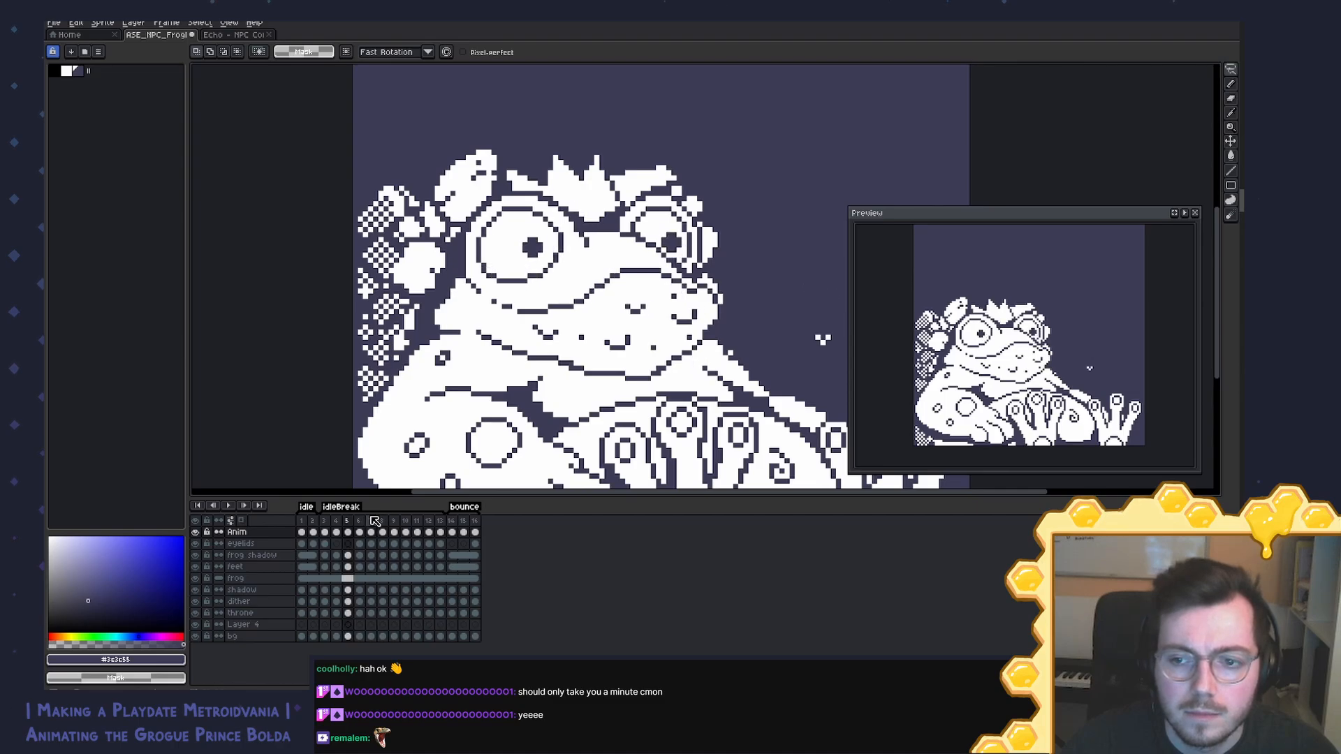
key("Right")
key("Right")
key("Right")
key("Right")
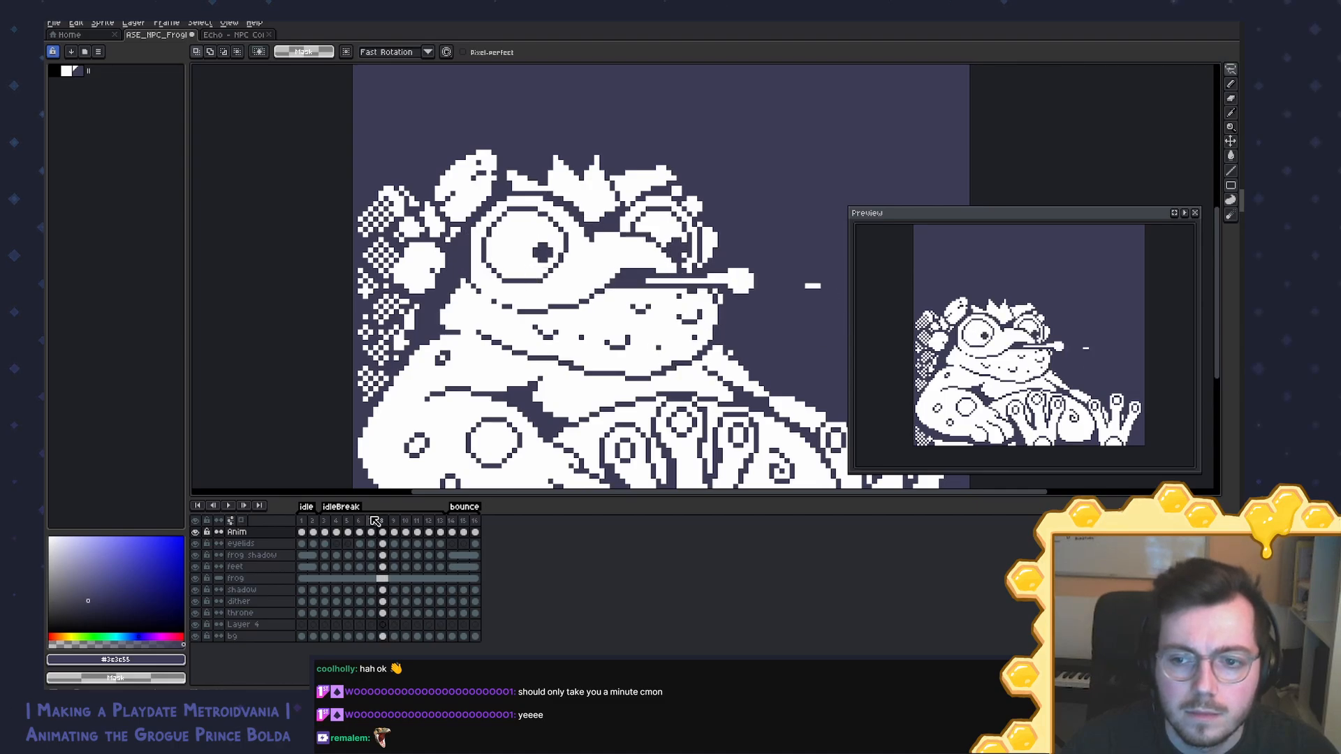
key("Right")
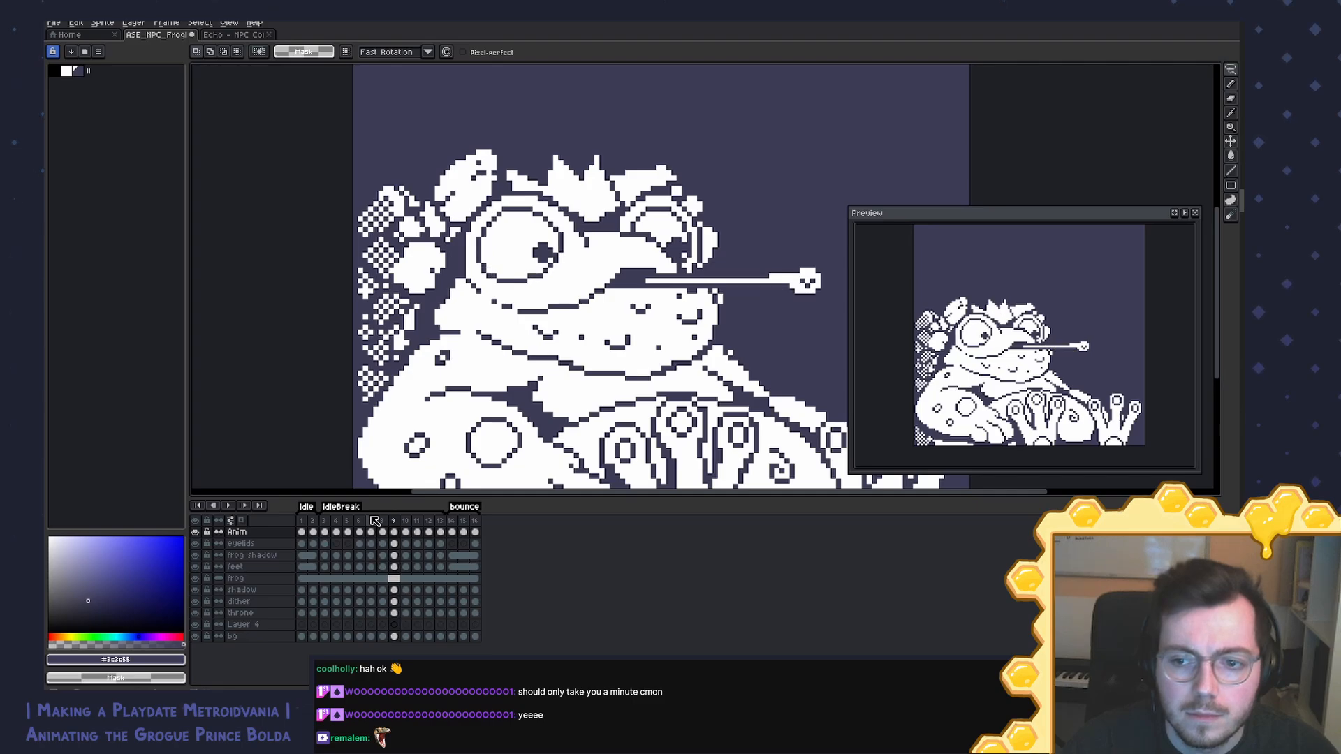
Step: Recheck the transition from frame 7 to frame 9, then play the animation with the preview zoomed out
key("Left")
key("Left")
key("Left")
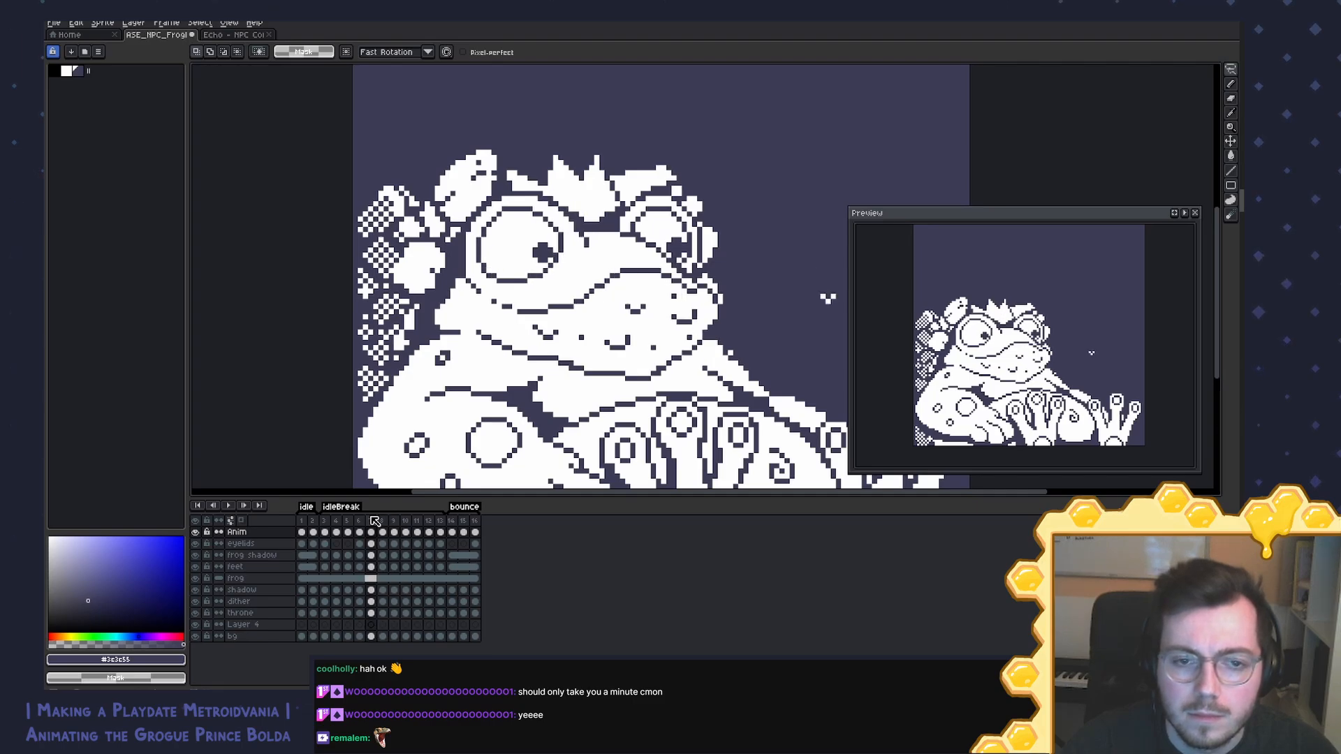
key("Right")
key("Right")
key("Right")
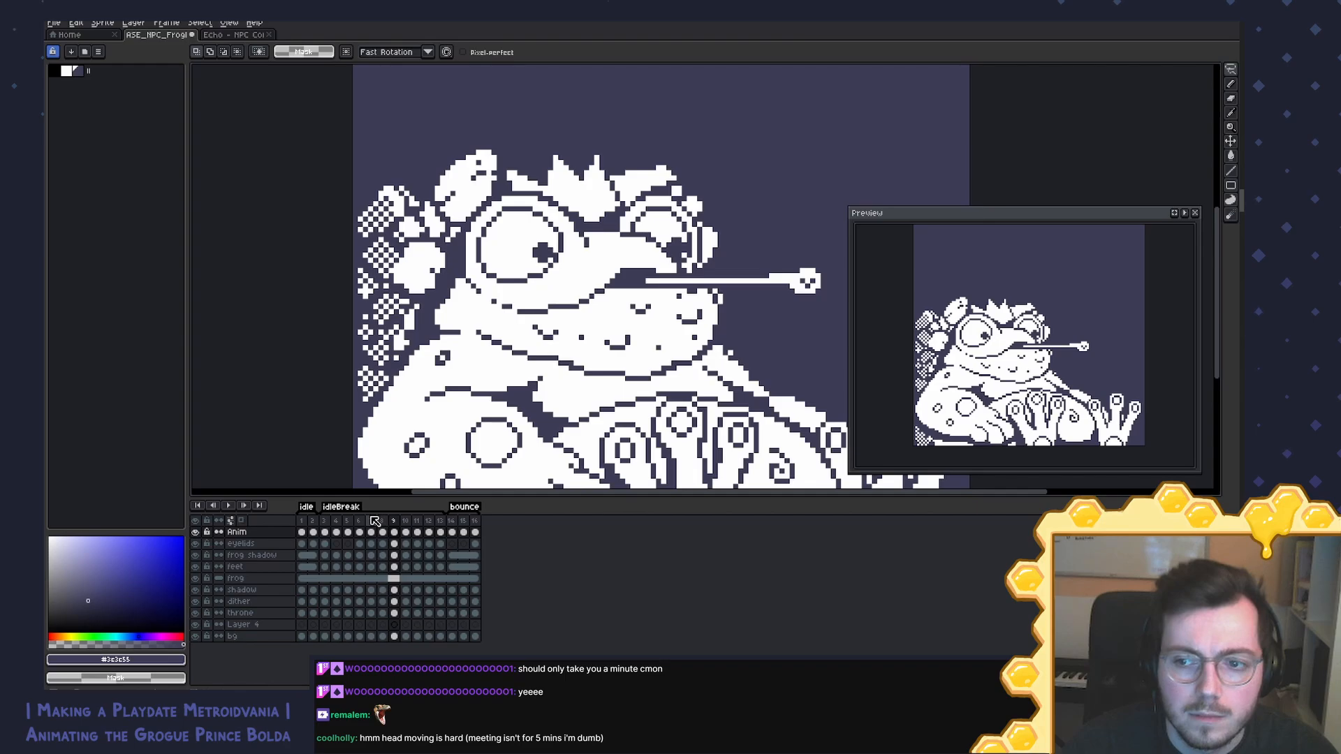
key("Return")
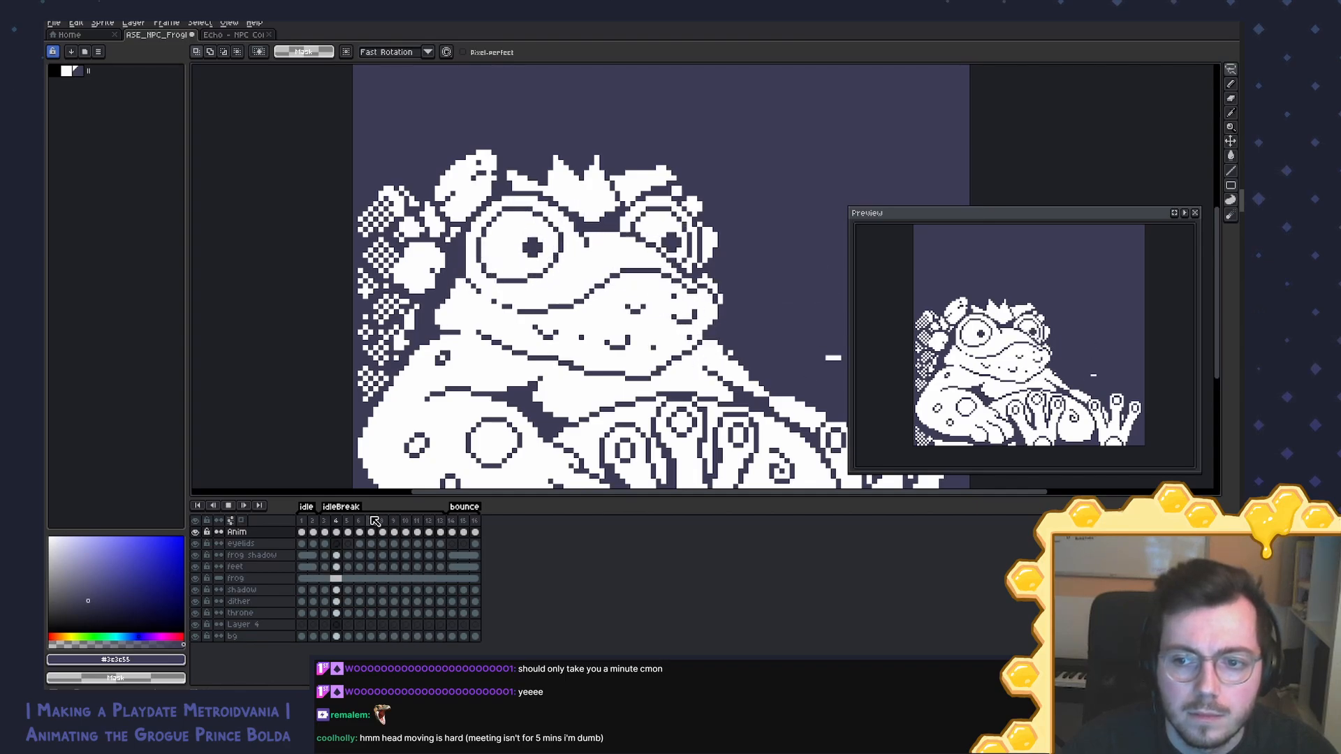
scroll(1109, 326, "down", 3)
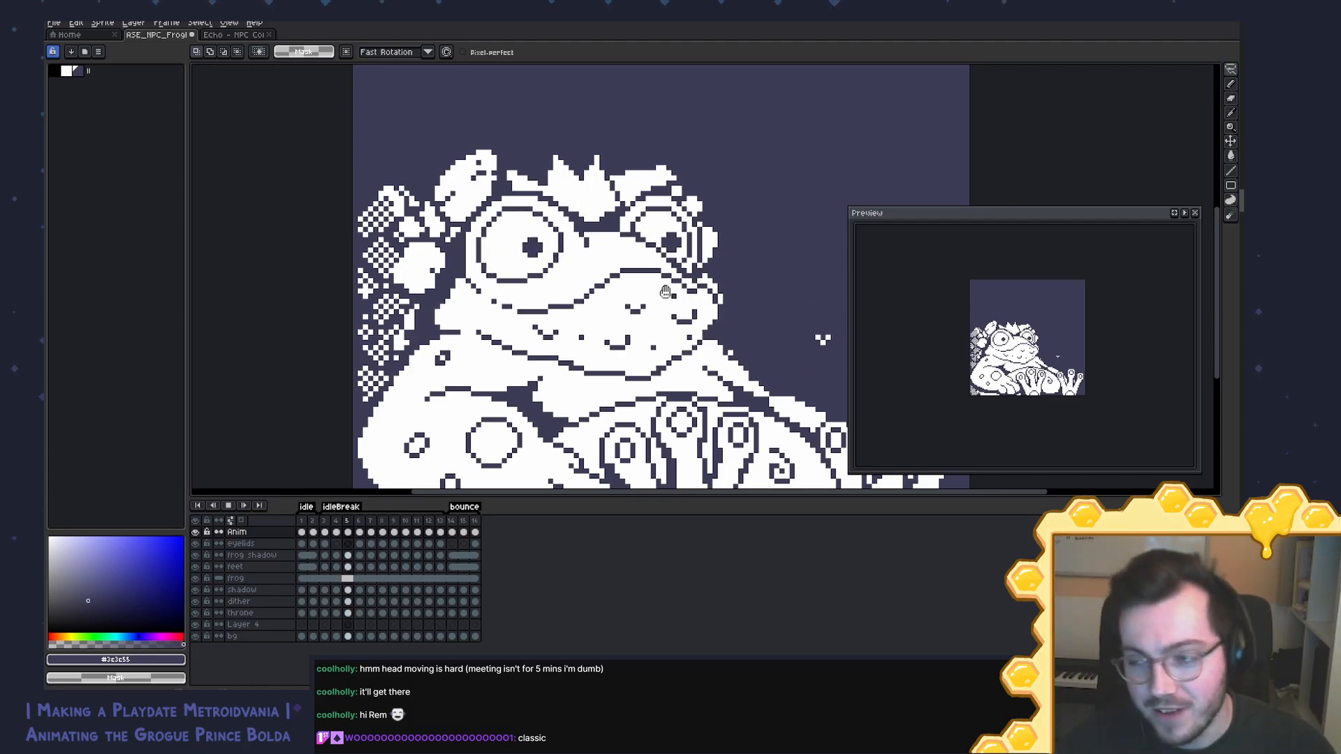
Step: Stop the animation, then play it again to review the tongue shot
left_click_drag(661, 322, 669, 325)
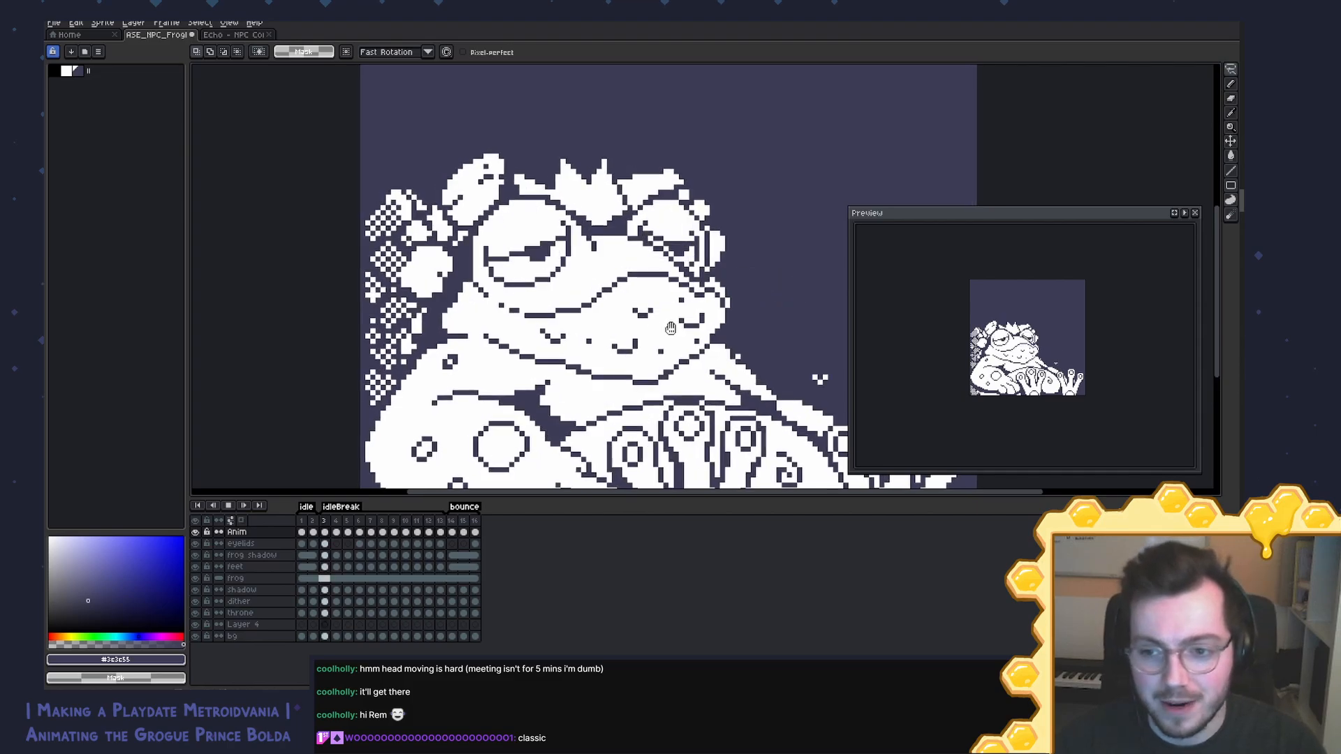
key("Return")
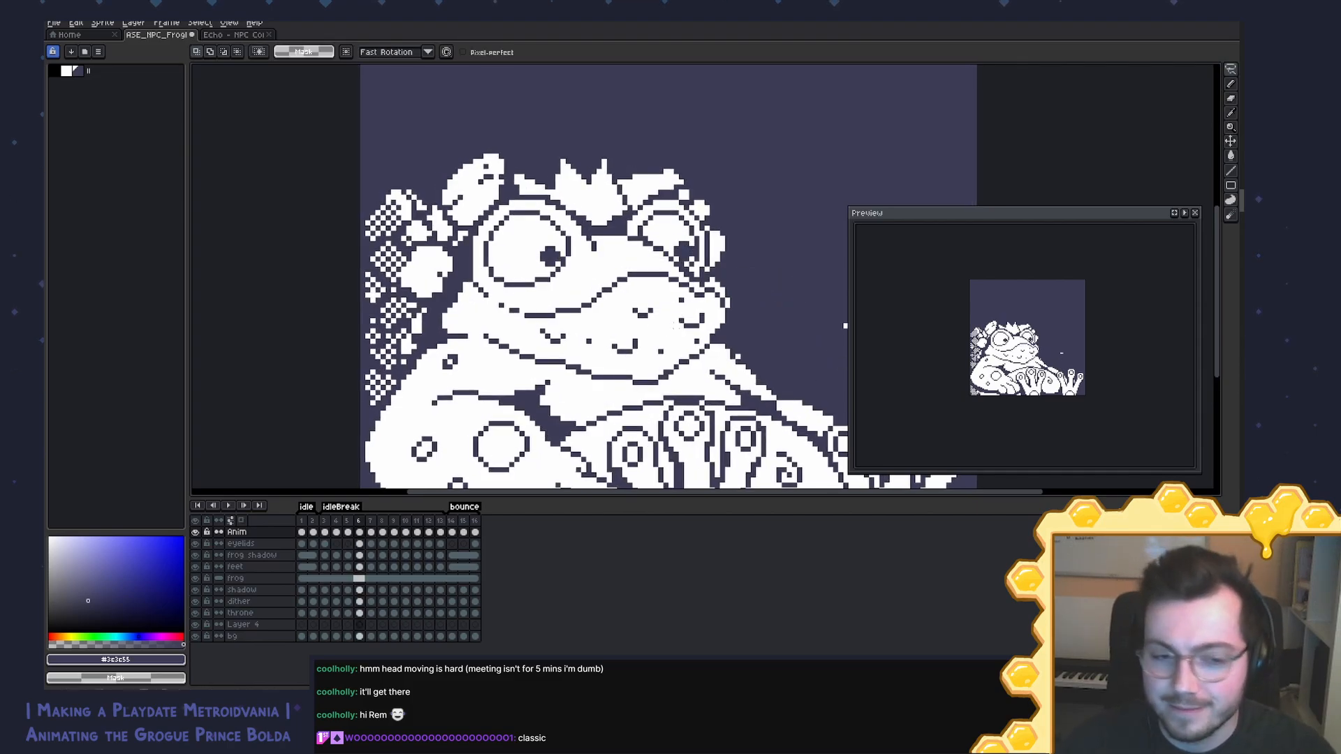
key("Return")
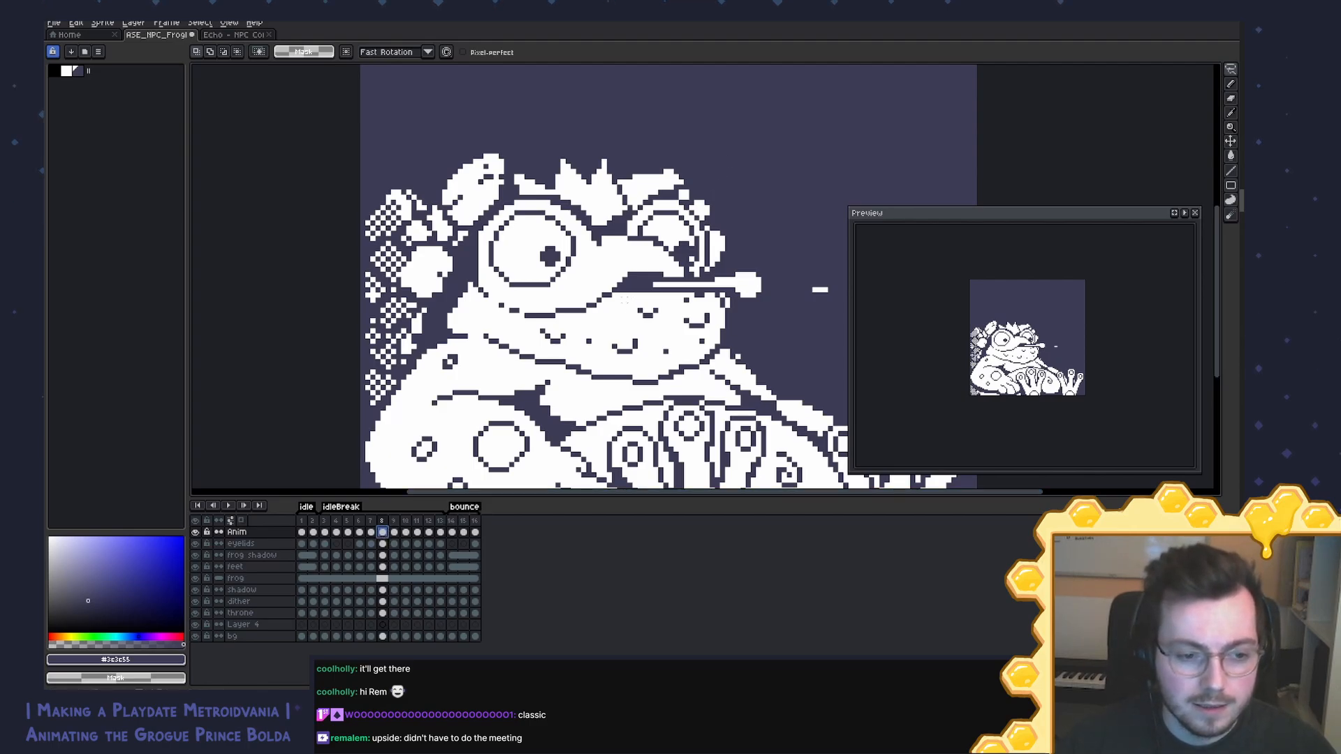
Step: Lasso the upper part of the frog's head on frame 8, then compare that frame with frame 9
left_click_drag(625, 301, 640, 330)
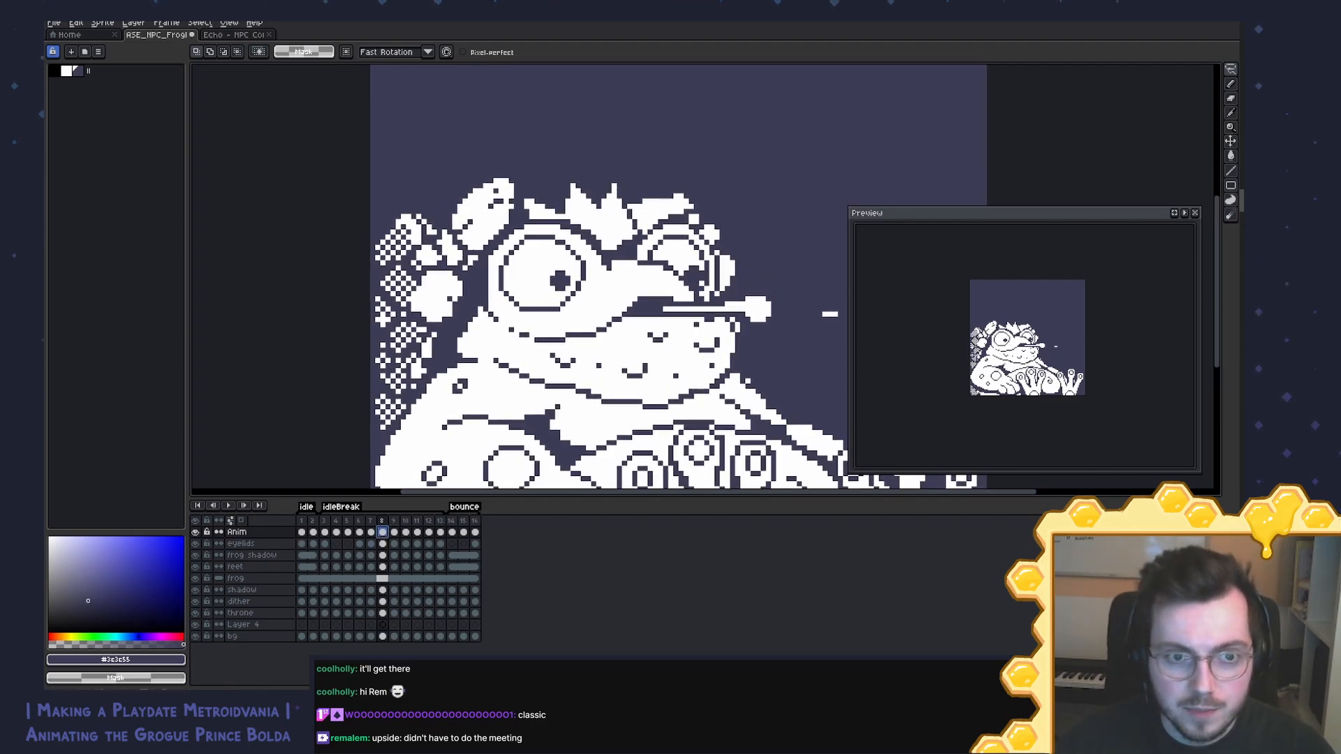
mouse_move(429, 300)
left_mouse_down()
mouse_move(444, 244)
mouse_move(546, 190)
mouse_move(644, 181)
mouse_move(698, 197)
mouse_move(726, 223)
mouse_move(722, 257)
mouse_move(622, 283)
mouse_move(583, 361)
mouse_move(498, 391)
mouse_move(440, 356)
mouse_move(464, 253)
left_mouse_up()
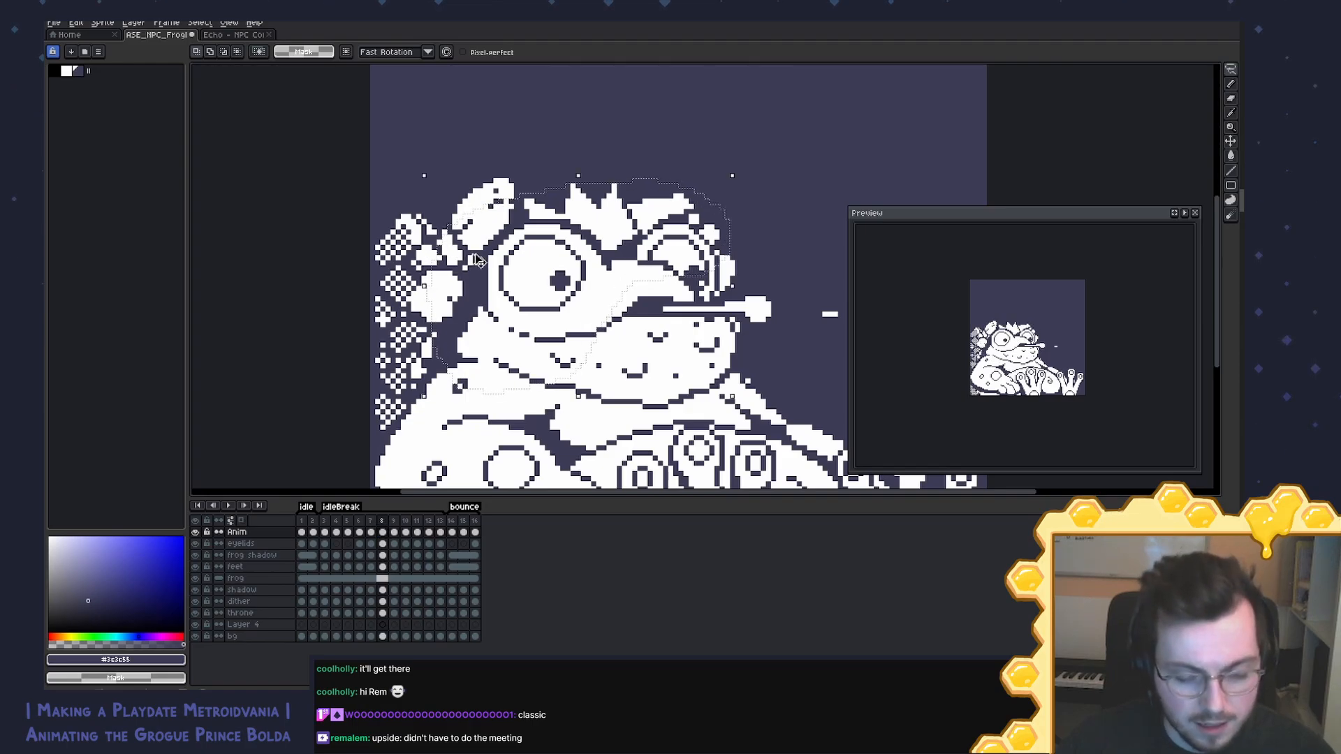
left_click(395, 533)
key("comma")
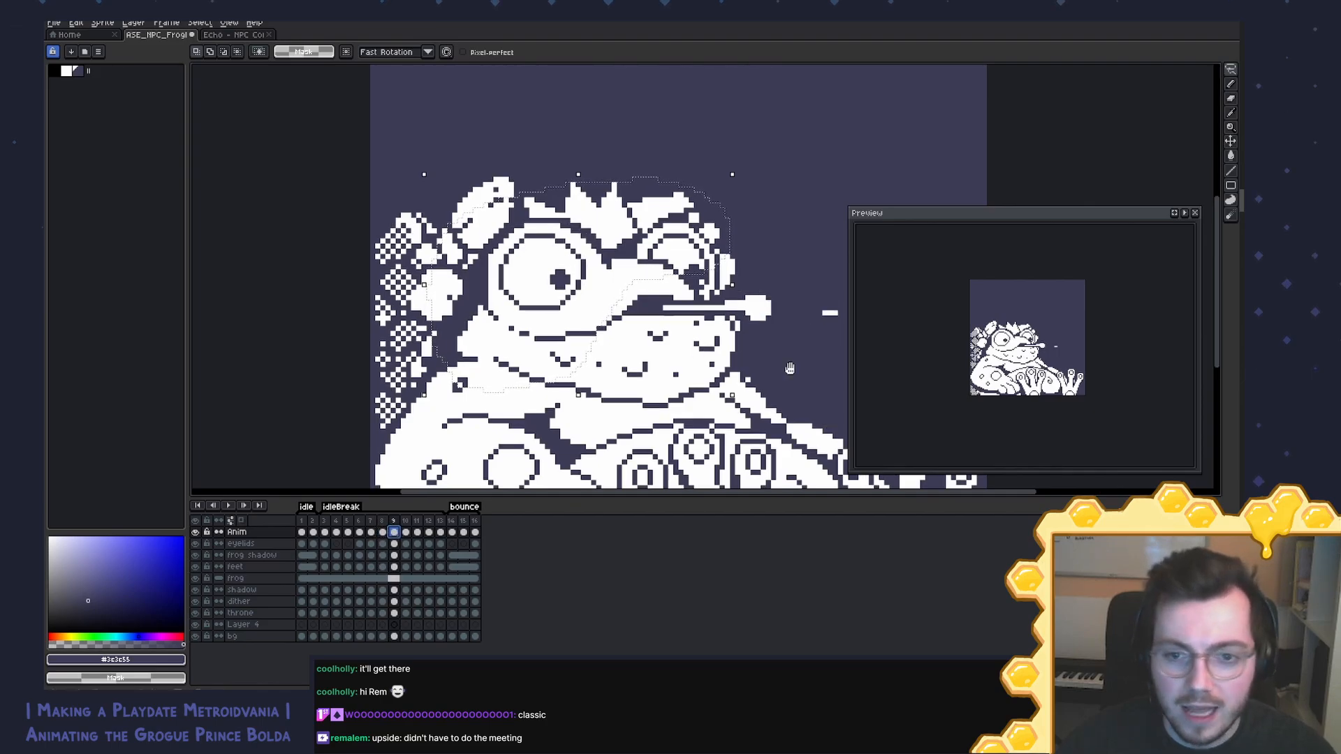
left_click_drag(748, 319, 692, 284)
key("period")
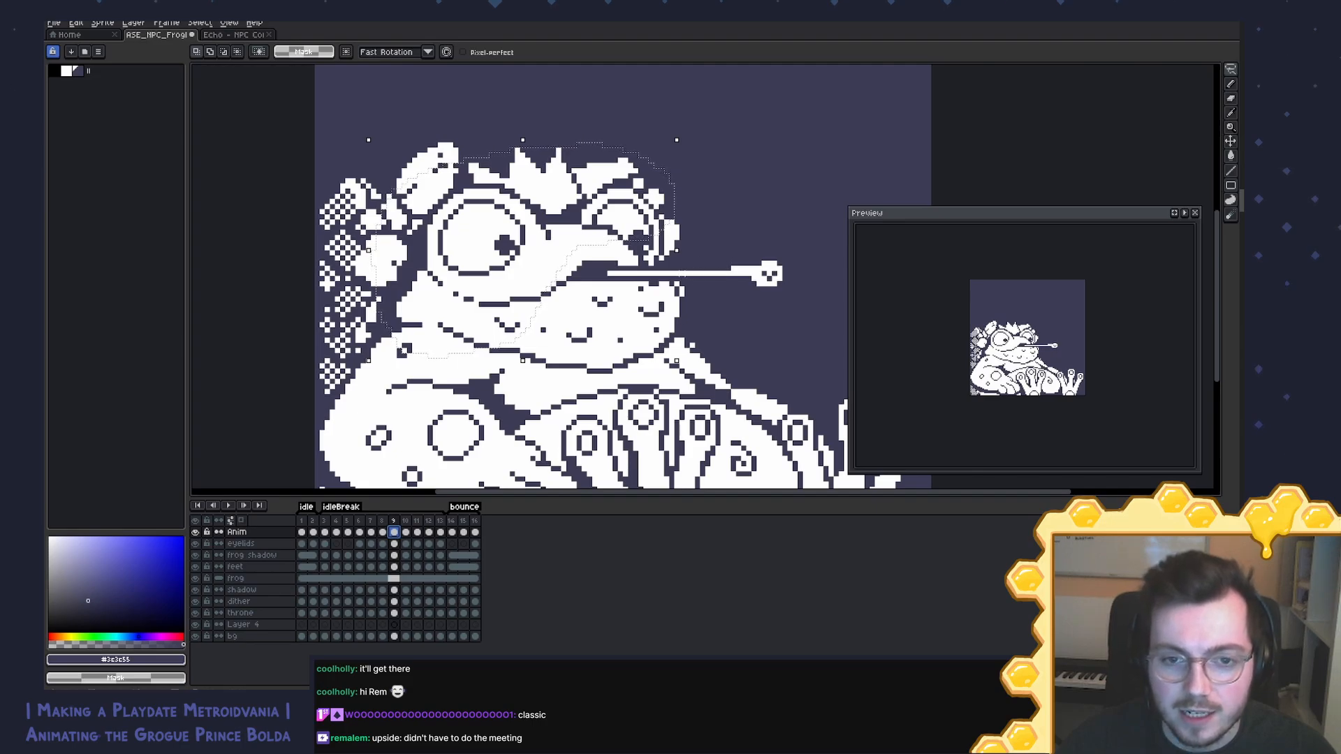
left_click(383, 533)
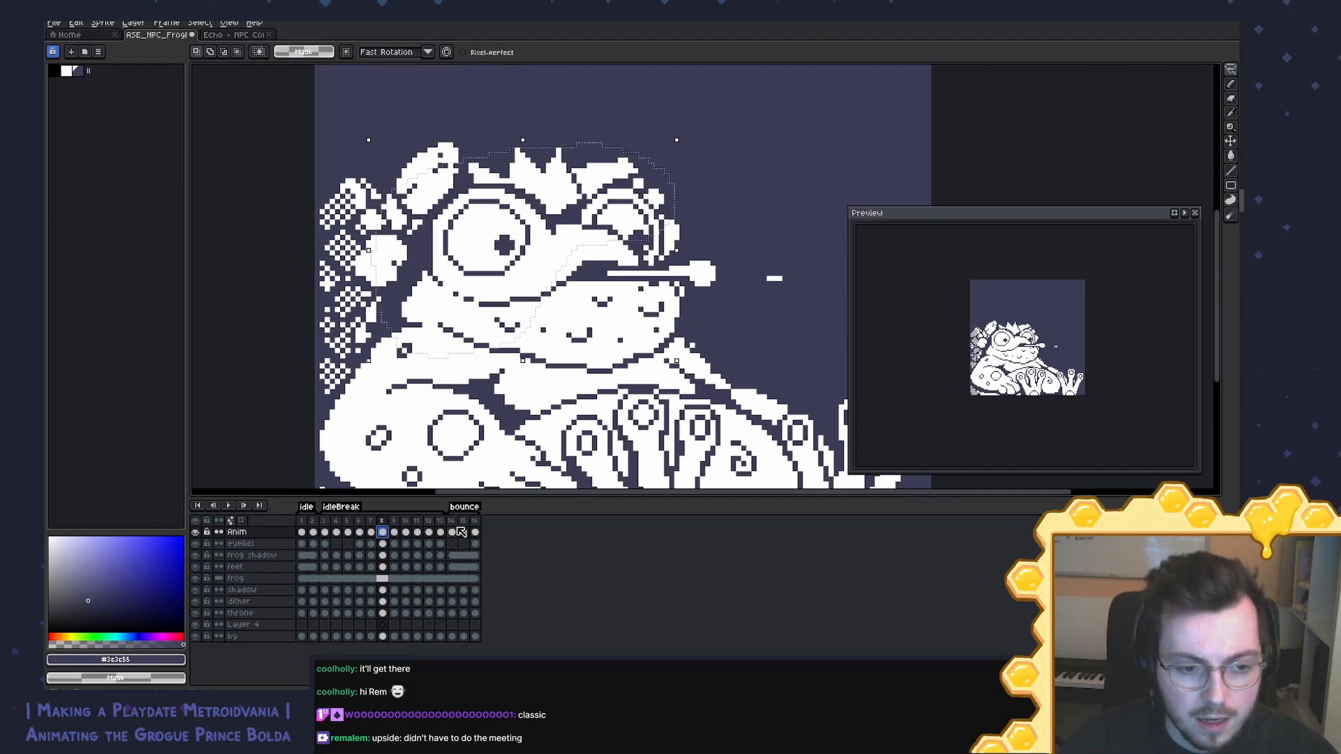
Step: Add a new layer above Anim and paste the copied head on it at frame 8, then clear the selection
key("shift+n")
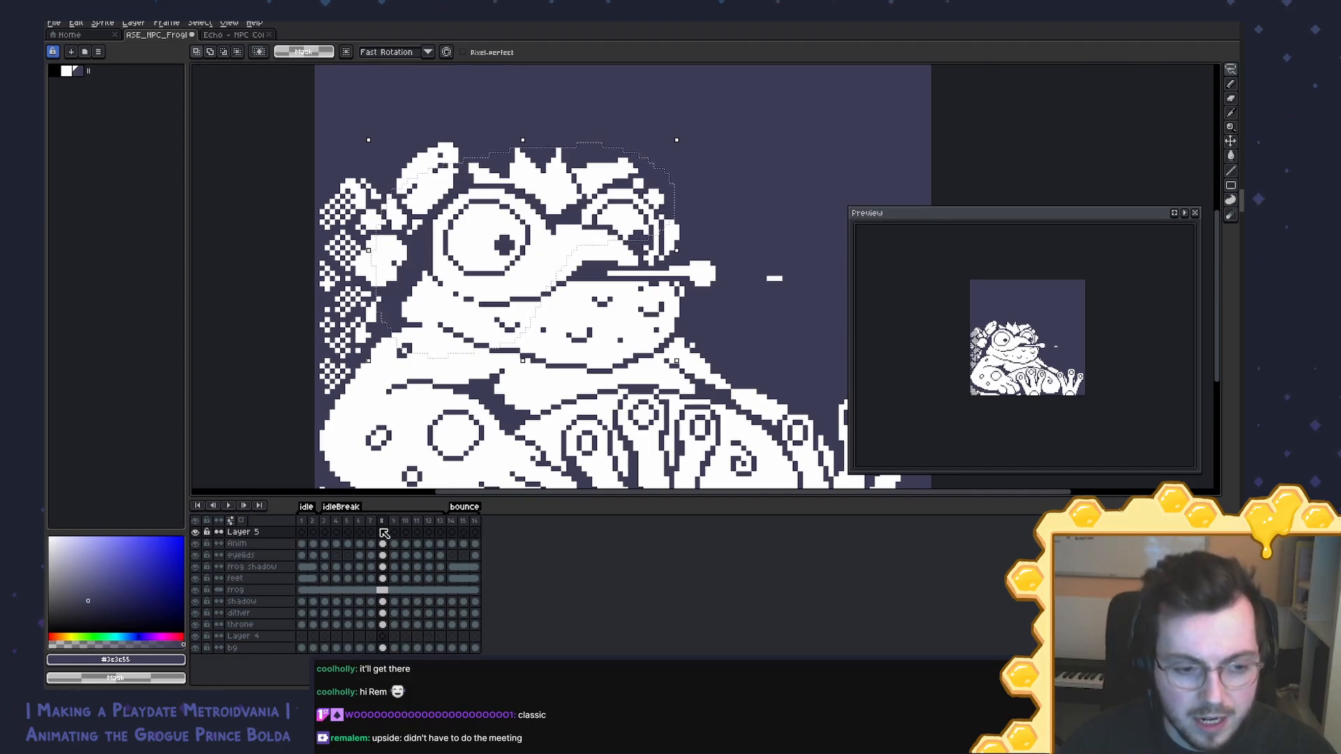
key("ctrl+v")
key("ctrl+d")
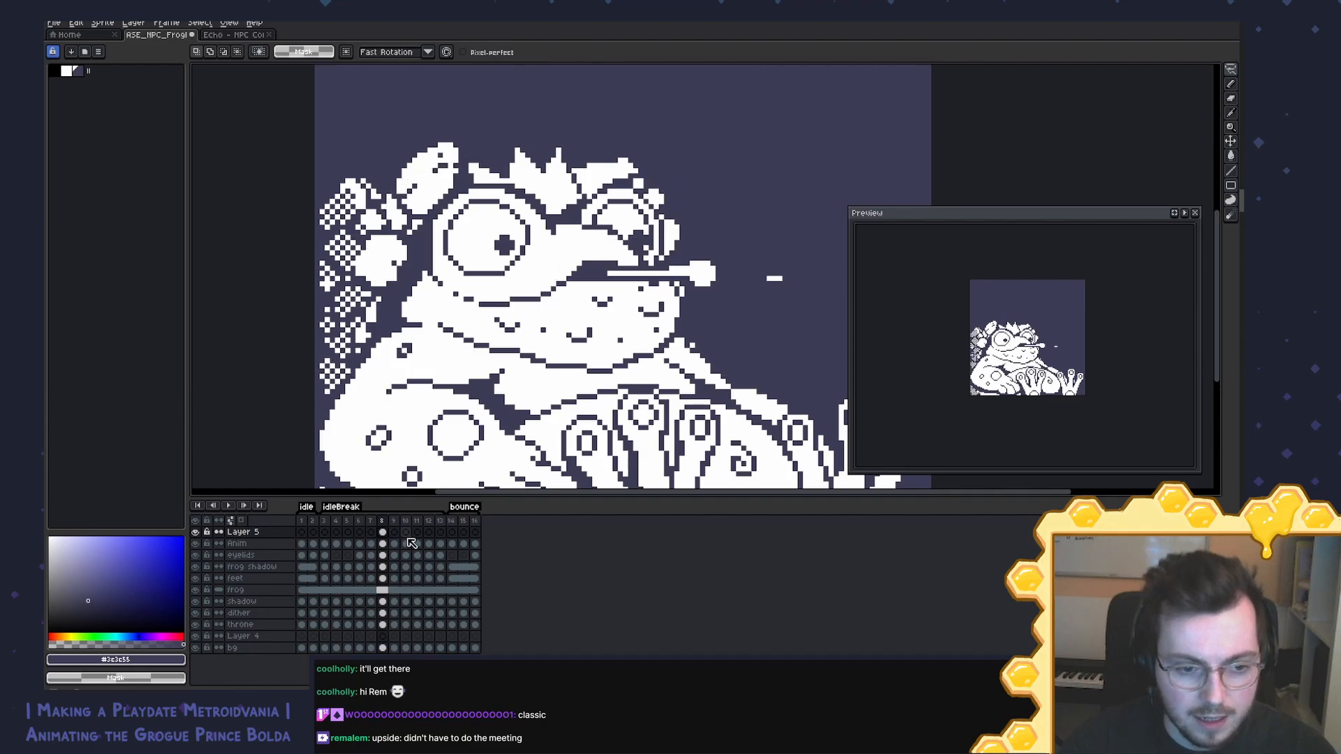
Step: Paste the same head onto the new layer in frames 9, 10 and 11
left_click(395, 532)
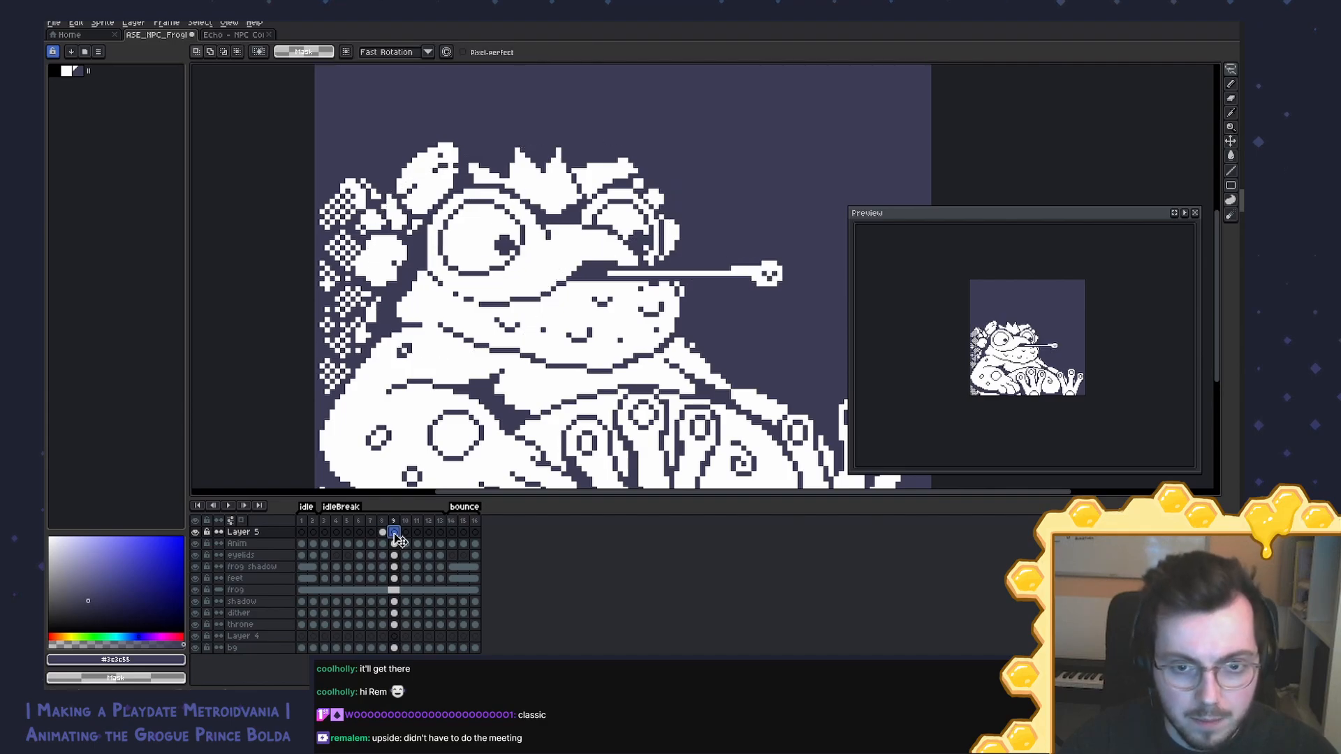
key("ctrl+v")
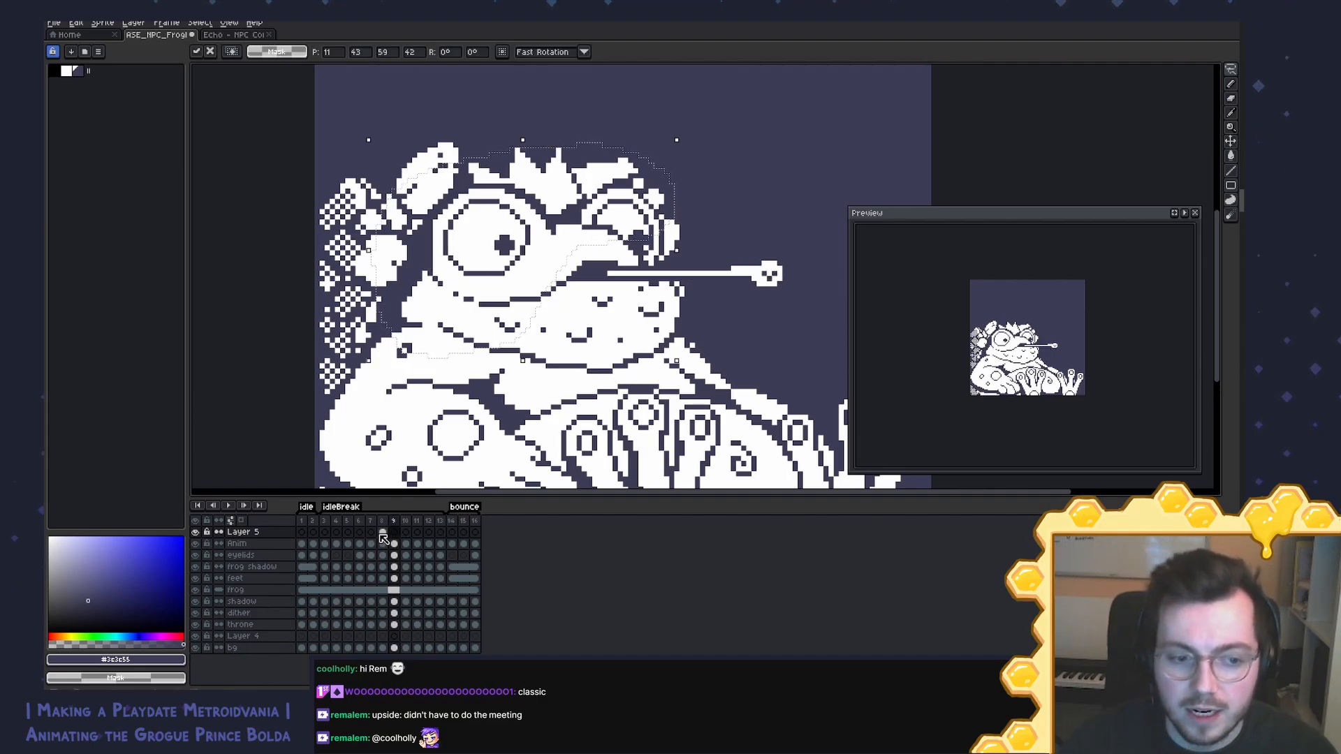
left_click(382, 521)
left_click(394, 521)
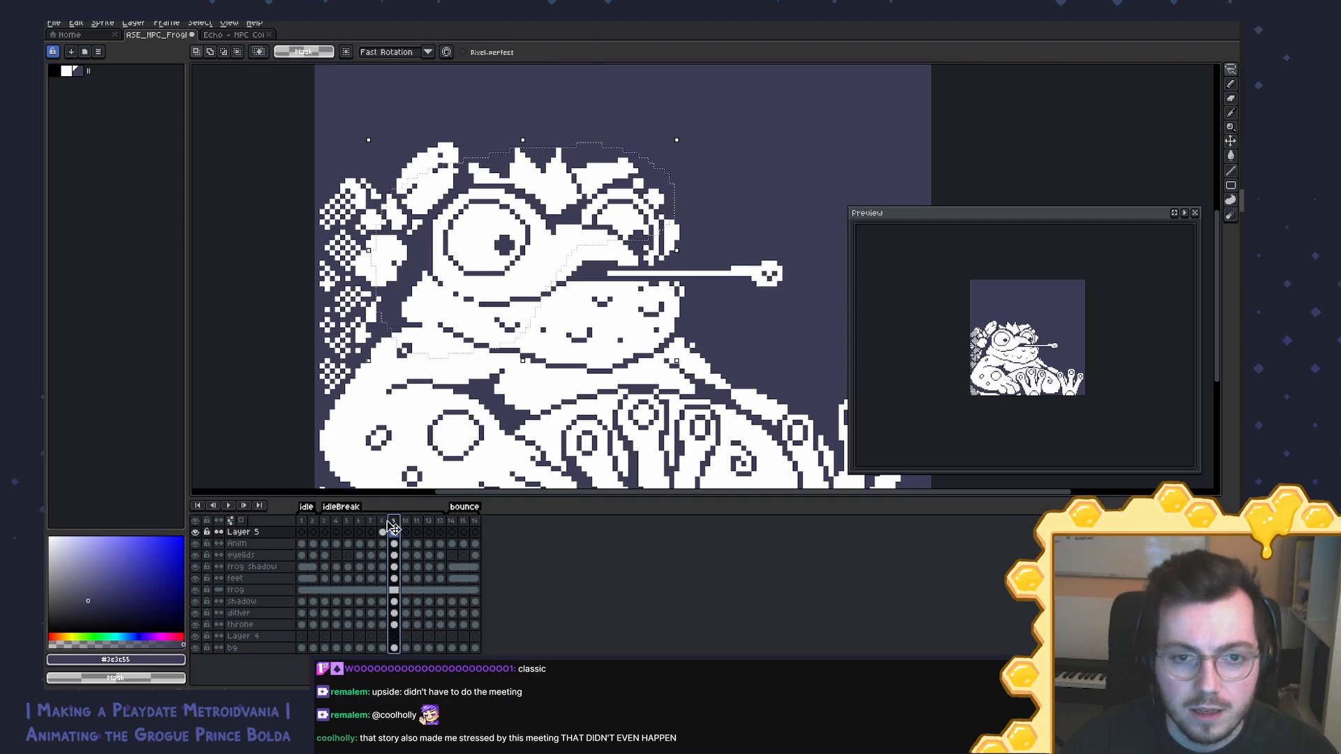
left_click(382, 521)
left_click(394, 521)
left_click(406, 522)
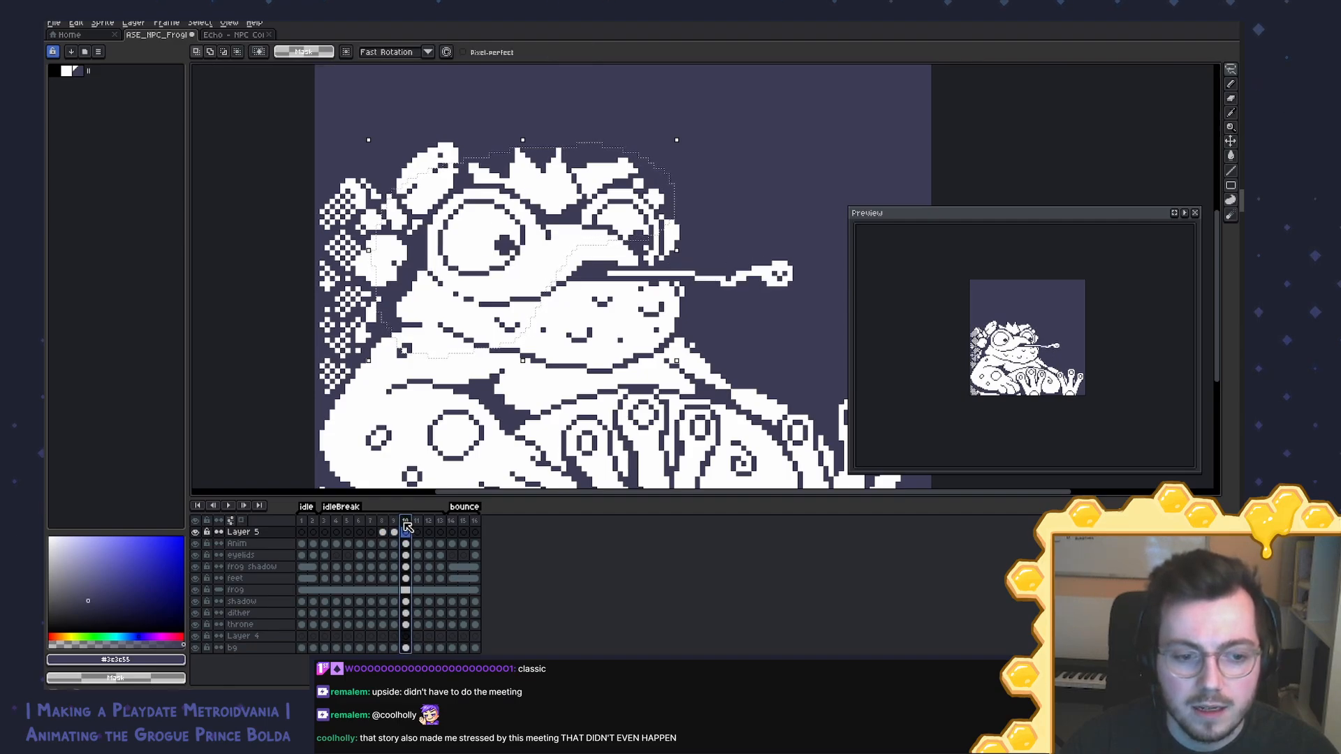
key("ctrl+v")
left_click(419, 522)
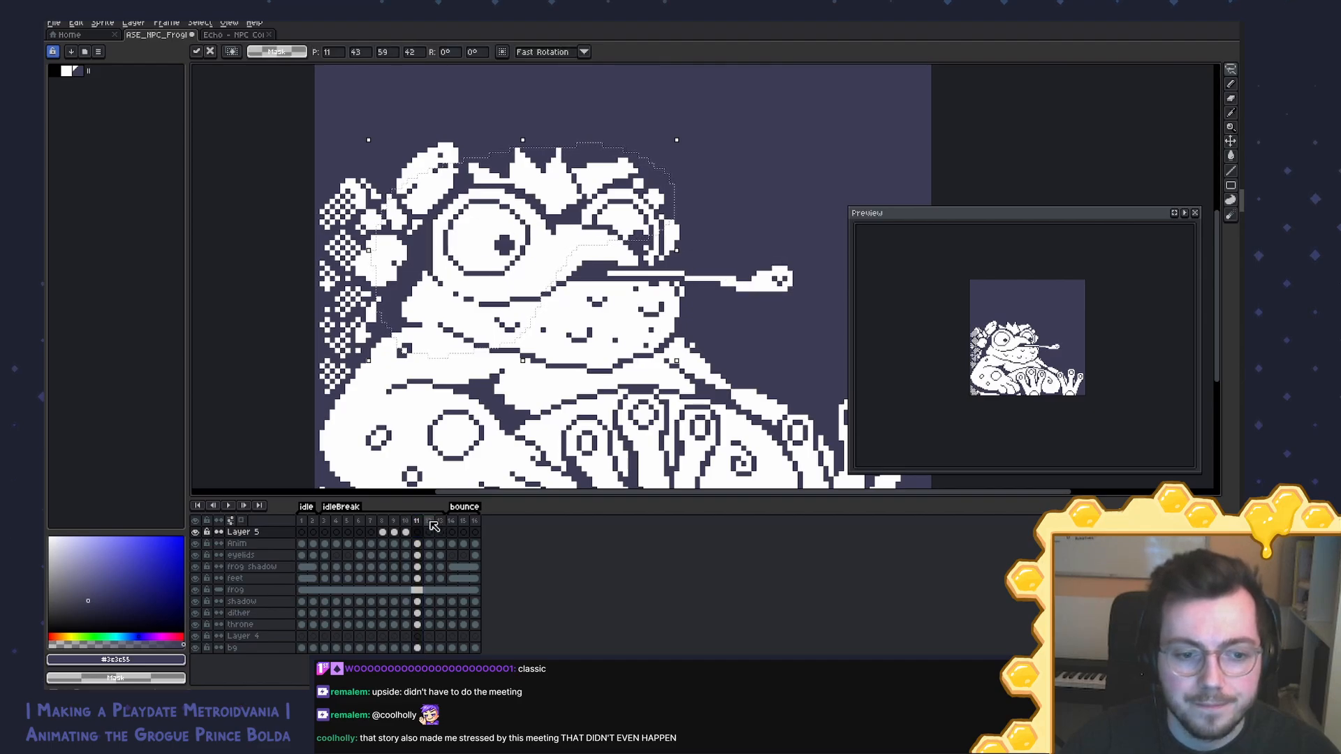
left_click(430, 521)
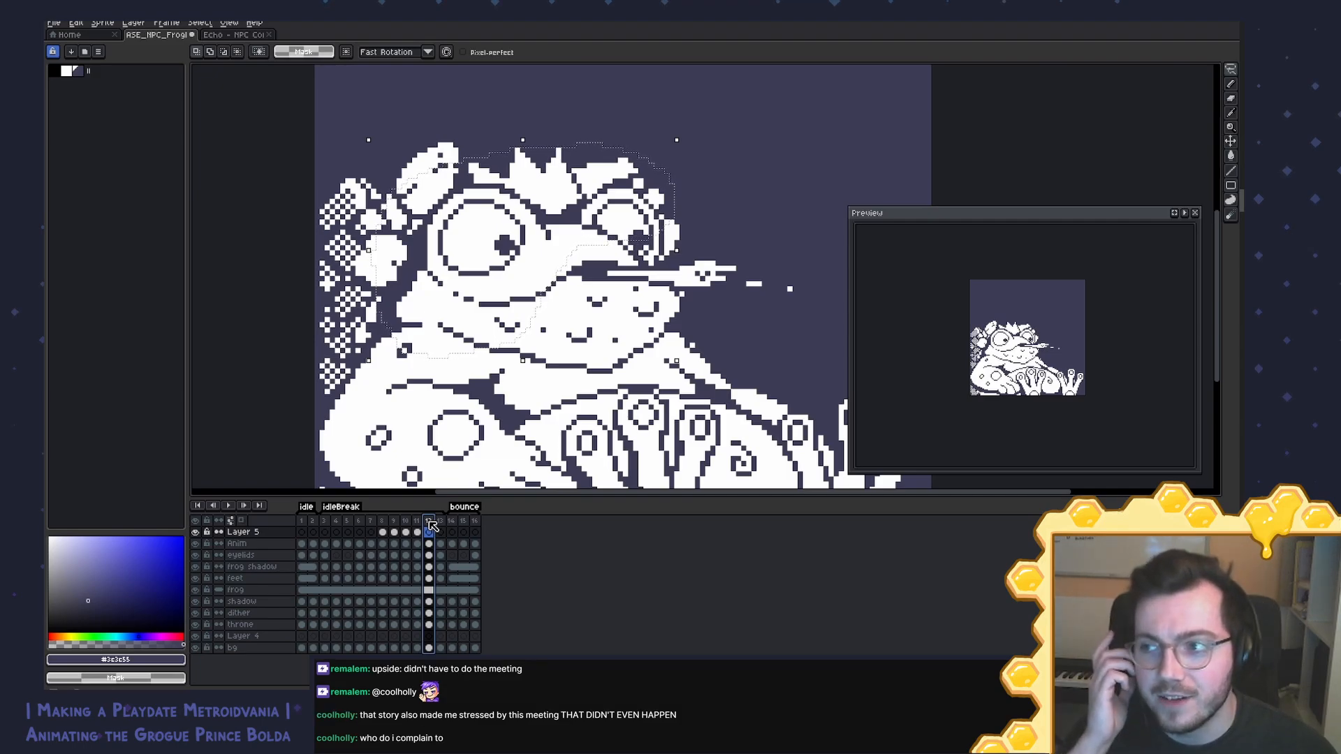
Step: Compare frames 11 to 13, then play the animation to check the held head pose and stop it on frame 8
key("v")
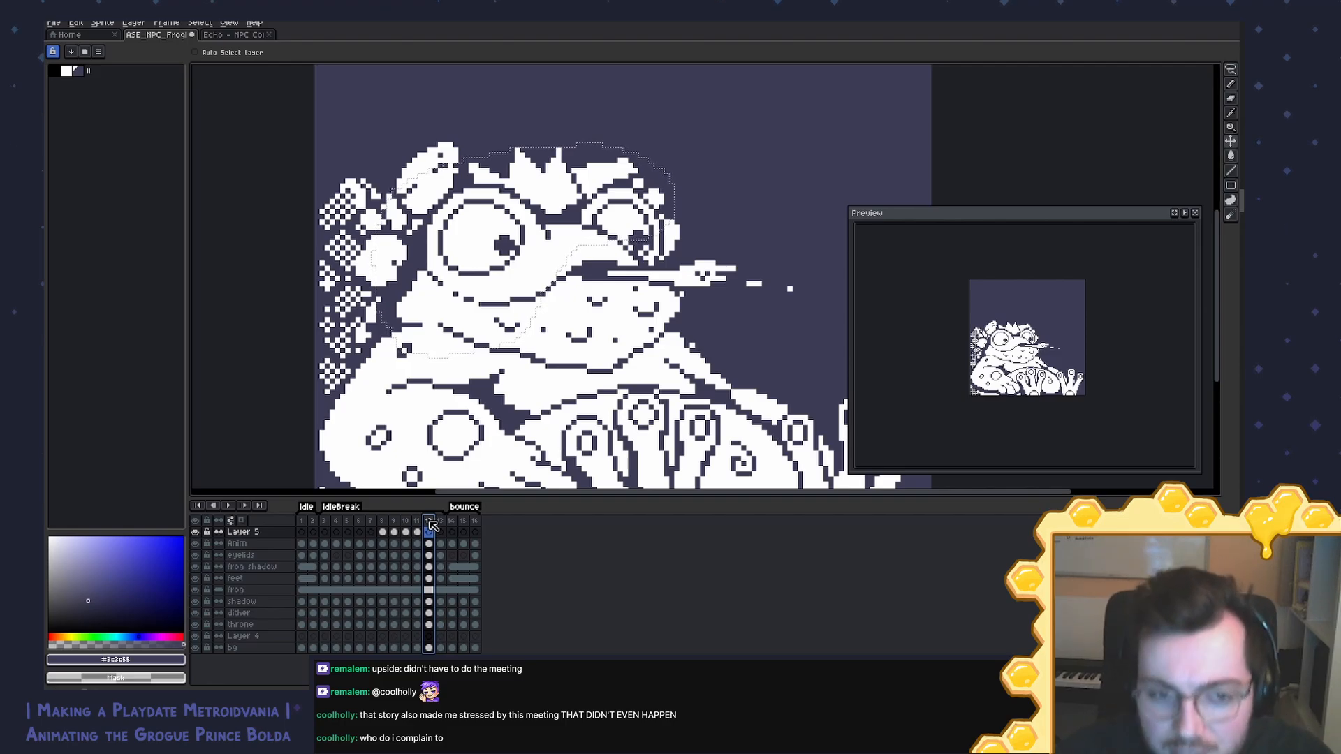
left_click(421, 521)
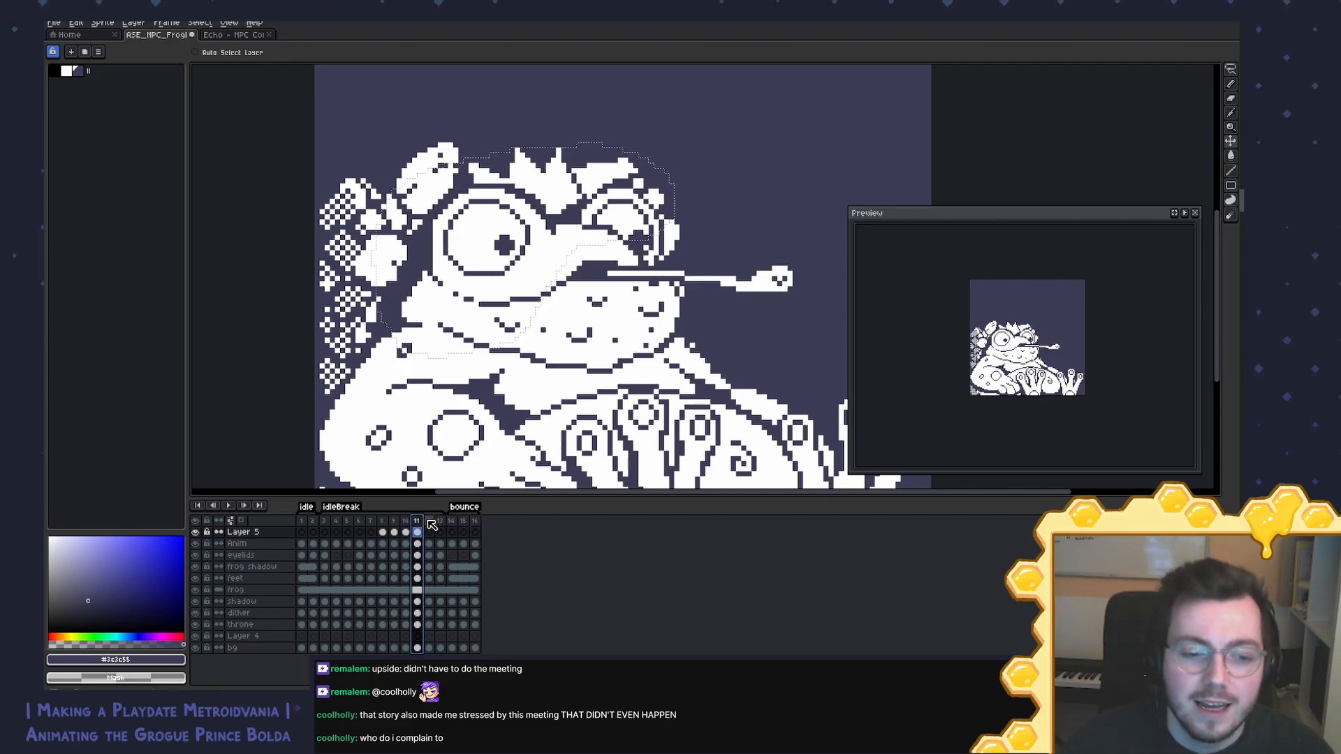
left_click(428, 521)
left_click(437, 521)
left_click(429, 521)
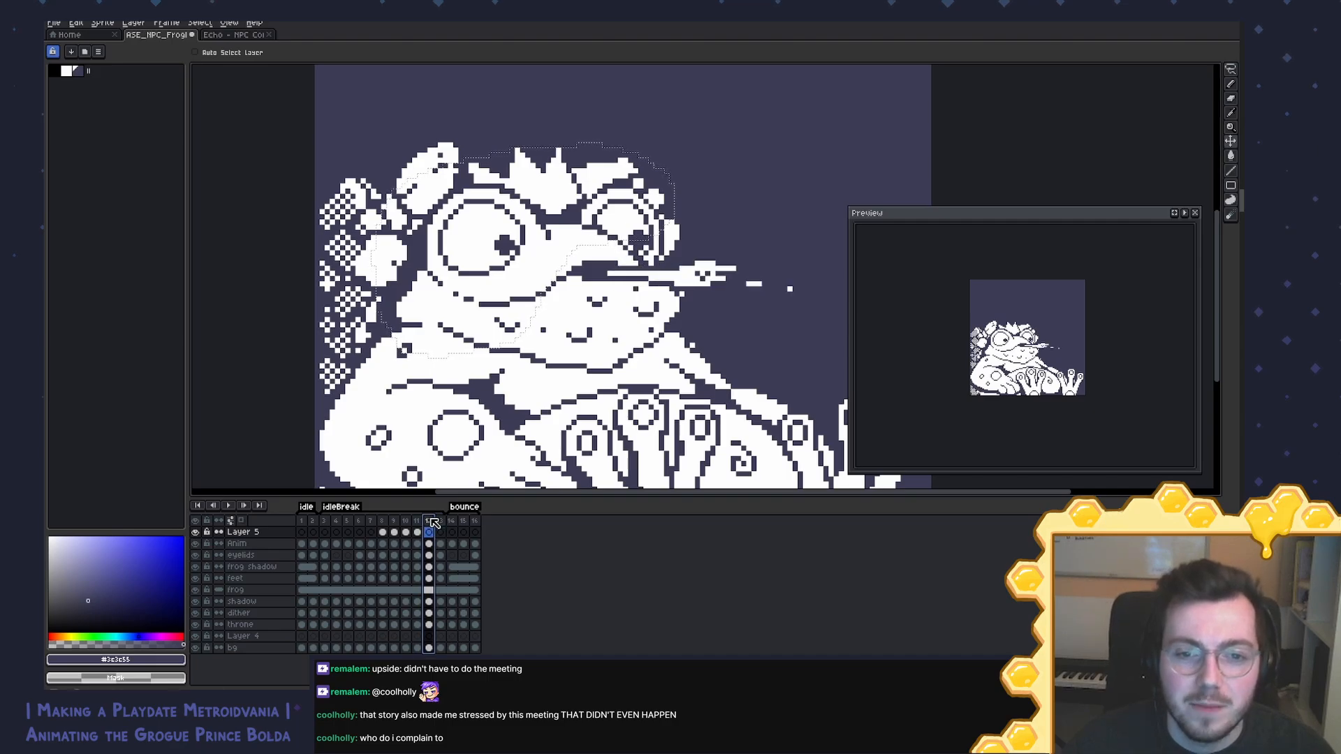
left_click(419, 521)
left_click(429, 521)
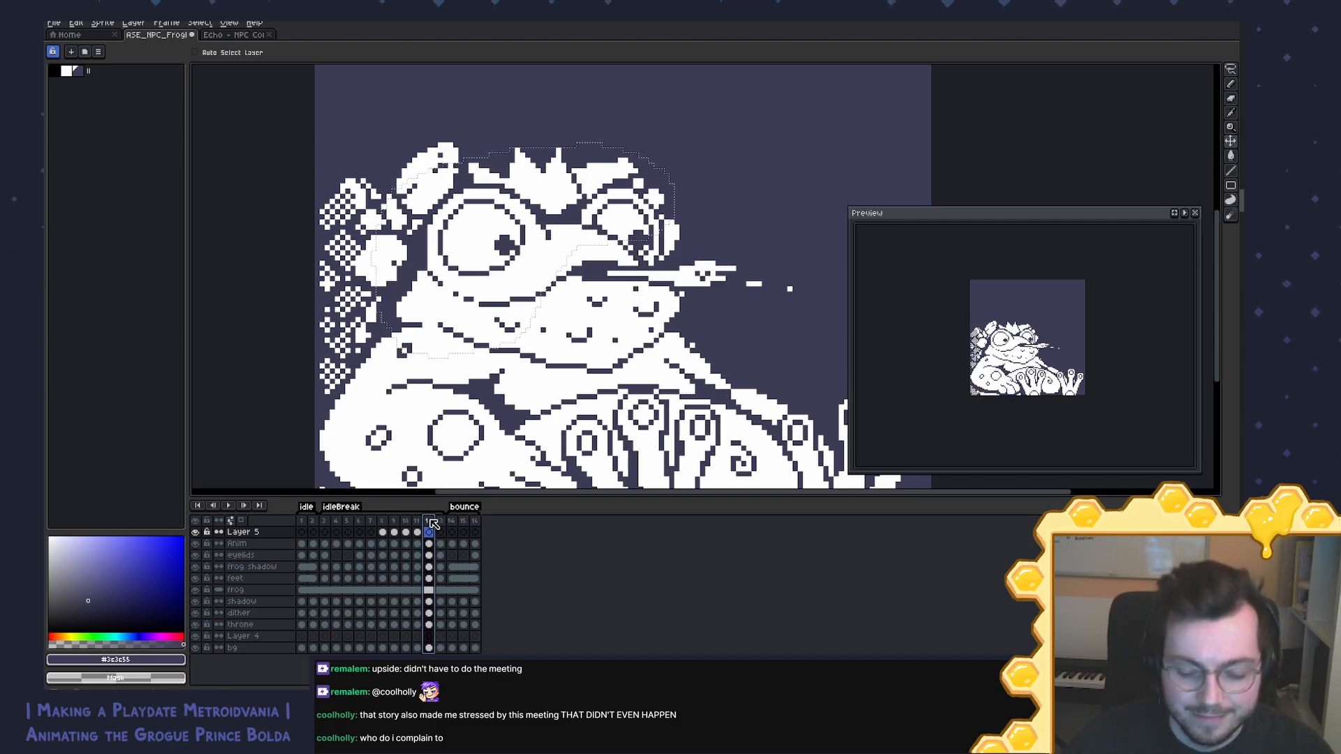
key("Return")
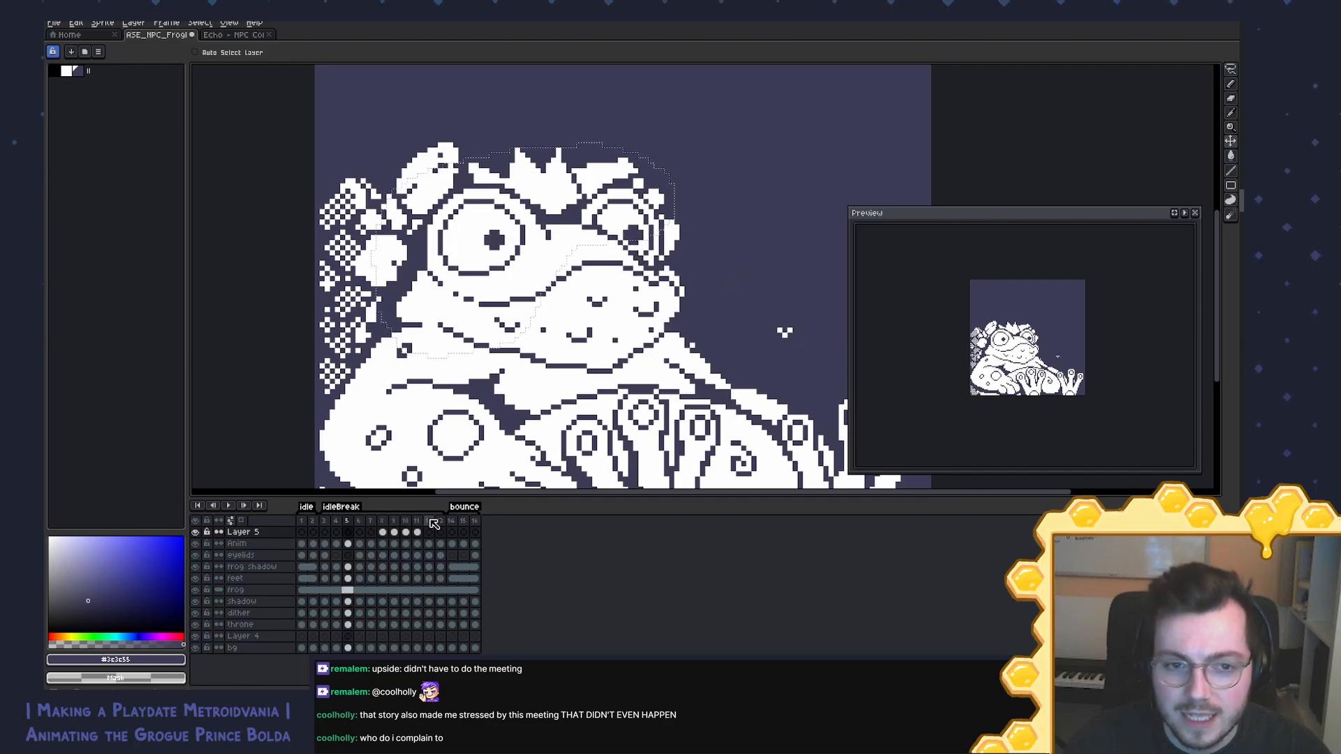
key("Return")
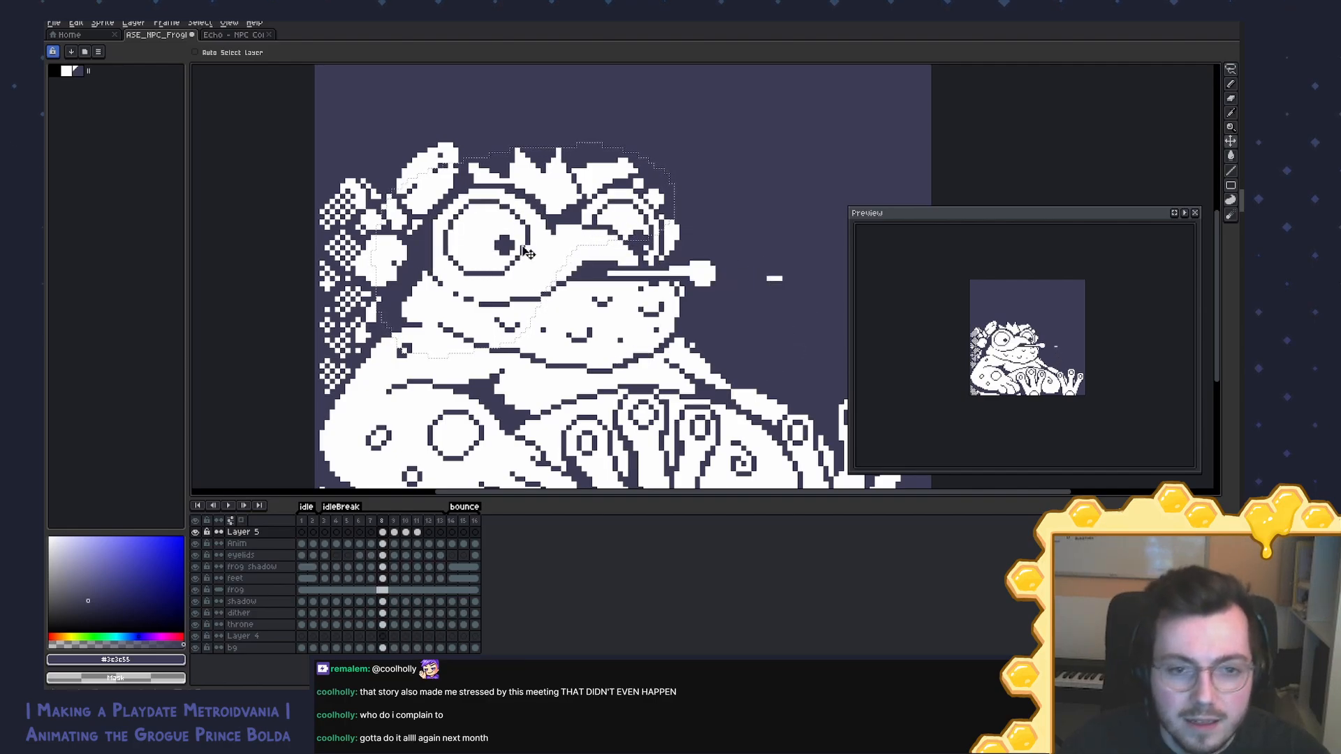
Step: Try filling the dark gap between the crown and the snout with white pixels on frame 8
scroll(545, 241, "up", 2)
key("b")
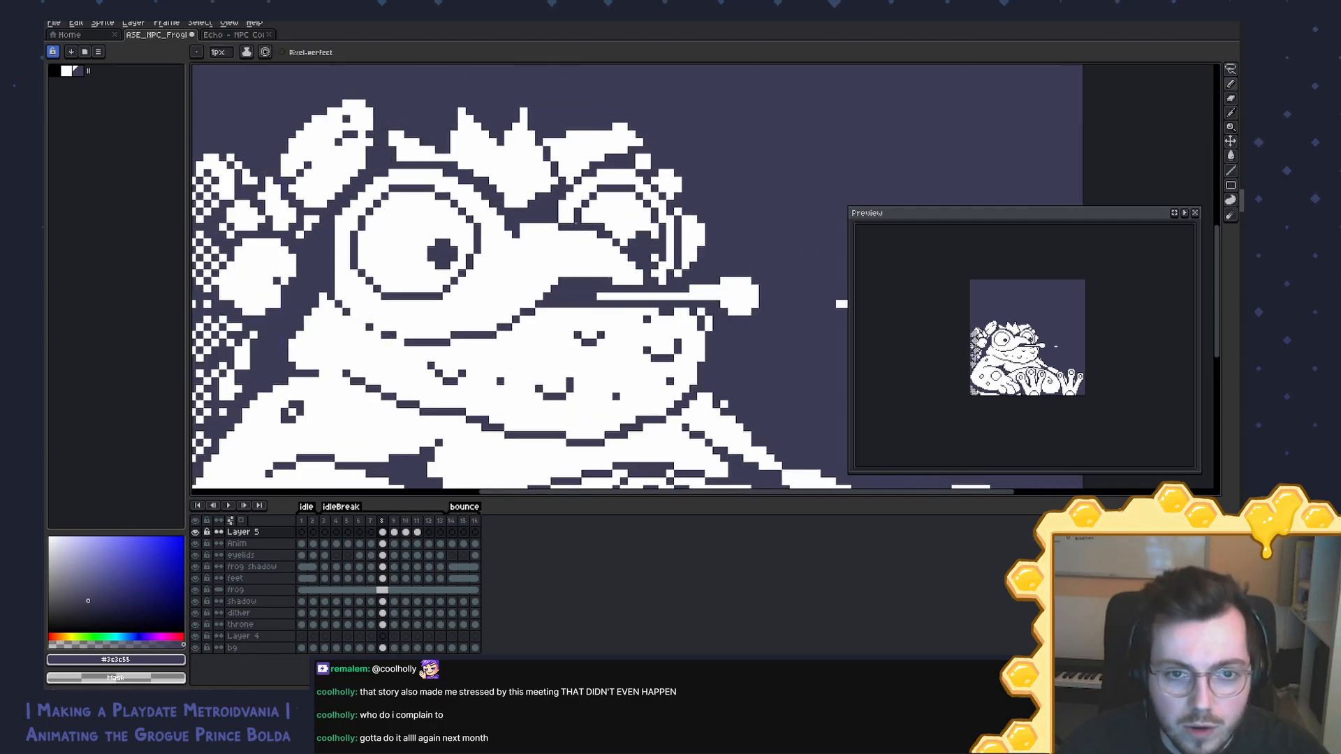
left_click(570, 239, "alt")
left_click(555, 219)
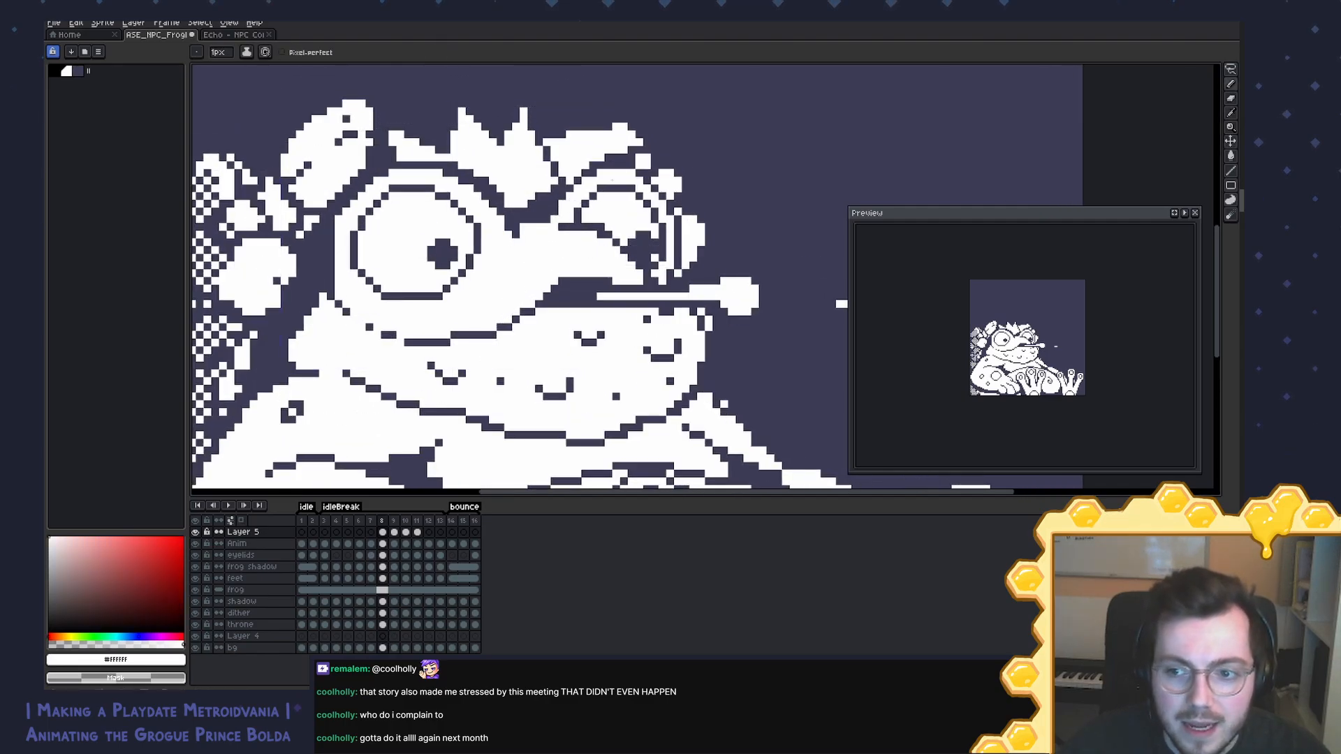
scroll(512, 251, "up", 2)
key("i")
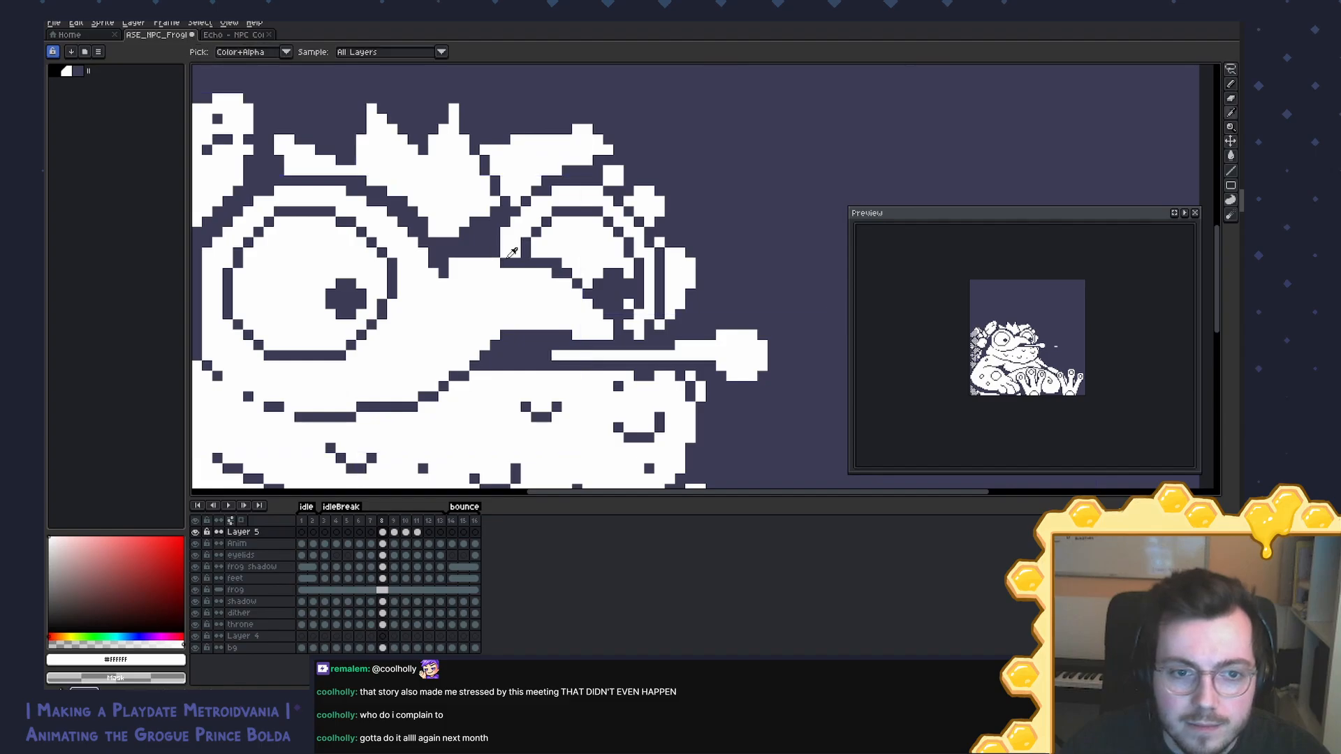
left_click(508, 260, "alt")
left_click(478, 262, "alt")
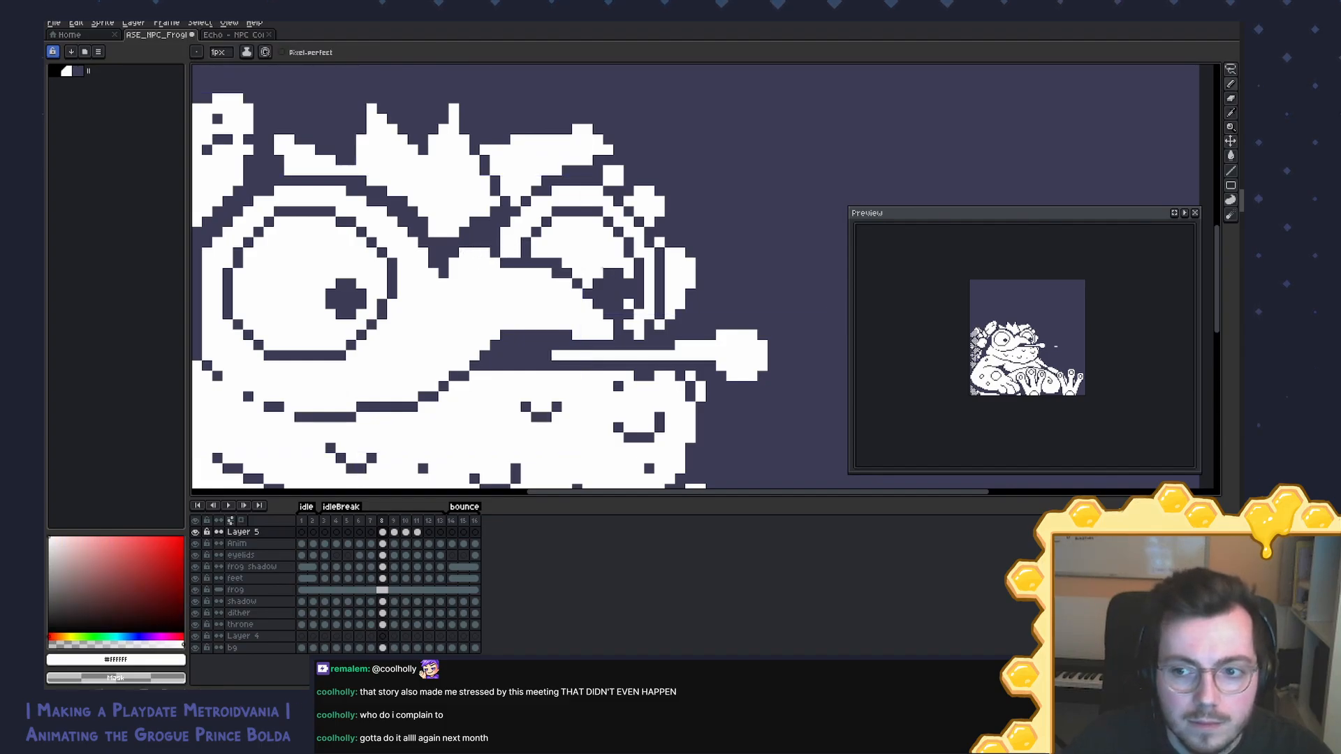
Step: Save the file, then darken the inner edge of the frog's far eye on frame 8 with #3c3c55
key("v")
key("ctrl+s")
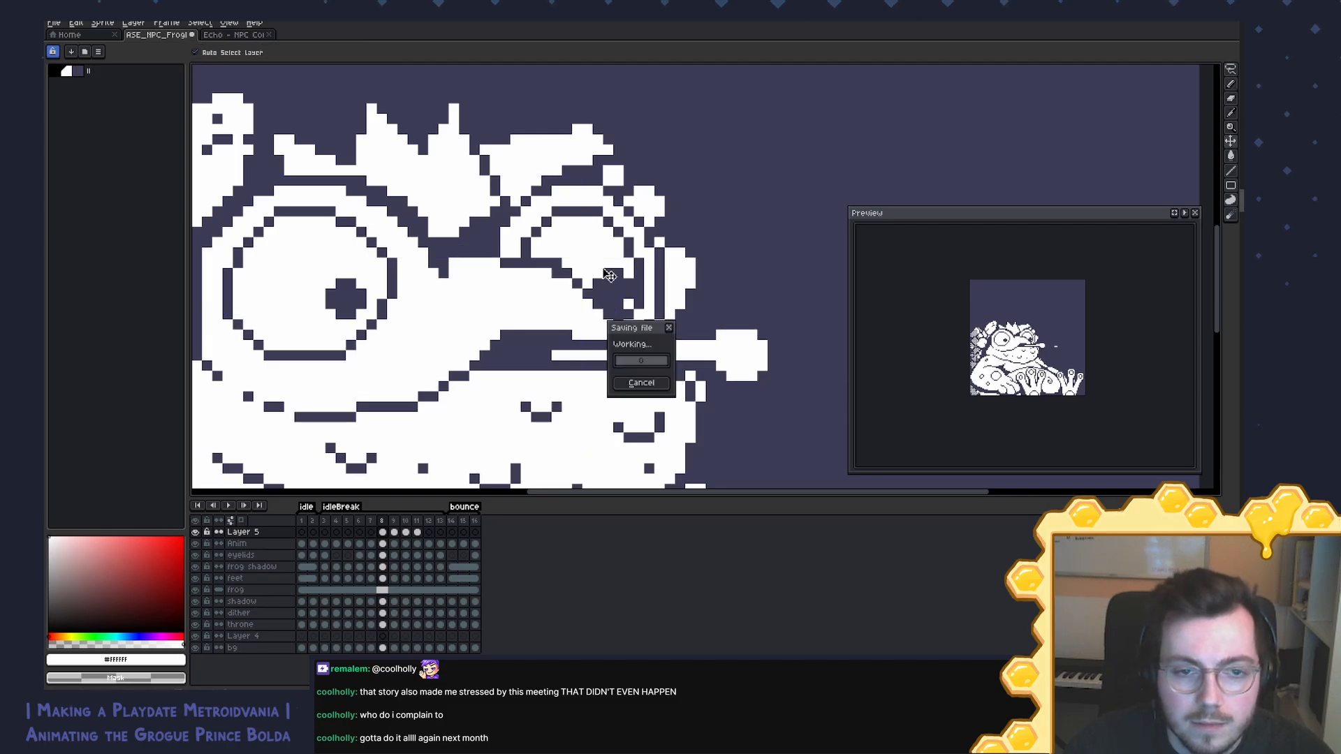
key("i")
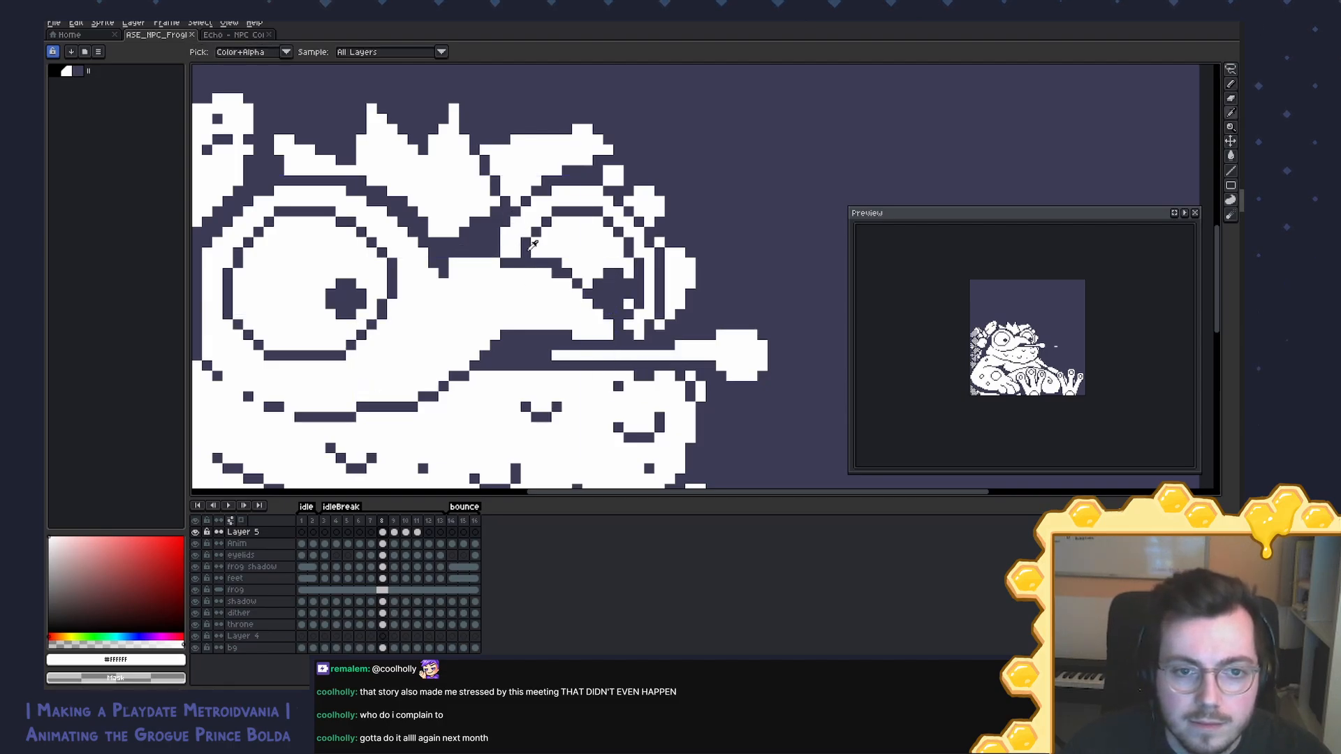
left_click(487, 252, "alt")
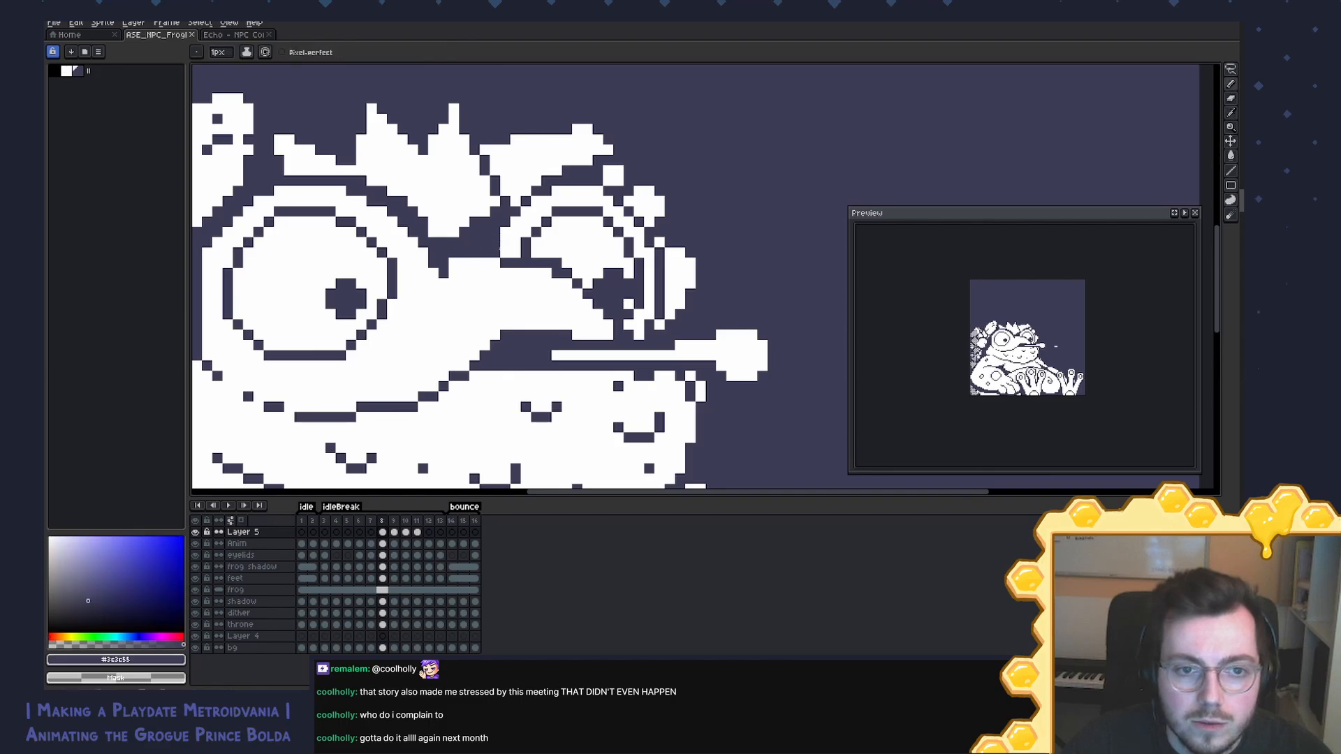
left_click_drag(501, 252, 534, 201)
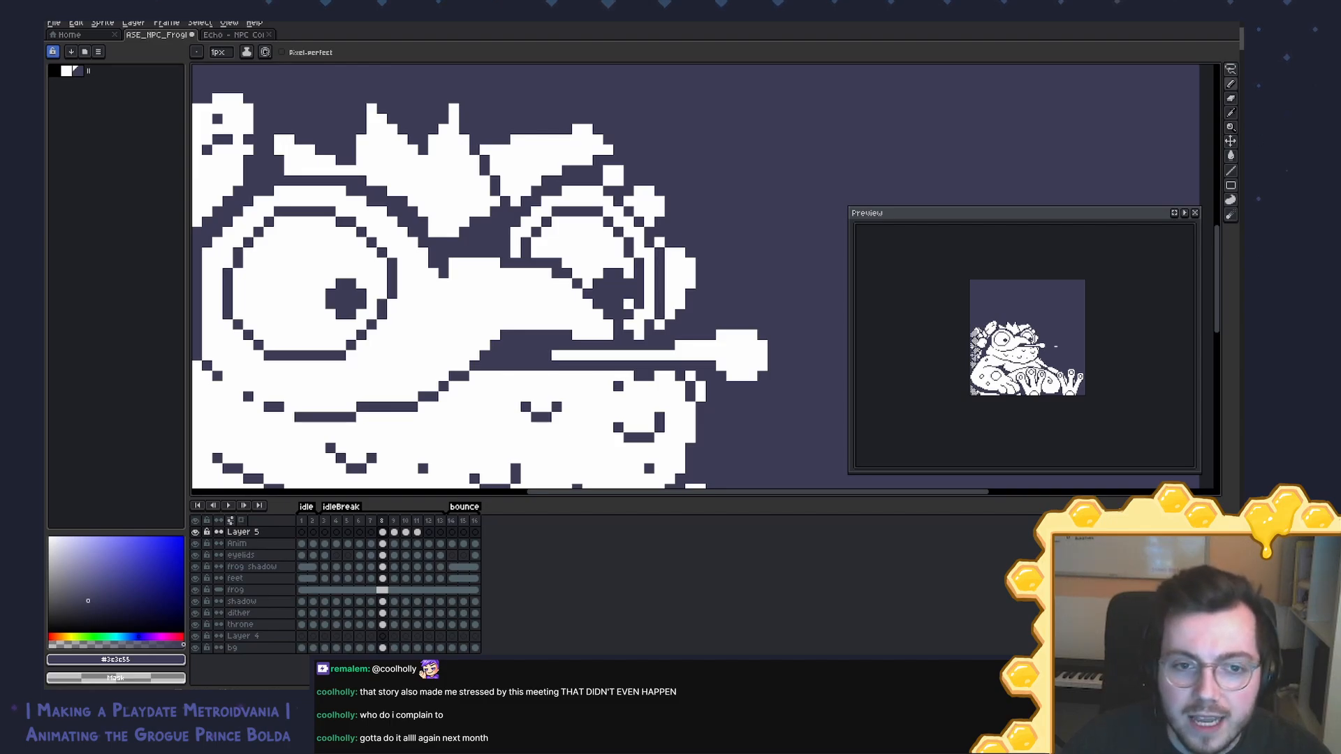
Step: Thin the outer rim of the far eye on frame 8 with the dark colour and redraw part of its edge in white
left_click_drag(691, 261, 678, 269)
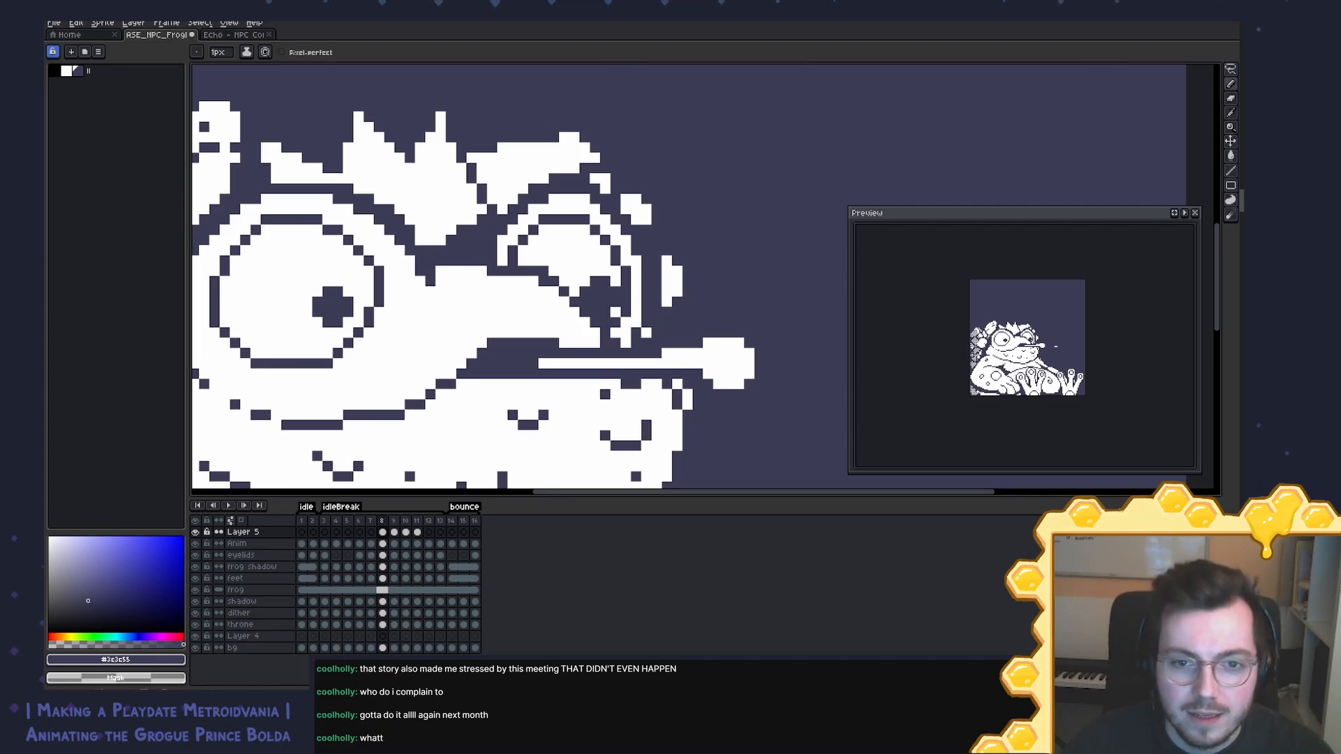
key("ctrl")
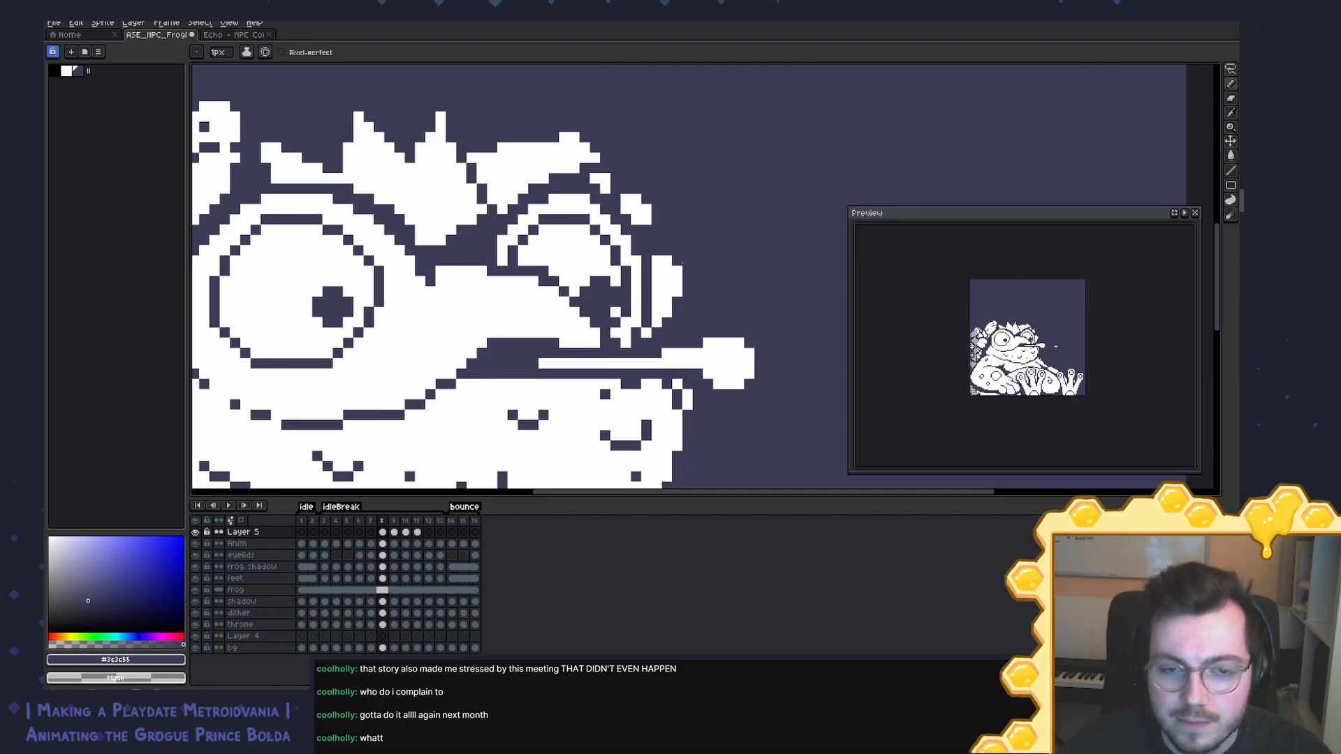
left_click_drag(656, 261, 656, 302)
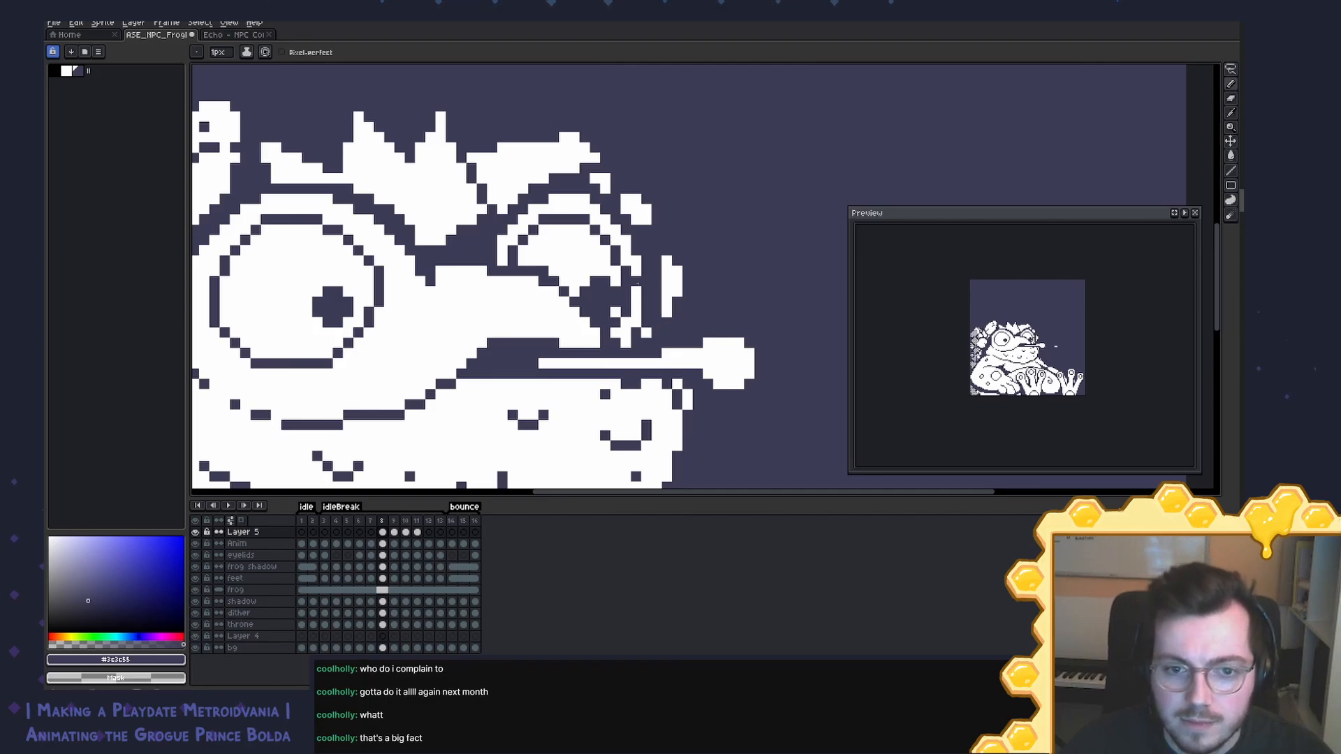
key("x")
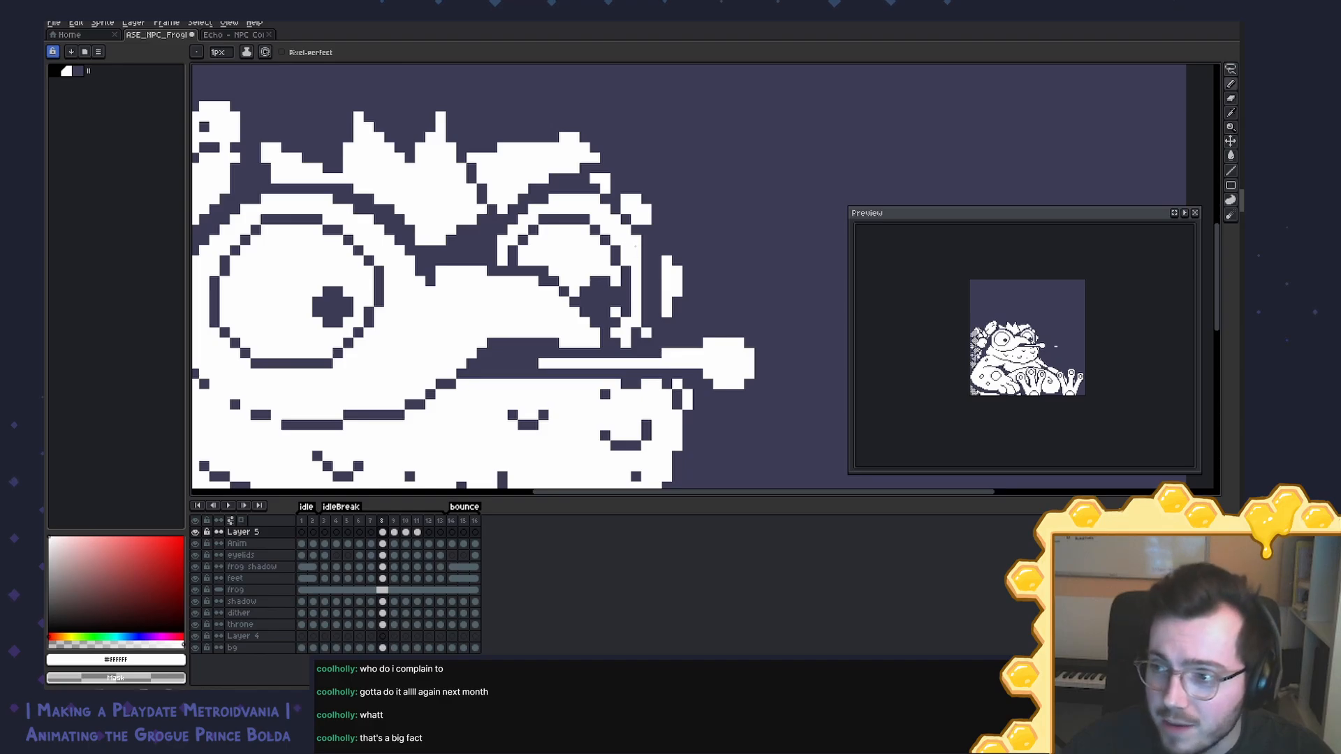
left_click_drag(646, 257, 656, 302)
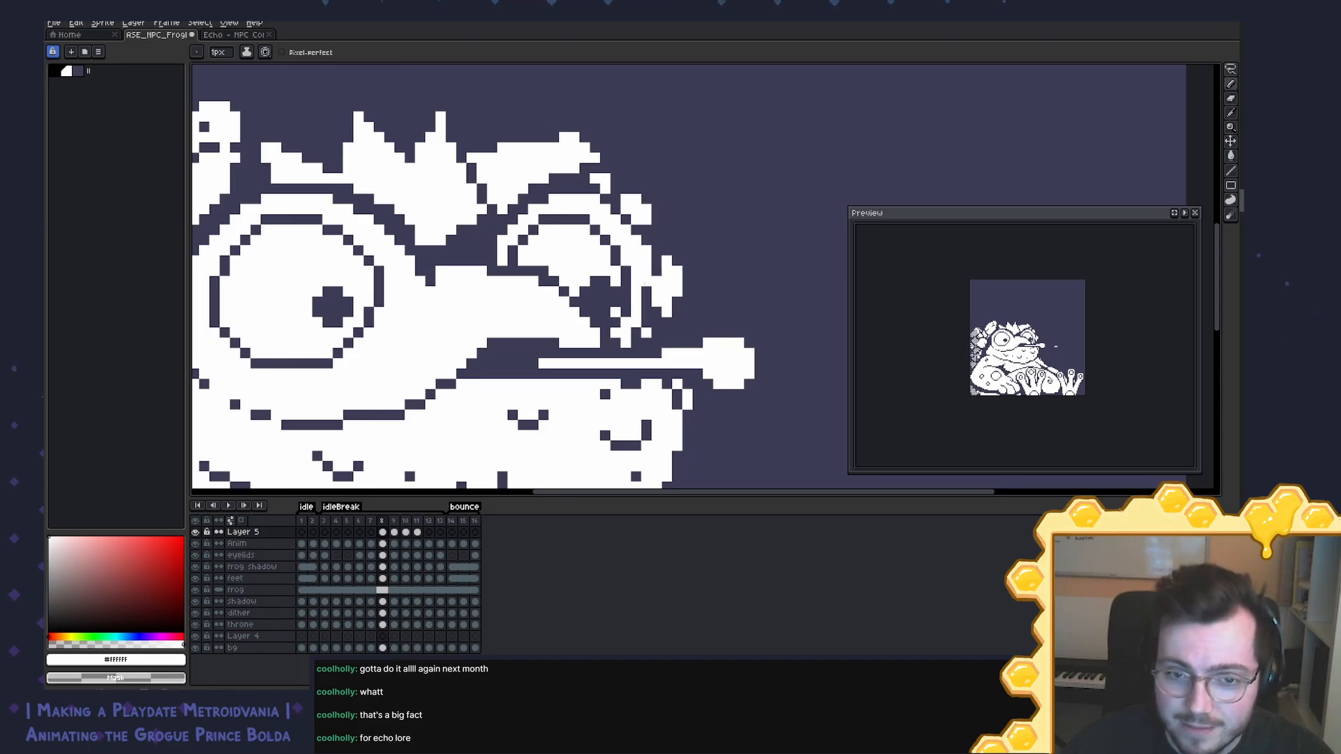
Step: Undo the last stroke on frame 8, redraw the far eye's outer rim in white down to its lower end, and pick #3c3c55
key("ctrl+z")
left_click_drag(646, 251, 647, 313)
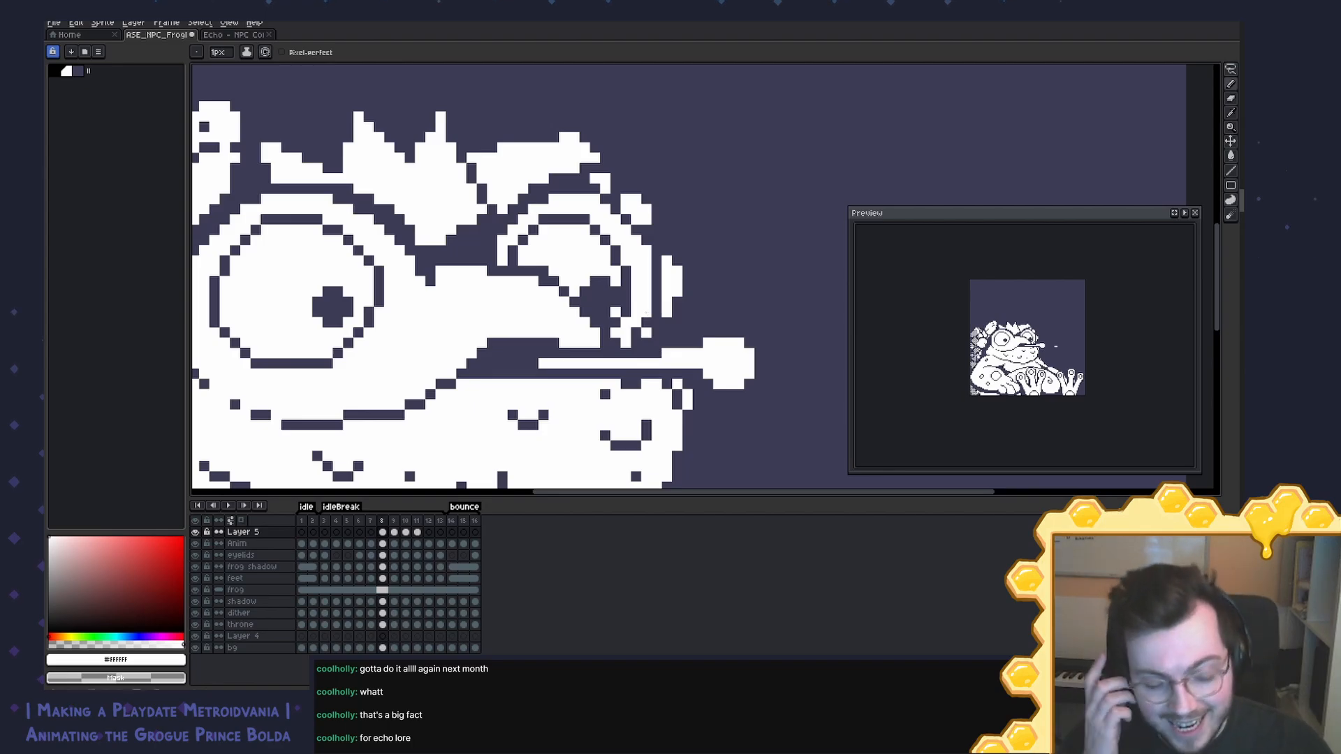
left_click_drag(646, 322, 635, 335)
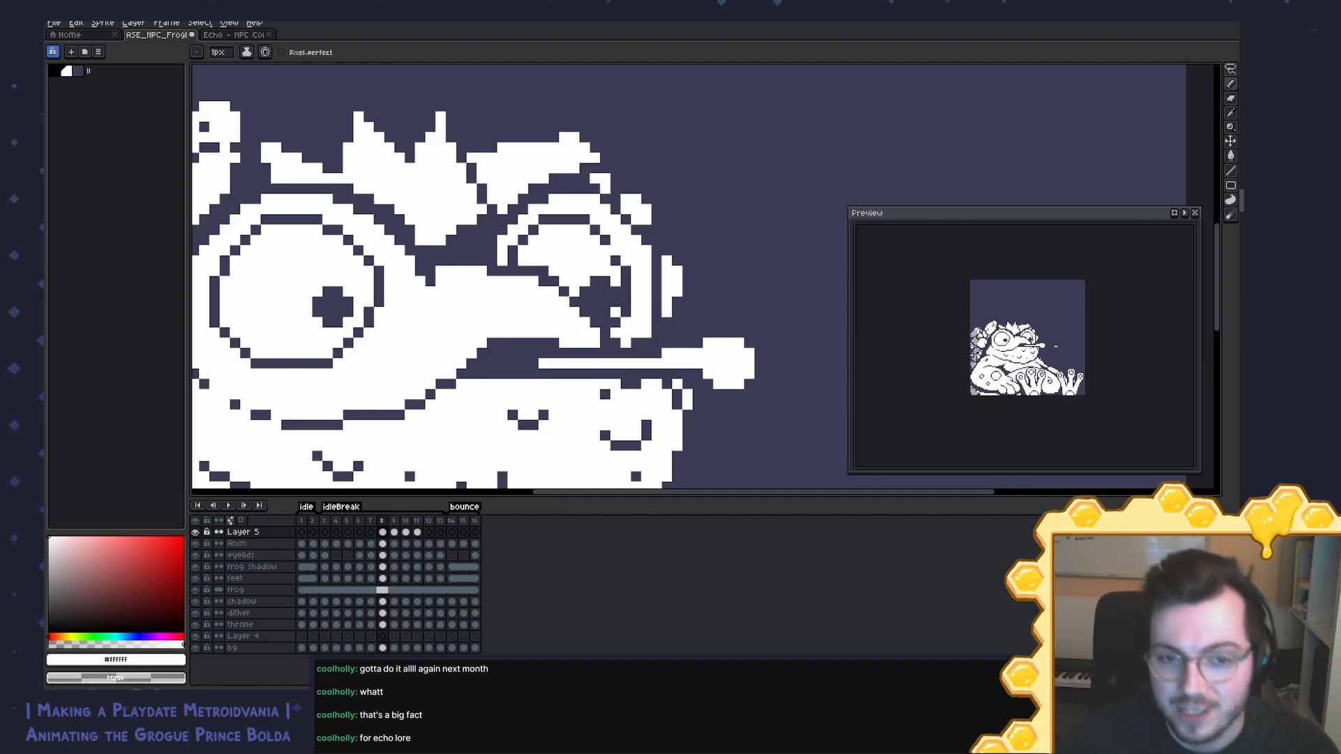
left_click(533, 229, "alt")
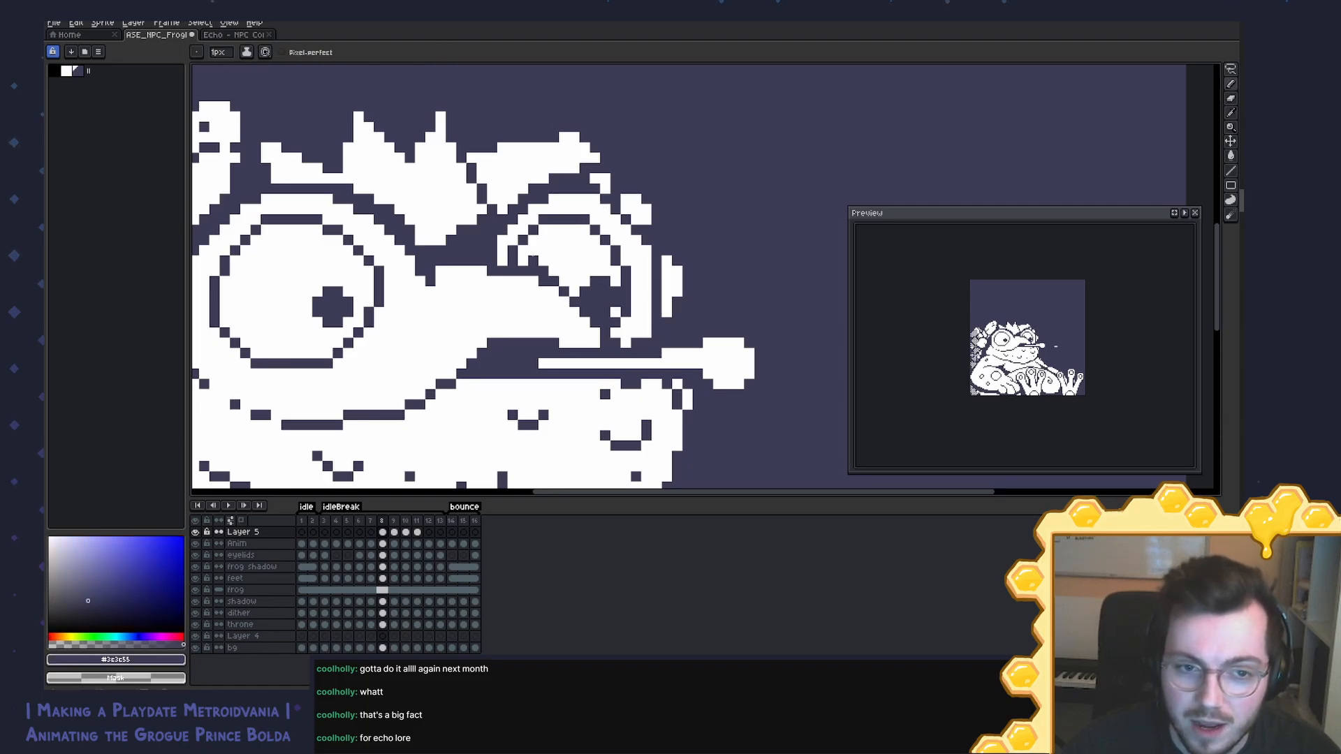
Step: Compare the reshaped far eye on frame 8 with the preceding frames
key("Left")
key("Left")
key("Right")
key("Right")
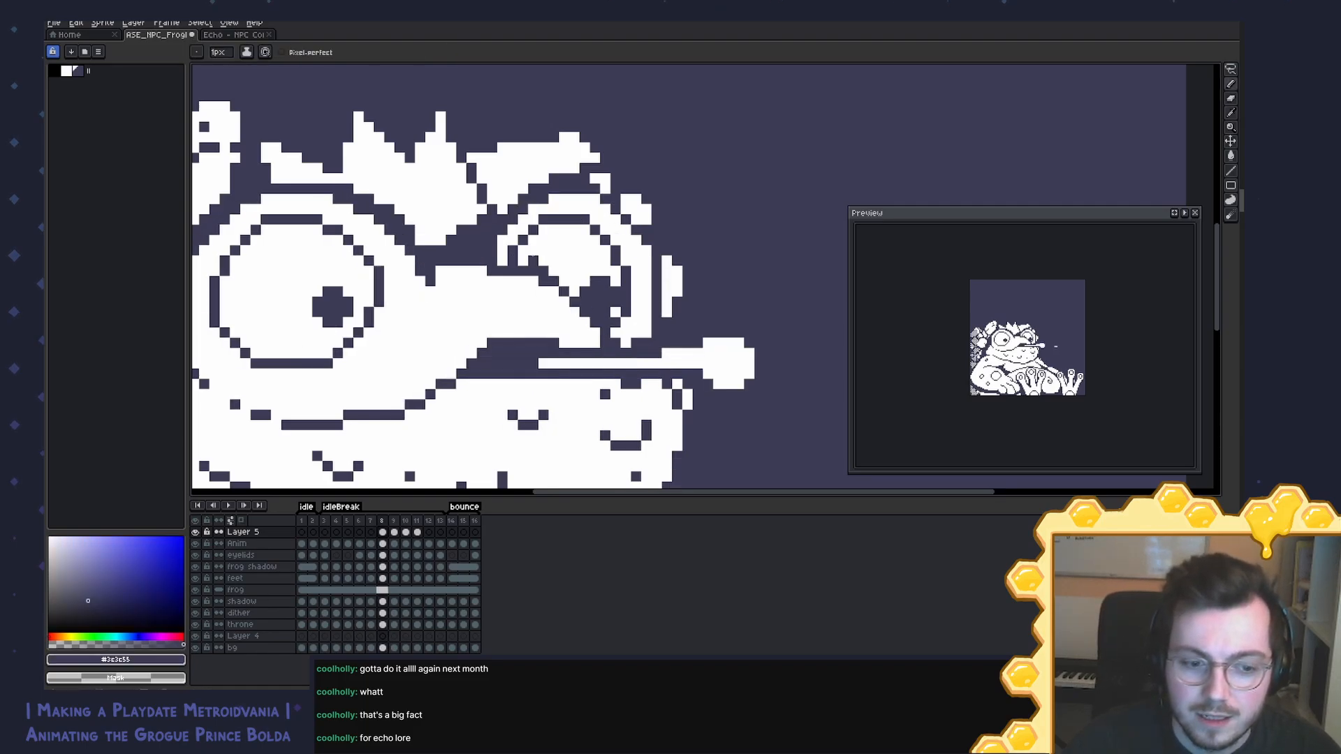
key("Left")
key("Right")
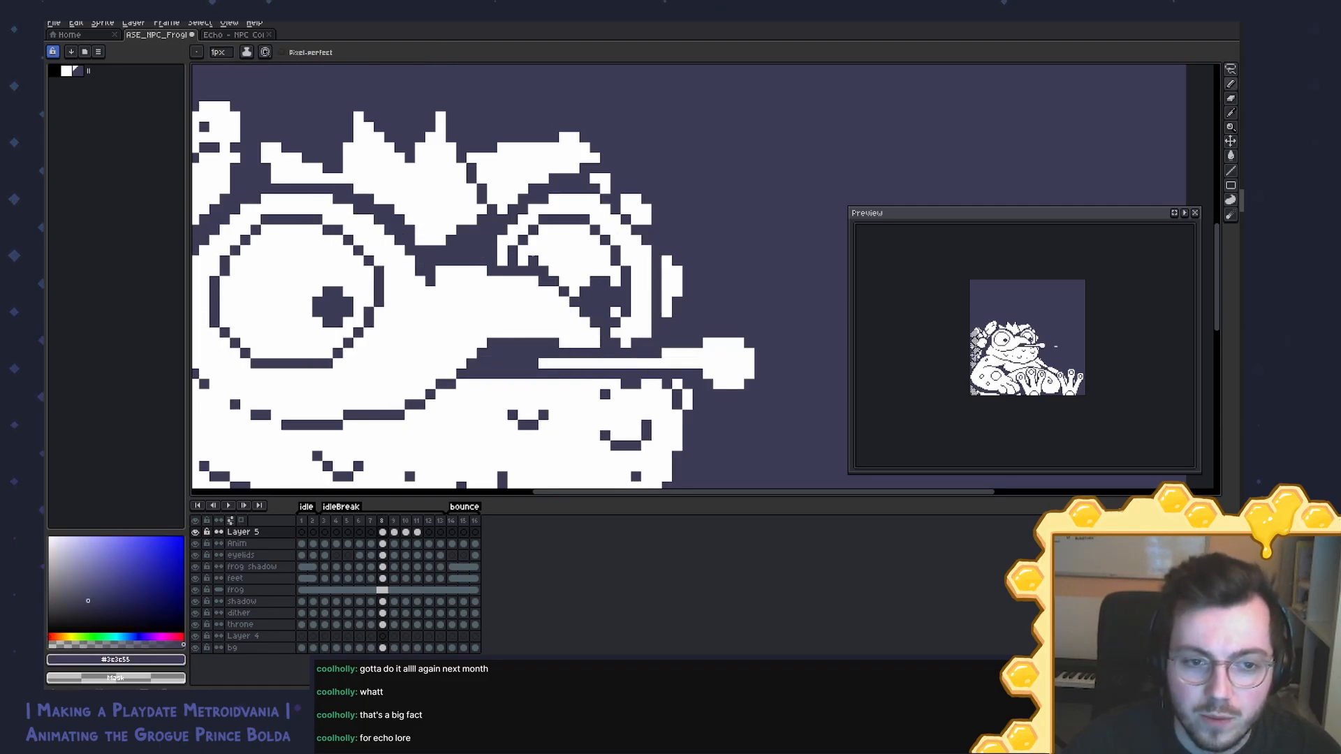
Step: Shift the snout-side outline of the far eyeball one pixel inward on Layer 5, frame 8, repainting the old outline in white
left_click(383, 532)
left_click_drag(662, 319, 719, 305)
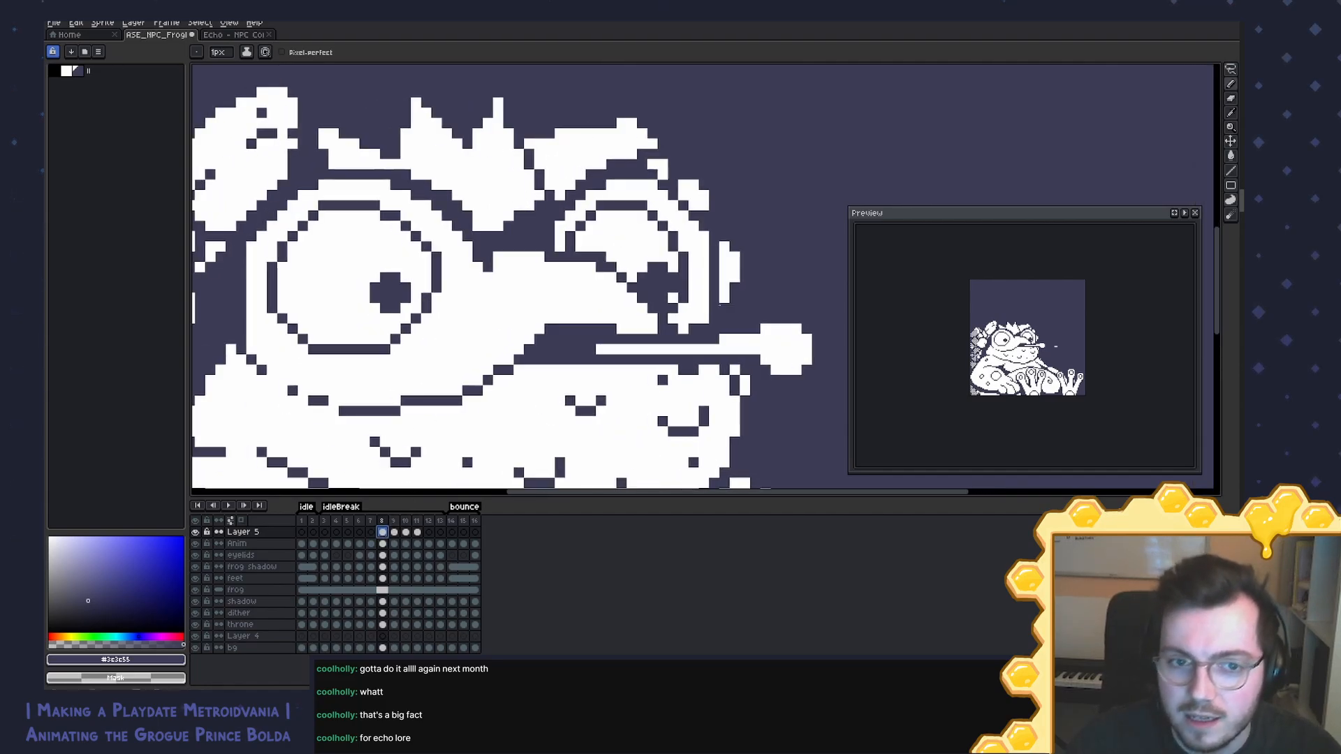
left_click(572, 246, "alt")
left_click_drag(580, 247, 570, 236)
left_click(592, 225)
left_click(601, 215)
left_click(561, 244, "alt")
left_click(581, 226)
left_click(590, 215)
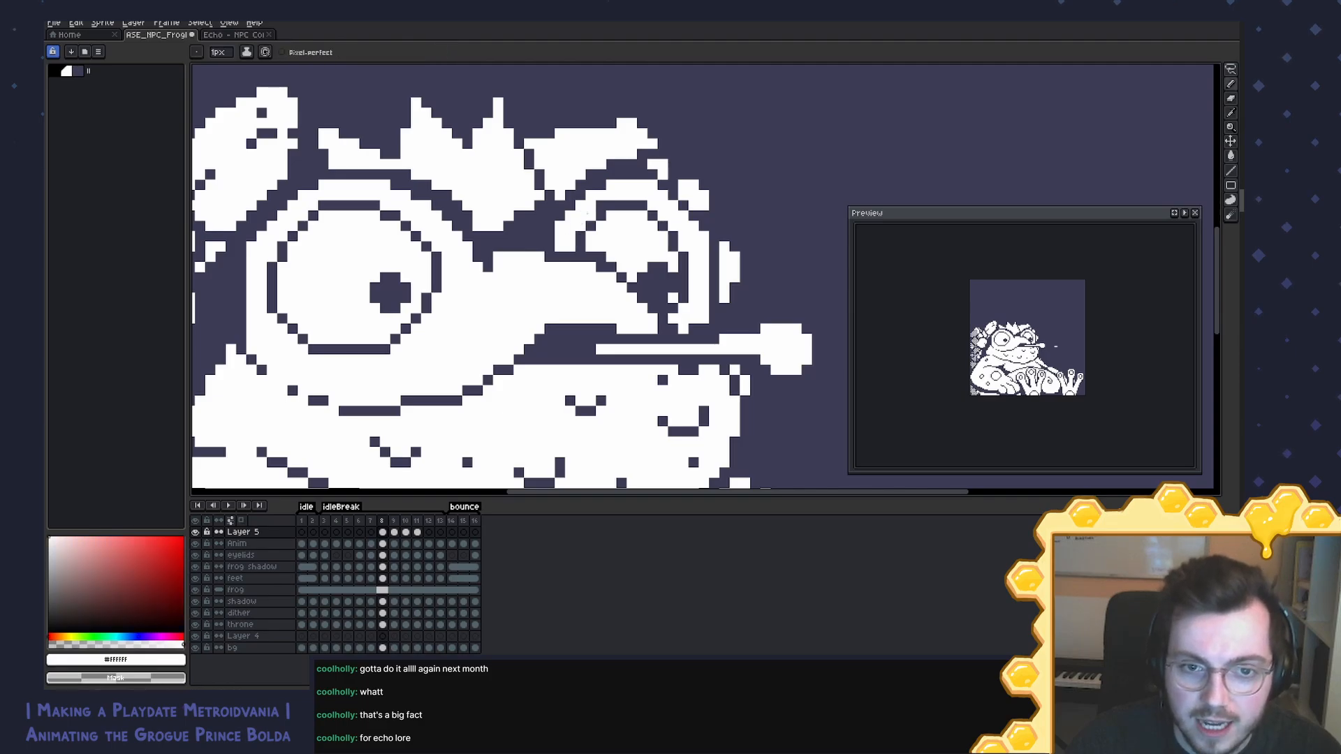
left_click(599, 204)
Step: Shift the upper outer outline of the far eyeball one pixel outward with #3c3c55 and fill the old outline in white
left_click(611, 205, "alt")
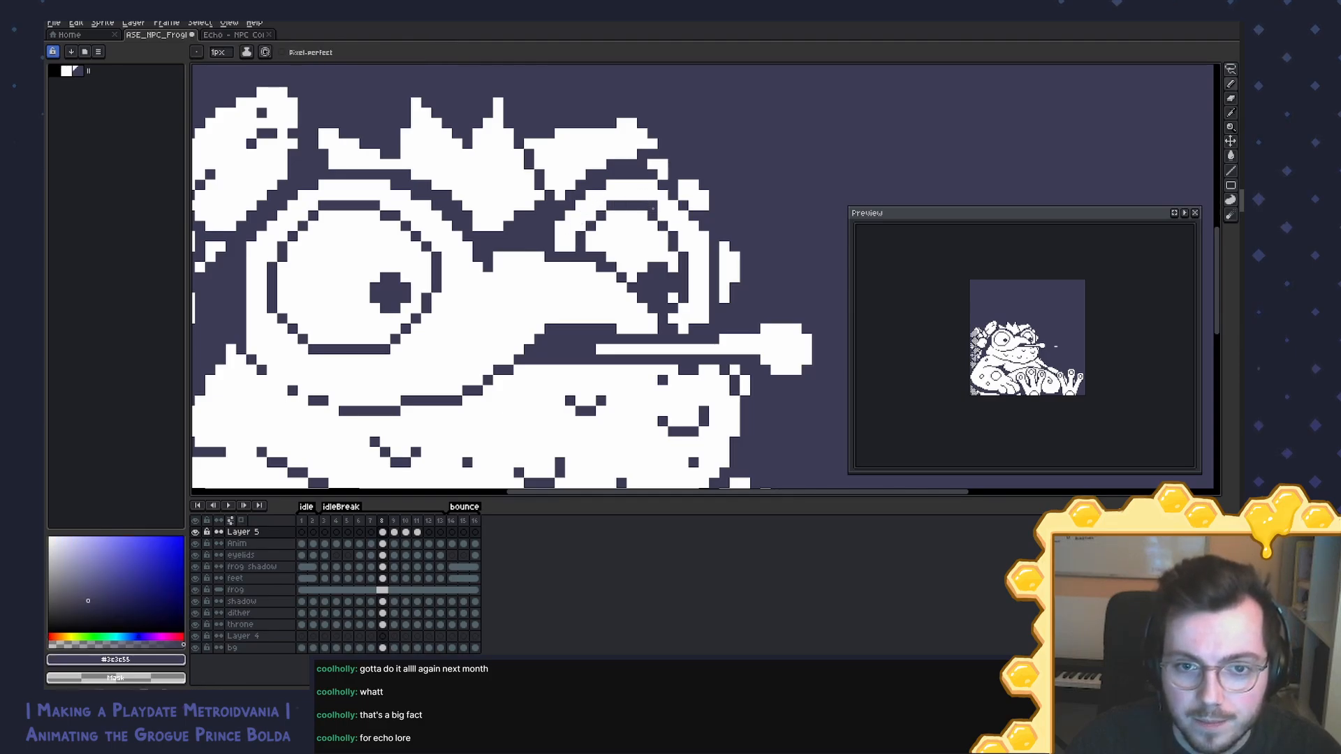
left_click(660, 214)
left_click(673, 226)
left_click(683, 248)
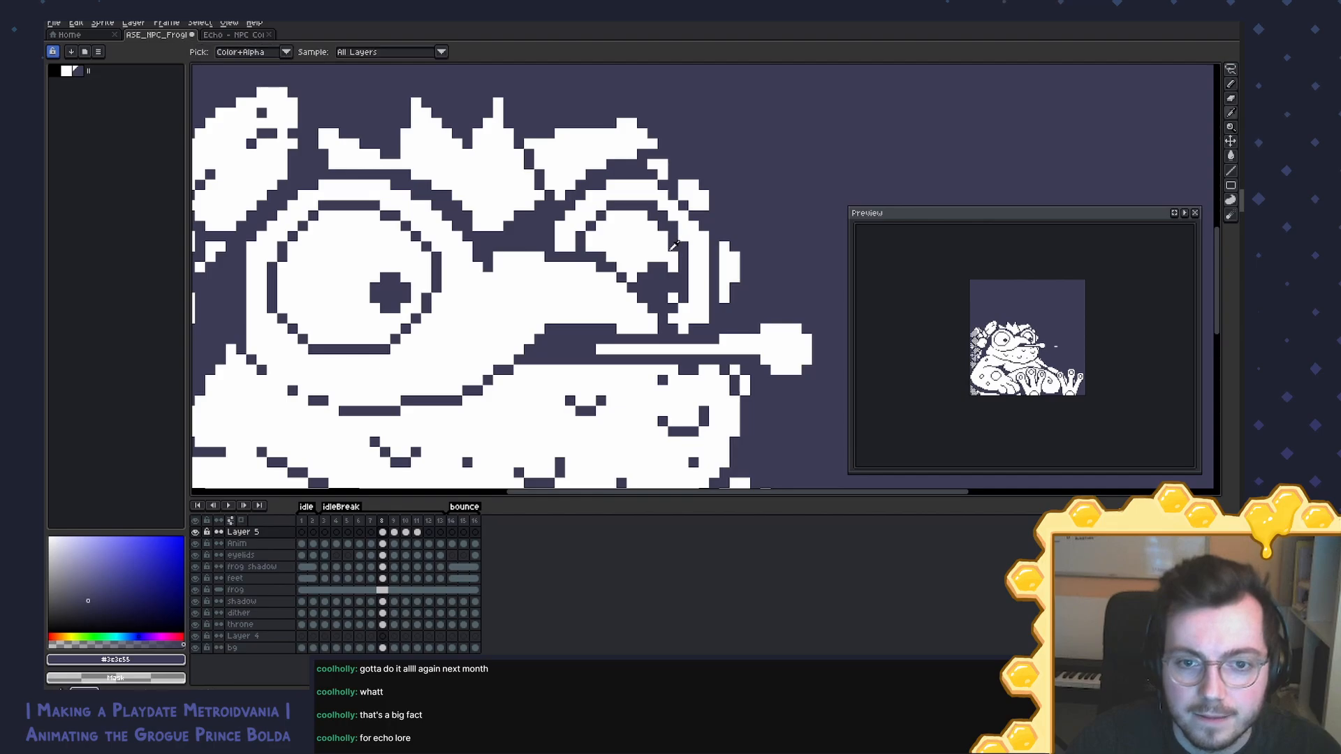
left_click(665, 245, "alt")
left_click(652, 216)
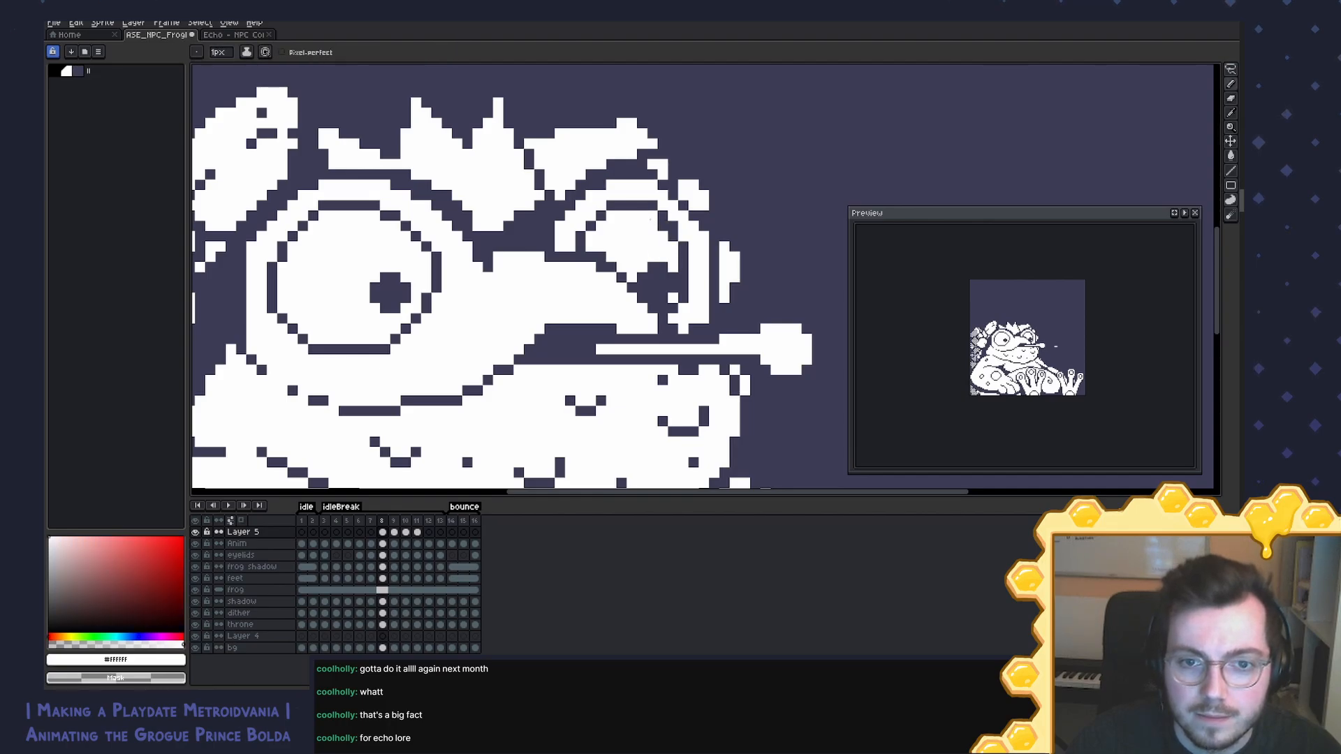
left_click(662, 226)
left_click(673, 236)
Step: Check frame 8 against frame 7, then extend the far eye's dark outer outline downward and touch up the pixels around its pupil
left_click(768, 269, "alt")
key("Left")
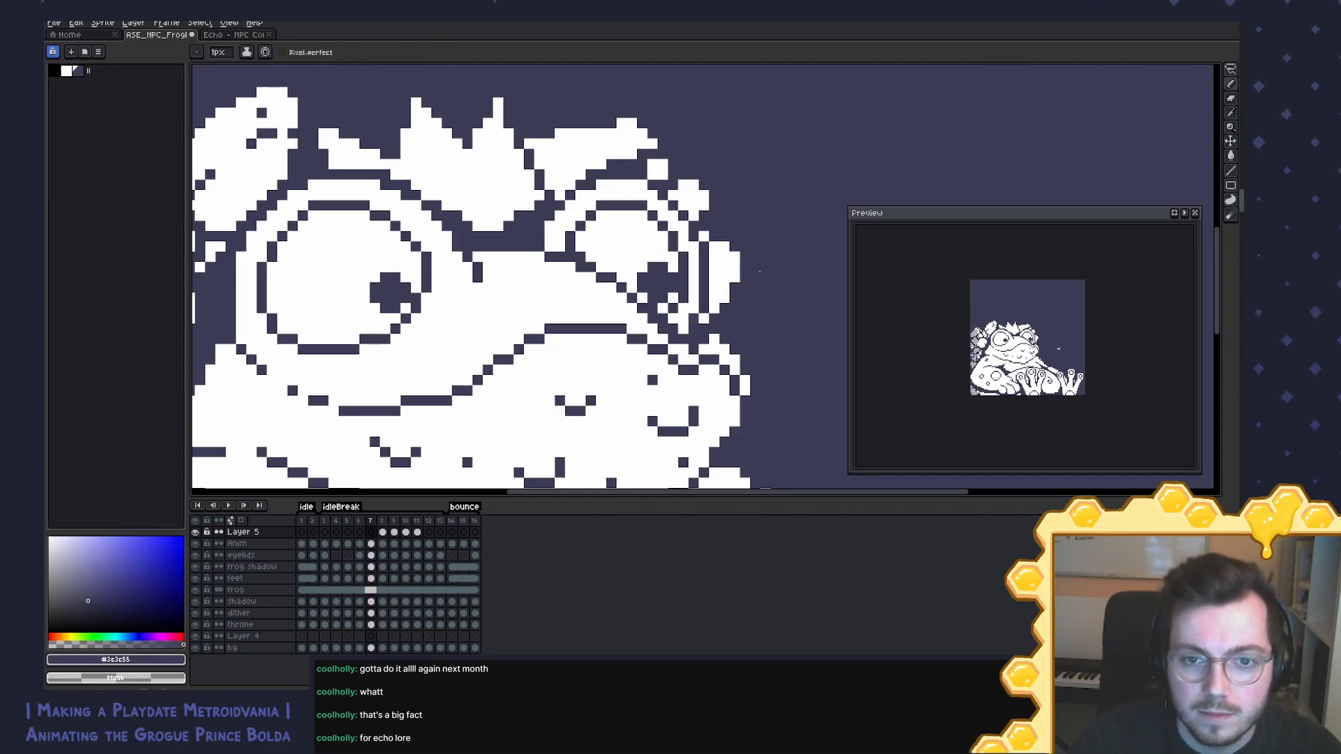
key("Right")
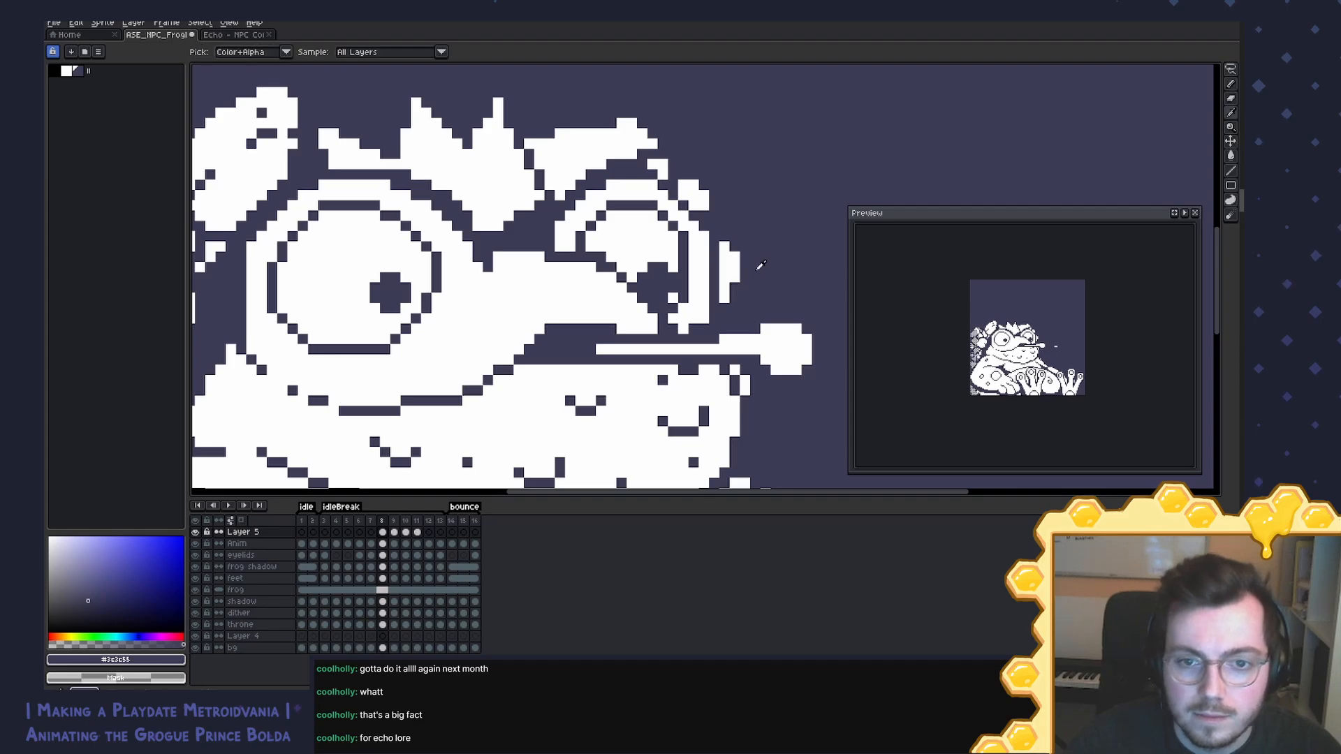
mouse_move(693, 257)
left_mouse_down()
mouse_move(694, 308)
mouse_move(672, 319)
left_mouse_up()
left_click(675, 298, "alt")
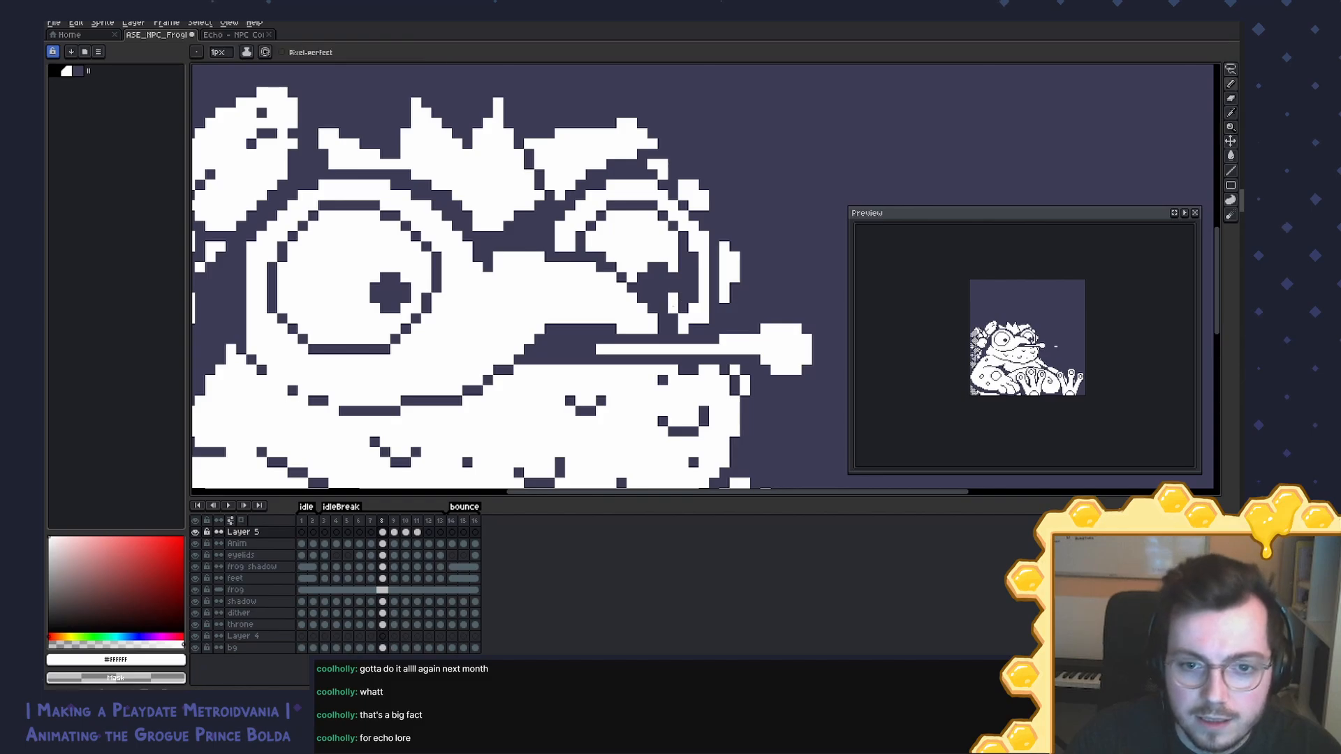
left_click(682, 307)
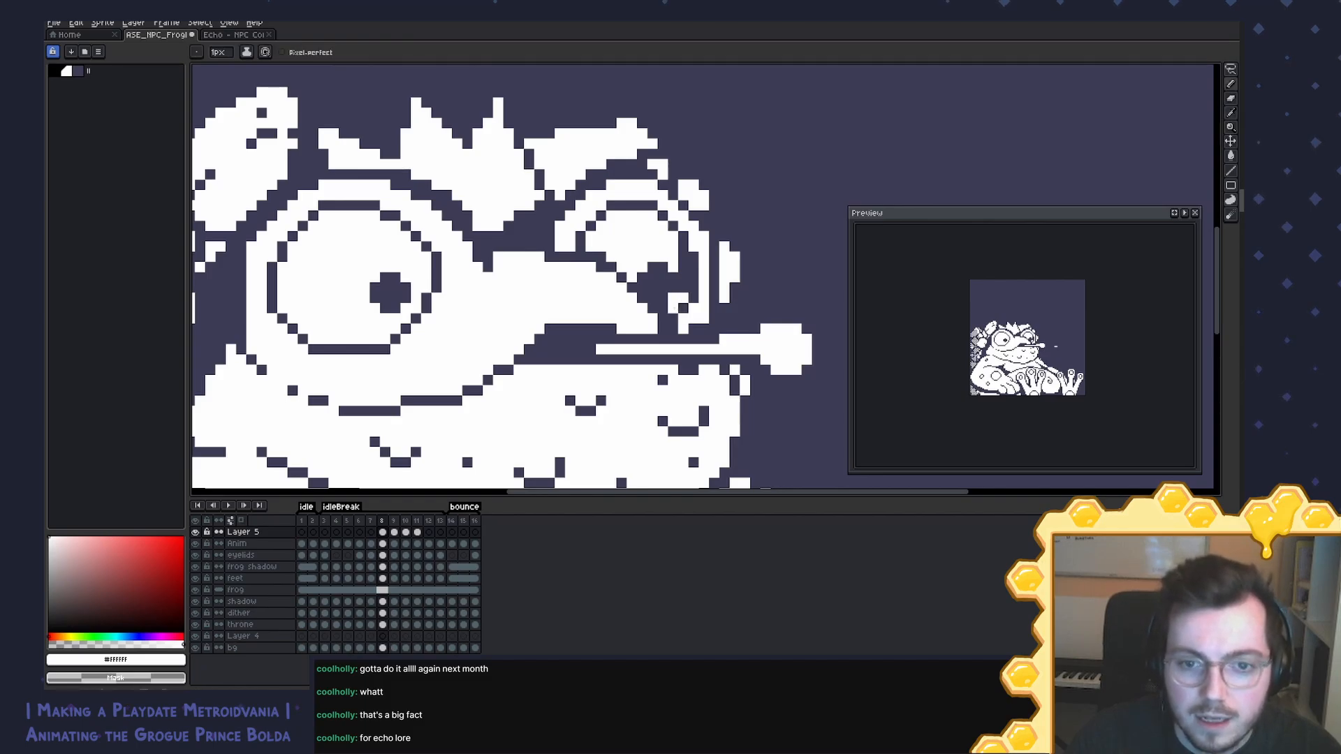
left_click(683, 309, "alt")
left_click(673, 308)
left_click(682, 298, "alt")
mouse_move(683, 288)
left_mouse_down()
mouse_move(683, 266)
mouse_move(672, 297)
mouse_move(640, 280)
left_mouse_up()
left_click(678, 271, "alt")
left_click(648, 259, "alt")
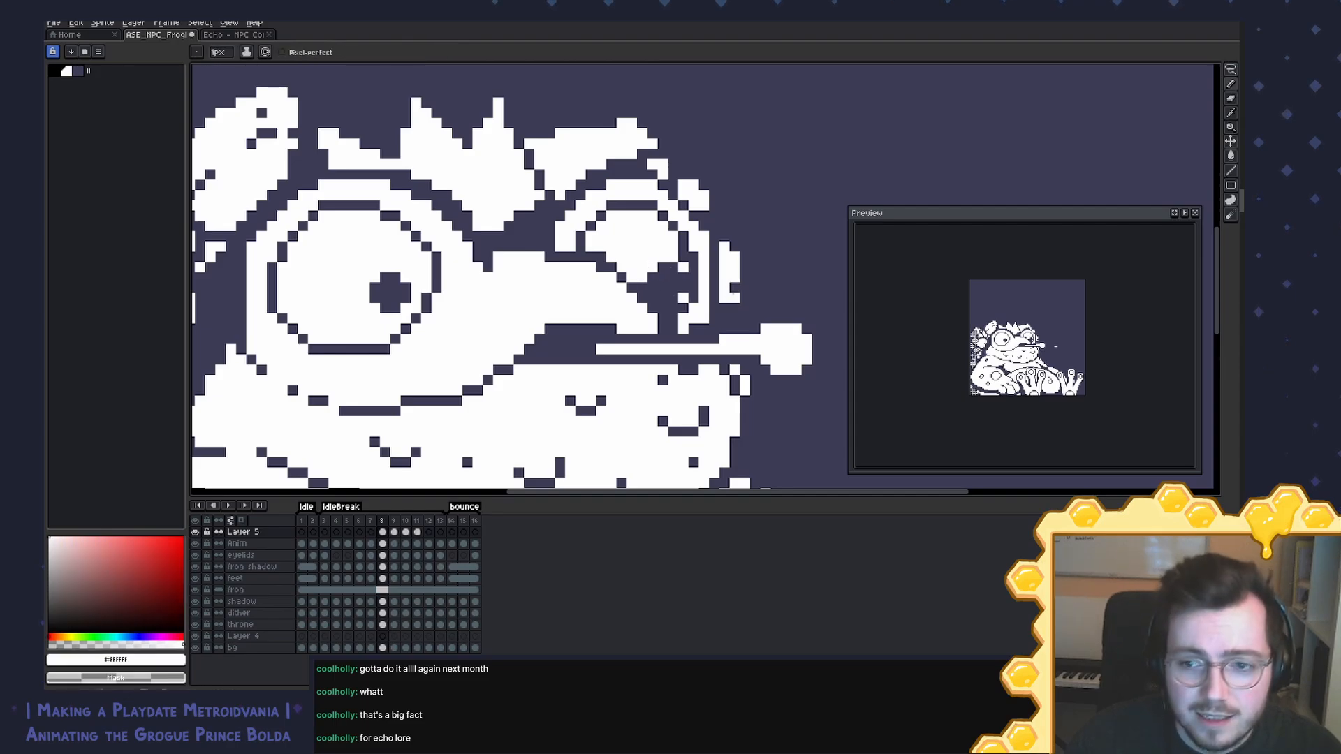
Step: Compare the far eye between frames 7 and 8, then save the file
key("Left")
key("Right")
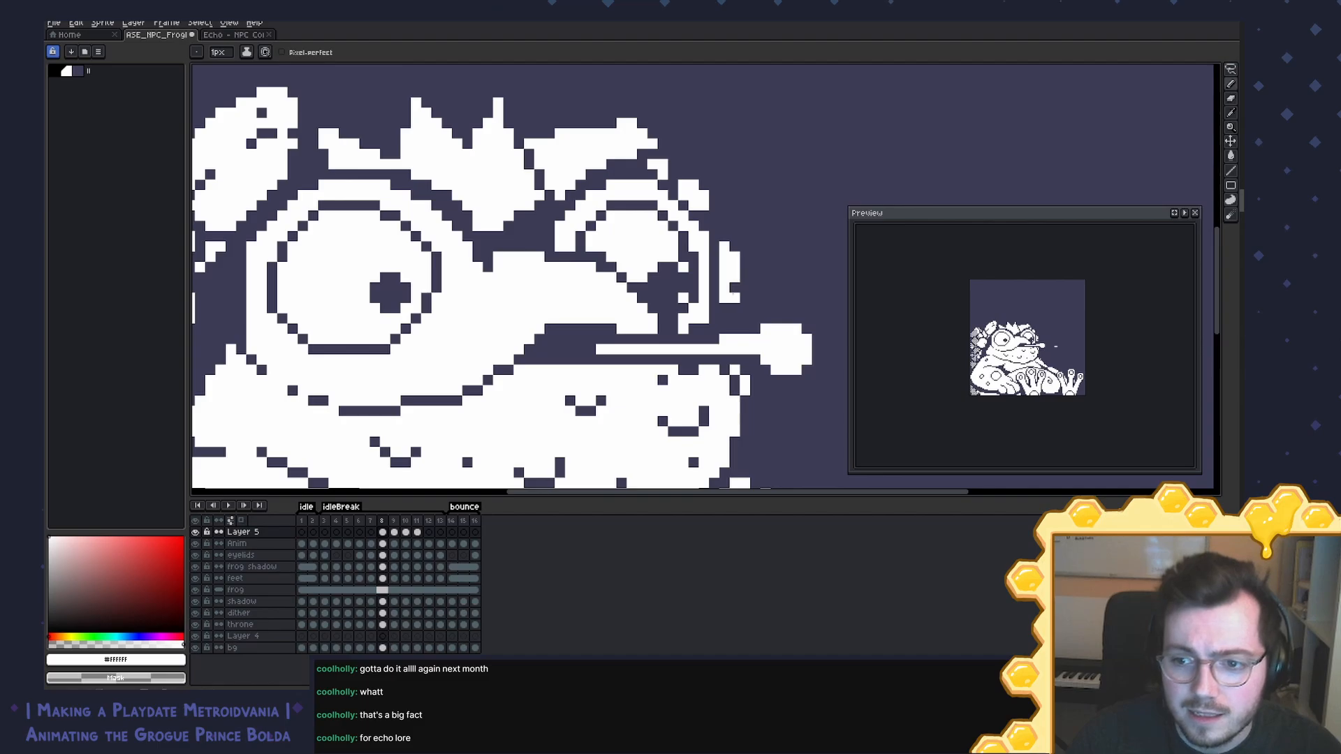
key("Left")
key("Right")
key("Left")
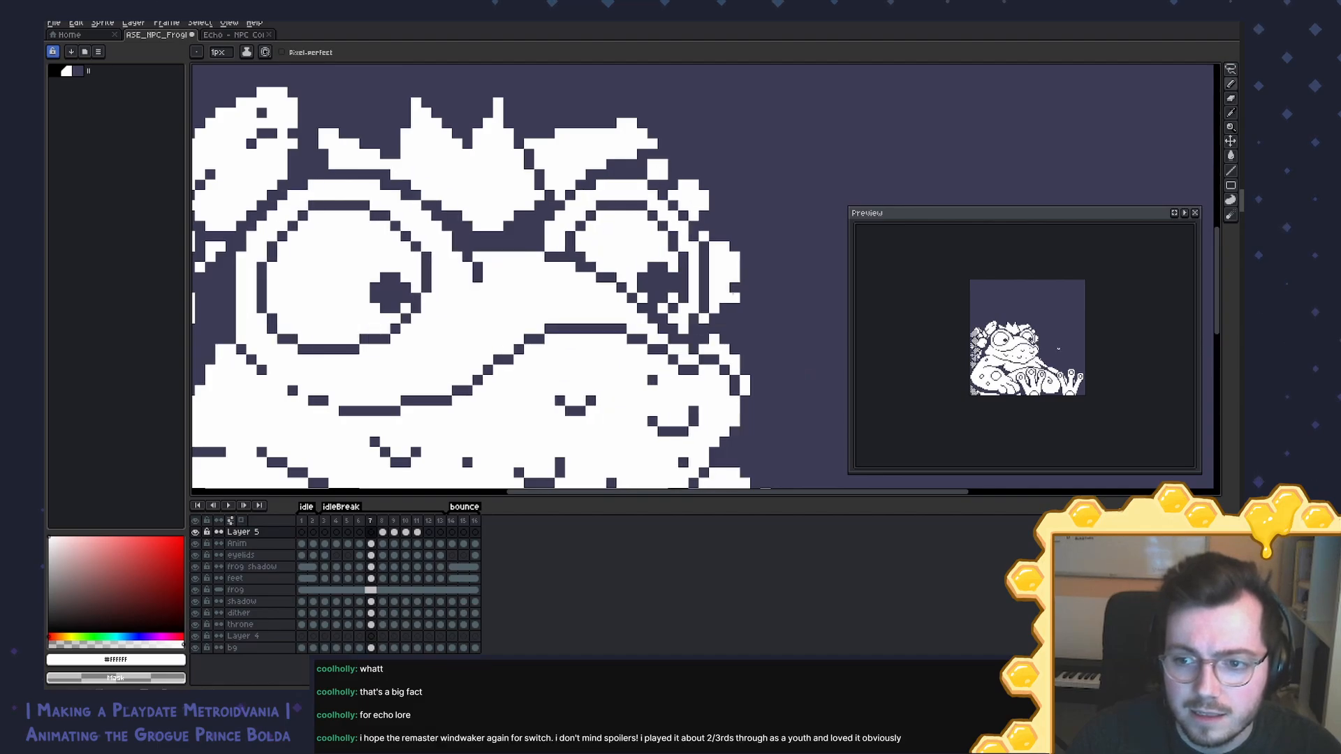
key("Right")
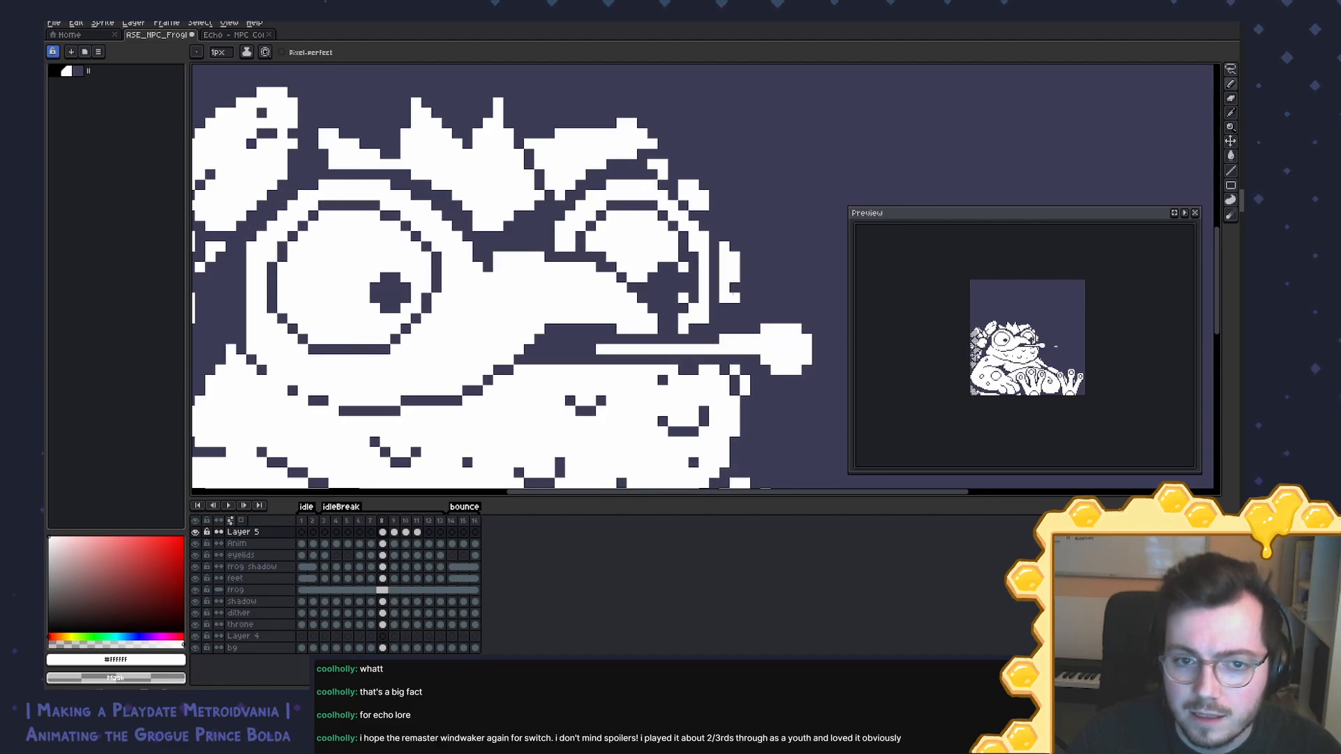
key("ctrl")
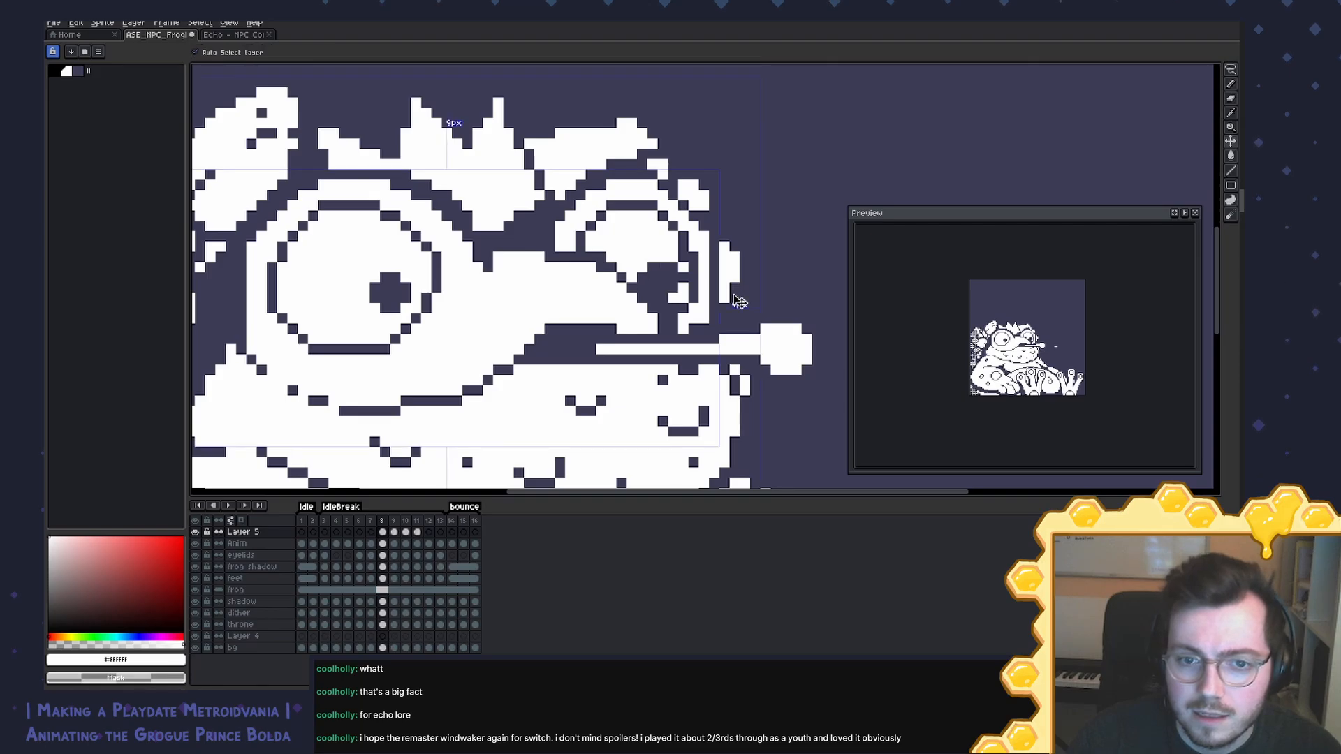
key("ctrl+s")
key("ctrl+s")
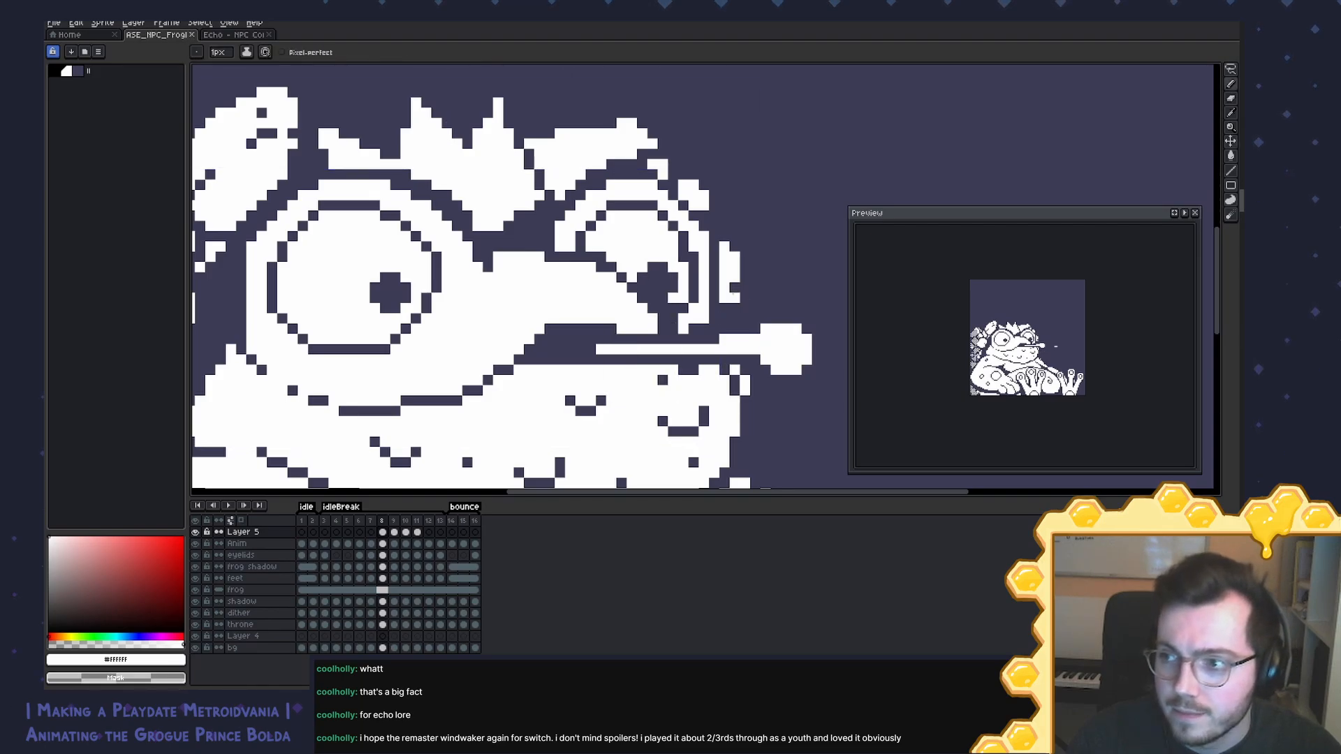
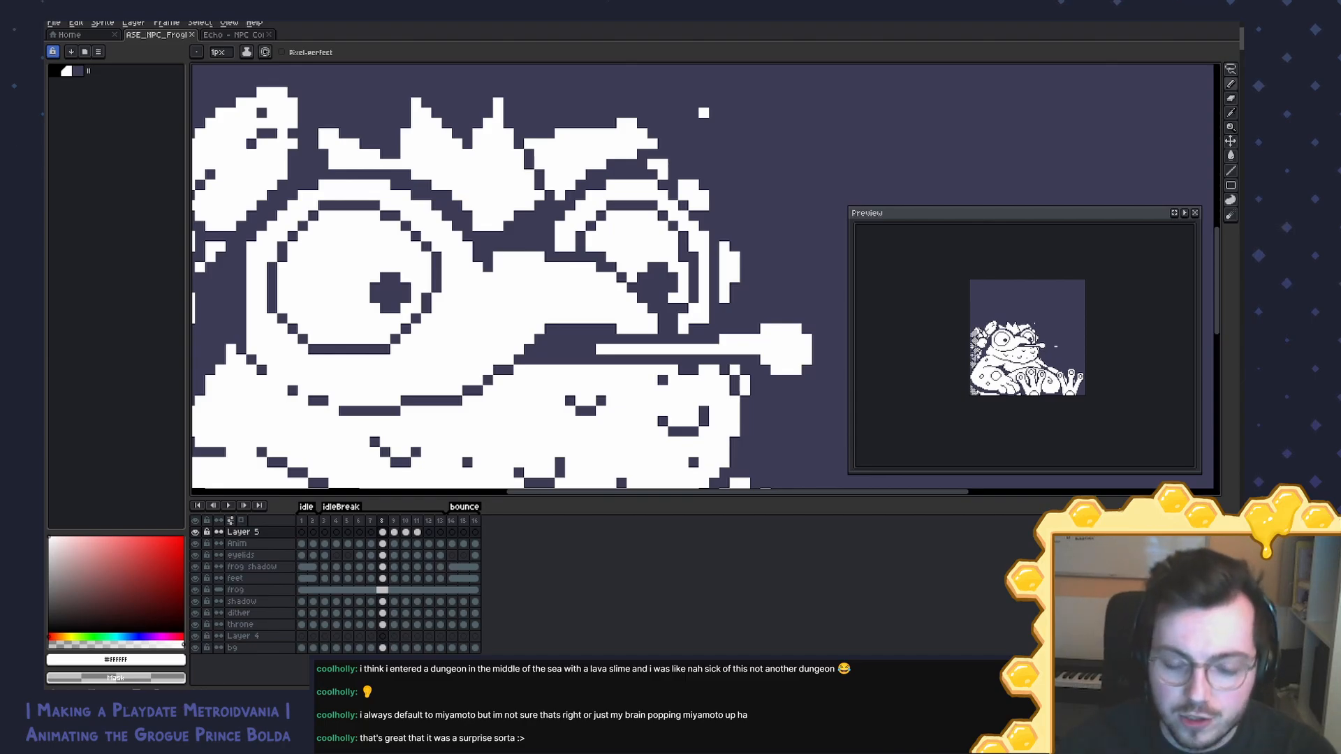
Step: Toggle Layer 5 off and on to compare the eye, then add a white pixel at the mouth line on the Anim layer, frame 8
left_click_drag(549, 329, 543, 319)
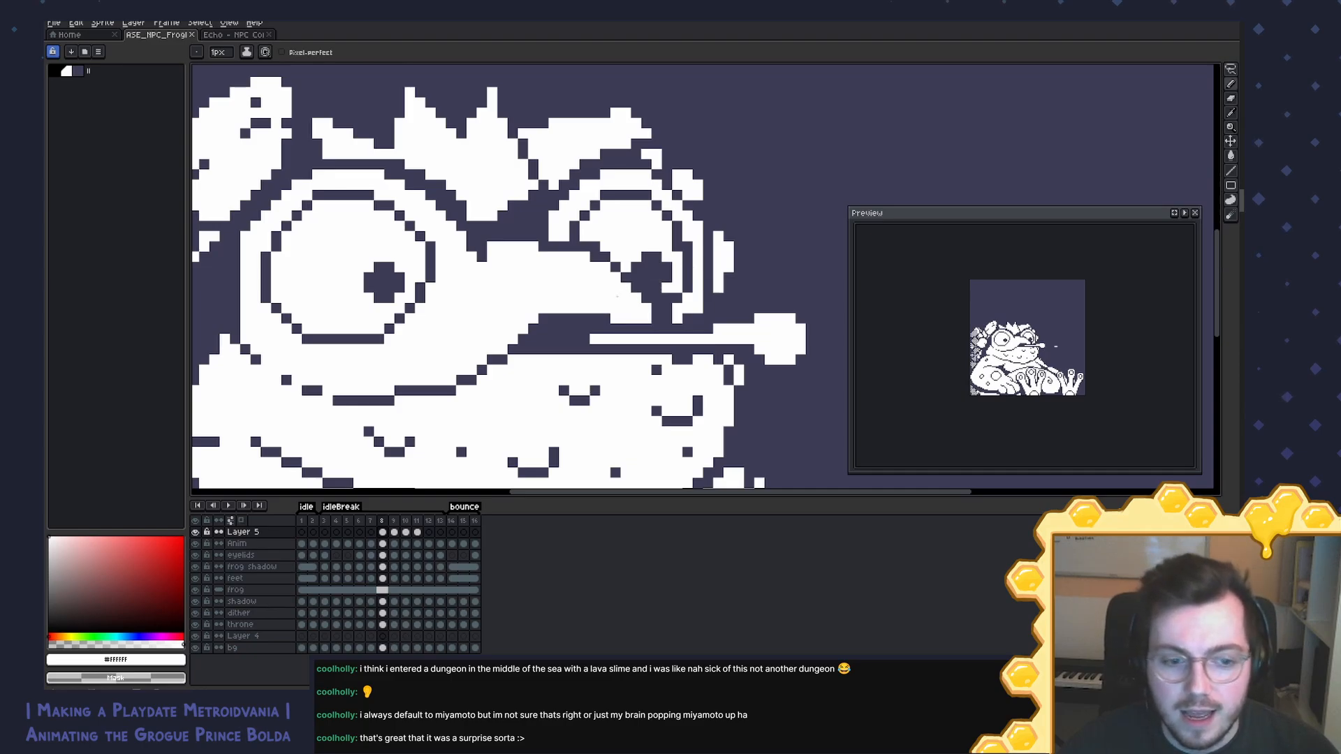
left_click(196, 533)
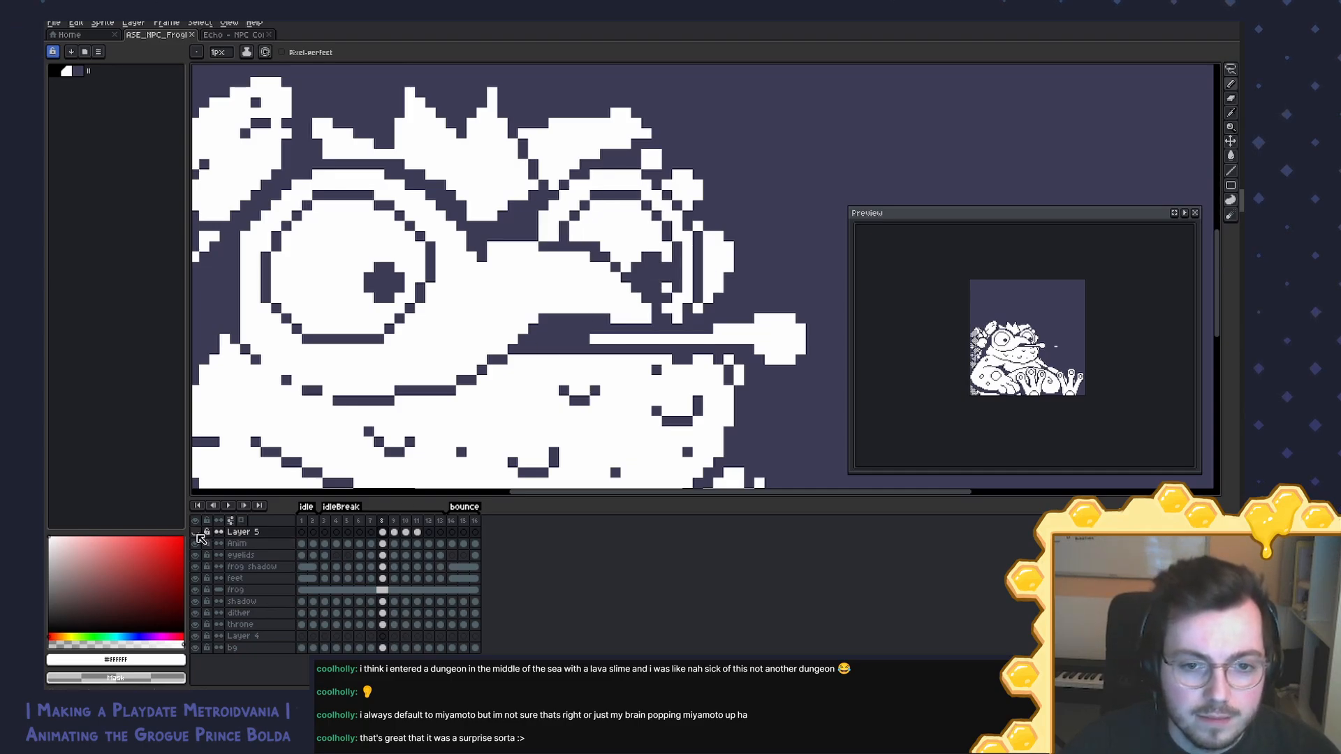
left_click(196, 533)
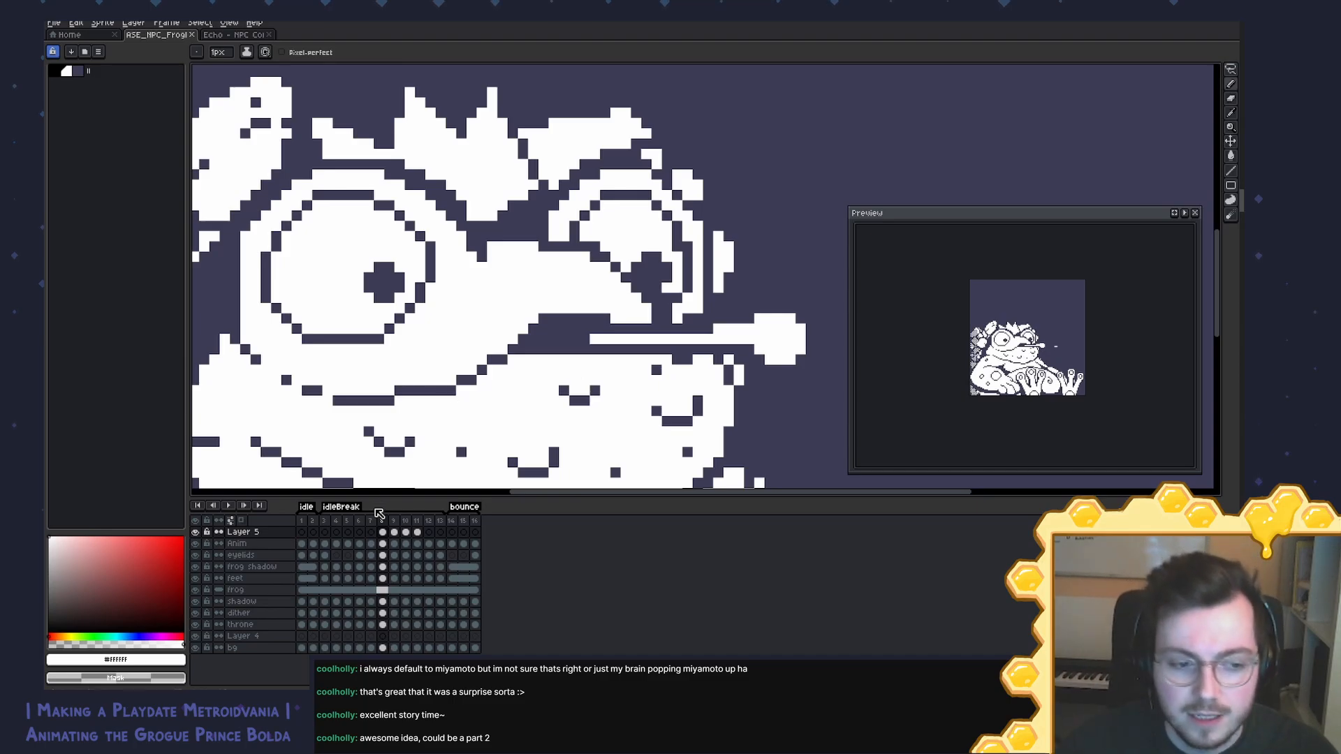
left_click(383, 543)
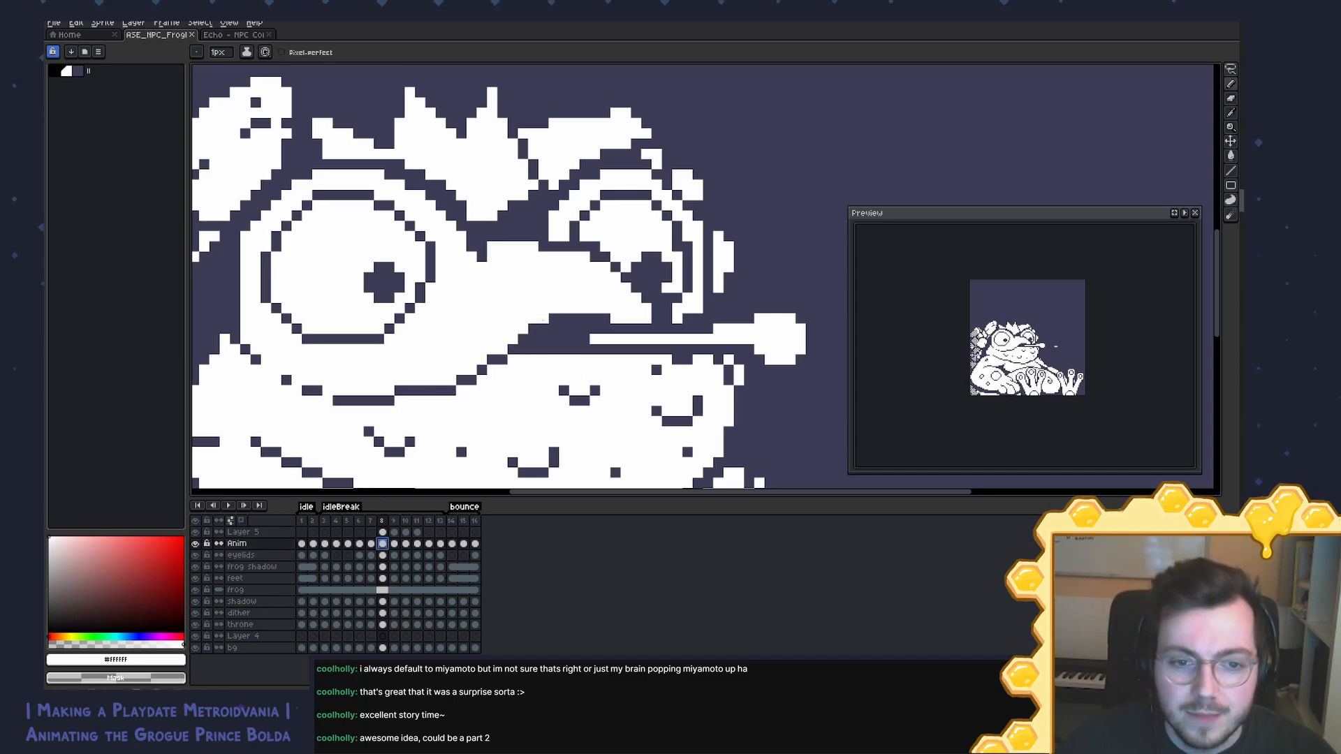
left_click(543, 319)
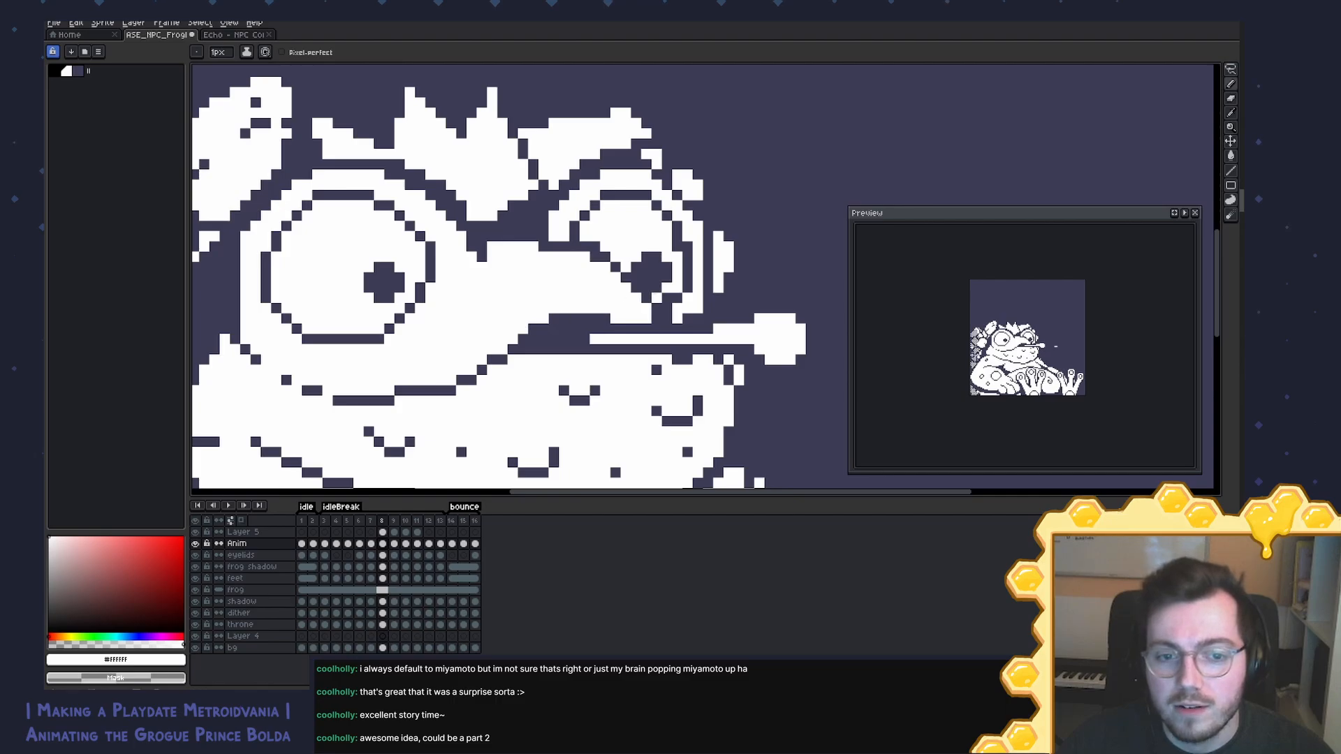
Step: Compare the head and far eye across frames 7, 8 and 9 on Layer 5, ending on frame 8
left_click(394, 533)
left_click(383, 534)
left_click(392, 534)
left_click(382, 534)
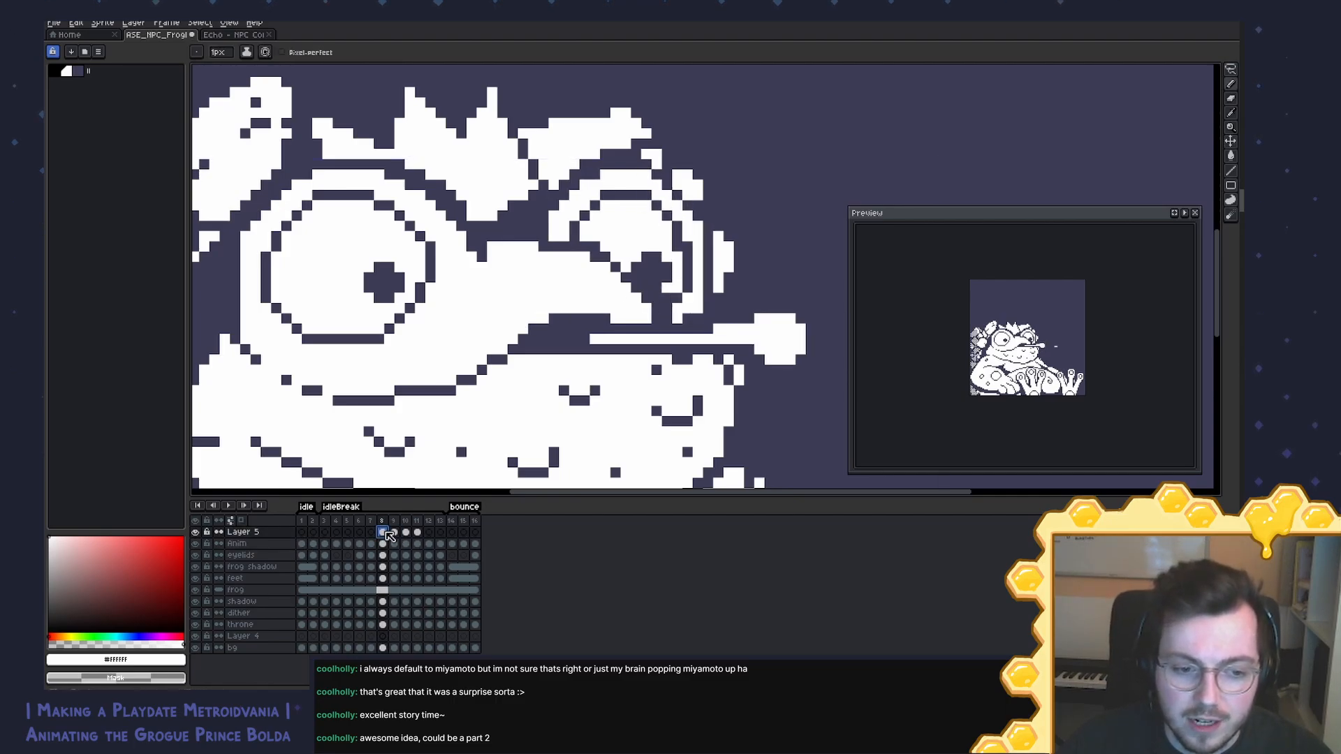
left_click(373, 534)
left_click(382, 534)
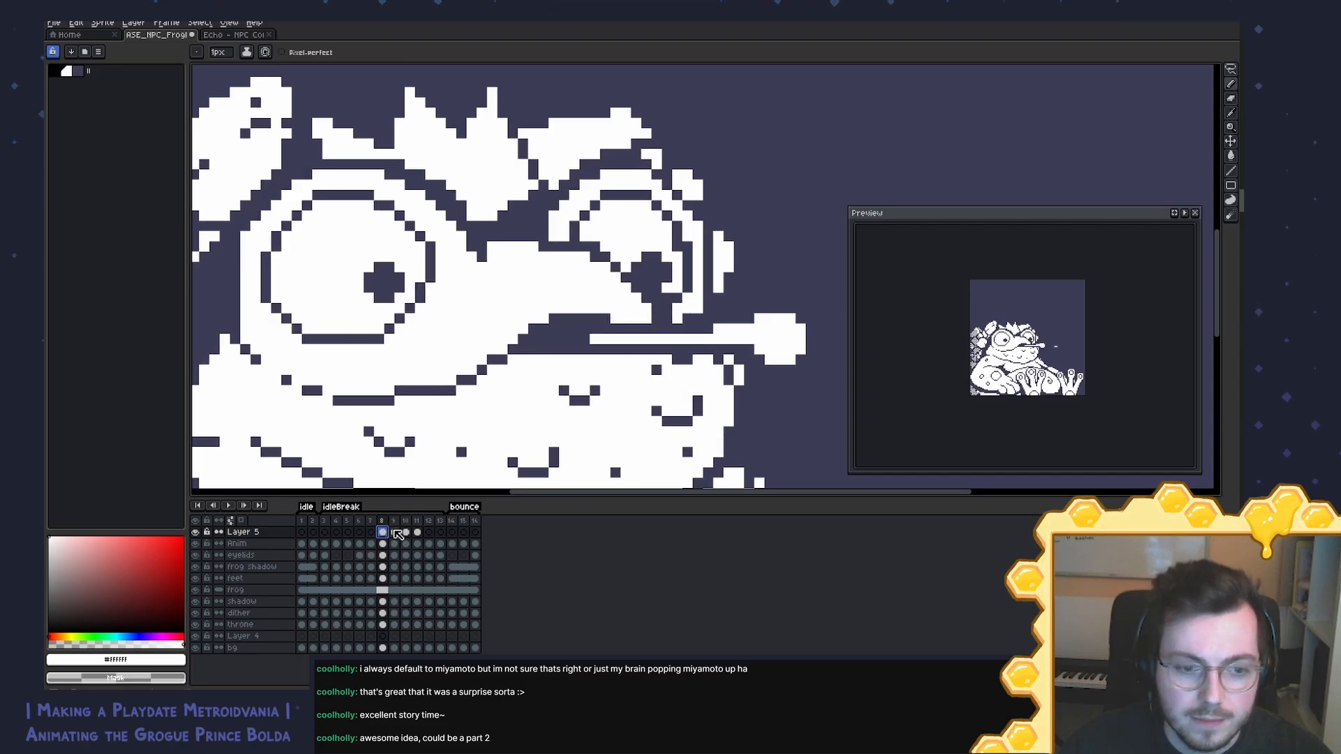
left_click(371, 534)
left_click(382, 533)
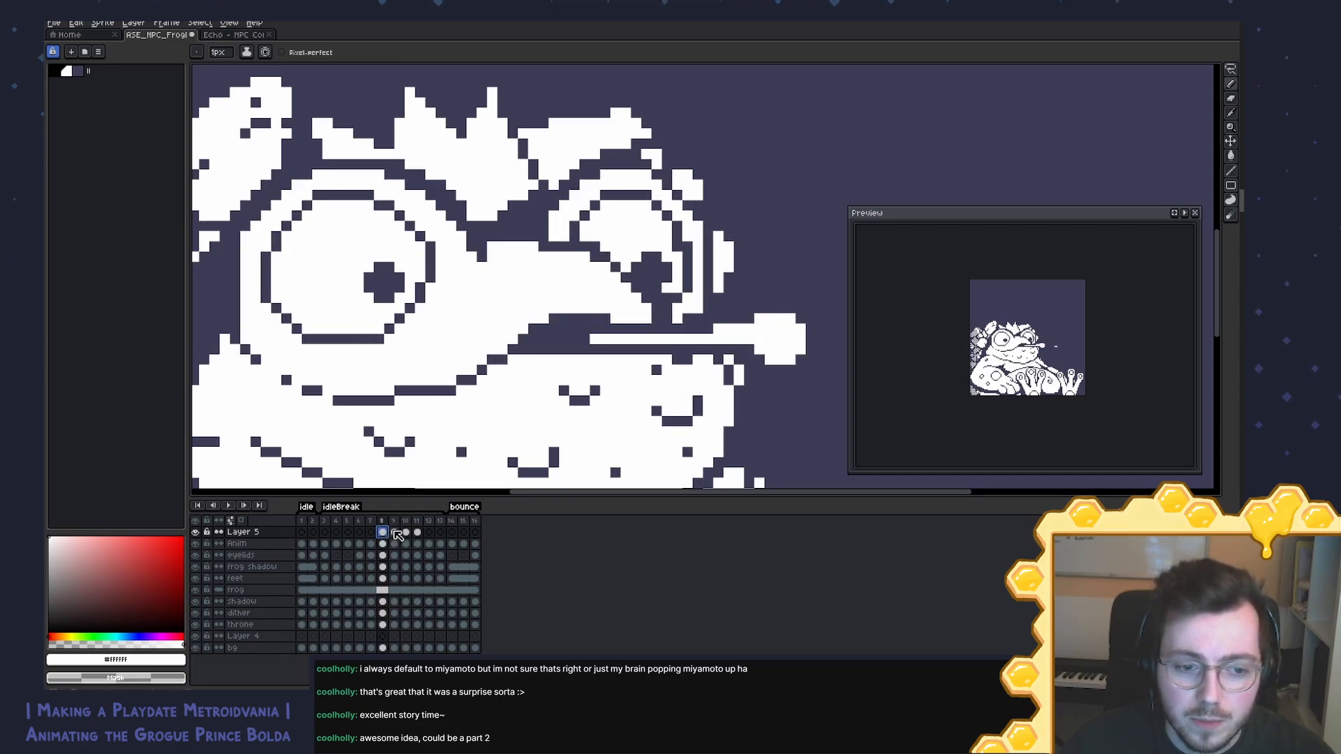
left_click(394, 533)
left_click_drag(554, 339, 579, 373)
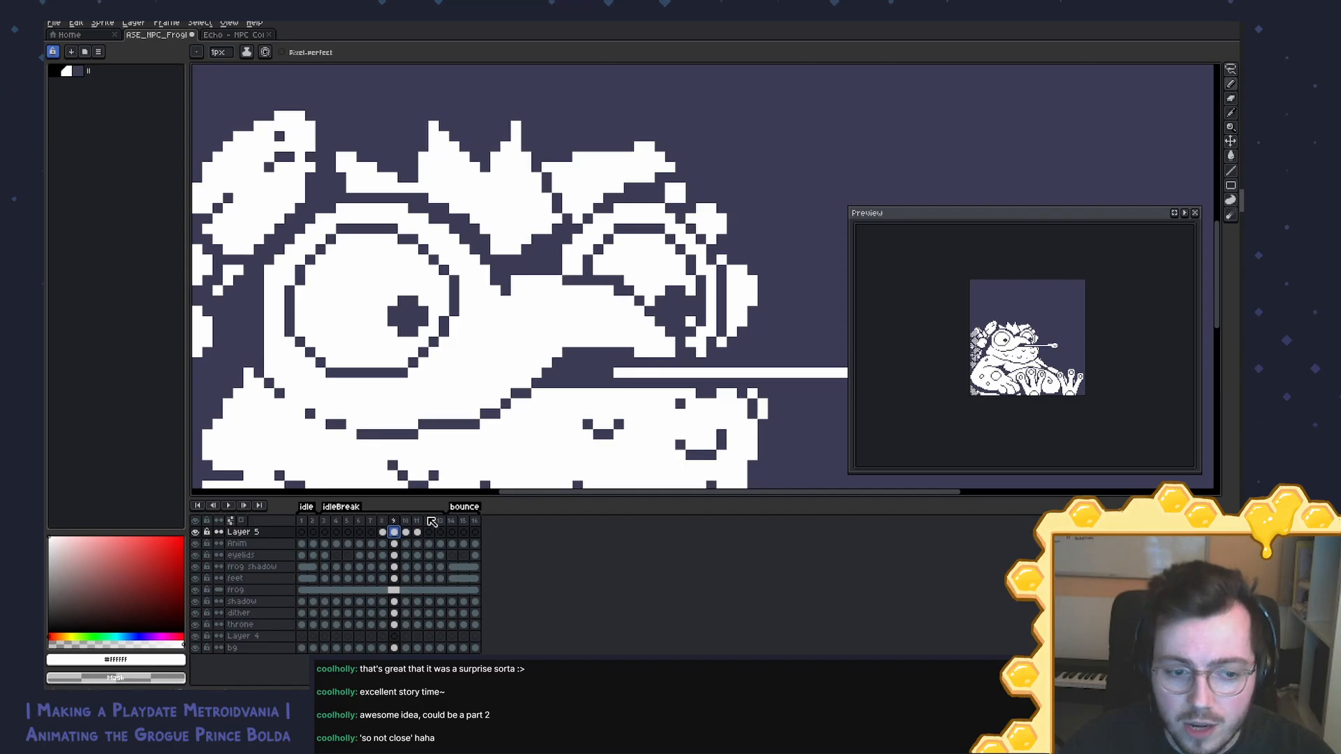
left_click(385, 534)
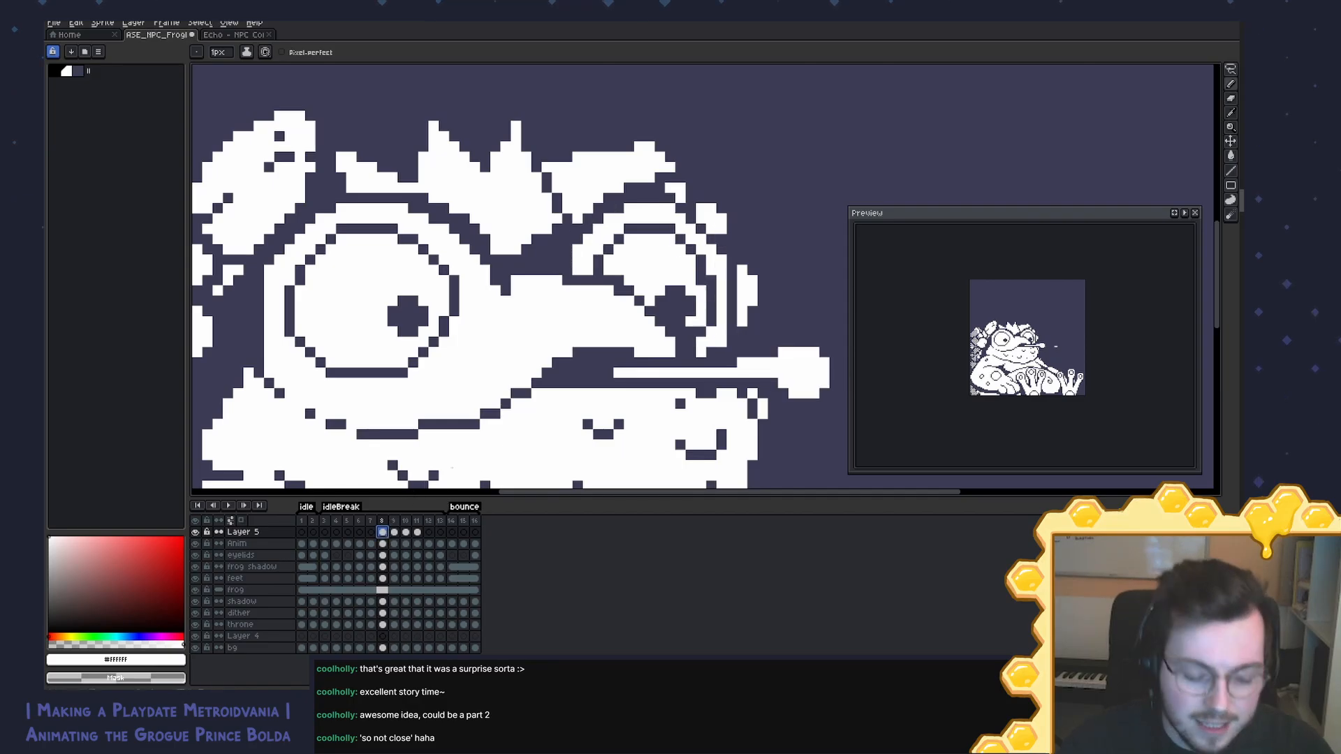
Step: Examine the transition between frames 7 and 8 with the whole frog in view
scroll(543, 355, "down", 1)
scroll(702, 275, "down", 1)
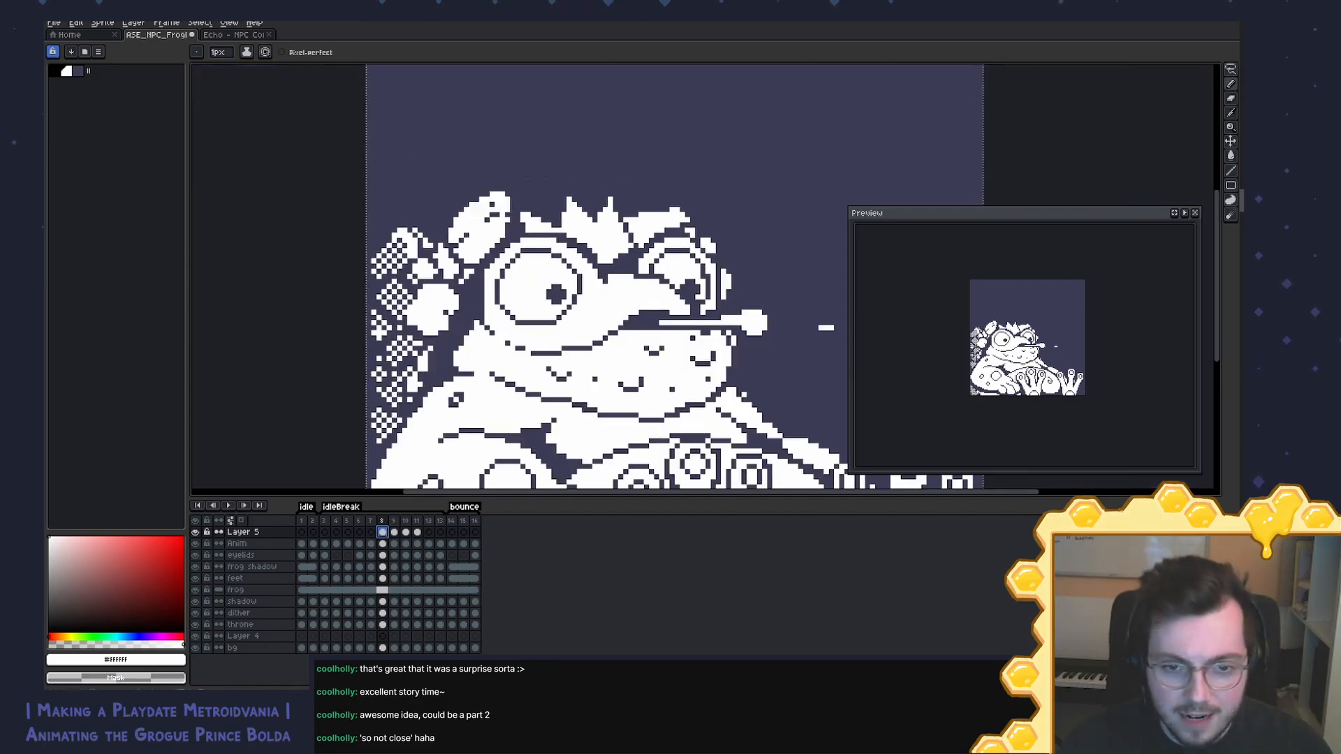
left_click(371, 532)
left_click(384, 525)
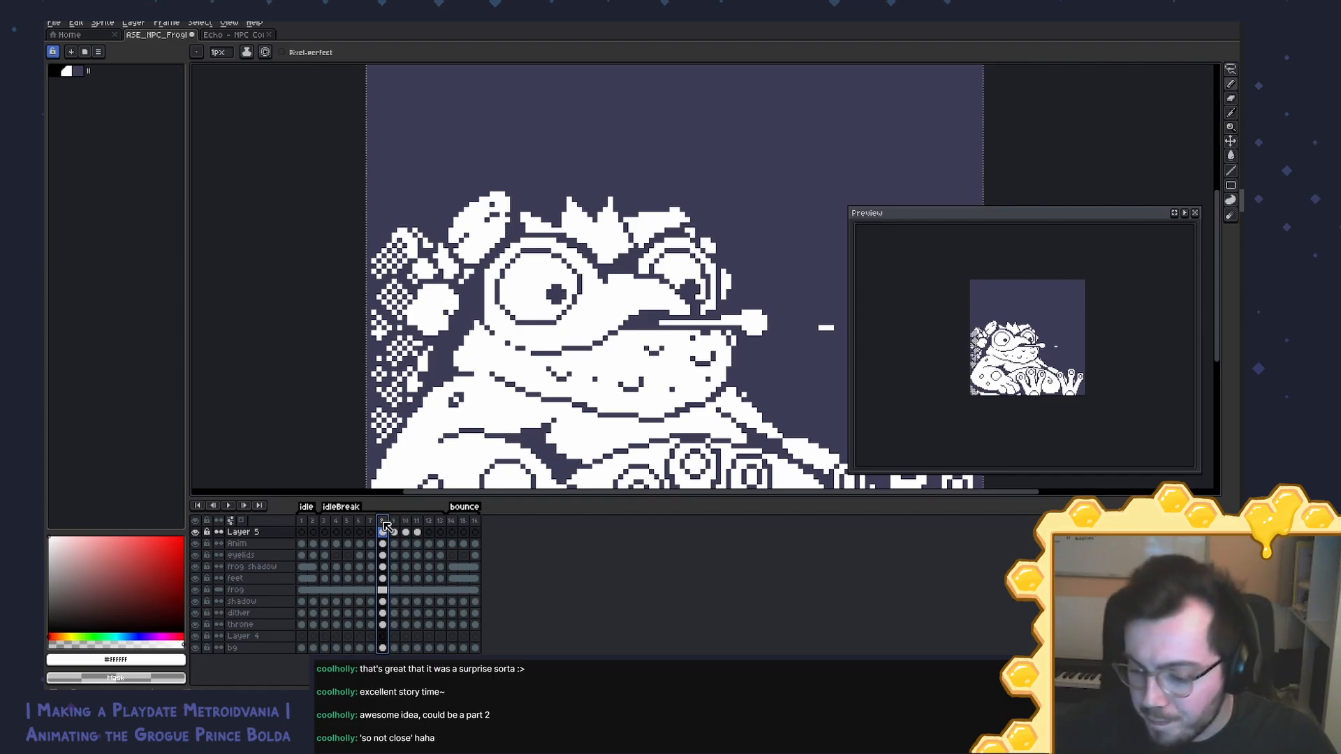
scroll(560, 246, "down", 1)
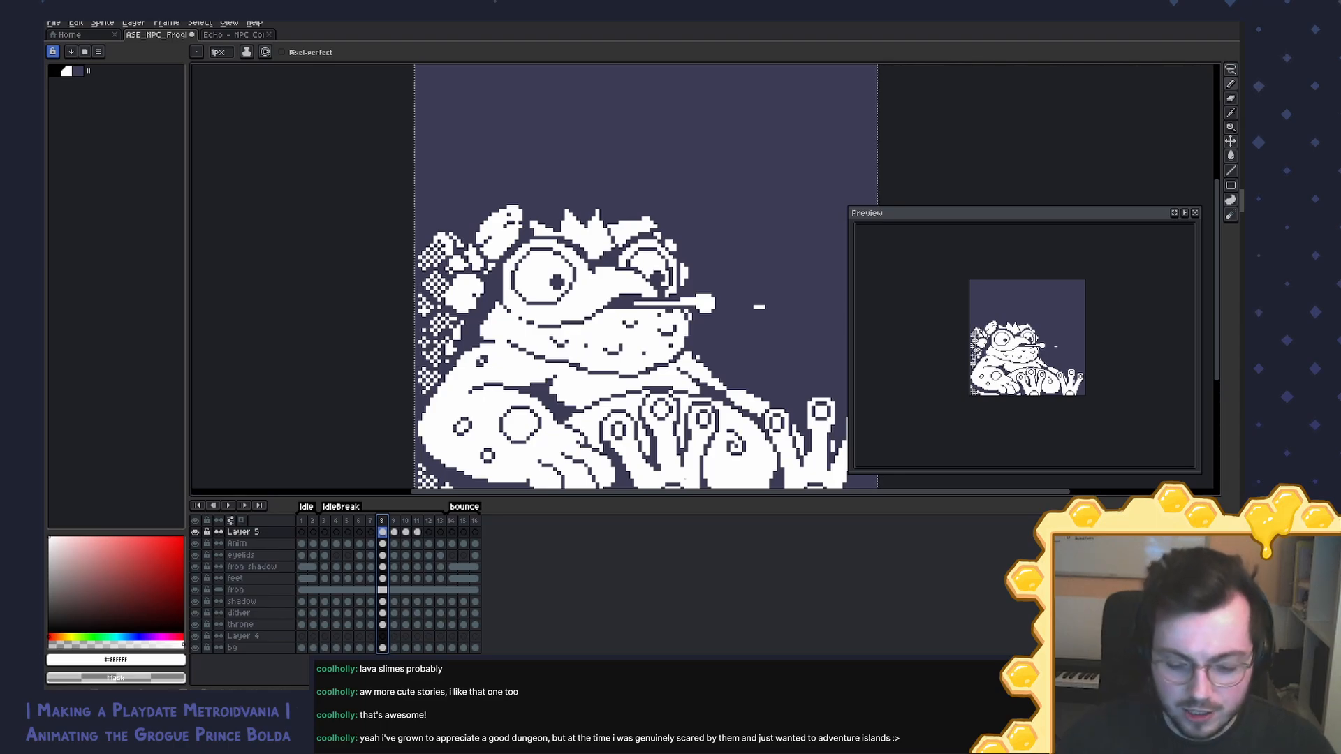
key("Left")
key("Right")
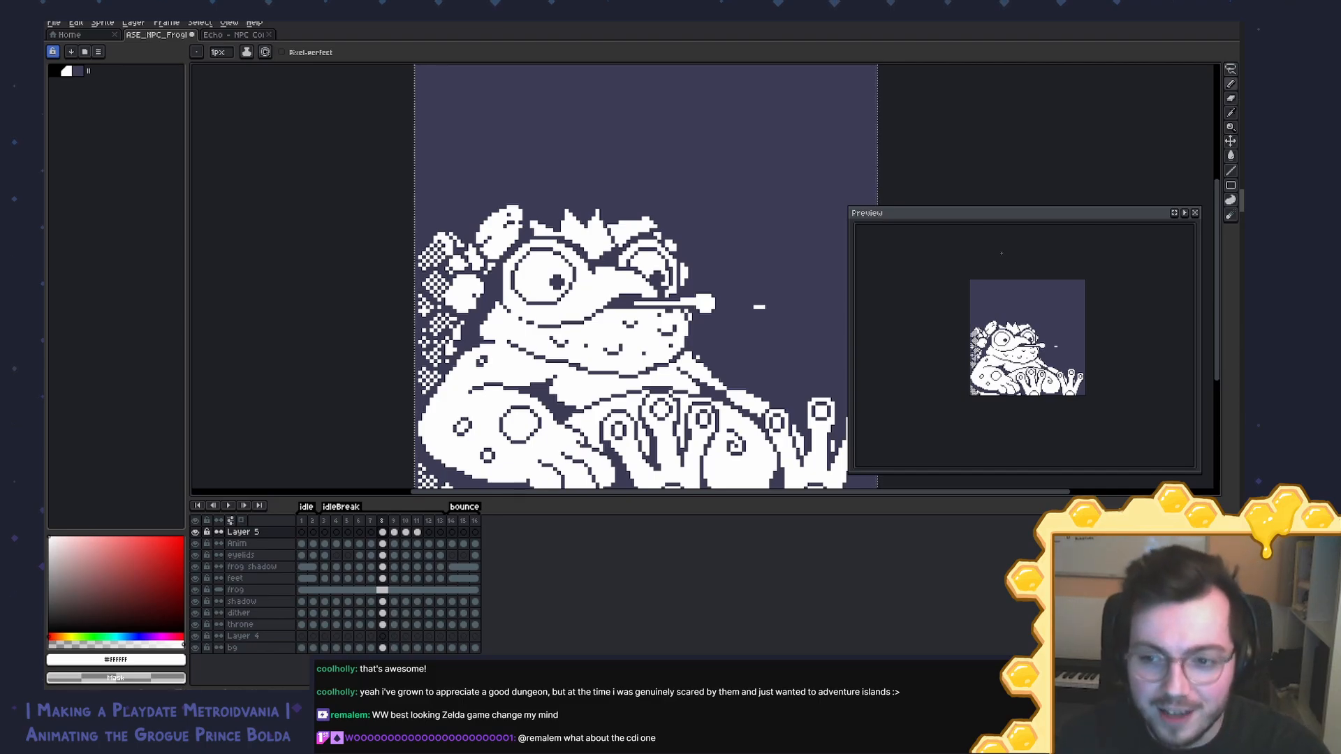
Step: Compare the frog's head pose and tongue across frames 7, 8 and 9, ending on frame 8
left_click(371, 533)
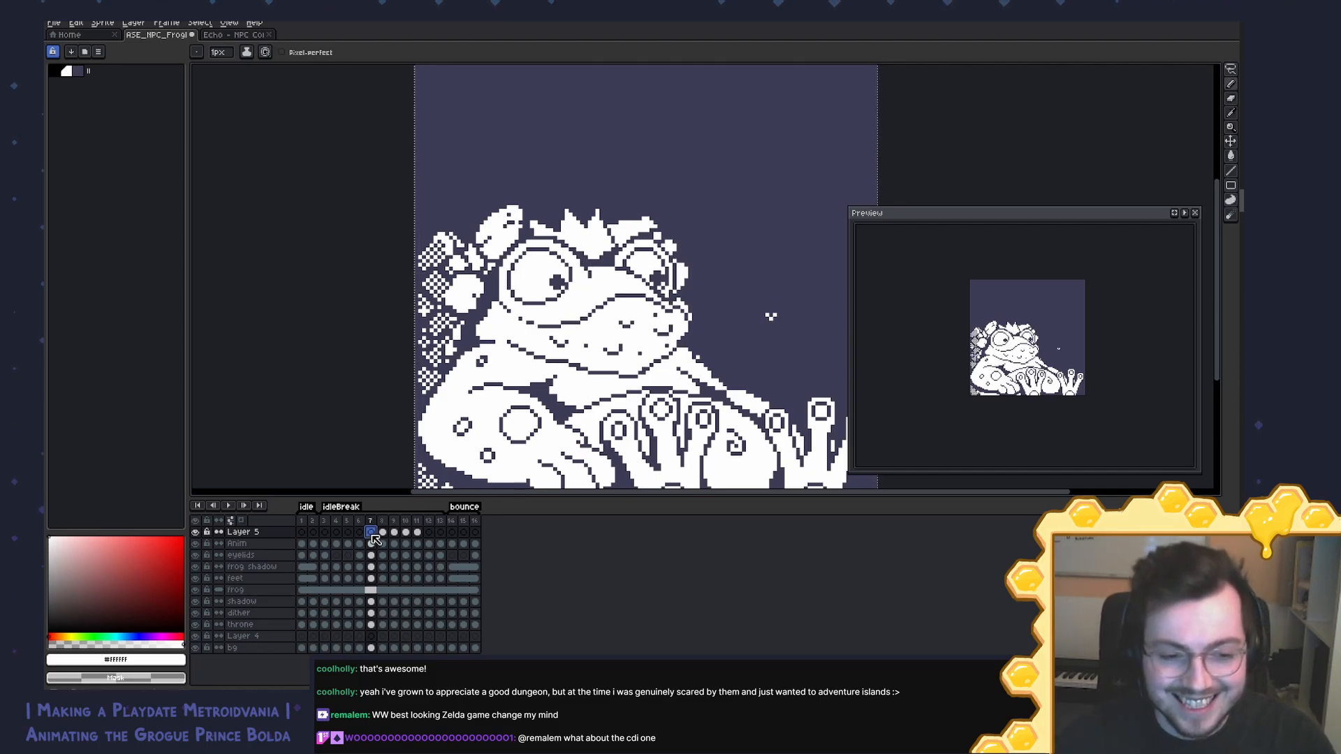
left_click(382, 534)
key("Left")
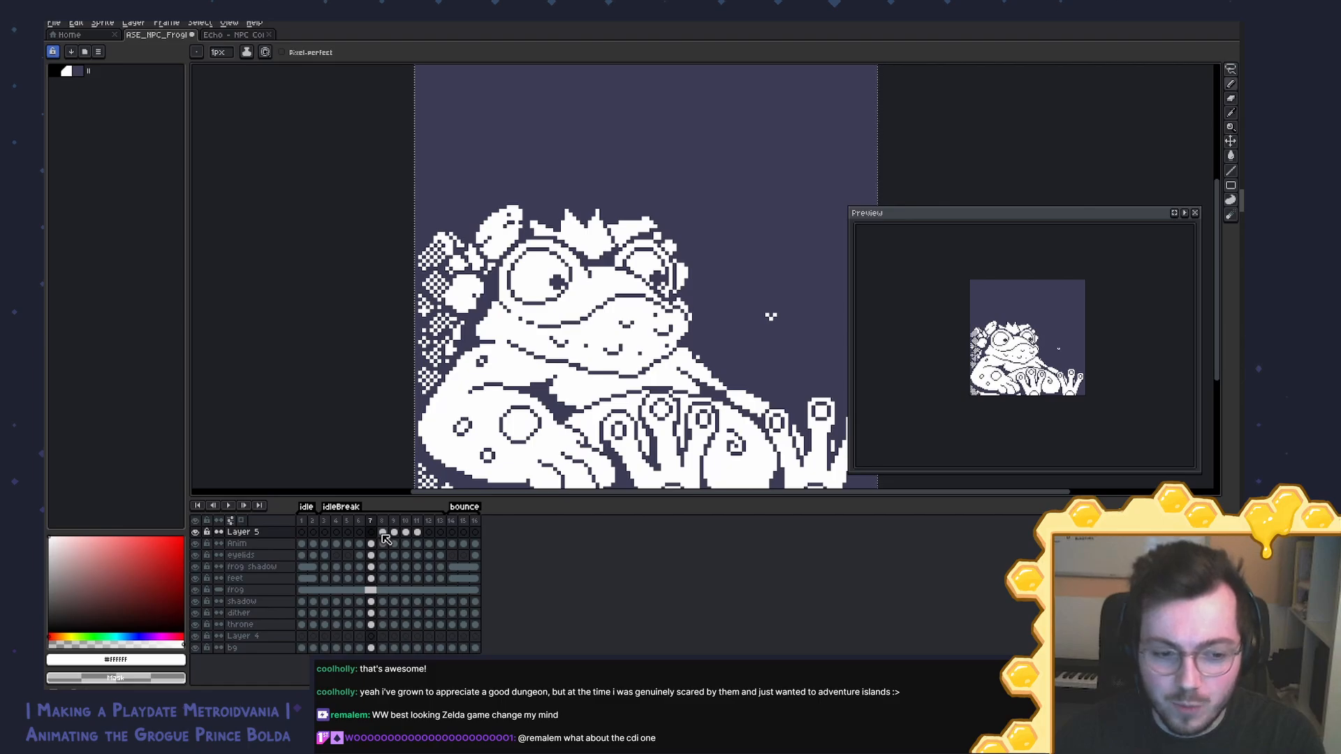
key("Right")
key("Right")
key("Left")
key("Right")
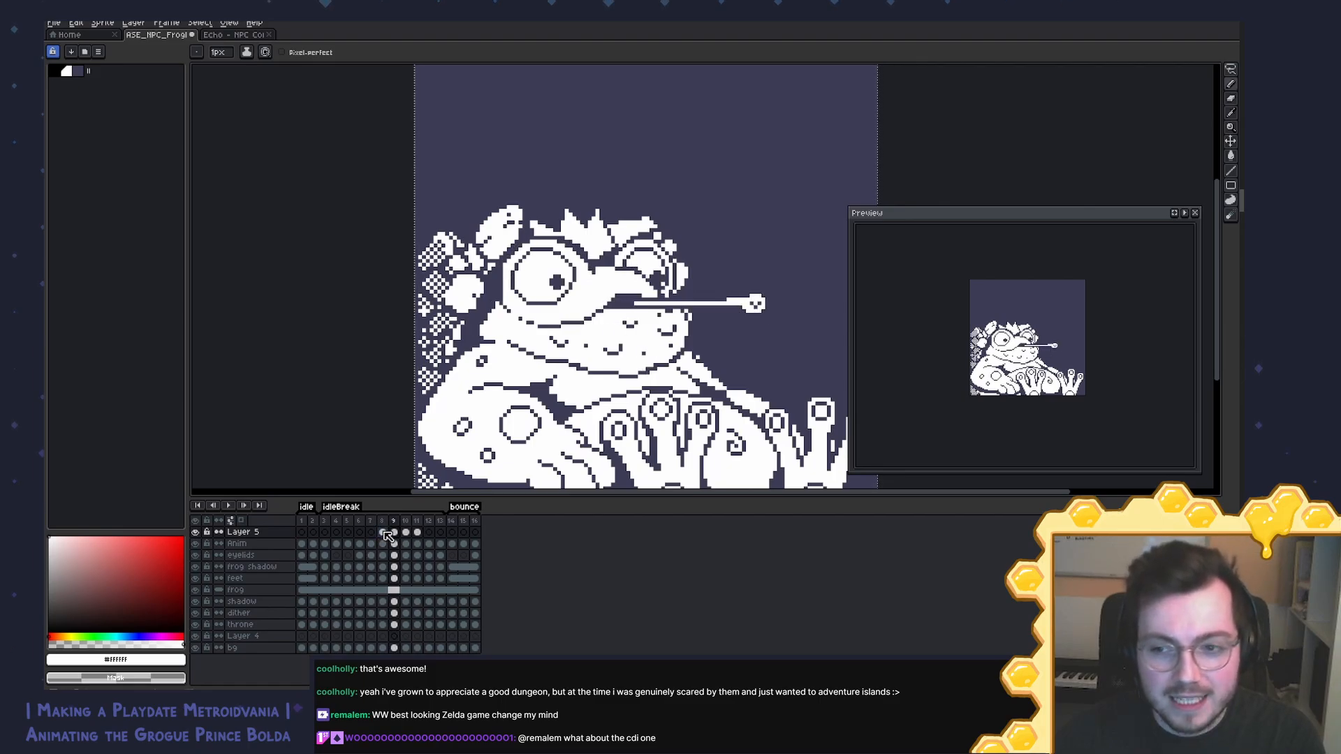
key("Left")
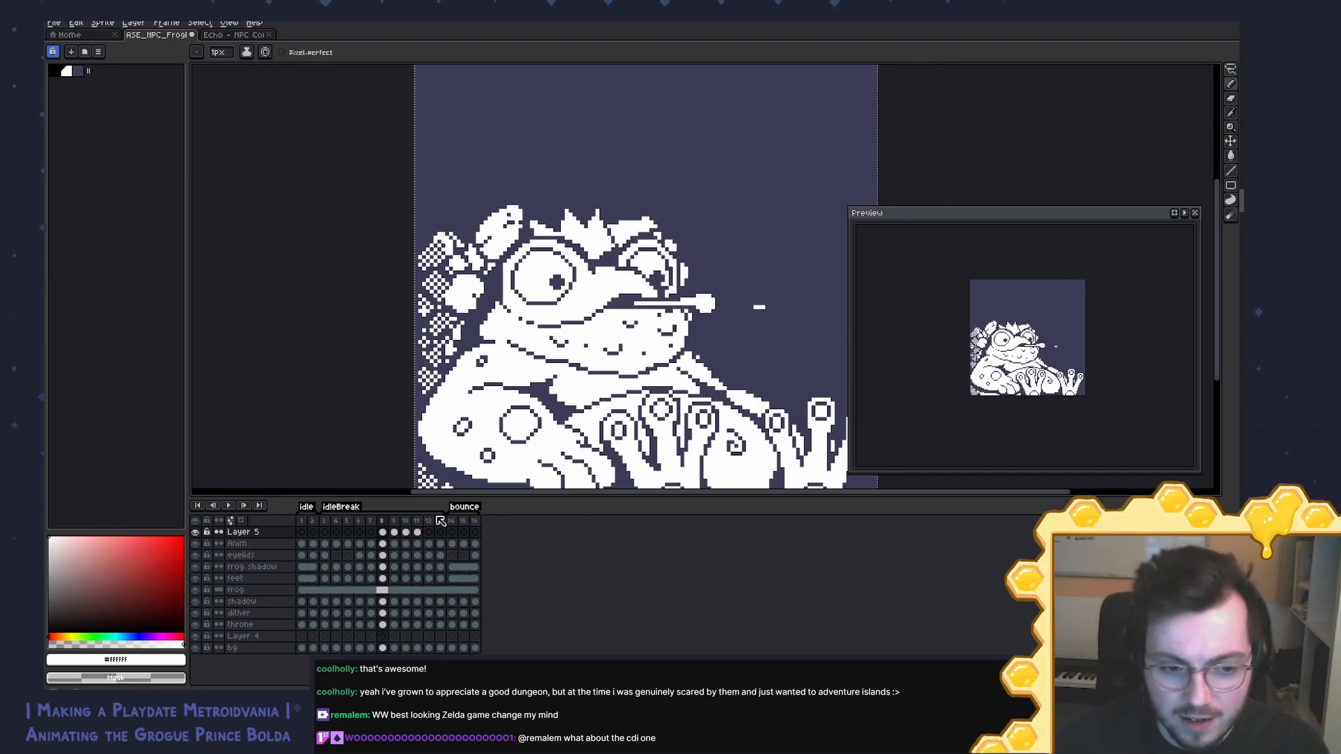
key("Right")
key("Left")
key("Left")
key("Right")
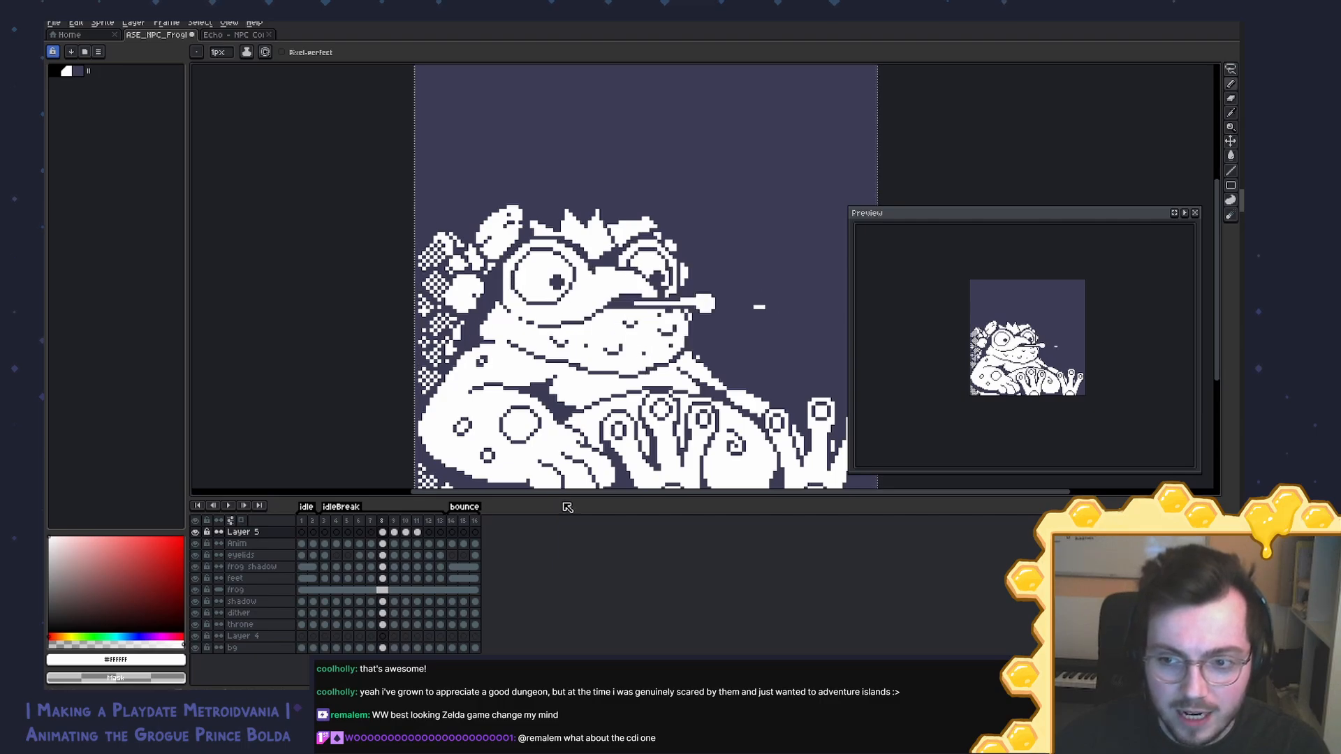
key("Left")
key("Right")
Step: Thin the dark outline between the crown and the near eye with white pixels on Layer 5, frame 8, comparing it with frame 7
scroll(556, 224, "up", 3)
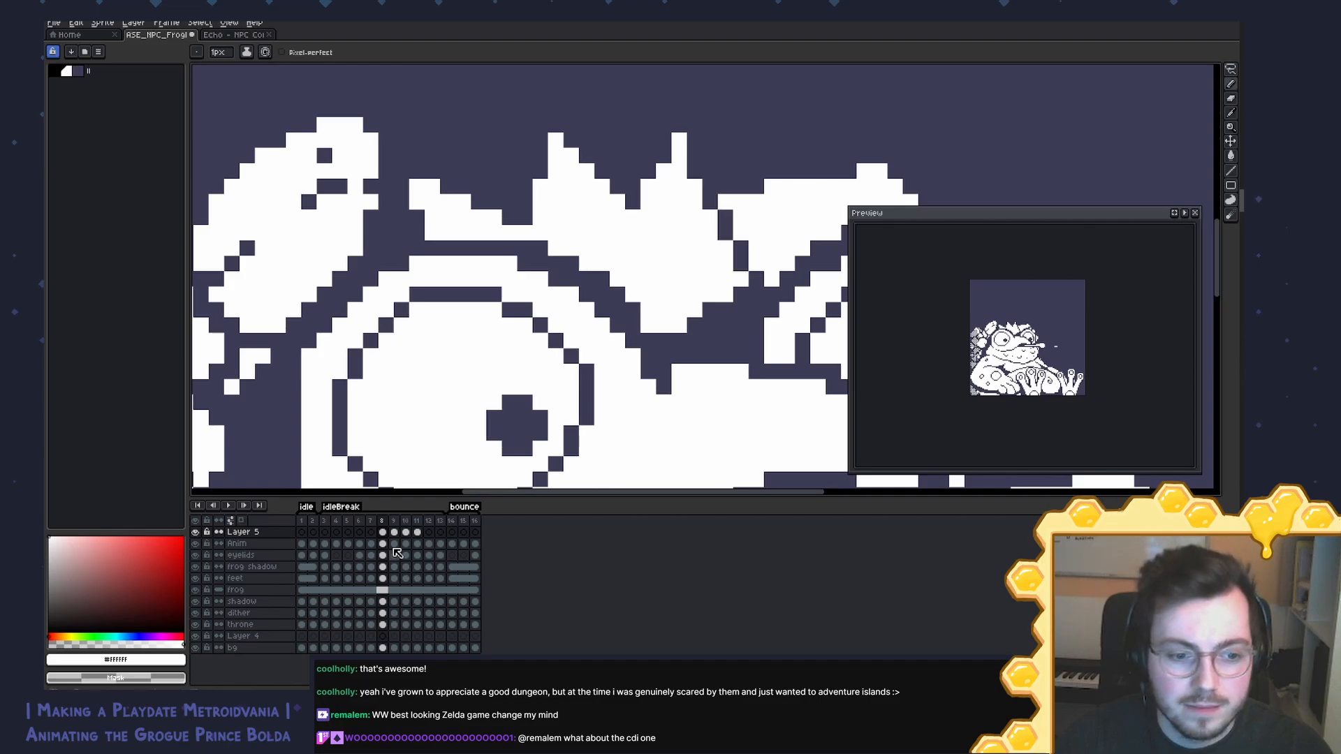
key("b")
key("b")
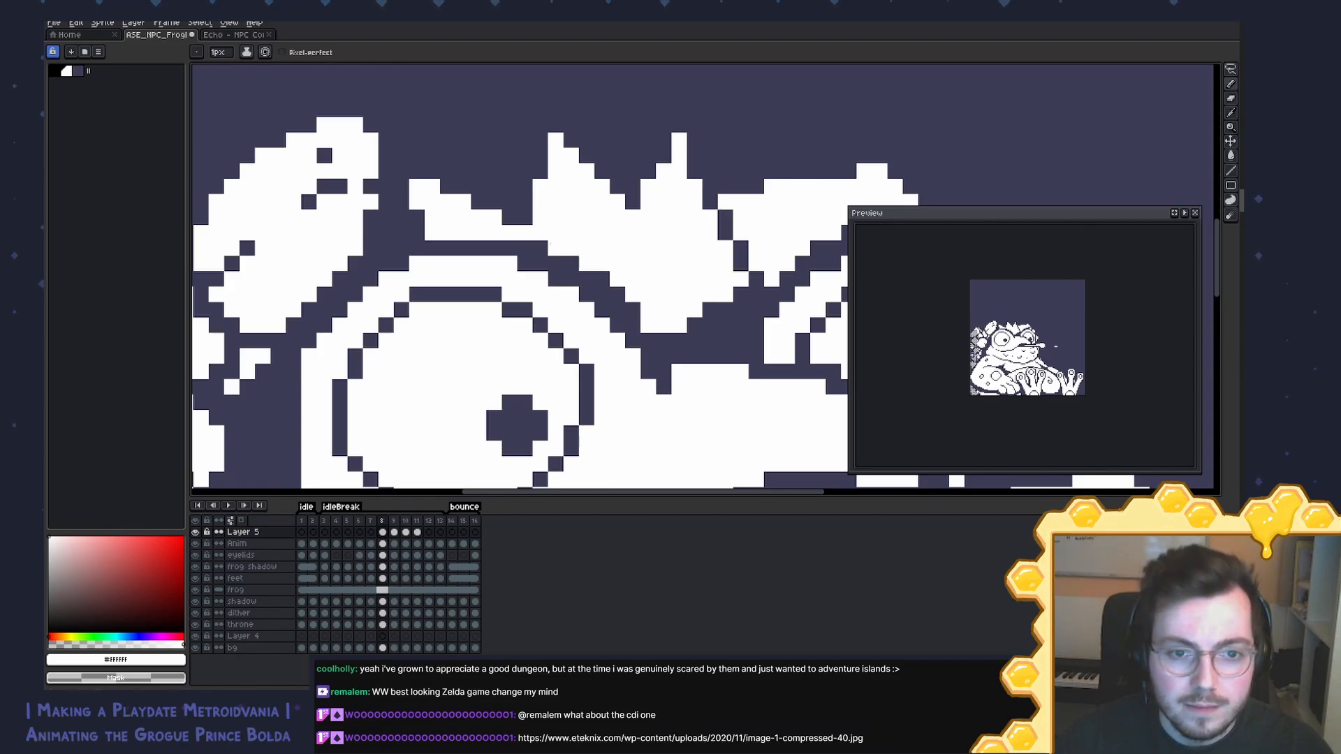
left_click(555, 244, "alt")
left_click(540, 248)
left_click_drag(601, 279, 635, 308)
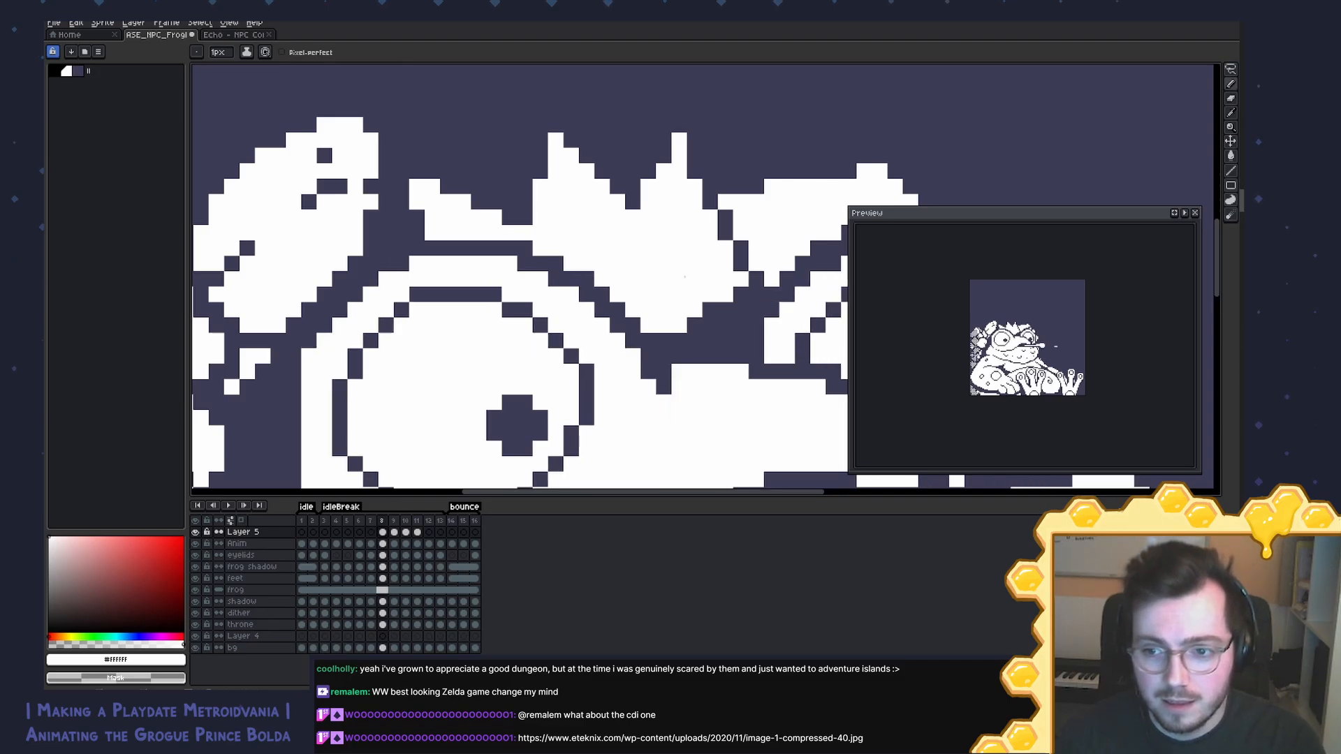
key("Left")
key("Right")
key("Left")
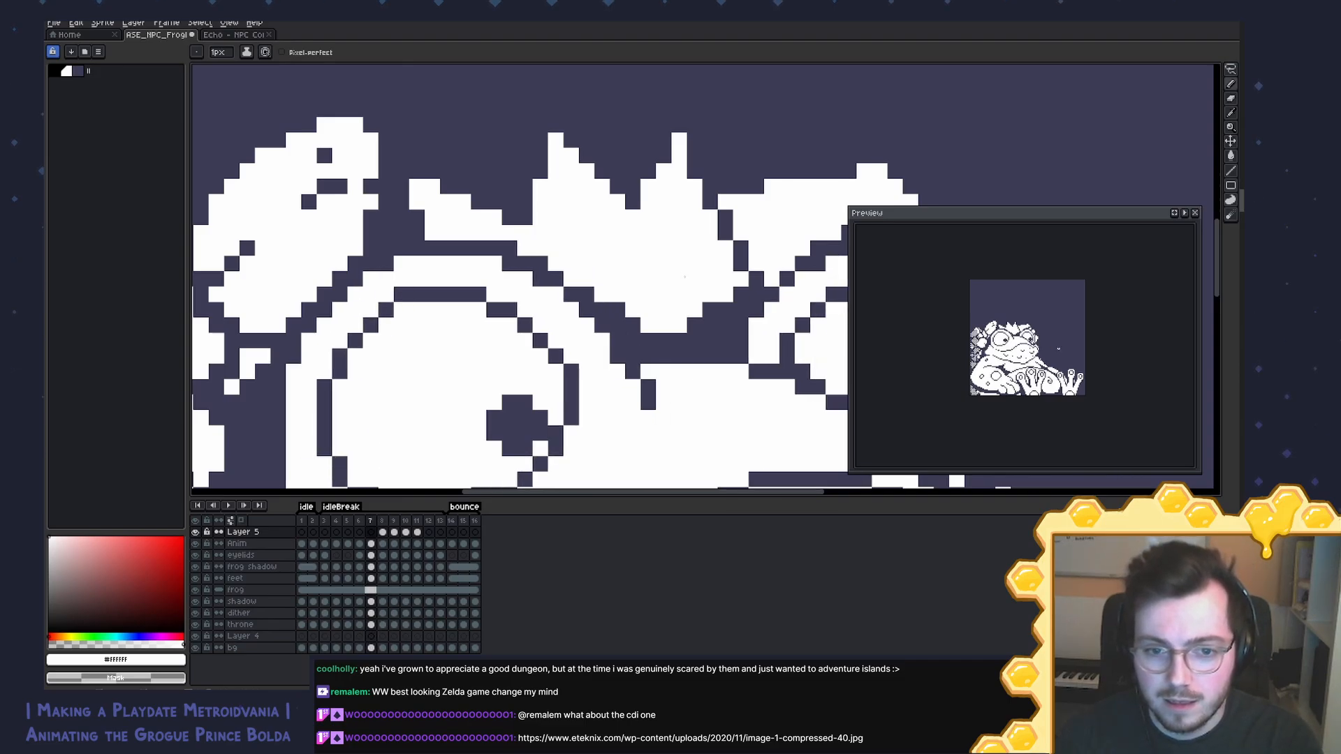
key("Right")
key("Left")
key("Right")
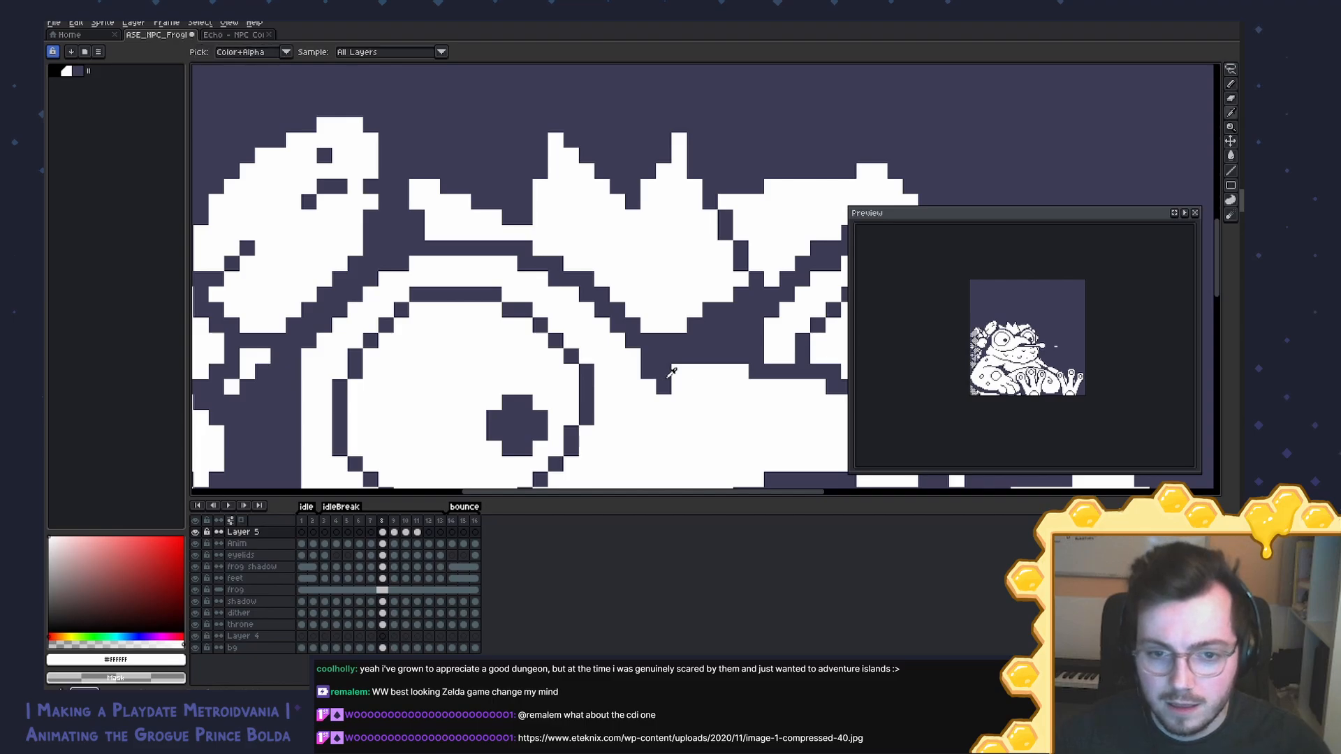
Step: Reshape the notch between the eyes on frame 8 into a narrow vertical line three pixels tall, checking it against frame 7
left_click(655, 373, "alt")
left_click(649, 390, "alt")
left_click(648, 372)
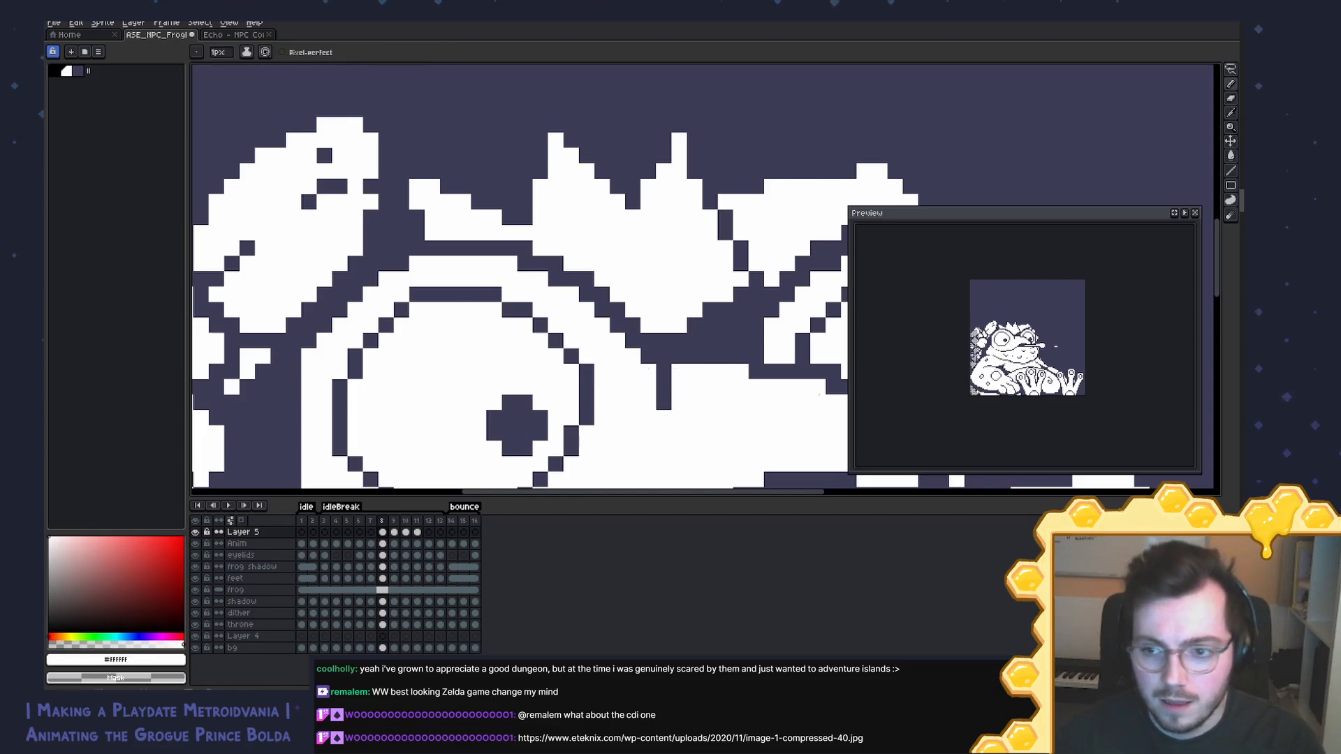
key("Left")
key("Right")
key("Left")
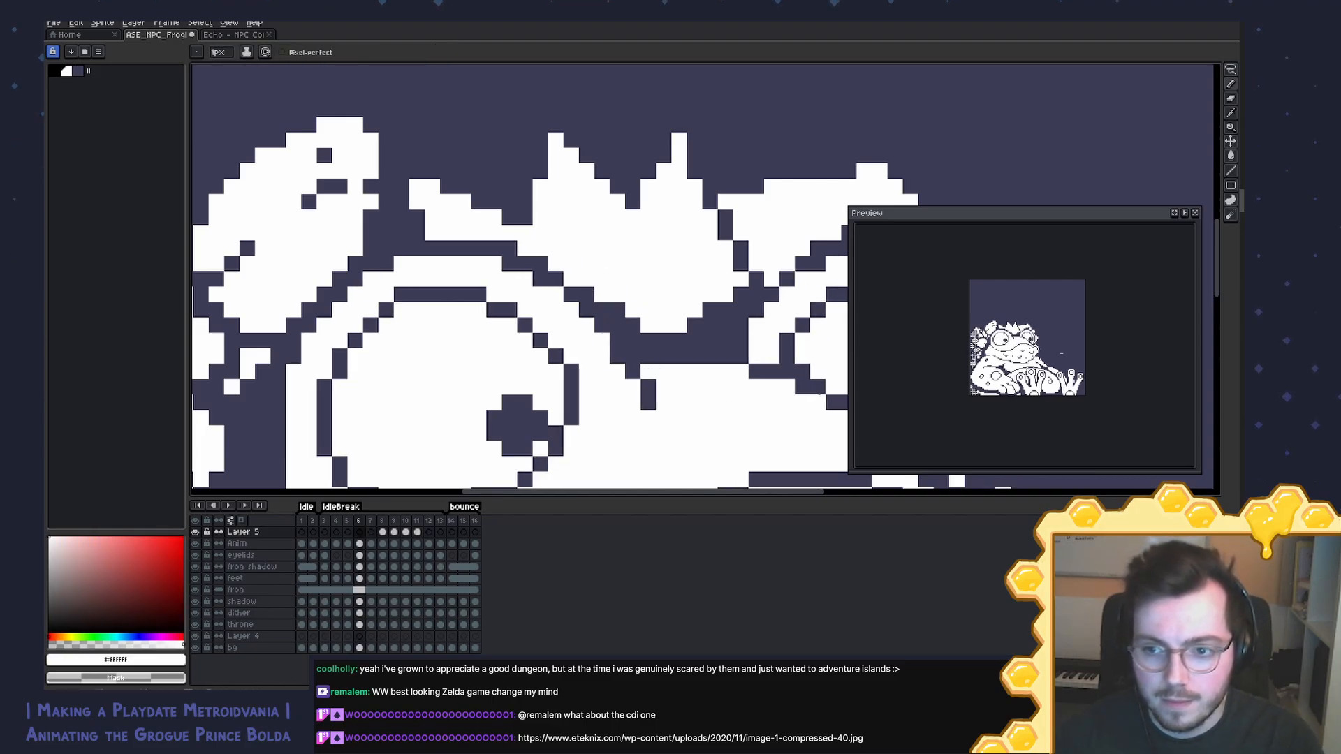
key("Right")
Step: Examine the far eye and mouth corner close up, comparing frames 7 and 8
scroll(698, 336, "down", 3)
left_click_drag(699, 336, 634, 243)
key("Left")
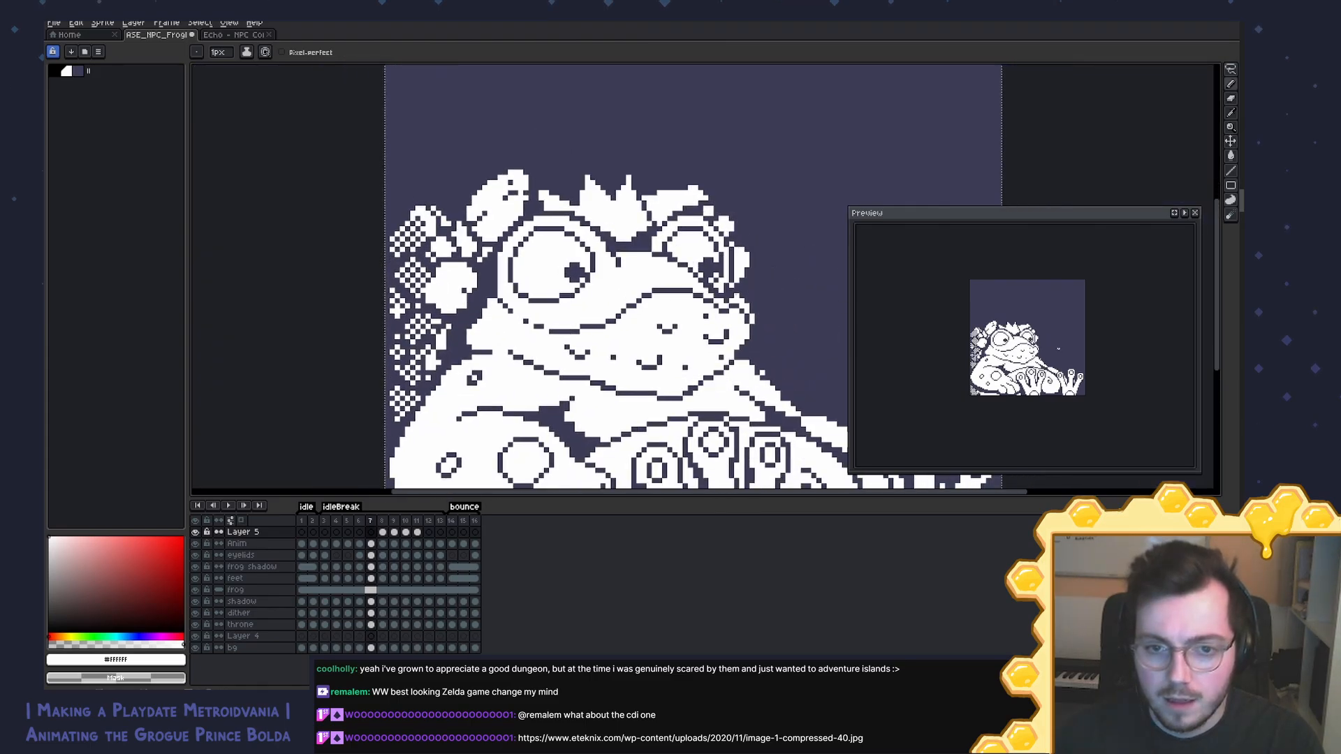
key("Right")
left_click_drag(741, 286, 656, 277)
scroll(656, 278, "up", 3)
left_click_drag(687, 230, 741, 280)
key("Left")
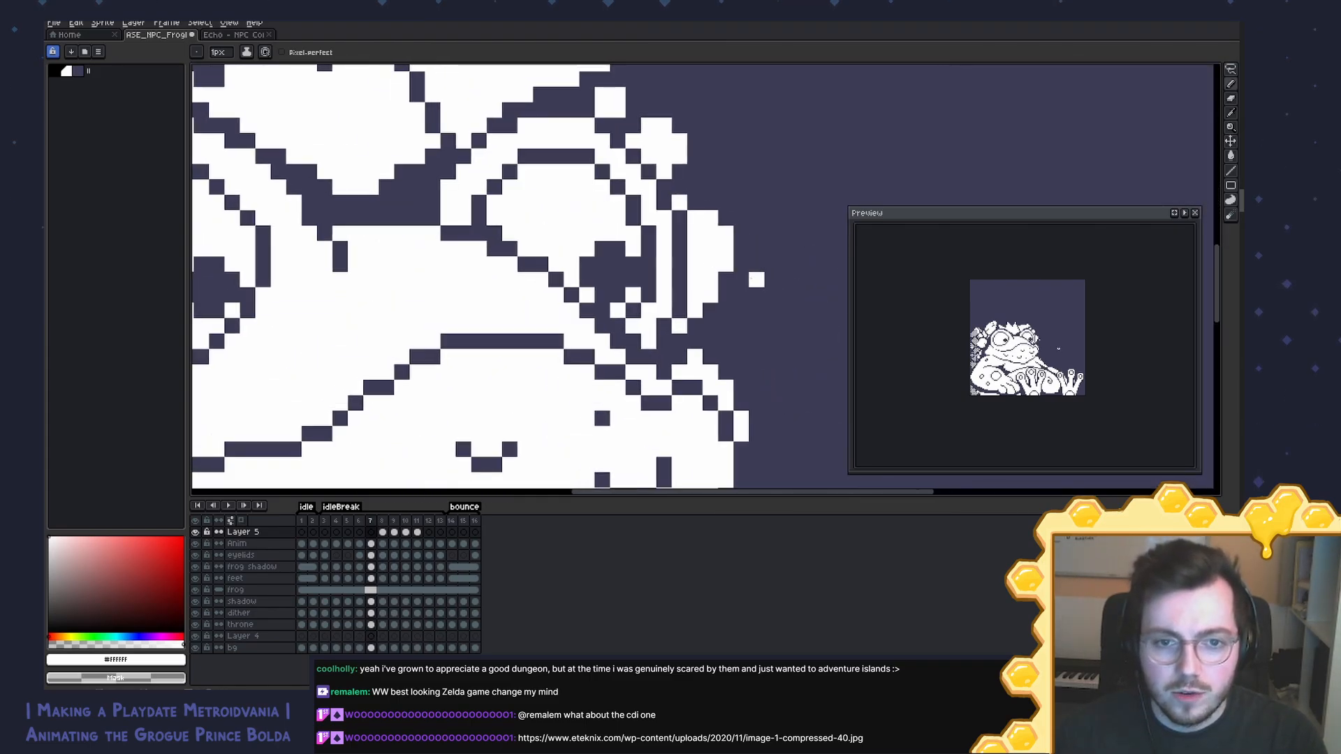
key("Right")
key("Left")
key("Right")
key("Left")
key("Right")
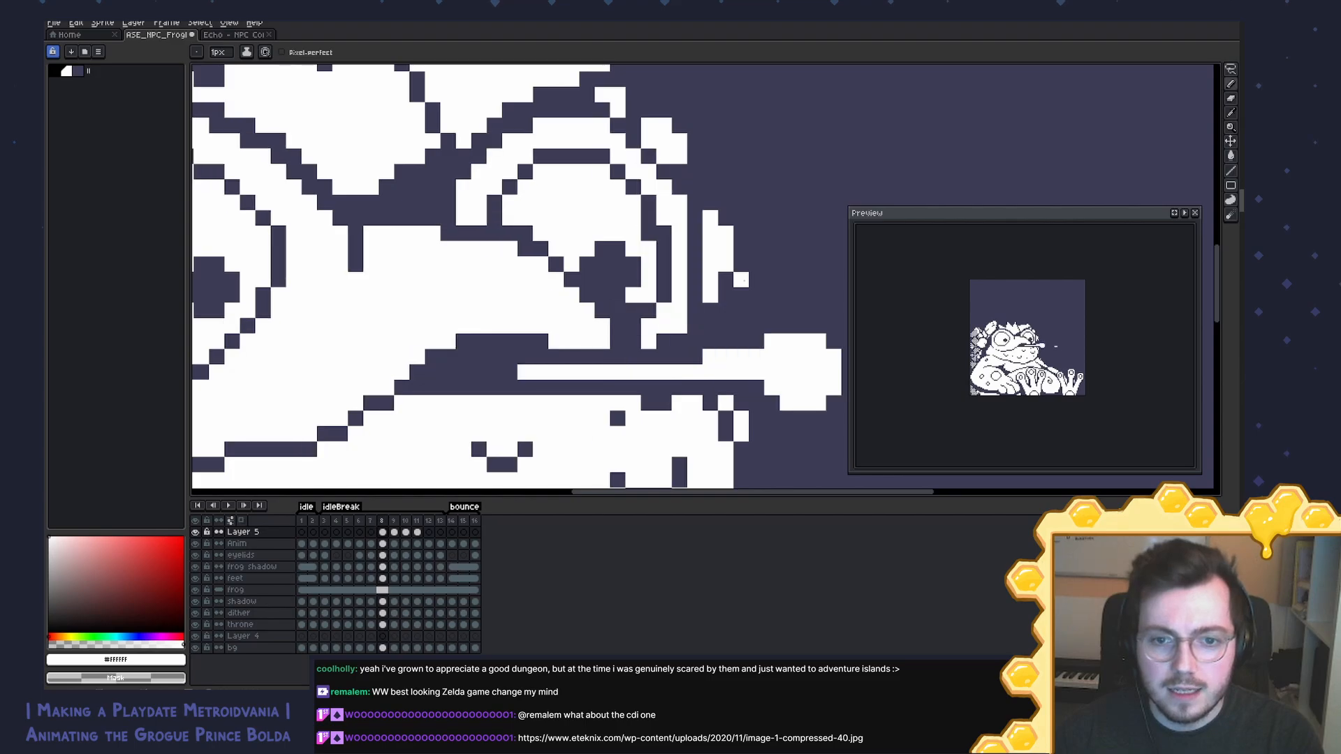
key("Left")
key("Right")
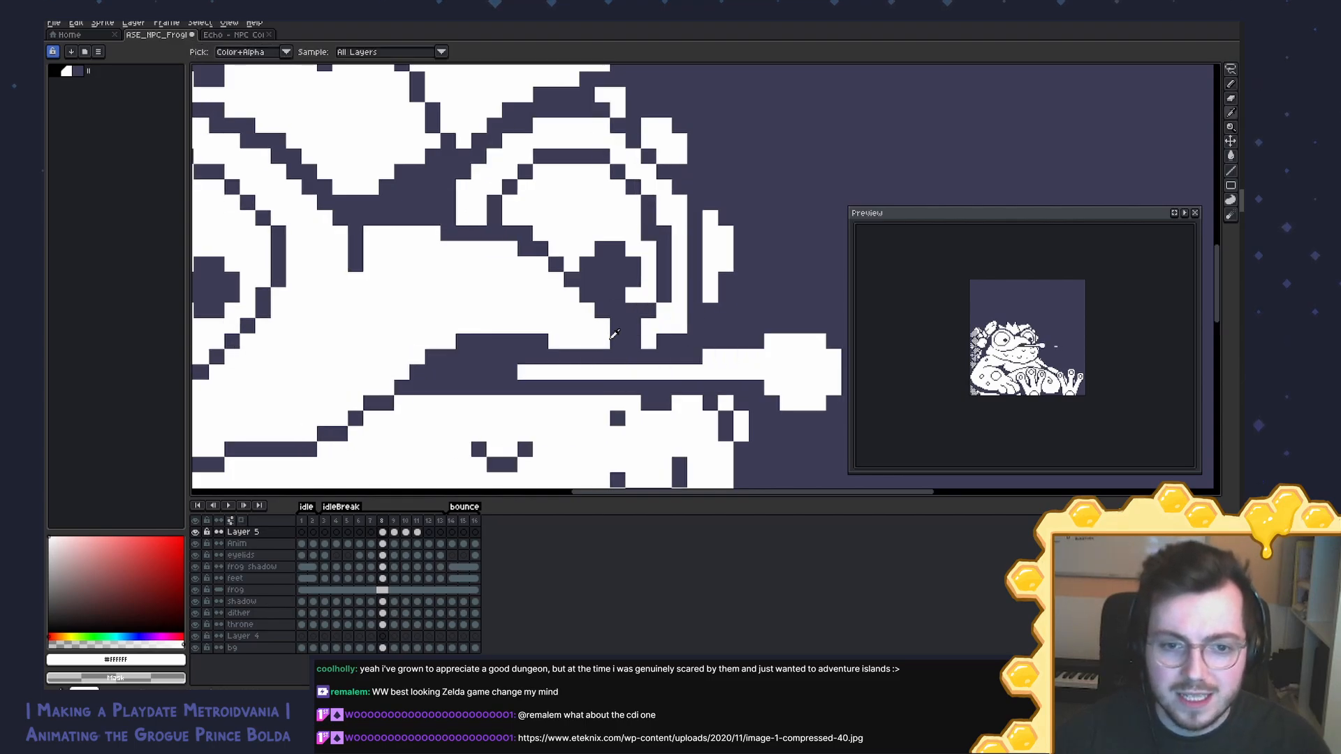
Step: Whiten the stray dark pixels beneath the far eye's pupil on frame 8, comparing with frame 7
key("Left")
key("Right")
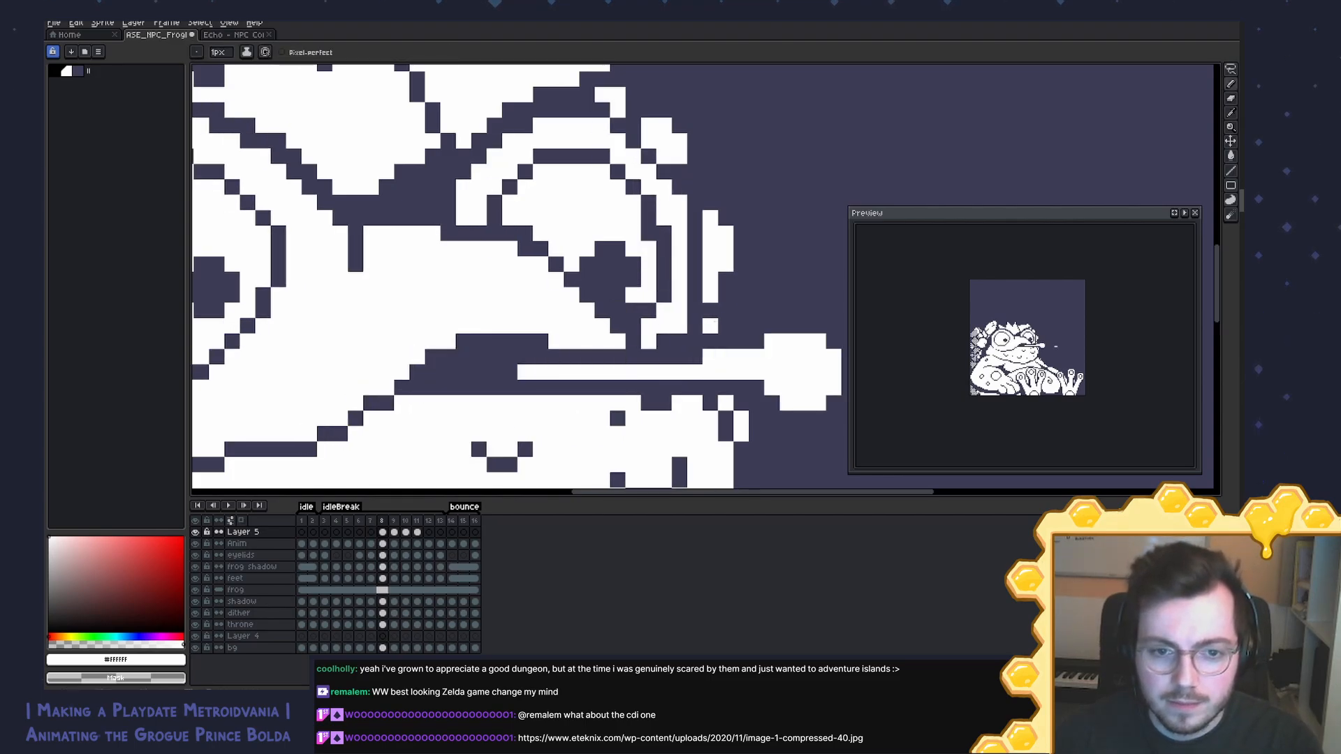
key("Left")
key("Right")
key("Left")
key("Right")
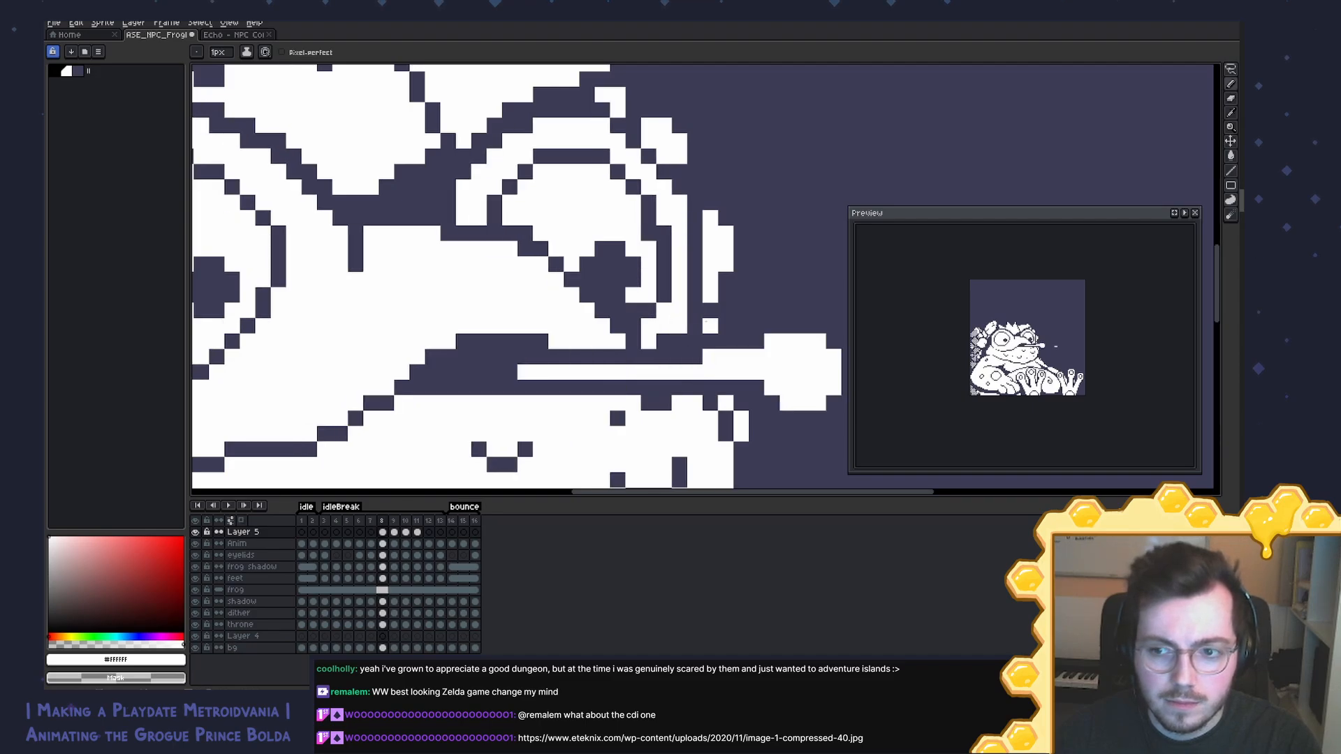
key("Left")
key("Right")
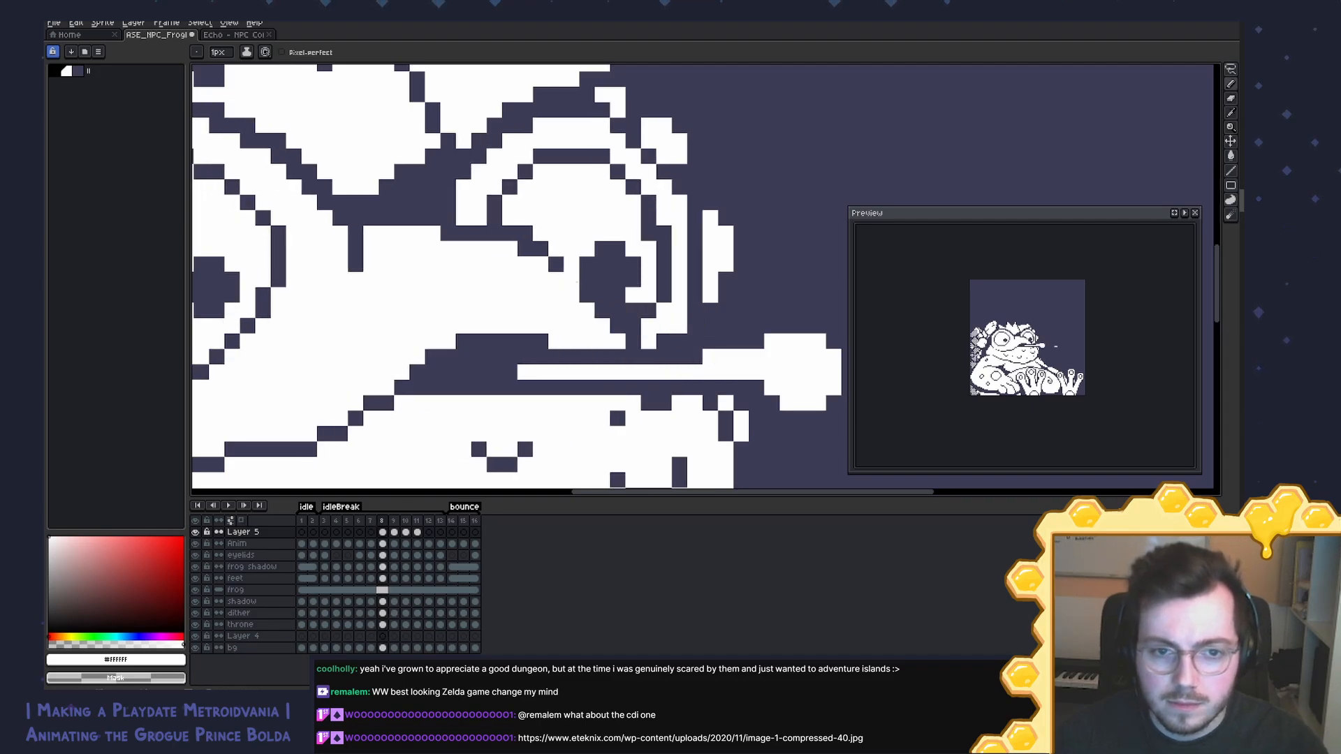
Step: Redraw the far eye's lower lid on frame 8 as a thinner diagonal, whitening its underside down to the mouth line
left_click(579, 267, "alt")
left_click(572, 266)
left_click(597, 327, "alt")
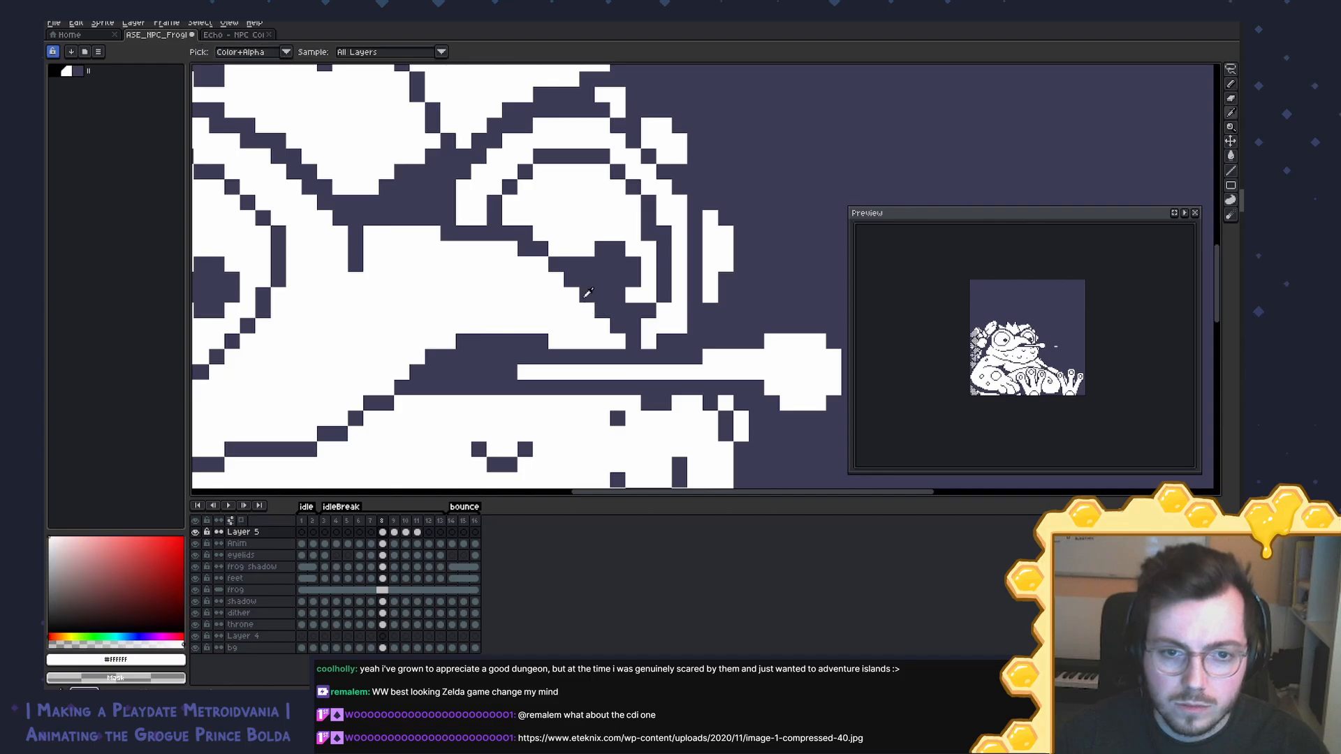
left_click_drag(587, 295, 633, 341)
left_click(629, 309, "alt")
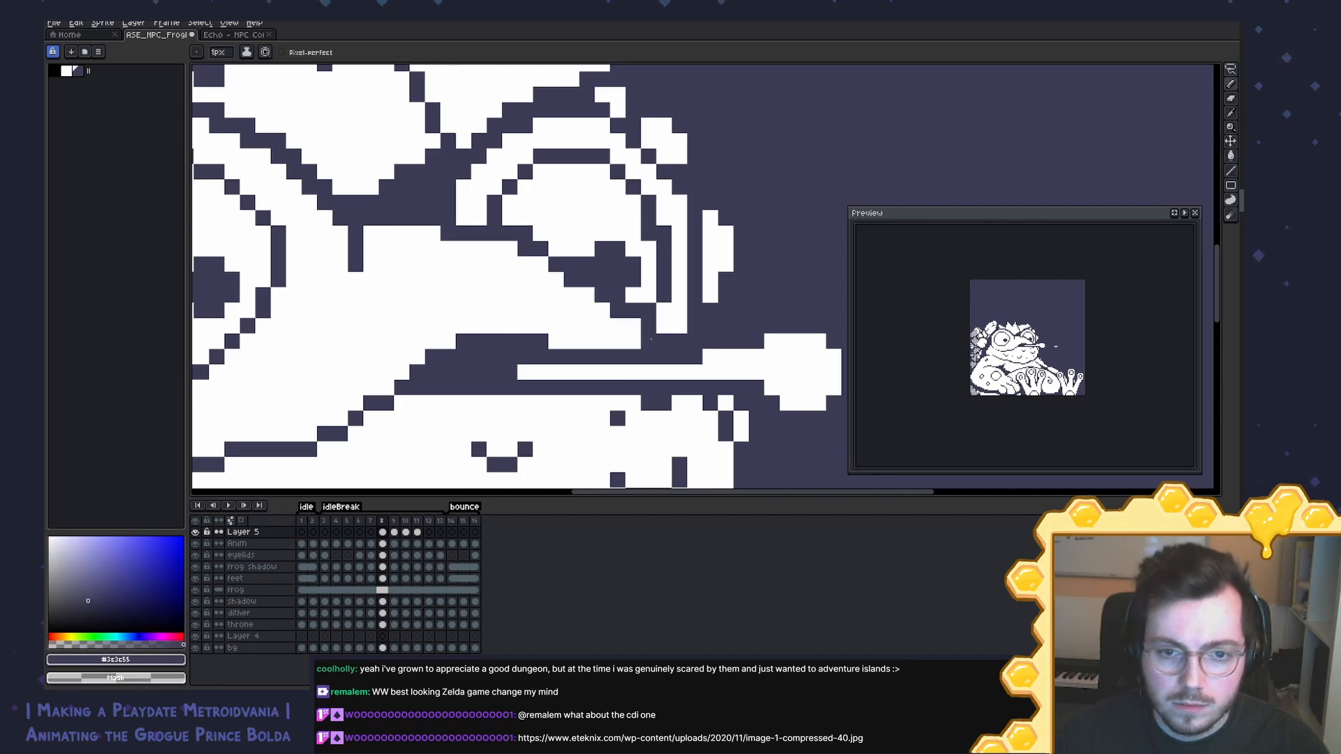
Step: Darken the gap below the far eye's lower corner with #3c3c55 on frame 8, checking it against frame 7
key("Left")
key("Right")
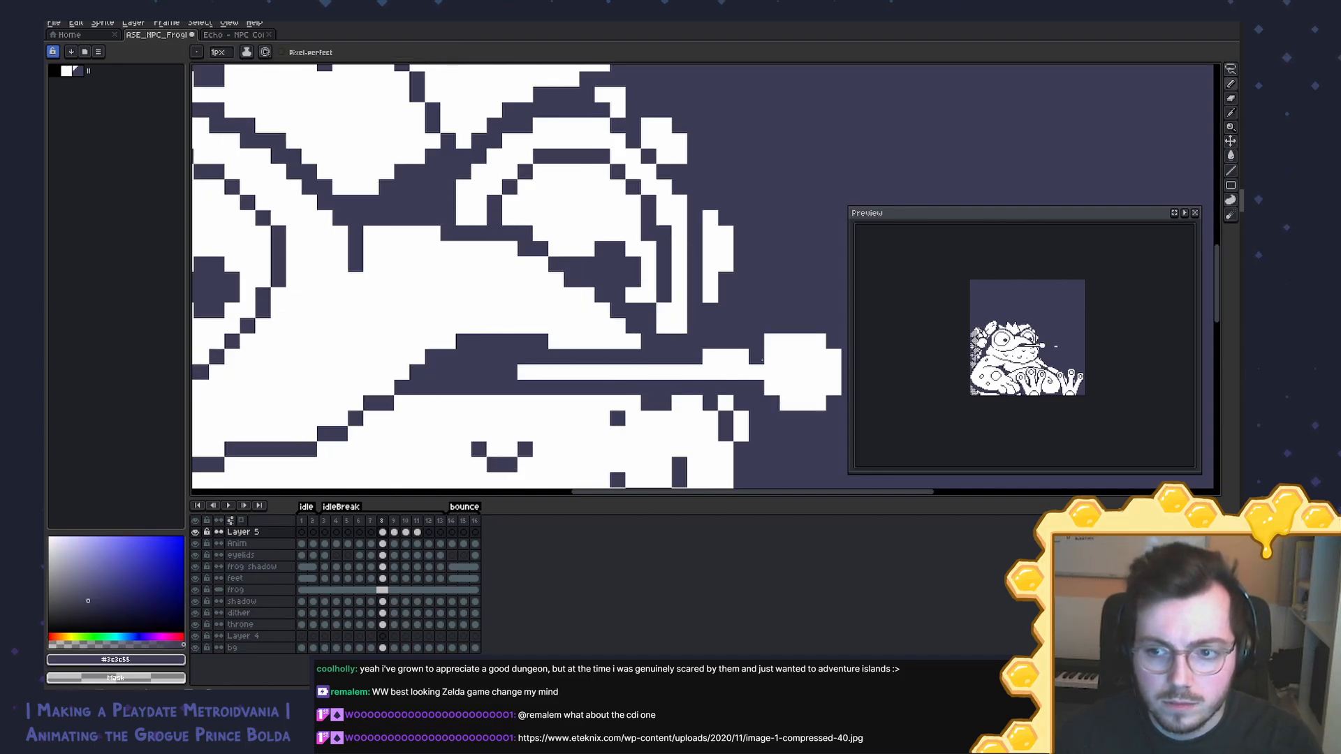
key("Left")
key("Right")
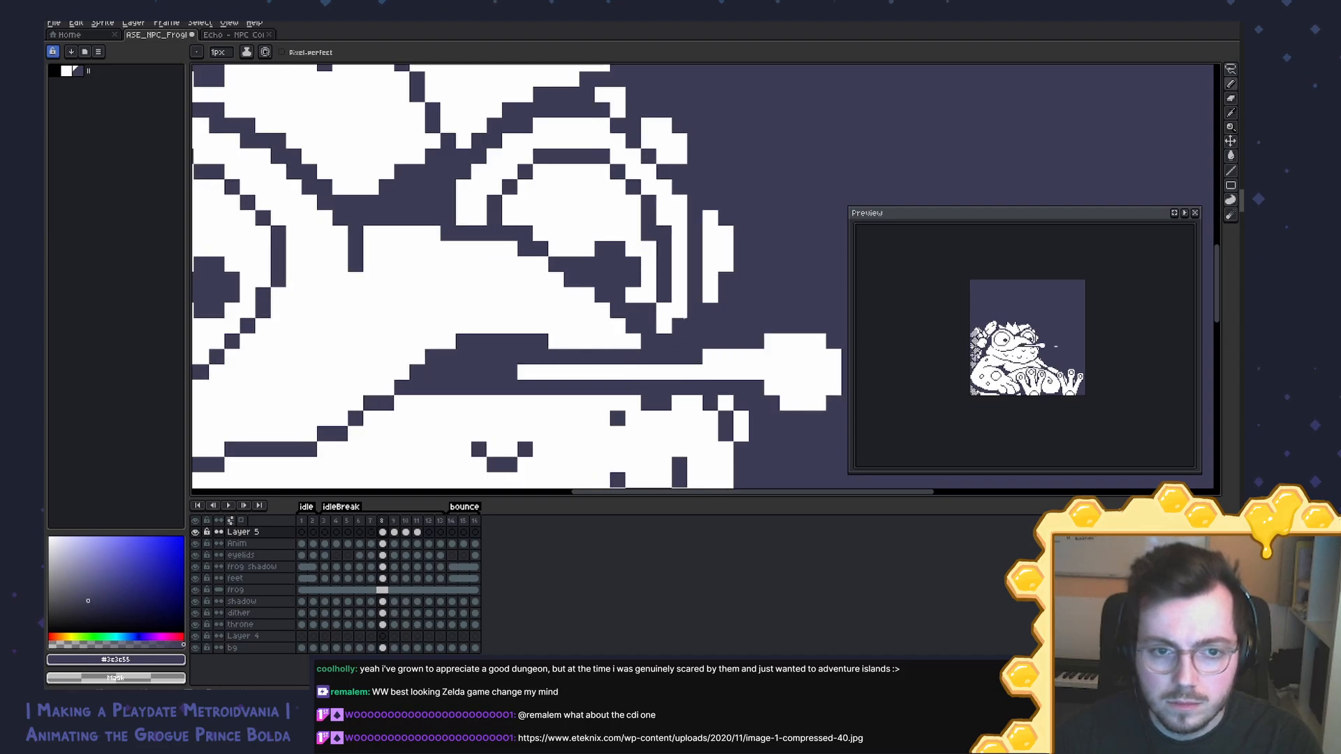
key("Left")
key("Right")
key("Left")
key("Right")
key("Left")
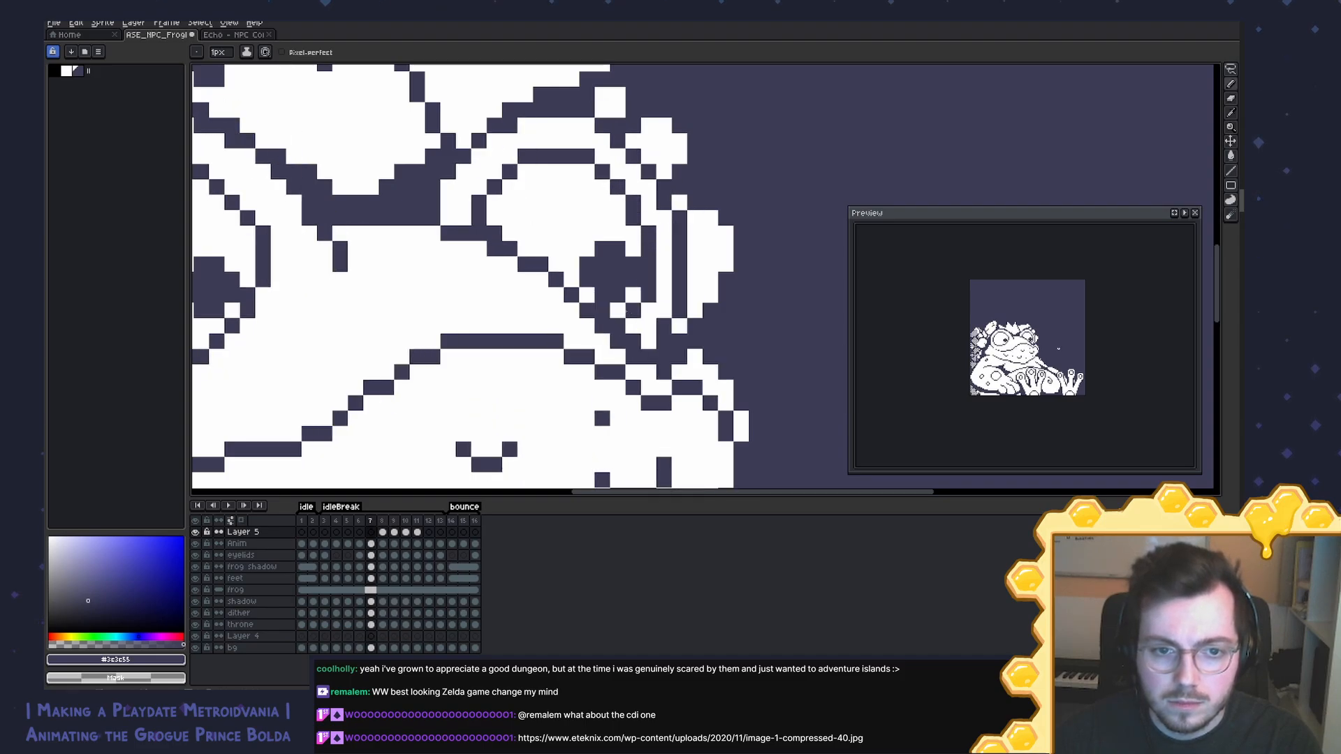
key("Right")
Step: Compare the far eye between frames 7 and 8, first close up and again with the whole frog in view
left_click(619, 295, "alt")
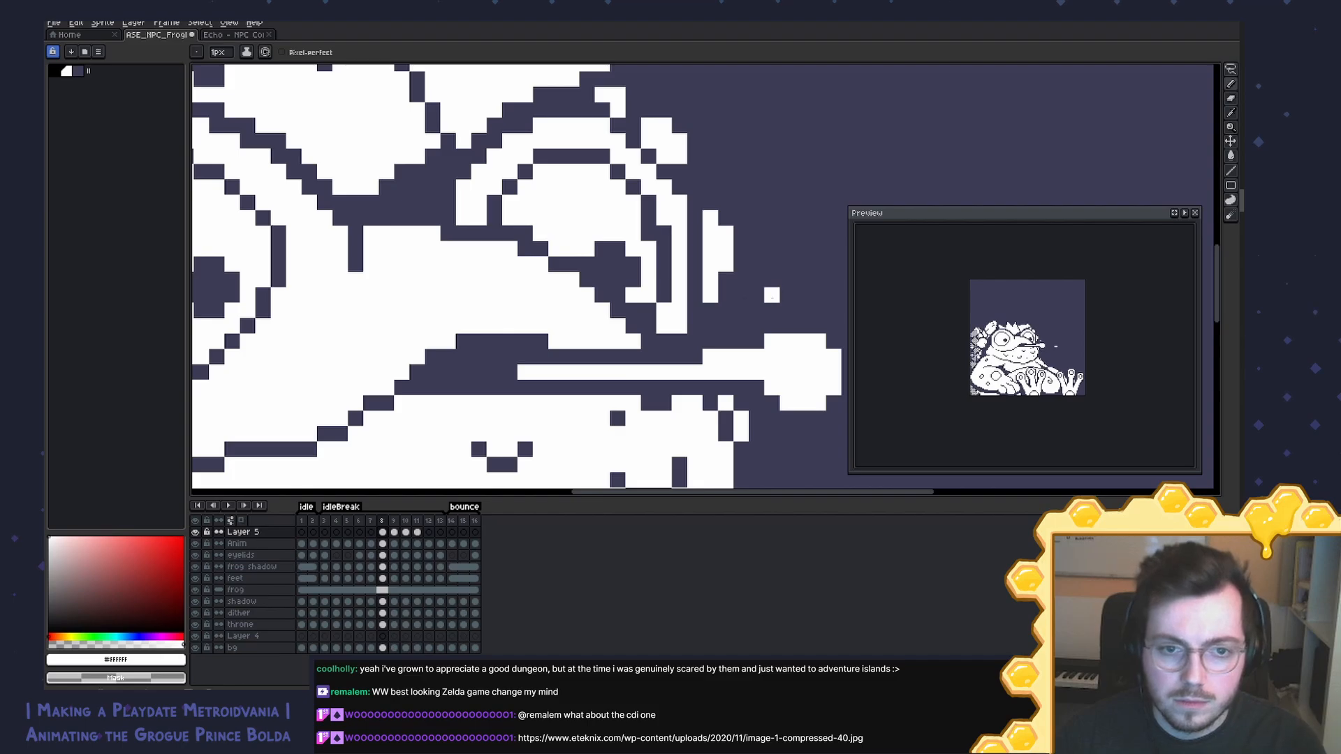
key("Left")
key("Right")
key("Left")
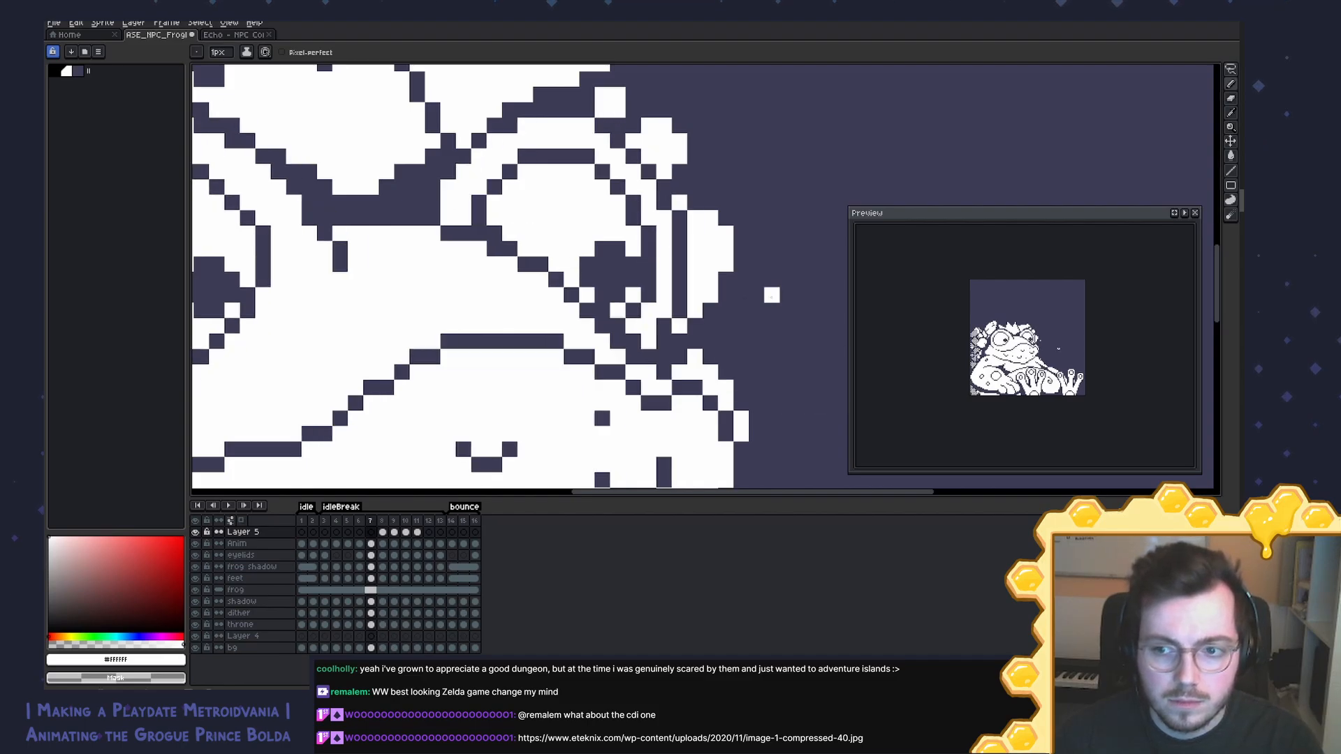
key("Right")
scroll(771, 295, "down", 2)
key("Left")
left_click_drag(739, 298, 663, 287)
key("Right")
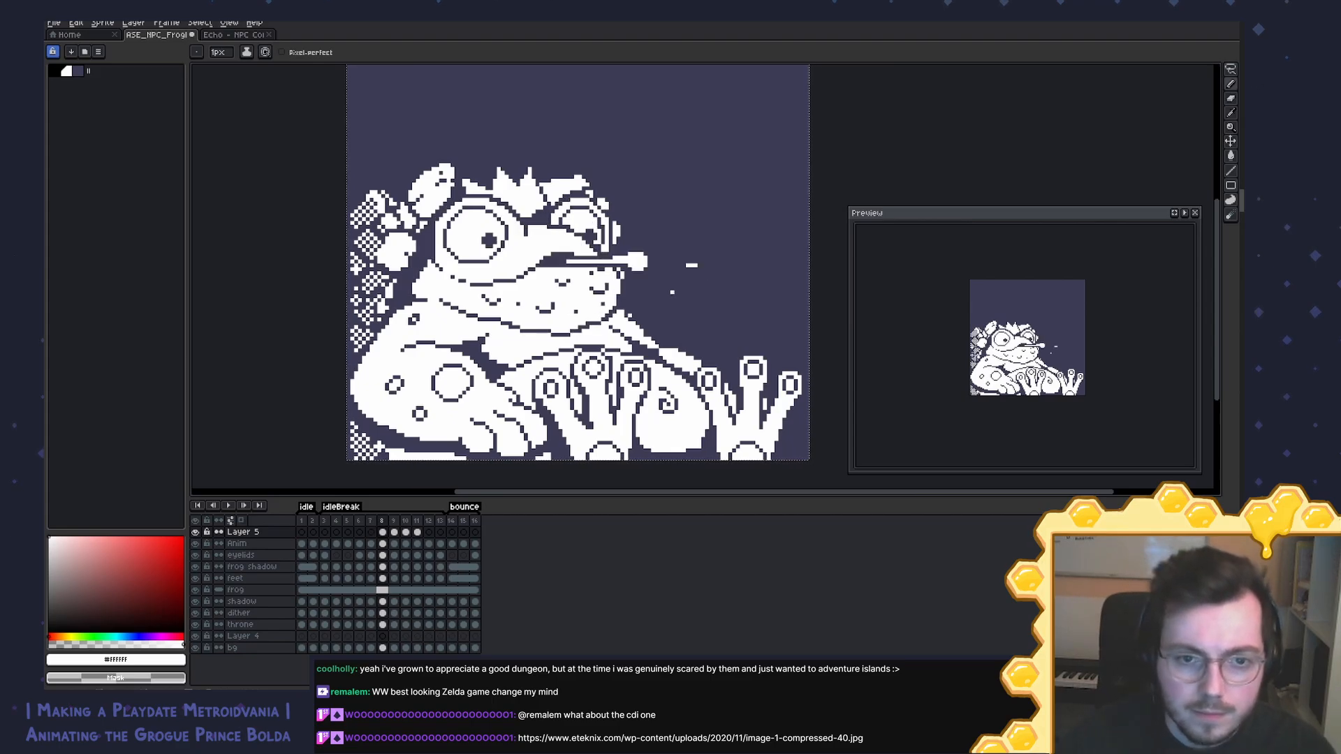
key("Left")
key("Right")
key("Left")
key("Right")
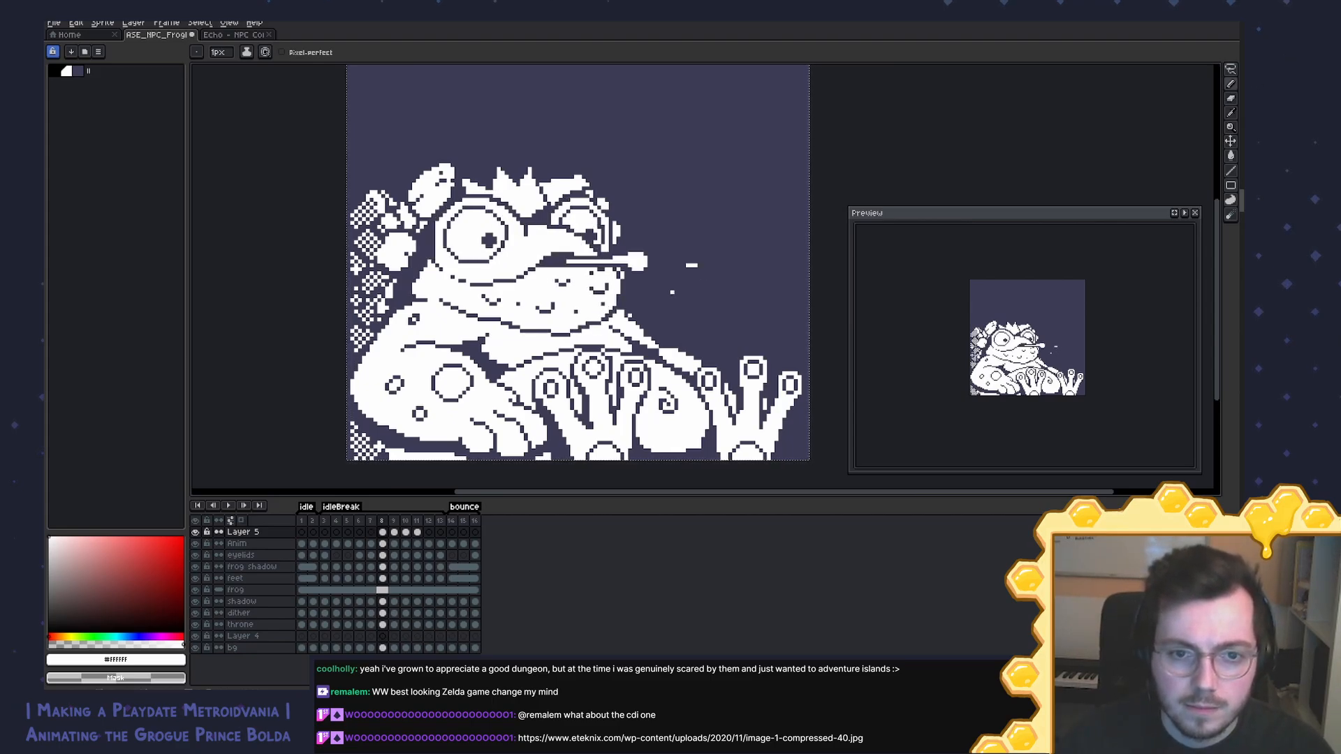
key("Left")
key("Right")
Step: Sample the dark colour #3c3c55 and repeatedly compare the whole frog's pose between frames 7 and 8
scroll(692, 300, "up", 2)
left_click(620, 255, "alt")
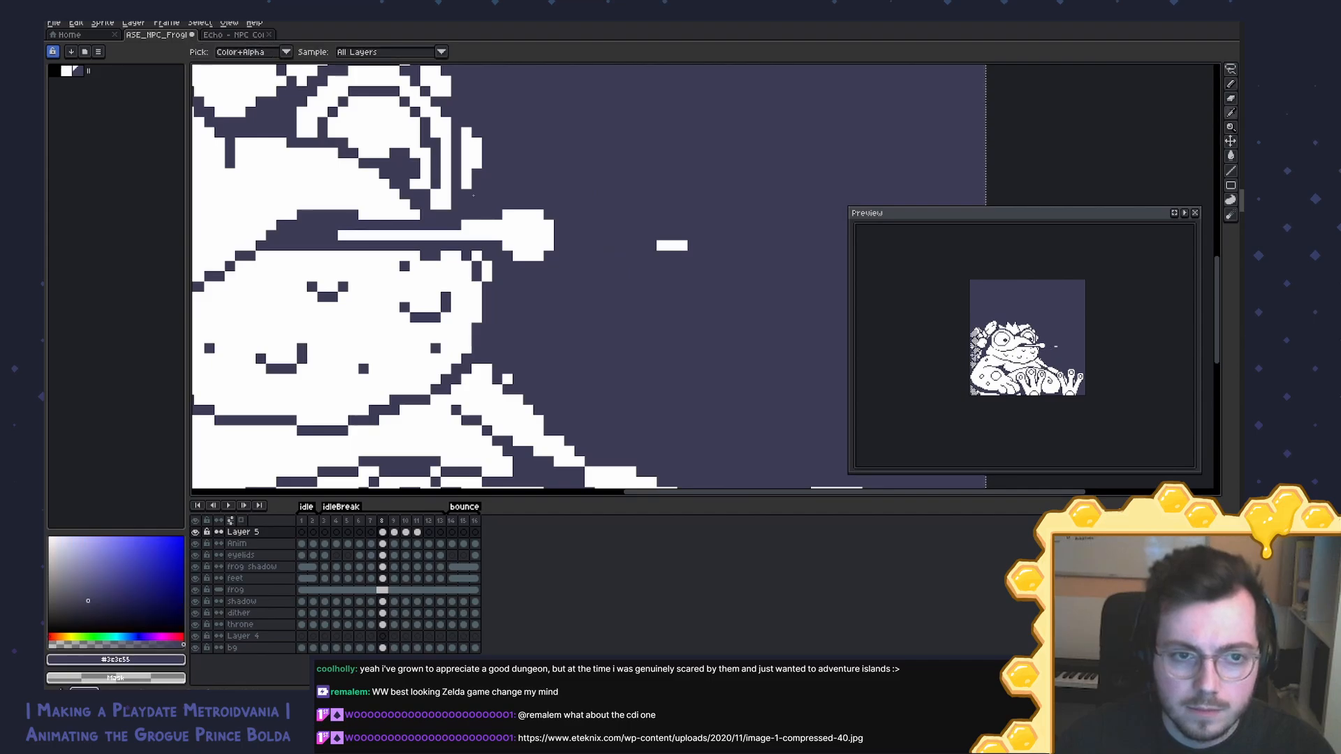
scroll(703, 275, "down", 4)
key("Left")
key("Right")
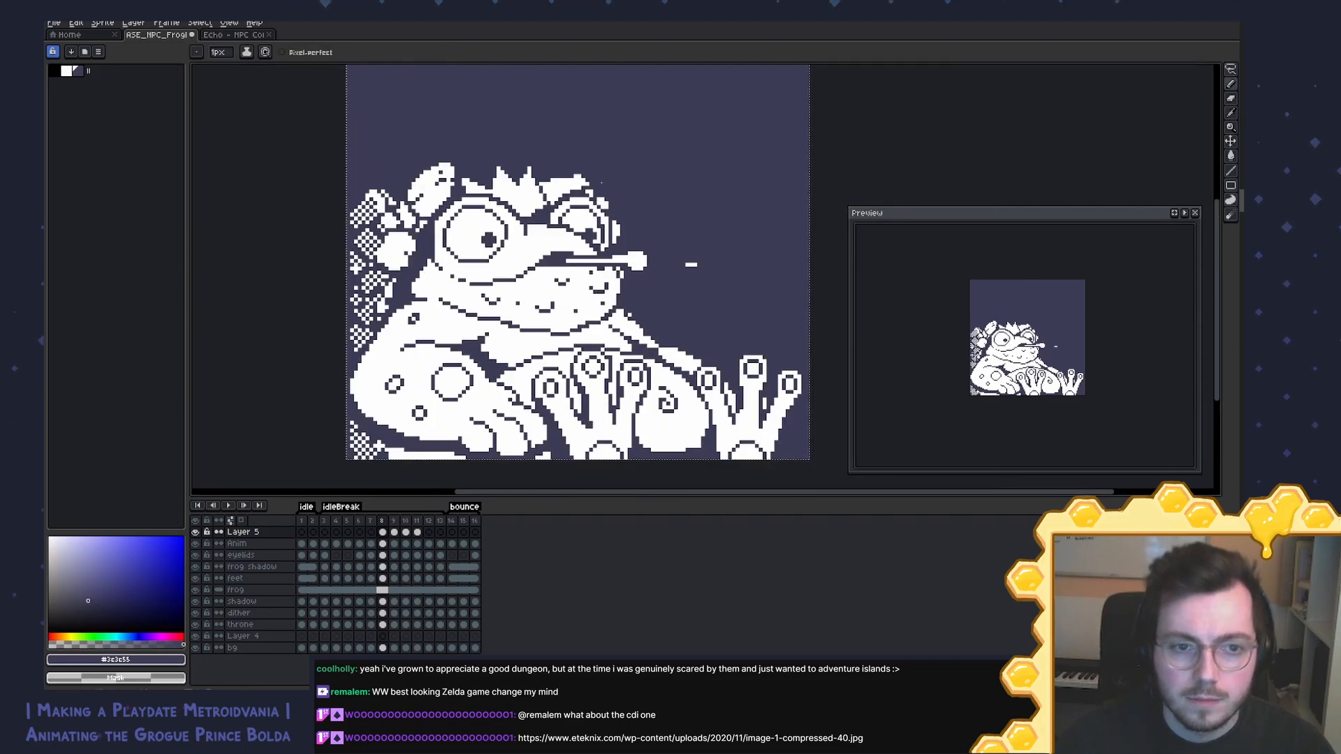
key("Left")
key("Right")
key("Left")
key("Right")
key("Left")
key("Right")
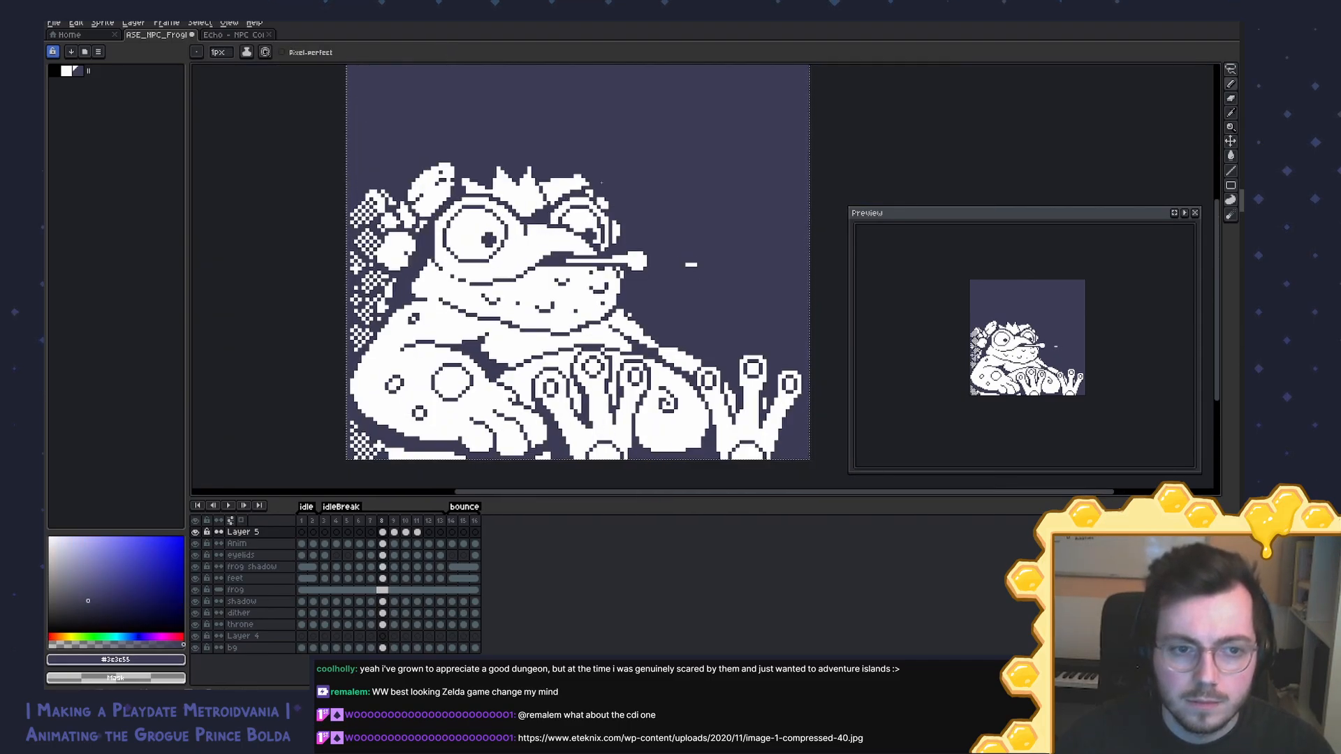
key("Left")
key("Right")
key("Left")
key("Right")
key("Left")
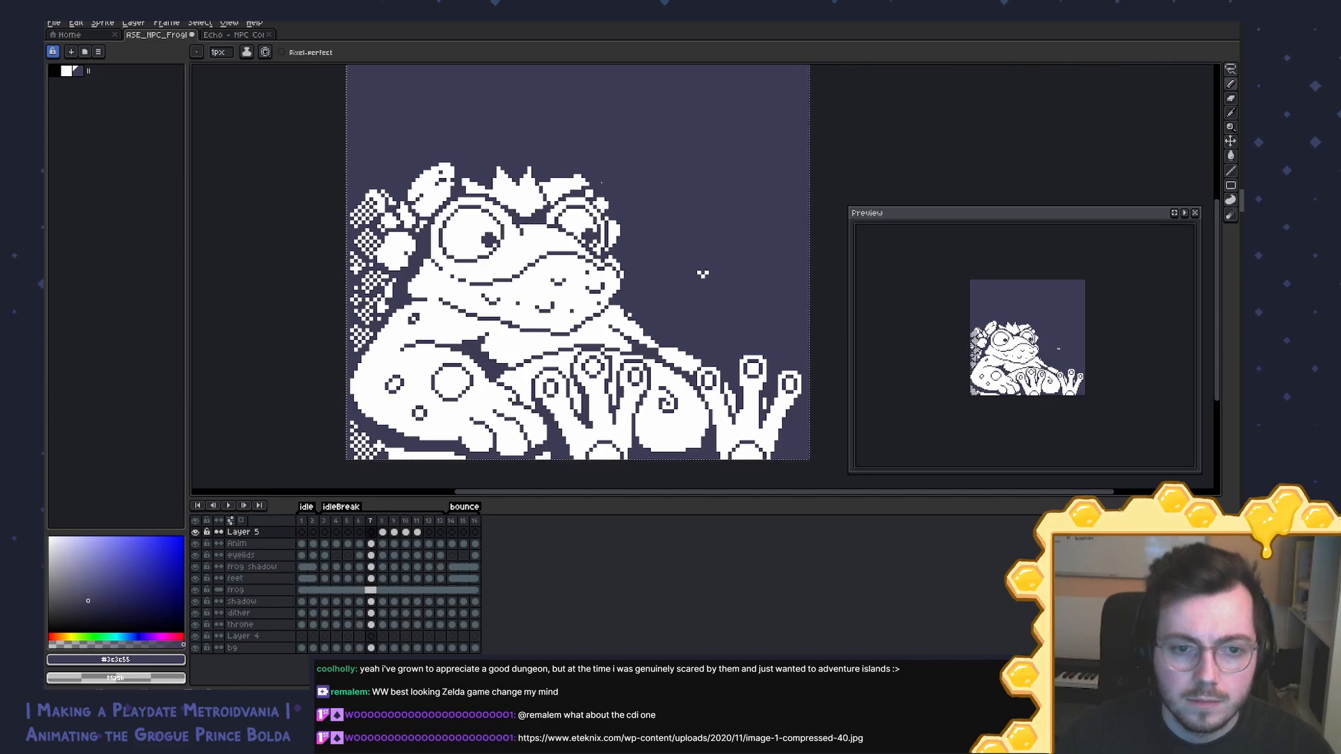
key("Right")
key("Left")
key("Right")
key("Left")
key("Right")
key("Left")
key("Right")
Step: Retouch the chin line below the mouth on frame 8, alternating white and #3c3c55 pixels, and compare it with frame 7
left_click_drag(601, 182, 693, 153)
scroll(701, 278, "up", 1)
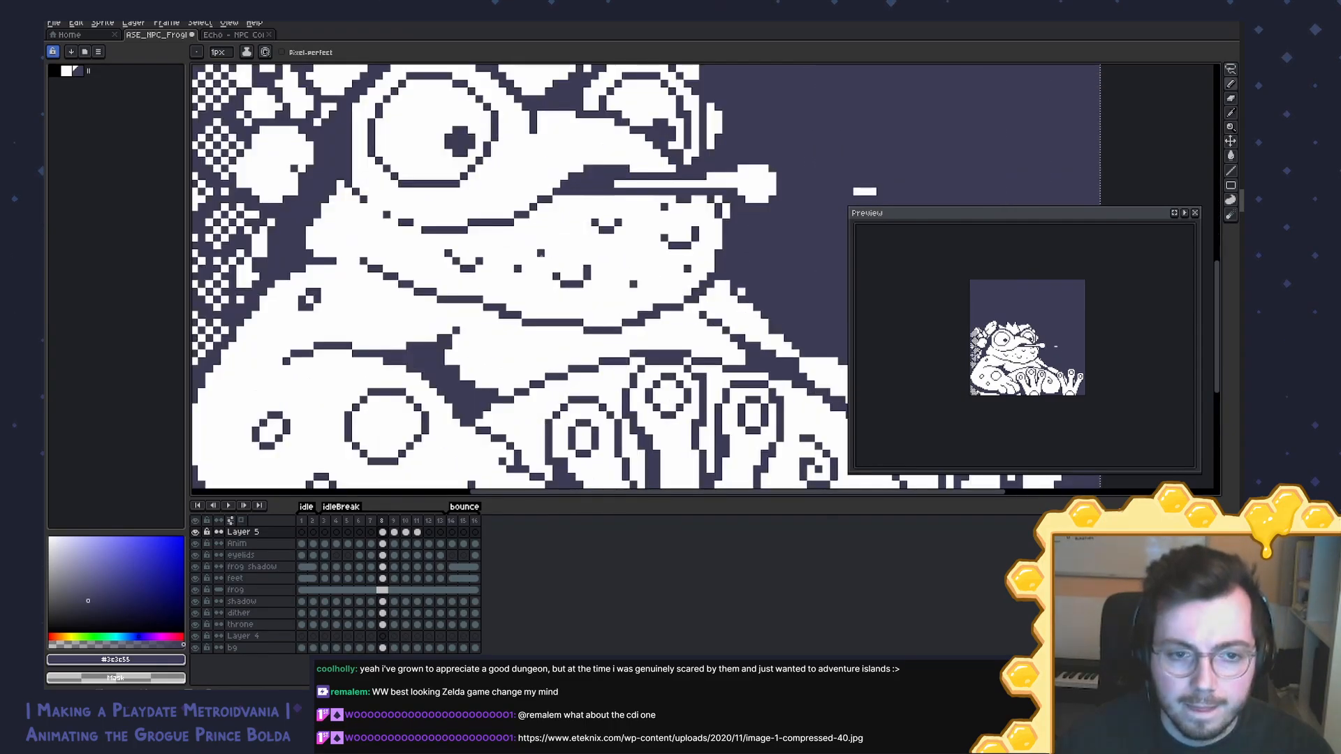
key("x")
key("x")
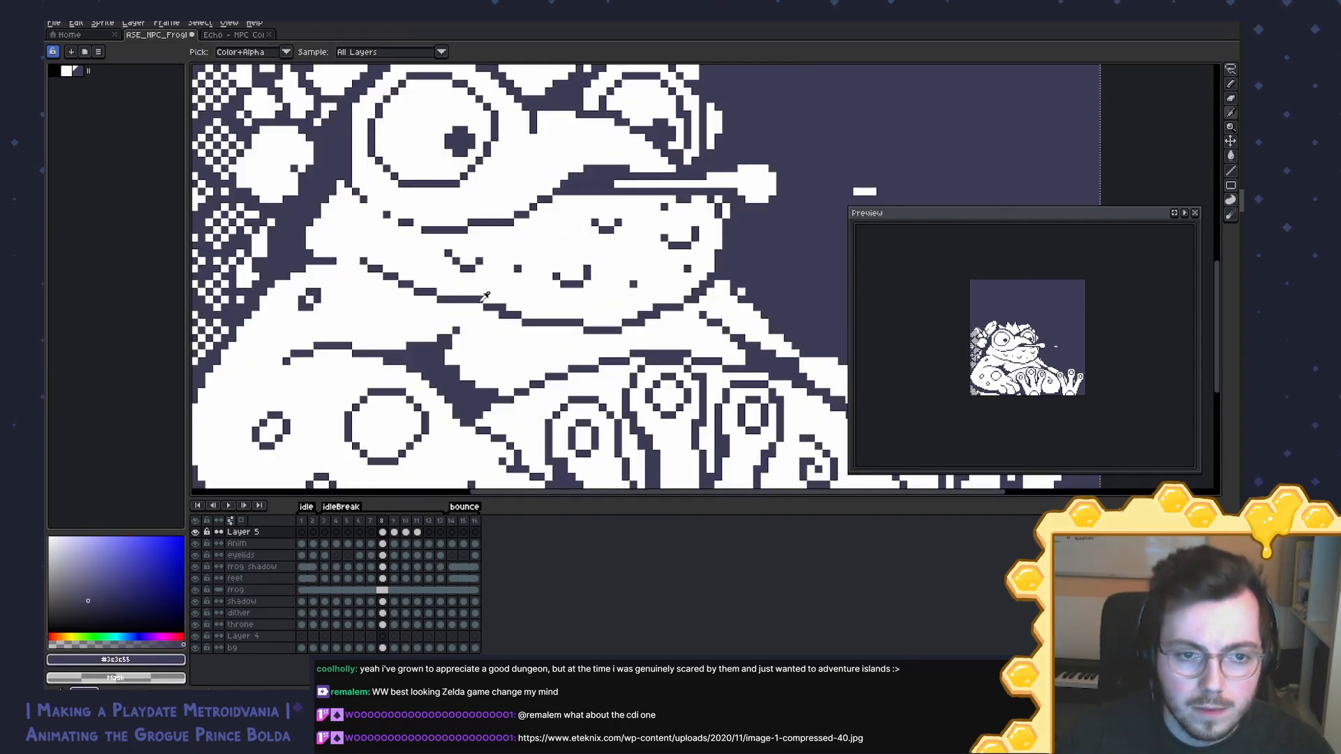
key("x")
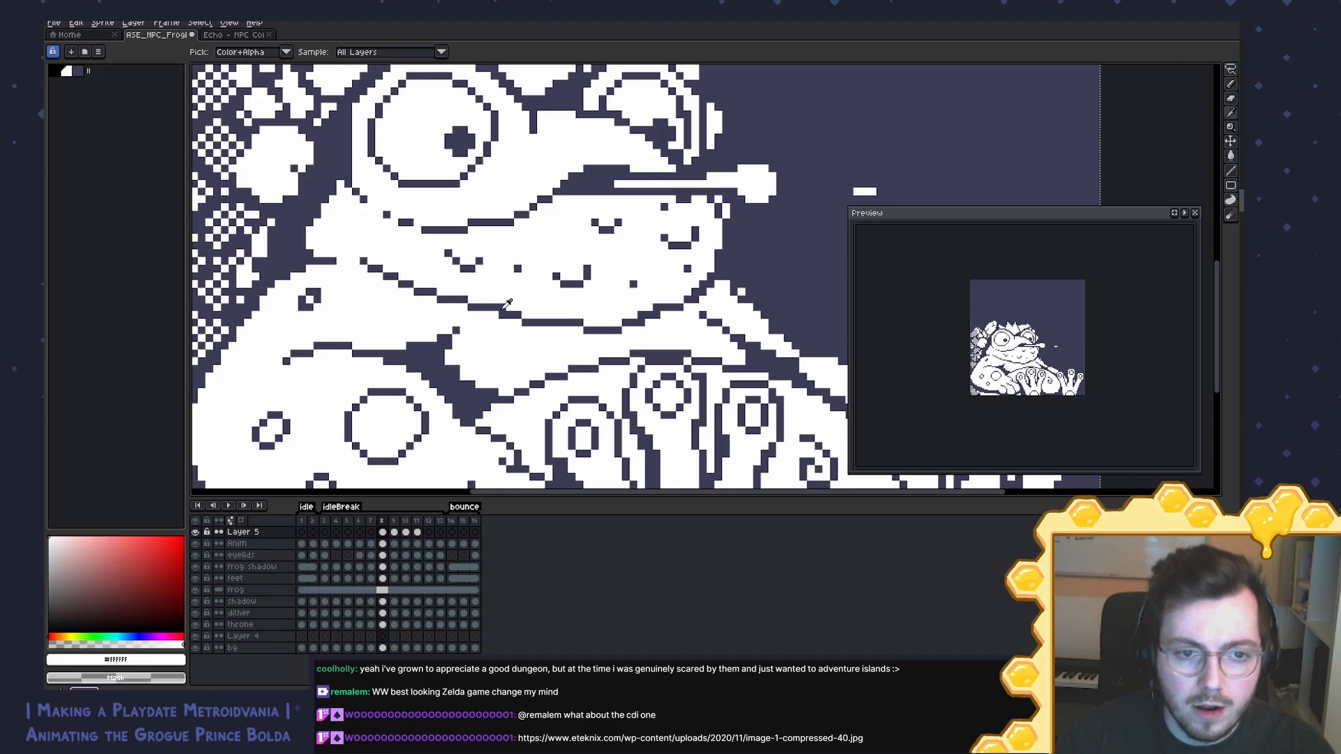
key("x")
key("x")
key("x")
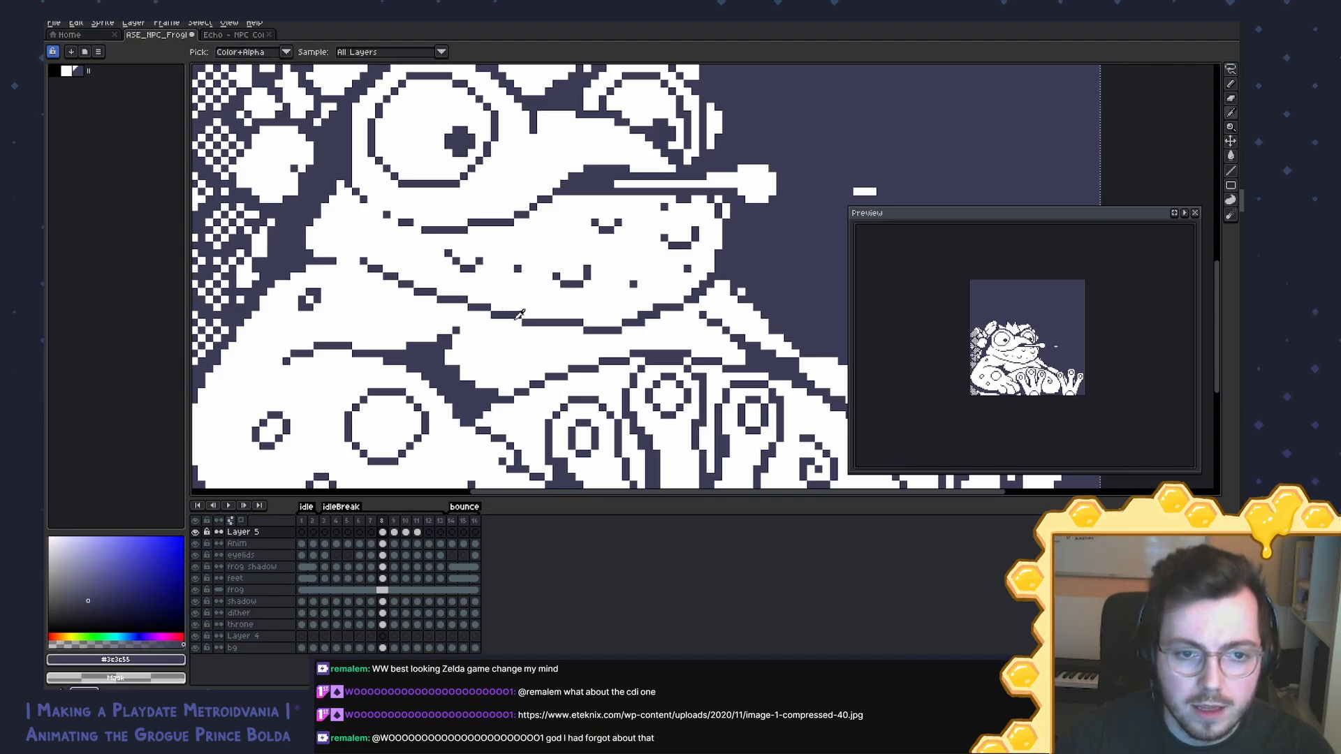
key("x")
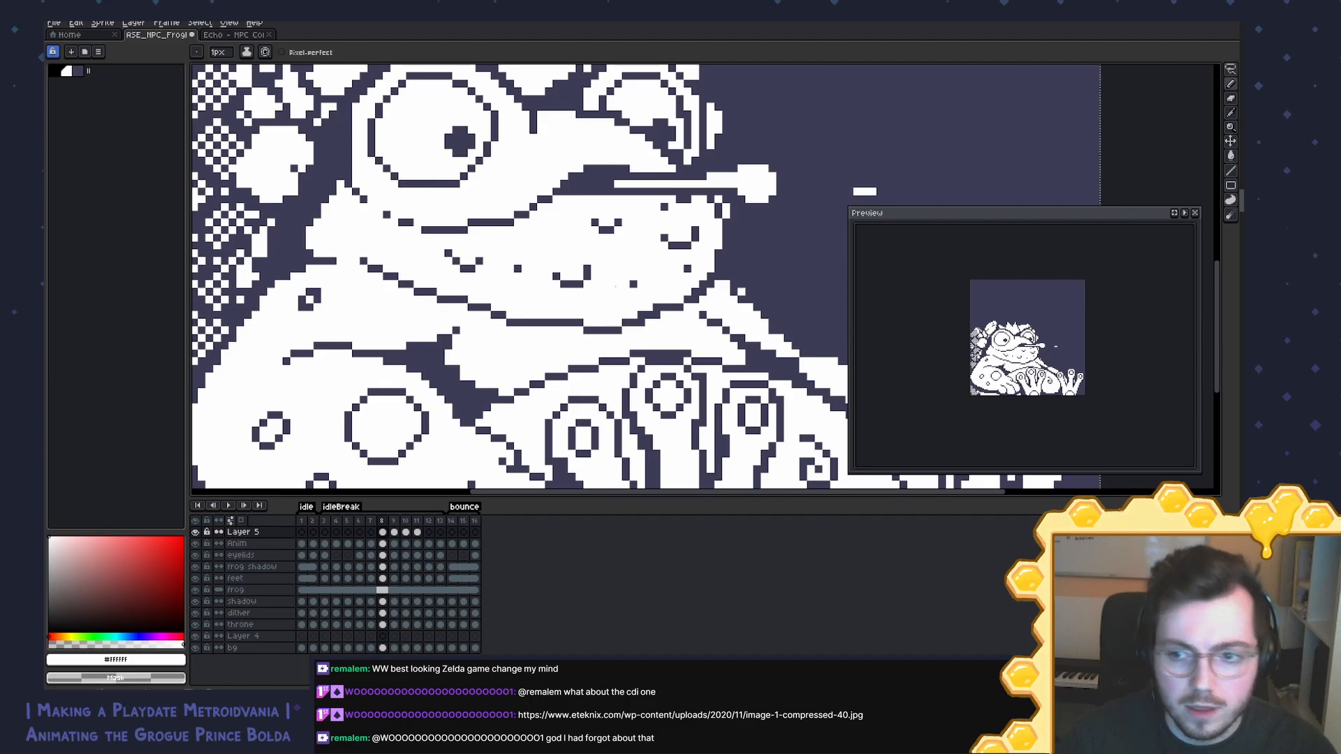
key("Left")
key("Right")
key("Left")
key("Right")
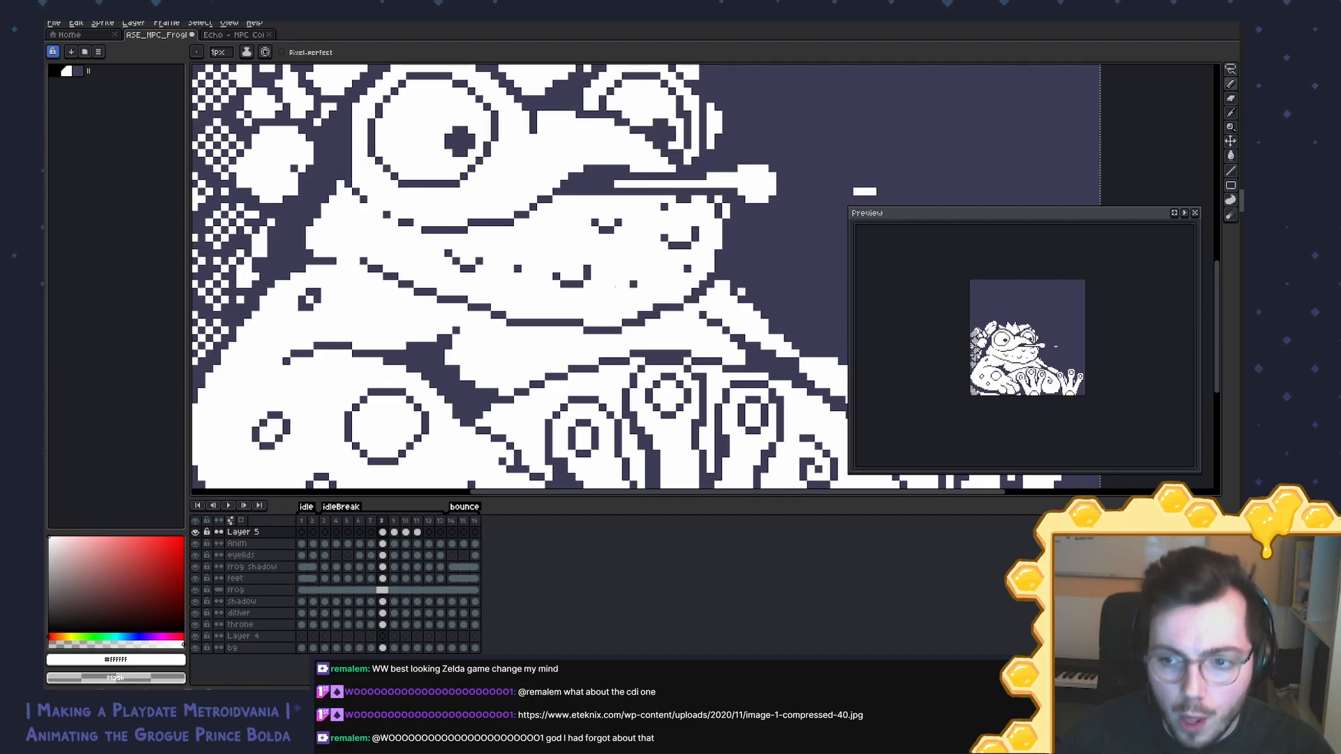
Step: Reshape the lower curve of the frog's chin outline in frame 8 on Layer 5, using the sampled dark outline colour and white
key("Left")
key("Right")
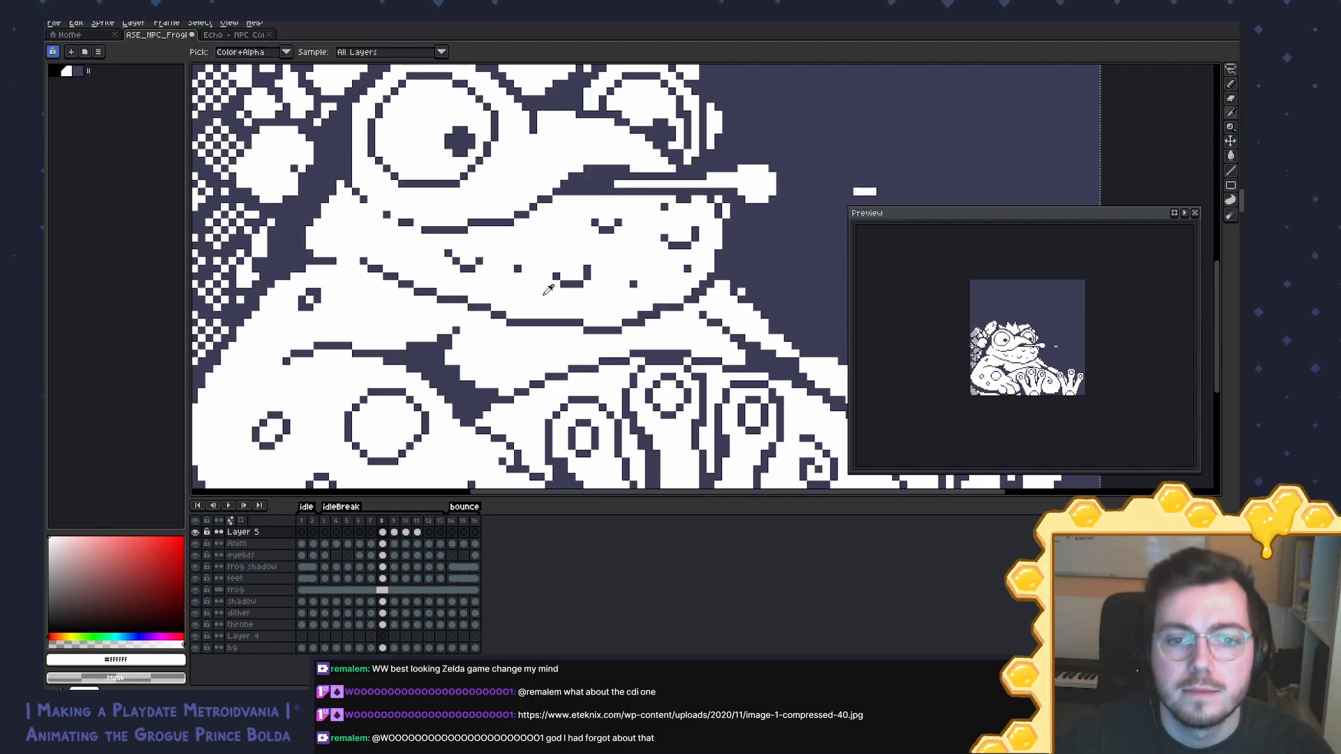
left_click(563, 315, "alt")
left_click(563, 317, "alt")
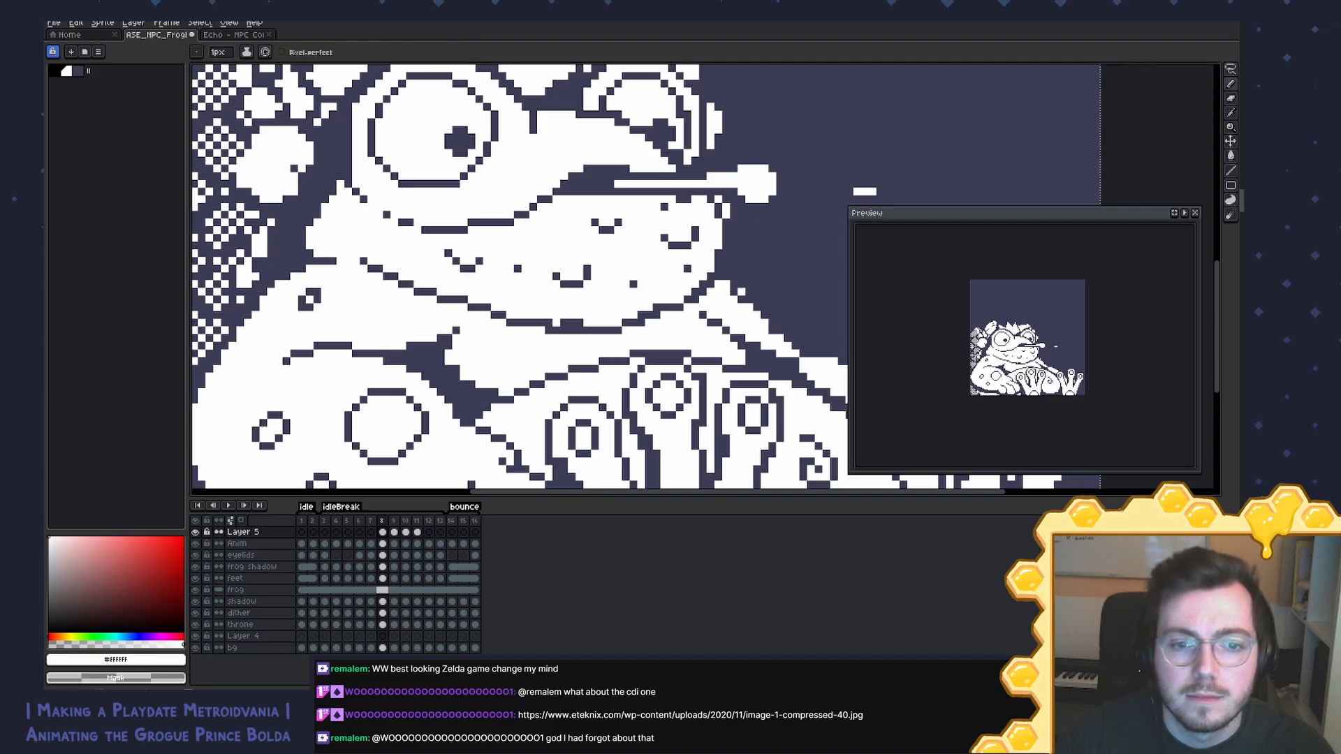
left_click_drag(579, 323, 541, 323)
left_click(533, 323, "alt")
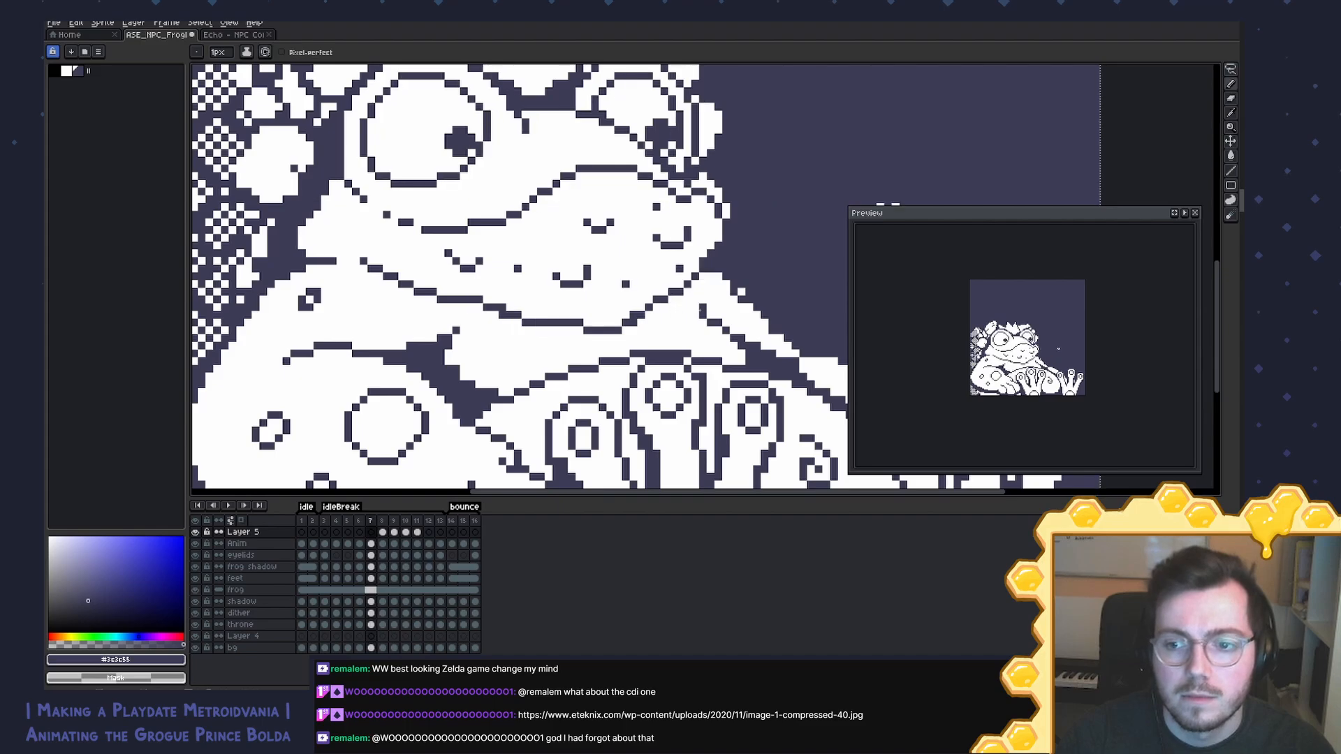
left_click(547, 338, "alt")
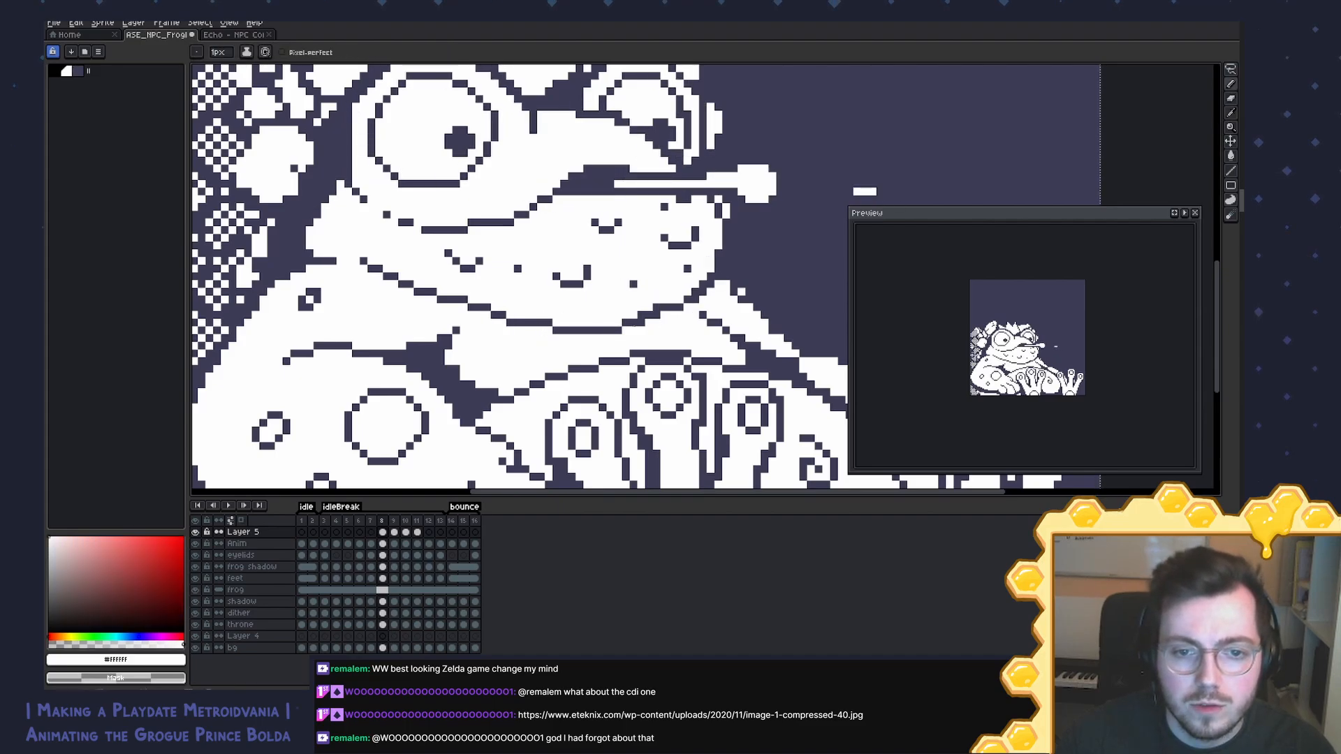
left_click(637, 320, "alt")
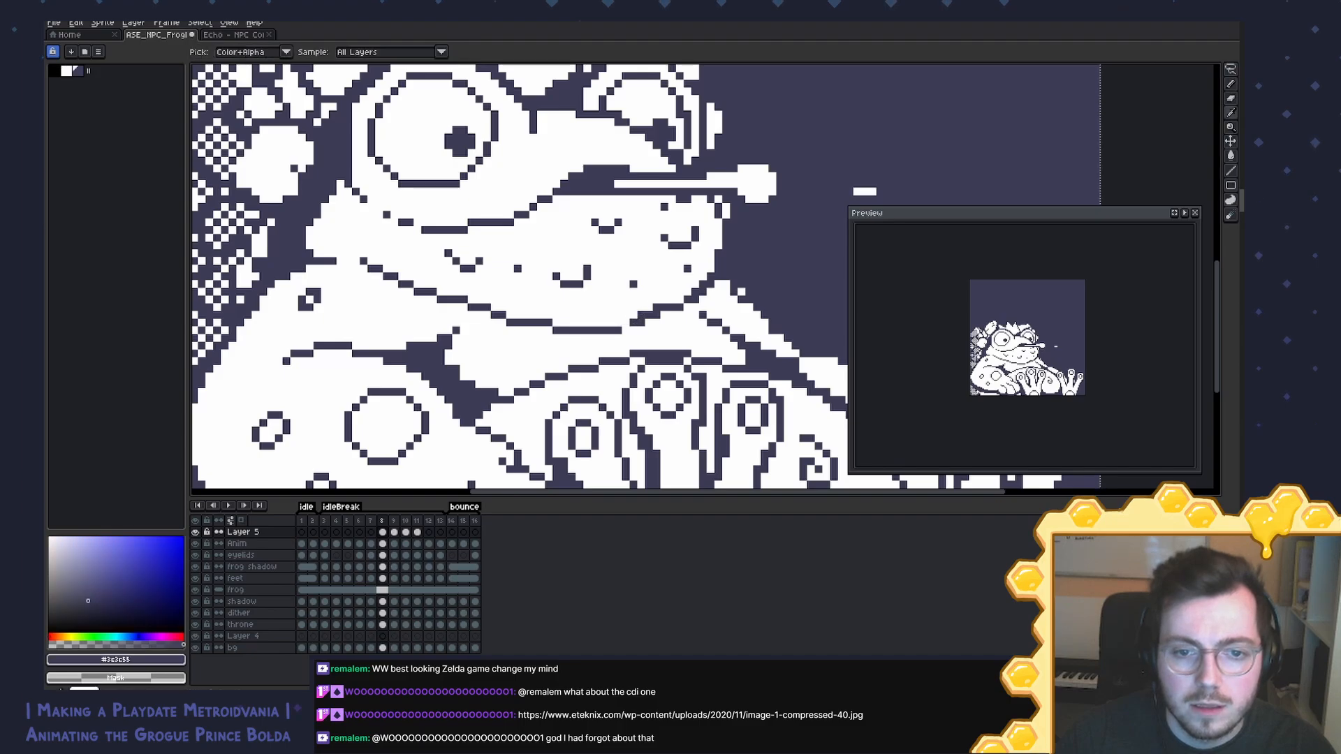
left_click(656, 308, "alt")
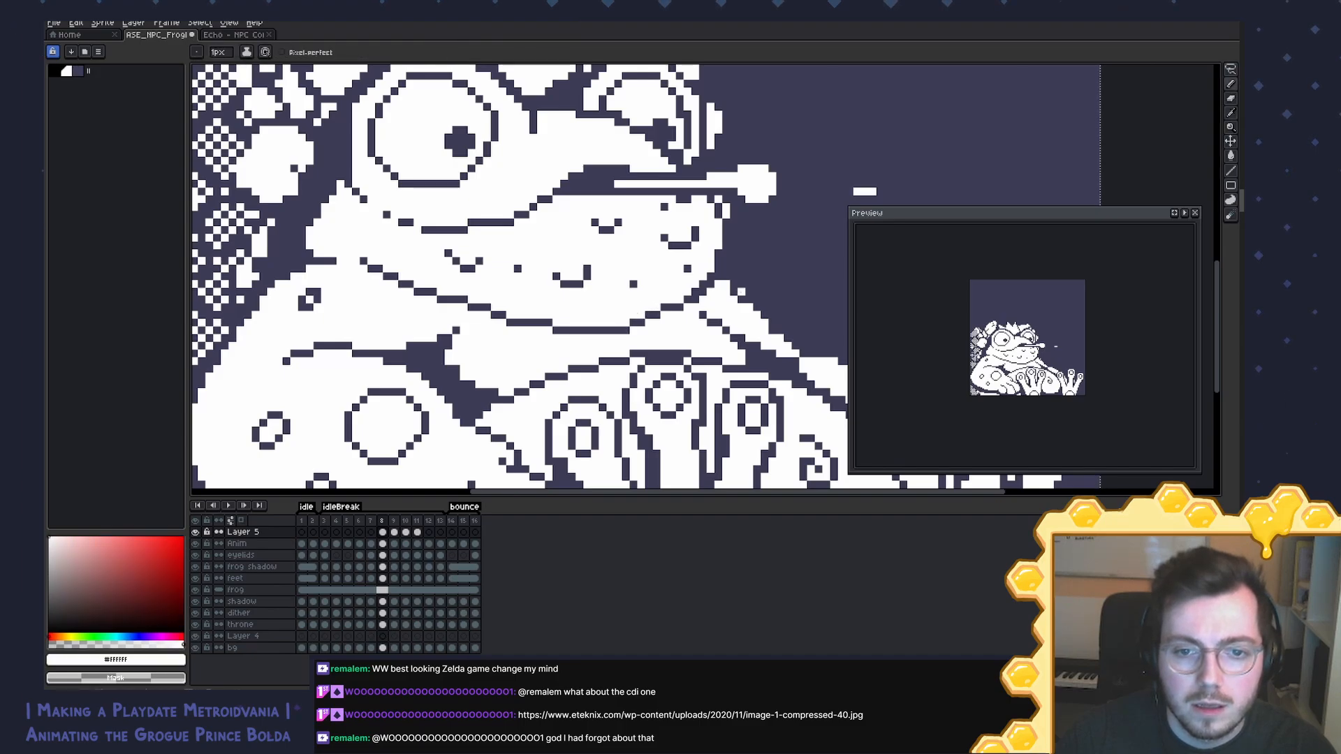
Step: Compare frames 7 and 8 repeatedly on Layer 5 to check how the frog's chin line moves between them
key("Left")
key("Up")
key("Right")
key("Left")
key("Right")
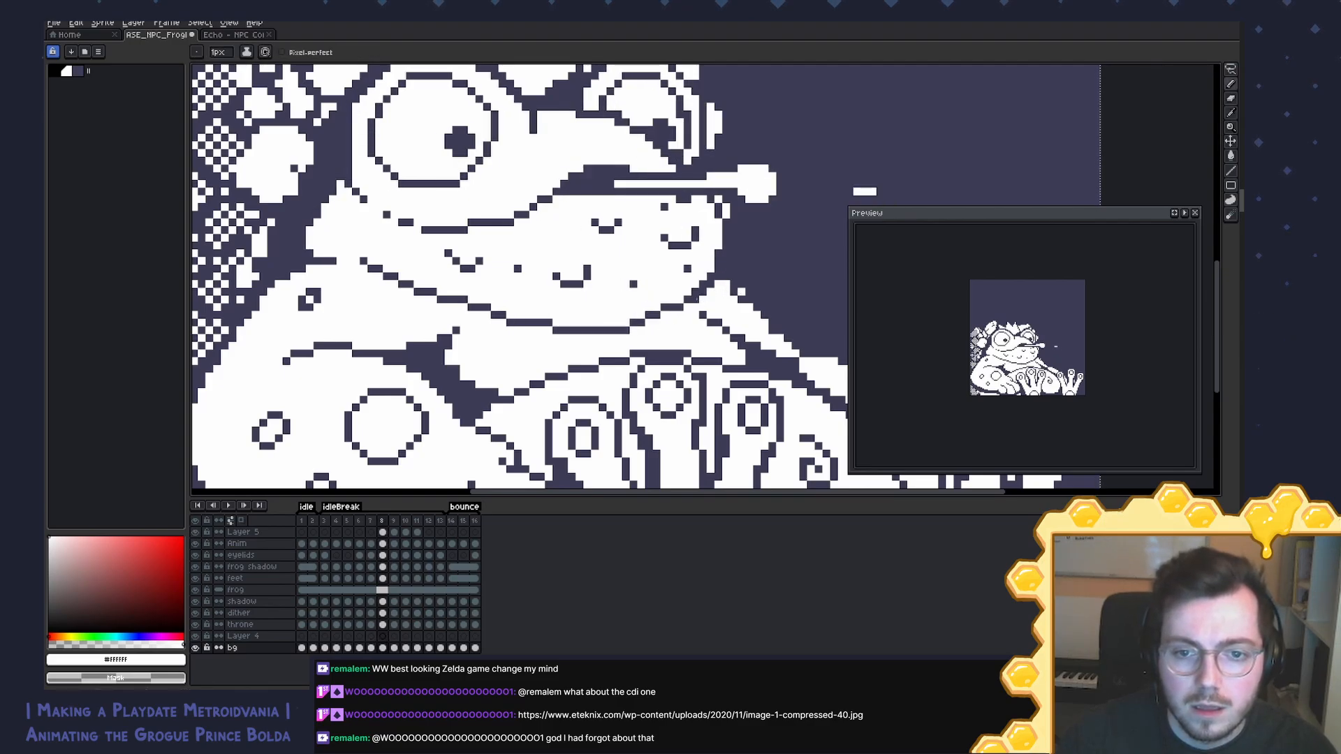
left_click(382, 532)
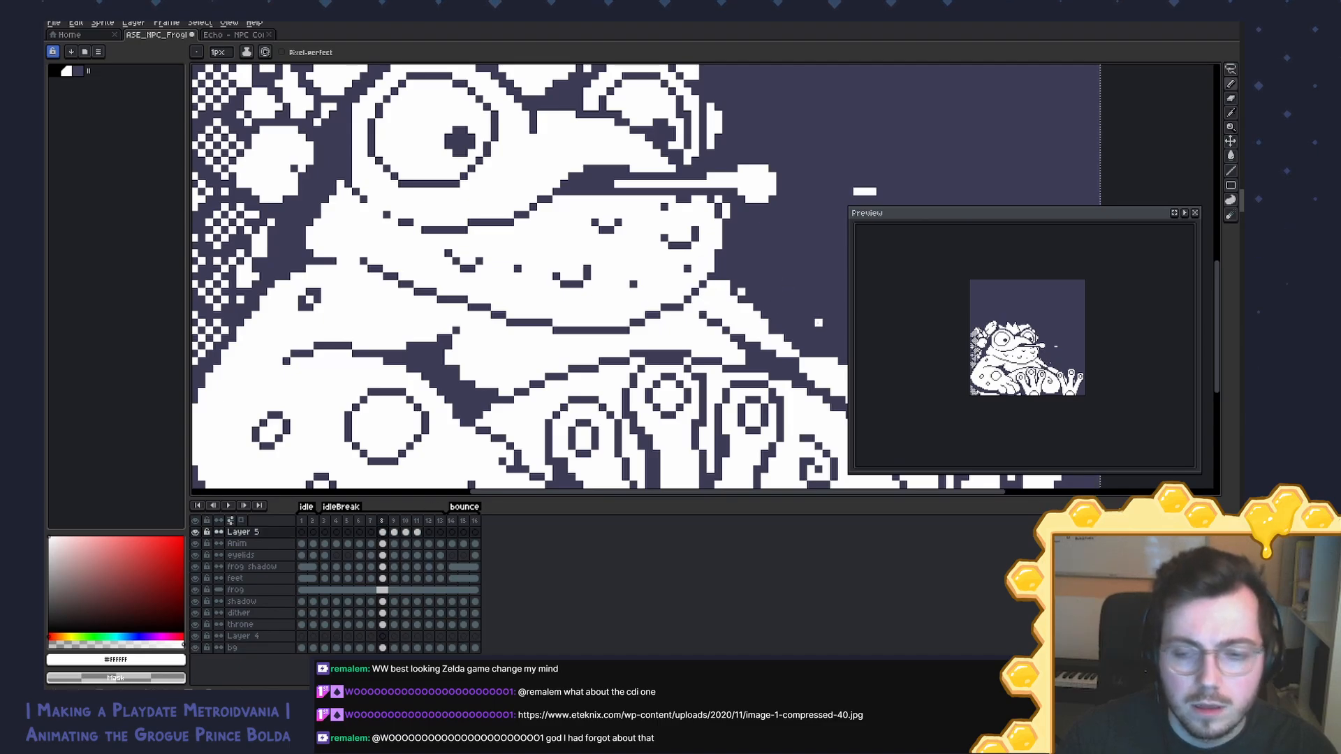
key("Left")
key("Right")
key("Left")
key("Right")
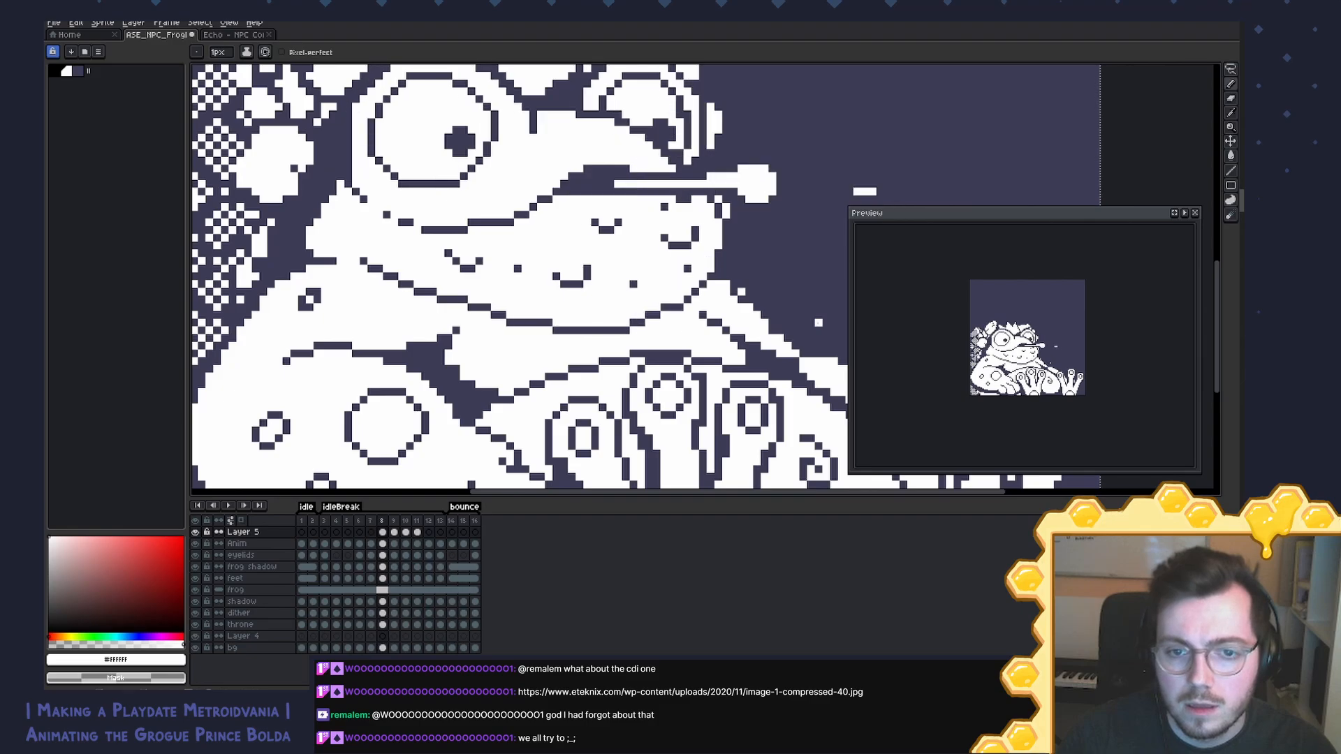
key("Left")
key("Right")
key("Left")
key("Right")
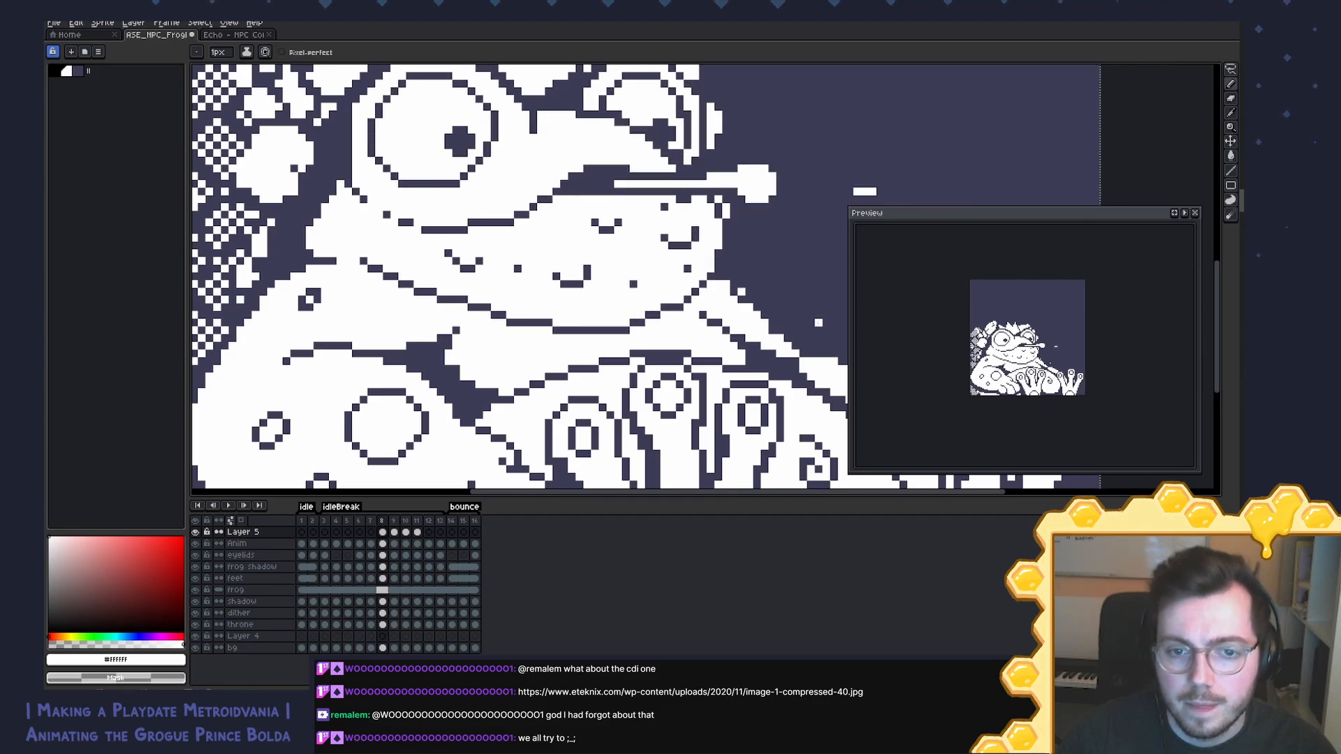
Step: Refine the right end of the chin outline in frame 8, checking it against frame 7, and save the sprite
left_click(684, 305, "alt")
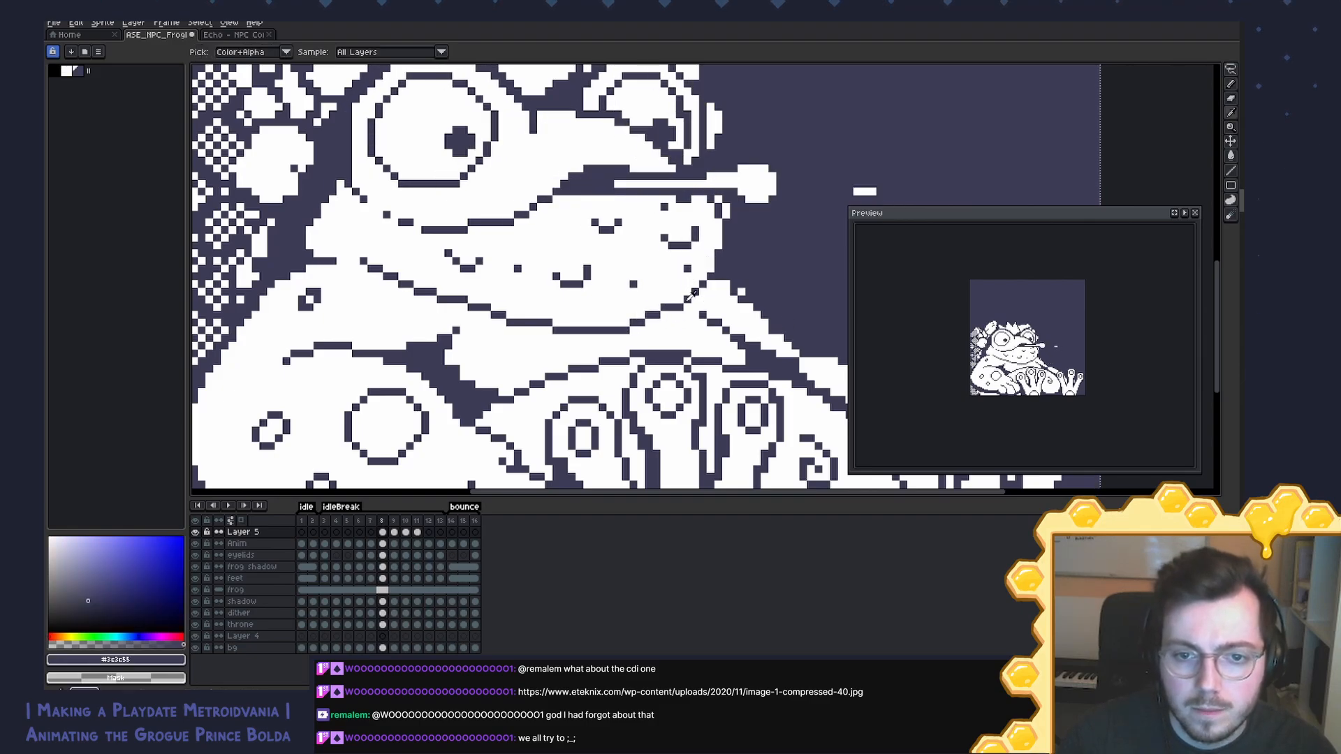
left_click(683, 309, "alt")
key("Left")
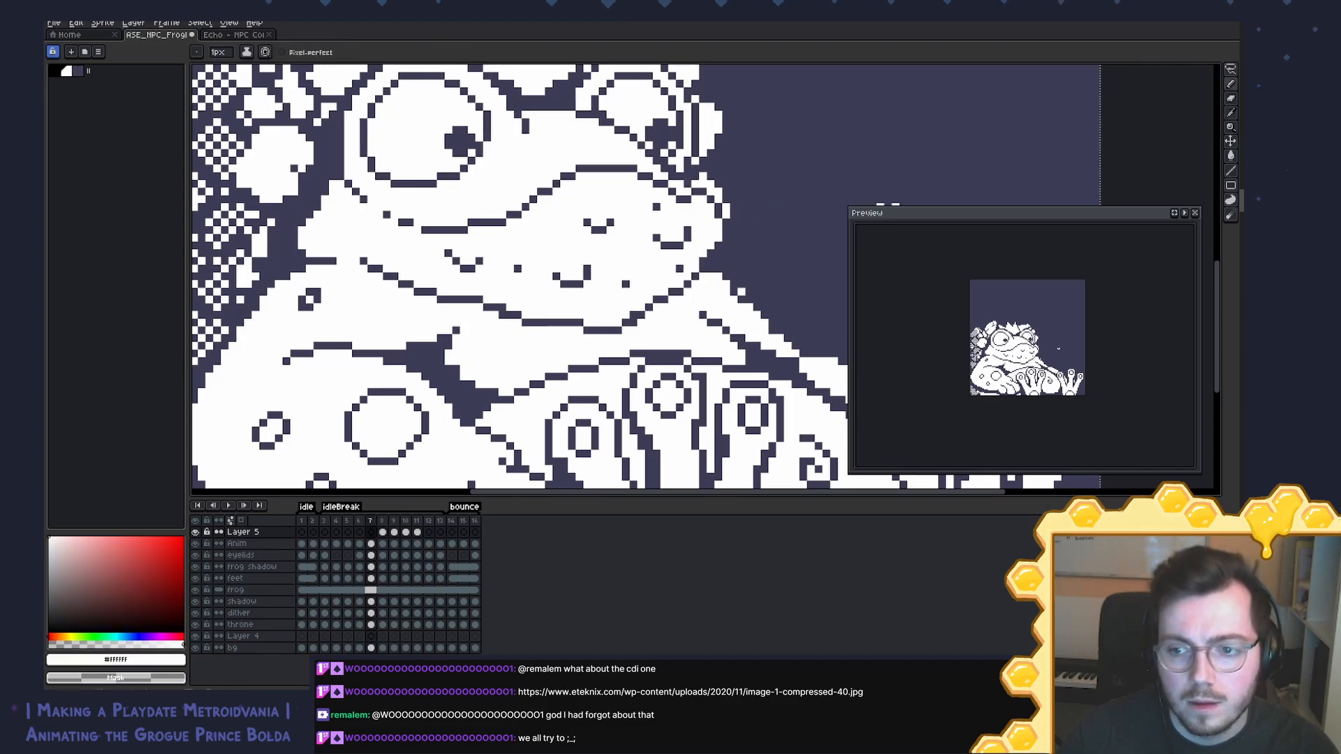
key("Right")
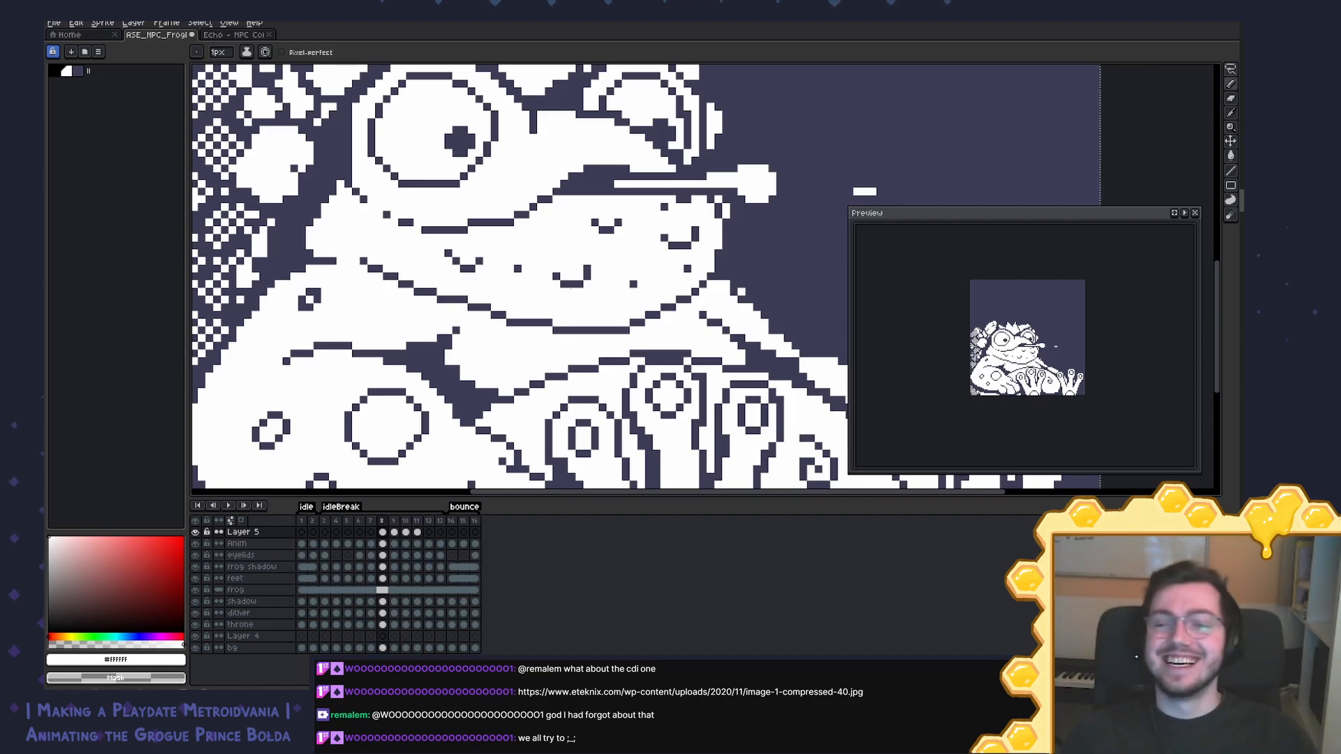
left_click_drag(571, 287, 535, 289)
key("ctrl+s")
key("Left")
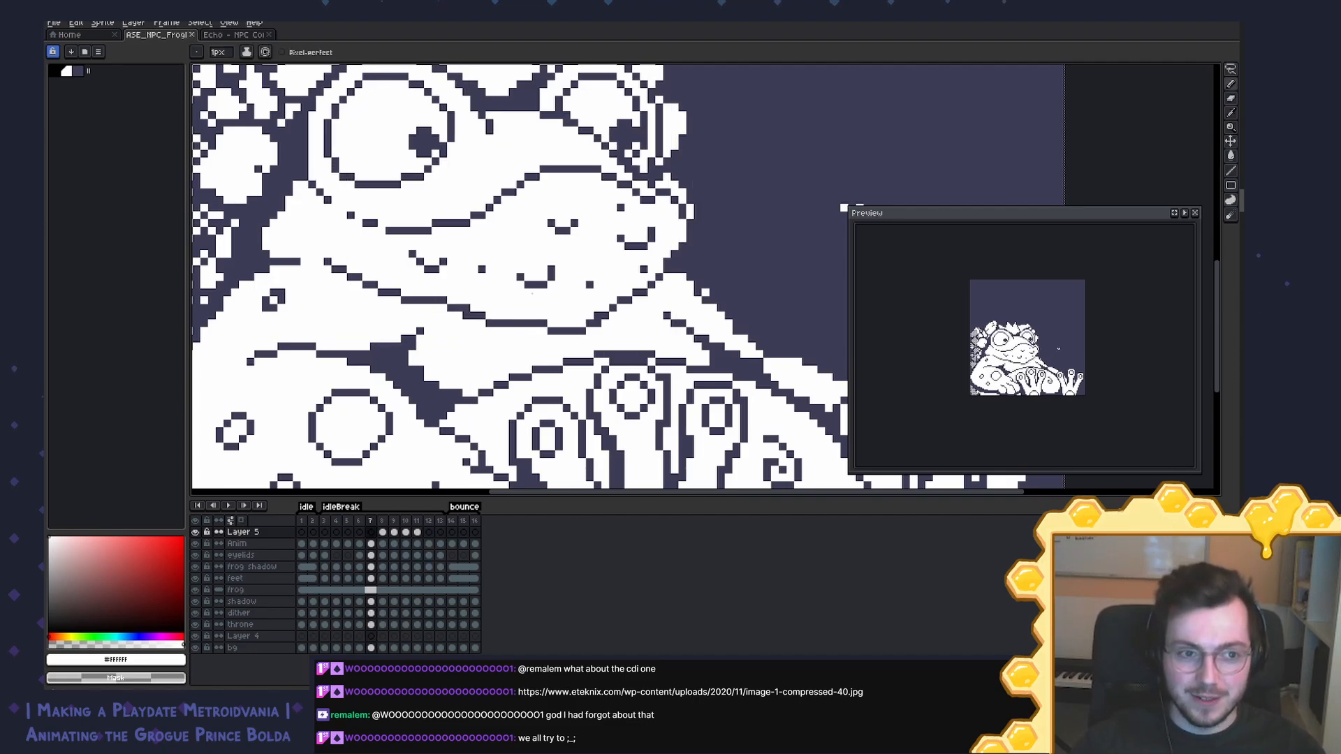
key("Right")
key("Left")
key("Right")
key("Left")
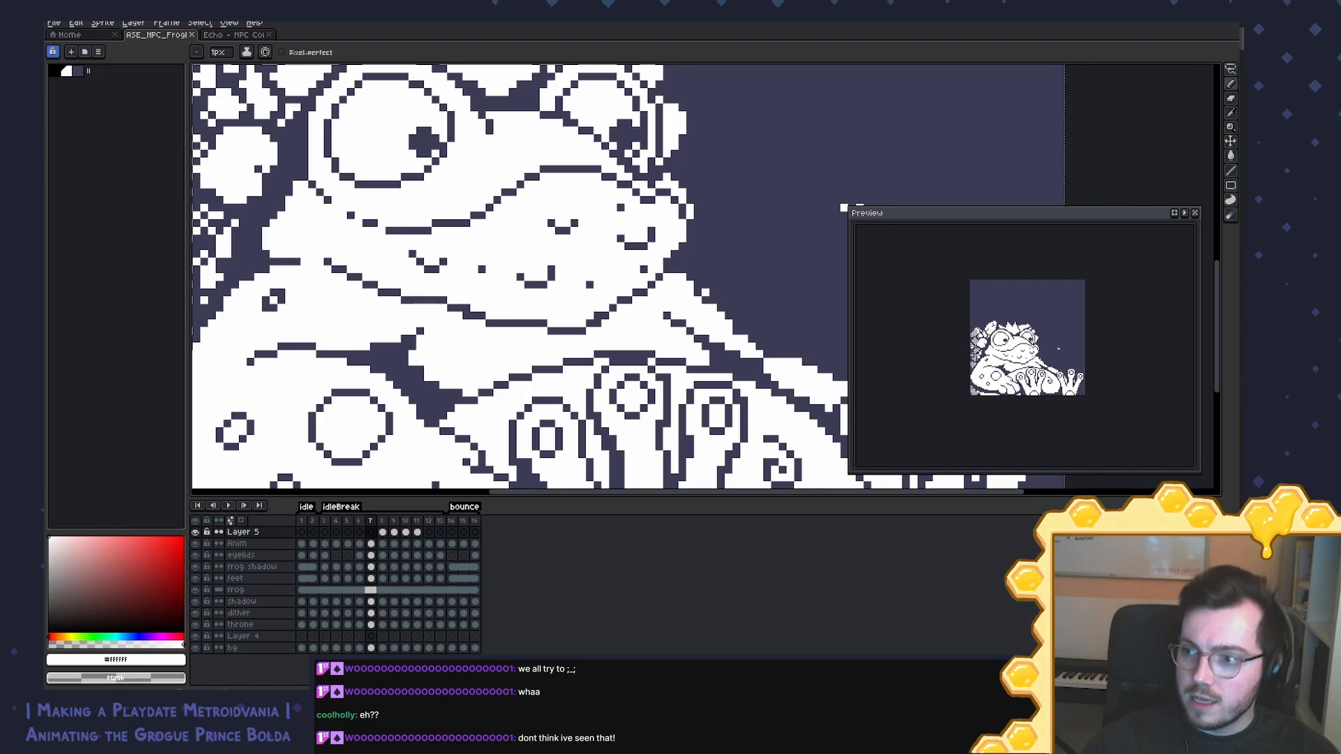
Step: Switch to the browser and replay the "Zelda GameCube [Space World 2000 Tech Demo]" video from the start
key("alt+Tab")
left_click(615, 365)
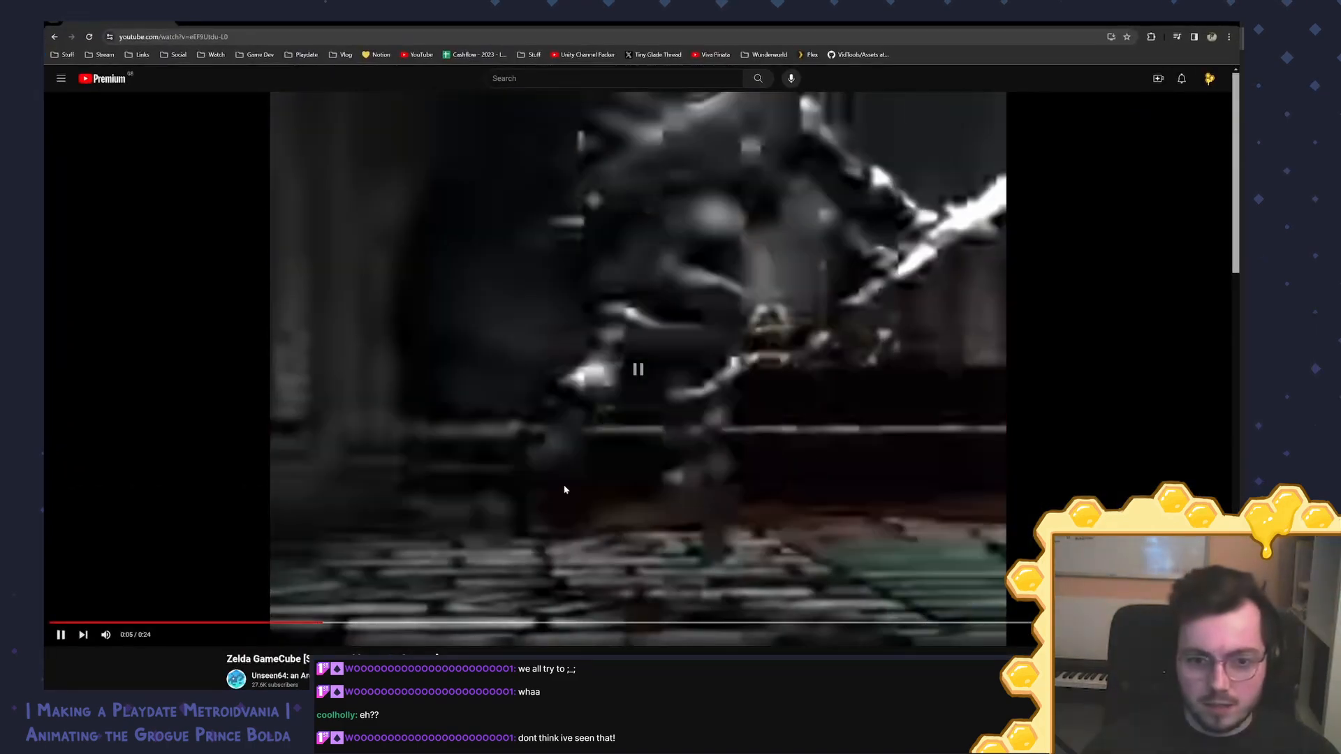
left_click(127, 624)
left_click(981, 570)
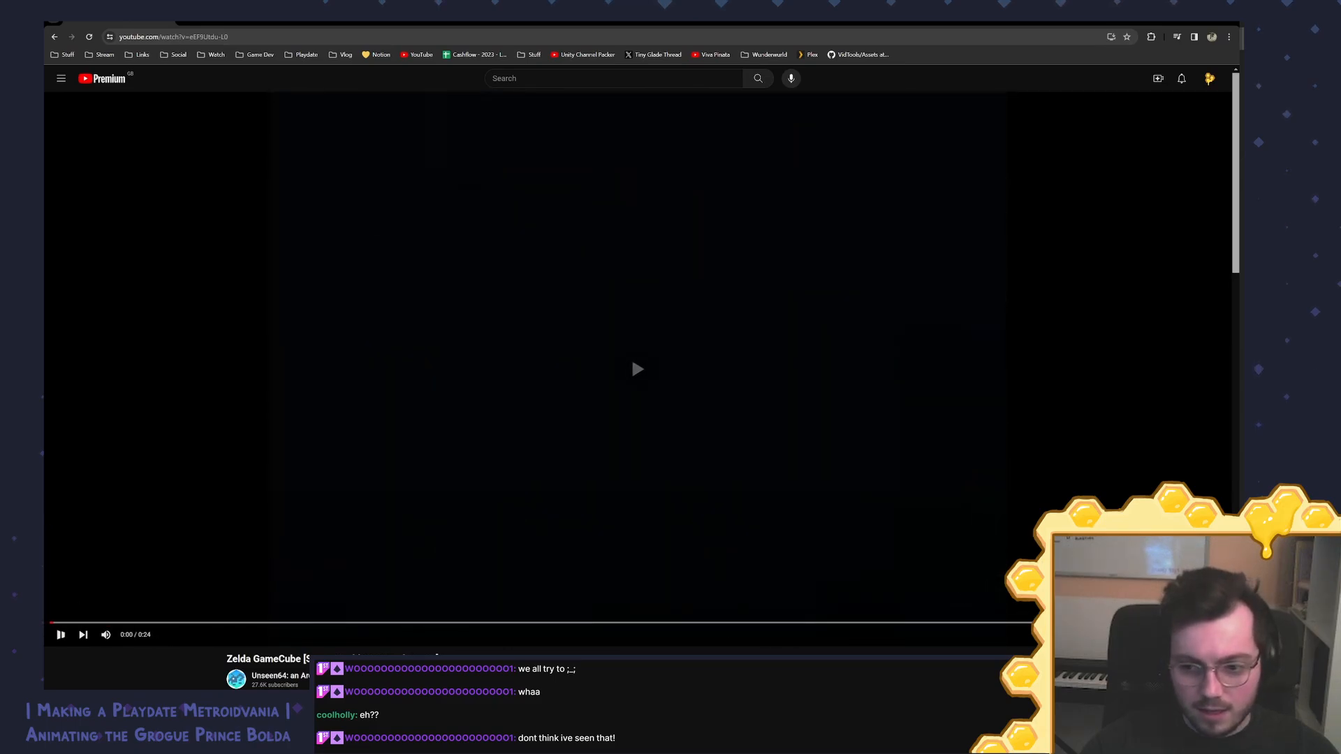
scroll(688, 409, "down", 2)
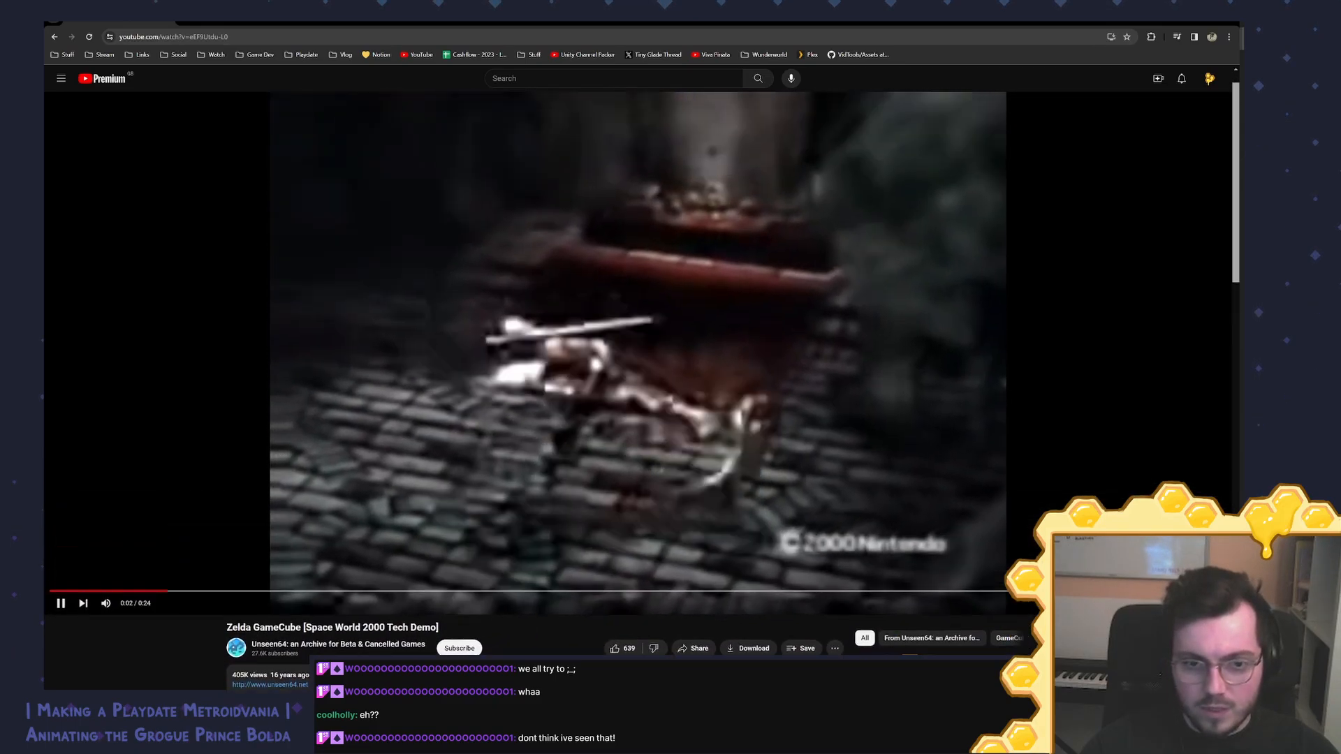
Step: View the "Zelda demo Nintendo Space World 2000 (GameCube)" video in the maximized browser, then return to Aseprite
left_click_drag(647, 24, 1240, 293)
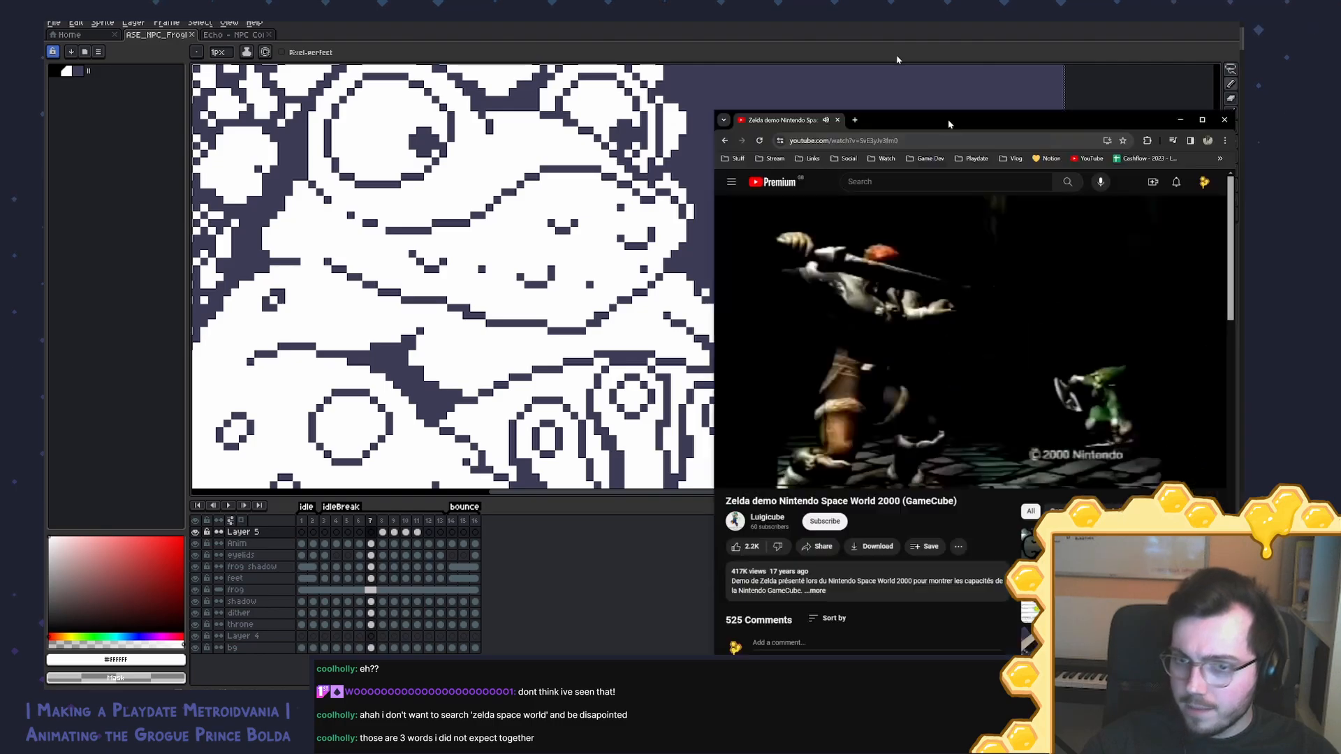
left_click_drag(951, 123, 901, 24)
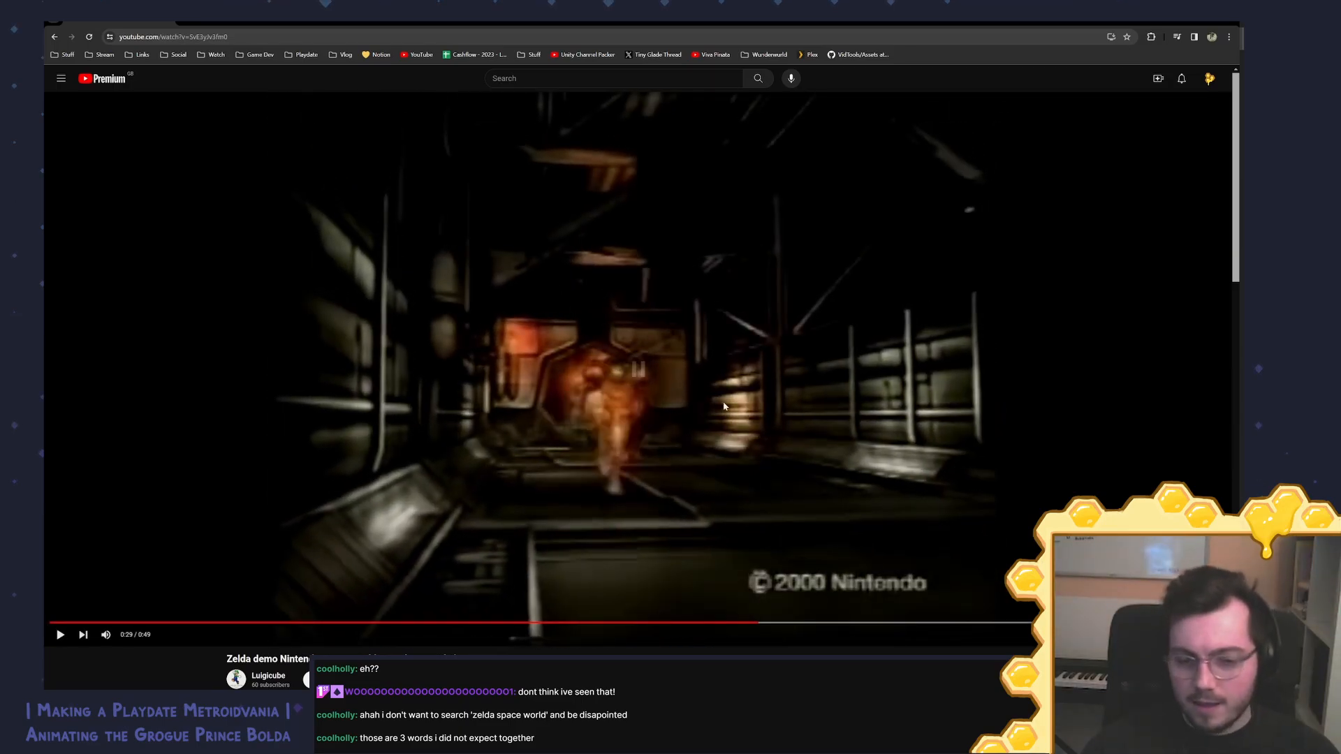
scroll(699, 375, "down", 2)
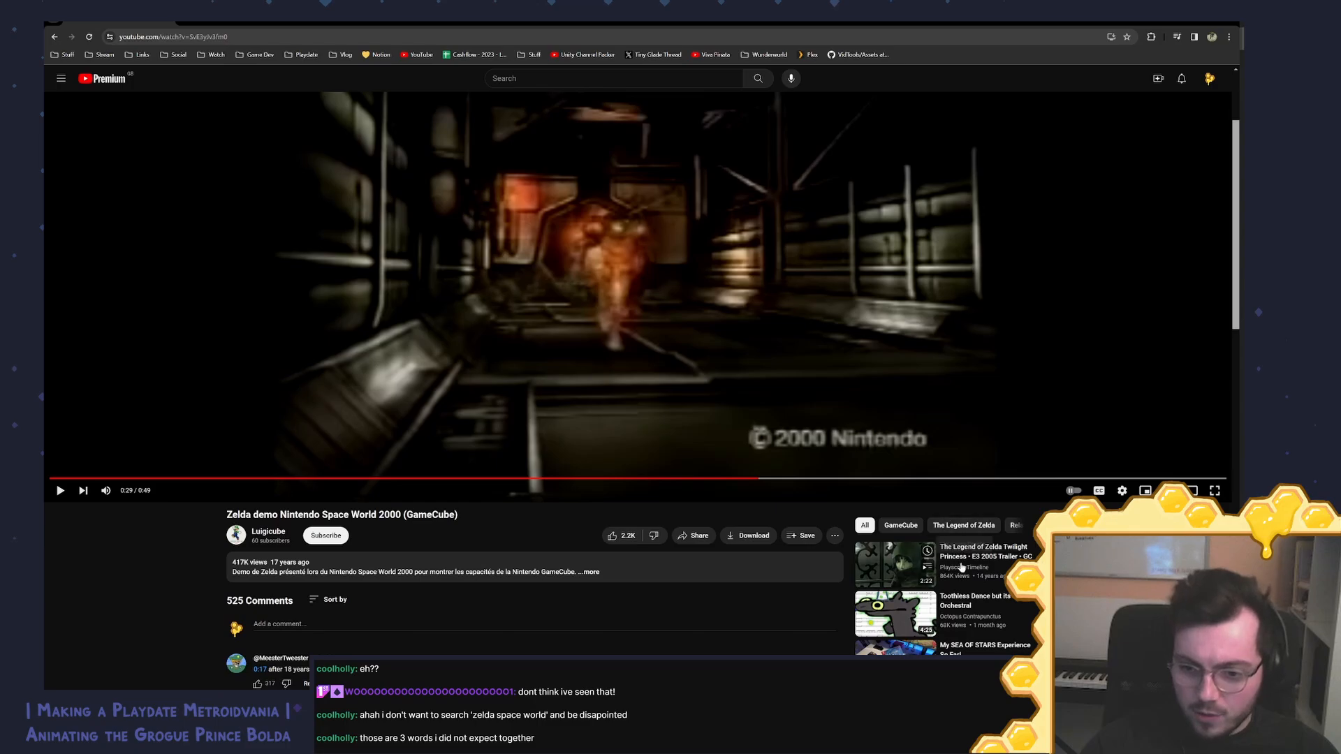
key("alt+Tab")
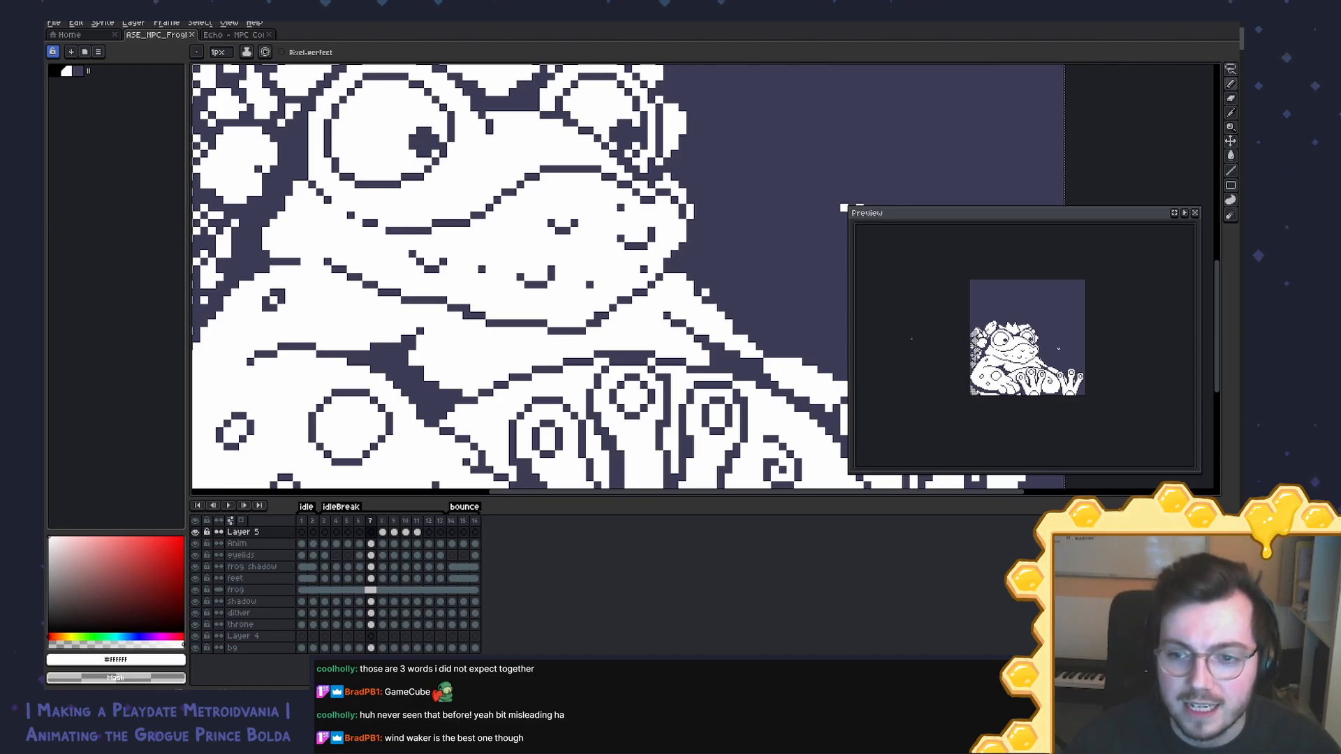
Step: Enlarge the frog inside the Preview window, narrow the window and move it clear of the frog artwork
scroll(824, 308, "down", 3)
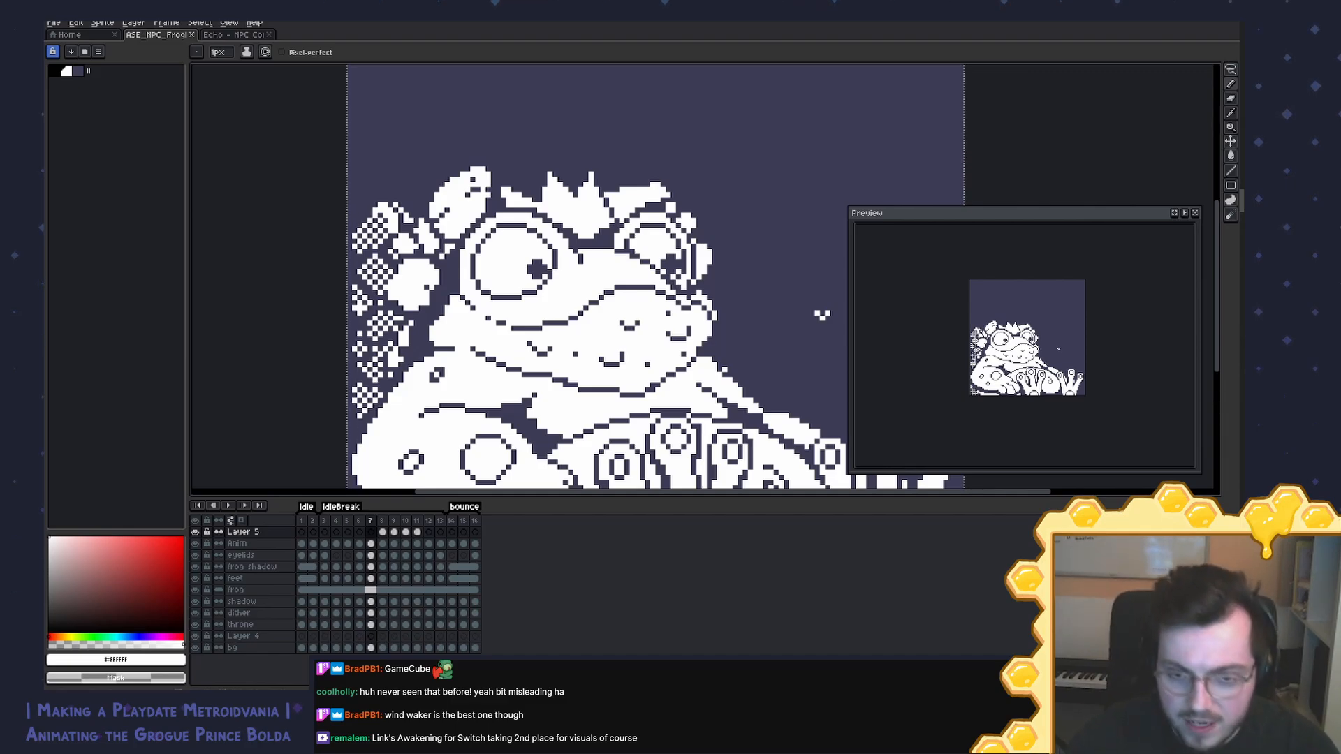
scroll(1025, 353, "up", 1)
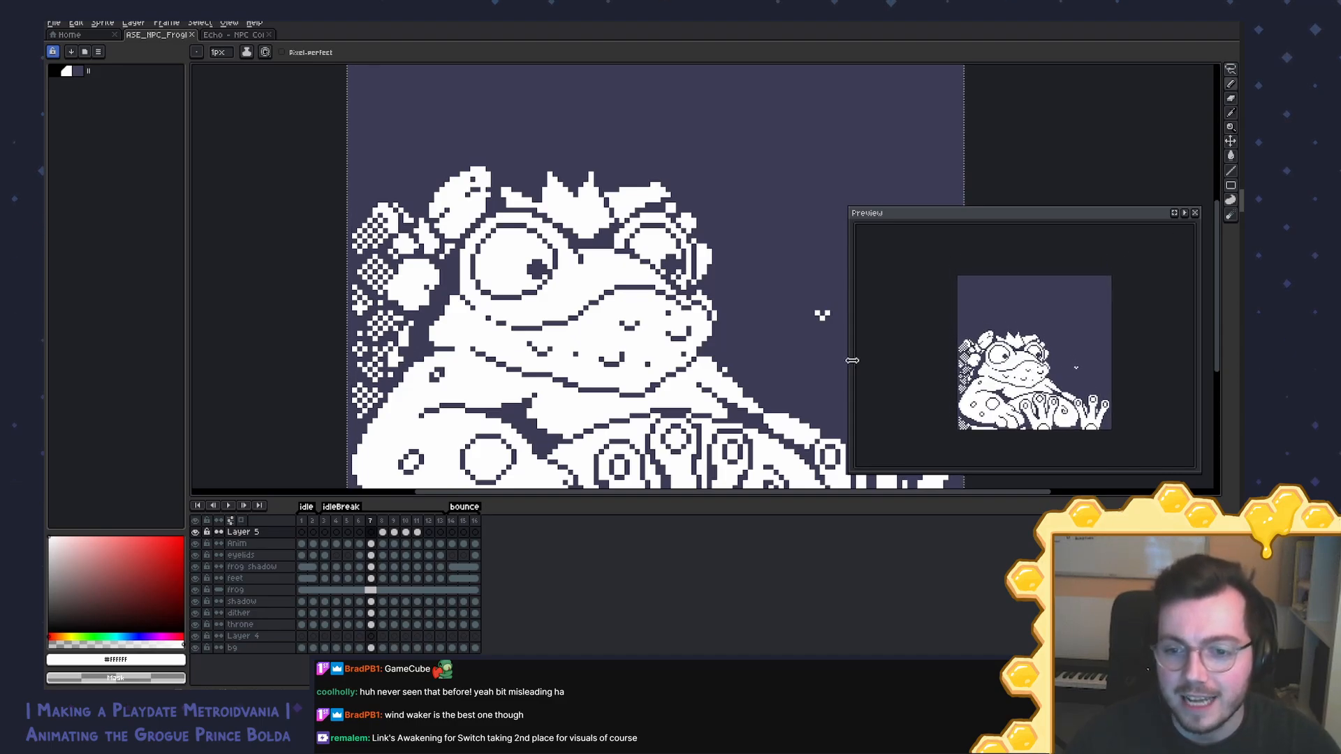
left_click_drag(849, 365, 1081, 337)
scroll(1104, 360, "up", 1)
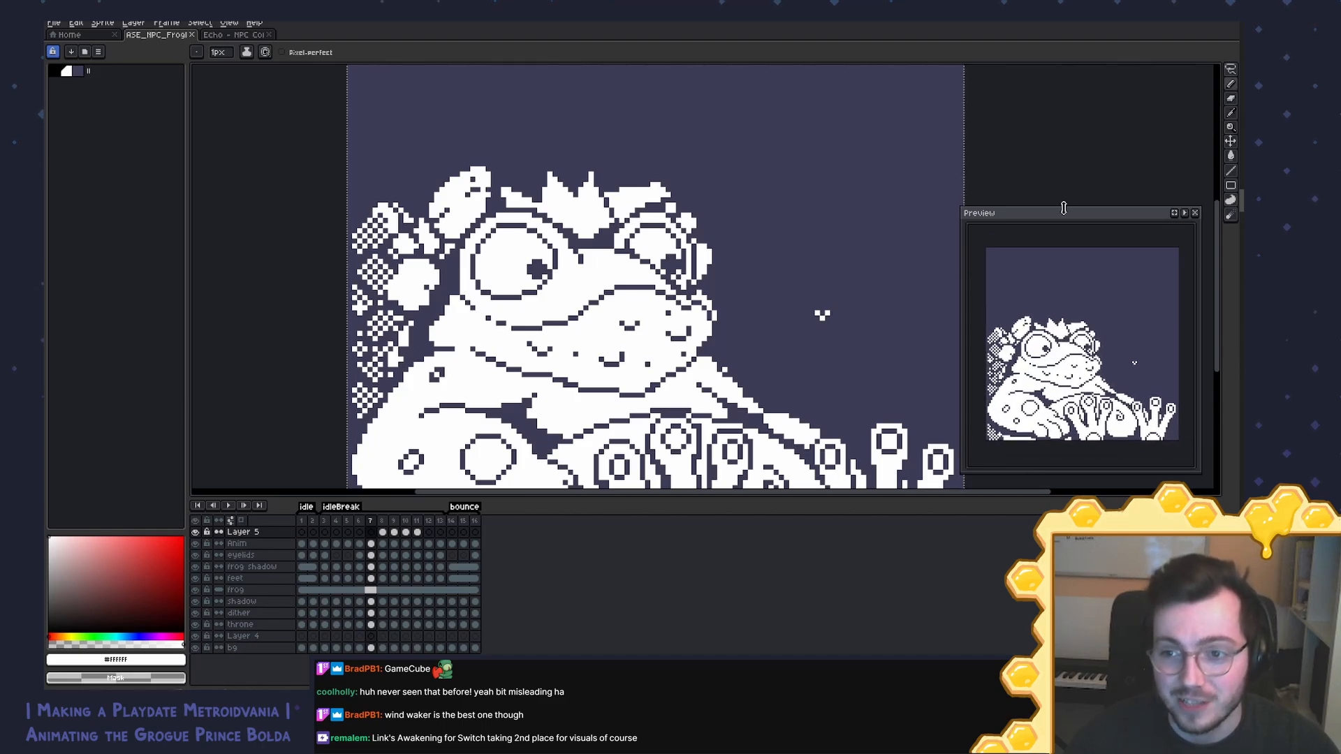
left_click_drag(1070, 217, 1079, 237)
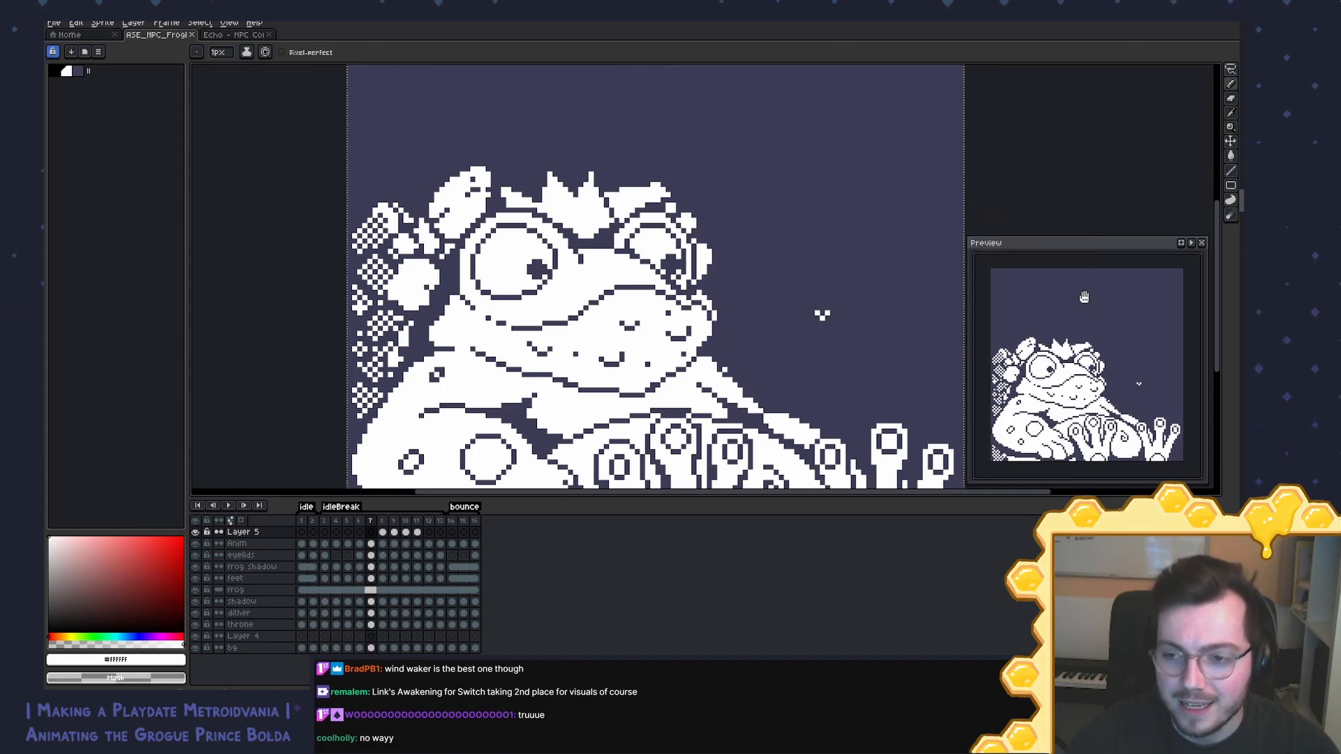
Step: Bring the whole frog into view on the canvas and save the sprite
scroll(726, 272, "down", 2)
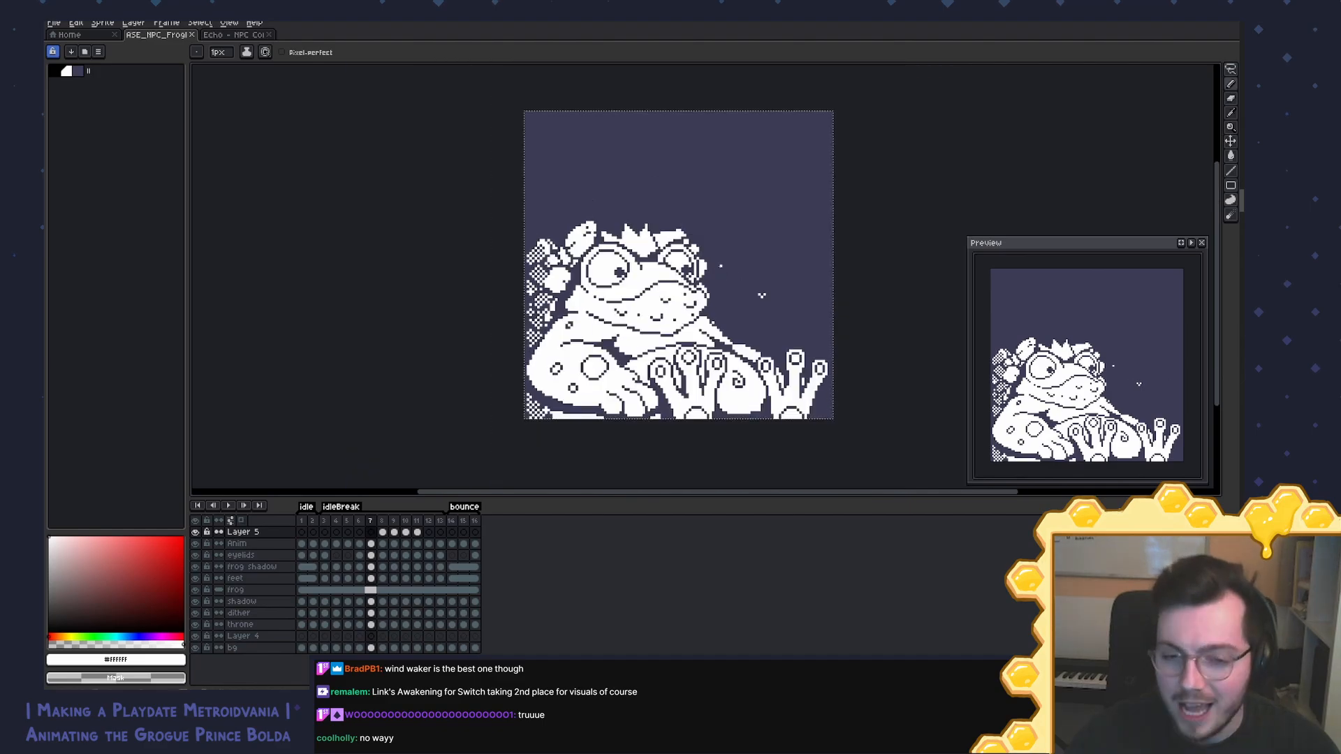
scroll(726, 272, "up", 1)
scroll(726, 272, "up", 1)
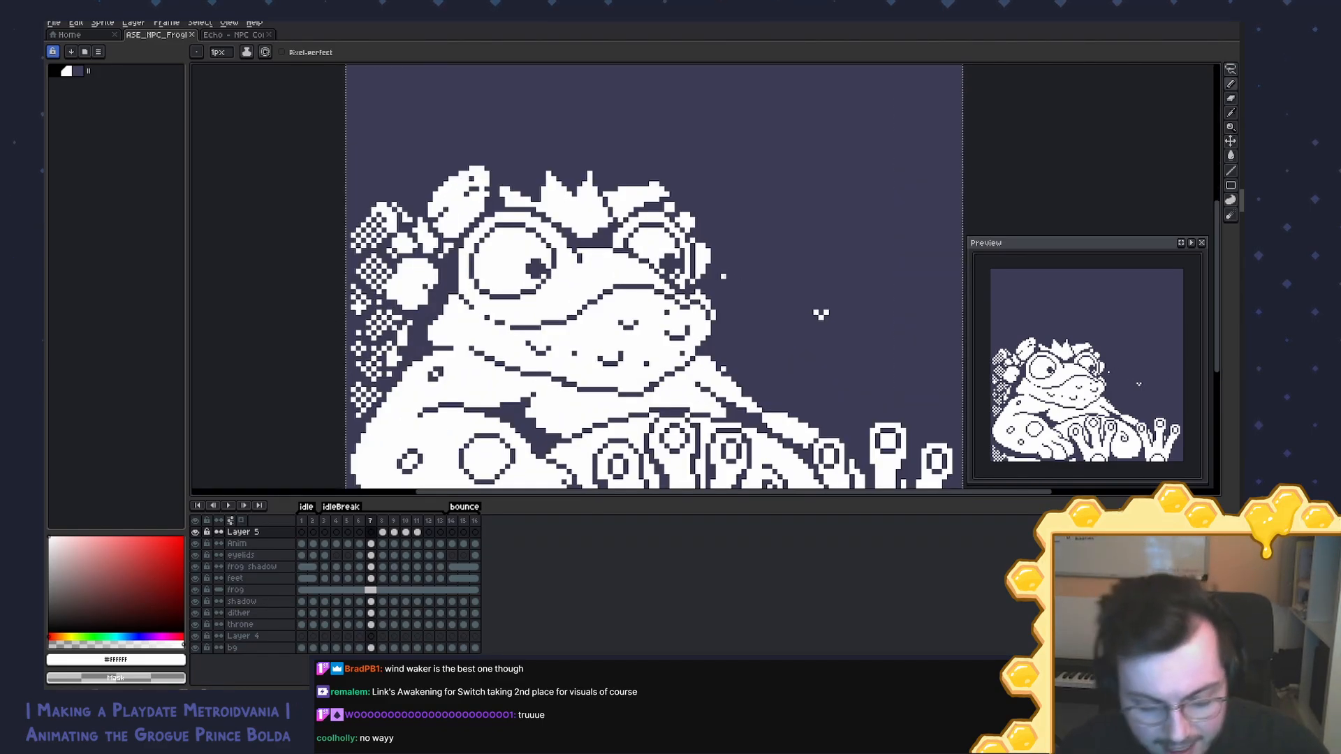
left_click_drag(728, 317, 680, 276)
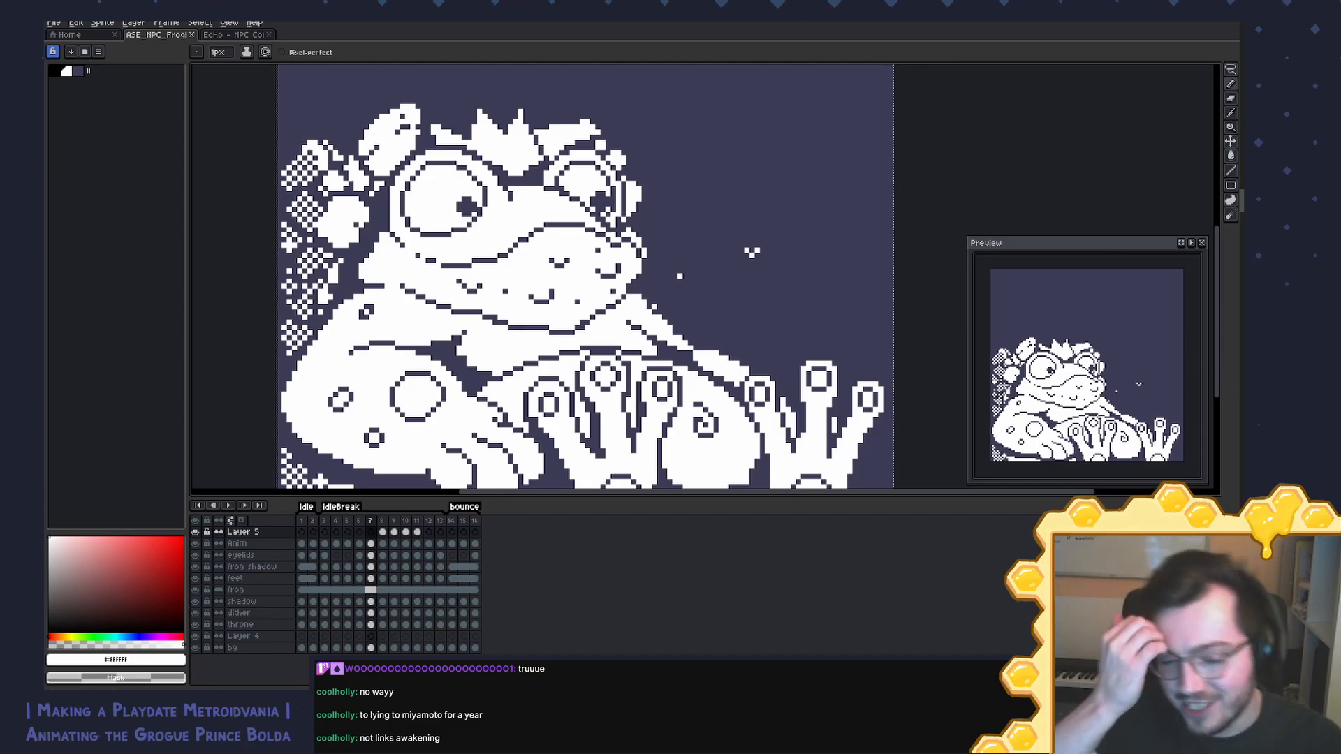
left_click_drag(717, 313, 698, 300)
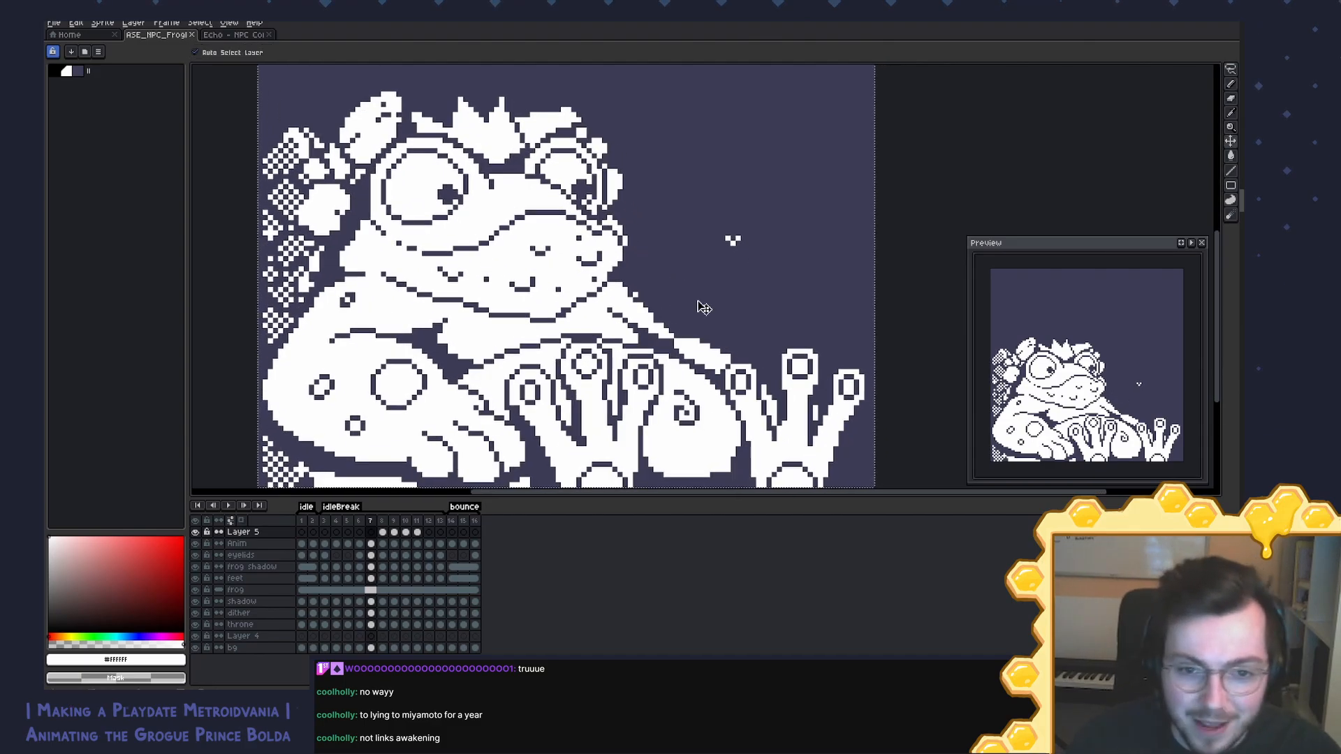
key("ctrl+s")
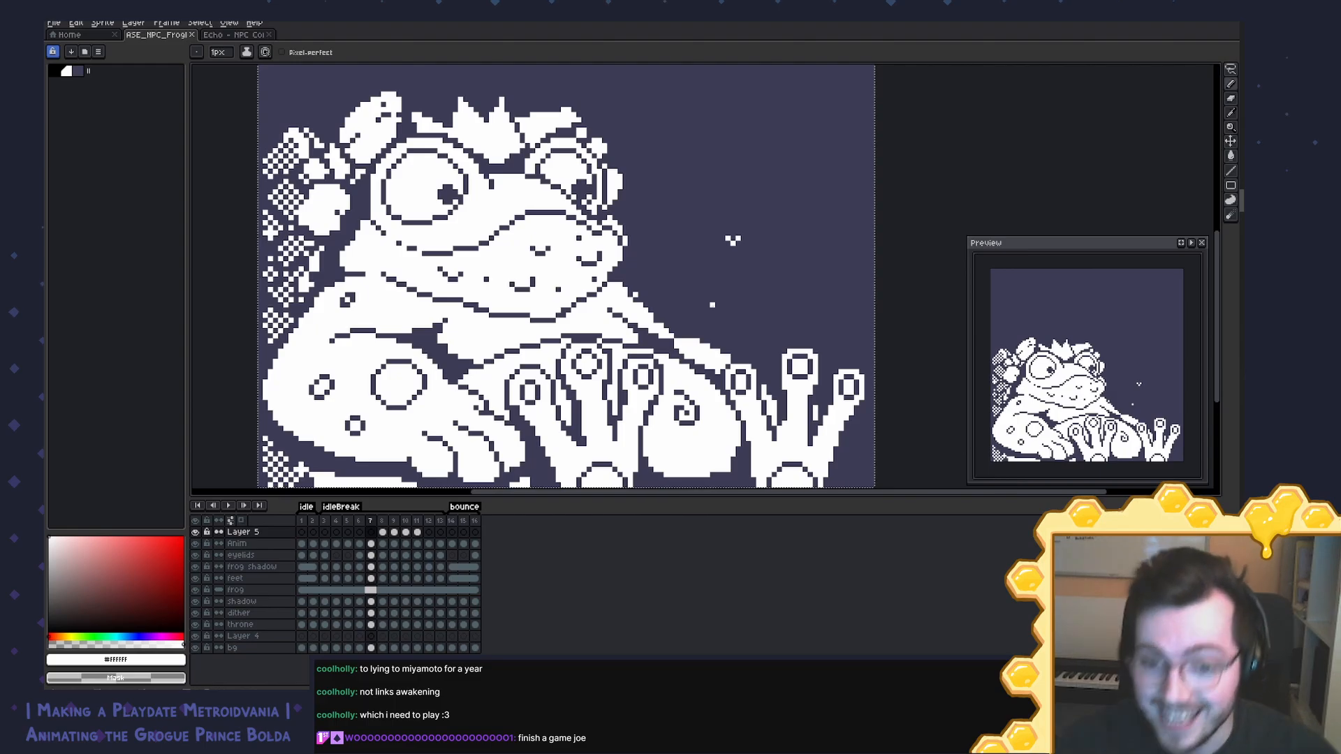
Step: Select frame 3, the first frame of the idleBreak animation
scroll(705, 280, "down", 1)
left_click_drag(696, 305, 698, 316)
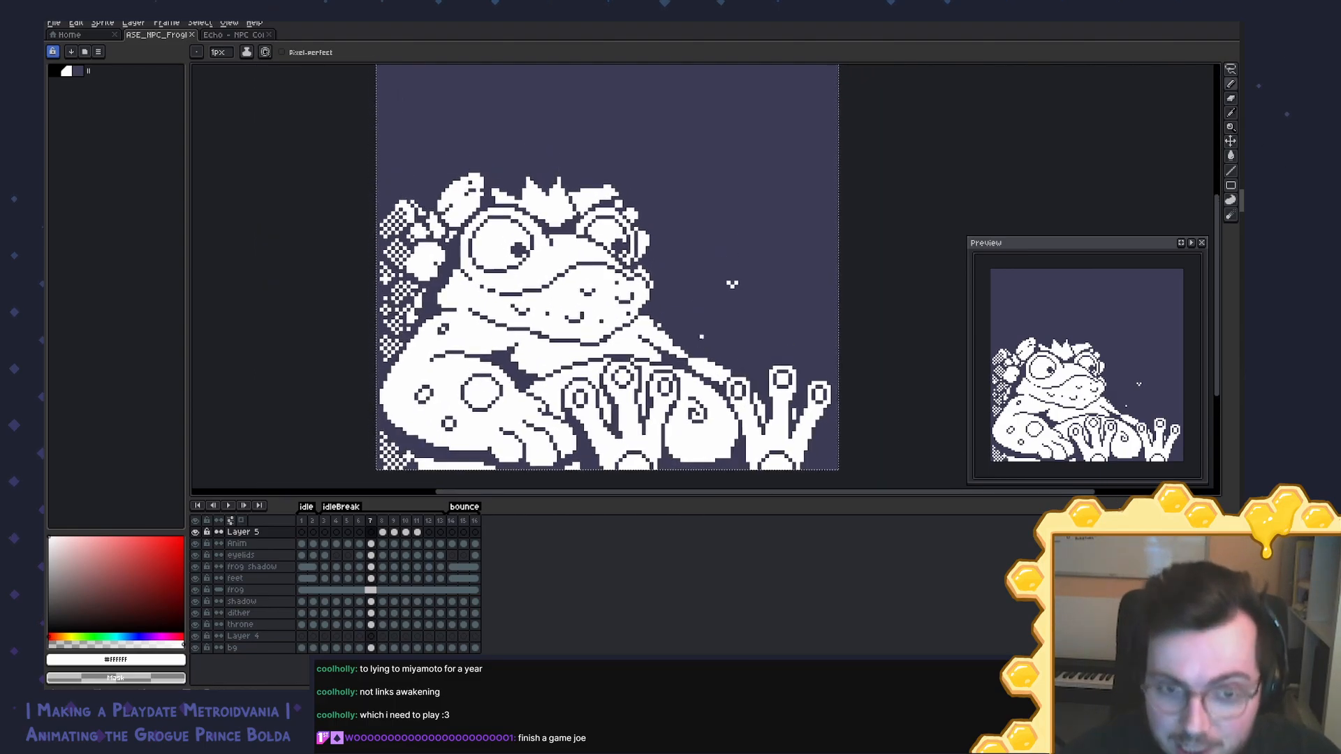
scroll(698, 316, "down", 1)
scroll(719, 282, "up", 1)
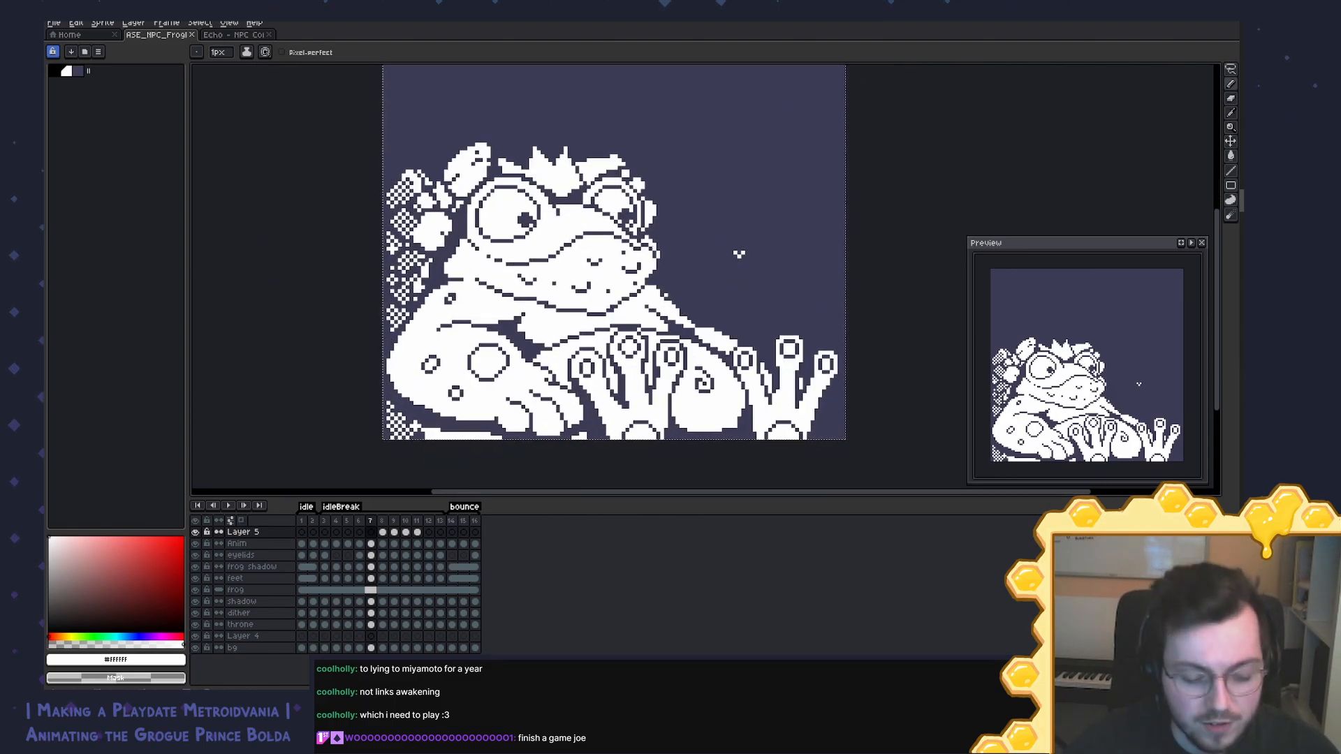
left_click_drag(692, 259, 703, 264)
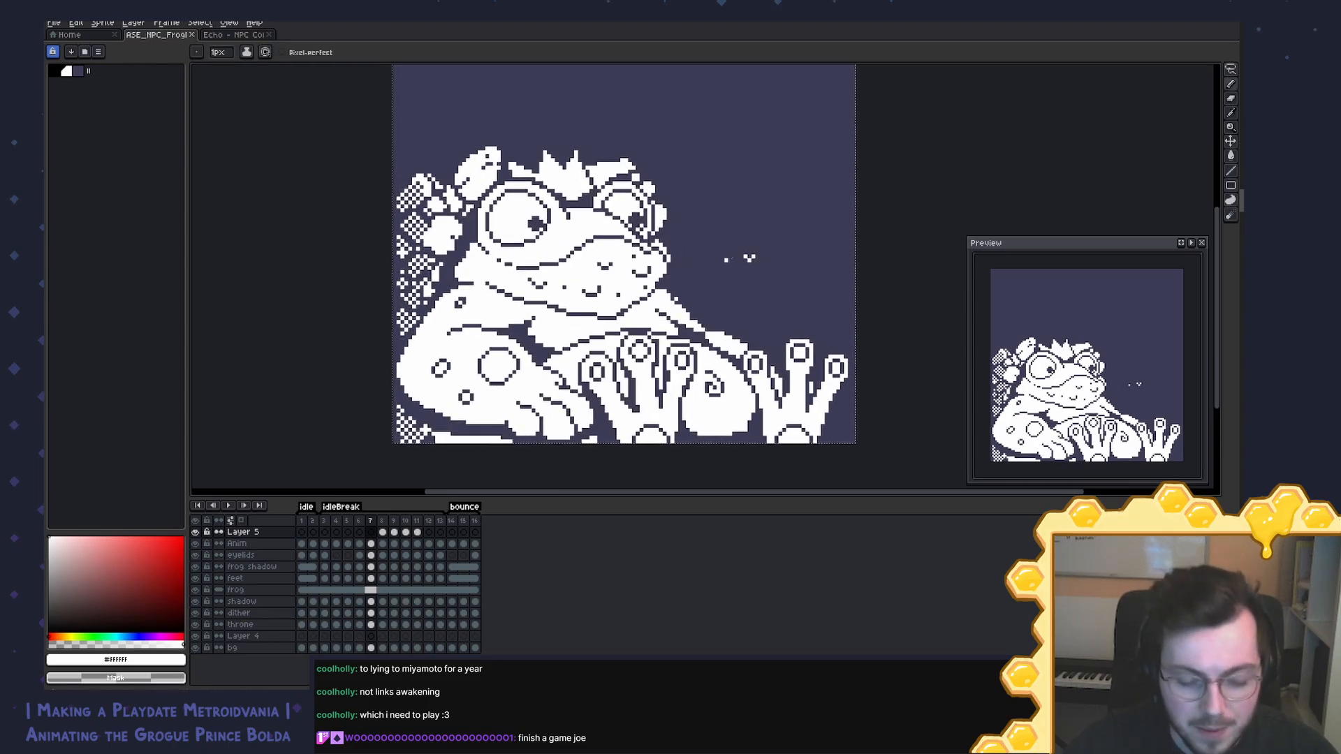
left_click(324, 521)
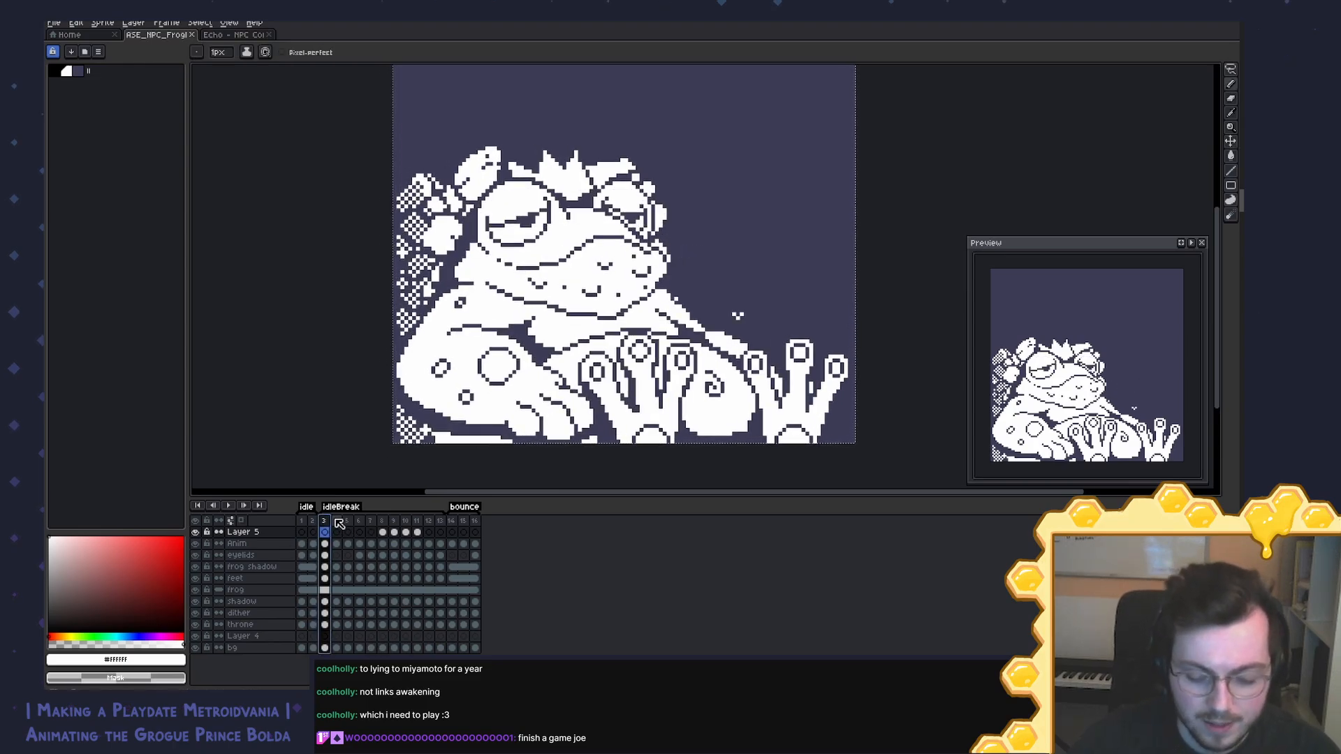
Step: Copy Layer 5's chin outline cel from frame 8 onto frames 9, 10 and 11
key("Return")
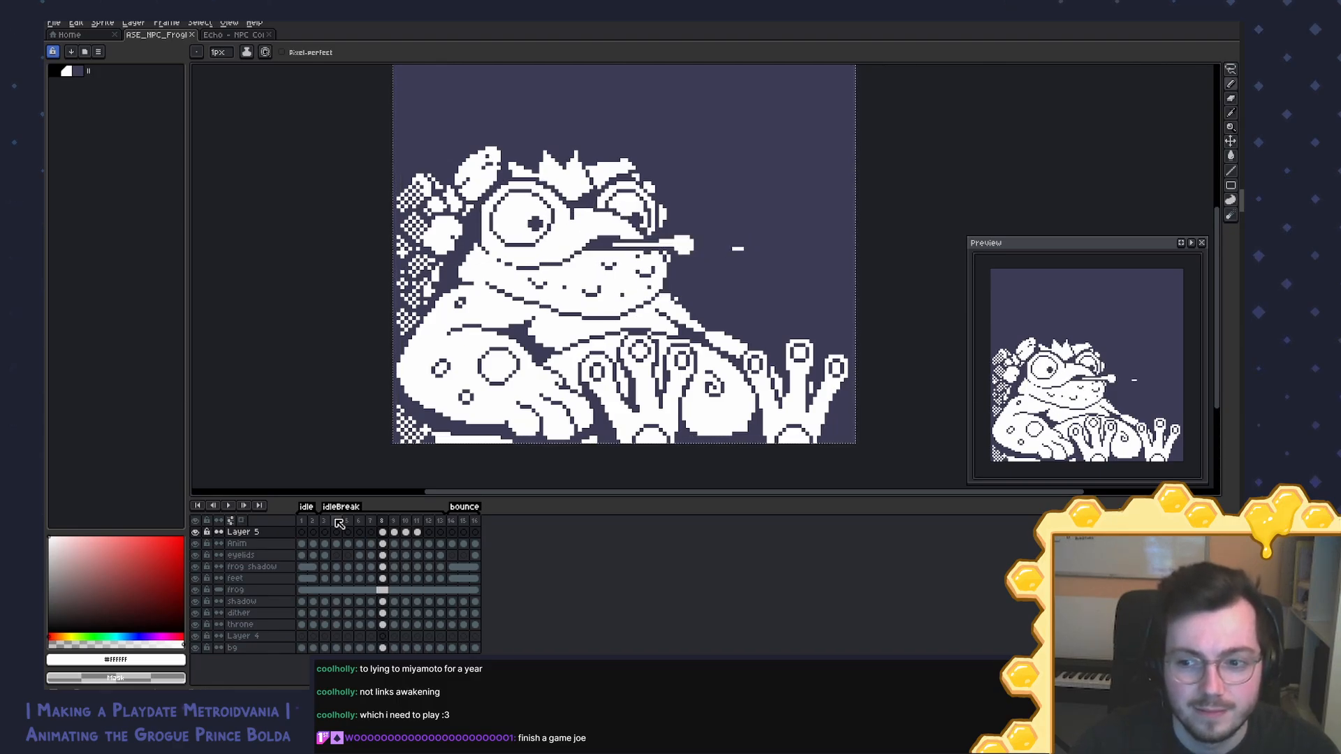
left_click(382, 532)
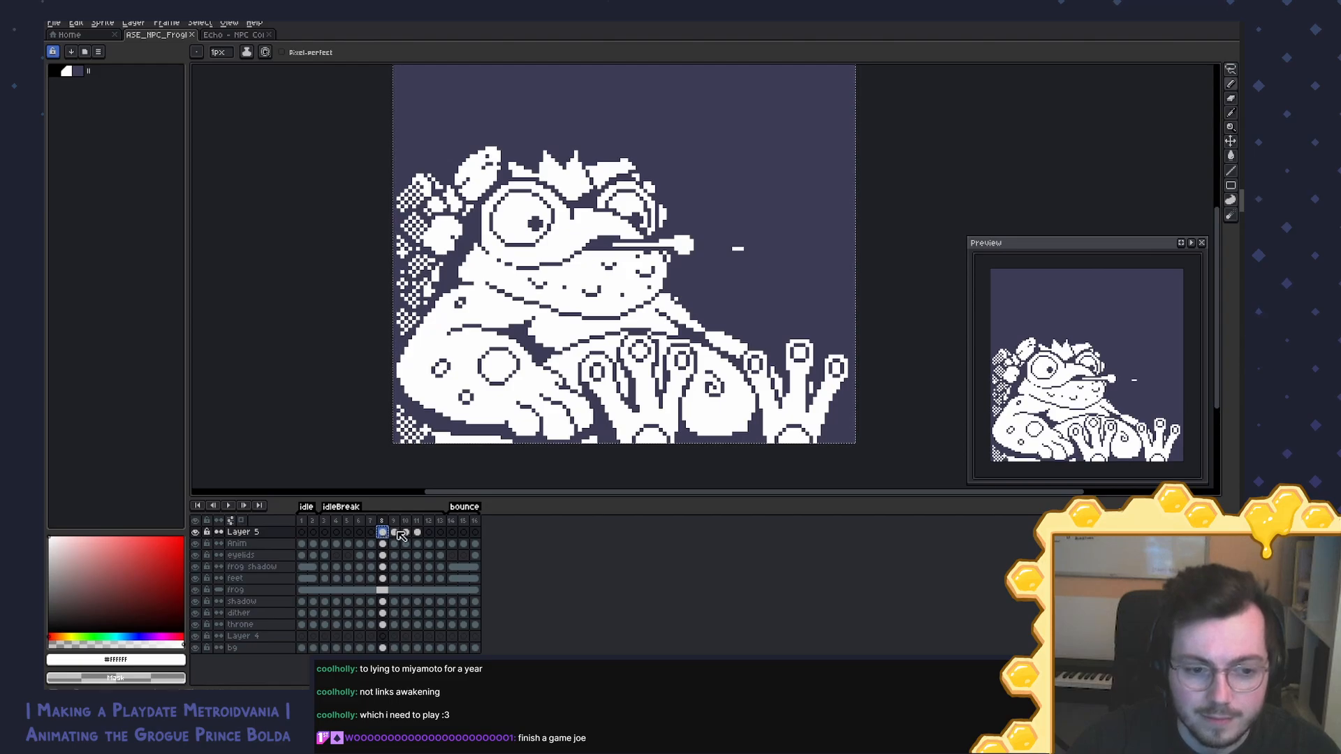
left_click(397, 532)
key("ctrl+v")
left_click(409, 534)
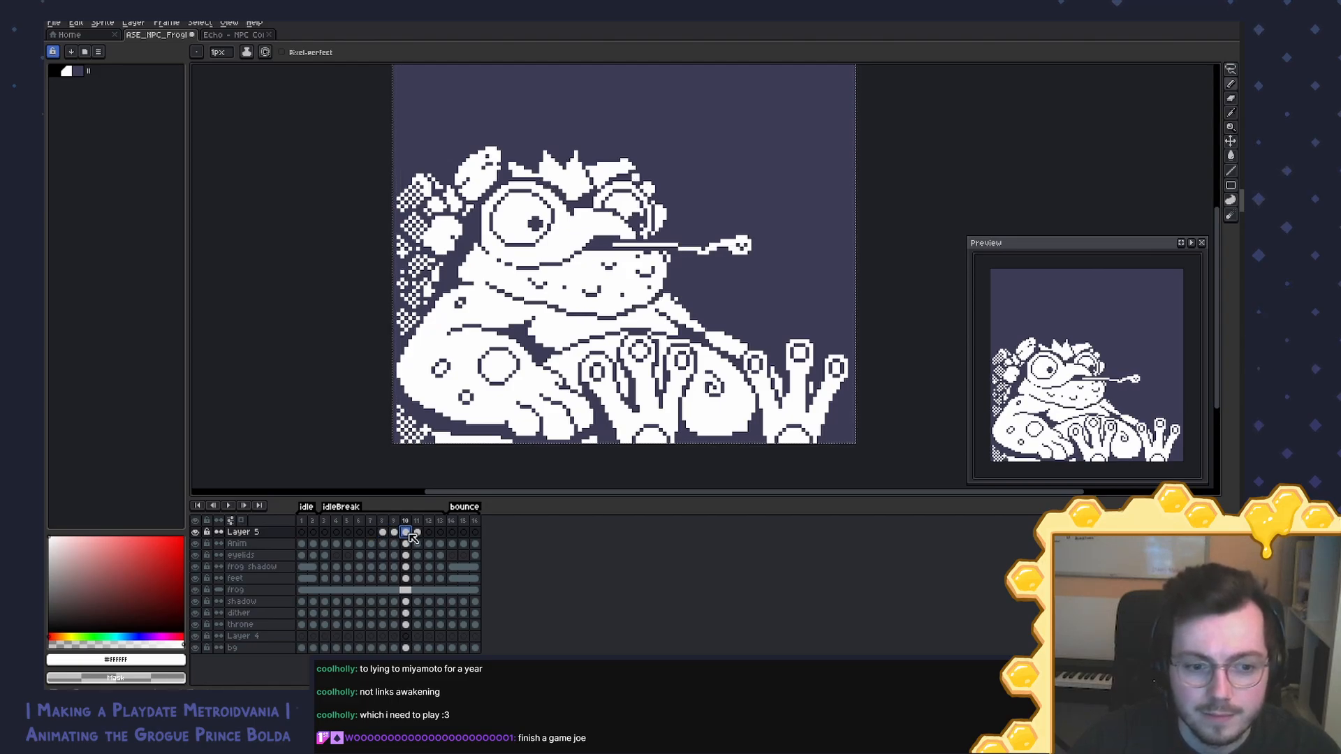
key("ctrl+v")
left_click(418, 534)
key("ctrl+v")
Step: Play back the idleBreak animation, then step back and forth between frames 7 and 10 to compare the chin and tongue
left_click(383, 533)
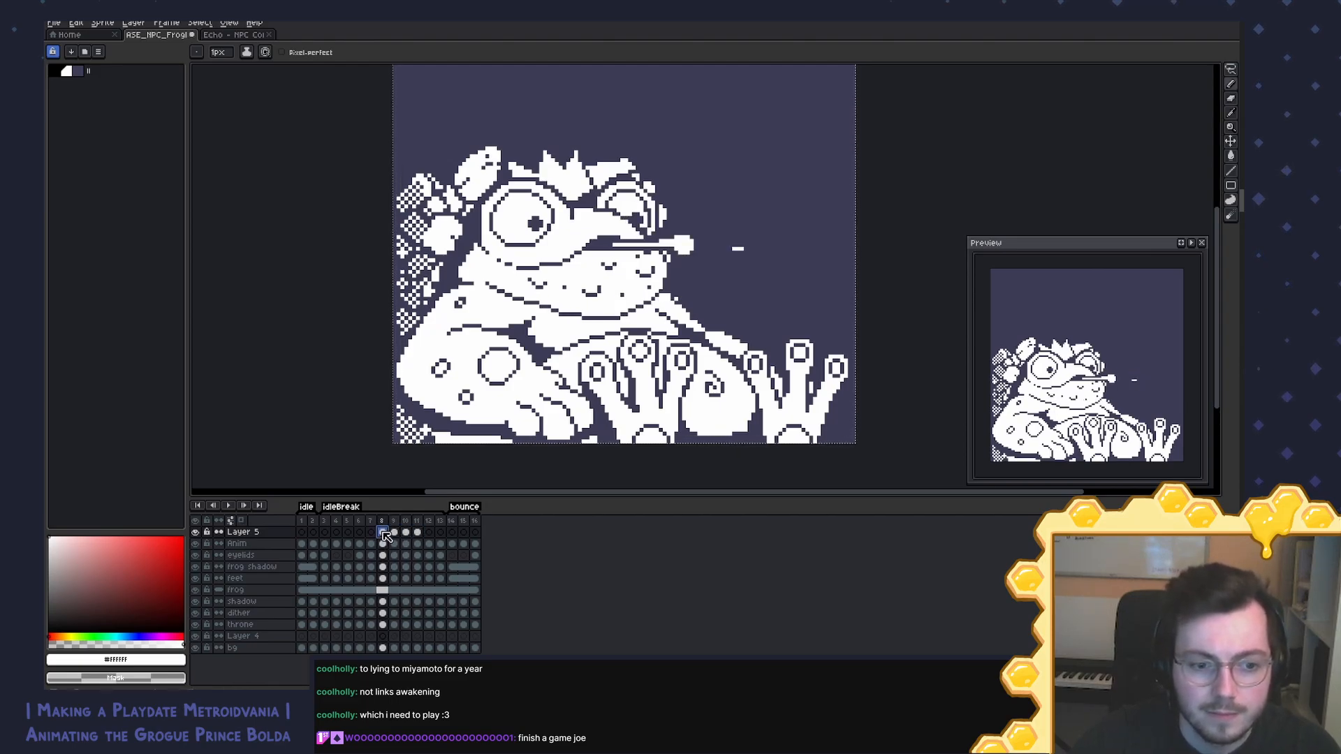
key("Return")
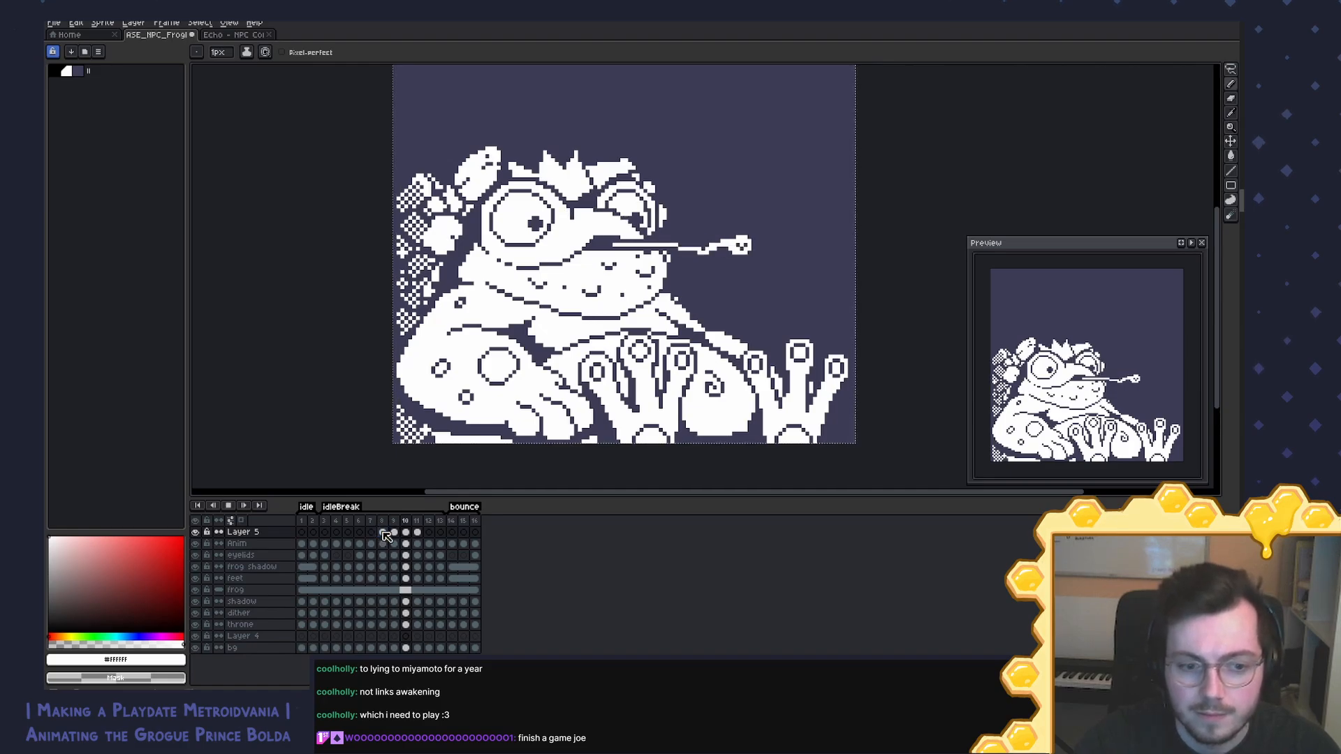
key("Return")
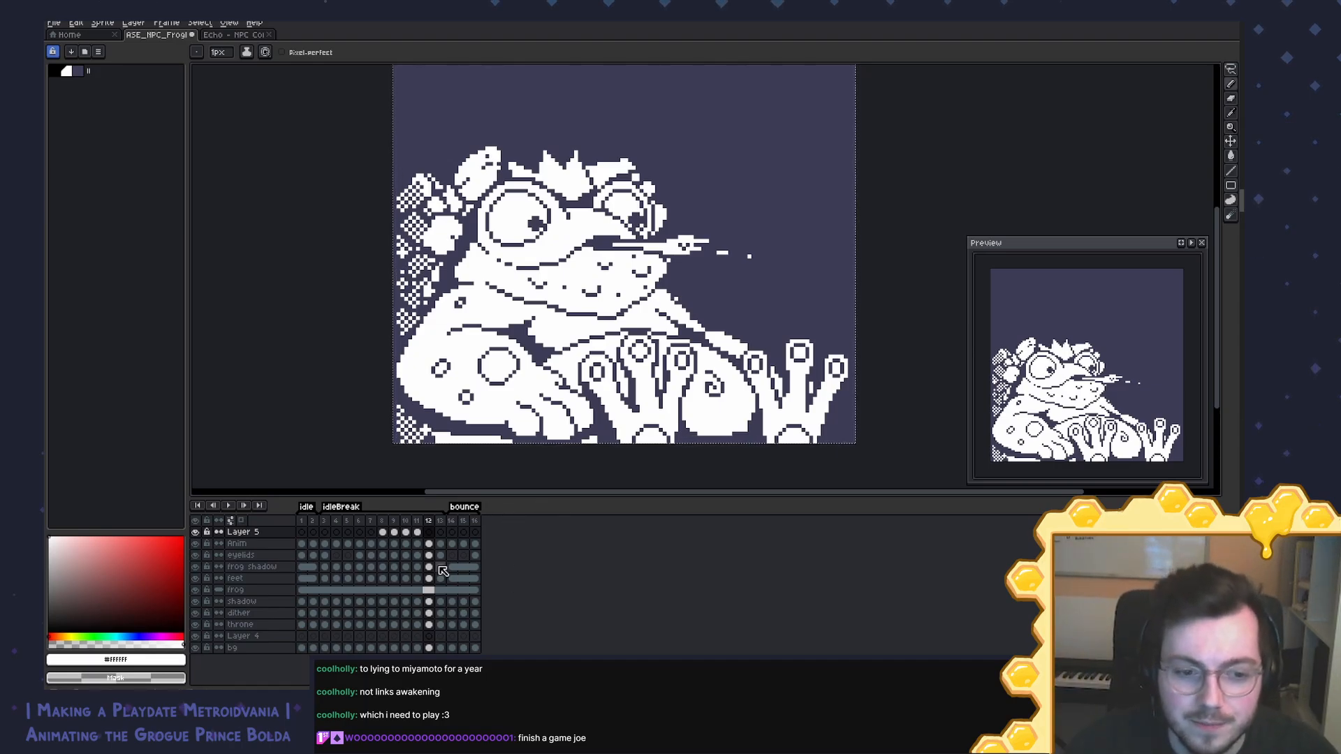
left_click(382, 522)
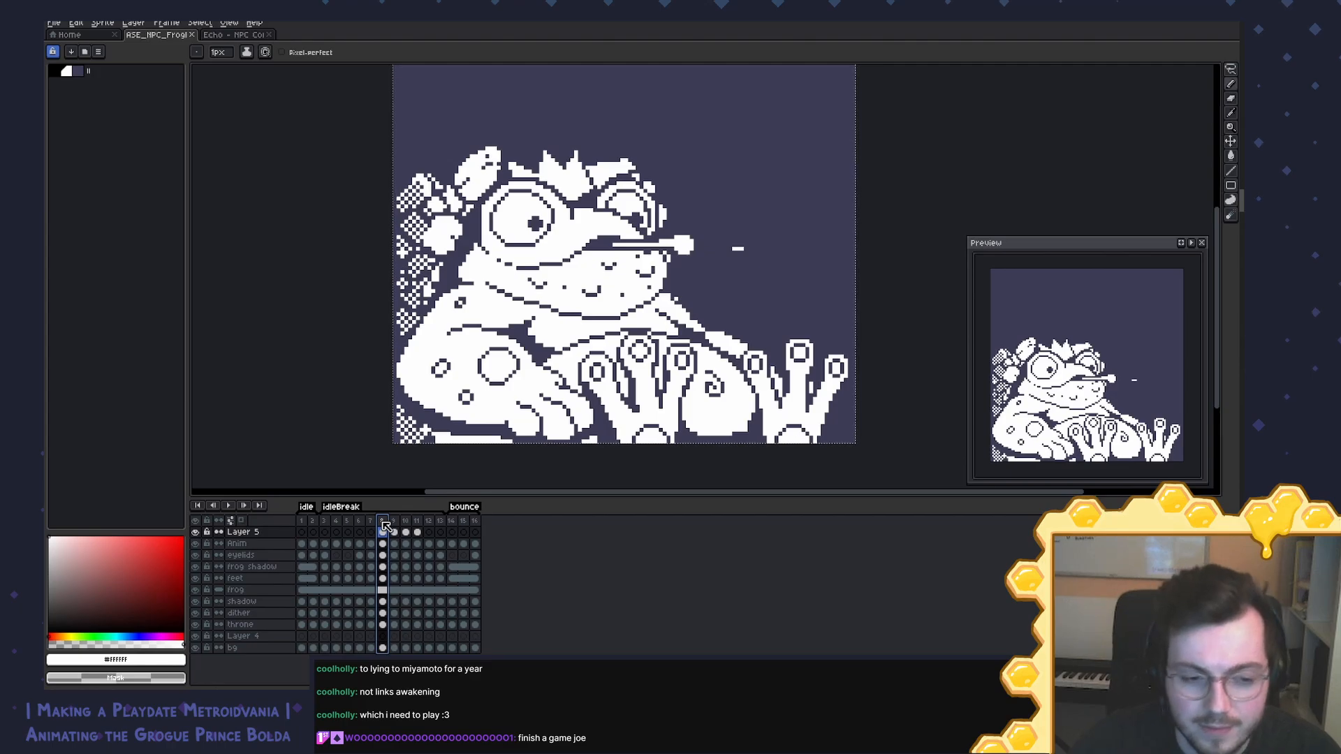
key("Right")
key("Left")
key("Left")
key("Right")
key("Right")
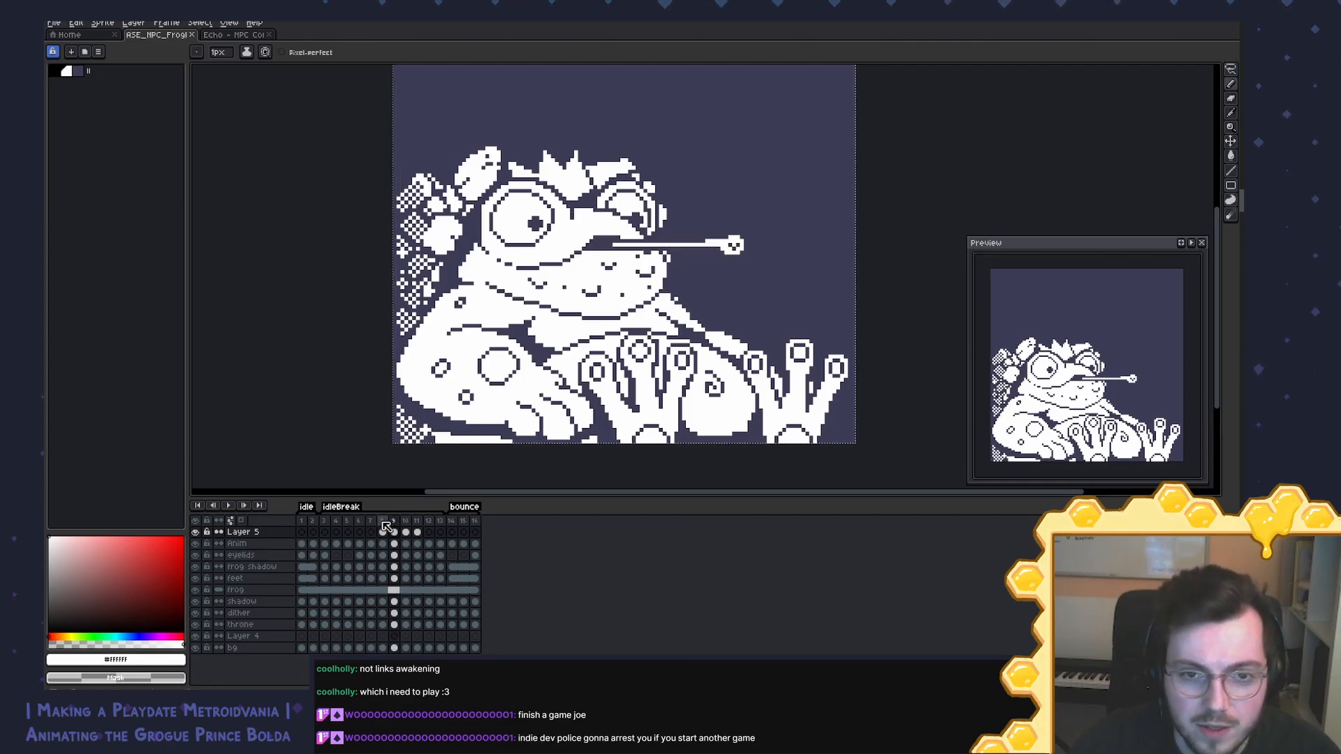
key("Right")
key("Left")
key("Left")
key("Left")
key("Right")
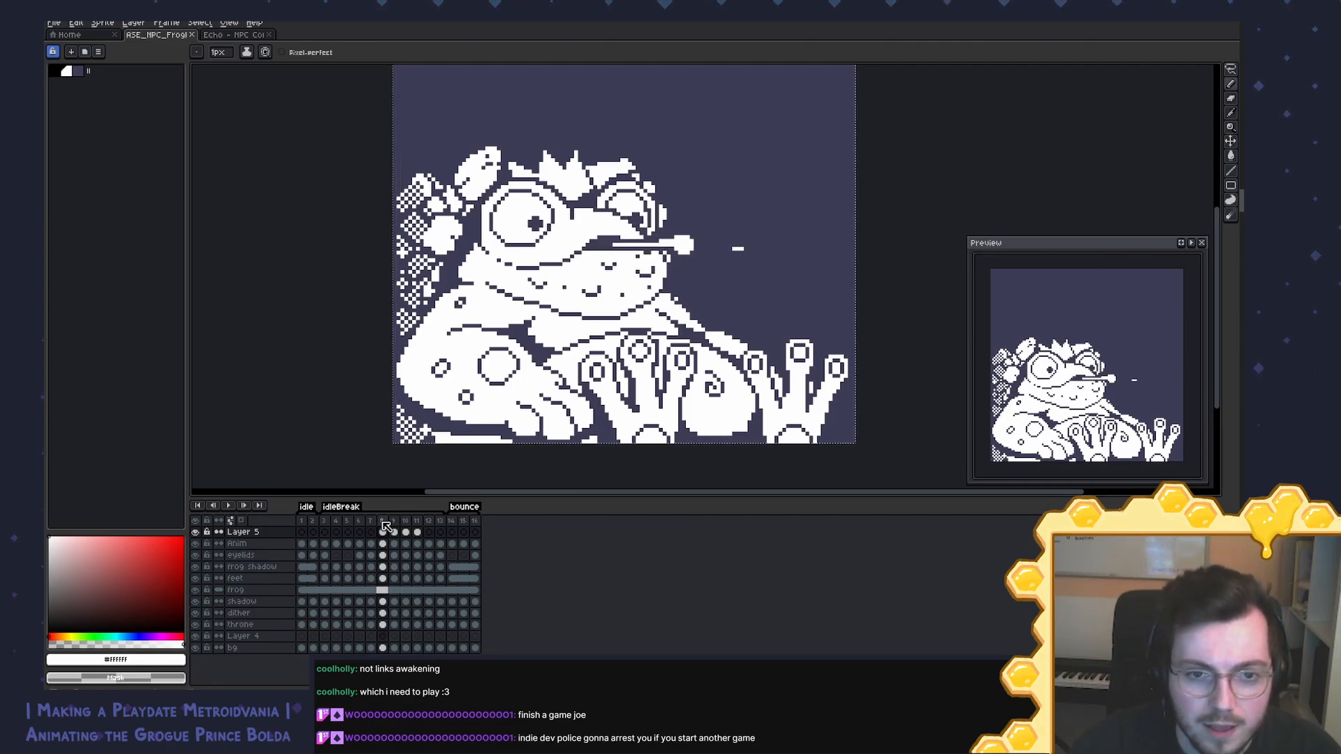
Step: Examine the mouth on frames 8 and 9, switching to the Anim layer and toggling its visibility off and on
scroll(702, 276, "up", 3)
left_click_drag(703, 276, 760, 325)
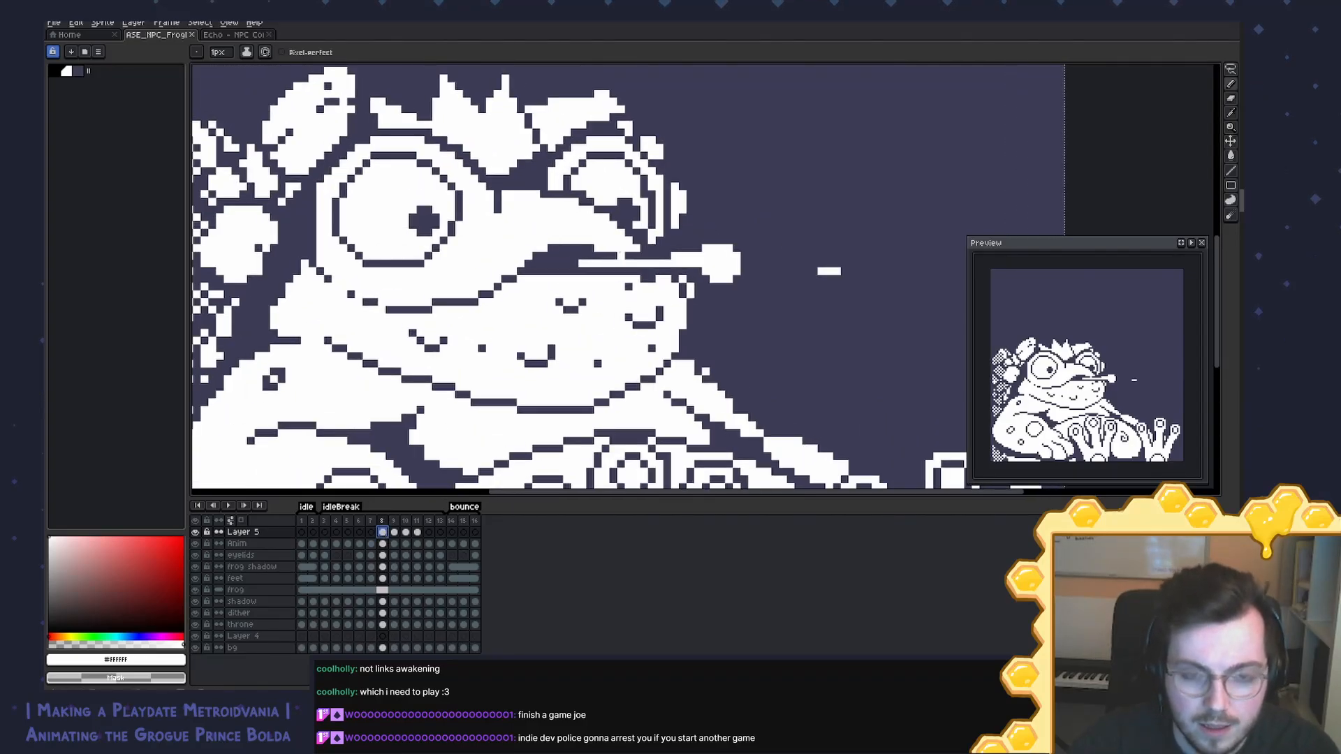
key("Right")
key("b")
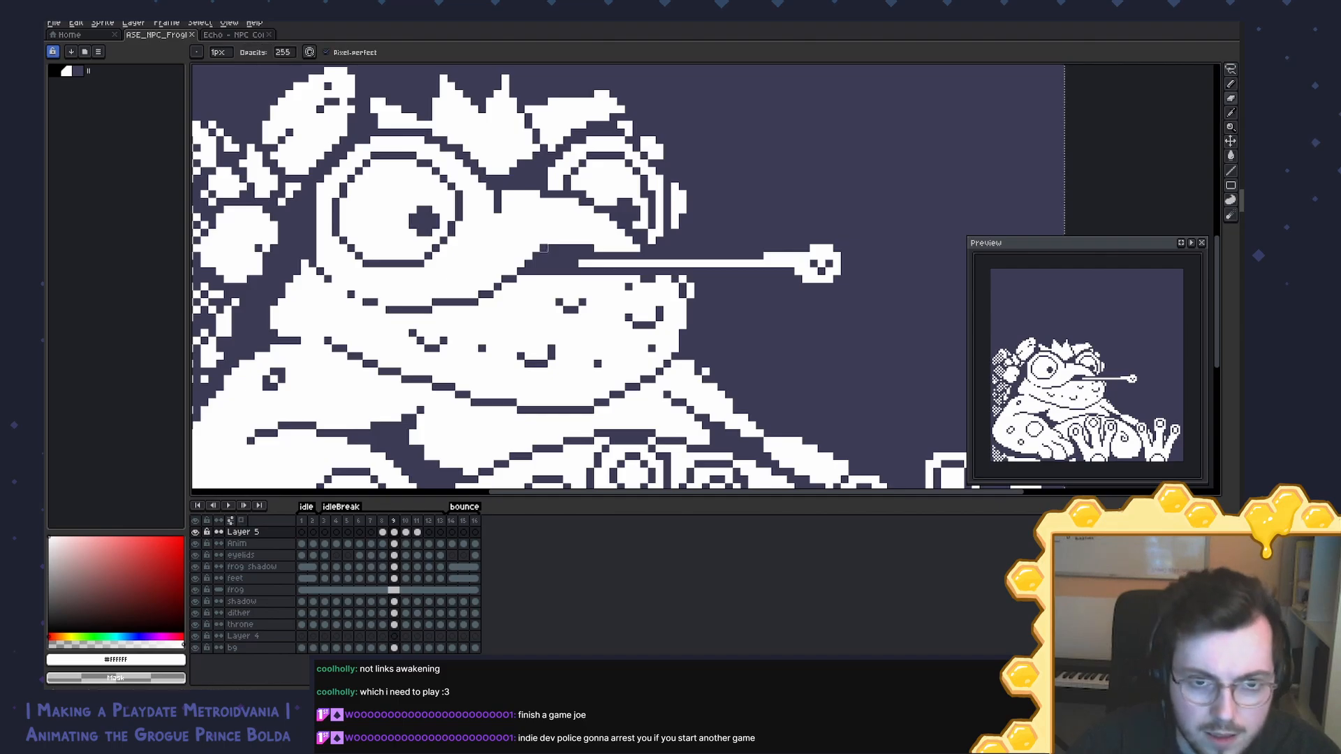
left_click(387, 544)
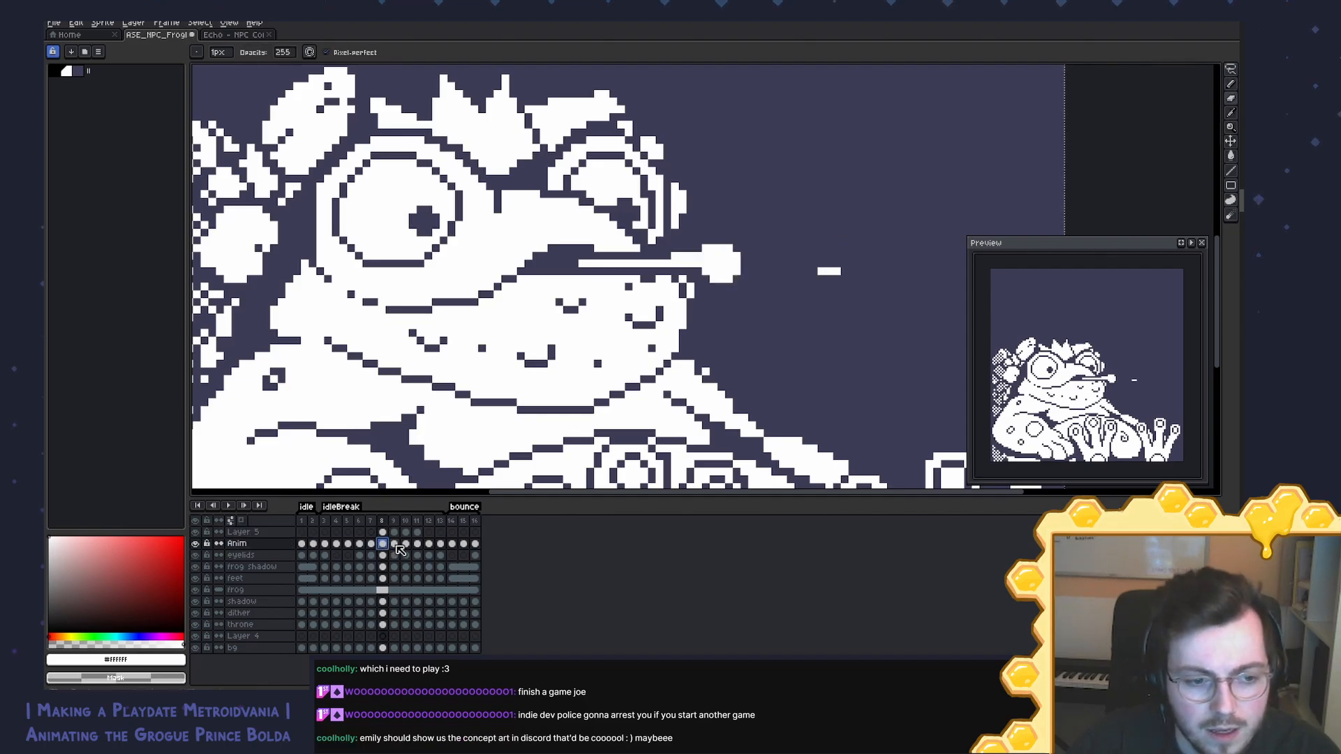
left_click(395, 544)
left_click(197, 544)
left_click(197, 544)
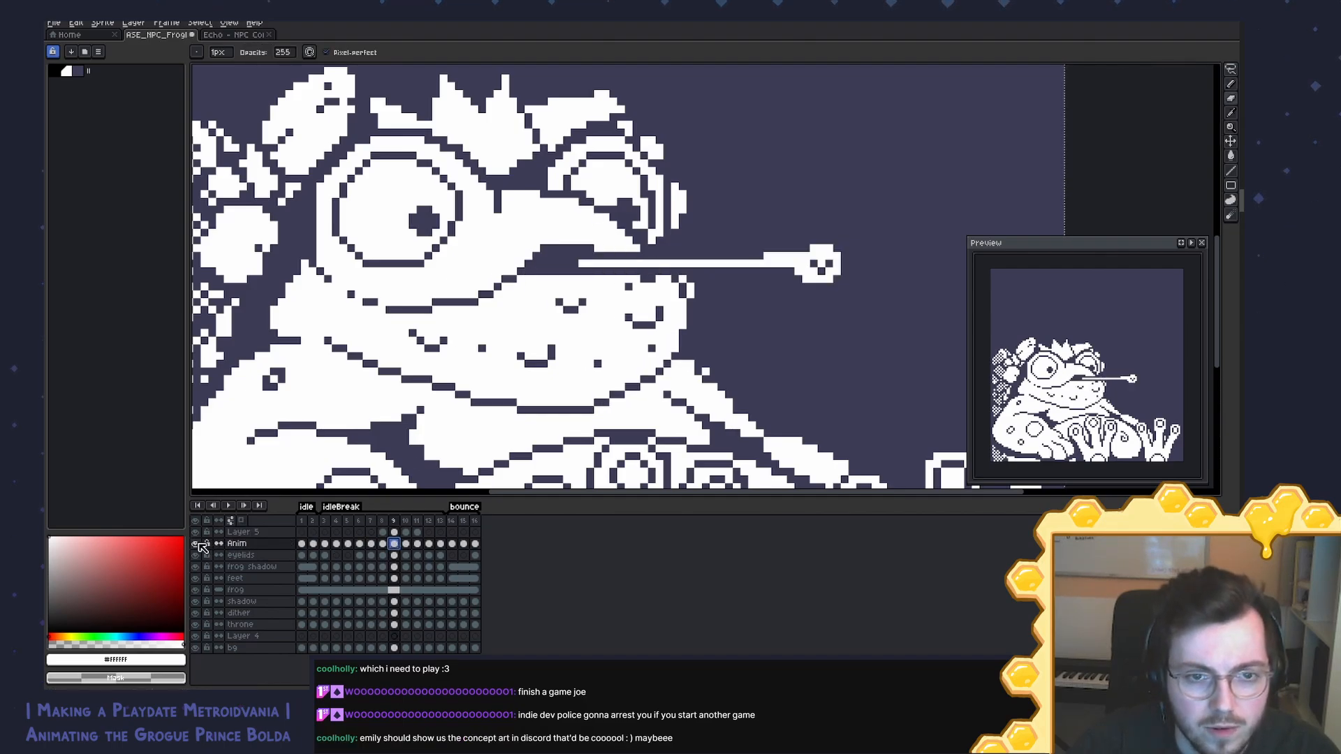
Step: Sample the colour at the mouth corner on frame 9 of the Anim layer and compare the tongue poses across frames 8 to 11
left_click(383, 544)
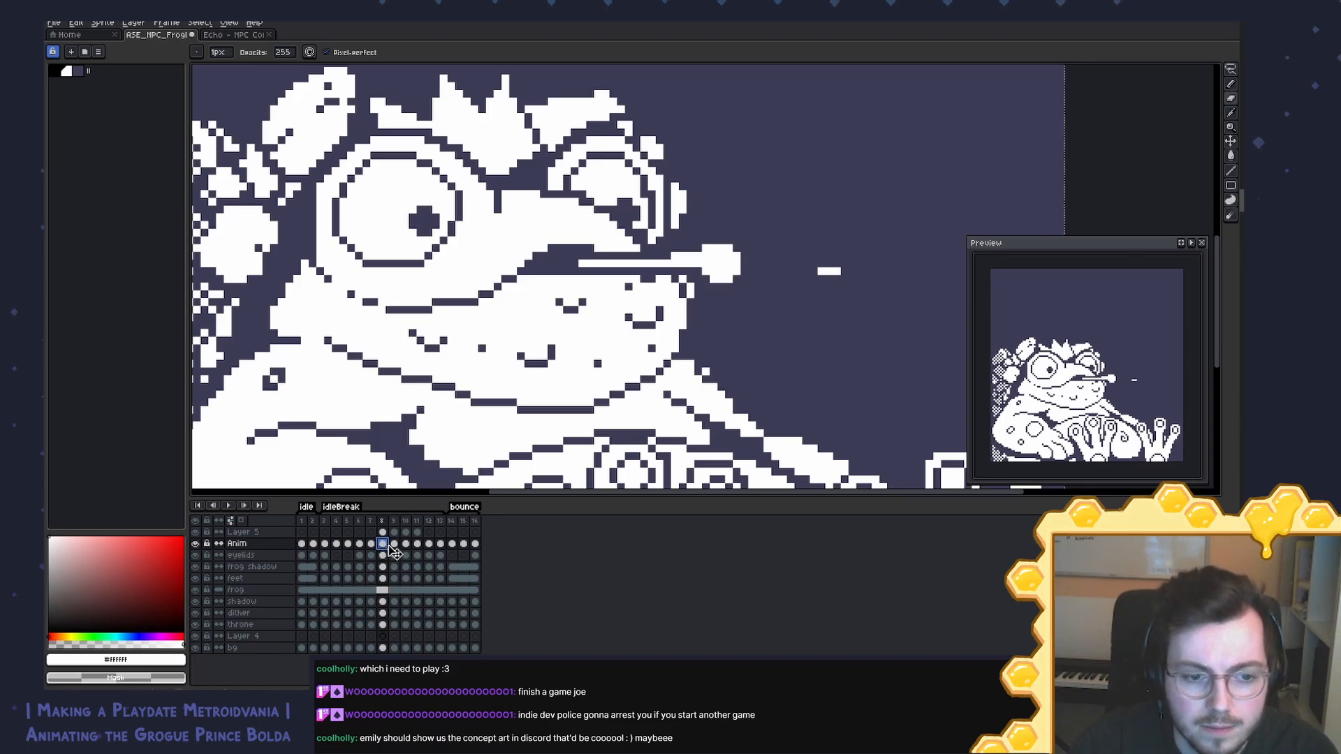
key("Right")
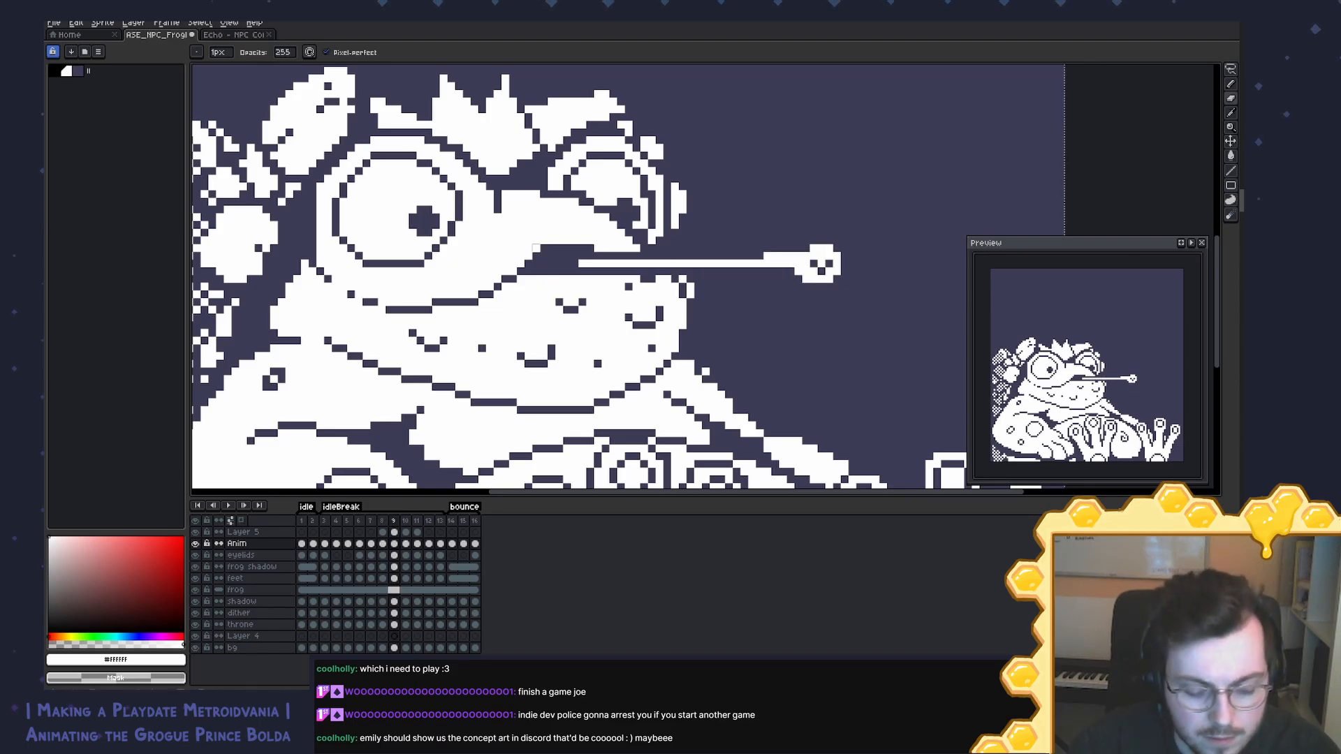
key("b")
left_click(536, 247, "alt")
key("Right")
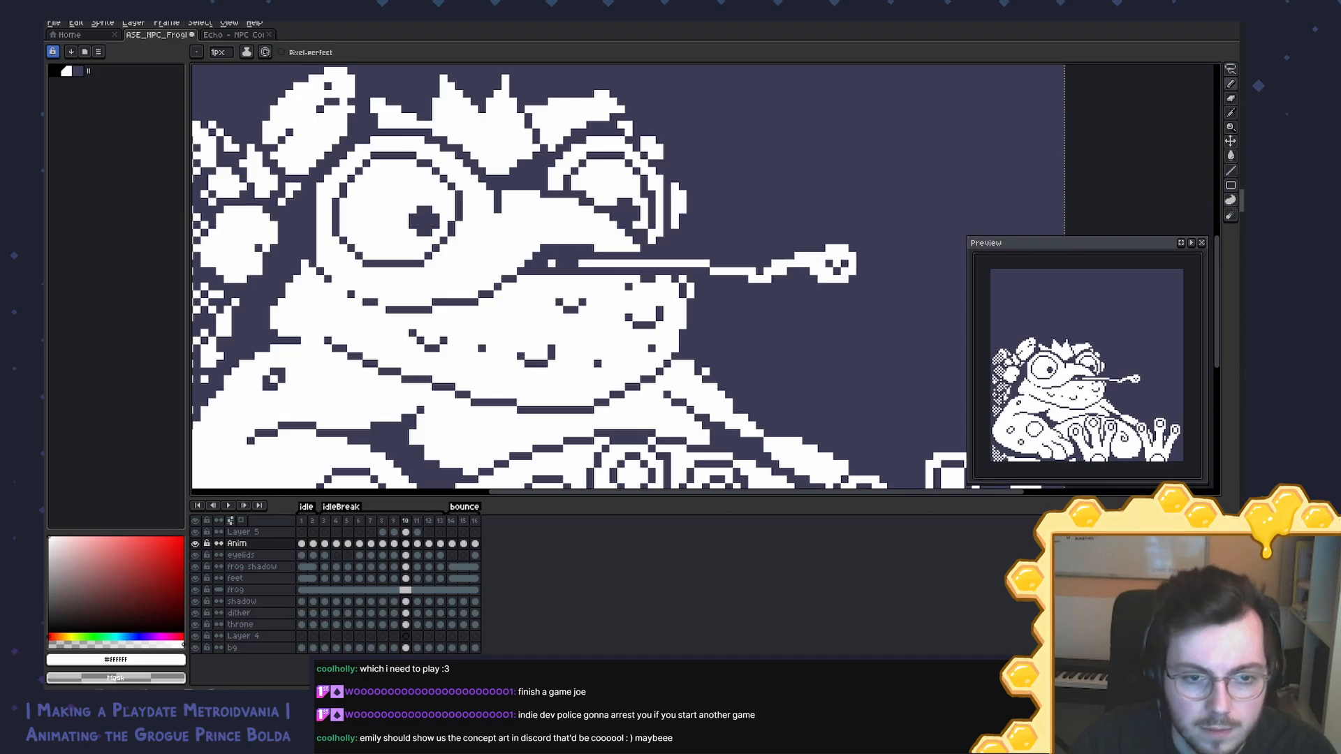
key("Right")
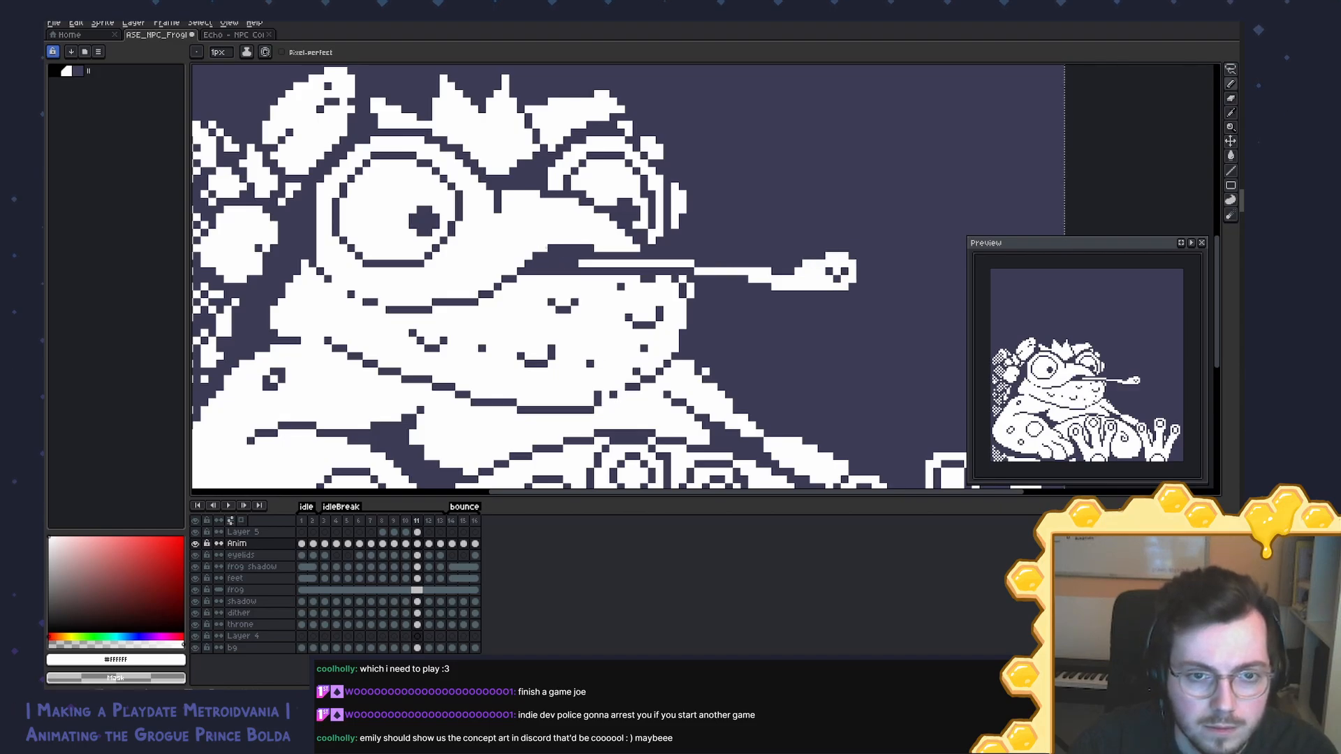
key("Left")
key("Left")
key("Right")
key("Right")
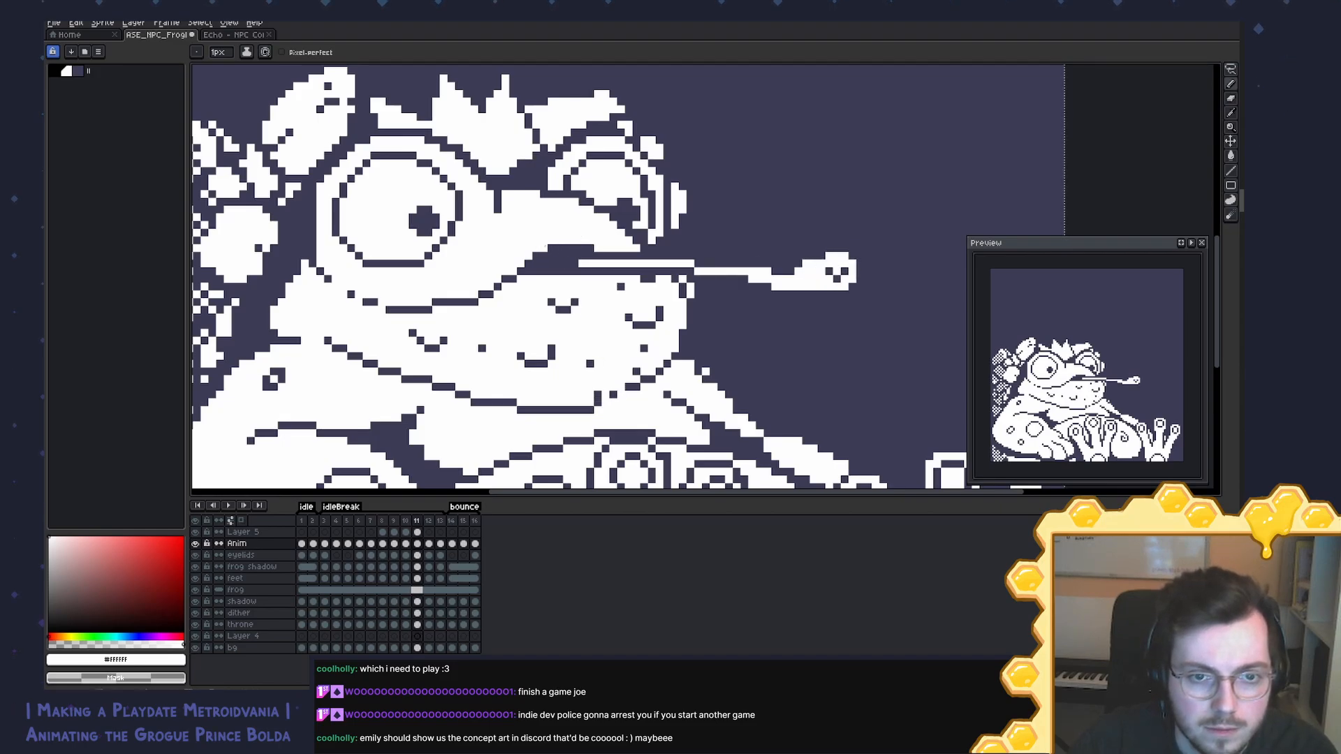
key("Right")
Step: Play the idleBreak animation to review the tongue motion at different magnifications, stop it and save the sprite
key("Return")
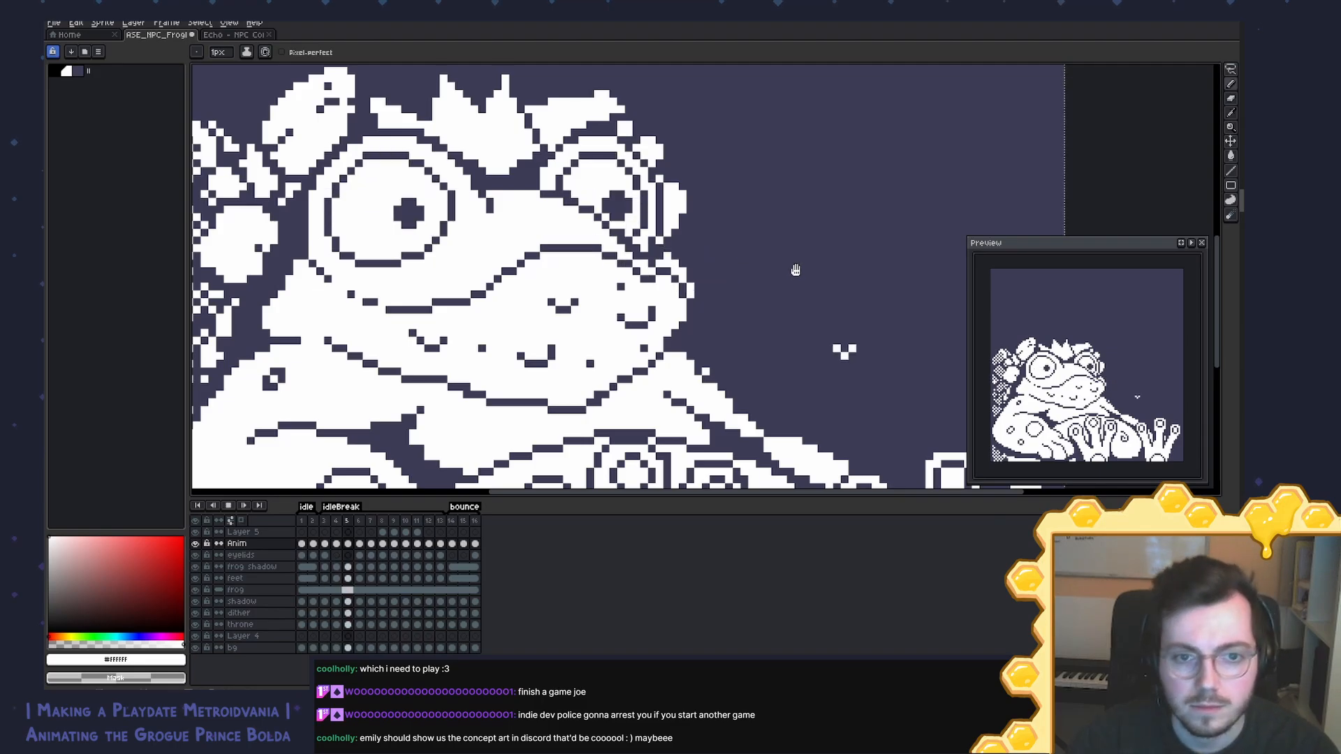
scroll(737, 267, "down", 6)
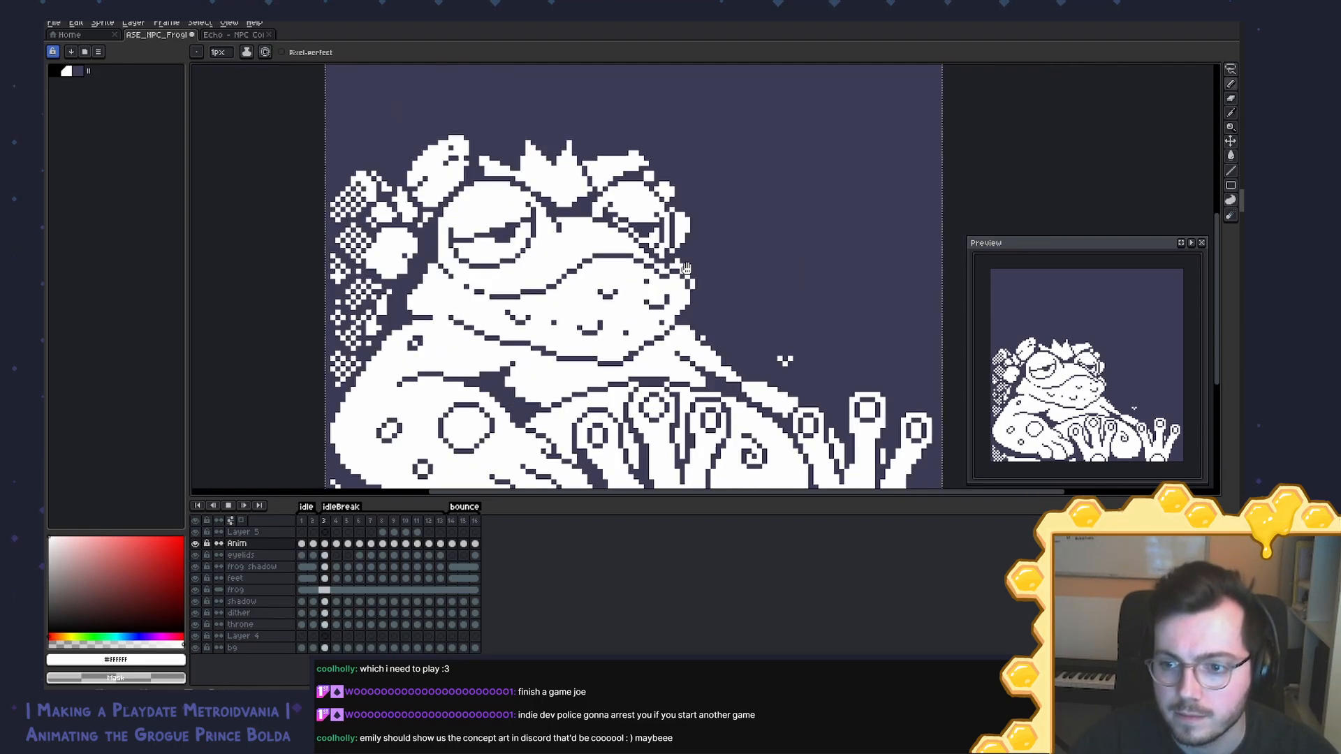
scroll(831, 247, "up", 3)
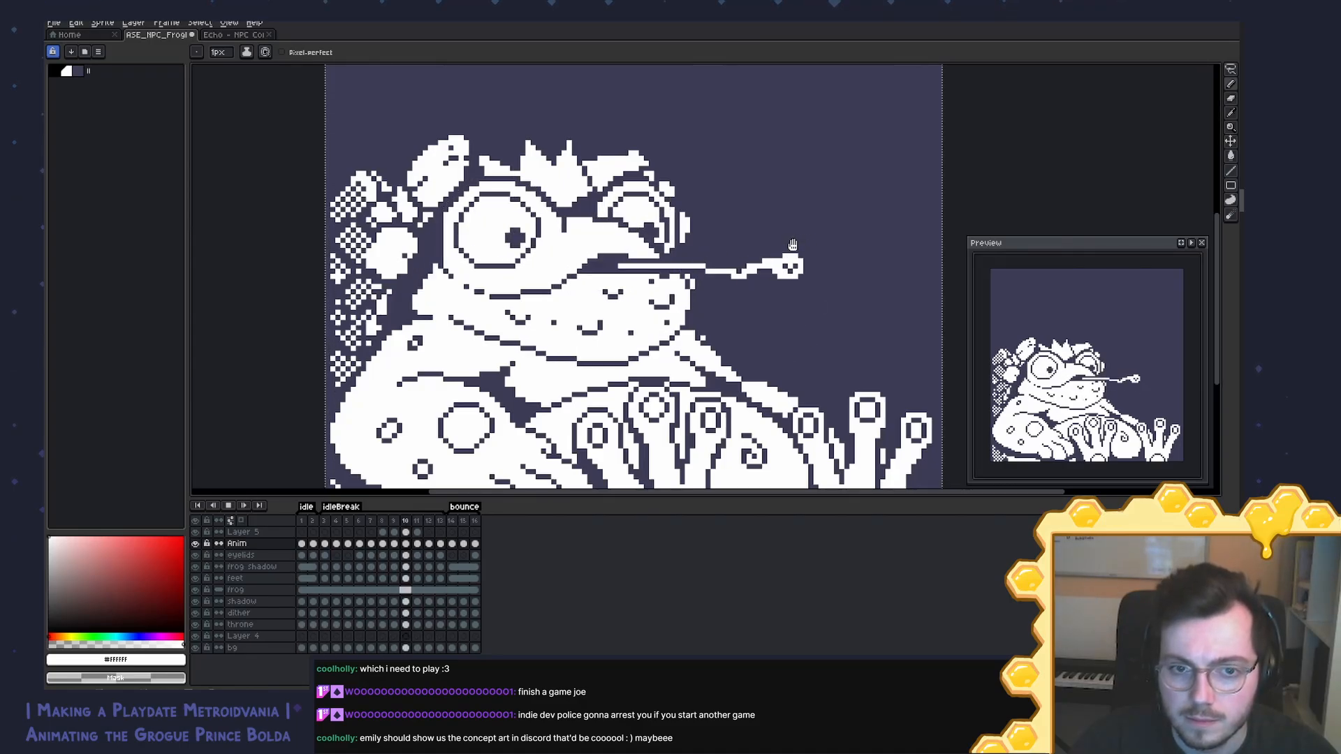
left_click_drag(793, 245, 740, 250)
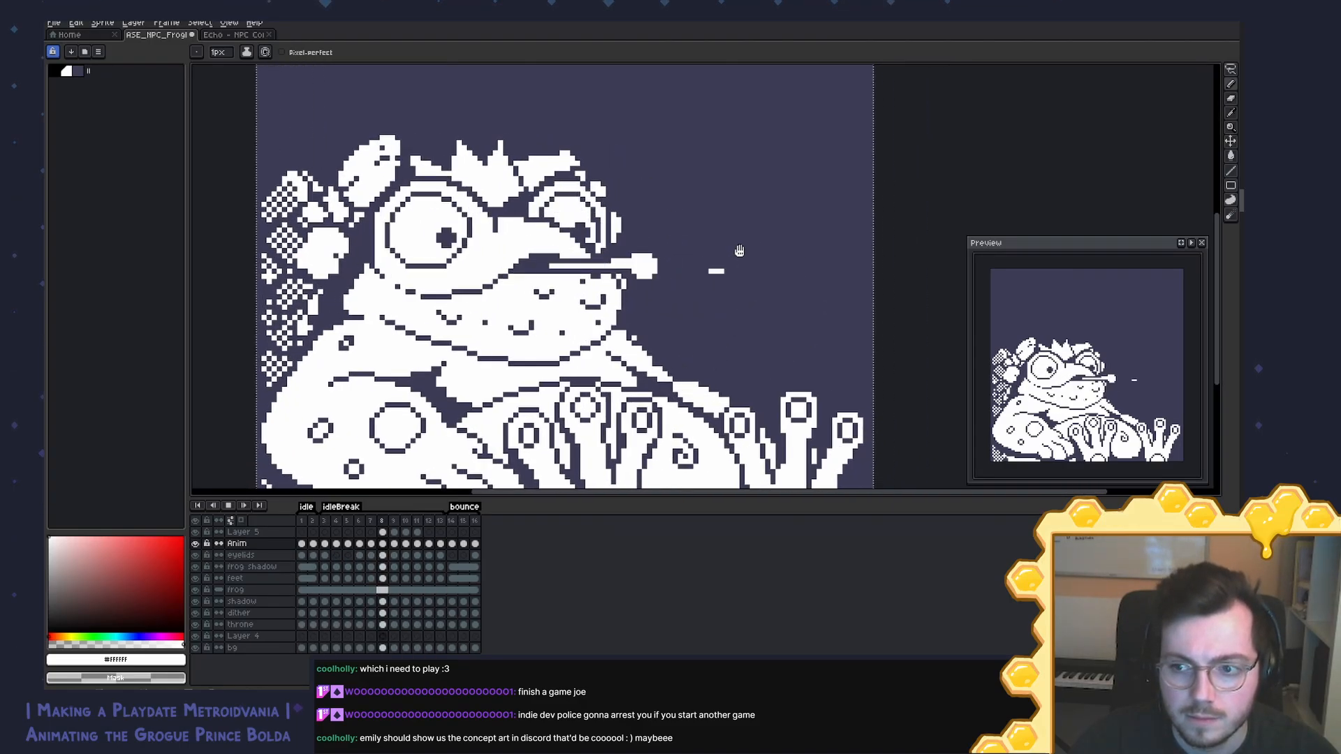
scroll(740, 250, "down", 3)
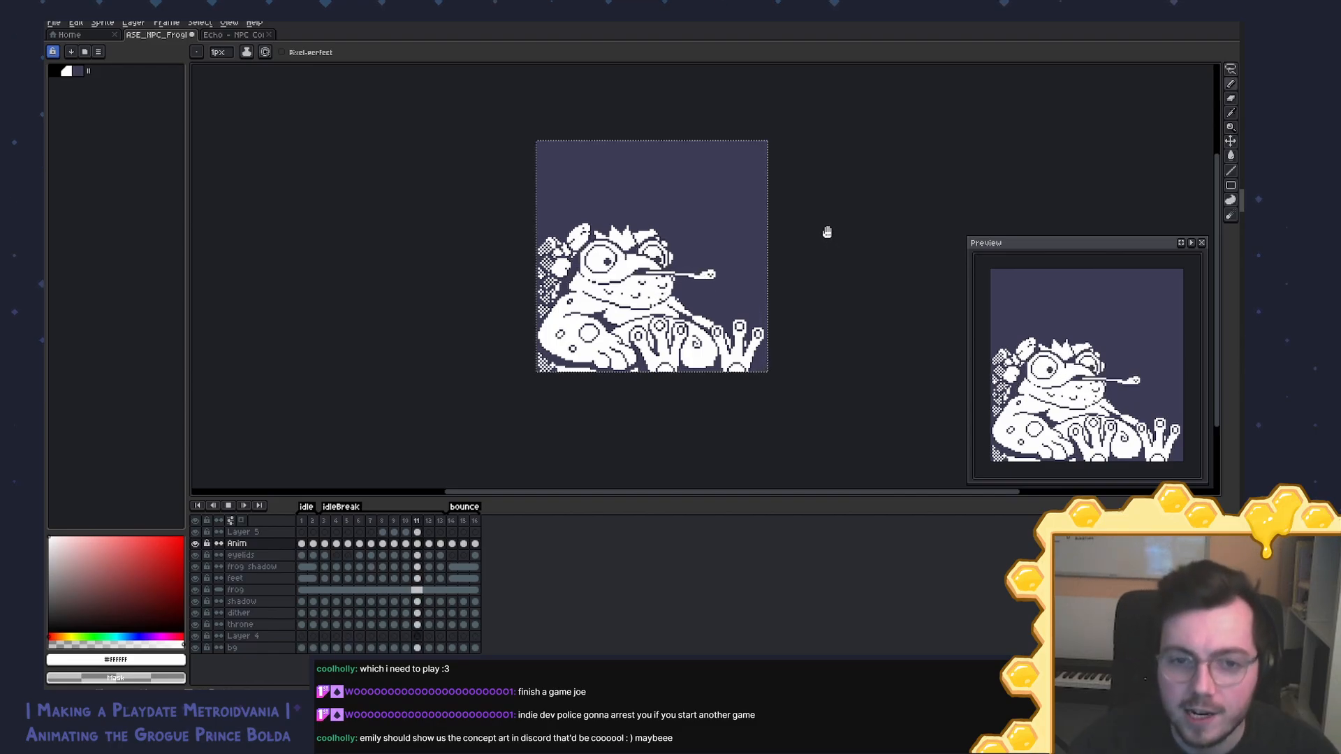
scroll(768, 220, "up", 1)
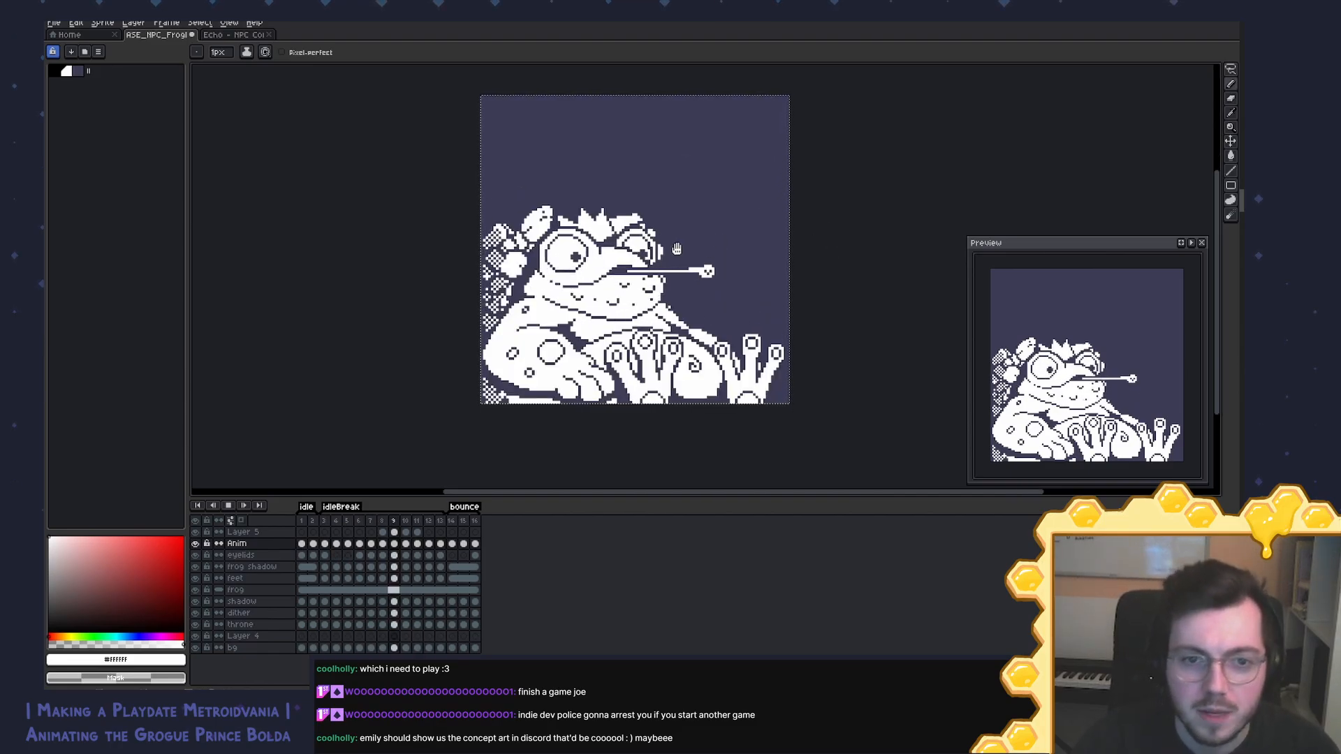
key("Return")
key("ctrl+s")
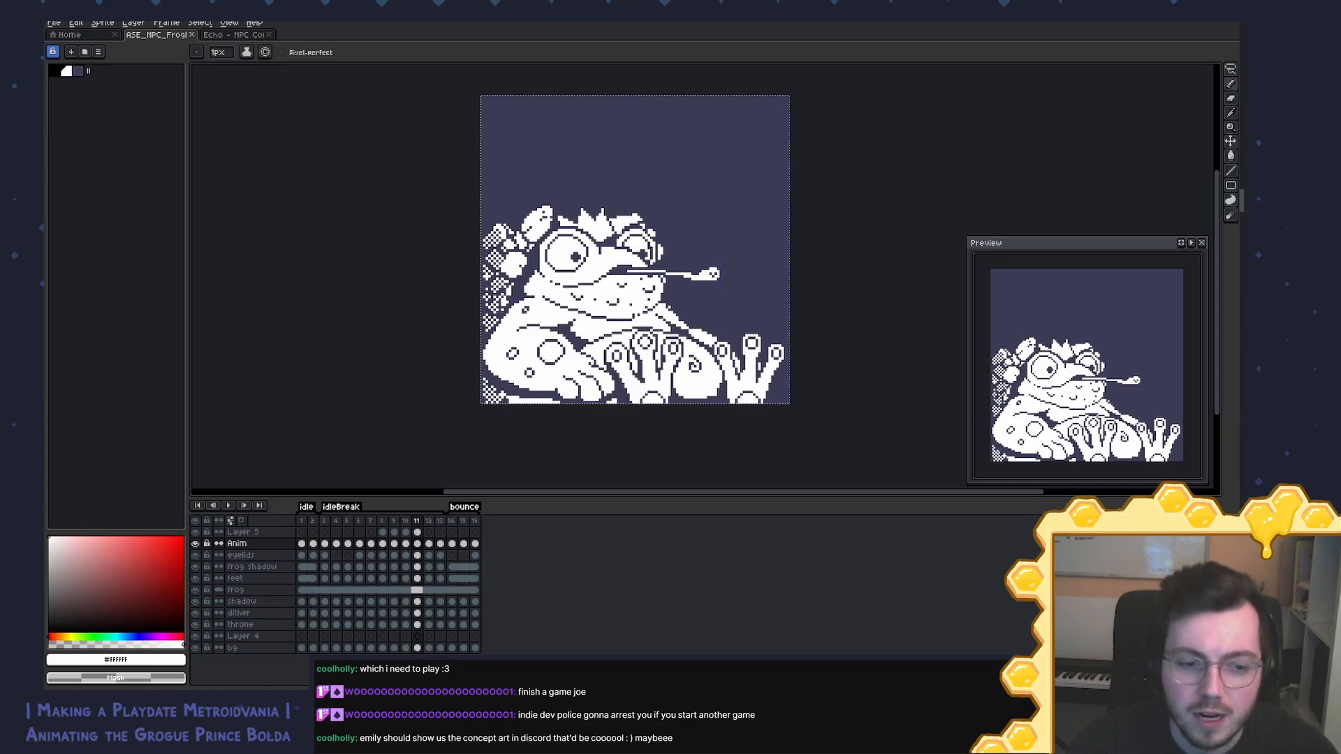
Step: On Layer 5's frame 8 cel, pick the dark colour #3c3c55 for the Pencil and compare the pose with frame 7
left_click(382, 532)
left_click(706, 277, "alt")
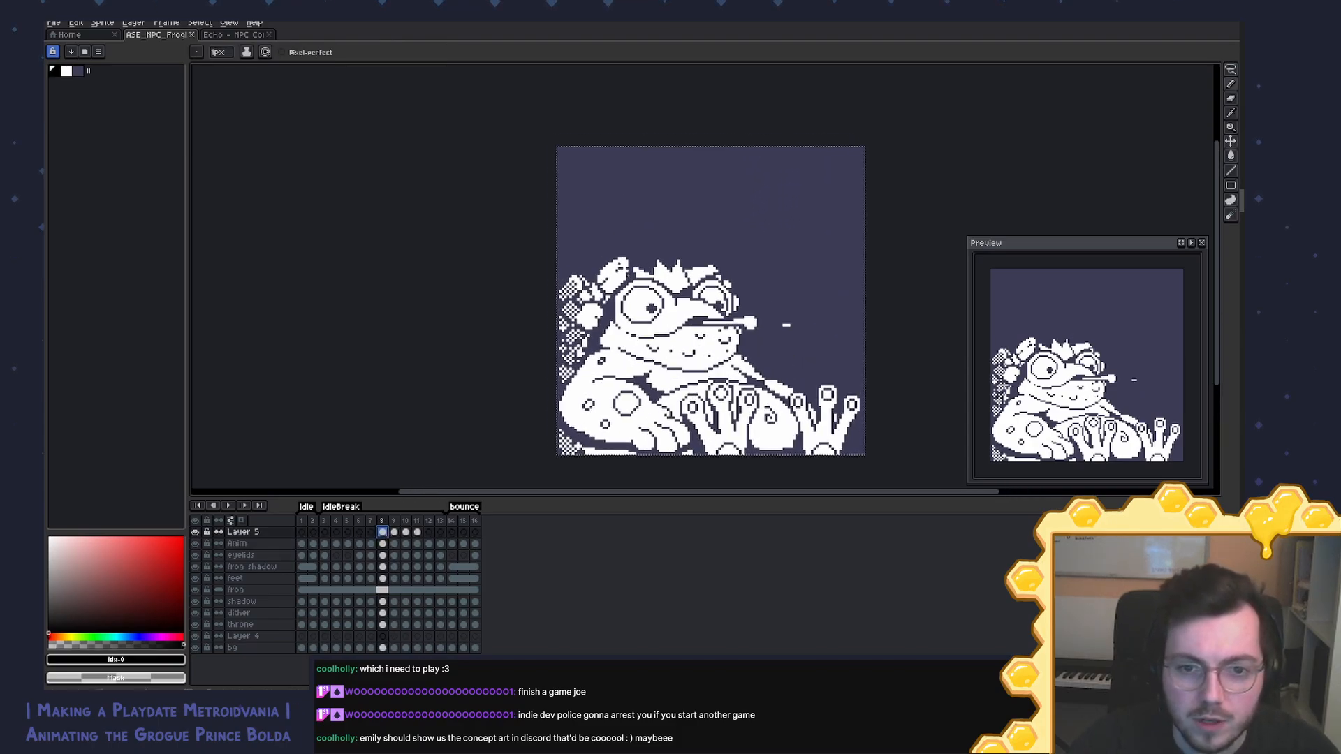
scroll(706, 276, "up", 3)
left_click(624, 323, "alt")
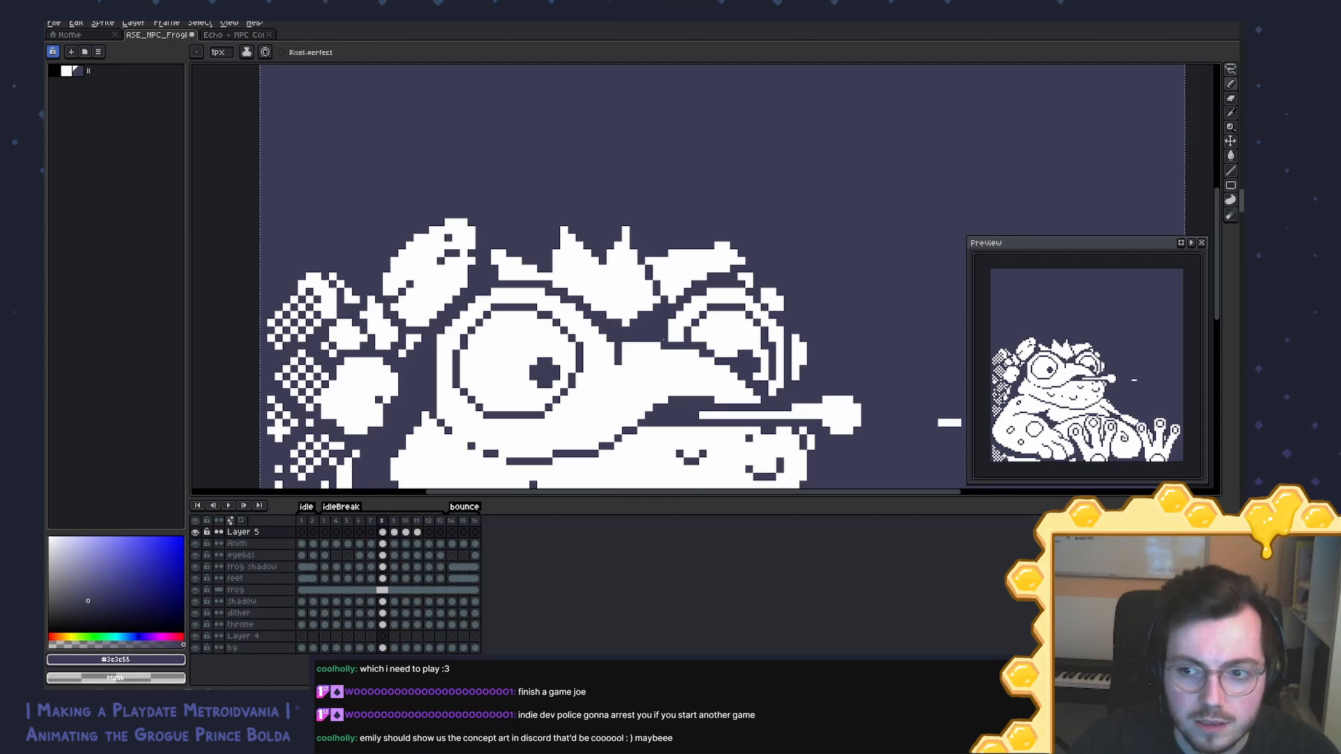
key("Left")
key("Right")
key("alt")
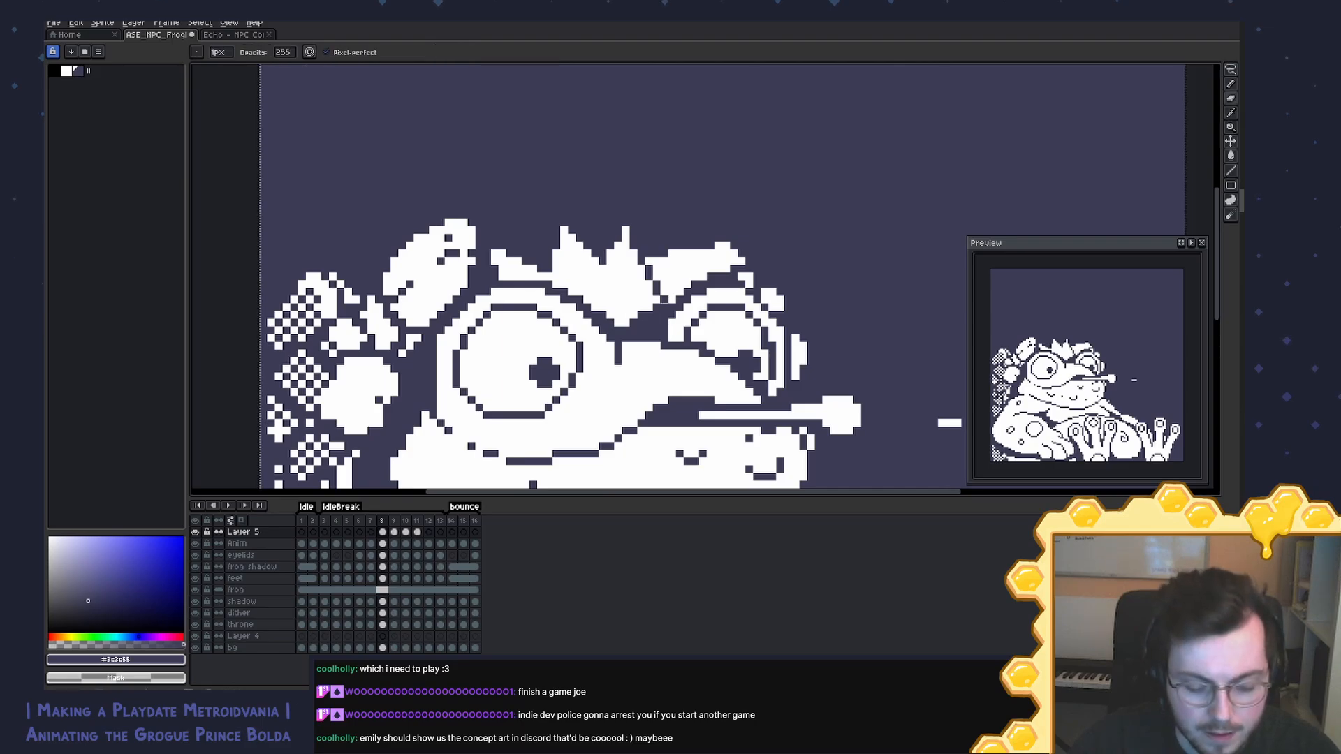
Step: Play and stop the idleBreak animation with the whole frog in view, then save the sprite
scroll(660, 304, "down", 4)
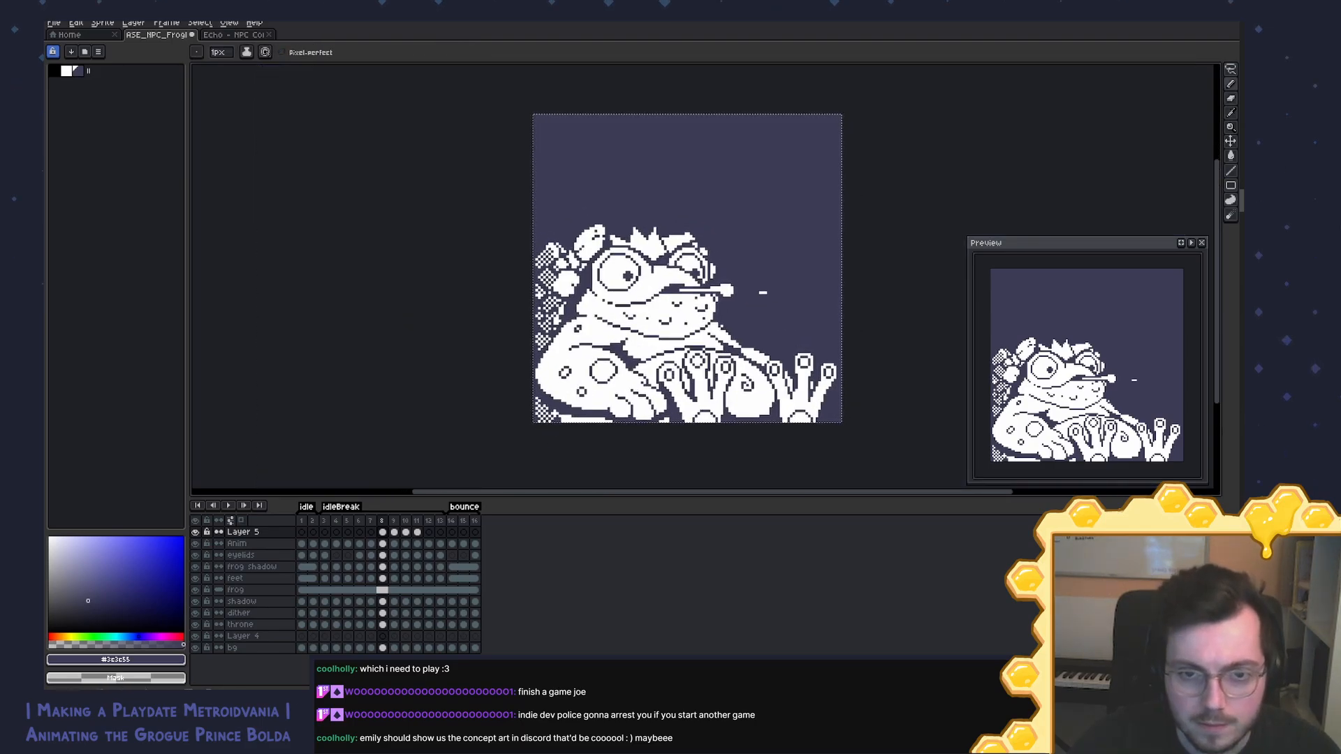
key("Return")
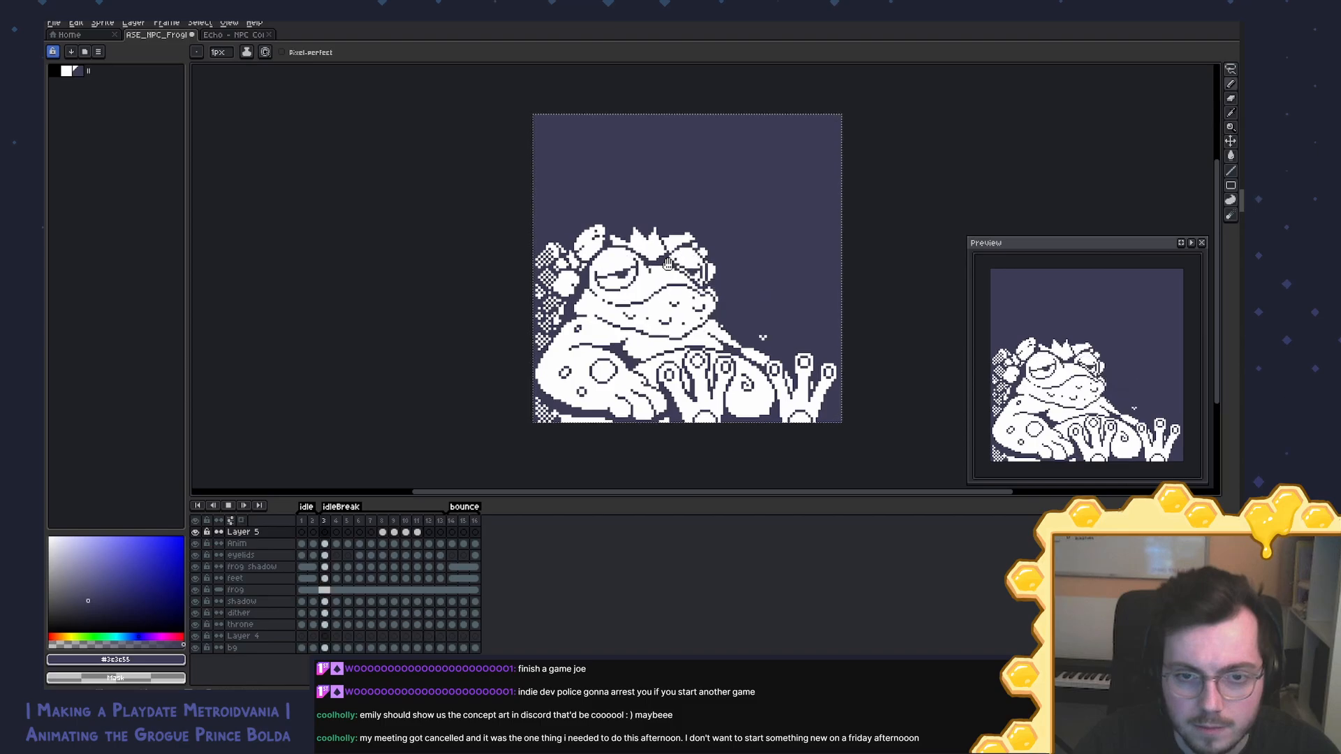
key("Return")
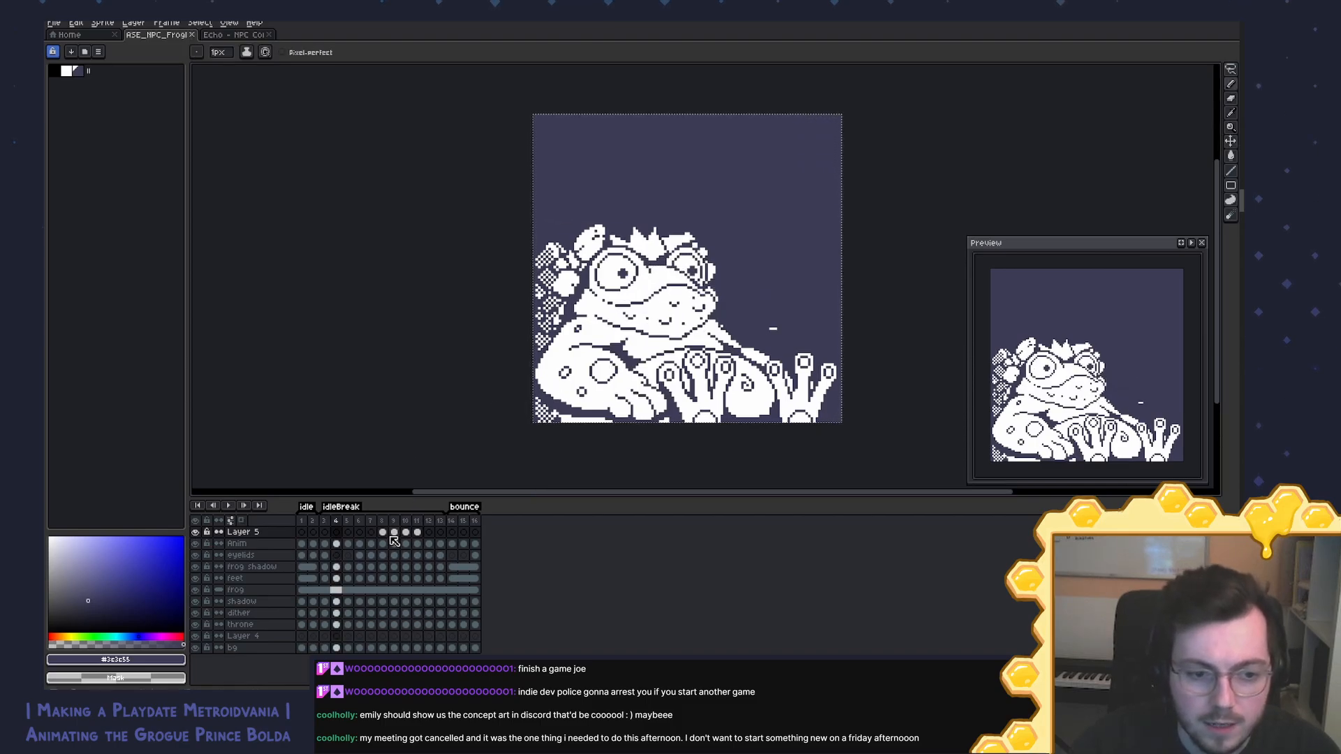
Step: Link the Layer 5 cels of frames 8 through 11
left_click(383, 533)
left_click_drag(384, 533, 417, 533)
right_click(405, 533)
left_click(461, 577)
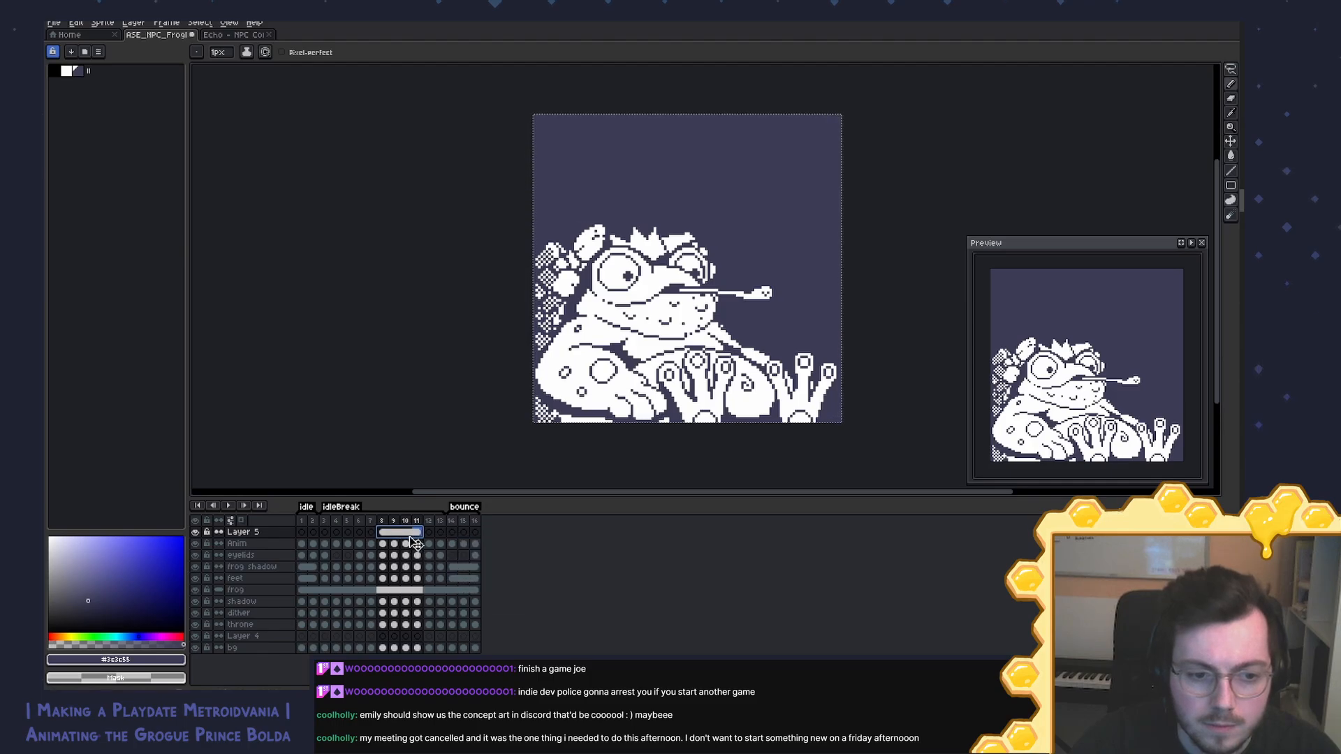
Step: Select Layer 5's frame 8 cel and replay the idleBreak animation to check the linked cels
left_click(388, 533)
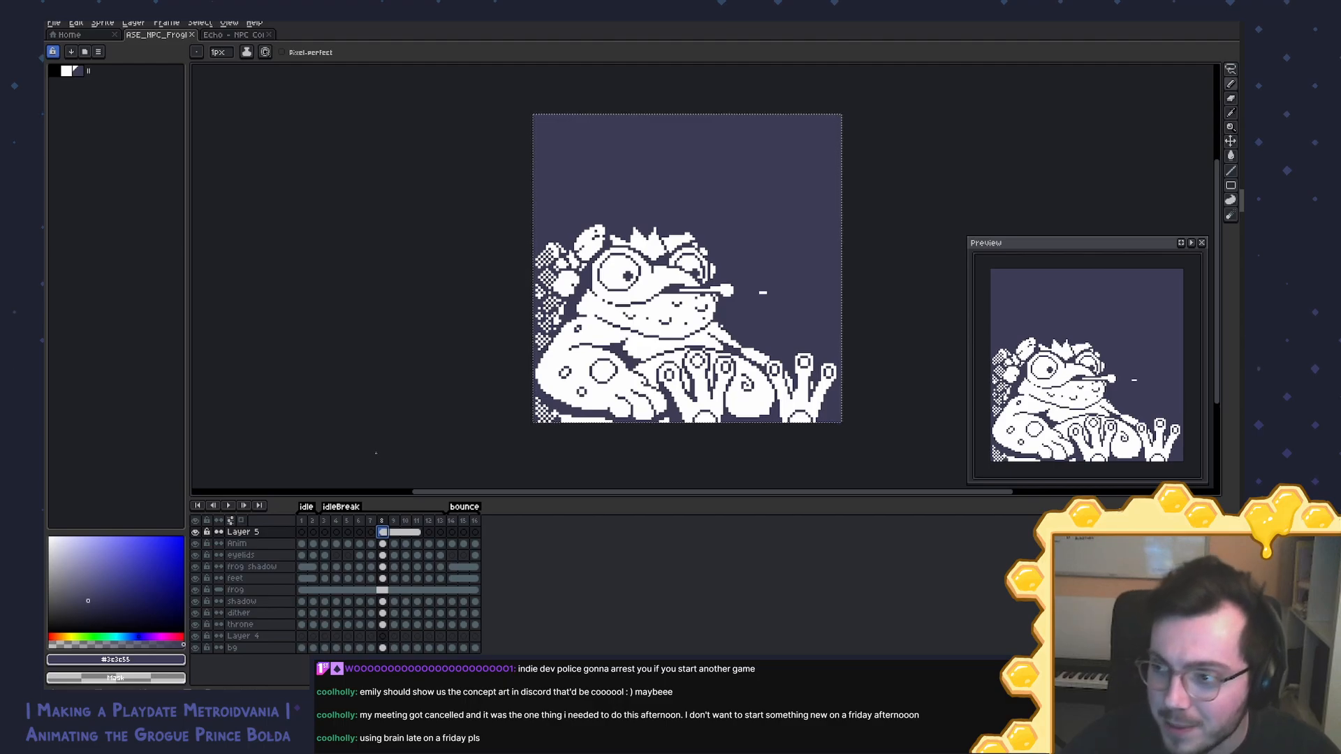
left_click_drag(375, 453, 370, 448)
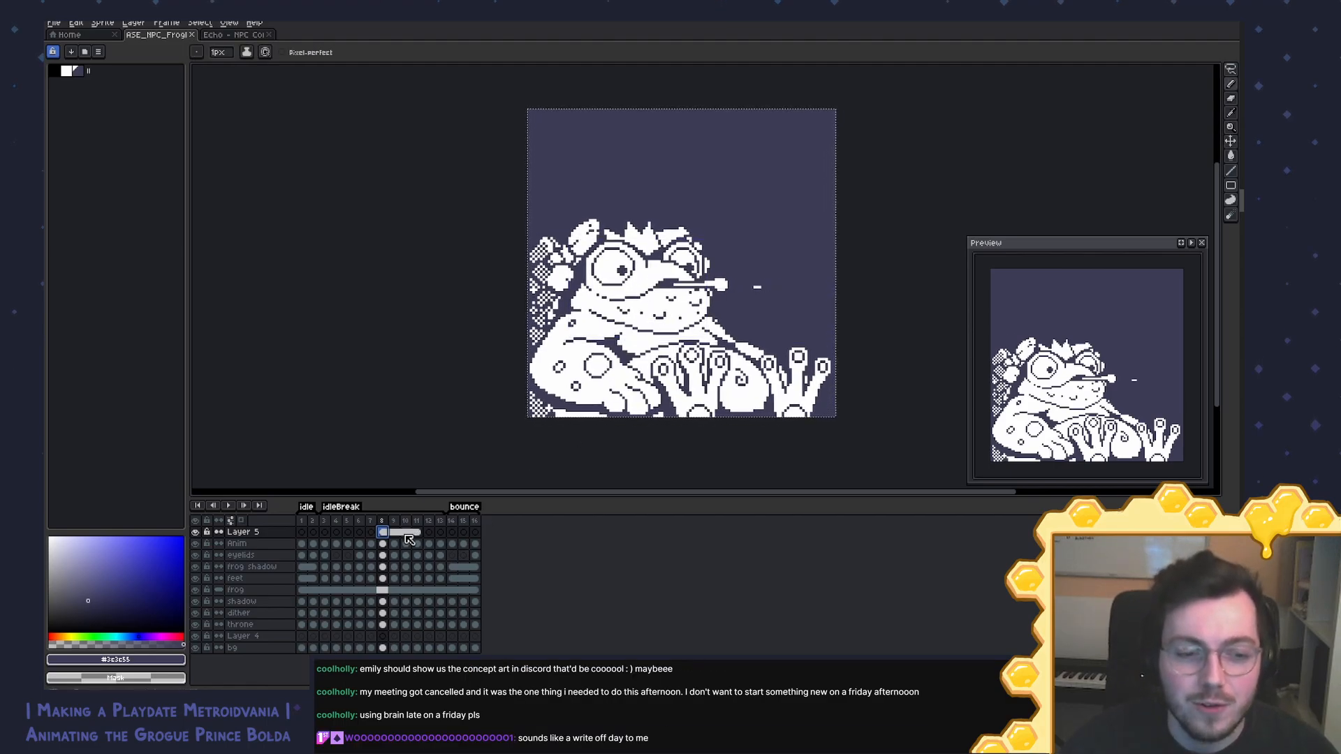
key("Return")
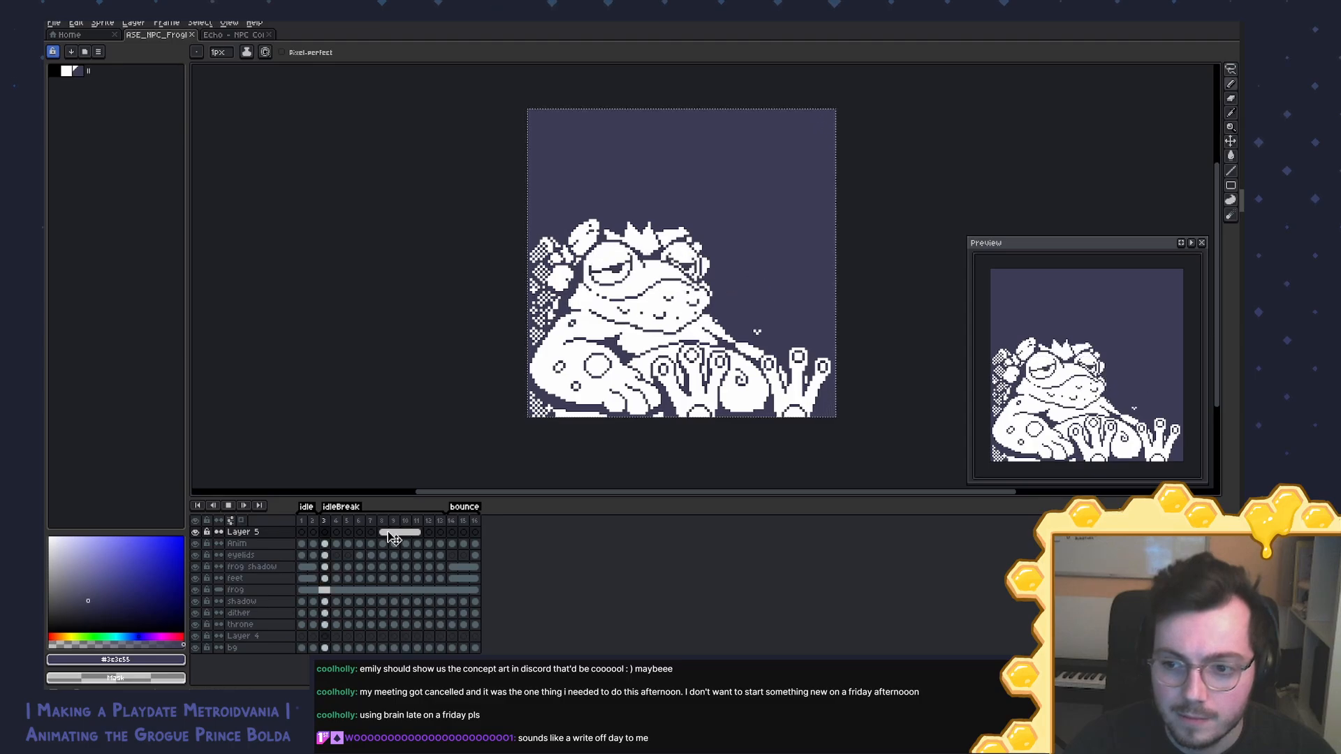
Step: Stop the idleBreak playback, step through frames 8 to 11, and replay the animation to check the tongue poses
key("Return")
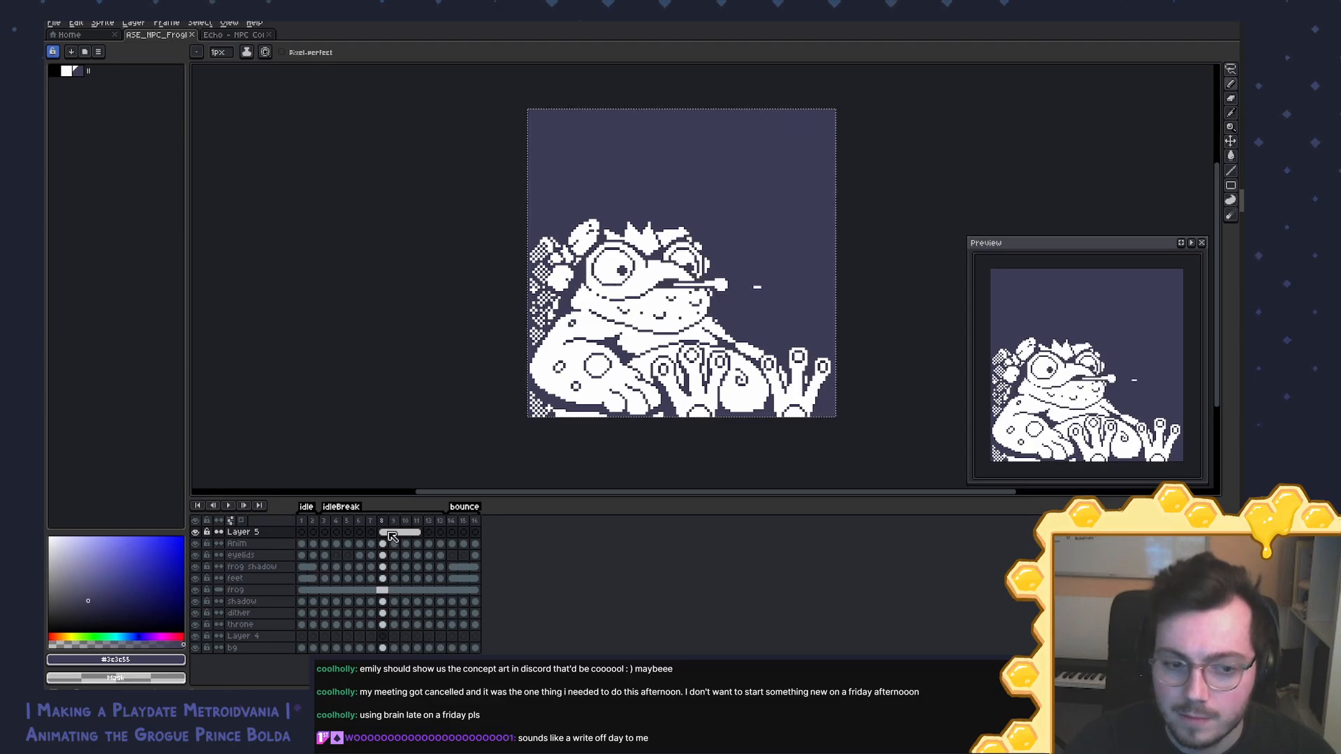
key("Right")
key("Right")
key("Right")
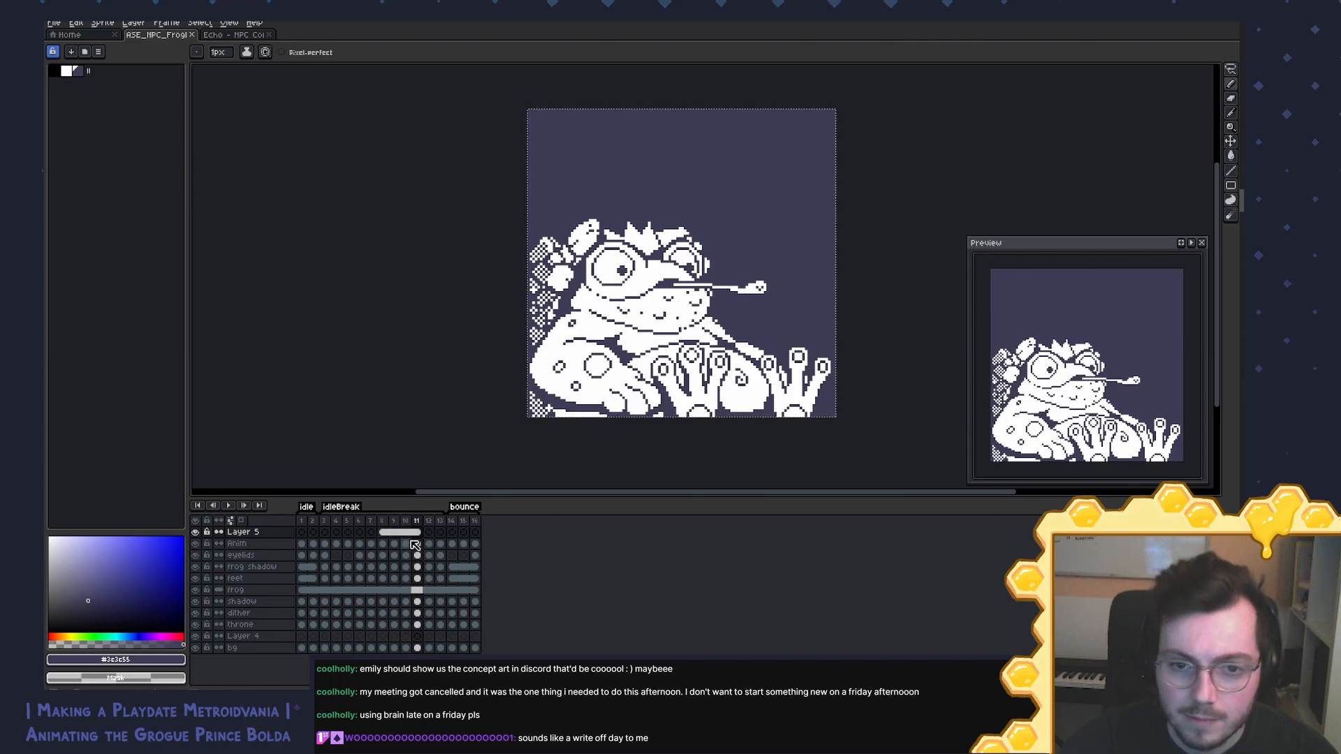
key("Left")
key("Left")
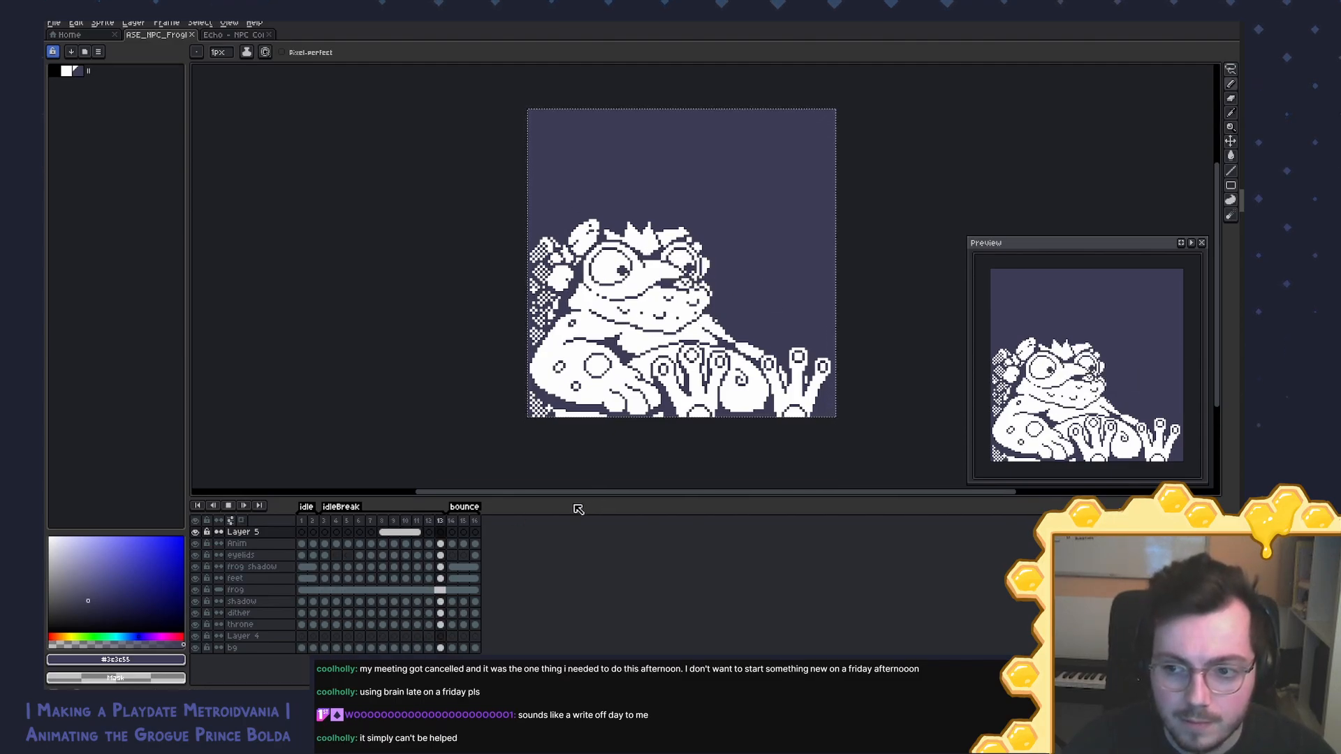
key("Return")
key("Return")
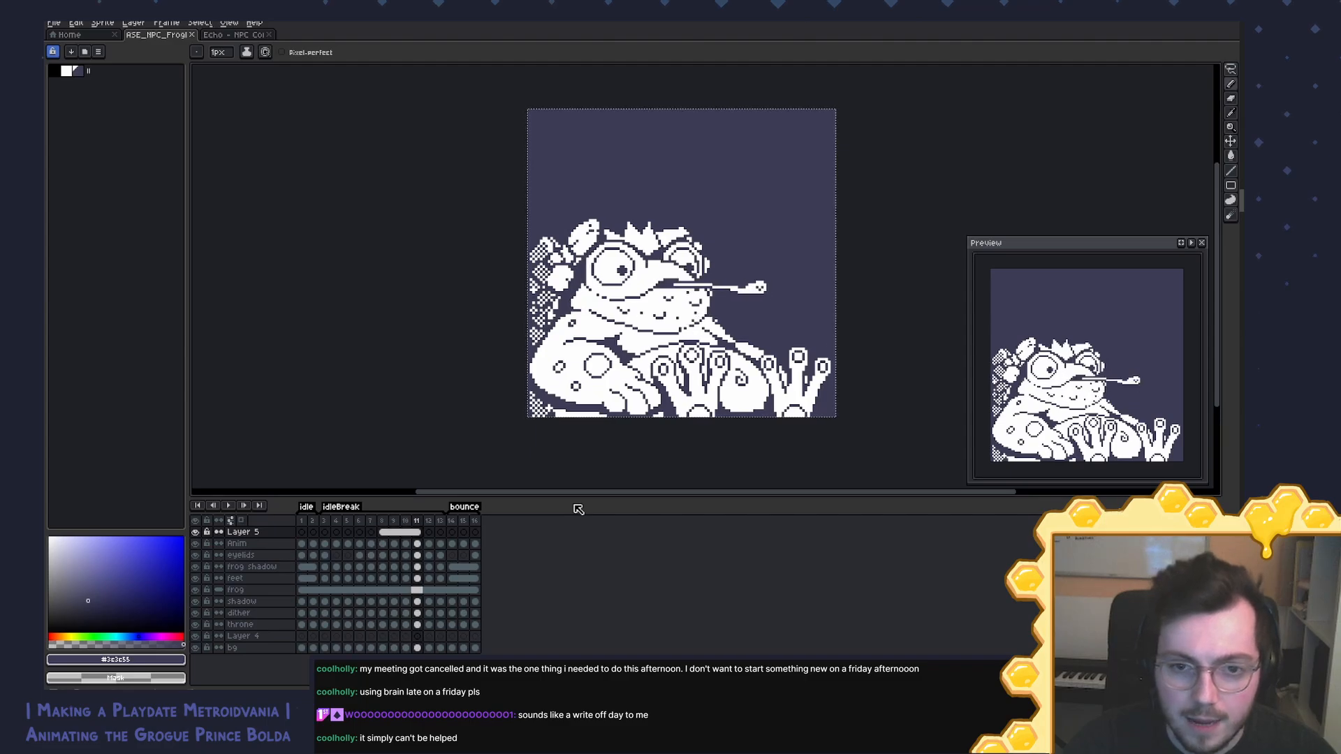
Step: Copy the lassoed chin area from the Anim layer's frame 10 cel onto frame 11, then clear the selection and save the sprite
scroll(569, 466, "up", 3)
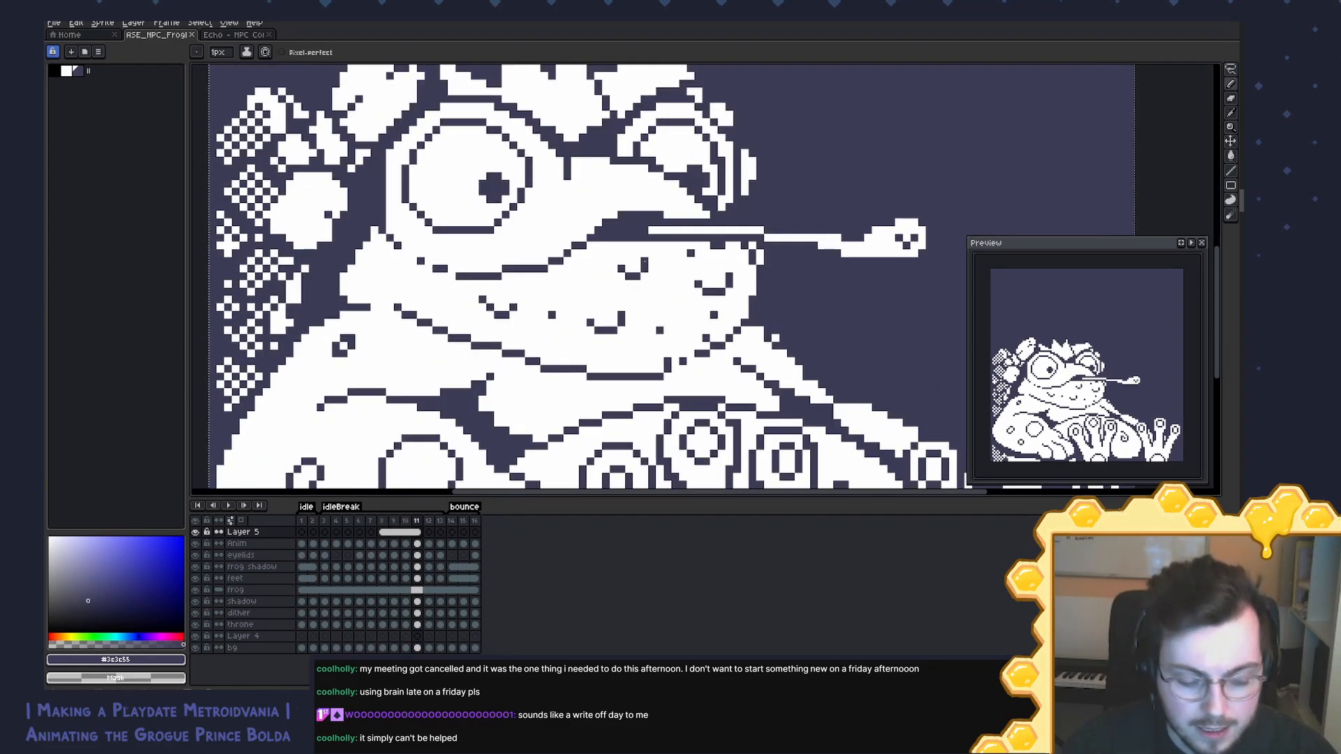
key("m")
left_click(408, 544)
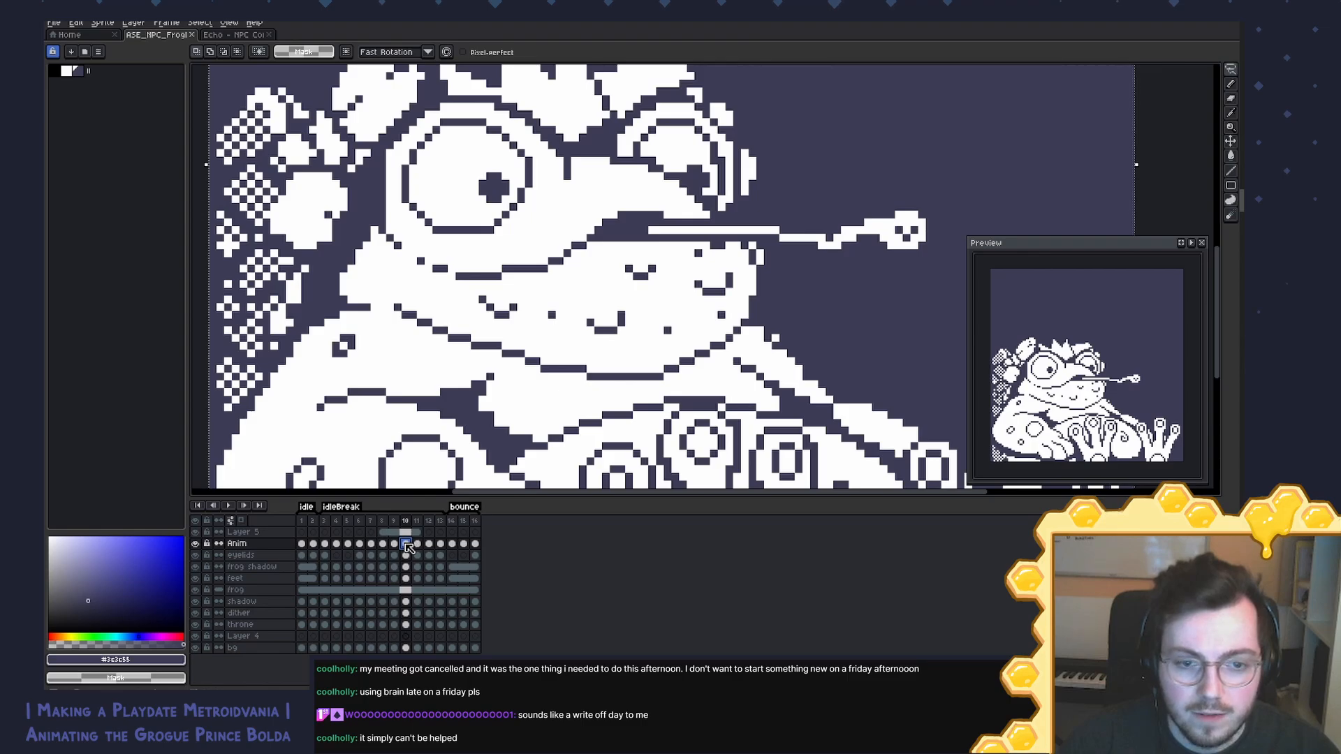
left_click(396, 544)
left_click(408, 545)
left_click(419, 546)
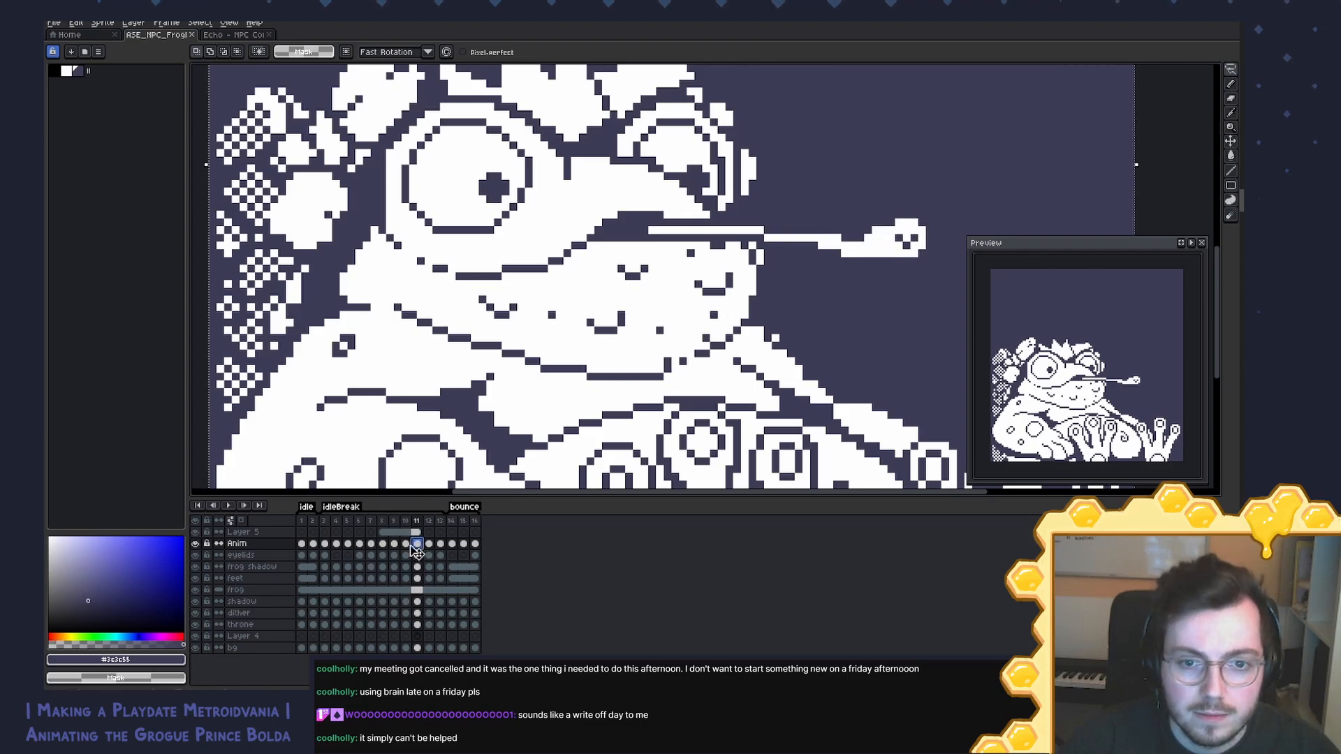
left_click(407, 544)
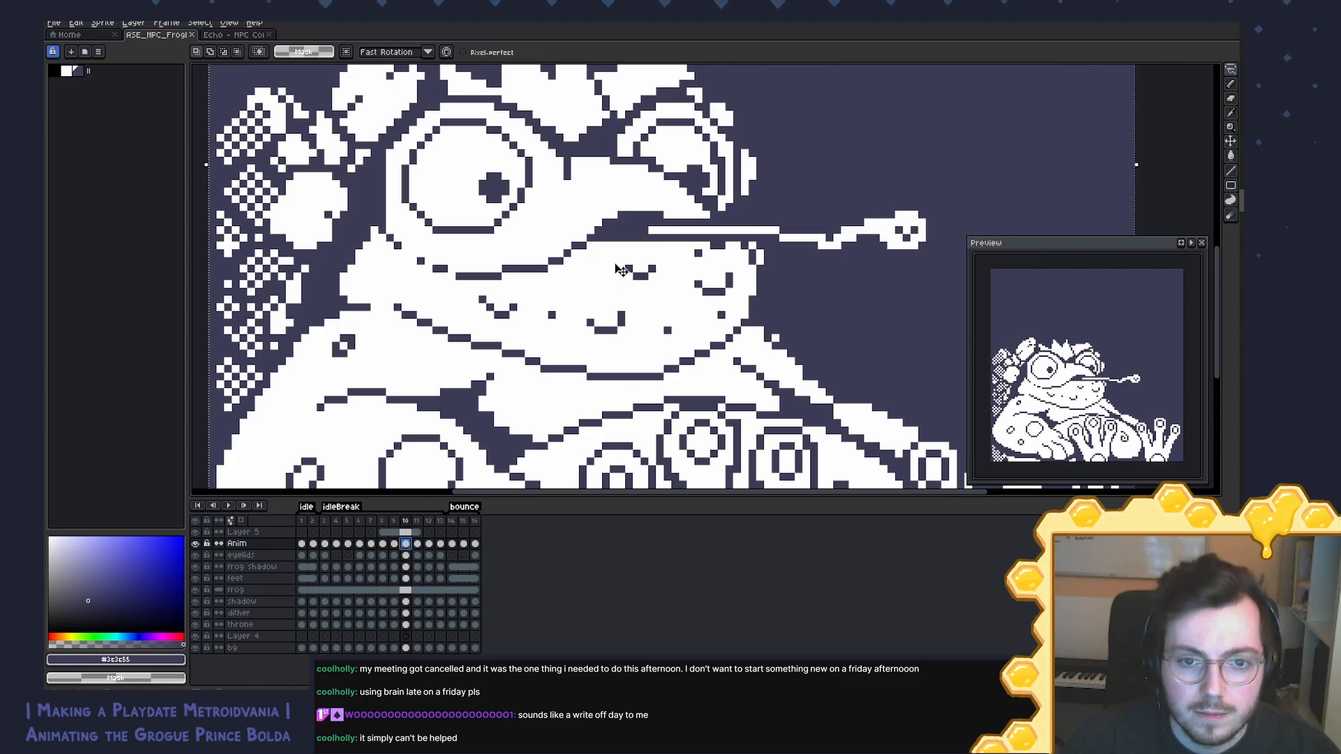
key("ctrl+d")
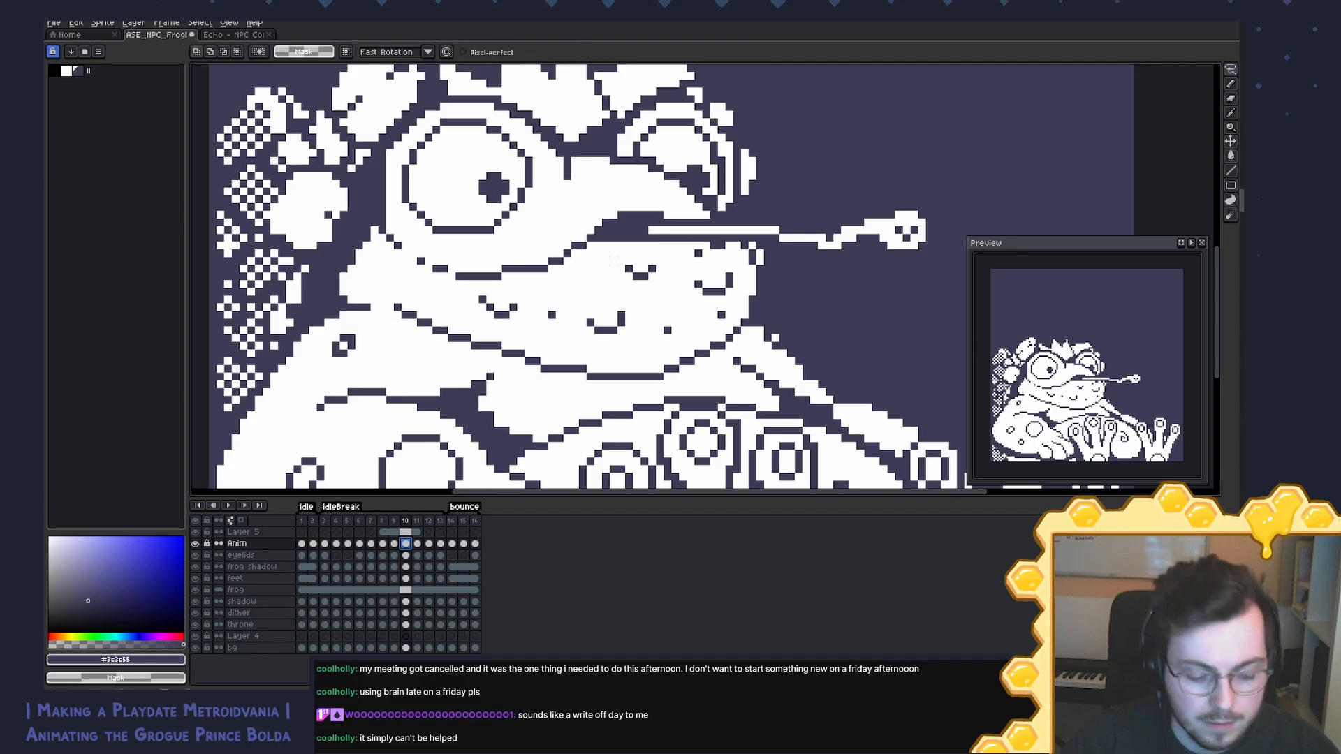
mouse_move(605, 259)
left_mouse_down()
mouse_move(688, 246)
mouse_move(739, 272)
mouse_move(738, 341)
mouse_move(635, 392)
mouse_move(557, 293)
mouse_move(602, 261)
left_mouse_up()
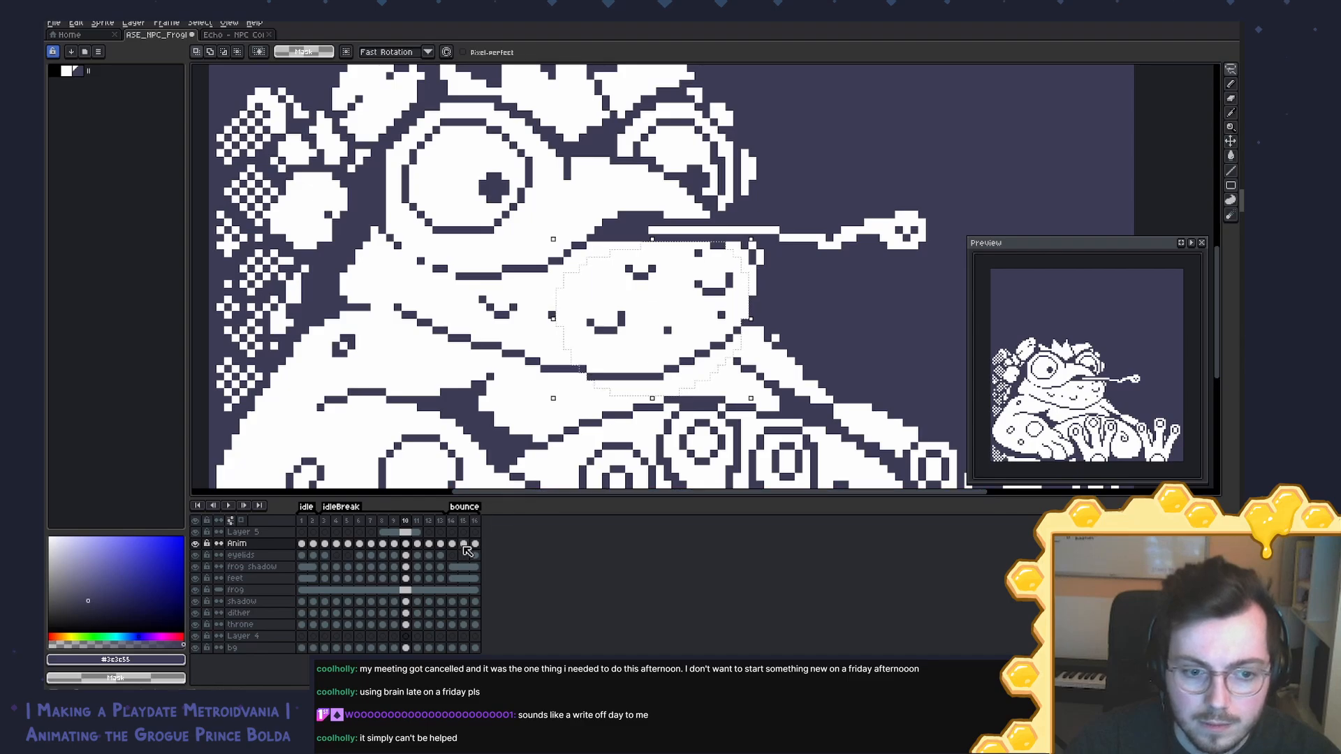
left_click(417, 554)
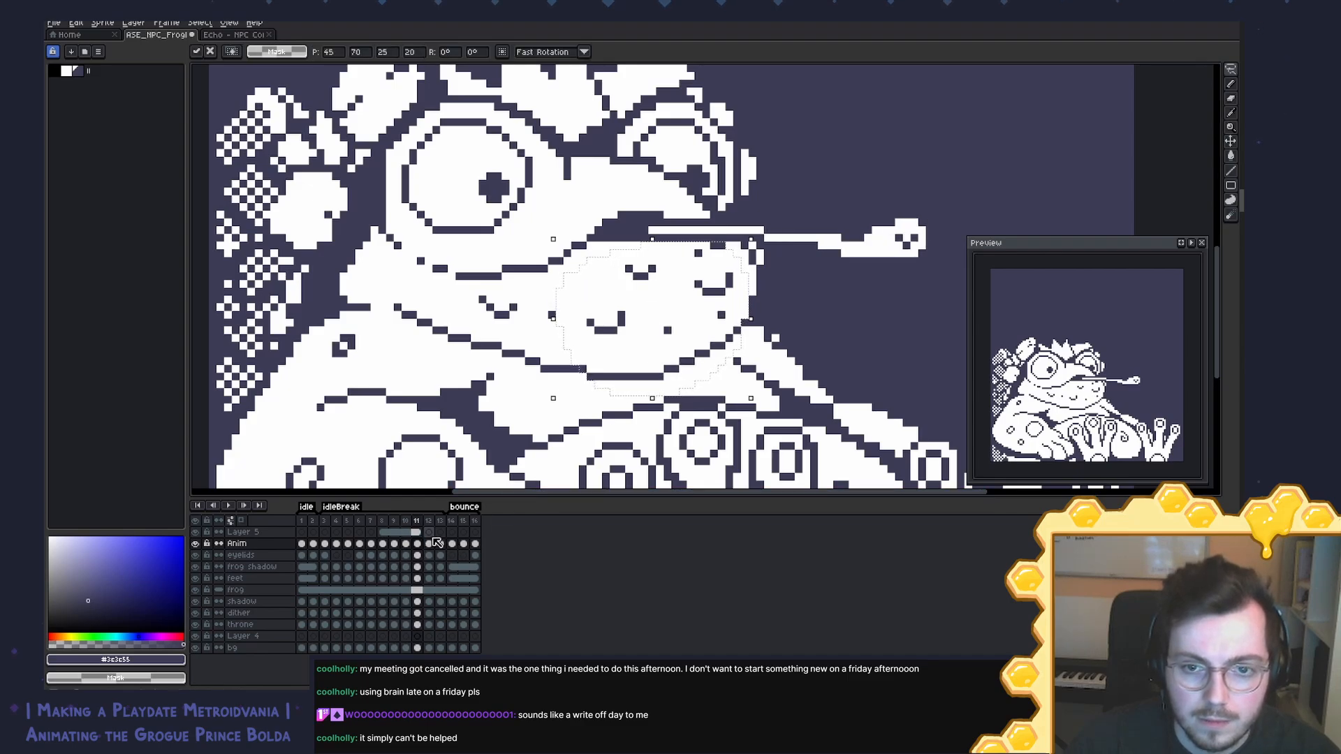
key("ctrl+d")
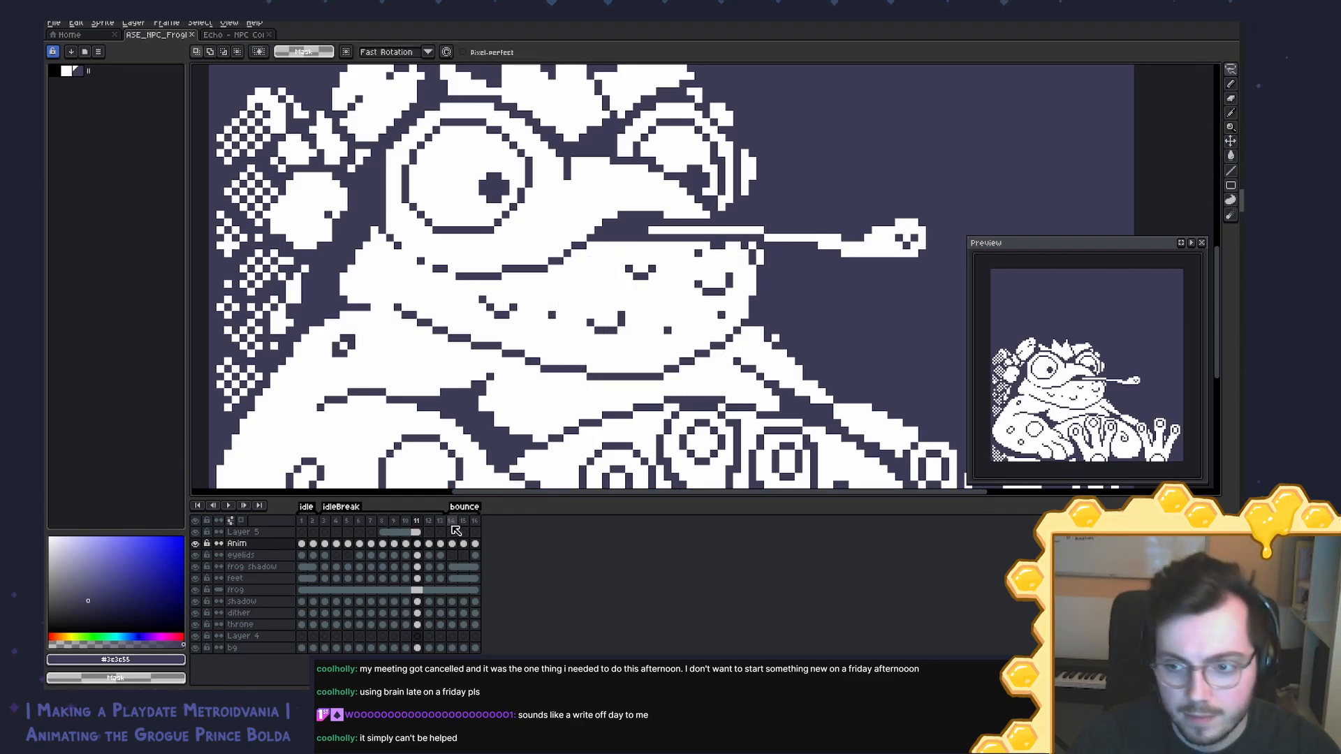
Step: Play the idleBreak animation and check the chin and tongue motion both close up and with the whole frog in view
key("Return")
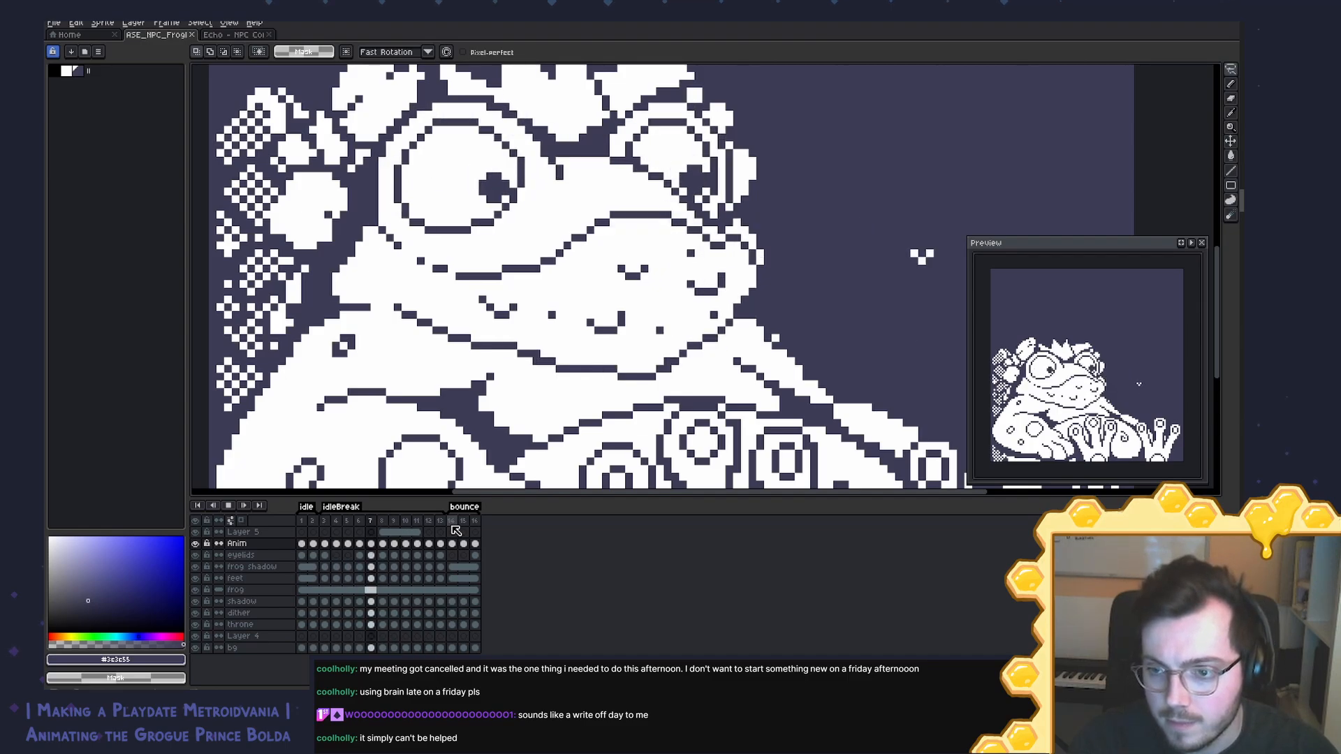
scroll(678, 301, "down", 3)
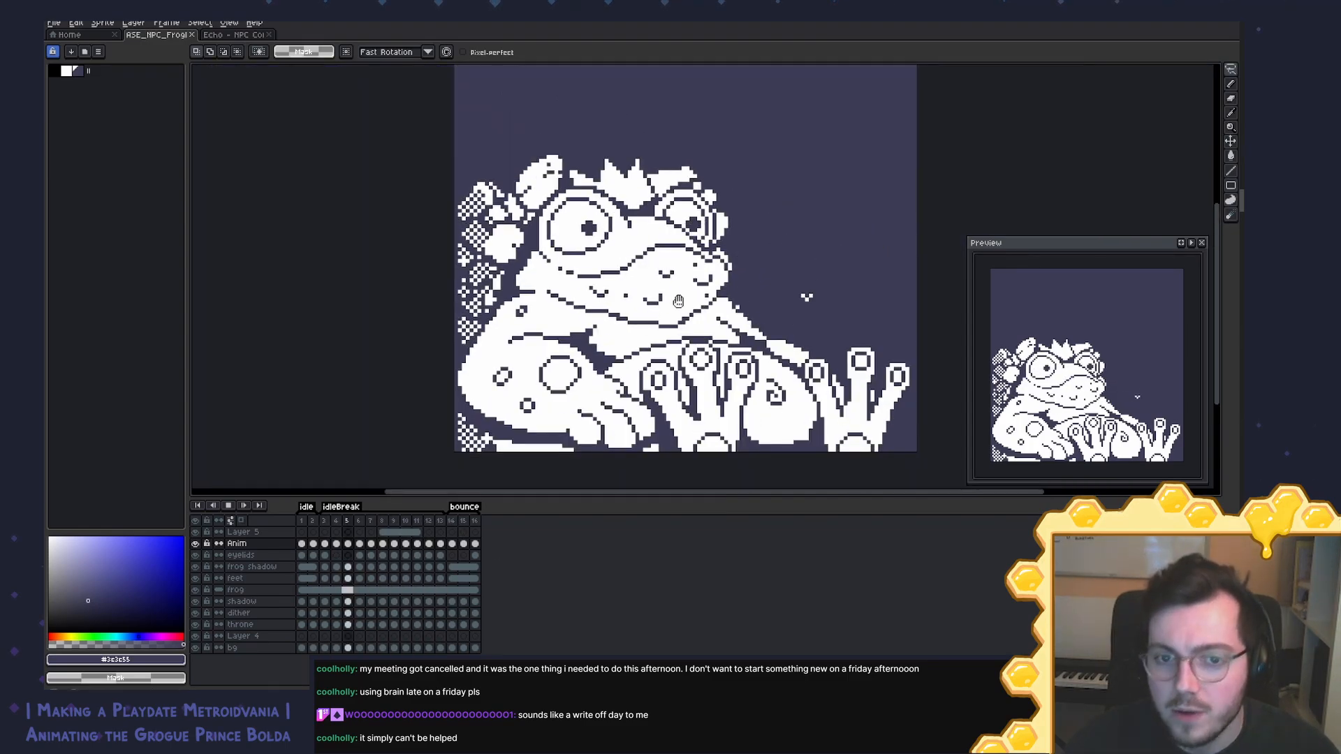
scroll(698, 318, "down", 2)
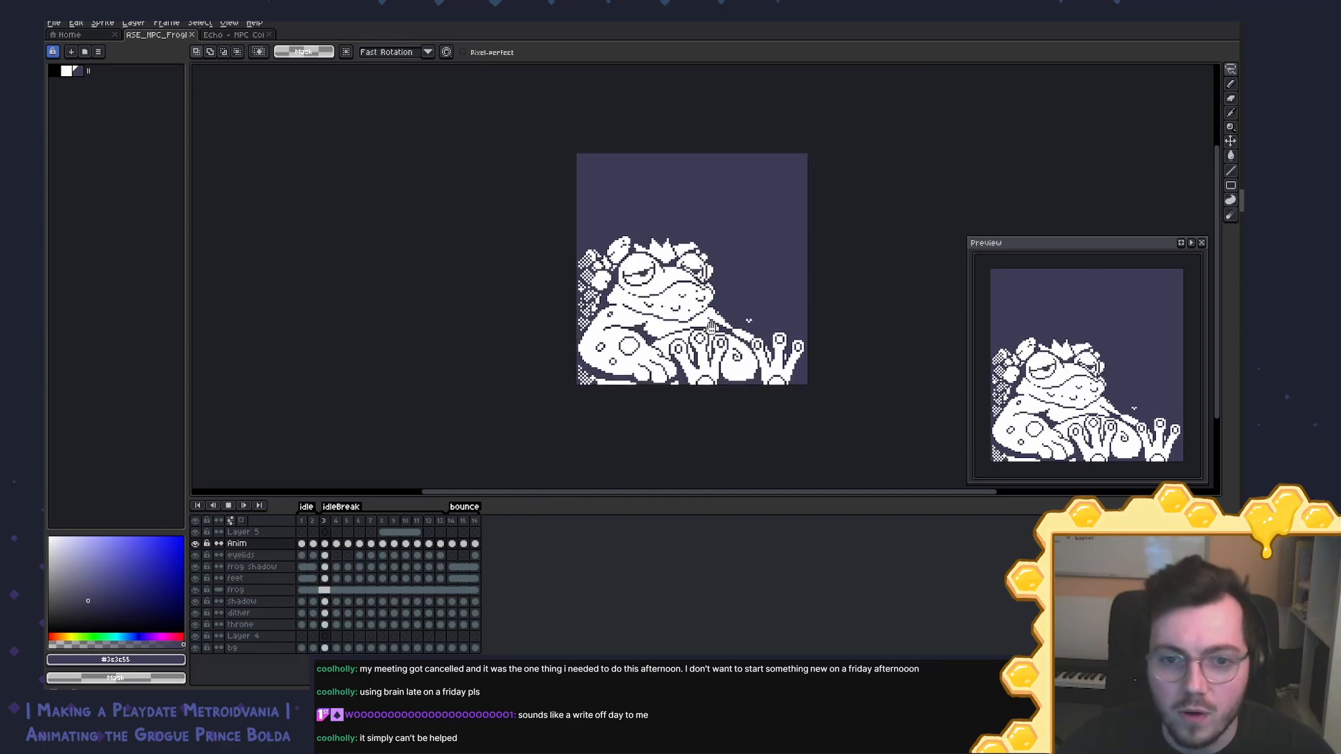
scroll(712, 327, "up", 2)
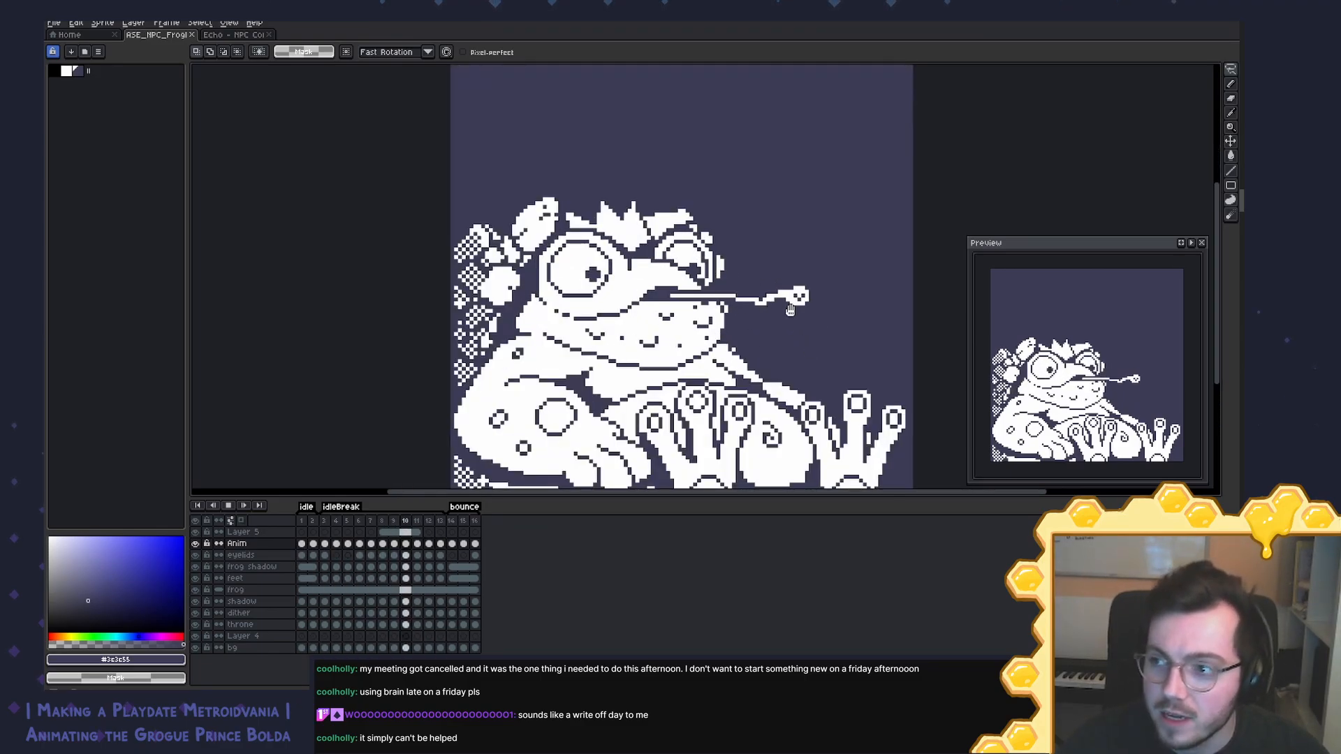
scroll(790, 310, "down", 2)
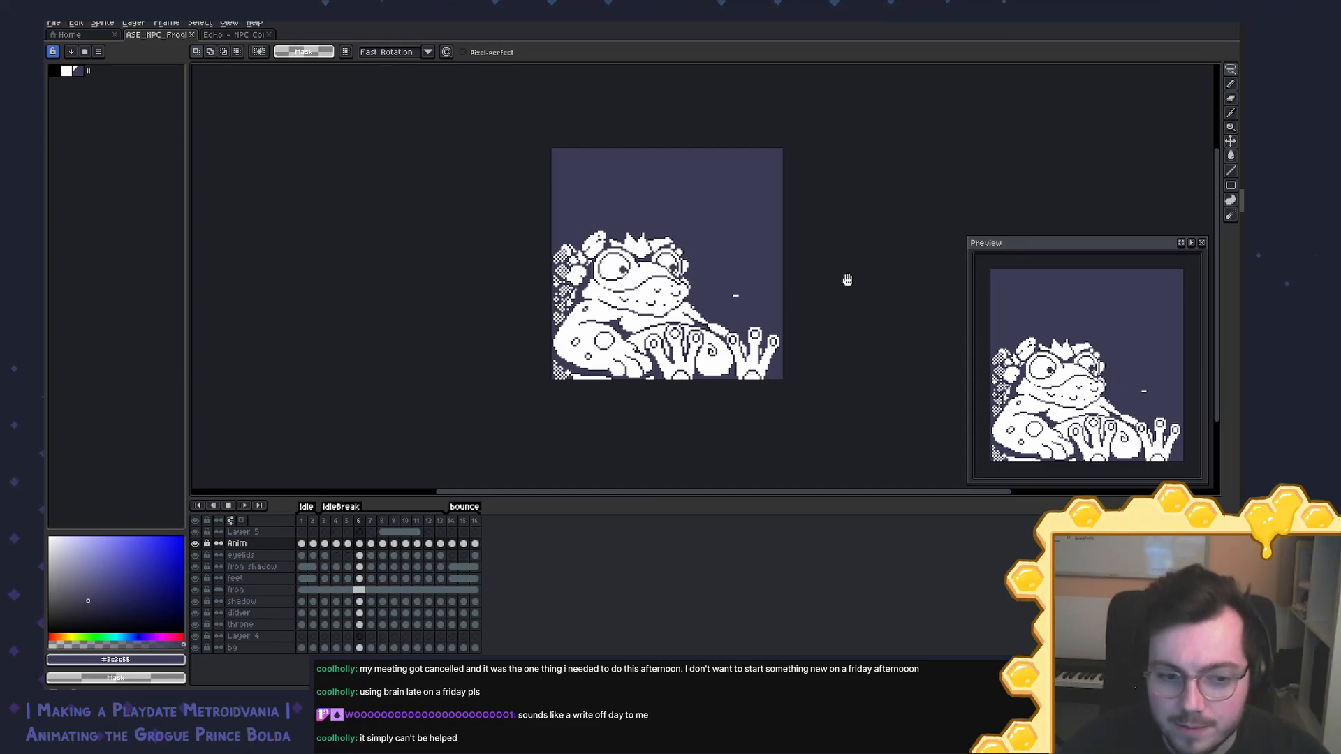
Step: Play the idle animation from frame 1 and the bounce animation from frame 14 to review them
left_click(303, 521)
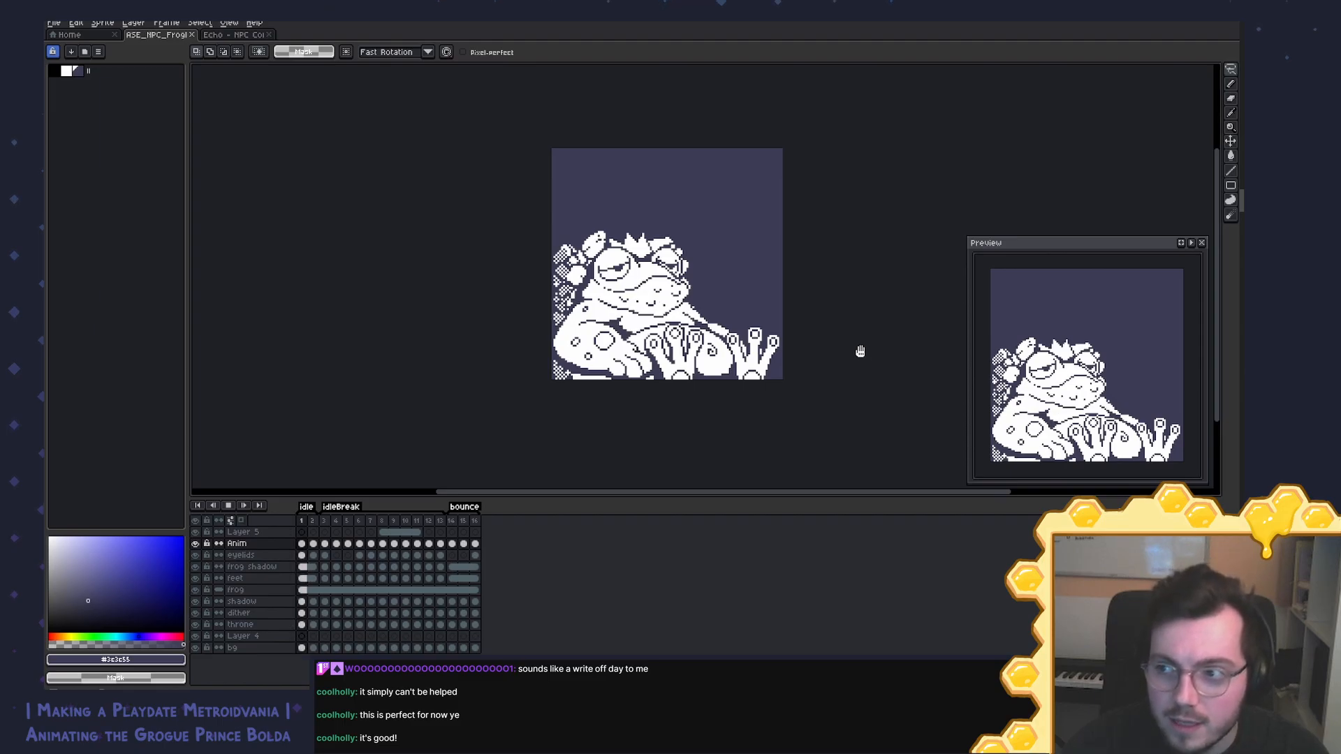
scroll(861, 351, "up", 2)
left_click_drag(848, 347, 881, 316)
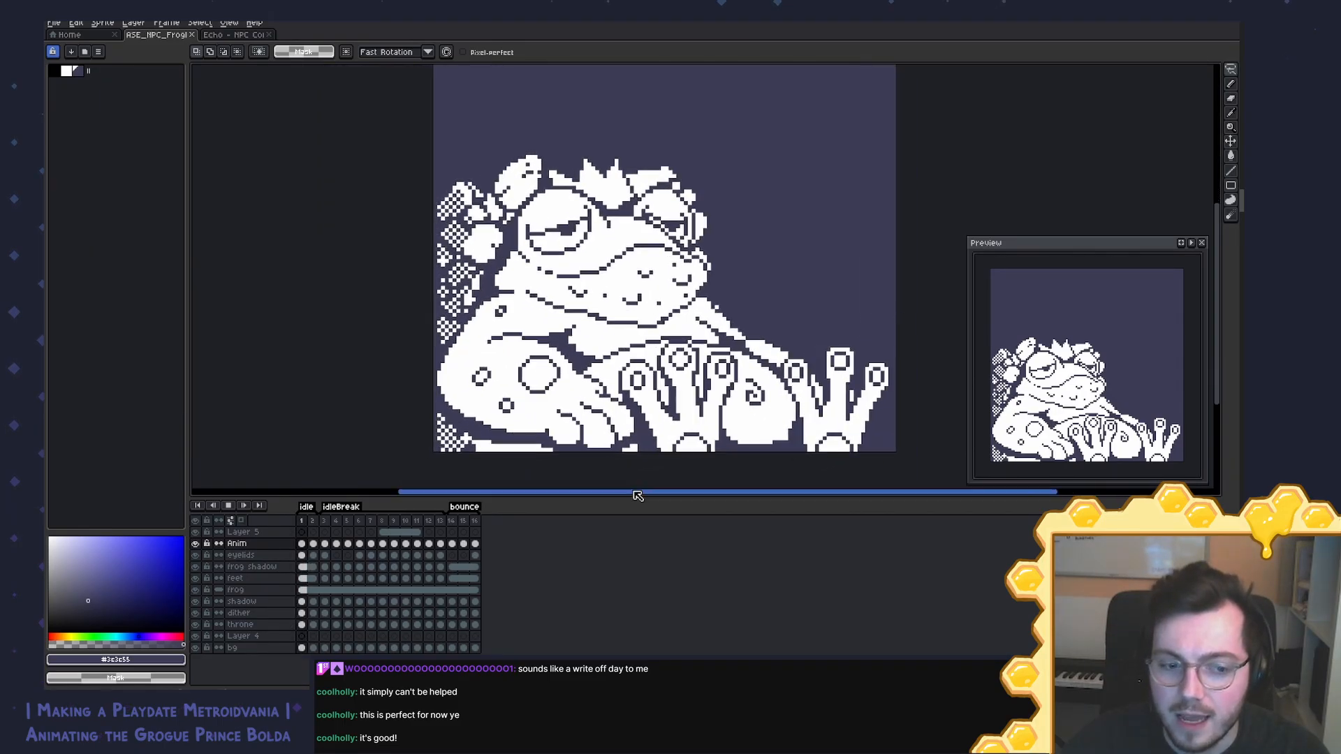
left_click(453, 521)
key("Return")
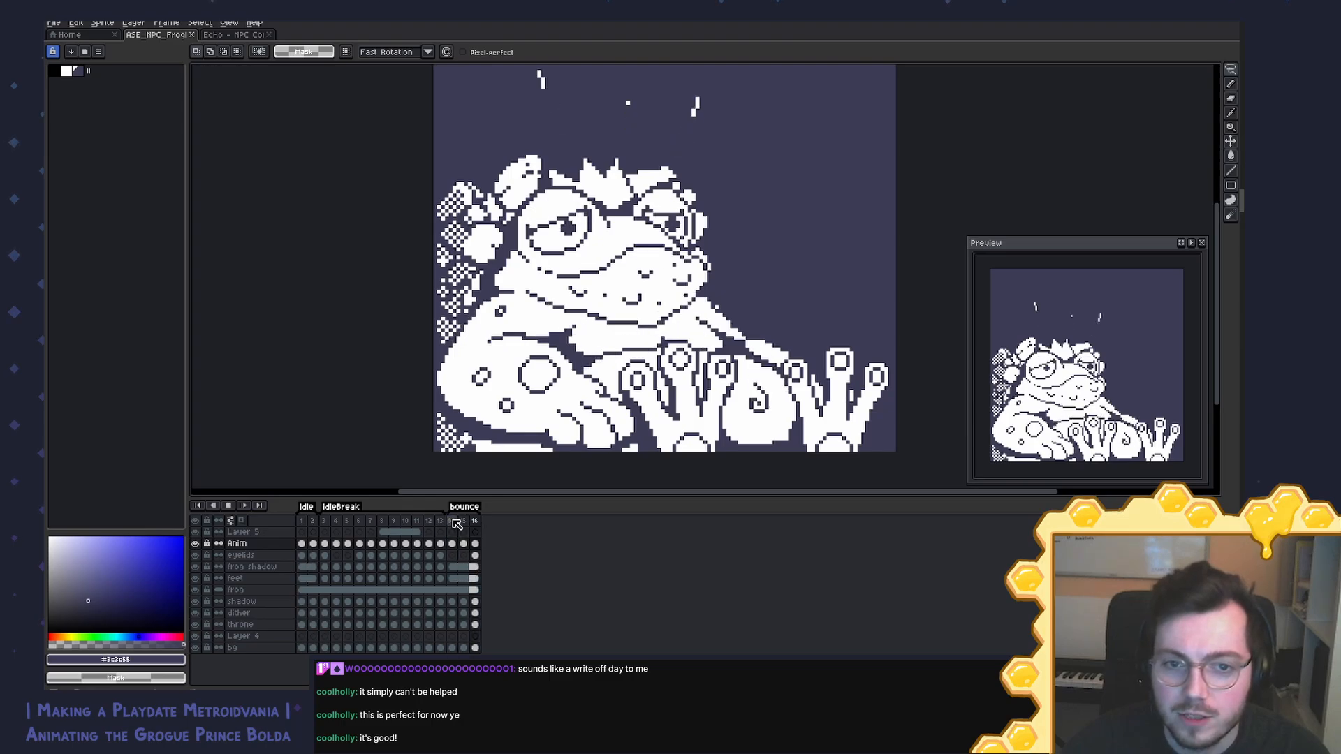
Step: Stop on the Anim layer's frame 14 cel and ready the Pencil with the dark colour #3c3c55 for editing the eyes
left_click(452, 523)
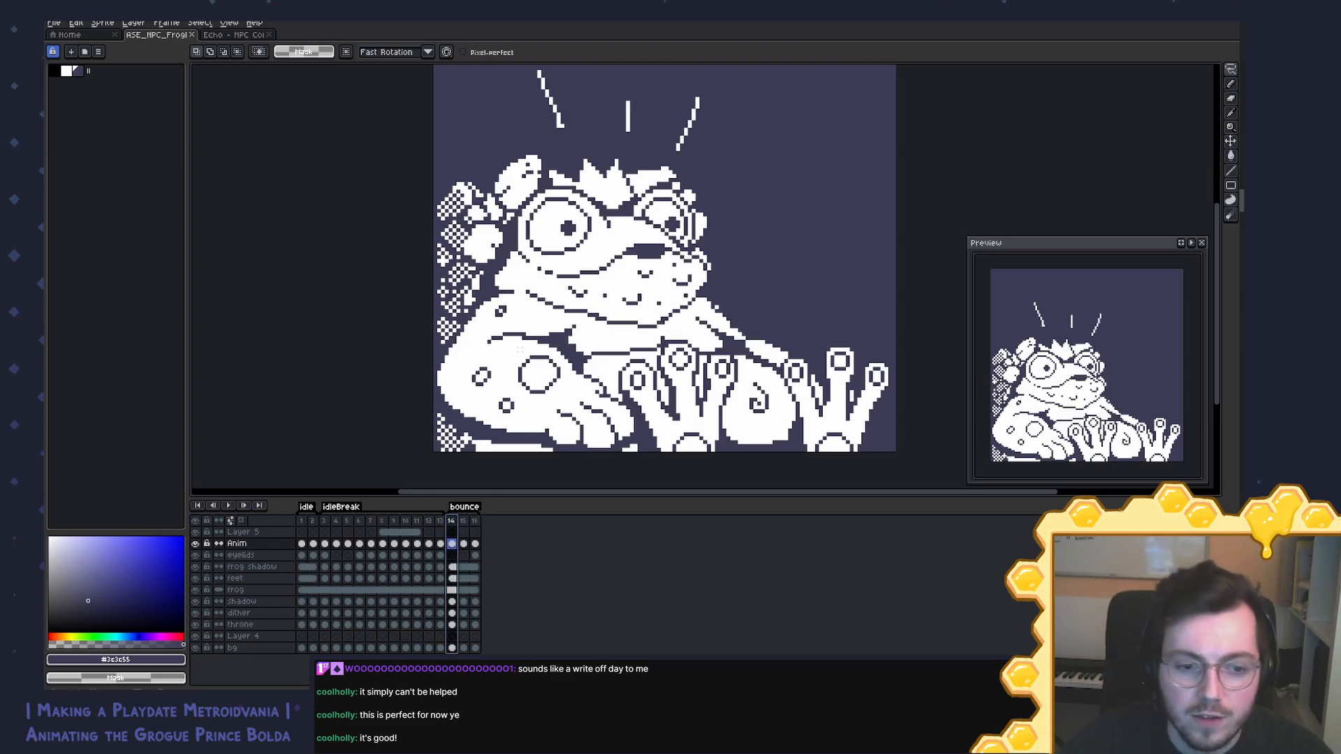
scroll(683, 335, "up", 3)
key("b")
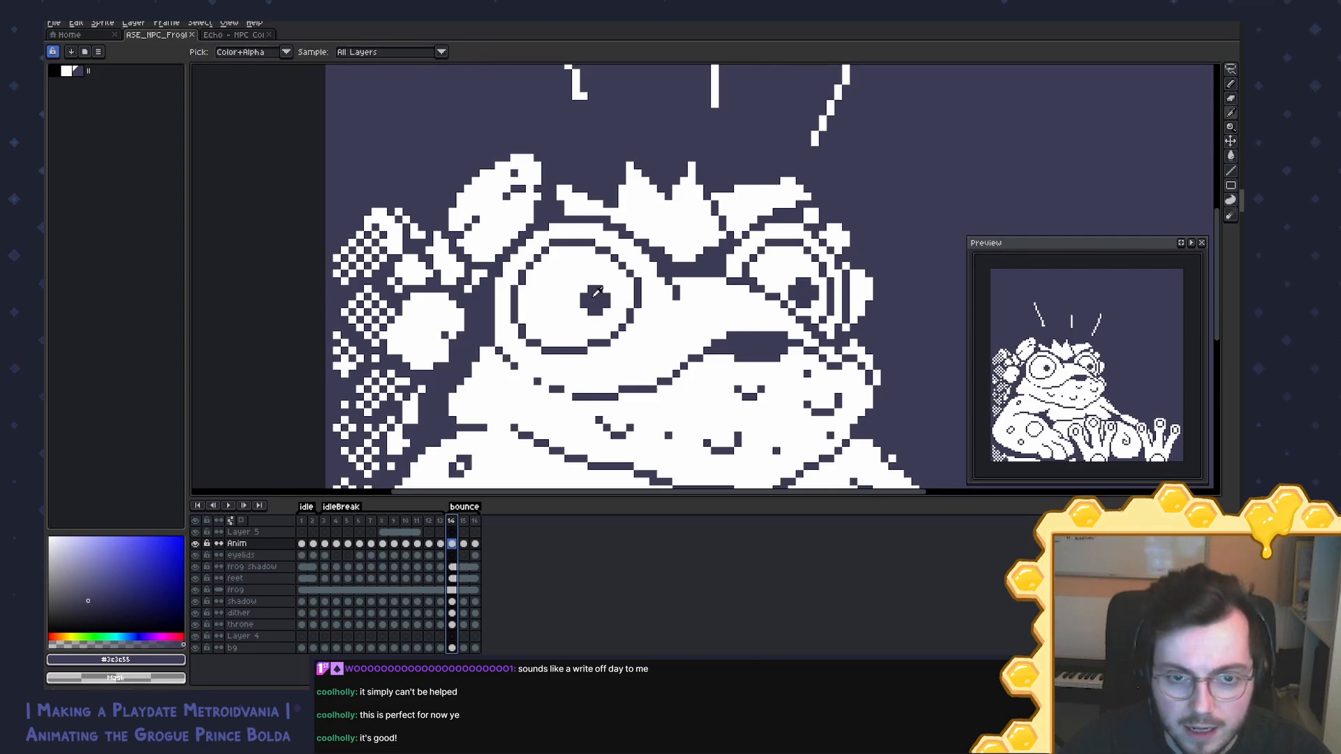
Step: Try enlarging the nearer eye's pupil on frame 14, compare it with frame 15, and undo the pencil strokes
left_click(599, 282)
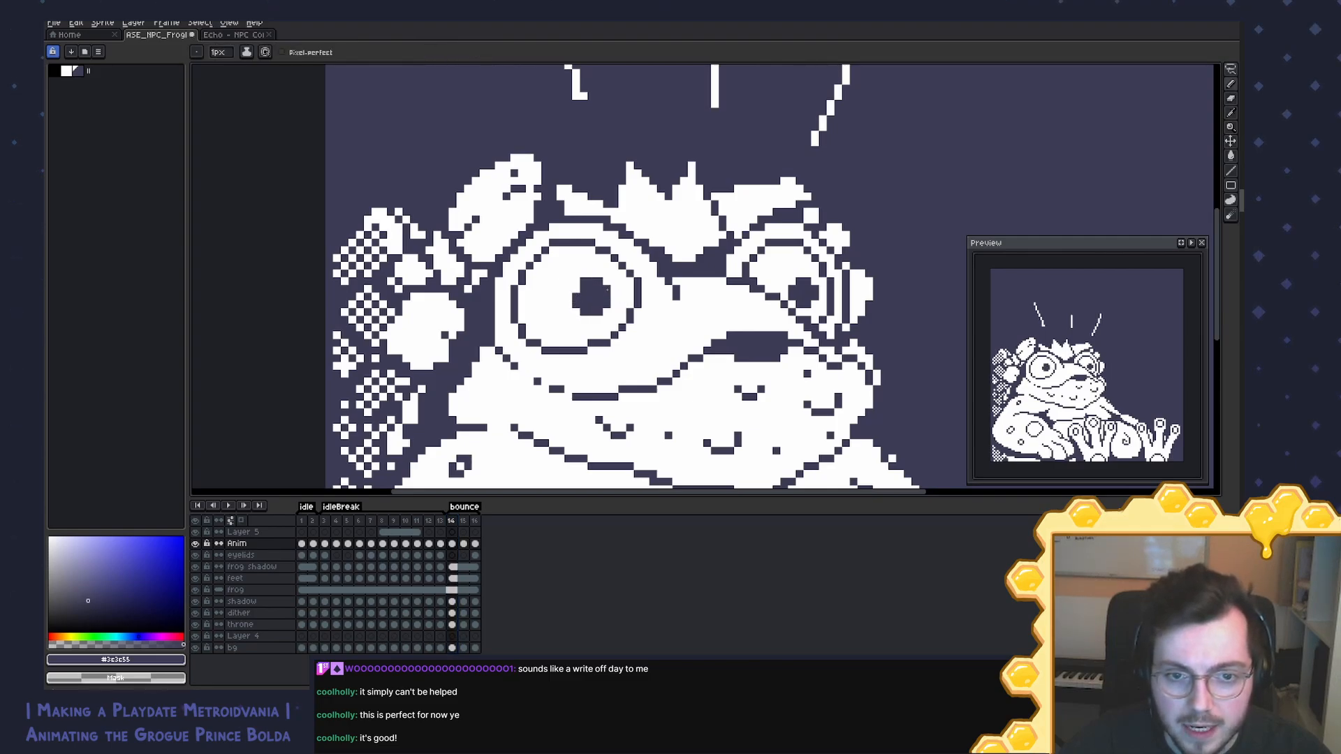
key("Right")
key("Left")
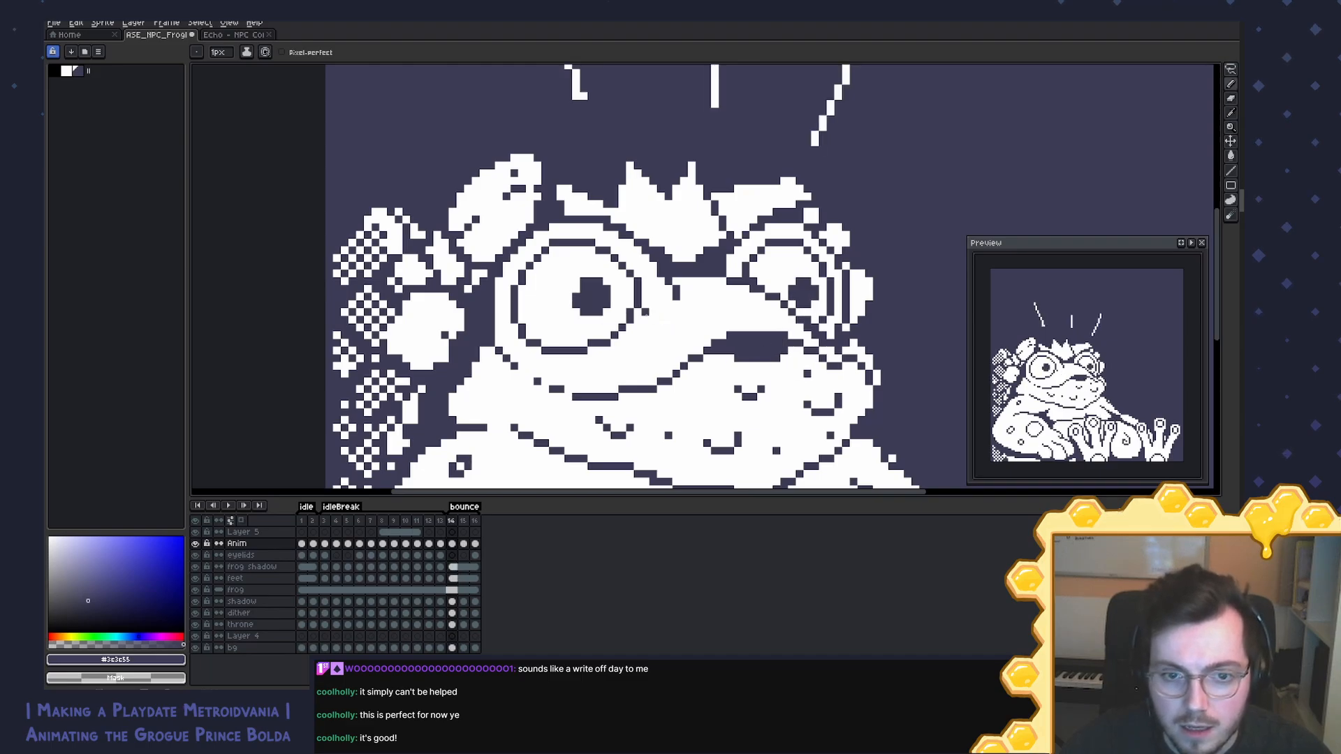
key("ctrl+z")
key("ctrl+z")
key("ctrl+z")
key("ctrl+z")
key("ctrl+z")
key("ctrl+z")
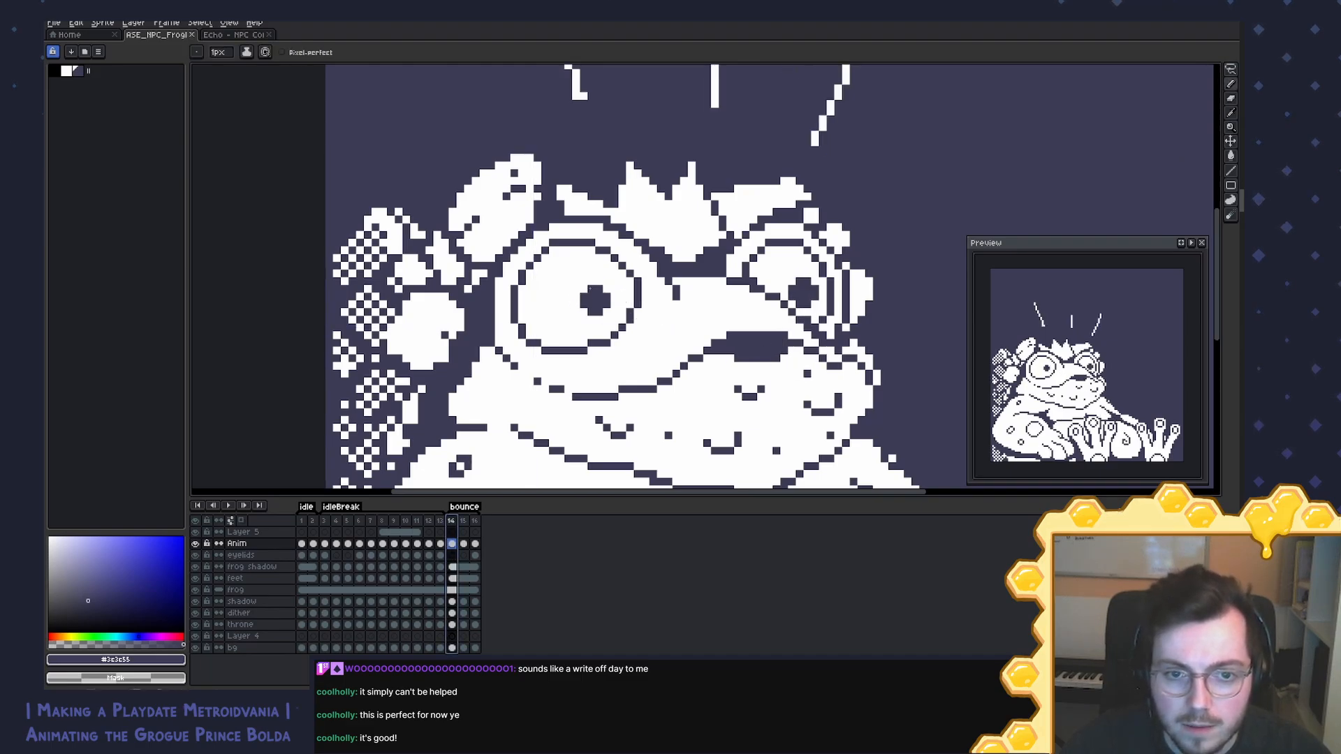
Step: Enlarge the nearer eye's pupil on frame 14 of the Anim layer and the far eye's pupil on frame 14 of the eyelids layer
left_click(605, 288)
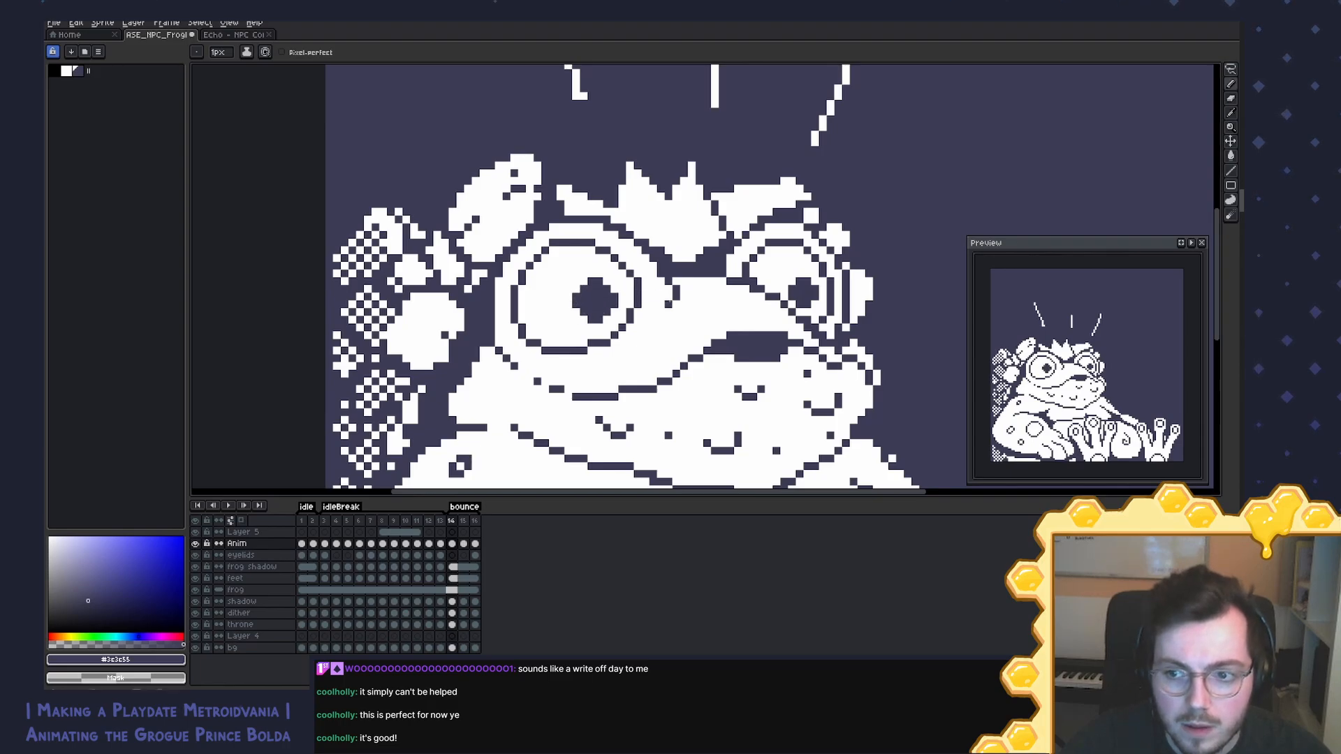
key("alt+Down")
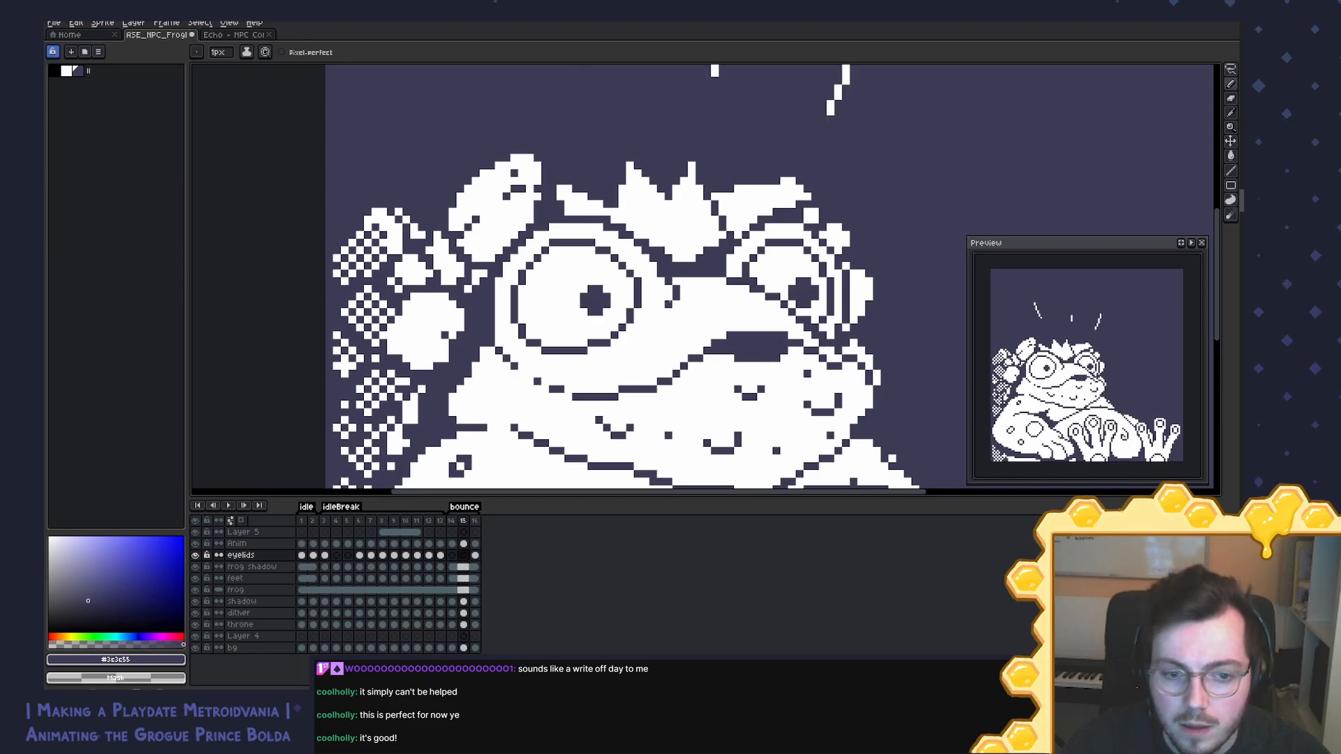
scroll(769, 266, "up", 1)
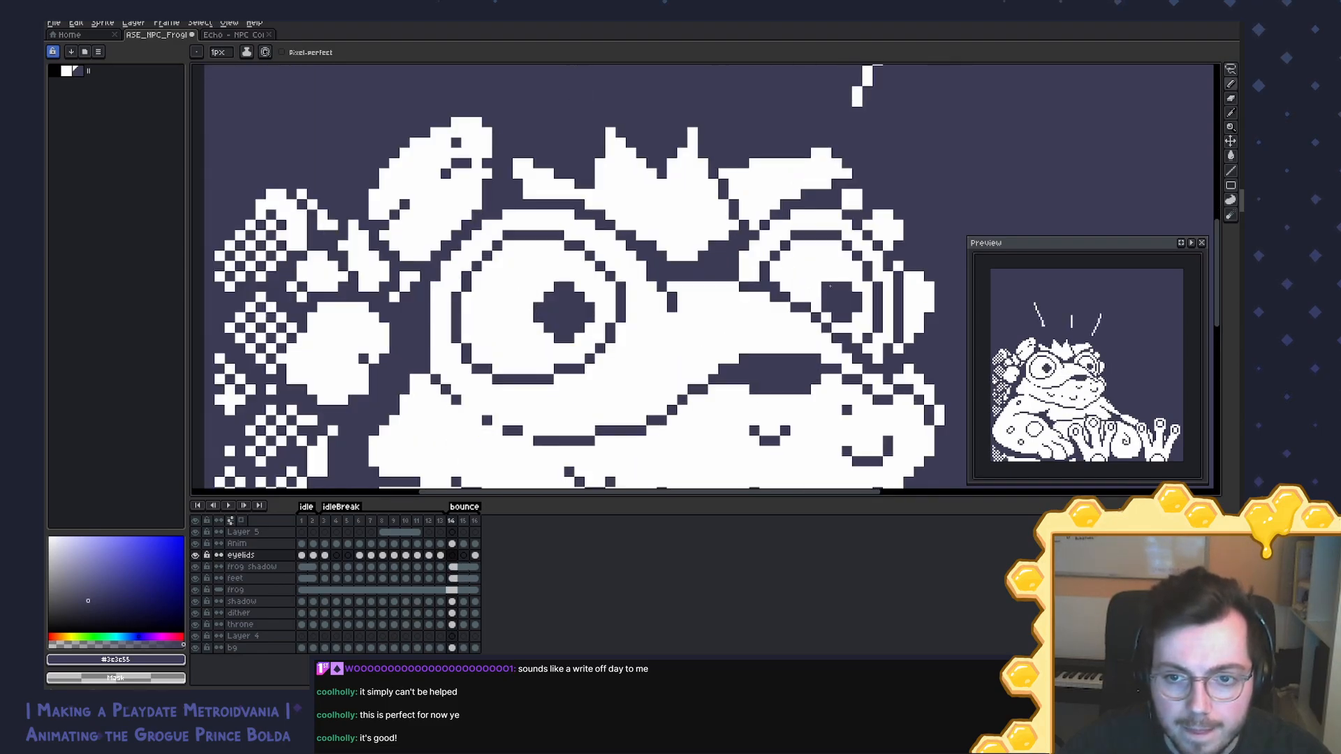
left_click_drag(930, 333, 872, 312)
key("Left")
key("Right")
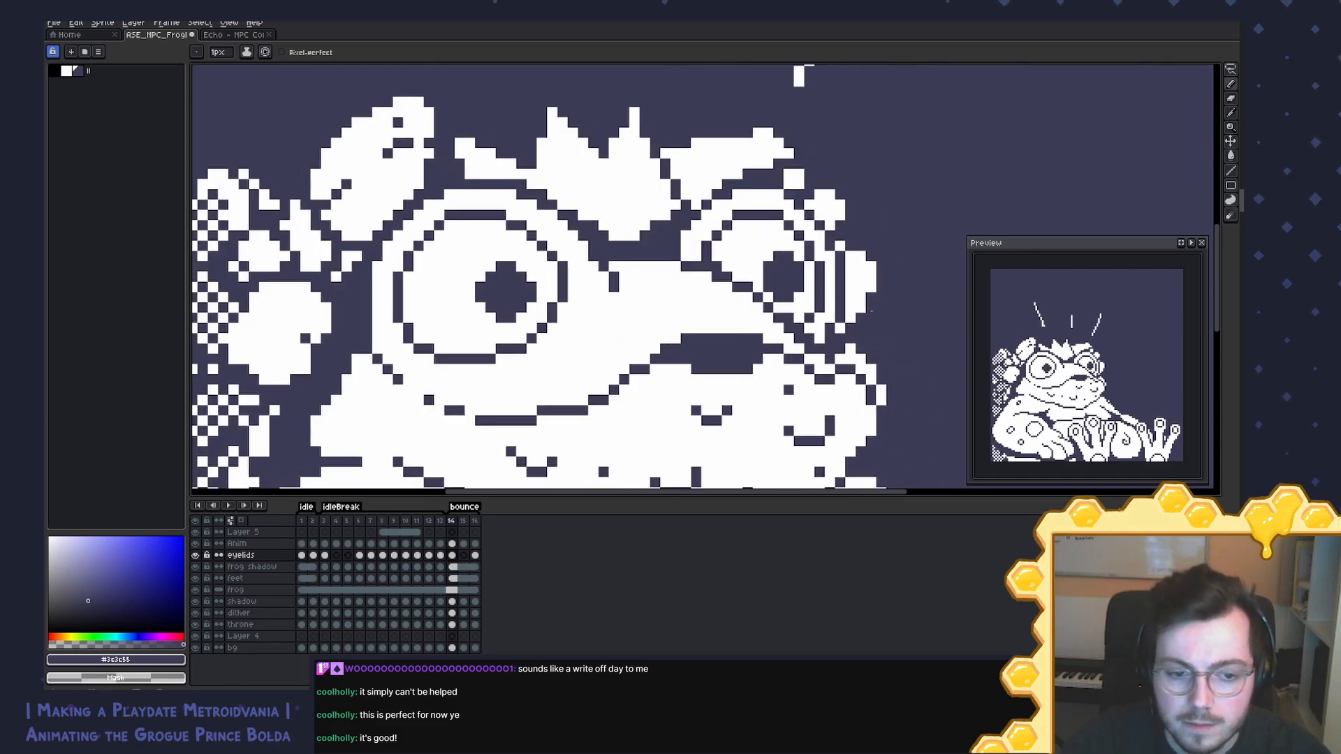
Step: Flip between frames 14 and 15 and play the bounce animation to compare the pupil sizes
key("Left")
key("Right")
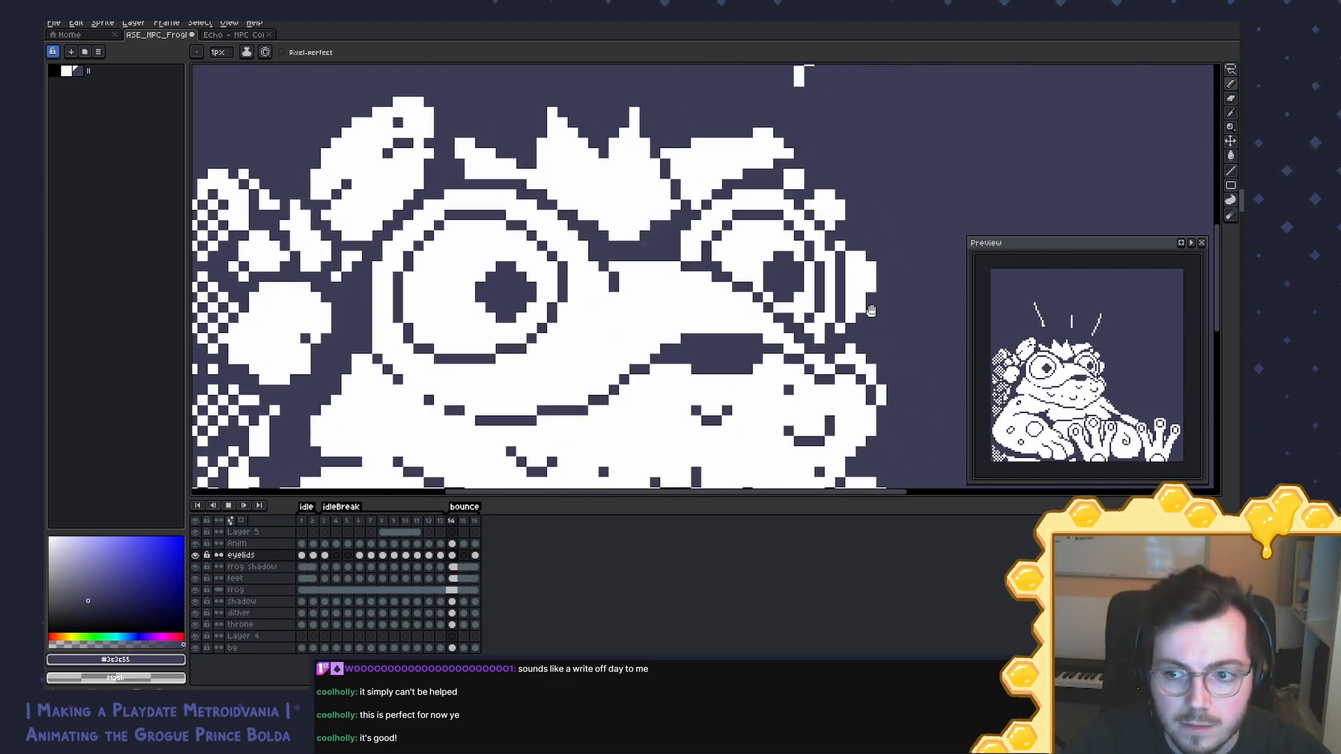
key("Left")
key("Right")
key("Left")
key("Right")
Step: Enlarge both pupils on the eyelids layer's frame 15 cel, and check them against the following frames
key("Right")
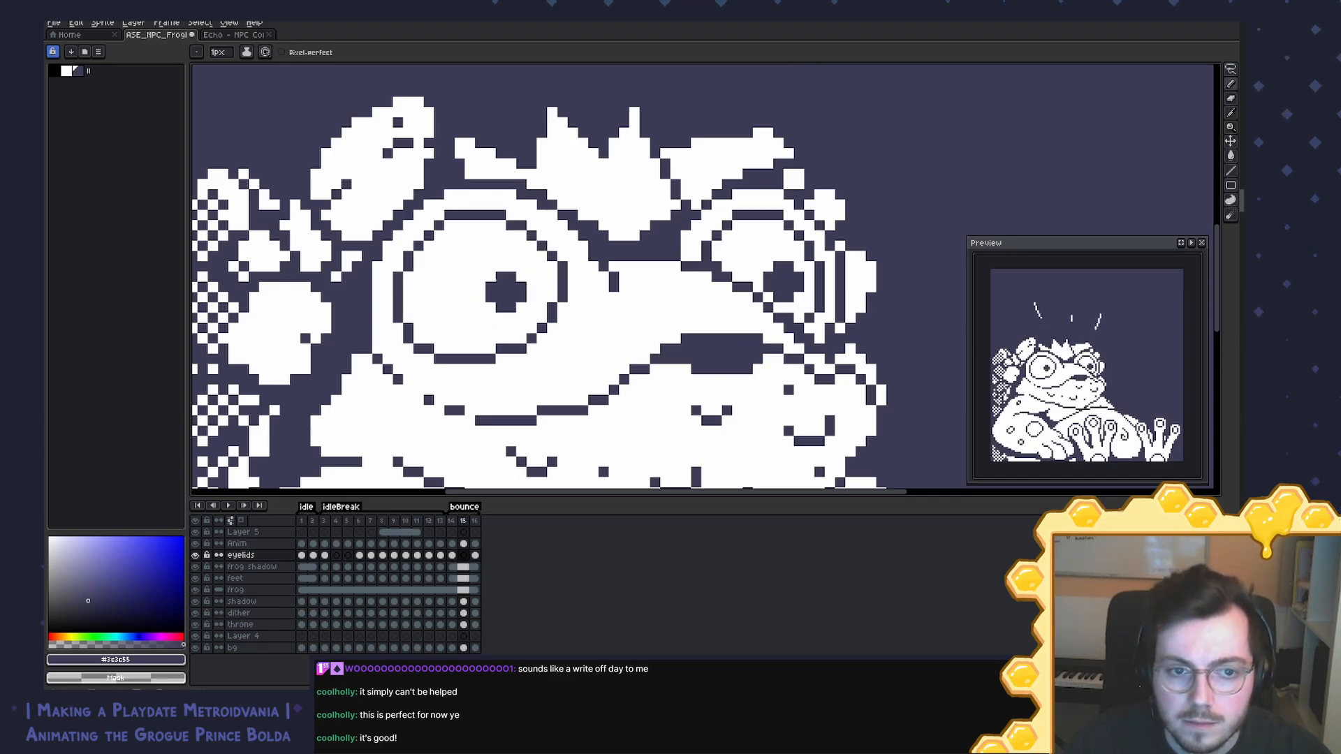
mouse_move(491, 277)
left_mouse_down()
mouse_move(531, 293)
mouse_move(510, 315)
mouse_move(491, 306)
mouse_move(505, 295)
mouse_move(480, 287)
left_mouse_up()
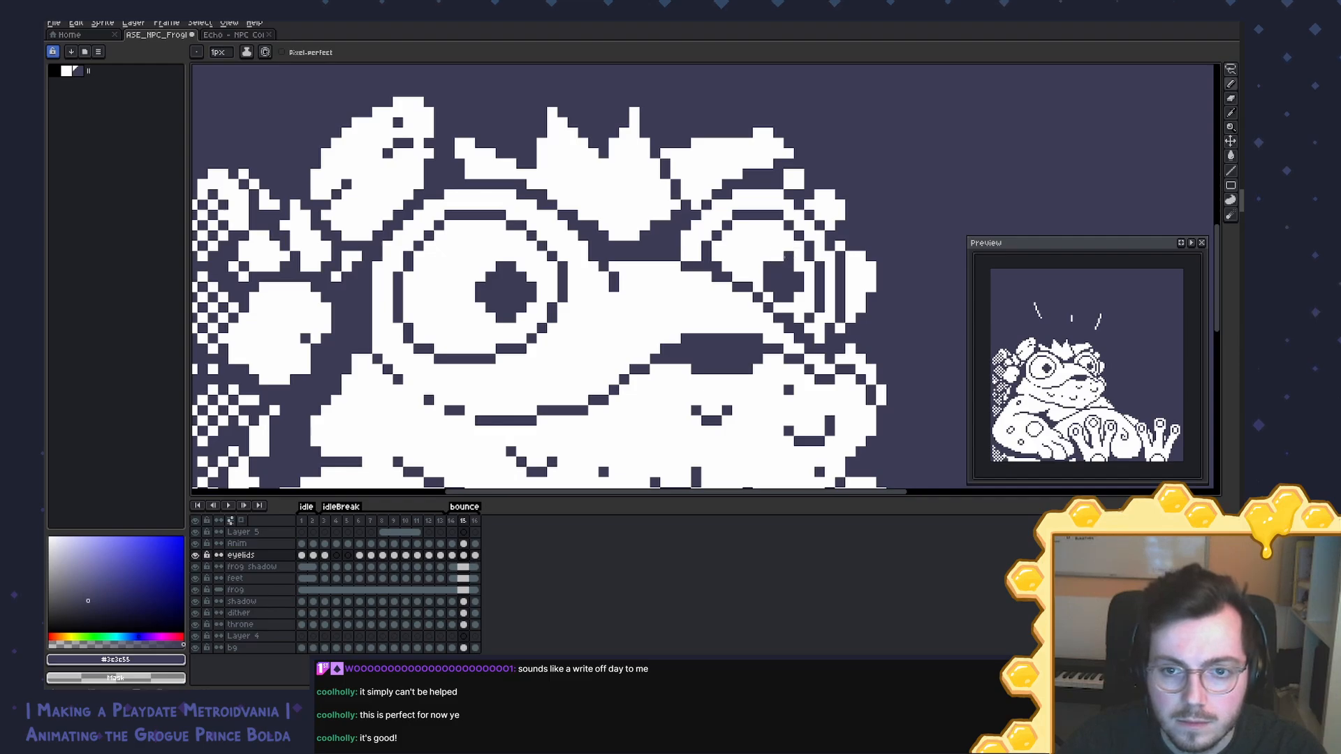
key("Right")
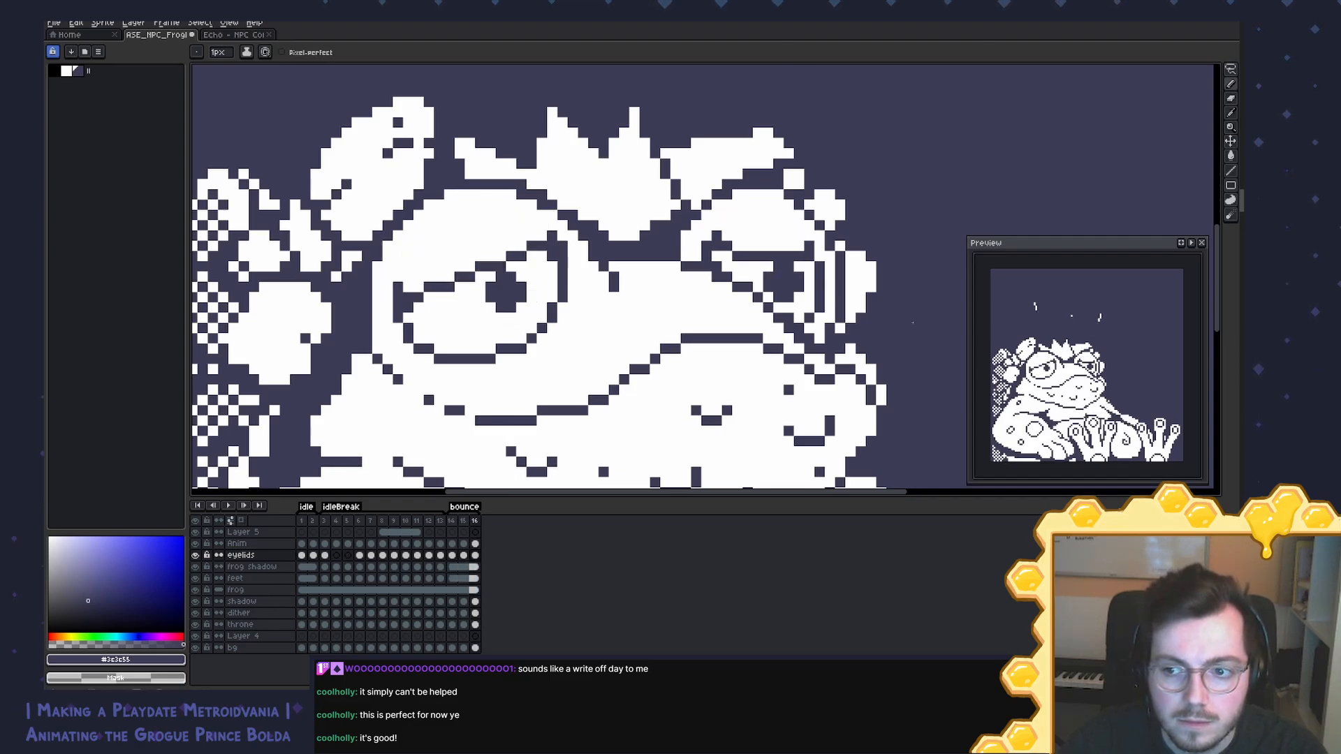
key("Right")
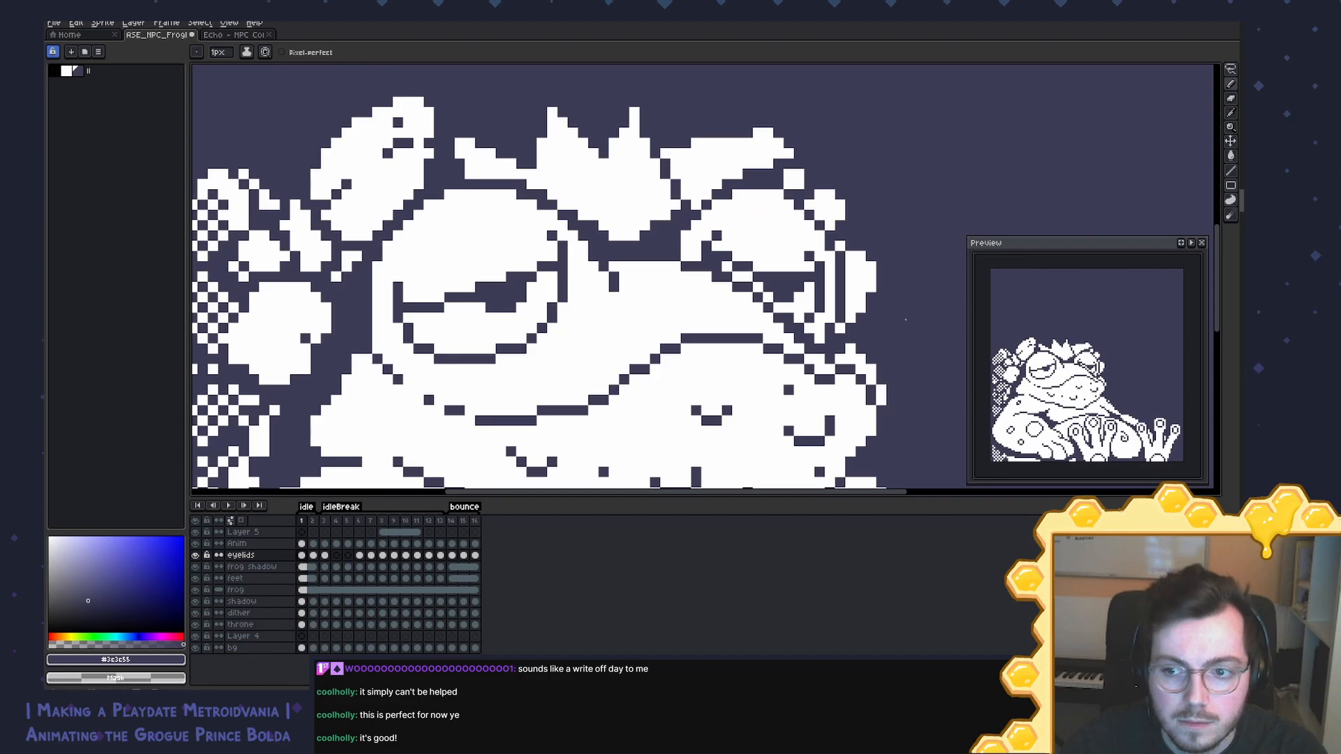
key("Return")
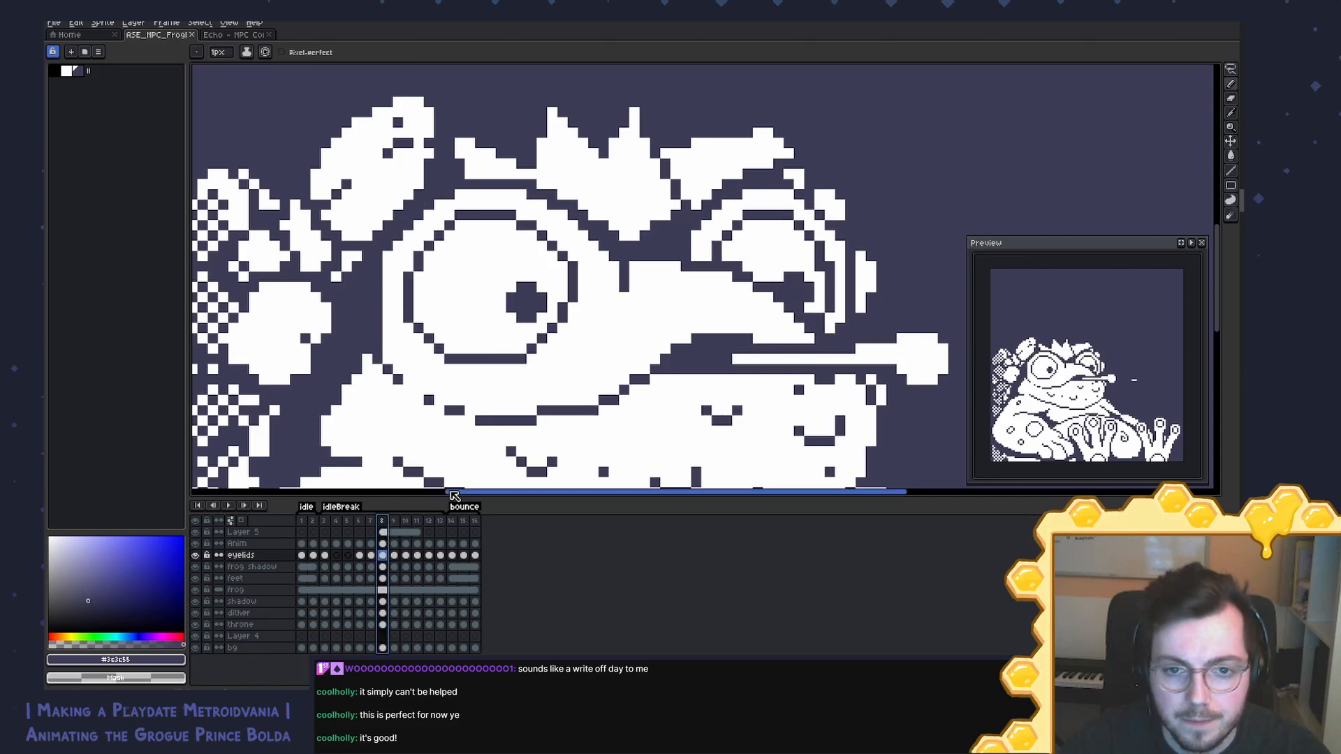
Step: Check the whole frog prince sprite across the bounce frames and save the sprite file
key("minus")
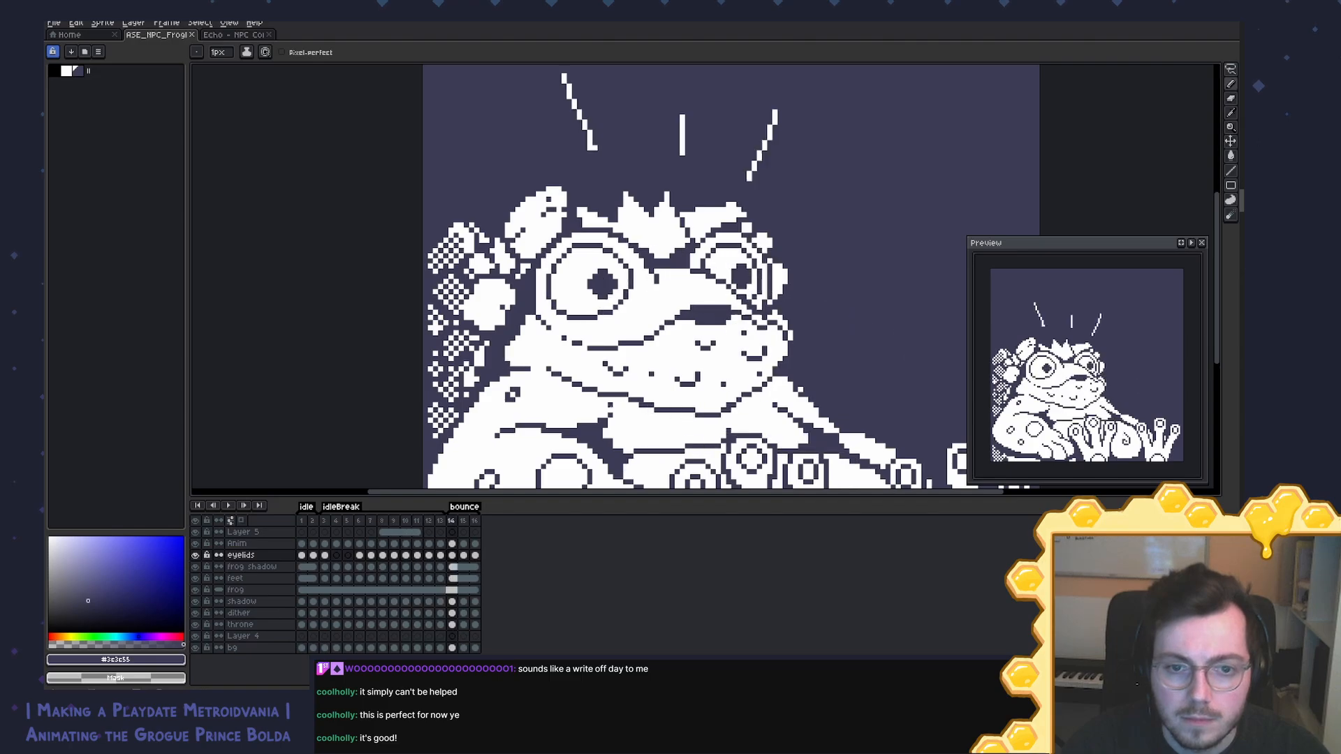
key("ctrl")
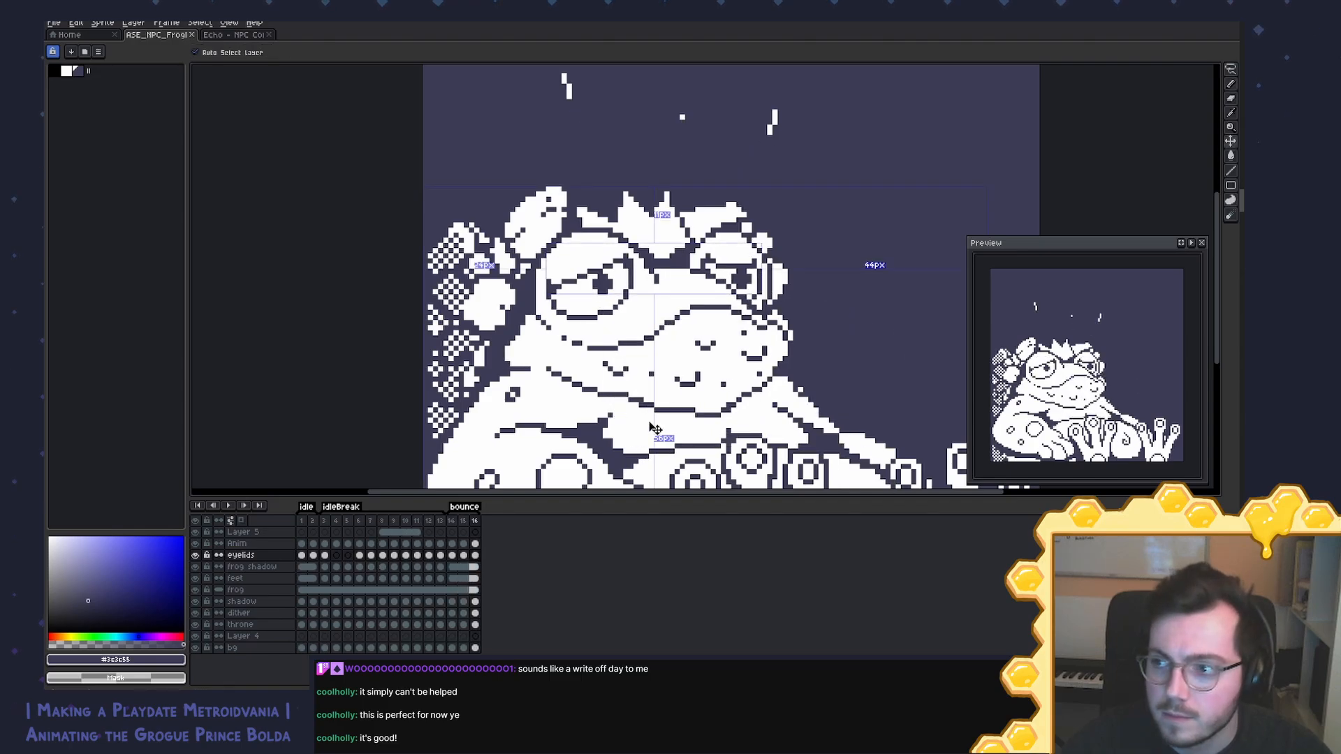
scroll(655, 429, "down", 2)
key("ctrl+s")
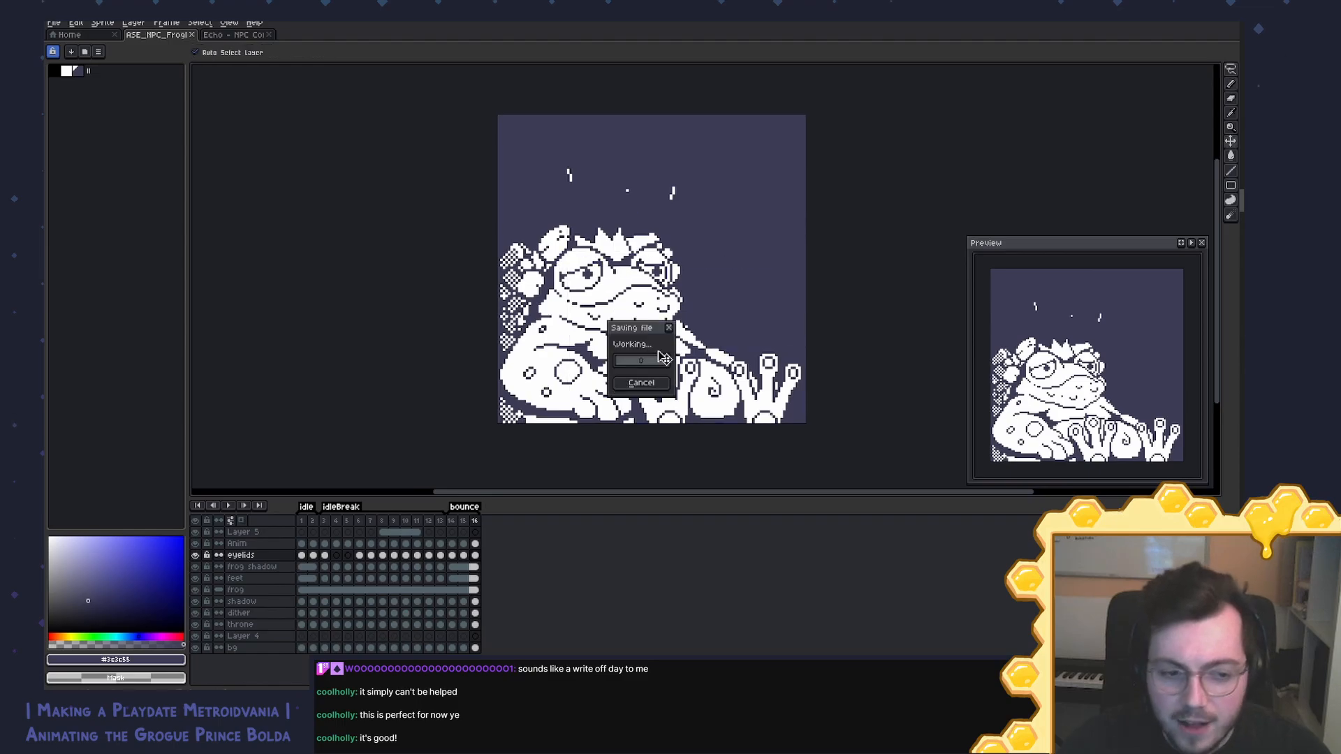
Step: Cancel the sprite sheet export, hide the bg layer and save the sprite again
key("ctrl+e")
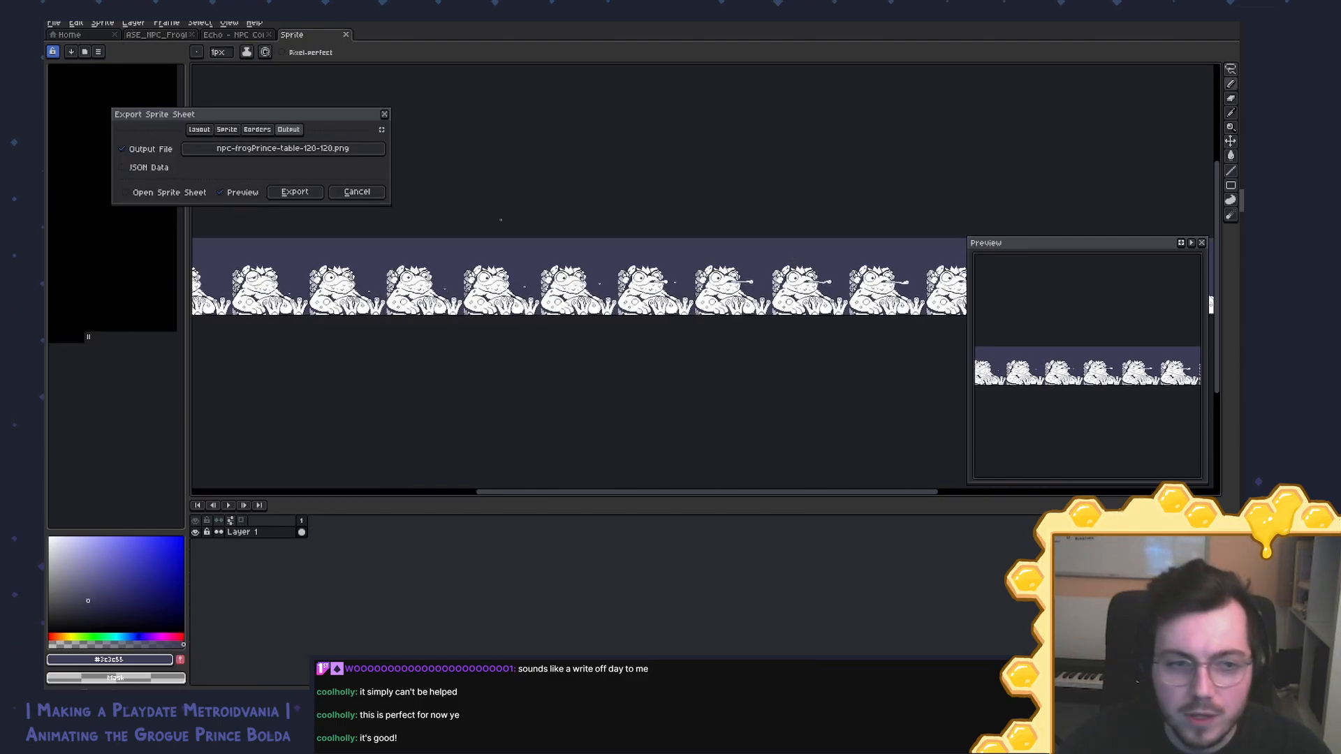
left_click(358, 194)
left_click(196, 647)
key("ctrl+s")
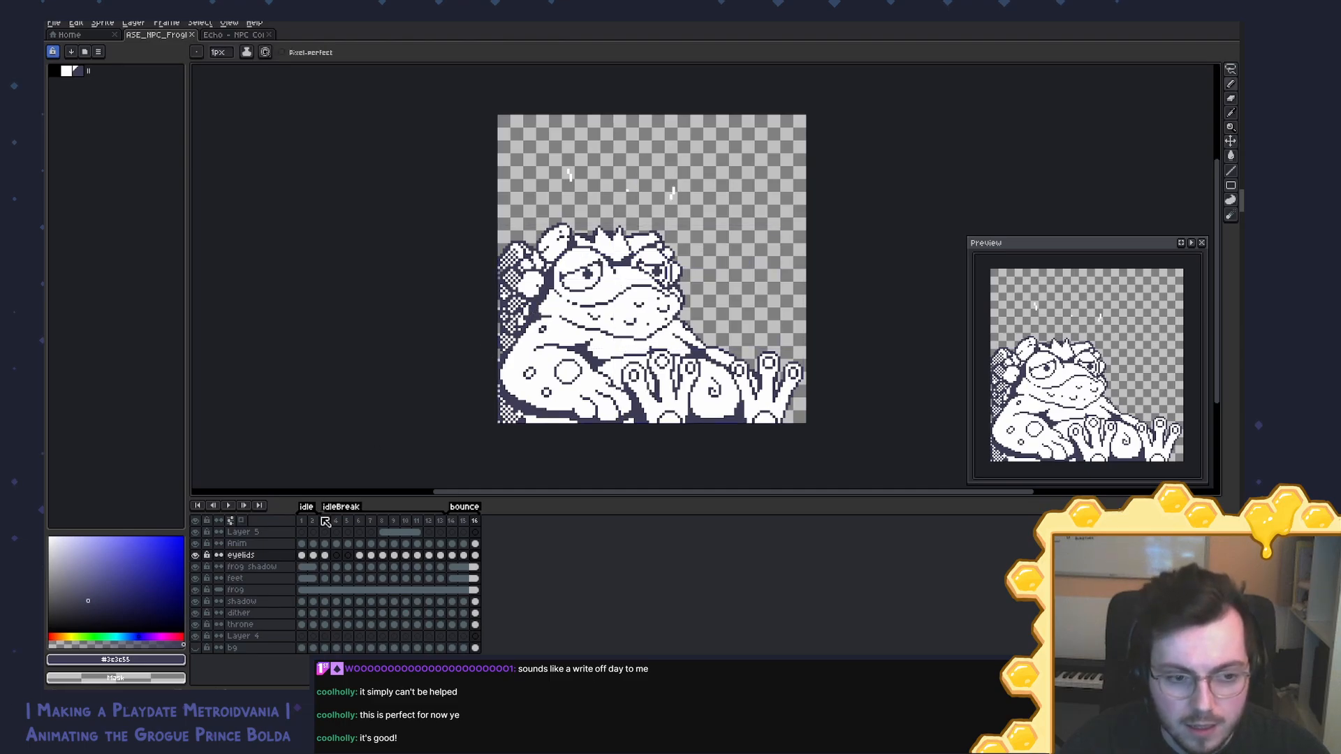
Step: Play the idleBreak animation over the transparent background from frame 6
left_click(359, 520)
key("Return")
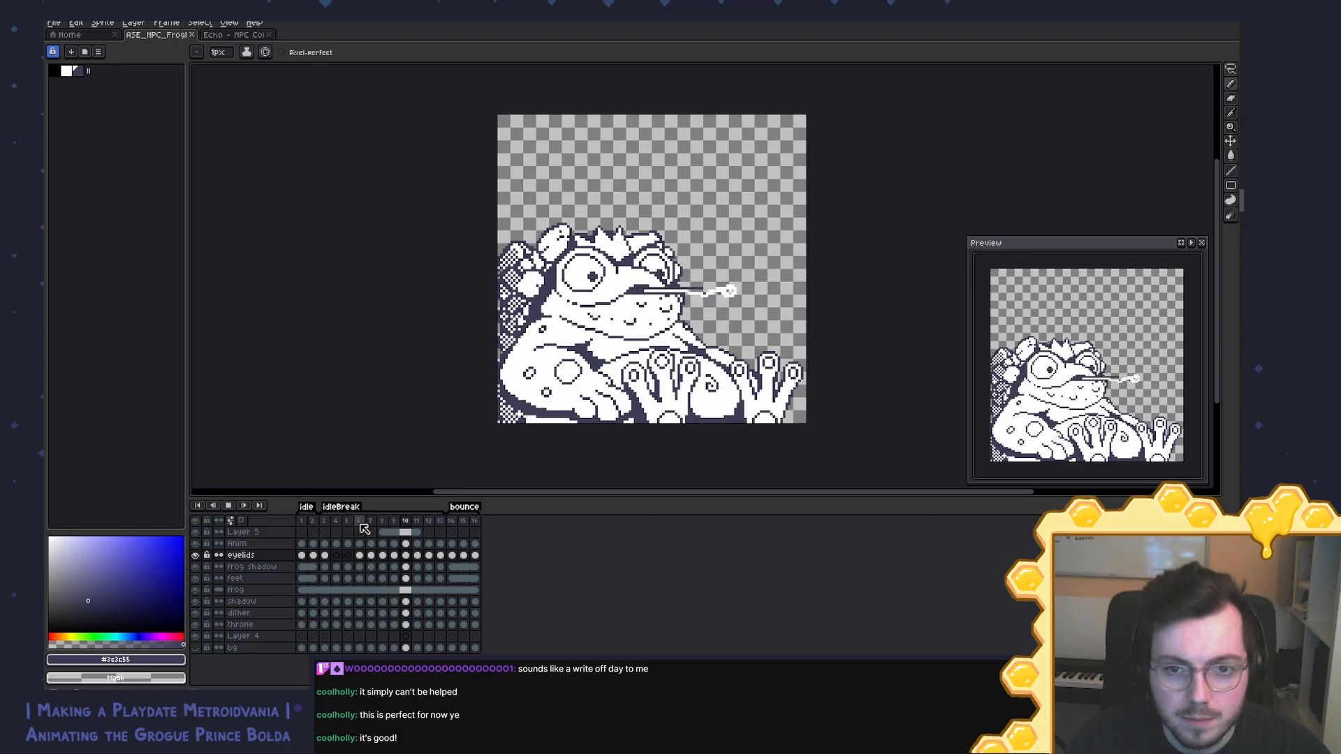
key("Return")
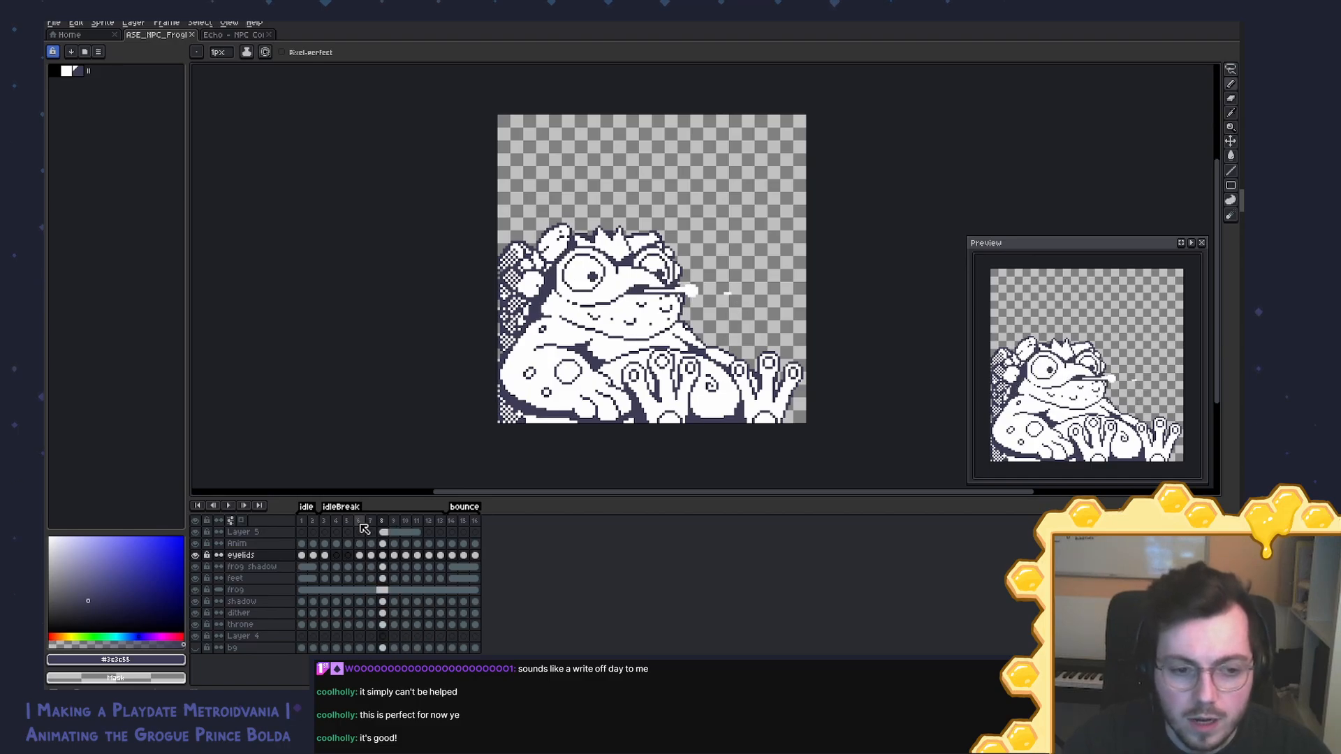
Step: Flip back and forth through idleBreak's tongue frames up to frame 13 to examine the tongue's outline against transparency
key("Right")
scroll(719, 286, "up", 3)
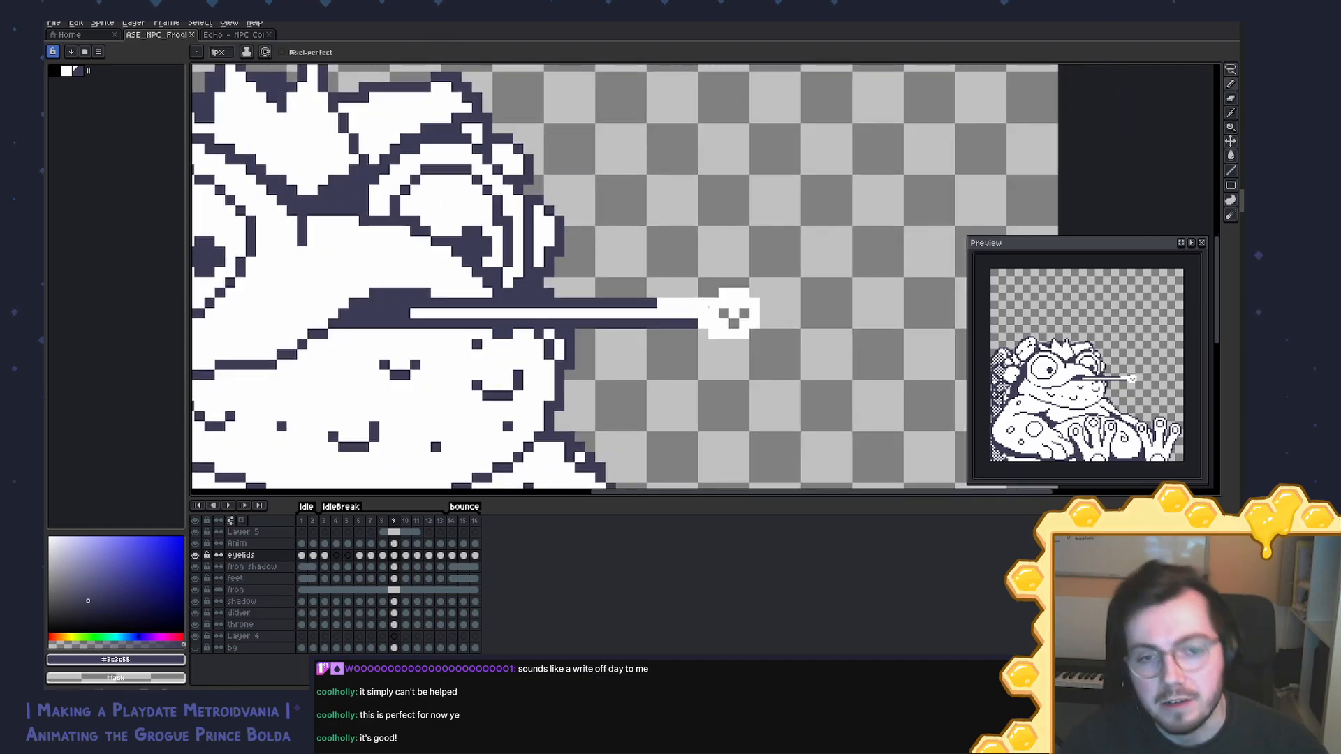
key("Right")
key("Right")
key("Left")
key("Left")
key("Left")
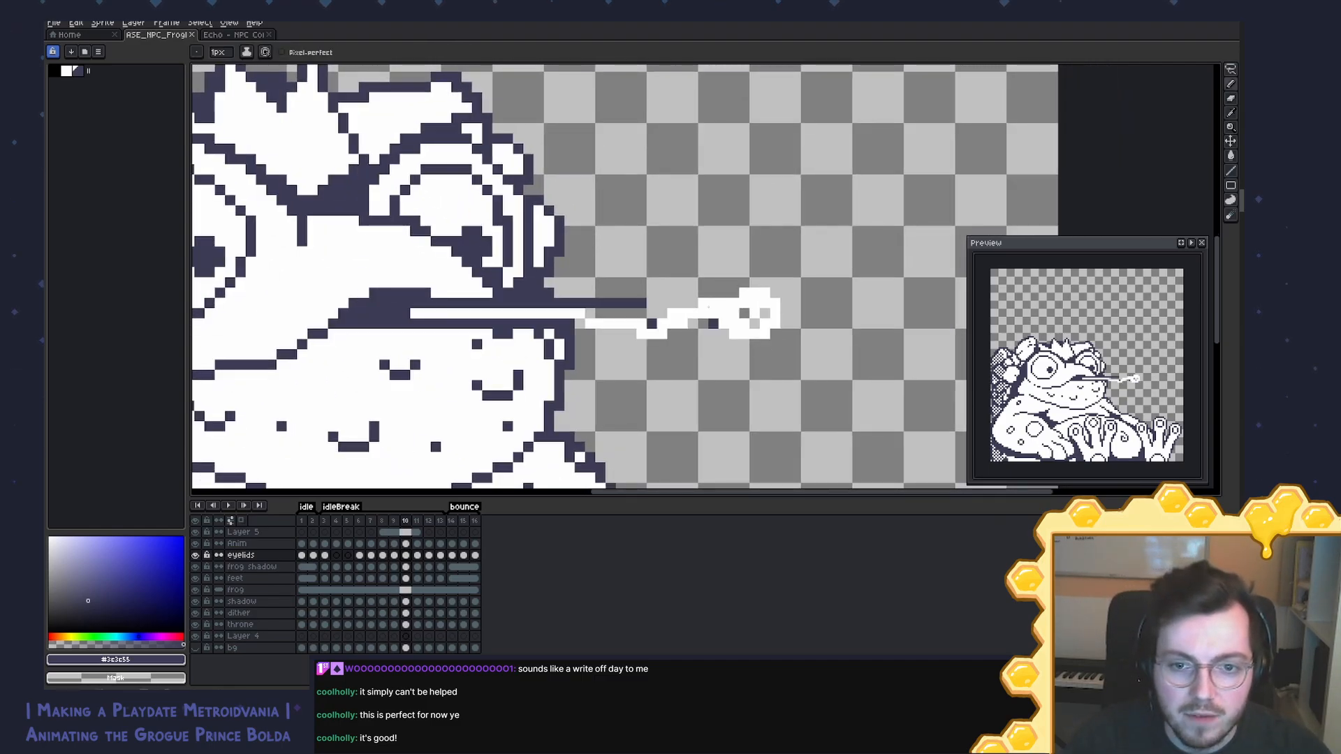
key("Right")
key("Right")
key("Right")
key("Right")
key("Right")
key("Right")
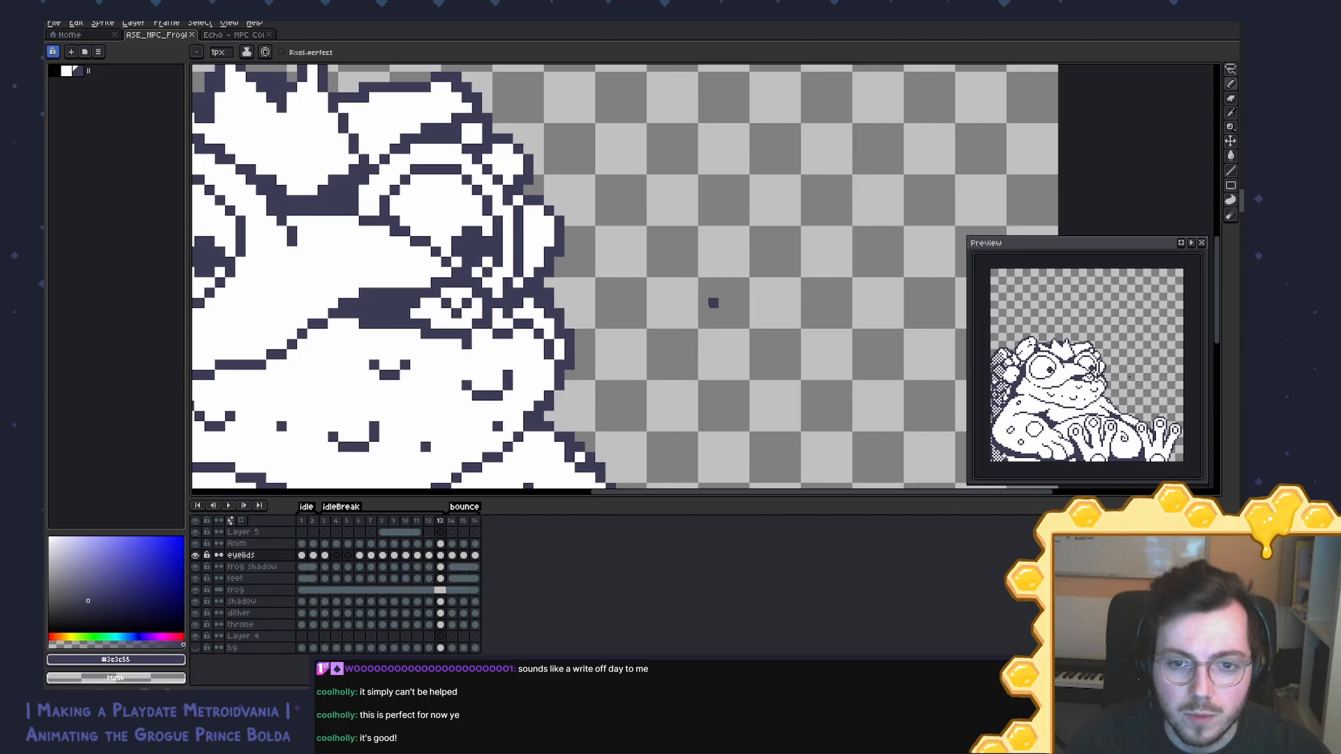
key("Left")
key("Left")
key("Left")
key("Left")
key("Left")
Step: Save the sprite and export its sprite sheet as npc-frogPrince-table-120-120.png
key("ctrl+s")
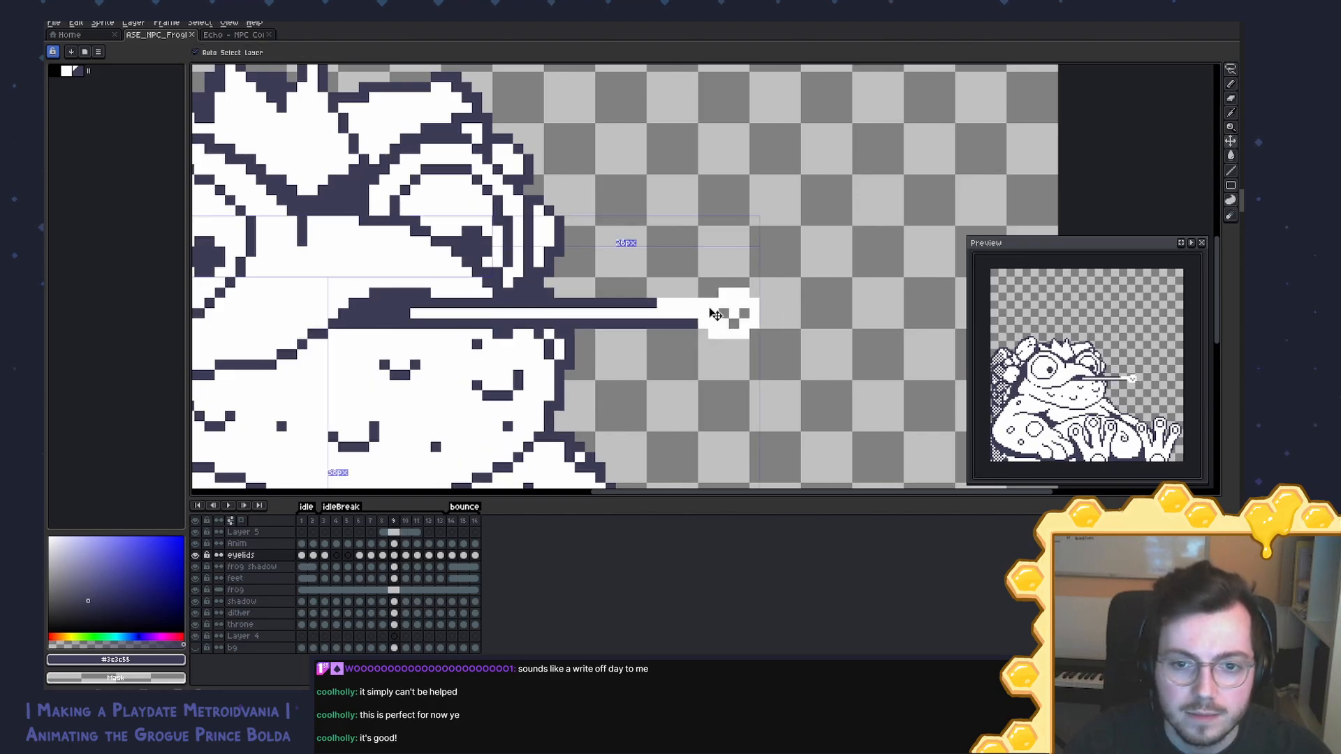
scroll(713, 311, "down", 6)
key("ctrl+e")
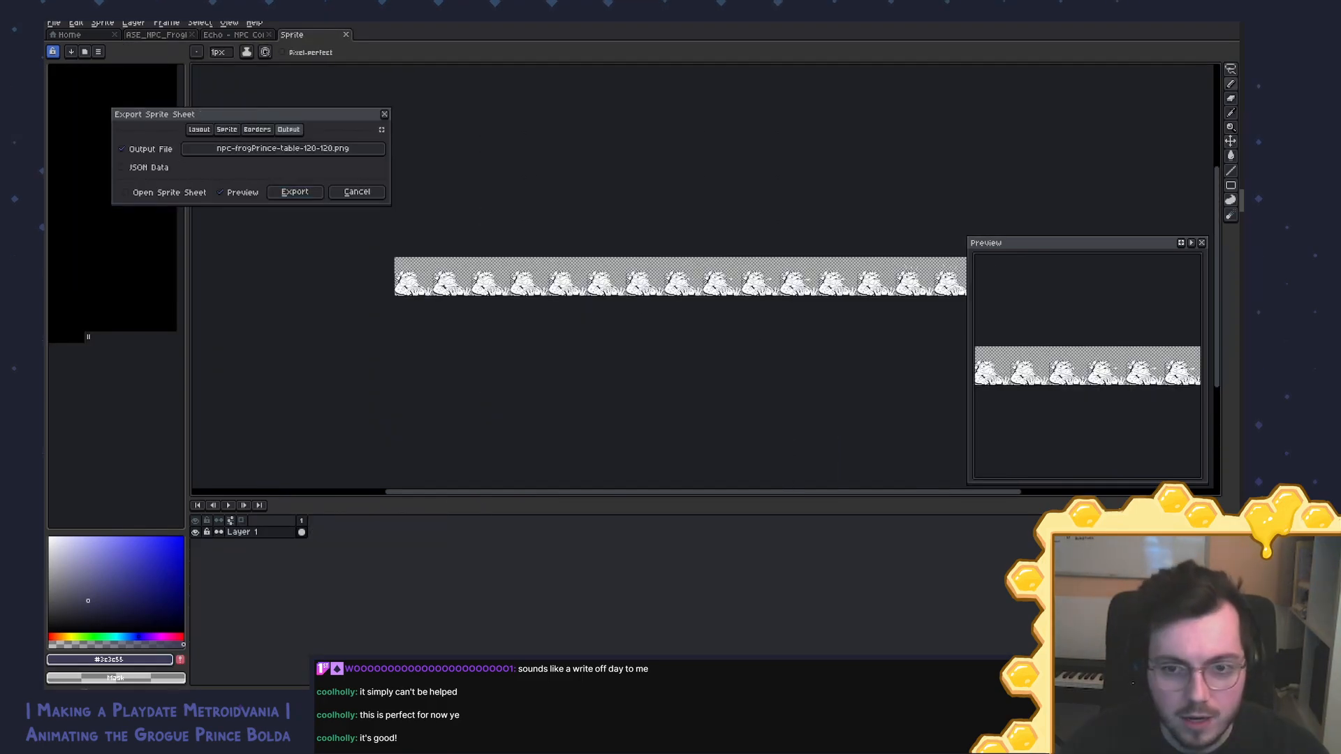
left_click(294, 192)
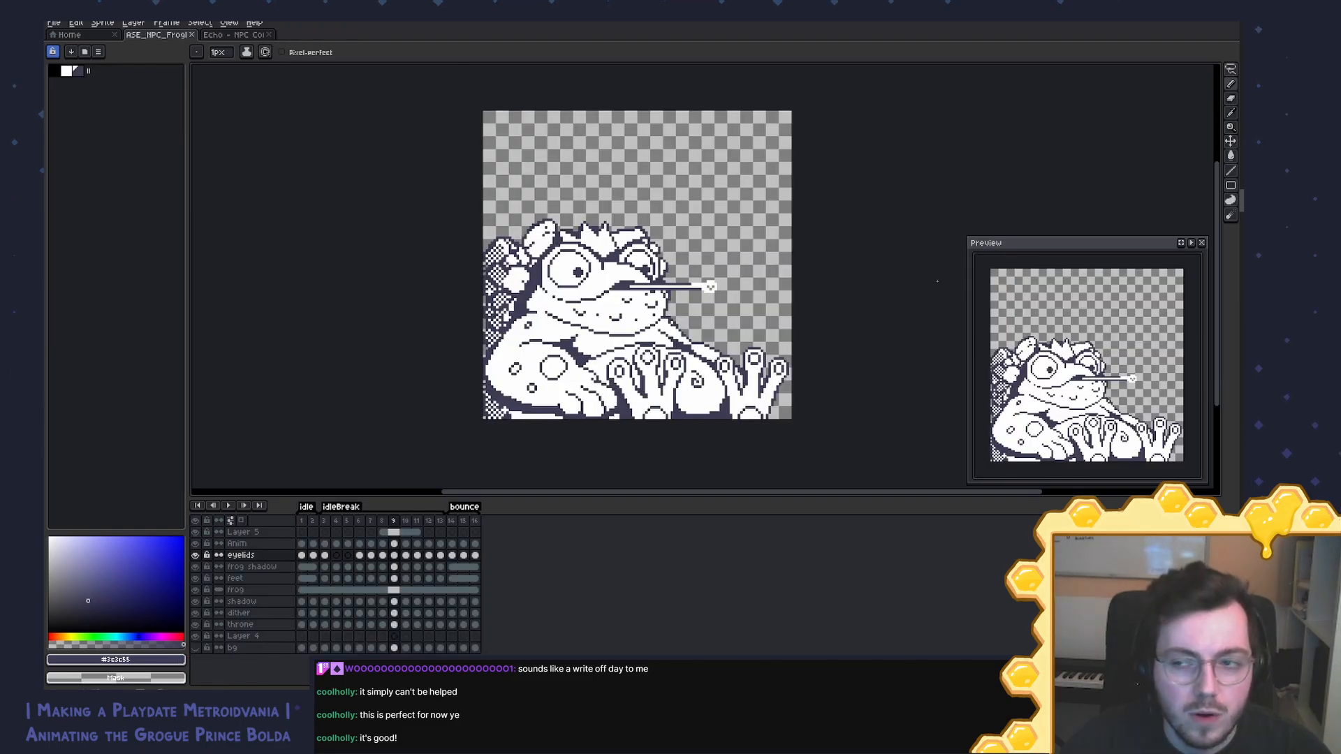
Step: Switch to Visual Studio Code and open NPC.lua at the Frog Prince state definitions
key("alt+Tab")
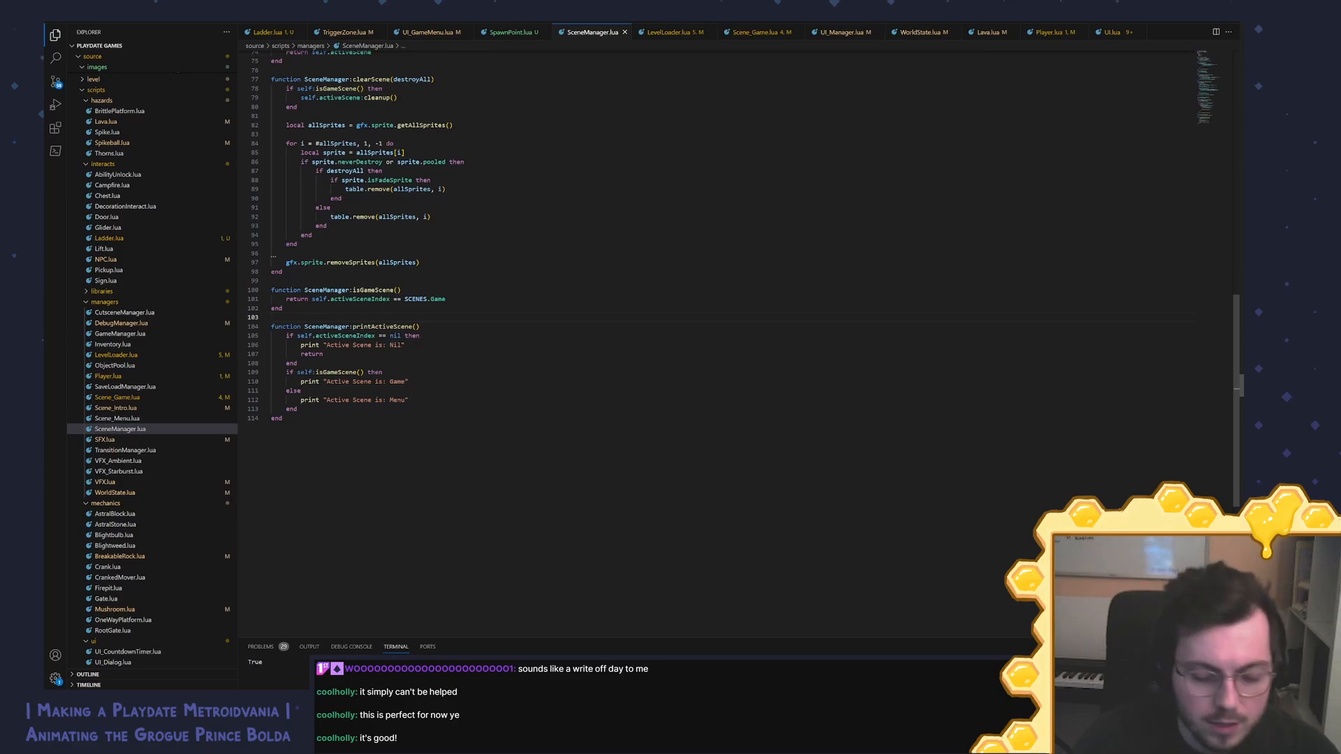
key("ctrl+p")
type("npc")
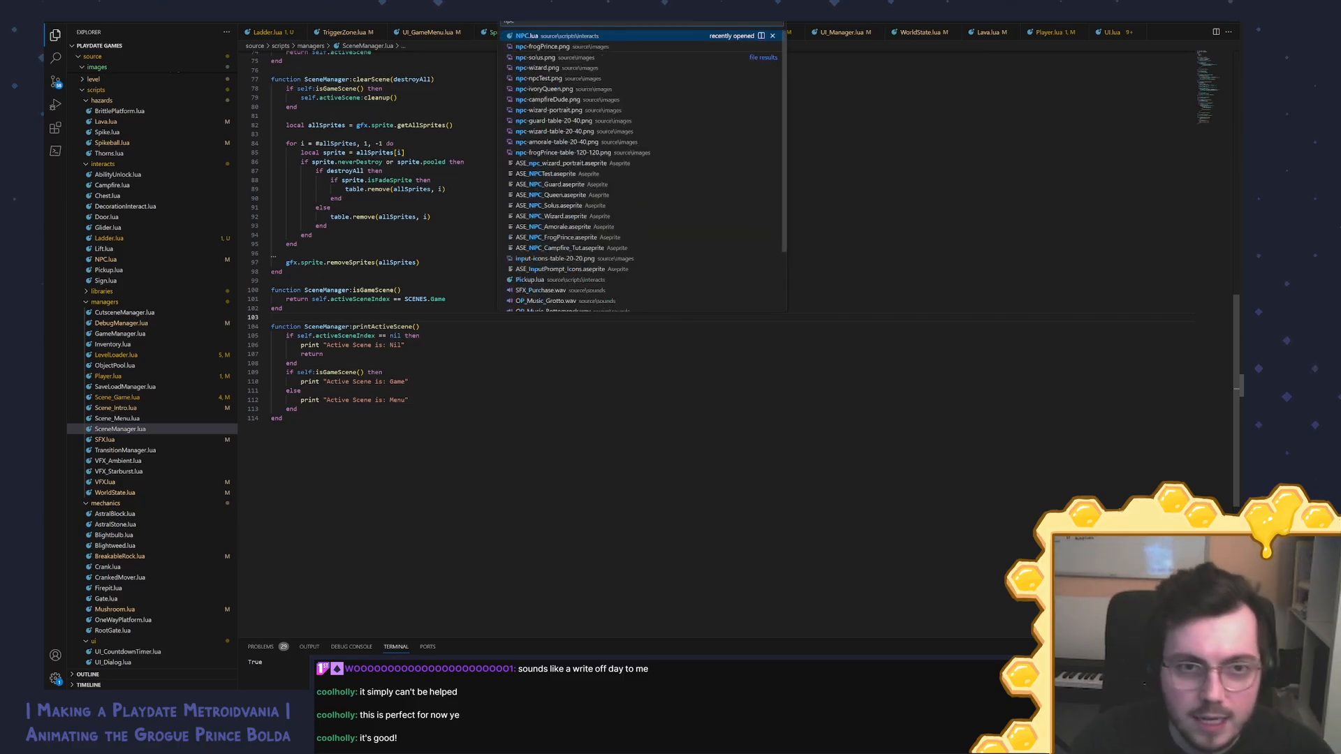
key("Return")
type("2")
key("Up")
key("Up")
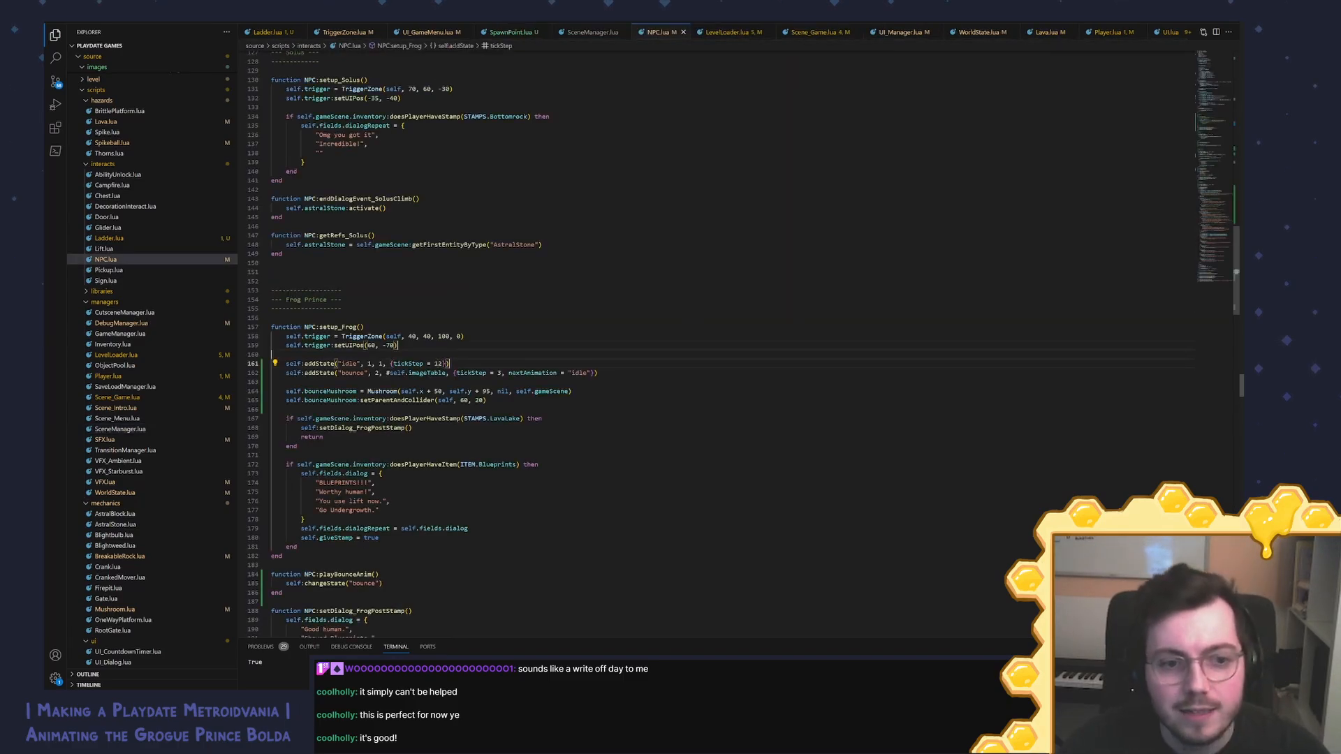
key("Down")
key("Down")
key("Down")
key("End")
key("ctrl+Left")
key("ctrl+Left")
key("ctrl+Left")
key("ctrl+Left")
key("ctrl+Left")
key("ctrl+Left")
key("ctrl+Left")
key("ctrl+Left")
key("ctrl+Left")
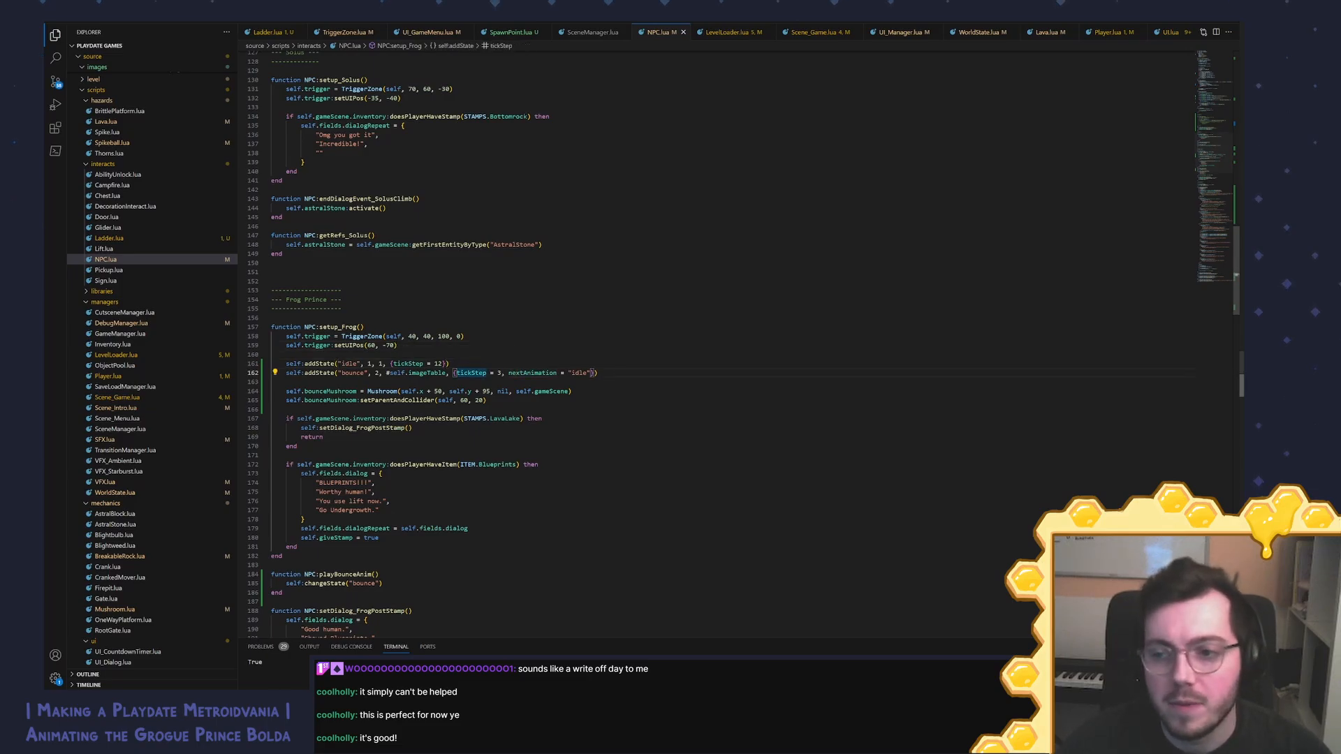
Step: Check the idle frame range in Aseprite, set the idle state's last frame to 2 in NPC:setup_Frog, and duplicate that line below
key("alt+Tab")
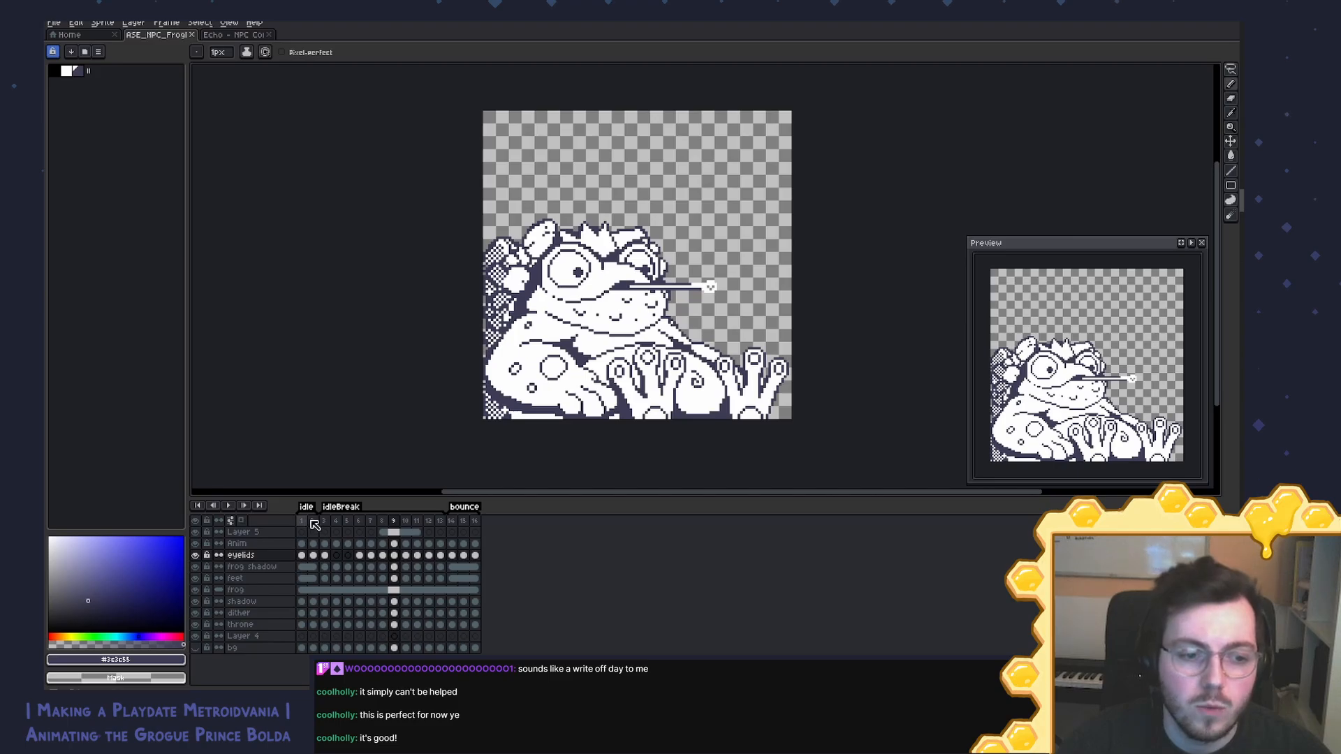
key("alt+Tab")
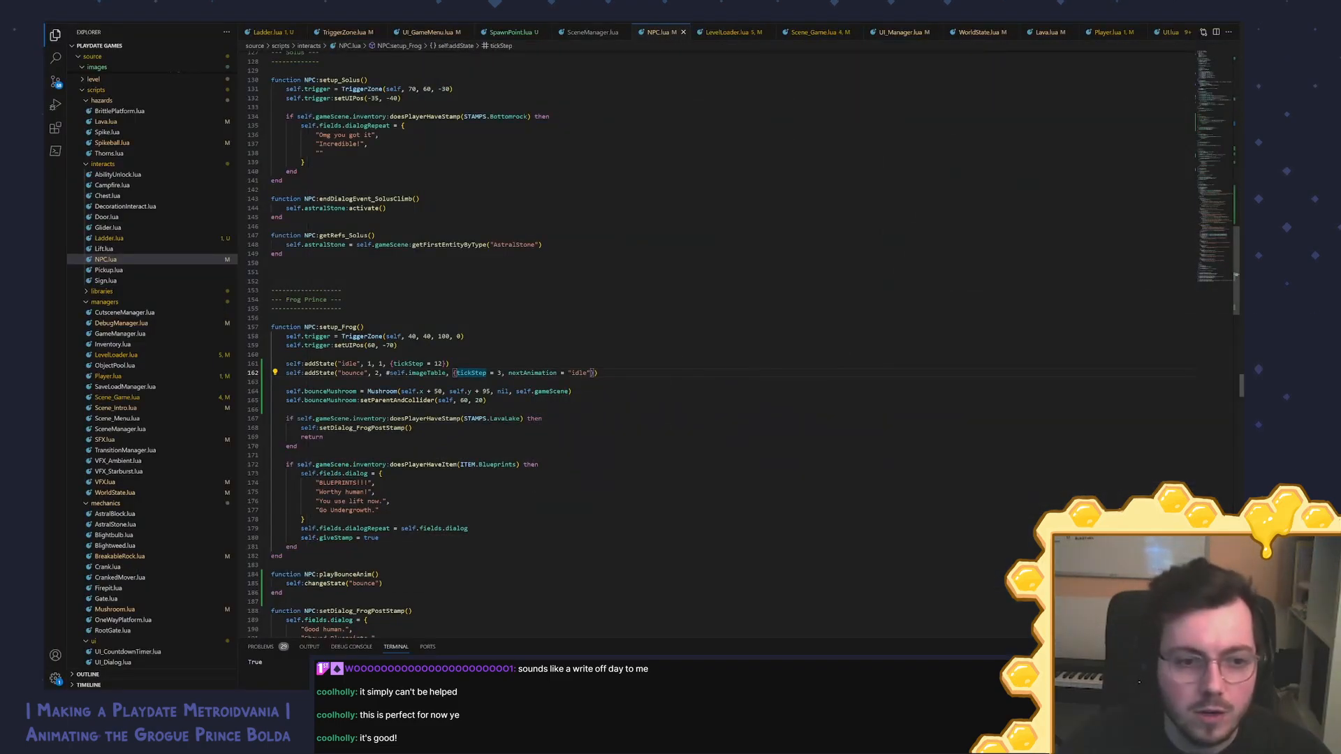
left_click(383, 363)
key("BackSpace")
type("2")
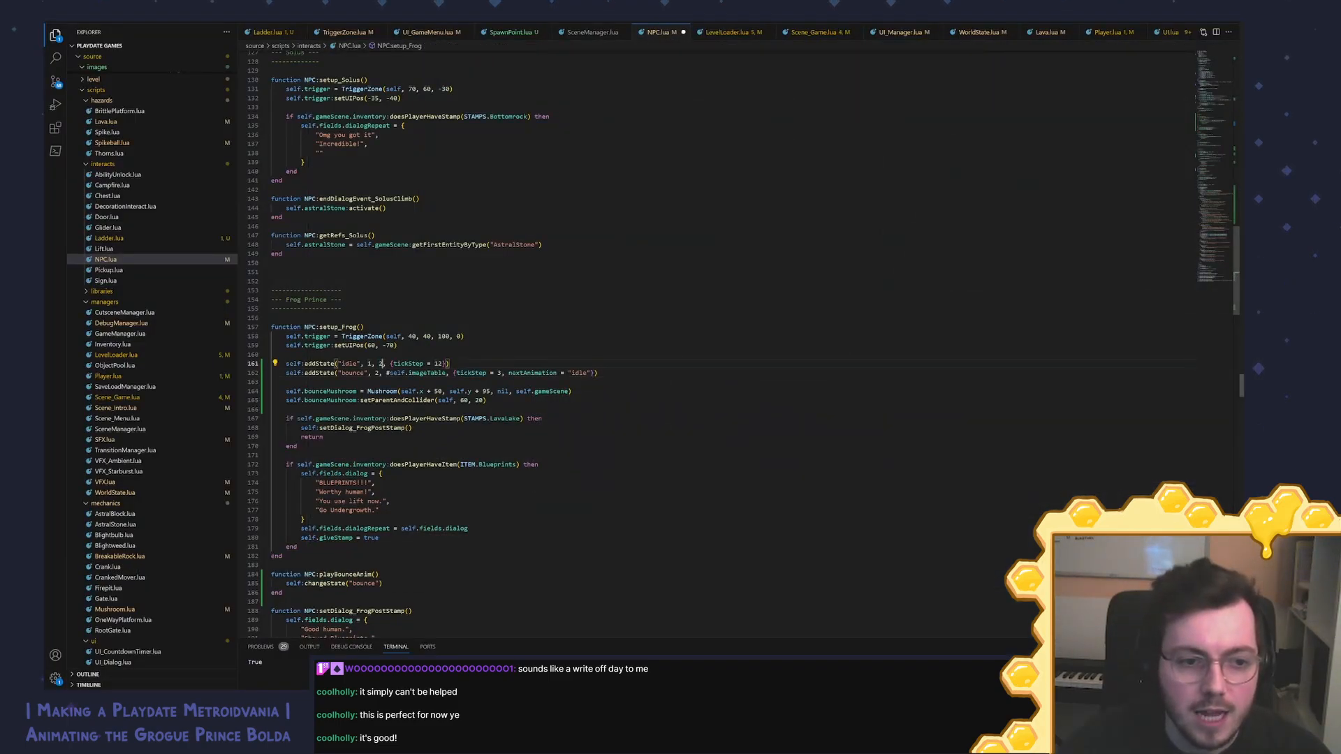
key("shift+alt+Down")
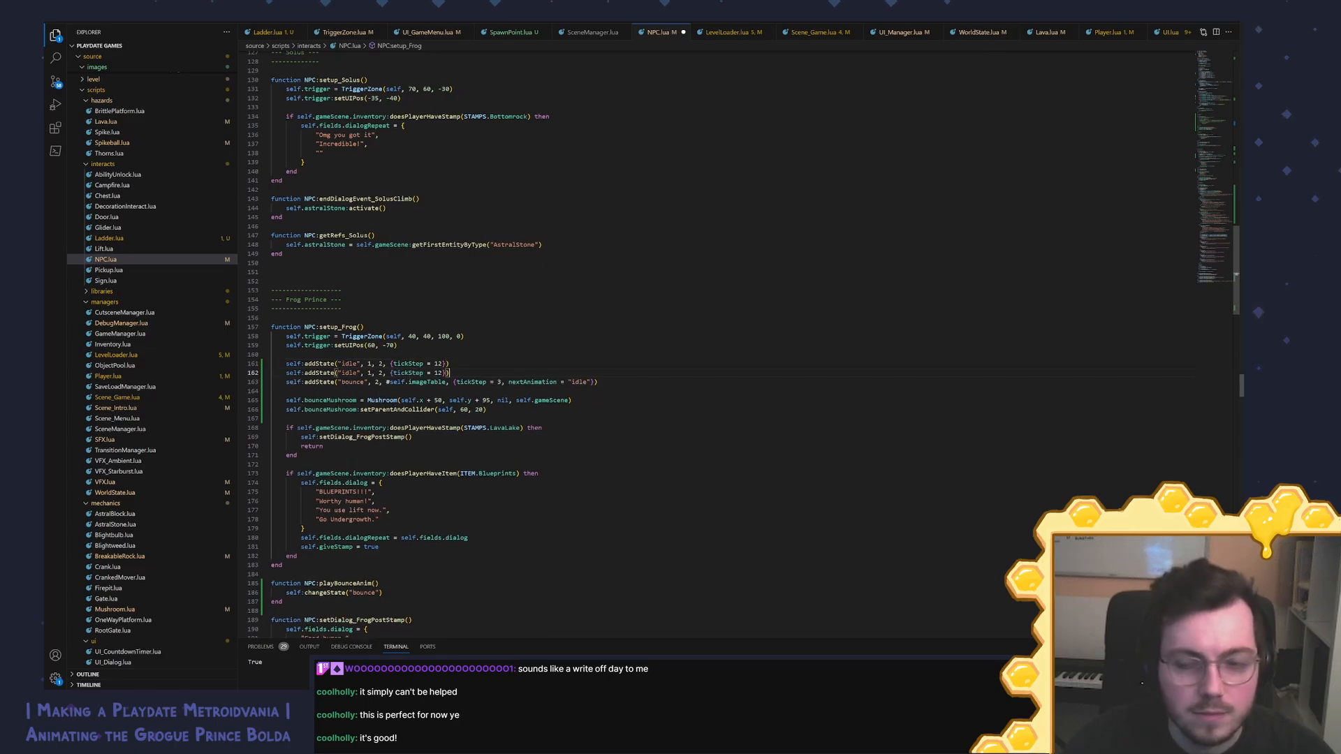
Step: Check bounce's first frame in Aseprite, set the bounce state's start frame to 14 in NPC.lua, and save the script
key("alt+Tab")
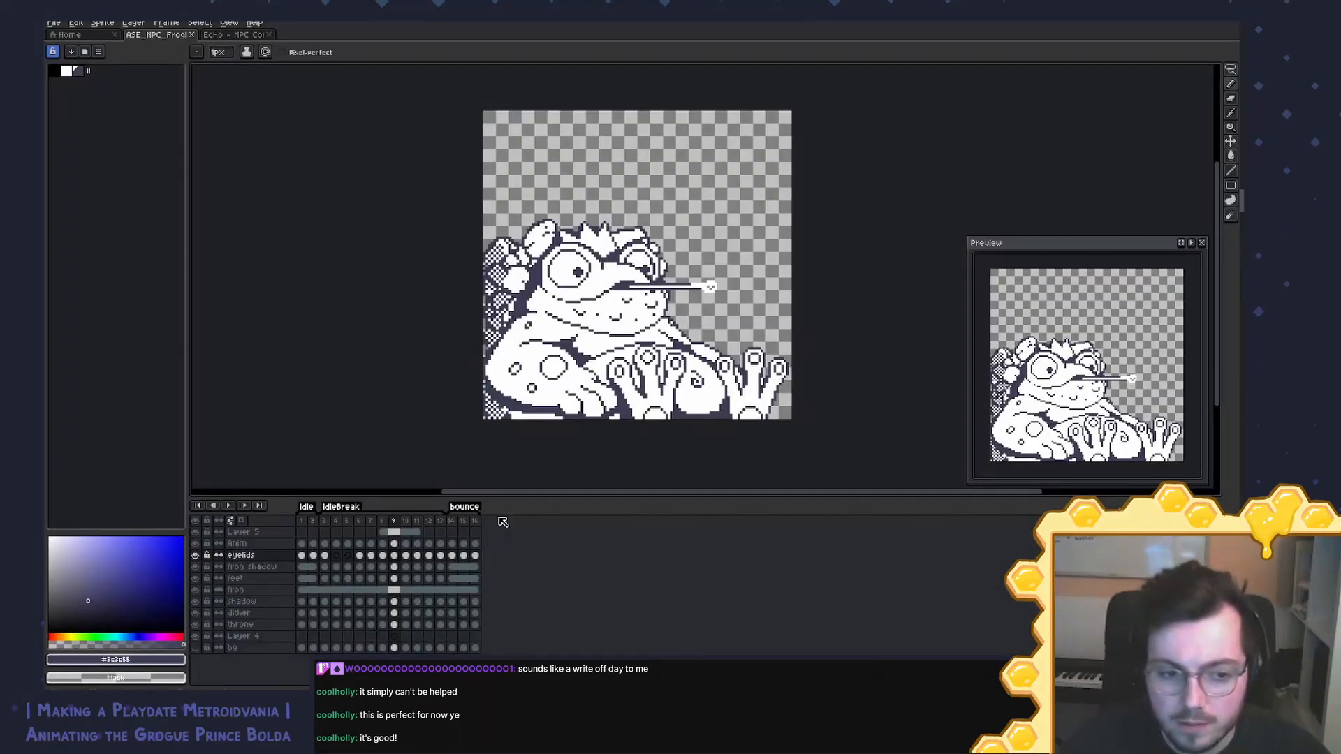
left_click(448, 524)
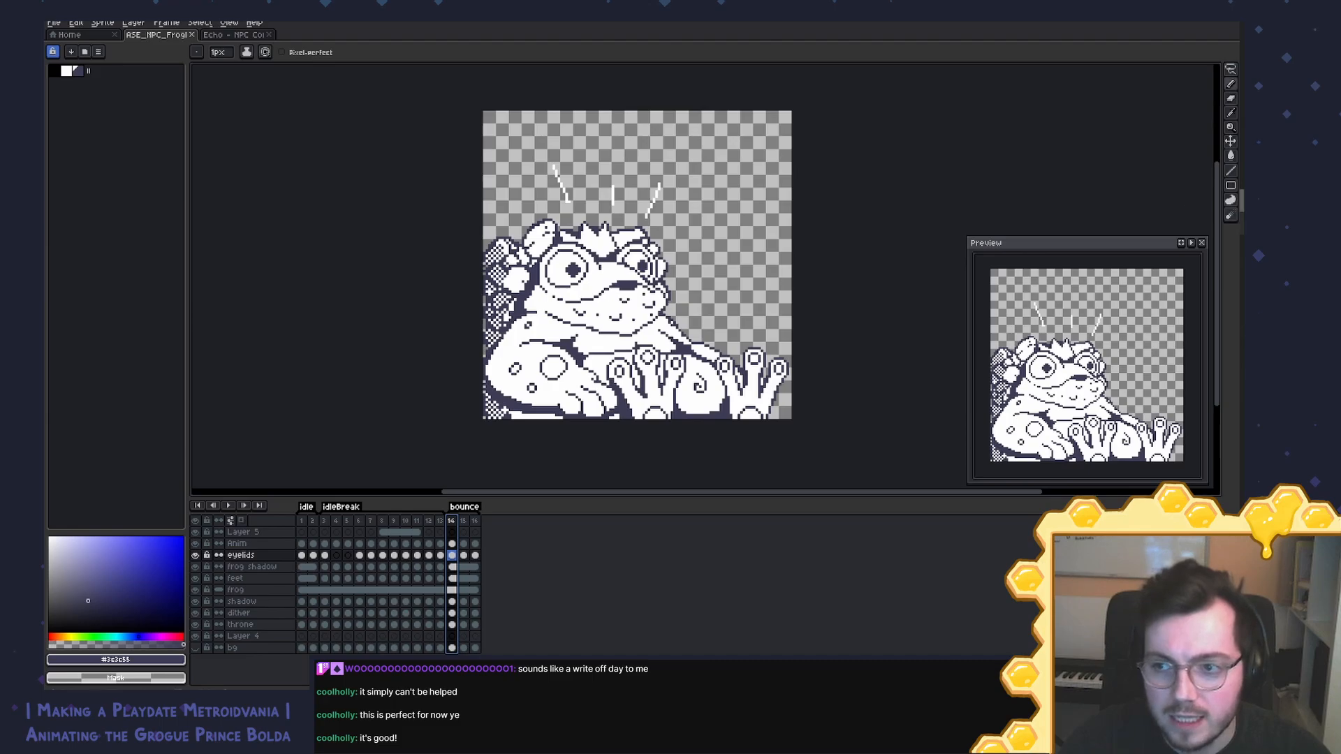
key("alt+Tab")
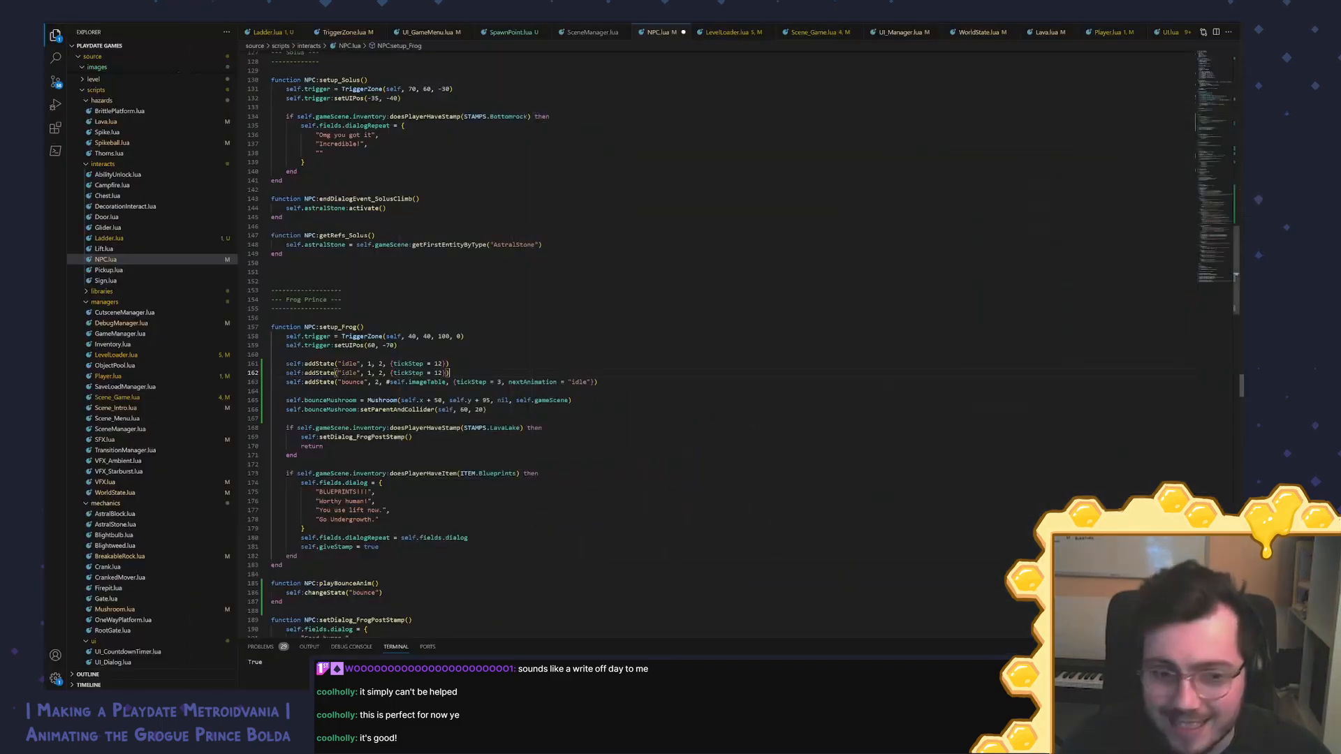
double_click(378, 382)
type("14")
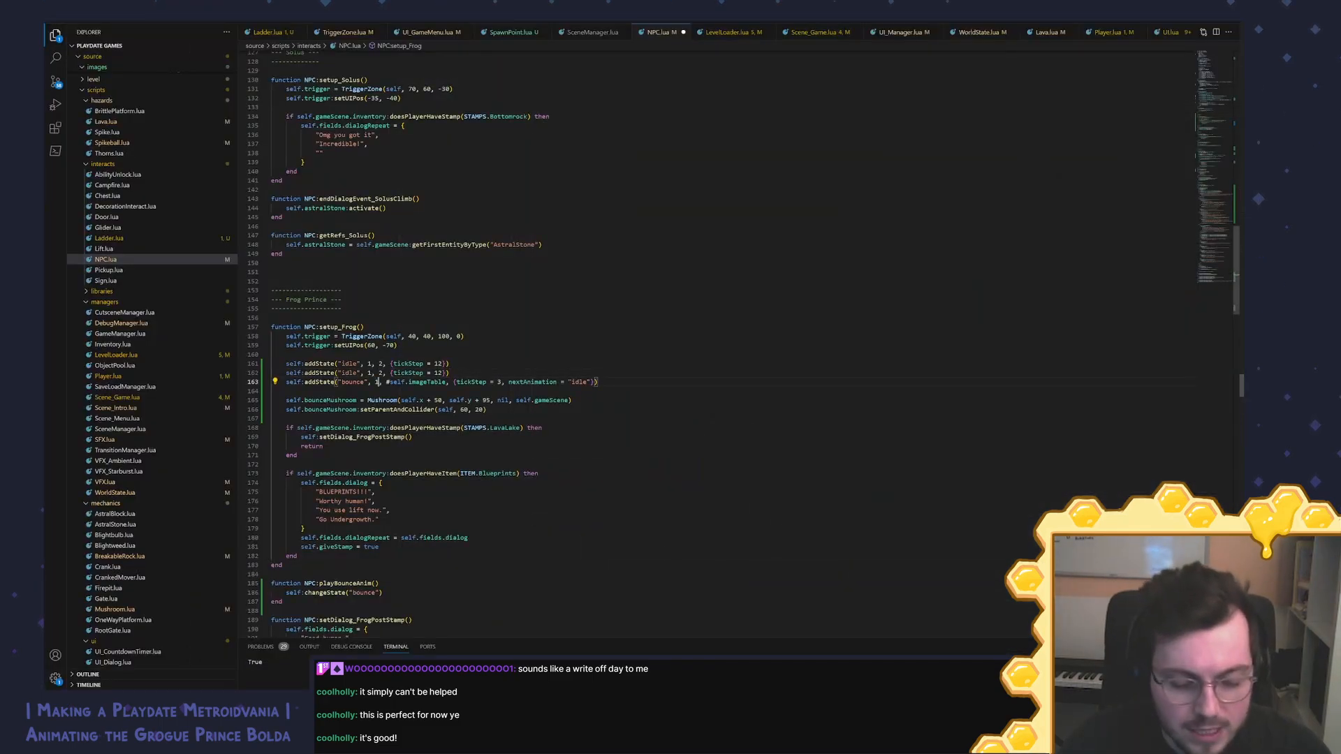
key("ctrl+s")
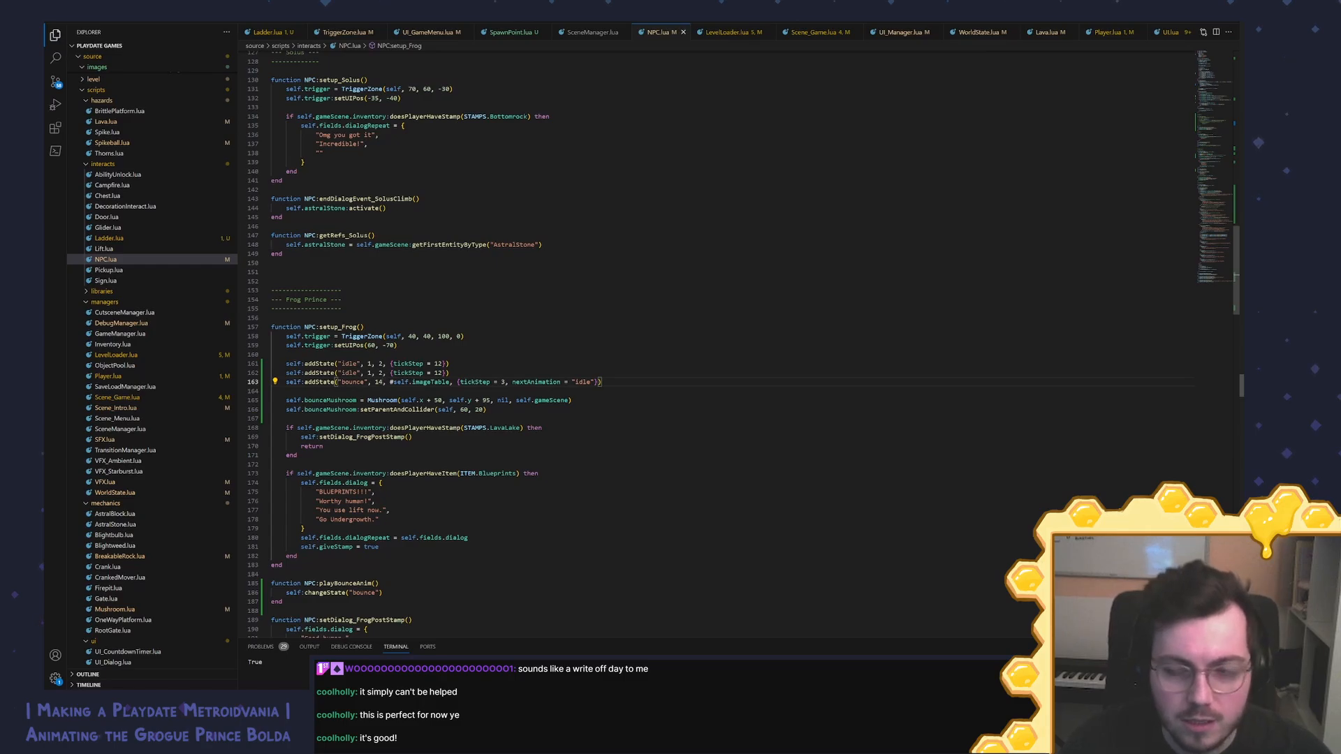
Step: Rename the duplicated idle state to idleBreak and save NPC.lua
left_click(357, 373)
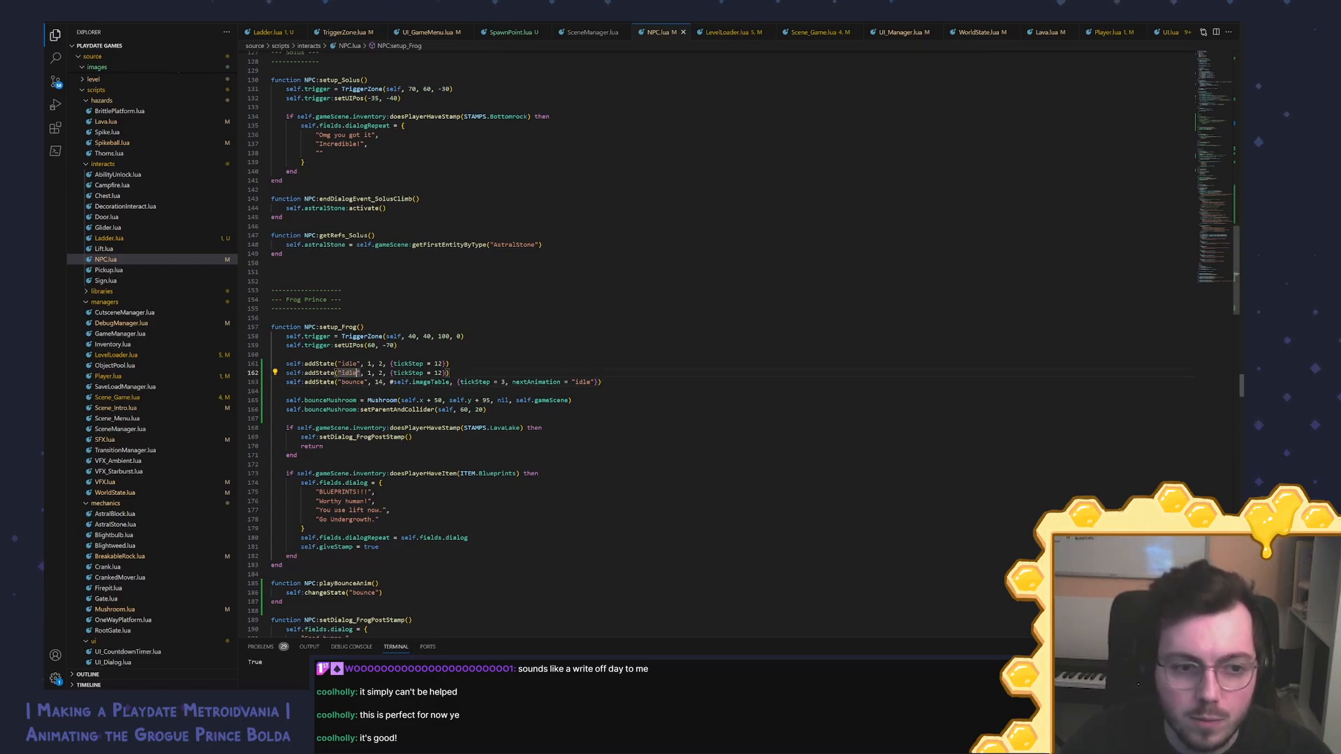
type("Break")
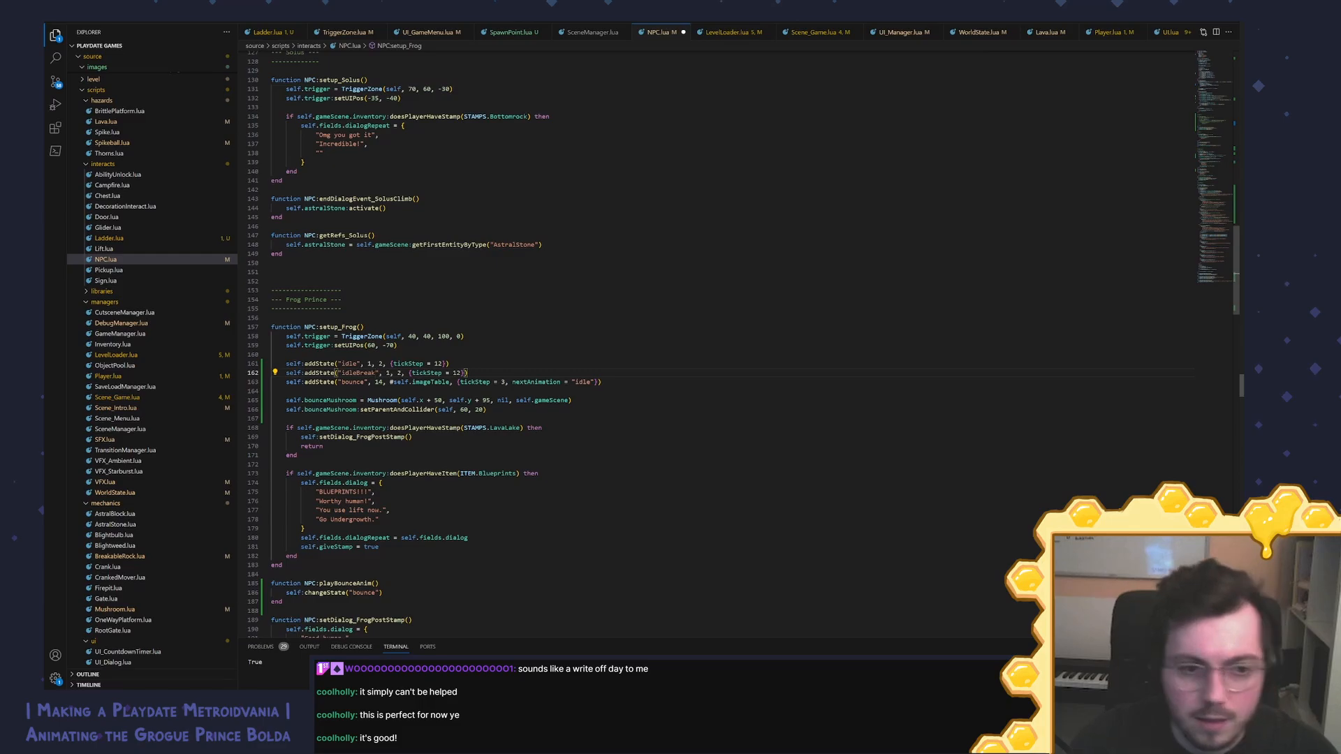
key("ctrl+s")
Step: Check idleBreak's frame range in Aseprite and set the idleBreak state's frames to 3 through 13 in NPC.lua
key("alt+Tab")
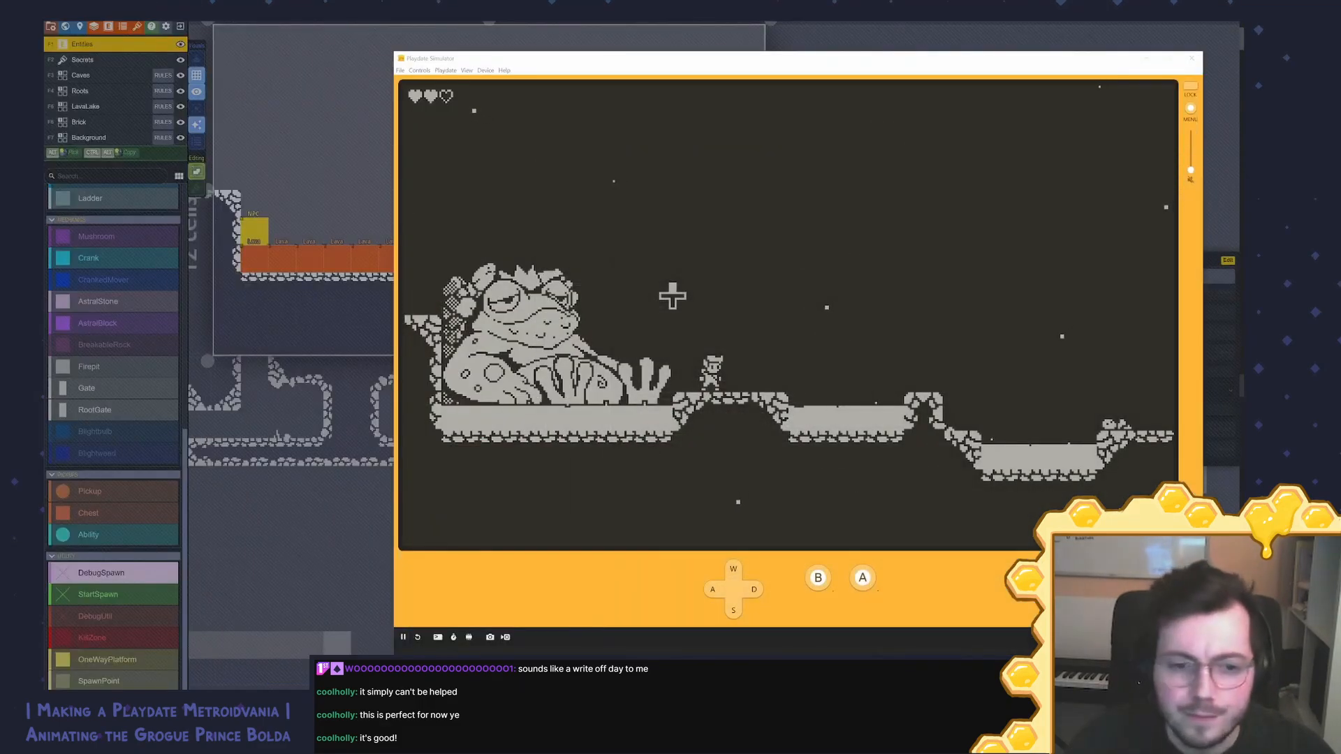
key("alt+Tab")
key("alt+Tab")
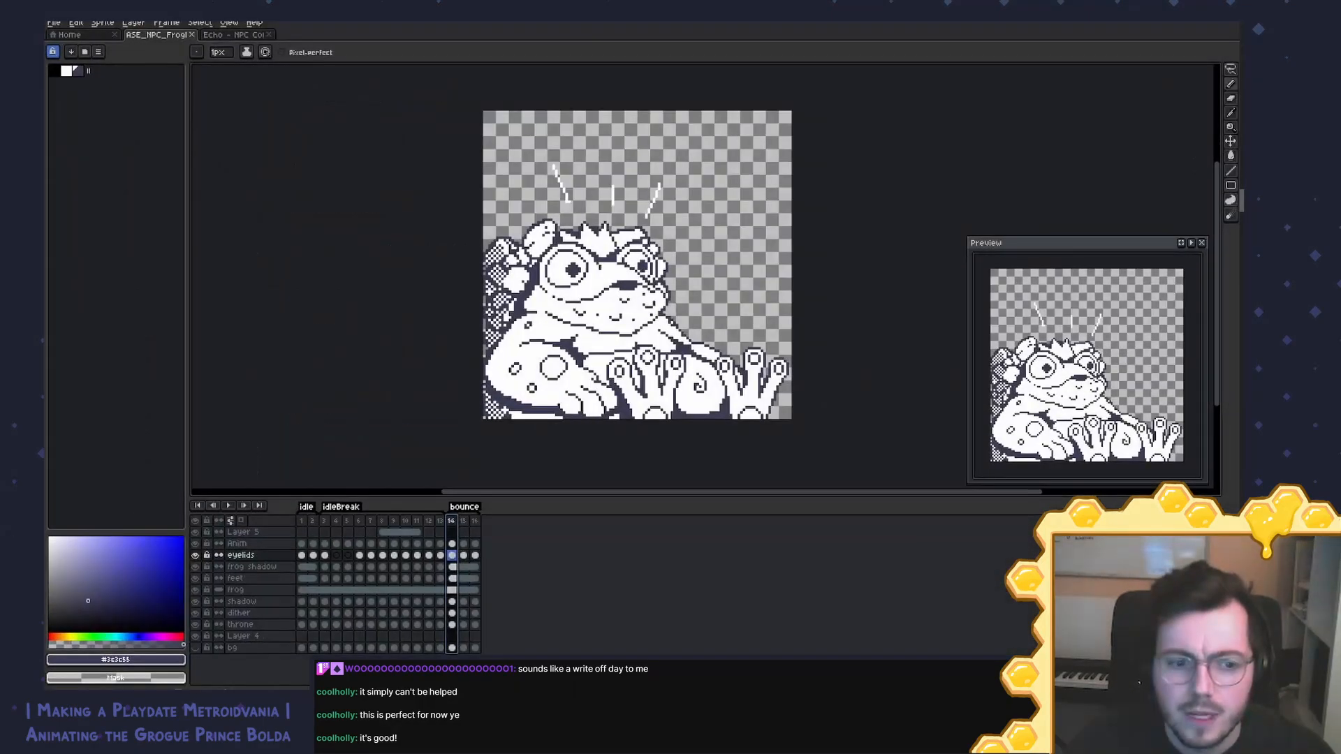
key("alt+Tab")
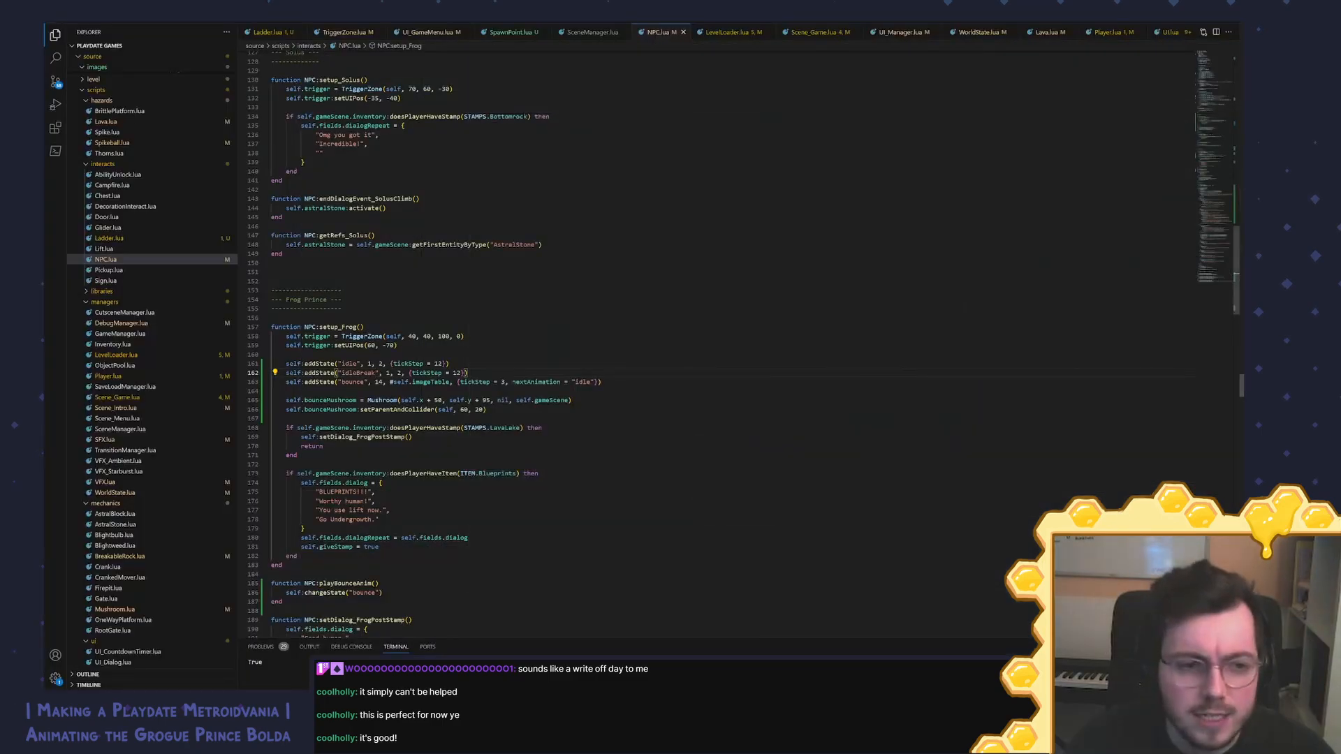
key("shift+Right")
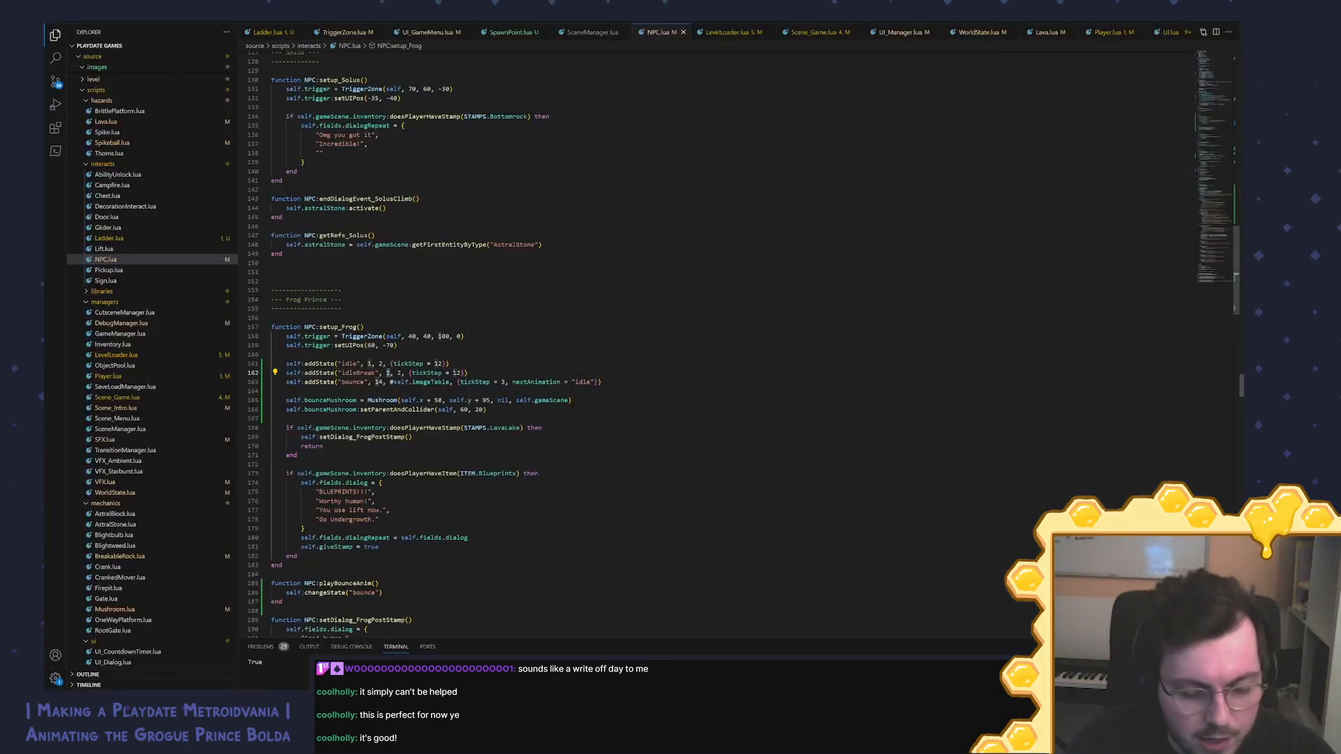
type("3")
key("shift+Right")
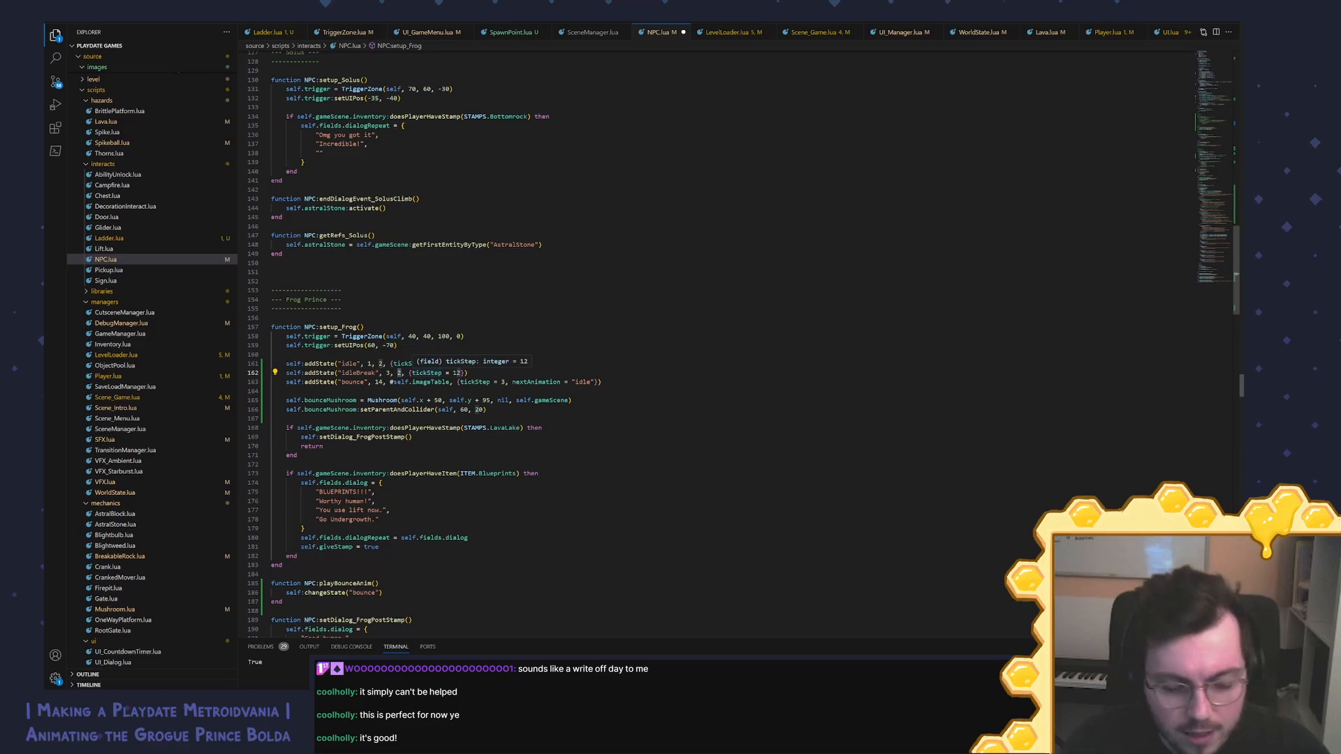
type("13")
Step: Set the idleBreak state's tickStep to 3 and save the script
key("Left")
key("Left")
key("shift+Left")
key("shift+Left")
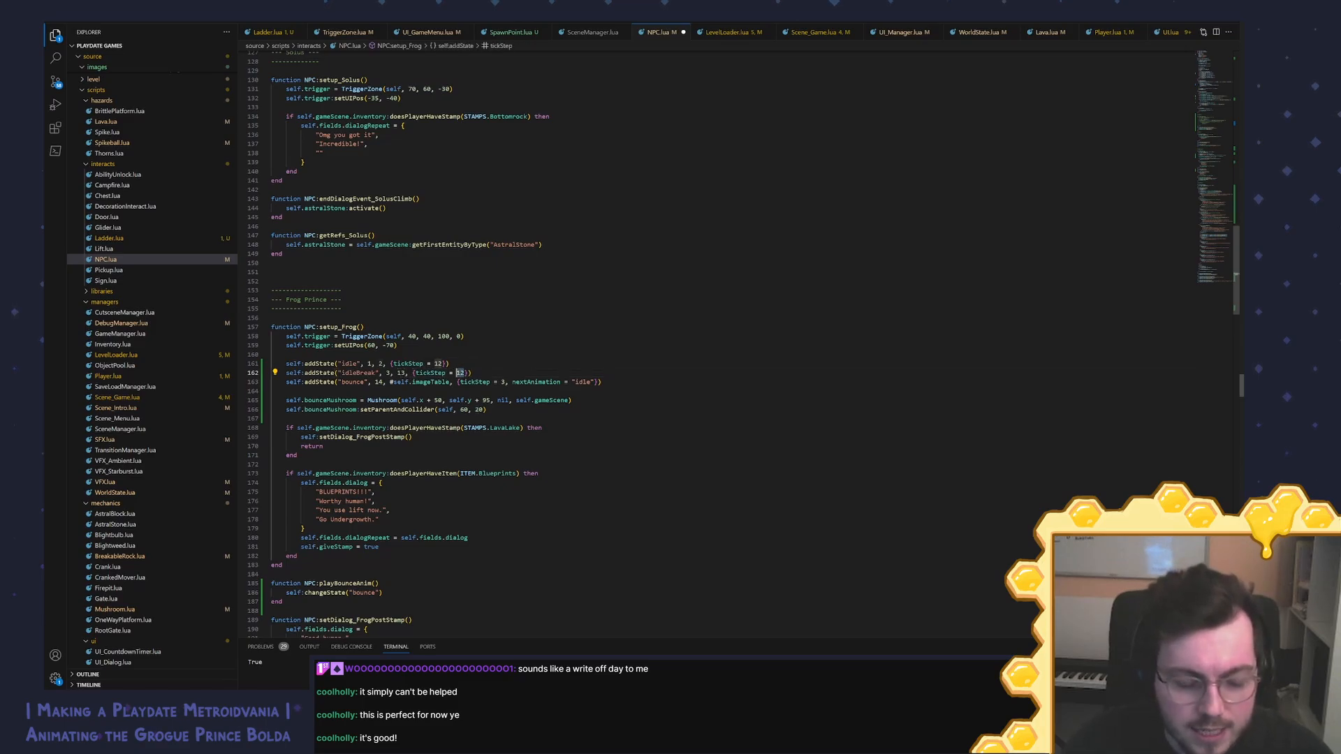
type("3")
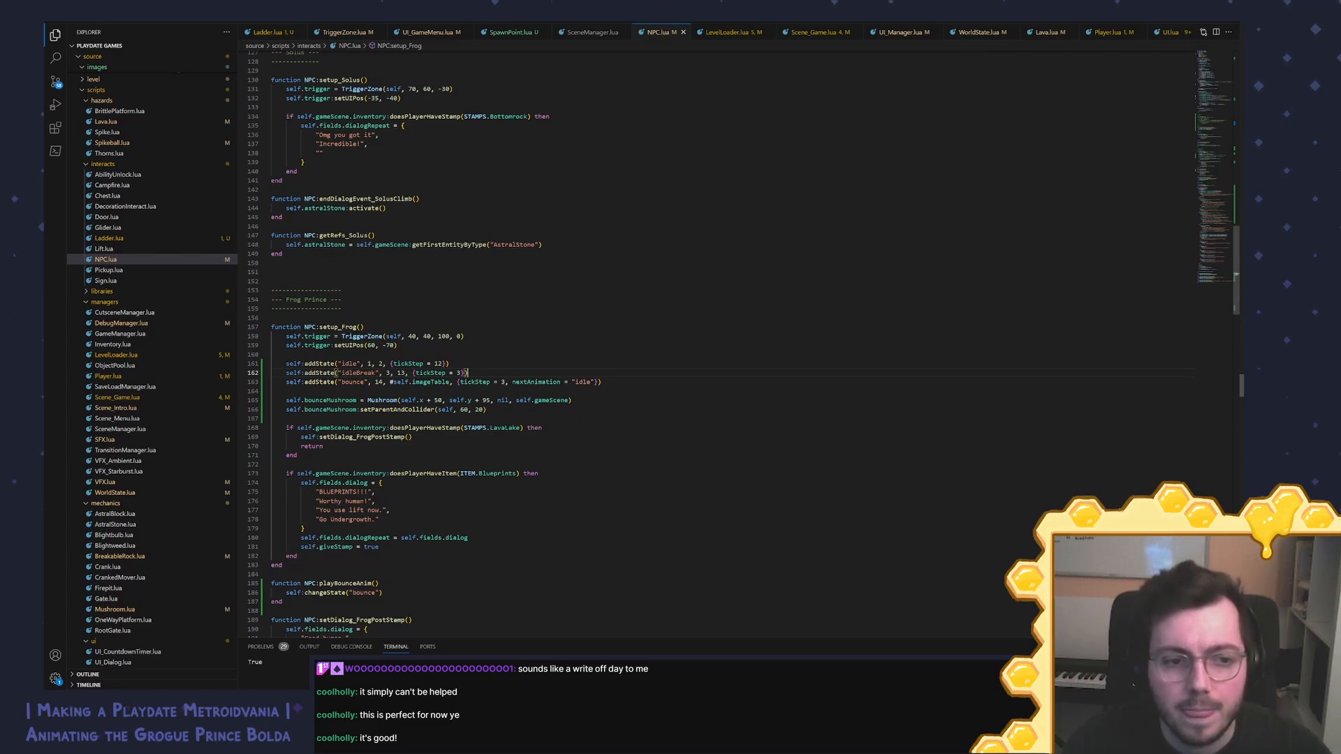
Step: Open AnimatedSprite.lua and copy the onAnimationEndEvent parameter name from its addState function
key("Up")
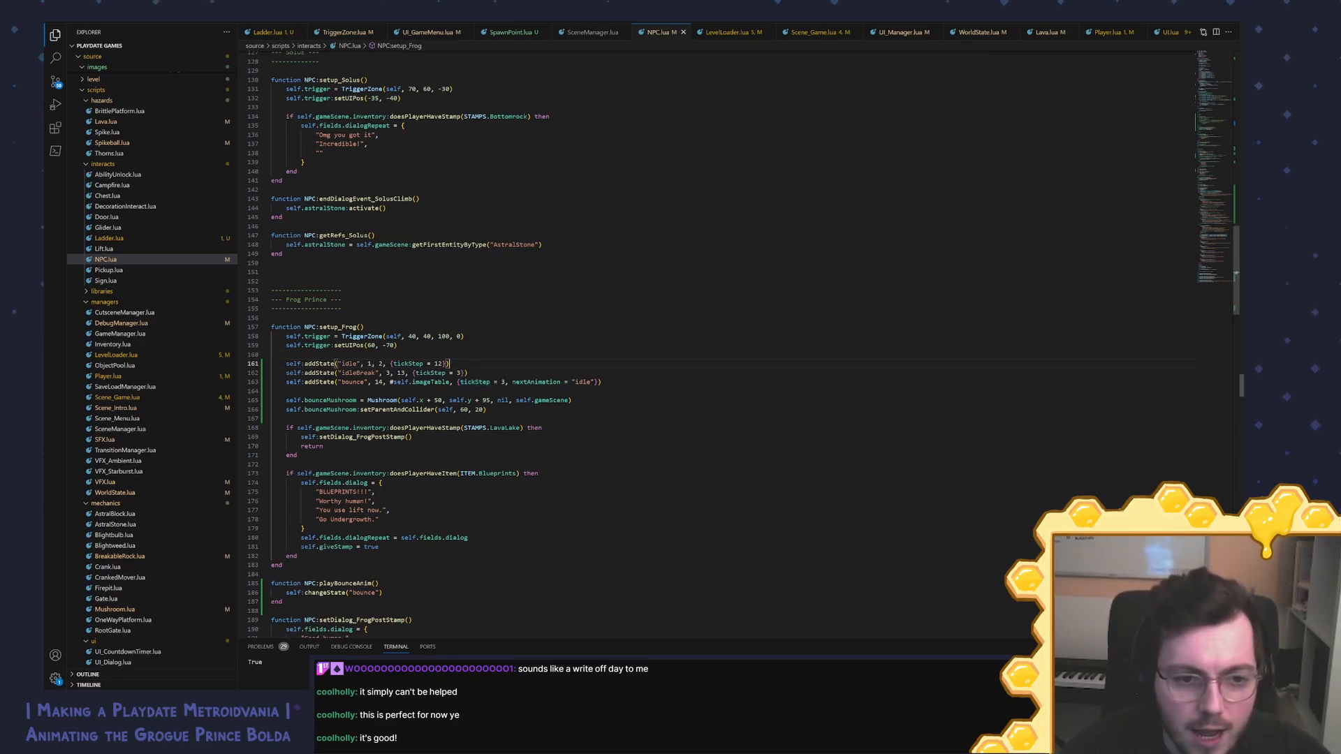
left_click(442, 364)
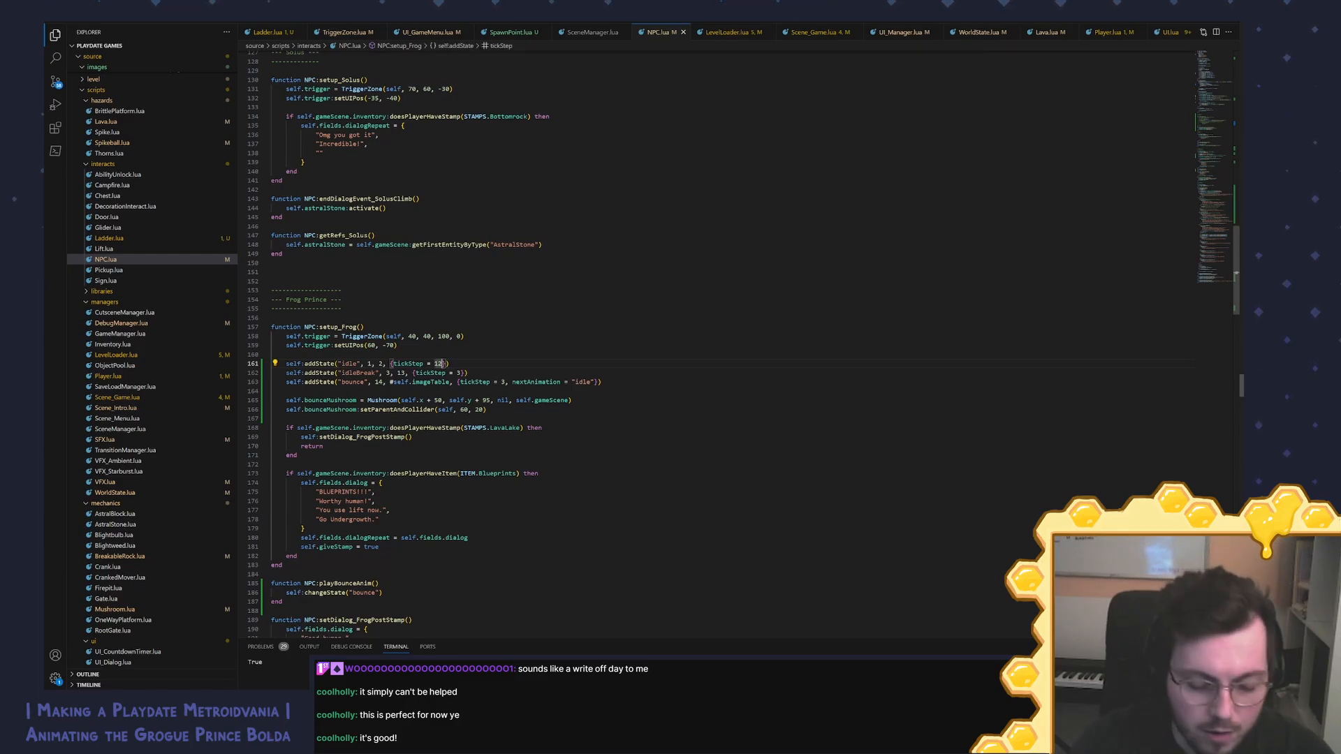
key("ctrl+p")
type("anim")
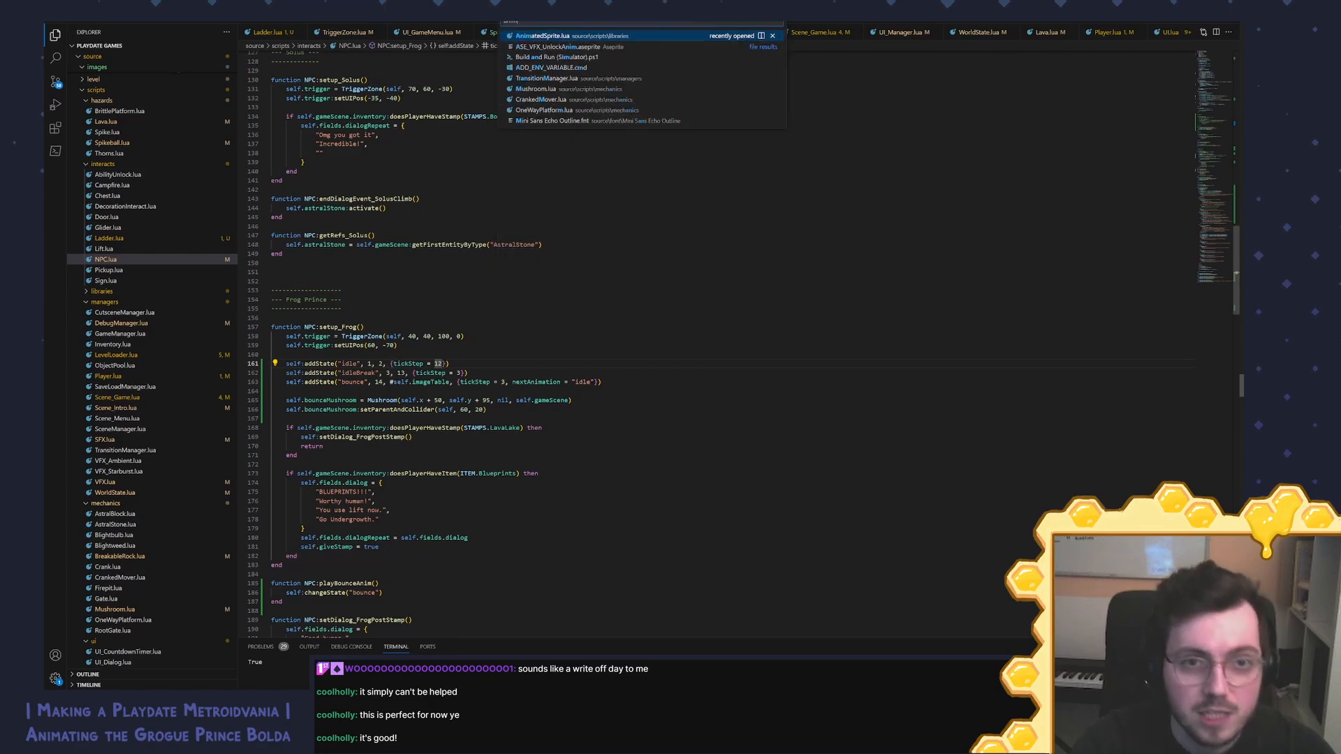
key("Return")
scroll(730, 344, "up", 9)
scroll(729, 345, "up", 20)
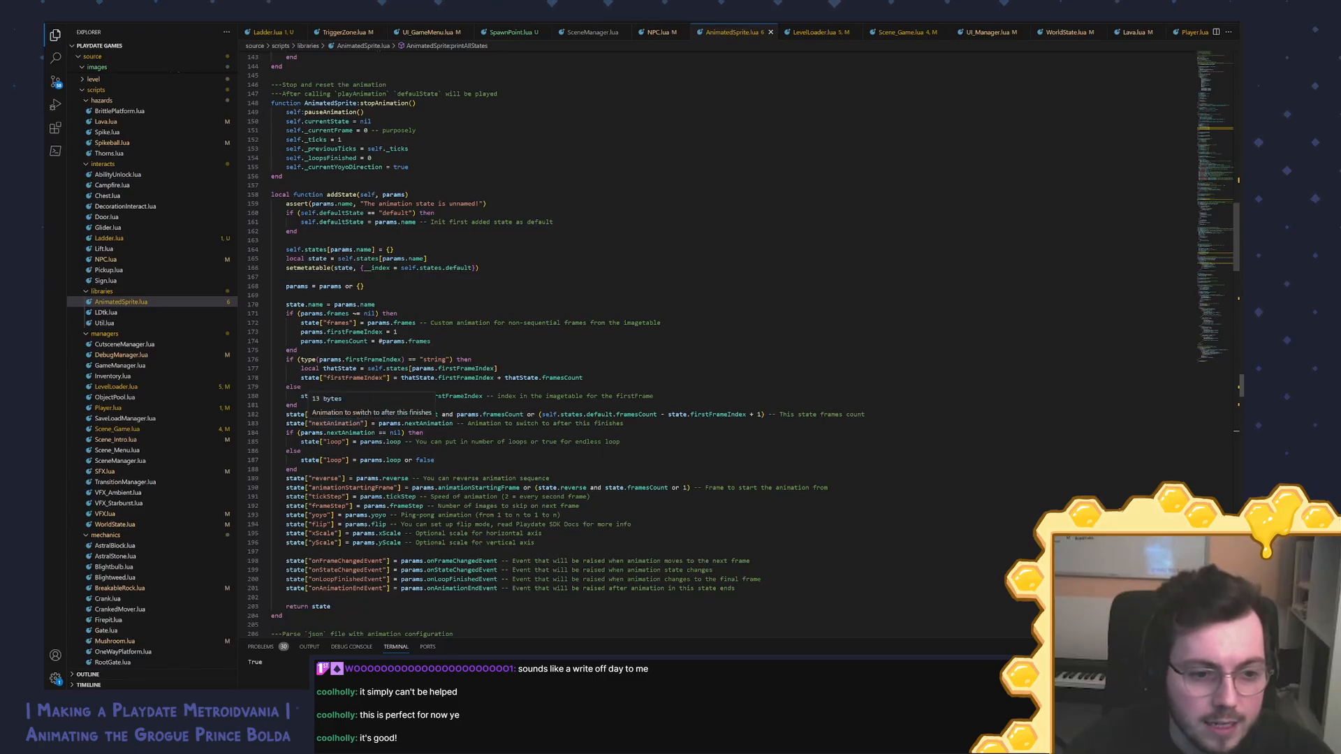
double_click(342, 561)
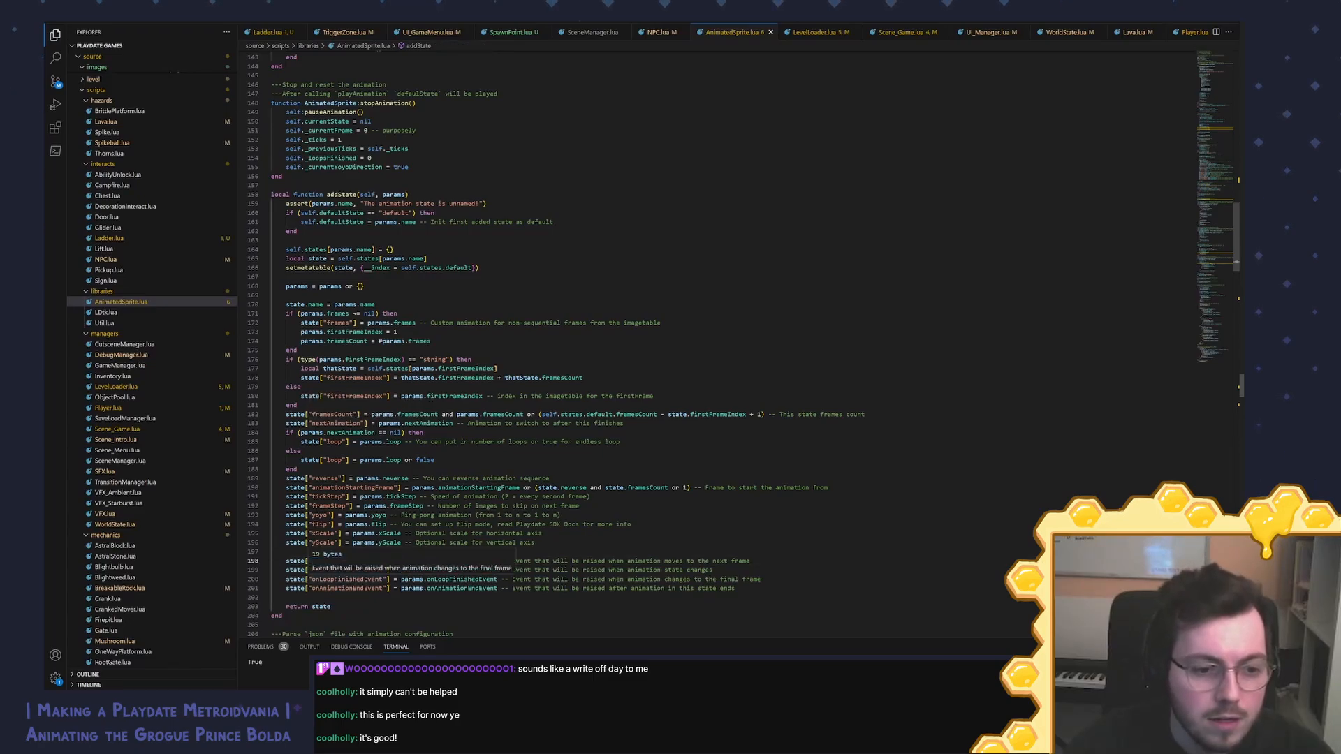
left_click(342, 588)
double_click(342, 588)
key("ctrl+c")
Step: Return to NPC.lua, add onAnimationEndEvent = {} after tickStep in the frog's idle state, and save the script
key("alt+Left")
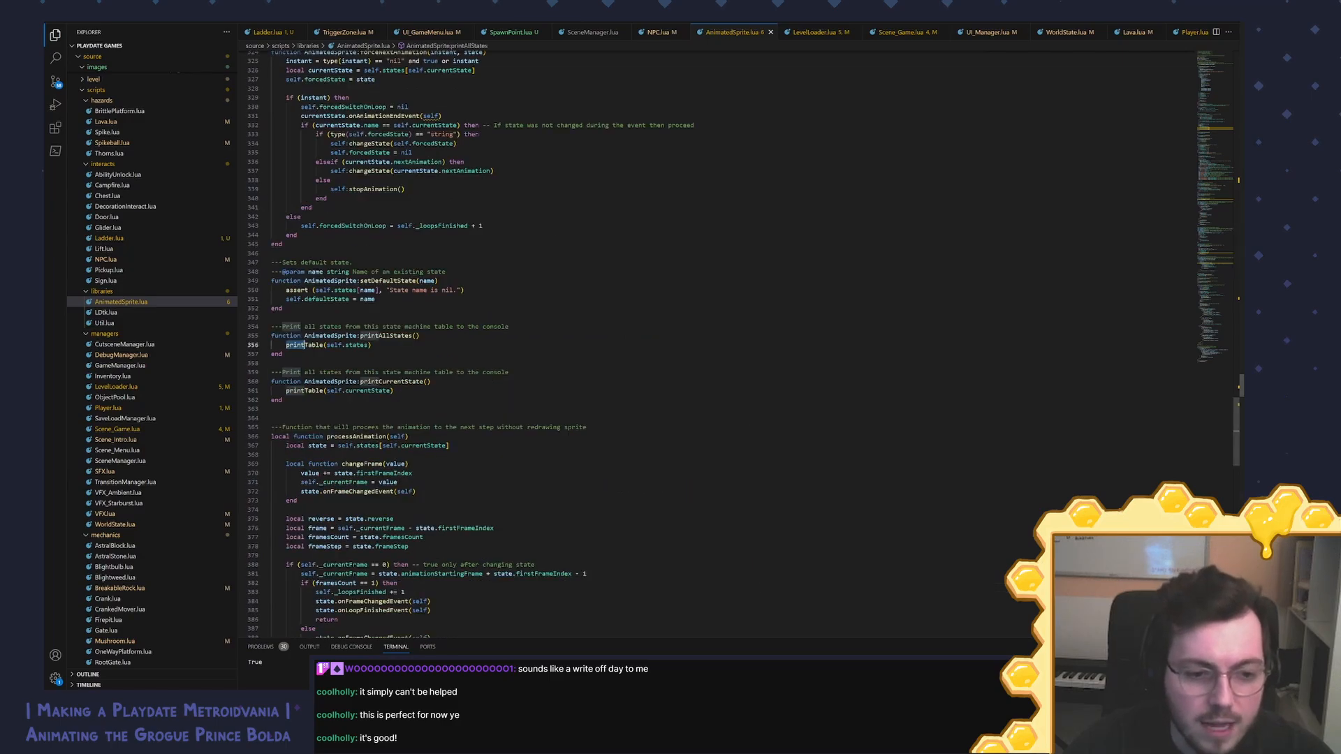
key("alt+Right")
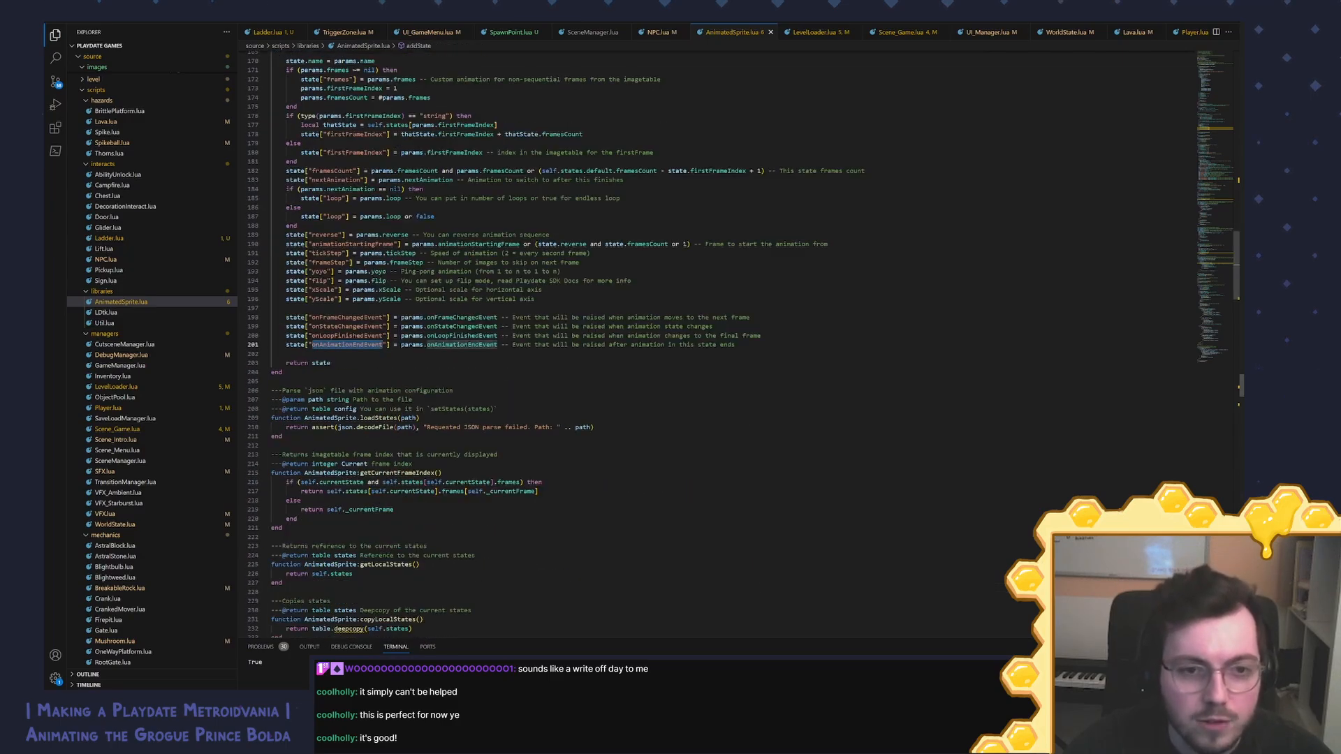
key("alt+Left")
key("alt+Left")
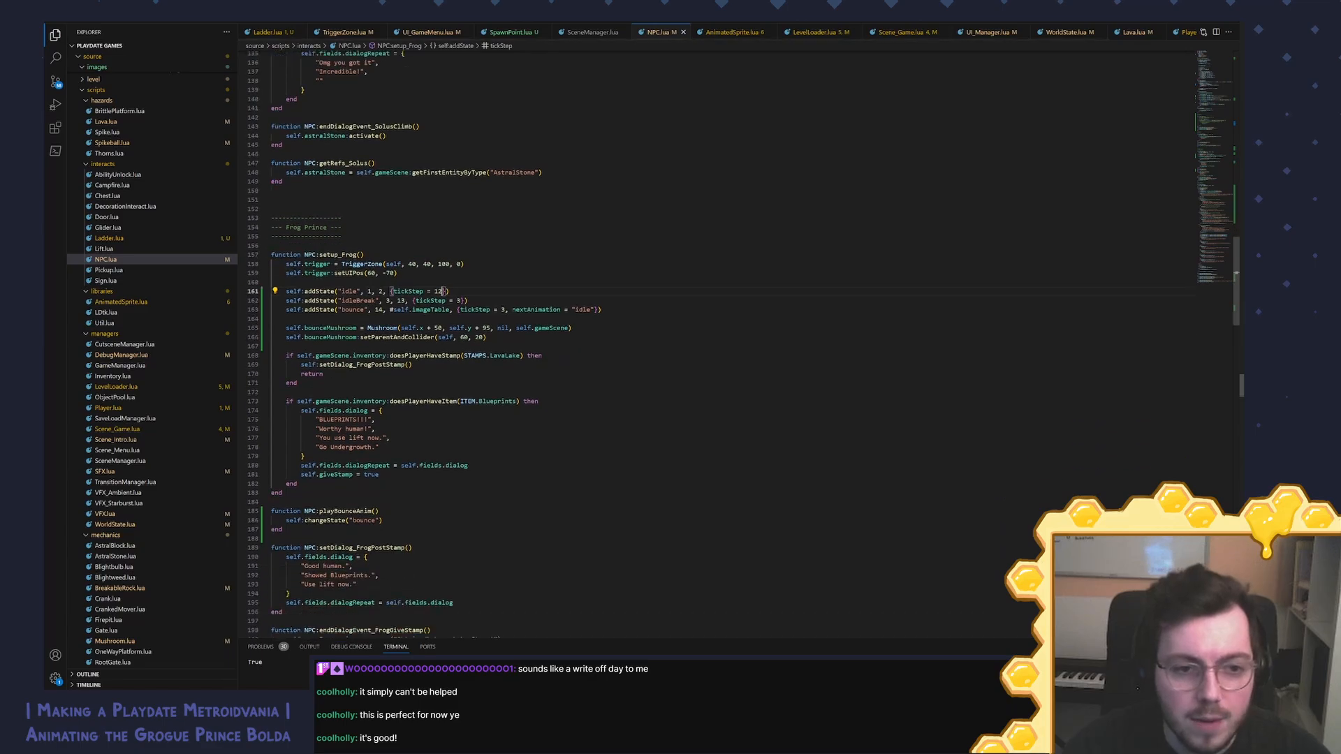
type(",")
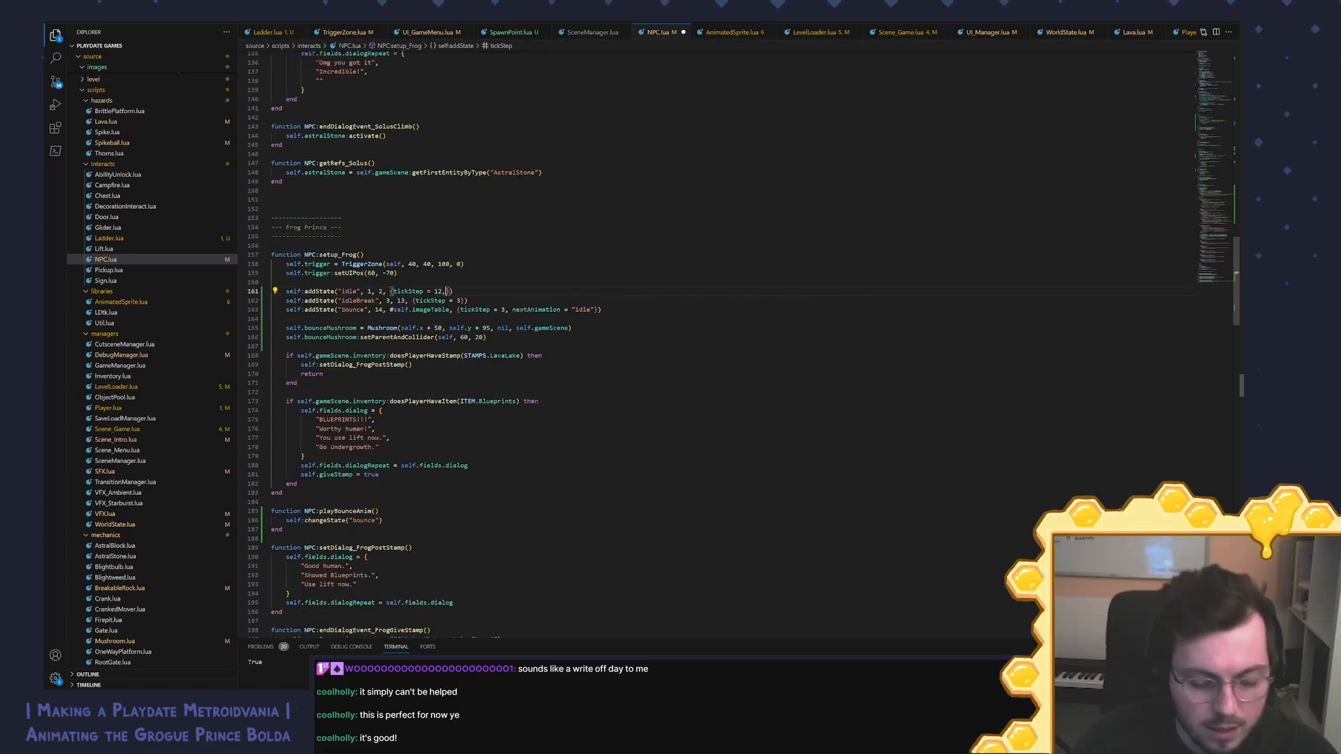
key("ctrl+v")
type("= {")
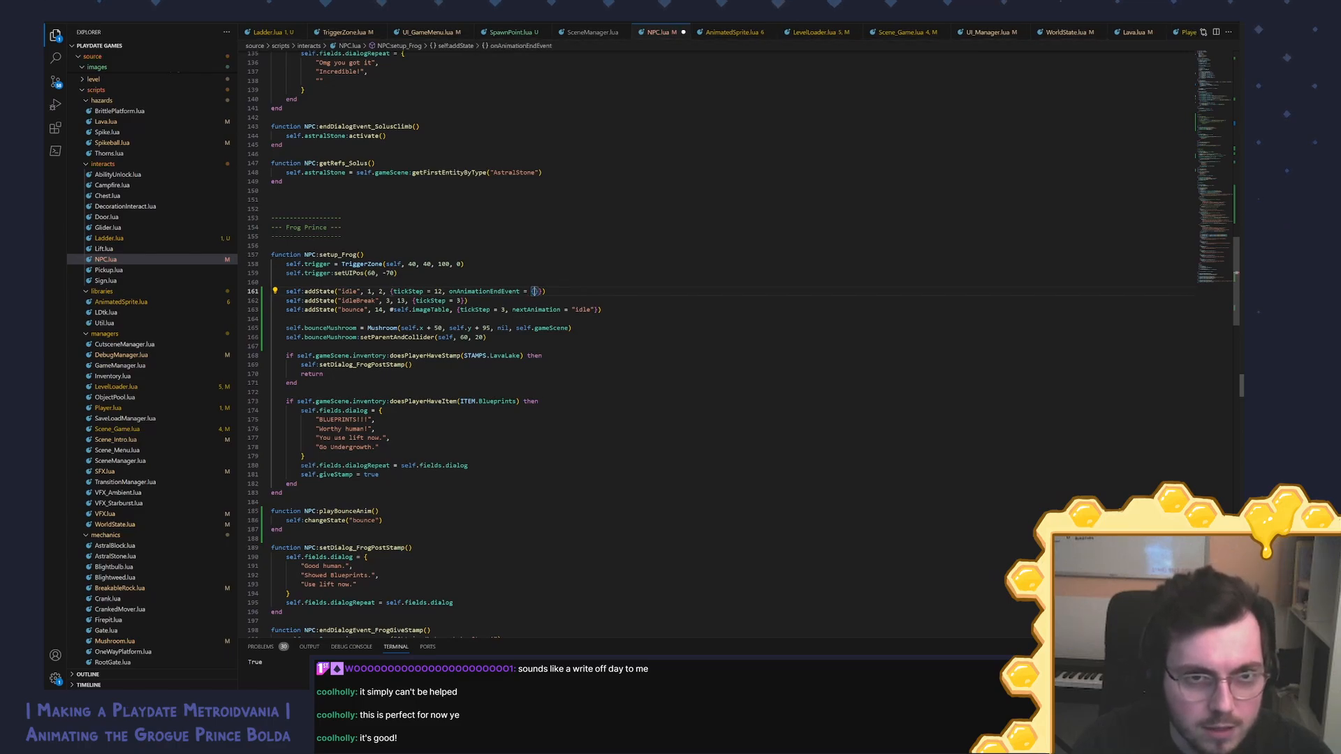
key("ctrl+s")
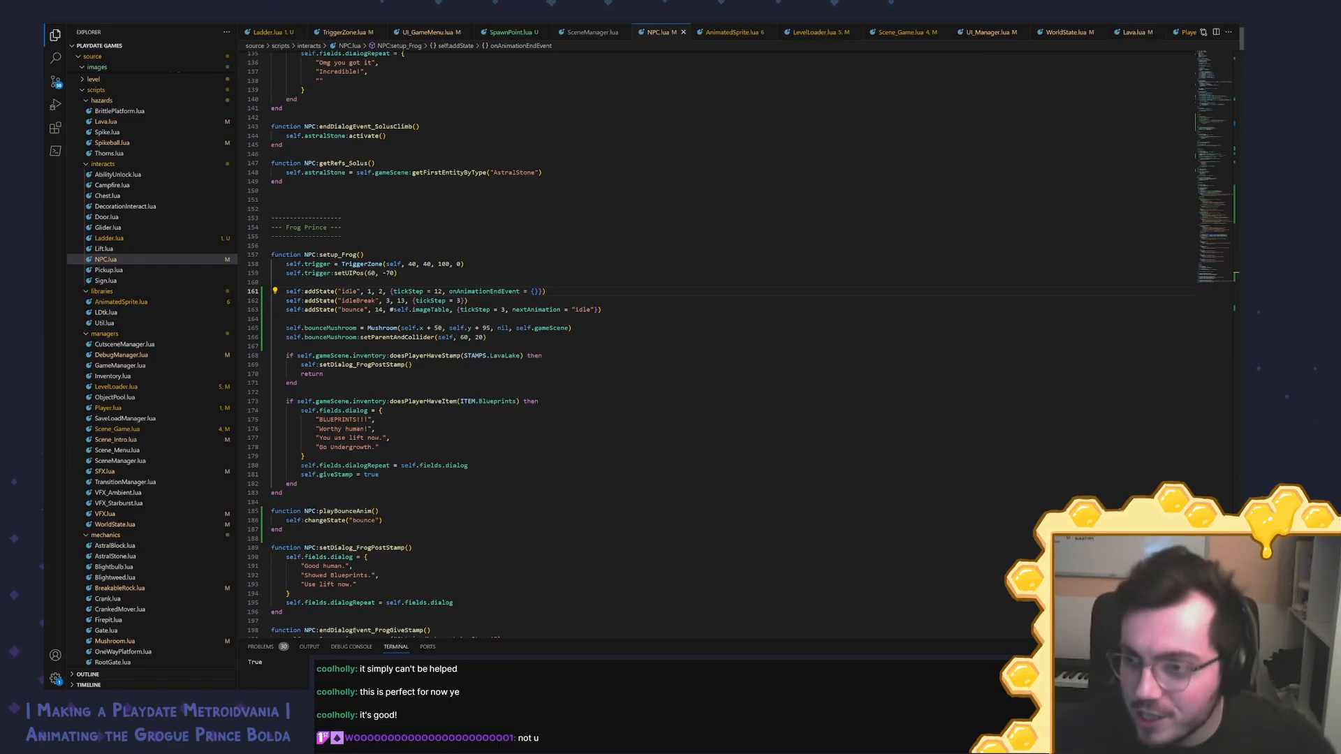
Step: Switch to the Echo Tasks board in Notion and add an "Idle Break" to-do to the Frog Prince in-game sprite task
key("alt+Tab")
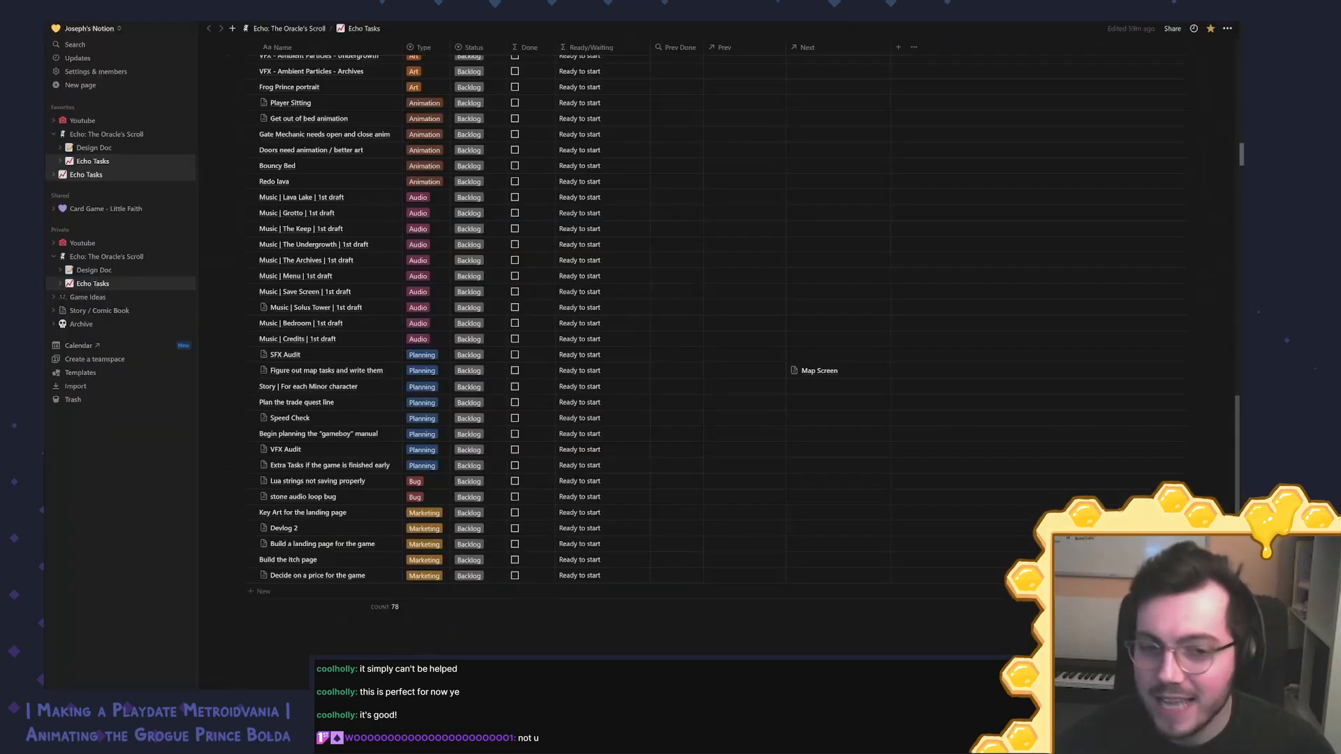
scroll(545, 224, "up", 10)
scroll(493, 241, "up", 2)
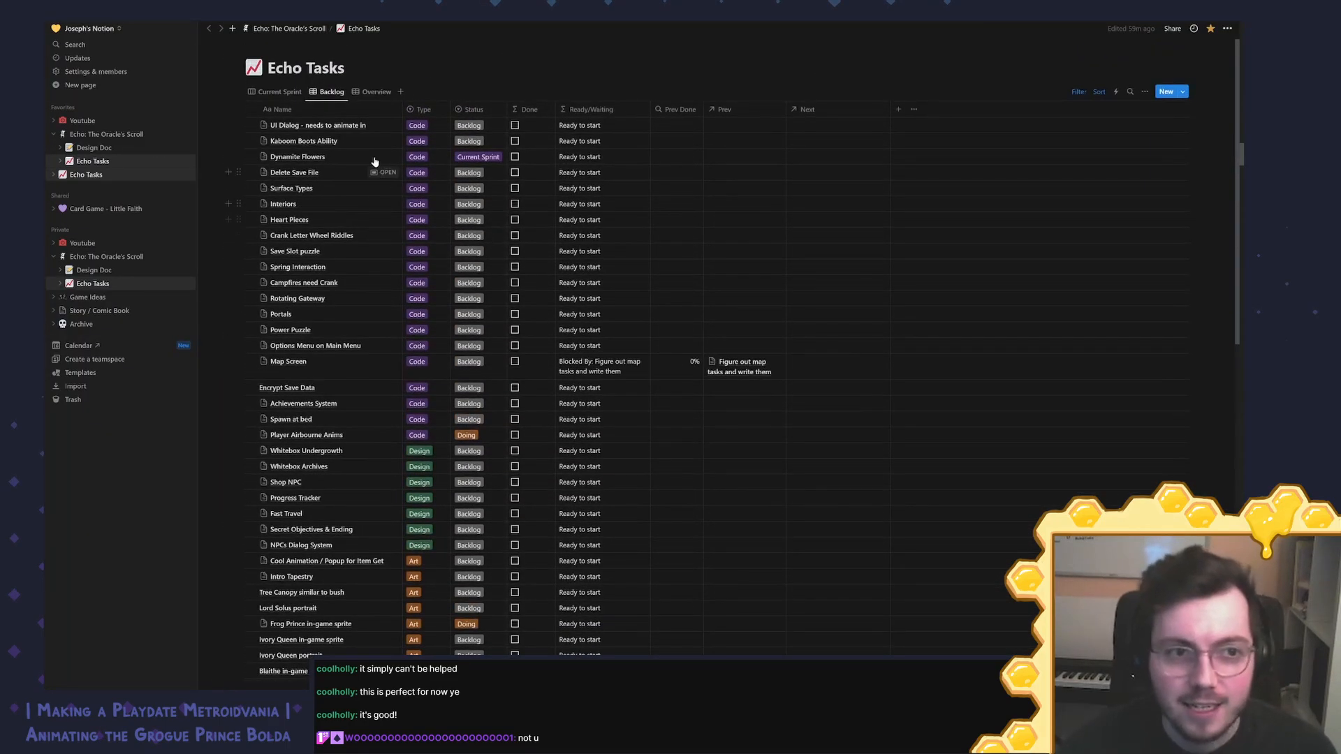
left_click(279, 93)
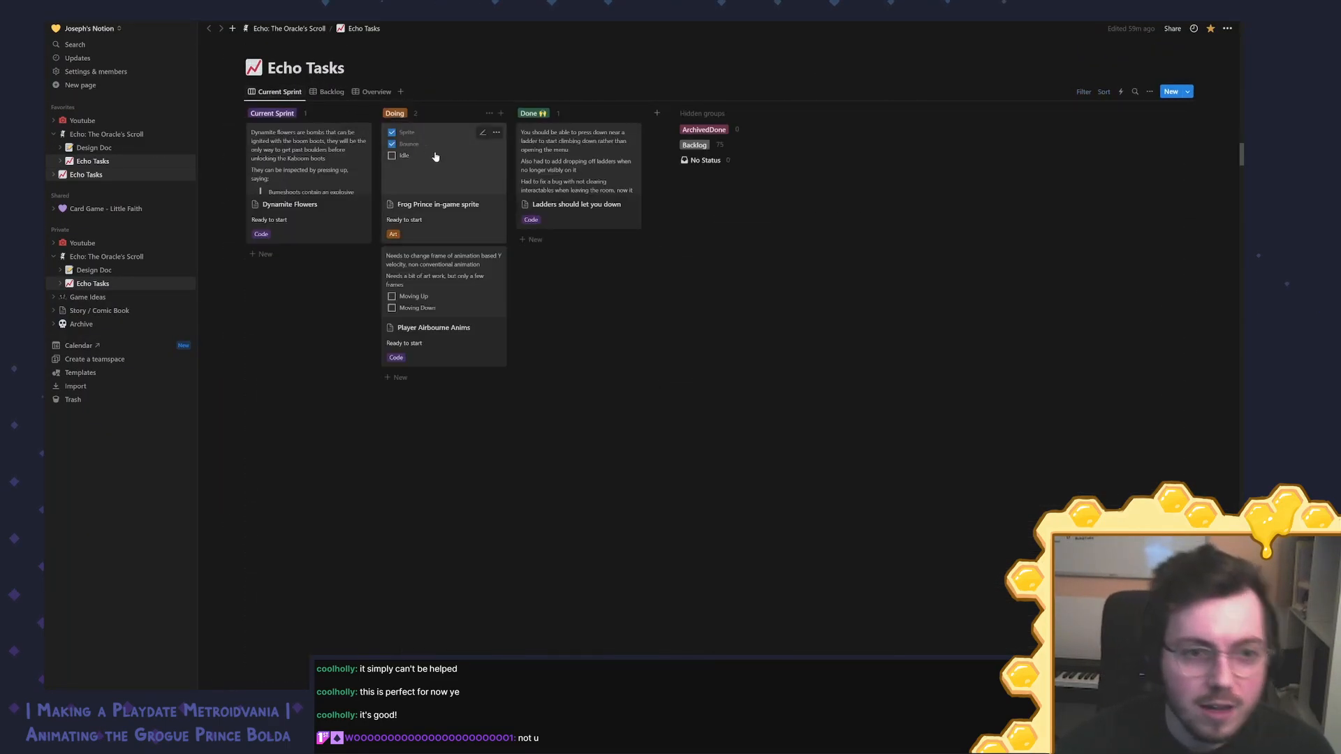
left_click(422, 174)
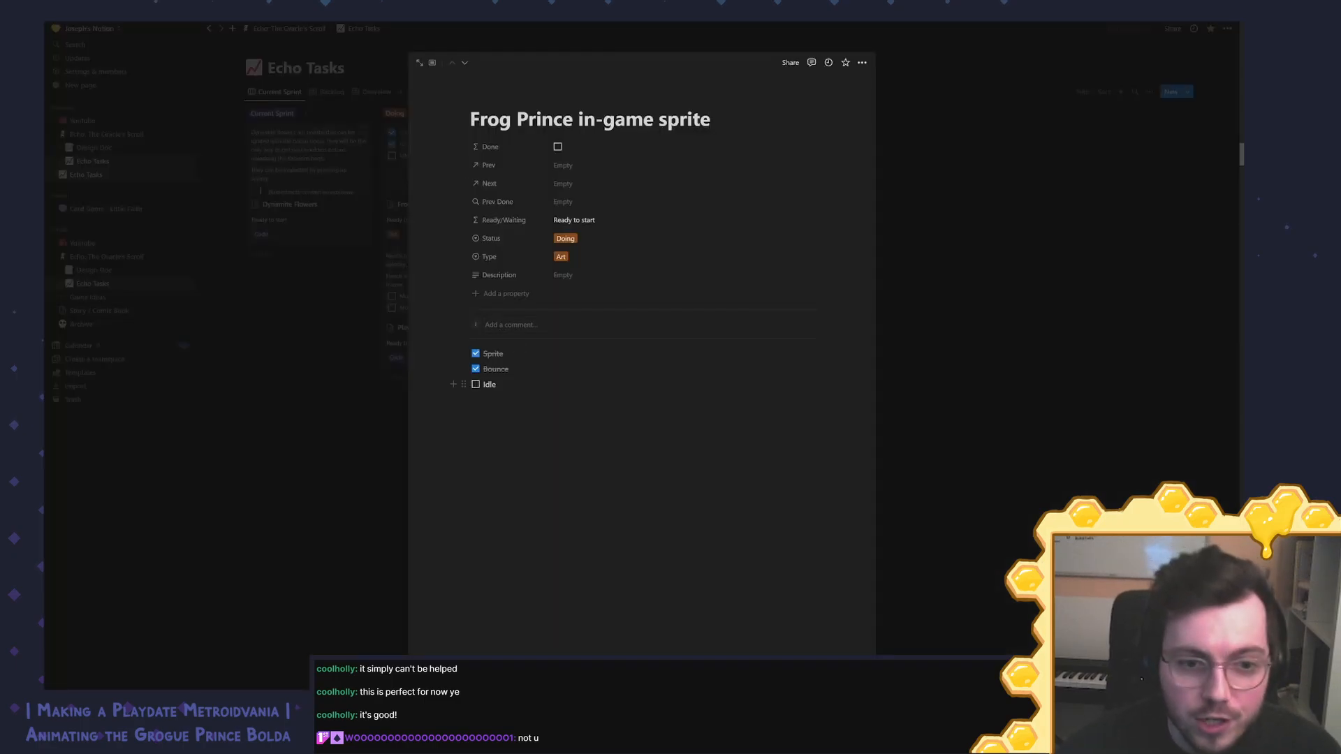
key("Return")
type("Idl")
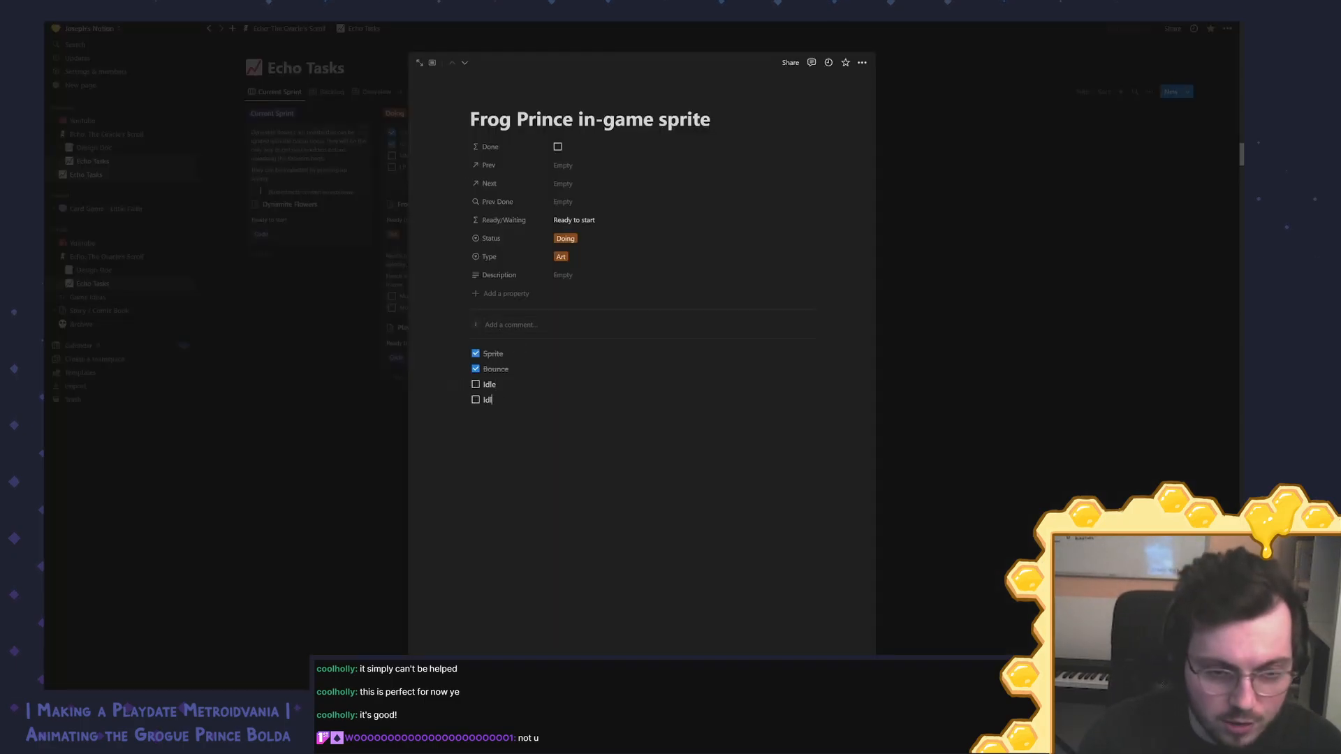
type("e Break")
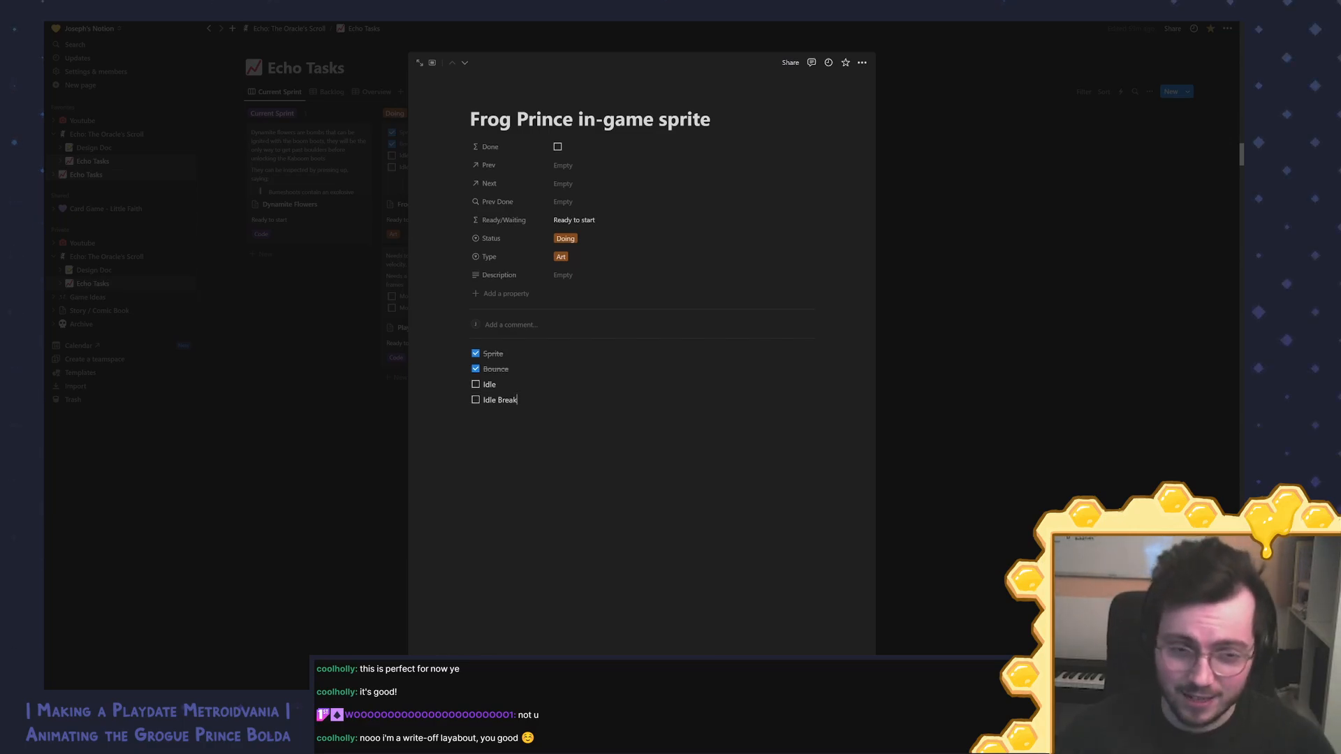
left_click(953, 295)
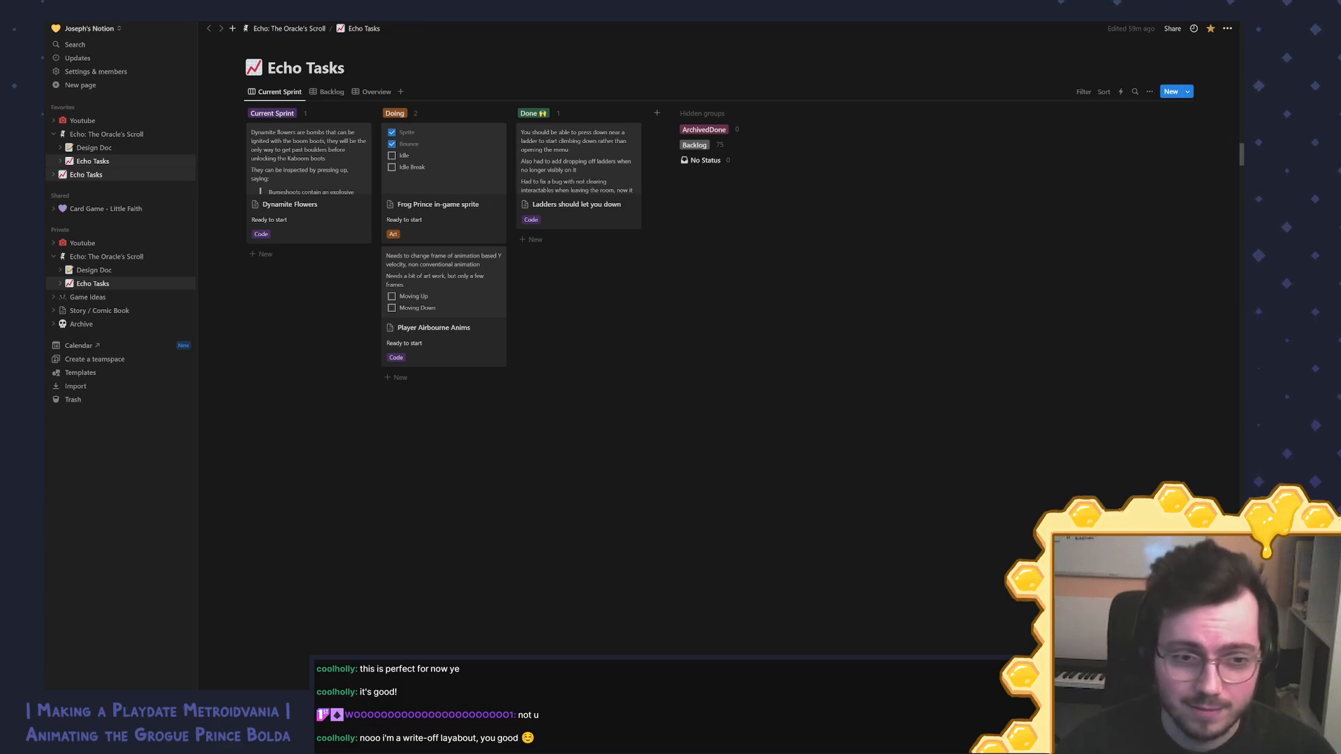
Step: Review the notes of the Player Airbourne Anims task and switch back to NPC.lua in VS Code
left_click(470, 308)
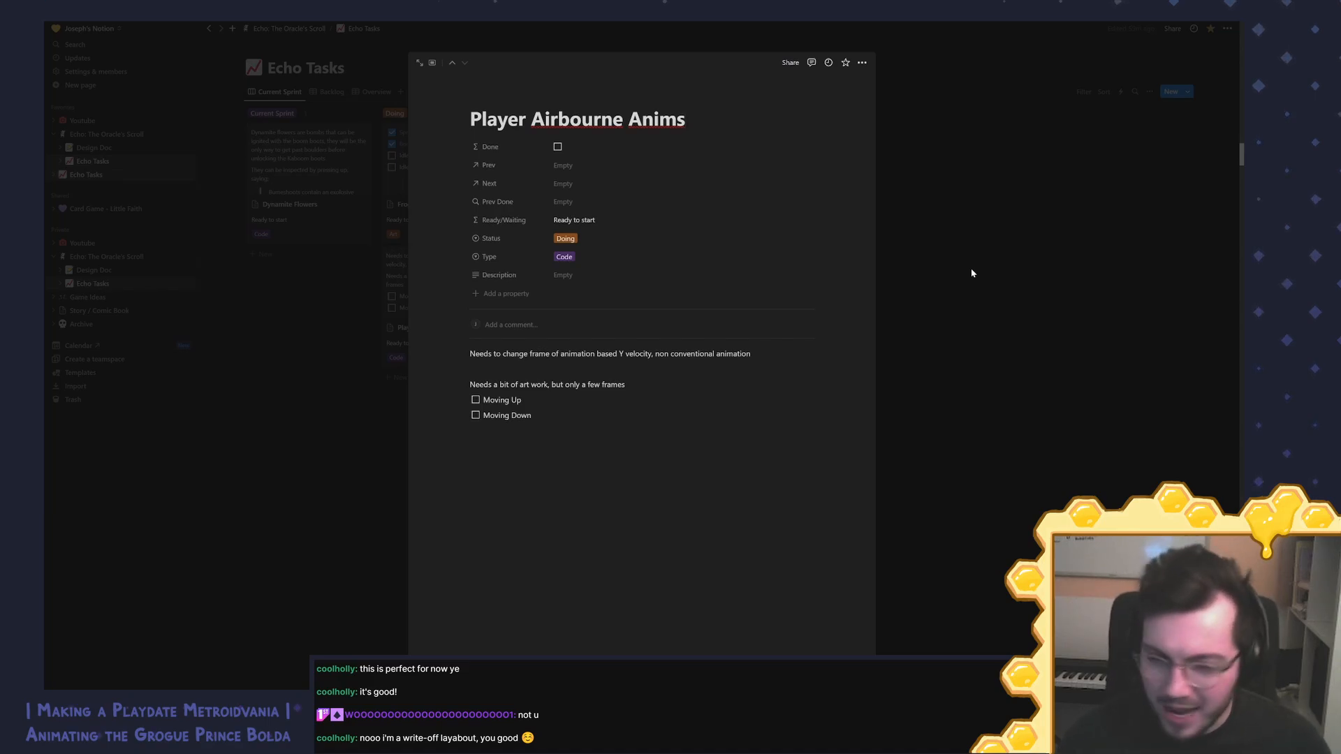
left_click(976, 253)
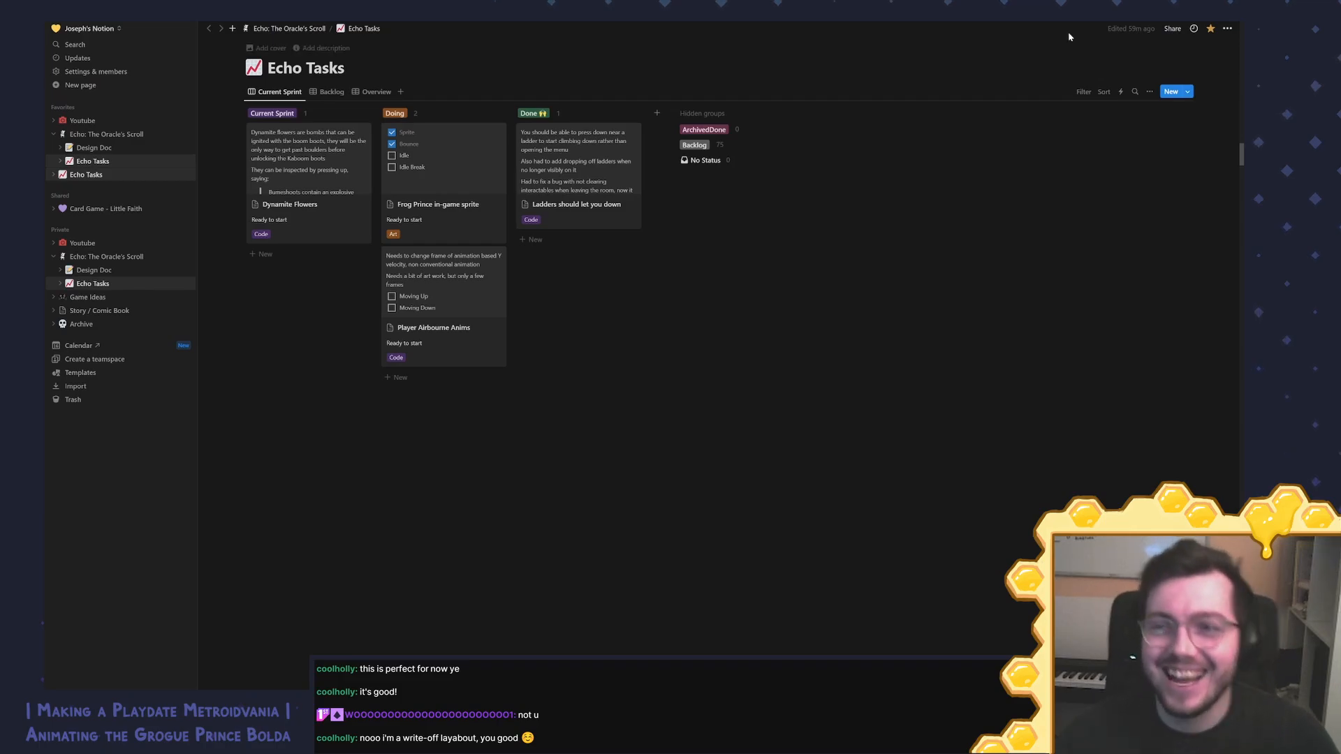
key("alt+Tab")
left_click(543, 355)
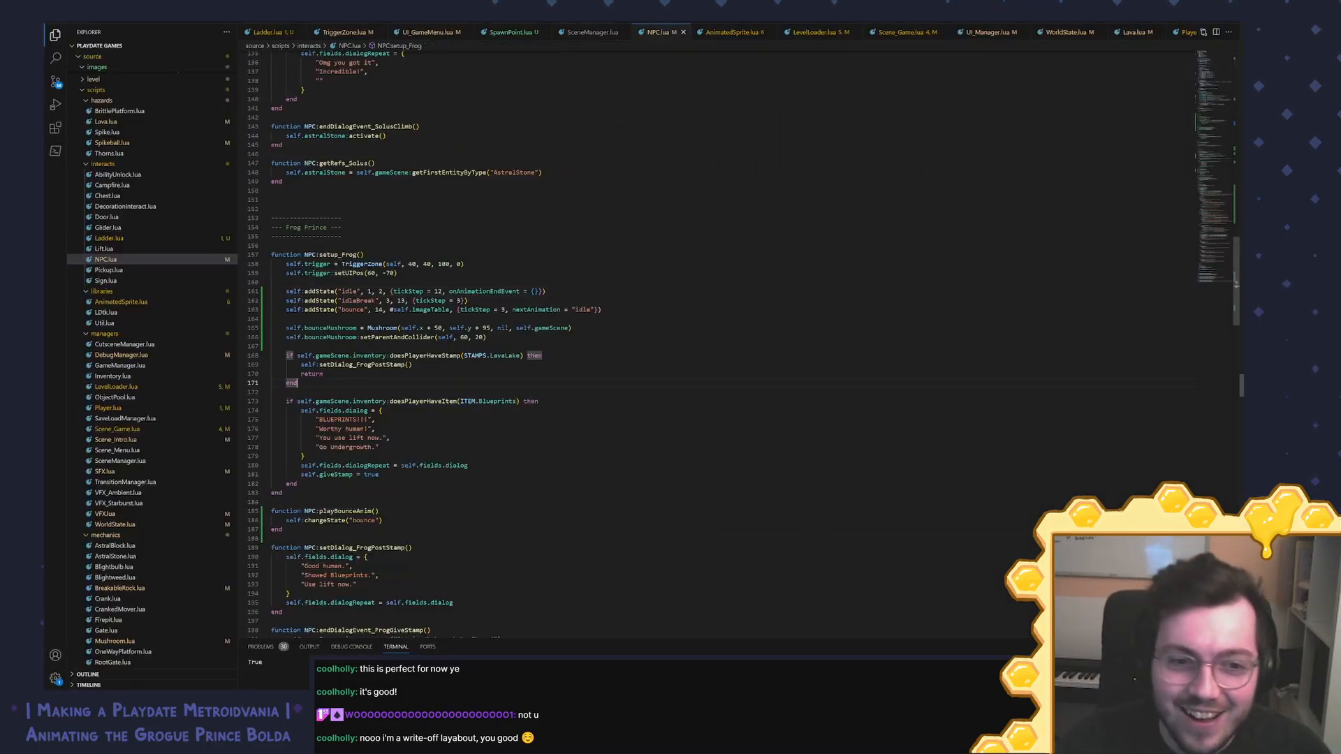
left_click(488, 338)
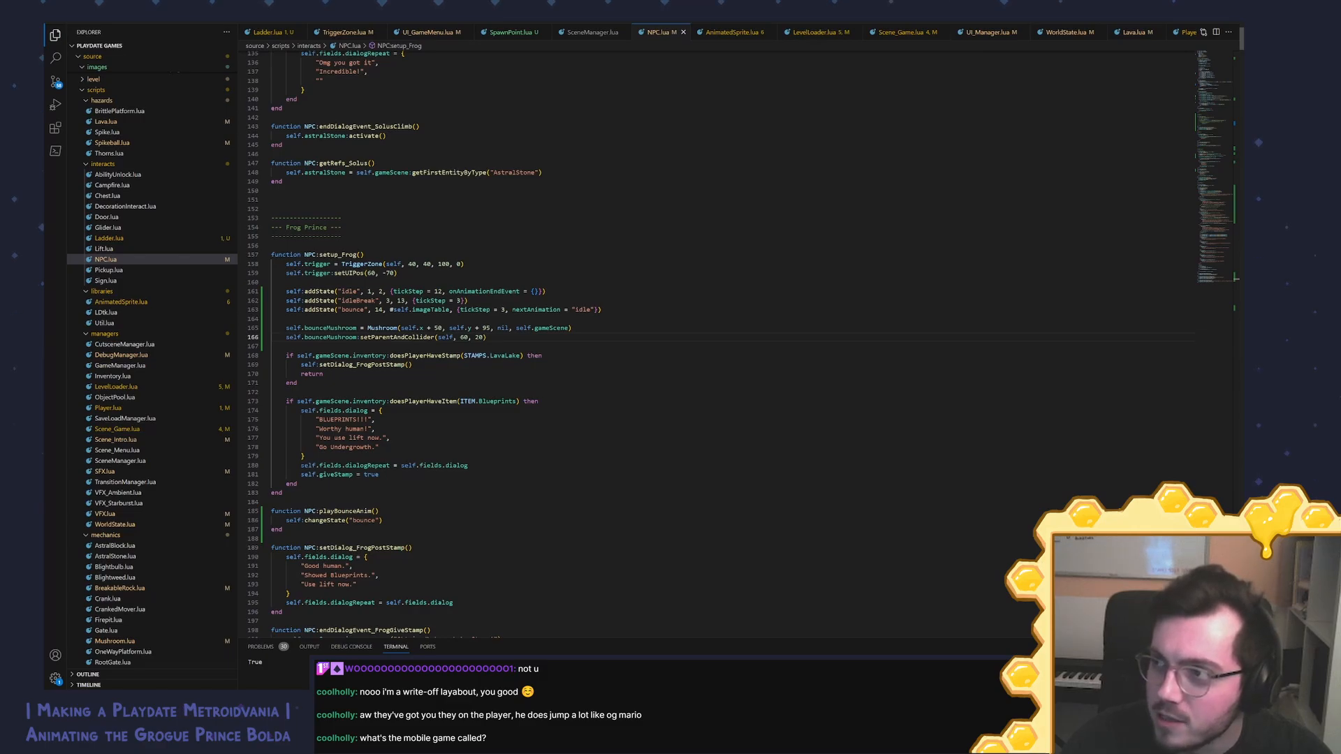
Step: Switch to the browser's NecroMerger image results and look over the game's Google Play page
key("alt+Tab")
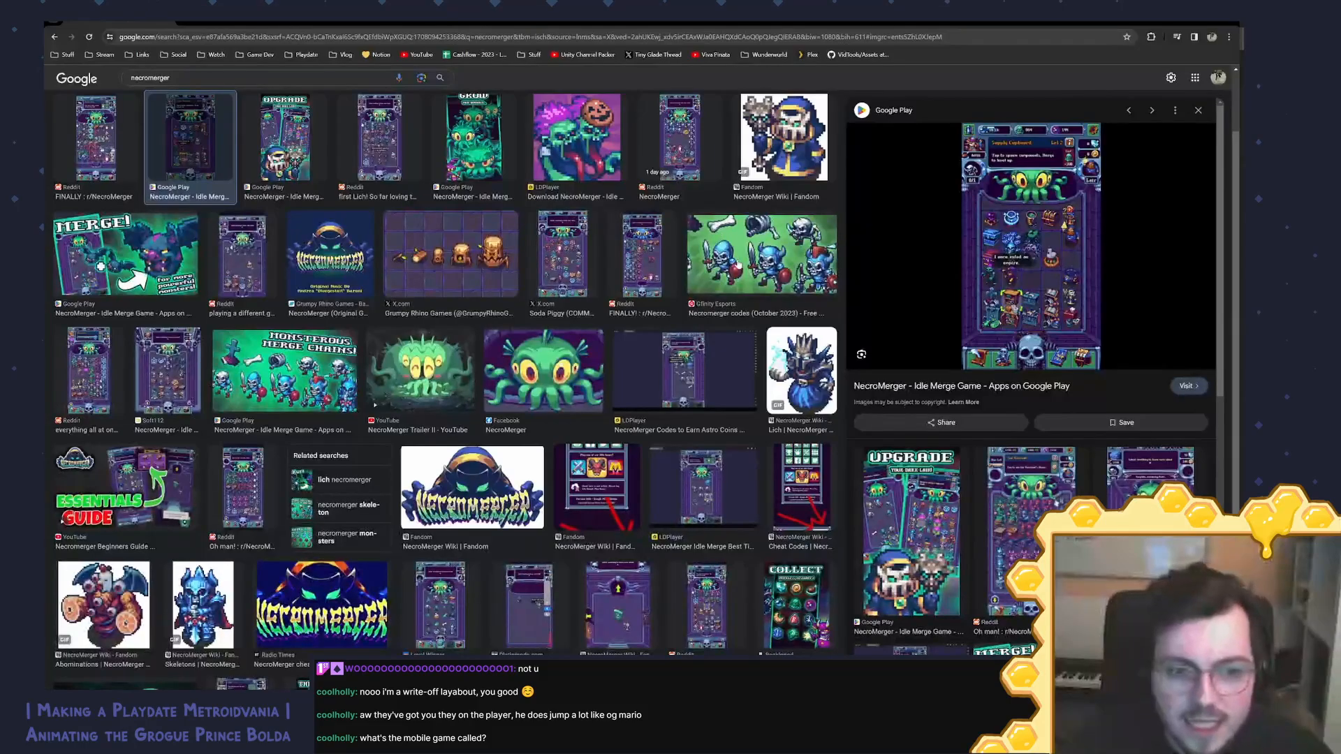
left_click(1045, 273)
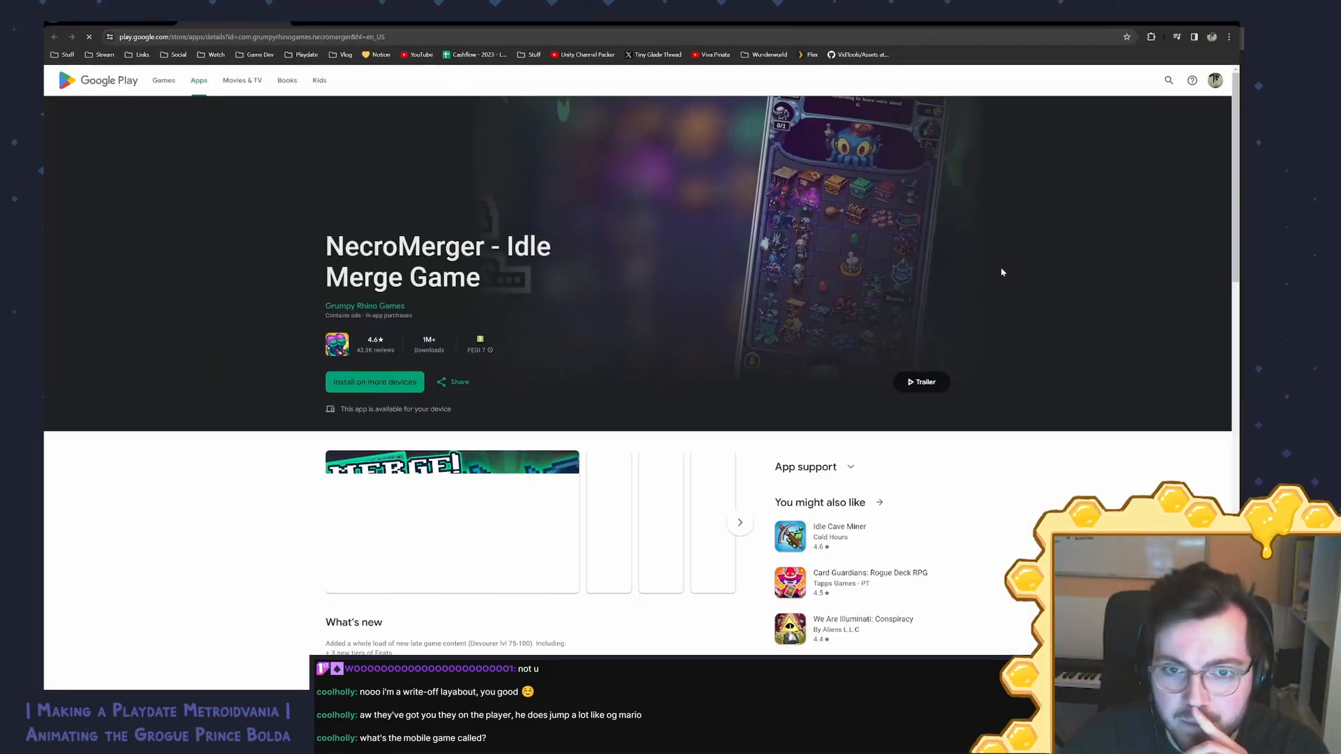
scroll(1002, 271, "down", 3)
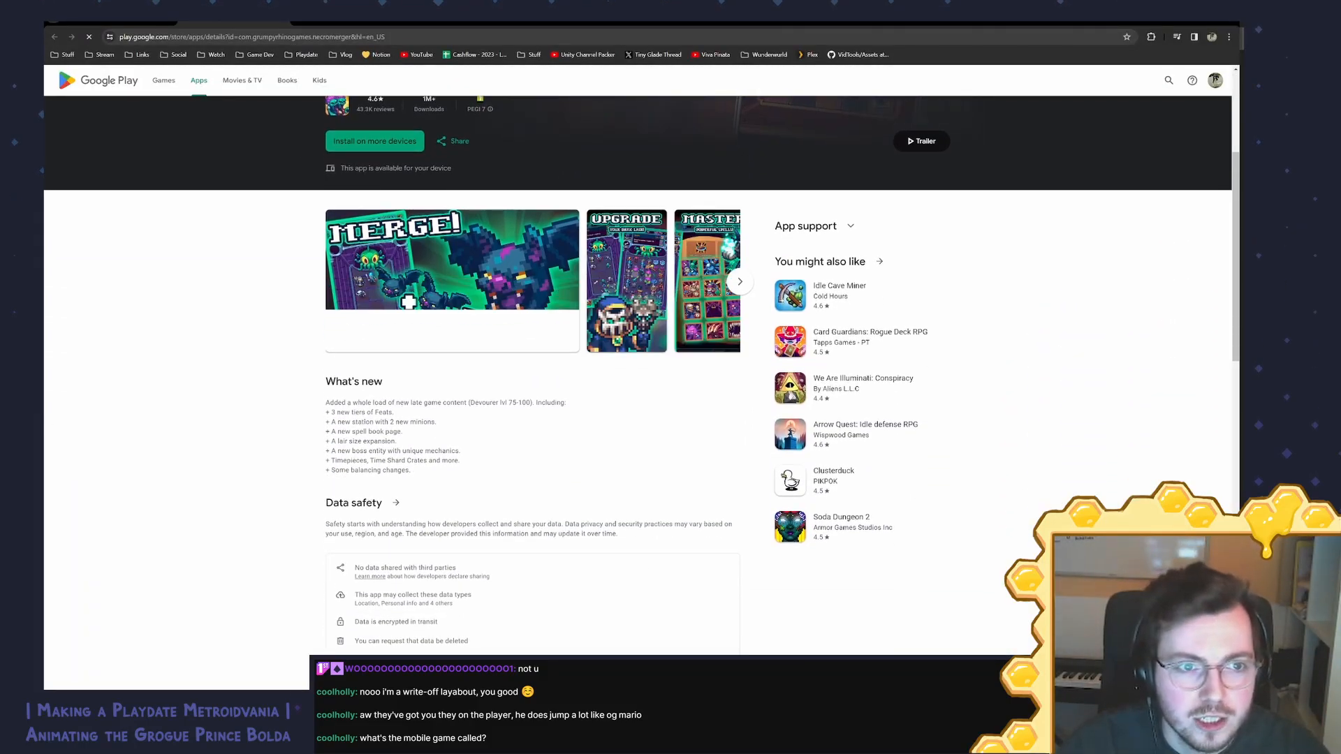
key("alt+Left")
Step: View the NecroMerger screenshot enlarged in its own browser tab, and return to NPC.lua in VS Code
right_click(981, 234)
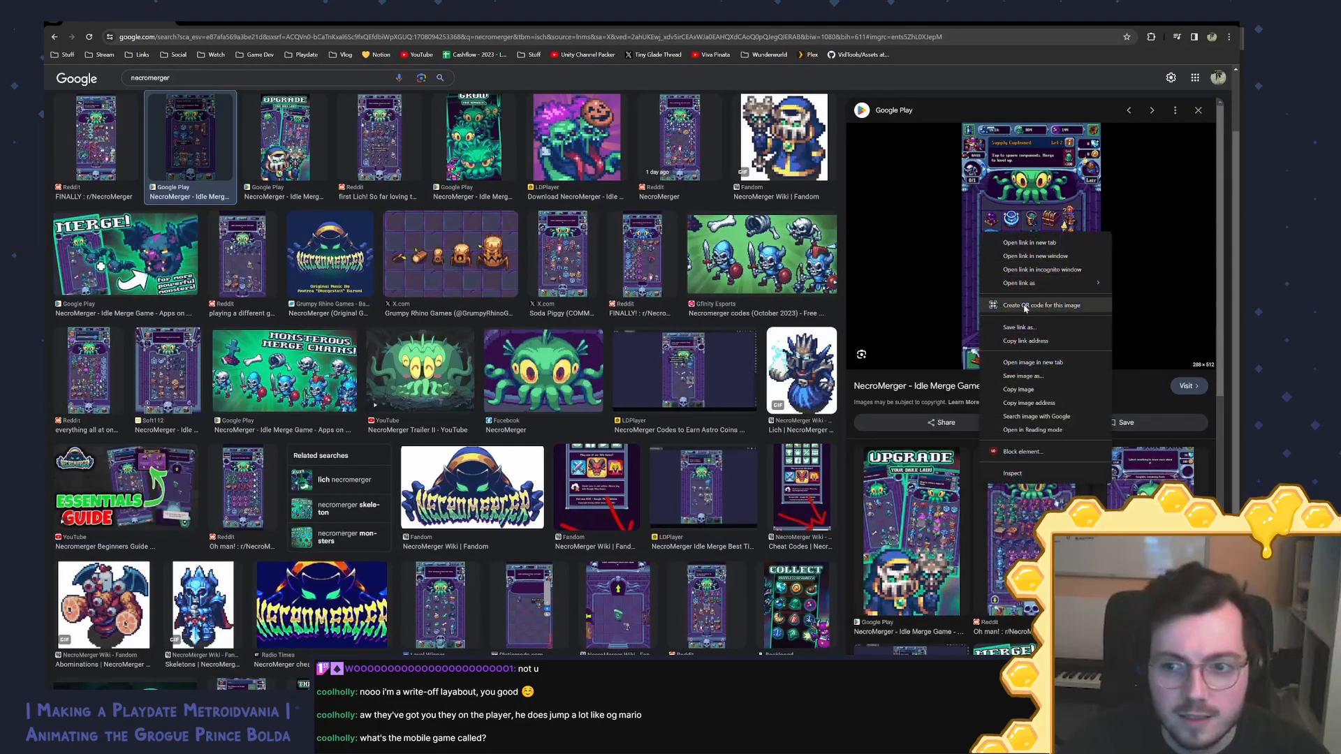
left_click(1032, 363)
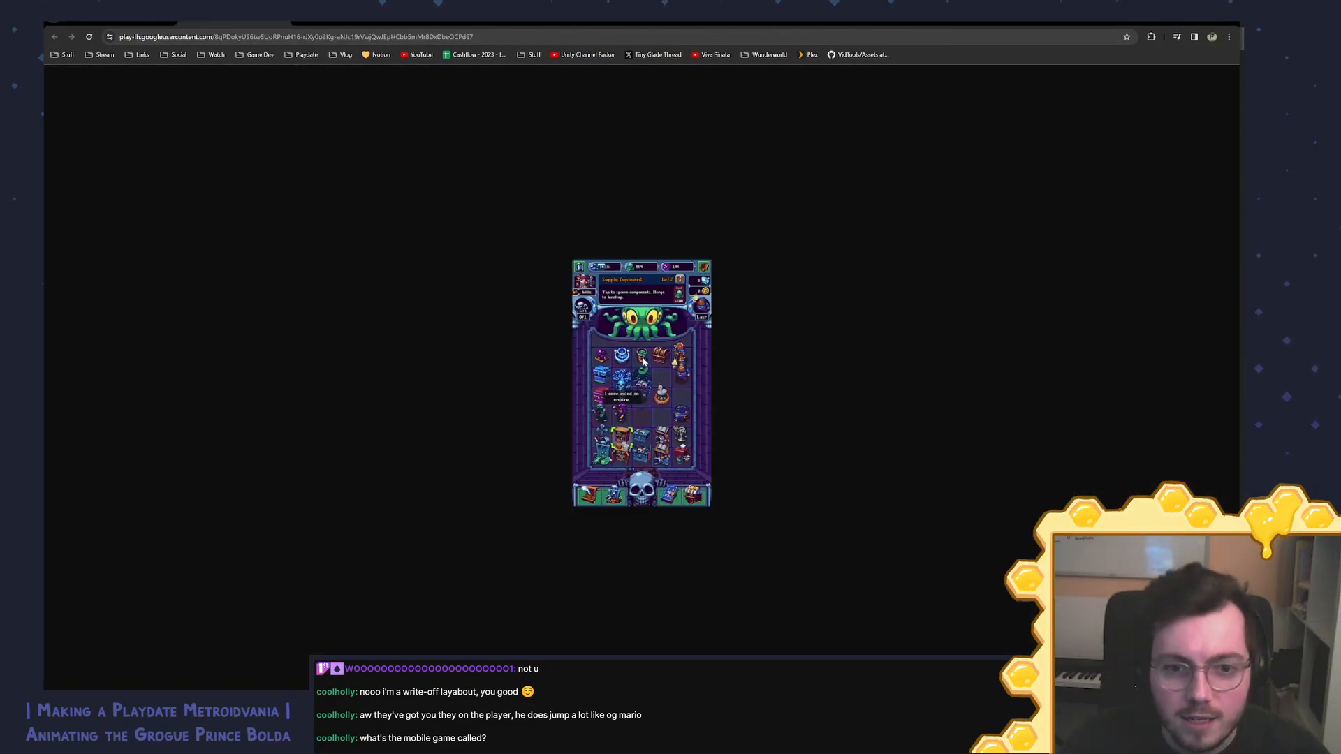
scroll(643, 360, "up", 9, "ctrl")
scroll(767, 370, "down", 4, "ctrl")
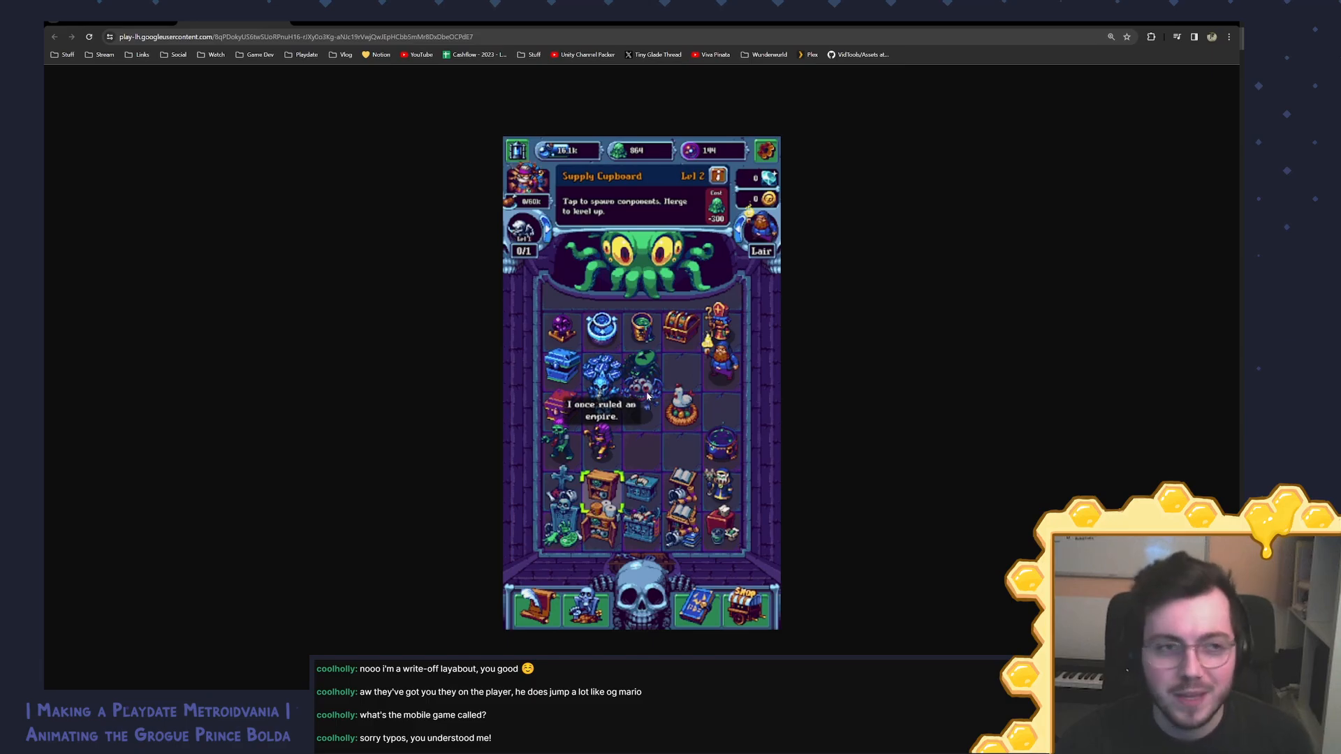
left_click(173, 26)
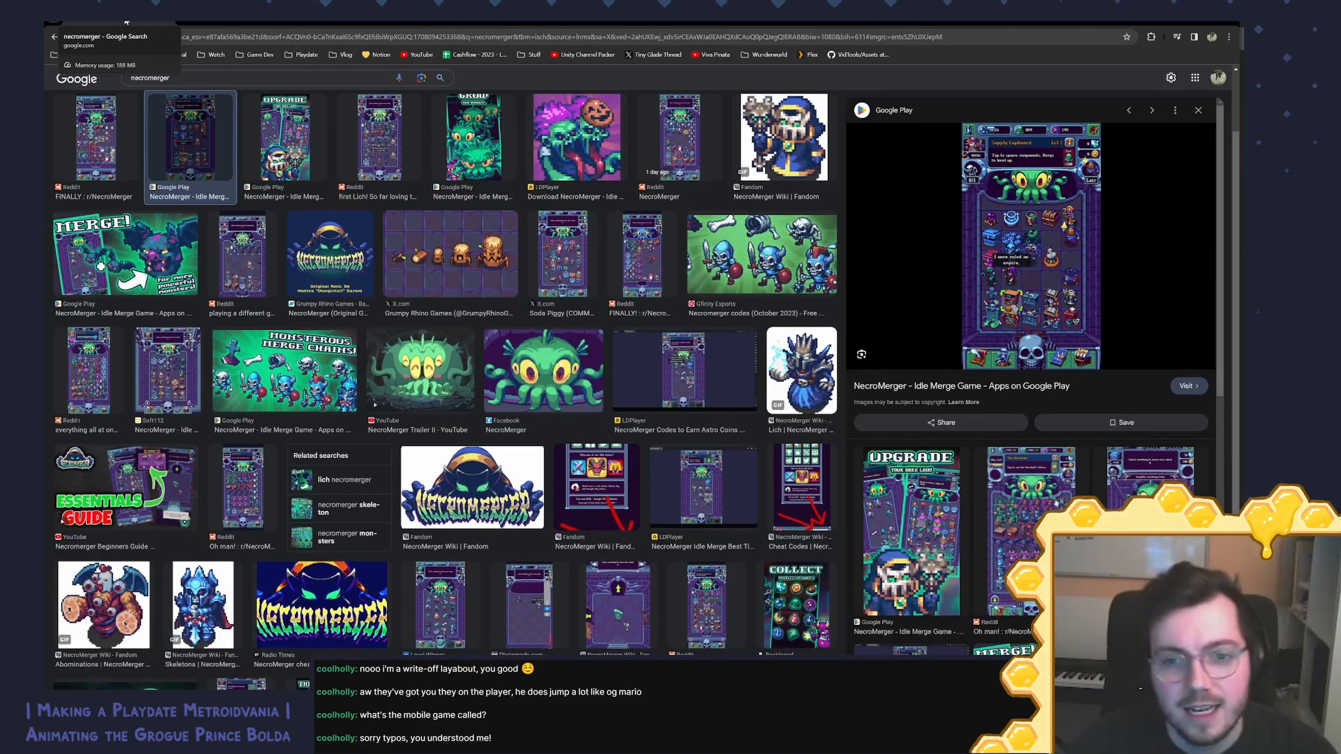
scroll(349, 219, "up", 2)
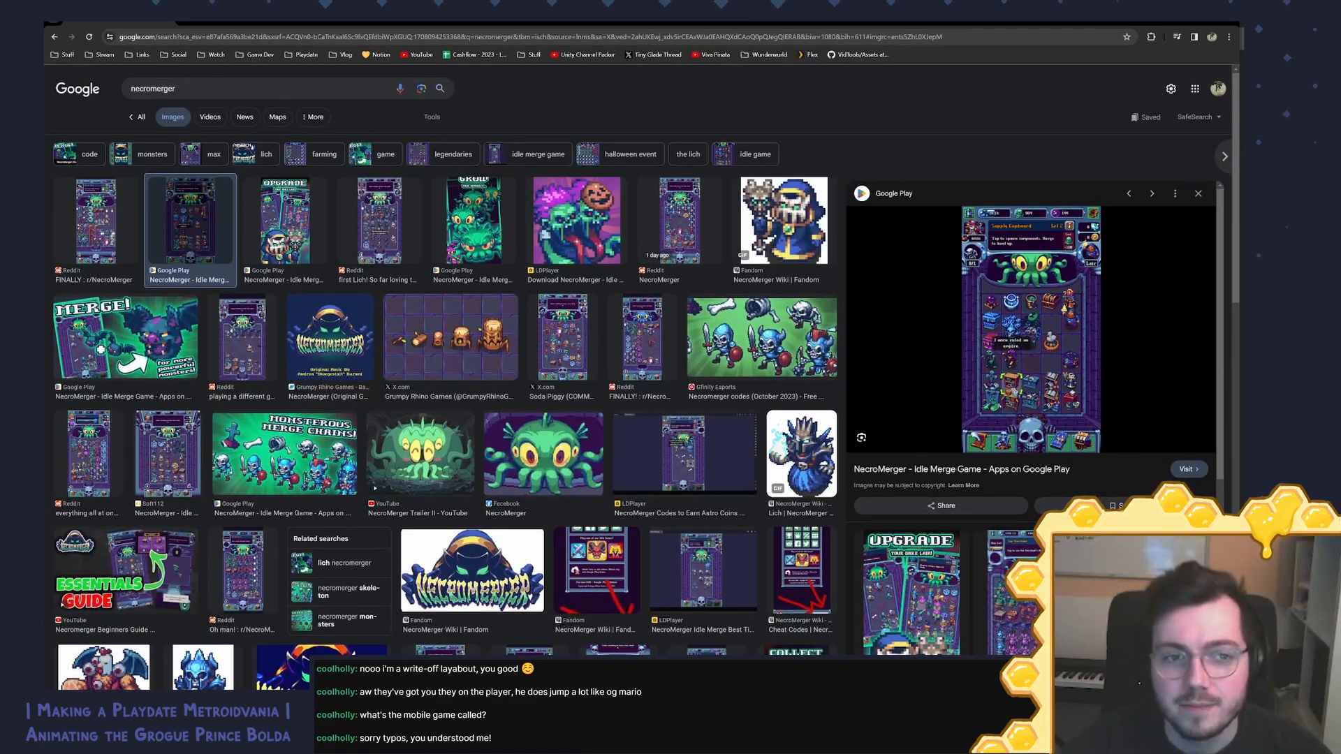
key("alt+Tab")
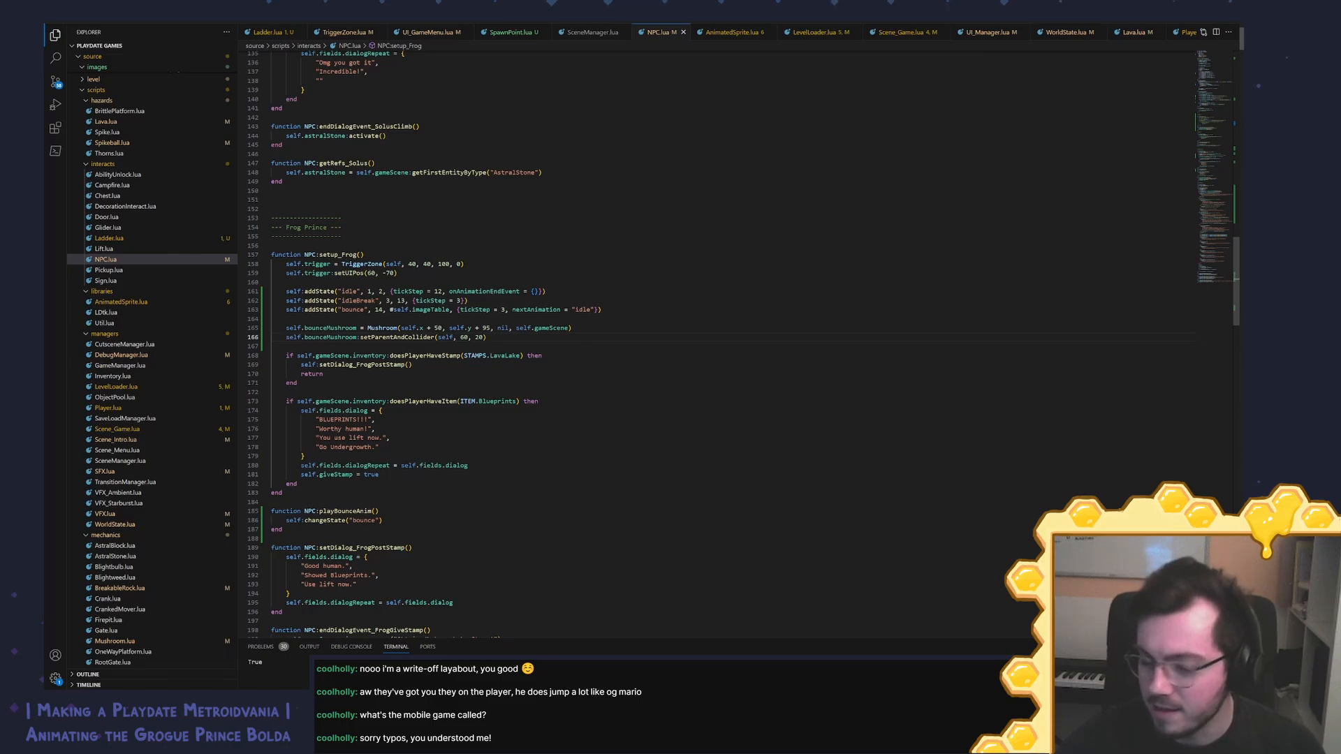
left_click(572, 328)
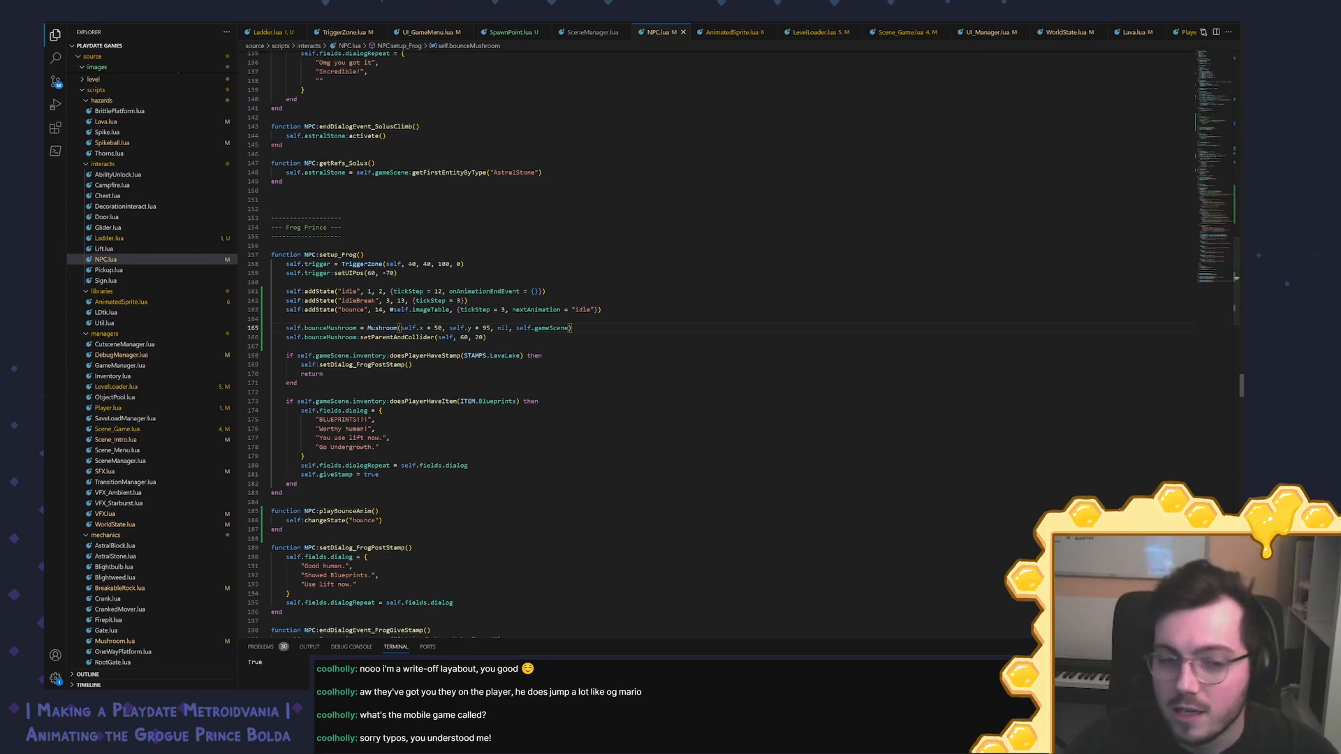
scroll(424, 344, "down", 1)
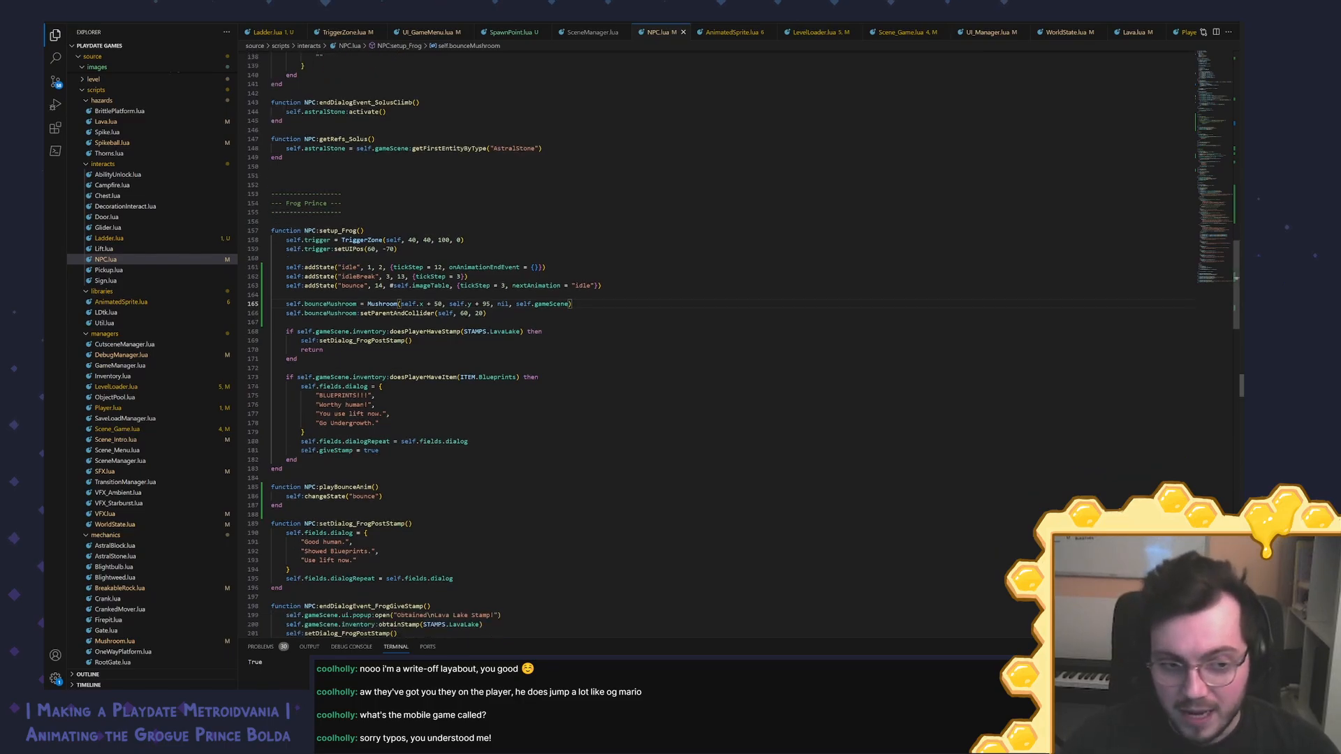
left_click(413, 341)
left_click(468, 276)
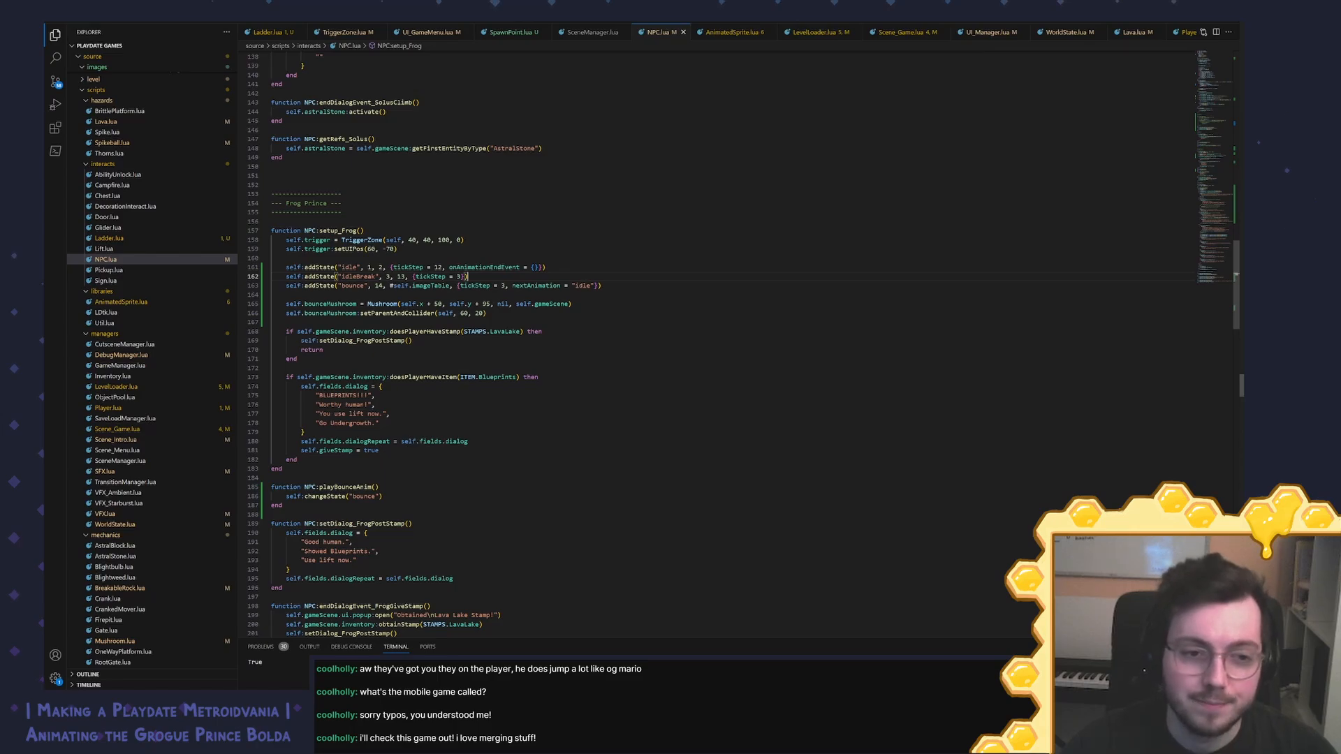
left_click(546, 267)
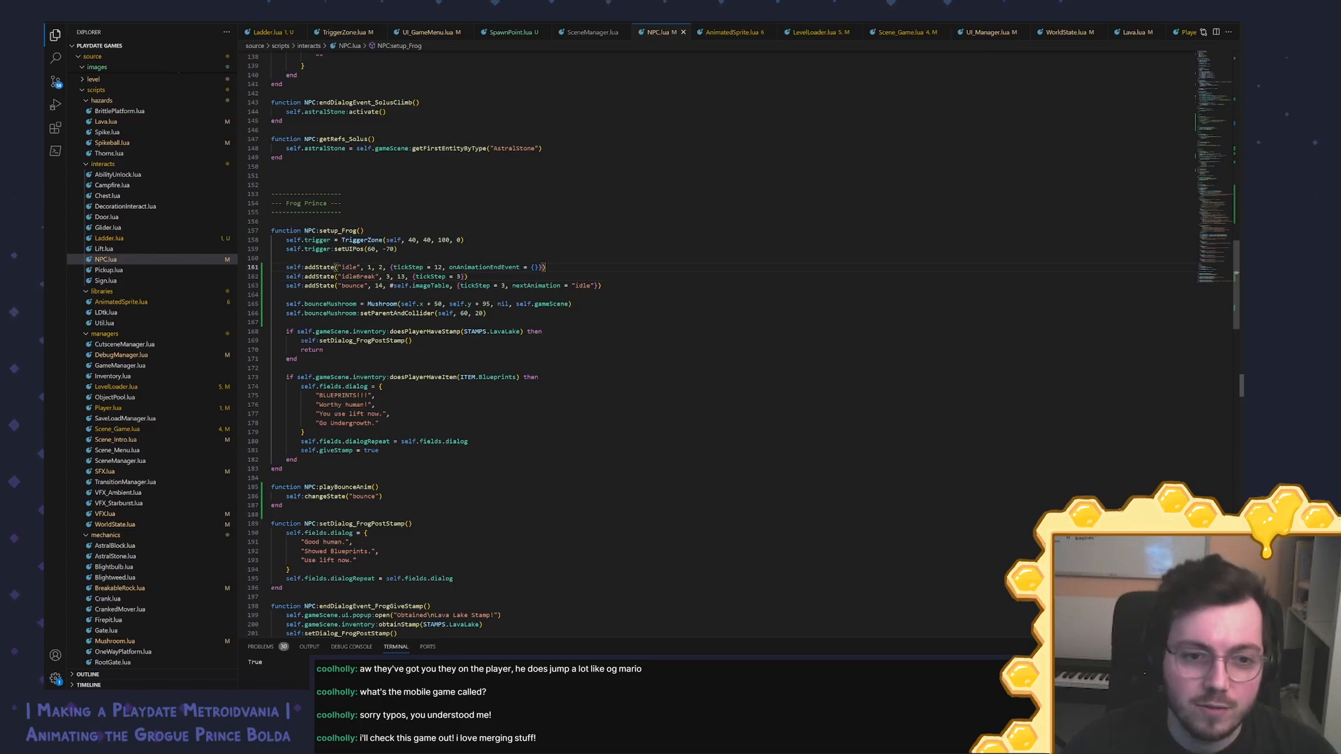
Step: Search the whole project for onAnimationEndEvent and open its first use in BrittlePlatform.lua
double_click(484, 267)
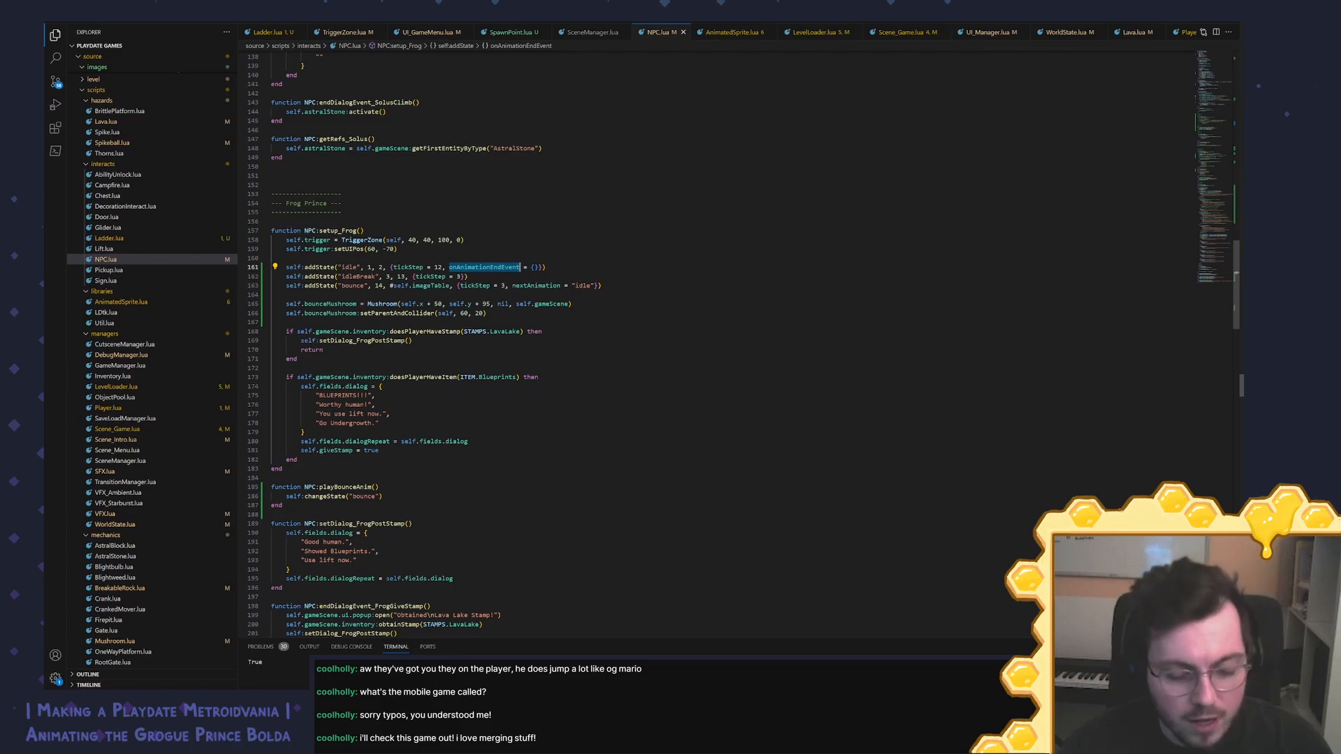
key("ctrl+shift+f")
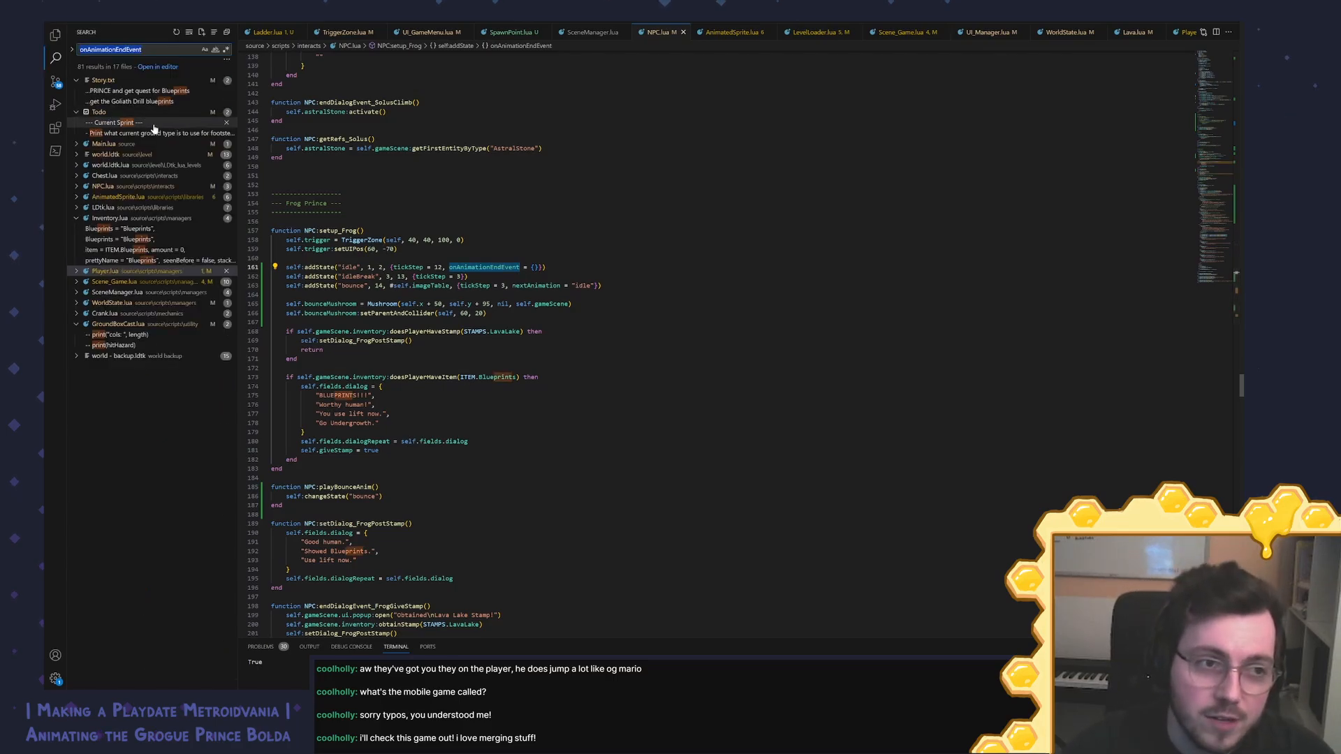
left_click(77, 273)
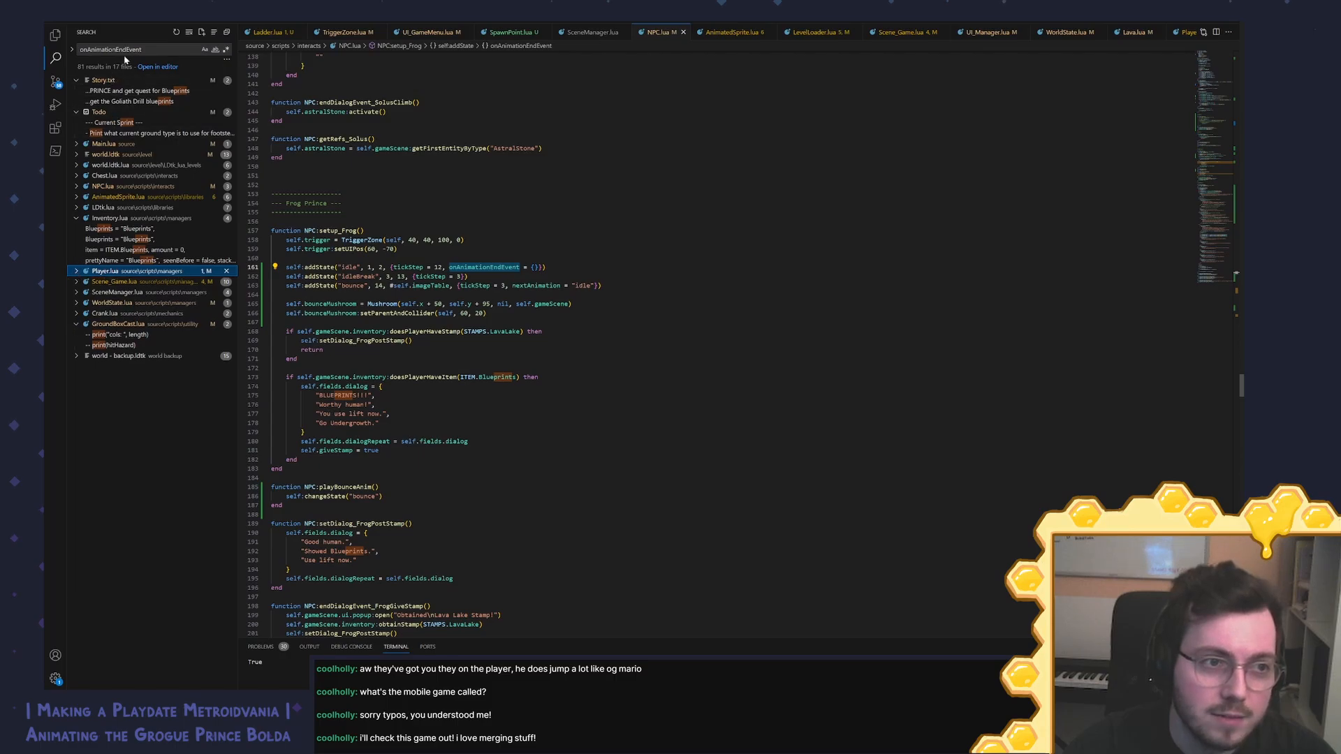
left_click(127, 51)
key("Return")
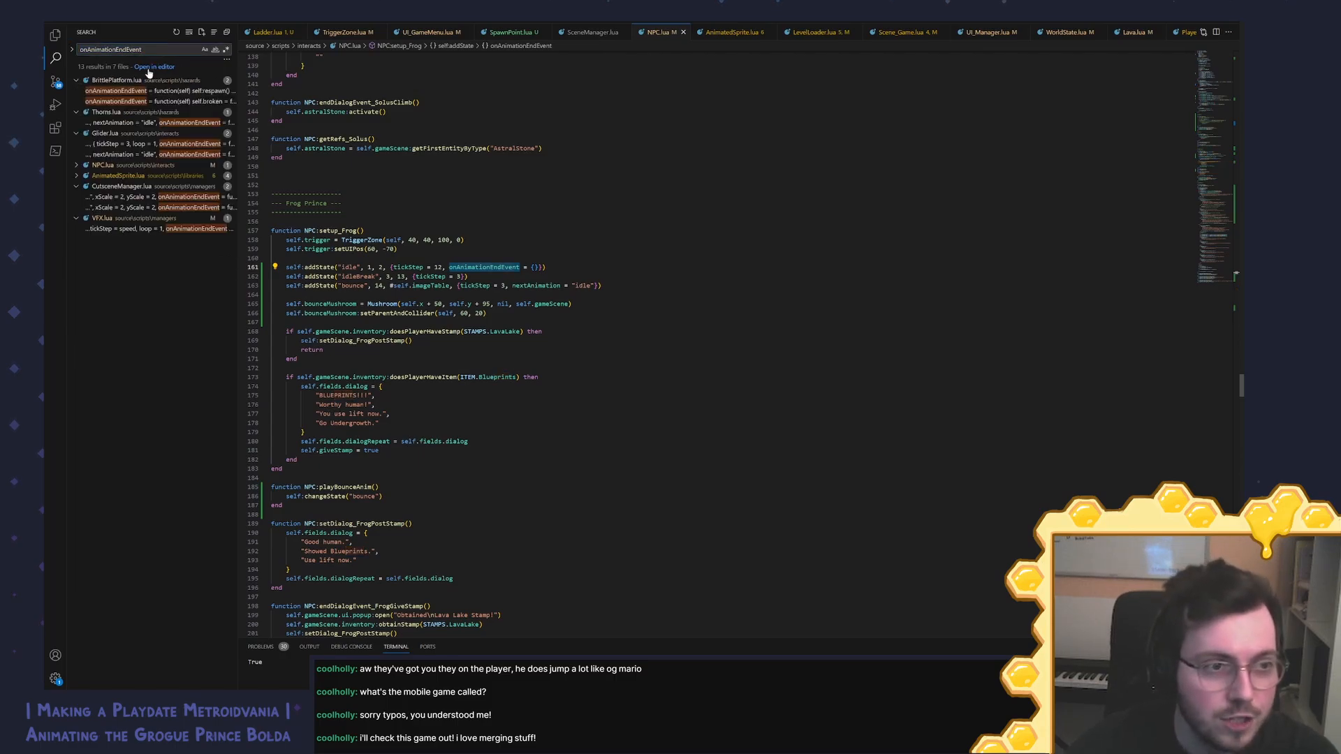
left_click(143, 92)
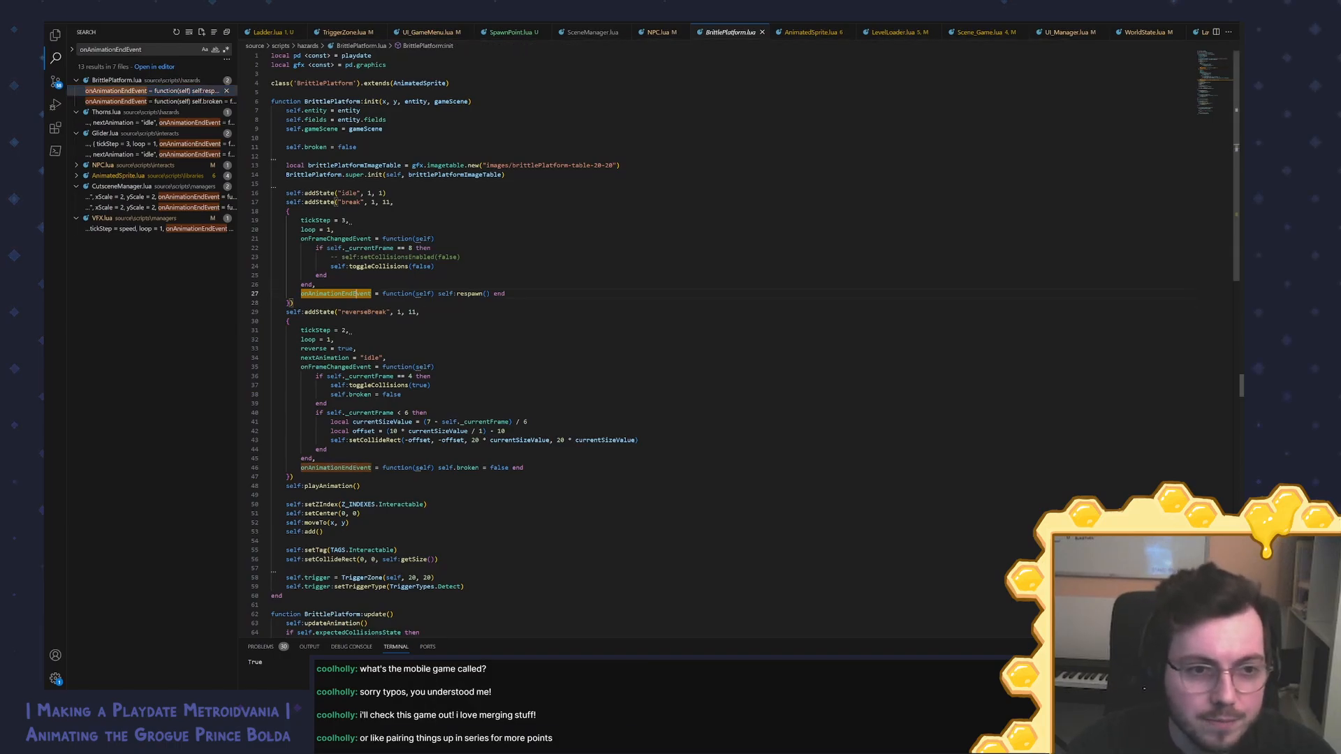
Step: Replace the idle state's empty onAnimationEndEvent in NPC.lua with BrittlePlatform's version, function(self) self:respawn() end, kept on the addState line
key("shift+Up")
key("ctrl+c")
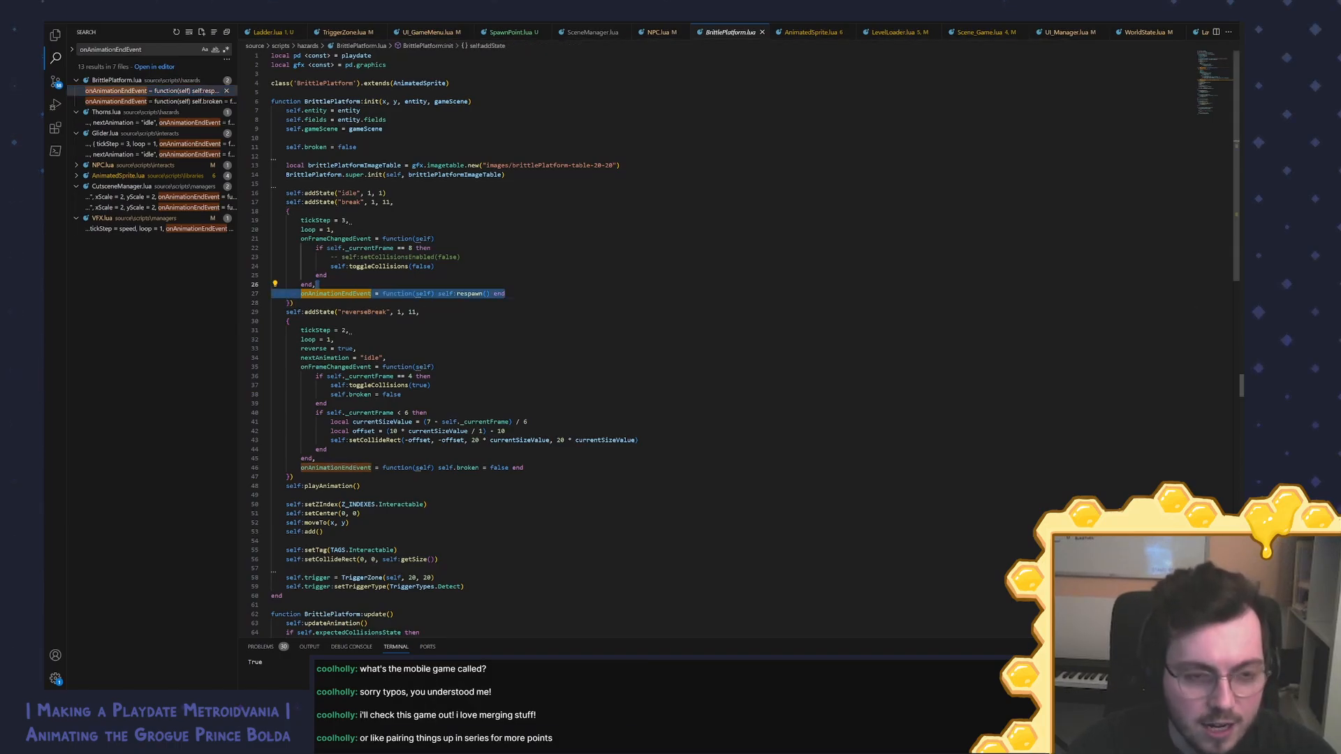
key("ctrl+Tab")
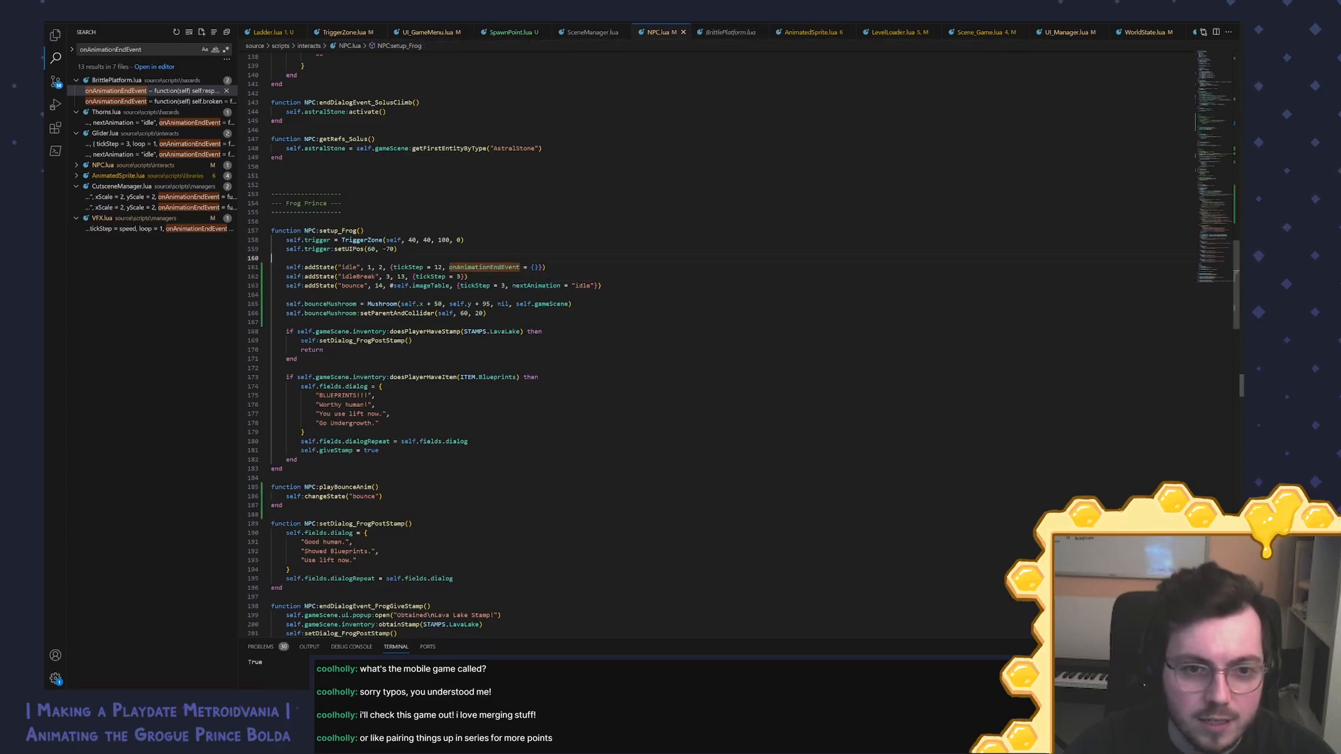
left_click_drag(535, 267, 449, 268)
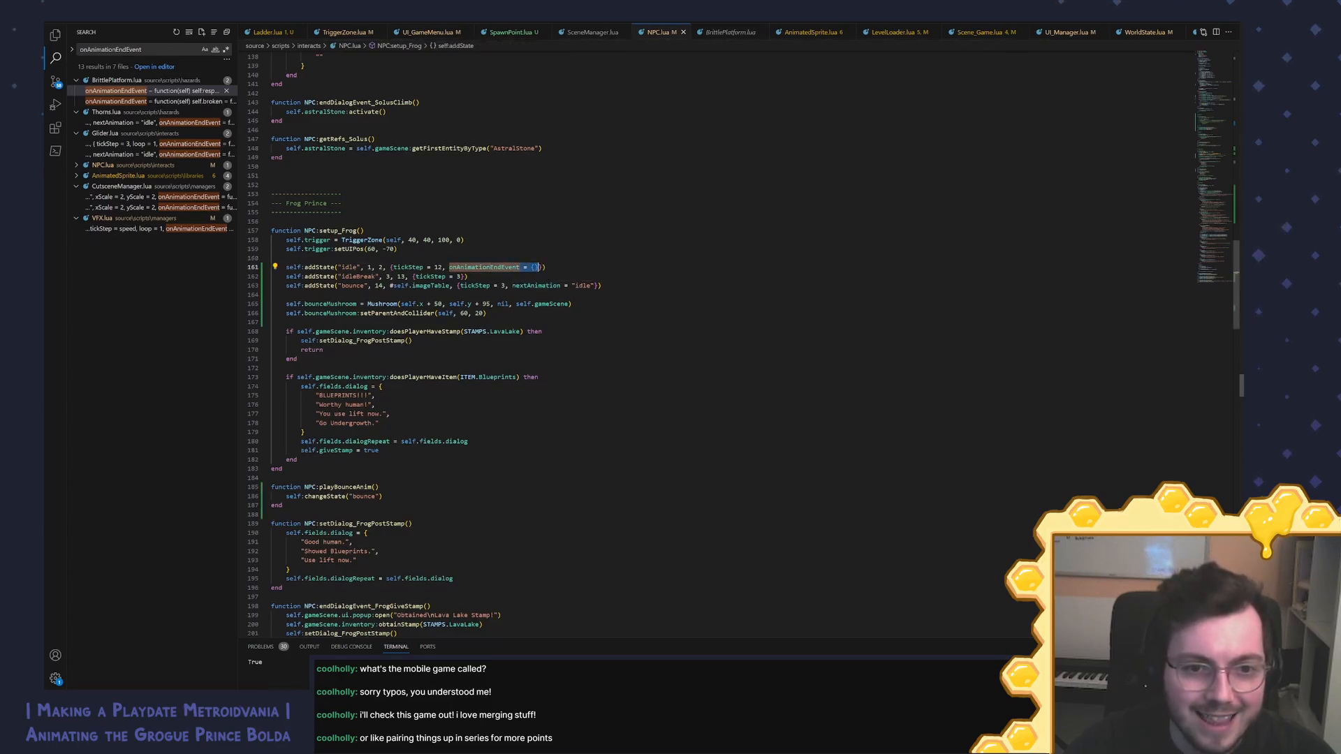
key("ctrl+v")
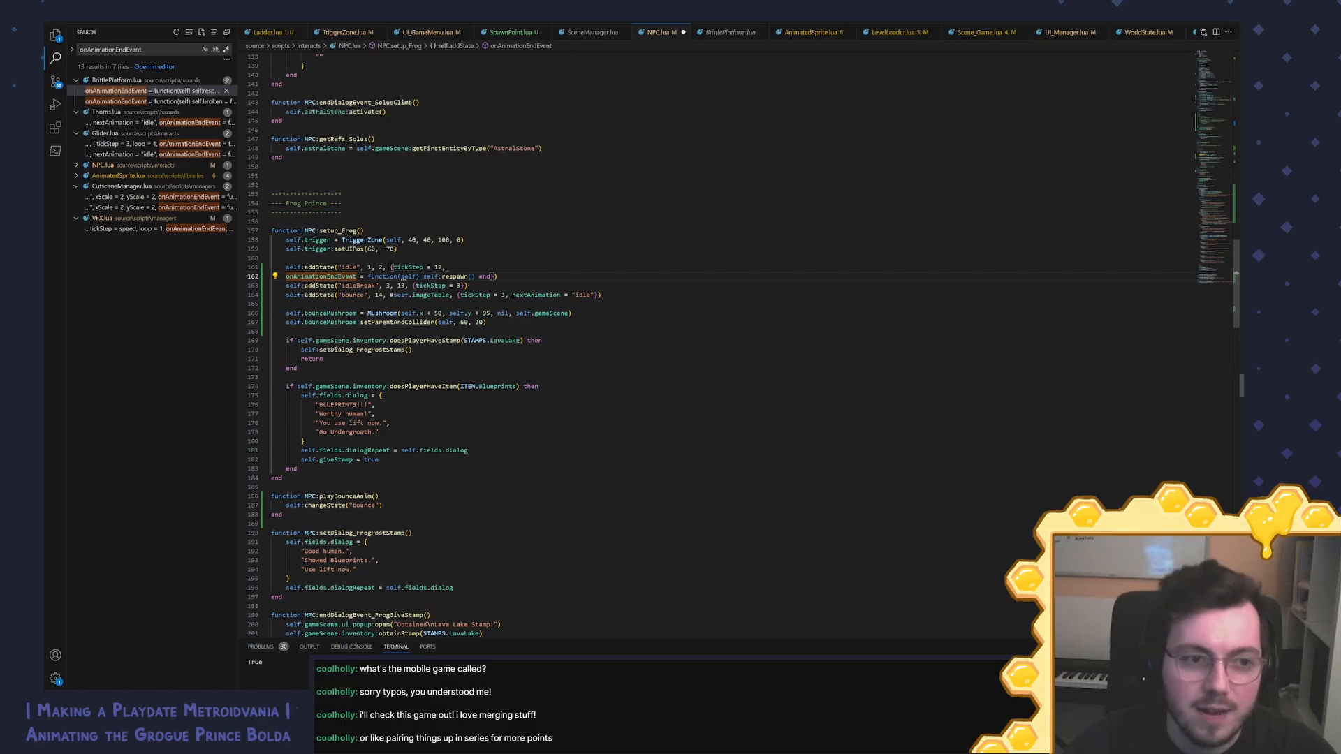
key("BackSpace")
key("BackSpace")
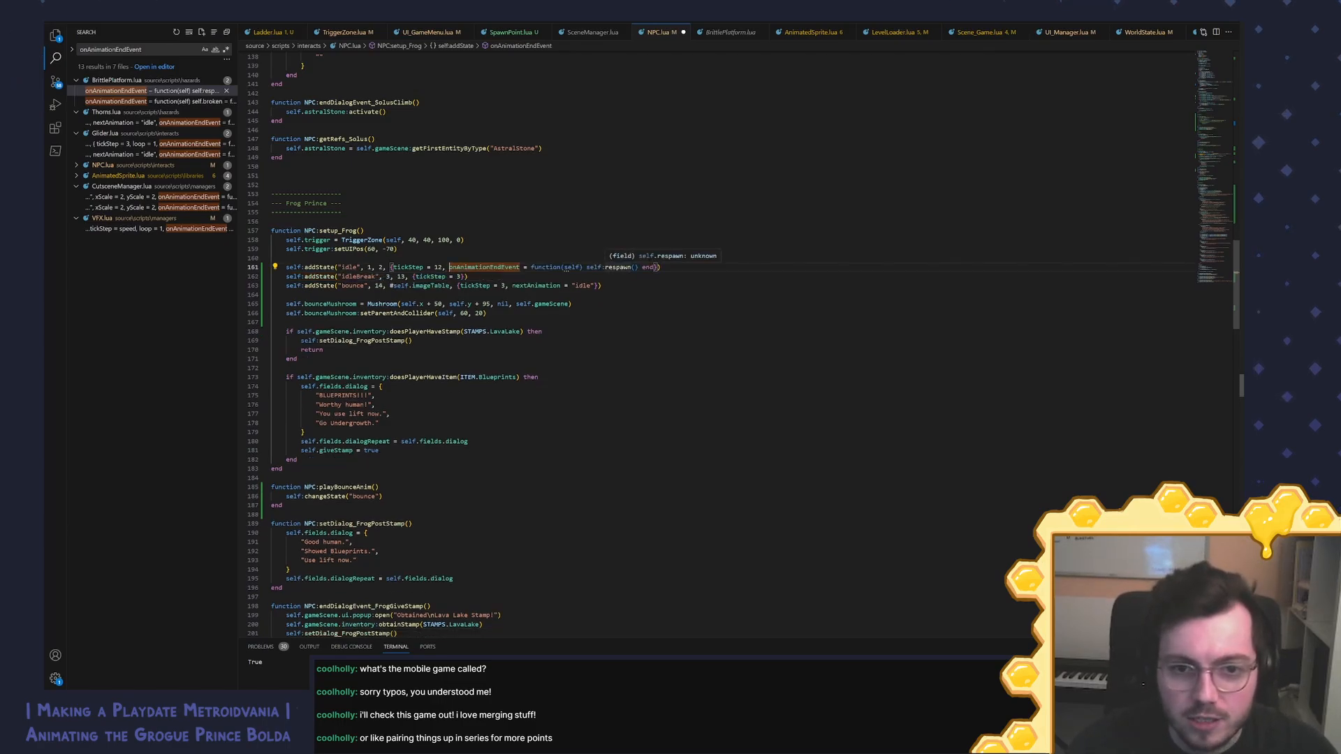
left_click(632, 267)
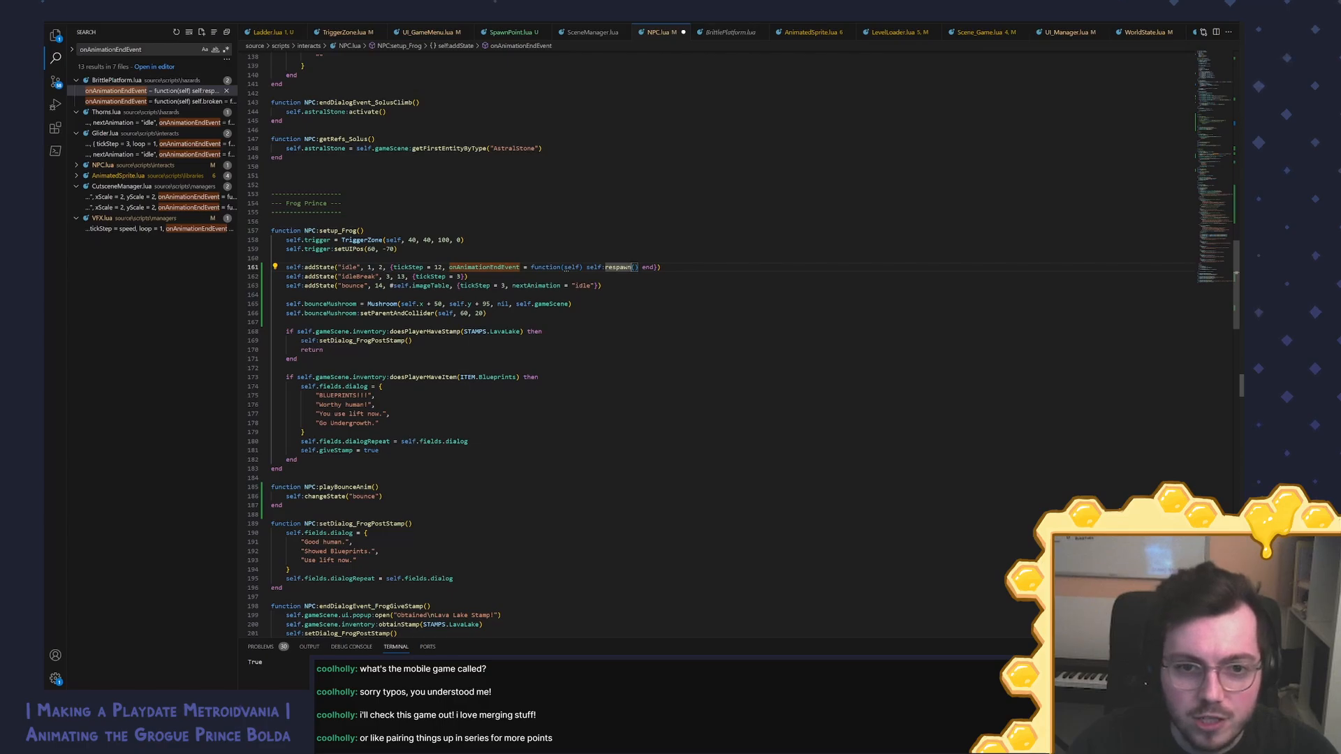
key("End")
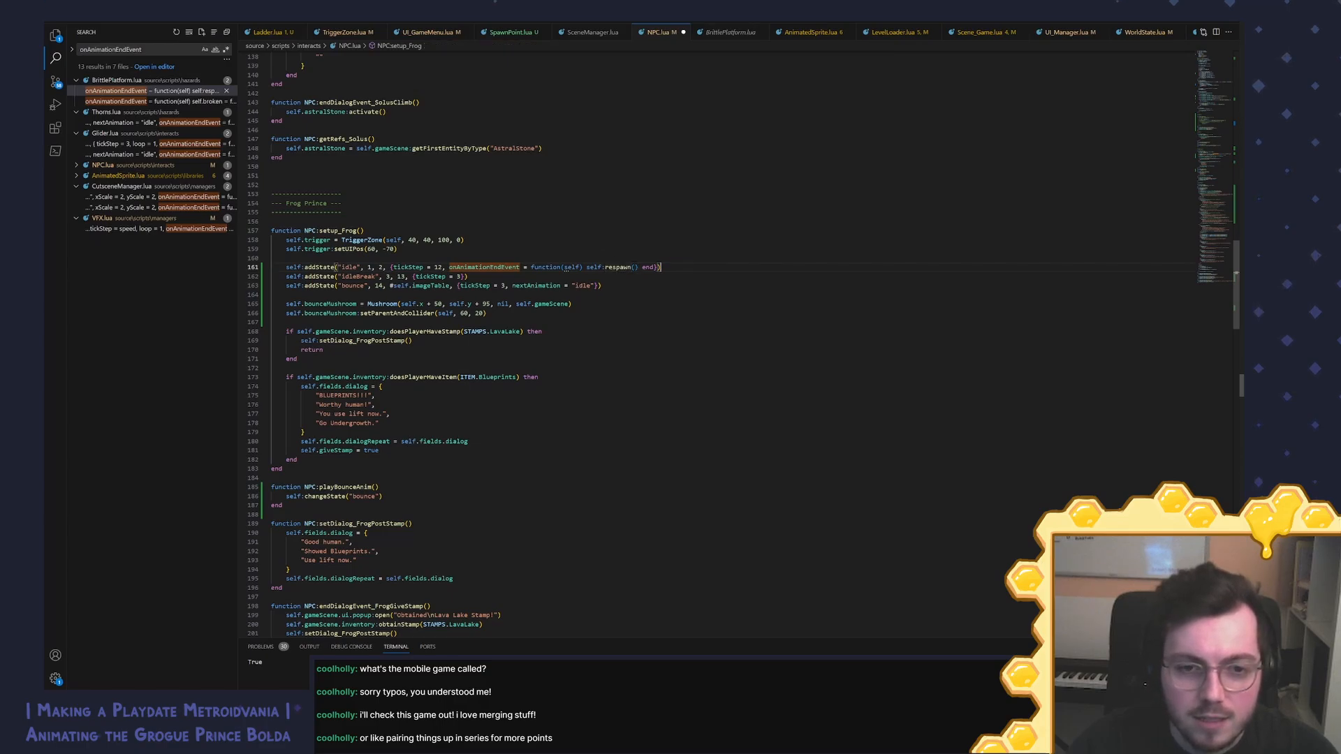
Step: Check how Thorns.lua uses onAnimationEndEvent, and replace self:respawn() with self:changeState in the frog's idle state
left_click(178, 123)
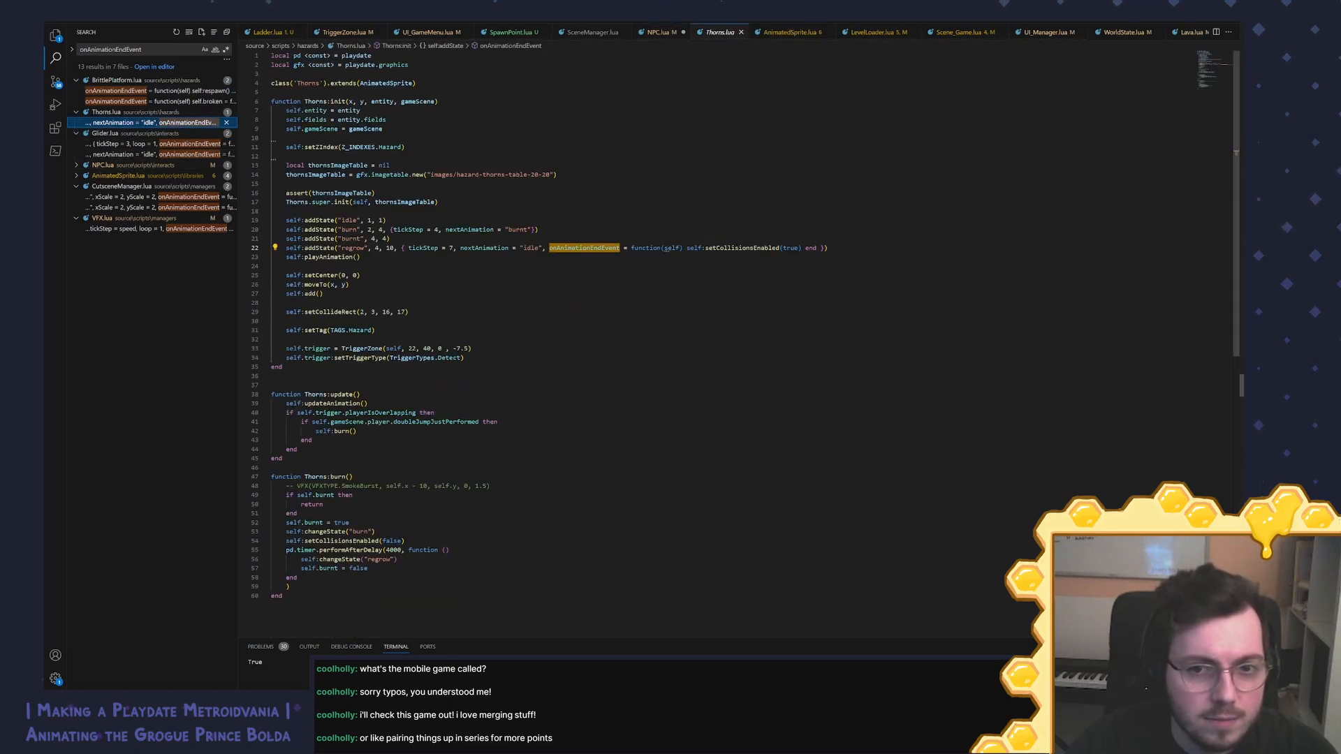
key("ctrl+Tab")
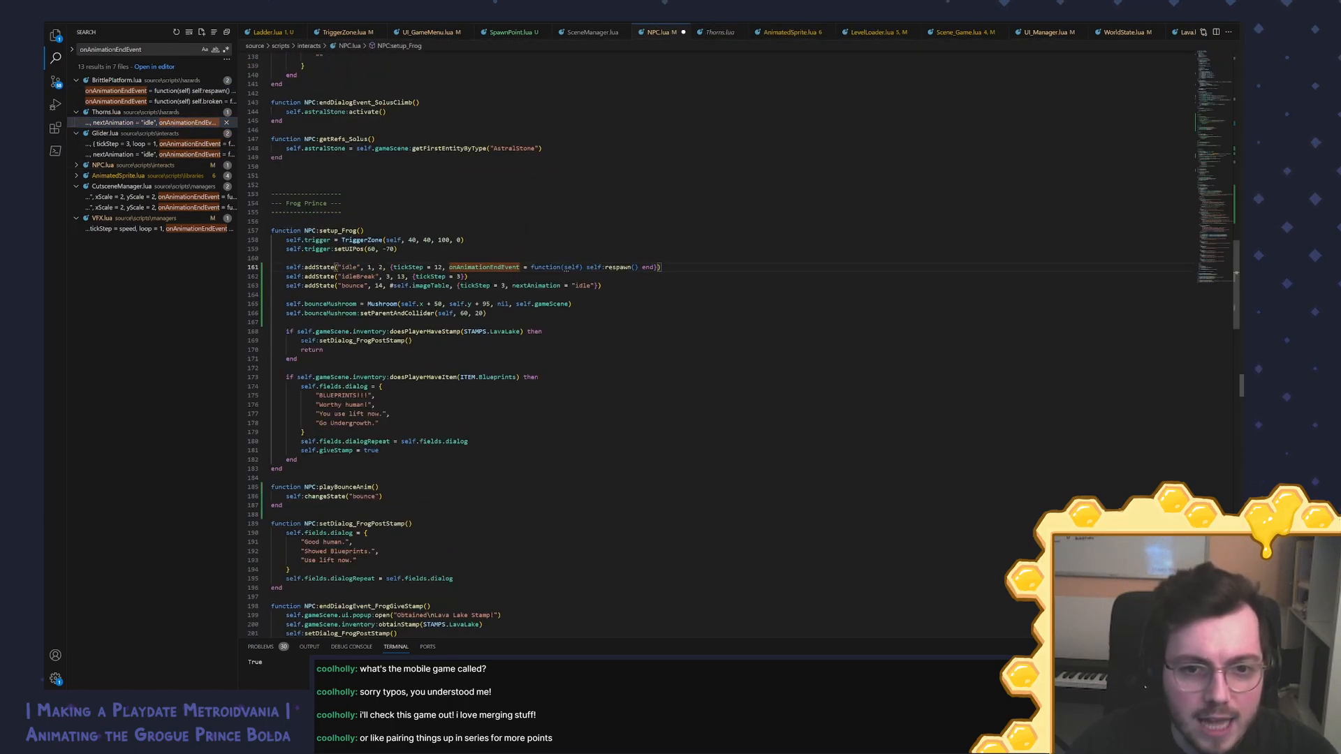
left_click_drag(638, 267, 586, 268)
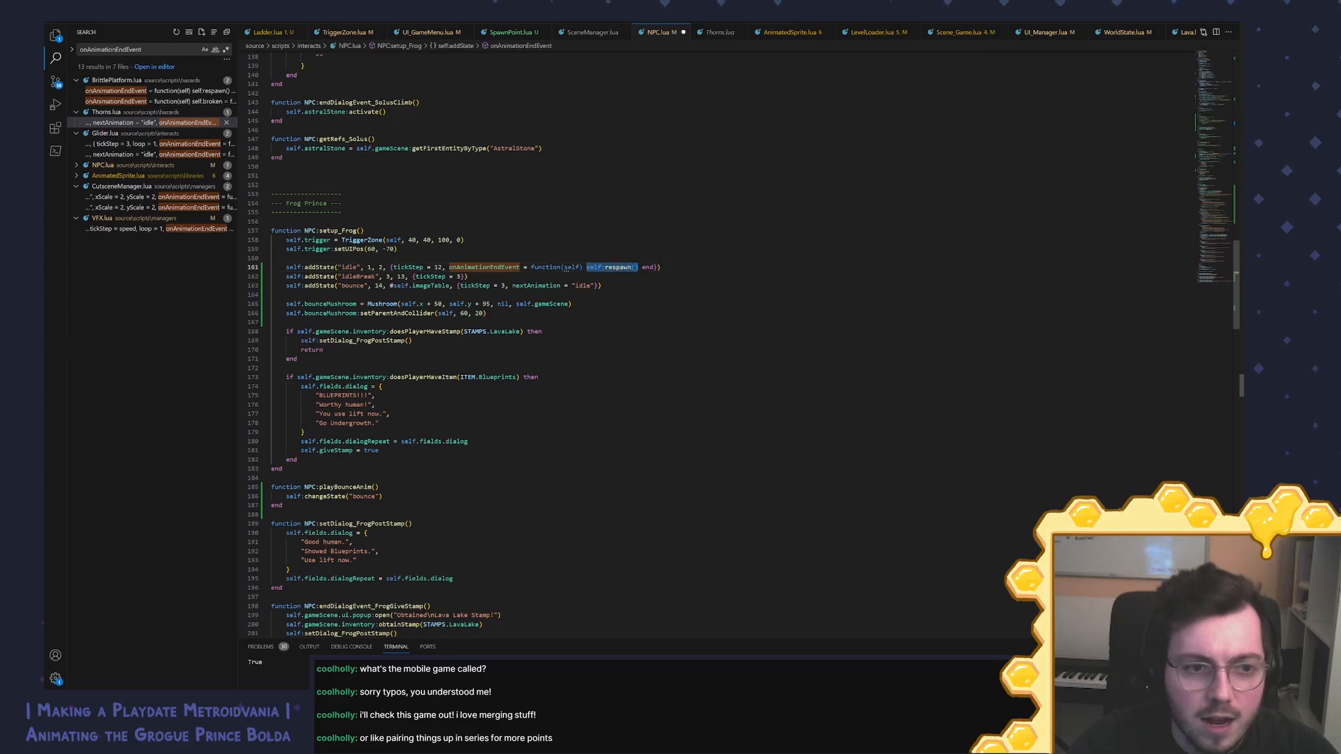
type("self:c")
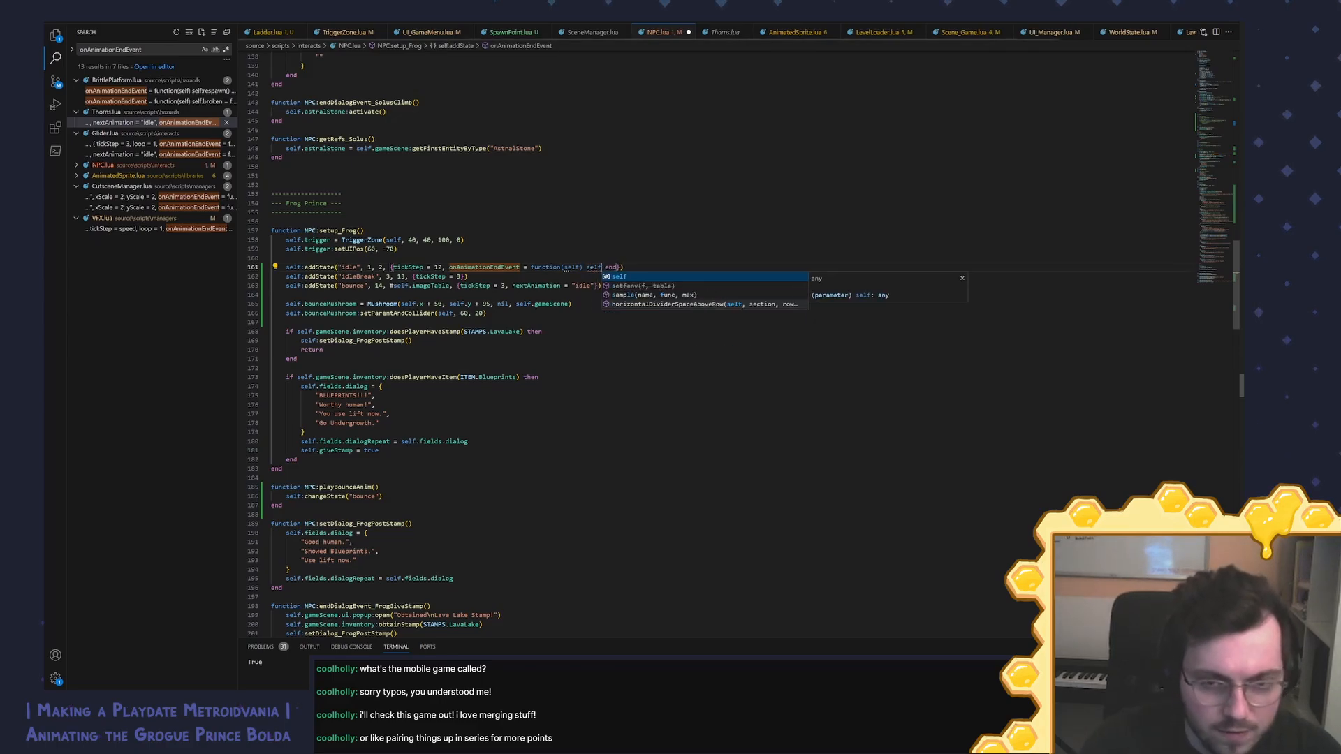
type("hangeState")
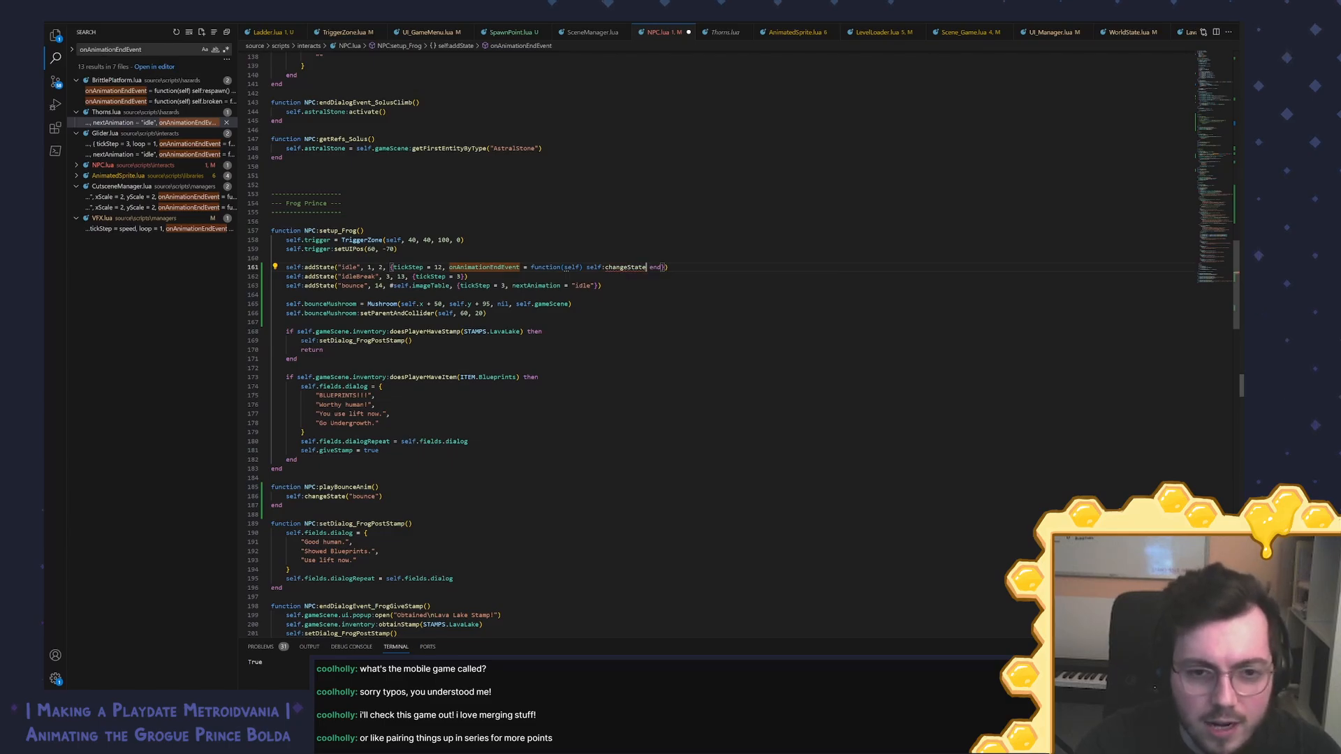
key("End")
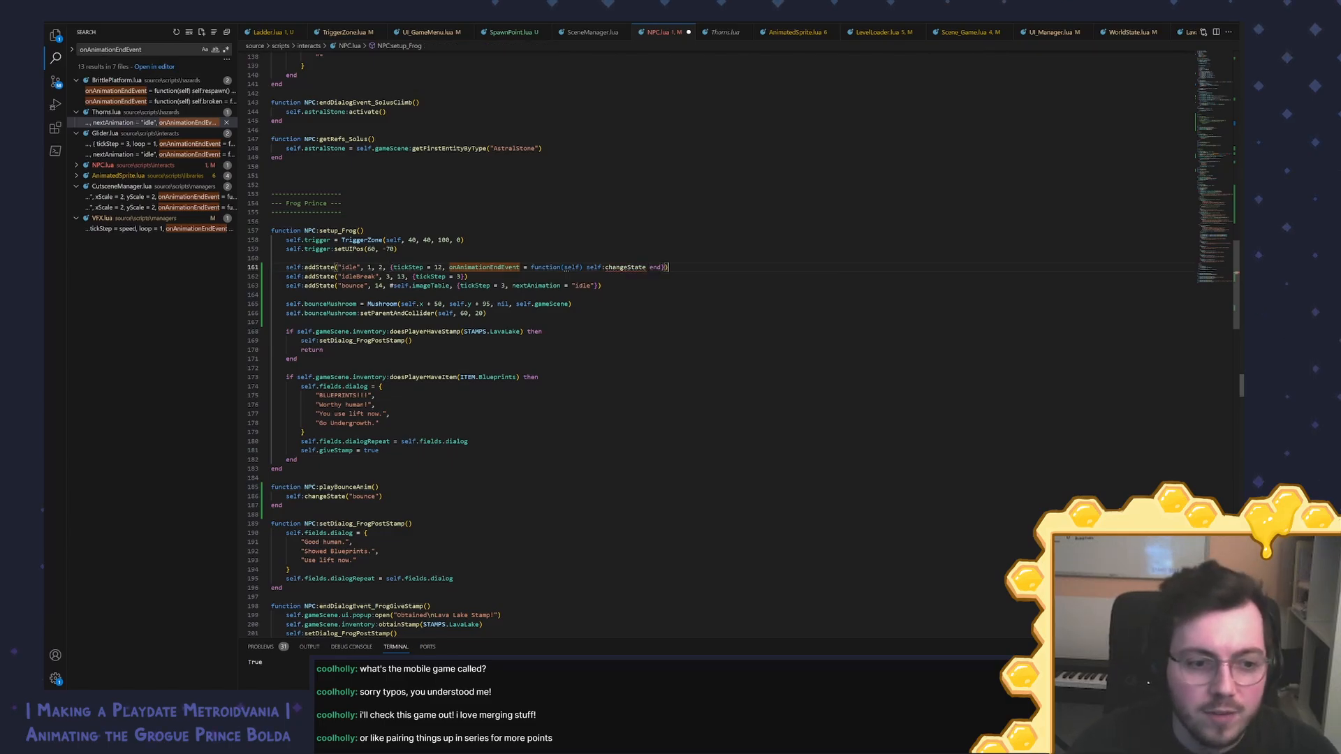
Step: Duplicate the NPC:playBounceAnim function directly below itself and rename the copy playIdleBreak
left_click(282, 469)
left_click_drag(282, 505, 272, 478)
key("ctrl+c")
left_click(282, 505)
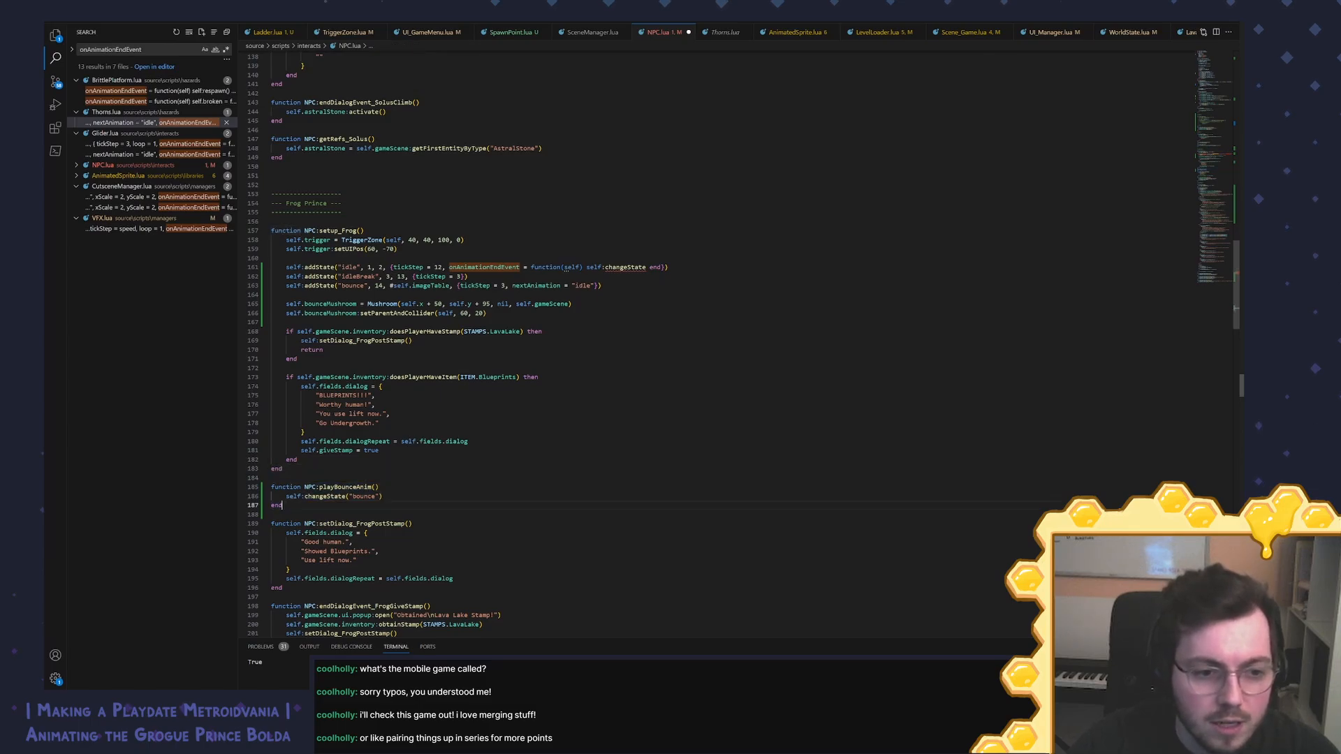
key("ctrl+v")
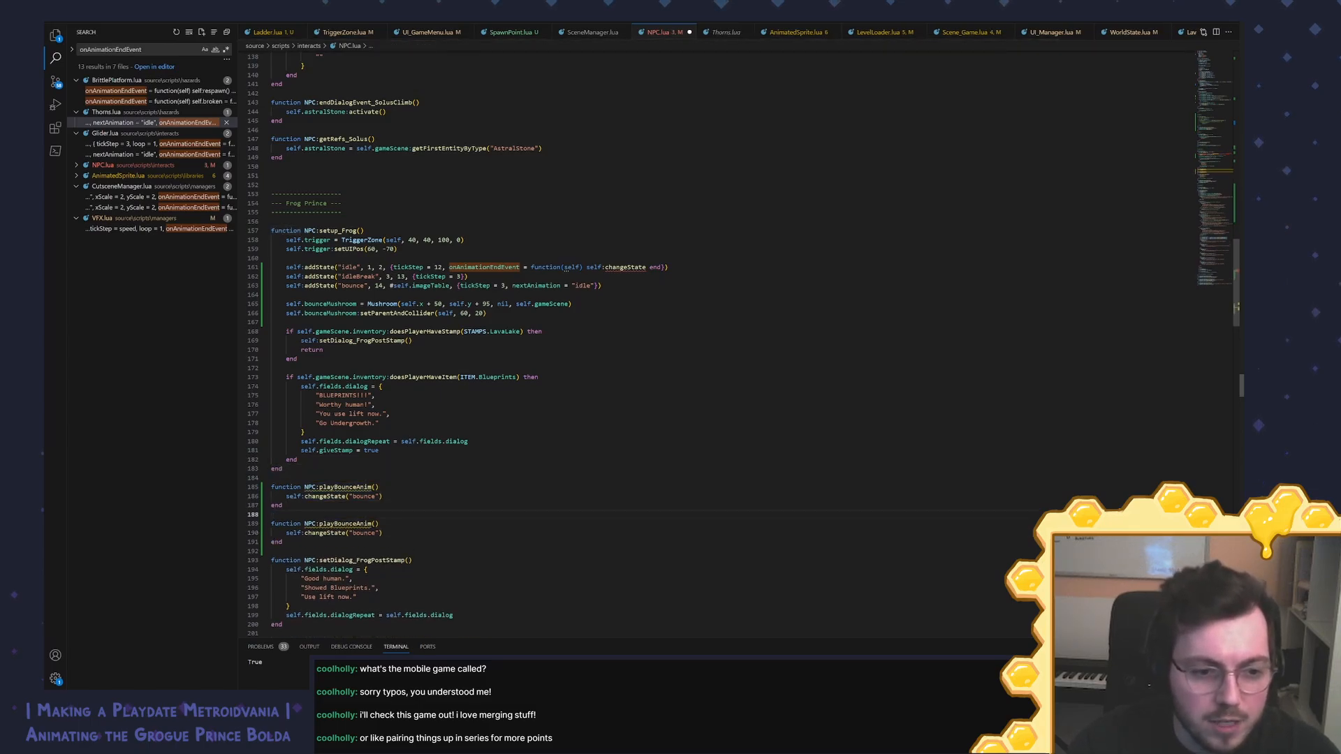
left_click(371, 523)
type("IdleBreak")
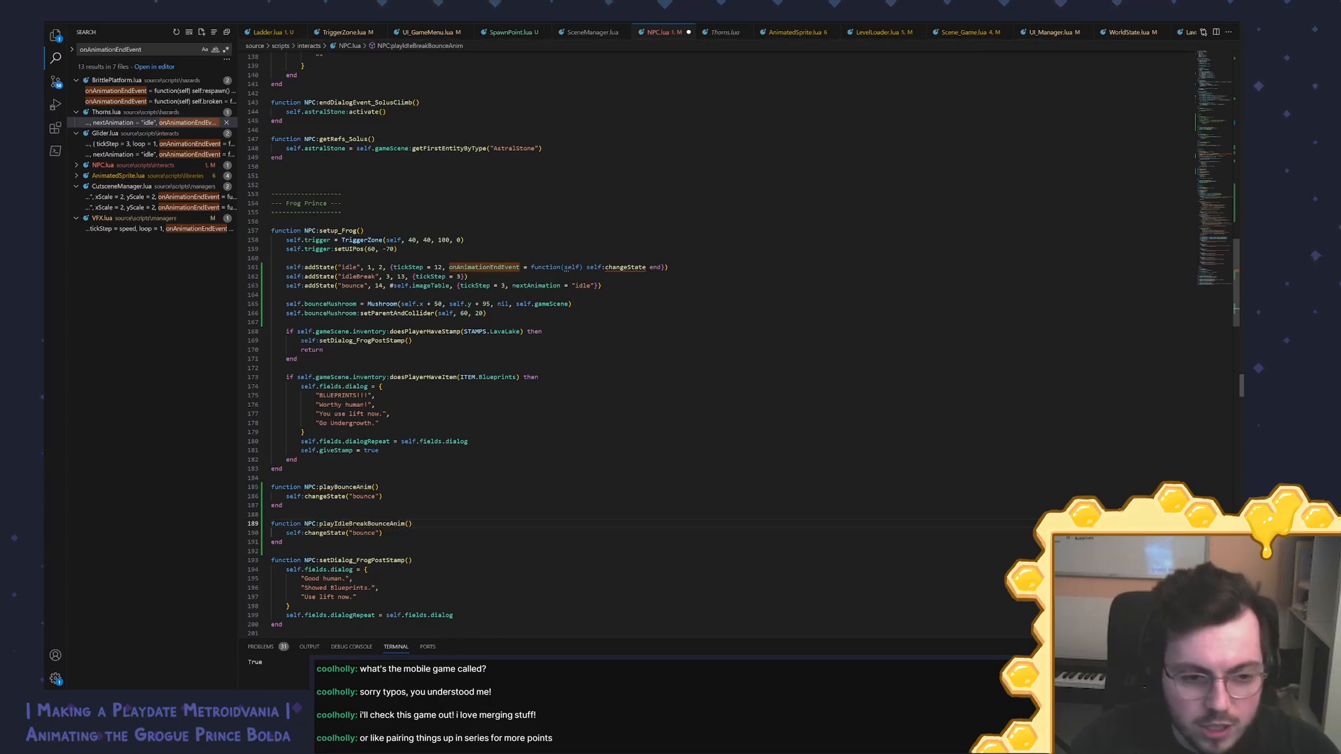
double_click(402, 524)
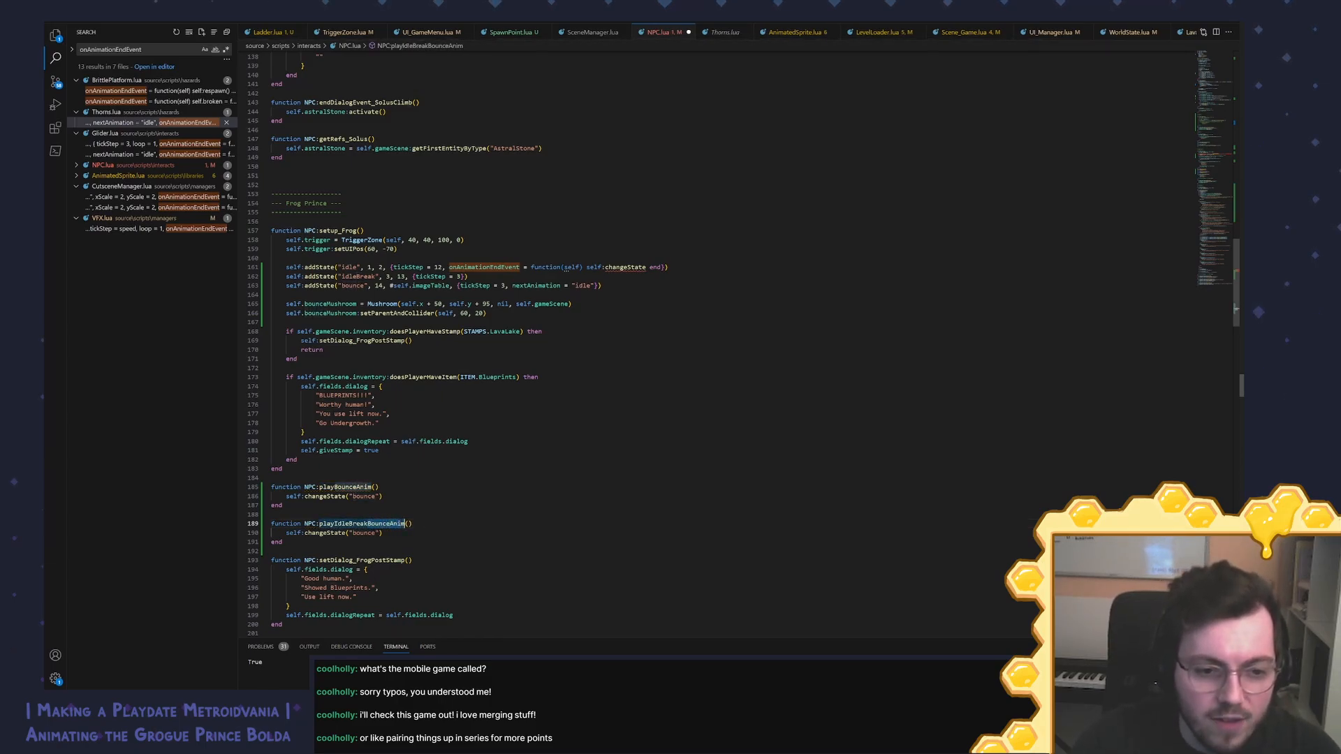
key("BackSpace")
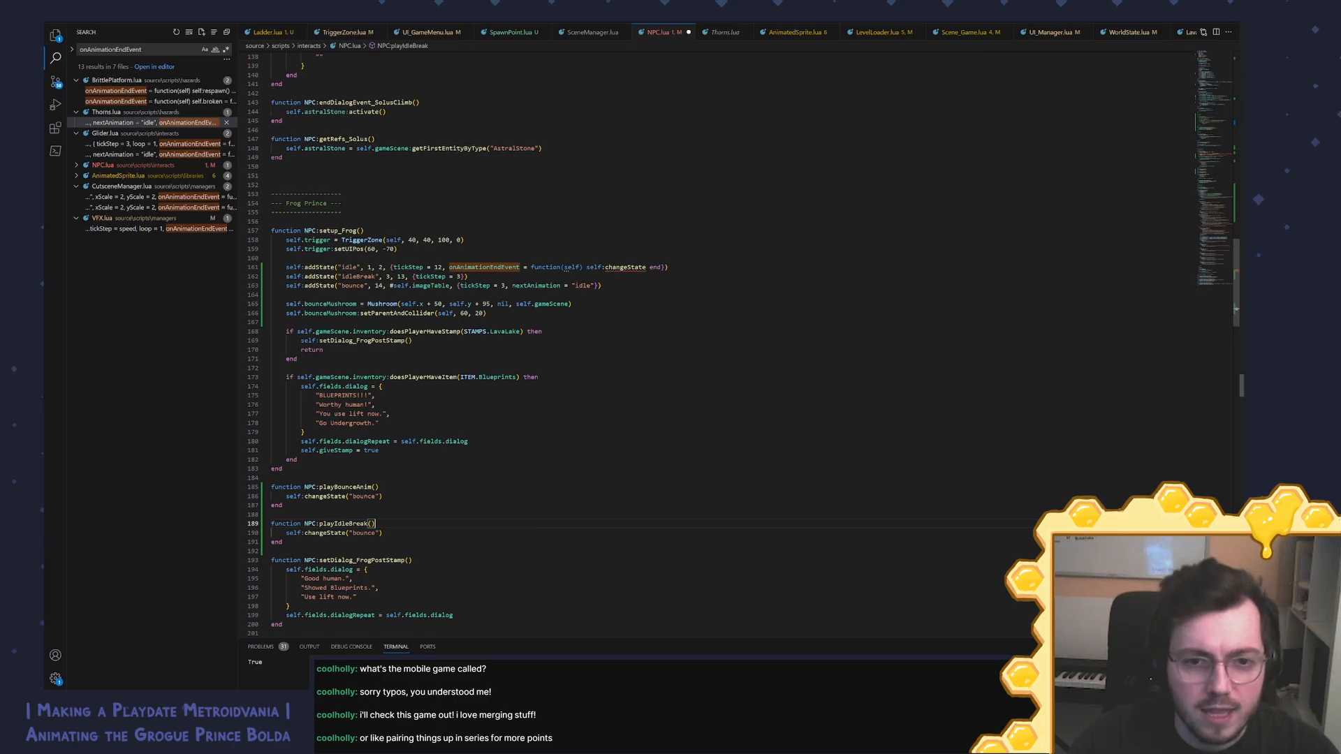
Step: Make the idle state's onAnimationEndEvent function call self:playIdleBreak() and save NPC.lua
left_click(625, 268)
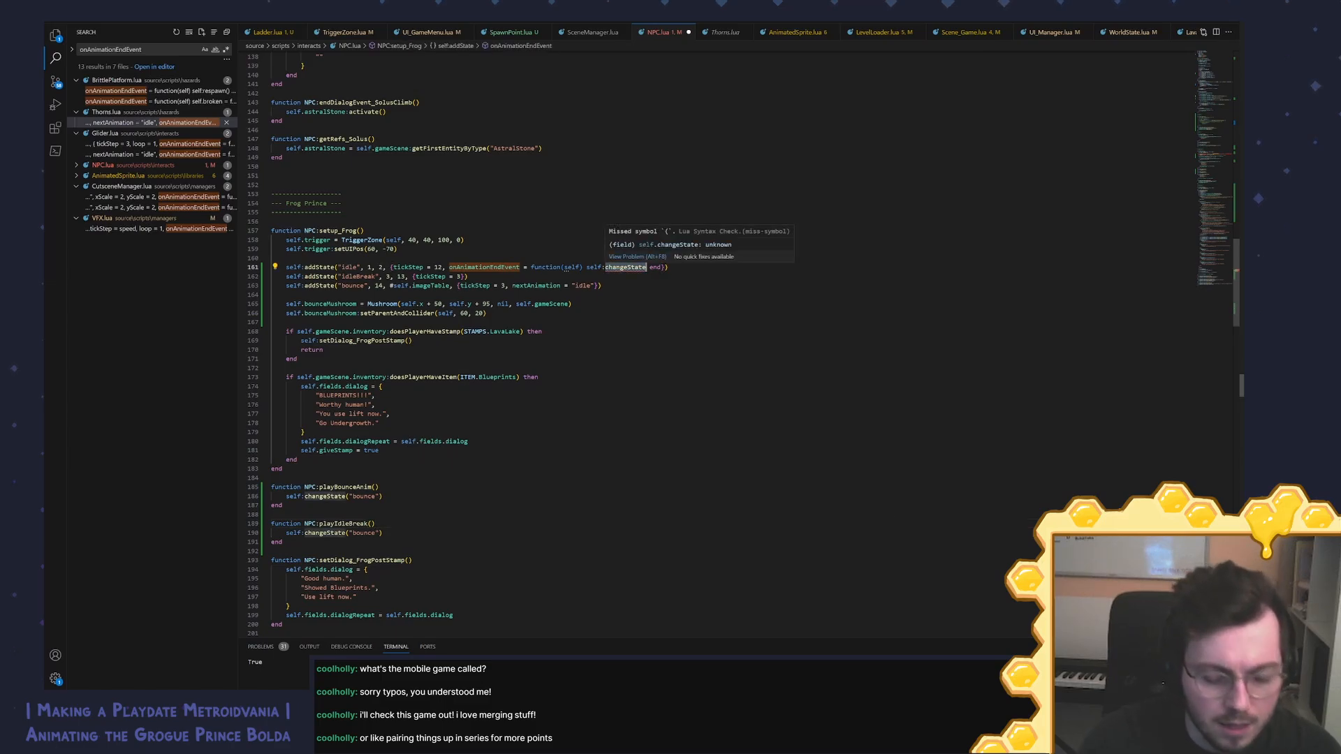
type("play")
type("IdleBreak")
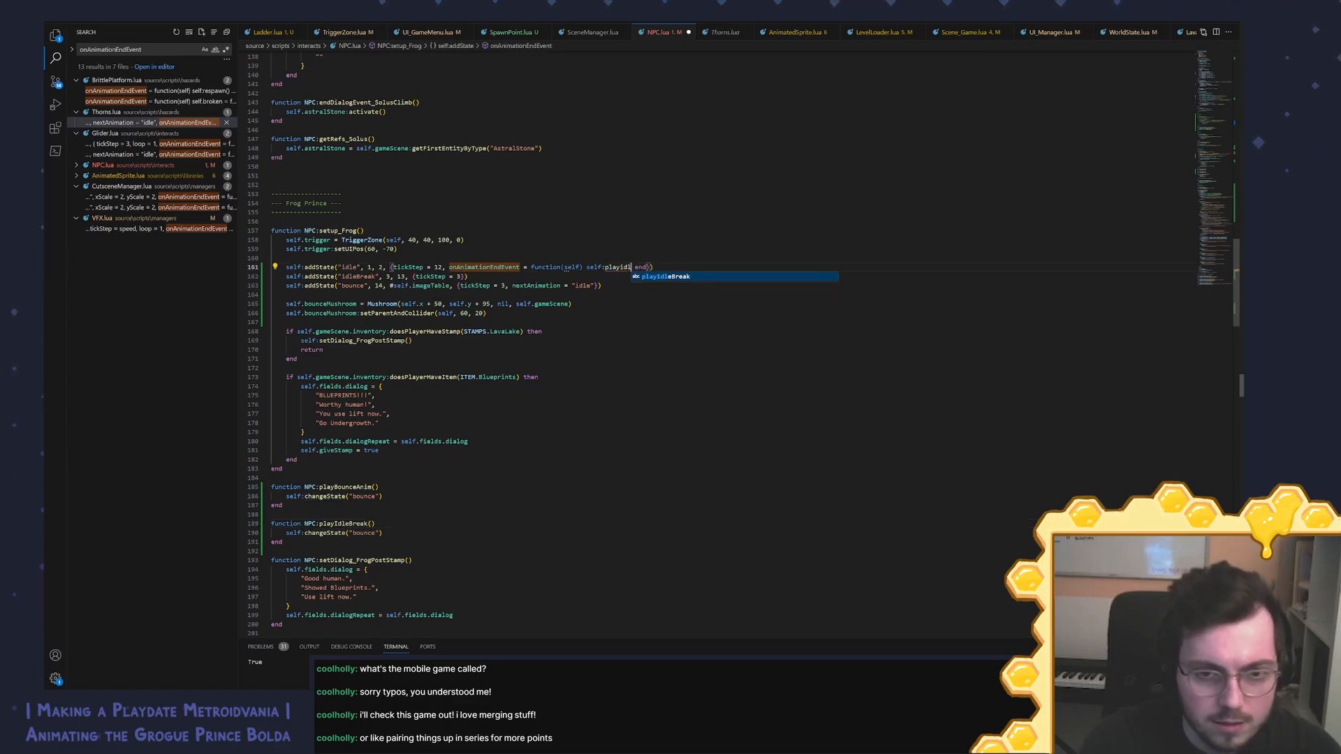
type("(")
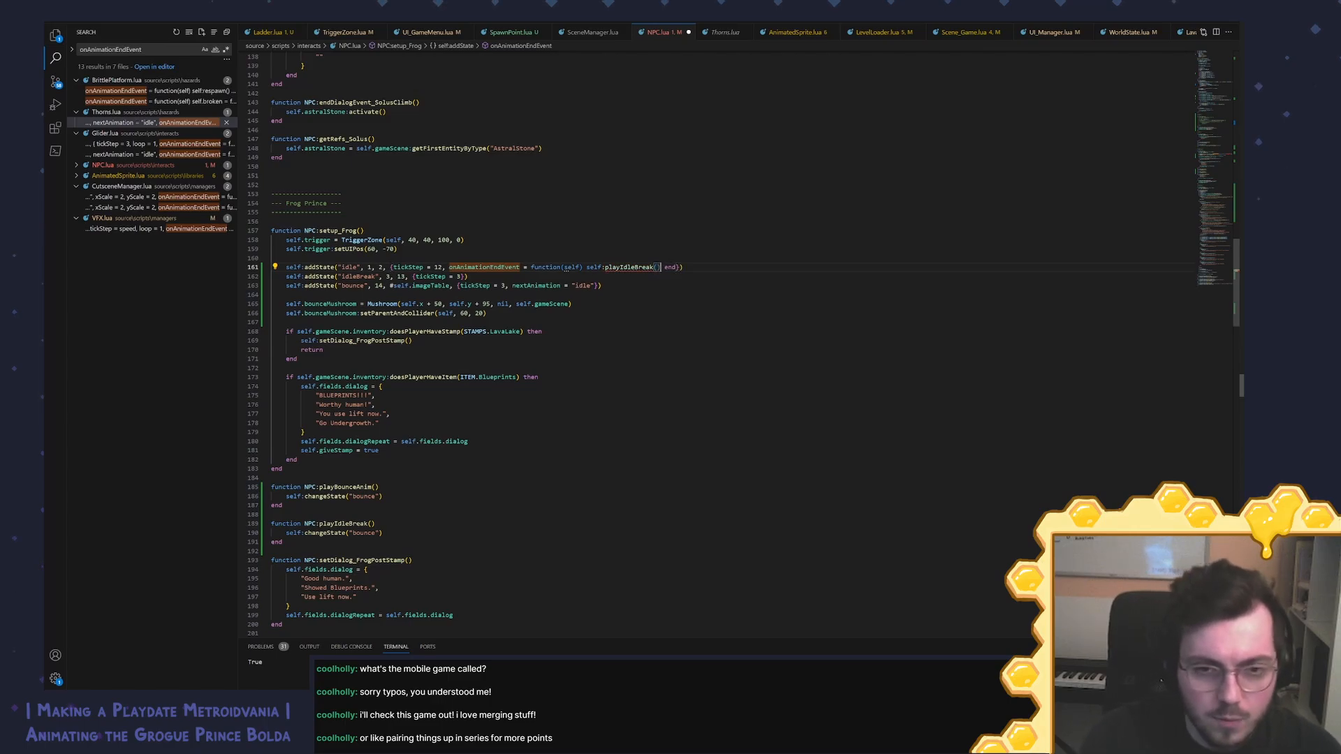
key("ctrl+s")
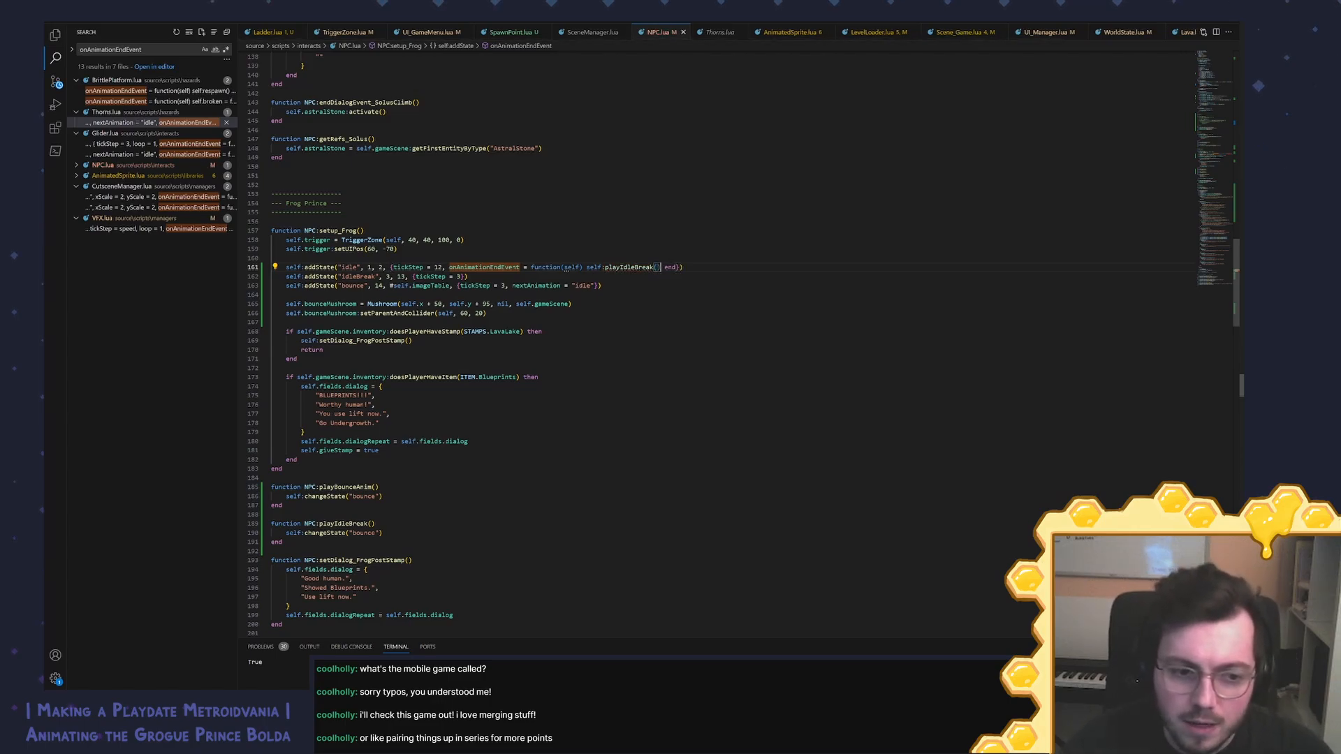
Step: Insert a blank line at the start of the NPC:playIdleBreak function body in NPC.lua
left_click(375, 524)
key("Return")
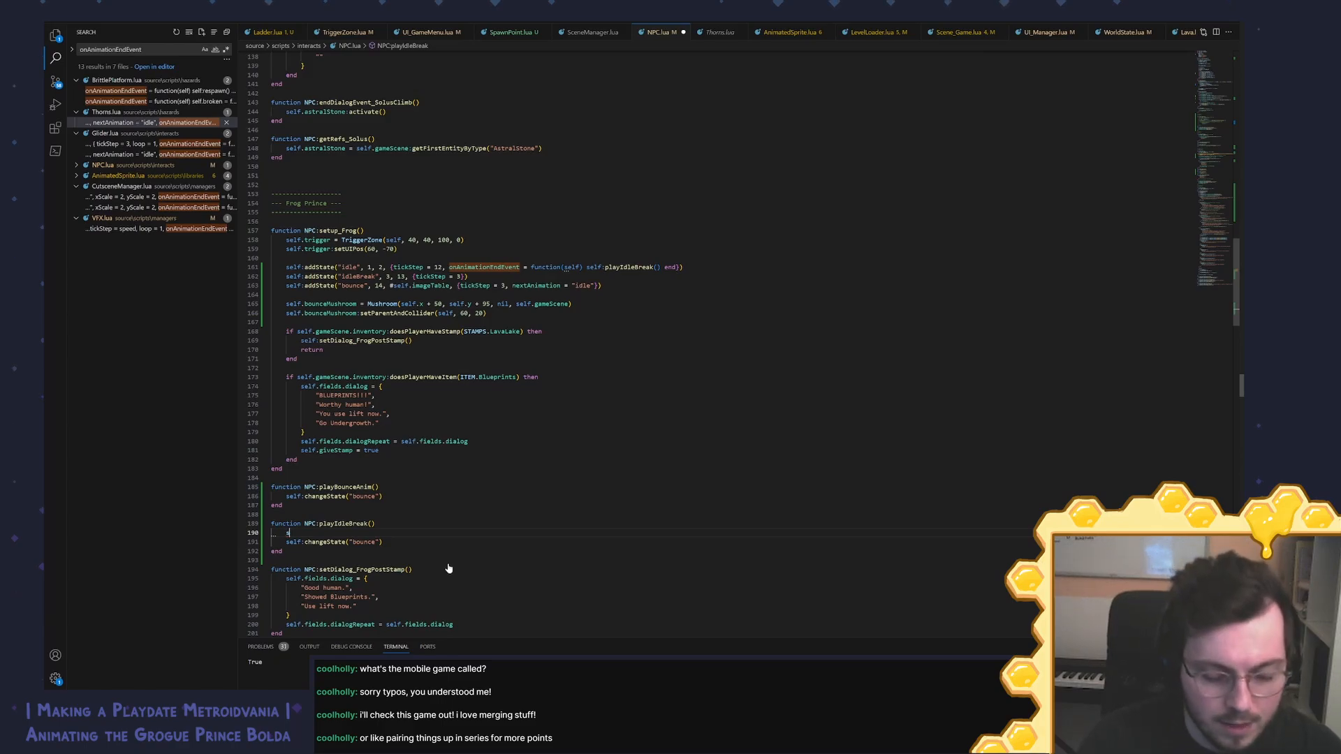
type("self")
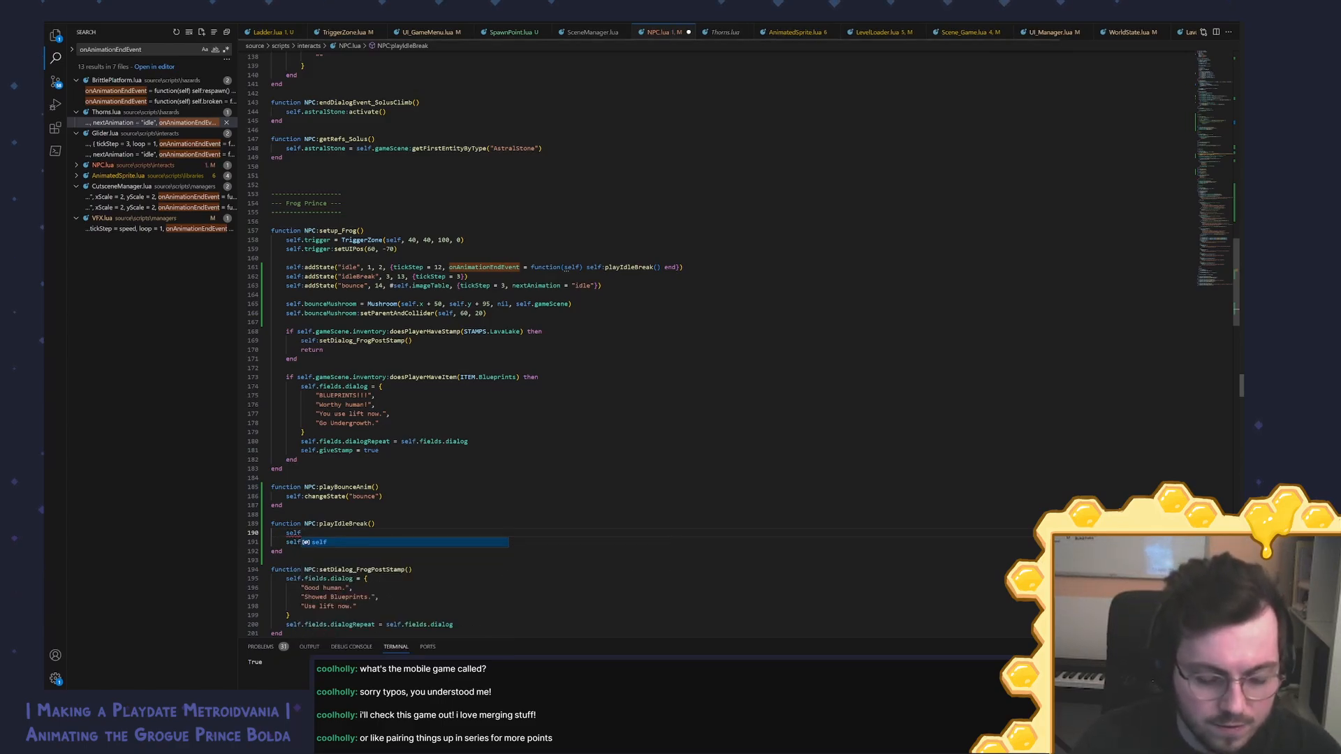
key("BackSpace")
key("BackSpace")
key("BackSpace")
key("BackSpace")
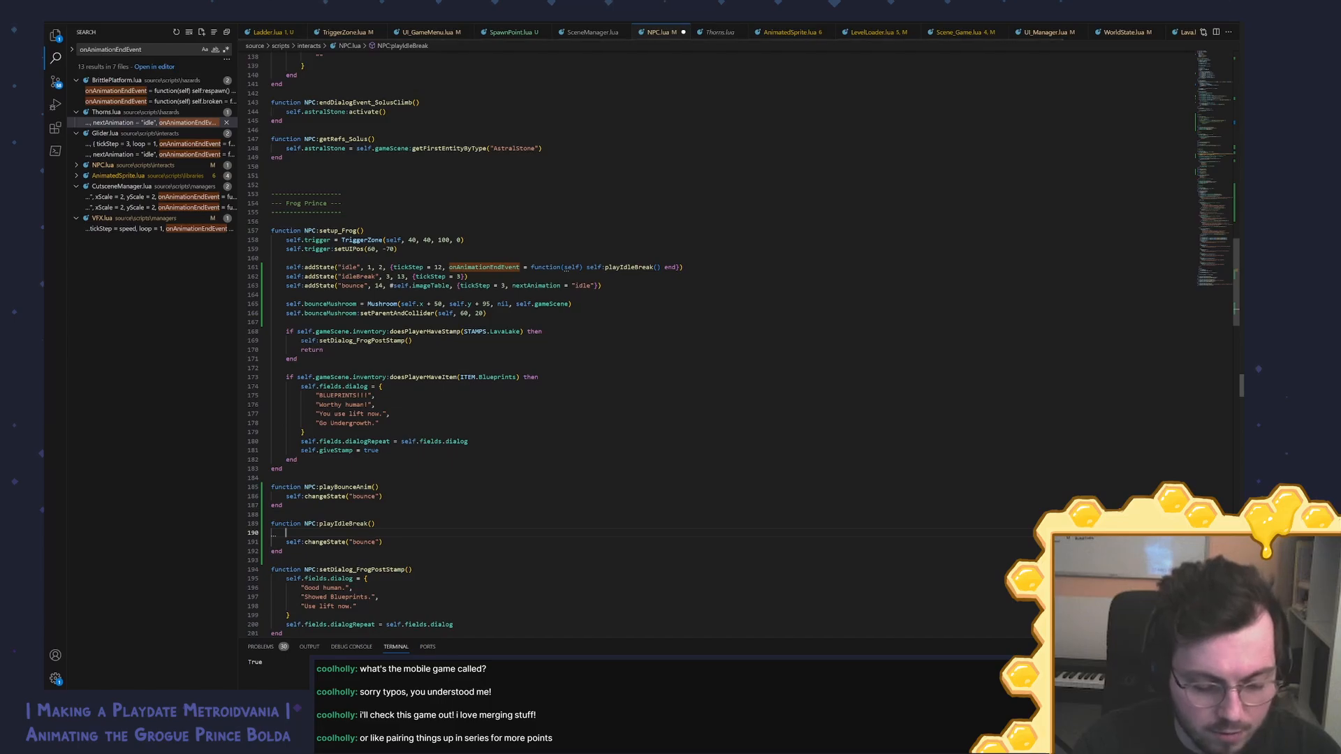
key("ctrl+s")
type("rand")
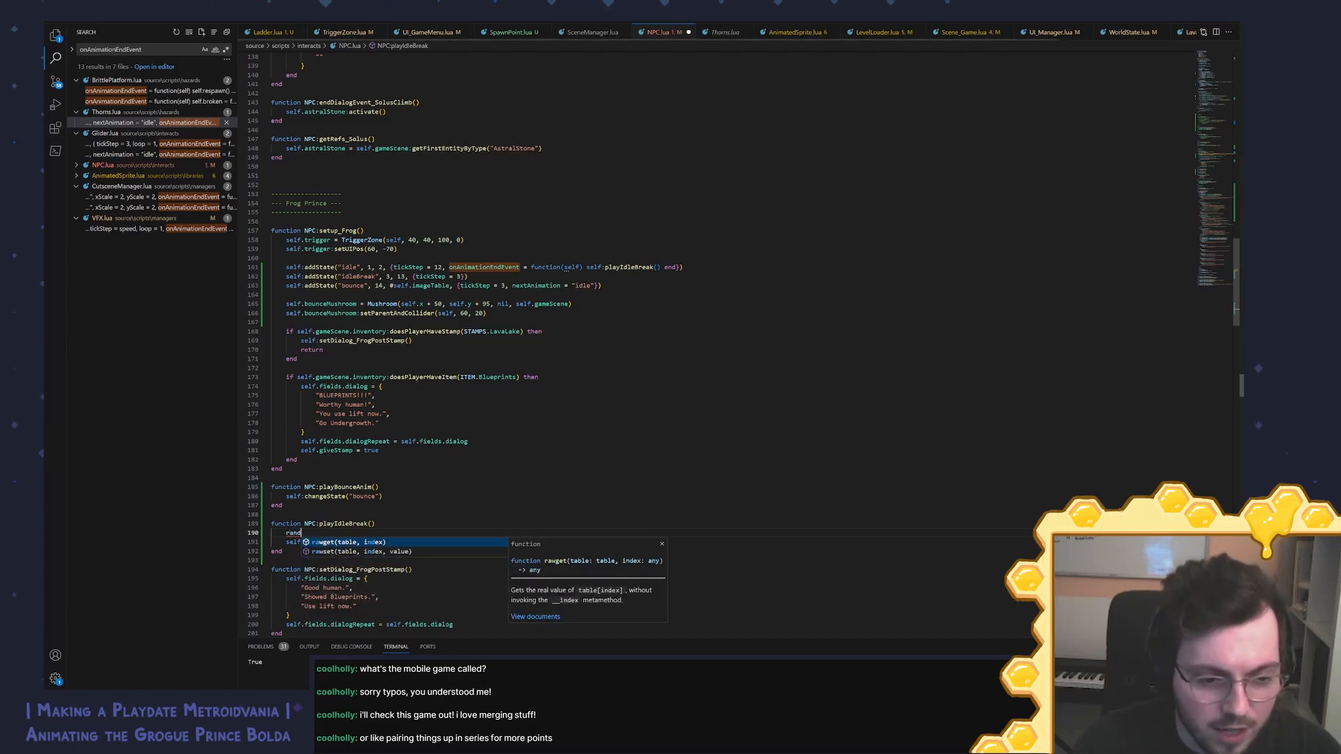
key("BackSpace")
key("BackSpace")
type(",a")
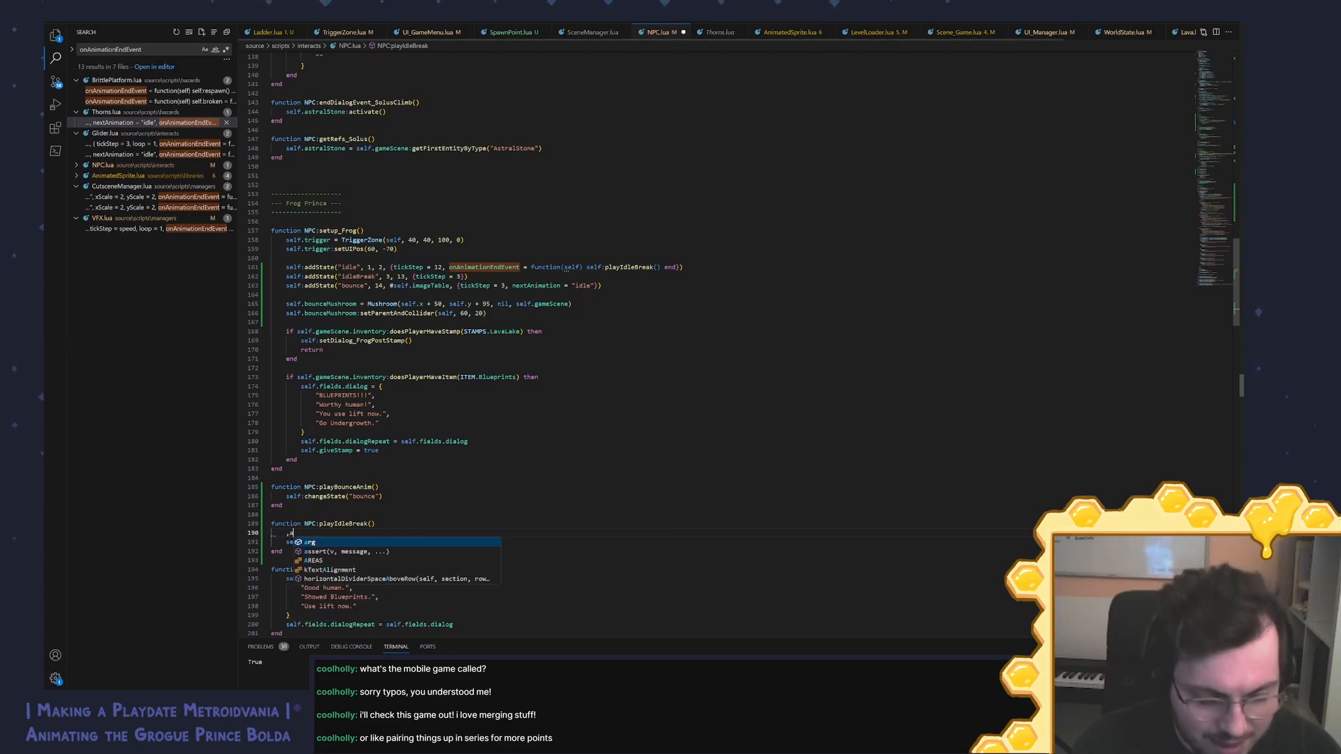
key("BackSpace")
type("at")
key("BackSpace")
key("BackSpace")
key("BackSpace")
Step: Write the opening condition if math.random() <= 0.2 then on the blank line in NPC:playIdleBreak
type("math")
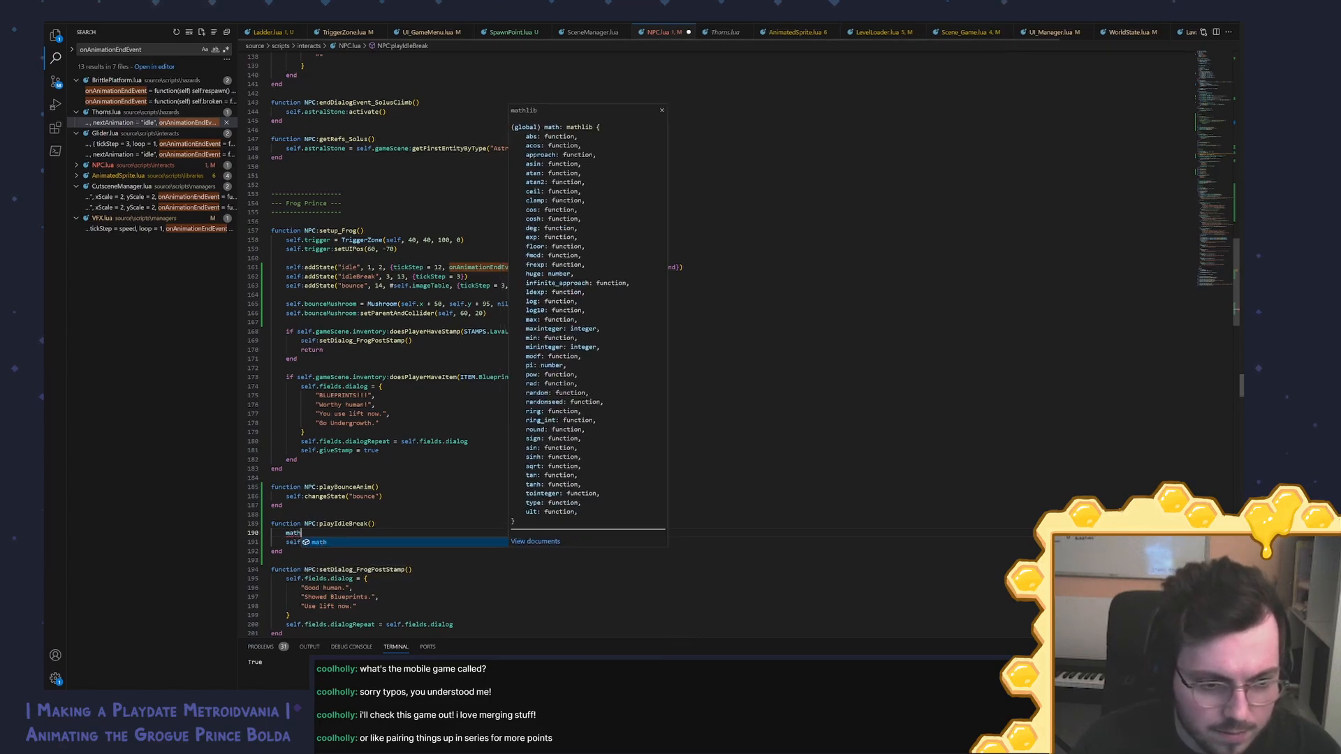
type(".ra")
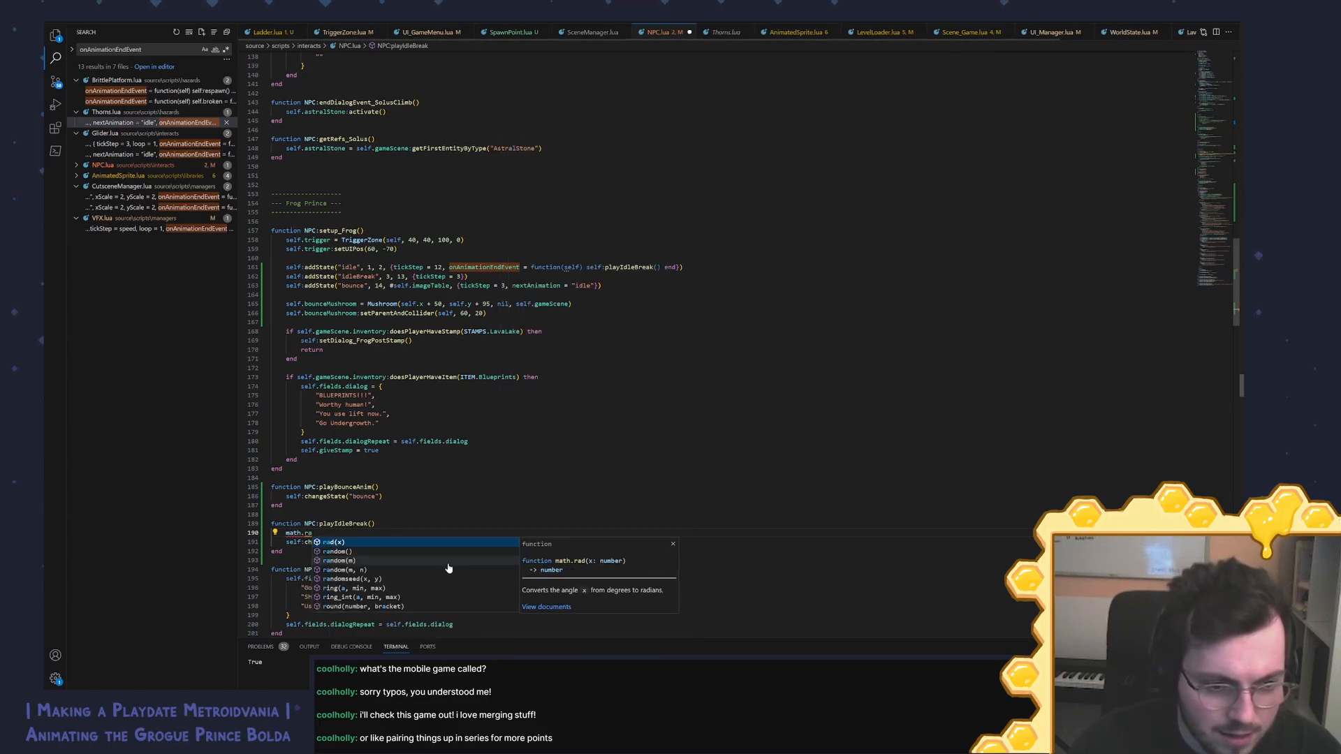
key("Down")
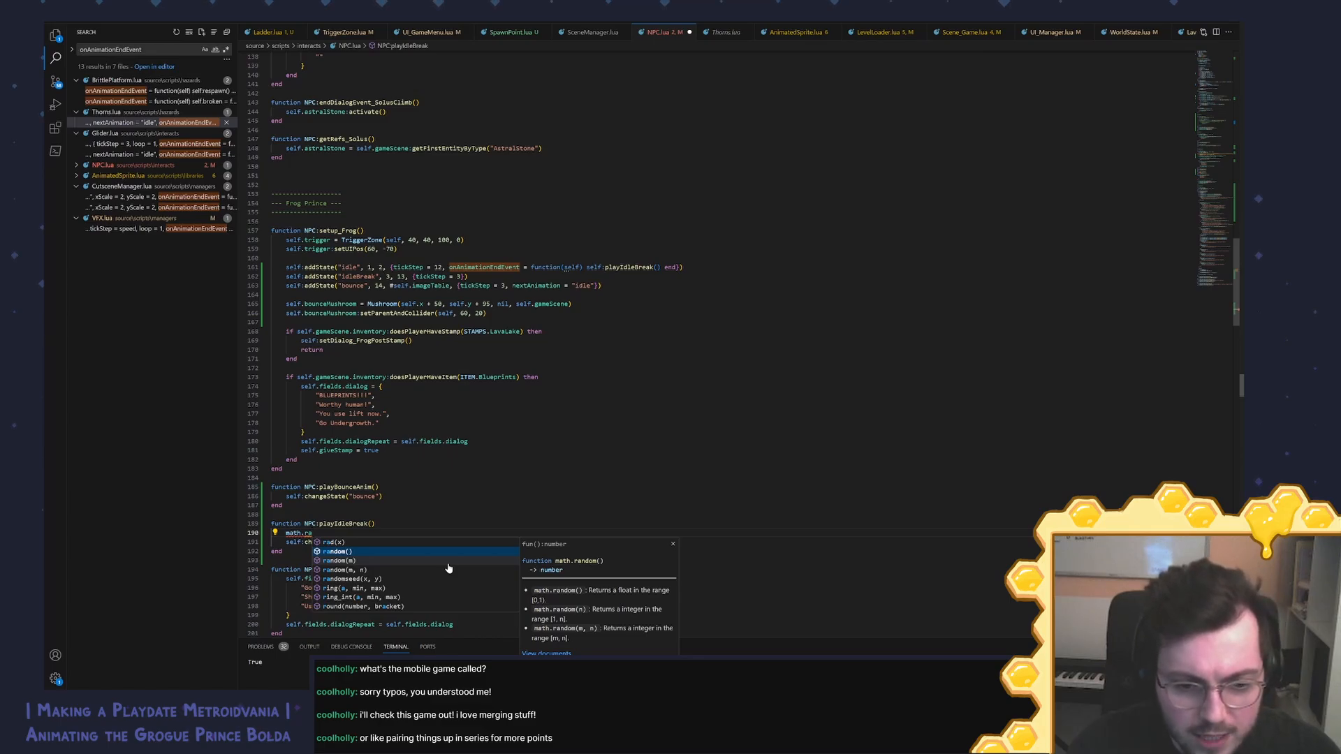
key("Return")
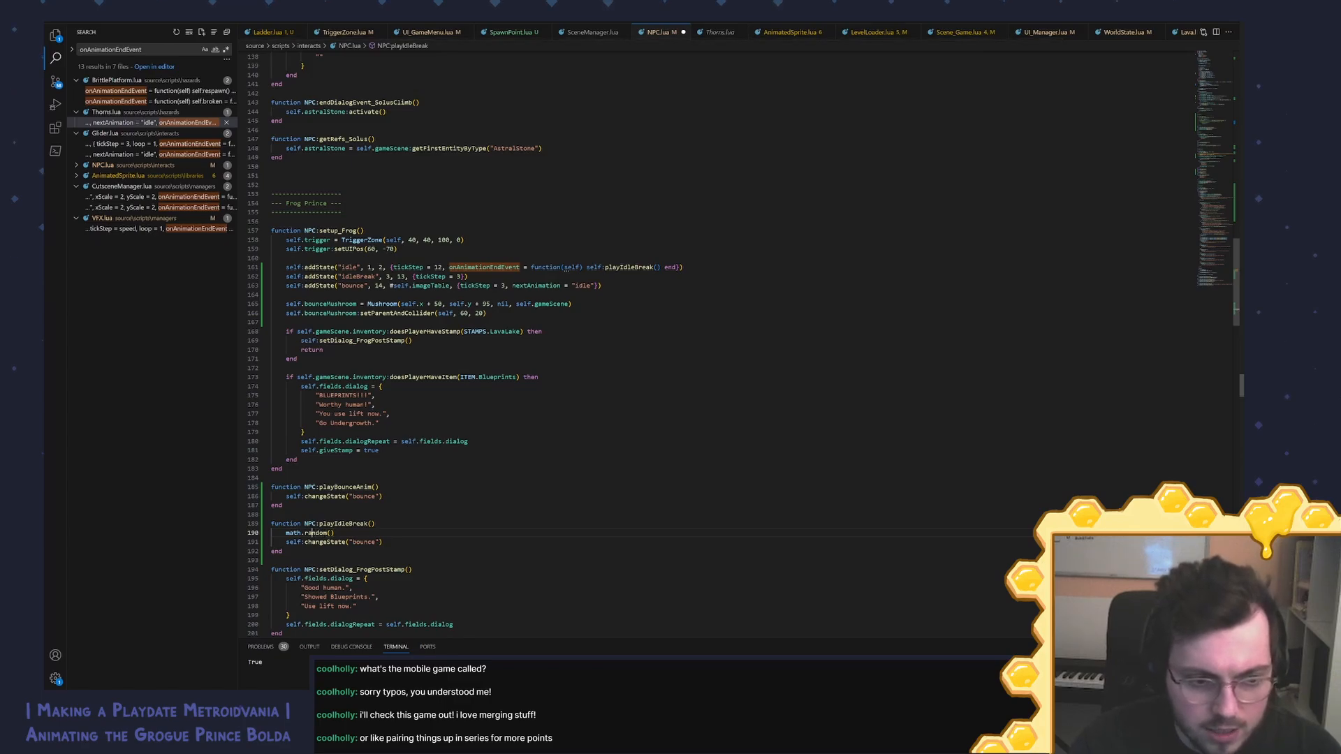
key("Home")
type("if")
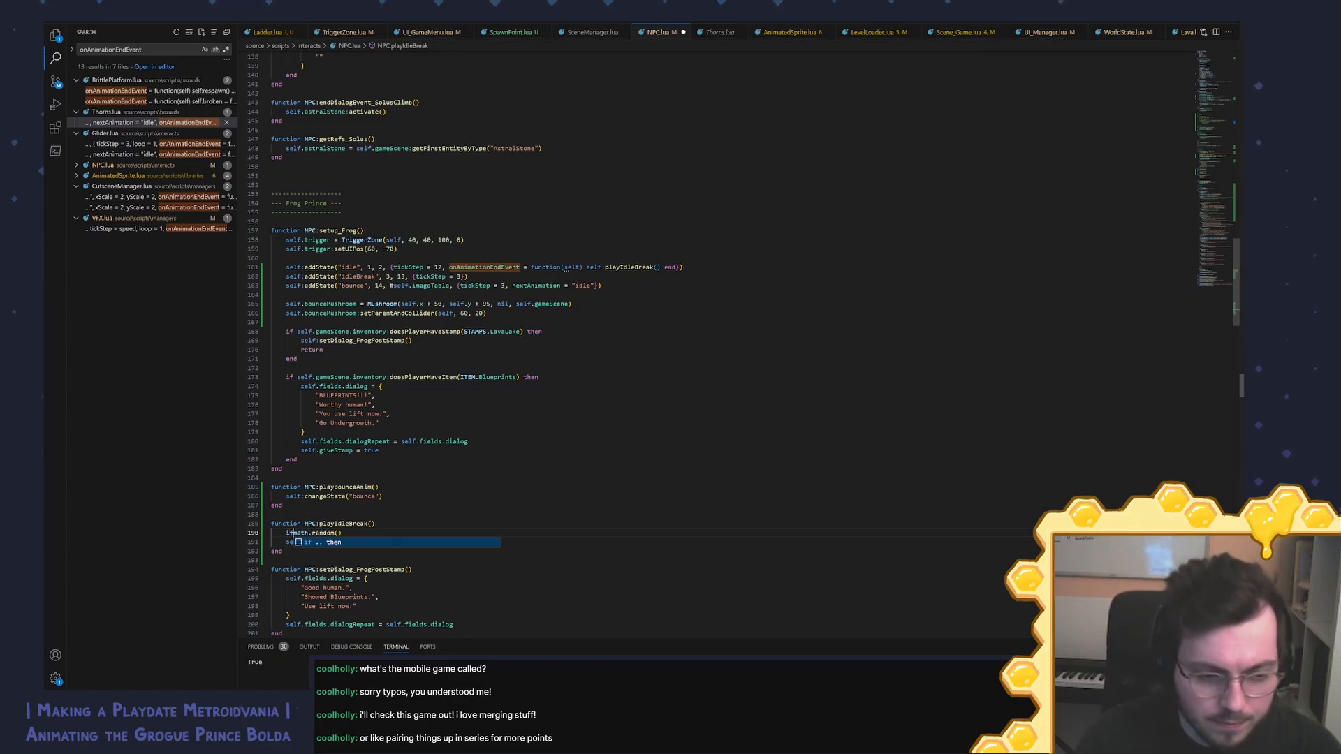
key("End")
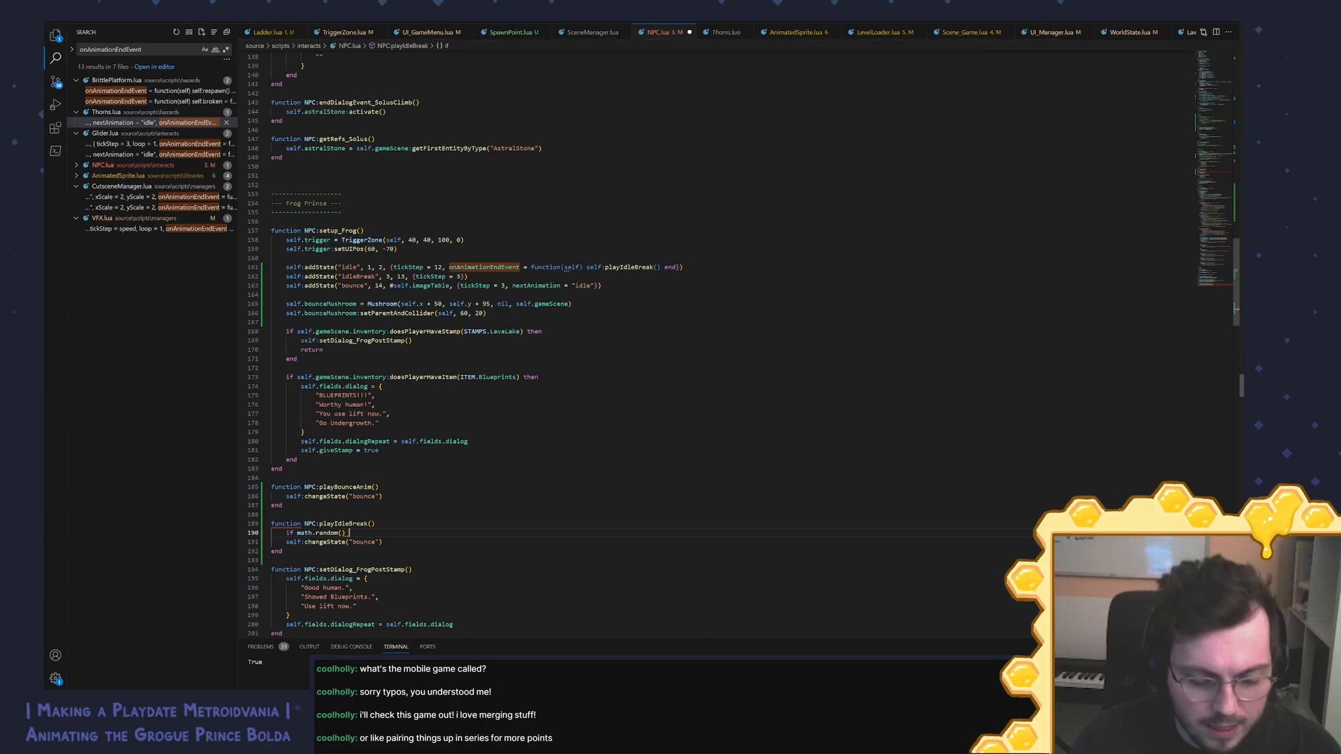
type("=")
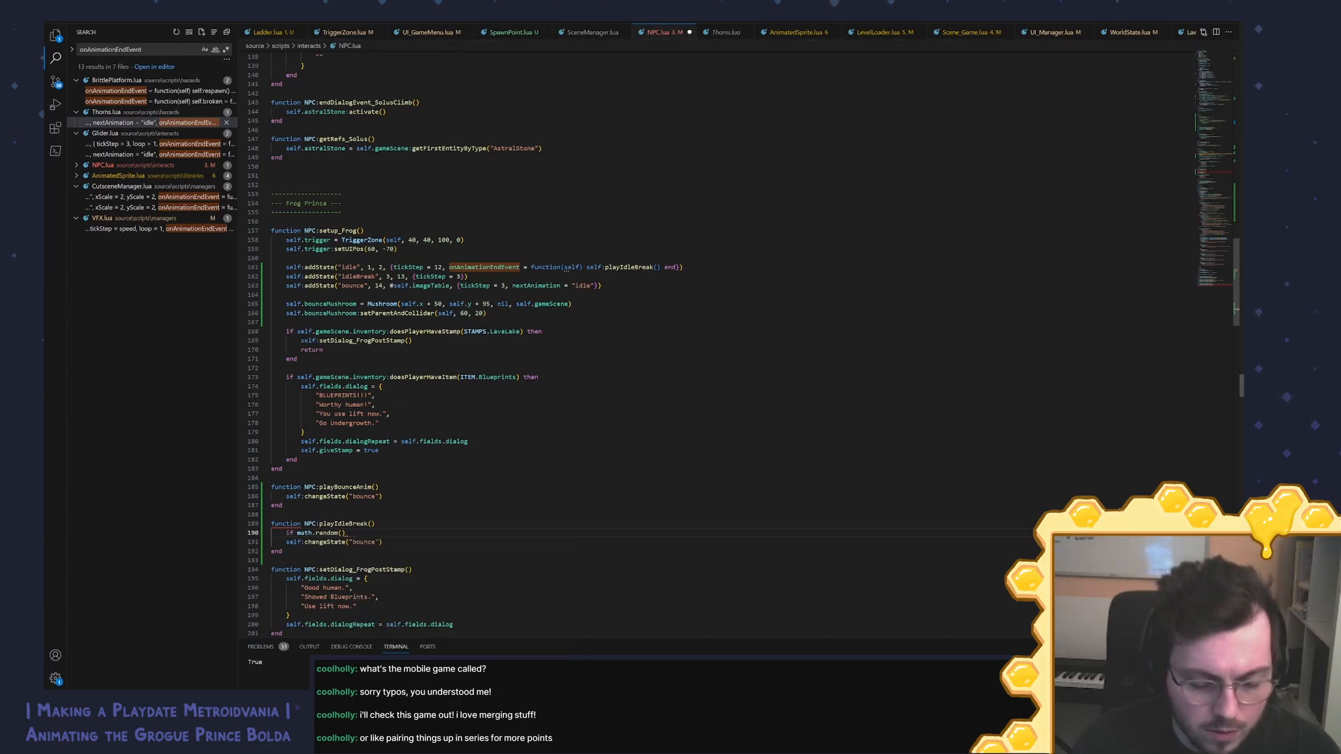
type("<= 0.")
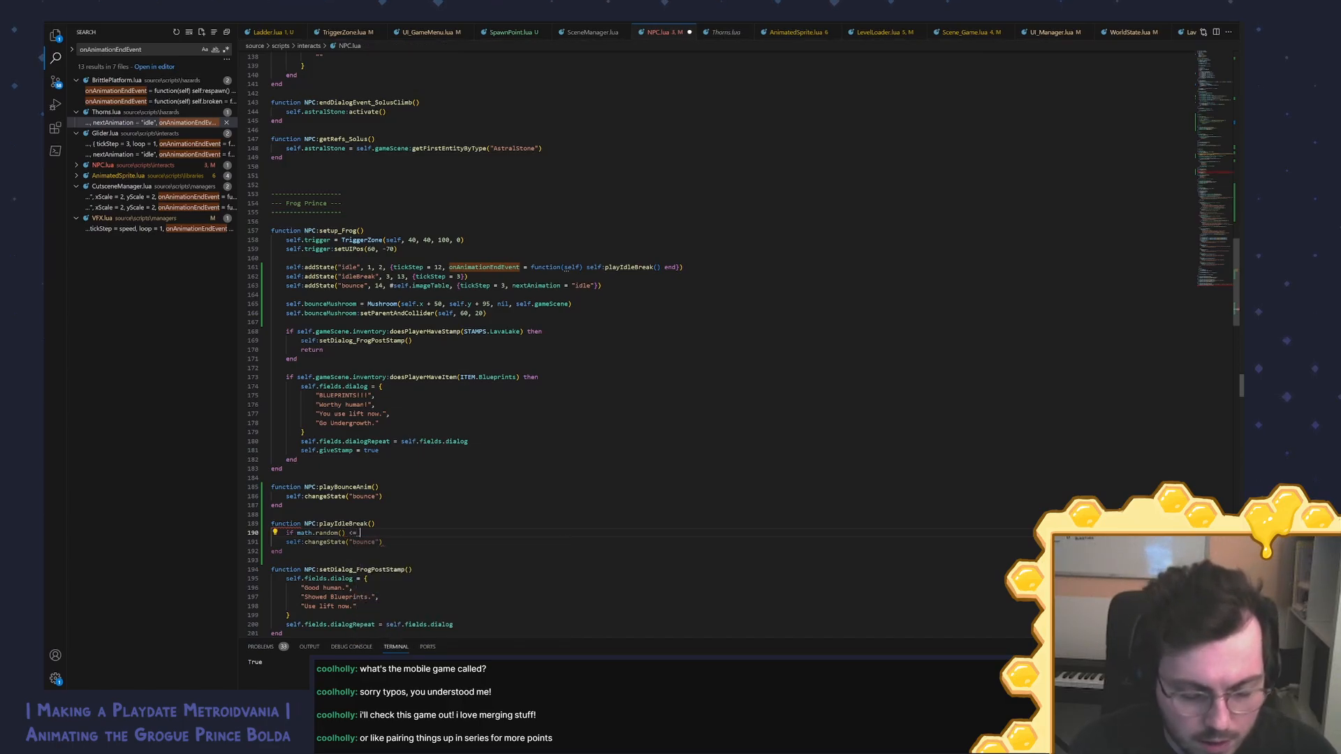
type("2")
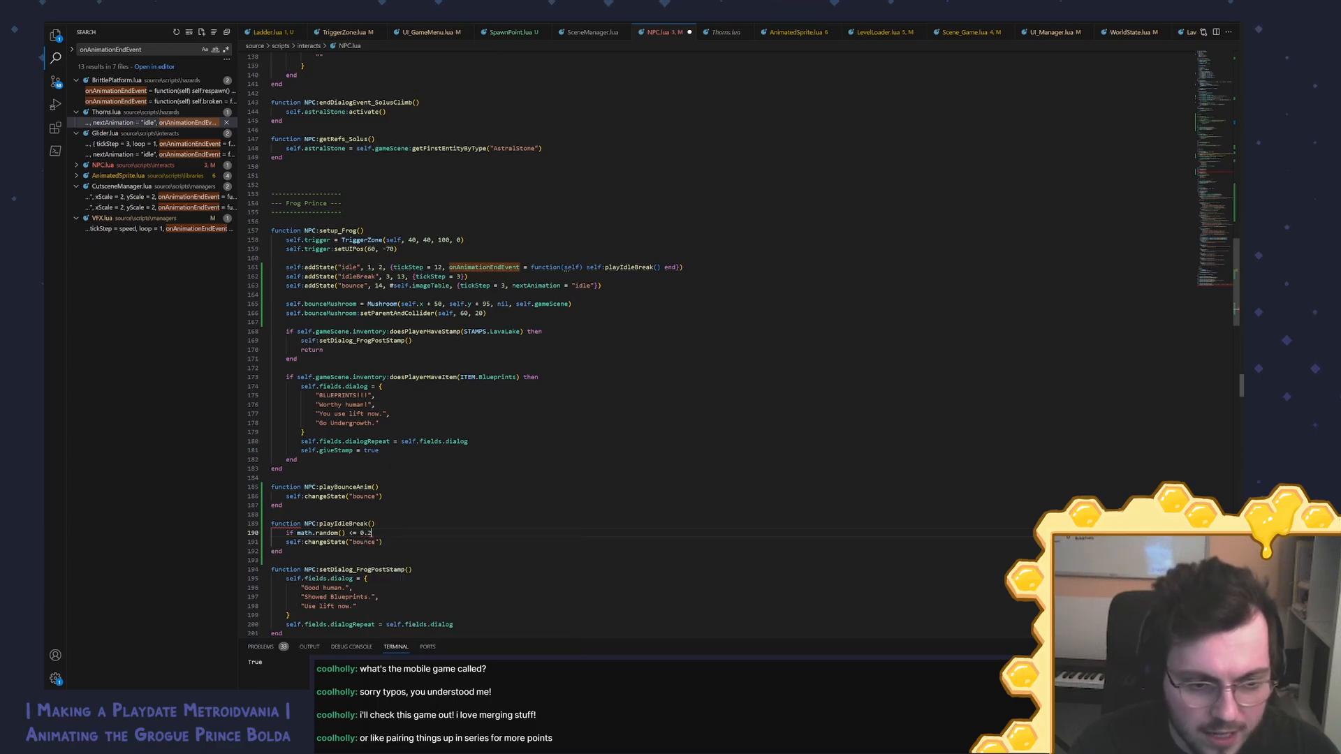
type(" then")
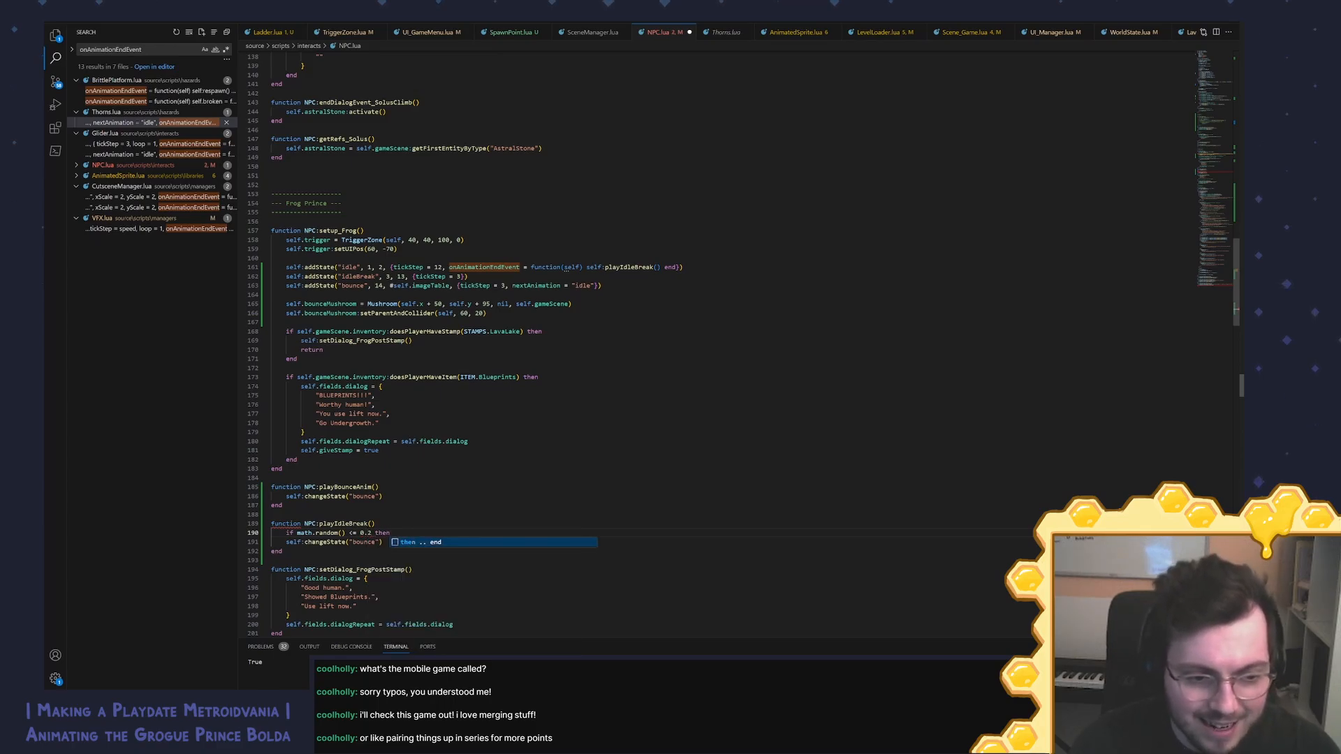
Step: Close the if block with end, move the self:changeState call inside it, and remove the leftover blank line
key("Return")
key("Down")
key("Down")
key("alt+Up")
key("alt+Up")
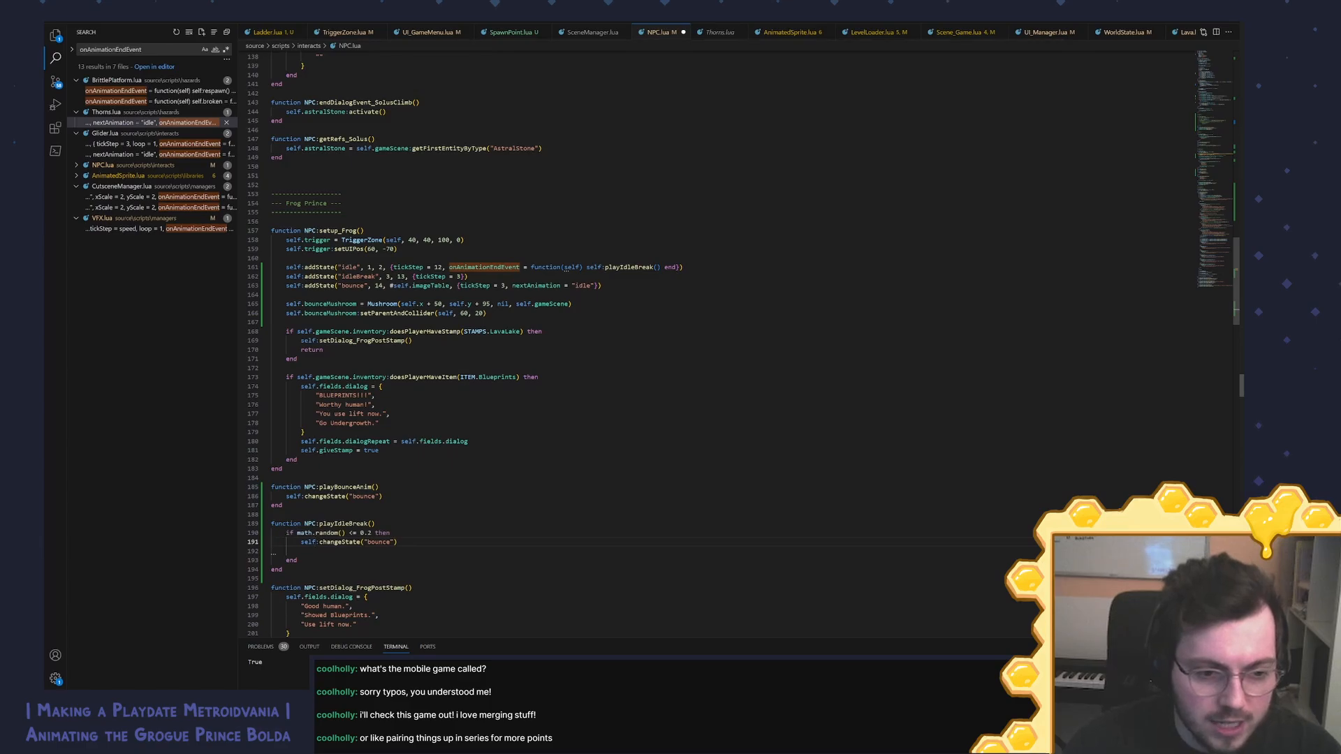
key("Down")
key("BackSpace")
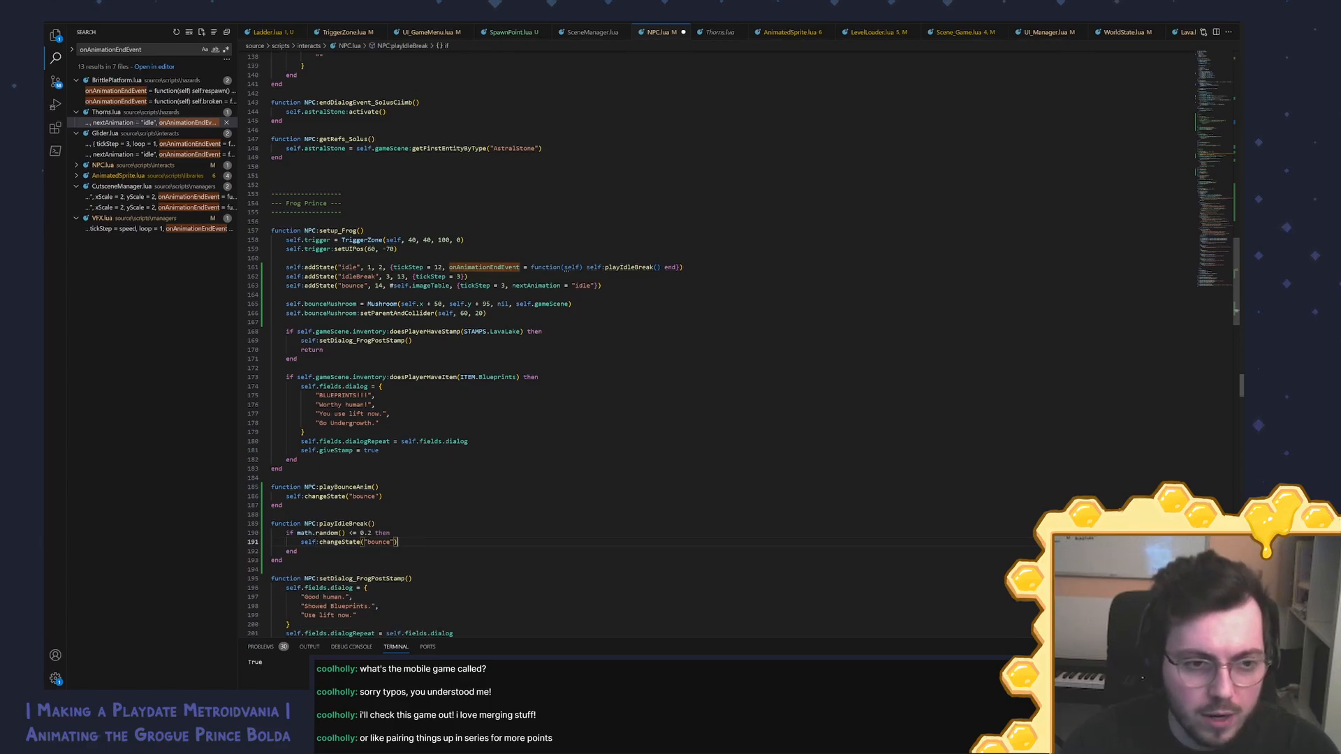
Step: Change the state passed to self:changeState in playIdleBreak to "idleBreak", copied from the addState line, and save NPC.lua
double_click(358, 276)
key("ctrl+c")
double_click(379, 542)
key("ctrl+v")
key("Up")
key("Up")
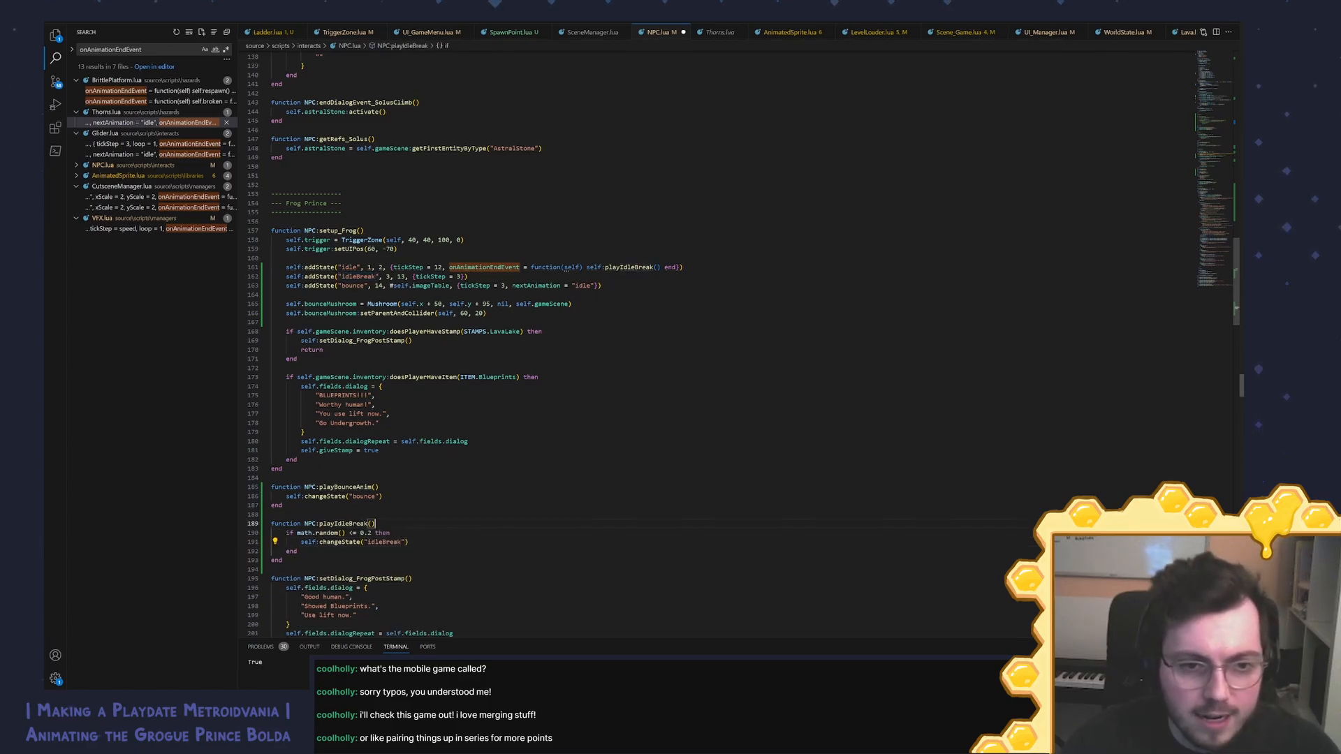
key("ctrl+s")
Step: Copy nextAnimation = "idle" from the bounce state into the idleBreak state's options, separated from tickStep = 3 by a comma
left_click_drag(595, 285, 509, 286)
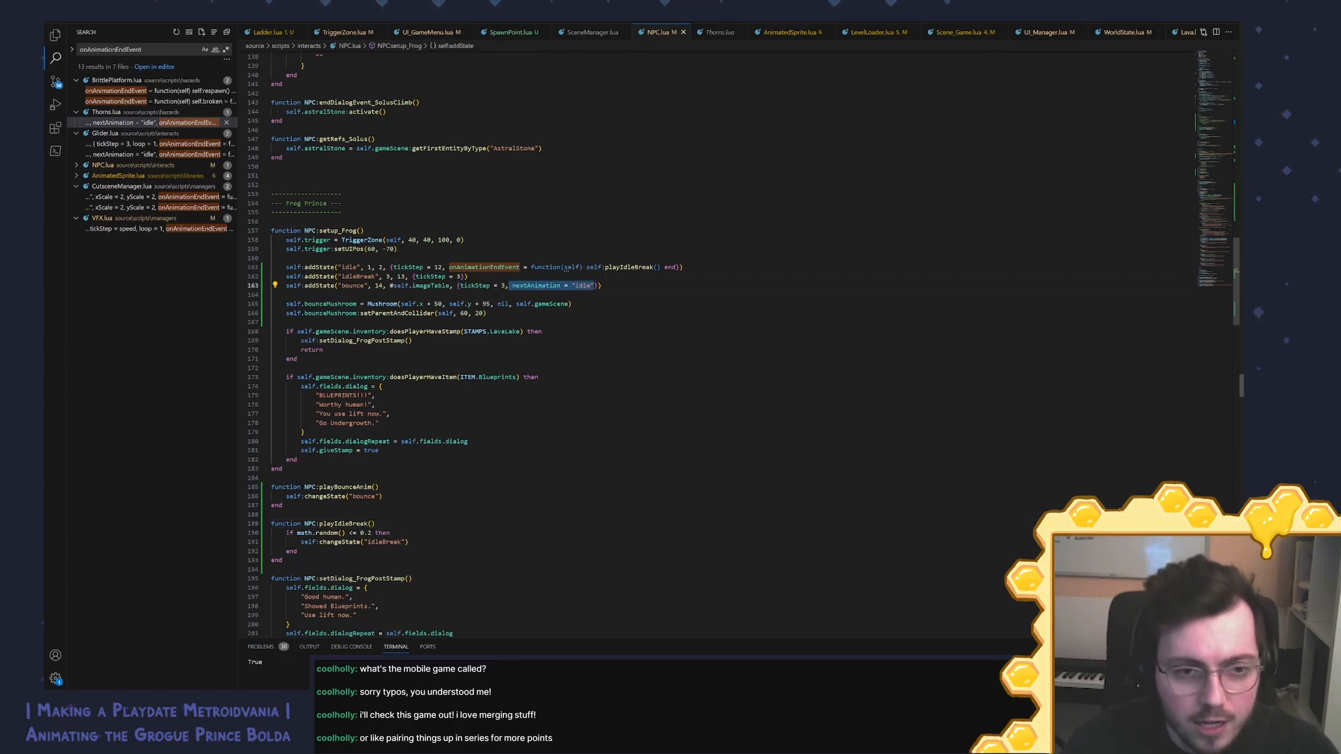
key("ctrl+c")
key("Up")
key("Left")
key("Left")
key("ctrl+v")
key("ctrl+Left")
key("ctrl+Left")
key("ctrl+Left")
key("ctrl+Left")
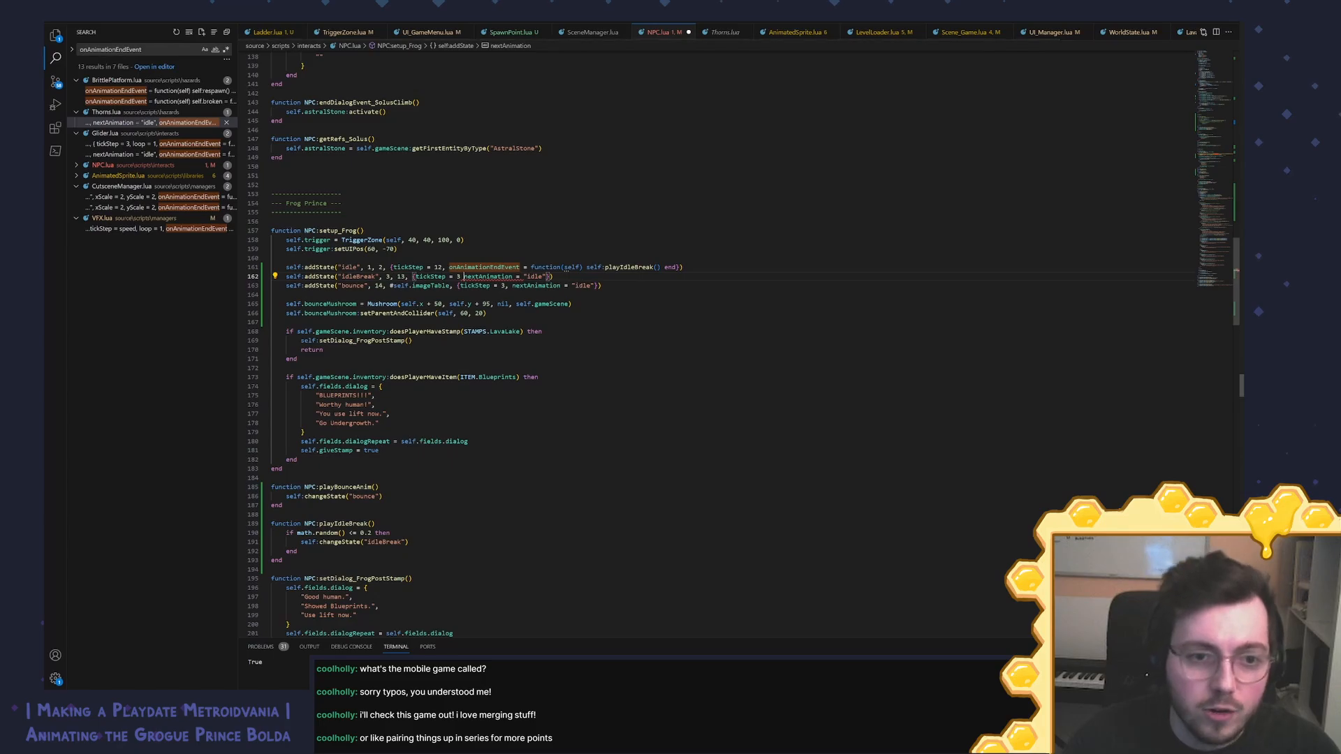
key("Left")
type(",")
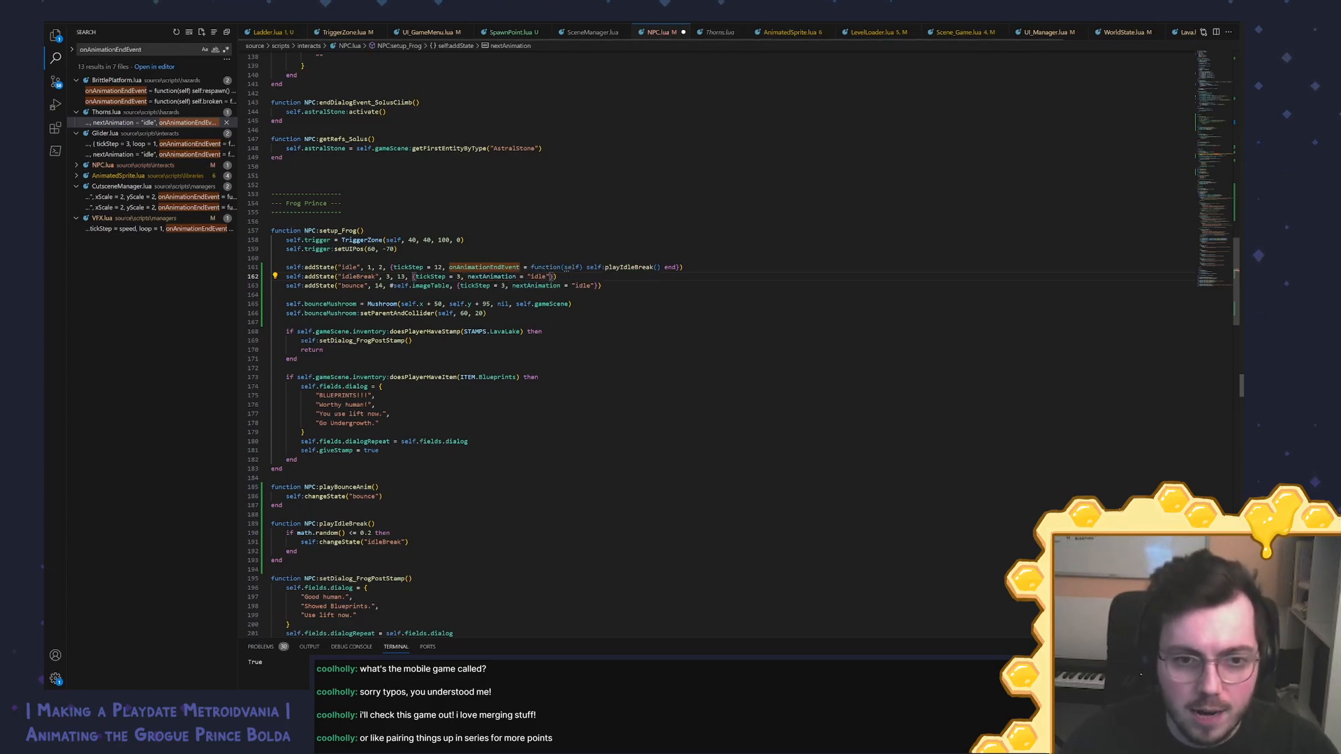
key("End")
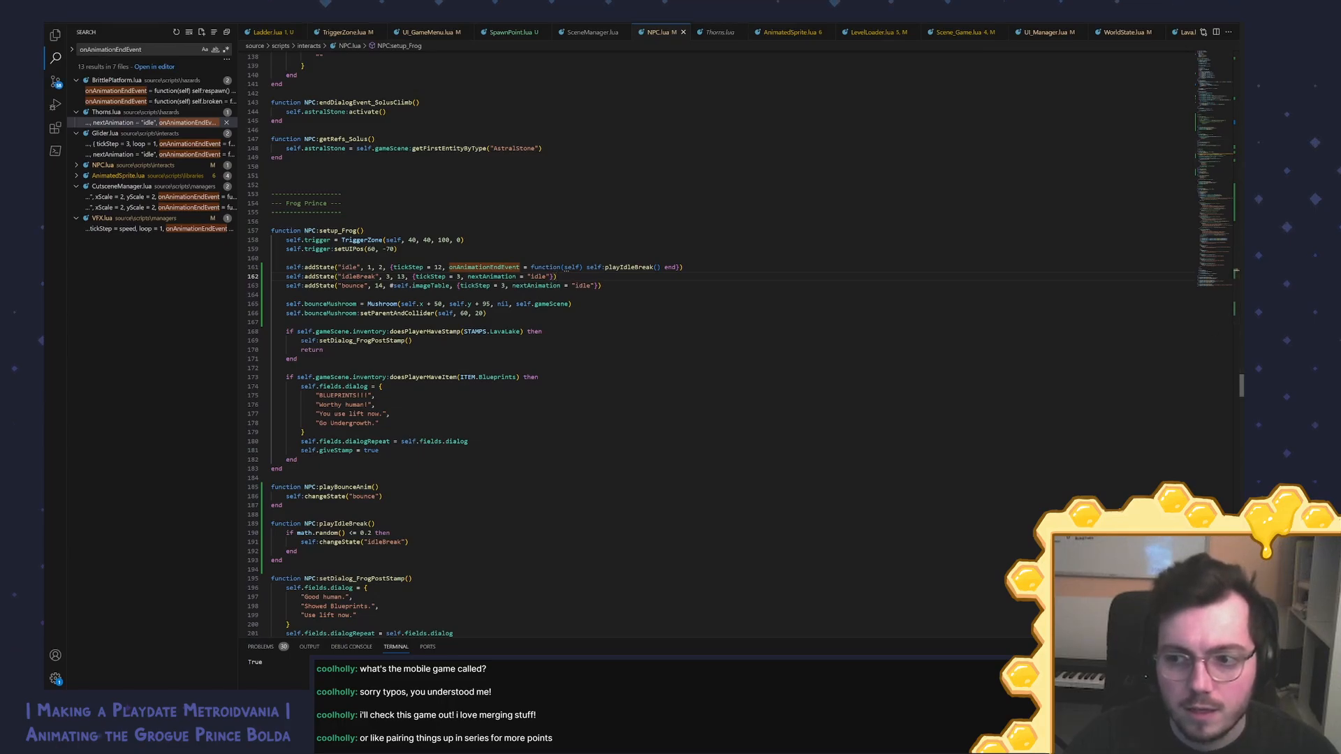
Step: Switch to Playdate Simulator and test the frog prince's animations by repeatedly jumping the player onto it
key("alt+Tab")
key("alt+Tab")
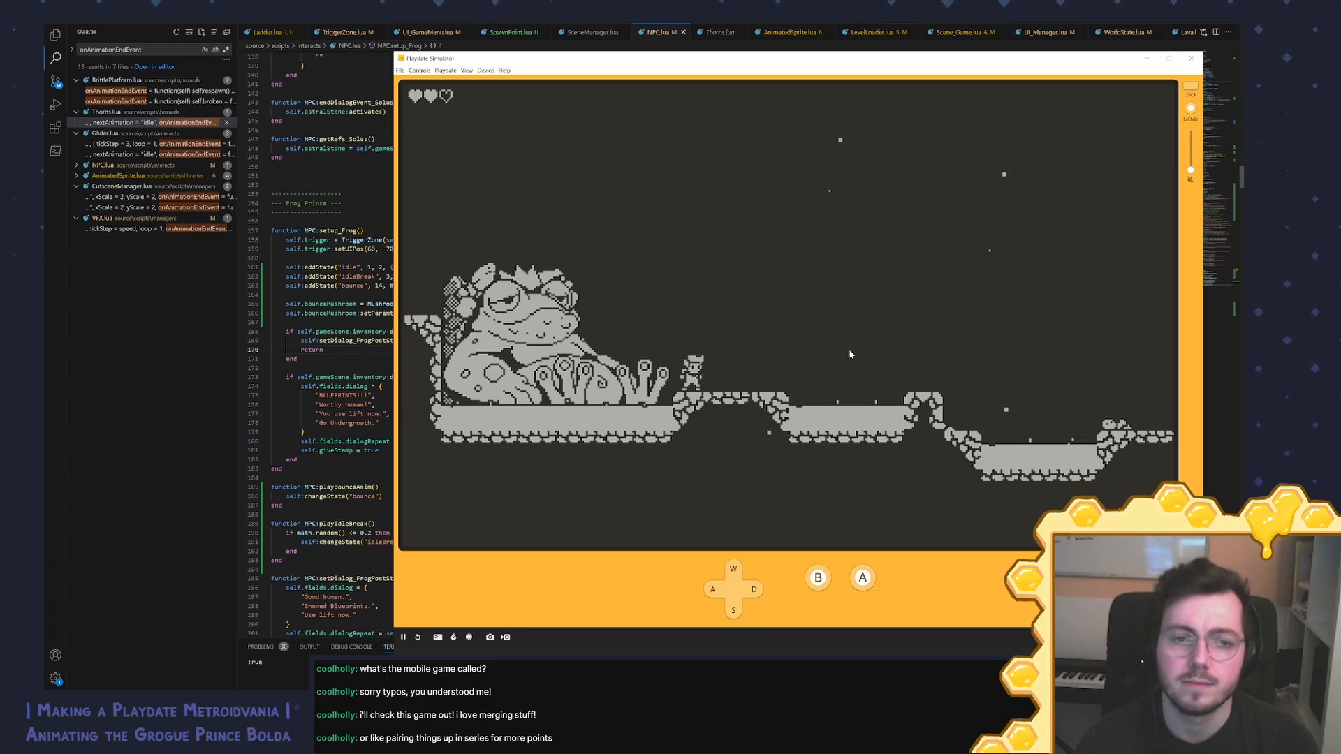
key("a")
key("period")
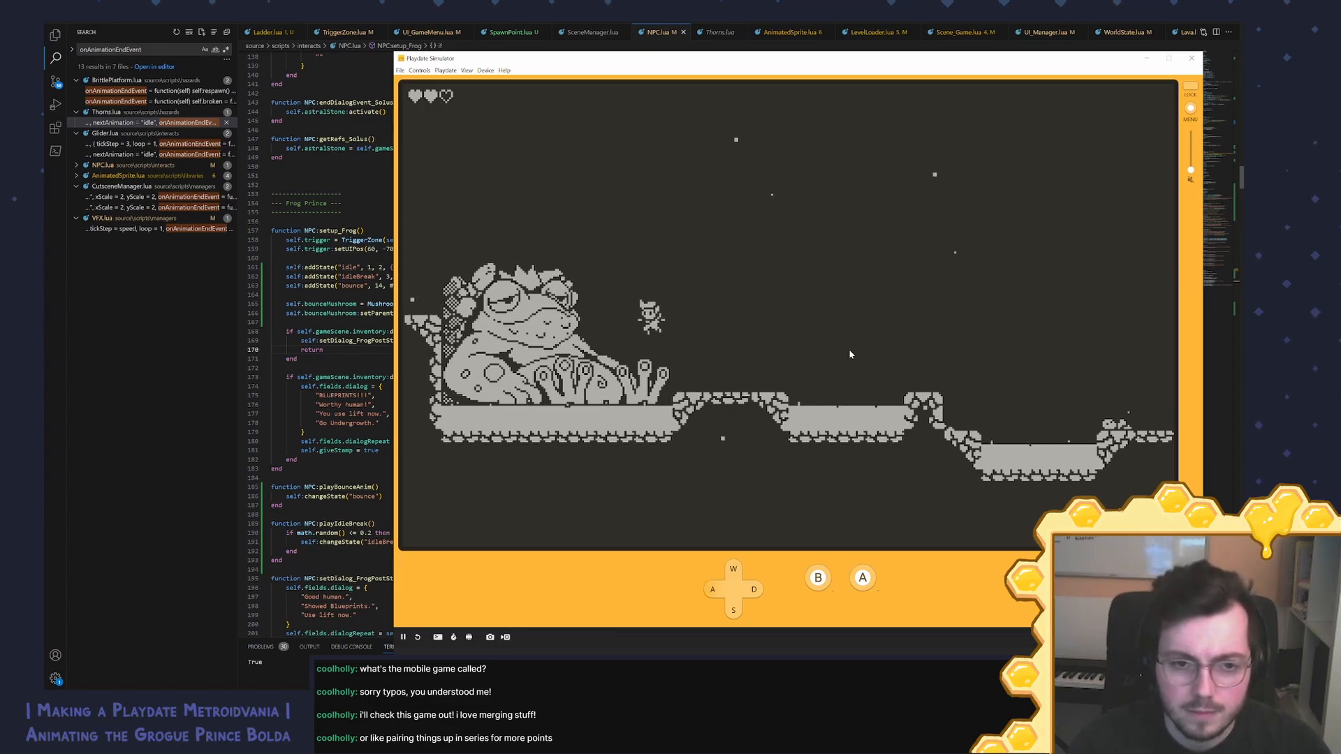
key("d")
key("a")
key("period")
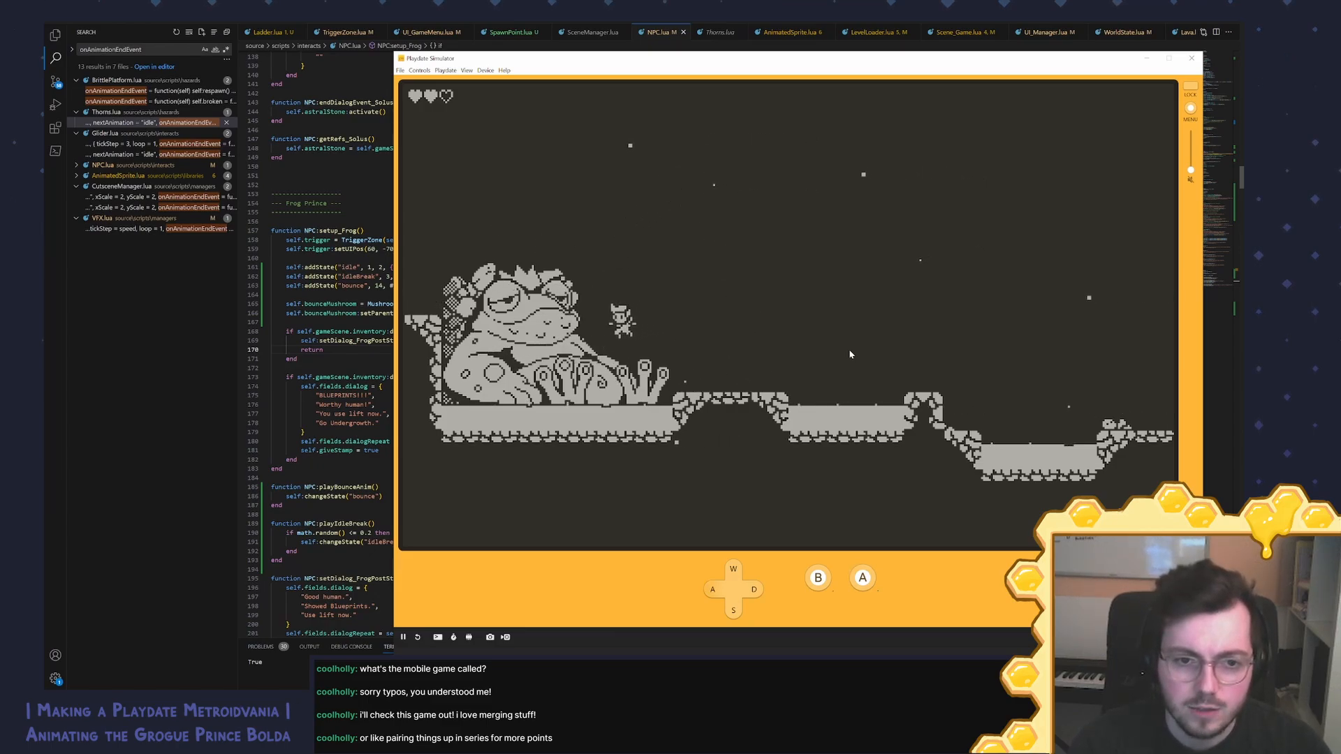
key("d")
key("a")
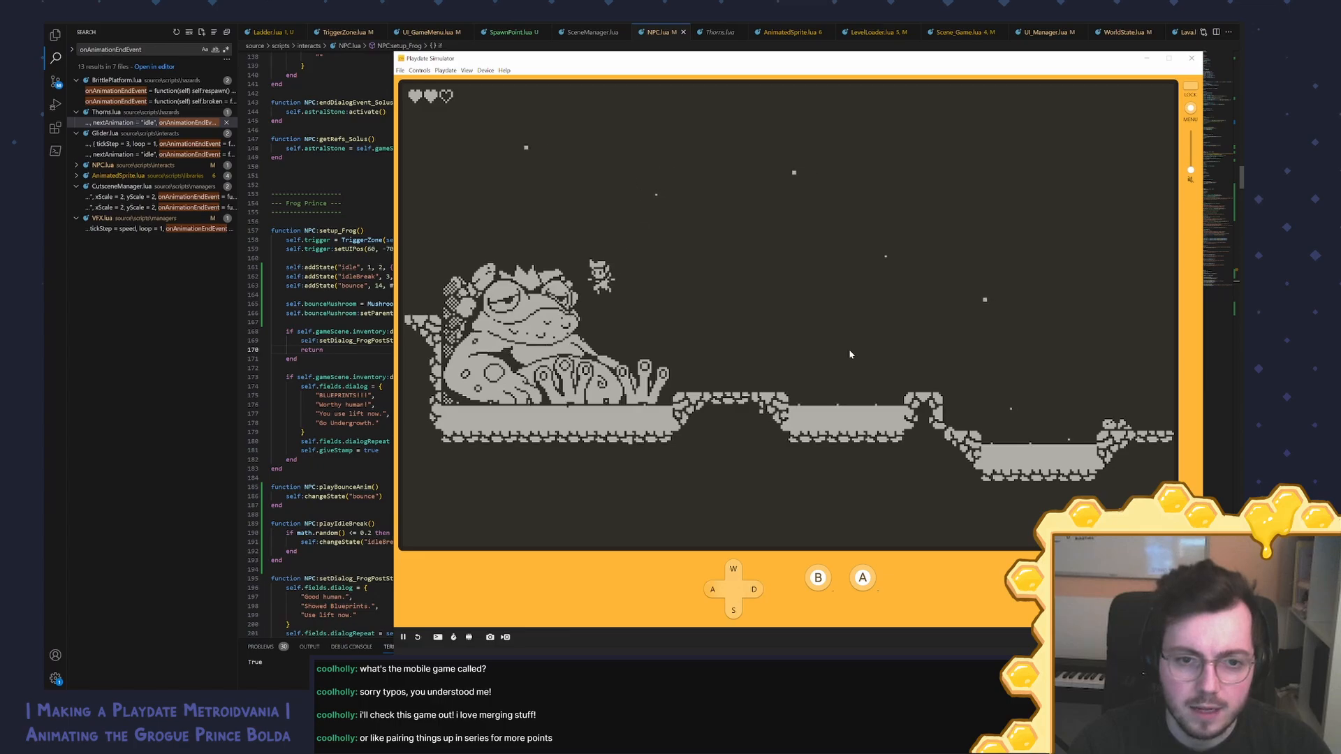
key("d")
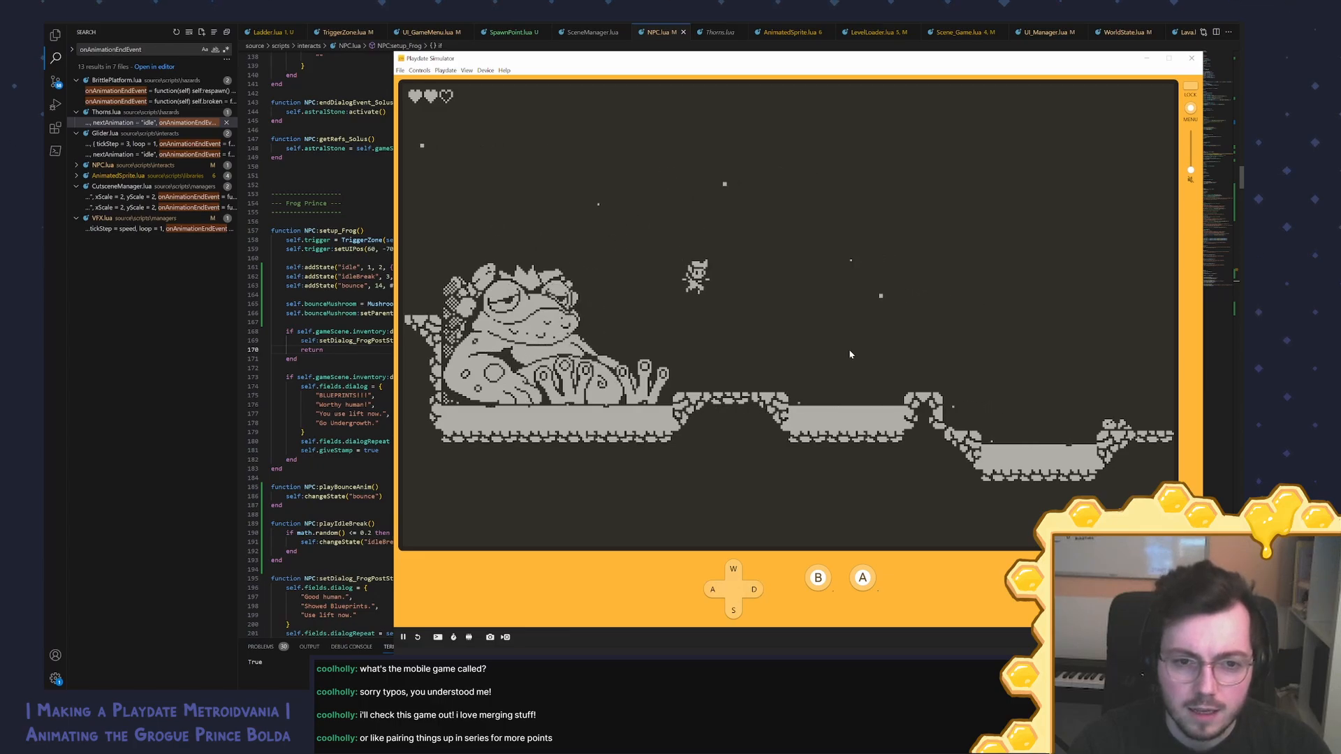
key("d")
key("a")
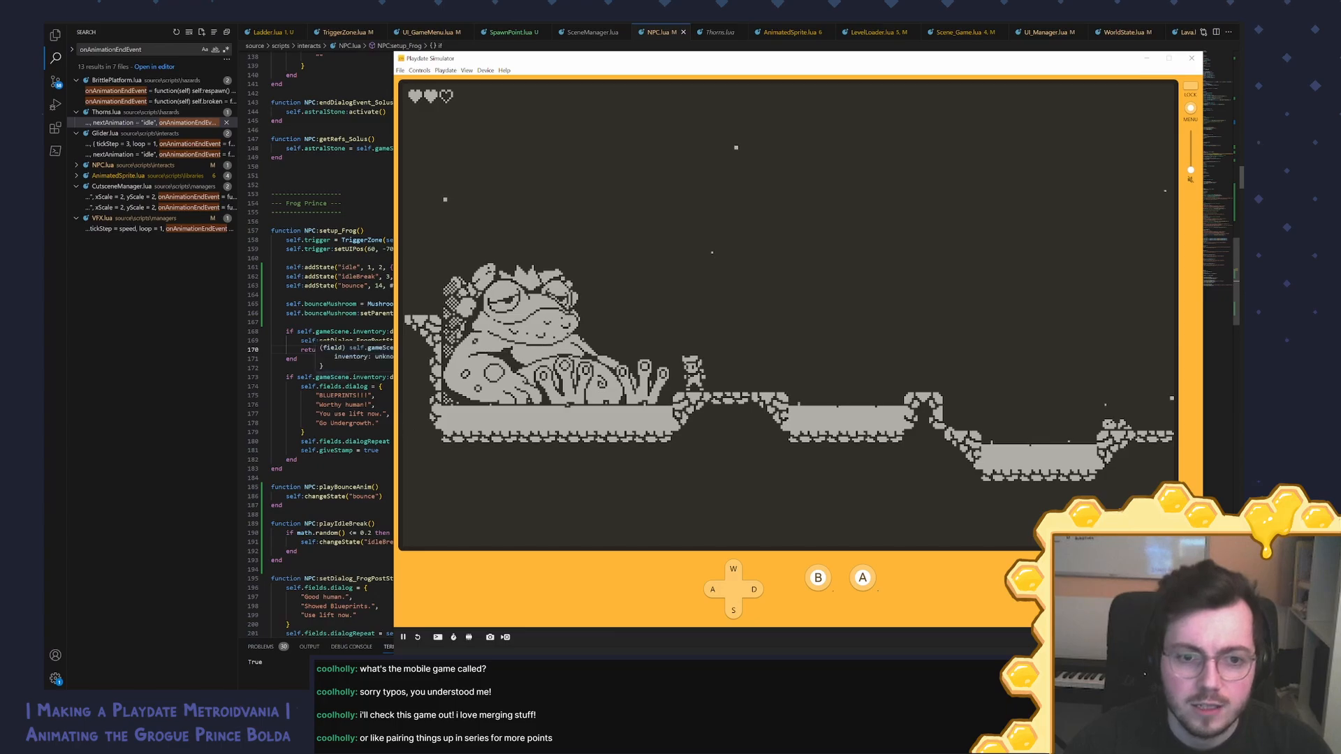
Step: Return to NPC.lua and add a debug print("ye") as the first line of NPC:playIdleBreak
left_click(356, 423)
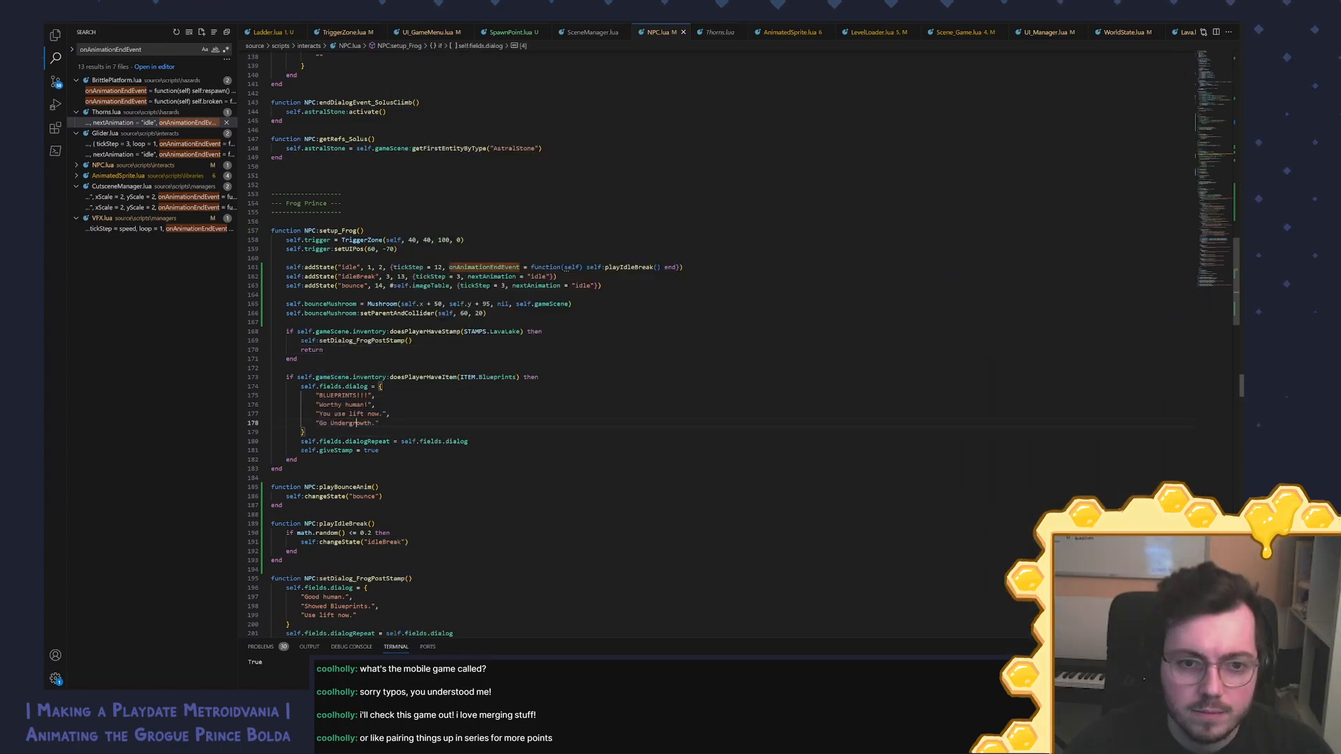
left_click(380, 488)
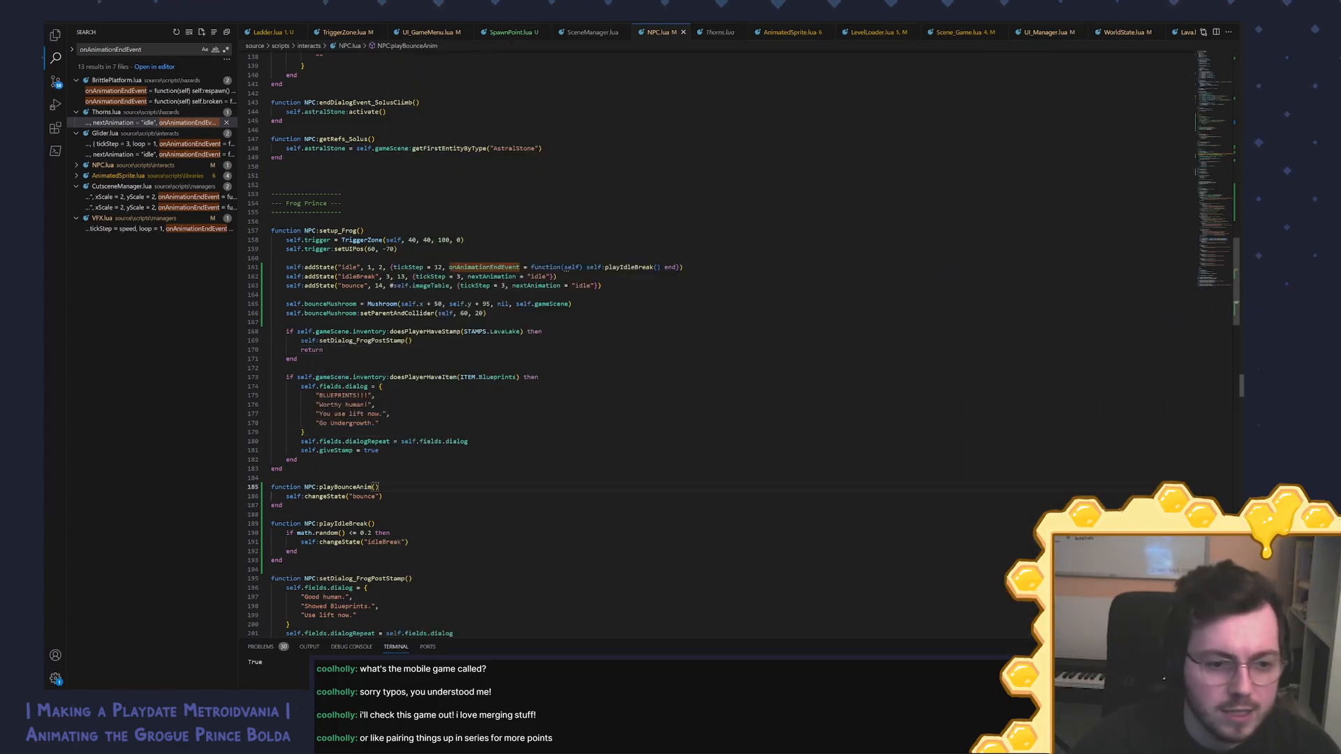
left_click(372, 524)
key("Return")
type("pr")
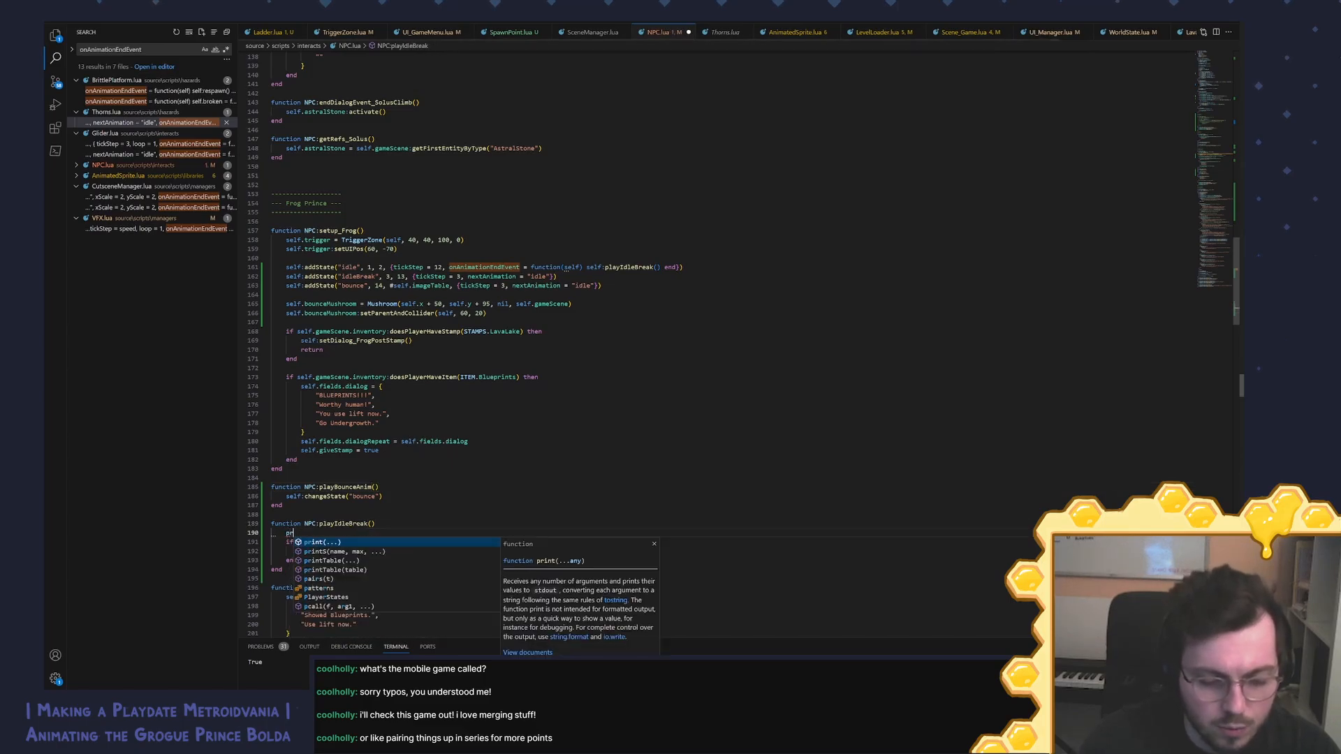
type("int(\"")
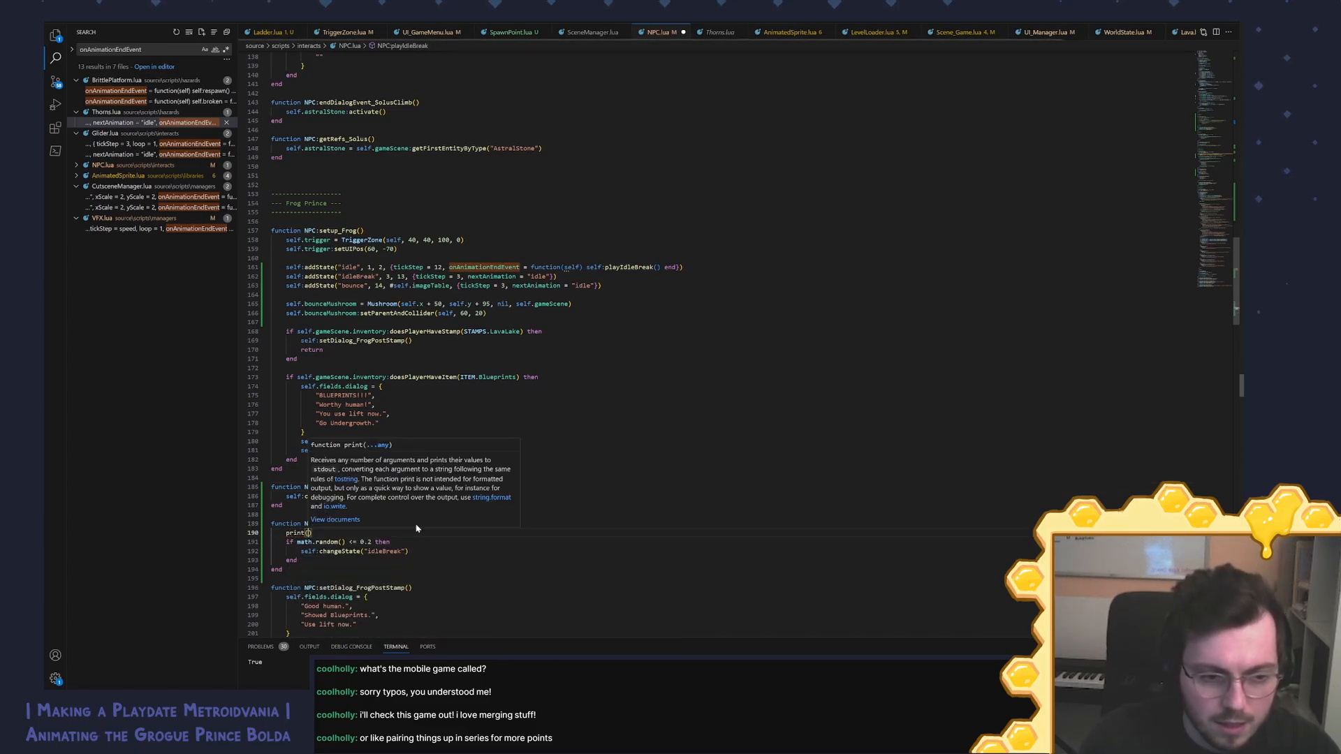
type("ye")
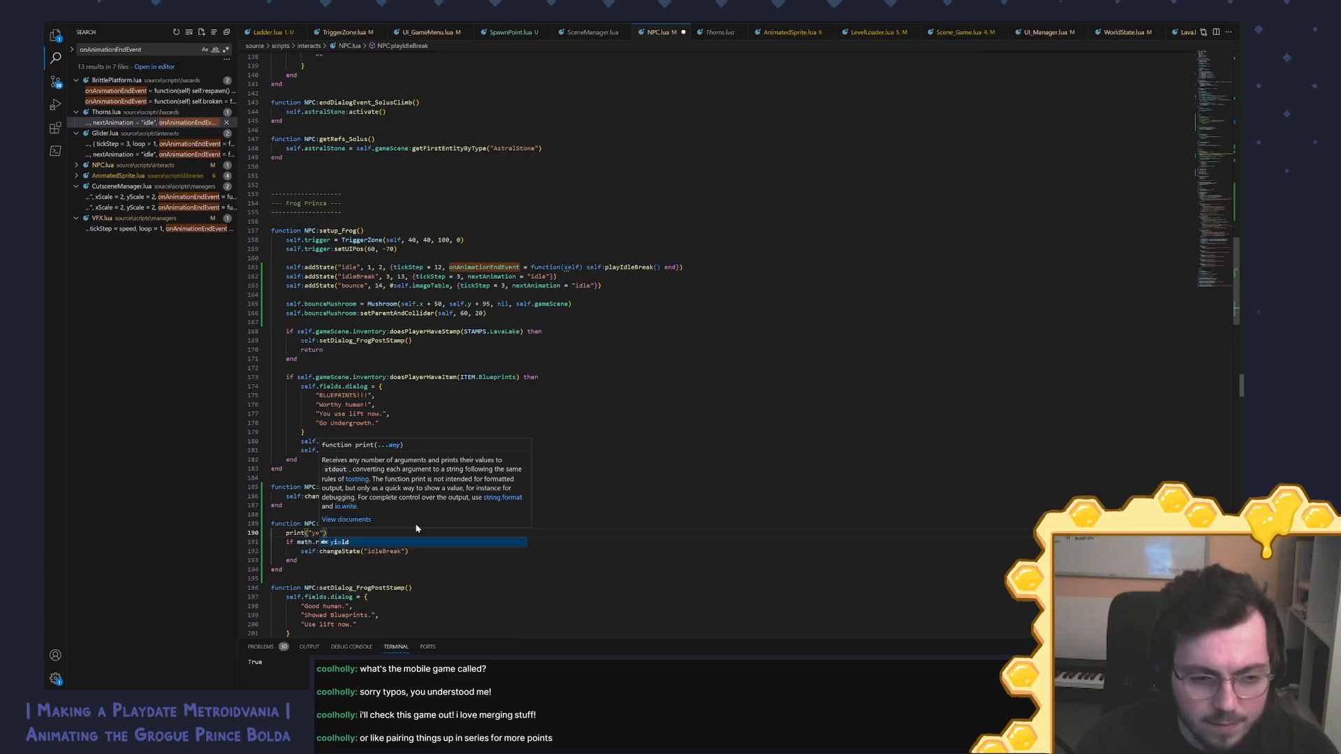
Step: Duplicate the debug print inside playIdleBreak's if block as print("no"), and check the frog prince in Playdate Simulator
key("alt+shift+Down")
key("alt+Down")
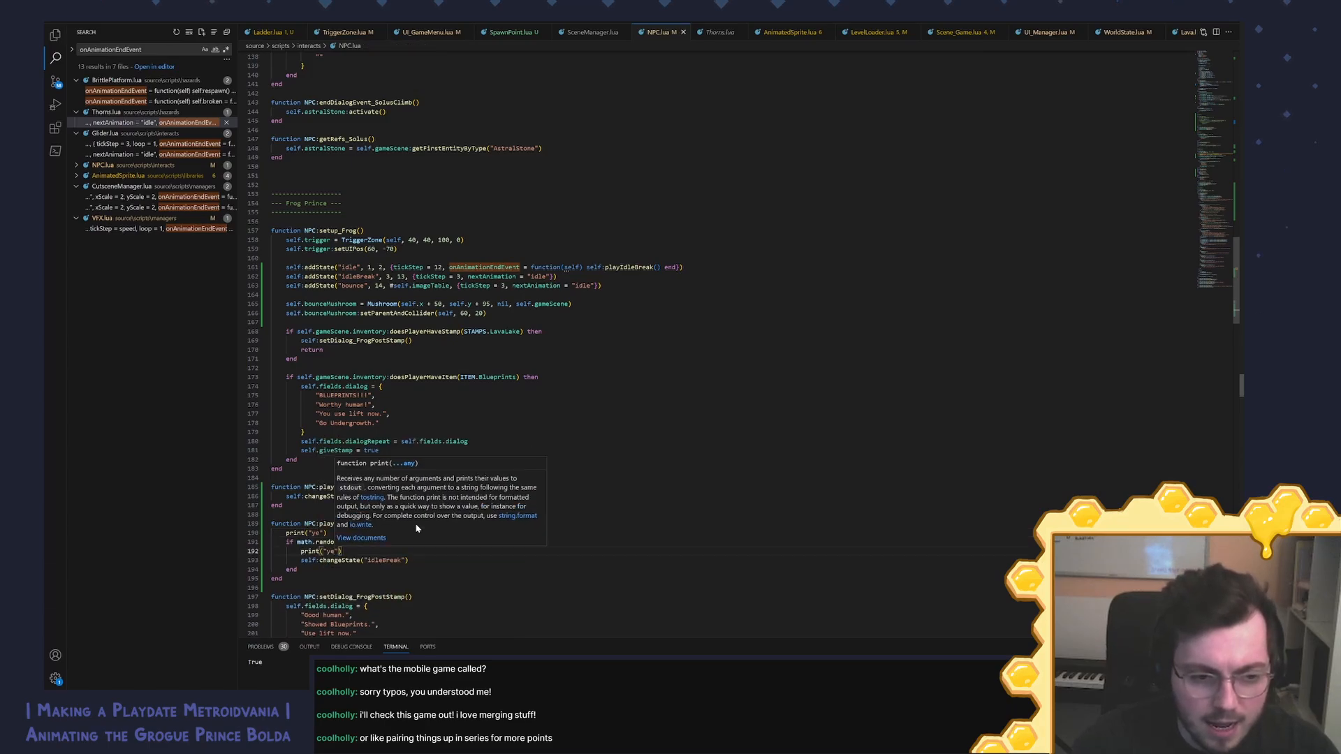
key("BackSpace")
key("BackSpace")
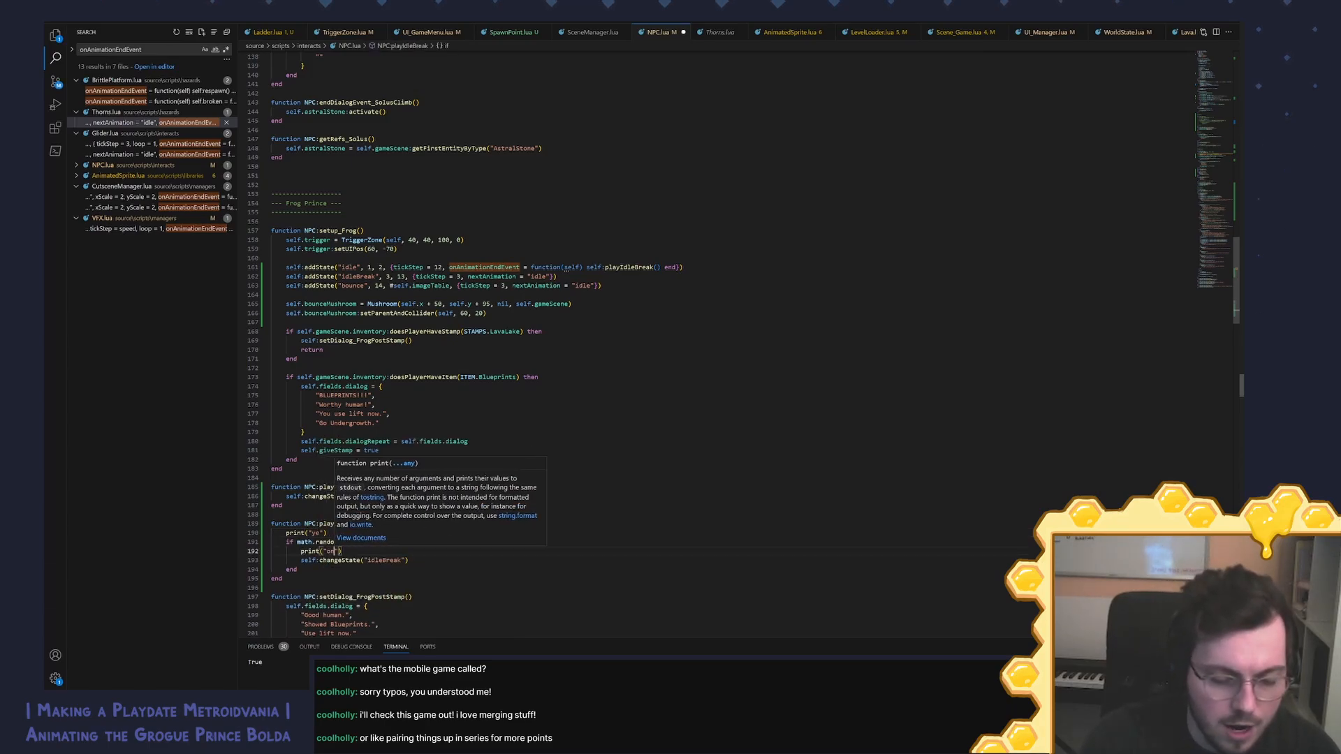
type("no")
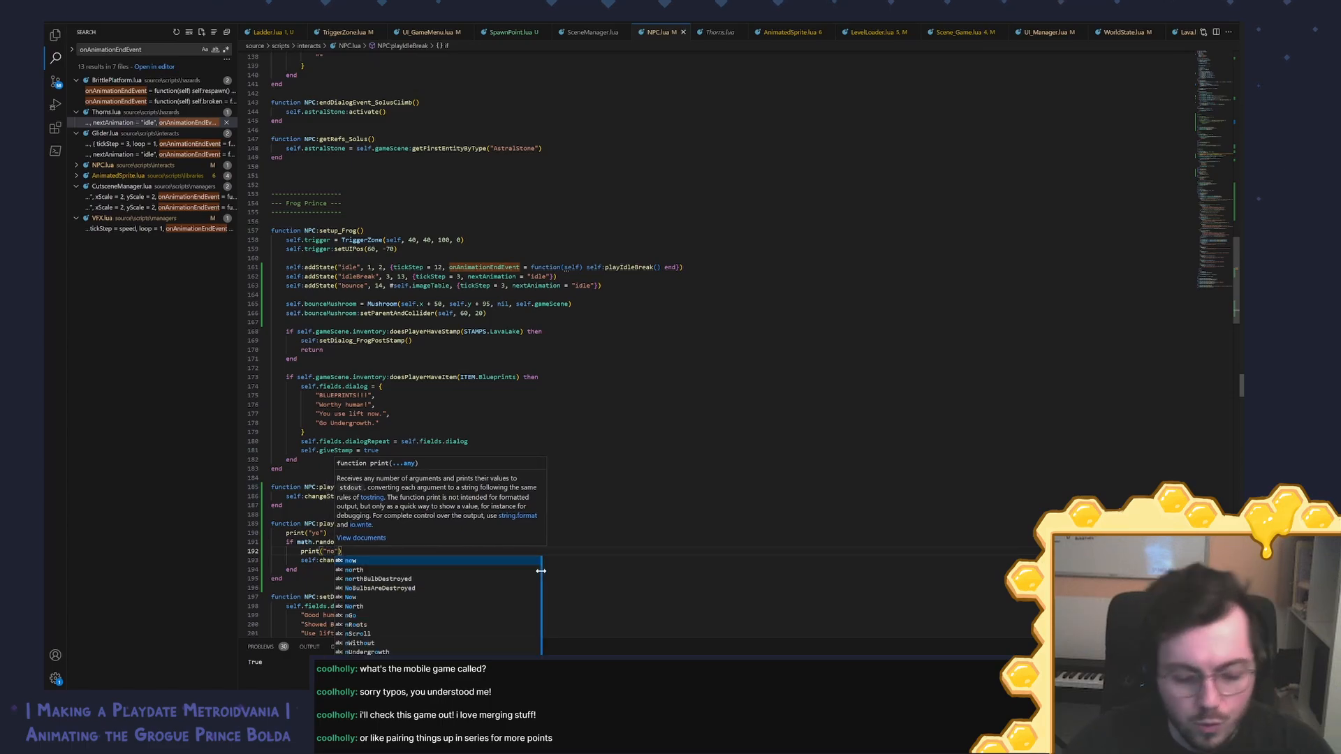
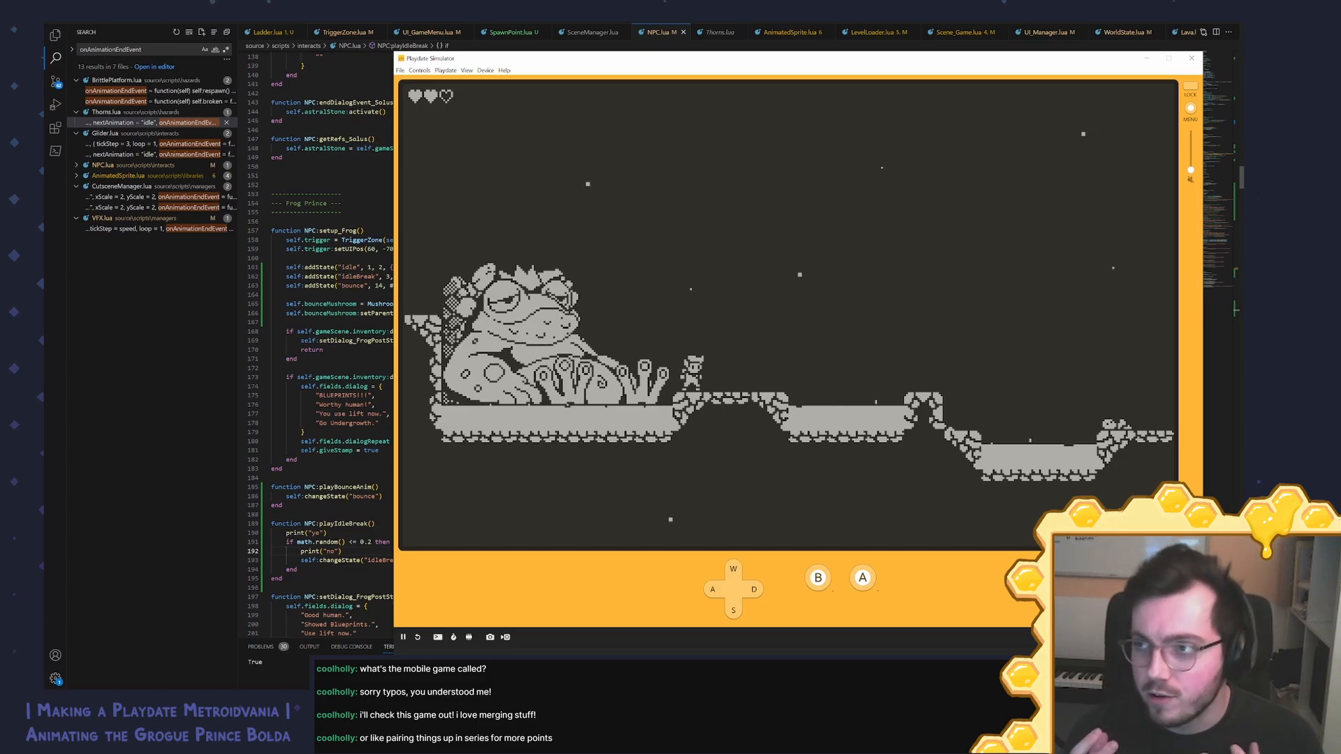
left_click(442, 638)
left_click(326, 75)
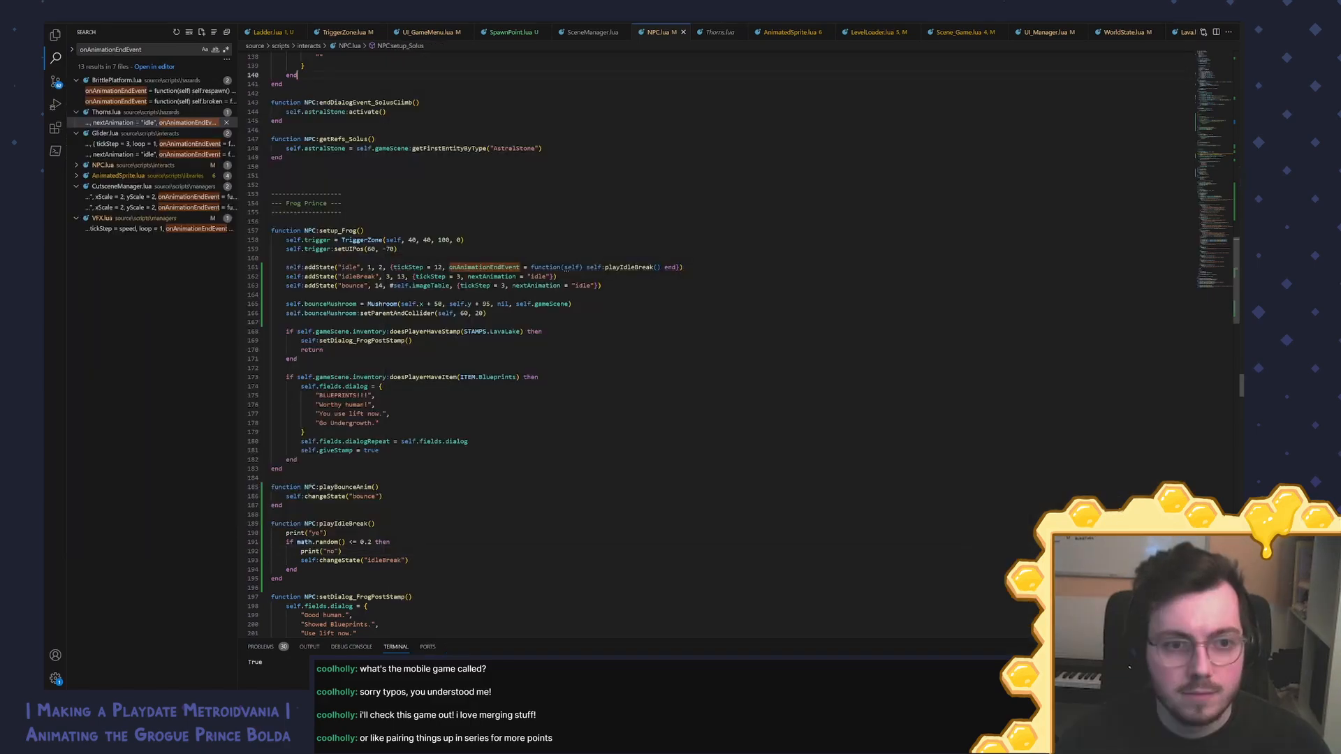
Step: Copy loop = 1 from the "die" state in Glider.lua into the frog's "idle" state options, after tickStep = 12
left_click(602, 286)
mouse_move(586, 267)
left_mouse_down()
mouse_move(677, 274)
mouse_move(565, 267)
left_mouse_up()
left_click(601, 286)
left_click(661, 268)
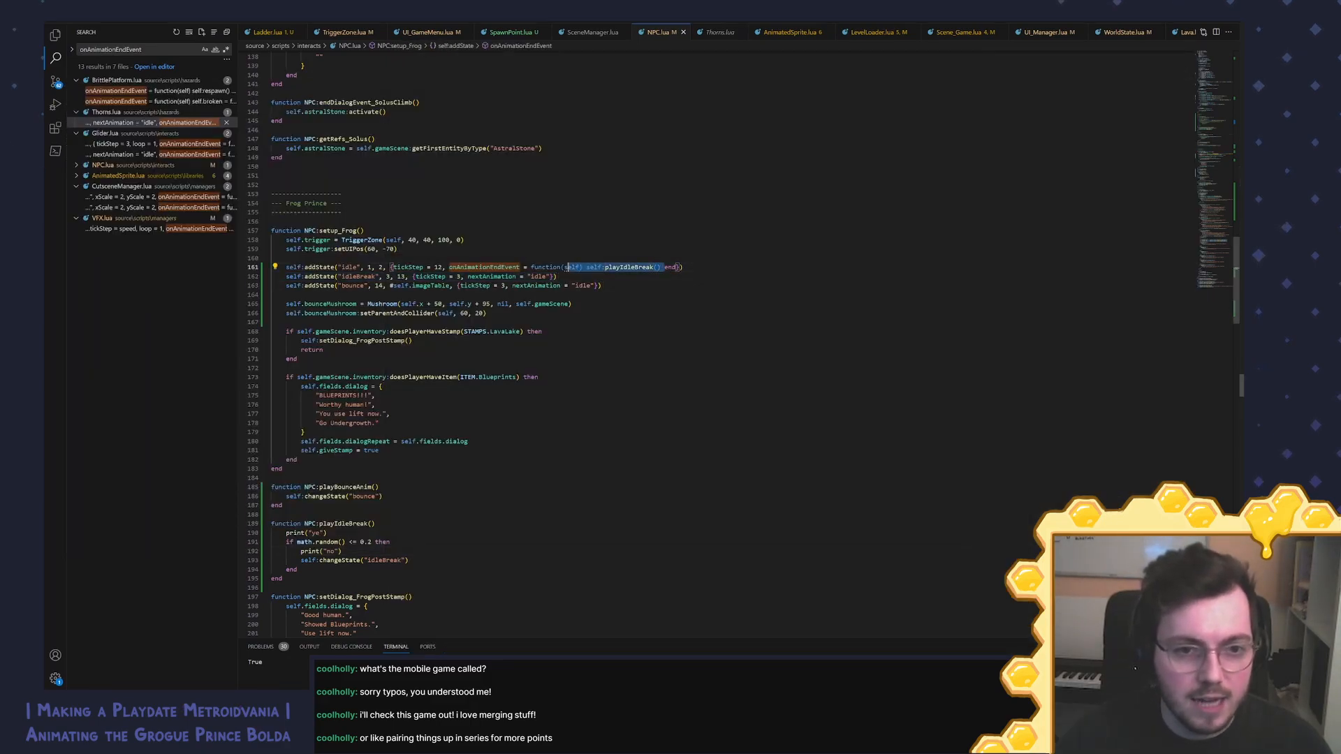
left_click(588, 267)
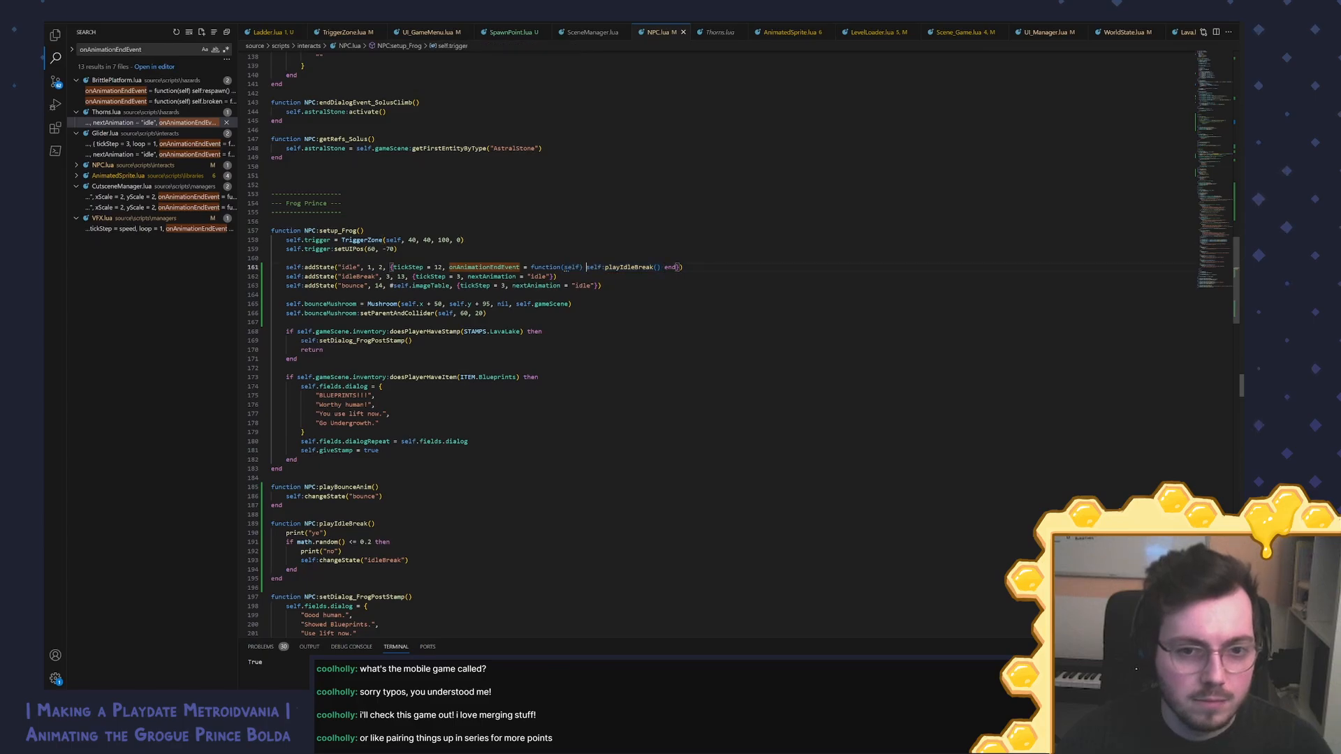
left_click(154, 144)
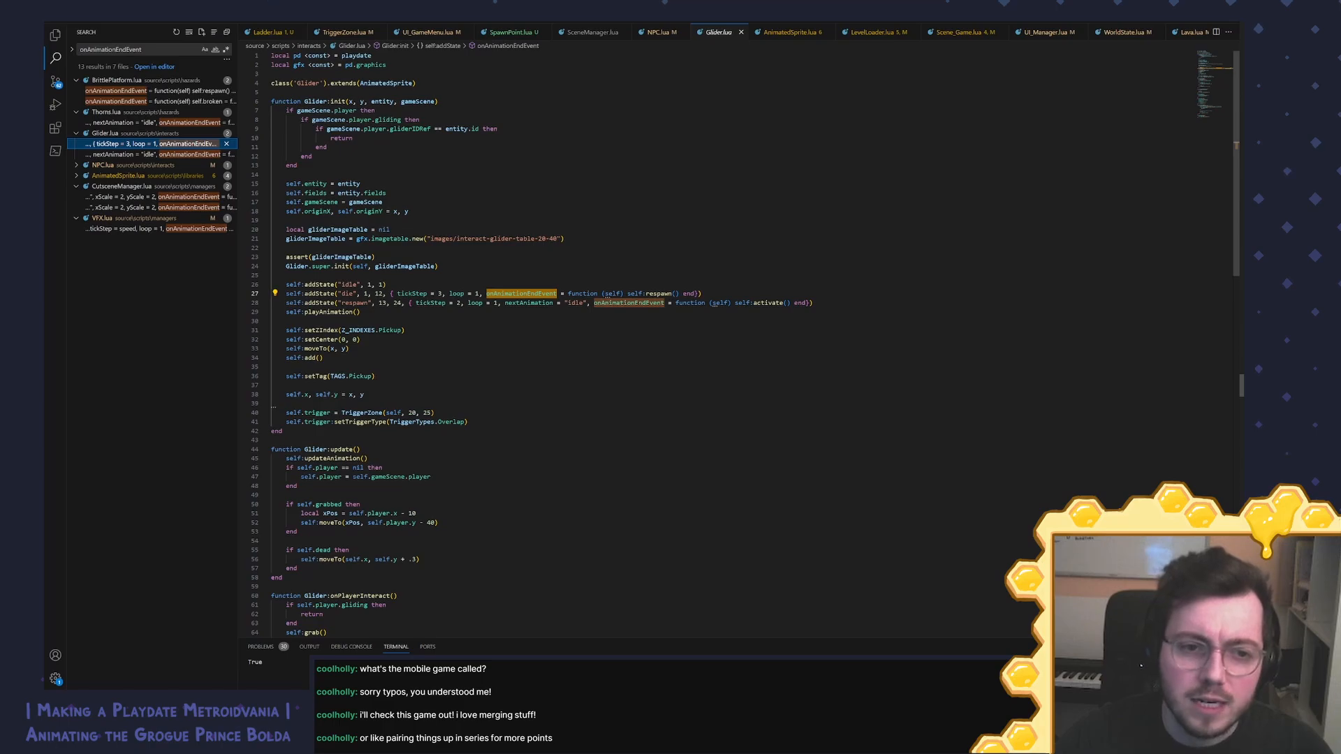
left_click_drag(482, 294, 452, 294)
key("ctrl+Tab")
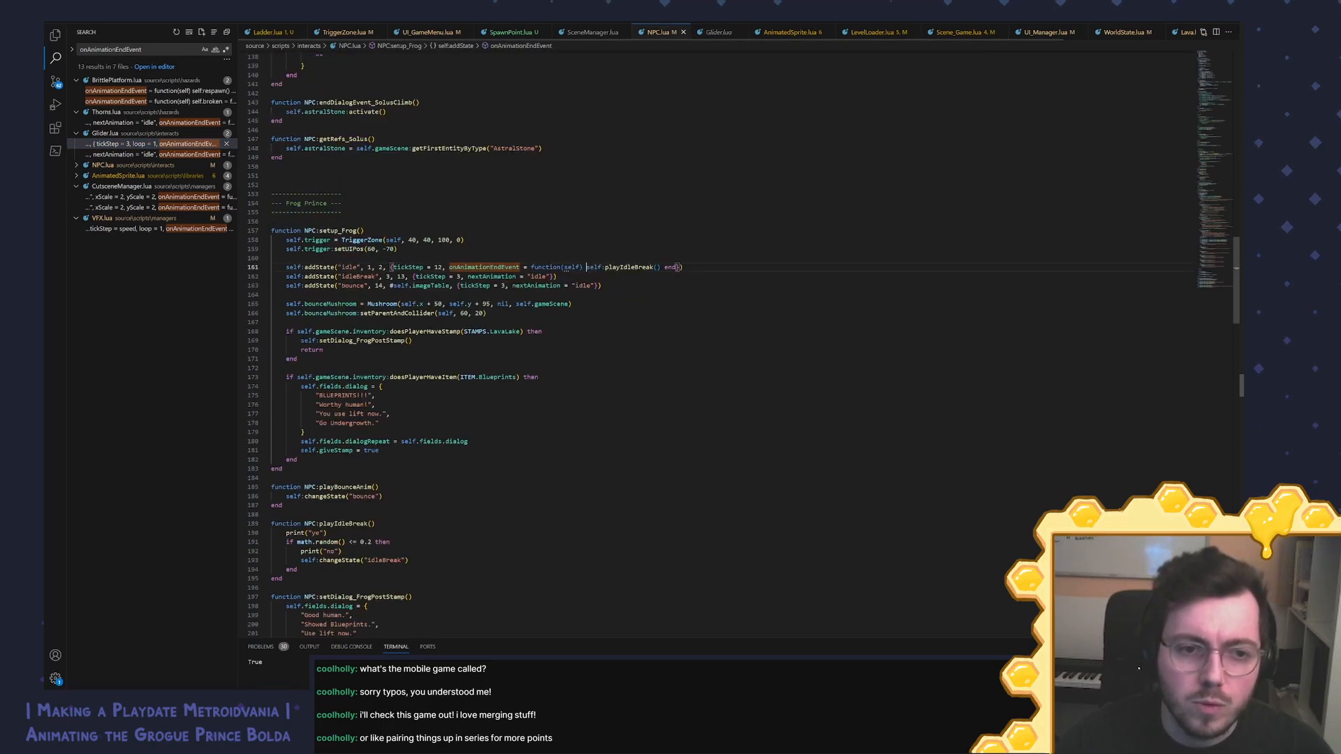
type("loop = 1,")
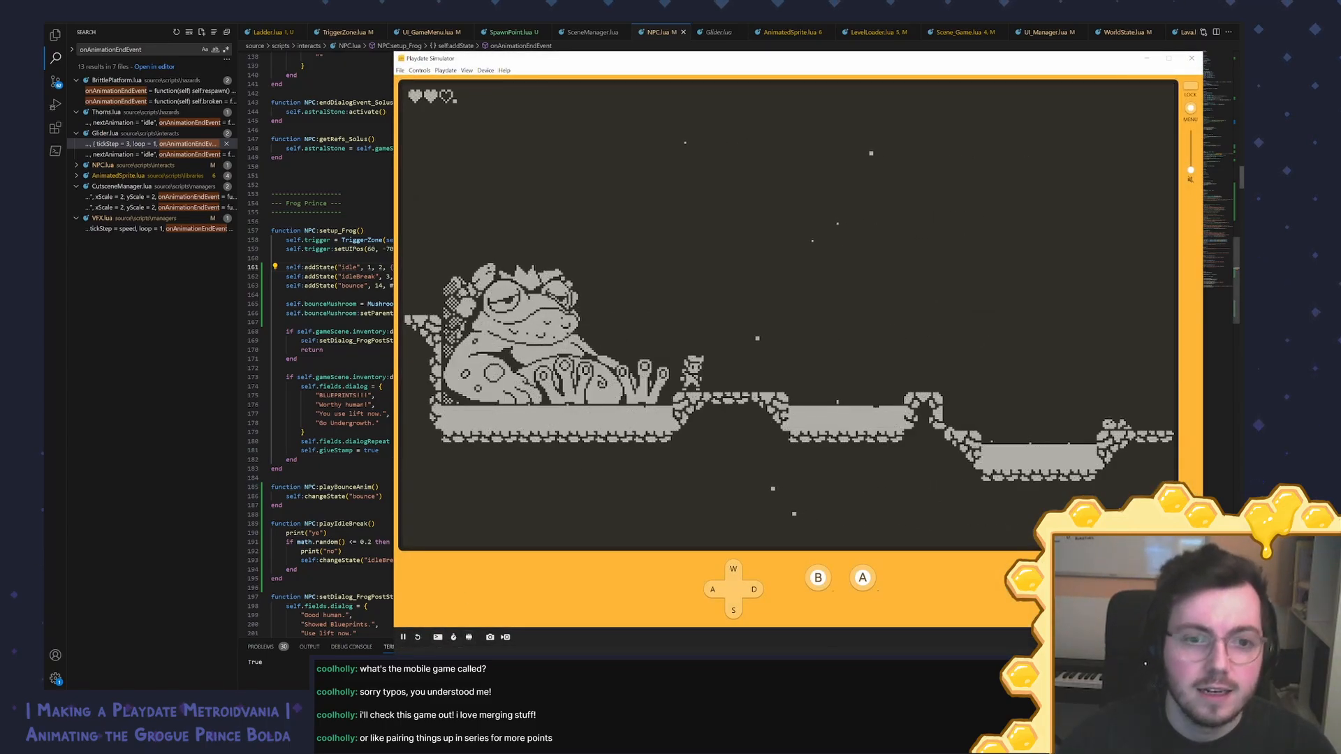
Step: Return from the simulator to NPC.lua and delete the print("ye") line from playIdleBreak
left_click(357, 304)
scroll(719, 342, "down", 3)
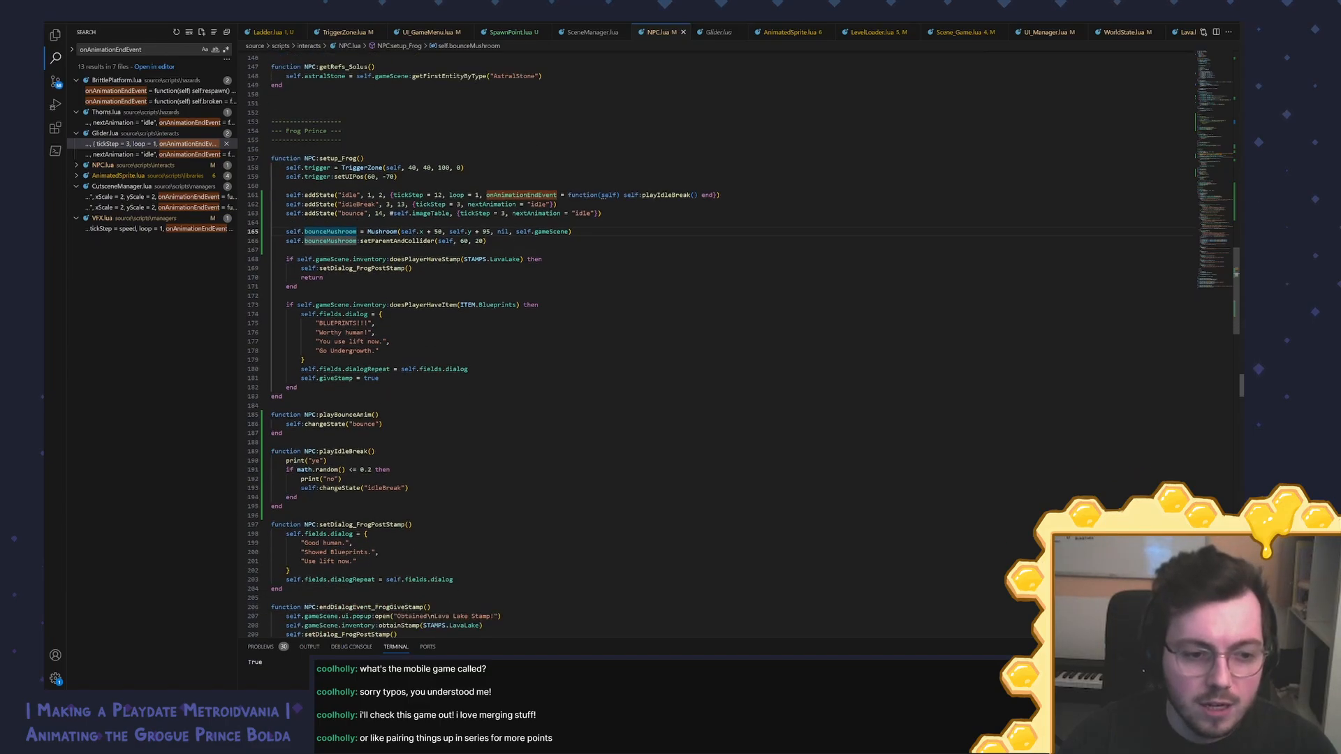
left_click_drag(327, 461, 377, 452)
key("BackSpace")
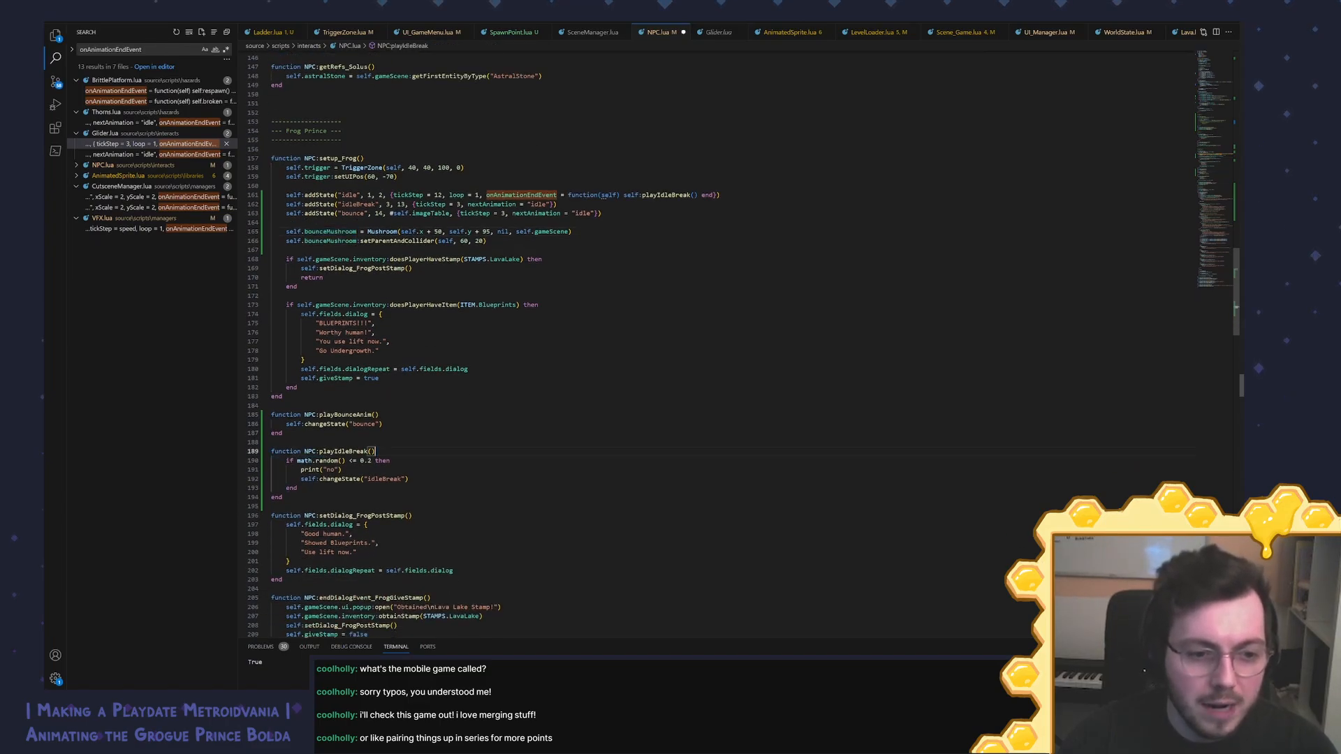
Step: Add an else branch to playIdleBreak's random check that calls self:changeState("idle")
left_click(410, 480)
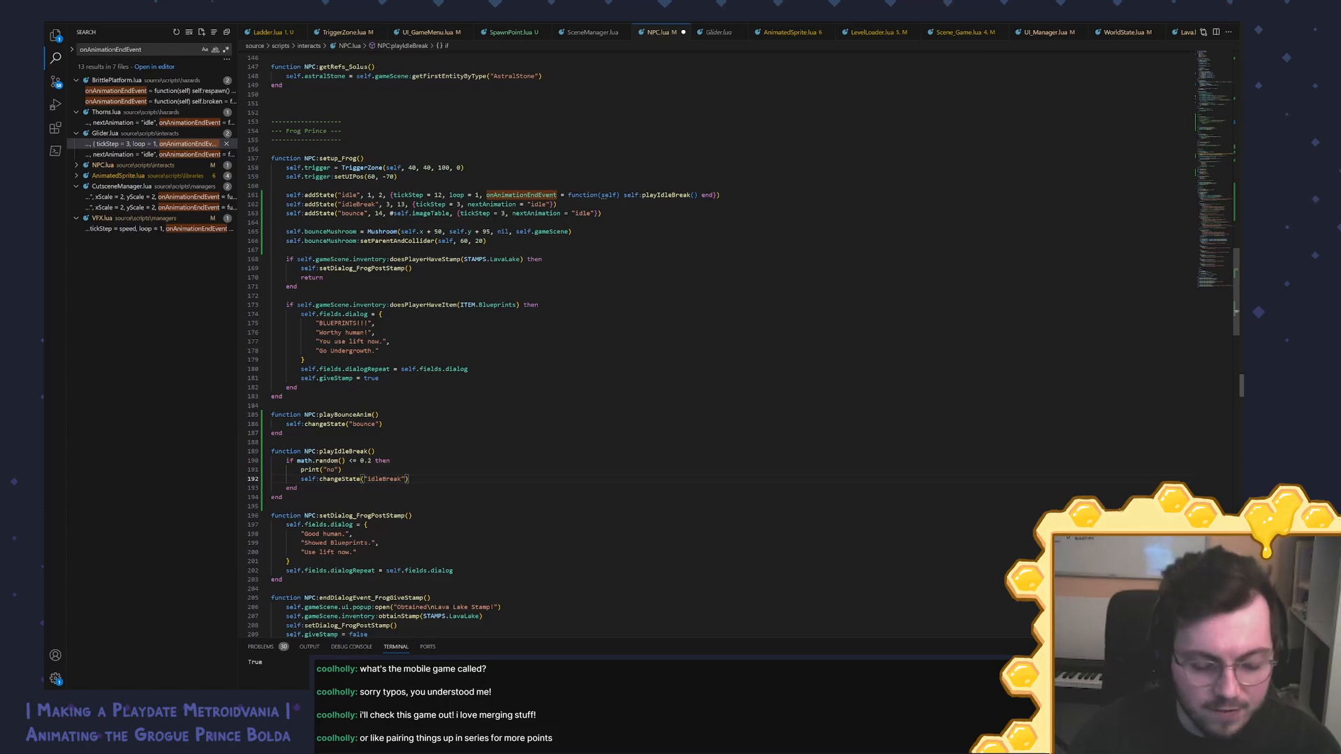
key("Return")
type("else")
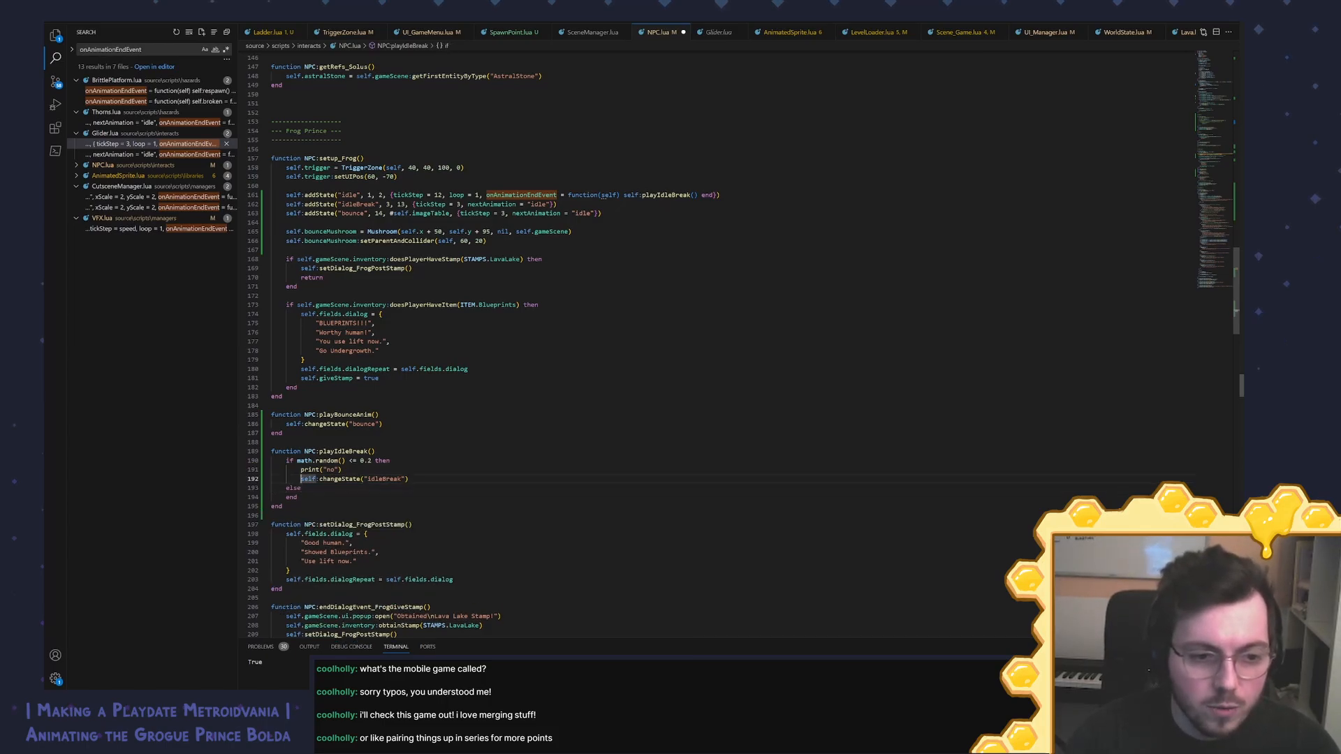
key("Return")
type("self:changeState(\"idleBreak\")")
double_click(384, 498)
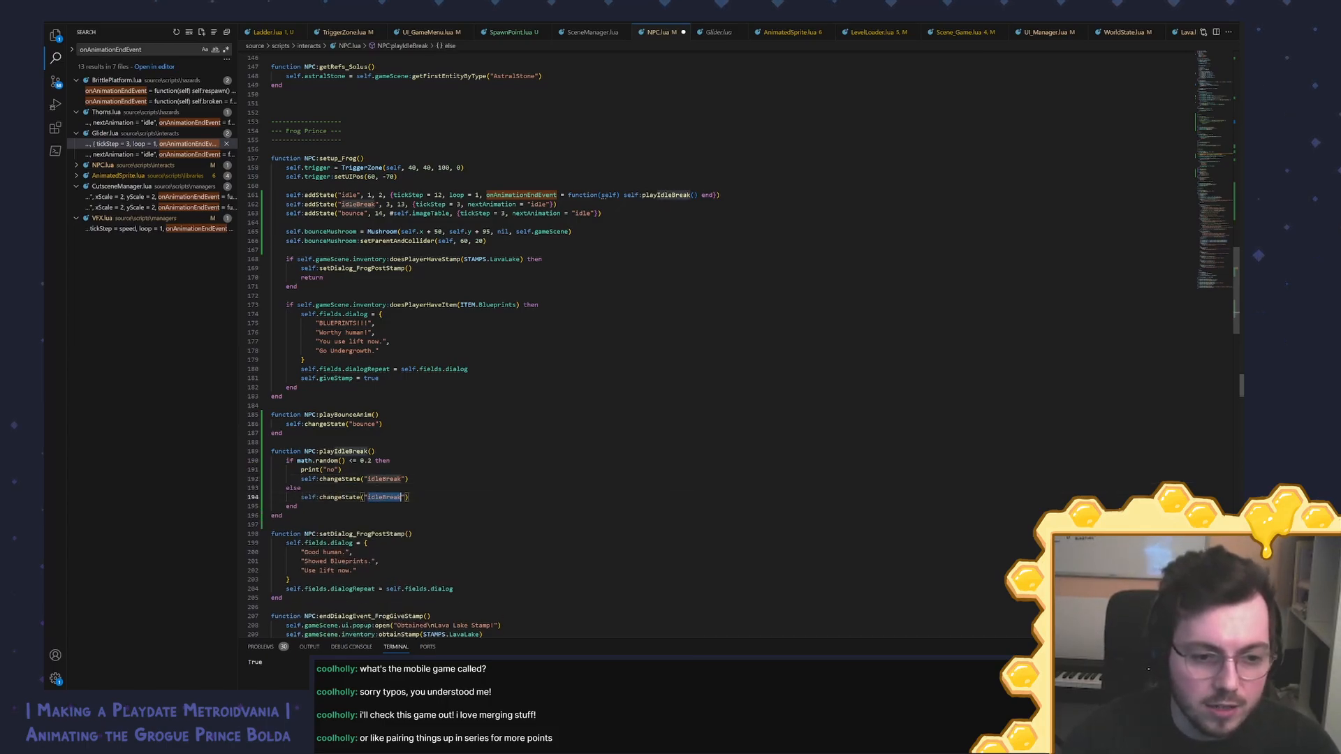
type("idle")
key("Escape")
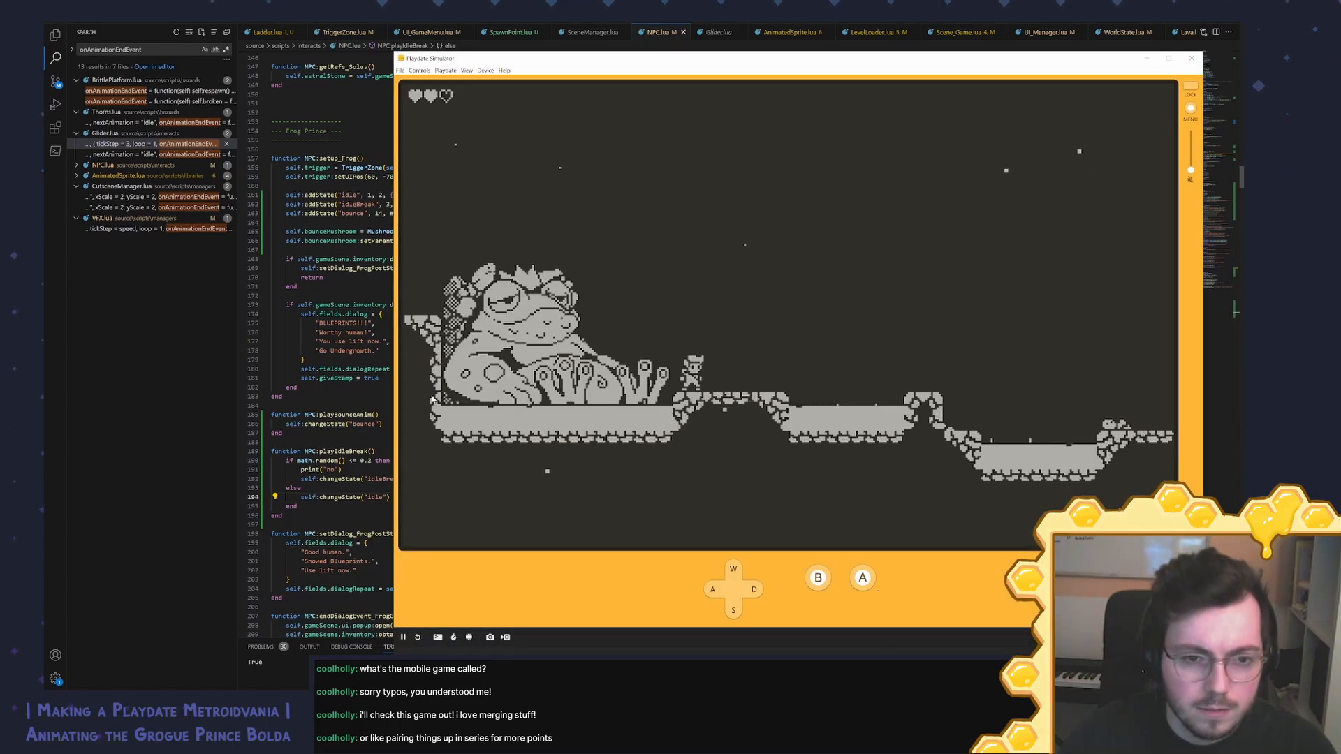
Step: Return to NPC.lua and delete the print("no") line from playIdleBreak's if block
left_click(355, 433)
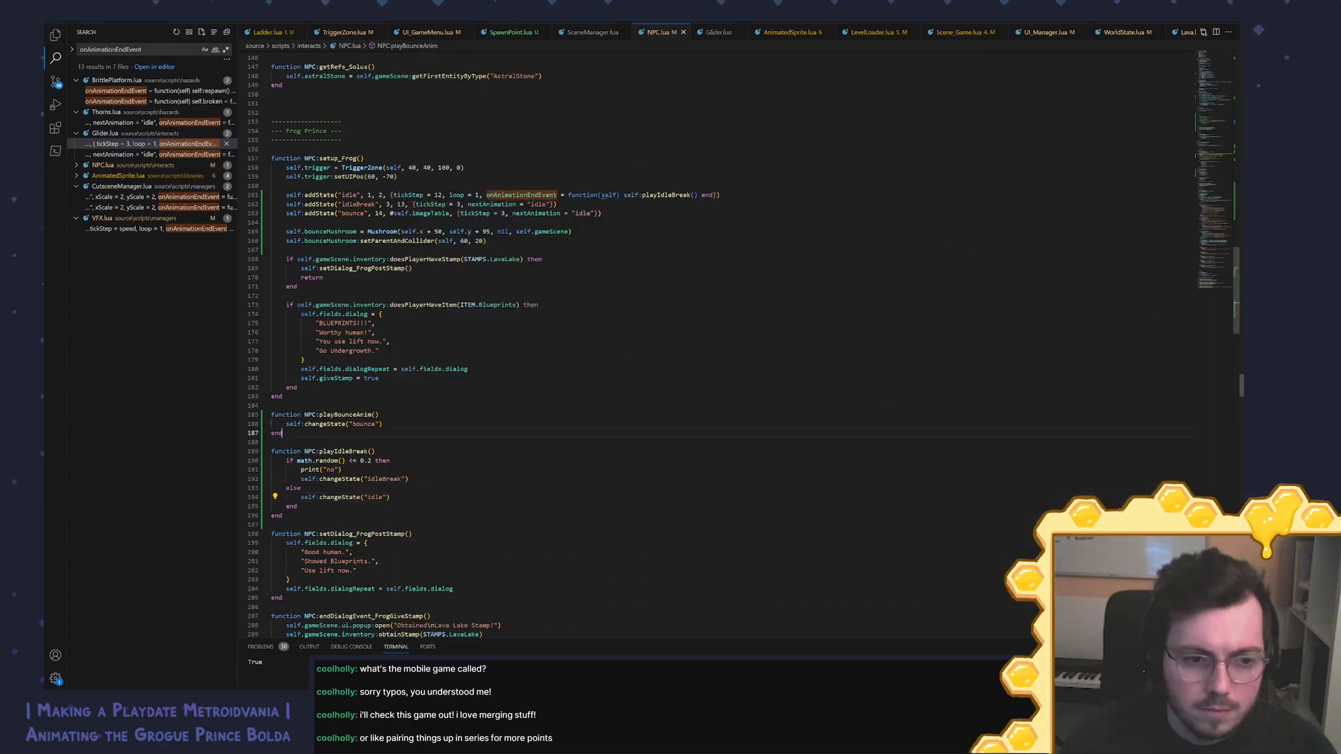
left_click_drag(384, 470, 395, 460)
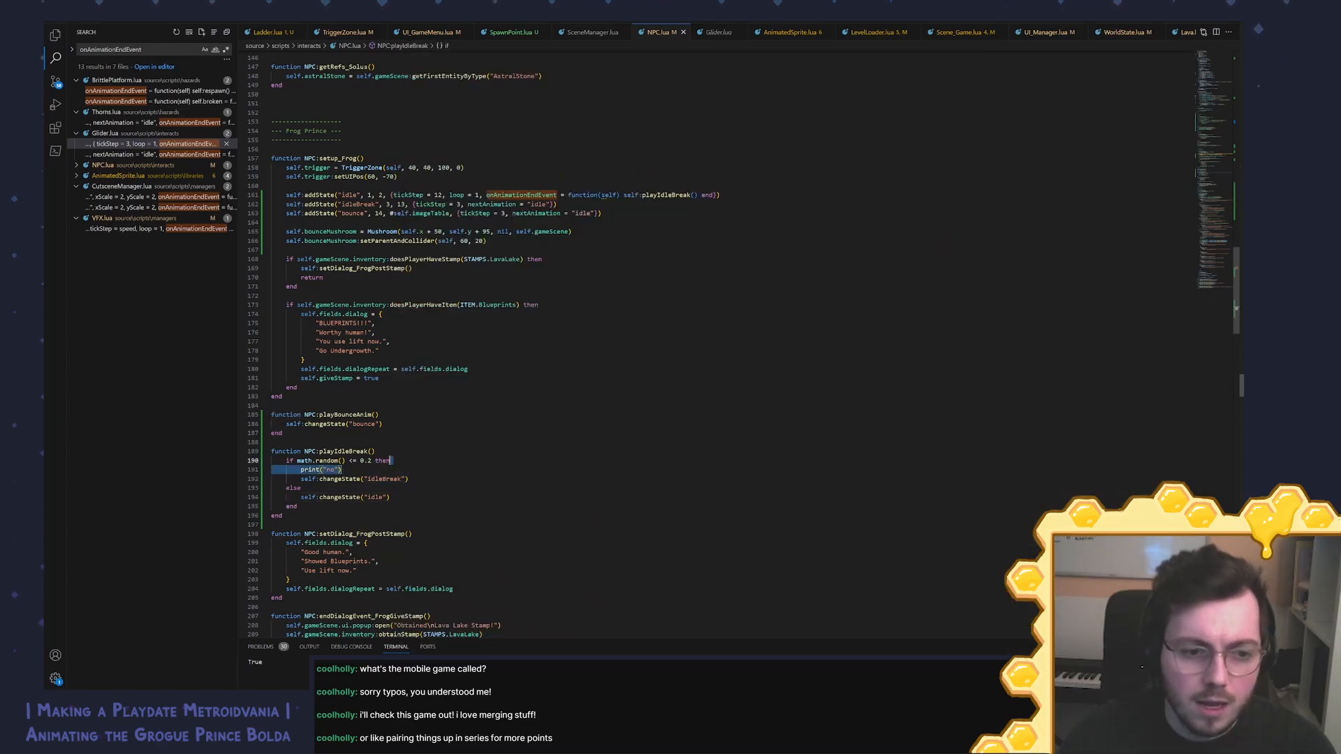
key("BackSpace")
Step: Replace the changeState call in playIdleBreak's else branch with self:playAnimation() and save NPC.lua
left_click(429, 488)
double_click(341, 488)
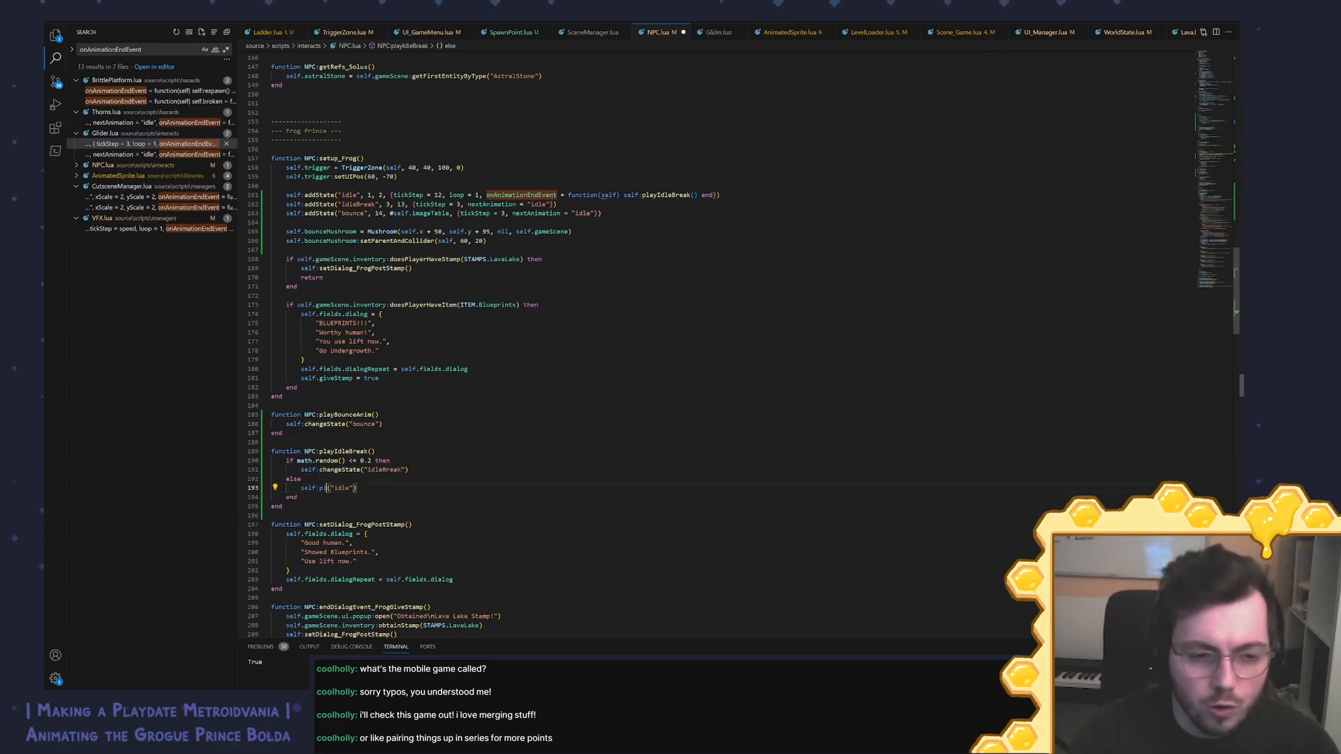
left_click_drag(399, 489, 320, 489)
type("pla")
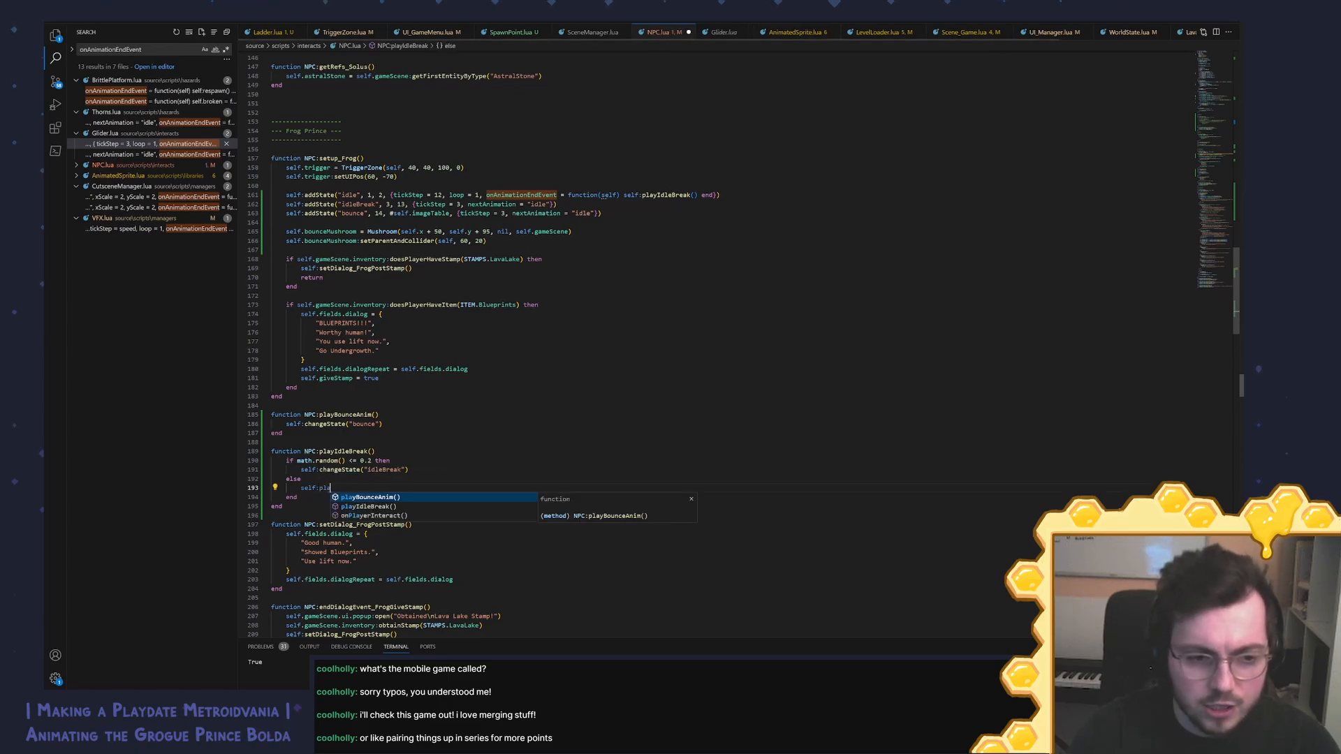
type("yani")
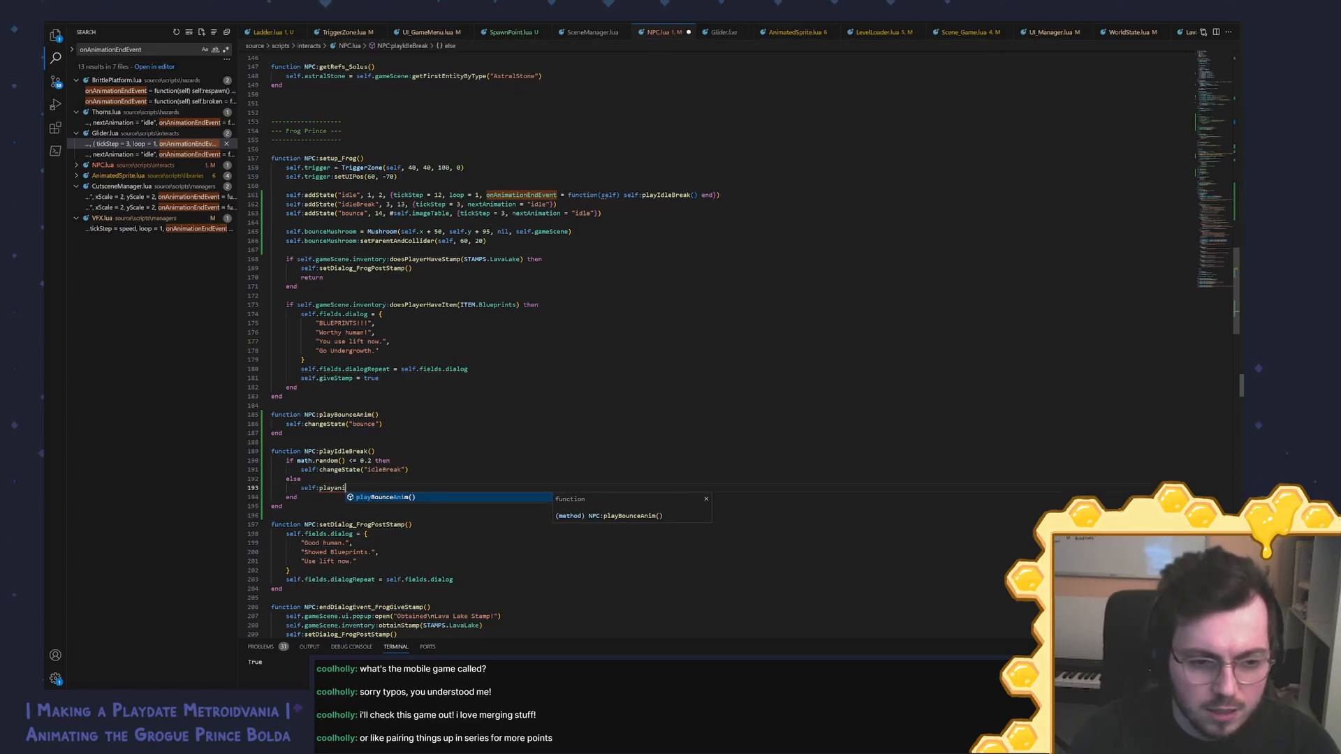
key("BackSpace")
key("BackSpace")
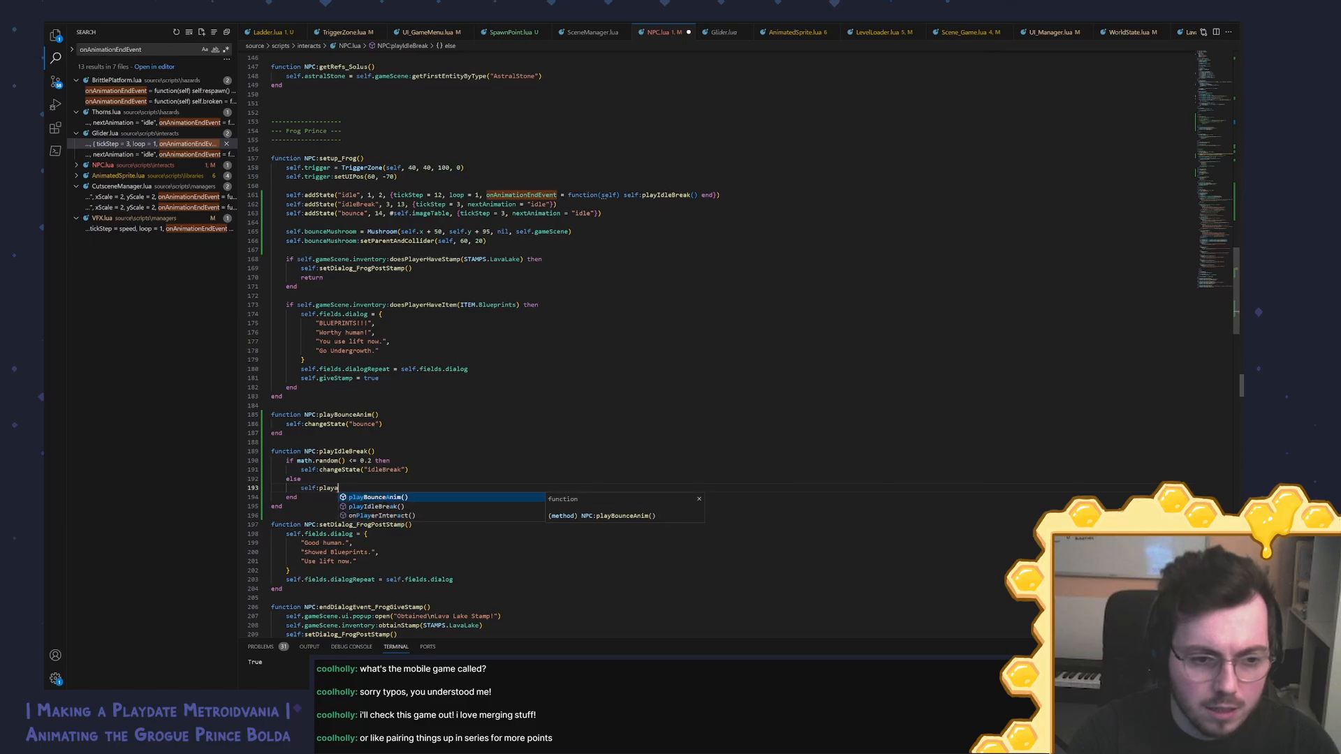
key("BackSpace")
type("Anima")
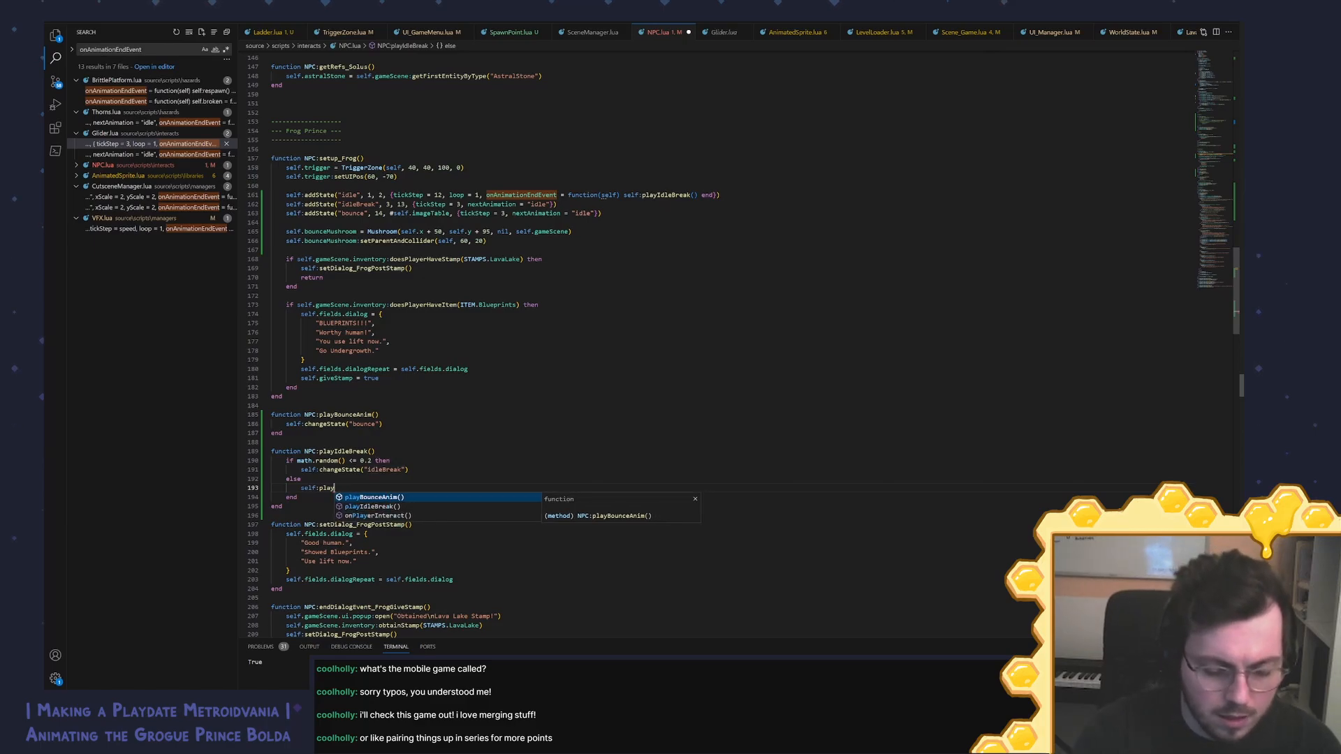
type("tion(")
key("ctrl+s")
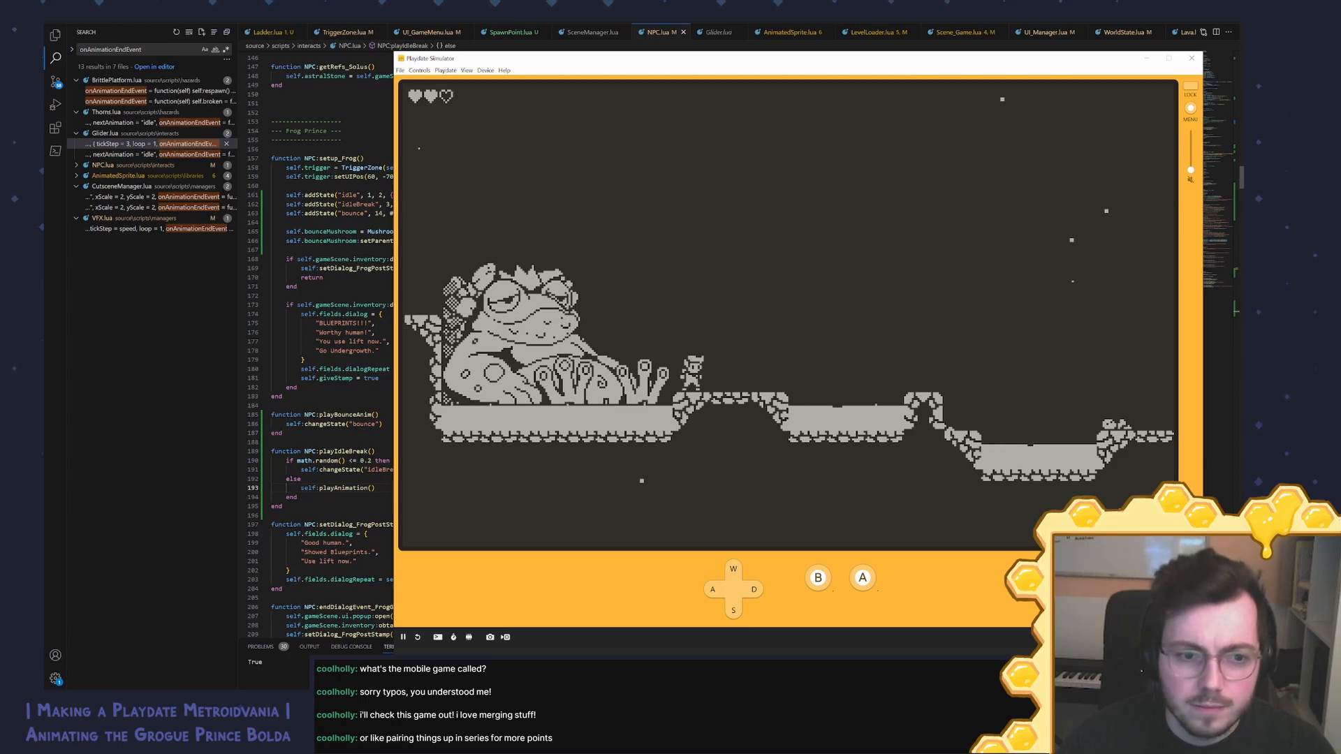
Step: Search AnimatedSprite.lua for "res", examine its playAnimation function and default state settings, and close the file
left_click(310, 451)
double_click(345, 488)
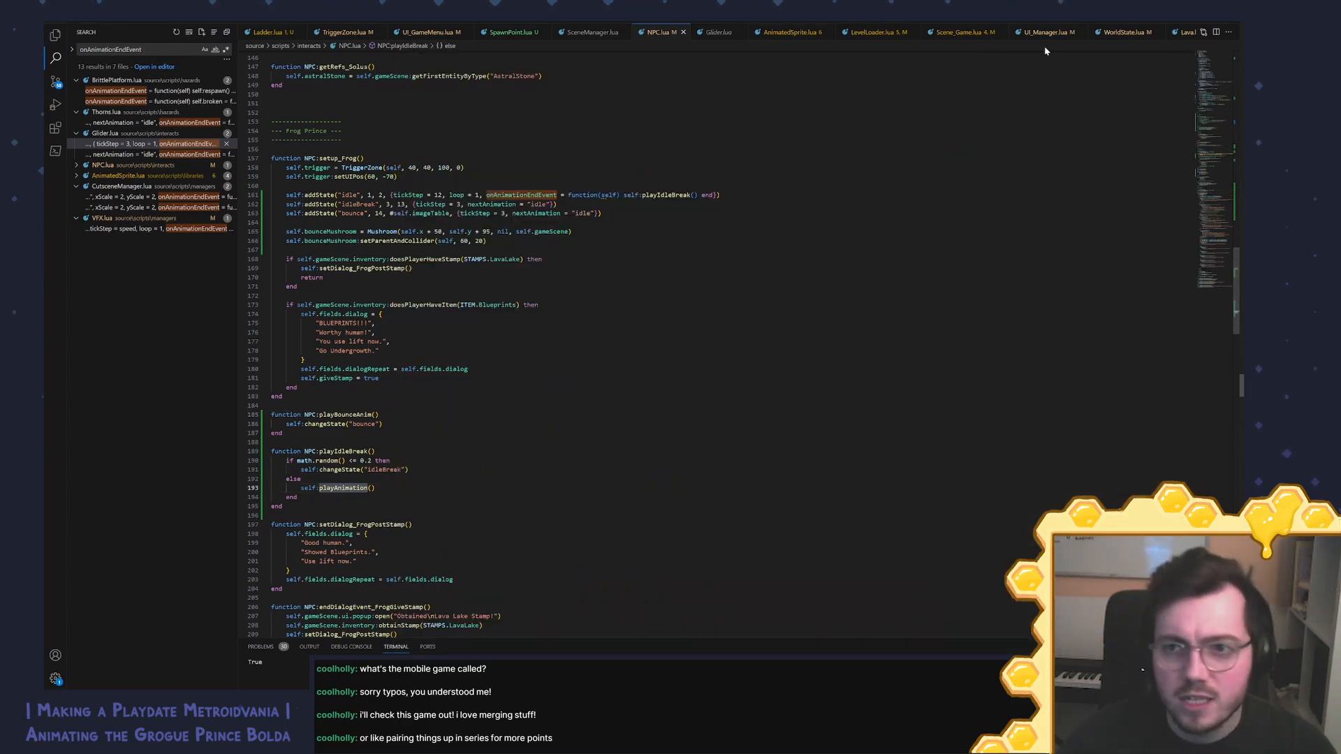
left_click(787, 32)
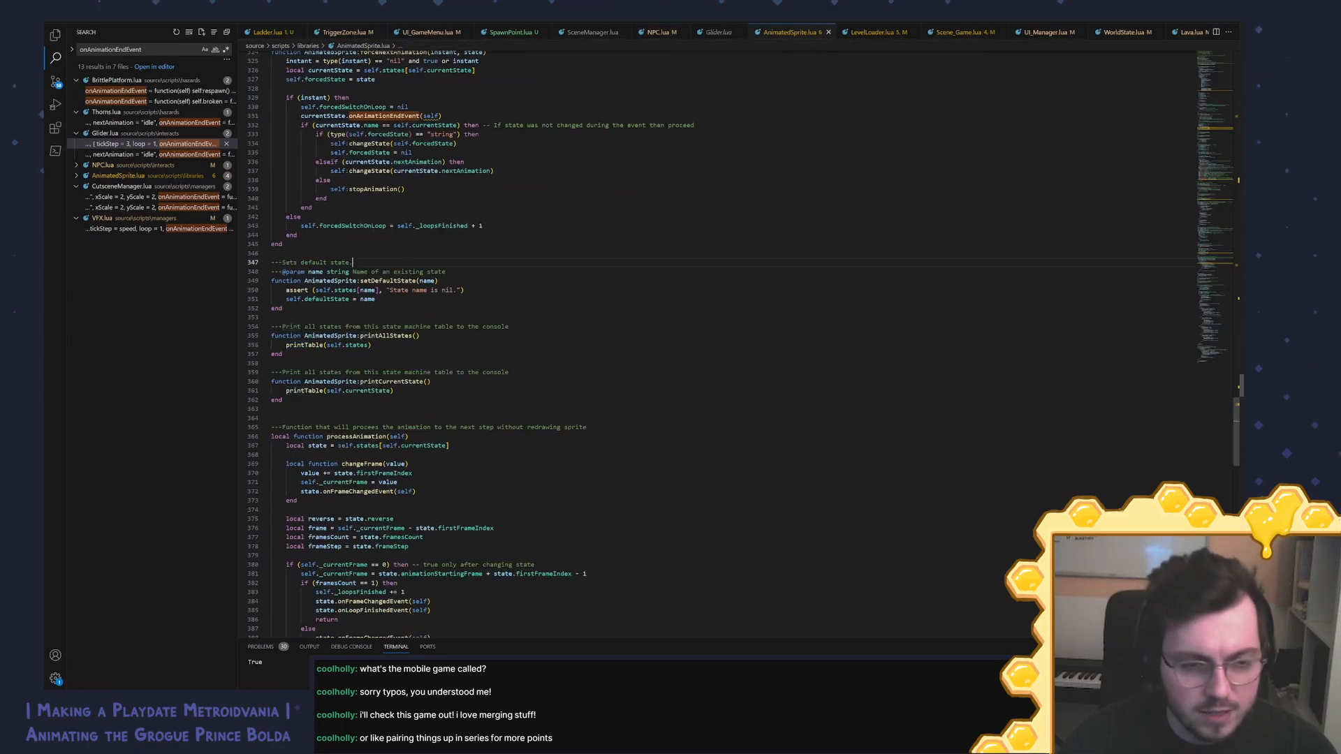
key("ctrl+f")
type("rest")
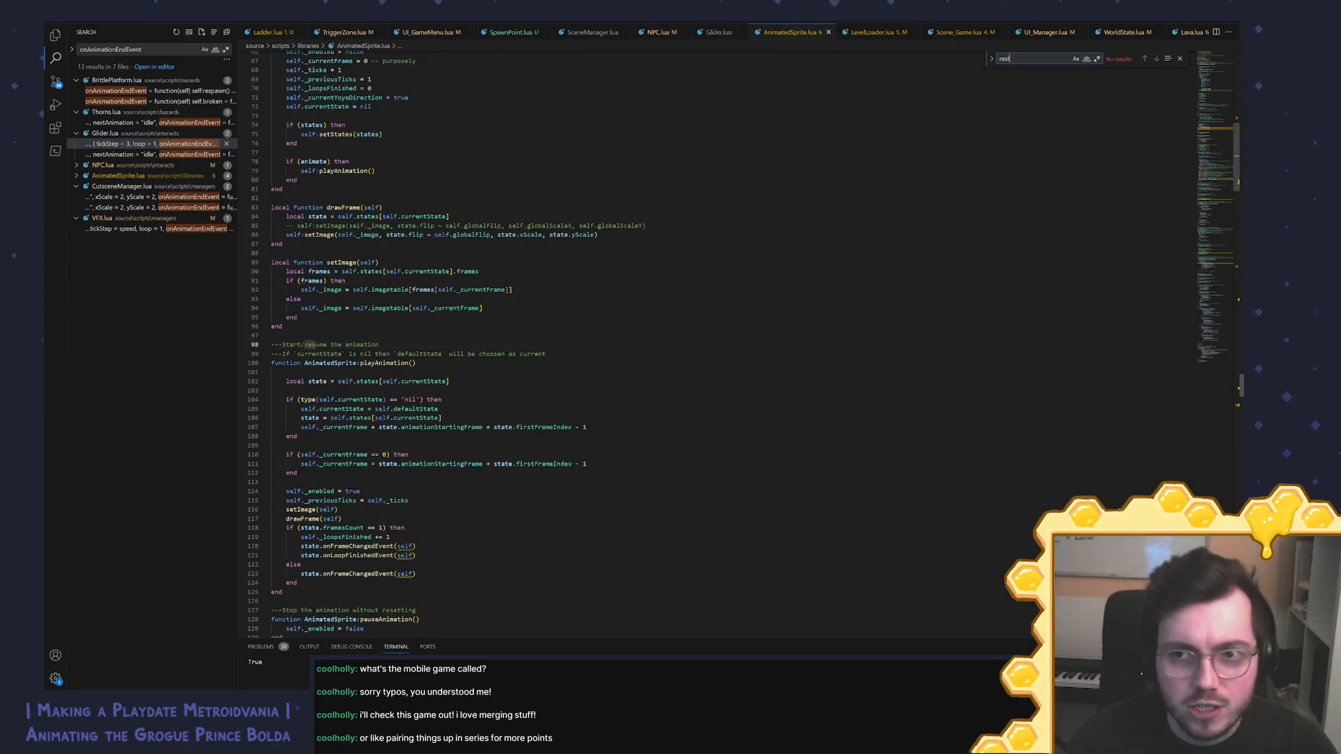
key("BackSpace")
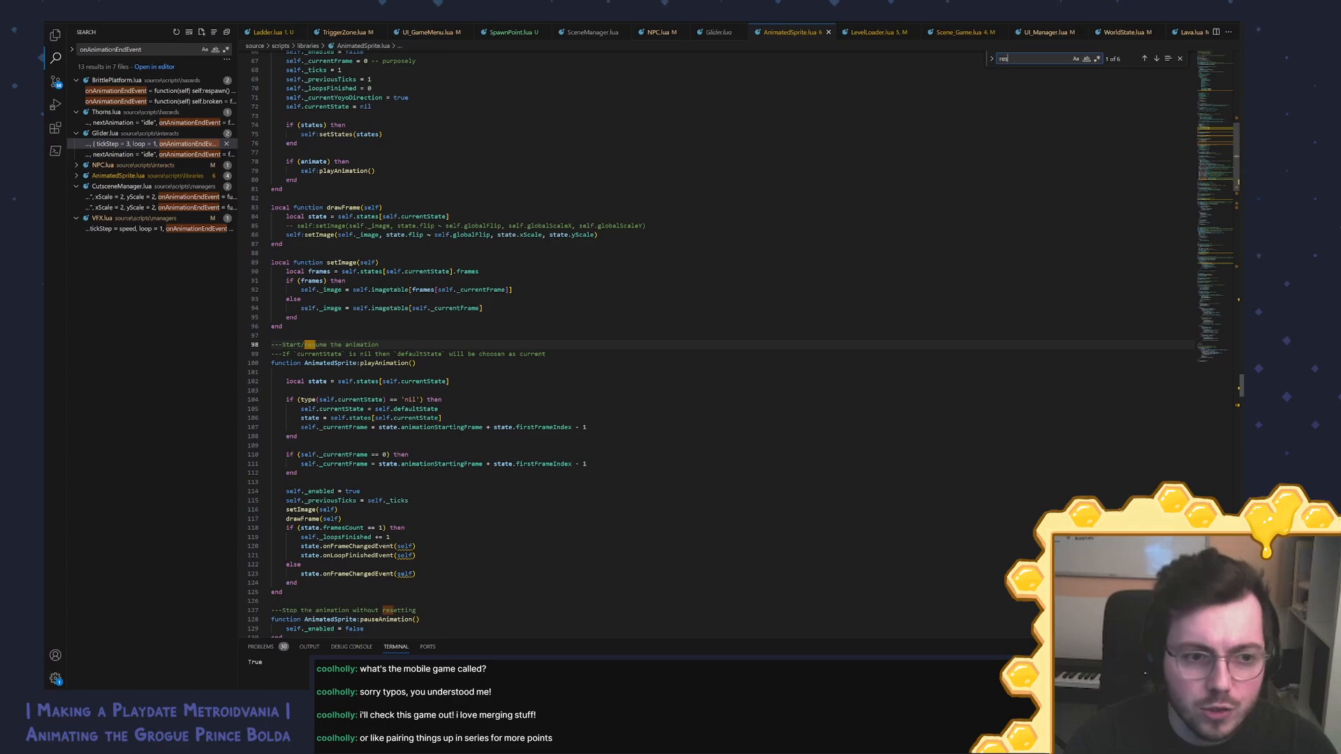
key("BackSpace")
type("pl")
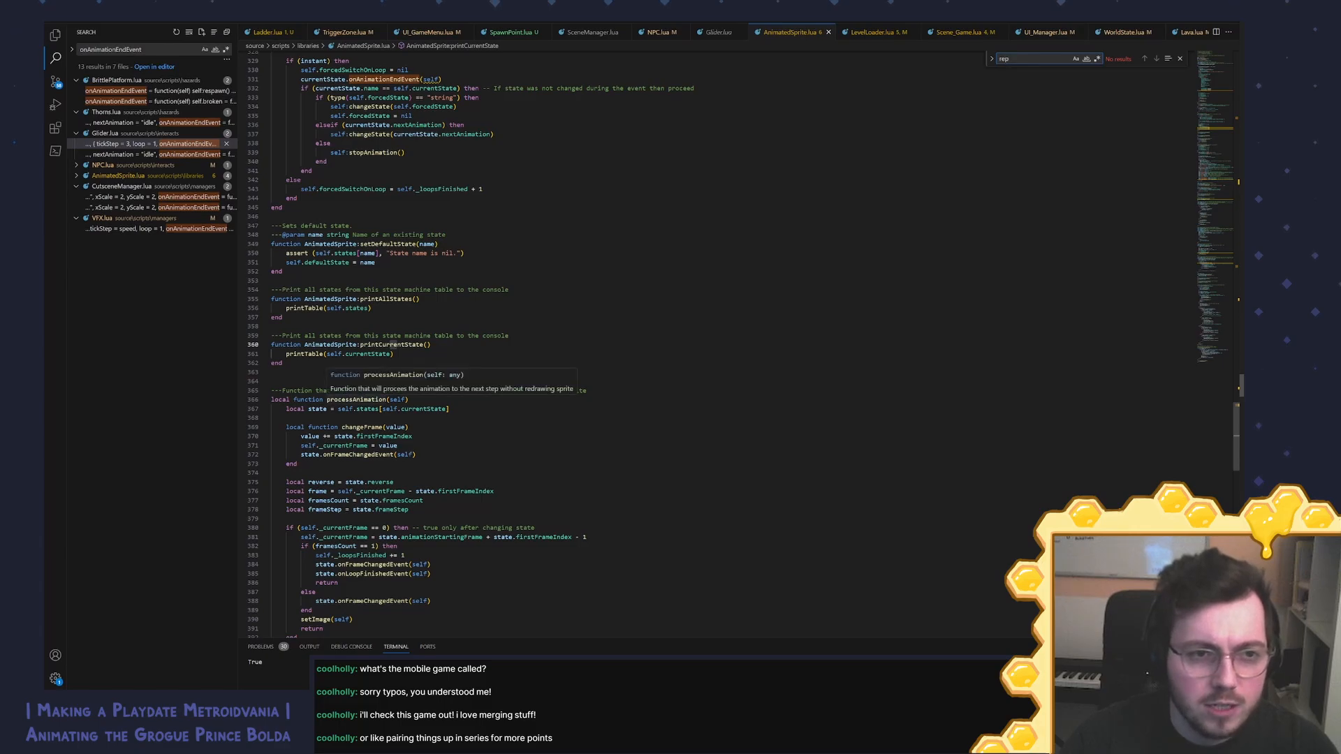
key("BackSpace")
type("s")
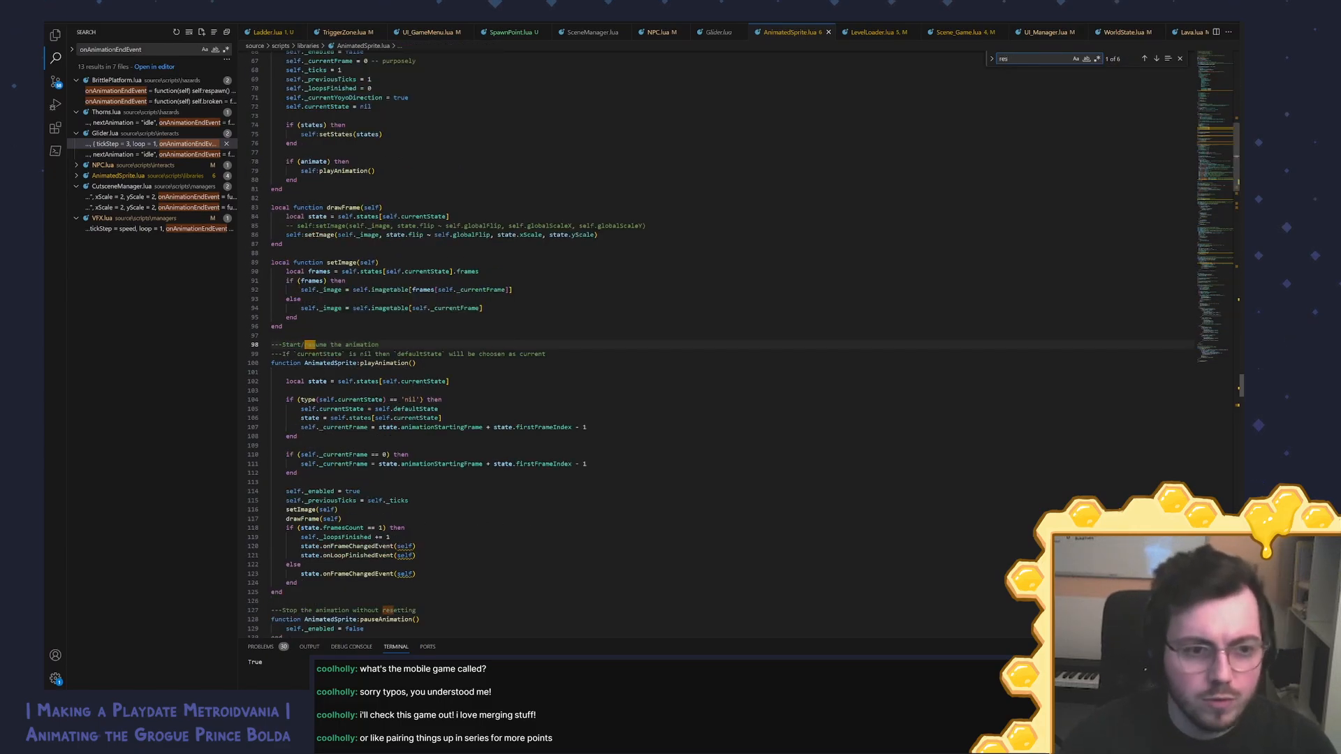
double_click(384, 363)
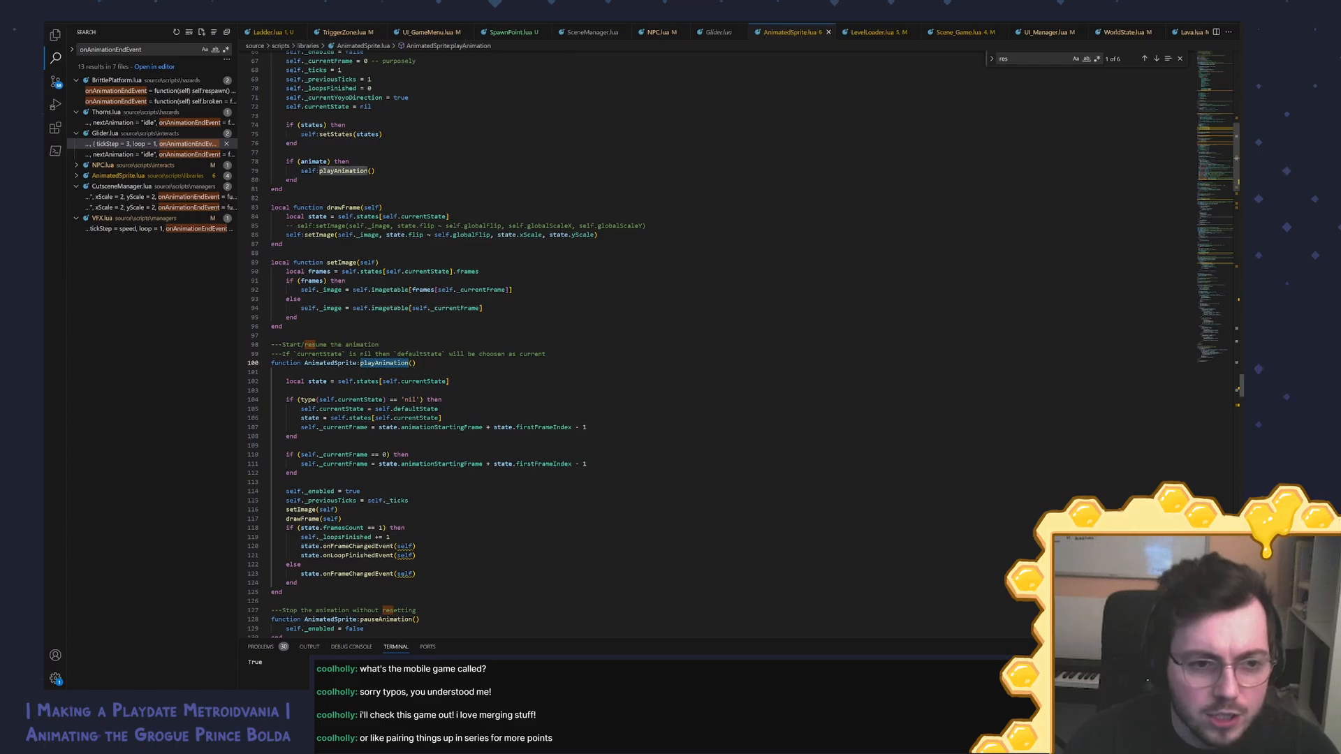
scroll(447, 342, "up", 10)
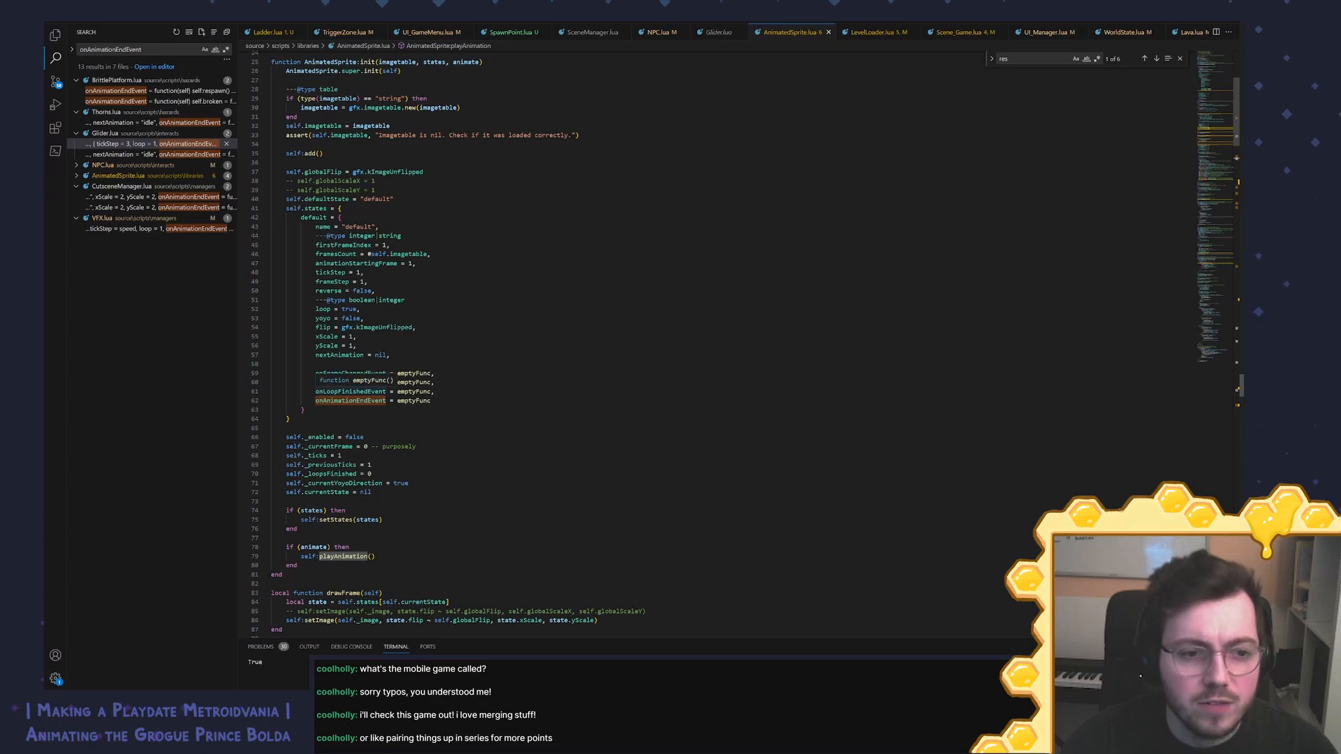
middle_click(796, 33)
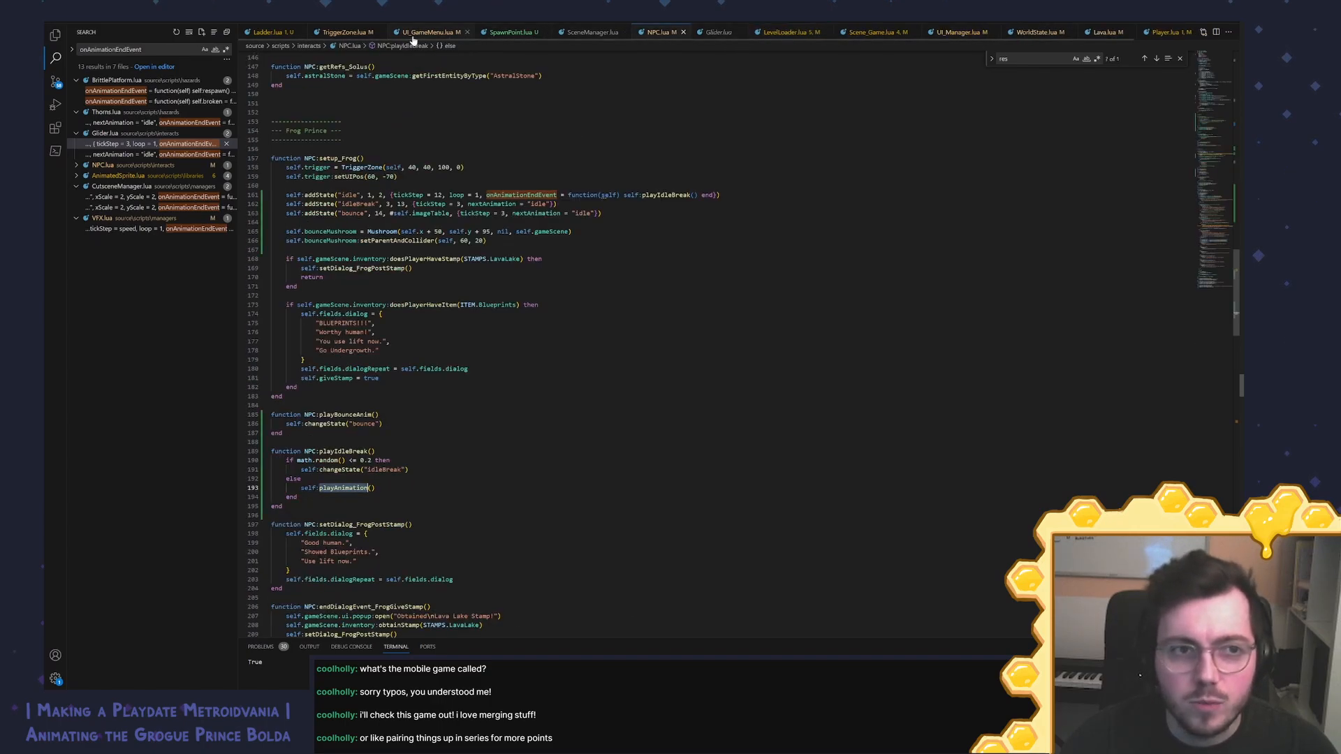
left_click(340, 34)
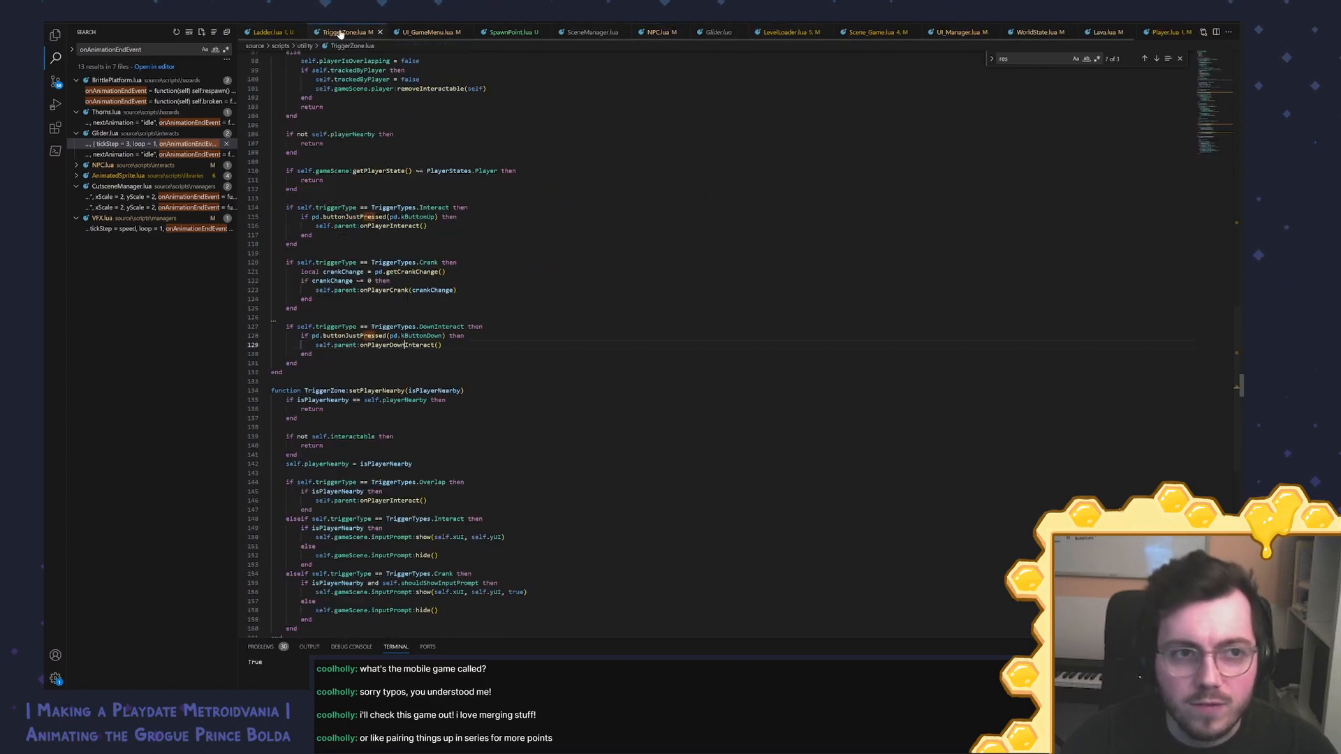
left_click(280, 35)
left_click(654, 34)
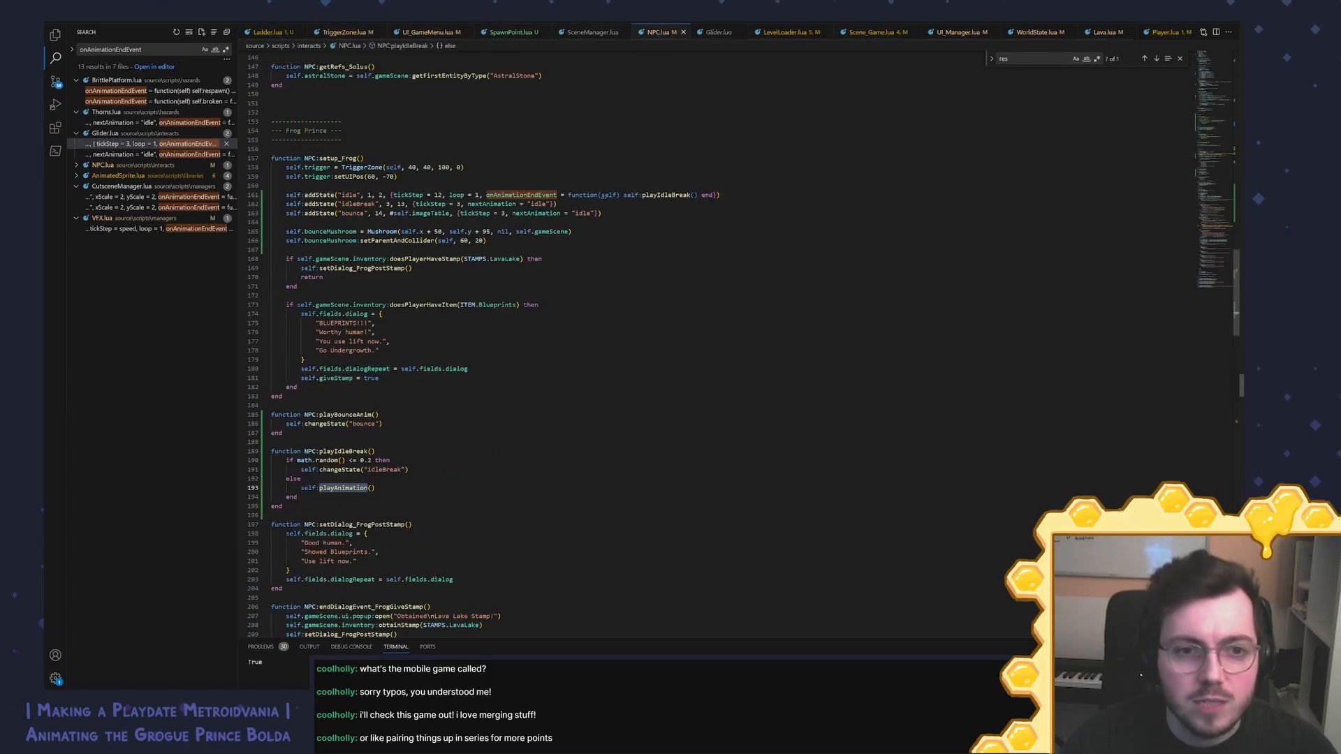
Step: In setup_Frog's idle state, rename the onAnimationEndEvent callback to onLoopEndEvent and delete the loop = 1 setting
left_click(487, 196)
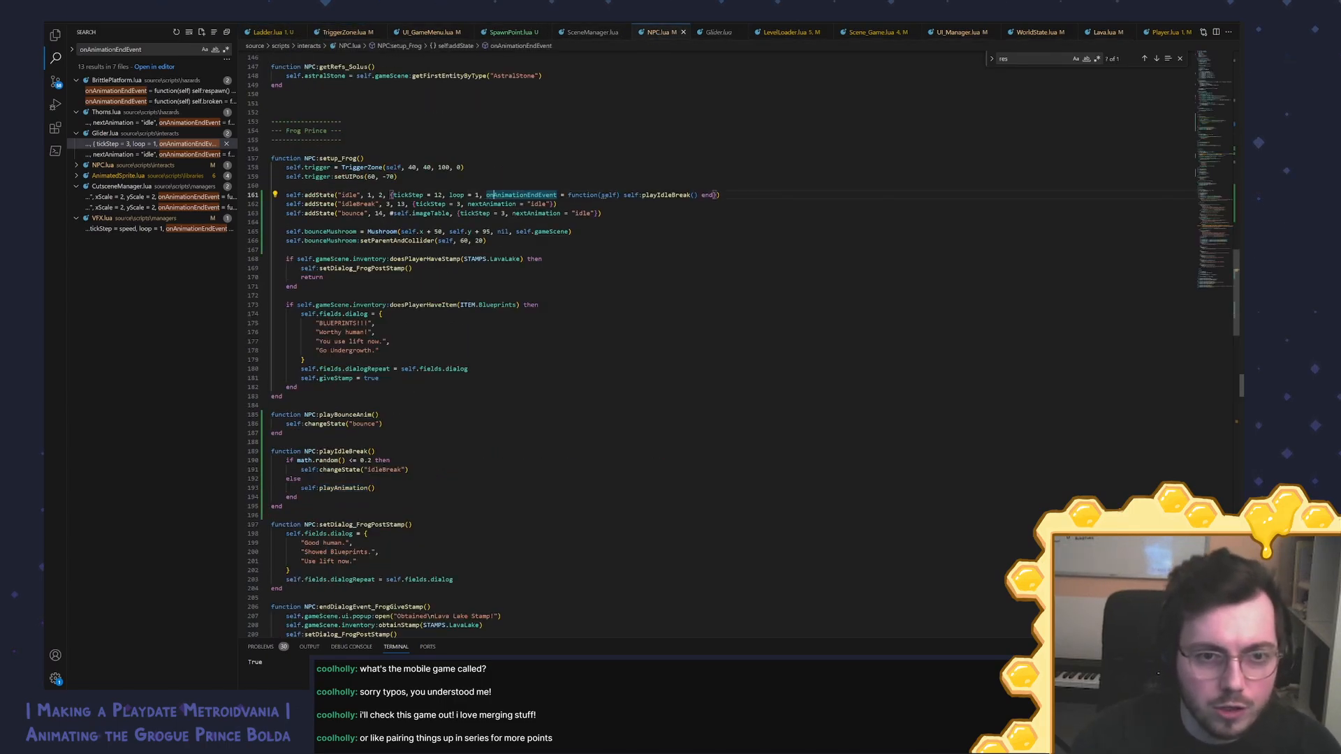
left_click_drag(494, 196, 519, 195)
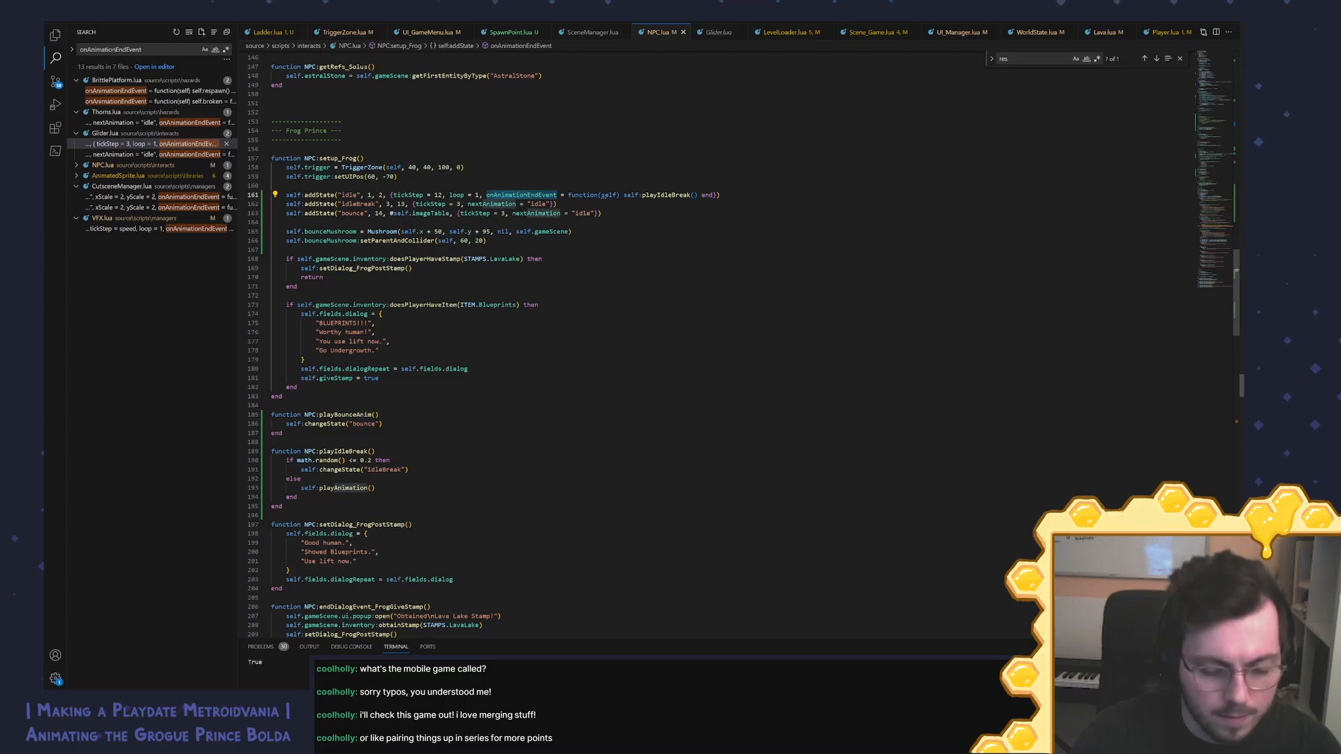
type("Loop")
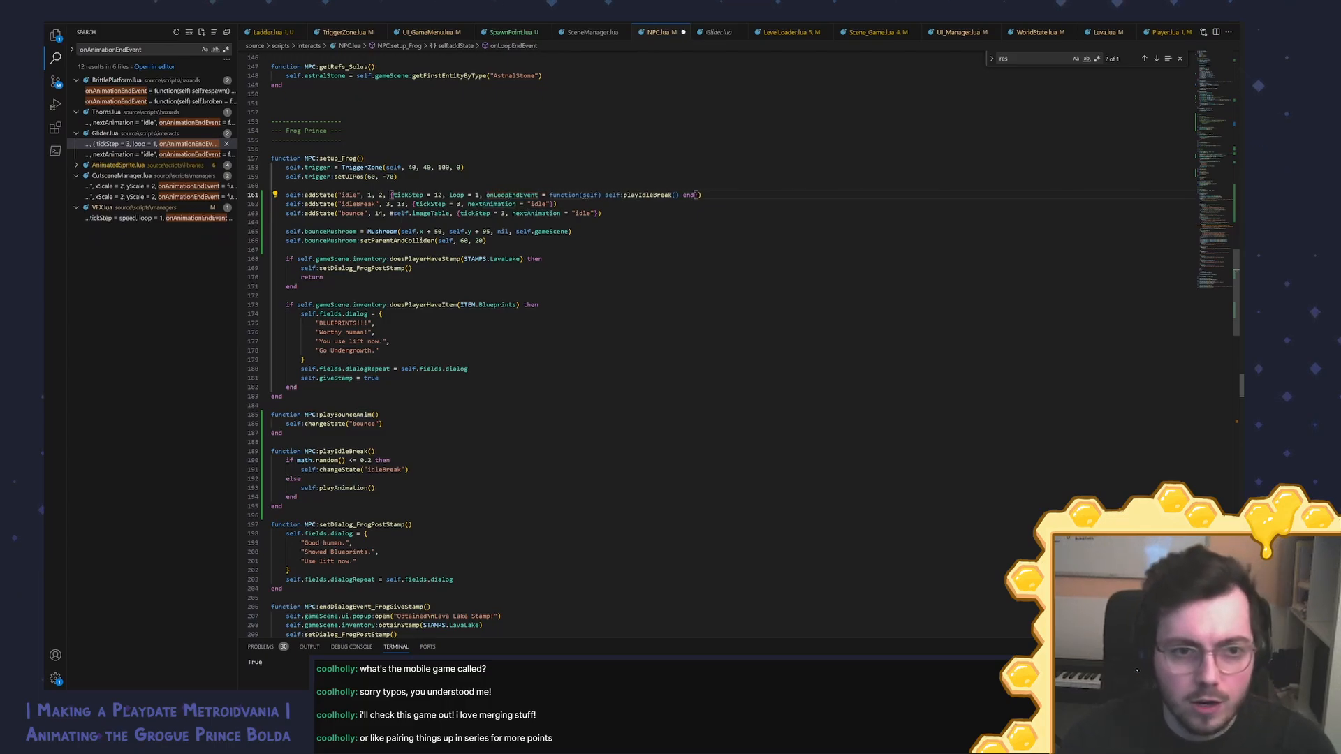
key("ctrl+shift+Left")
key("ctrl+shift+Left")
key("ctrl+shift+Left")
key("ctrl+shift+Left")
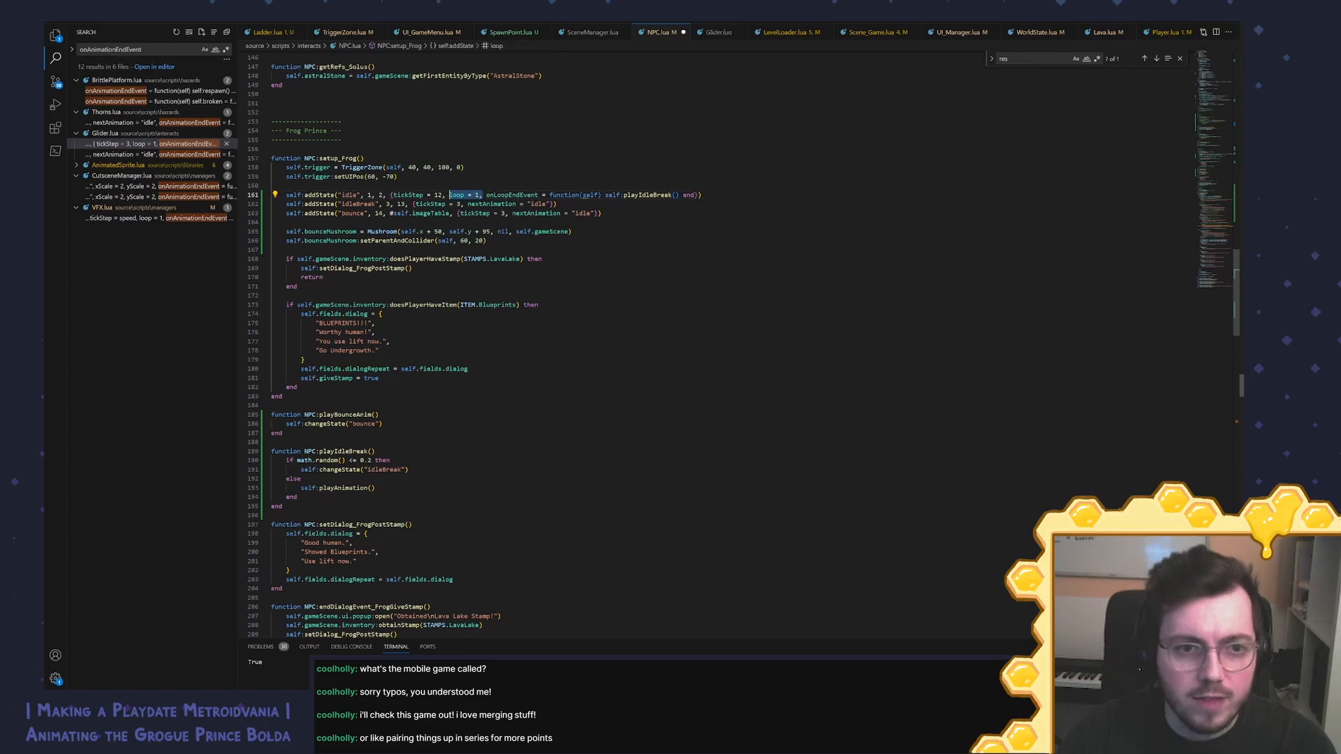
key("BackSpace")
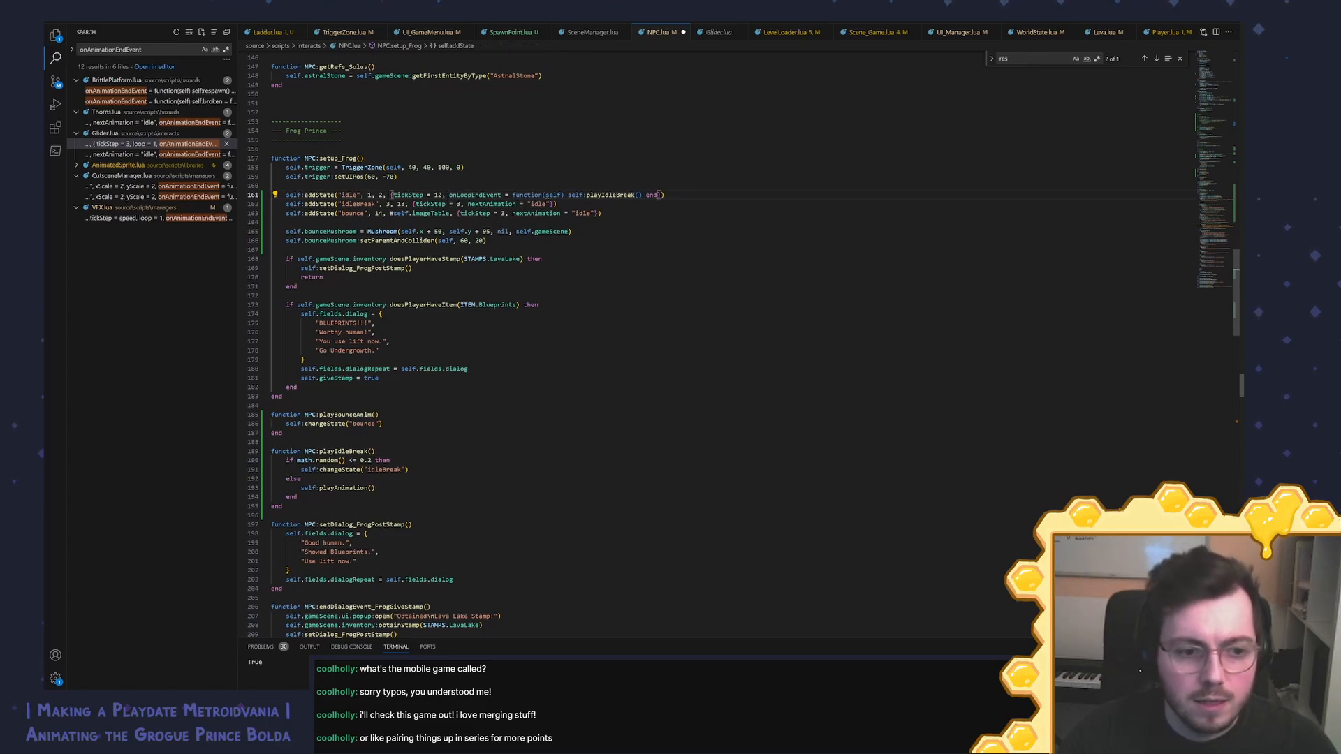
Step: Delete the else branch from playIdleBreak and check the game's console output in Playdate Simulator
left_click_drag(375, 488, 409, 470)
key("BackSpace")
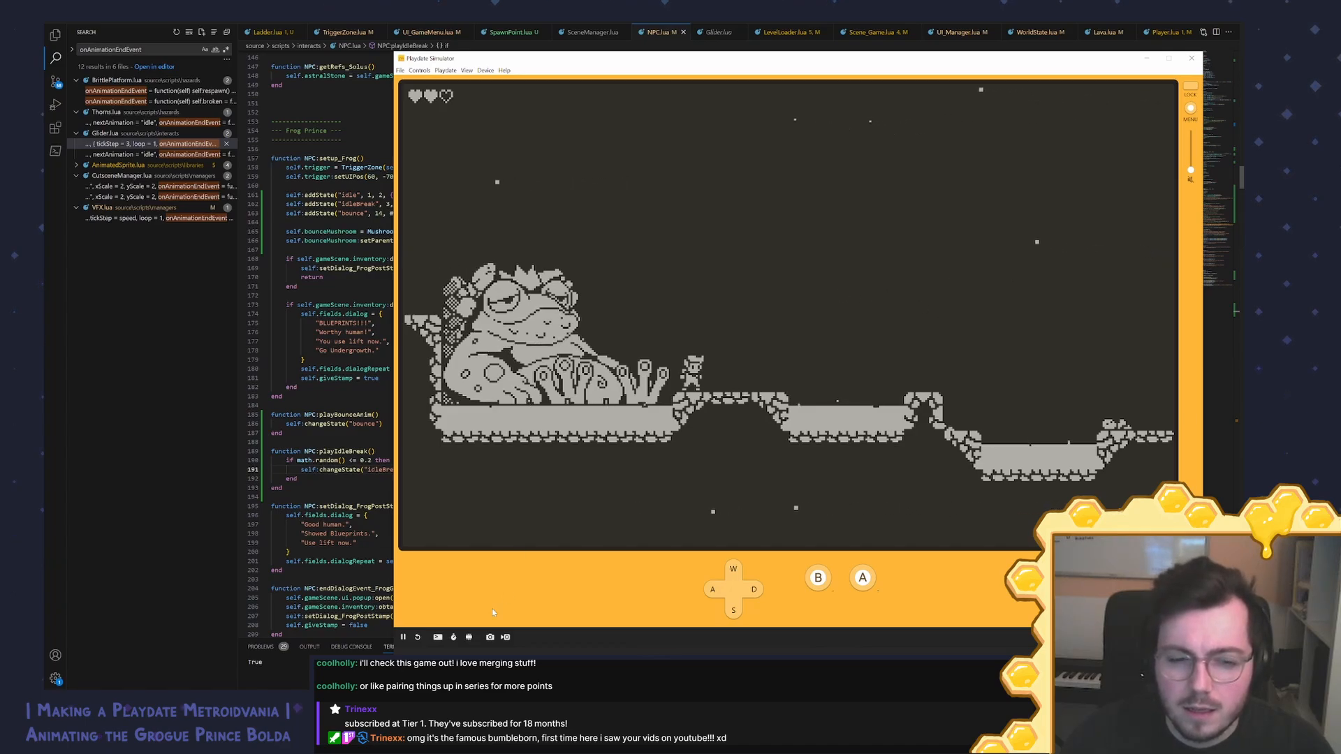
left_click(438, 637)
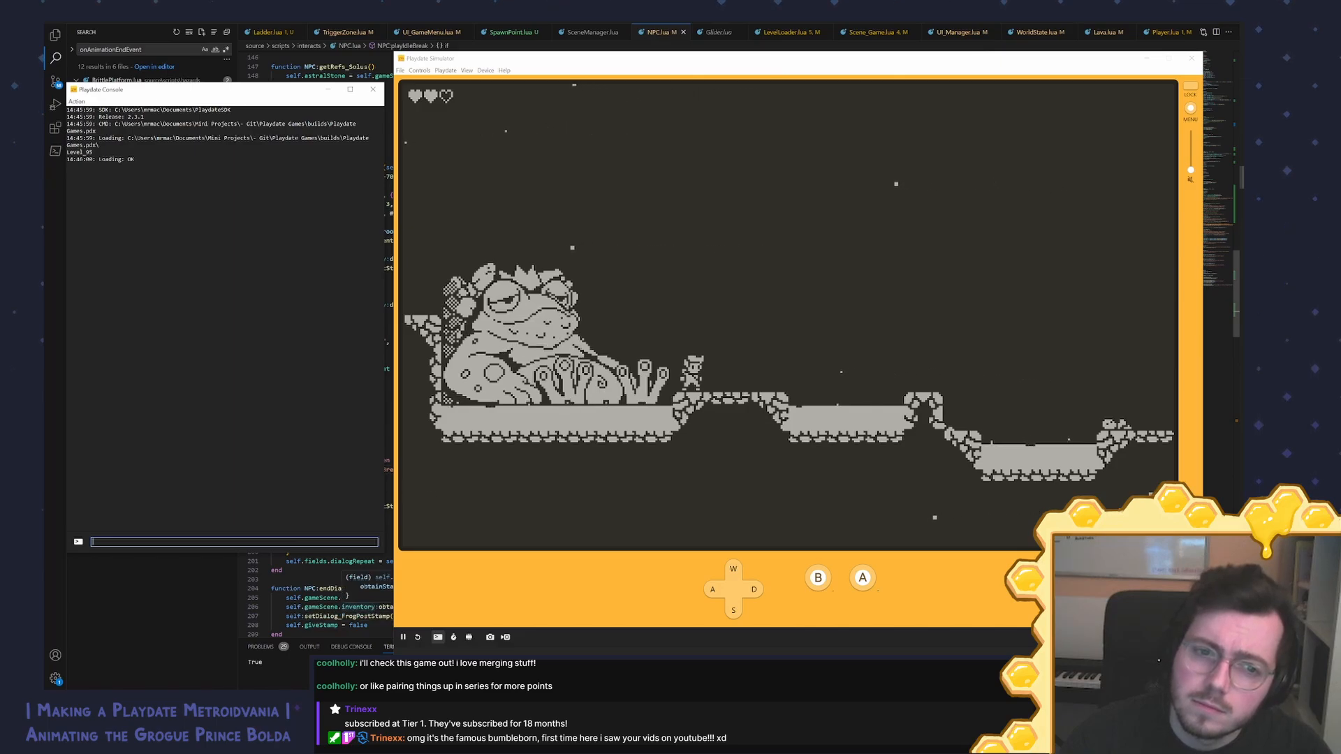
Step: Return to NPC.lua and add print("I'm playing") as the first line of playIdleBreak
left_click(352, 607)
left_click(377, 451)
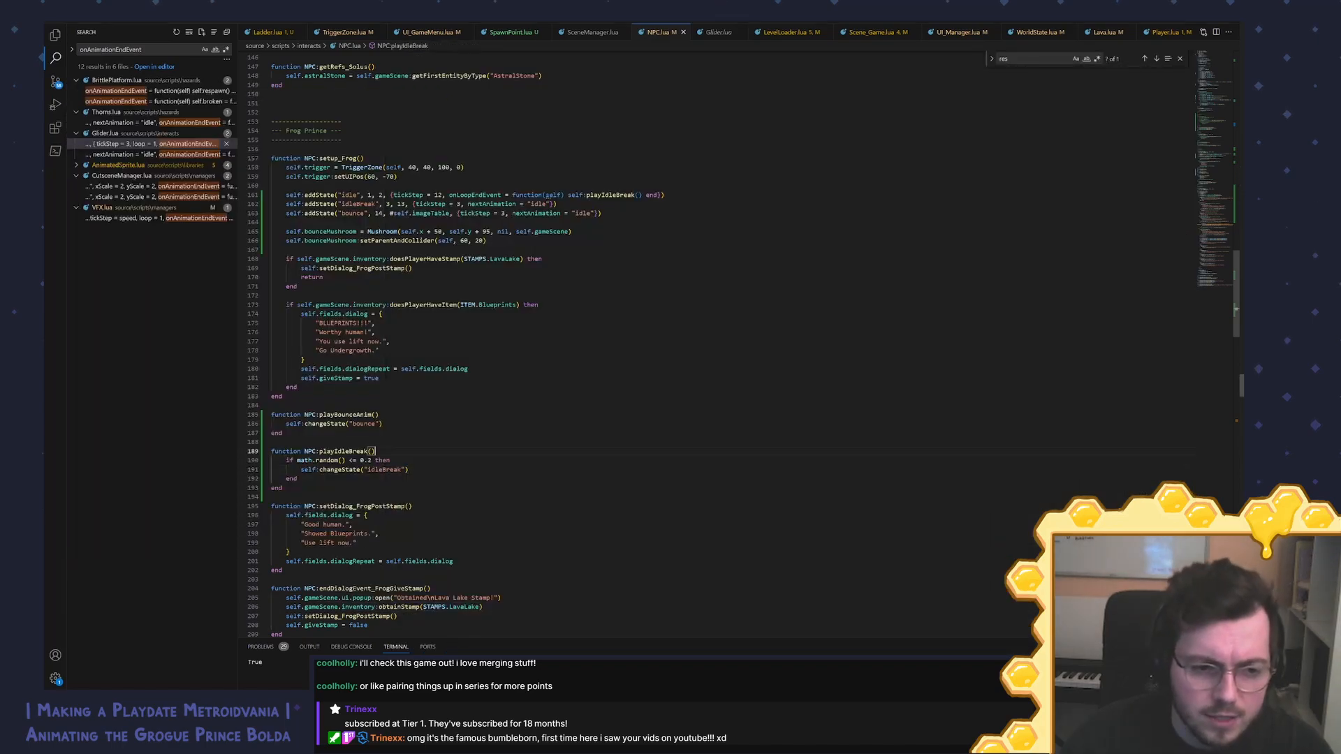
key("Return")
type("pr")
key("Return")
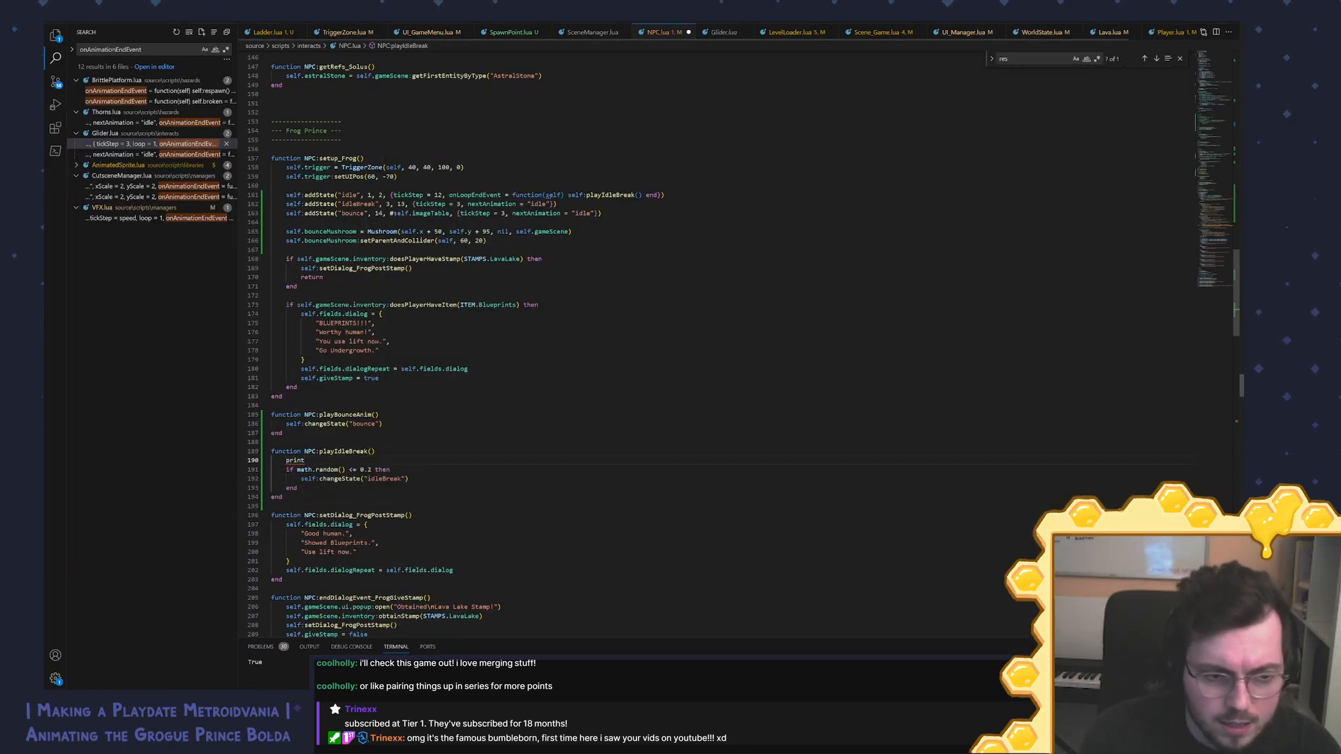
type("\"I'm pla")
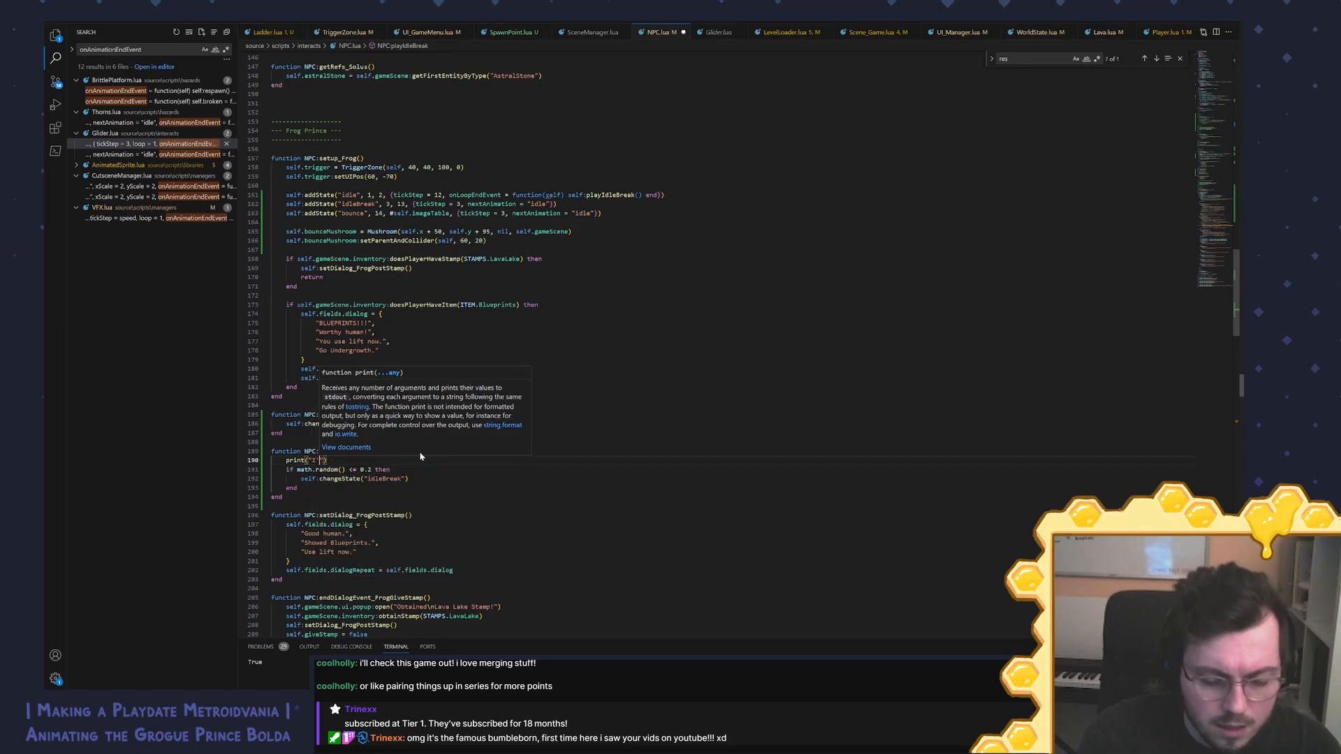
type("ying")
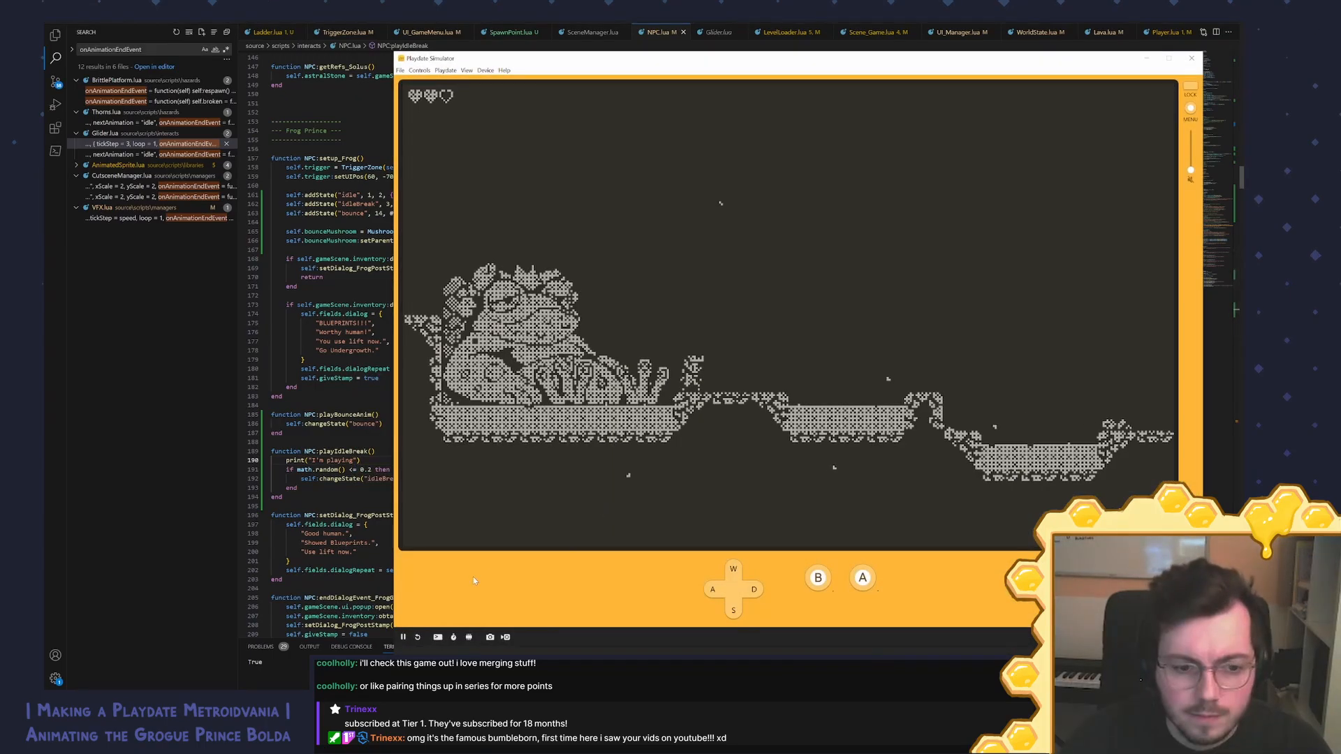
Step: Check Playdate Simulator's console for the playIdleBreak message and return to the idle state's onLoopEndEvent callback in NPC.lua
left_click(438, 638)
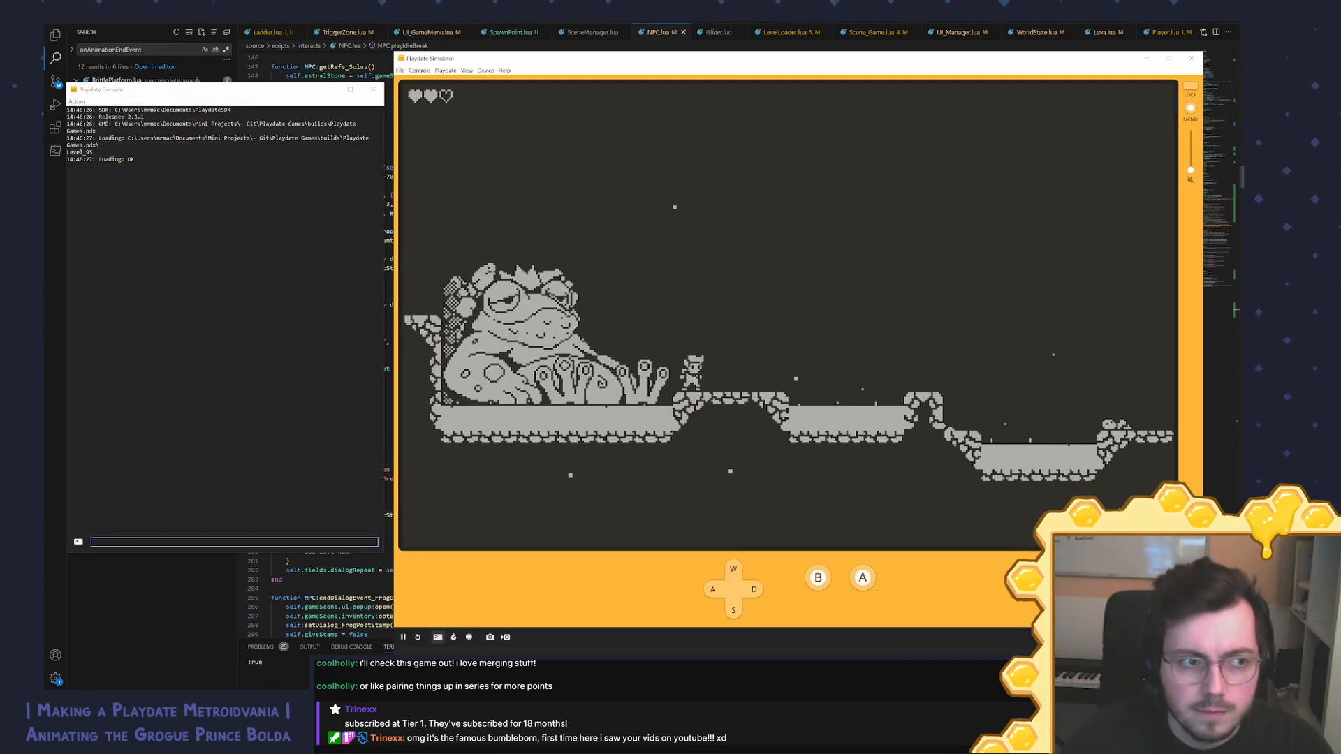
left_click(355, 570)
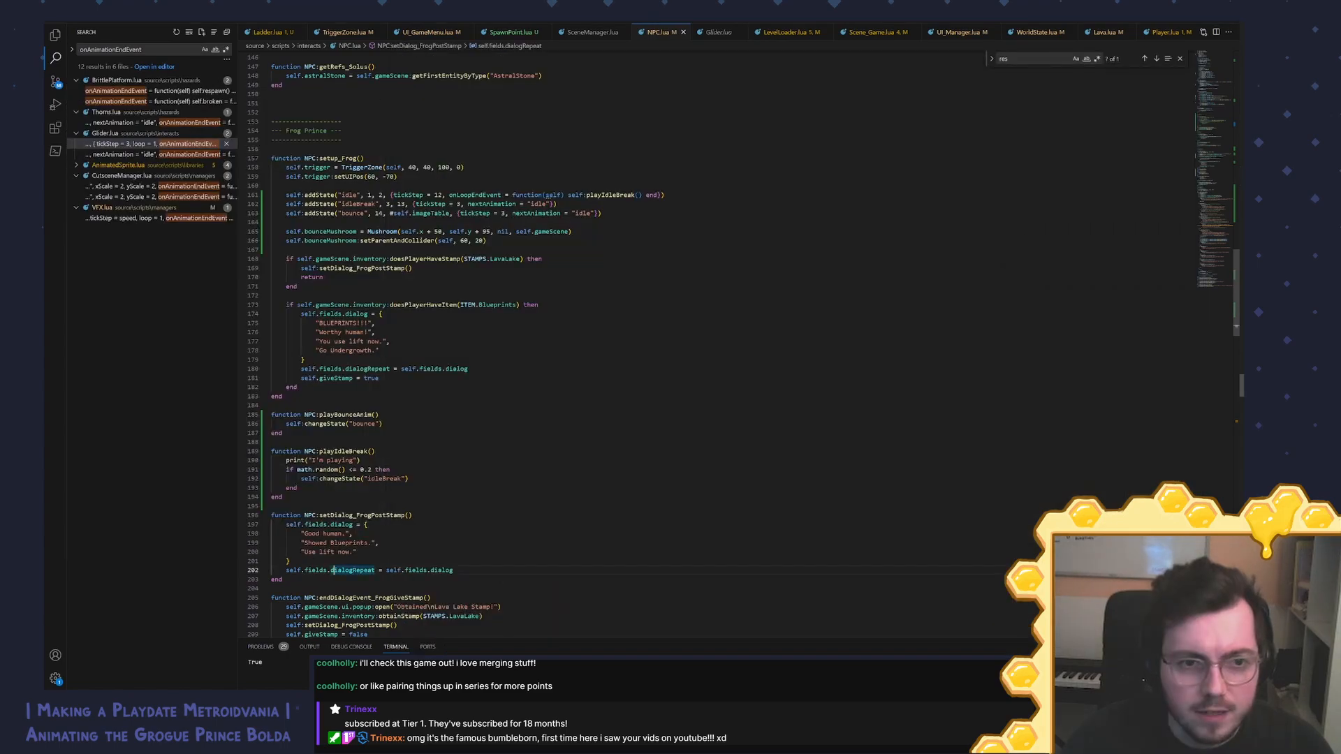
left_click(545, 186)
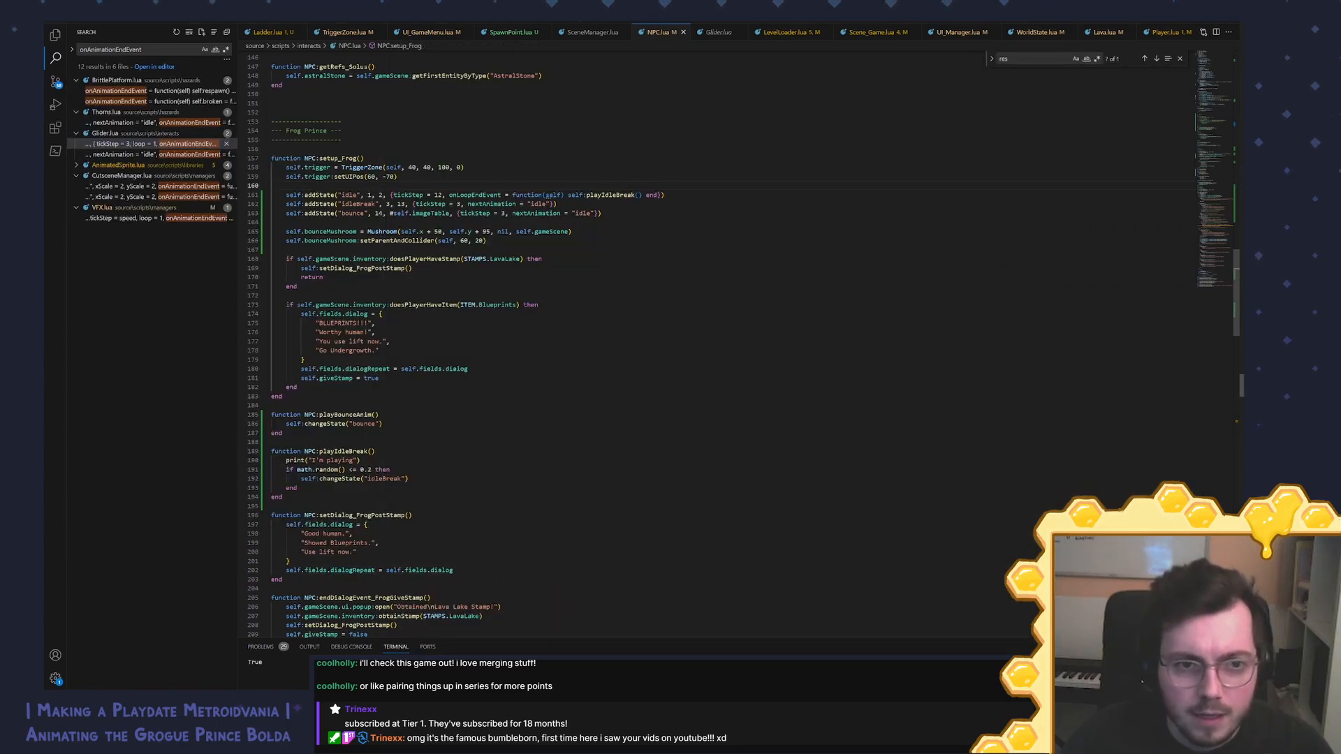
double_click(474, 195)
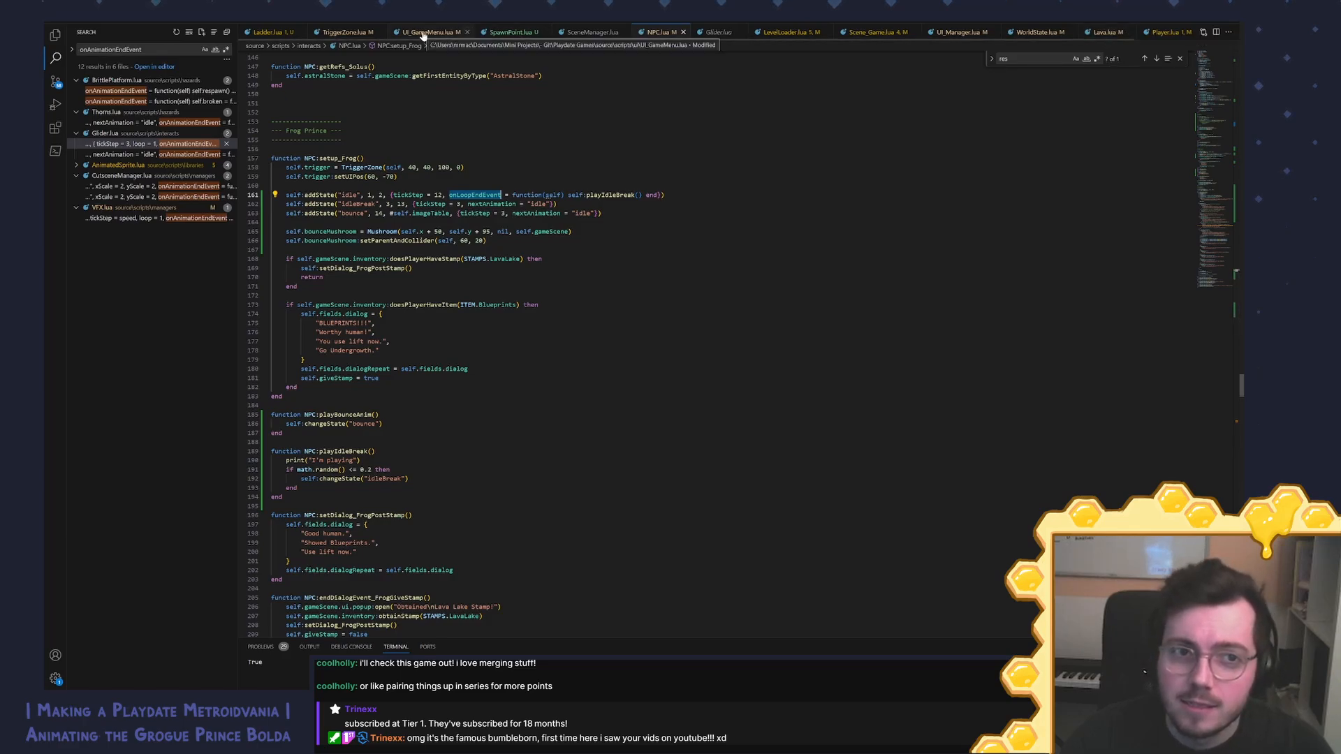
Step: Close all the open files that follow NPC.lua, including Glider.lua, Scene_Game.lua, UI_Manager.lua and Player.lua
middle_click(793, 33)
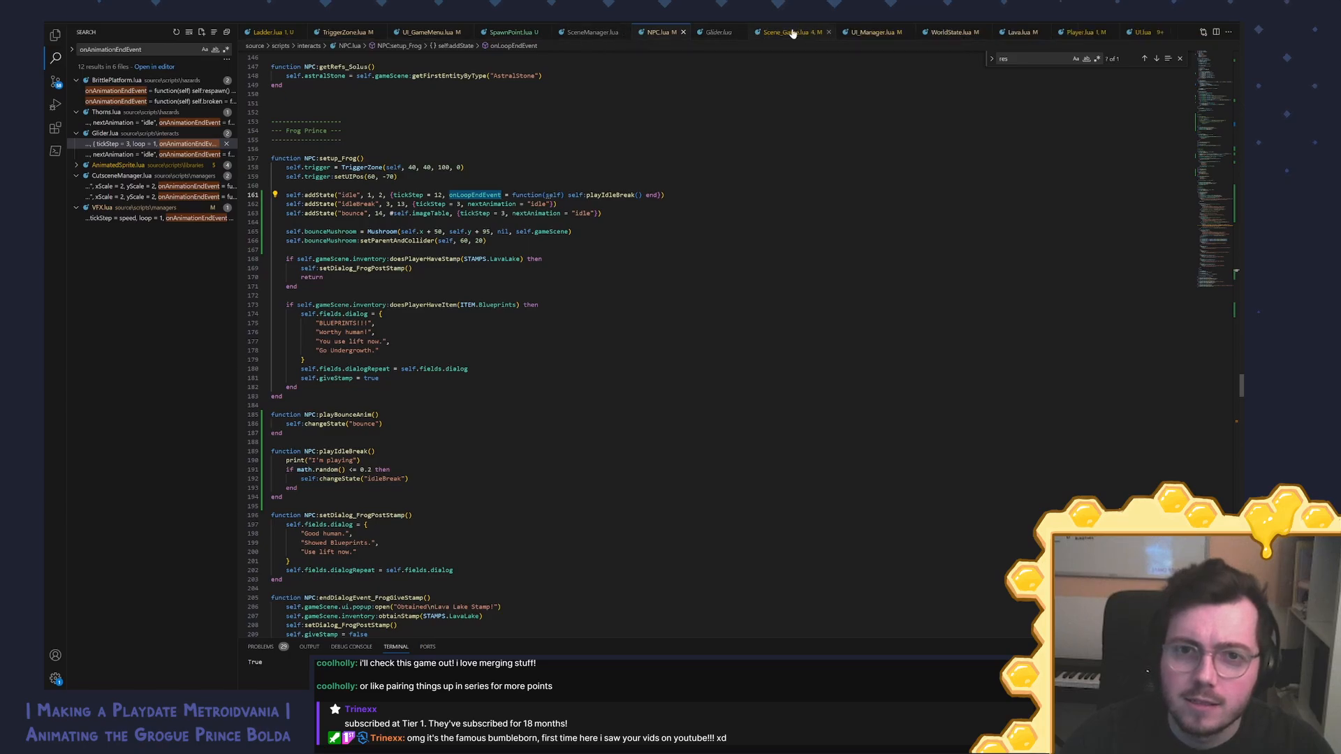
middle_click(714, 33)
middle_click(730, 35)
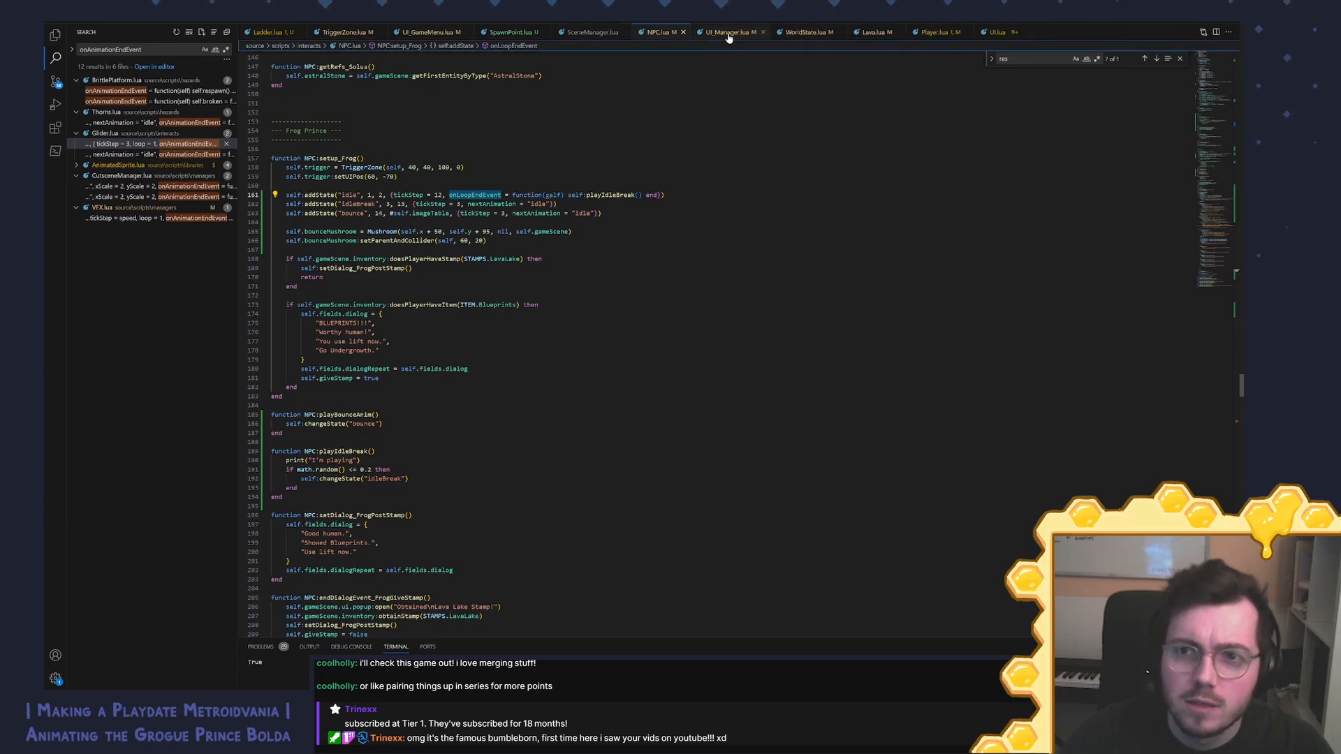
middle_click(729, 33)
middle_click(728, 33)
middle_click(728, 34)
middle_click(729, 33)
middle_click(727, 33)
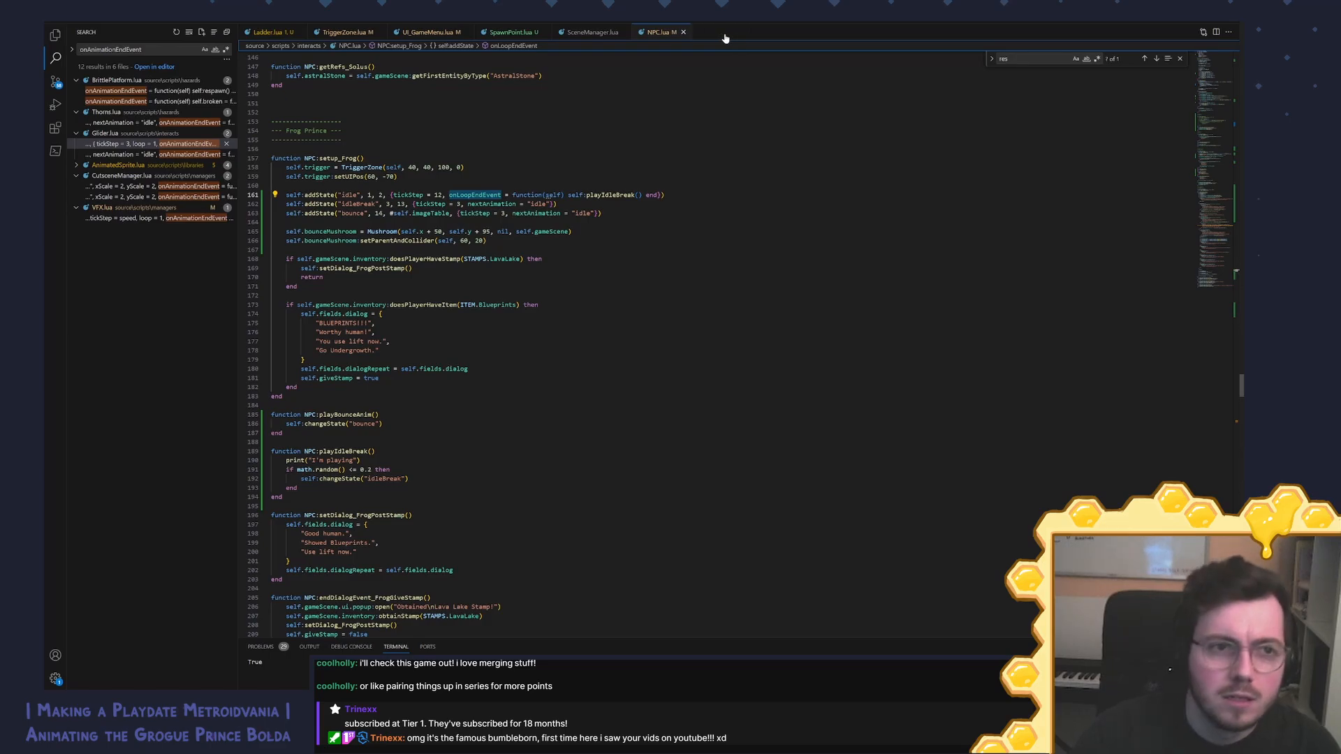
Step: Open AnimatedSprite.lua and examine how Glider.lua and BrittlePlatform.lua use onAnimationEndEvent
key("ctrl+p")
type("anim")
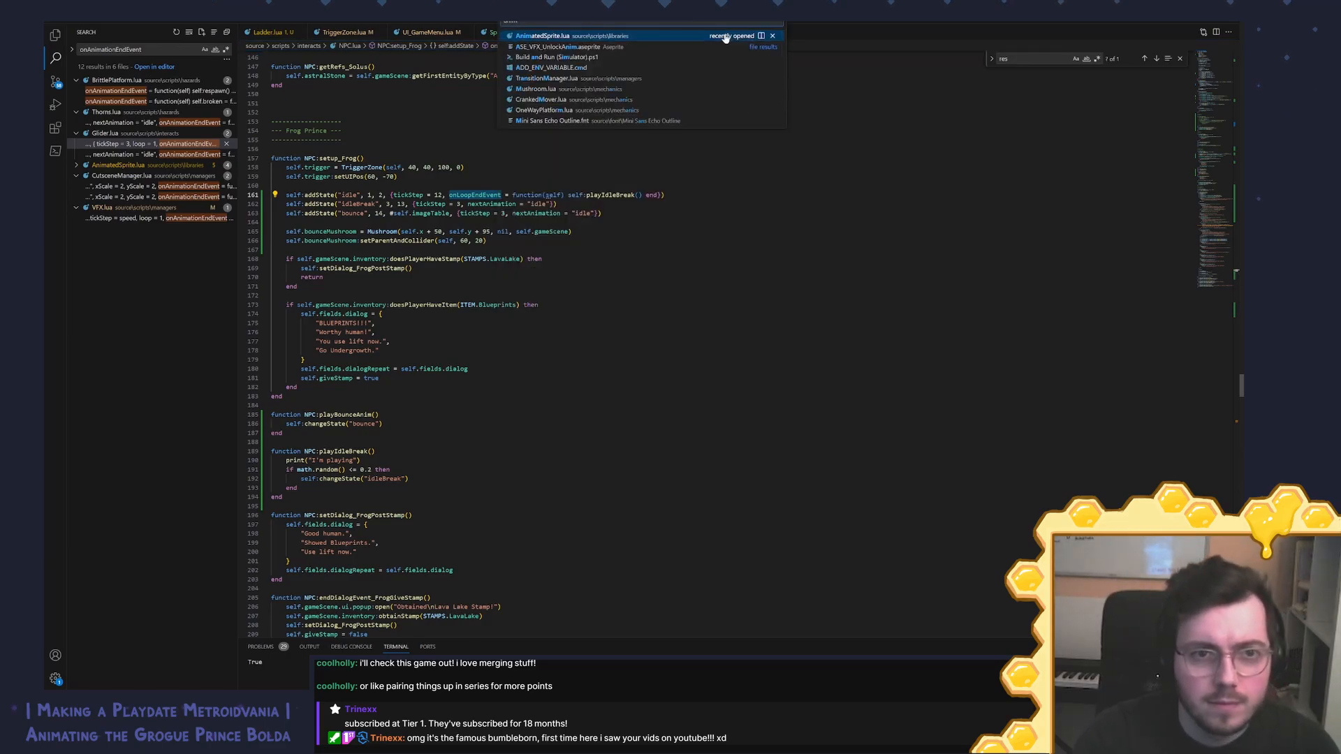
left_click(725, 36)
left_click(144, 154)
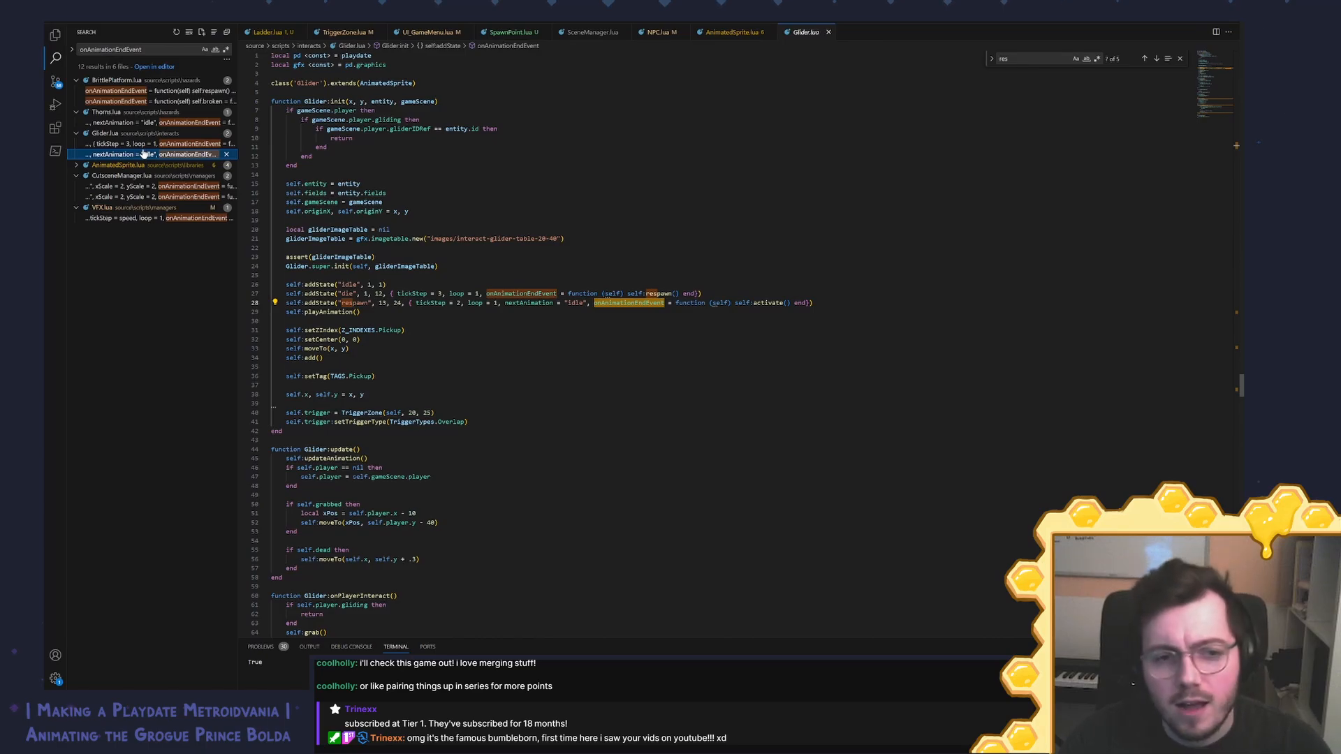
left_click(168, 92)
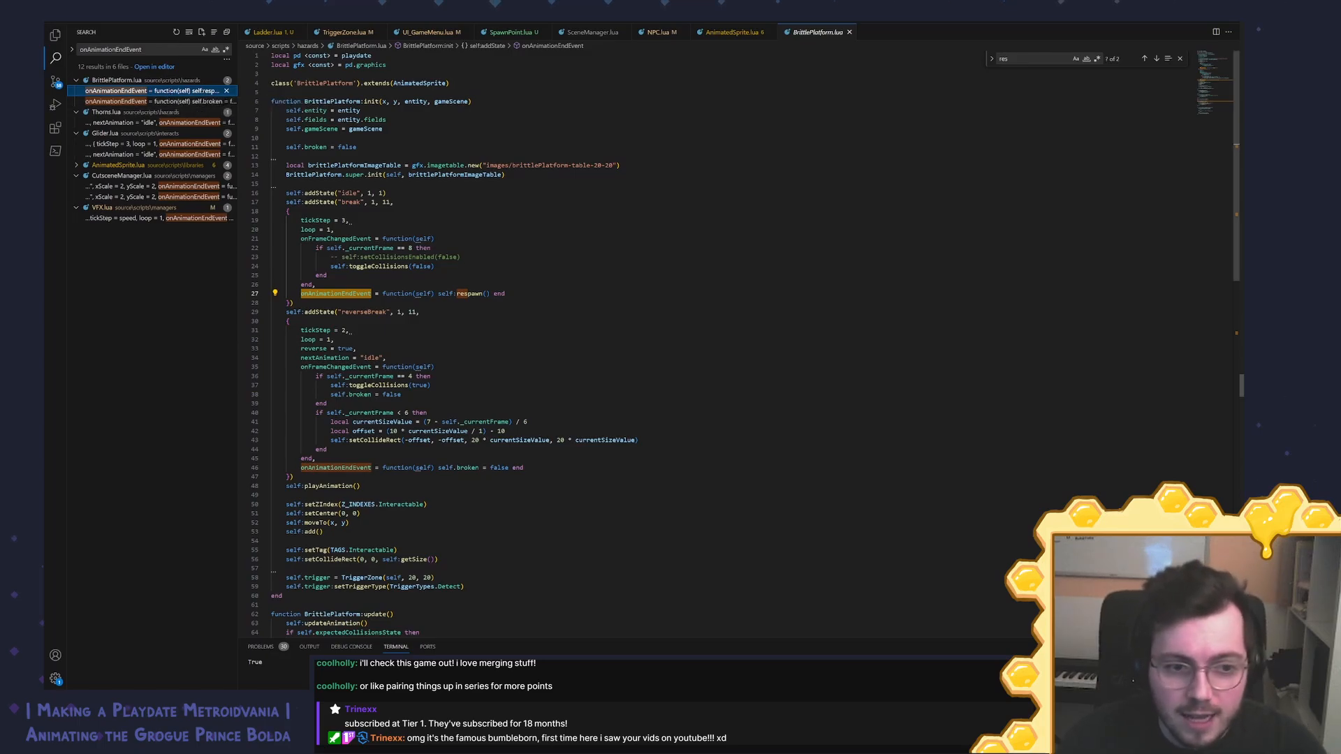
Step: Copy onLoopFinishedEvent from AnimatedSprite.lua's default state, search the file for it, and examine its call in playAnimation
left_click(725, 32)
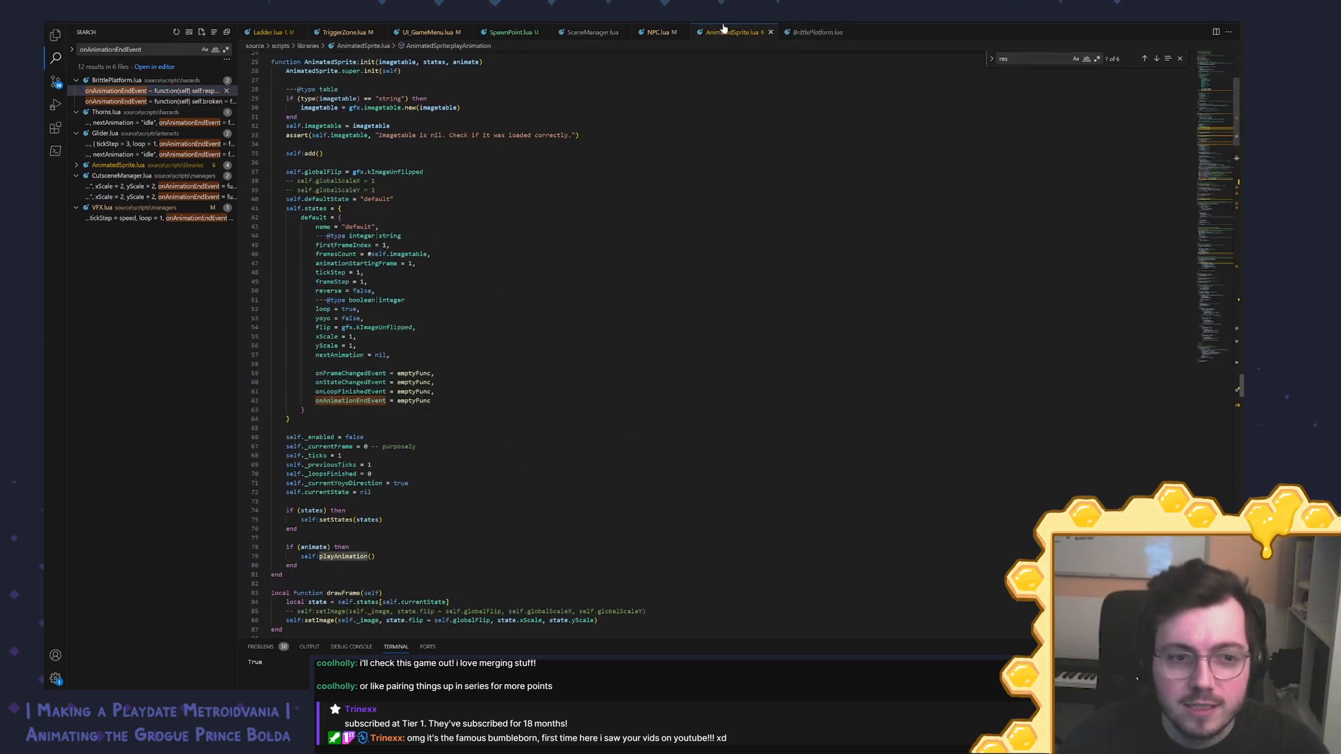
double_click(350, 383)
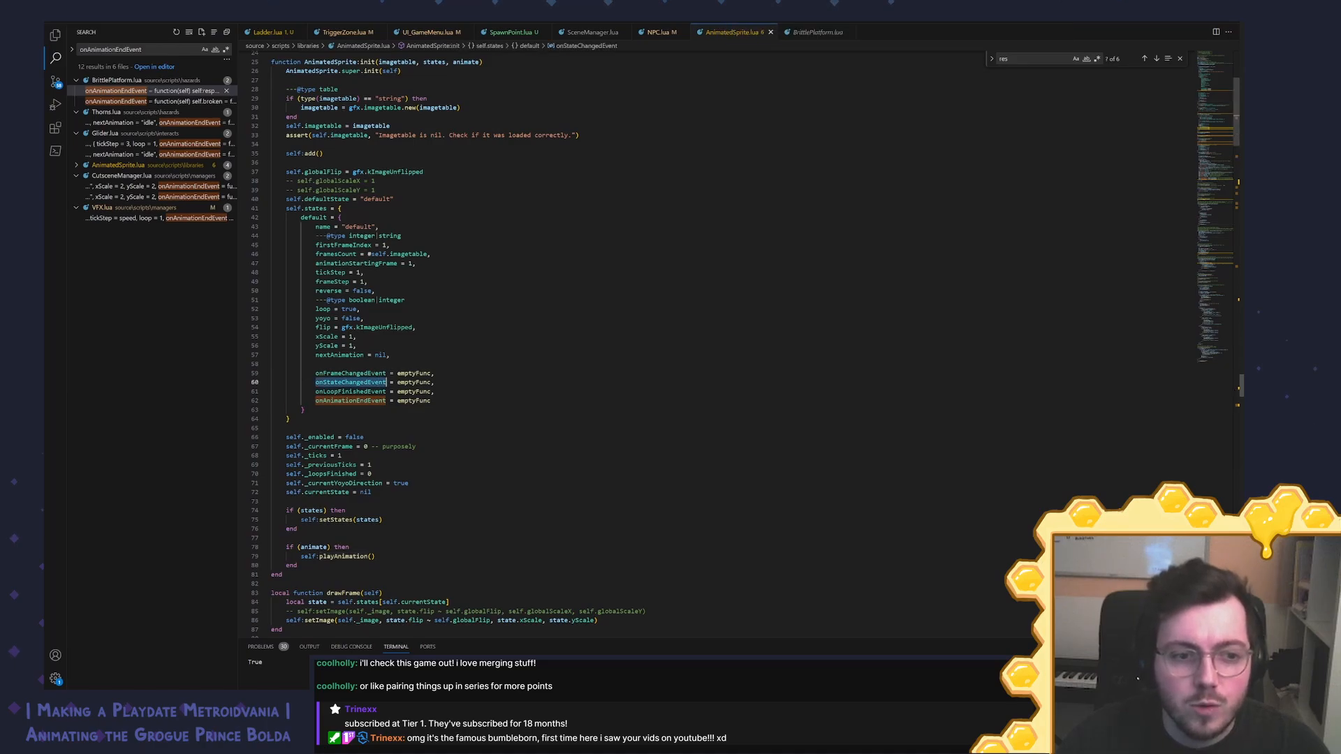
double_click(351, 391)
key("ctrl+f")
key("ctrl+c")
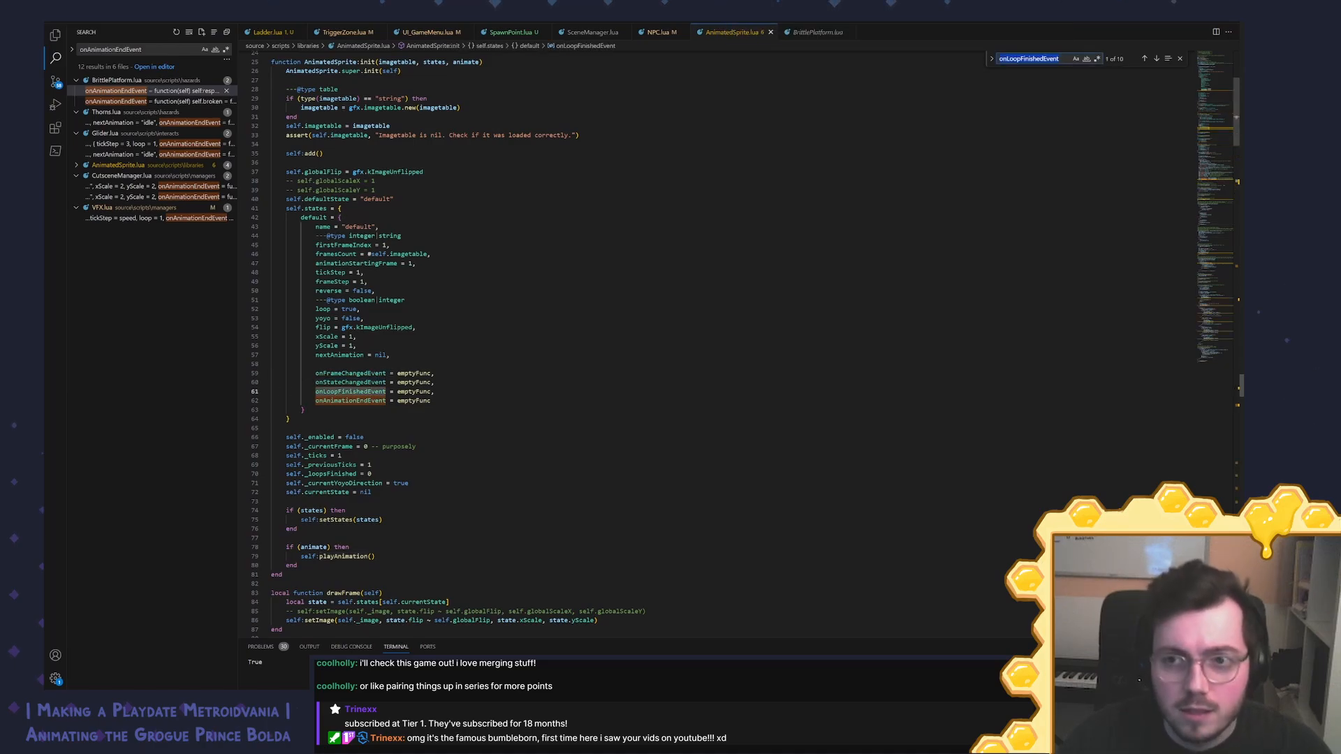
left_click(1156, 58)
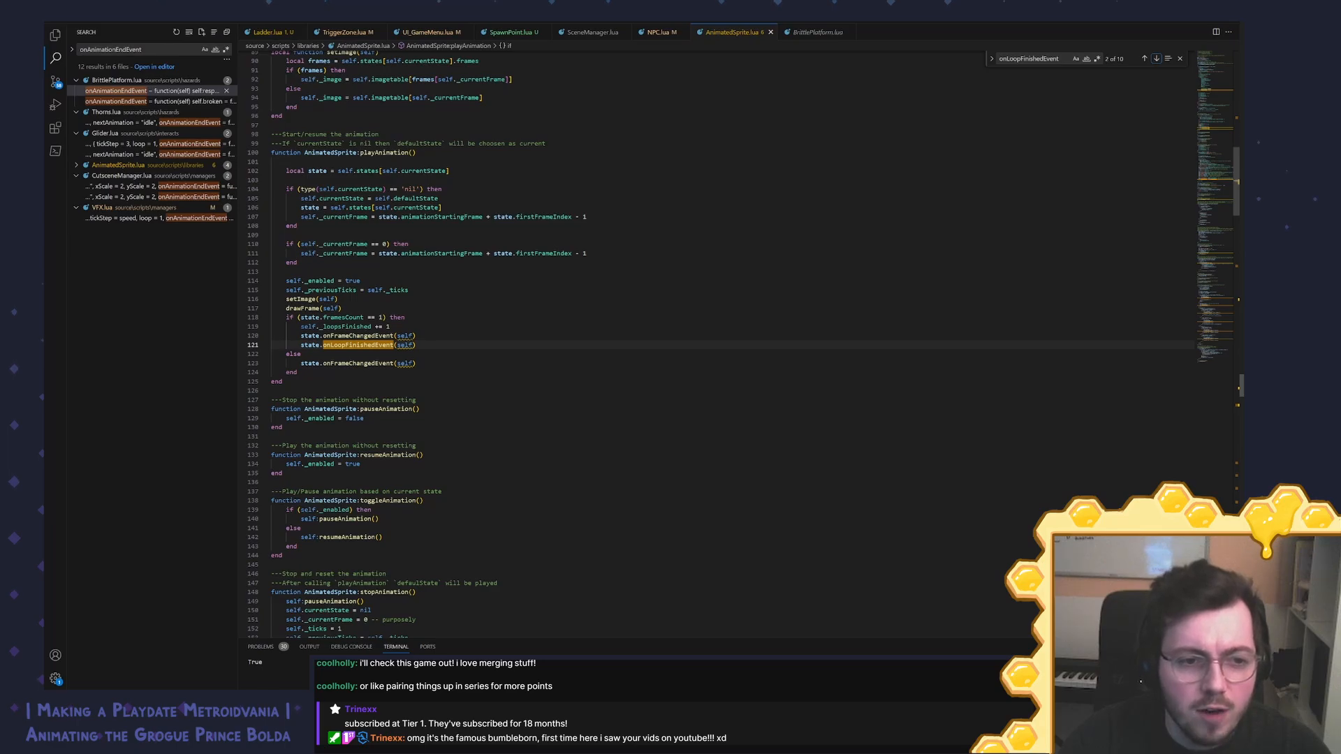
mouse_move(357, 336)
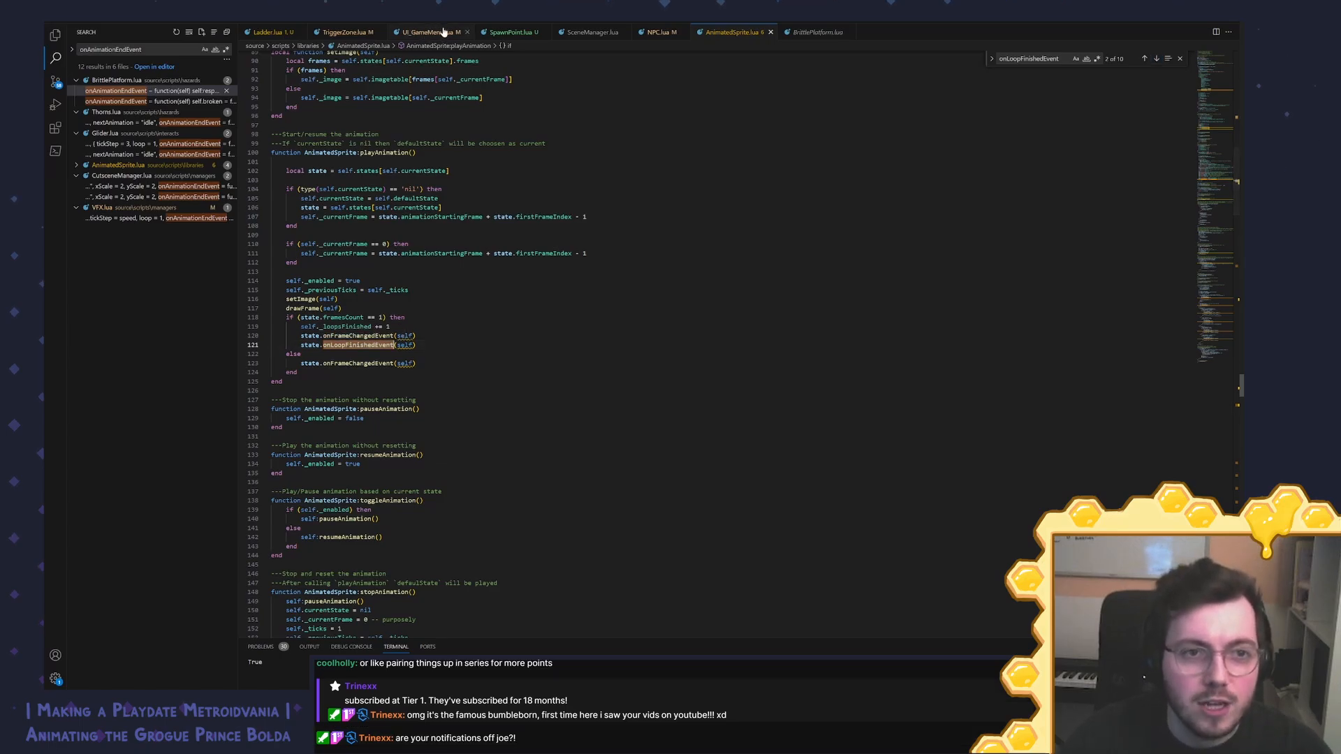
Step: In NPC.lua, replace onLoopEndEvent in the frog's idle state with onLoopFinishedEvent
left_click(653, 32)
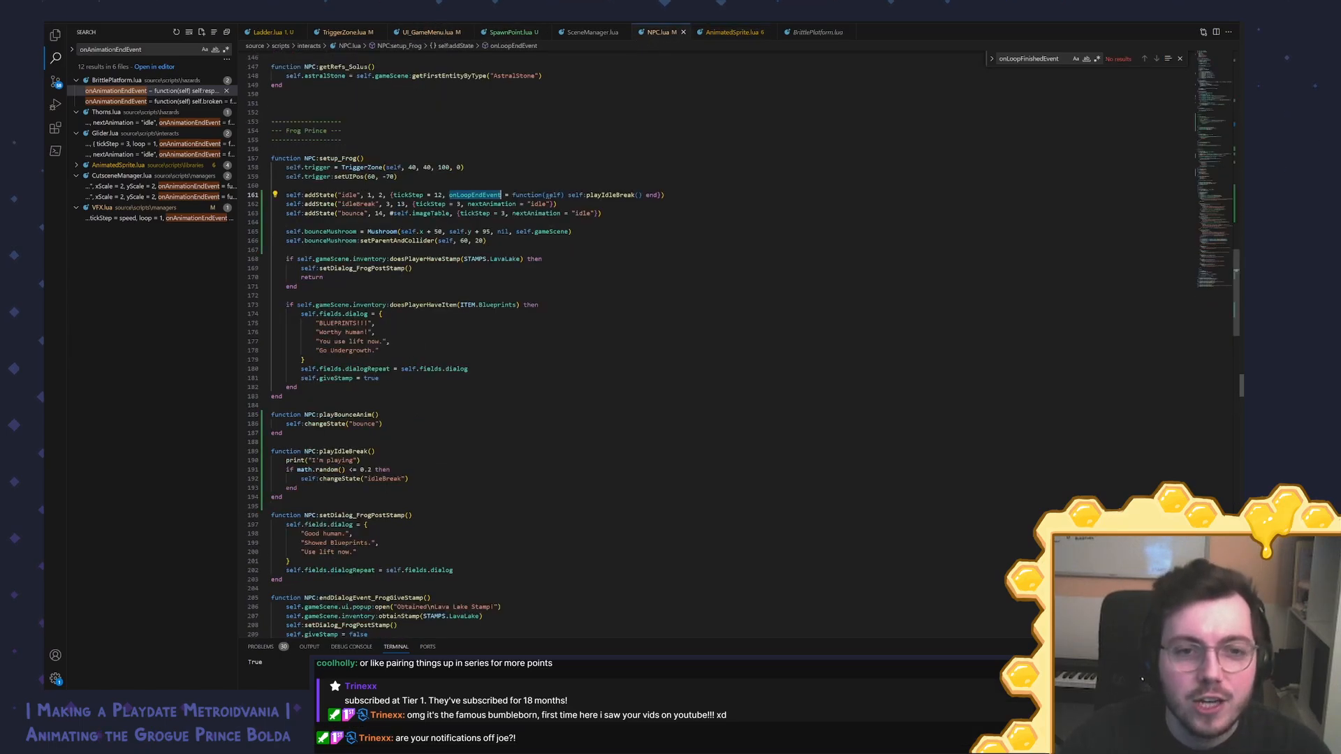
left_click(482, 223)
double_click(477, 195)
key("ctrl+v")
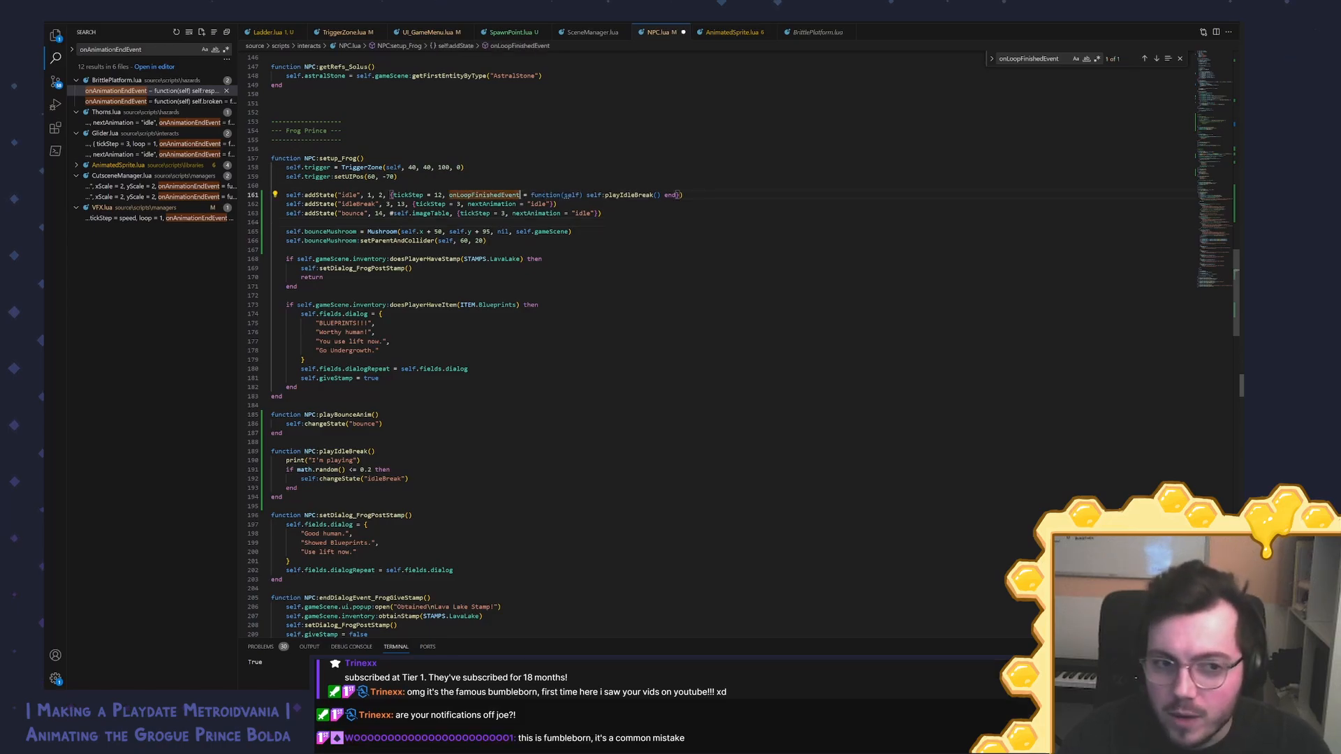
Step: Examine the event callbacks in AnimatedSprite.lua's default state, including onAnimationEndEvent and onFrameChangedEvent
left_click(733, 32)
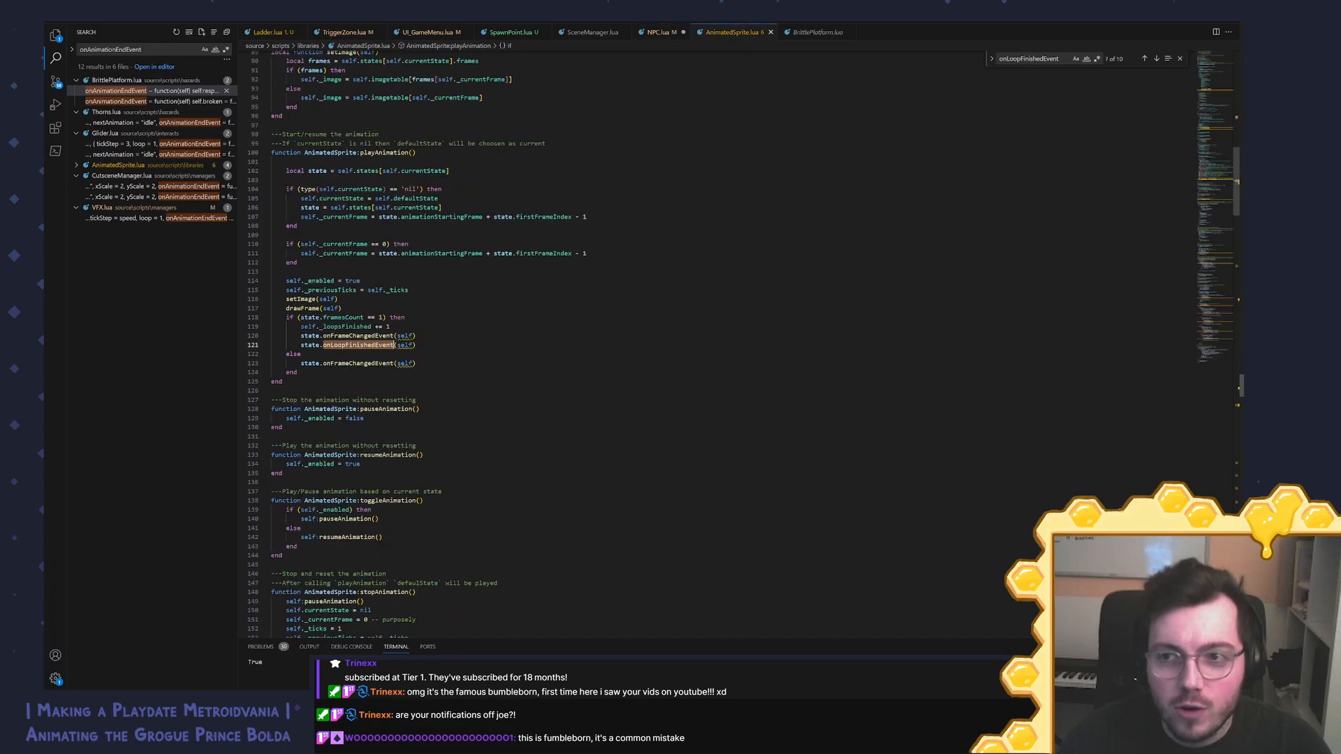
scroll(629, 342, "up", 7)
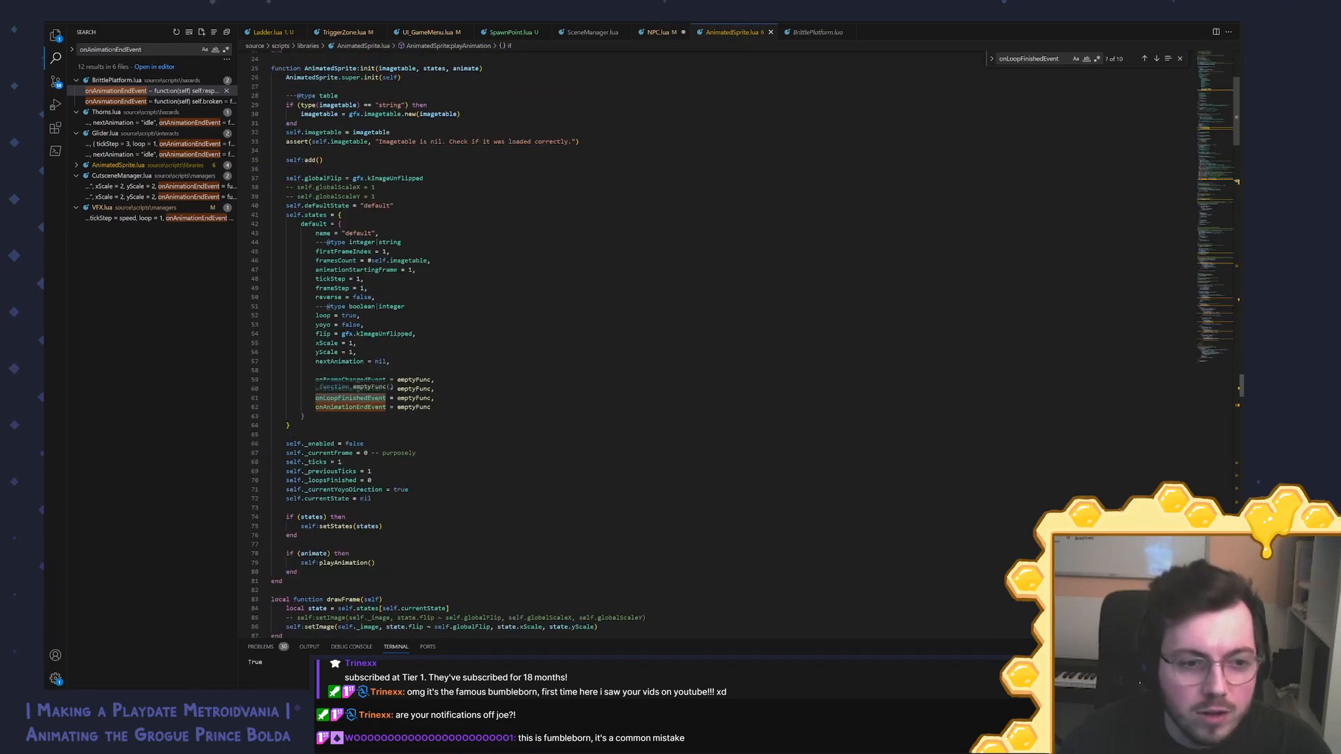
left_click(334, 406)
double_click(334, 407)
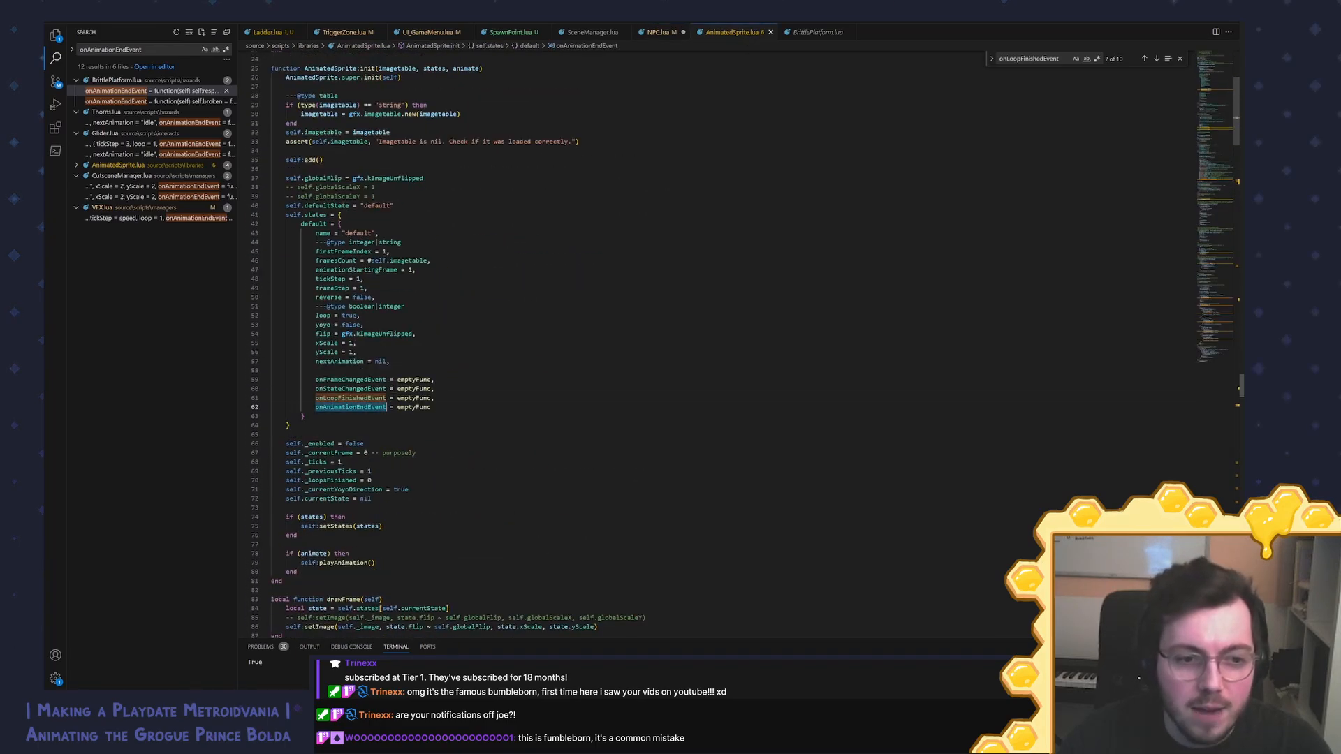
left_click(435, 380)
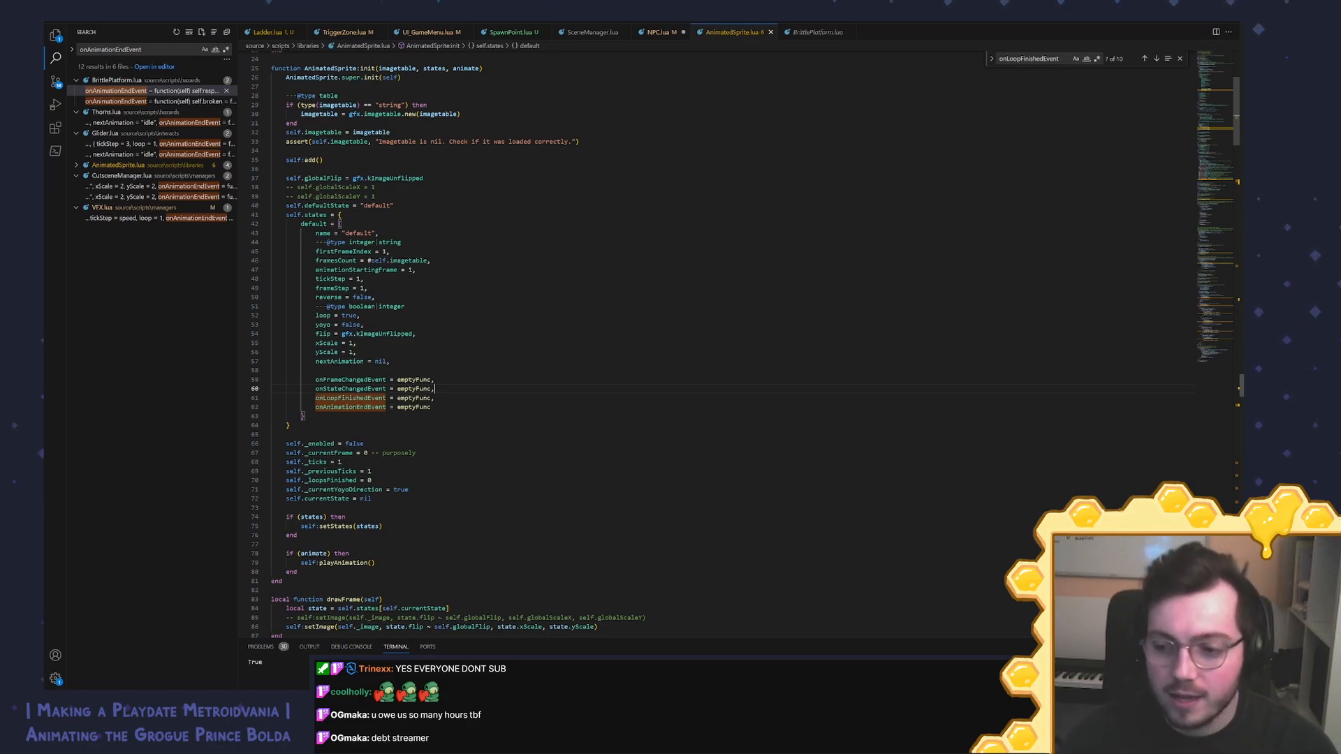
left_click(1208, 699)
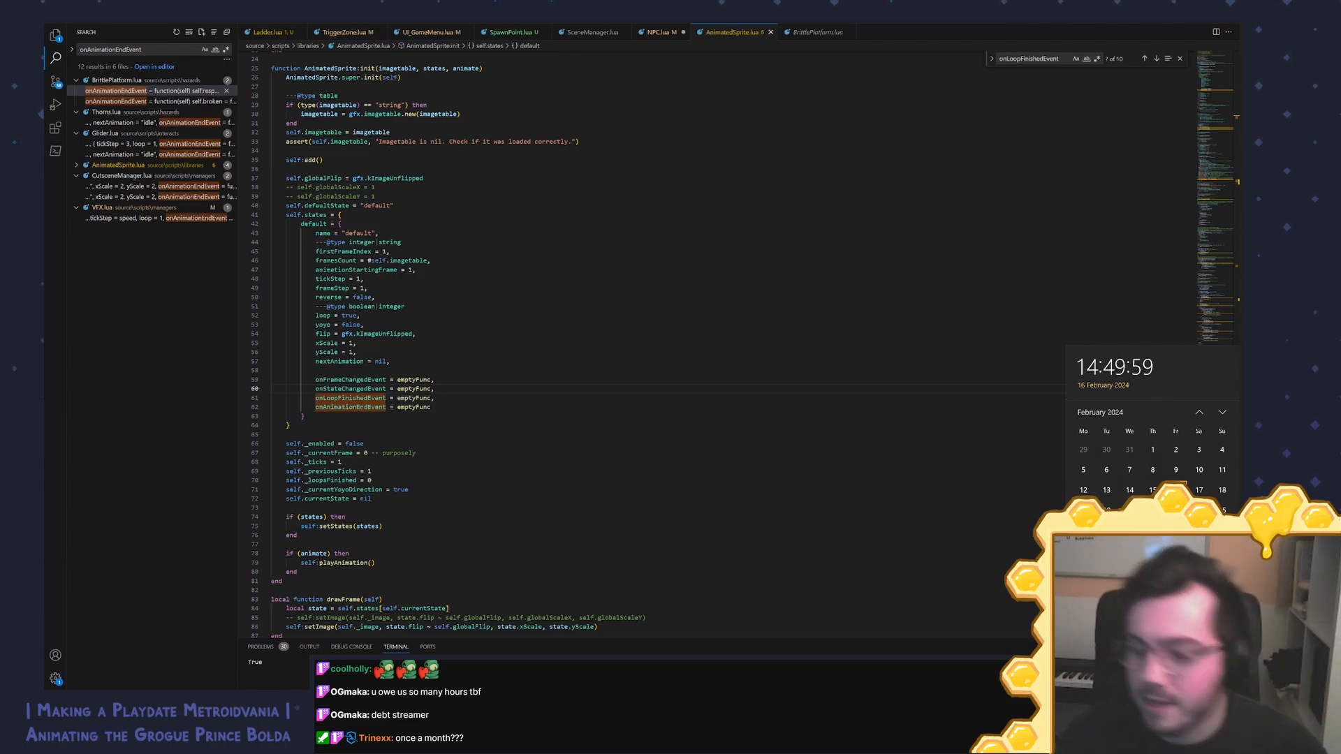
key("Escape")
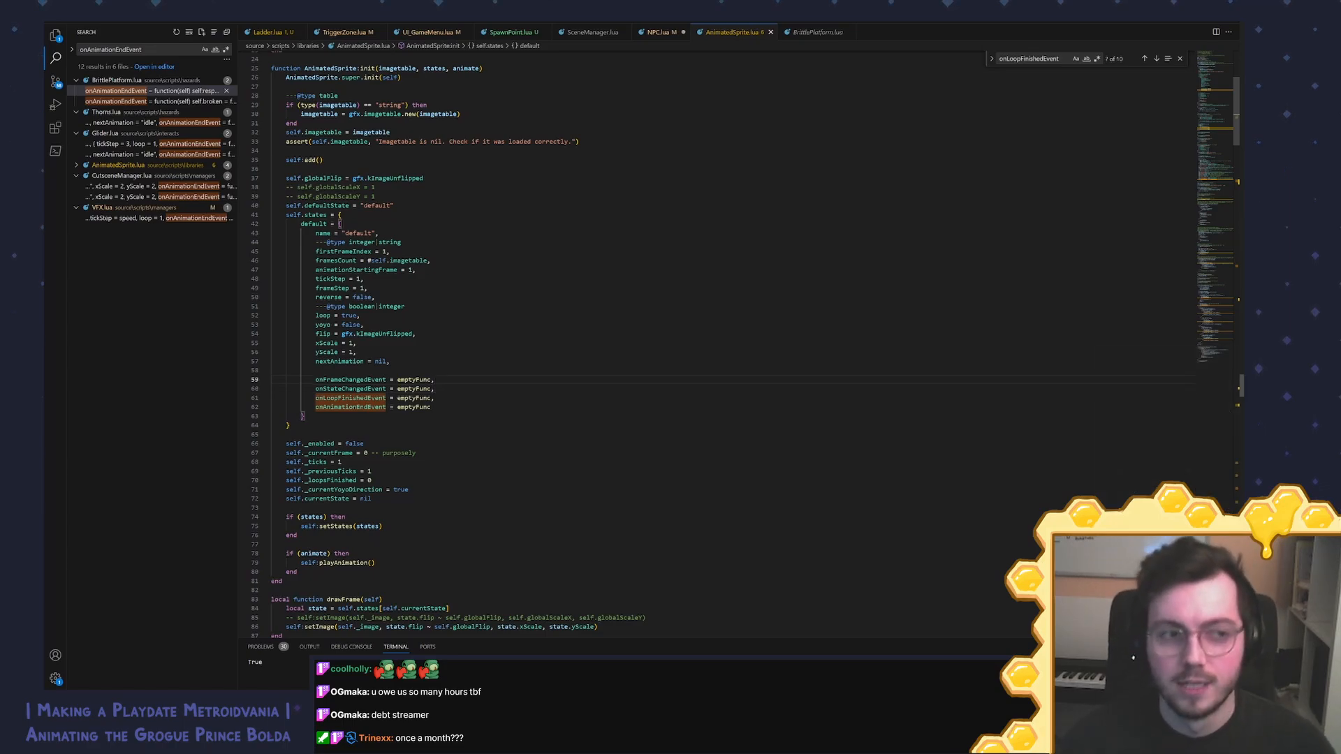
Step: In Notion's Echo Tasks board, mark Idle and Idle Break as complete in the Frog Prince in-game sprite task
key("alt+Tab")
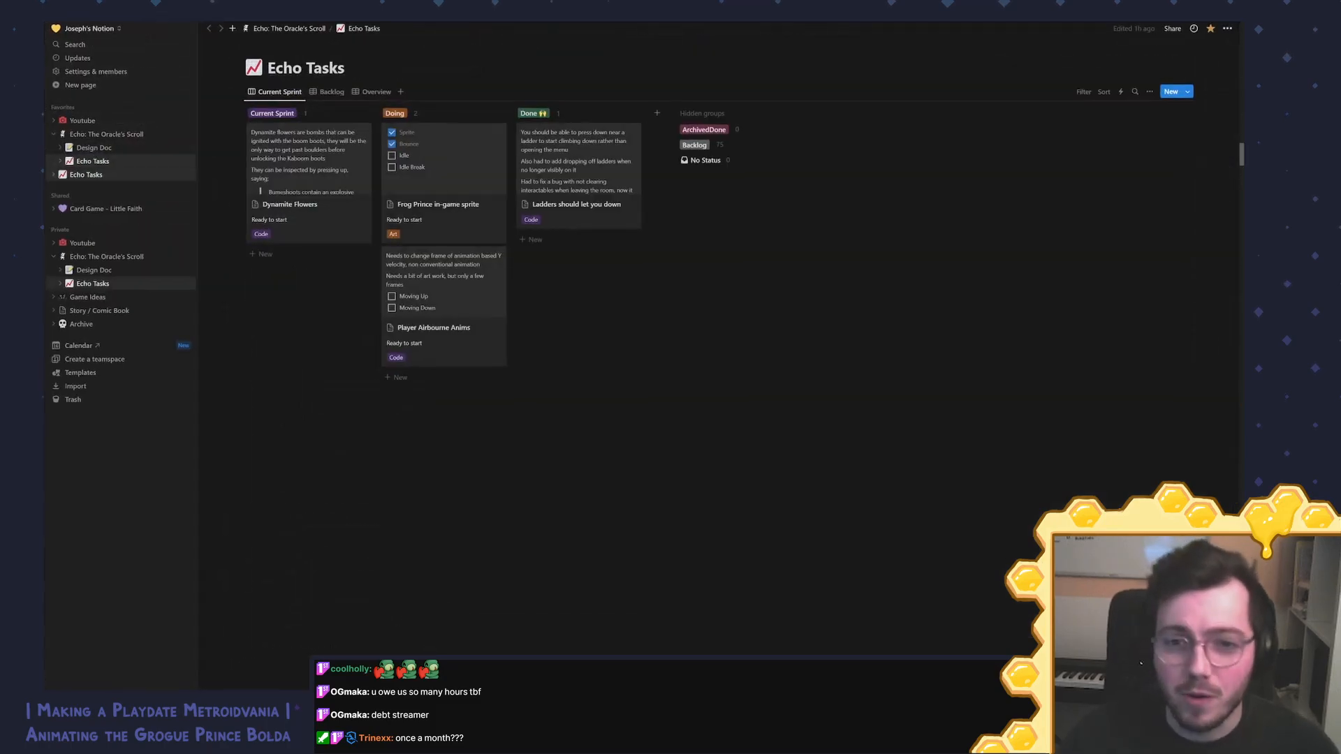
left_click(433, 204)
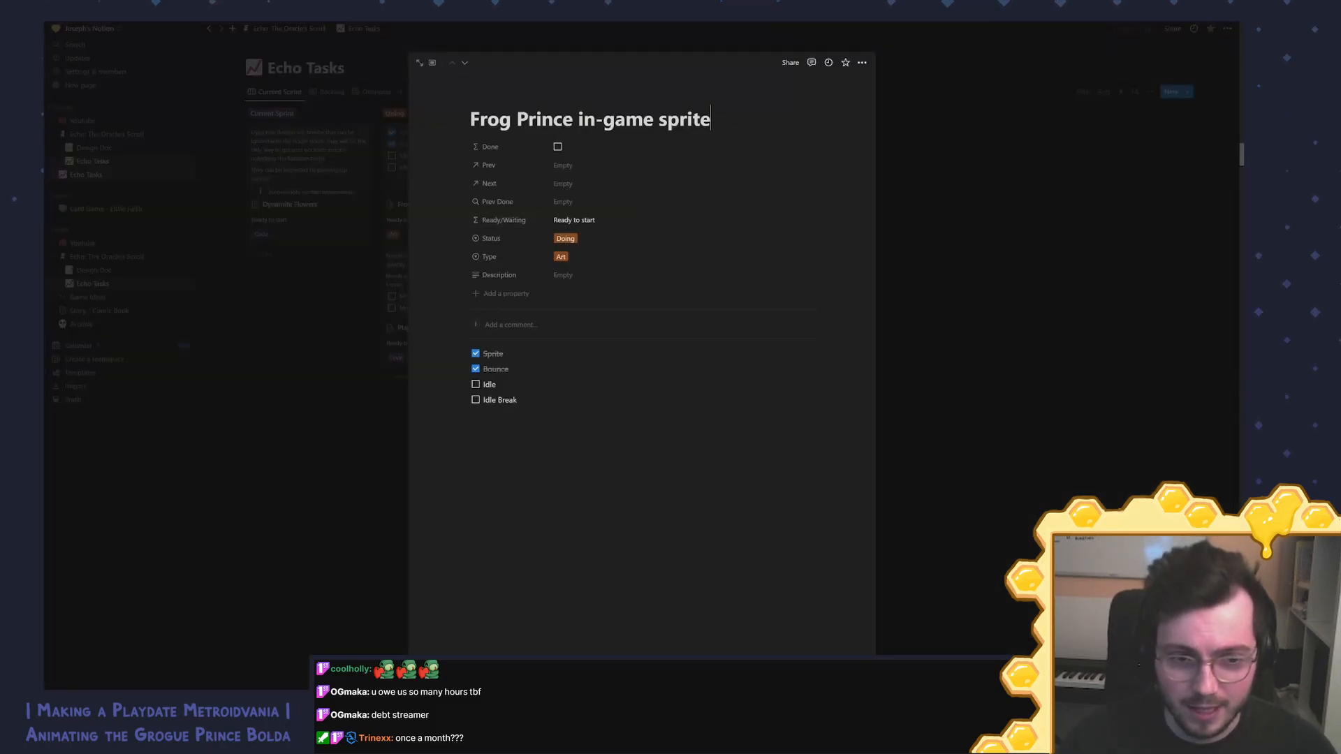
left_click(935, 433)
left_click(433, 187)
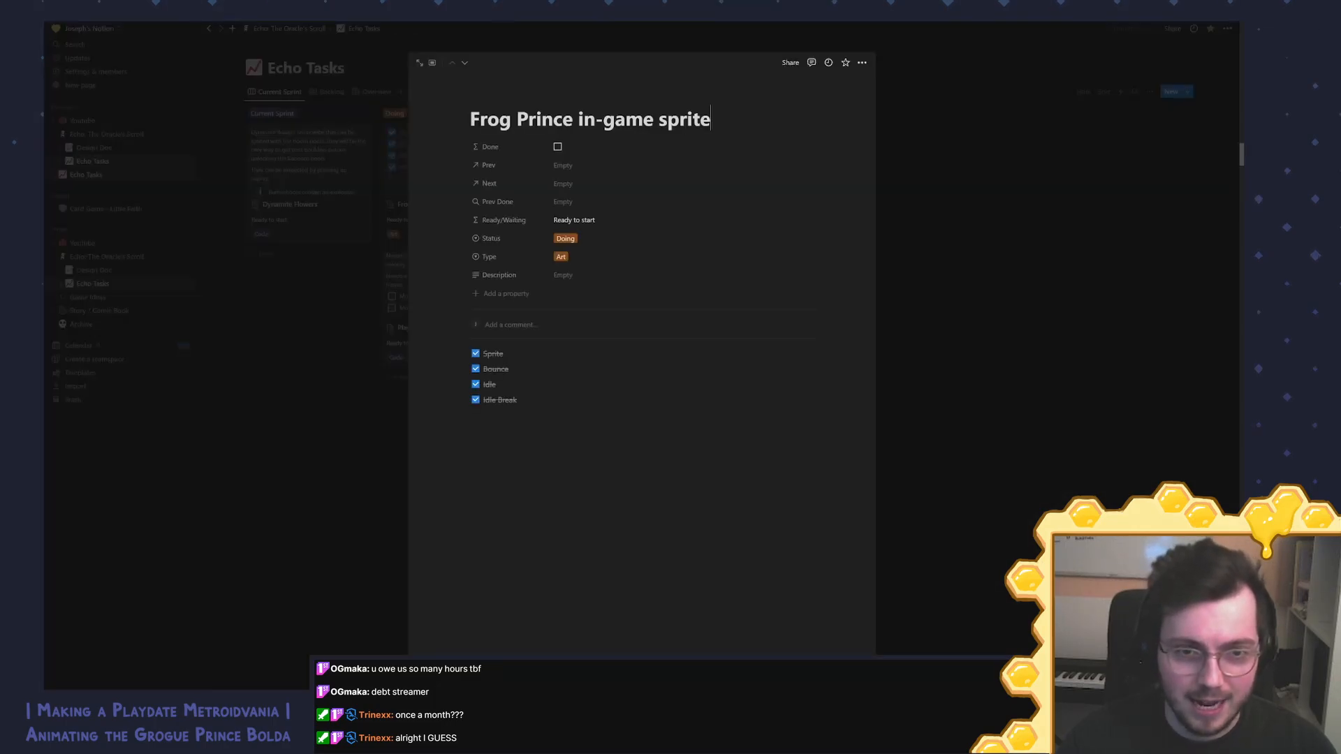
left_click(1048, 366)
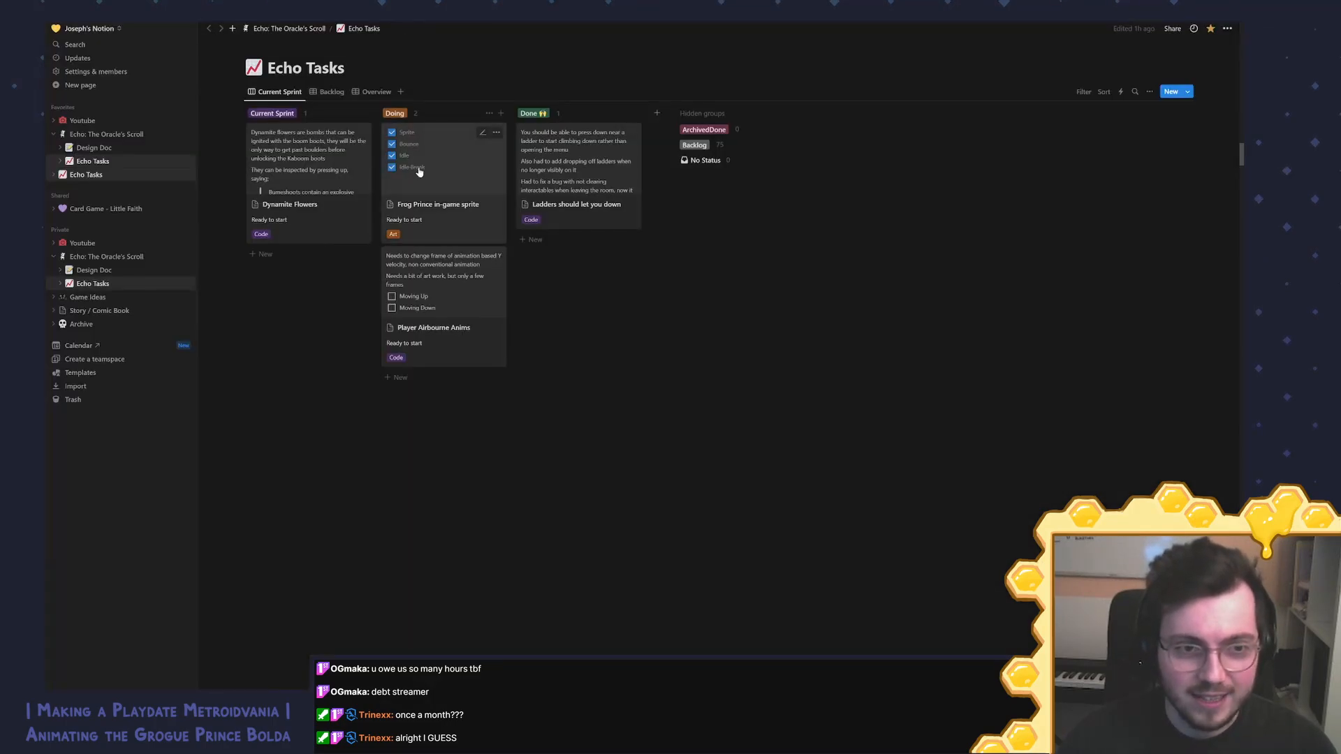
left_click_drag(427, 171, 451, 188)
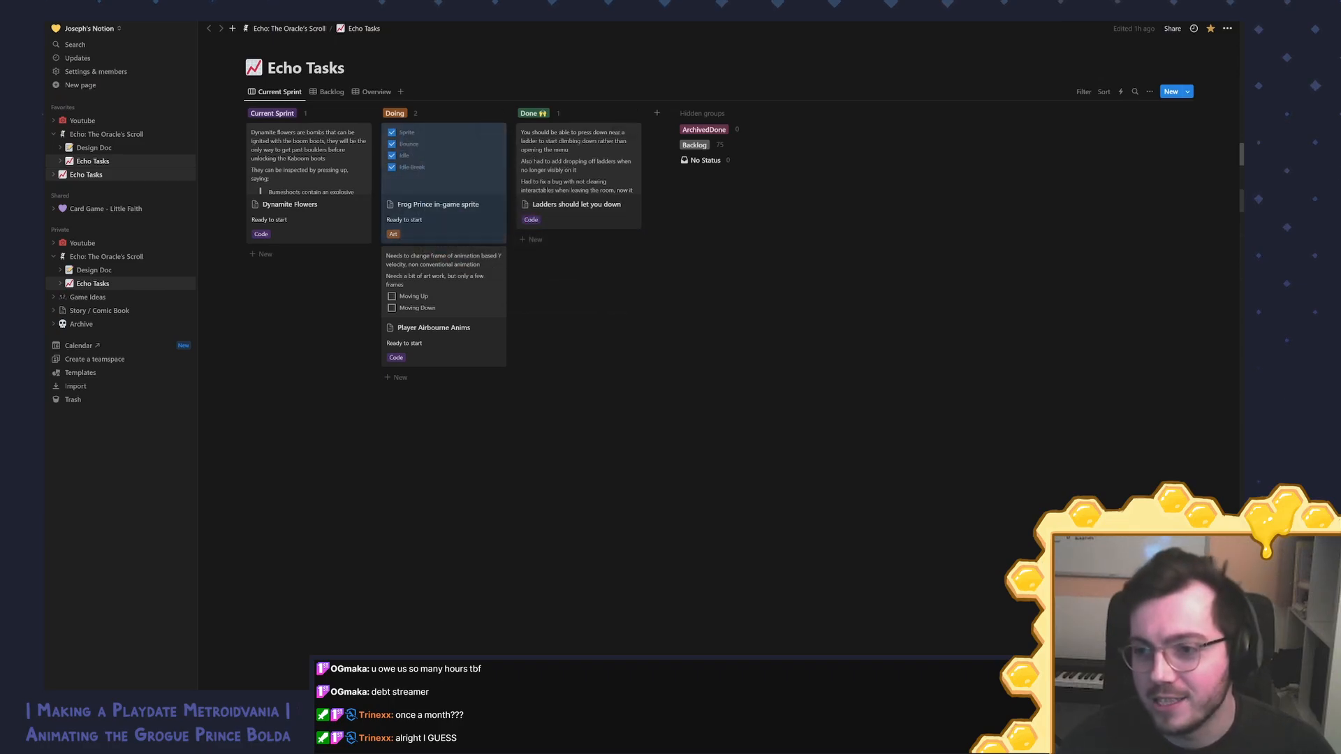
Step: Return to AnimatedSprite.lua's playAnimation code, and check playIdleBreak's output in the Playdate Simulator with its console shown
key("alt+Tab")
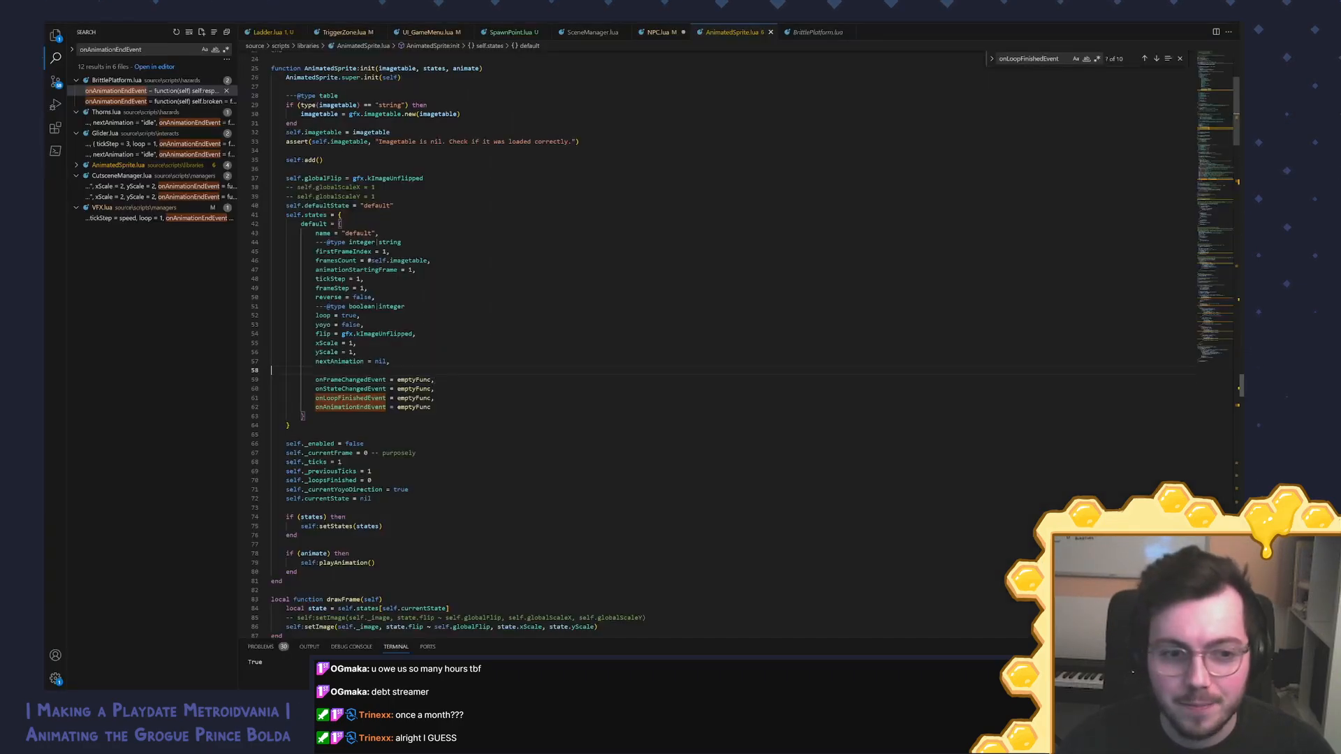
scroll(629, 343, "down", 10)
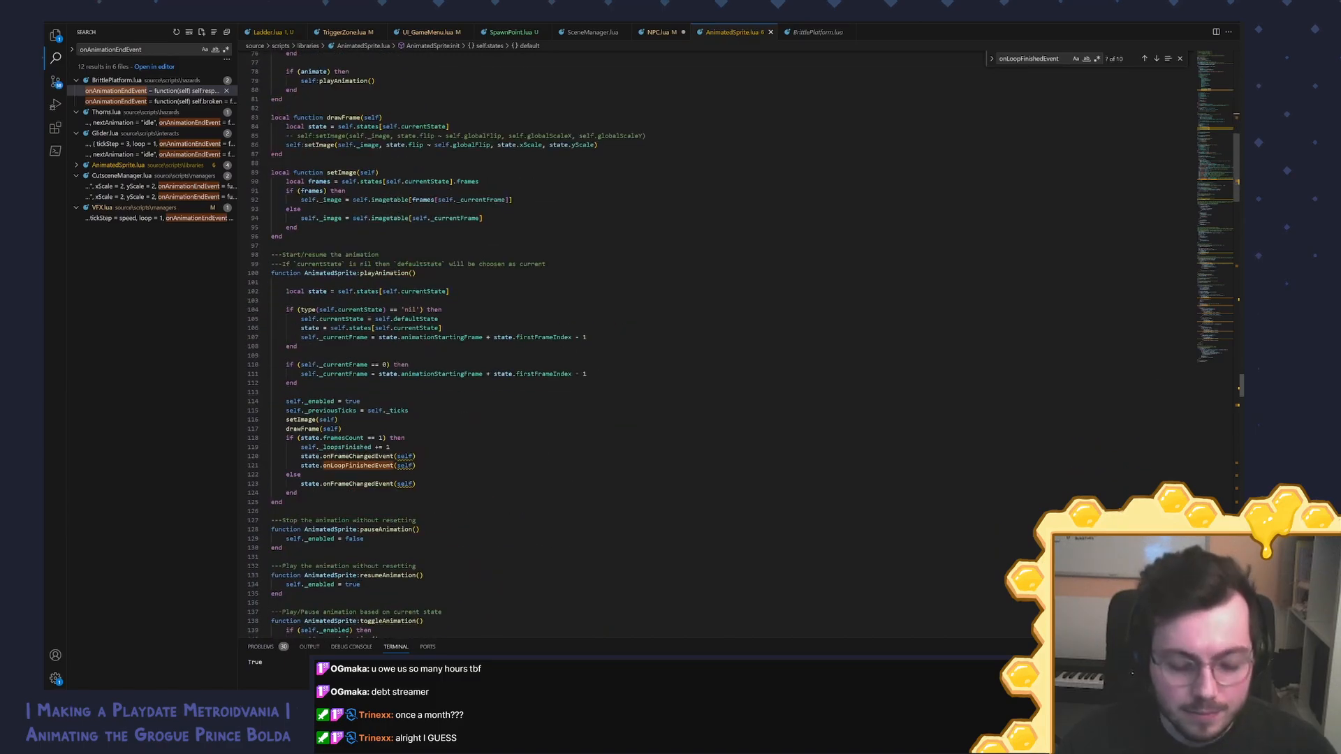
mouse_move(1254, 177)
left_click(1185, 154)
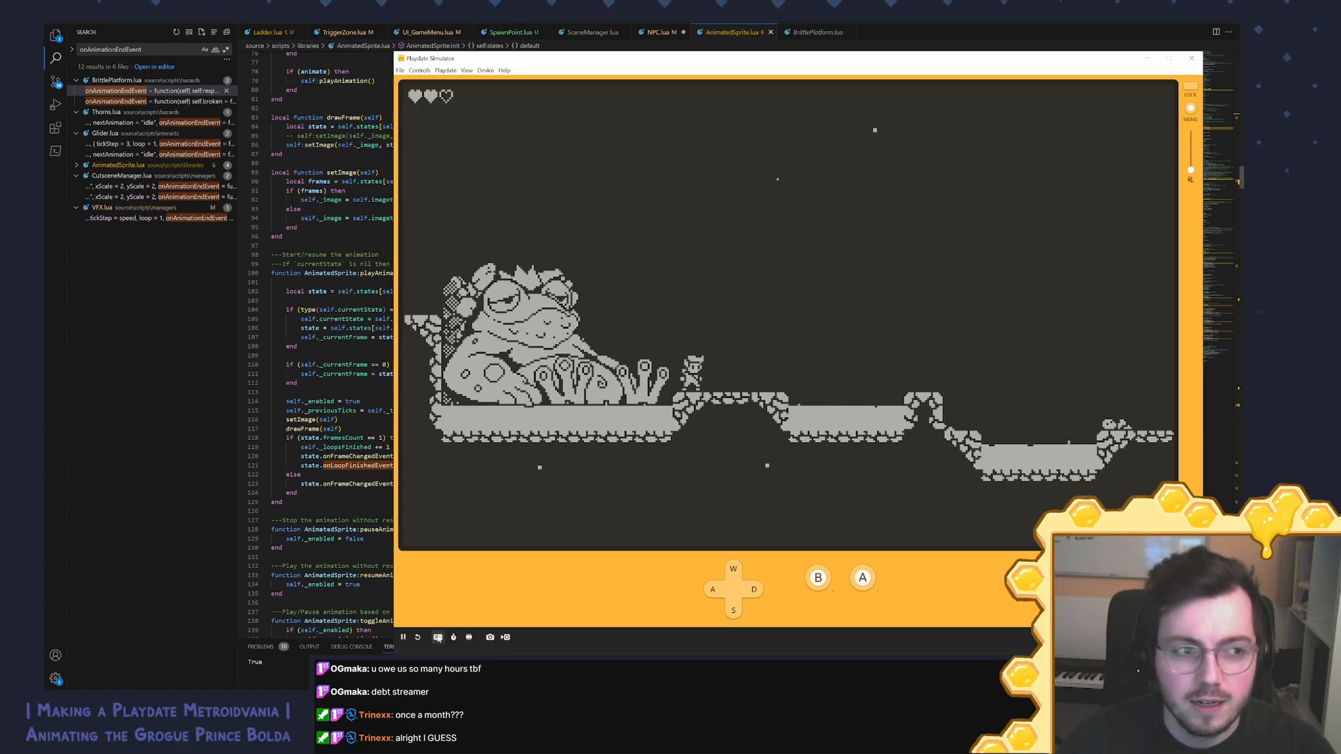
left_click(437, 637)
key("alt+Tab")
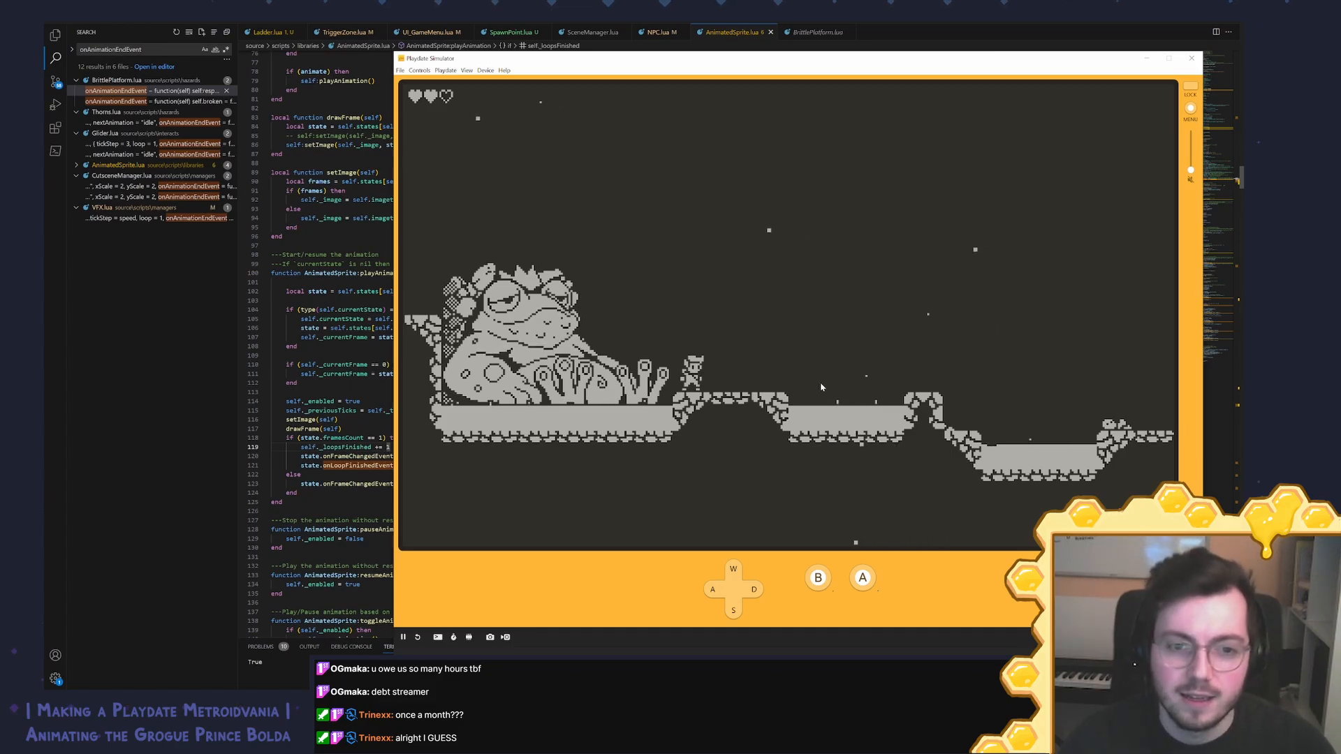
left_click(438, 637)
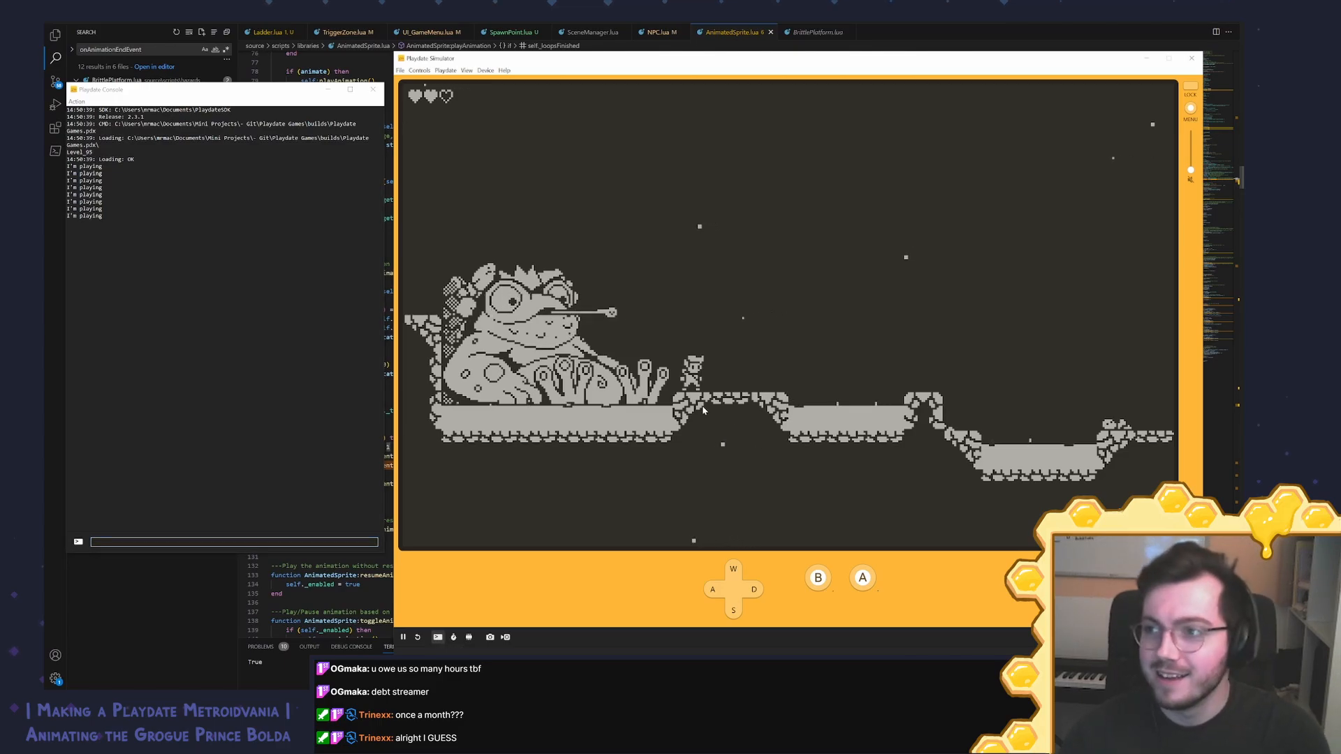
Step: Watch the frog prince's animations in full screen, moving the player character slightly right and back left beside him
key("F11")
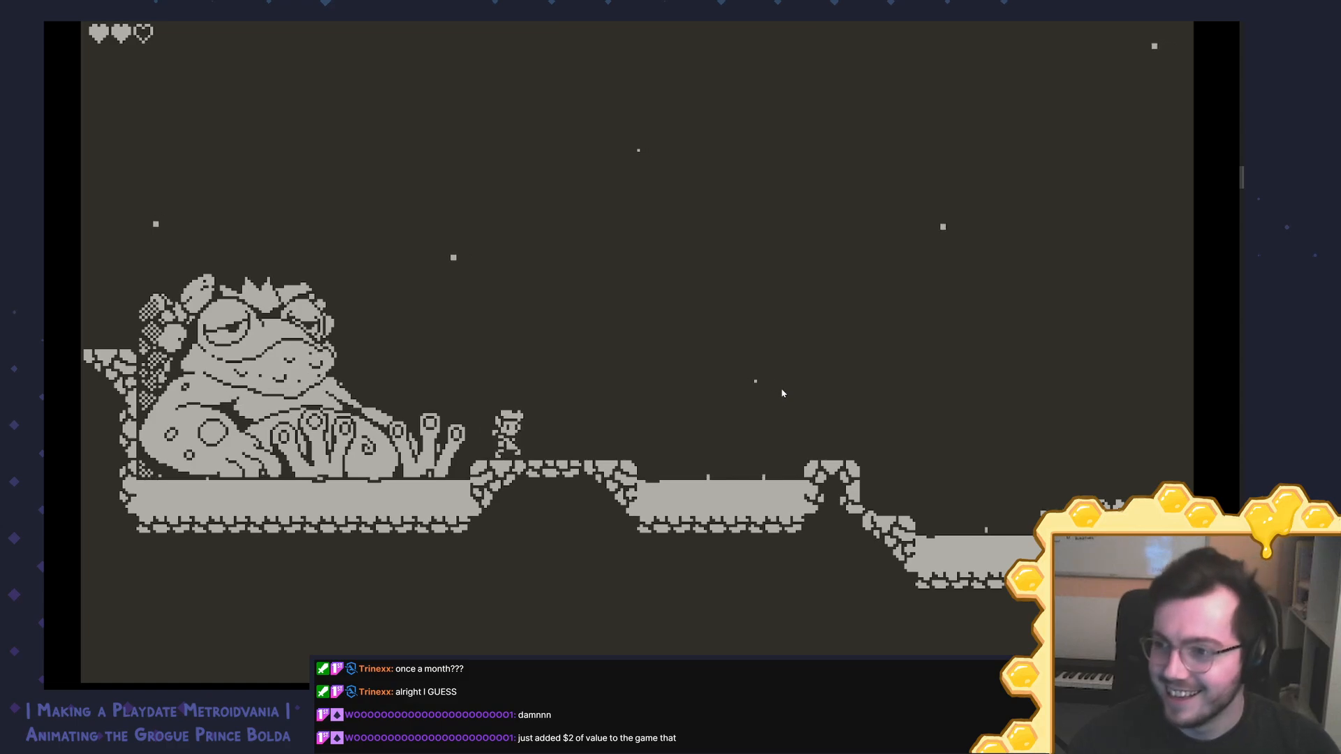
key("Right")
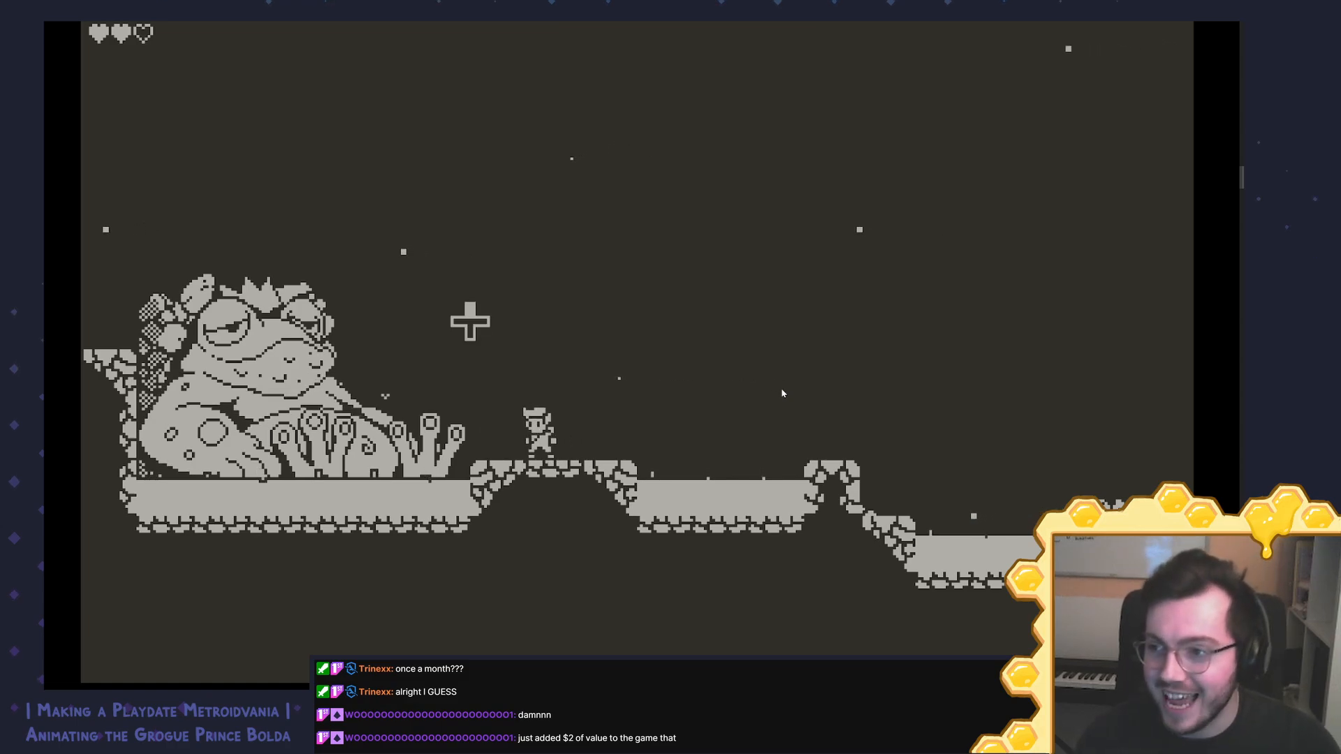
key("Left")
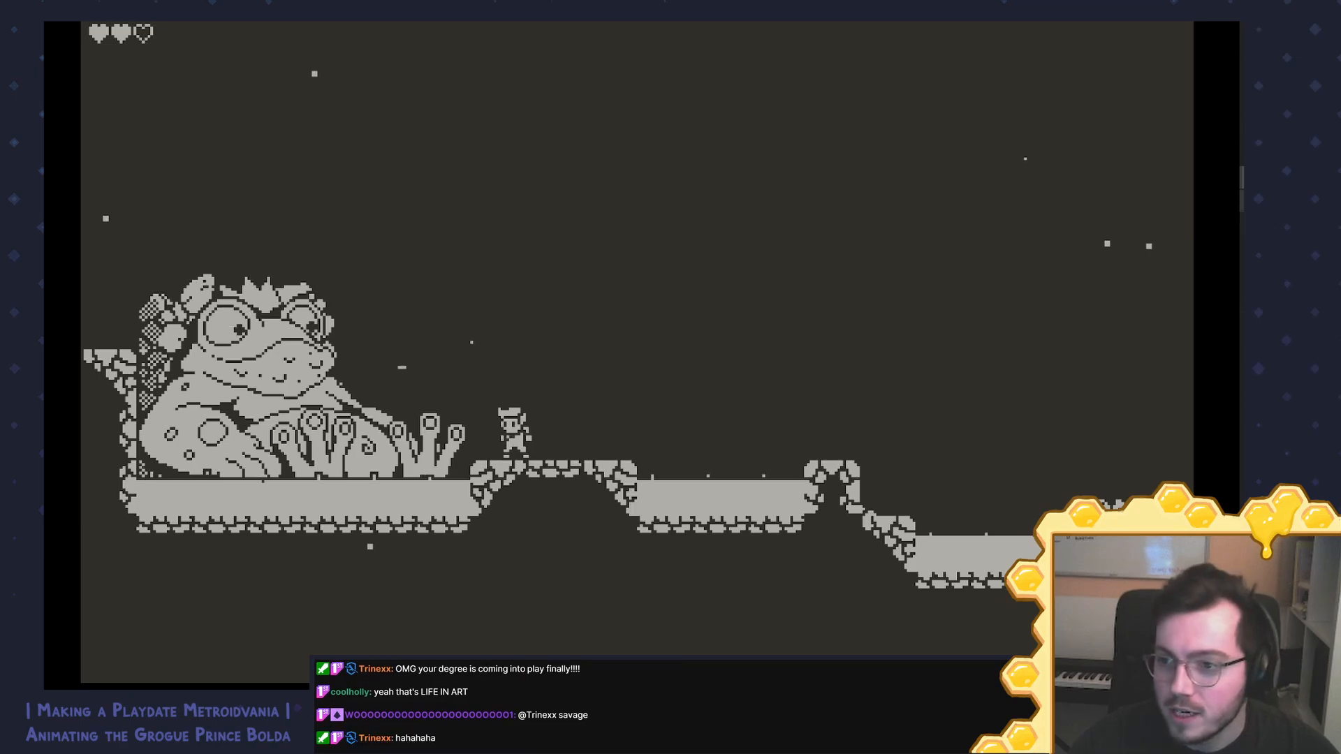
Step: In Aseprite, examine the transition between the opening idleBreak frames around frames 3 to 5, and play back the animation
key("alt+Tab")
left_click(337, 521)
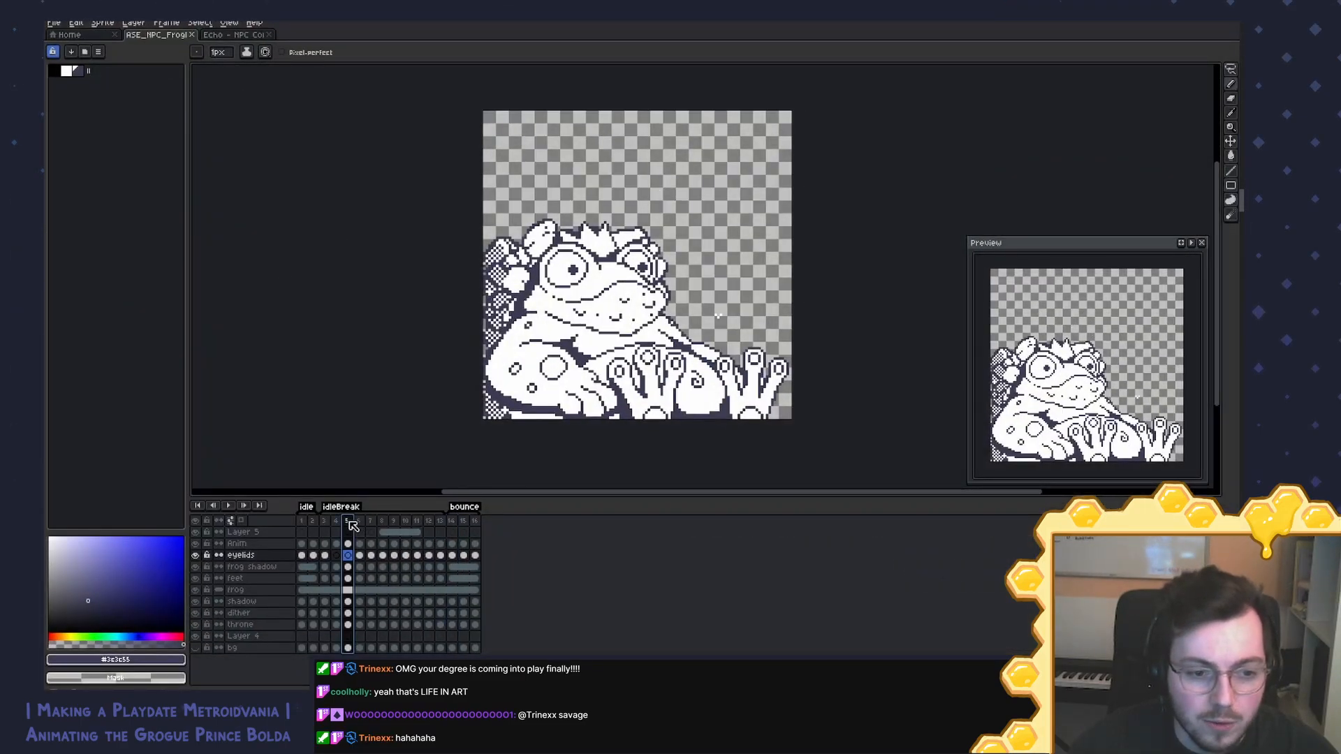
key("Left")
key("Left")
key("Right")
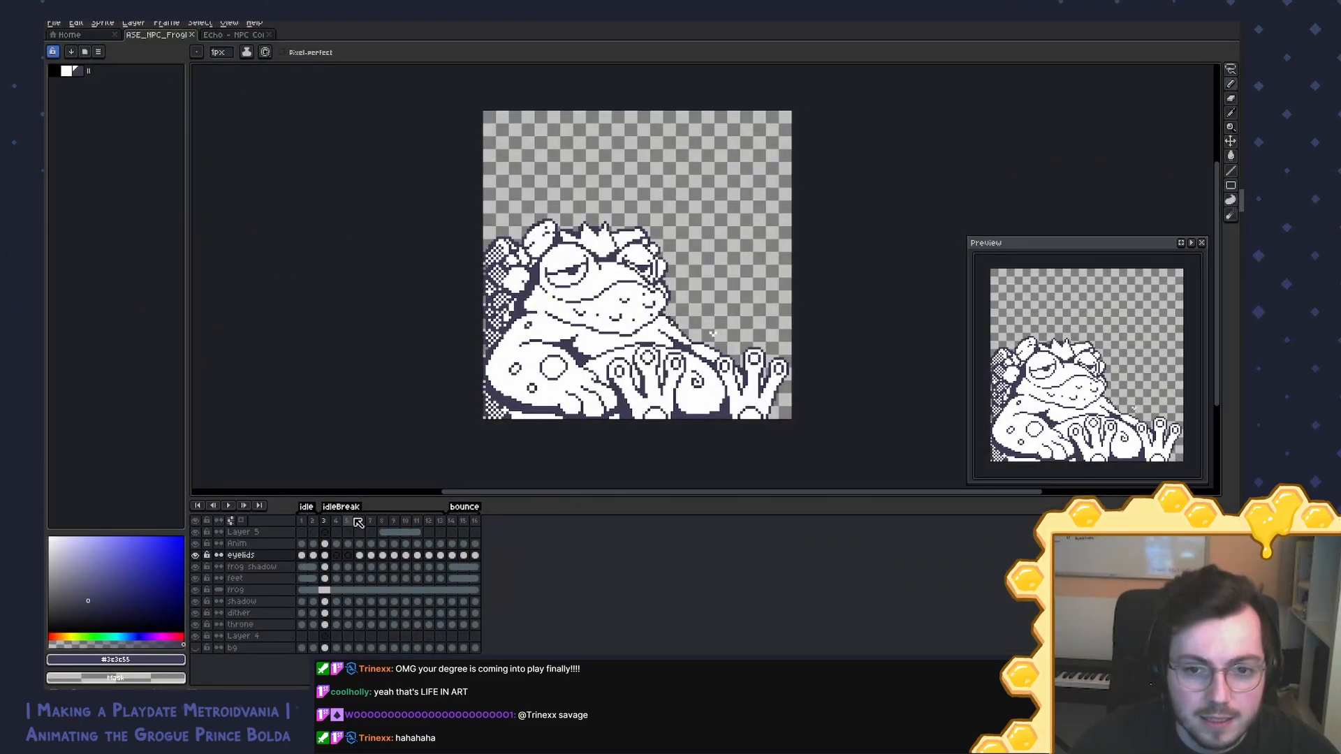
key("Right")
key("Left")
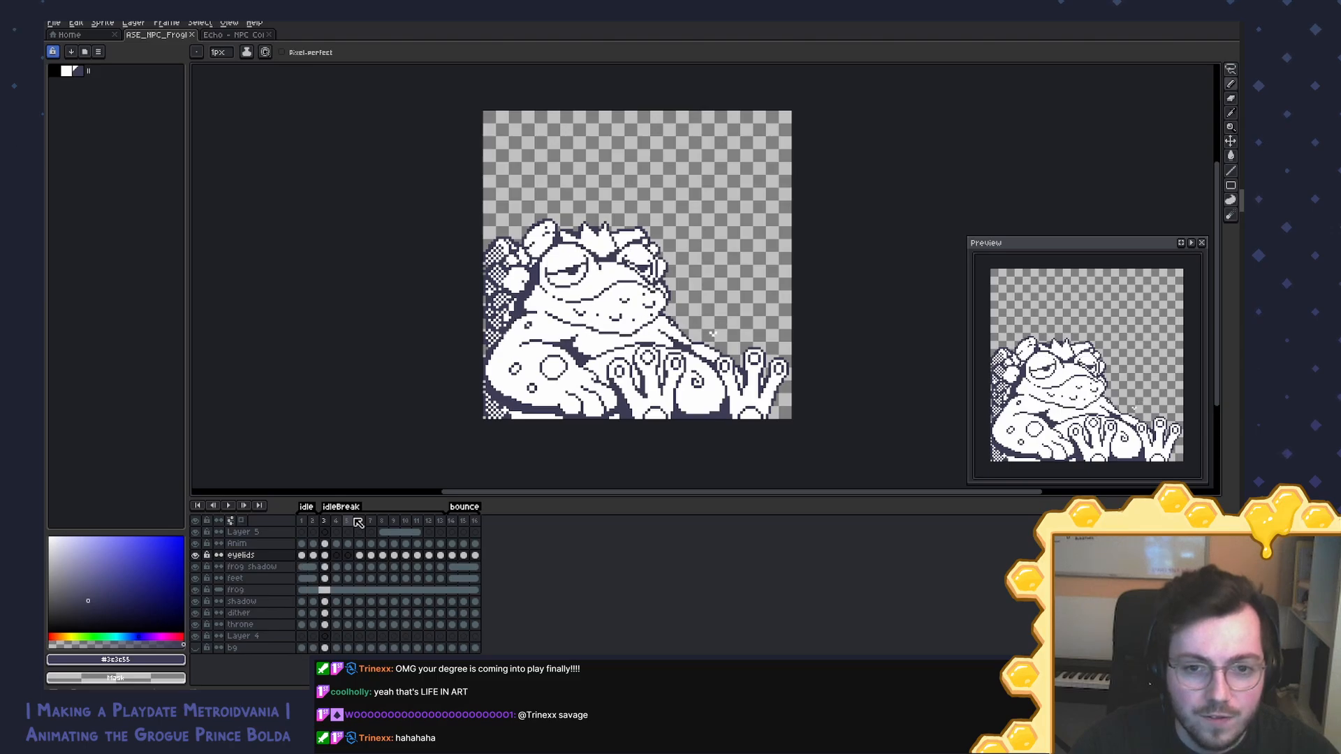
key("Right")
key("Left")
key("Left")
key("Right")
key("Right")
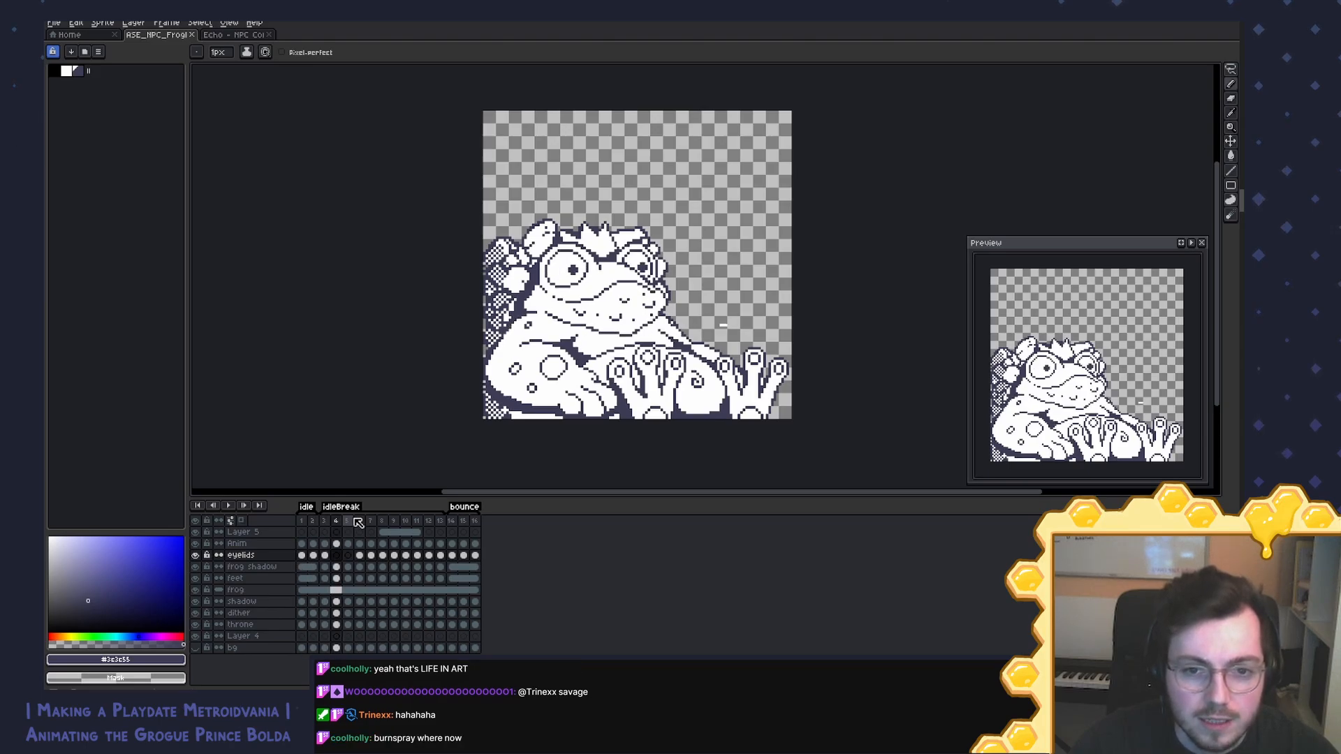
key("Right")
key("Left")
key("Left")
key("Left")
key("Right")
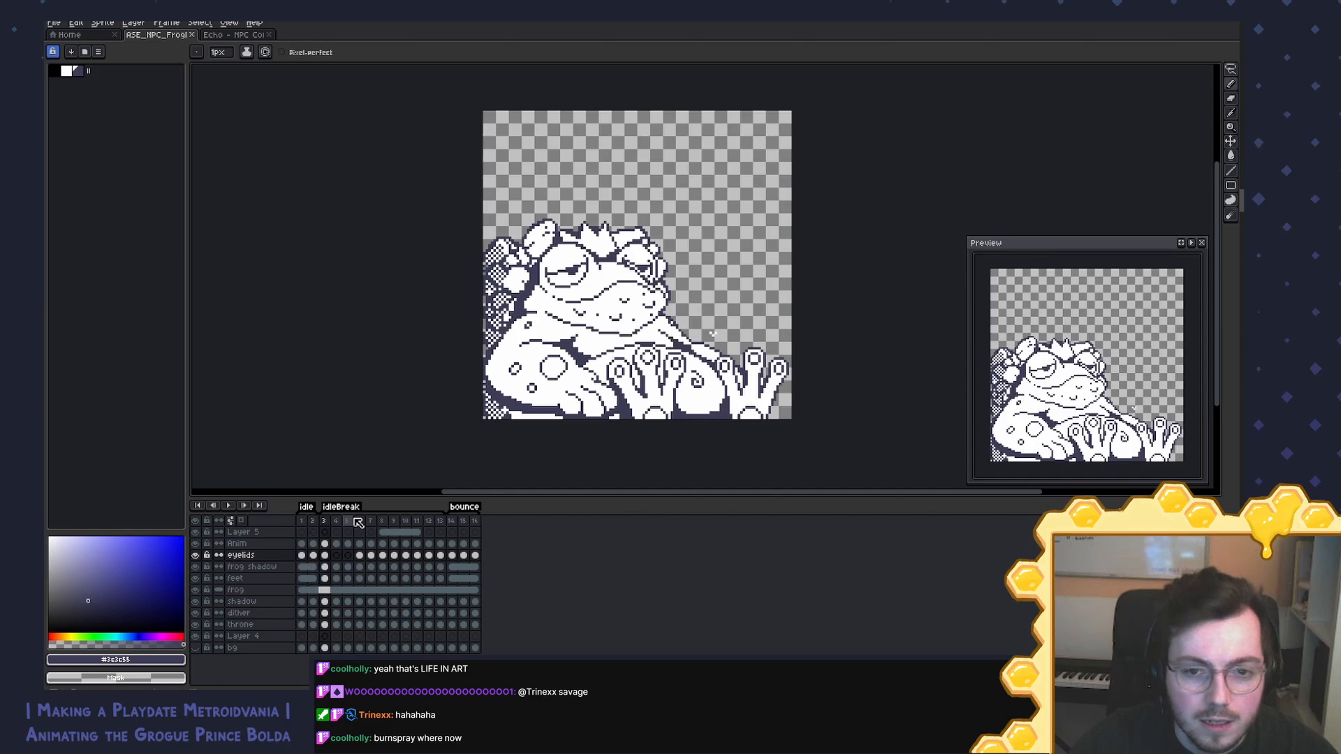
key("Right")
key("Left")
key("Return")
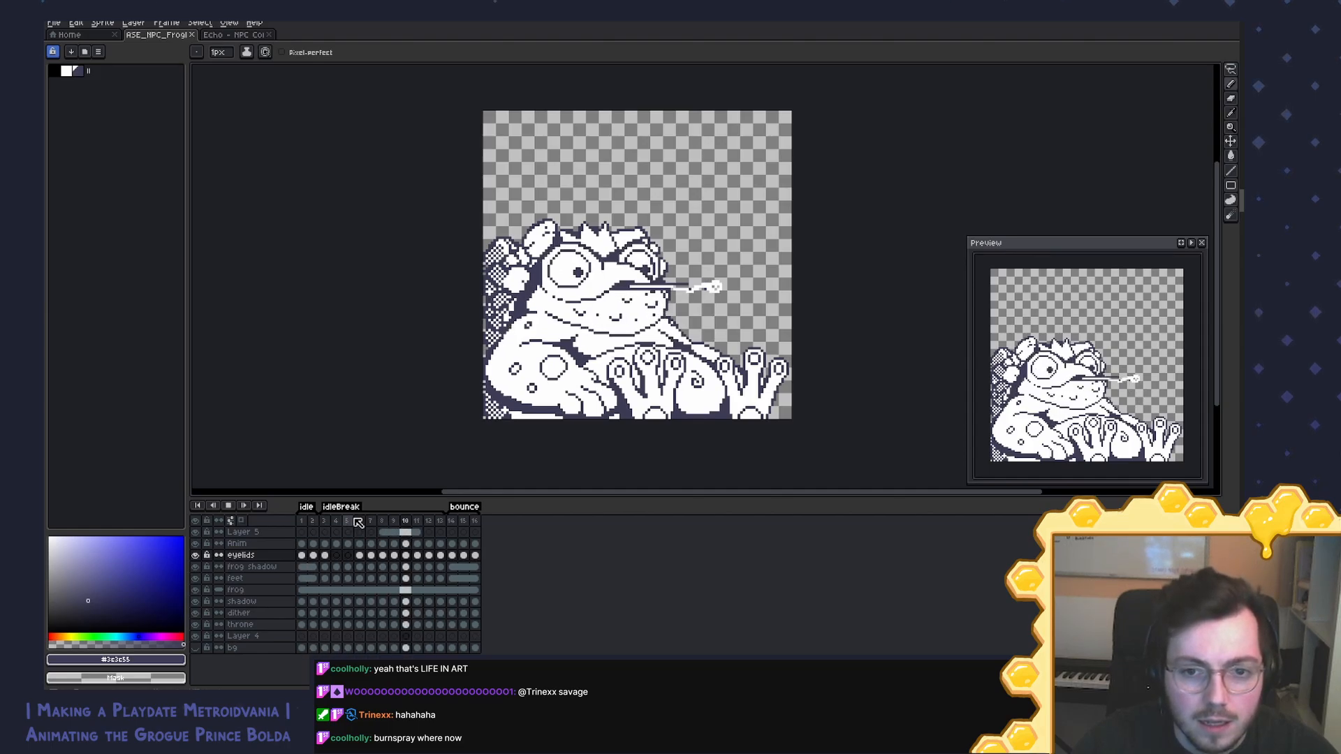
key("Return")
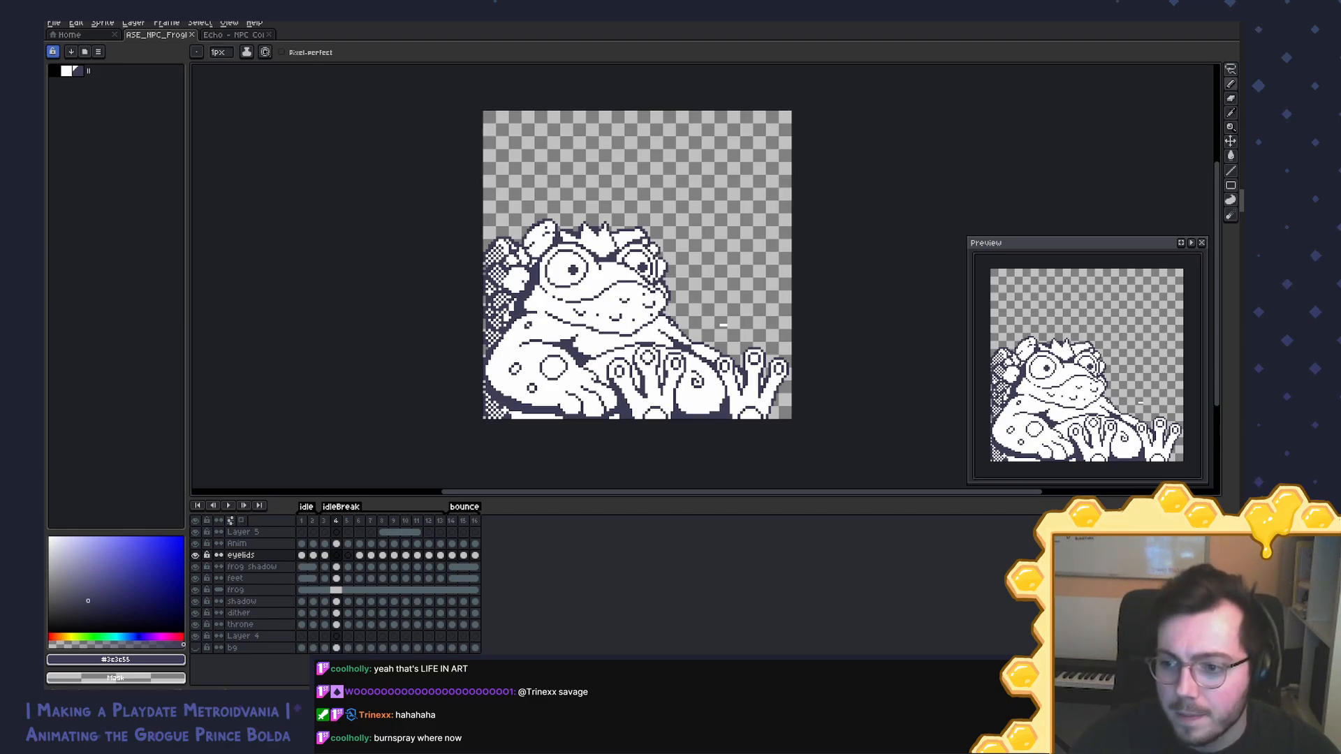
Step: In NPC.lua, set playIdleBreak's random threshold to 0.9 and test the frog's idle break full screen in Playdate Simulator
key("alt+Tab")
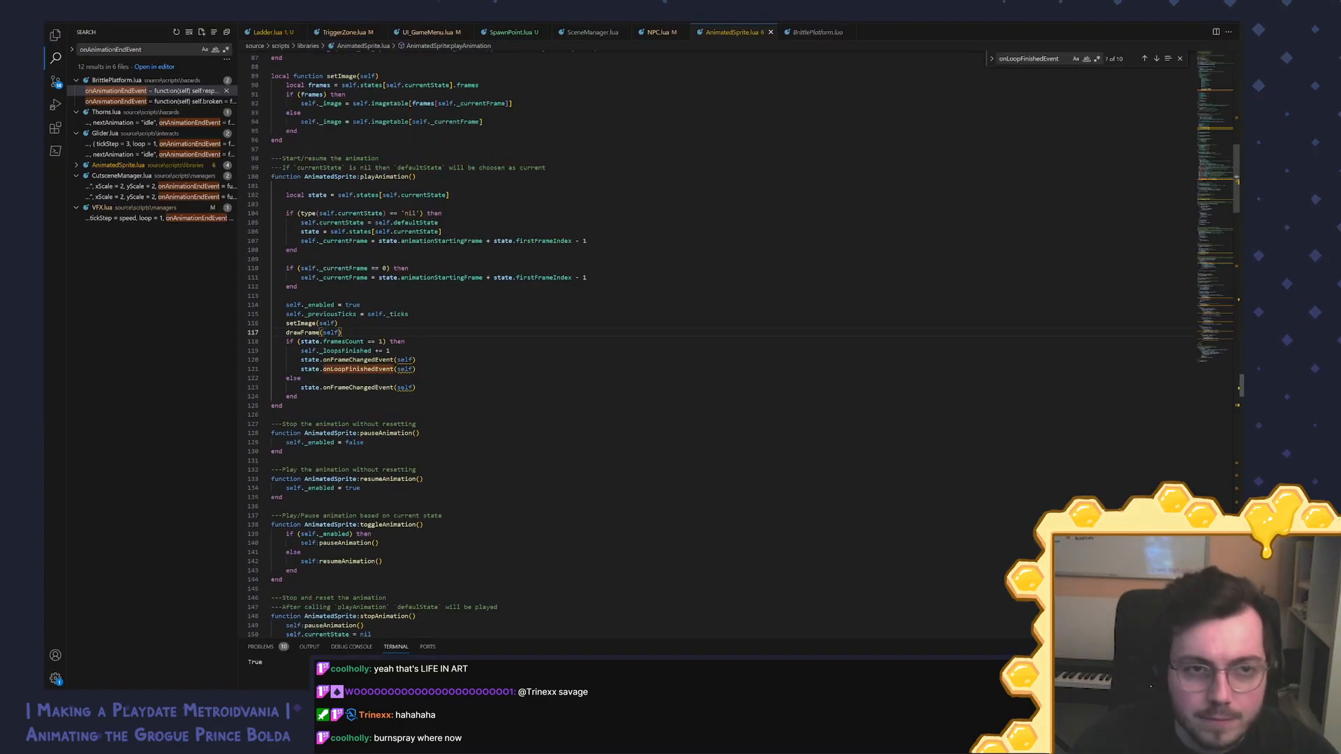
left_click(656, 32)
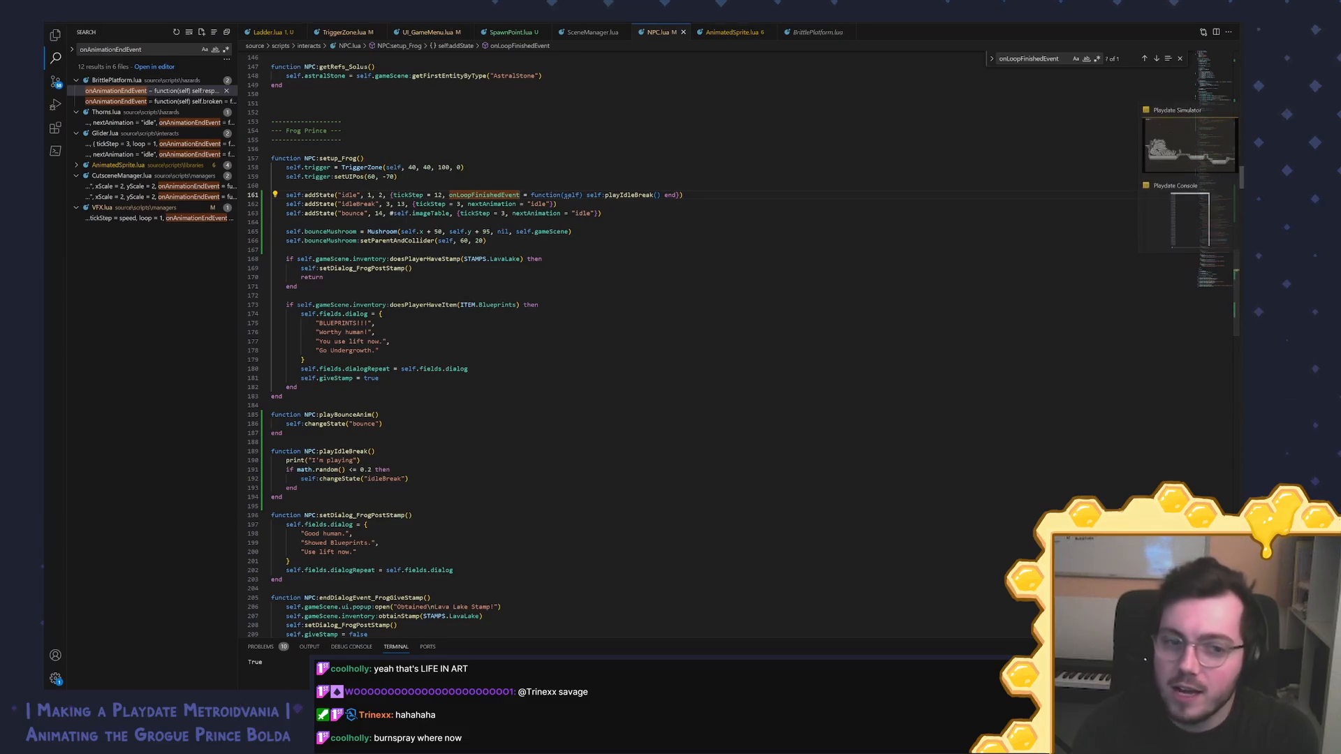
left_click(1182, 157)
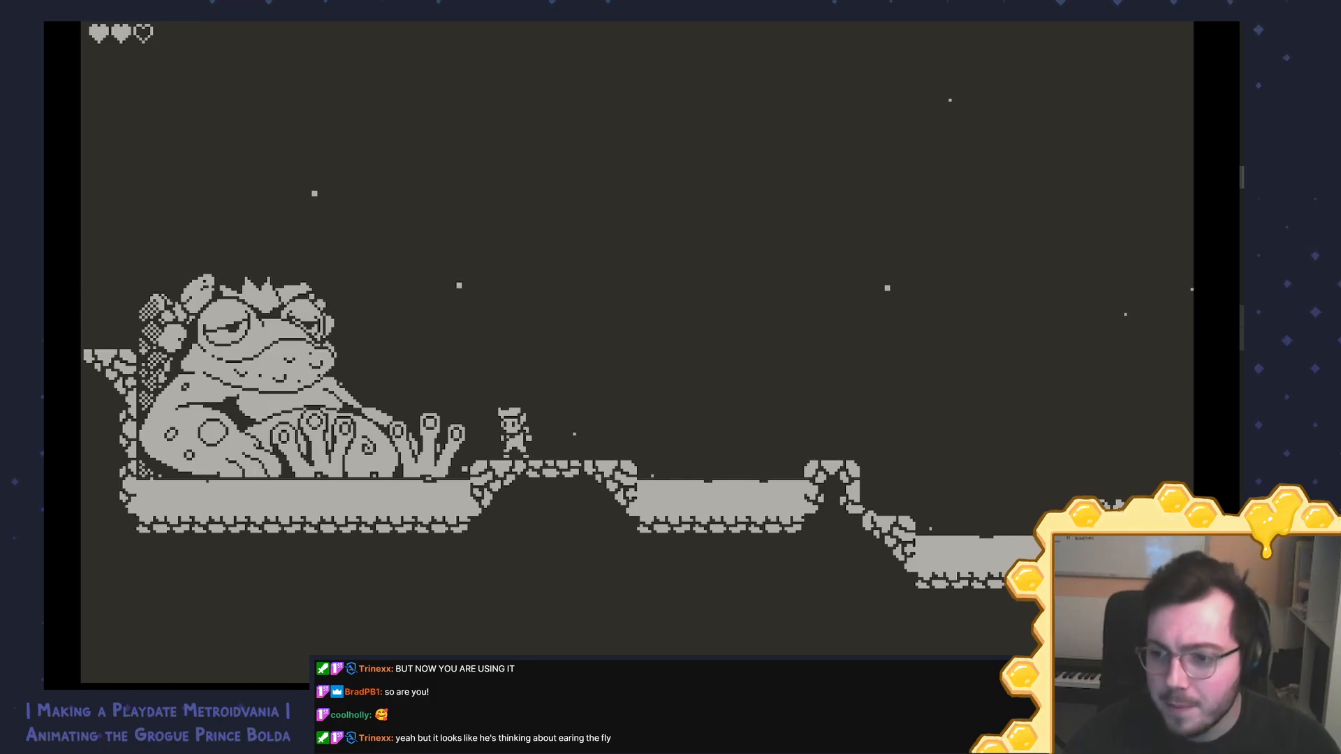
key("alt+Tab")
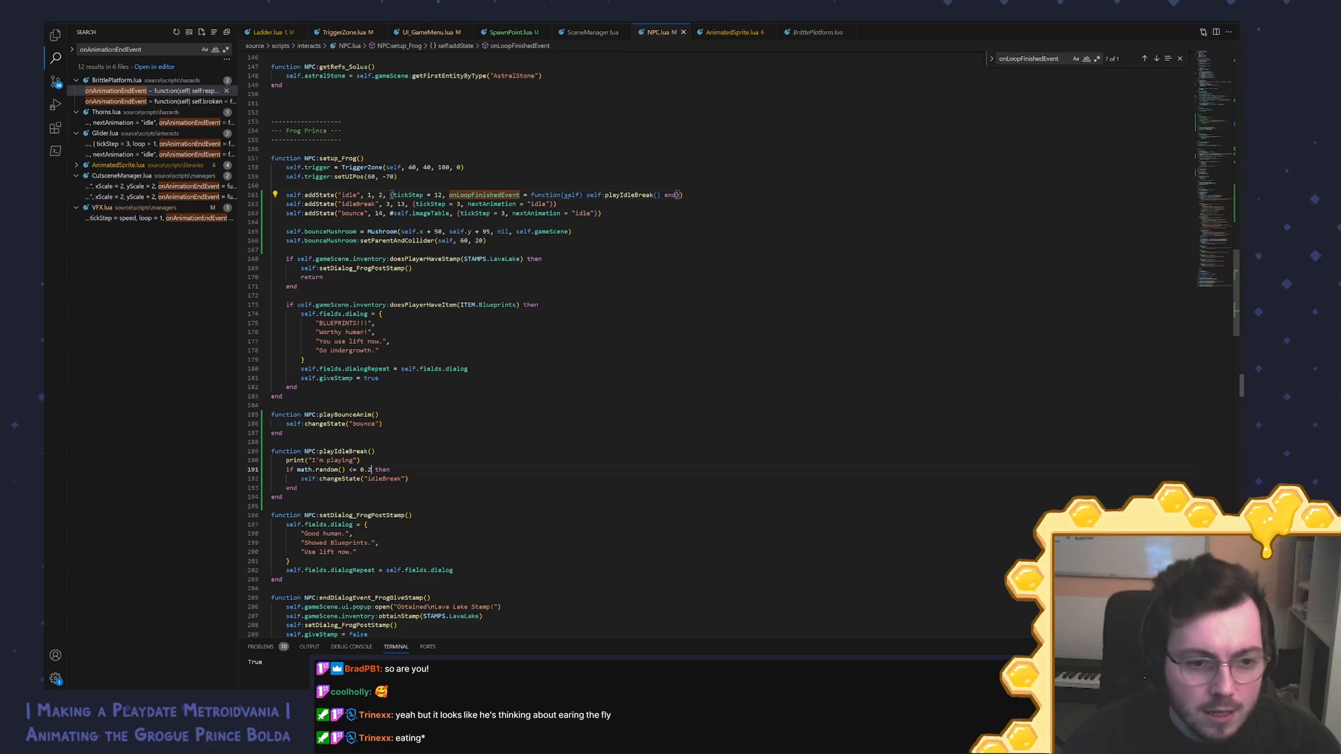
double_click(366, 470)
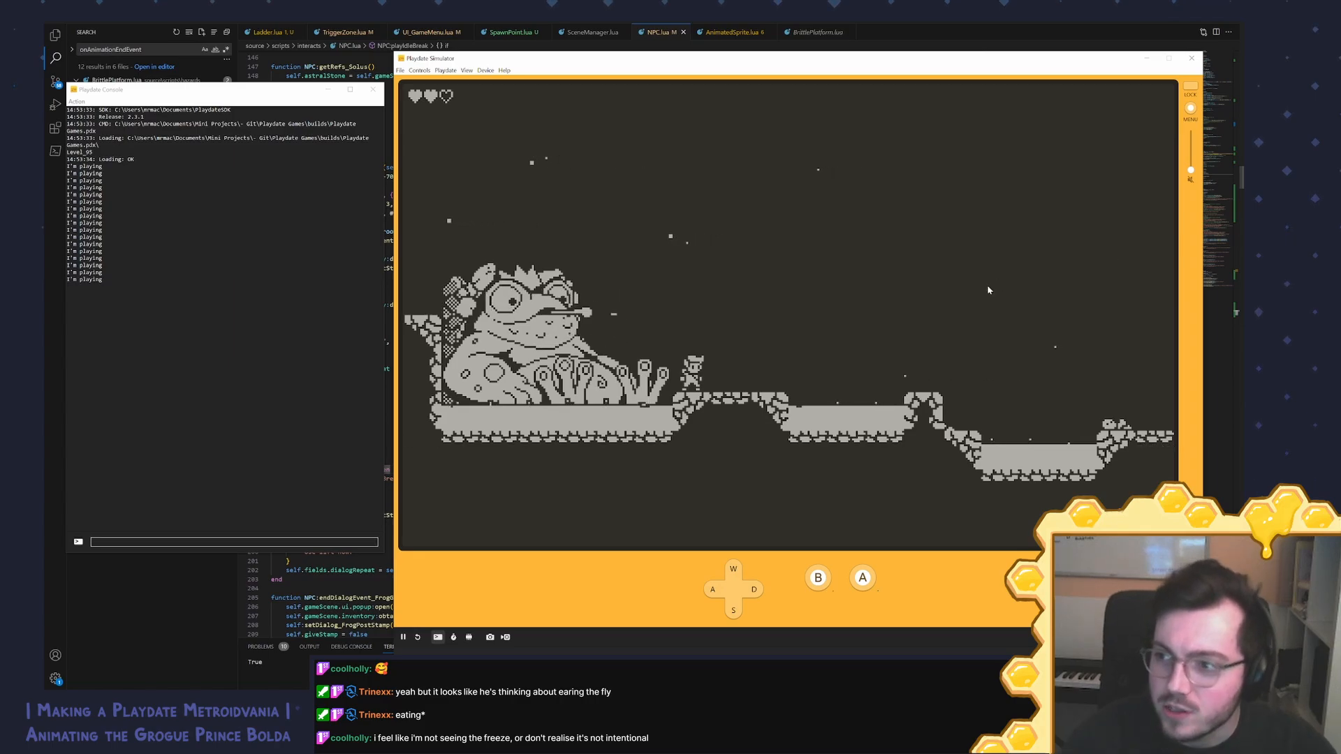
key("F11")
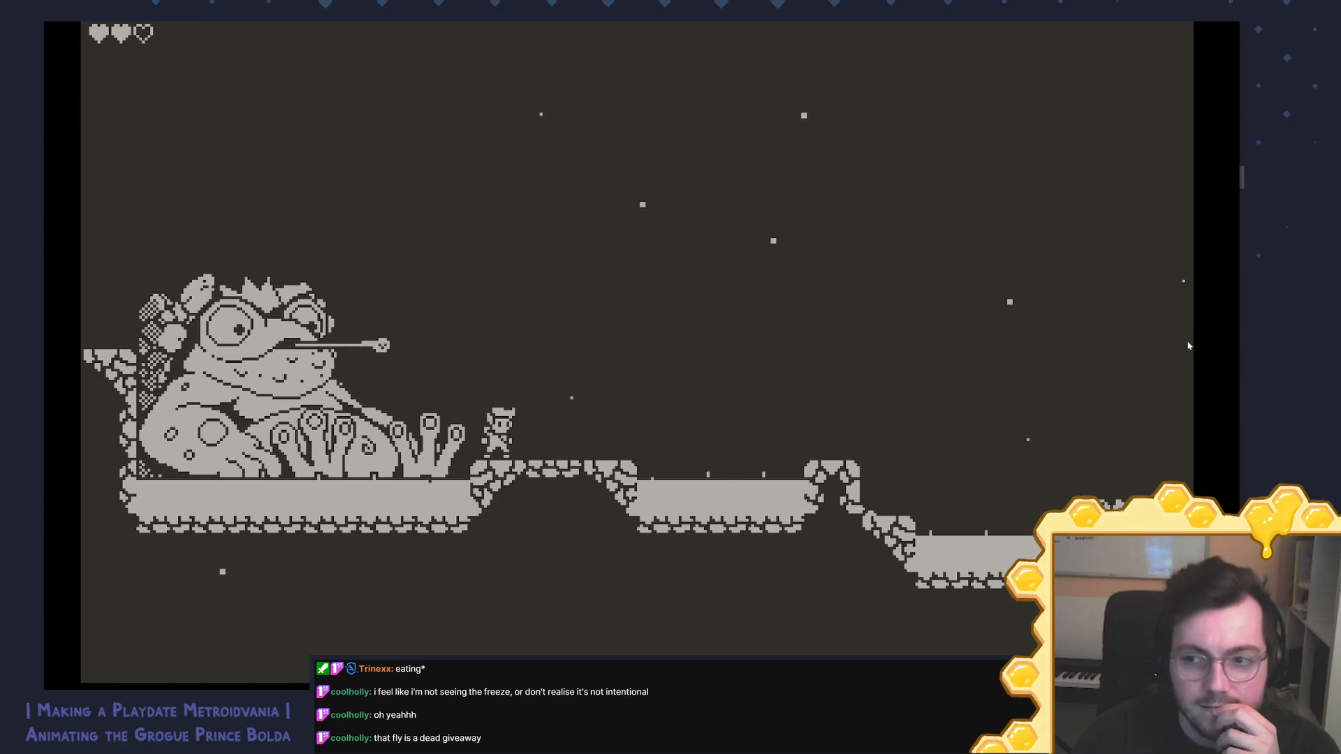
Step: In NPC.lua's setup_Frog, set the idleBreak state's first frame to 2 and rerun the game full screen to watch it
key("alt+Tab")
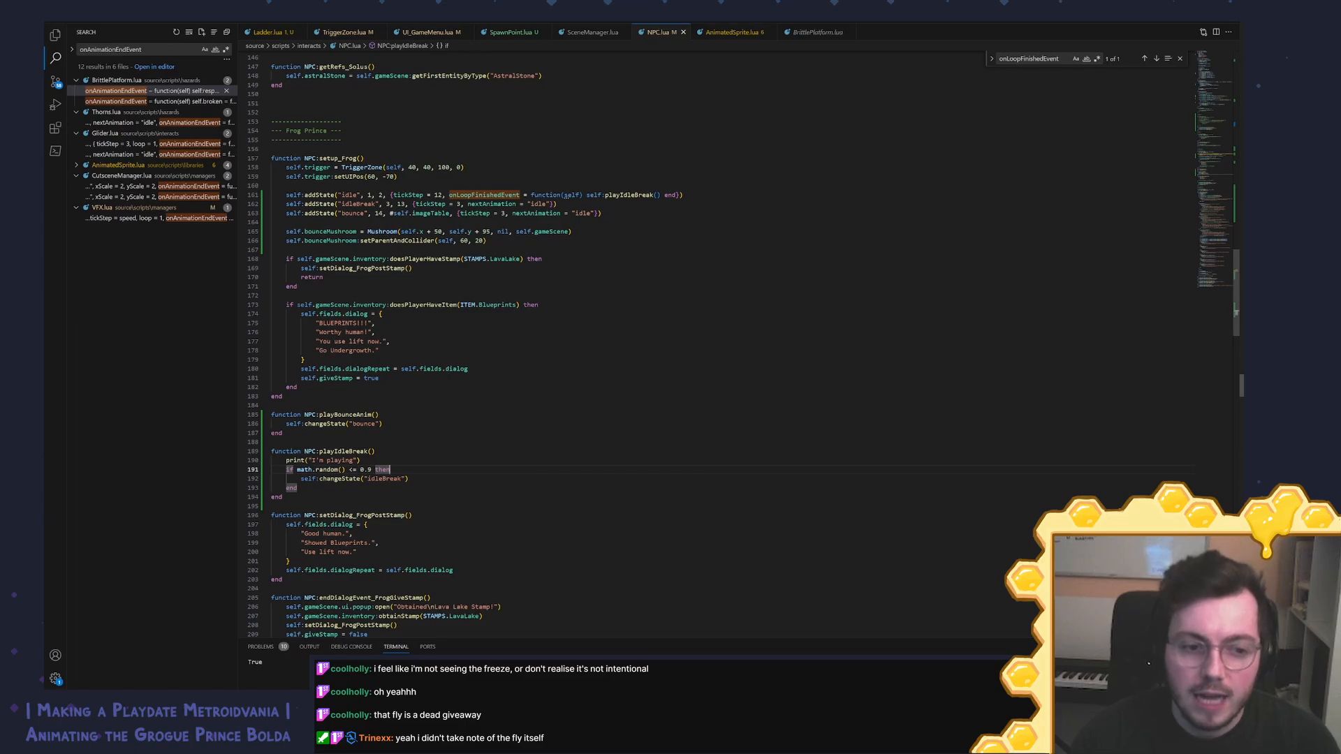
left_click(446, 478)
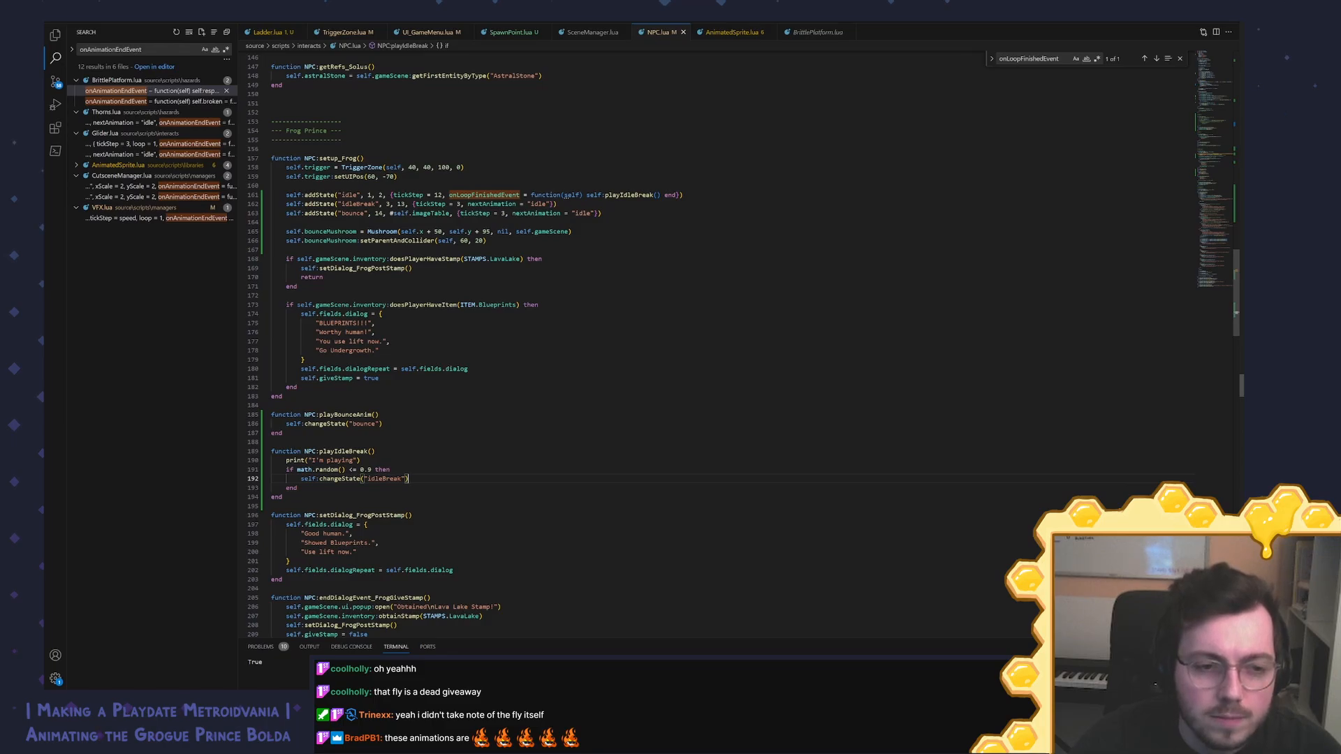
left_click(389, 204)
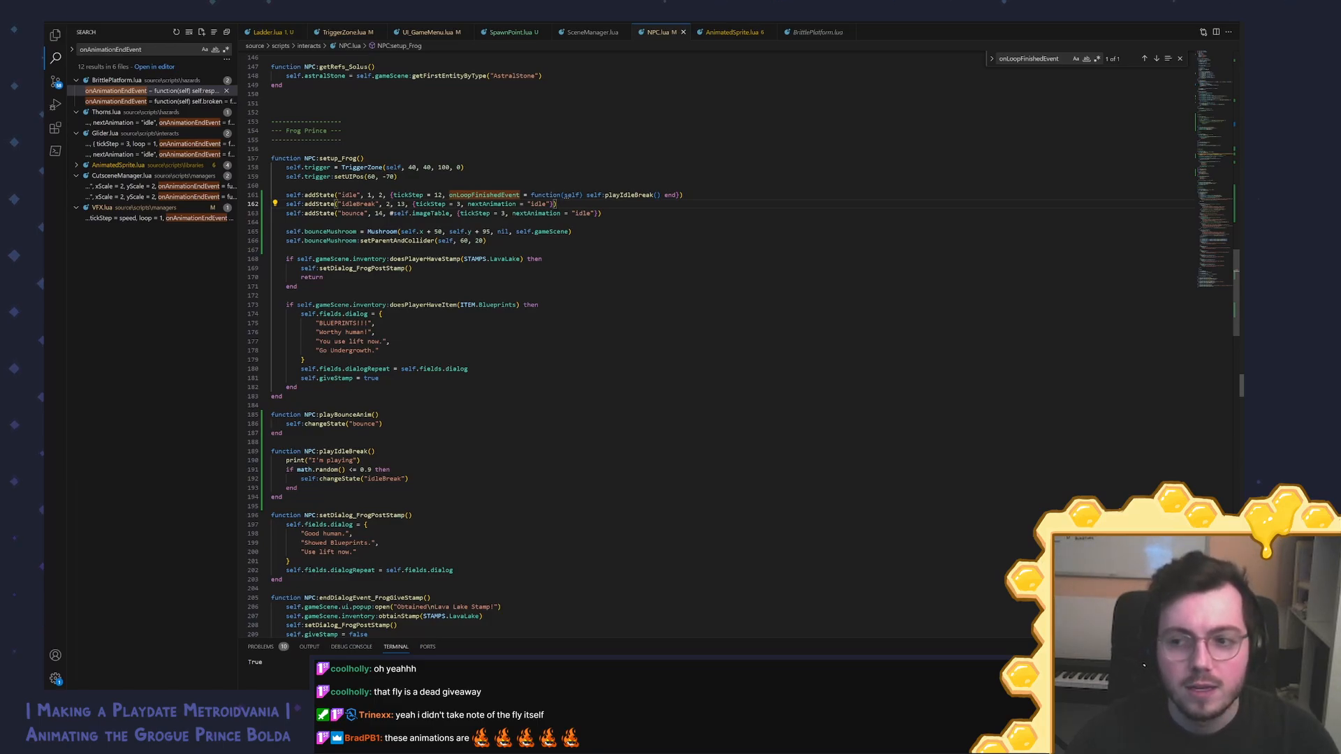
mouse_move(1243, 385)
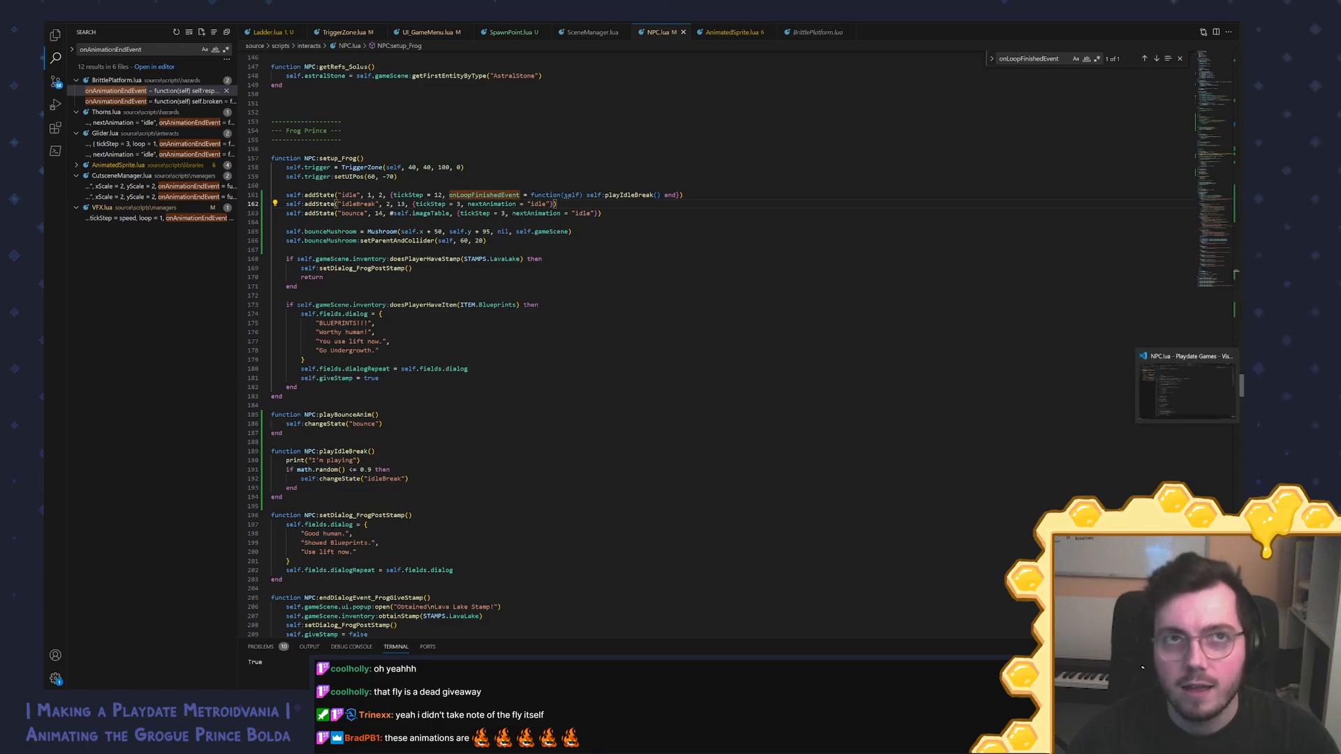
left_click(1243, 386)
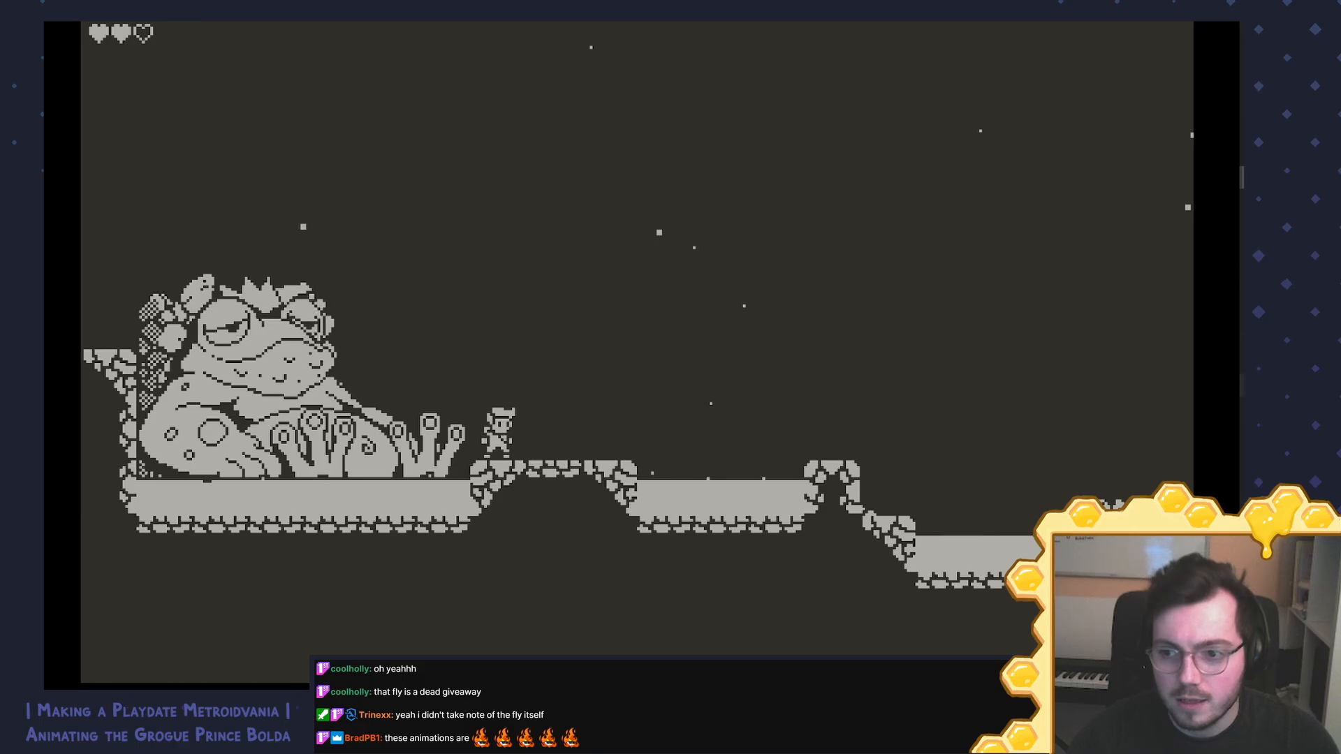
left_click(1242, 385)
left_click(375, 332)
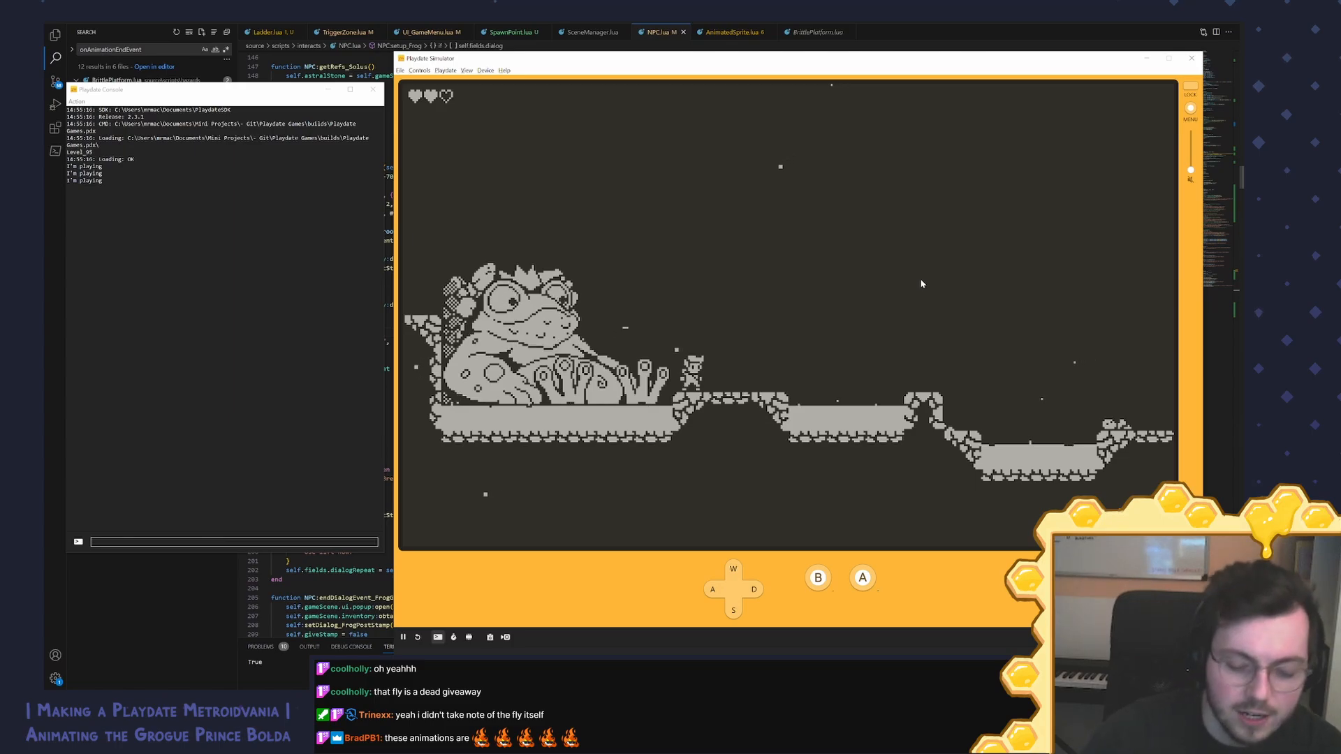
key("F11")
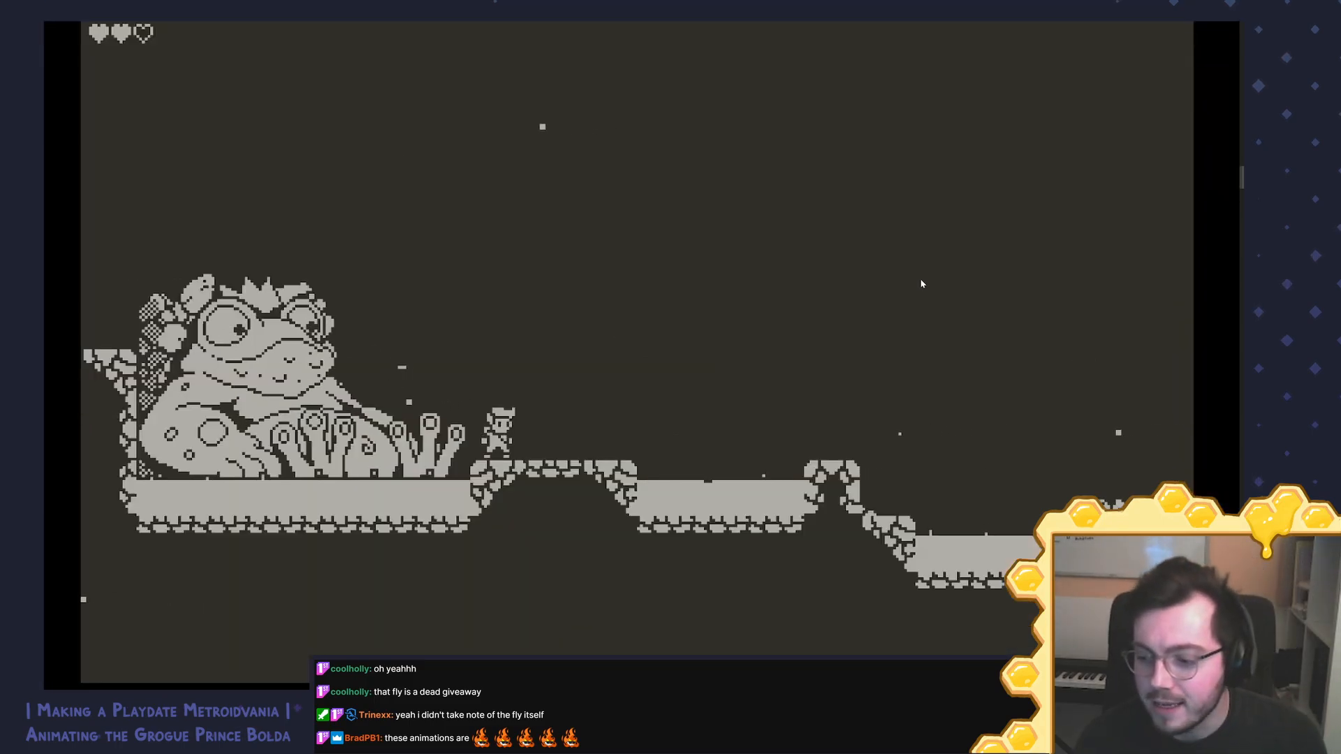